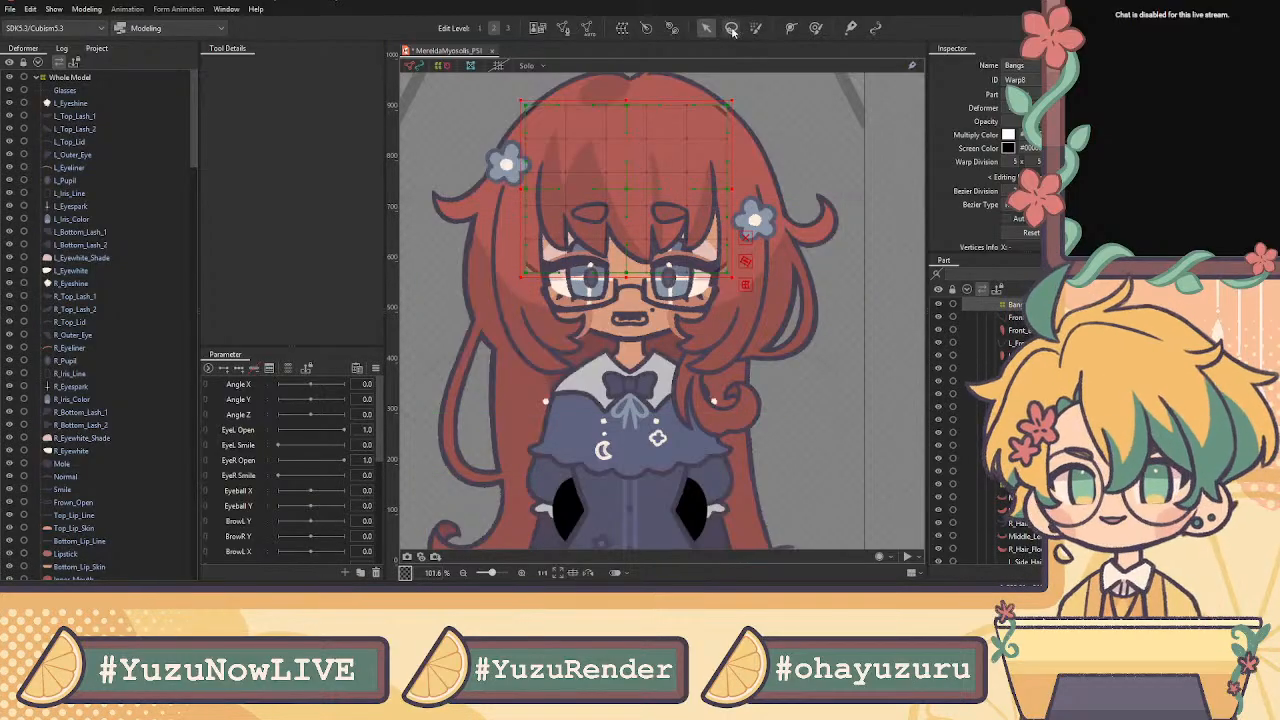
Zoom the canvas out to 50.8% so the whole red-haired character is visible, then scroll the Deformer list
{"action": "scroll", "coordinate": [700, 318], "scroll_direction": "down", "scroll_amount": 3}
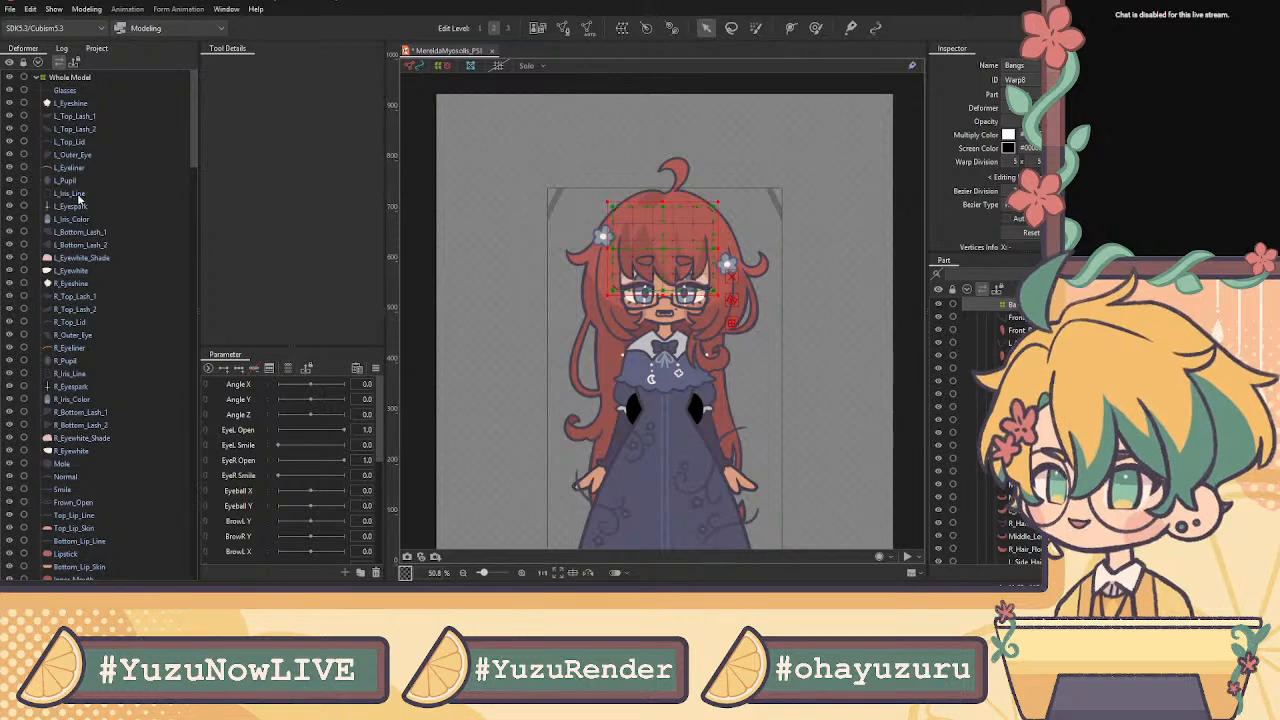
{"action": "mouse_move", "coordinate": [199, 110]}
{"action": "left_mouse_down"}
{"action": "mouse_move", "coordinate": [199, 413]}
{"action": "mouse_move", "coordinate": [191, 129]}
{"action": "left_mouse_up"}
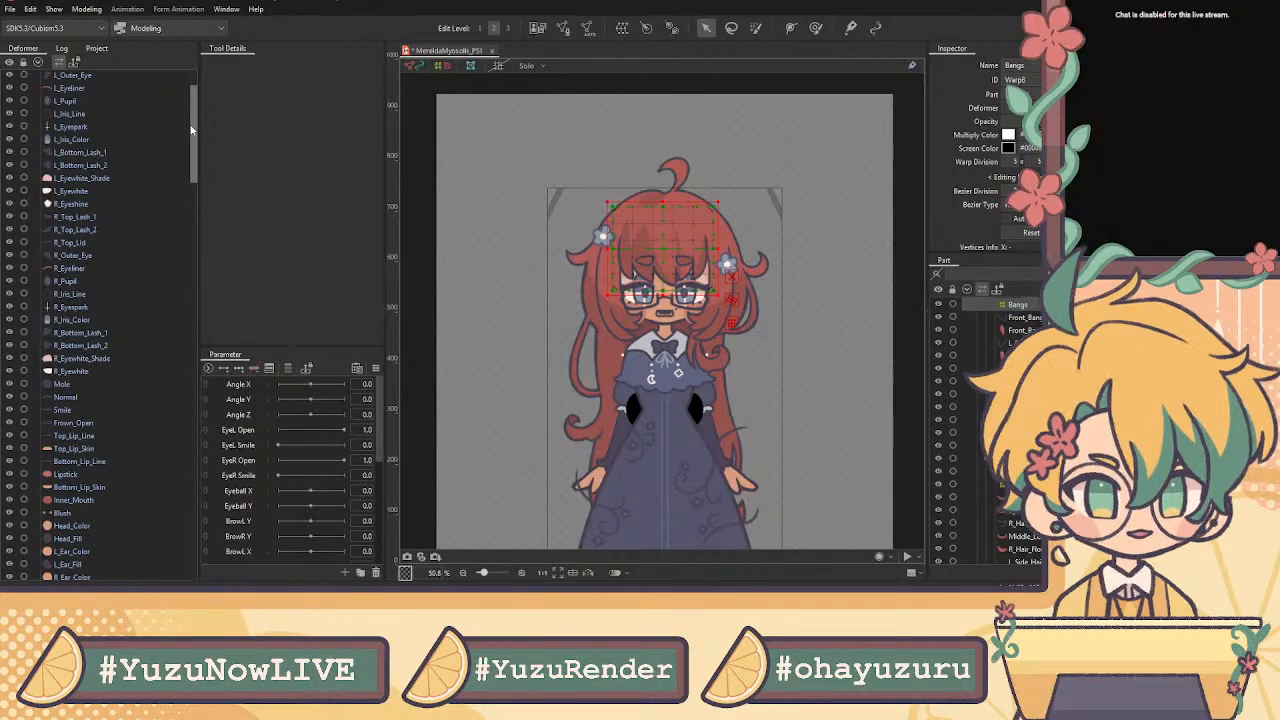
{"action": "left_click_drag", "start_coordinate": [191, 130], "coordinate": [208, 83]}
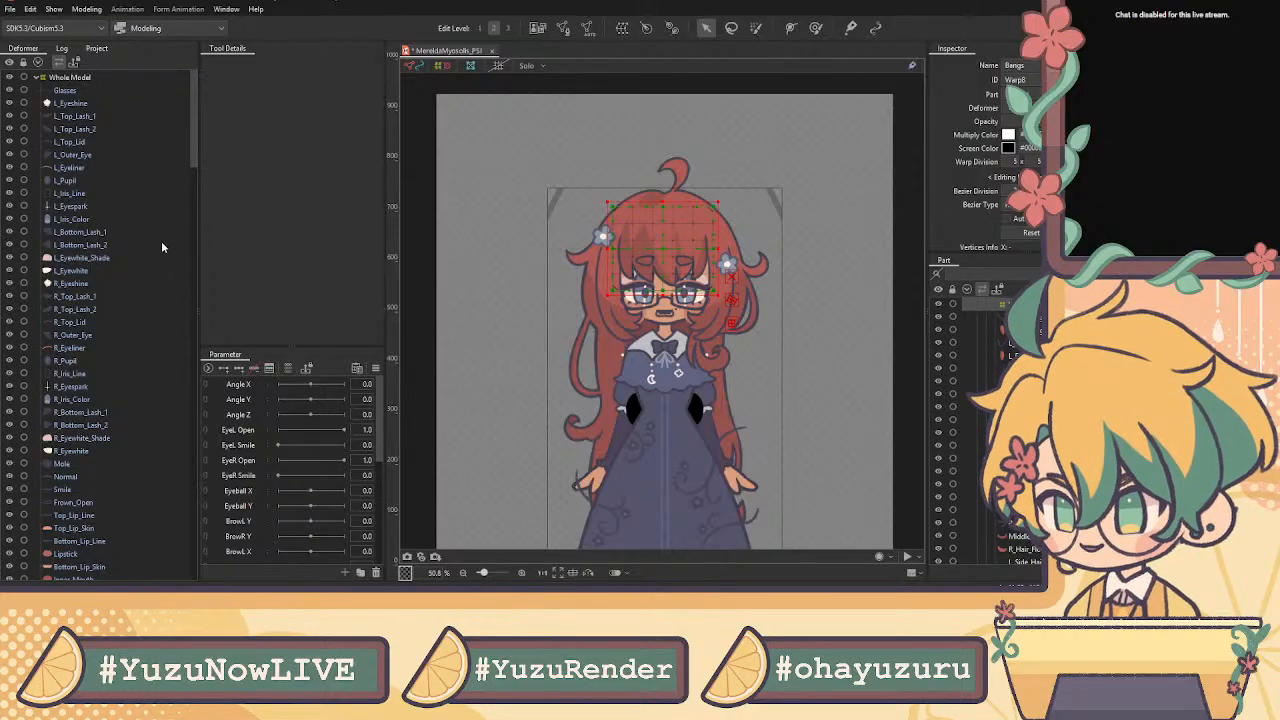
{"action": "left_click_drag", "start_coordinate": [193, 98], "coordinate": [220, 330]}
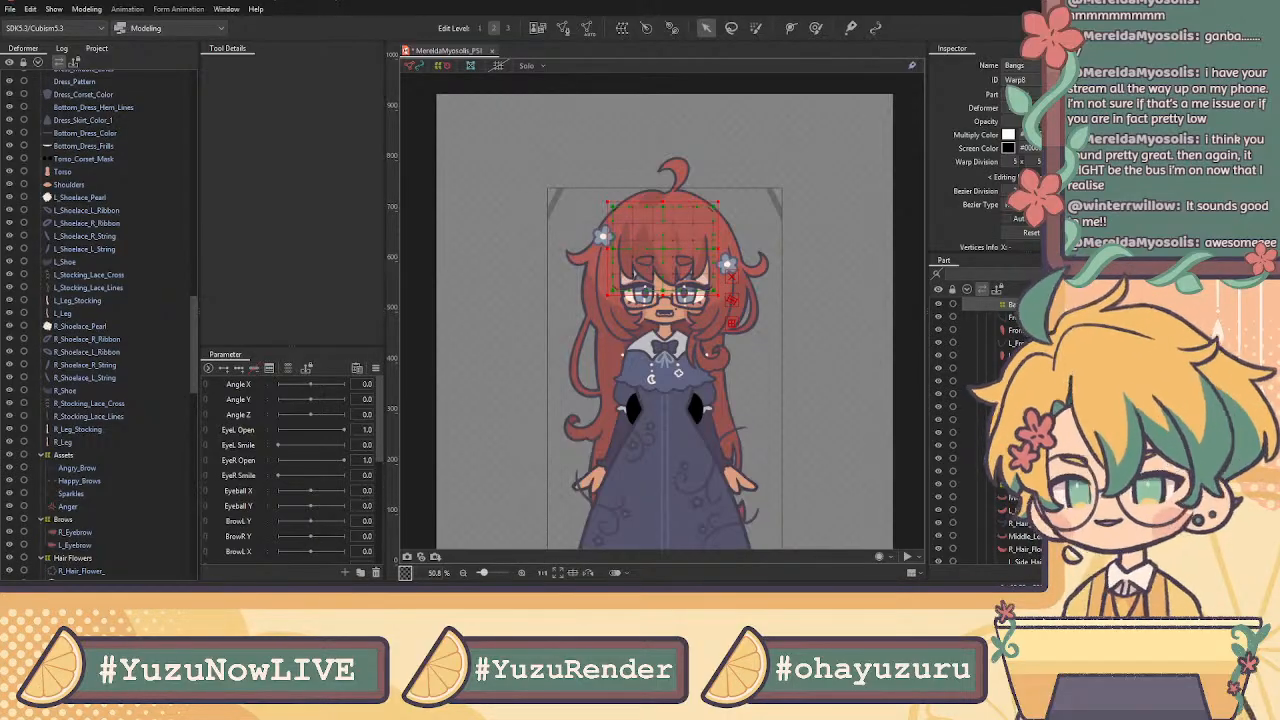
Scroll the Deformer list to the top and clear the Bangs warp deformer selection from the viewport
{"action": "scroll", "coordinate": [95, 325], "scroll_direction": "up", "scroll_amount": 10}
{"action": "scroll", "coordinate": [95, 325], "scroll_direction": "up", "scroll_amount": 12}
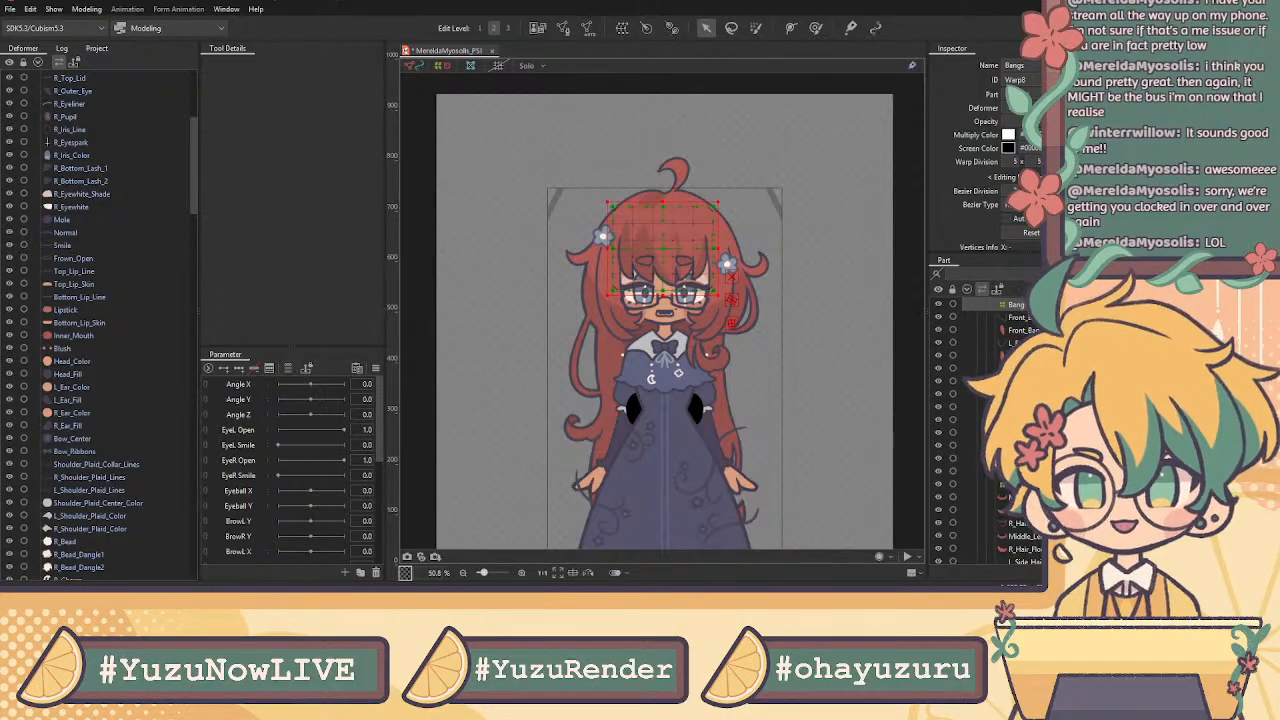
{"action": "left_click", "coordinate": [823, 75]}
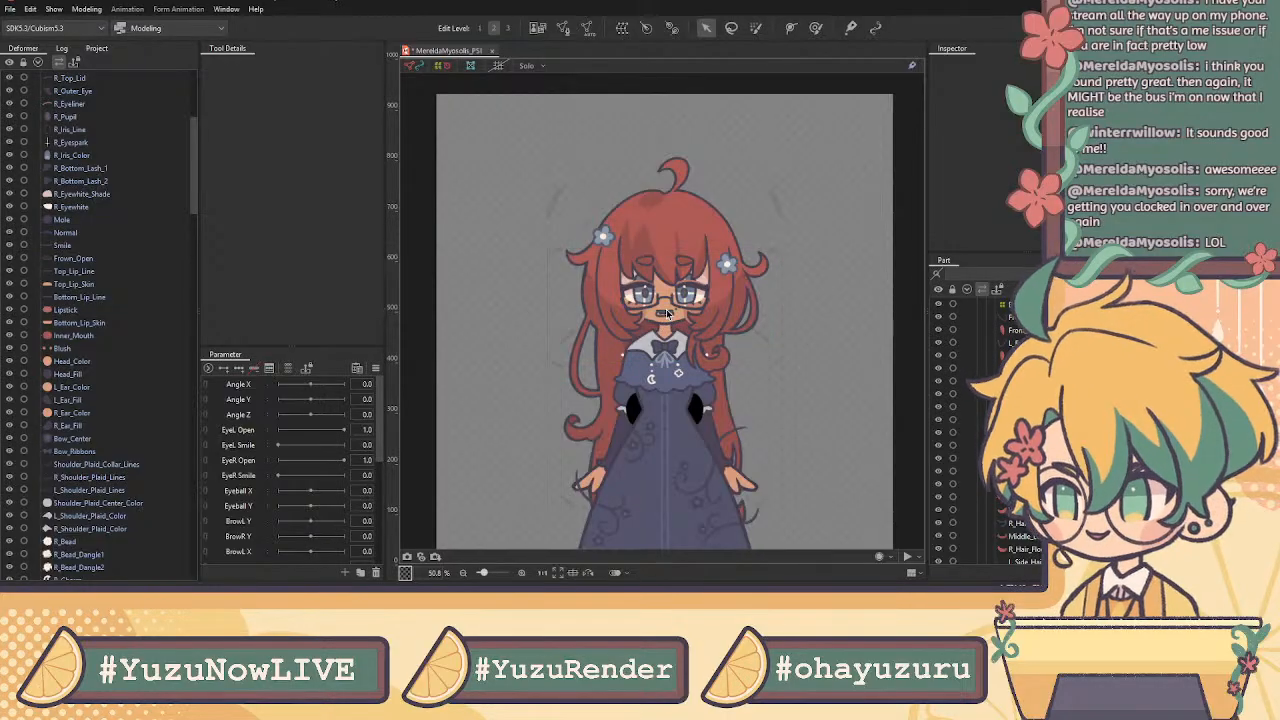
{"action": "scroll", "coordinate": [666, 309], "scroll_direction": "up", "scroll_amount": 3}
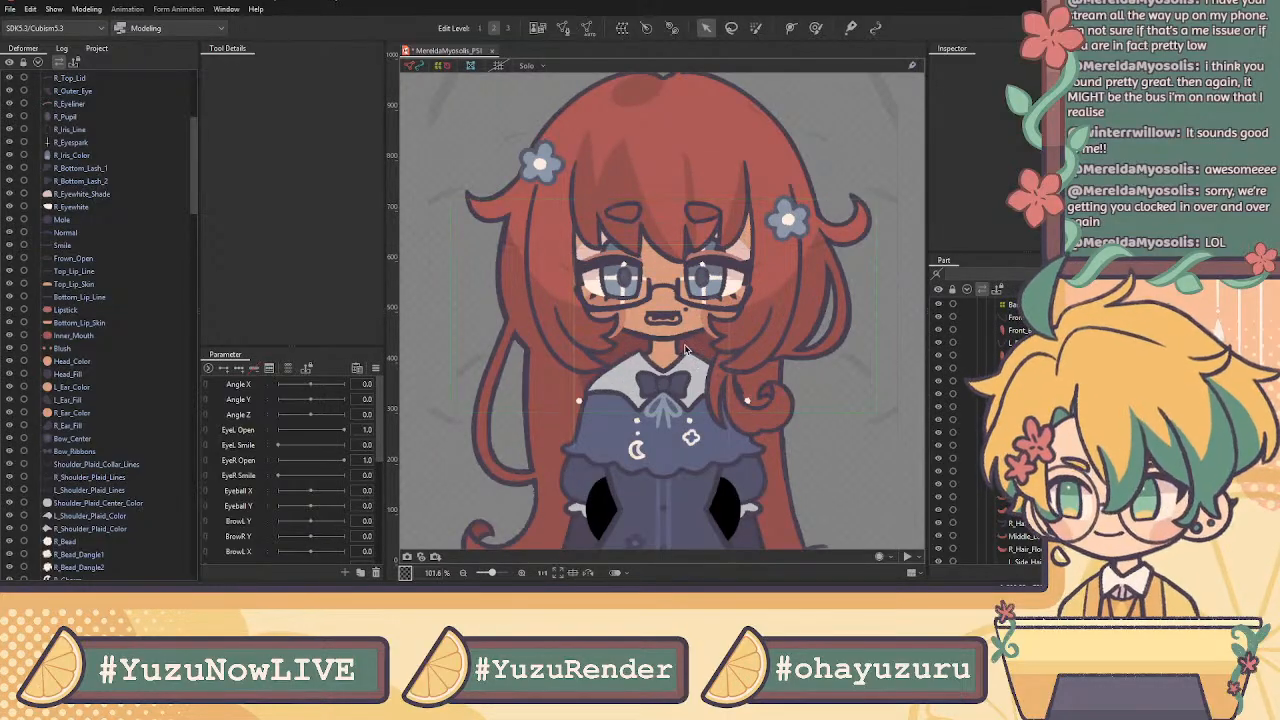
{"action": "scroll", "coordinate": [697, 299], "scroll_direction": "down", "scroll_amount": 3}
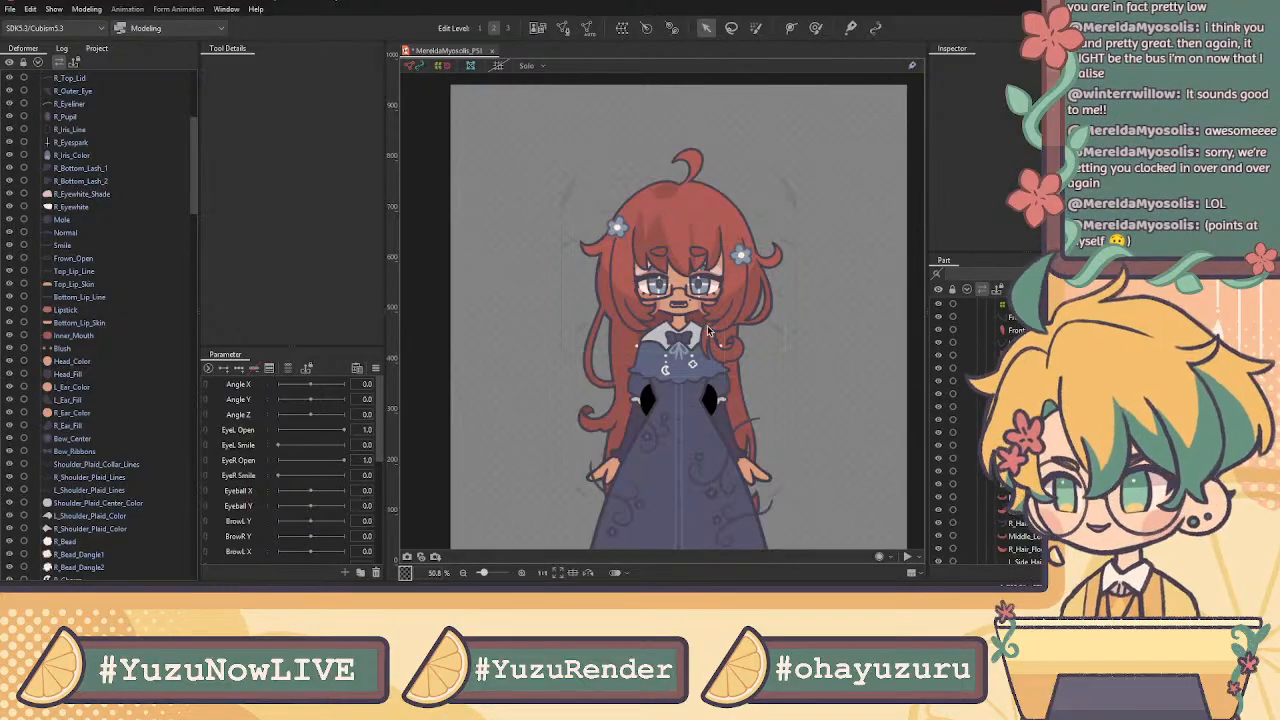
{"action": "scroll", "coordinate": [732, 388], "scroll_direction": "down", "scroll_amount": 3}
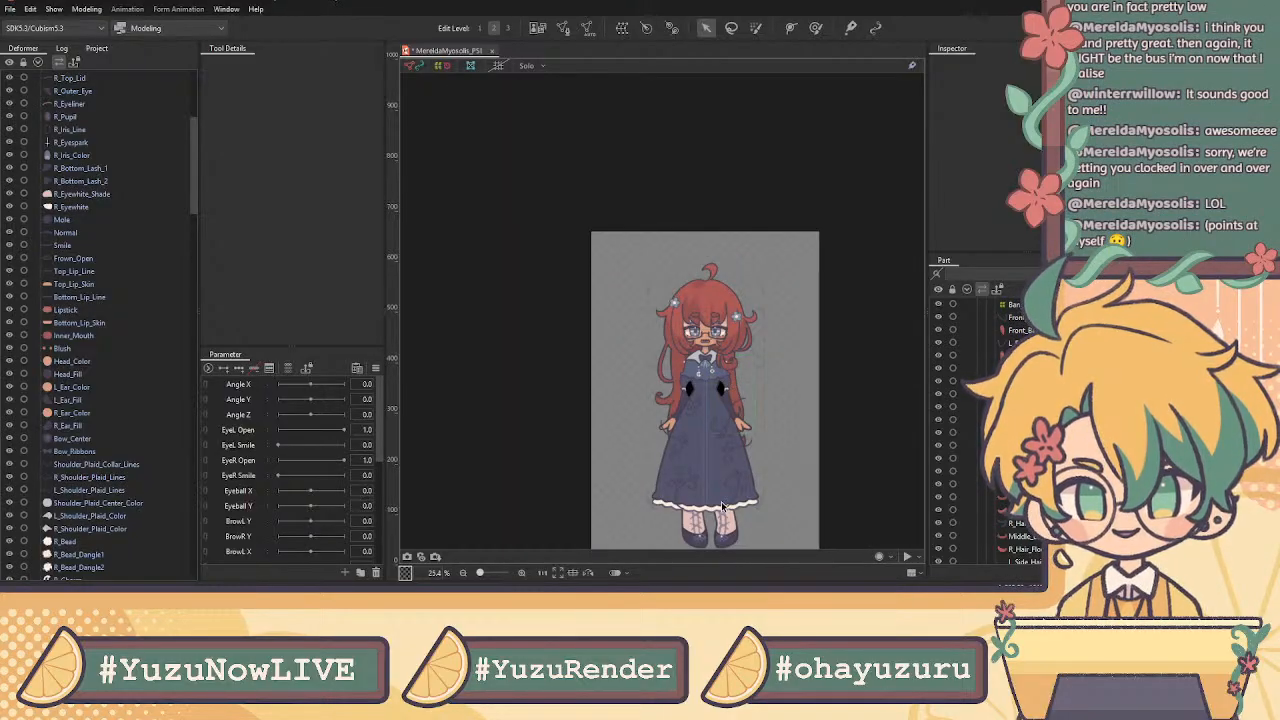
{"action": "scroll", "coordinate": [722, 506], "scroll_direction": "up", "scroll_amount": 3}
{"action": "scroll", "coordinate": [674, 172], "scroll_direction": "down", "scroll_amount": 1}
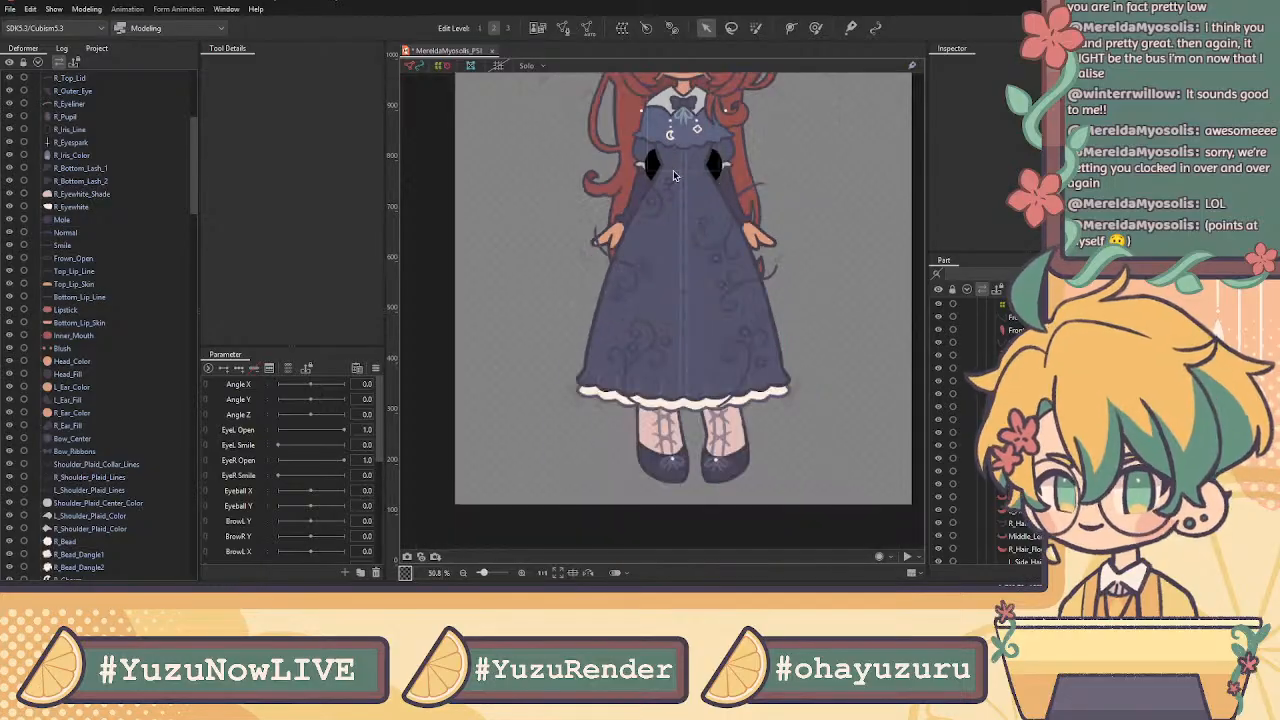
{"action": "scroll", "coordinate": [674, 172], "scroll_direction": "down", "scroll_amount": 1}
{"action": "left_click_drag", "start_coordinate": [882, 270], "coordinate": [891, 242]}
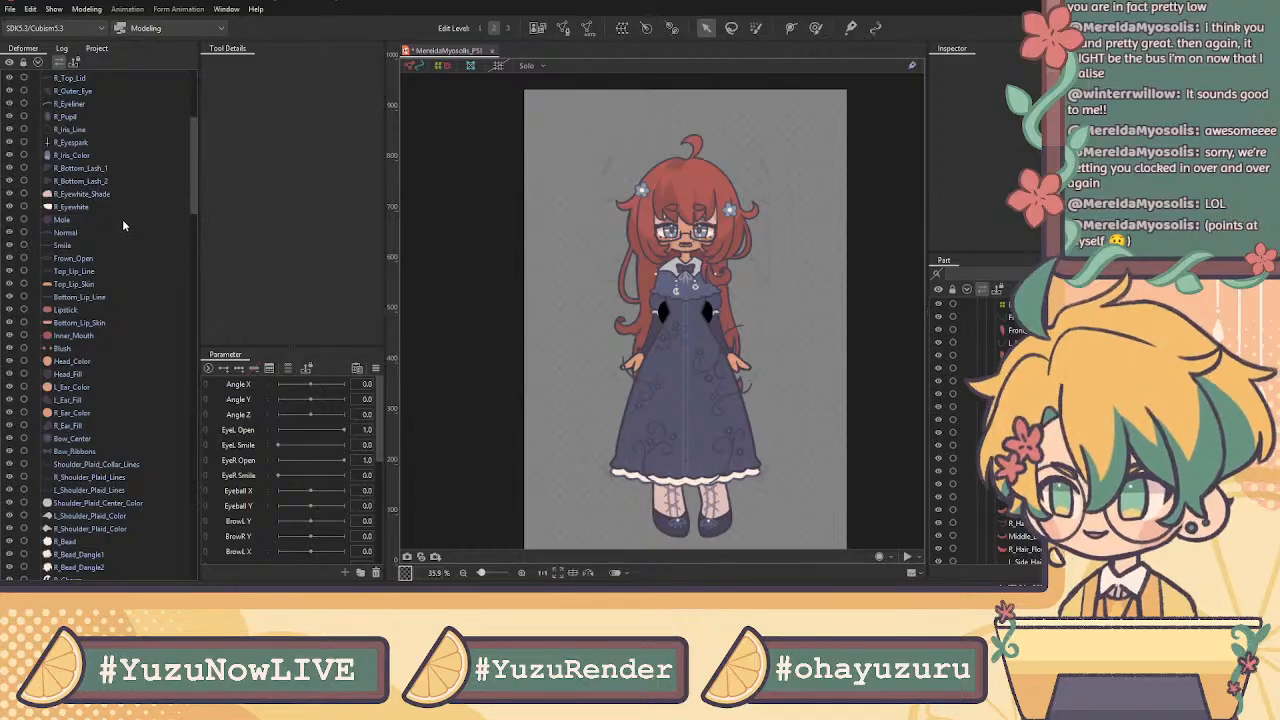
Inspect the meshes of Glasses, L_Eyeshine, L_Top_Lash_1, L_Top_Lash_2, L_Top_Lid and L_Eyeliner
{"action": "scroll", "coordinate": [112, 198], "scroll_direction": "up", "scroll_amount": 5}
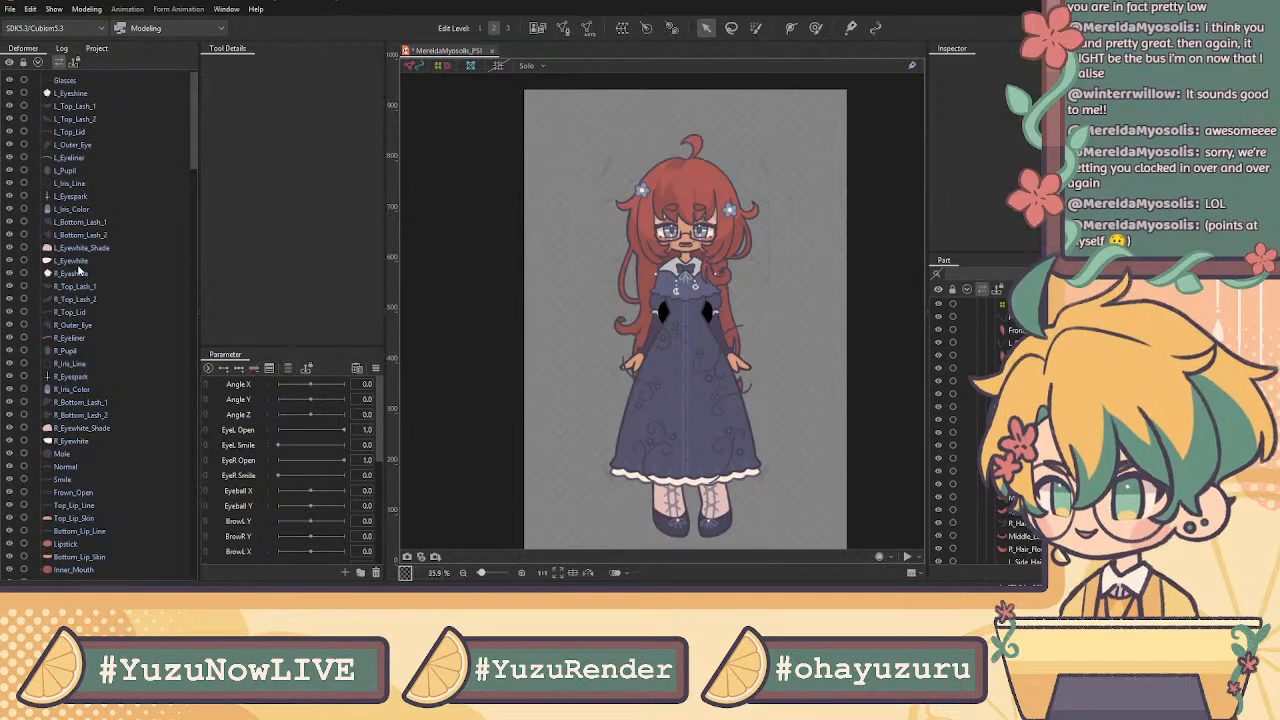
{"action": "scroll", "coordinate": [79, 268], "scroll_direction": "up", "scroll_amount": 1}
{"action": "left_click", "coordinate": [82, 92]}
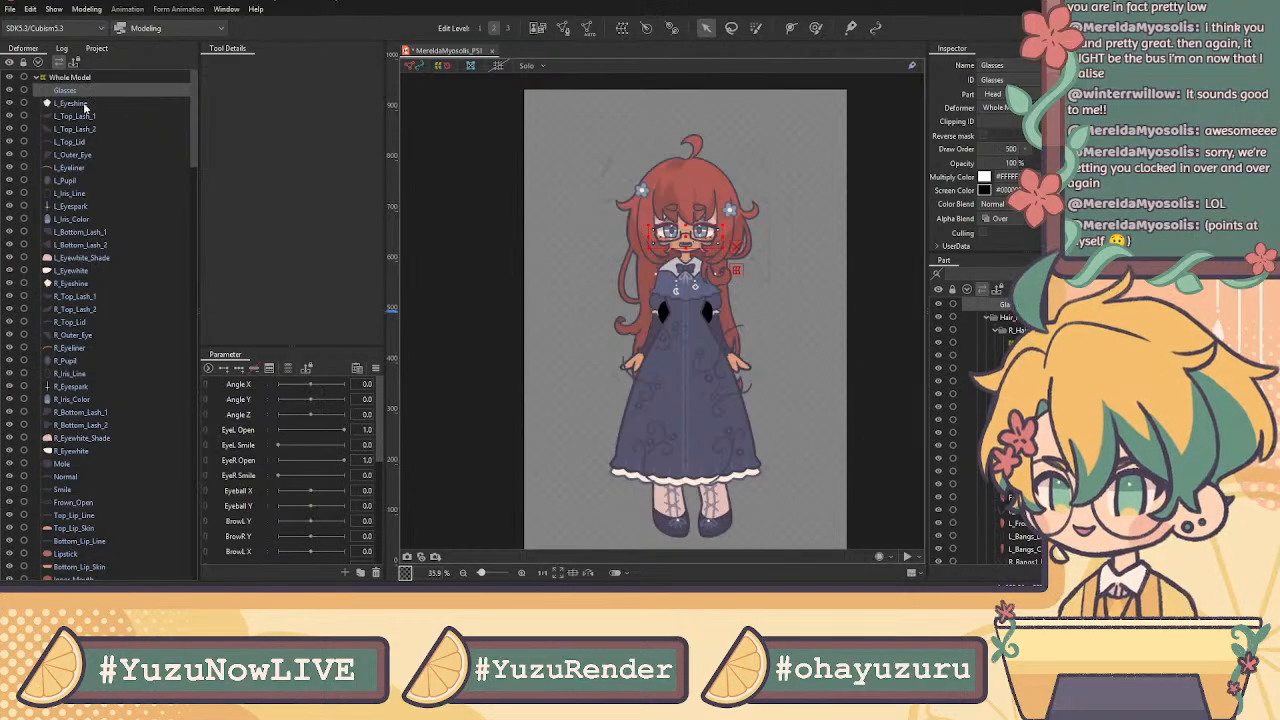
{"action": "left_click", "coordinate": [86, 104]}
{"action": "left_click", "coordinate": [90, 116]}
{"action": "left_click", "coordinate": [98, 129]}
{"action": "left_click", "coordinate": [96, 142]}
{"action": "left_click", "coordinate": [88, 167]}
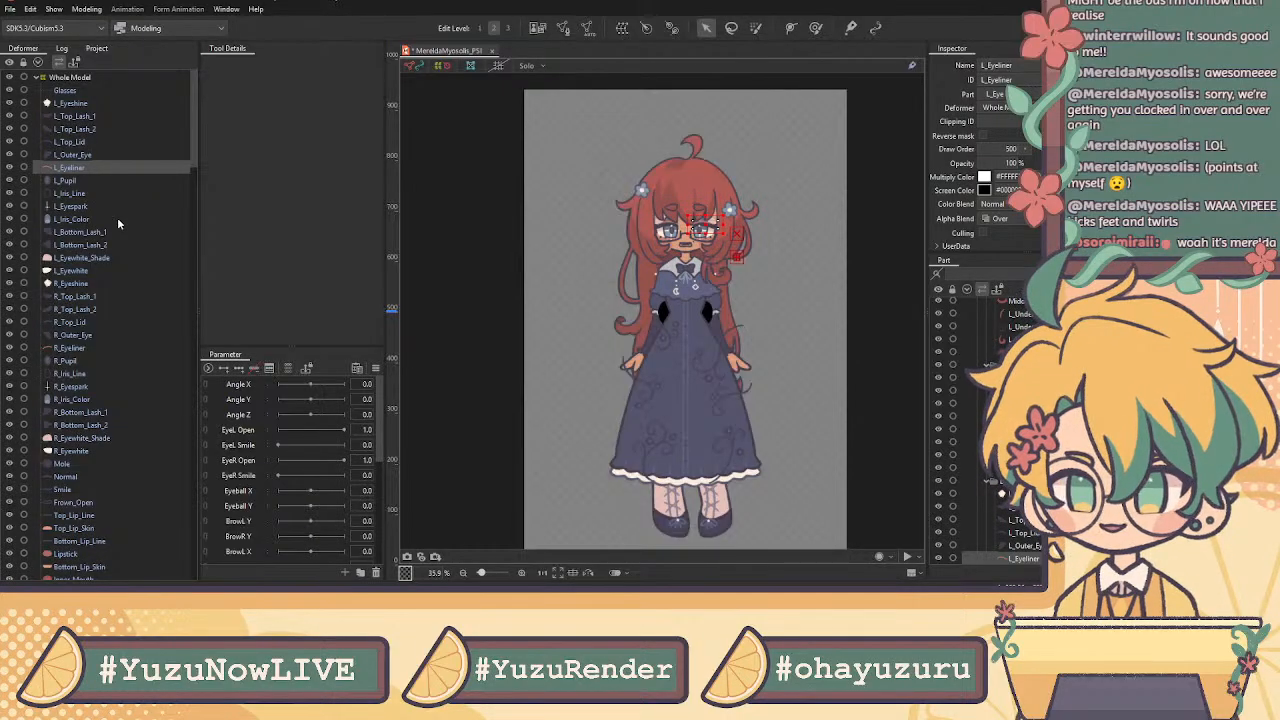
{"action": "left_click", "coordinate": [112, 103]}
Zoom the canvas in close on the character's face
{"action": "scroll", "coordinate": [98, 305], "scroll_direction": "down", "scroll_amount": 6}
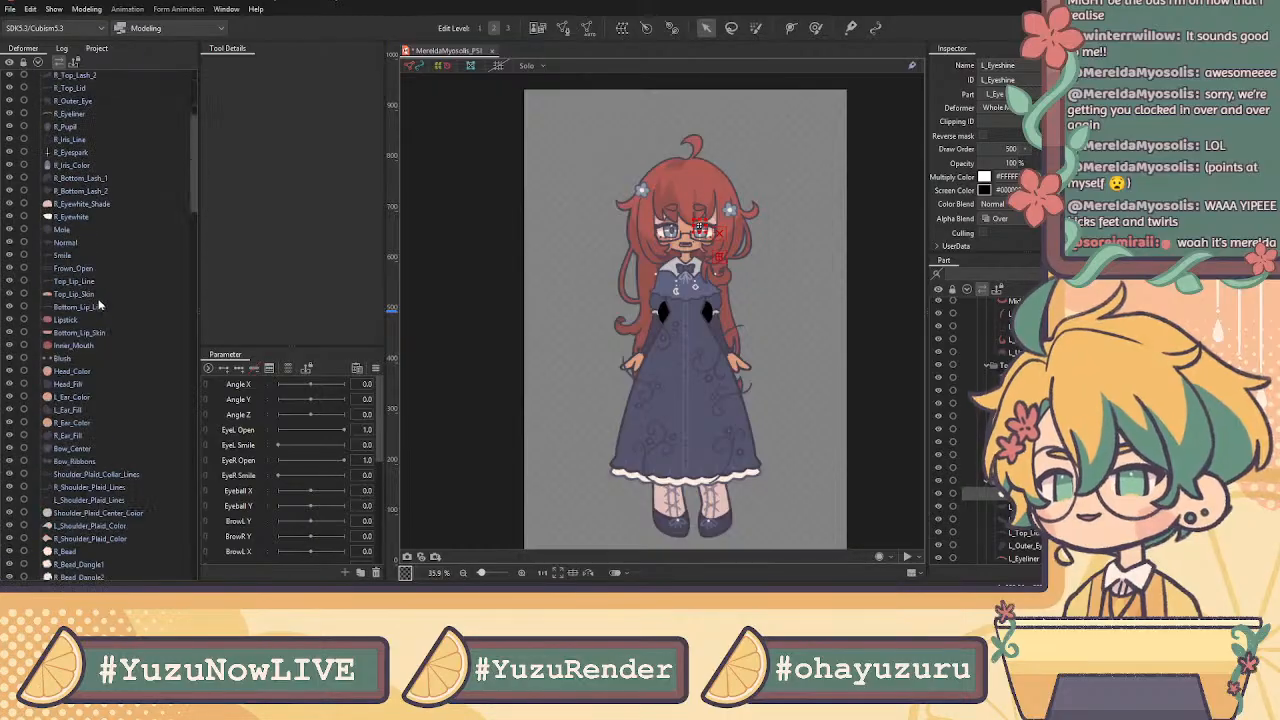
{"action": "scroll", "coordinate": [100, 305], "scroll_direction": "down", "scroll_amount": 10}
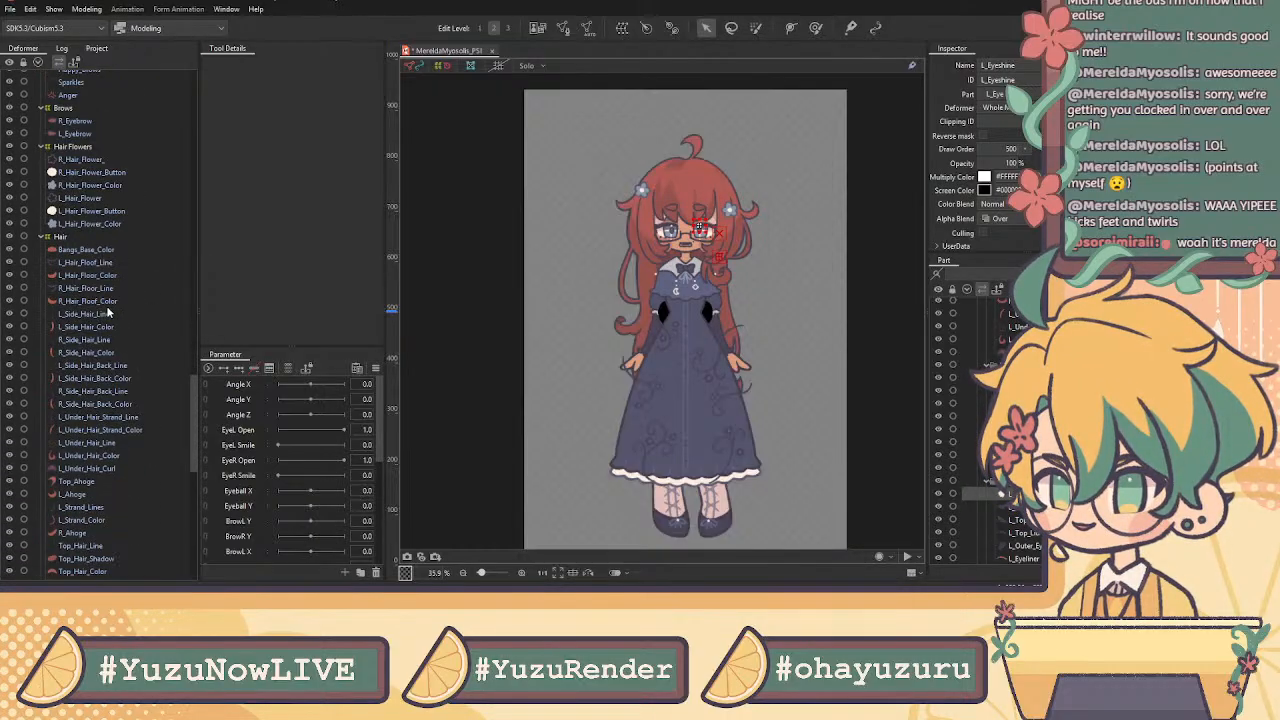
{"action": "scroll", "coordinate": [108, 313], "scroll_direction": "down", "scroll_amount": 10}
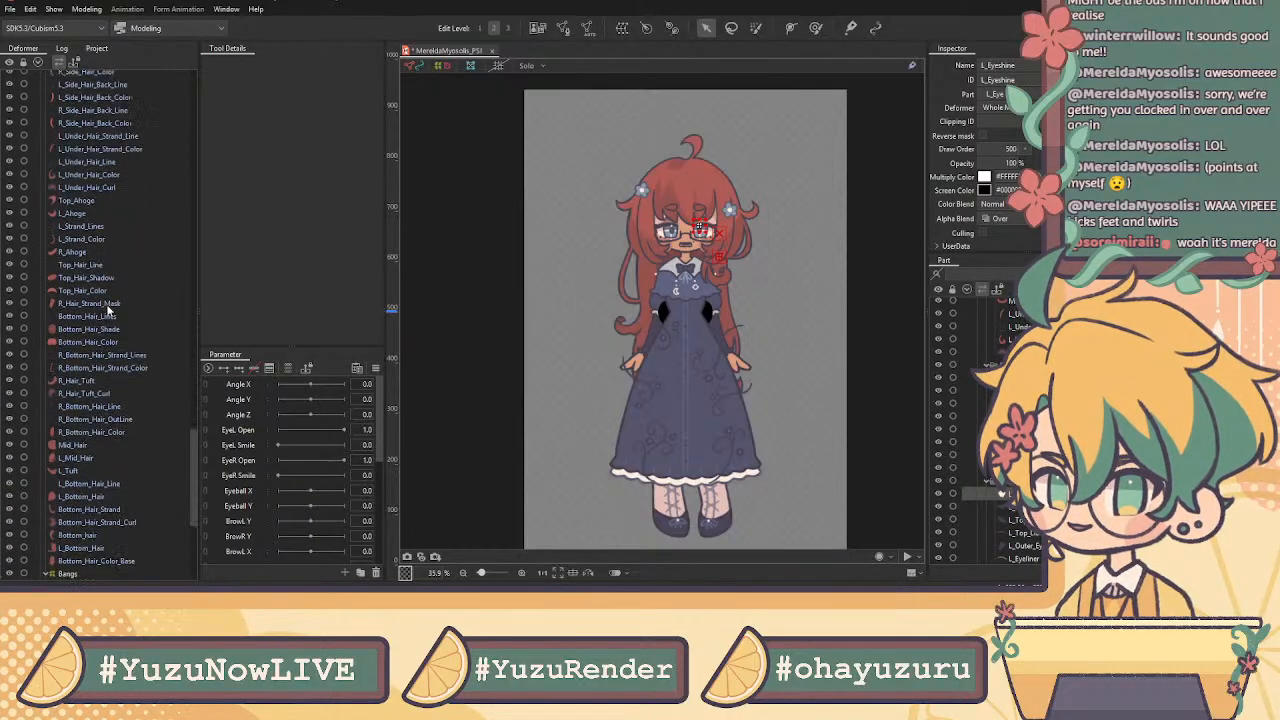
{"action": "scroll", "coordinate": [108, 313], "scroll_direction": "down", "scroll_amount": 3}
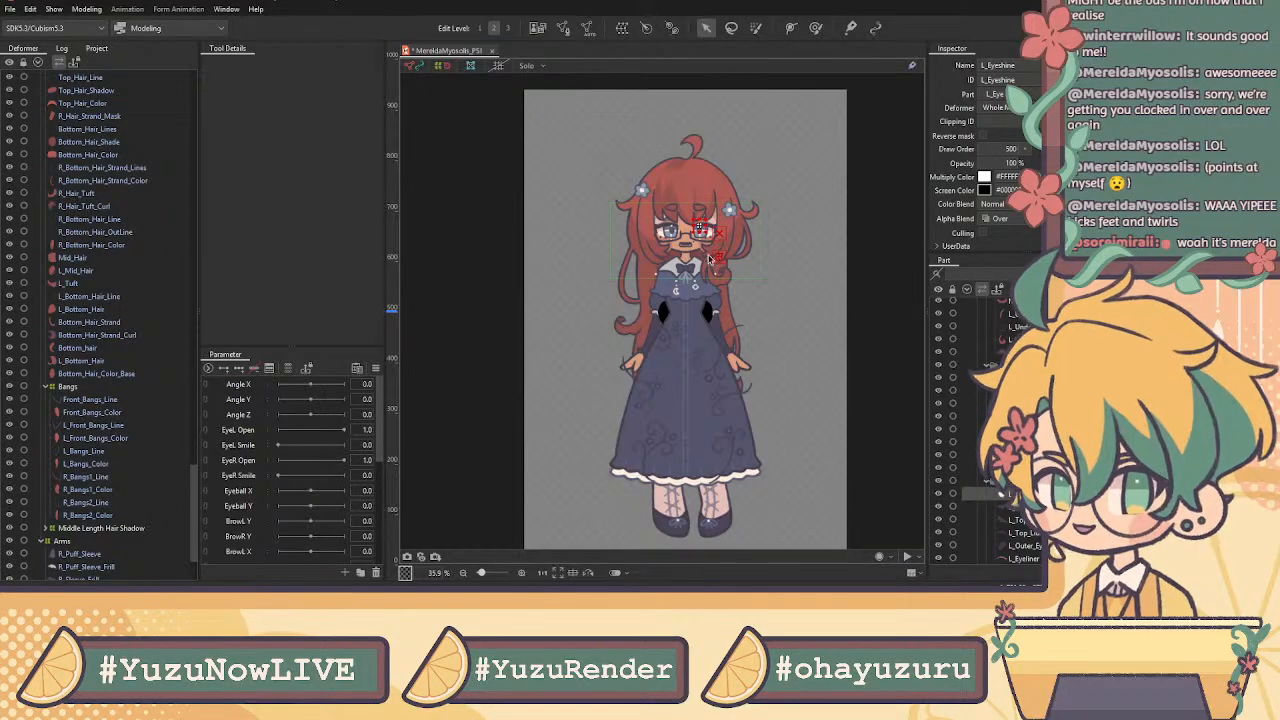
{"action": "scroll", "coordinate": [720, 228], "scroll_direction": "up", "scroll_amount": 6}
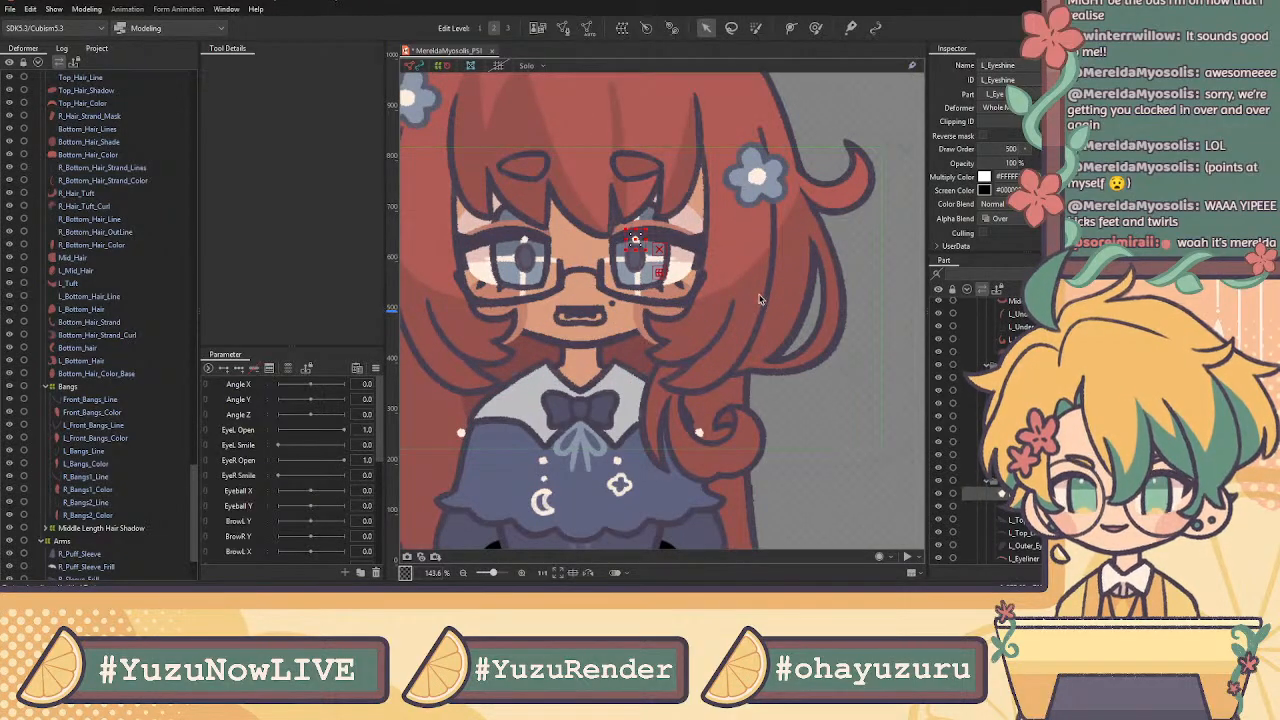
{"action": "left_click", "coordinate": [605, 403]}
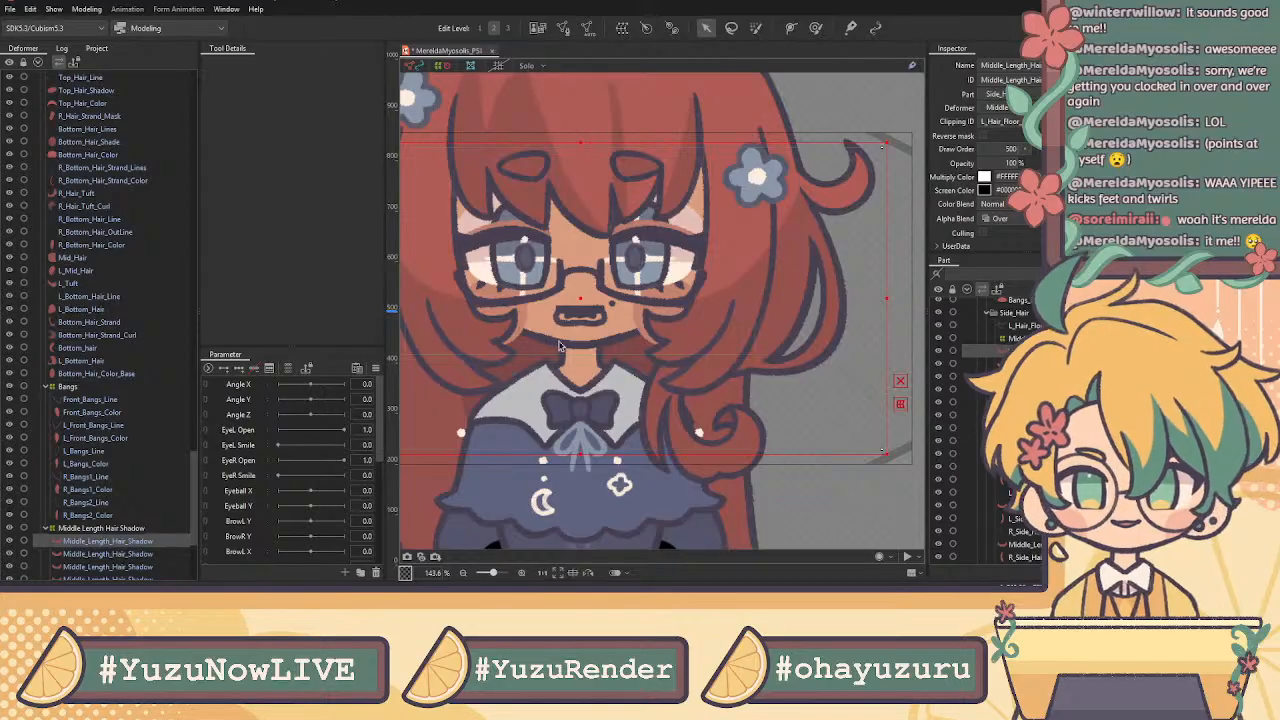
{"action": "left_click", "coordinate": [522, 68]}
{"action": "scroll", "coordinate": [641, 240], "scroll_direction": "down", "scroll_amount": 3}
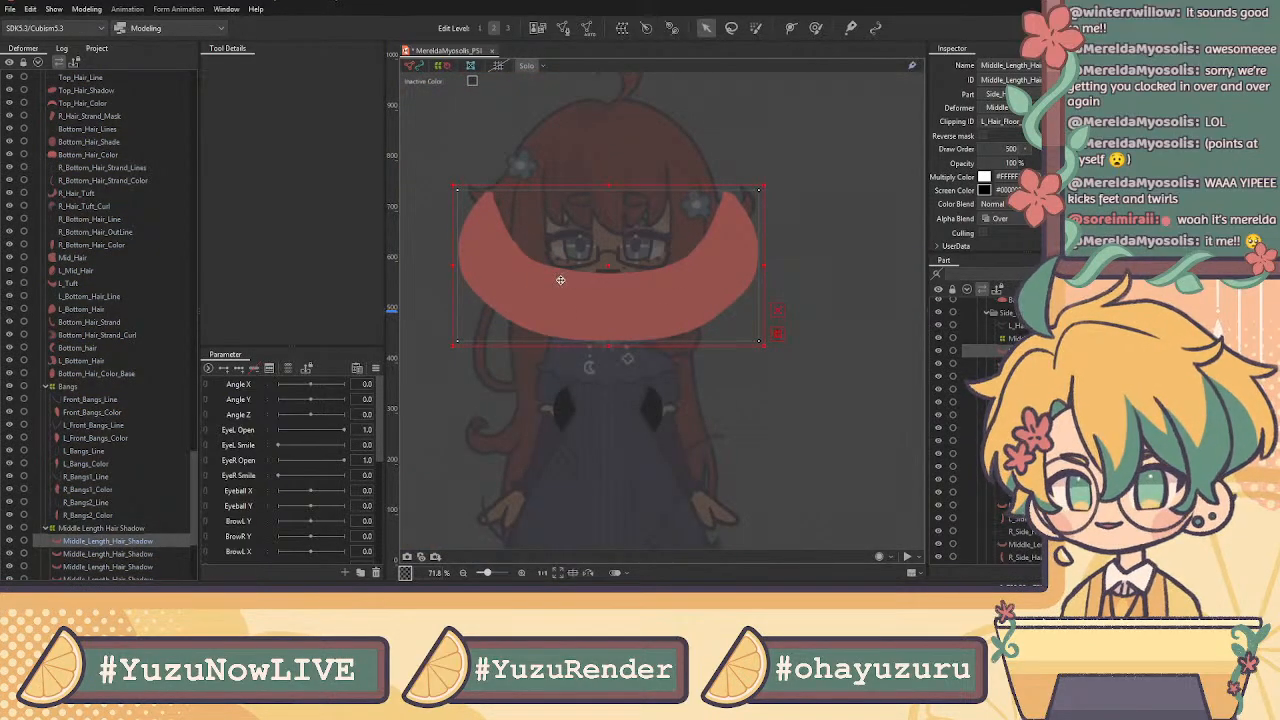
{"action": "left_click", "coordinate": [526, 67]}
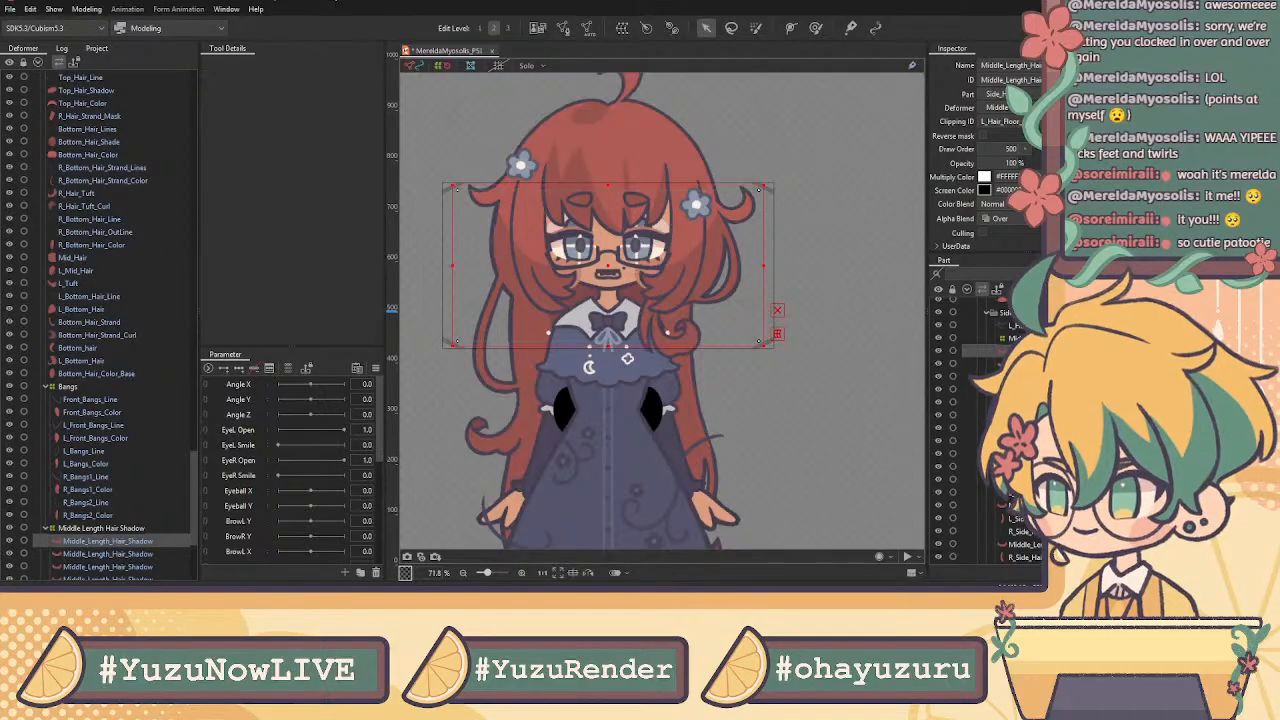
{"action": "scroll", "coordinate": [1000, 430], "scroll_direction": "down", "scroll_amount": 5}
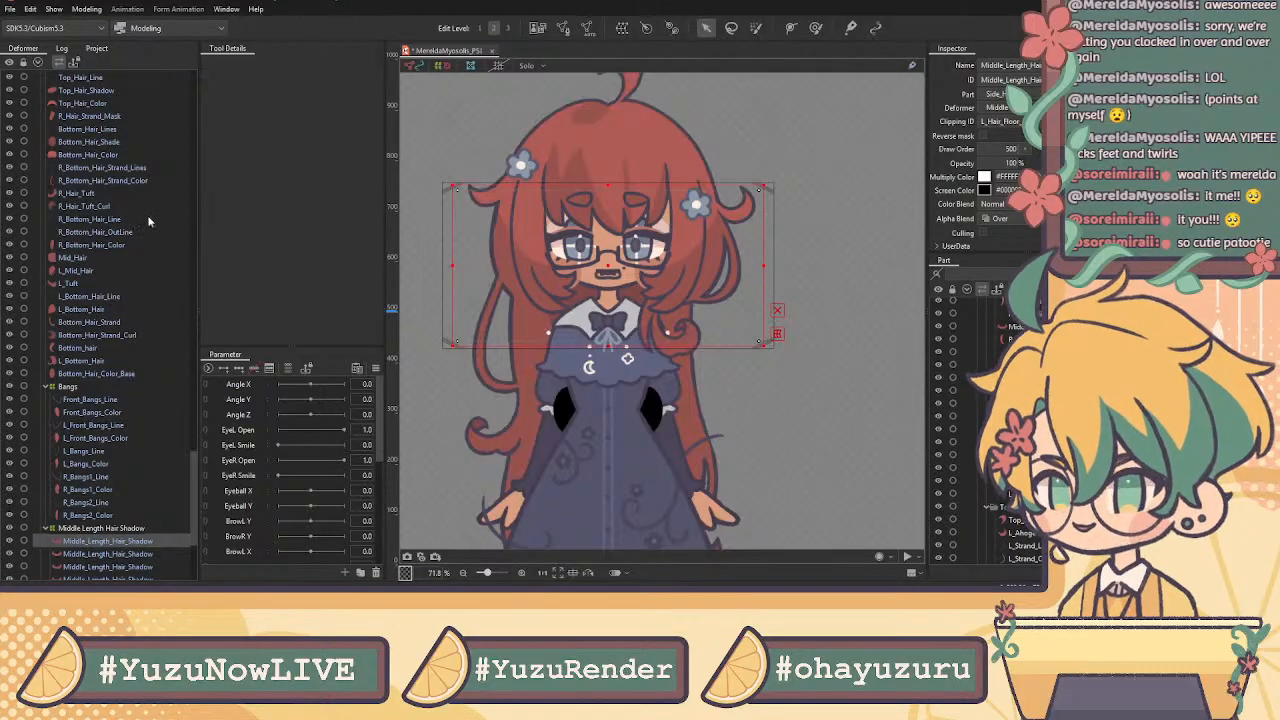
{"action": "scroll", "coordinate": [612, 231], "scroll_direction": "up", "scroll_amount": 4}
{"action": "scroll", "coordinate": [610, 243], "scroll_direction": "down", "scroll_amount": 6}
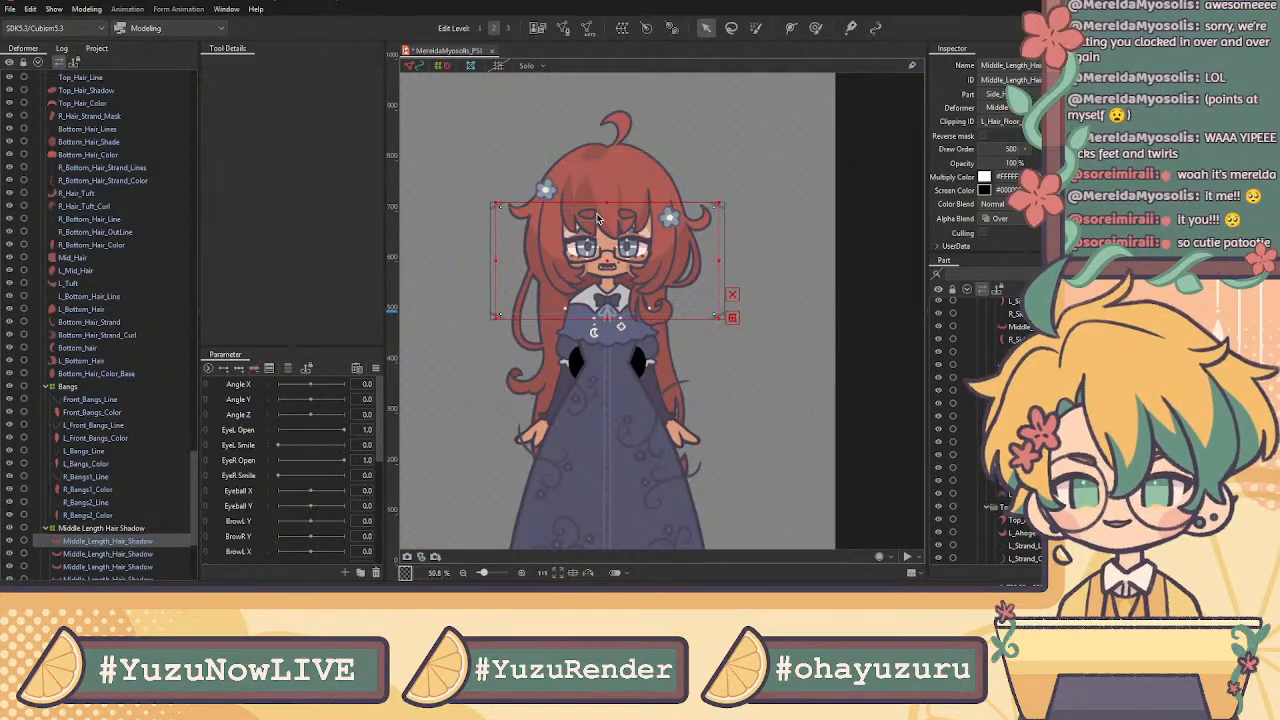
{"action": "scroll", "coordinate": [602, 222], "scroll_direction": "up", "scroll_amount": 2}
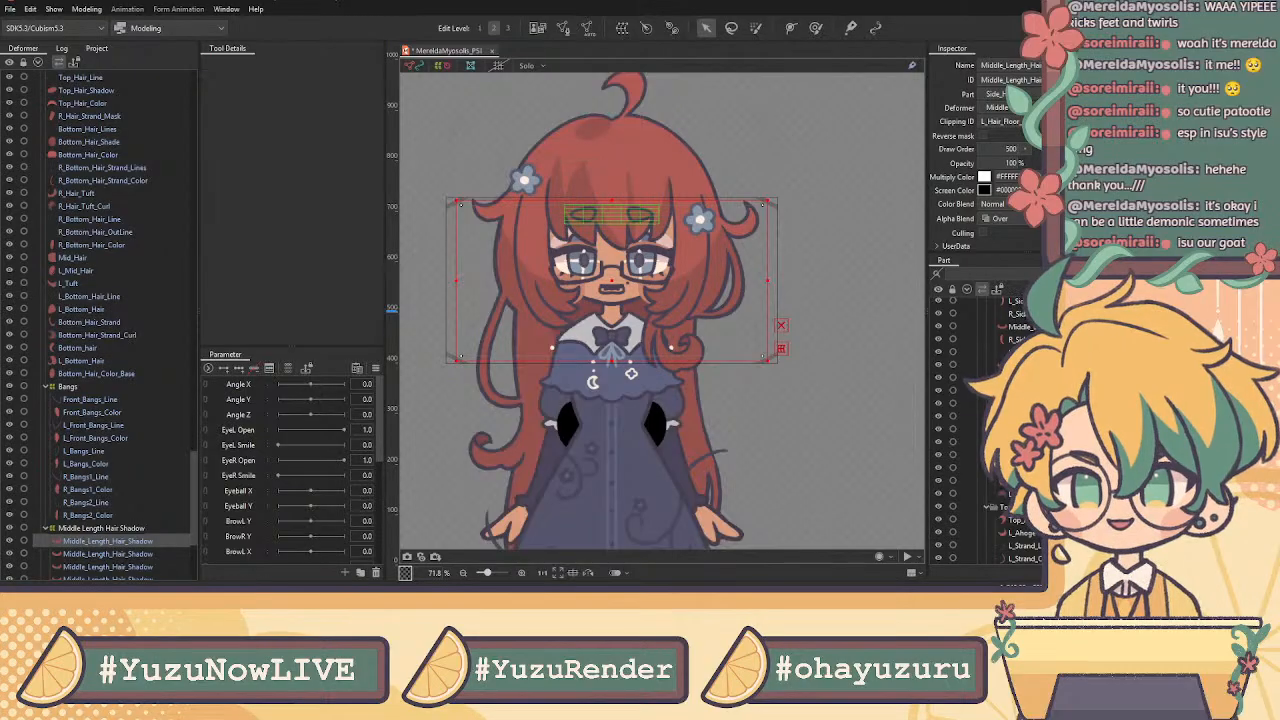
{"action": "scroll", "coordinate": [562, 185], "scroll_direction": "up", "scroll_amount": 2}
{"action": "scroll", "coordinate": [115, 517], "scroll_direction": "down", "scroll_amount": 4}
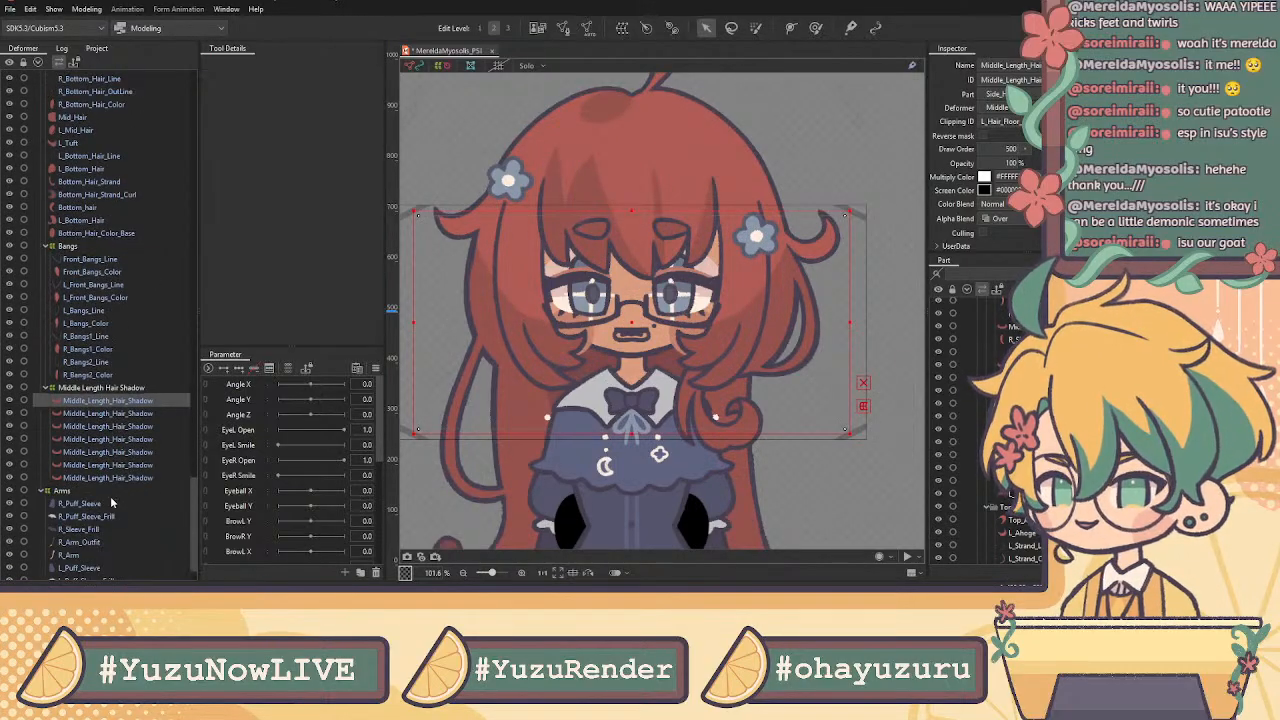
{"action": "left_click", "coordinate": [105, 415]}
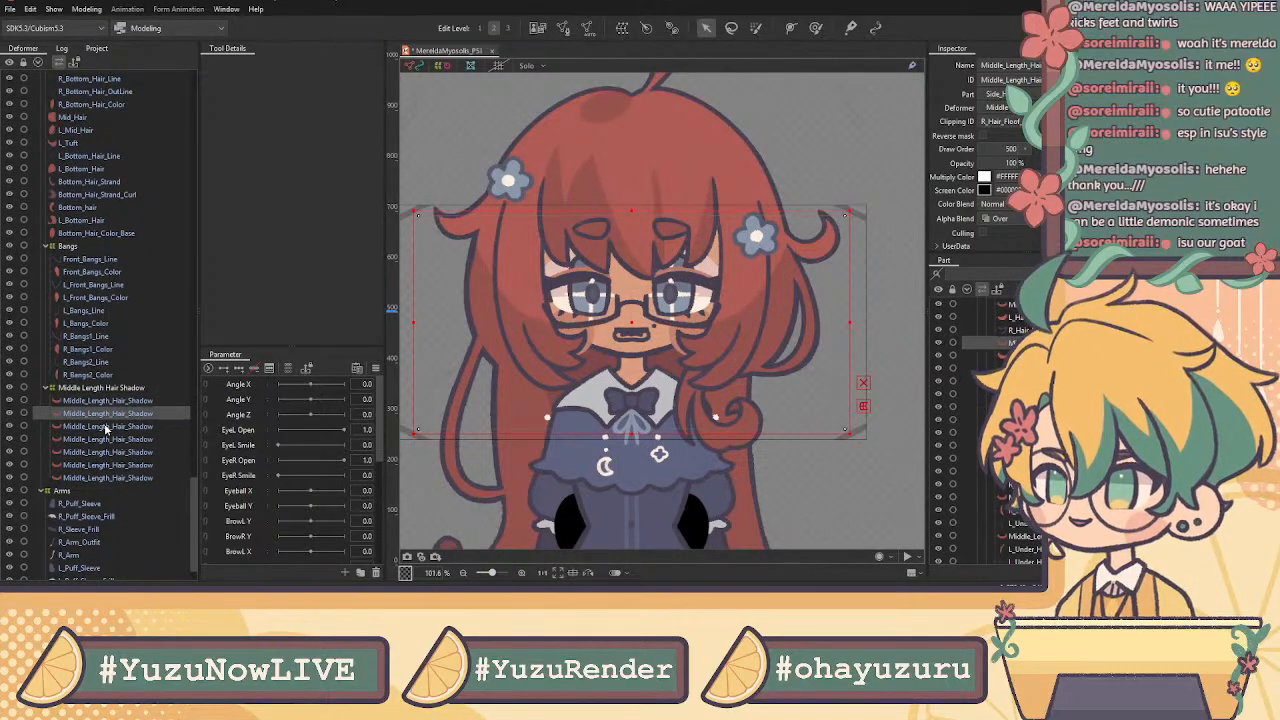
{"action": "left_click", "coordinate": [108, 439]}
{"action": "left_click", "coordinate": [115, 452]}
{"action": "left_click", "coordinate": [122, 403]}
{"action": "left_click", "coordinate": [123, 414]}
{"action": "left_click", "coordinate": [126, 426]}
{"action": "left_click_drag", "start_coordinate": [127, 440], "coordinate": [131, 476]}
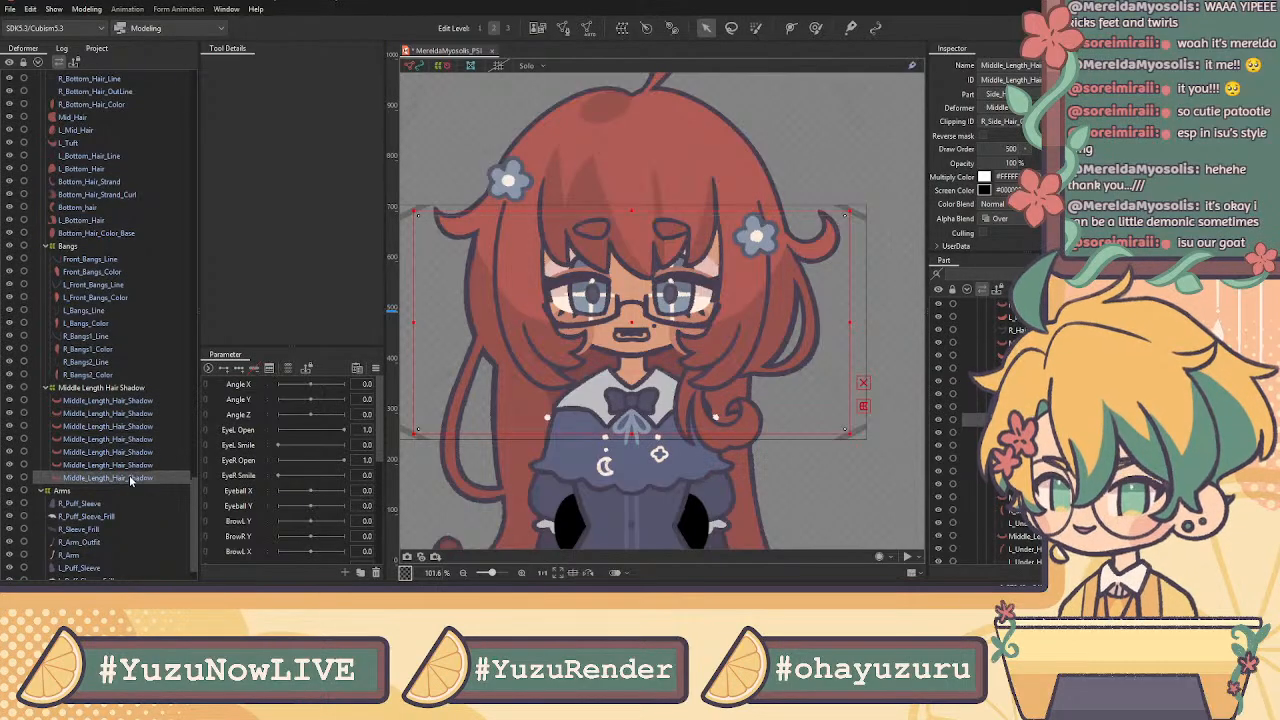
{"action": "left_click", "coordinate": [85, 270]}
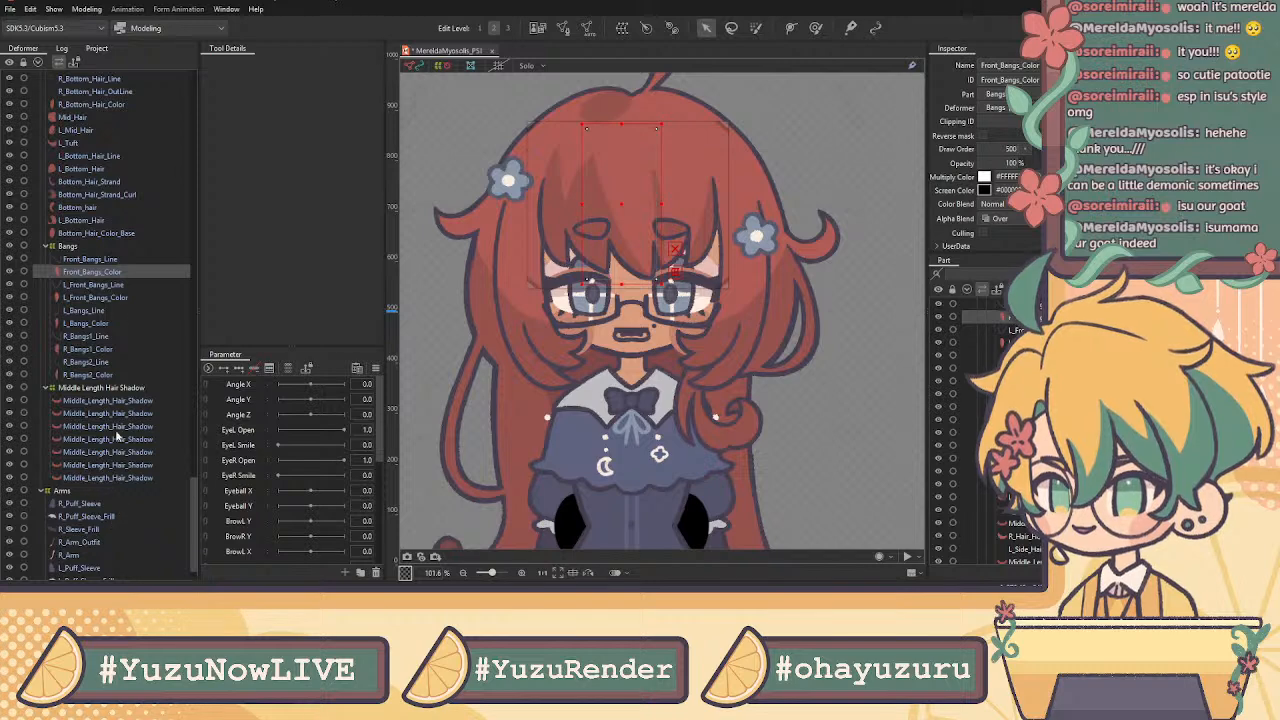
{"action": "left_click", "coordinate": [117, 196]}
{"action": "left_click", "coordinate": [104, 120]}
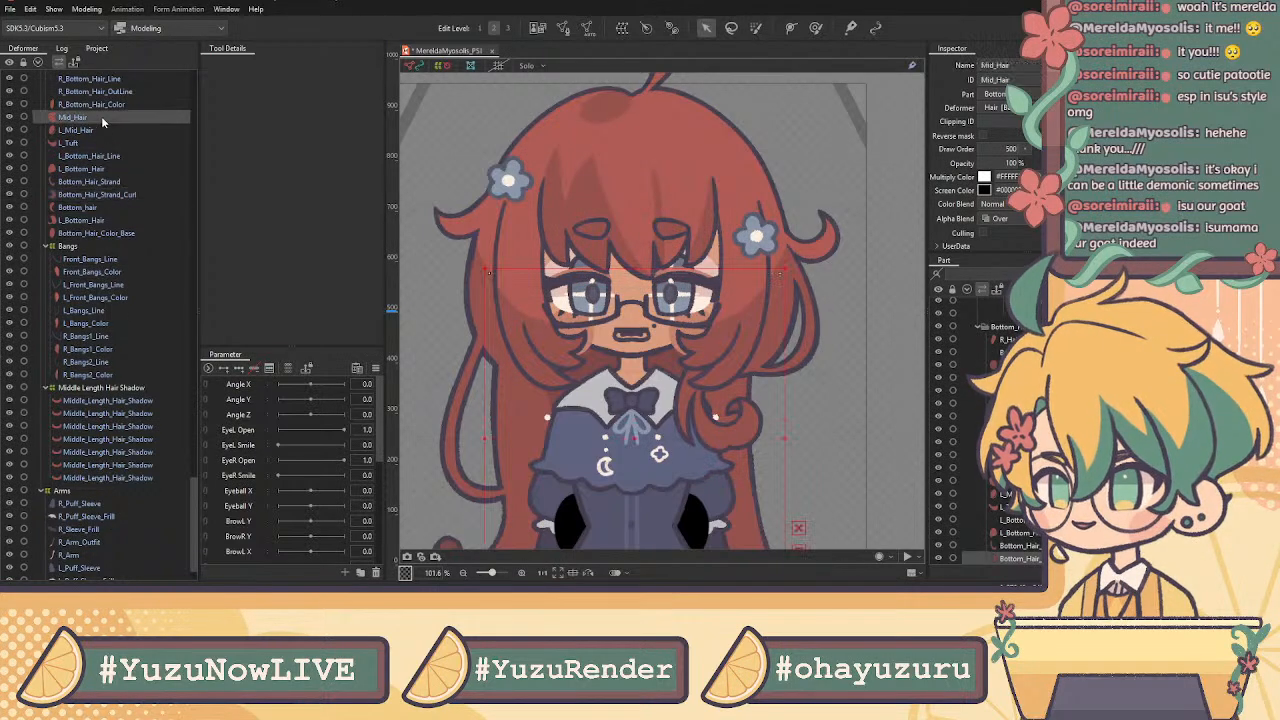
{"action": "scroll", "coordinate": [645, 163], "scroll_direction": "down", "scroll_amount": 2}
{"action": "scroll", "coordinate": [645, 163], "scroll_direction": "up", "scroll_amount": 1}
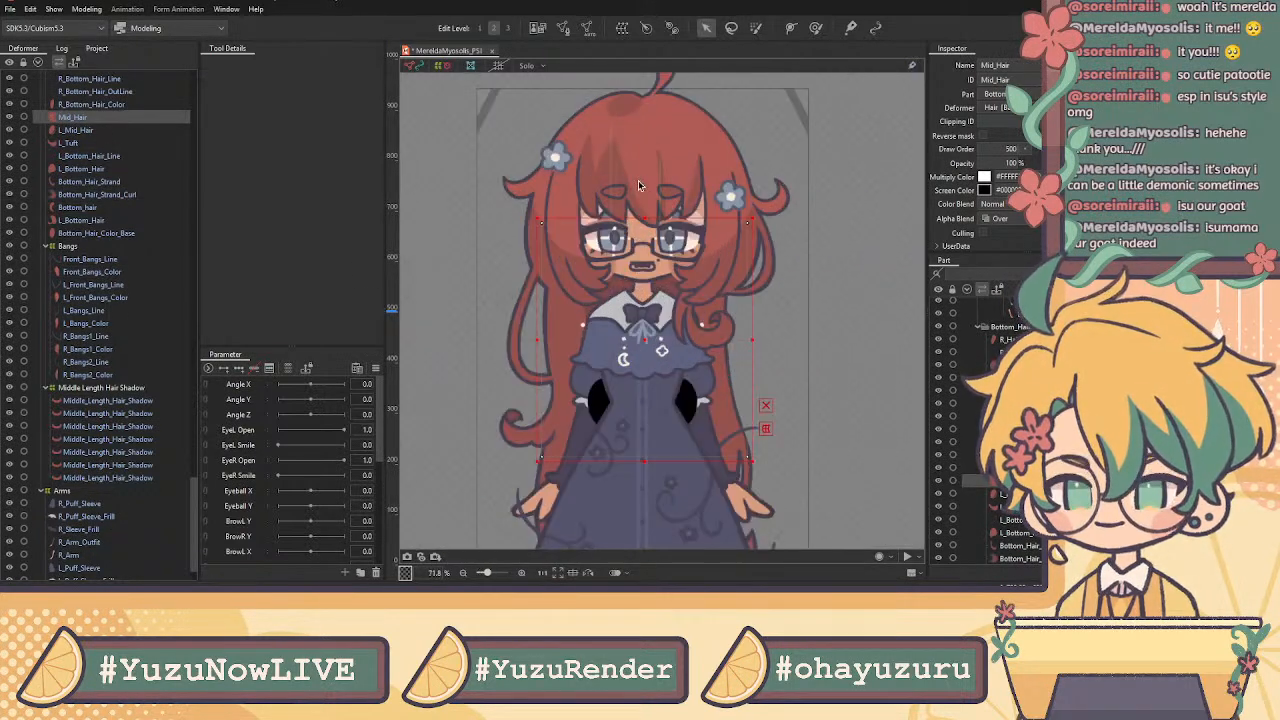
{"action": "scroll", "coordinate": [88, 294], "scroll_direction": "up", "scroll_amount": 2}
{"action": "scroll", "coordinate": [88, 296], "scroll_direction": "up", "scroll_amount": 15}
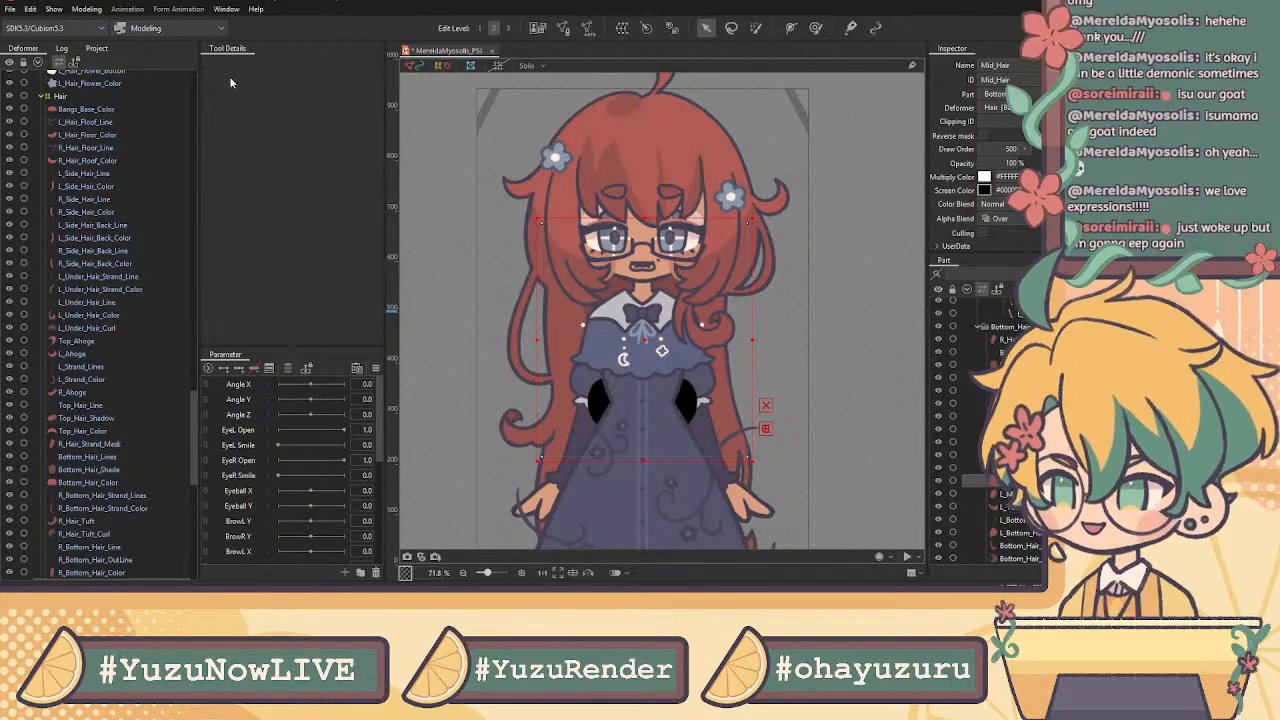
{"action": "scroll", "coordinate": [122, 155], "scroll_direction": "up", "scroll_amount": 3}
{"action": "left_click", "coordinate": [105, 138]}
{"action": "left_click", "coordinate": [125, 150]}
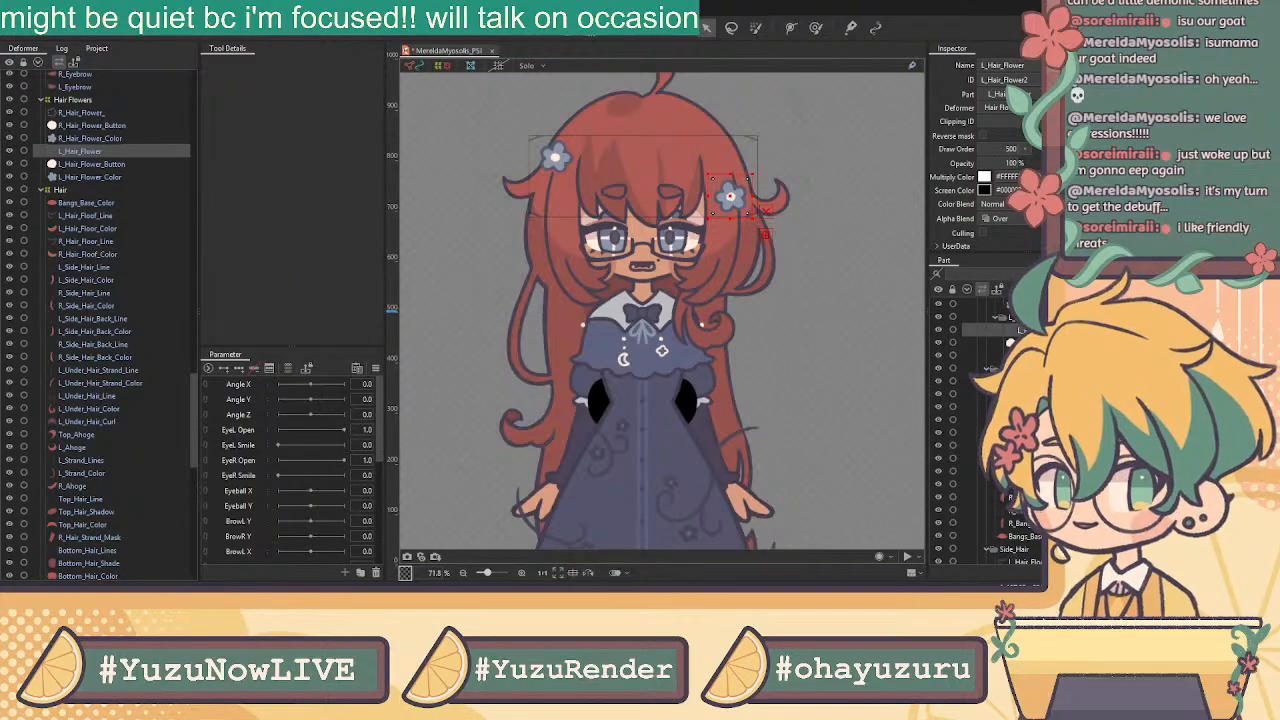
{"action": "scroll", "coordinate": [100, 320], "scroll_direction": "up", "scroll_amount": 3}
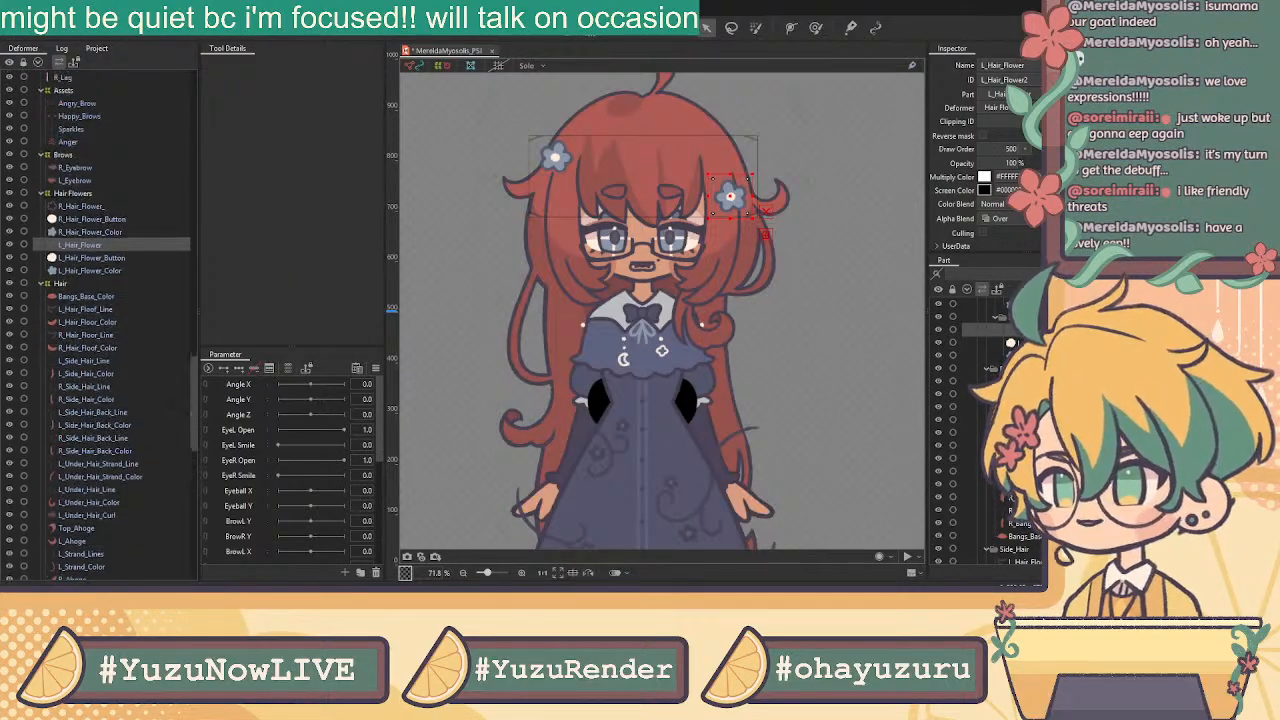
{"action": "scroll", "coordinate": [100, 320], "scroll_direction": "up", "scroll_amount": 2}
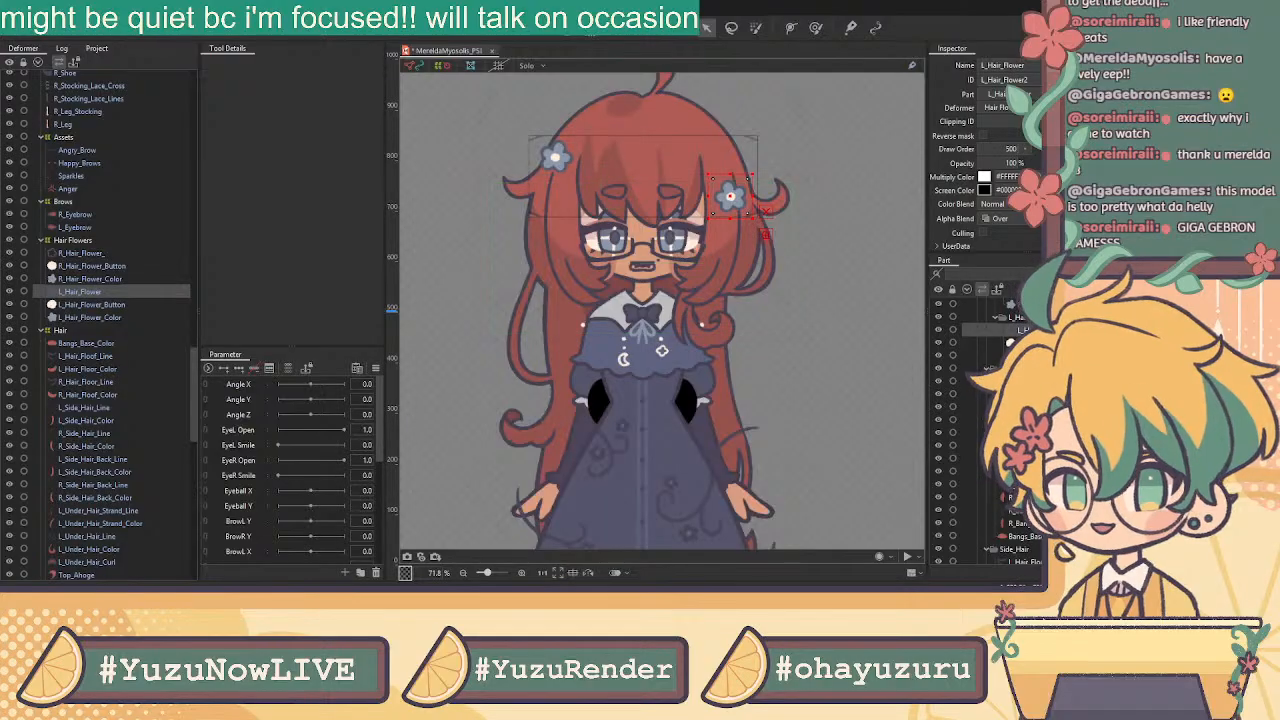
{"action": "scroll", "coordinate": [110, 320], "scroll_direction": "up", "scroll_amount": 10}
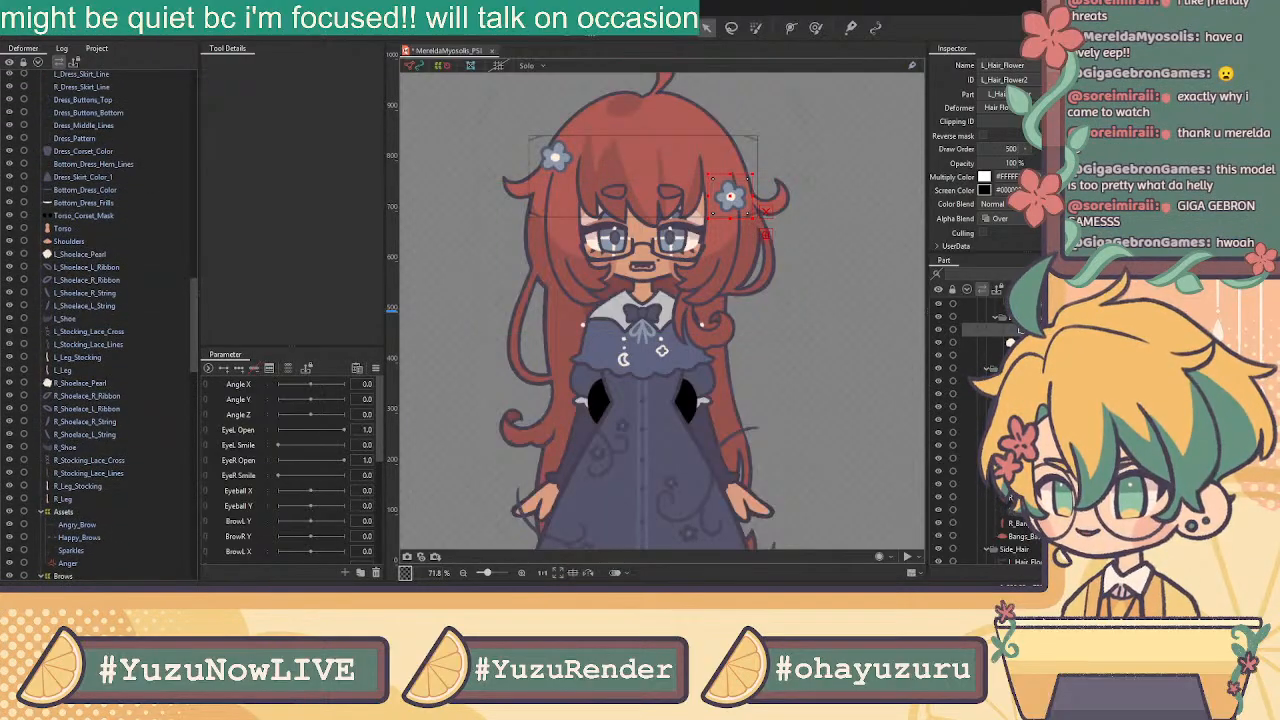
Select all the leg art meshes and group them under a Legs deformer
{"action": "left_click", "coordinate": [76, 499]}
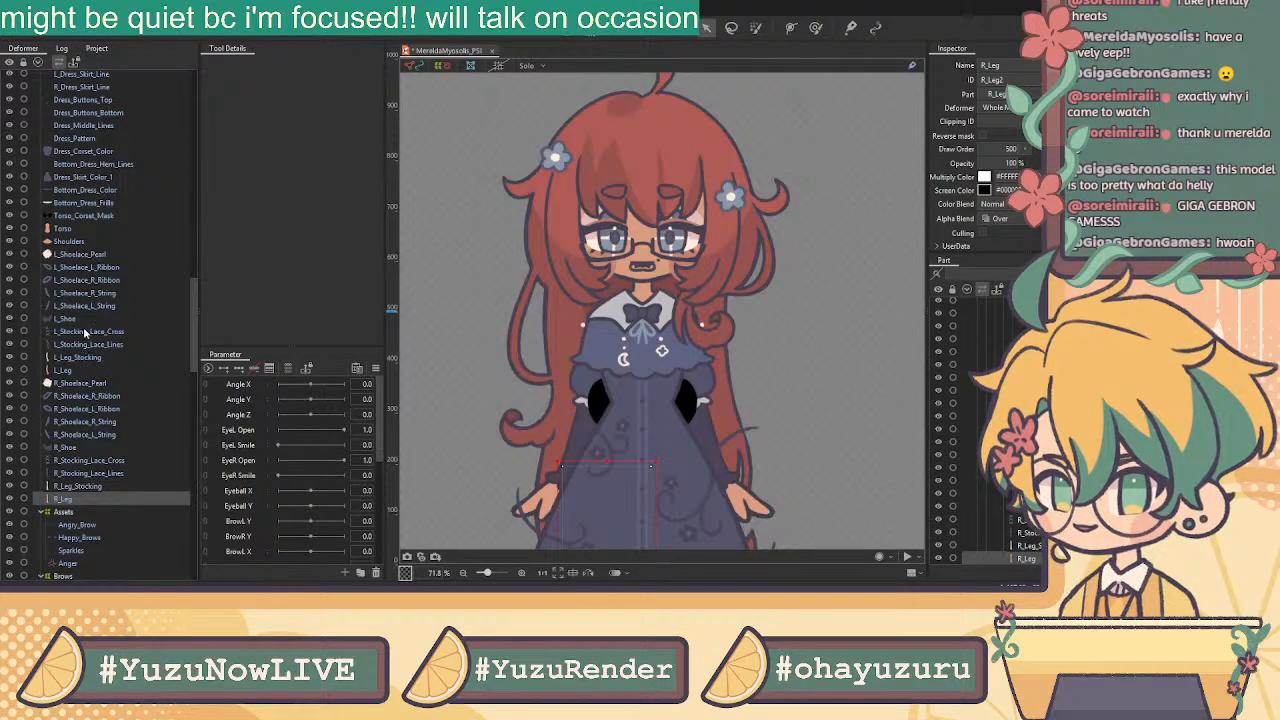
{"action": "left_click", "coordinate": [66, 255], "text": "shift"}
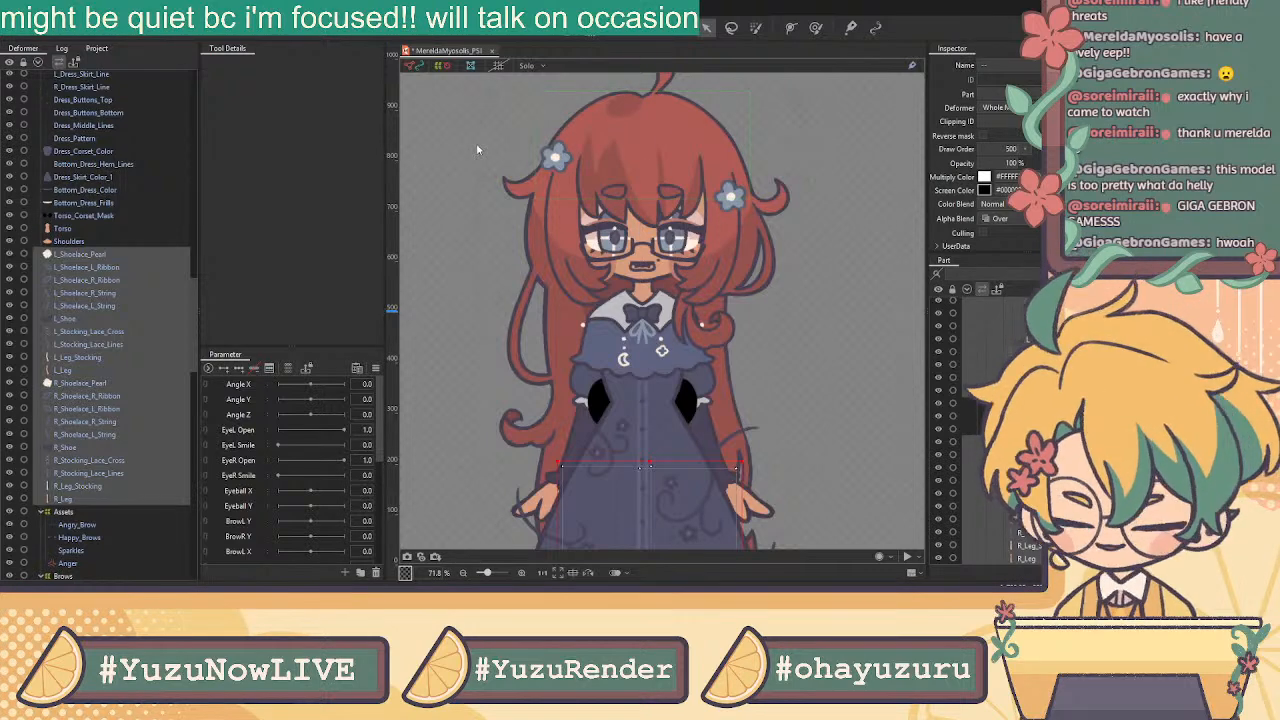
{"action": "left_click", "coordinate": [606, 350]}
{"action": "scroll", "coordinate": [106, 446], "scroll_direction": "down", "scroll_amount": 5}
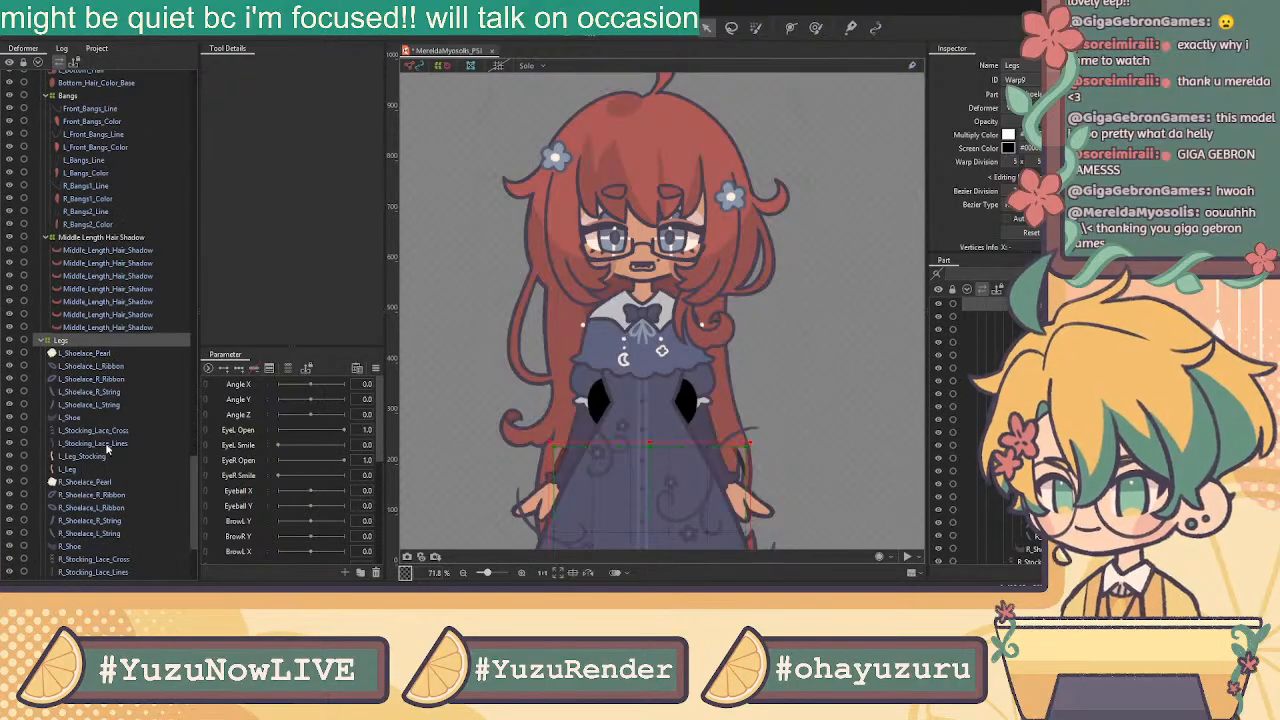
Wrap L_Shoelace_Pearl through L_Leg in an L Leg warp deformer, then select R_Shoelace_Pearl through R_Leg
{"action": "left_click", "coordinate": [80, 355]}
{"action": "left_click", "coordinate": [85, 367]}
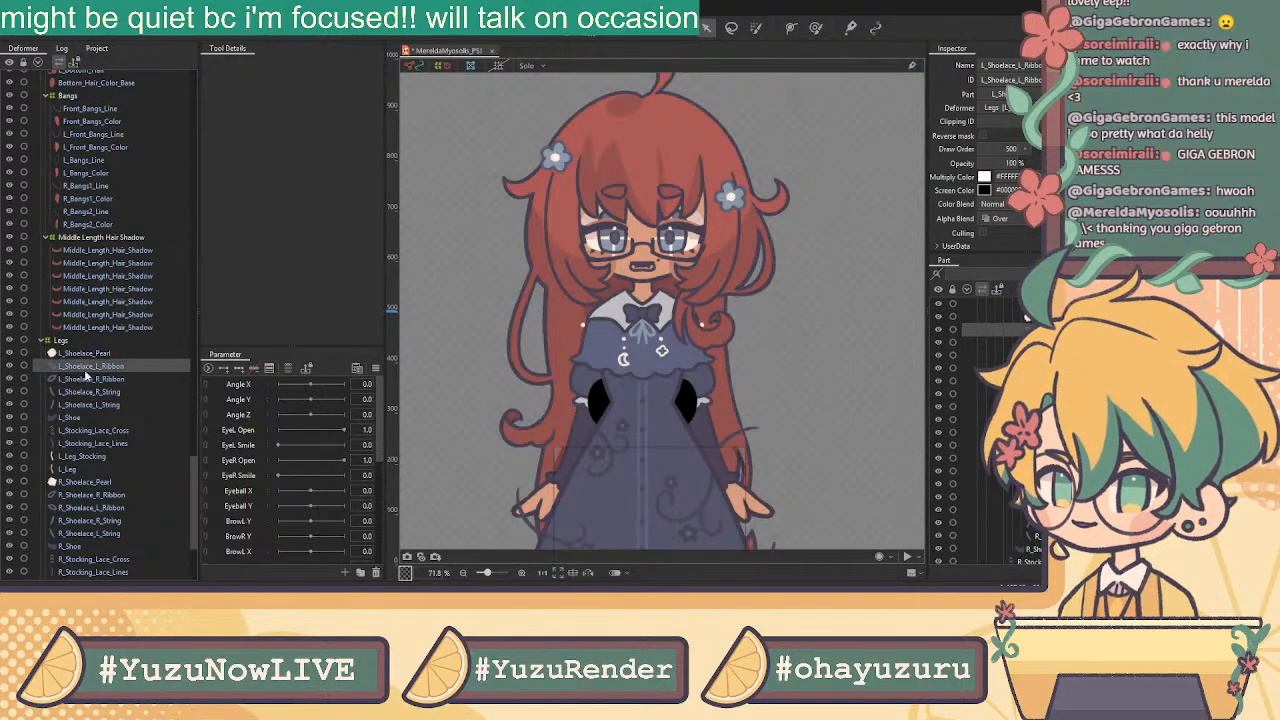
{"action": "left_click", "coordinate": [88, 405], "text": "shift"}
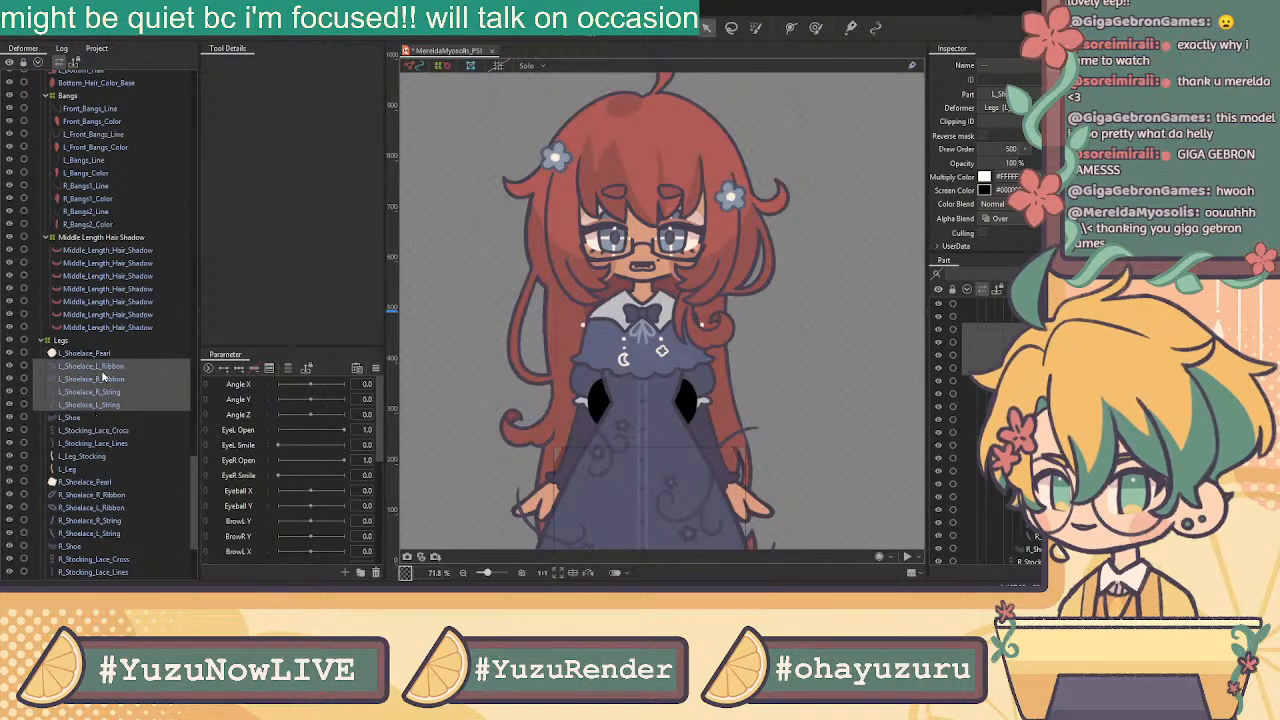
{"action": "left_click", "coordinate": [100, 368]}
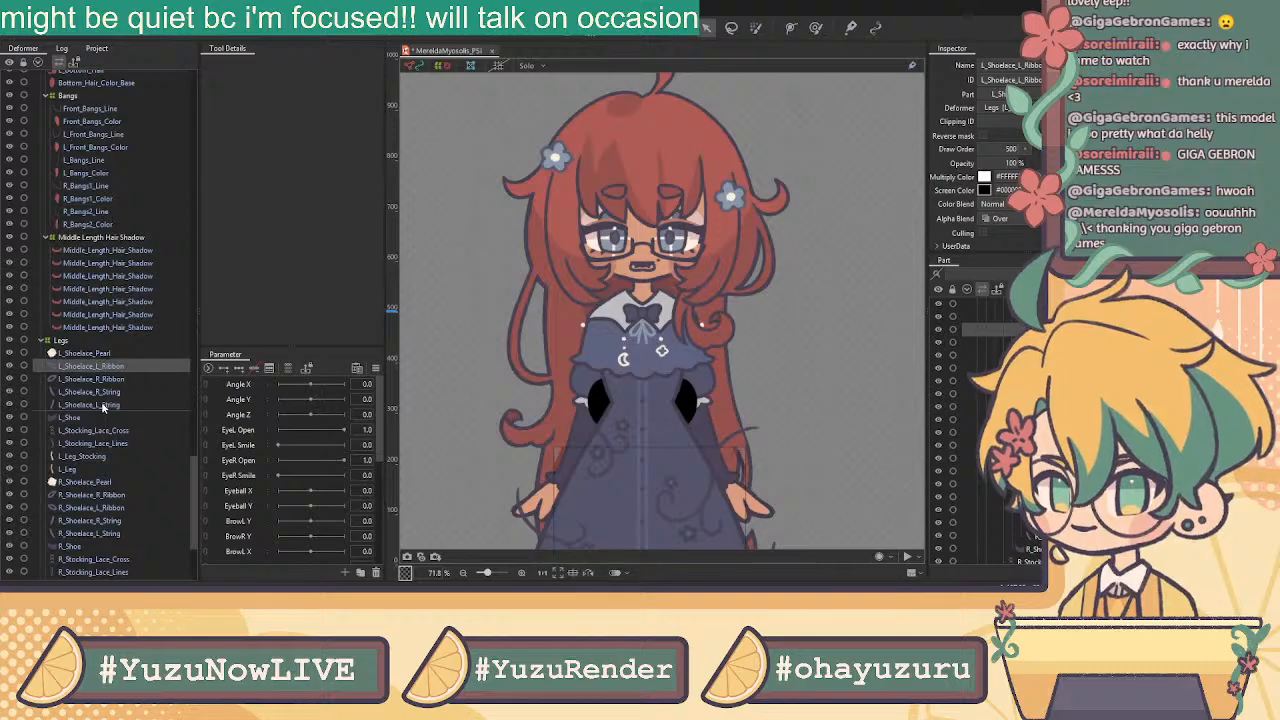
{"action": "left_click", "coordinate": [102, 406], "text": "shift"}
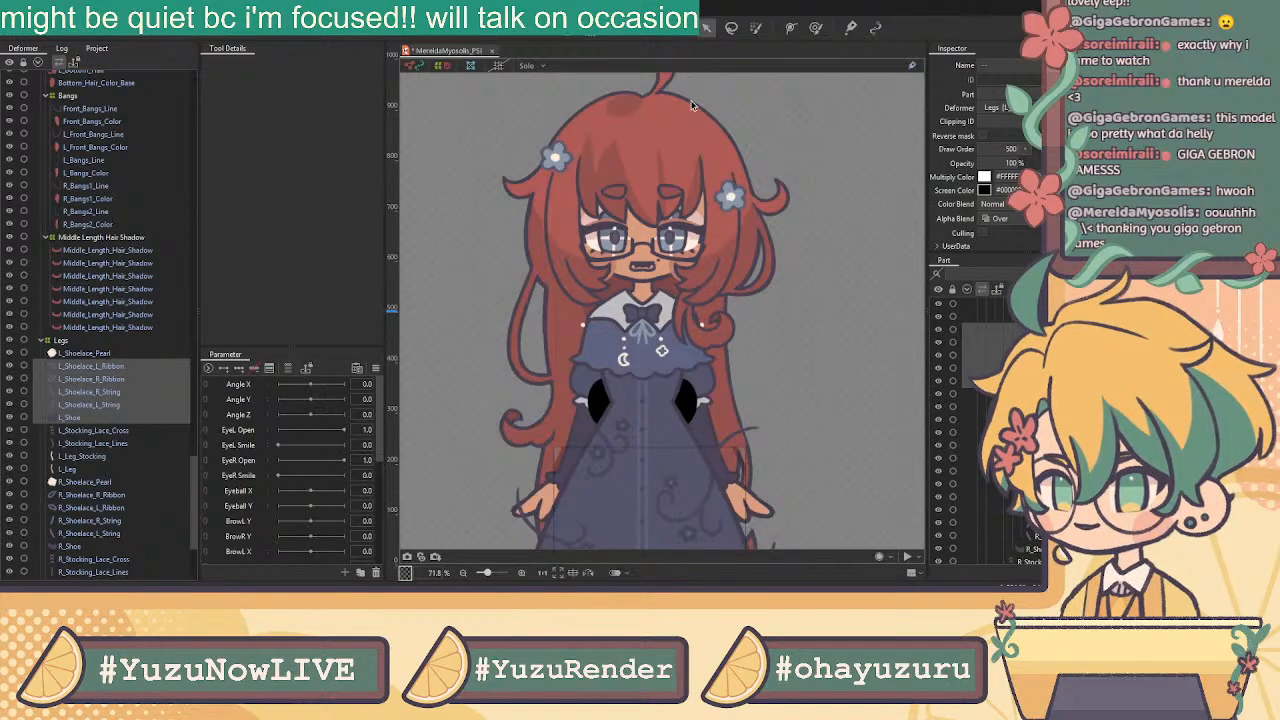
{"action": "left_click", "coordinate": [115, 355]}
{"action": "left_click", "coordinate": [90, 472], "text": "shift"}
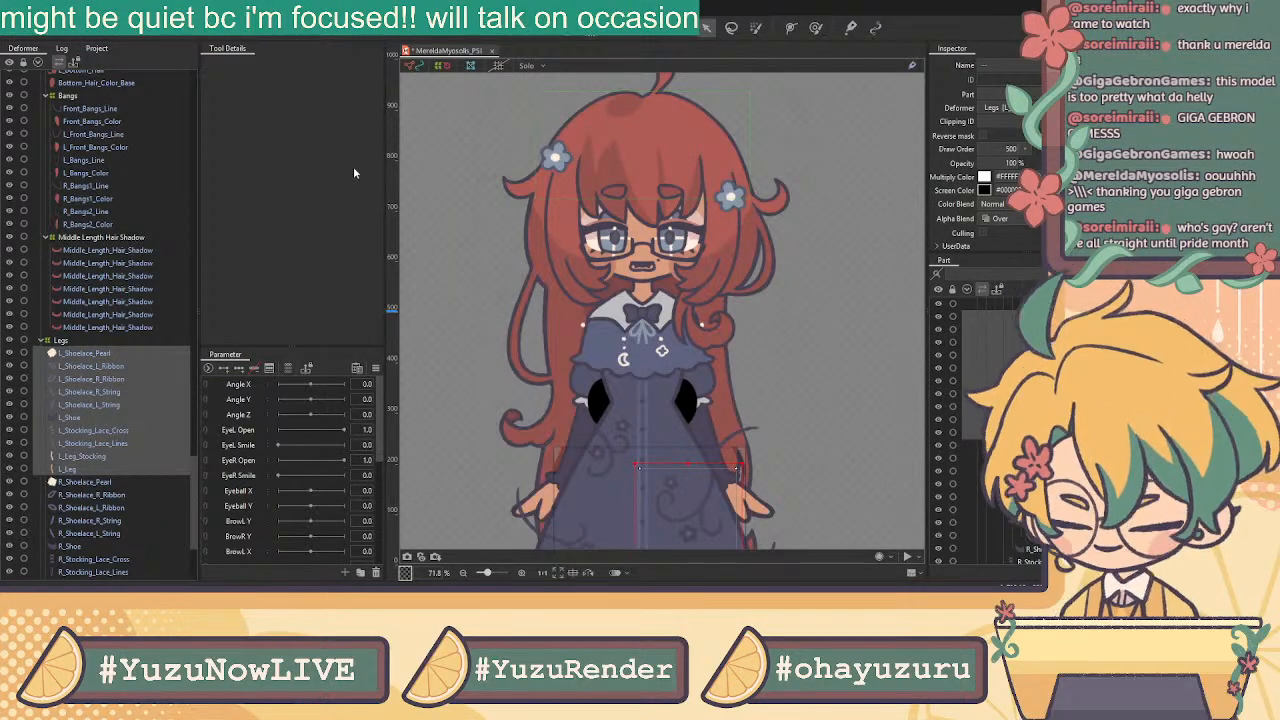
{"action": "left_click", "coordinate": [611, 357]}
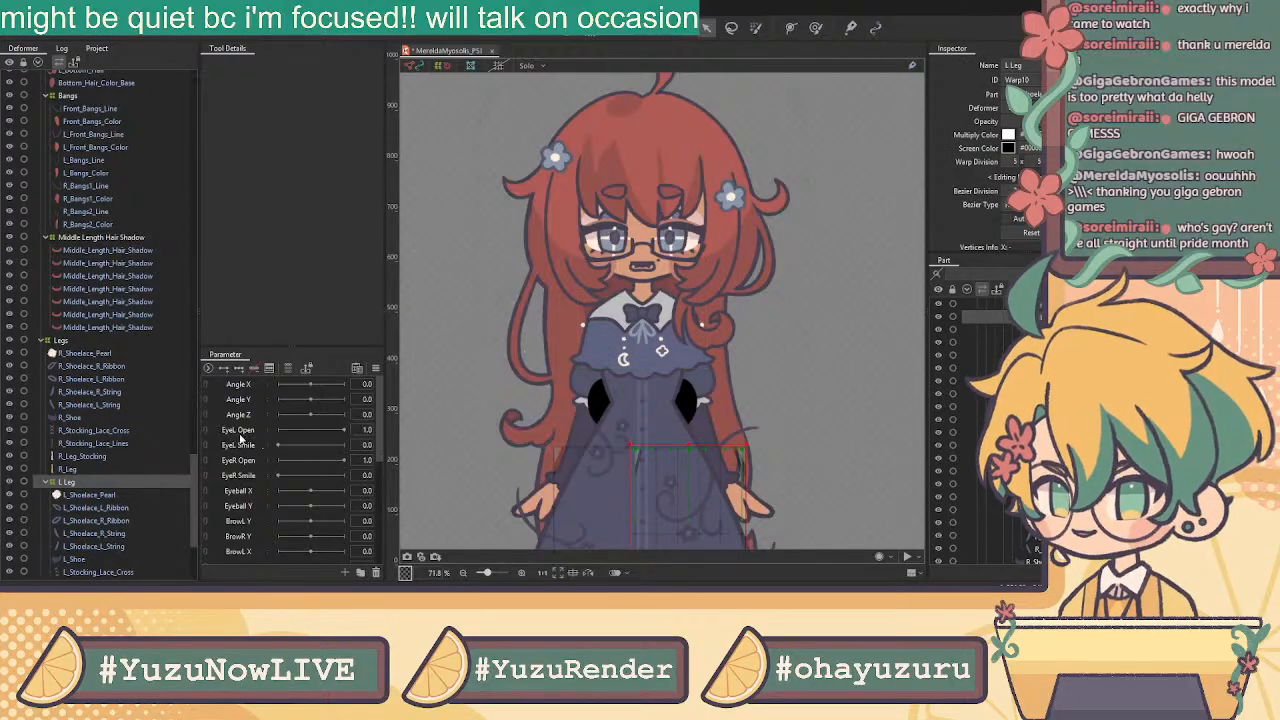
{"action": "left_click", "coordinate": [76, 355]}
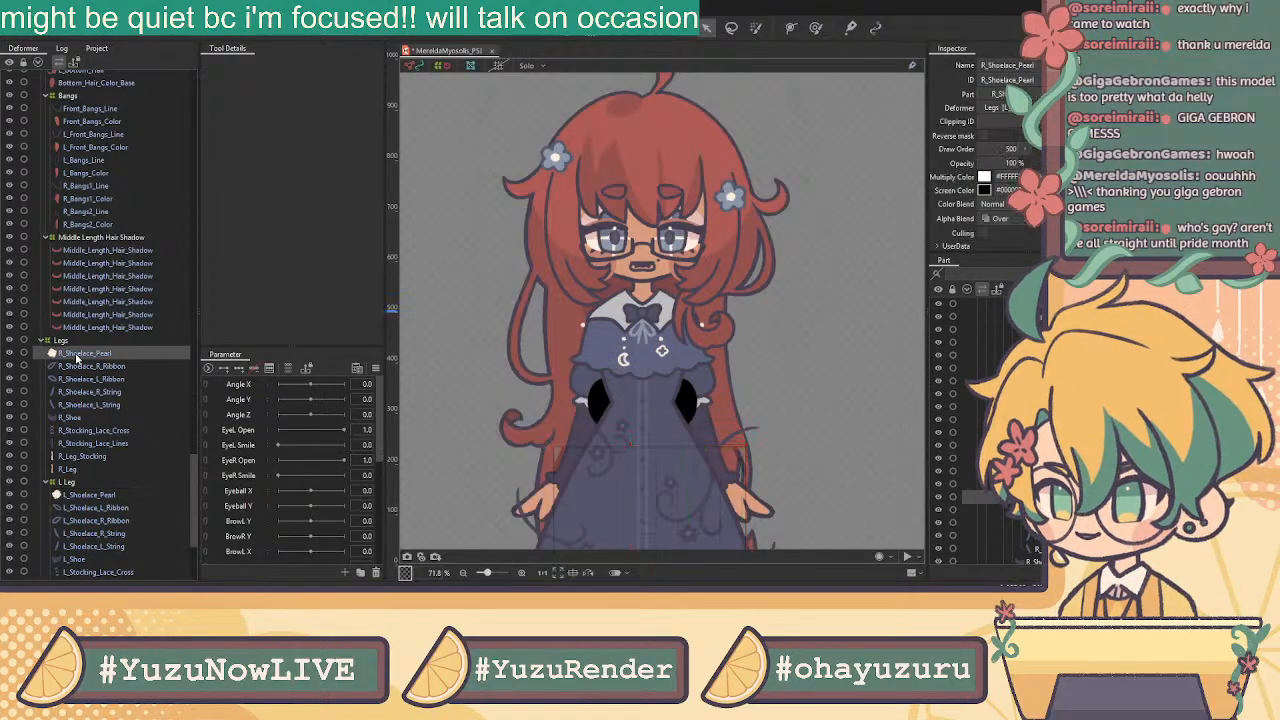
{"action": "left_click", "coordinate": [91, 470], "text": "shift"}
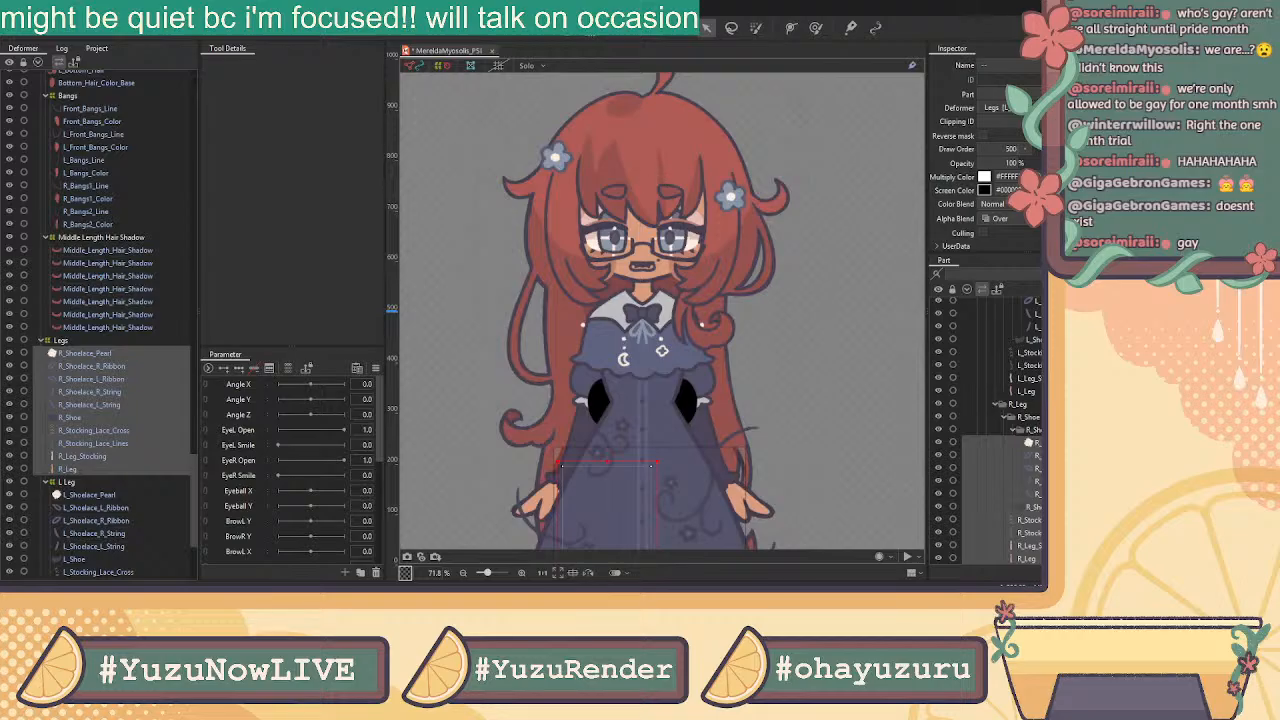
Create the R Leg warp deformer from the selected right-leg parts and inspect the result
{"action": "left_click", "coordinate": [598, 356]}
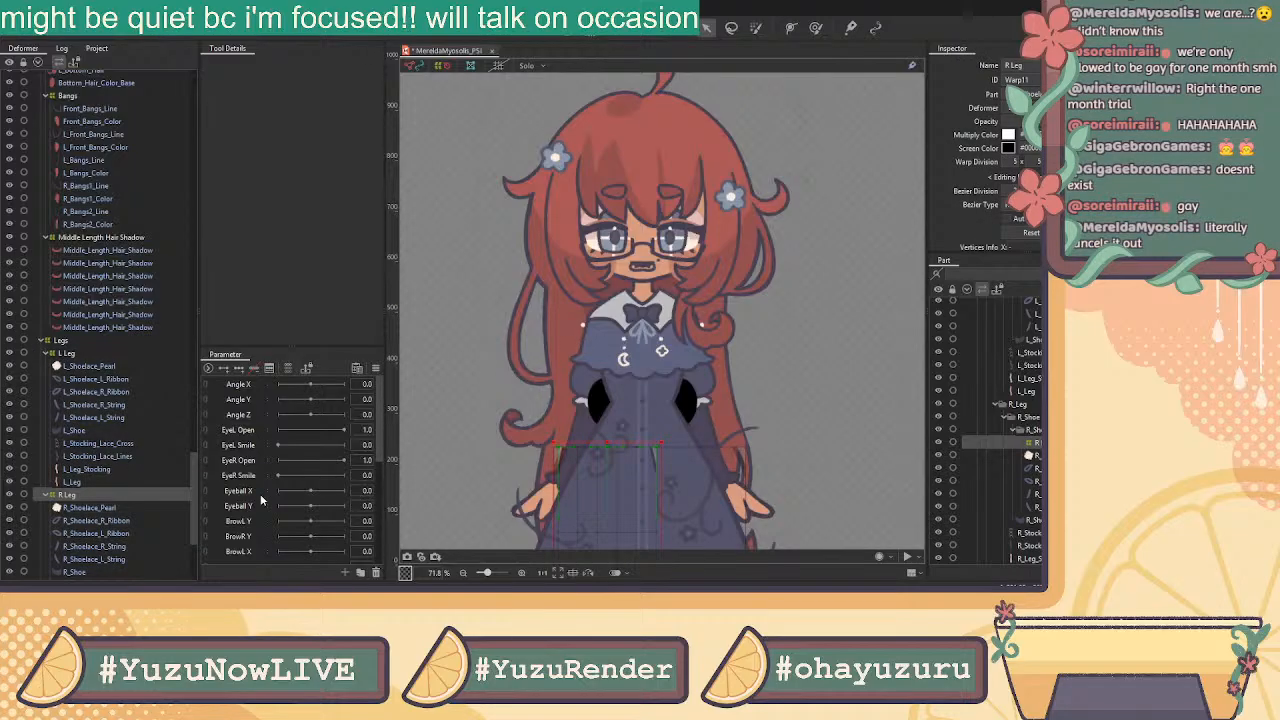
{"action": "left_click", "coordinate": [90, 366]}
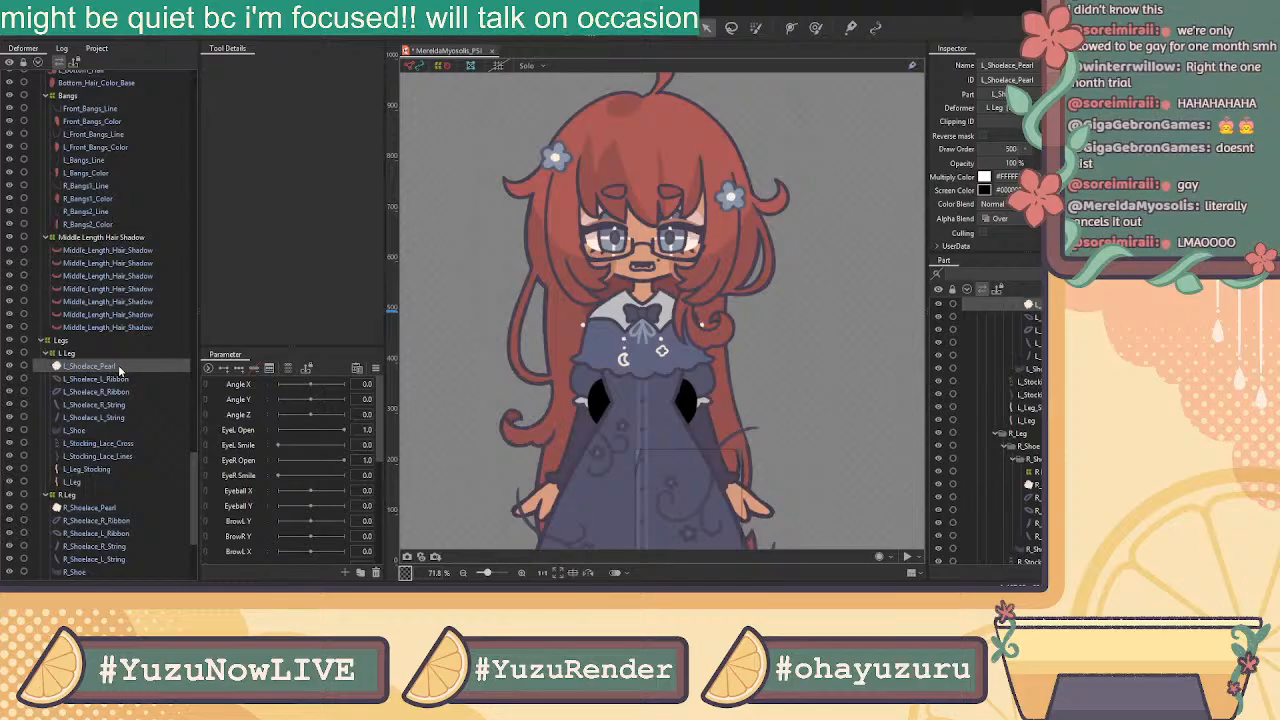
{"action": "left_click", "coordinate": [122, 302]}
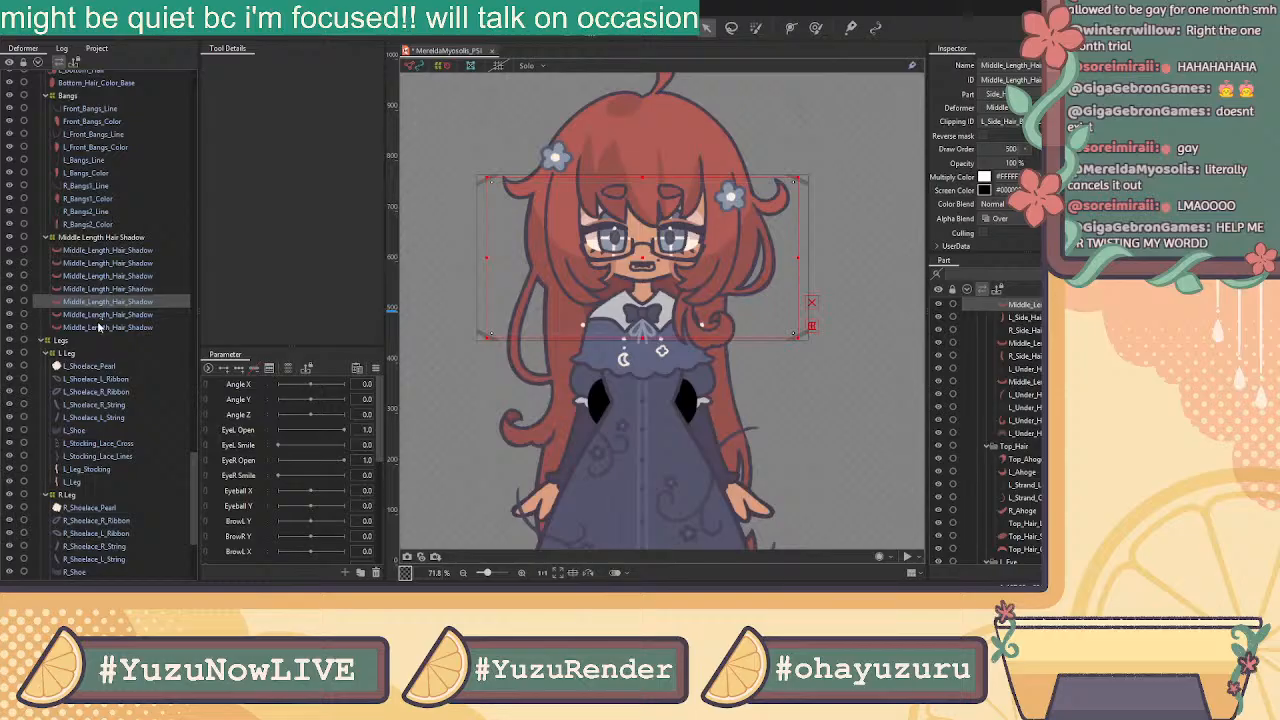
Compare the R_Bangs1_Line, L_Front_Bangs_Color and L_Bangs_Line layers on the canvas
{"action": "left_click", "coordinate": [113, 186]}
{"action": "left_click", "coordinate": [122, 148]}
{"action": "left_click", "coordinate": [130, 165]}
{"action": "left_click", "coordinate": [121, 147]}
{"action": "left_click", "coordinate": [122, 158]}
{"action": "left_click", "coordinate": [120, 148]}
{"action": "left_click", "coordinate": [120, 157]}
{"action": "scroll", "coordinate": [135, 214], "scroll_direction": "up", "scroll_amount": 4}
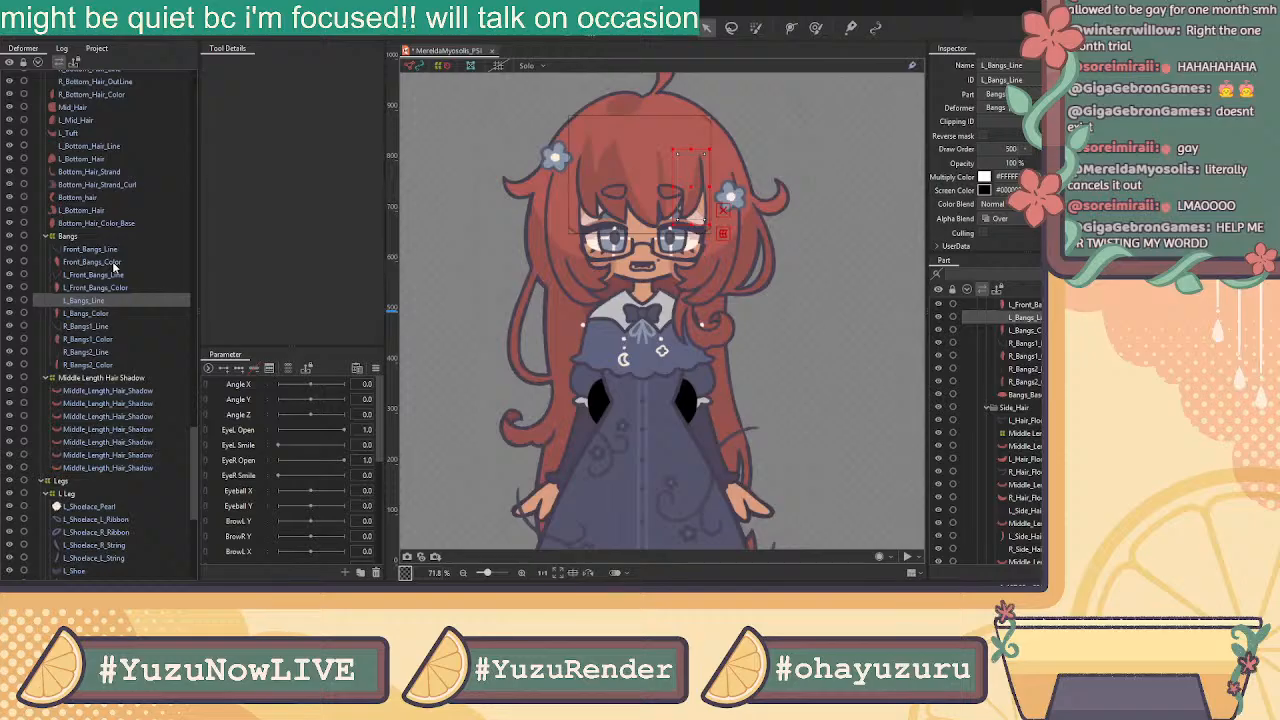
Inspect L_Tuft, L_Bottom_Hair_Line and L_Hair_Floof_Line, then select Bangs_Base_Color
{"action": "left_click", "coordinate": [126, 132]}
{"action": "left_click", "coordinate": [121, 145]}
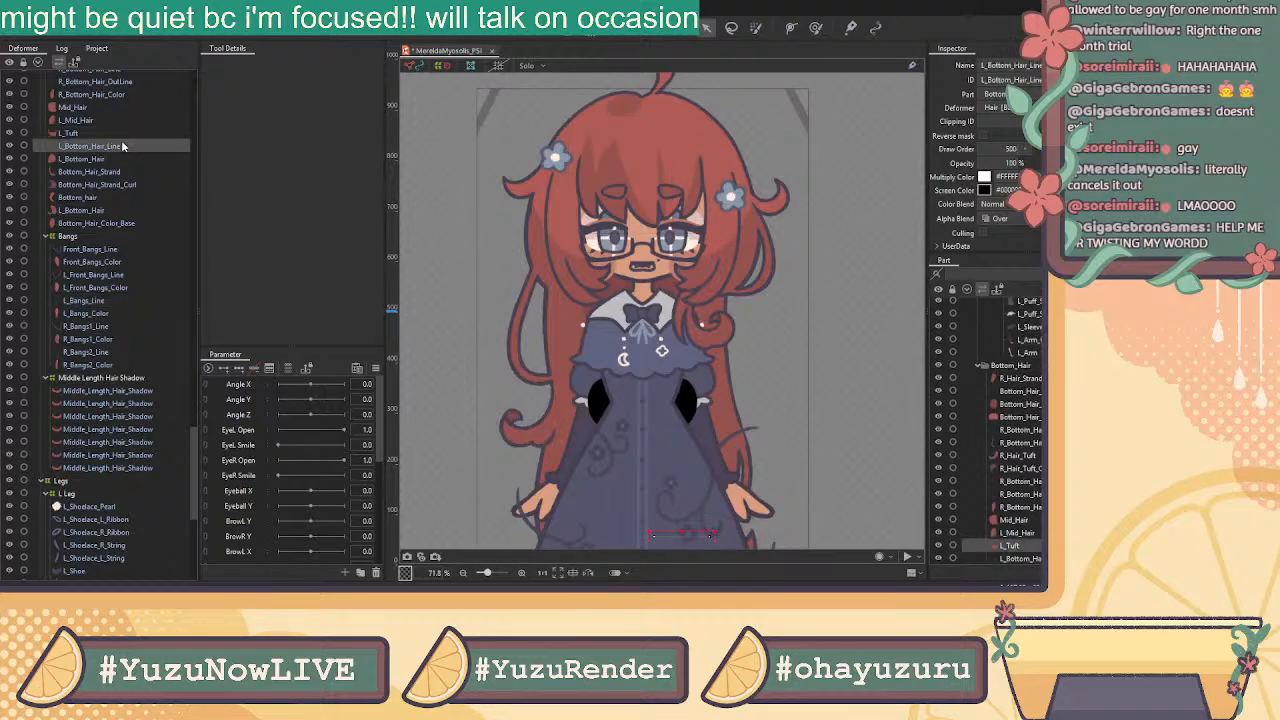
{"action": "scroll", "coordinate": [115, 205], "scroll_direction": "up", "scroll_amount": 6}
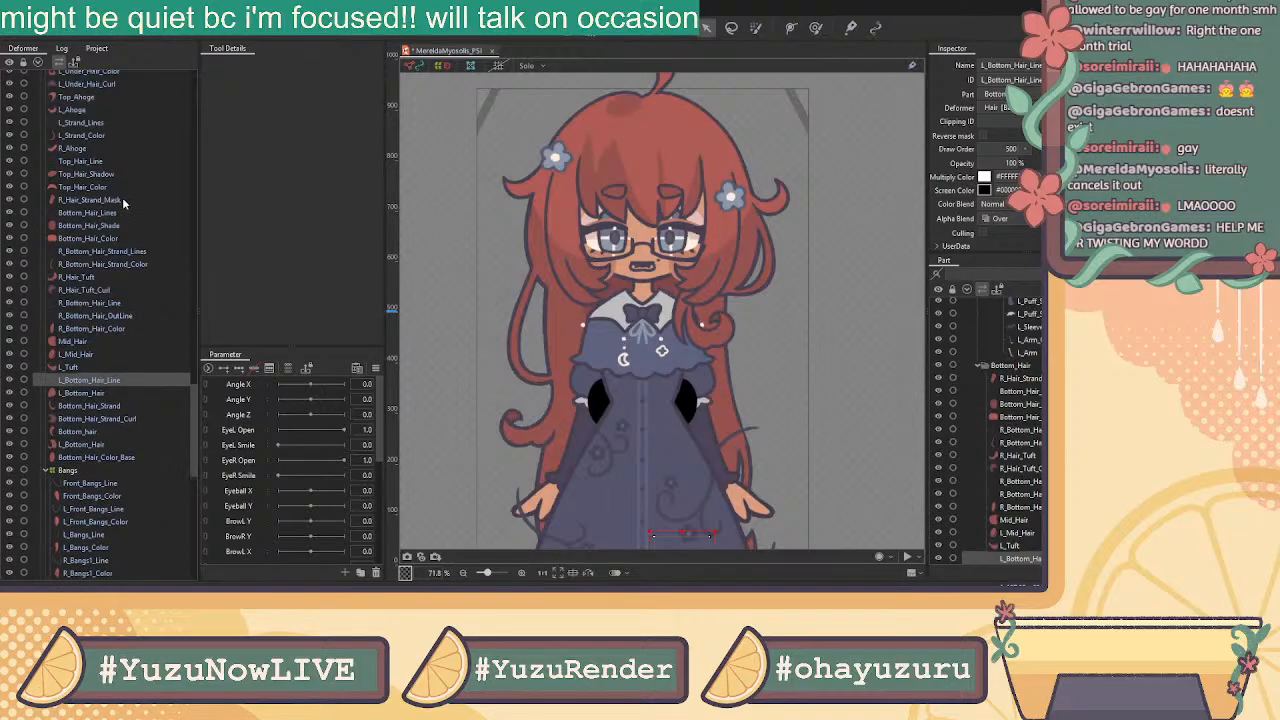
{"action": "scroll", "coordinate": [118, 207], "scroll_direction": "up", "scroll_amount": 2}
{"action": "scroll", "coordinate": [96, 226], "scroll_direction": "up", "scroll_amount": 1}
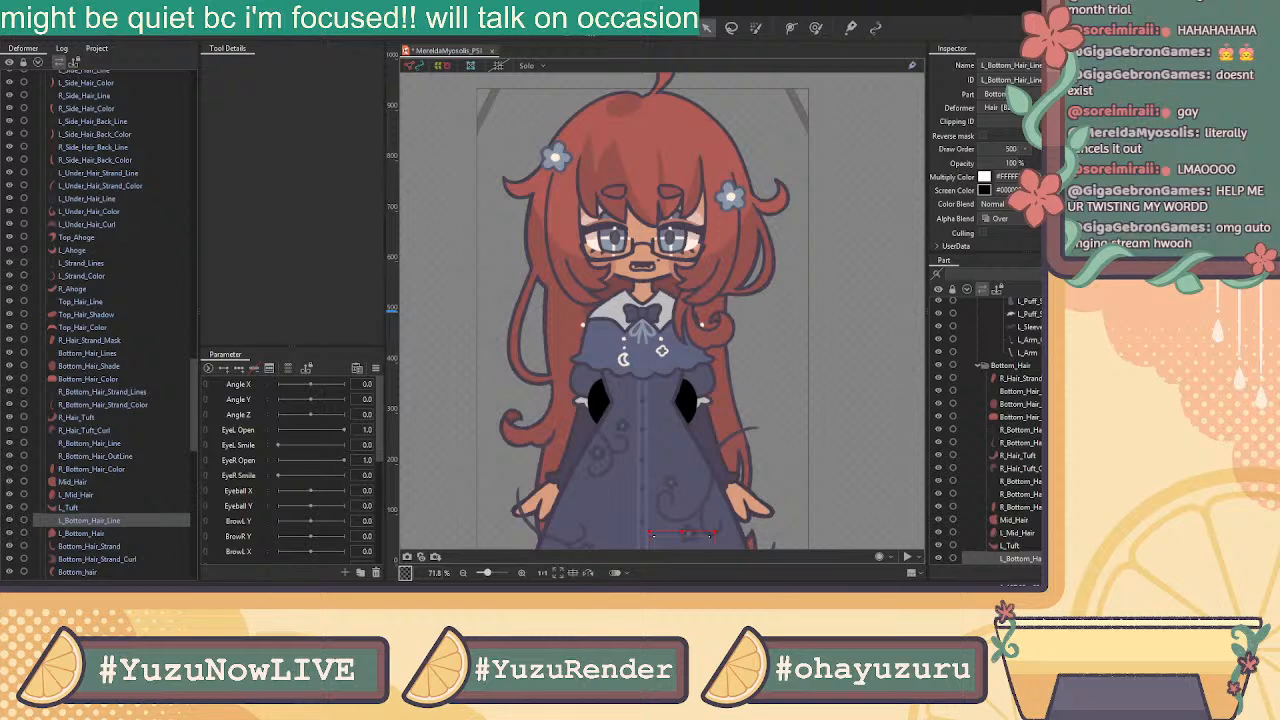
{"action": "left_click", "coordinate": [99, 508]}
{"action": "scroll", "coordinate": [139, 299], "scroll_direction": "up", "scroll_amount": 3}
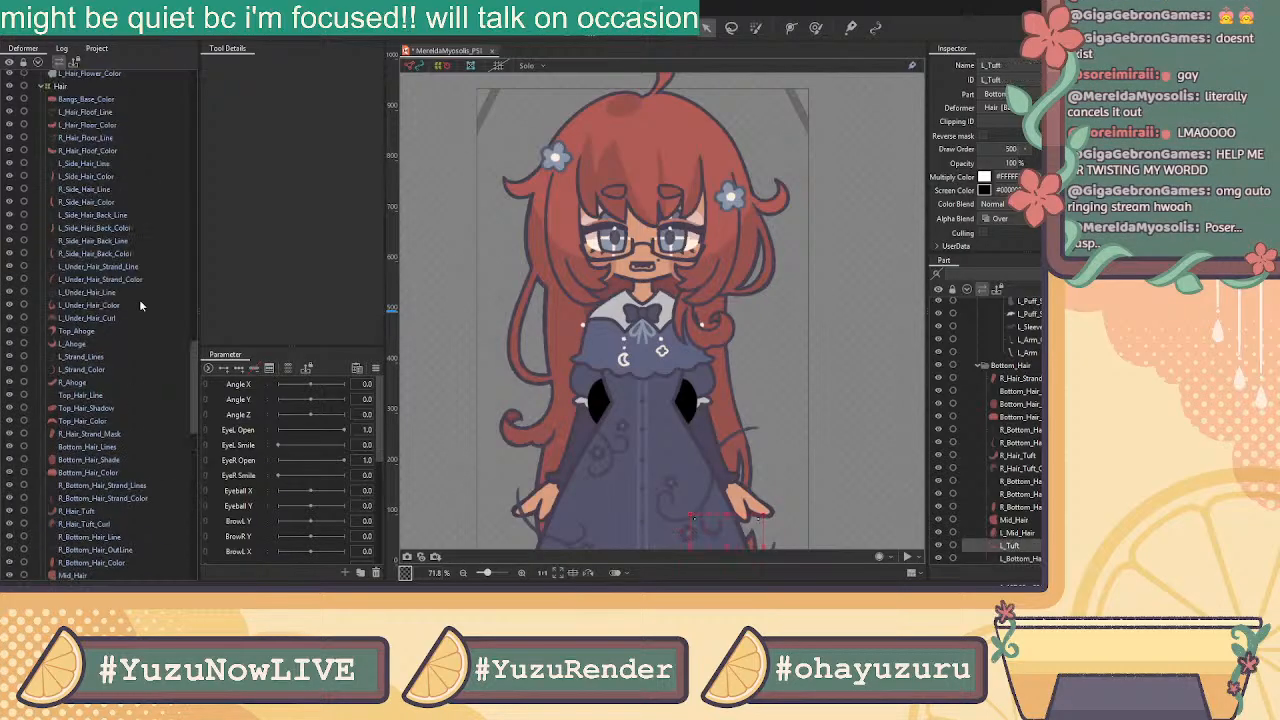
{"action": "left_click", "coordinate": [97, 112]}
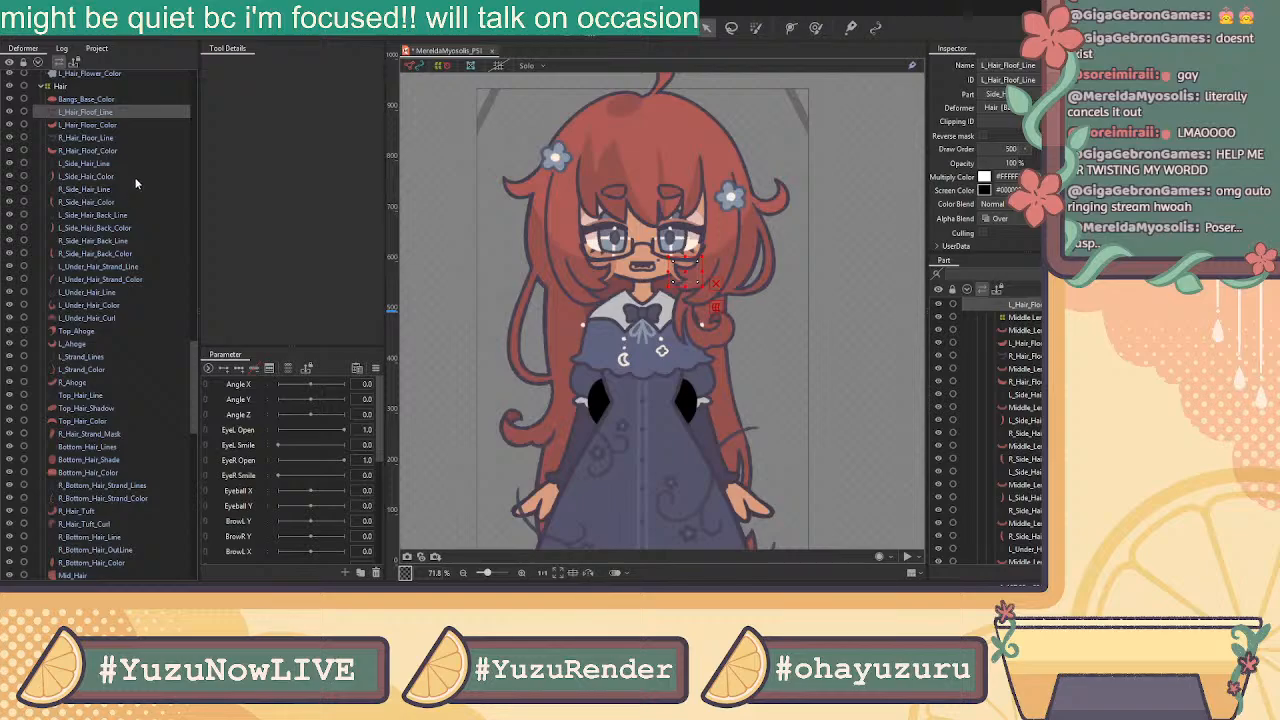
{"action": "left_click", "coordinate": [82, 100]}
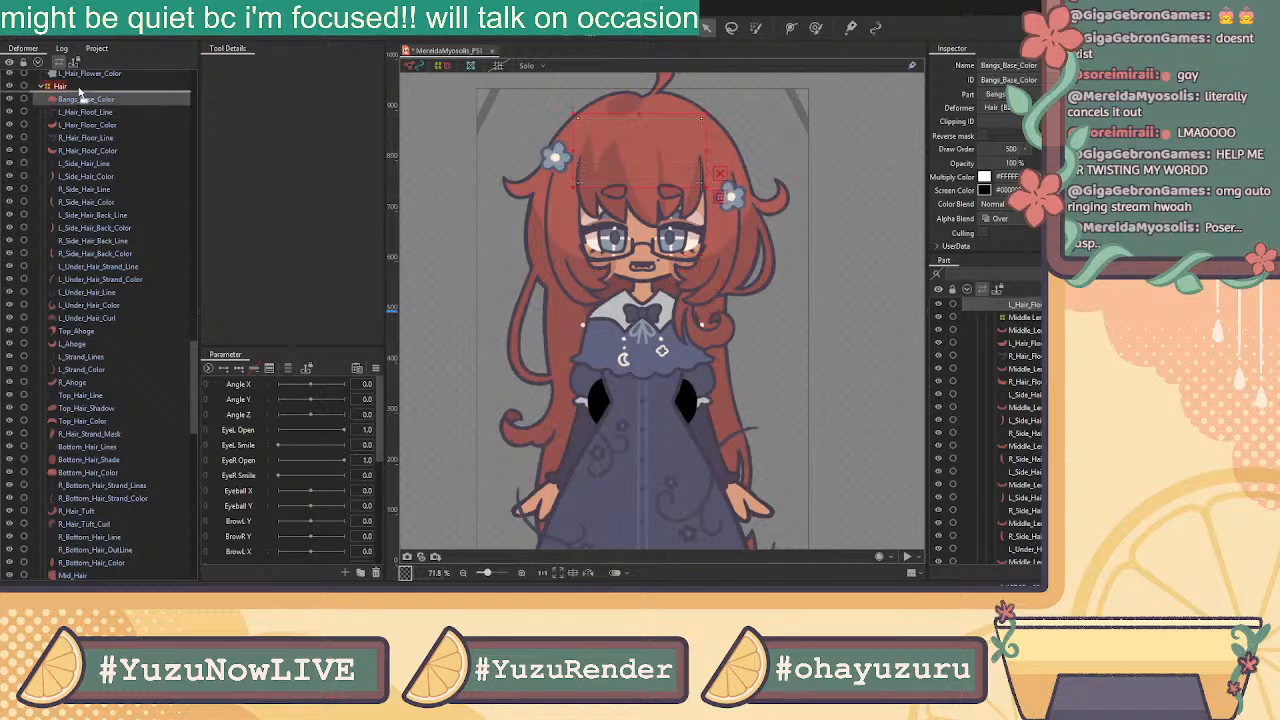
Undo four times to restore Bangs_Base_Color under Hair and the L Leg/R Leg groups
{"action": "key", "text": "ctrl+z"}
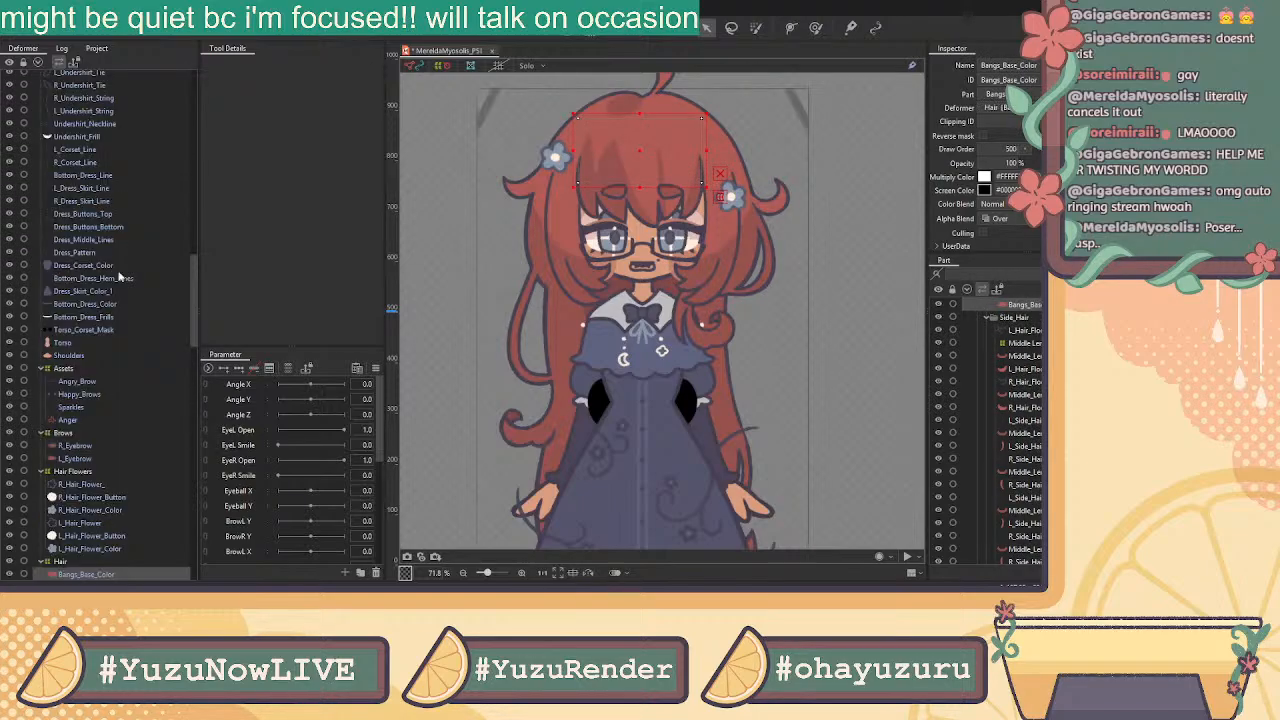
{"action": "key", "text": "ctrl+z"}
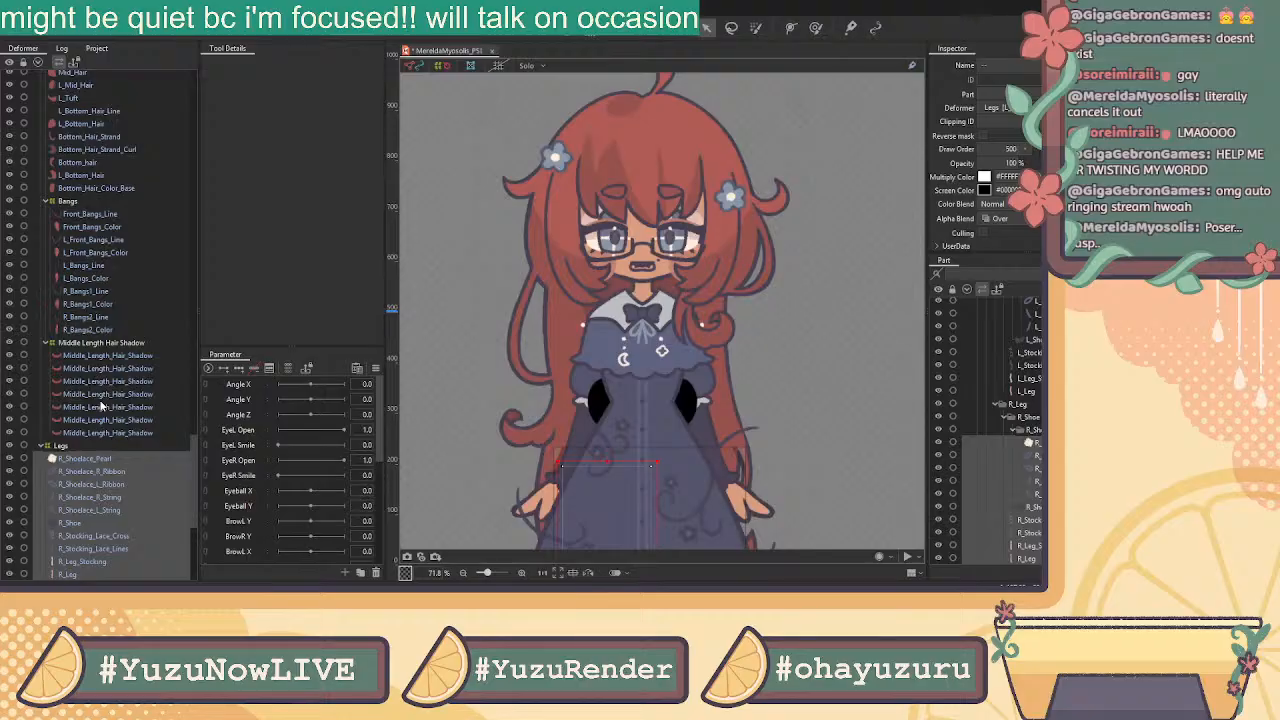
{"action": "key", "text": "ctrl+z"}
{"action": "key", "text": "ctrl+z"}
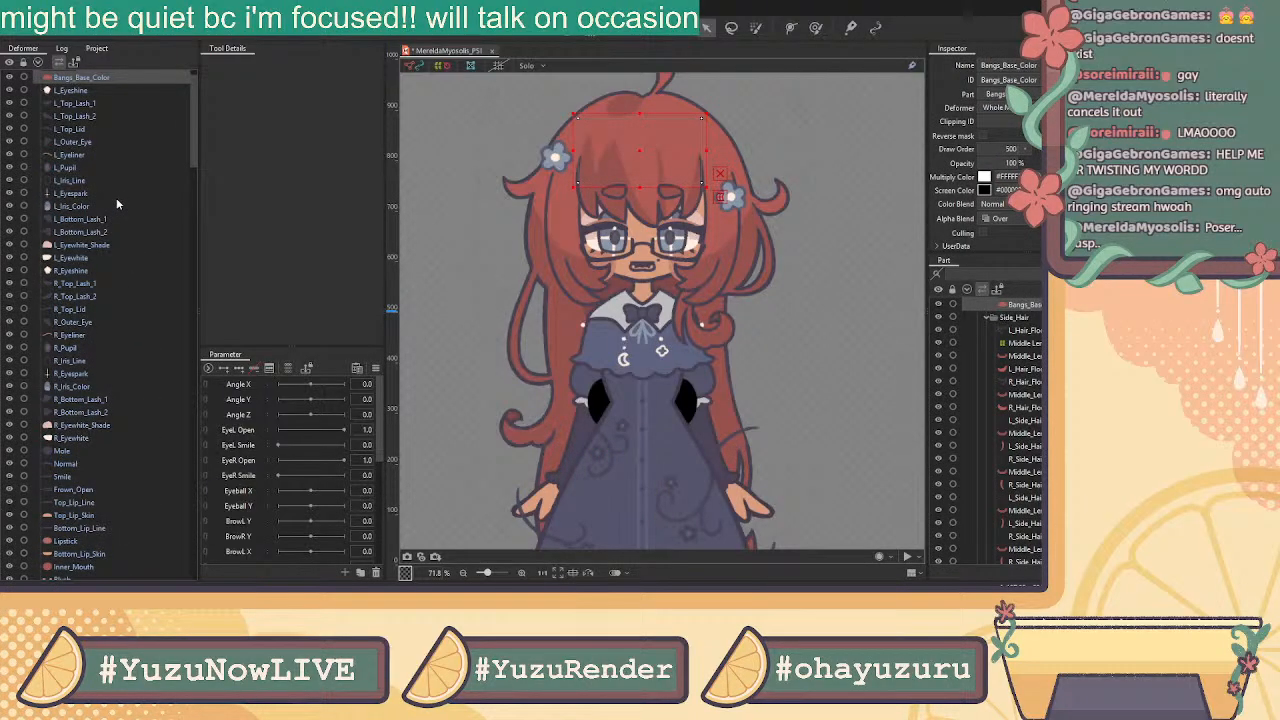
{"action": "key", "text": "ctrl+z"}
Identify the L_Hair_Floof_Line piece by briefly hiding and showing it
{"action": "scroll", "coordinate": [98, 491], "scroll_direction": "down", "scroll_amount": 3}
{"action": "left_click", "coordinate": [92, 444]}
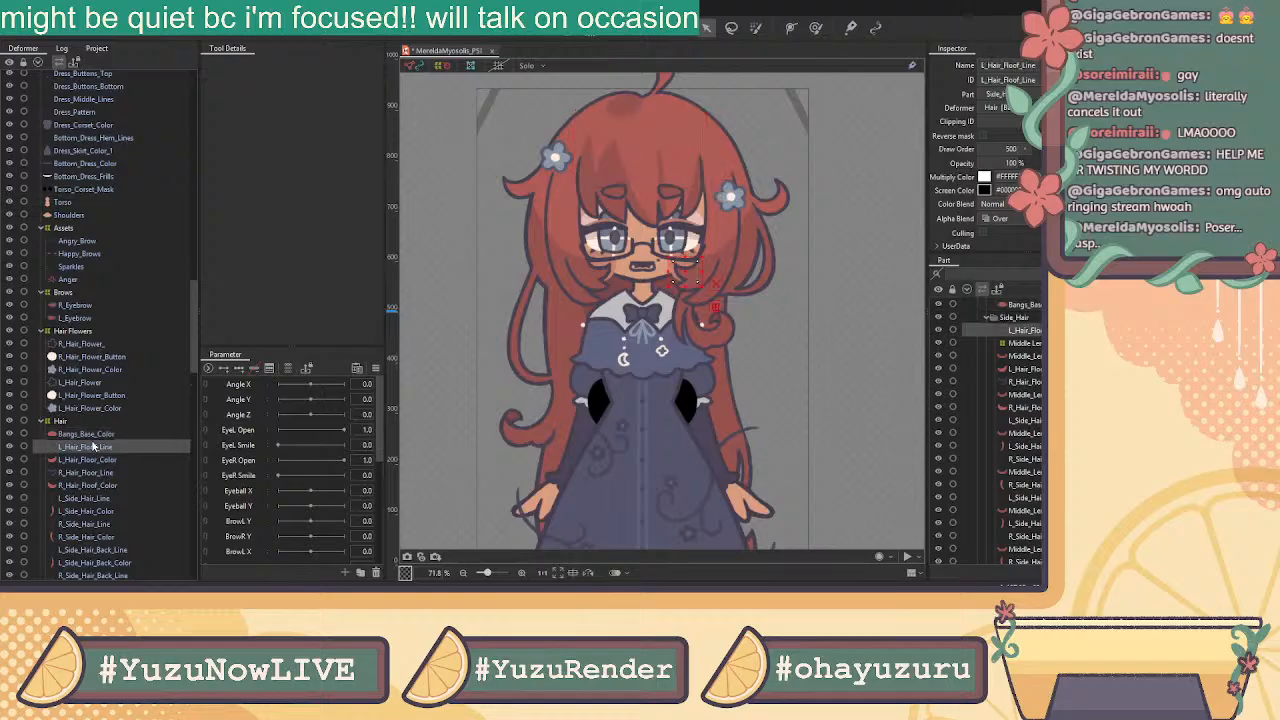
{"action": "left_click", "coordinate": [97, 460]}
{"action": "left_click", "coordinate": [97, 447]}
{"action": "left_click", "coordinate": [10, 447]}
{"action": "left_click", "coordinate": [10, 447]}
Try selecting the side-hair meshes through L_Under_Hair_Curl and check the Middle Length hair shadow deformer
{"action": "scroll", "coordinate": [86, 460], "scroll_direction": "down", "scroll_amount": 3}
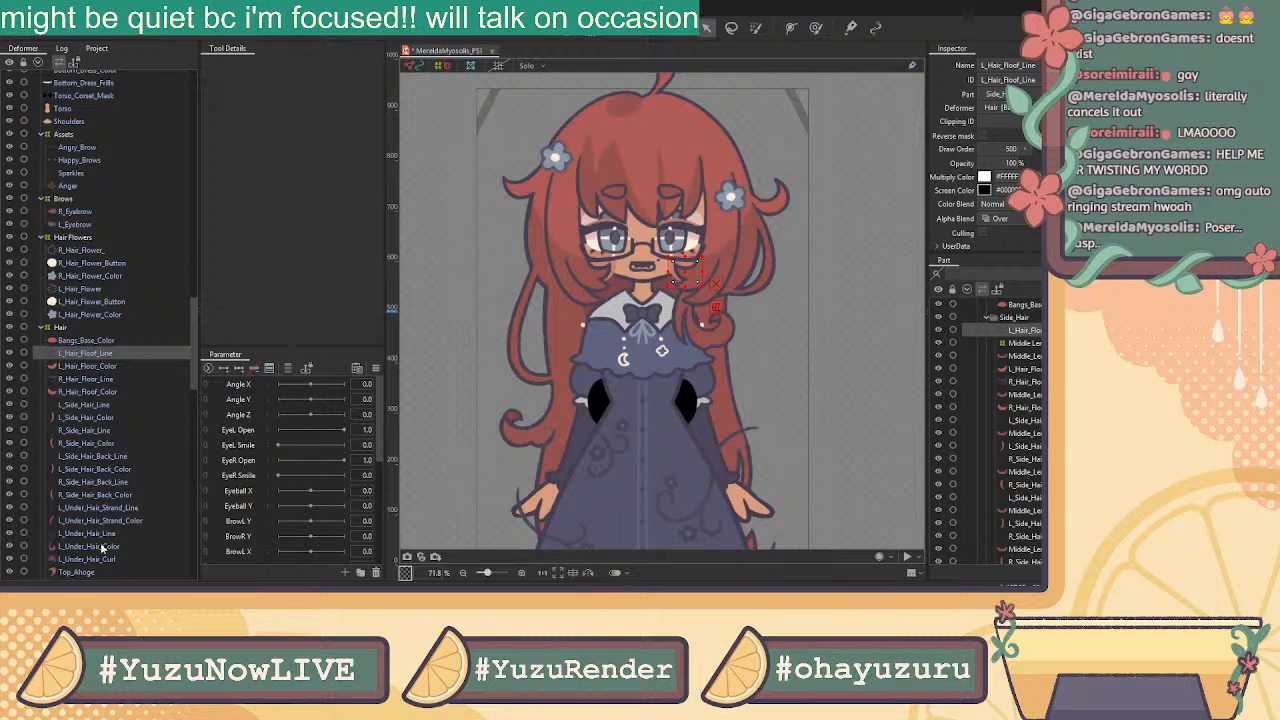
{"action": "scroll", "coordinate": [133, 550], "scroll_direction": "down", "scroll_amount": 2}
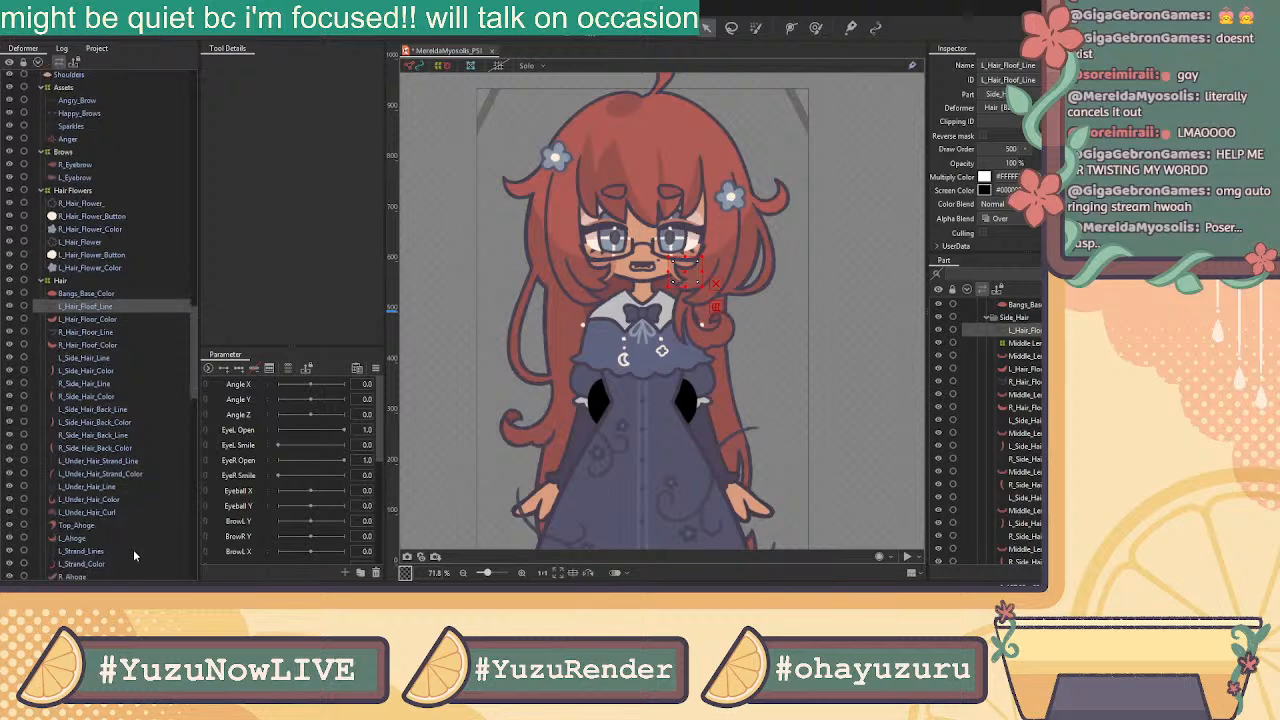
{"action": "left_click", "coordinate": [78, 513], "text": "shift"}
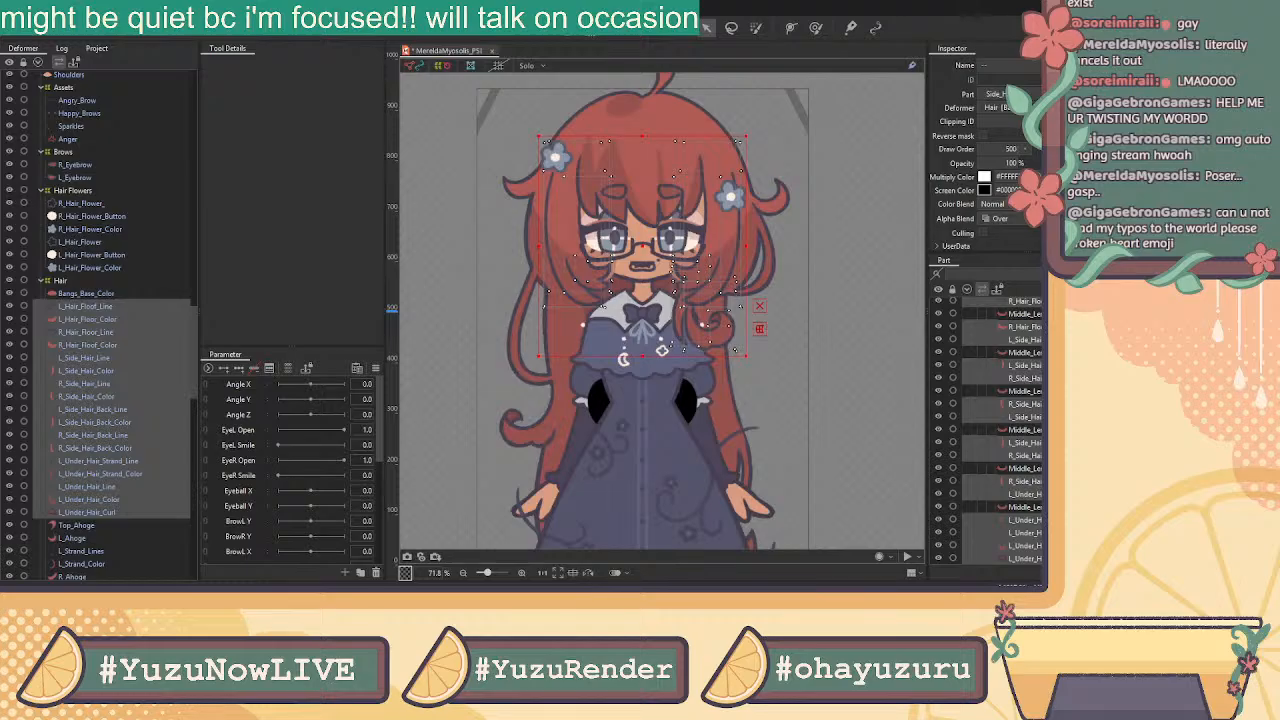
{"action": "left_click", "coordinate": [1034, 380]}
{"action": "scroll", "coordinate": [1035, 383], "scroll_direction": "up", "scroll_amount": 3}
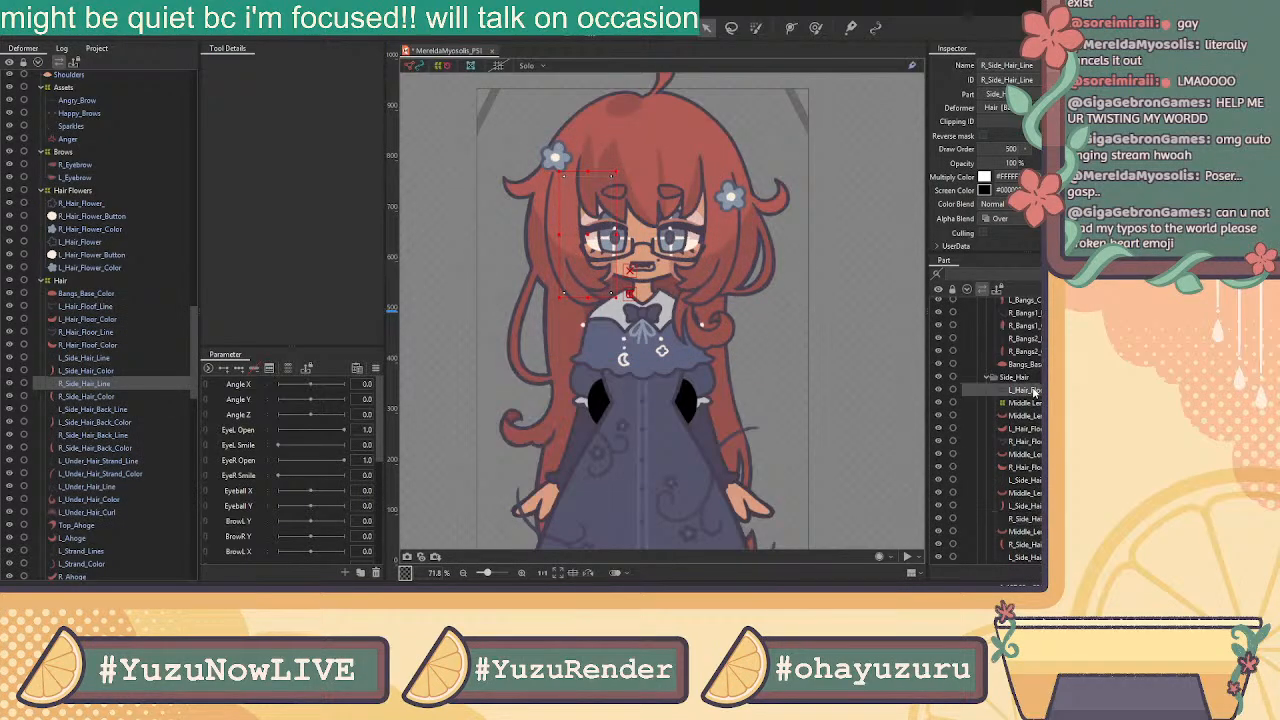
{"action": "left_click", "coordinate": [1034, 401]}
{"action": "scroll", "coordinate": [1035, 402], "scroll_direction": "down", "scroll_amount": 3}
{"action": "scroll", "coordinate": [1035, 401], "scroll_direction": "down", "scroll_amount": 1}
{"action": "left_click", "coordinate": [1030, 512], "text": "shift"}
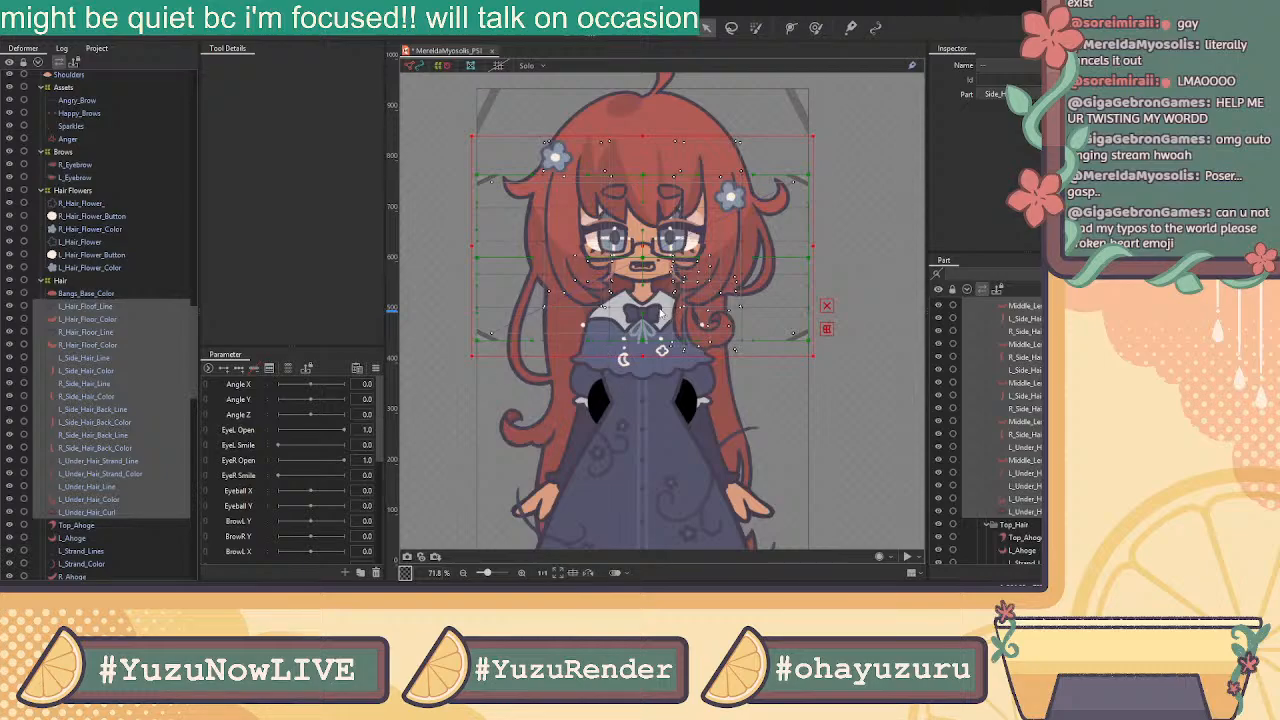
{"action": "scroll", "coordinate": [1030, 420], "scroll_direction": "up", "scroll_amount": 5}
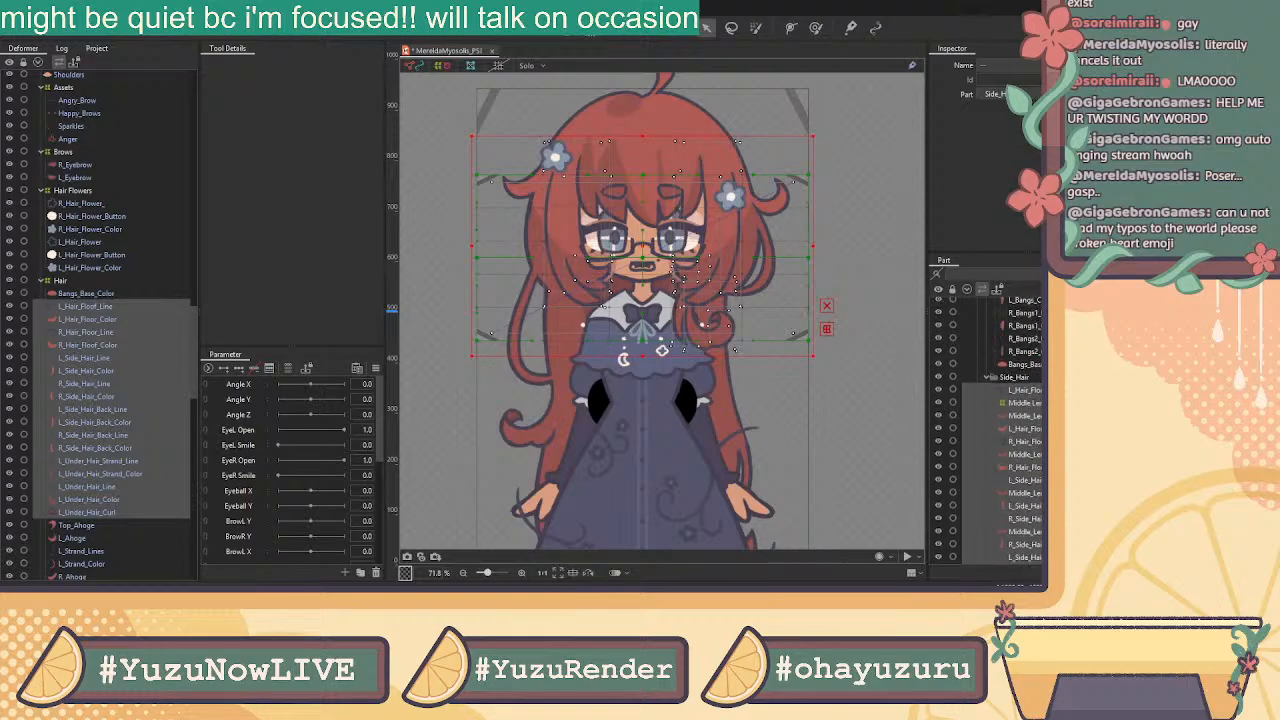
{"action": "left_click", "coordinate": [1028, 403], "text": "ctrl"}
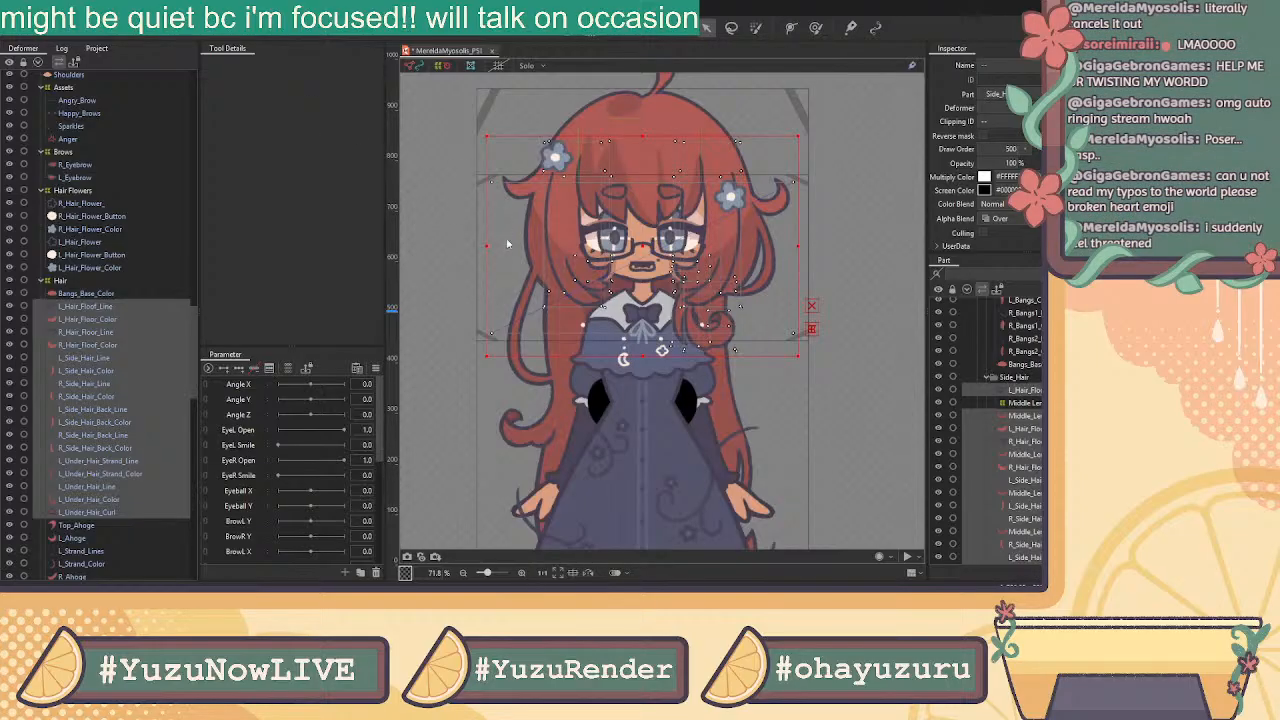
{"action": "scroll", "coordinate": [997, 372], "scroll_direction": "down", "scroll_amount": 3}
{"action": "left_click", "coordinate": [1023, 353]}
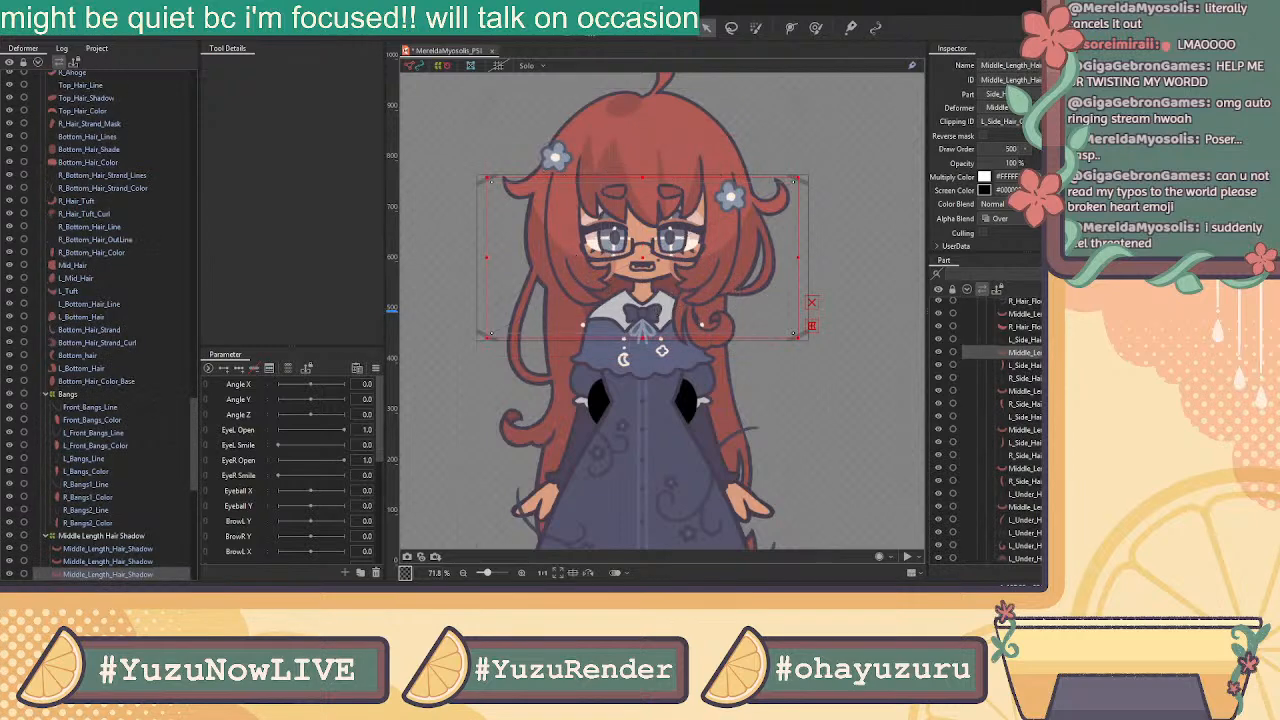
Select the side-hair layers from L_Hair_Floof_Line down to L_Under_Hair_Curl
{"action": "left_click", "coordinate": [115, 409]}
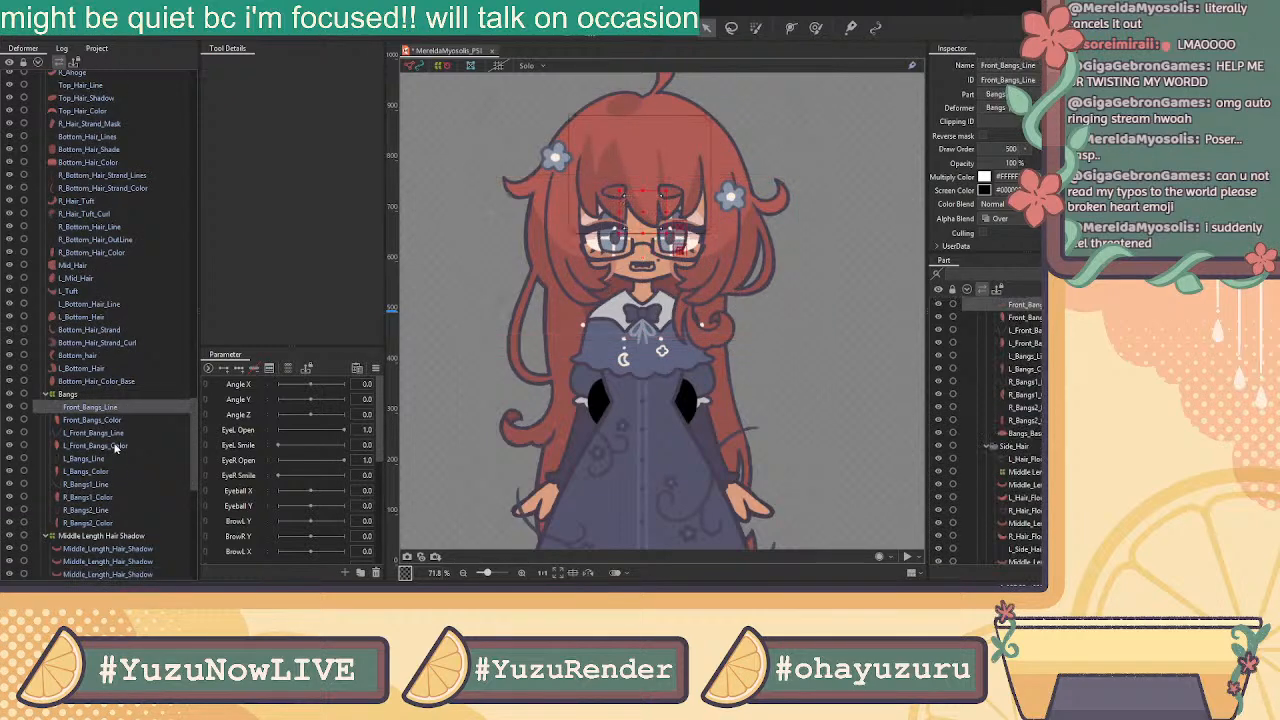
{"action": "left_click", "coordinate": [105, 368]}
{"action": "scroll", "coordinate": [105, 190], "scroll_direction": "up", "scroll_amount": 5}
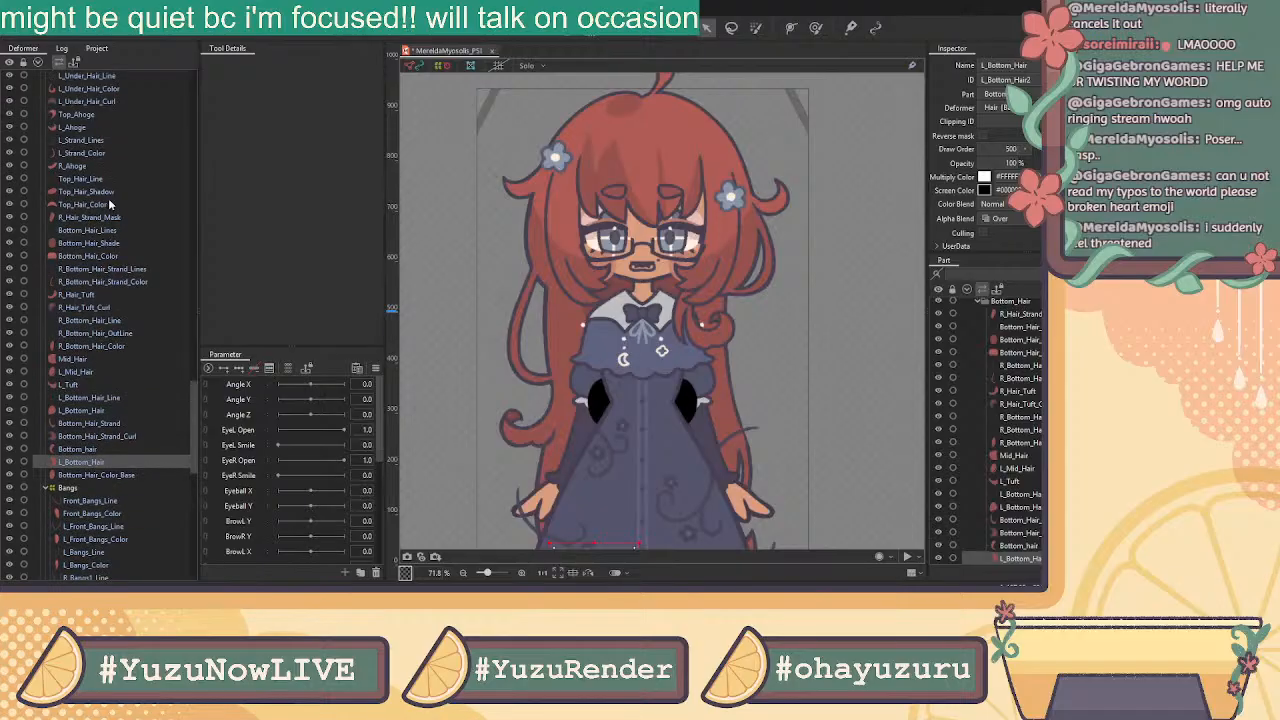
{"action": "scroll", "coordinate": [103, 181], "scroll_direction": "up", "scroll_amount": 5}
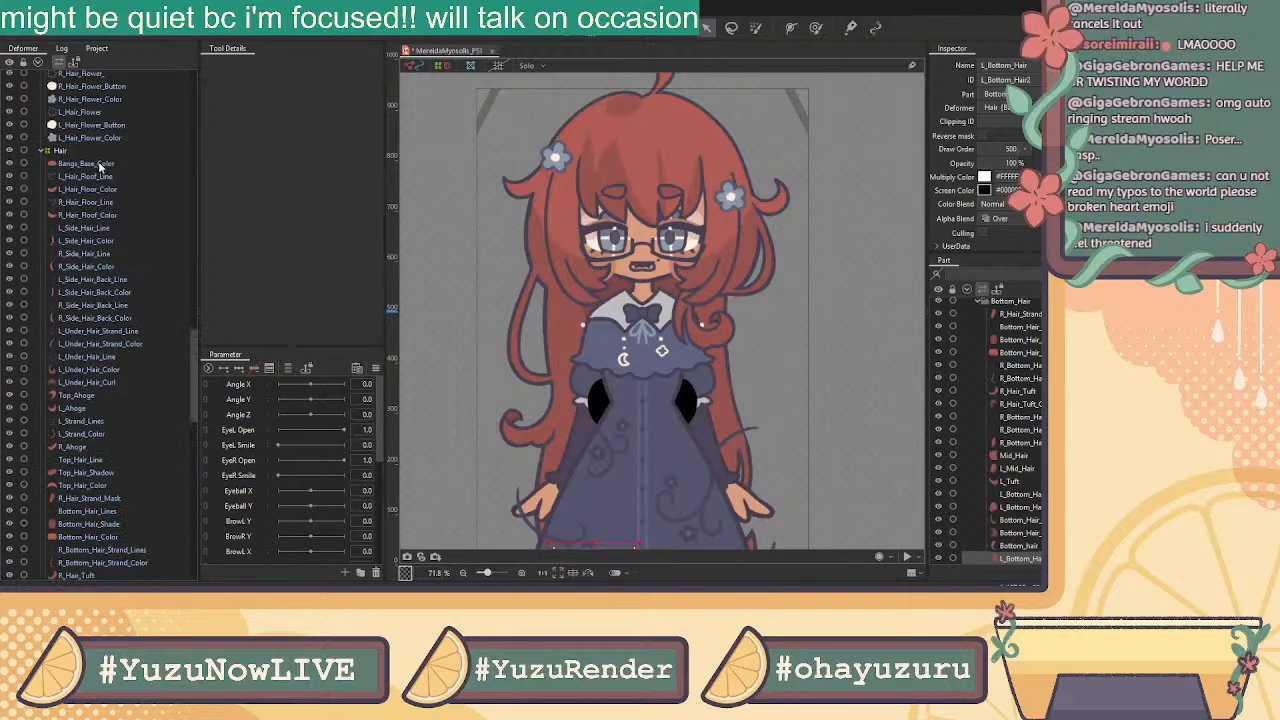
{"action": "left_click", "coordinate": [84, 165]}
{"action": "left_click", "coordinate": [85, 177]}
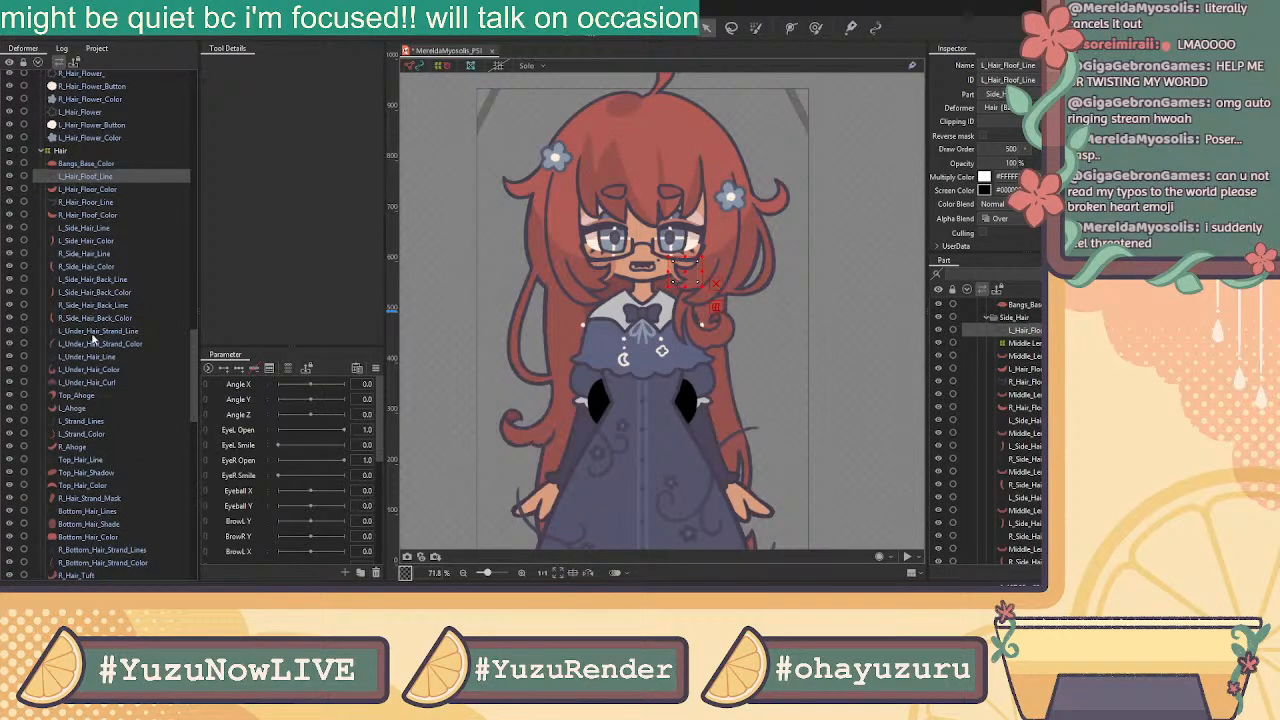
{"action": "left_click", "coordinate": [94, 382], "text": "shift"}
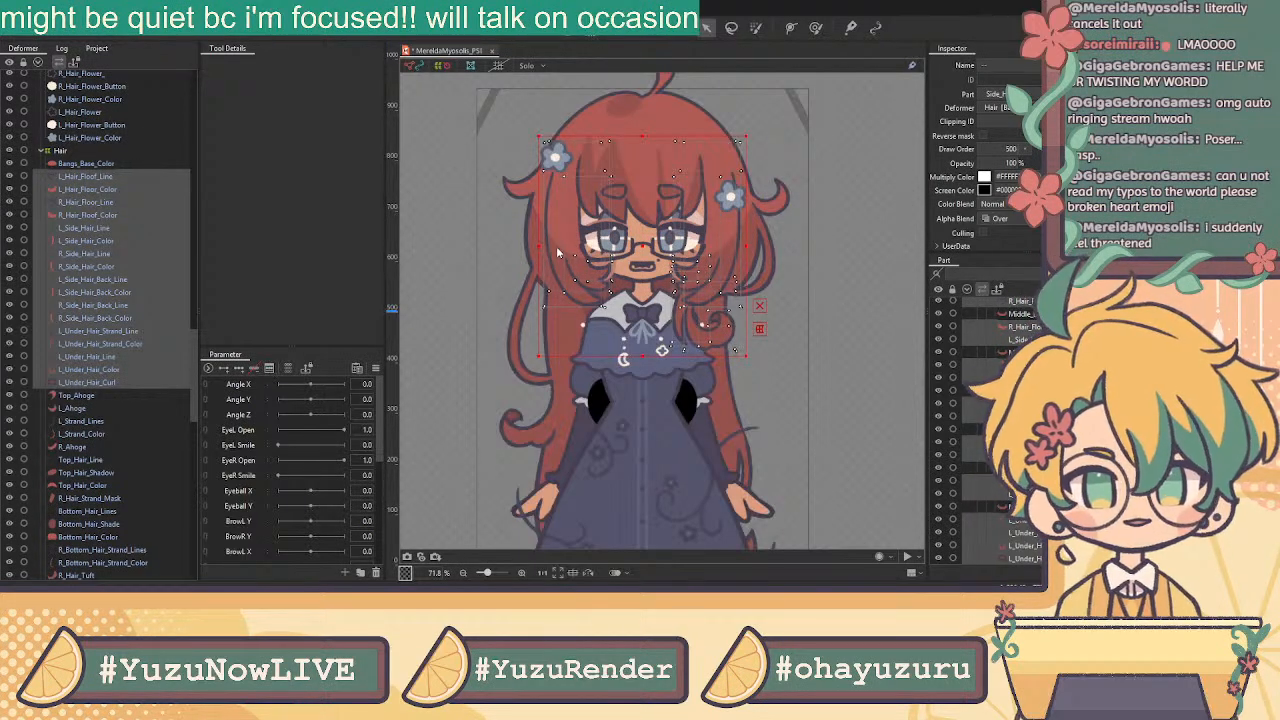
Collapse the Legs, Arms and Side Hair groups in the Deformer palette
{"action": "left_click", "coordinate": [612, 347]}
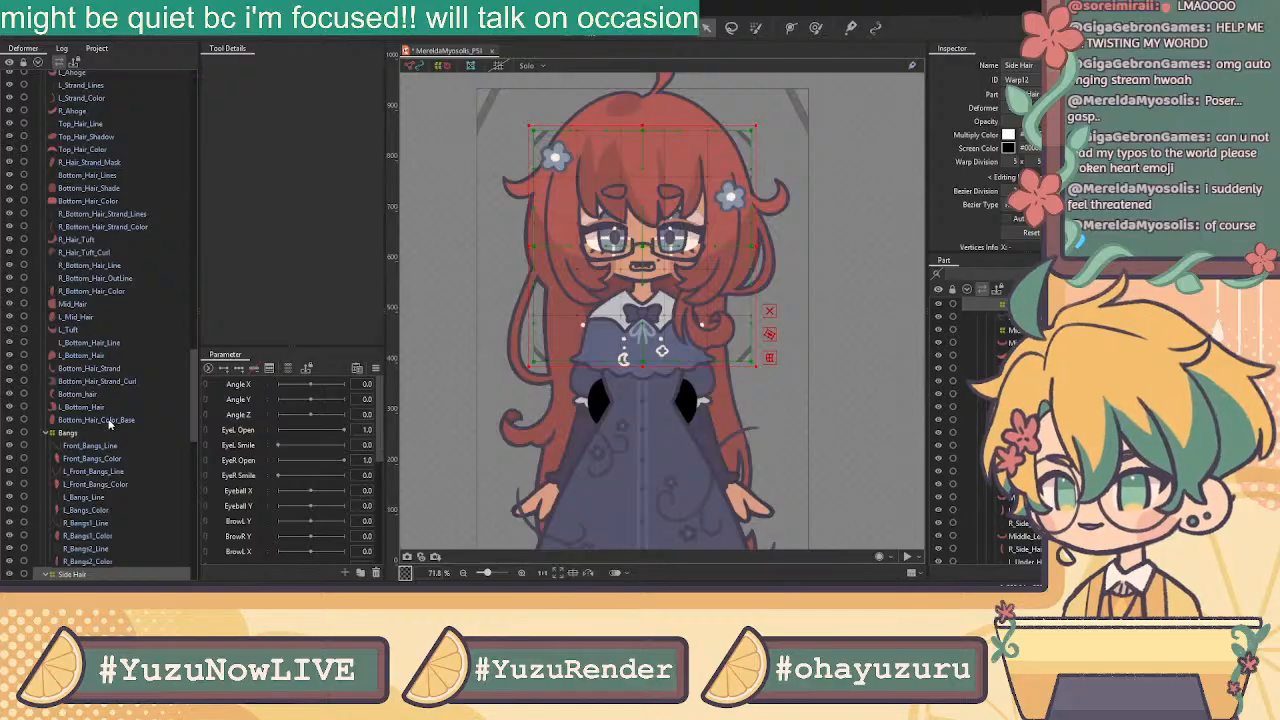
{"action": "scroll", "coordinate": [113, 414], "scroll_direction": "up", "scroll_amount": 3}
{"action": "scroll", "coordinate": [113, 414], "scroll_direction": "down", "scroll_amount": 8}
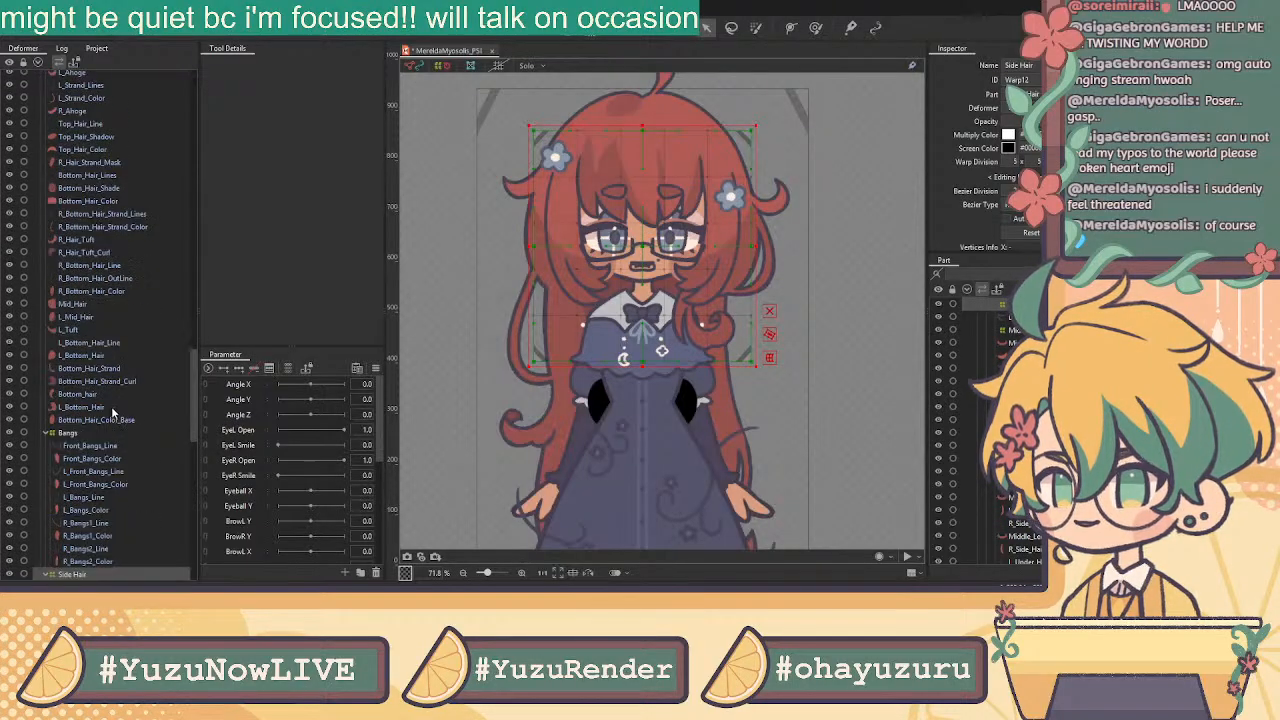
{"action": "scroll", "coordinate": [113, 414], "scroll_direction": "down", "scroll_amount": 9}
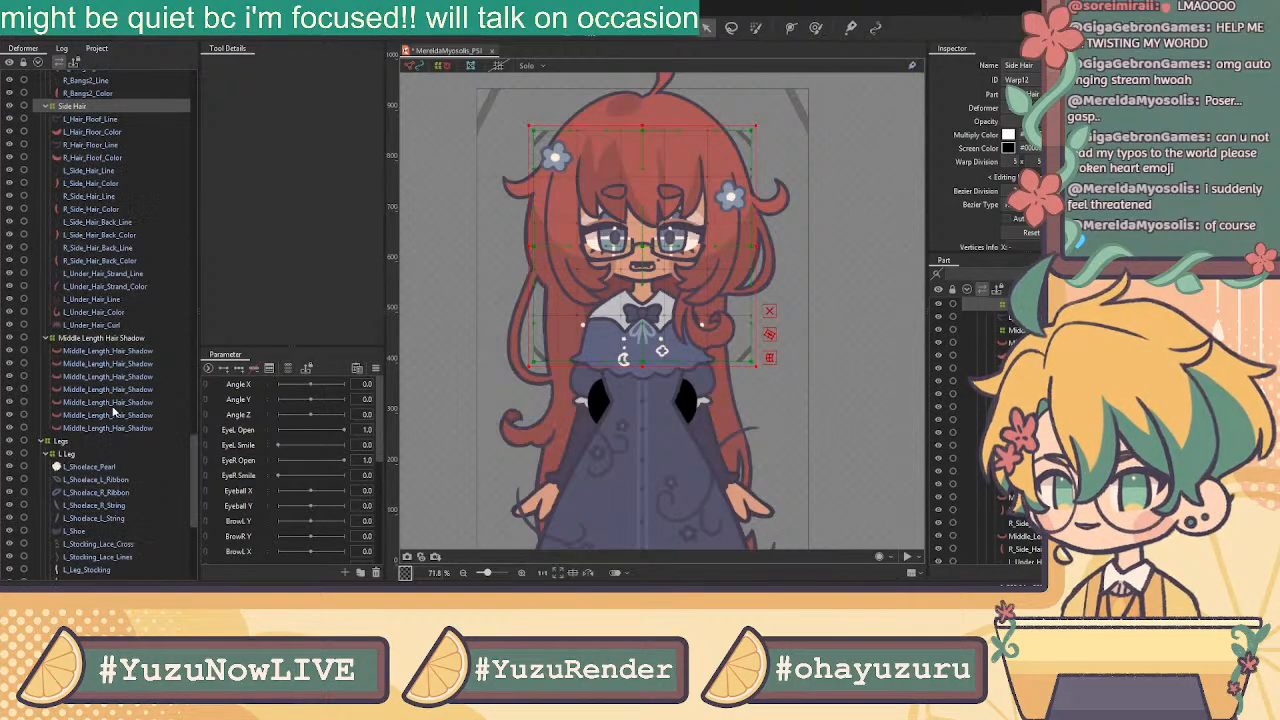
{"action": "left_click", "coordinate": [43, 255]}
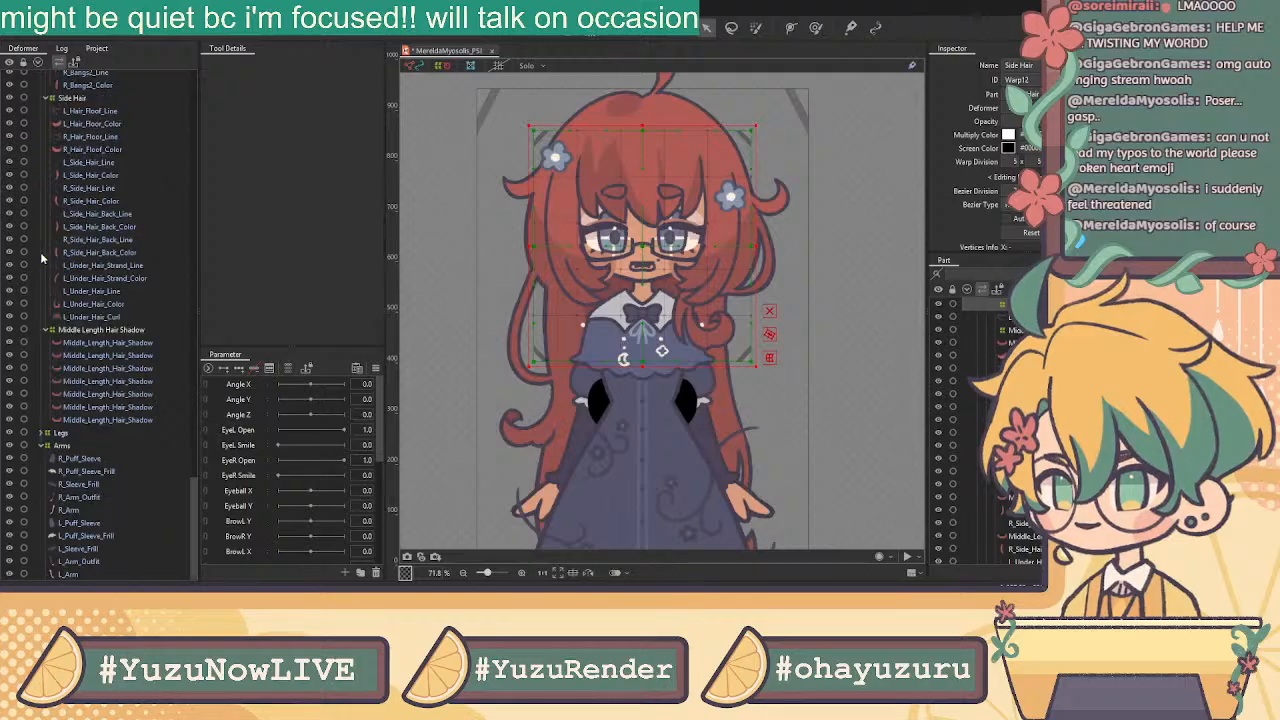
{"action": "left_click", "coordinate": [41, 447]}
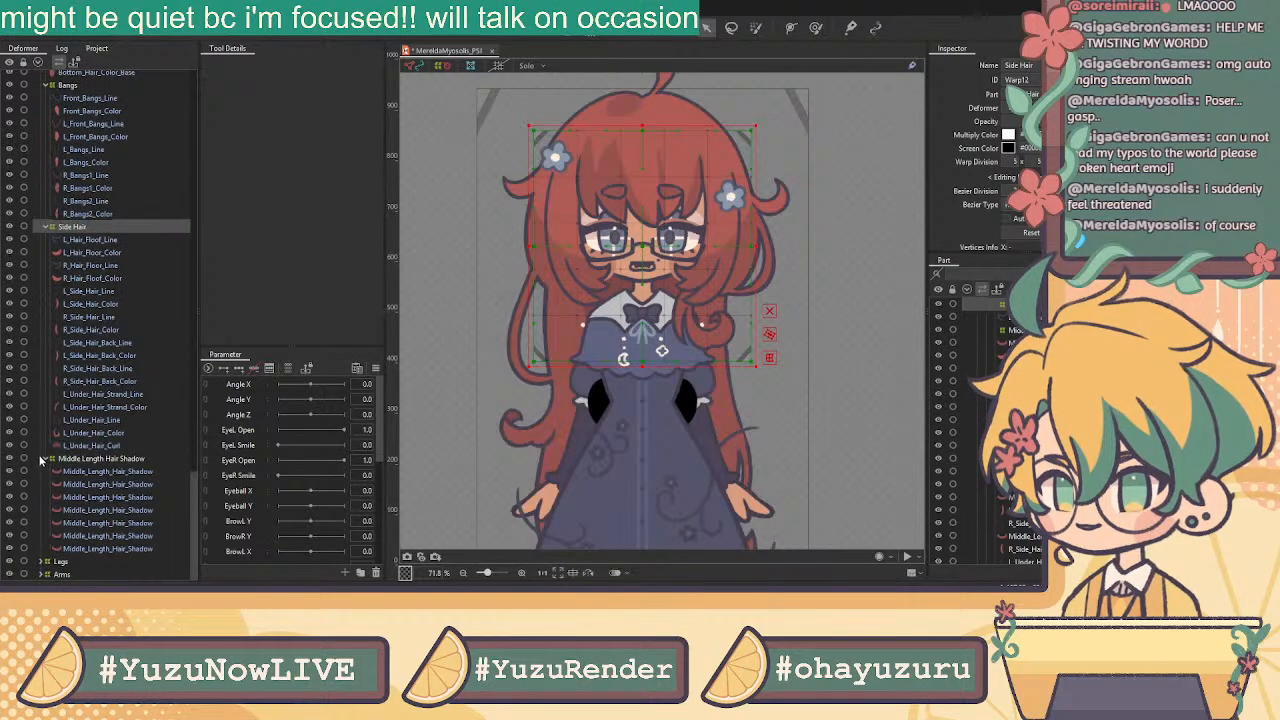
{"action": "left_click", "coordinate": [88, 459]}
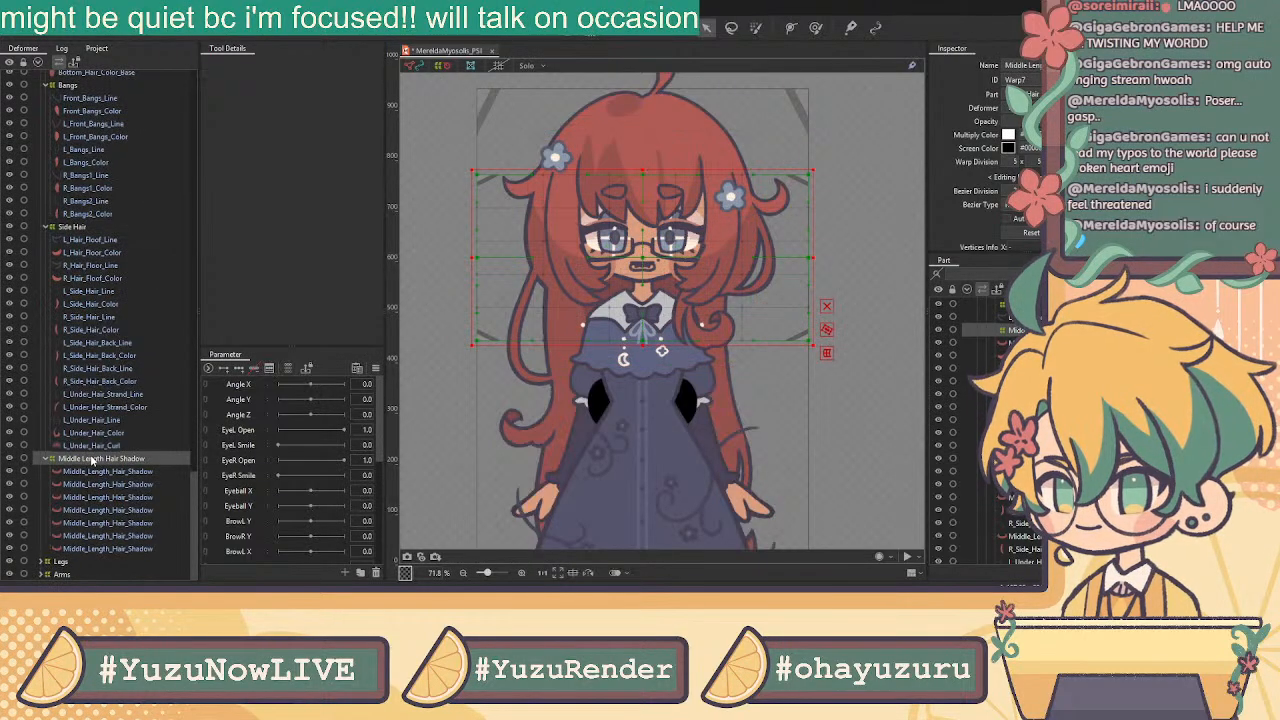
{"action": "left_click", "coordinate": [44, 228]}
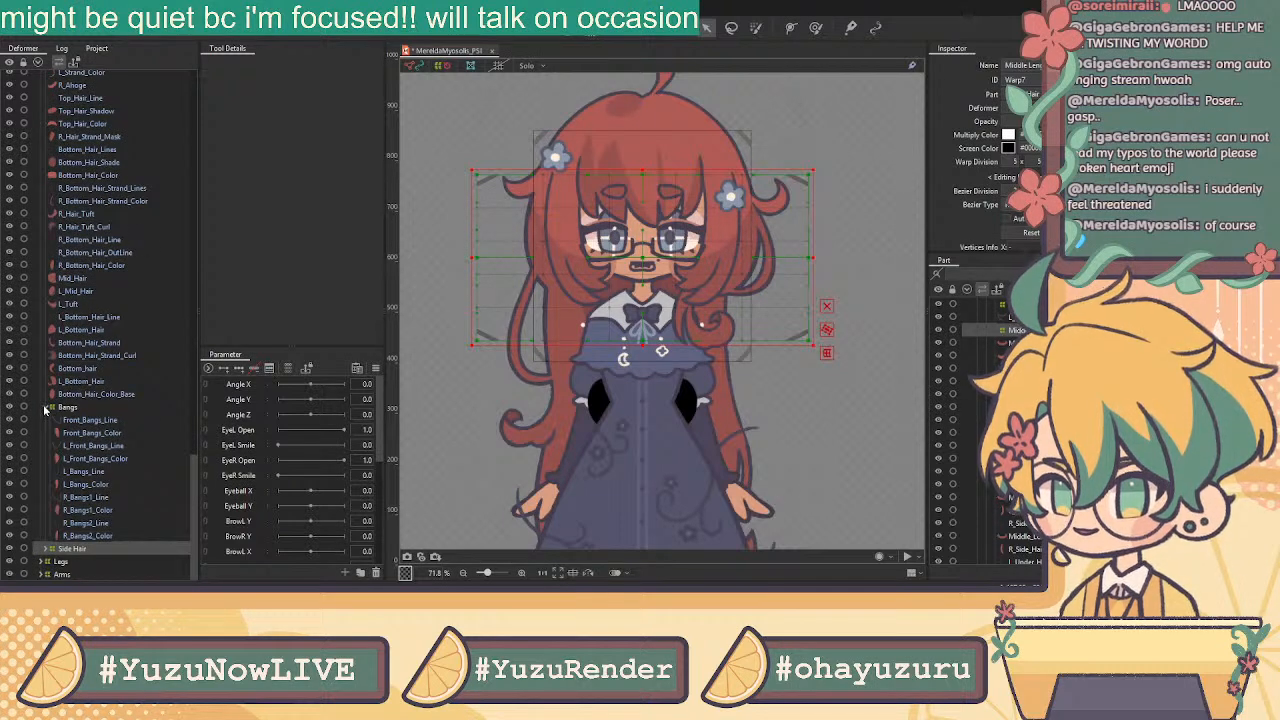
Check beneath the front bangs, then select Bottom_Hair_Color_Base up through R_Hair_Strand_Mask
{"action": "left_click", "coordinate": [16, 537]}
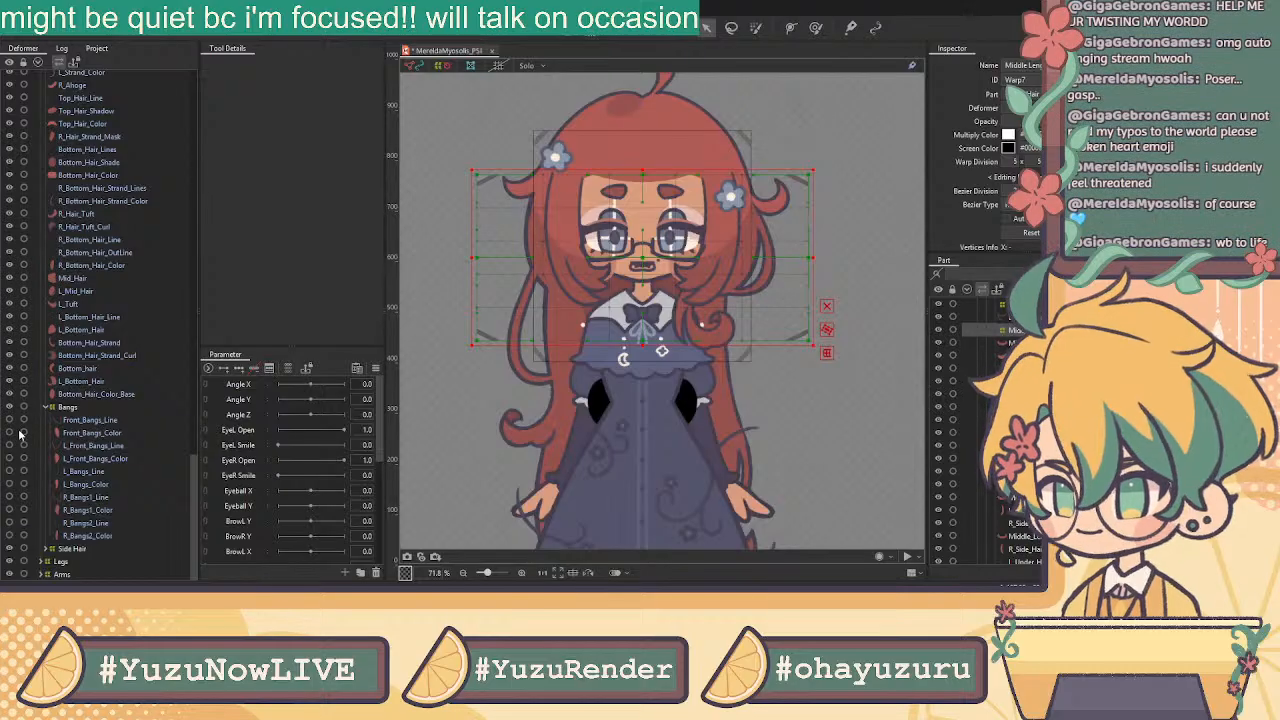
{"action": "left_click", "coordinate": [14, 536]}
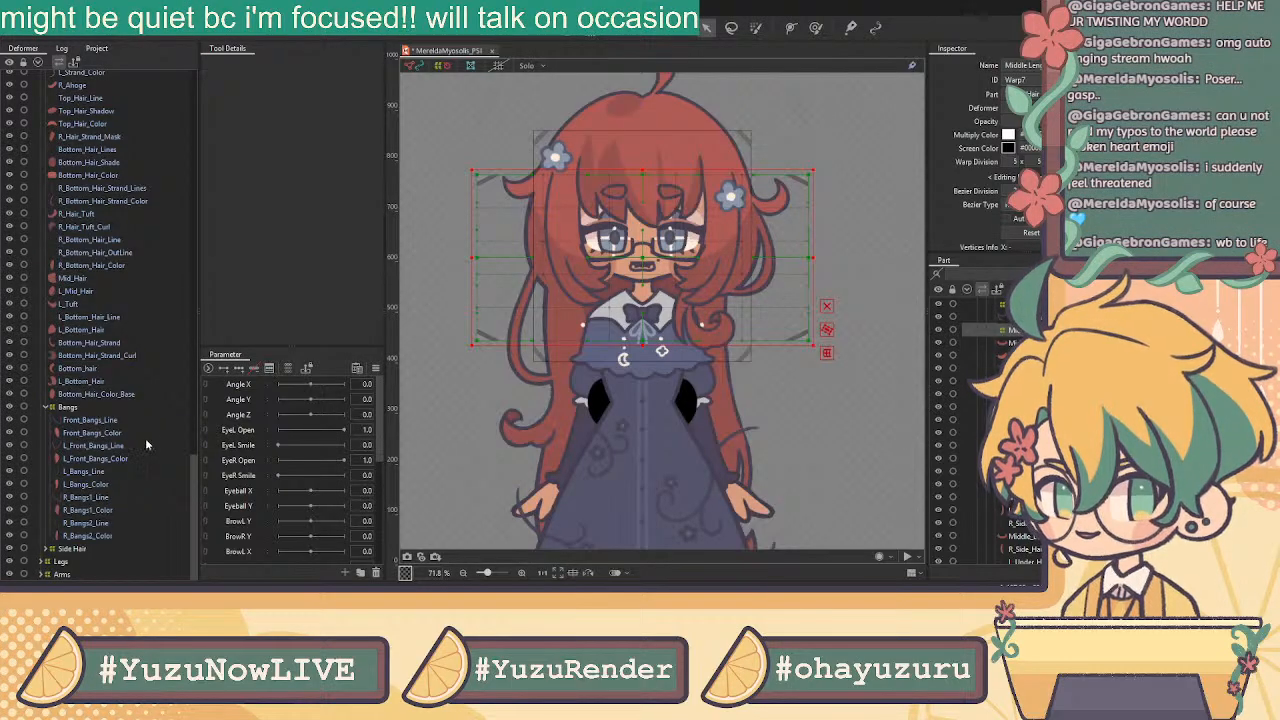
{"action": "left_click", "coordinate": [120, 395]}
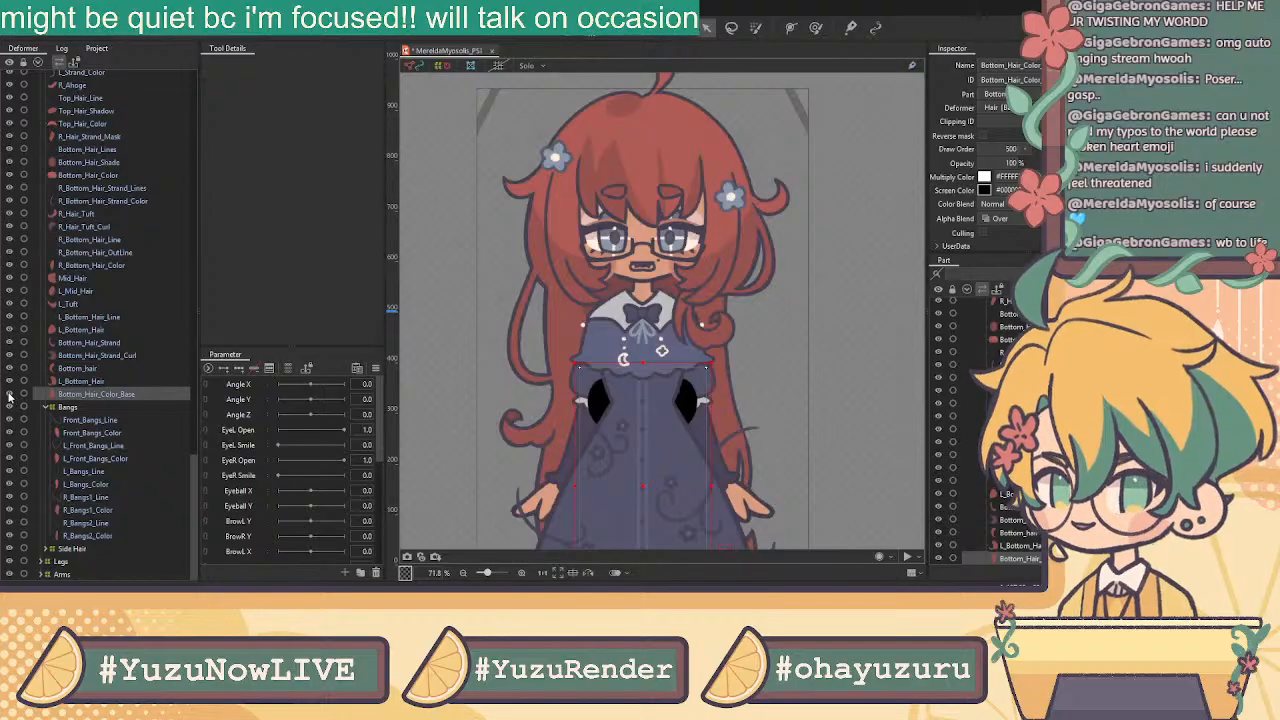
{"action": "scroll", "coordinate": [116, 342], "scroll_direction": "up", "scroll_amount": 3}
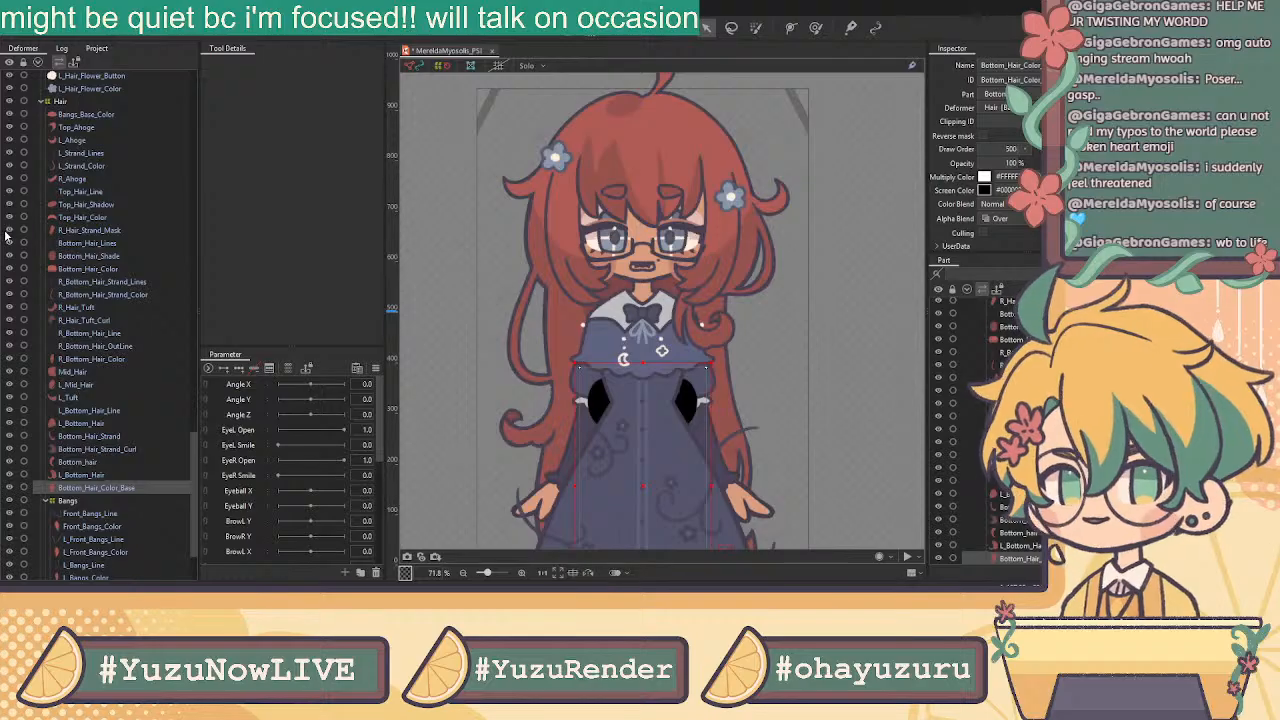
{"action": "left_click", "coordinate": [97, 234], "text": "shift"}
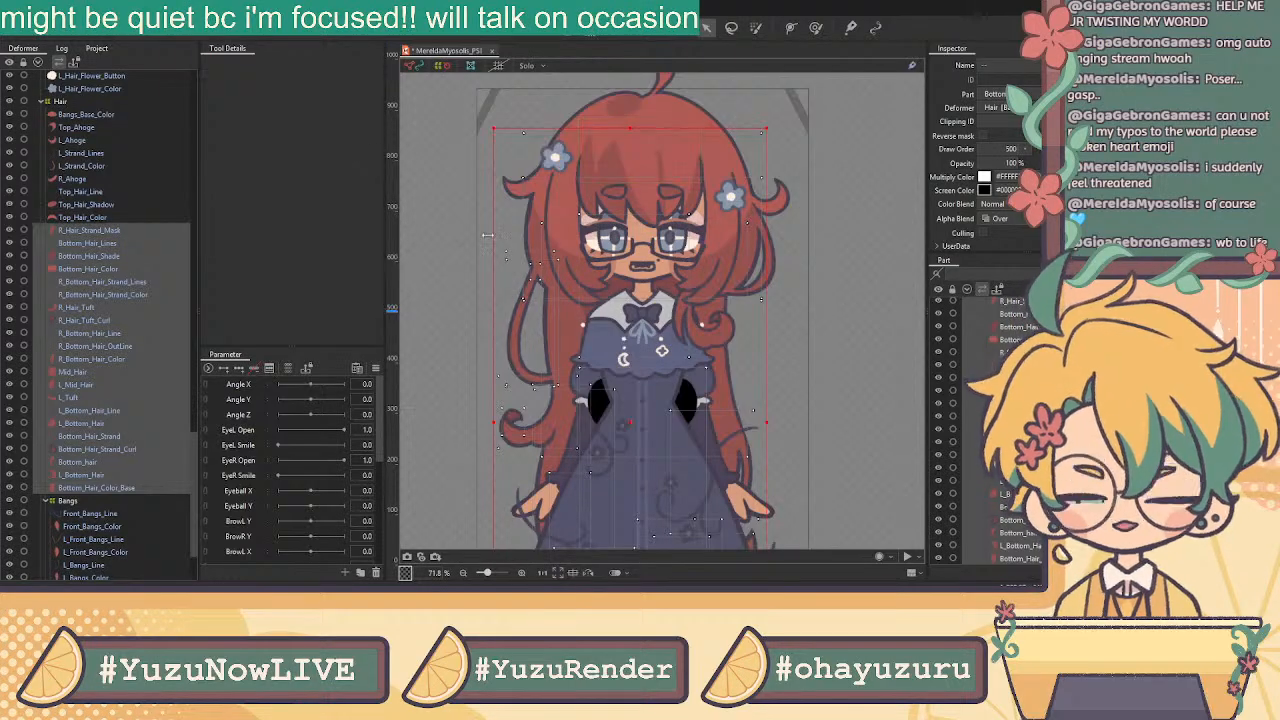
Create the Long Hair warp deformer and verify its back-hair layers by hiding and showing them
{"action": "left_click", "coordinate": [605, 351]}
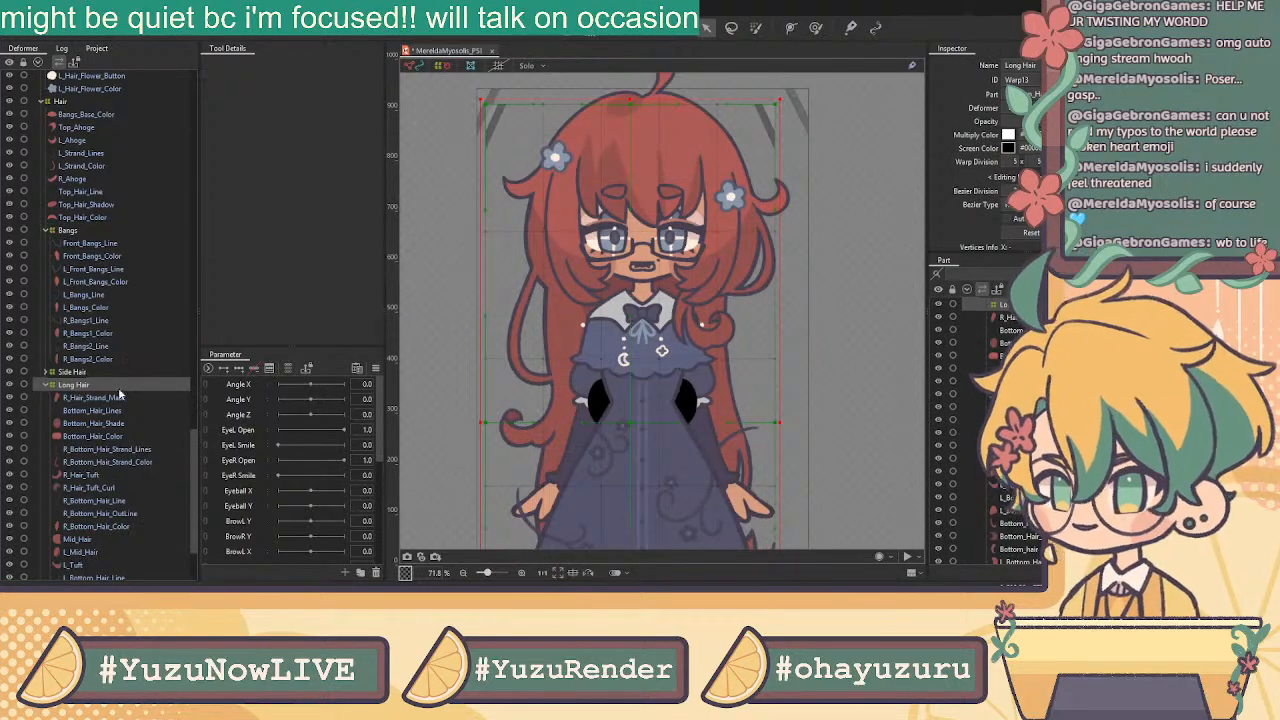
{"action": "left_click", "coordinate": [105, 411]}
{"action": "left_click", "coordinate": [48, 386]}
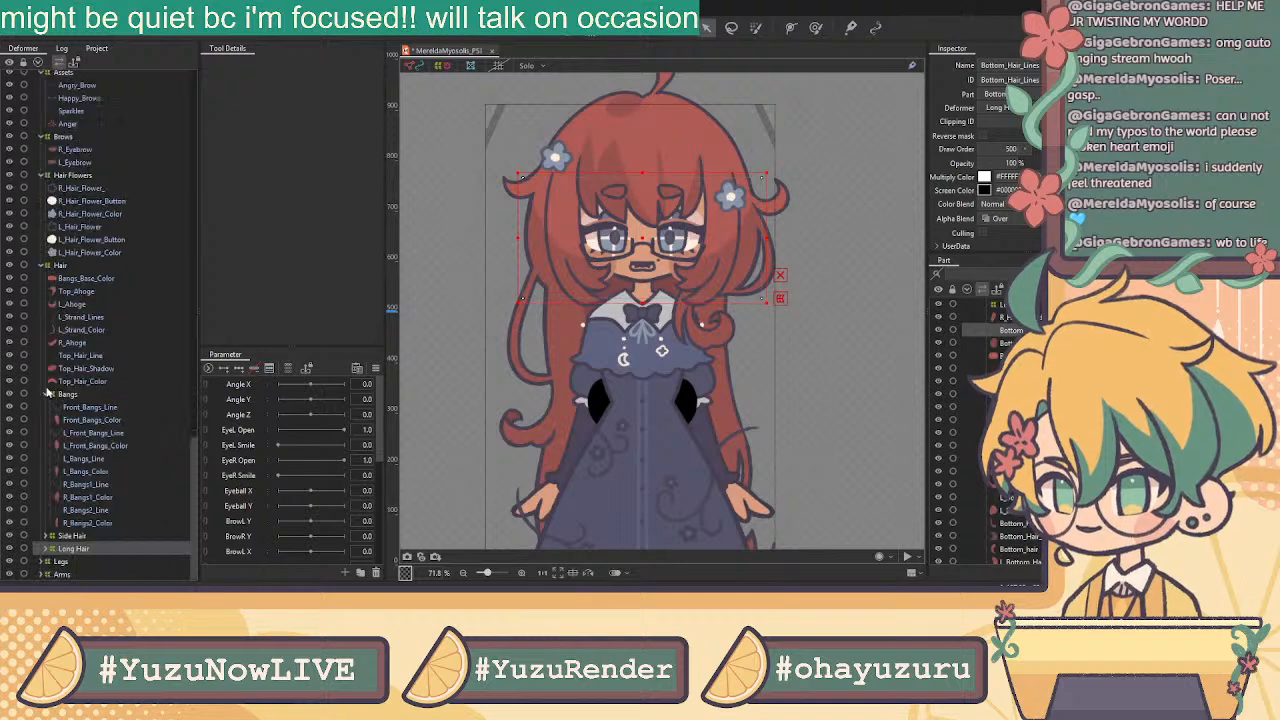
{"action": "left_click", "coordinate": [44, 549]}
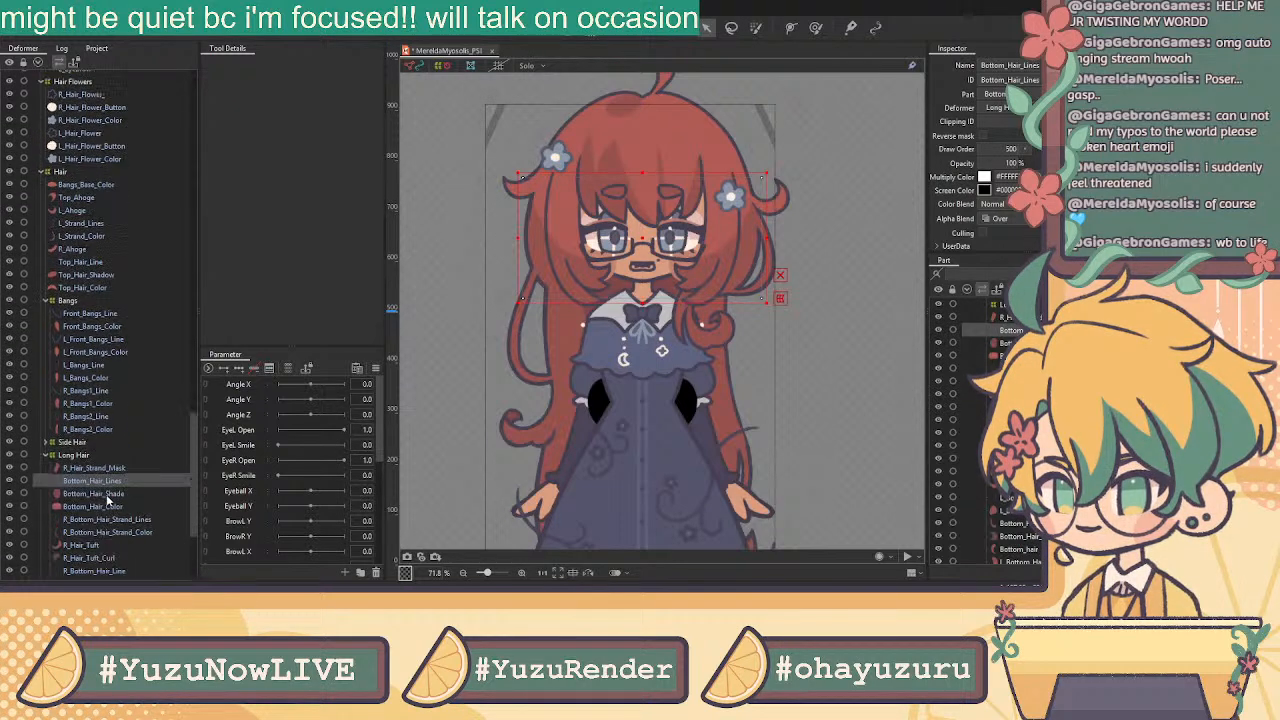
{"action": "left_click", "coordinate": [93, 330]}
{"action": "scroll", "coordinate": [128, 358], "scroll_direction": "down", "scroll_amount": 1}
{"action": "left_click", "coordinate": [99, 549], "text": "shift"}
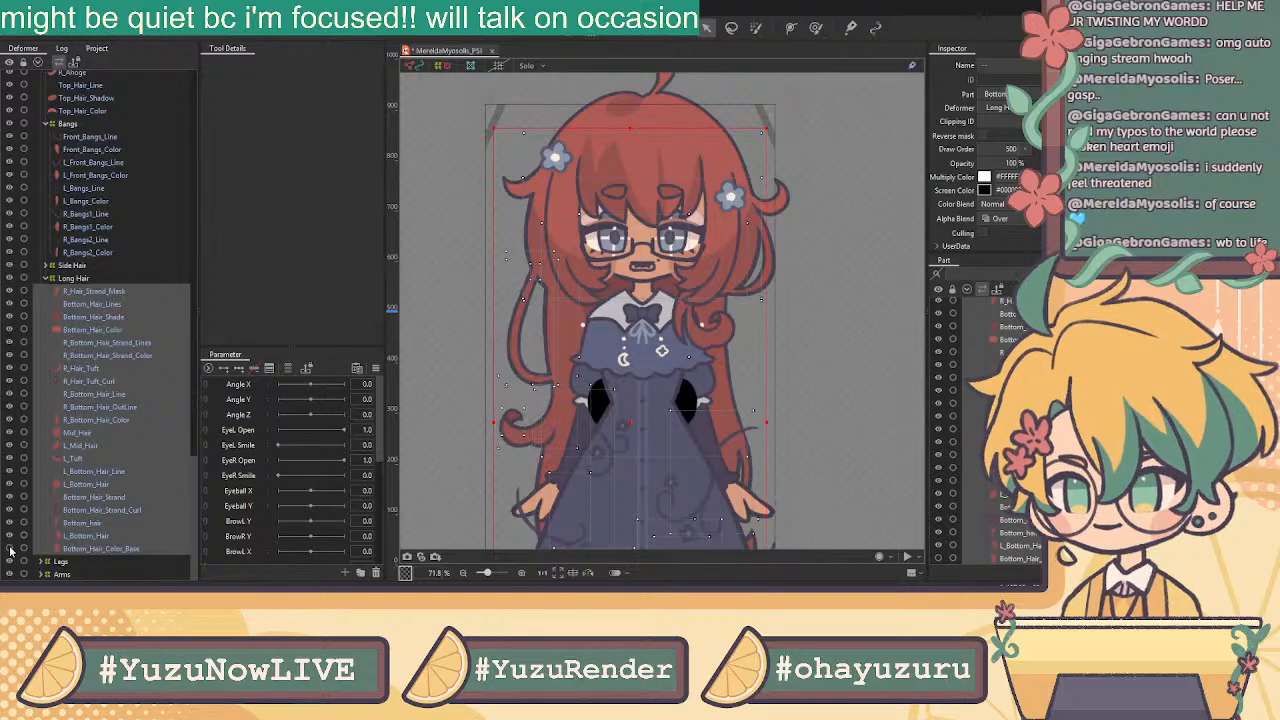
{"action": "left_click", "coordinate": [13, 297]}
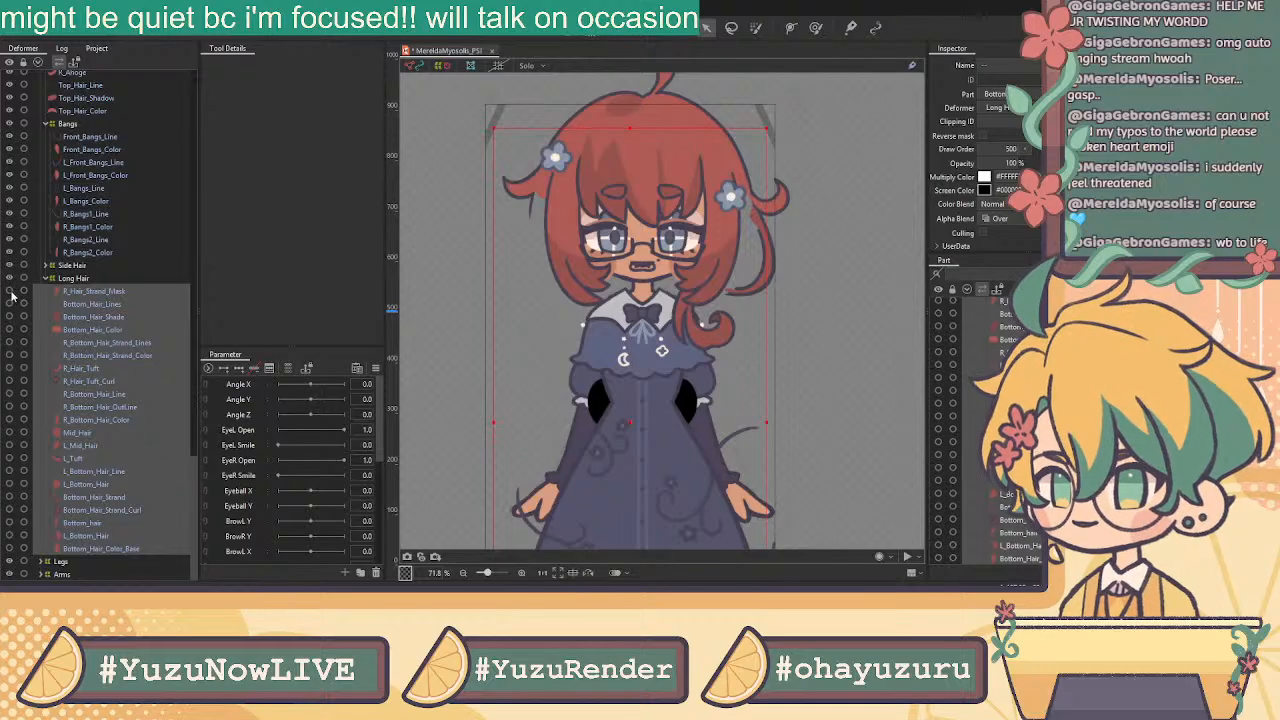
{"action": "left_click", "coordinate": [9, 537]}
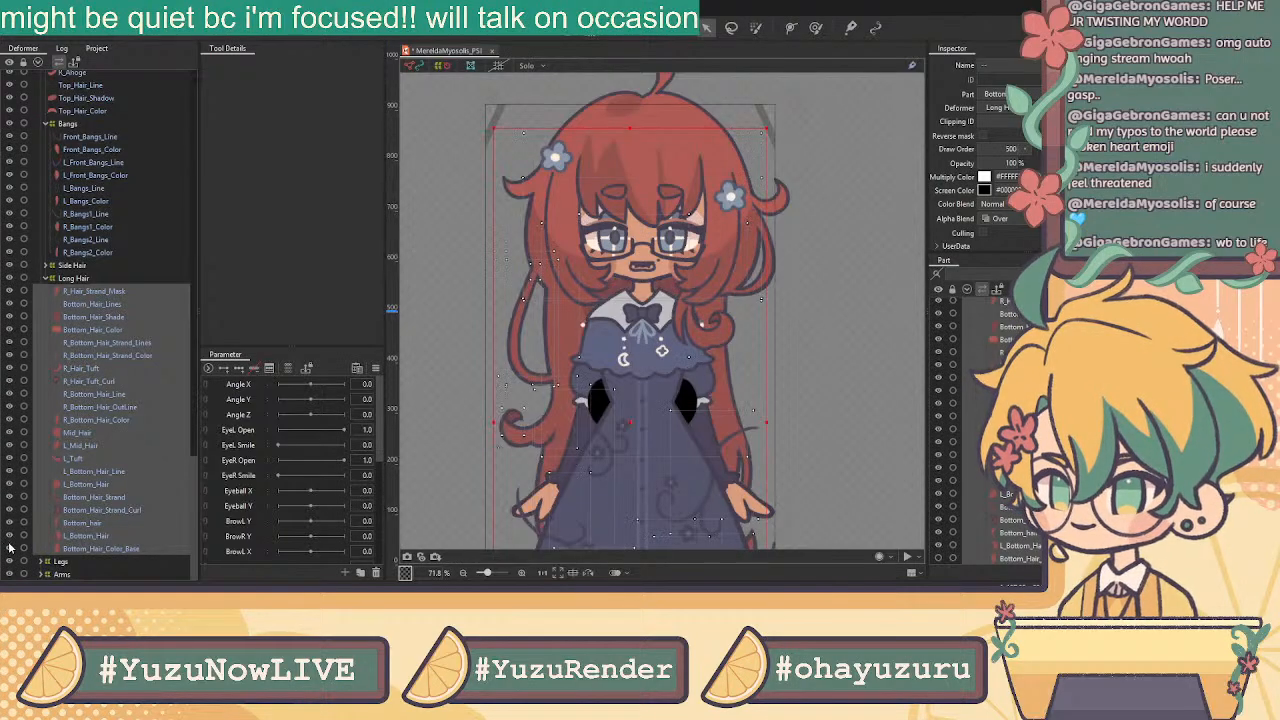
Drag Bangs_Base_Color into the Bangs group
{"action": "left_click", "coordinate": [103, 252]}
{"action": "scroll", "coordinate": [118, 230], "scroll_direction": "up", "scroll_amount": 5}
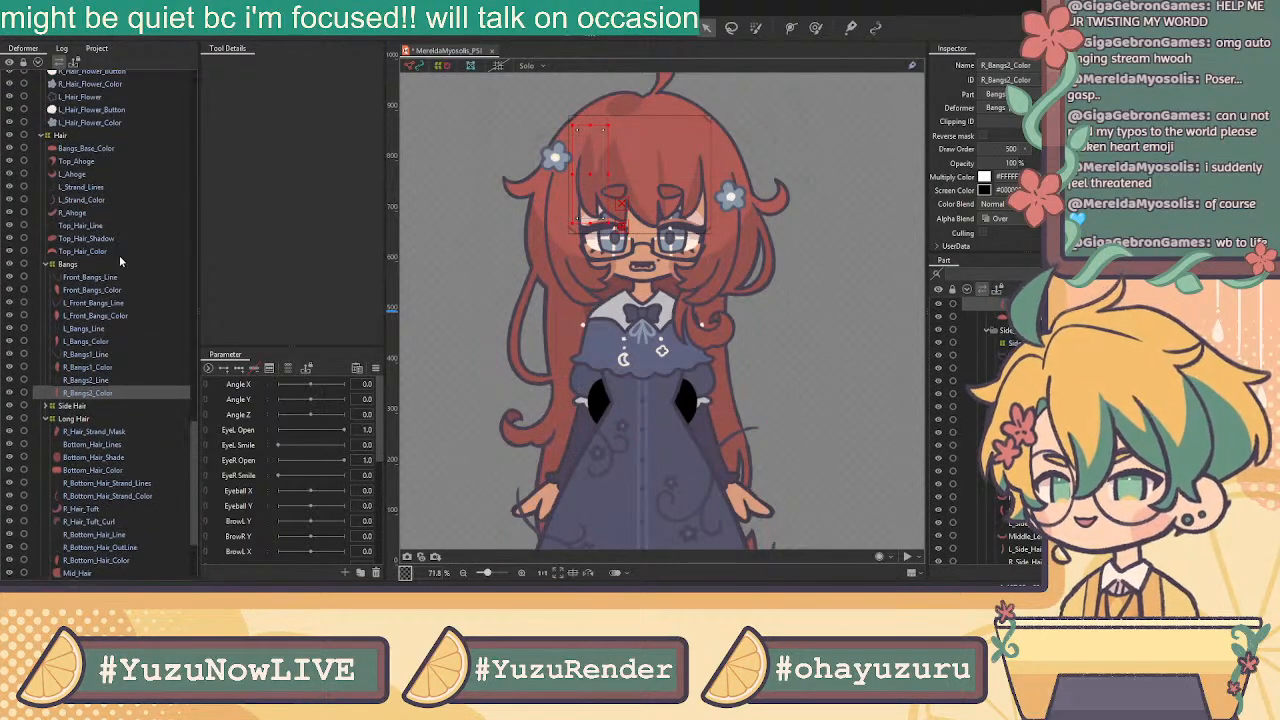
{"action": "left_click", "coordinate": [82, 196]}
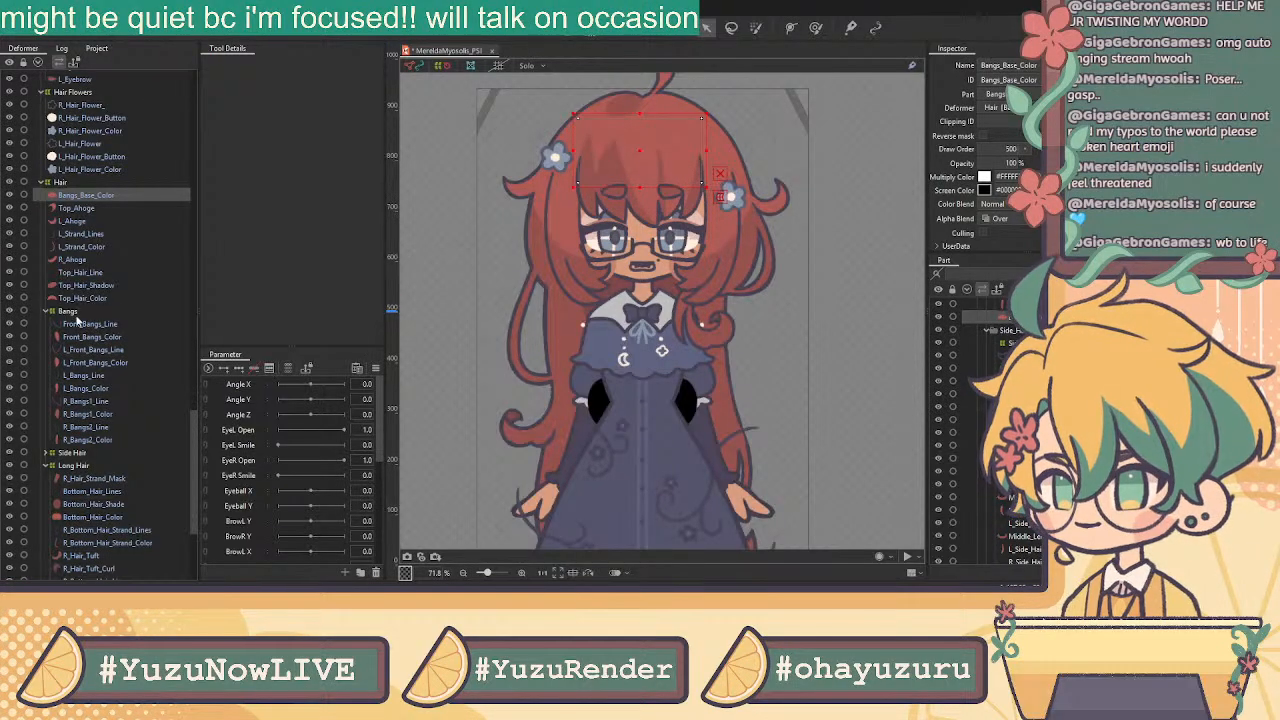
{"action": "left_click", "coordinate": [100, 197]}
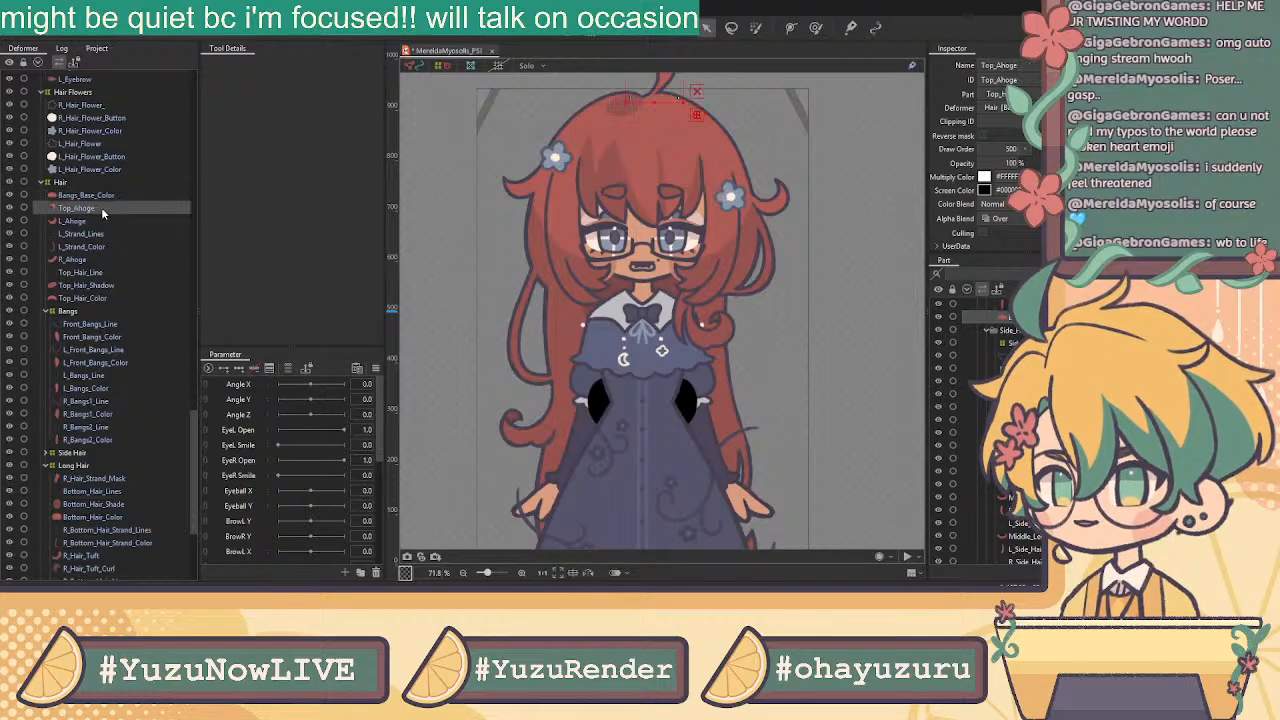
{"action": "left_click_drag", "start_coordinate": [100, 197], "coordinate": [70, 318]}
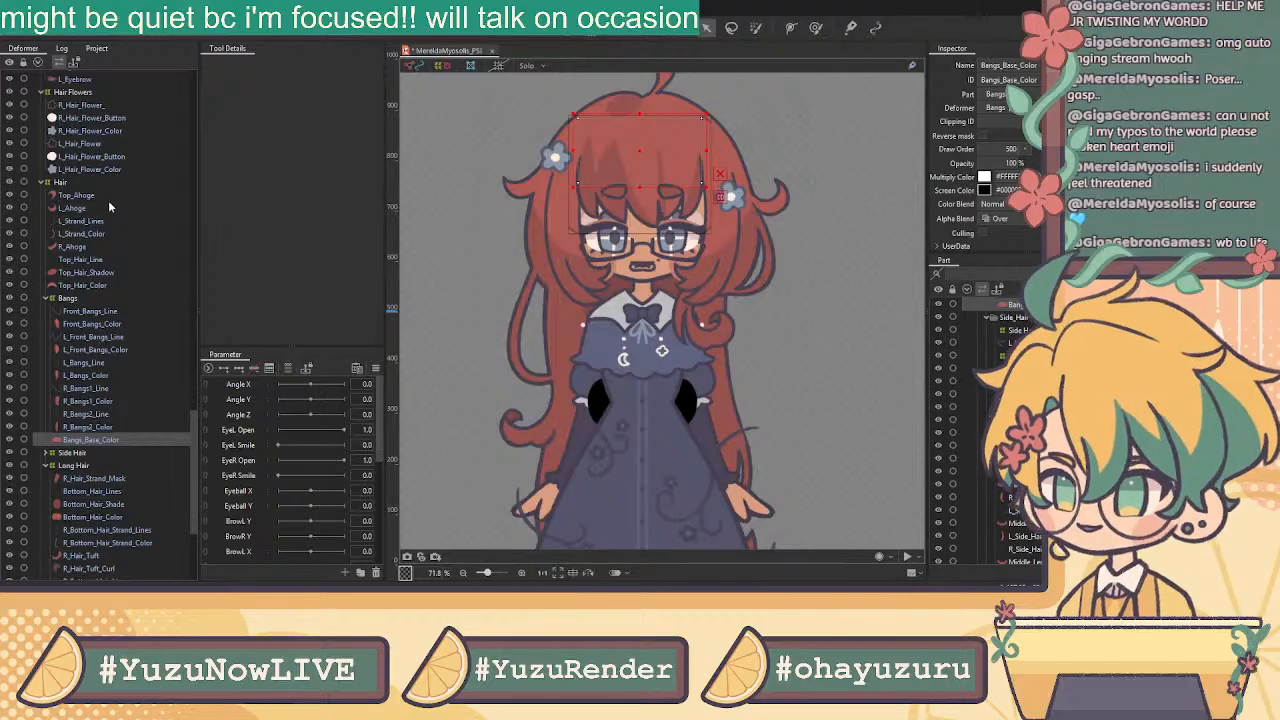
Identify the Top_Hair_Color fill by toggling its visibility
{"action": "left_click", "coordinate": [73, 208]}
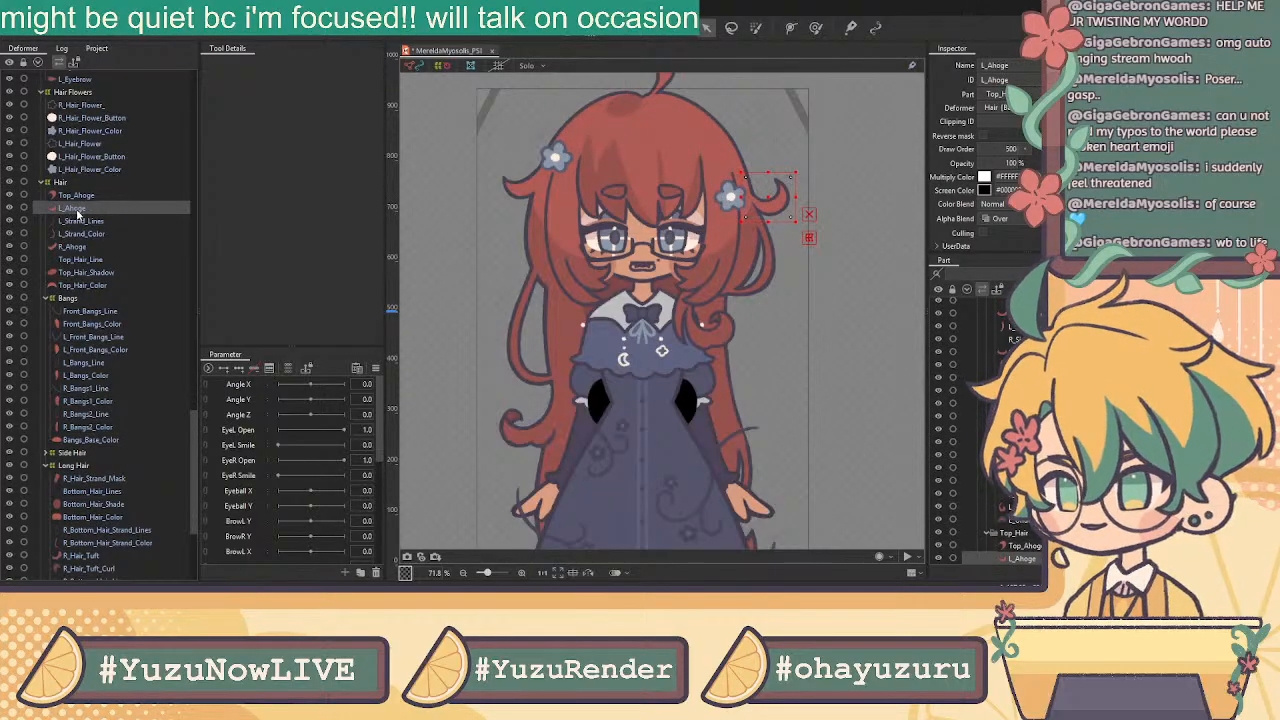
{"action": "left_click", "coordinate": [84, 286]}
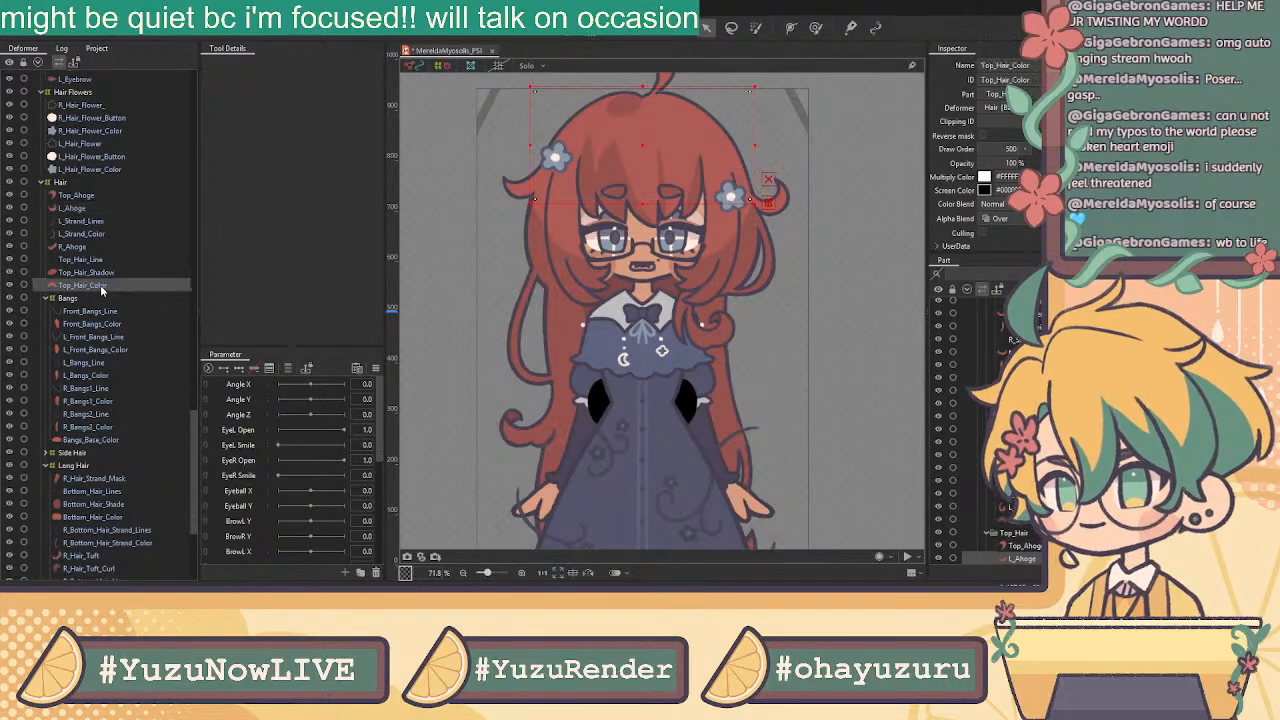
{"action": "left_click", "coordinate": [11, 287]}
{"action": "left_click", "coordinate": [11, 287]}
{"action": "left_click", "coordinate": [11, 287]}
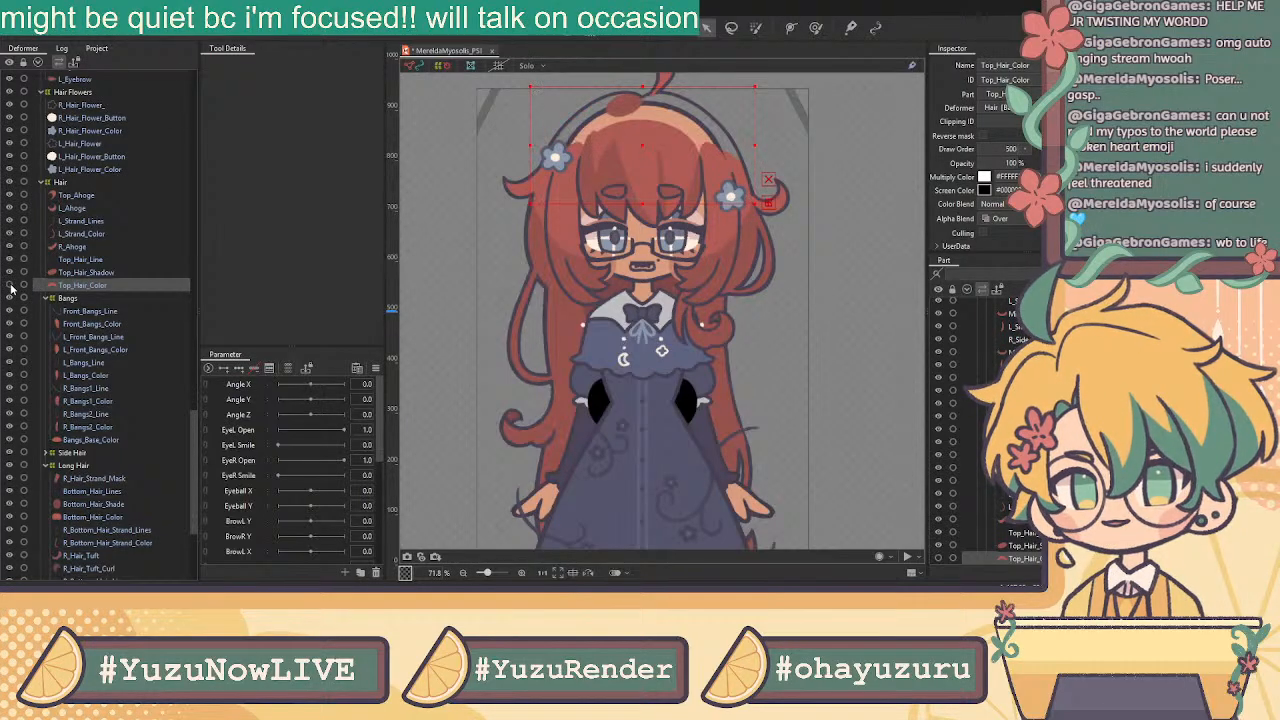
{"action": "left_click", "coordinate": [11, 287]}
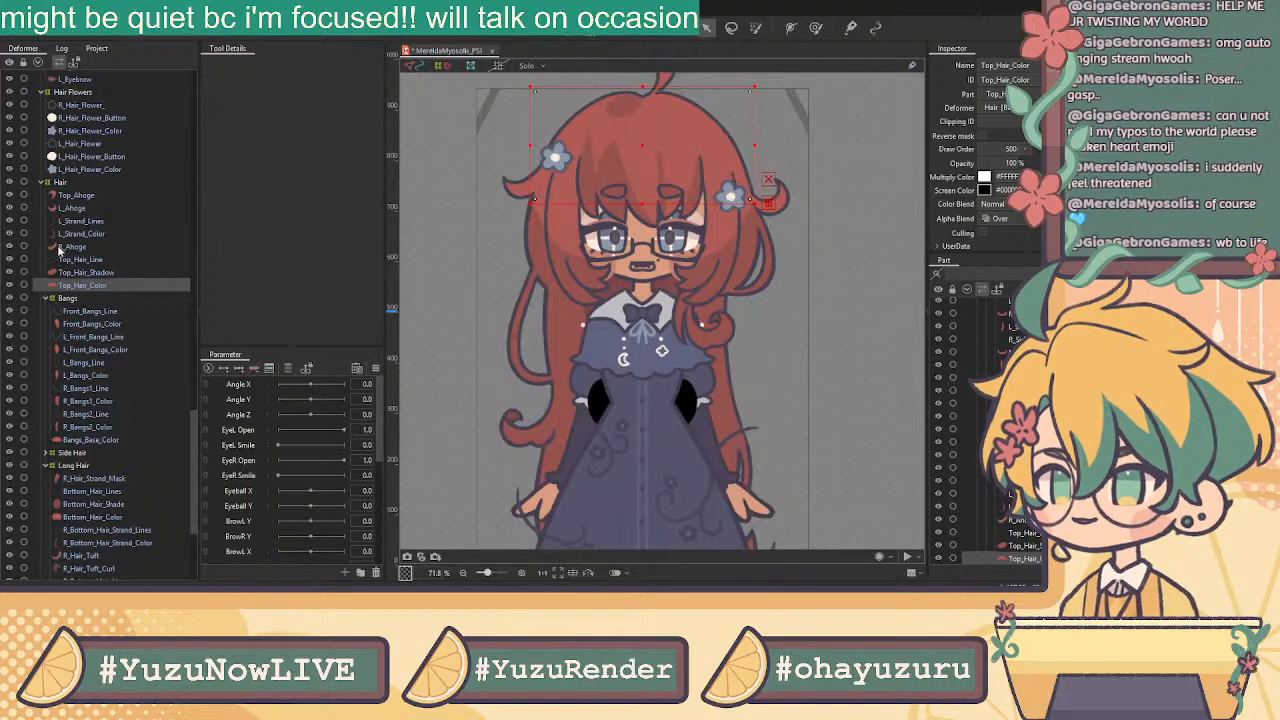
Identify the right hair strand, then select Top_Ahoge through Top_Hair_Color
{"action": "left_click", "coordinate": [9, 236]}
{"action": "left_click", "coordinate": [9, 236]}
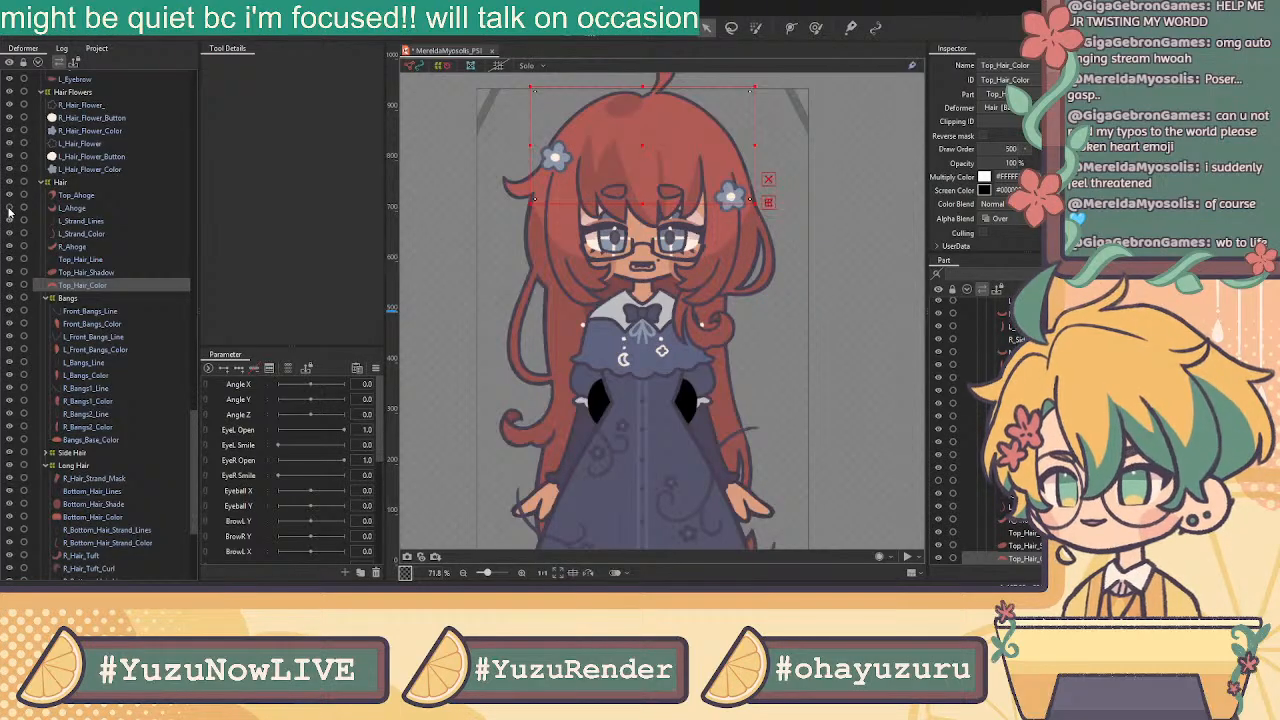
{"action": "left_click", "coordinate": [90, 196]}
{"action": "left_click", "coordinate": [95, 286], "text": "shift"}
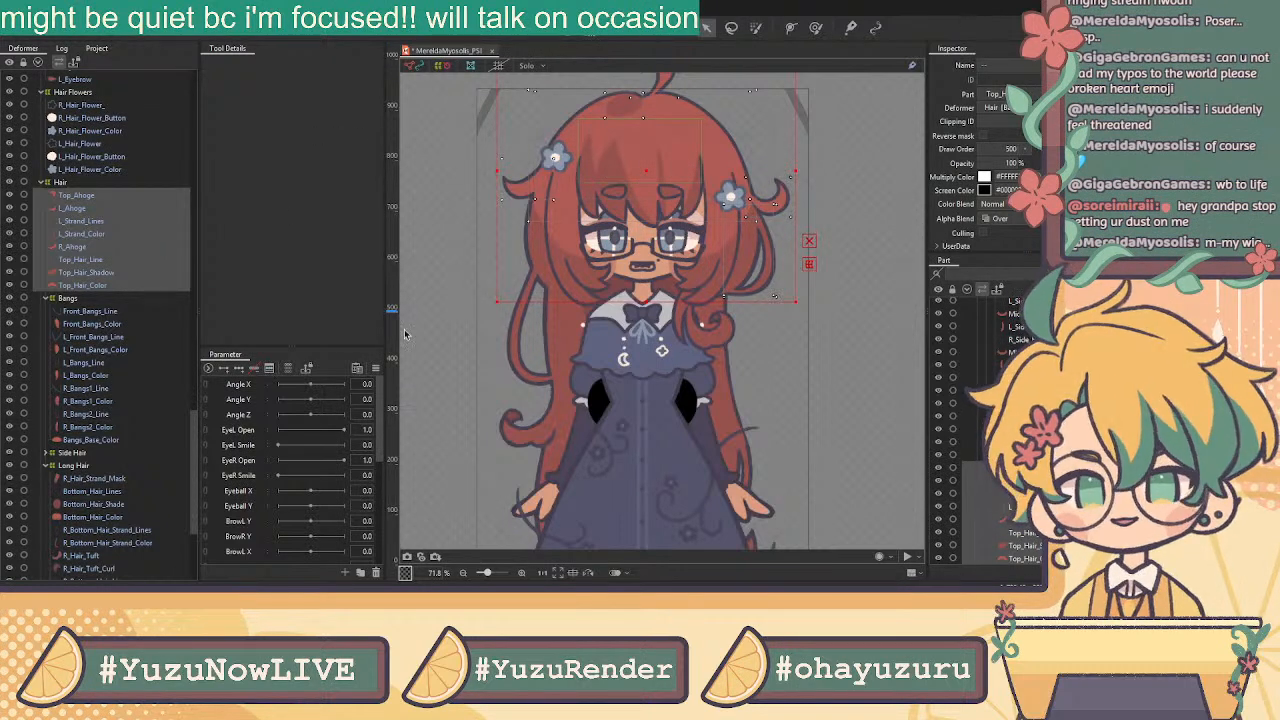
Create a Top Hair warp deformer for the selection, then wrap the Hair deformer in a Bald deformer
{"action": "left_click", "coordinate": [594, 350]}
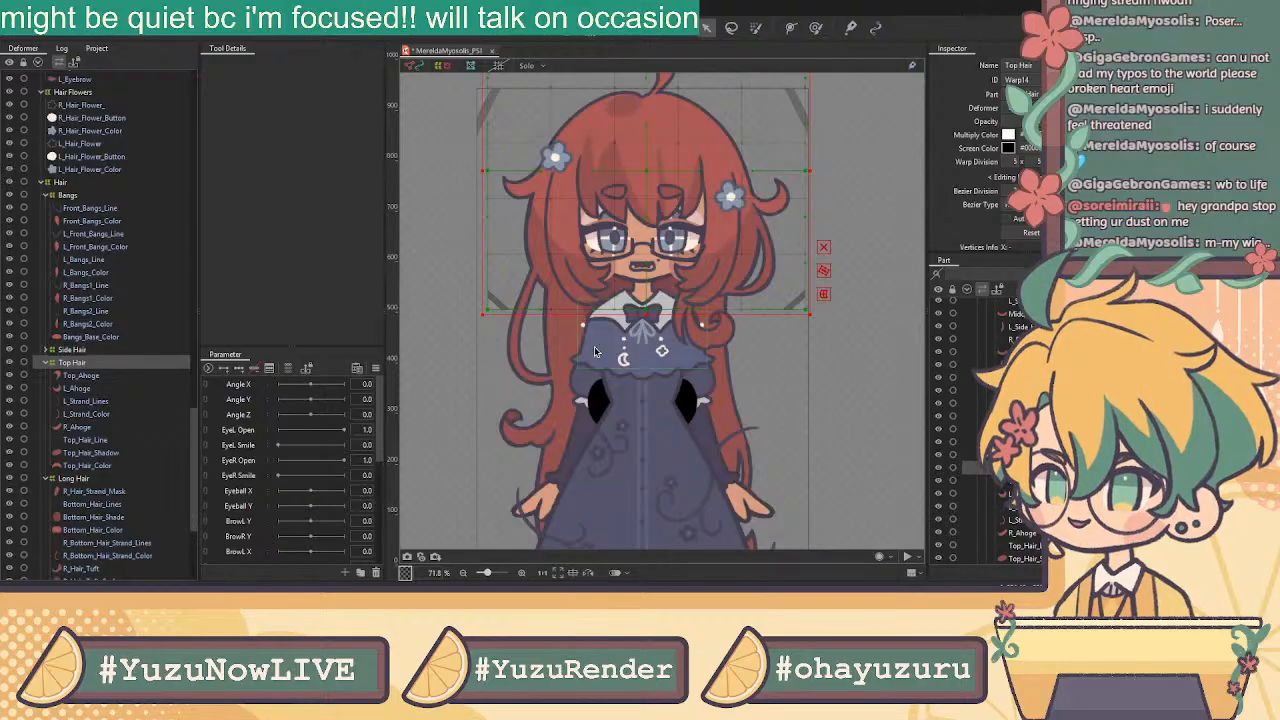
{"action": "left_click", "coordinate": [57, 183]}
{"action": "left_click", "coordinate": [42, 181]}
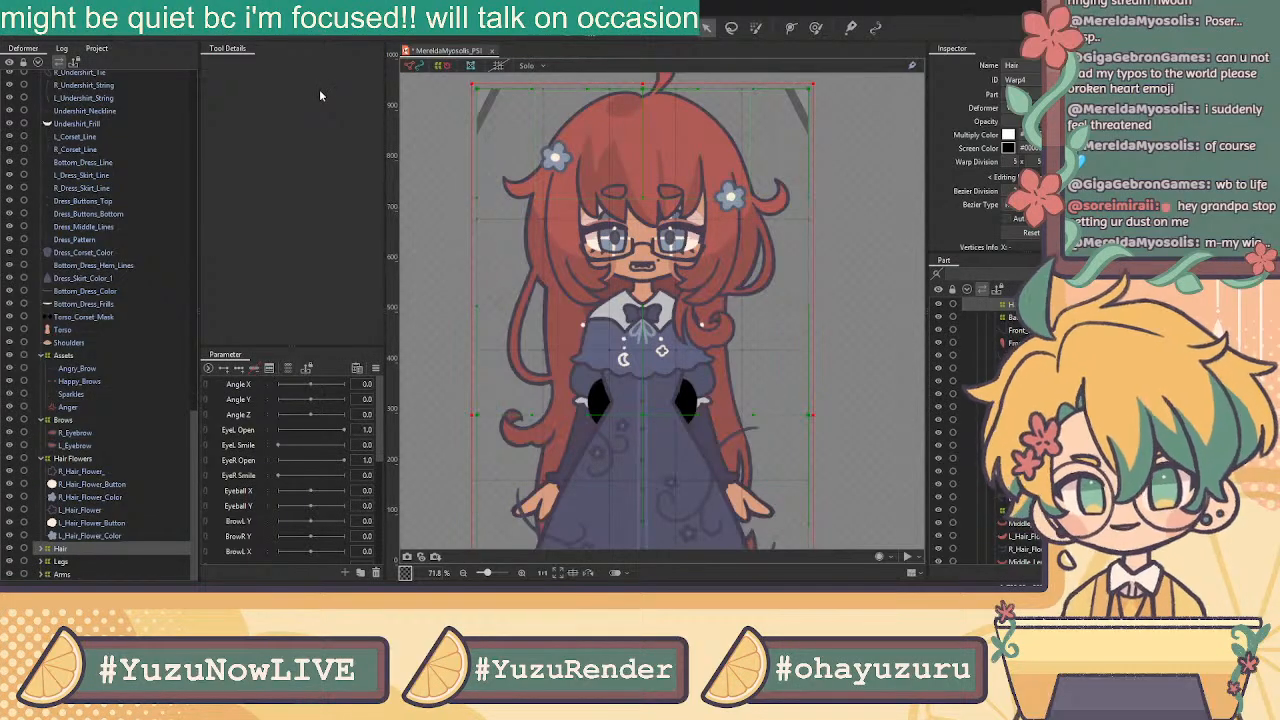
{"action": "left_click", "coordinate": [615, 352]}
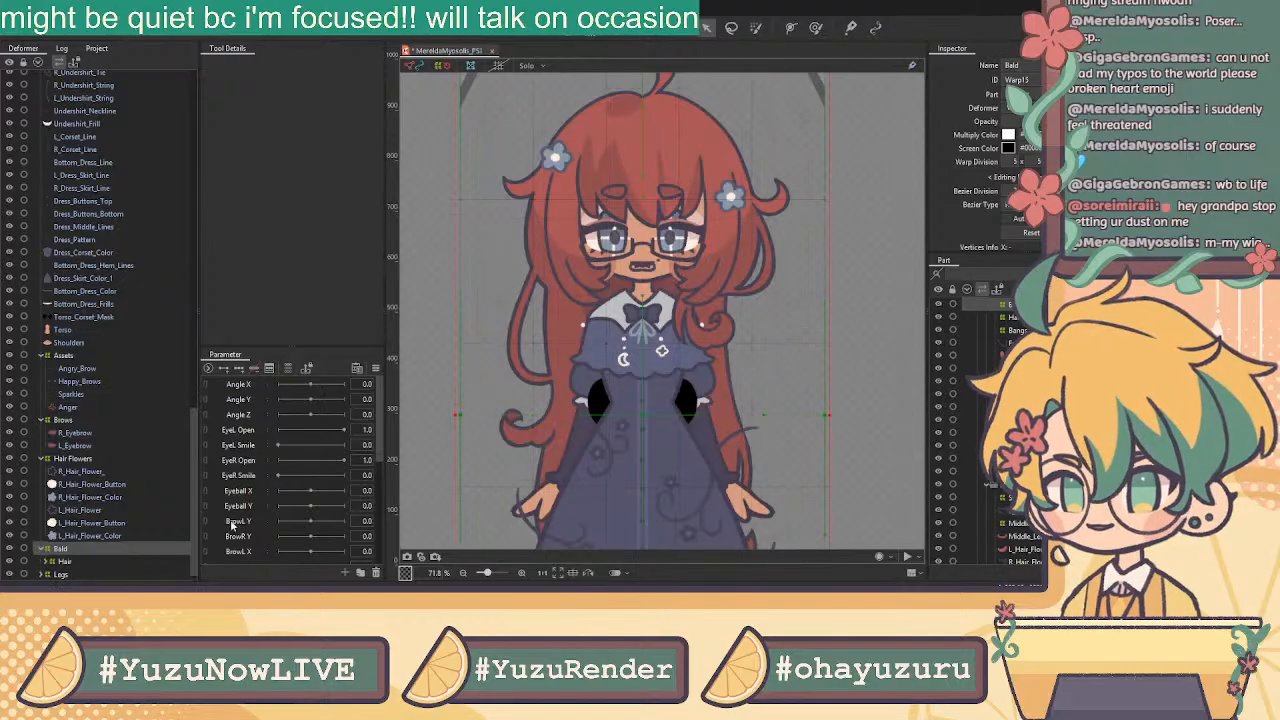
Add a parameter folder above Angle X and rename it [ INPUT ]
{"action": "left_click", "coordinate": [233, 388]}
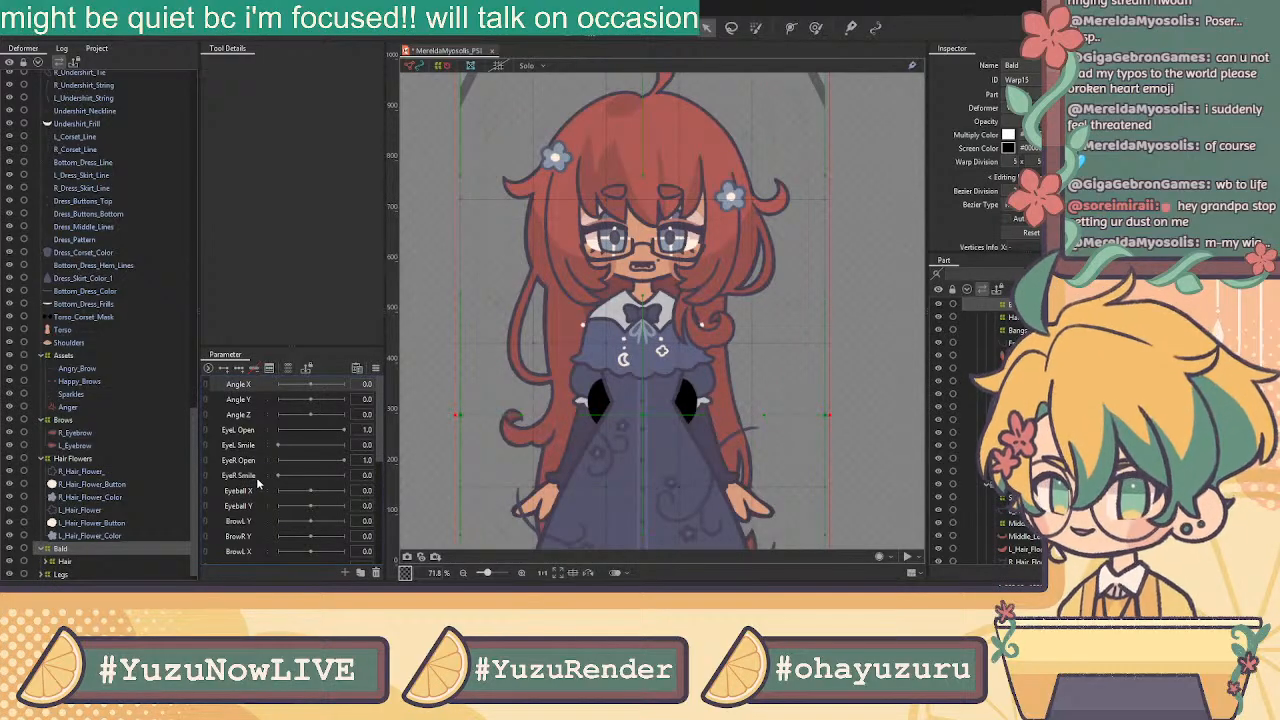
{"action": "left_click", "coordinate": [361, 574]}
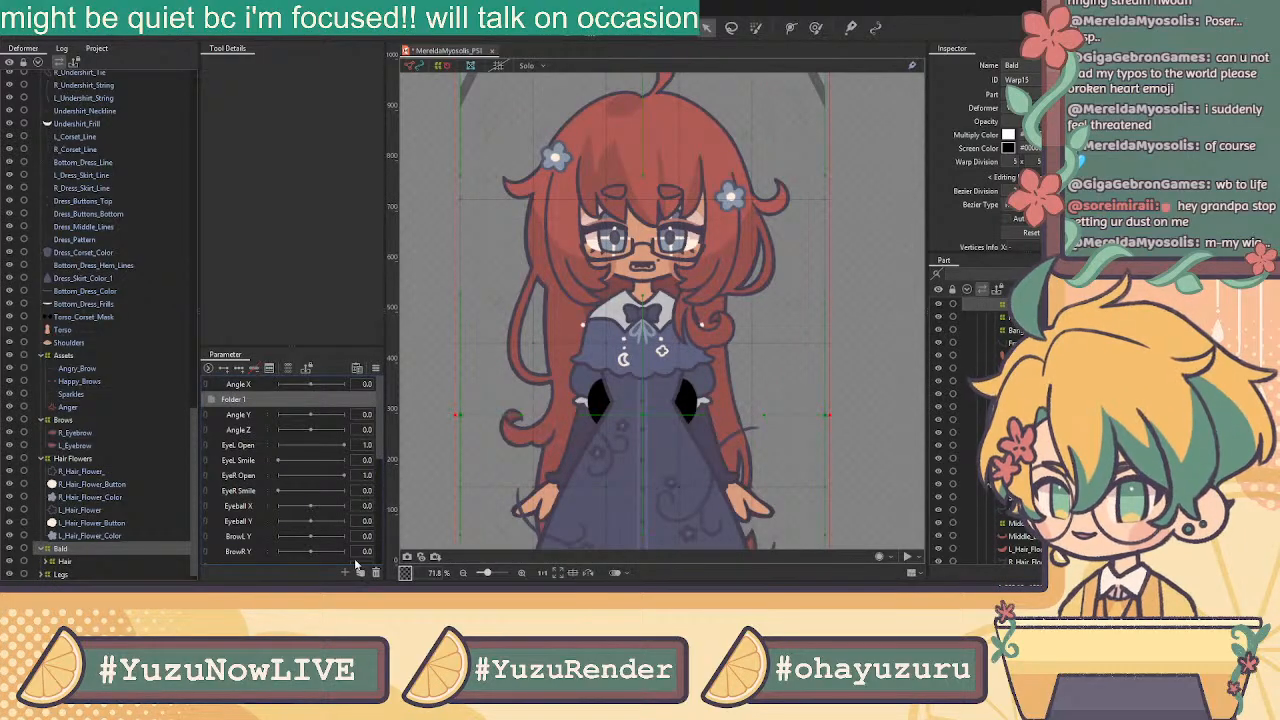
{"action": "left_click_drag", "start_coordinate": [233, 400], "coordinate": [237, 379]}
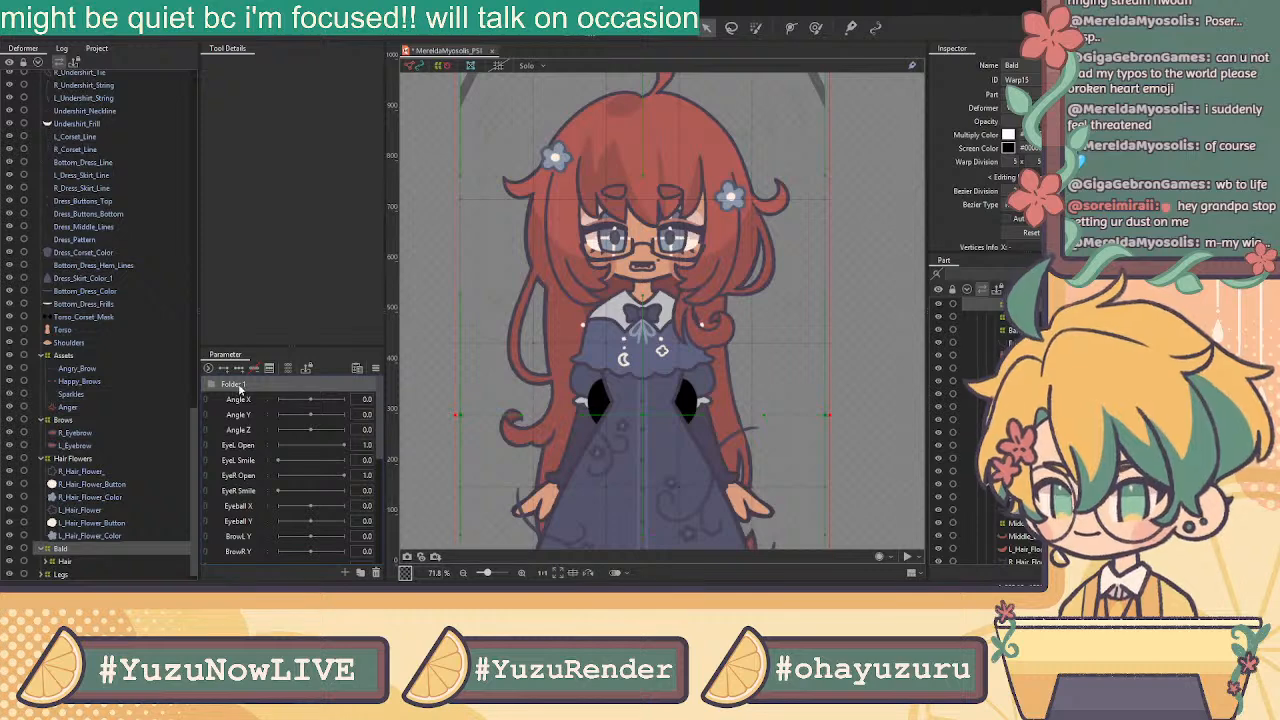
{"action": "double_click", "coordinate": [236, 384]}
{"action": "key", "text": "BackSpace"}
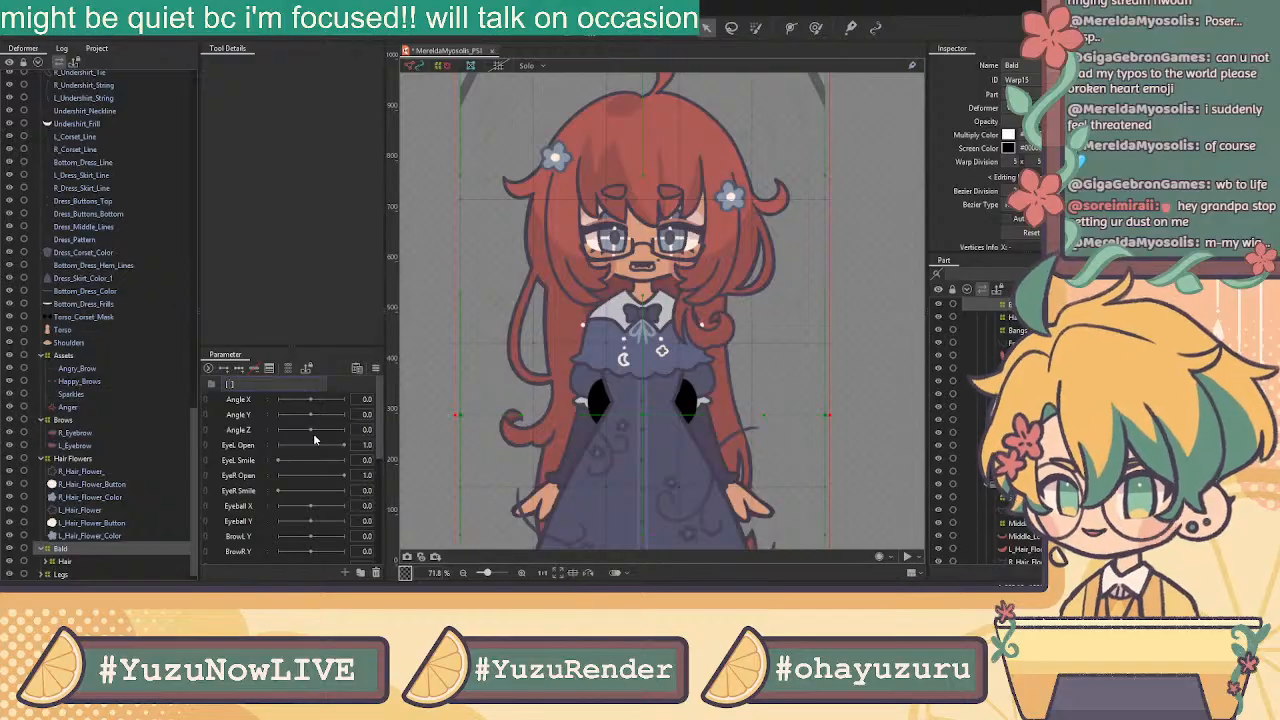
{"action": "type", "text": "AN"}
{"action": "key", "text": "BackSpace"}
{"action": "key", "text": "BackSpace"}
{"action": "type", "text": "IN"}
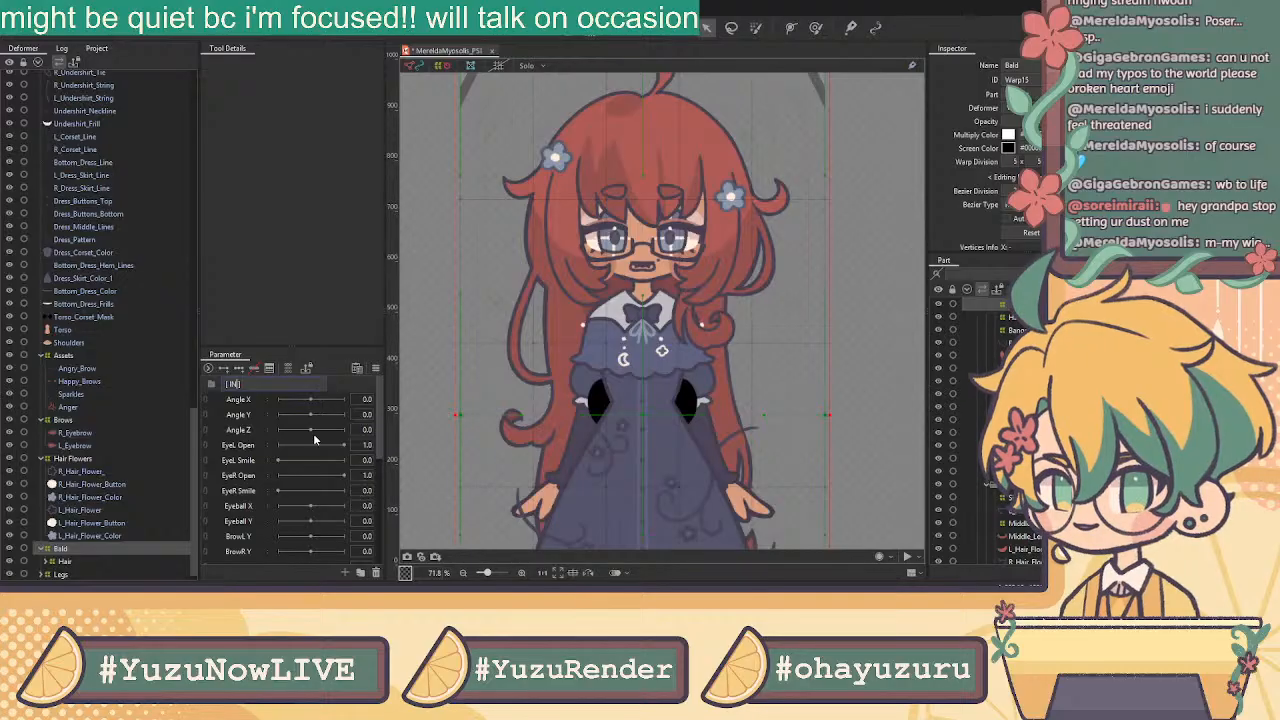
{"action": "type", "text": "PUT"}
{"action": "key", "text": "Return"}
Add a second parameter folder beneath it named [ TOGGLES ]
{"action": "left_click", "coordinate": [243, 402]}
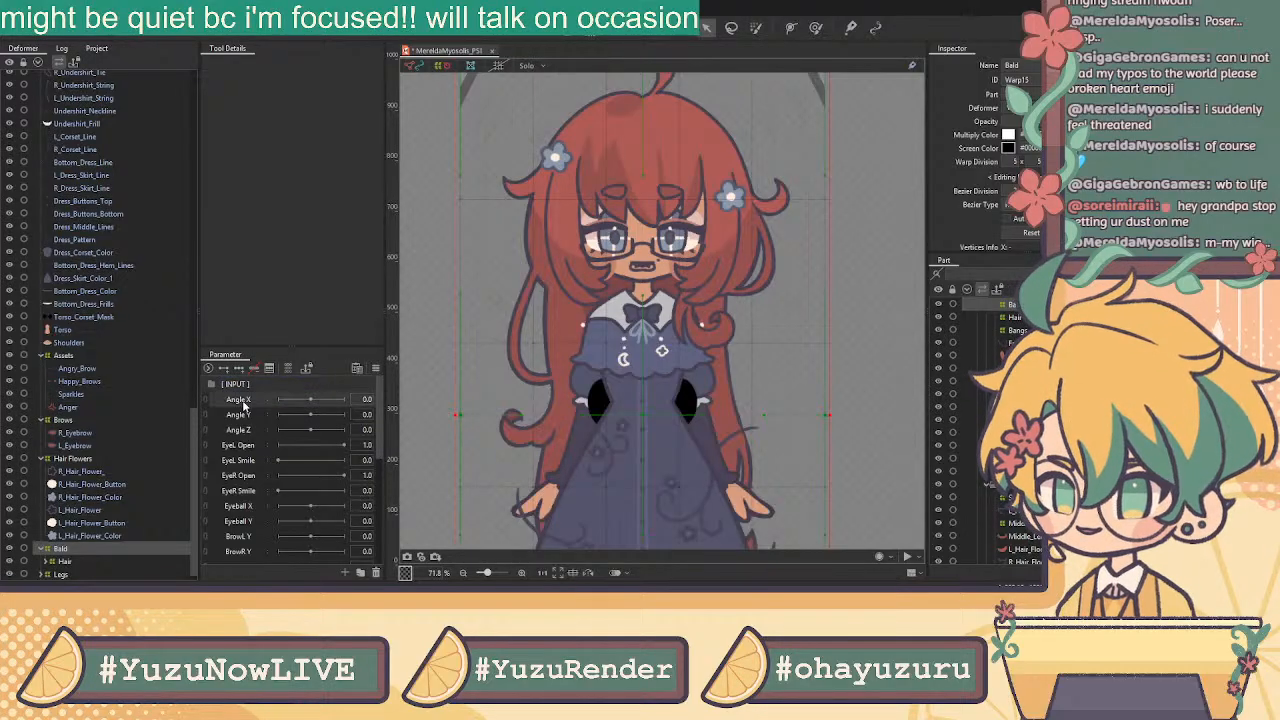
{"action": "left_click", "coordinate": [360, 572]}
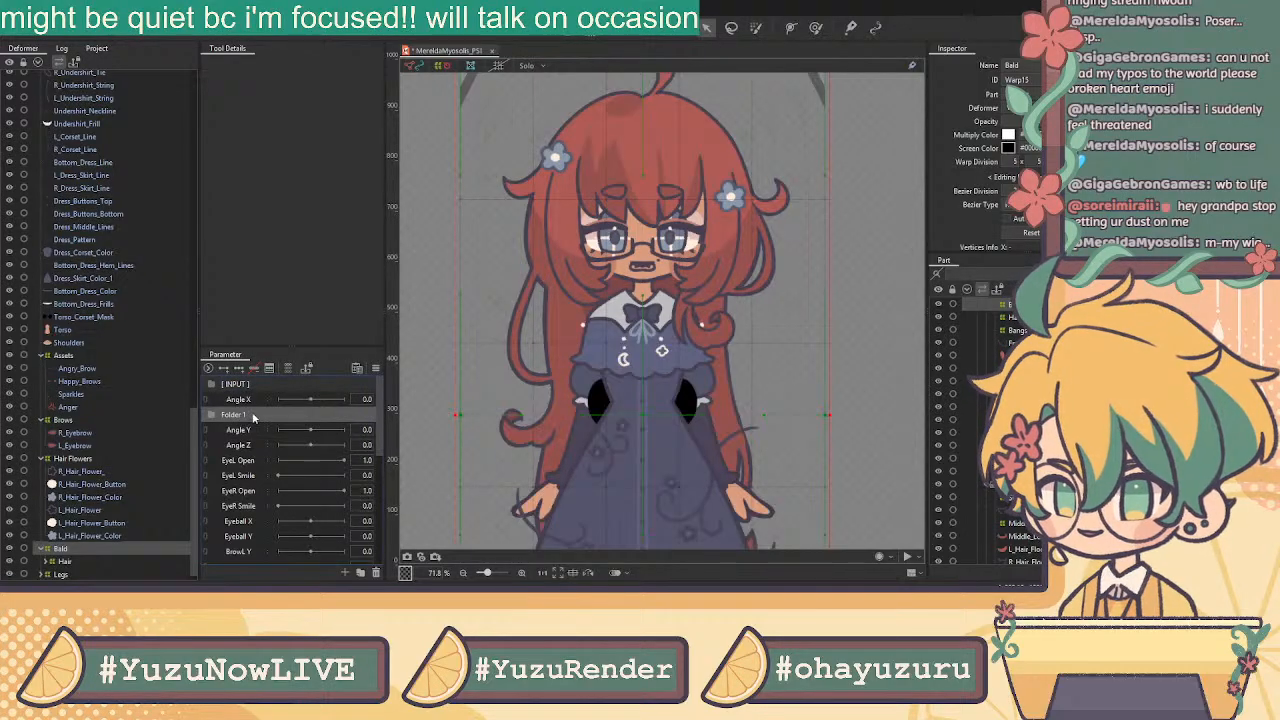
{"action": "double_click", "coordinate": [240, 402]}
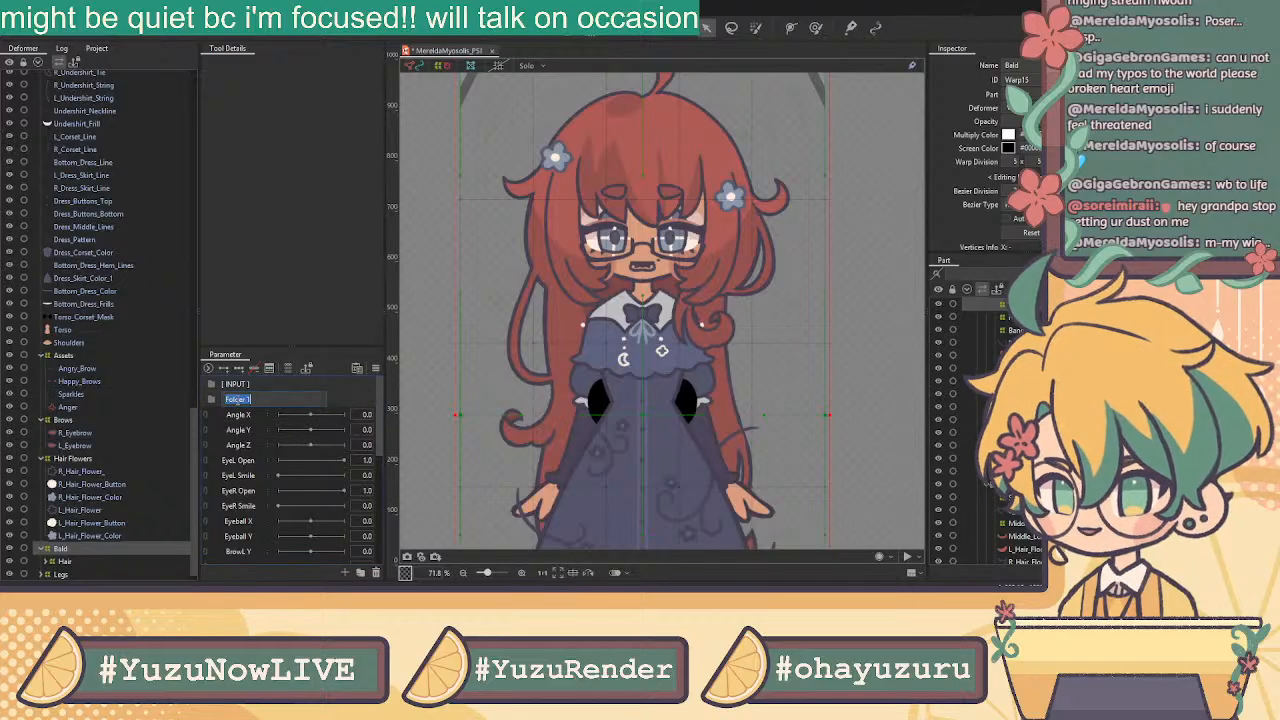
{"action": "type", "text": "B"}
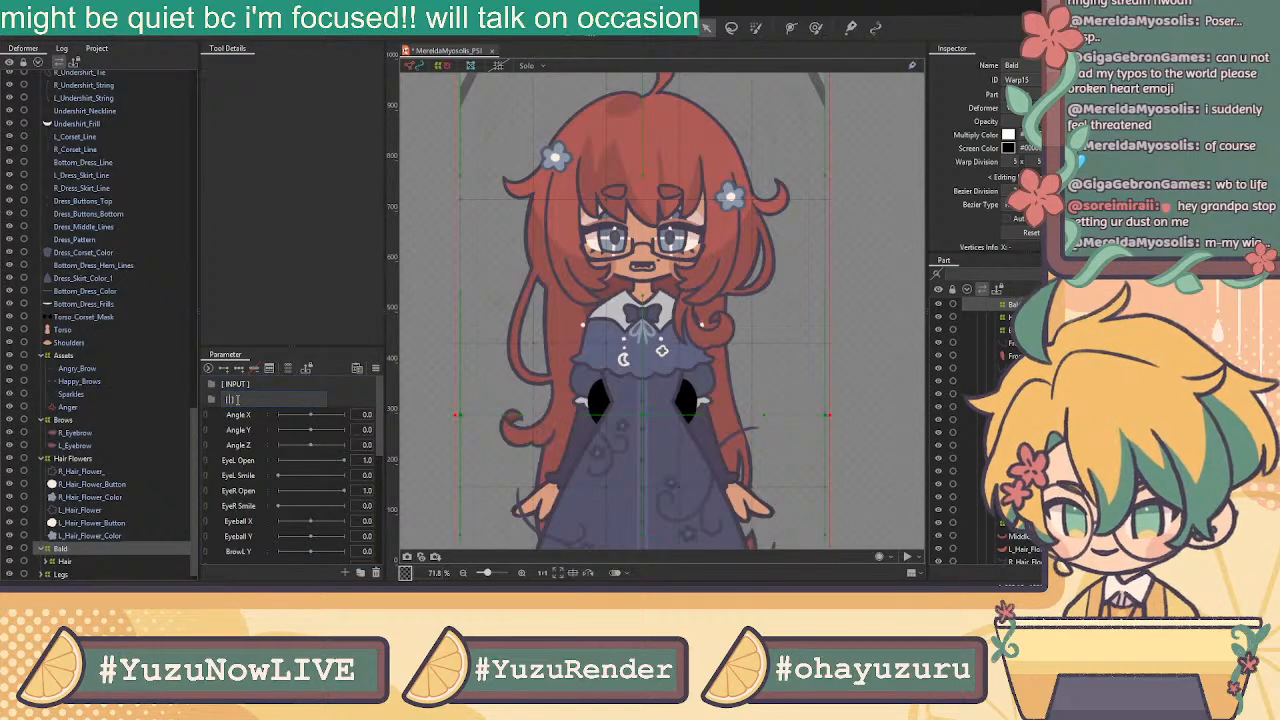
{"action": "type", "text": "TOGGLES"}
{"action": "key", "text": "Return"}
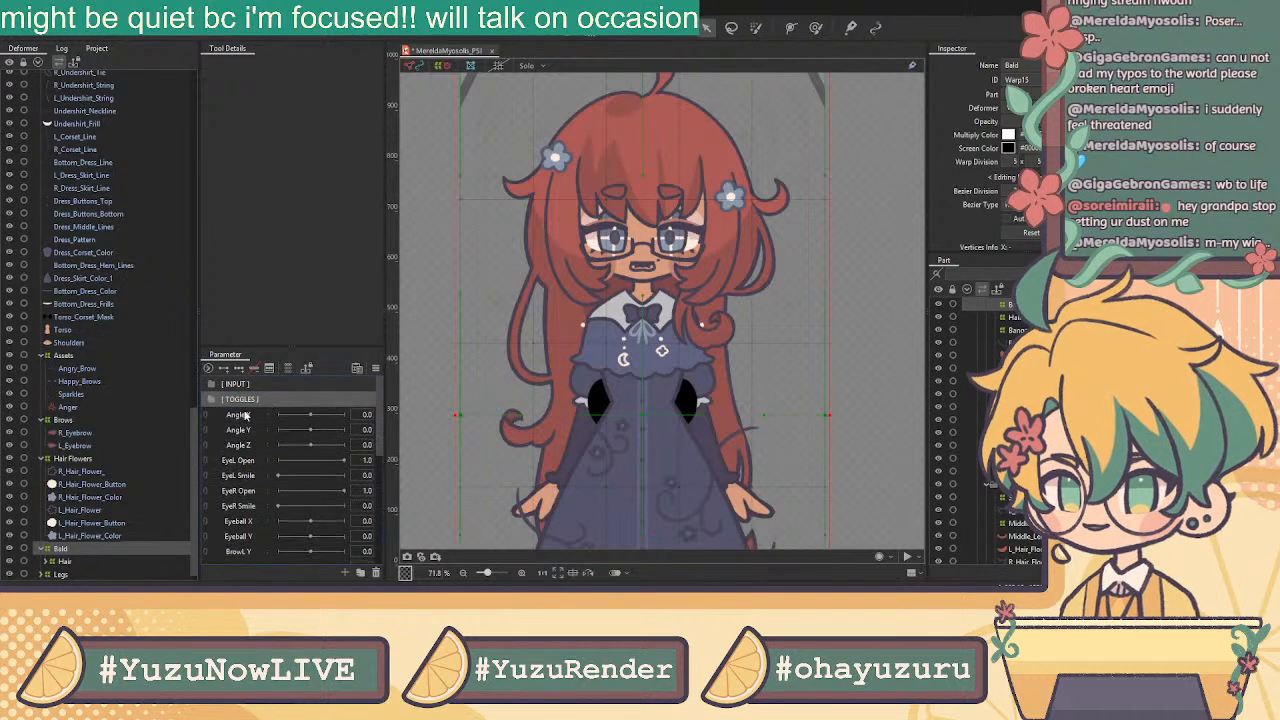
Add parameter folders named [ ANGLE ] and [ BODY ] below [ TOGGLES ]
{"action": "left_click", "coordinate": [360, 572]}
{"action": "double_click", "coordinate": [232, 415]}
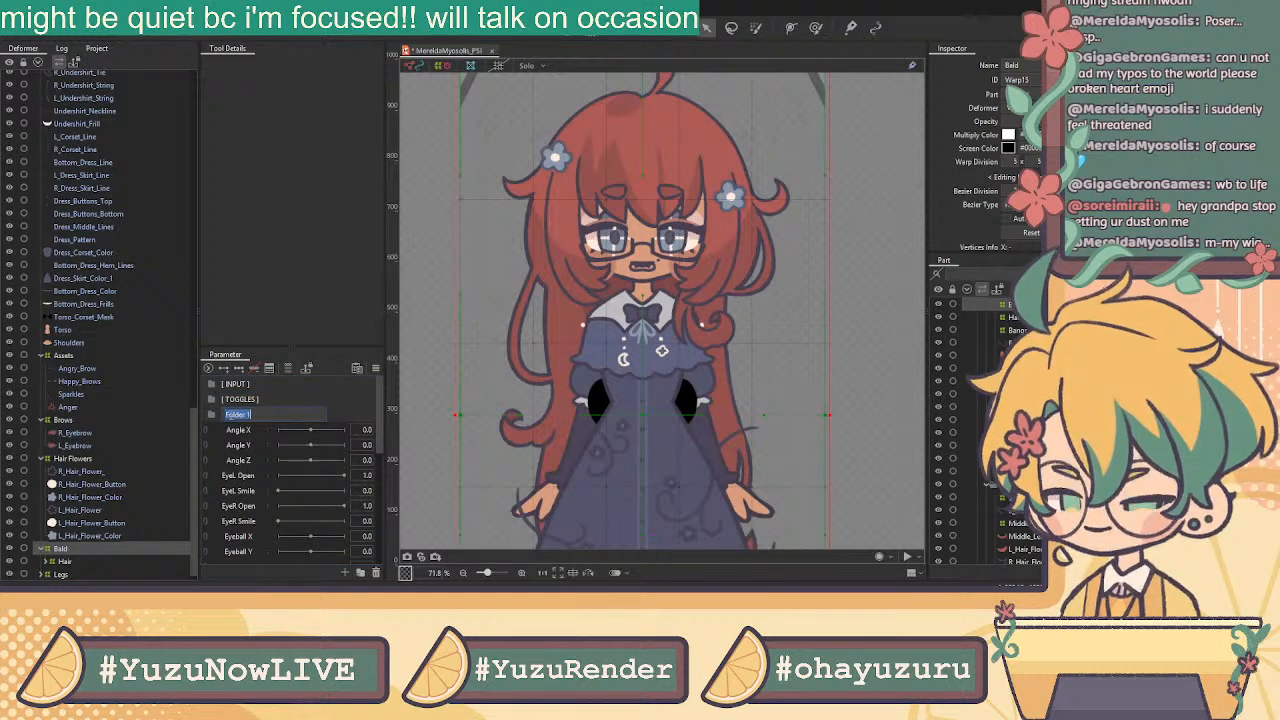
{"action": "type", "text": "[ ANGLE"}
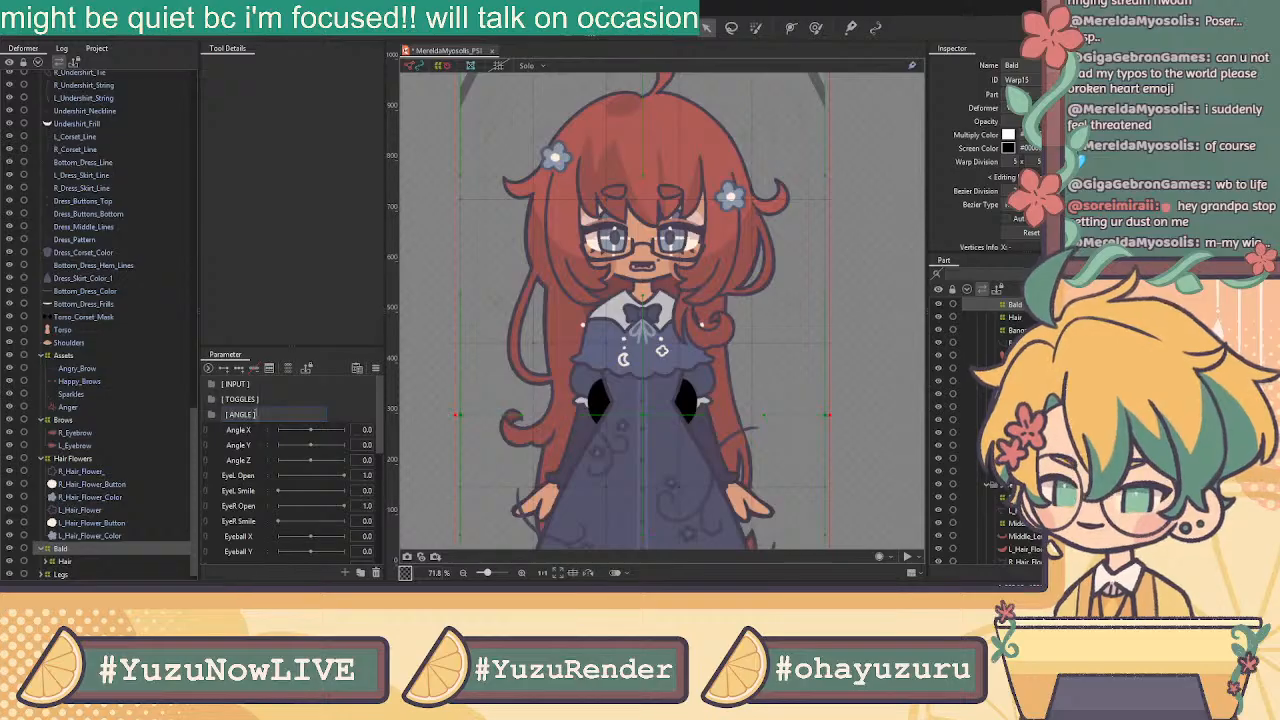
{"action": "left_click", "coordinate": [212, 417]}
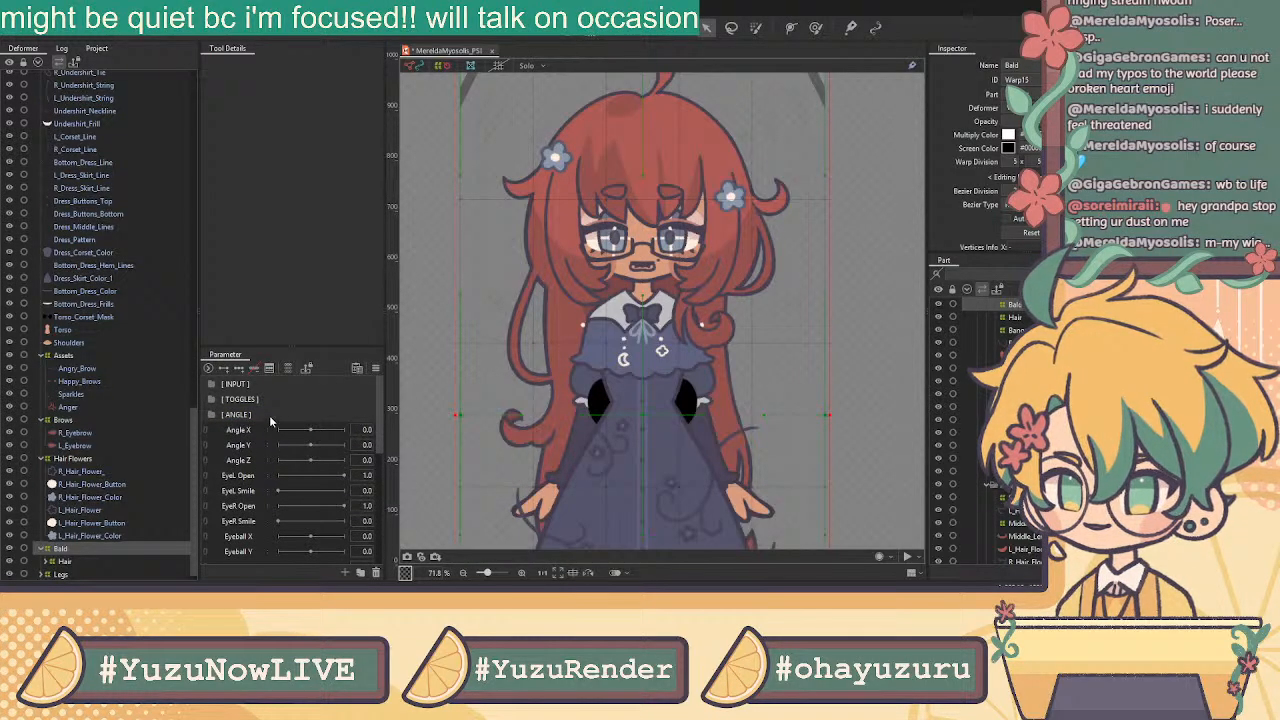
{"action": "left_click", "coordinate": [361, 572]}
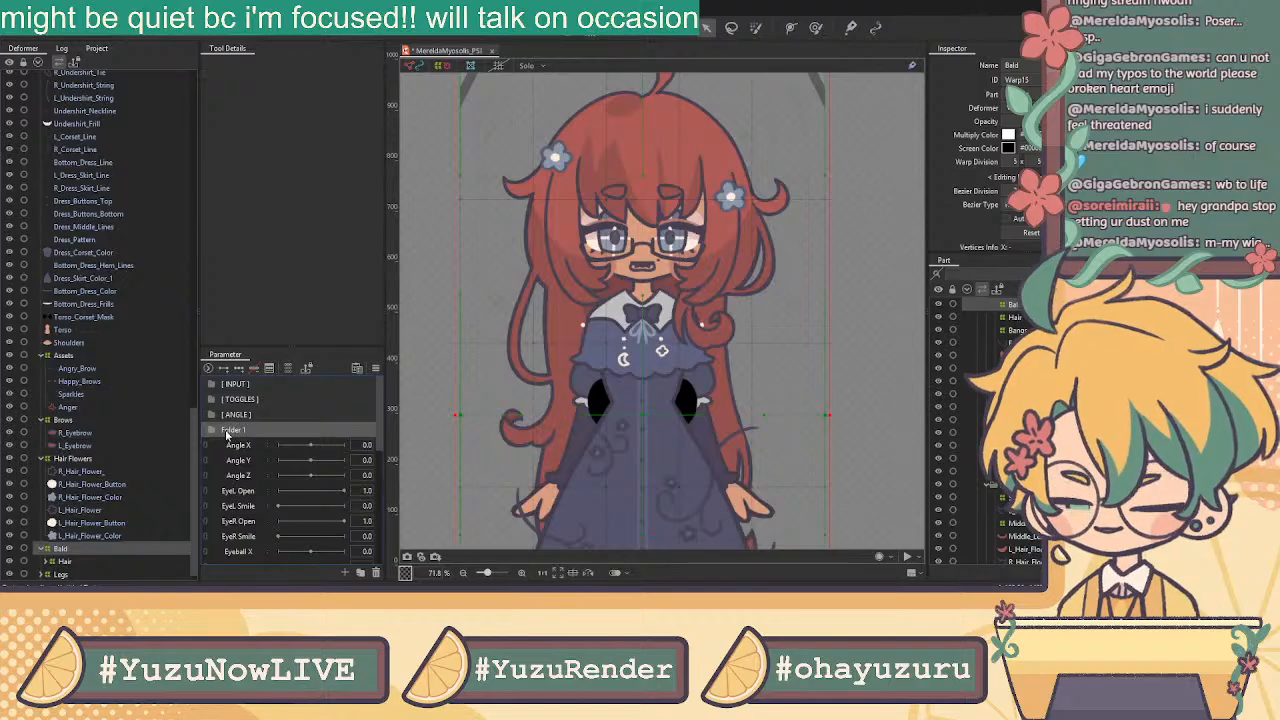
{"action": "double_click", "coordinate": [232, 430]}
{"action": "type", "text": "T"}
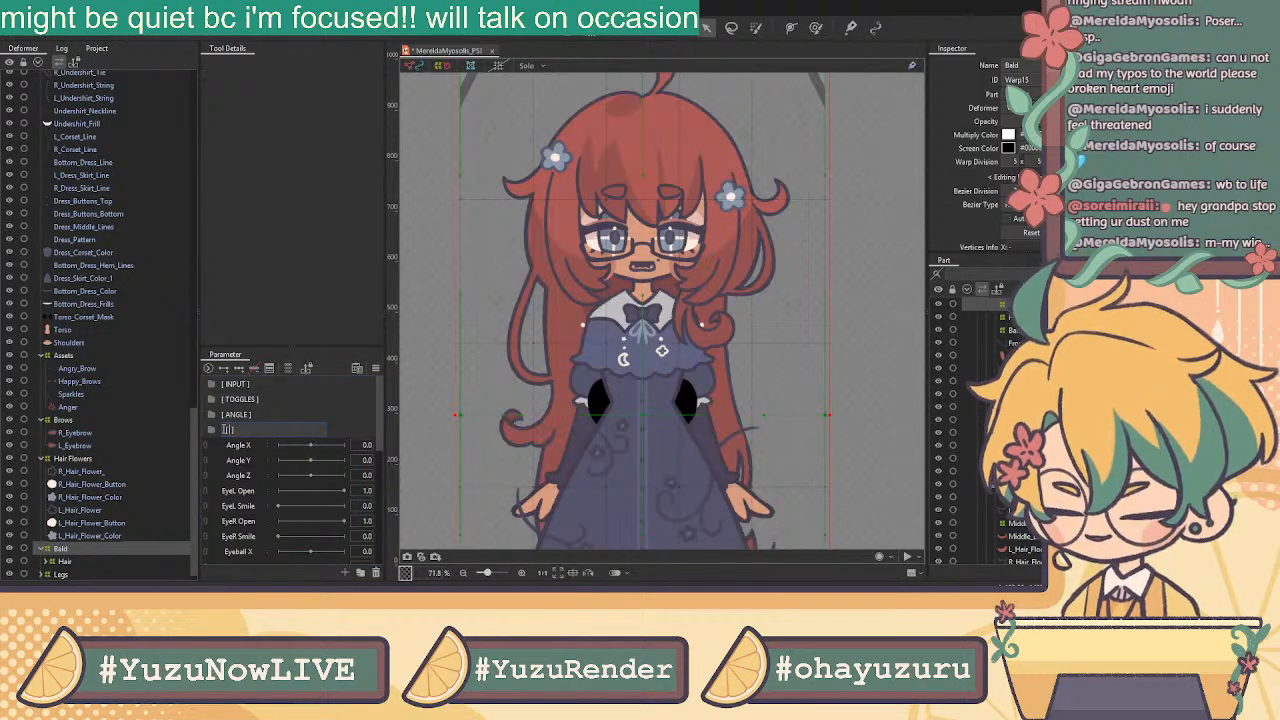
{"action": "type", "text": " BODY]"}
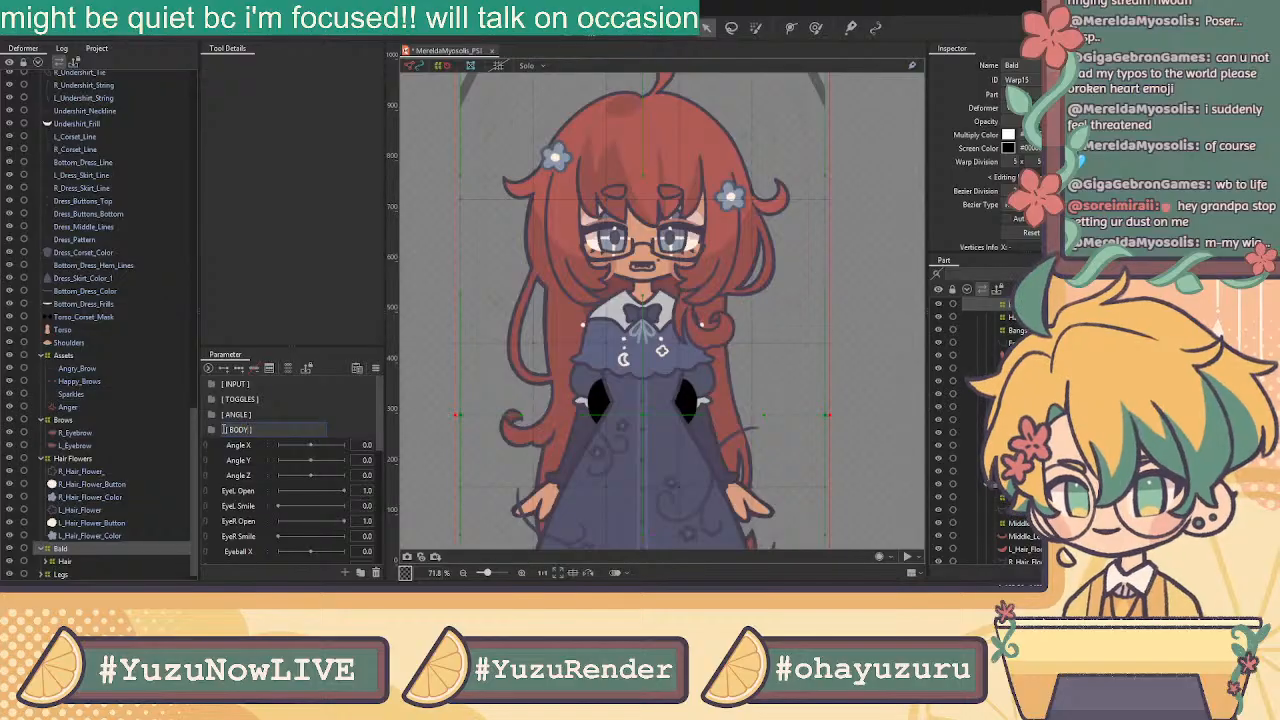
{"action": "key", "text": "Return"}
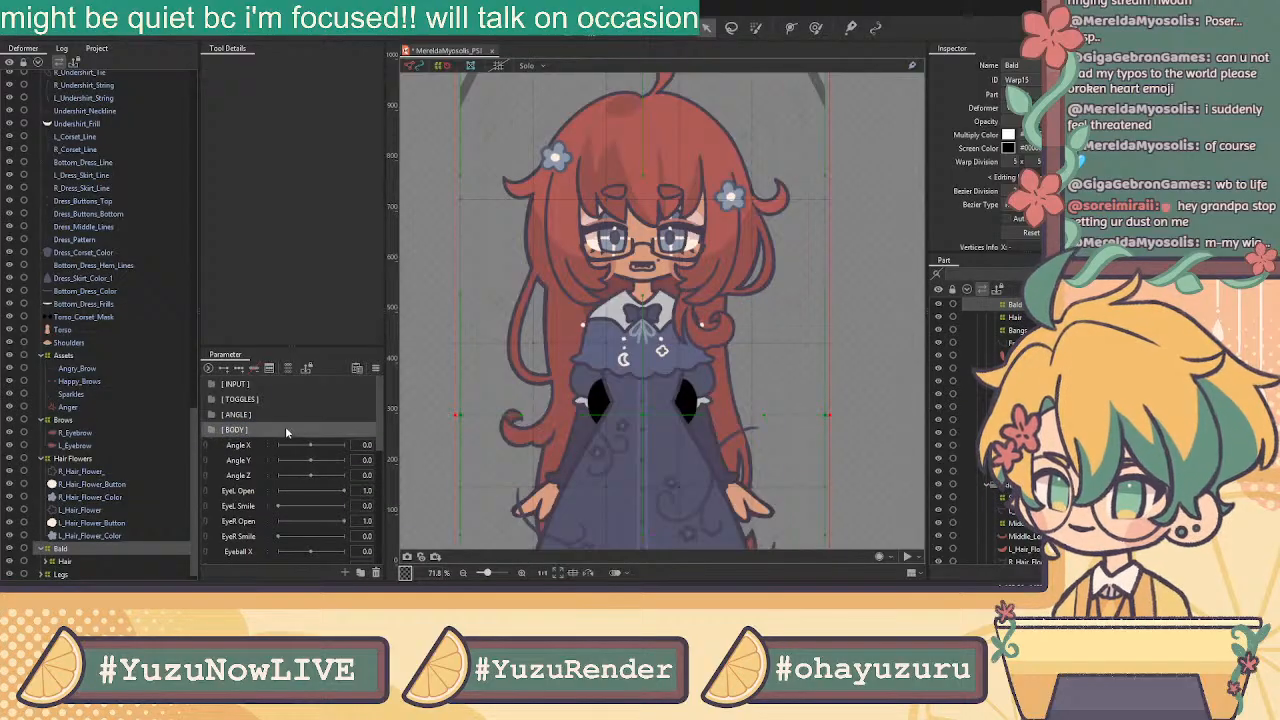
Add the [ EYES ], [ MOUTH ] and [ HAIR ] parameter folders in sequence
{"action": "left_click", "coordinate": [361, 572]}
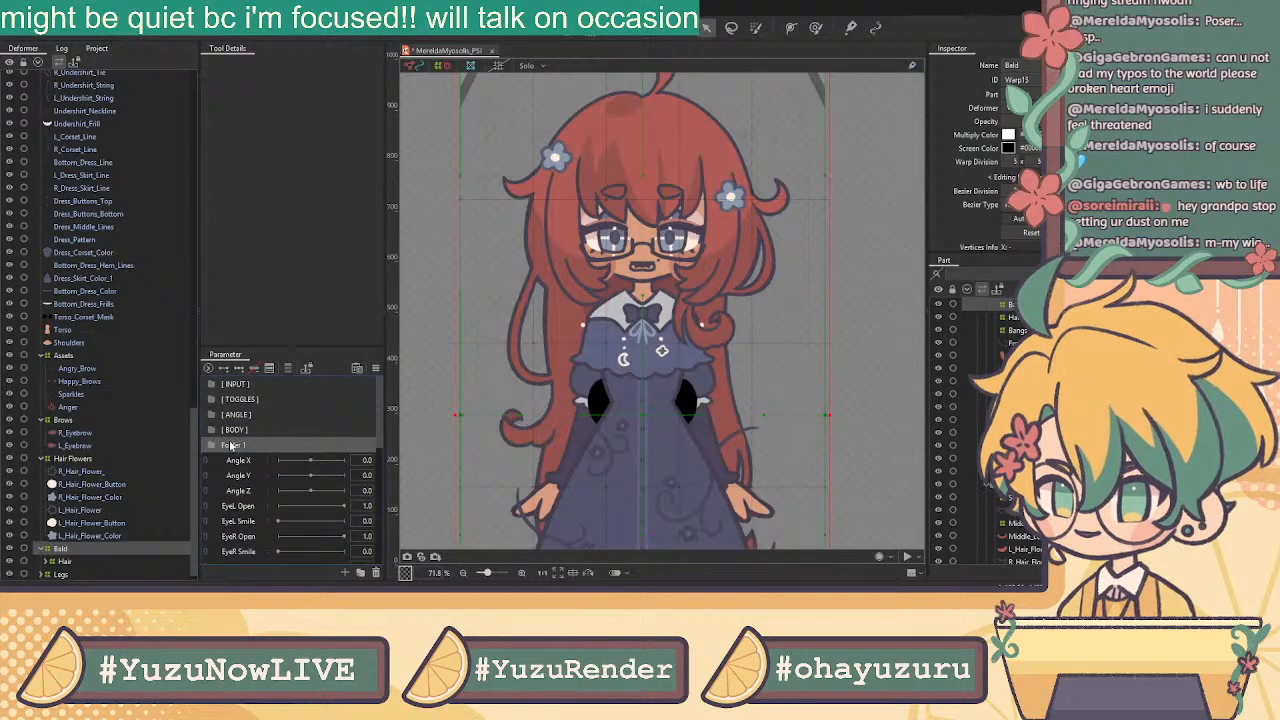
{"action": "type", "text": "EYES"}
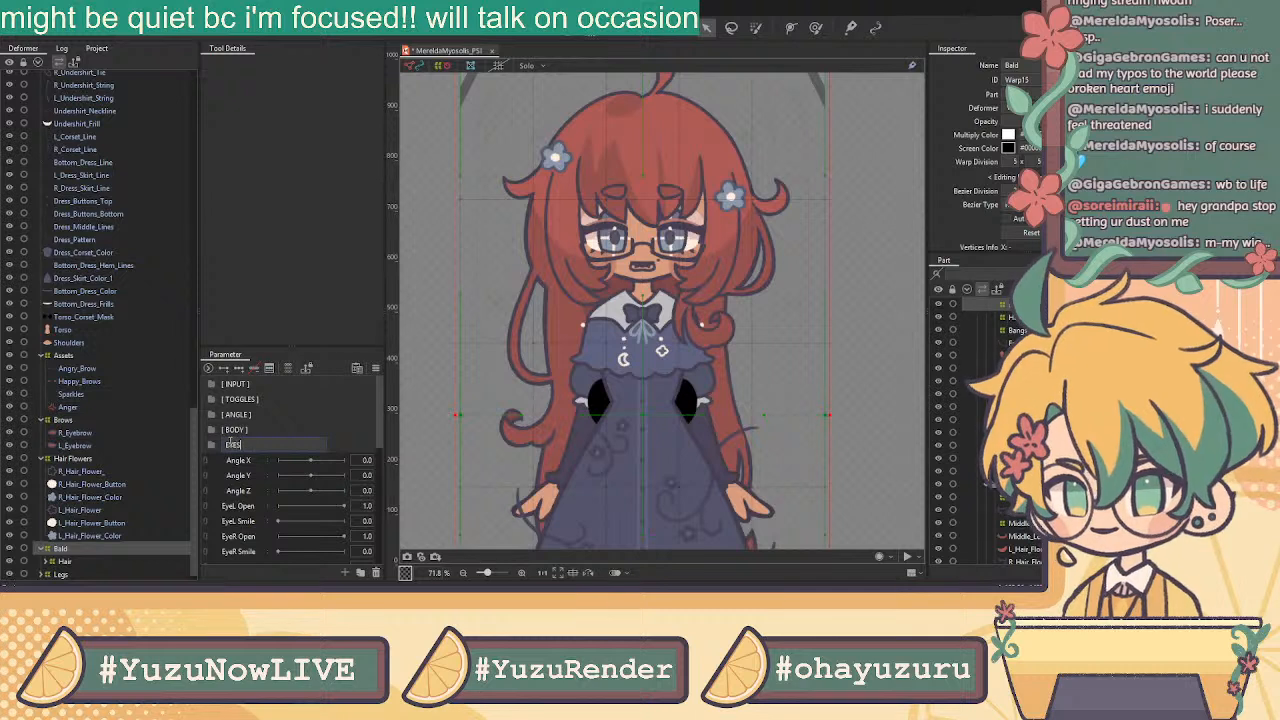
{"action": "key", "text": "BackSpace"}
{"action": "key", "text": "BackSpace"}
{"action": "key", "text": "BackSpace"}
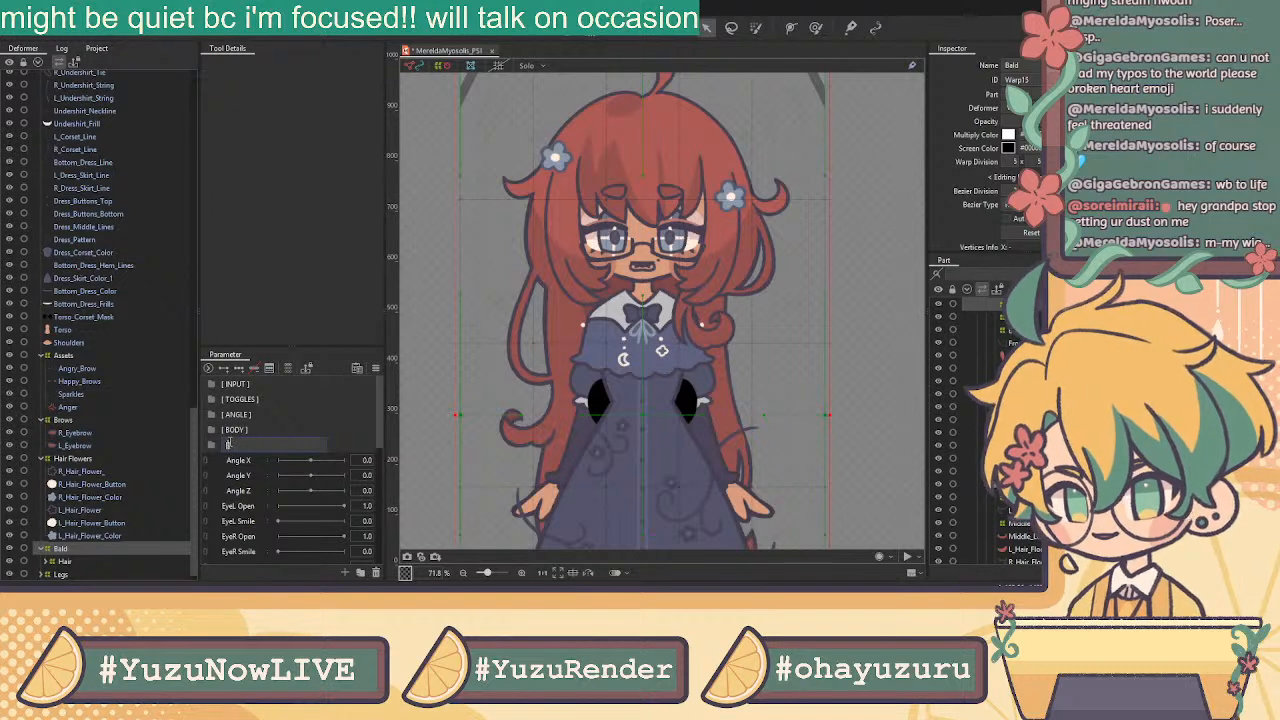
{"action": "type", "text": "[ EYES ]"}
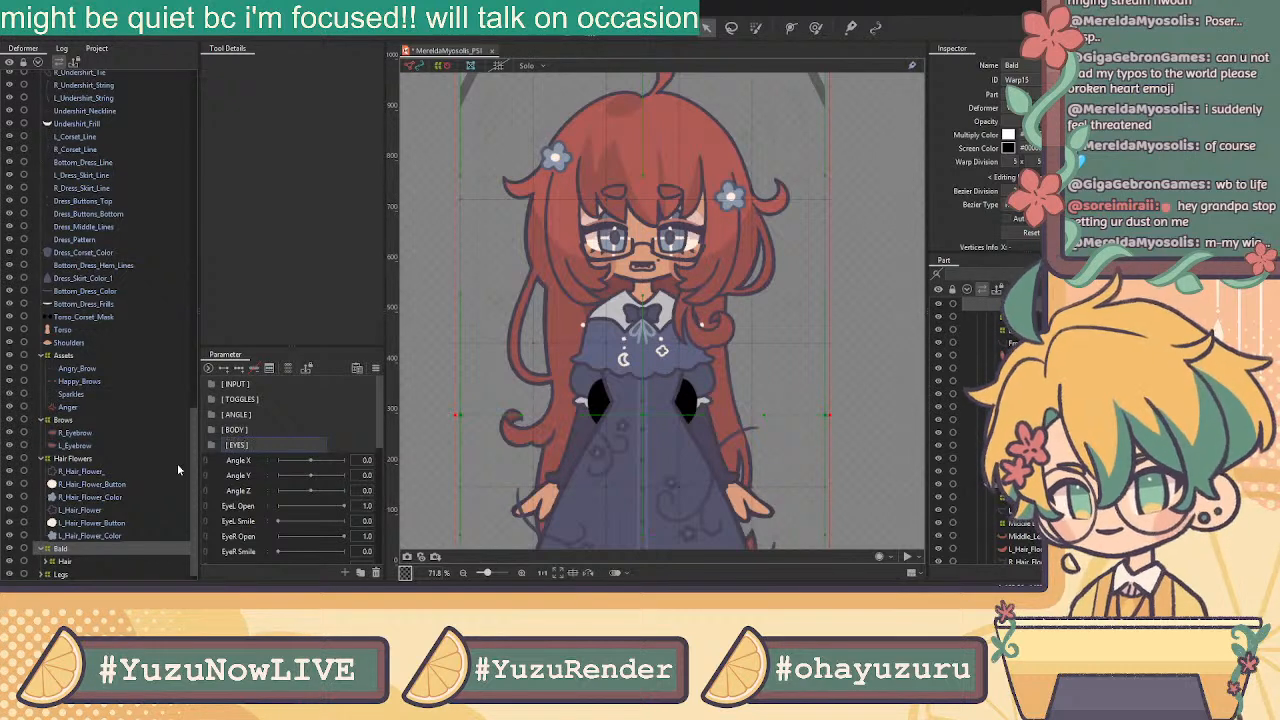
{"action": "left_click", "coordinate": [209, 446]}
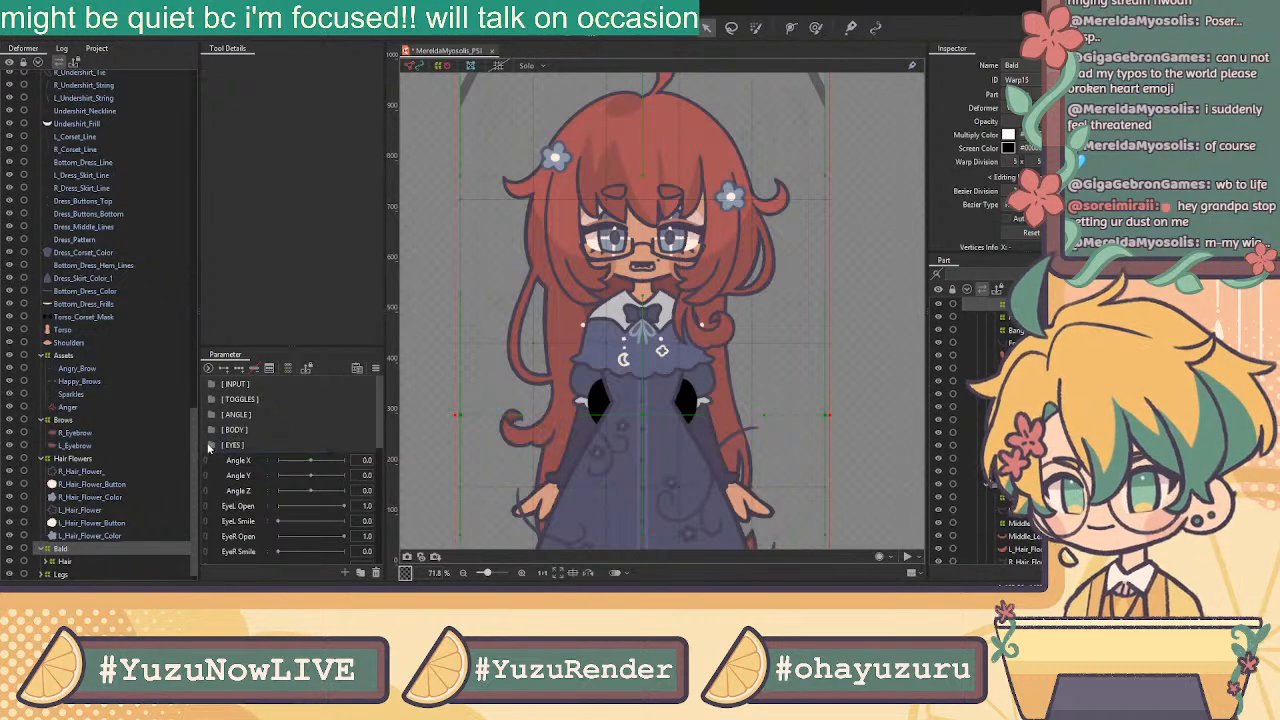
{"action": "left_click", "coordinate": [360, 572]}
{"action": "type", "text": "["}
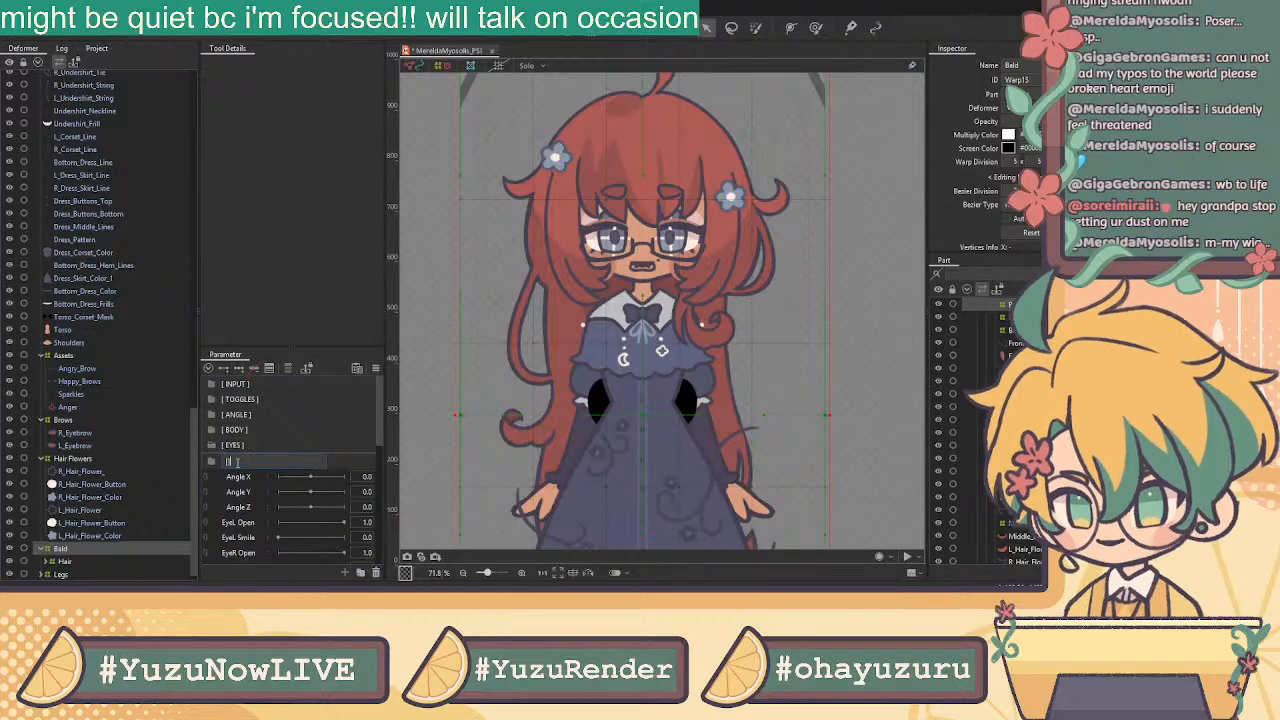
{"action": "type", "text": " MOUTH ]"}
{"action": "key", "text": "Return"}
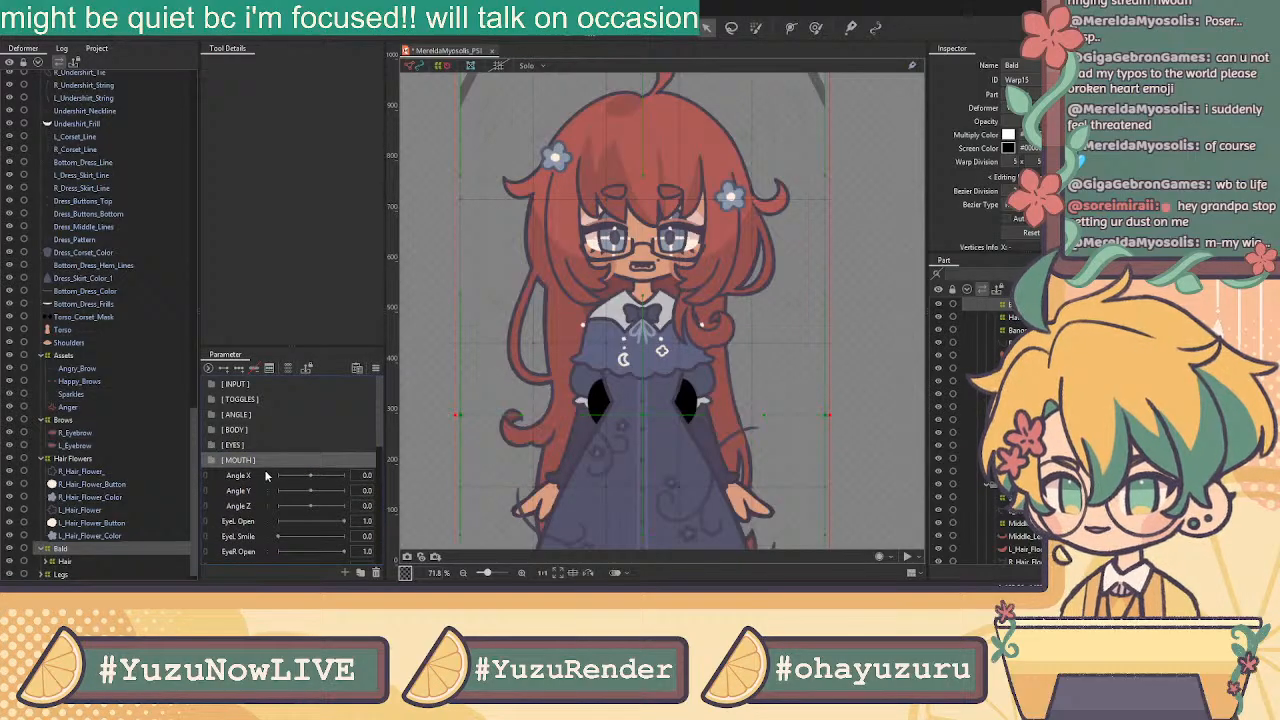
{"action": "left_click", "coordinate": [359, 573]}
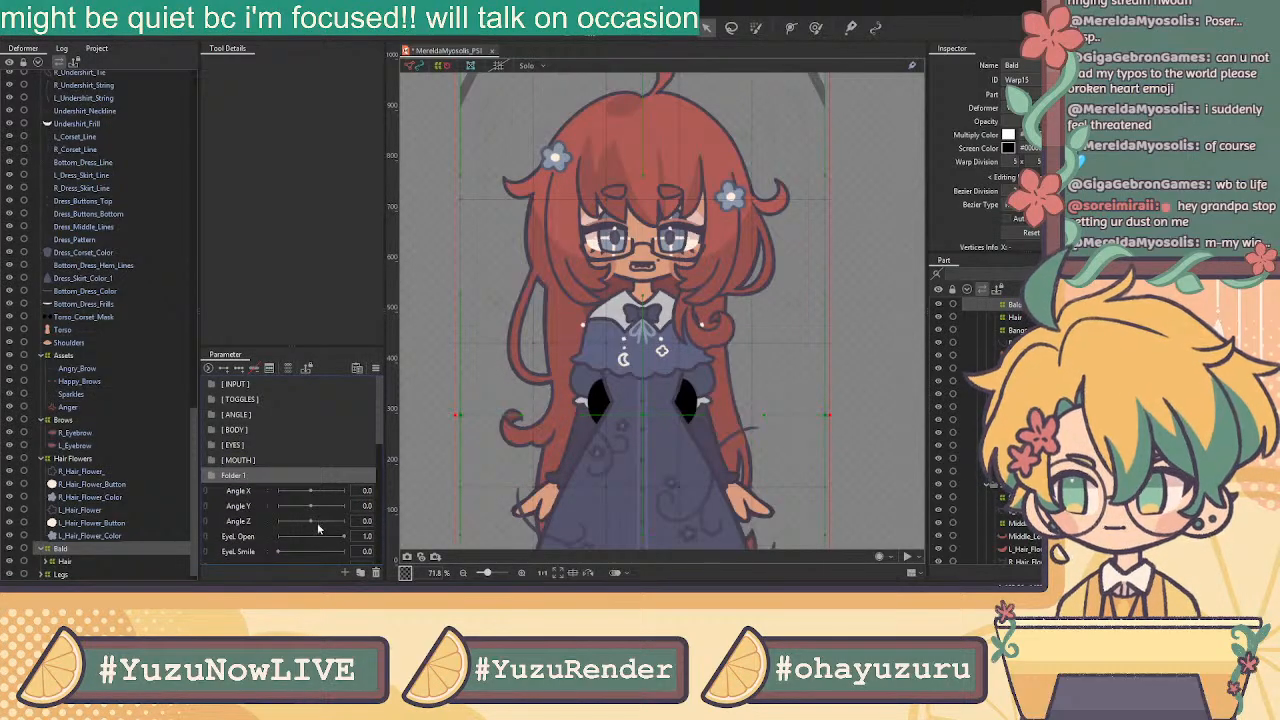
{"action": "double_click", "coordinate": [230, 477]}
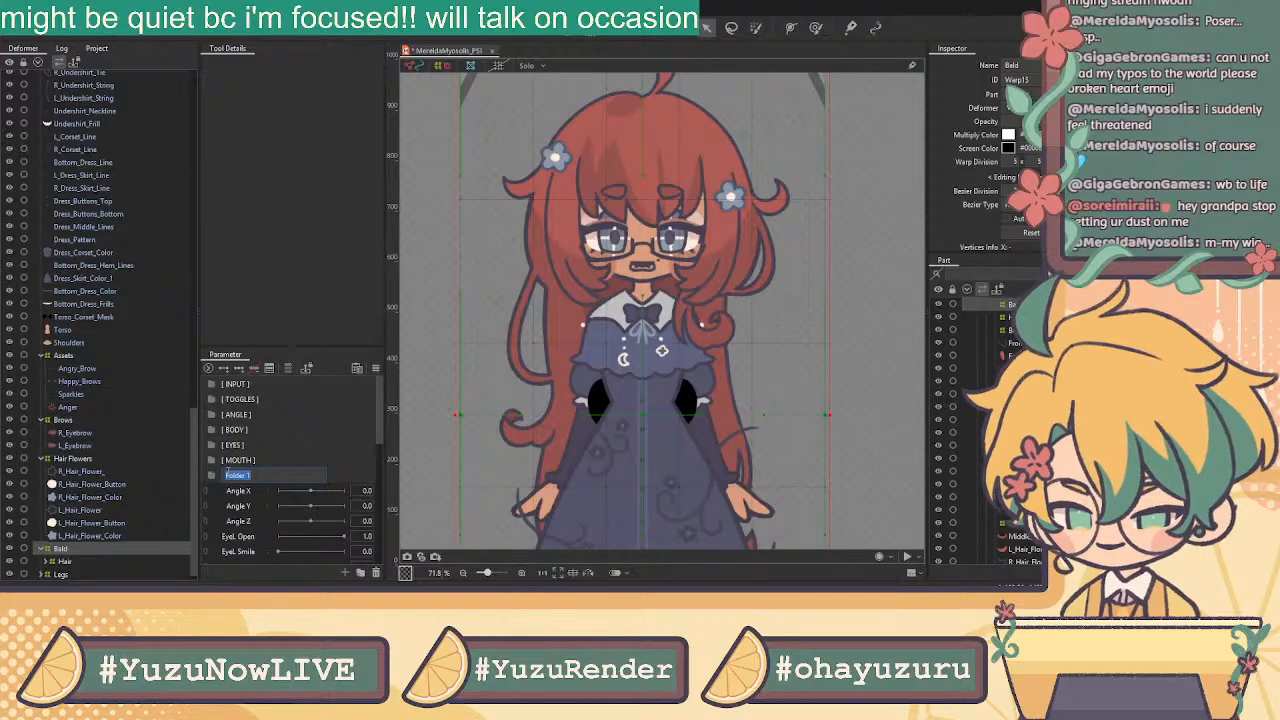
{"action": "type", "text": "["}
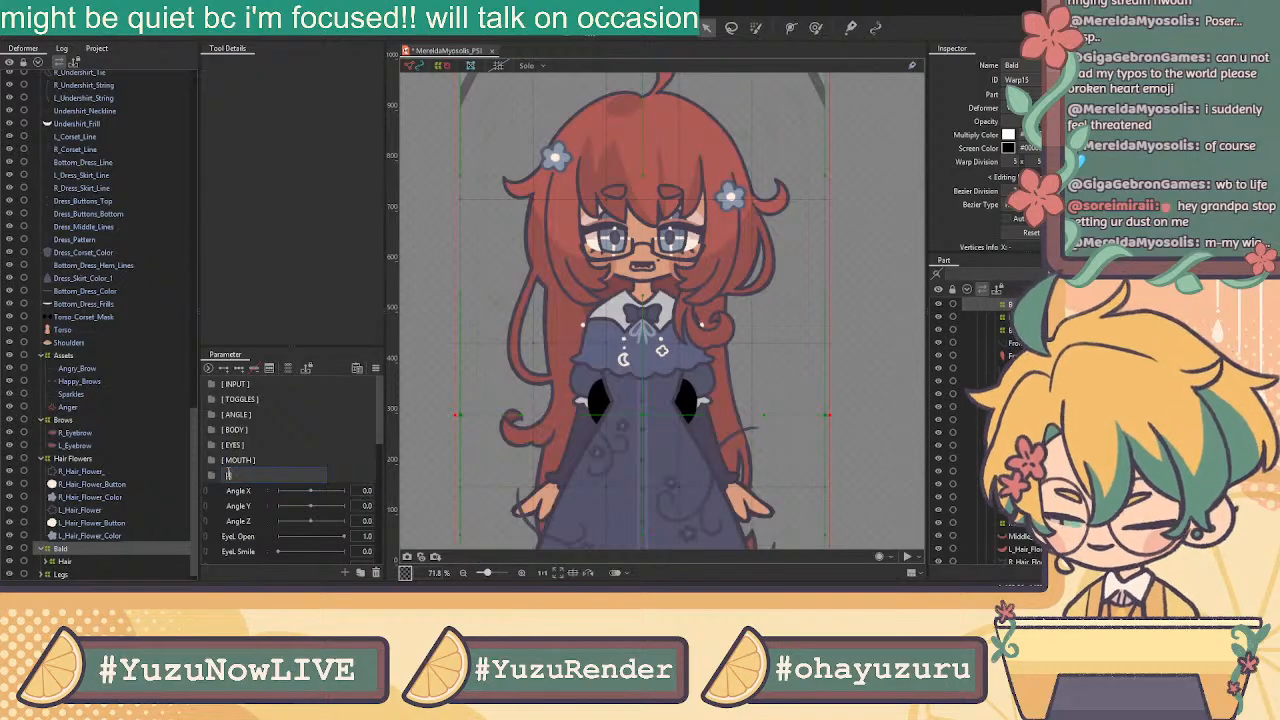
{"action": "type", "text": " HAIR ]"}
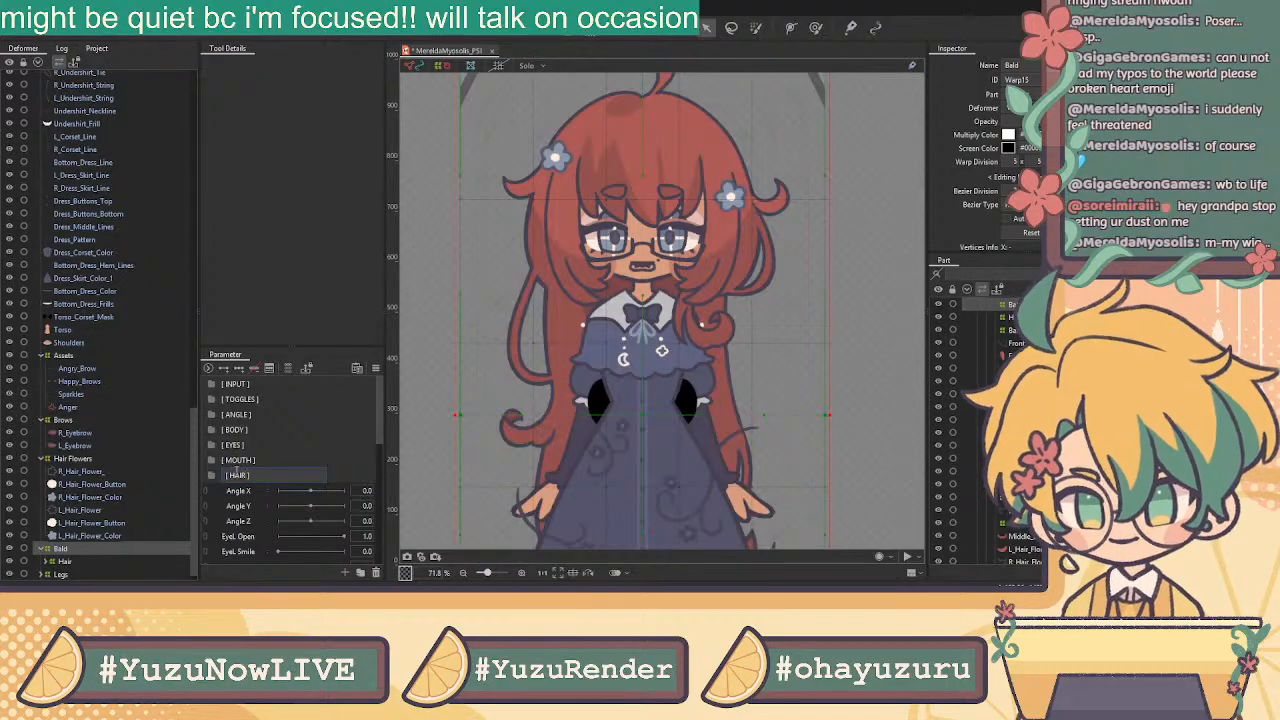
{"action": "key", "text": "Return"}
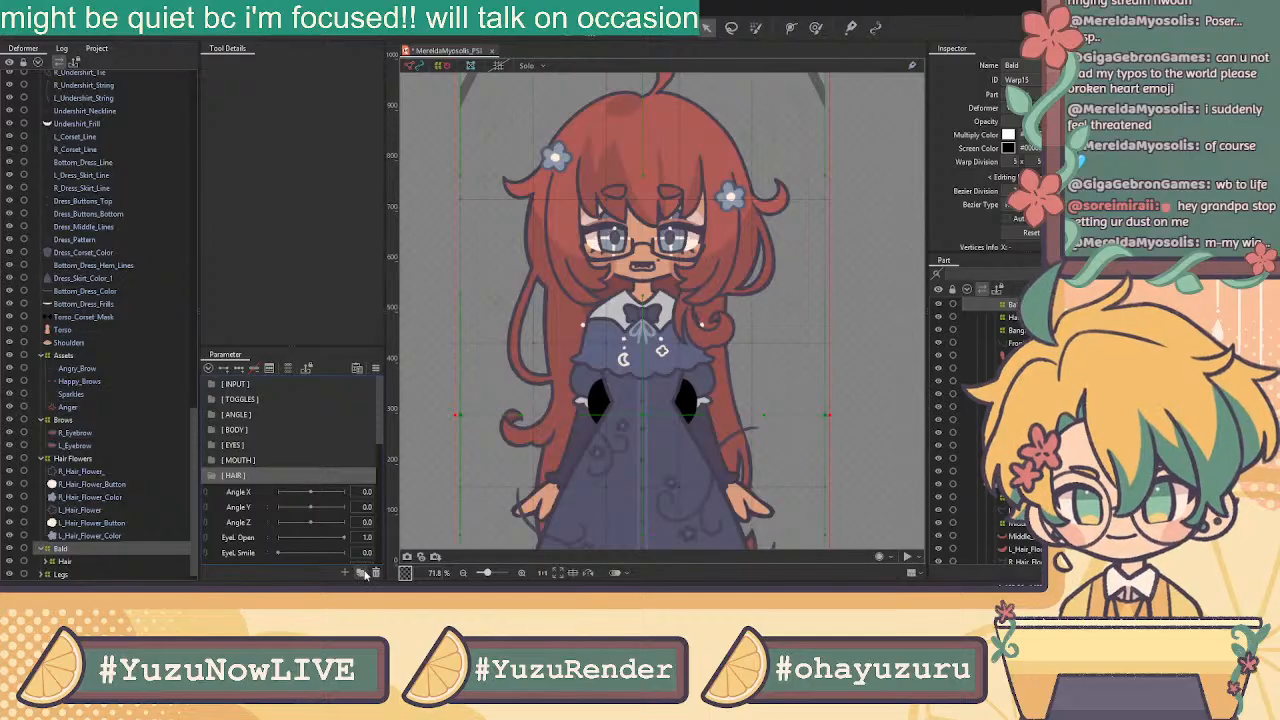
Add the [ PHYSICS ] and [ BREATH ] folders below [ HAIR ]
{"action": "left_click", "coordinate": [361, 572]}
{"action": "double_click", "coordinate": [230, 492]}
{"action": "type", "text": "["}
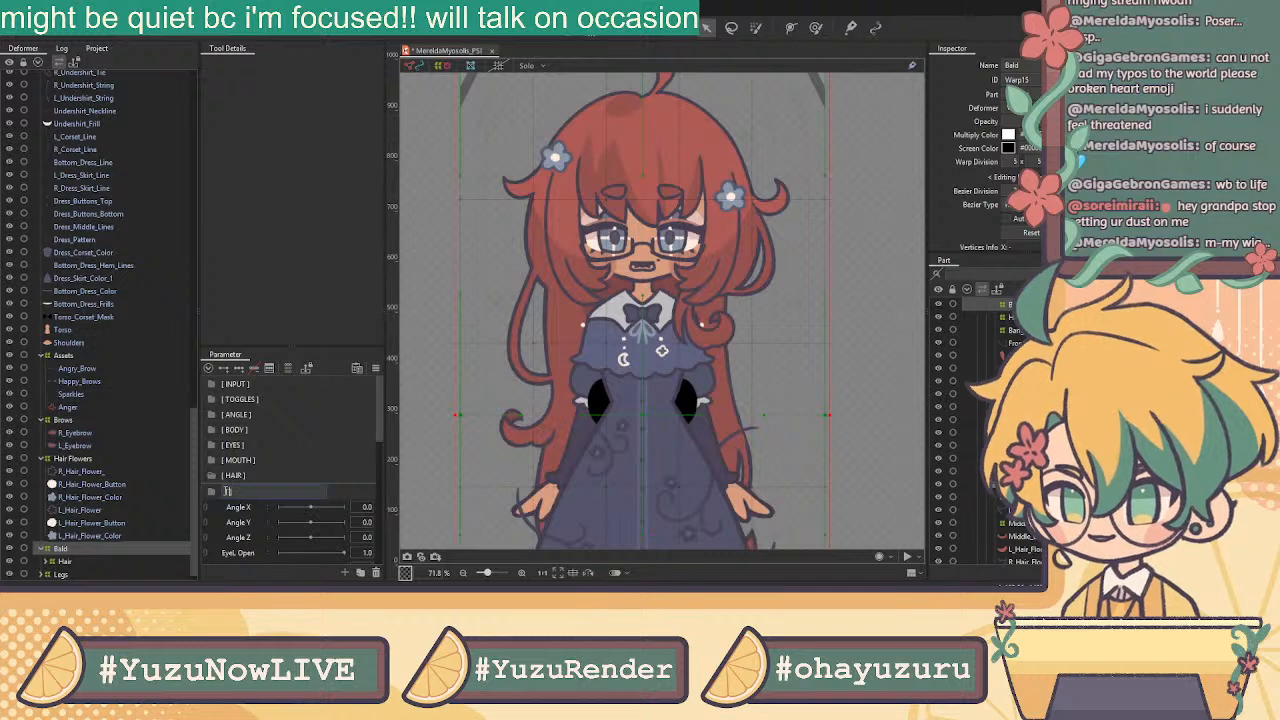
{"action": "type", "text": " PHYSICS"}
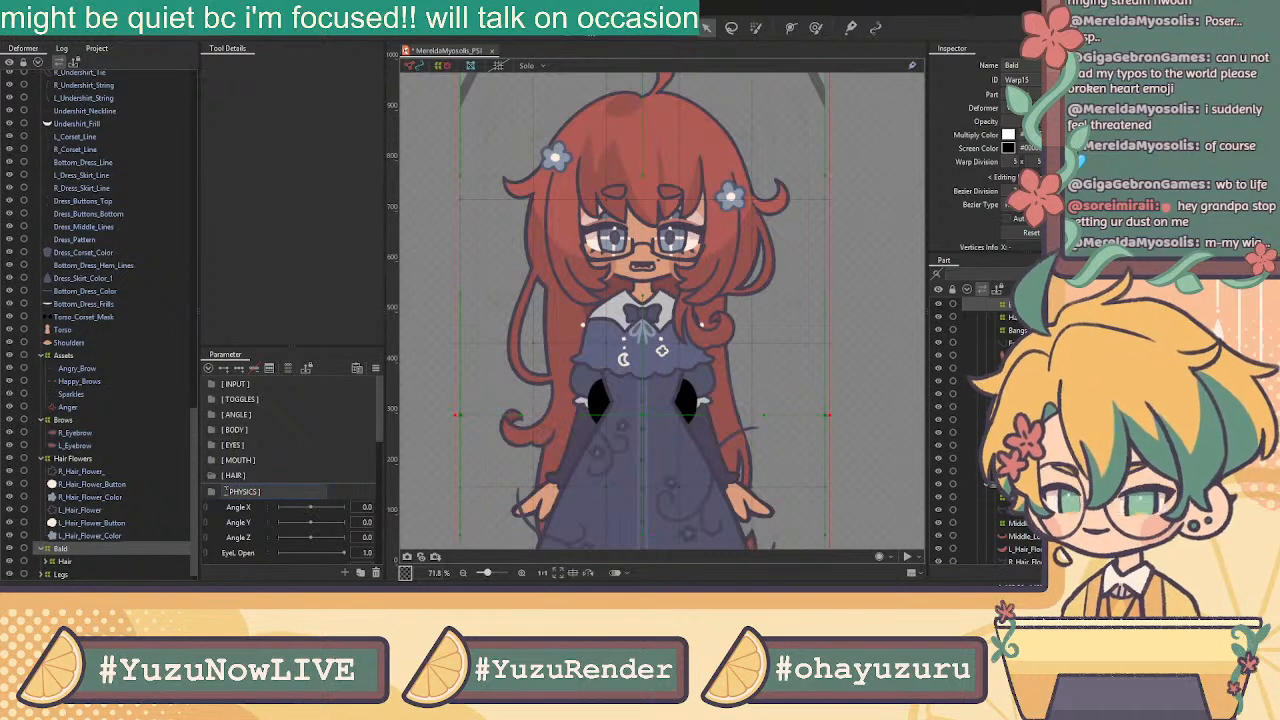
{"action": "key", "text": "Return"}
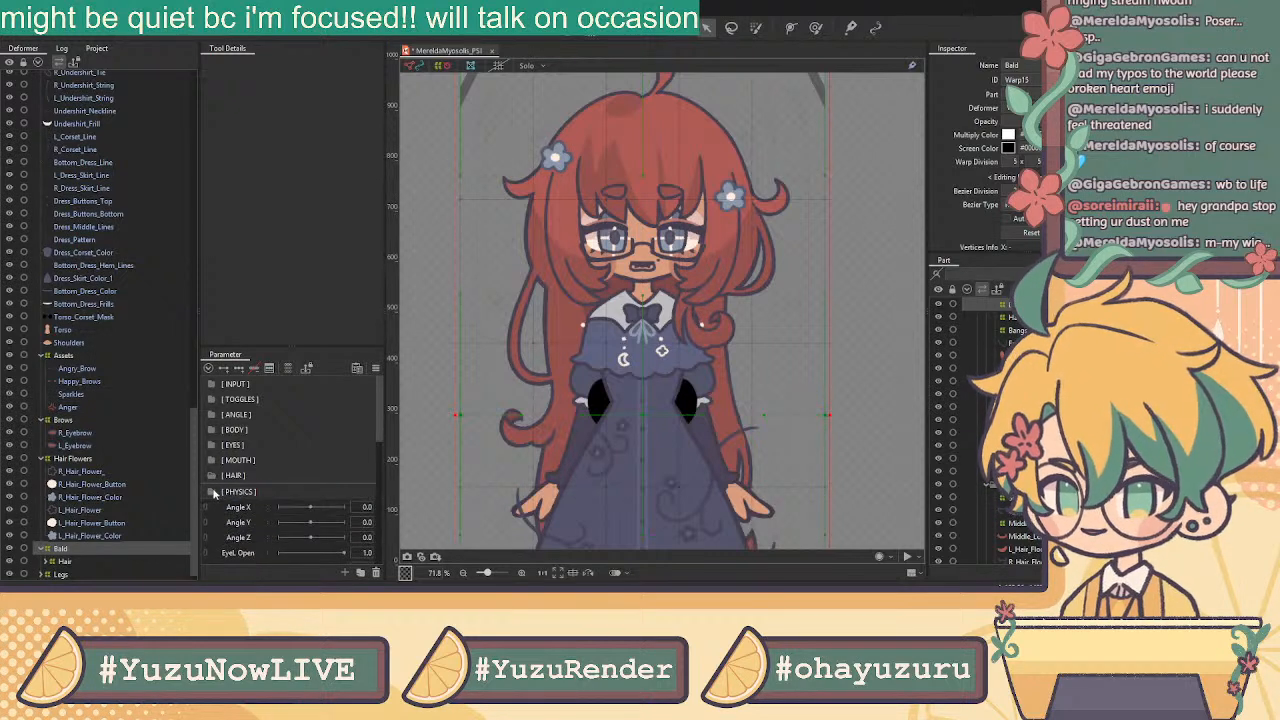
{"action": "left_click", "coordinate": [291, 492]}
{"action": "left_click", "coordinate": [360, 572]}
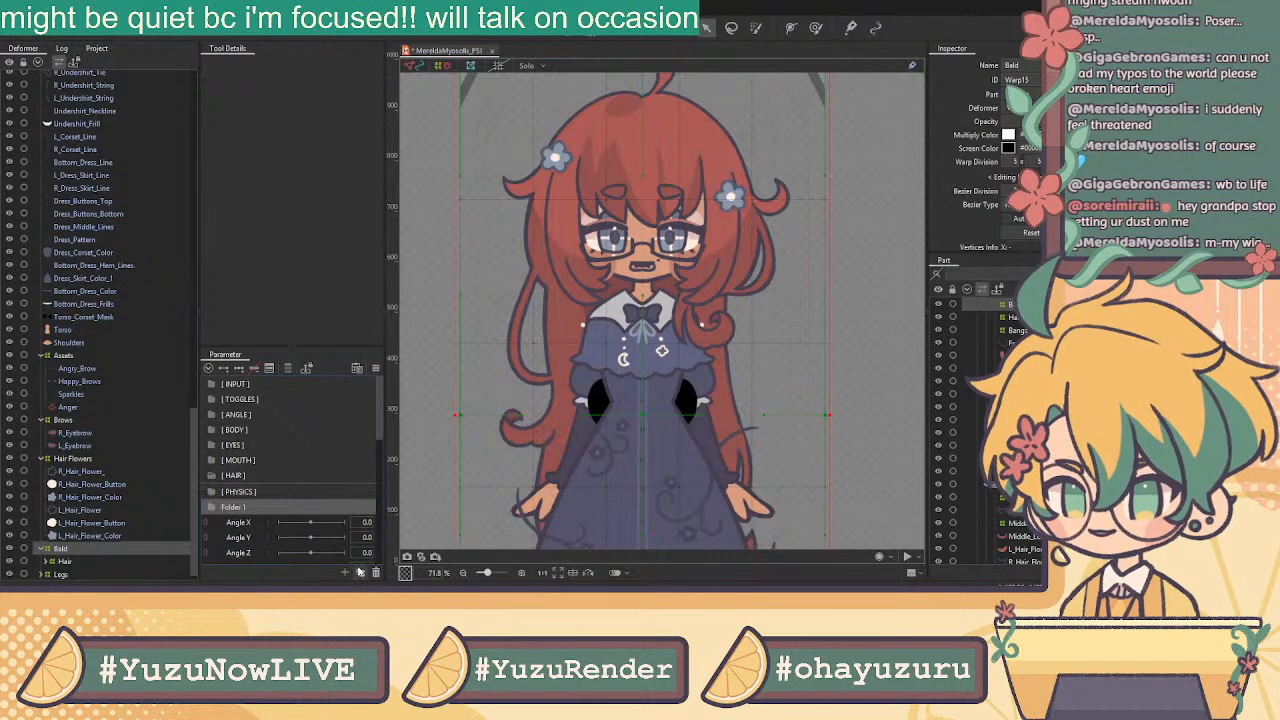
{"action": "double_click", "coordinate": [237, 507]}
{"action": "type", "text": "["}
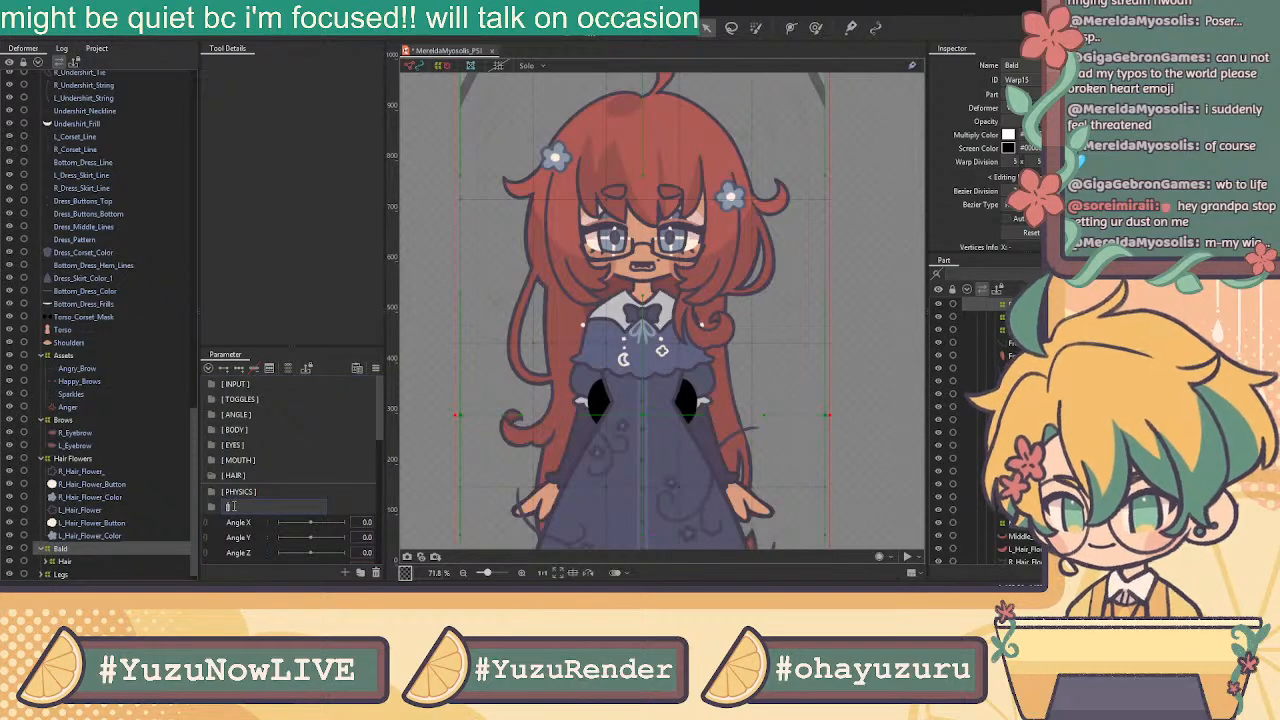
{"action": "type", "text": " BREATH ]"}
{"action": "key", "text": "Return"}
Move the Angle X/Y/Z parameters into the [ INPUT ] folder
{"action": "scroll", "coordinate": [255, 525], "scroll_direction": "down", "scroll_amount": 3}
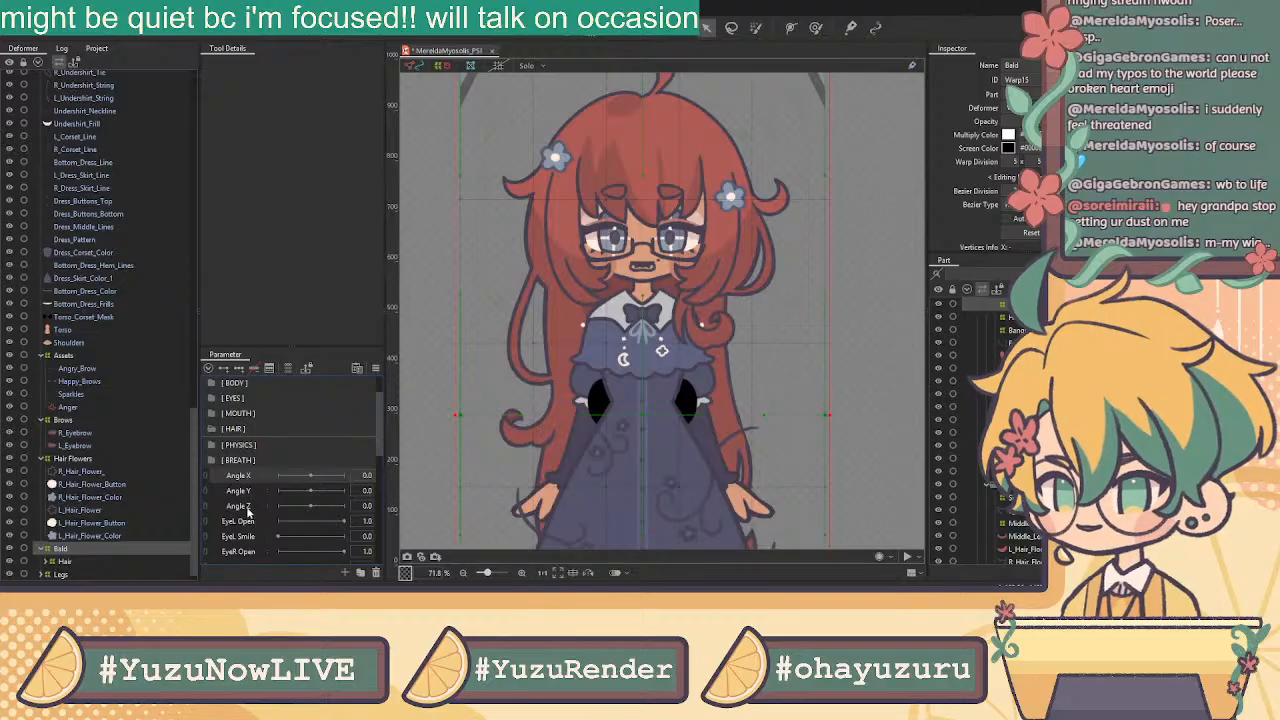
{"action": "scroll", "coordinate": [270, 489], "scroll_direction": "up", "scroll_amount": 3}
{"action": "left_click_drag", "start_coordinate": [257, 522], "coordinate": [239, 389]}
Place Body X/Y/Z inside [ INPUT ] directly below Angle Z
{"action": "scroll", "coordinate": [256, 475], "scroll_direction": "down", "scroll_amount": 3}
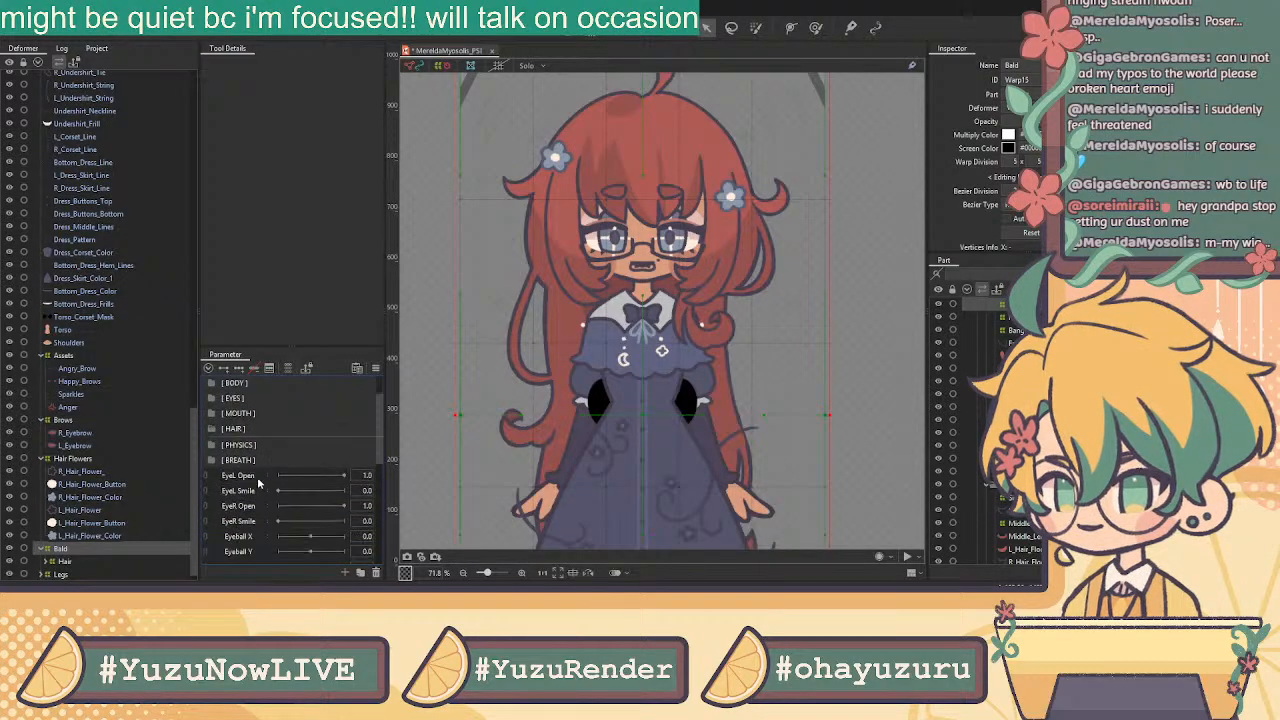
{"action": "scroll", "coordinate": [254, 495], "scroll_direction": "down", "scroll_amount": 2}
{"action": "scroll", "coordinate": [251, 505], "scroll_direction": "down", "scroll_amount": 3}
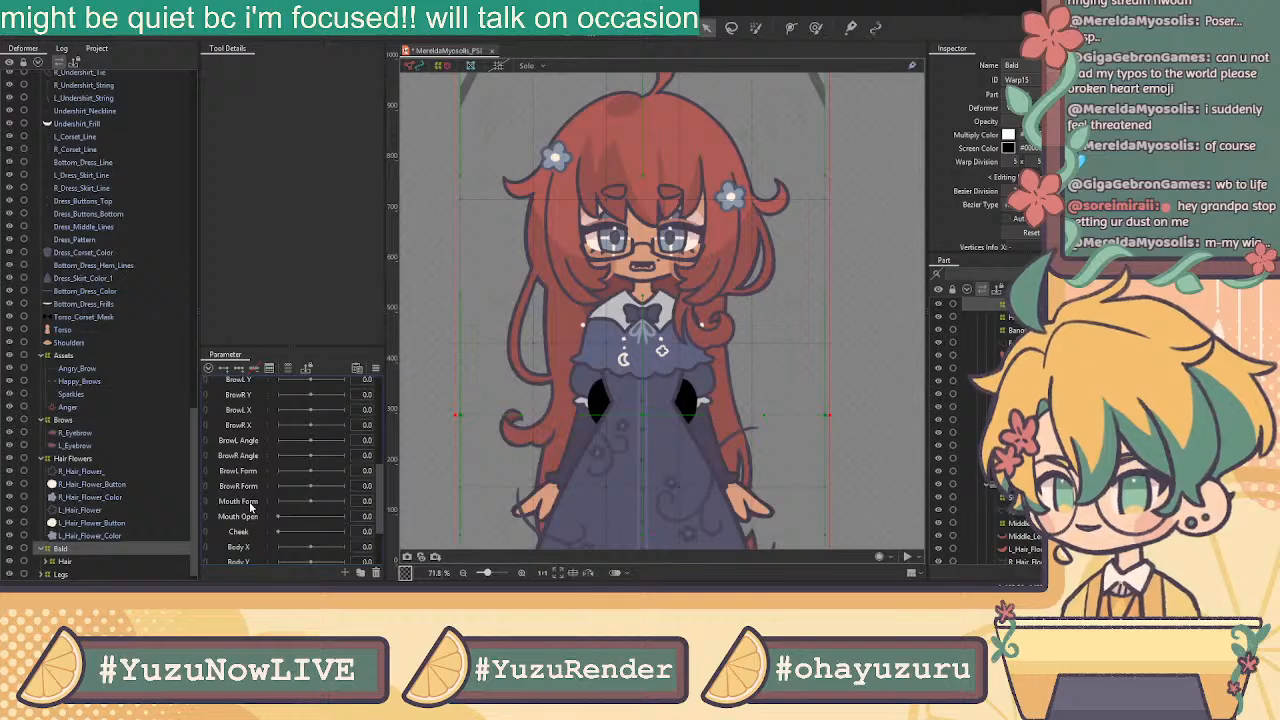
{"action": "left_click", "coordinate": [247, 530], "text": "shift"}
{"action": "left_click_drag", "start_coordinate": [258, 506], "coordinate": [254, 382]}
{"action": "scroll", "coordinate": [253, 368], "scroll_direction": "up", "scroll_amount": 5}
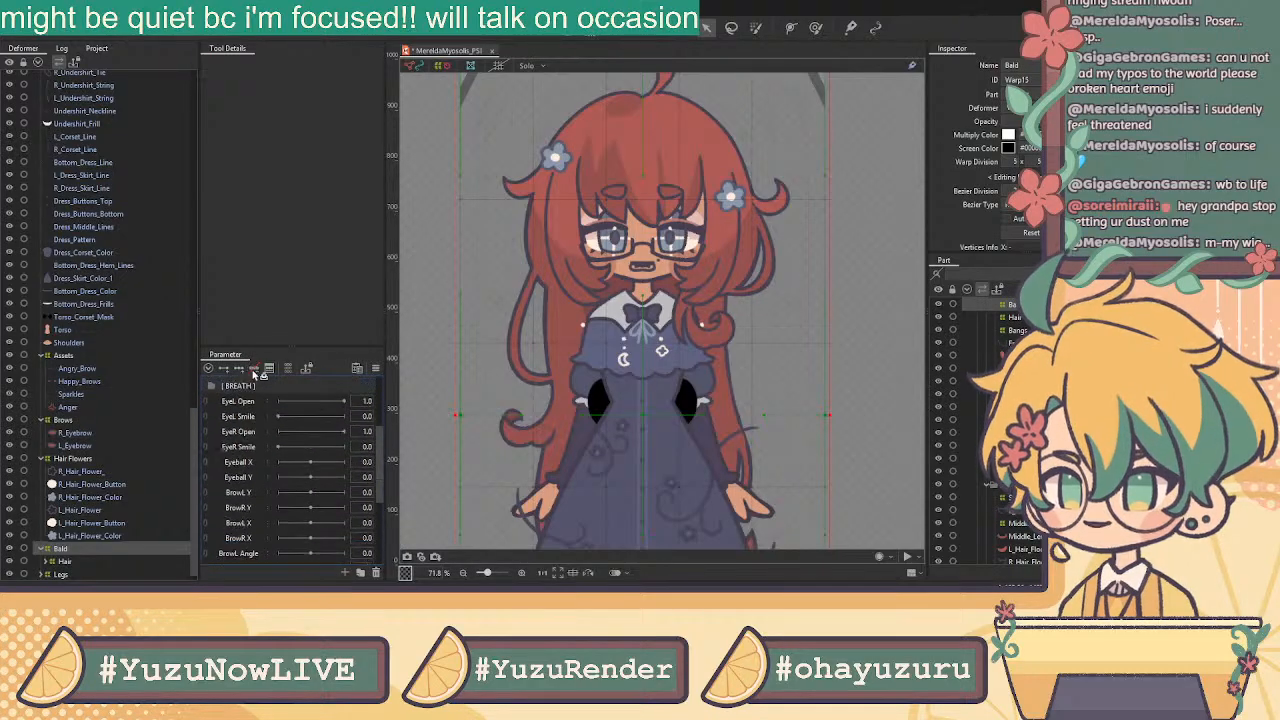
{"action": "scroll", "coordinate": [252, 368], "scroll_direction": "up", "scroll_amount": 1}
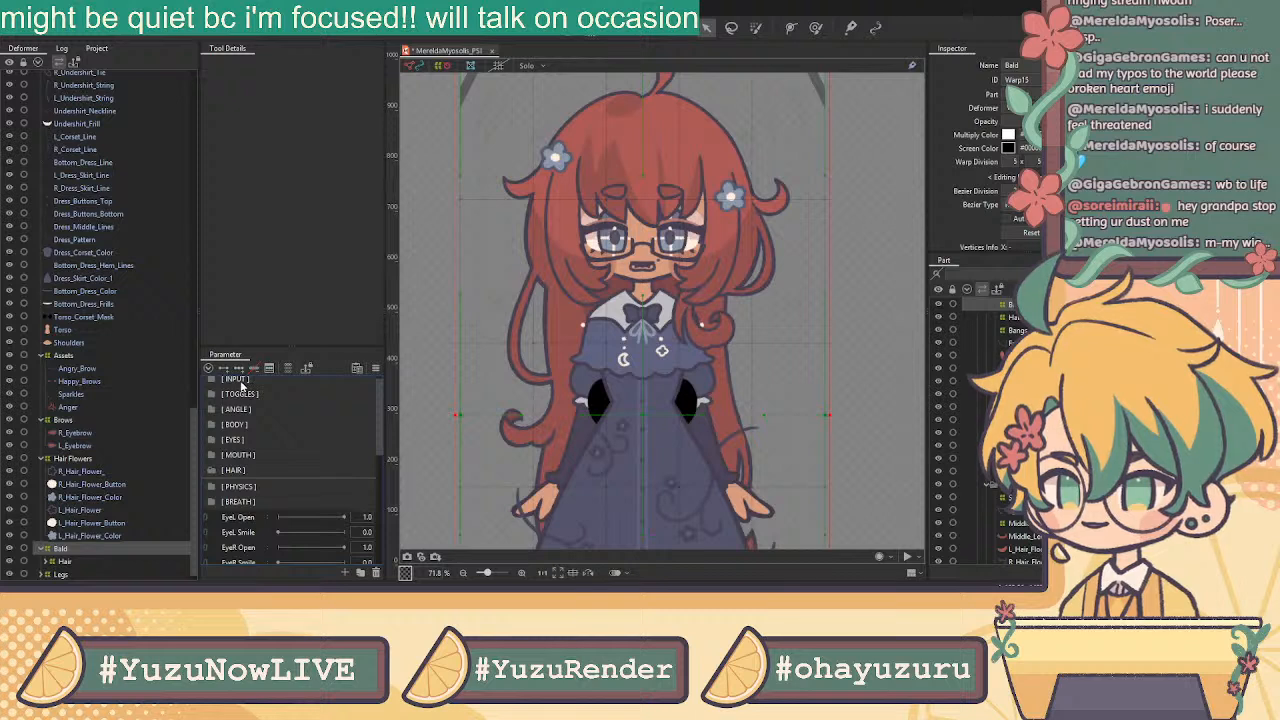
{"action": "left_click", "coordinate": [210, 380]}
{"action": "left_click_drag", "start_coordinate": [243, 398], "coordinate": [254, 434]}
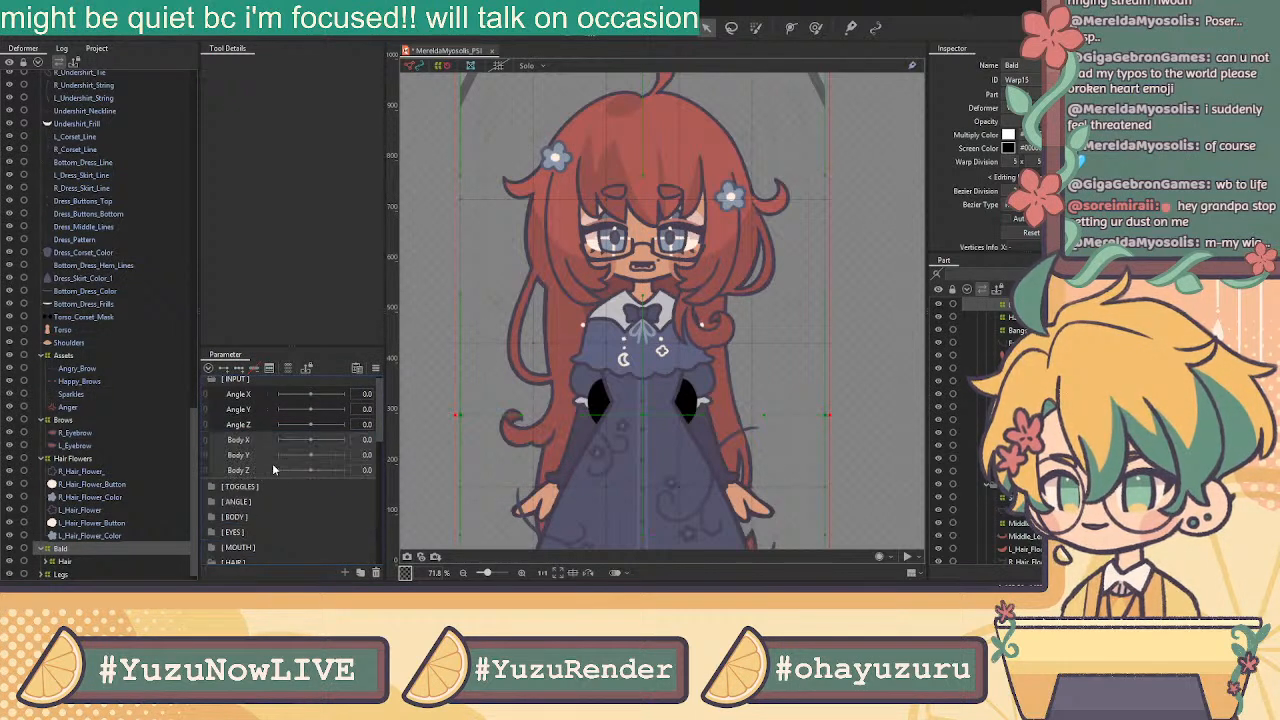
Collapse [ INPUT ] and select the empty [ ANGLE ] folder
{"action": "left_click", "coordinate": [211, 386]}
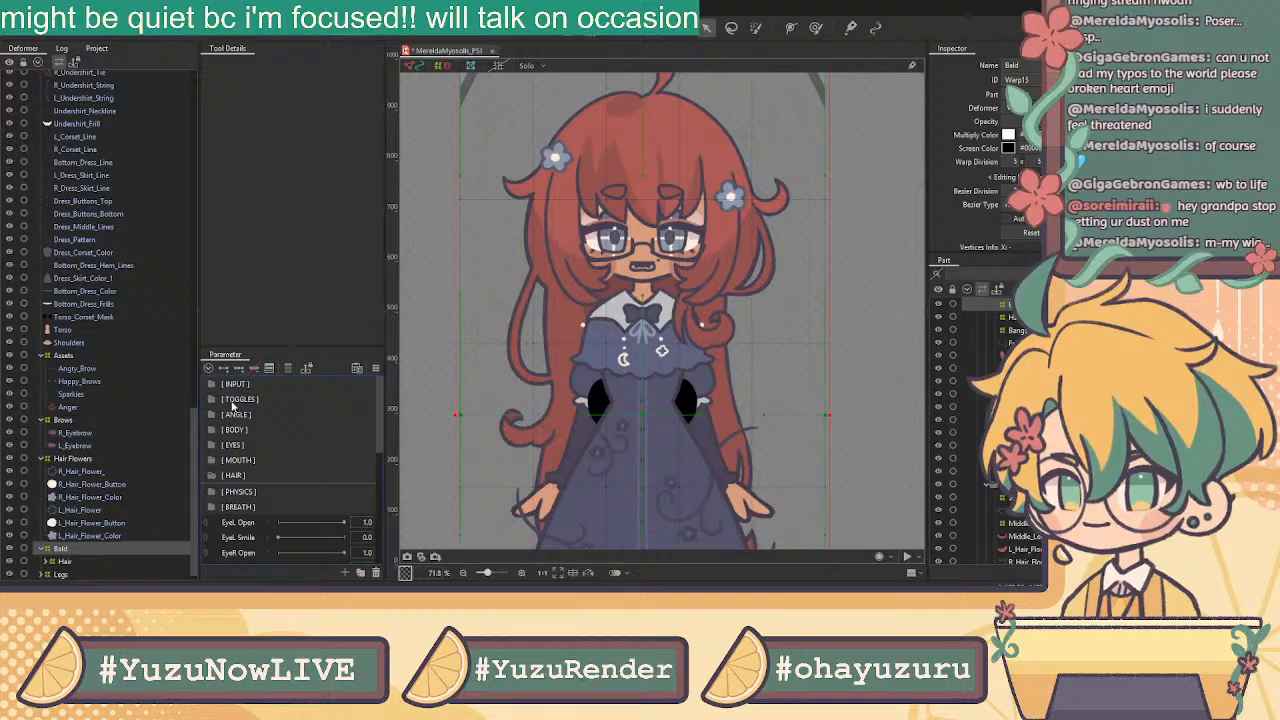
{"action": "left_click", "coordinate": [214, 416]}
{"action": "left_click", "coordinate": [264, 418]}
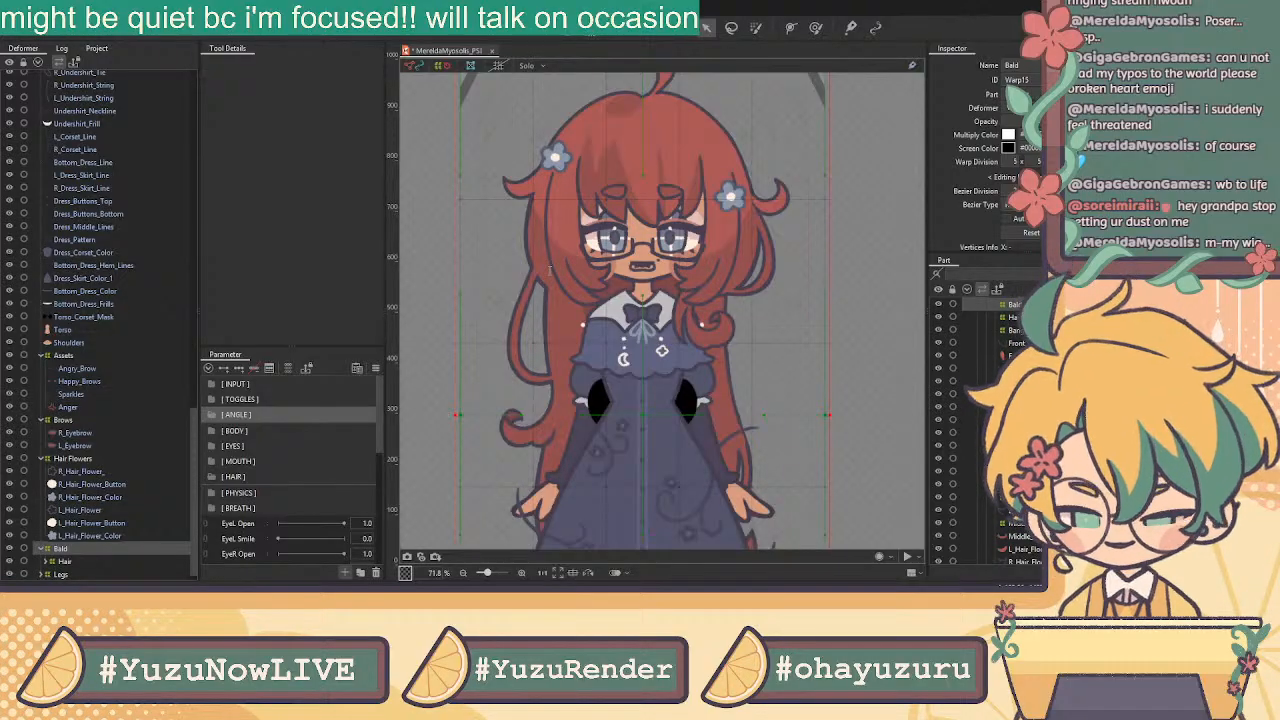
Create Angle X Aug in [ ANGLE ] and duplicate it into Angle Y Aug and Angle Z Aug
{"action": "left_click", "coordinate": [669, 274]}
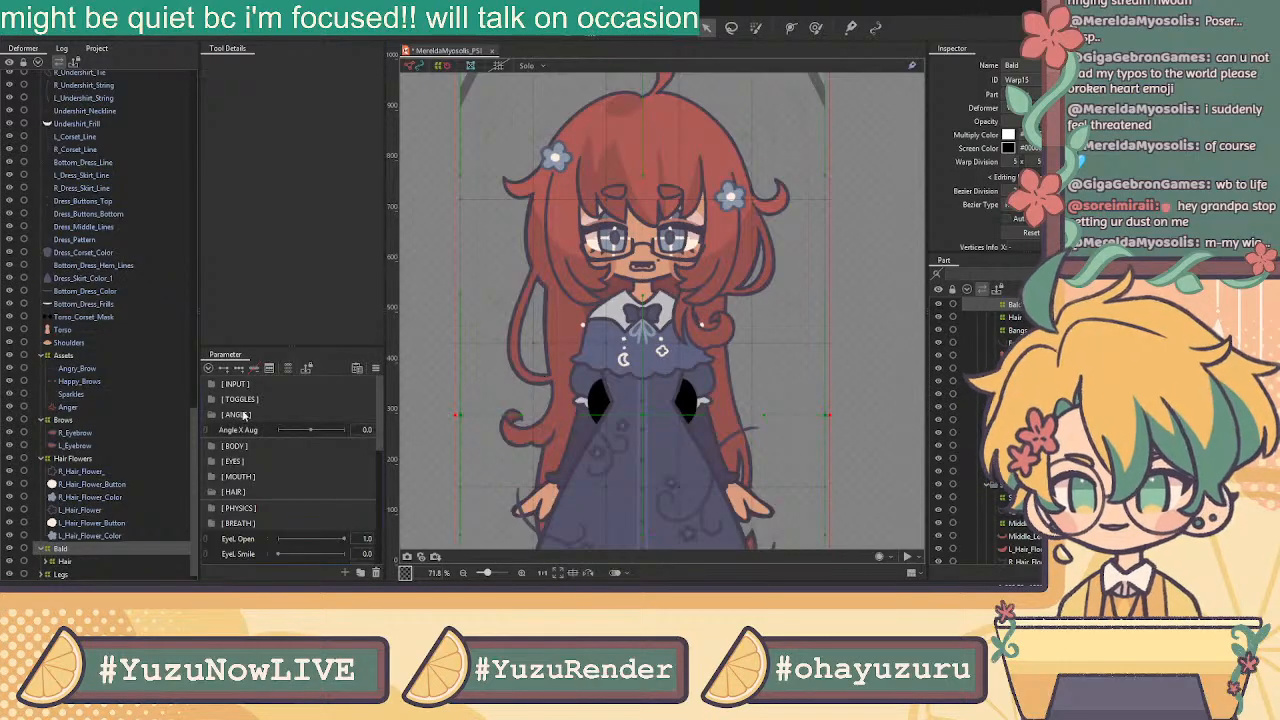
{"action": "key", "text": "ctrl+v"}
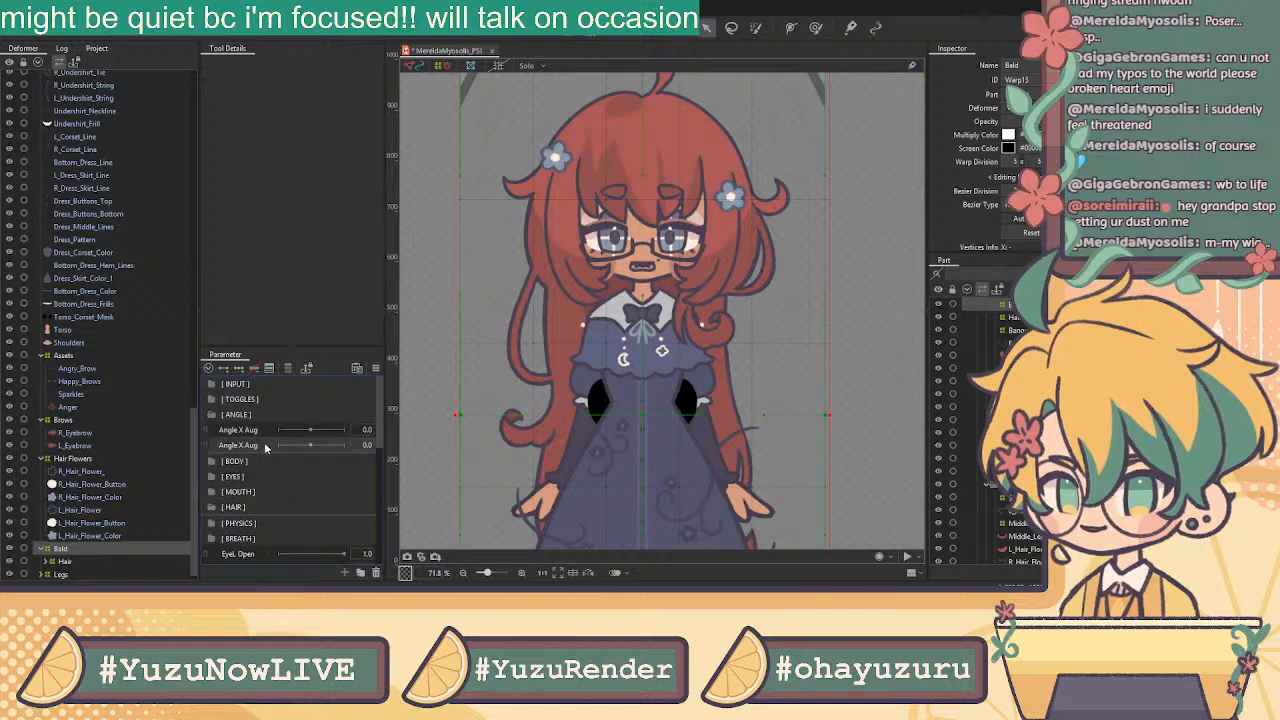
{"action": "key", "text": "ctrl+v"}
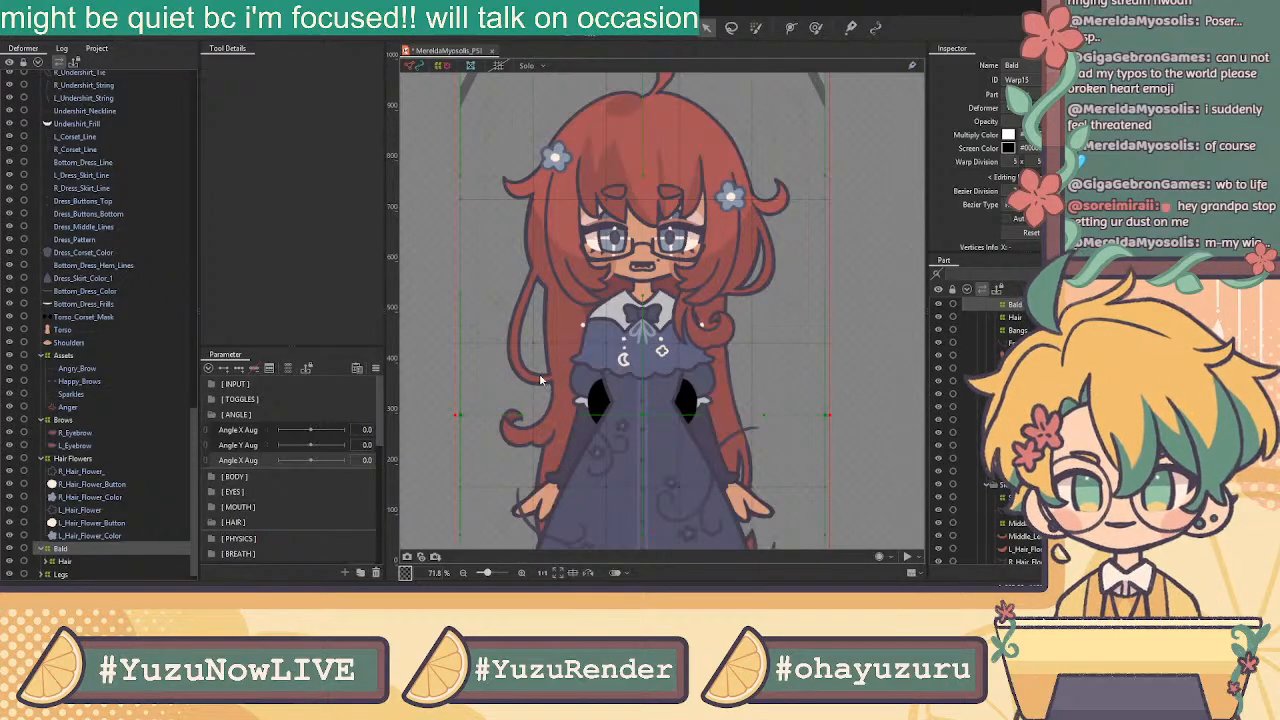
{"action": "left_click", "coordinate": [212, 386]}
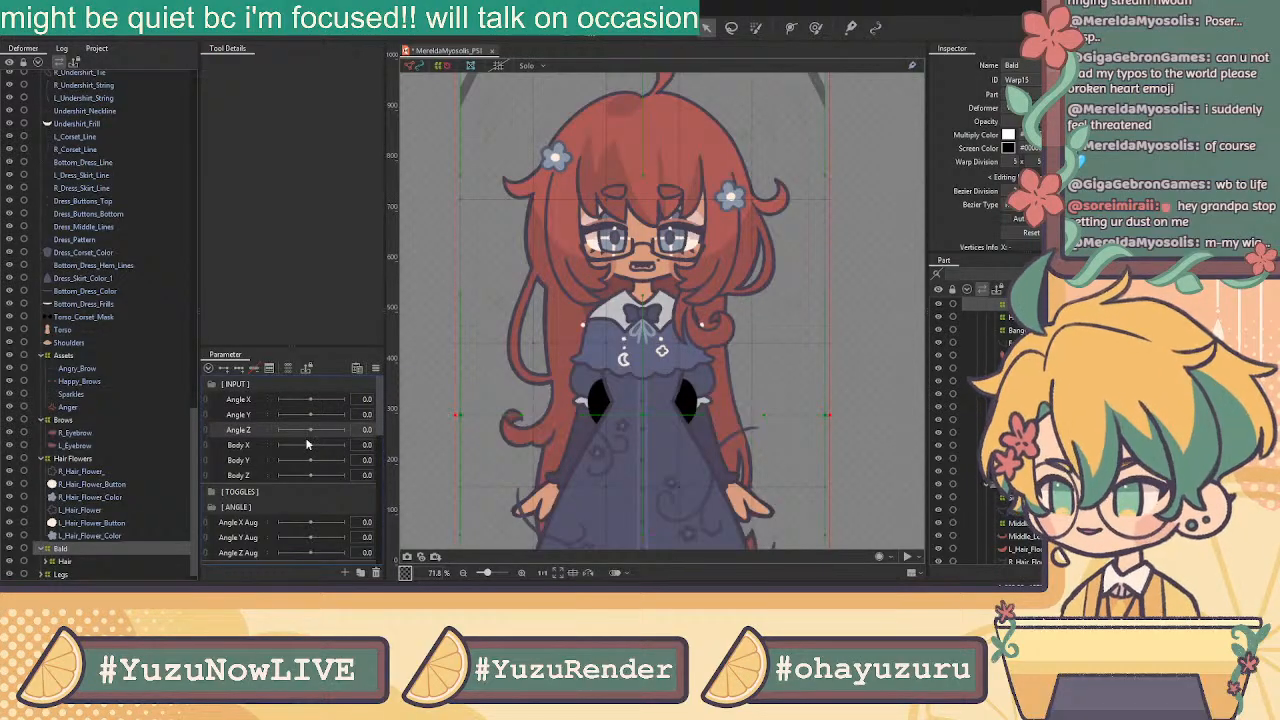
{"action": "scroll", "coordinate": [305, 458], "scroll_direction": "down", "scroll_amount": 3}
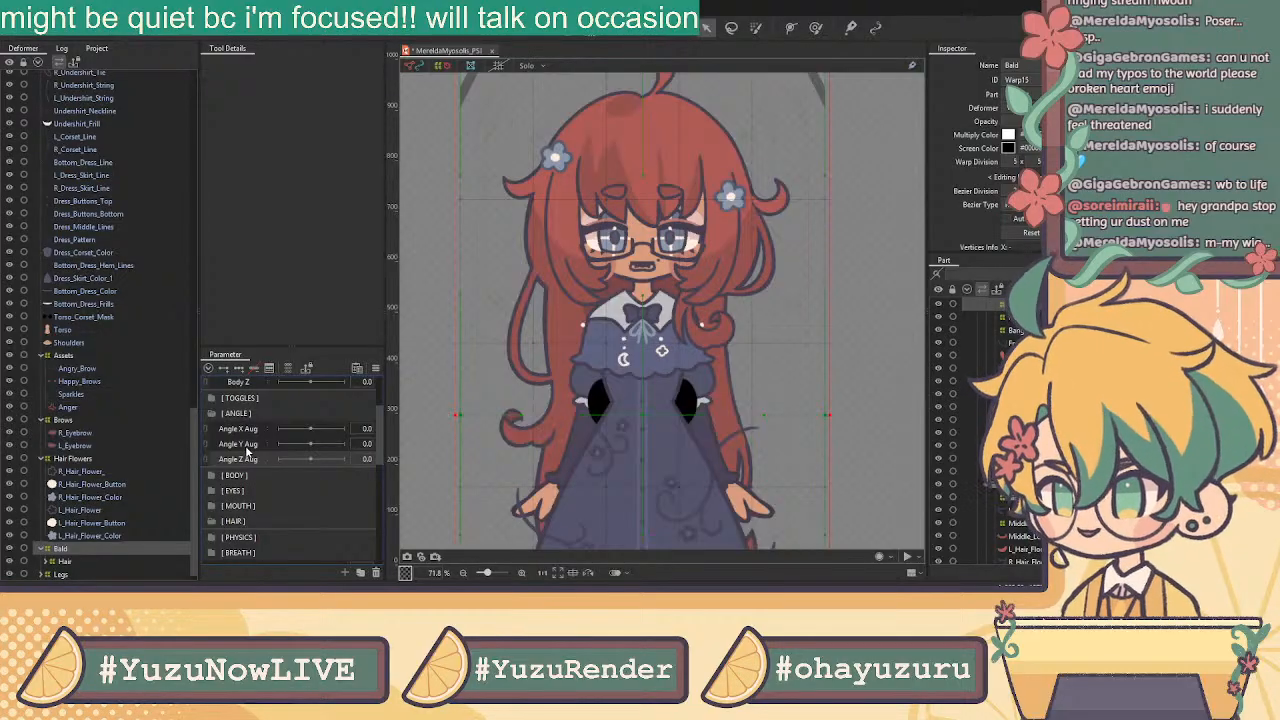
{"action": "scroll", "coordinate": [283, 451], "scroll_direction": "up", "scroll_amount": 1}
{"action": "scroll", "coordinate": [257, 412], "scroll_direction": "up", "scroll_amount": 1}
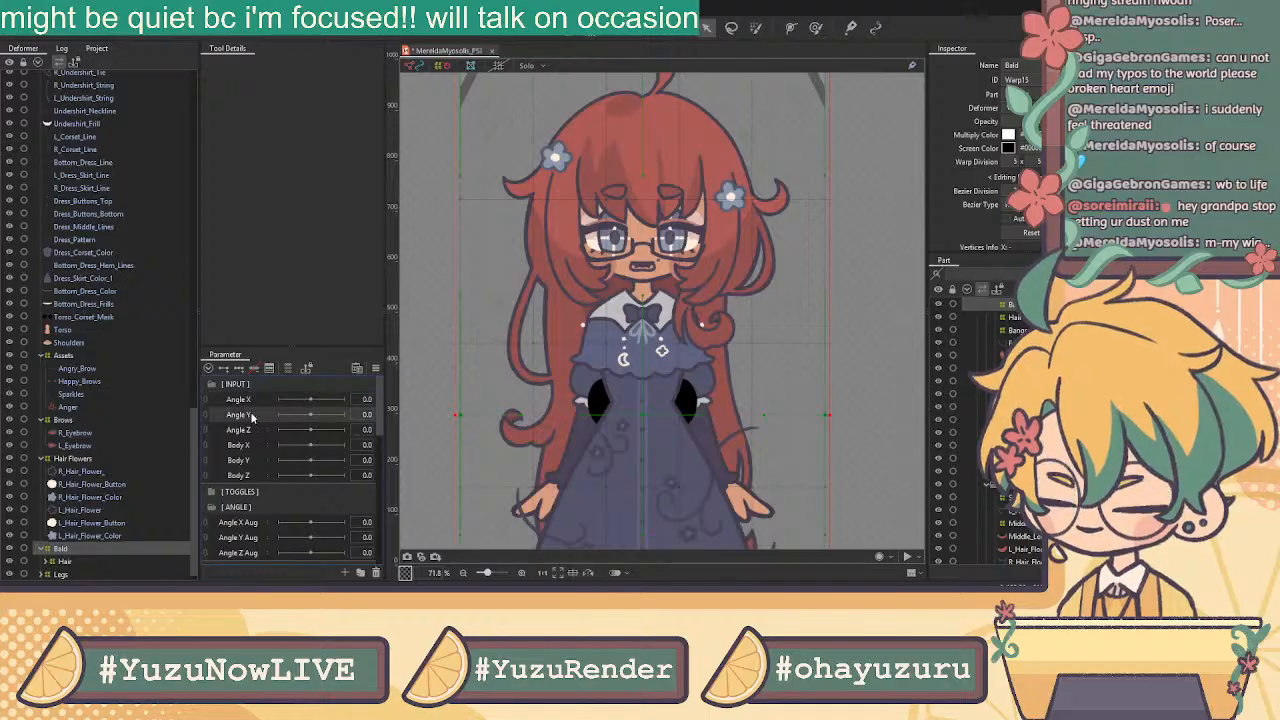
{"action": "left_click", "coordinate": [213, 385]}
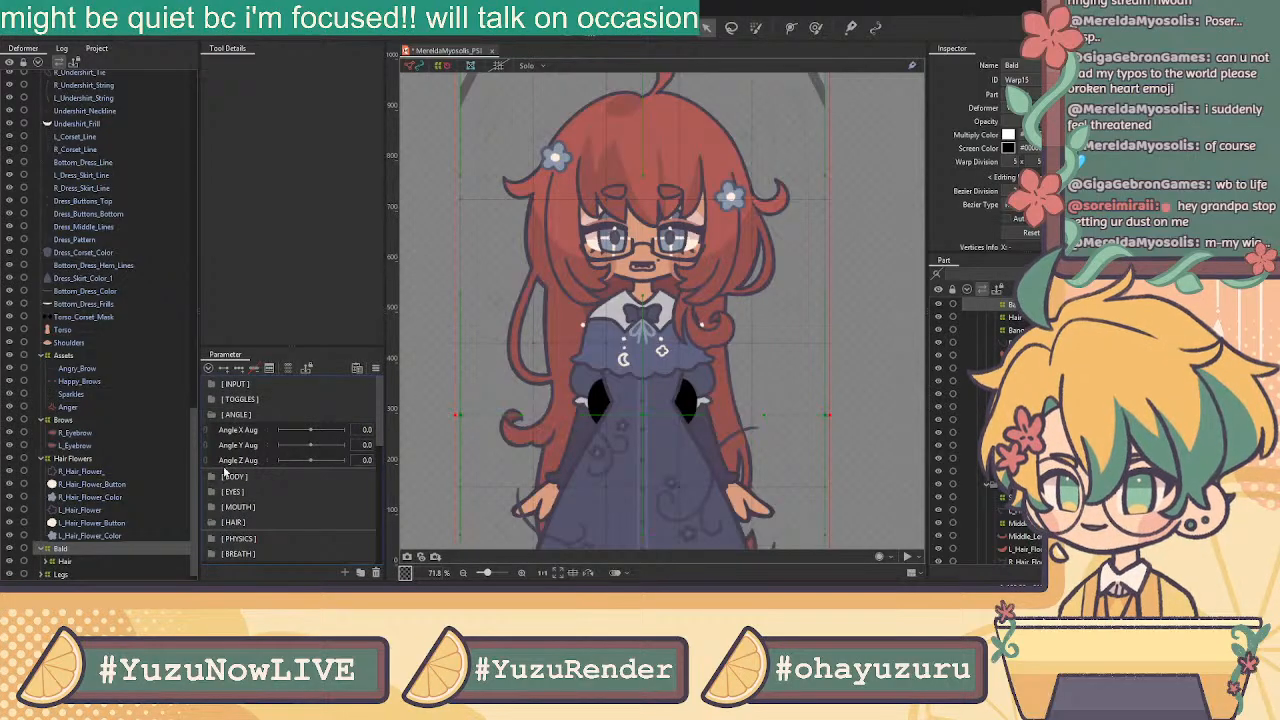
{"action": "left_click", "coordinate": [213, 385]}
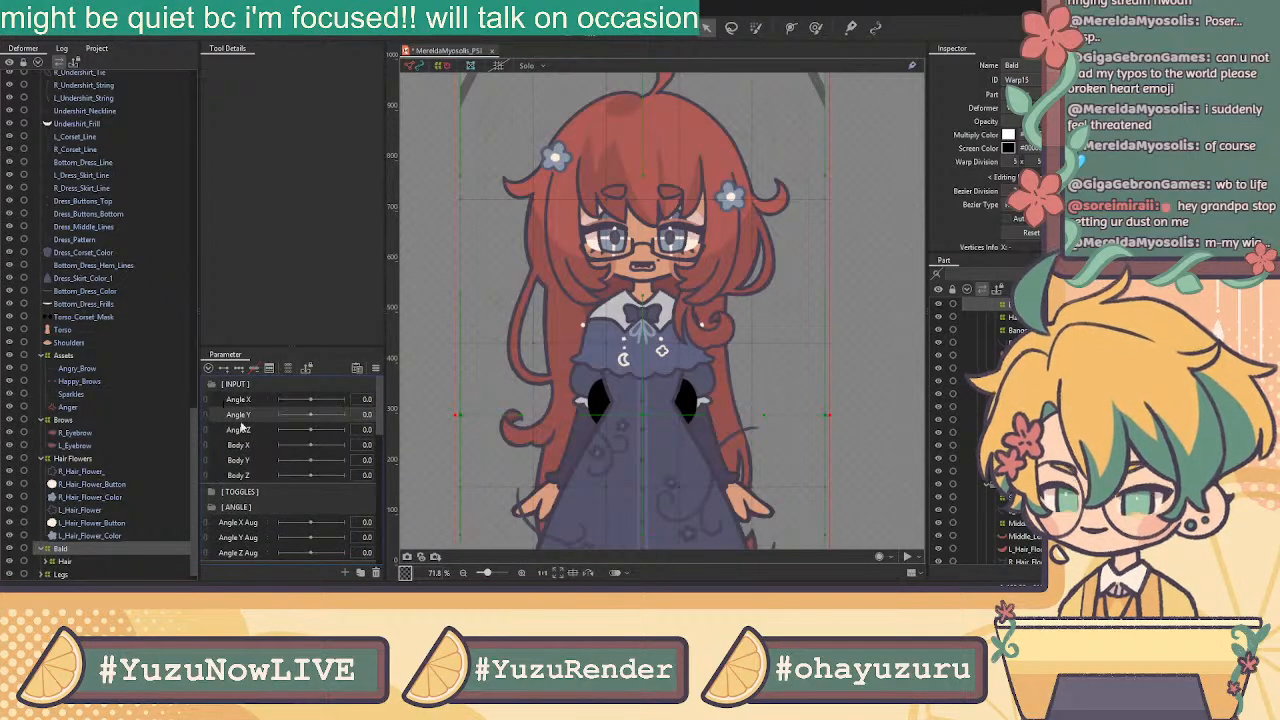
{"action": "left_click", "coordinate": [252, 474]}
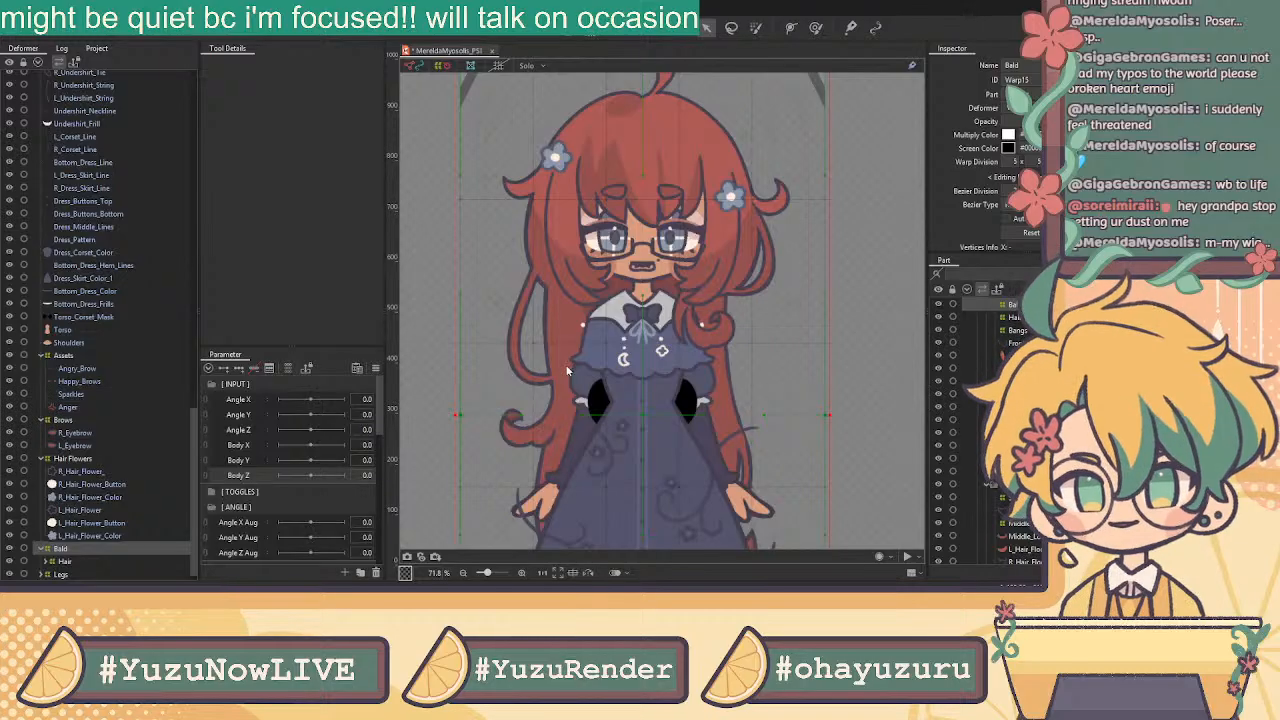
{"action": "scroll", "coordinate": [279, 488], "scroll_direction": "down", "scroll_amount": 1}
{"action": "left_click", "coordinate": [211, 461]}
{"action": "left_click", "coordinate": [228, 477]}
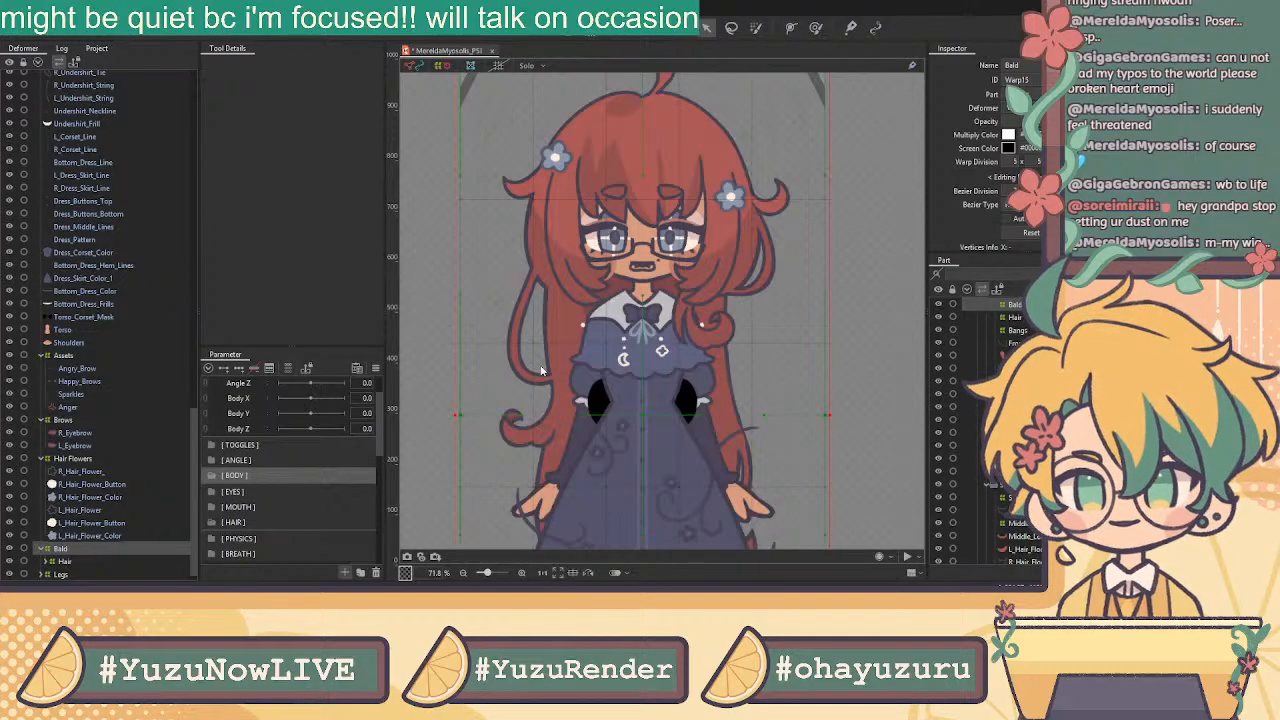
Create a Body X Aug parameter in [ BODY ] and make two copies of it
{"action": "left_click", "coordinate": [228, 475]}
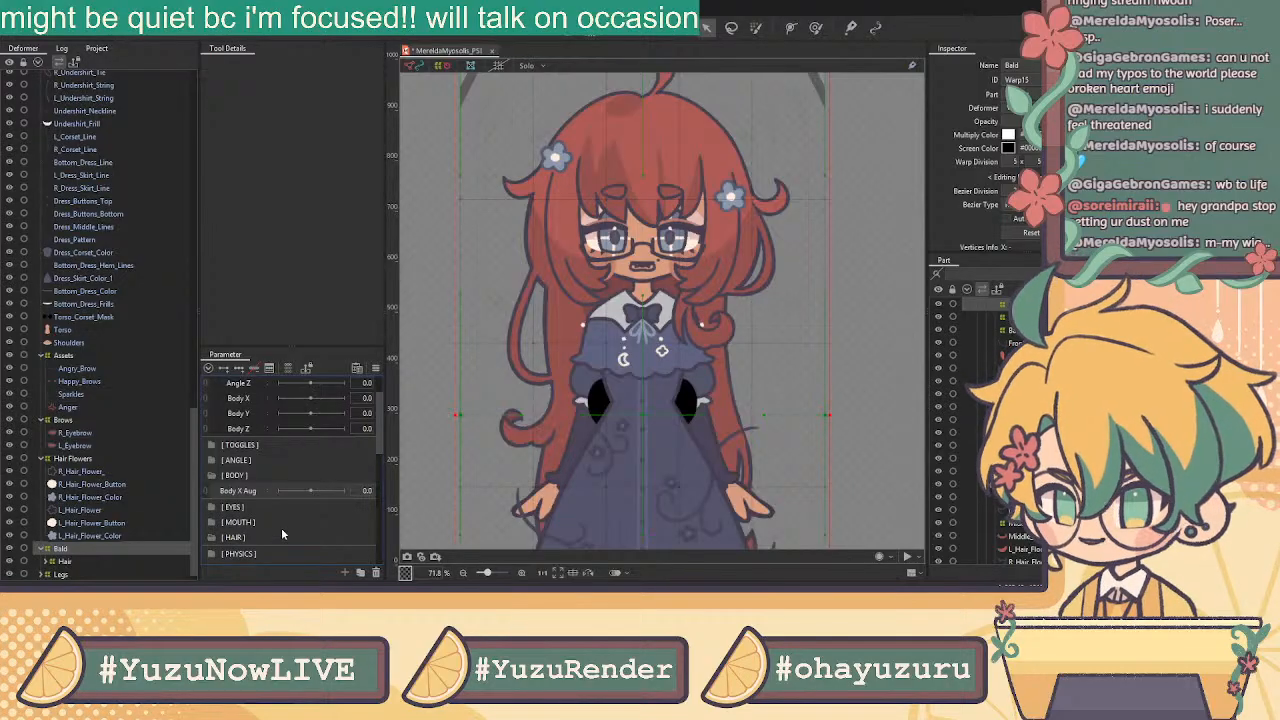
{"action": "key", "text": "ctrl+v"}
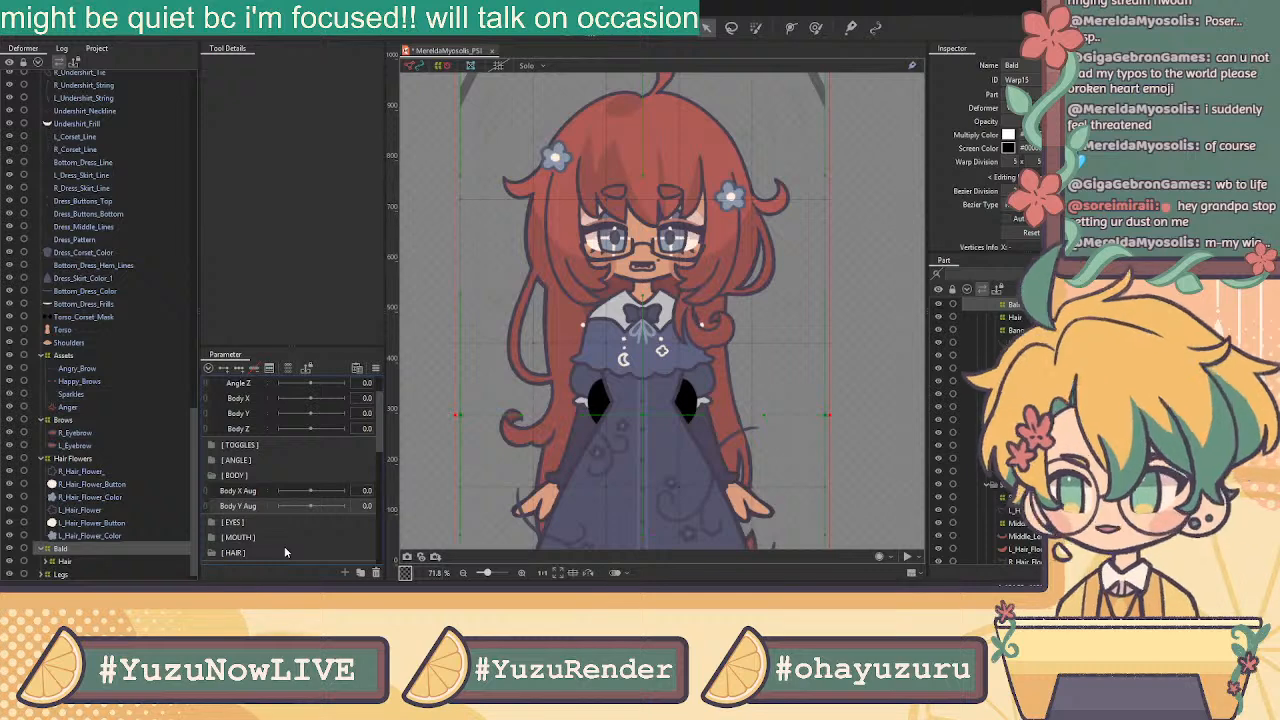
{"action": "key", "text": "ctrl+v"}
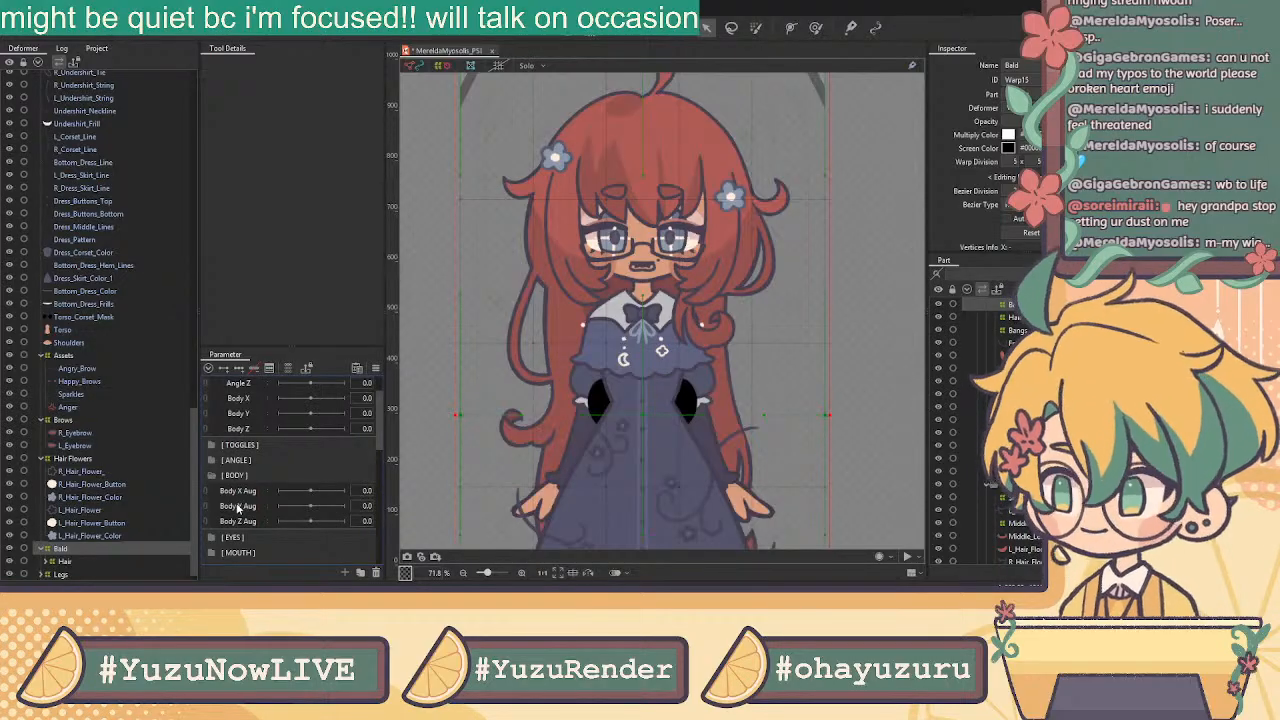
{"action": "scroll", "coordinate": [770, 418], "scroll_direction": "down", "scroll_amount": 3}
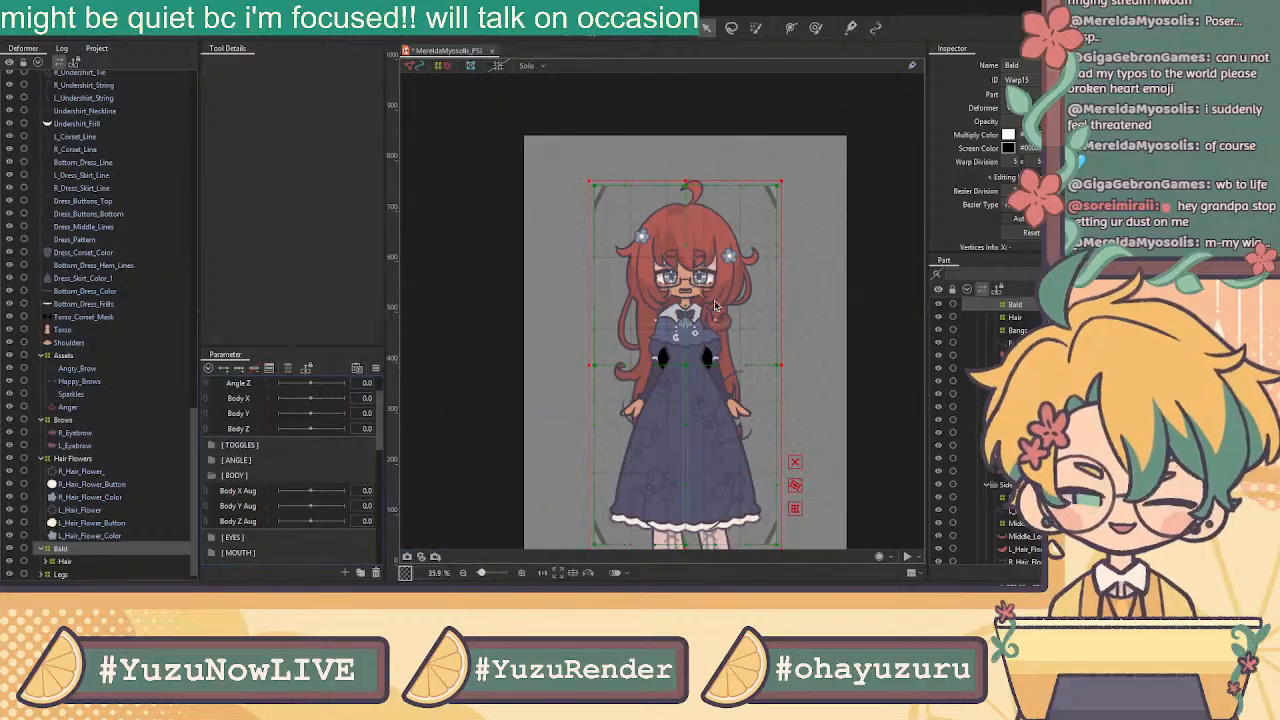
{"action": "scroll", "coordinate": [770, 418], "scroll_direction": "up", "scroll_amount": 1}
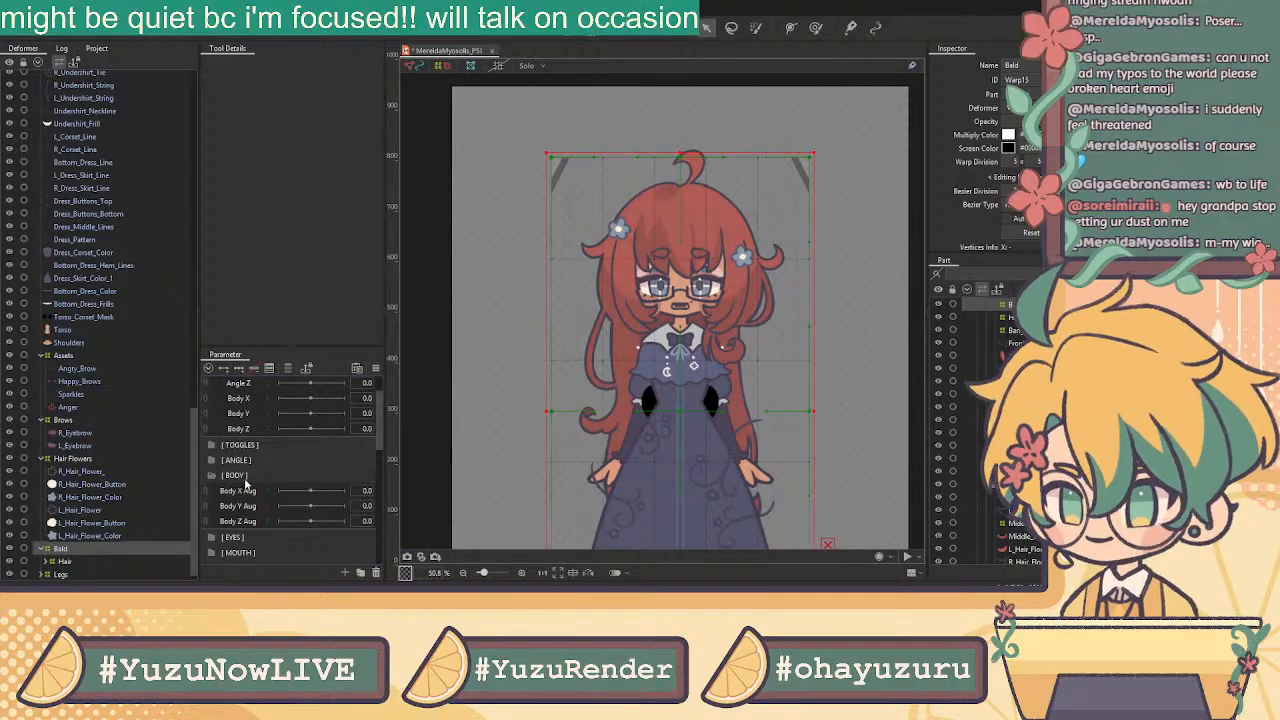
Delete the BrowL X and BrowR X parameters from the EYES group
{"action": "left_click", "coordinate": [212, 476]}
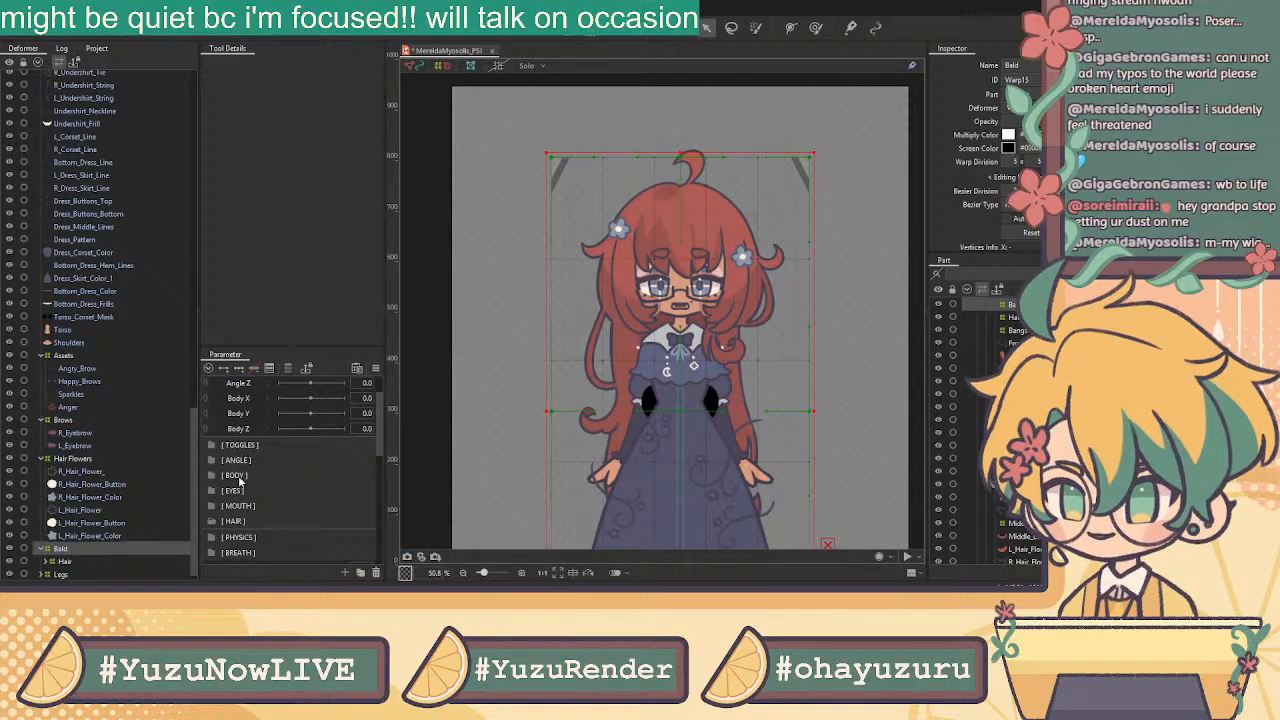
{"action": "left_click", "coordinate": [211, 492]}
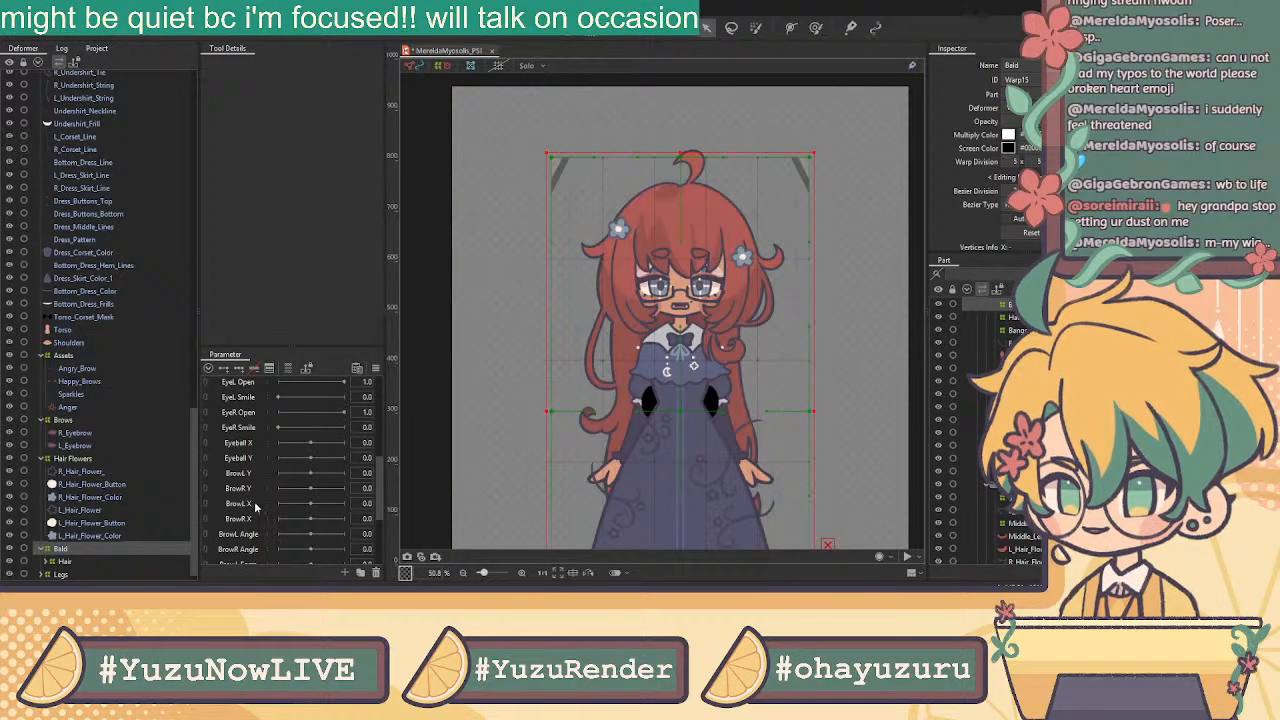
{"action": "left_click", "coordinate": [252, 521], "text": "ctrl"}
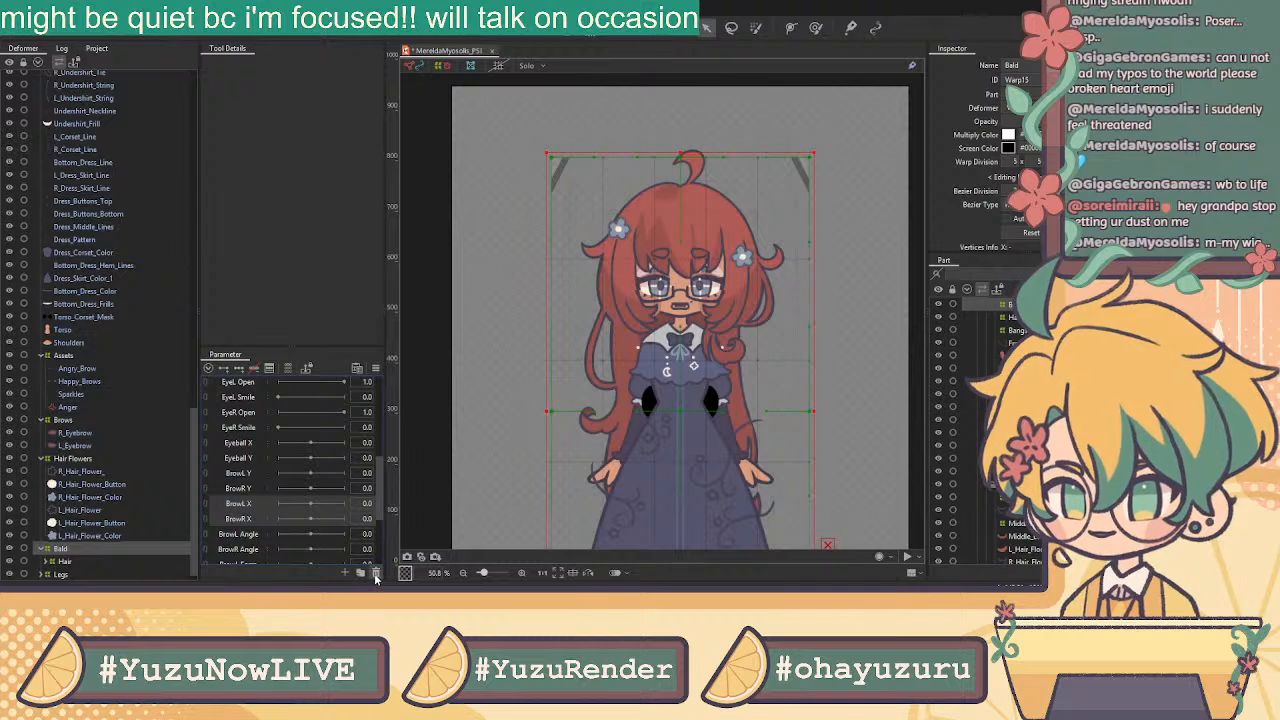
{"action": "key", "text": "Delete"}
Select the eye parameters from EyeL Open through Eyeball Y
{"action": "scroll", "coordinate": [278, 417], "scroll_direction": "up", "scroll_amount": 1}
{"action": "left_click", "coordinate": [243, 432]}
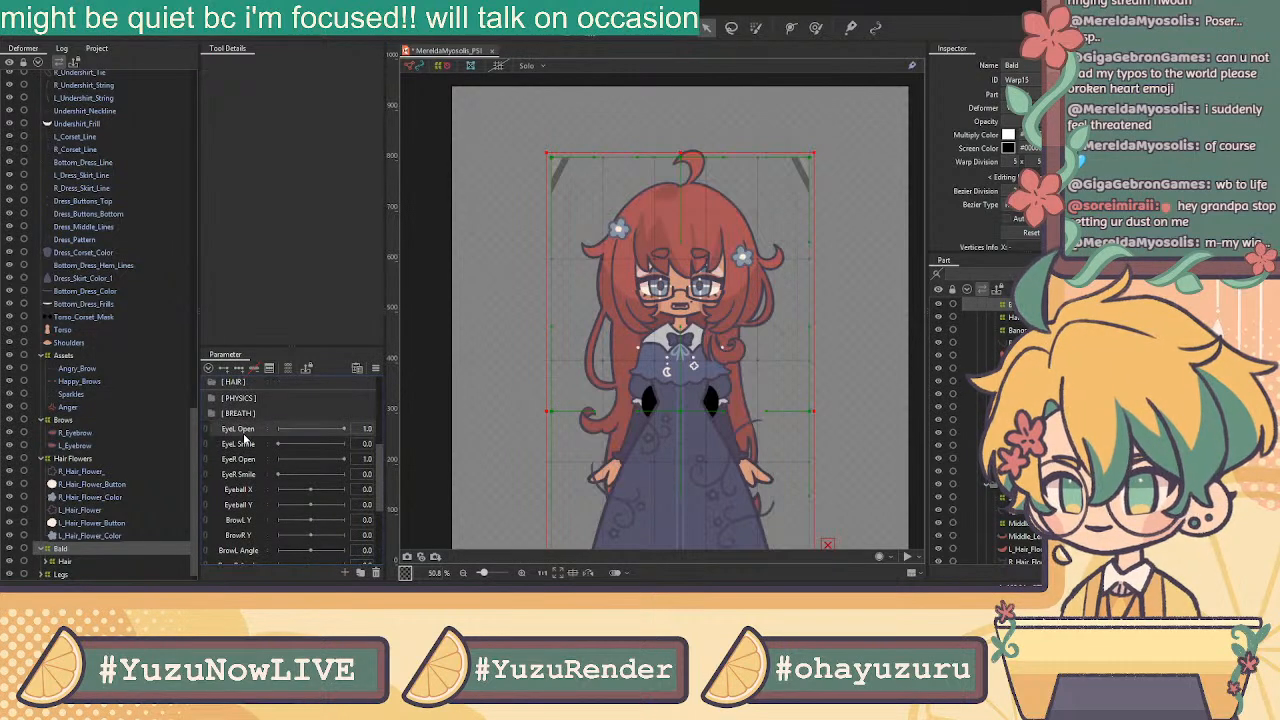
{"action": "left_click", "coordinate": [250, 509], "text": "shift"}
{"action": "scroll", "coordinate": [289, 466], "scroll_direction": "up", "scroll_amount": 2}
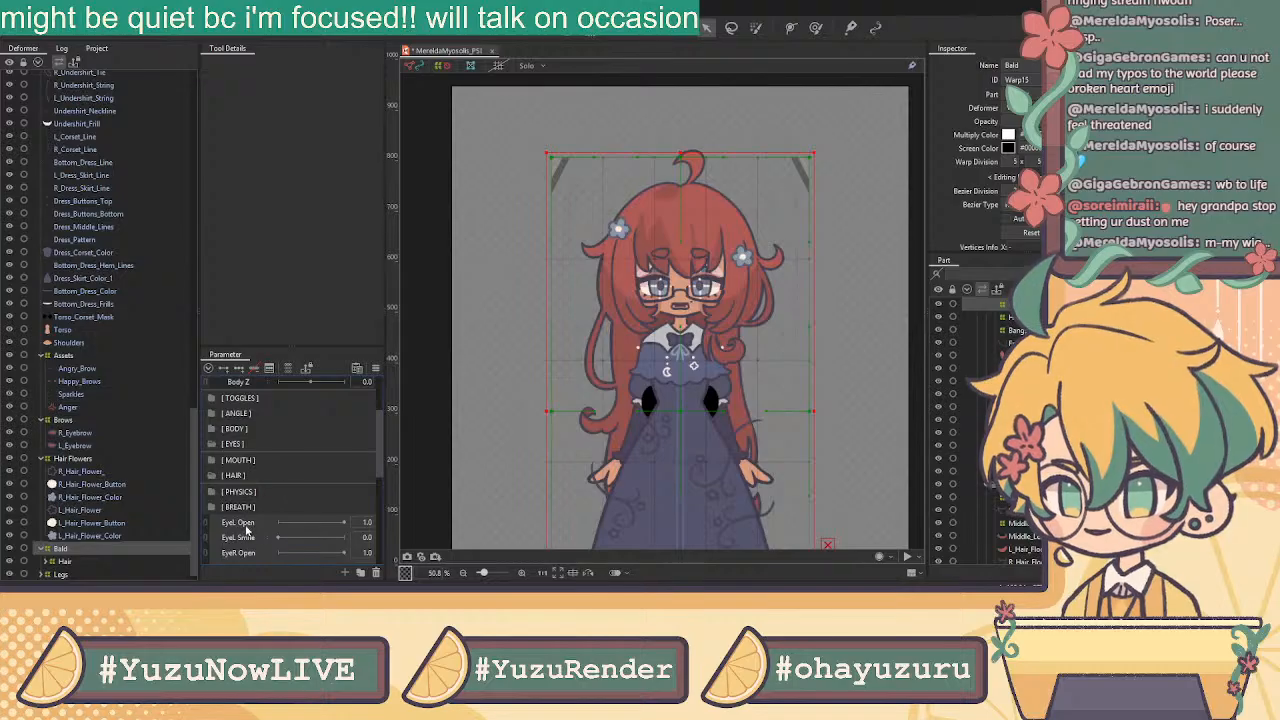
Drag the selected eye parameters into the [ EYES ] folder
{"action": "left_click_drag", "start_coordinate": [249, 526], "coordinate": [240, 452]}
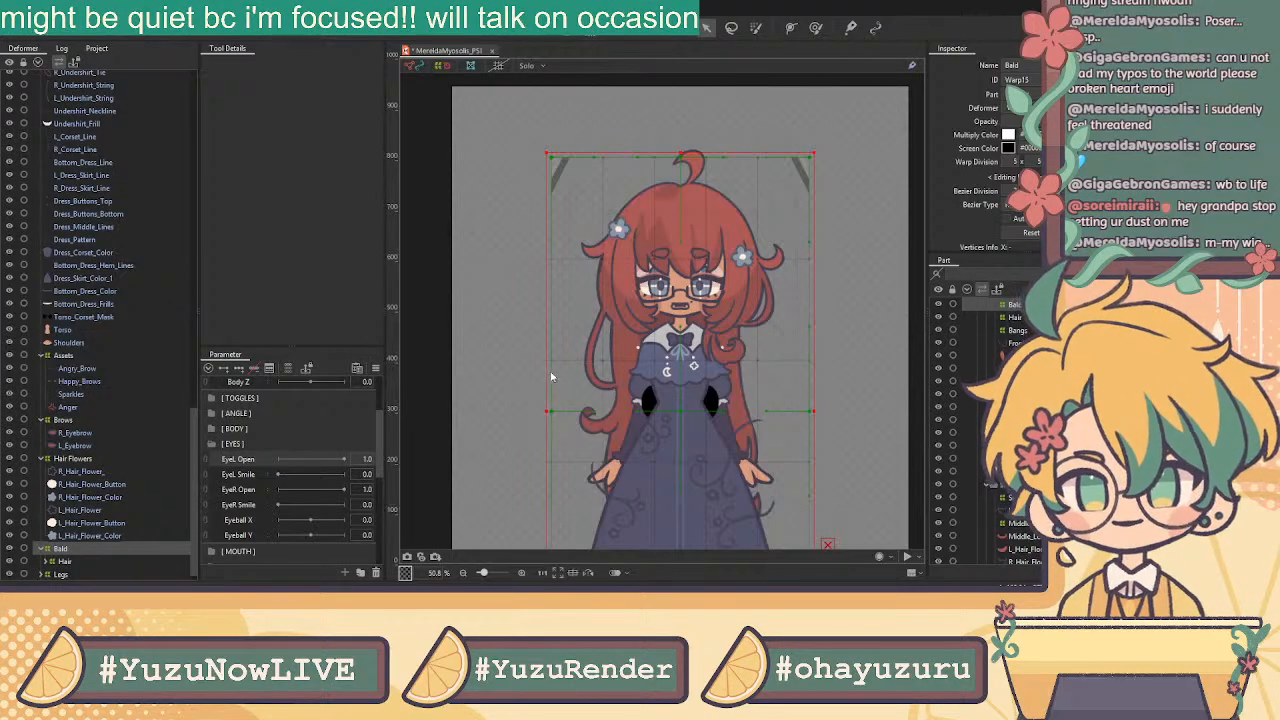
{"action": "left_click", "coordinate": [251, 490]}
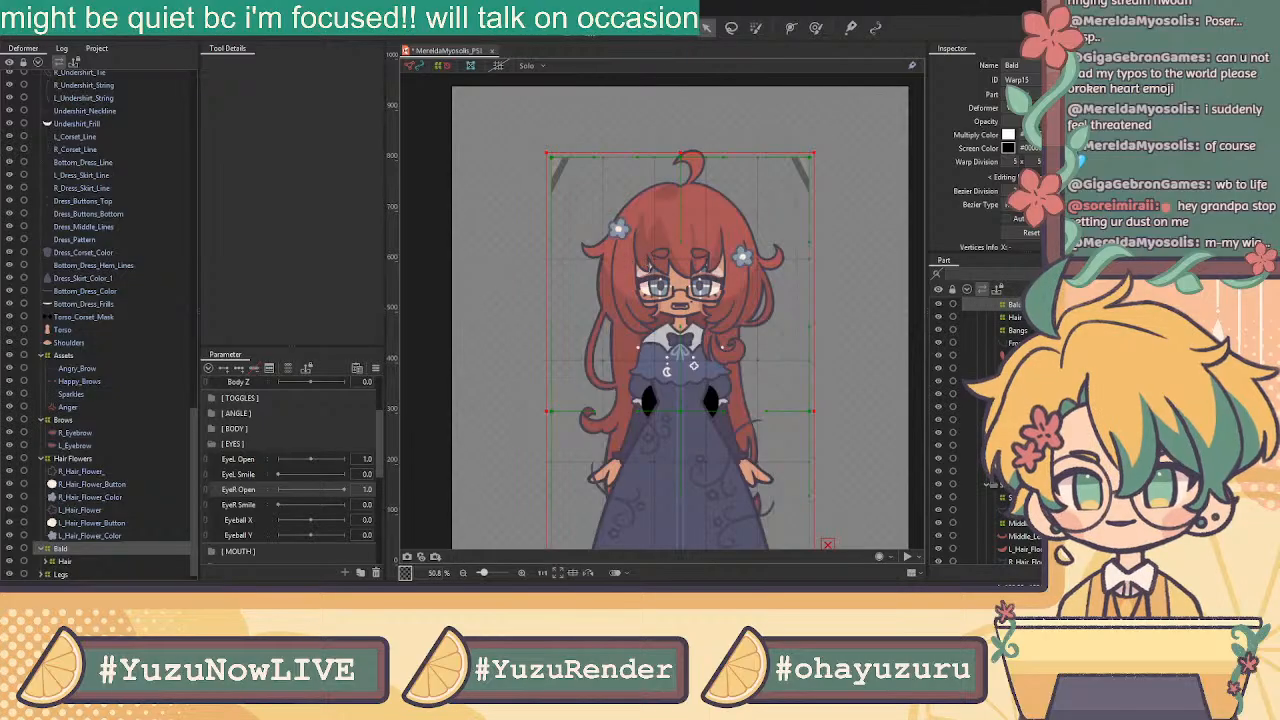
{"action": "left_click", "coordinate": [533, 376]}
{"action": "scroll", "coordinate": [284, 479], "scroll_direction": "down", "scroll_amount": 5}
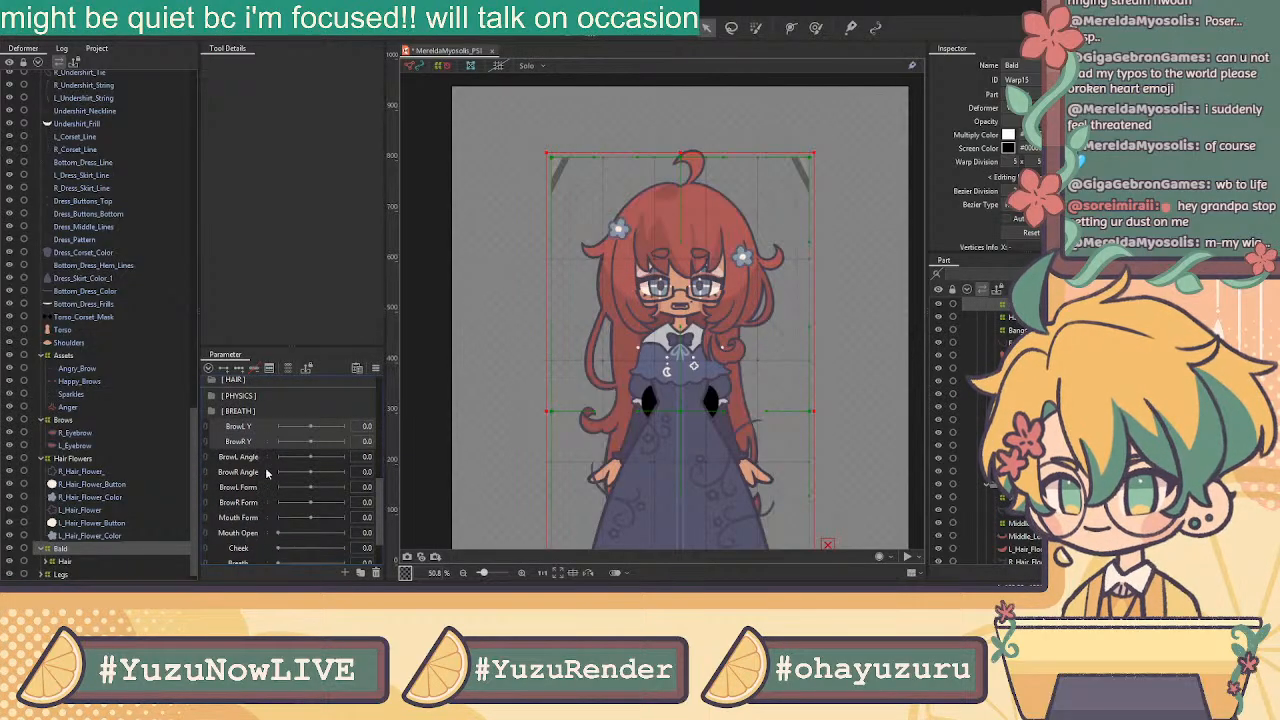
Delete the BrowL Angle and BrowR Angle parameters, then collapse [ EYES ]
{"action": "left_click", "coordinate": [249, 459]}
{"action": "left_click", "coordinate": [251, 472], "text": "shift"}
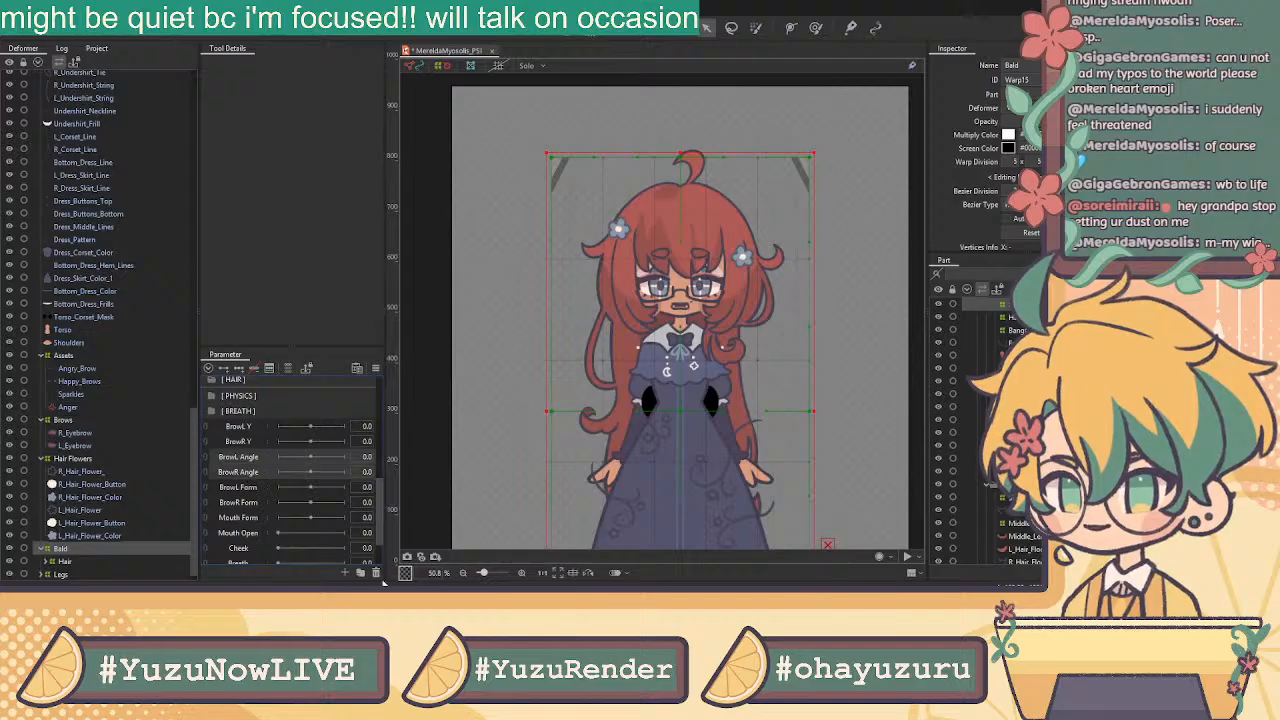
{"action": "left_click", "coordinate": [377, 574]}
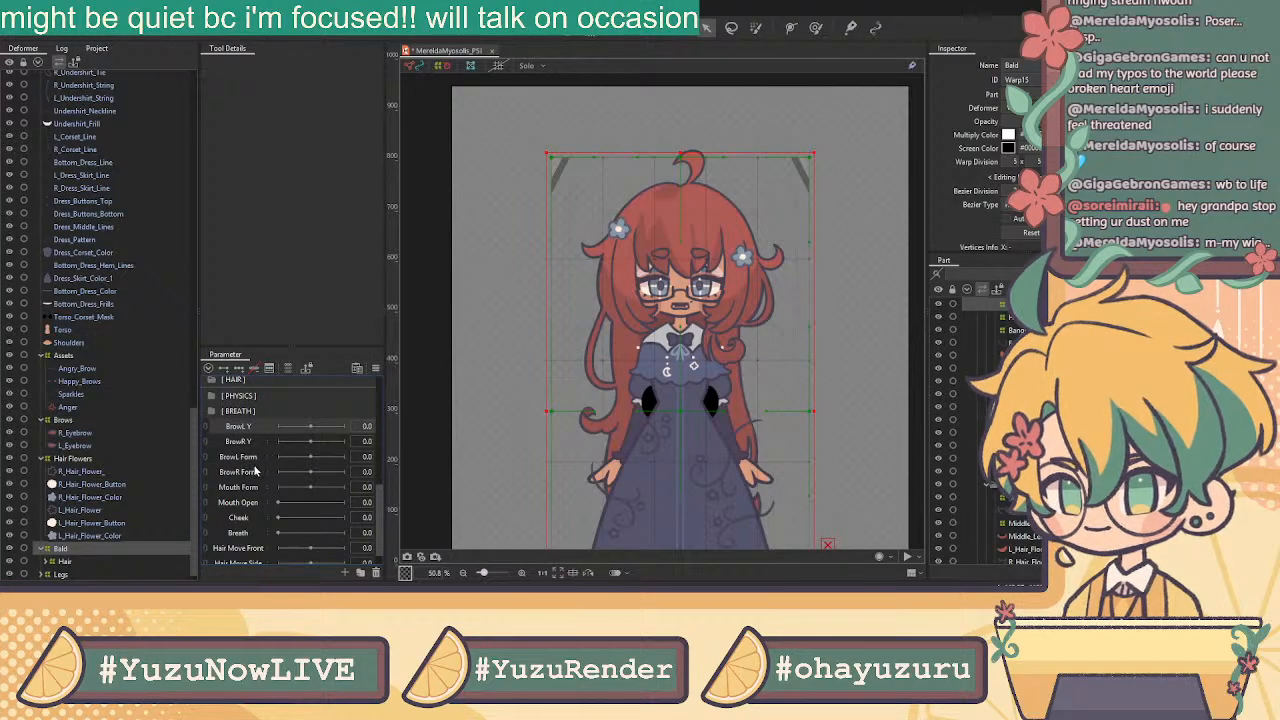
{"action": "scroll", "coordinate": [257, 478], "scroll_direction": "up", "scroll_amount": 1}
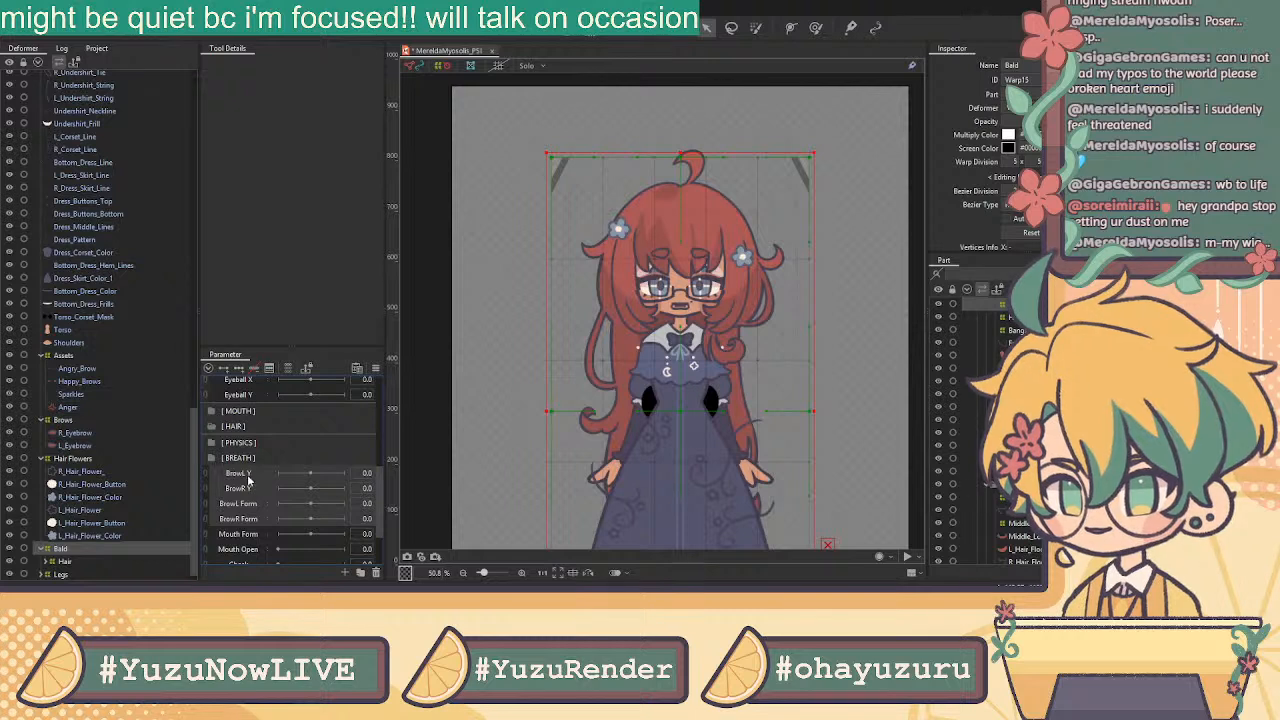
{"action": "scroll", "coordinate": [248, 478], "scroll_direction": "up", "scroll_amount": 2}
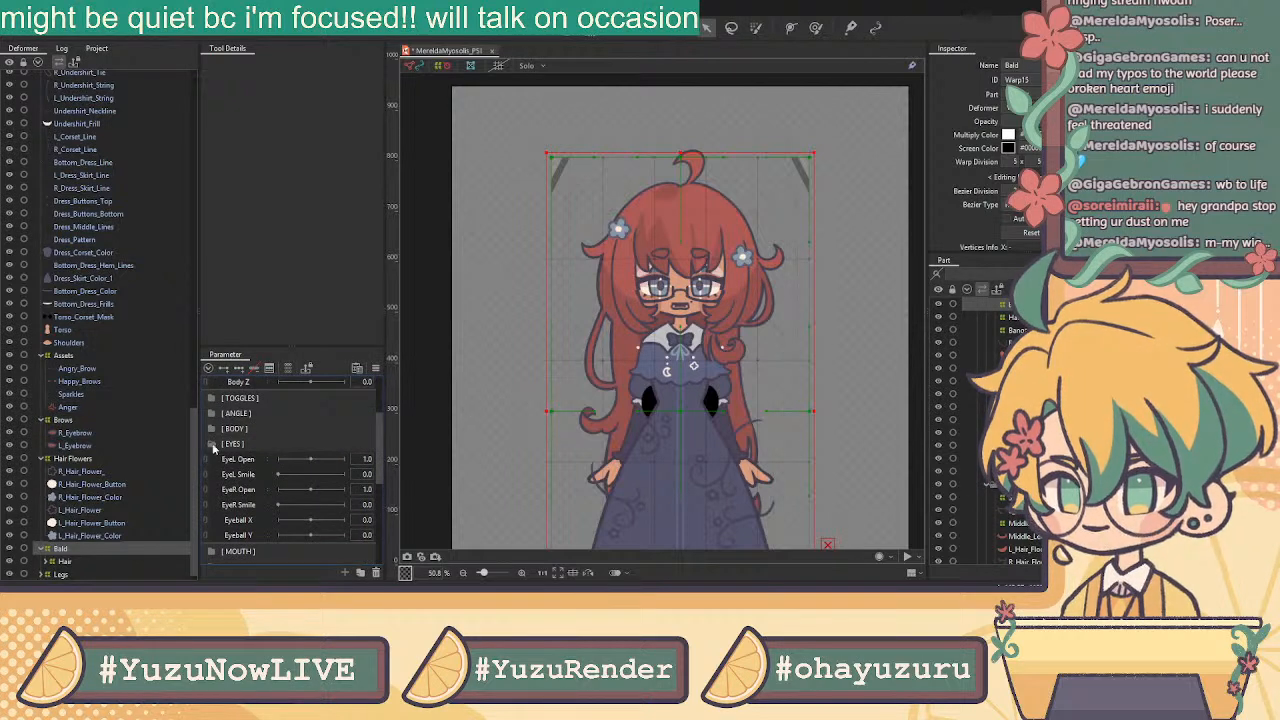
{"action": "left_click", "coordinate": [216, 446]}
Create a new parameter folder after EYES named [ BROW ]
{"action": "left_click", "coordinate": [360, 572]}
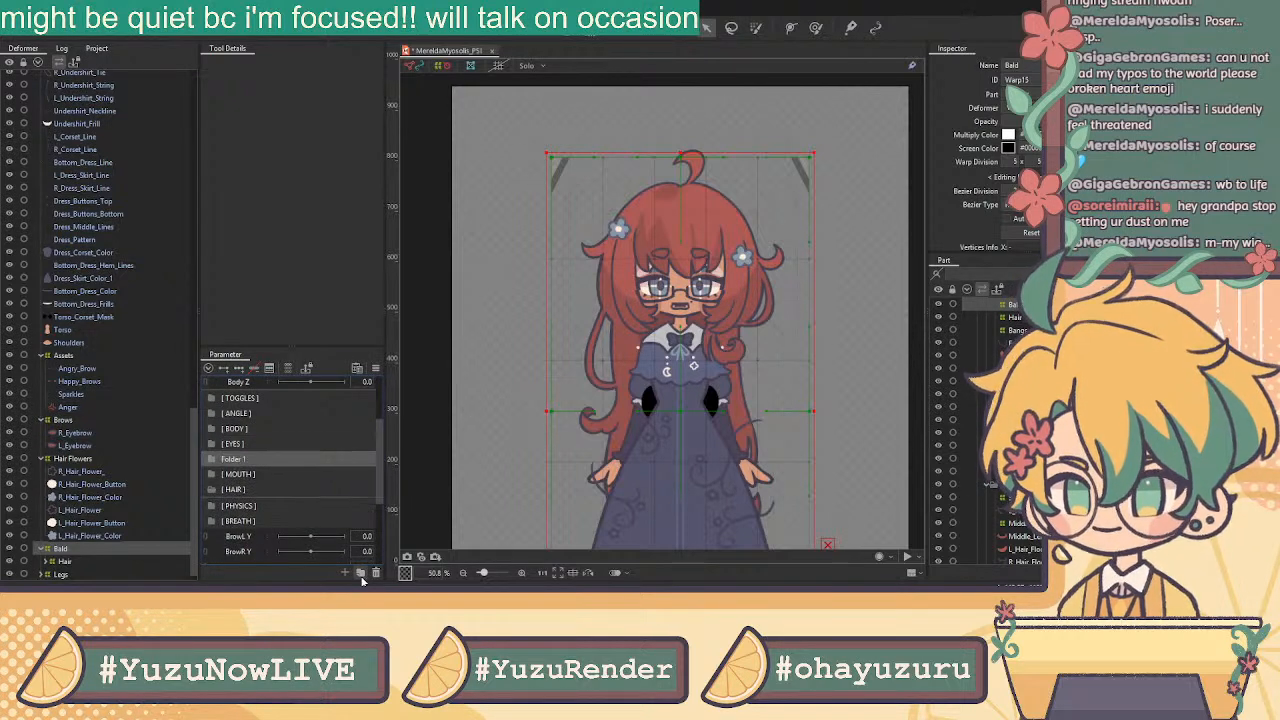
{"action": "double_click", "coordinate": [237, 460]}
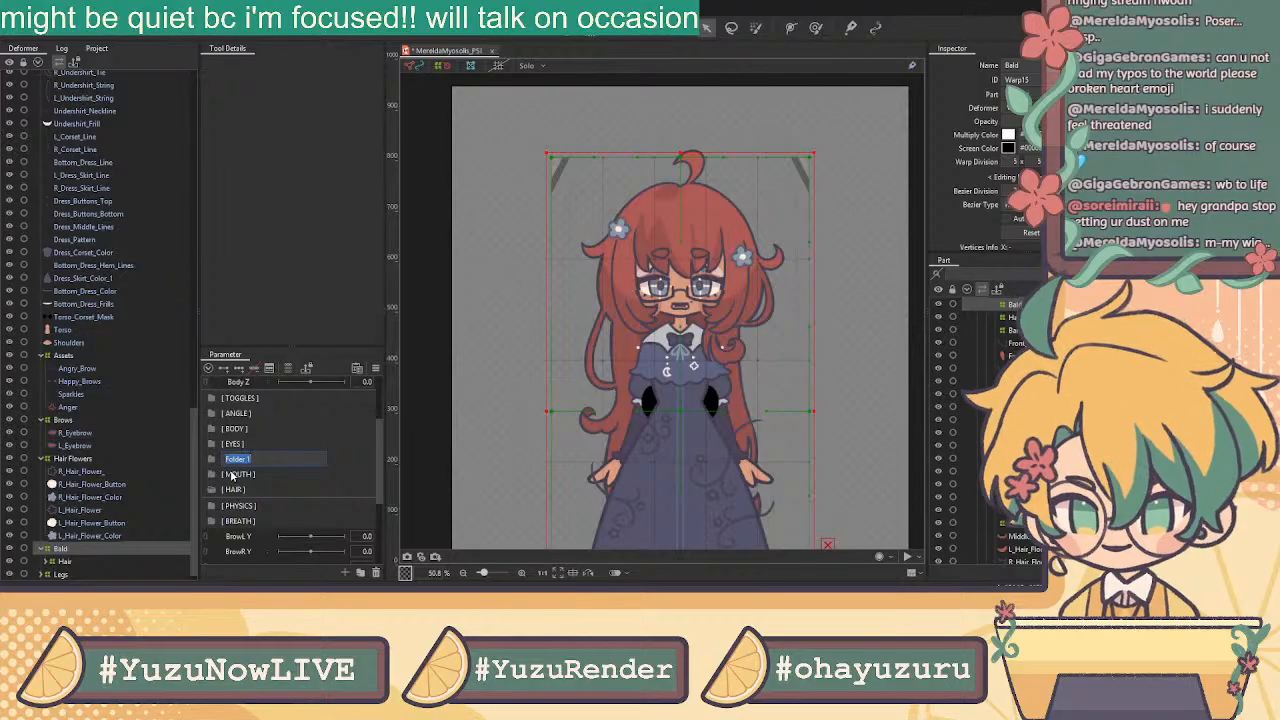
{"action": "type", "text": "[ B"}
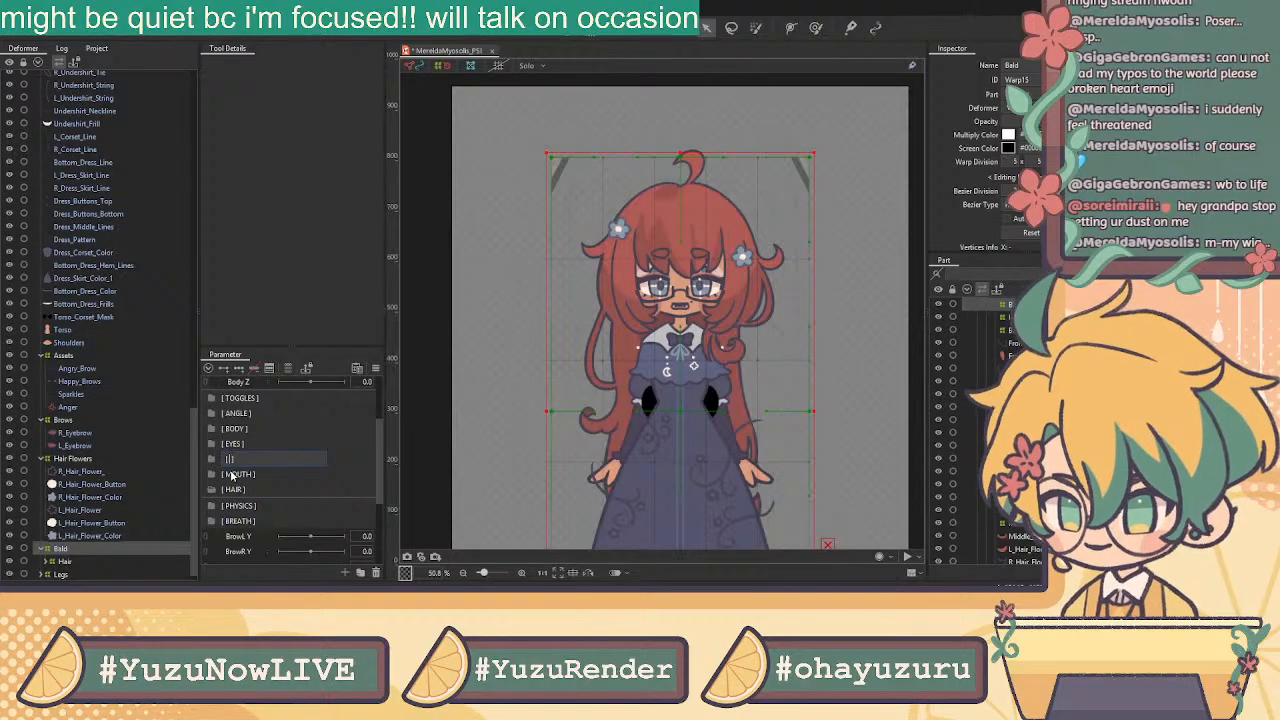
{"action": "type", "text": "ROW ]"}
{"action": "key", "text": "Return"}
Move the BrowL/BrowR Y and Form parameters into [ BROW ] and collapse it
{"action": "scroll", "coordinate": [320, 470], "scroll_direction": "down", "scroll_amount": 2}
{"action": "left_click", "coordinate": [242, 490]}
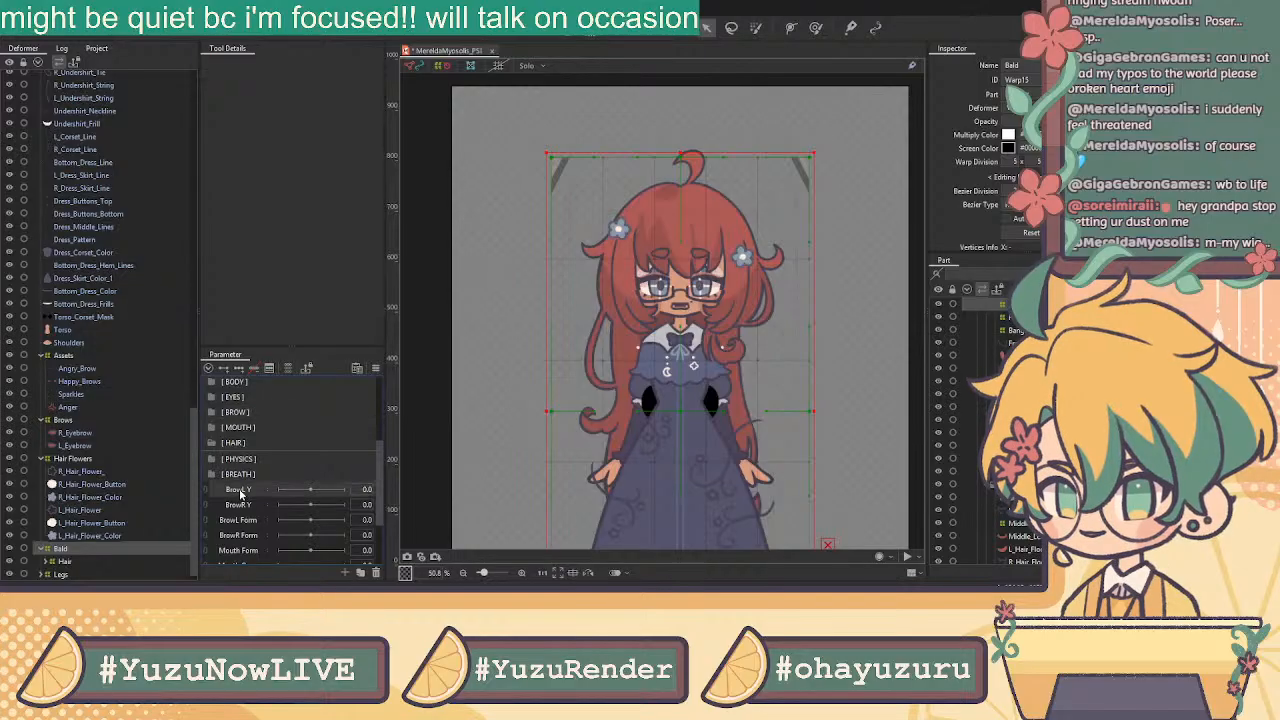
{"action": "left_click", "coordinate": [245, 535], "text": "shift"}
{"action": "left_click_drag", "start_coordinate": [256, 490], "coordinate": [251, 420]}
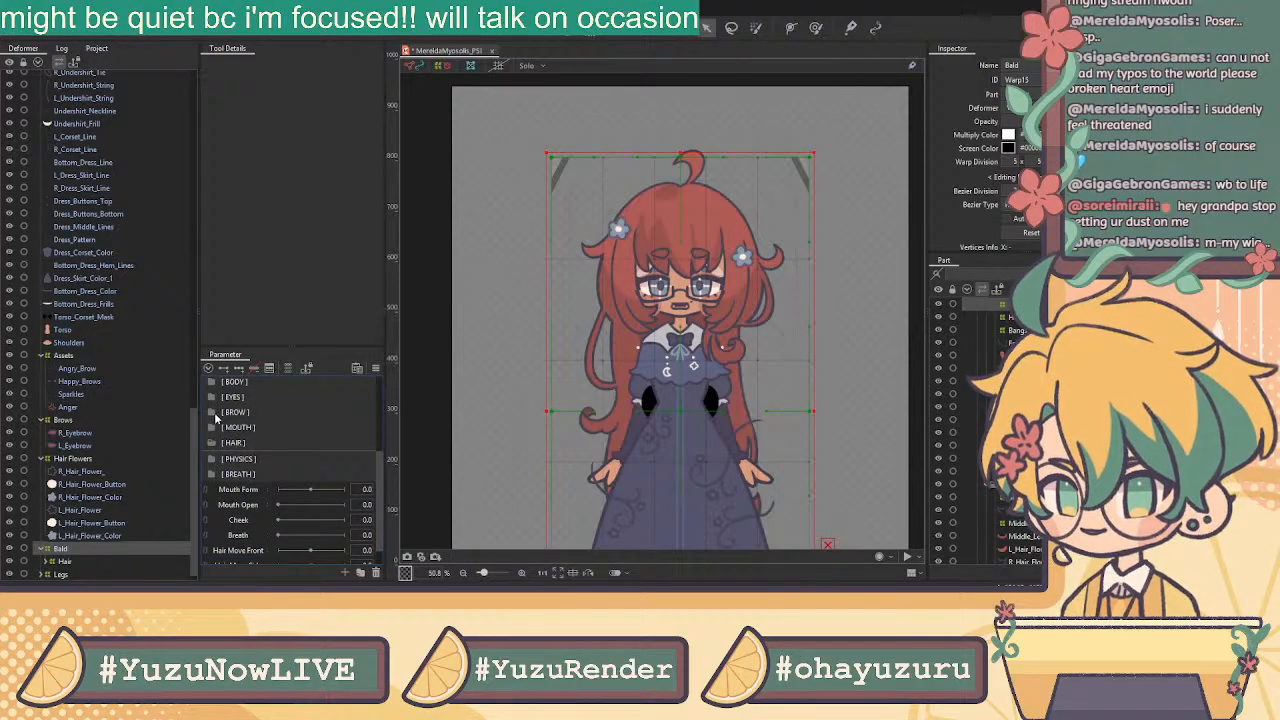
{"action": "left_click", "coordinate": [210, 412]}
{"action": "scroll", "coordinate": [230, 440], "scroll_direction": "down", "scroll_amount": 1}
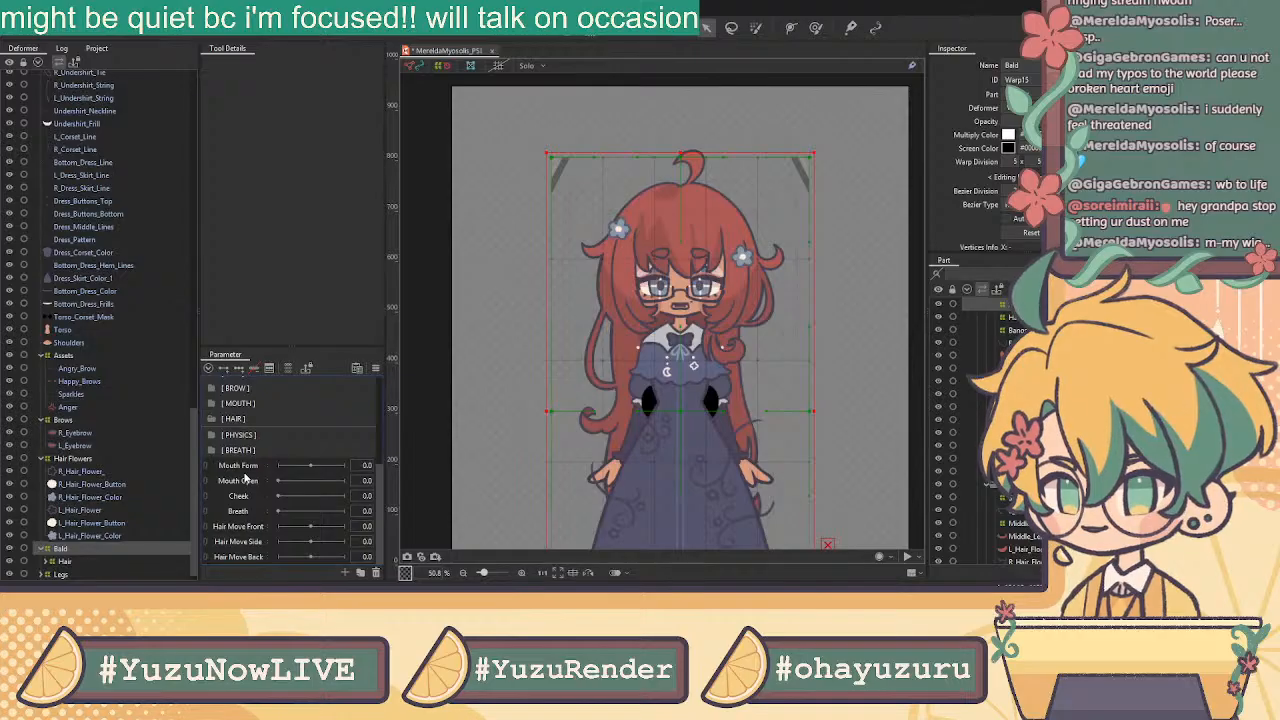
{"action": "left_click", "coordinate": [263, 497]}
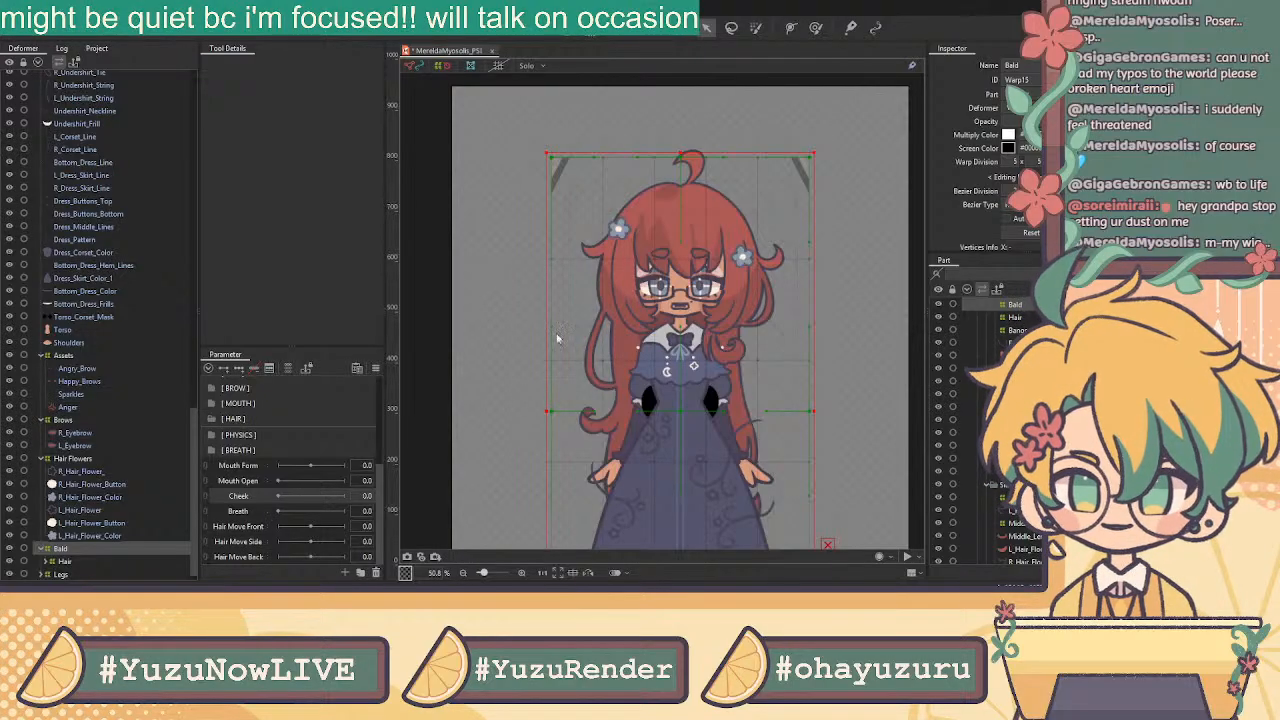
Rename Cheek to CheekPuff and drag it below Body Z inside [ INPUT ]
{"action": "left_click", "coordinate": [248, 496]}
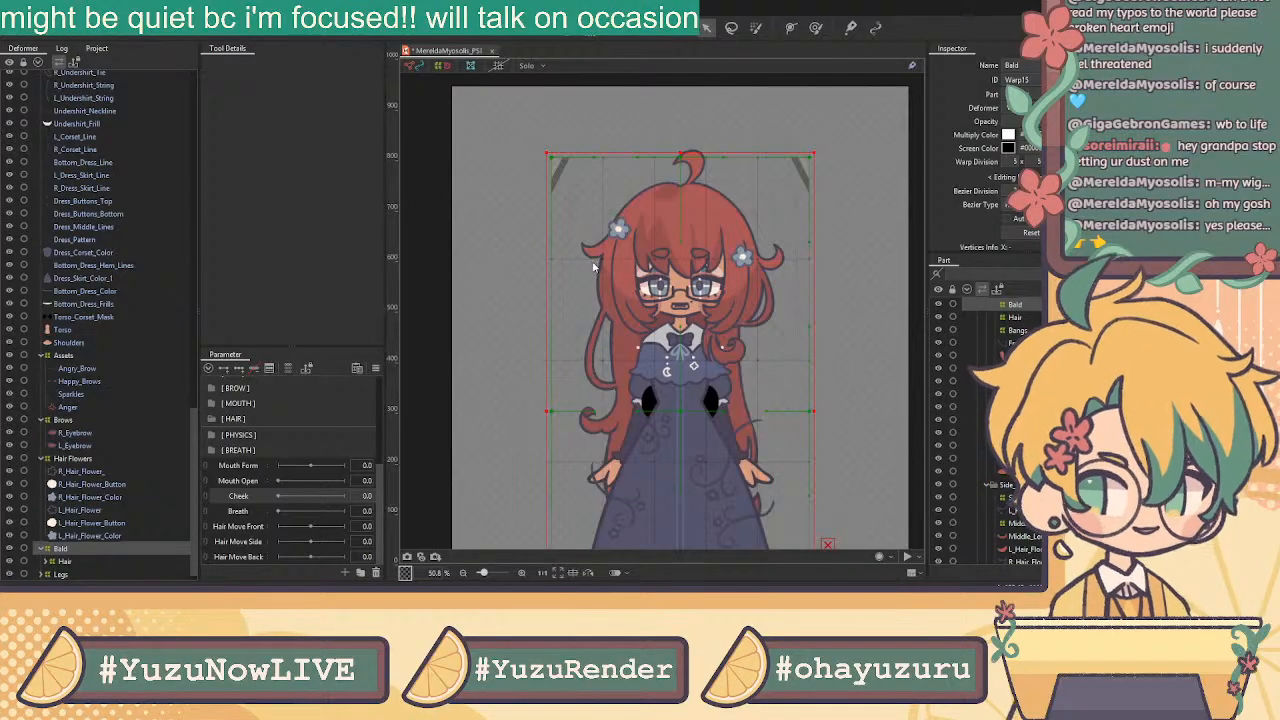
{"action": "left_click", "coordinate": [537, 376]}
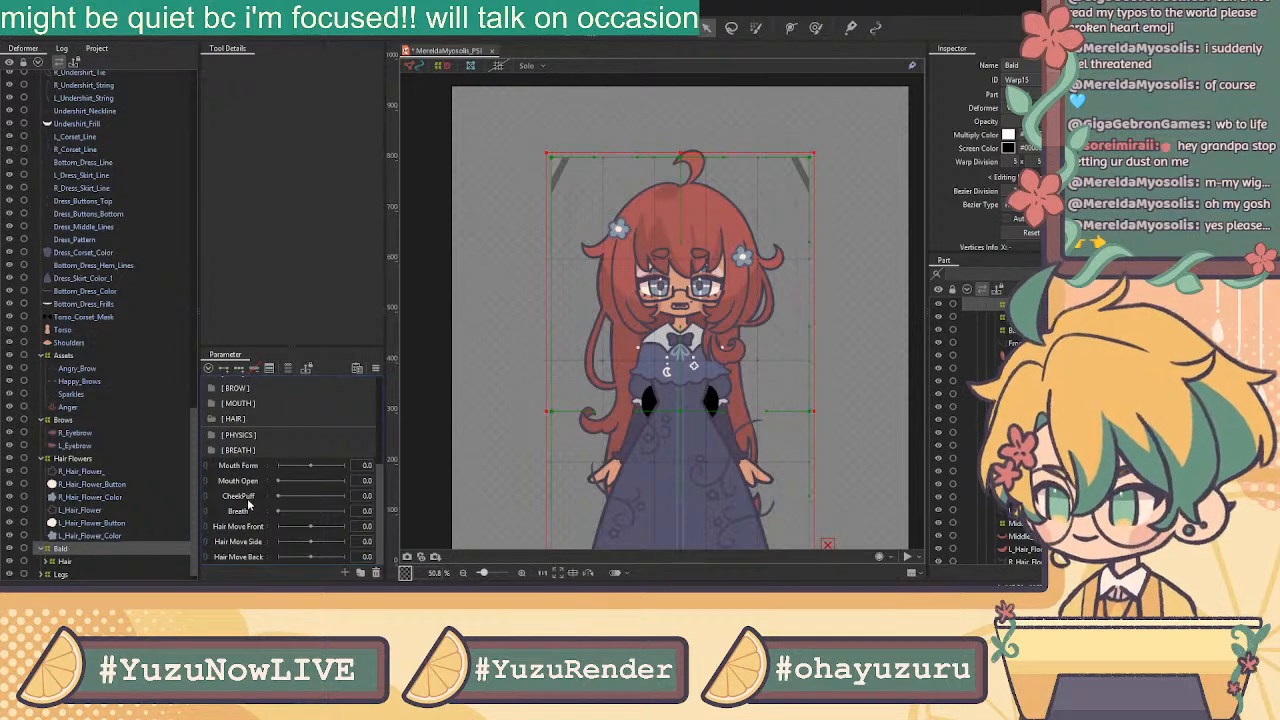
{"action": "scroll", "coordinate": [248, 502], "scroll_direction": "up", "scroll_amount": 1}
{"action": "left_click_drag", "start_coordinate": [249, 541], "coordinate": [270, 442]}
File the Breath parameter inside the [ BREATH ] folder
{"action": "scroll", "coordinate": [250, 478], "scroll_direction": "up", "scroll_amount": 1}
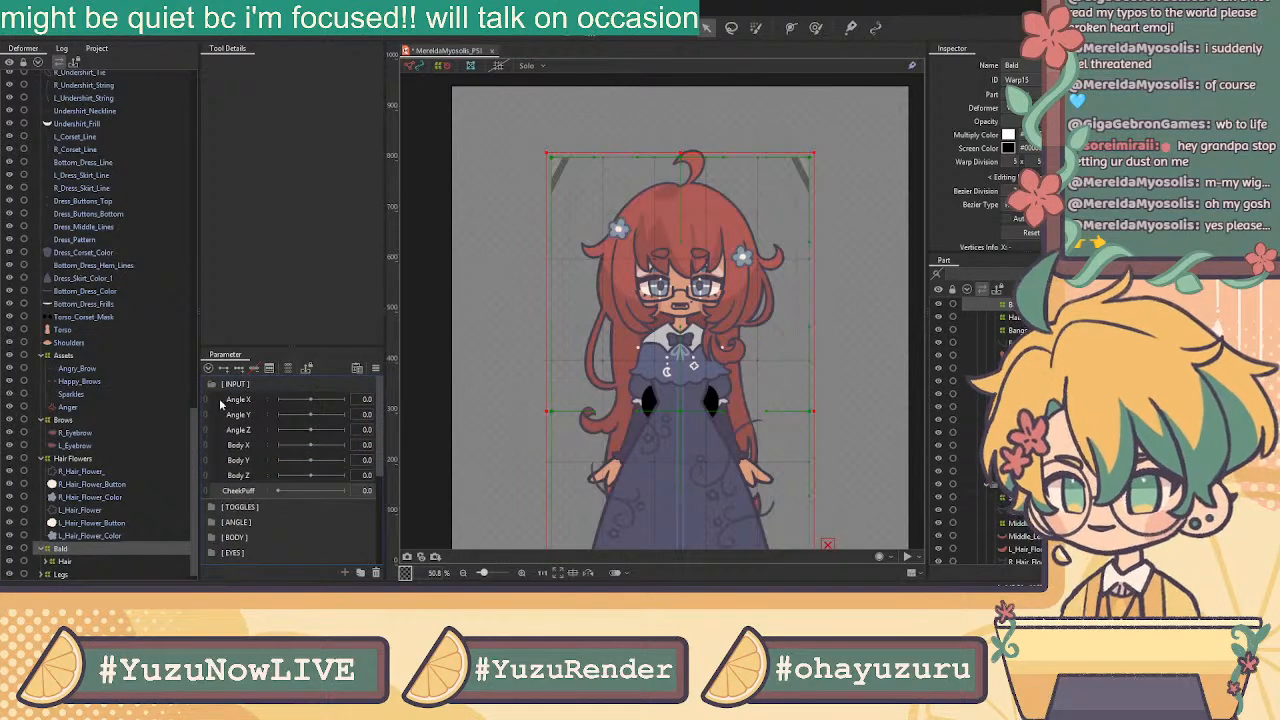
{"action": "scroll", "coordinate": [240, 430], "scroll_direction": "down", "scroll_amount": 3}
{"action": "scroll", "coordinate": [276, 503], "scroll_direction": "down", "scroll_amount": 2}
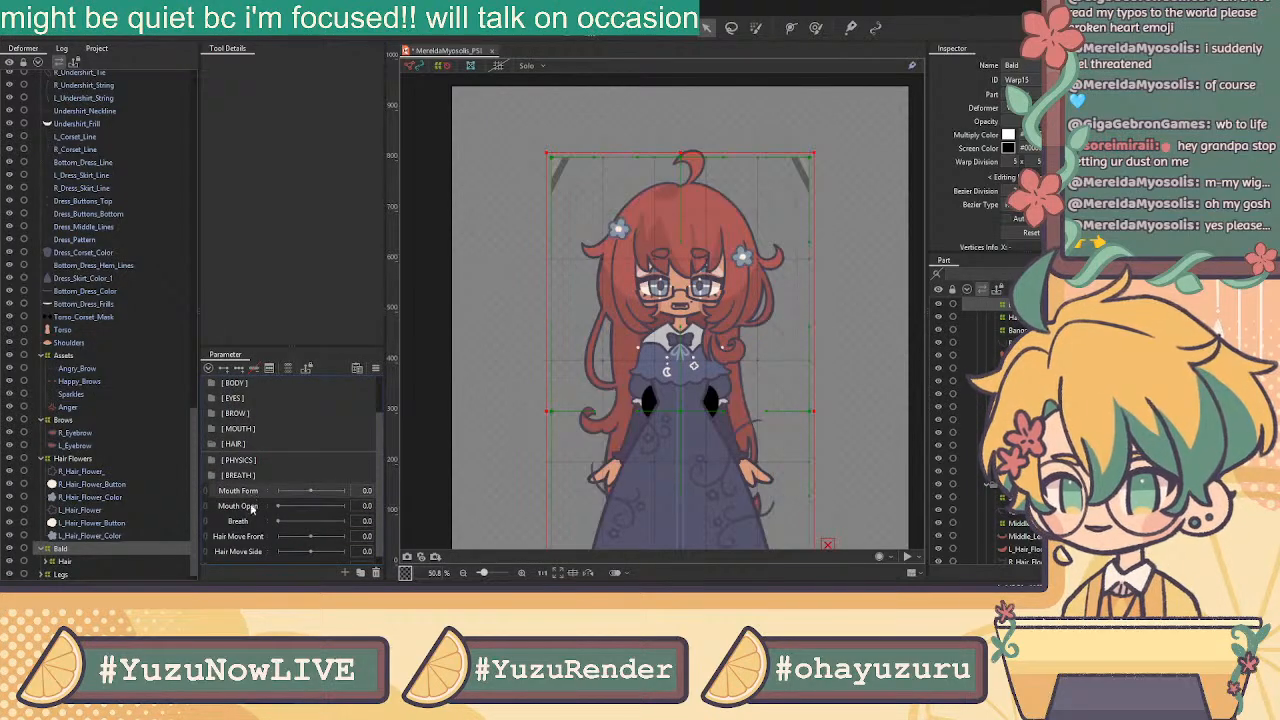
{"action": "left_click_drag", "start_coordinate": [246, 524], "coordinate": [243, 465]}
Move Mouth Form and Mouth Open into the [ MOUTH ] folder and expand it
{"action": "left_click", "coordinate": [242, 503]}
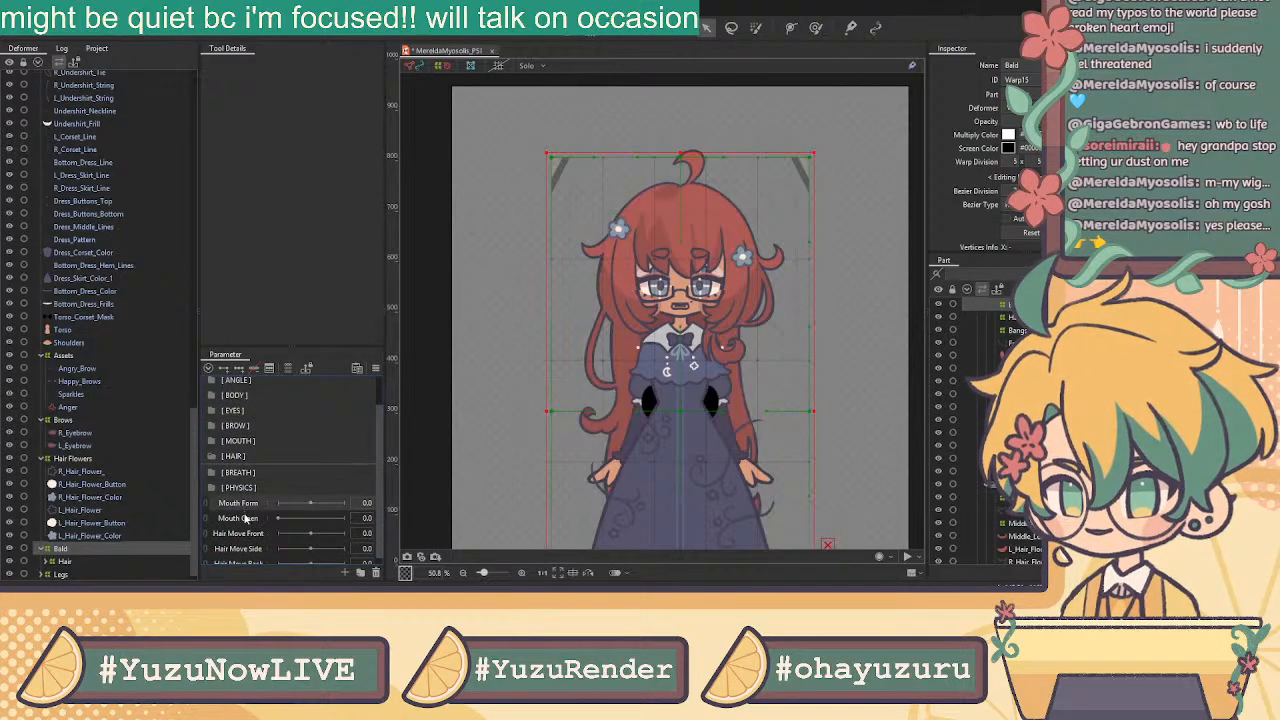
{"action": "left_click", "coordinate": [246, 518], "text": "shift"}
{"action": "left_click_drag", "start_coordinate": [250, 504], "coordinate": [240, 466]}
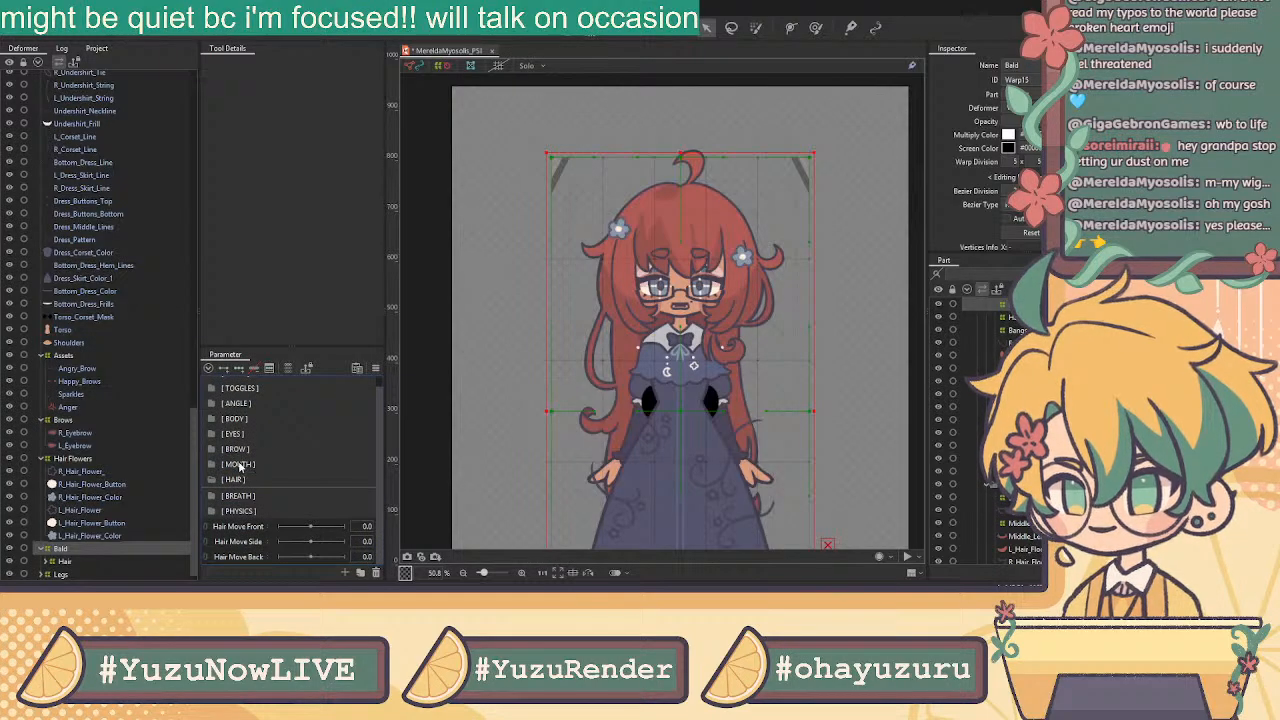
{"action": "left_click", "coordinate": [216, 467]}
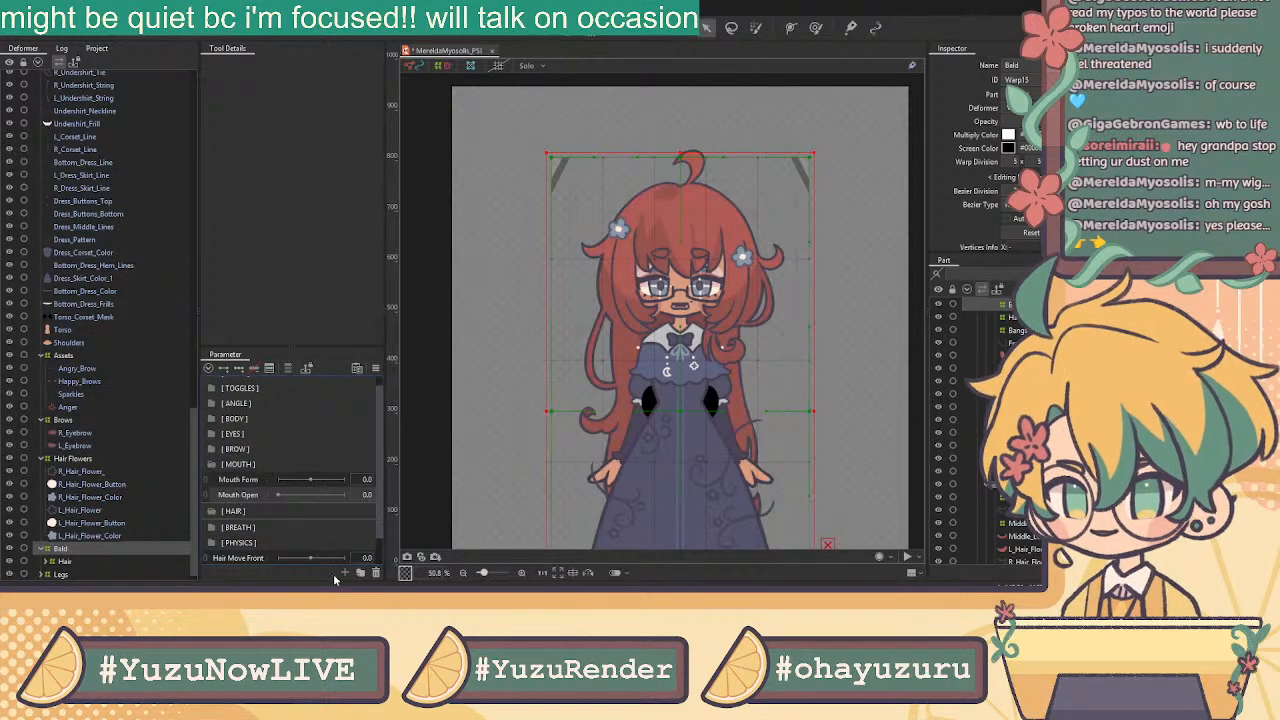
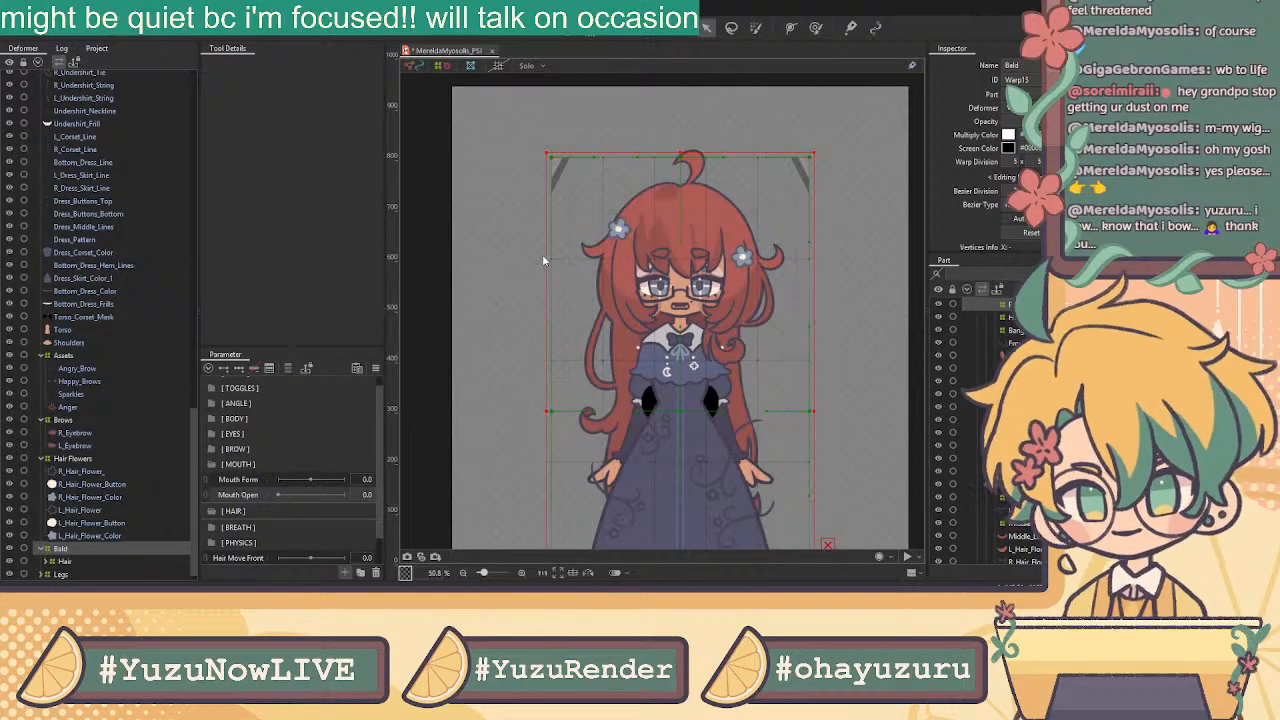
Add Mouth Funnel, Mouth Press Lip and Mouth Shrug parameters to the MOUTH group
{"action": "left_click", "coordinate": [470, 407]}
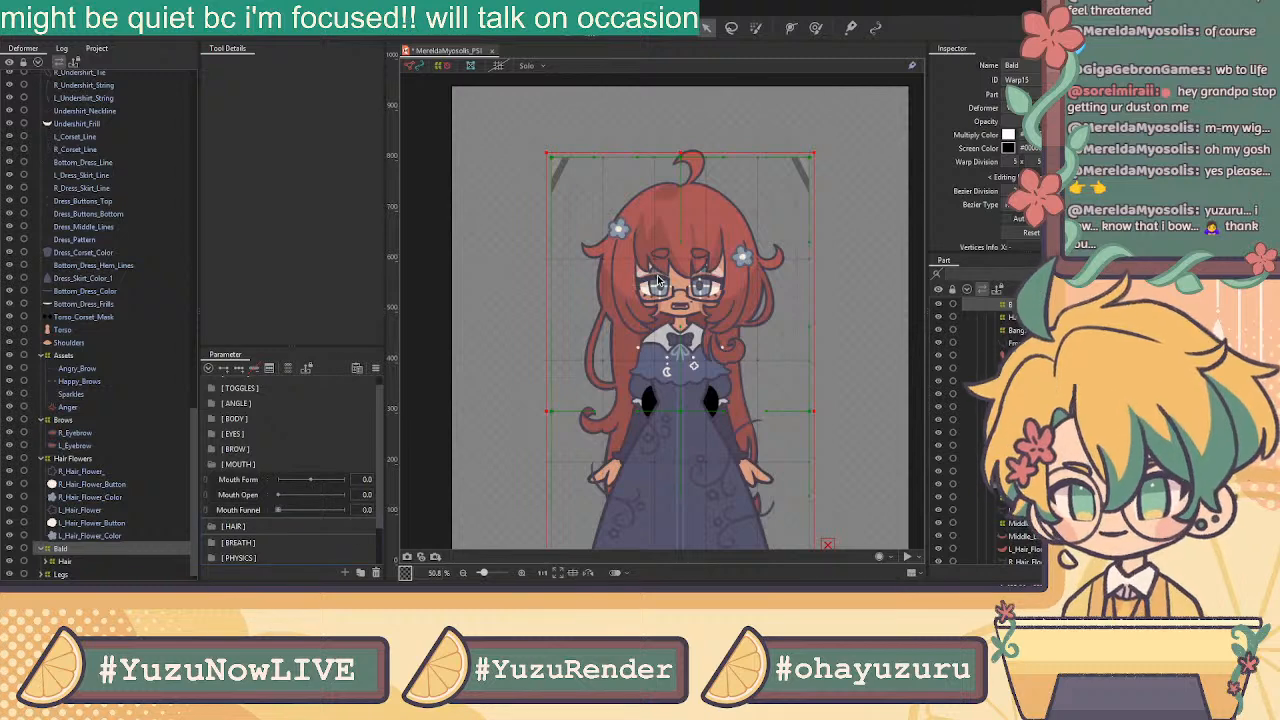
{"action": "left_click", "coordinate": [248, 518]}
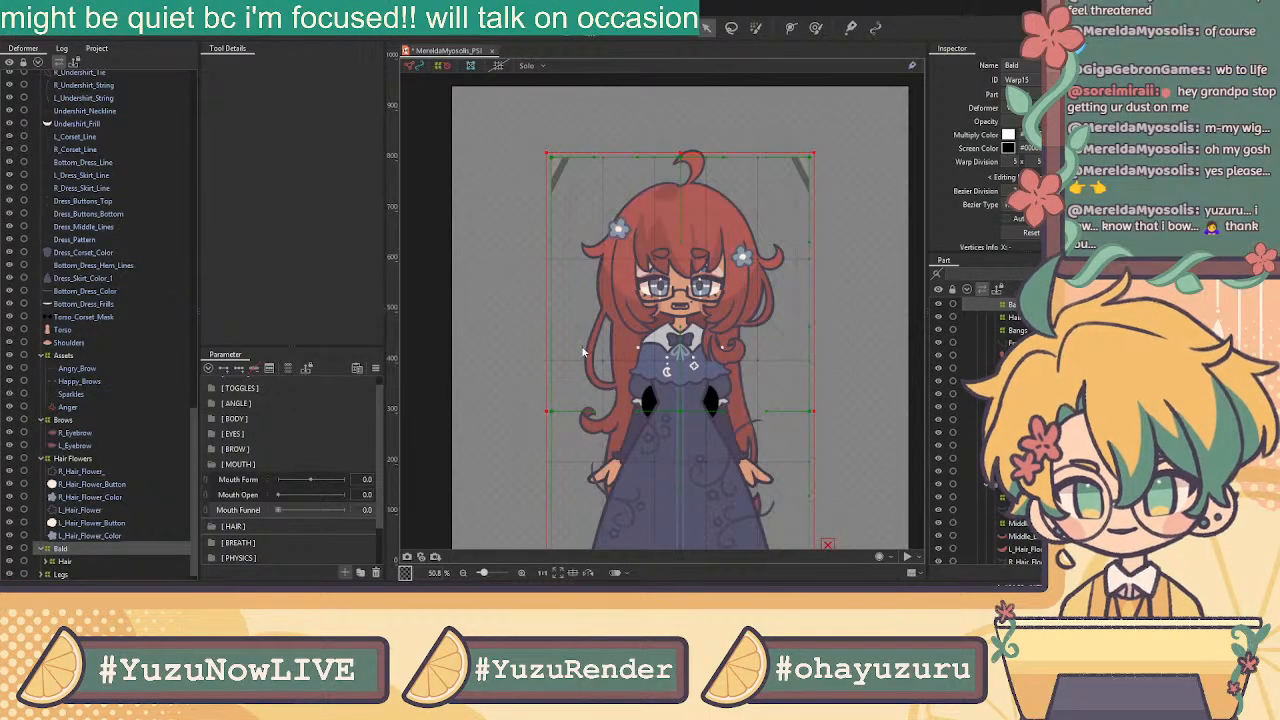
{"action": "left_click", "coordinate": [547, 373]}
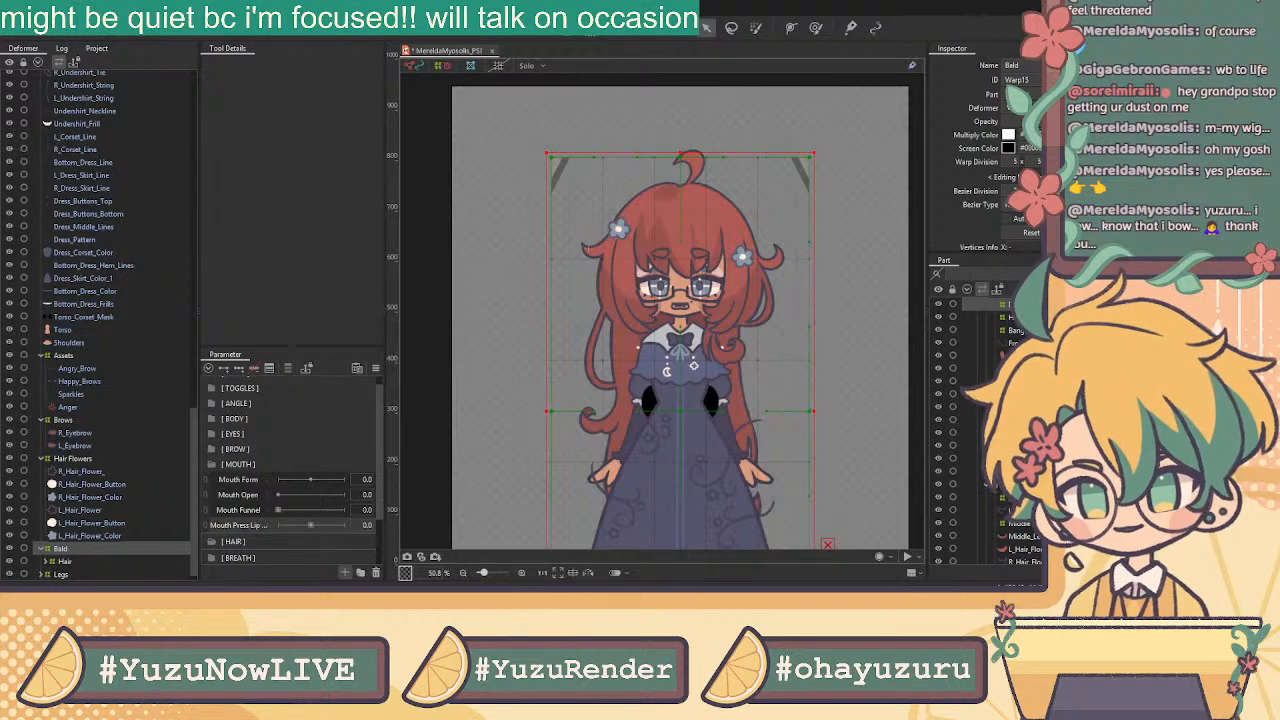
{"action": "left_click", "coordinate": [538, 378]}
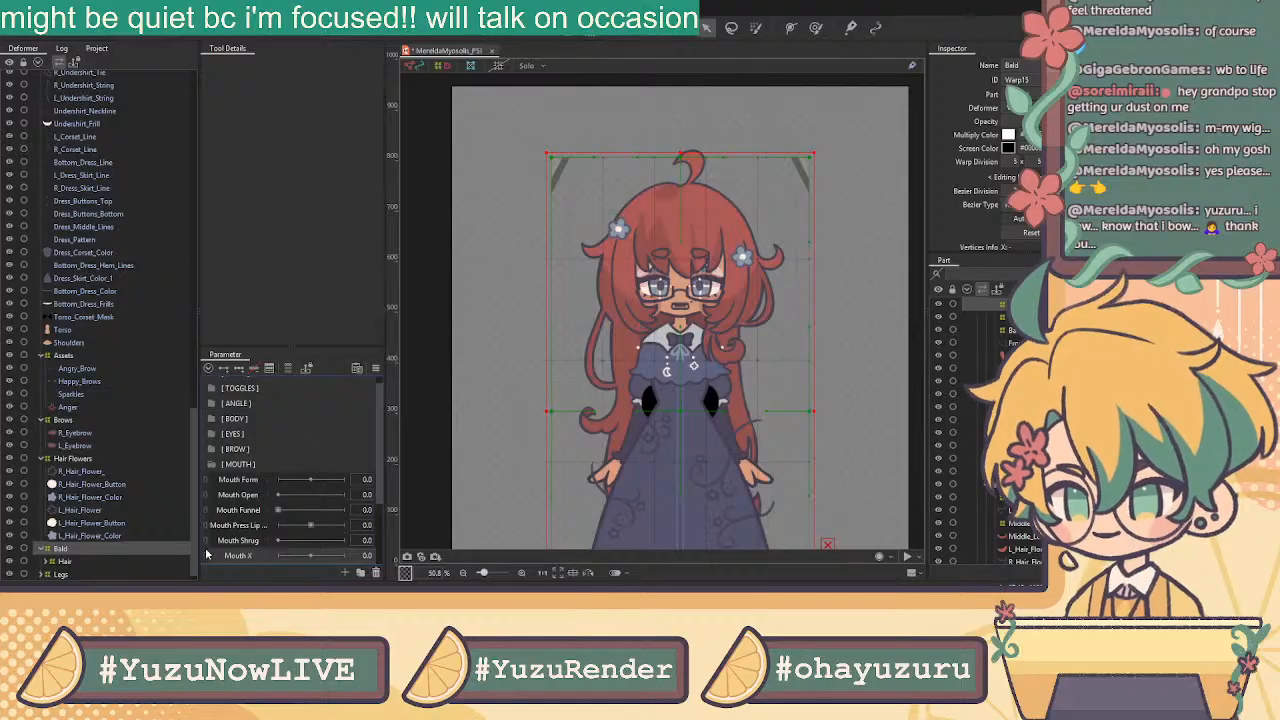
Add Jaw Open and a Mouth Pucker parameter below Mouth Shrug
{"action": "scroll", "coordinate": [304, 497], "scroll_direction": "down", "scroll_amount": 3}
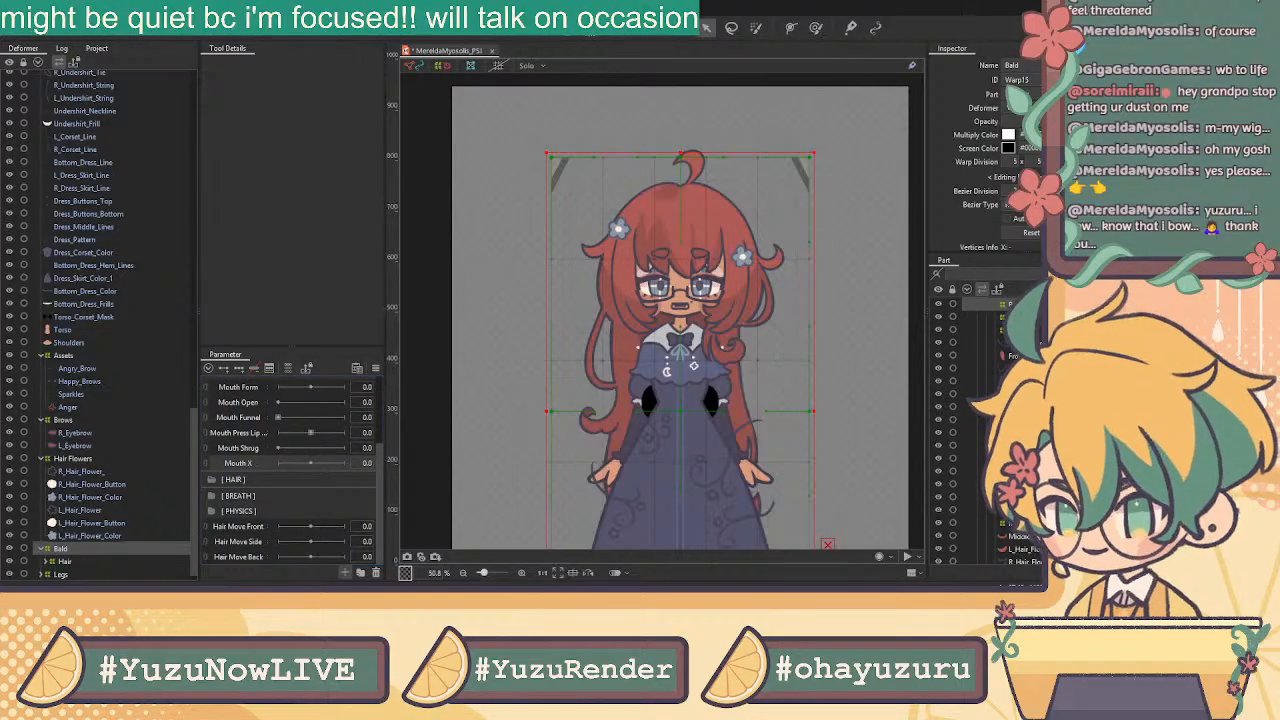
{"action": "left_click", "coordinate": [548, 376]}
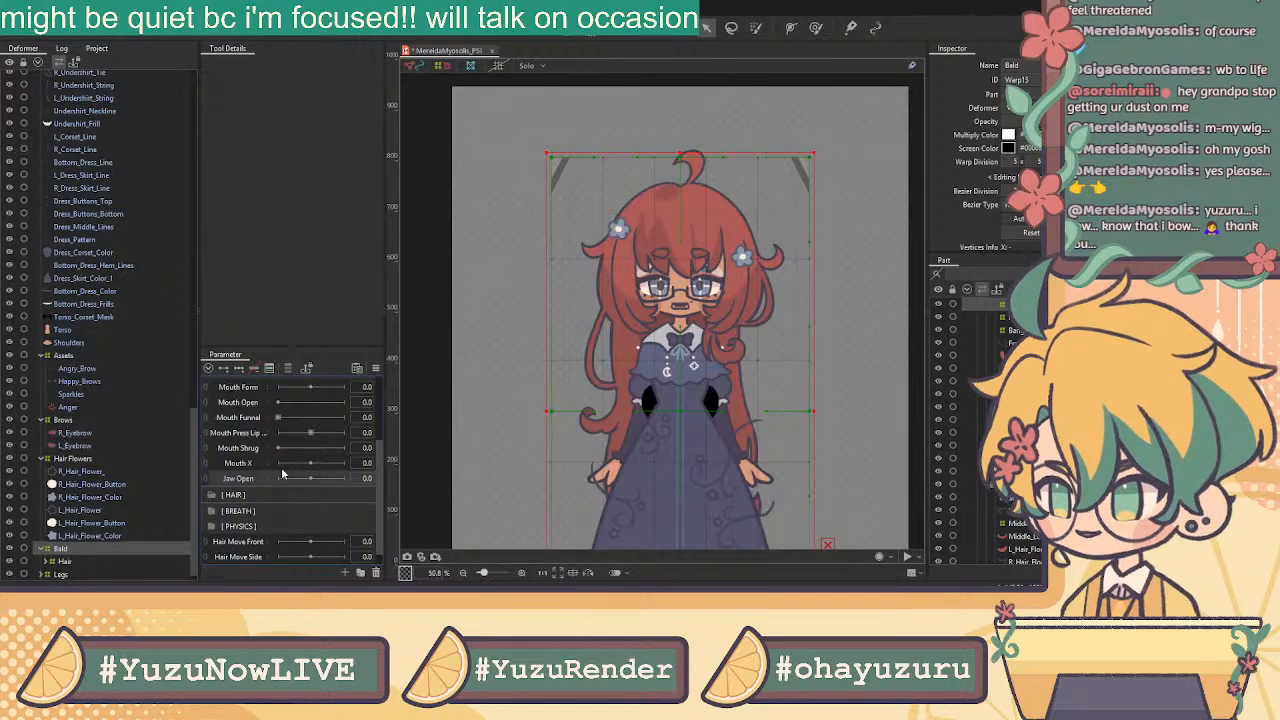
{"action": "left_click", "coordinate": [254, 450]}
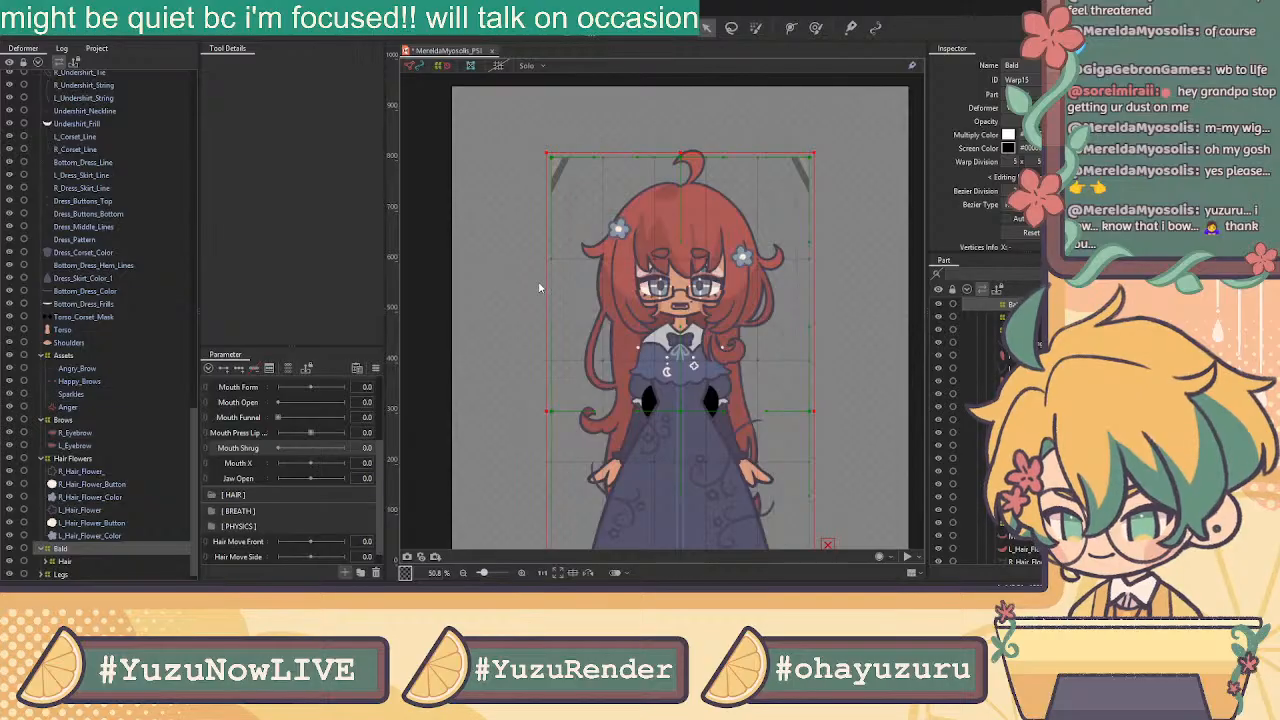
{"action": "left_click", "coordinate": [540, 383]}
{"action": "left_click", "coordinate": [248, 496]}
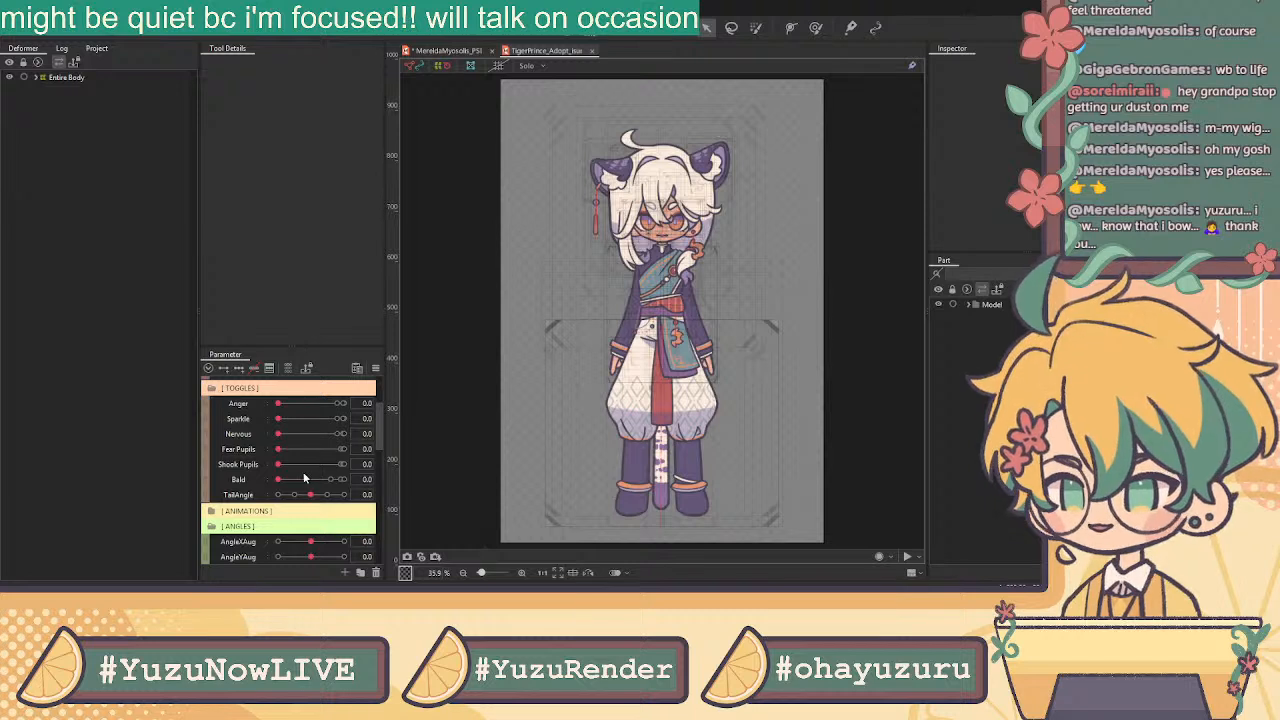
Scroll TigerPrince_Adopt's parameters down to its MOUTH group, then return to the MereldaMyosolis model
{"action": "scroll", "coordinate": [306, 478], "scroll_direction": "down", "scroll_amount": 3}
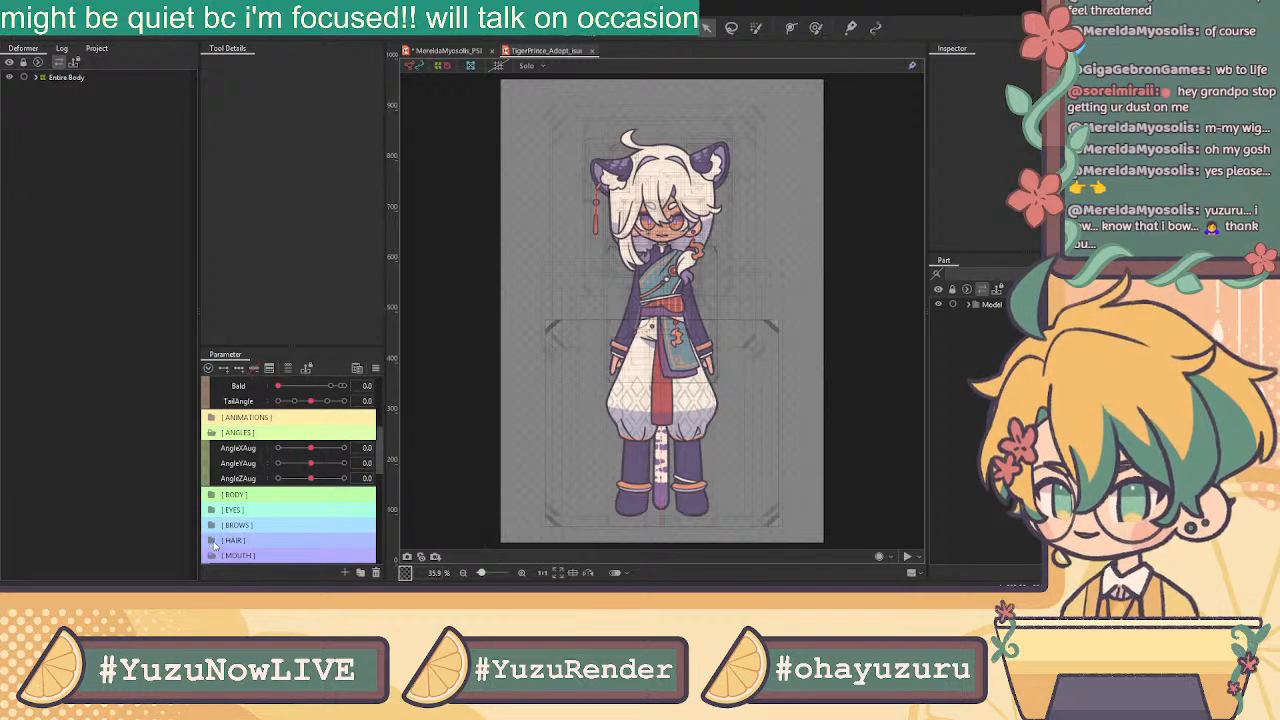
{"action": "scroll", "coordinate": [250, 544], "scroll_direction": "down", "scroll_amount": 1}
{"action": "scroll", "coordinate": [262, 544], "scroll_direction": "down", "scroll_amount": 1}
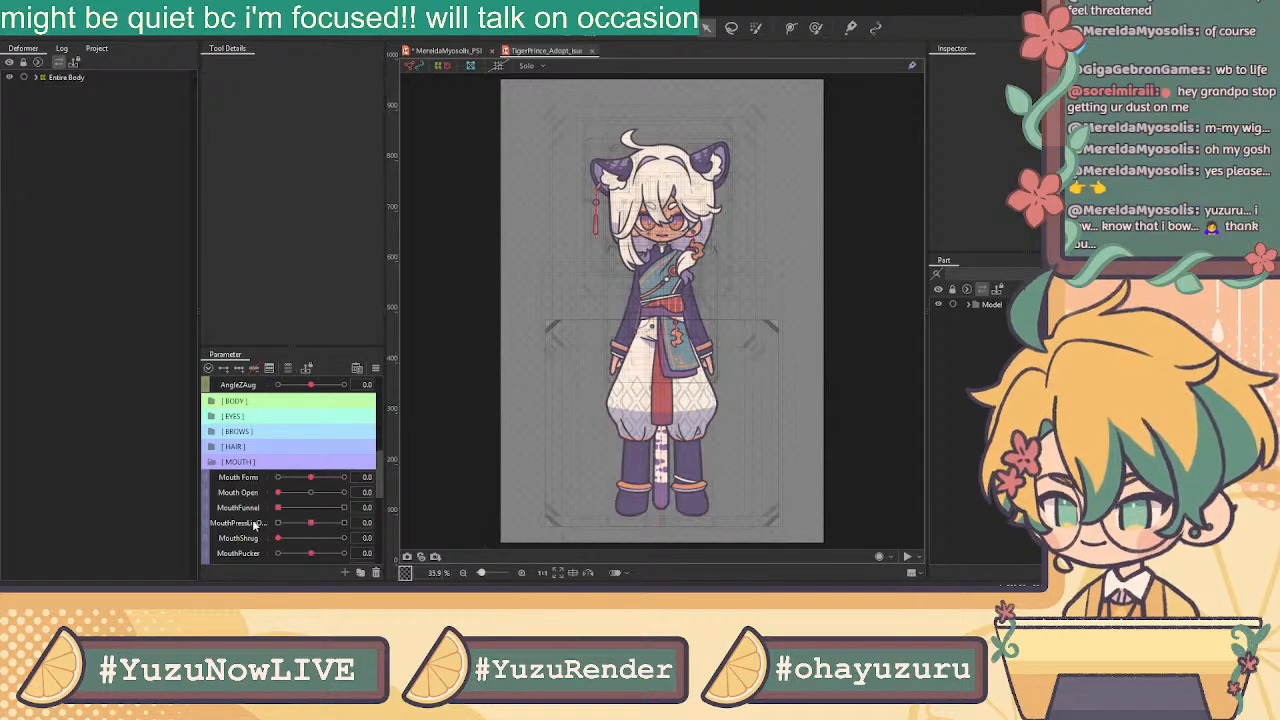
{"action": "scroll", "coordinate": [256, 524], "scroll_direction": "down", "scroll_amount": 1}
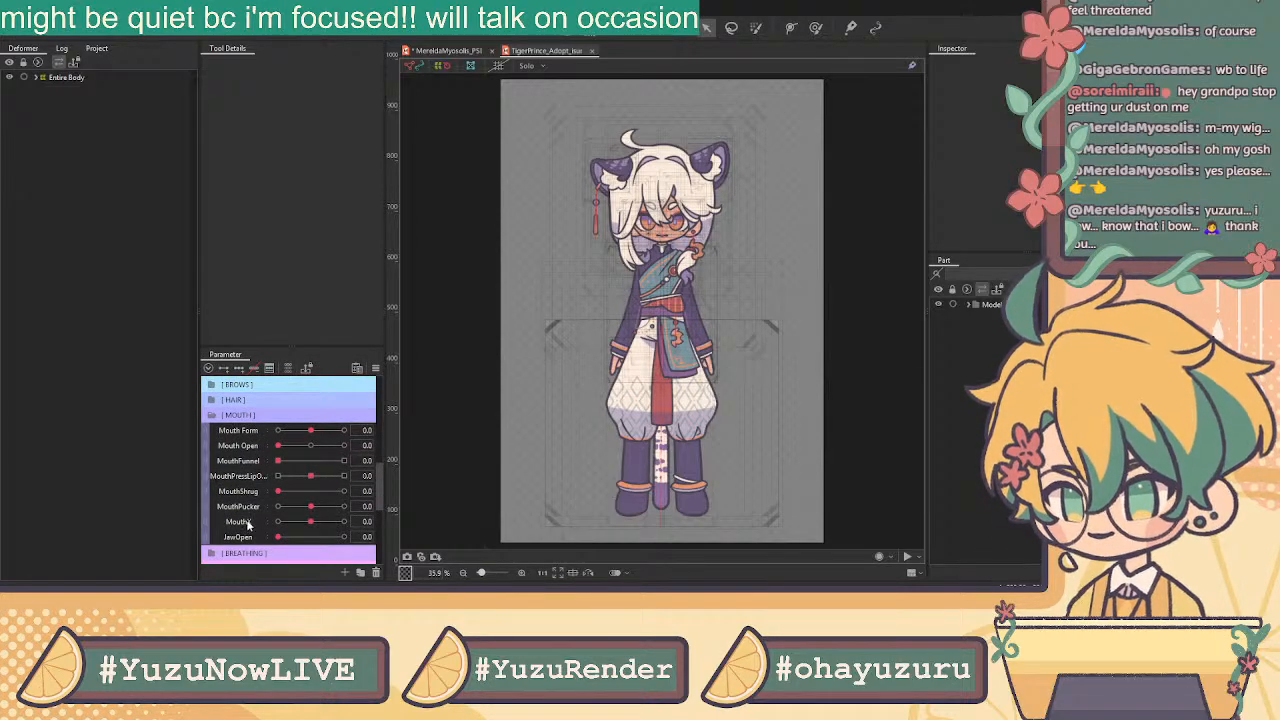
{"action": "left_click", "coordinate": [459, 52]}
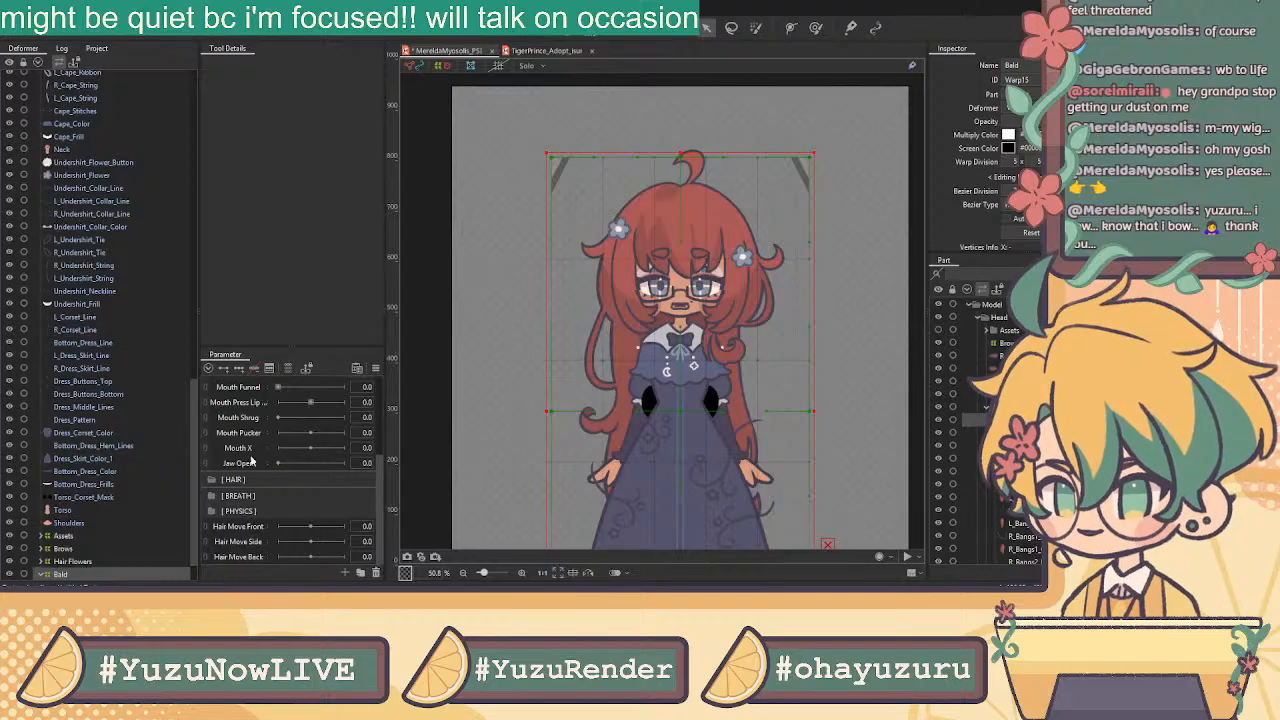
Expand HAIR and duplicate Hair X1 twice, renaming the copies Hair X2 and Hair X3
{"action": "left_click", "coordinate": [545, 51]}
{"action": "left_click", "coordinate": [457, 51]}
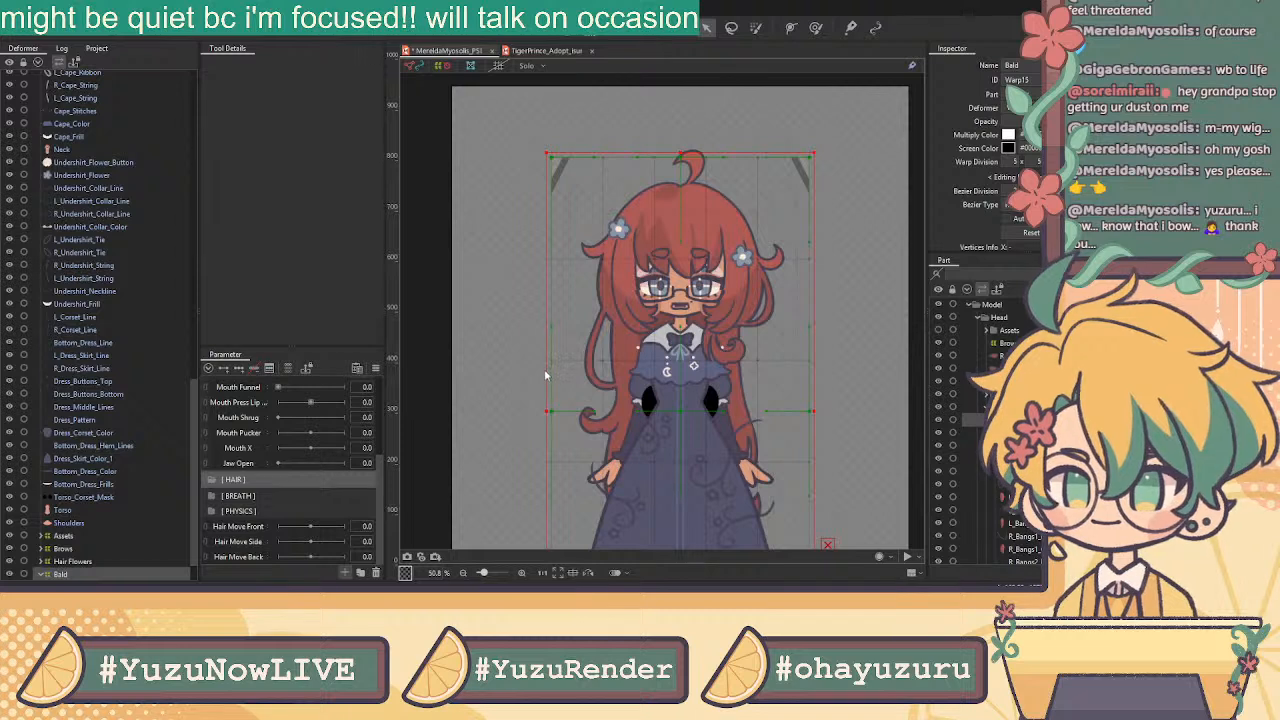
{"action": "left_click", "coordinate": [273, 479]}
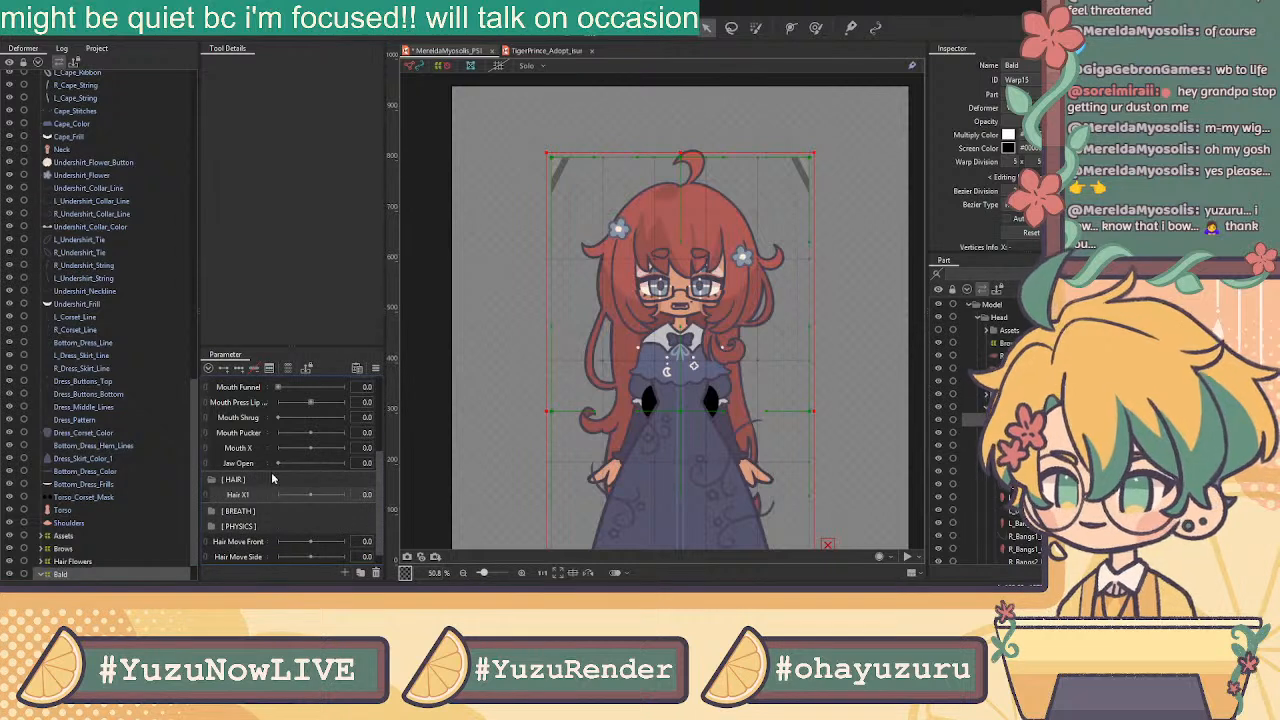
{"action": "left_click", "coordinate": [285, 529]}
{"action": "left_click", "coordinate": [290, 545]}
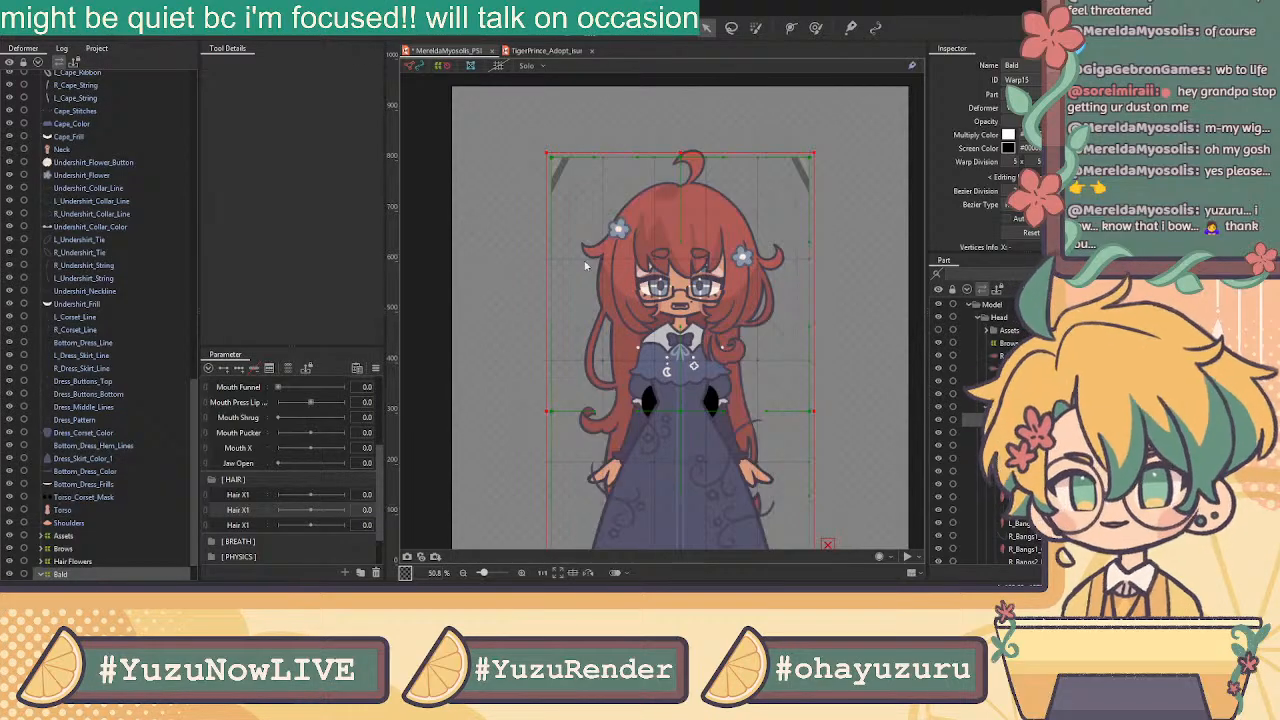
{"action": "left_click", "coordinate": [541, 367]}
{"action": "double_click", "coordinate": [266, 527]}
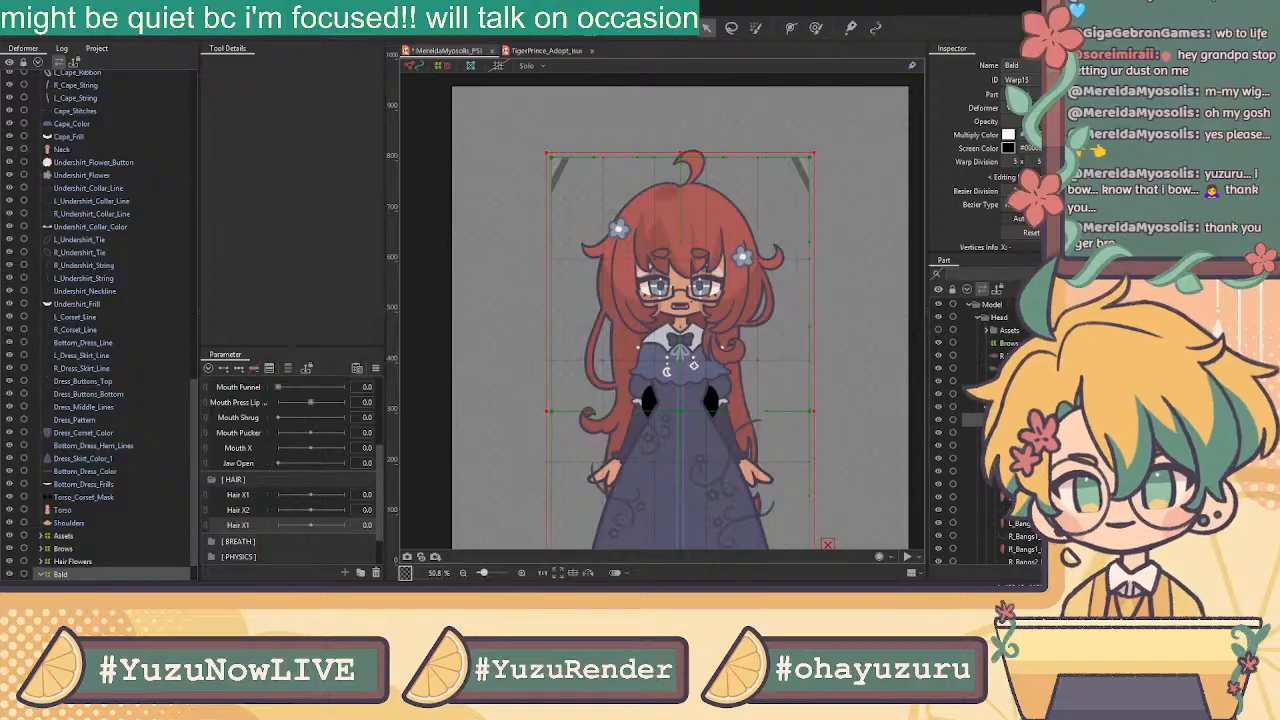
{"action": "left_click", "coordinate": [538, 375]}
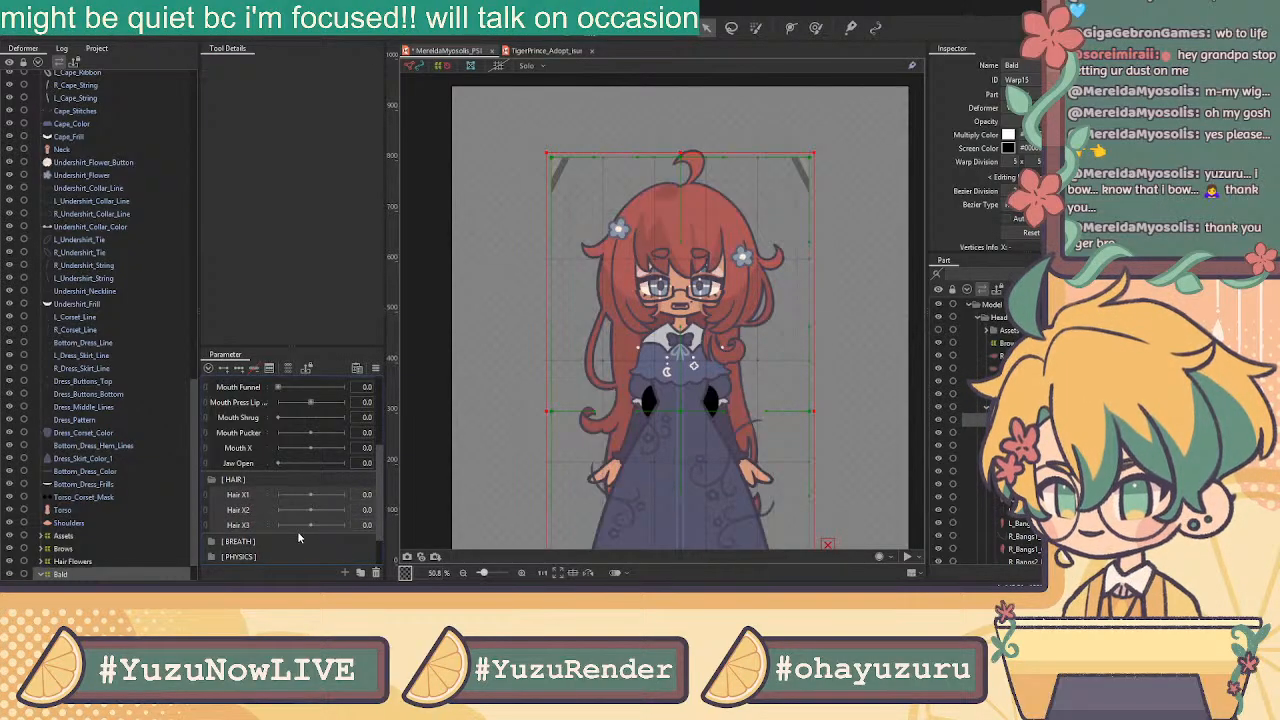
Paste copies of the three hair parameters into HAIR and begin renaming them Hair Y1, Hair Y2
{"action": "key", "text": "ctrl+v"}
{"action": "scroll", "coordinate": [265, 517], "scroll_direction": "down", "scroll_amount": 3}
{"action": "left_click_drag", "start_coordinate": [248, 418], "coordinate": [262, 487]}
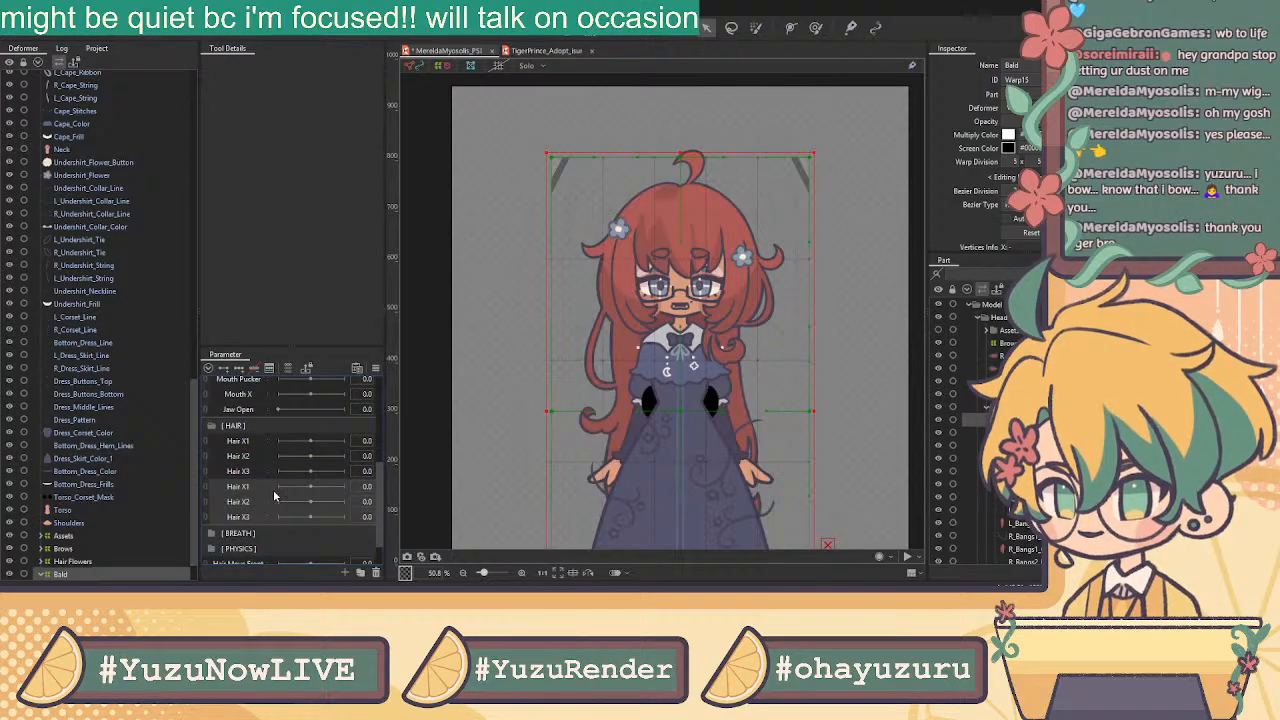
{"action": "left_click", "coordinate": [243, 490]}
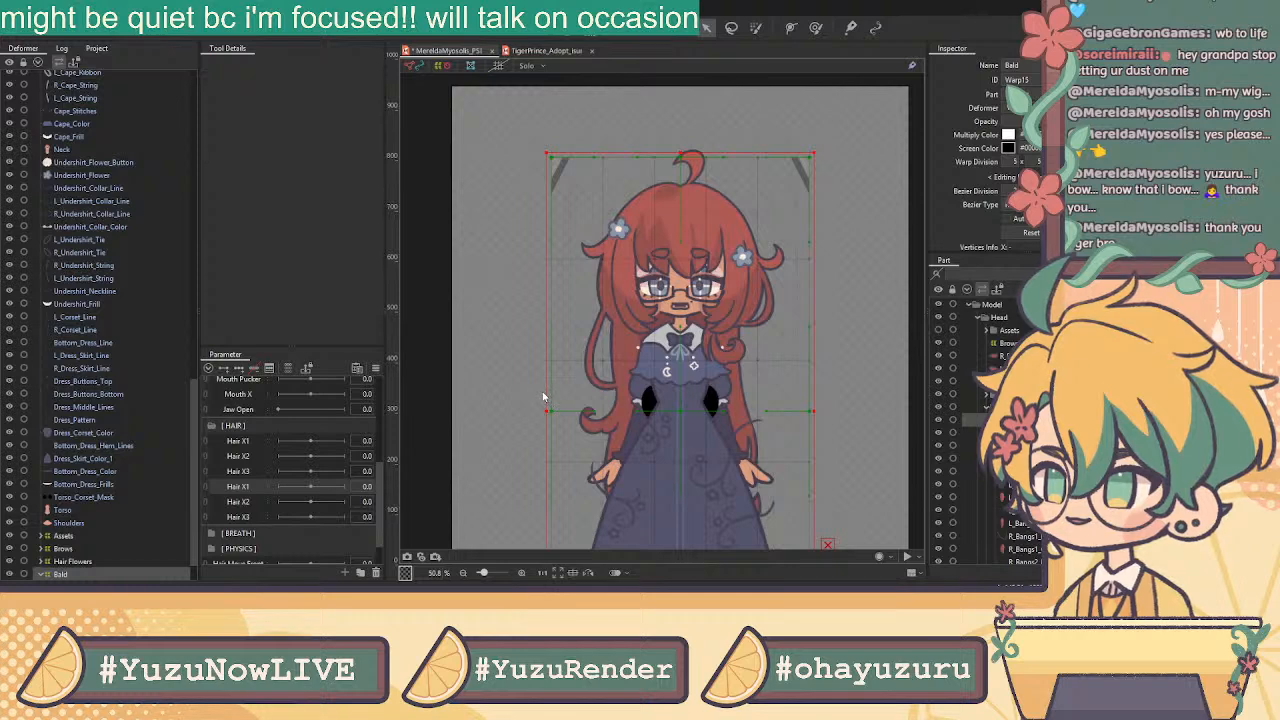
{"action": "left_click", "coordinate": [252, 503]}
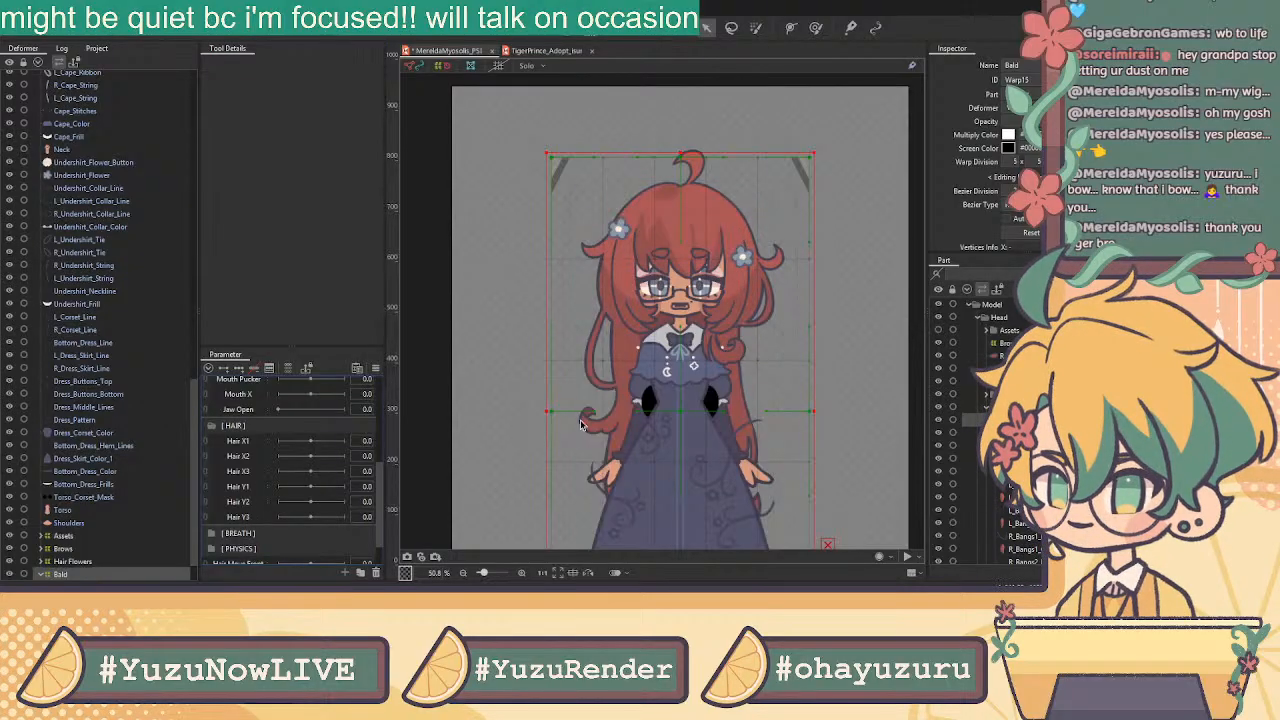
Review the parameter list and collapse the MOUTH group
{"action": "scroll", "coordinate": [741, 302], "scroll_direction": "down", "scroll_amount": 3}
{"action": "scroll", "coordinate": [743, 312], "scroll_direction": "up", "scroll_amount": 3}
{"action": "scroll", "coordinate": [290, 460], "scroll_direction": "up", "scroll_amount": 3}
{"action": "scroll", "coordinate": [280, 464], "scroll_direction": "up", "scroll_amount": 3}
{"action": "scroll", "coordinate": [713, 368], "scroll_direction": "down", "scroll_amount": 2}
{"action": "scroll", "coordinate": [713, 368], "scroll_direction": "down", "scroll_amount": 3}
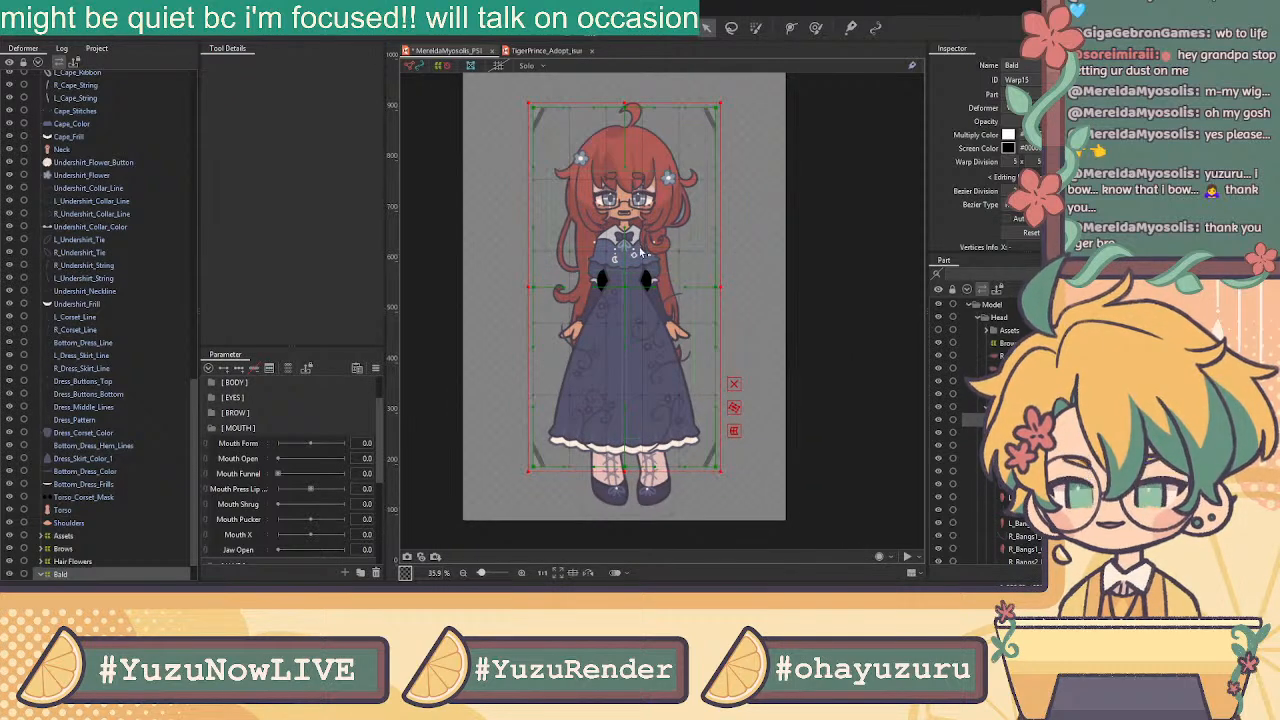
{"action": "scroll", "coordinate": [595, 272], "scroll_direction": "up", "scroll_amount": 3}
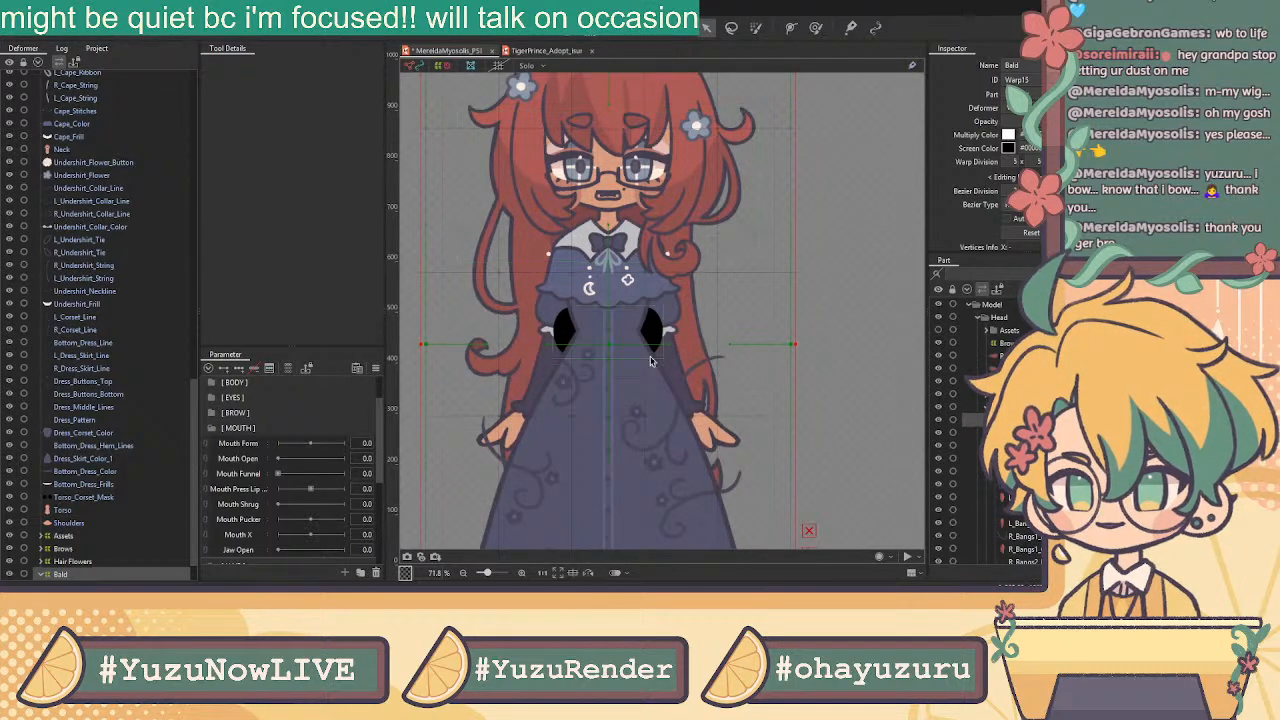
{"action": "scroll", "coordinate": [658, 325], "scroll_direction": "down", "scroll_amount": 3}
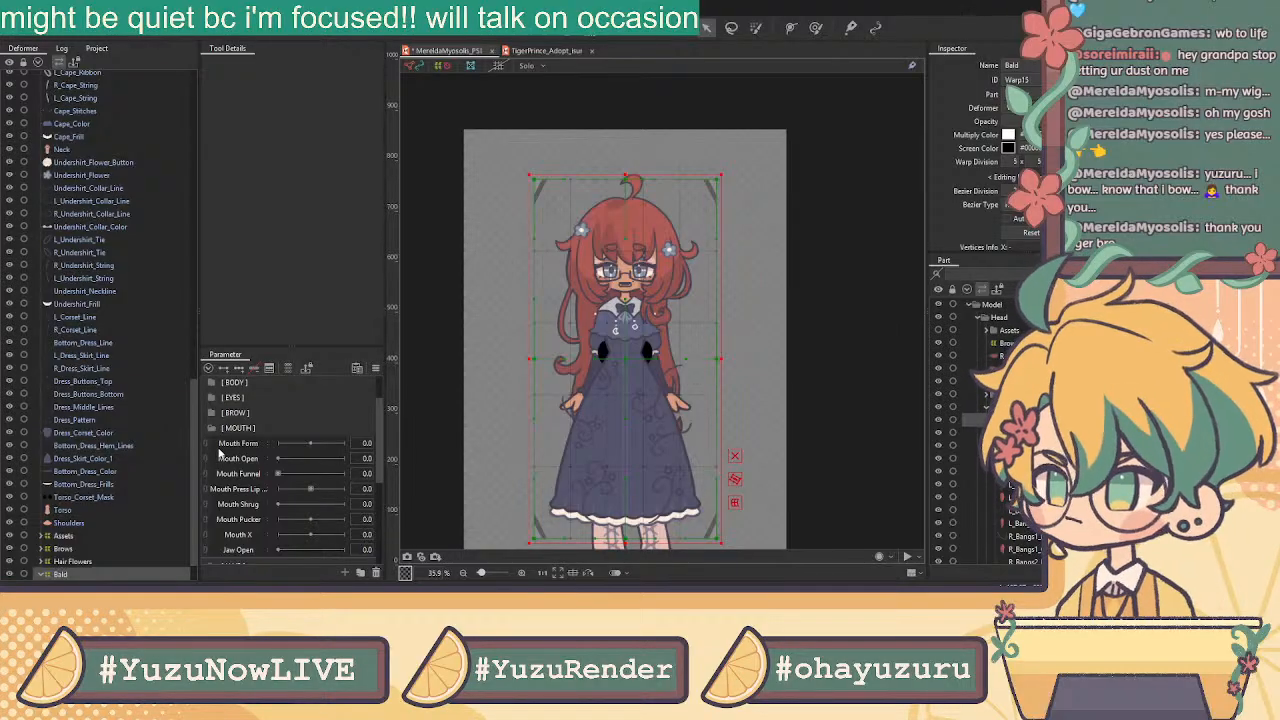
{"action": "scroll", "coordinate": [643, 249], "scroll_direction": "up", "scroll_amount": 2}
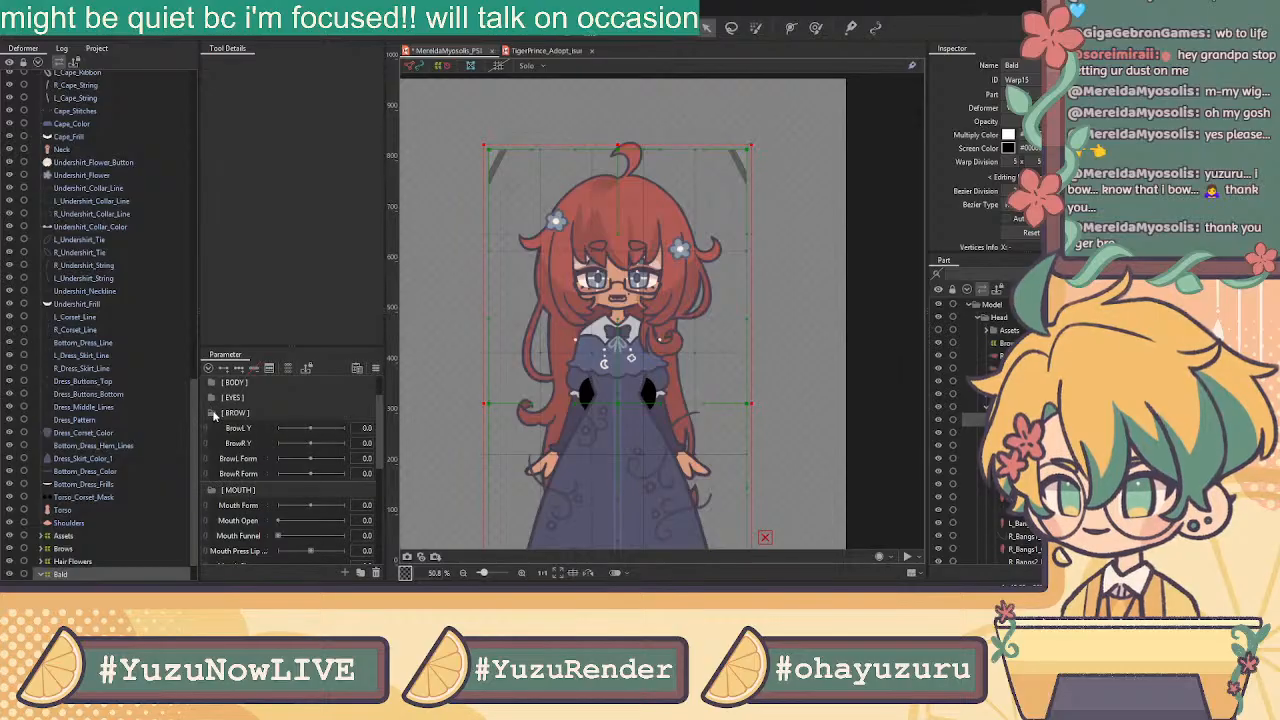
{"action": "left_click", "coordinate": [212, 428]}
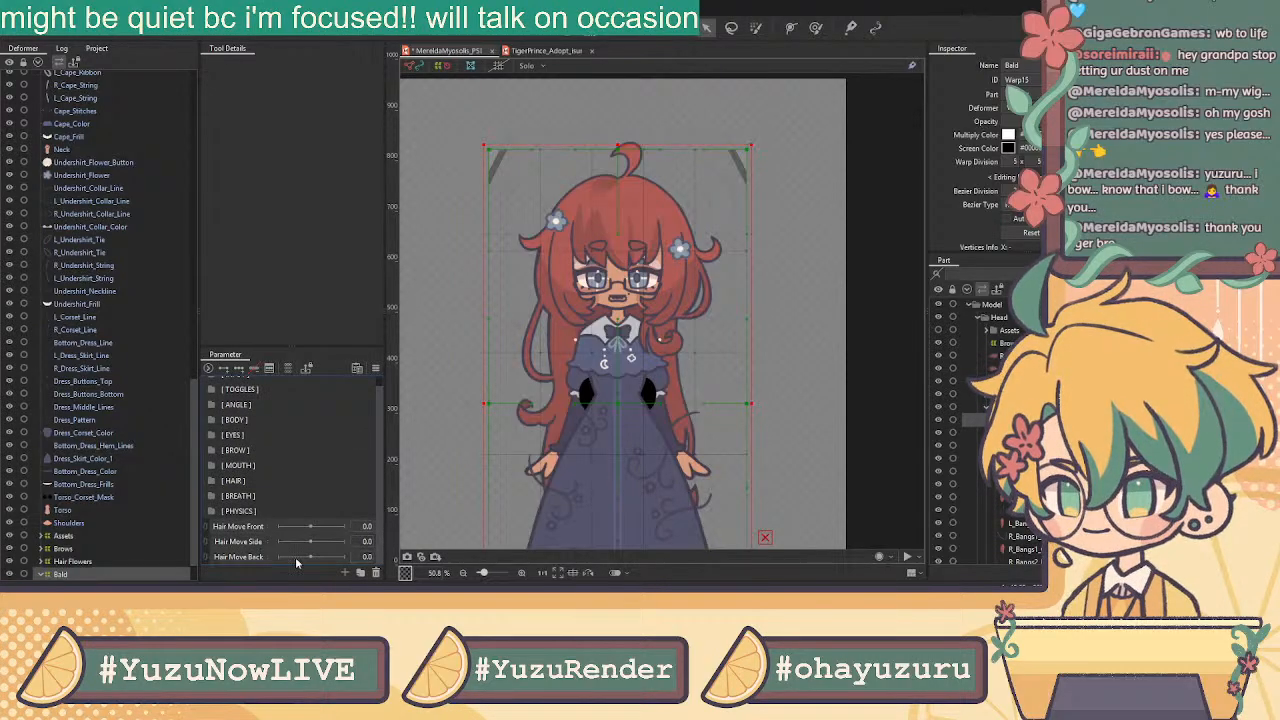
Delete the Hair Move parameters from PHYSICS, then expand BREATH and select TOGGLES
{"action": "left_click", "coordinate": [375, 572]}
{"action": "left_click", "coordinate": [601, 306]}
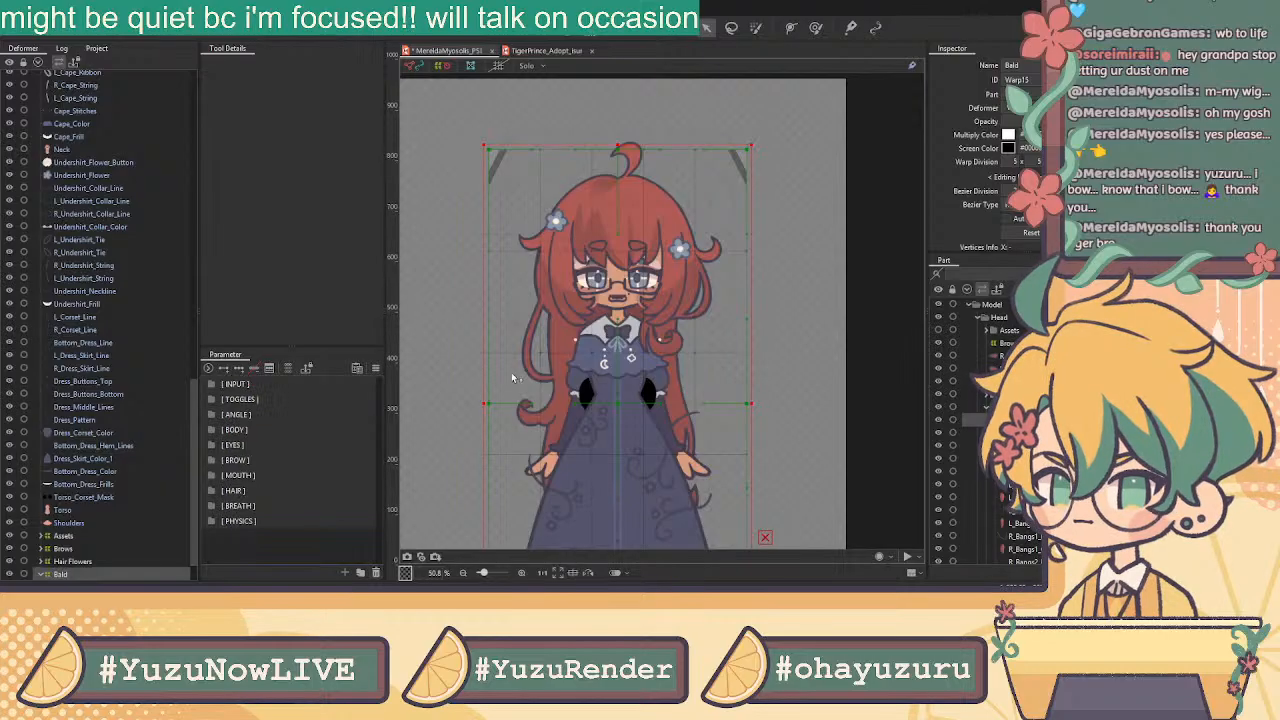
{"action": "left_click", "coordinate": [212, 506]}
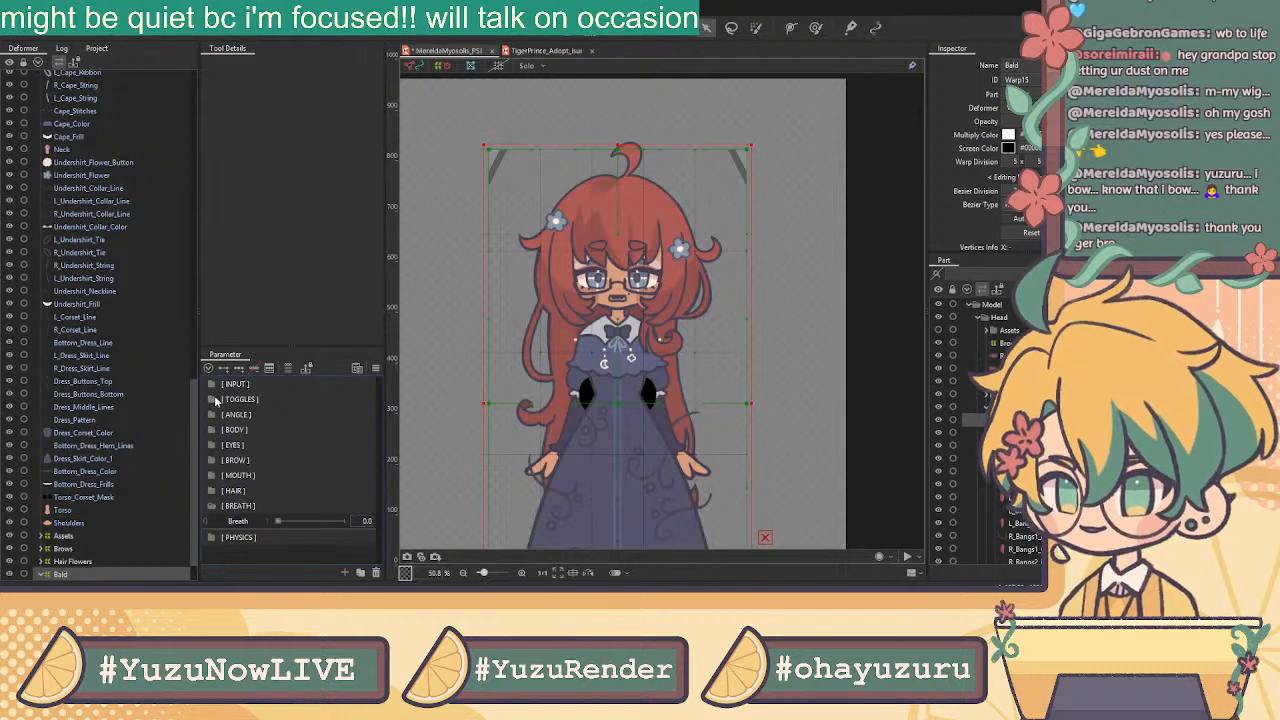
{"action": "left_click", "coordinate": [257, 402]}
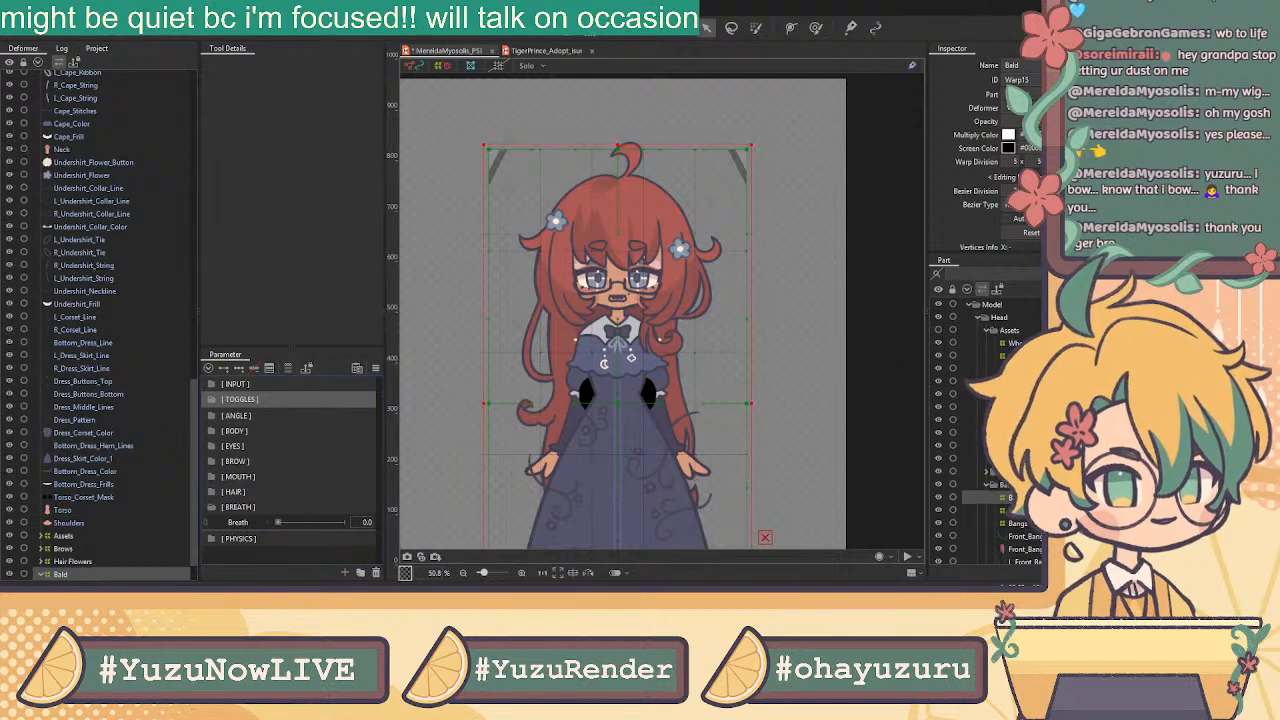
{"action": "left_click", "coordinate": [1015, 368]}
{"action": "left_click", "coordinate": [1015, 381]}
{"action": "left_click", "coordinate": [1015, 394]}
{"action": "left_click", "coordinate": [1015, 381]}
{"action": "left_click", "coordinate": [1015, 394]}
{"action": "left_click", "coordinate": [1015, 407]}
{"action": "left_click", "coordinate": [1015, 394]}
{"action": "left_click", "coordinate": [1015, 407]}
{"action": "left_click", "coordinate": [1015, 394]}
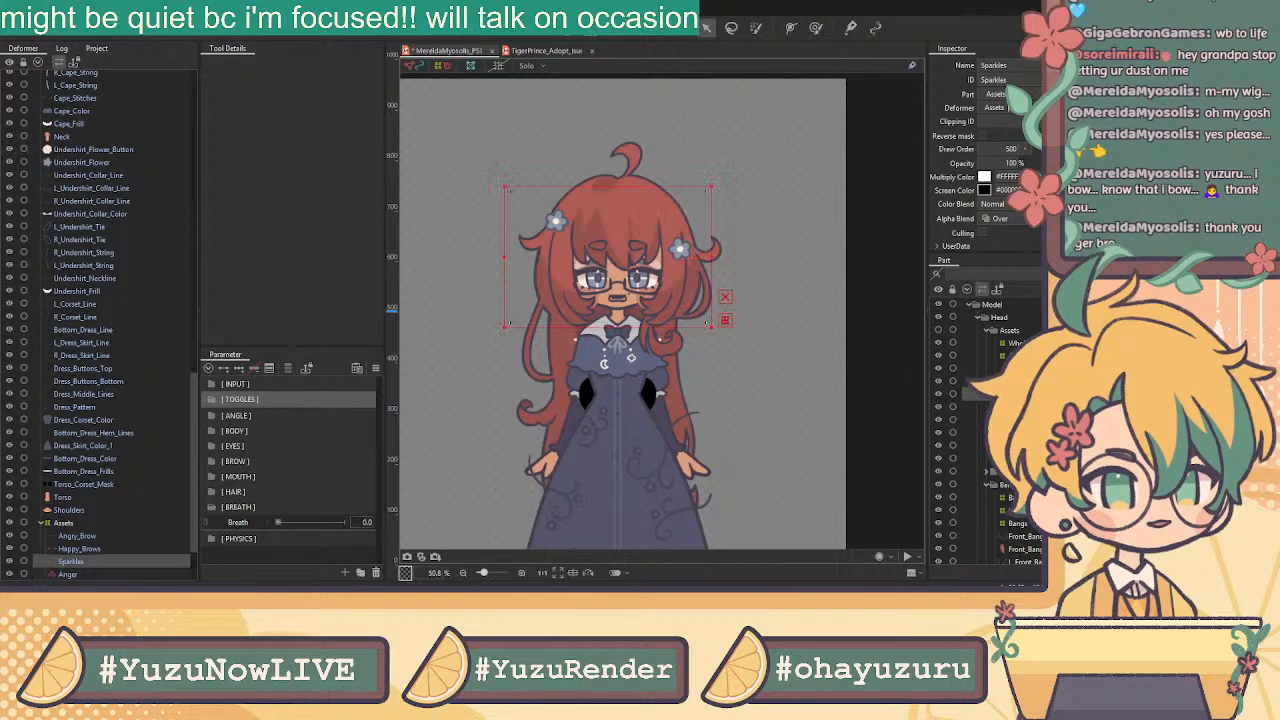
{"action": "left_click", "coordinate": [1015, 368]}
{"action": "left_click", "coordinate": [1015, 394]}
{"action": "left_click", "coordinate": [1015, 368]}
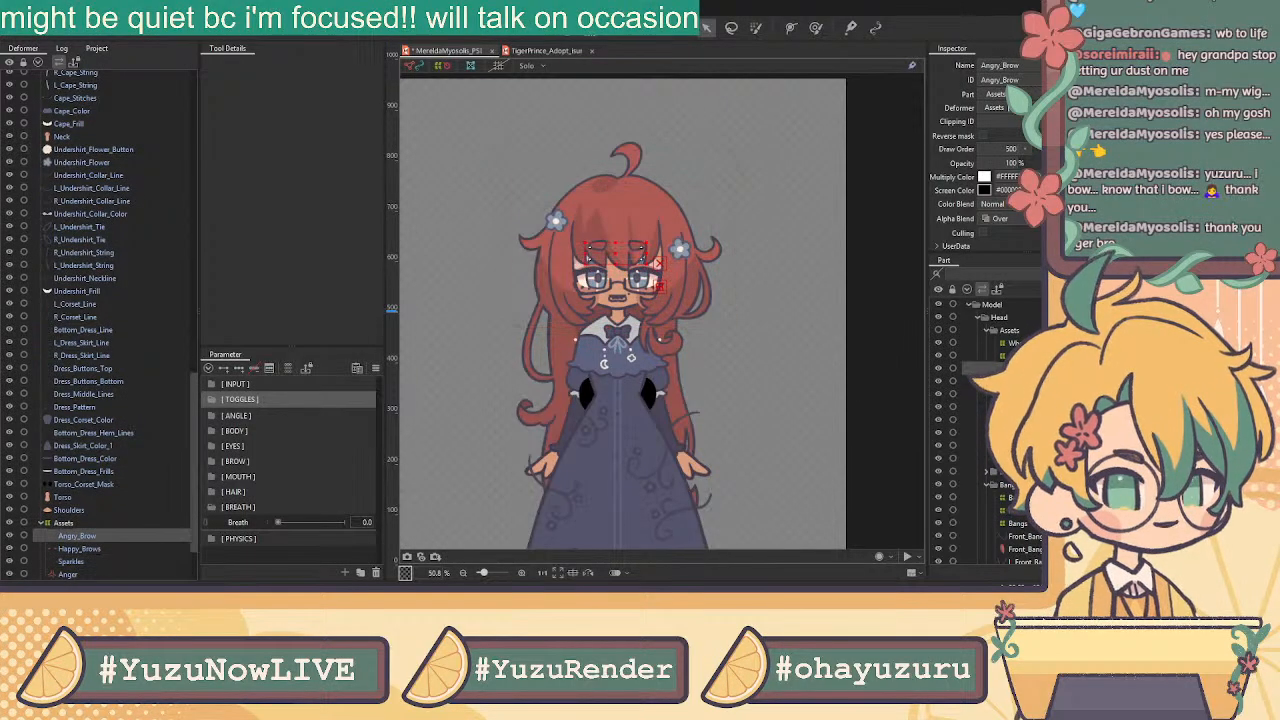
{"action": "left_click", "coordinate": [1015, 394]}
{"action": "left_click", "coordinate": [1015, 368]}
{"action": "left_click", "coordinate": [1015, 394]}
{"action": "left_click", "coordinate": [1015, 381]}
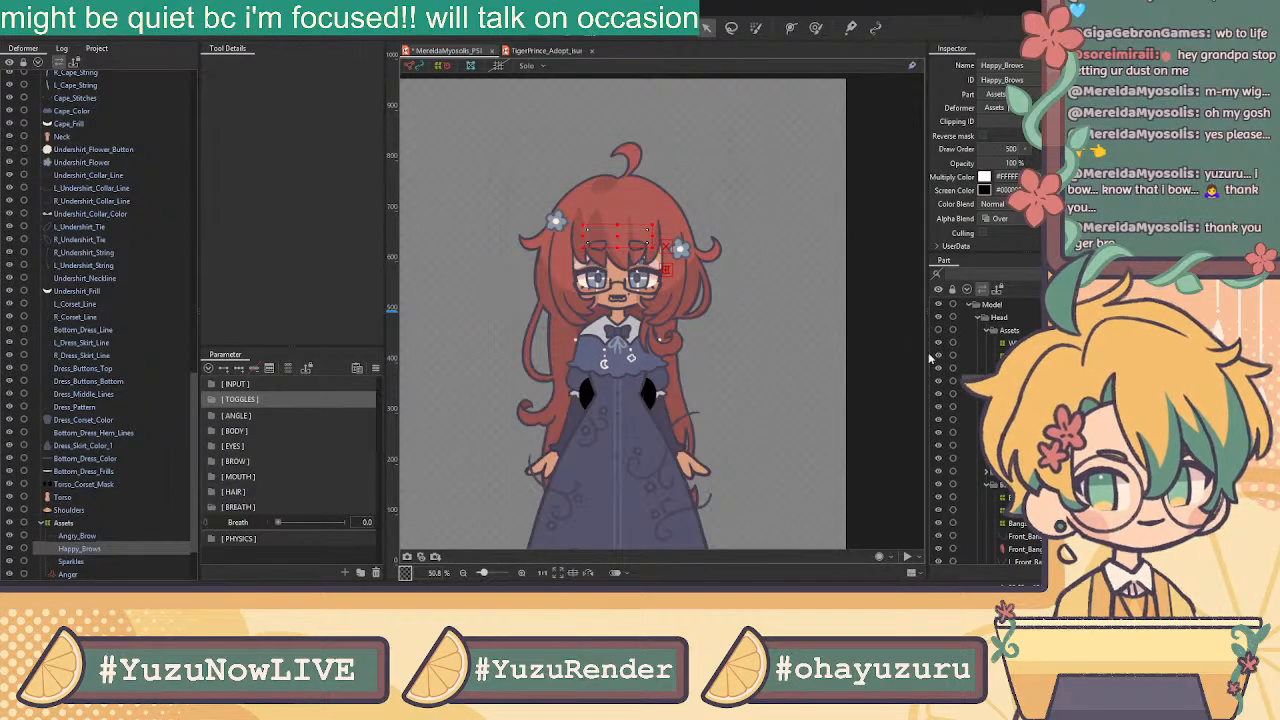
{"action": "scroll", "coordinate": [633, 255], "scroll_direction": "up", "scroll_amount": 3}
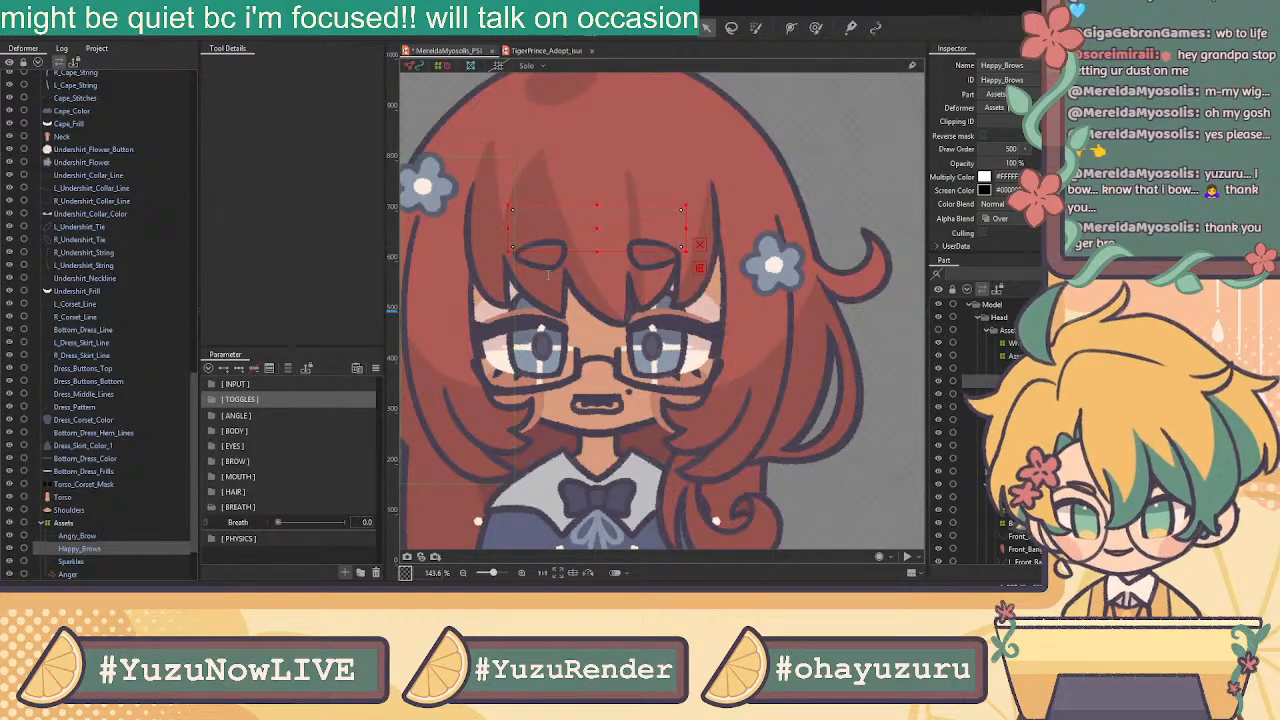
Expand TOGGLES and create Anger, Sparkle and Glasses toggle parameters
{"action": "left_click", "coordinate": [240, 399]}
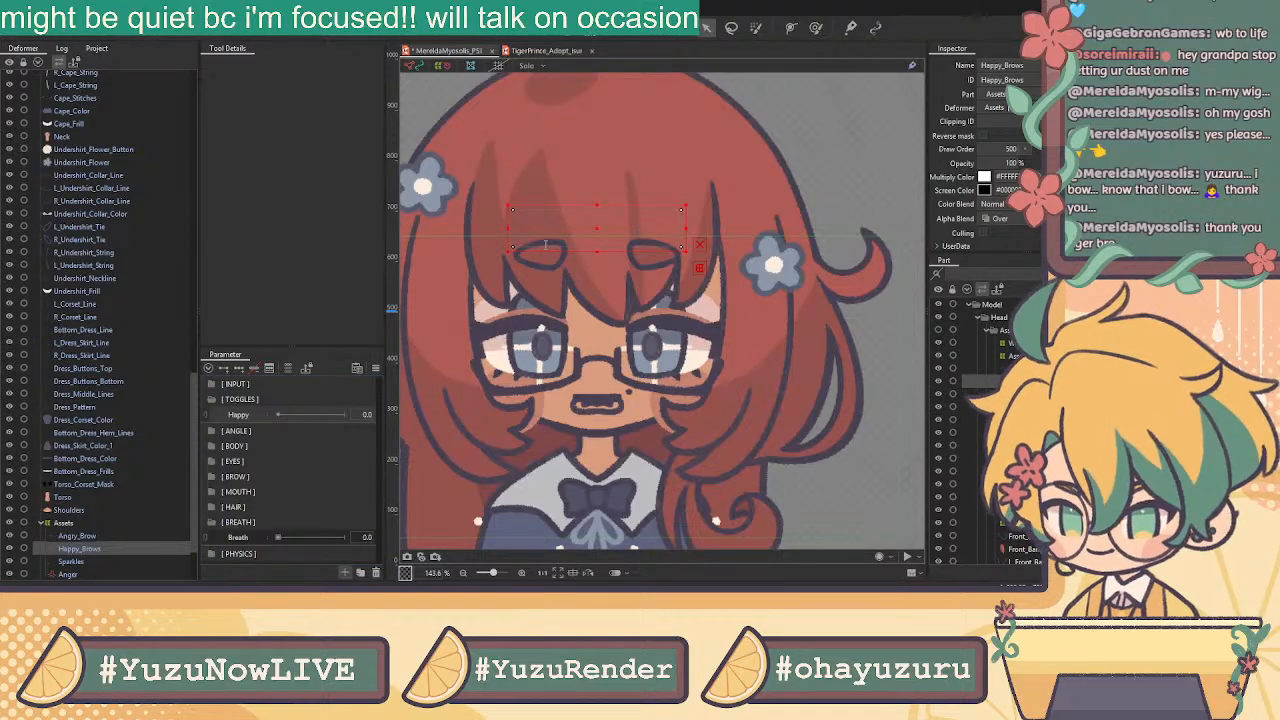
{"action": "left_click", "coordinate": [548, 374]}
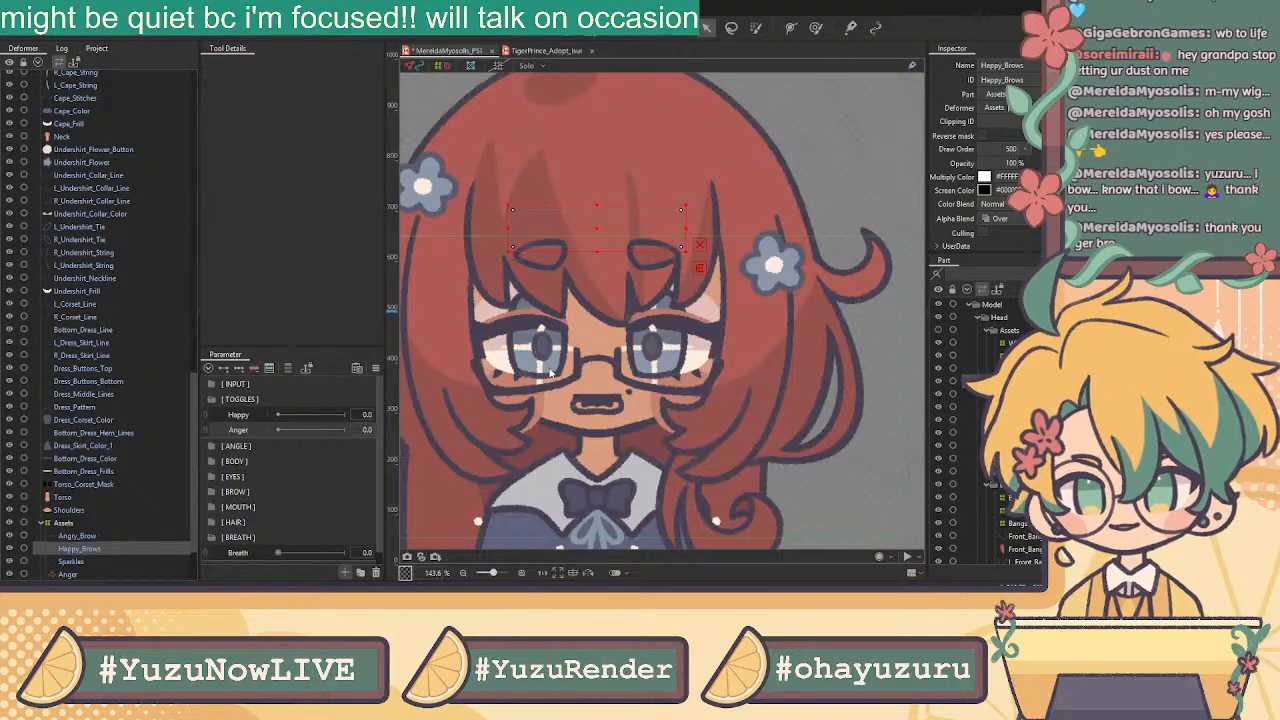
{"action": "key", "text": "Return"}
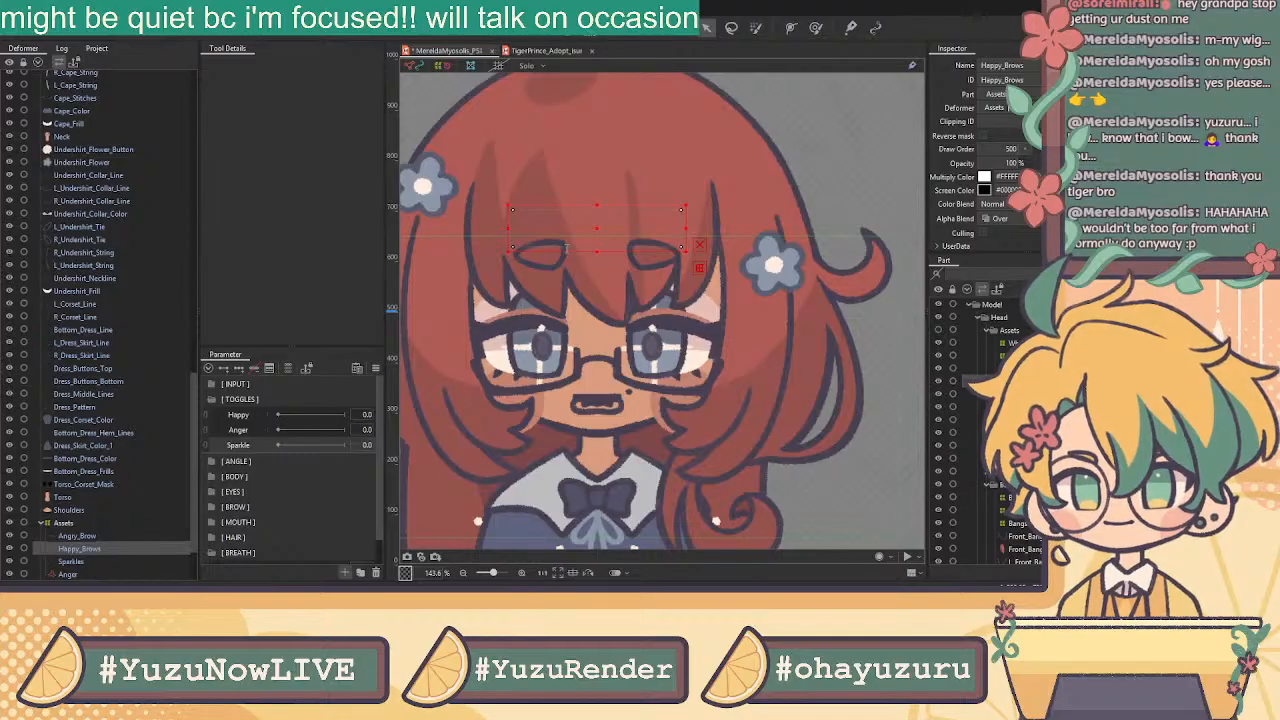
{"action": "left_click", "coordinate": [549, 373]}
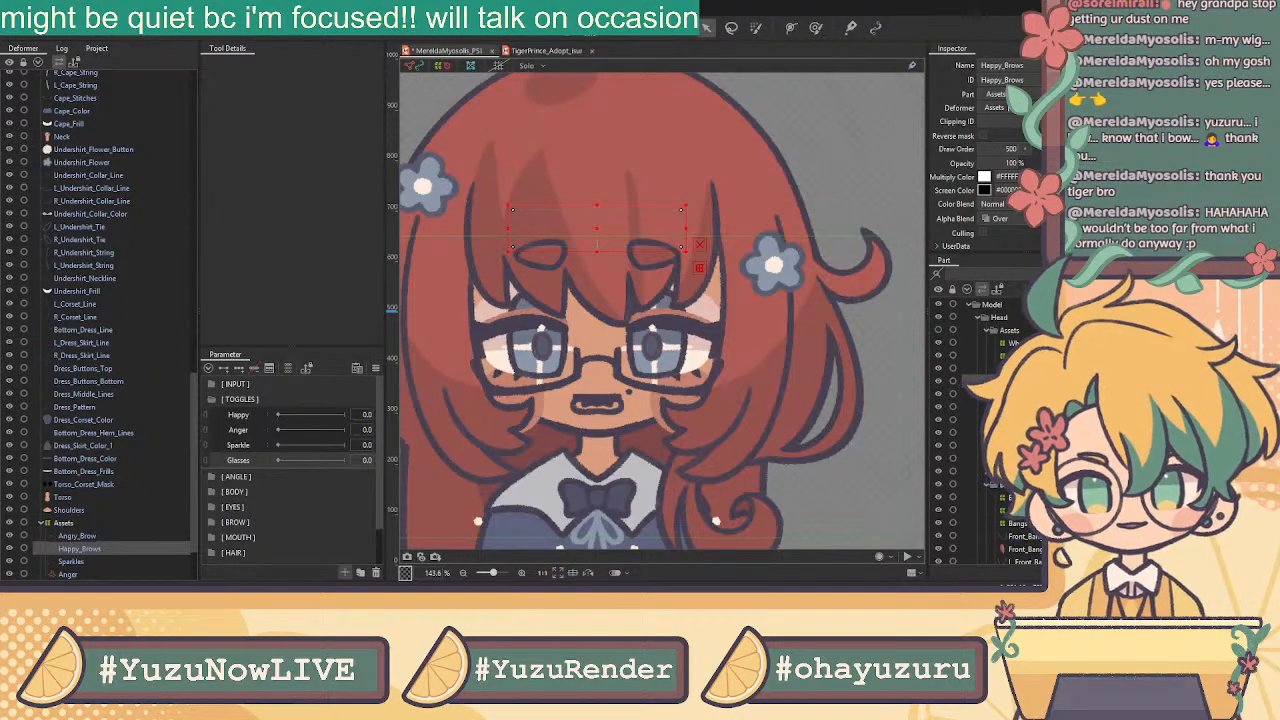
Create Collar and Capelet toggle parameters, then select Happy
{"action": "left_click", "coordinate": [542, 364]}
{"action": "left_click", "coordinate": [346, 572]}
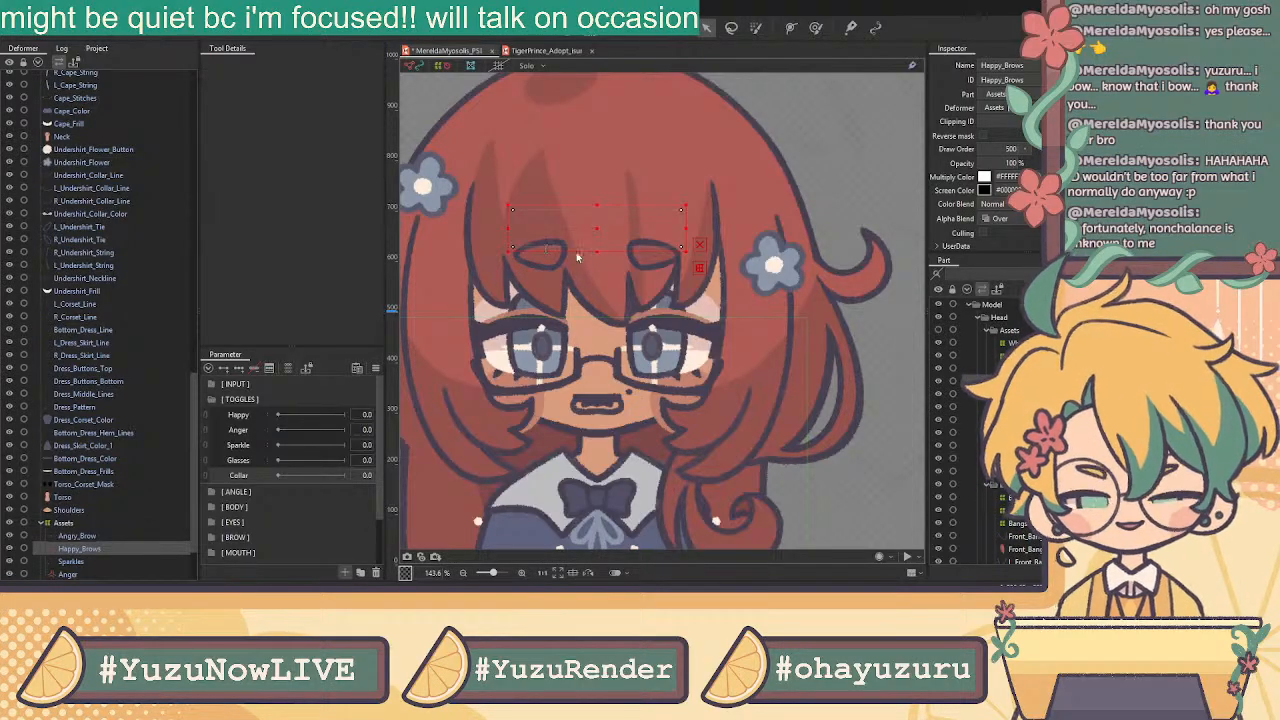
{"action": "left_click", "coordinate": [534, 370]}
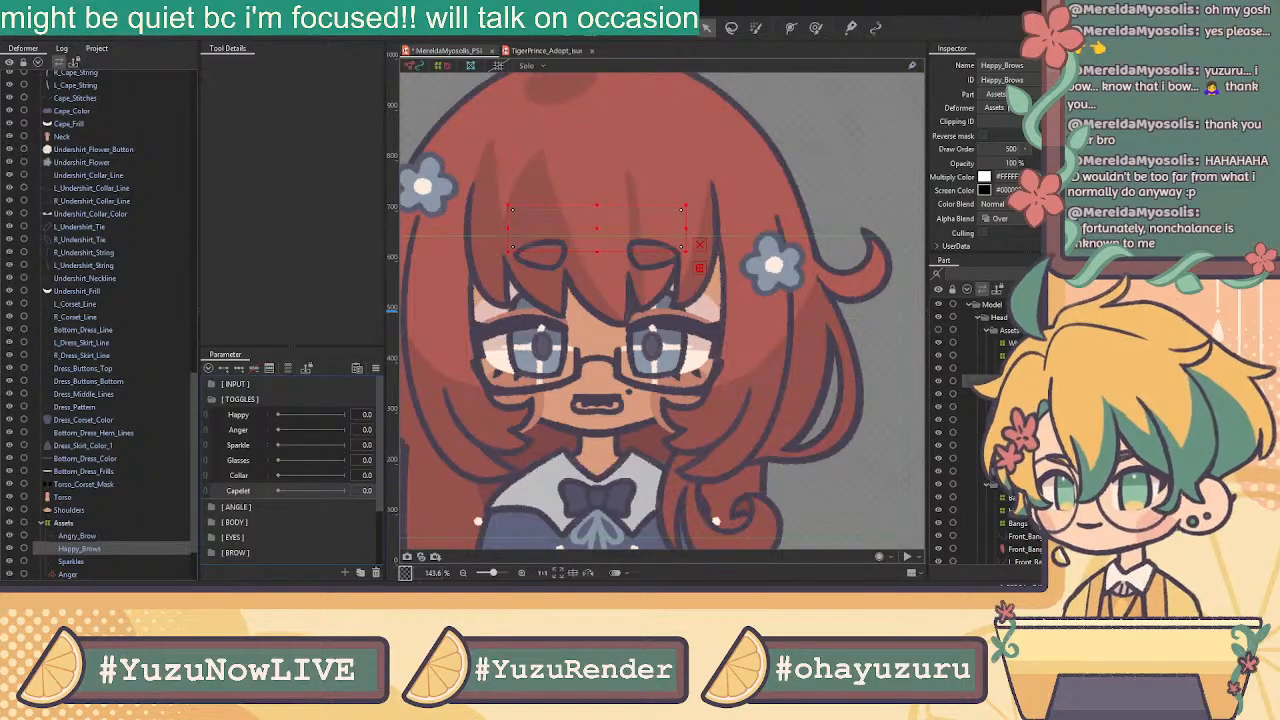
{"action": "left_click", "coordinate": [263, 419]}
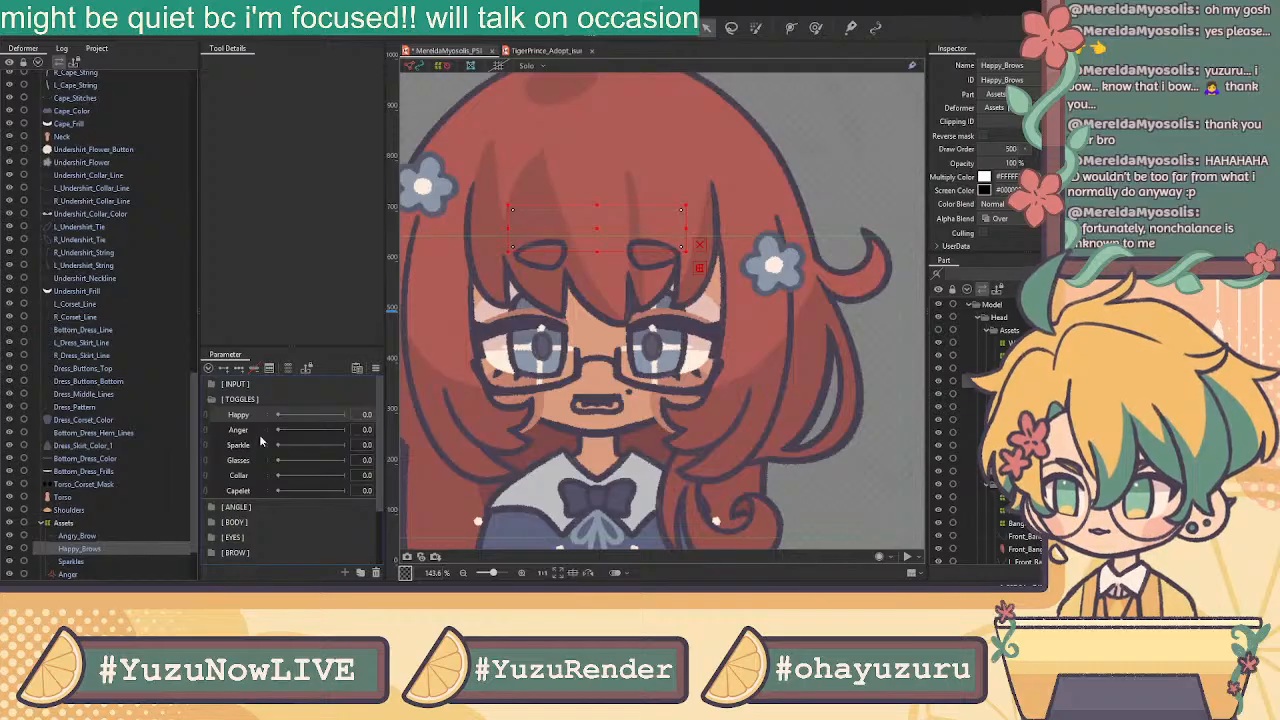
Expand BODY and create an R Arm Rotate parameter below Body Z Aug
{"action": "scroll", "coordinate": [743, 378], "scroll_direction": "down", "scroll_amount": 3}
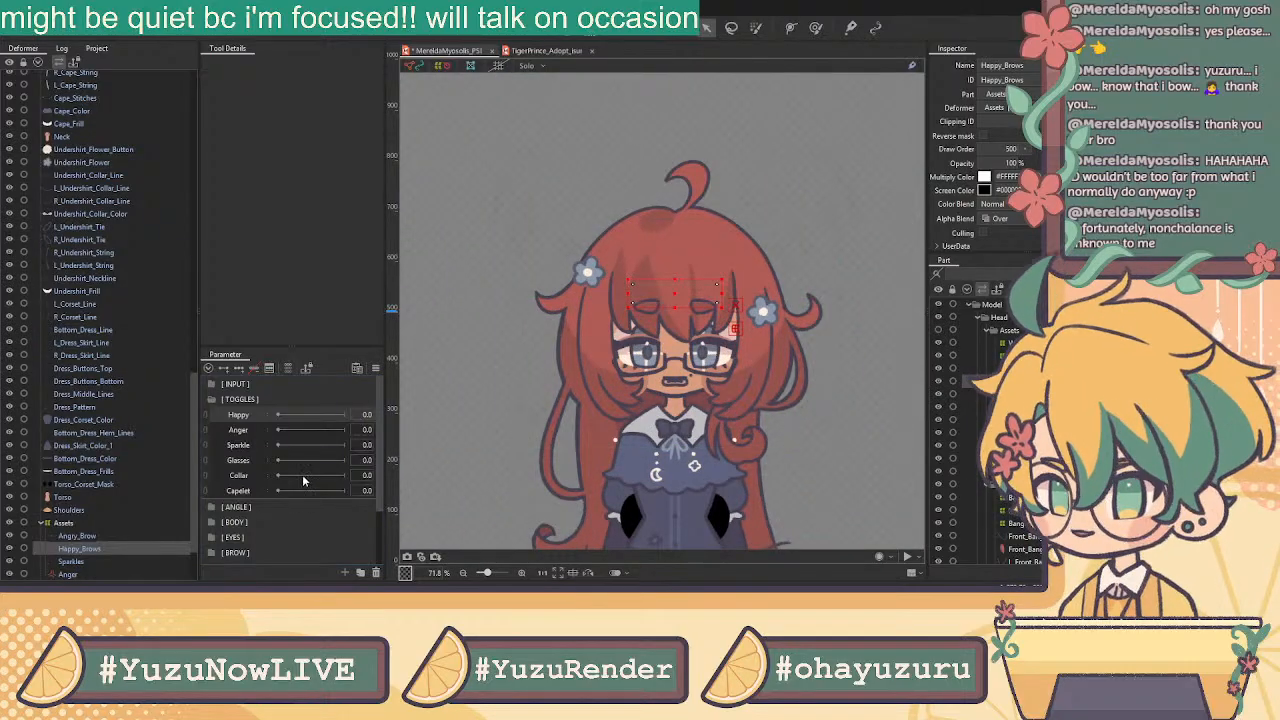
{"action": "scroll", "coordinate": [304, 481], "scroll_direction": "down", "scroll_amount": 2}
{"action": "left_click", "coordinate": [211, 477]}
{"action": "scroll", "coordinate": [277, 490], "scroll_direction": "down", "scroll_amount": 2}
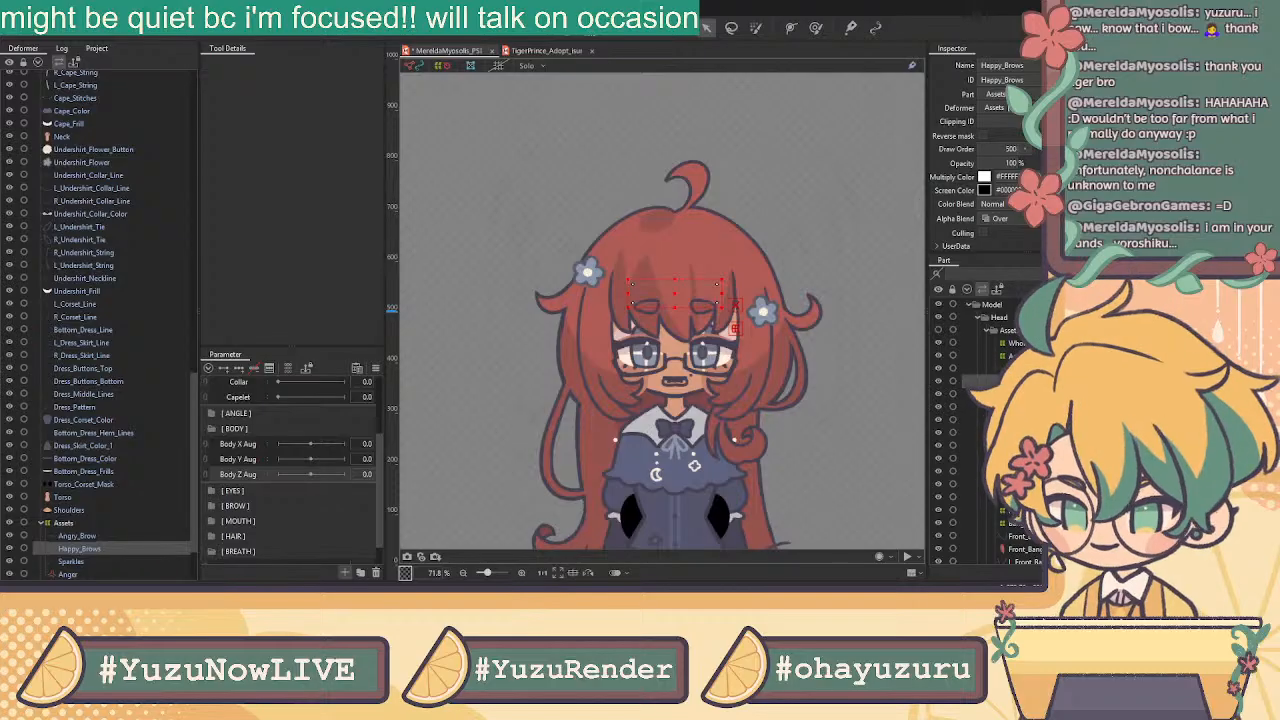
{"action": "left_click", "coordinate": [536, 371]}
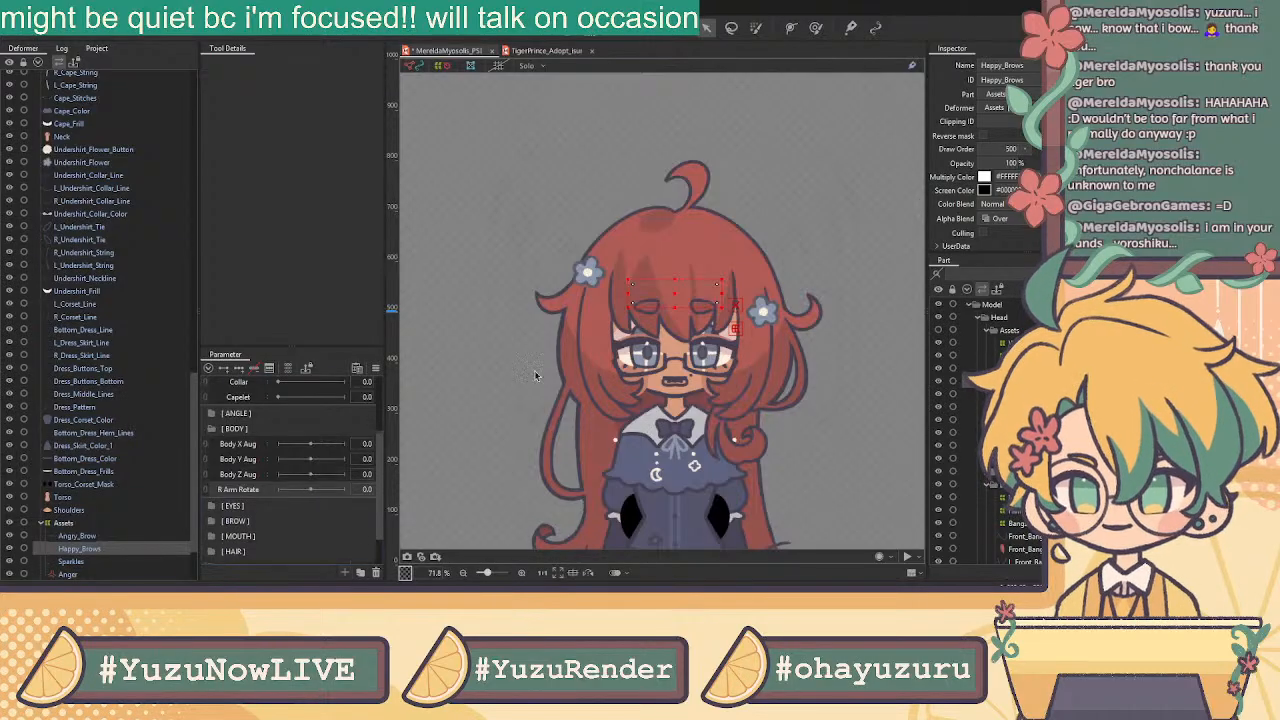
Add L Arm Rotate as a copy of R Arm Rotate, then L Leg Step and its copy R Leg Step
{"action": "left_click", "coordinate": [294, 534]}
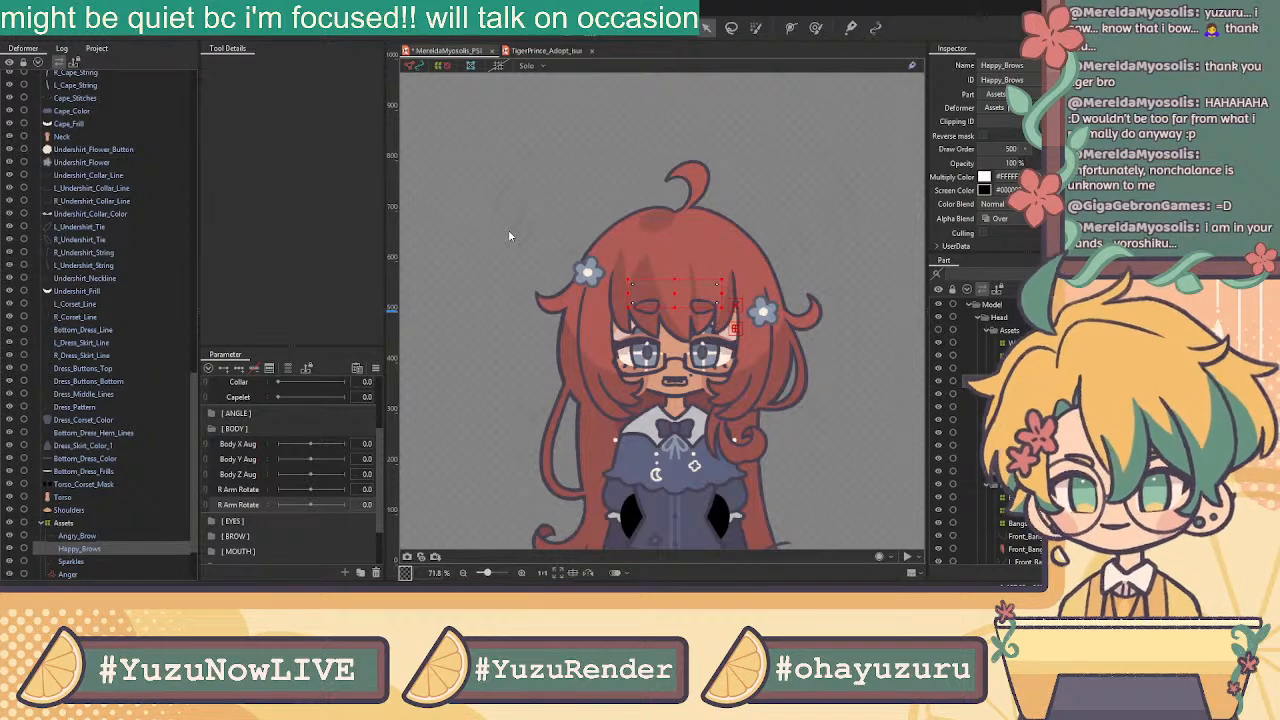
{"action": "left_click", "coordinate": [549, 371]}
{"action": "scroll", "coordinate": [745, 436], "scroll_direction": "down", "scroll_amount": 3}
{"action": "left_click_drag", "start_coordinate": [766, 432], "coordinate": [724, 266]}
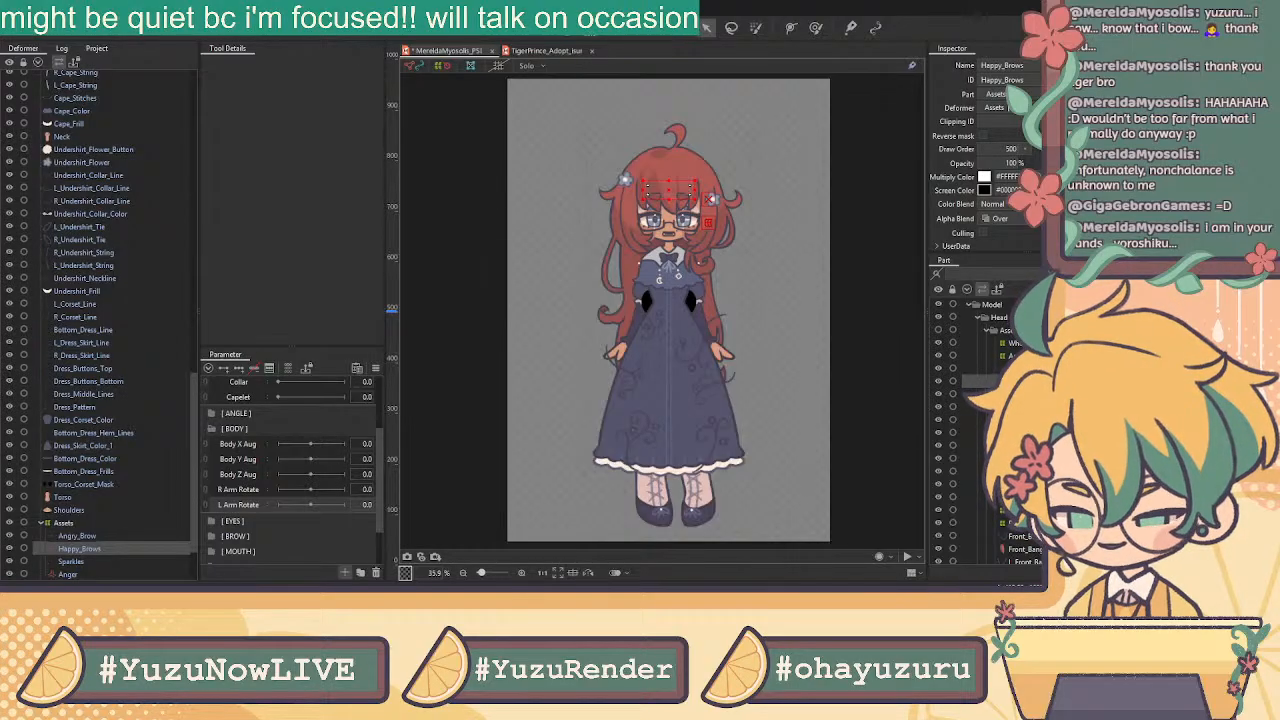
{"action": "left_click", "coordinate": [531, 369]}
{"action": "key", "text": "ctrl+v"}
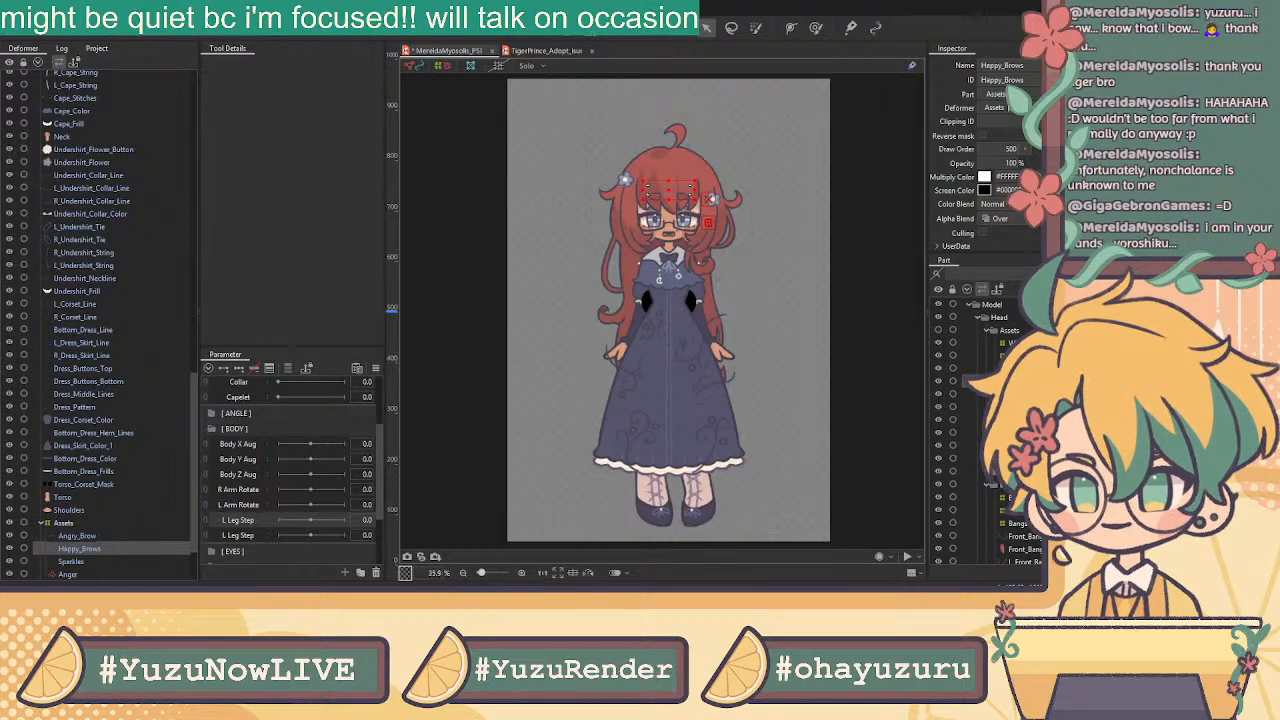
{"action": "left_click", "coordinate": [541, 380]}
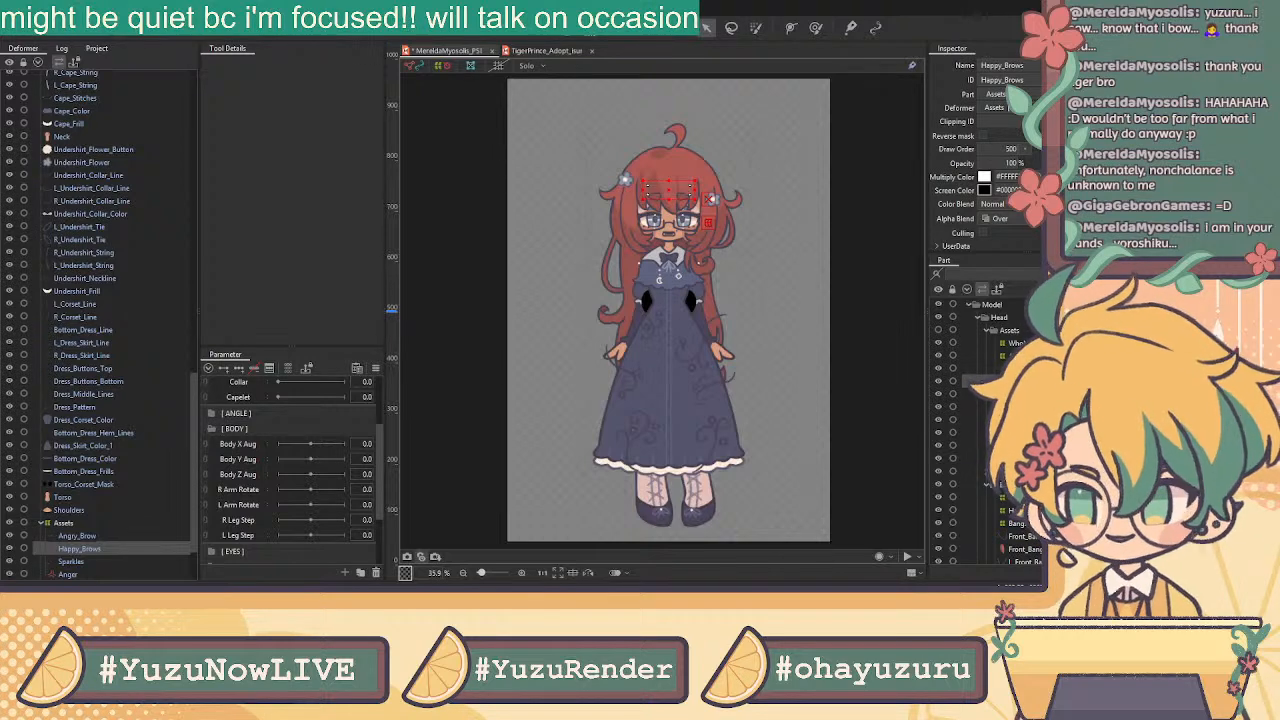
Save the MereldaMyosolis model with Ctrl+S and switch to the TigerPrince_Adopt document
{"action": "key", "text": "ctrl+s"}
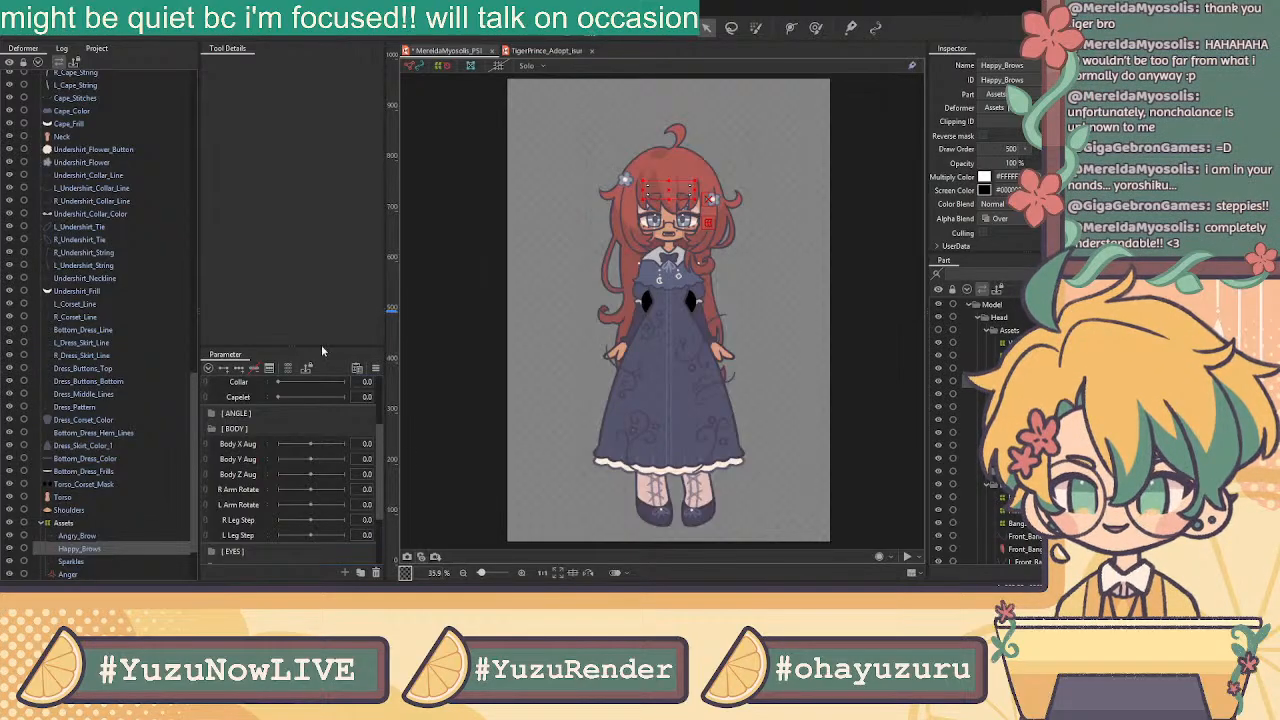
{"action": "left_click", "coordinate": [527, 51]}
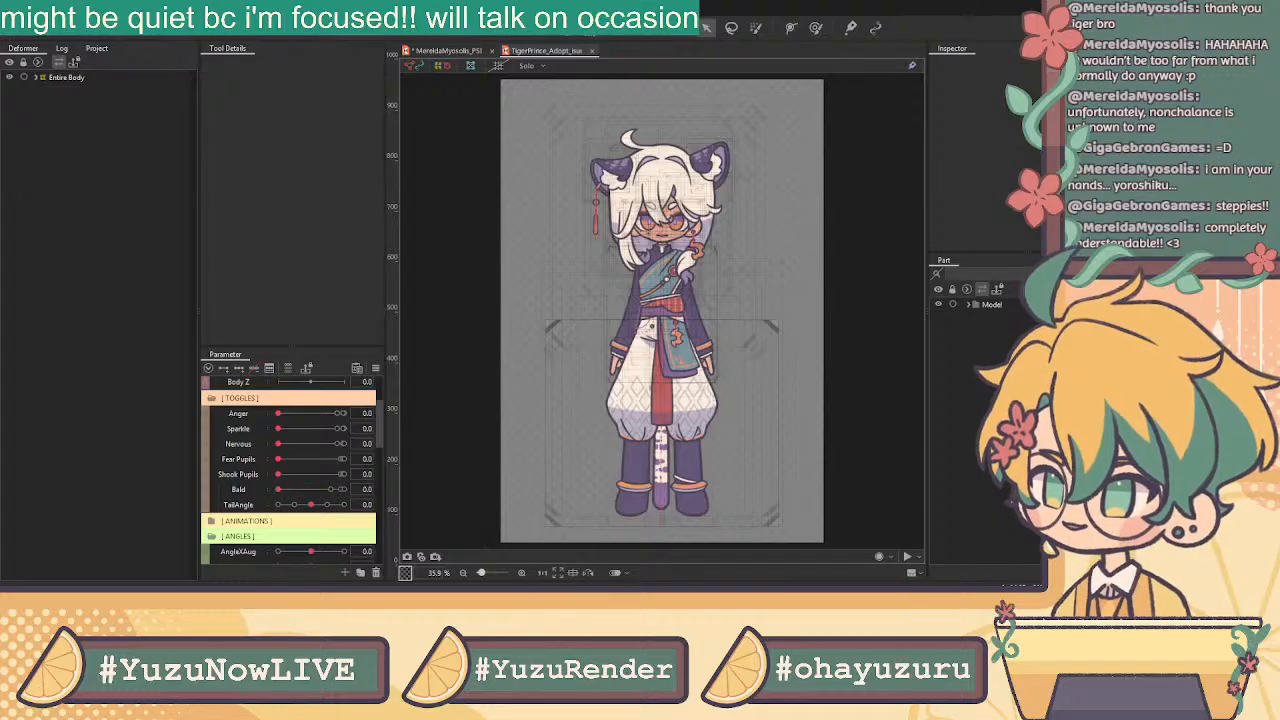
Preview the tiger model's swinging tail physics in Cubism Viewer, panning down to its legs, then return
{"action": "key", "text": "alt+Tab"}
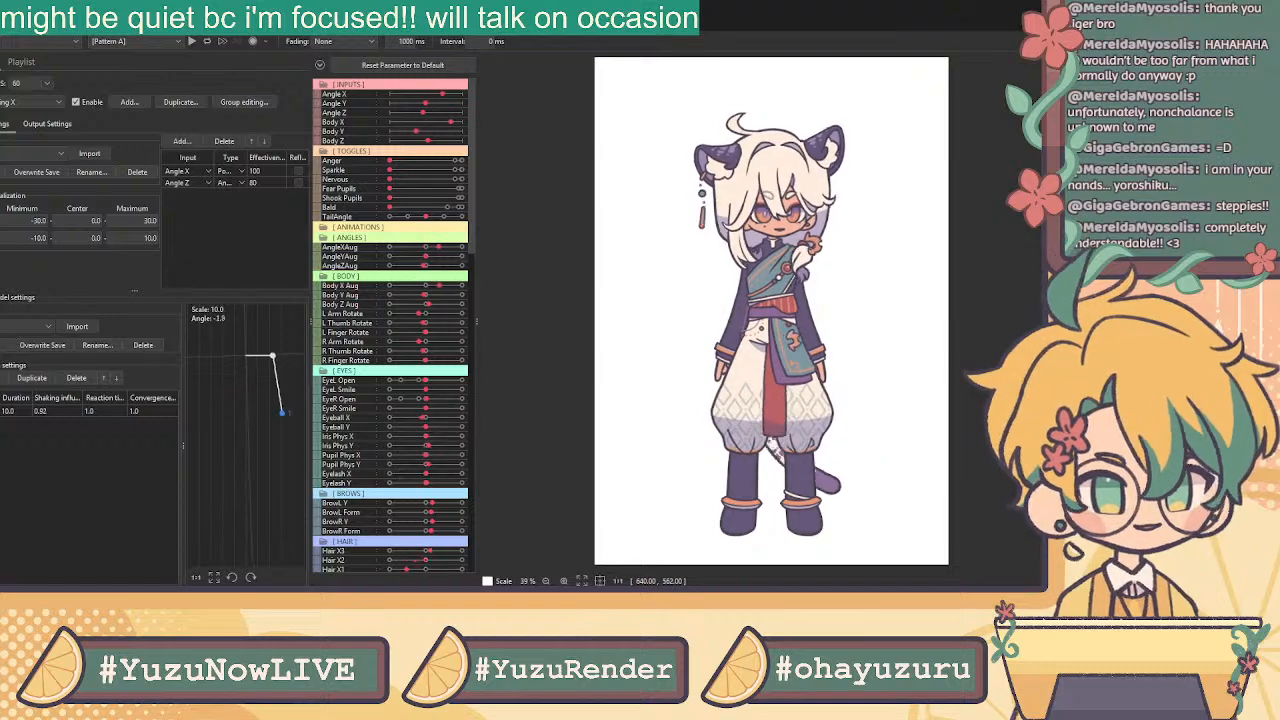
{"action": "scroll", "coordinate": [838, 451], "scroll_direction": "up", "scroll_amount": 3}
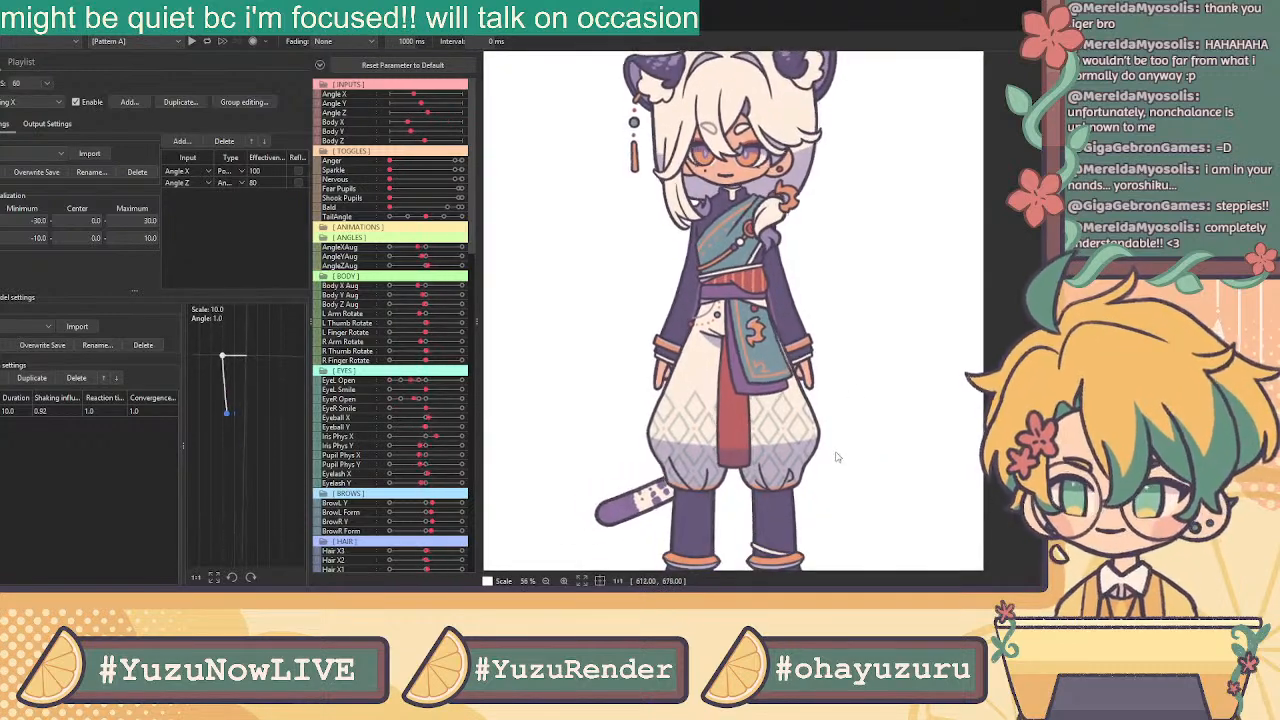
{"action": "left_click_drag", "start_coordinate": [835, 493], "coordinate": [842, 413]}
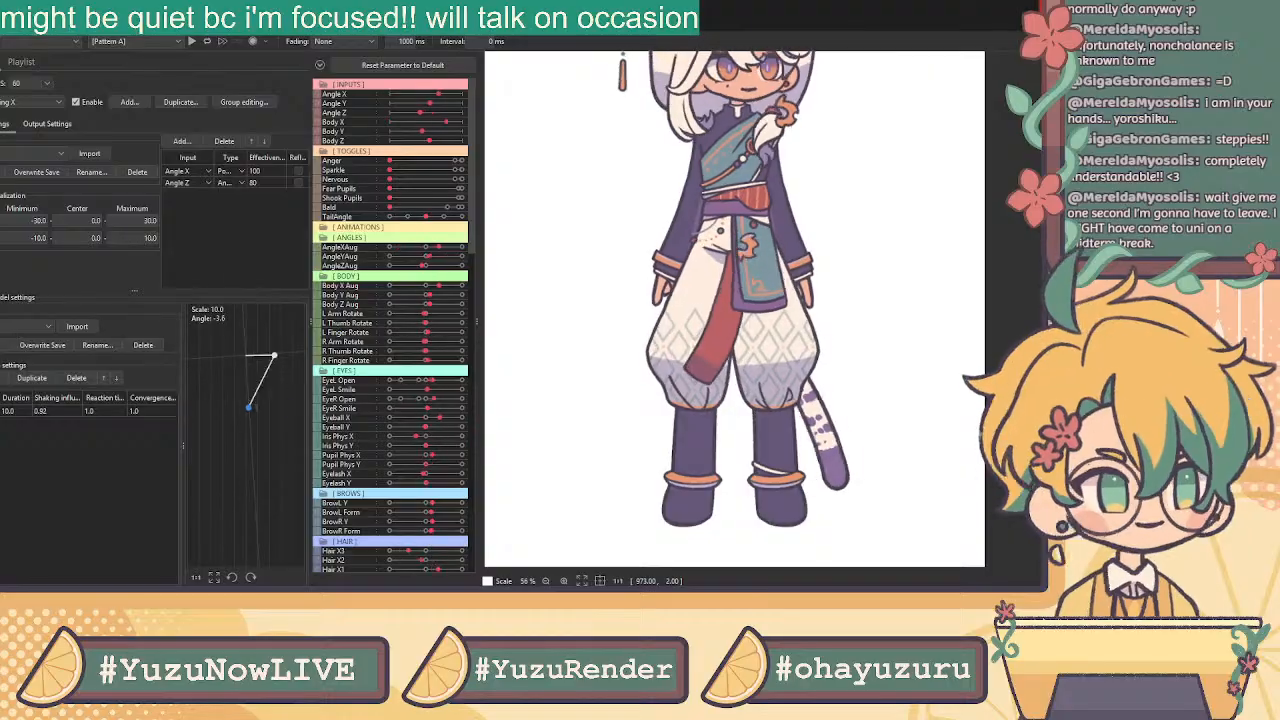
{"action": "key", "text": "alt+Tab"}
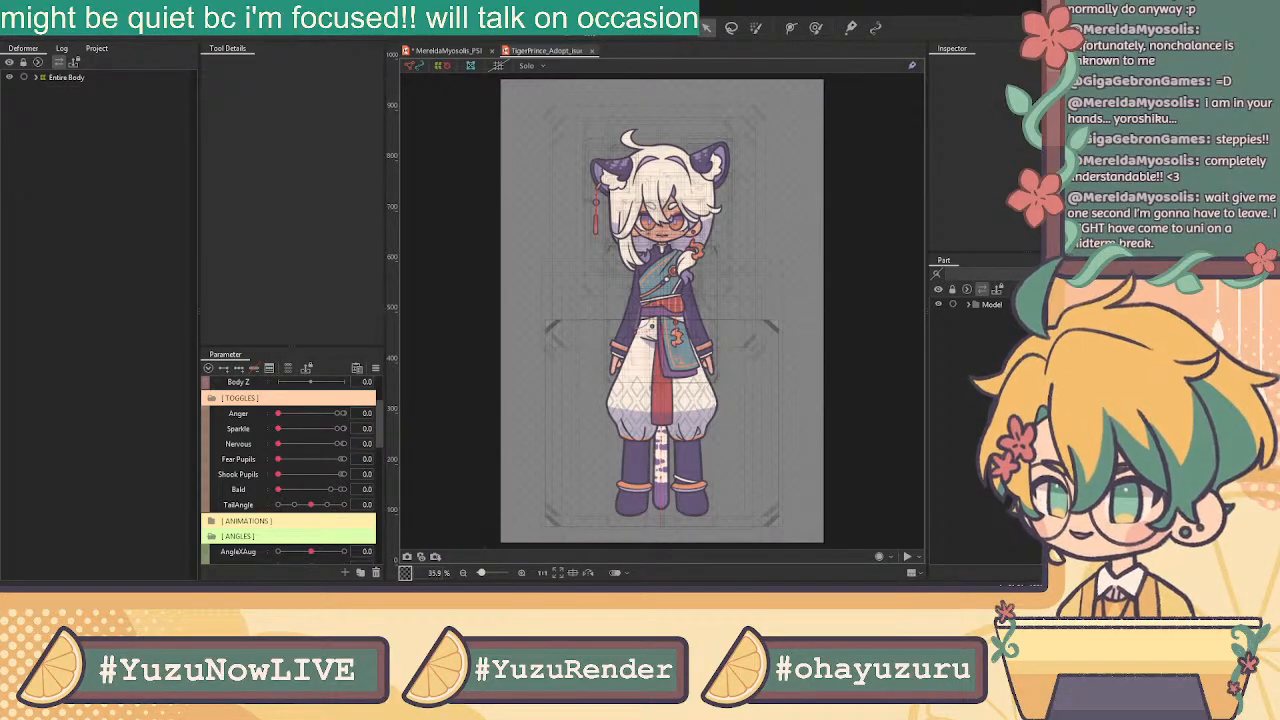
Back on the girl's model, step through undershirt meshes to Undershirt_Flower_Button and R_Undershirt_Collar_Line
{"action": "left_click", "coordinate": [447, 51]}
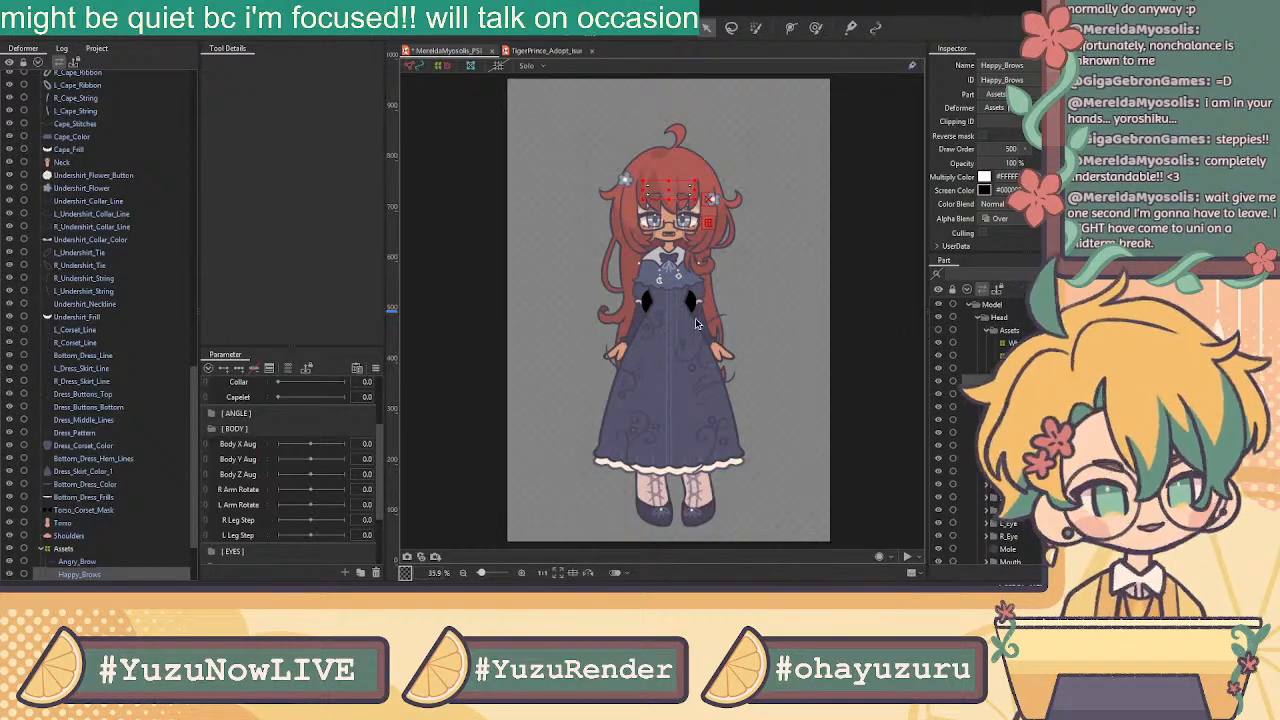
{"action": "left_click", "coordinate": [72, 267]}
{"action": "left_click", "coordinate": [90, 280]}
{"action": "left_click", "coordinate": [95, 242]}
{"action": "left_click", "coordinate": [124, 176]}
{"action": "left_click", "coordinate": [128, 228]}
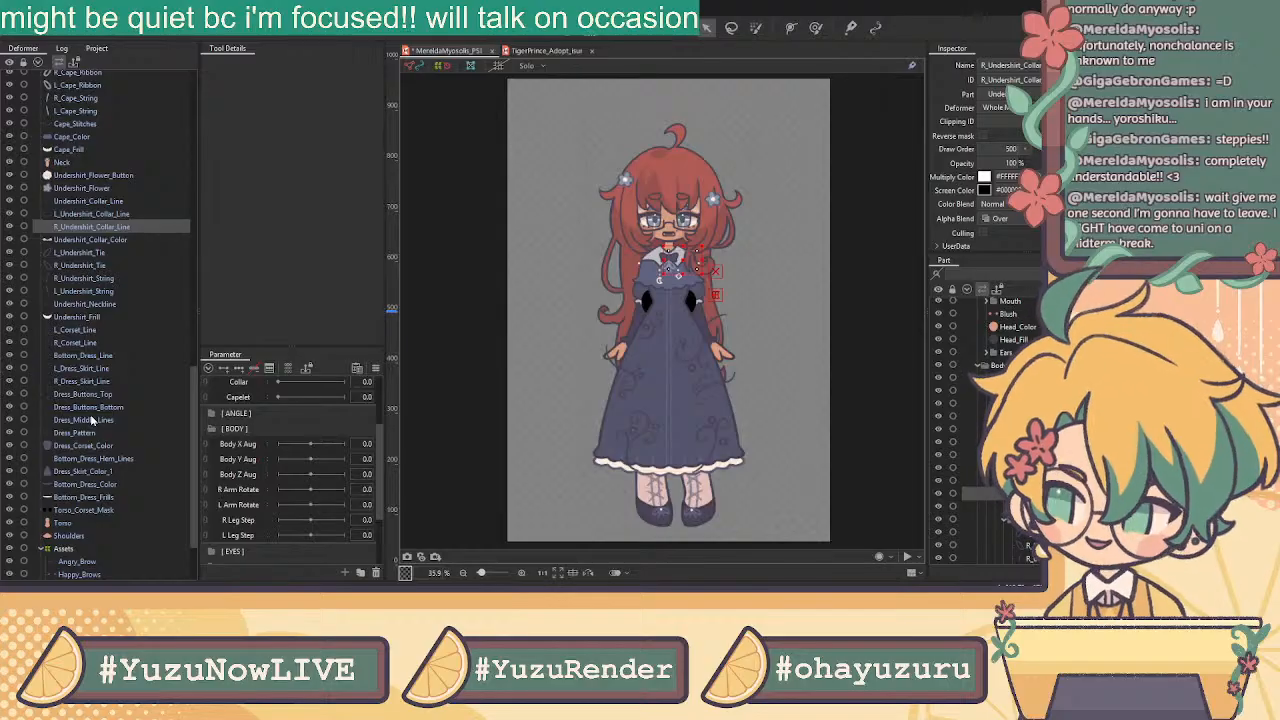
Wrap Shoulders, Torso and Neck in a Torso warp deformer, undo it, and select Torso_Corset_Mask
{"action": "left_click", "coordinate": [88, 535]}
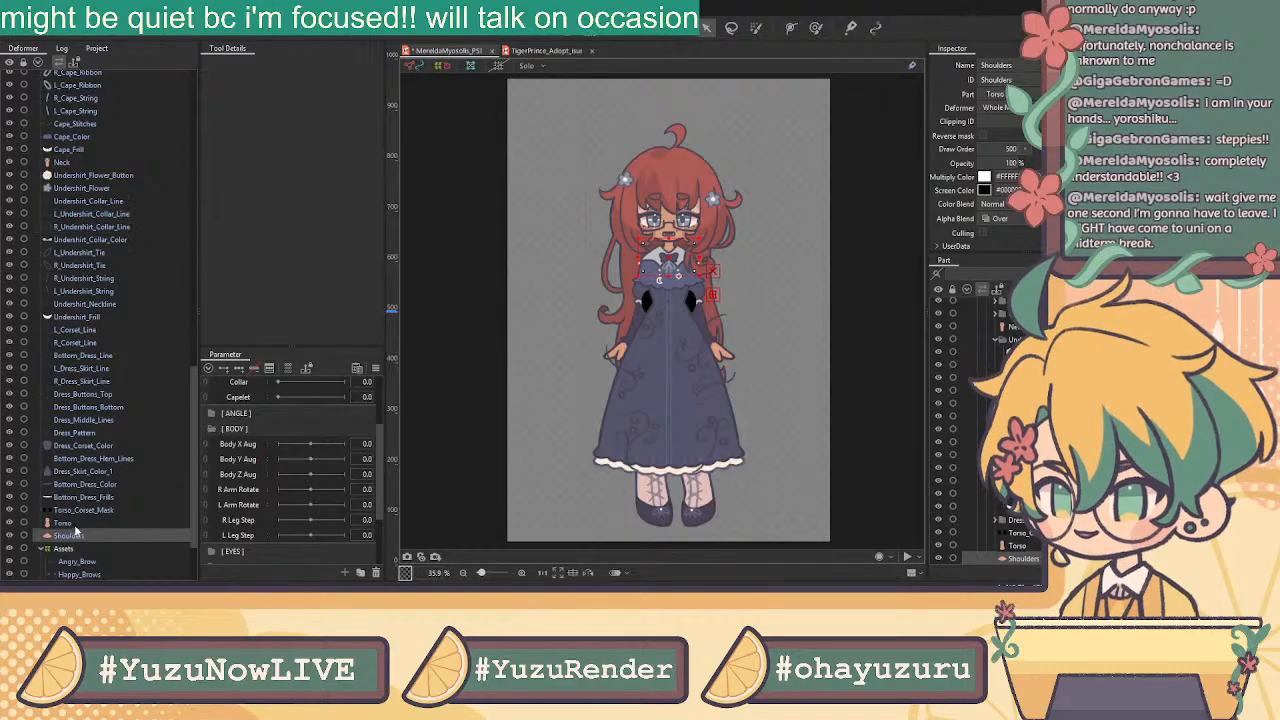
{"action": "left_click", "coordinate": [75, 523], "text": "ctrl"}
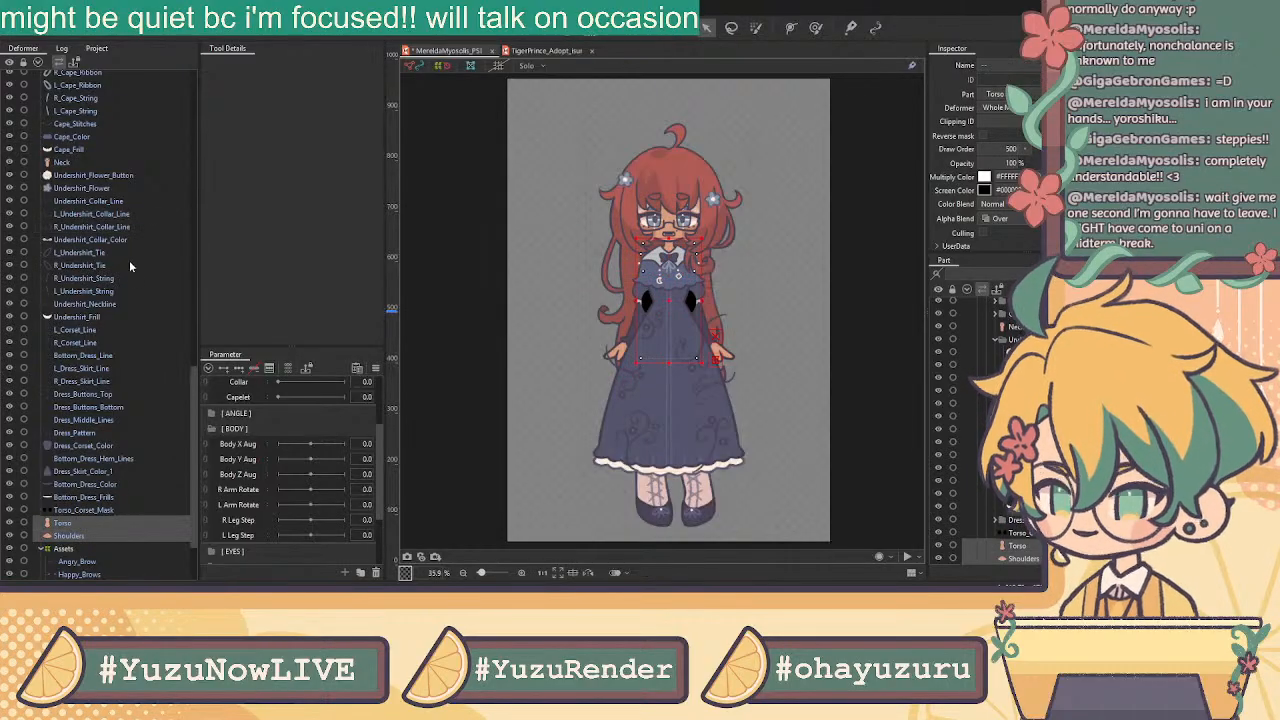
{"action": "left_click", "coordinate": [87, 163], "text": "ctrl"}
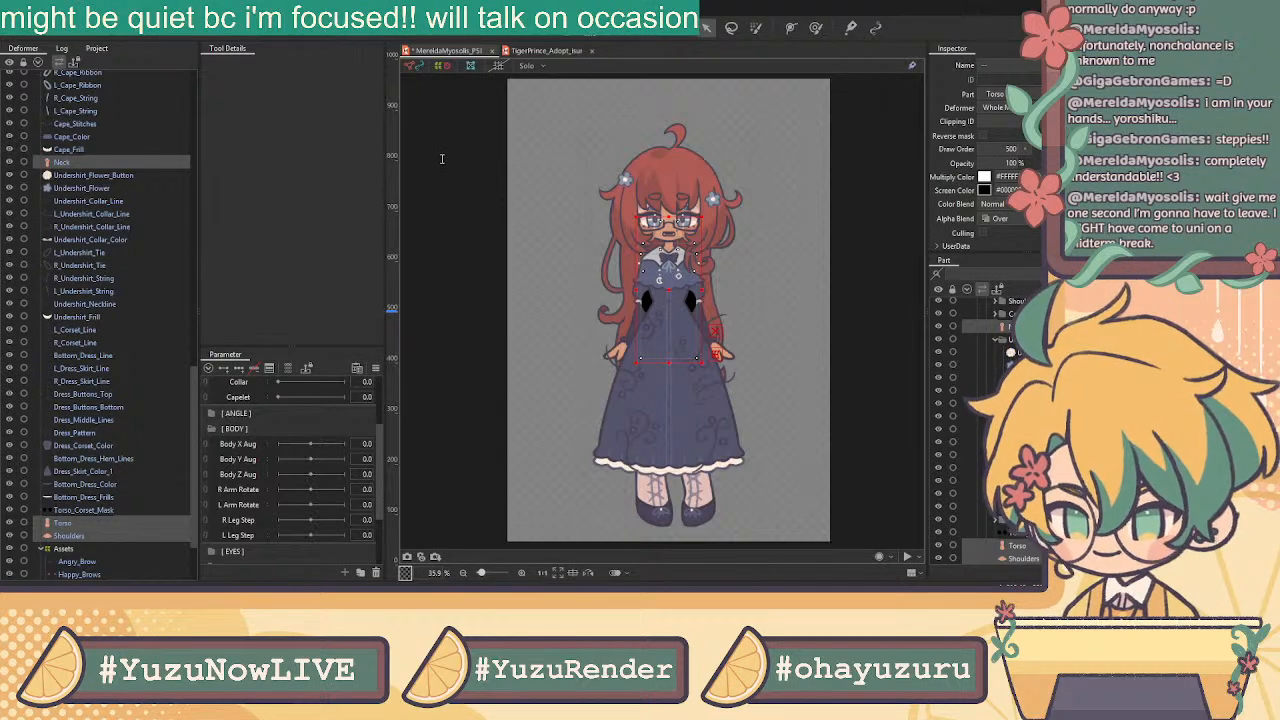
{"action": "left_click", "coordinate": [558, 356]}
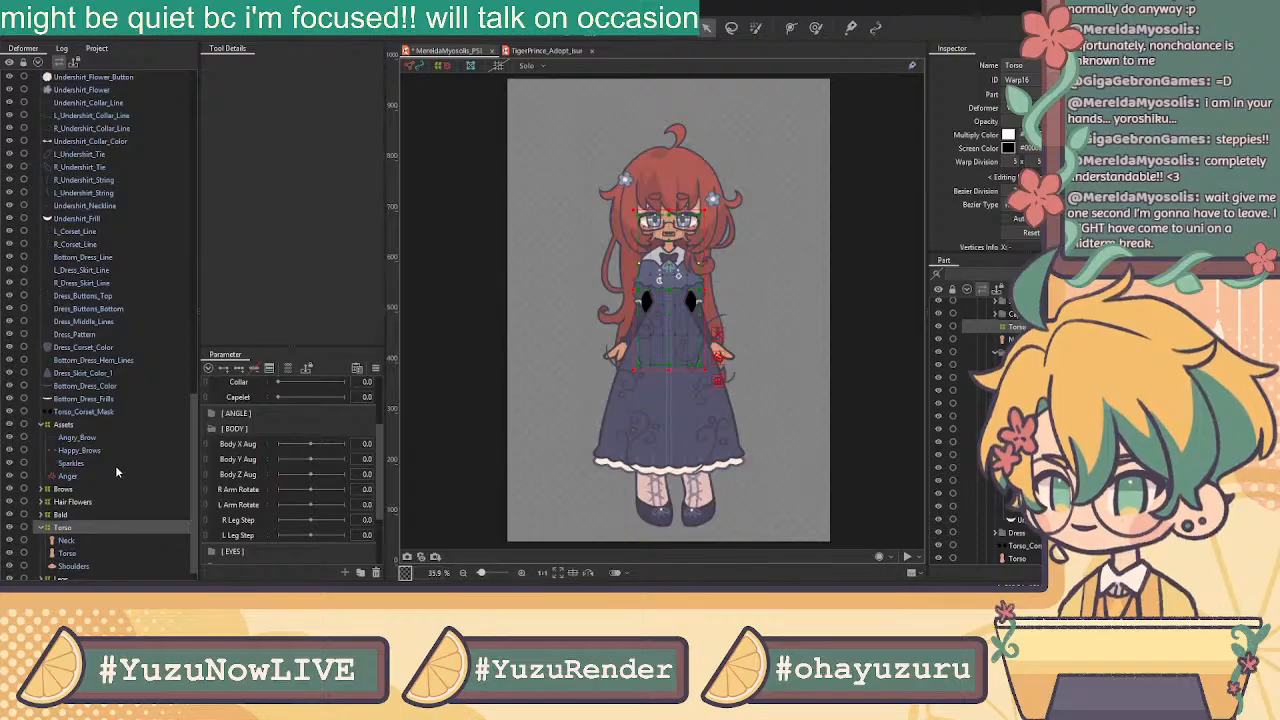
{"action": "key", "text": "ctrl+z"}
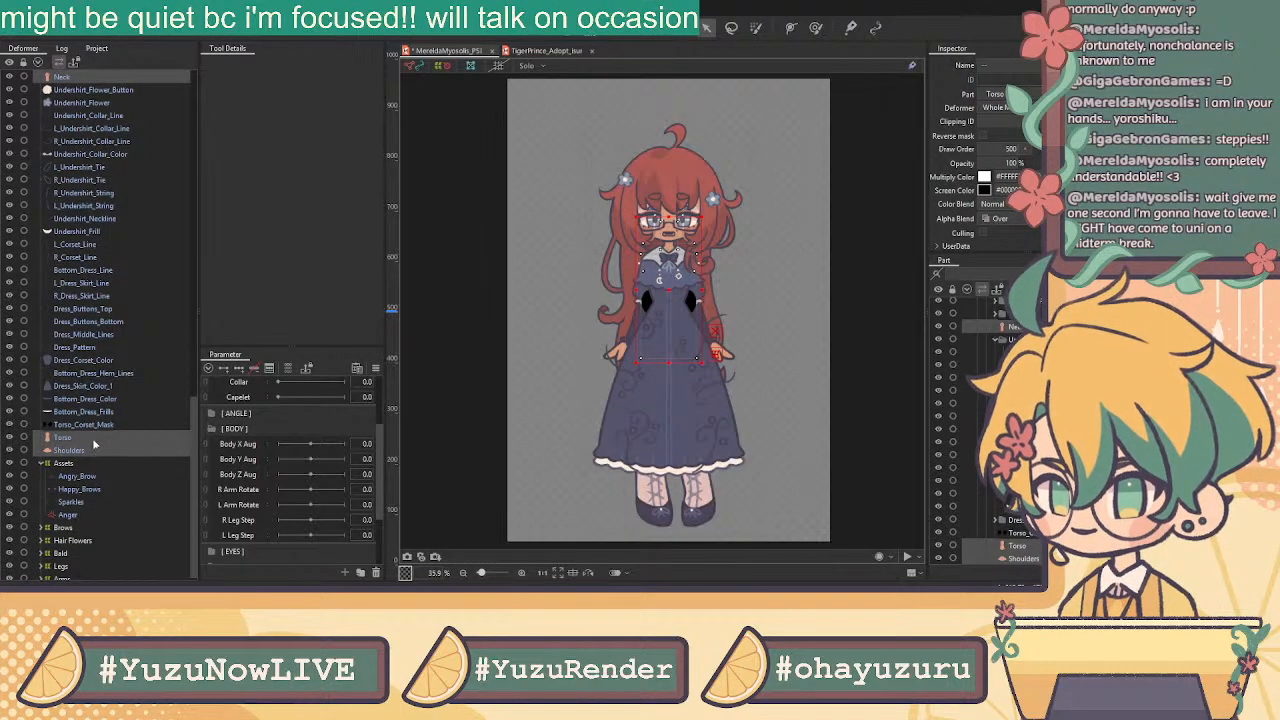
{"action": "left_click", "coordinate": [100, 425]}
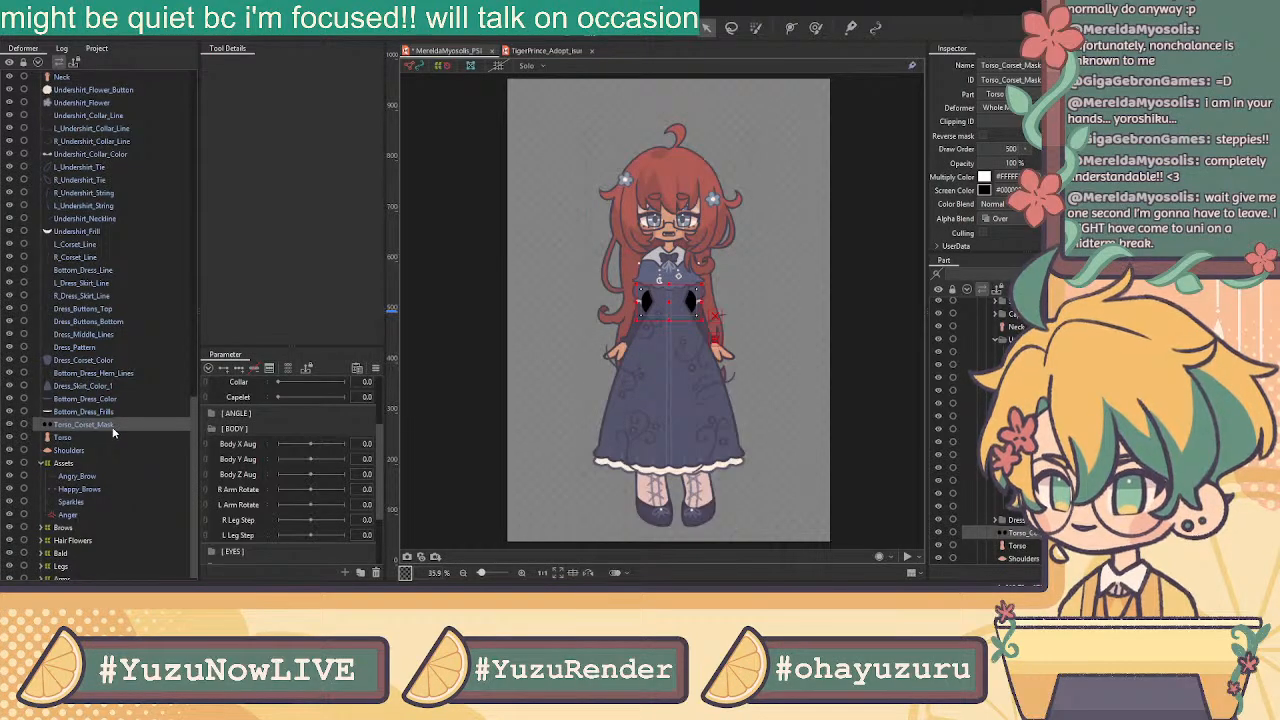
Set Torso_Corset_Mask opacity to 0 and delete its Torso2 clipping ID
{"action": "left_click", "coordinate": [1009, 164]}
{"action": "type", "text": "0"}
{"action": "key", "text": "Return"}
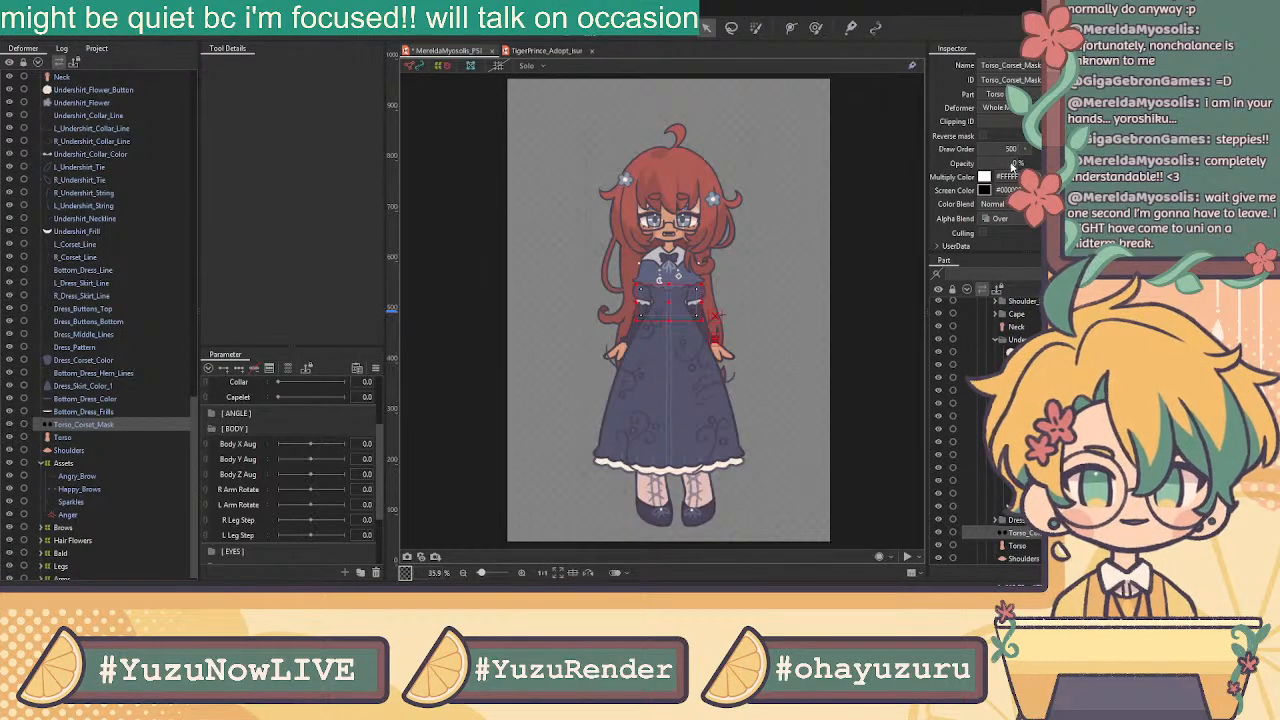
{"action": "scroll", "coordinate": [707, 276], "scroll_direction": "up", "scroll_amount": 3}
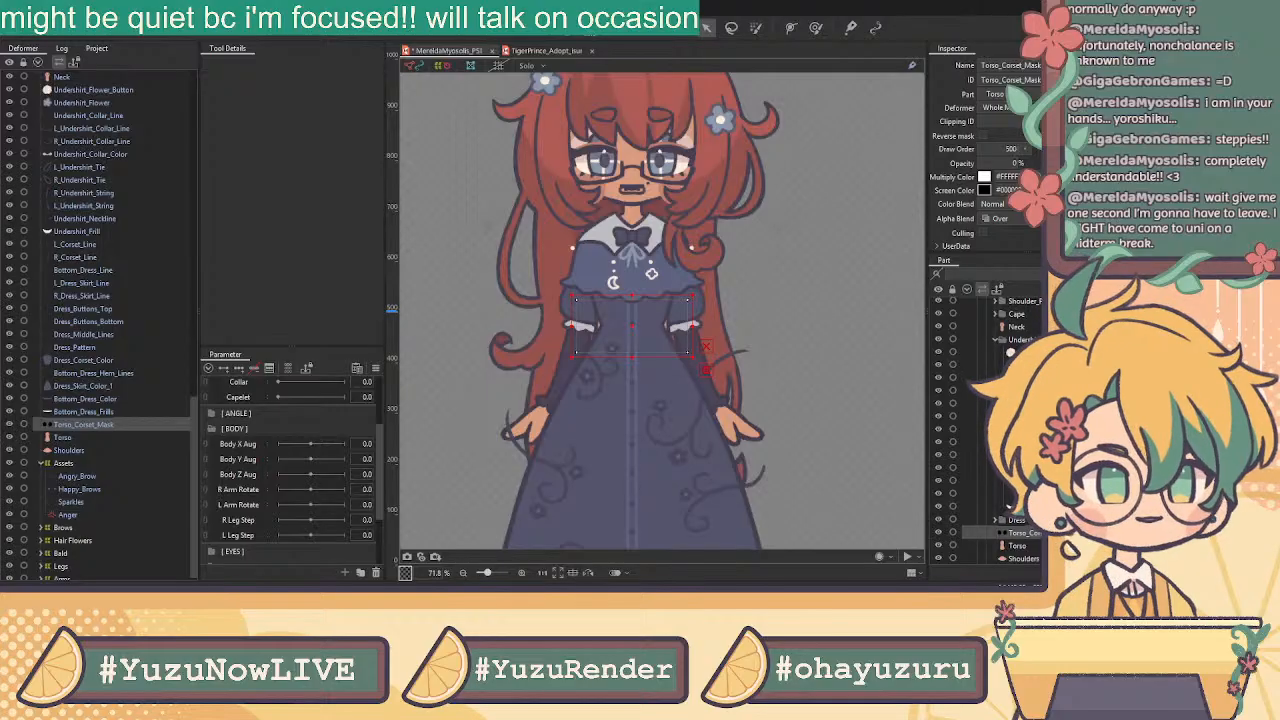
{"action": "left_click", "coordinate": [983, 135]}
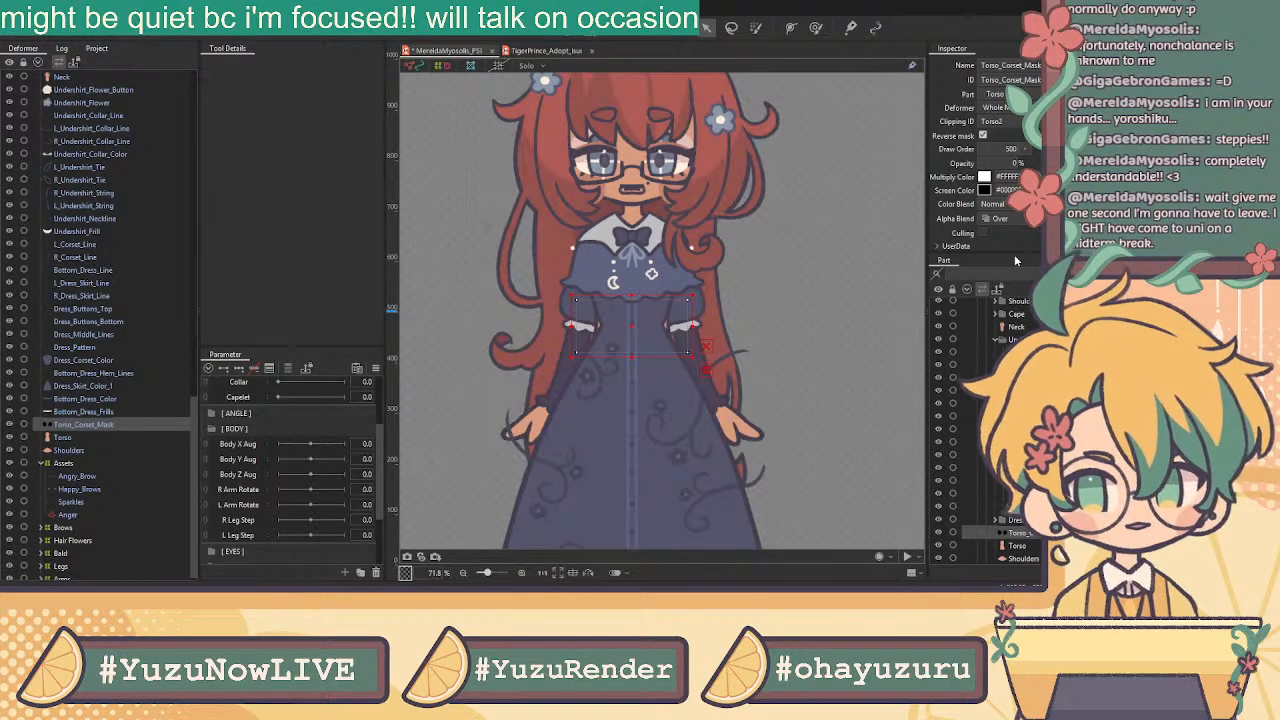
{"action": "left_click", "coordinate": [985, 137]}
{"action": "left_click", "coordinate": [992, 121]}
{"action": "key", "text": "BackSpace"}
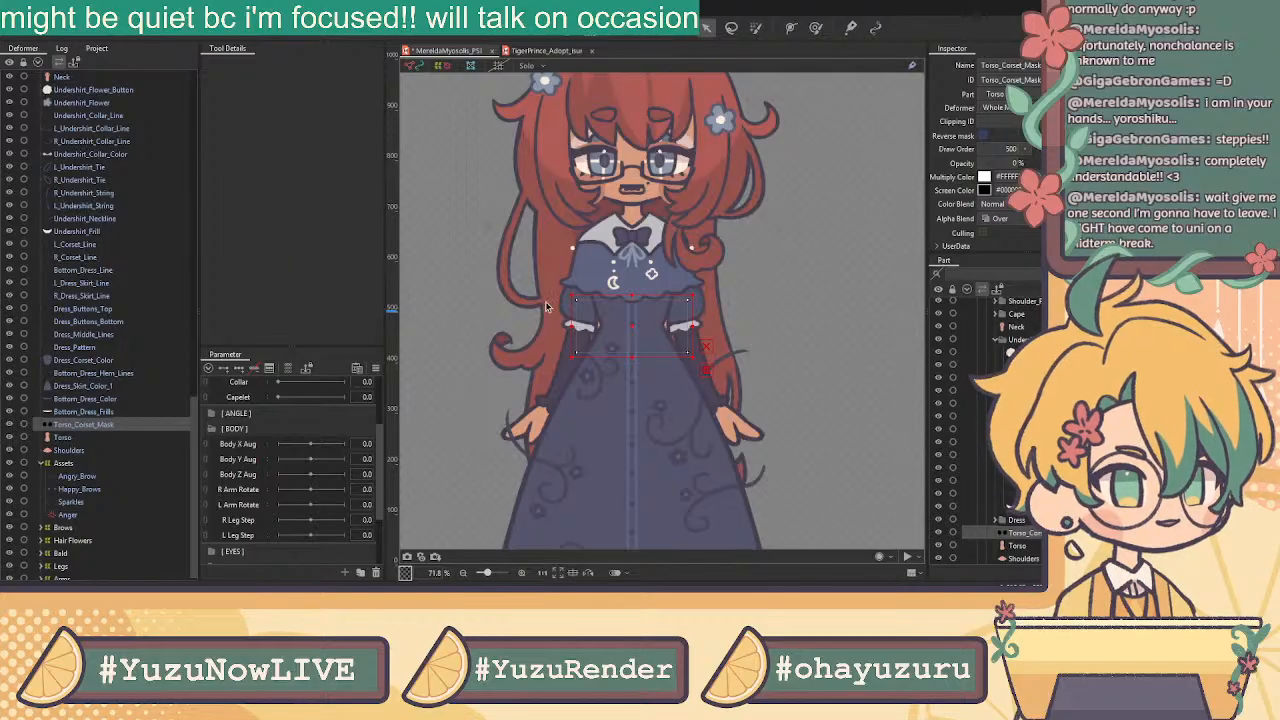
Paste the corset mask's ID into Torso's Clipping ID and enable Reverse mask
{"action": "left_click", "coordinate": [68, 437]}
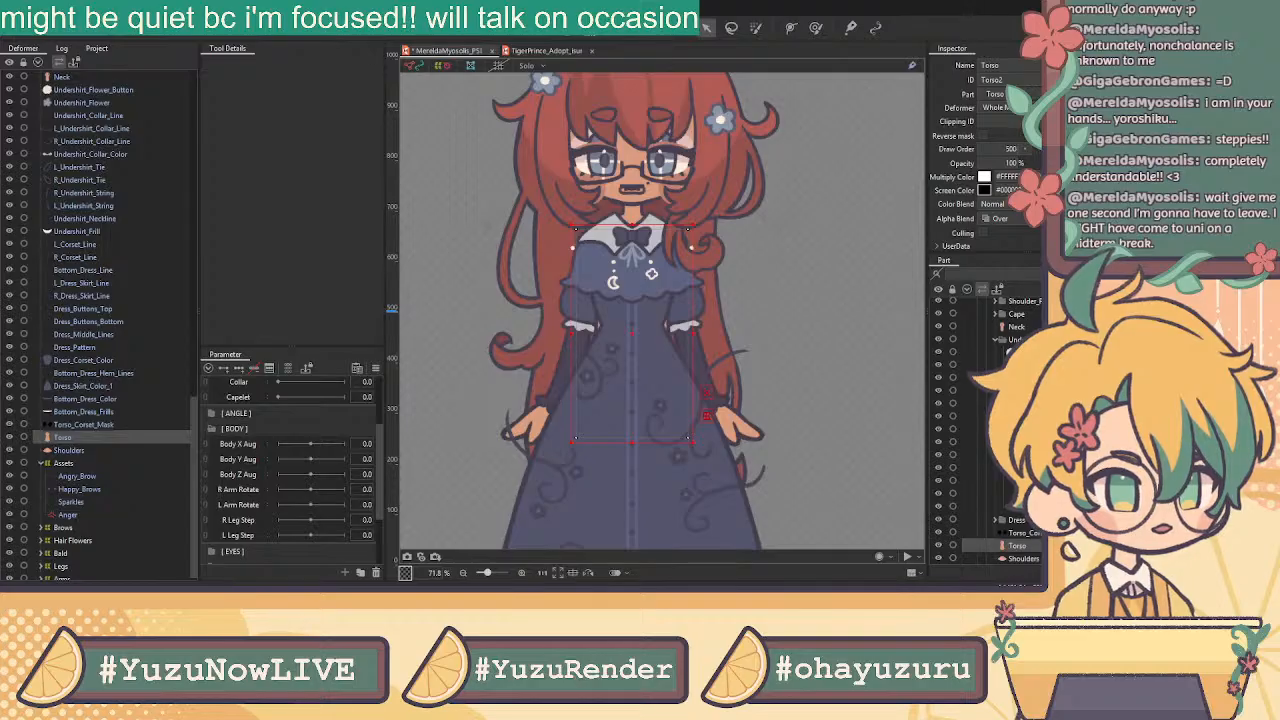
{"action": "key", "text": "ctrl+v"}
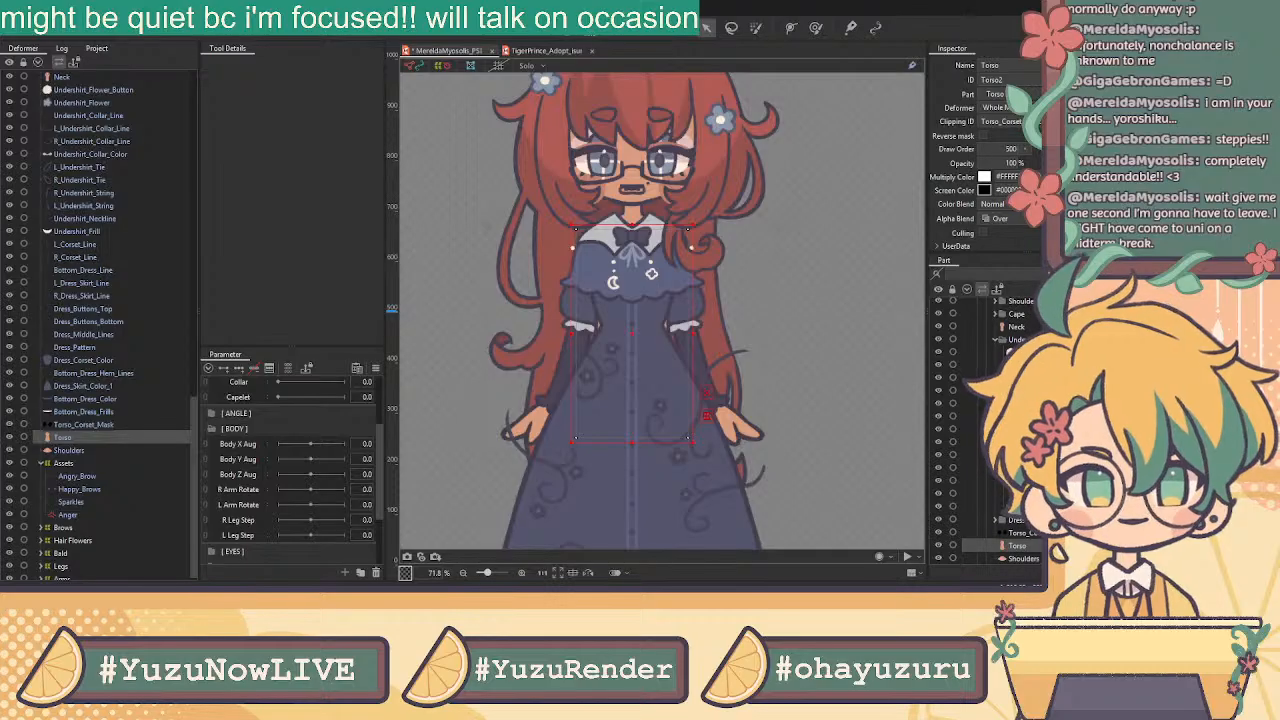
{"action": "left_click", "coordinate": [983, 136]}
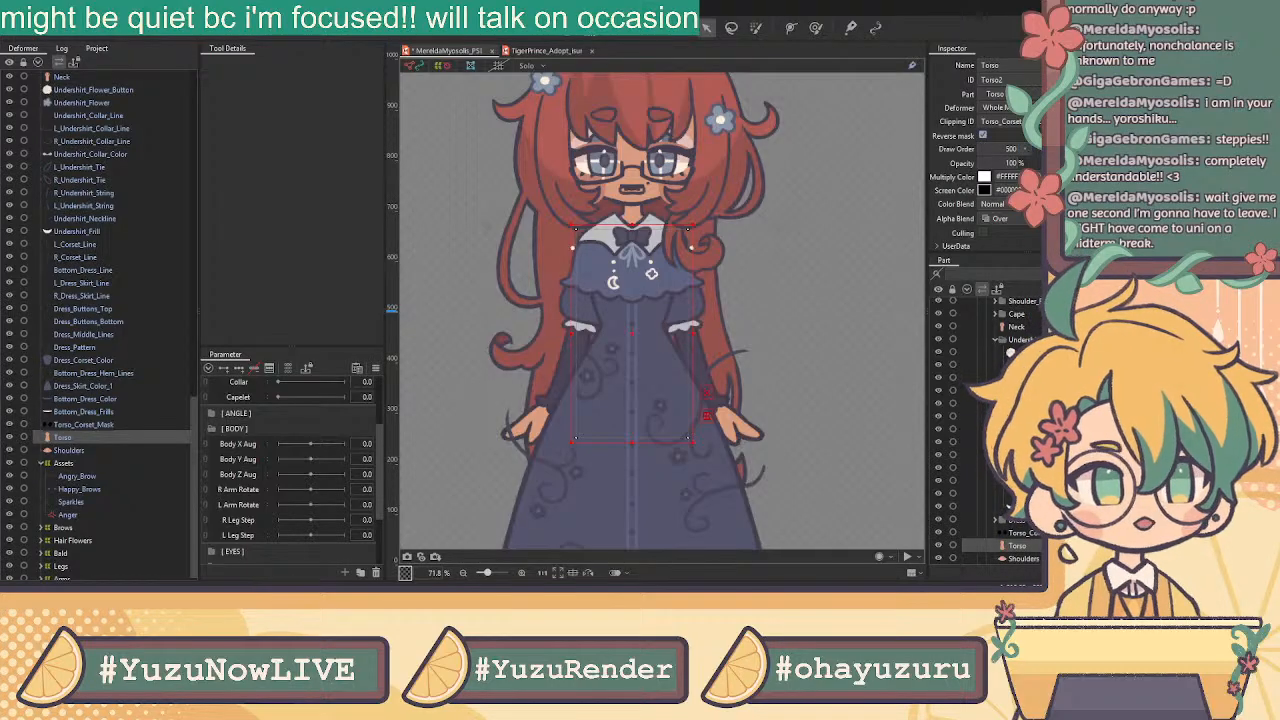
{"action": "scroll", "coordinate": [608, 328], "scroll_direction": "up", "scroll_amount": 4}
{"action": "scroll", "coordinate": [659, 350], "scroll_direction": "down", "scroll_amount": 12}
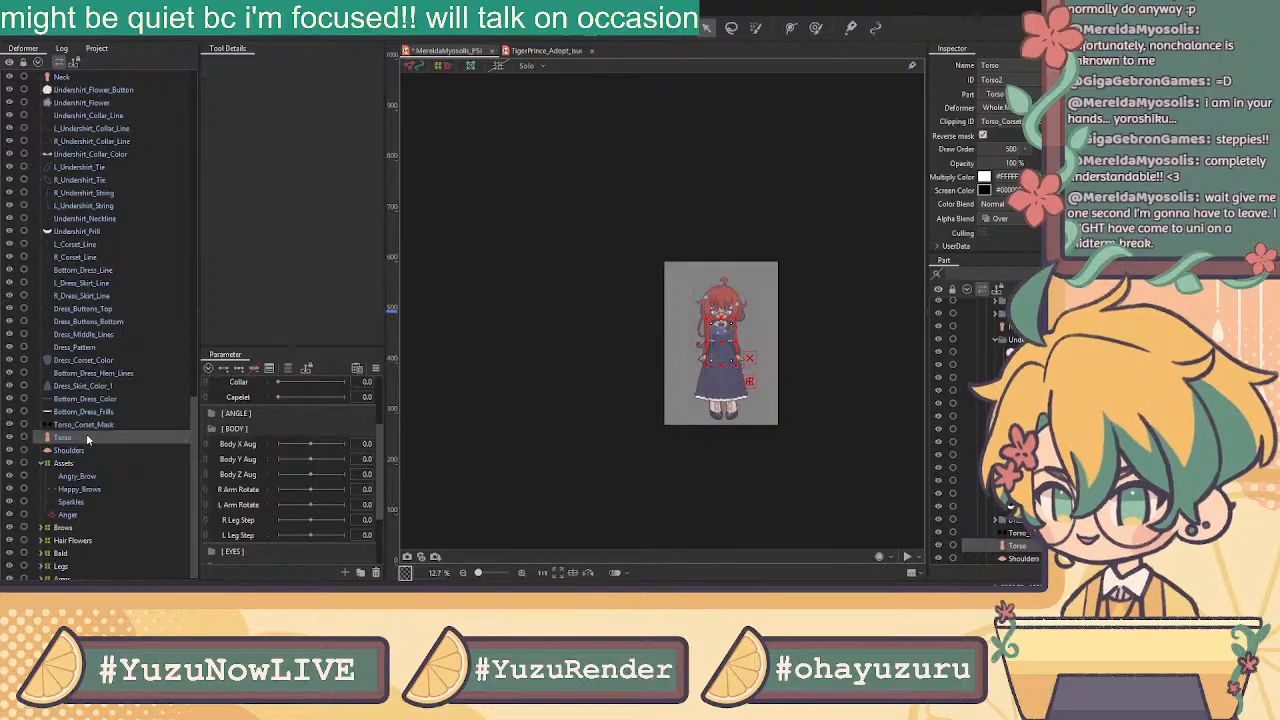
Select Torso_Corset_Mask with Torso and Shoulders, then move to the L_Corset_Line layer
{"action": "left_click", "coordinate": [84, 425]}
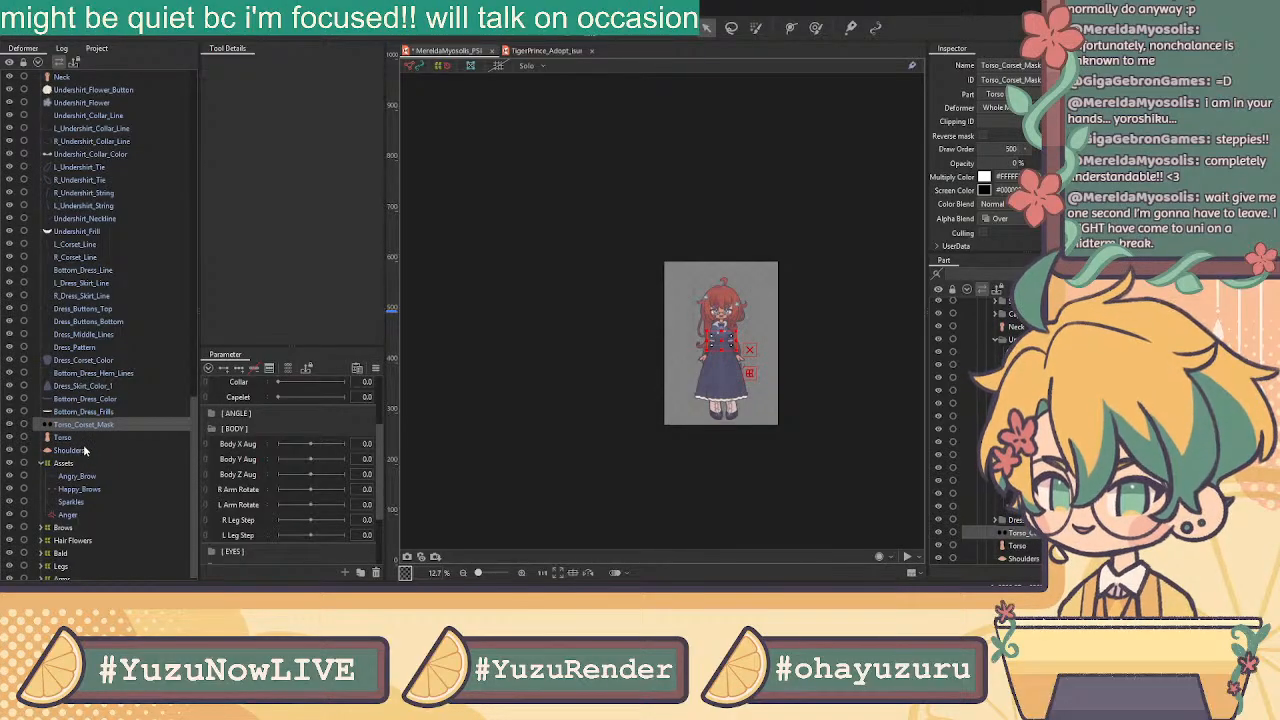
{"action": "left_click", "coordinate": [85, 450], "text": "shift"}
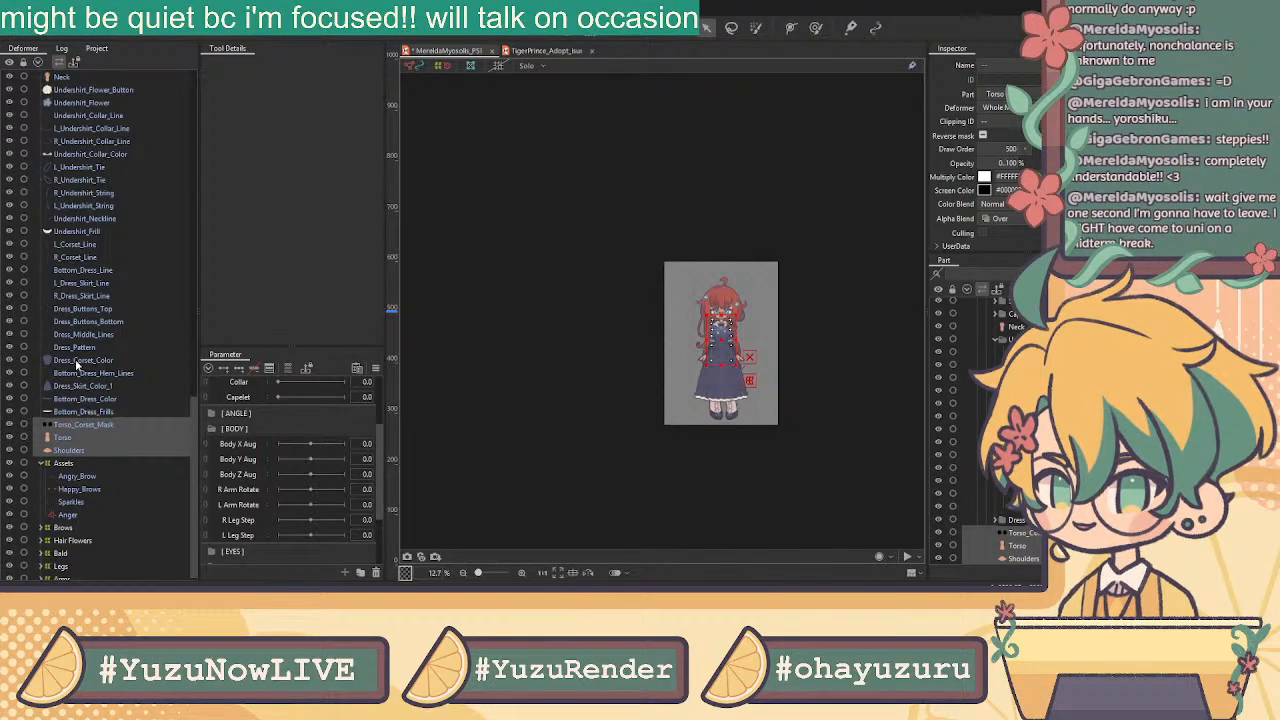
{"action": "left_click", "coordinate": [76, 244]}
{"action": "scroll", "coordinate": [790, 335], "scroll_direction": "up", "scroll_amount": 5}
{"action": "scroll", "coordinate": [685, 372], "scroll_direction": "up", "scroll_amount": 3}
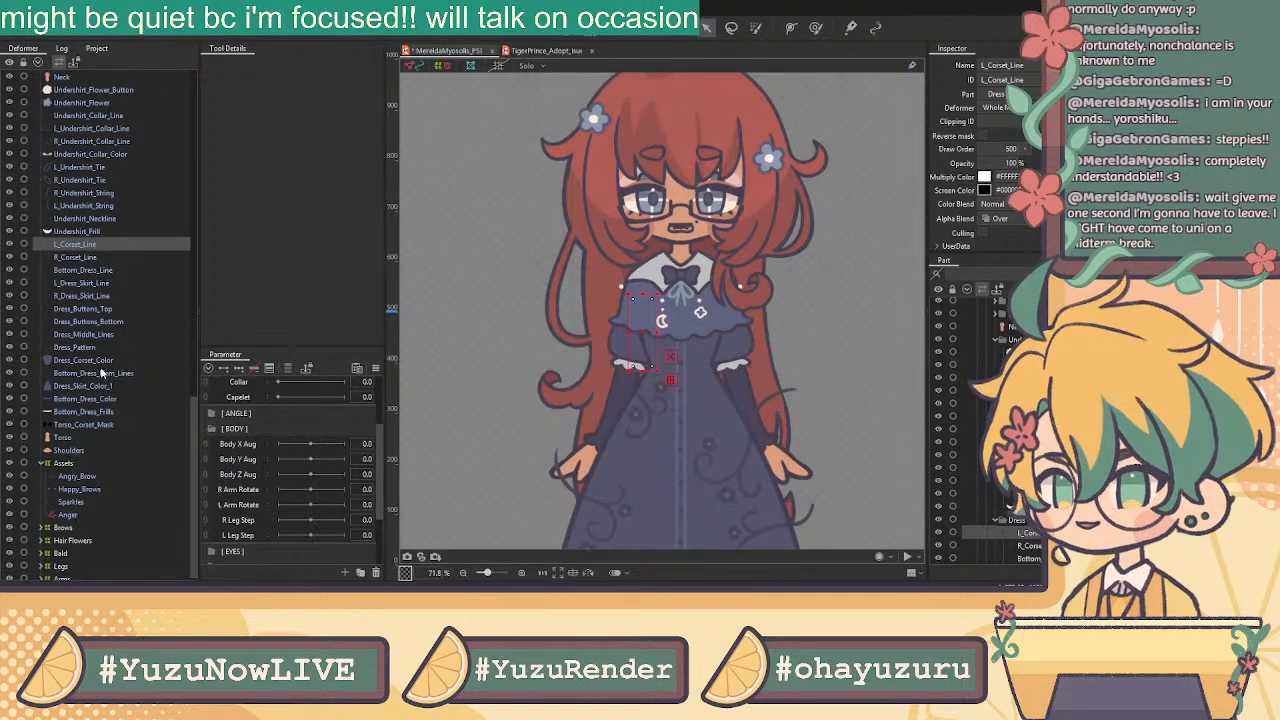
{"action": "scroll", "coordinate": [98, 330], "scroll_direction": "up", "scroll_amount": 8}
{"action": "scroll", "coordinate": [93, 309], "scroll_direction": "up", "scroll_amount": 10}
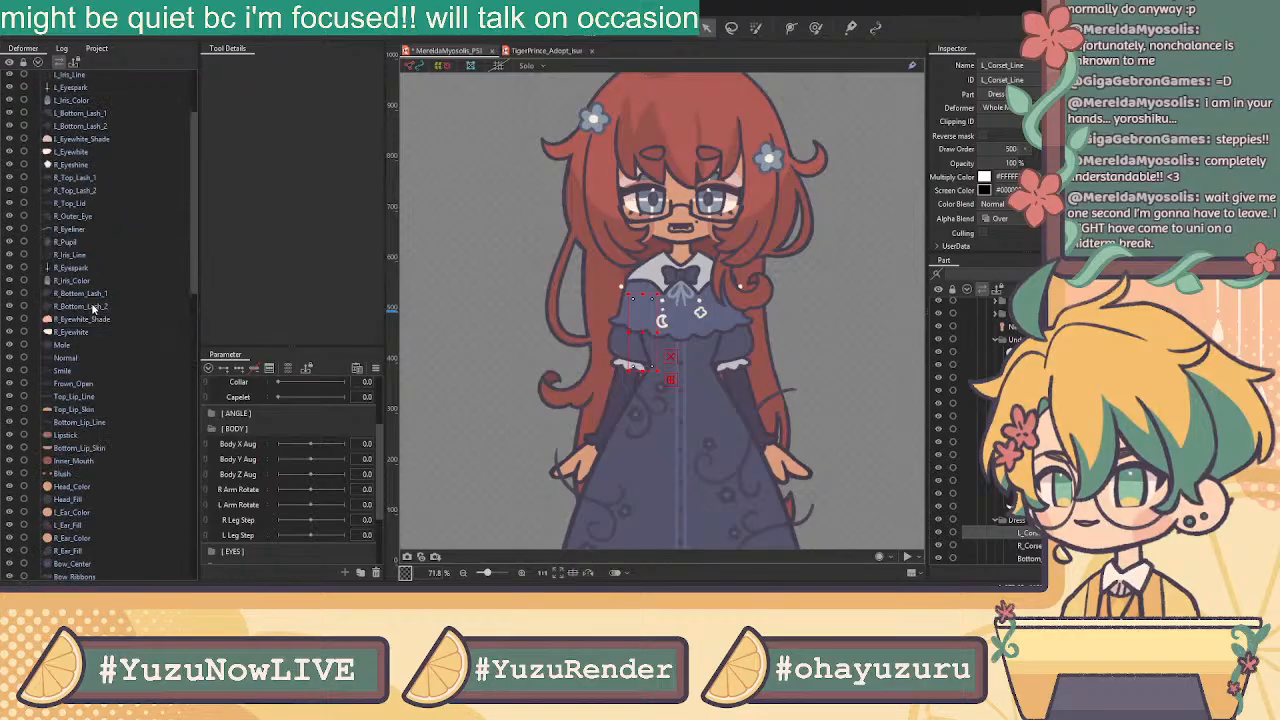
Wrap the Glasses layer in its own warp deformer
{"action": "left_click", "coordinate": [66, 90]}
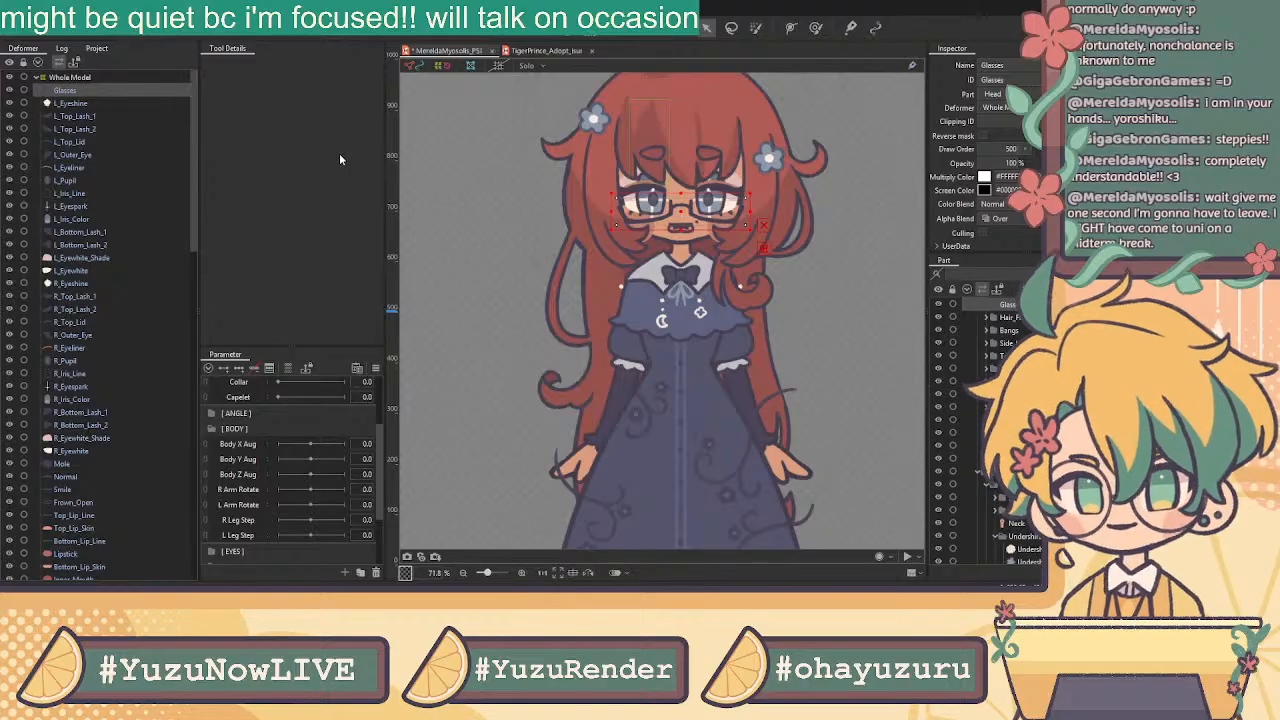
{"action": "left_click", "coordinate": [618, 348]}
{"action": "scroll", "coordinate": [147, 232], "scroll_direction": "up", "scroll_amount": 5}
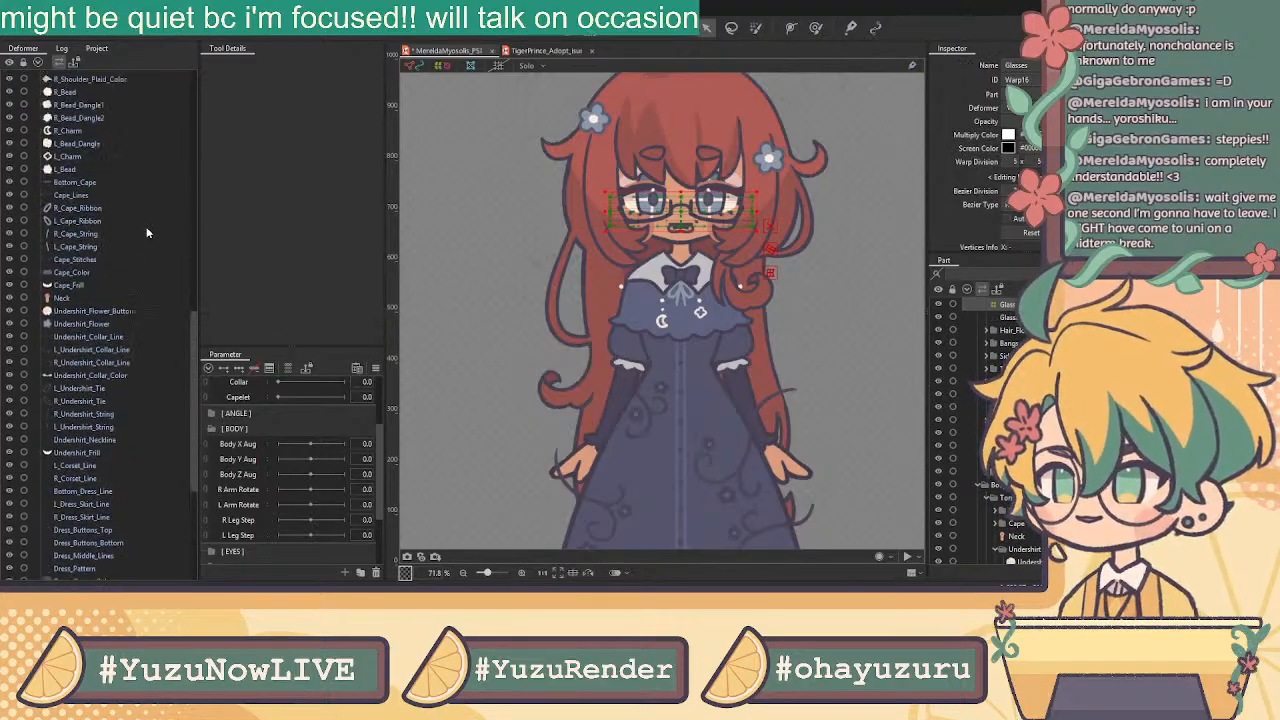
{"action": "scroll", "coordinate": [147, 232], "scroll_direction": "up", "scroll_amount": 5}
Wrap the right eye parts, R_Eyeshine through R_Eyewhite, in an R Eye warp deformer
{"action": "left_click", "coordinate": [57, 90]}
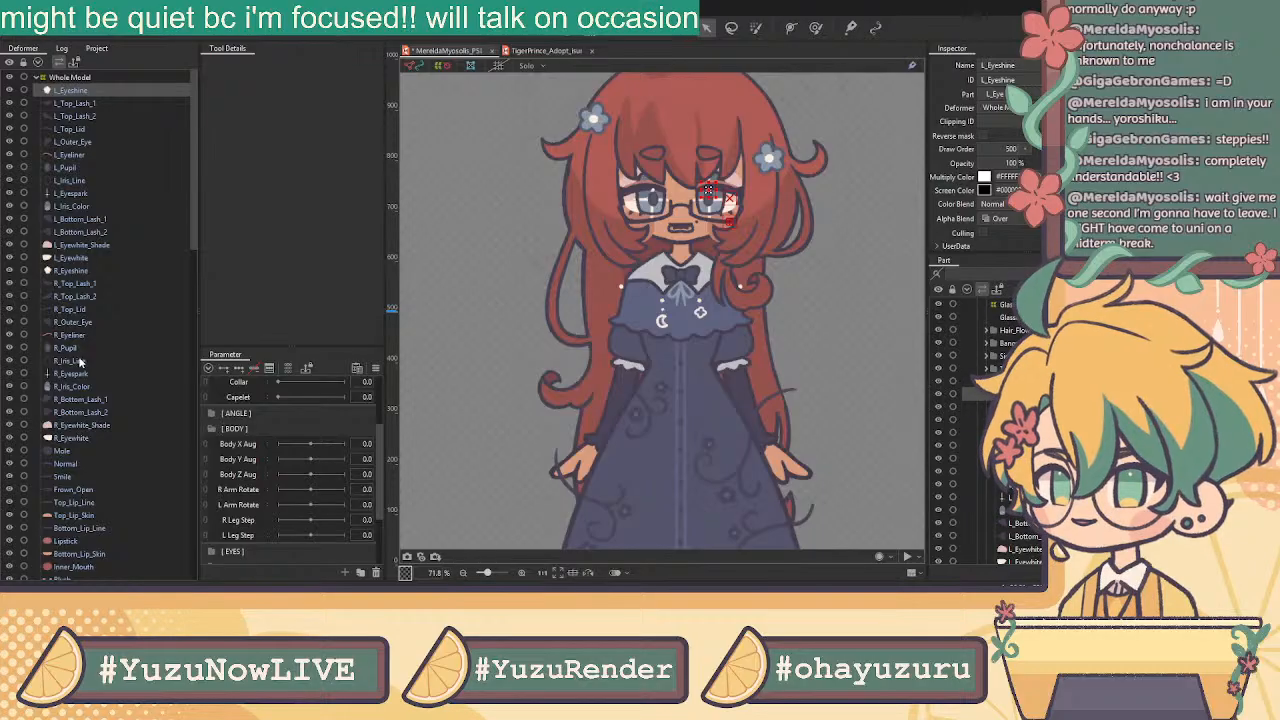
{"action": "left_click", "coordinate": [86, 438], "text": "shift"}
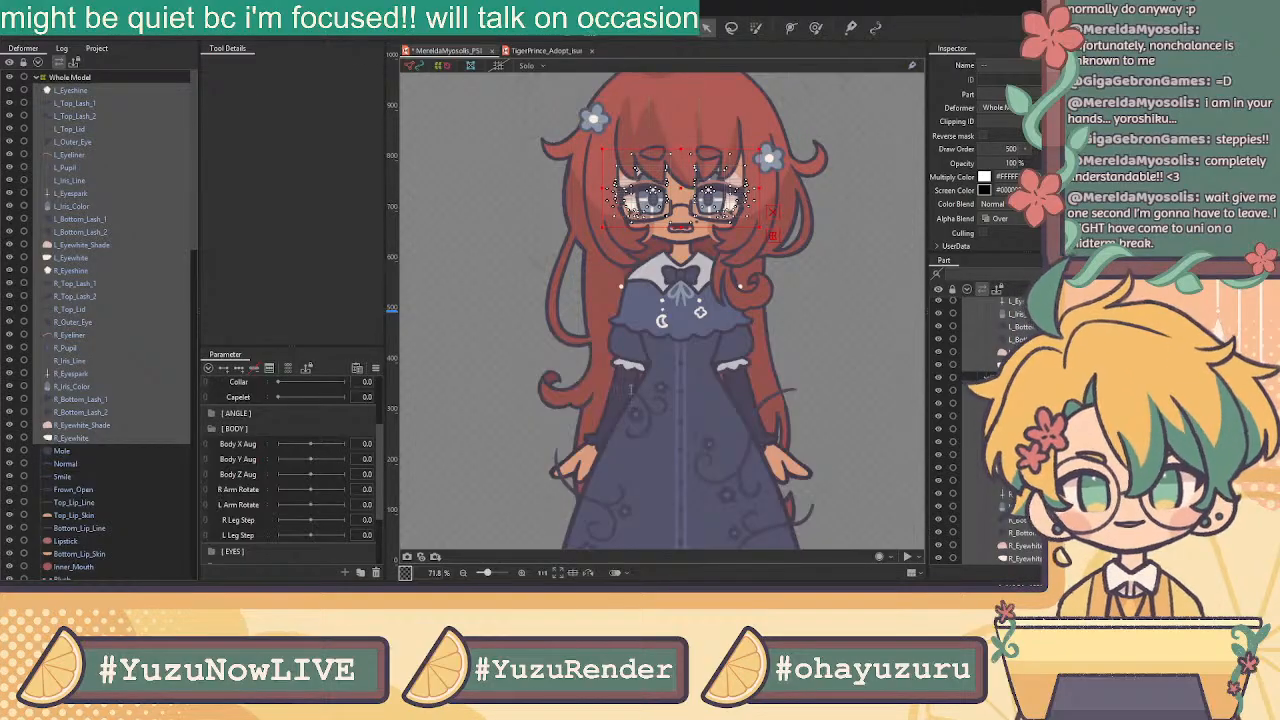
{"action": "scroll", "coordinate": [160, 425], "scroll_direction": "down", "scroll_amount": 4}
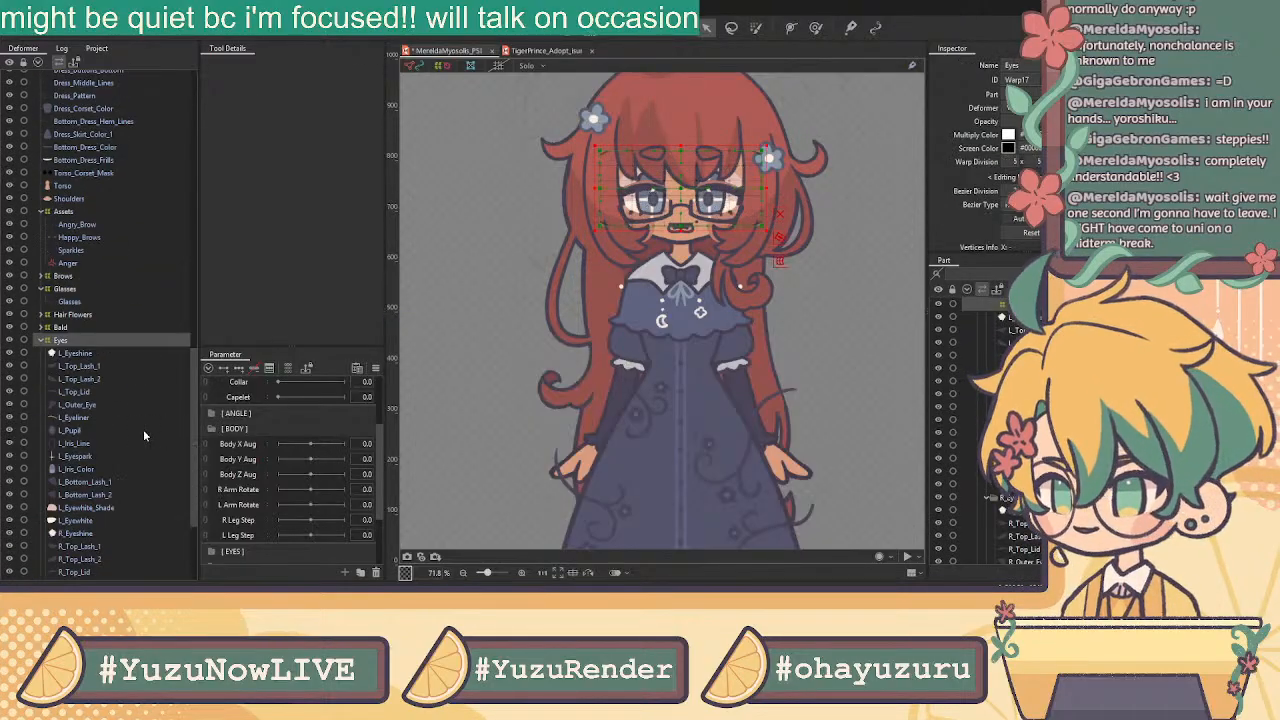
{"action": "left_click", "coordinate": [93, 358]}
{"action": "left_click", "coordinate": [90, 520], "text": "shift"}
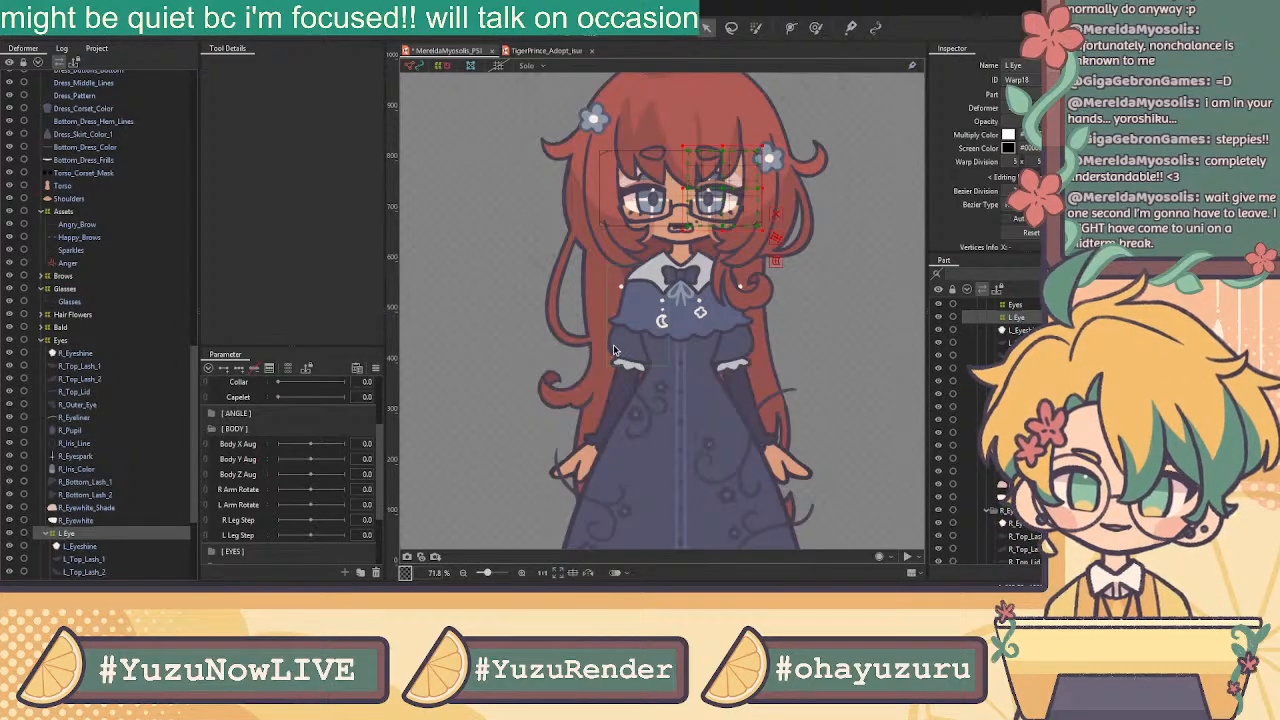
{"action": "left_click", "coordinate": [93, 520]}
{"action": "left_click", "coordinate": [86, 355], "text": "shift"}
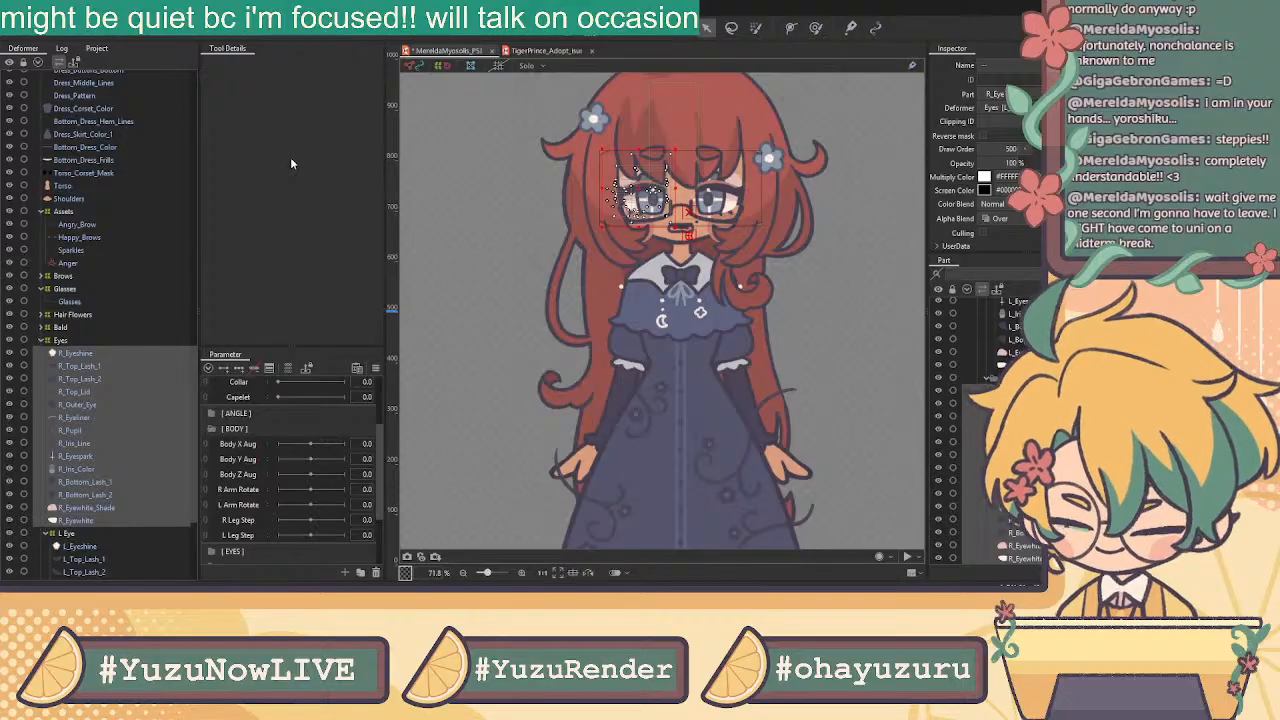
{"action": "left_click", "coordinate": [593, 350]}
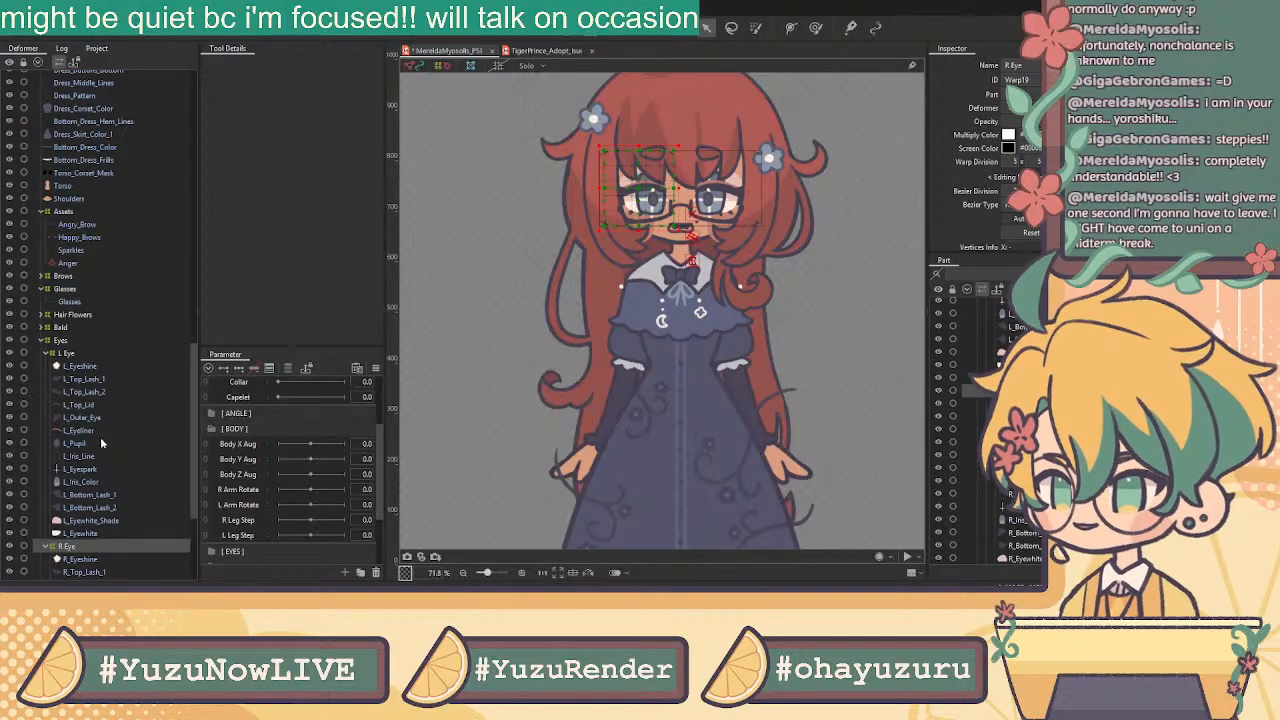
Wrap the mouth parts from Normal to Inner_Mouth in a Mouth warp deformer
{"action": "scroll", "coordinate": [133, 413], "scroll_direction": "up", "scroll_amount": 8}
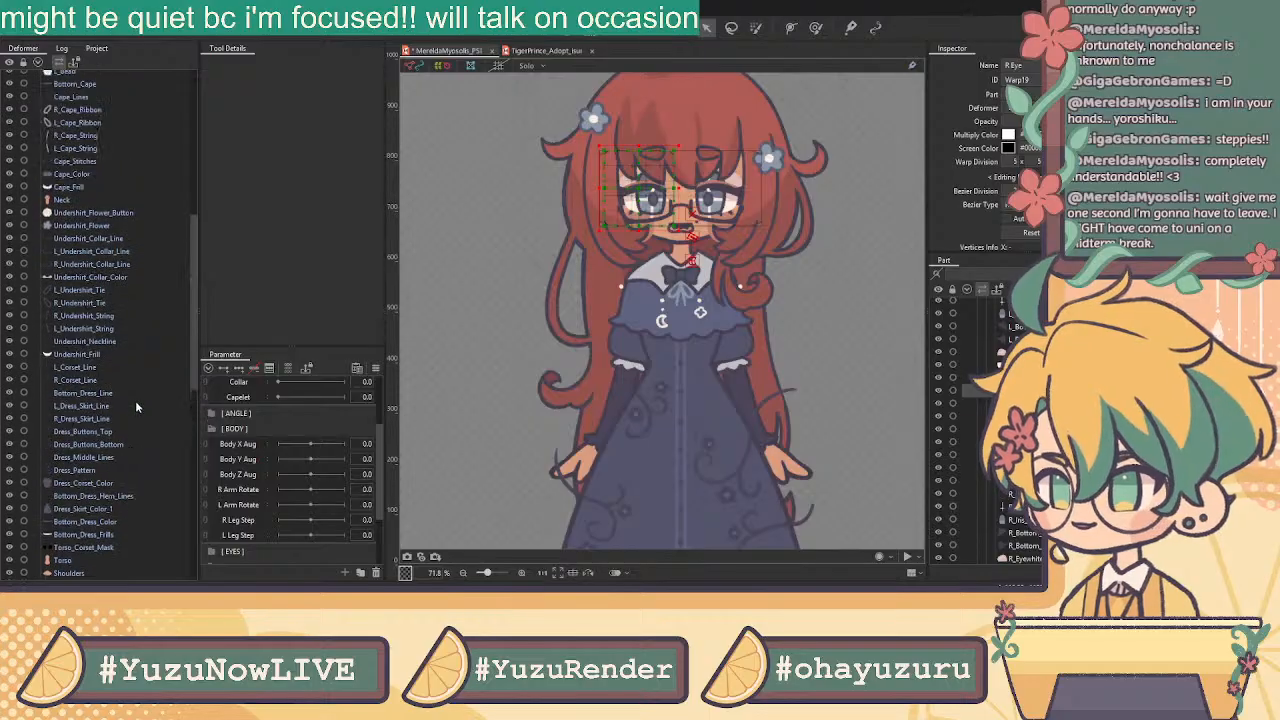
{"action": "scroll", "coordinate": [135, 400], "scroll_direction": "up", "scroll_amount": 10}
{"action": "left_click", "coordinate": [64, 91]}
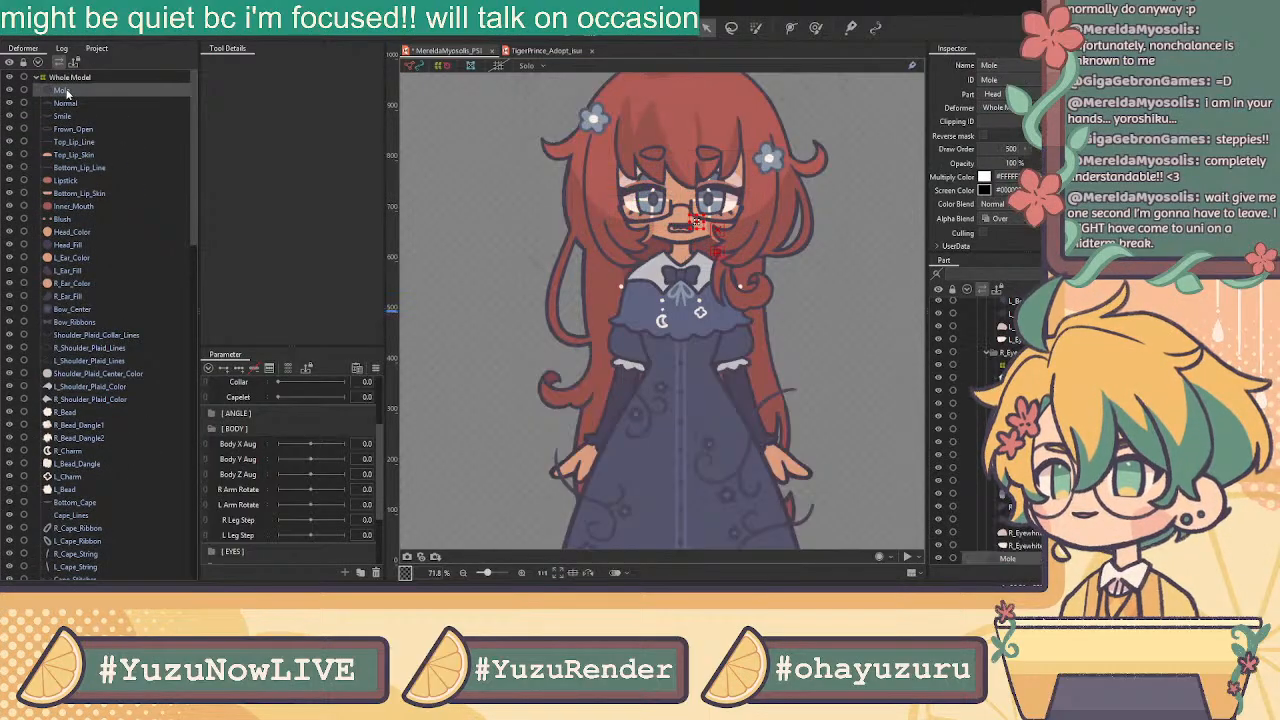
{"action": "left_click", "coordinate": [75, 104]}
{"action": "left_click", "coordinate": [66, 91]}
{"action": "left_click", "coordinate": [67, 103]}
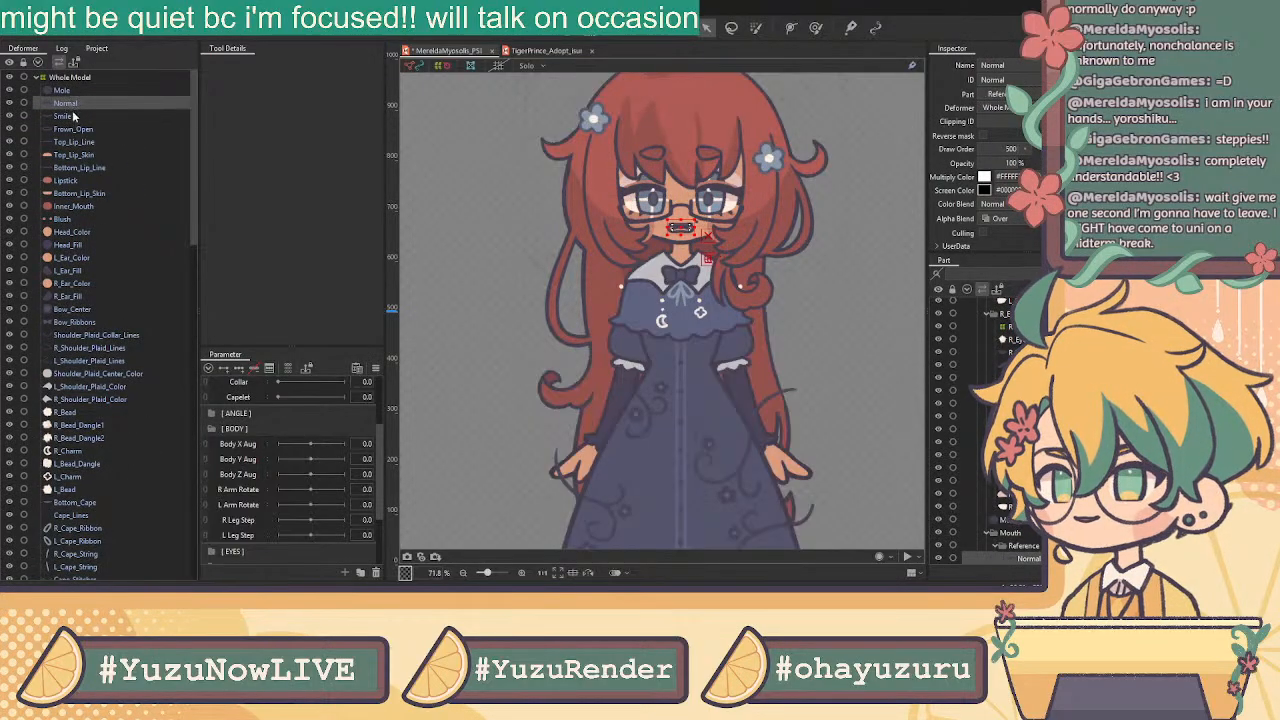
{"action": "left_click", "coordinate": [74, 207], "text": "shift"}
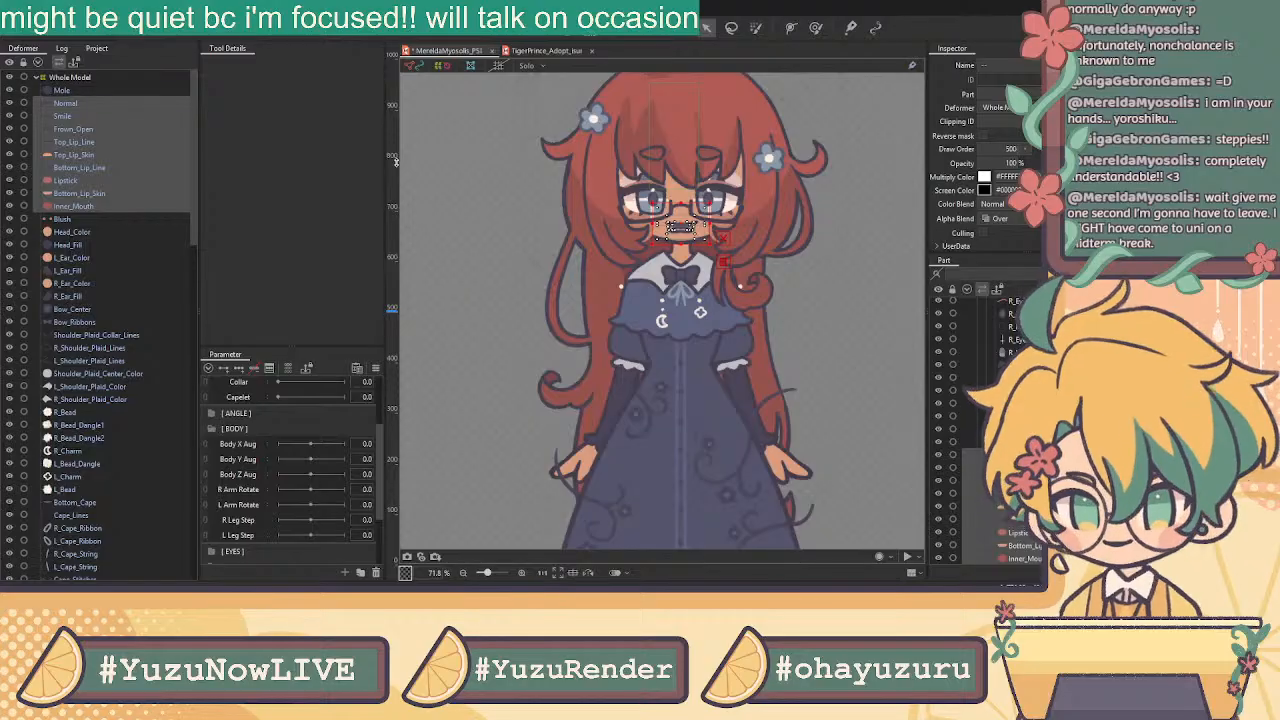
{"action": "left_click", "coordinate": [415, 344]}
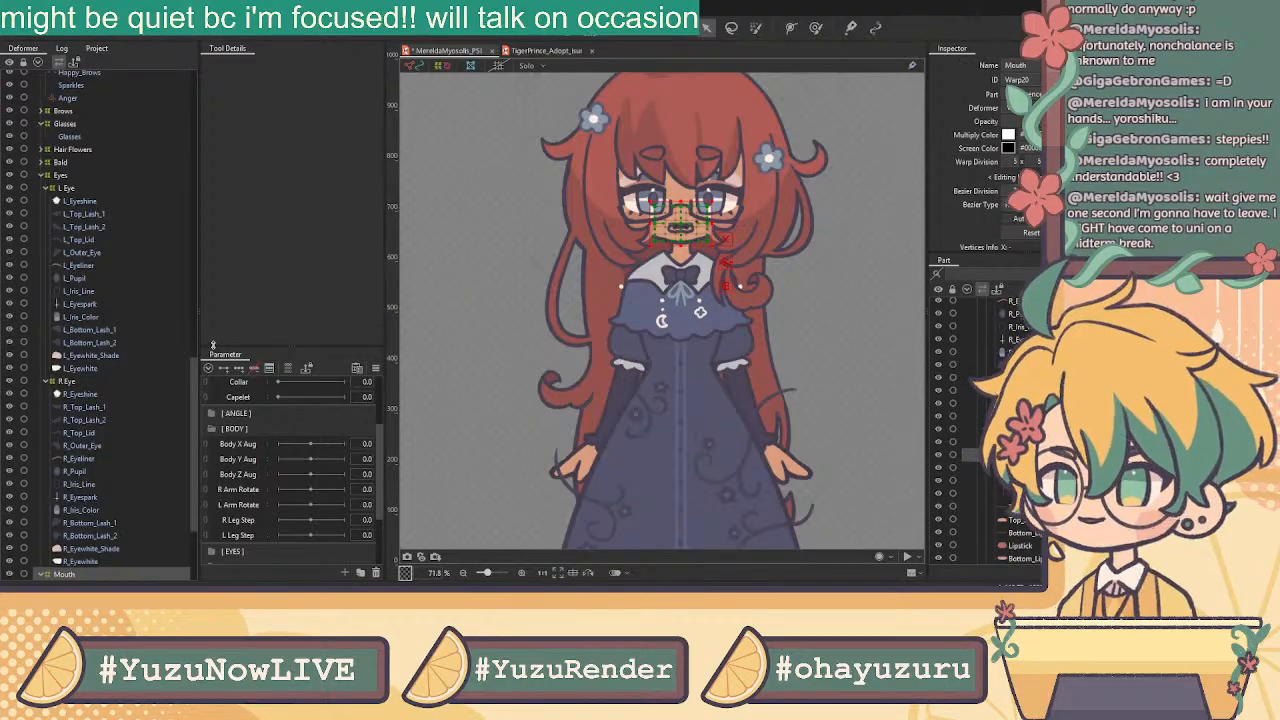
Create a Head warp deformer around Head_Color, Head_Fill and Blush
{"action": "scroll", "coordinate": [117, 315], "scroll_direction": "up", "scroll_amount": 15}
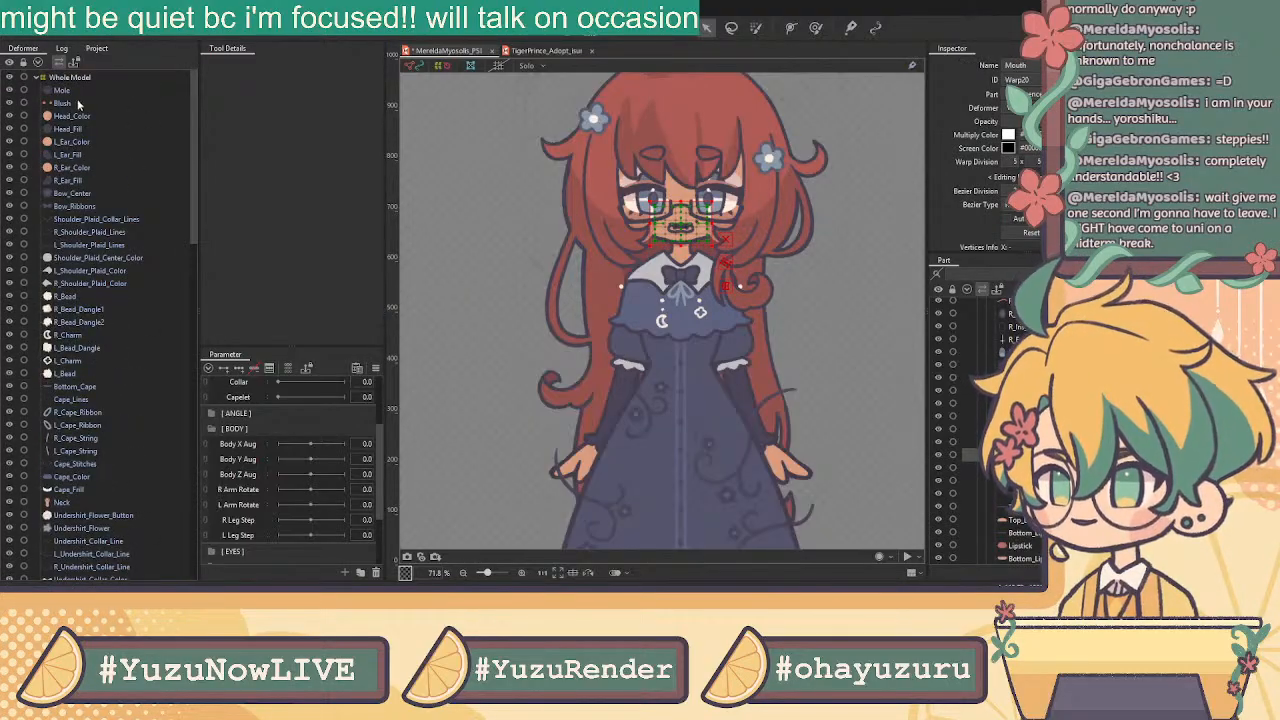
{"action": "left_click", "coordinate": [80, 116]}
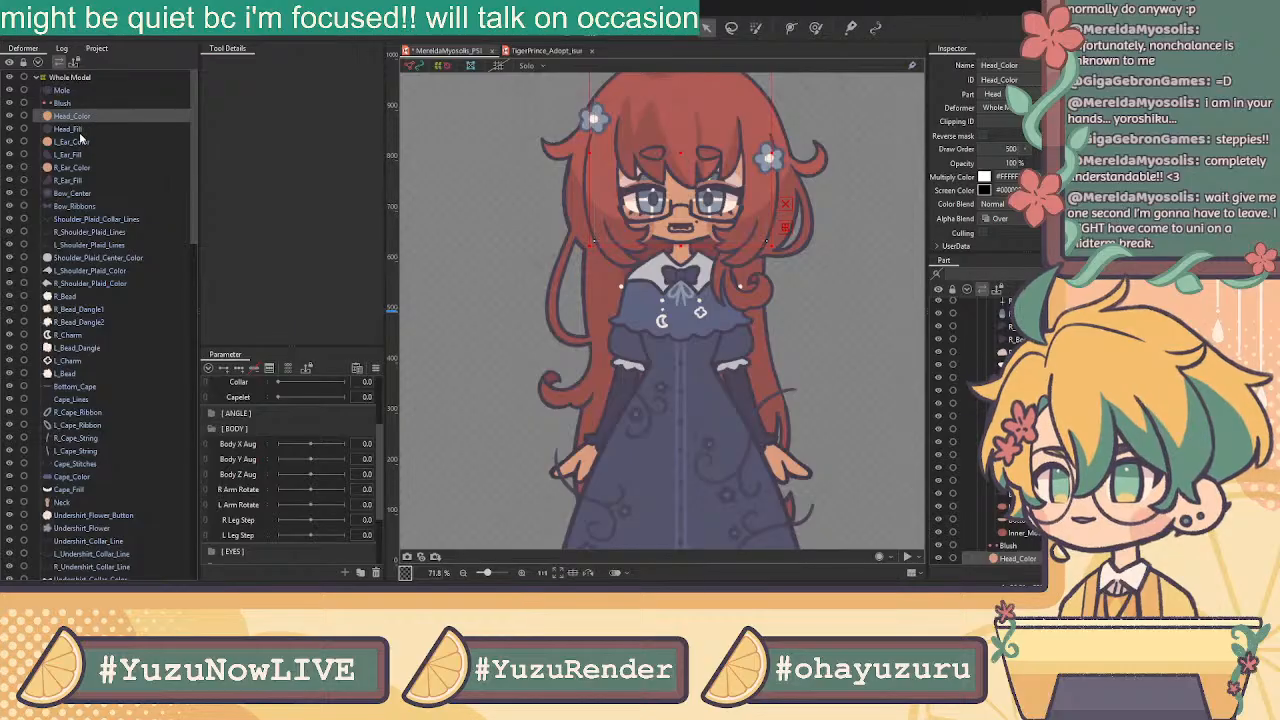
{"action": "left_click", "coordinate": [84, 130], "text": "ctrl"}
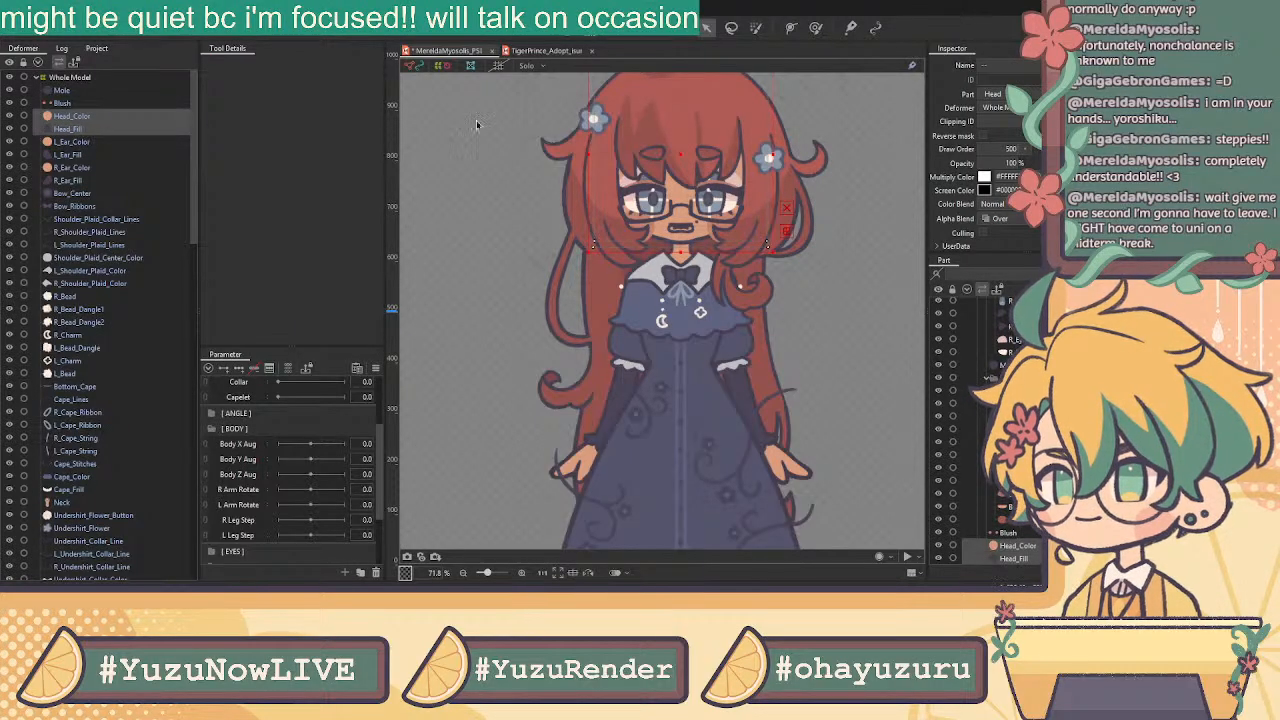
{"action": "left_click", "coordinate": [86, 105]}
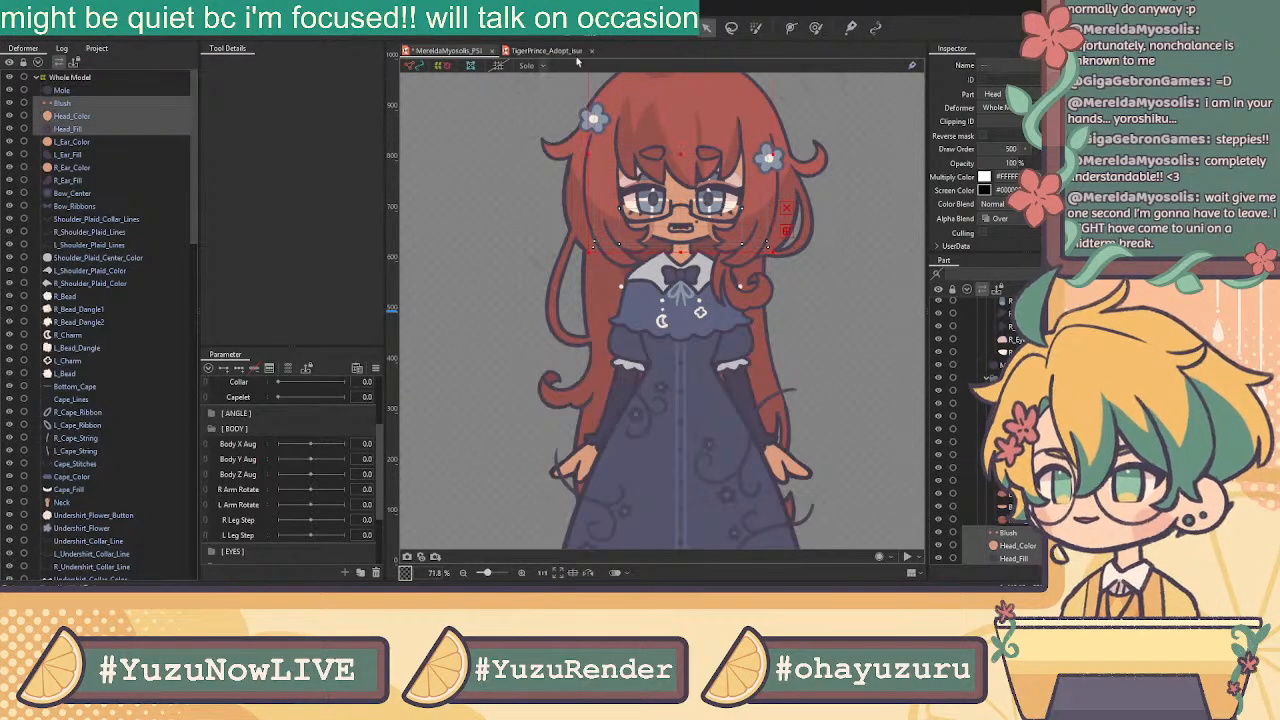
{"action": "left_click", "coordinate": [87, 130], "text": "shift"}
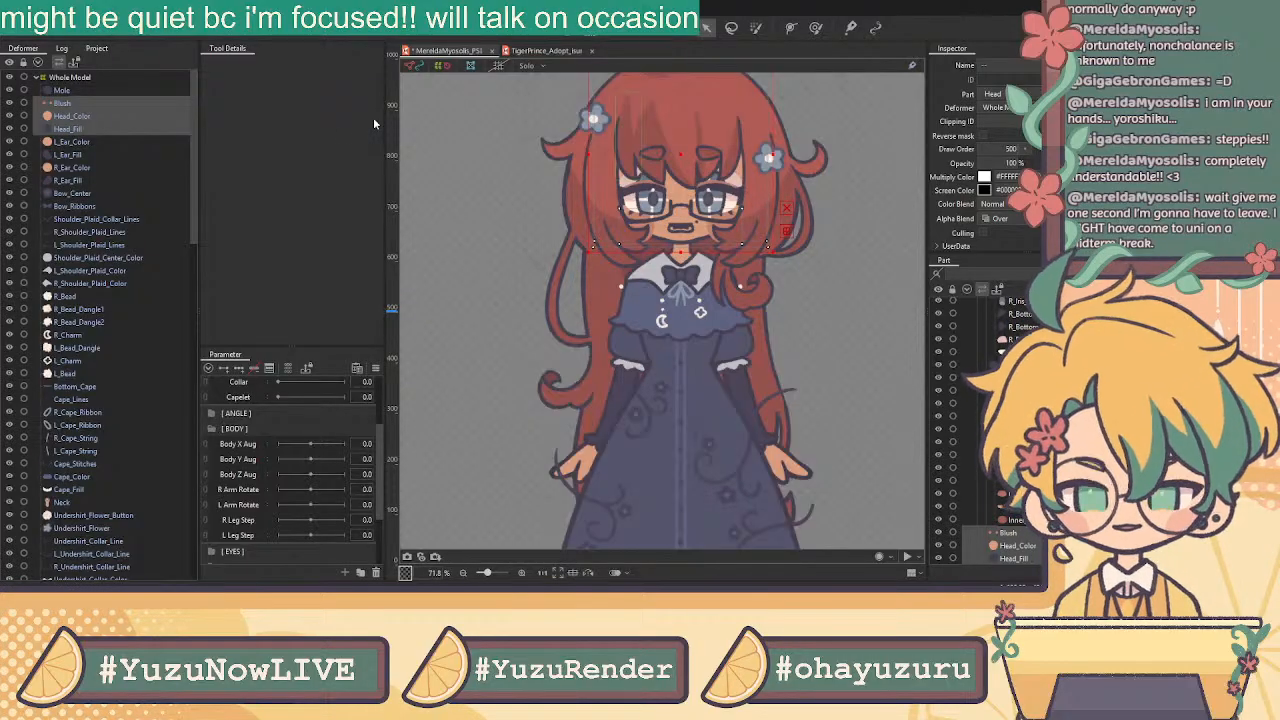
{"action": "left_click", "coordinate": [510, 349]}
Select the four ear meshes and wrap them in an Ears warp deformer
{"action": "scroll", "coordinate": [142, 313], "scroll_direction": "up", "scroll_amount": 9}
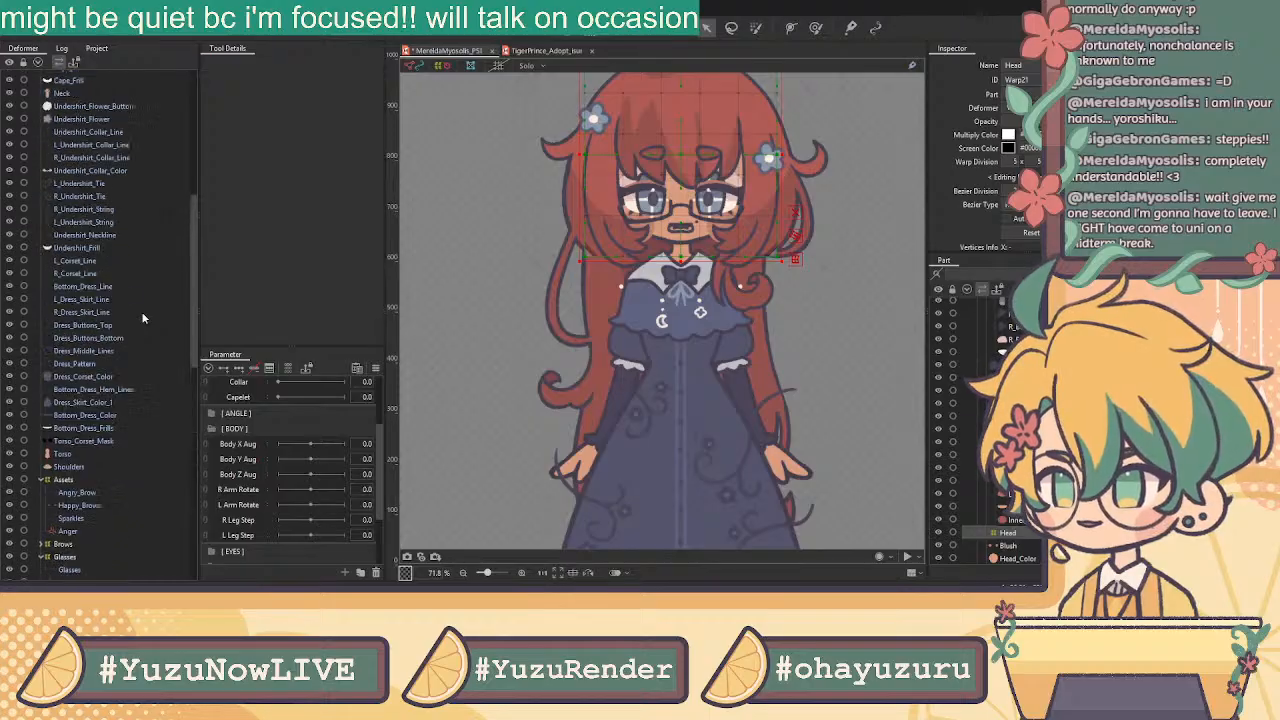
{"action": "scroll", "coordinate": [141, 311], "scroll_direction": "up", "scroll_amount": 10}
{"action": "left_click", "coordinate": [76, 104]}
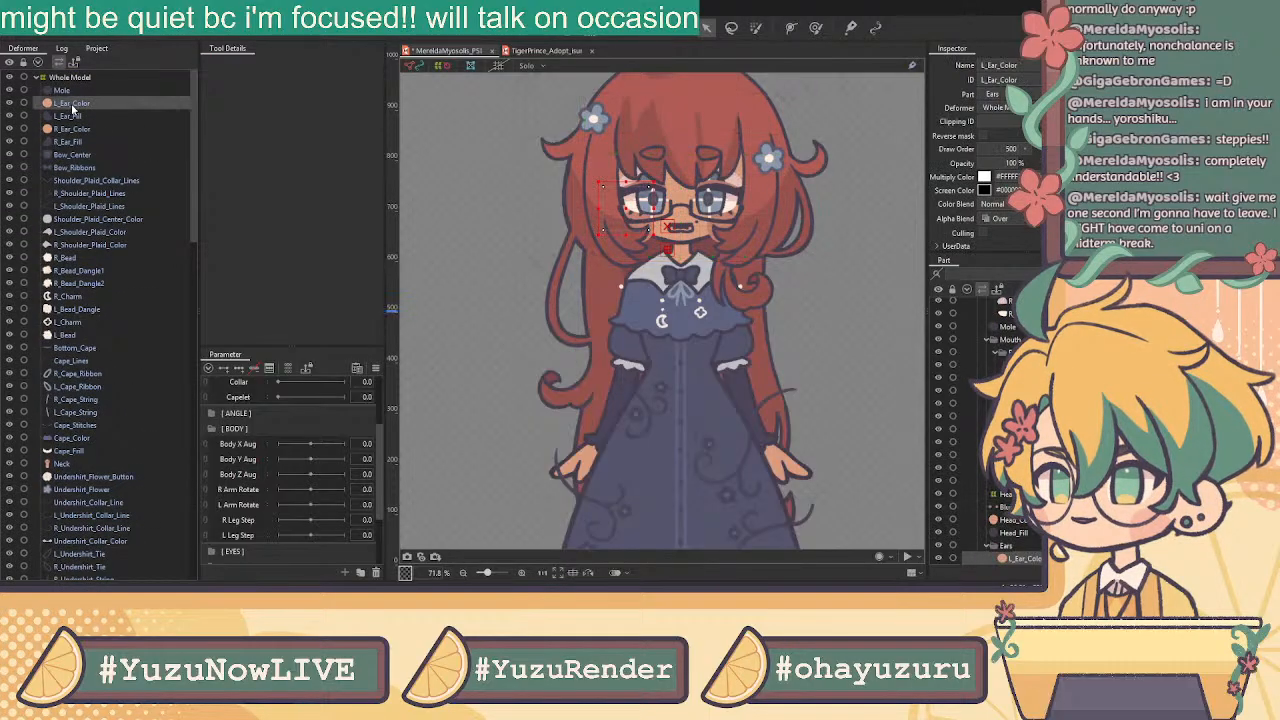
{"action": "left_click", "coordinate": [89, 142], "text": "shift"}
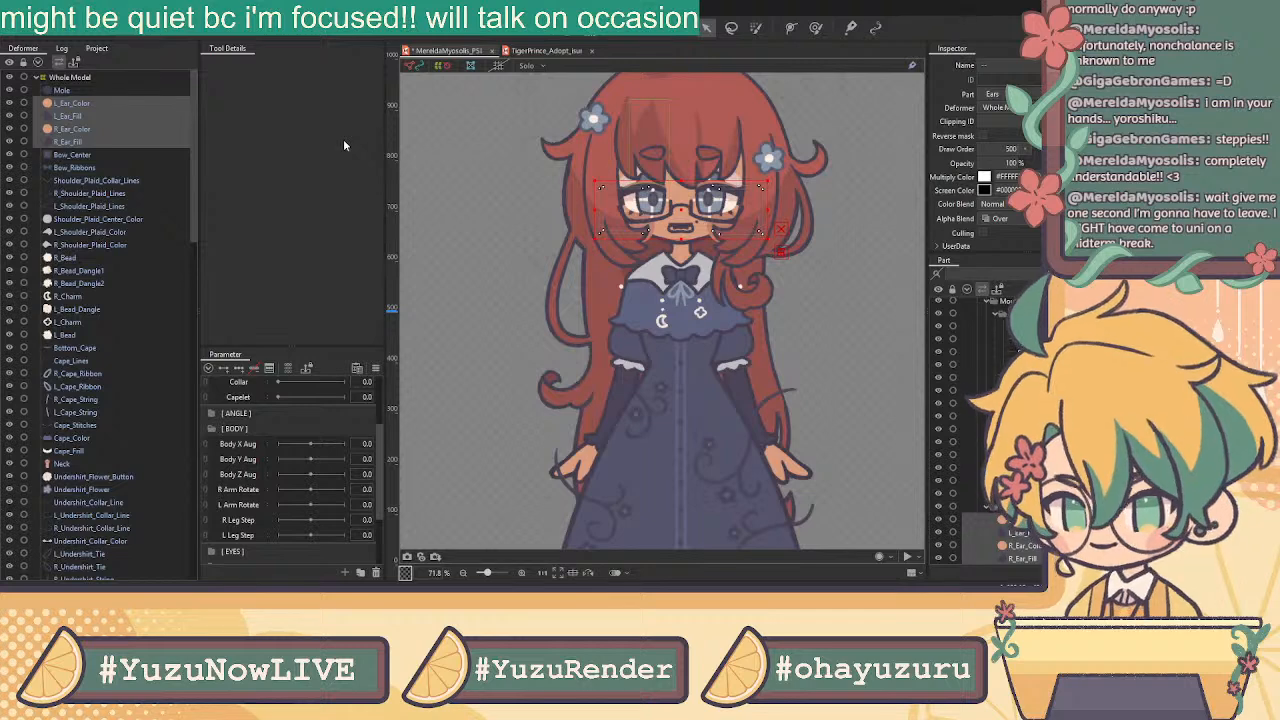
{"action": "left_click", "coordinate": [612, 350]}
{"action": "scroll", "coordinate": [126, 241], "scroll_direction": "up", "scroll_amount": 20}
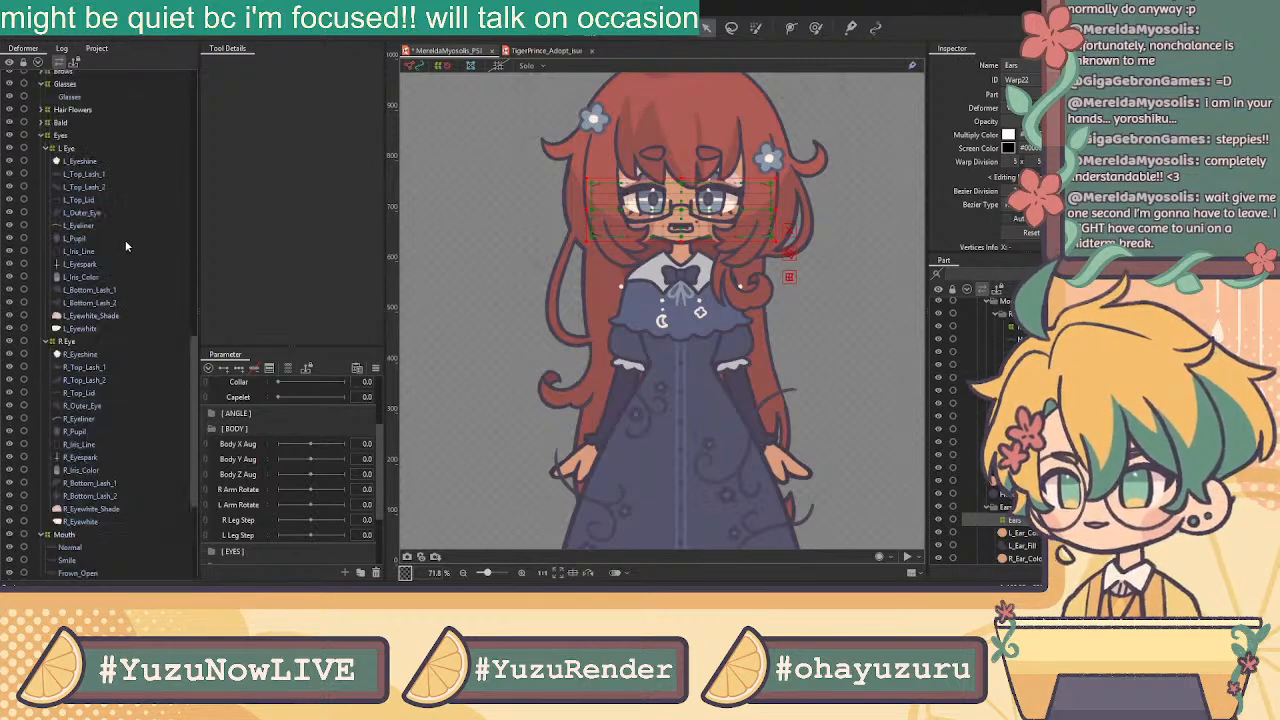
{"action": "left_click", "coordinate": [71, 104]}
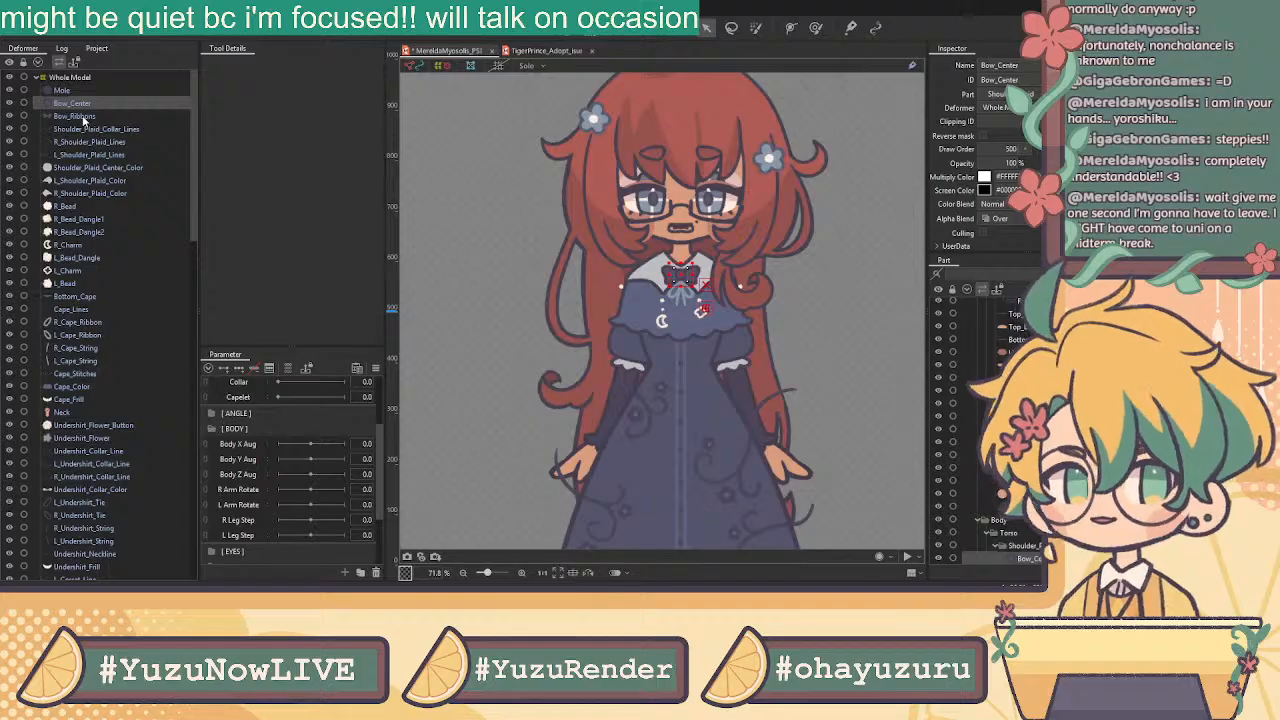
Select the bow centre, bow ribbons, shoulder plaid line and shoulder plaid colour meshes
{"action": "left_click", "coordinate": [119, 116], "text": "ctrl"}
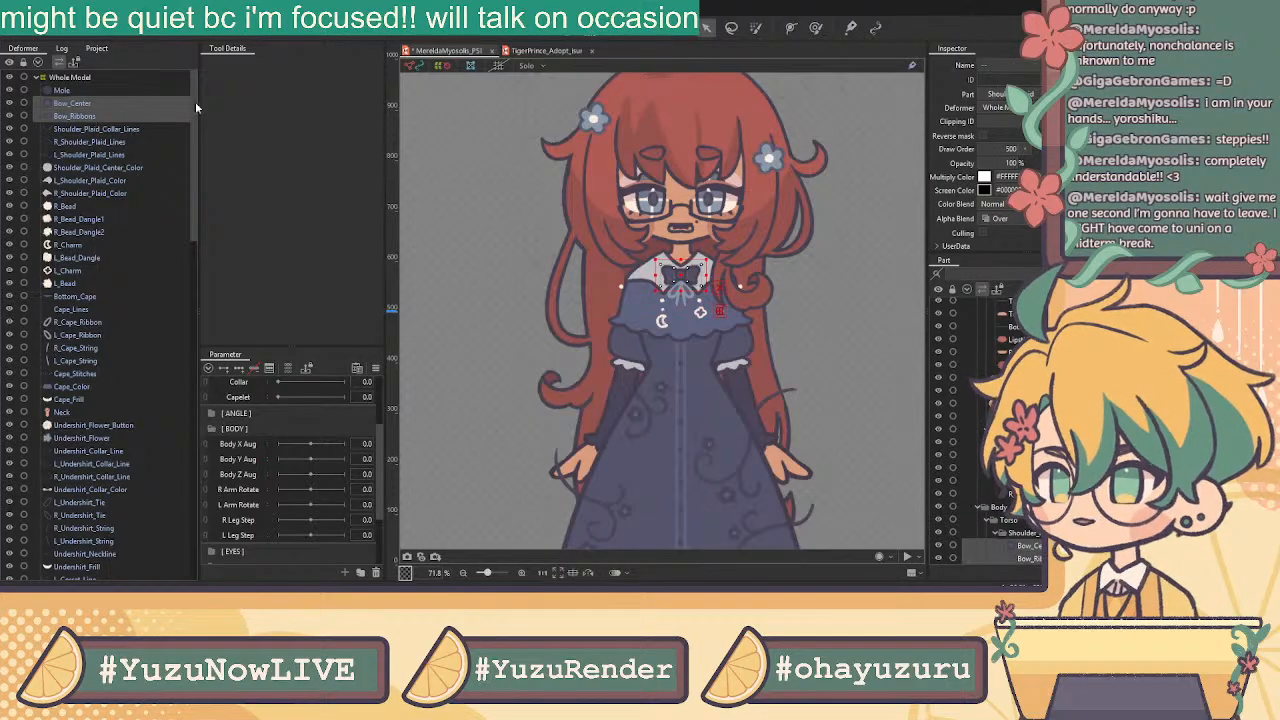
{"action": "left_click", "coordinate": [118, 130]}
{"action": "left_click", "coordinate": [113, 142]}
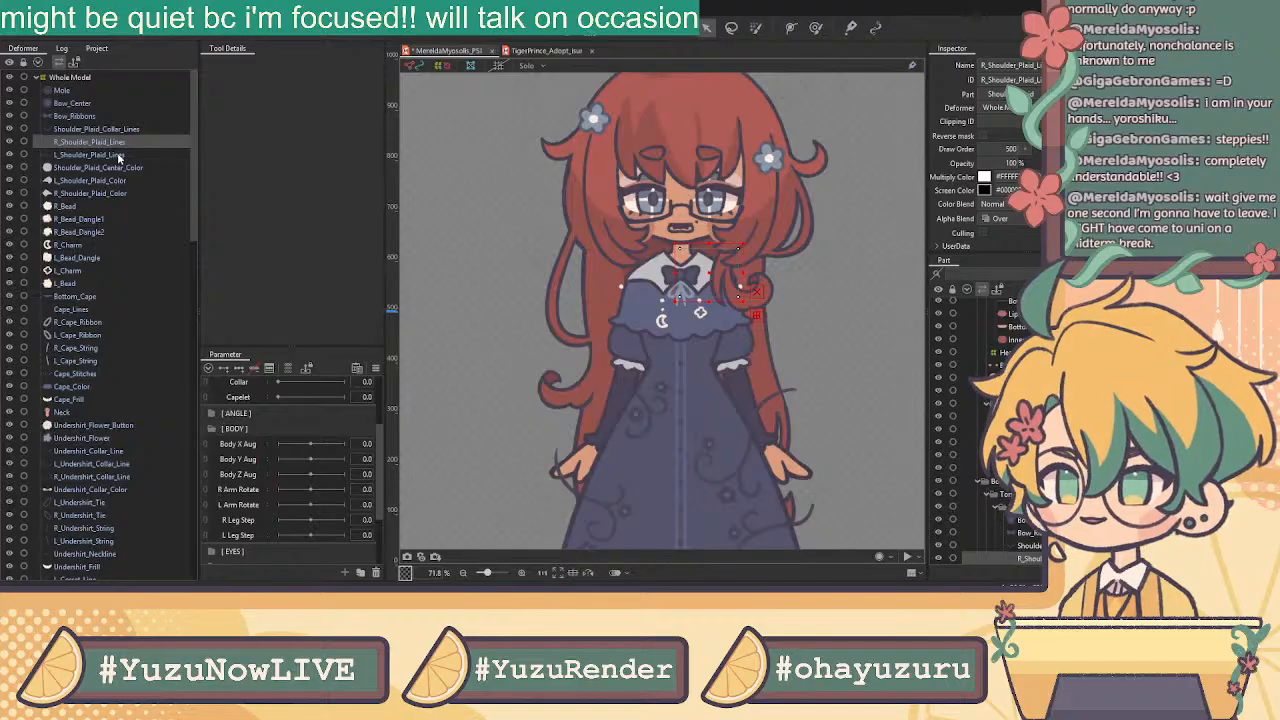
{"action": "left_click", "coordinate": [118, 155]}
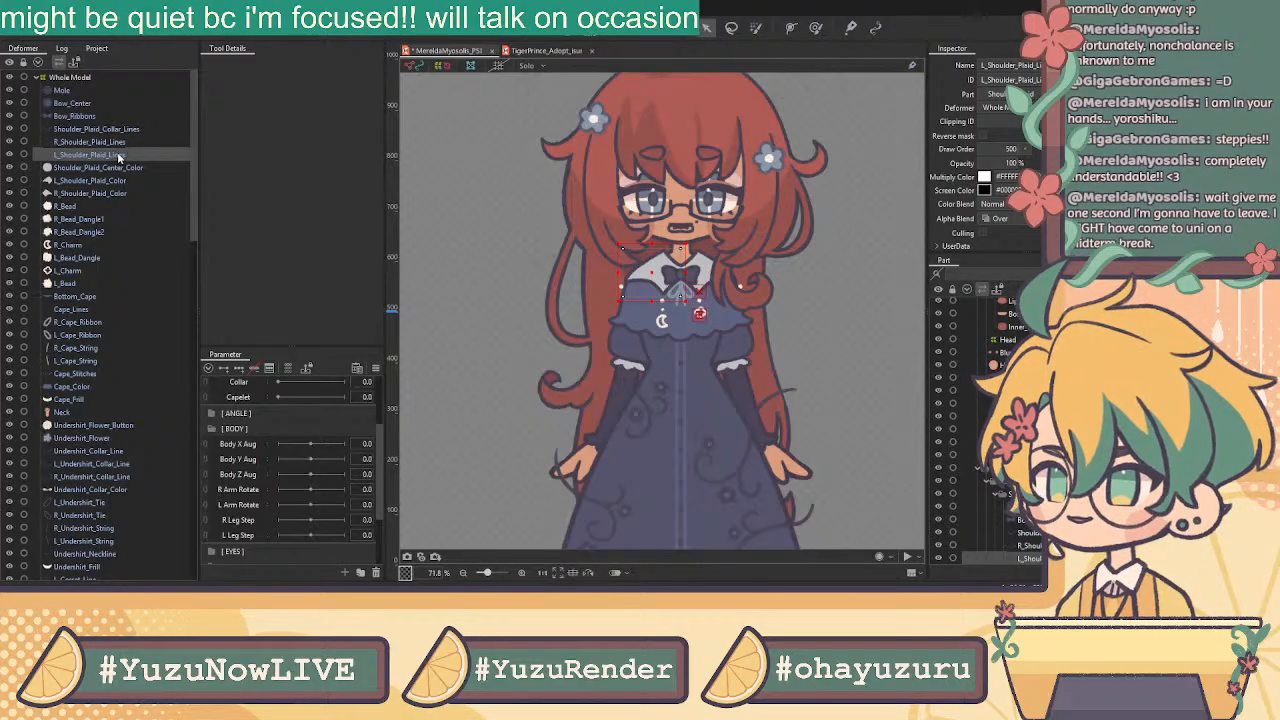
{"action": "left_click", "coordinate": [101, 117], "text": "shift"}
{"action": "left_click", "coordinate": [97, 104], "text": "shift"}
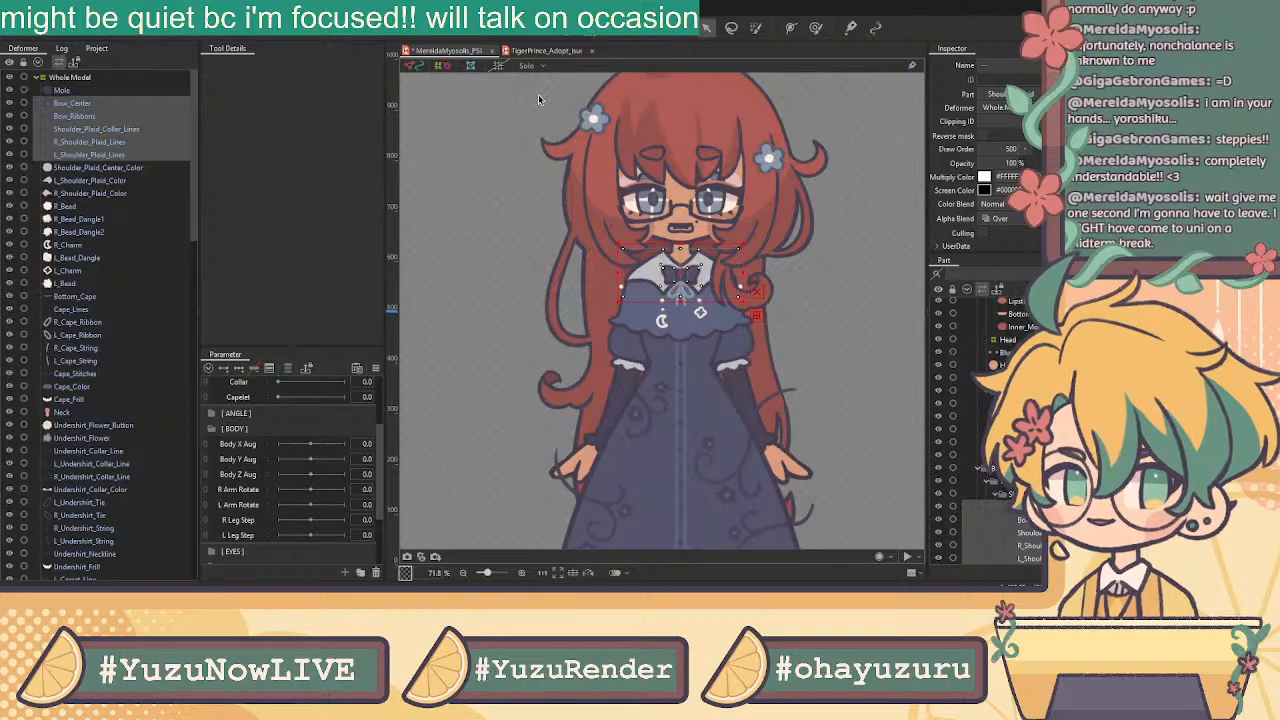
{"action": "left_click", "coordinate": [103, 168], "text": "ctrl"}
{"action": "left_click", "coordinate": [103, 181], "text": "ctrl"}
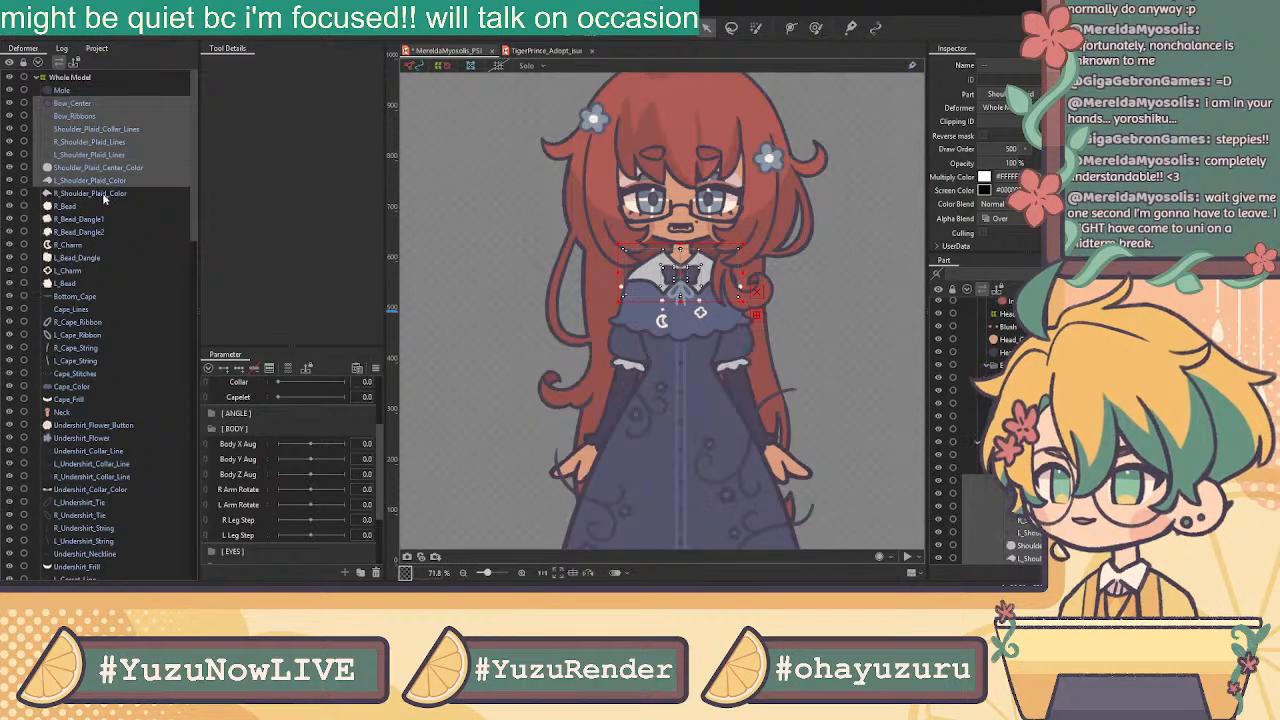
{"action": "left_click", "coordinate": [103, 194], "text": "ctrl"}
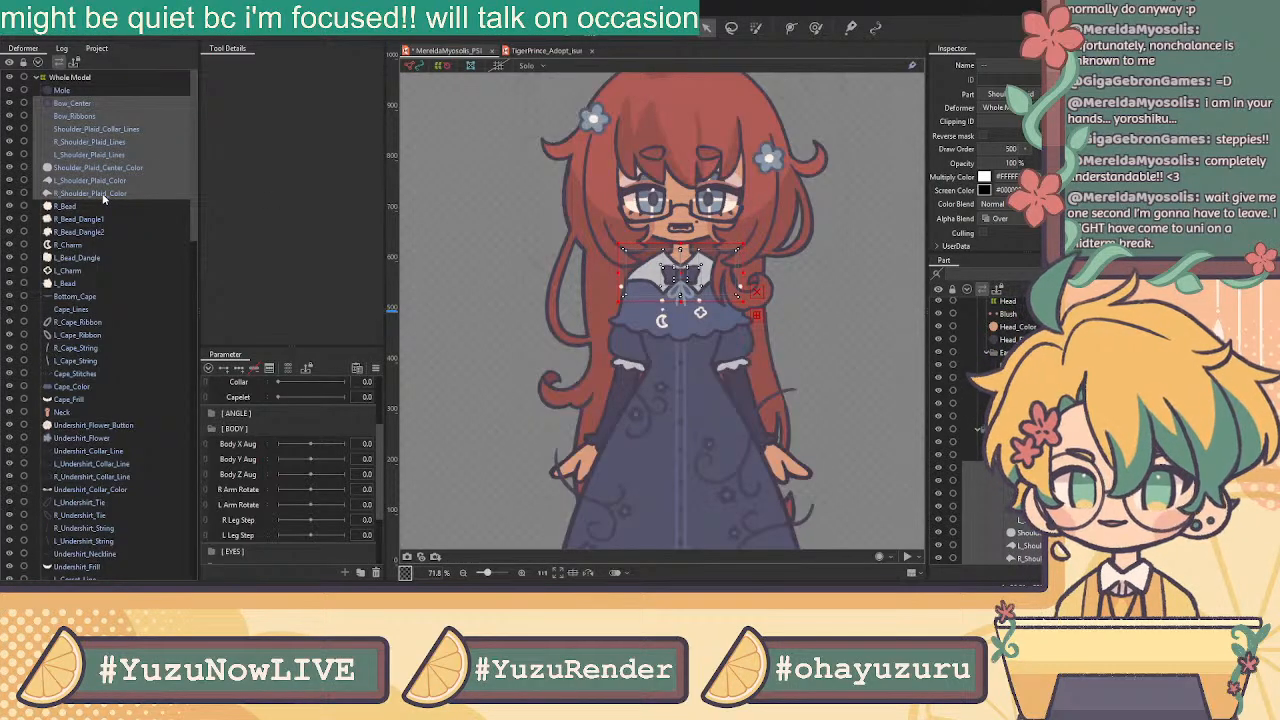
Add the beads, bead dangles and charms, then create the Shoulder Plaid warp deformer
{"action": "left_click", "coordinate": [92, 207], "text": "ctrl"}
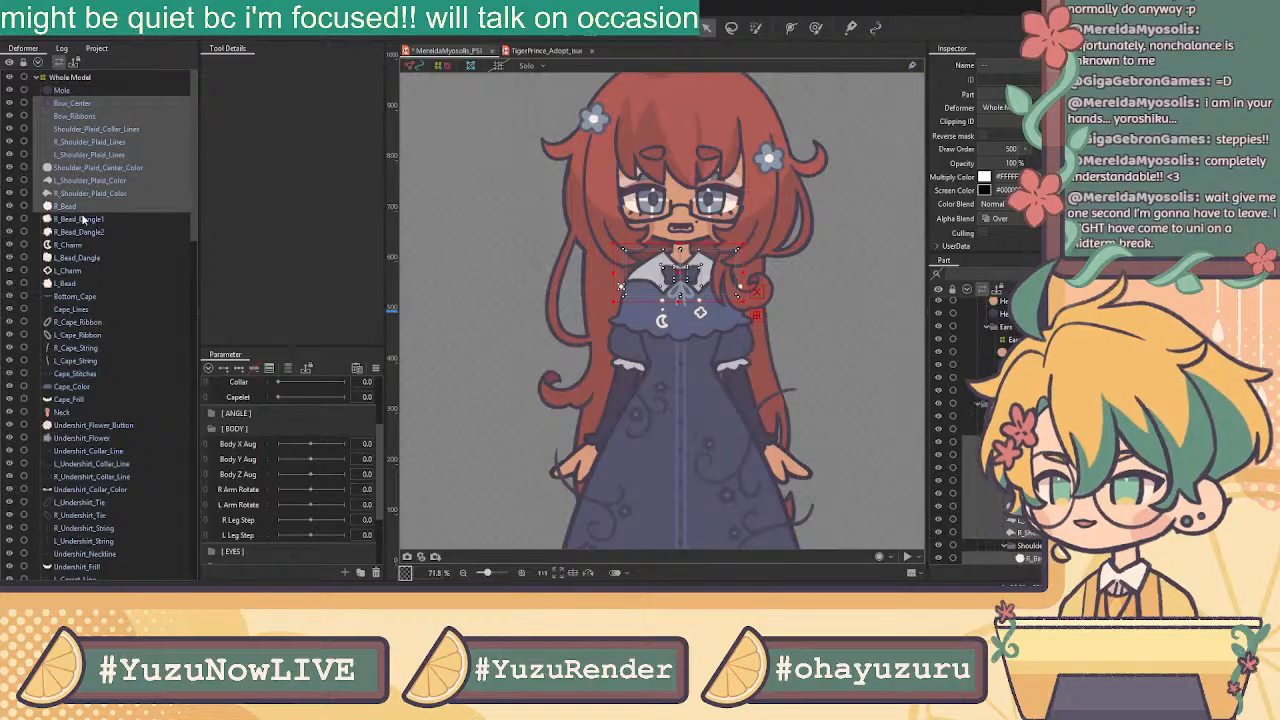
{"action": "left_click", "coordinate": [88, 220], "text": "ctrl"}
{"action": "left_click", "coordinate": [87, 232], "text": "ctrl"}
{"action": "left_click", "coordinate": [88, 245], "text": "ctrl"}
{"action": "left_click", "coordinate": [89, 258], "text": "ctrl"}
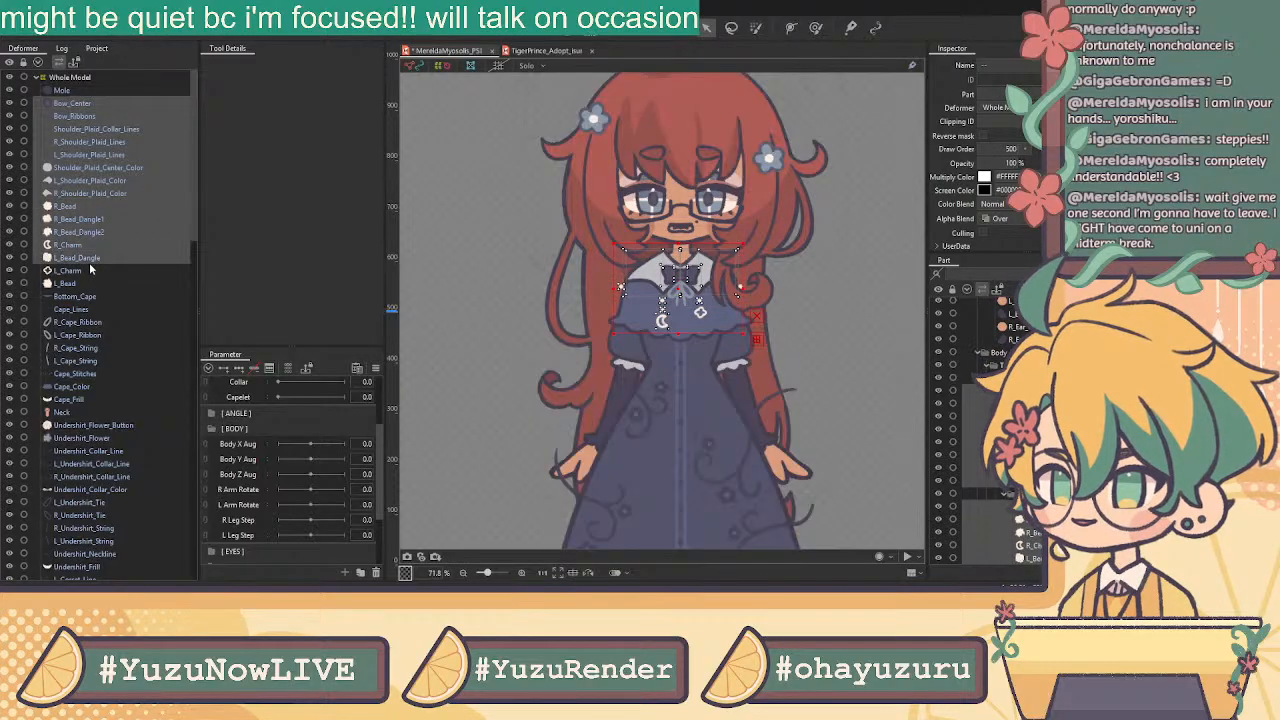
{"action": "left_click", "coordinate": [90, 271], "text": "ctrl"}
{"action": "left_click", "coordinate": [89, 284], "text": "ctrl"}
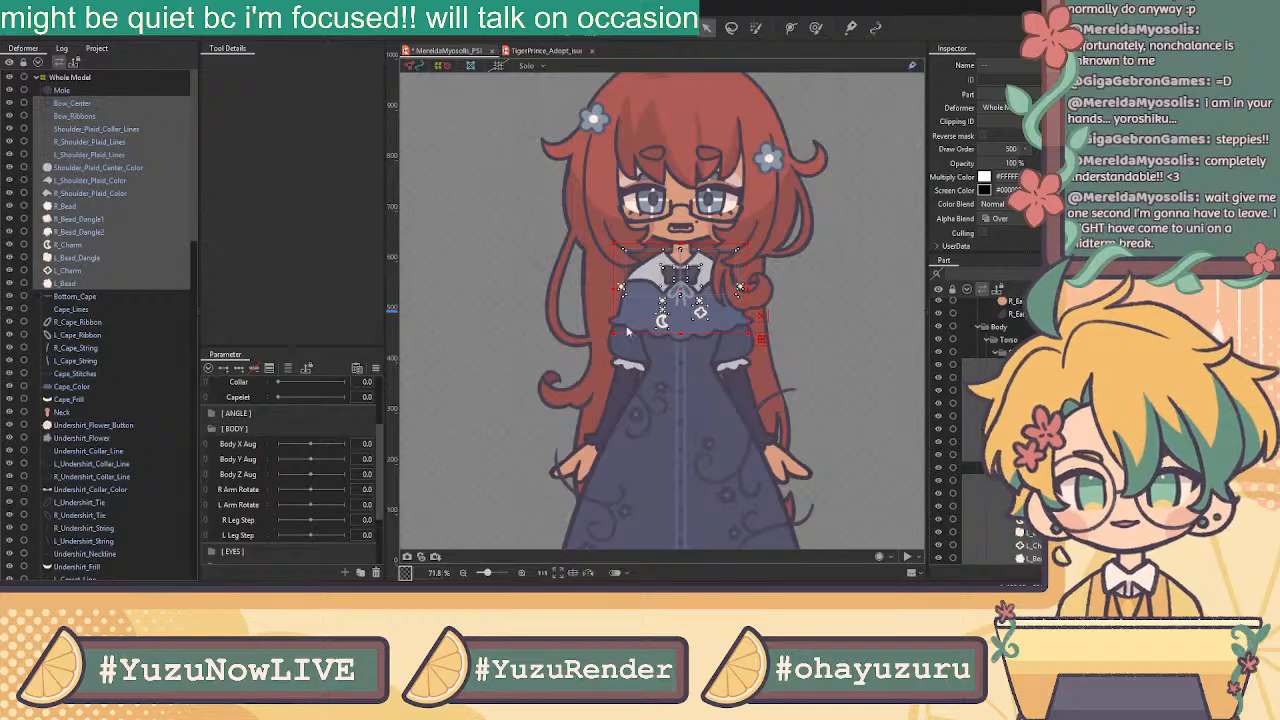
{"action": "left_click", "coordinate": [597, 344]}
Wrap Bottom_Cape through Cape_Frill in a Capelet warp deformer (Warp24)
{"action": "scroll", "coordinate": [113, 225], "scroll_direction": "up", "scroll_amount": 15}
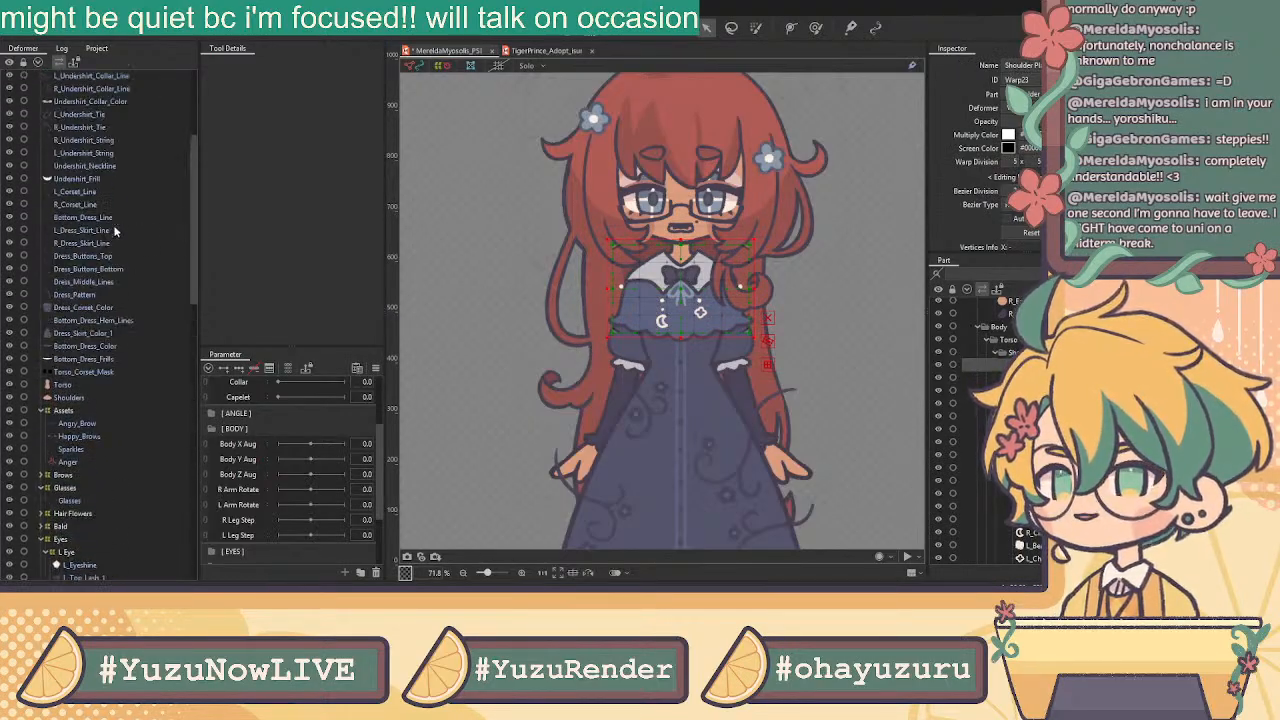
{"action": "left_click", "coordinate": [83, 106]}
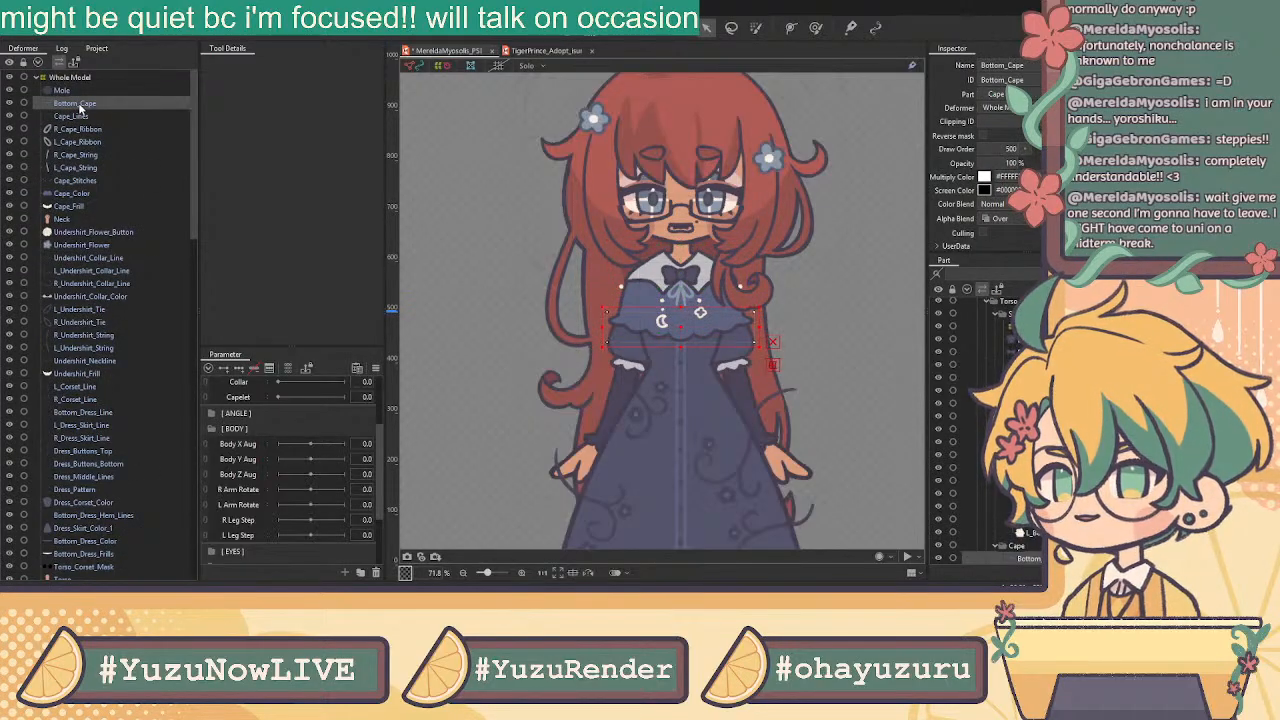
{"action": "left_click", "coordinate": [82, 207], "text": "shift"}
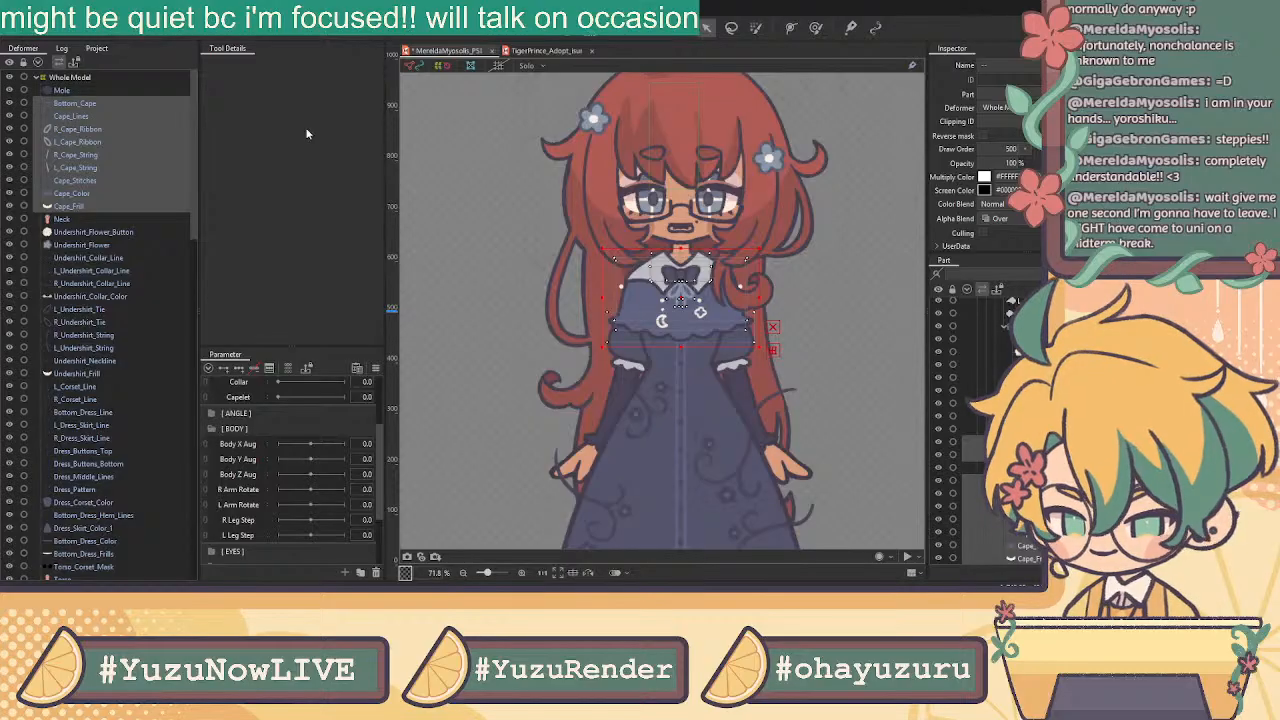
{"action": "key", "text": "Return"}
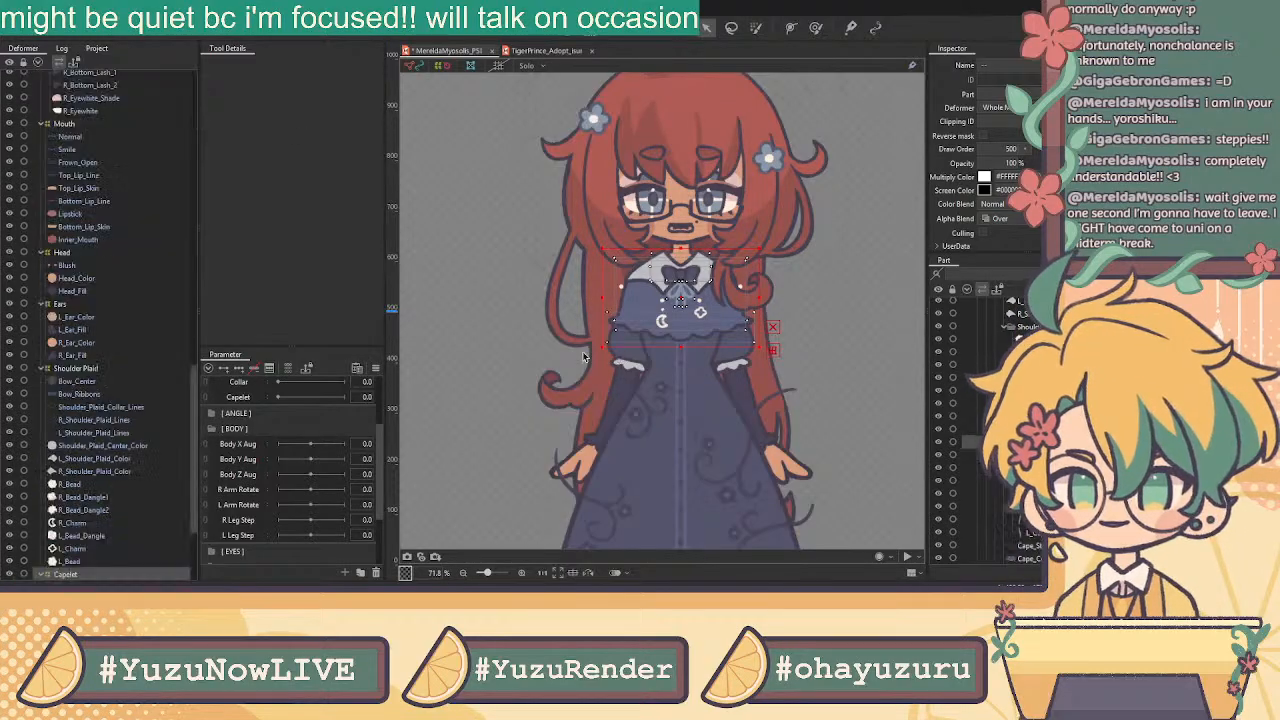
{"action": "scroll", "coordinate": [109, 293], "scroll_direction": "up", "scroll_amount": 10}
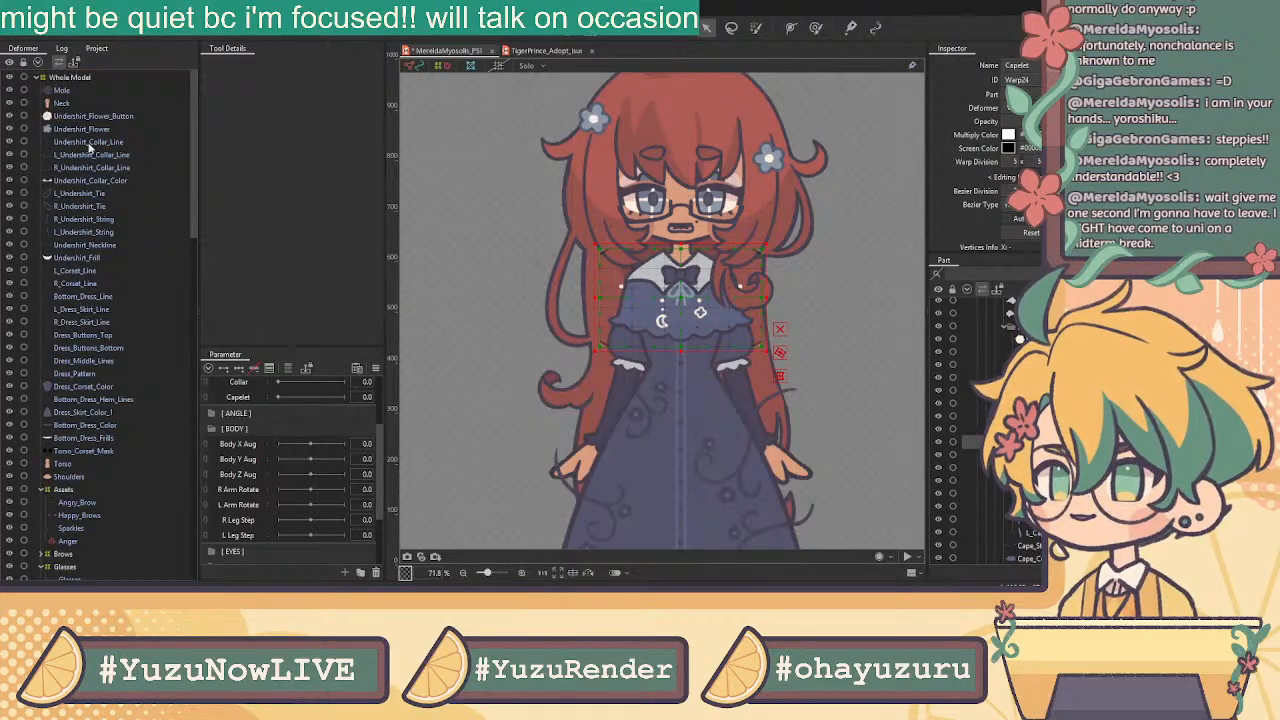
{"action": "left_click", "coordinate": [80, 118]}
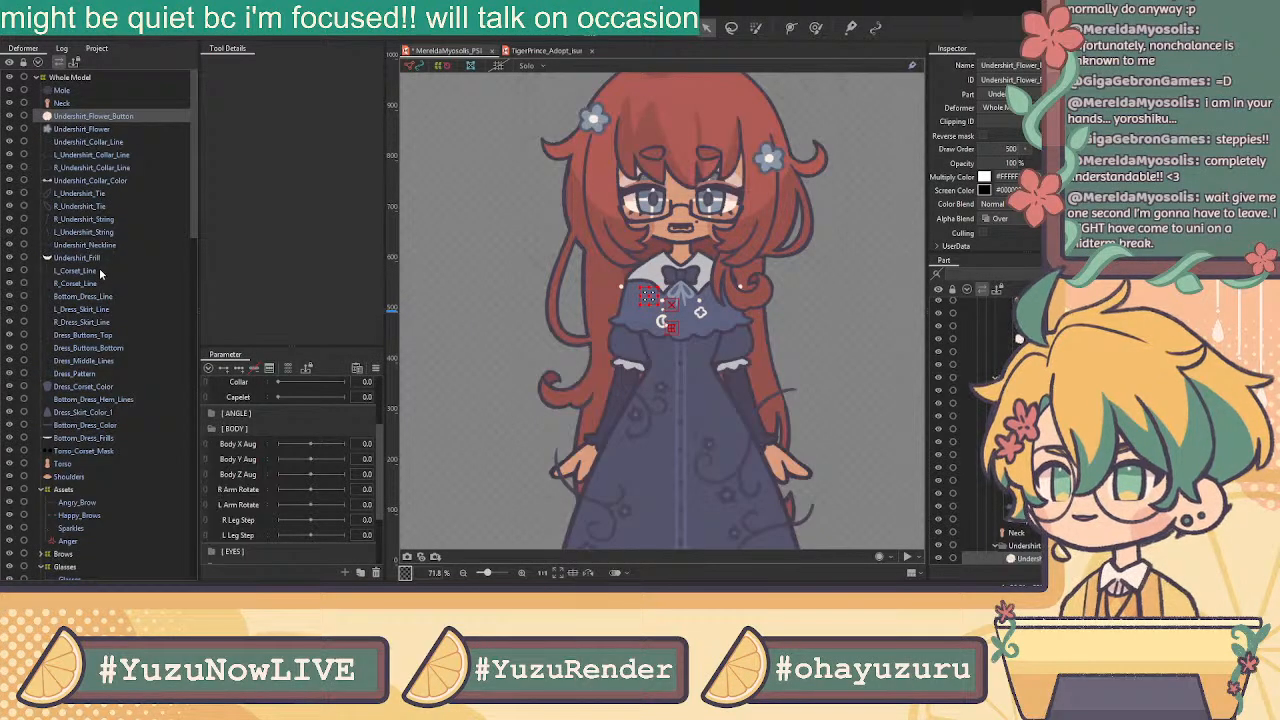
Wrap the undershirt parts down to the undershirt frill in an Undershirt warp deformer
{"action": "left_click", "coordinate": [86, 261], "text": "shift"}
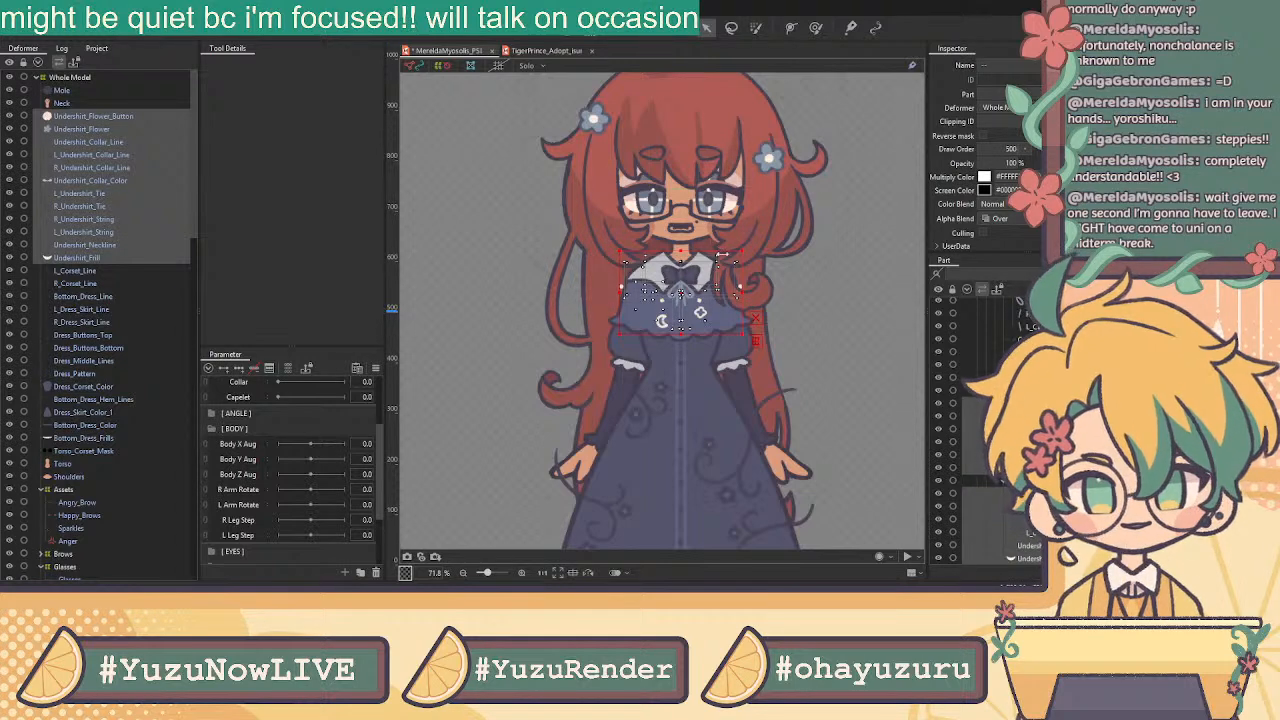
{"action": "left_click", "coordinate": [612, 349]}
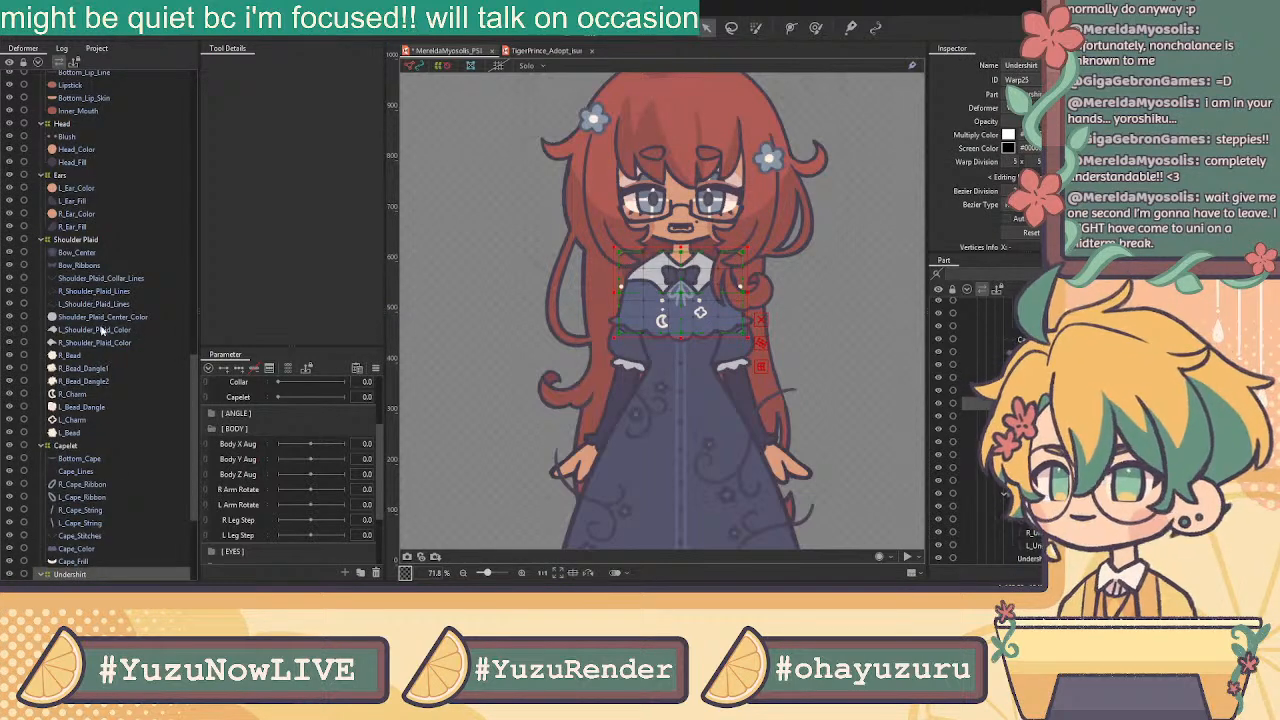
{"action": "scroll", "coordinate": [101, 428], "scroll_direction": "up", "scroll_amount": 10}
{"action": "scroll", "coordinate": [101, 428], "scroll_direction": "up", "scroll_amount": 5}
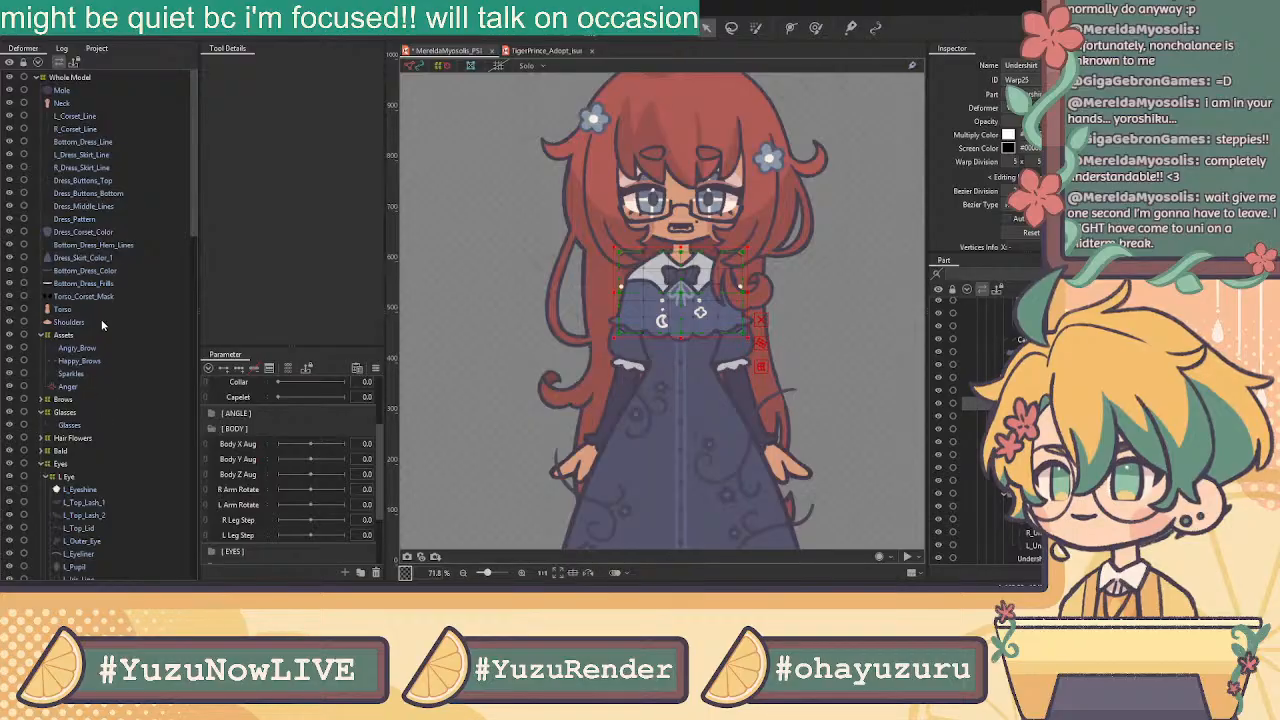
Select the corset line layers along with Torso_Corset_Mask and Dress_Corset_Color
{"action": "left_click", "coordinate": [80, 116]}
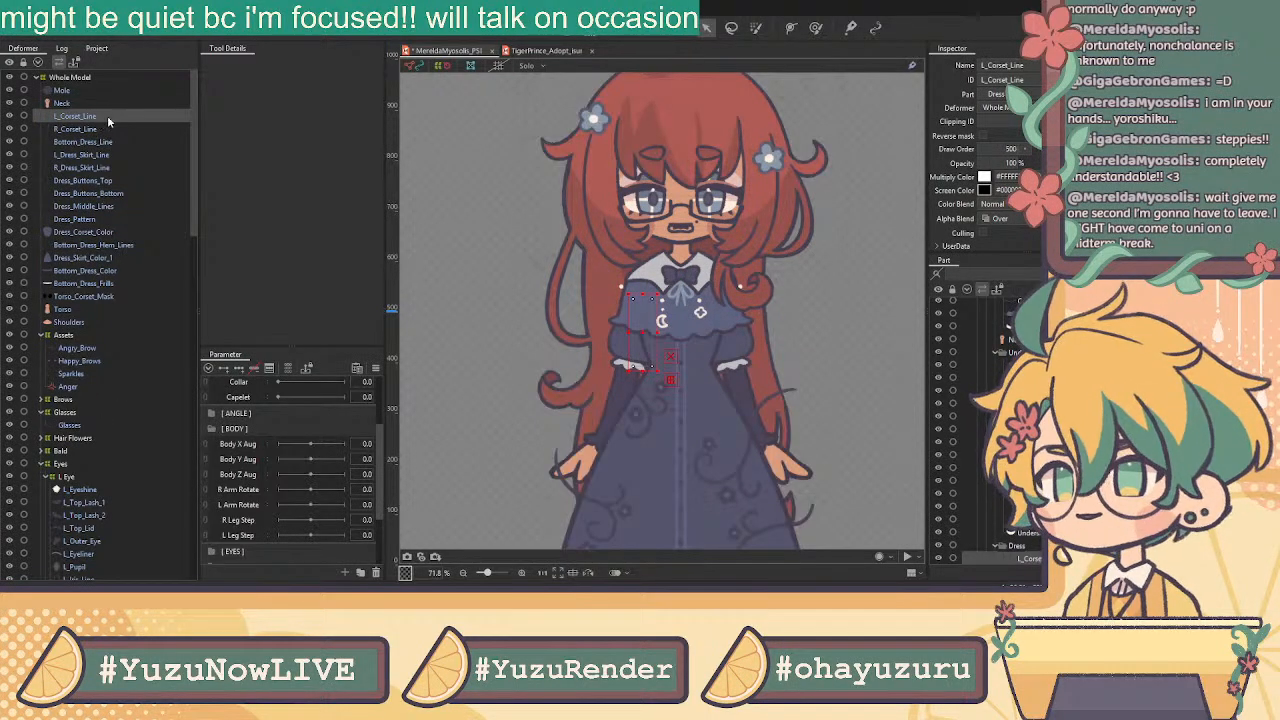
{"action": "left_click", "coordinate": [102, 127]}
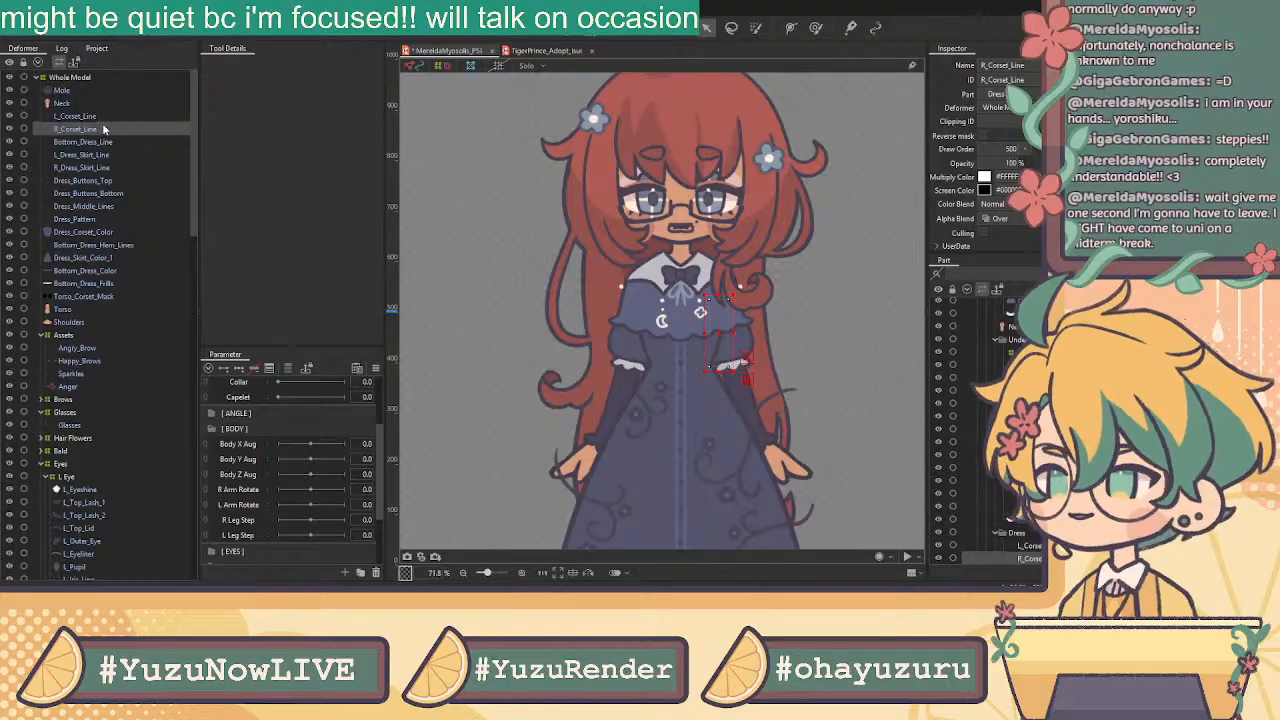
{"action": "left_click", "coordinate": [87, 294]}
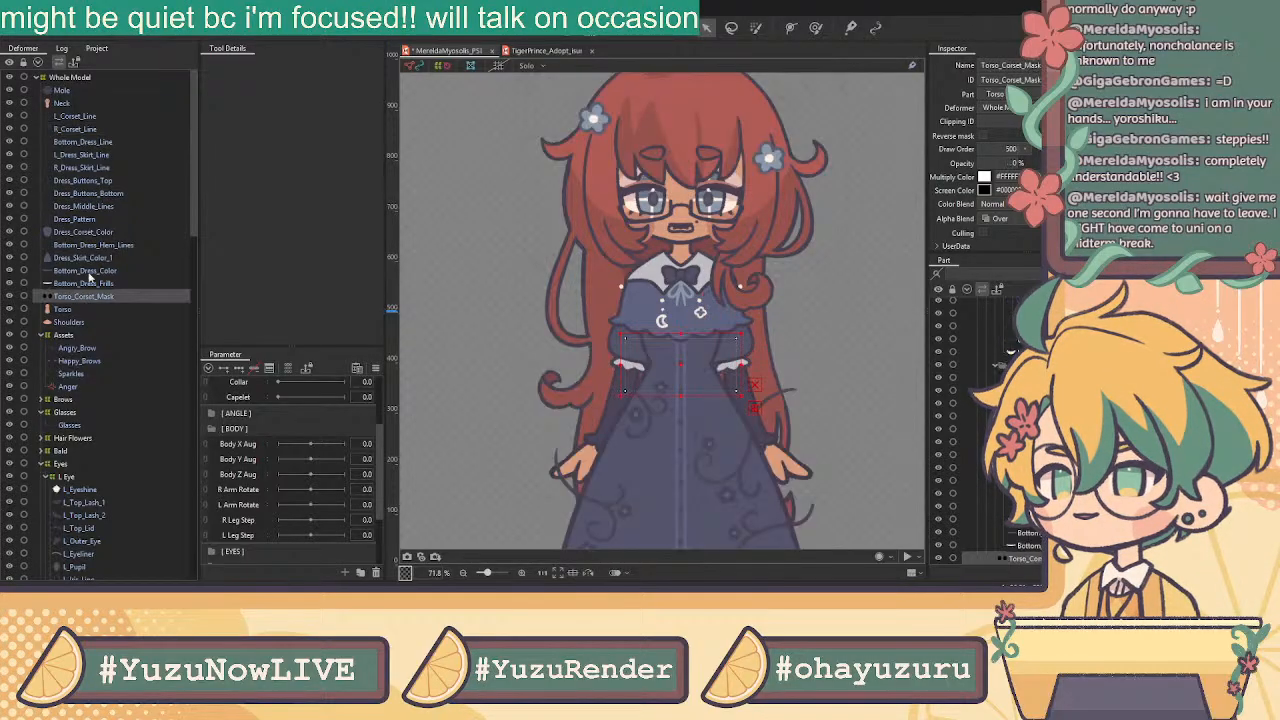
{"action": "left_click", "coordinate": [76, 117], "text": "ctrl"}
{"action": "left_click", "coordinate": [72, 130], "text": "ctrl"}
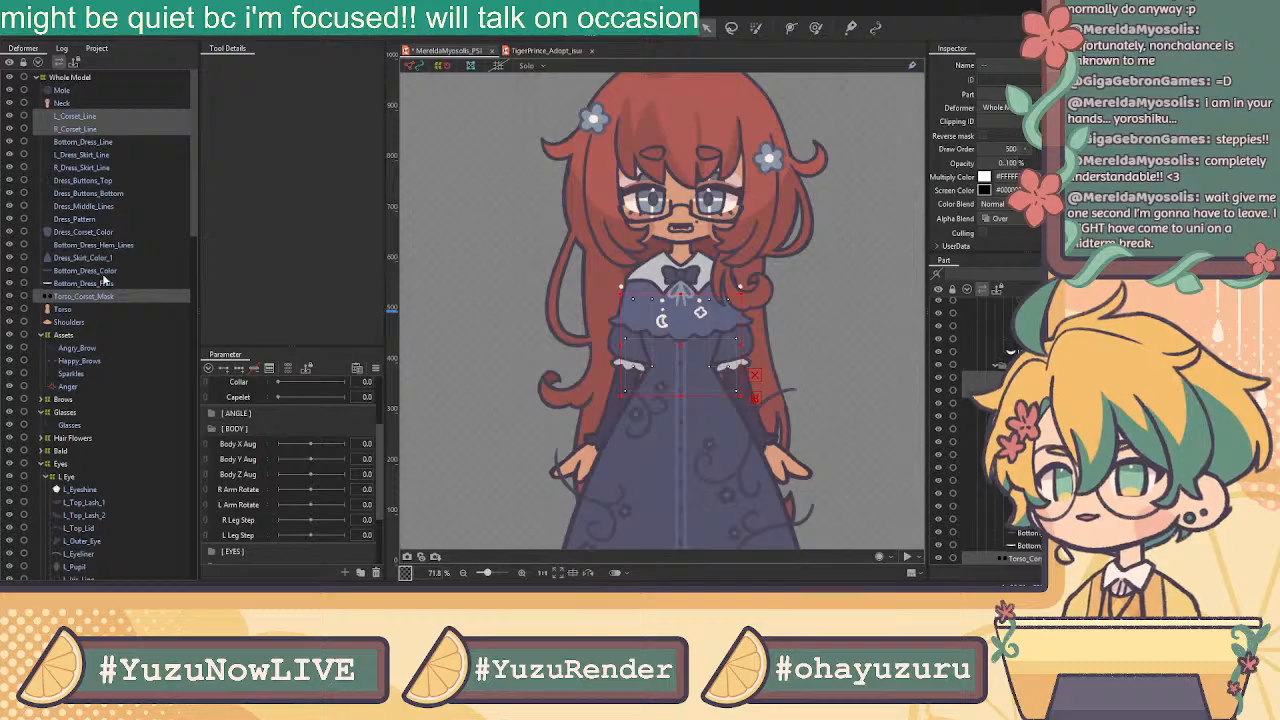
{"action": "left_click", "coordinate": [87, 235], "text": "ctrl"}
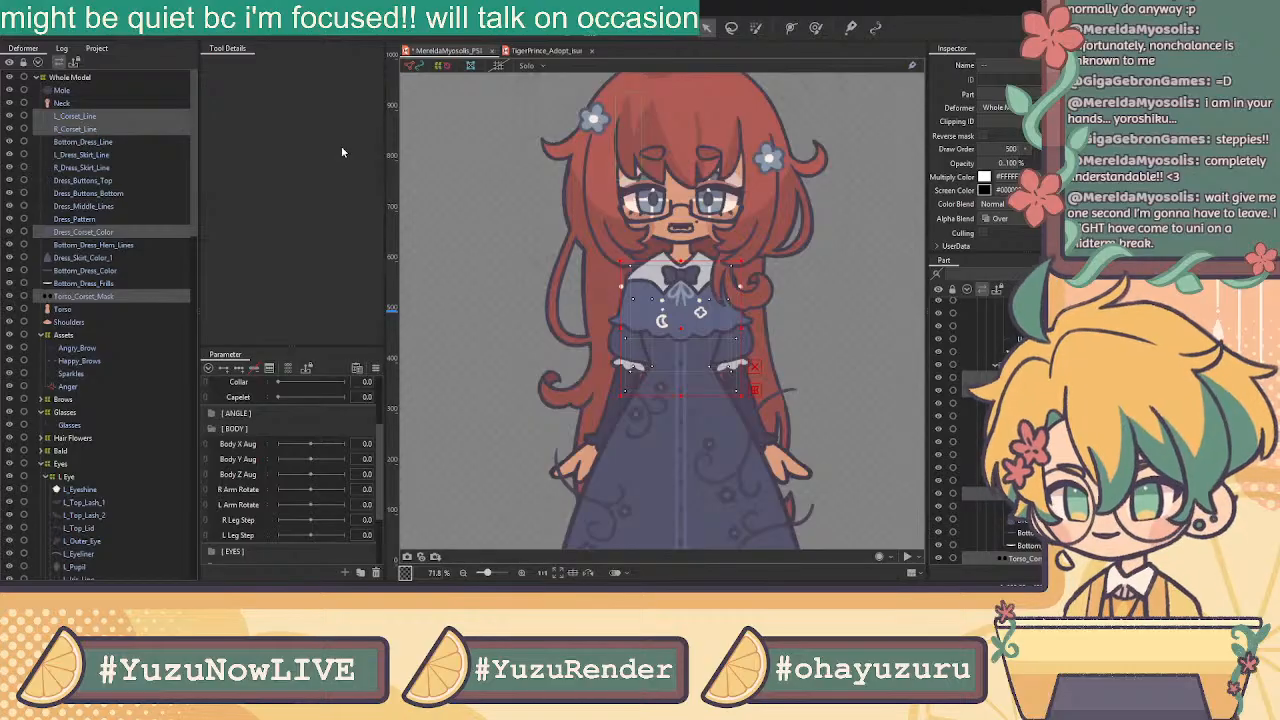
{"action": "left_click", "coordinate": [99, 143]}
{"action": "left_click", "coordinate": [80, 117]}
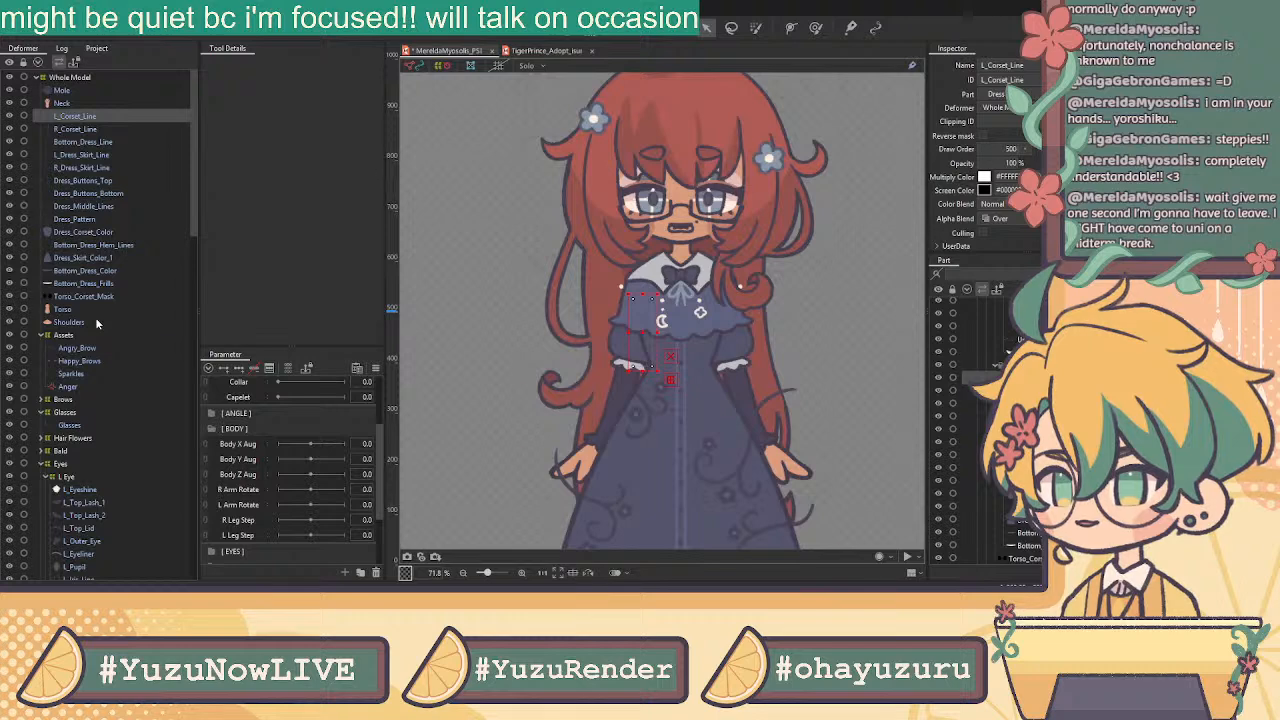
Select Neck, Torso, Shoulders and Torso_Corset_Mask and create the Torso warp deformer (Warp27)
{"action": "left_click", "coordinate": [86, 103]}
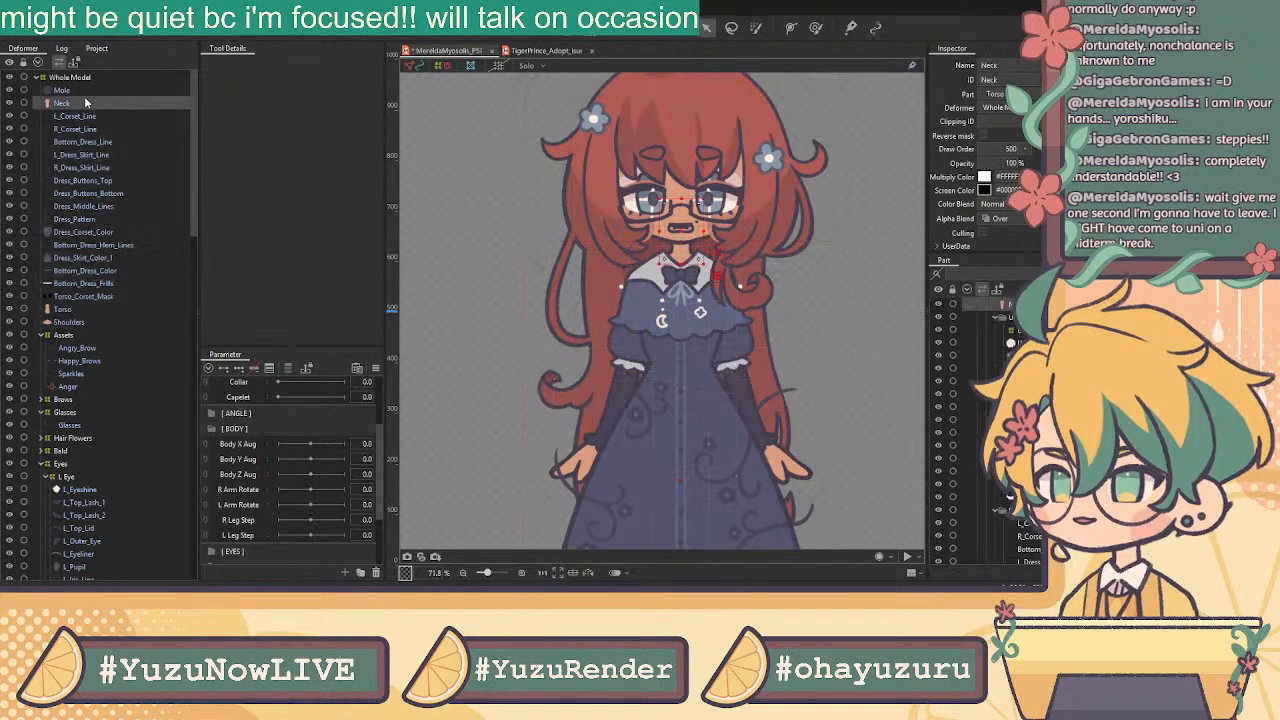
{"action": "left_click", "coordinate": [100, 321], "text": "shift"}
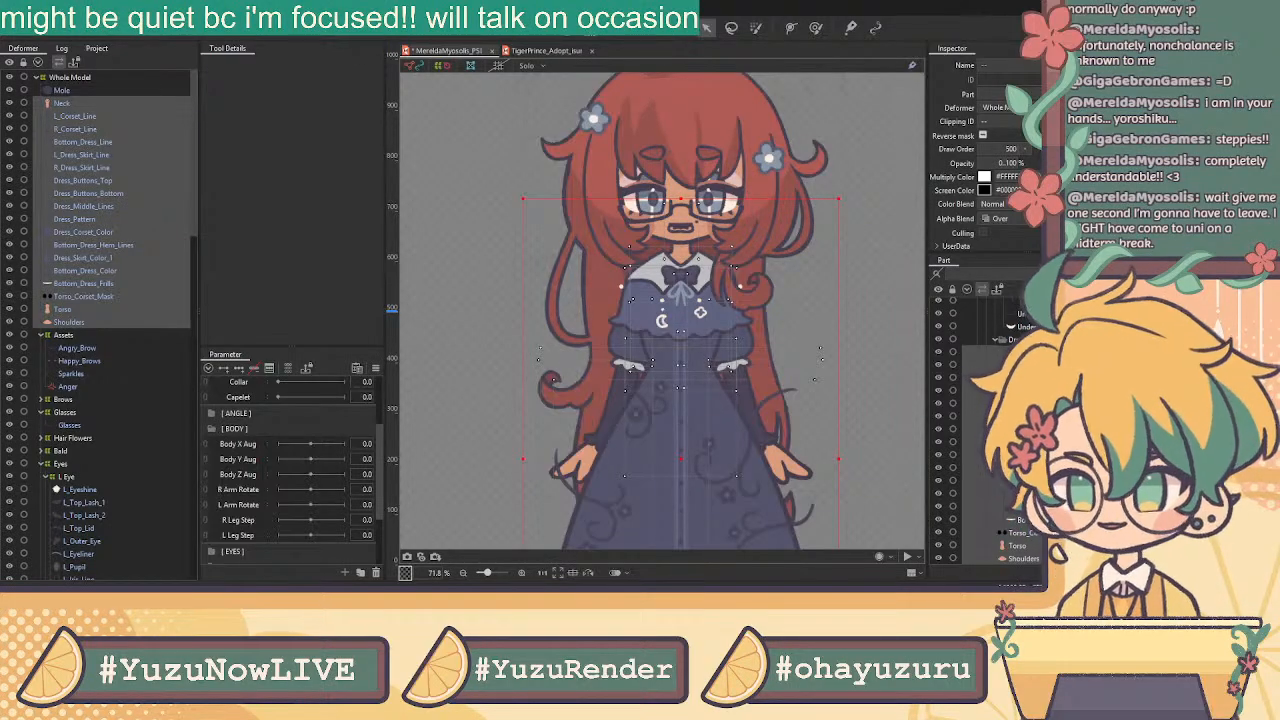
{"action": "left_click", "coordinate": [608, 338]}
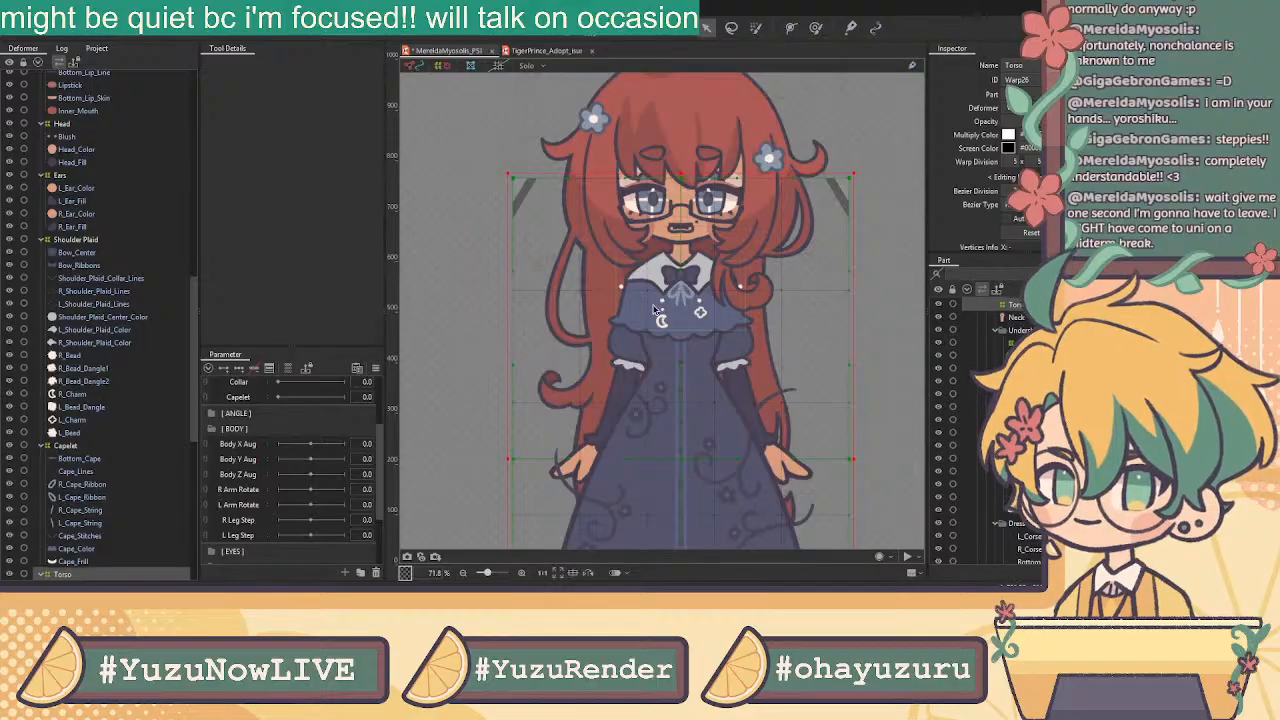
{"action": "scroll", "coordinate": [110, 418], "scroll_direction": "down", "scroll_amount": 5}
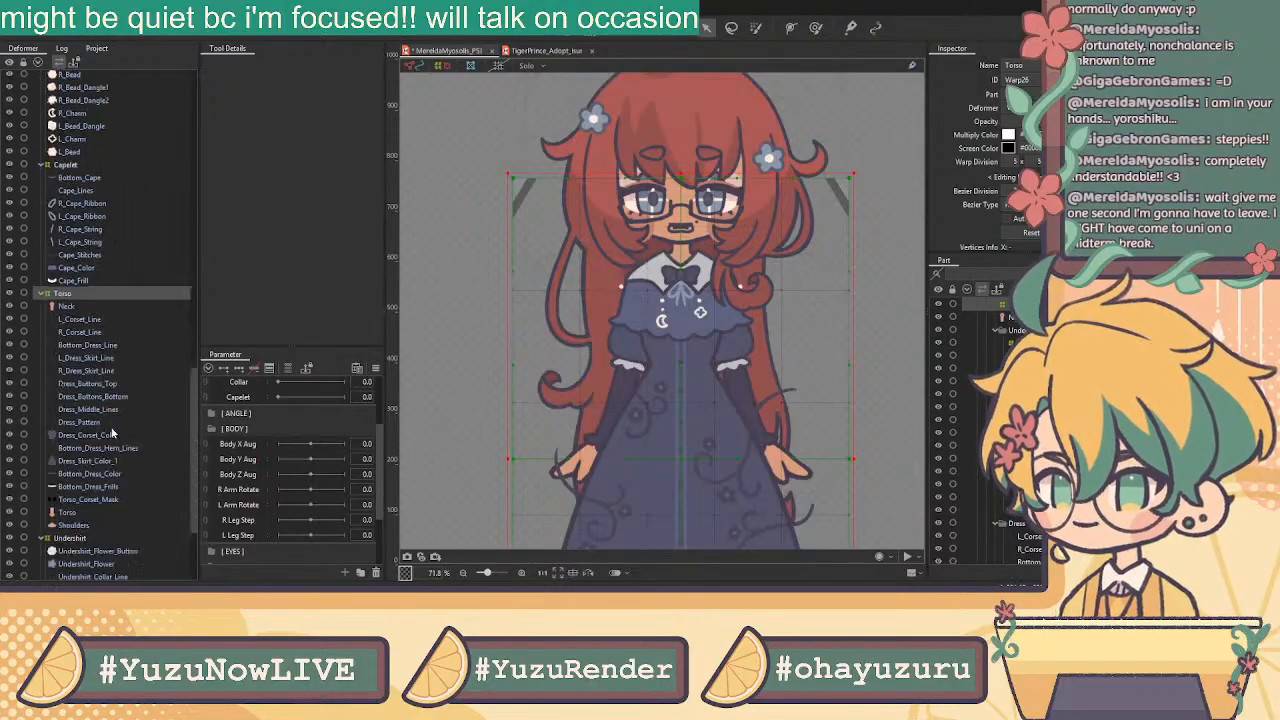
{"action": "left_click", "coordinate": [90, 308]}
{"action": "left_click", "coordinate": [83, 514], "text": "ctrl"}
{"action": "left_click", "coordinate": [86, 522], "text": "ctrl"}
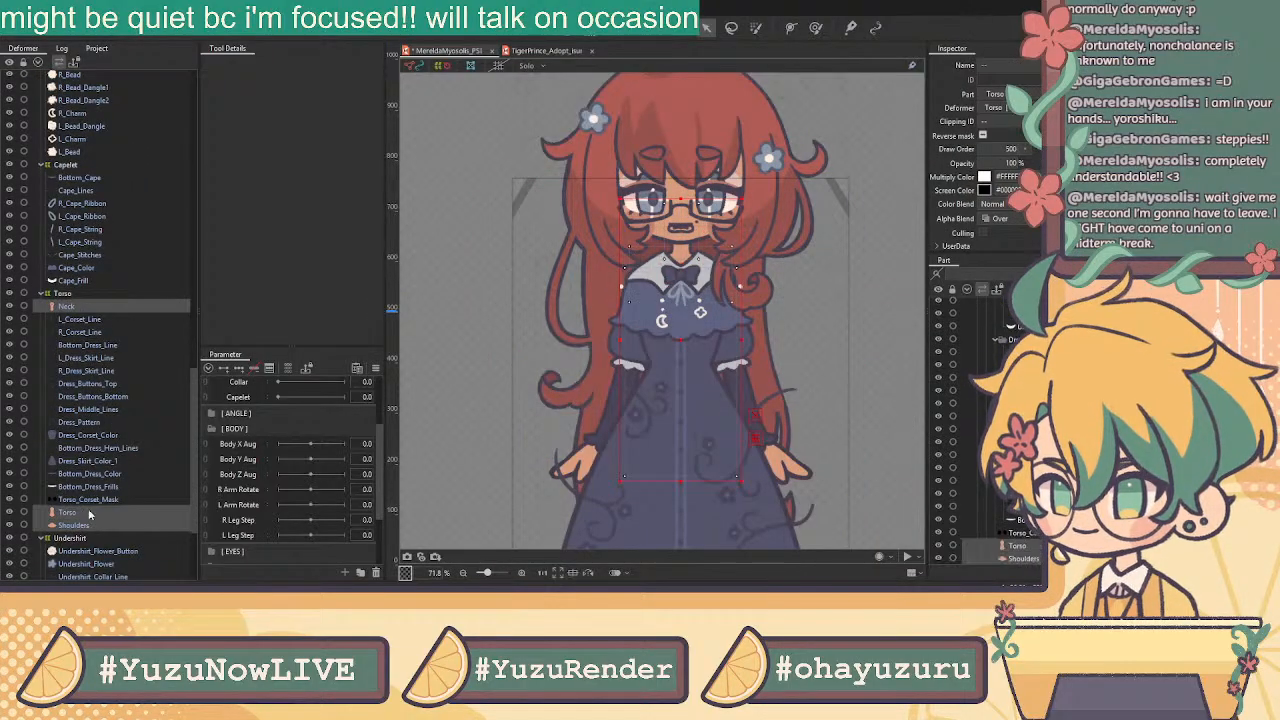
{"action": "left_click", "coordinate": [88, 501], "text": "ctrl"}
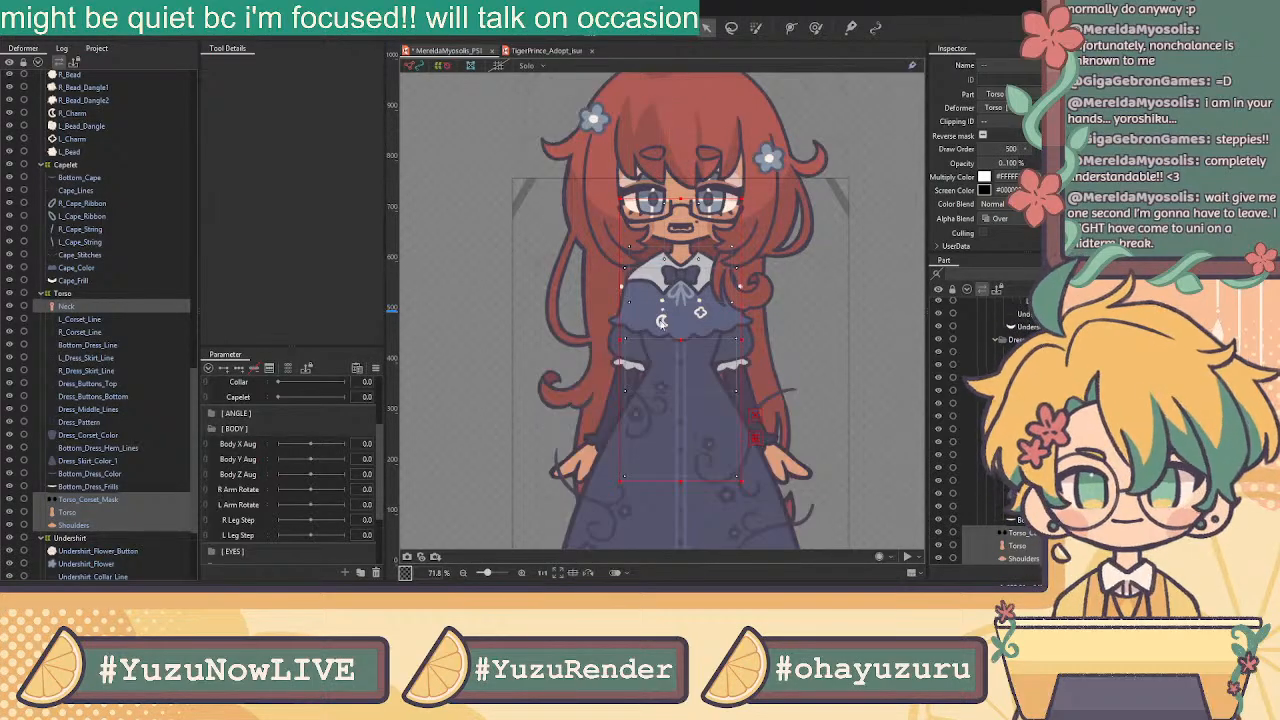
{"action": "left_click", "coordinate": [605, 357]}
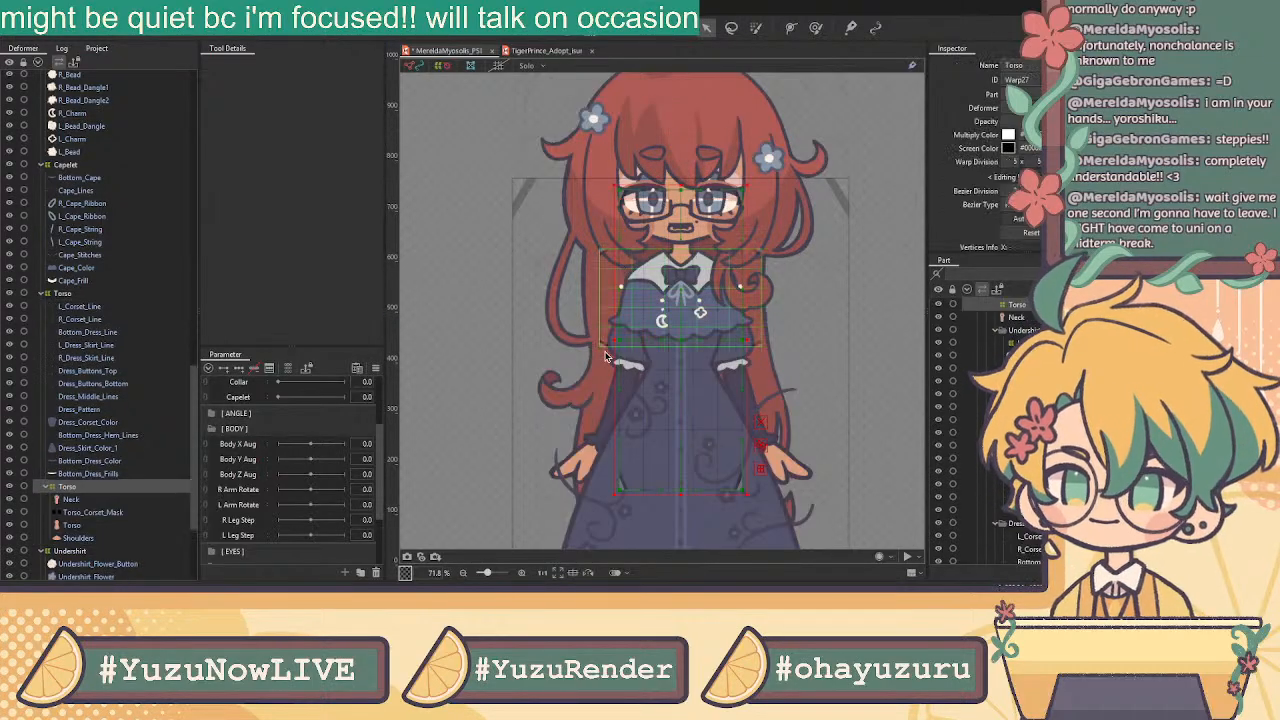
Select Bottom_Dress_Line through Bottom_Dress_Frills, excluding Dress_Buttons_Top, and create the Skirt warp deformer (Warp28)
{"action": "left_click", "coordinate": [92, 474]}
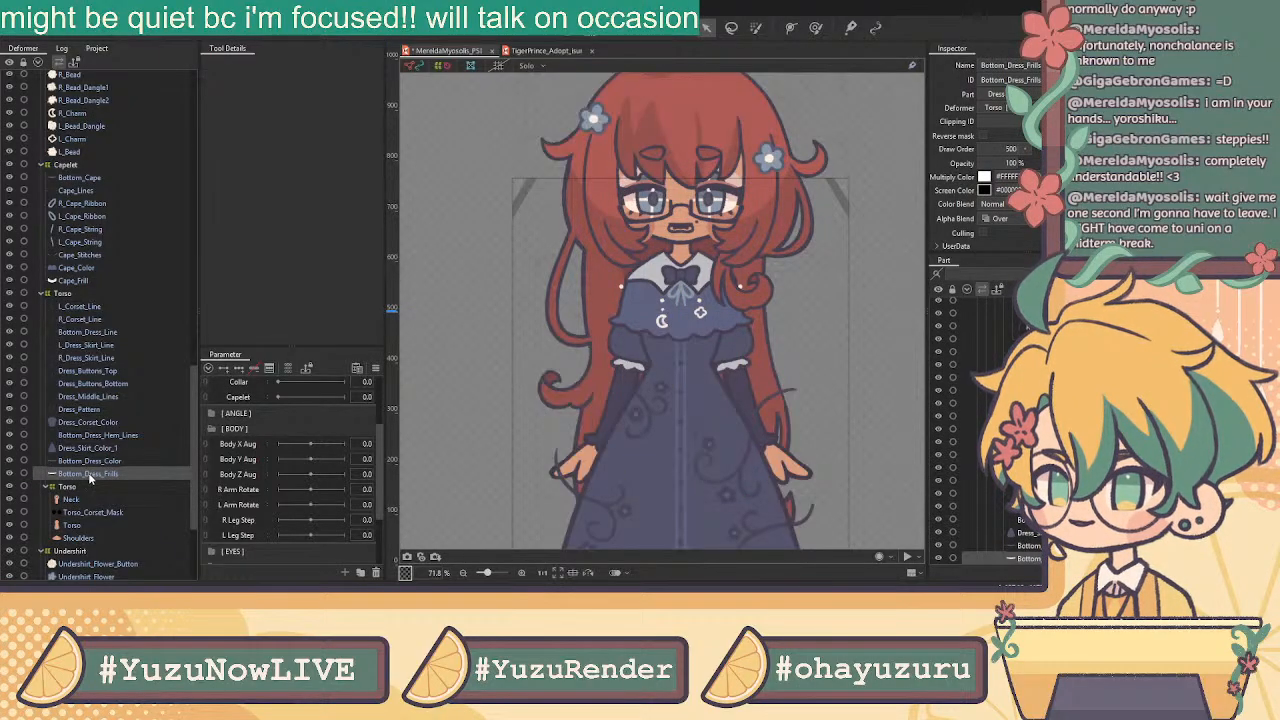
{"action": "left_click", "coordinate": [87, 437], "text": "shift"}
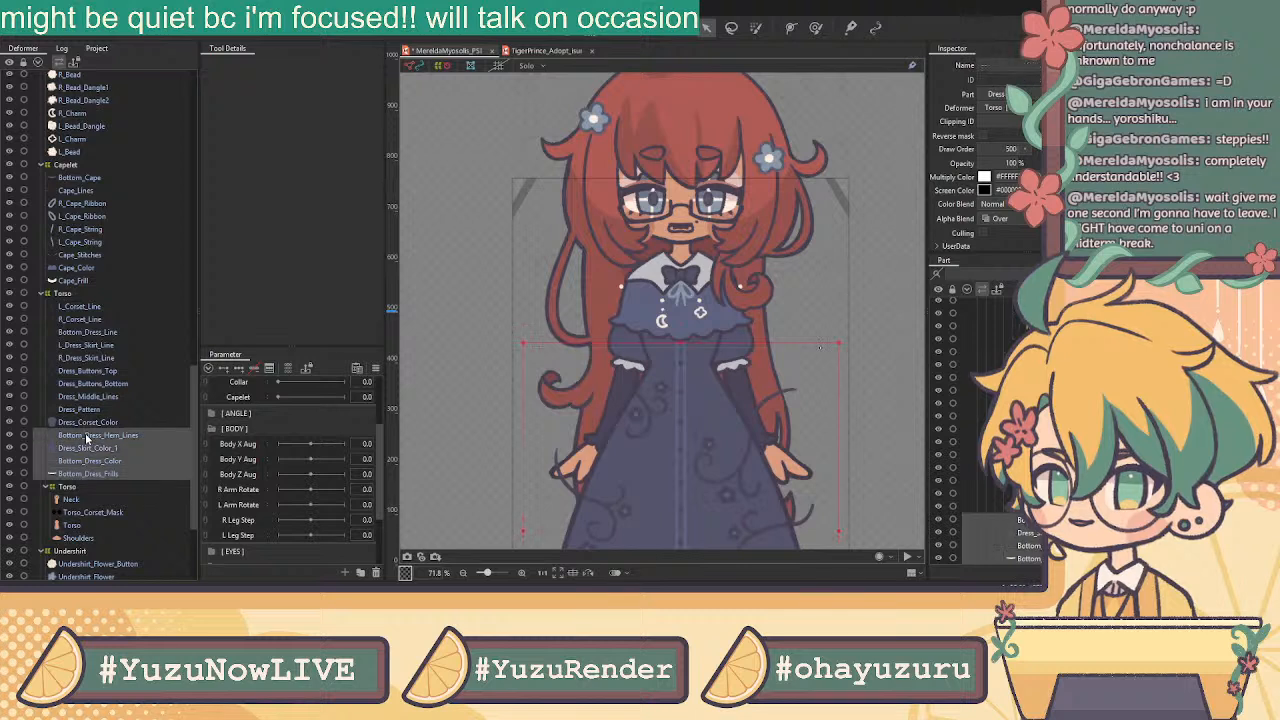
{"action": "left_click", "coordinate": [86, 373], "text": "shift"}
{"action": "left_click", "coordinate": [89, 380], "text": "shift"}
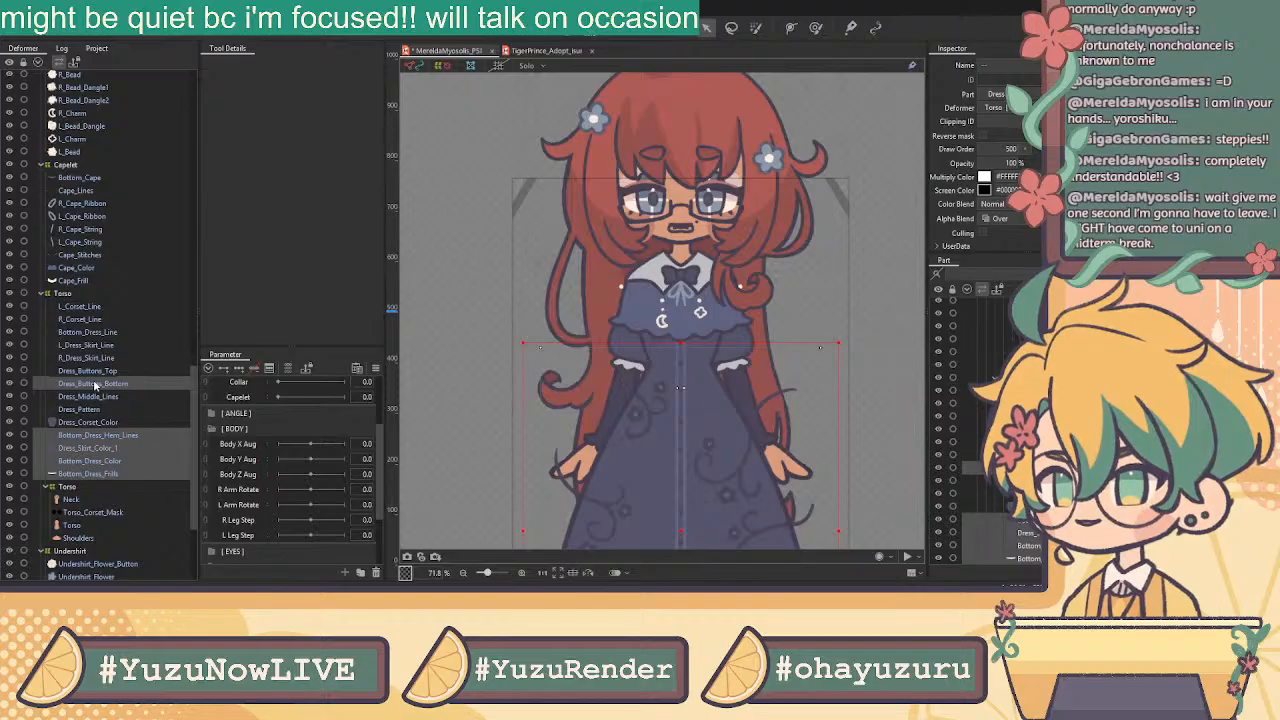
{"action": "left_click", "coordinate": [94, 357], "text": "shift"}
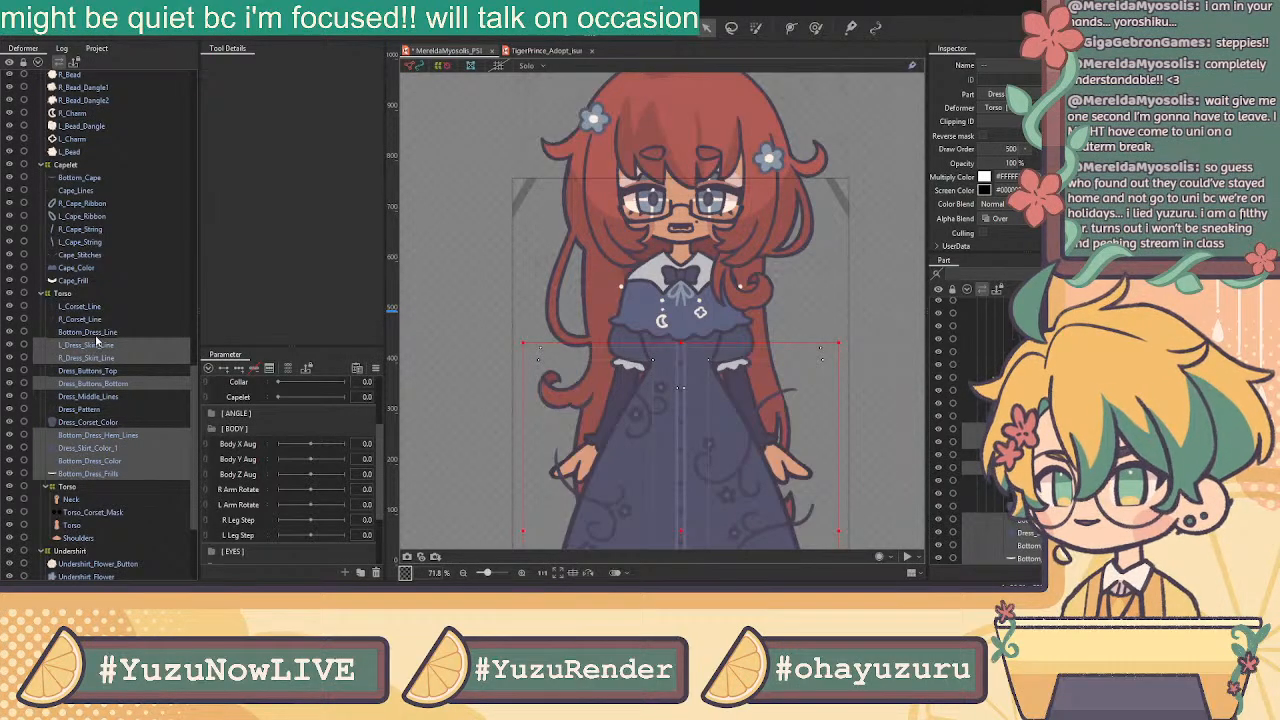
{"action": "left_click", "coordinate": [90, 332], "text": "ctrl"}
{"action": "scroll", "coordinate": [703, 335], "scroll_direction": "down", "scroll_amount": 3}
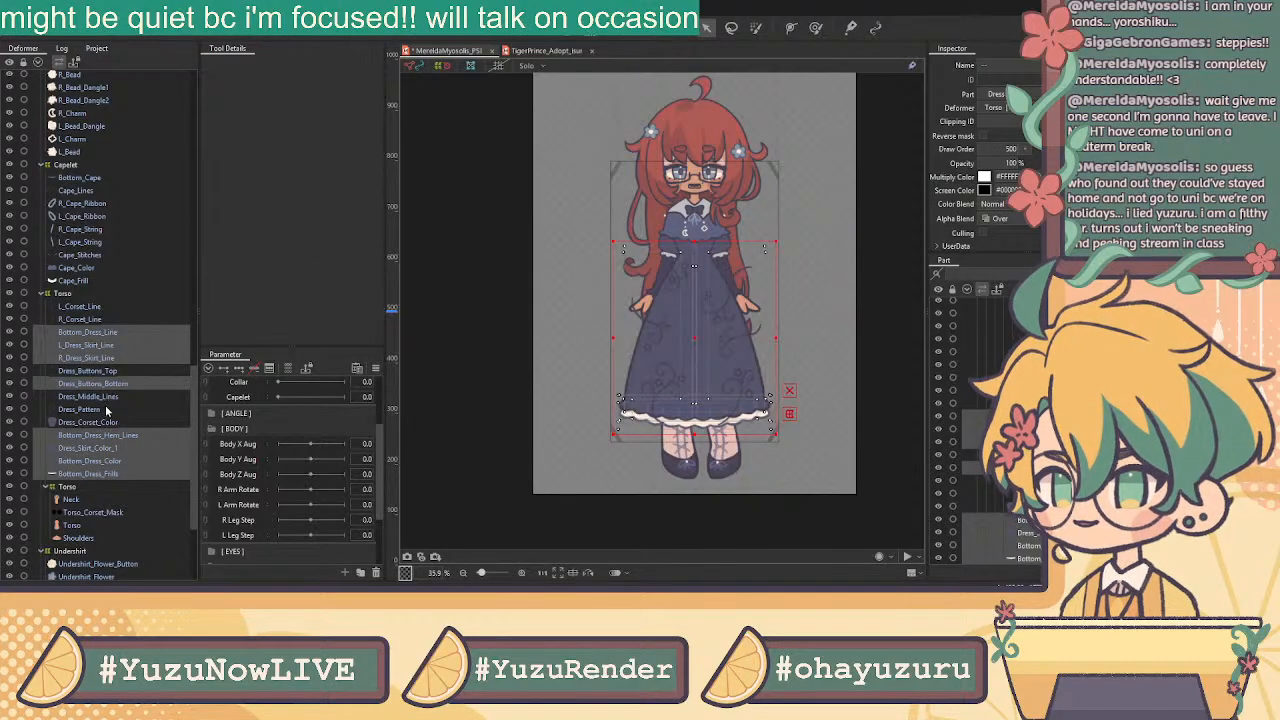
{"action": "left_click", "coordinate": [110, 397], "text": "ctrl"}
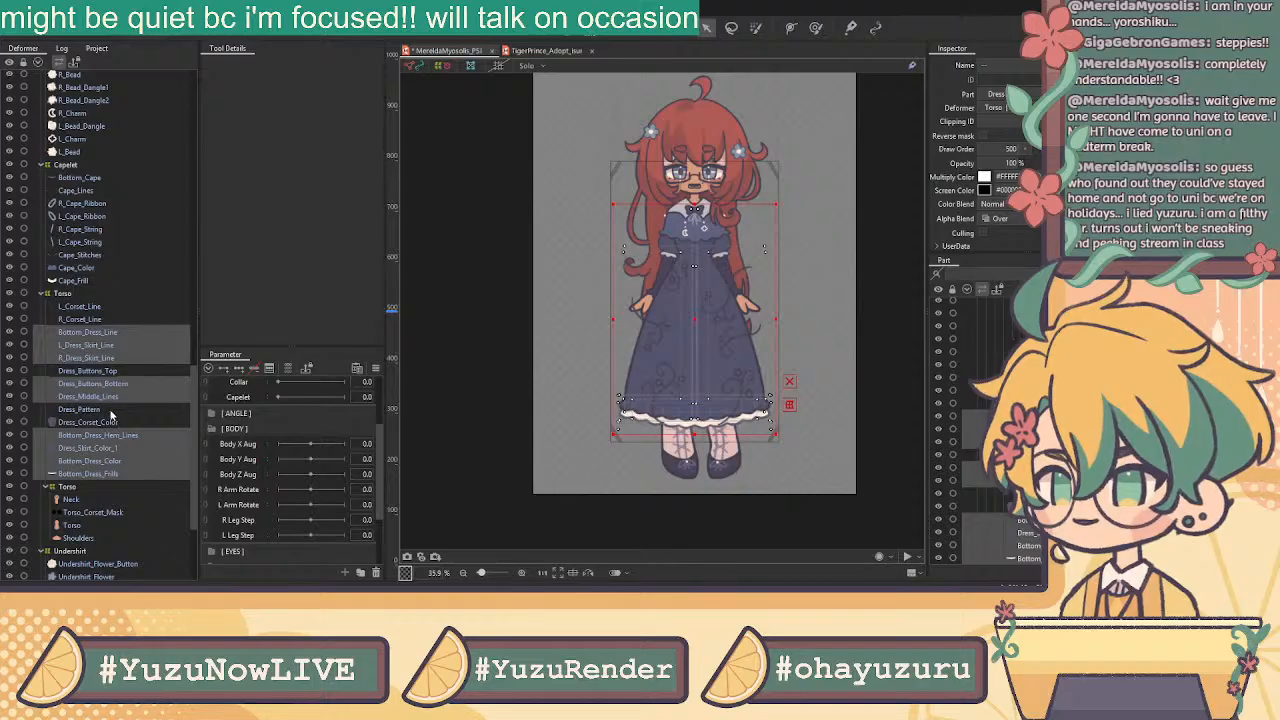
{"action": "left_click", "coordinate": [112, 410], "text": "ctrl"}
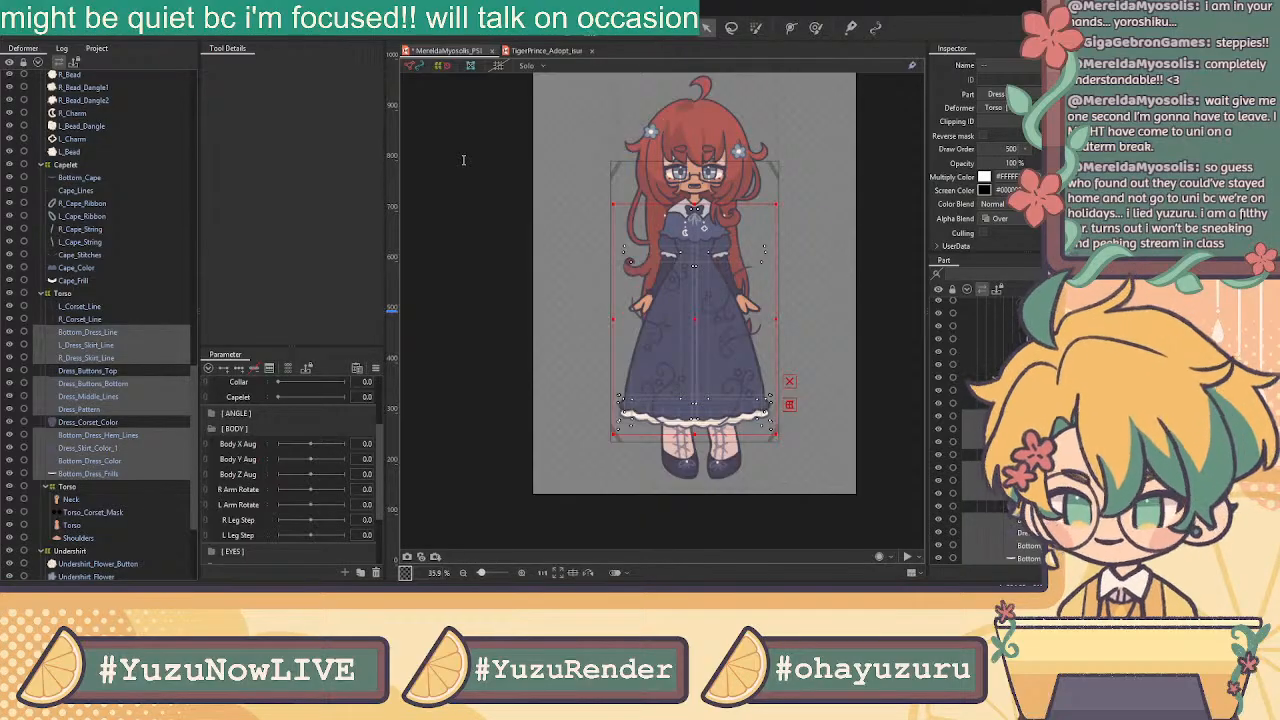
{"action": "left_click", "coordinate": [603, 343]}
{"action": "left_click", "coordinate": [132, 344]}
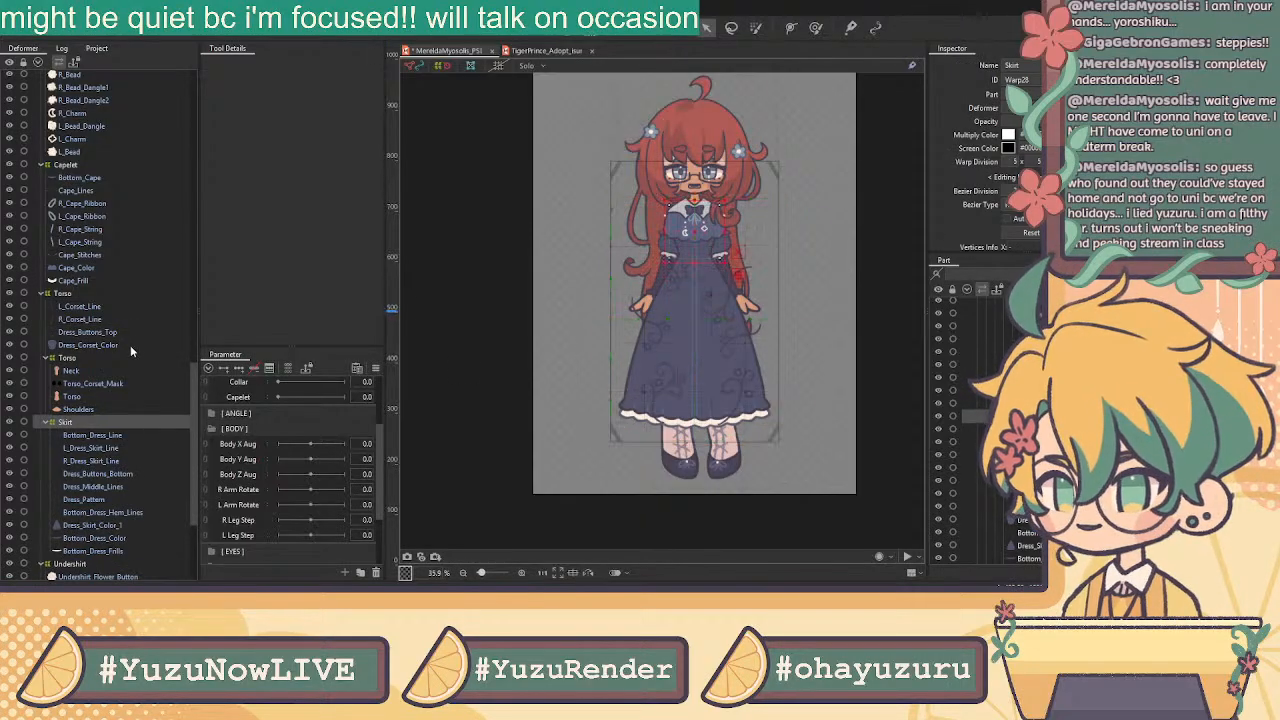
{"action": "left_click", "coordinate": [96, 308], "text": "shift"}
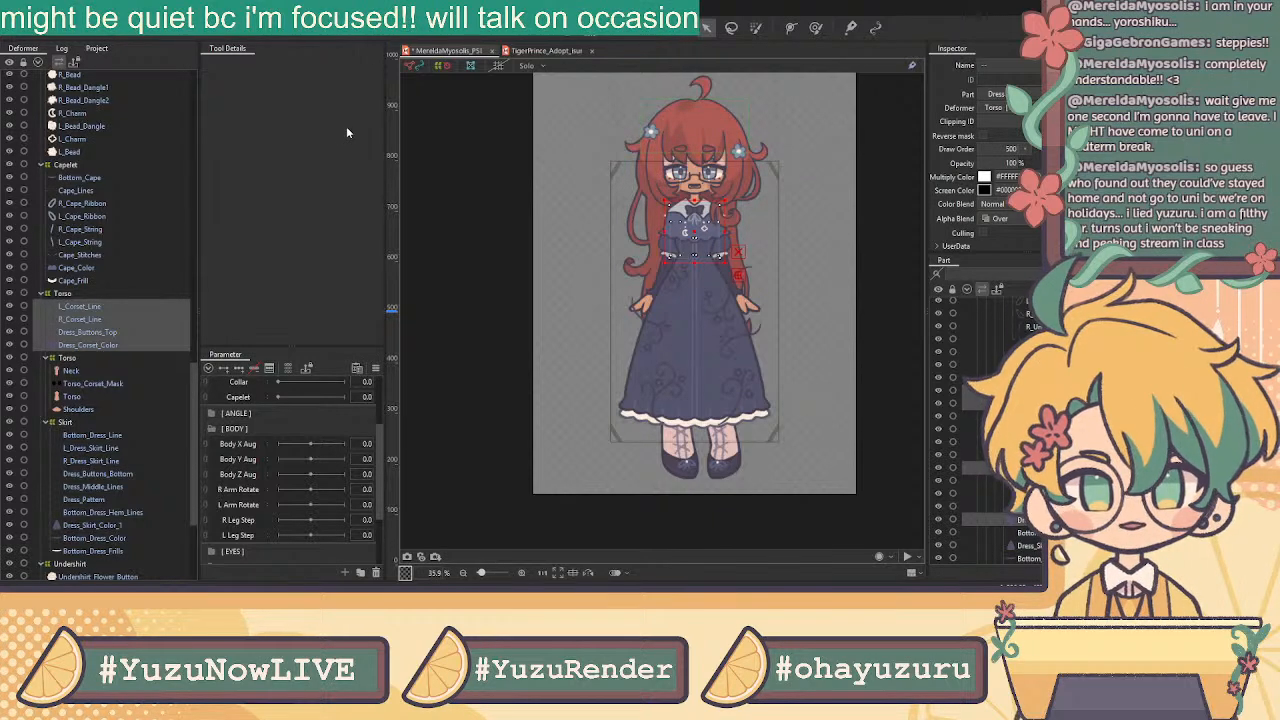
Create the Dress Top warp deformer from the corset lines, top buttons and corset colour layers
{"action": "left_click", "coordinate": [590, 354]}
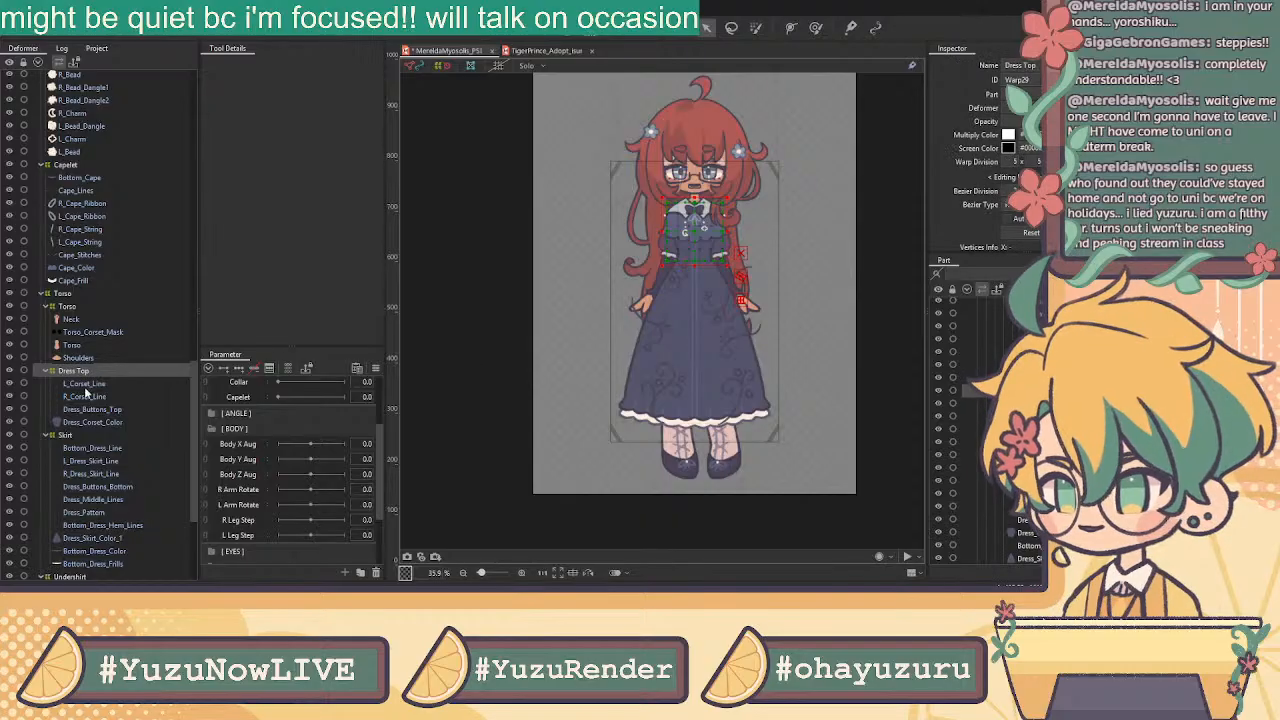
{"action": "left_click", "coordinate": [88, 322]}
{"action": "left_click", "coordinate": [89, 333]}
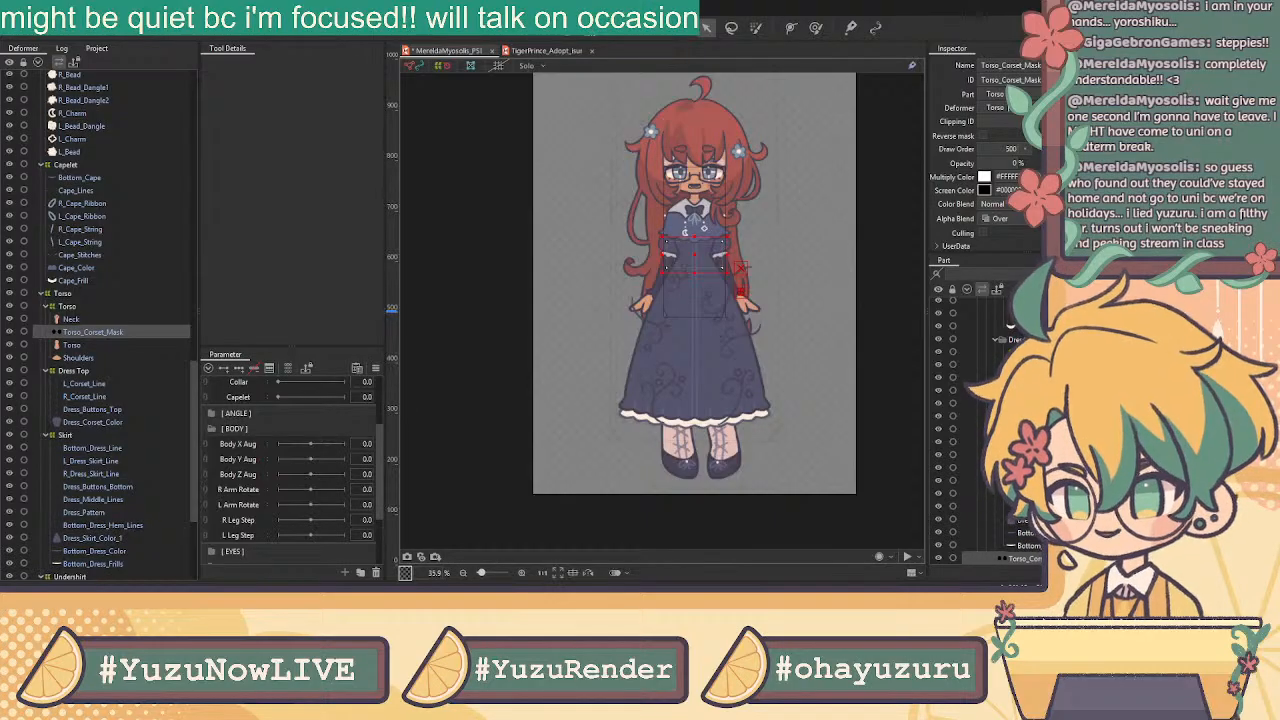
Wrap the four cape ribbon and string layers in a Capelet Ribbon warp deformer
{"action": "left_click", "coordinate": [113, 276]}
{"action": "left_click", "coordinate": [111, 203]}
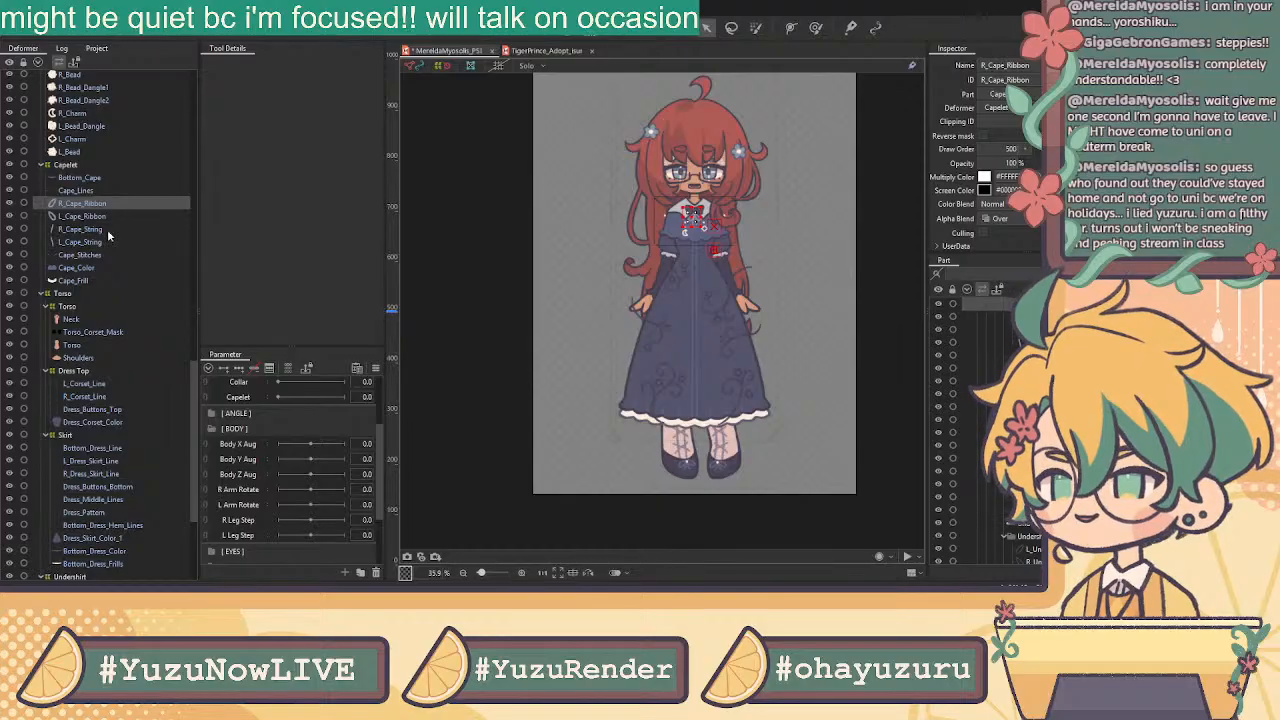
{"action": "left_click", "coordinate": [104, 241], "text": "shift"}
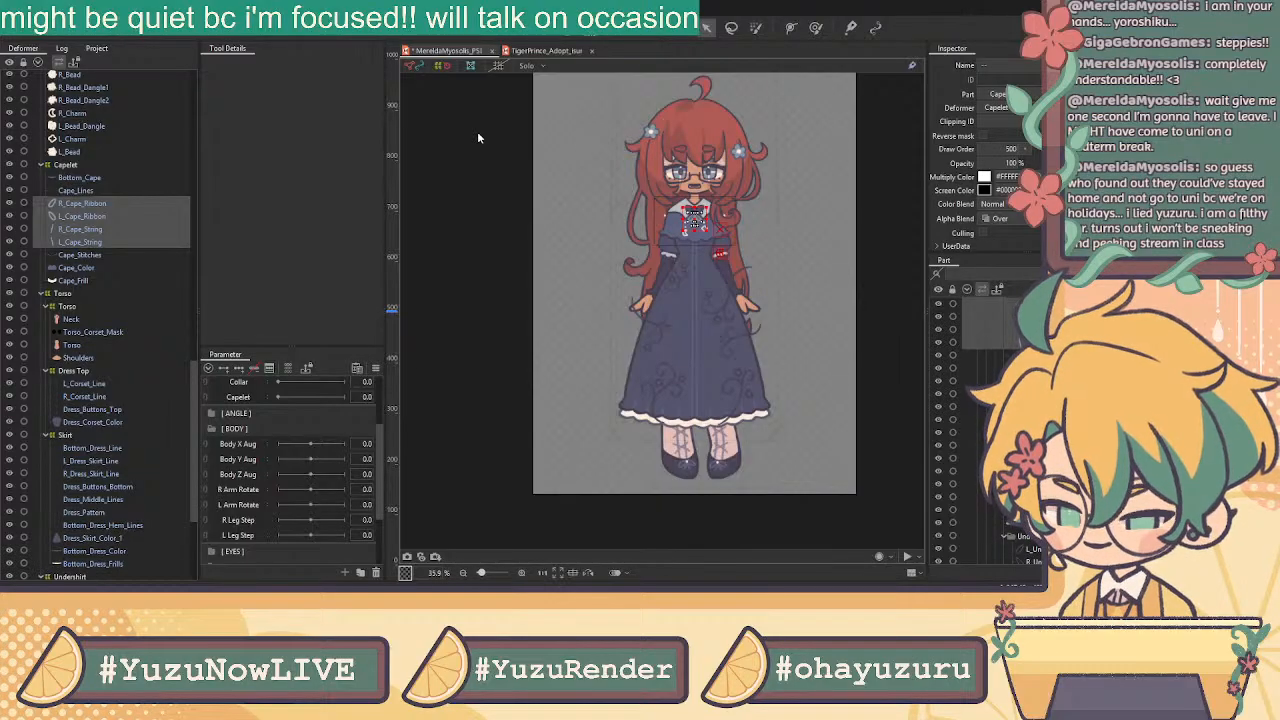
{"action": "left_click", "coordinate": [617, 354]}
Select Cape_Color up through Bottom_Cape, leaving out Cape_Frill, and wrap them in Capelet Base
{"action": "left_click", "coordinate": [108, 254]}
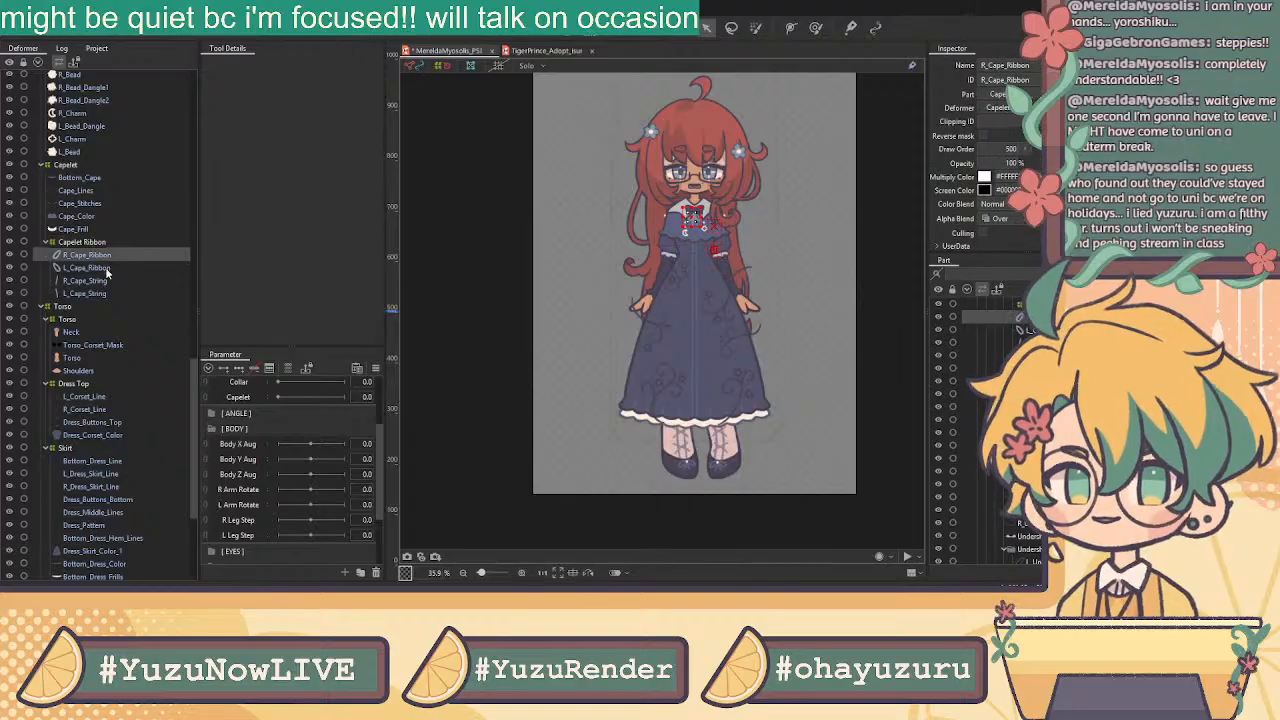
{"action": "left_click", "coordinate": [108, 267]}
{"action": "scroll", "coordinate": [689, 219], "scroll_direction": "up", "scroll_amount": 6}
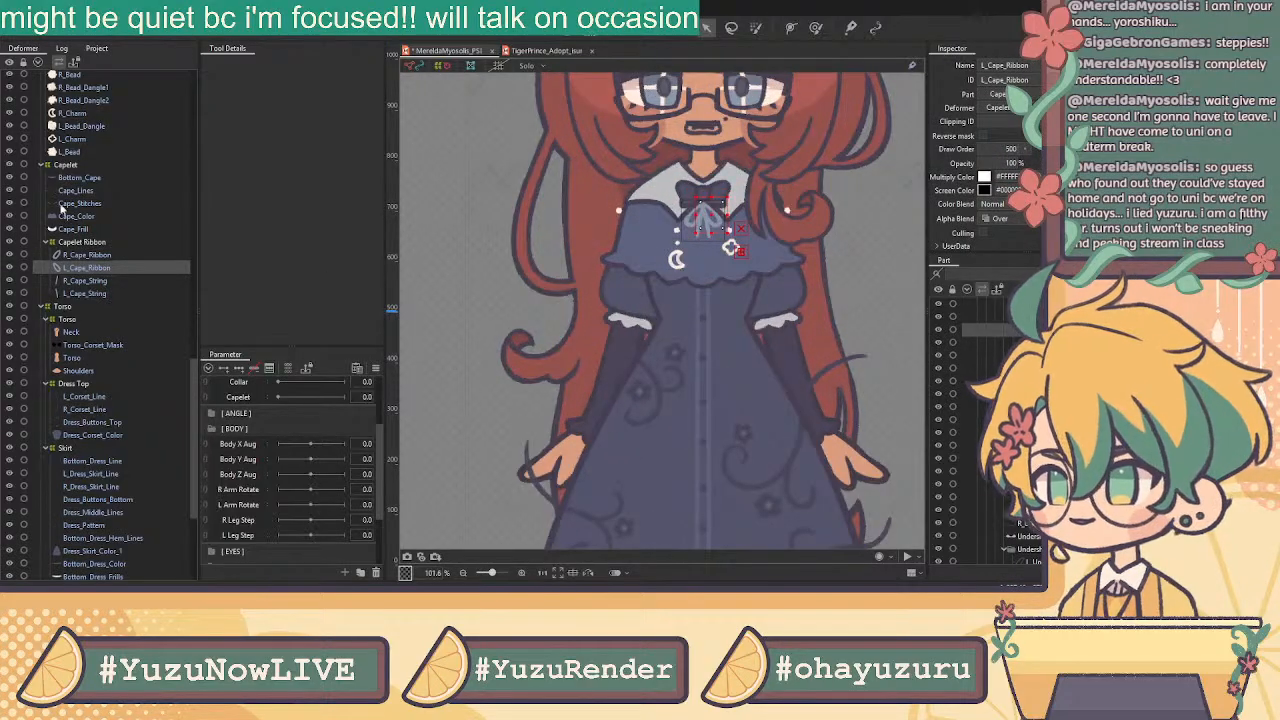
{"action": "left_click", "coordinate": [78, 229]}
{"action": "left_click", "coordinate": [80, 216]}
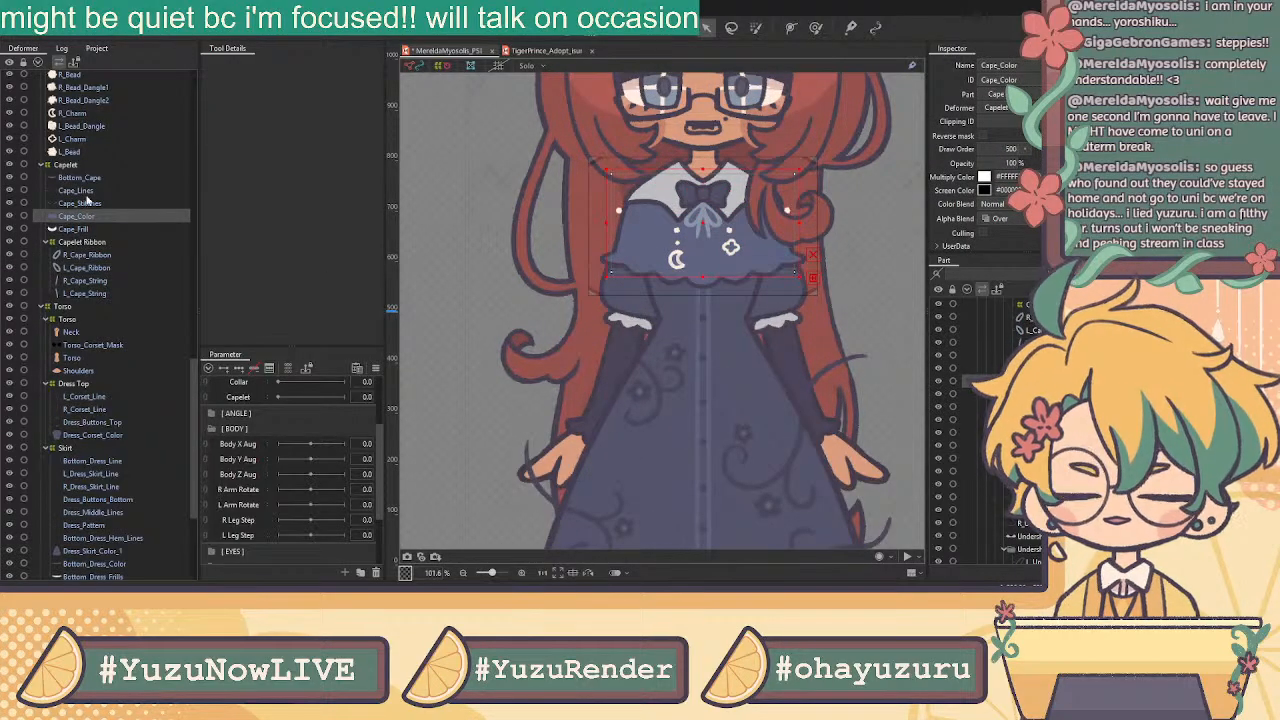
{"action": "left_click", "coordinate": [86, 192]}
{"action": "left_click", "coordinate": [94, 217]}
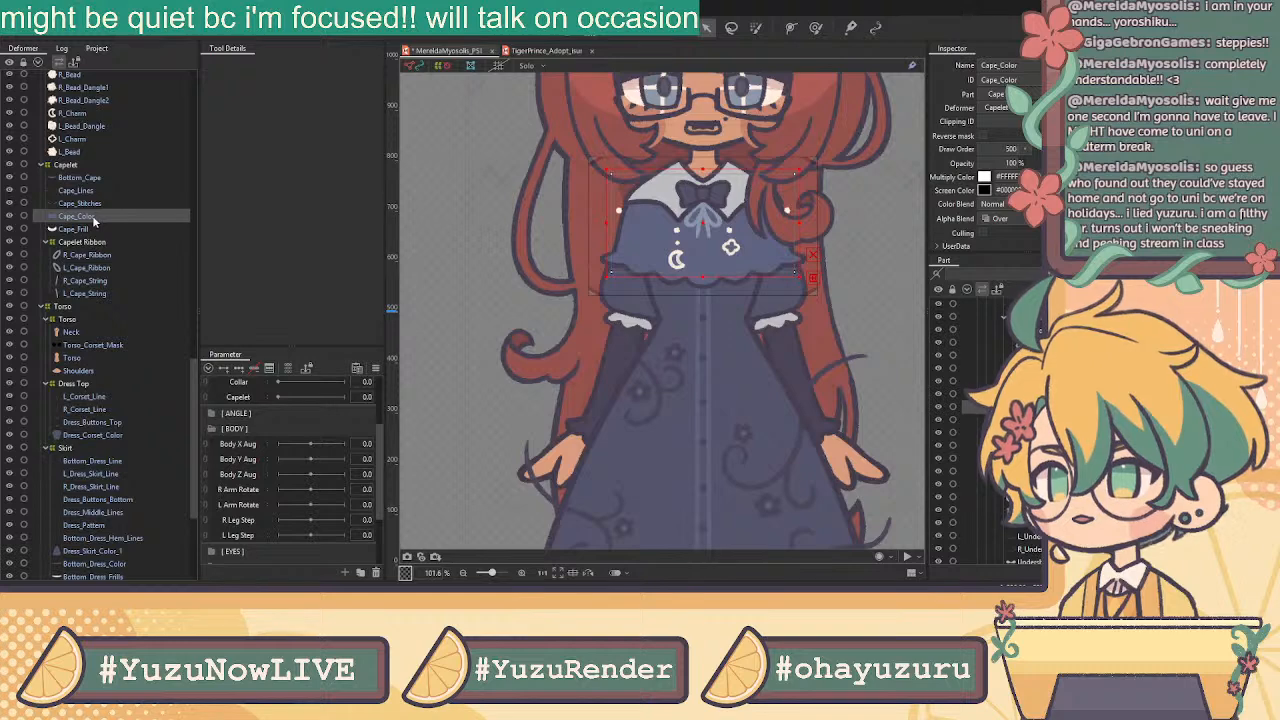
{"action": "left_click", "coordinate": [91, 180]}
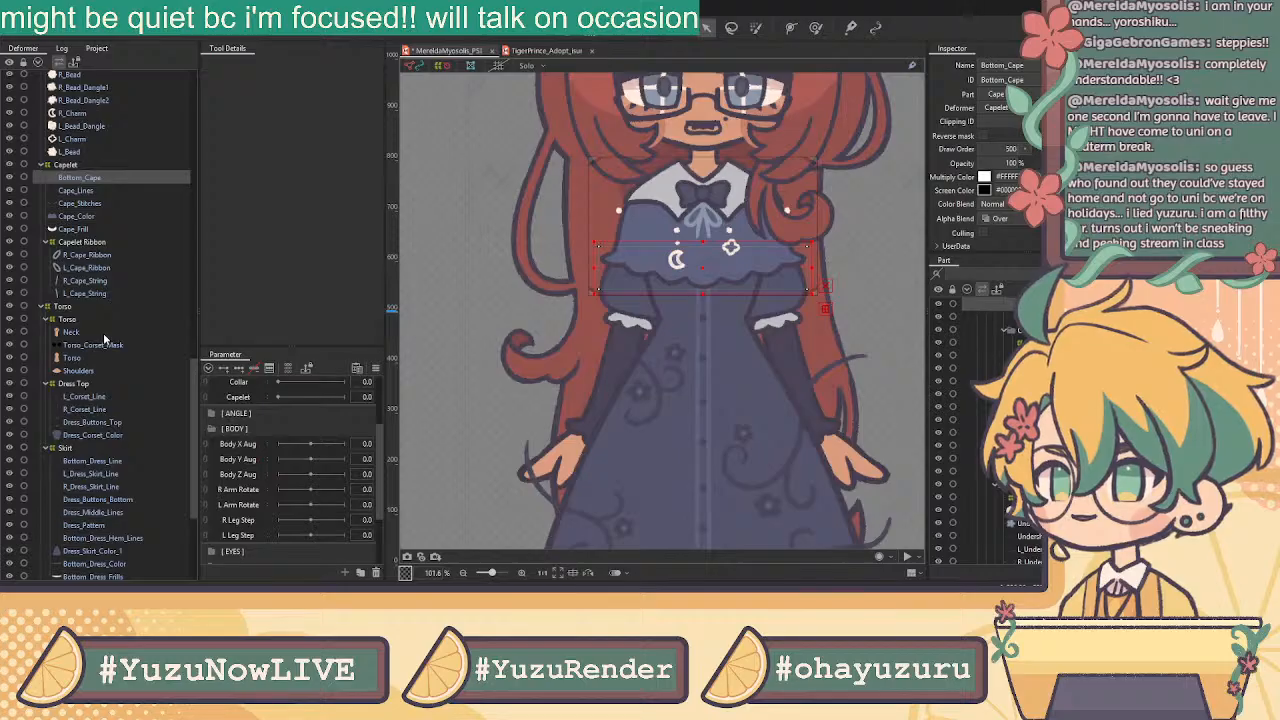
{"action": "left_click", "coordinate": [80, 229], "text": "shift"}
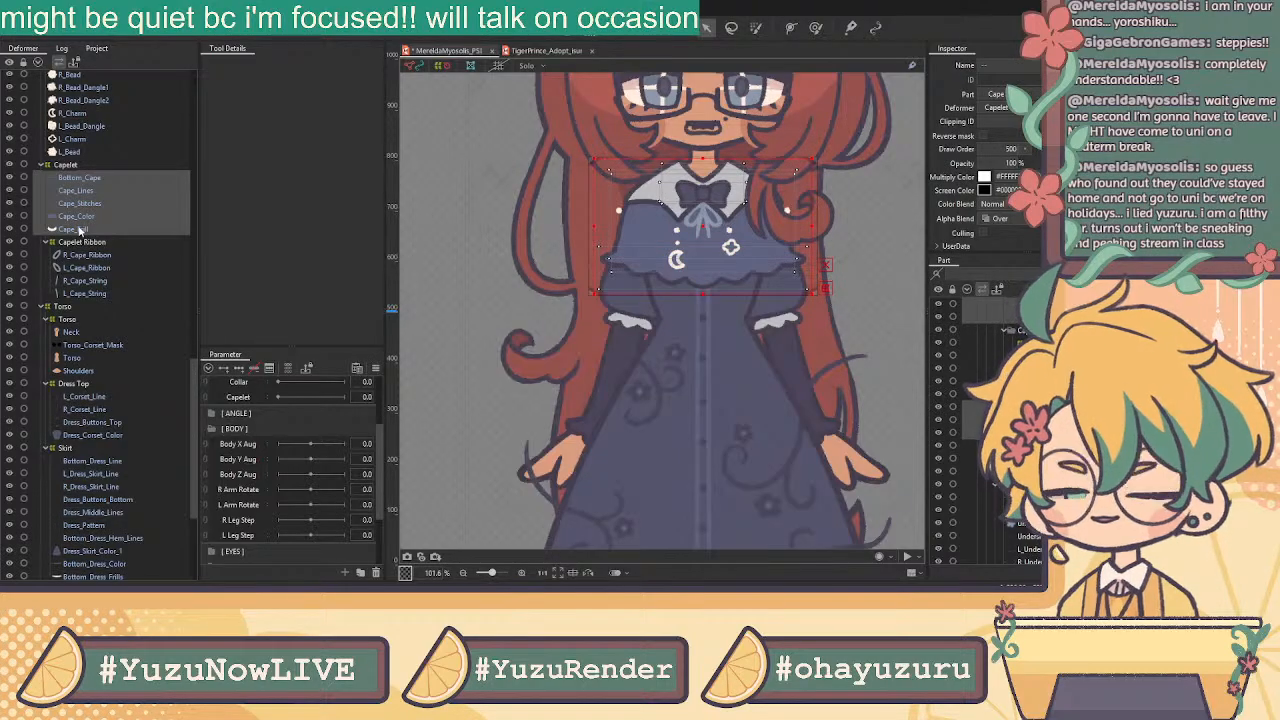
{"action": "left_click", "coordinate": [79, 229]}
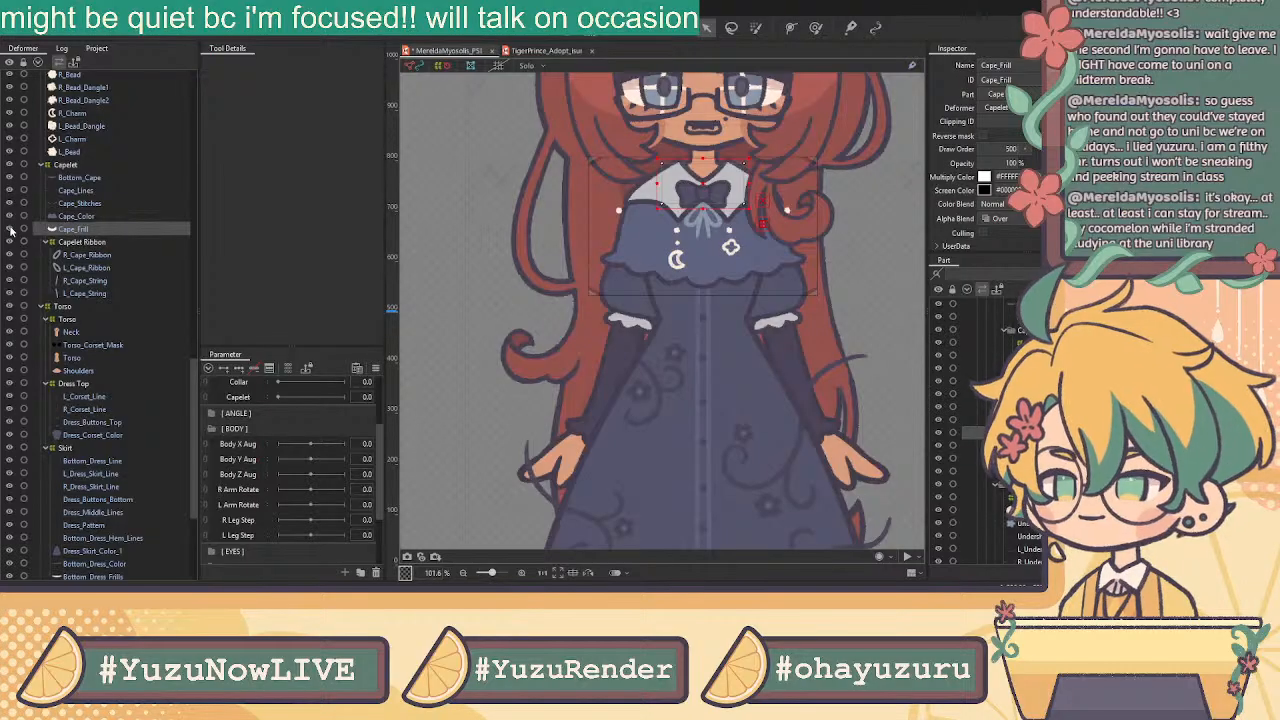
{"action": "left_click", "coordinate": [90, 216]}
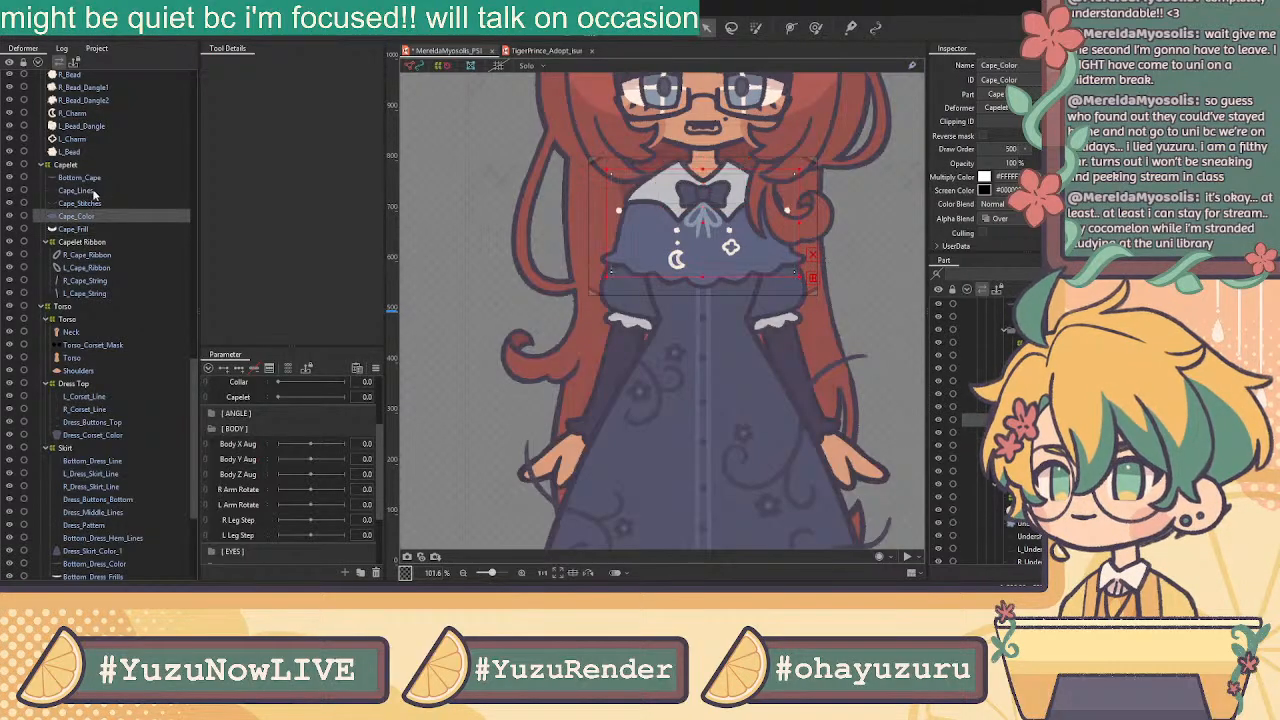
{"action": "left_click", "coordinate": [88, 178], "text": "shift"}
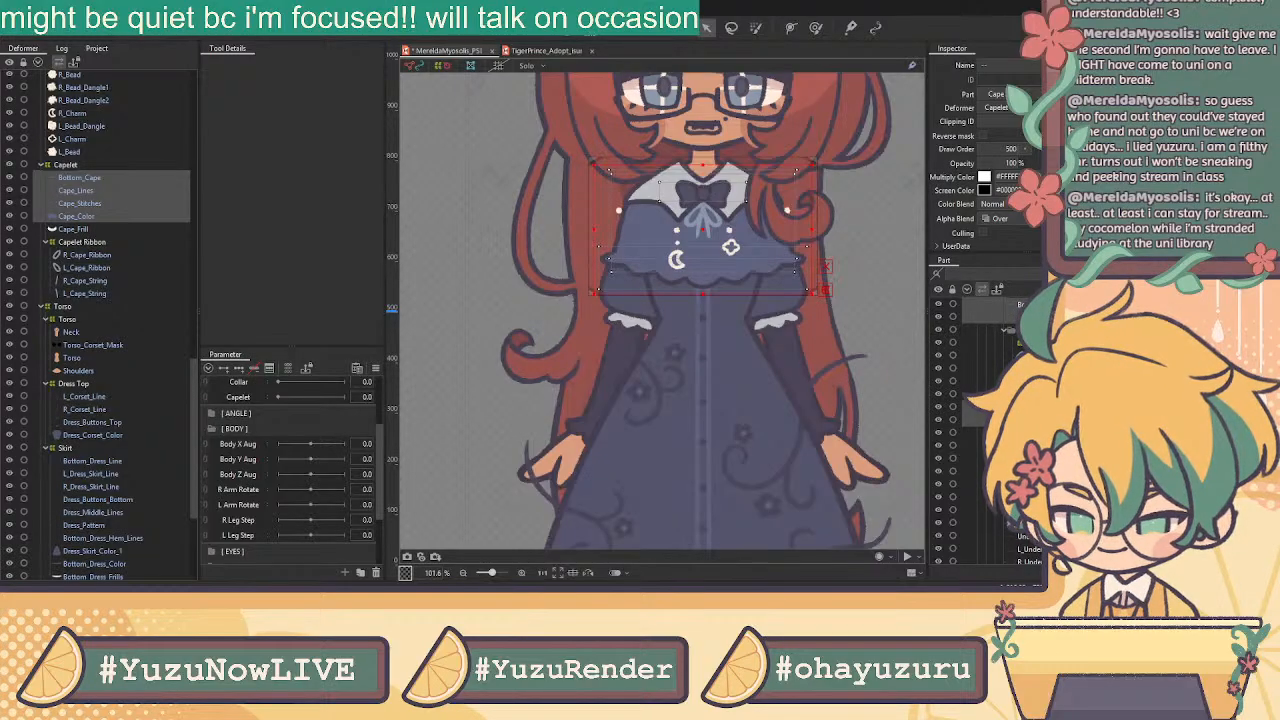
{"action": "key", "text": "Return"}
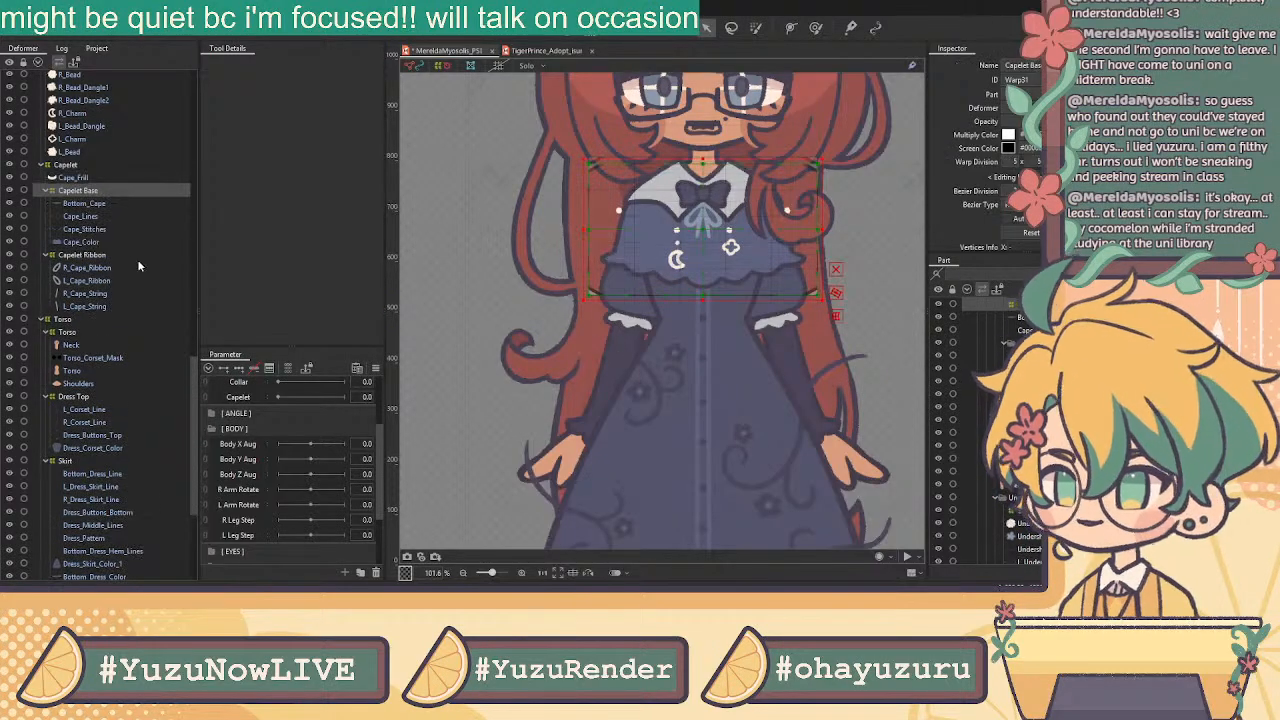
Give Cape_Frill a Capelet Frill deformer and wrap R_Bead through L_Bead in Plaid Charms (Warp33)
{"action": "left_click", "coordinate": [90, 177]}
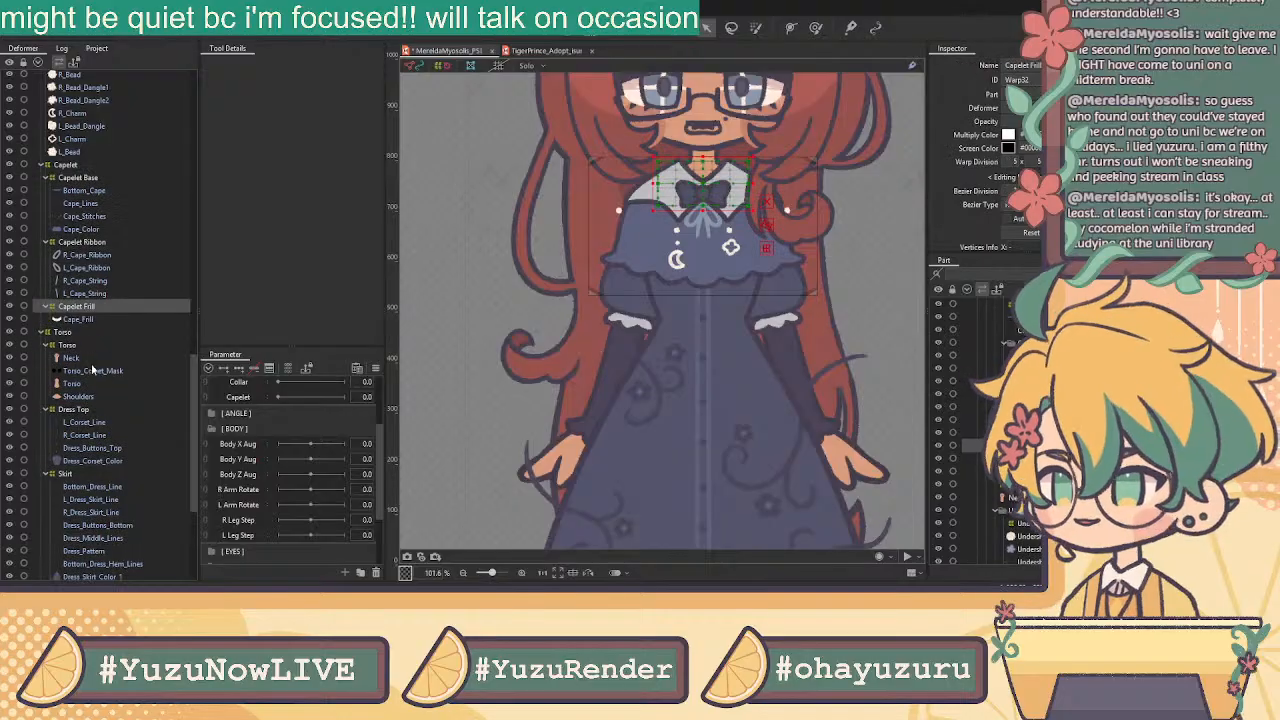
{"action": "left_click", "coordinate": [96, 140]}
{"action": "scroll", "coordinate": [96, 140], "scroll_direction": "up", "scroll_amount": 4}
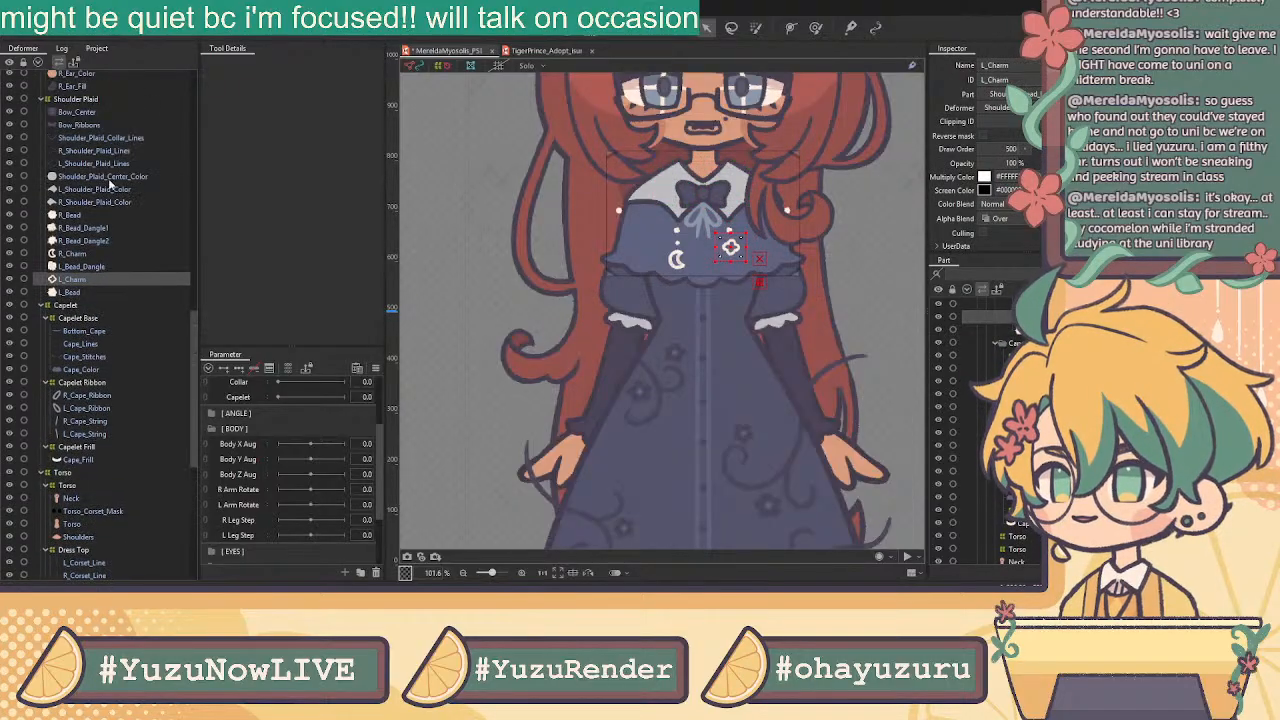
{"action": "left_click", "coordinate": [80, 228]}
{"action": "left_click", "coordinate": [73, 218]}
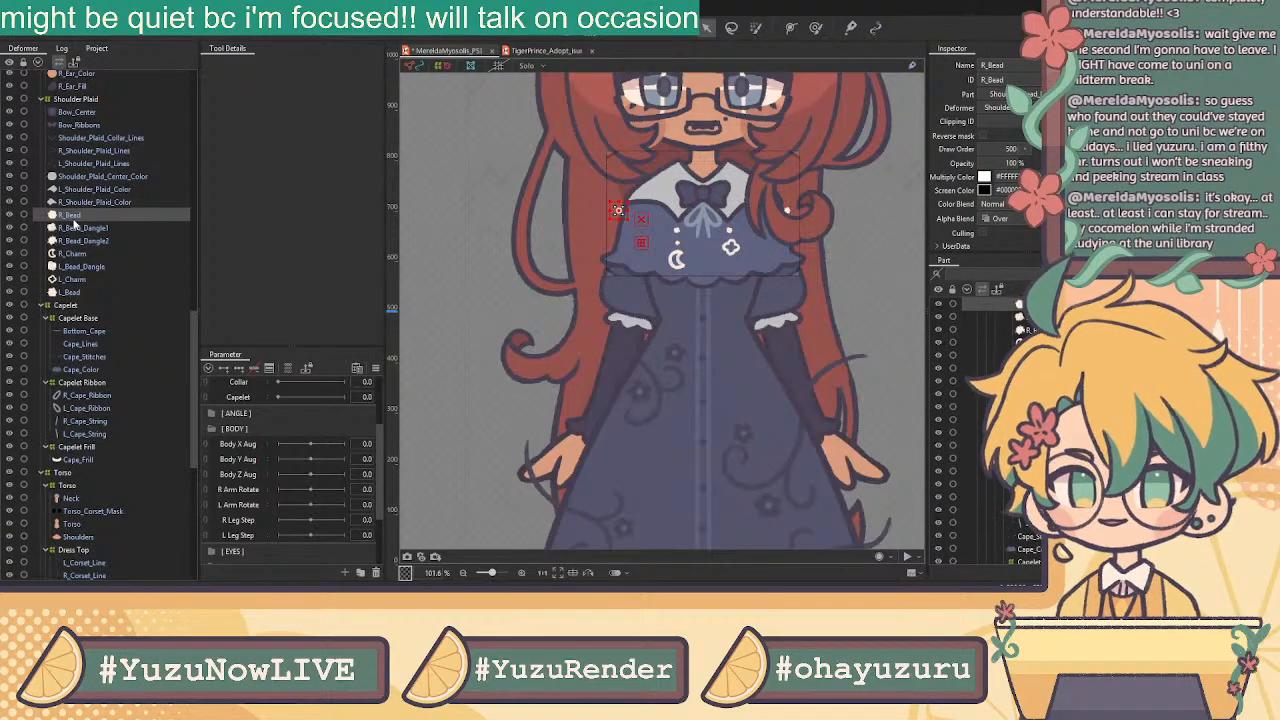
{"action": "left_click", "coordinate": [78, 292], "text": "shift"}
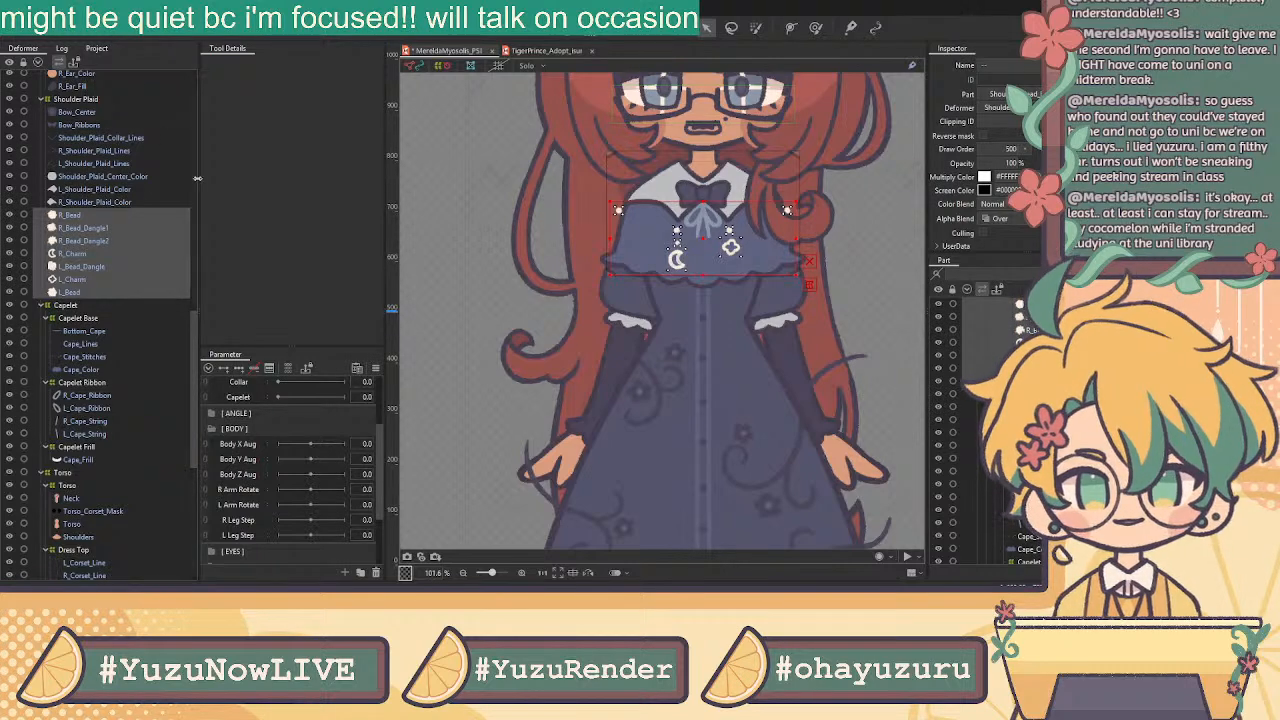
{"action": "key", "text": "Return"}
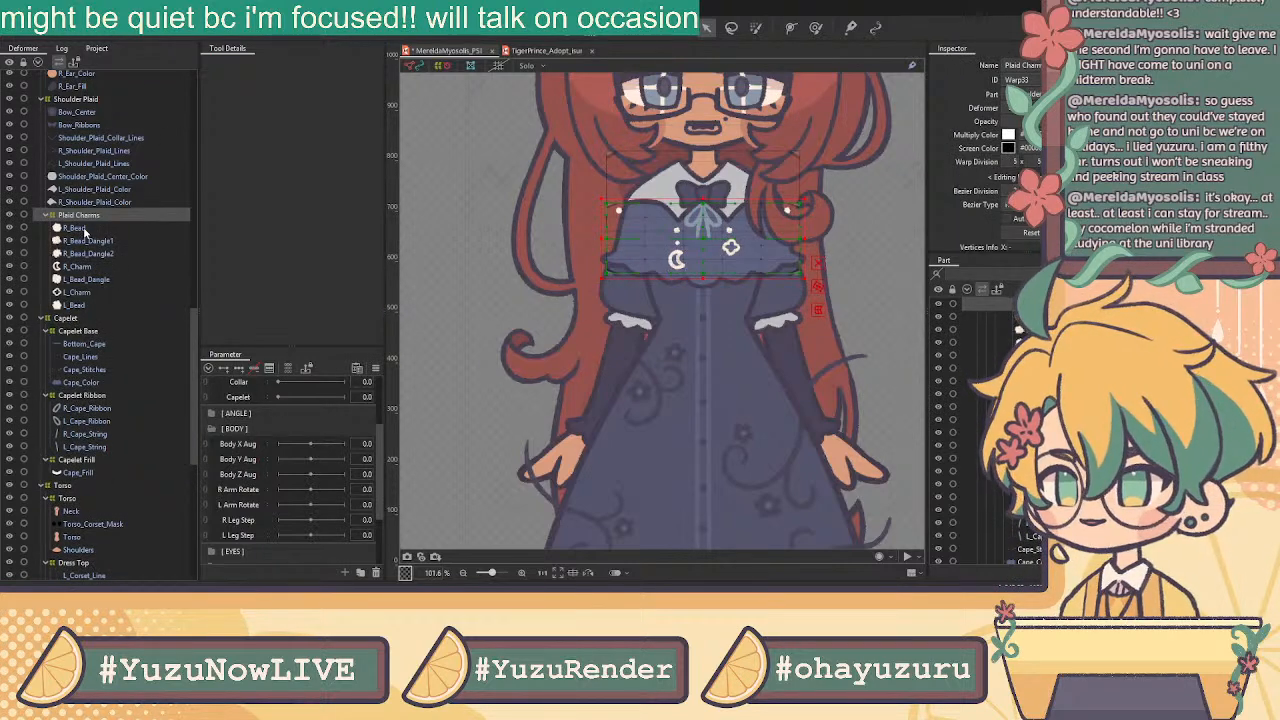
Wrap R_Bead_Dangle1, R_Bead_Dangle2 and R_Charm in a new R Charm Dangle warp deformer
{"action": "left_click", "coordinate": [92, 241]}
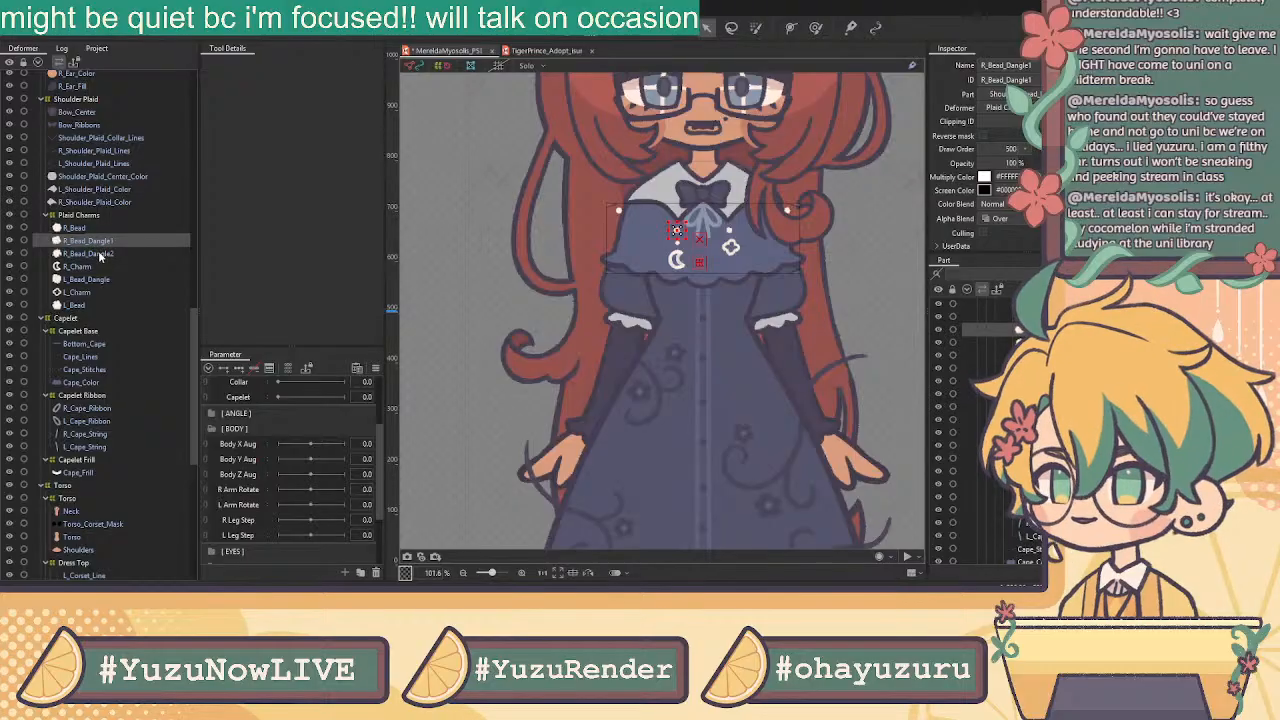
{"action": "left_click", "coordinate": [100, 255]}
{"action": "left_click", "coordinate": [105, 266]}
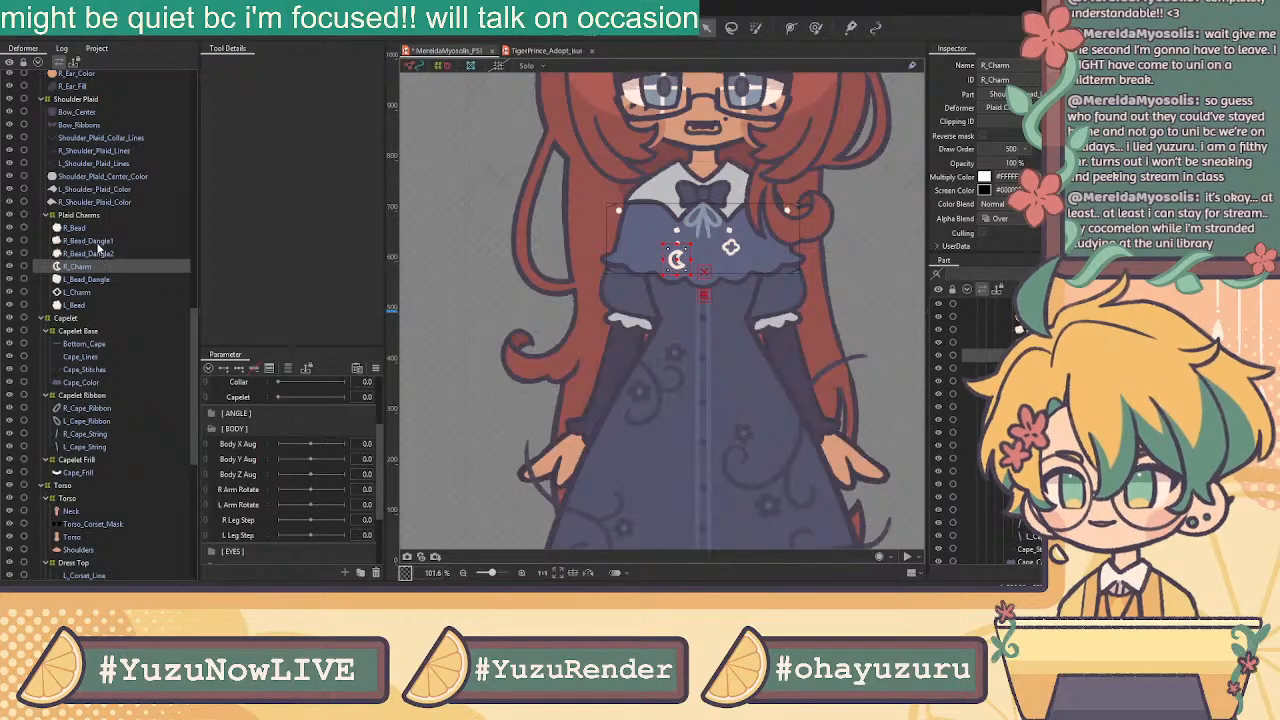
{"action": "left_click", "coordinate": [92, 241], "text": "shift"}
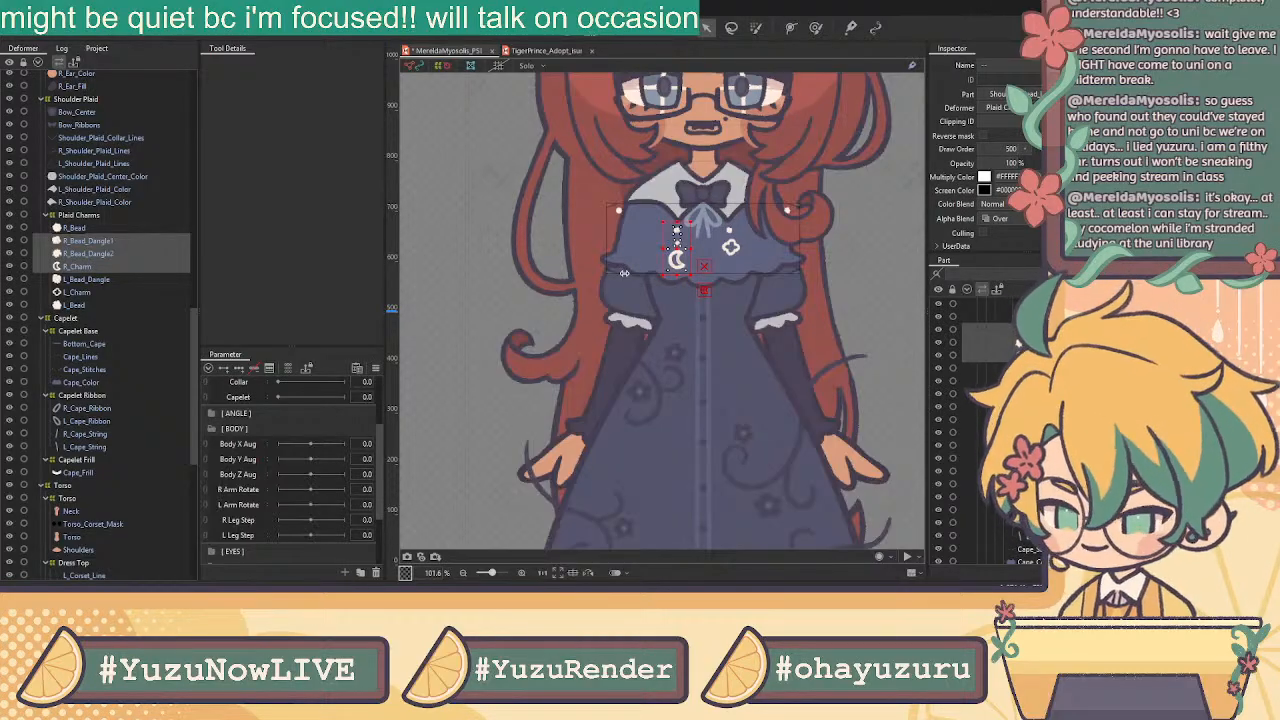
{"action": "left_click", "coordinate": [612, 352]}
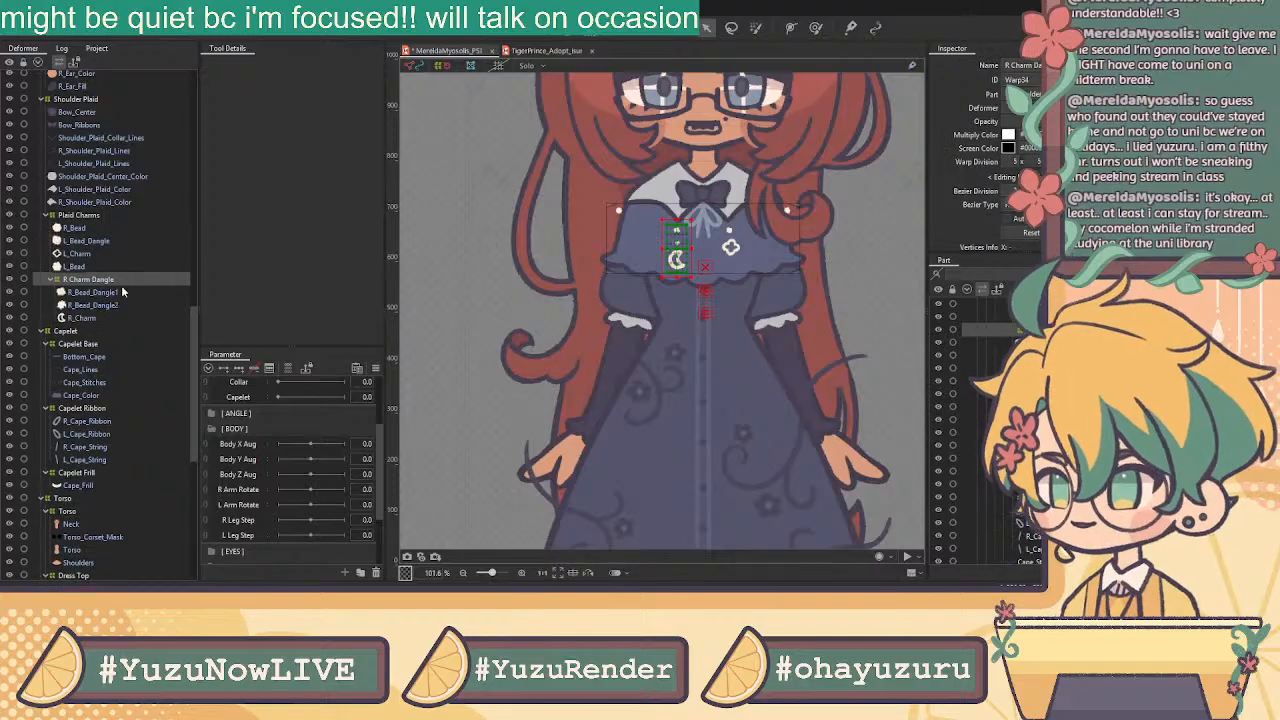
Wrap L_Bead_Dangle and L_Charm in a new L Charm Dangle warp deformer
{"action": "left_click", "coordinate": [84, 267]}
{"action": "left_click", "coordinate": [85, 244], "text": "shift"}
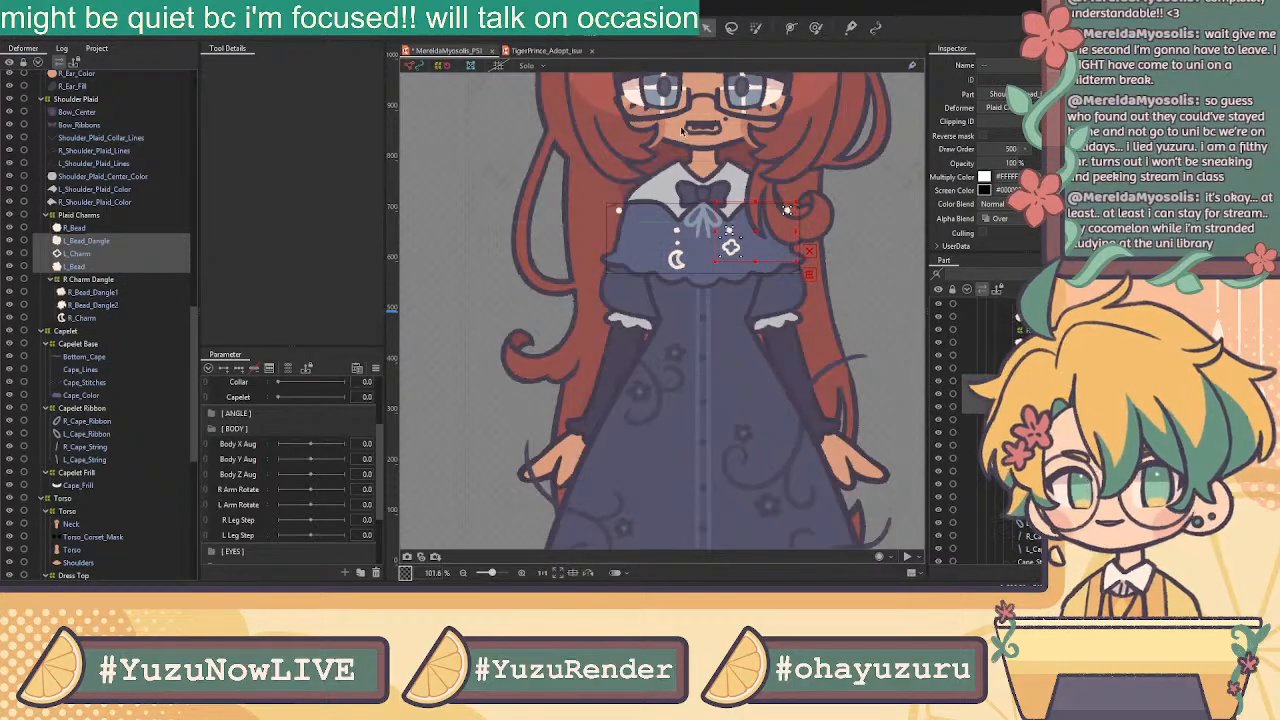
{"action": "left_click", "coordinate": [94, 267], "text": "ctrl"}
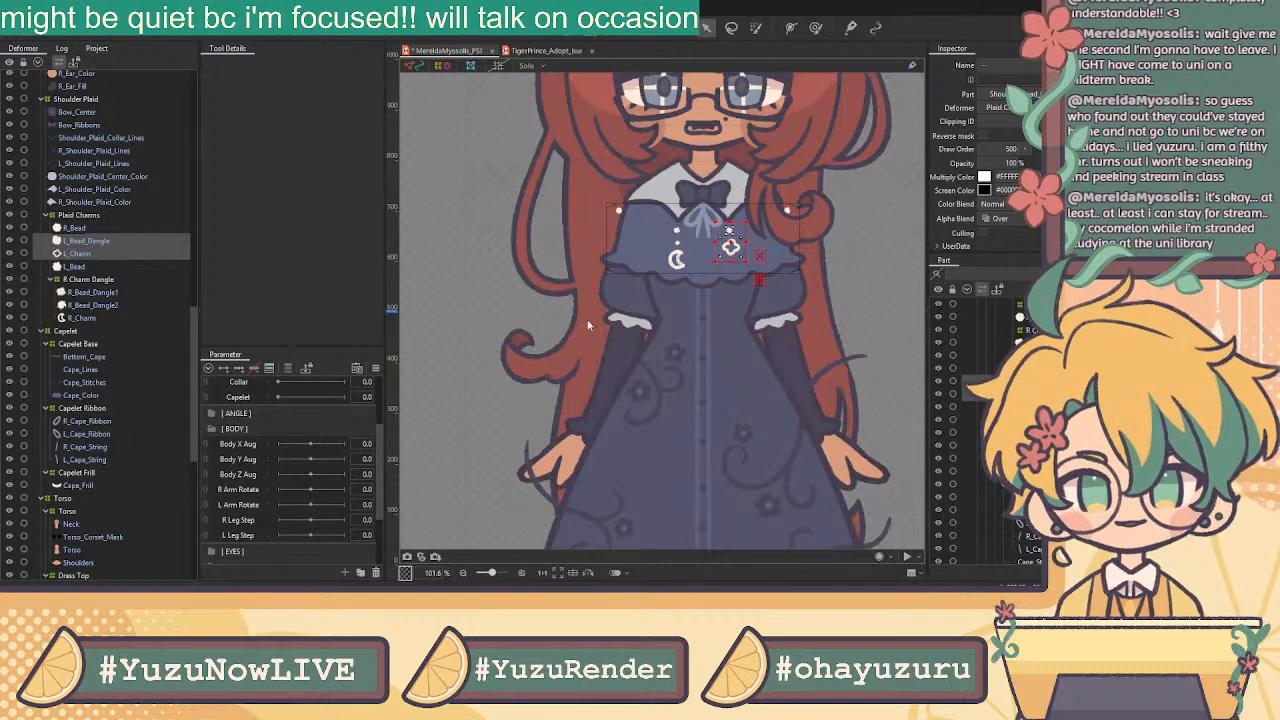
{"action": "left_click", "coordinate": [604, 349]}
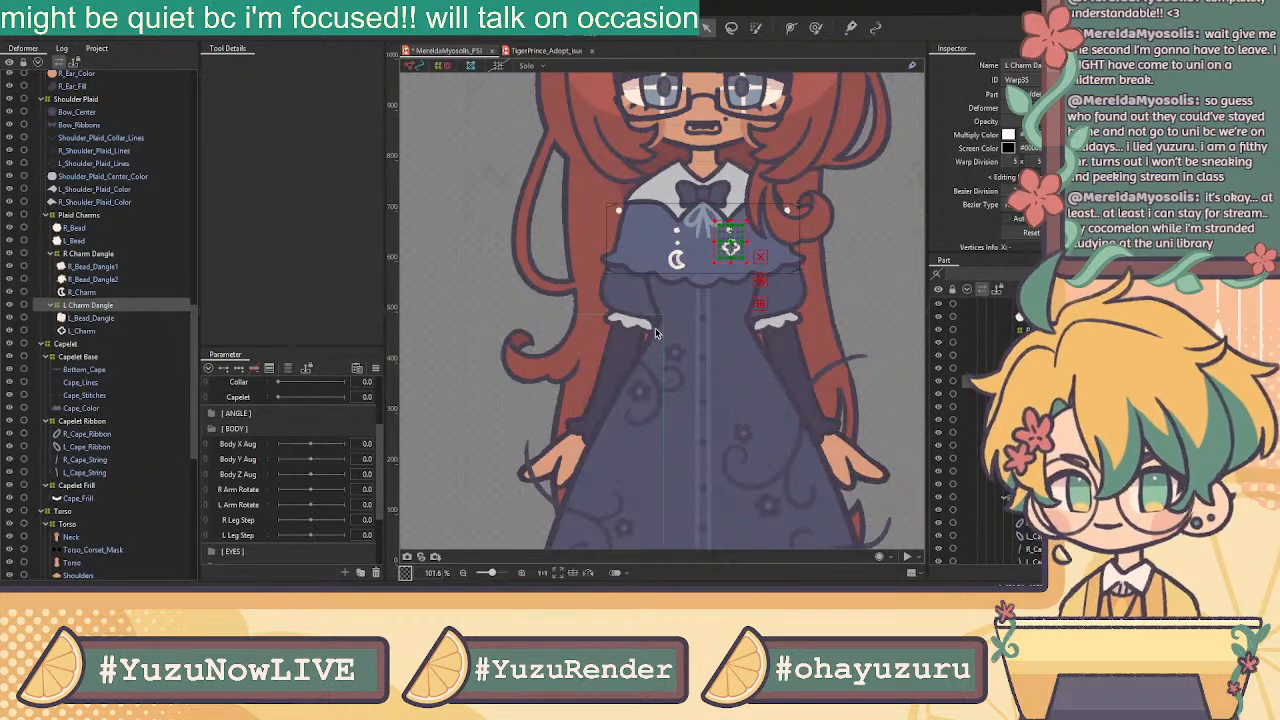
{"action": "scroll", "coordinate": [104, 345], "scroll_direction": "down", "scroll_amount": 3}
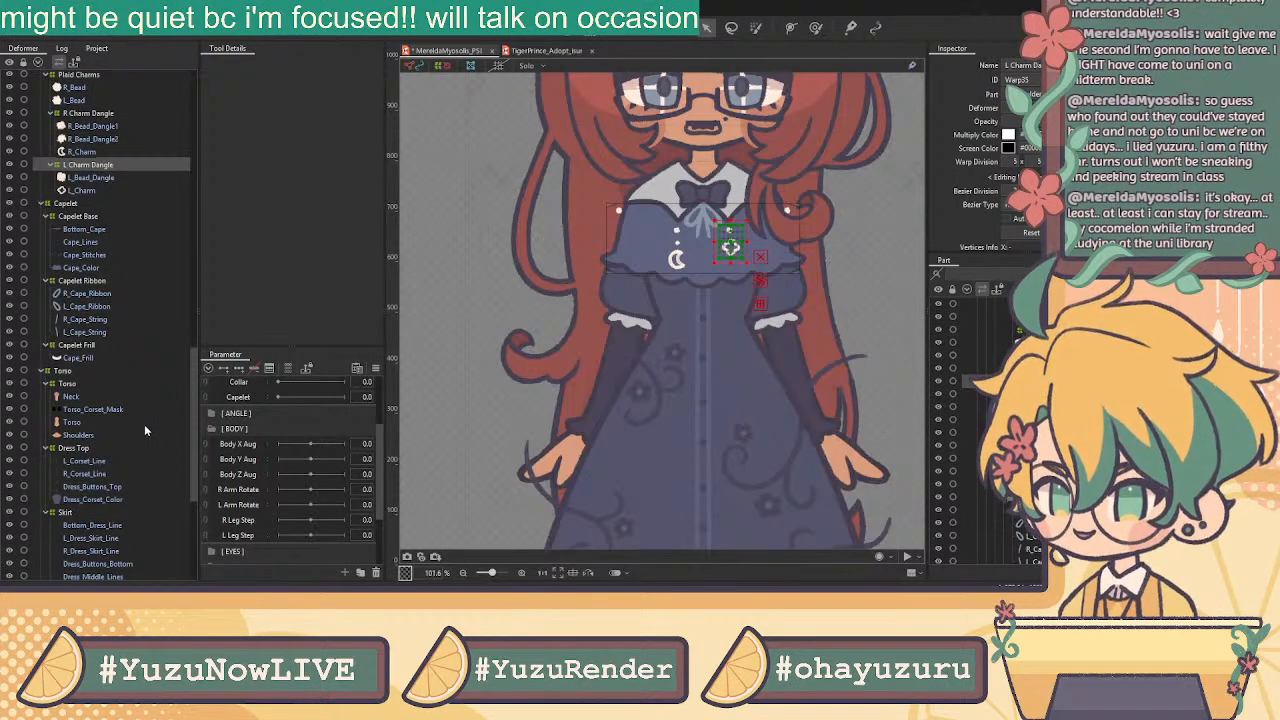
{"action": "scroll", "coordinate": [144, 424], "scroll_direction": "down", "scroll_amount": 3}
Select Bottom_Dress_Line and Bottom_Dress_Color, undoing an accidental hem move
{"action": "left_click", "coordinate": [88, 385]}
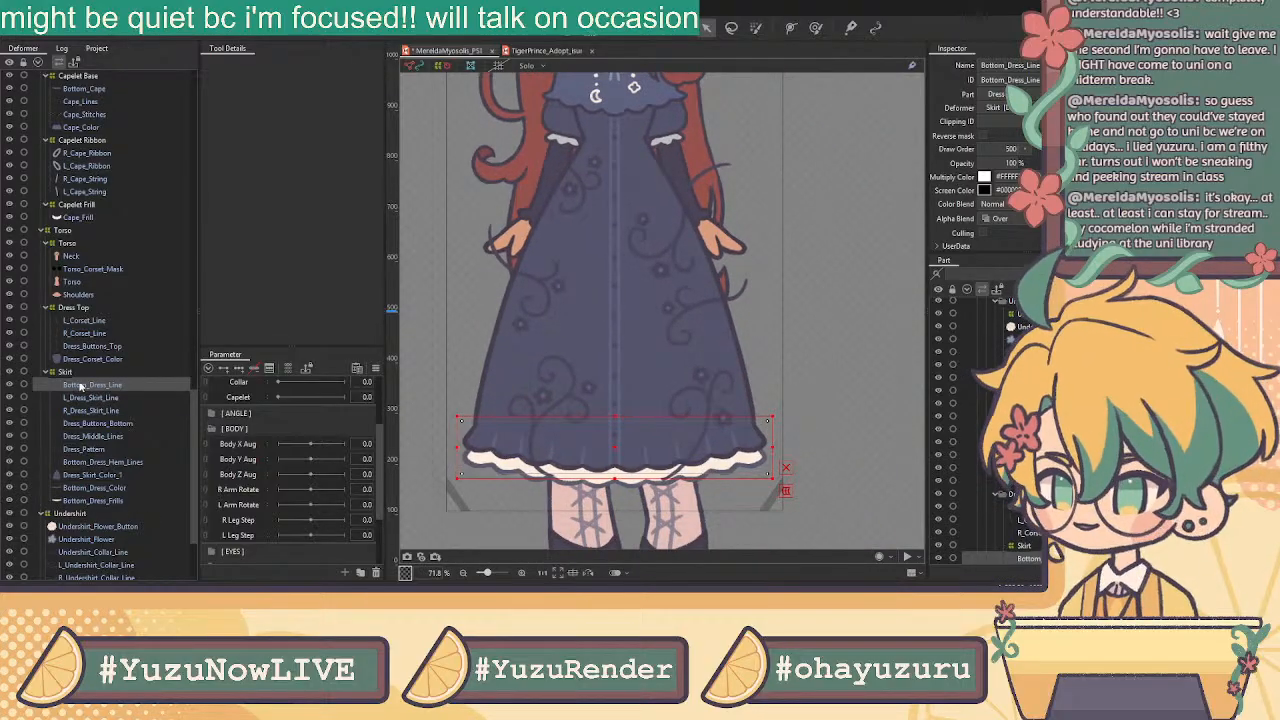
{"action": "left_click_drag", "start_coordinate": [609, 429], "coordinate": [567, 374]}
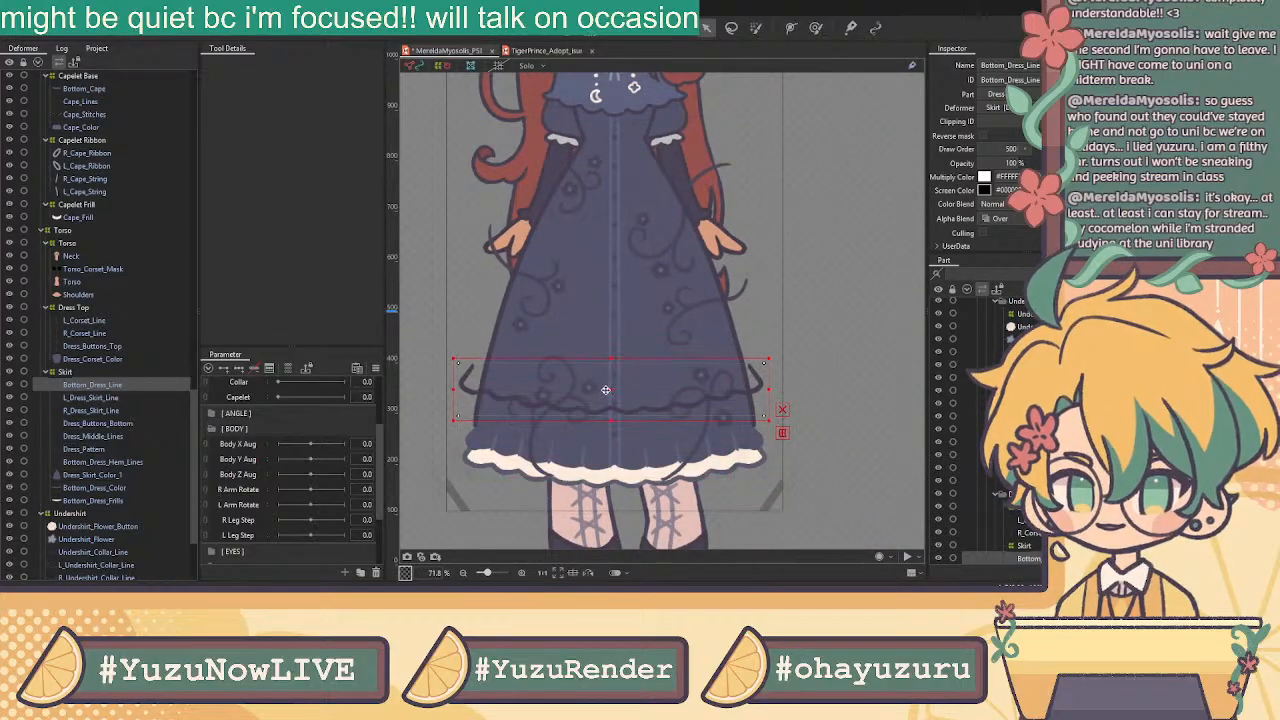
{"action": "key", "text": "ctrl+z"}
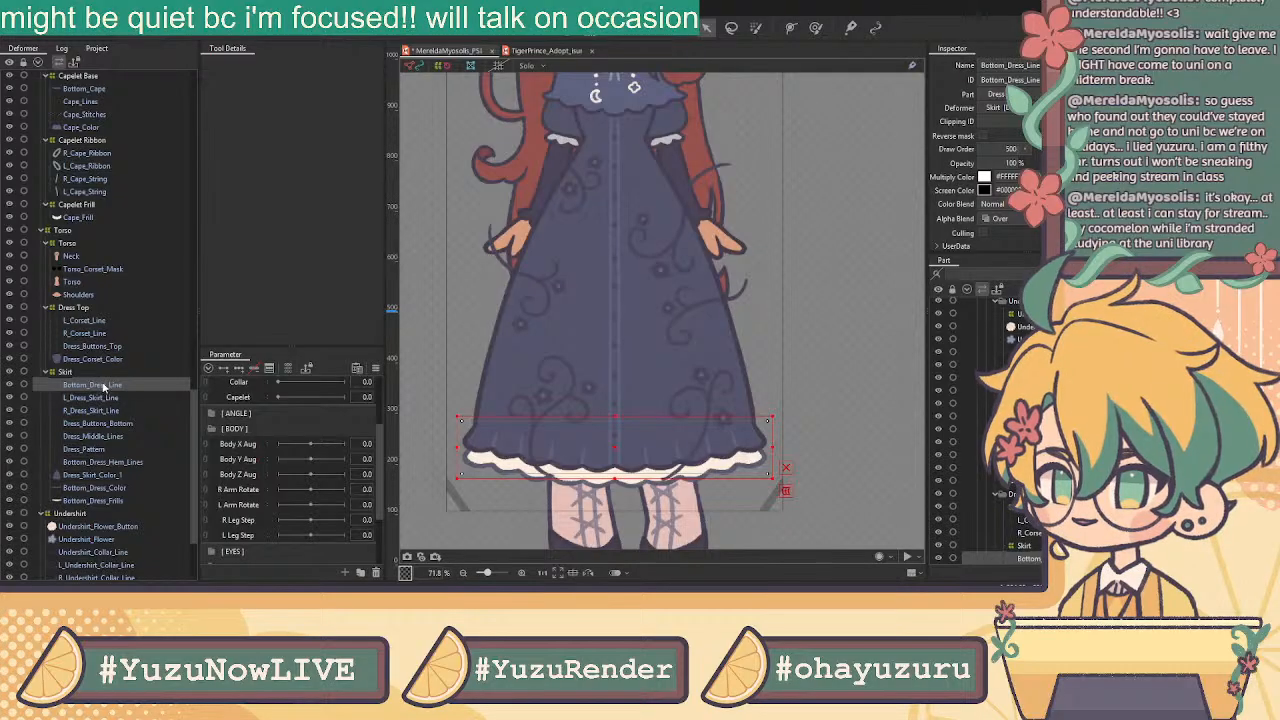
{"action": "left_click", "coordinate": [100, 489], "text": "ctrl"}
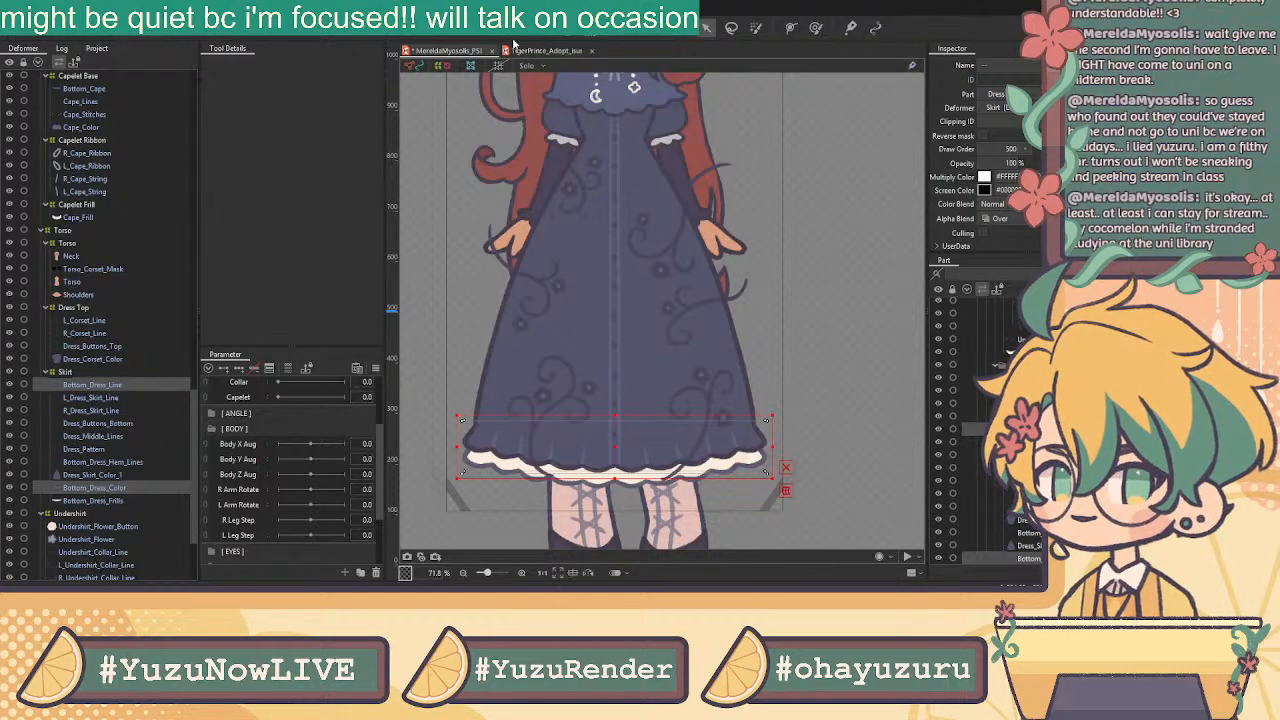
Copy Dress_Skirt_Color_1's ID and paste it as Dress_Pattern's Clipping ID
{"action": "left_click", "coordinate": [97, 449]}
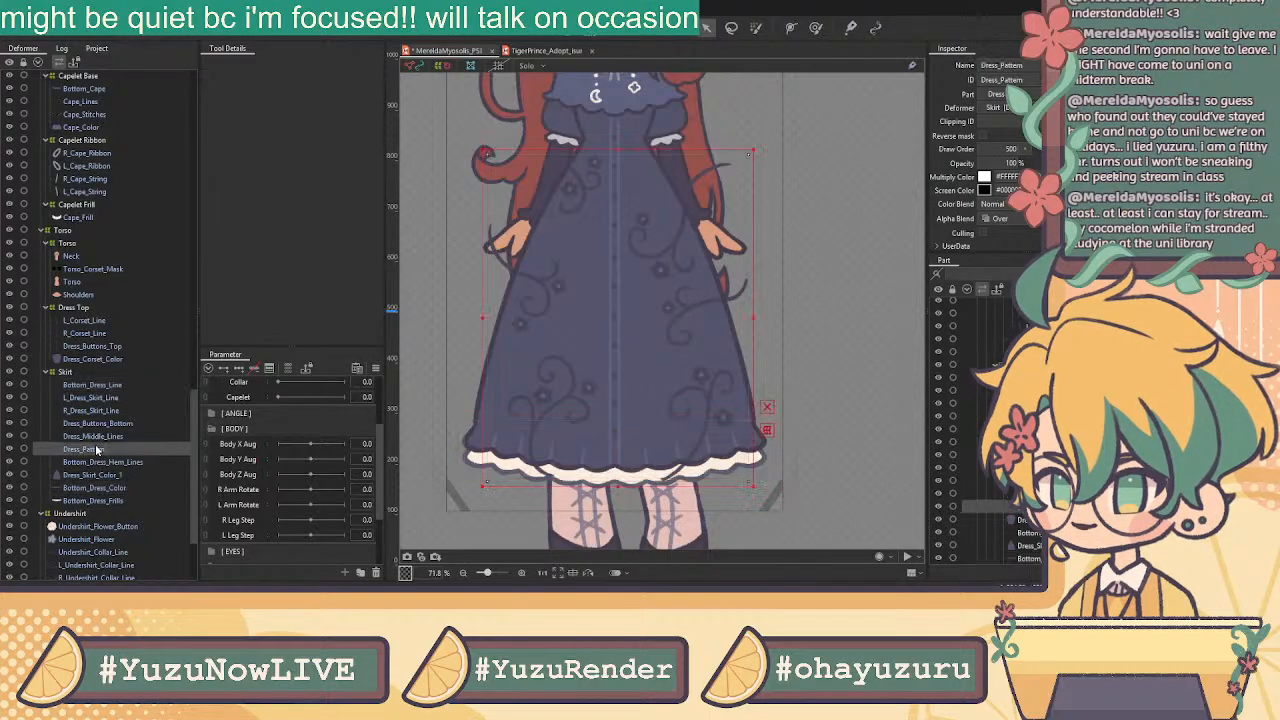
{"action": "left_click", "coordinate": [100, 475]}
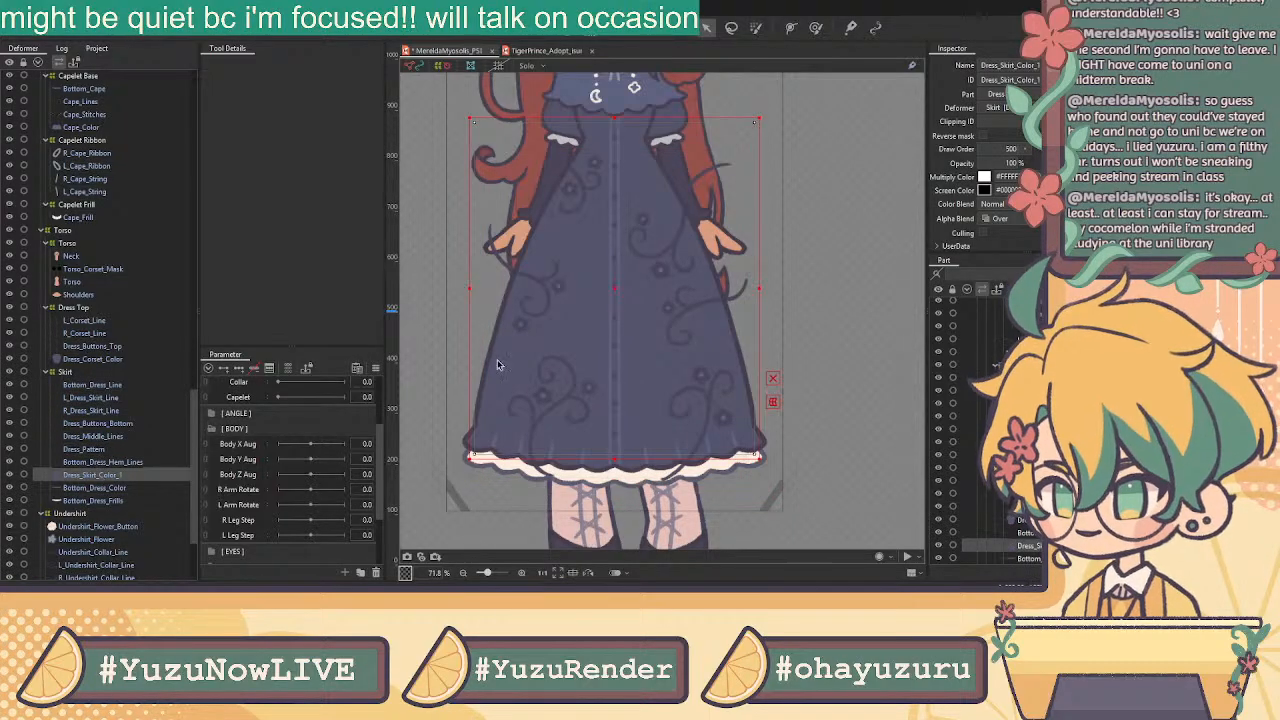
{"action": "double_click", "coordinate": [1008, 80]}
{"action": "key", "text": "ctrl+c"}
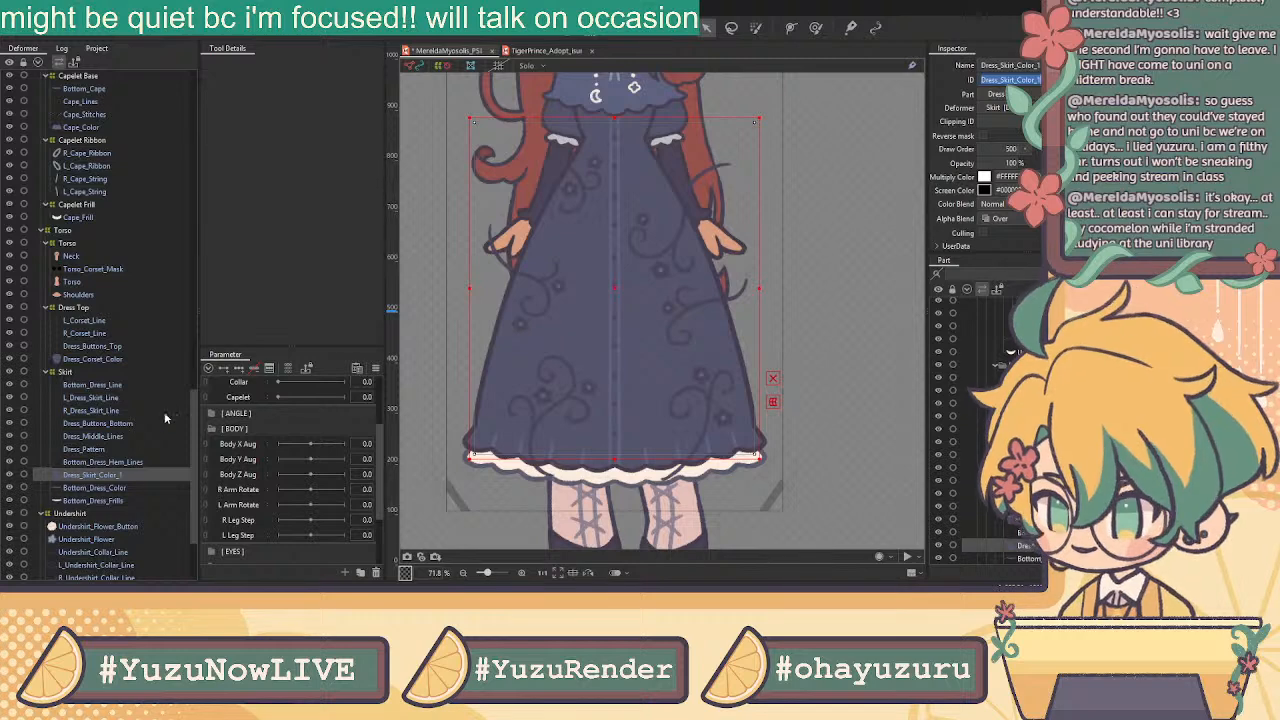
{"action": "left_click", "coordinate": [106, 450]}
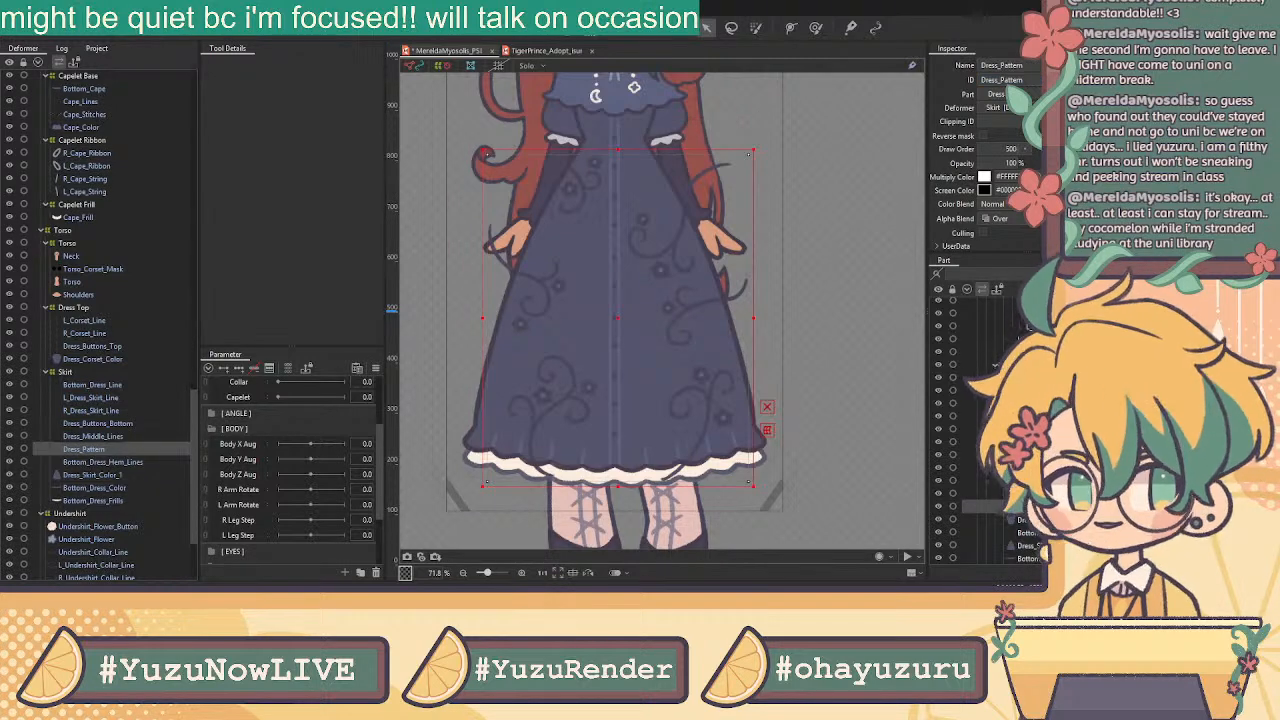
{"action": "left_click", "coordinate": [1004, 122]}
{"action": "key", "text": "ctrl+v"}
{"action": "key", "text": "Return"}
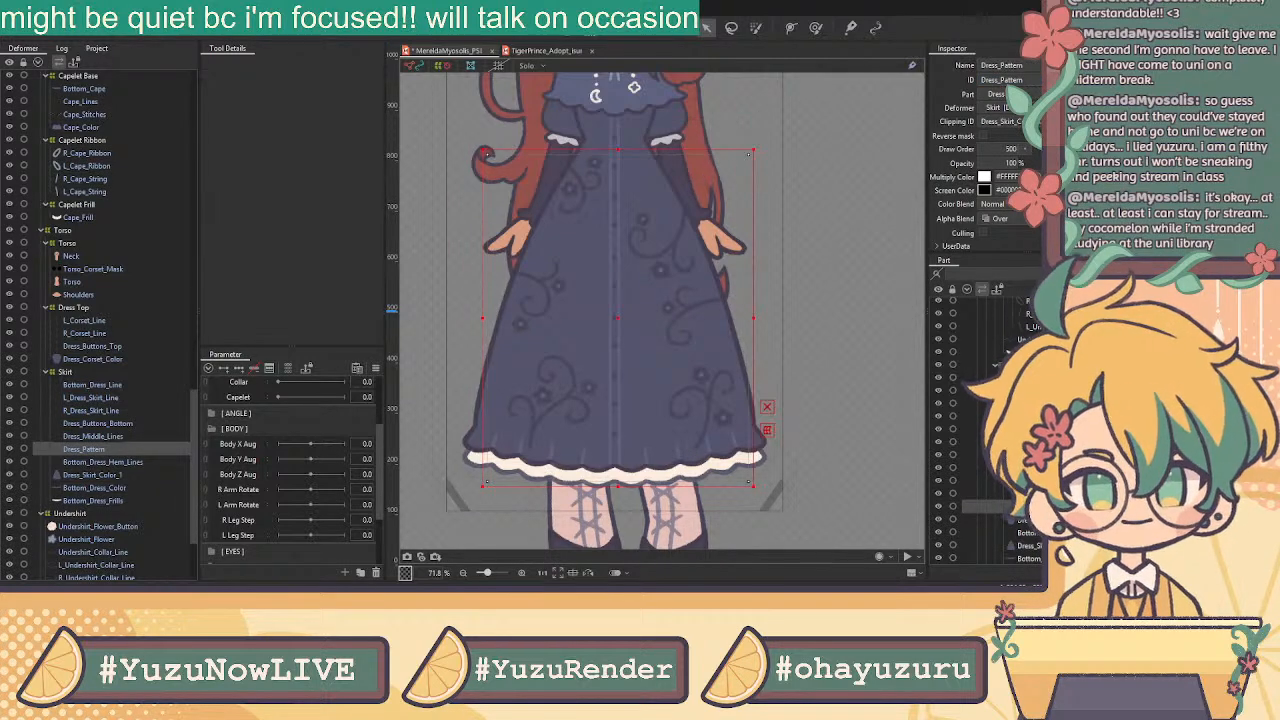
Select the skirt pieces from Bottom_Dress_Color up through Dress_Pattern
{"action": "left_click", "coordinate": [97, 476]}
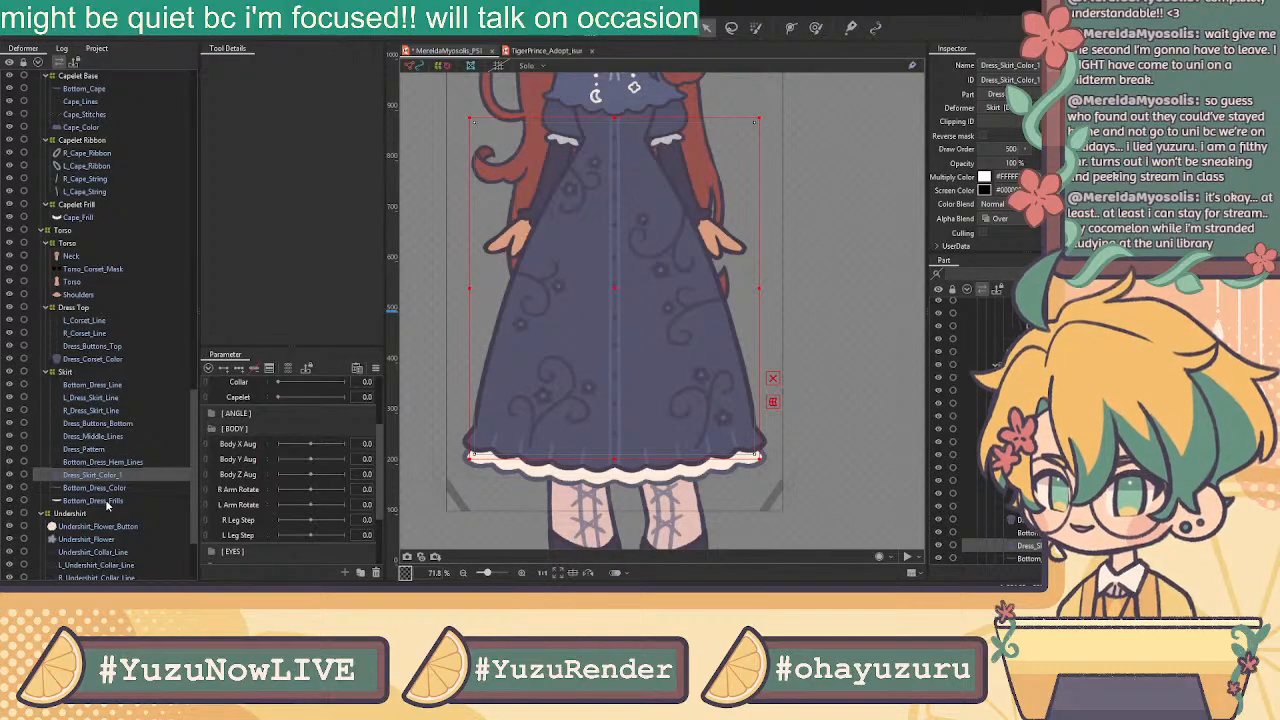
{"action": "left_click", "coordinate": [105, 489]}
{"action": "left_click_drag", "start_coordinate": [101, 489], "coordinate": [91, 385]}
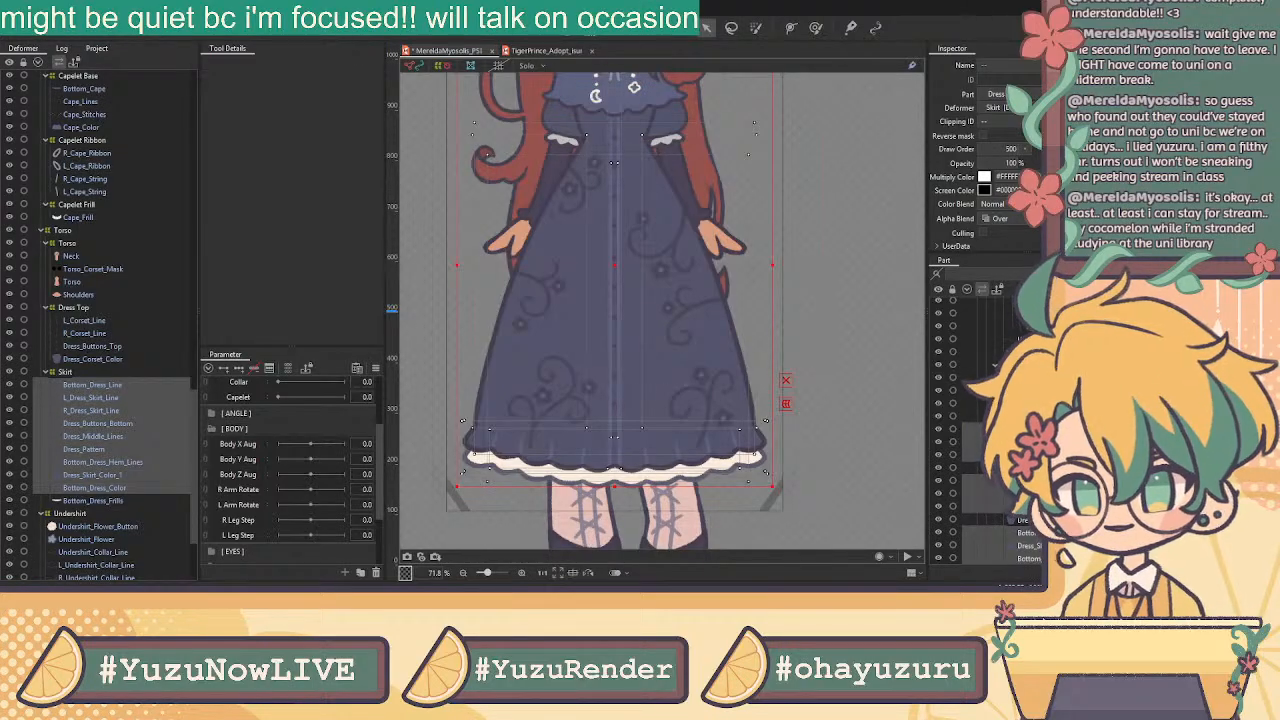
Create a Dress warp for the skirt pieces and a Dress Frills warp around Bottom_Dress_Frills
{"action": "left_click", "coordinate": [615, 354]}
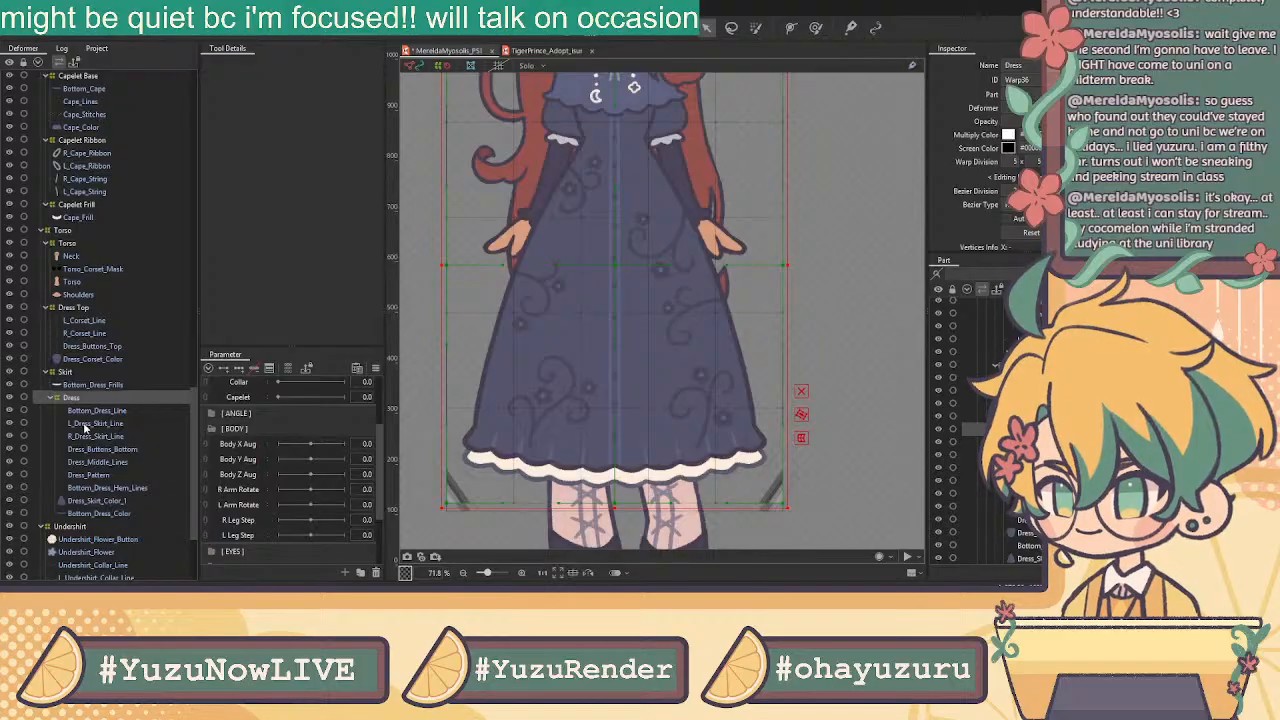
{"action": "left_click", "coordinate": [118, 386]}
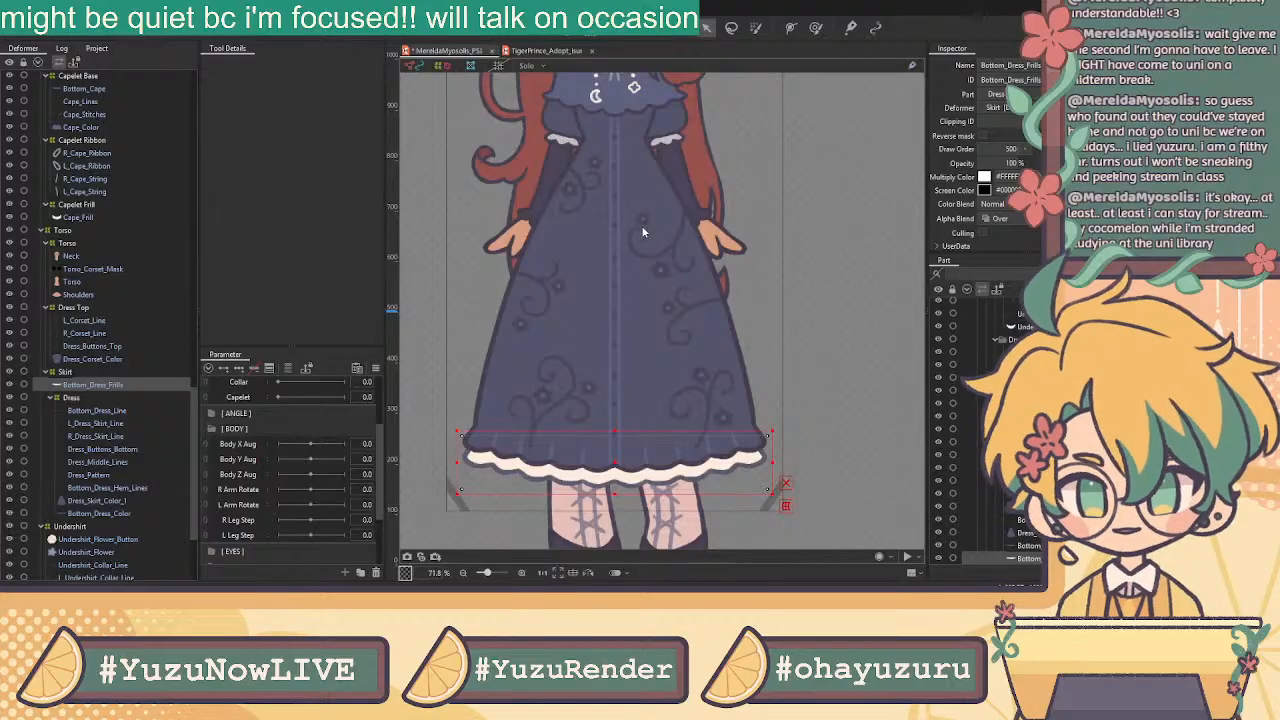
{"action": "left_click", "coordinate": [614, 347]}
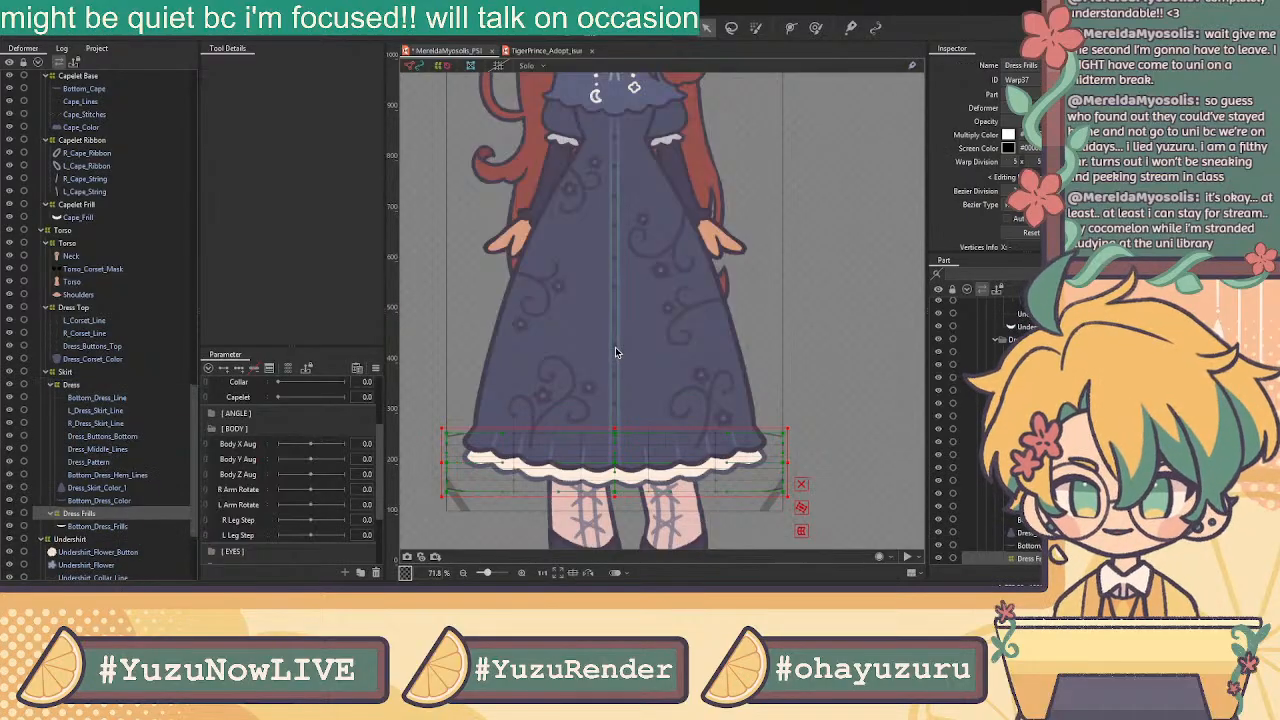
Inspect the skirt line and dress top meshes, ending on Torso_Corset_Mask
{"action": "left_click", "coordinate": [97, 526]}
{"action": "left_click", "coordinate": [96, 412]}
{"action": "left_click", "coordinate": [101, 358]}
{"action": "left_click", "coordinate": [101, 346]}
{"action": "left_click", "coordinate": [101, 334]}
{"action": "left_click", "coordinate": [102, 347]}
{"action": "scroll", "coordinate": [505, 270], "scroll_direction": "down", "scroll_amount": 4}
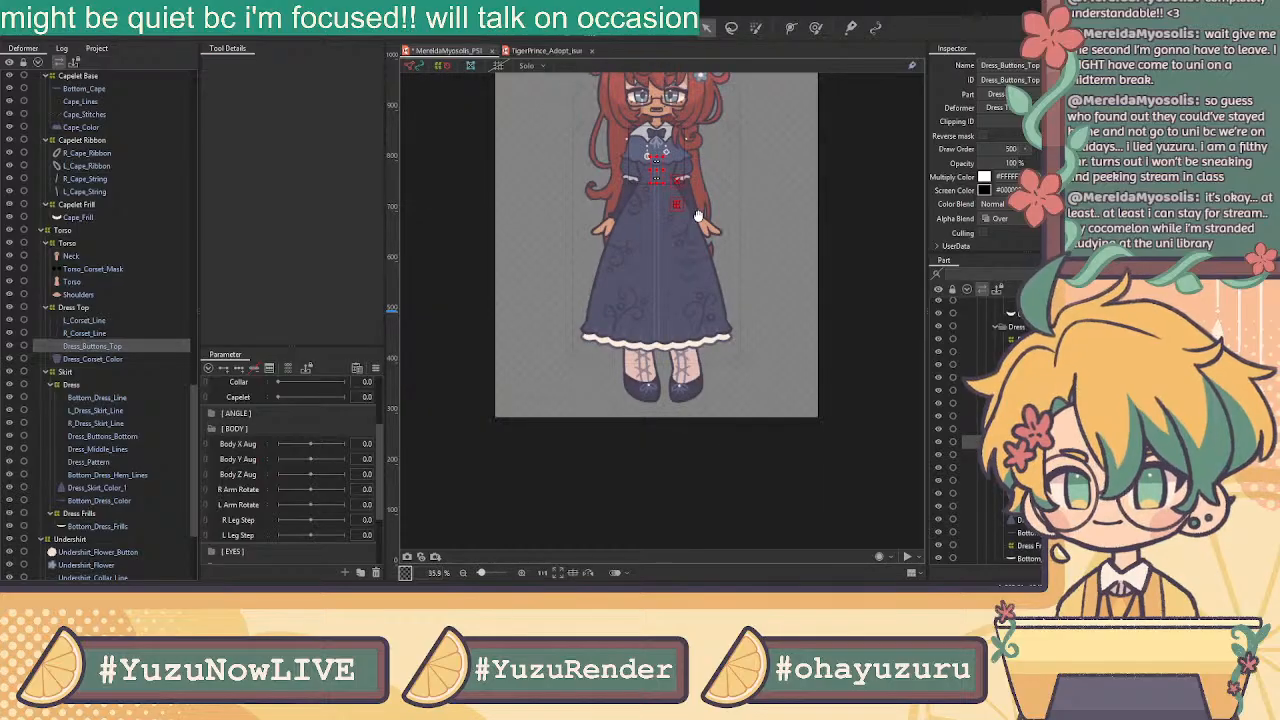
{"action": "left_click", "coordinate": [93, 269]}
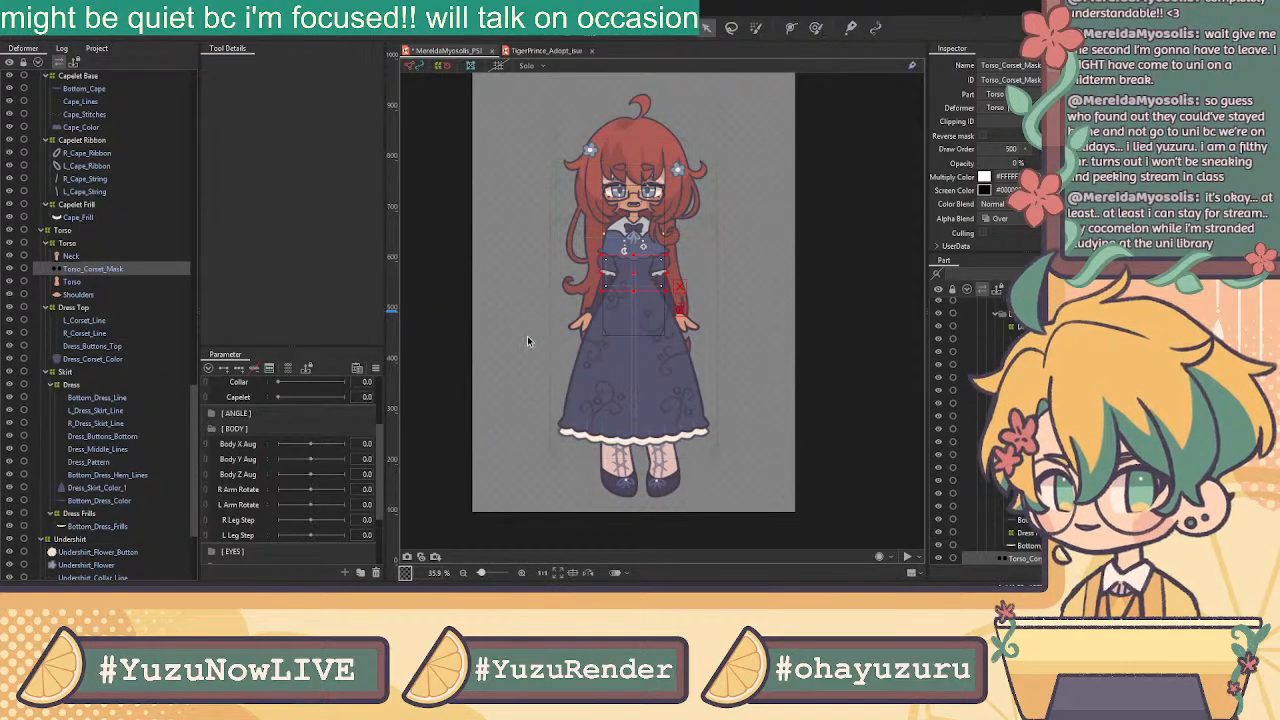
Select the Capelet deformer, key the Capelet parameter at both ends and set it to 1.0
{"action": "scroll", "coordinate": [252, 452], "scroll_direction": "up", "scroll_amount": 3}
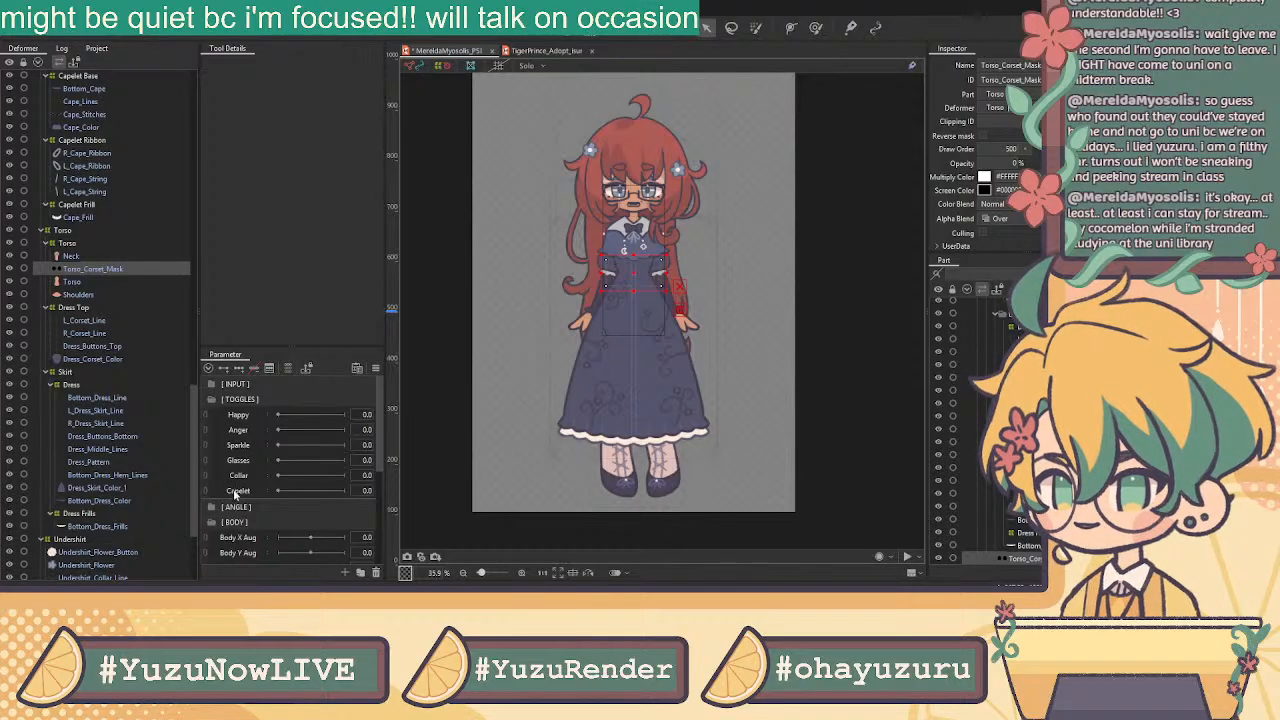
{"action": "scroll", "coordinate": [654, 230], "scroll_direction": "up", "scroll_amount": 2}
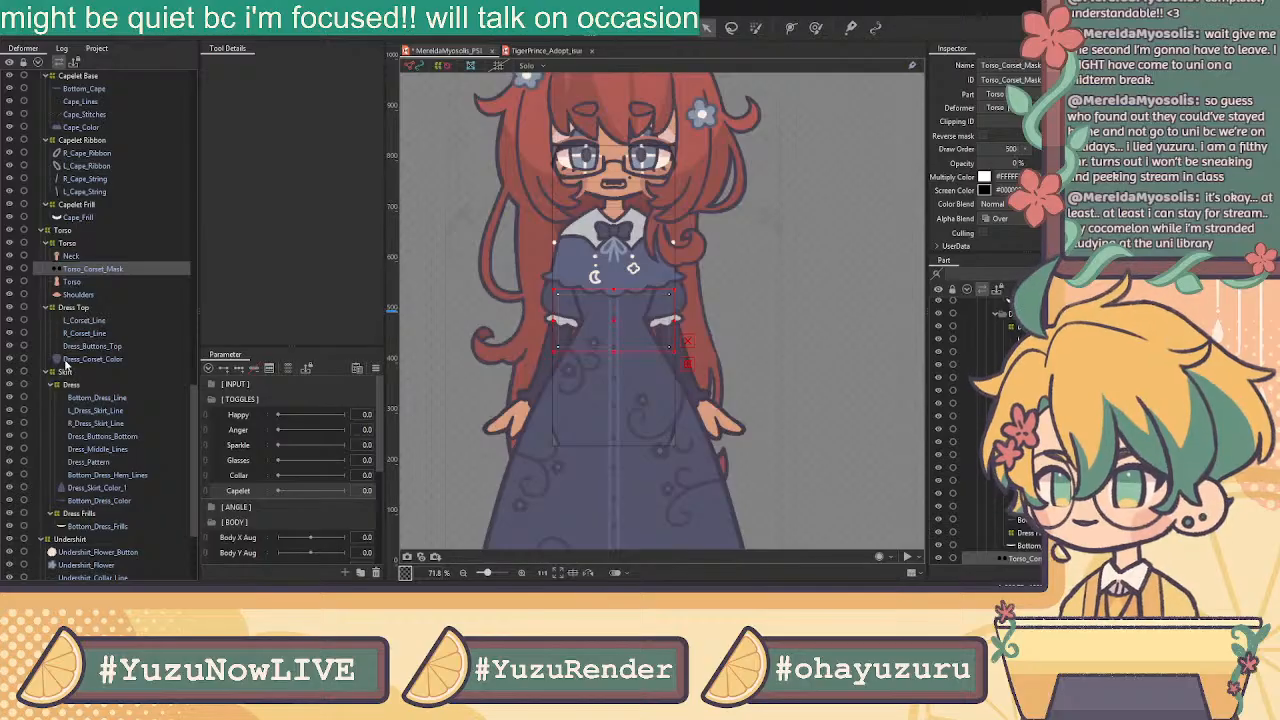
{"action": "scroll", "coordinate": [104, 288], "scroll_direction": "up", "scroll_amount": 3}
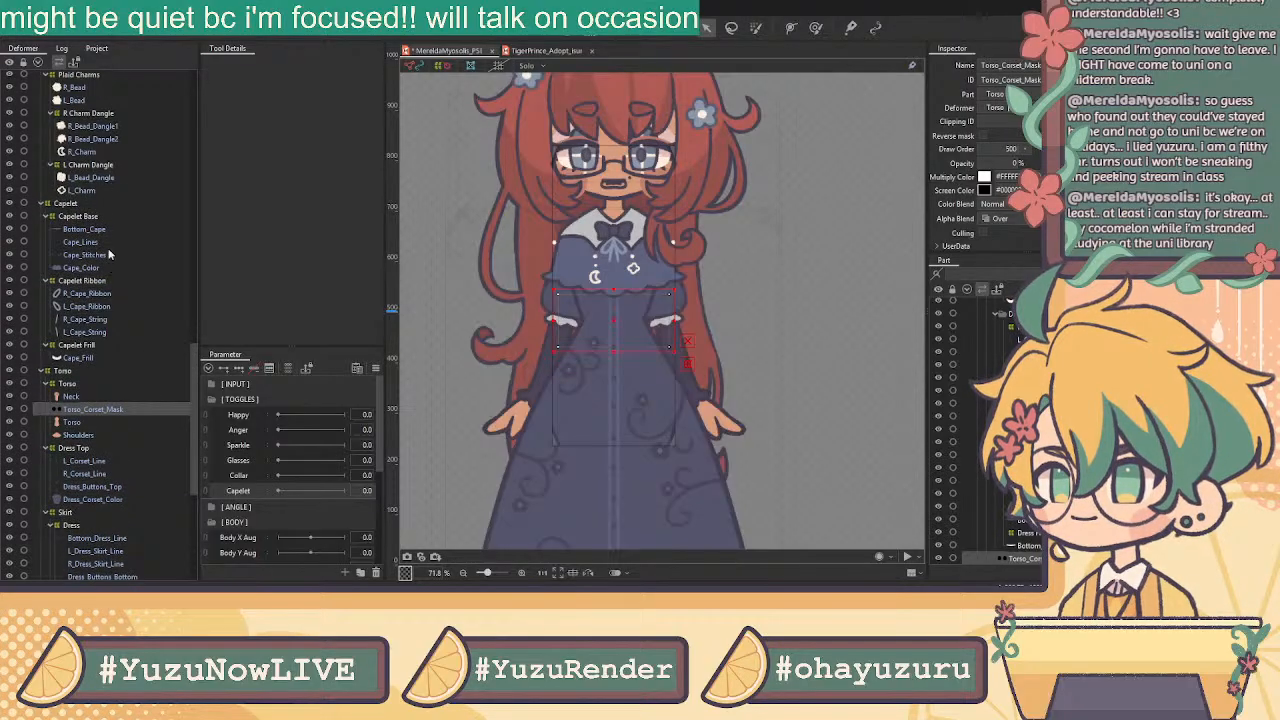
{"action": "left_click", "coordinate": [90, 204]}
{"action": "left_click", "coordinate": [45, 204]}
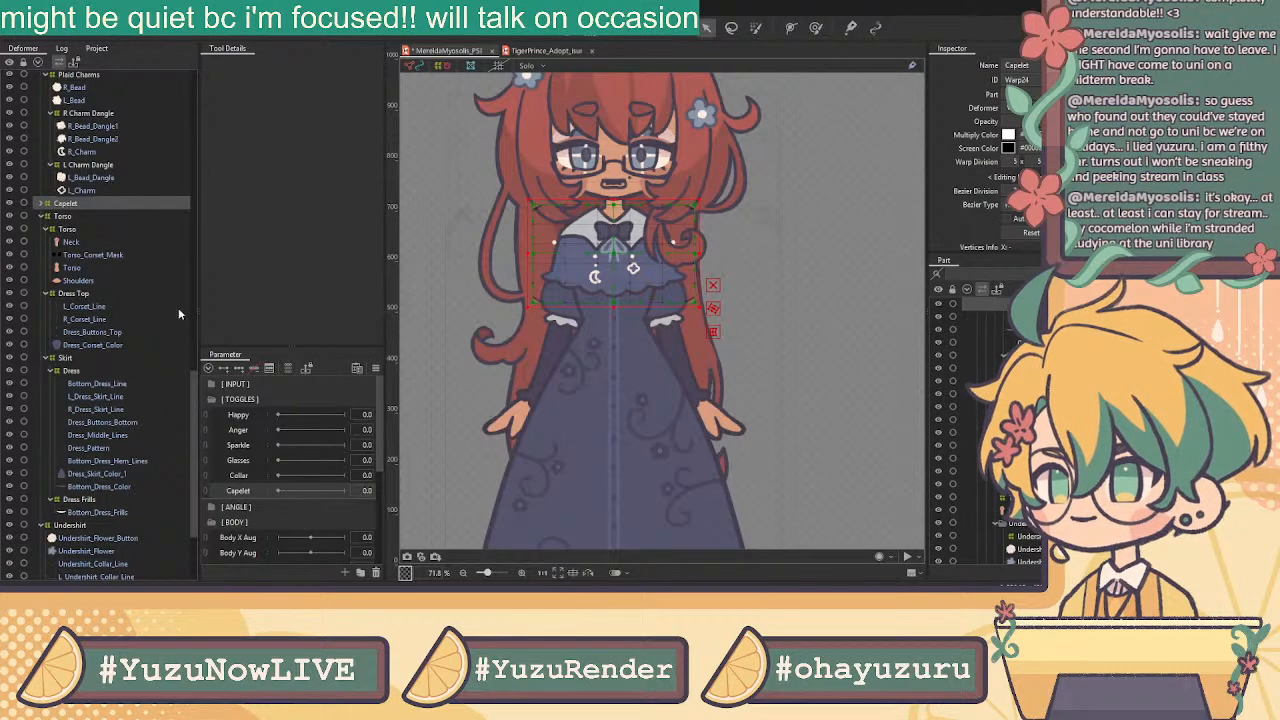
{"action": "left_click", "coordinate": [223, 369]}
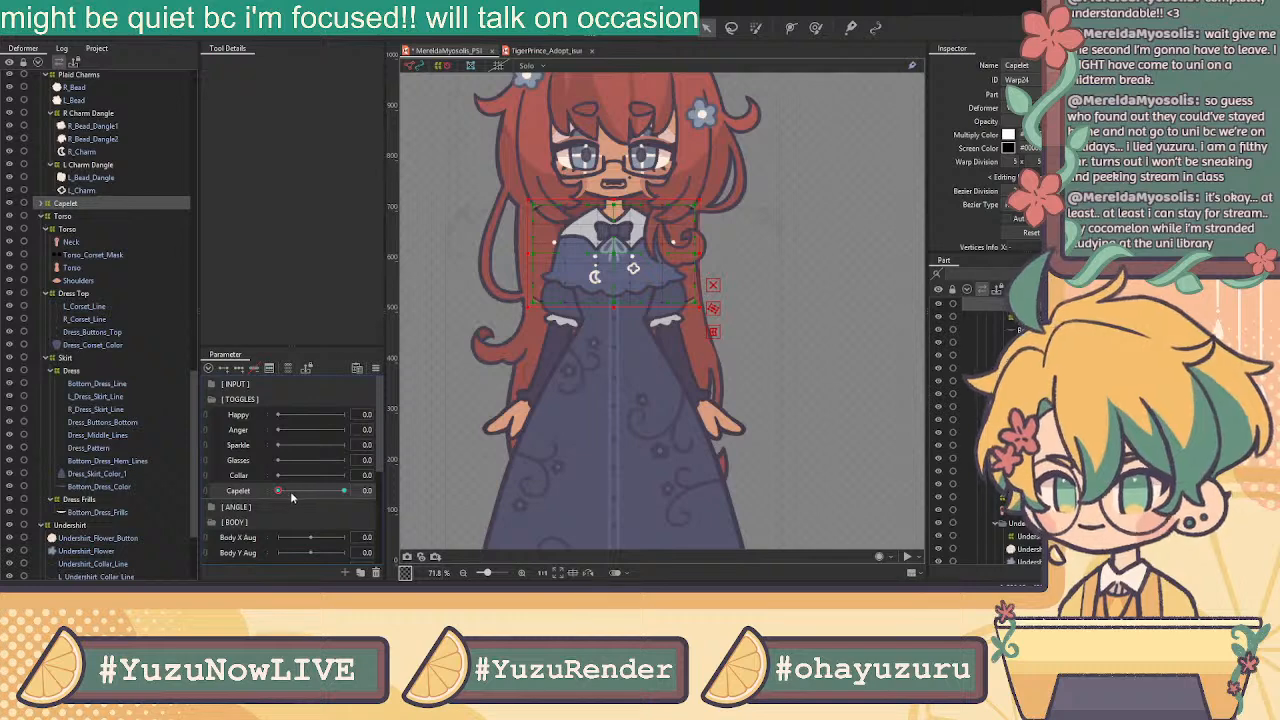
{"action": "left_click_drag", "start_coordinate": [280, 491], "coordinate": [346, 491]}
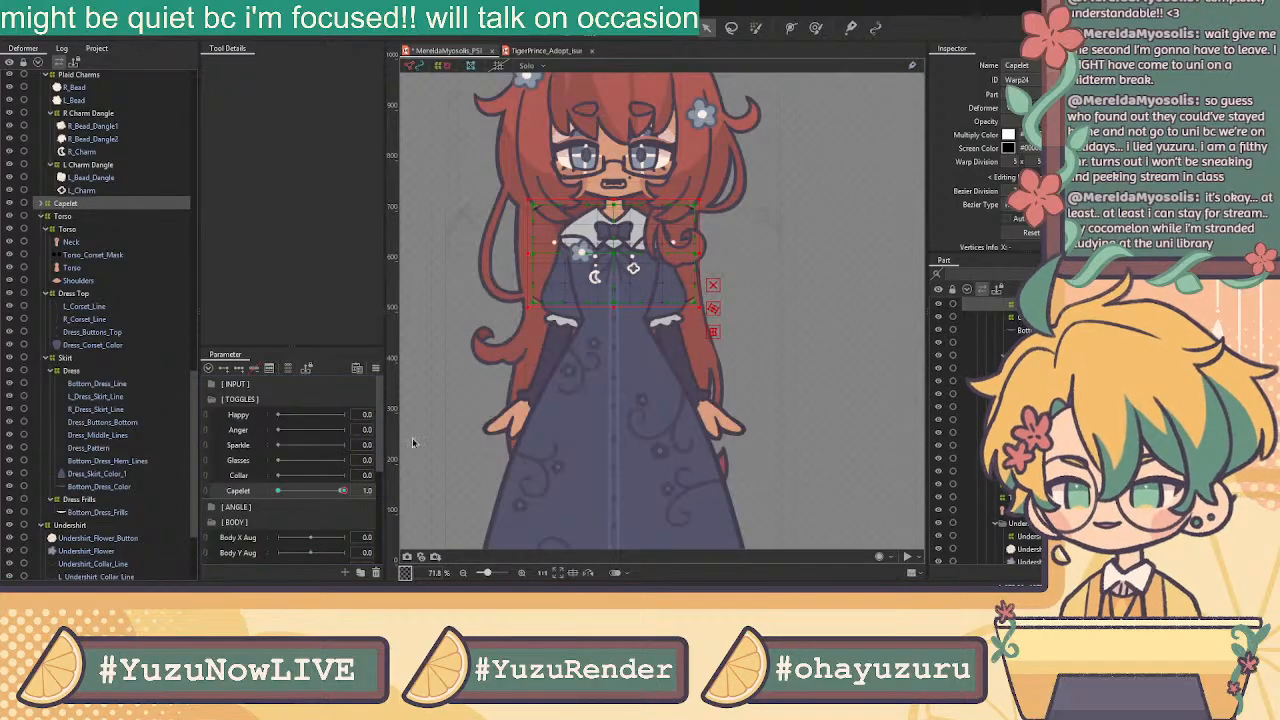
At Capelet 1.0, move the capelet warp upward to hide it, undoing one attempt
{"action": "scroll", "coordinate": [611, 203], "scroll_direction": "up", "scroll_amount": 3}
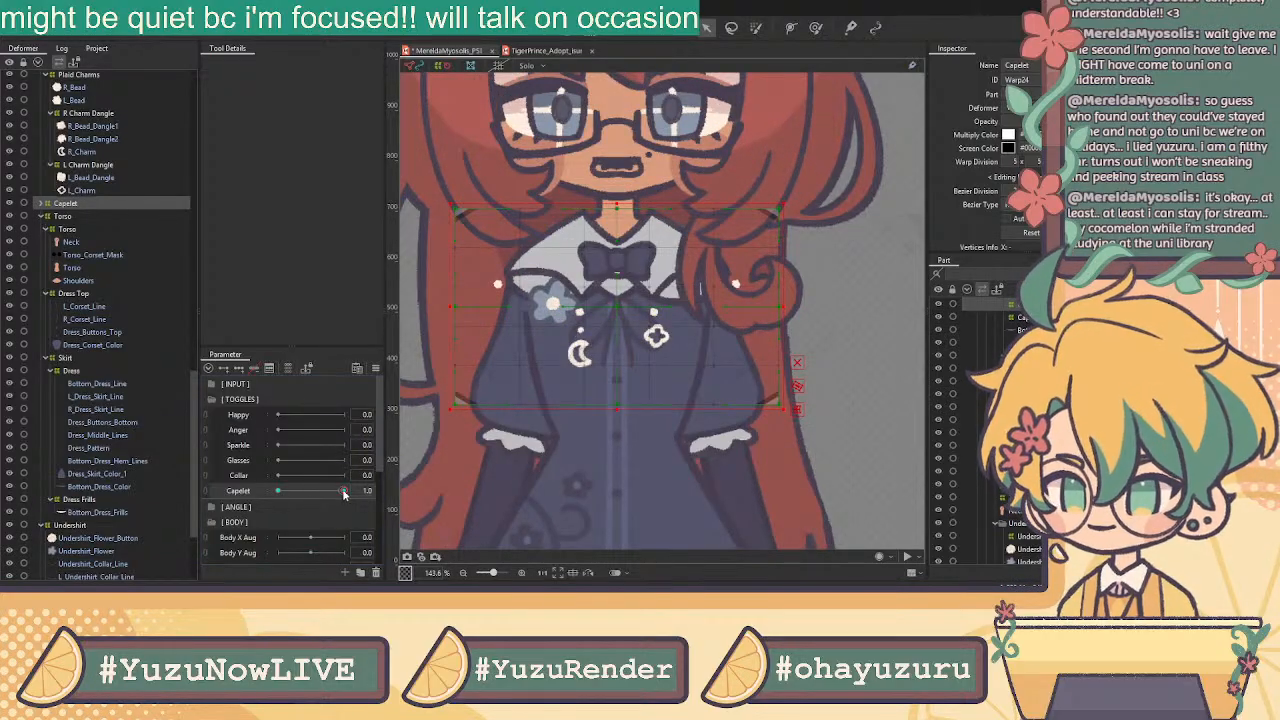
{"action": "mouse_move", "coordinate": [346, 490]}
{"action": "left_mouse_down"}
{"action": "mouse_move", "coordinate": [359, 491]}
{"action": "mouse_move", "coordinate": [322, 482]}
{"action": "mouse_move", "coordinate": [373, 493]}
{"action": "mouse_move", "coordinate": [340, 494]}
{"action": "left_mouse_up"}
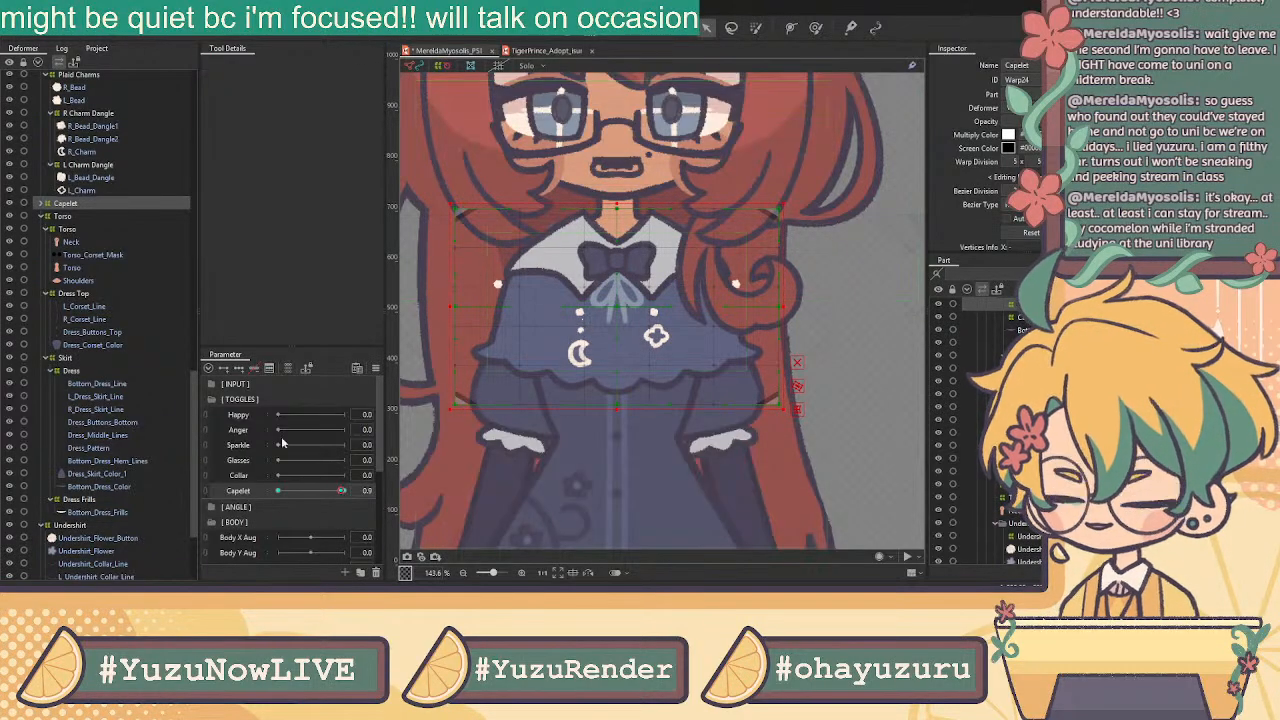
{"action": "left_click", "coordinate": [346, 493]}
{"action": "scroll", "coordinate": [712, 234], "scroll_direction": "down", "scroll_amount": 3}
{"action": "left_click_drag", "start_coordinate": [699, 196], "coordinate": [682, 276]}
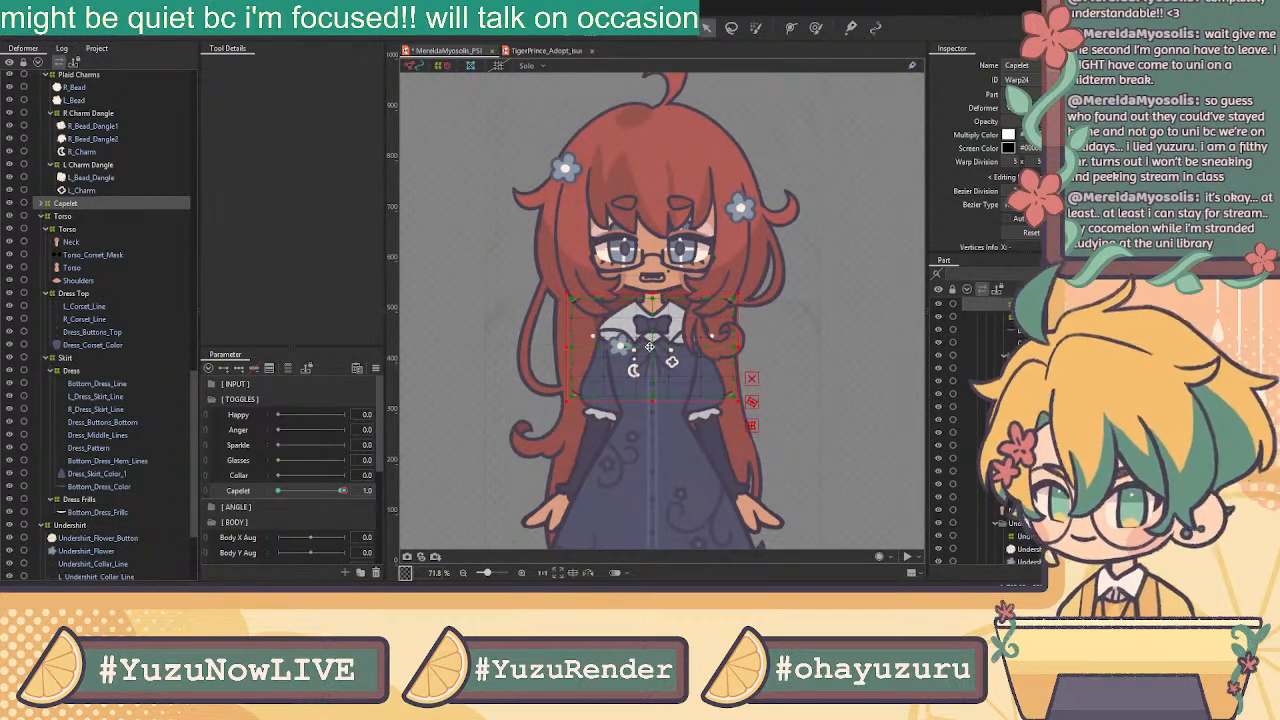
{"action": "left_click_drag", "start_coordinate": [651, 350], "coordinate": [678, 249]}
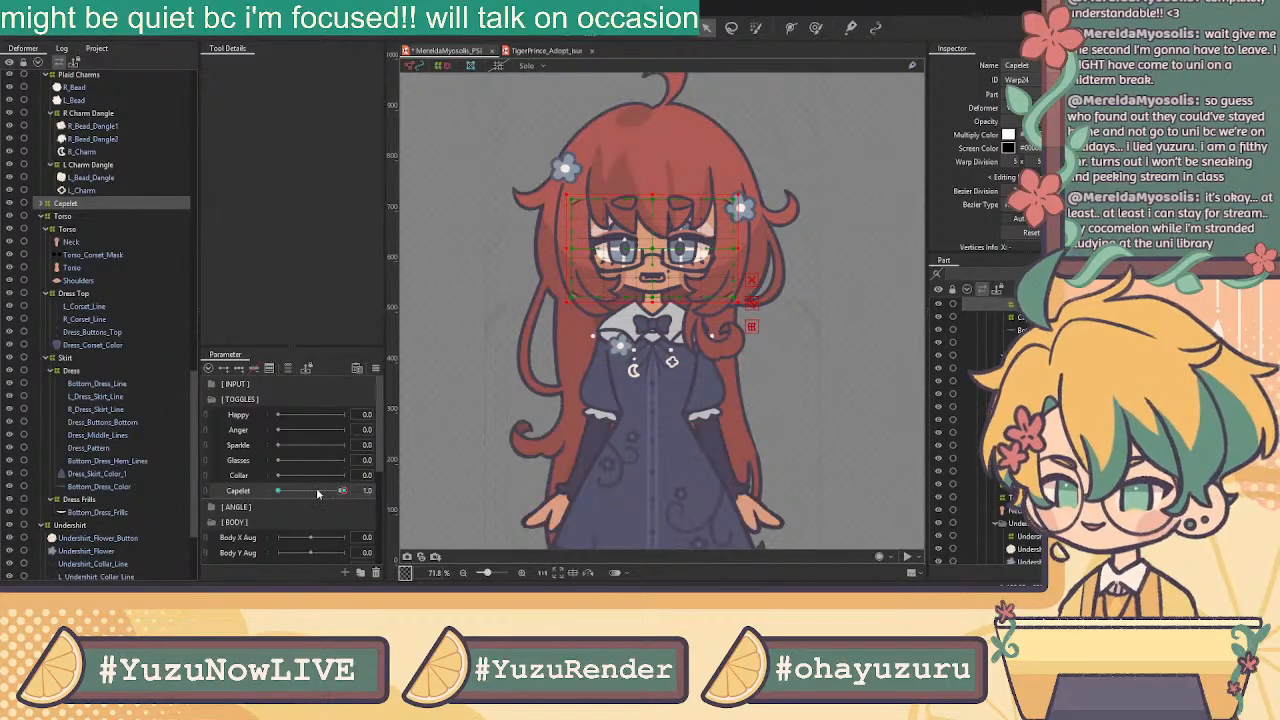
{"action": "key", "text": "ctrl+z"}
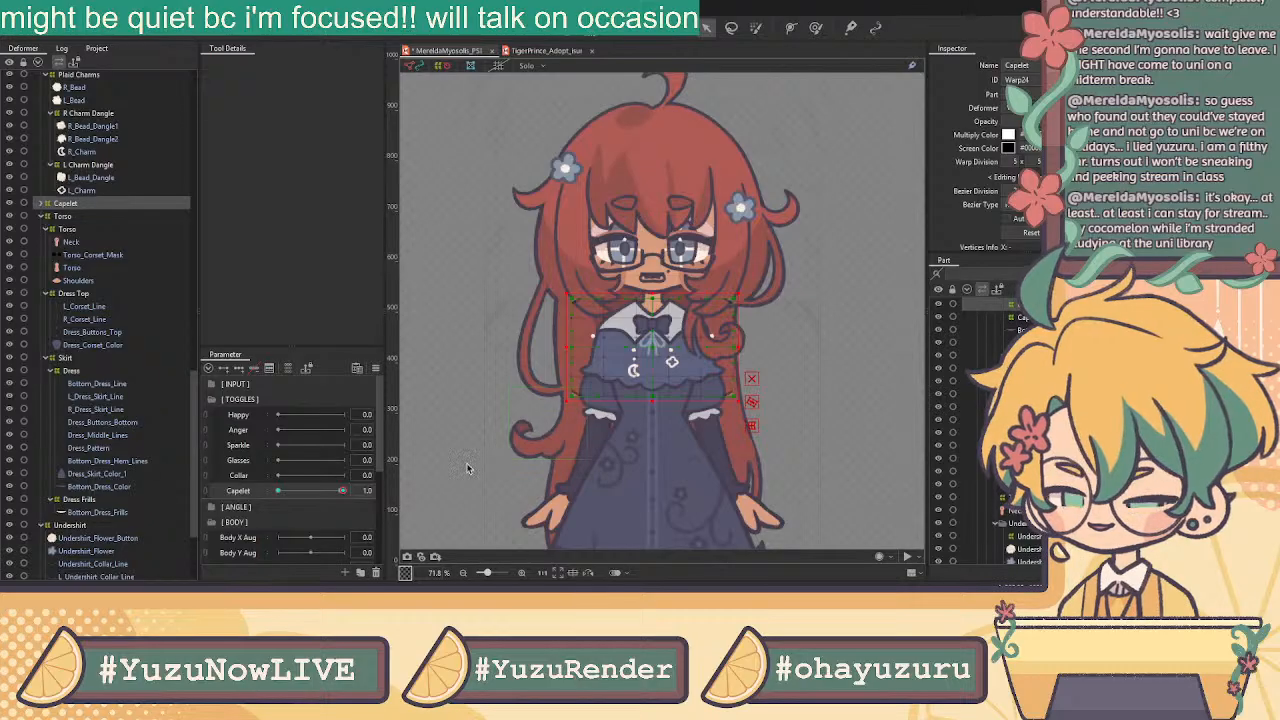
Scrub Capelet between 0.7 and 1.0 to check the hiding, leaving it at 1.0
{"action": "left_click", "coordinate": [346, 492]}
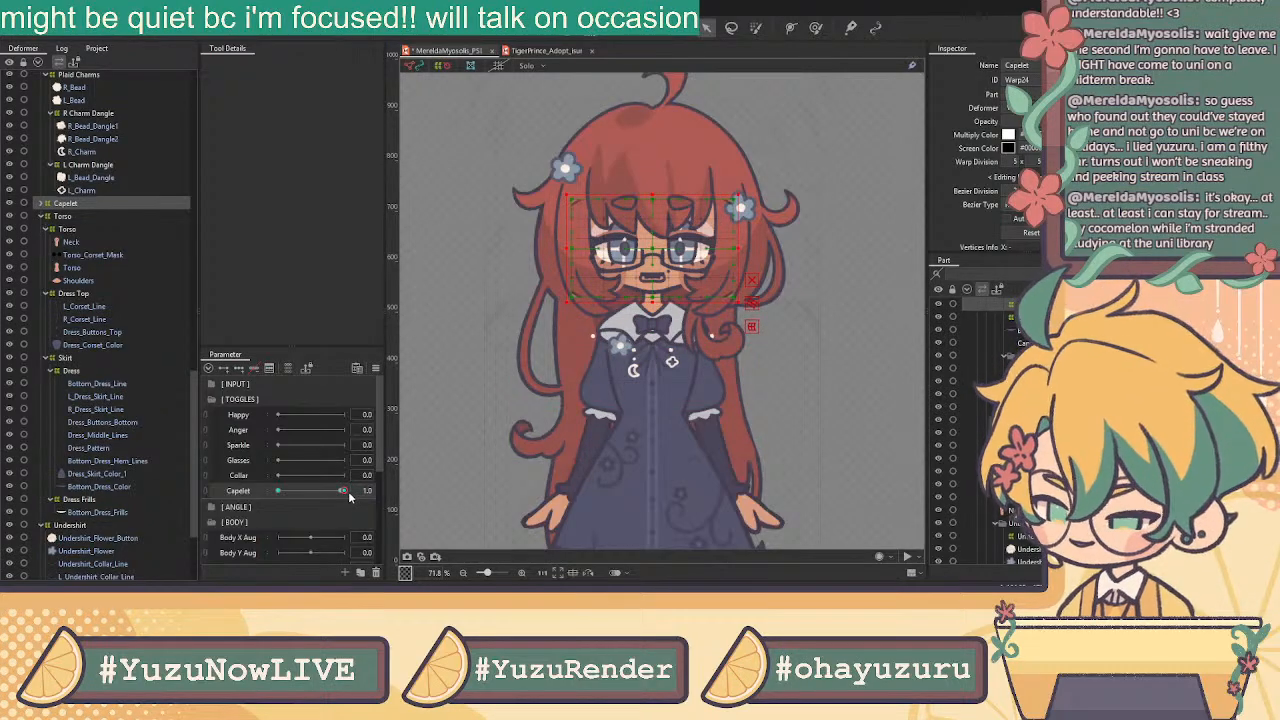
{"action": "left_click", "coordinate": [344, 492]}
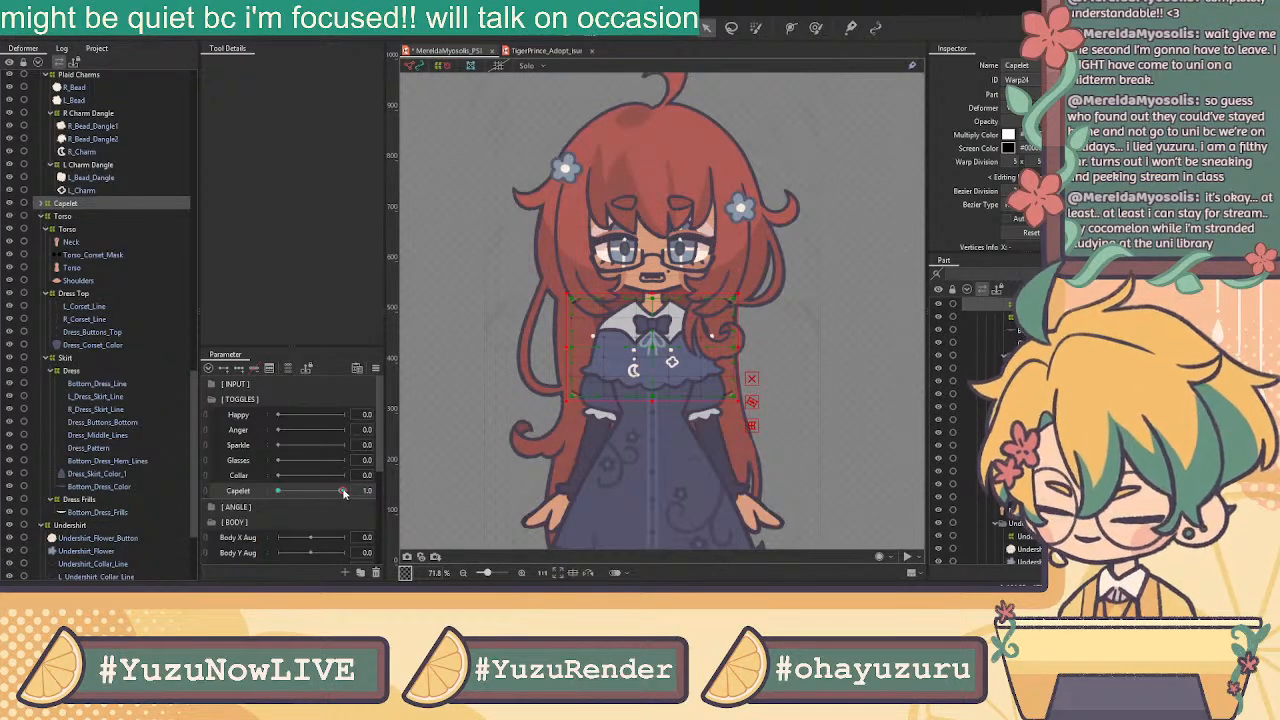
{"action": "left_click", "coordinate": [343, 493]}
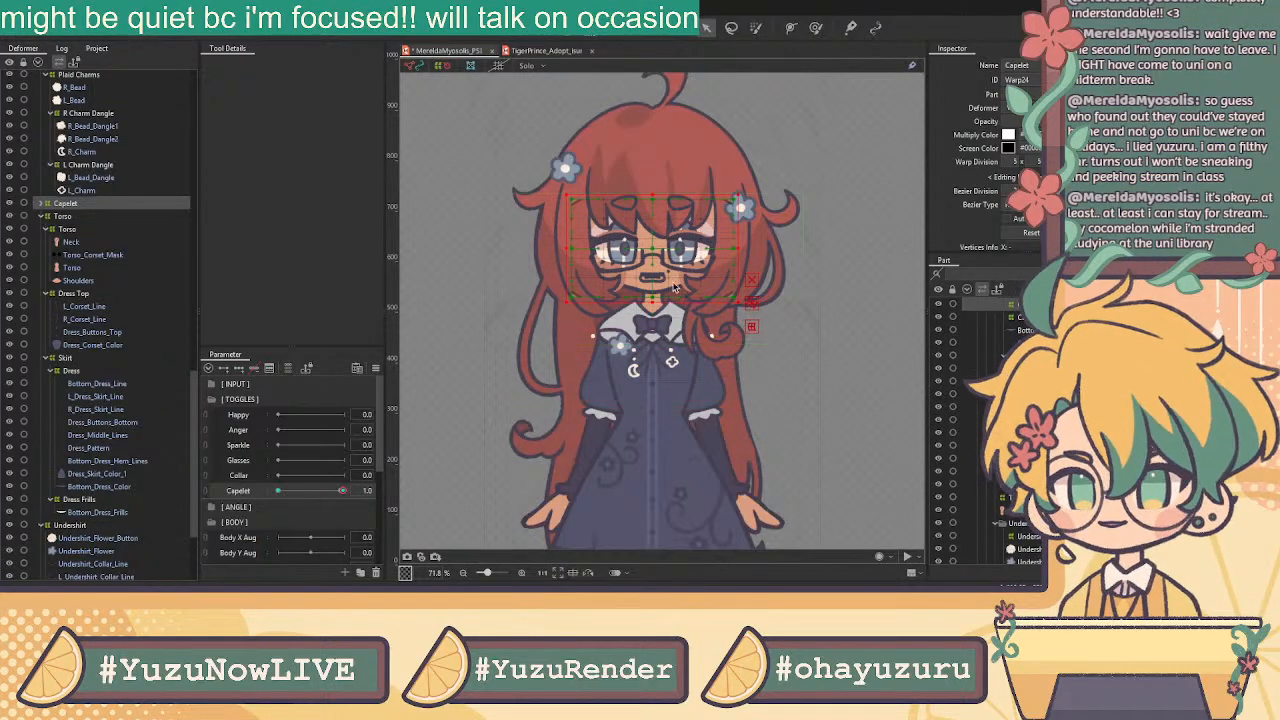
{"action": "left_click", "coordinate": [341, 492]}
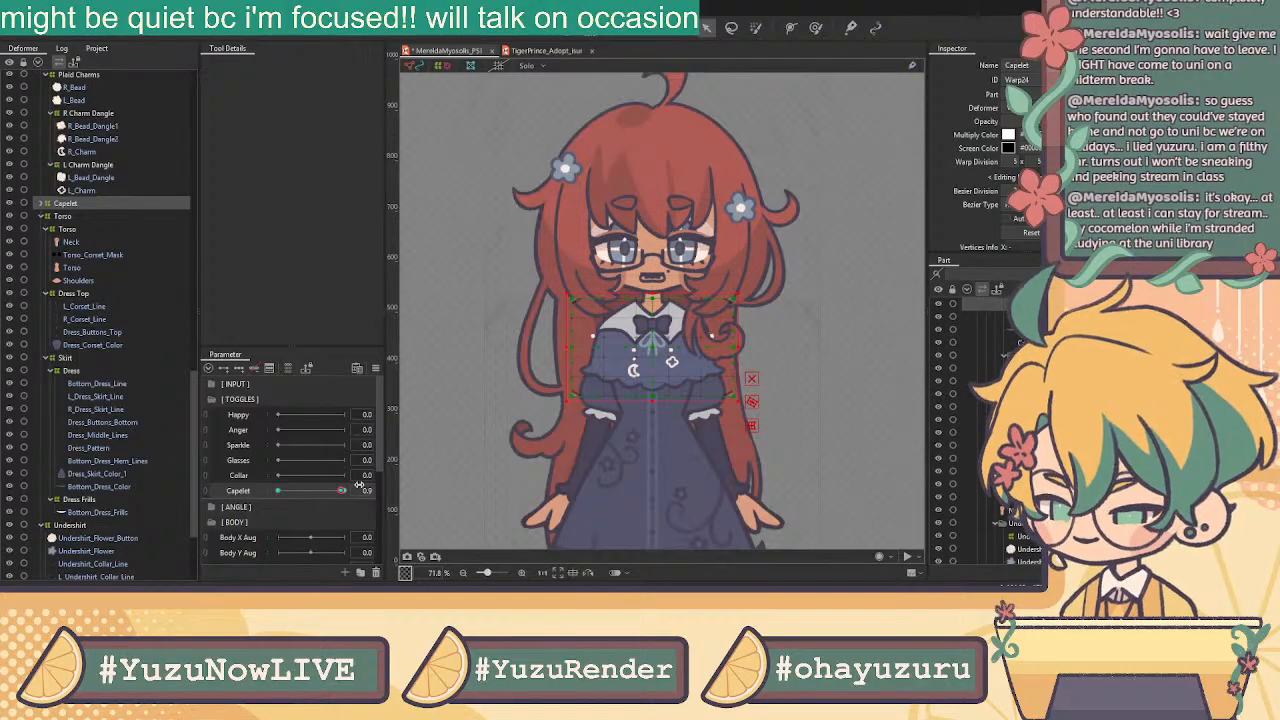
{"action": "left_click", "coordinate": [345, 492]}
{"action": "left_click_drag", "start_coordinate": [346, 494], "coordinate": [398, 508]}
{"action": "left_click", "coordinate": [338, 492]}
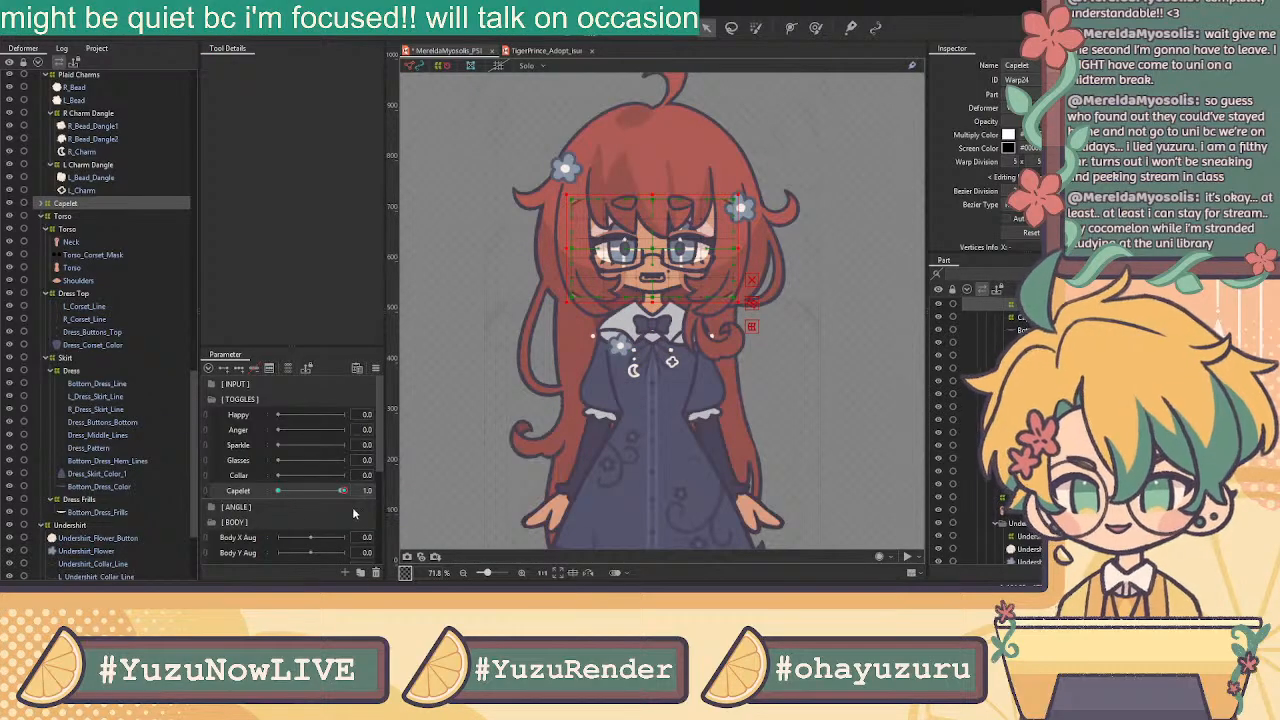
{"action": "left_click_drag", "start_coordinate": [320, 494], "coordinate": [264, 492]}
{"action": "left_click", "coordinate": [110, 204]}
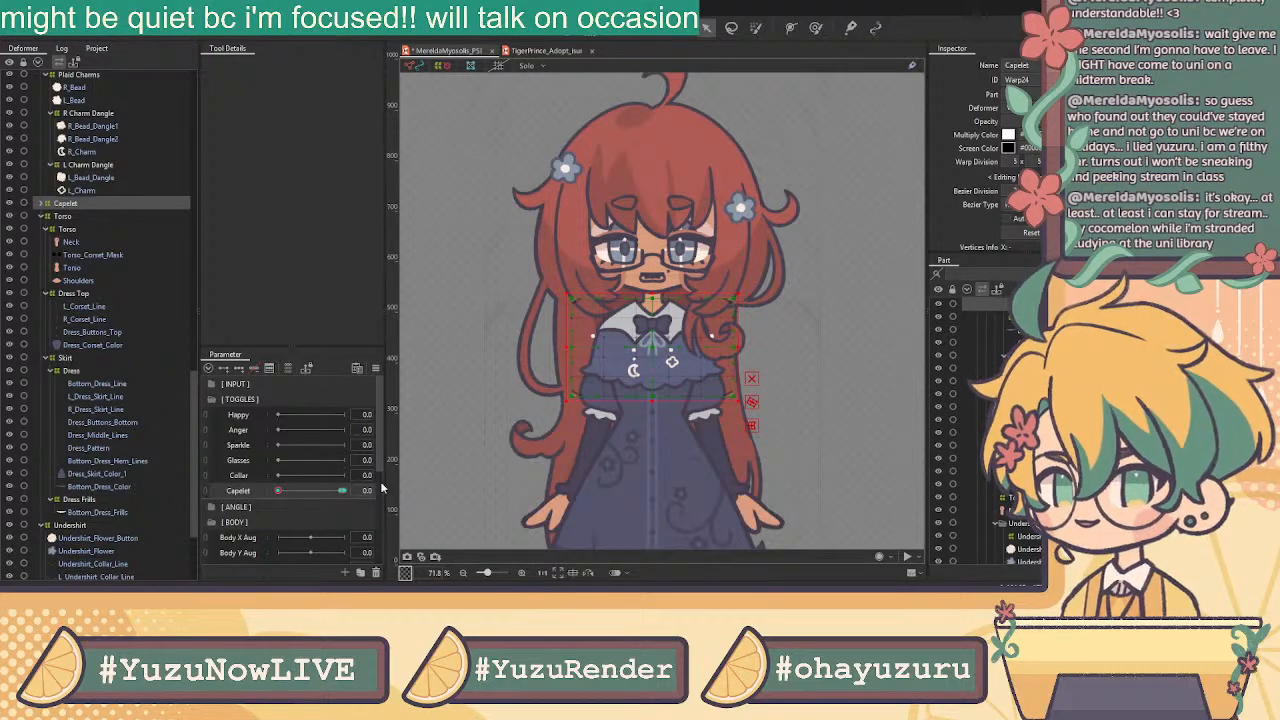
{"action": "left_click_drag", "start_coordinate": [342, 492], "coordinate": [406, 500]}
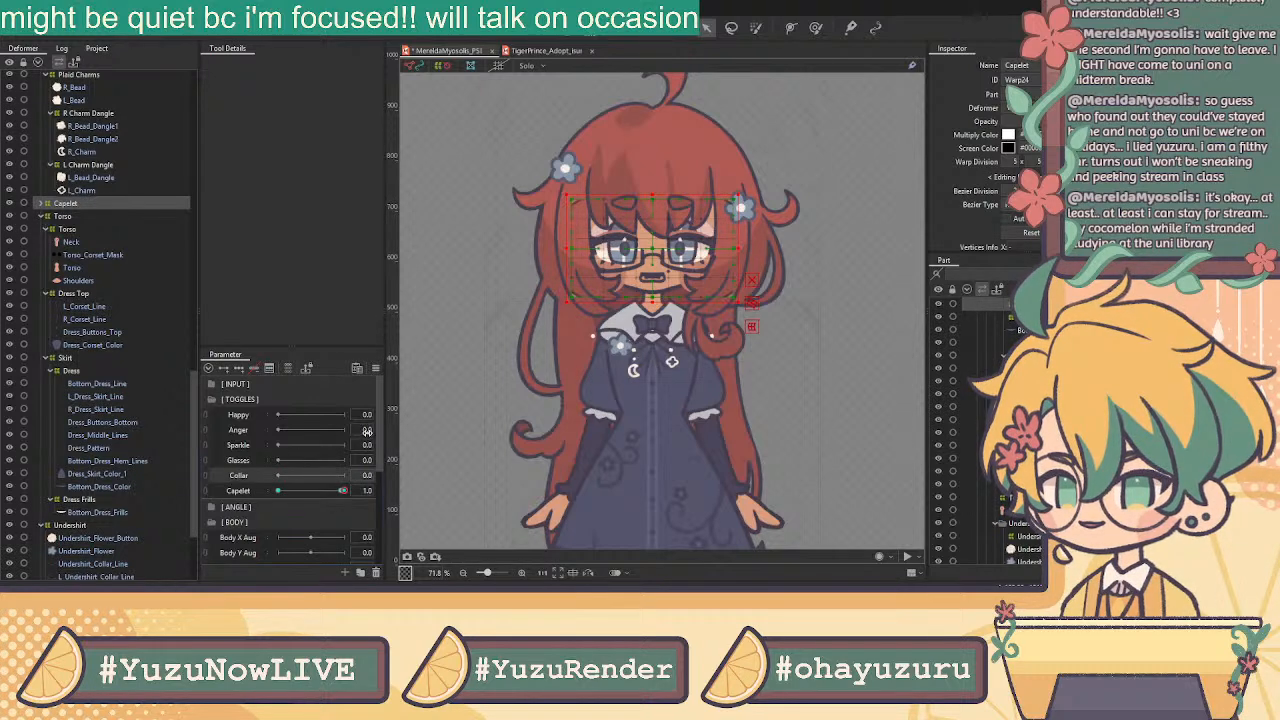
{"action": "left_click", "coordinate": [624, 330]}
{"action": "scroll", "coordinate": [96, 200], "scroll_direction": "up", "scroll_amount": 5}
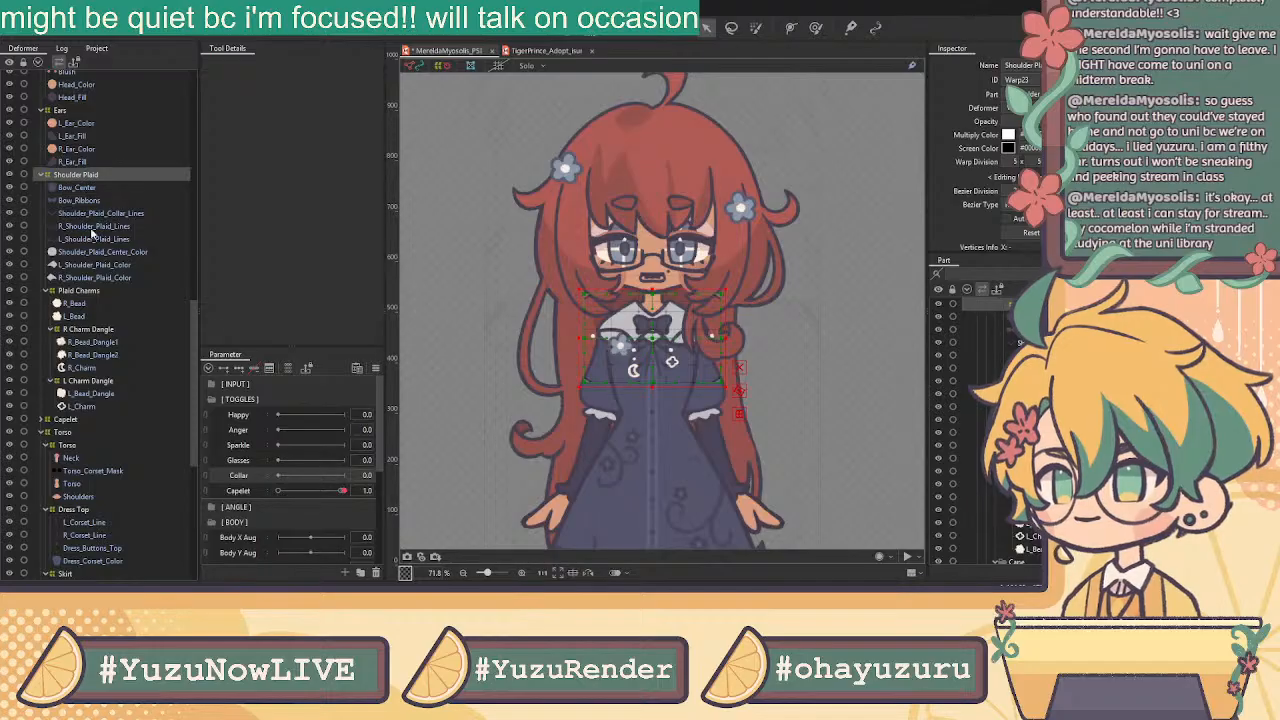
Key Collar at both ends; at 1.0 fade out the shoulder plaid bow and nudge its warp up
{"action": "left_click", "coordinate": [223, 369]}
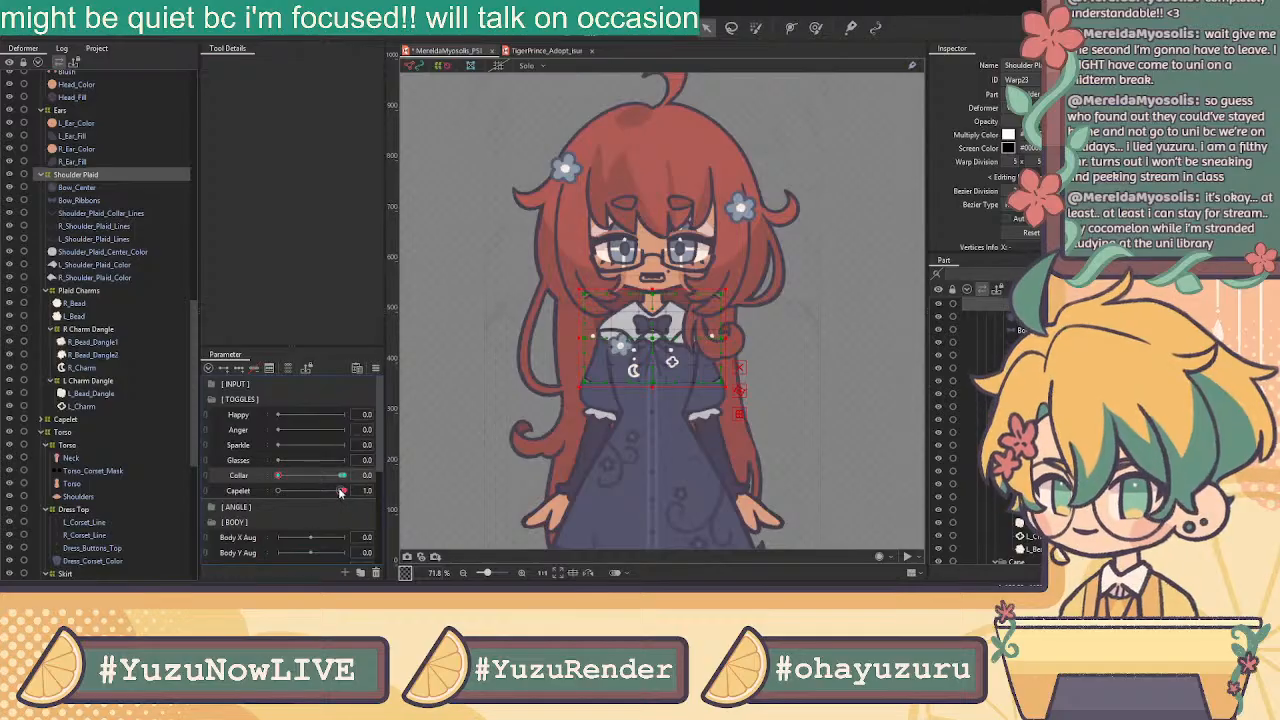
{"action": "left_click_drag", "start_coordinate": [279, 476], "coordinate": [344, 476]}
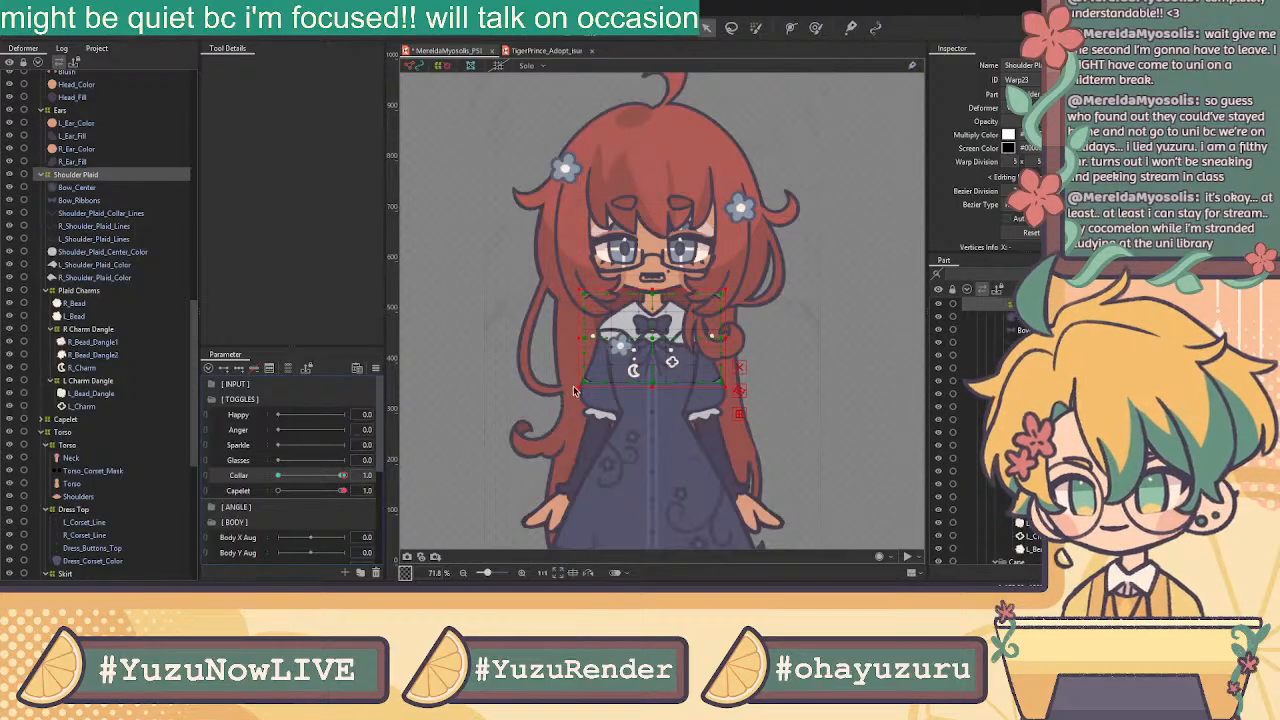
{"action": "left_click_drag", "start_coordinate": [1090, 122], "coordinate": [1006, 122]}
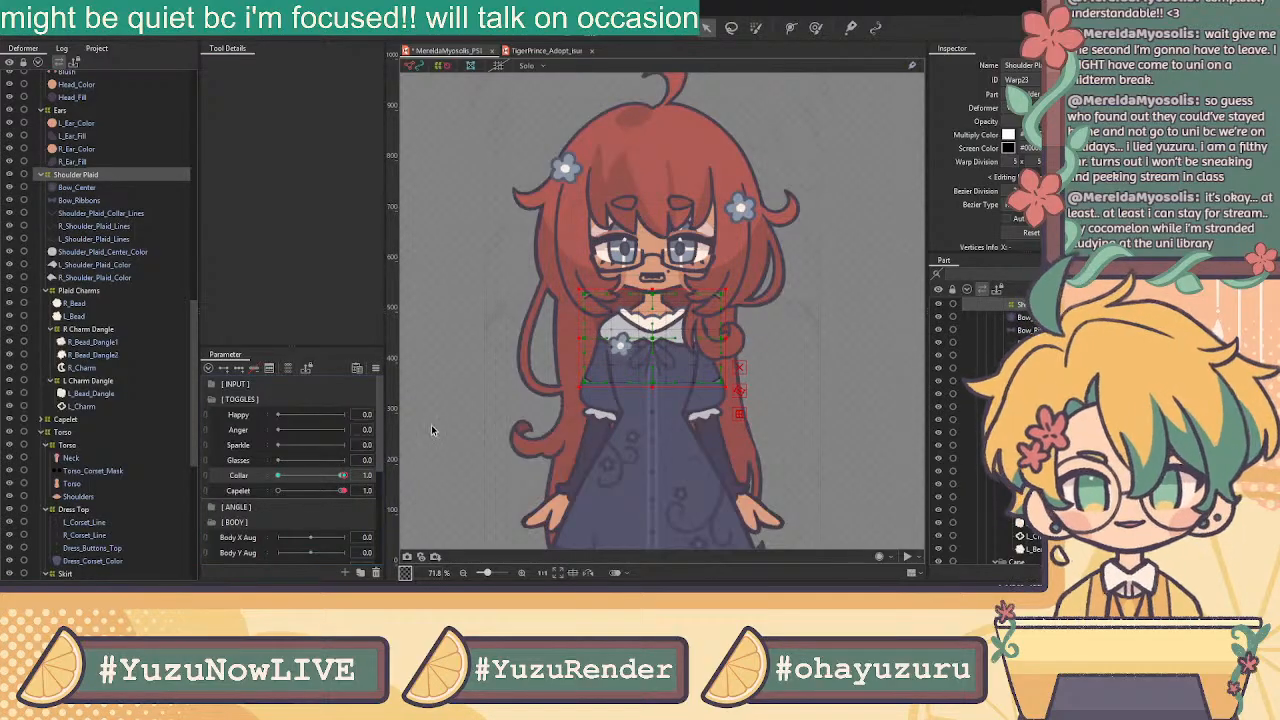
{"action": "left_click_drag", "start_coordinate": [343, 477], "coordinate": [341, 477]}
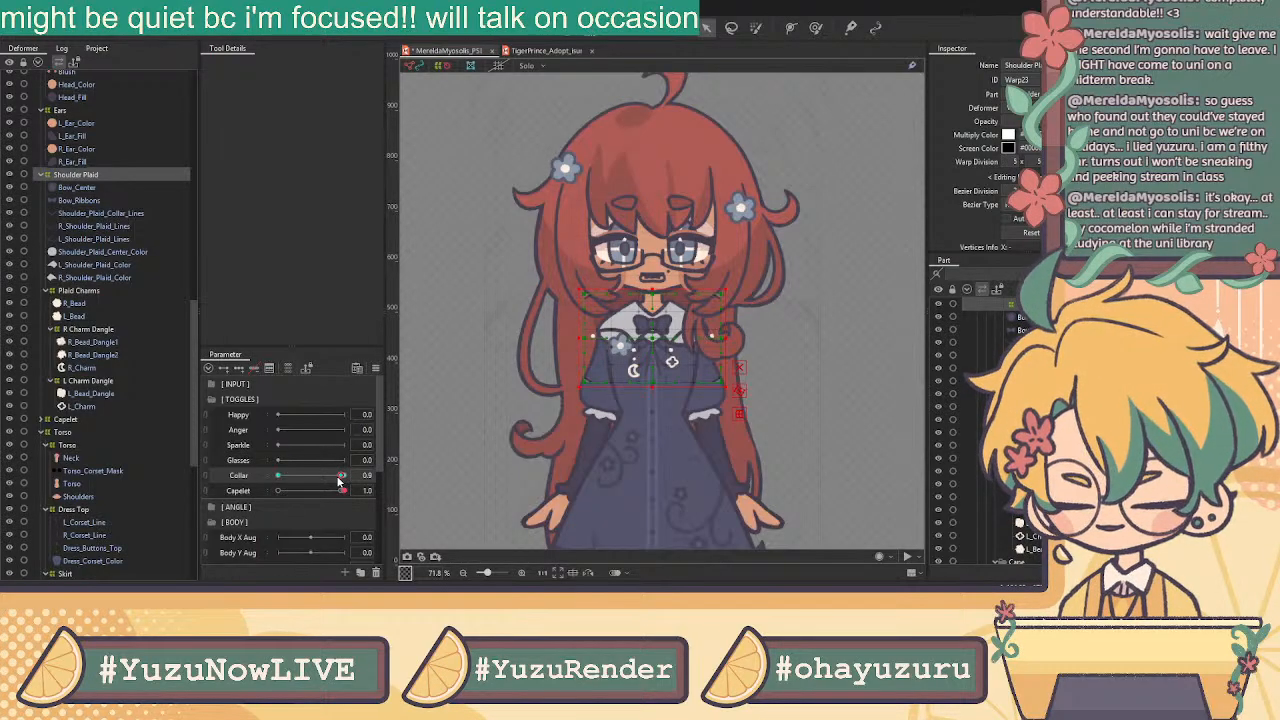
{"action": "left_click_drag", "start_coordinate": [345, 481], "coordinate": [349, 478]}
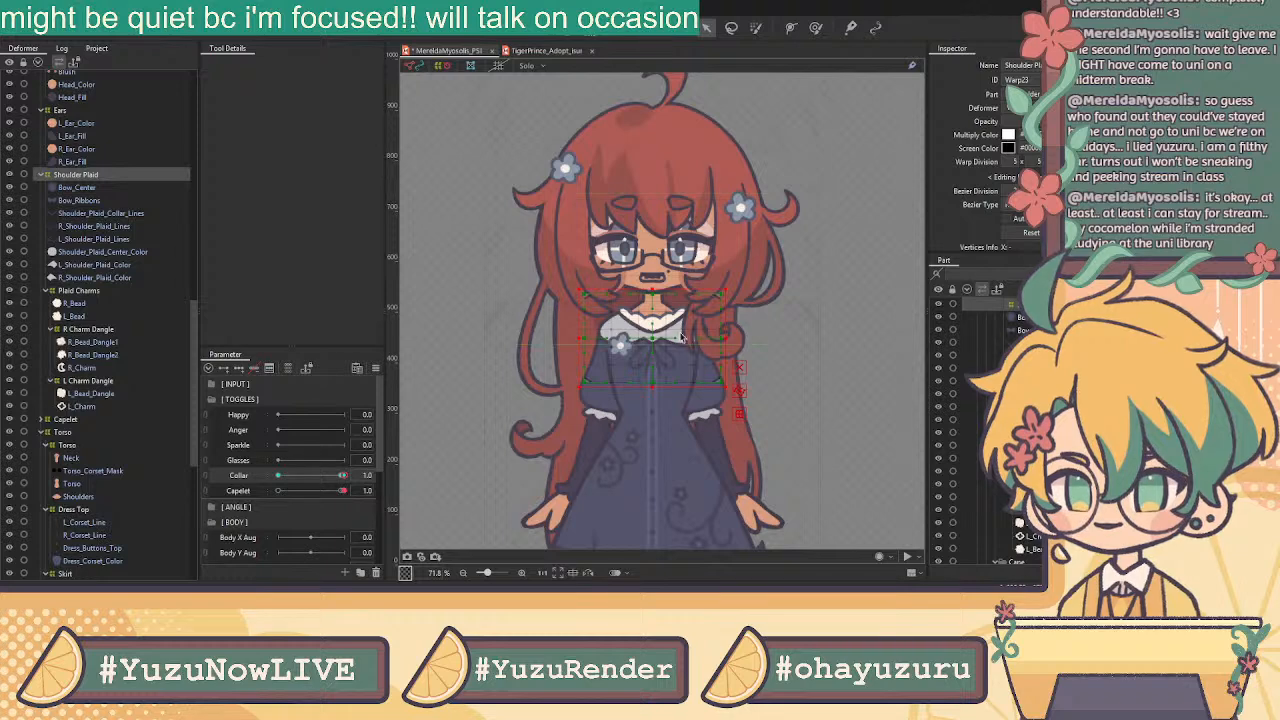
{"action": "left_click_drag", "start_coordinate": [668, 286], "coordinate": [669, 261]}
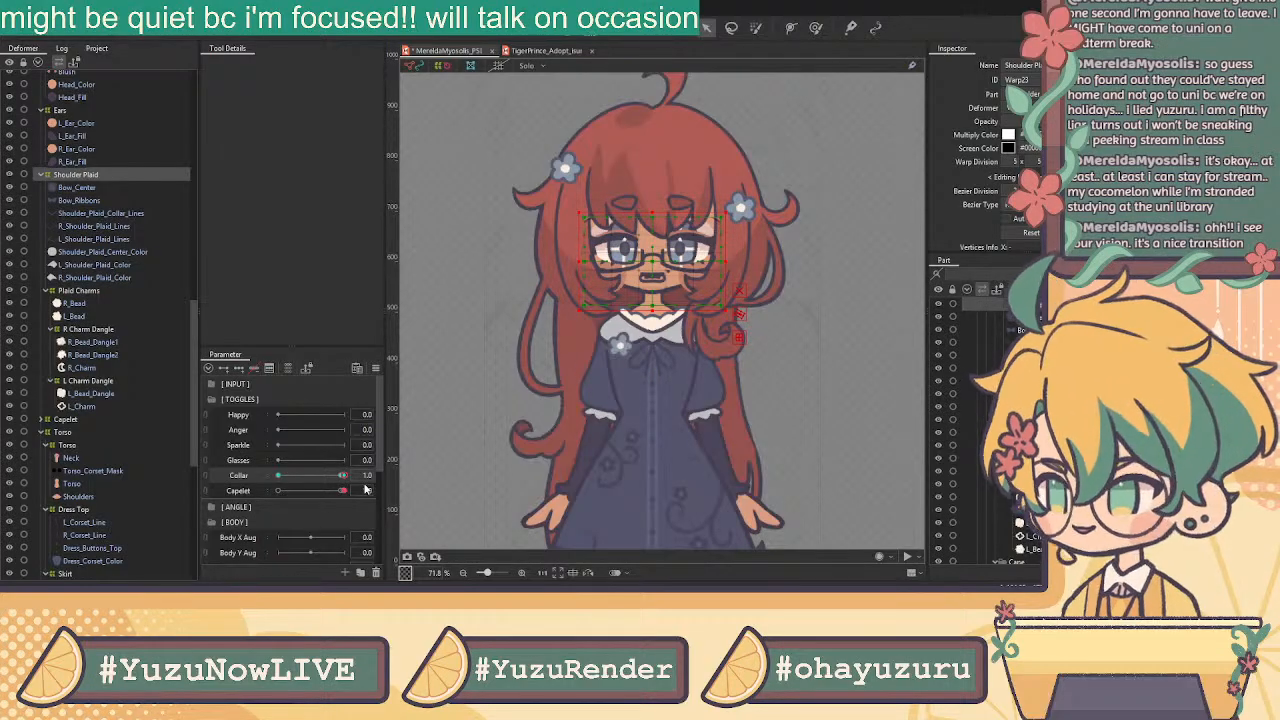
{"action": "left_click_drag", "start_coordinate": [366, 477], "coordinate": [357, 441]}
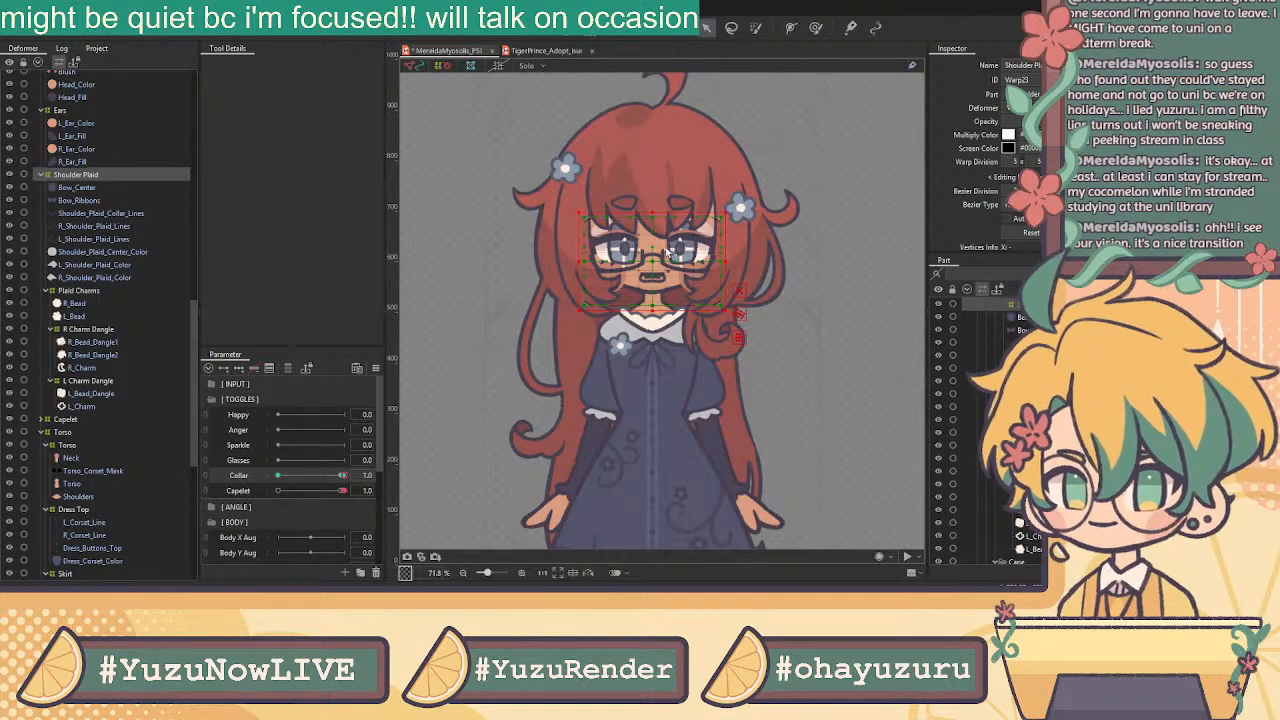
Select the Glasses deformer and parameter, and set Glasses to 1.0
{"action": "scroll", "coordinate": [667, 244], "scroll_direction": "up", "scroll_amount": 2}
{"action": "scroll", "coordinate": [108, 262], "scroll_direction": "up", "scroll_amount": 15}
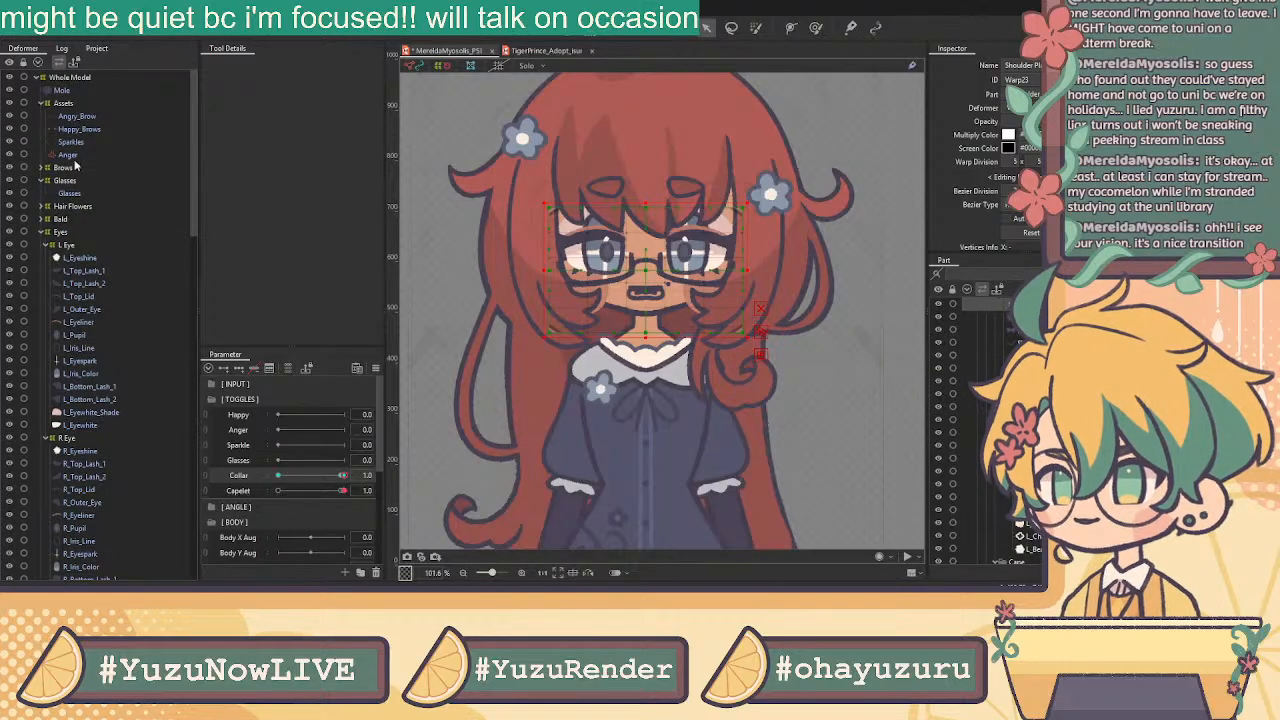
{"action": "left_click", "coordinate": [88, 182]}
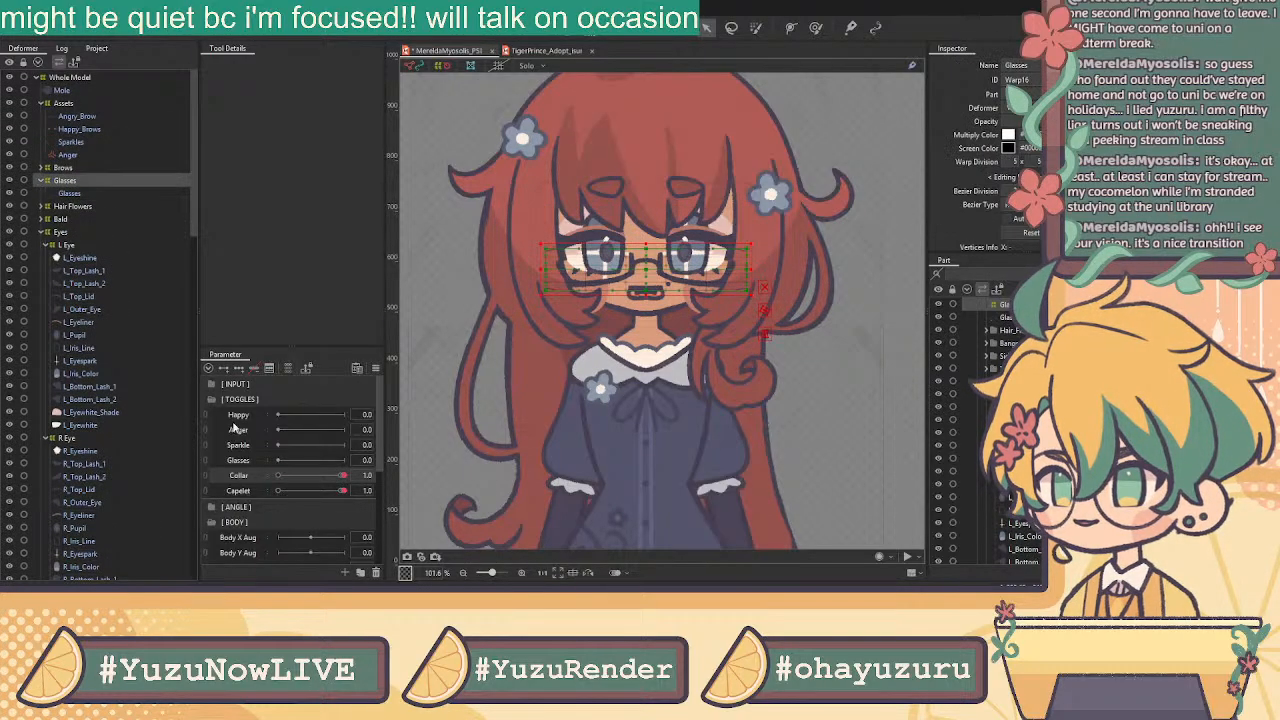
{"action": "left_click", "coordinate": [240, 462]}
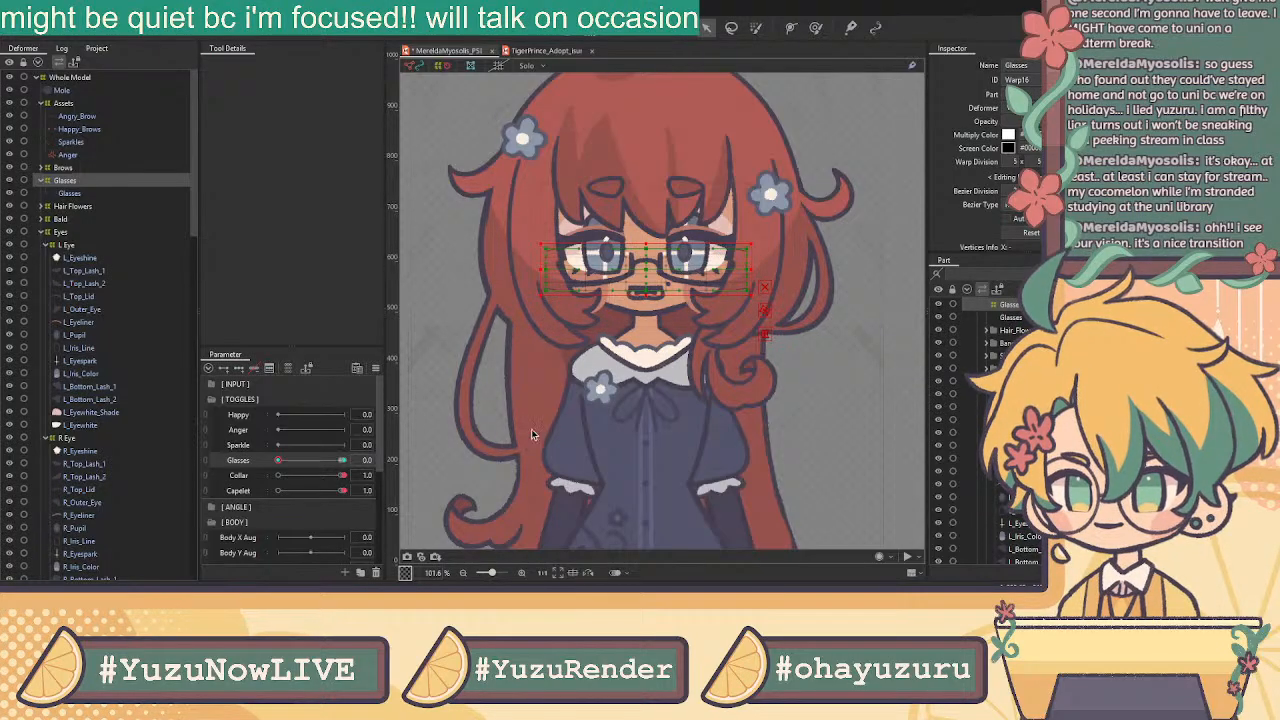
{"action": "left_click_drag", "start_coordinate": [313, 462], "coordinate": [483, 463]}
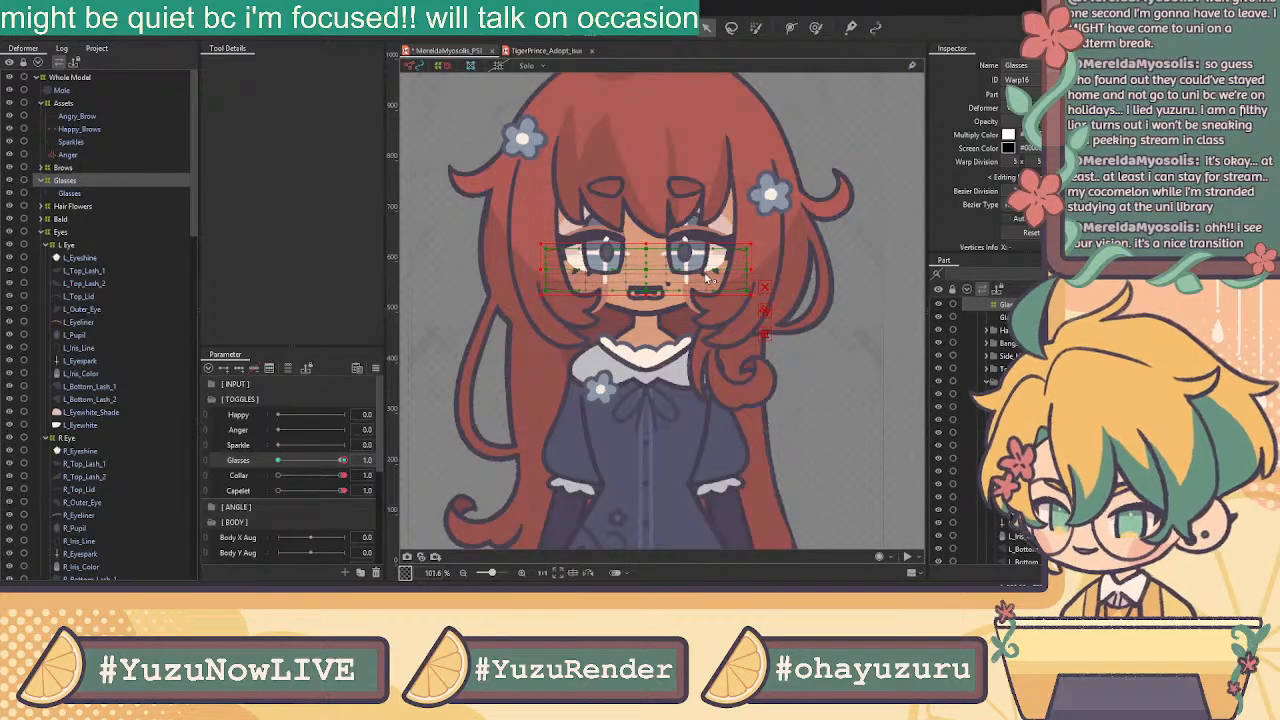
At Glasses 1.0, move the glasses warp up under the bangs
{"action": "left_click_drag", "start_coordinate": [650, 269], "coordinate": [674, 206]}
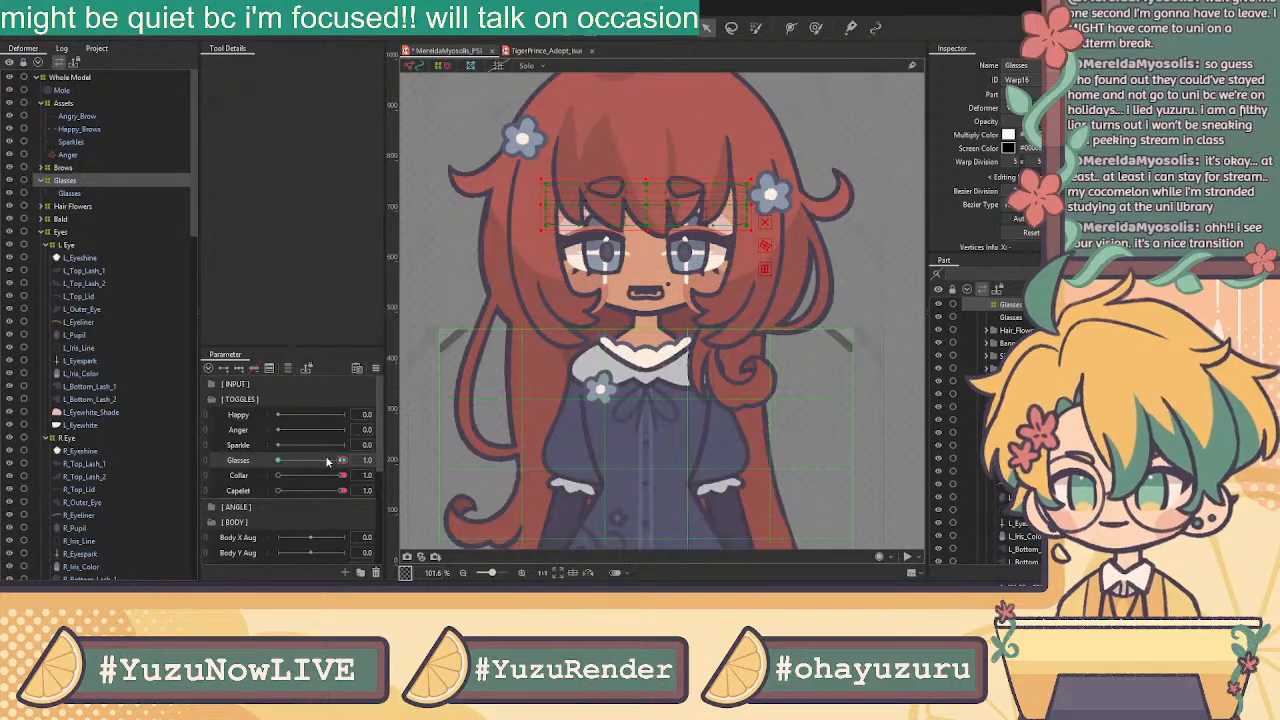
{"action": "key", "text": "ctrl+z"}
{"action": "left_click_drag", "start_coordinate": [650, 262], "coordinate": [686, 156]}
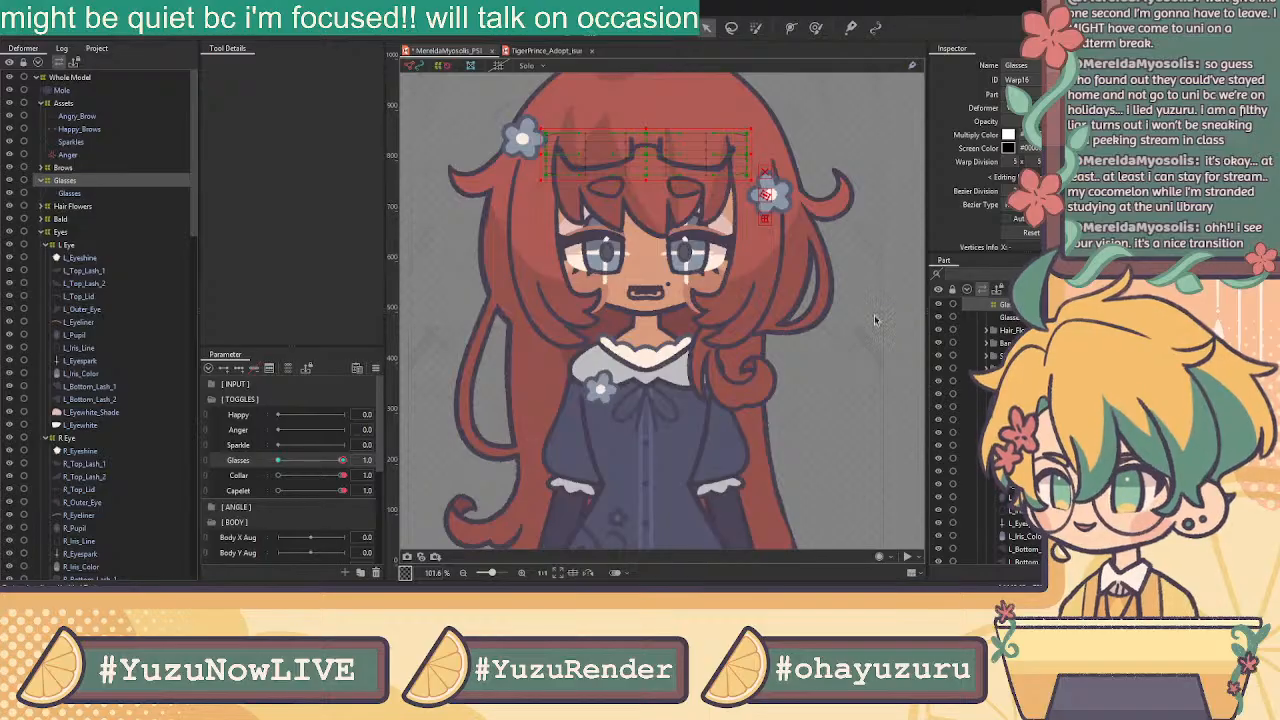
{"action": "key", "text": "ctrl+z"}
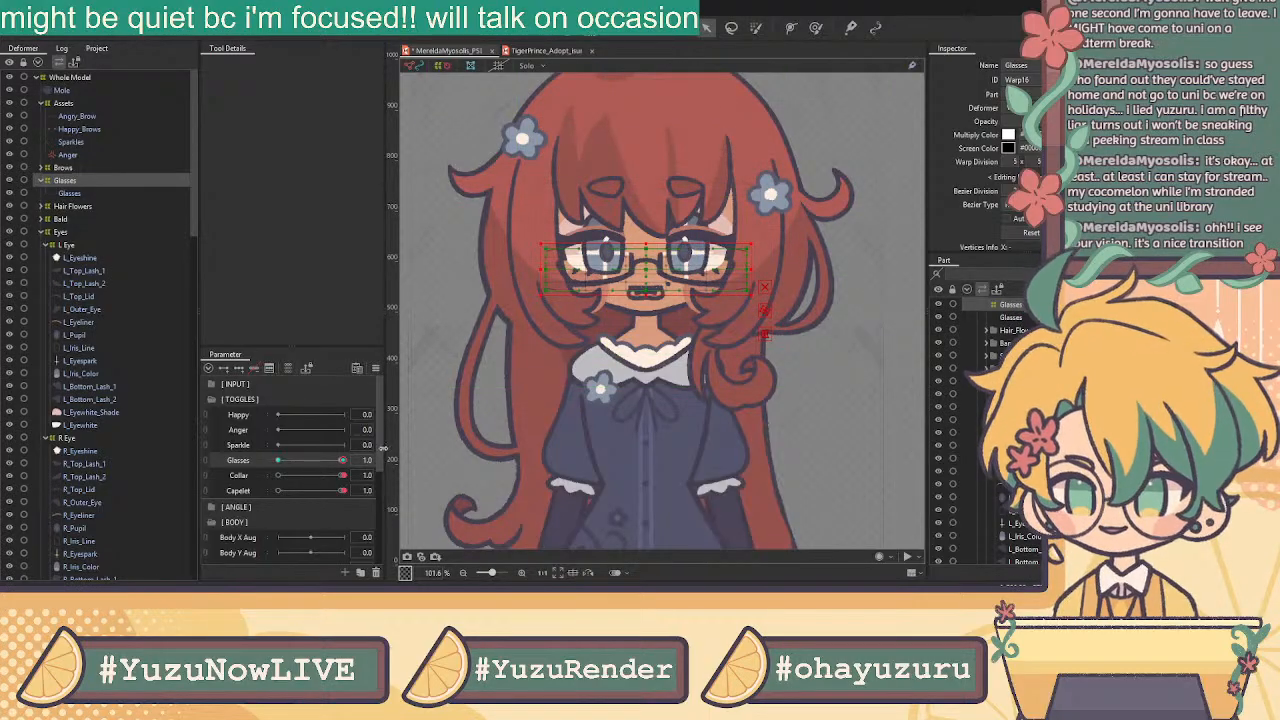
{"action": "key", "text": "ctrl+y"}
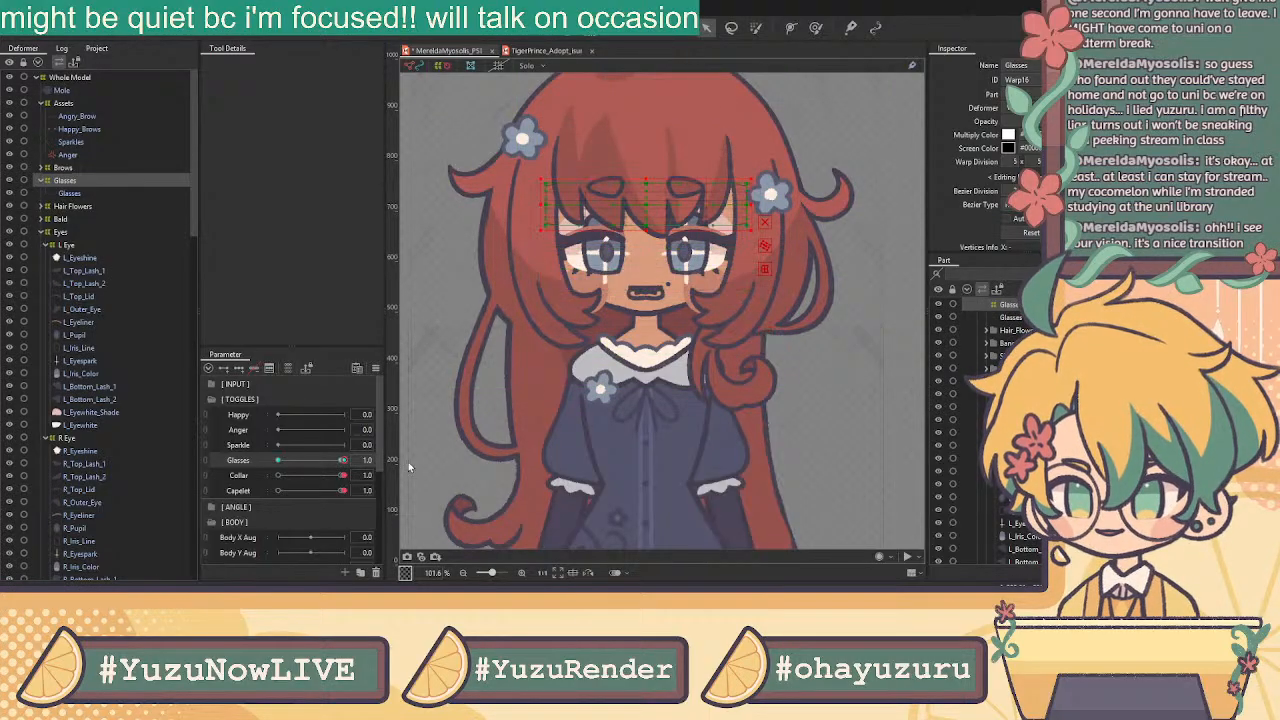
{"action": "left_click", "coordinate": [344, 462]}
{"action": "key", "text": "ctrl+v"}
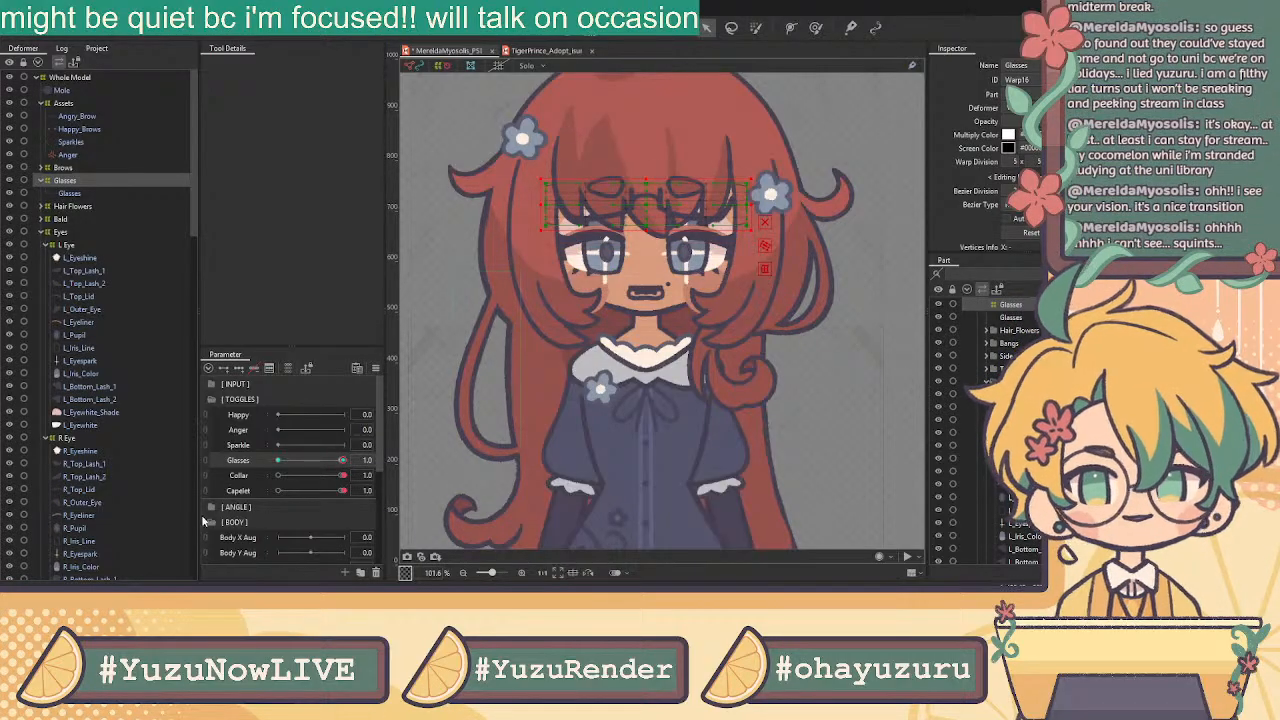
Scrub the Glasses toggle between 0.0 and 1.0 to check the glasses disappearing
{"action": "left_click_drag", "start_coordinate": [309, 463], "coordinate": [347, 470]}
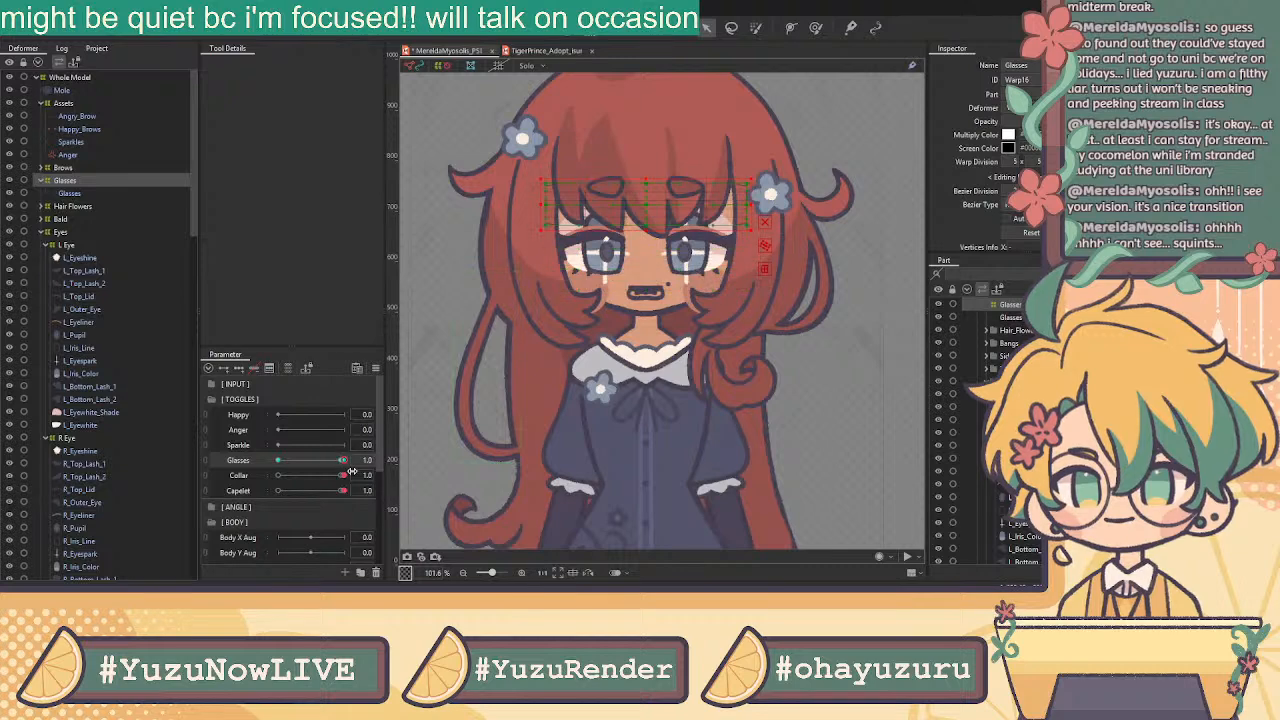
{"action": "mouse_move", "coordinate": [348, 460]}
{"action": "left_mouse_down"}
{"action": "mouse_move", "coordinate": [263, 456]}
{"action": "mouse_move", "coordinate": [345, 460]}
{"action": "left_mouse_up"}
{"action": "scroll", "coordinate": [673, 361], "scroll_direction": "down", "scroll_amount": 5}
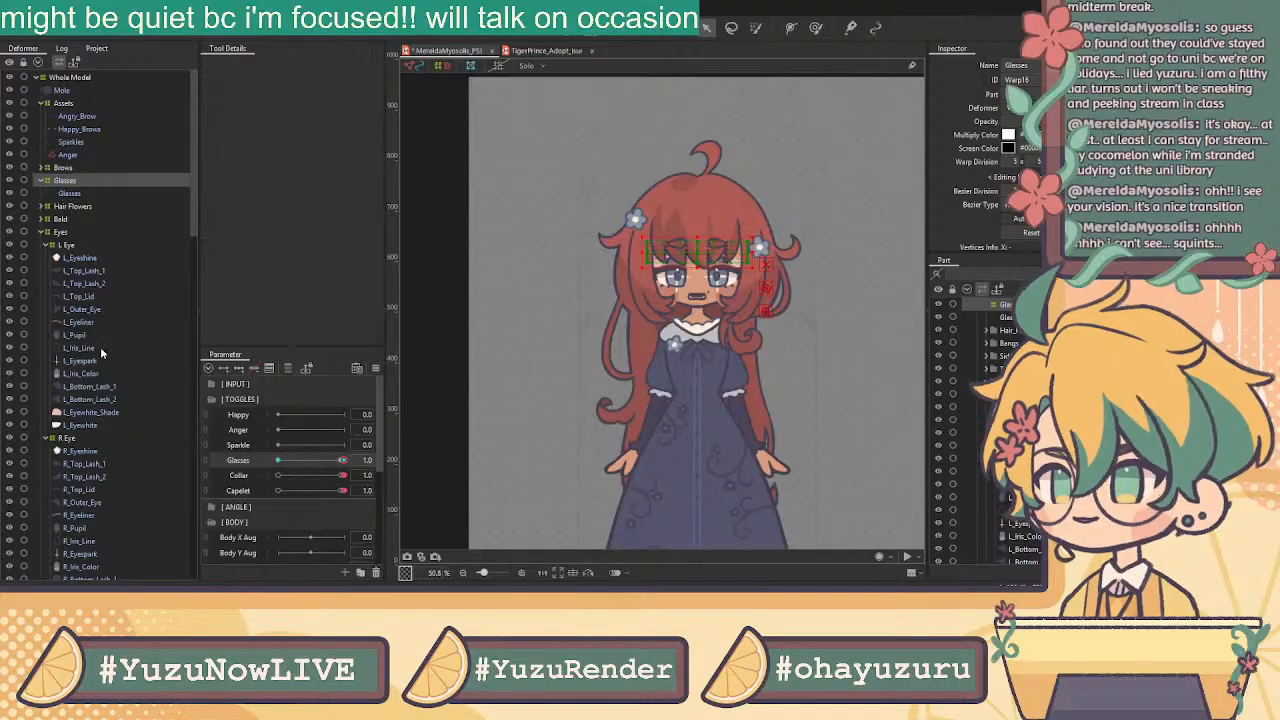
{"action": "scroll", "coordinate": [100, 346], "scroll_direction": "down", "scroll_amount": 8}
{"action": "scroll", "coordinate": [100, 368], "scroll_direction": "down", "scroll_amount": 5}
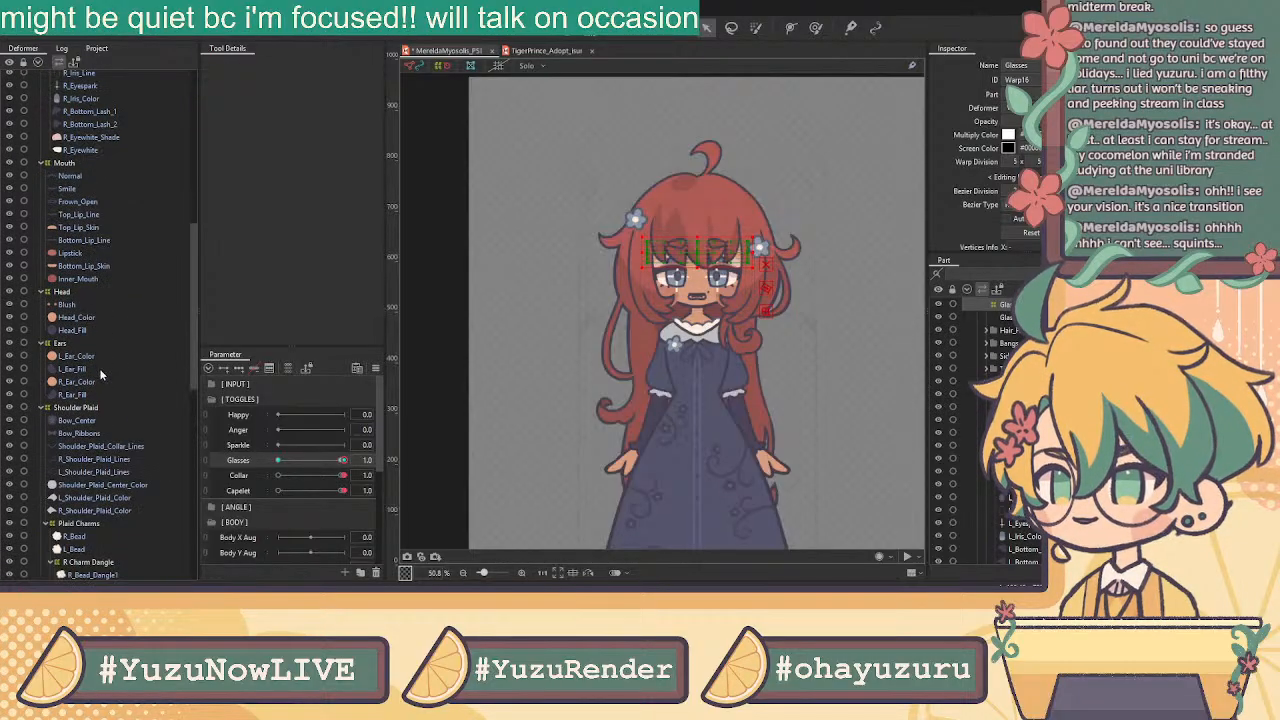
{"action": "scroll", "coordinate": [92, 372], "scroll_direction": "down", "scroll_amount": 3}
{"action": "scroll", "coordinate": [100, 400], "scroll_direction": "up", "scroll_amount": 15}
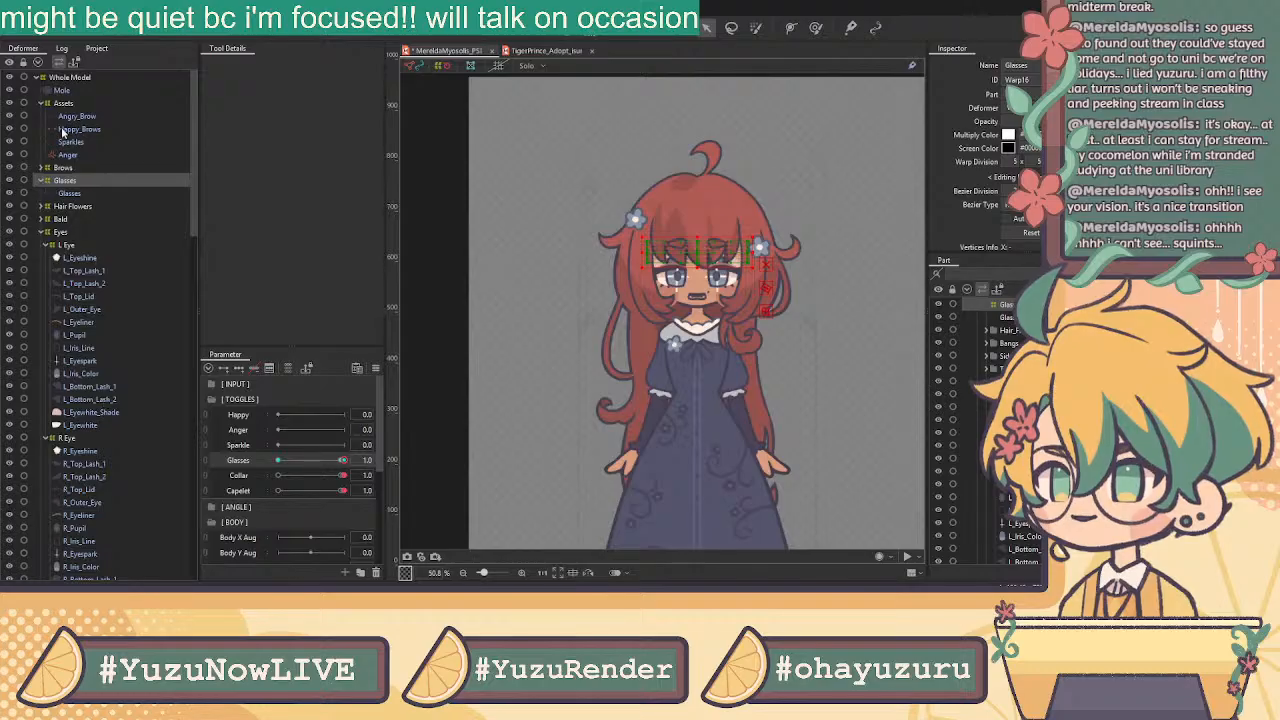
{"action": "scroll", "coordinate": [720, 262], "scroll_direction": "up", "scroll_amount": 3}
{"action": "scroll", "coordinate": [720, 262], "scroll_direction": "up", "scroll_amount": 2}
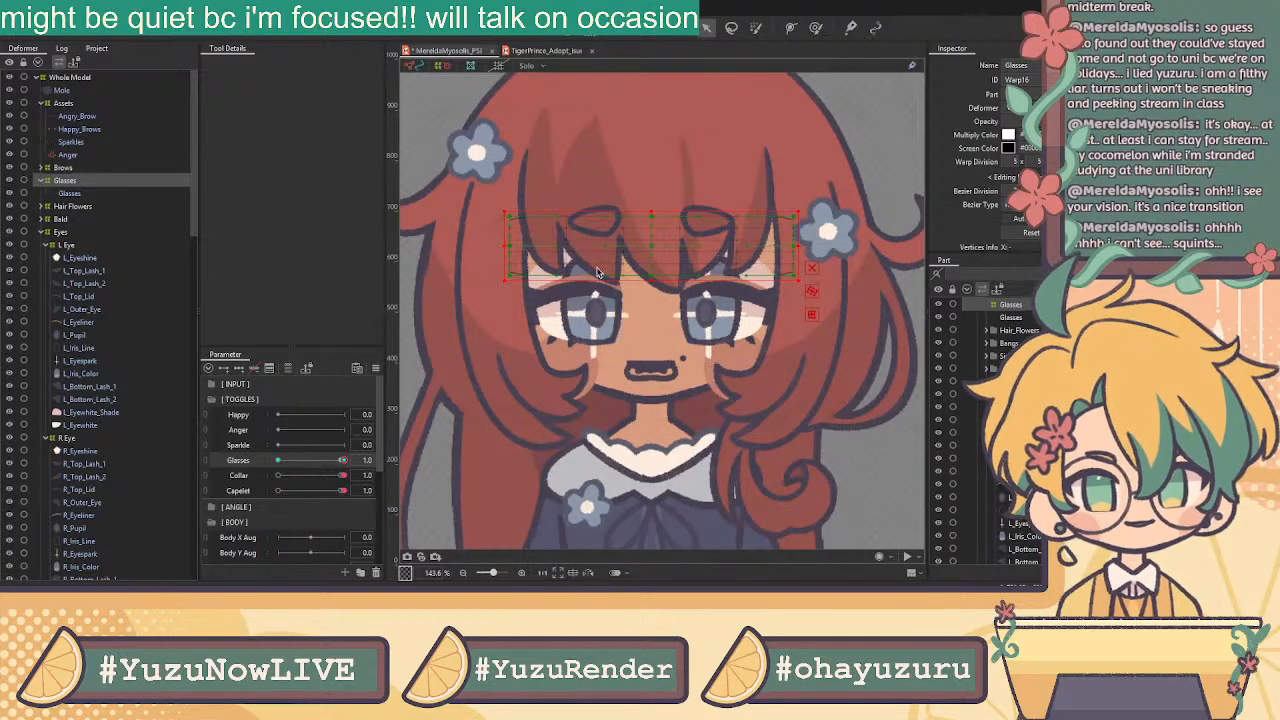
{"action": "scroll", "coordinate": [100, 400], "scroll_direction": "down", "scroll_amount": 4}
{"action": "scroll", "coordinate": [860, 276], "scroll_direction": "down", "scroll_amount": 2}
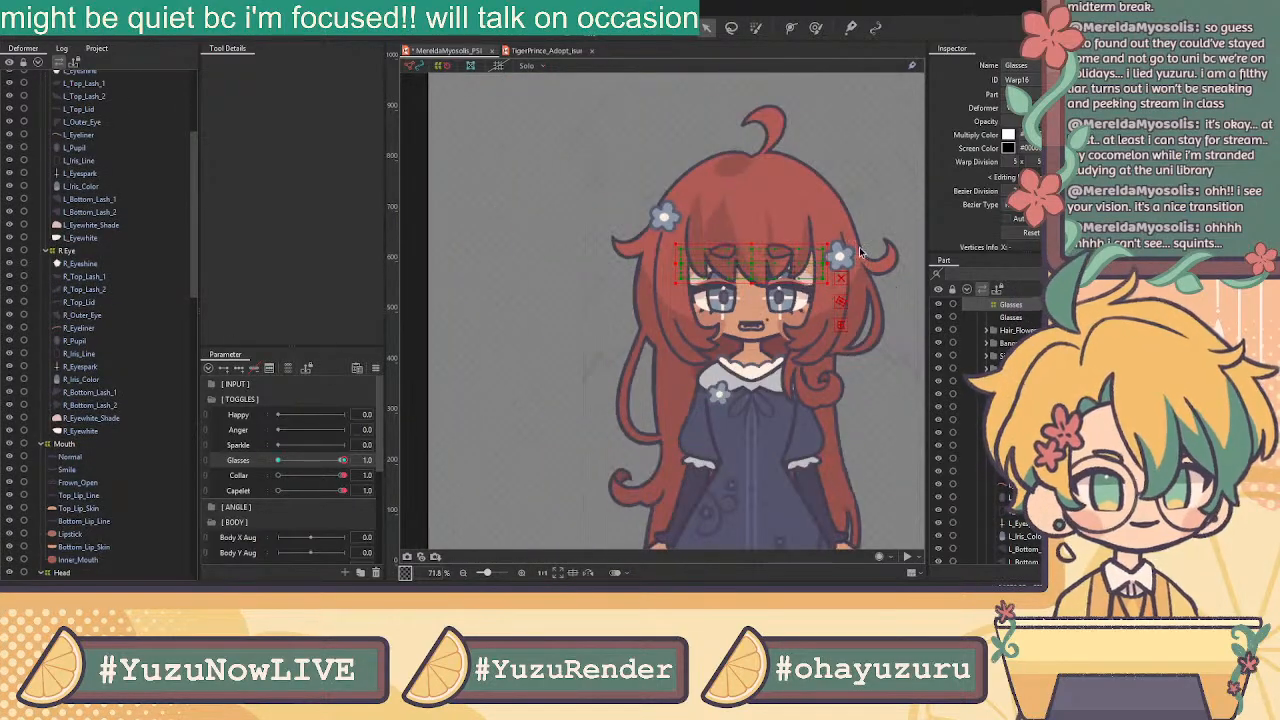
{"action": "left_click_drag", "start_coordinate": [841, 153], "coordinate": [773, 187]}
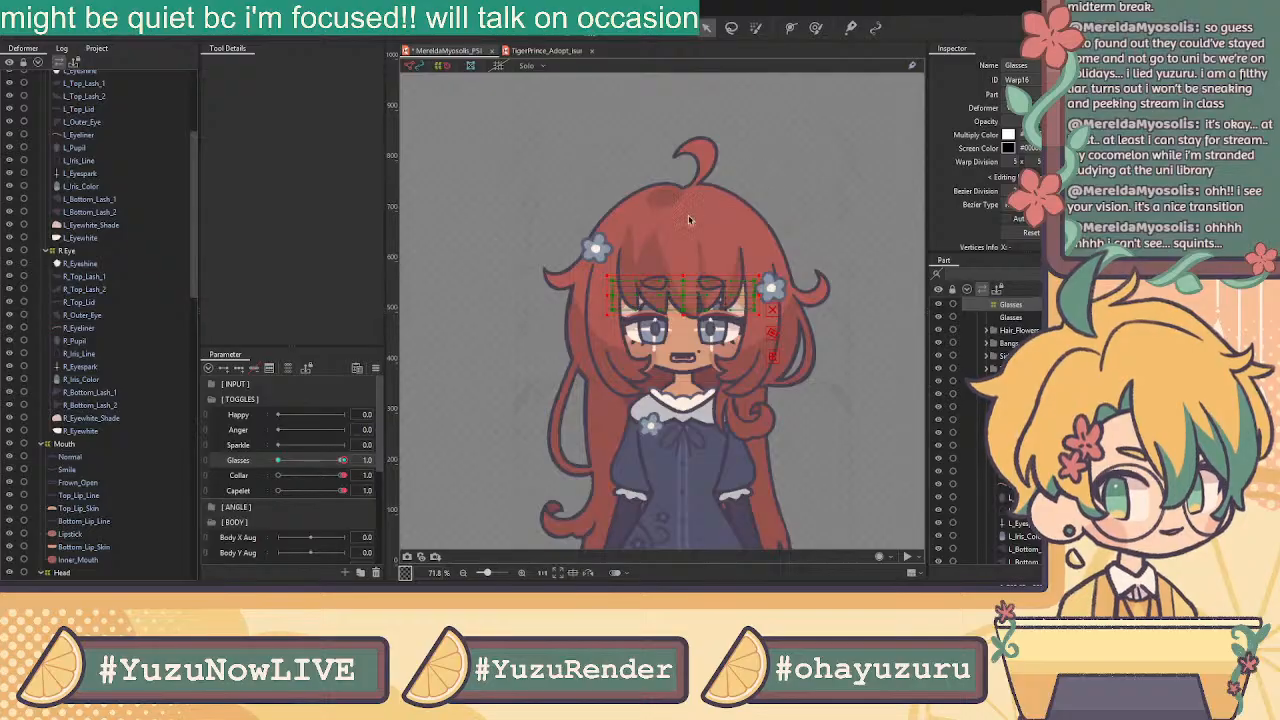
{"action": "left_click", "coordinate": [596, 248]}
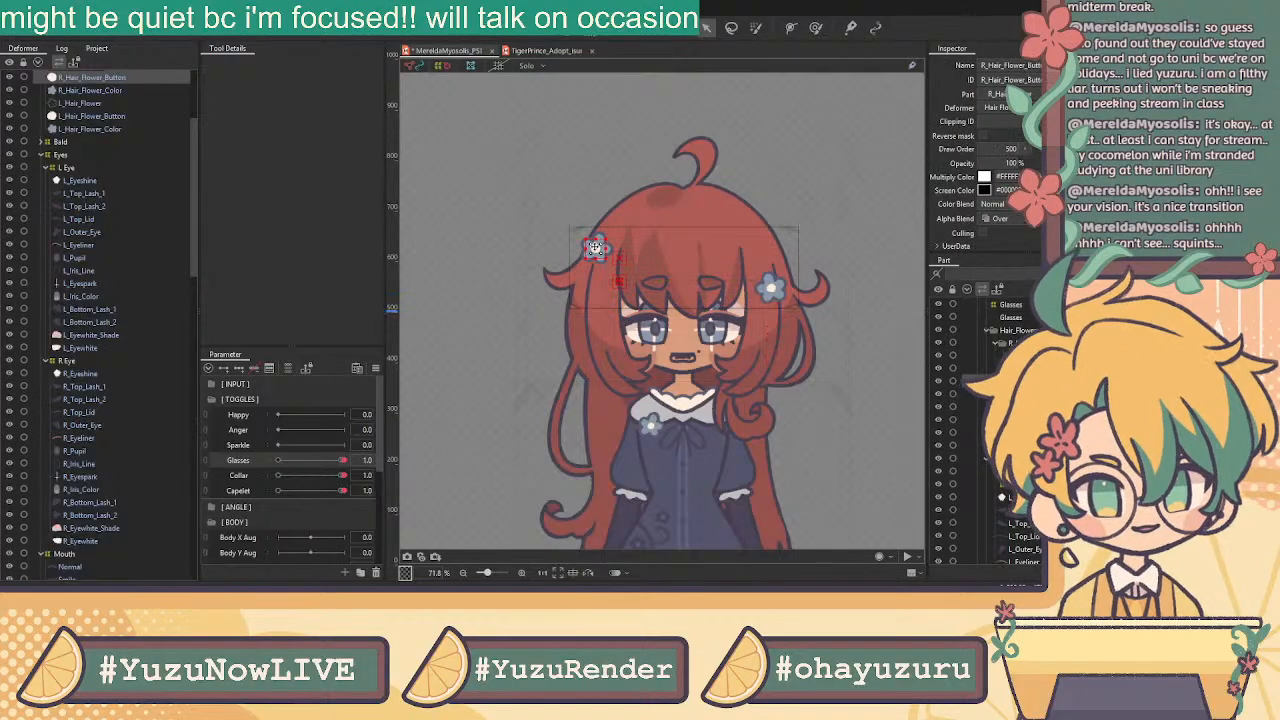
{"action": "scroll", "coordinate": [683, 385], "scroll_direction": "down", "scroll_amount": 2}
{"action": "left_click_drag", "start_coordinate": [699, 450], "coordinate": [705, 338]}
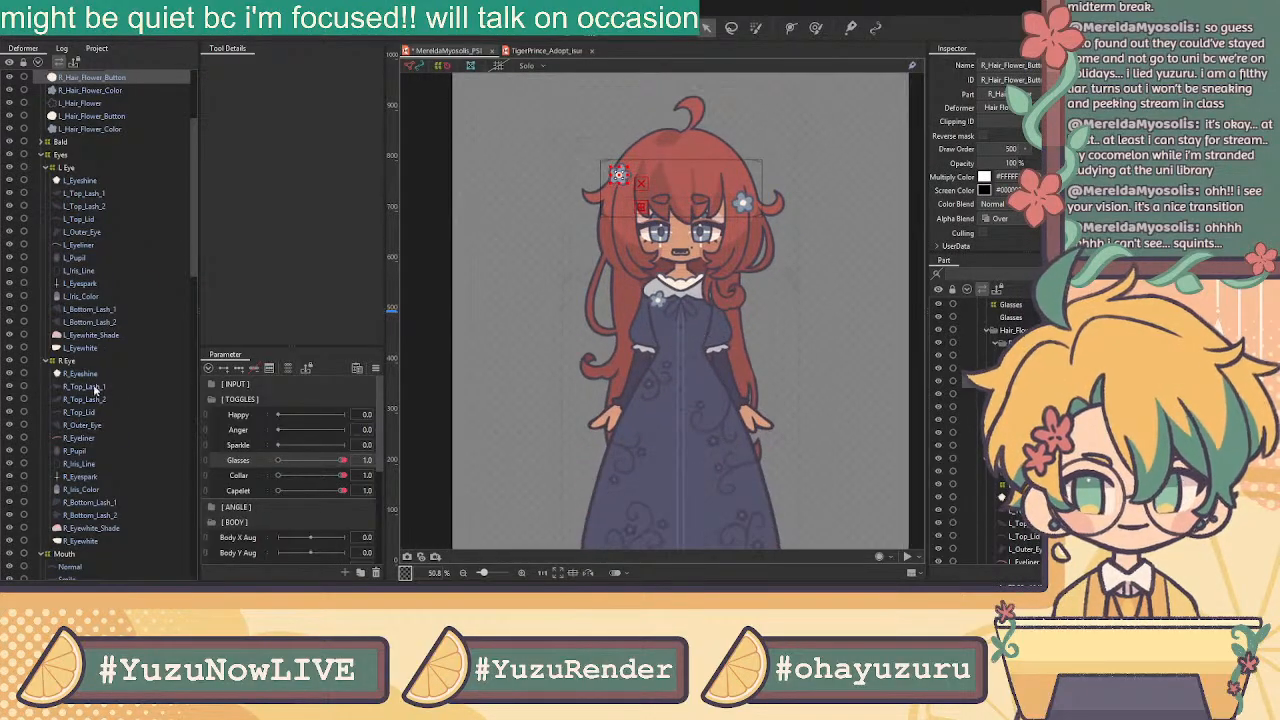
{"action": "scroll", "coordinate": [94, 240], "scroll_direction": "up", "scroll_amount": 1}
{"action": "left_click", "coordinate": [87, 139]}
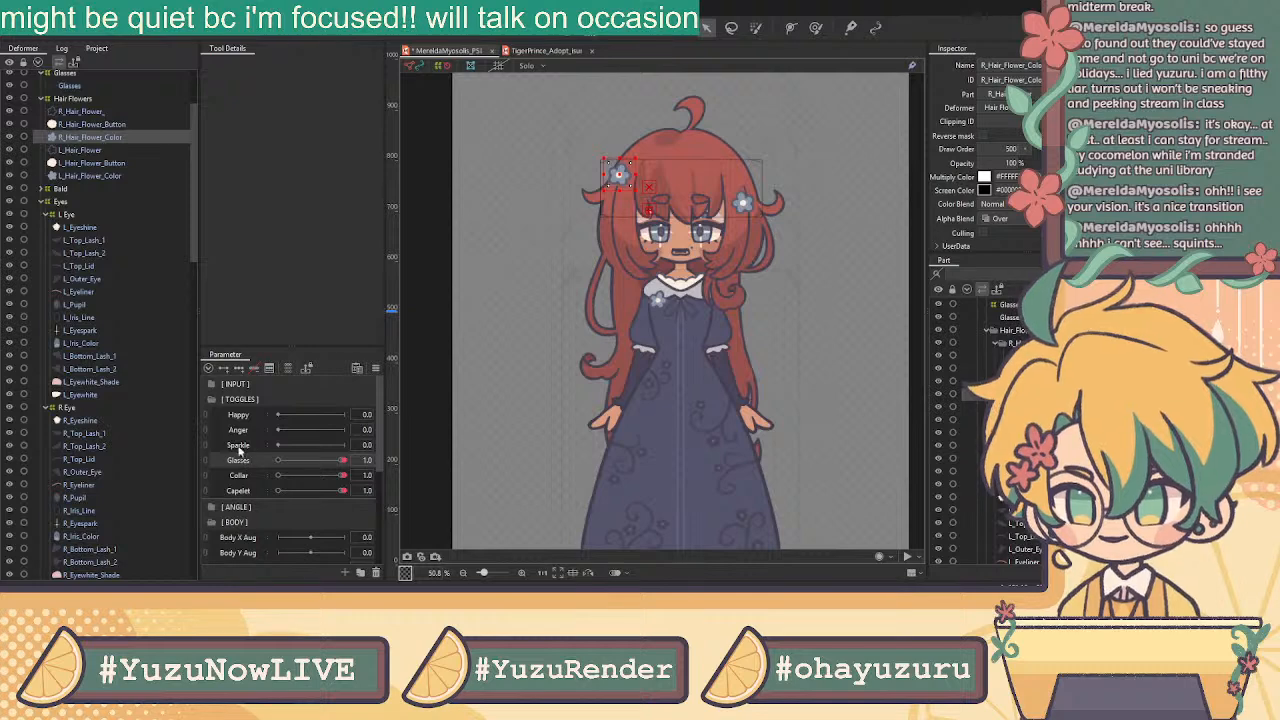
{"action": "scroll", "coordinate": [113, 230], "scroll_direction": "up", "scroll_amount": 3}
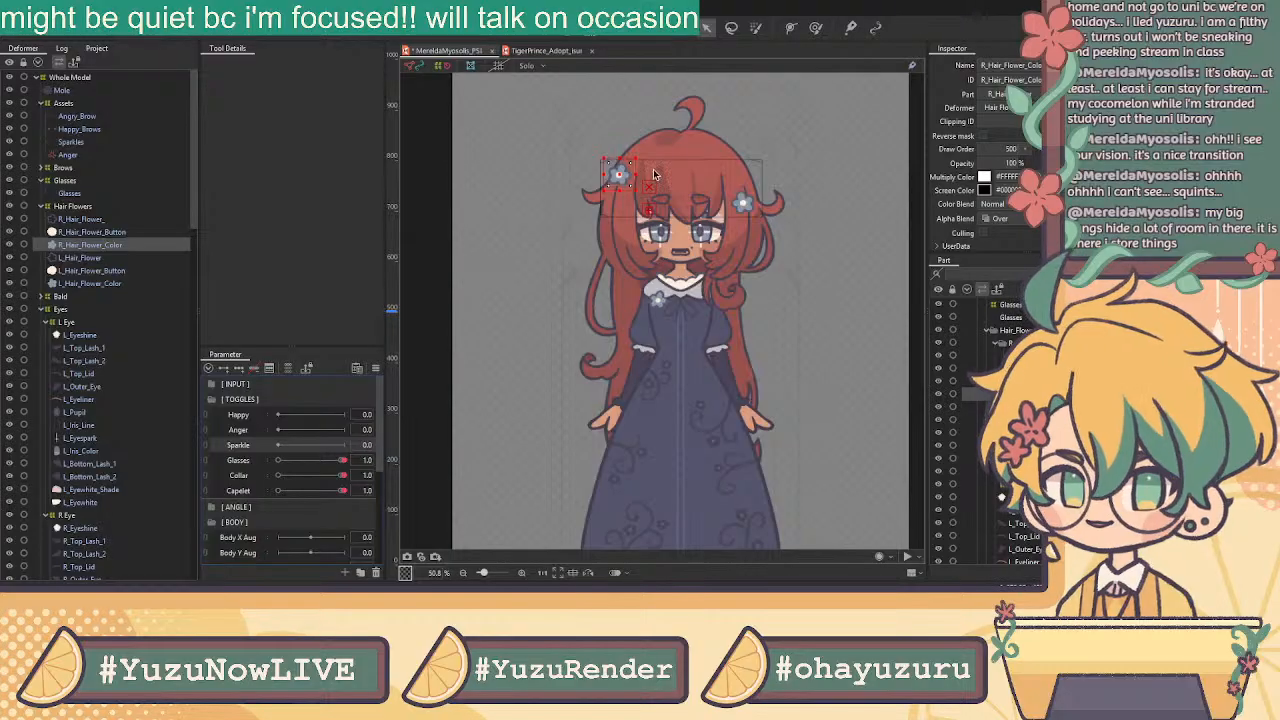
{"action": "scroll", "coordinate": [665, 165], "scroll_direction": "up", "scroll_amount": 3}
{"action": "scroll", "coordinate": [665, 168], "scroll_direction": "up", "scroll_amount": 2}
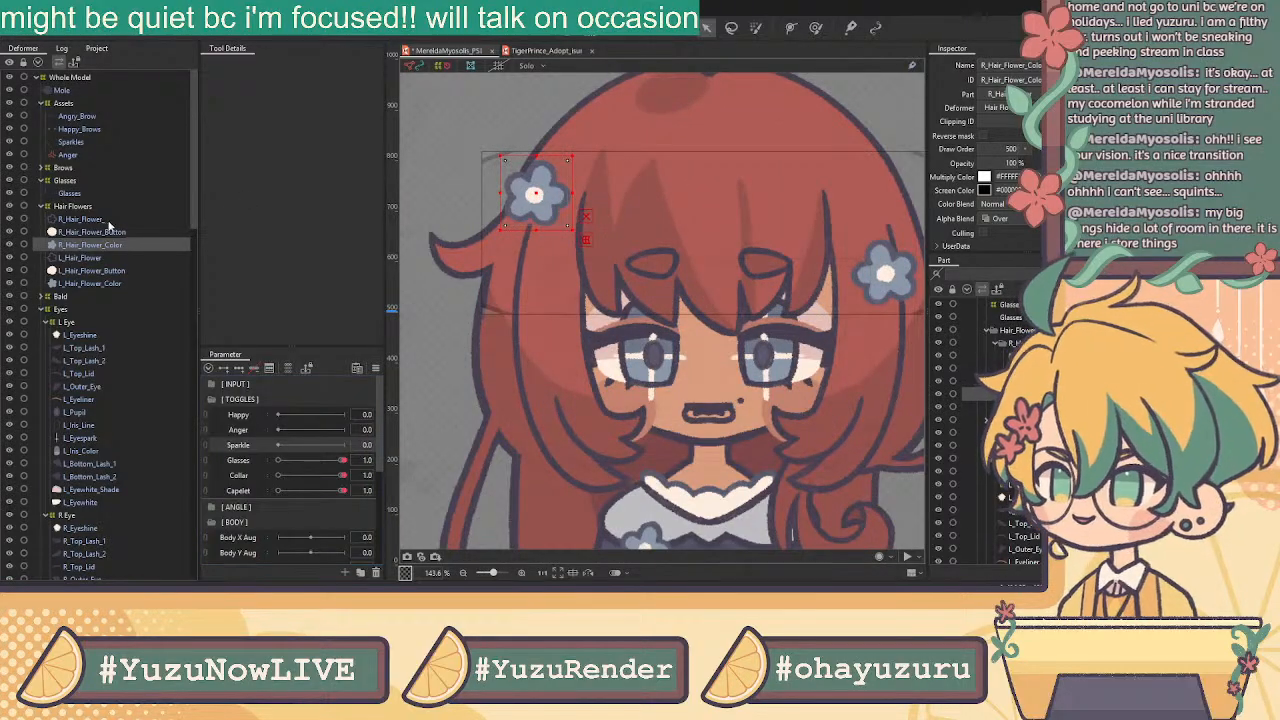
{"action": "left_click", "coordinate": [94, 118]}
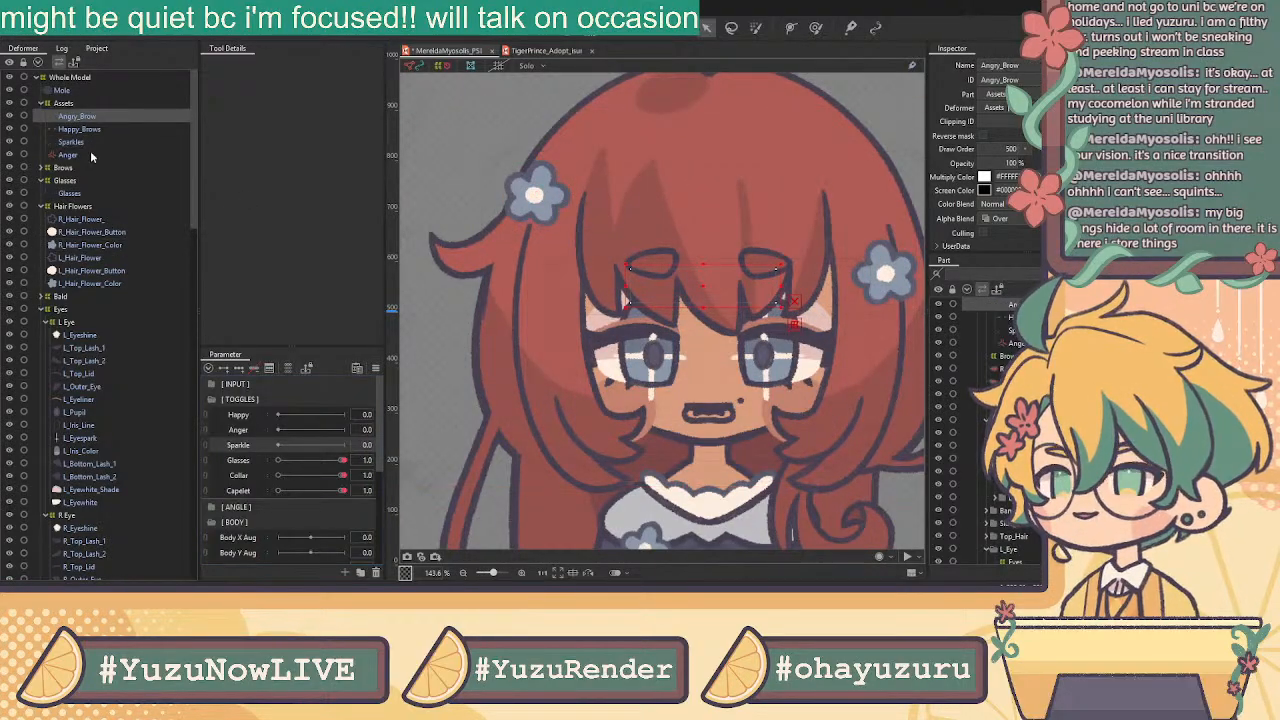
Select the Anger part and add keys to the Anger parameter
{"action": "left_click", "coordinate": [91, 152]}
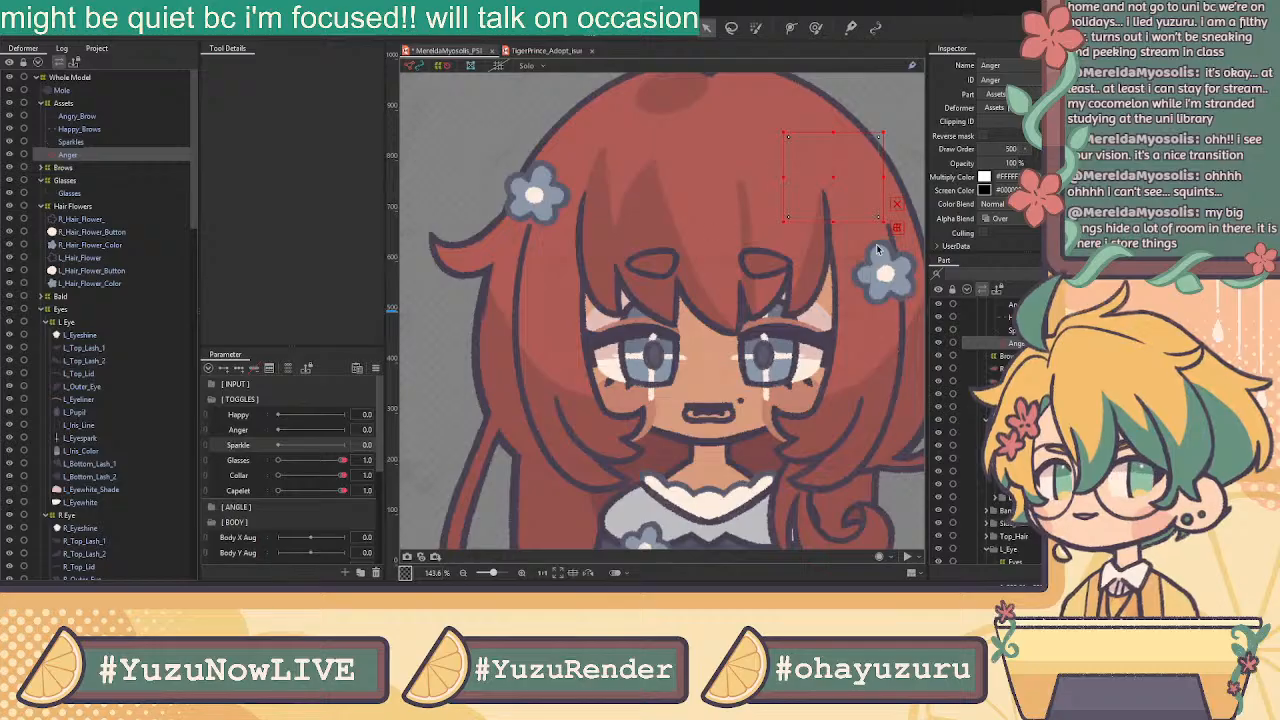
{"action": "scroll", "coordinate": [878, 250], "scroll_direction": "down", "scroll_amount": 2}
{"action": "scroll", "coordinate": [985, 430], "scroll_direction": "up", "scroll_amount": 2}
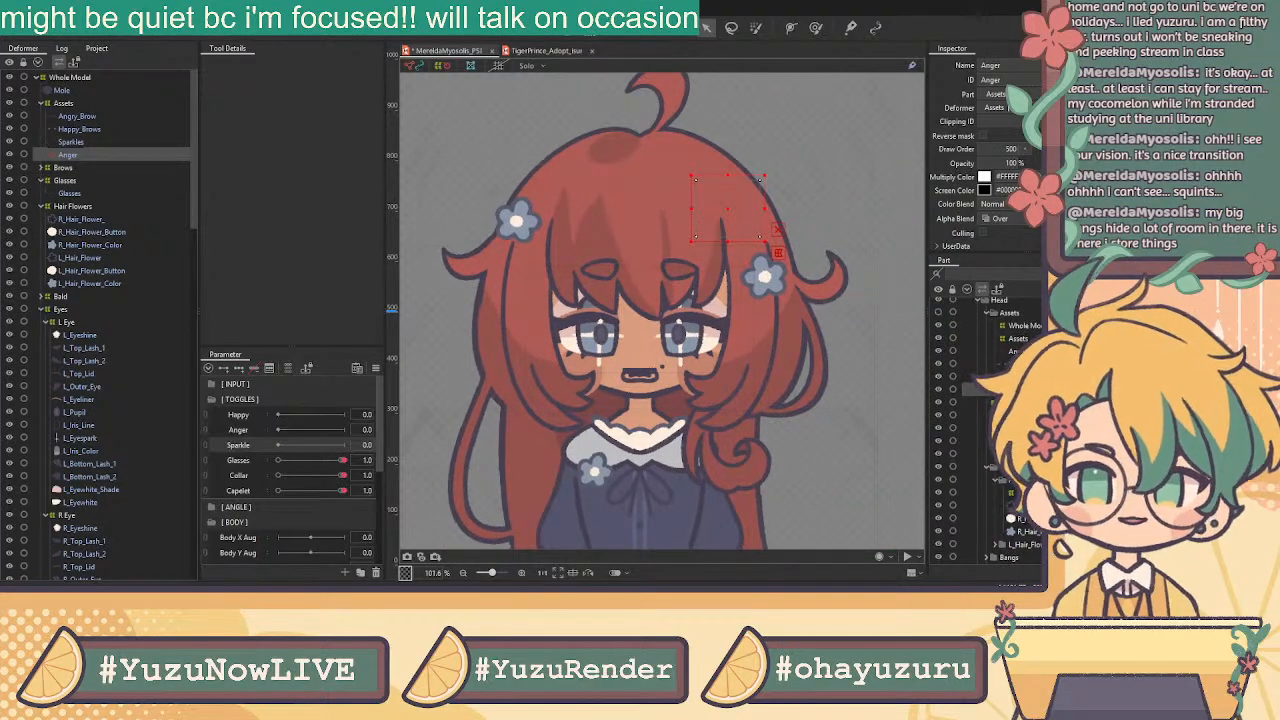
{"action": "left_click", "coordinate": [256, 431]}
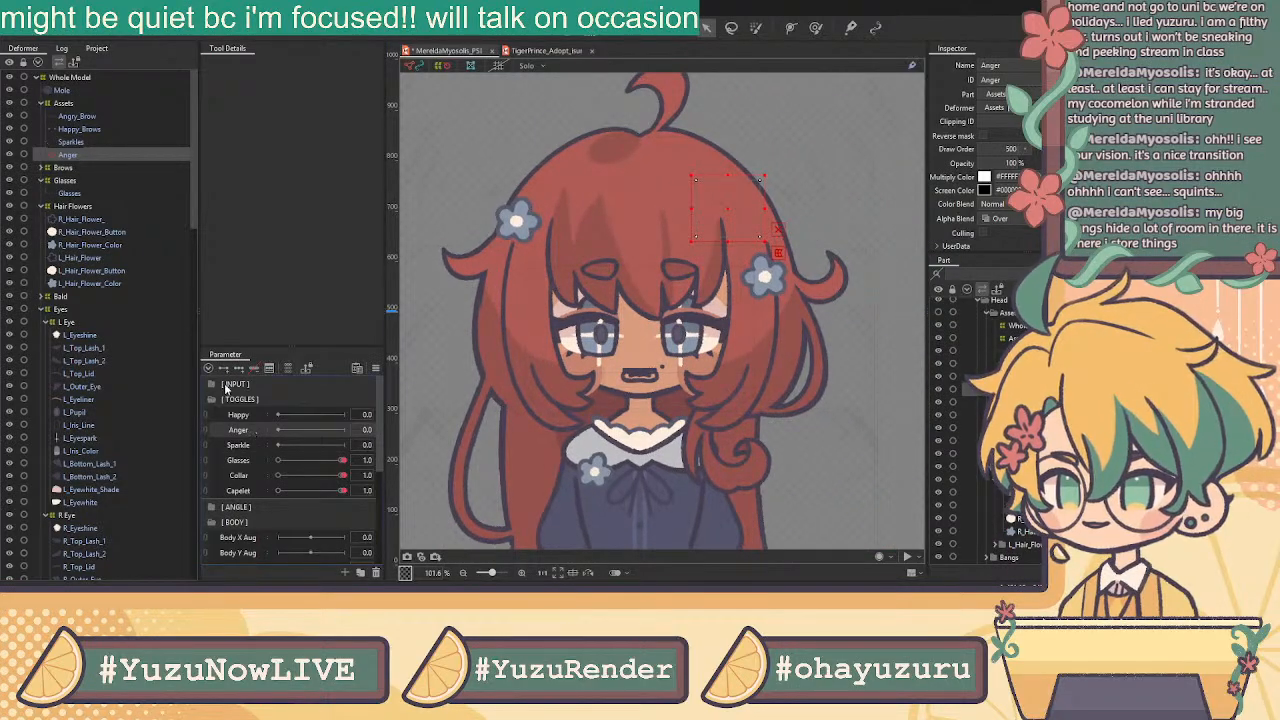
{"action": "left_click", "coordinate": [228, 370]}
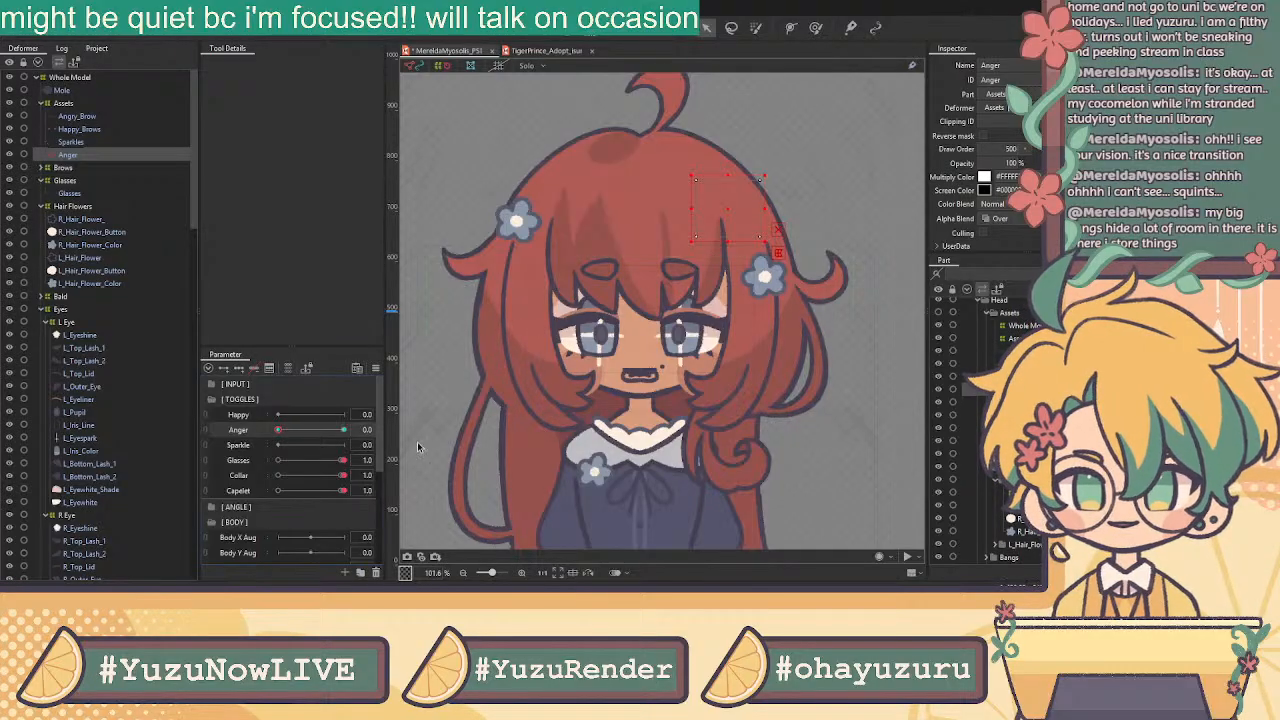
Set Anger to 1.0 and unhide the Assets folder to show the anger mark and sparkles
{"action": "left_click", "coordinate": [343, 430]}
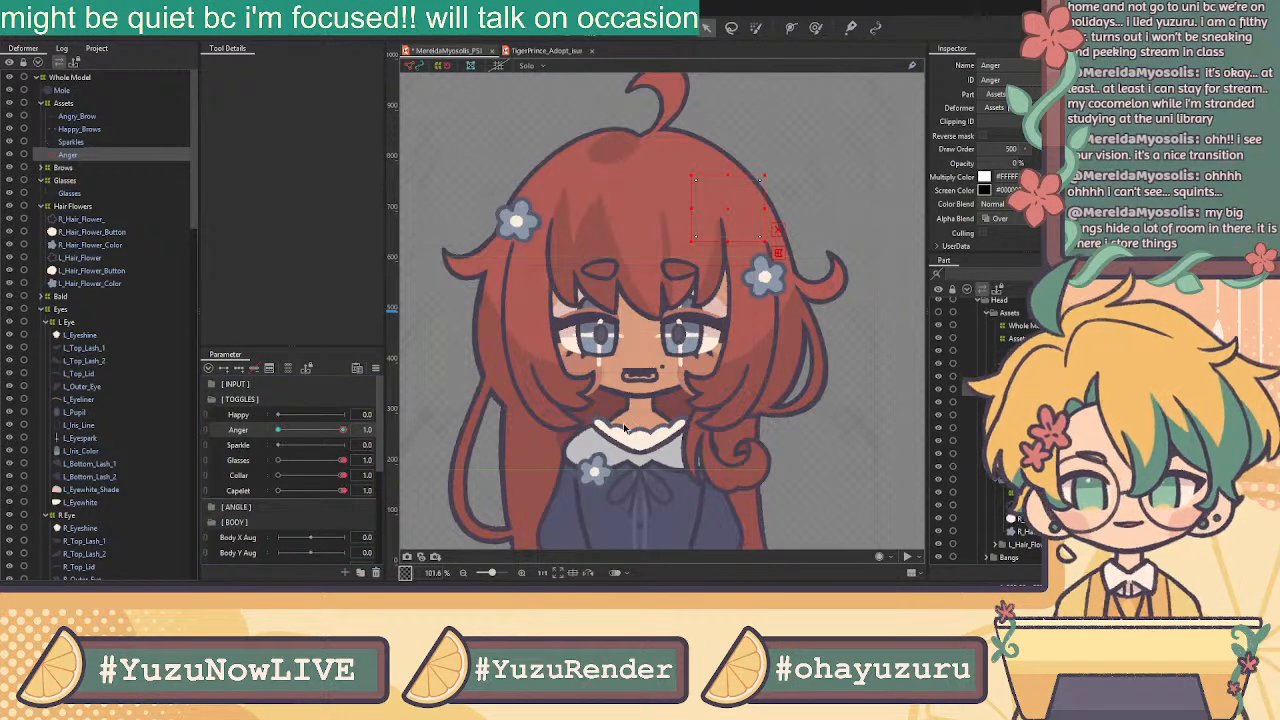
{"action": "left_click_drag", "start_coordinate": [342, 430], "coordinate": [116, 415]}
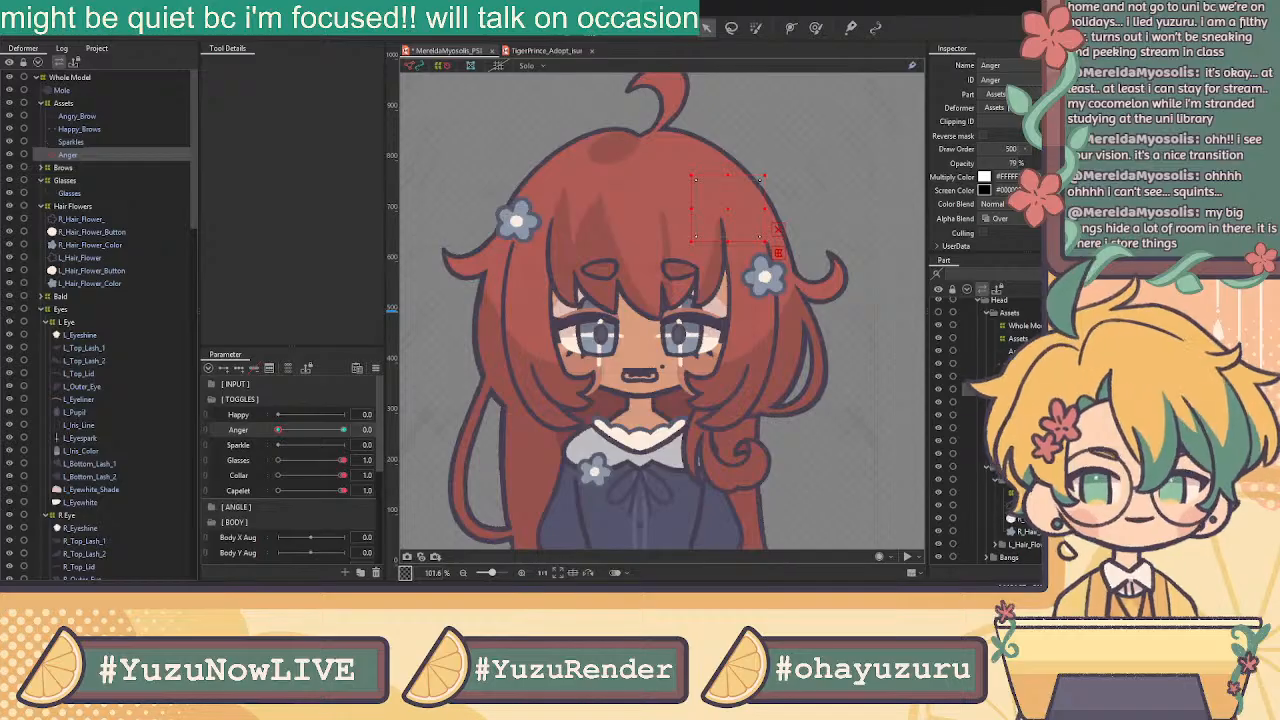
{"action": "left_click_drag", "start_coordinate": [280, 430], "coordinate": [457, 442]}
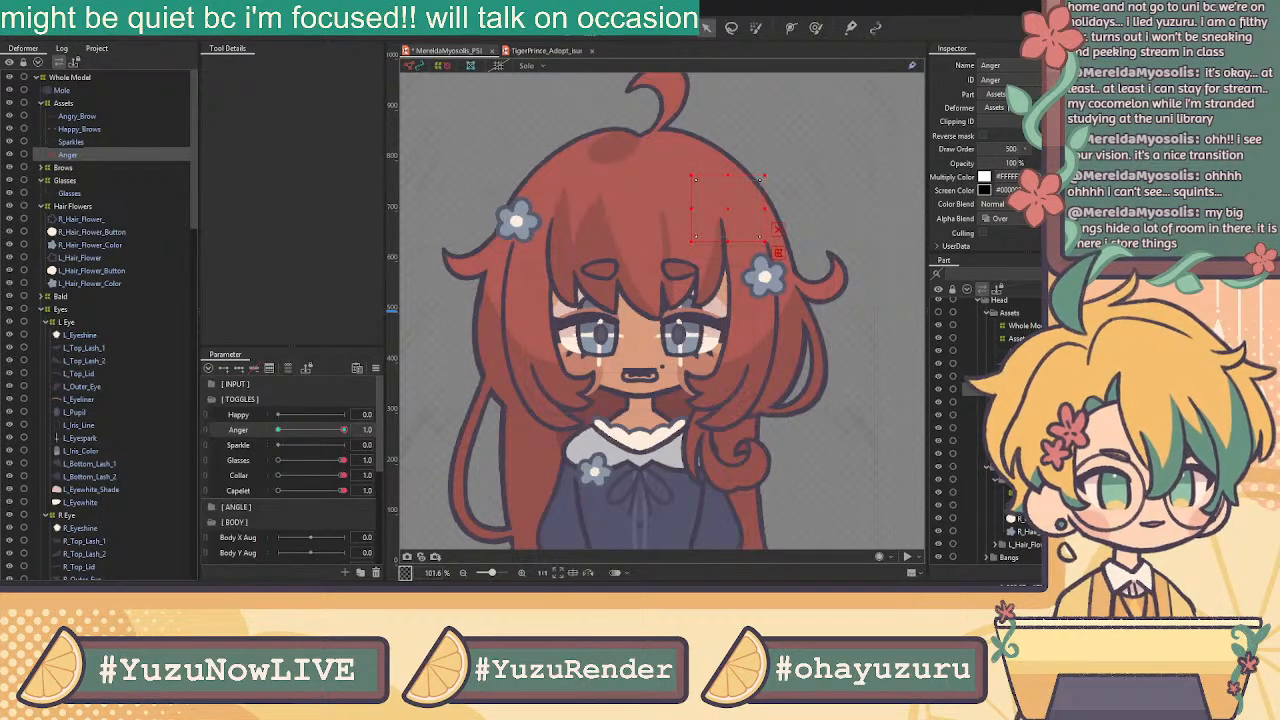
{"action": "scroll", "coordinate": [985, 430], "scroll_direction": "up", "scroll_amount": 1}
{"action": "left_click", "coordinate": [939, 331]}
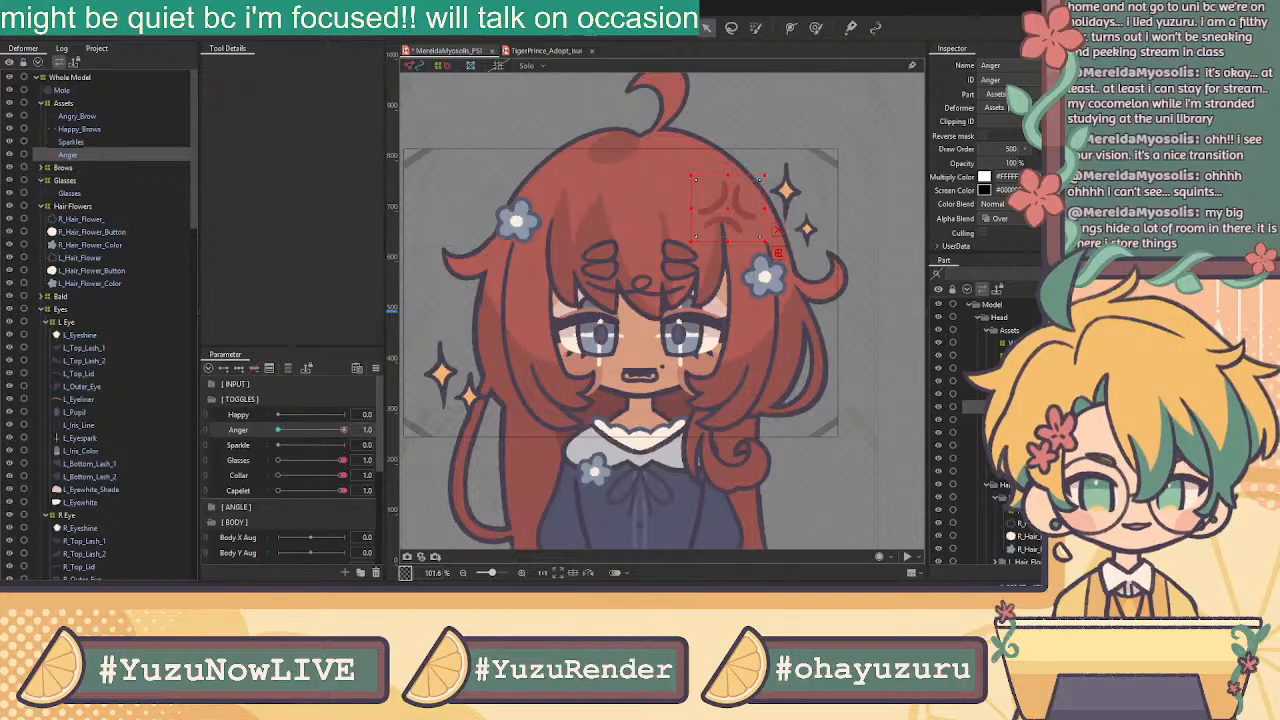
Key Sparkles opacity 0% at Sparkle 0.0 and 100% at 1.0, then test the slider
{"action": "left_click", "coordinate": [71, 142]}
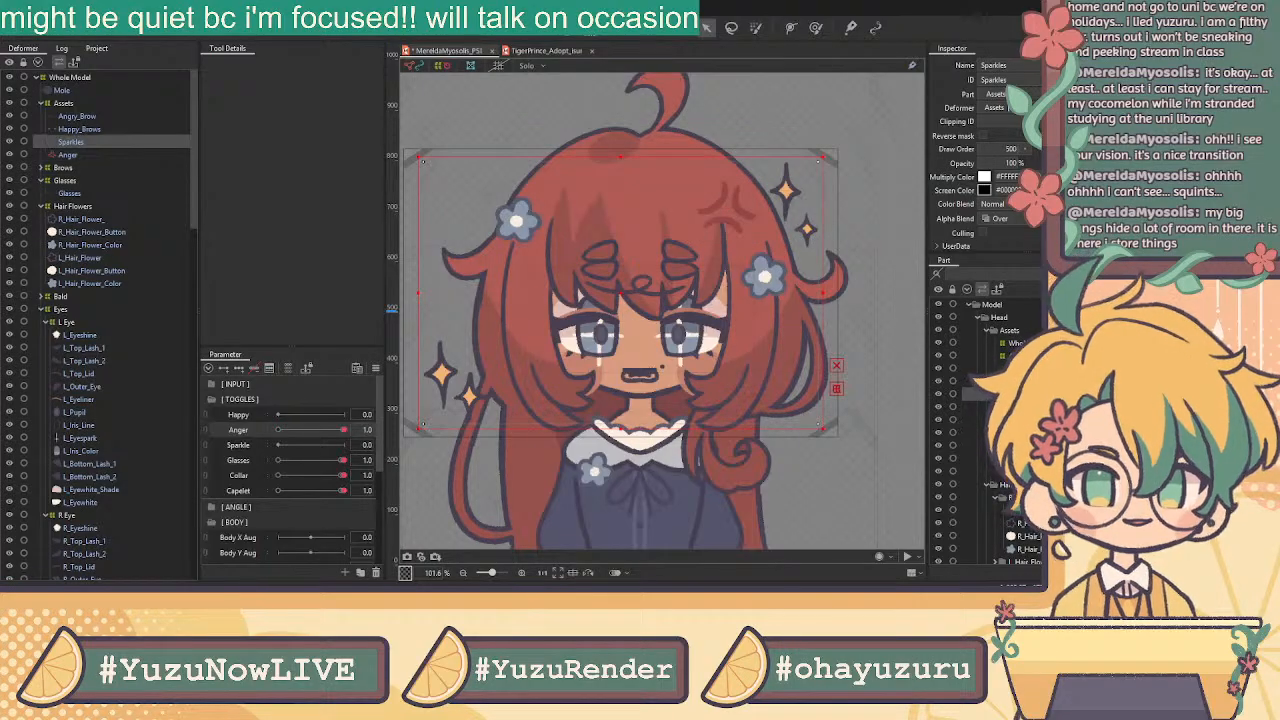
{"action": "left_click", "coordinate": [246, 449]}
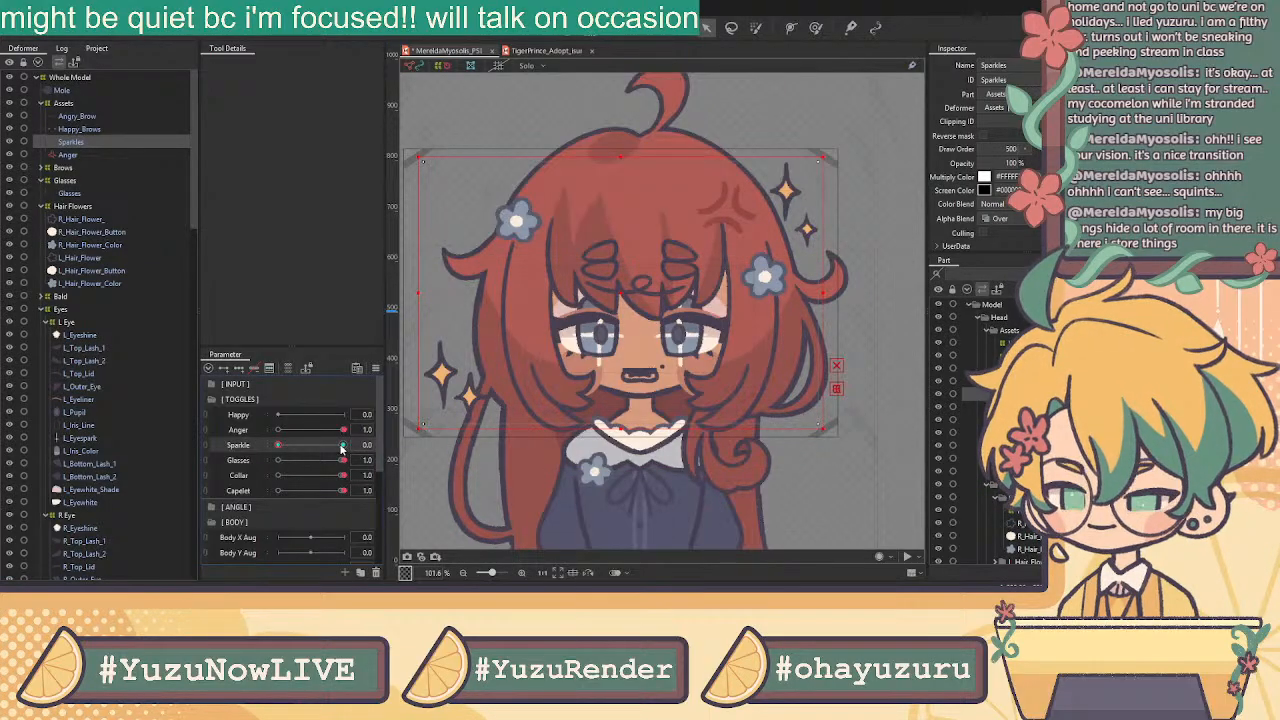
{"action": "left_click", "coordinate": [1006, 163]}
{"action": "type", "text": "0"}
{"action": "key", "text": "Return"}
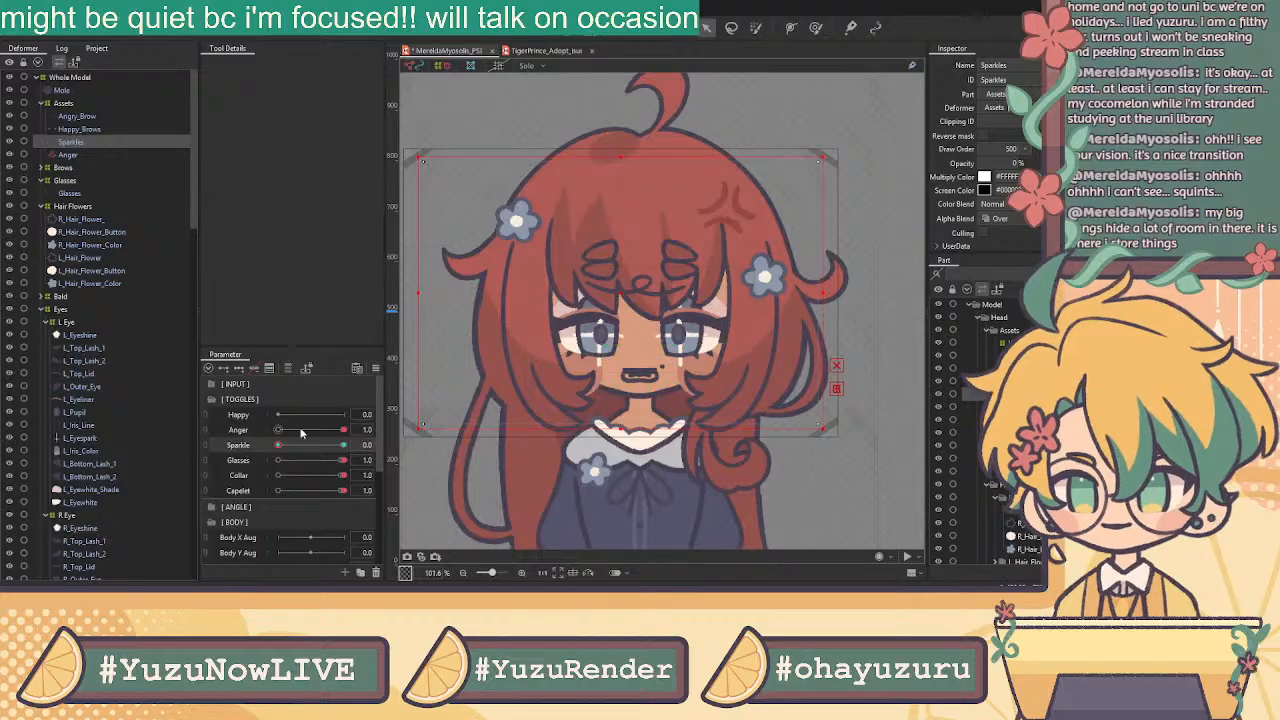
{"action": "right_click", "coordinate": [324, 445]}
{"action": "left_click", "coordinate": [1017, 162]}
{"action": "type", "text": "0"}
{"action": "key", "text": "Return"}
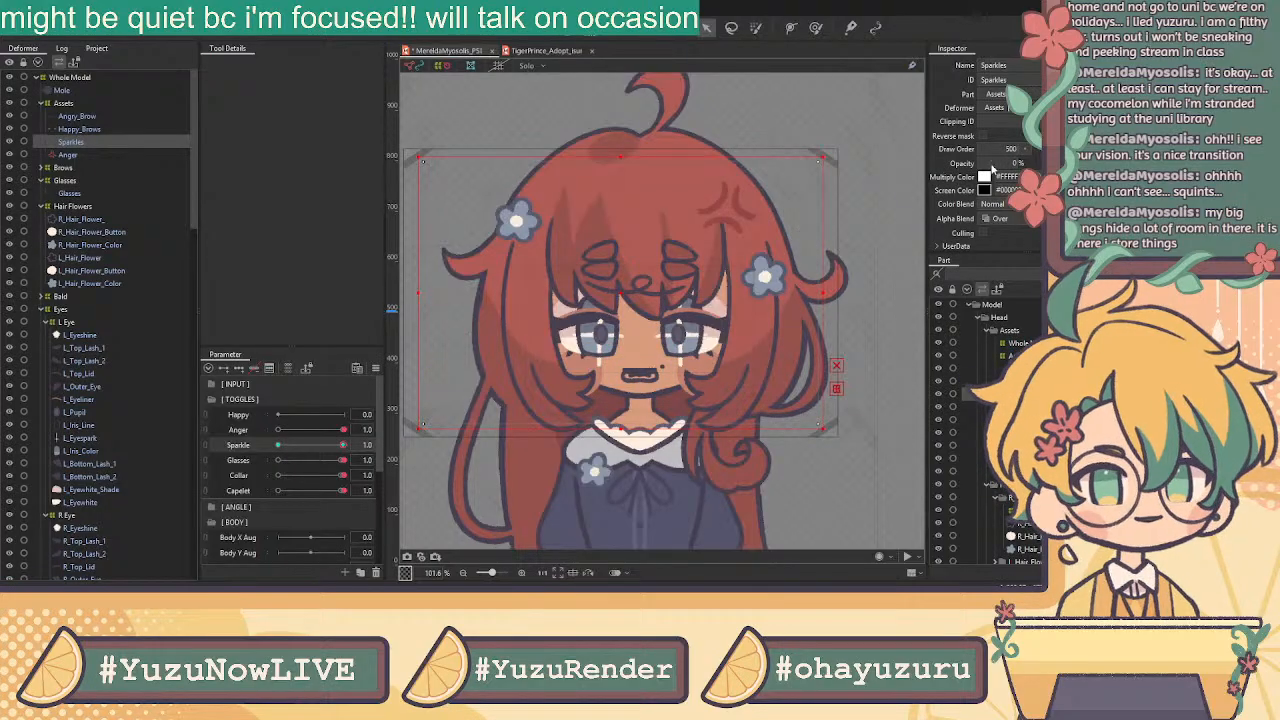
{"action": "left_click_drag", "start_coordinate": [290, 445], "coordinate": [396, 440]}
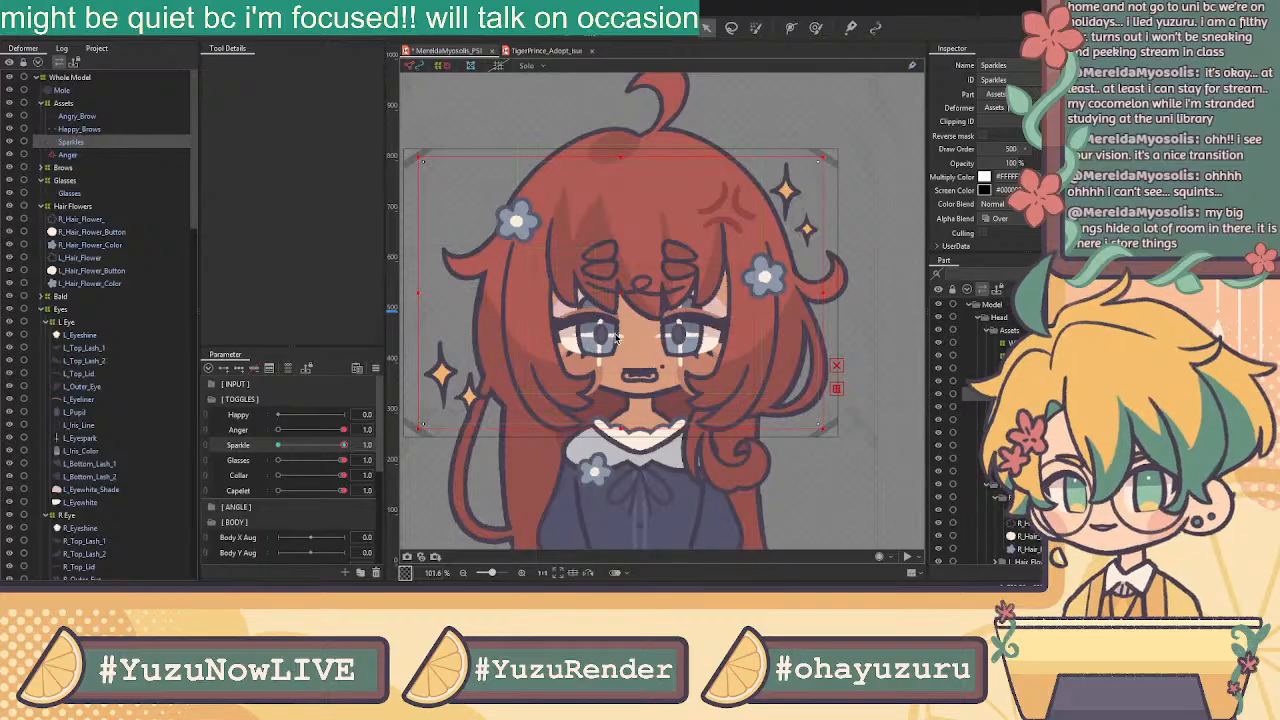
{"action": "scroll", "coordinate": [606, 346], "scroll_direction": "up", "scroll_amount": 5}
Hide both eye sparkles at 0% opacity on Sparkle's off key
{"action": "left_click", "coordinate": [592, 350]}
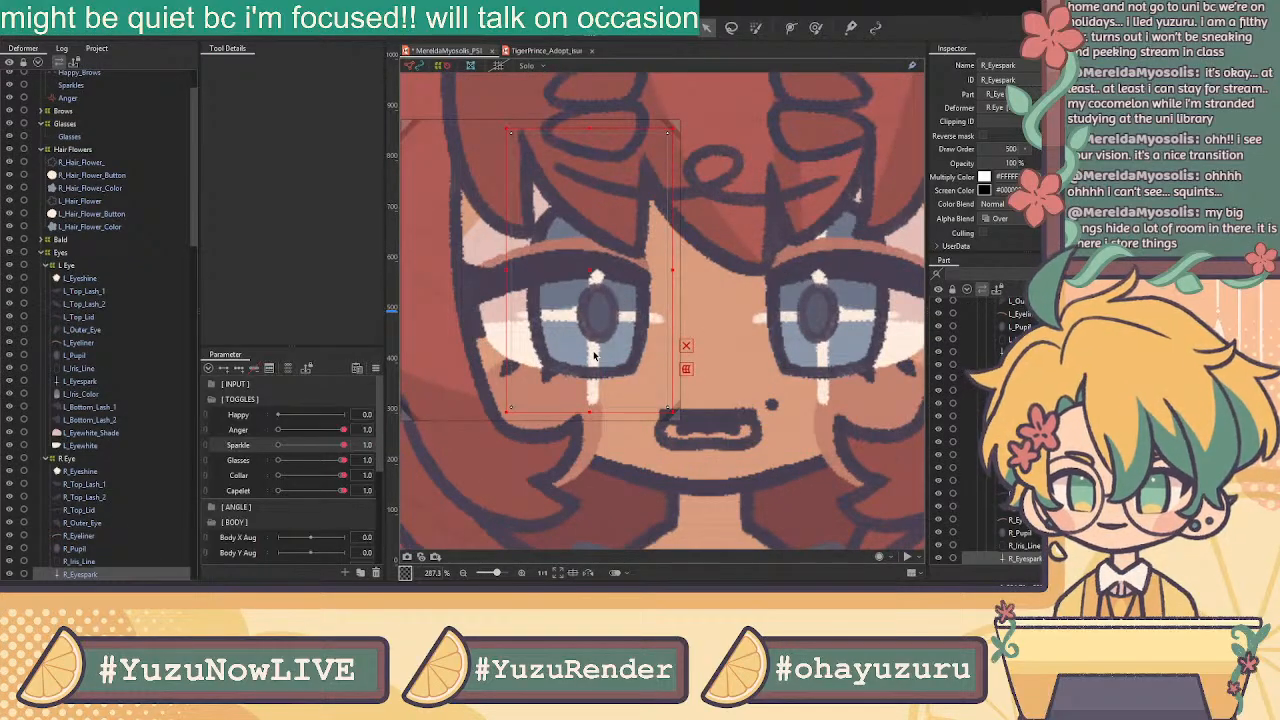
{"action": "scroll", "coordinate": [100, 532], "scroll_direction": "down", "scroll_amount": 5}
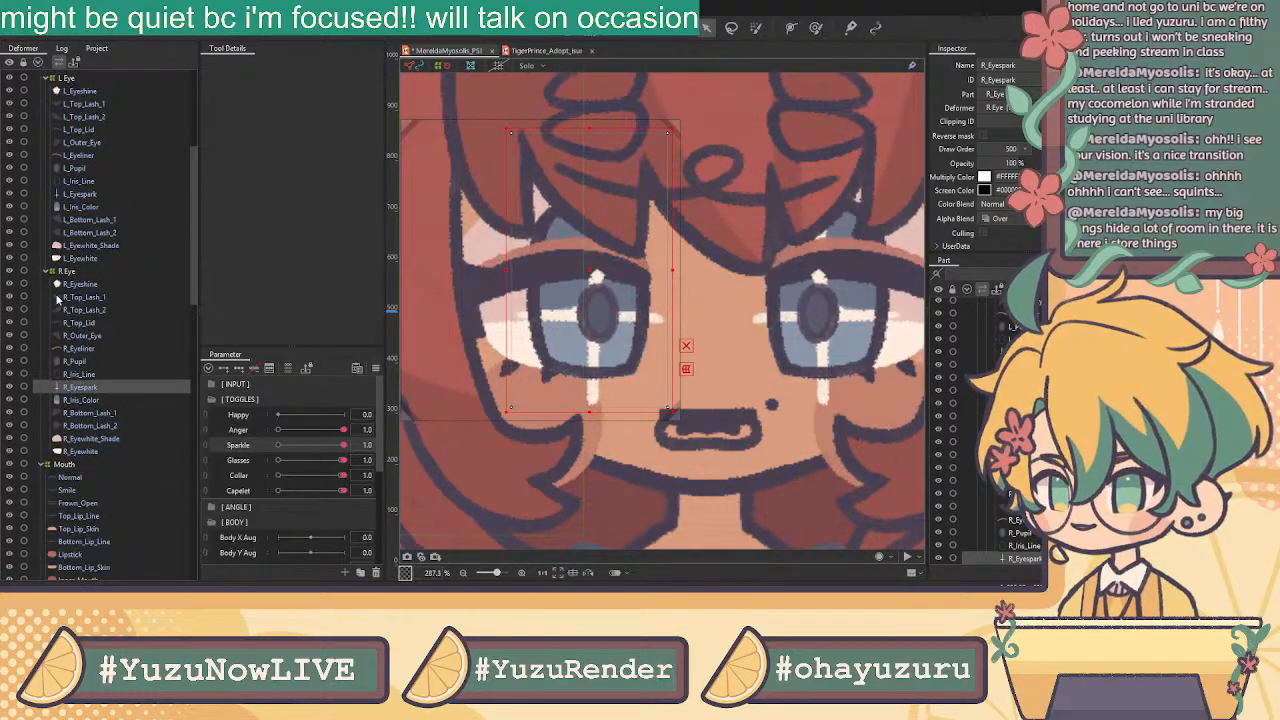
{"action": "left_click", "coordinate": [100, 194], "text": "ctrl"}
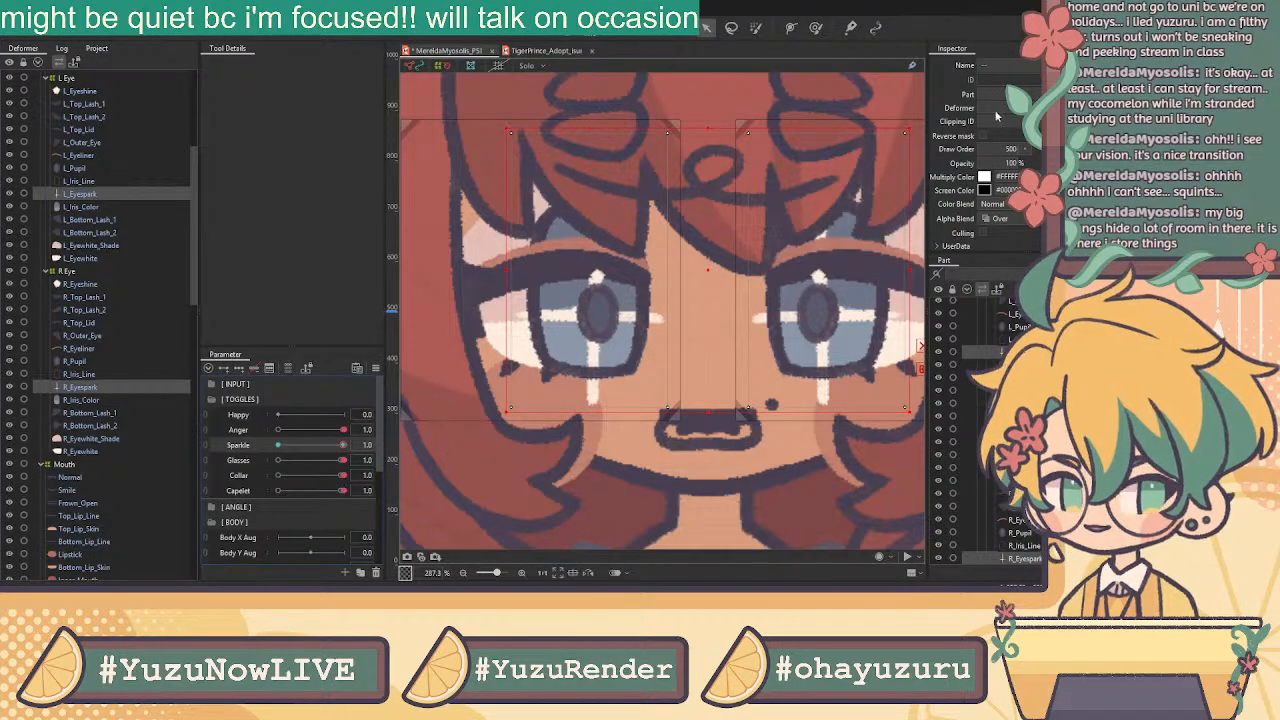
{"action": "left_click", "coordinate": [1036, 163]}
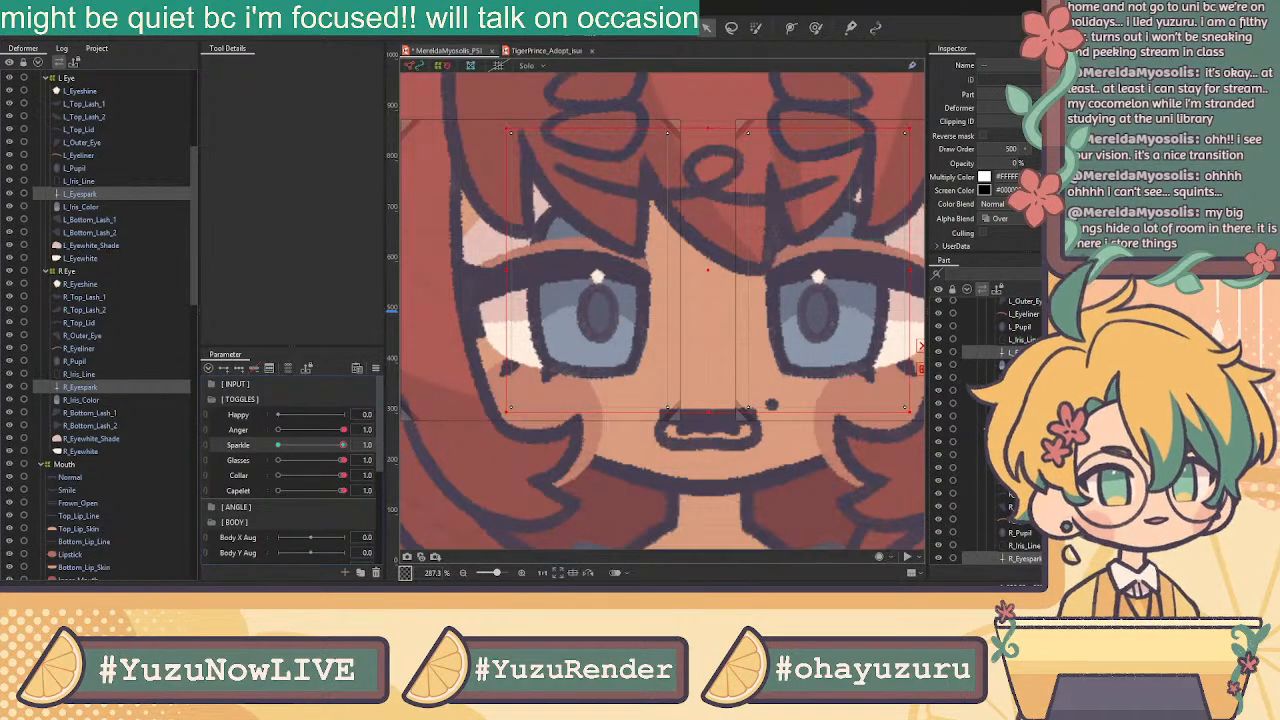
{"action": "left_click", "coordinate": [279, 445]}
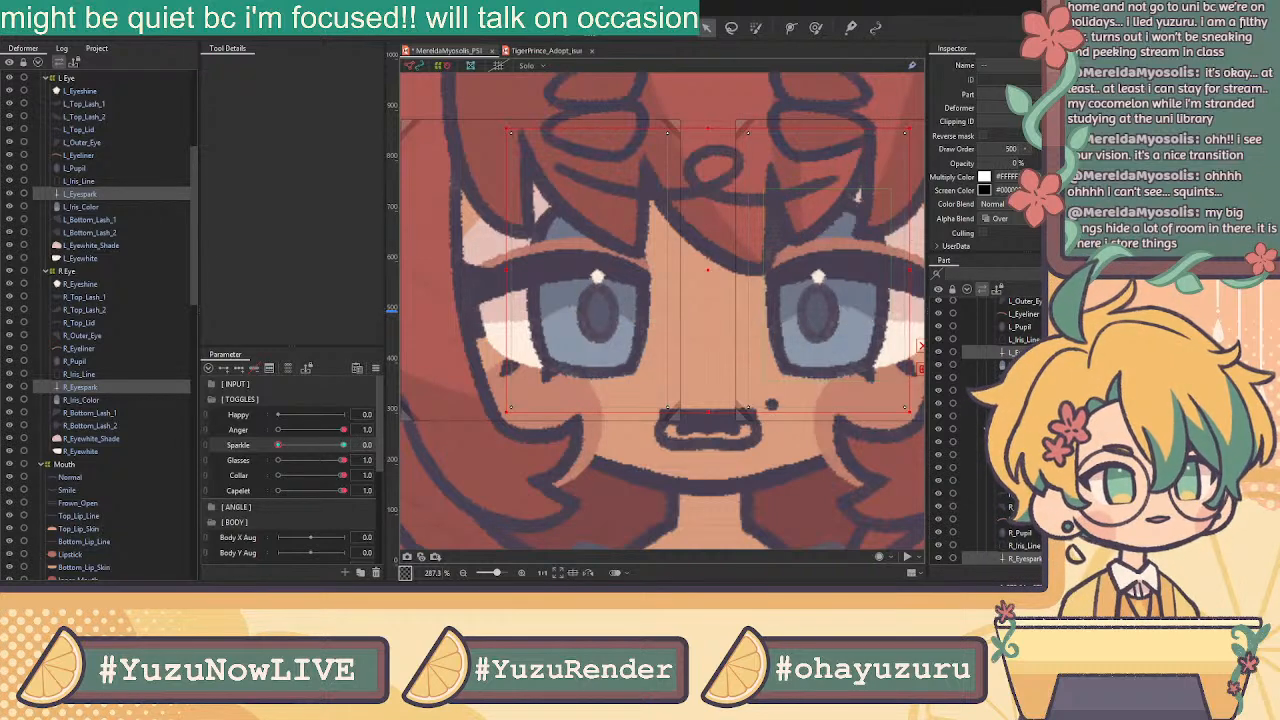
{"action": "left_click", "coordinate": [343, 445]}
{"action": "scroll", "coordinate": [736, 266], "scroll_direction": "down", "scroll_amount": 4}
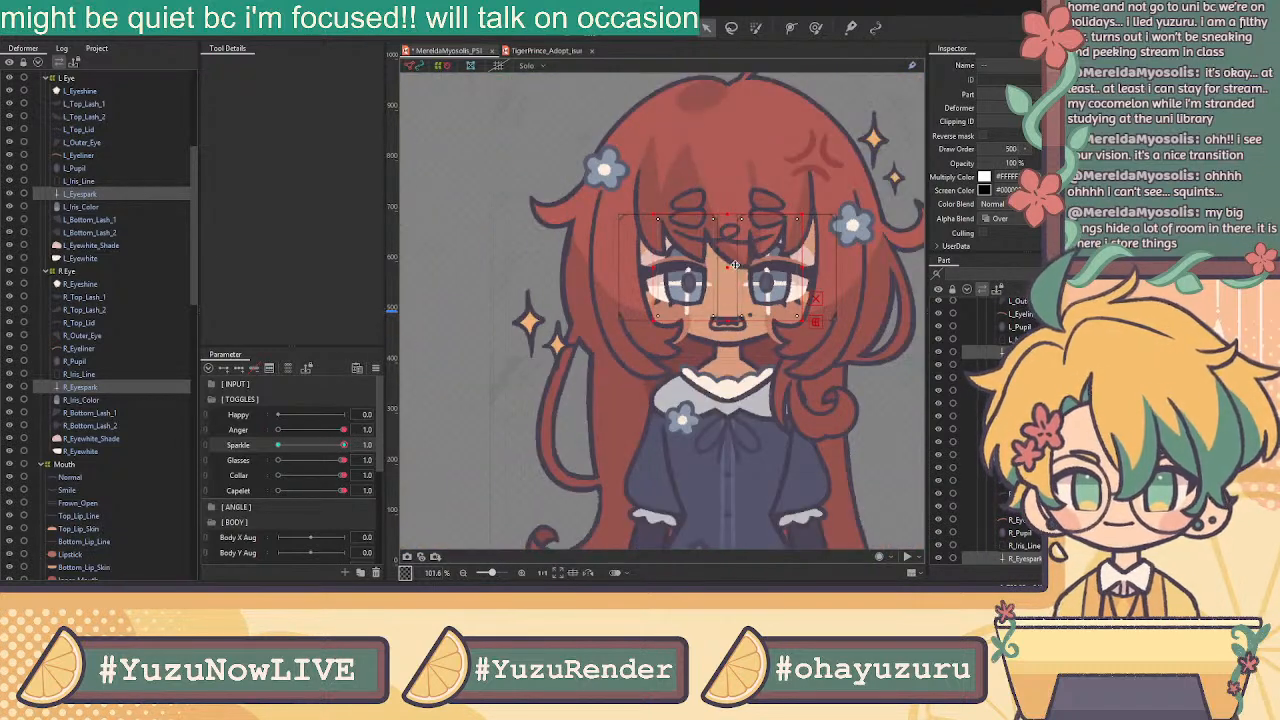
{"action": "left_click_drag", "start_coordinate": [325, 445], "coordinate": [530, 450]}
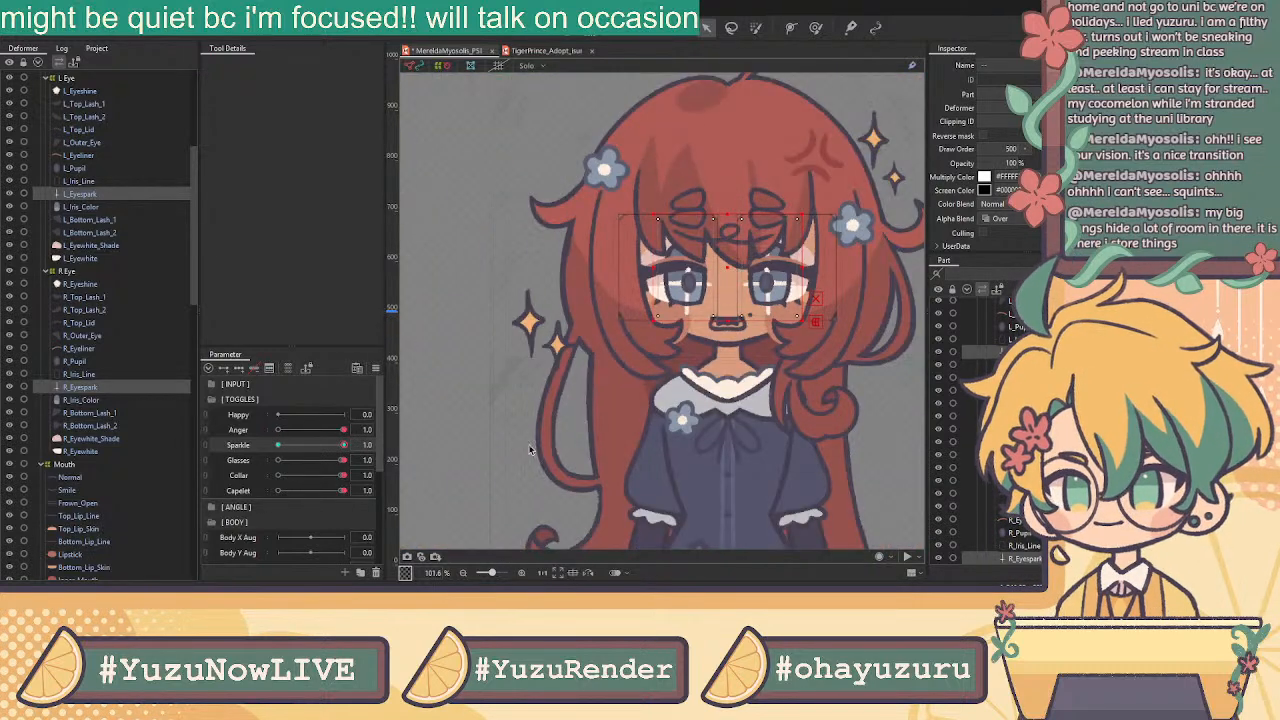
Fade both pupils to 0% opacity at Sparkle's on key
{"action": "left_click", "coordinate": [78, 170]}
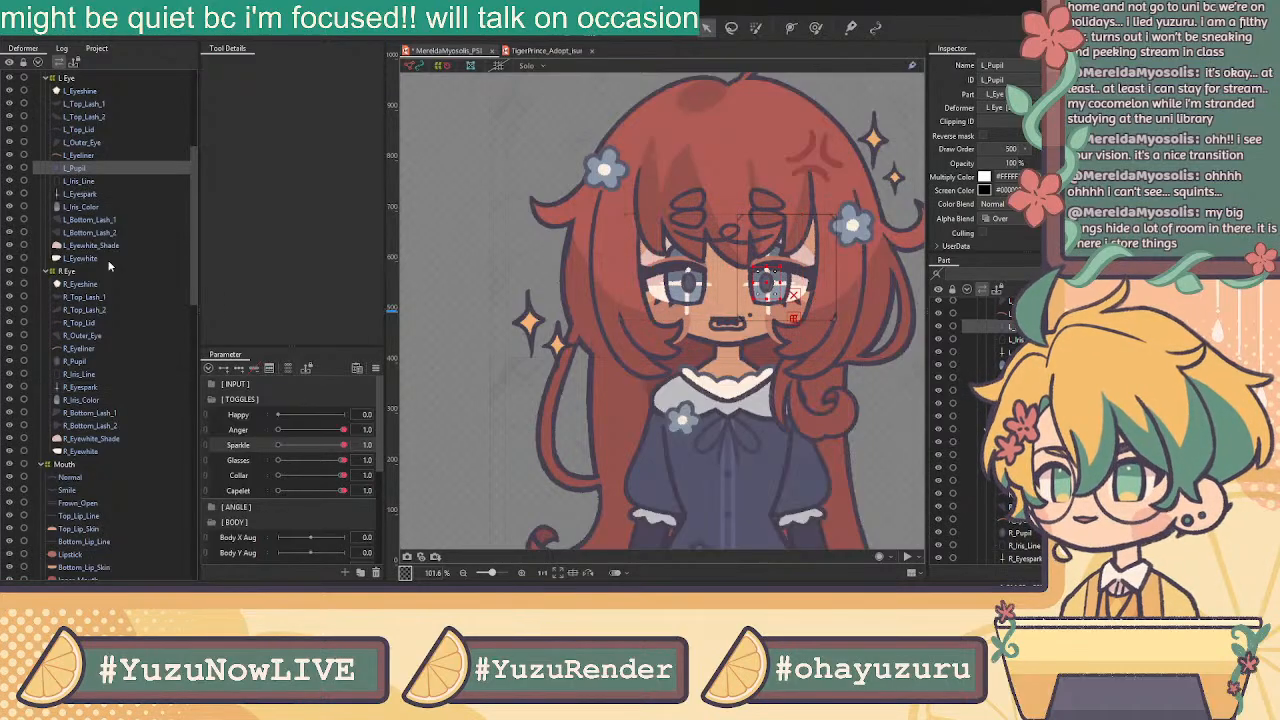
{"action": "left_click", "coordinate": [80, 362], "text": "ctrl"}
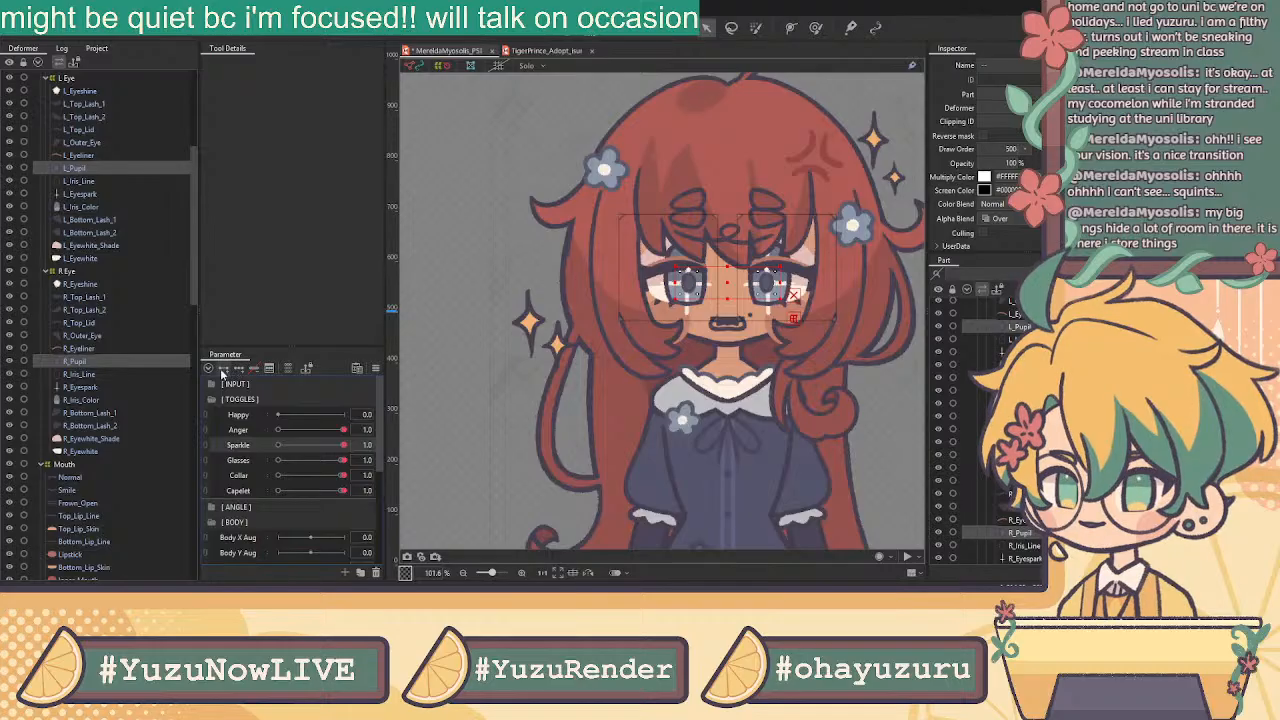
{"action": "left_click", "coordinate": [278, 444]}
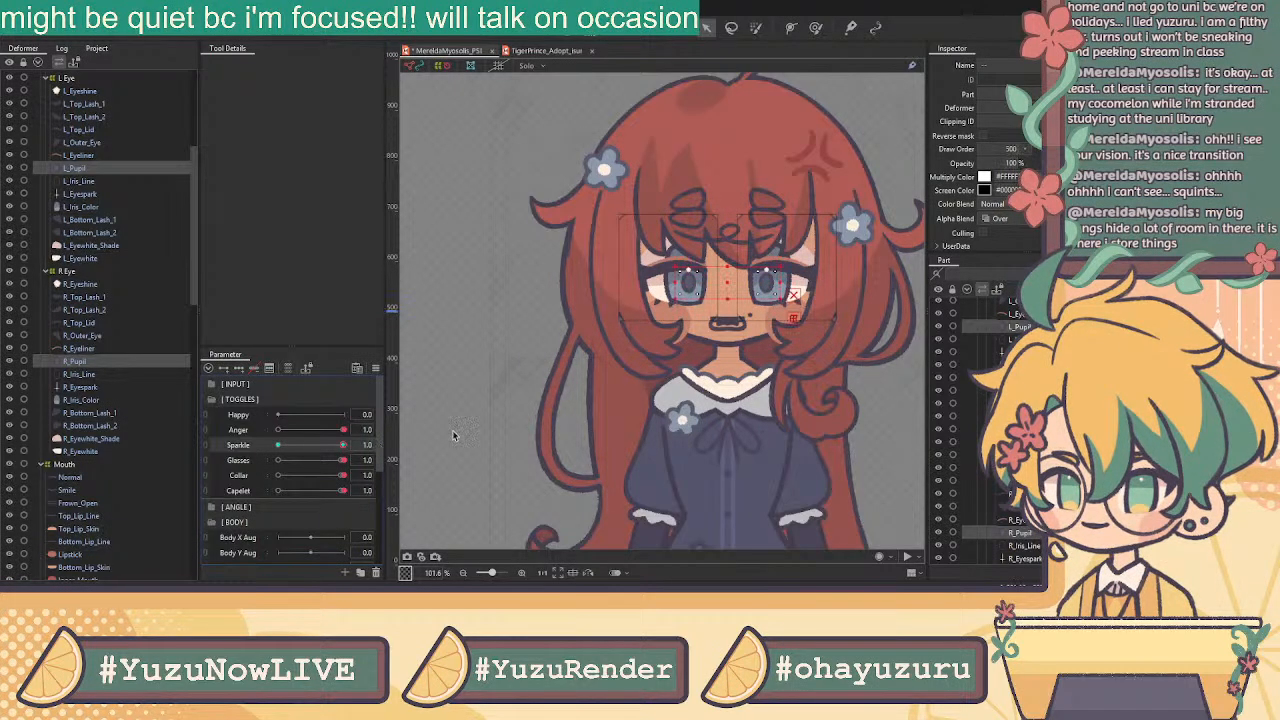
{"action": "left_click", "coordinate": [345, 444]}
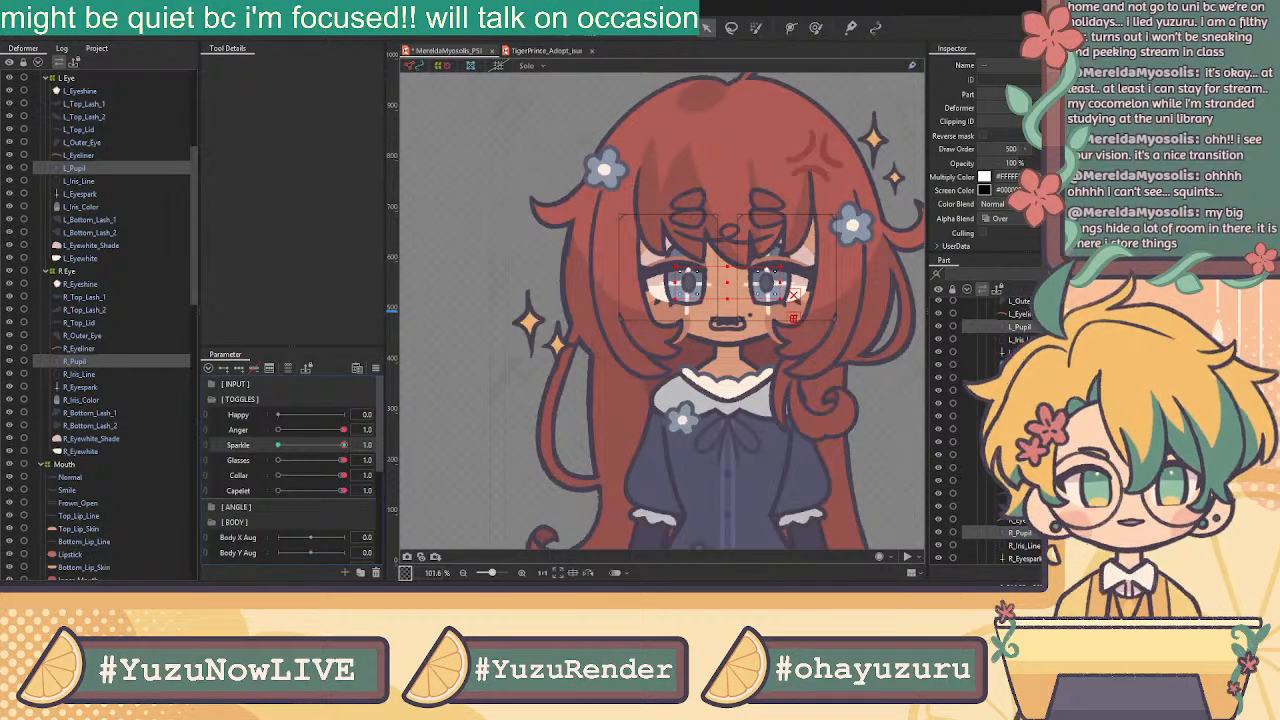
{"action": "left_click_drag", "start_coordinate": [1009, 160], "coordinate": [940, 160]}
{"action": "scroll", "coordinate": [980, 172], "scroll_direction": "down", "scroll_amount": 1}
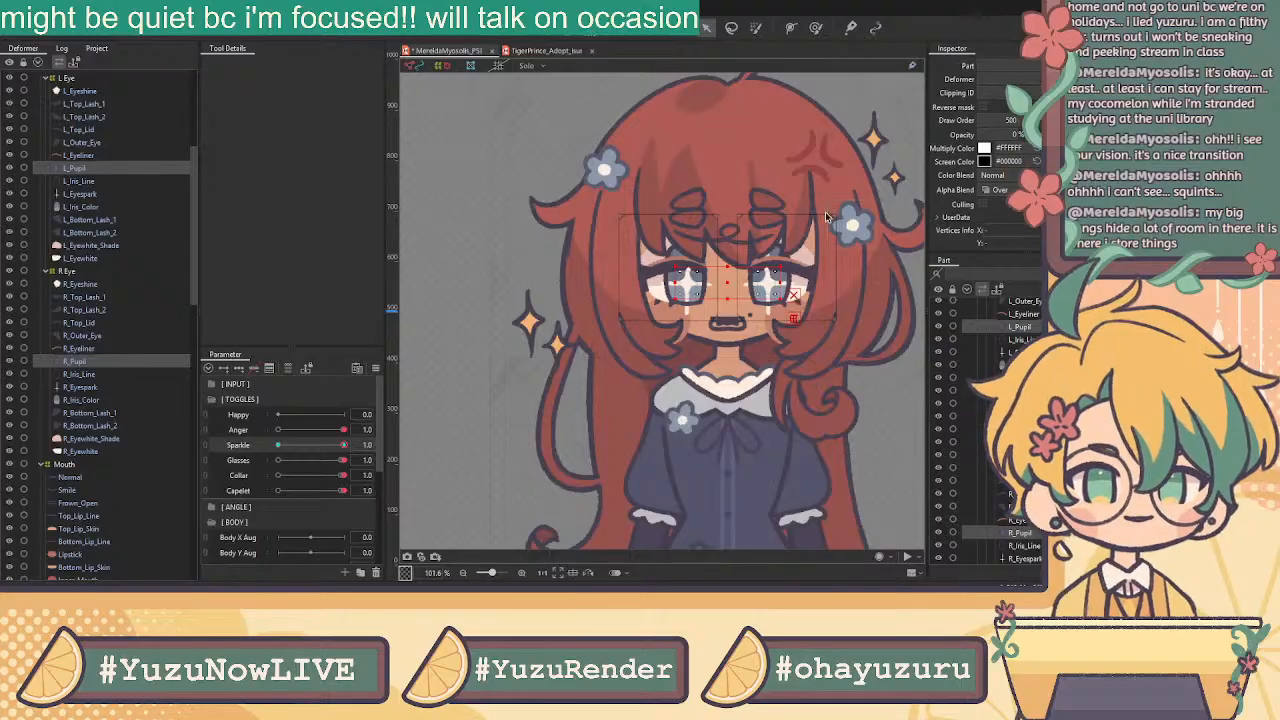
{"action": "scroll", "coordinate": [852, 196], "scroll_direction": "down", "scroll_amount": 3}
{"action": "left_click_drag", "start_coordinate": [845, 200], "coordinate": [705, 252]}
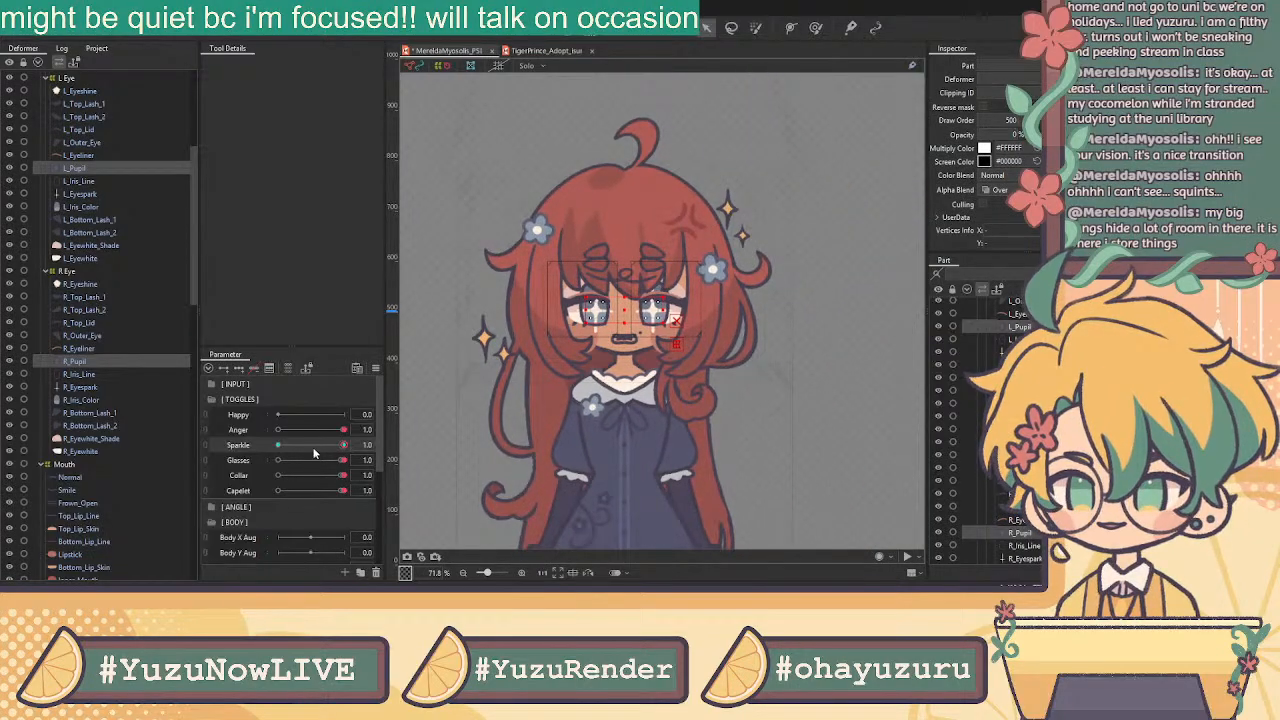
Clip the left sparkle, L_Pupil, L_Iris_Line, L_Iris_Color and L_Eyewhite_Shade to L_Eyewhite
{"action": "left_click", "coordinate": [100, 168]}
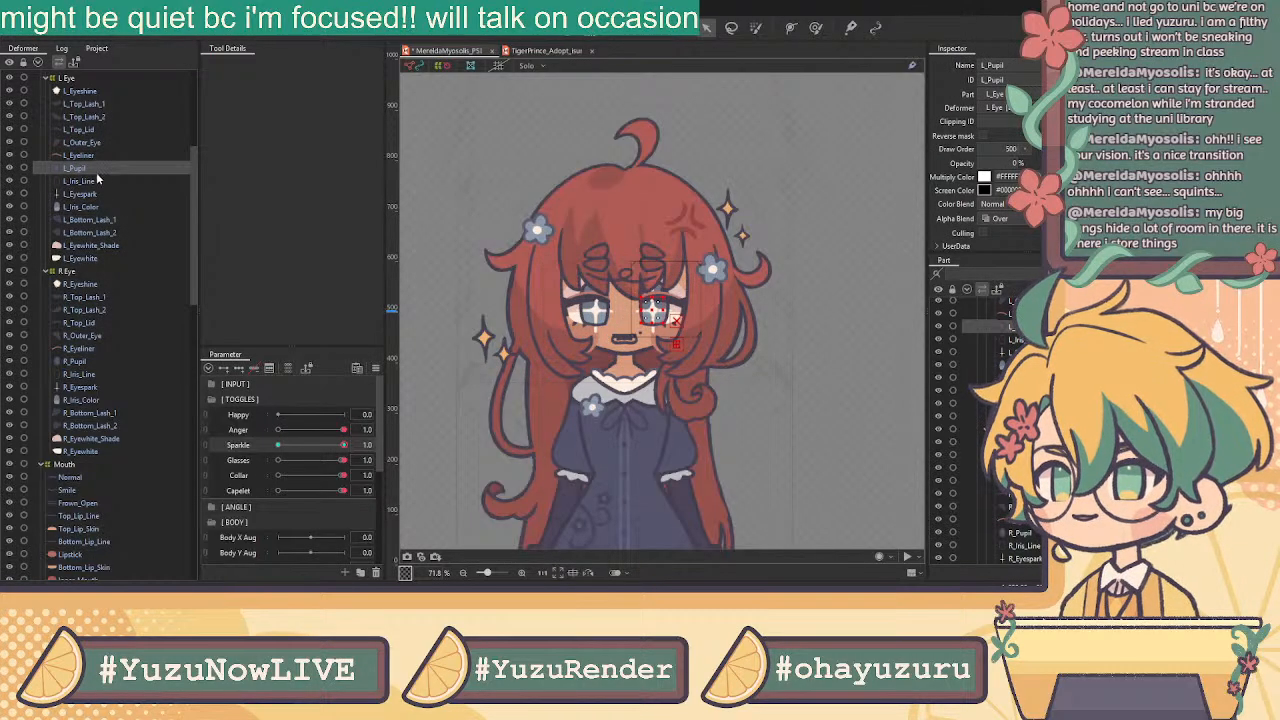
{"action": "left_click", "coordinate": [98, 183], "text": "ctrl"}
{"action": "left_click", "coordinate": [102, 194], "text": "ctrl"}
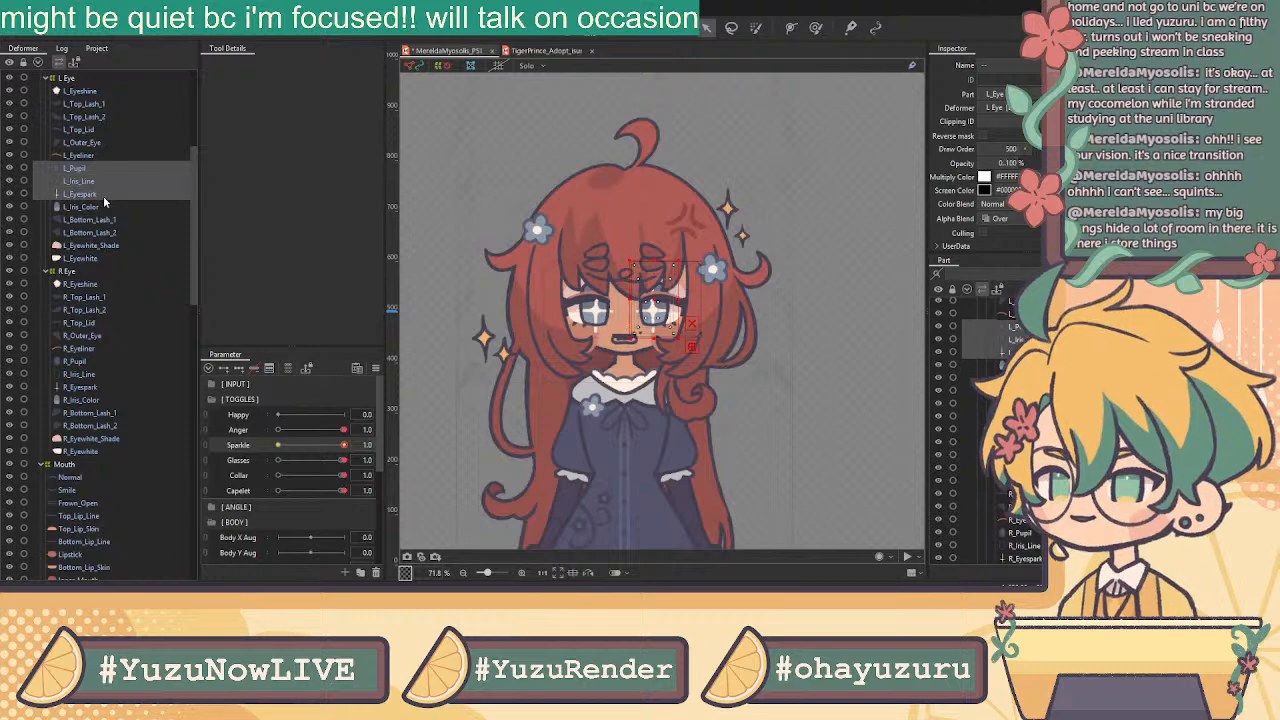
{"action": "left_click", "coordinate": [108, 207], "text": "ctrl"}
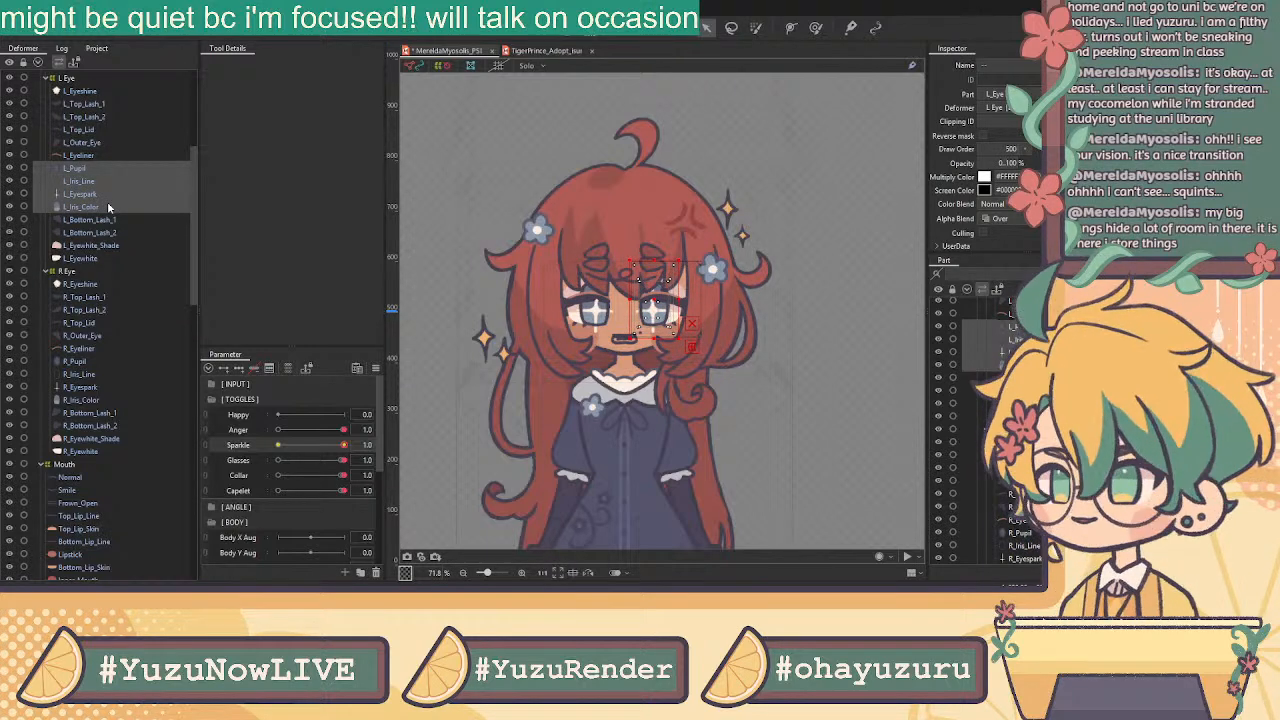
{"action": "left_click", "coordinate": [92, 194]}
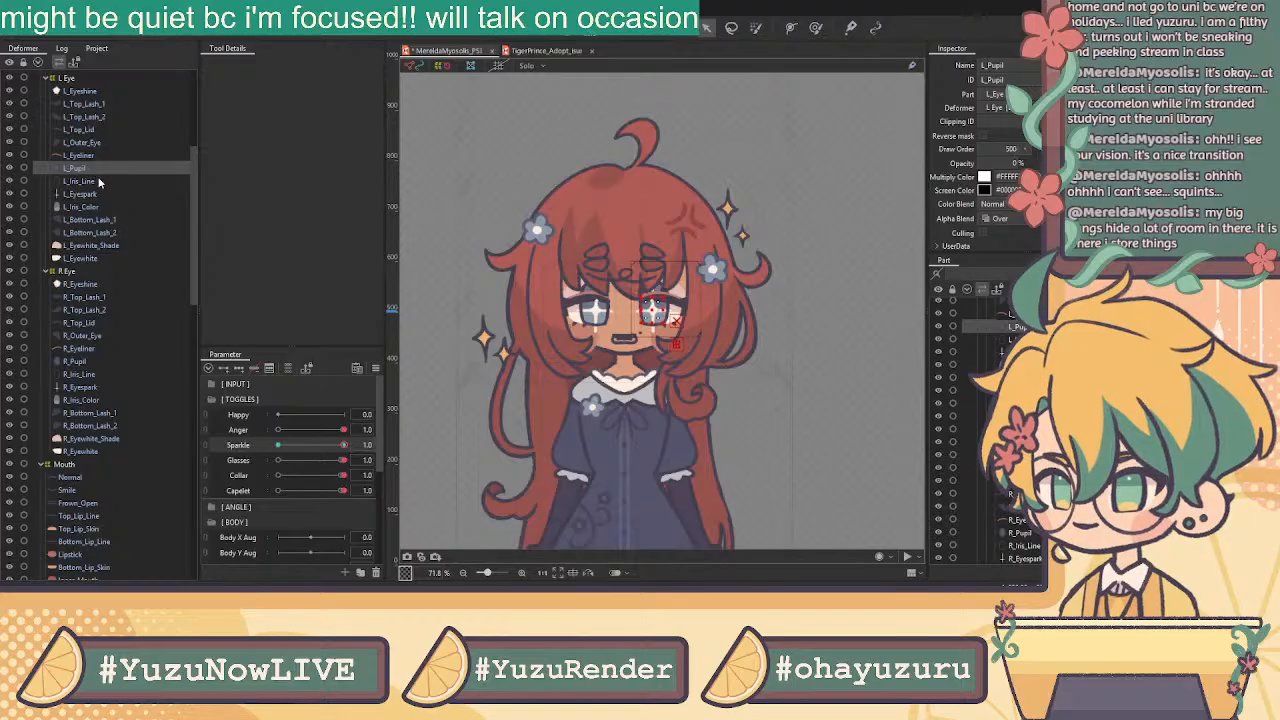
{"action": "left_click", "coordinate": [96, 168], "text": "ctrl"}
{"action": "left_click", "coordinate": [97, 181], "text": "ctrl"}
{"action": "left_click", "coordinate": [100, 207], "text": "ctrl"}
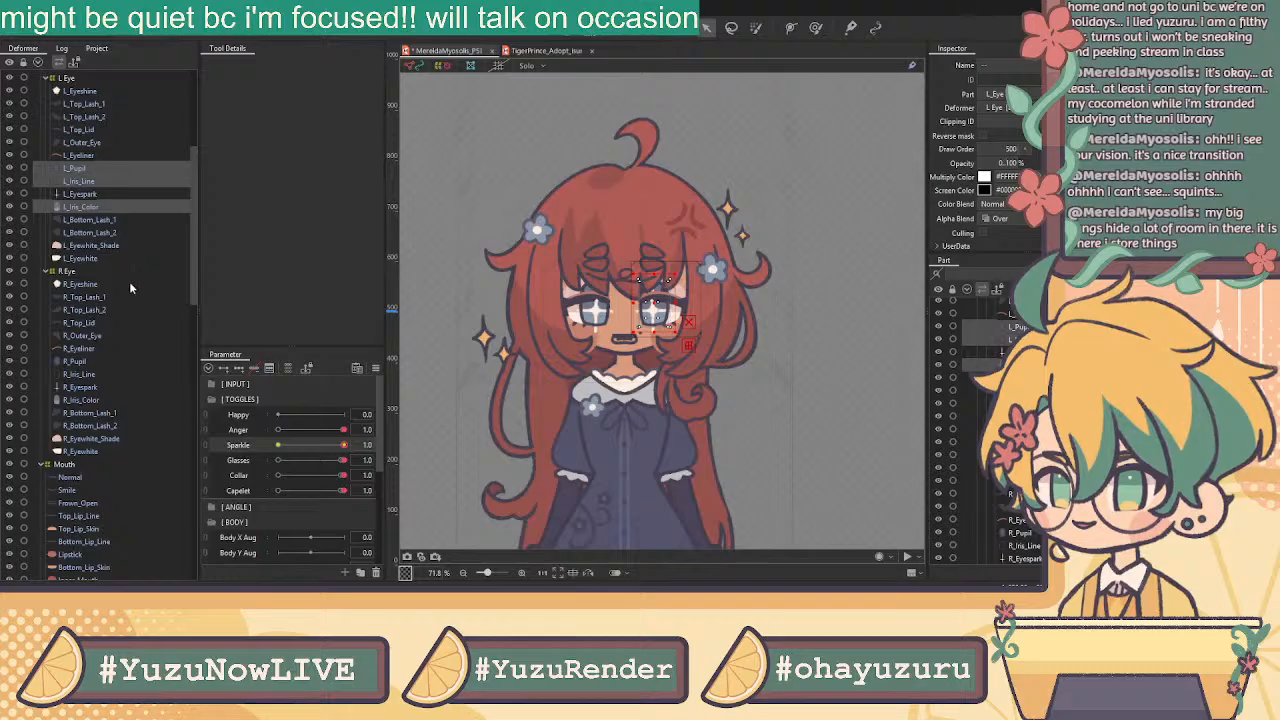
{"action": "left_click", "coordinate": [100, 245], "text": "ctrl"}
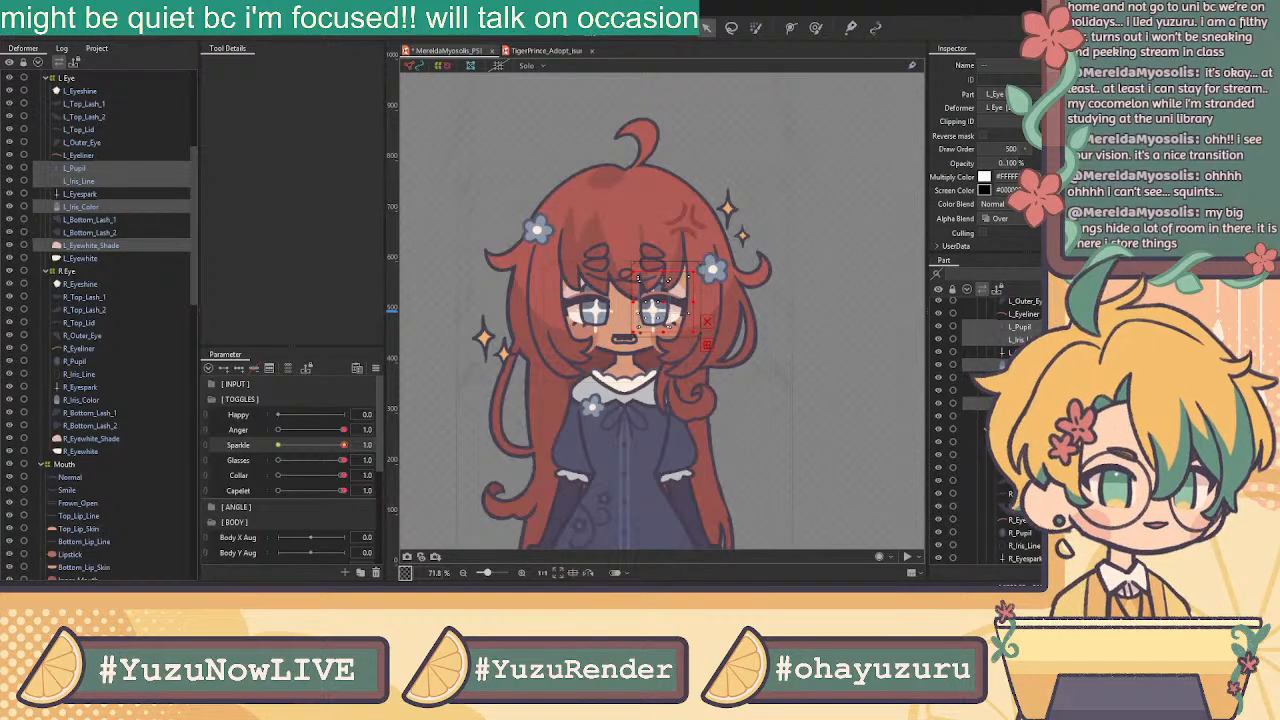
{"action": "type", "text": "L_Eyewhite"}
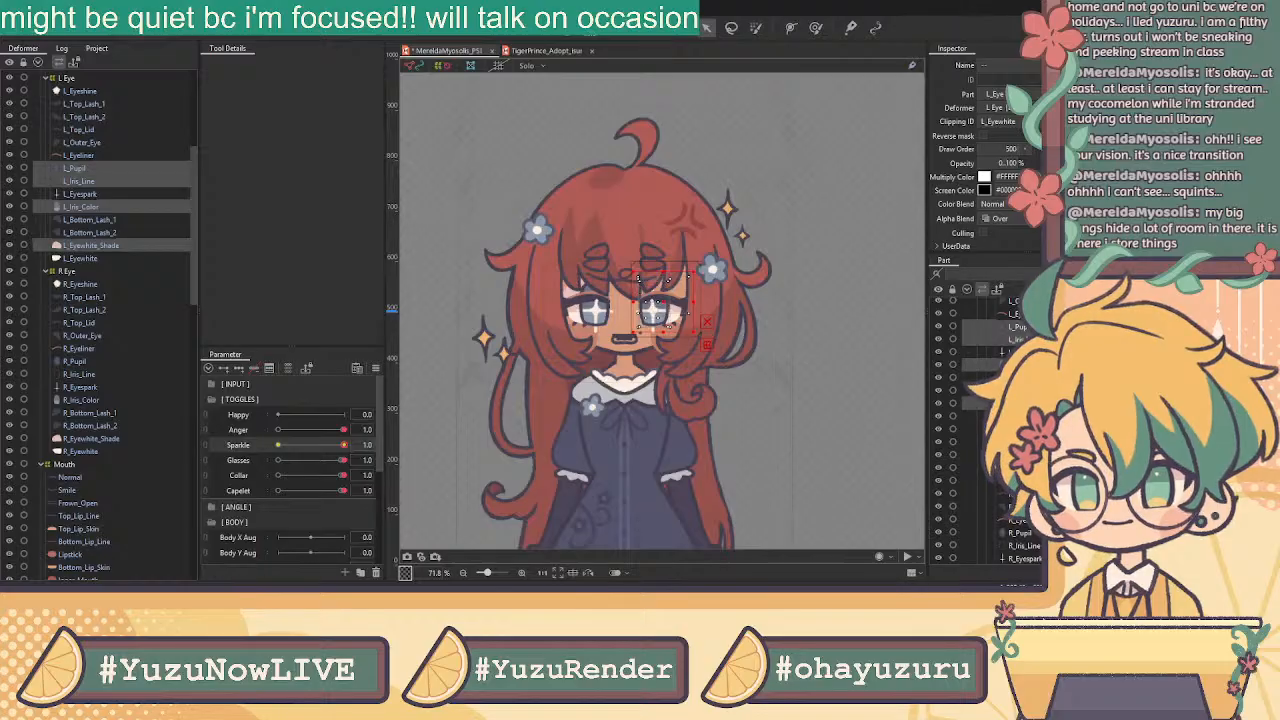
Check the left eye with Sparkle off, then select L_Bottom_Lash_2
{"action": "scroll", "coordinate": [664, 308], "scroll_direction": "up", "scroll_amount": 5}
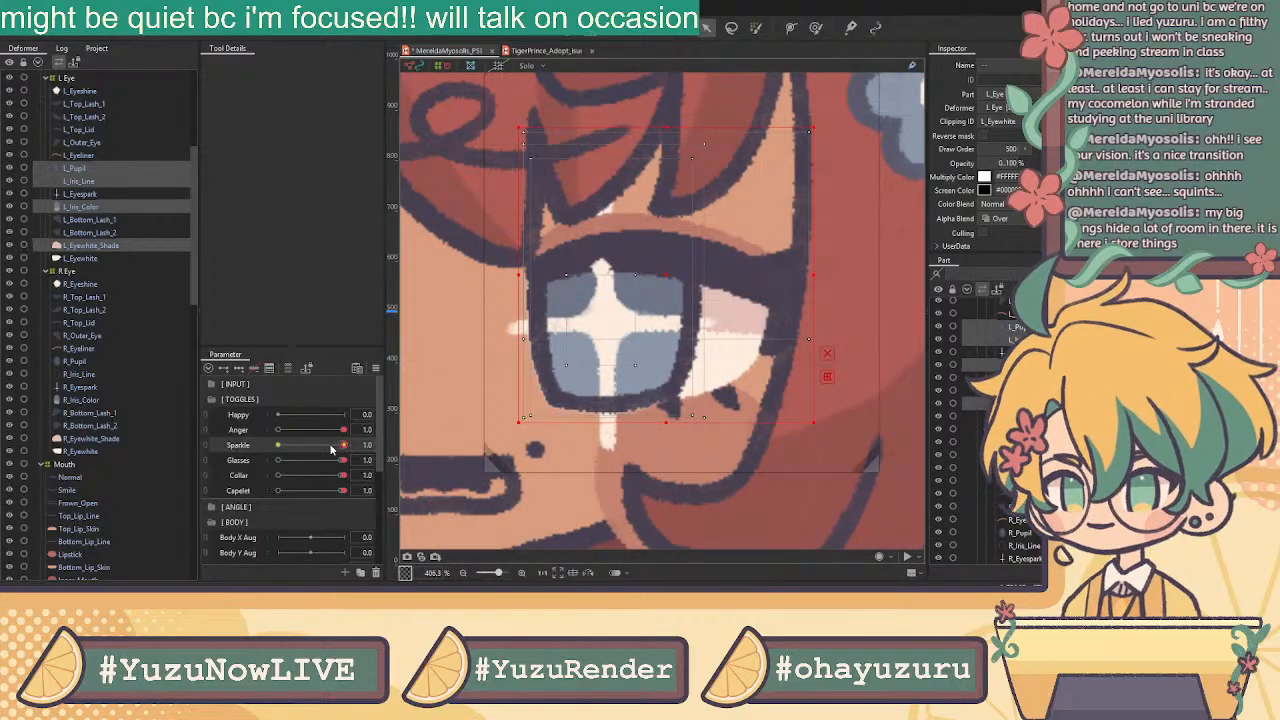
{"action": "left_click_drag", "start_coordinate": [342, 445], "coordinate": [278, 445]}
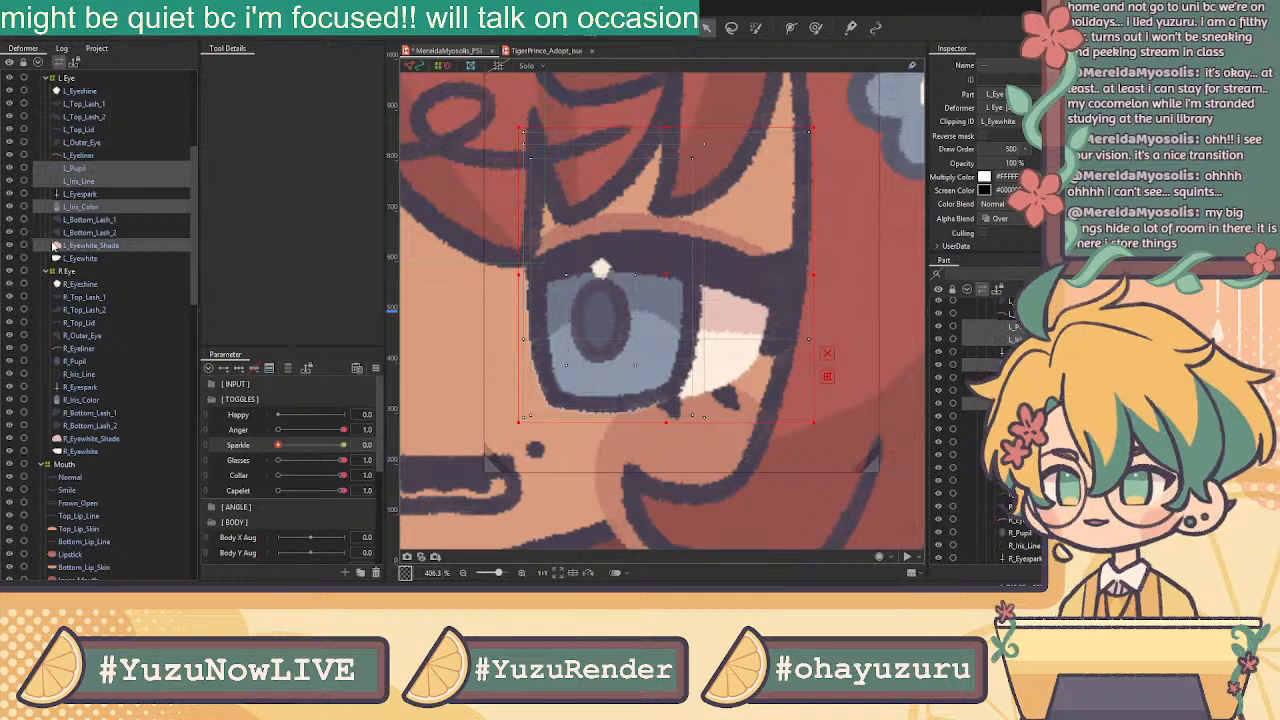
{"action": "left_click", "coordinate": [122, 235]}
Clip R_Pupil, R_Iris_Line, R_Iris_Color and R_Eyewhite_Shade to the R_Eyewhite mask
{"action": "scroll", "coordinate": [463, 391], "scroll_direction": "down", "scroll_amount": 3}
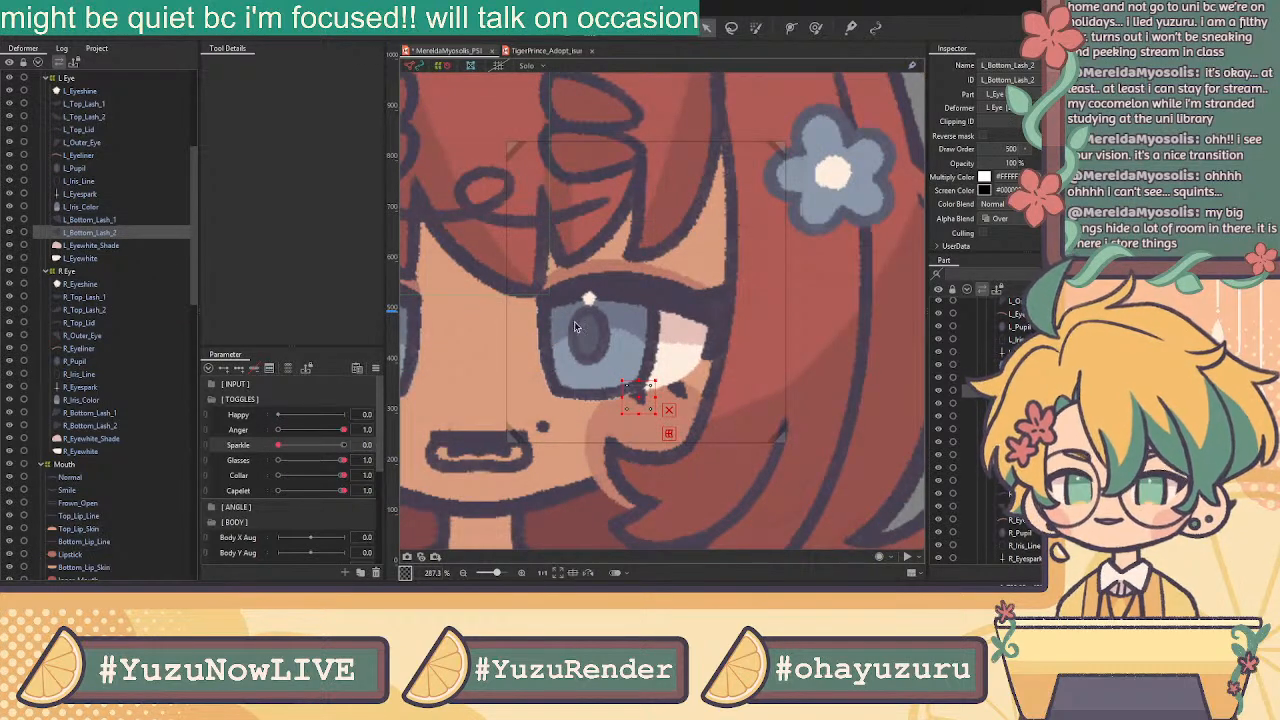
{"action": "scroll", "coordinate": [503, 338], "scroll_direction": "down", "scroll_amount": 2}
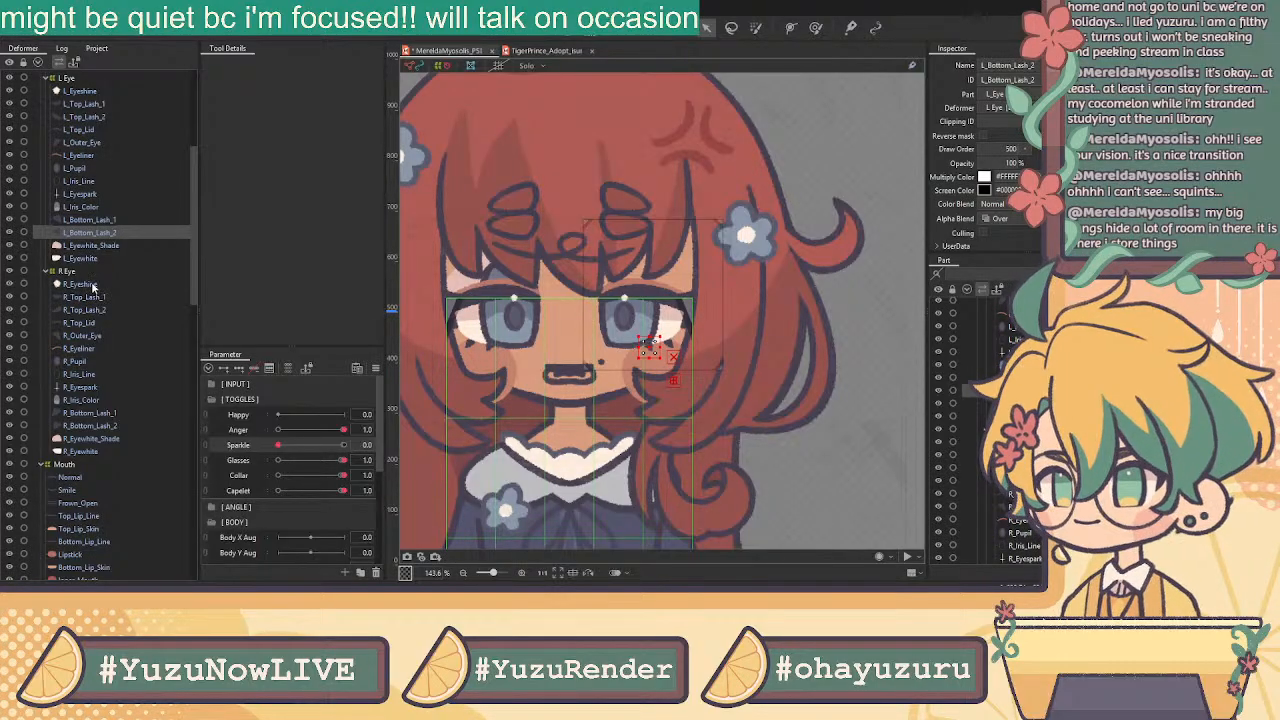
{"action": "left_click", "coordinate": [80, 362]}
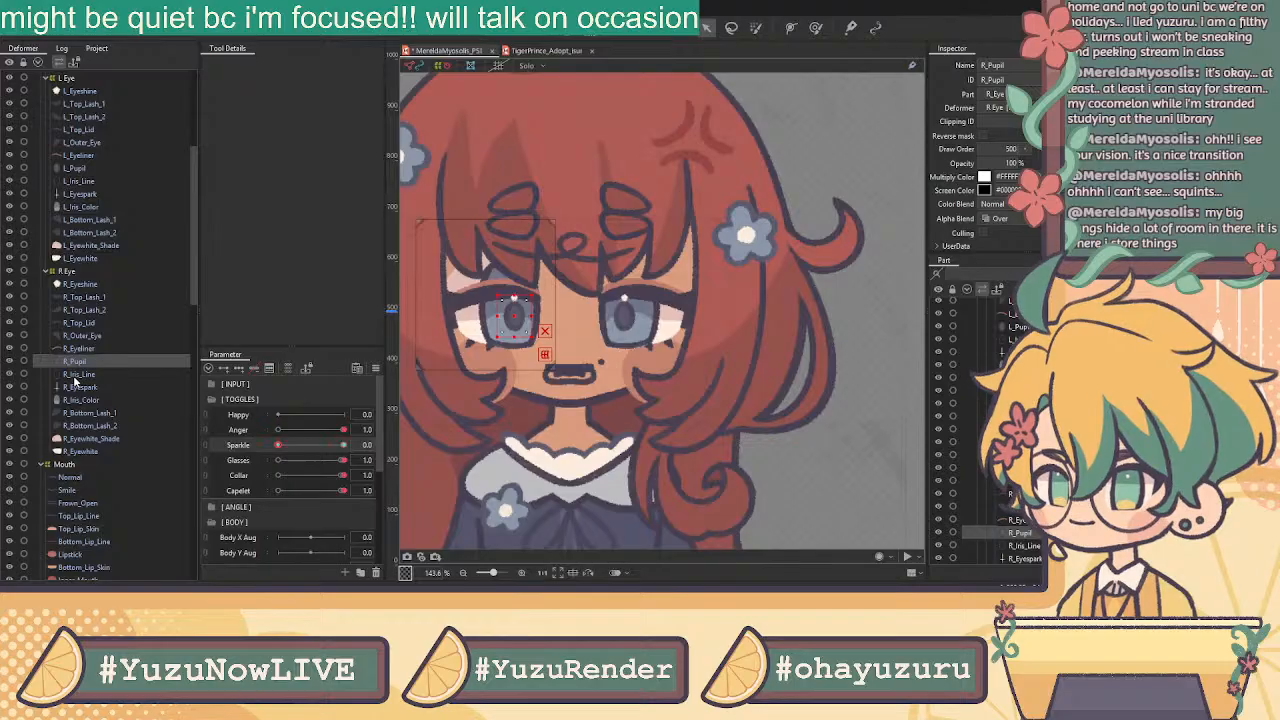
{"action": "left_click", "coordinate": [78, 375], "text": "ctrl"}
{"action": "left_click", "coordinate": [84, 400], "text": "ctrl"}
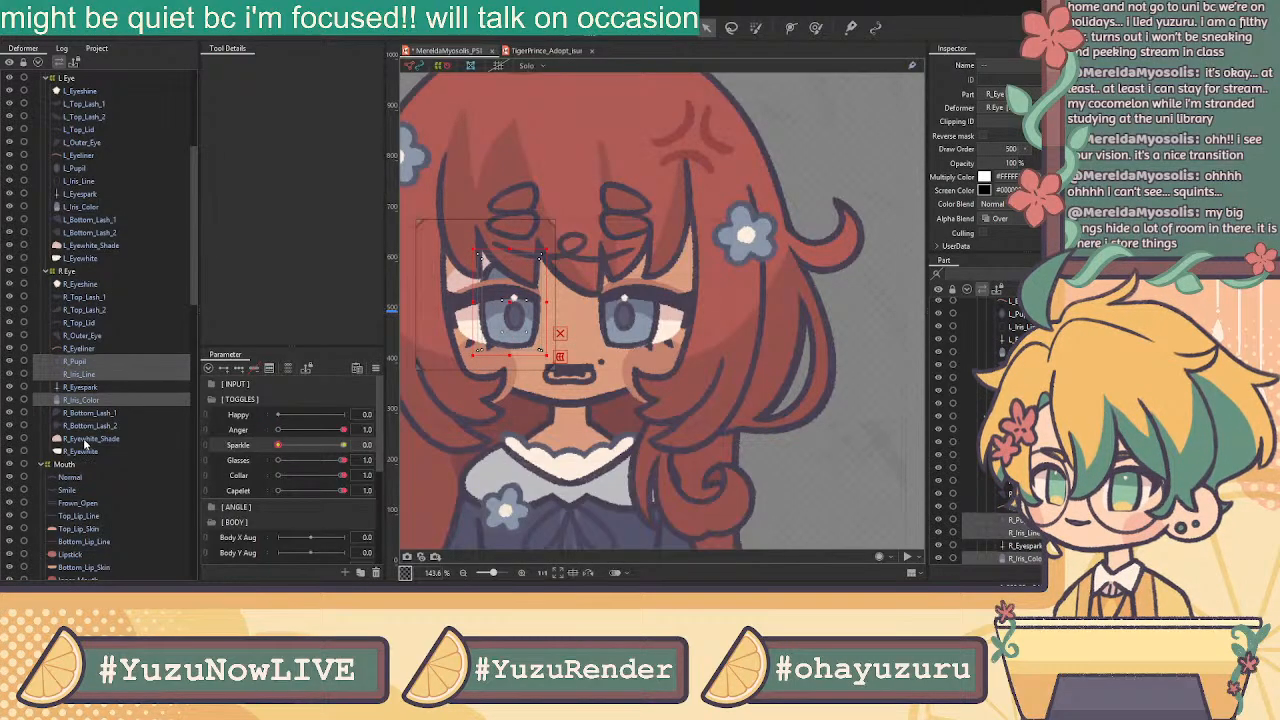
{"action": "left_click", "coordinate": [88, 439], "text": "ctrl"}
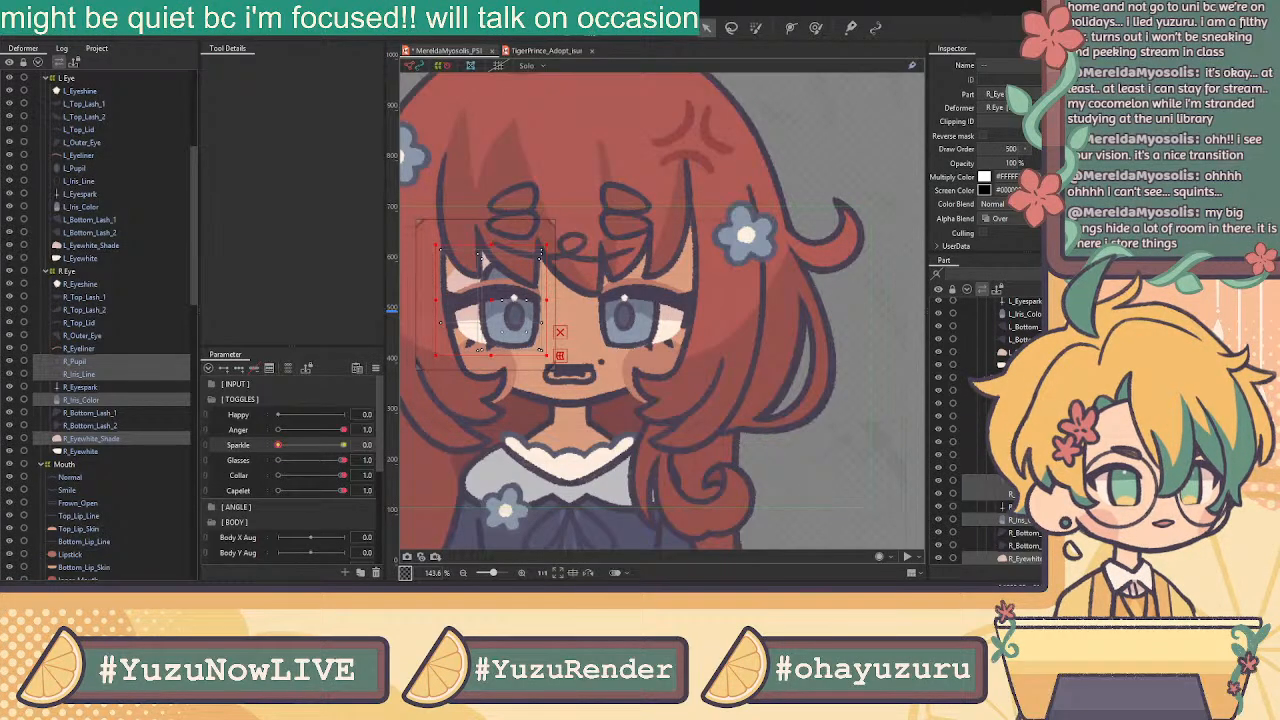
{"action": "type", "text": "R_Eyewhite"}
{"action": "key", "text": "Return"}
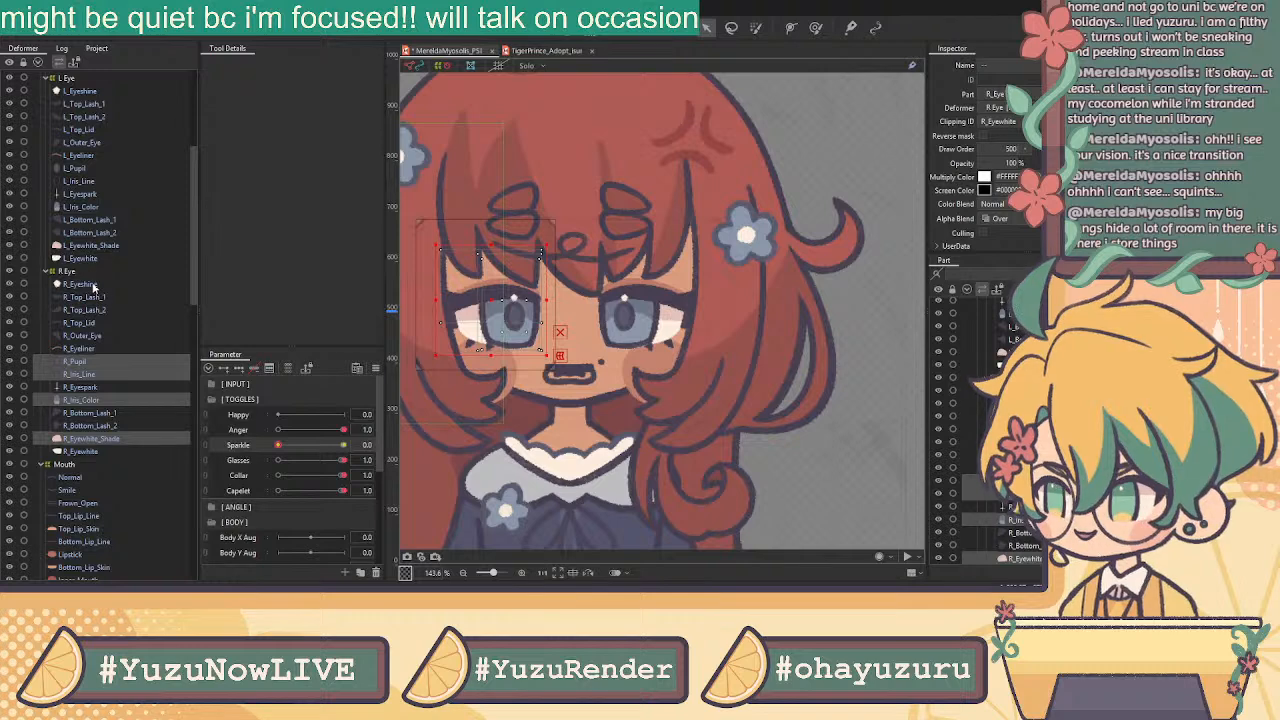
Collapse the L Eye, Eyes, Mouth, Head, Ears, Shoulder Plaid, Torso and Undershirt groups
{"action": "scroll", "coordinate": [98, 287], "scroll_direction": "up", "scroll_amount": 6}
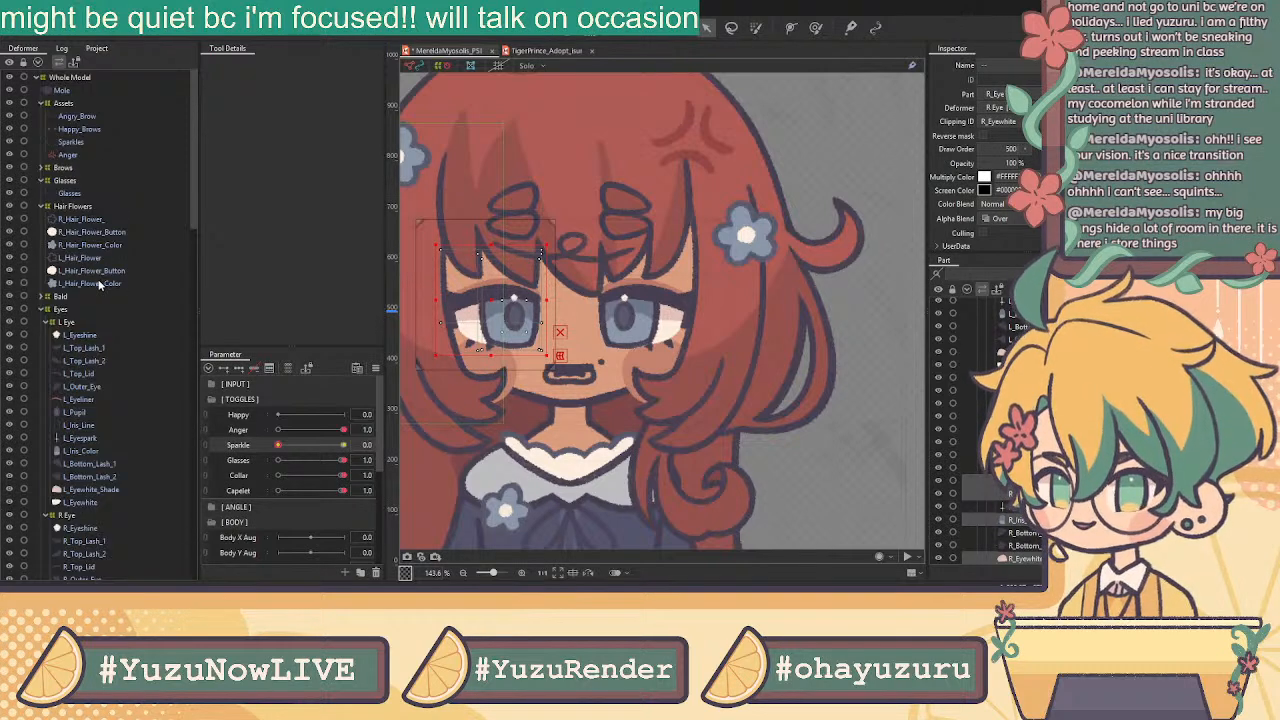
{"action": "left_click", "coordinate": [45, 321]}
{"action": "left_click", "coordinate": [41, 309]}
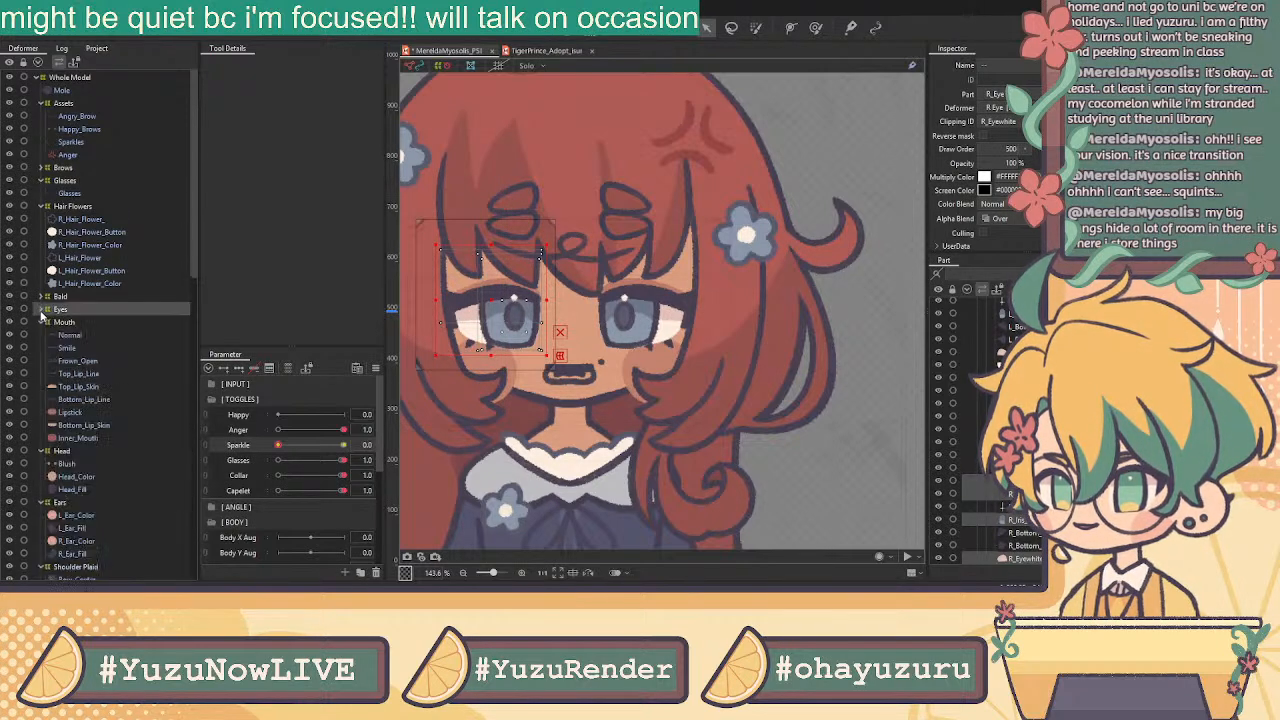
{"action": "left_click", "coordinate": [42, 321]}
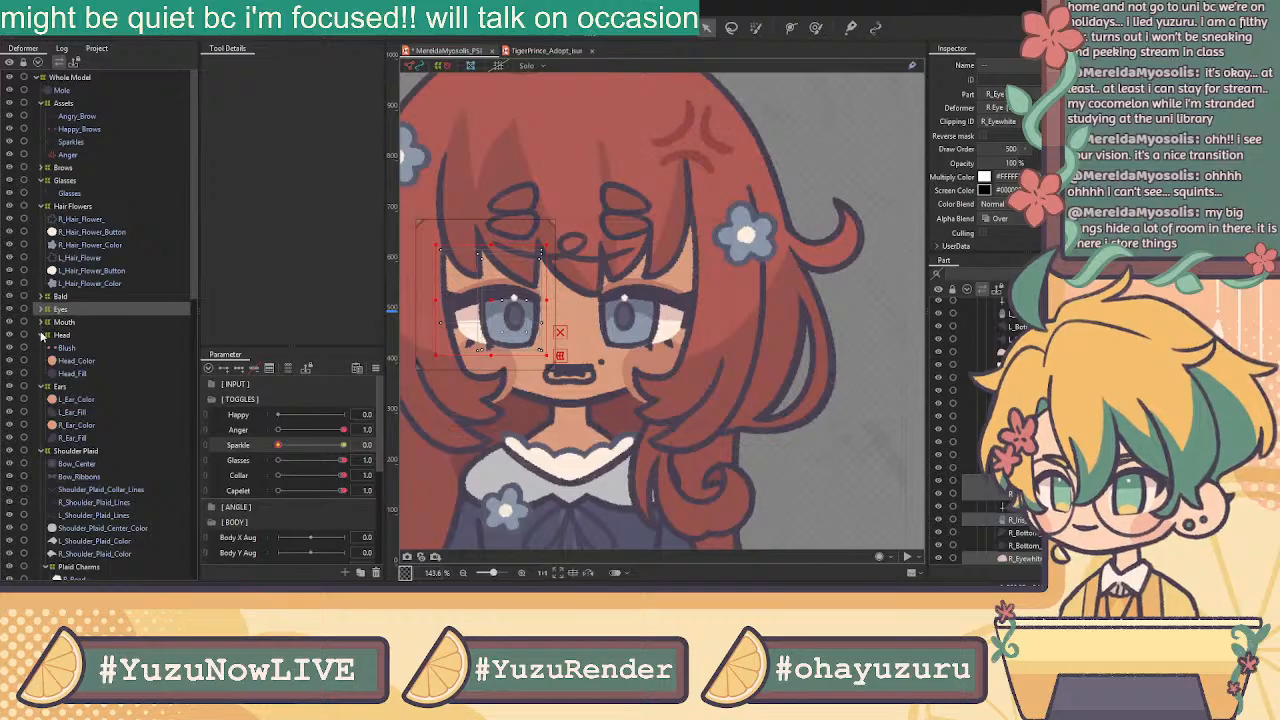
{"action": "left_click", "coordinate": [43, 335]}
{"action": "left_click", "coordinate": [40, 348]}
{"action": "left_click", "coordinate": [42, 361]}
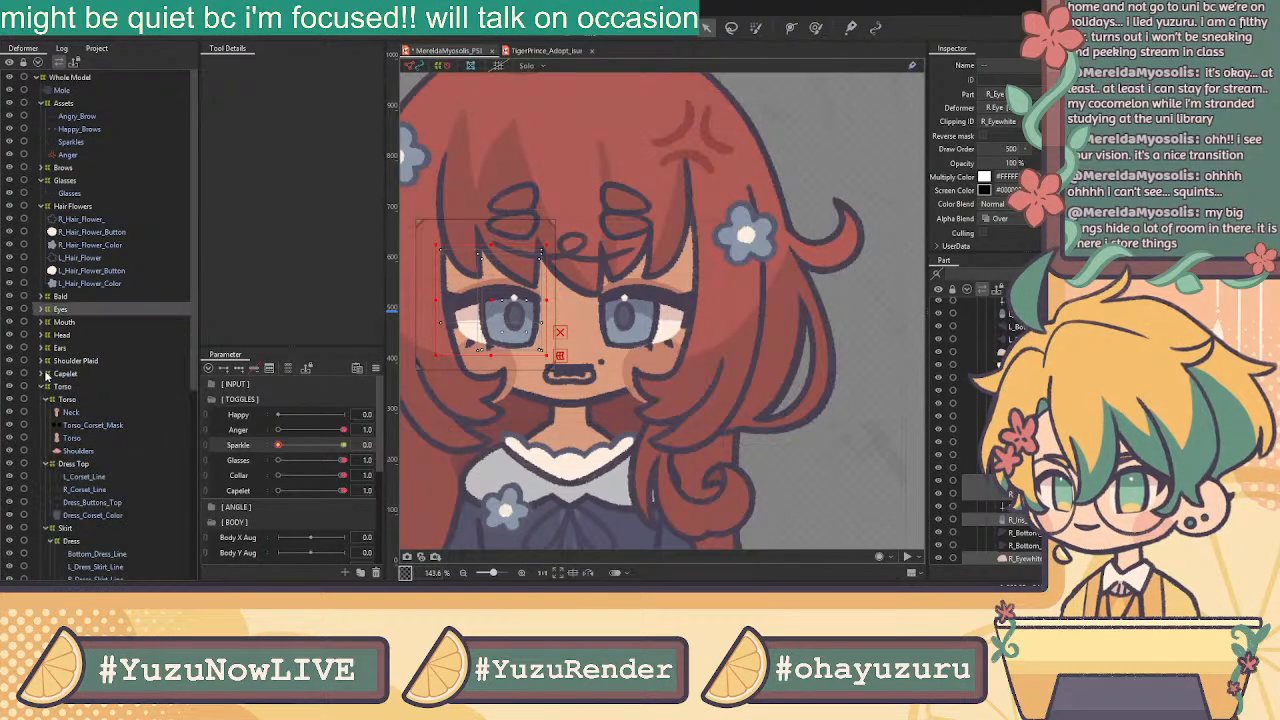
{"action": "left_click", "coordinate": [43, 387]}
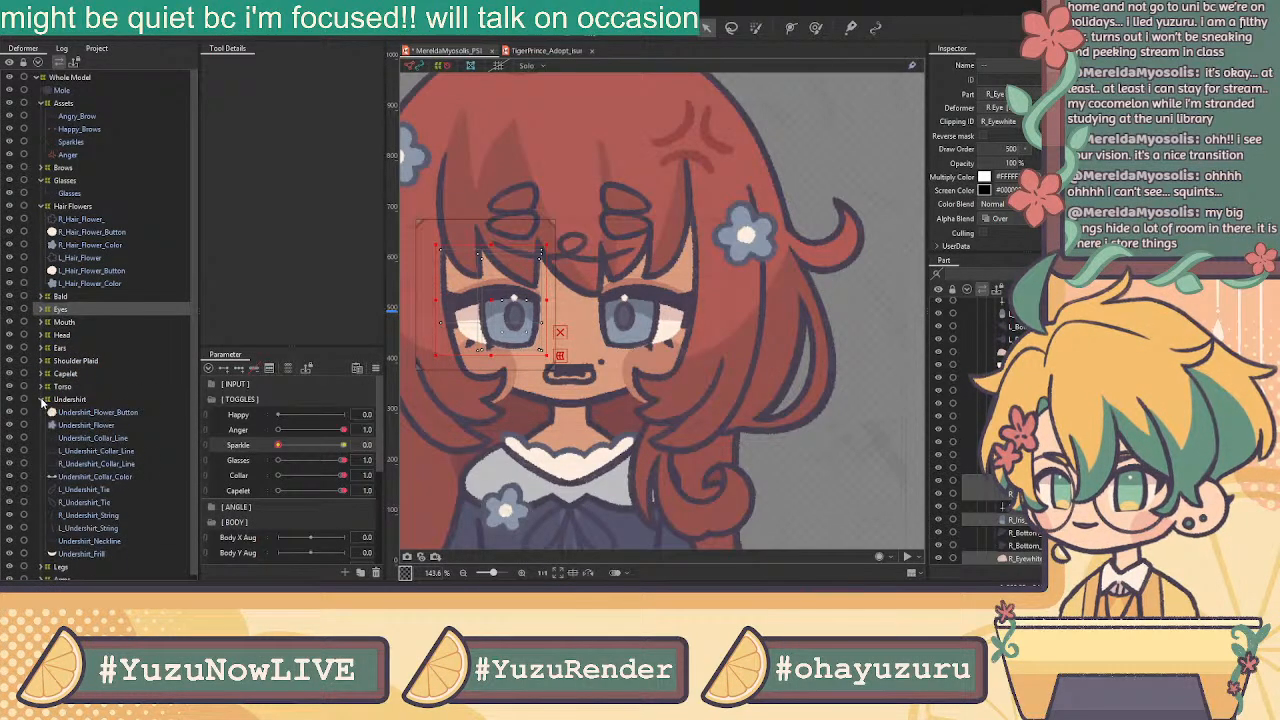
{"action": "left_click", "coordinate": [43, 399]}
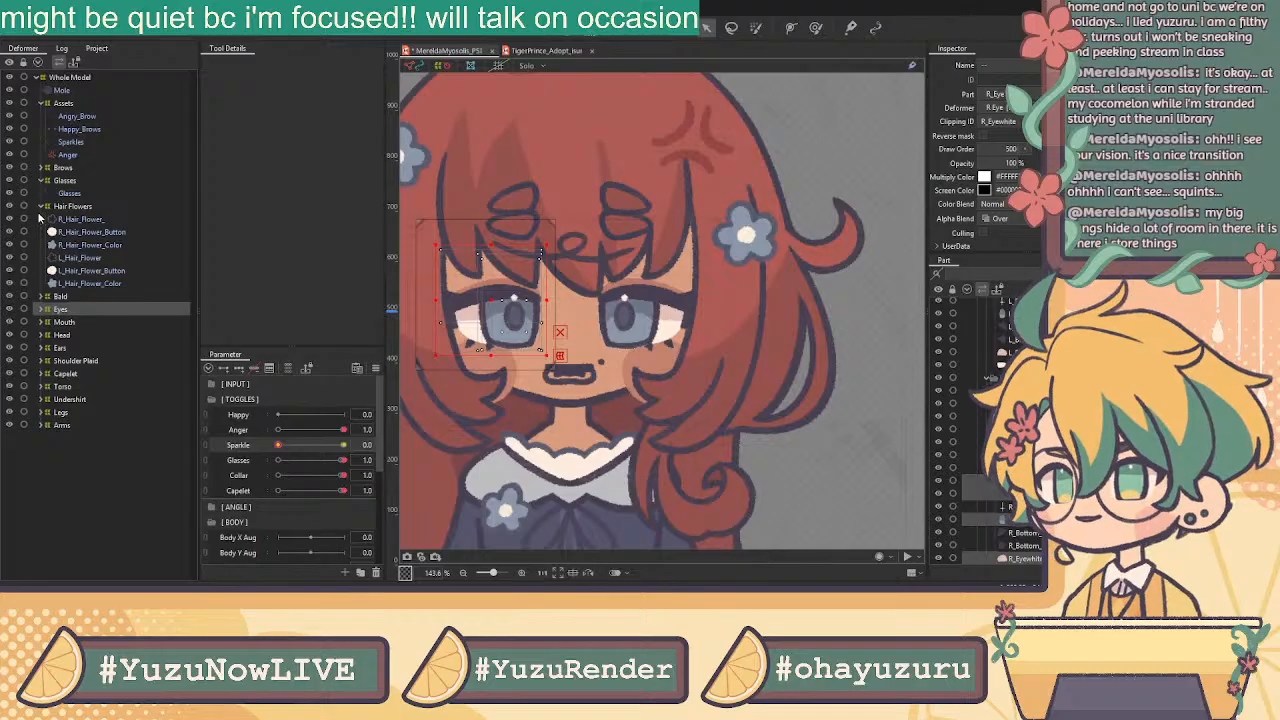
Collapse Hair Flowers, Glasses, Brows and Assets, then move the Mole under Head
{"action": "left_click", "coordinate": [43, 206]}
{"action": "left_click", "coordinate": [43, 179]}
{"action": "left_click", "coordinate": [43, 180]}
{"action": "left_click", "coordinate": [43, 167]}
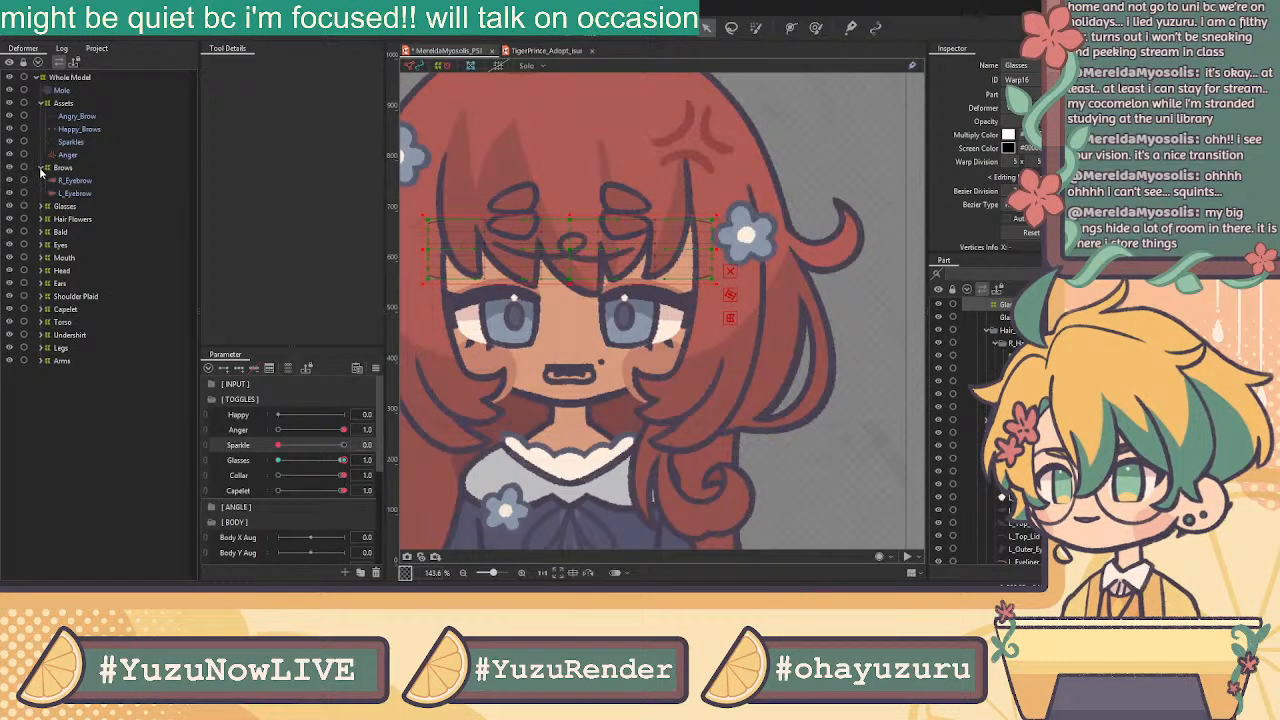
{"action": "left_click", "coordinate": [41, 168]}
{"action": "left_click", "coordinate": [41, 104]}
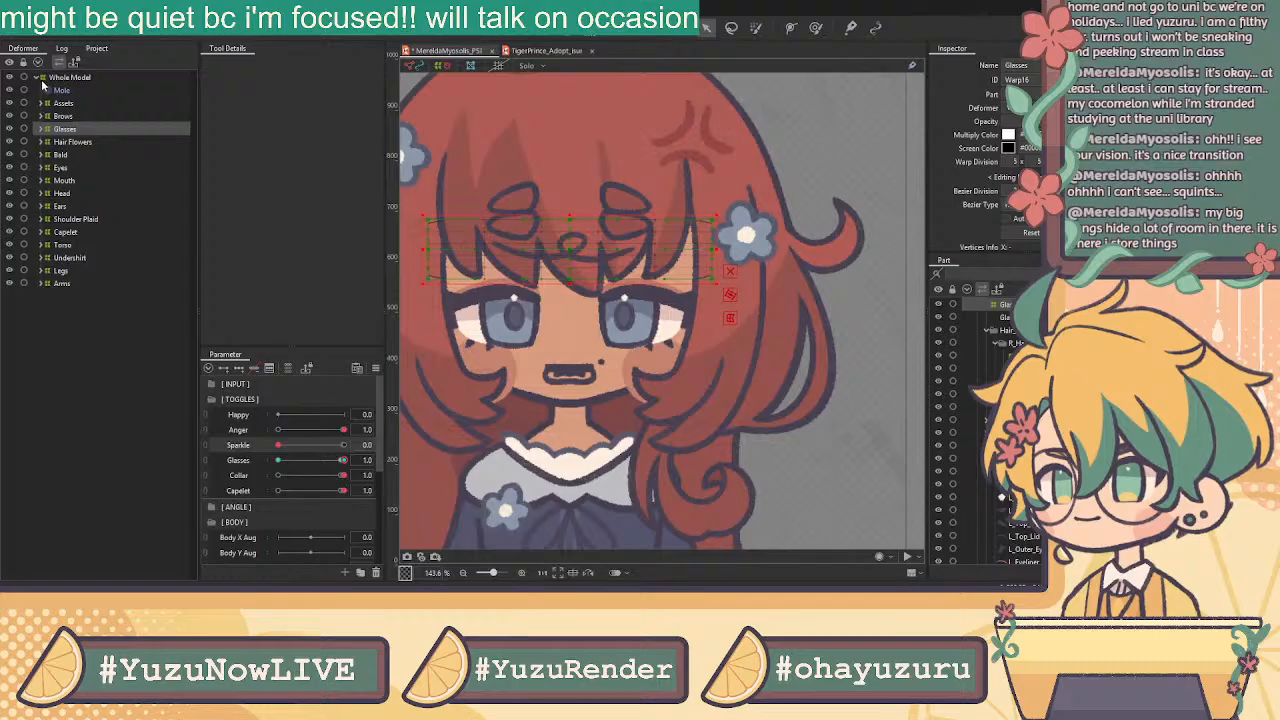
{"action": "left_click", "coordinate": [61, 91]}
{"action": "left_click_drag", "start_coordinate": [61, 91], "coordinate": [72, 199]}
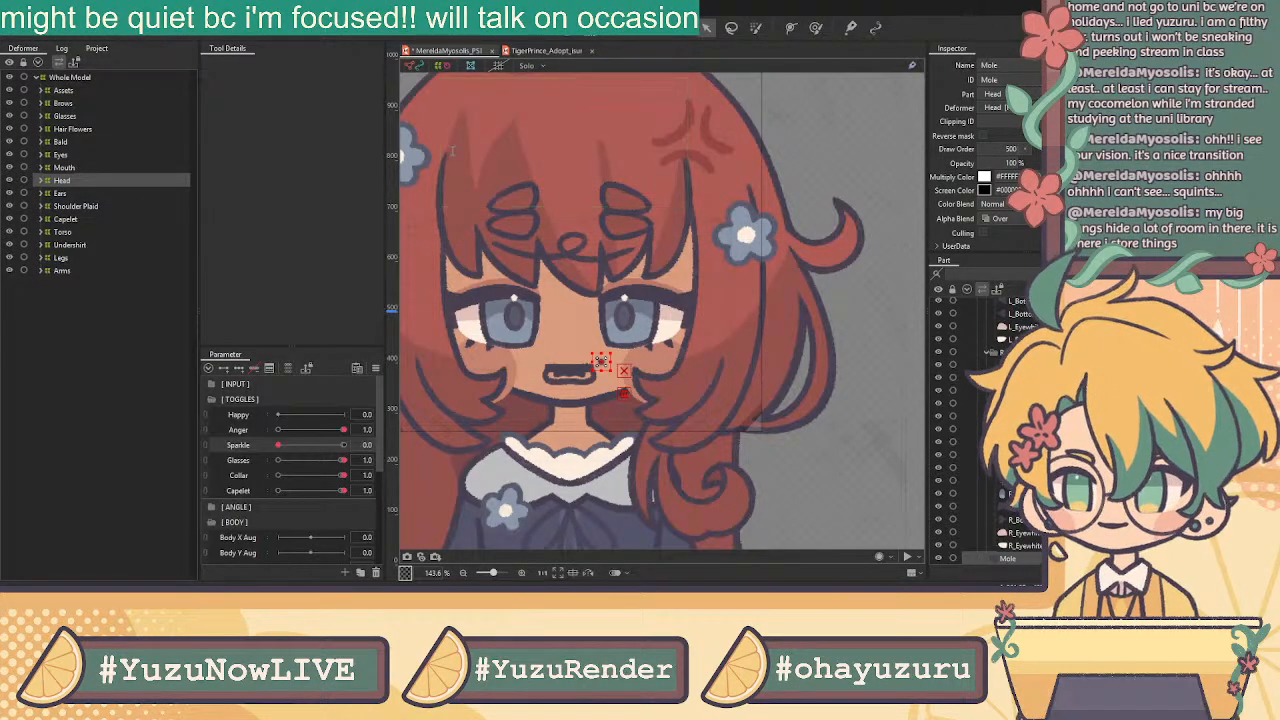
Add a new parent Head deformer above the original head deformer
{"action": "double_click", "coordinate": [1016, 64]}
{"action": "left_click", "coordinate": [115, 179]}
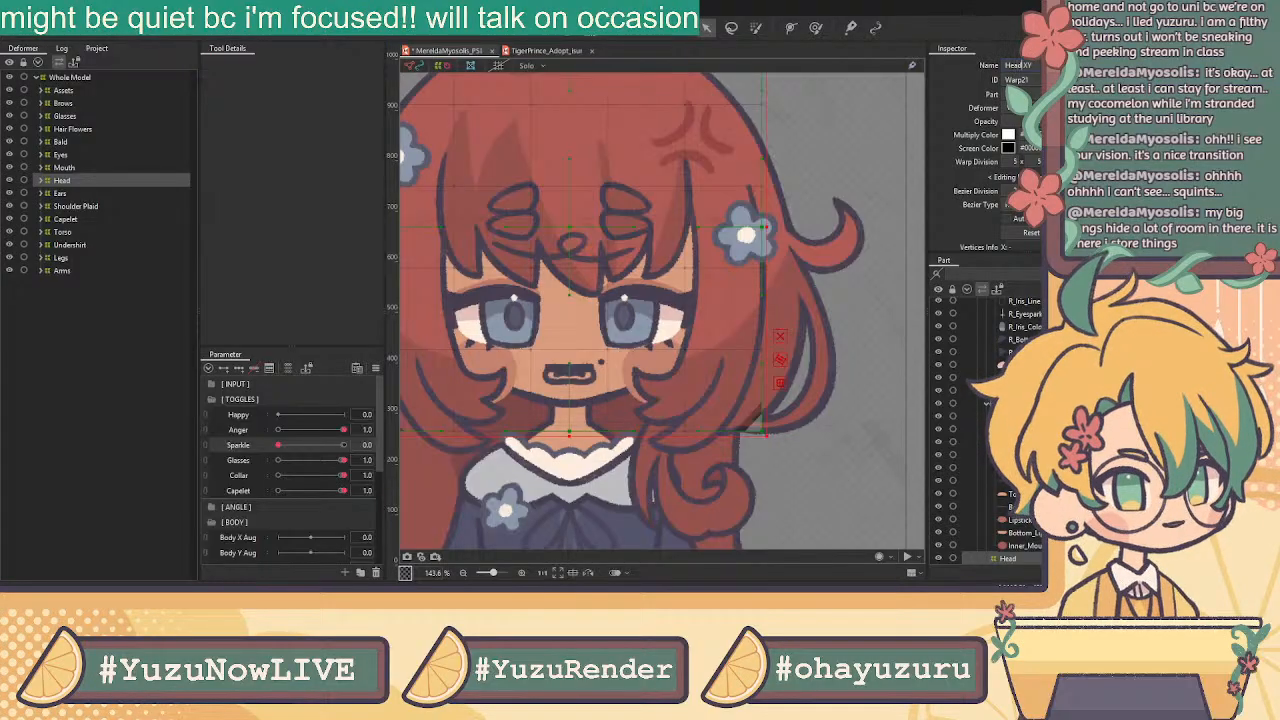
{"action": "left_click", "coordinate": [133, 177]}
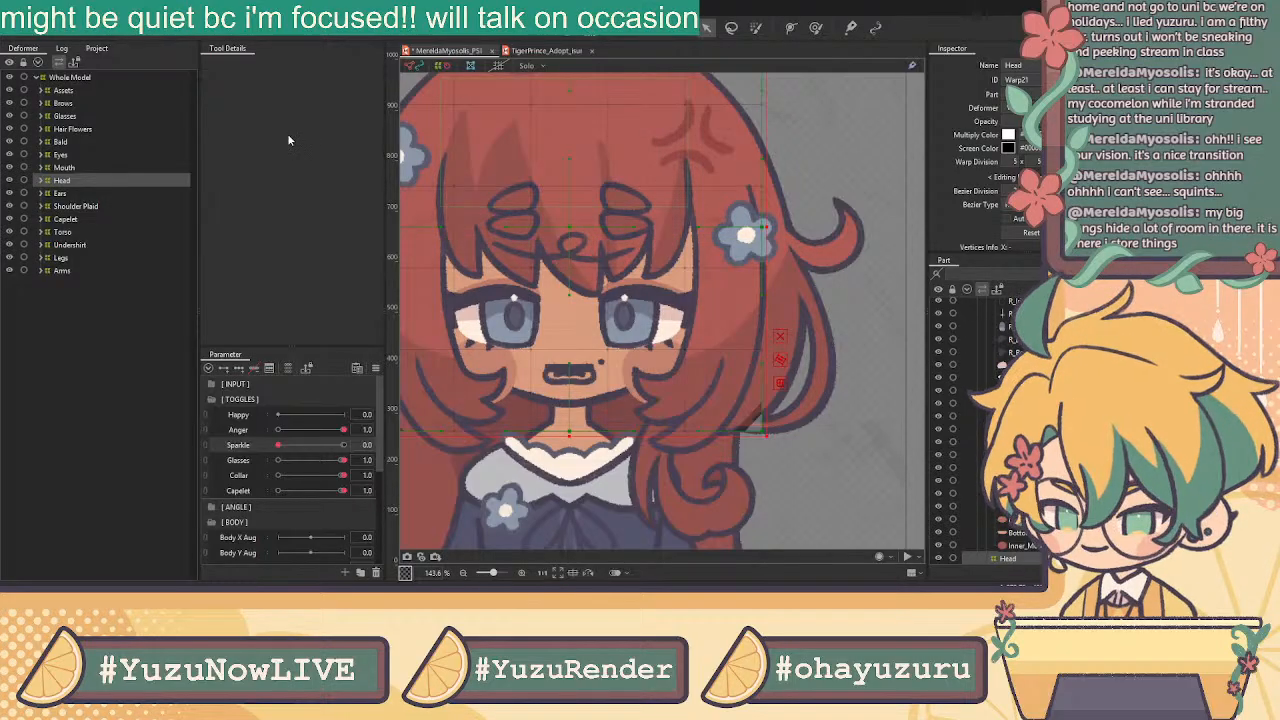
{"action": "left_click", "coordinate": [79, 180]}
{"action": "left_click", "coordinate": [86, 193]}
Rename the inner deformer to Head XY and move Ears under Head
{"action": "left_click", "coordinate": [1020, 65]}
{"action": "type", "text": "XY"}
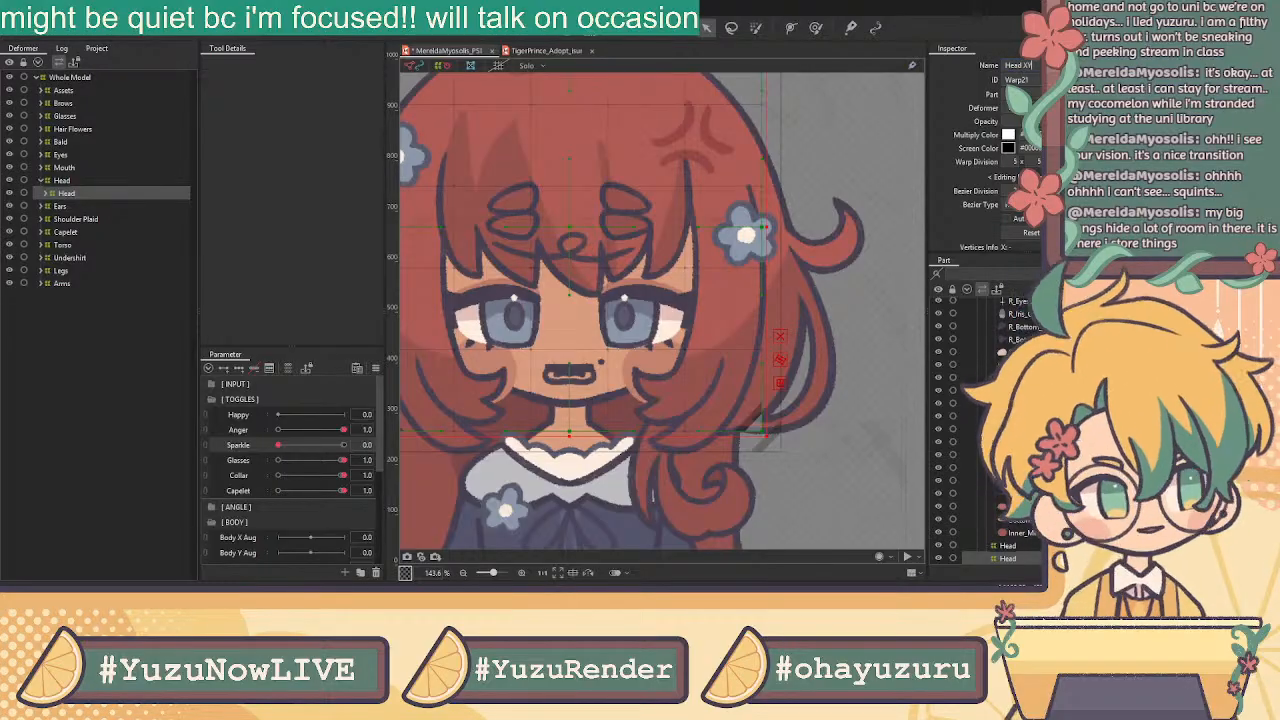
{"action": "left_click", "coordinate": [108, 183]}
{"action": "left_click_drag", "start_coordinate": [82, 208], "coordinate": [70, 190]}
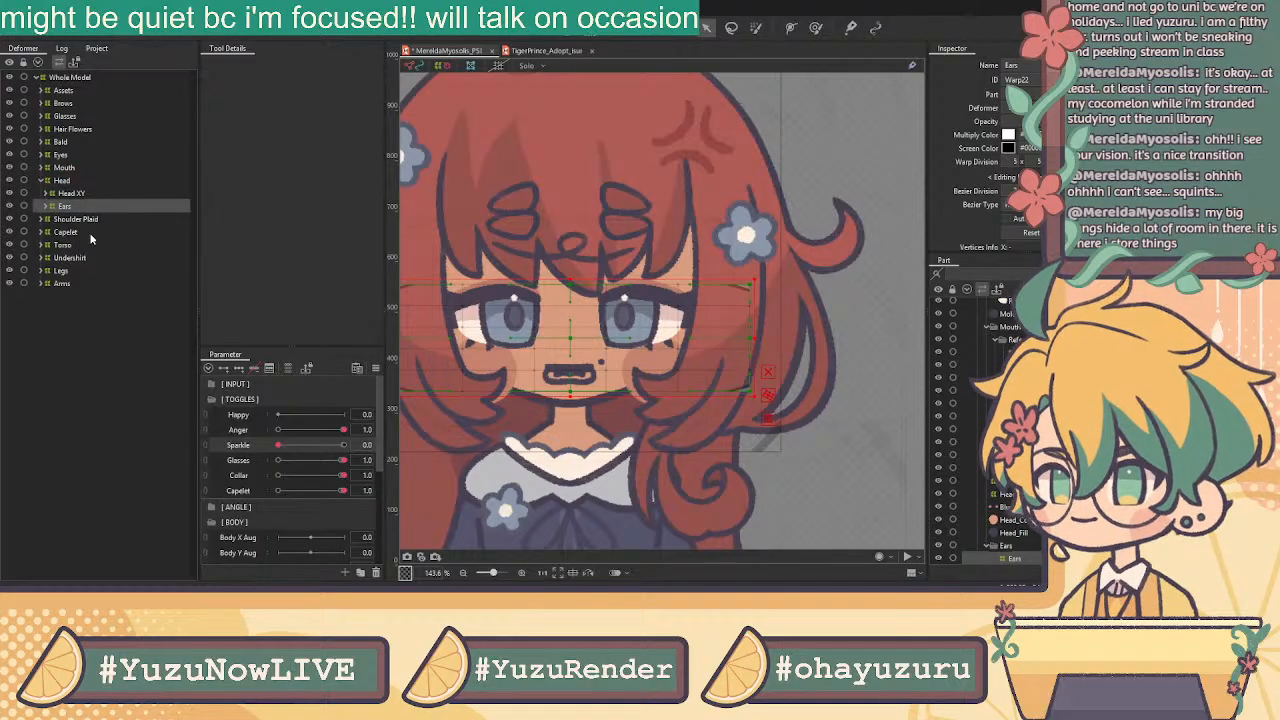
Move Brows, Glasses, Hair Flowers, Bald, Eyes and Mouth under the Head deformer
{"action": "left_click", "coordinate": [76, 106]}
{"action": "left_click", "coordinate": [78, 116], "text": "ctrl"}
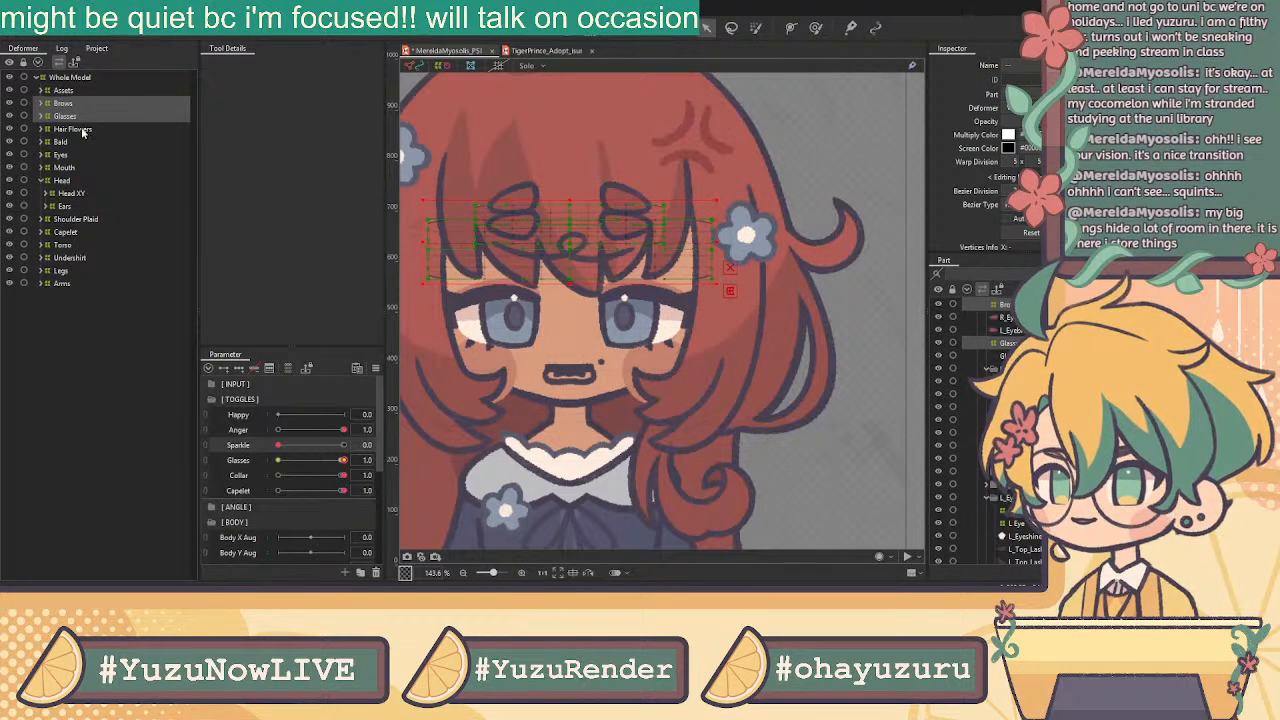
{"action": "left_click", "coordinate": [82, 130], "text": "ctrl"}
{"action": "left_click", "coordinate": [83, 142], "text": "ctrl"}
{"action": "left_click", "coordinate": [80, 155], "text": "ctrl"}
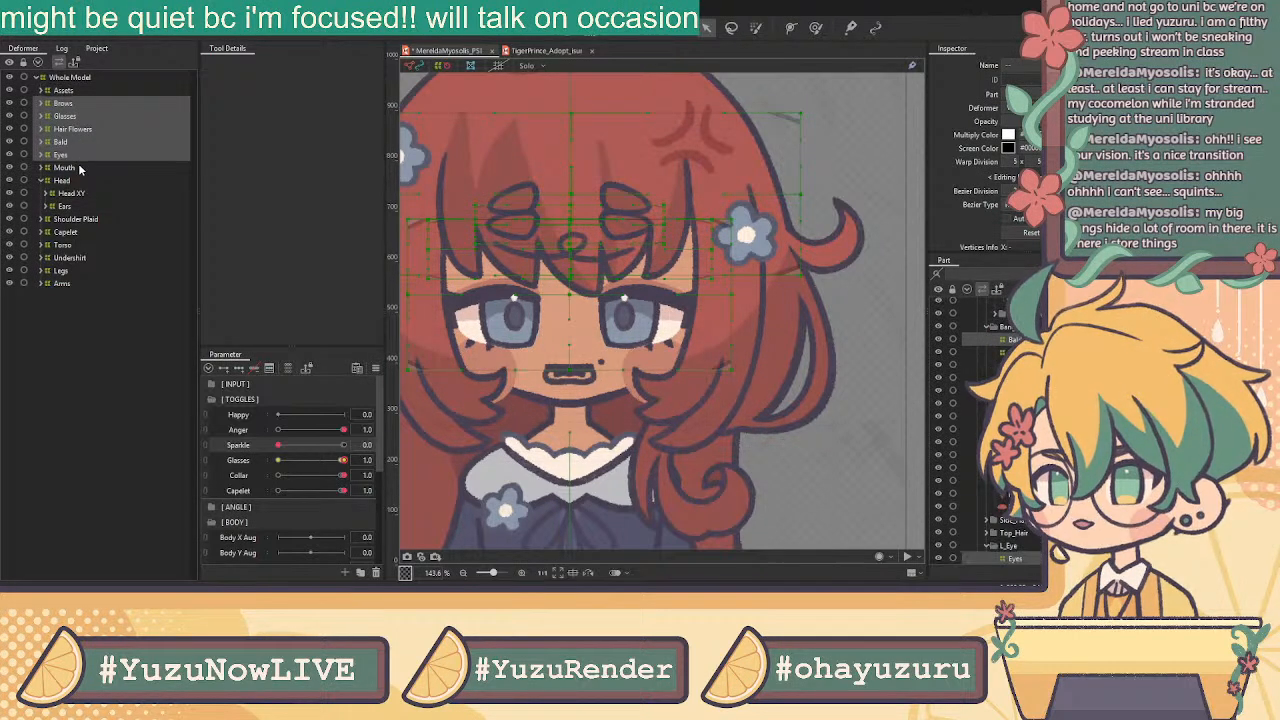
{"action": "left_click", "coordinate": [80, 168], "text": "ctrl"}
{"action": "mouse_move", "coordinate": [82, 170]}
{"action": "left_mouse_down"}
{"action": "mouse_move", "coordinate": [82, 186]}
{"action": "mouse_move", "coordinate": [68, 186]}
{"action": "left_mouse_up"}
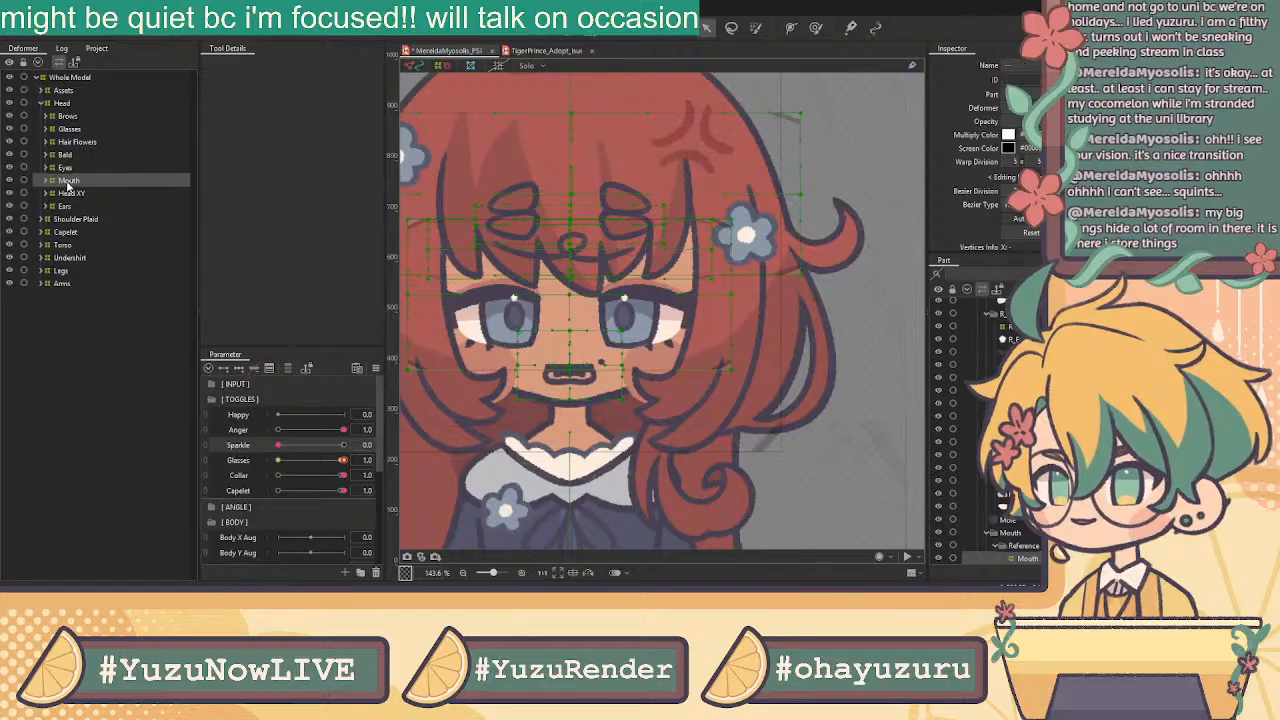
With the Bald deformer selected, add a new Bald parameter below Capelet
{"action": "left_click", "coordinate": [68, 105]}
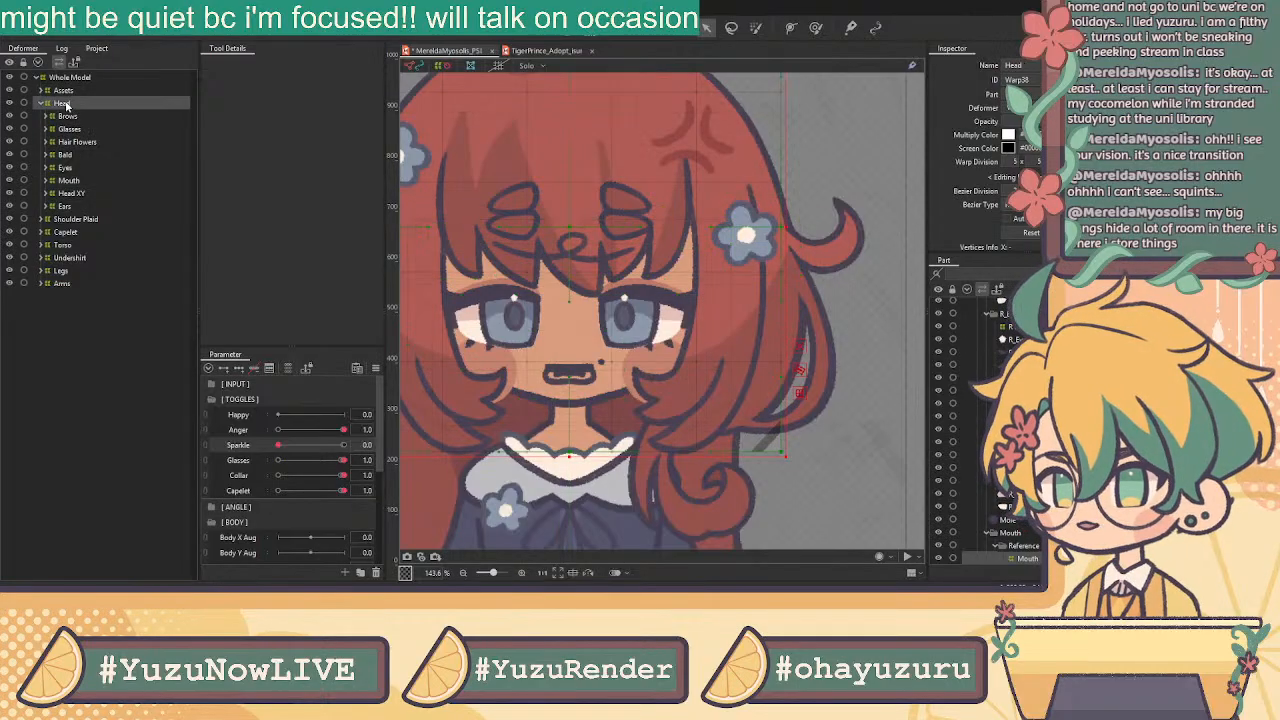
{"action": "left_click", "coordinate": [84, 156]}
{"action": "scroll", "coordinate": [671, 360], "scroll_direction": "down", "scroll_amount": 5}
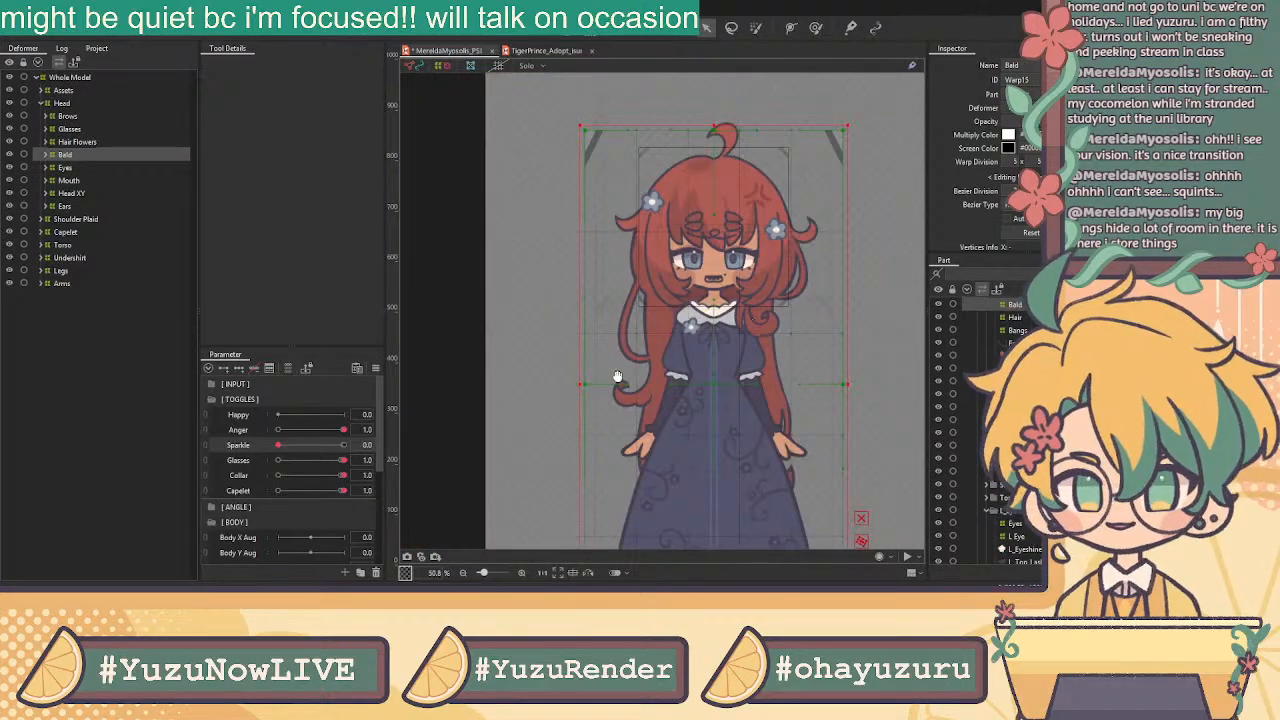
{"action": "left_click", "coordinate": [247, 490]}
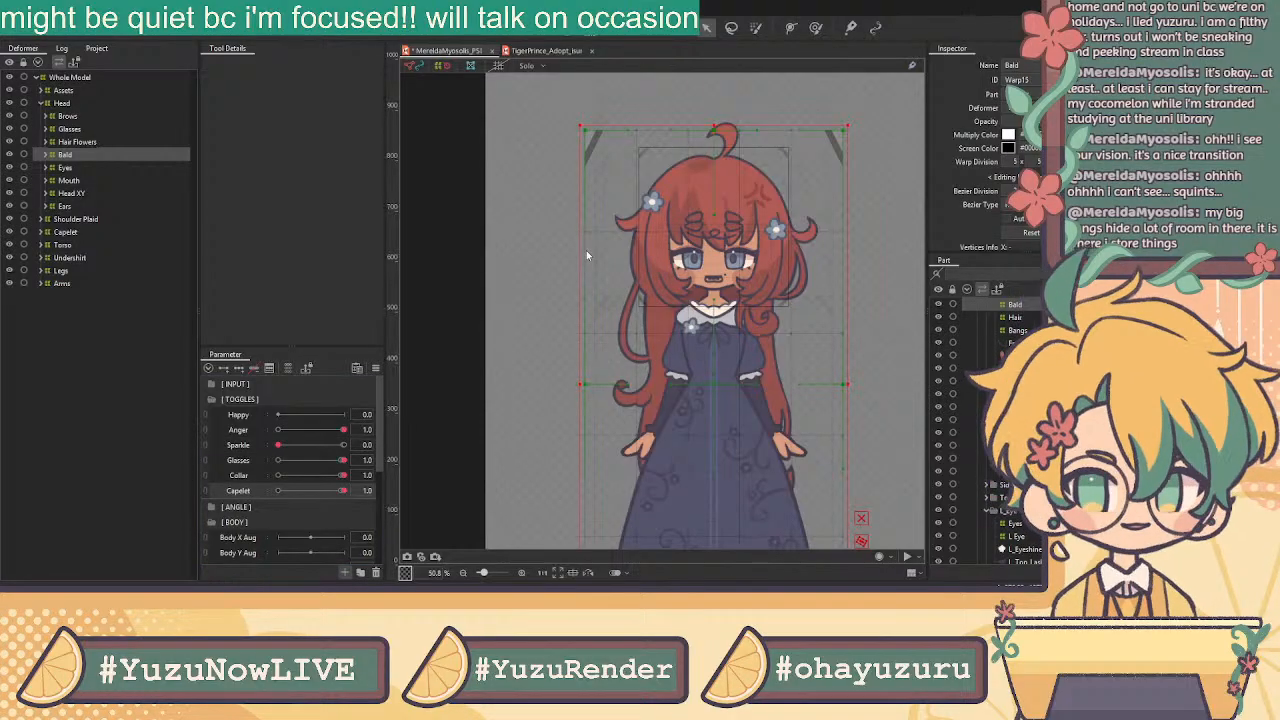
{"action": "left_click", "coordinate": [554, 371]}
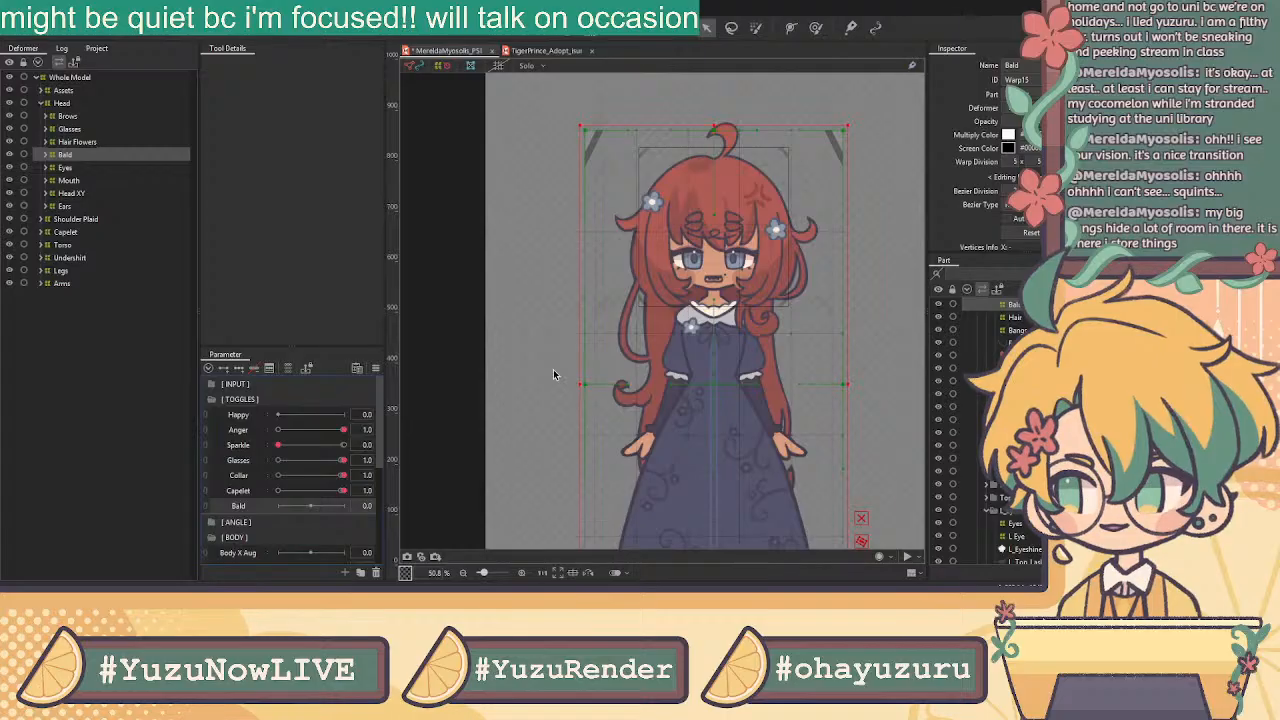
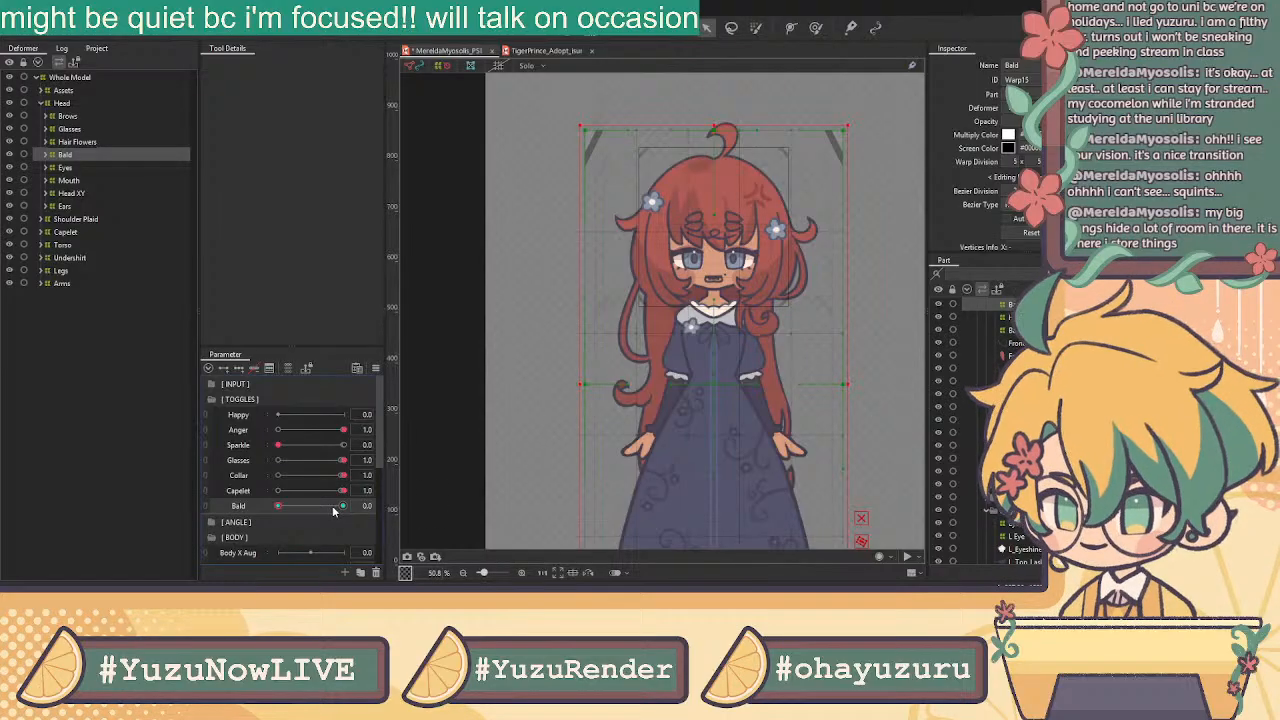
Lift the Bald warp deformer upward at Bald 1.0 and compare it with the default pose
{"action": "scroll", "coordinate": [756, 289], "scroll_direction": "down", "scroll_amount": 4}
{"action": "left_click_drag", "start_coordinate": [756, 289], "coordinate": [766, 211]}
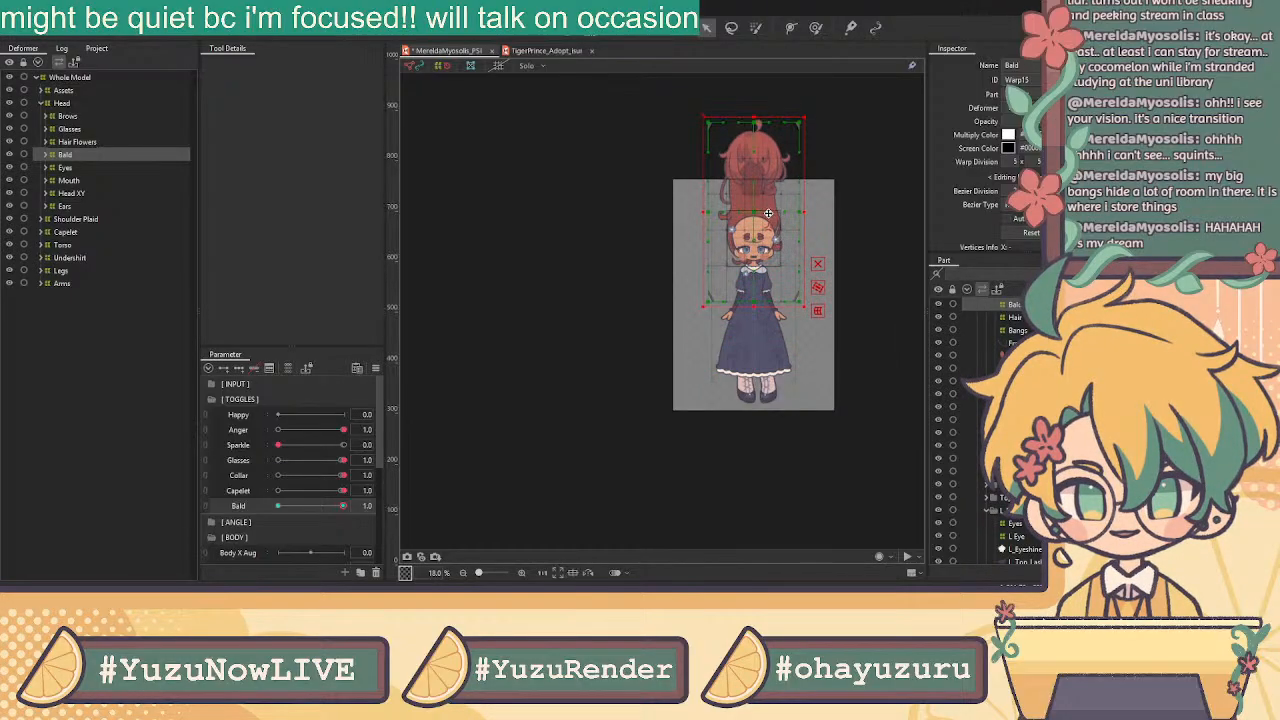
{"action": "right_click", "coordinate": [348, 510]}
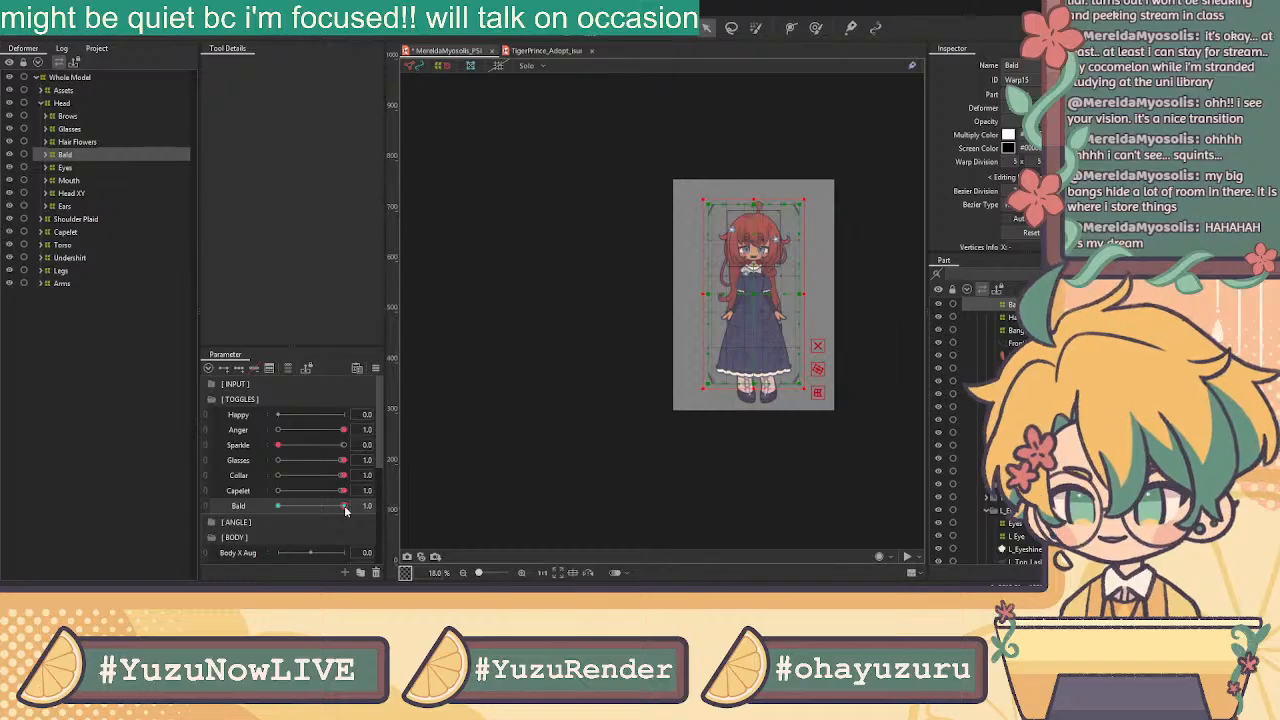
{"action": "left_click", "coordinate": [339, 506]}
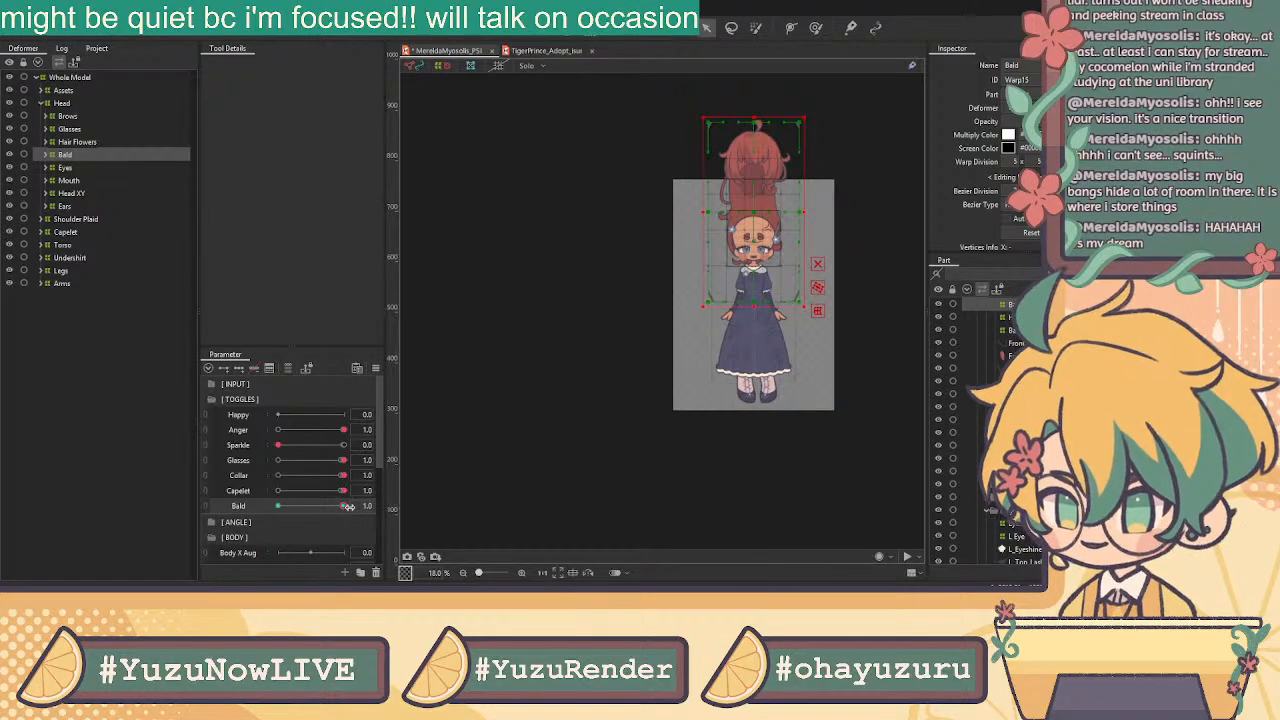
{"action": "right_click", "coordinate": [348, 510]}
{"action": "left_click", "coordinate": [348, 510]}
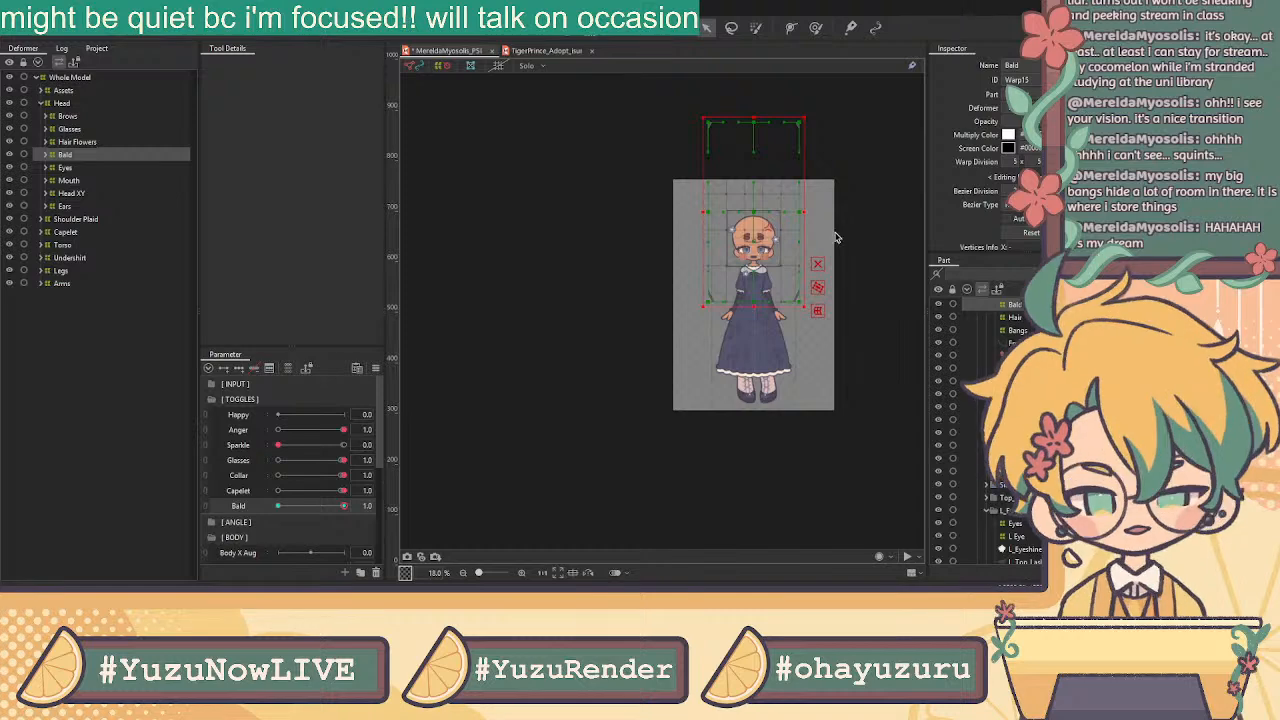
{"action": "scroll", "coordinate": [768, 228], "scroll_direction": "up", "scroll_amount": 3}
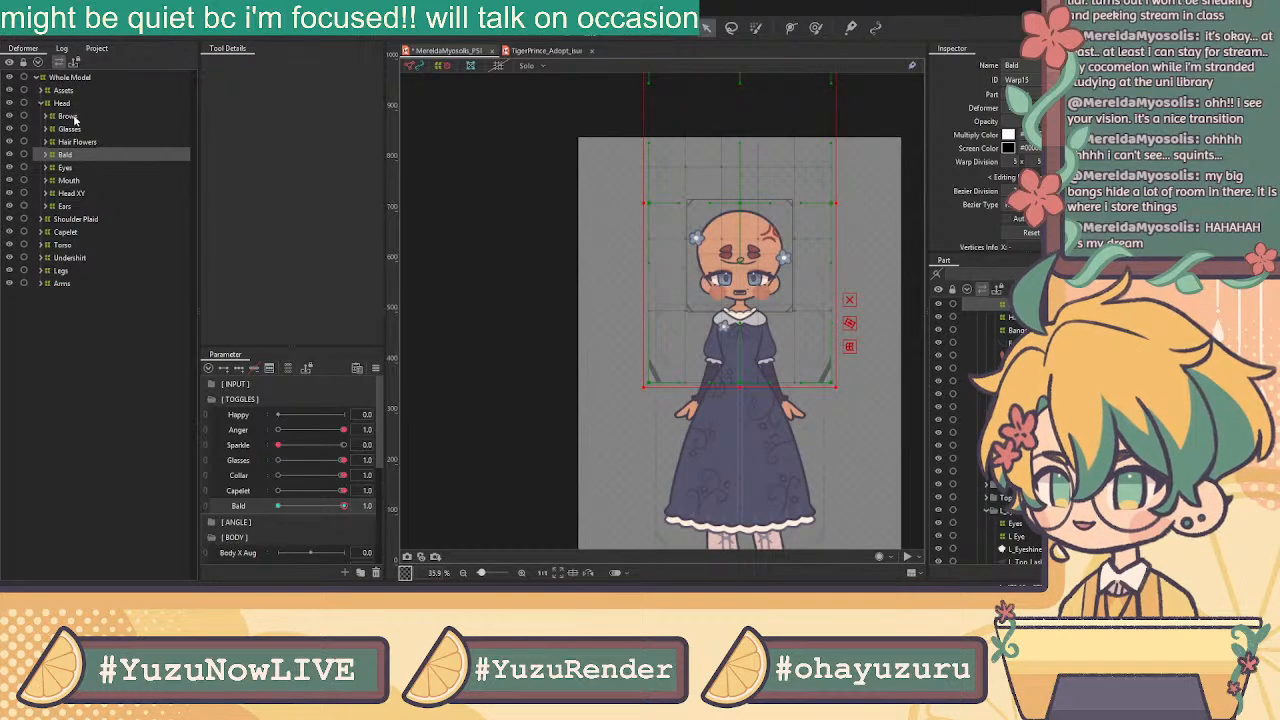
Nest Hair Flowers under the Bald deformer in the Deformer tree and reselect Bald
{"action": "mouse_move", "coordinate": [90, 143]}
{"action": "left_mouse_down"}
{"action": "mouse_move", "coordinate": [95, 165]}
{"action": "mouse_move", "coordinate": [74, 160]}
{"action": "left_mouse_up"}
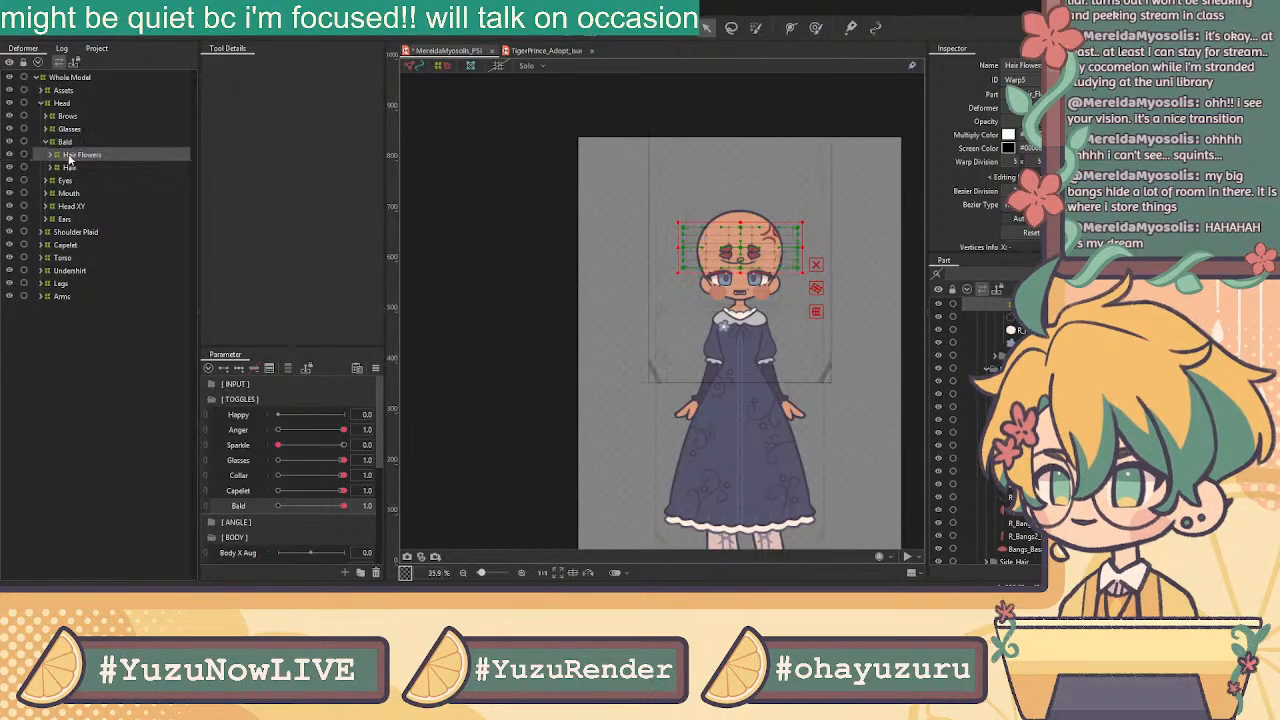
{"action": "left_click", "coordinate": [337, 506]}
{"action": "left_click_drag", "start_coordinate": [337, 505], "coordinate": [363, 505]}
{"action": "key", "text": "ctrl+z"}
{"action": "key", "text": "ctrl+z"}
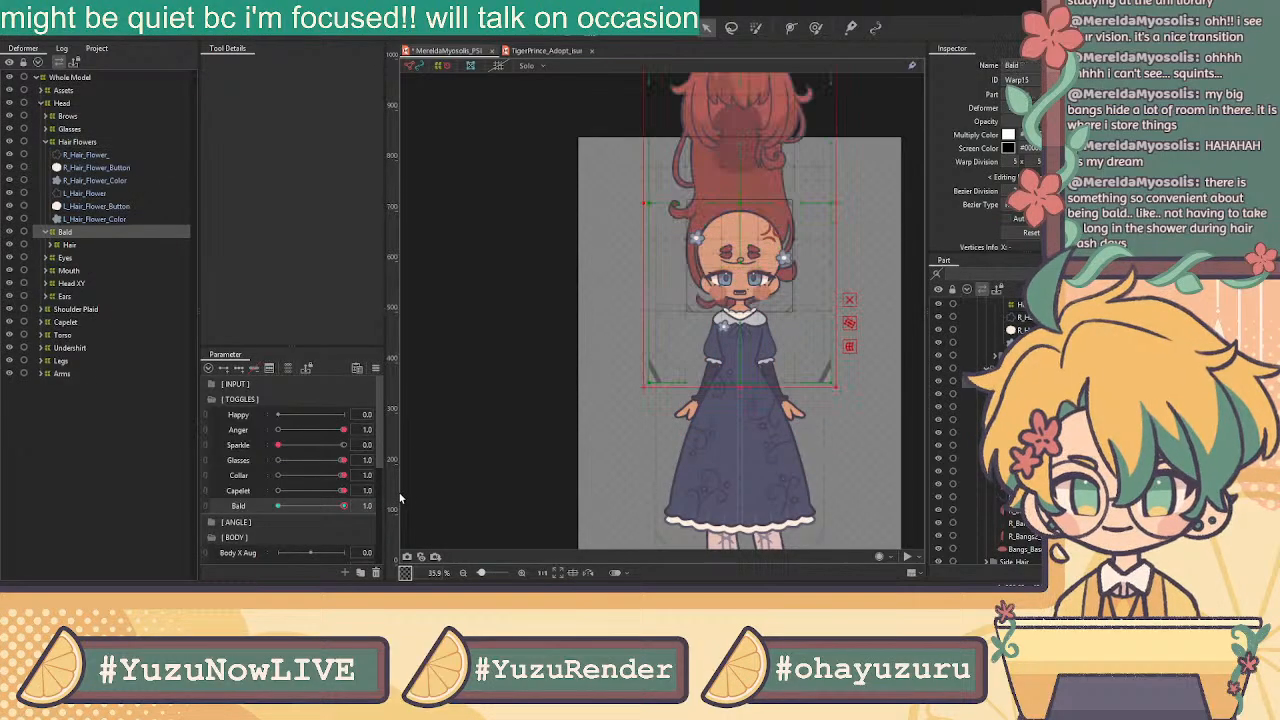
{"action": "key", "text": "ctrl+z"}
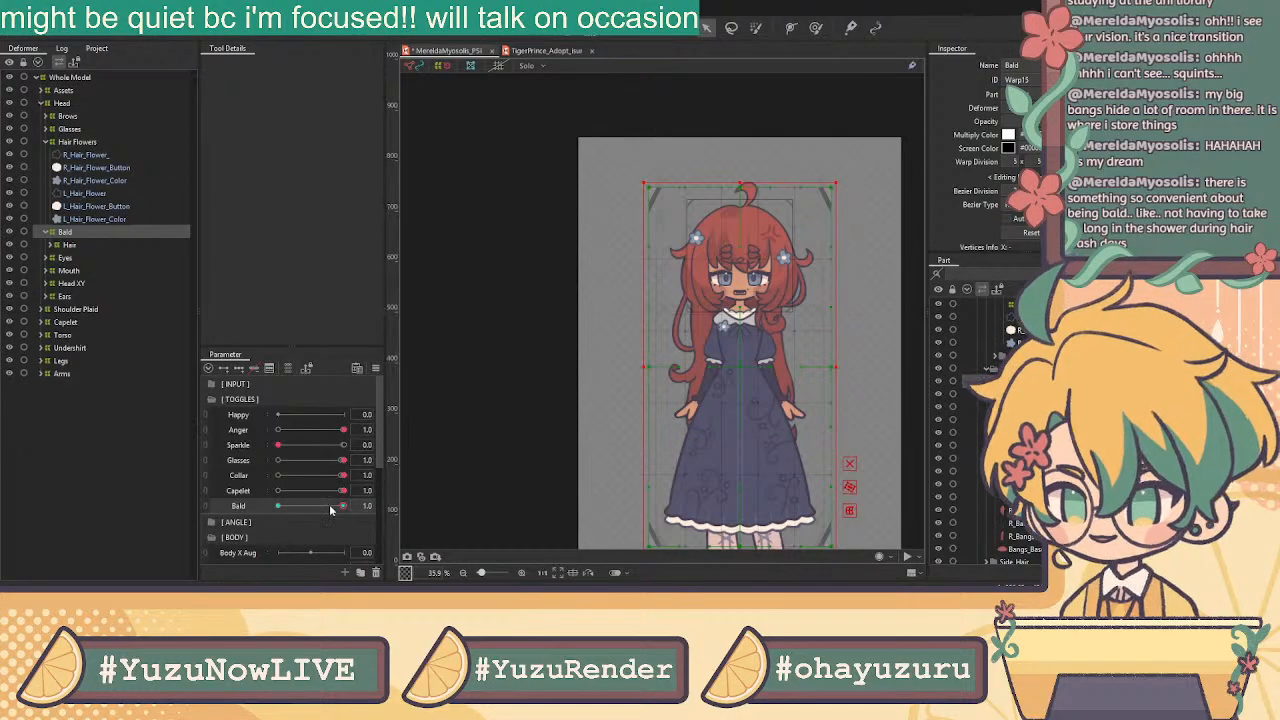
{"action": "key", "text": "ctrl+z"}
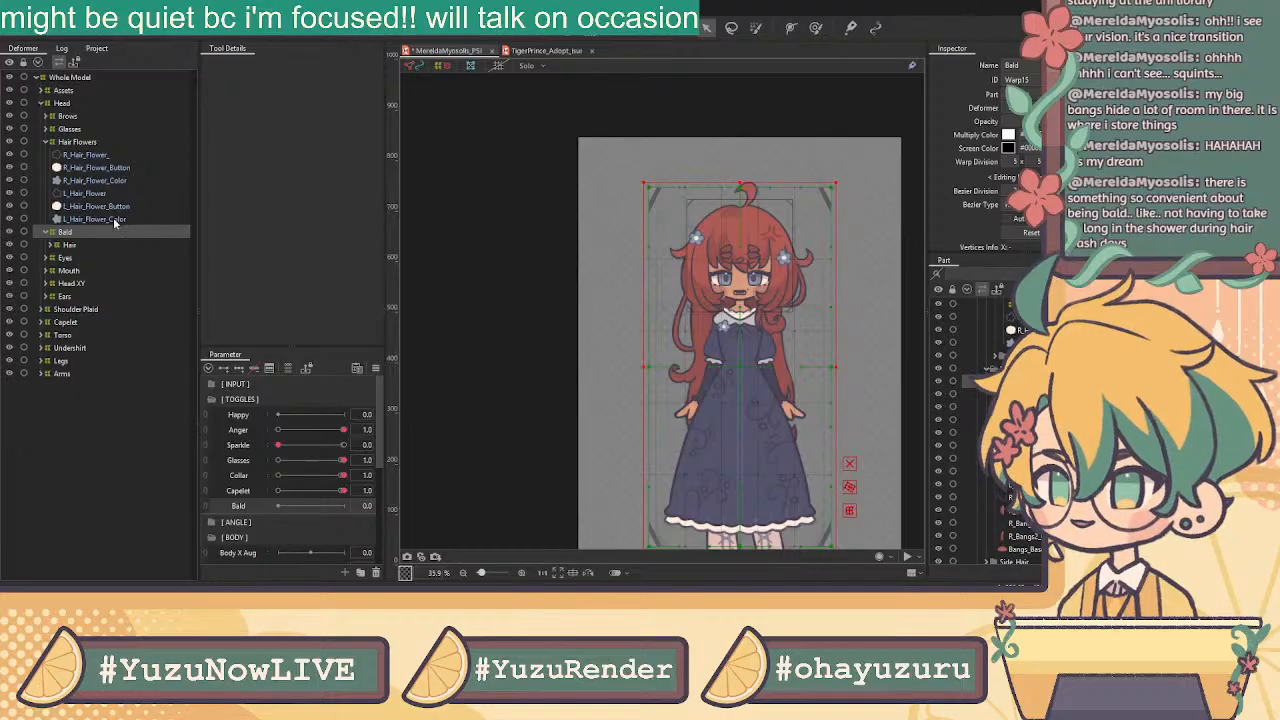
{"action": "left_click", "coordinate": [88, 142]}
{"action": "left_click_drag", "start_coordinate": [88, 142], "coordinate": [62, 234]}
{"action": "left_click", "coordinate": [65, 143]}
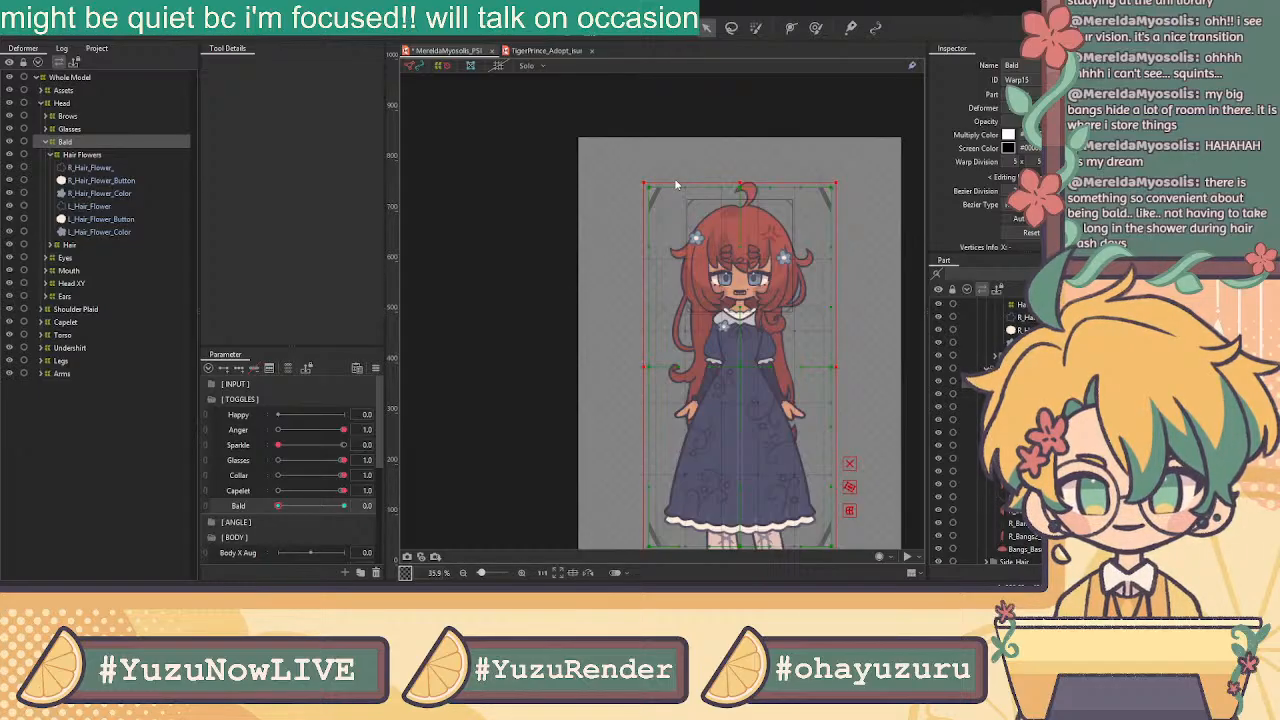
At Bald 1.0, raise the hair deformer higher and fade its opacity to 0
{"action": "left_click", "coordinate": [343, 507]}
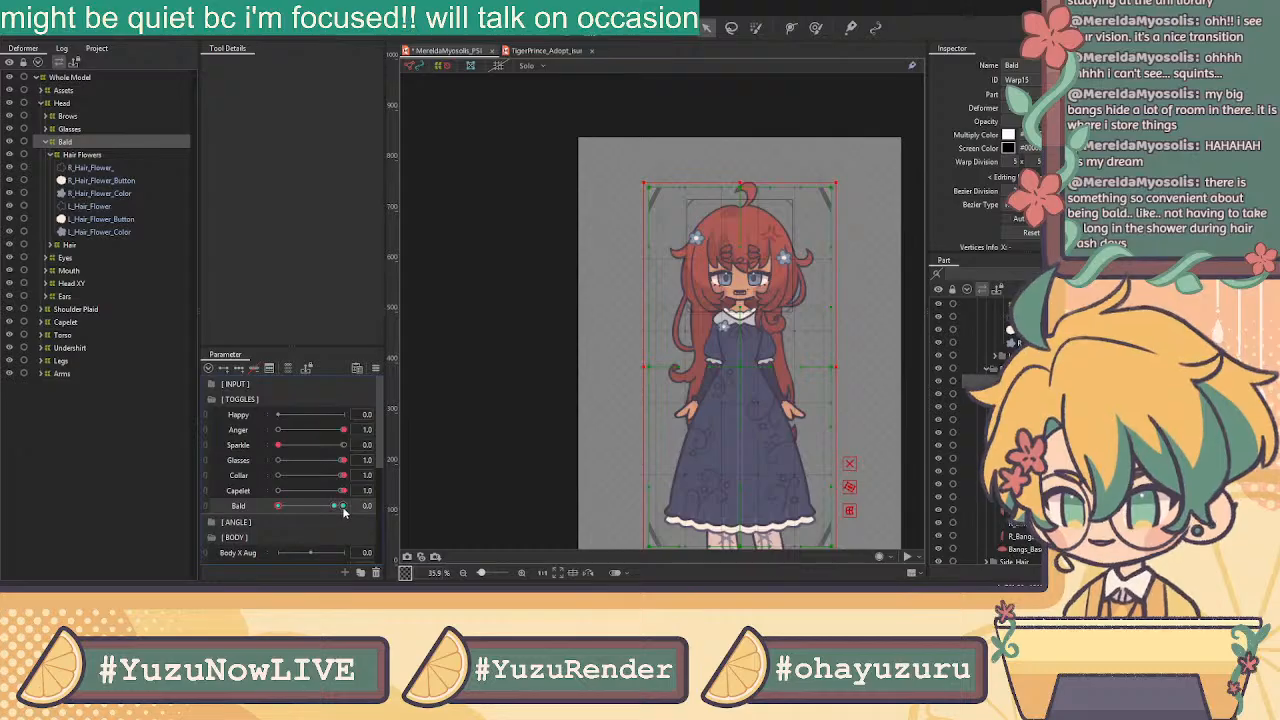
{"action": "scroll", "coordinate": [722, 389], "scroll_direction": "down", "scroll_amount": 3}
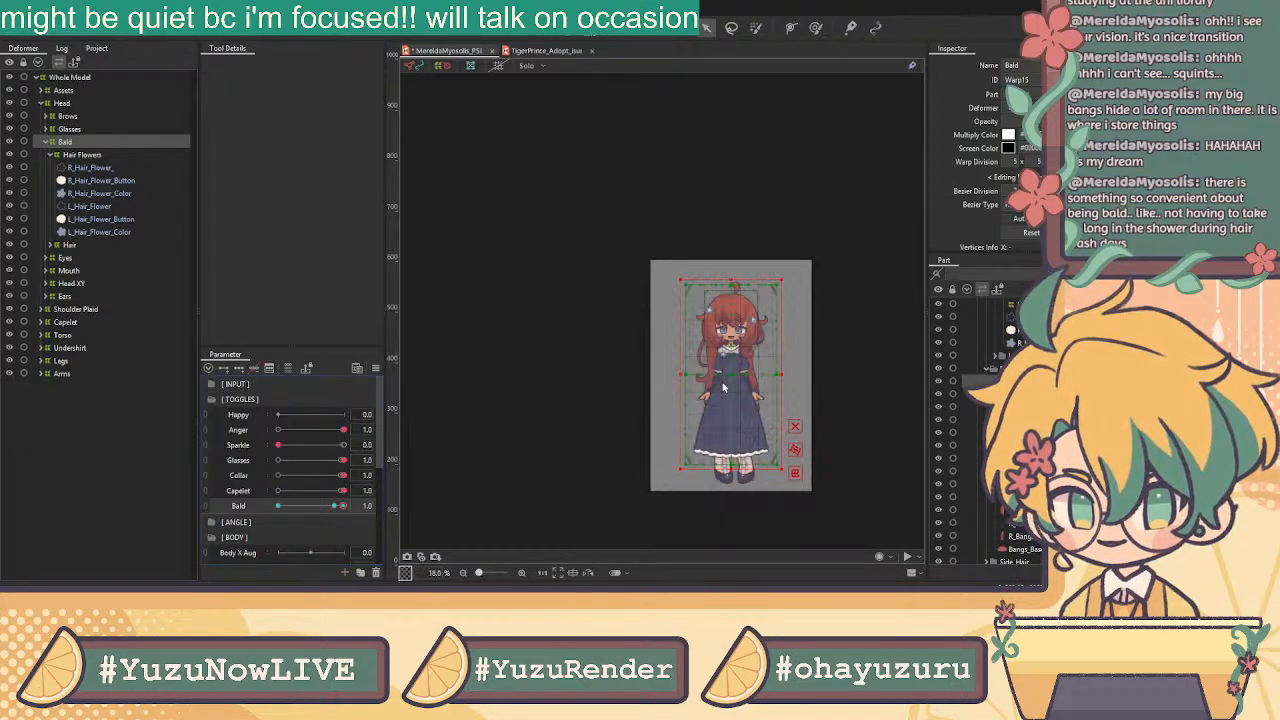
{"action": "left_click_drag", "start_coordinate": [731, 372], "coordinate": [759, 223]}
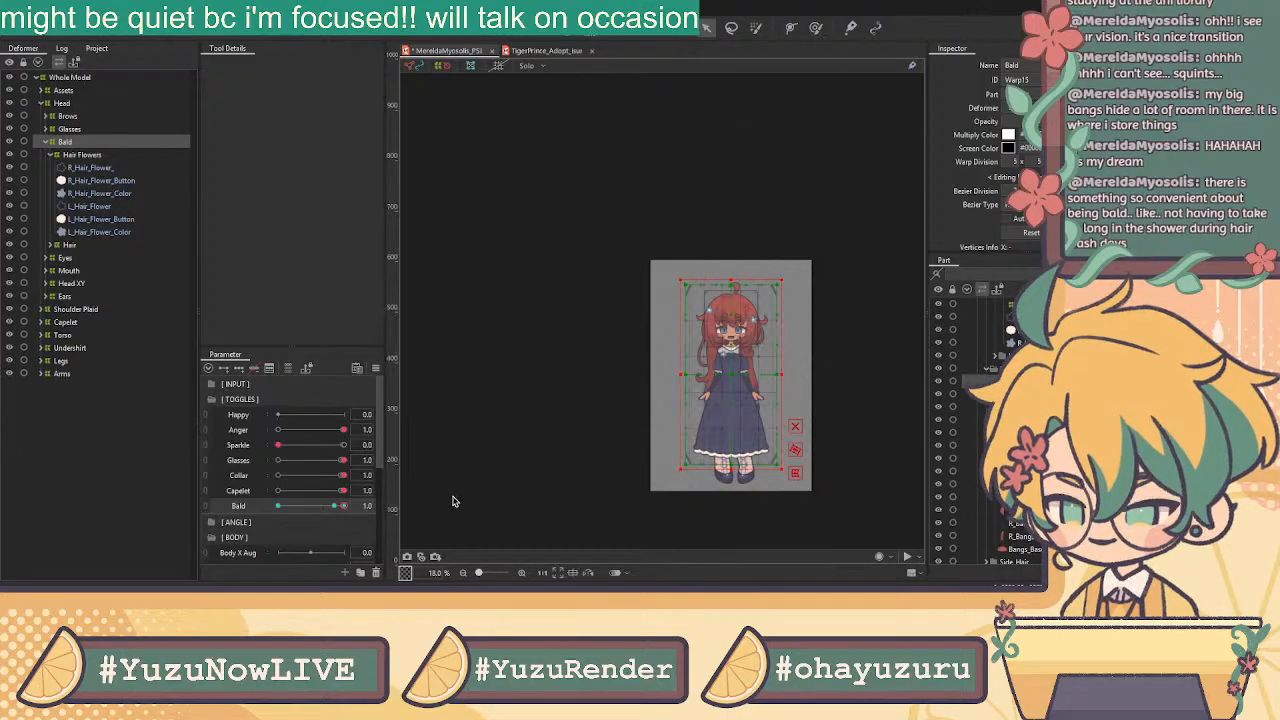
{"action": "left_click_drag", "start_coordinate": [1085, 121], "coordinate": [1015, 121]}
Scrub the Bald slider to check the hair lifting, fading and partly returning
{"action": "left_click_drag", "start_coordinate": [335, 508], "coordinate": [404, 507]}
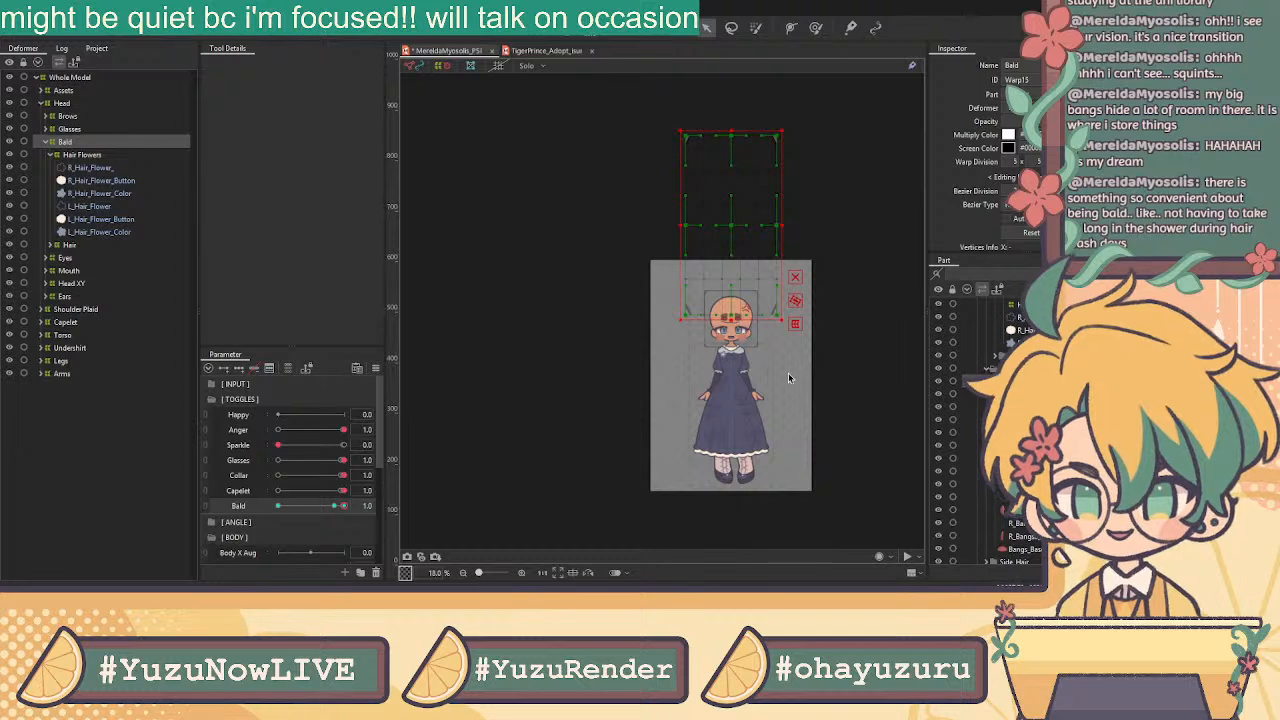
{"action": "scroll", "coordinate": [818, 378], "scroll_direction": "up", "scroll_amount": 2}
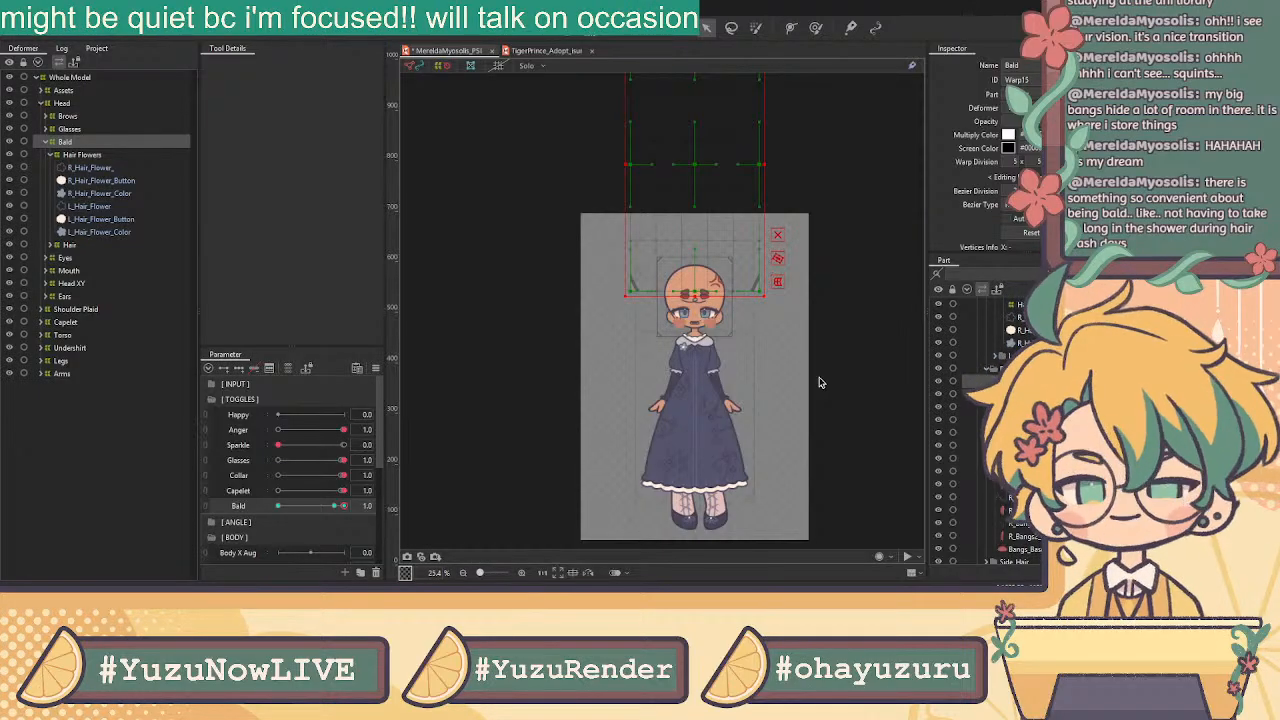
{"action": "left_click", "coordinate": [836, 197]}
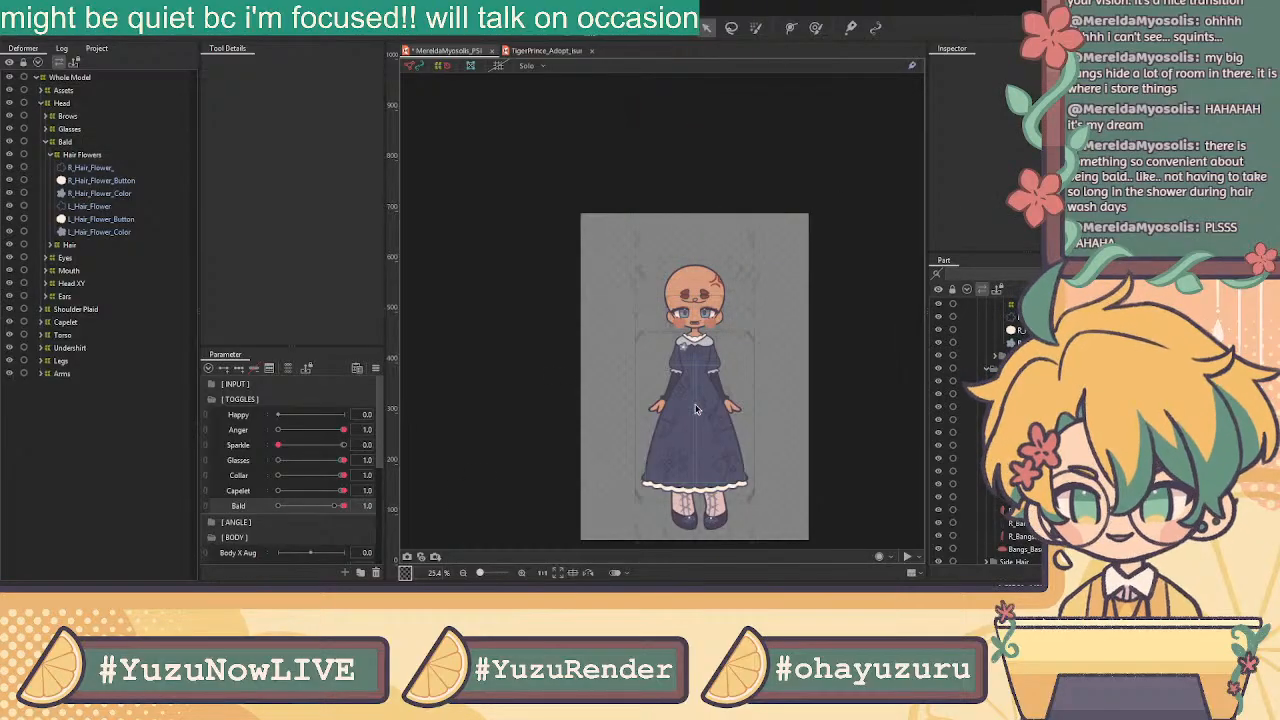
{"action": "scroll", "coordinate": [695, 387], "scroll_direction": "up", "scroll_amount": 2}
{"action": "left_click_drag", "start_coordinate": [343, 506], "coordinate": [140, 540]}
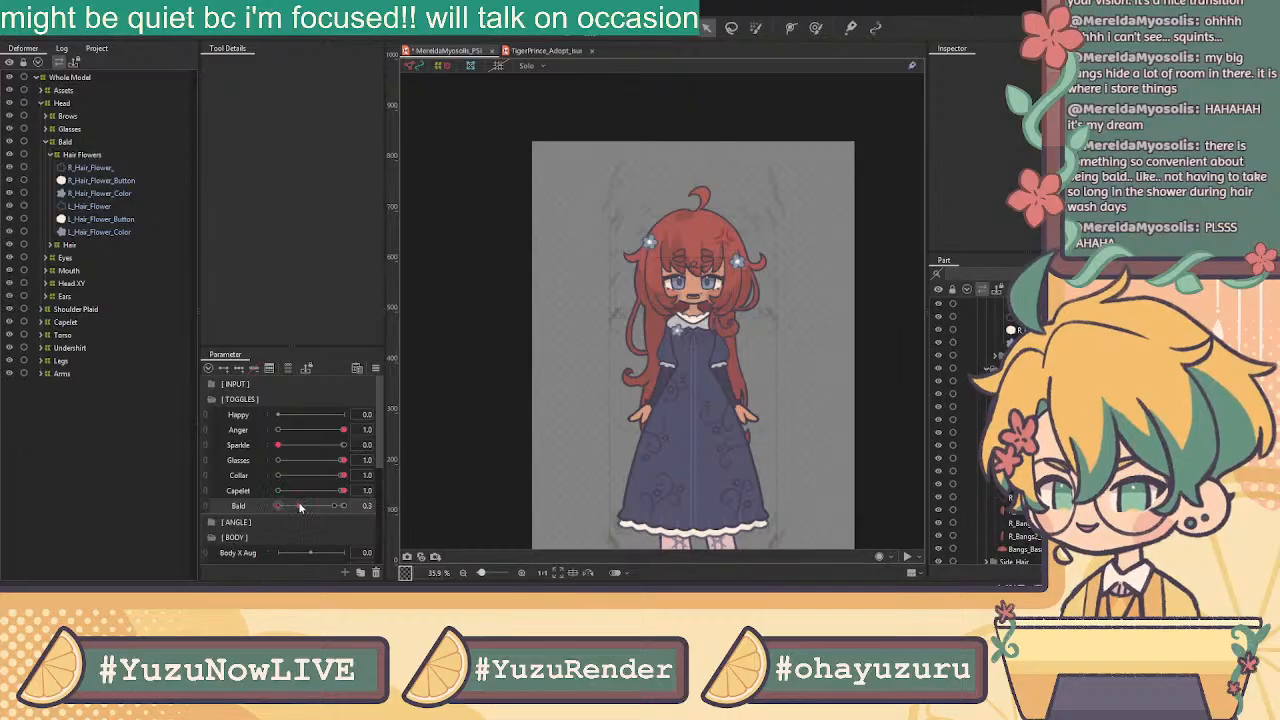
Clip the cheek Blush mesh to Head_Color through its Clipping ID
{"action": "left_click_drag", "start_coordinate": [300, 508], "coordinate": [638, 543]}
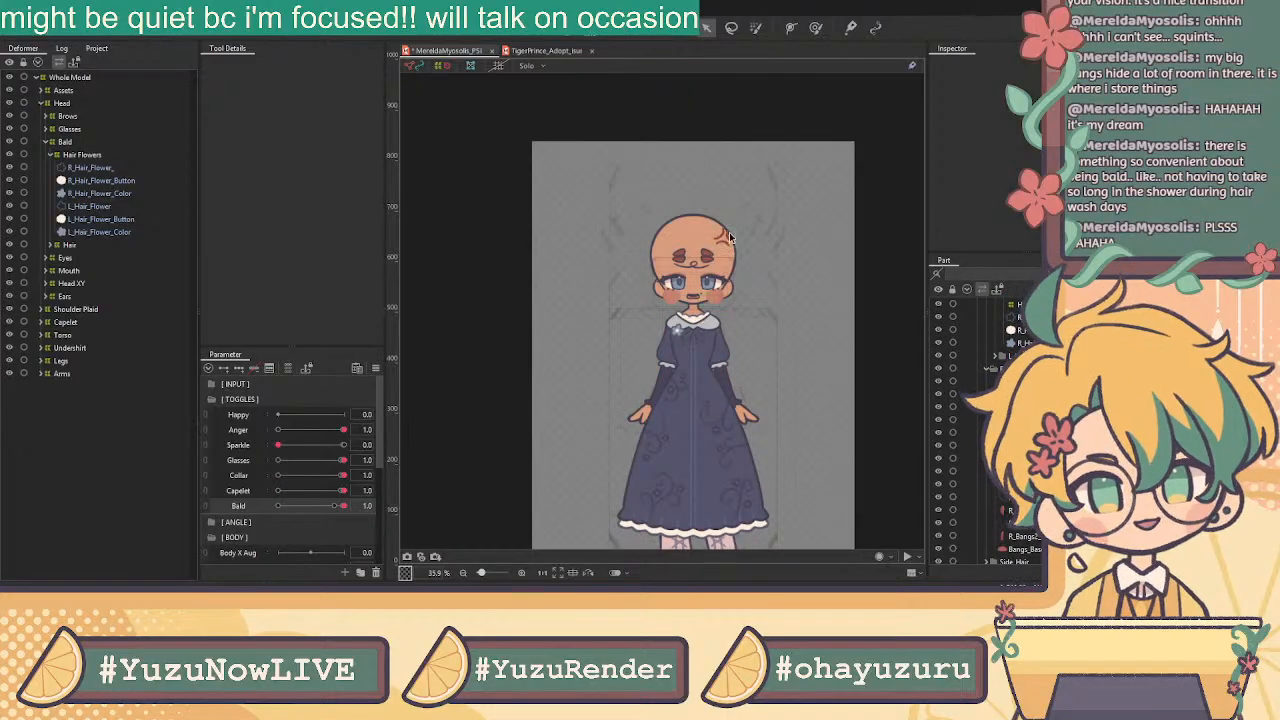
{"action": "scroll", "coordinate": [716, 253], "scroll_direction": "up", "scroll_amount": 3}
{"action": "left_click", "coordinate": [711, 369]}
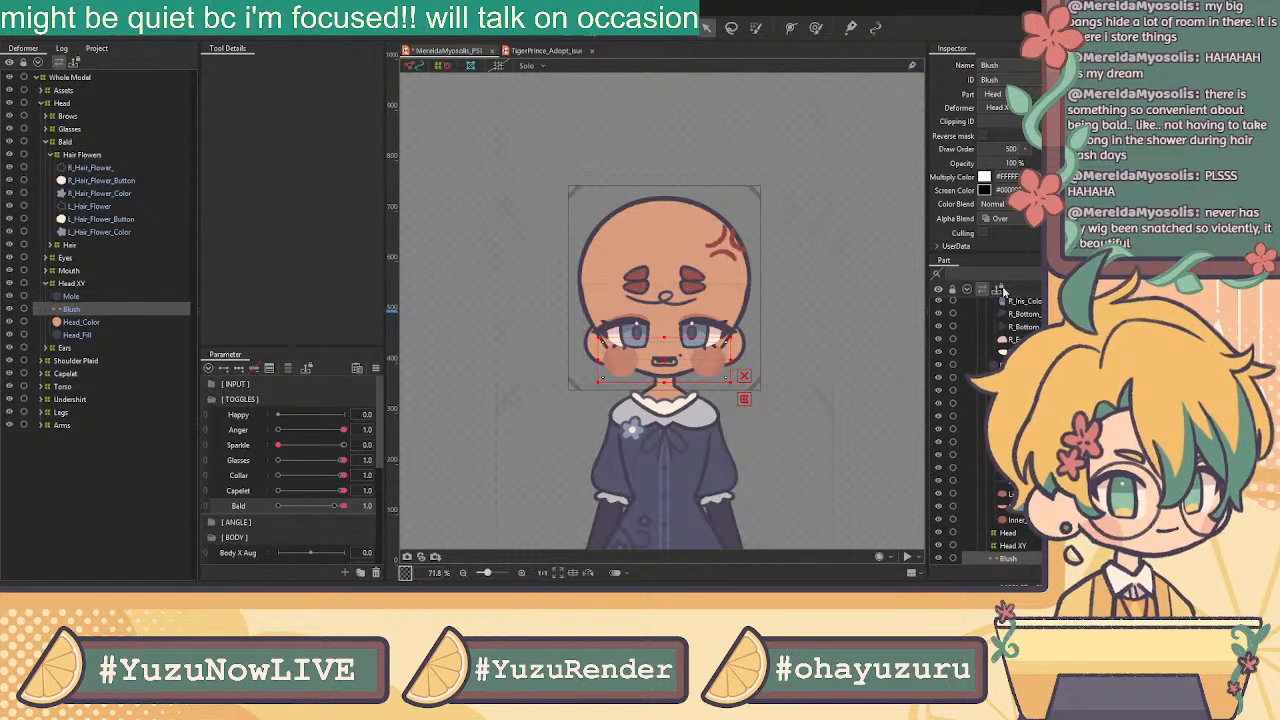
{"action": "type", "text": "Head_Color"}
{"action": "key", "text": "Return"}
Test the clipped blush with hair on and off, ending with Bald at 0
{"action": "scroll", "coordinate": [712, 342], "scroll_direction": "up", "scroll_amount": 5}
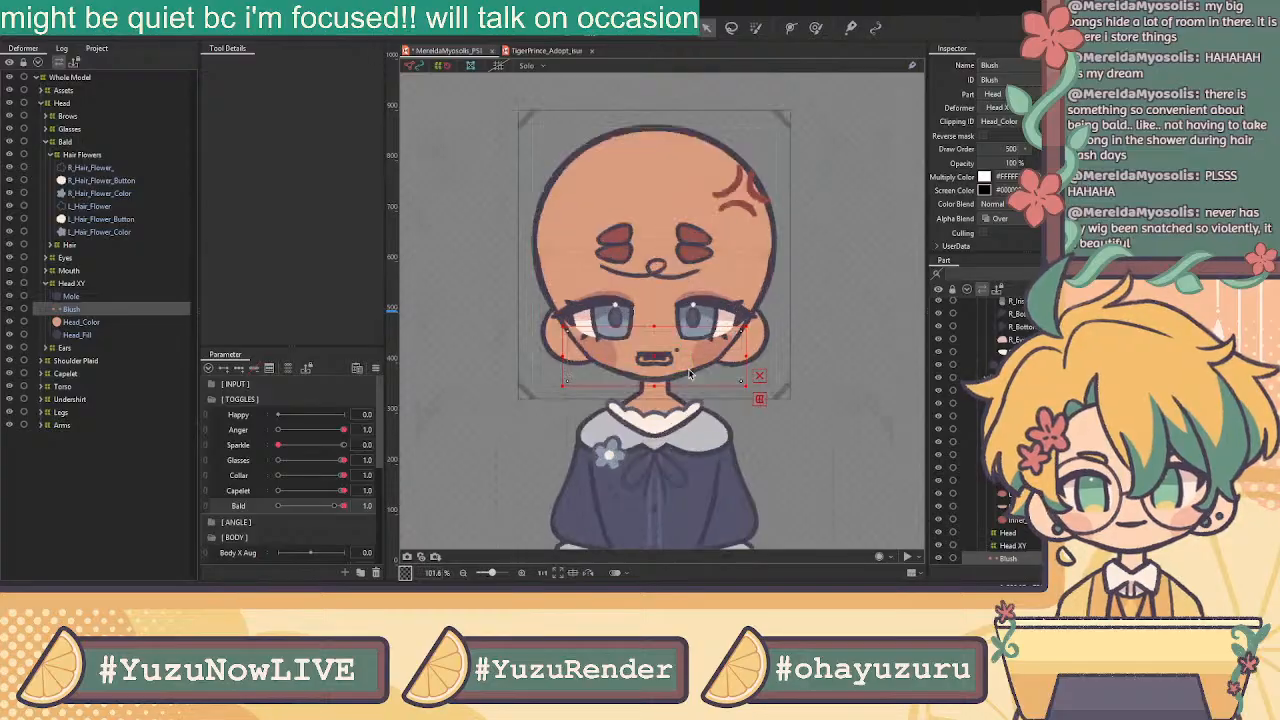
{"action": "scroll", "coordinate": [575, 300], "scroll_direction": "down", "scroll_amount": 2}
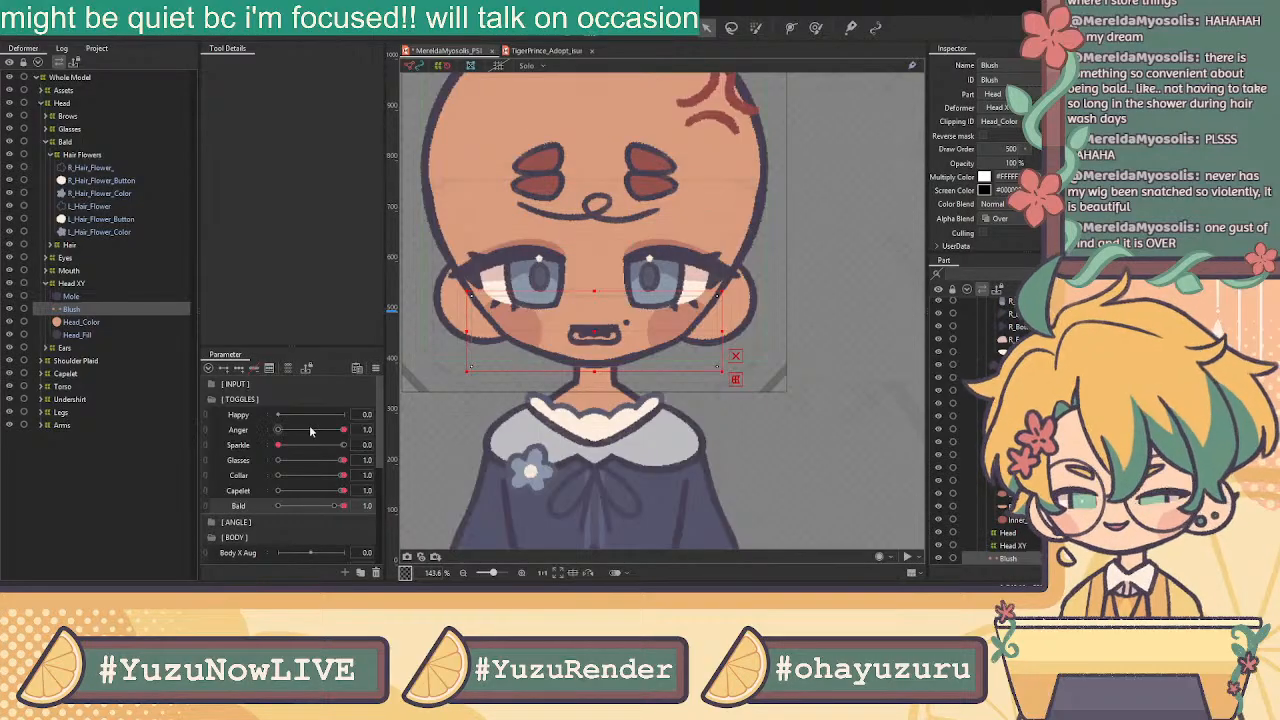
{"action": "mouse_move", "coordinate": [341, 507]}
{"action": "left_mouse_down"}
{"action": "mouse_move", "coordinate": [294, 508]}
{"action": "mouse_move", "coordinate": [356, 516]}
{"action": "left_mouse_up"}
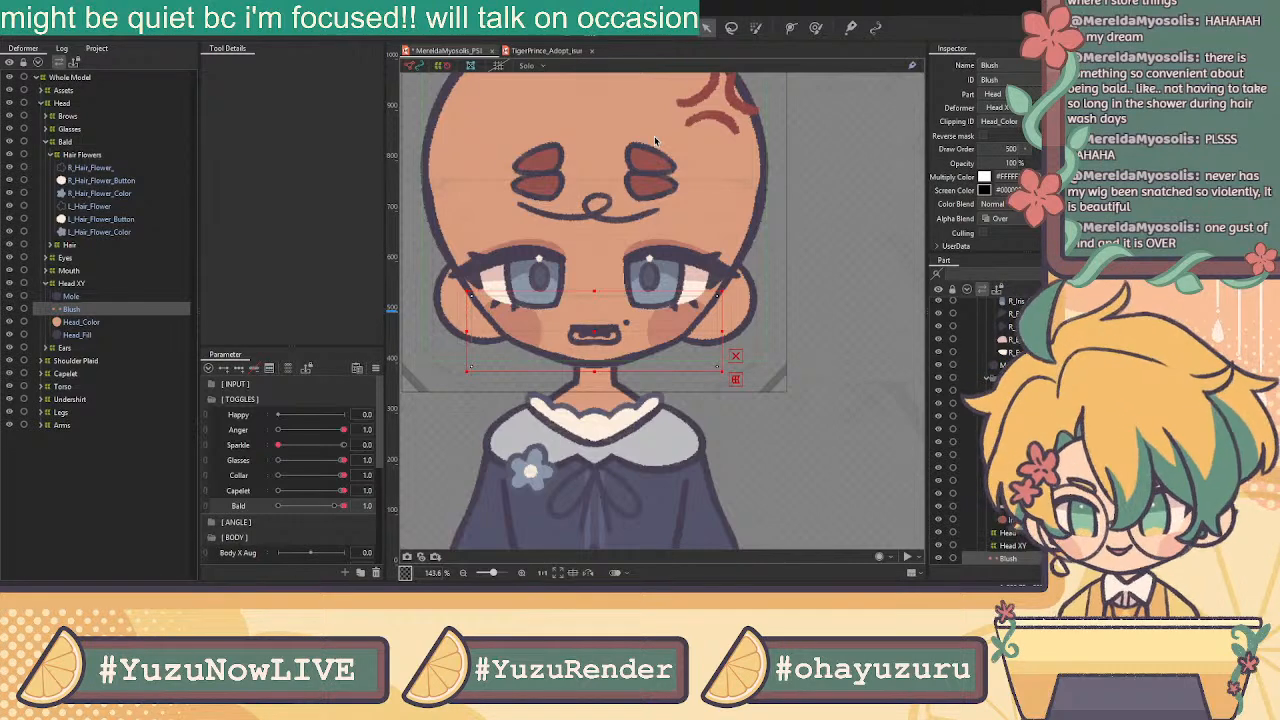
{"action": "left_click_drag", "start_coordinate": [342, 505], "coordinate": [253, 510]}
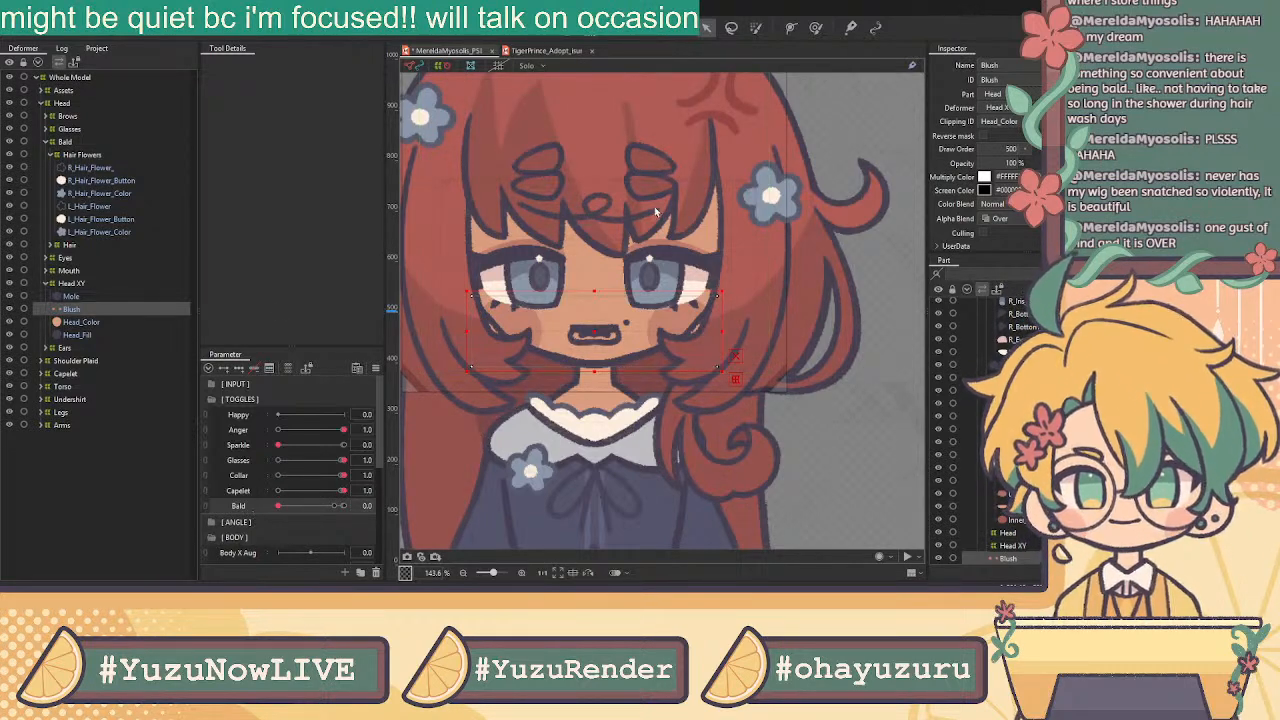
Select the ahoge strand and create a new Bald Ahoge parameter
{"action": "scroll", "coordinate": [640, 200], "scroll_direction": "down", "scroll_amount": 5}
{"action": "left_click", "coordinate": [651, 116]}
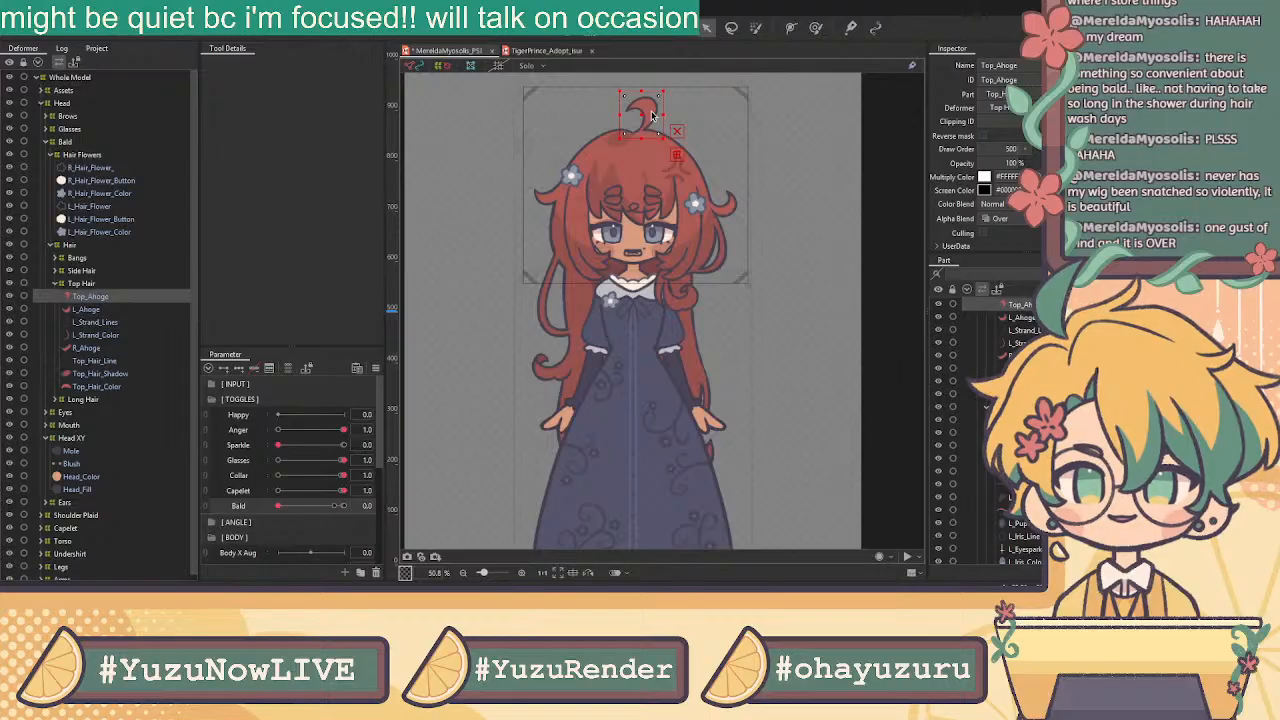
{"action": "scroll", "coordinate": [650, 125], "scroll_direction": "up", "scroll_amount": 3}
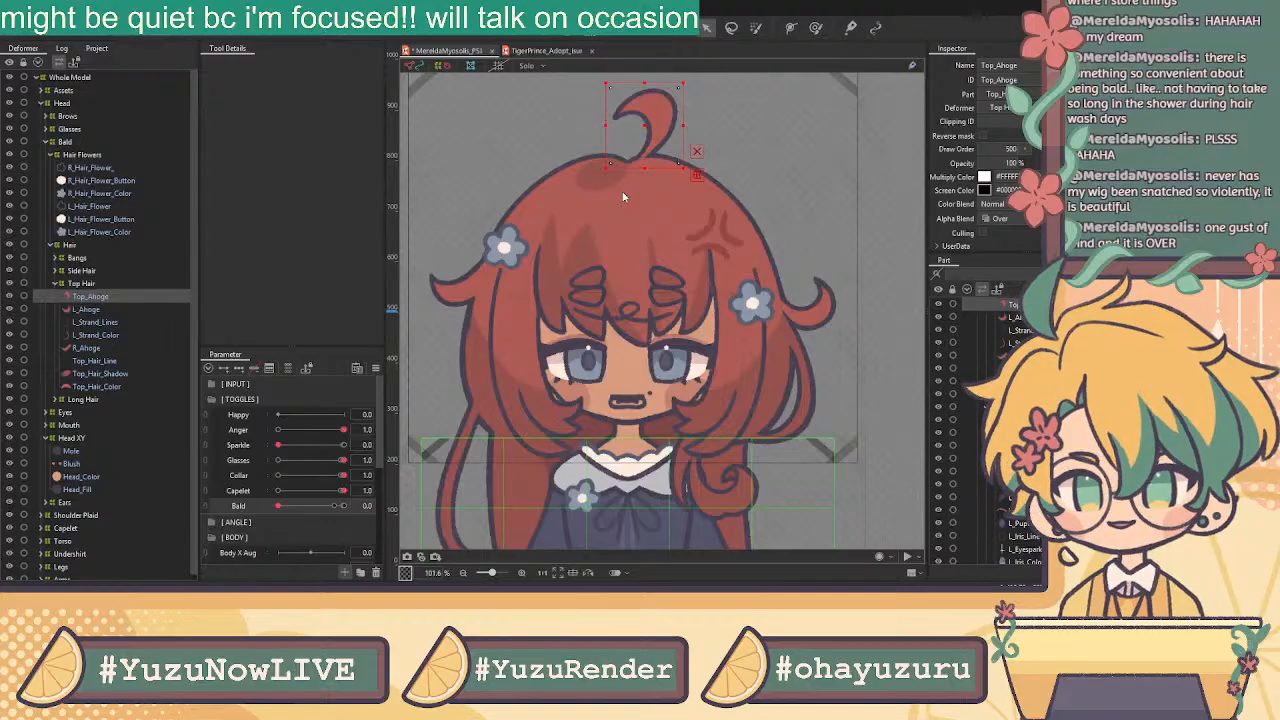
{"action": "left_click", "coordinate": [546, 376]}
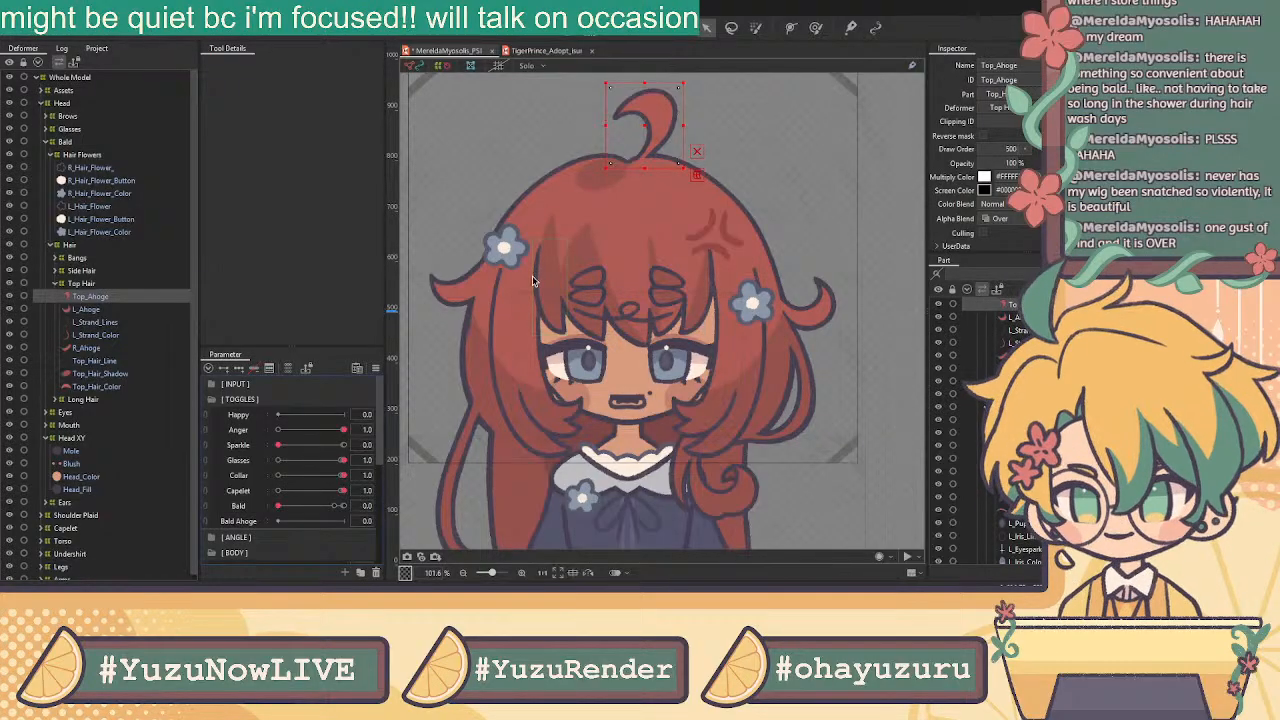
Add Bald keys to Top_Ahoge and test it at Bald 1.0
{"action": "left_click", "coordinate": [246, 508]}
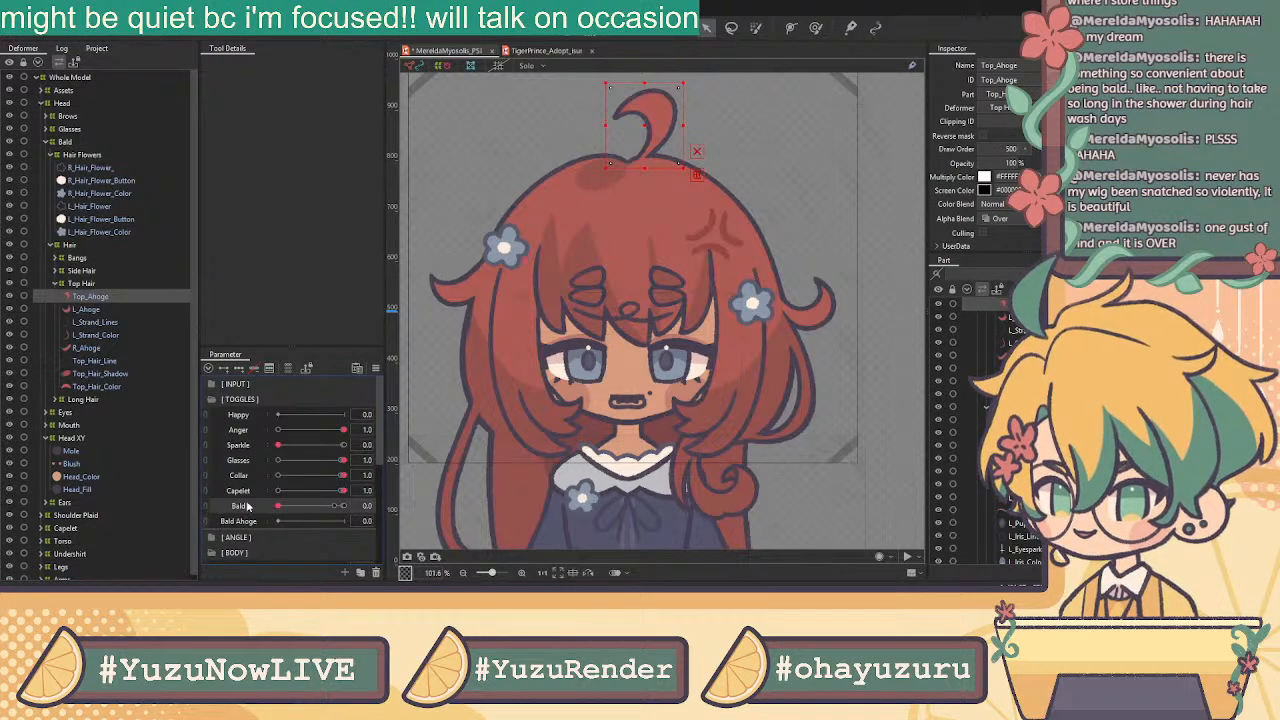
{"action": "left_click", "coordinate": [223, 370]}
{"action": "left_click", "coordinate": [333, 506]}
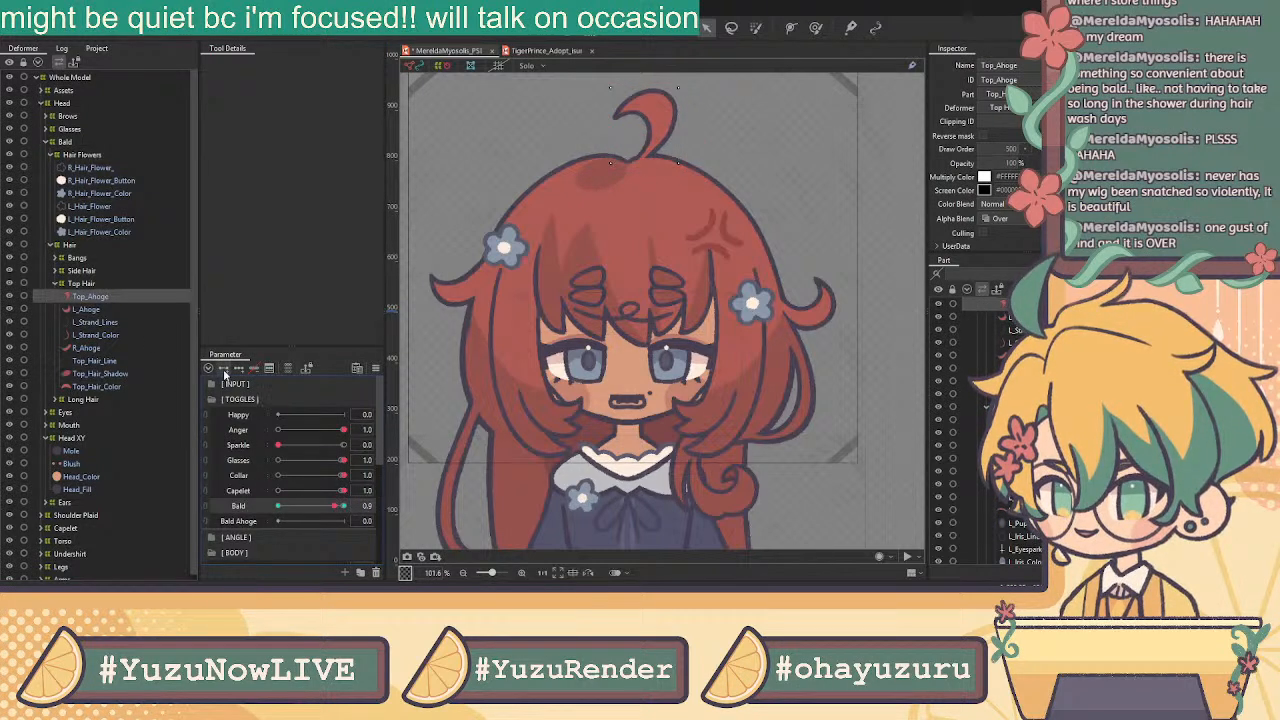
{"action": "left_click", "coordinate": [345, 506]}
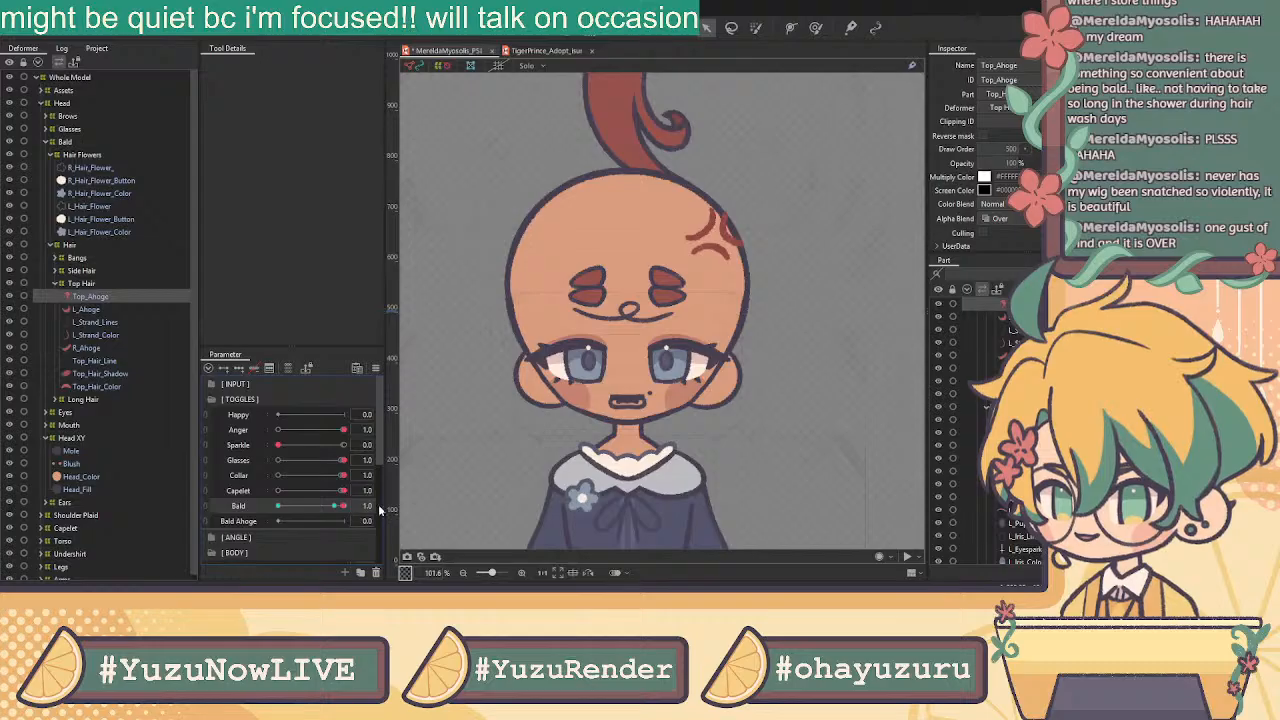
{"action": "left_click_drag", "start_coordinate": [332, 507], "coordinate": [370, 505]}
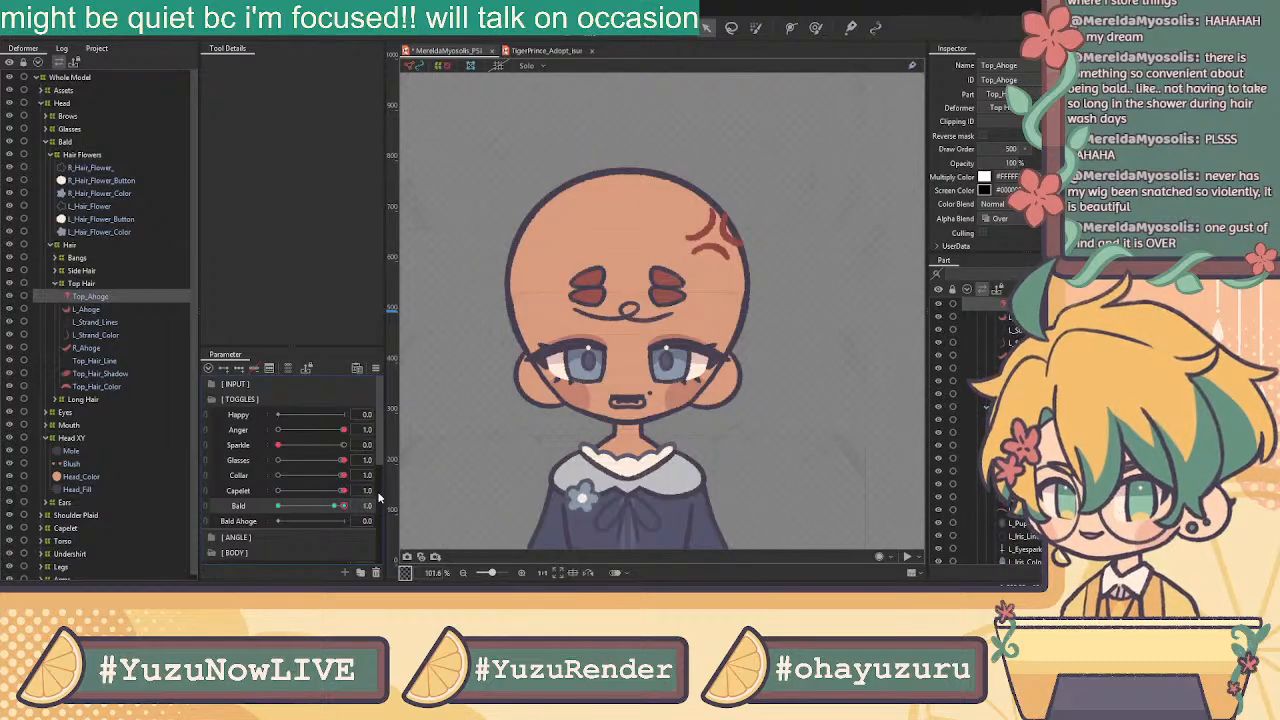
Push Bald Ahoge fully on, then undo the keyframe change
{"action": "left_click", "coordinate": [238, 524]}
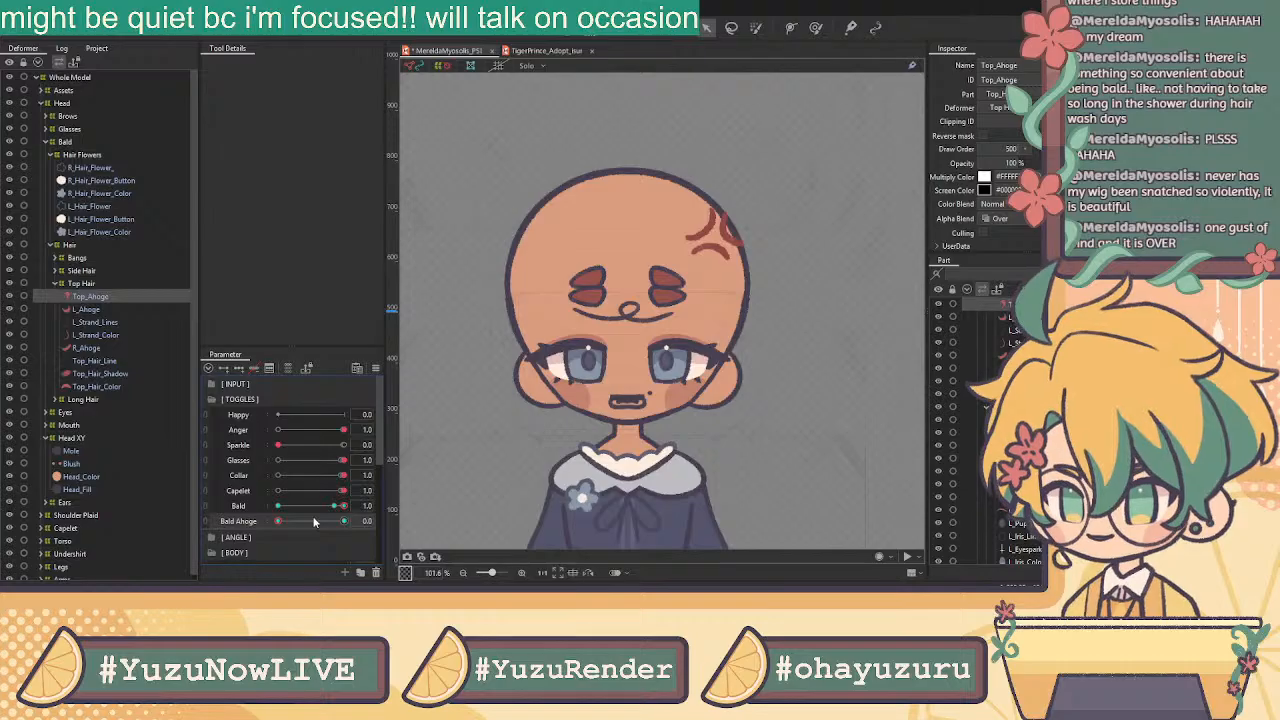
{"action": "left_click_drag", "start_coordinate": [300, 527], "coordinate": [390, 519]}
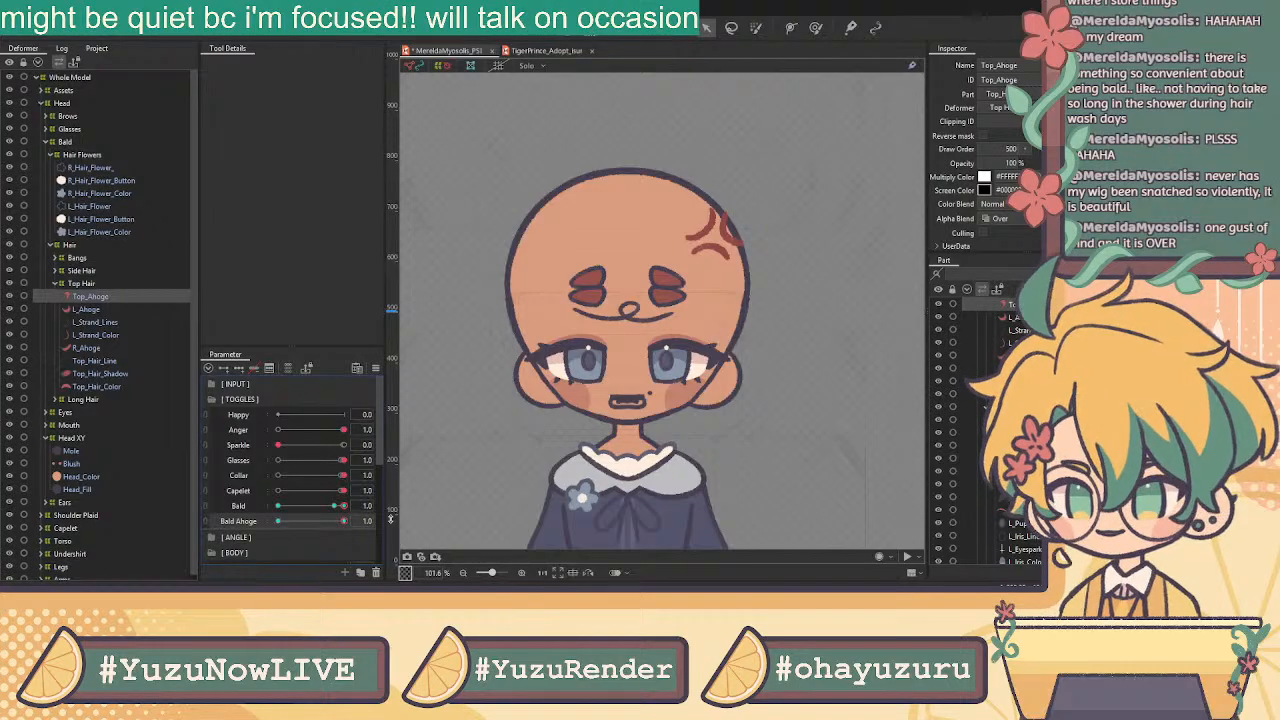
{"action": "key", "text": "ctrl+z"}
{"action": "key", "text": "ctrl+z"}
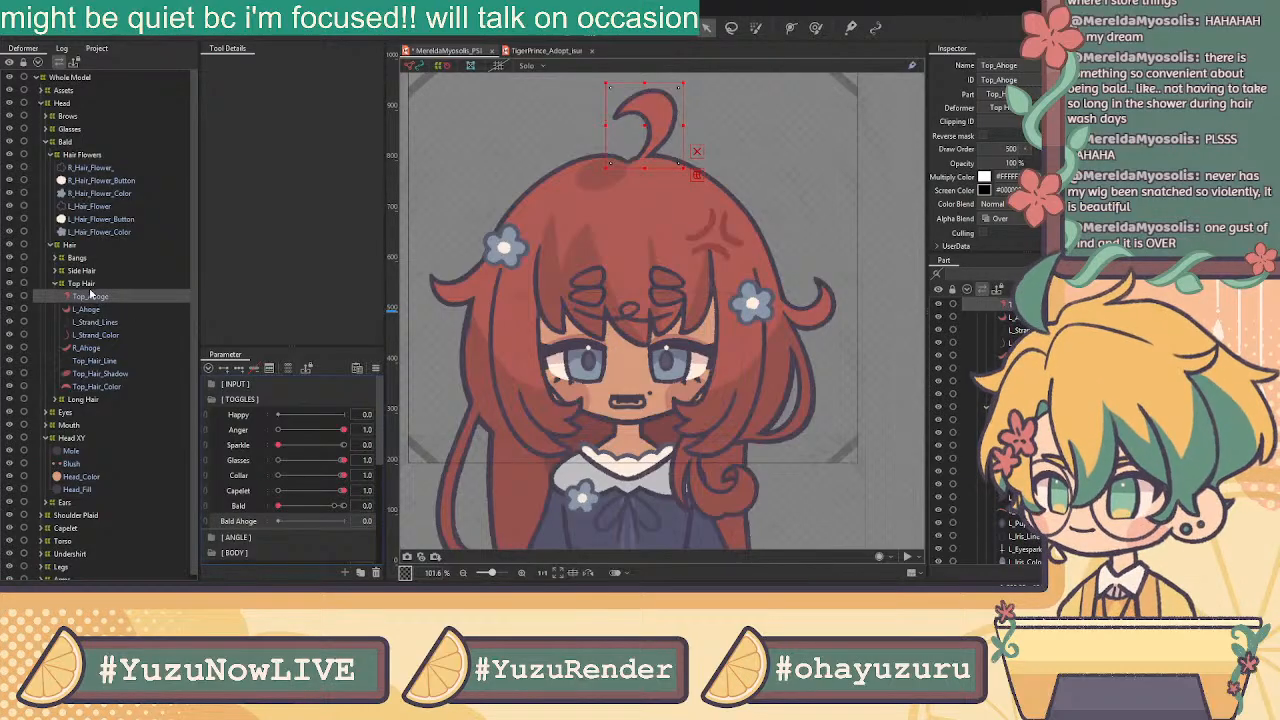
Duplicate Top_Ahoge into the Hair folder and key its opacity, 0% when Bald Ahoge is on
{"action": "key", "text": "ctrl+d"}
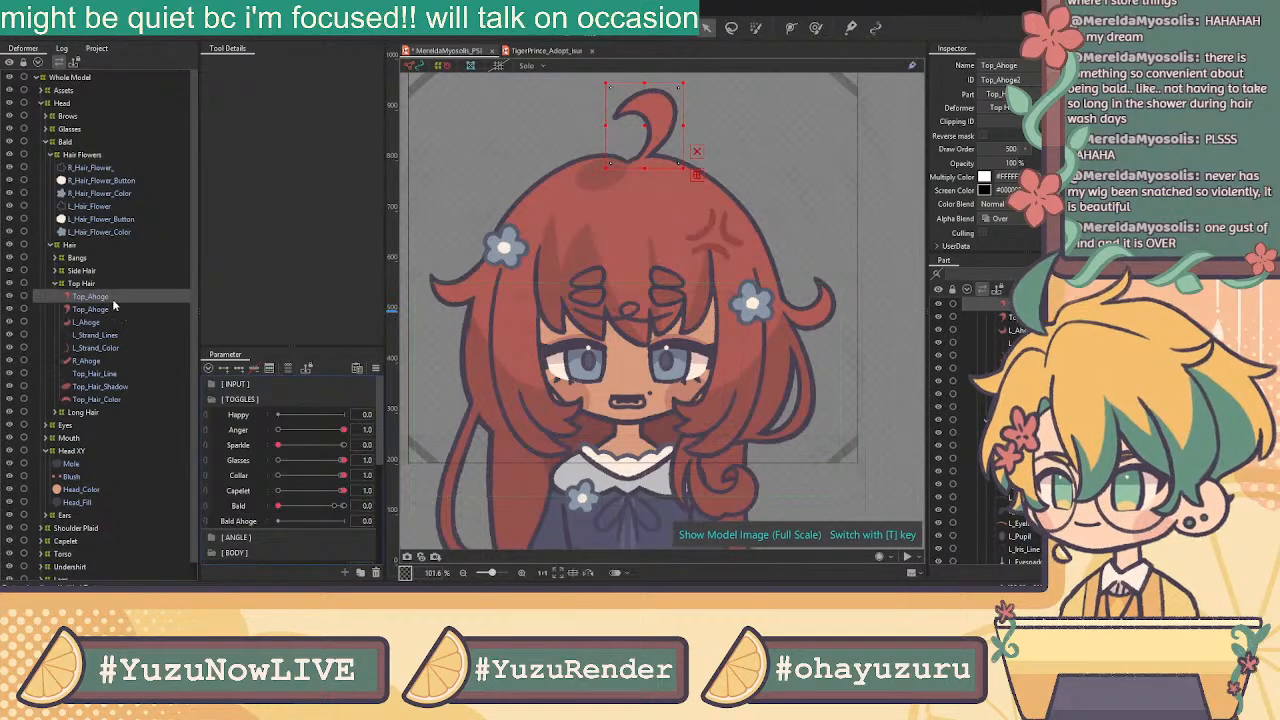
{"action": "left_click_drag", "start_coordinate": [115, 302], "coordinate": [106, 252]}
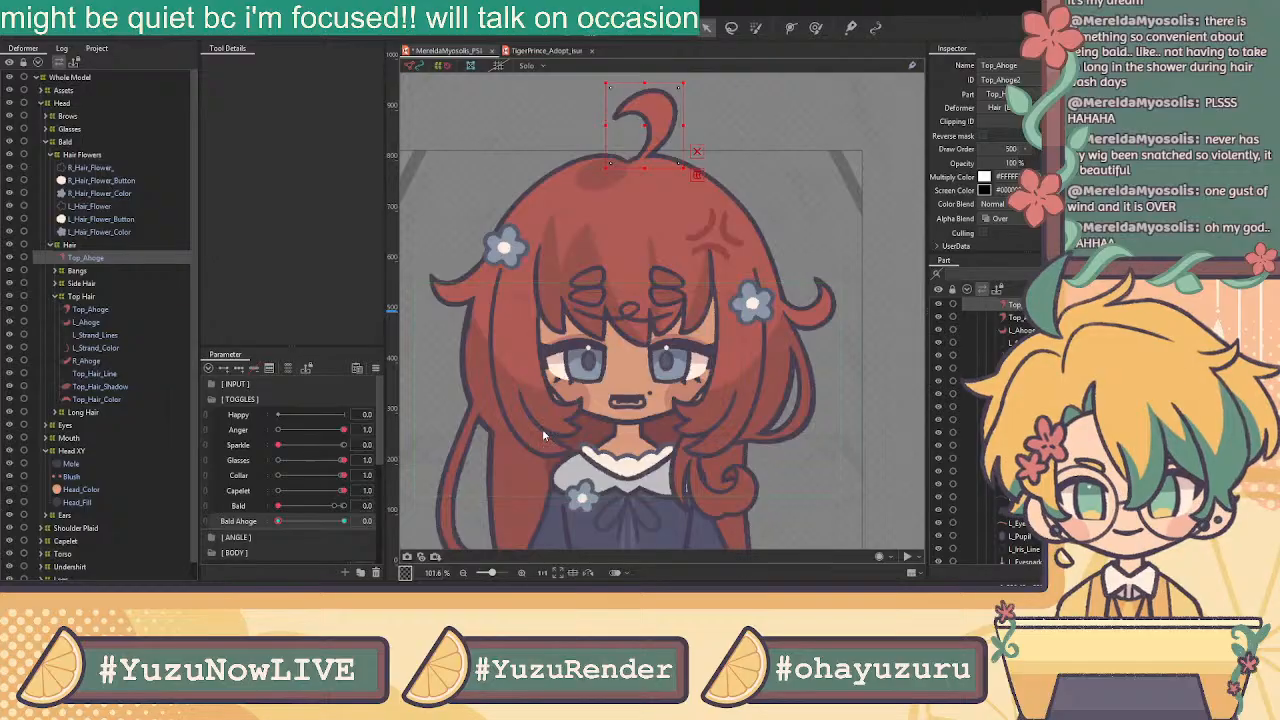
{"action": "left_click", "coordinate": [342, 521]}
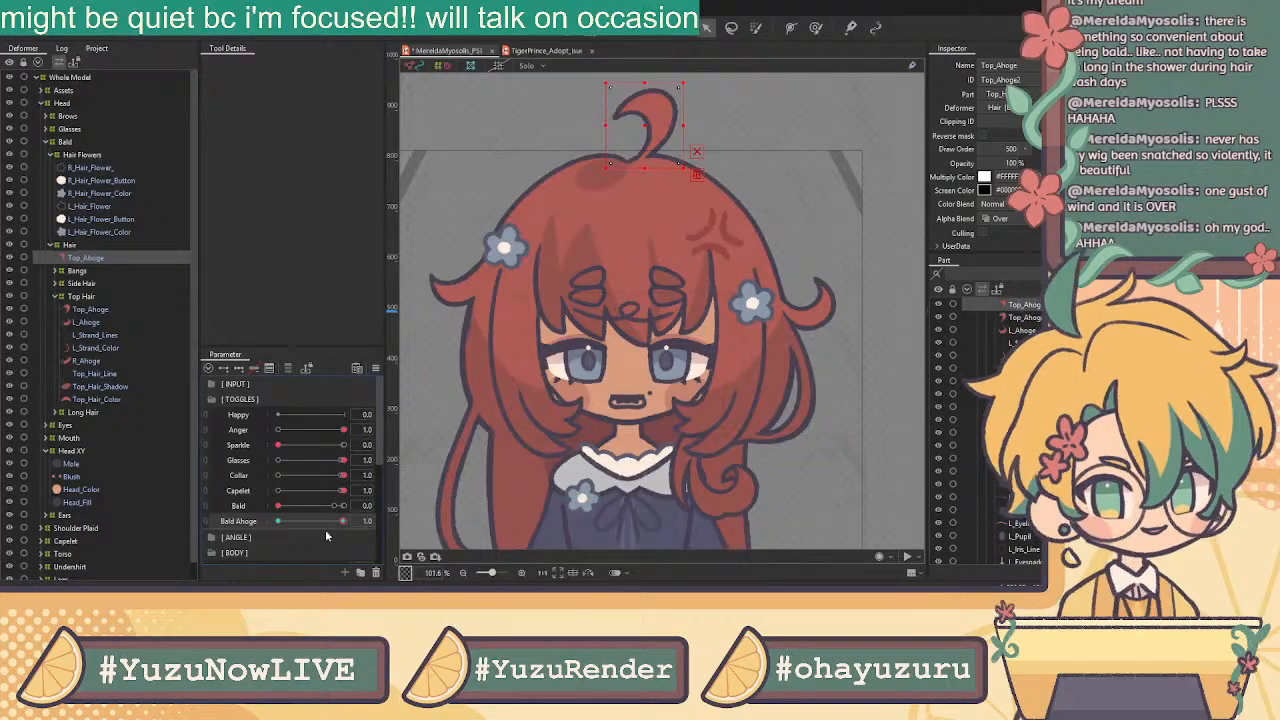
{"action": "left_click", "coordinate": [1014, 165]}
{"action": "type", "text": "0"}
{"action": "key", "text": "Return"}
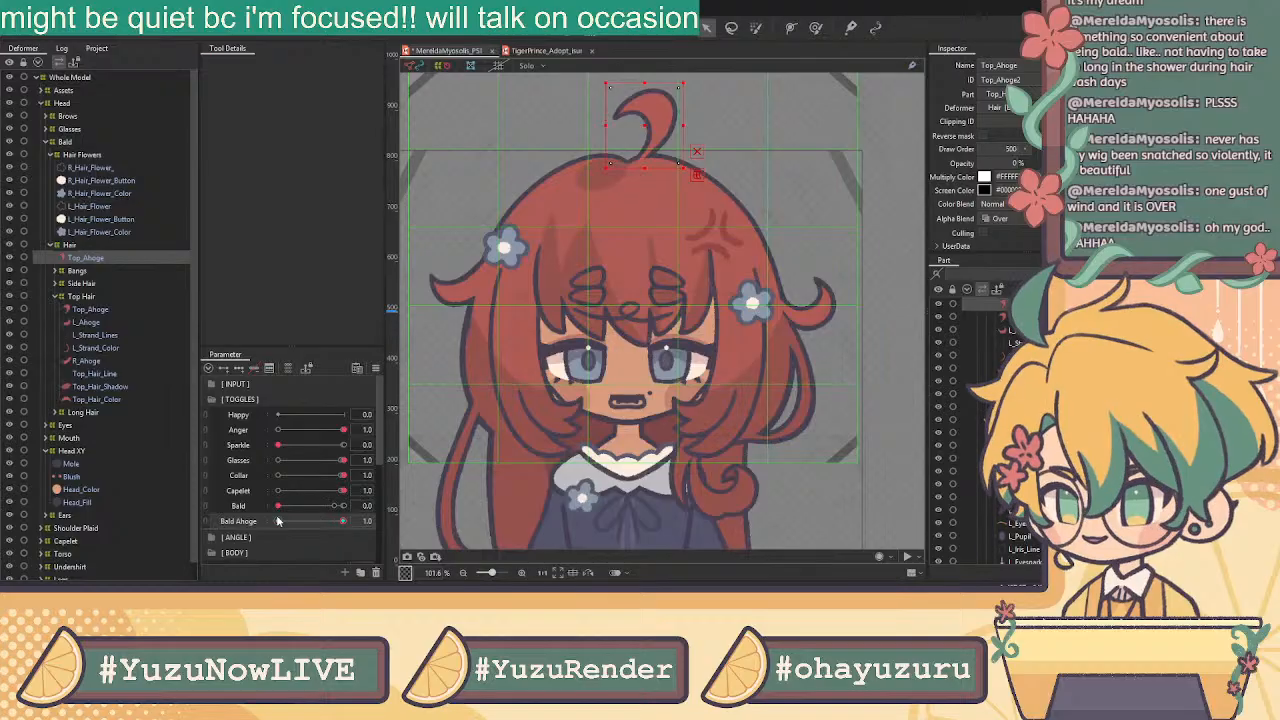
{"action": "left_click", "coordinate": [278, 521]}
{"action": "left_click_drag", "start_coordinate": [1013, 166], "coordinate": [992, 166]}
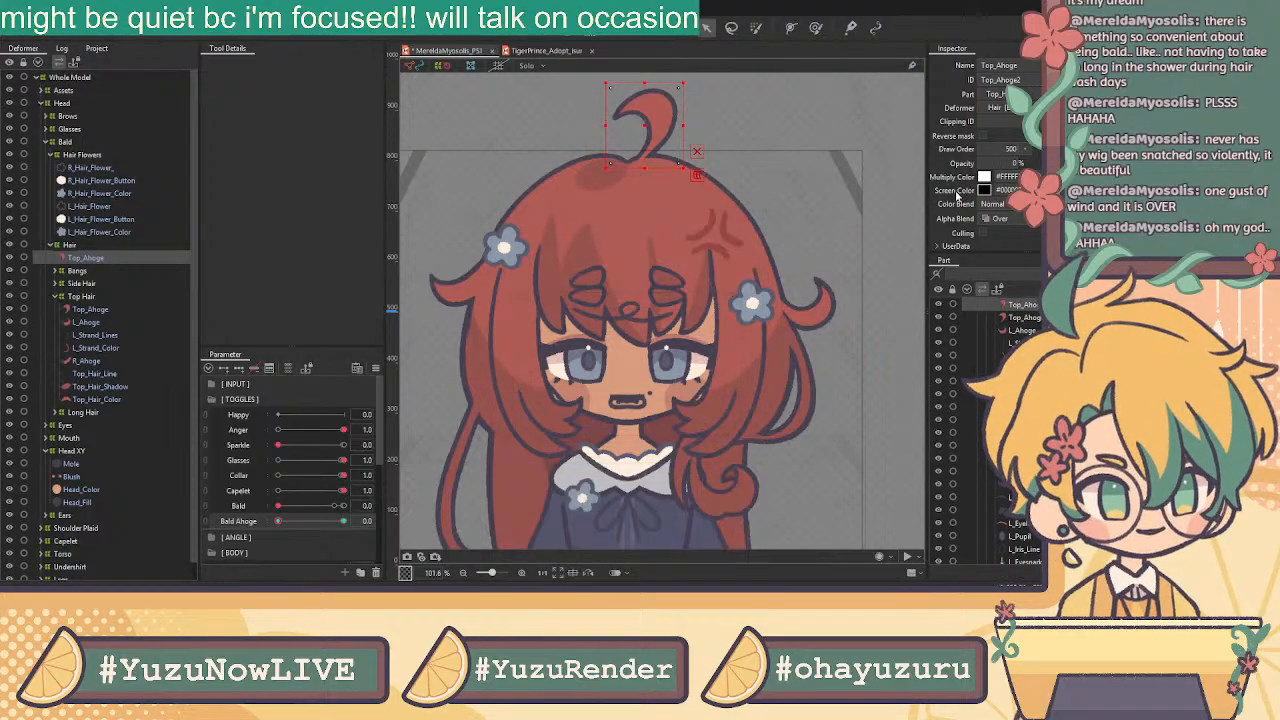
With Bald on, move the Top_Ahoge copy under the Head part and set Bald Ahoge fully on
{"action": "left_click_drag", "start_coordinate": [303, 506], "coordinate": [496, 506]}
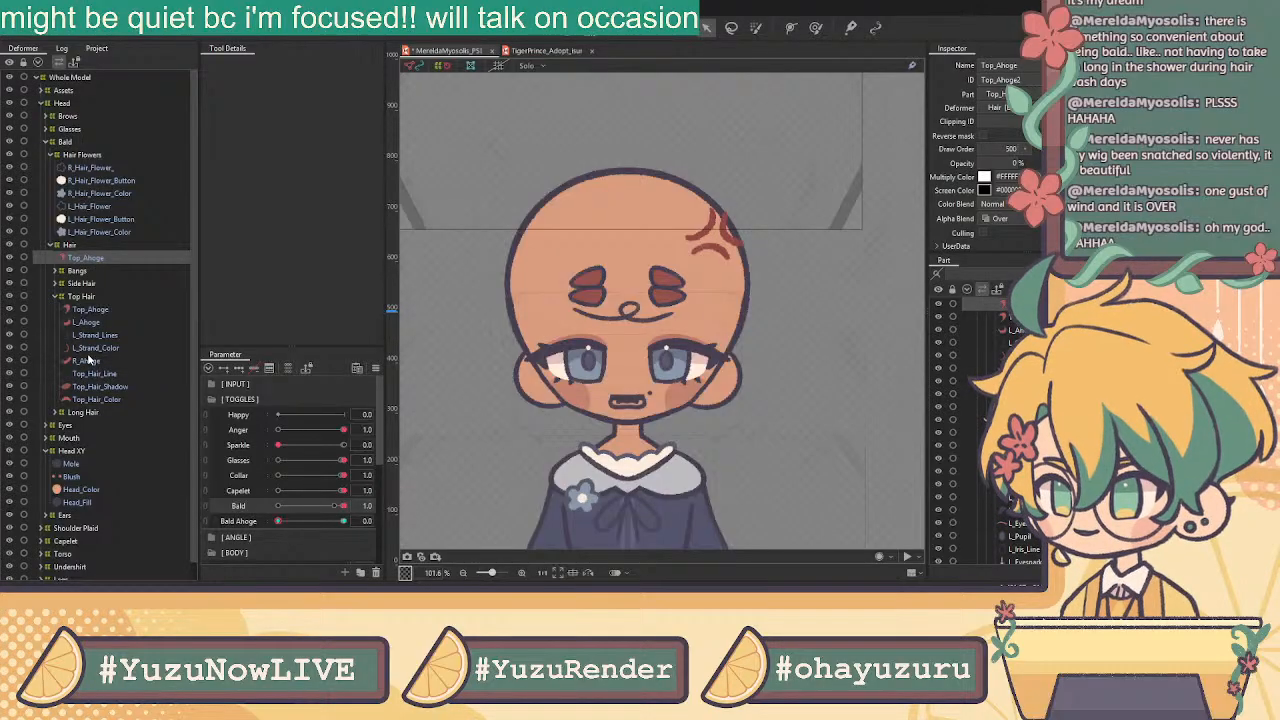
{"action": "left_click_drag", "start_coordinate": [89, 257], "coordinate": [95, 142]}
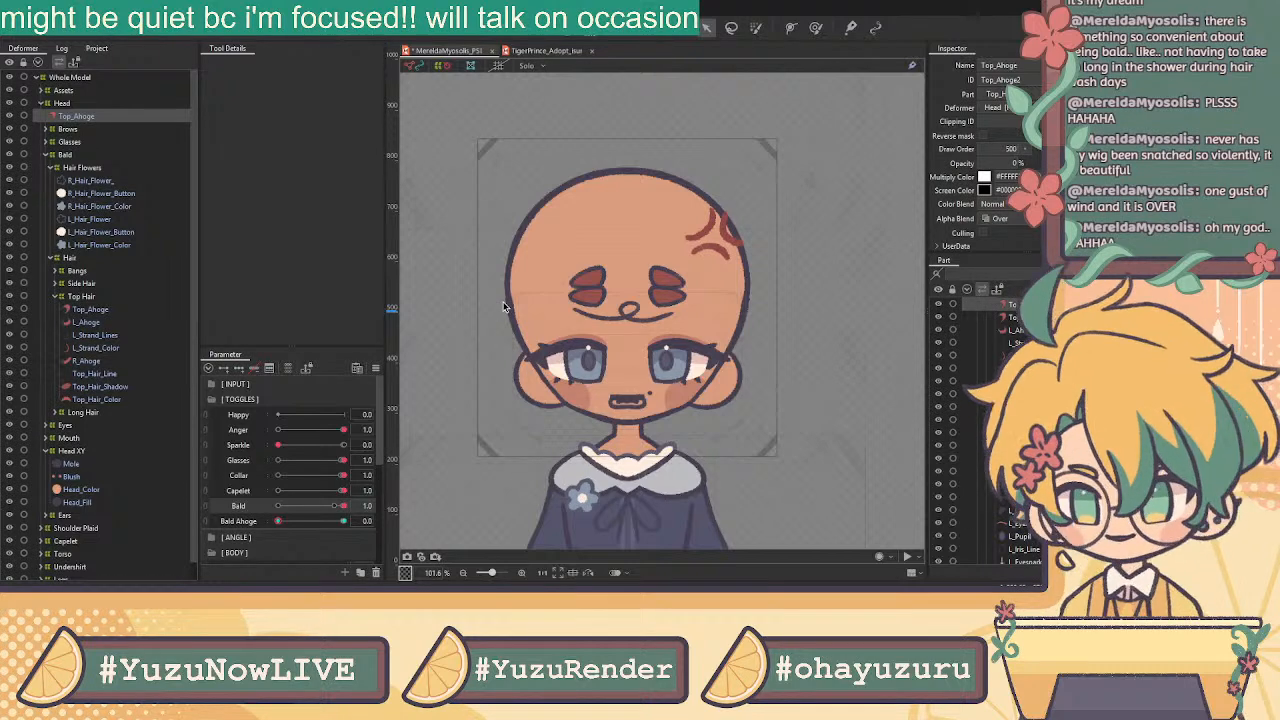
{"action": "left_click", "coordinate": [340, 522]}
{"action": "left_click_drag", "start_coordinate": [340, 530], "coordinate": [465, 527]}
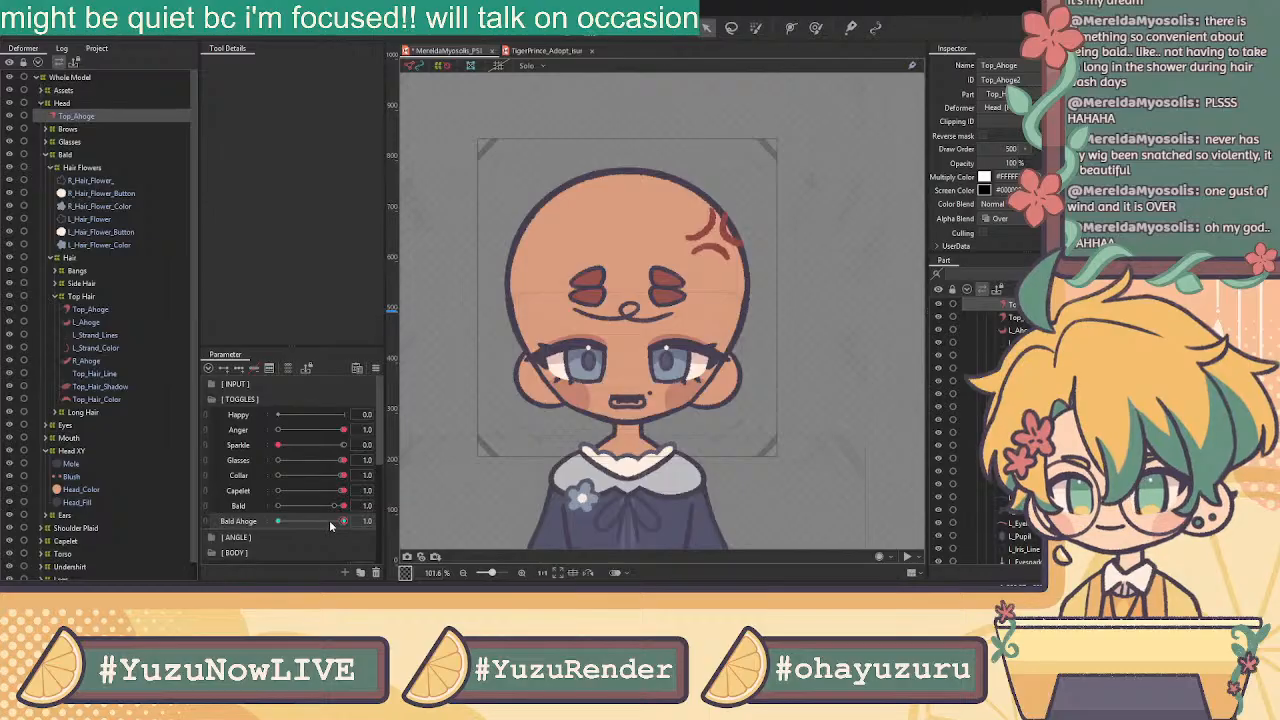
{"action": "left_click", "coordinate": [84, 106]}
{"action": "left_click", "coordinate": [84, 115]}
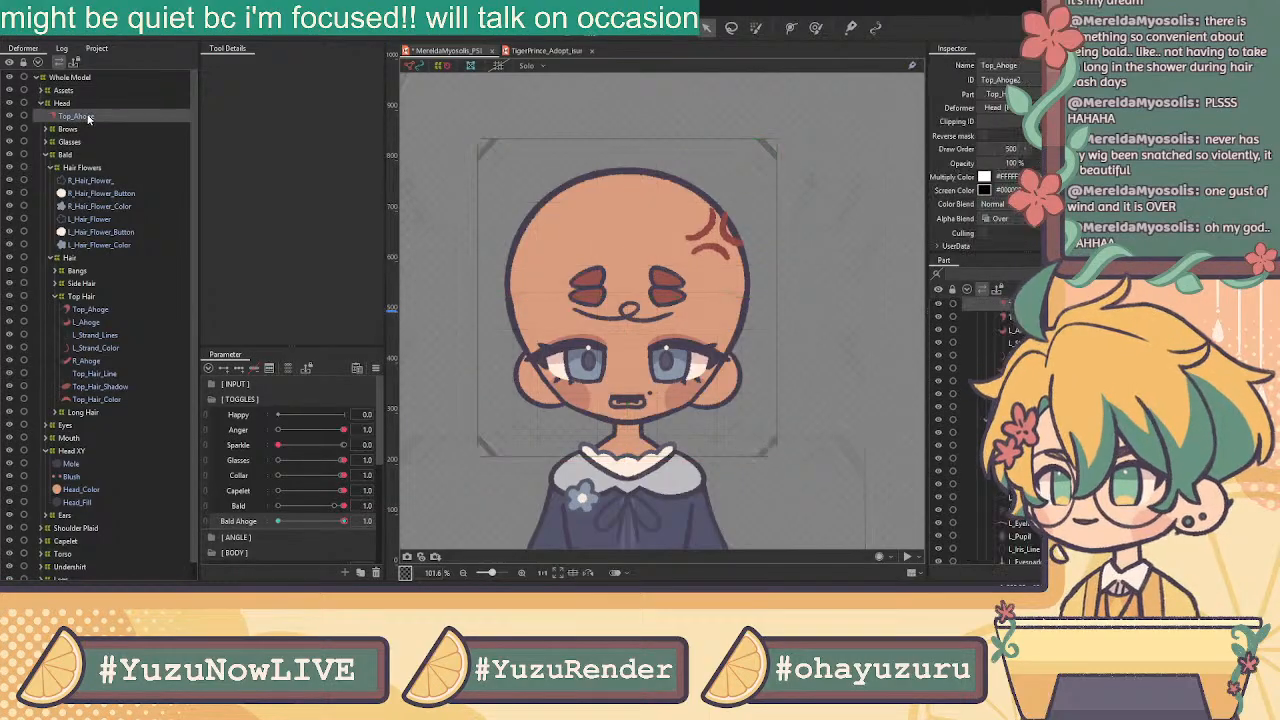
Test how Bald Ahoge affects the ahoge, then turn Bald off
{"action": "scroll", "coordinate": [608, 222], "scroll_direction": "down", "scroll_amount": 10}
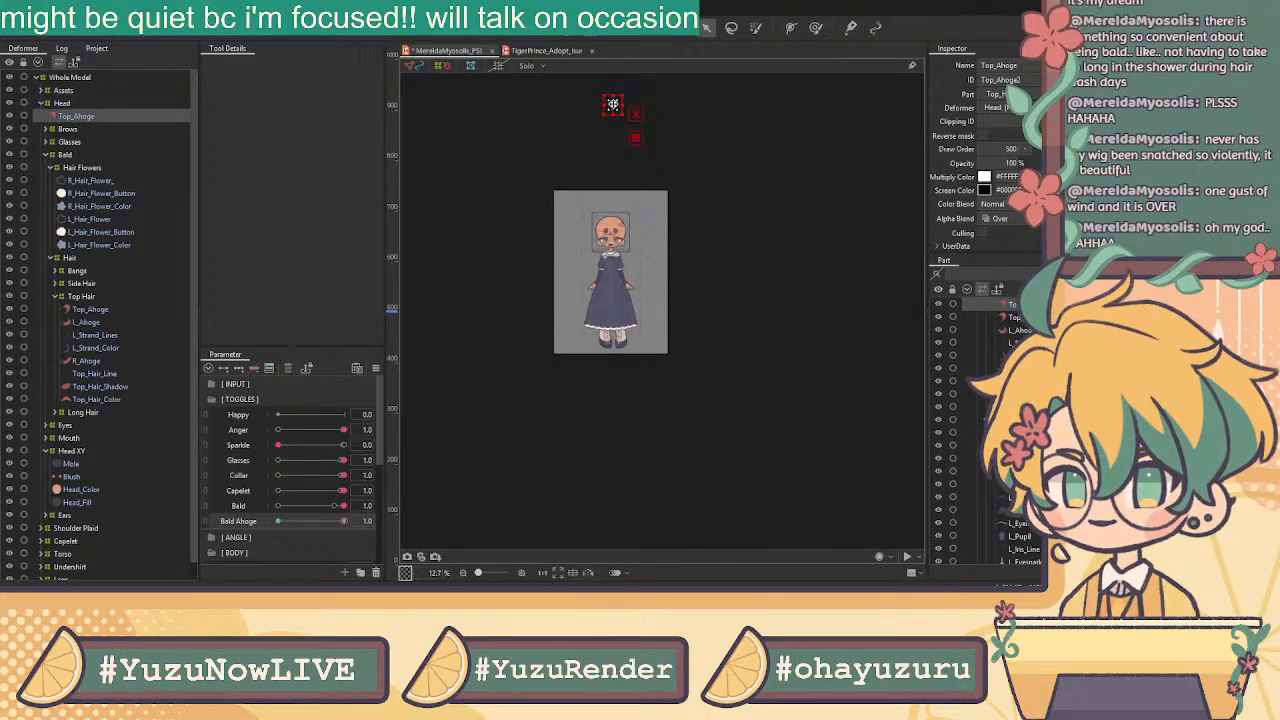
{"action": "scroll", "coordinate": [613, 201], "scroll_direction": "up", "scroll_amount": 4}
{"action": "scroll", "coordinate": [613, 201], "scroll_direction": "up", "scroll_amount": 3}
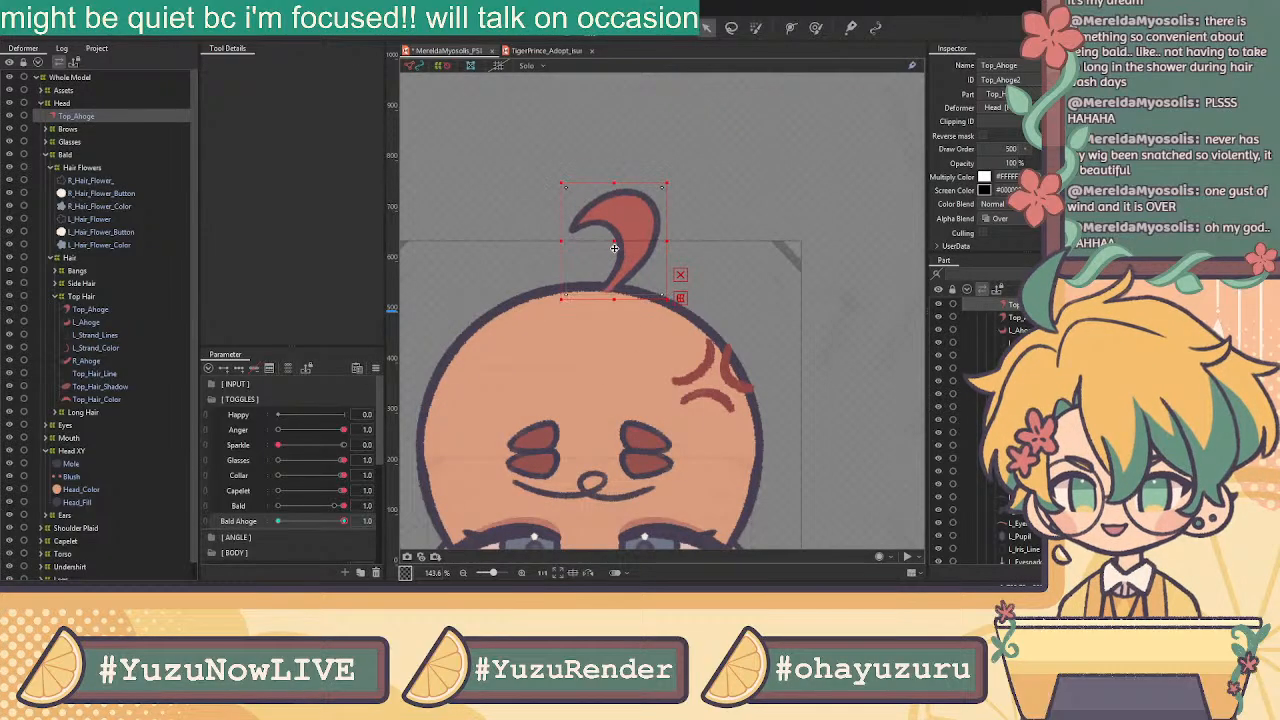
{"action": "scroll", "coordinate": [764, 299], "scroll_direction": "down", "scroll_amount": 2}
{"action": "left_click_drag", "start_coordinate": [822, 313], "coordinate": [772, 205]}
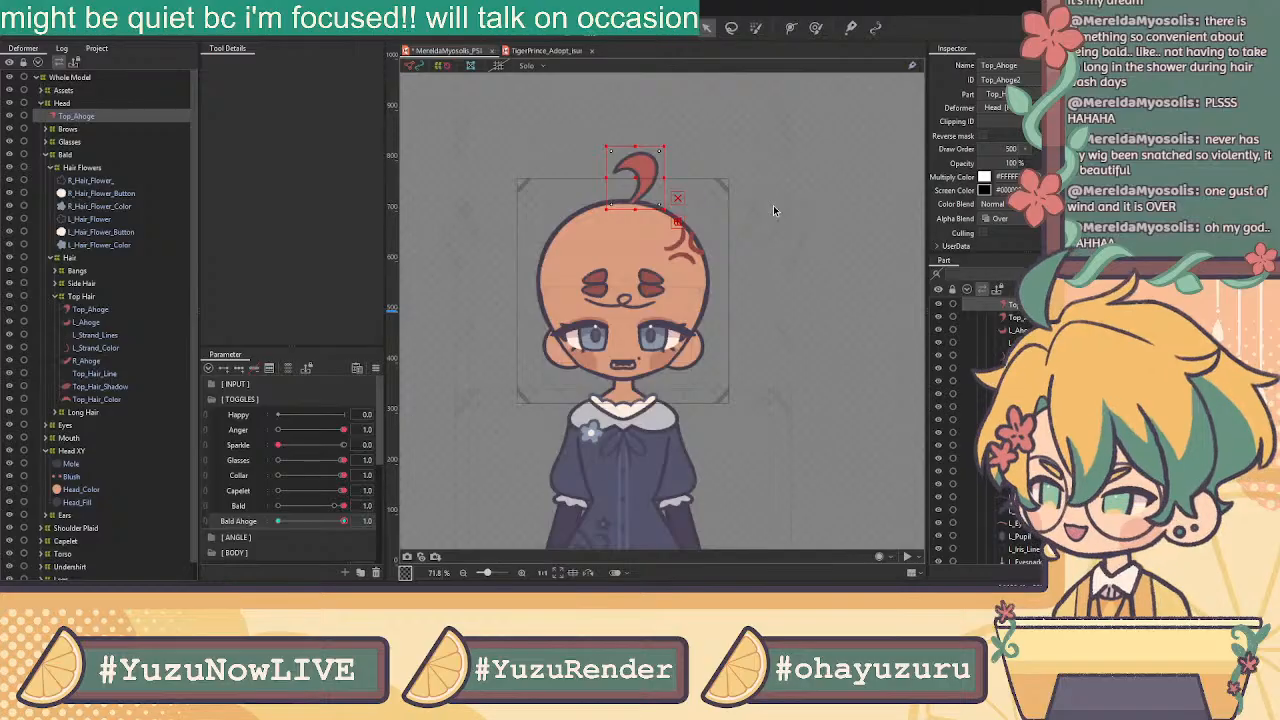
{"action": "mouse_move", "coordinate": [343, 521]}
{"action": "left_mouse_down"}
{"action": "mouse_move", "coordinate": [268, 509]}
{"action": "mouse_move", "coordinate": [366, 516]}
{"action": "left_mouse_up"}
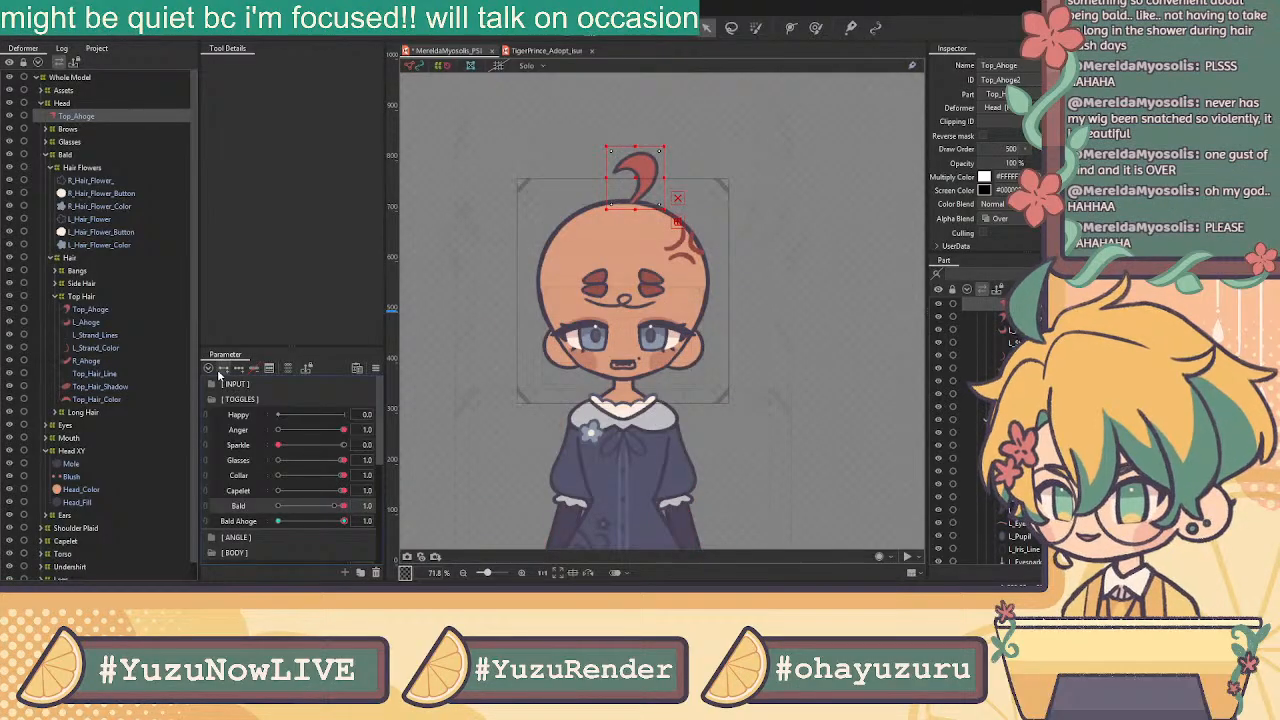
{"action": "left_click_drag", "start_coordinate": [323, 510], "coordinate": [284, 508]}
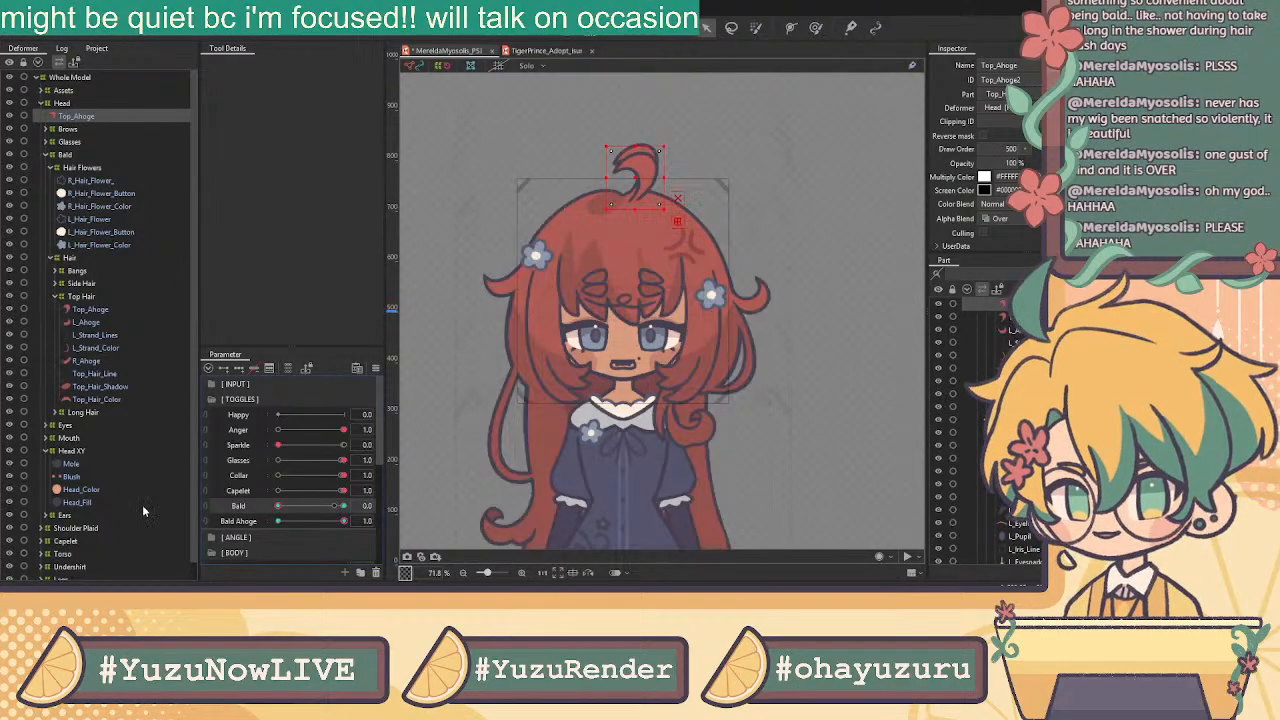
Set the ahoge's opacity to 0% for the Bald Ahoge off state
{"action": "left_click", "coordinate": [1009, 163]}
{"action": "type", "text": "0"}
{"action": "key", "text": "Return"}
{"action": "mouse_move", "coordinate": [343, 521]}
{"action": "left_mouse_down"}
{"action": "mouse_move", "coordinate": [278, 521]}
{"action": "mouse_move", "coordinate": [343, 521]}
{"action": "mouse_move", "coordinate": [350, 508]}
{"action": "mouse_move", "coordinate": [266, 510]}
{"action": "mouse_move", "coordinate": [390, 510]}
{"action": "mouse_move", "coordinate": [366, 511]}
{"action": "left_mouse_up"}
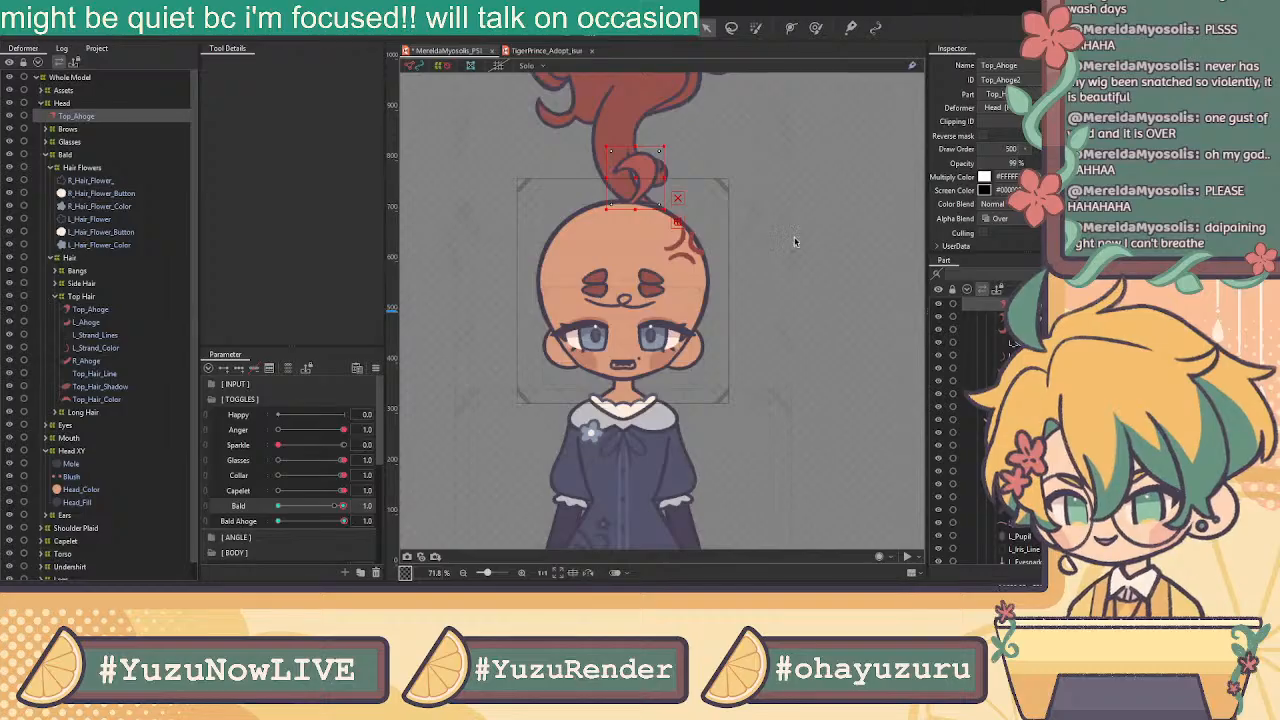
{"action": "left_click_drag", "start_coordinate": [1004, 153], "coordinate": [950, 162]}
{"action": "left_click_drag", "start_coordinate": [343, 510], "coordinate": [365, 490]}
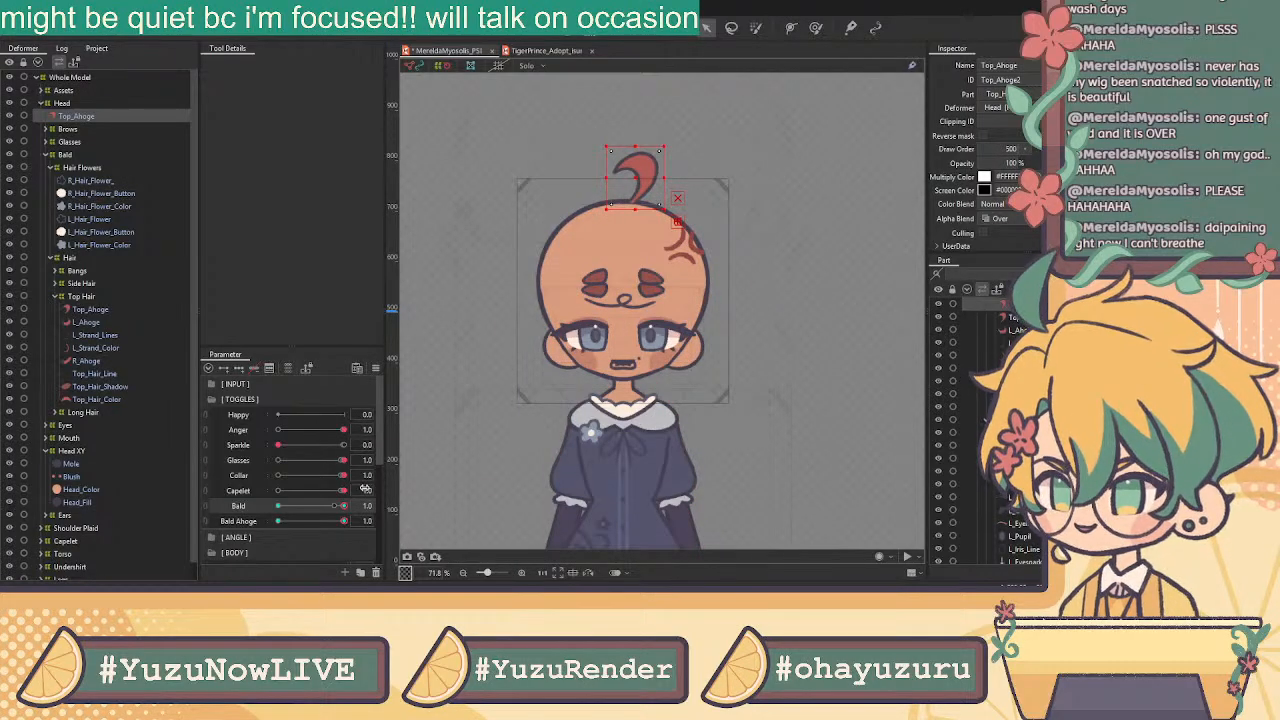
Check that Bald hides the hair and Bald Ahoge toggles the top curl
{"action": "mouse_move", "coordinate": [366, 489]}
{"action": "left_mouse_down"}
{"action": "mouse_move", "coordinate": [303, 477]}
{"action": "mouse_move", "coordinate": [350, 483]}
{"action": "left_mouse_up"}
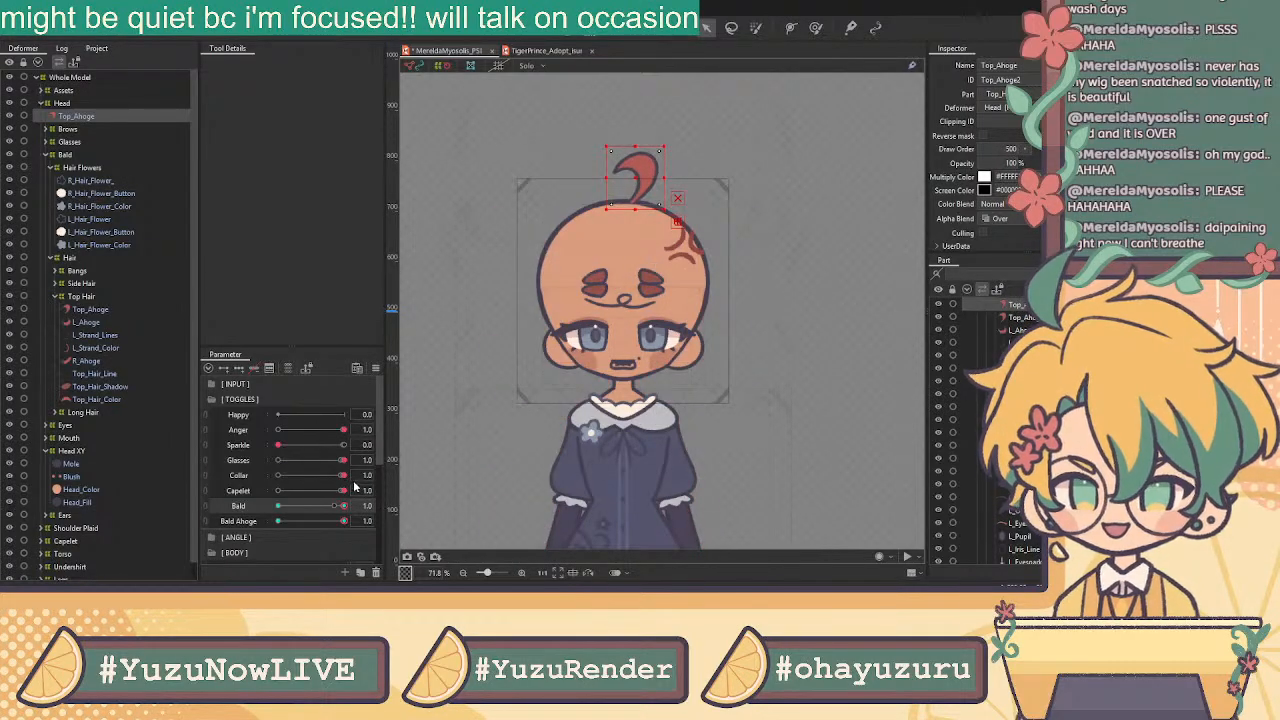
{"action": "left_click_drag", "start_coordinate": [348, 478], "coordinate": [448, 481]}
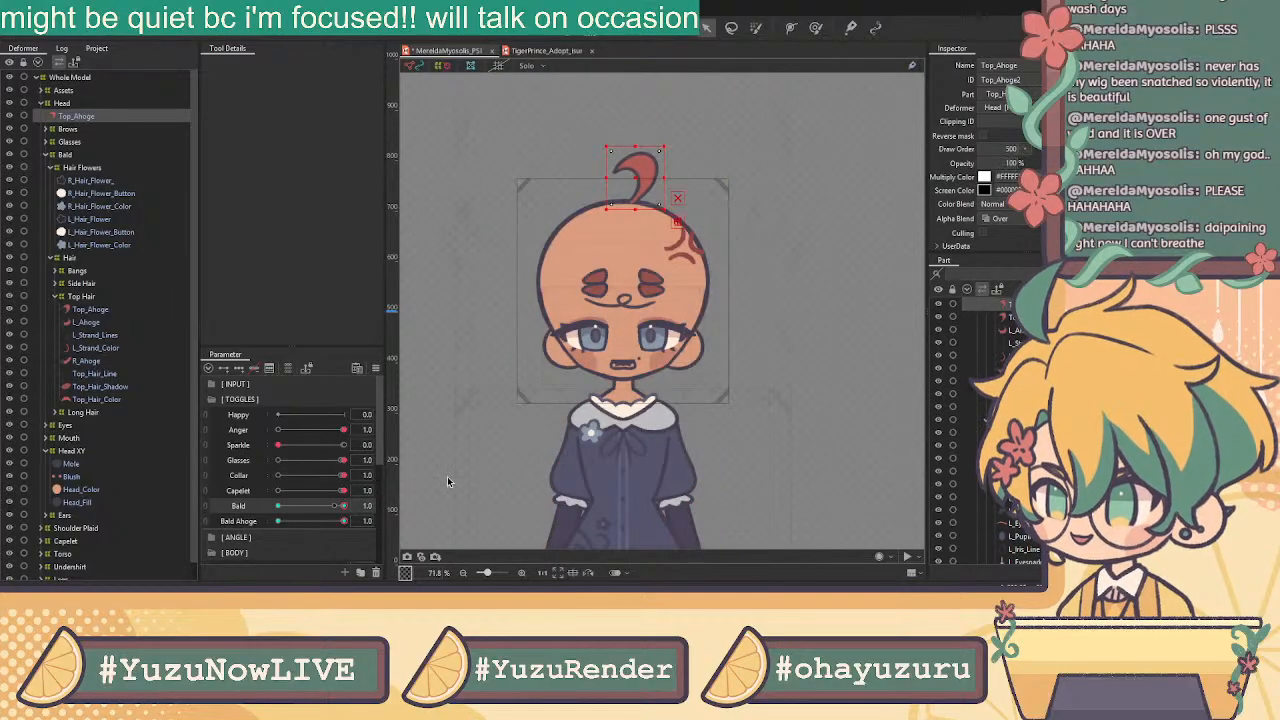
{"action": "left_click_drag", "start_coordinate": [341, 524], "coordinate": [370, 522]}
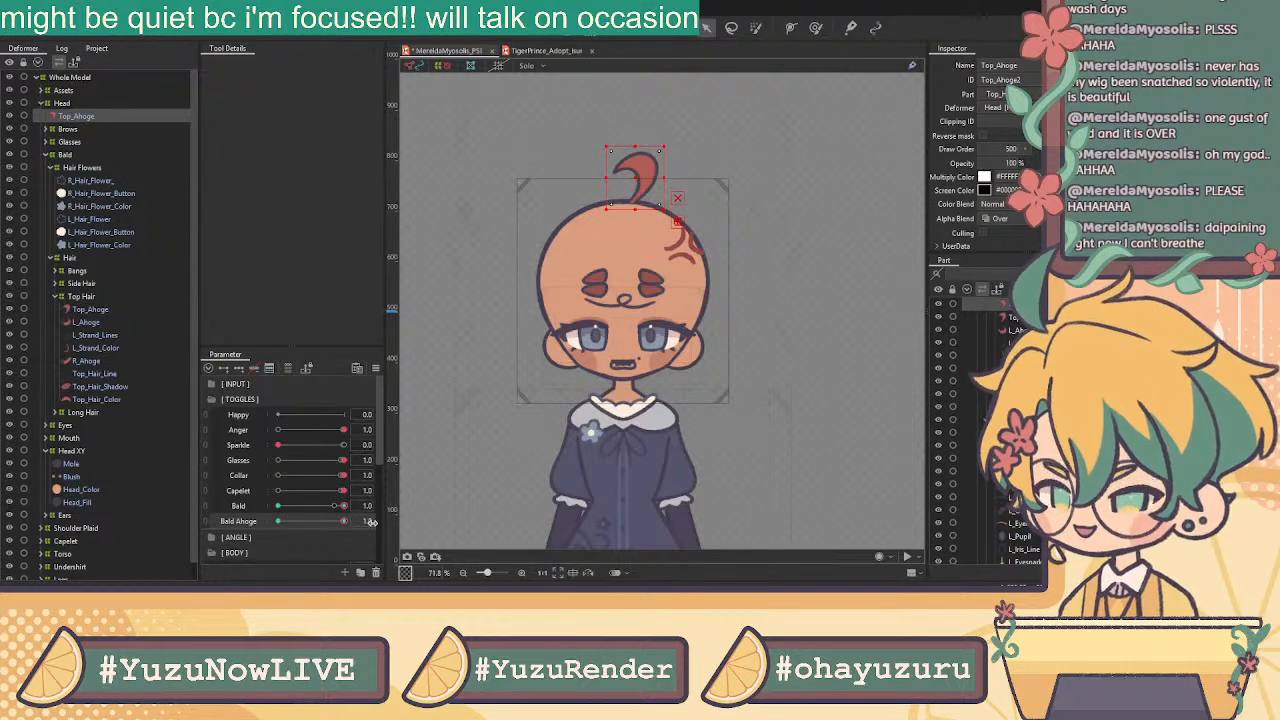
{"action": "scroll", "coordinate": [985, 370], "scroll_direction": "up", "scroll_amount": 7}
{"action": "scroll", "coordinate": [985, 420], "scroll_direction": "up", "scroll_amount": 5}
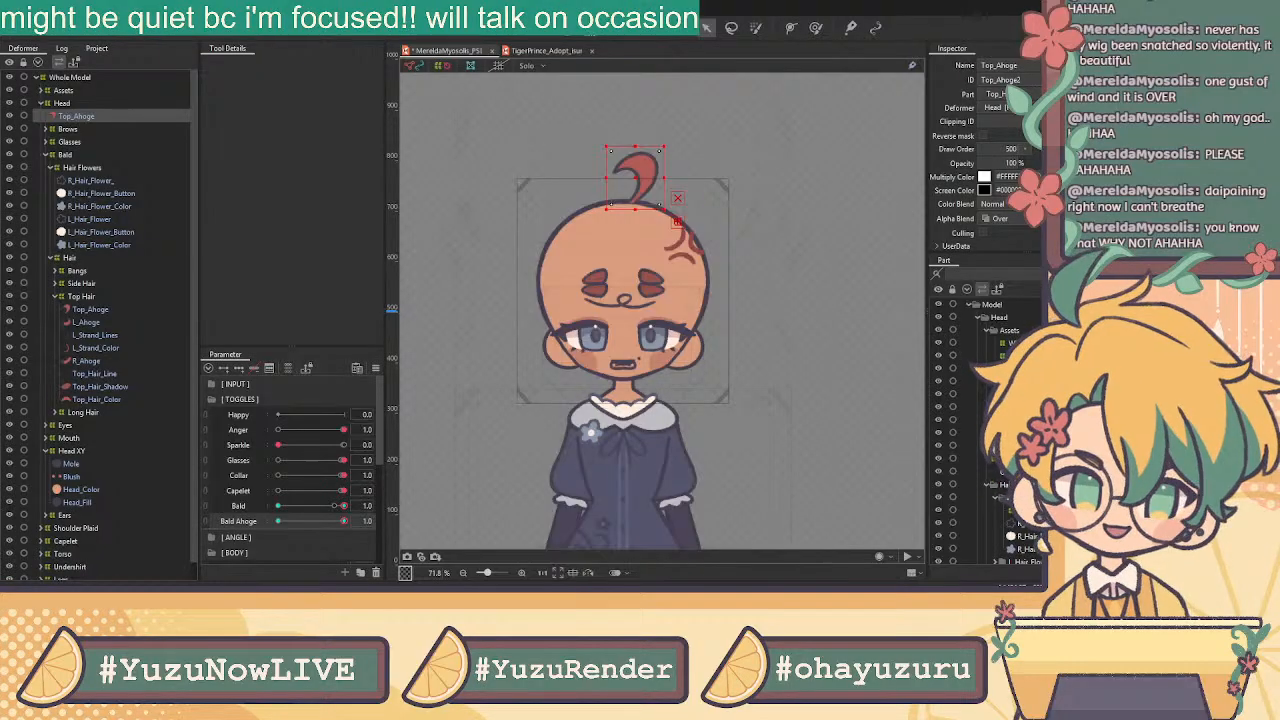
Select Angry_Brow and the Anger mark and fade their opacity on the Anger parameter
{"action": "left_click", "coordinate": [962, 392]}
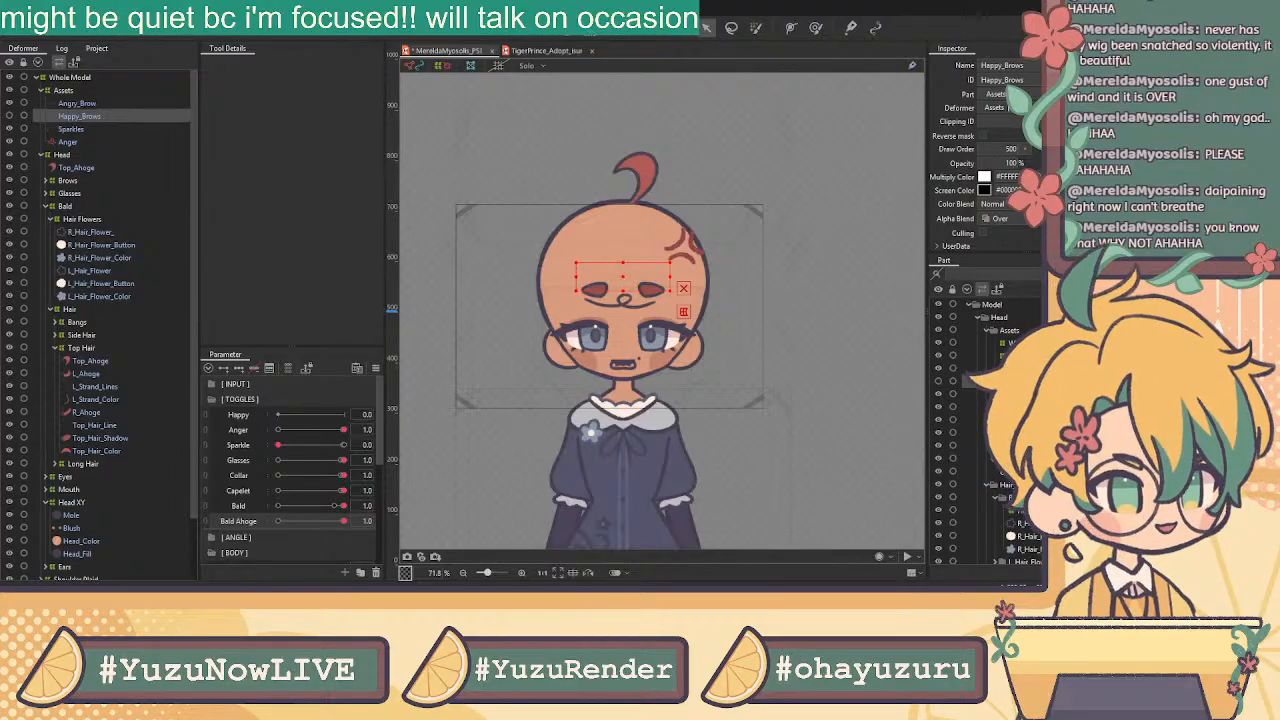
{"action": "left_click", "coordinate": [972, 368]}
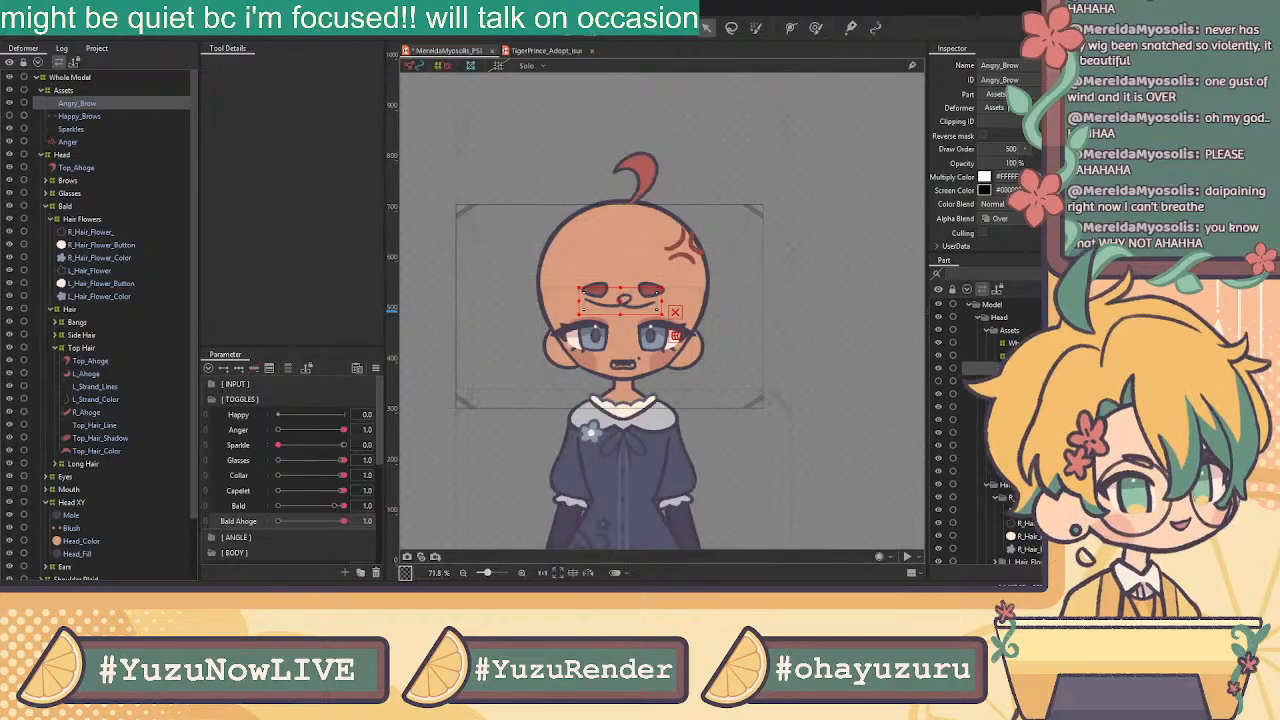
{"action": "left_click", "coordinate": [974, 406], "text": "ctrl"}
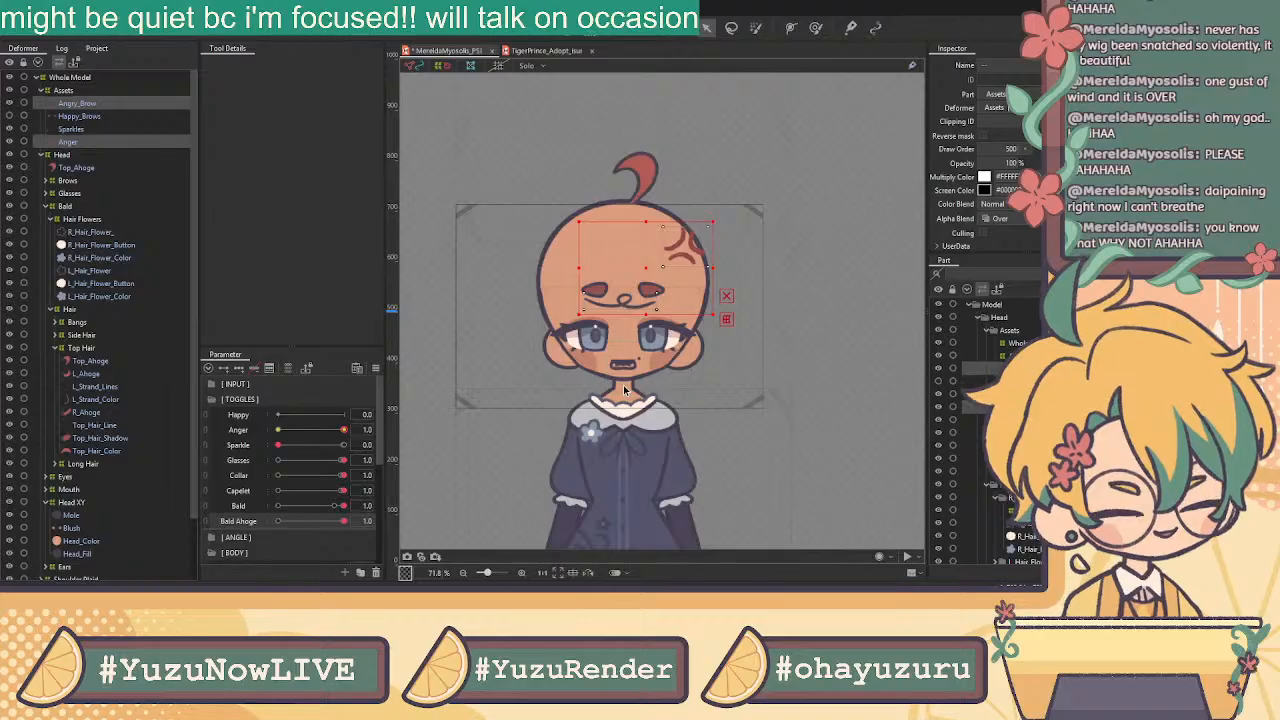
{"action": "left_click", "coordinate": [240, 431]}
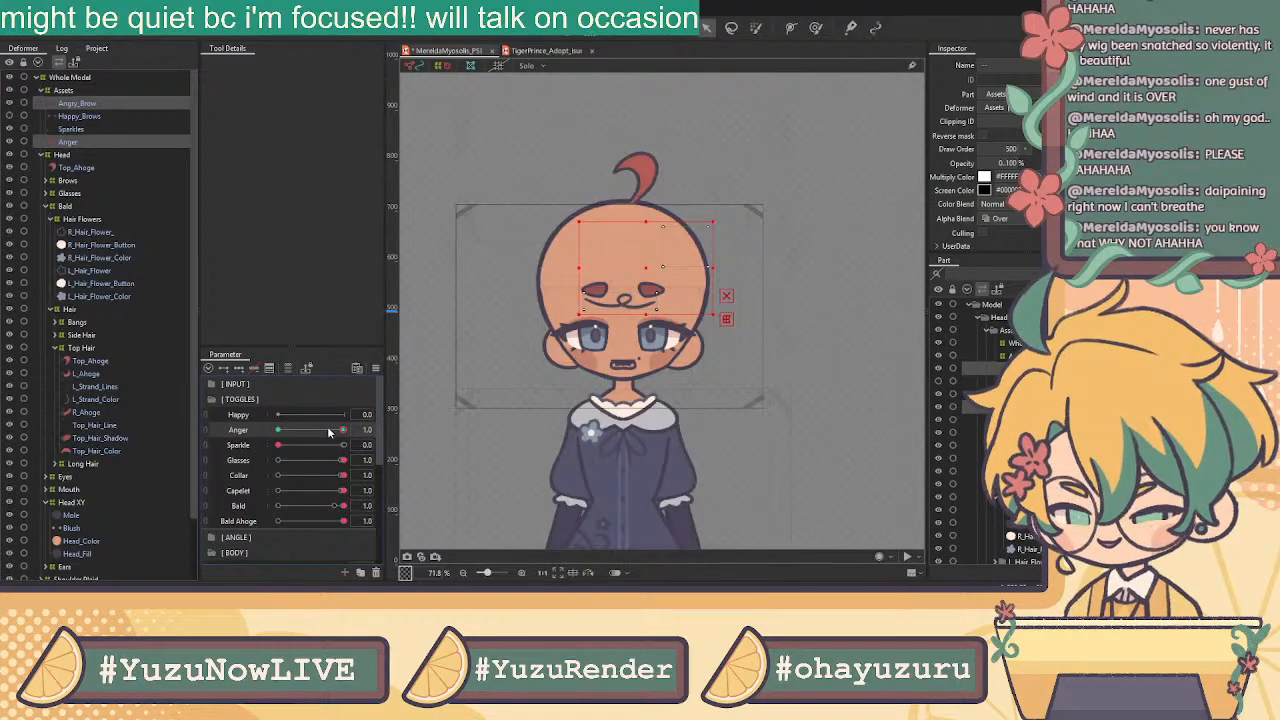
{"action": "left_click_drag", "start_coordinate": [338, 431], "coordinate": [240, 428]}
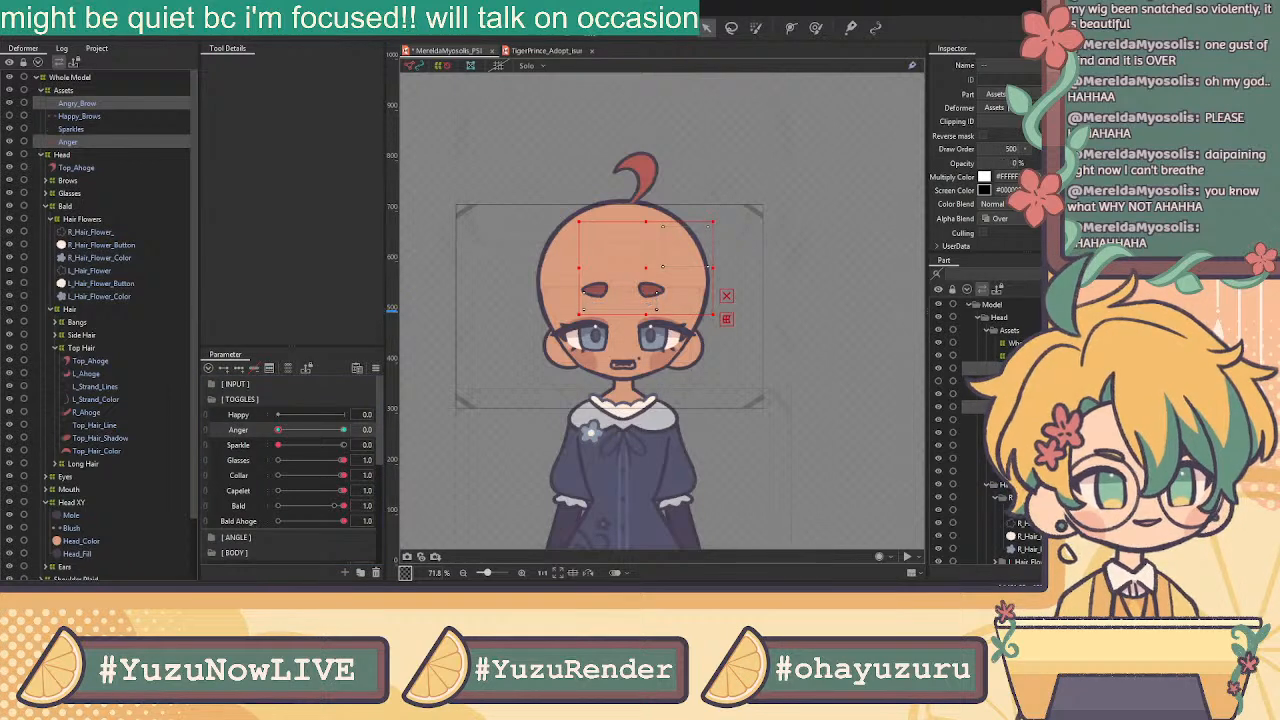
{"action": "left_click", "coordinate": [331, 432]}
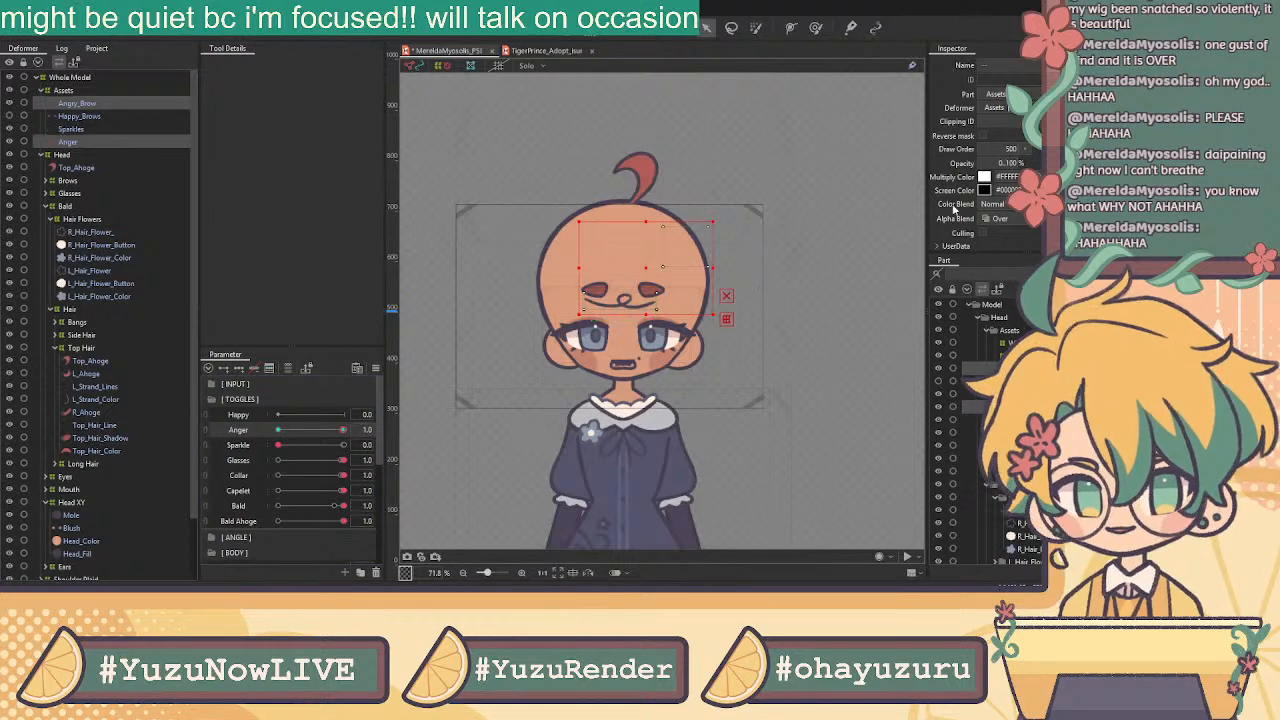
{"action": "left_click_drag", "start_coordinate": [1003, 163], "coordinate": [950, 163]}
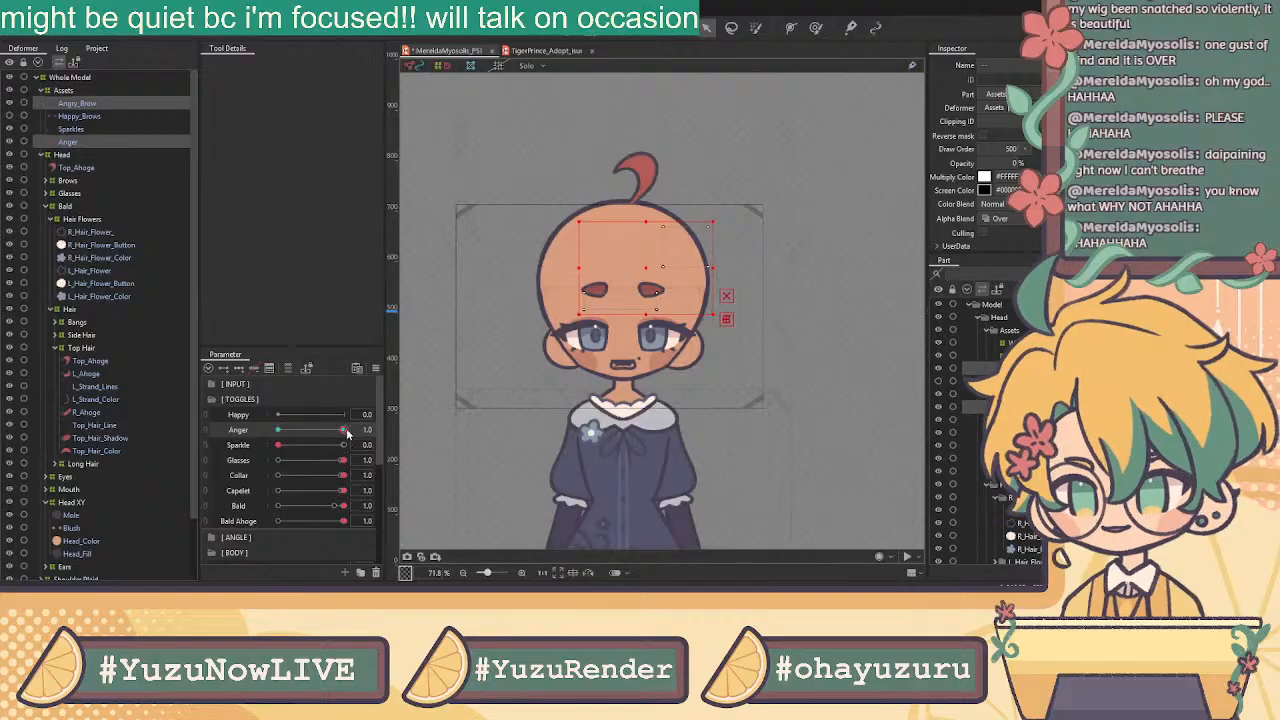
{"action": "mouse_move", "coordinate": [345, 430]}
{"action": "left_mouse_down"}
{"action": "mouse_move", "coordinate": [277, 430]}
{"action": "mouse_move", "coordinate": [350, 430]}
{"action": "left_mouse_up"}
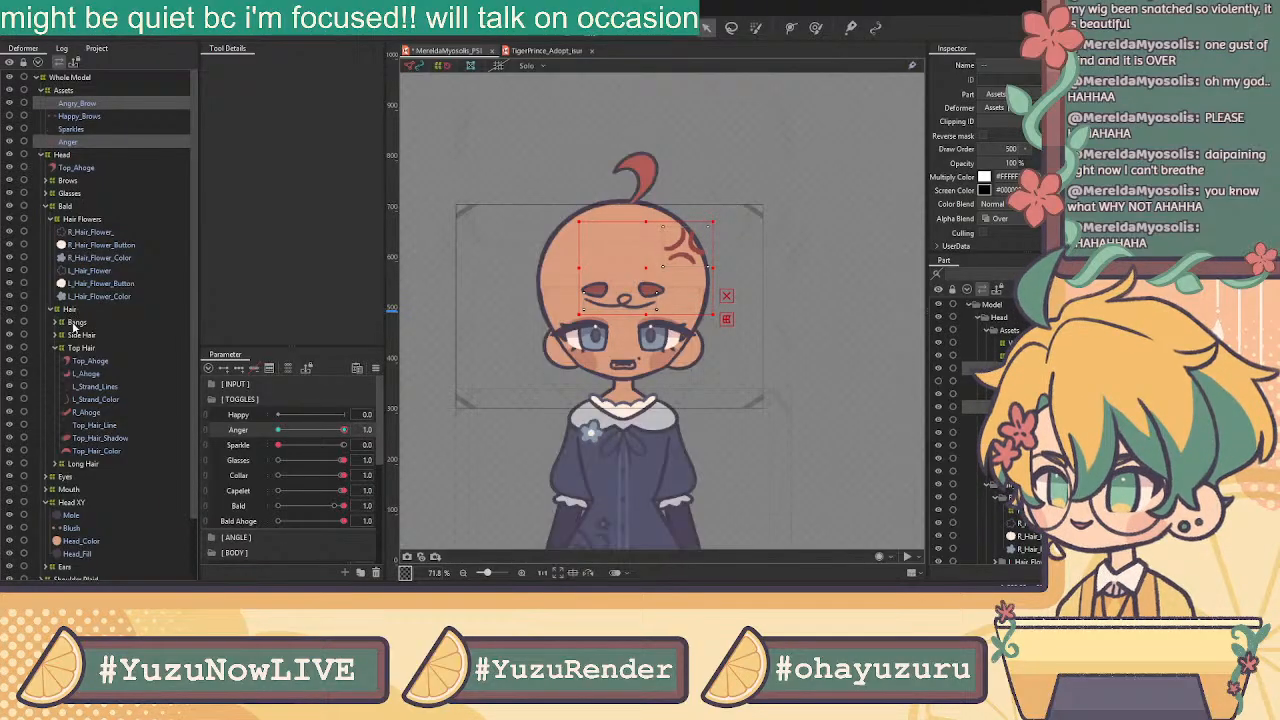
Key R_Eyebrow and L_Eyebrow on Anger and fade them to 0% opacity at Anger 1.0
{"action": "scroll", "coordinate": [115, 449], "scroll_direction": "down", "scroll_amount": 1}
{"action": "scroll", "coordinate": [115, 449], "scroll_direction": "down", "scroll_amount": 1}
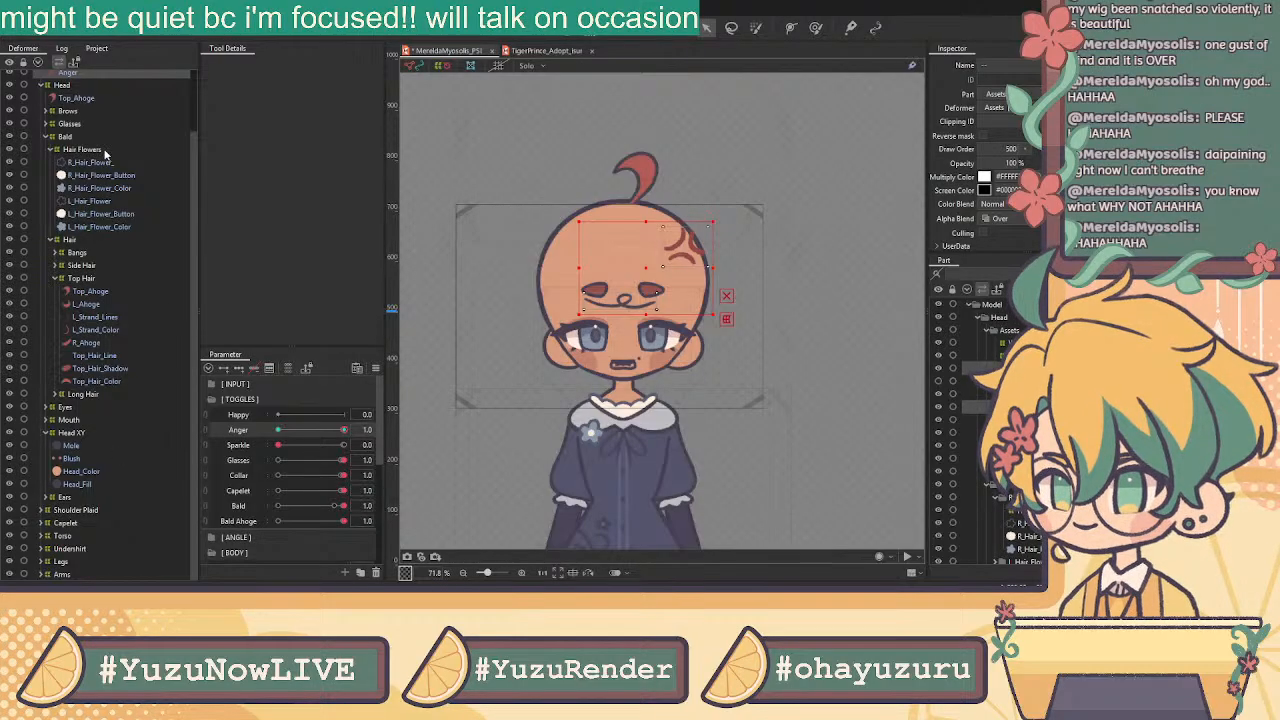
{"action": "left_click", "coordinate": [46, 112]}
{"action": "left_click", "coordinate": [69, 127]}
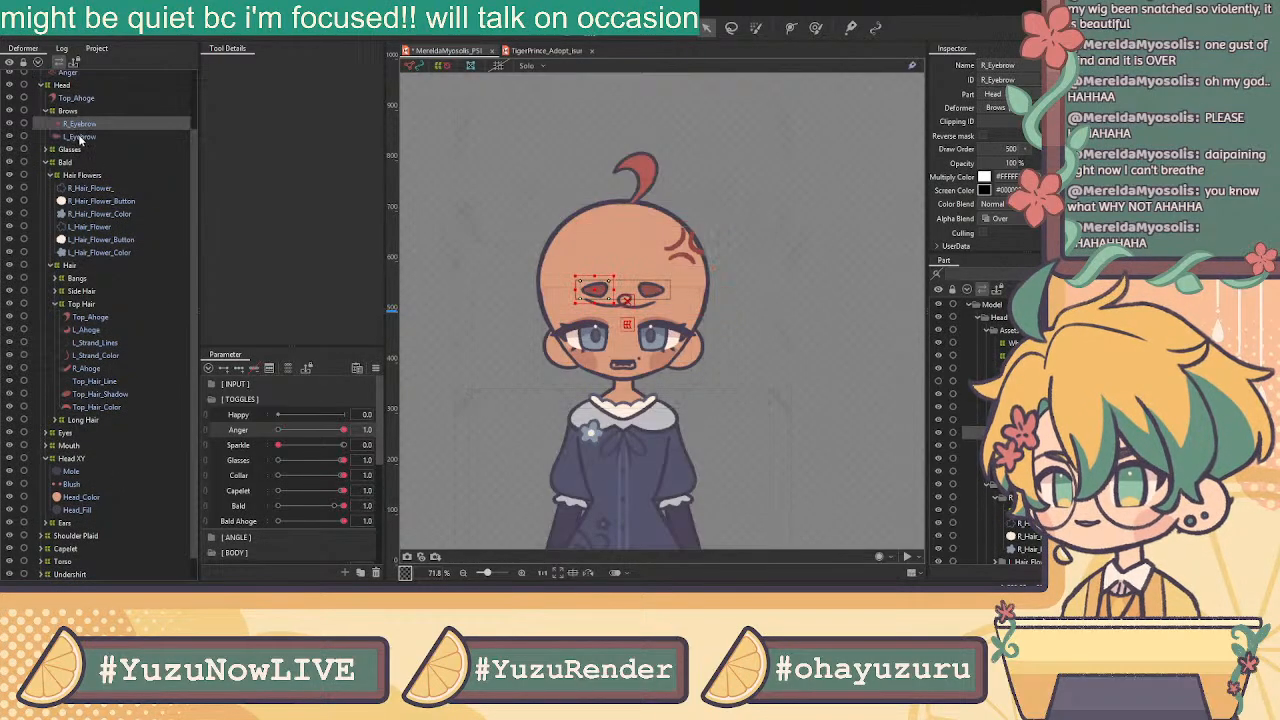
{"action": "left_click", "coordinate": [79, 136], "text": "ctrl"}
{"action": "left_click", "coordinate": [224, 369]}
{"action": "left_click_drag", "start_coordinate": [344, 432], "coordinate": [378, 429]}
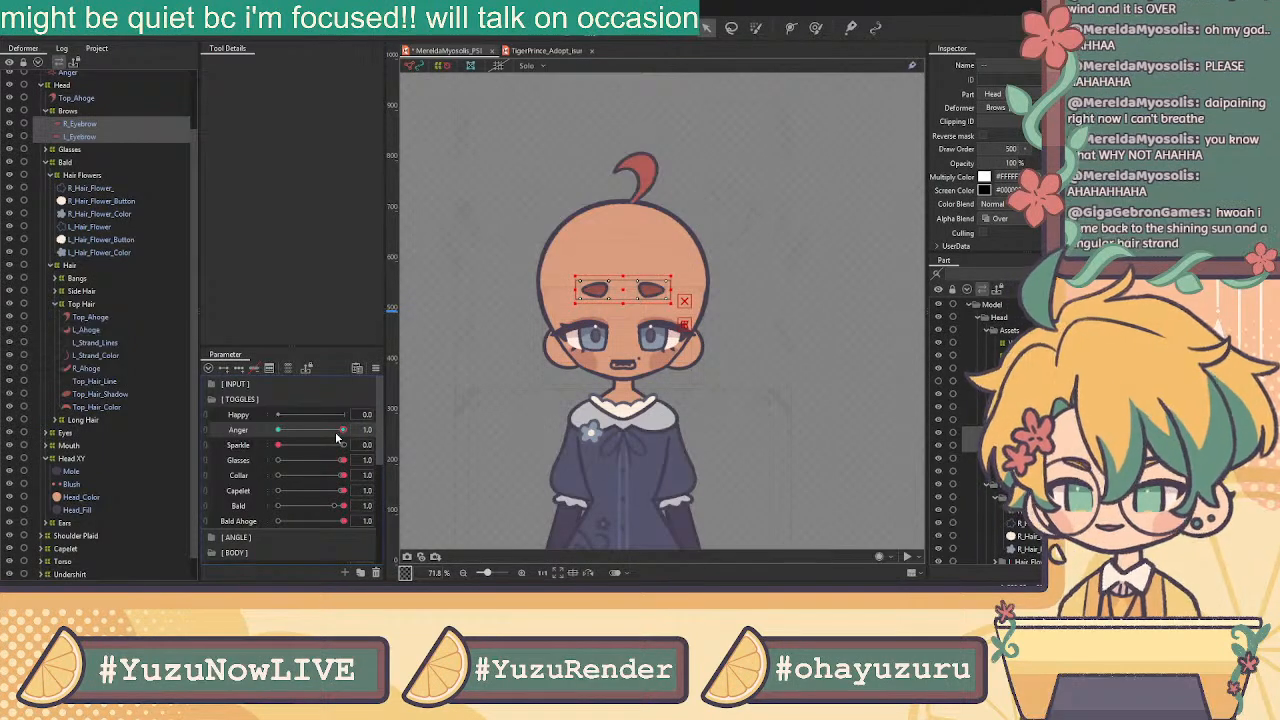
{"action": "left_click_drag", "start_coordinate": [346, 431], "coordinate": [411, 436]}
{"action": "left_click_drag", "start_coordinate": [1006, 163], "coordinate": [890, 170]}
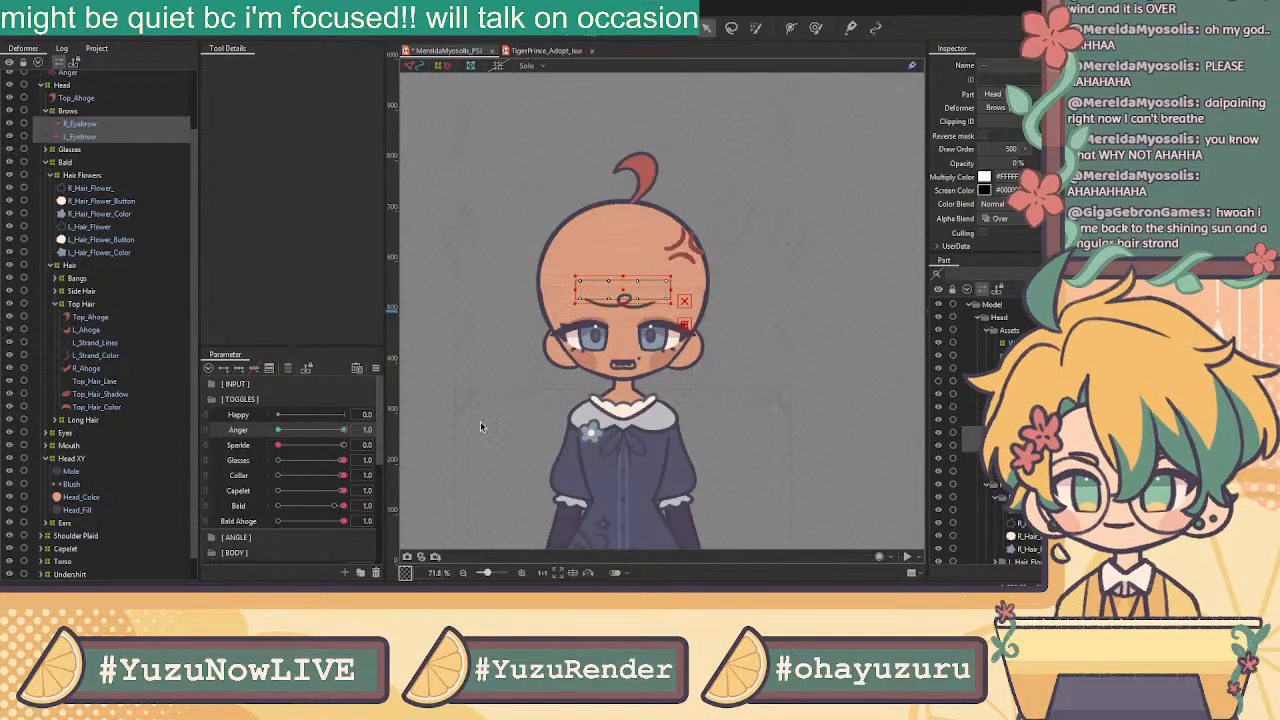
{"action": "mouse_move", "coordinate": [340, 430]}
{"action": "left_mouse_down"}
{"action": "mouse_move", "coordinate": [313, 430]}
{"action": "mouse_move", "coordinate": [343, 430]}
{"action": "left_mouse_up"}
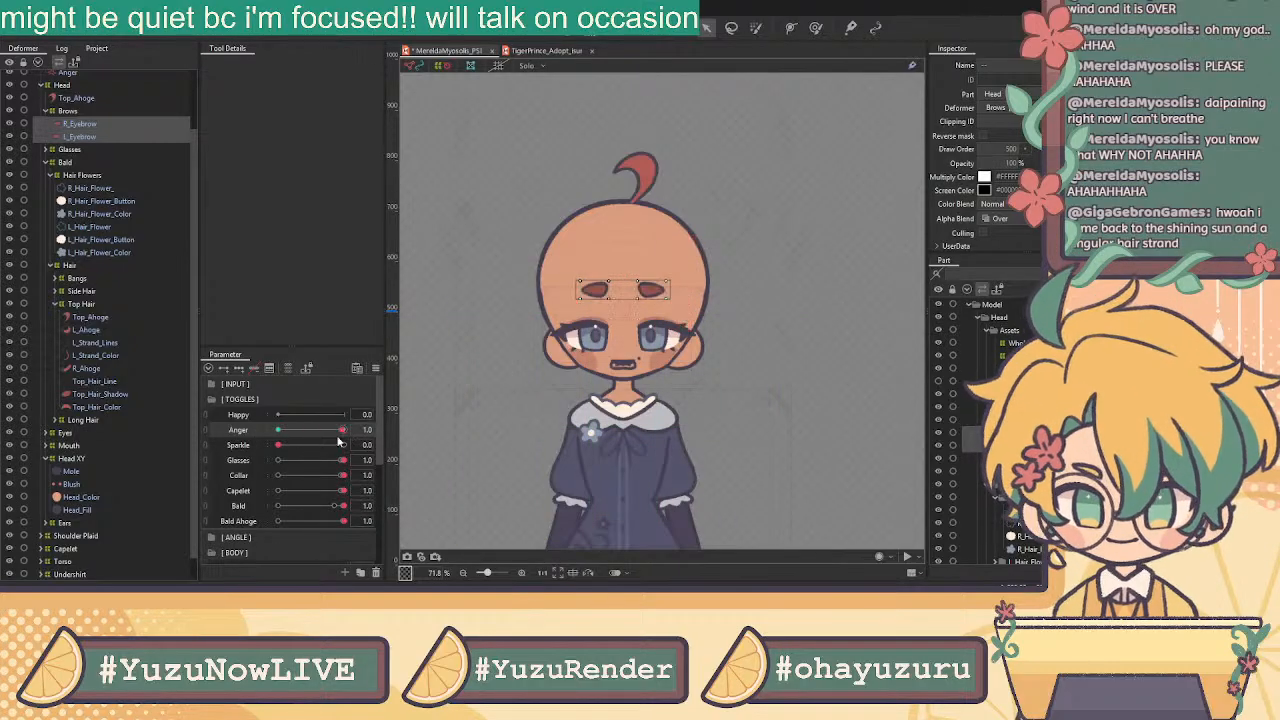
{"action": "left_click_drag", "start_coordinate": [496, 409], "coordinate": [342, 468]}
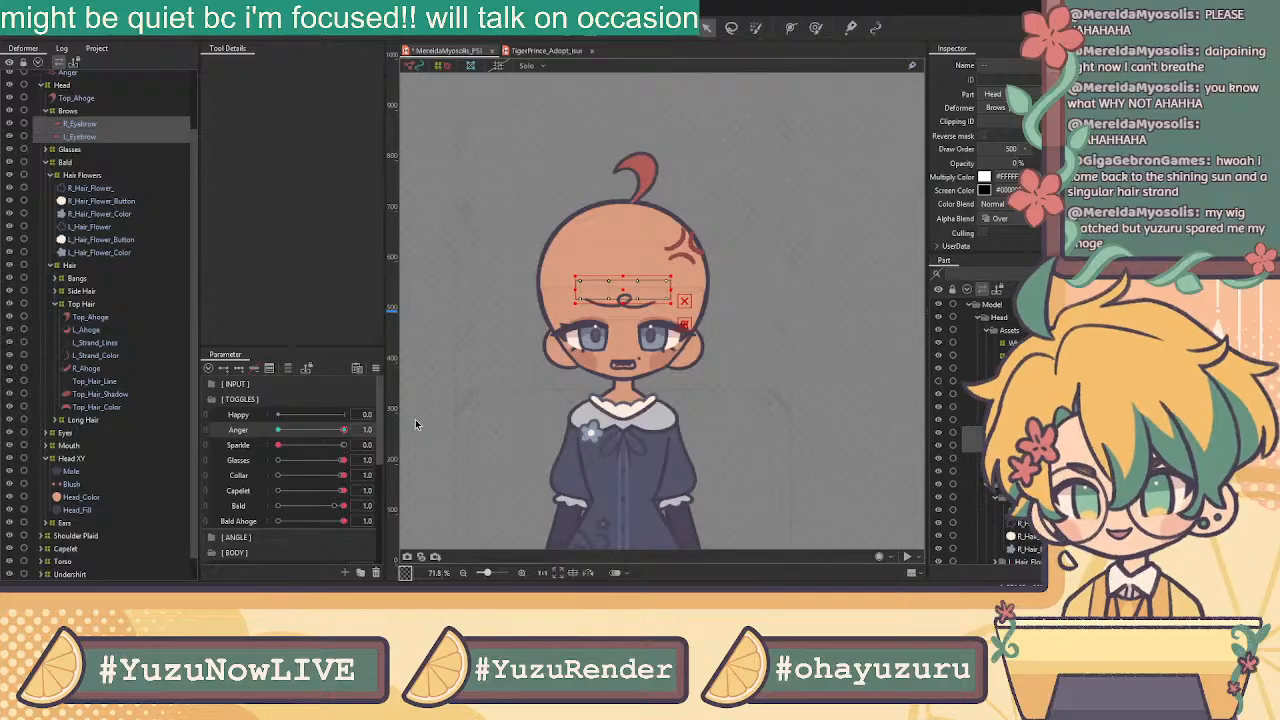
{"action": "left_click_drag", "start_coordinate": [342, 521], "coordinate": [683, 516]}
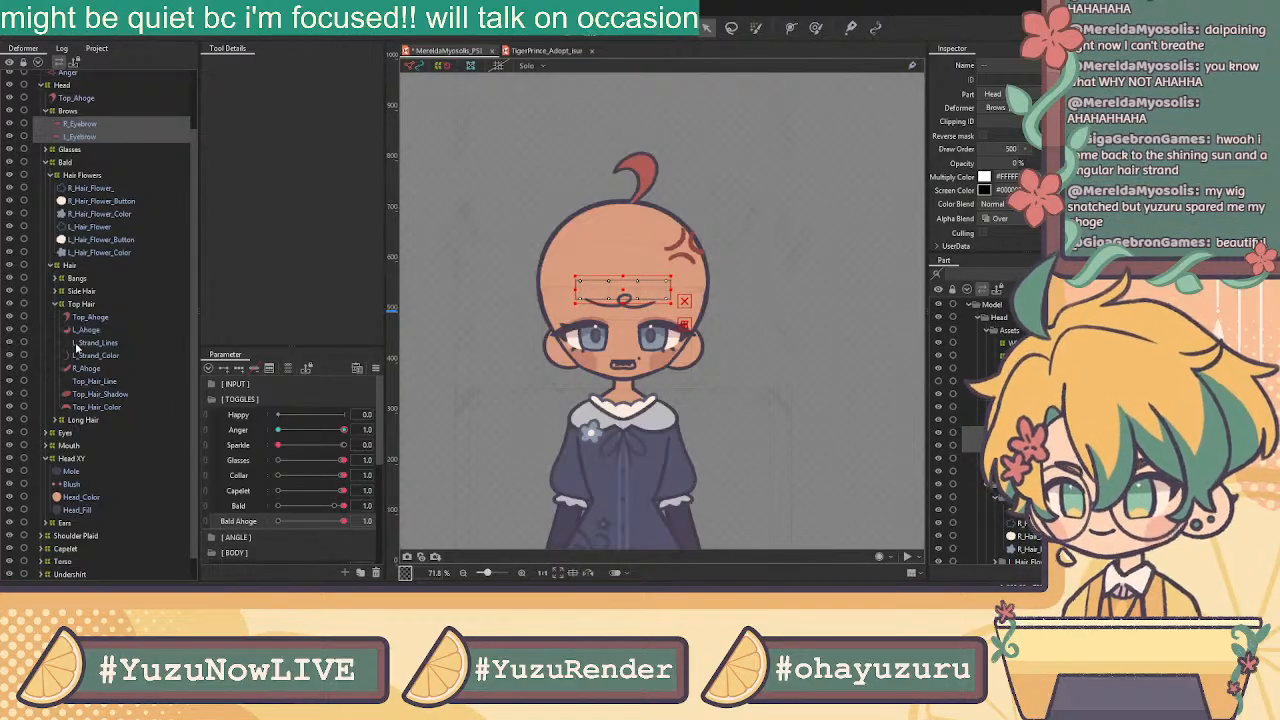
Select R_Hair_Flower and R_Hair_Flower_Color and scrub Bald to preview the hair and flowers
{"action": "left_click", "coordinate": [96, 215]}
{"action": "left_click", "coordinate": [99, 190]}
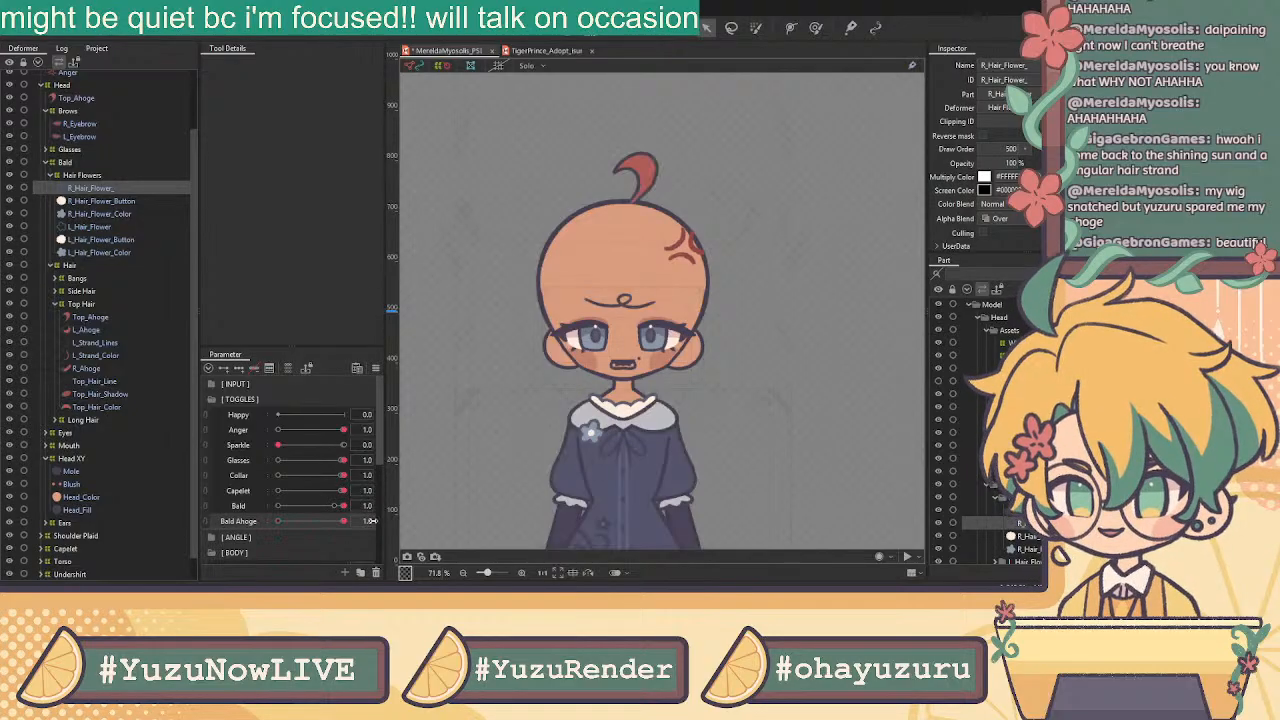
{"action": "mouse_move", "coordinate": [343, 505]}
{"action": "left_mouse_down"}
{"action": "mouse_move", "coordinate": [278, 507]}
{"action": "mouse_move", "coordinate": [380, 515]}
{"action": "mouse_move", "coordinate": [278, 508]}
{"action": "mouse_move", "coordinate": [352, 521]}
{"action": "left_mouse_up"}
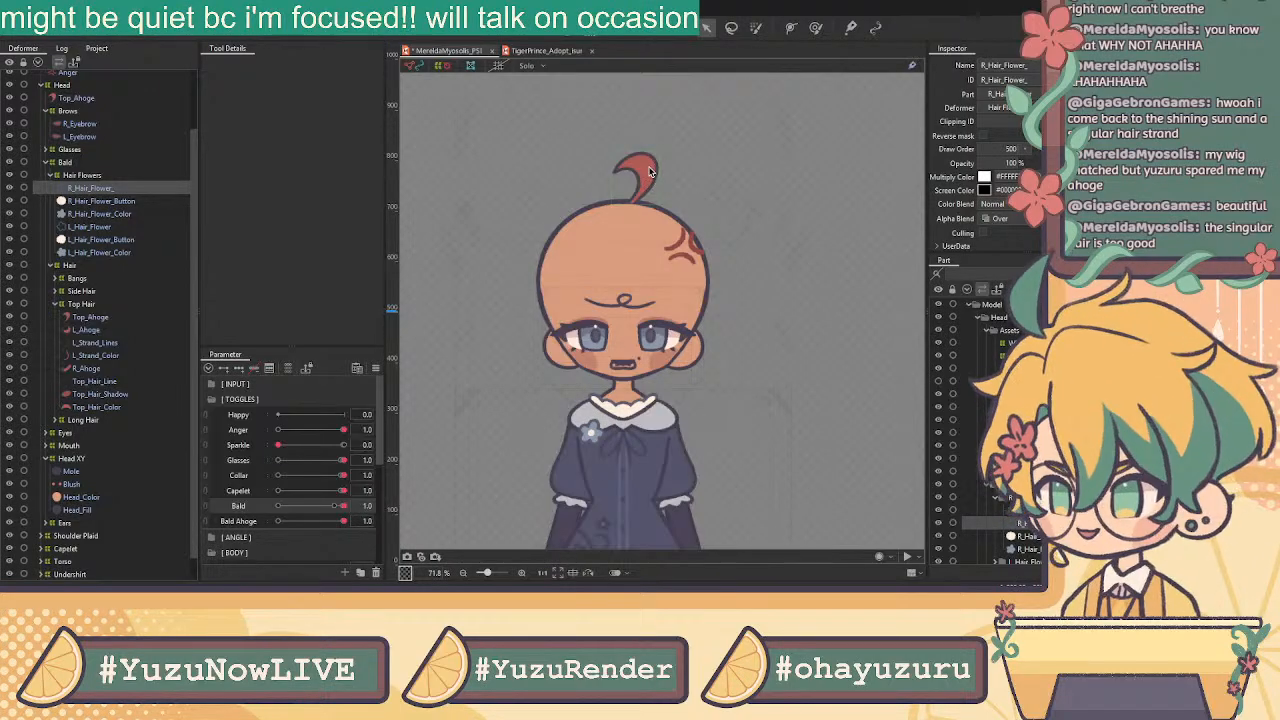
{"action": "left_click", "coordinate": [113, 214]}
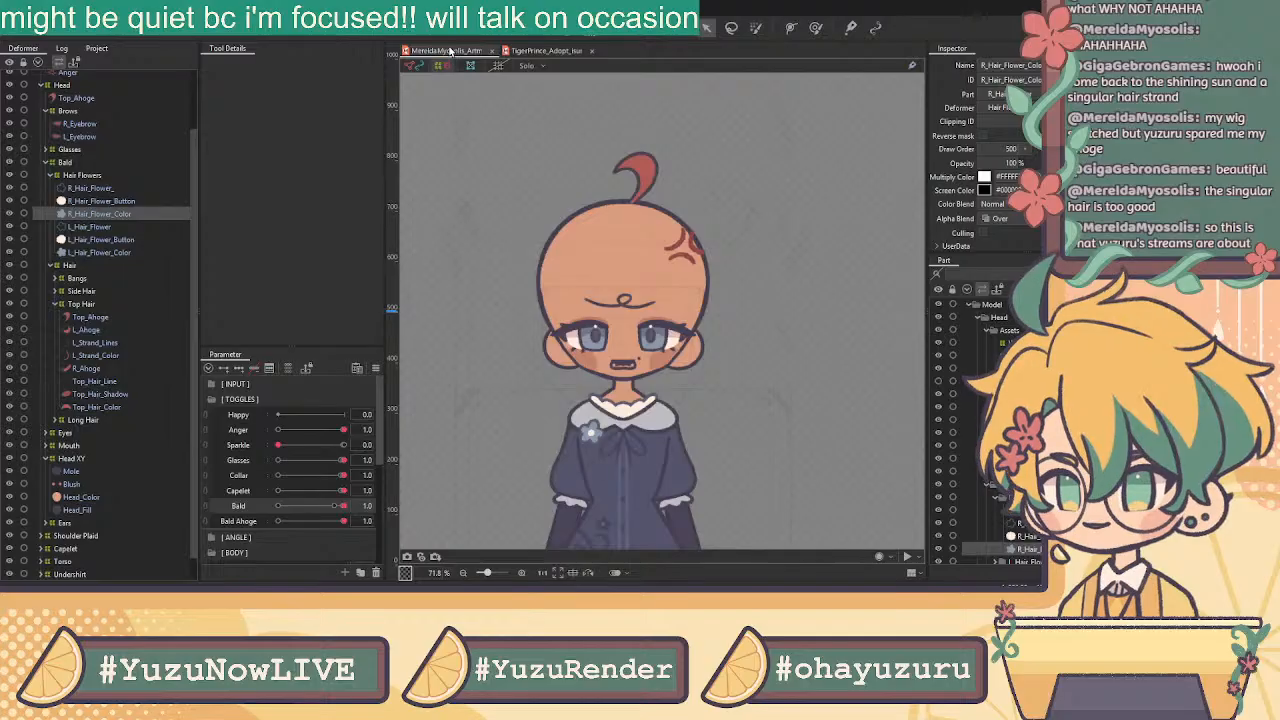
{"action": "left_click_drag", "start_coordinate": [335, 505], "coordinate": [437, 476]}
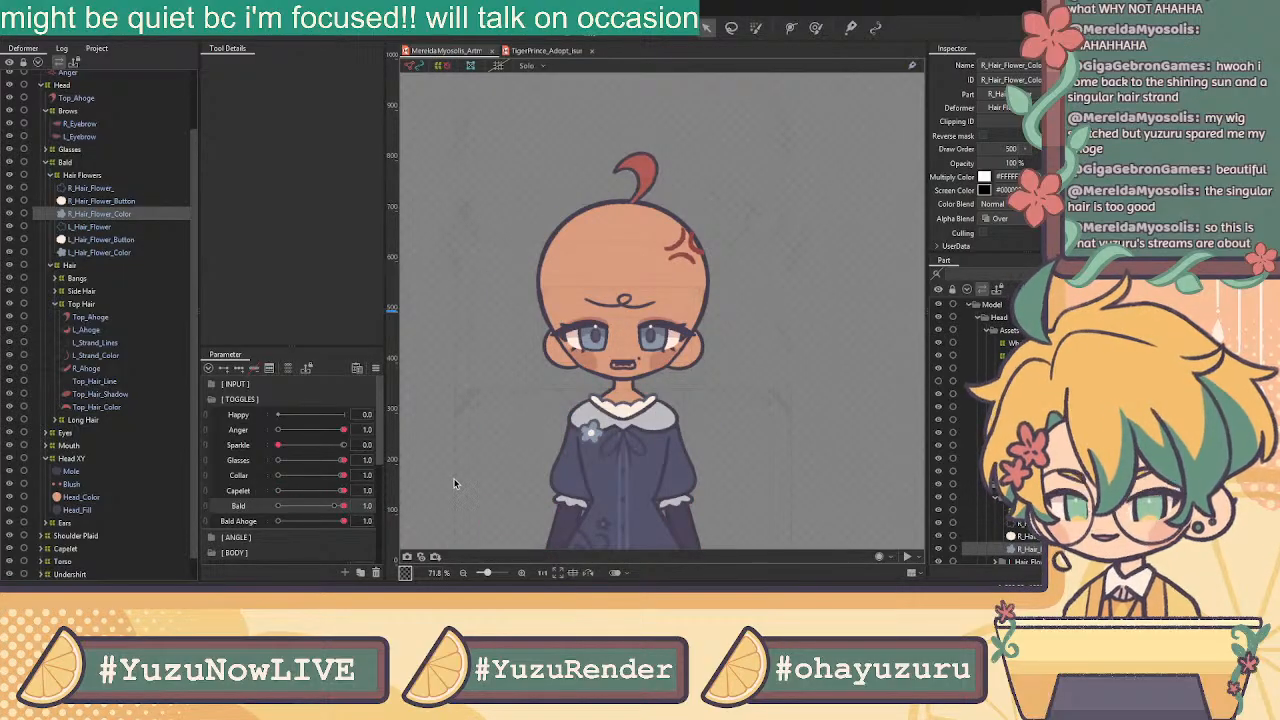
{"action": "scroll", "coordinate": [127, 174], "scroll_direction": "up", "scroll_amount": 2}
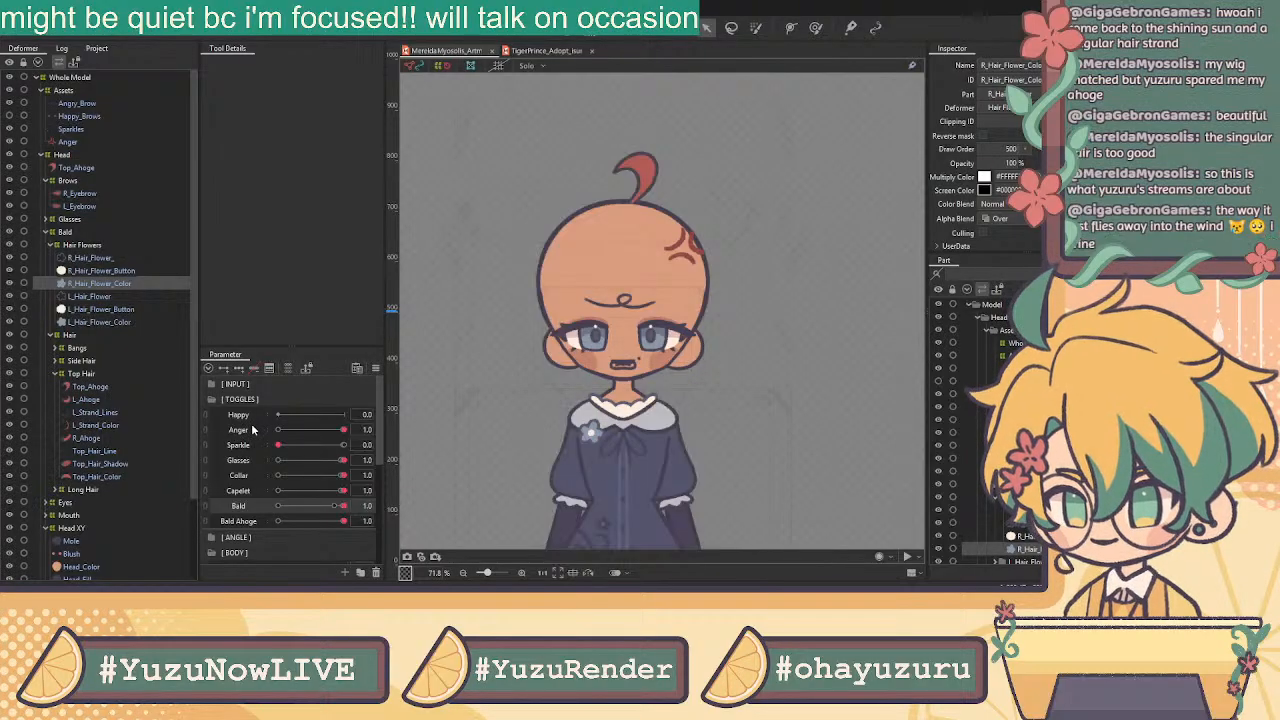
Select the Undershirt warp deformer and scrub the Capelet toggle off and back on
{"action": "left_click", "coordinate": [590, 412]}
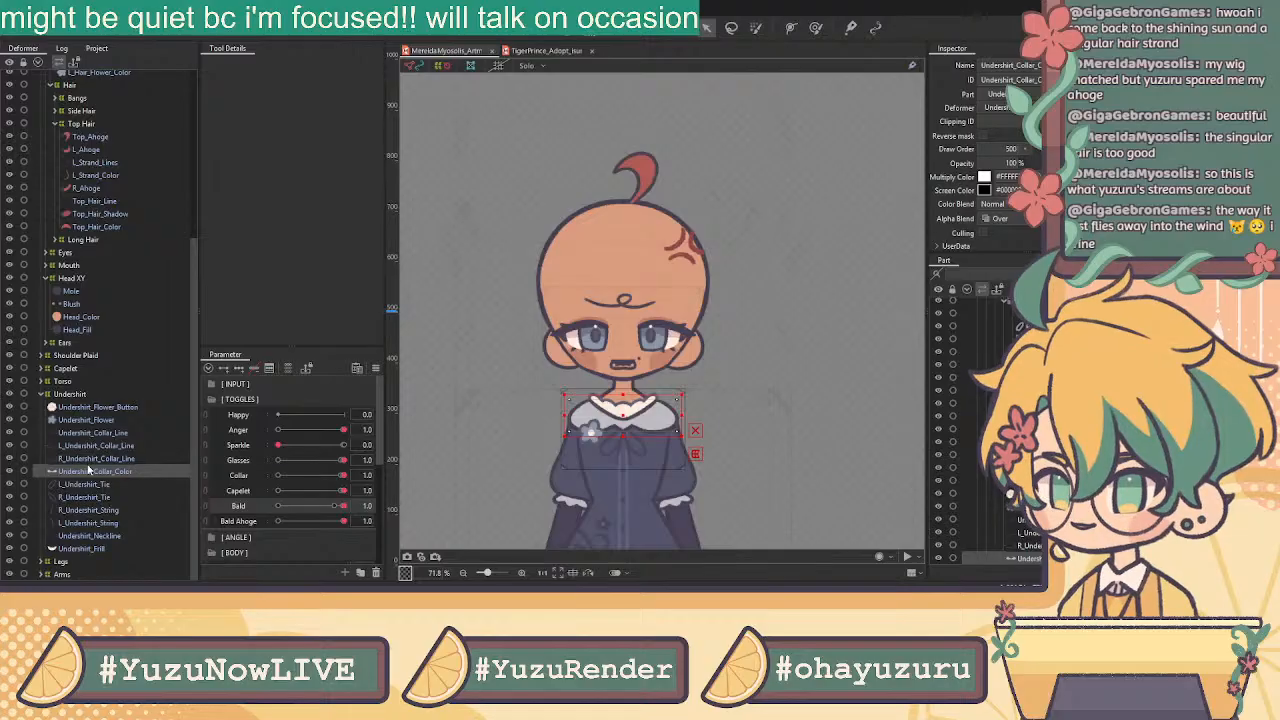
{"action": "left_click", "coordinate": [87, 397]}
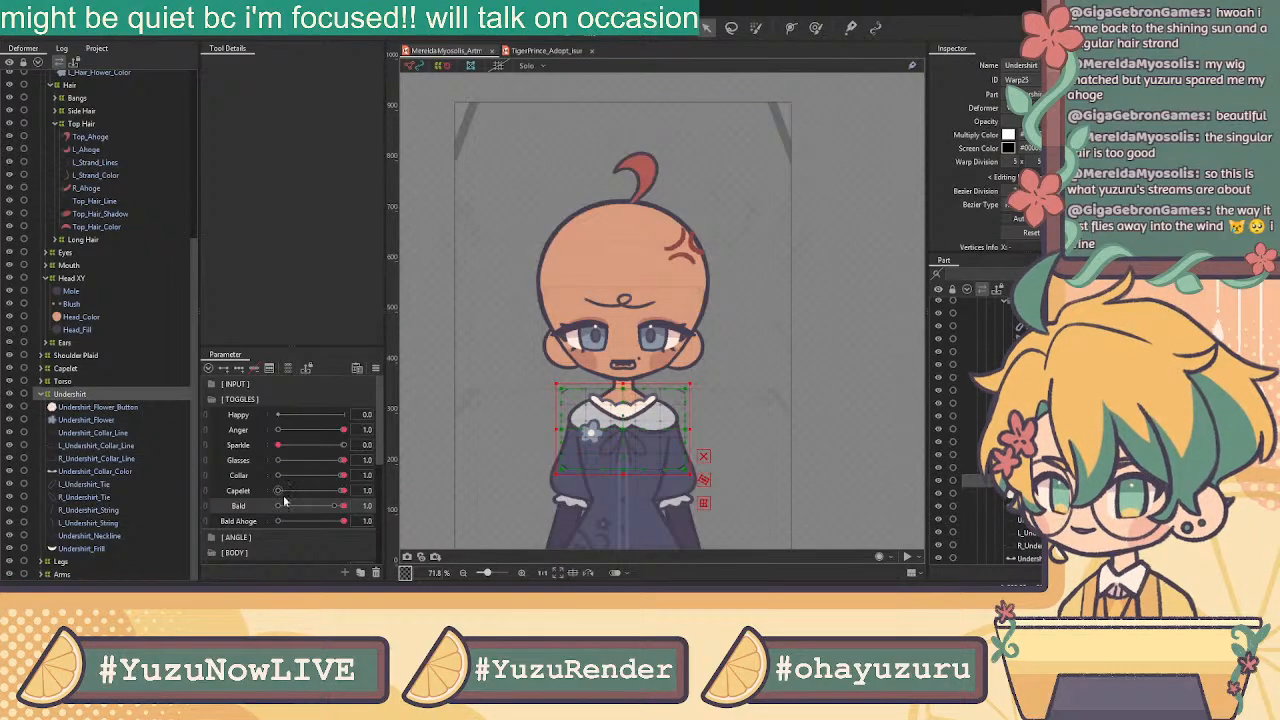
{"action": "left_click_drag", "start_coordinate": [336, 491], "coordinate": [288, 490]}
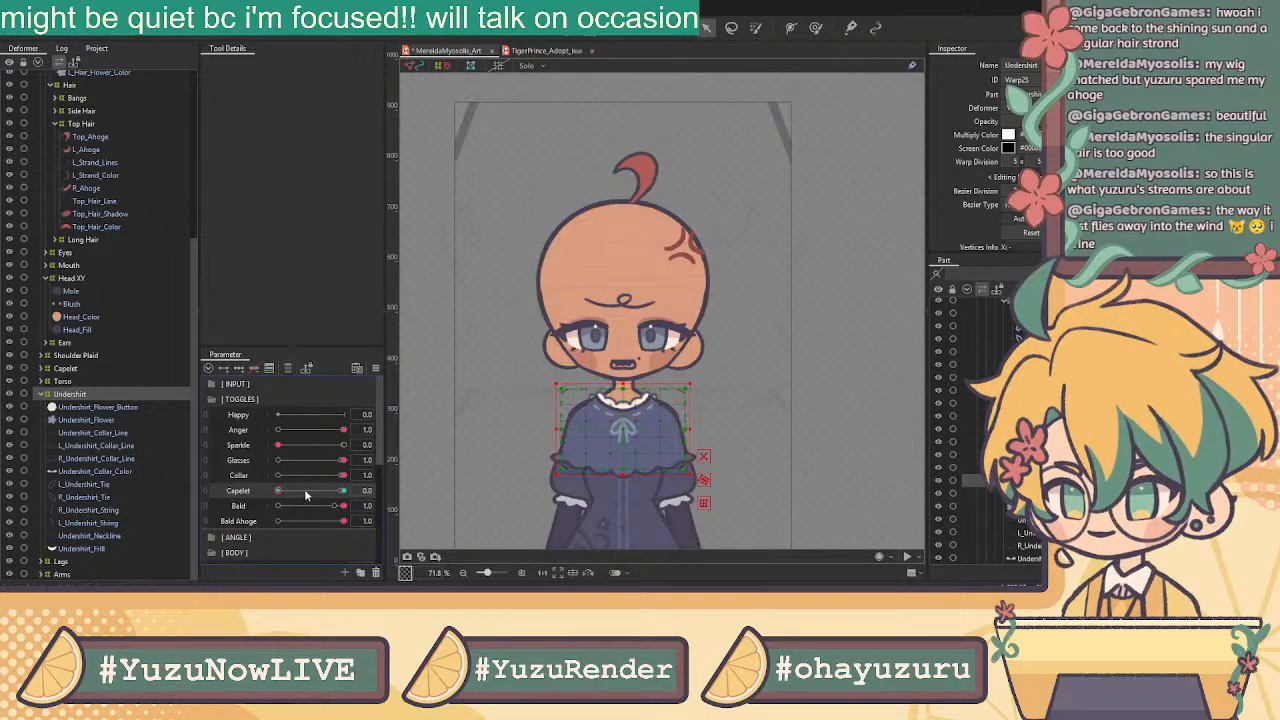
{"action": "left_click_drag", "start_coordinate": [288, 494], "coordinate": [340, 491]}
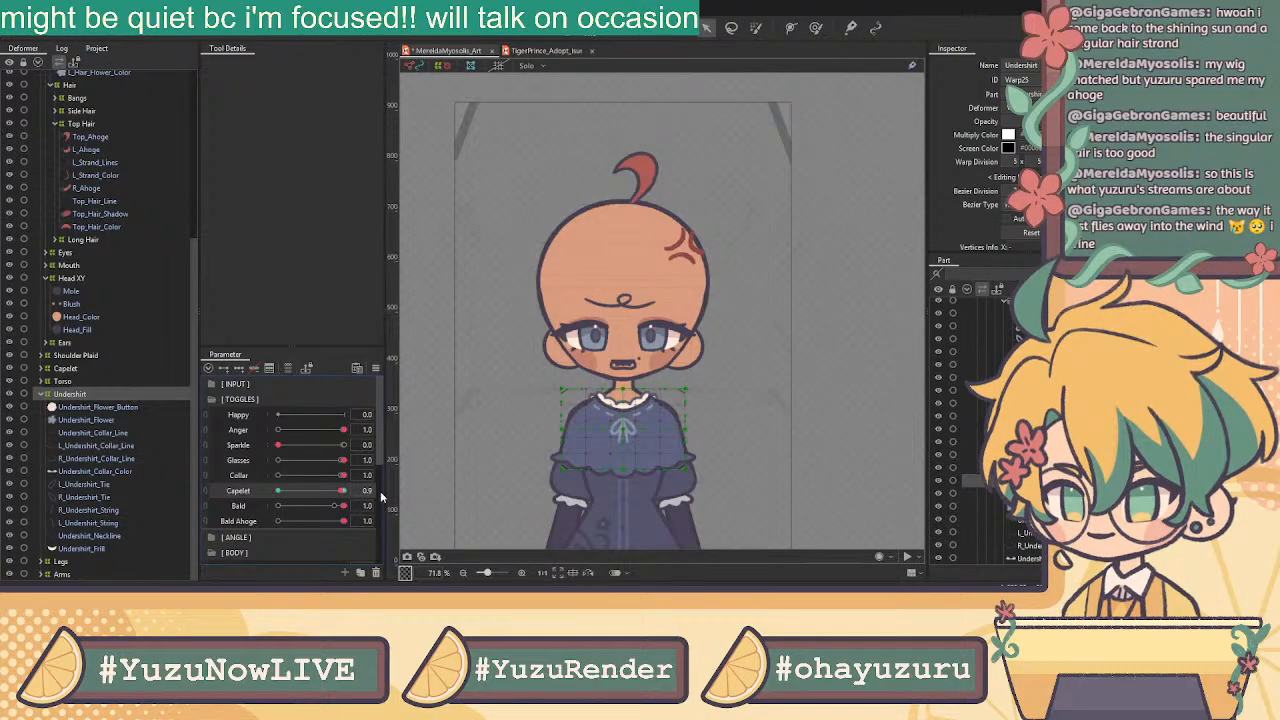
{"action": "mouse_move", "coordinate": [343, 491]}
{"action": "left_mouse_down"}
{"action": "mouse_move", "coordinate": [362, 491]}
{"action": "mouse_move", "coordinate": [347, 494]}
{"action": "left_mouse_up"}
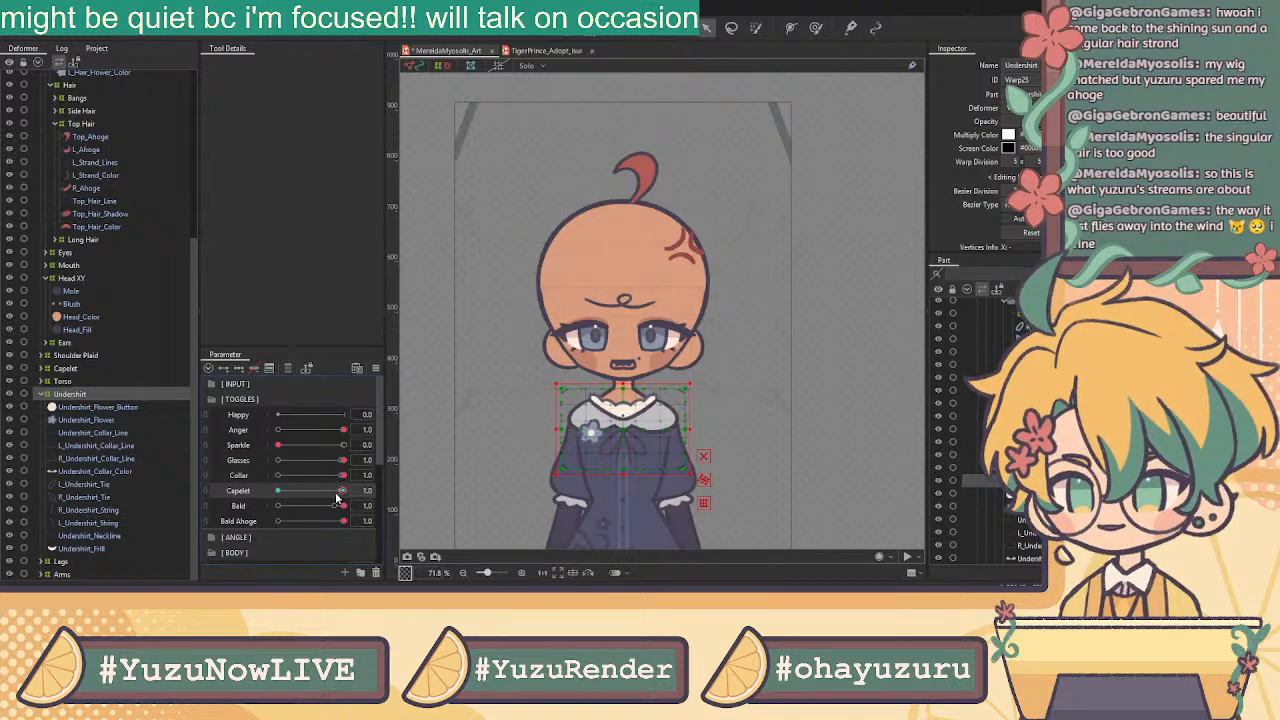
{"action": "left_click_drag", "start_coordinate": [347, 491], "coordinate": [341, 491]}
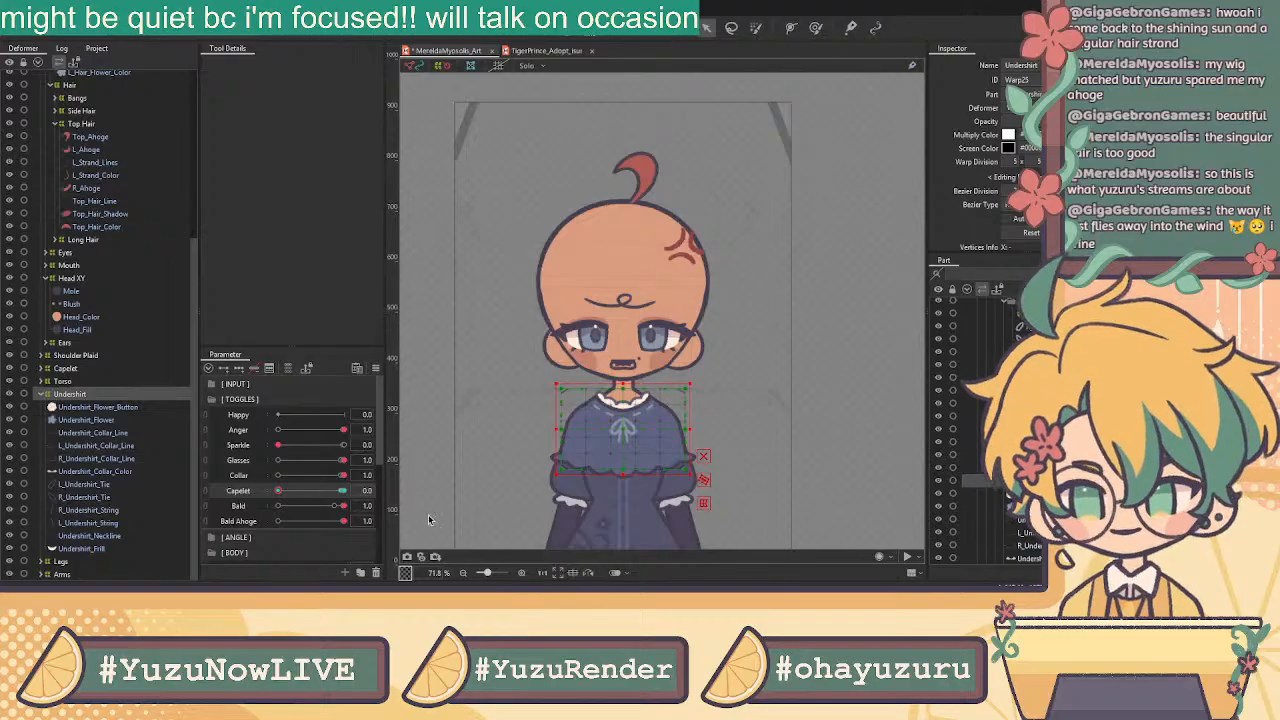
Adjust Capelet, switch the Collar off and drag Bald to 0 to restore the red hair
{"action": "left_click", "coordinate": [334, 492]}
{"action": "mouse_move", "coordinate": [334, 494]}
{"action": "left_mouse_down"}
{"action": "mouse_move", "coordinate": [349, 488]}
{"action": "mouse_move", "coordinate": [333, 487]}
{"action": "mouse_move", "coordinate": [354, 503]}
{"action": "mouse_move", "coordinate": [338, 504]}
{"action": "left_mouse_up"}
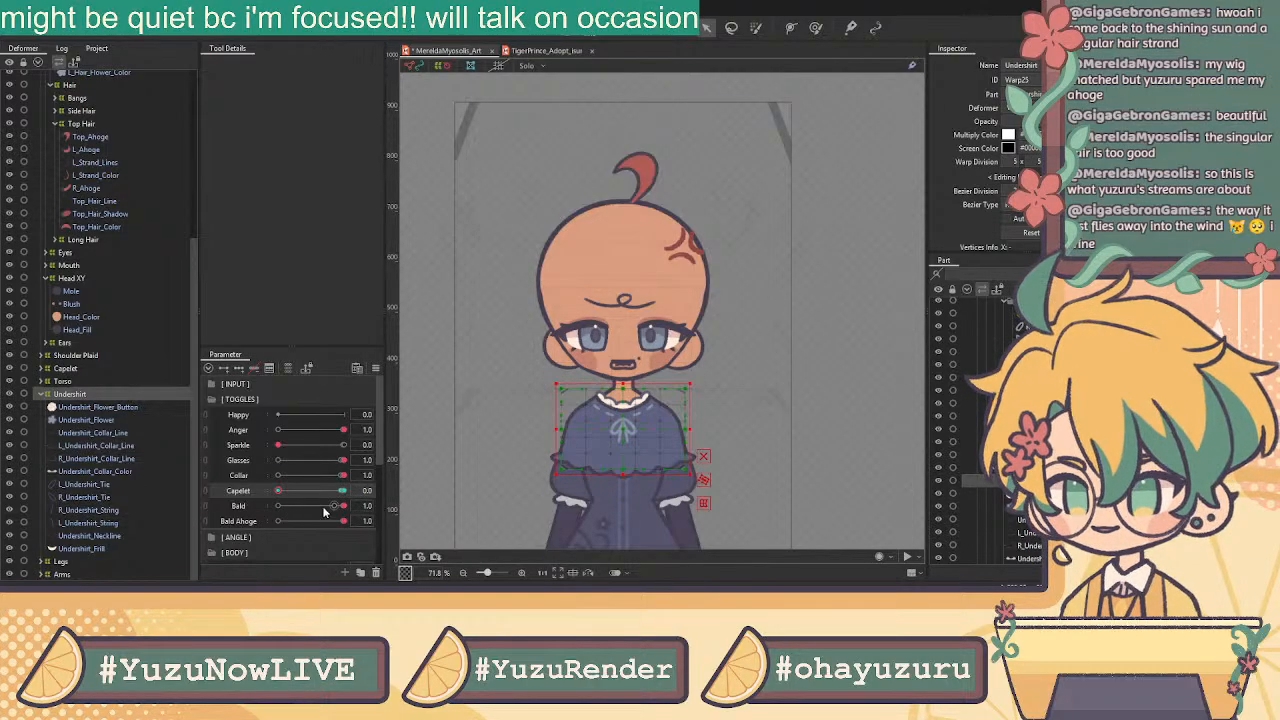
{"action": "right_click", "coordinate": [337, 476]}
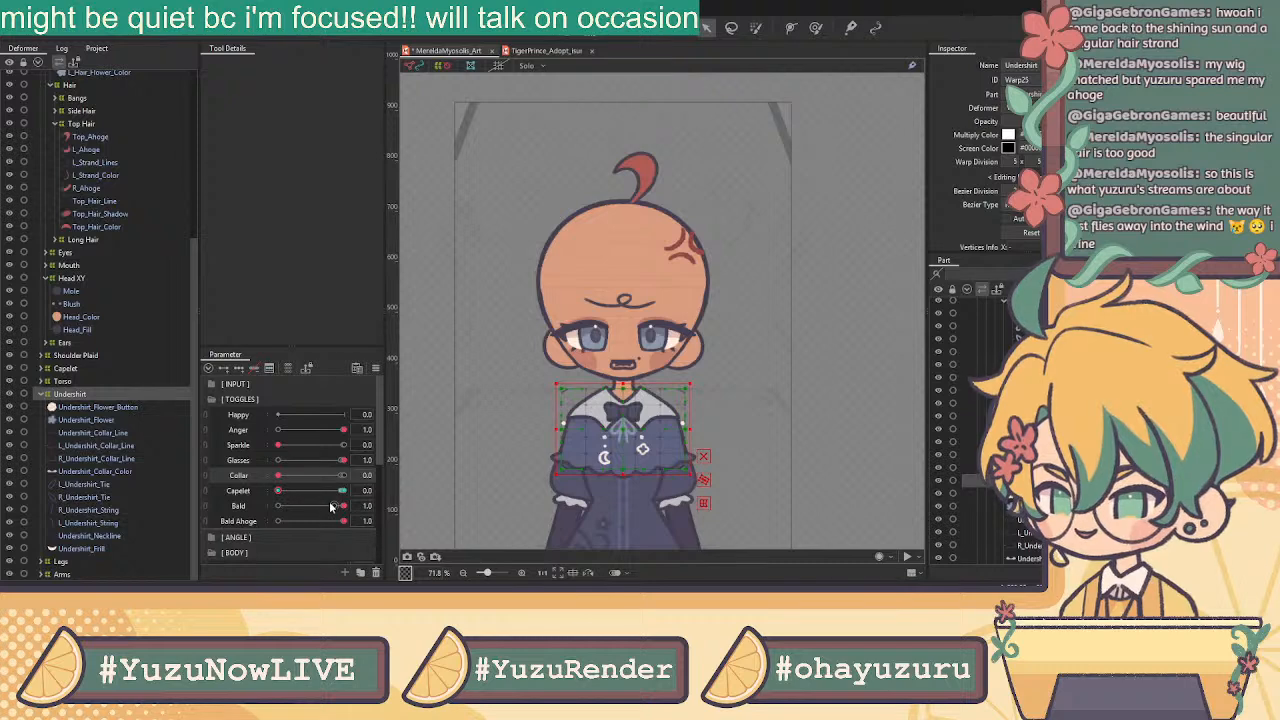
{"action": "left_click_drag", "start_coordinate": [340, 506], "coordinate": [241, 490]}
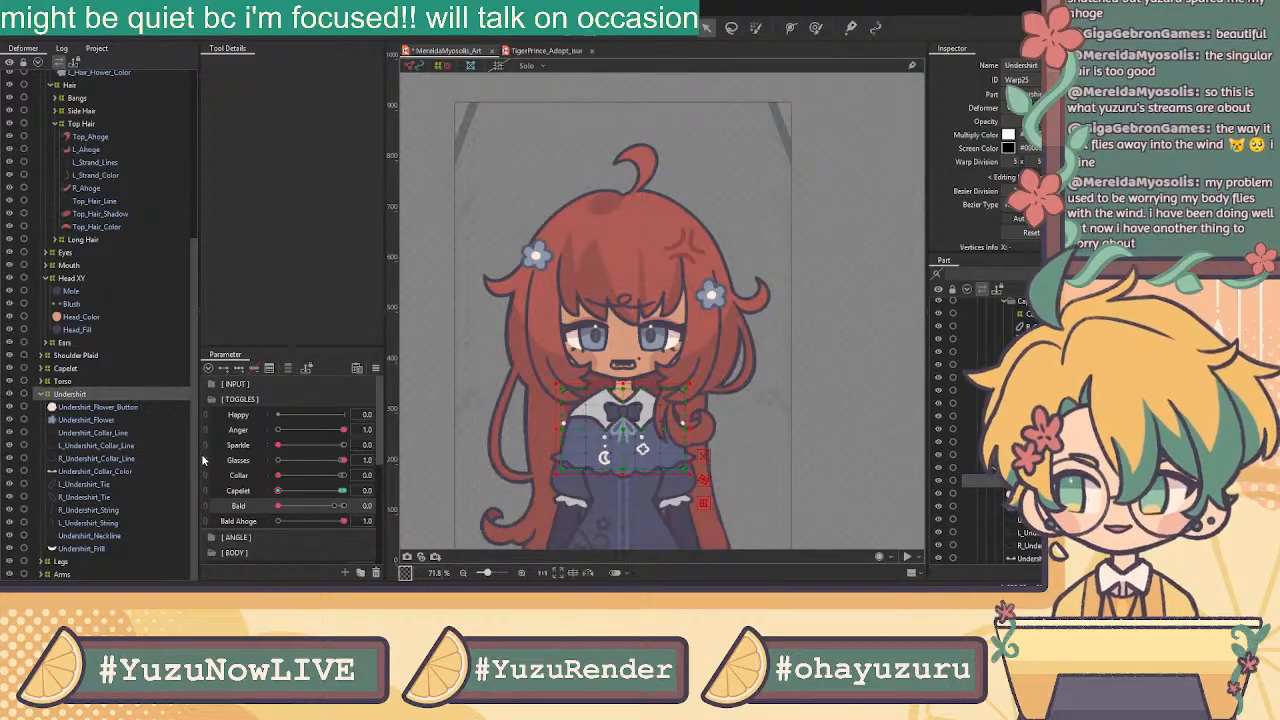
{"action": "left_click_drag", "start_coordinate": [278, 505], "coordinate": [226, 539]}
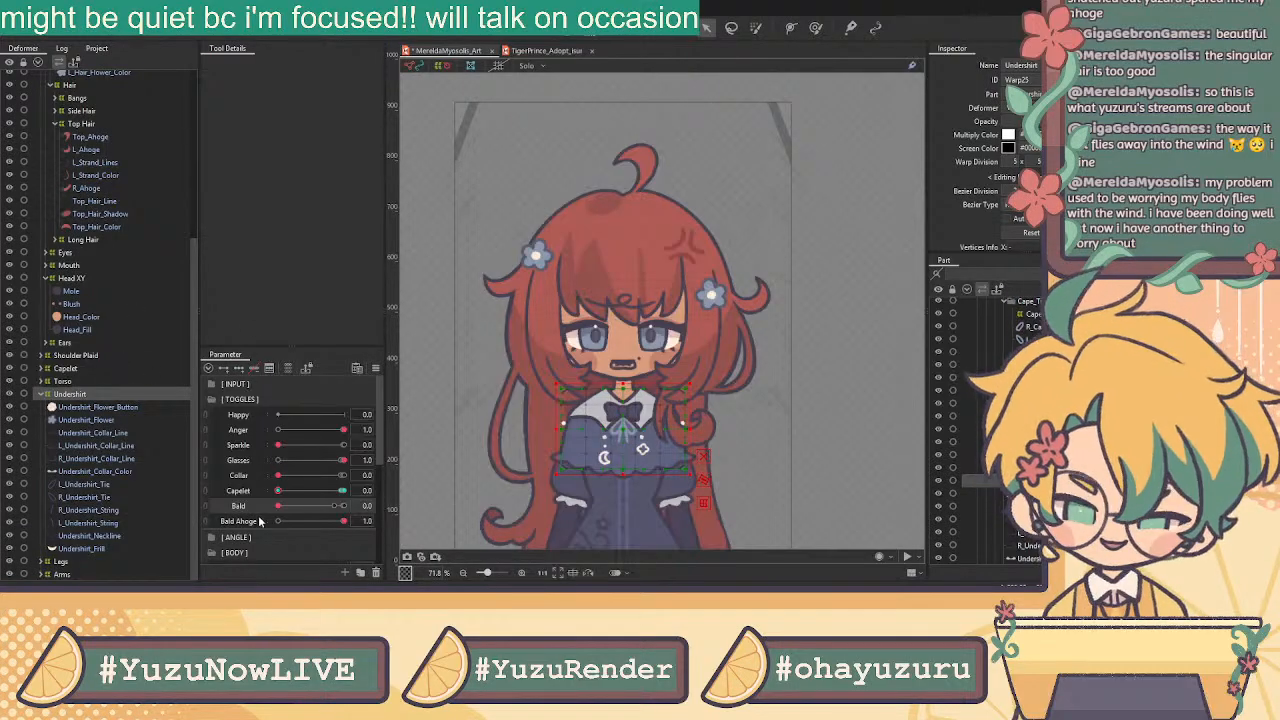
{"action": "left_click_drag", "start_coordinate": [310, 508], "coordinate": [236, 561]}
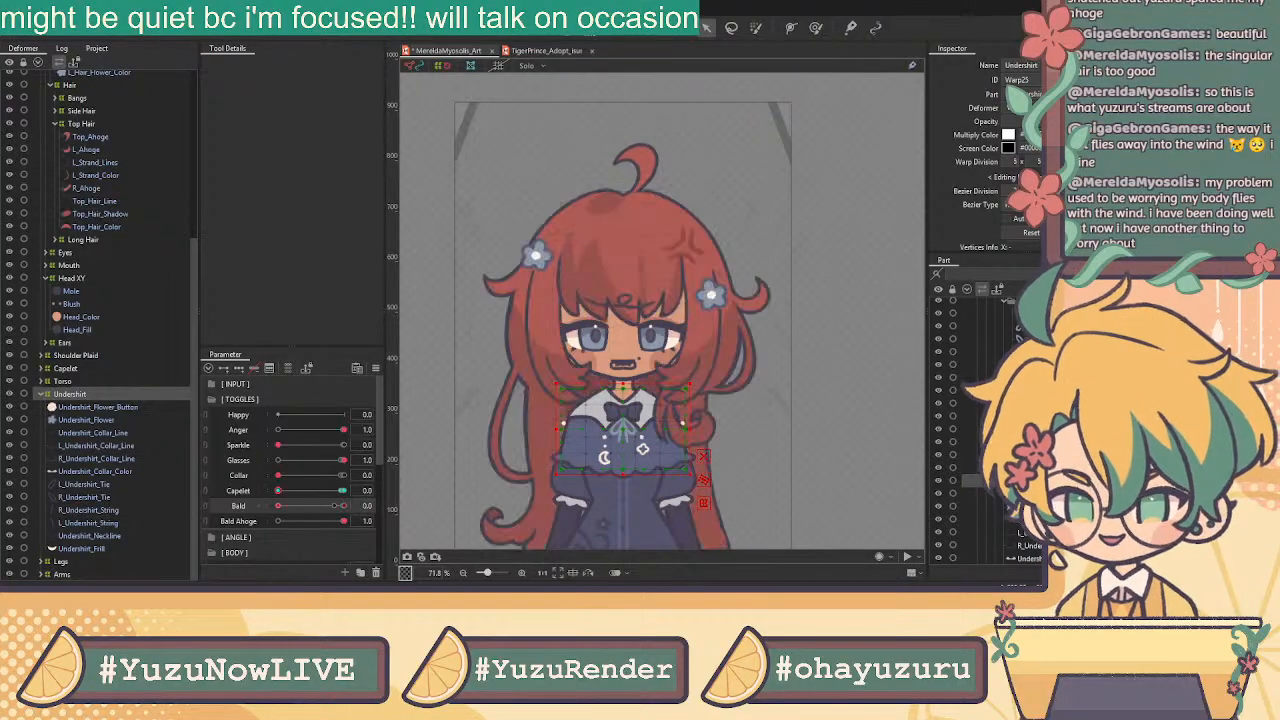
{"action": "scroll", "coordinate": [138, 248], "scroll_direction": "up", "scroll_amount": 5}
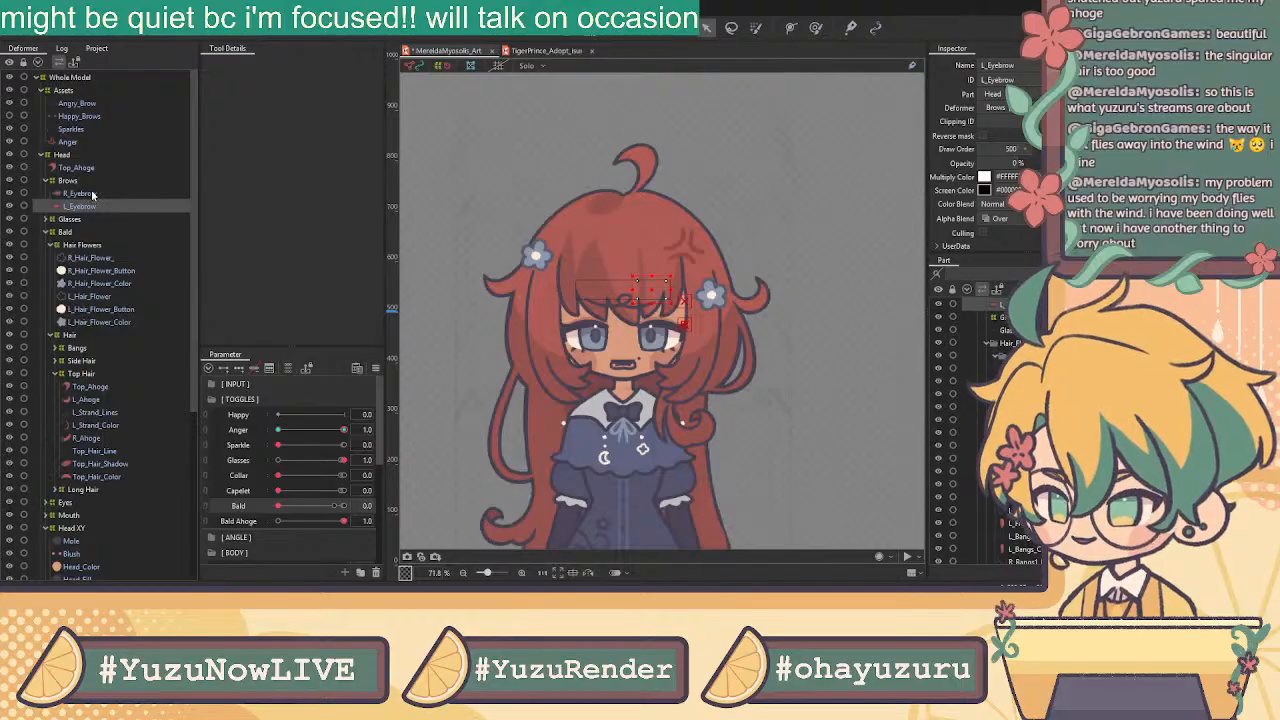
Create R Brow Y and R Brow Form deformers for the right eyebrow, L Brow Y for the left
{"action": "left_click", "coordinate": [92, 194]}
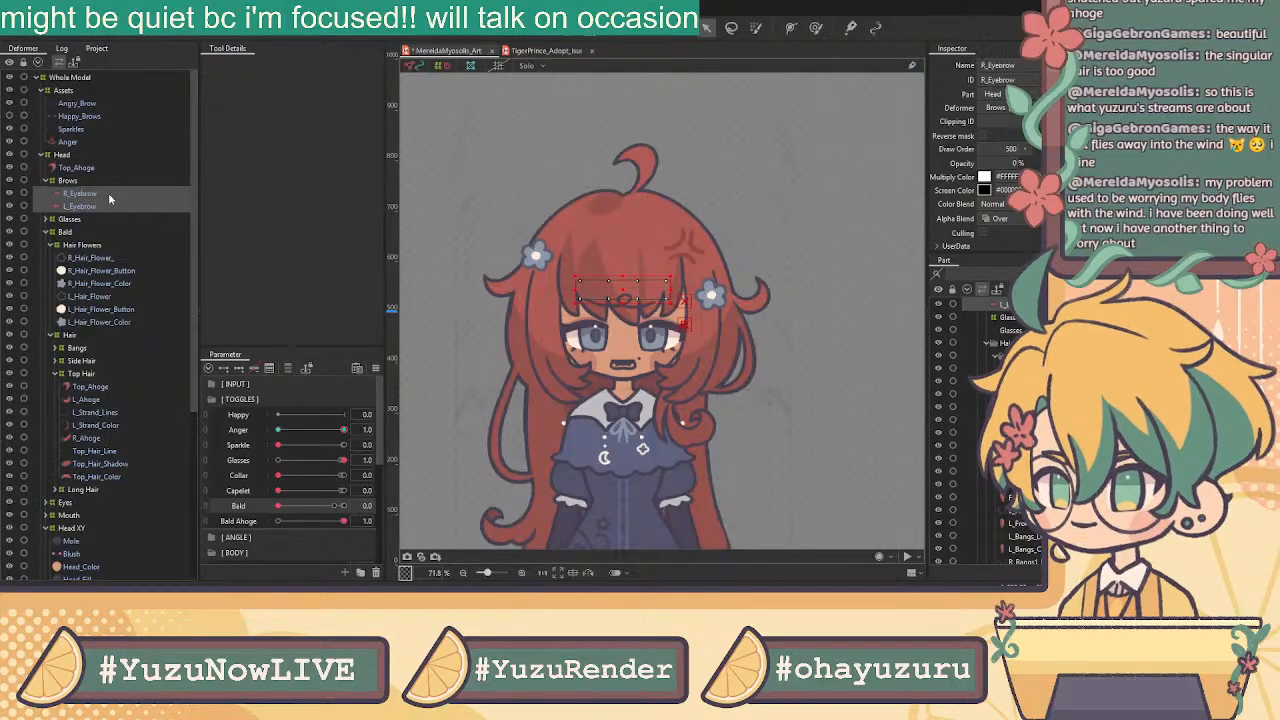
{"action": "left_click", "coordinate": [108, 195]}
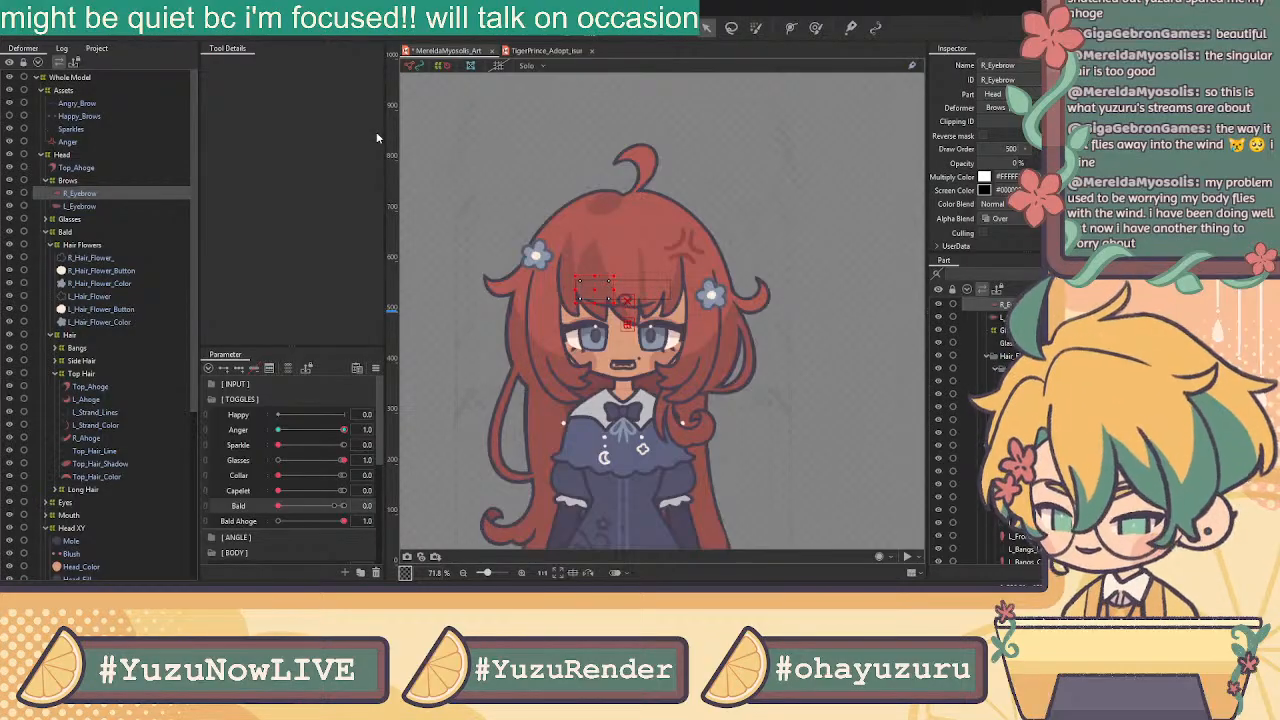
{"action": "left_click", "coordinate": [610, 352]}
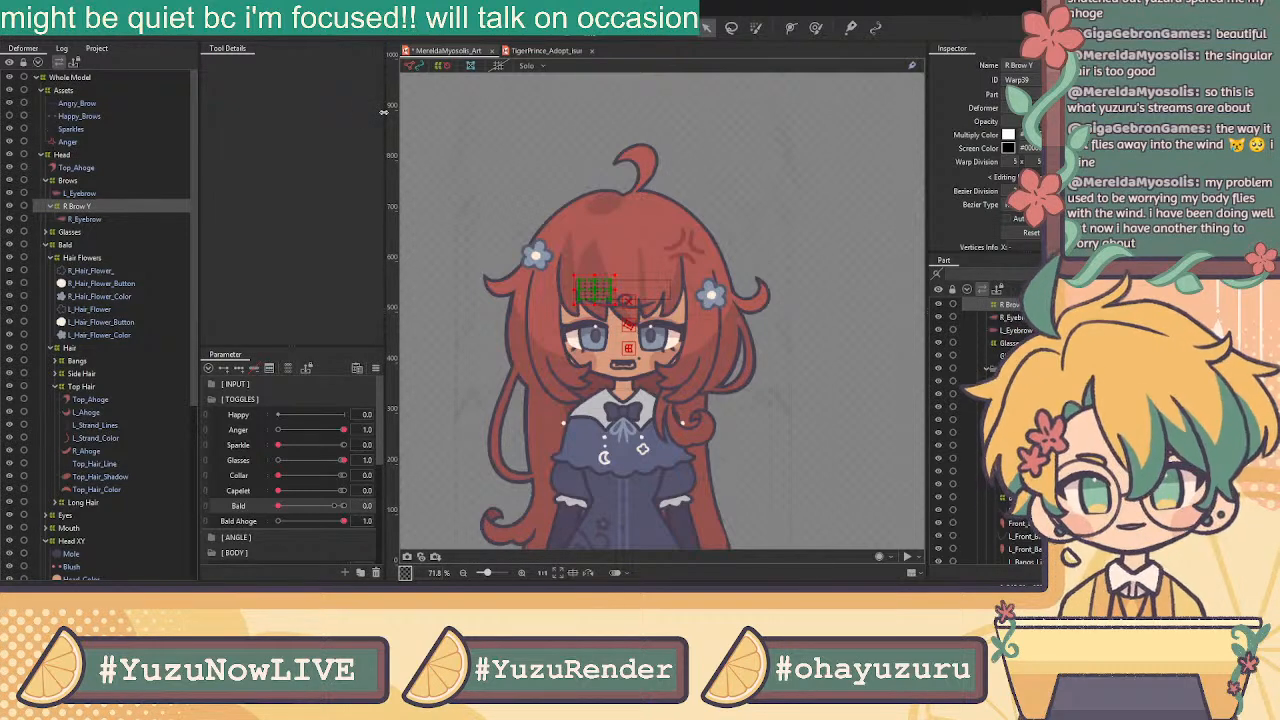
{"action": "left_click", "coordinate": [618, 355]}
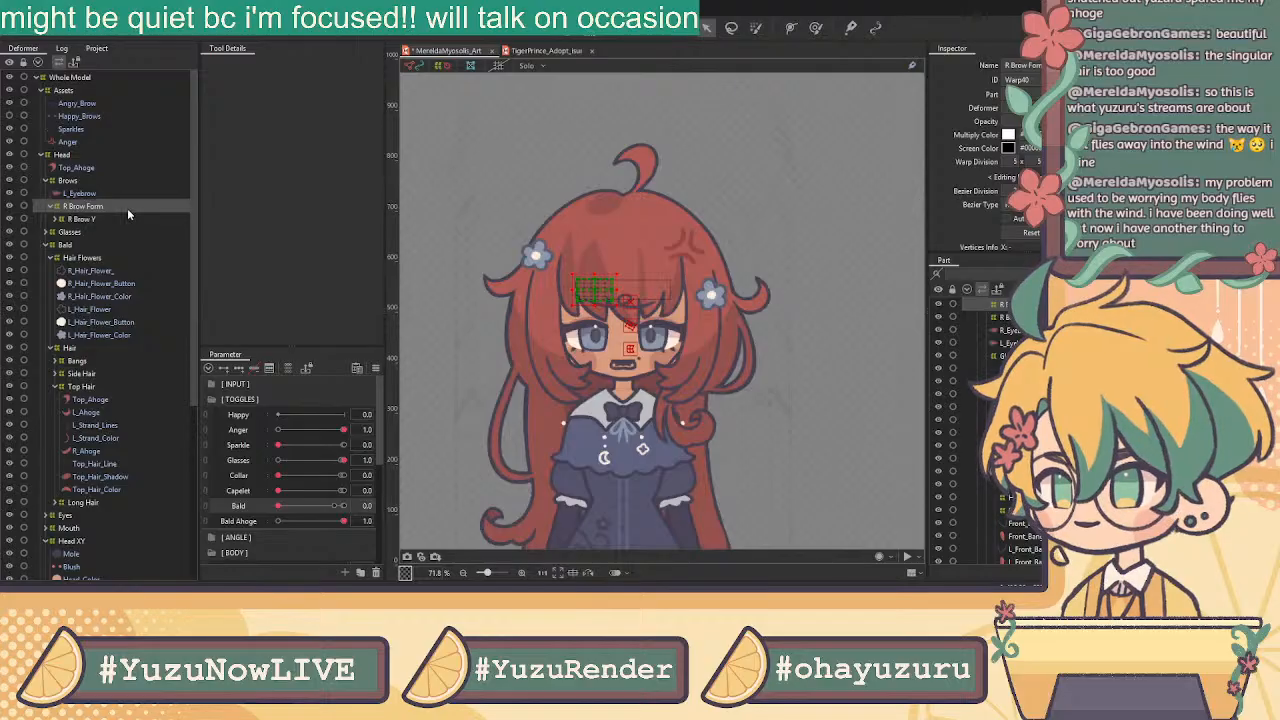
{"action": "left_click", "coordinate": [130, 194]}
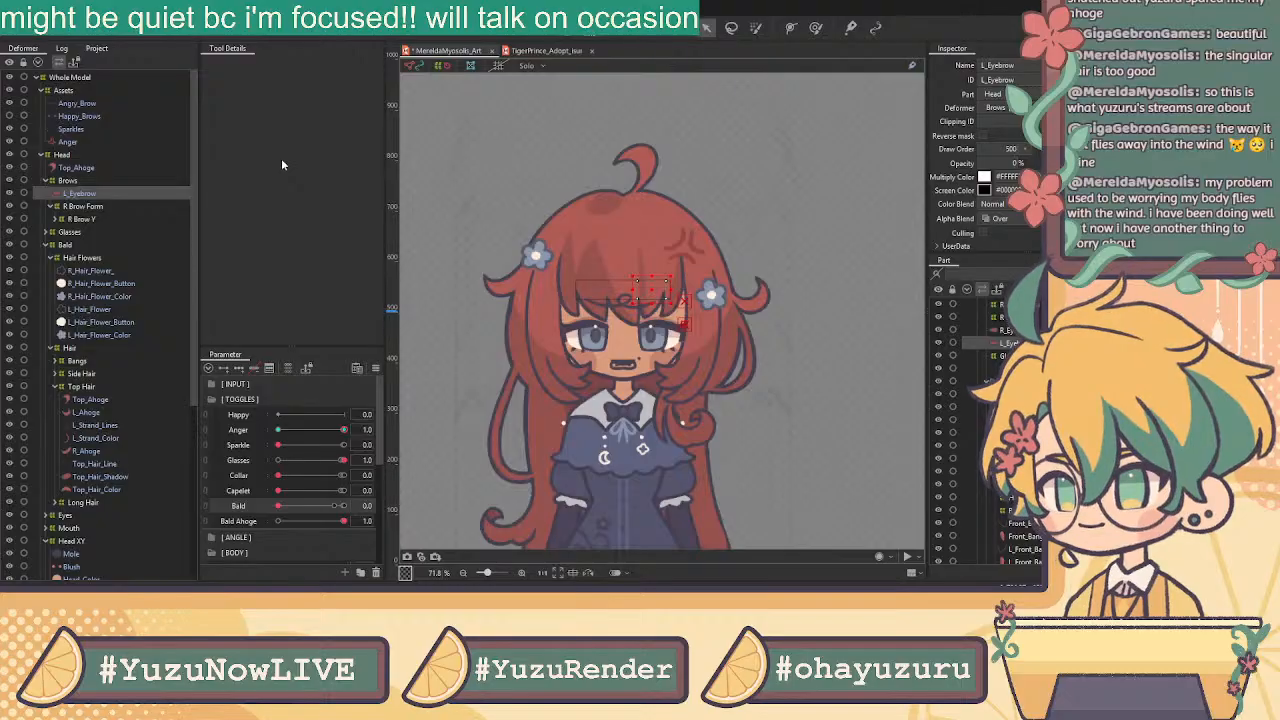
{"action": "left_click", "coordinate": [618, 350]}
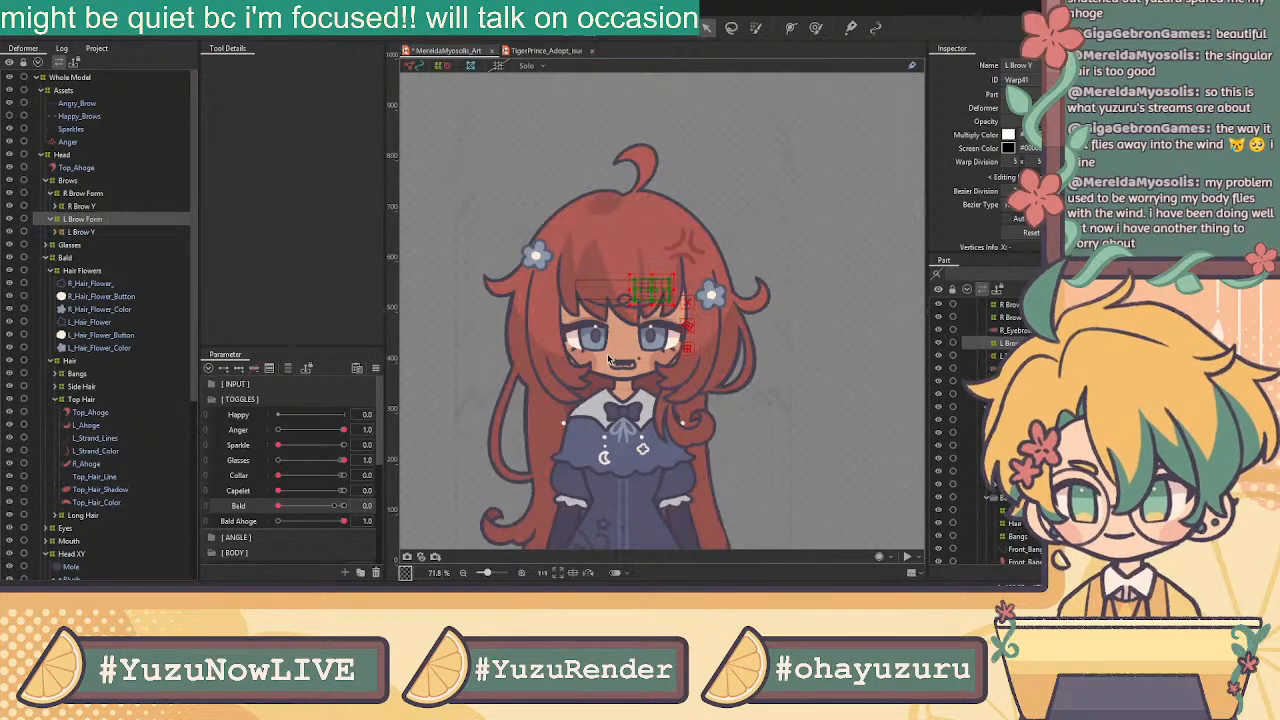
Select R_Eyebrow and L_Eyebrow and duplicate both meshes
{"action": "left_click", "coordinate": [55, 206]}
{"action": "left_click", "coordinate": [86, 219]}
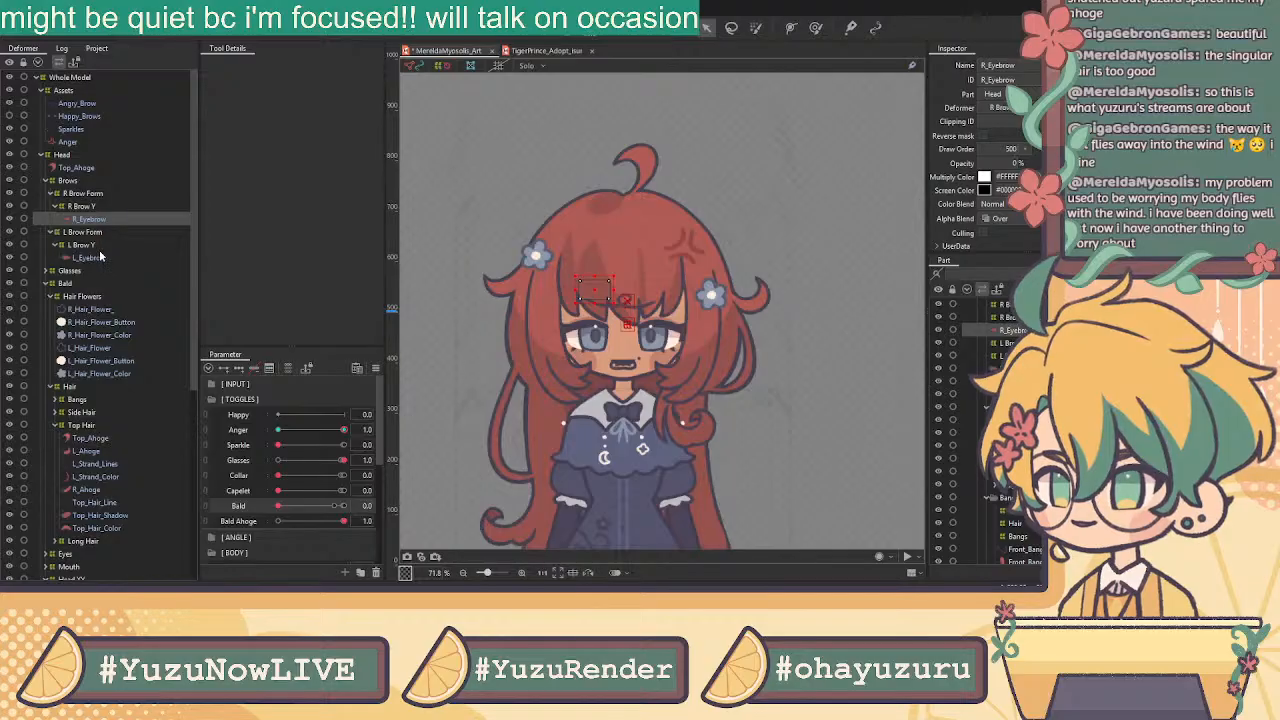
{"action": "left_click", "coordinate": [100, 256], "text": "ctrl"}
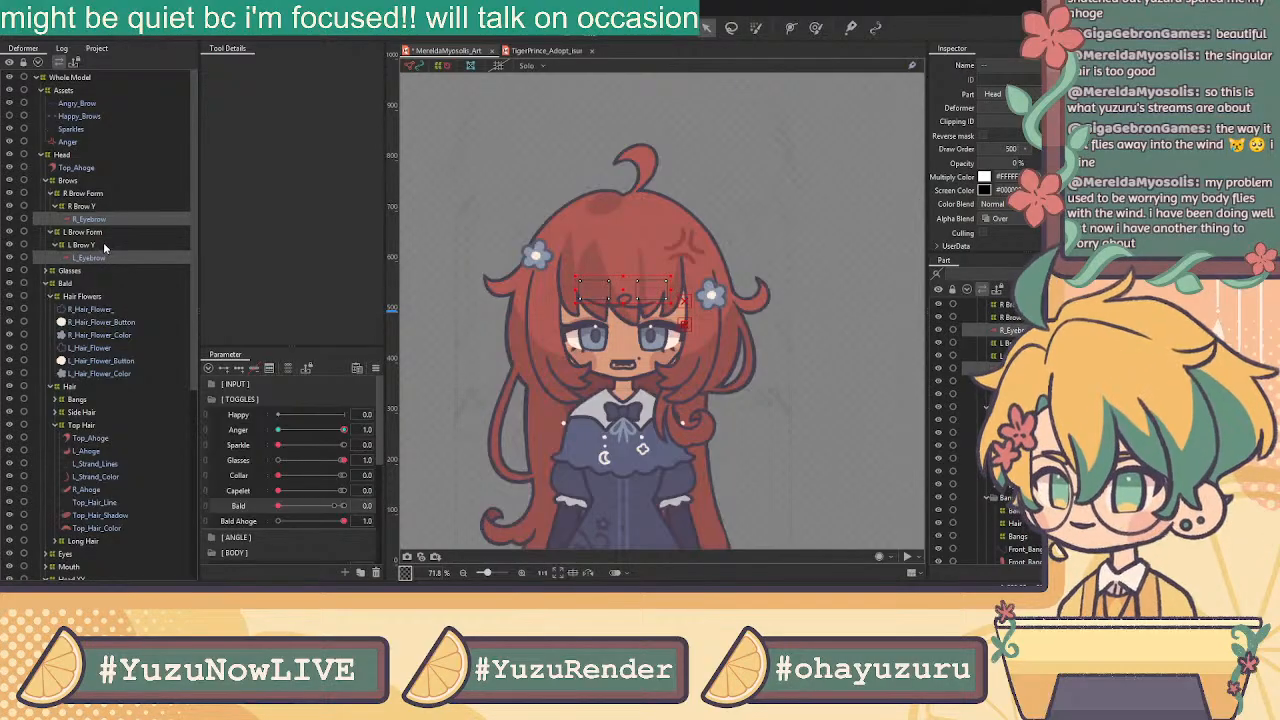
{"action": "key", "text": "ctrl+d"}
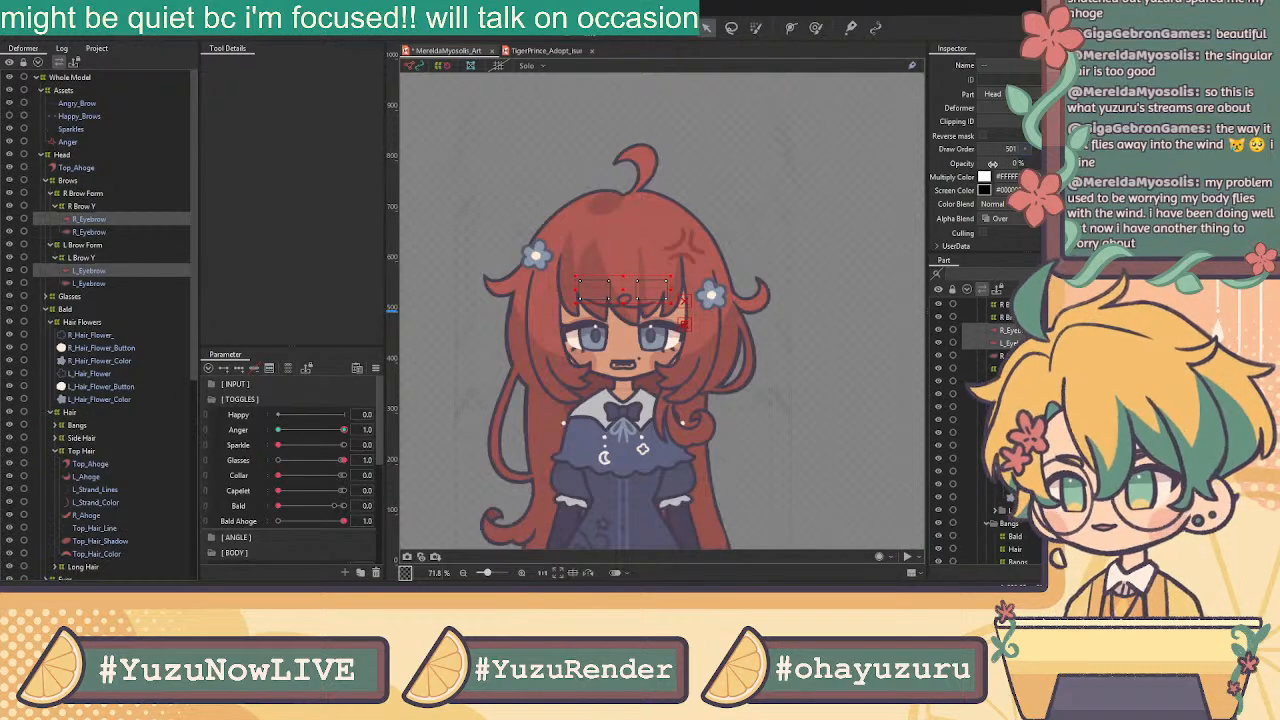
Lower the eyebrow copies' opacity at the Anger 0 and 1.0 keys, then add the second R_Eyebrow to the selection
{"action": "left_click", "coordinate": [326, 432]}
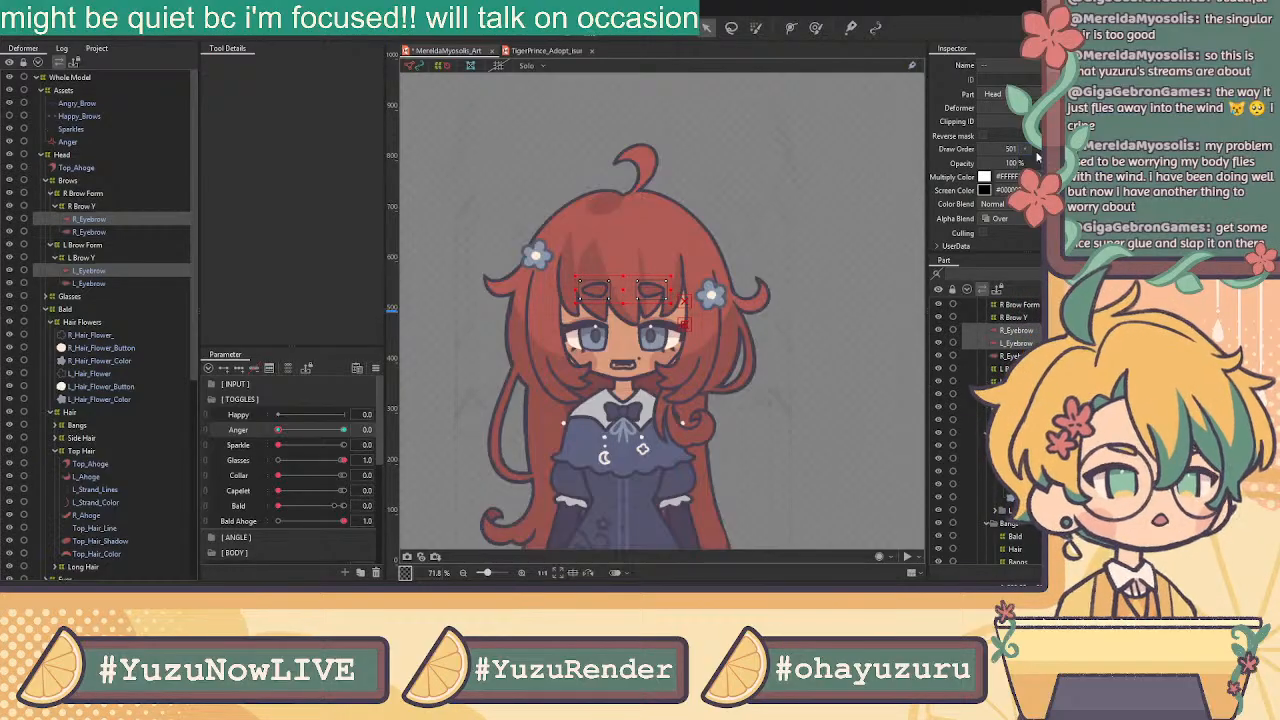
{"action": "left_click_drag", "start_coordinate": [1014, 163], "coordinate": [982, 163]}
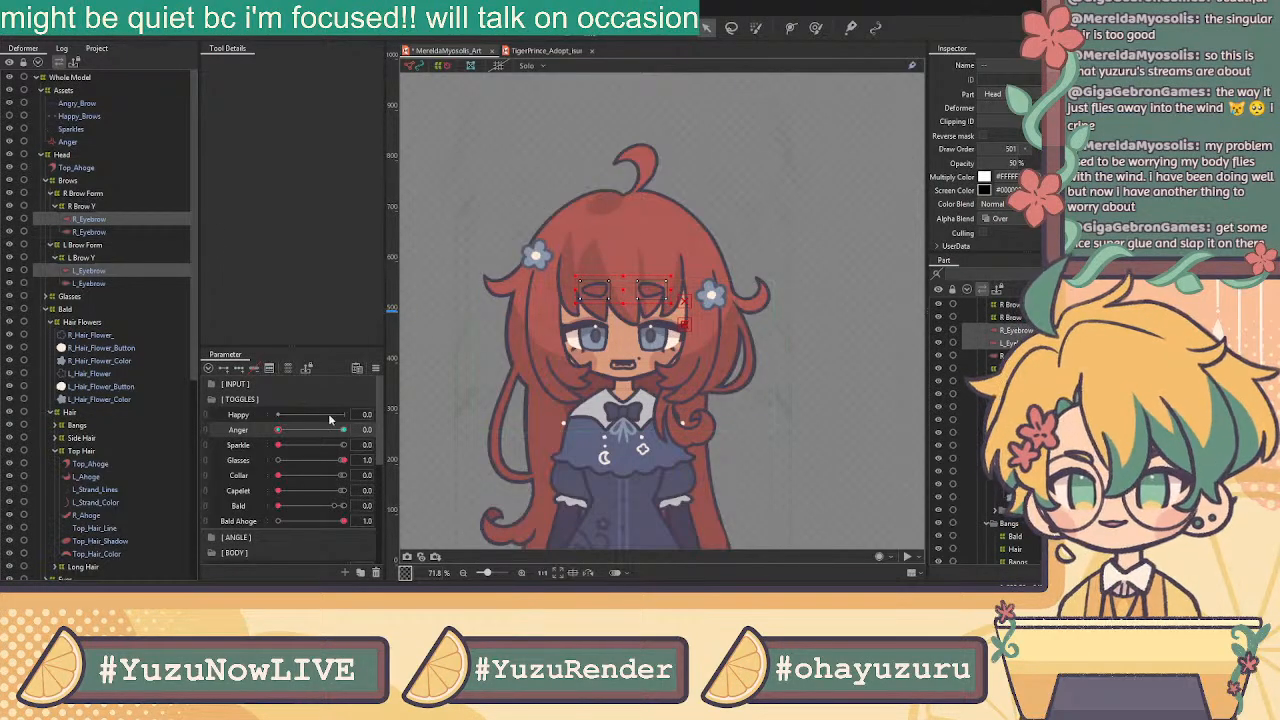
{"action": "left_click_drag", "start_coordinate": [280, 430], "coordinate": [343, 430]}
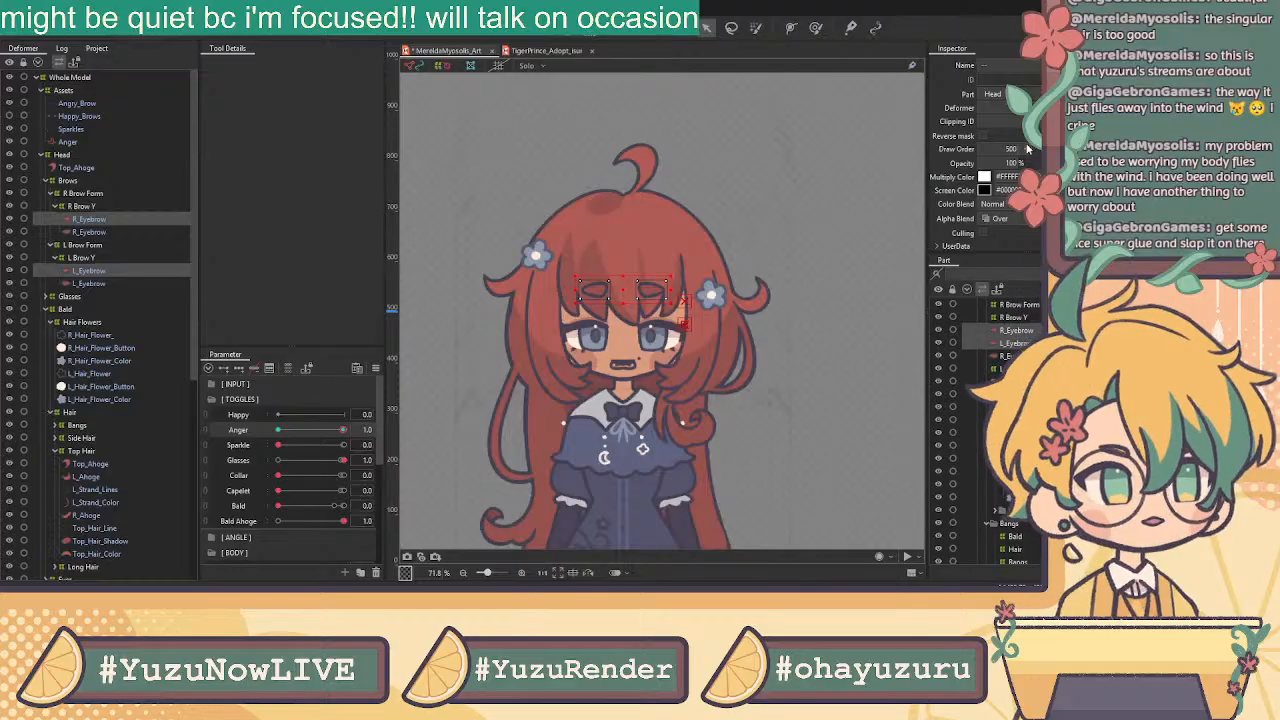
{"action": "left_click_drag", "start_coordinate": [1012, 163], "coordinate": [970, 163]}
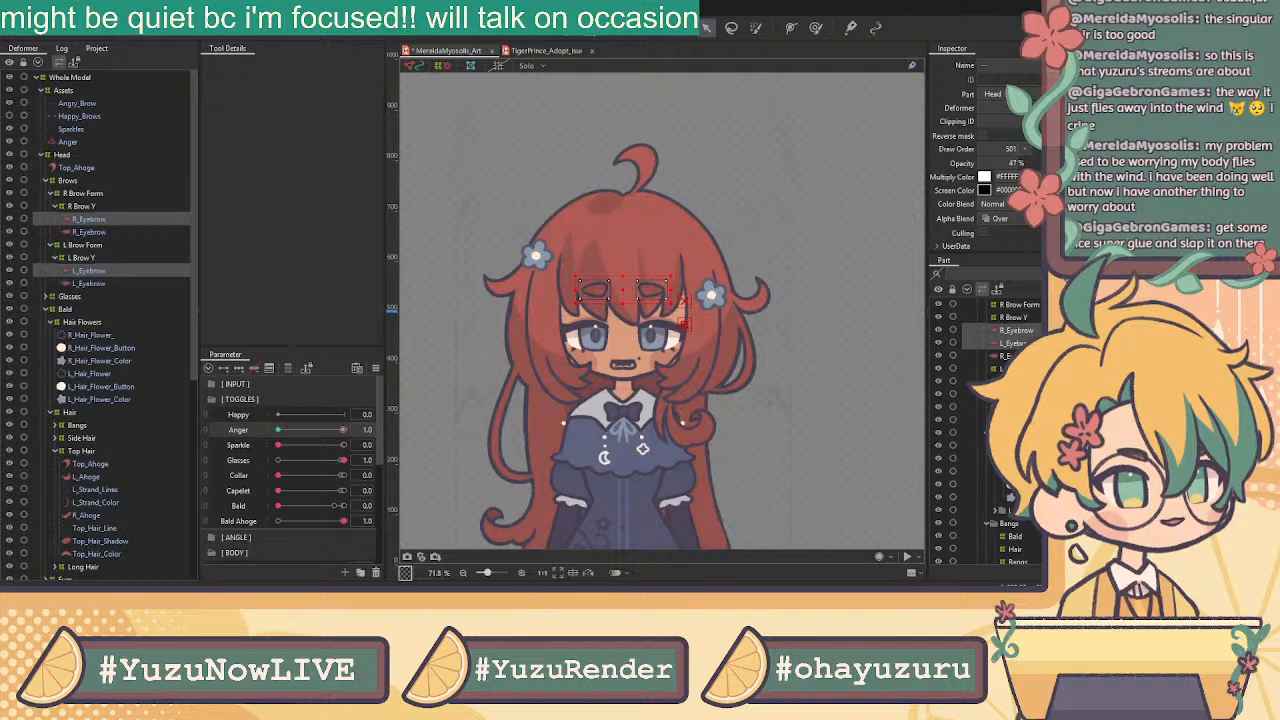
{"action": "left_click", "coordinate": [343, 430]}
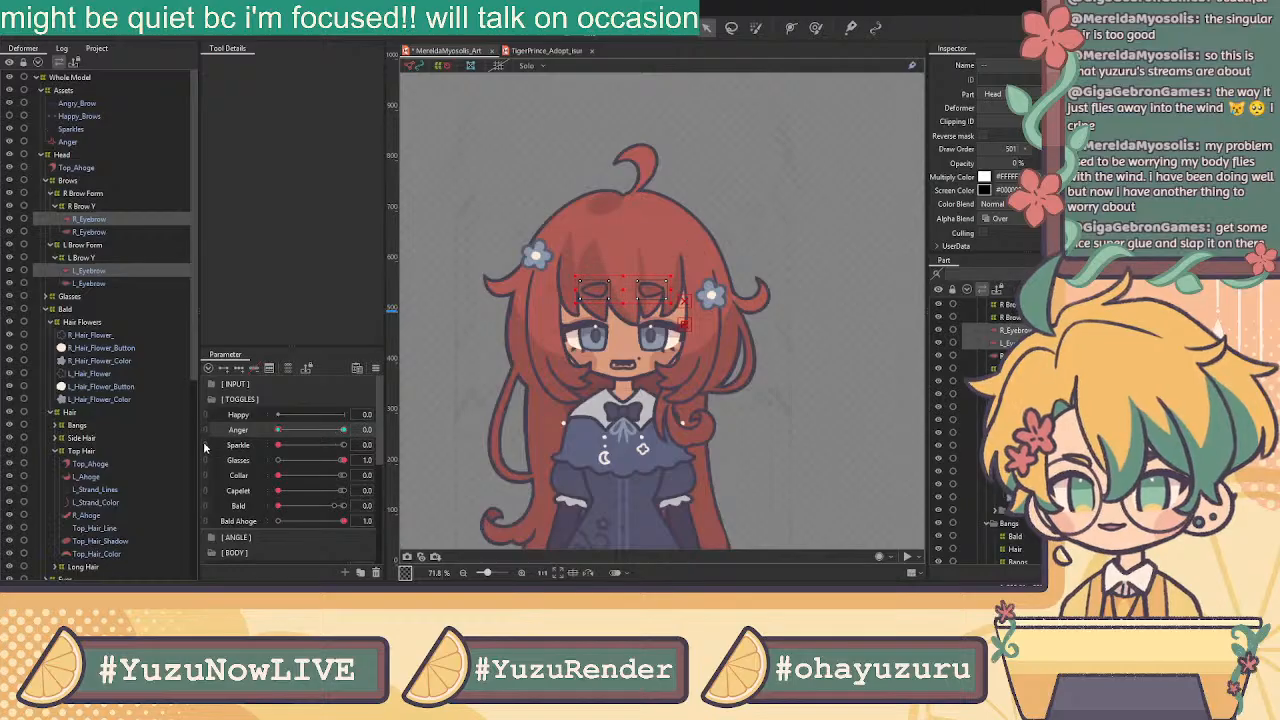
{"action": "left_click", "coordinate": [278, 430]}
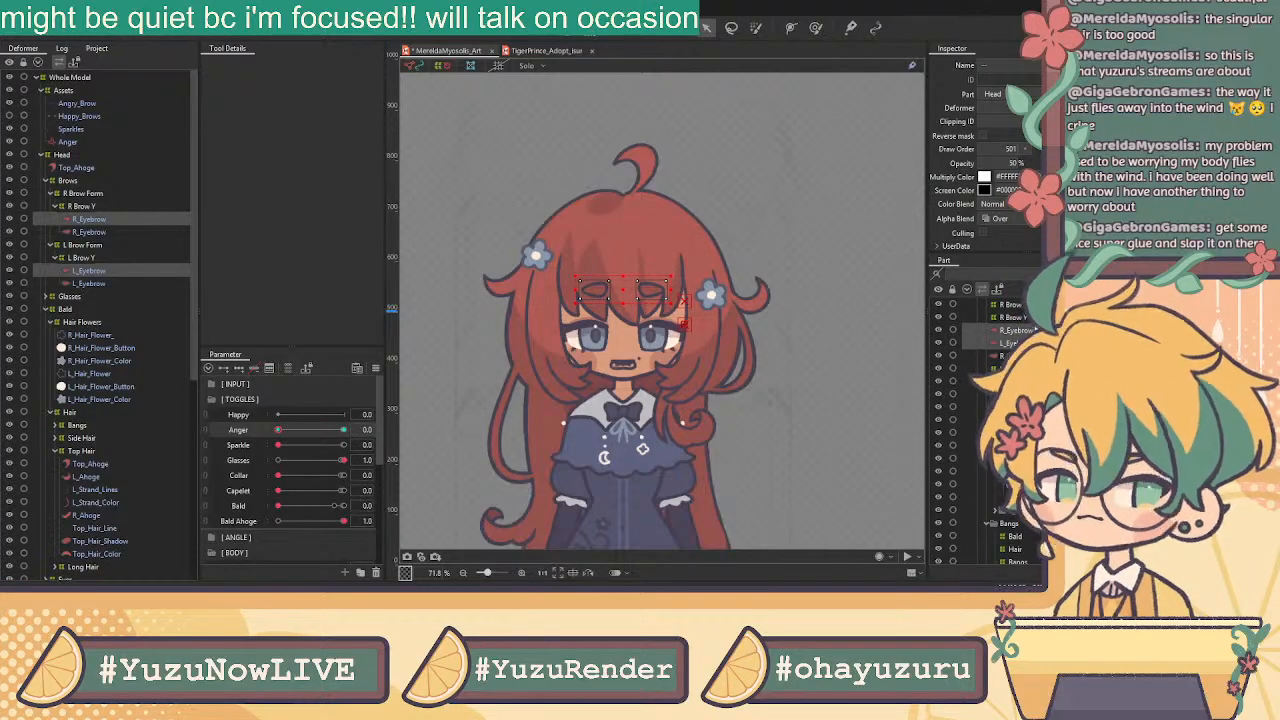
{"action": "scroll", "coordinate": [1000, 450], "scroll_direction": "up", "scroll_amount": 3}
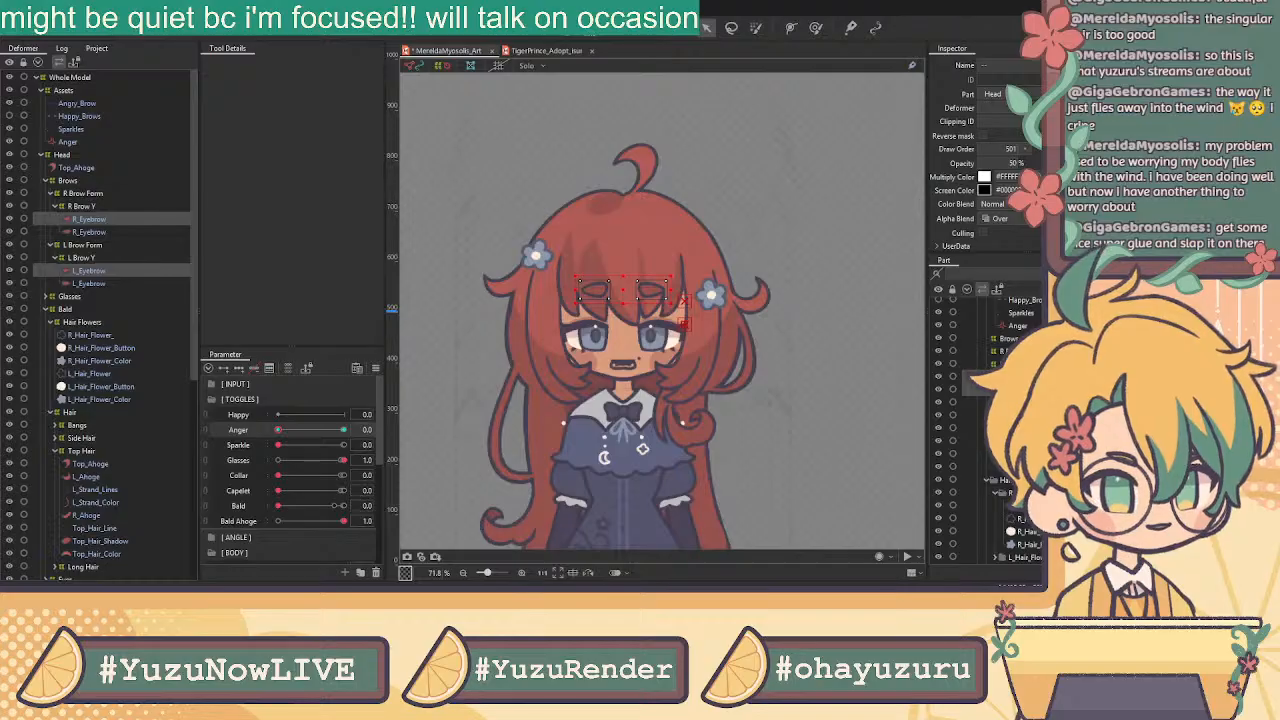
{"action": "scroll", "coordinate": [990, 440], "scroll_direction": "up", "scroll_amount": 1}
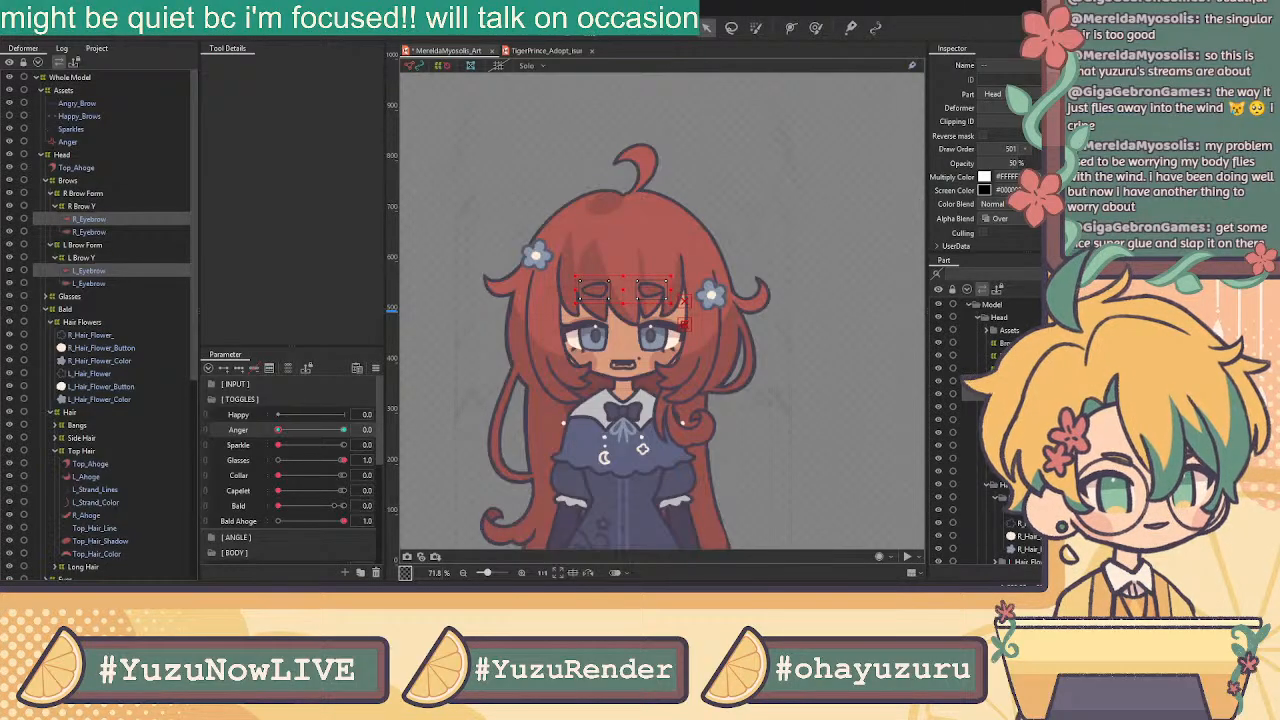
{"action": "left_click", "coordinate": [89, 232], "text": "ctrl"}
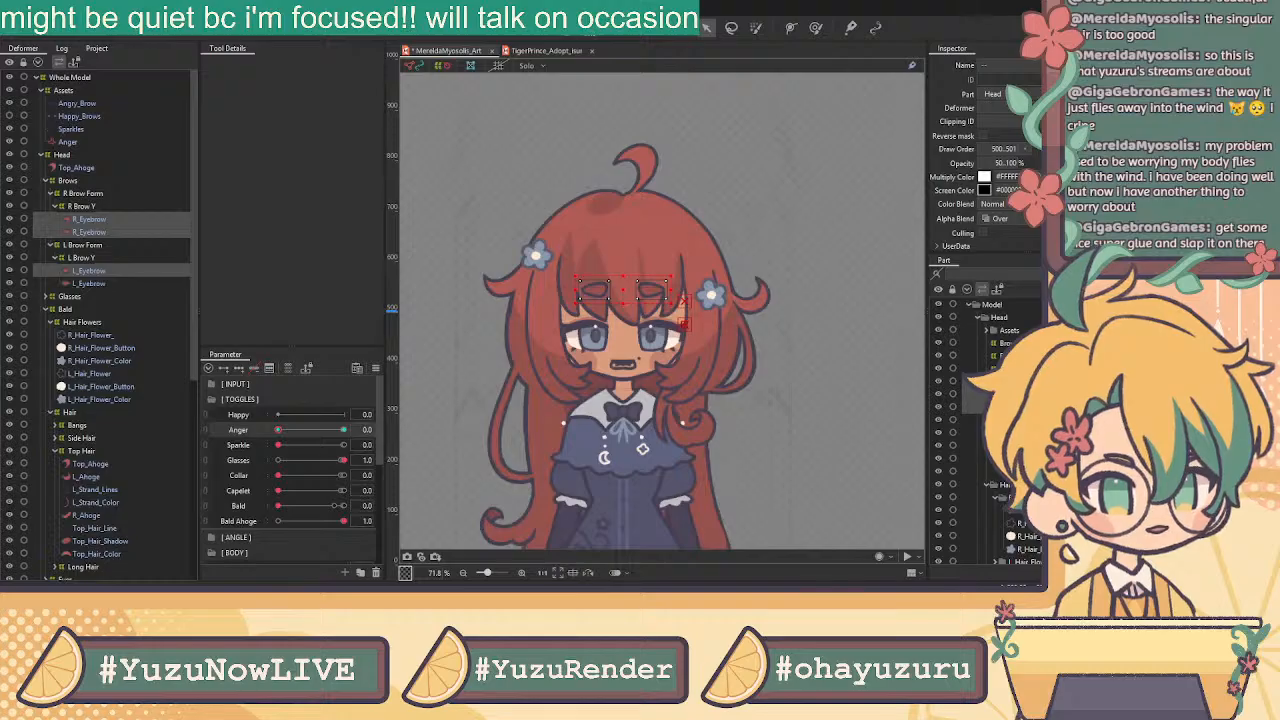
Select the brow deformers and eyebrow meshes and move them below Top_Hair in the part order
{"action": "left_click", "coordinate": [89, 283], "text": "ctrl"}
{"action": "left_click", "coordinate": [82, 258], "text": "ctrl"}
{"action": "left_click", "coordinate": [82, 245], "text": "ctrl"}
{"action": "left_click", "coordinate": [82, 206], "text": "ctrl"}
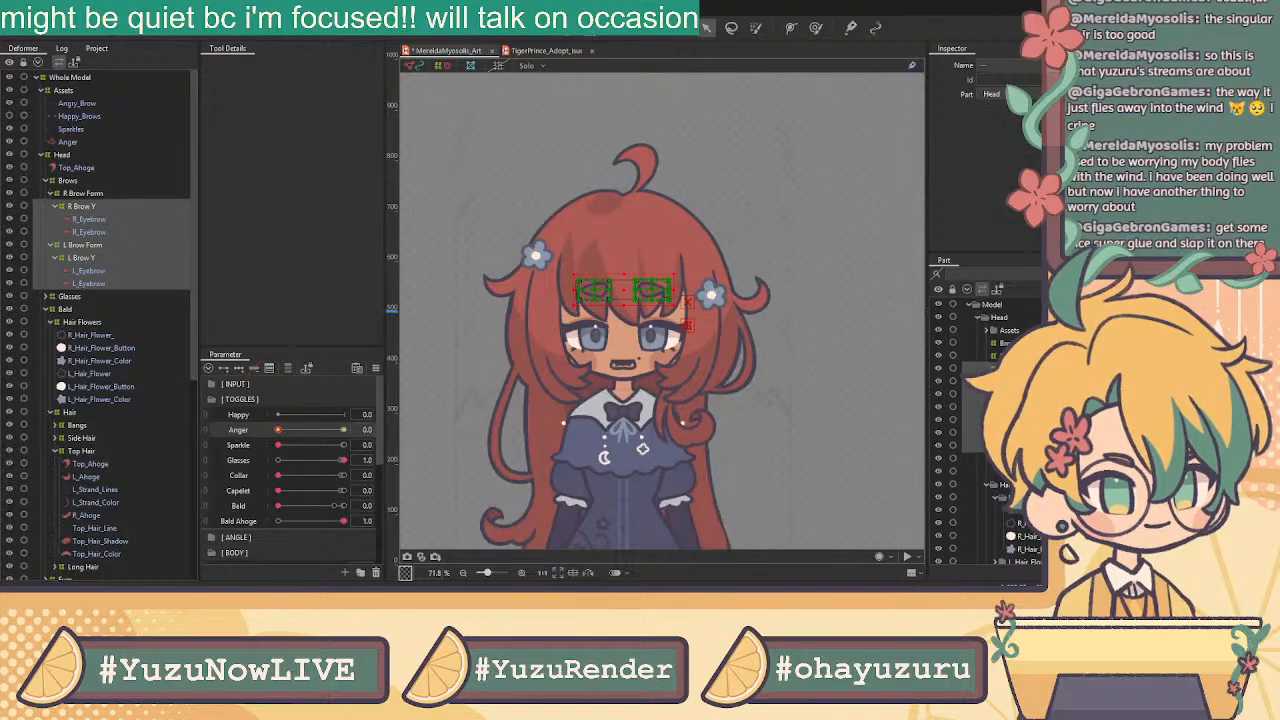
{"action": "left_click", "coordinate": [82, 193], "text": "ctrl"}
{"action": "left_click", "coordinate": [68, 181], "text": "ctrl"}
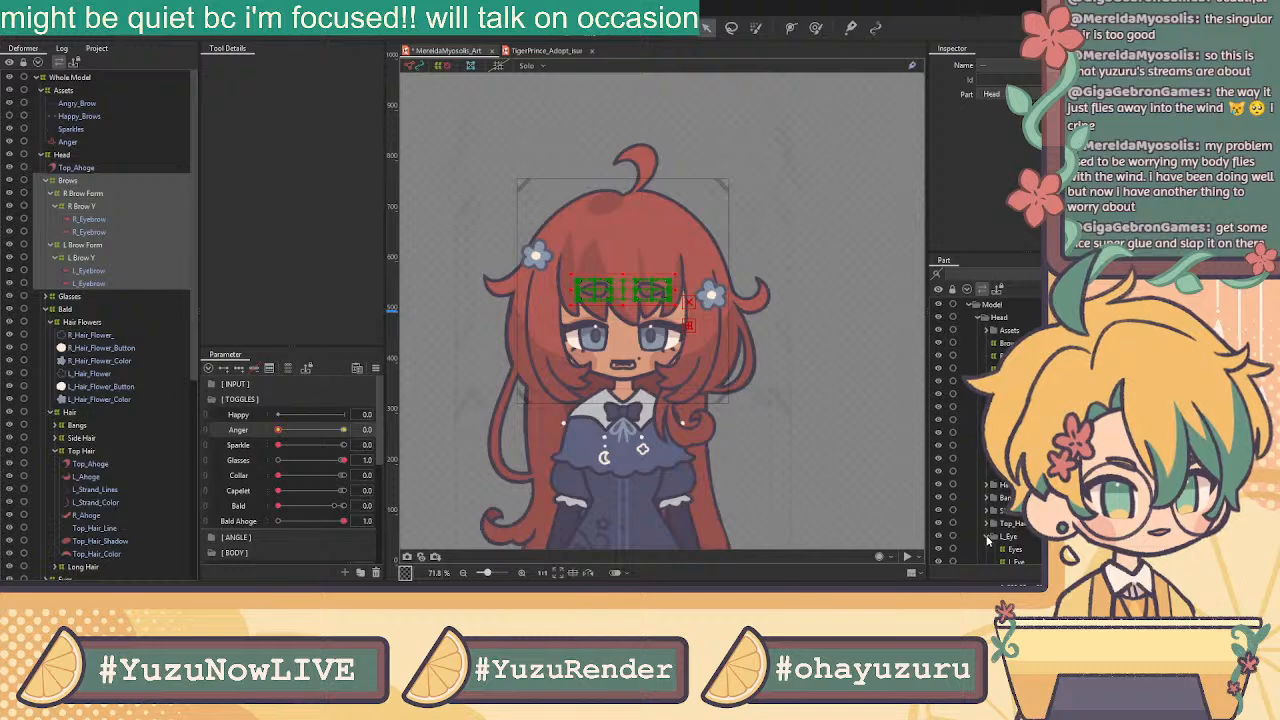
{"action": "left_click", "coordinate": [82, 206]}
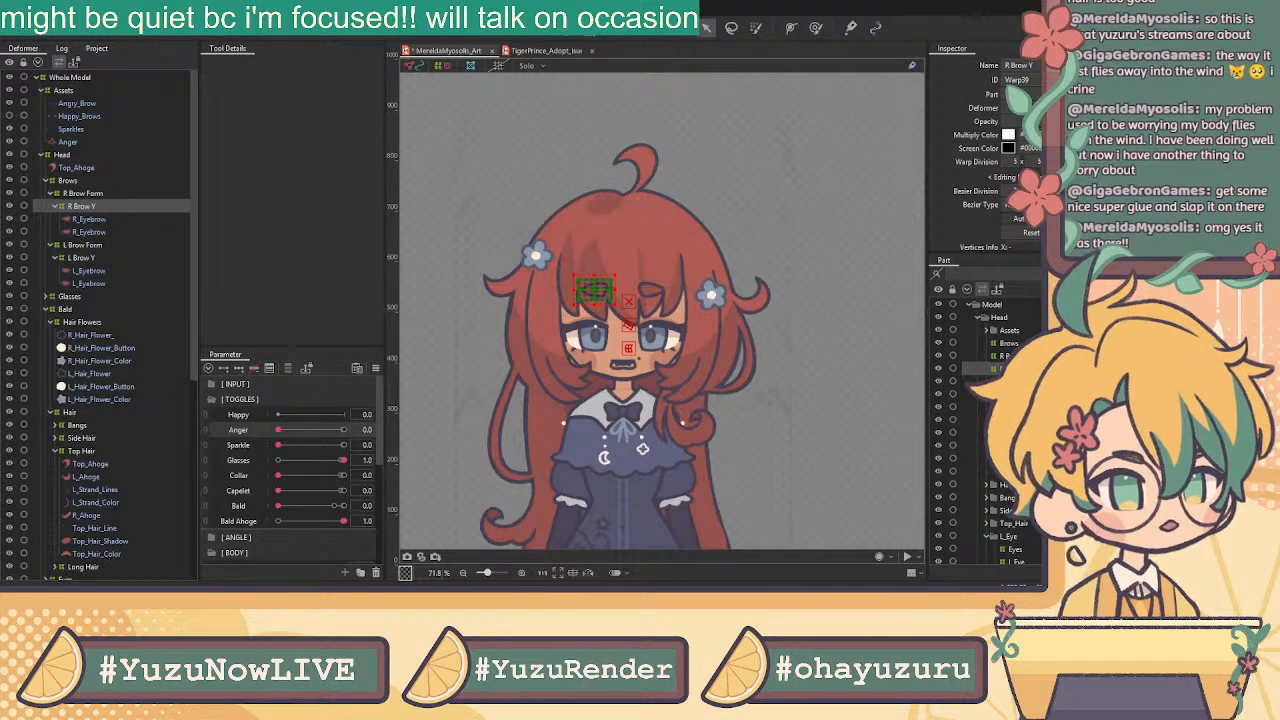
{"action": "left_click", "coordinate": [83, 193]}
{"action": "left_click", "coordinate": [88, 284], "text": "shift"}
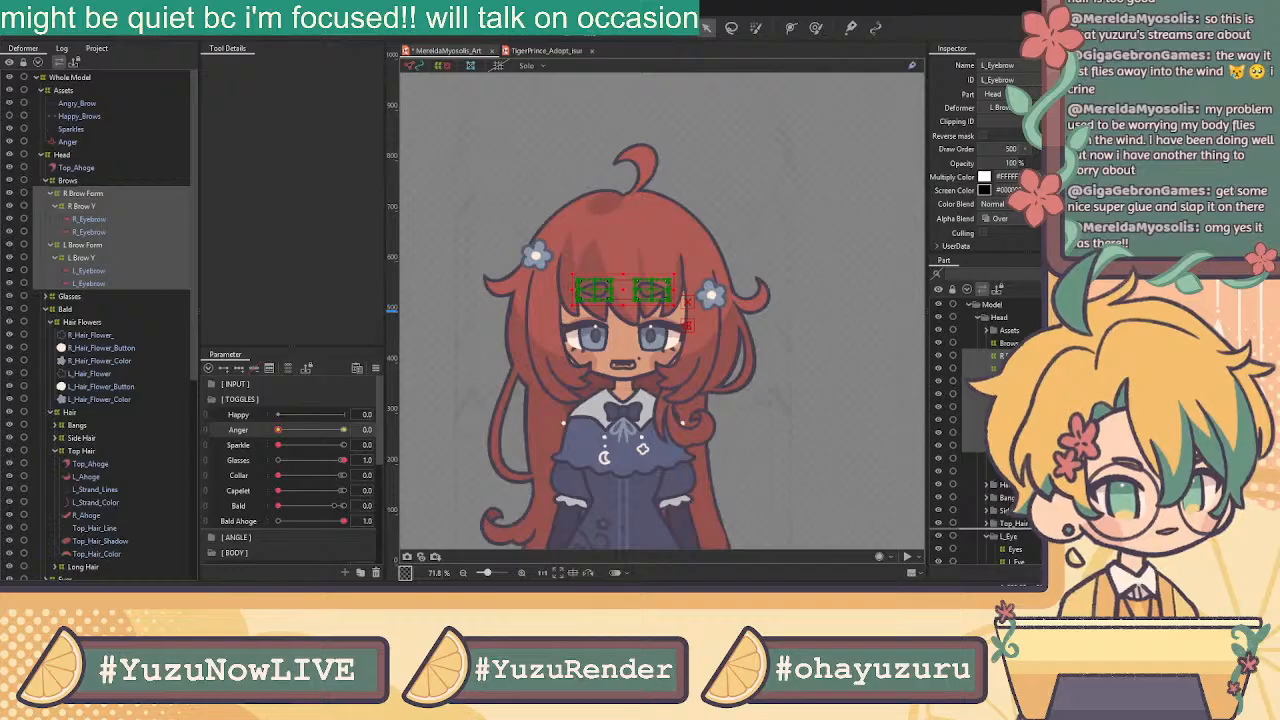
{"action": "left_click_drag", "start_coordinate": [1004, 368], "coordinate": [1008, 528]}
Select R_Eyebrow and vary the Anger slider to confirm the angry brows still work
{"action": "left_click", "coordinate": [1006, 485]}
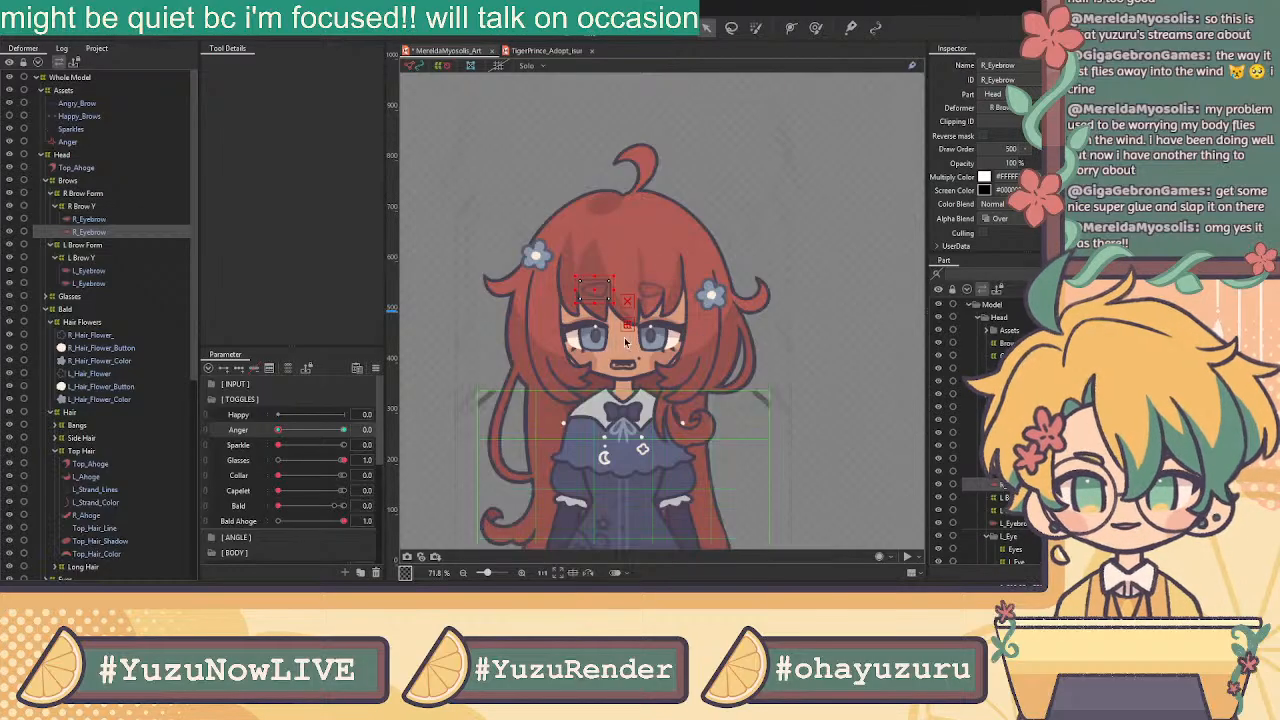
{"action": "scroll", "coordinate": [632, 281], "scroll_direction": "up", "scroll_amount": 4}
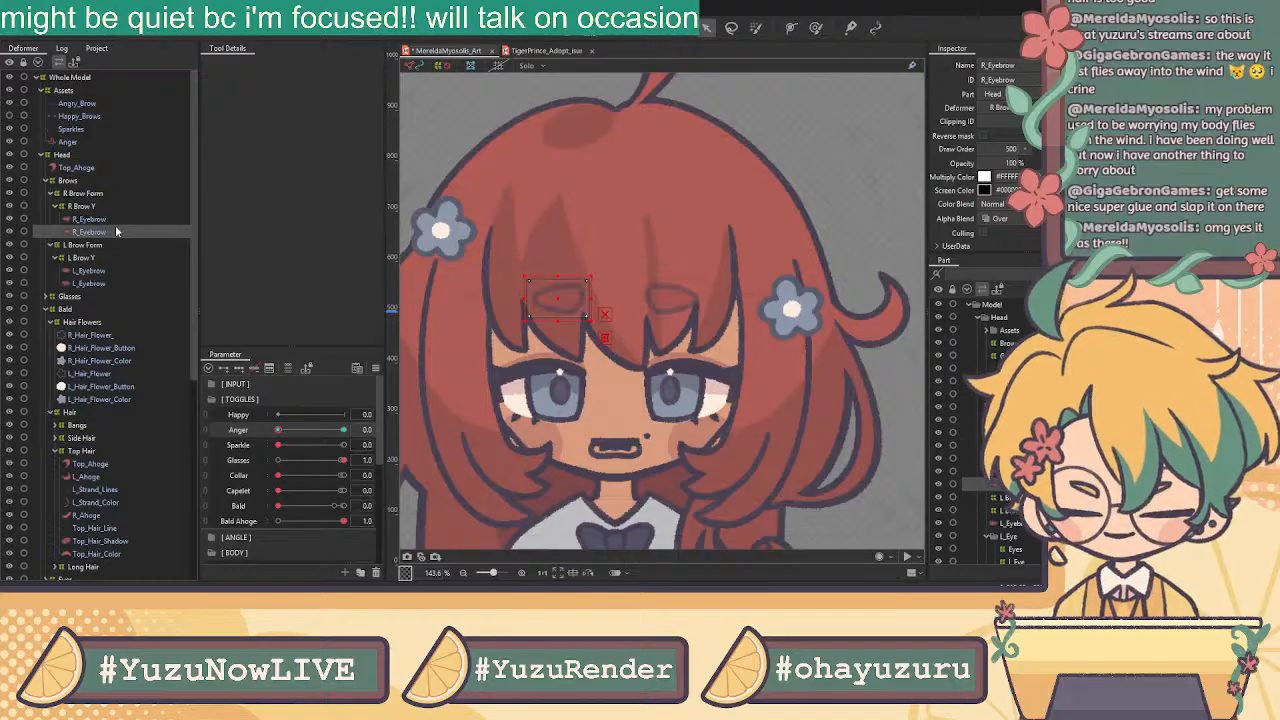
{"action": "mouse_move", "coordinate": [291, 430]}
{"action": "left_mouse_down"}
{"action": "mouse_move", "coordinate": [382, 431]}
{"action": "mouse_move", "coordinate": [272, 436]}
{"action": "left_mouse_up"}
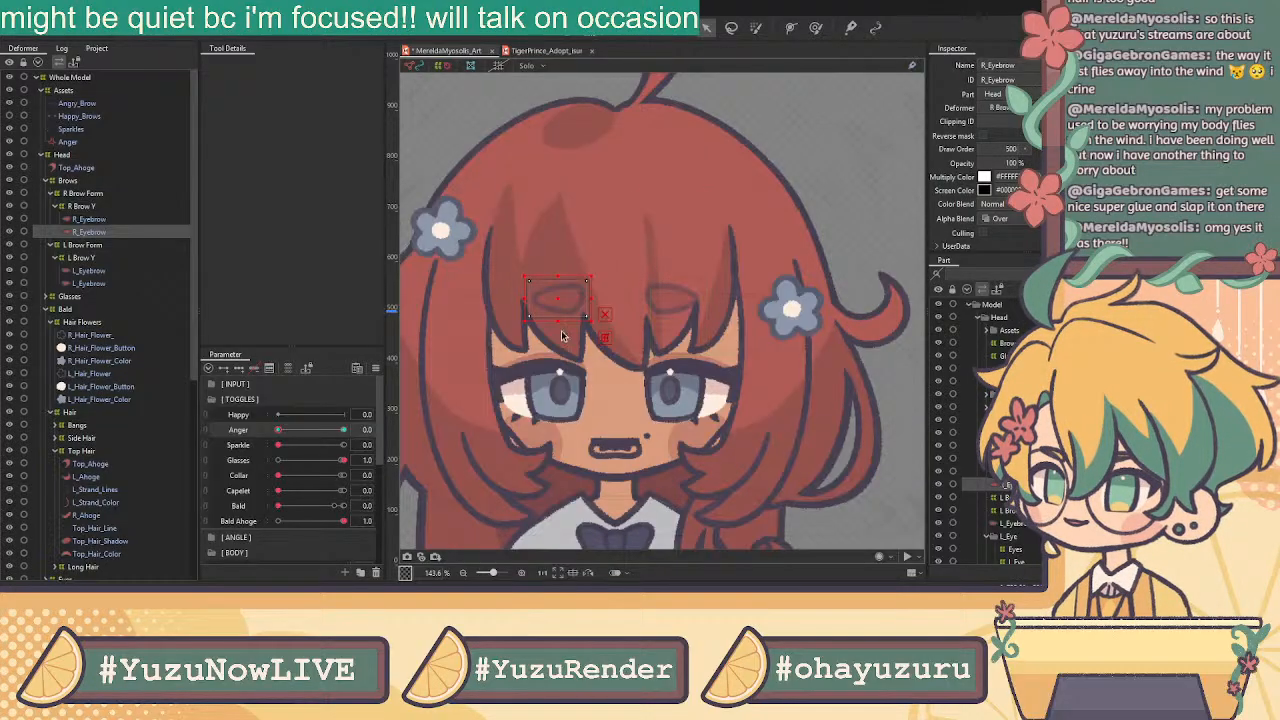
Select the right top eyelid, then the R_Top_Lash_1 mesh
{"action": "scroll", "coordinate": [709, 314], "scroll_direction": "down", "scroll_amount": 4}
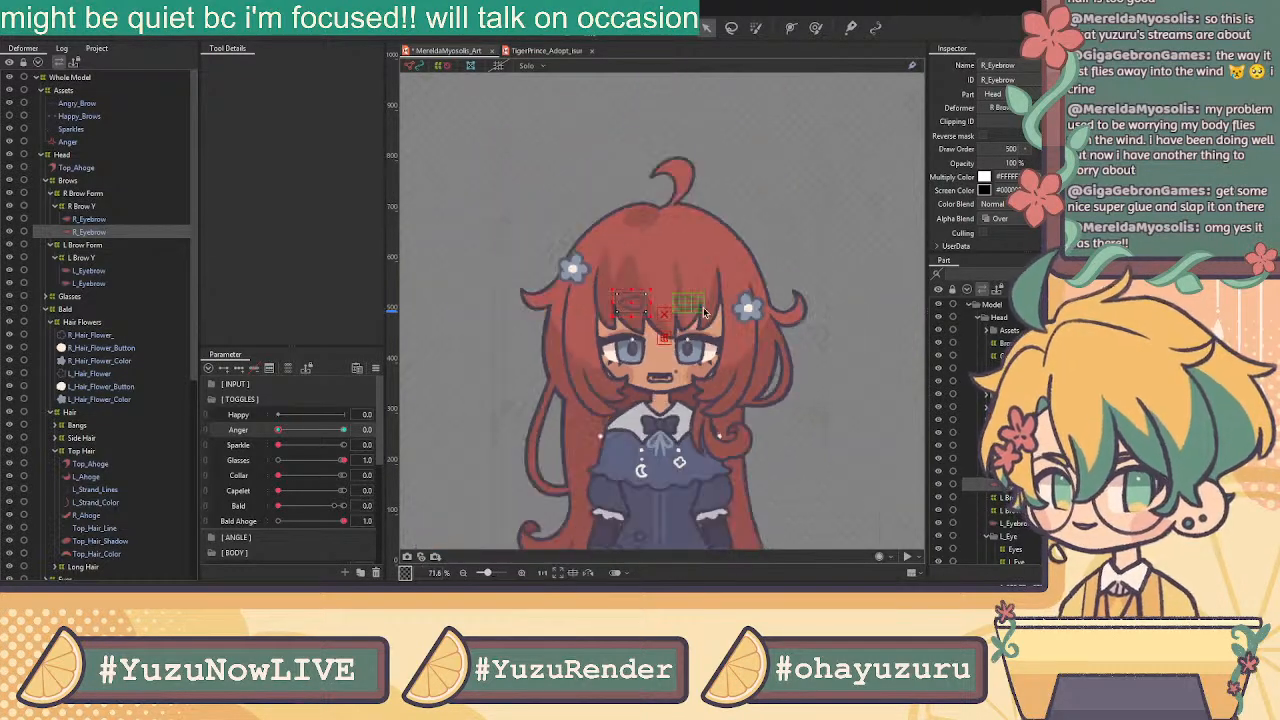
{"action": "left_click", "coordinate": [573, 354]}
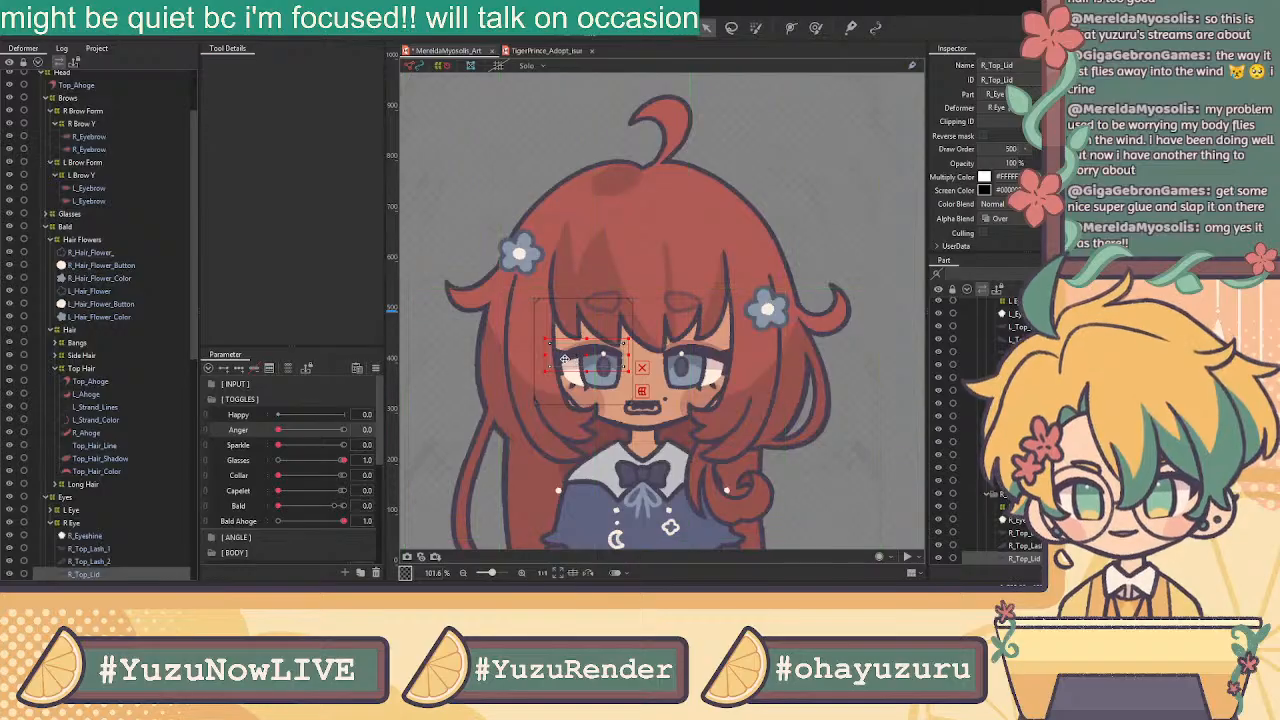
{"action": "scroll", "coordinate": [573, 360], "scroll_direction": "up", "scroll_amount": 5}
{"action": "scroll", "coordinate": [573, 360], "scroll_direction": "down", "scroll_amount": 5}
{"action": "scroll", "coordinate": [718, 356], "scroll_direction": "up", "scroll_amount": 2}
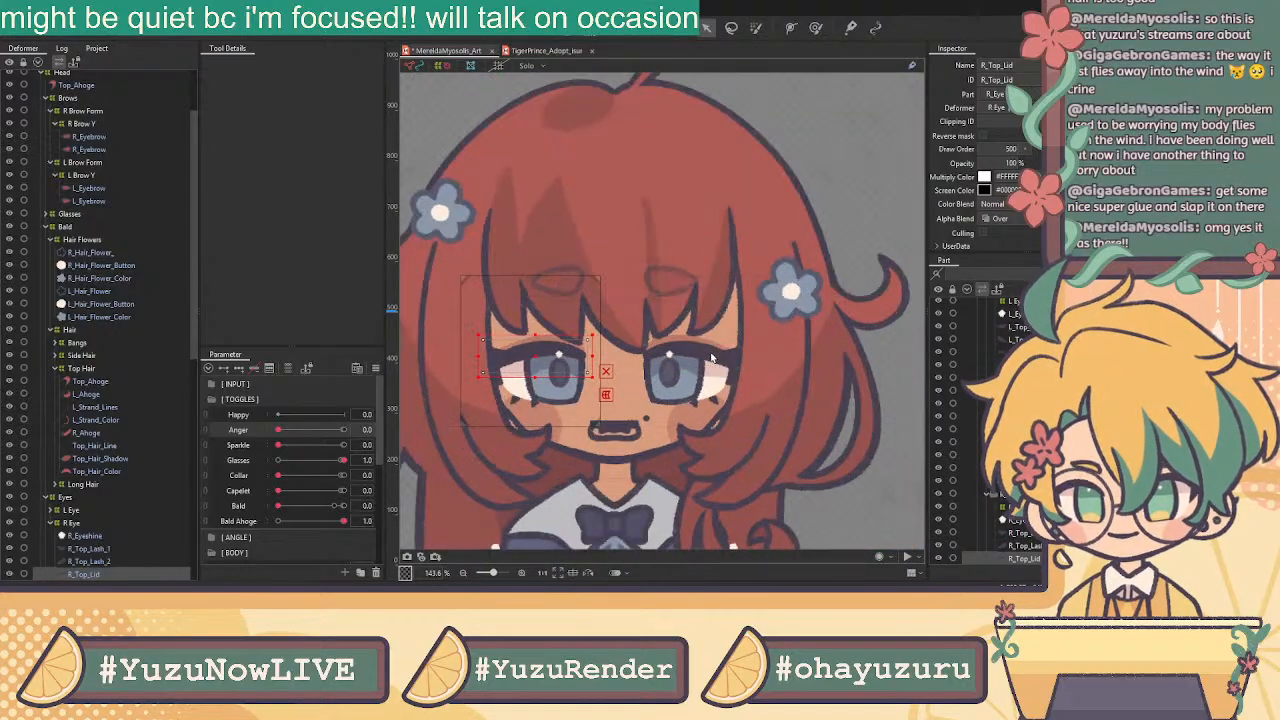
{"action": "left_click", "coordinate": [99, 549]}
{"action": "scroll", "coordinate": [590, 310], "scroll_direction": "down", "scroll_amount": 3}
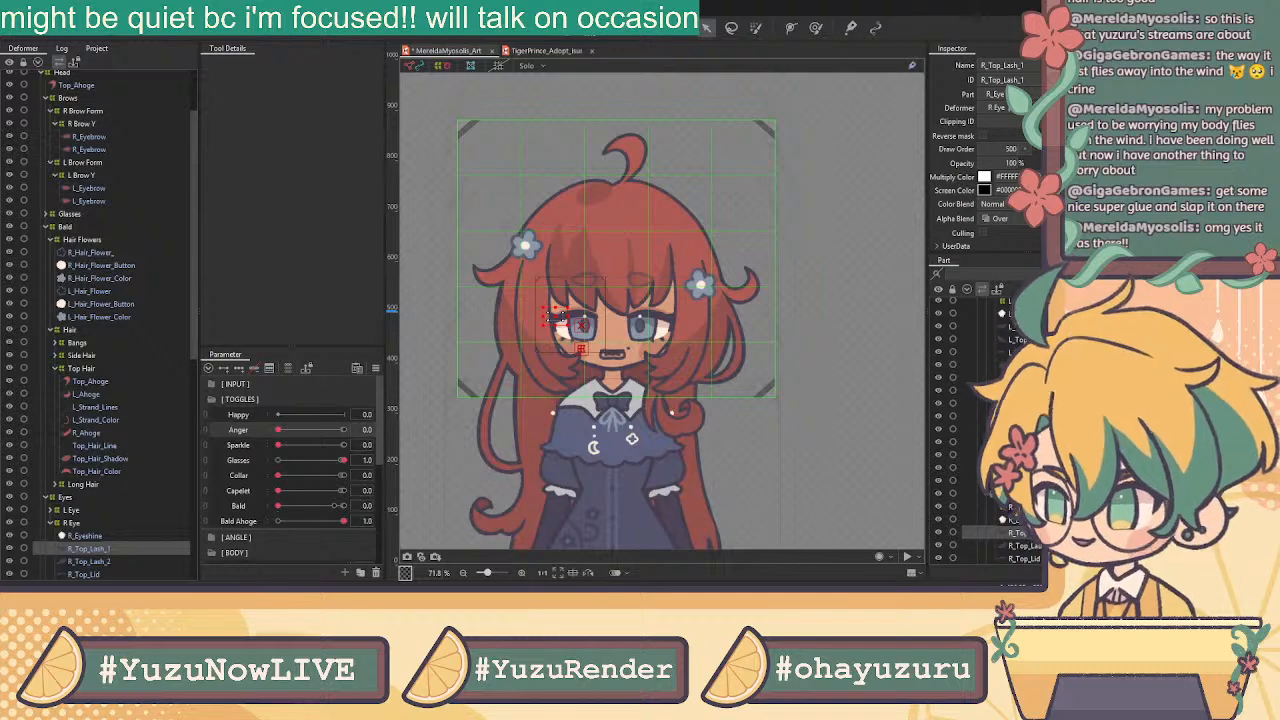
Turn Bald on to hide the hair, then back off to restore it
{"action": "left_click", "coordinate": [342, 506]}
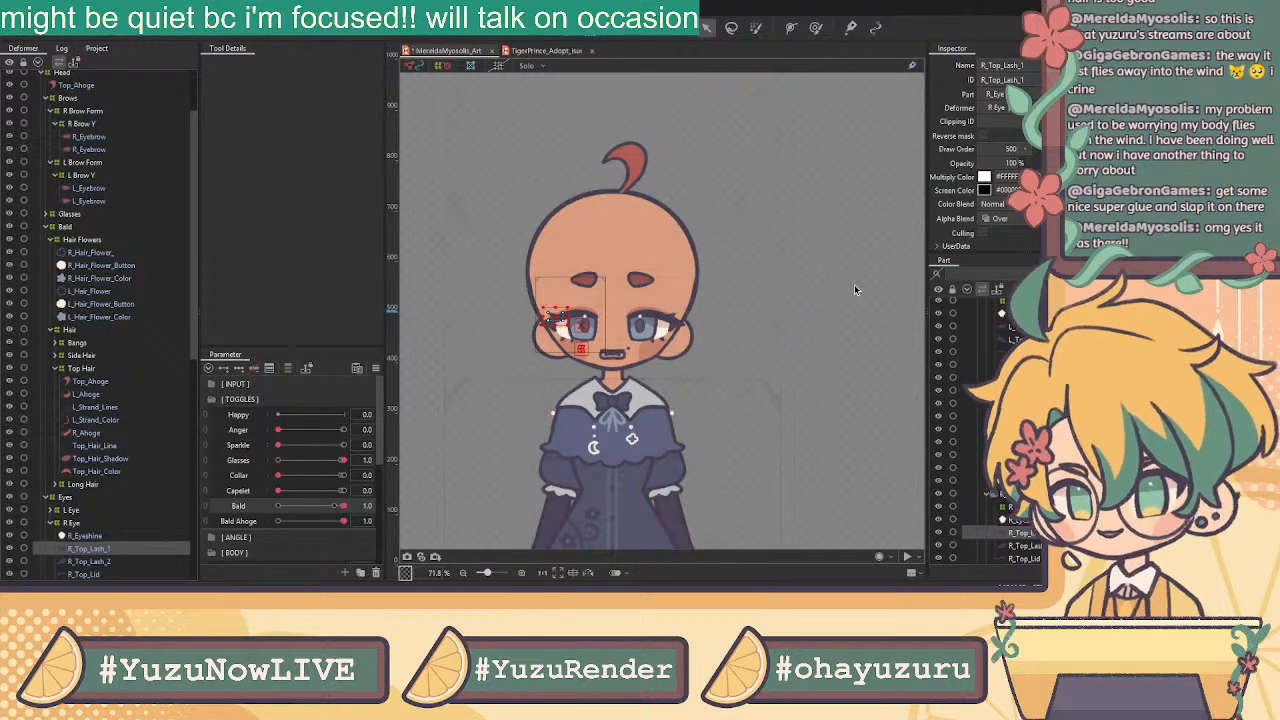
{"action": "left_click_drag", "start_coordinate": [314, 505], "coordinate": [362, 539]}
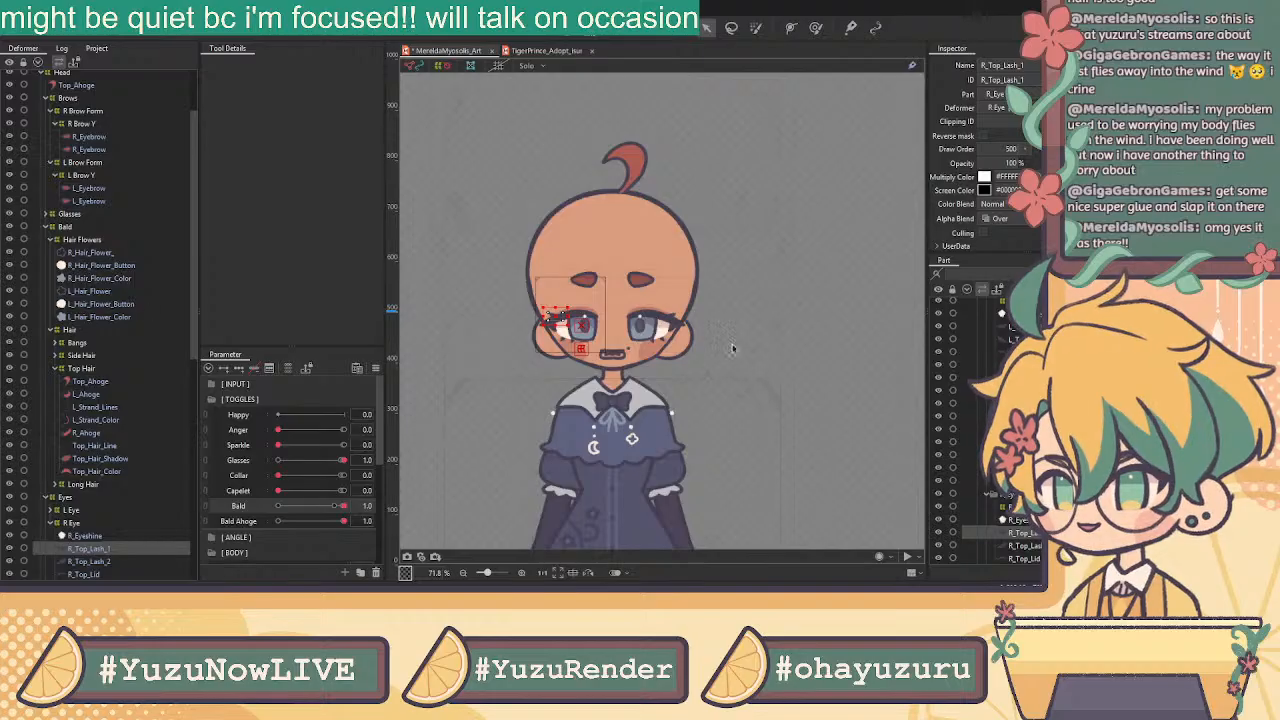
{"action": "scroll", "coordinate": [1000, 492], "scroll_direction": "down", "scroll_amount": 5}
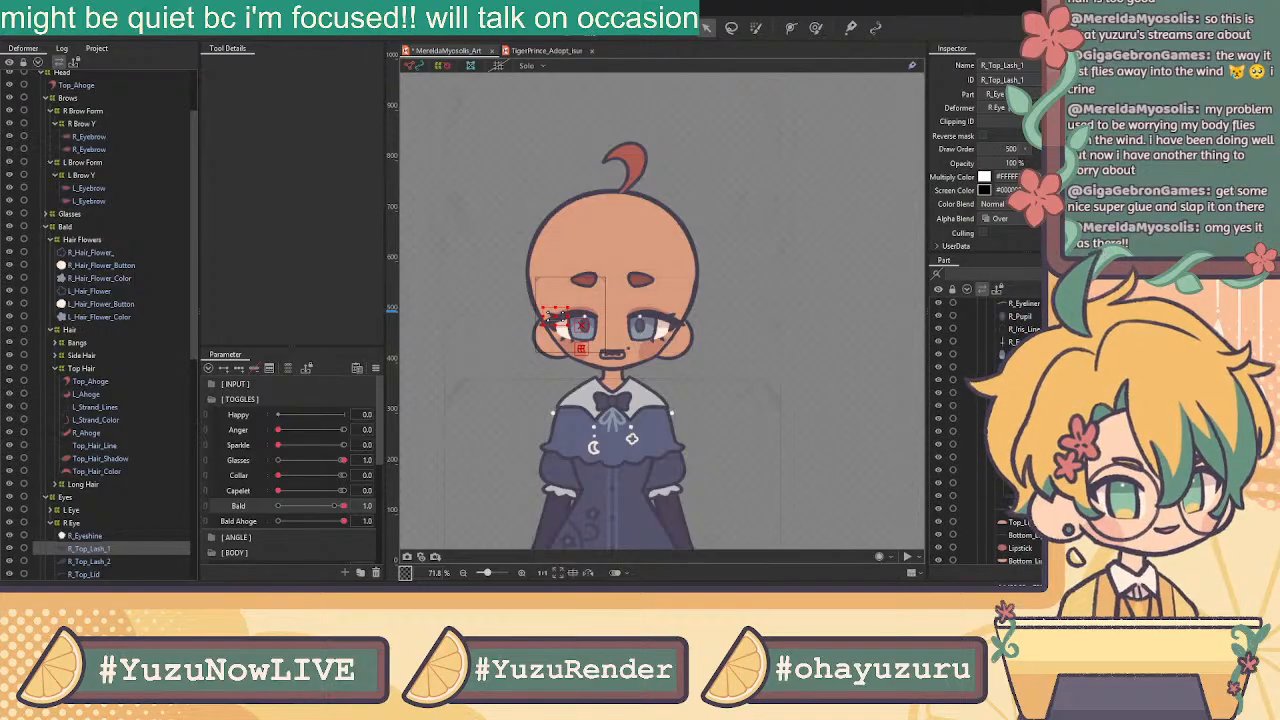
Select the five lip meshes and create a Lips warp deformer around them
{"action": "left_click", "coordinate": [975, 470]}
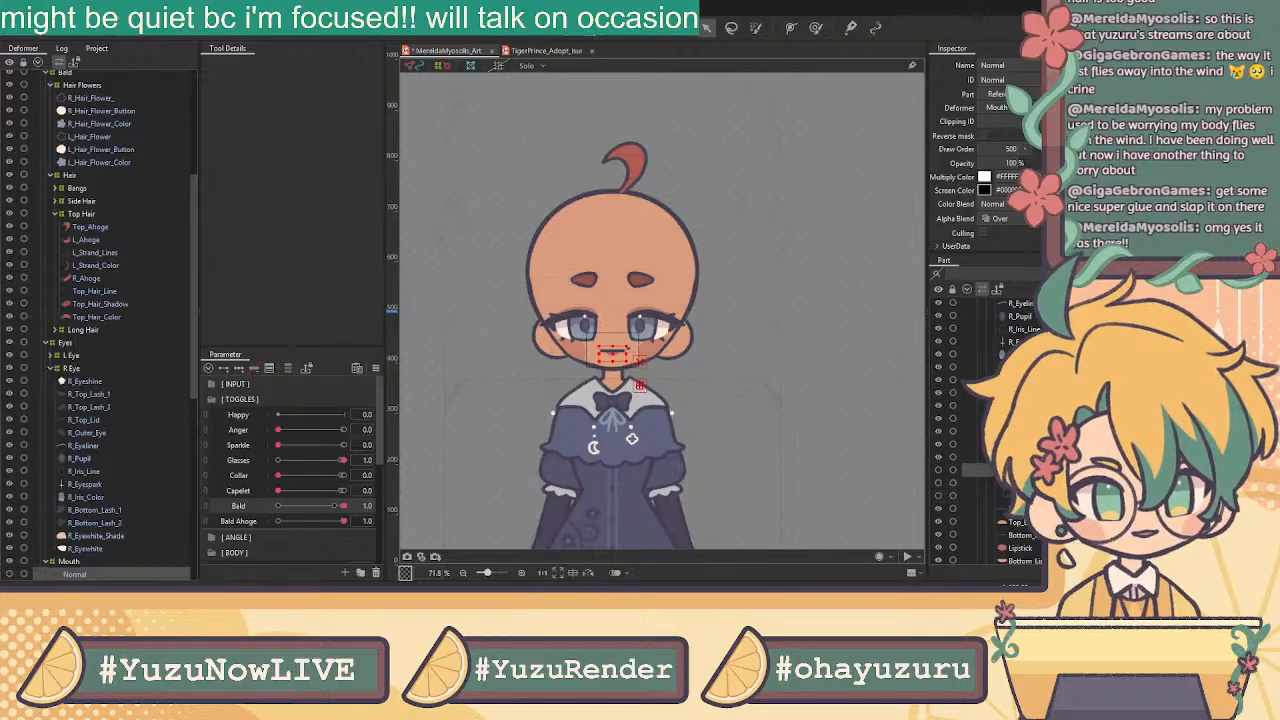
{"action": "left_click", "coordinate": [626, 350]}
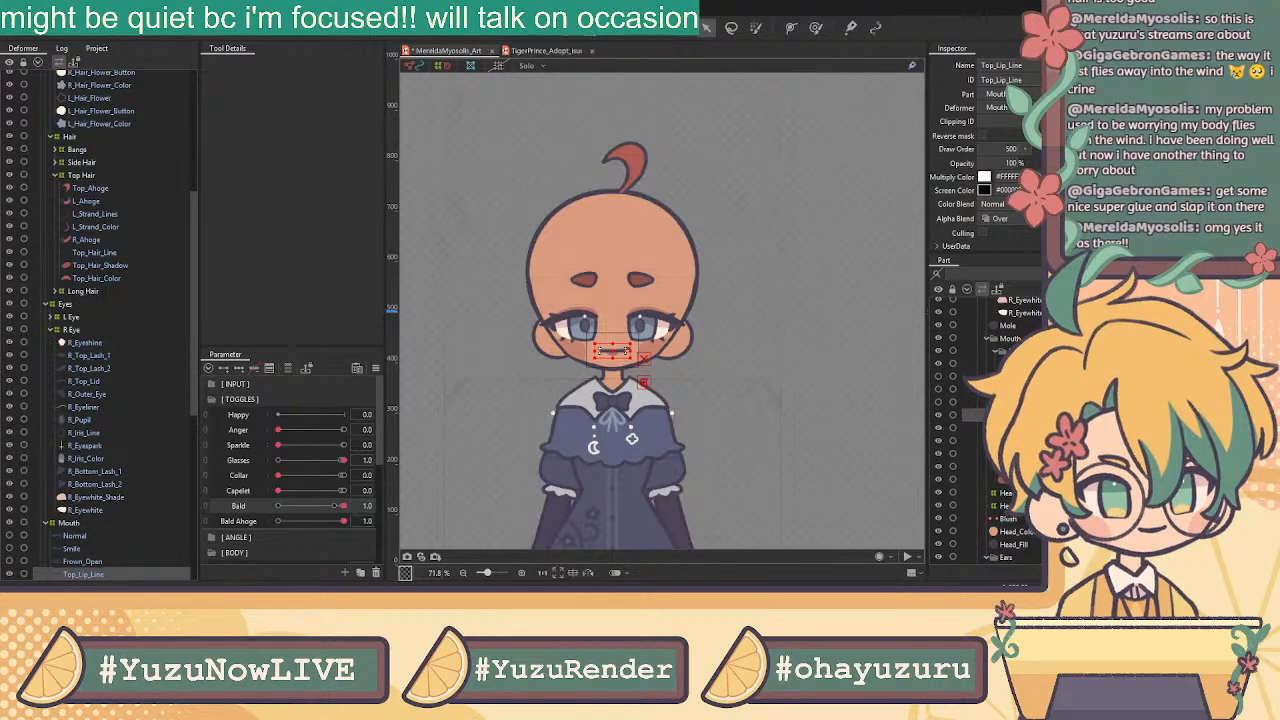
{"action": "left_click", "coordinate": [975, 467], "text": "shift"}
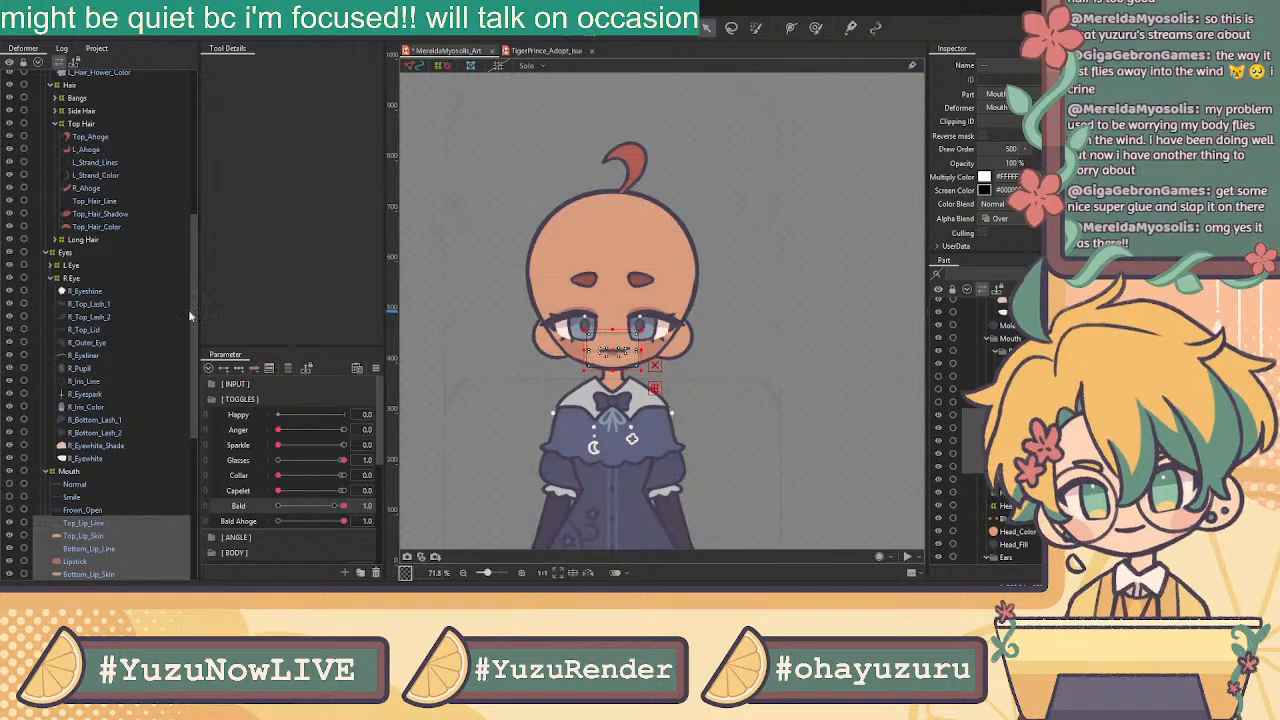
{"action": "key", "text": "Return"}
Inspect the Inner_Mouth, Smile and Frown_Open mouth meshes
{"action": "scroll", "coordinate": [99, 510], "scroll_direction": "down", "scroll_amount": 3}
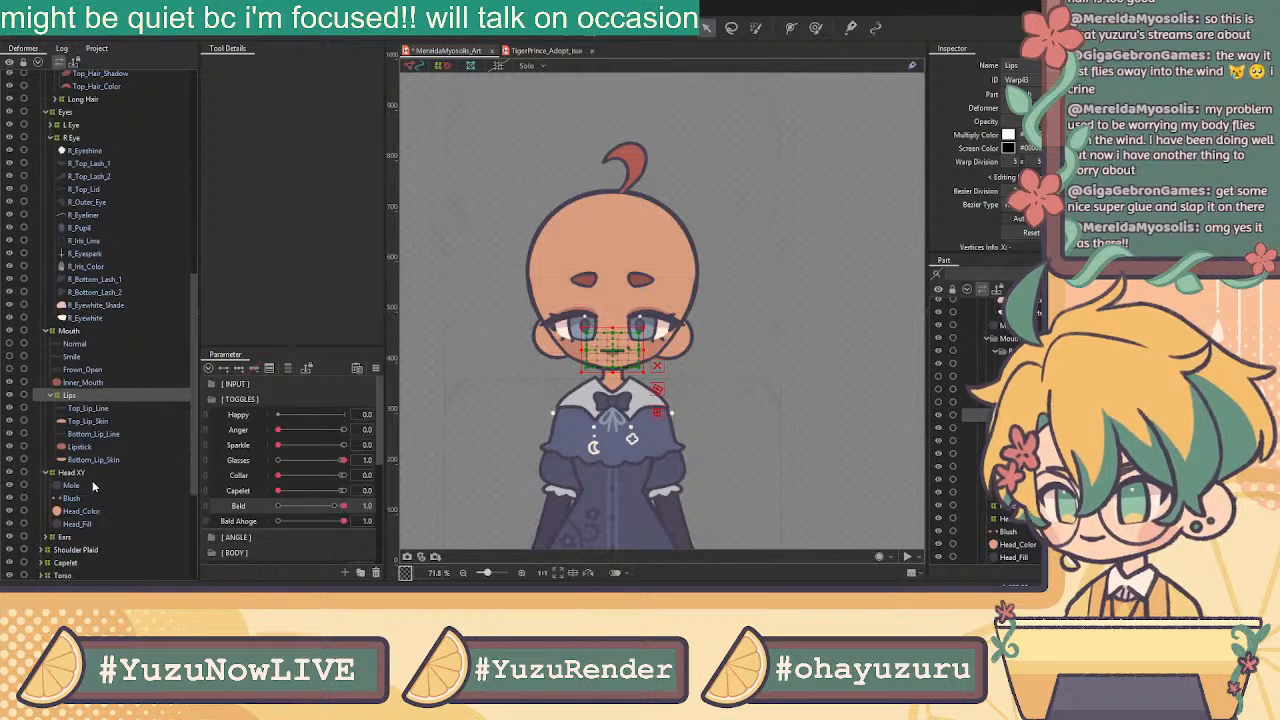
{"action": "left_click", "coordinate": [89, 382]}
{"action": "left_click", "coordinate": [90, 355]}
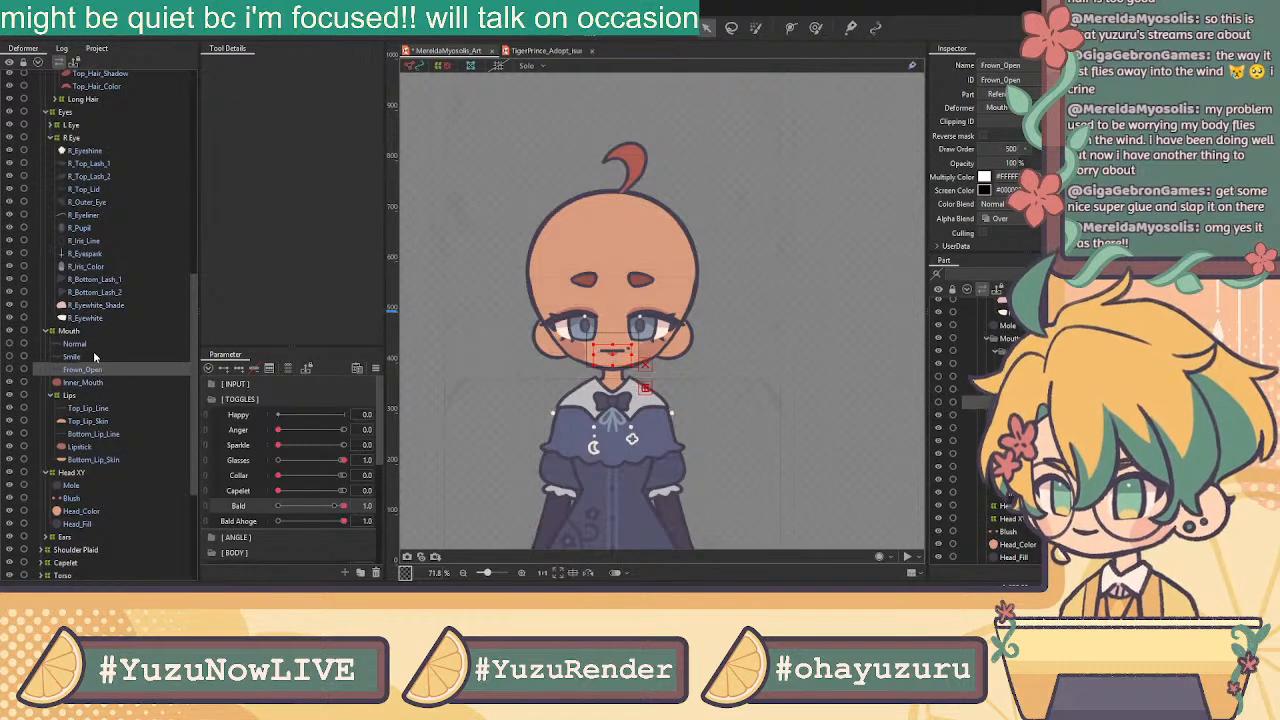
{"action": "left_click", "coordinate": [95, 369]}
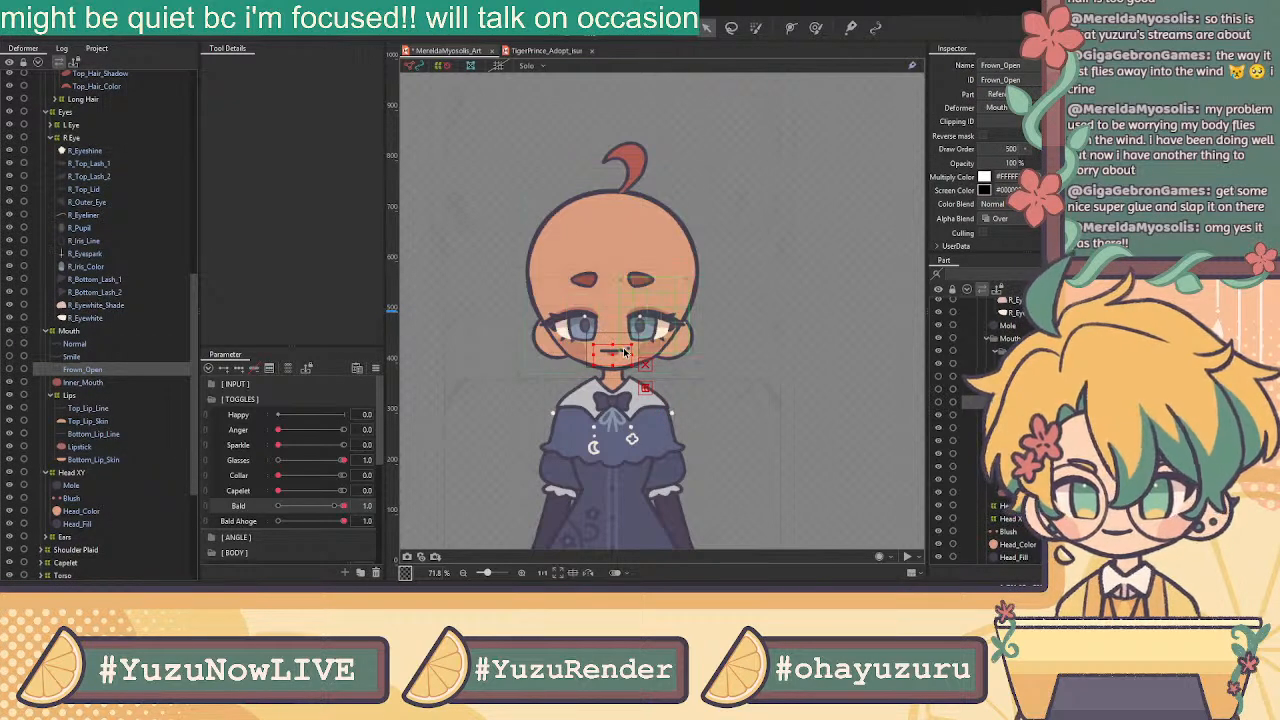
{"action": "scroll", "coordinate": [625, 352], "scroll_direction": "up", "scroll_amount": 3}
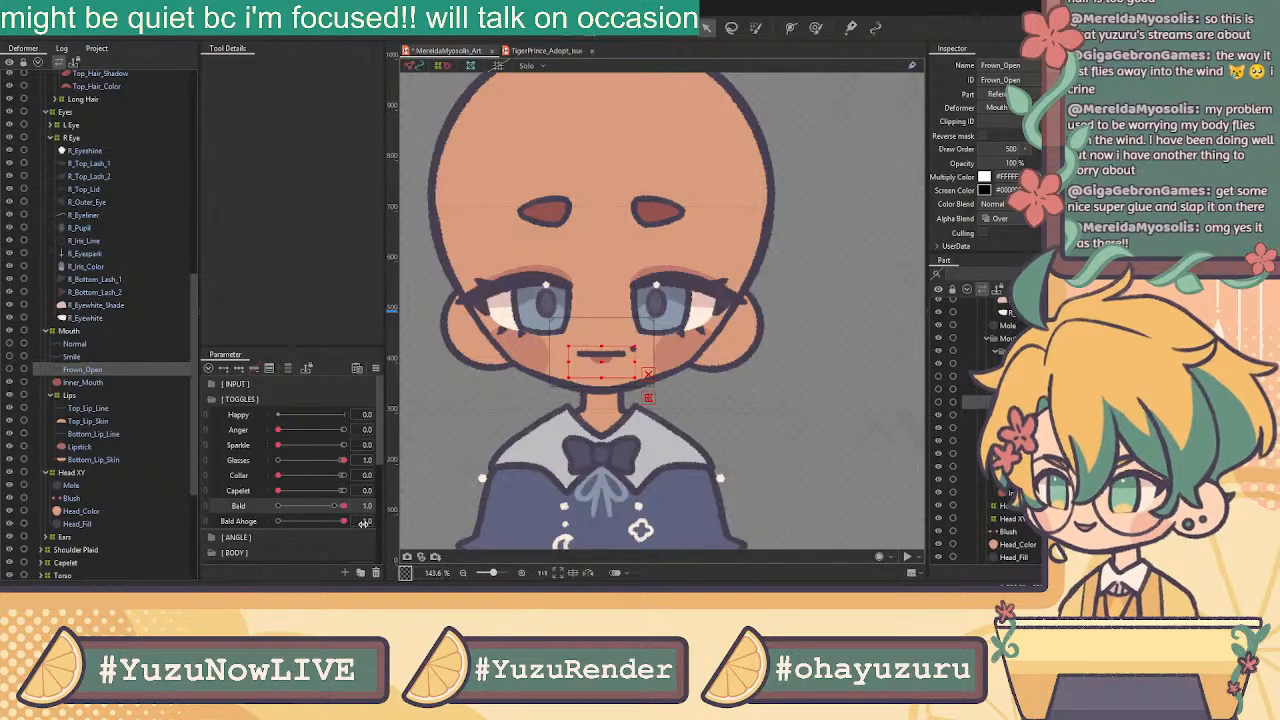
Set Anger to 1.0 to show the anger mark, then compare the Head_Color and Blush layers
{"action": "left_click_drag", "start_coordinate": [280, 430], "coordinate": [502, 423]}
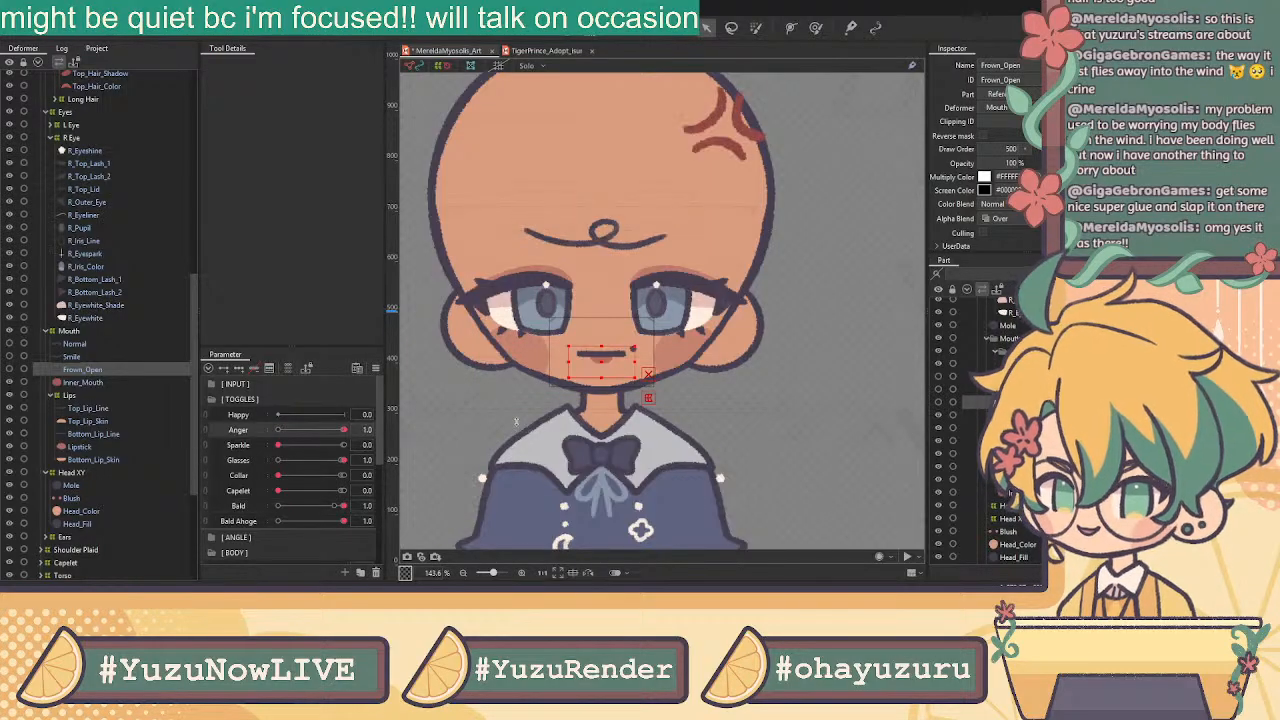
{"action": "scroll", "coordinate": [740, 236], "scroll_direction": "down", "scroll_amount": 3}
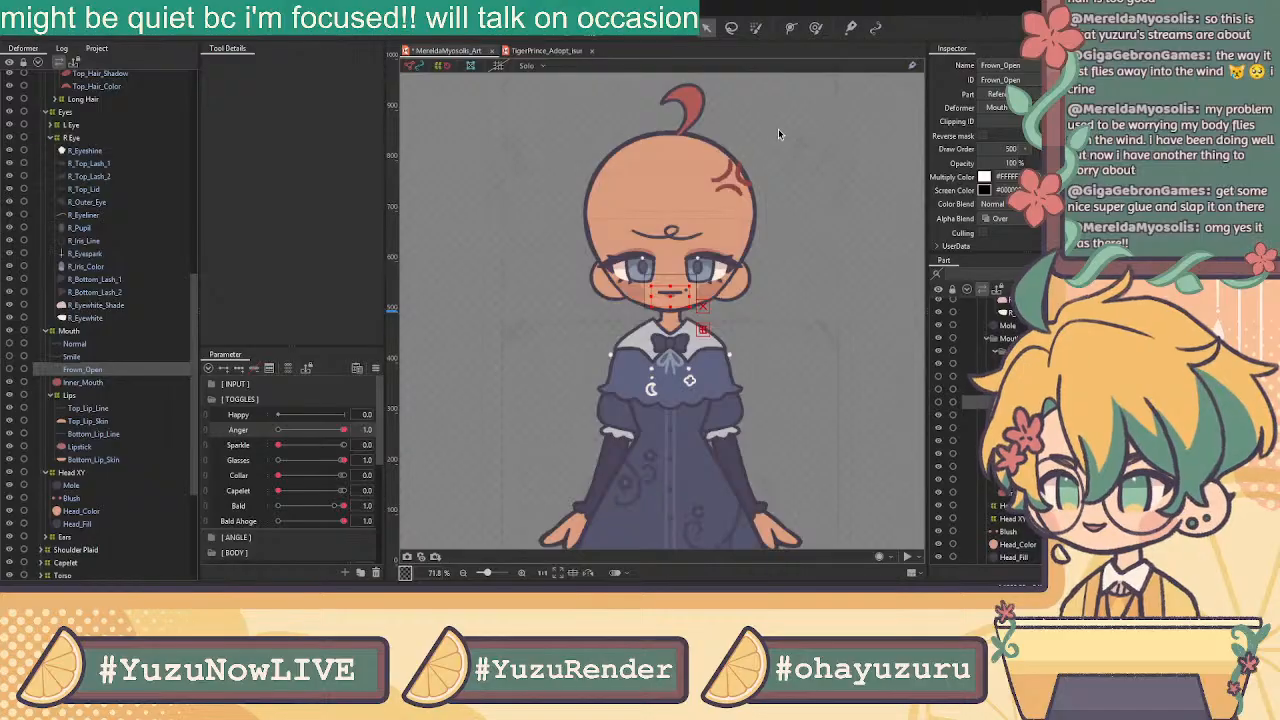
{"action": "scroll", "coordinate": [98, 400], "scroll_direction": "up", "scroll_amount": 5}
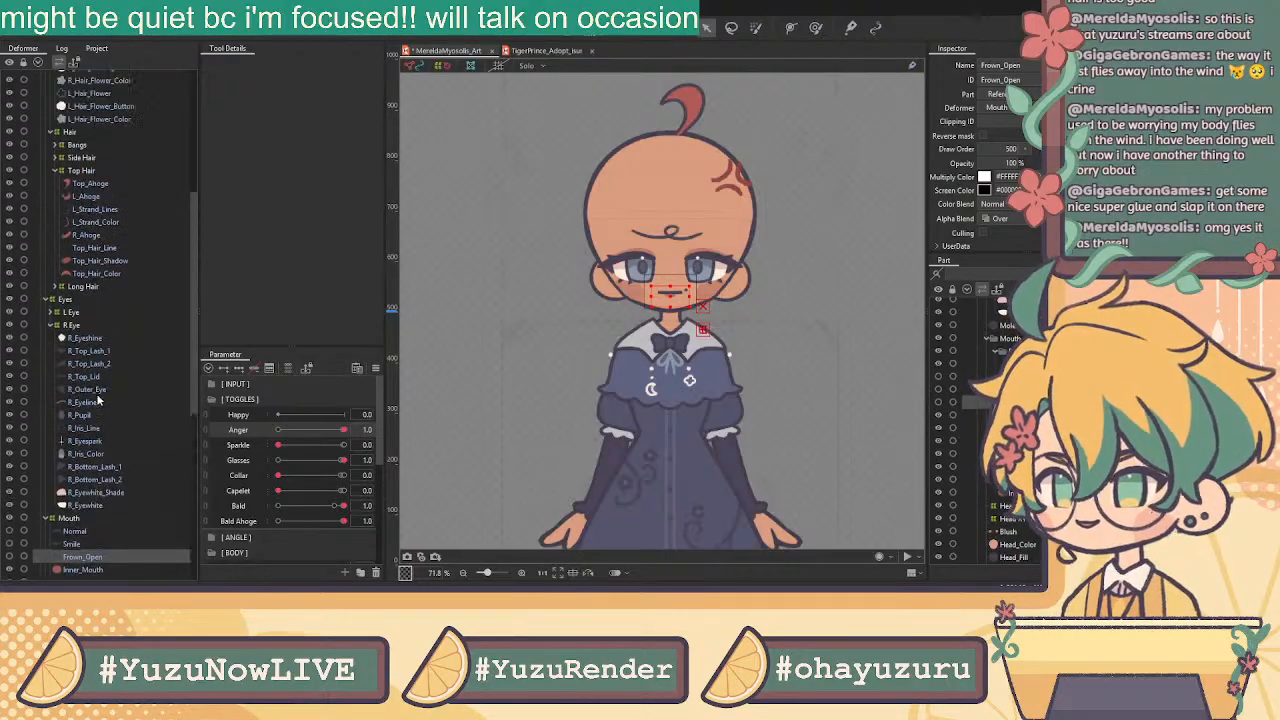
{"action": "scroll", "coordinate": [97, 395], "scroll_direction": "down", "scroll_amount": 5}
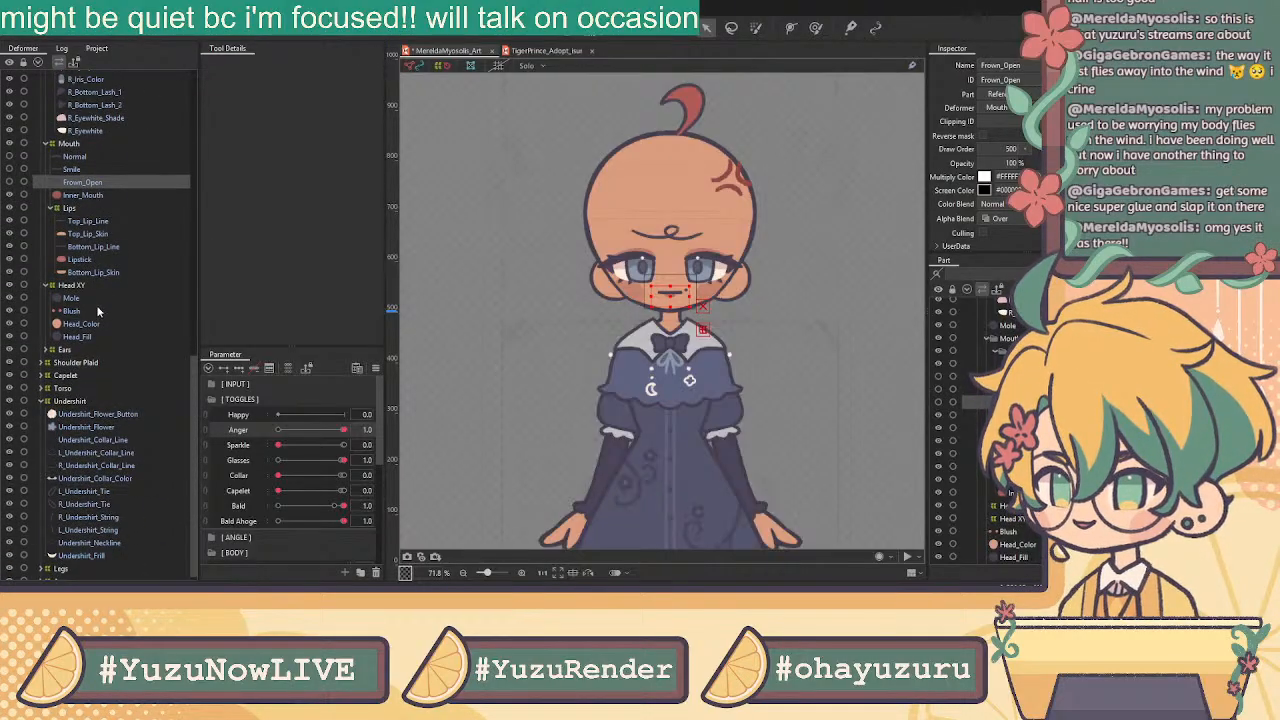
{"action": "left_click", "coordinate": [92, 325]}
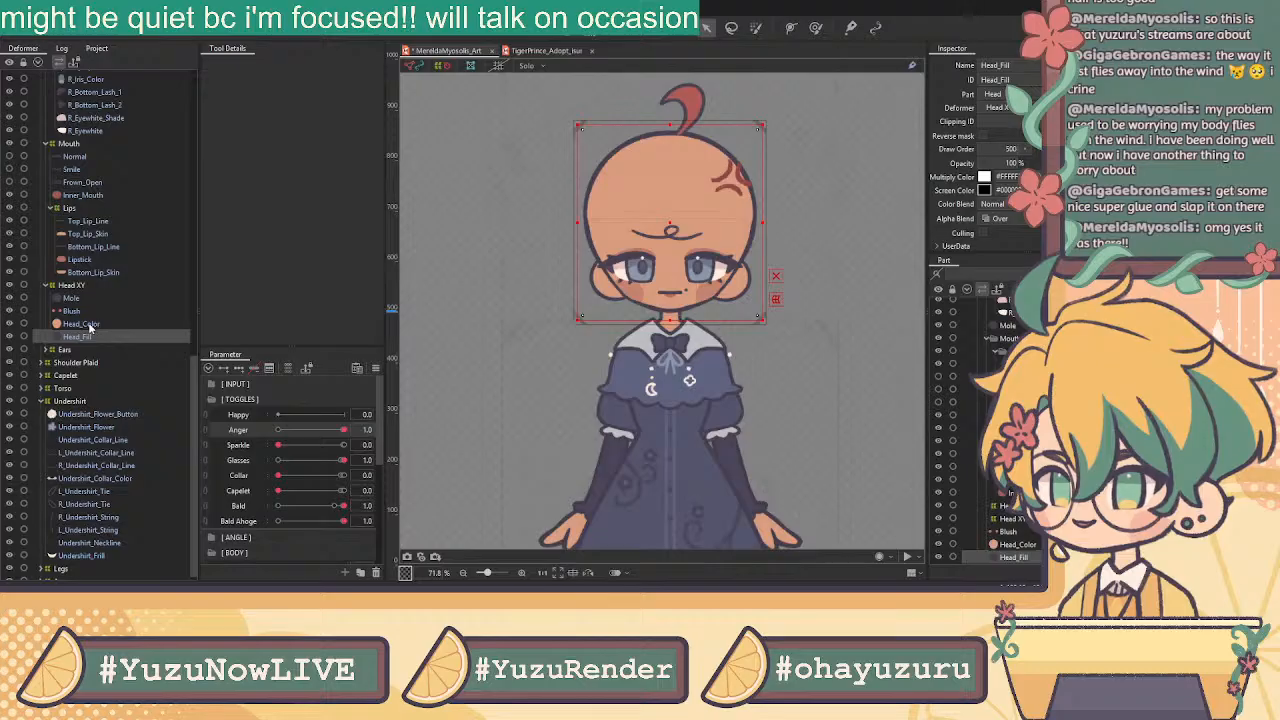
{"action": "left_click", "coordinate": [90, 311]}
{"action": "left_click", "coordinate": [92, 324]}
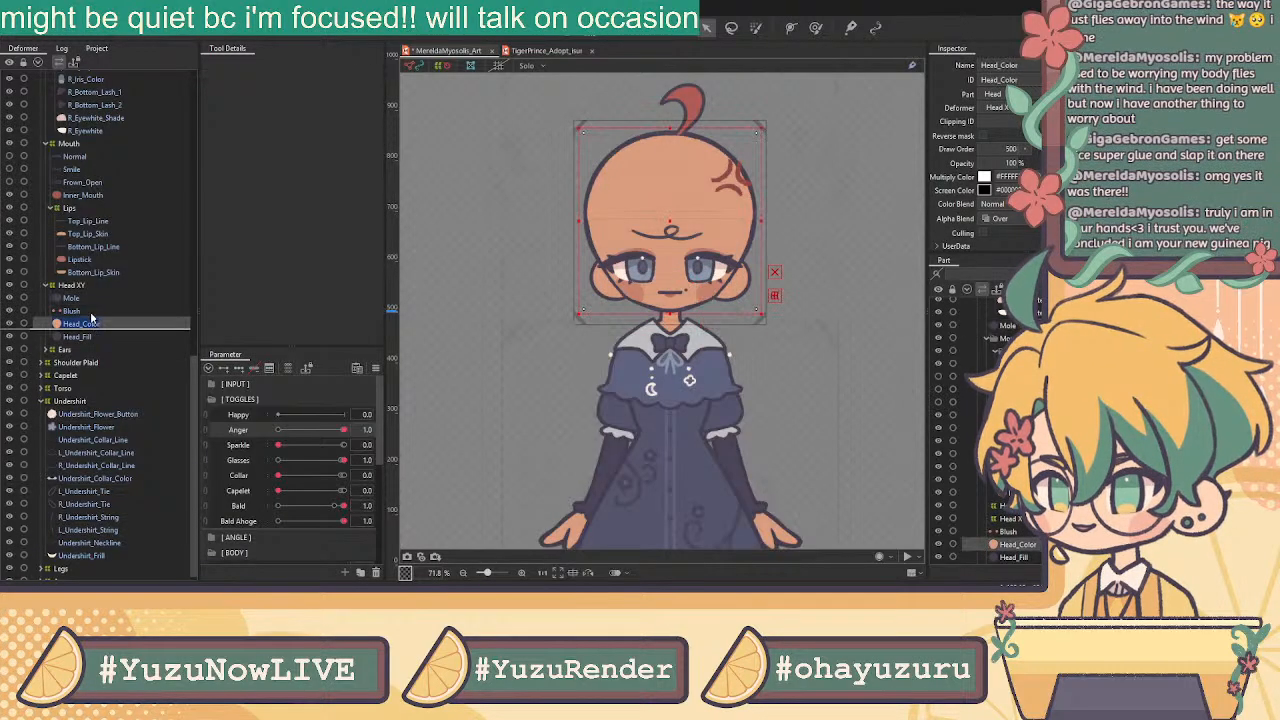
{"action": "left_click", "coordinate": [91, 311]}
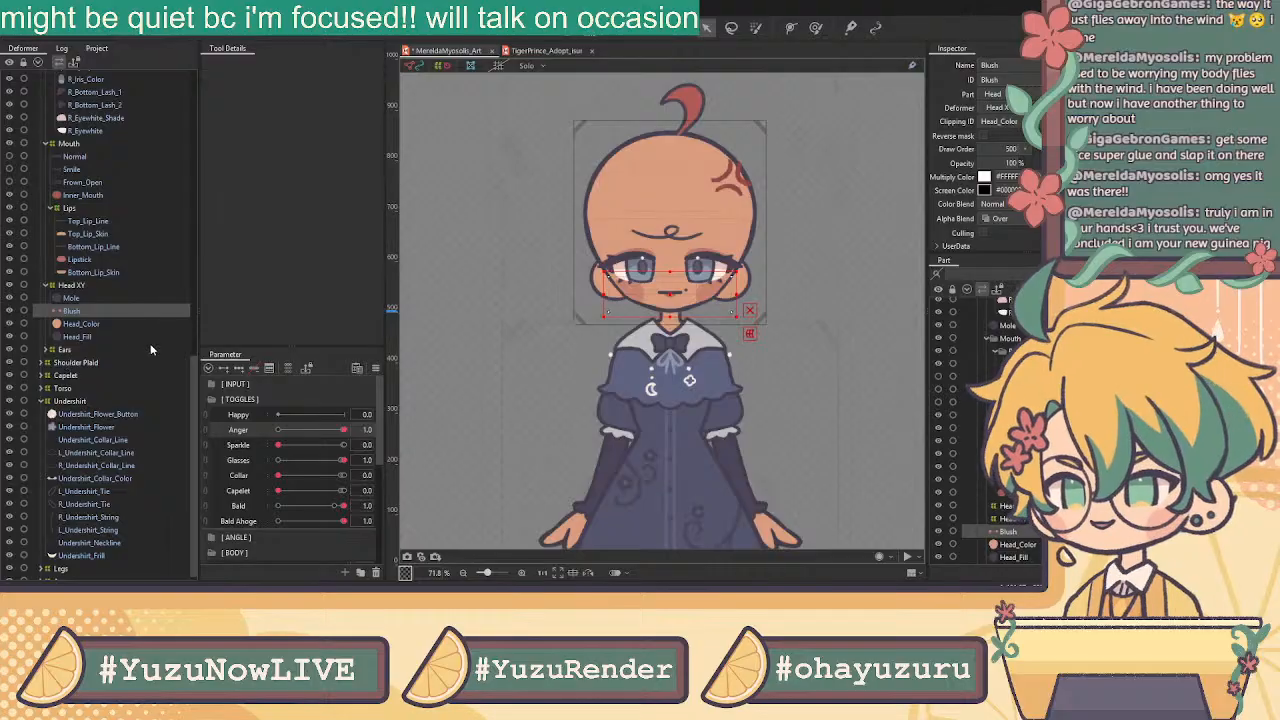
Wrap Undershirt_Flower and Undershirt_Flower_Button in an Undershirt Flower warp deformer
{"action": "left_click", "coordinate": [97, 320]}
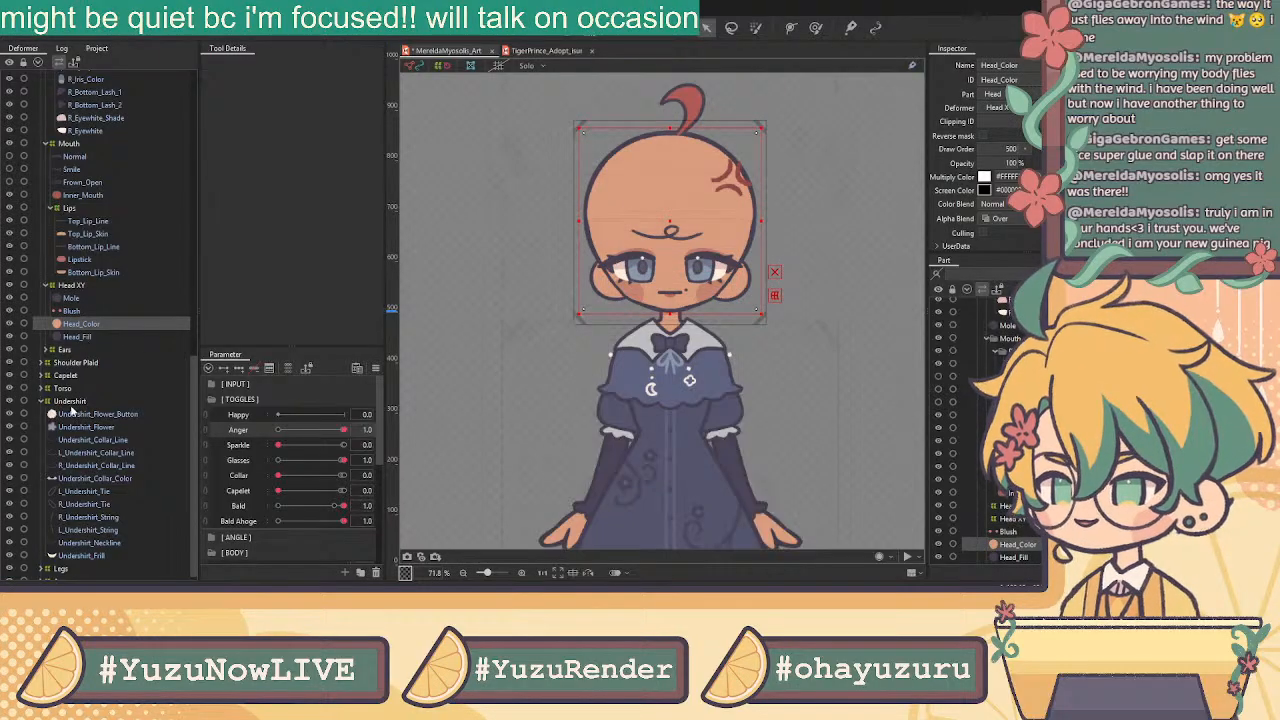
{"action": "scroll", "coordinate": [62, 385], "scroll_direction": "down", "scroll_amount": 1}
{"action": "left_click", "coordinate": [100, 433]}
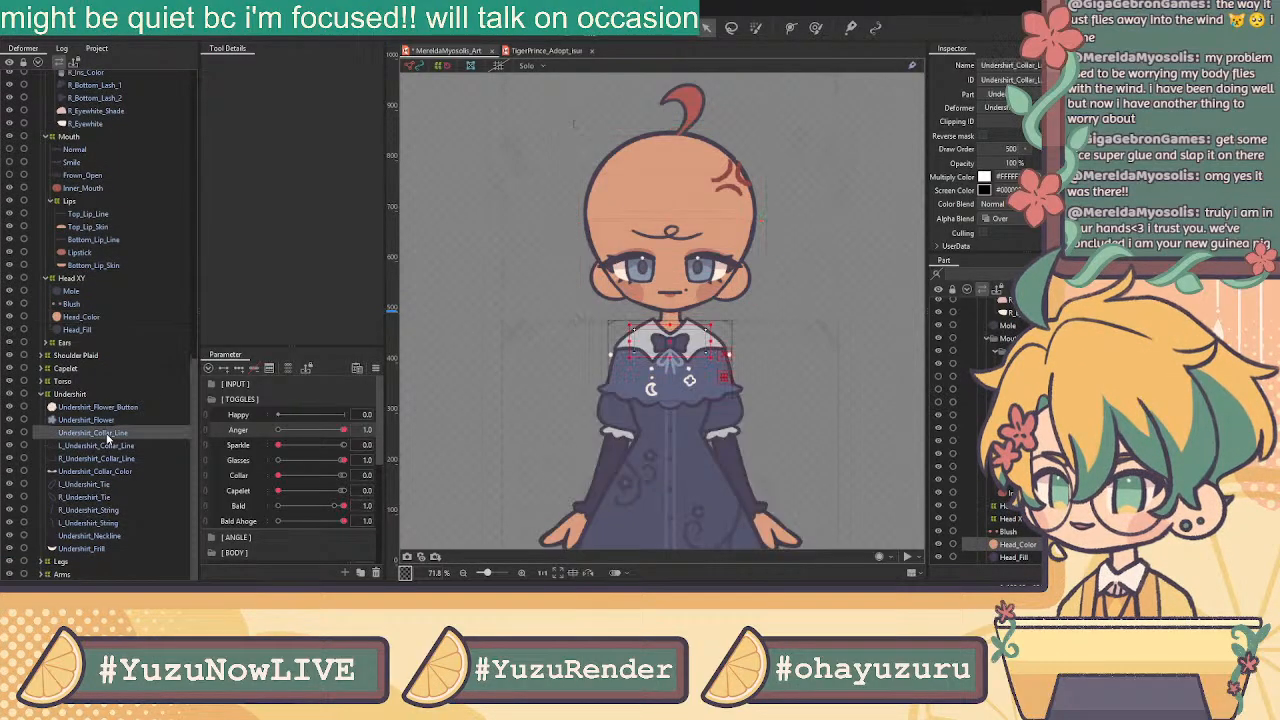
{"action": "scroll", "coordinate": [687, 367], "scroll_direction": "up", "scroll_amount": 2}
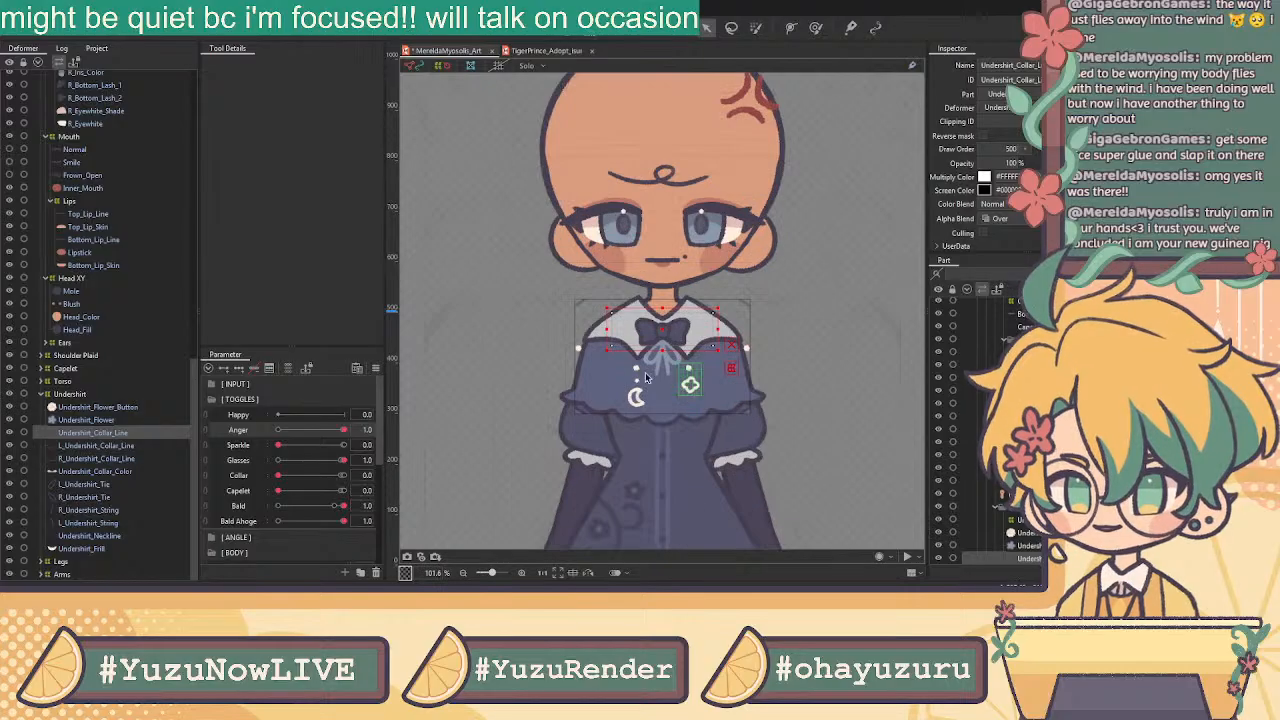
{"action": "left_click", "coordinate": [103, 421]}
{"action": "left_click", "coordinate": [115, 409], "text": "shift"}
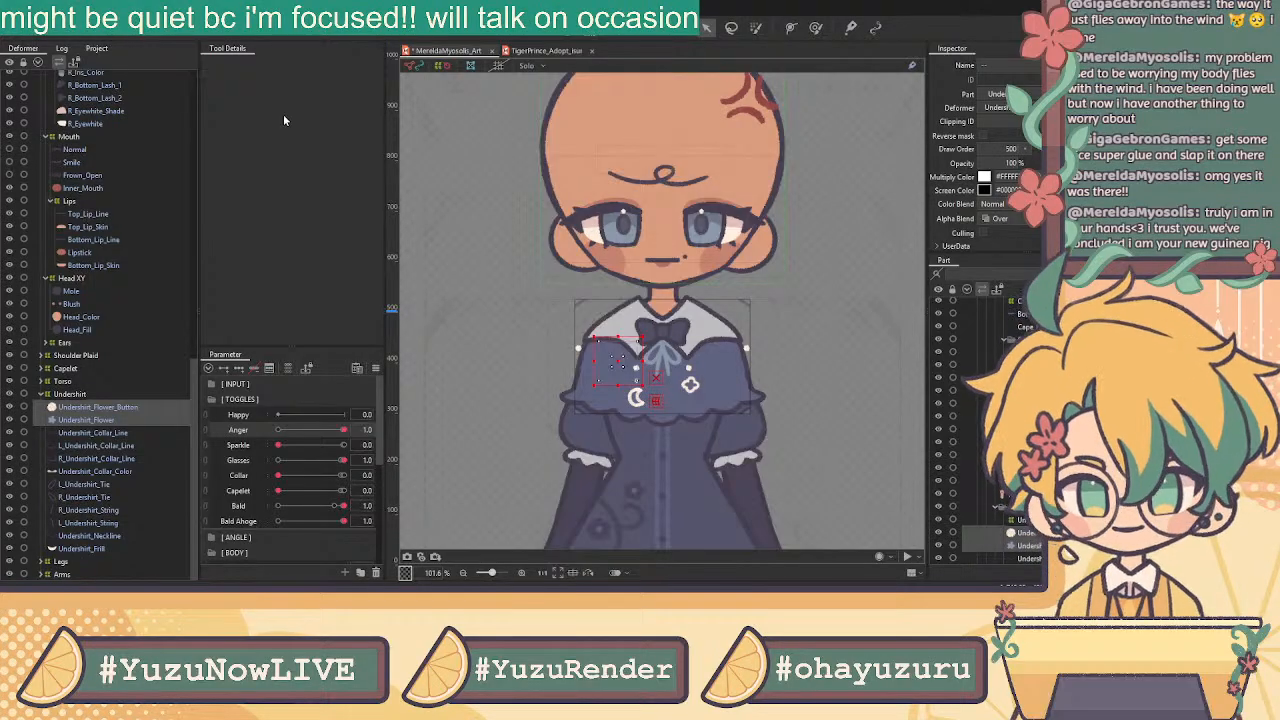
{"action": "left_click", "coordinate": [616, 350]}
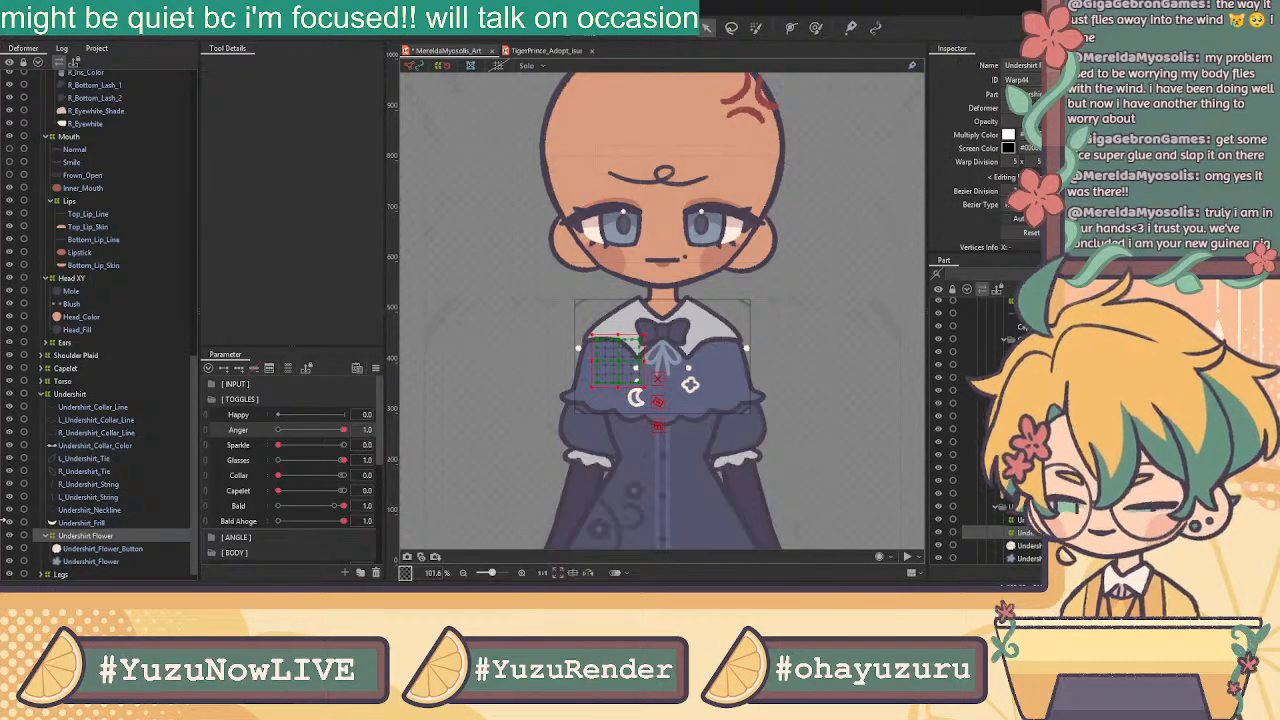
Select the Undershirt_Fill and Undershirt_Neckline layers and hide the capelet with the collar toggle
{"action": "left_click", "coordinate": [110, 524]}
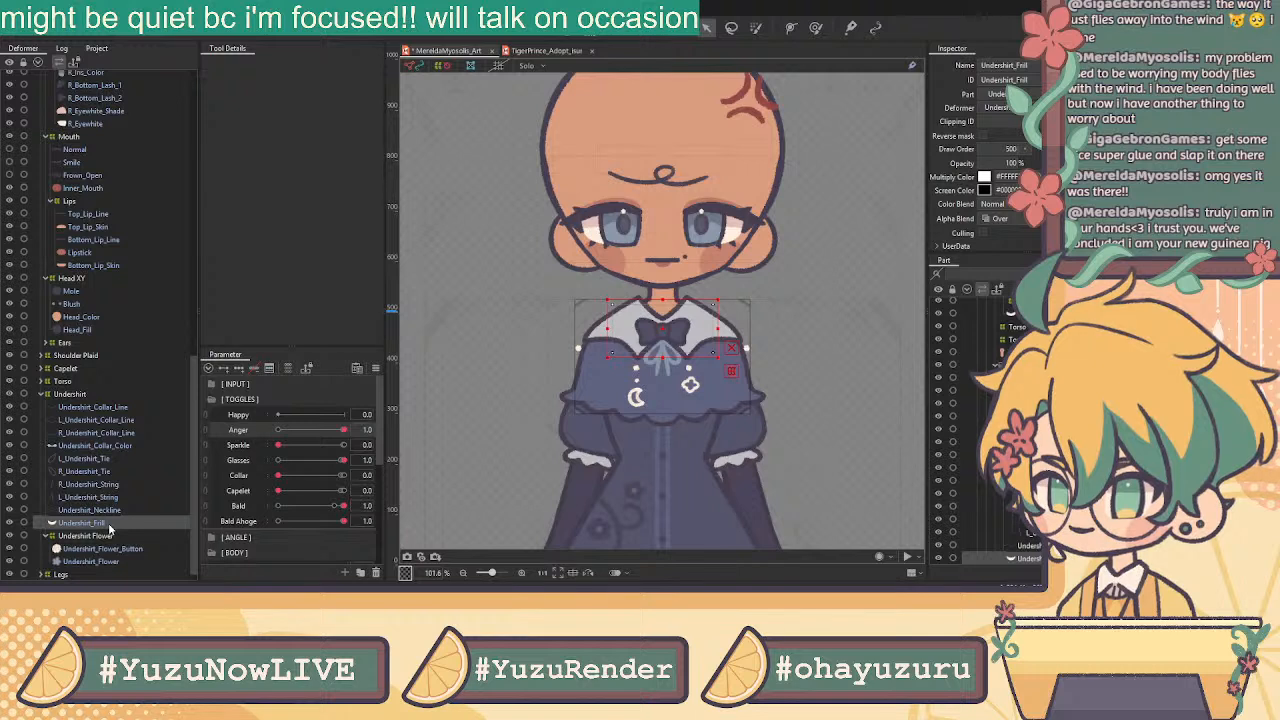
{"action": "left_click", "coordinate": [90, 511]}
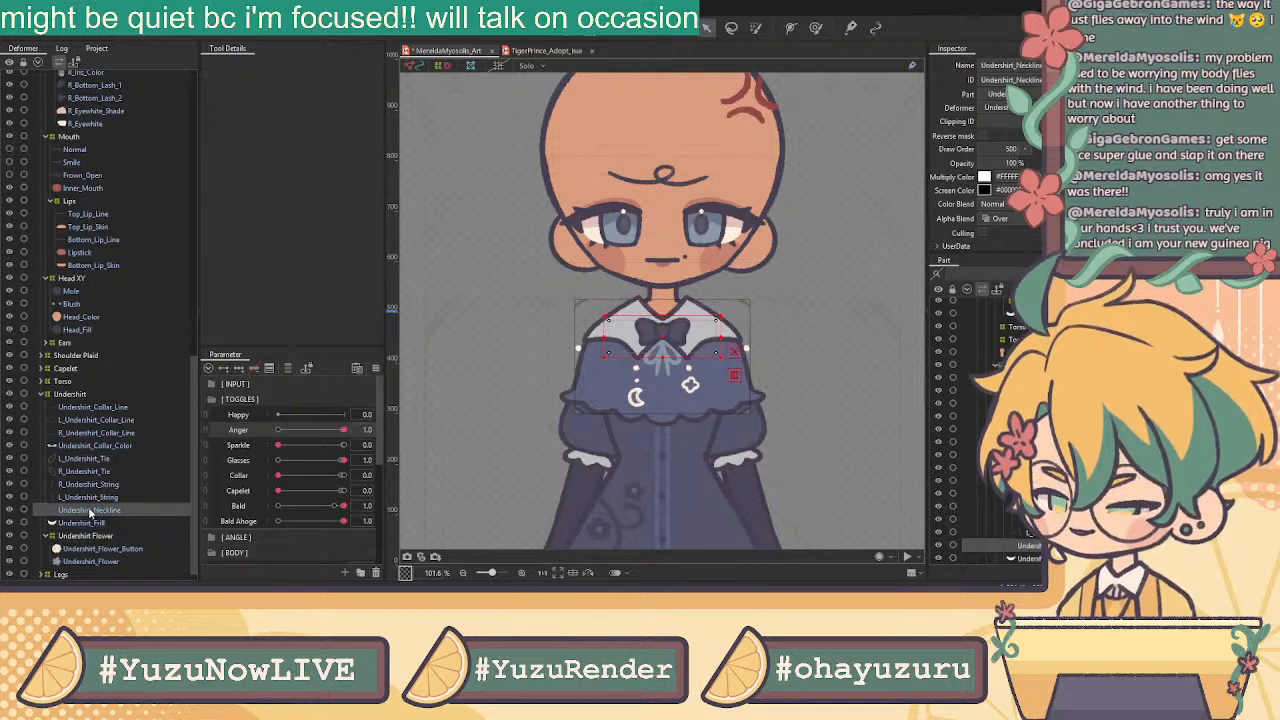
{"action": "left_click_drag", "start_coordinate": [292, 491], "coordinate": [442, 475]}
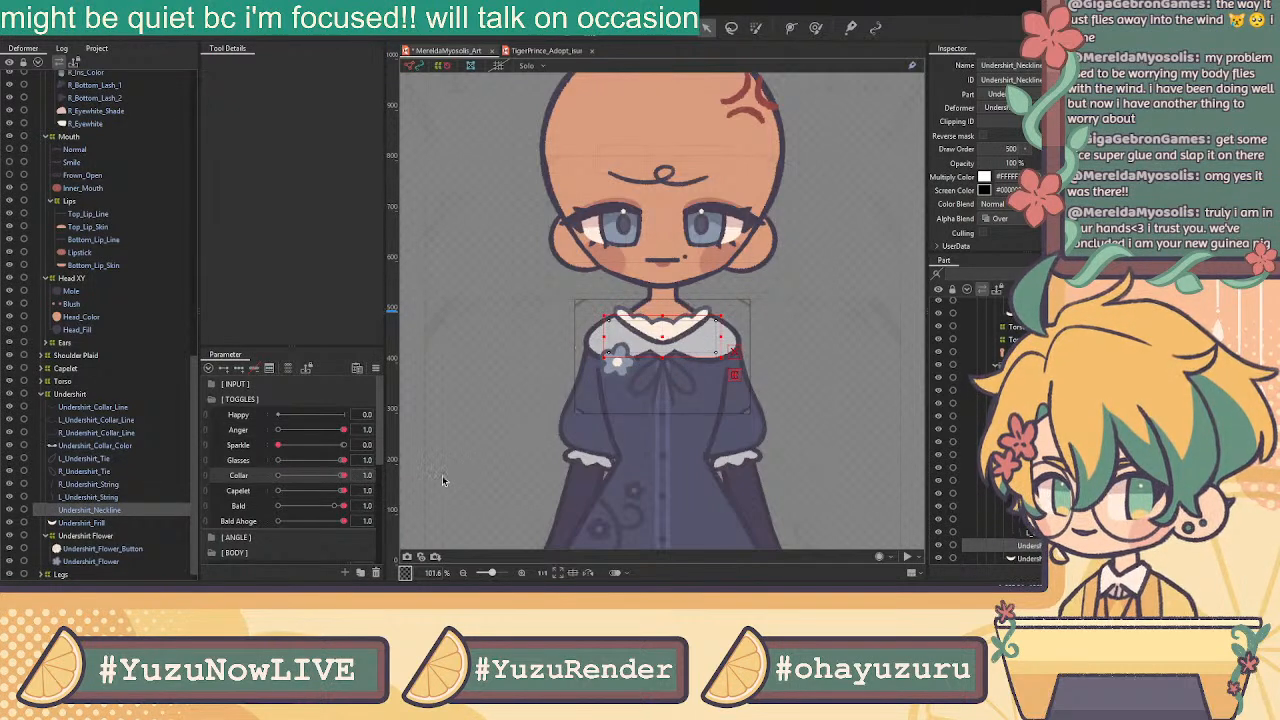
Wrap the four tie and string layers in an Undershirt Ribbon warp deformer
{"action": "left_click", "coordinate": [112, 497]}
{"action": "left_click", "coordinate": [108, 485]}
{"action": "left_click", "coordinate": [104, 472]}
{"action": "left_click", "coordinate": [103, 460]}
{"action": "left_click", "coordinate": [105, 471]}
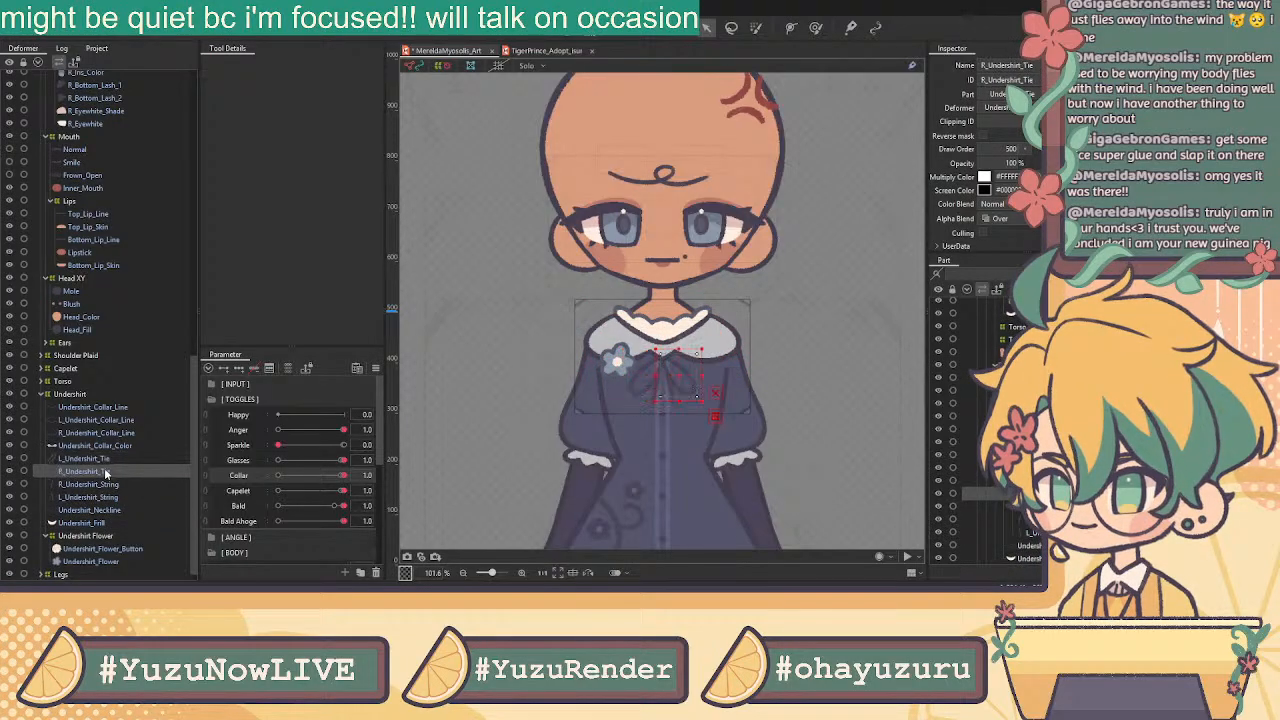
{"action": "left_click", "coordinate": [110, 497]}
{"action": "left_click", "coordinate": [100, 460], "text": "shift"}
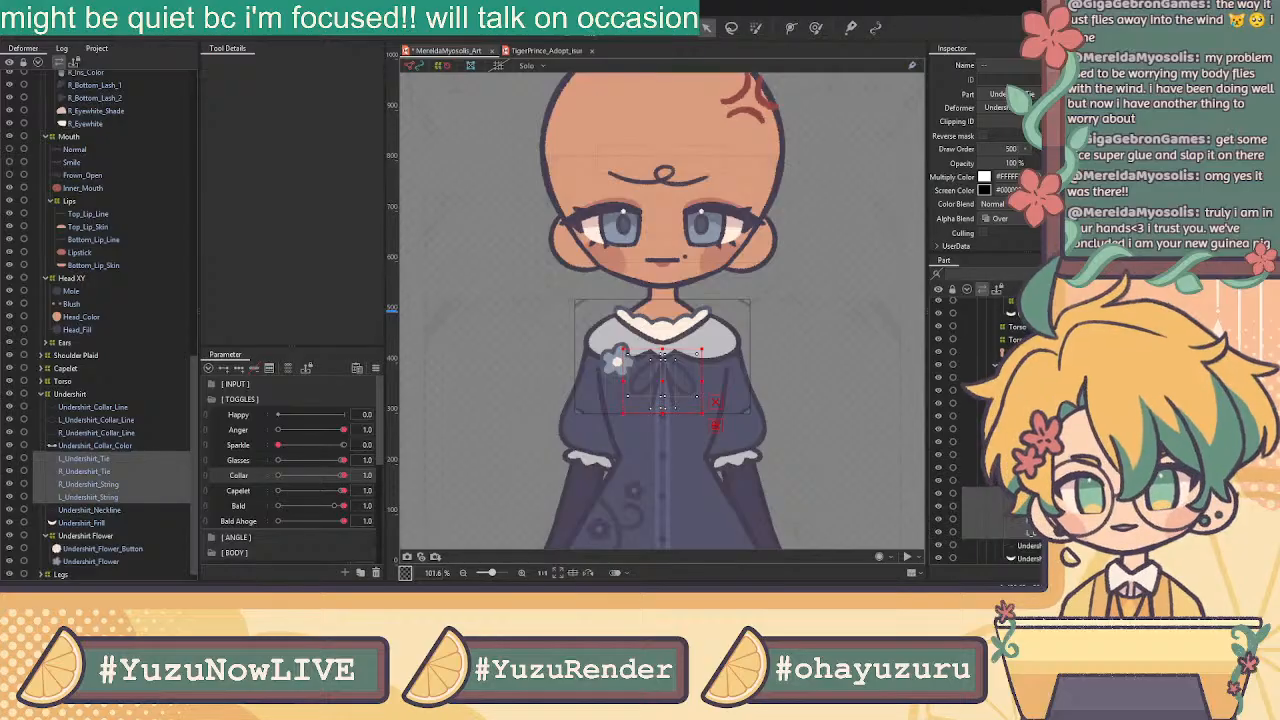
{"action": "left_click", "coordinate": [627, 353]}
Test the capelet toggle over the collar, reset it to full, and deselect the Undershirt deformer
{"action": "left_click_drag", "start_coordinate": [343, 476], "coordinate": [344, 492]}
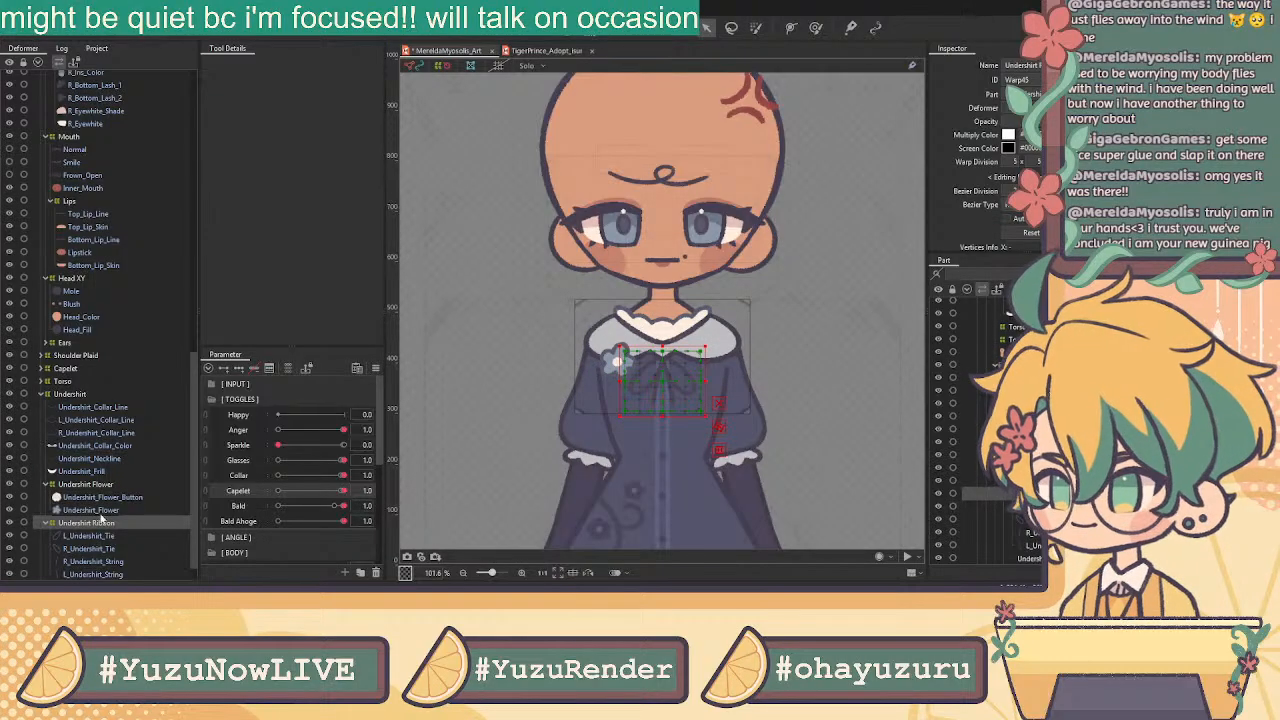
{"action": "left_click", "coordinate": [72, 395]}
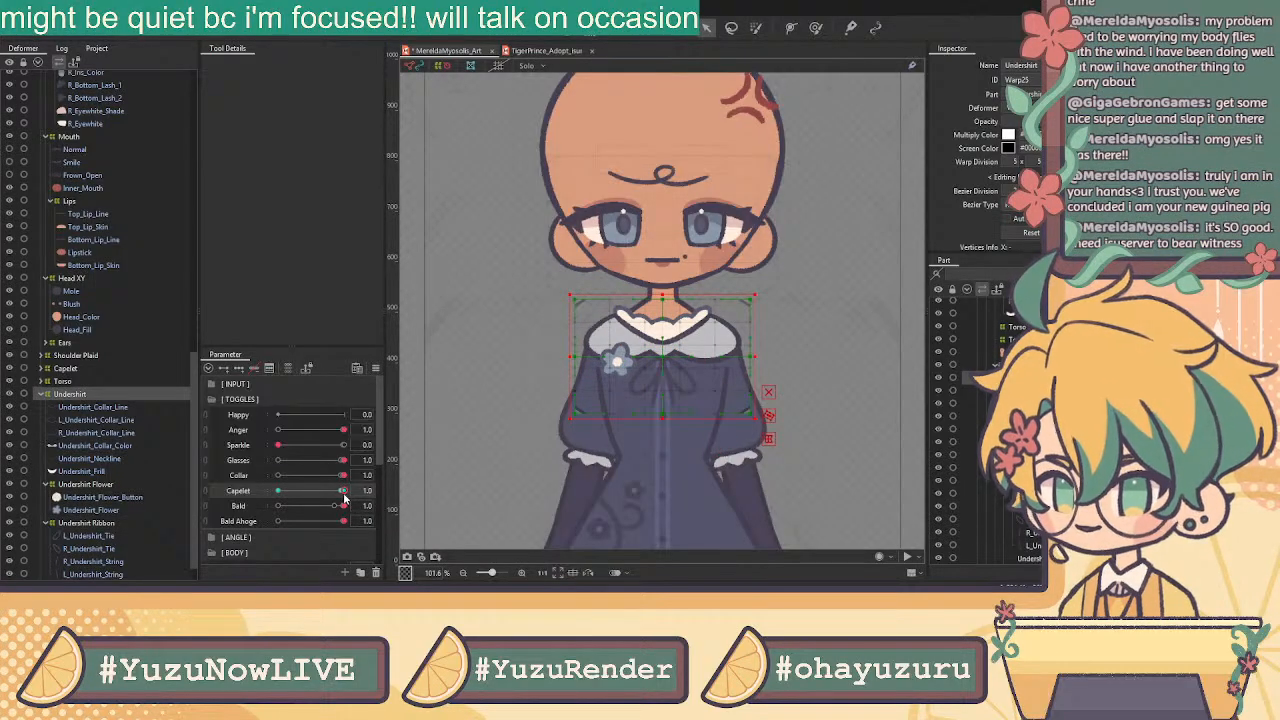
{"action": "left_click_drag", "start_coordinate": [343, 492], "coordinate": [340, 494]}
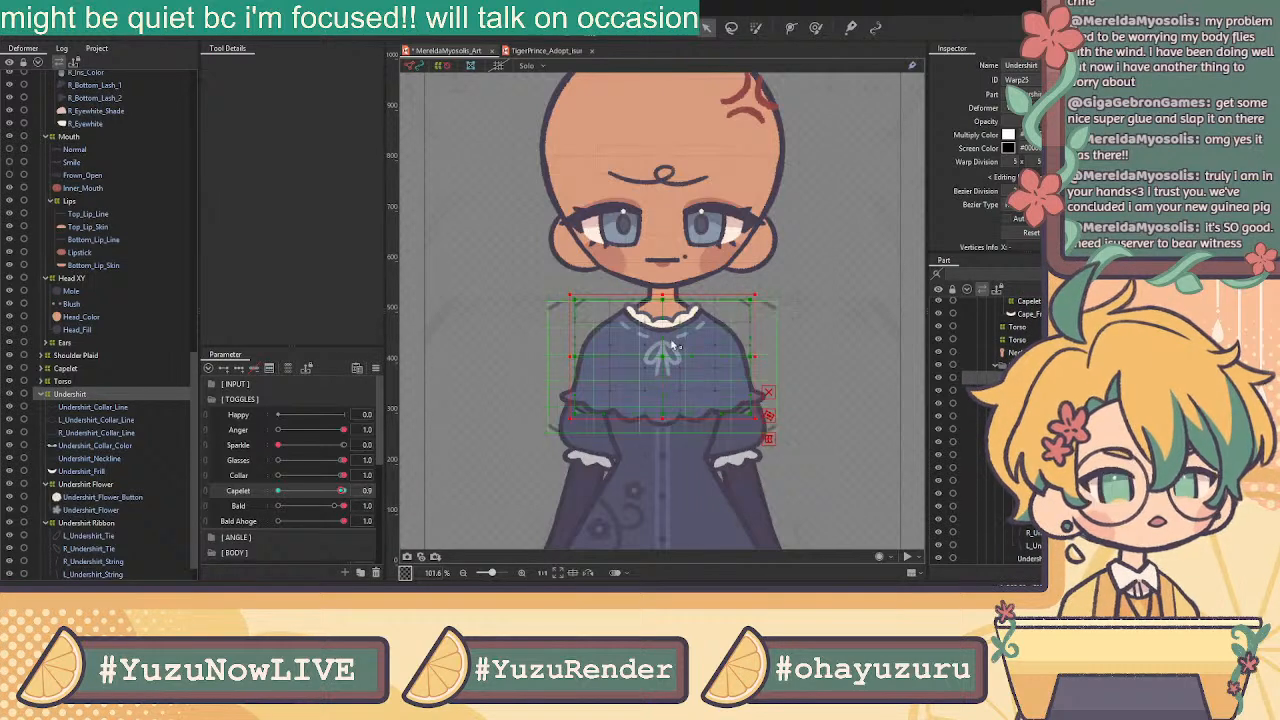
{"action": "left_click_drag", "start_coordinate": [342, 492], "coordinate": [348, 493]}
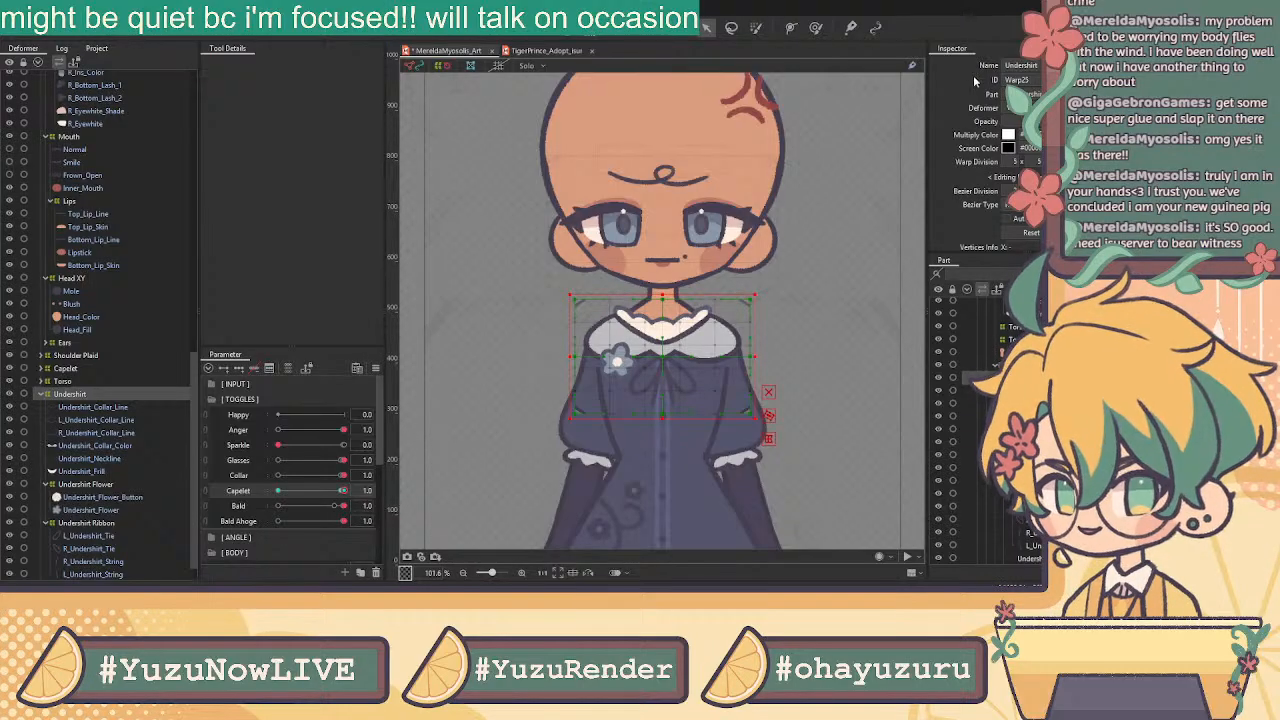
{"action": "scroll", "coordinate": [807, 167], "scroll_direction": "down", "scroll_amount": 5}
{"action": "left_click_drag", "start_coordinate": [830, 138], "coordinate": [780, 235]}
{"action": "left_click", "coordinate": [454, 183]}
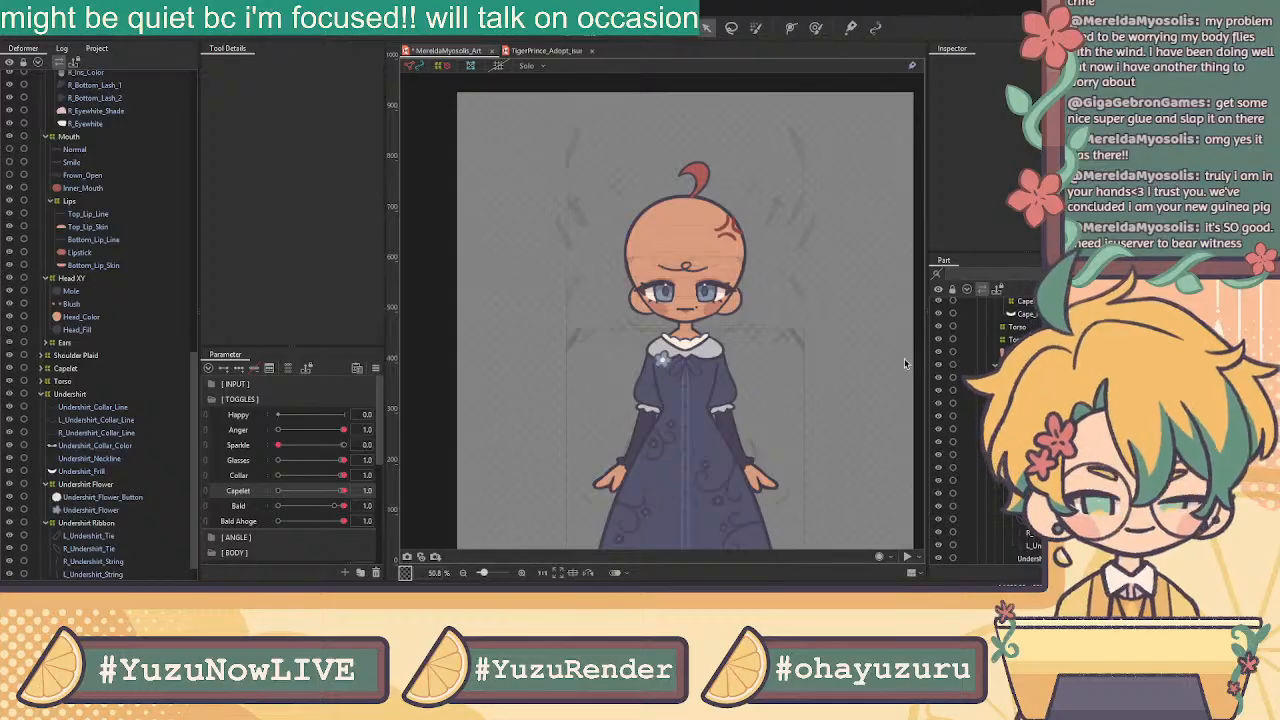
Turn off the deformer outline and guide displays on the canvas
{"action": "left_click", "coordinate": [416, 68]}
{"action": "left_click", "coordinate": [441, 68]}
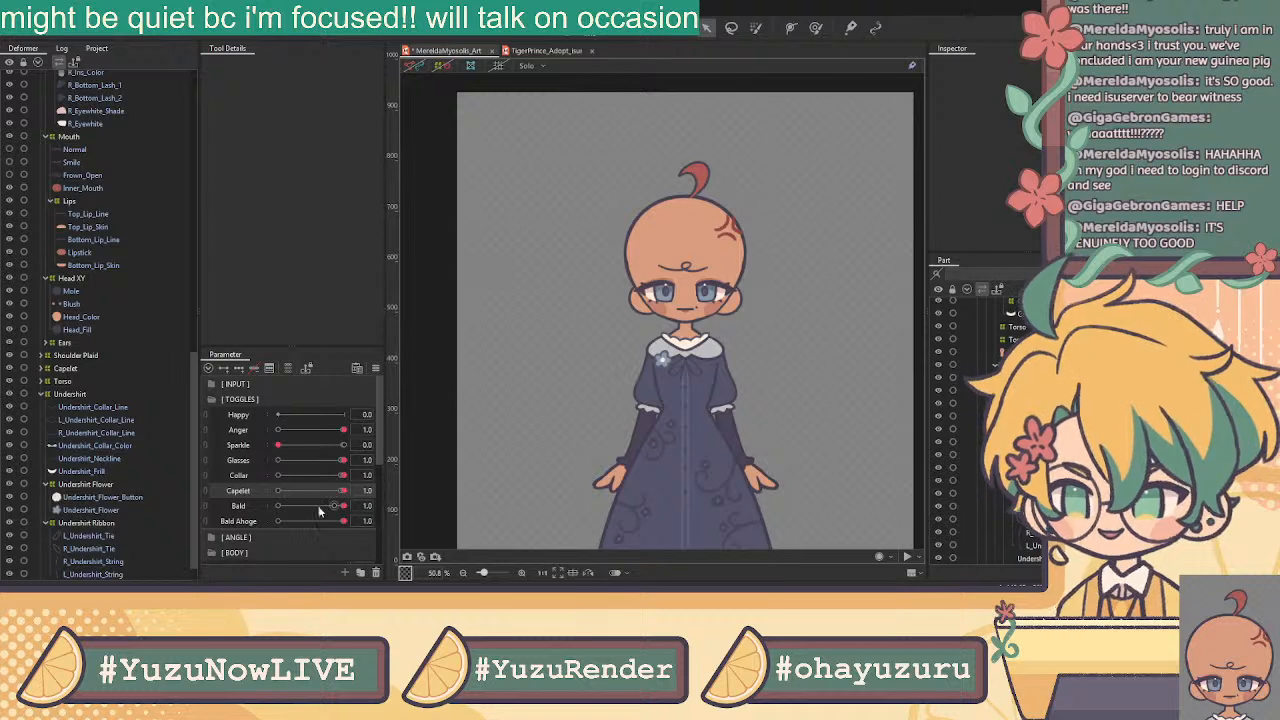
Pick out the collar line, frill and neckline layers, then restore the deformer outlines and clear the selection
{"action": "scroll", "coordinate": [118, 443], "scroll_direction": "down", "scroll_amount": 1}
{"action": "left_click", "coordinate": [106, 396]}
{"action": "left_click", "coordinate": [97, 383]}
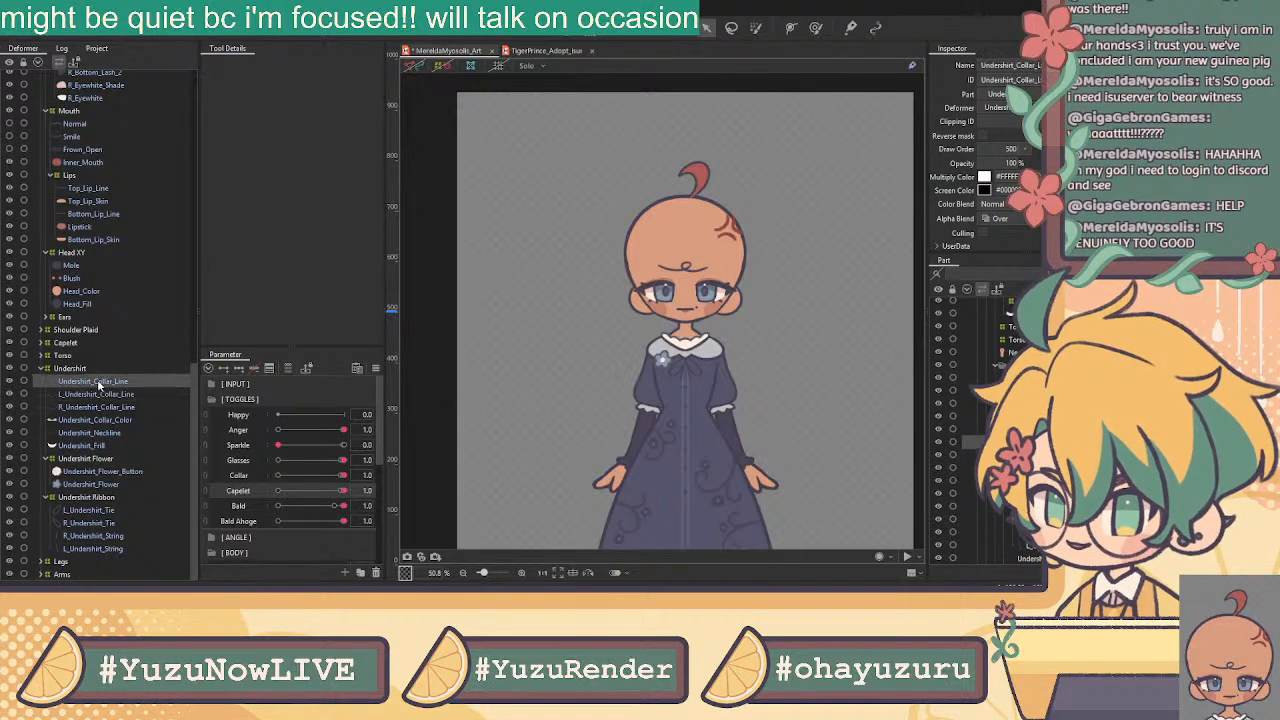
{"action": "left_click", "coordinate": [91, 447]}
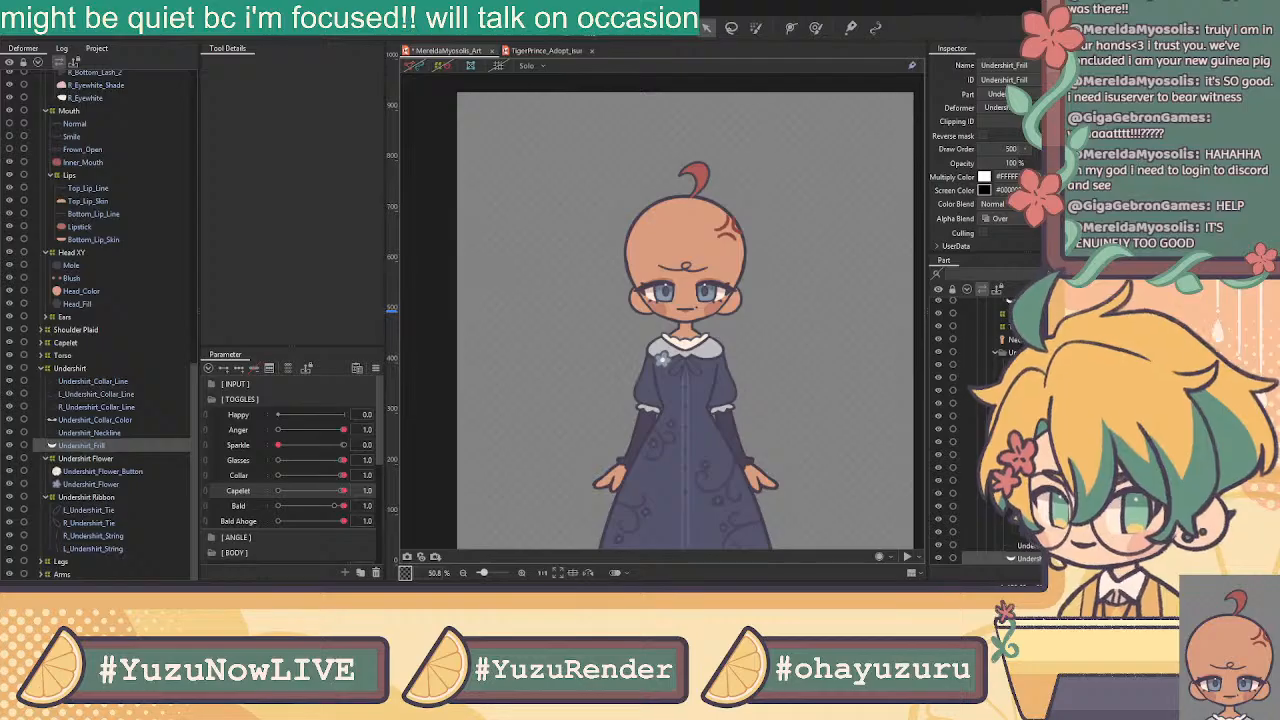
{"action": "left_click", "coordinate": [112, 433]}
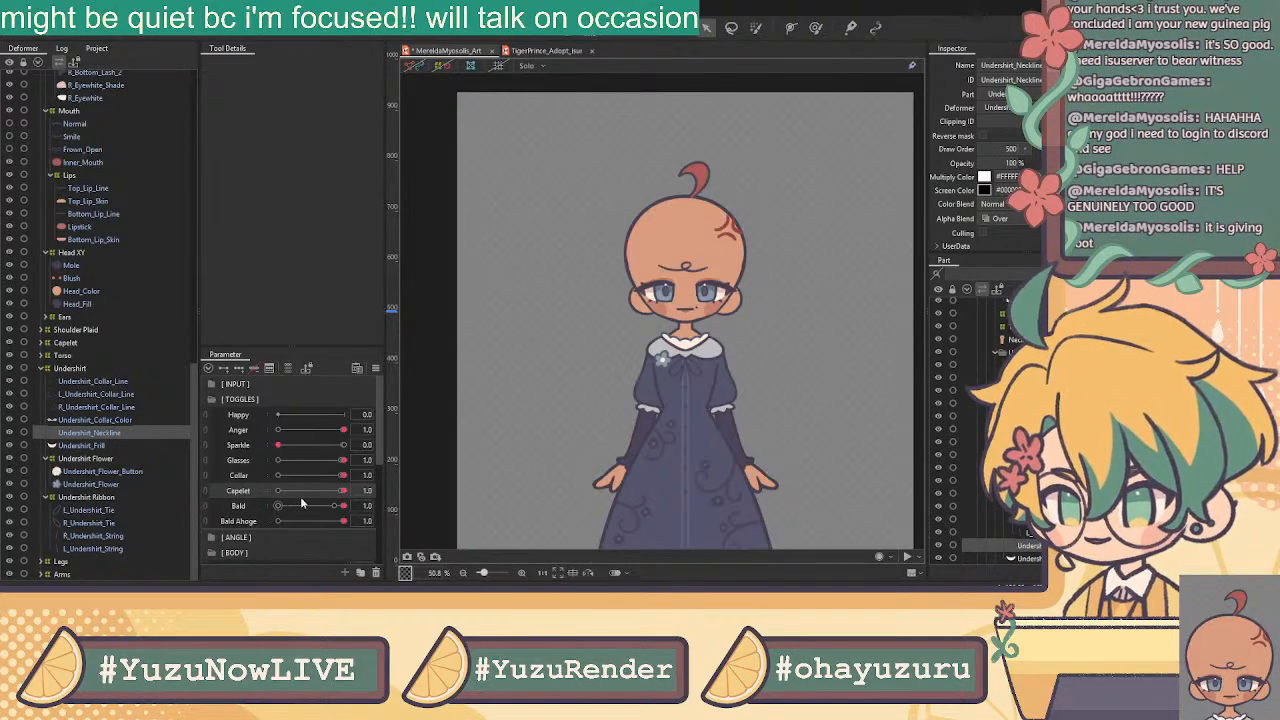
{"action": "scroll", "coordinate": [723, 366], "scroll_direction": "down", "scroll_amount": 3}
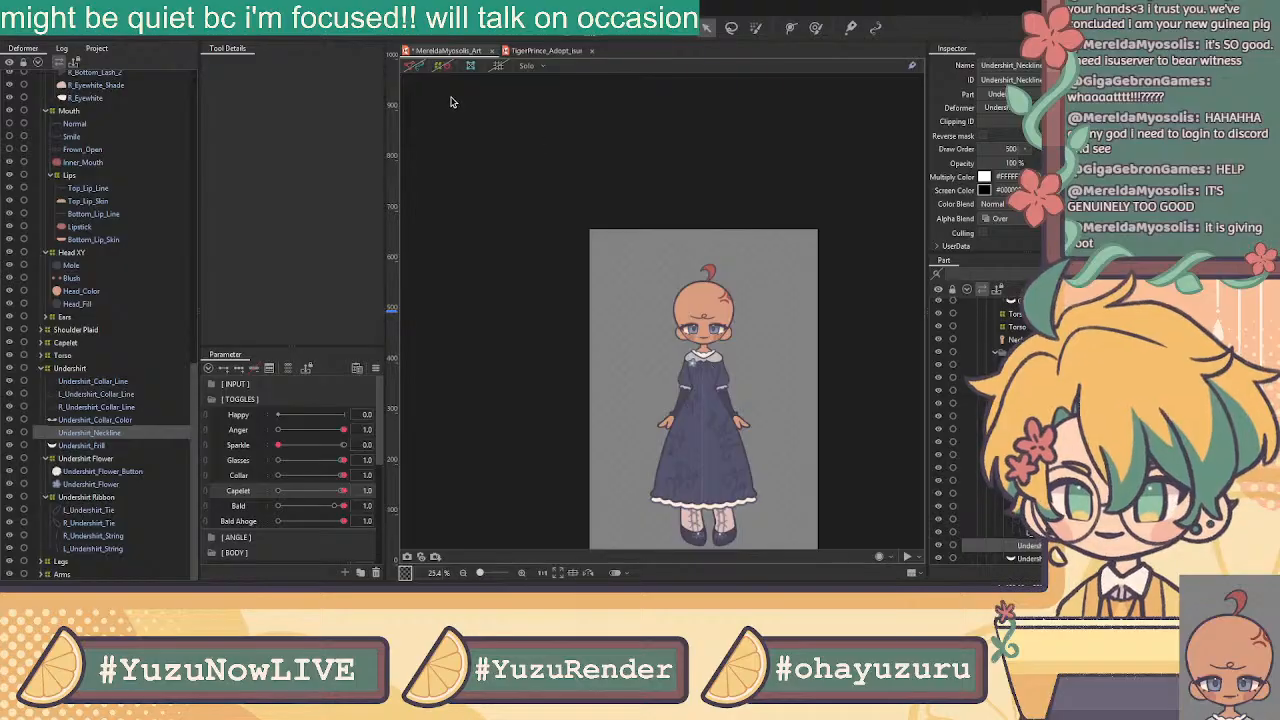
{"action": "left_click", "coordinate": [442, 66]}
{"action": "left_click", "coordinate": [413, 67]}
{"action": "scroll", "coordinate": [705, 338], "scroll_direction": "up", "scroll_amount": 5}
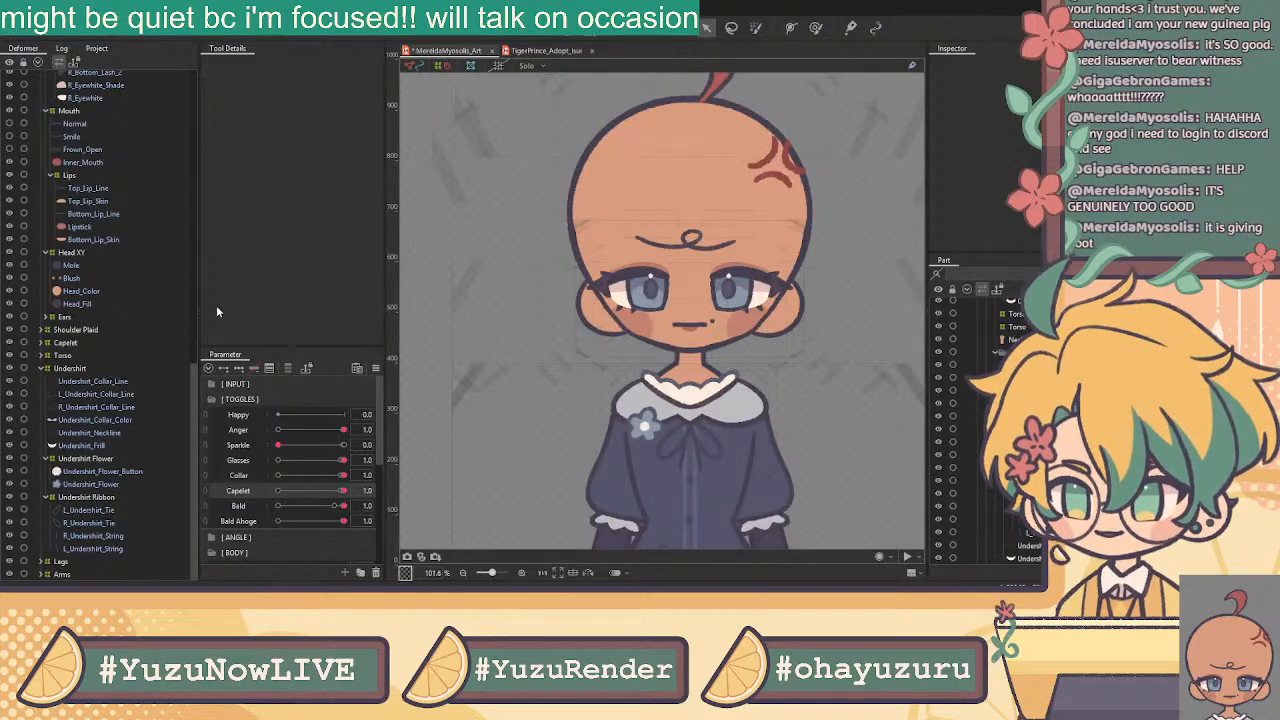
Select the five undershirt collar pieces and wrap them in an Undershirt Collar warp deformer
{"action": "left_click", "coordinate": [101, 445]}
{"action": "left_click", "coordinate": [102, 433]}
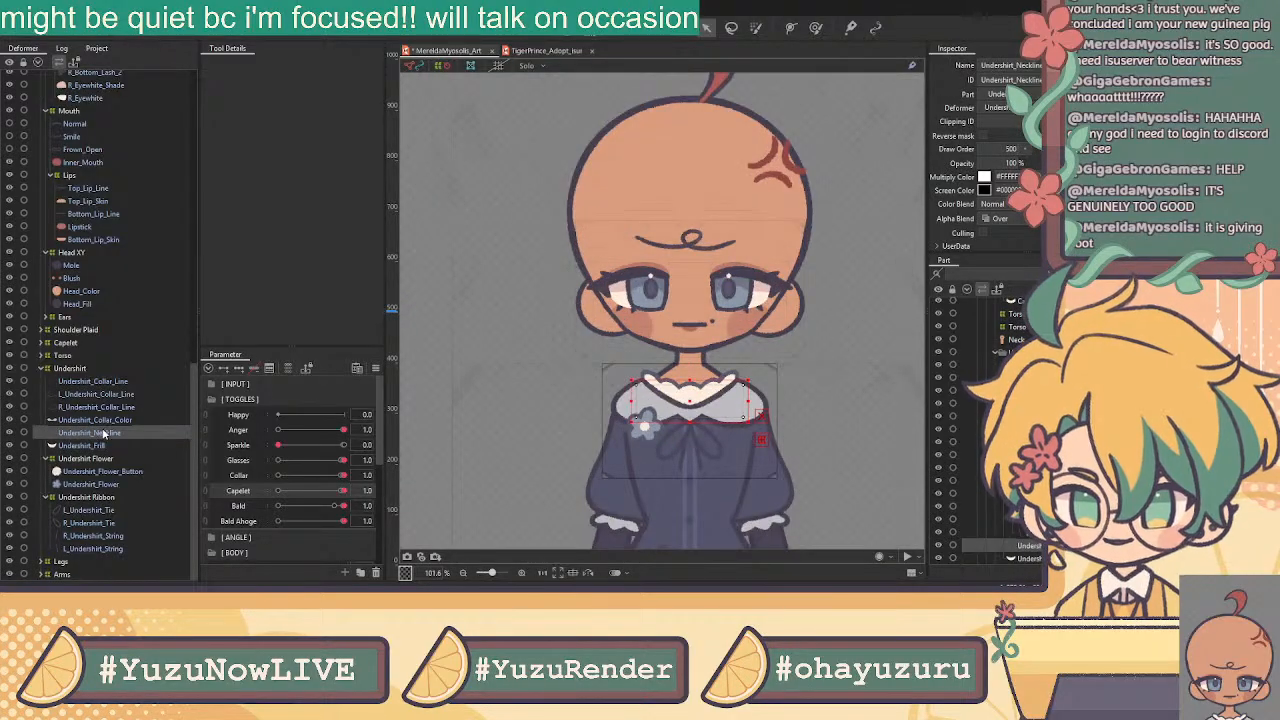
{"action": "left_click", "coordinate": [107, 408]}
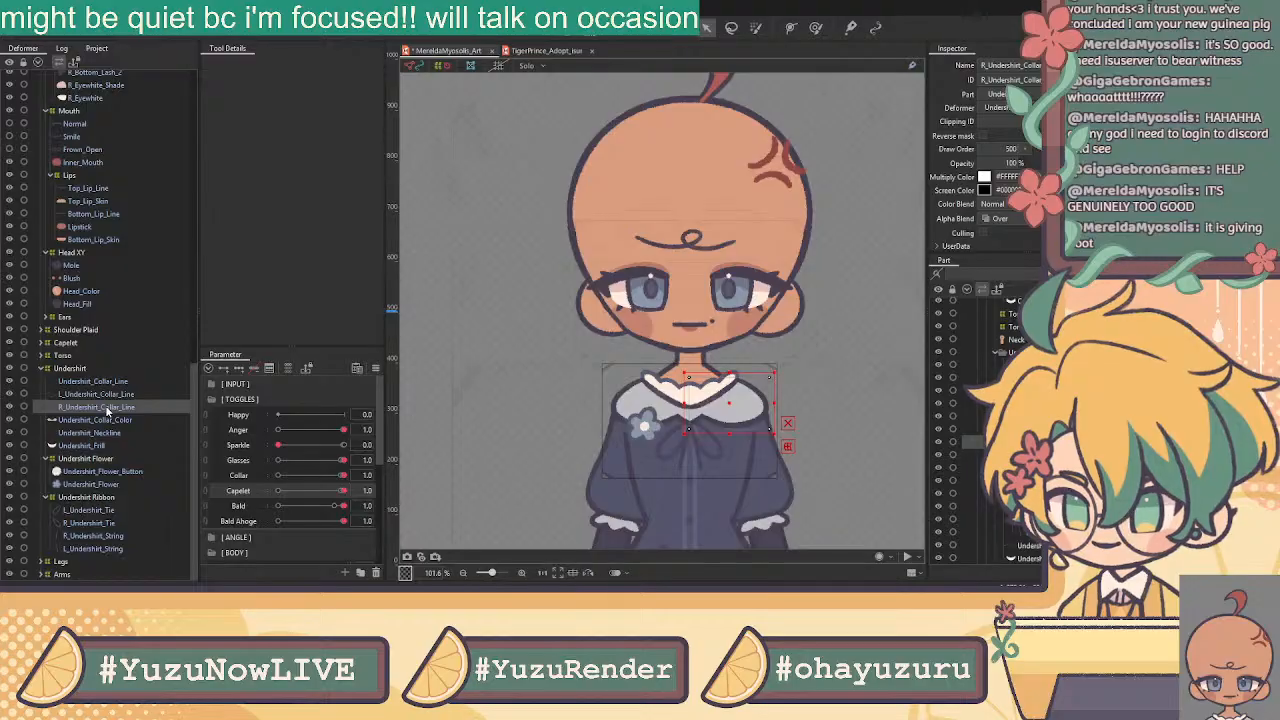
{"action": "left_click", "coordinate": [110, 396]}
{"action": "left_click", "coordinate": [112, 383]}
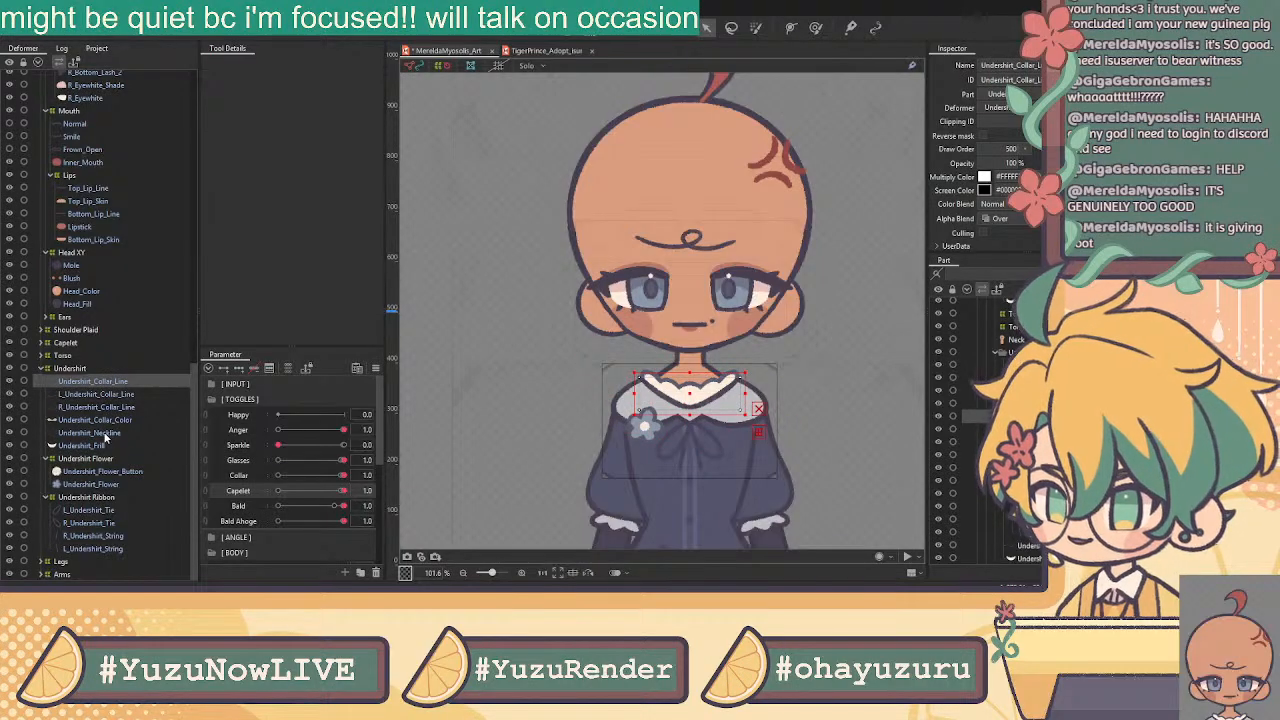
{"action": "left_click", "coordinate": [105, 433], "text": "shift"}
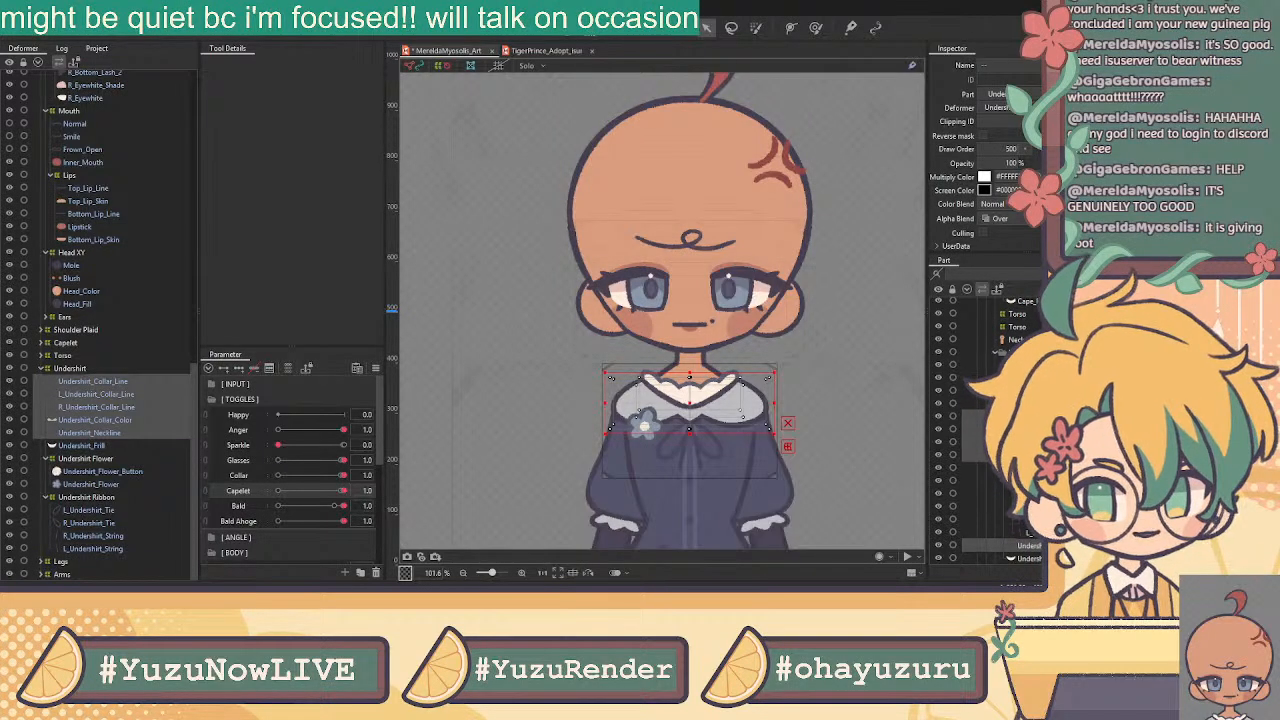
{"action": "left_click", "coordinate": [600, 356]}
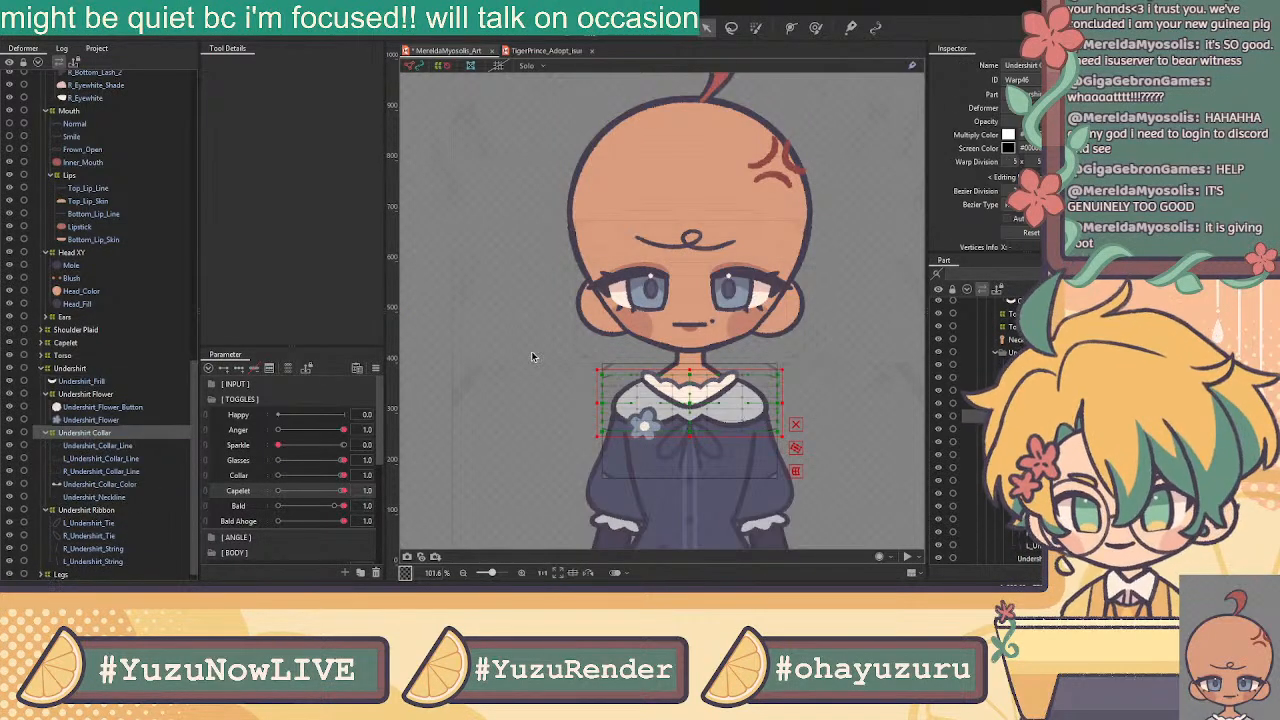
Wrap Undershirt_Frill in an Undershirt Frill warp deformer
{"action": "left_click", "coordinate": [91, 383]}
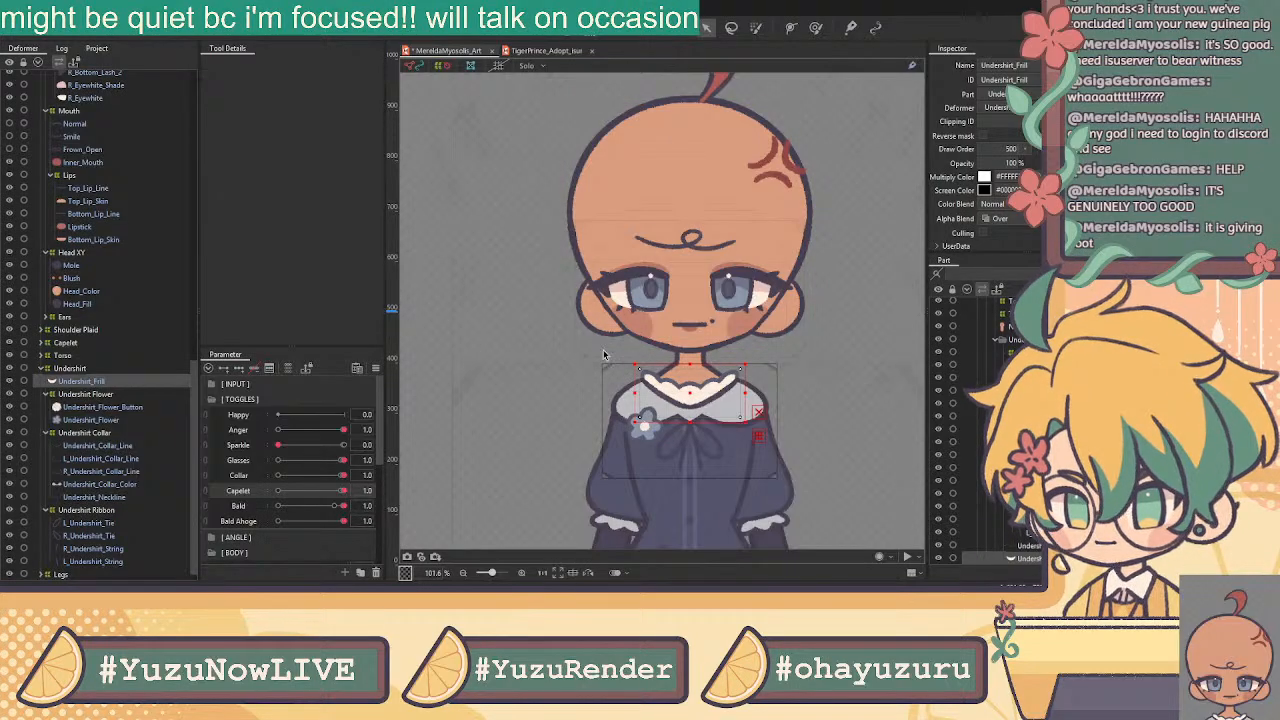
{"action": "left_click", "coordinate": [603, 351]}
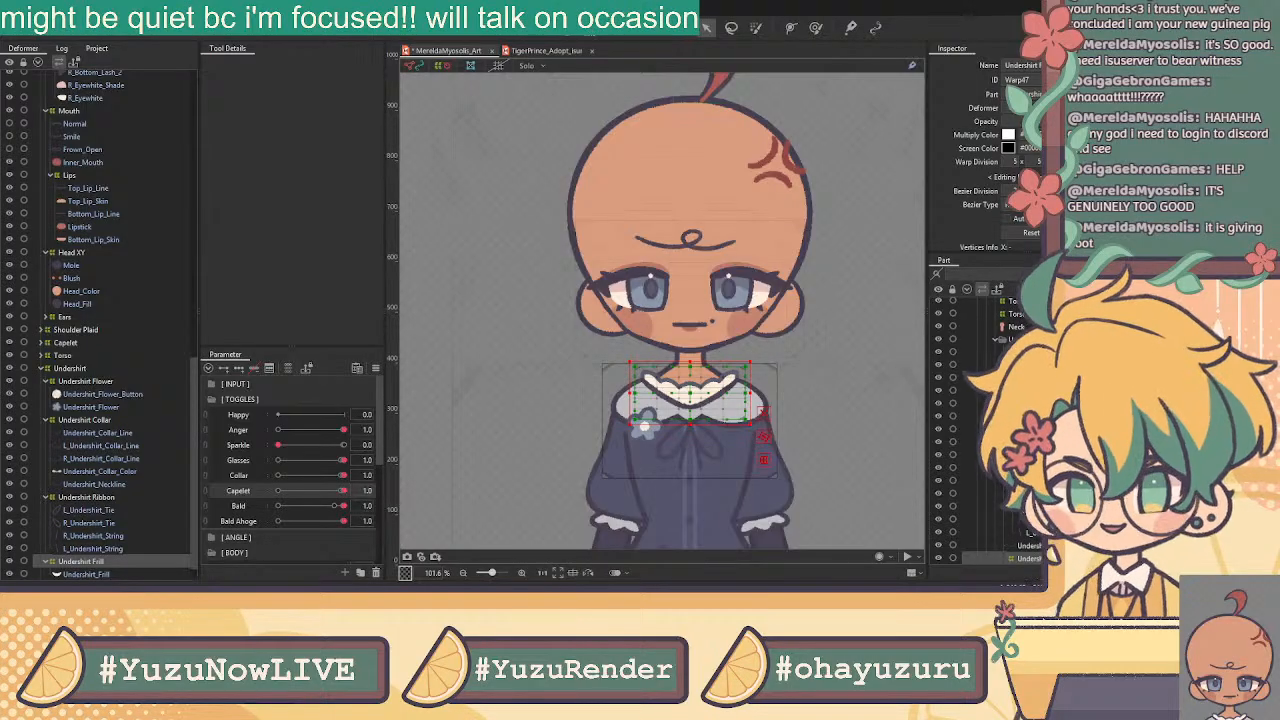
{"action": "scroll", "coordinate": [800, 298], "scroll_direction": "down", "scroll_amount": 2}
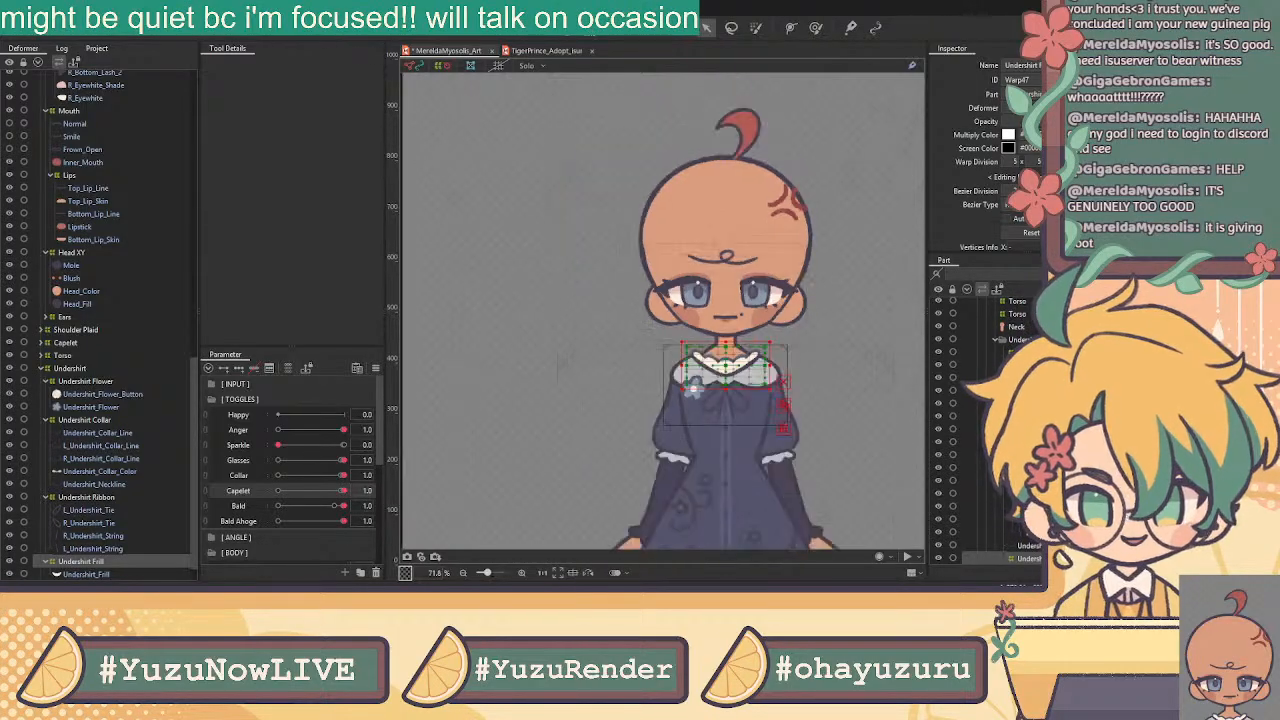
Expand Legs > L Leg and wrap L_Shoelace_Pearl through L_Leg_Stocking in a Leg Clothes warp deformer
{"action": "left_click_drag", "start_coordinate": [802, 272], "coordinate": [708, 252]}
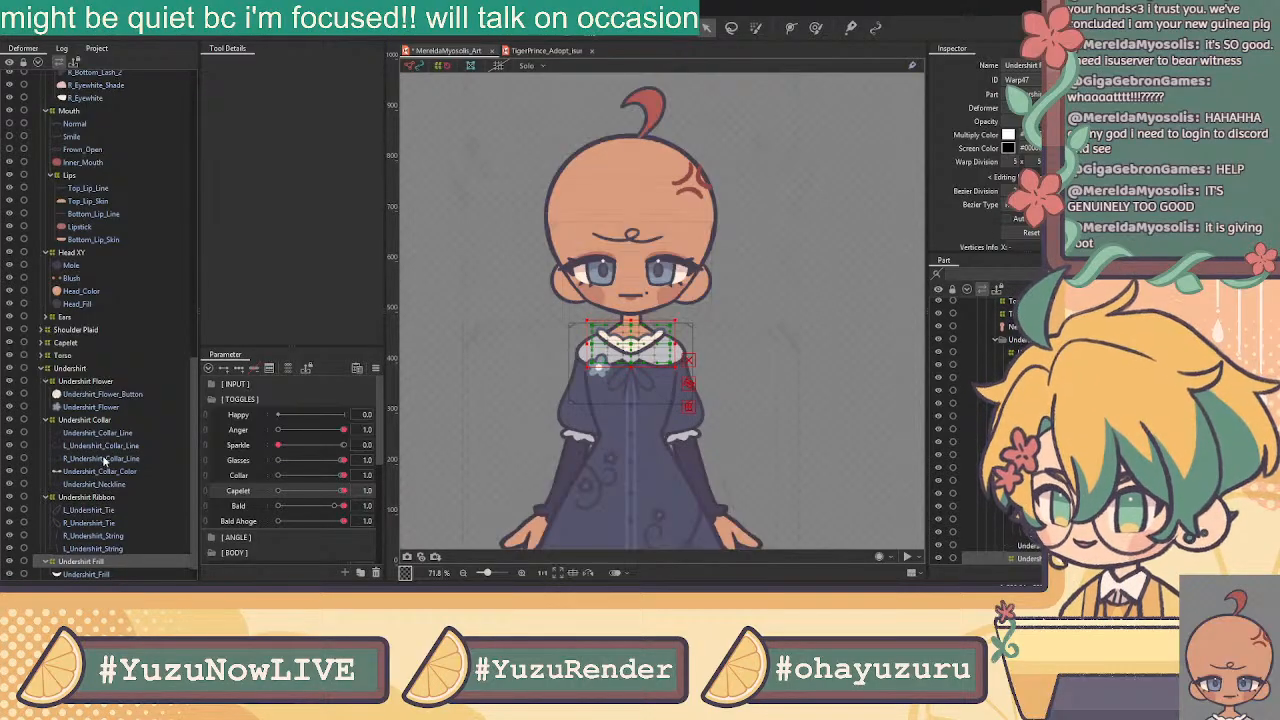
{"action": "scroll", "coordinate": [101, 445], "scroll_direction": "down", "scroll_amount": 1}
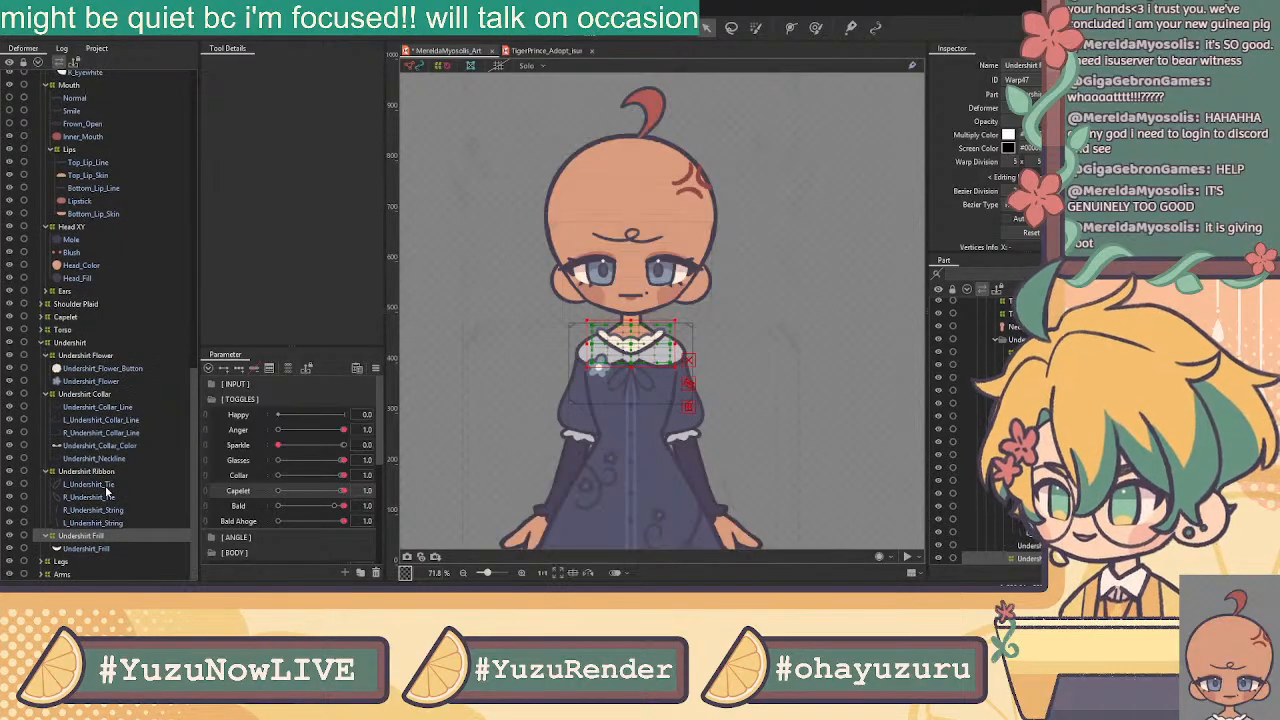
{"action": "left_click", "coordinate": [41, 562]}
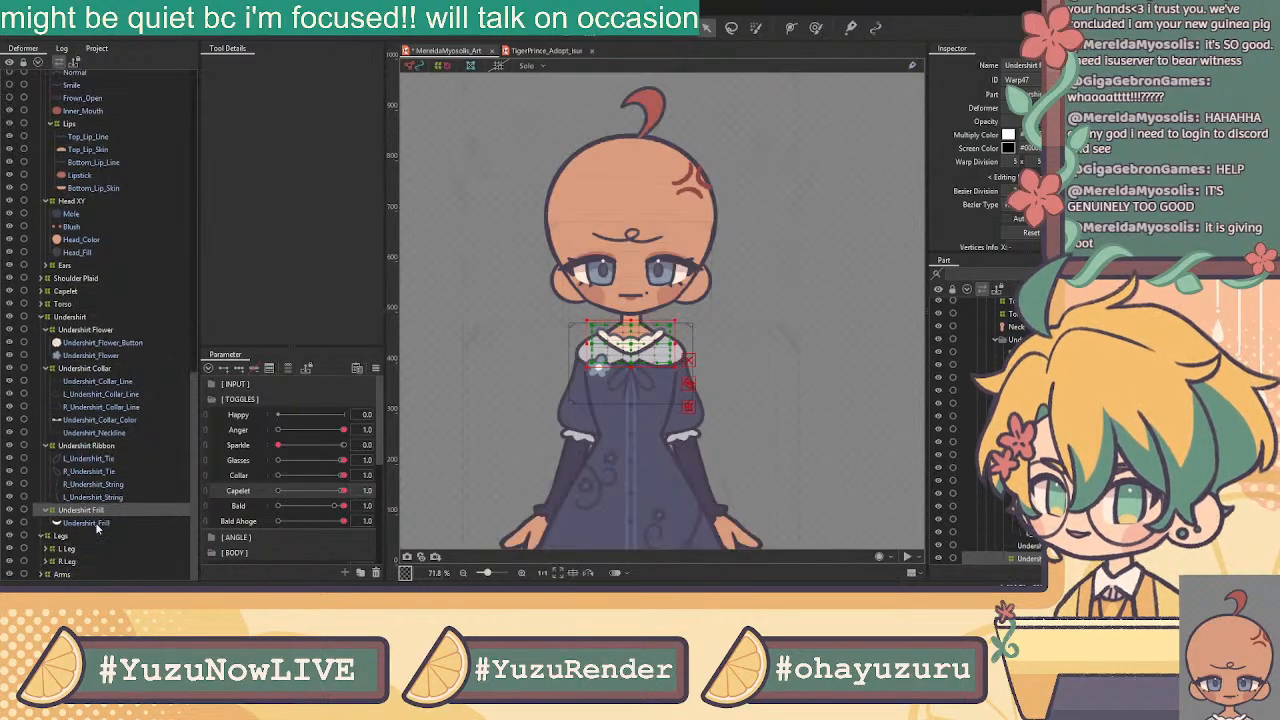
{"action": "left_click", "coordinate": [45, 548]}
{"action": "left_click", "coordinate": [88, 446]}
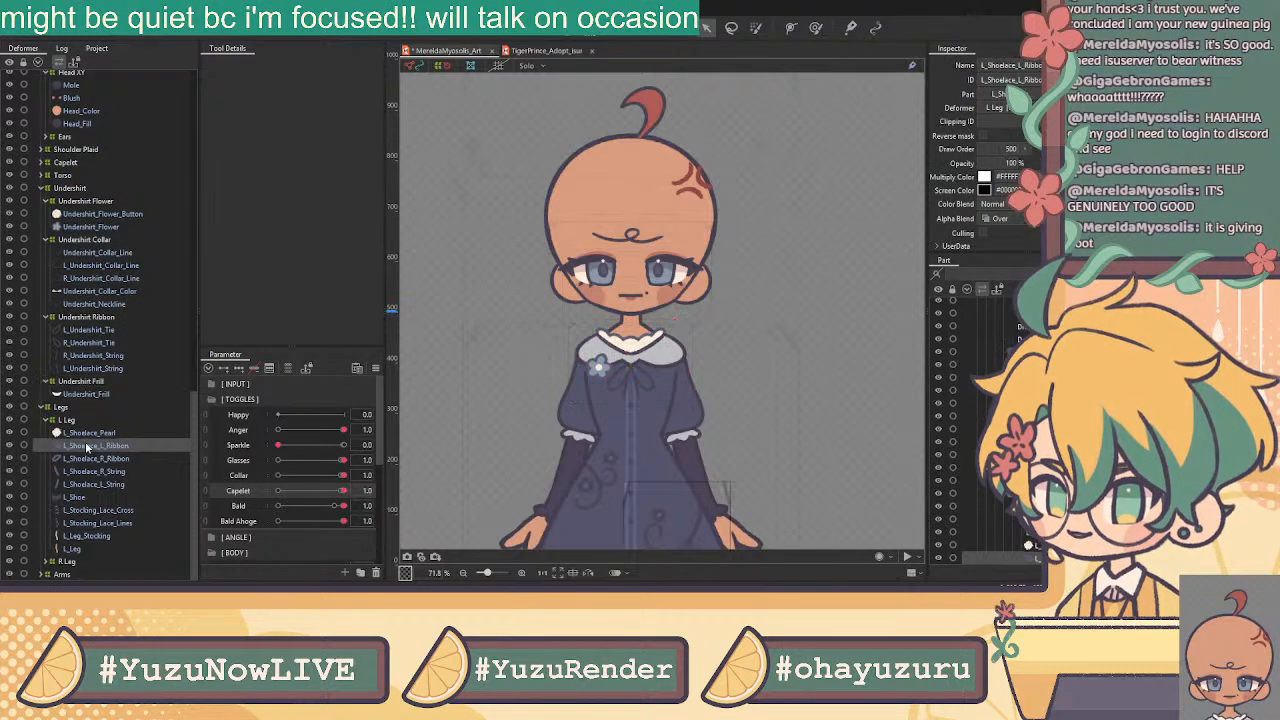
{"action": "left_click", "coordinate": [86, 484], "text": "shift"}
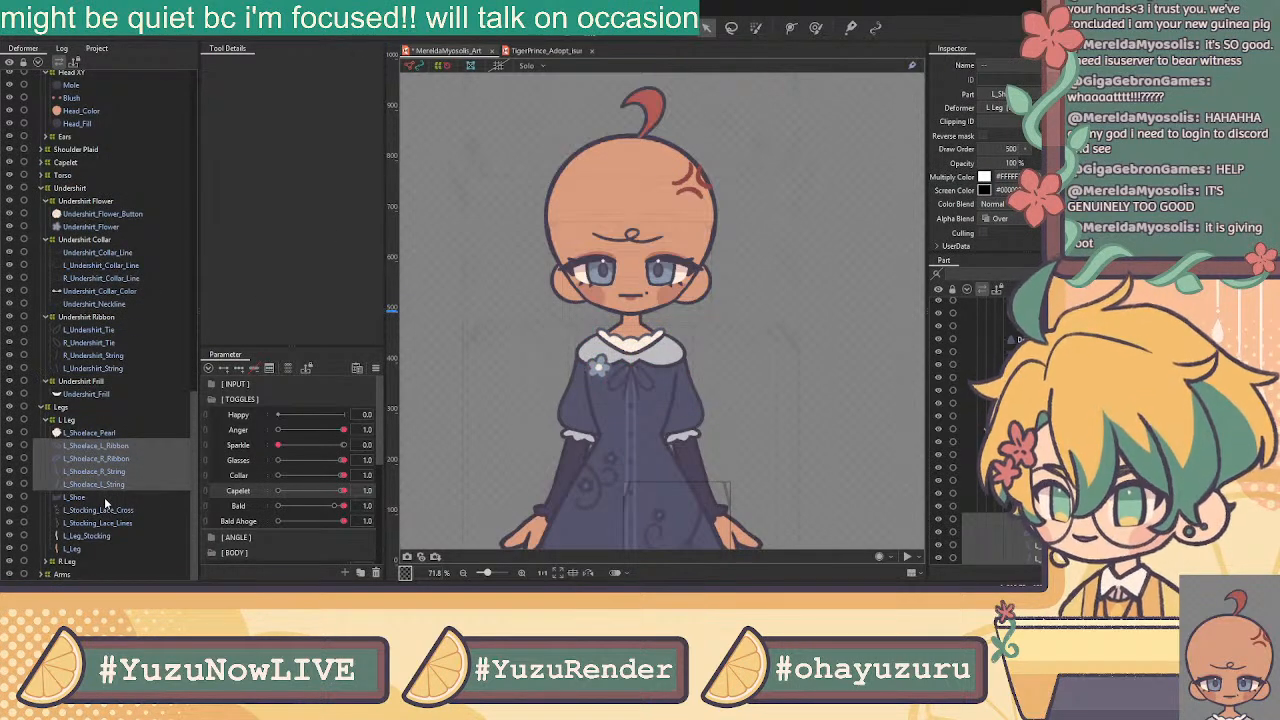
{"action": "left_click", "coordinate": [105, 500], "text": "shift"}
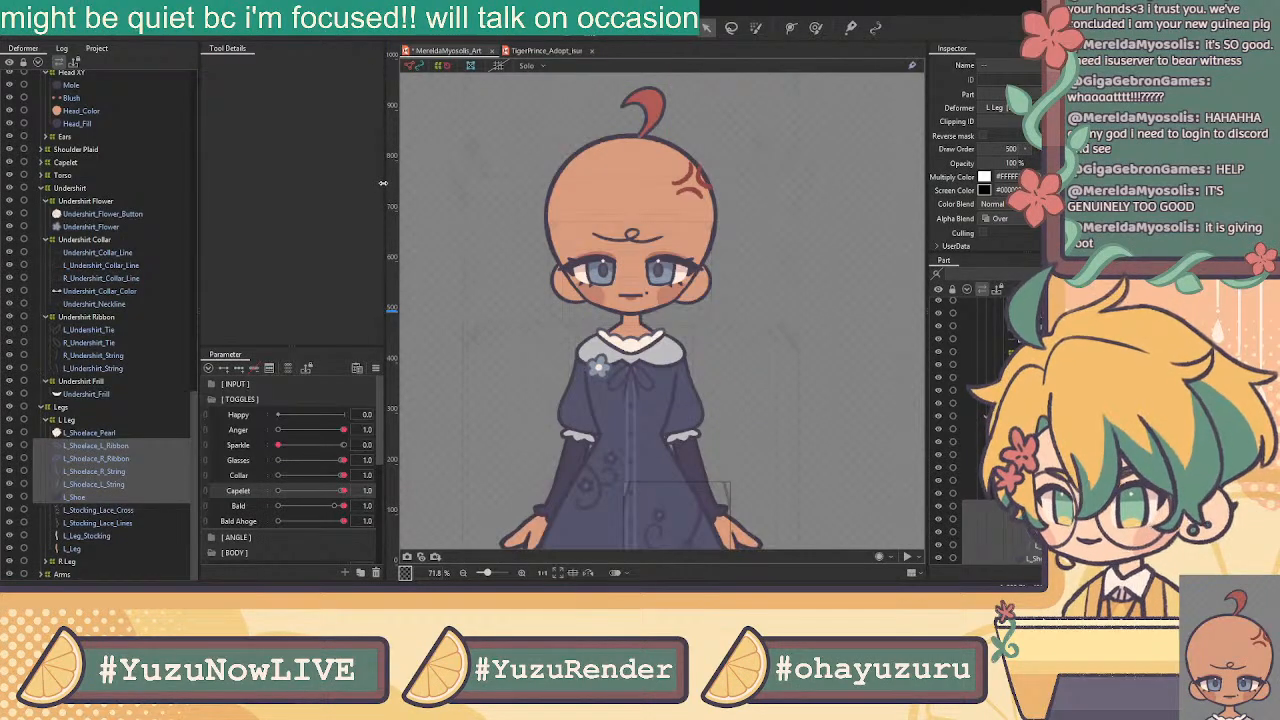
{"action": "left_click", "coordinate": [108, 433]}
{"action": "left_click", "coordinate": [88, 537], "text": "shift"}
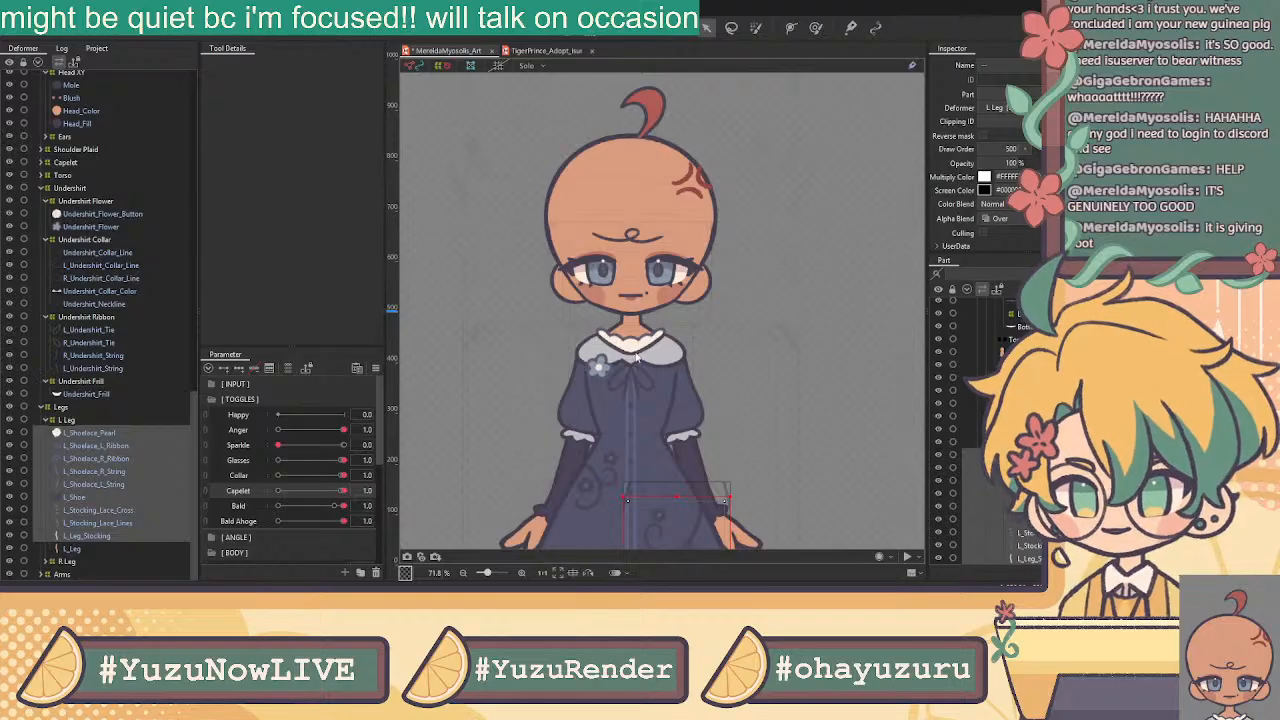
{"action": "key", "text": "Return"}
Create a Shoe warp deformer around the left shoelace pieces and L_Shoe
{"action": "left_click", "coordinate": [100, 458]}
{"action": "left_click", "coordinate": [110, 510], "text": "shift"}
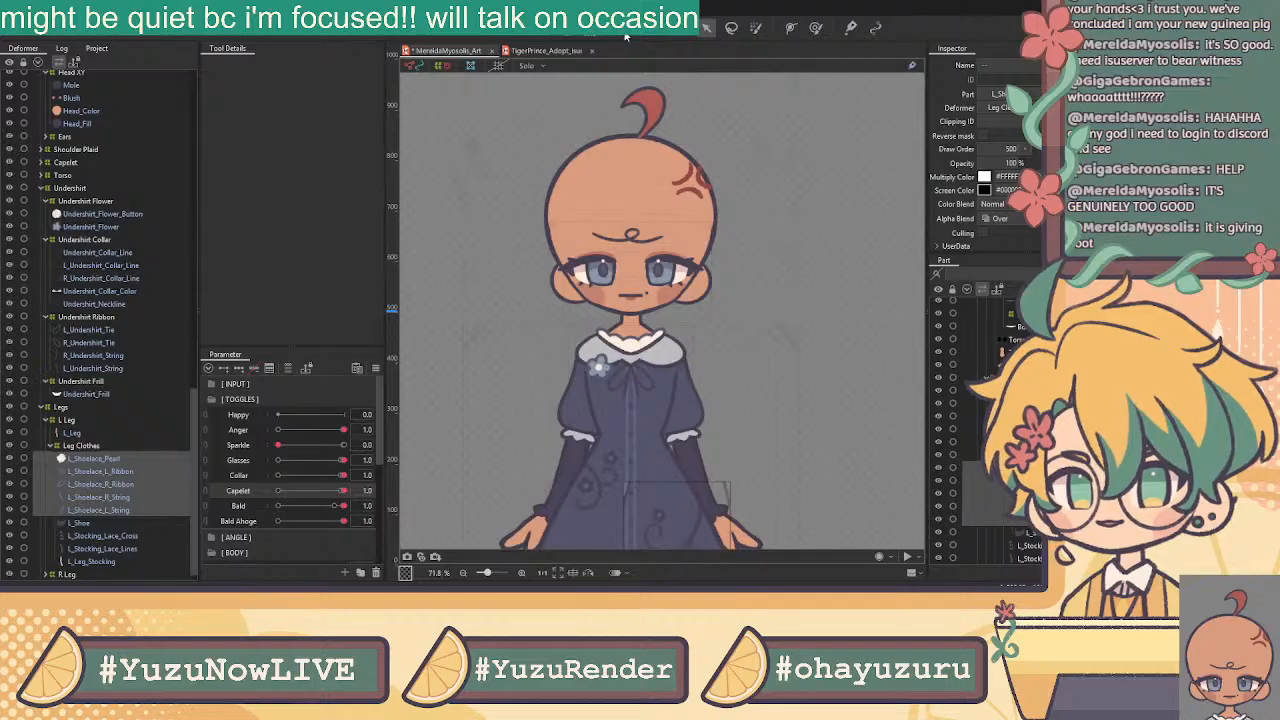
{"action": "left_click", "coordinate": [98, 524], "text": "shift"}
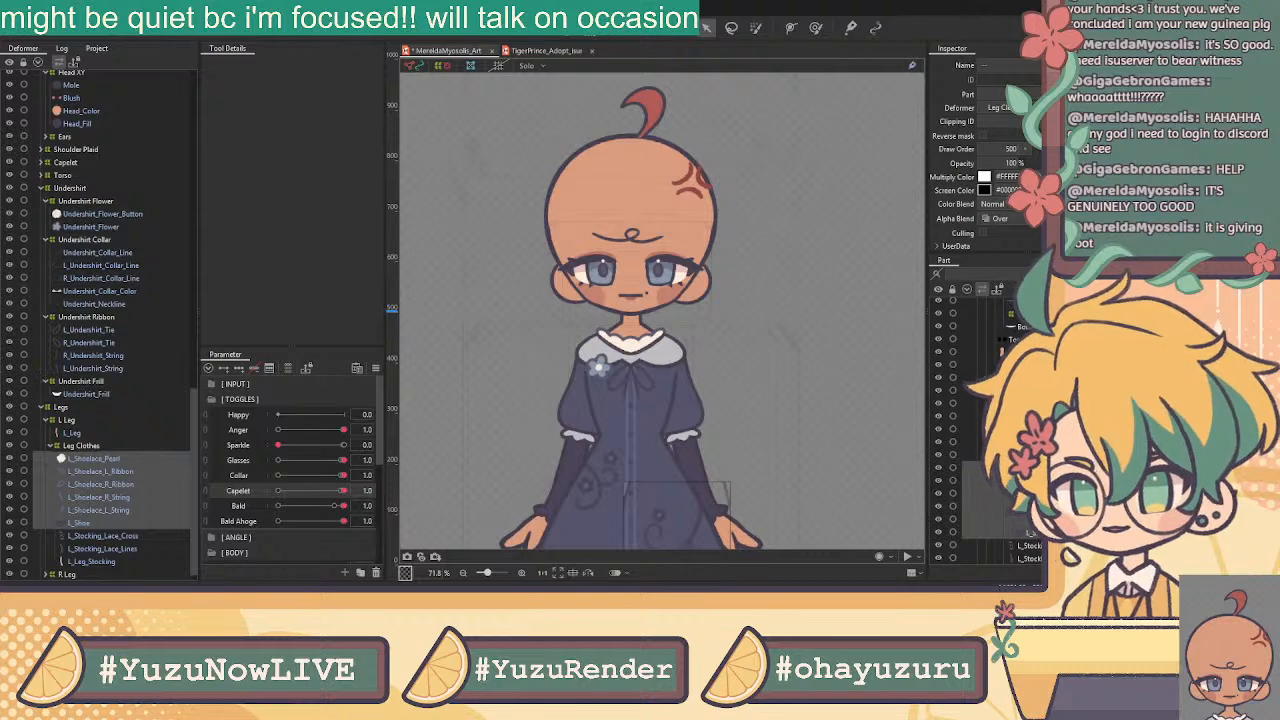
{"action": "left_click", "coordinate": [613, 348]}
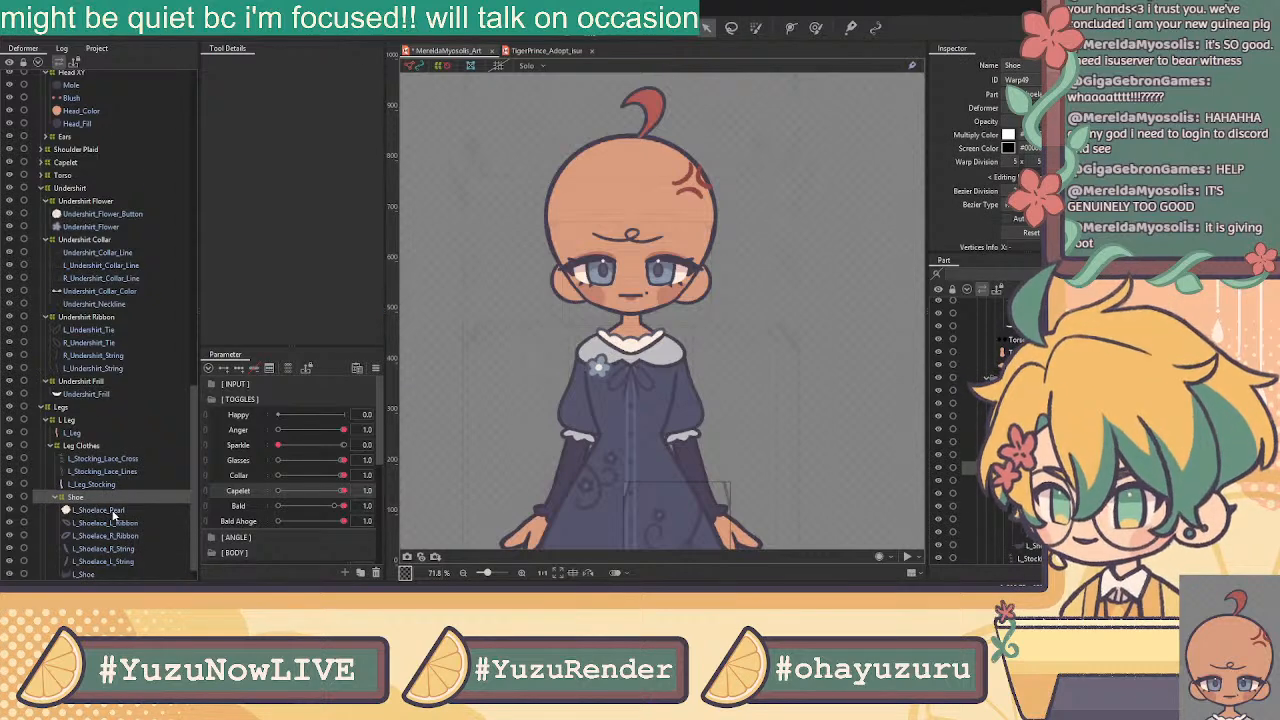
Wrap the five left shoelace layers in an L Shoelaces warp deformer
{"action": "scroll", "coordinate": [113, 515], "scroll_direction": "down", "scroll_amount": 1}
{"action": "left_click", "coordinate": [108, 486]}
{"action": "left_click", "coordinate": [113, 537], "text": "shift"}
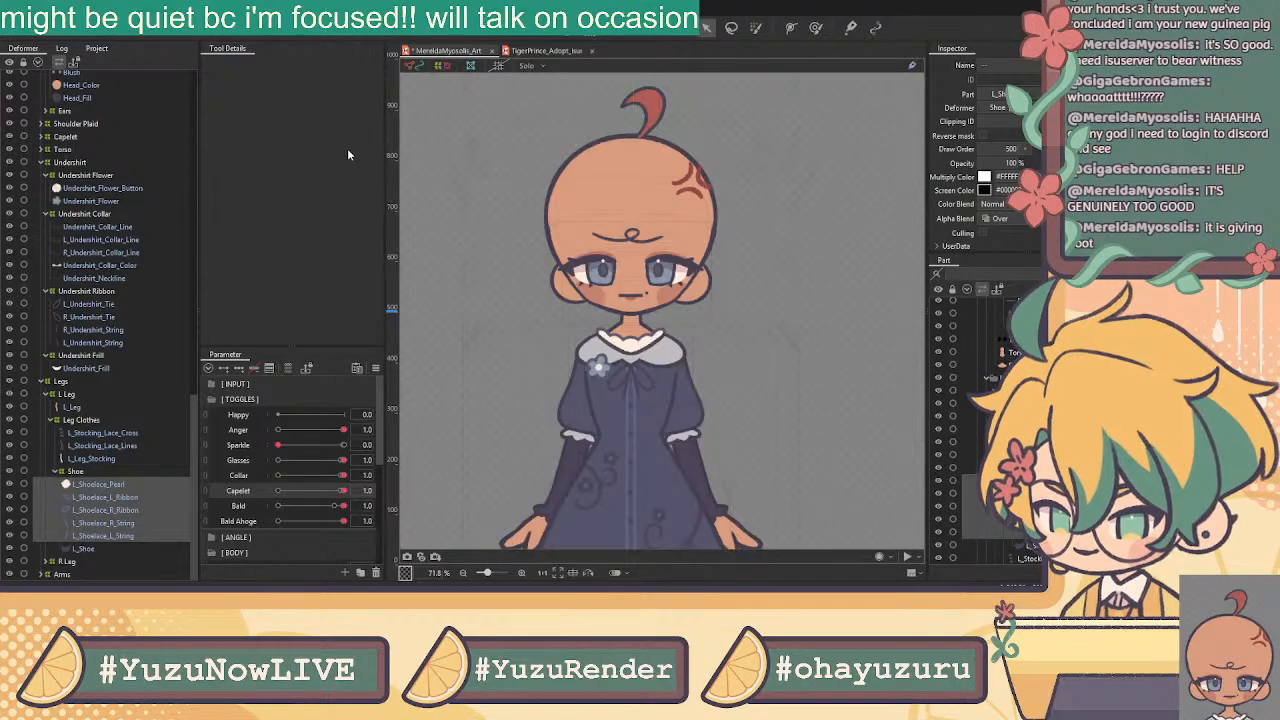
{"action": "left_click", "coordinate": [613, 349]}
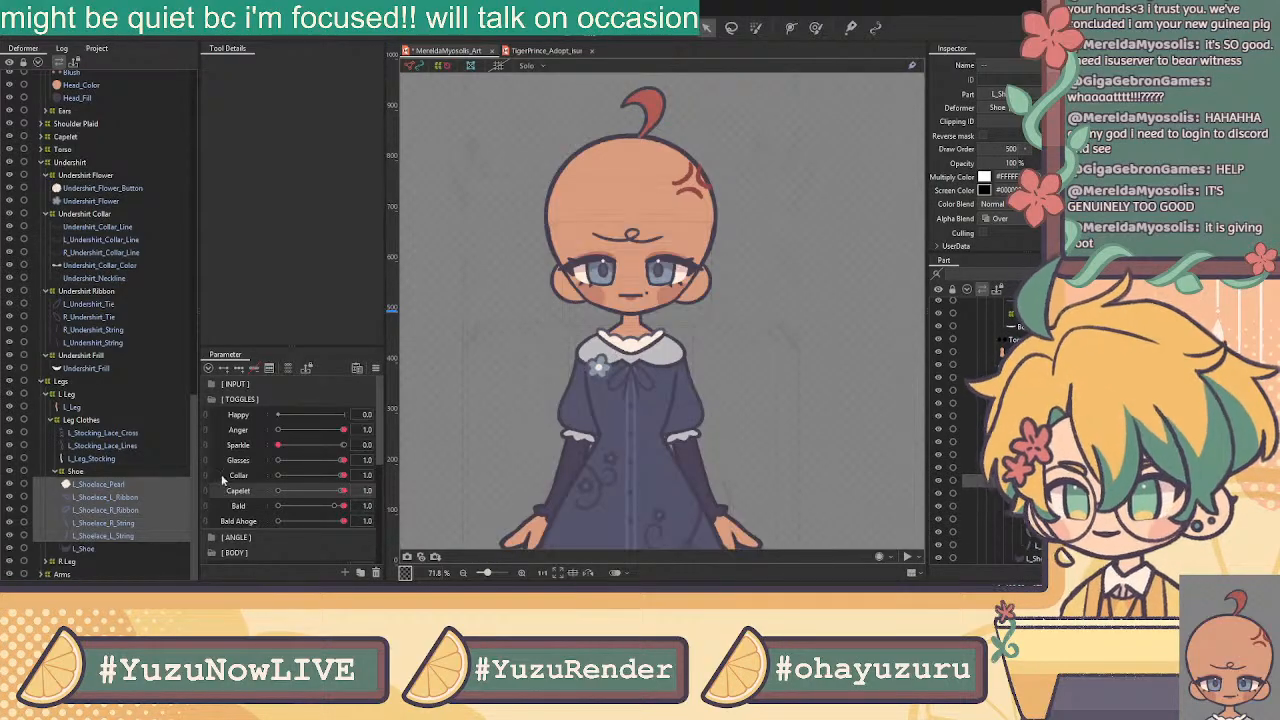
Rename the Shoe deformer to 'L Shoe' and Leg Clothes to 'L Leg Clothes'
{"action": "left_click", "coordinate": [95, 477]}
{"action": "double_click", "coordinate": [1010, 66]}
{"action": "left_click", "coordinate": [1007, 65]}
{"action": "type", "text": "L"}
{"action": "key", "text": "Return"}
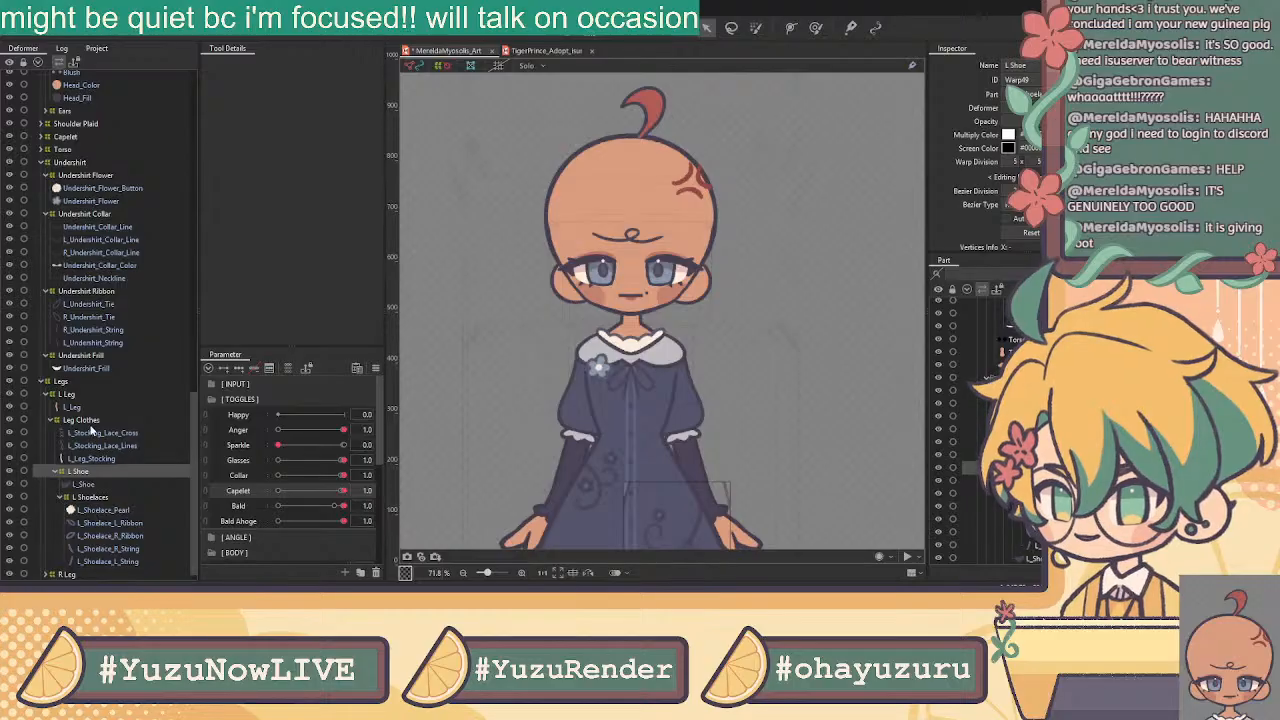
{"action": "left_click", "coordinate": [88, 423]}
{"action": "left_click", "coordinate": [1010, 65]}
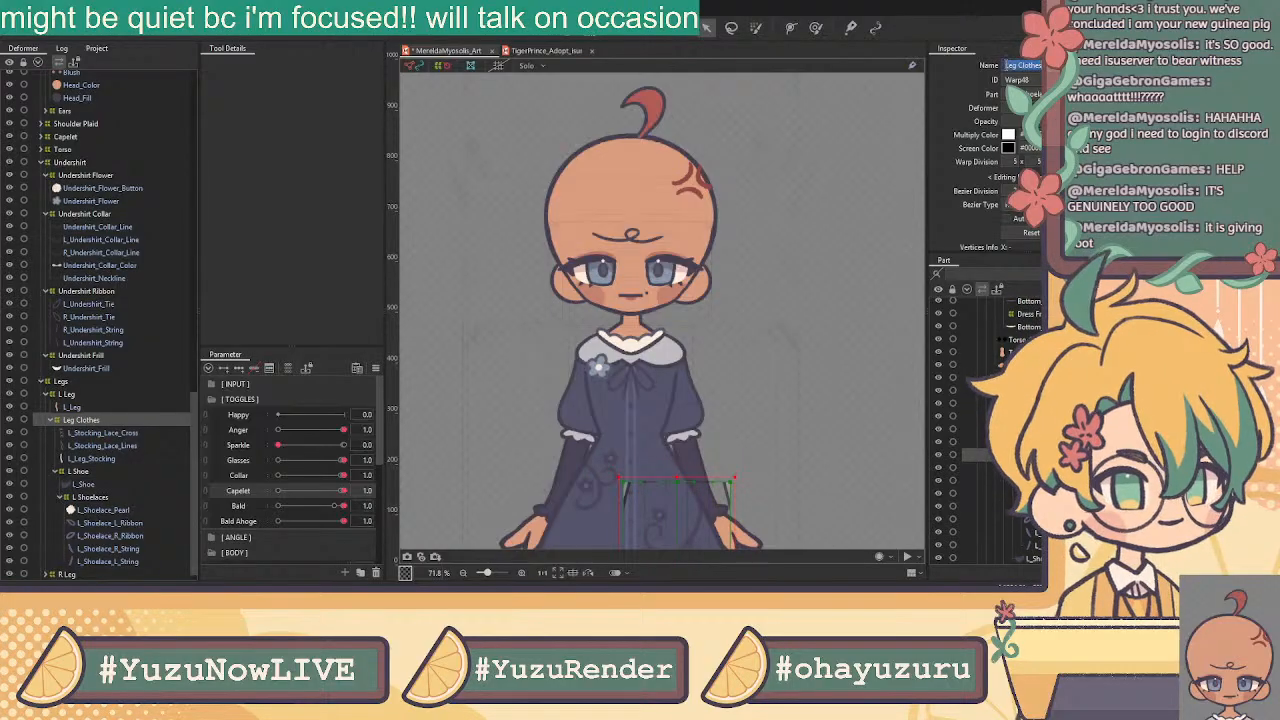
{"action": "key", "text": "Home"}
{"action": "type", "text": "L"}
{"action": "key", "text": "Return"}
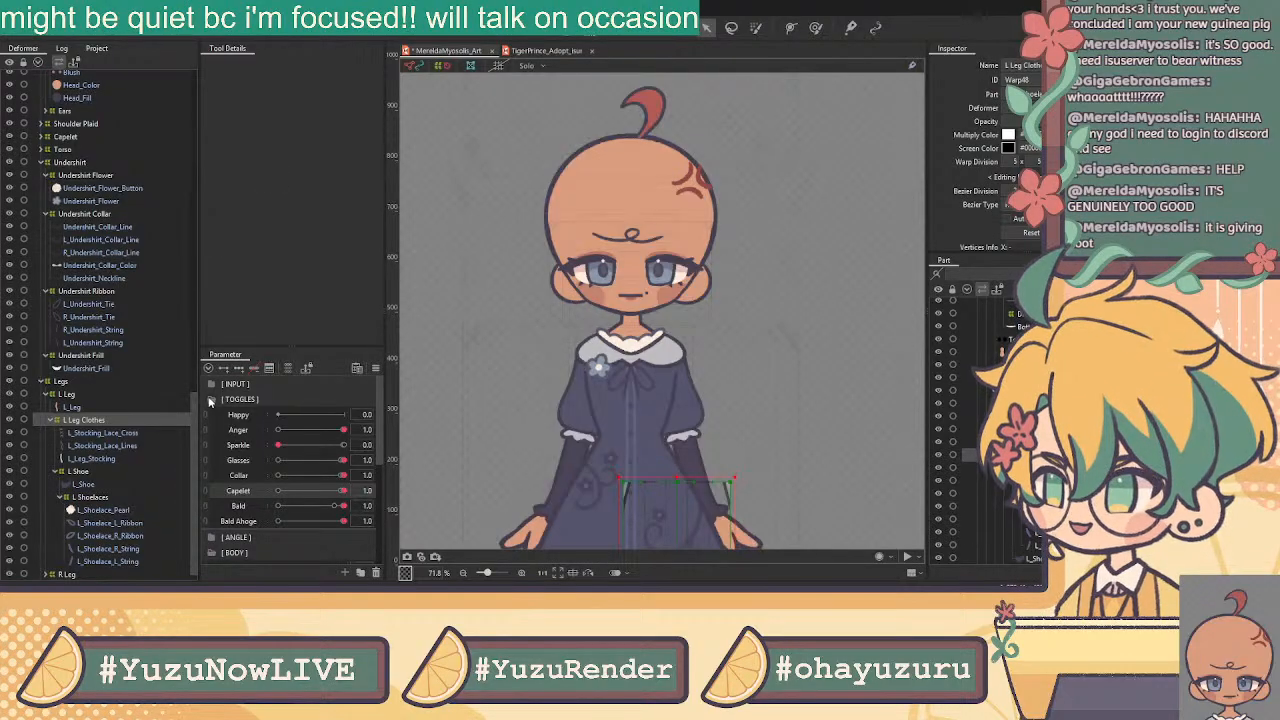
Expand the R Leg group and select R_Shoelace_Pearl through R_Leg_Stocking
{"action": "left_click", "coordinate": [122, 433]}
{"action": "scroll", "coordinate": [132, 449], "scroll_direction": "down", "scroll_amount": 1}
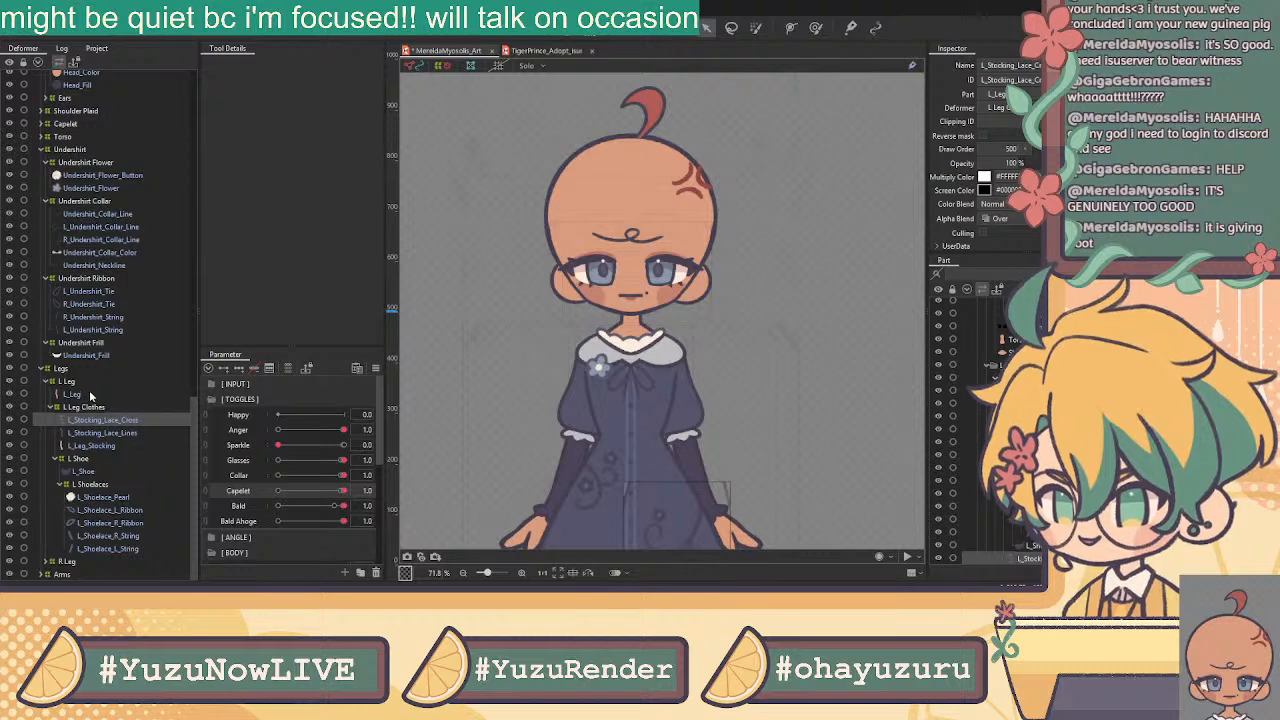
{"action": "left_click", "coordinate": [45, 561]}
{"action": "scroll", "coordinate": [128, 522], "scroll_direction": "down", "scroll_amount": 5}
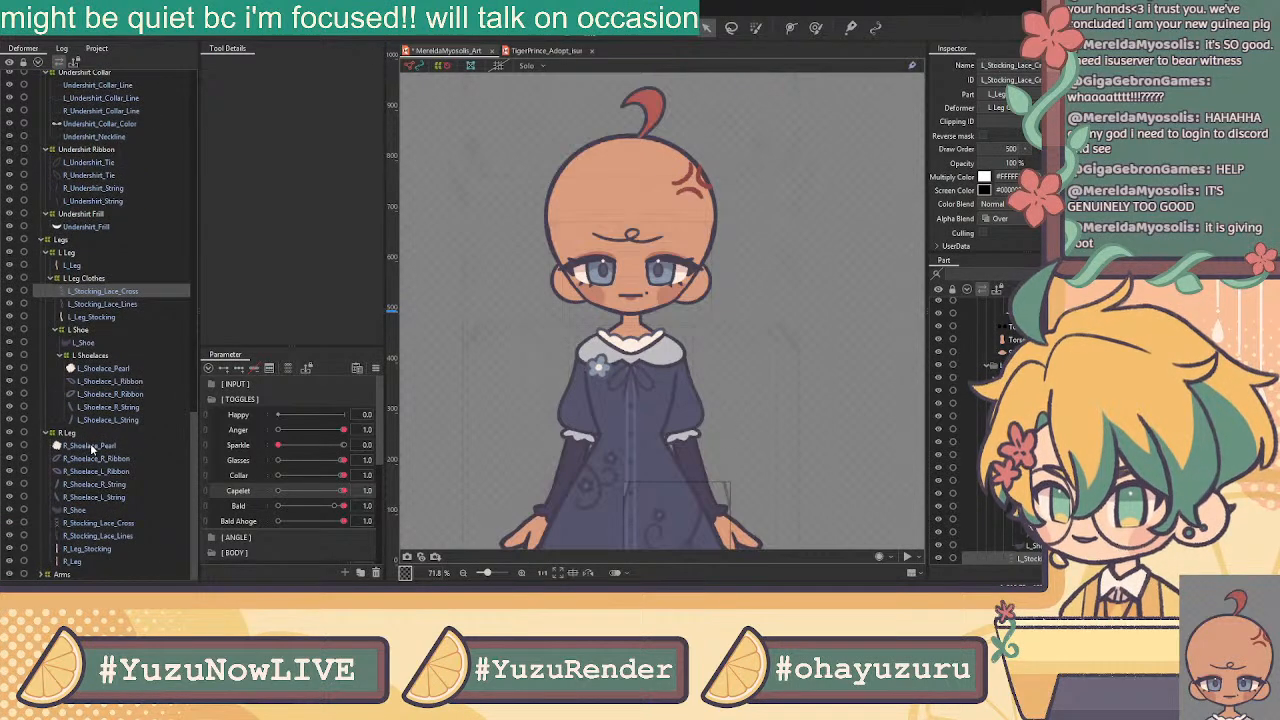
{"action": "left_click", "coordinate": [92, 446]}
{"action": "left_click", "coordinate": [92, 549], "text": "shift"}
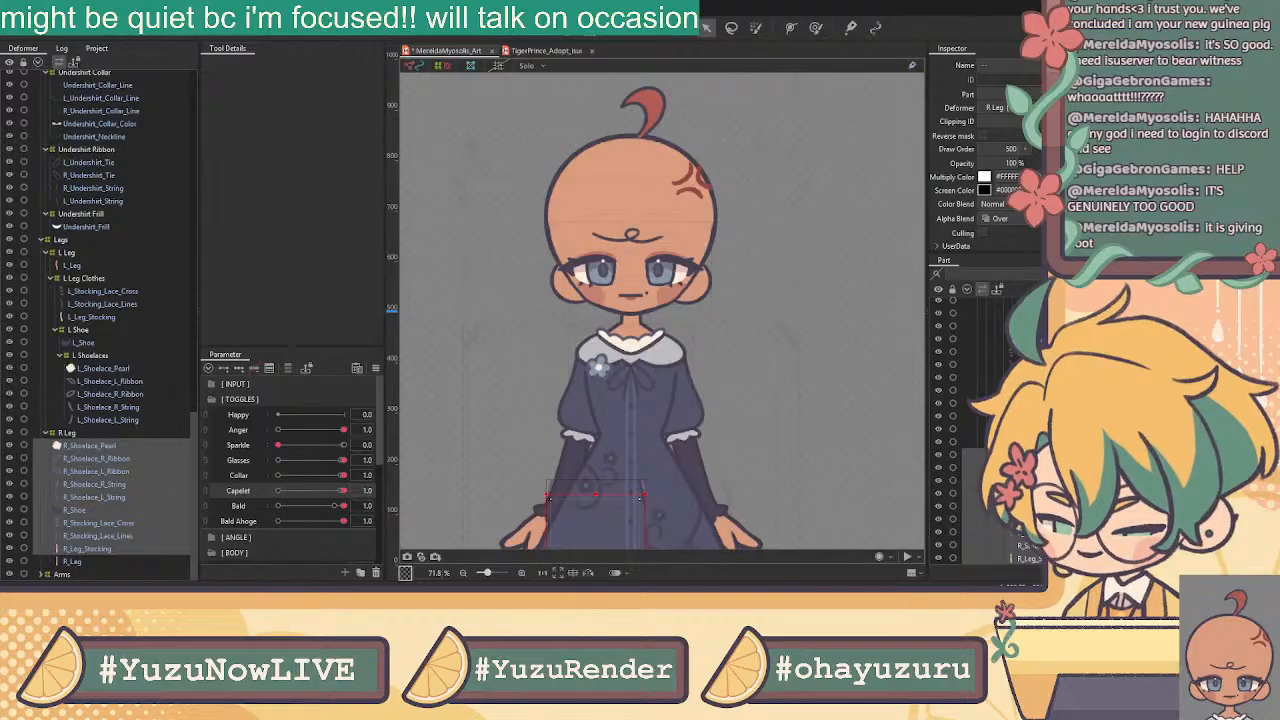
{"action": "left_click", "coordinate": [603, 347]}
{"action": "left_click", "coordinate": [128, 474]}
{"action": "scroll", "coordinate": [128, 474], "scroll_direction": "down", "scroll_amount": 1}
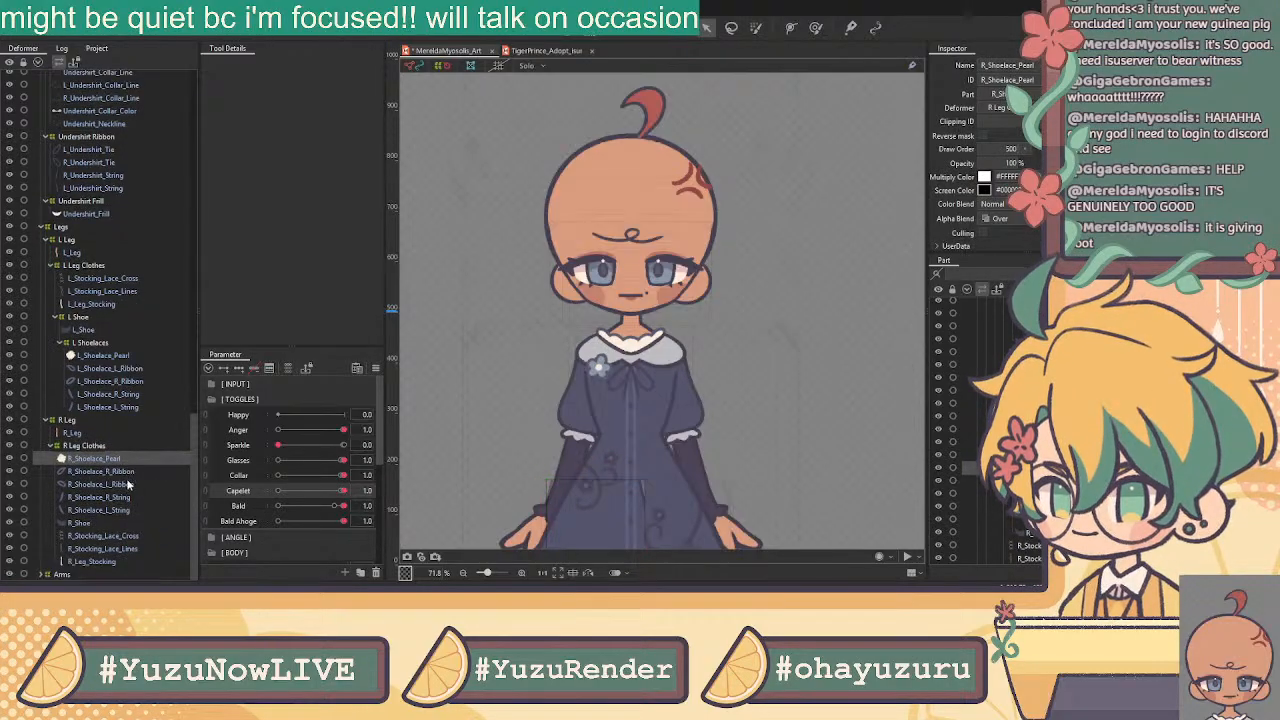
{"action": "left_click", "coordinate": [104, 523], "text": "shift"}
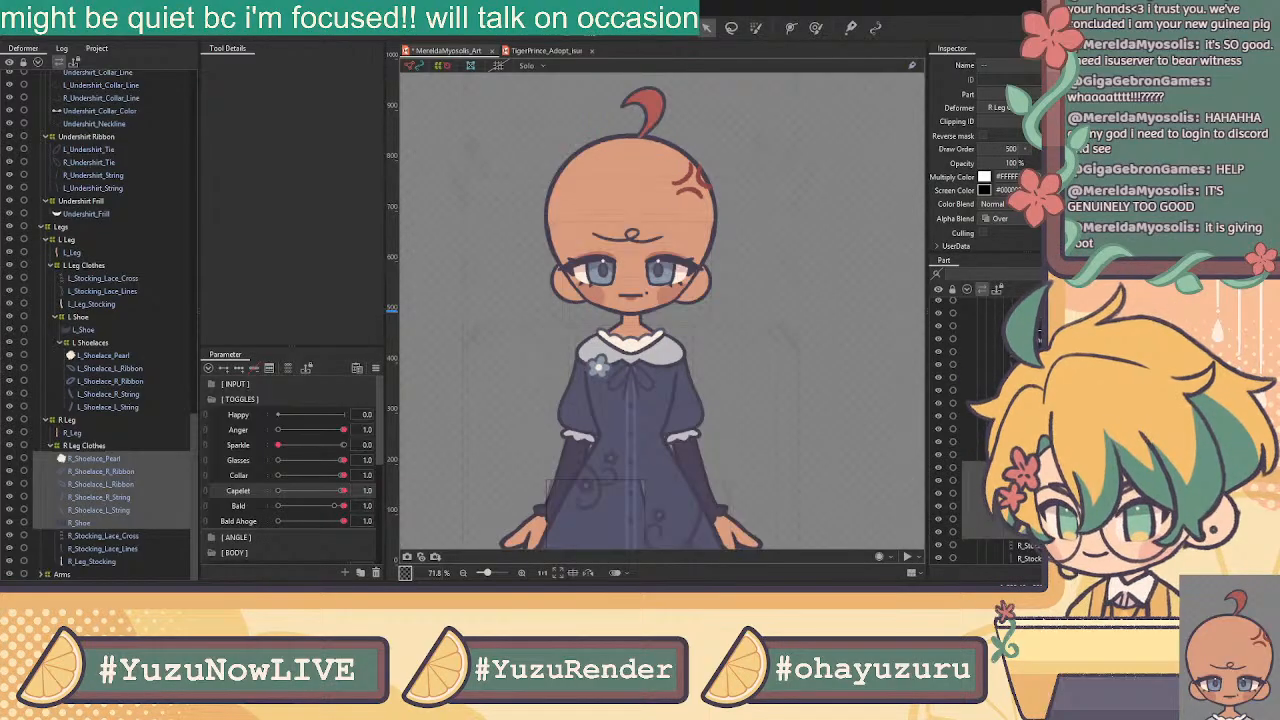
{"action": "left_click", "coordinate": [612, 360]}
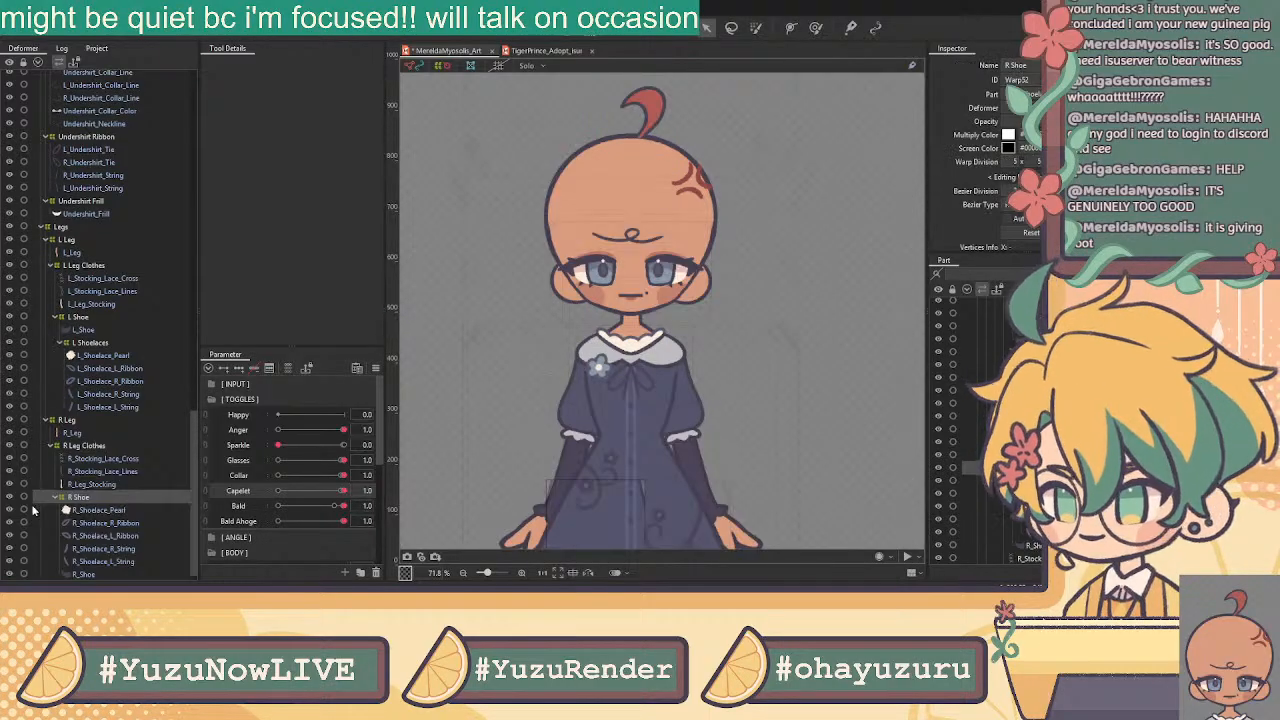
{"action": "left_click", "coordinate": [106, 522]}
{"action": "left_click", "coordinate": [106, 511]}
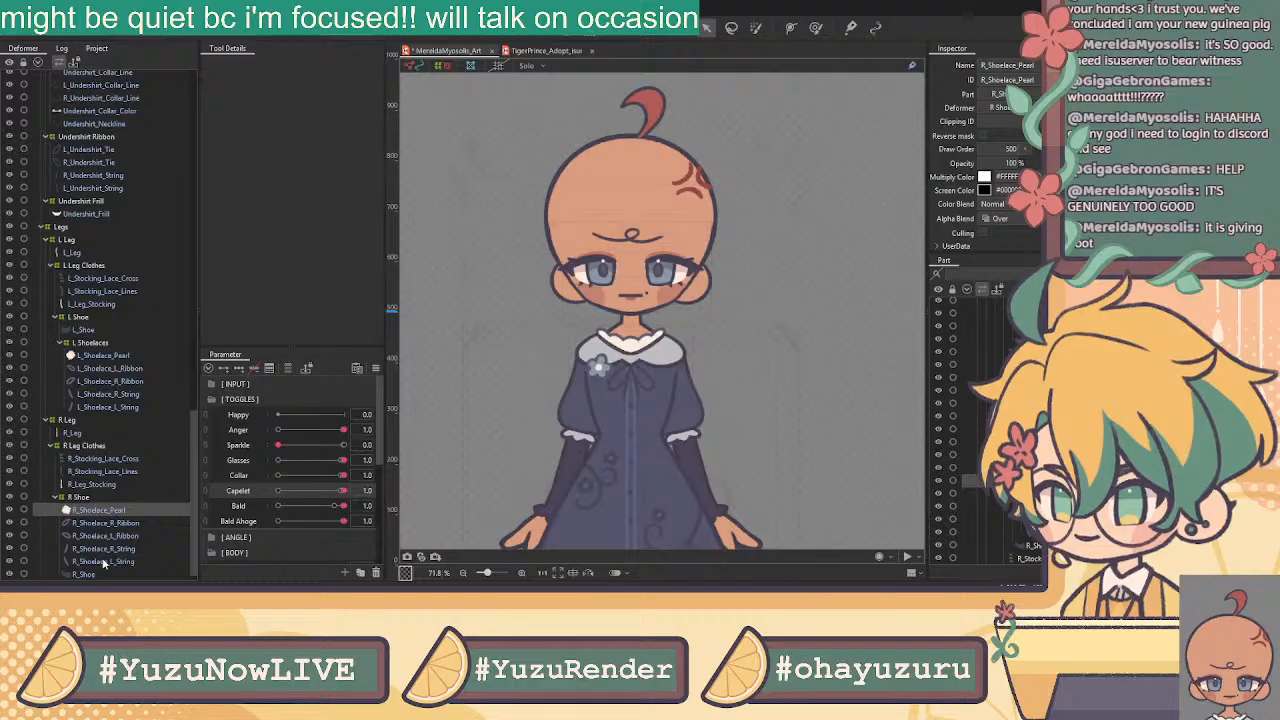
{"action": "left_click", "coordinate": [104, 561], "text": "shift"}
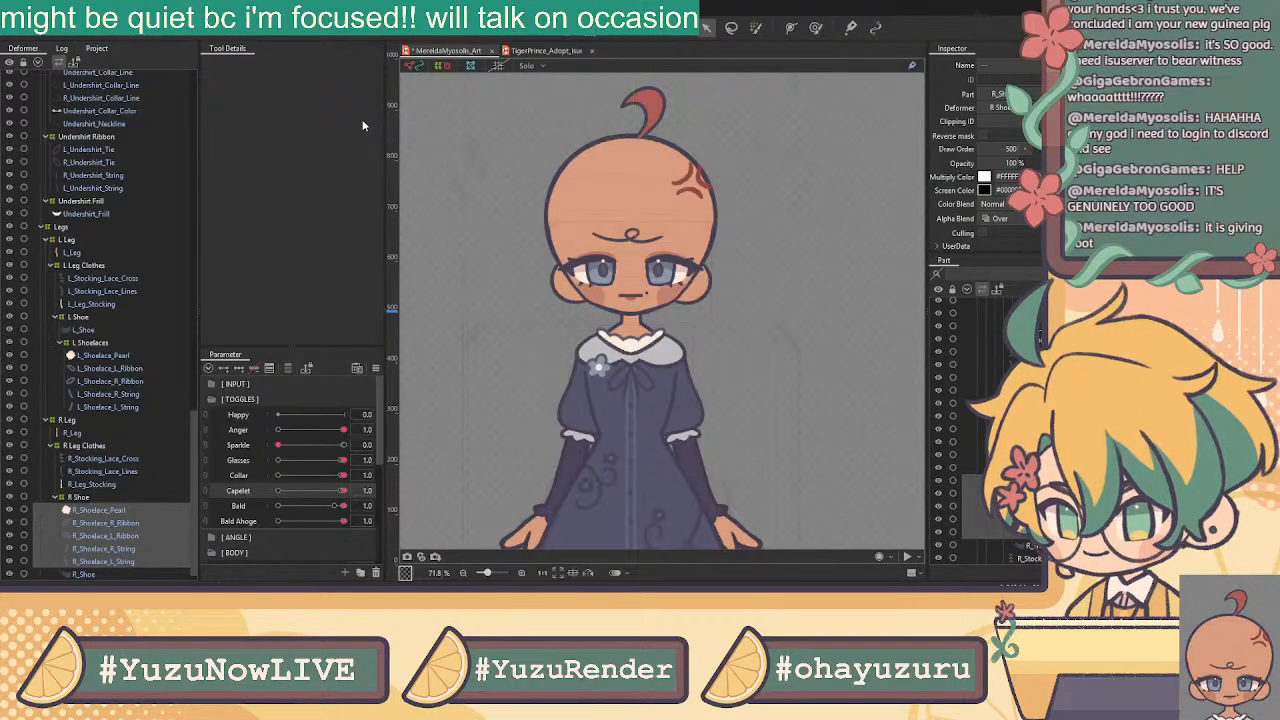
{"action": "left_click", "coordinate": [612, 360]}
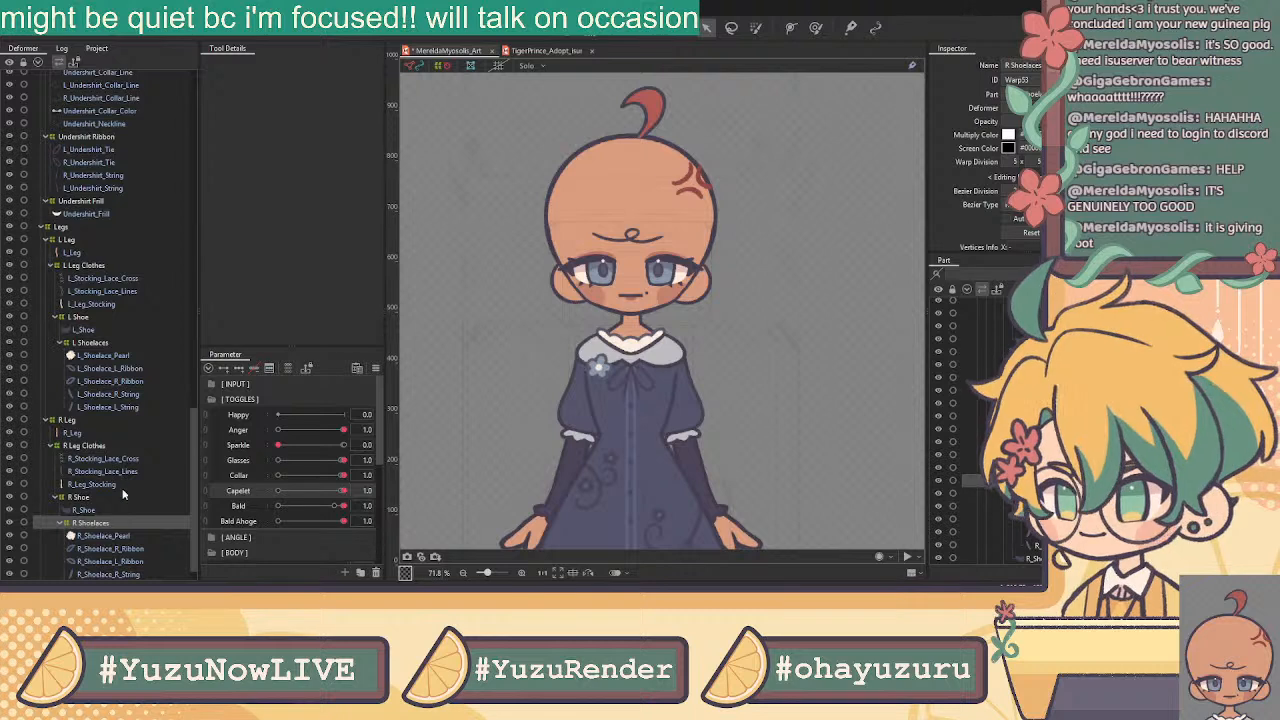
{"action": "scroll", "coordinate": [123, 494], "scroll_direction": "down", "scroll_amount": 2}
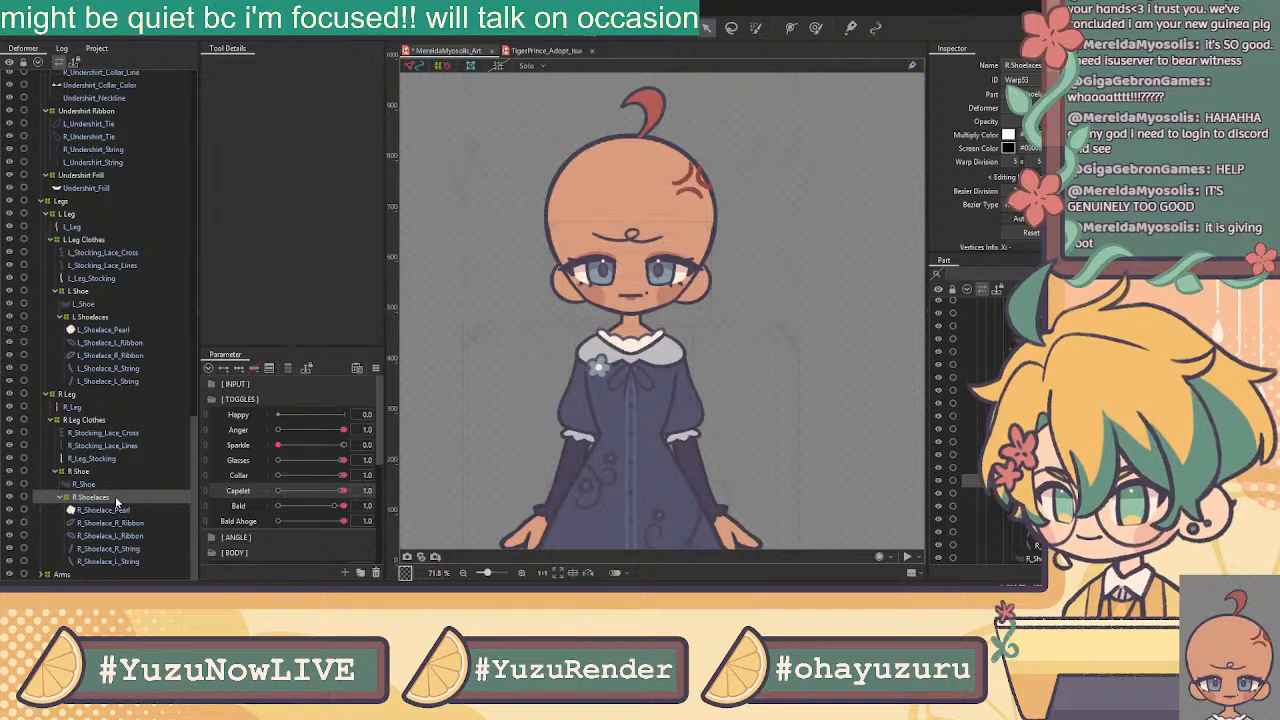
{"action": "left_click", "coordinate": [84, 410]}
{"action": "left_click", "coordinate": [74, 398]}
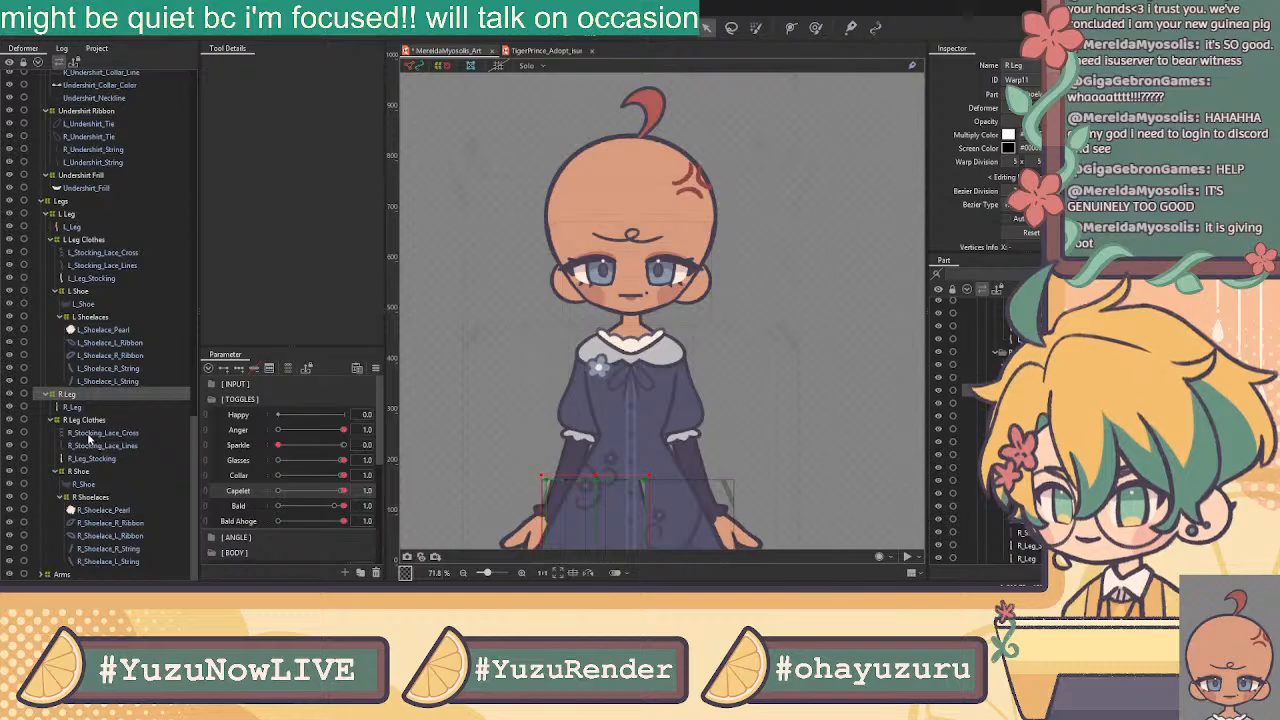
{"action": "left_click", "coordinate": [92, 434]}
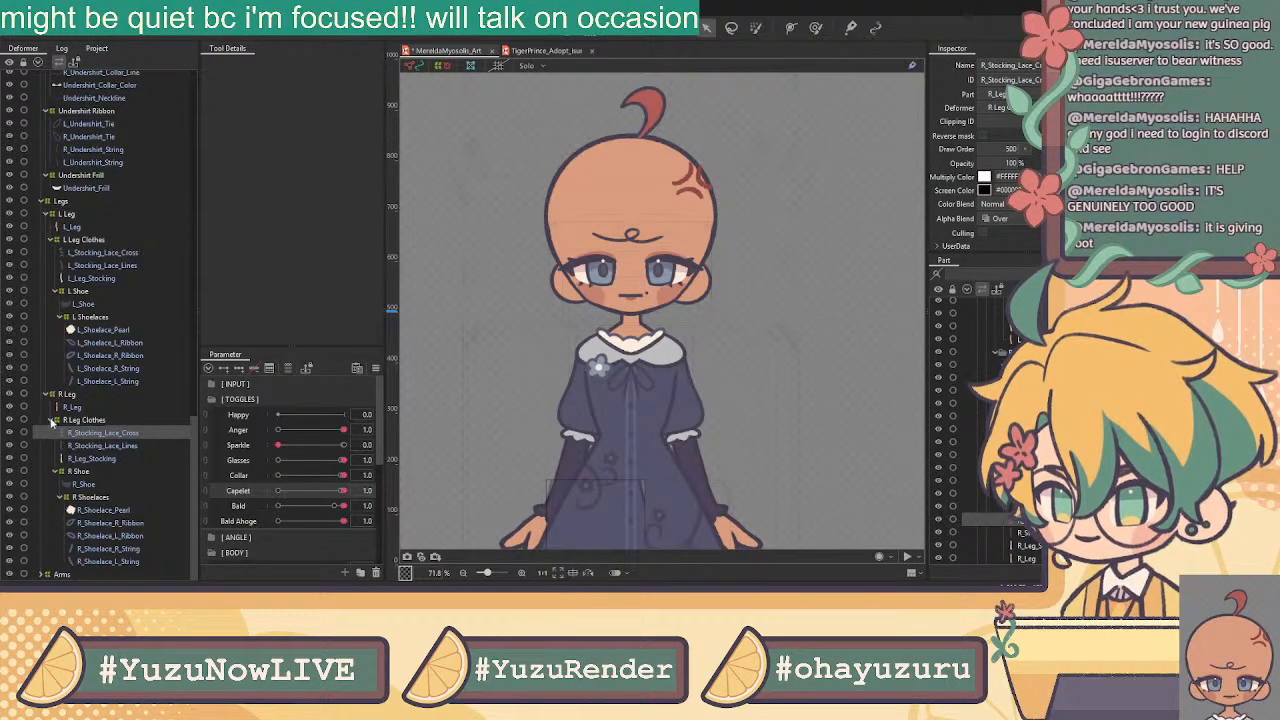
{"action": "left_click", "coordinate": [72, 395]}
{"action": "scroll", "coordinate": [757, 259], "scroll_direction": "down", "scroll_amount": 3}
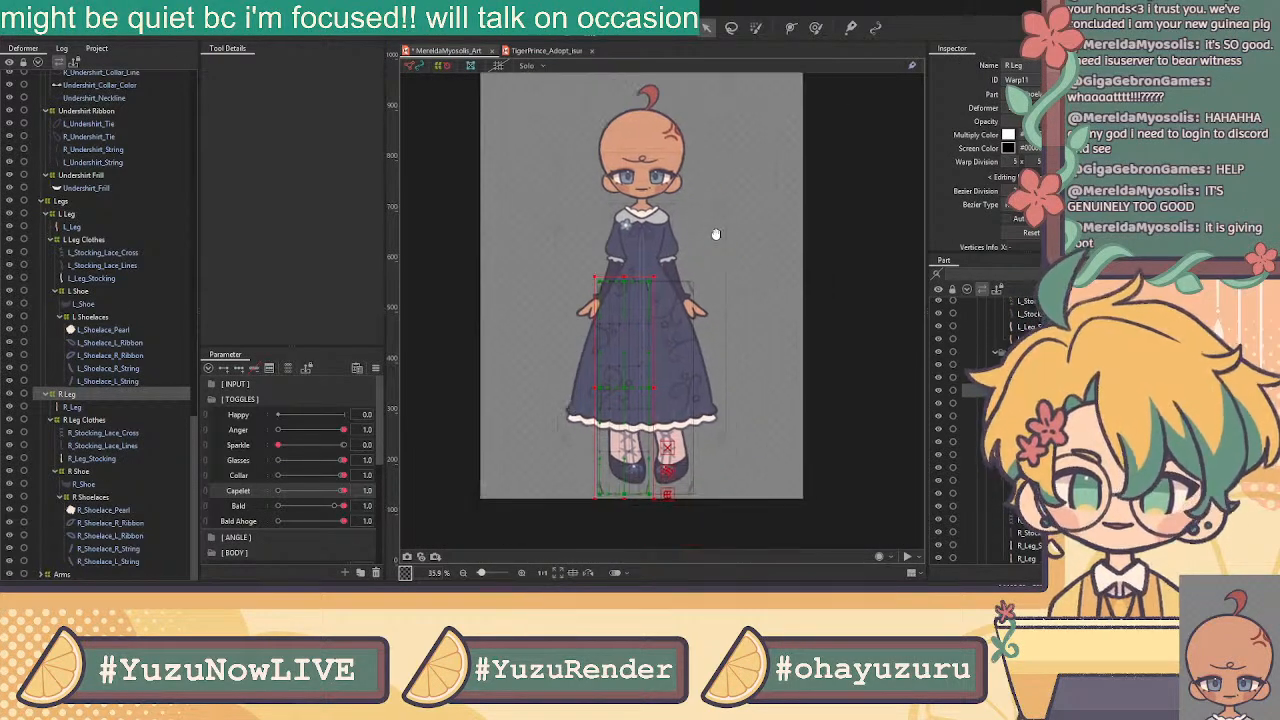
{"action": "scroll", "coordinate": [125, 341], "scroll_direction": "up", "scroll_amount": 2}
{"action": "scroll", "coordinate": [125, 341], "scroll_direction": "up", "scroll_amount": 14}
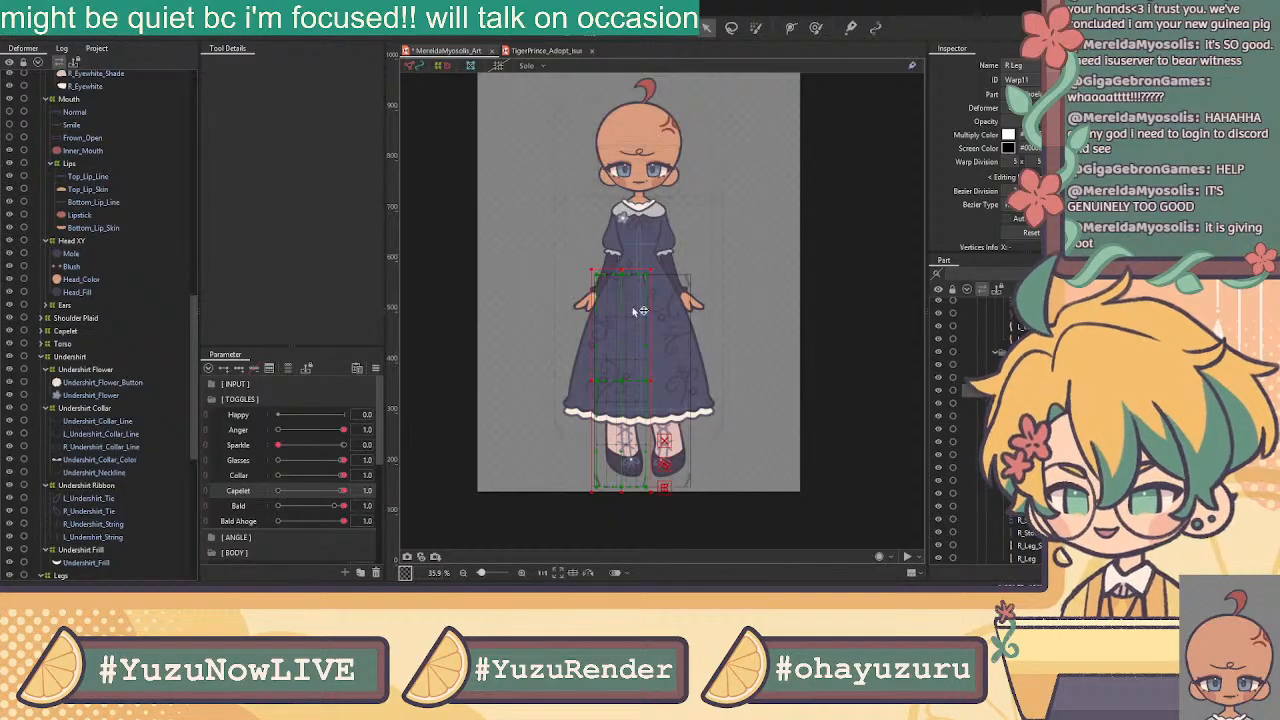
{"action": "scroll", "coordinate": [635, 128], "scroll_direction": "up", "scroll_amount": 2}
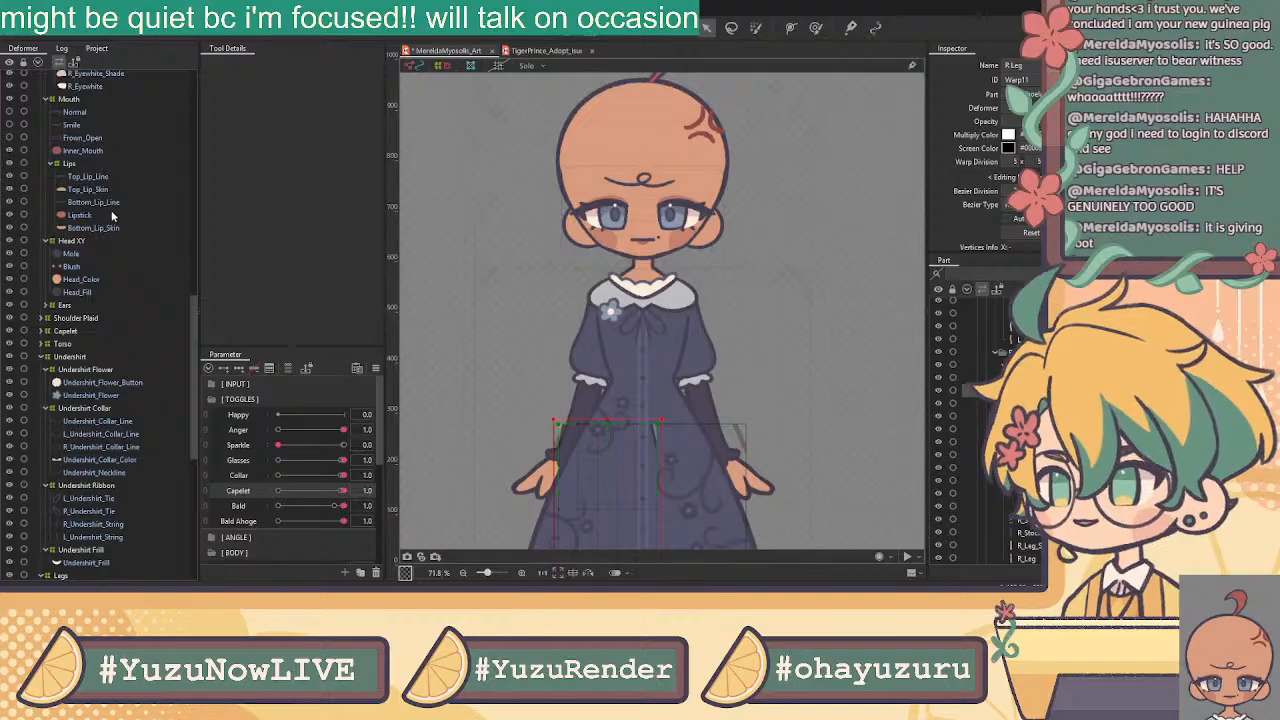
{"action": "scroll", "coordinate": [105, 195], "scroll_direction": "up", "scroll_amount": 10}
{"action": "scroll", "coordinate": [108, 192], "scroll_direction": "up", "scroll_amount": 6}
{"action": "scroll", "coordinate": [113, 187], "scroll_direction": "up", "scroll_amount": 2}
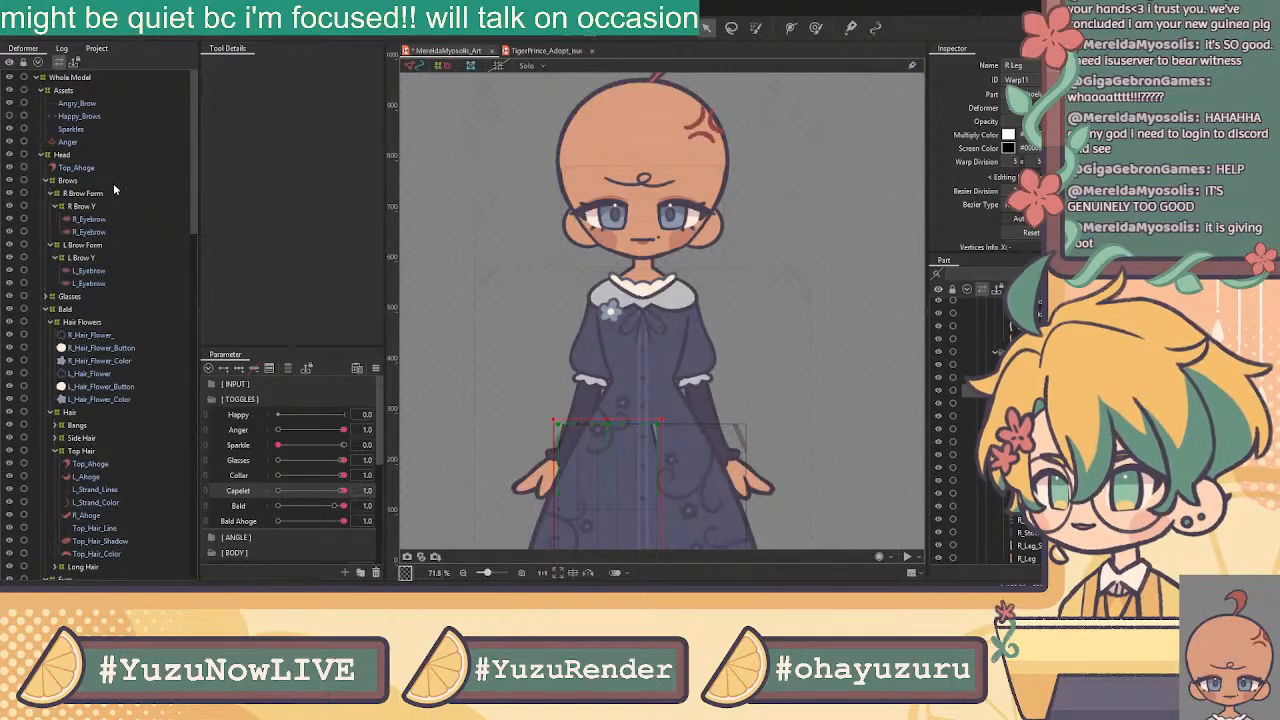
{"action": "left_click", "coordinate": [86, 116]}
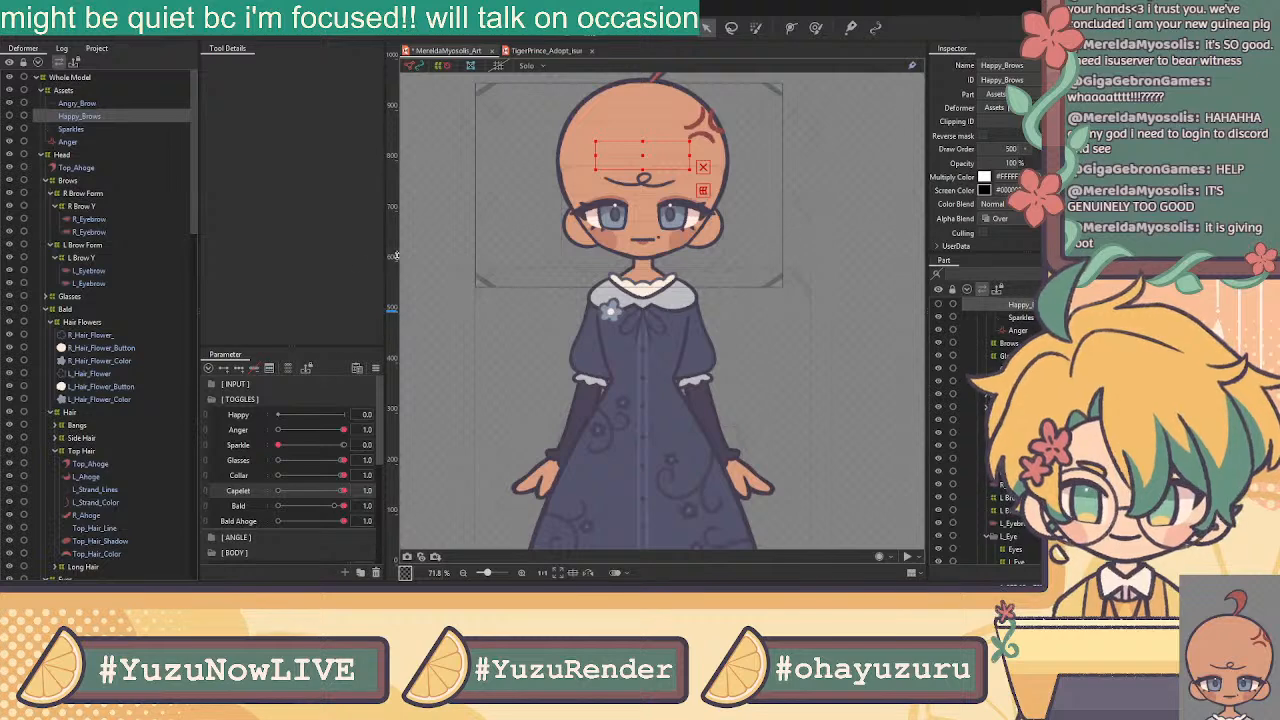
Check the brow, sparkle and anger-mark layers, then set the Sparkle toggle to 1.0
{"action": "left_click", "coordinate": [83, 117]}
{"action": "left_click", "coordinate": [80, 103]}
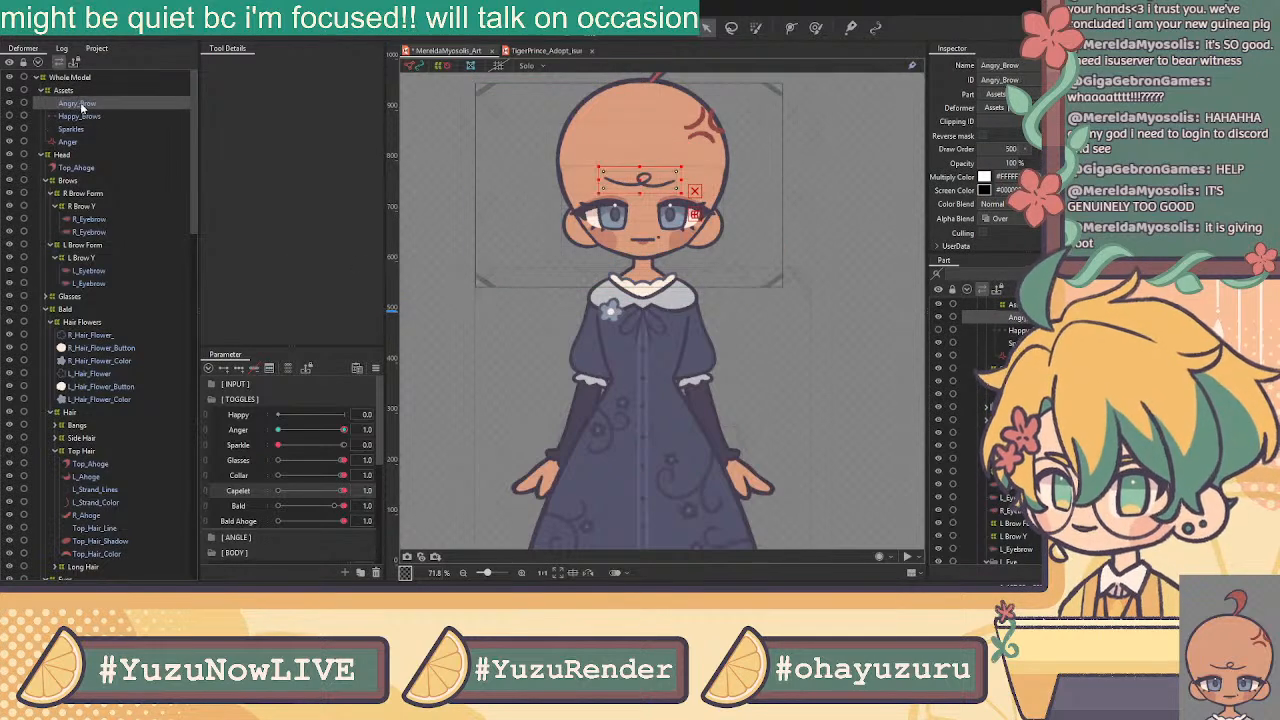
{"action": "left_click", "coordinate": [87, 118]}
{"action": "left_click", "coordinate": [90, 131]}
{"action": "left_click", "coordinate": [93, 145]}
{"action": "left_click", "coordinate": [91, 130]}
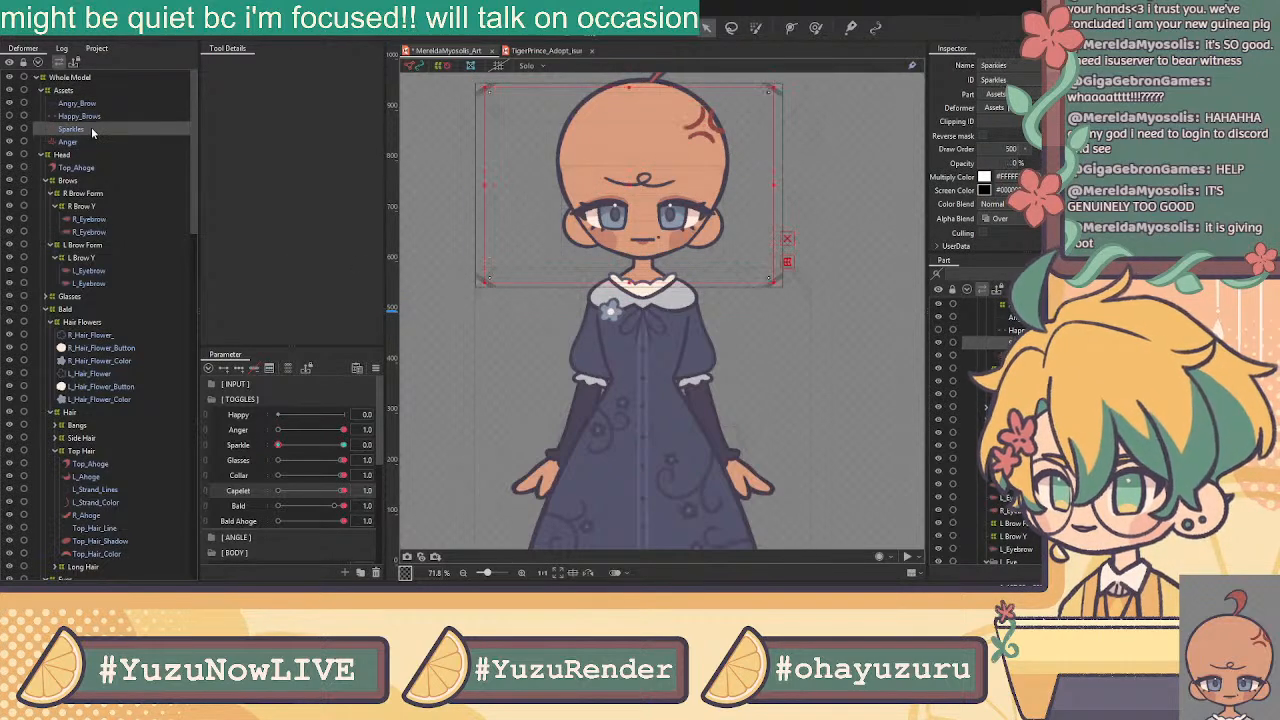
{"action": "left_click_drag", "start_coordinate": [299, 449], "coordinate": [362, 445]}
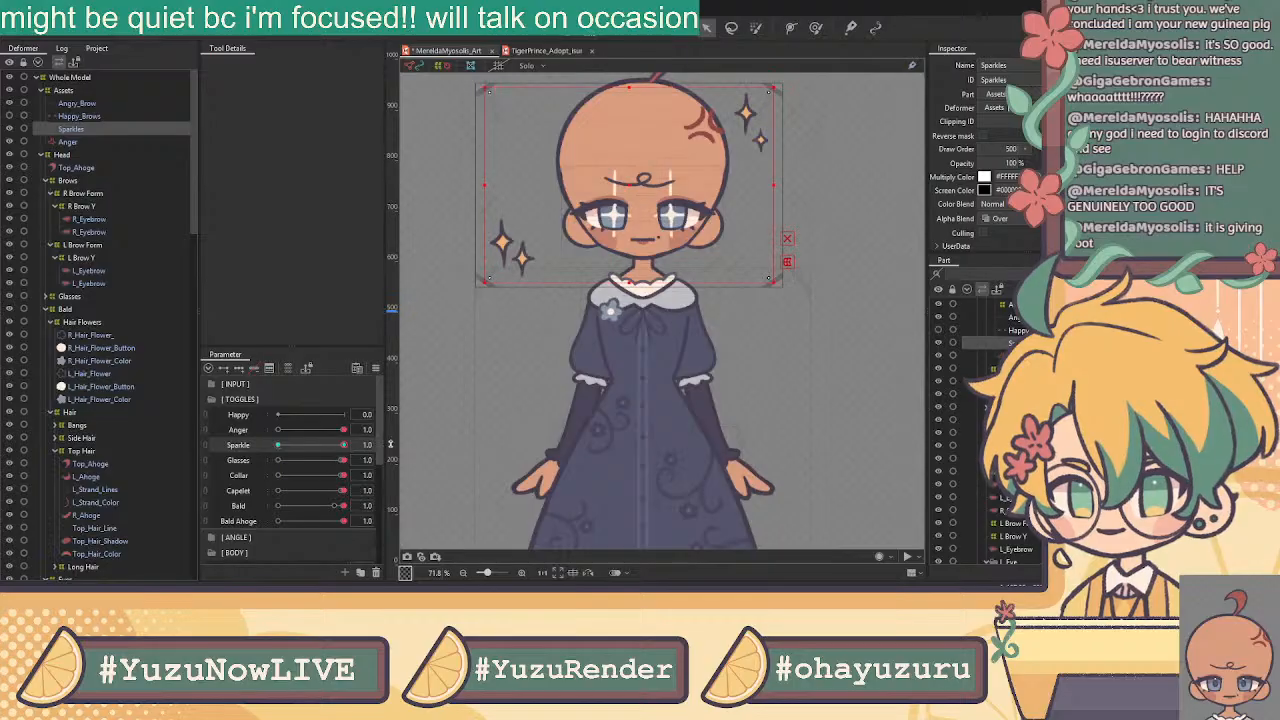
Expand the L Eye group and select only the L_Eyespark layer
{"action": "scroll", "coordinate": [80, 400], "scroll_direction": "down", "scroll_amount": 7}
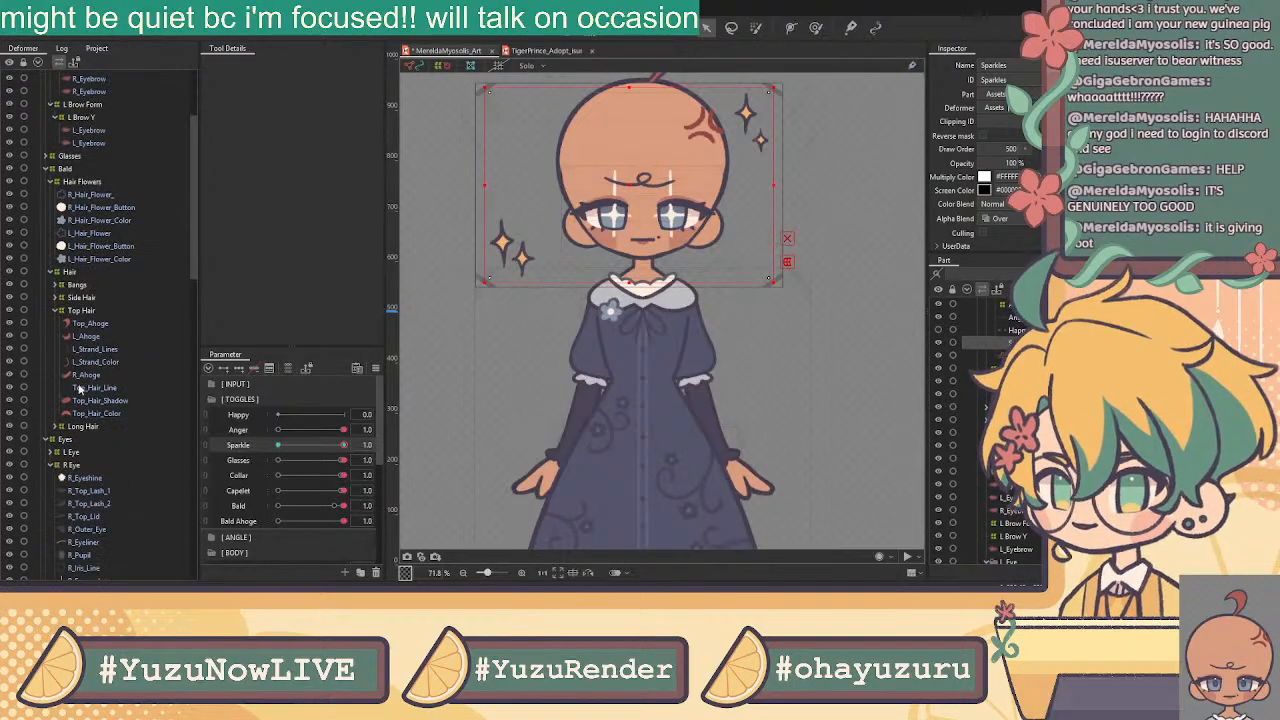
{"action": "left_click", "coordinate": [82, 393]}
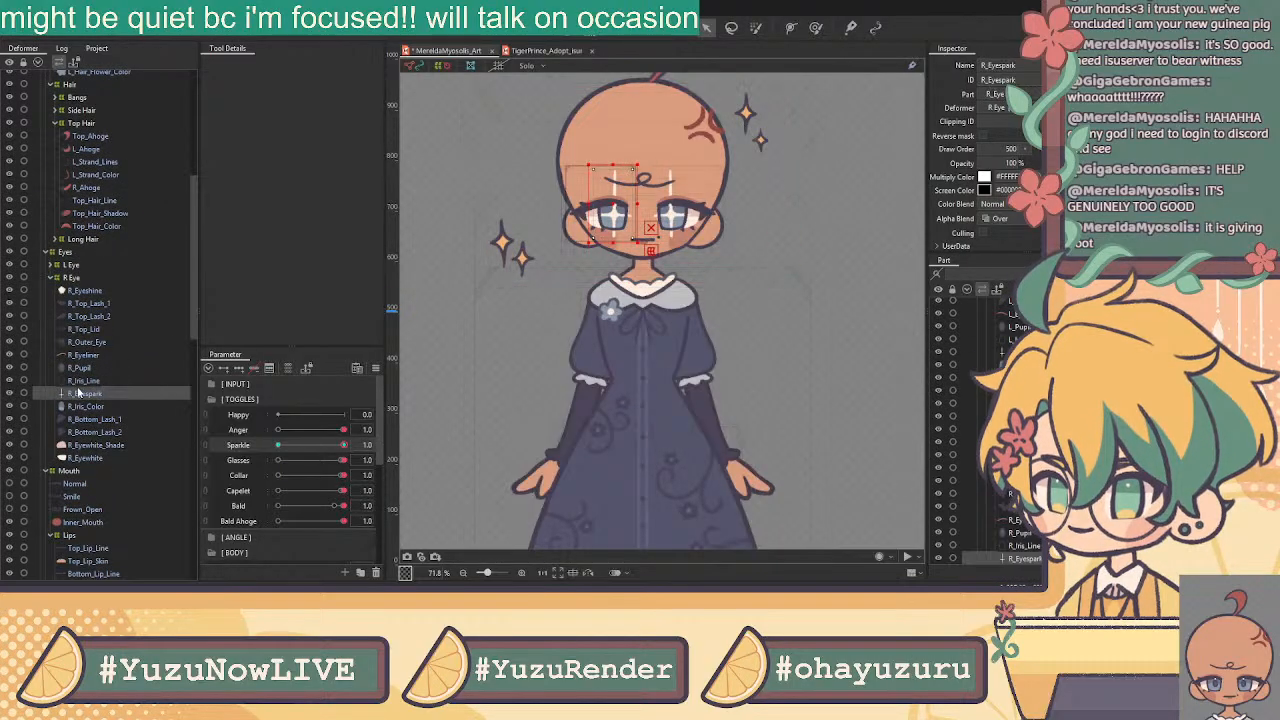
{"action": "scroll", "coordinate": [93, 500], "scroll_direction": "down", "scroll_amount": 5}
{"action": "scroll", "coordinate": [93, 500], "scroll_direction": "down", "scroll_amount": 3}
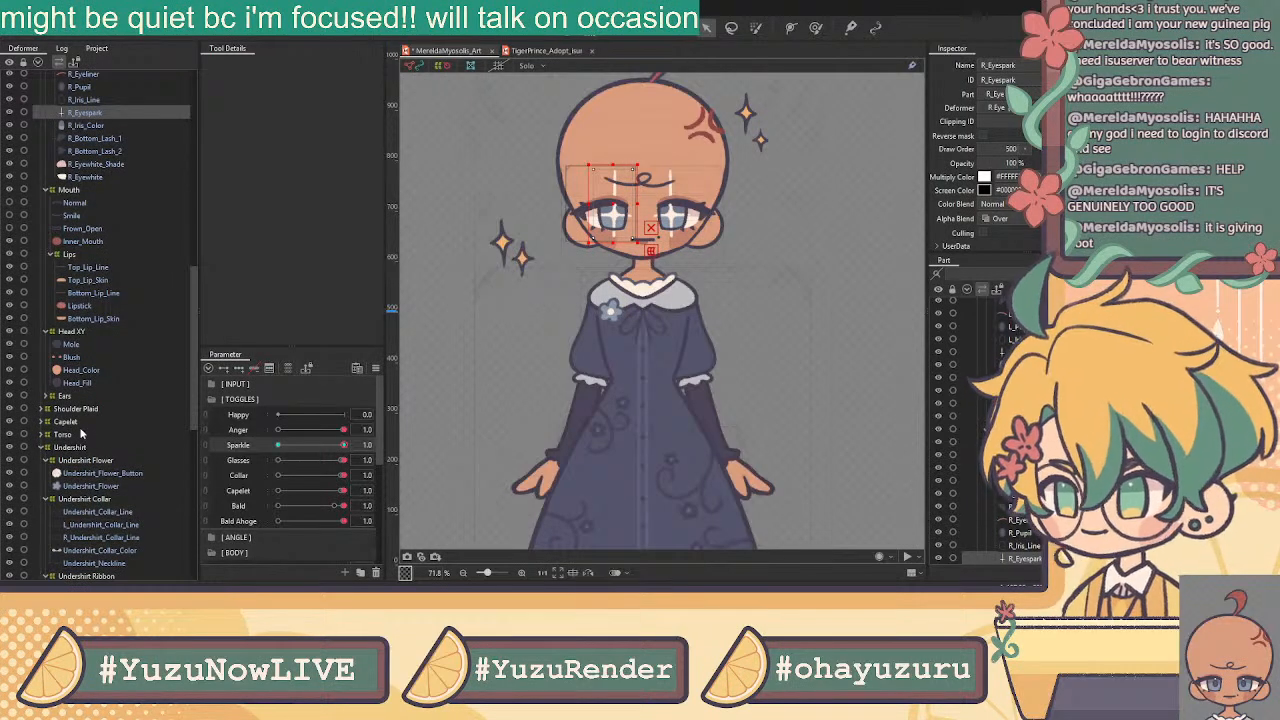
{"action": "scroll", "coordinate": [107, 246], "scroll_direction": "up", "scroll_amount": 3}
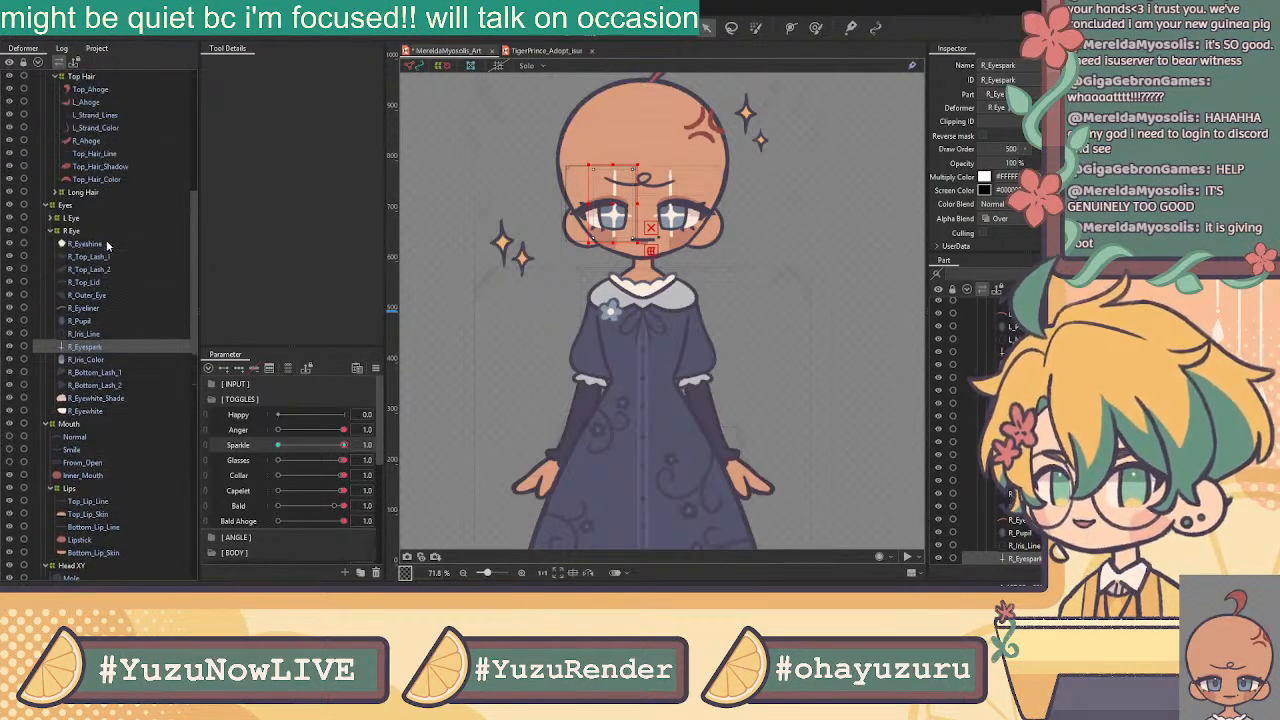
{"action": "left_click", "coordinate": [55, 220]}
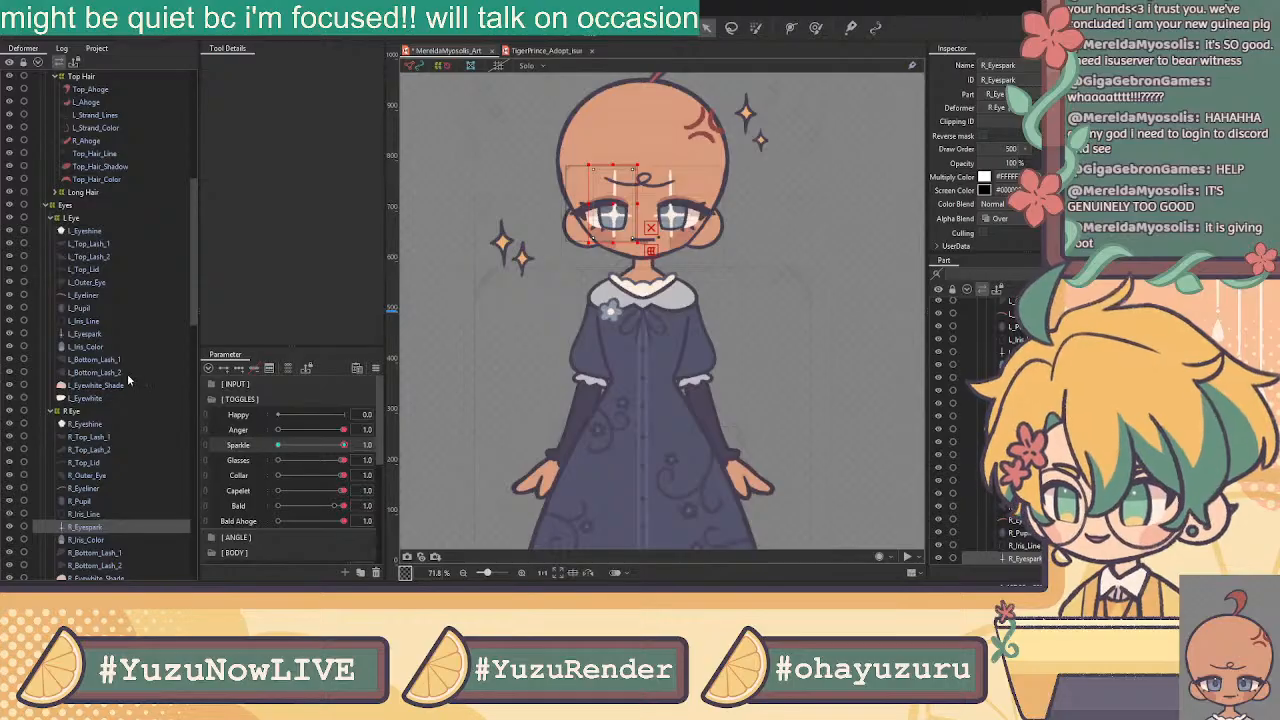
{"action": "left_click", "coordinate": [90, 335]}
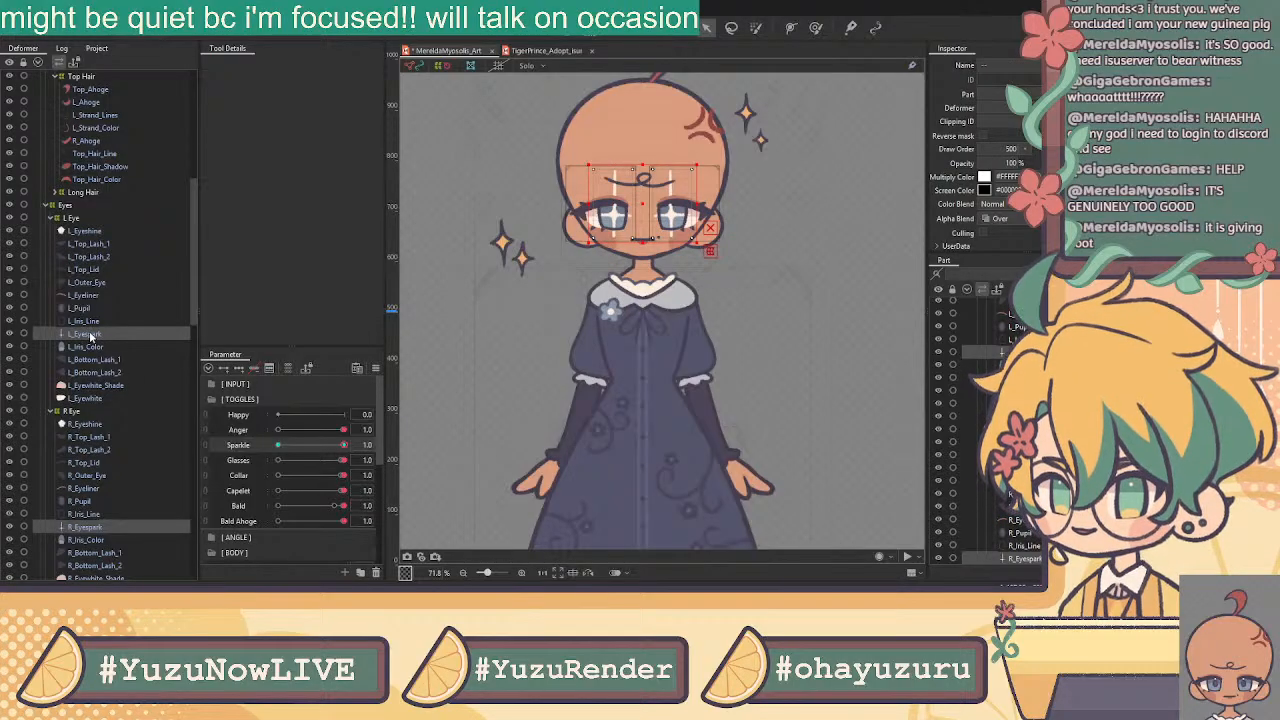
{"action": "scroll", "coordinate": [665, 99], "scroll_direction": "up", "scroll_amount": 2}
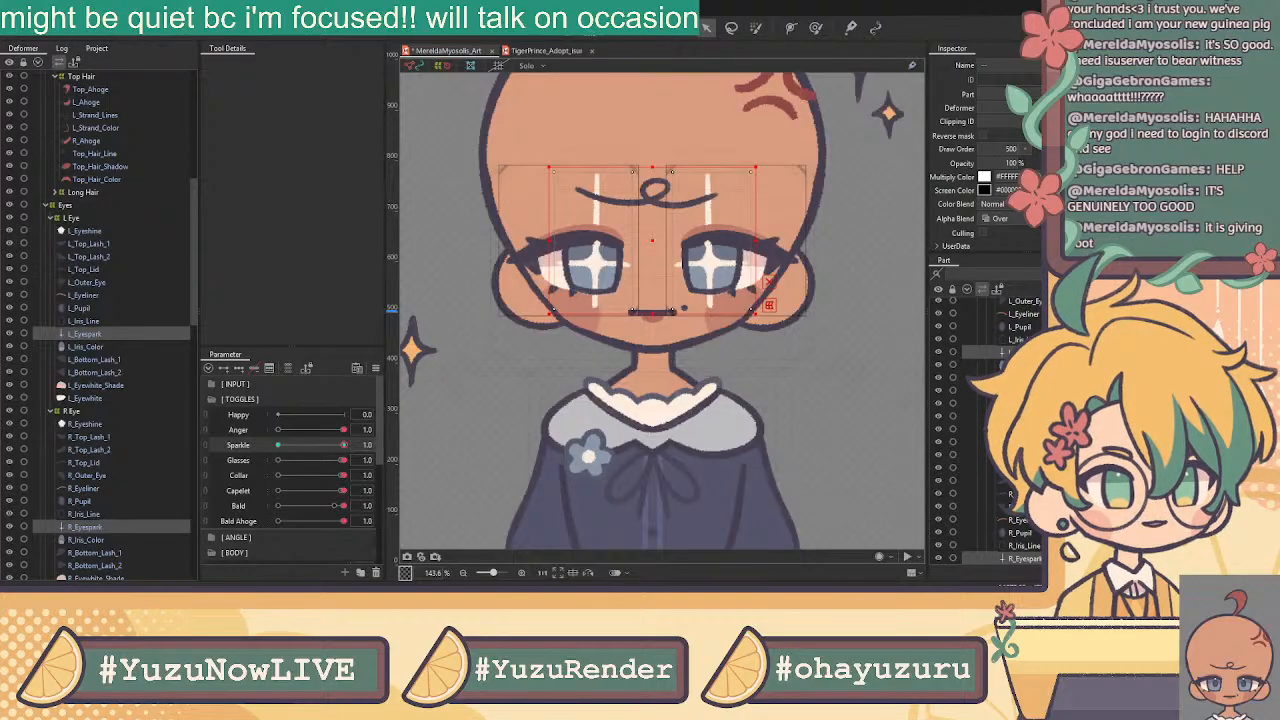
{"action": "left_click", "coordinate": [107, 331]}
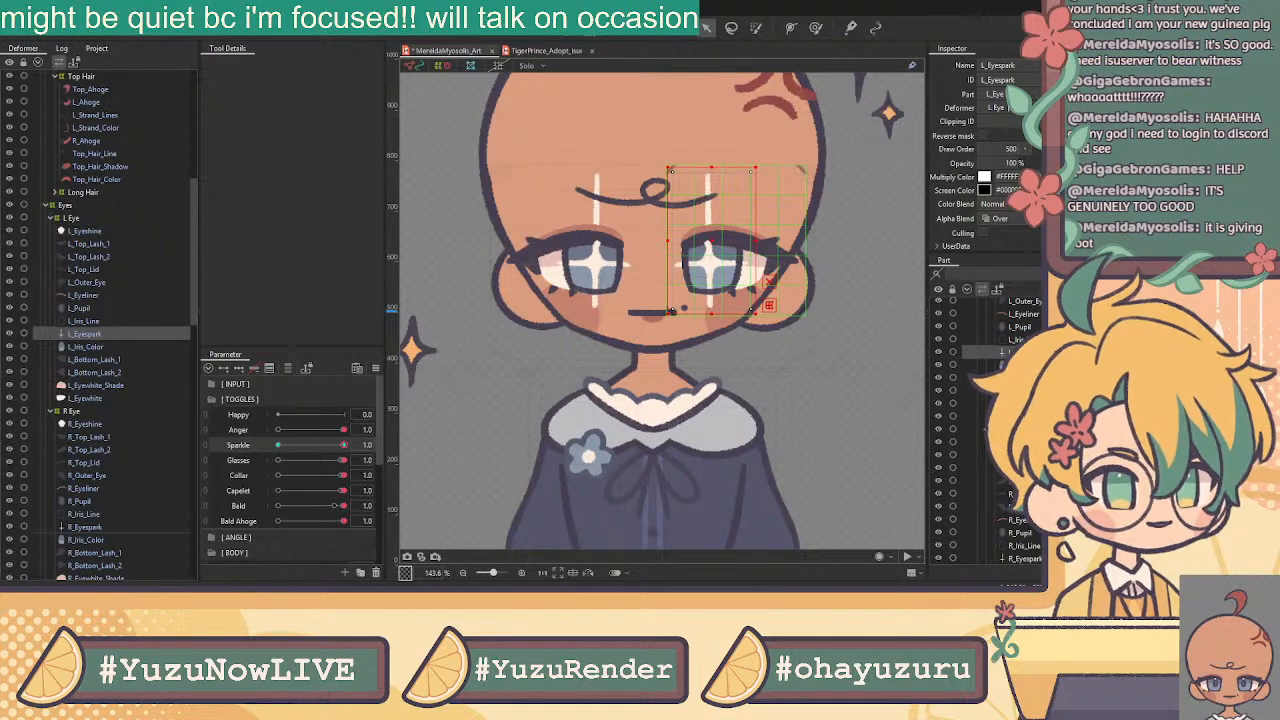
Clip L_Eyespark to L_Eyewhite and R_Eyespark to R_Eyewhite
{"action": "type", "text": "L_Eyewhite"}
{"action": "key", "text": "Return"}
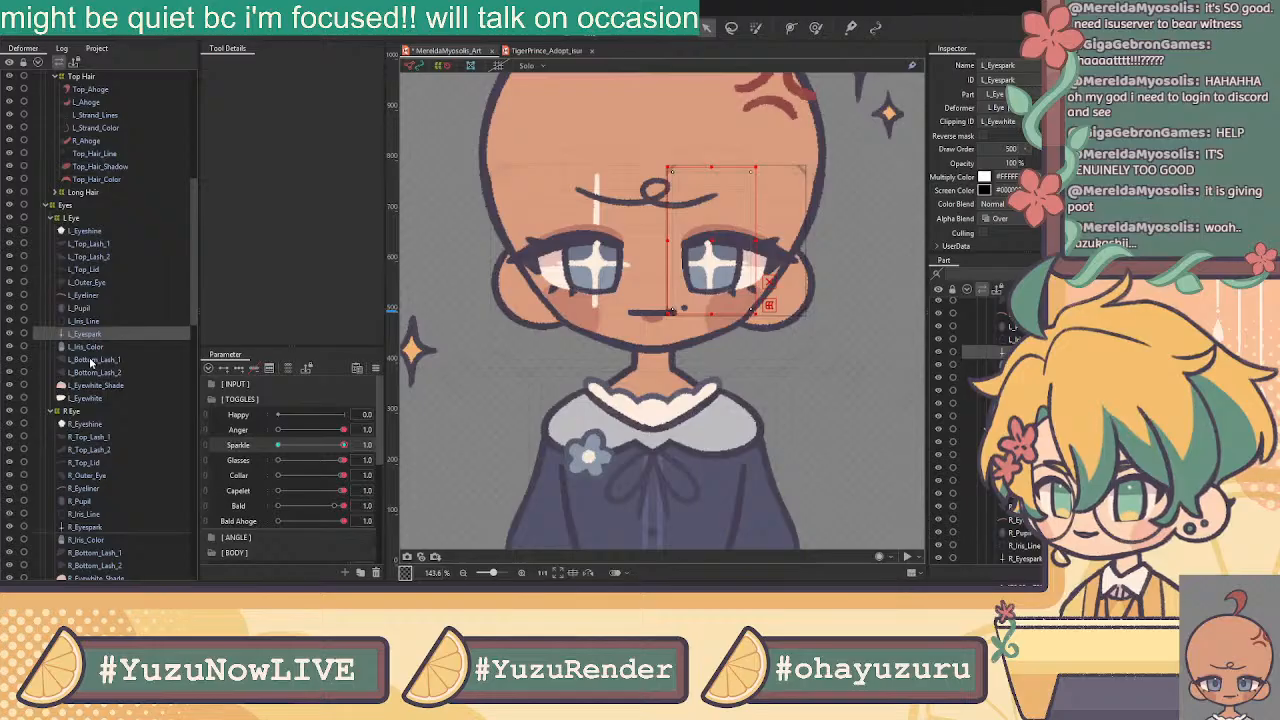
{"action": "left_click", "coordinate": [90, 527]}
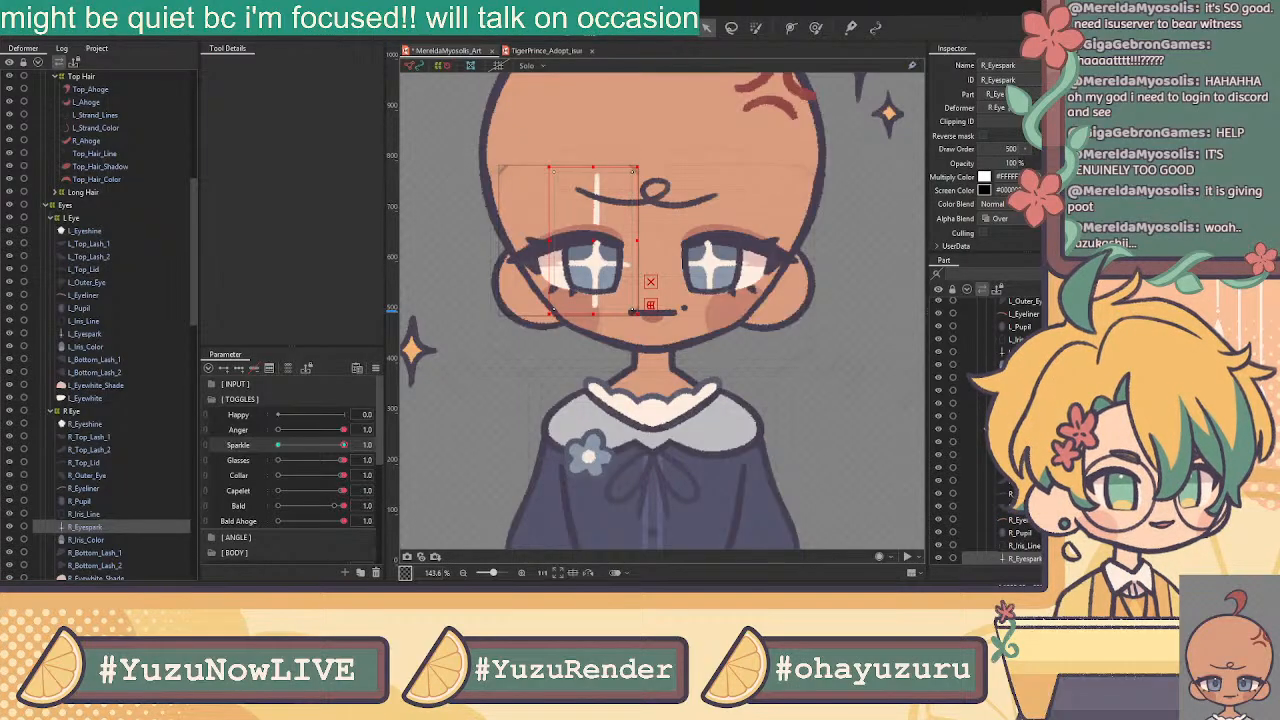
{"action": "type", "text": "R_Eyewhite"}
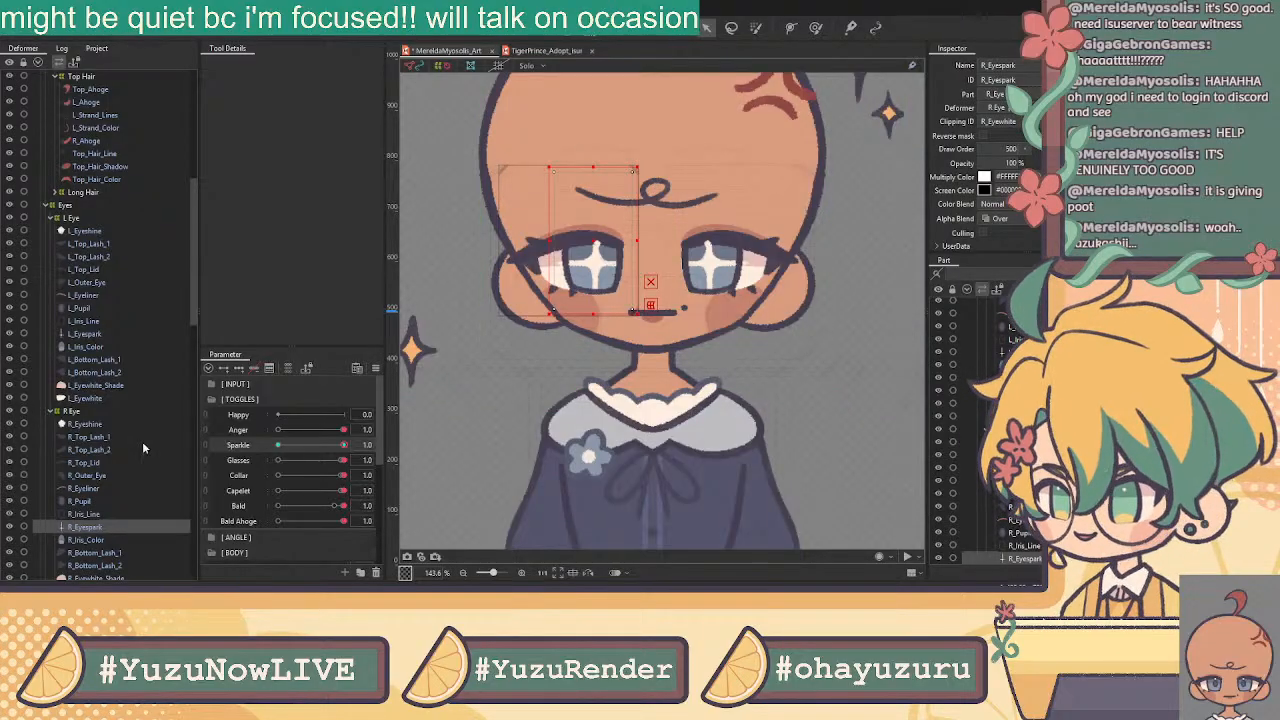
Review the right eye's pupil and iris layers, then collapse the R Eye group
{"action": "left_click", "coordinate": [84, 513]}
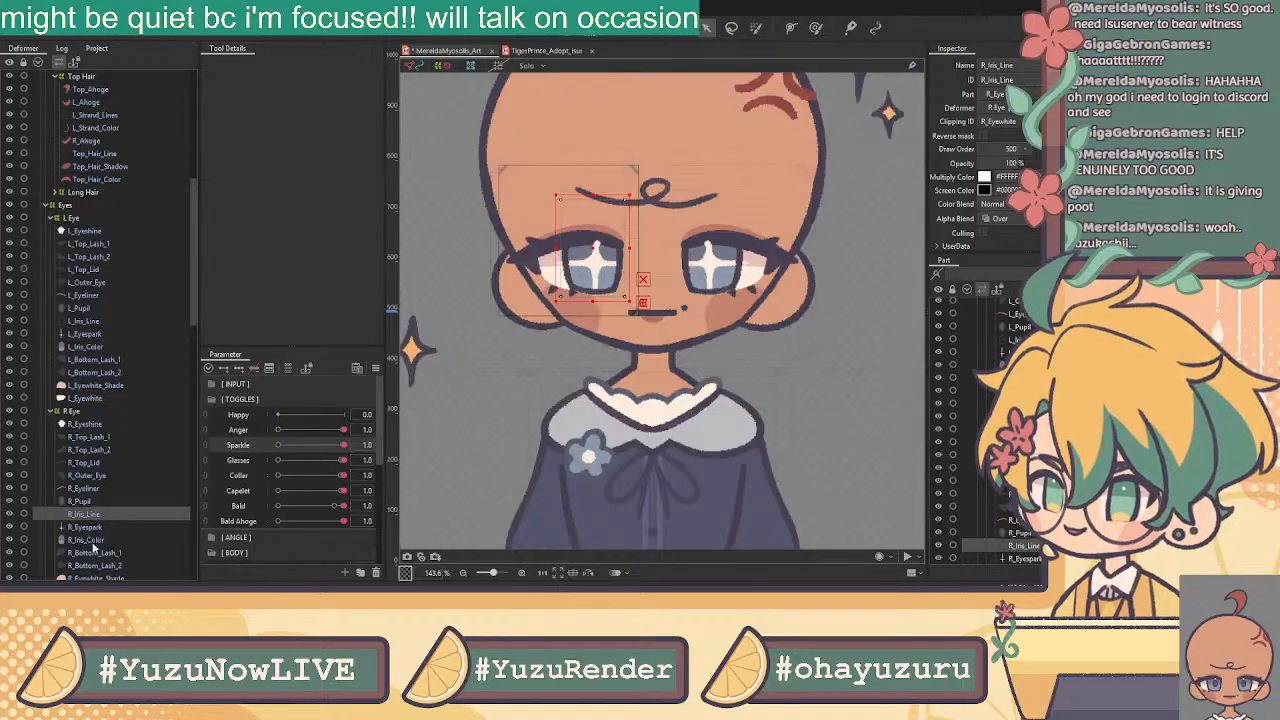
{"action": "left_click", "coordinate": [92, 501]}
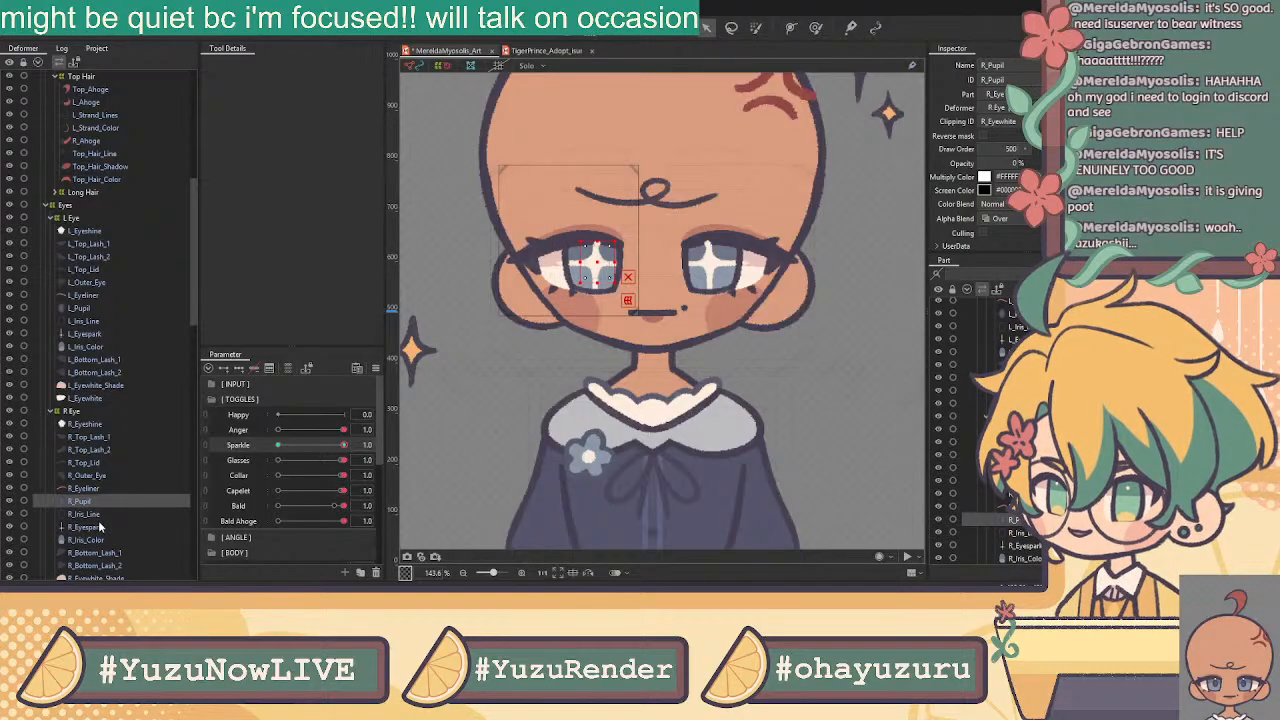
{"action": "left_click", "coordinate": [110, 540], "text": "shift"}
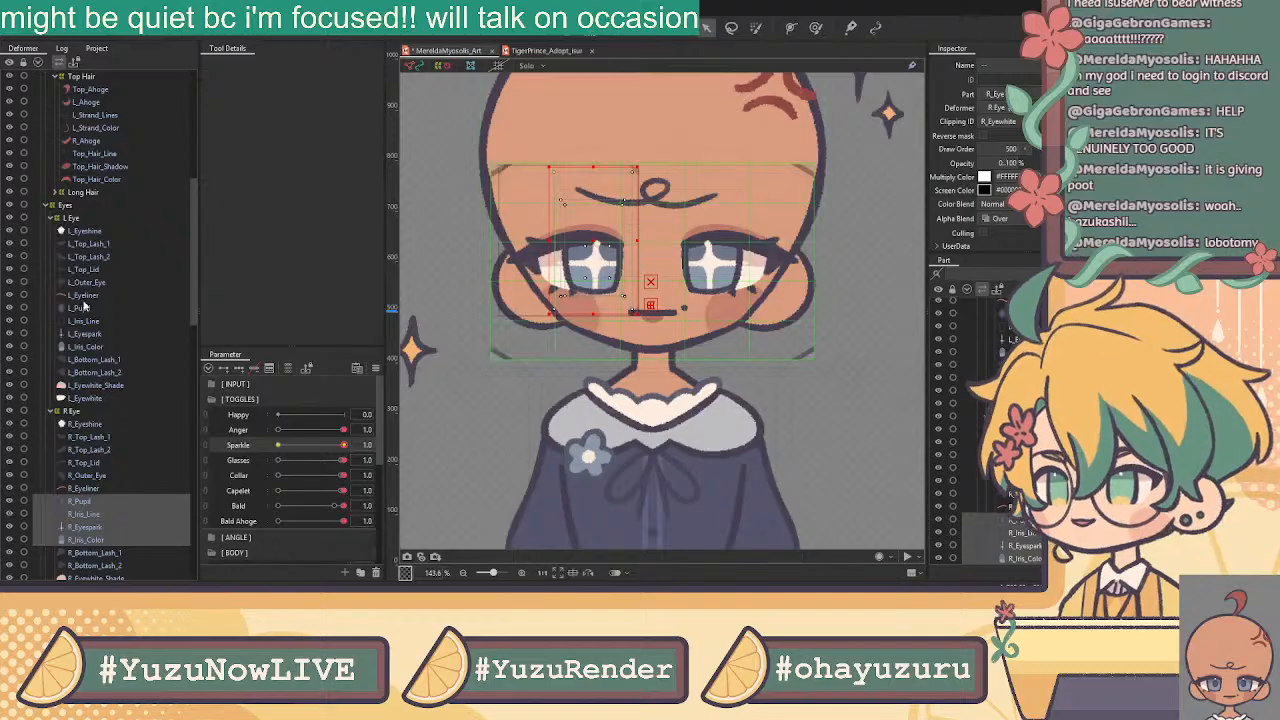
{"action": "left_click", "coordinate": [52, 411]}
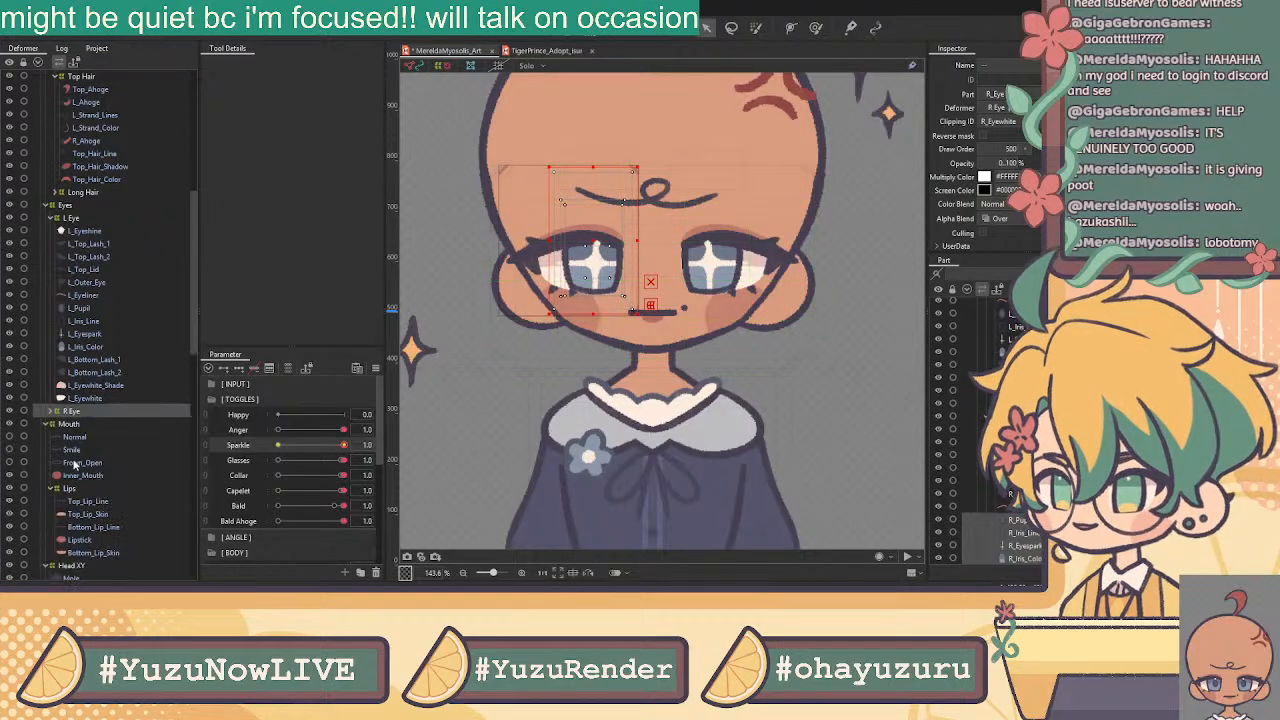
{"action": "left_click", "coordinate": [95, 385]}
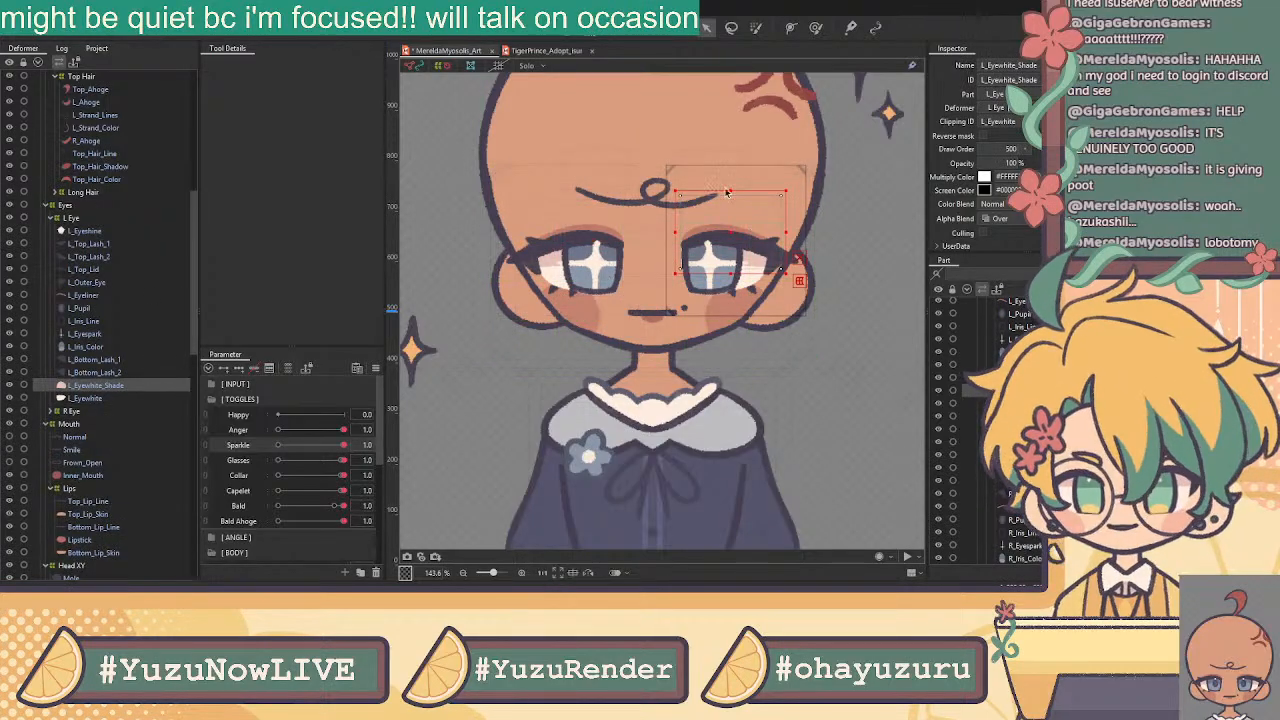
{"action": "scroll", "coordinate": [772, 276], "scroll_direction": "up", "scroll_amount": 4}
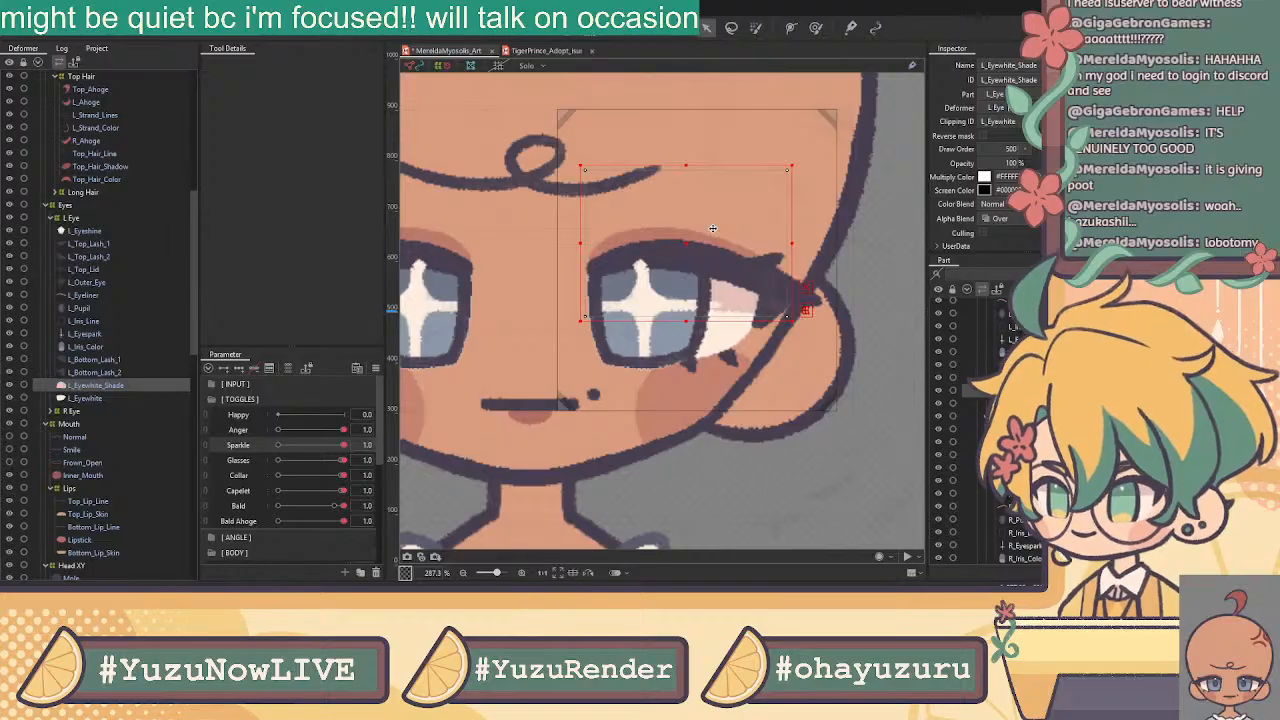
Wrap the left eye's top lashes, top lid, outer eye and eyeliner in the L Eye Skin deformer
{"action": "left_click", "coordinate": [96, 360]}
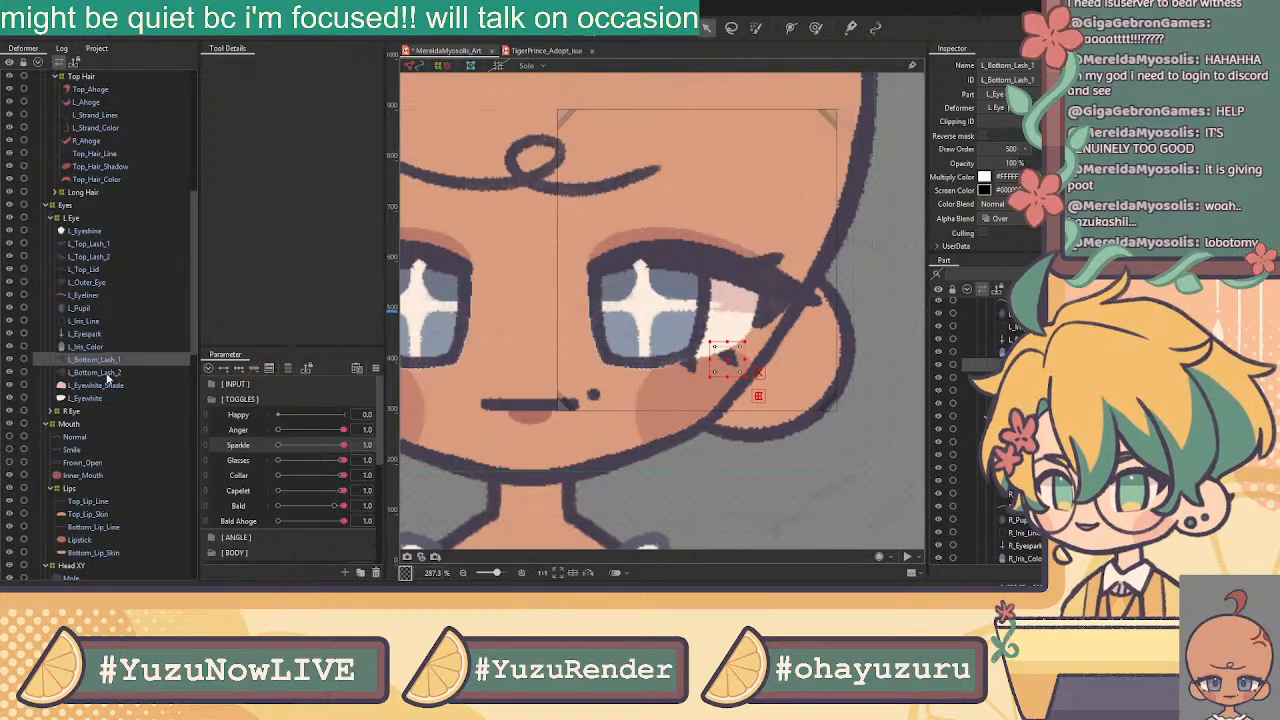
{"action": "left_click", "coordinate": [108, 376]}
{"action": "left_click", "coordinate": [103, 363], "text": "shift"}
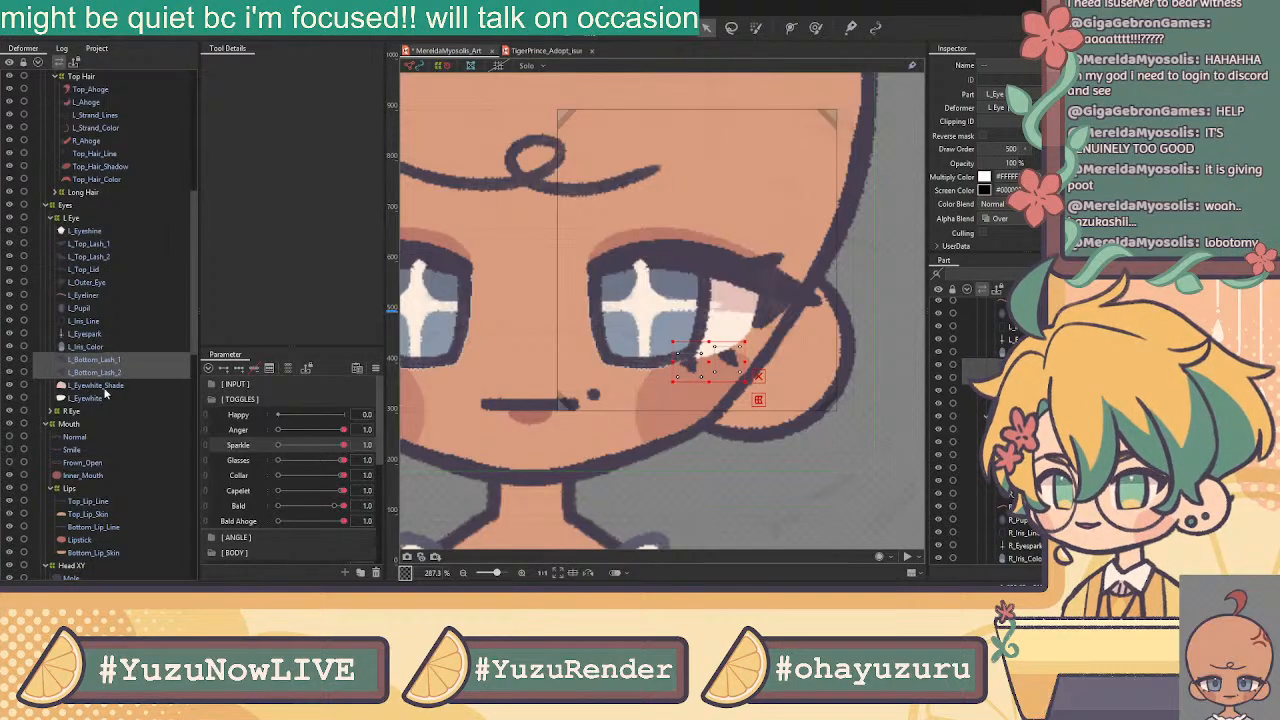
{"action": "left_click", "coordinate": [106, 398], "text": "shift"}
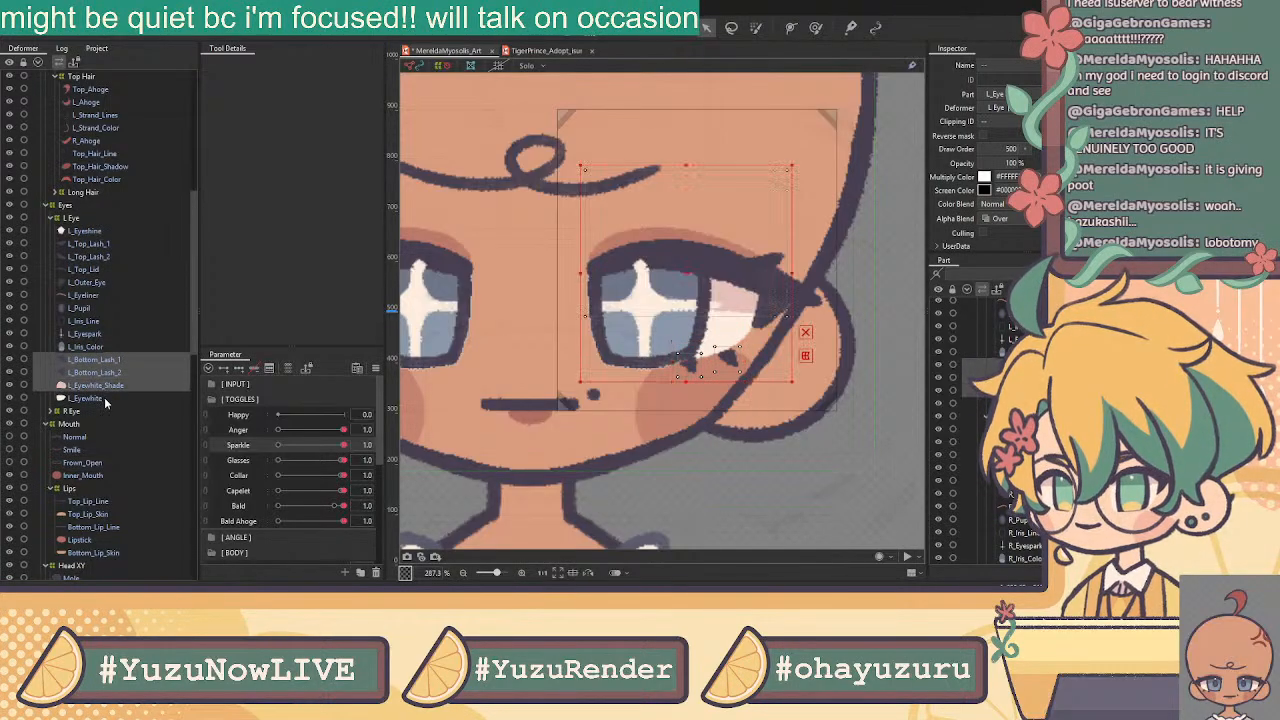
{"action": "left_click", "coordinate": [85, 295], "text": "ctrl"}
{"action": "left_click", "coordinate": [80, 282], "text": "ctrl"}
{"action": "left_click", "coordinate": [84, 269], "text": "ctrl"}
{"action": "left_click", "coordinate": [88, 256], "text": "ctrl"}
{"action": "left_click", "coordinate": [88, 243], "text": "ctrl"}
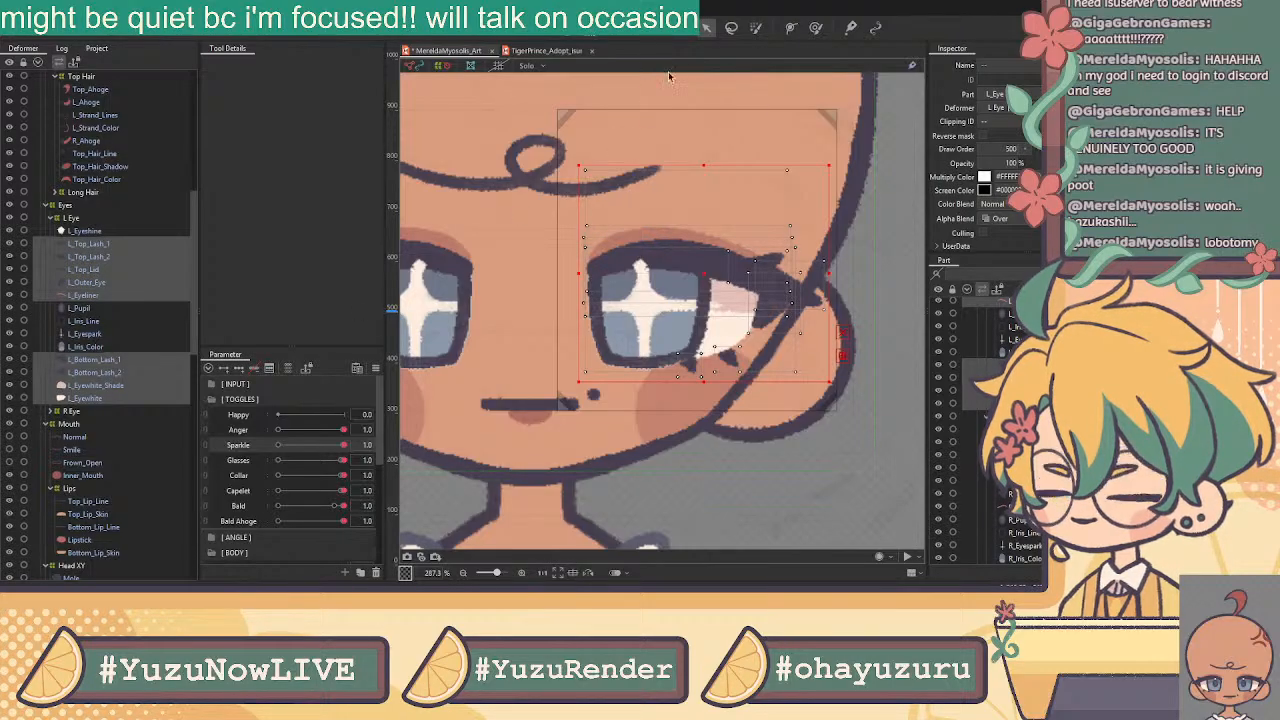
{"action": "left_click", "coordinate": [130, 386], "text": "ctrl"}
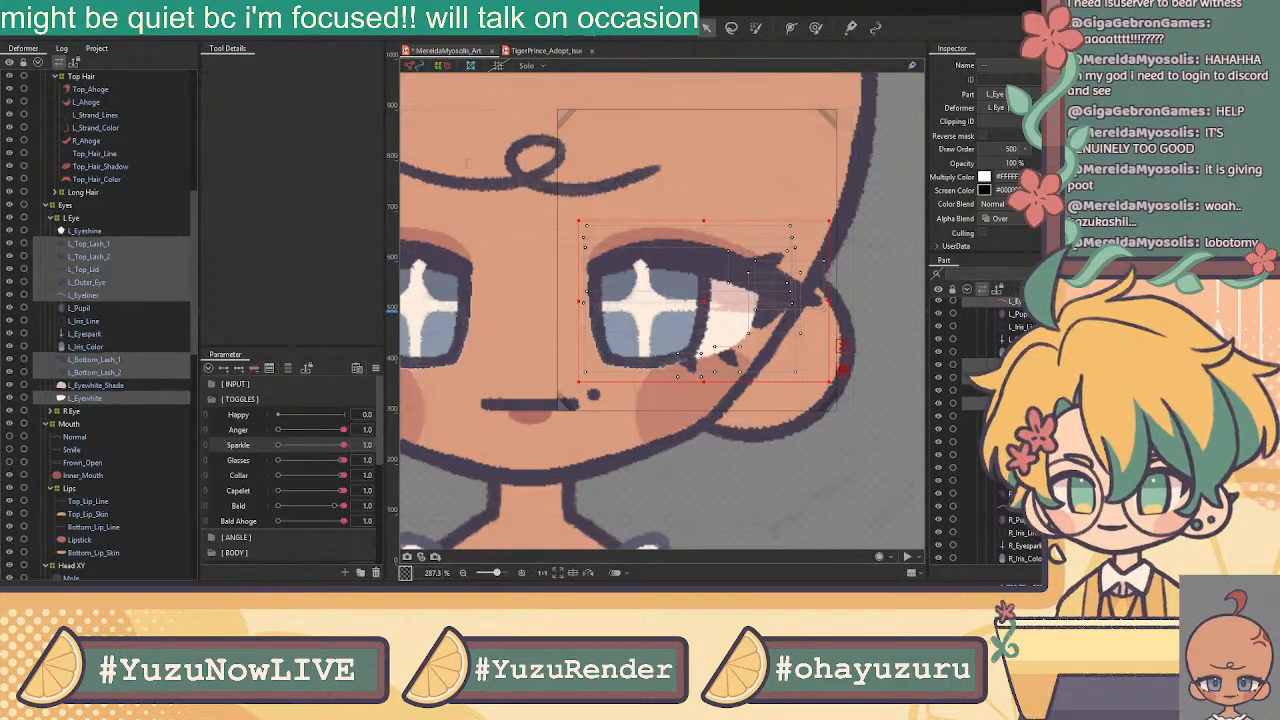
{"action": "left_click", "coordinate": [602, 354]}
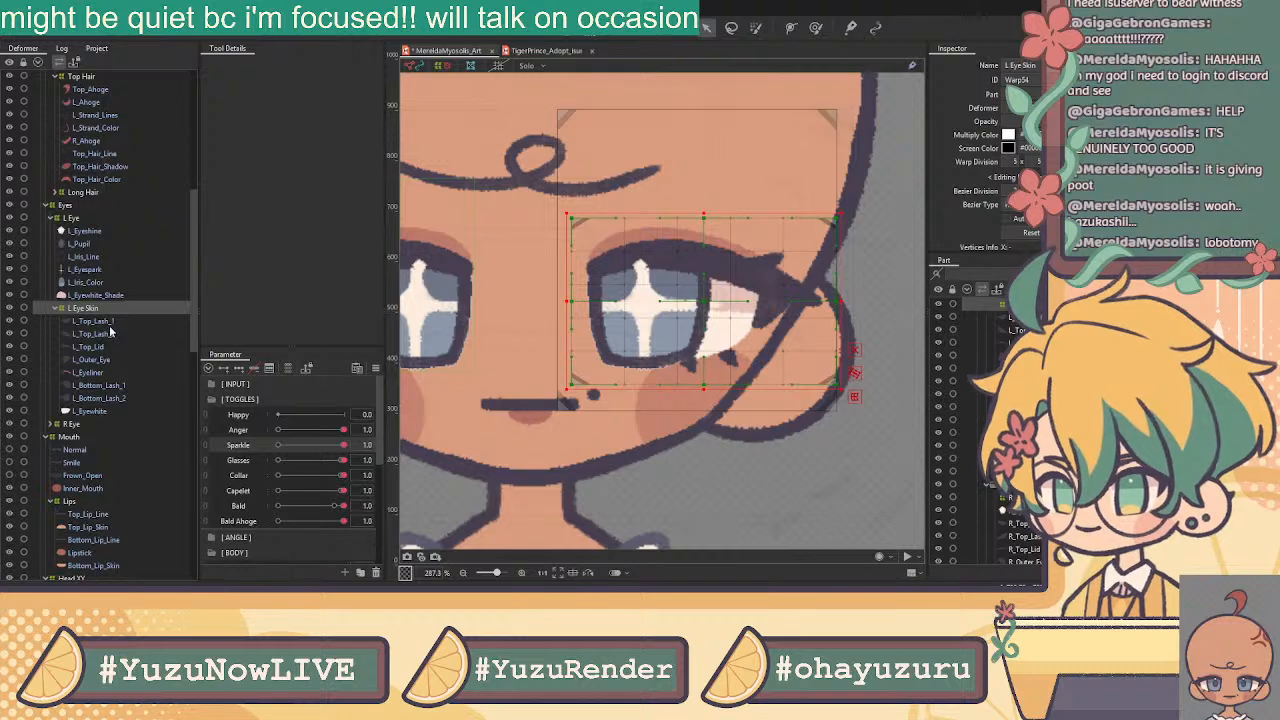
Wrap L_Eyeshine, L_Pupil and the iris layers down to L_Iris_Color in an L Iris deformer
{"action": "left_click", "coordinate": [115, 333]}
{"action": "left_click", "coordinate": [110, 359]}
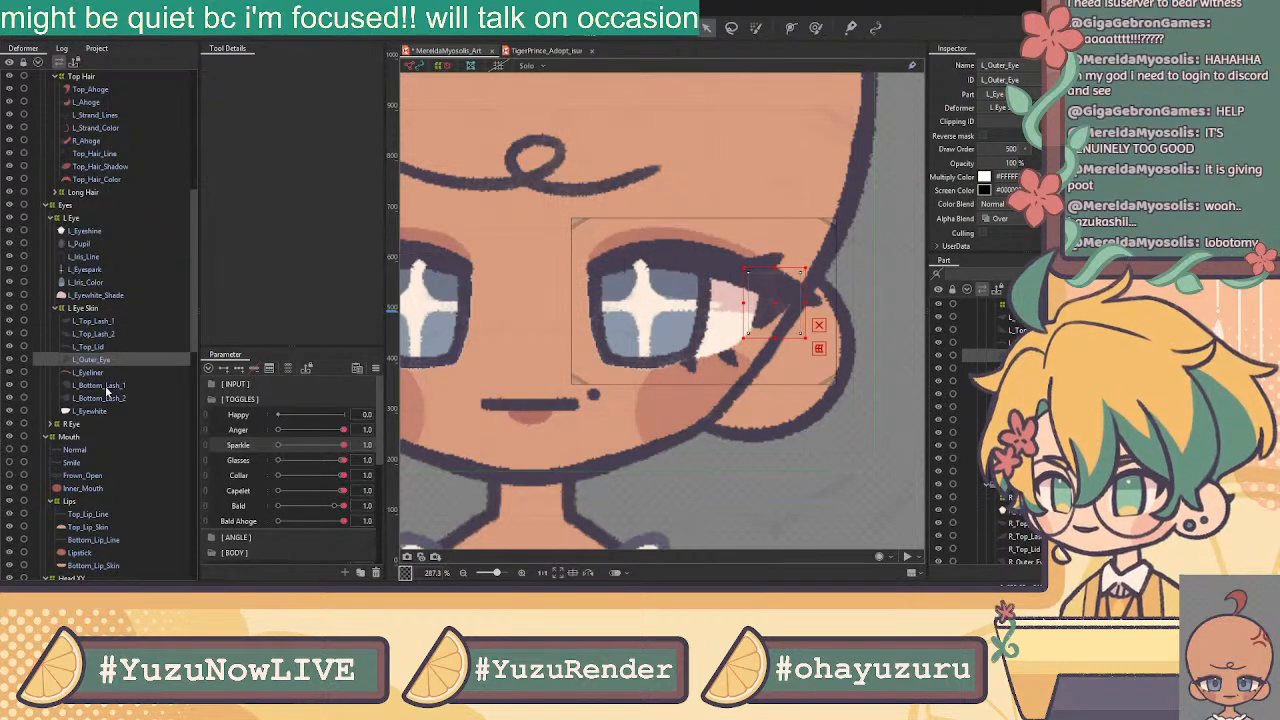
{"action": "left_click", "coordinate": [100, 321], "text": "ctrl"}
{"action": "left_click", "coordinate": [100, 333], "text": "ctrl"}
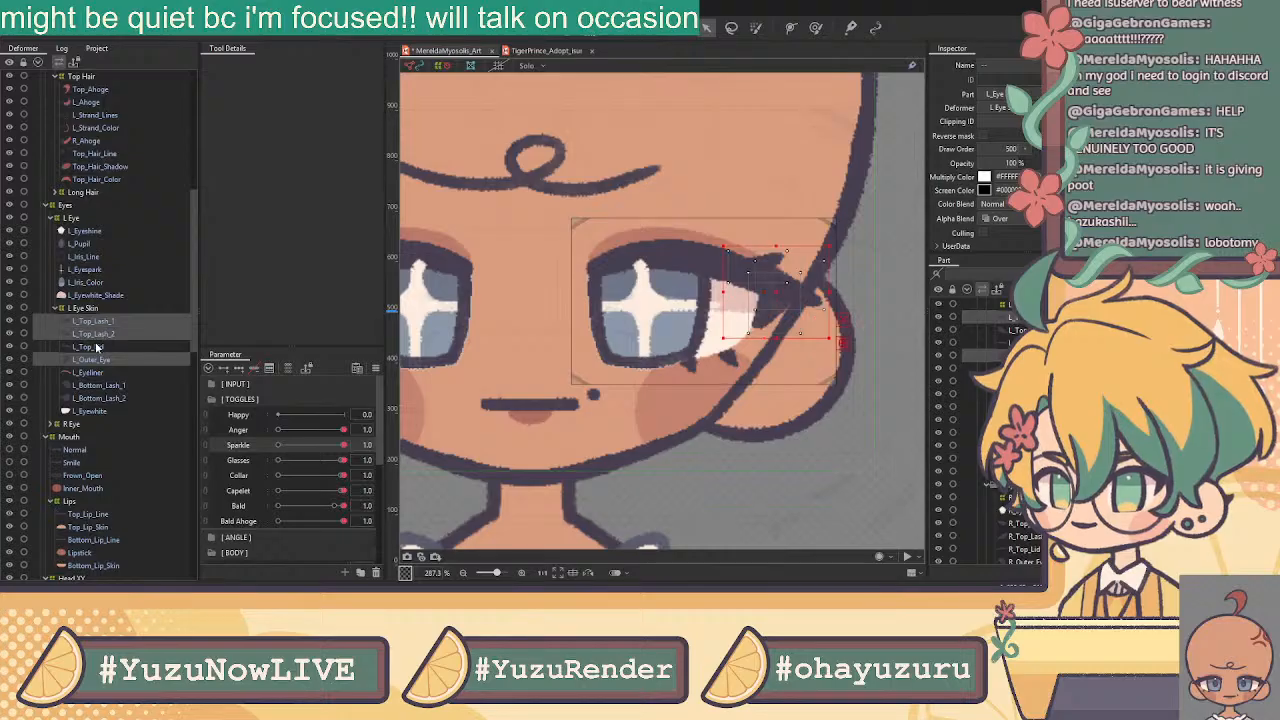
{"action": "left_click", "coordinate": [98, 347], "text": "ctrl"}
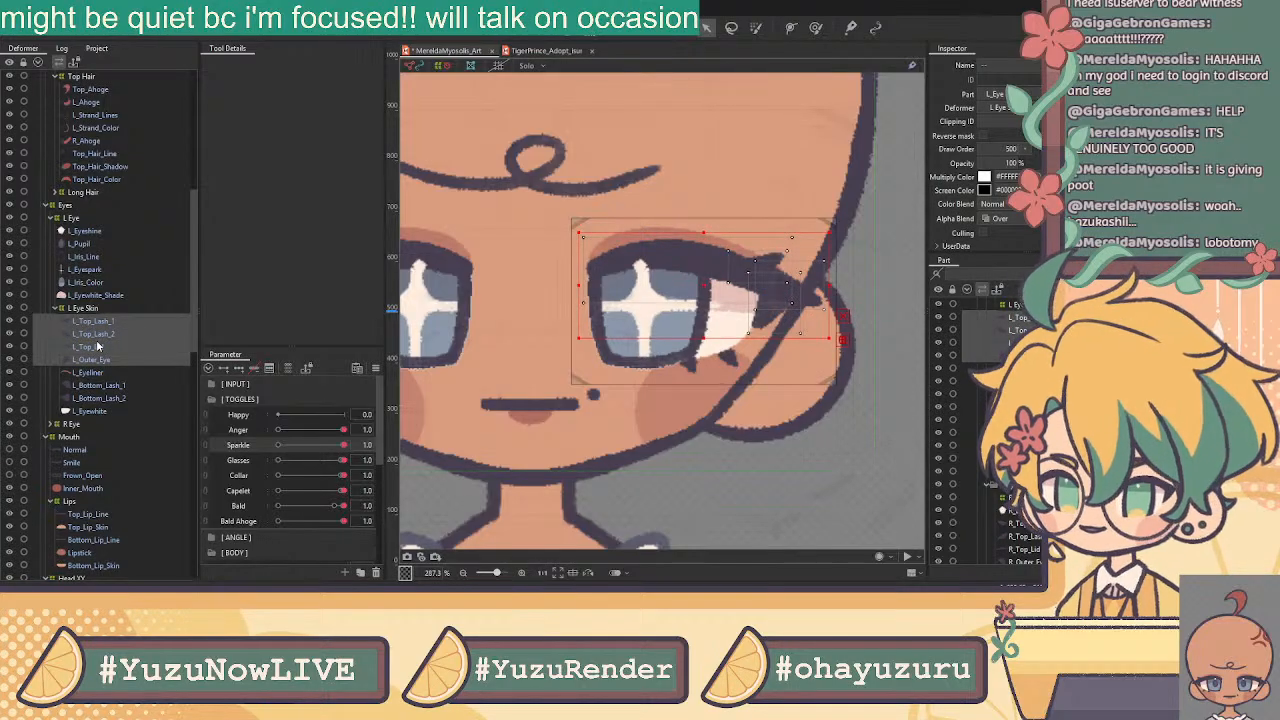
{"action": "left_click", "coordinate": [101, 334]}
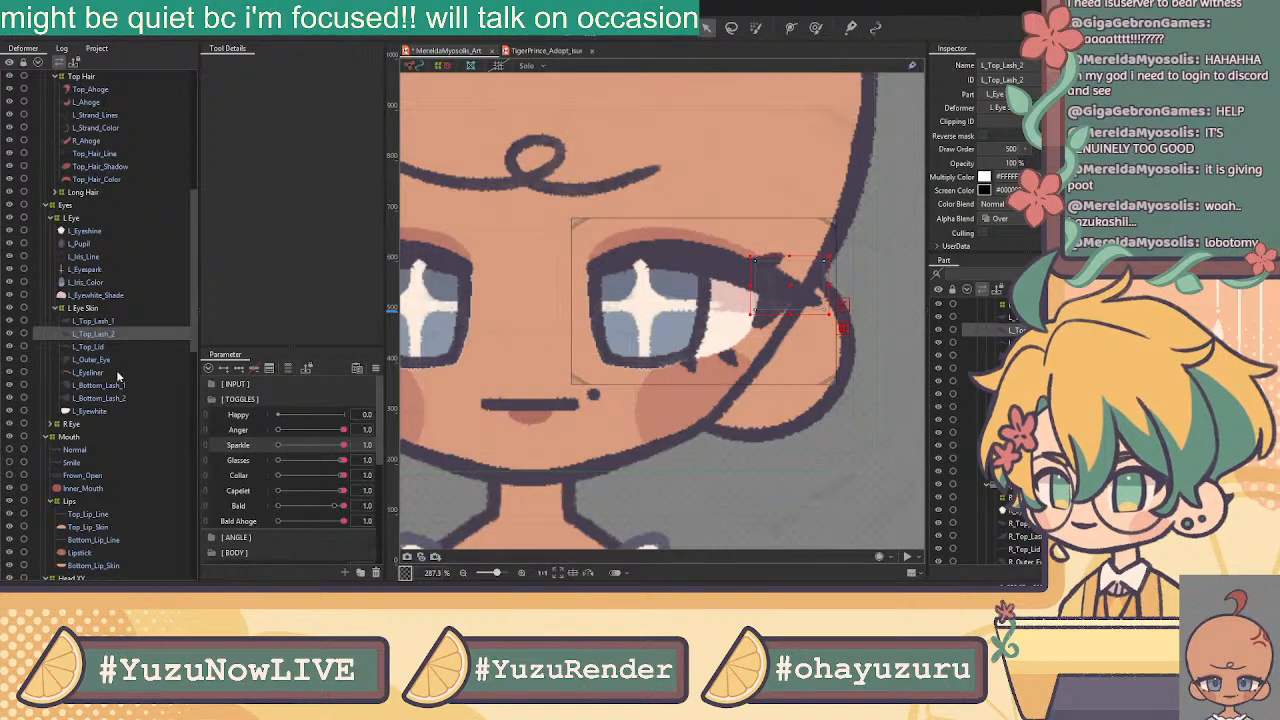
{"action": "left_click", "coordinate": [102, 232]}
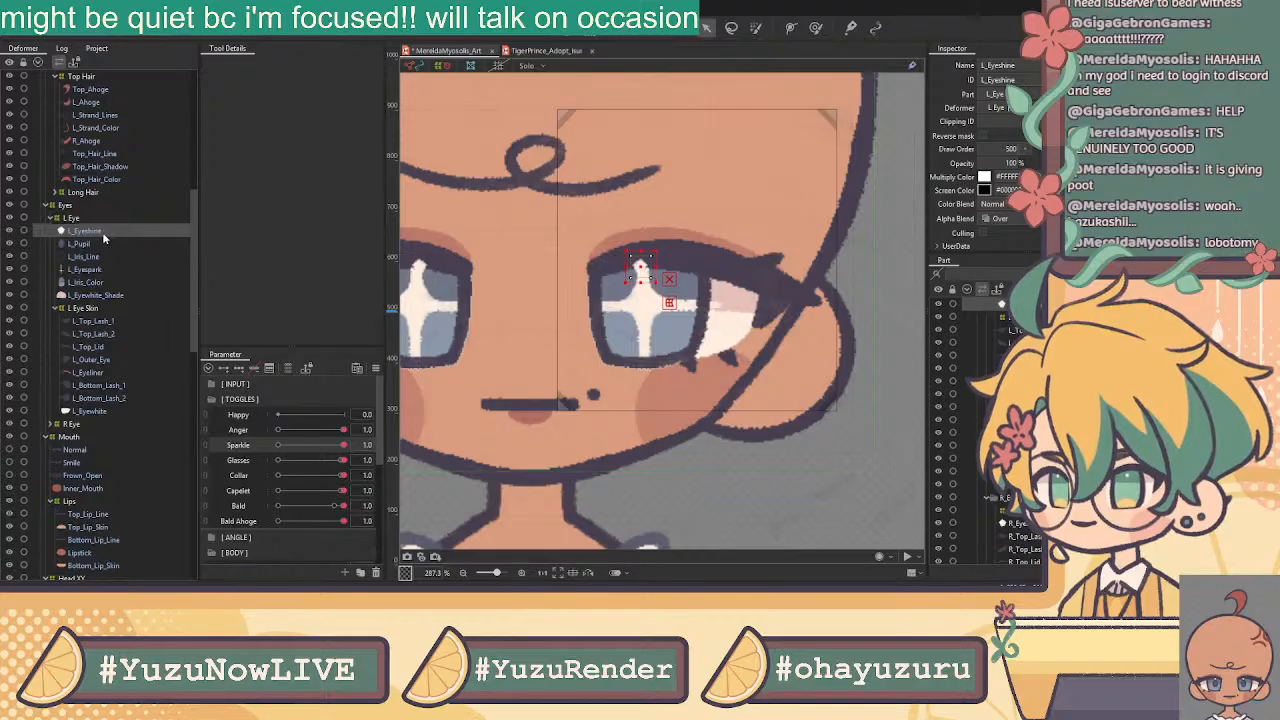
{"action": "left_click", "coordinate": [102, 244]}
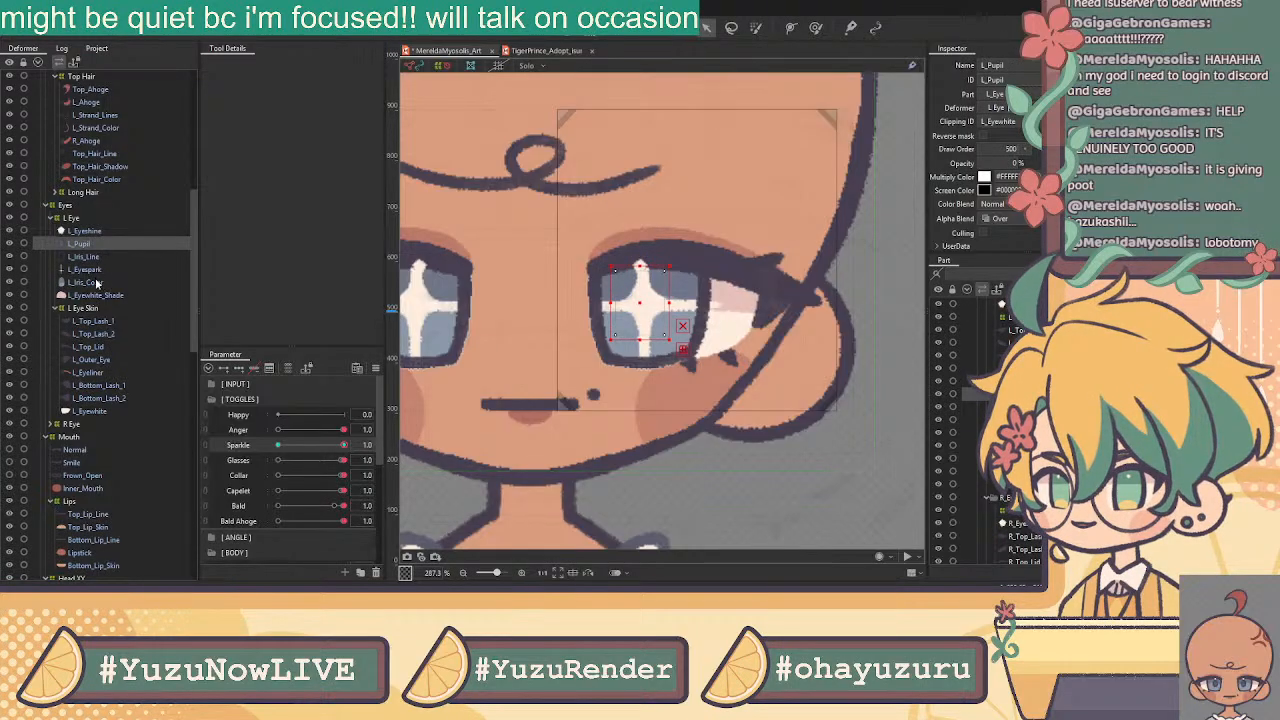
{"action": "left_click", "coordinate": [97, 284], "text": "shift"}
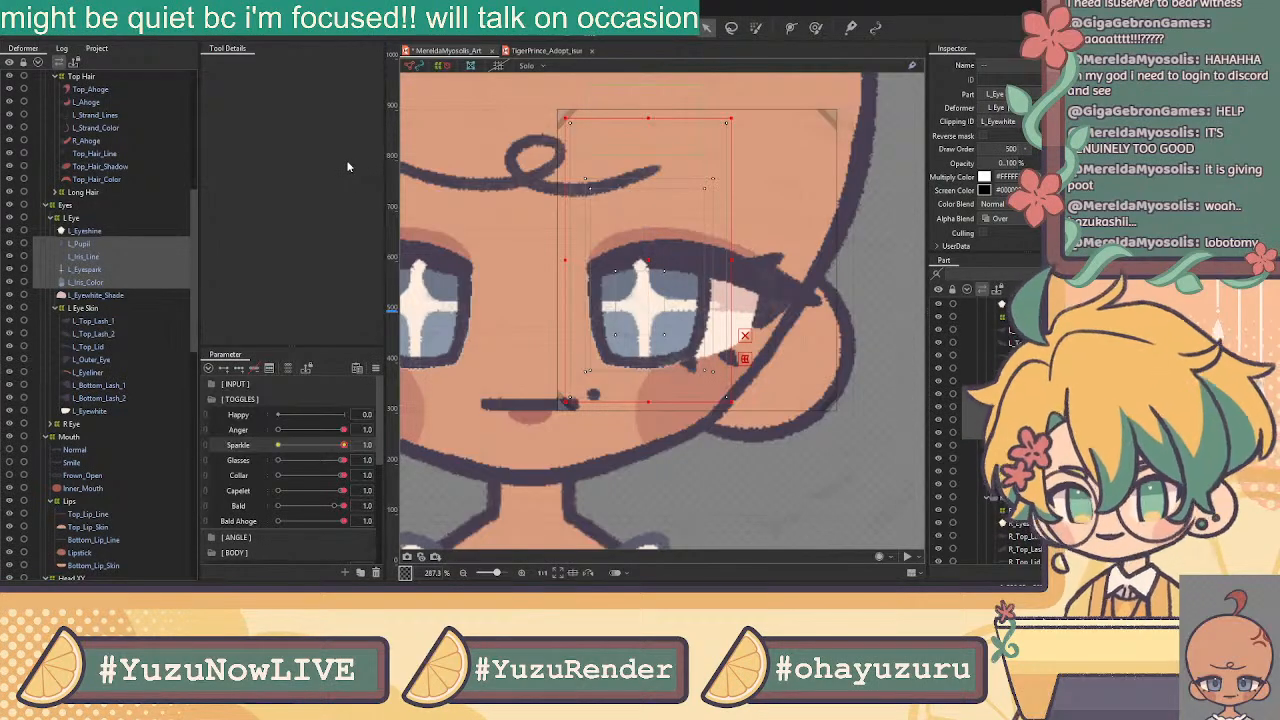
{"action": "left_click", "coordinate": [618, 354]}
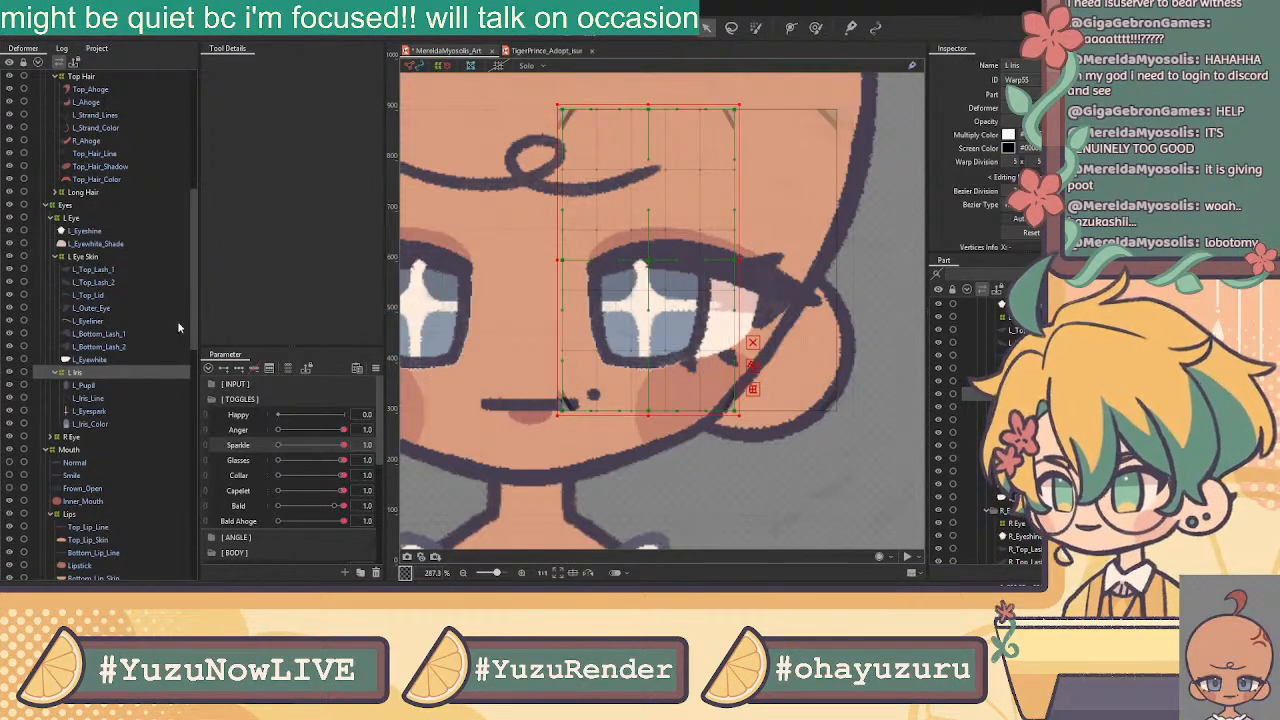
Wrap L_Pupil and L_Eyespark in L Pupil, and add an L Iris Eye Open parent around L Iris
{"action": "left_click", "coordinate": [88, 386]}
{"action": "left_click", "coordinate": [95, 411], "text": "ctrl"}
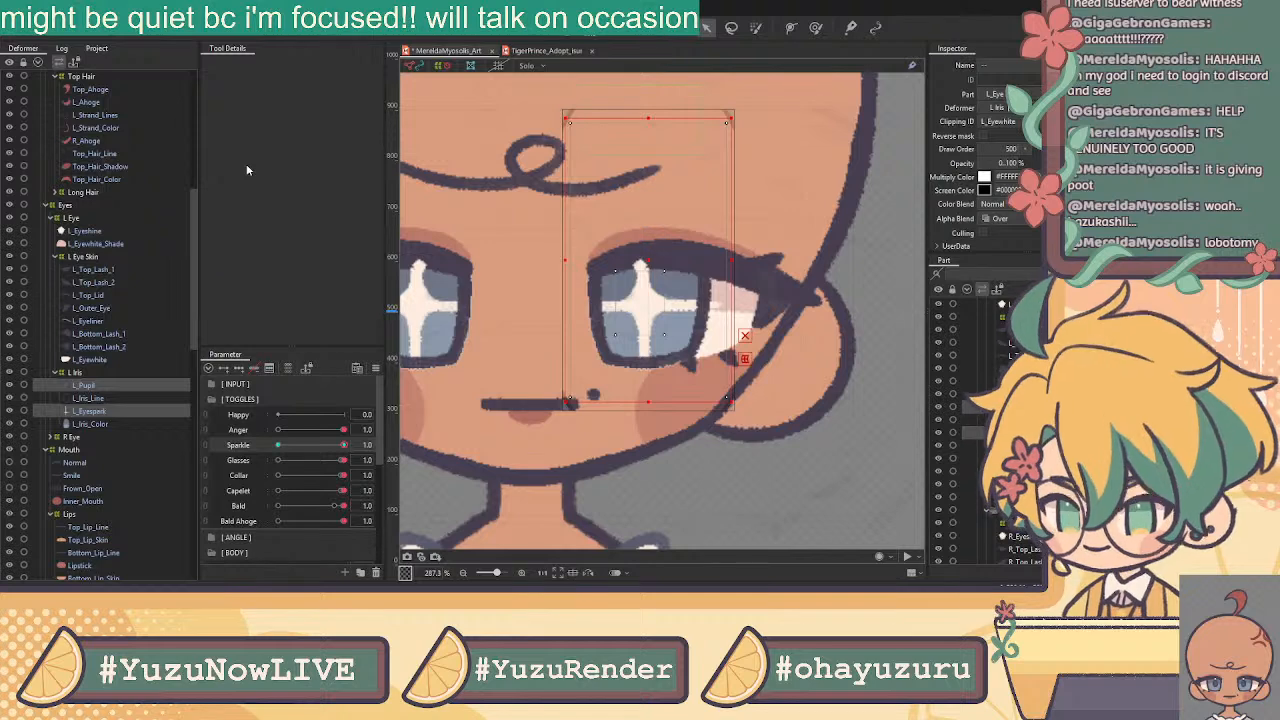
{"action": "left_click", "coordinate": [611, 349]}
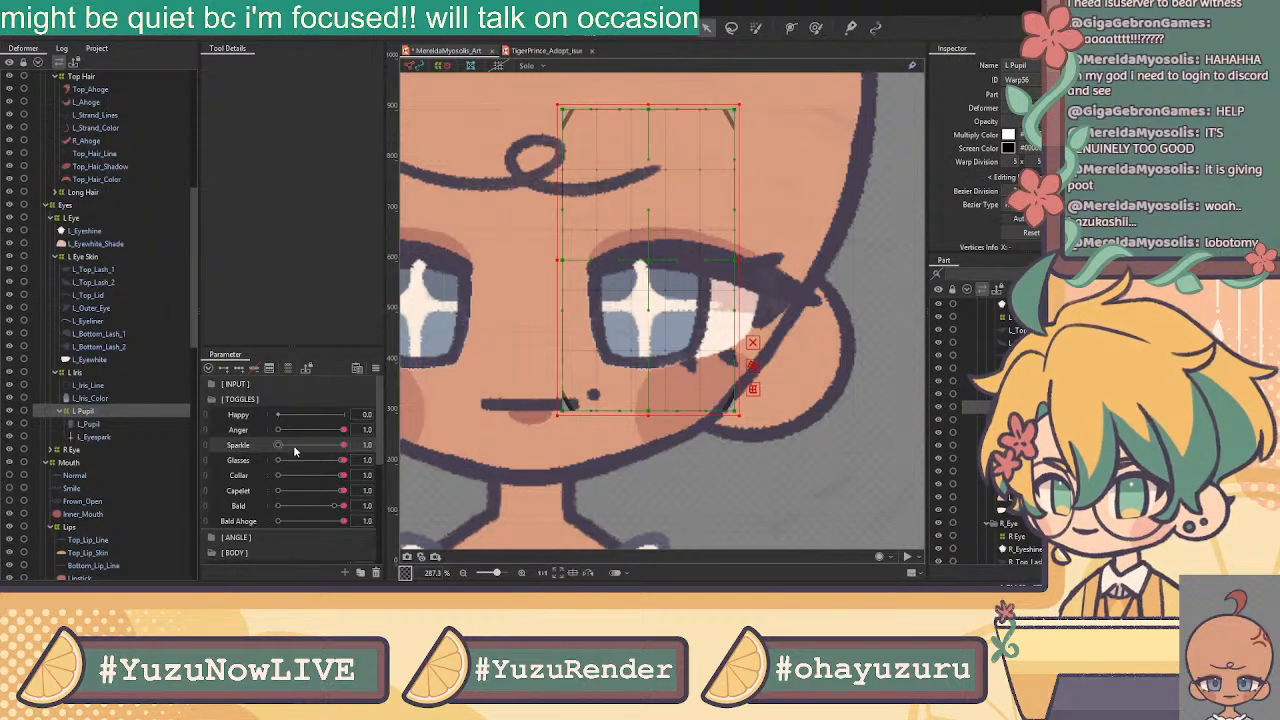
{"action": "left_click", "coordinate": [90, 373]}
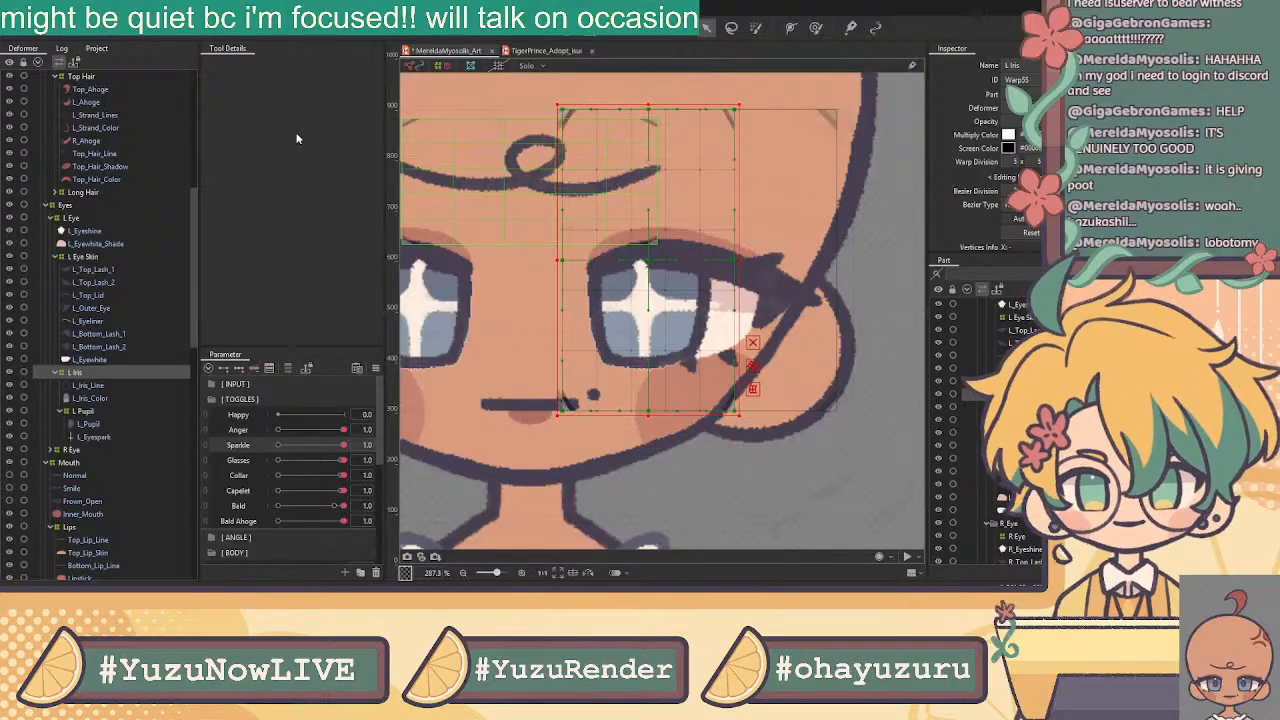
{"action": "left_click", "coordinate": [588, 346]}
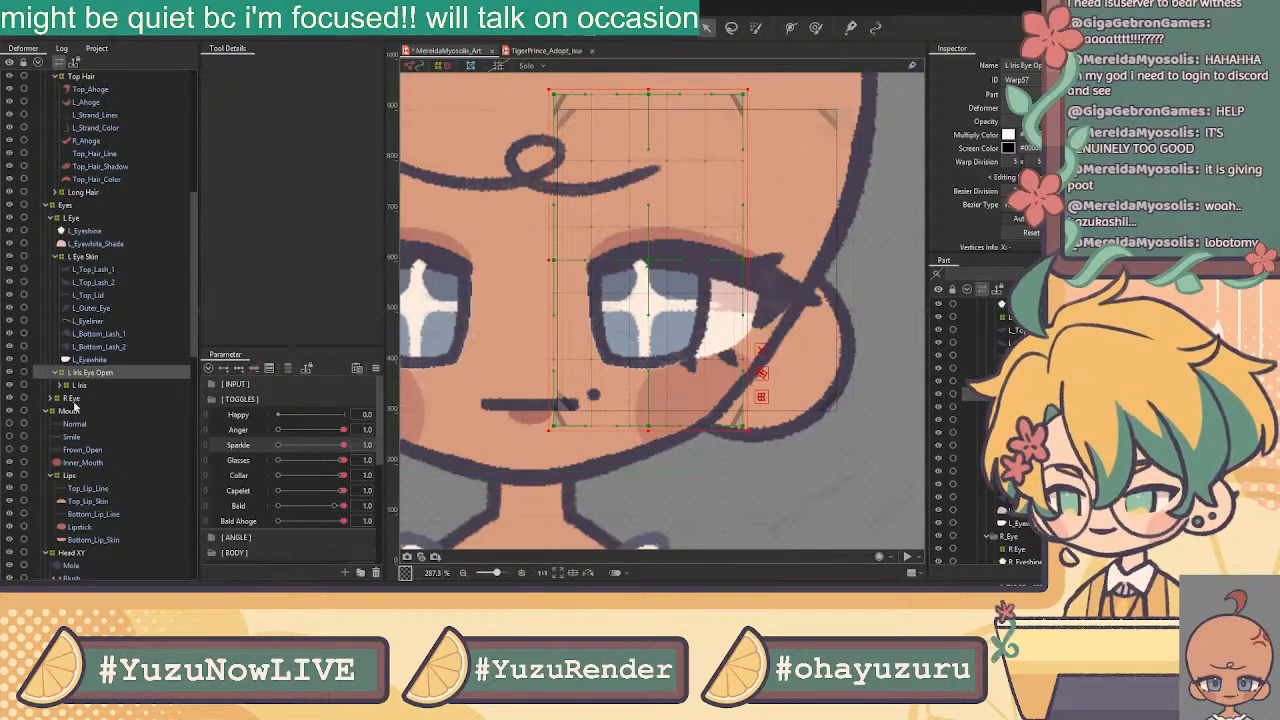
Set the Anger, Sparkle, Glasses, Collar, Capelet and Bald toggles all to 0
{"action": "left_click", "coordinate": [118, 321]}
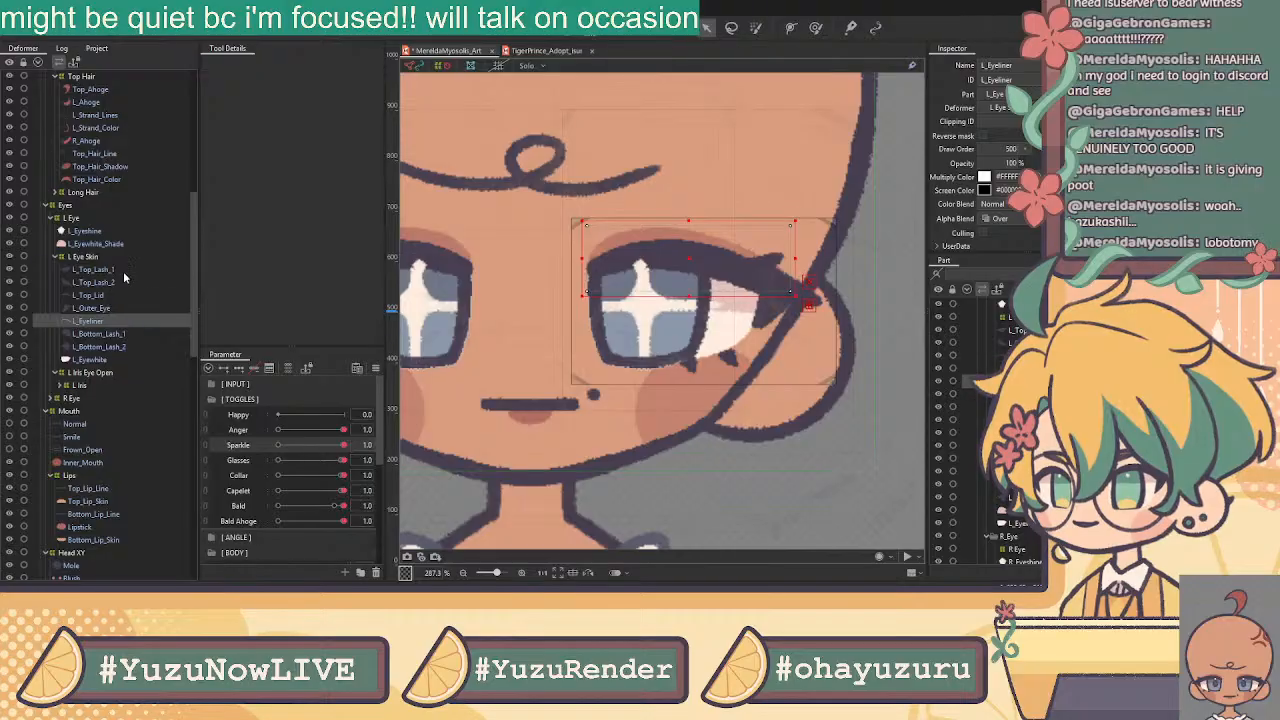
{"action": "scroll", "coordinate": [673, 297], "scroll_direction": "down", "scroll_amount": 5}
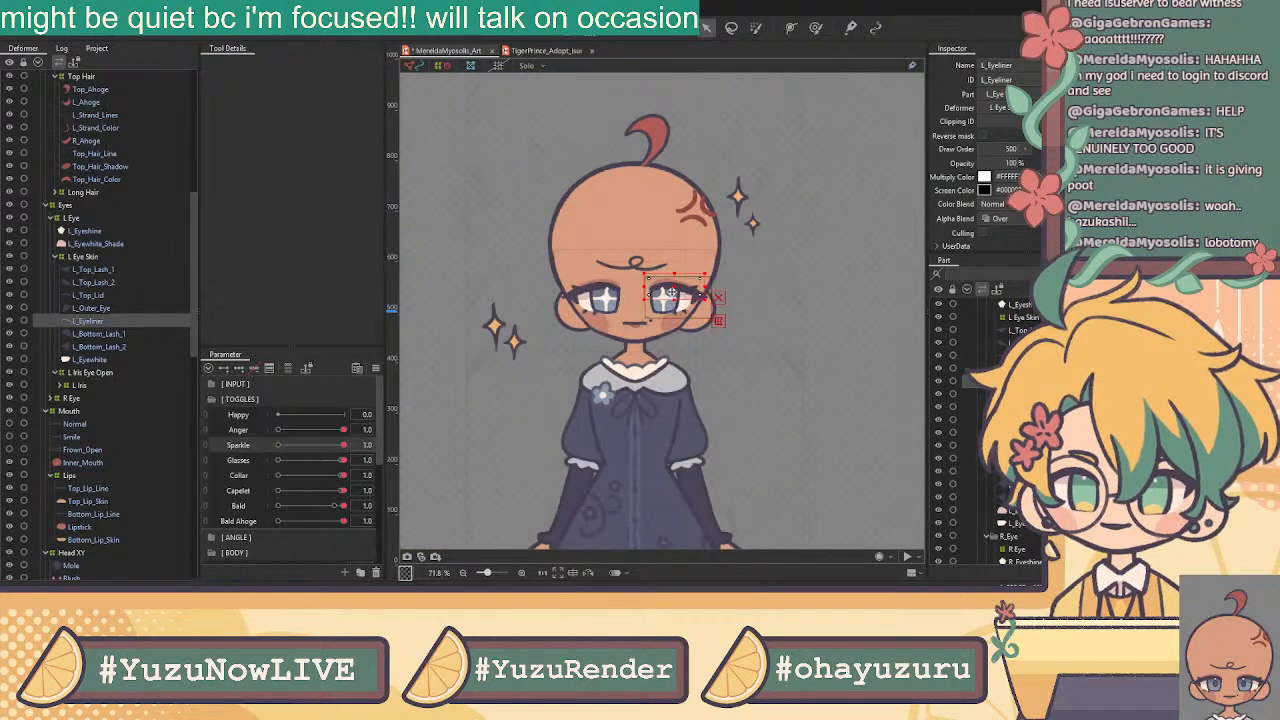
{"action": "scroll", "coordinate": [673, 297], "scroll_direction": "up", "scroll_amount": 2}
{"action": "left_click_drag", "start_coordinate": [343, 429], "coordinate": [182, 440]}
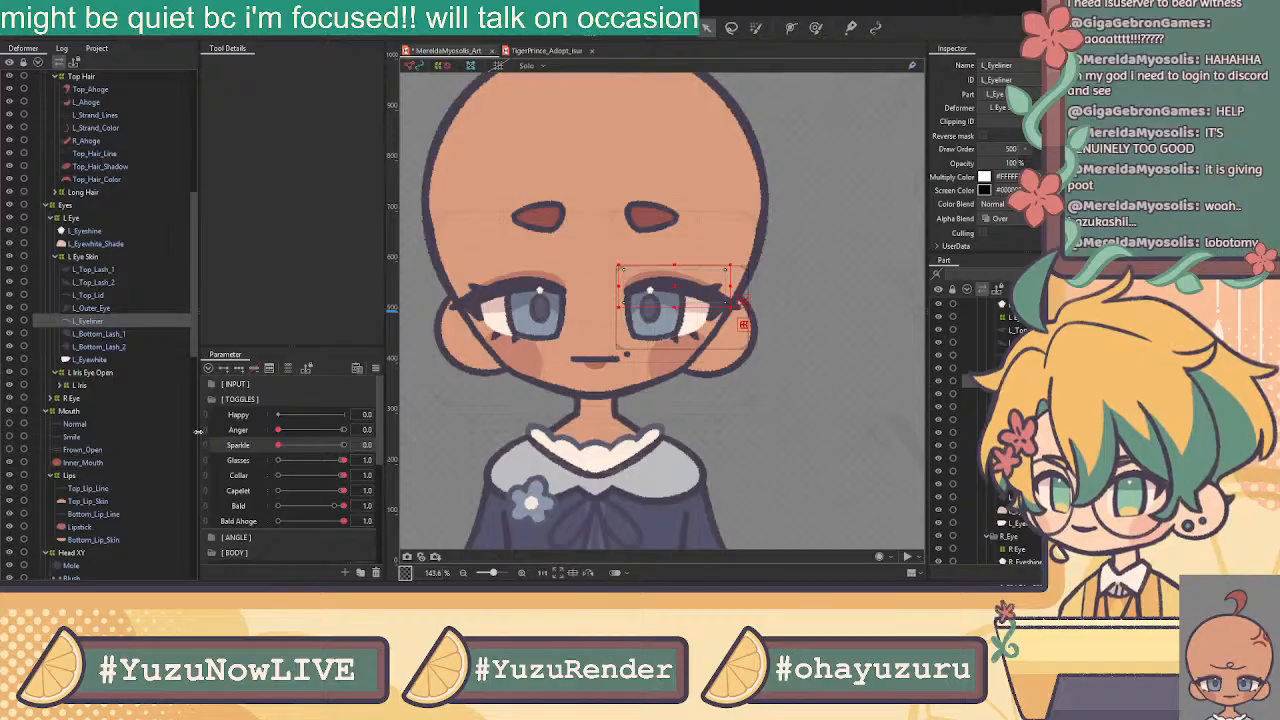
{"action": "left_click_drag", "start_coordinate": [343, 459], "coordinate": [194, 463]}
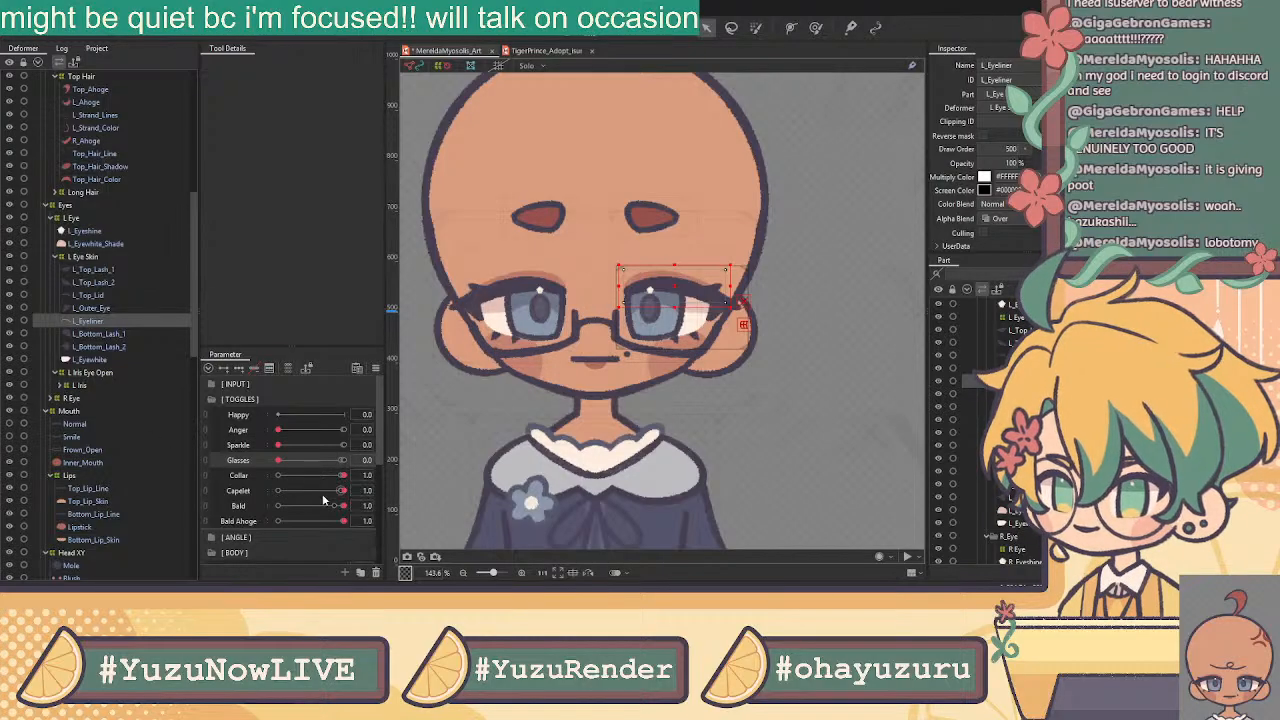
{"action": "left_click_drag", "start_coordinate": [343, 475], "coordinate": [185, 476]}
{"action": "left_click_drag", "start_coordinate": [343, 490], "coordinate": [278, 521]}
Clear the selection and look through the mouth and top lip layers
{"action": "scroll", "coordinate": [676, 280], "scroll_direction": "down", "scroll_amount": 5}
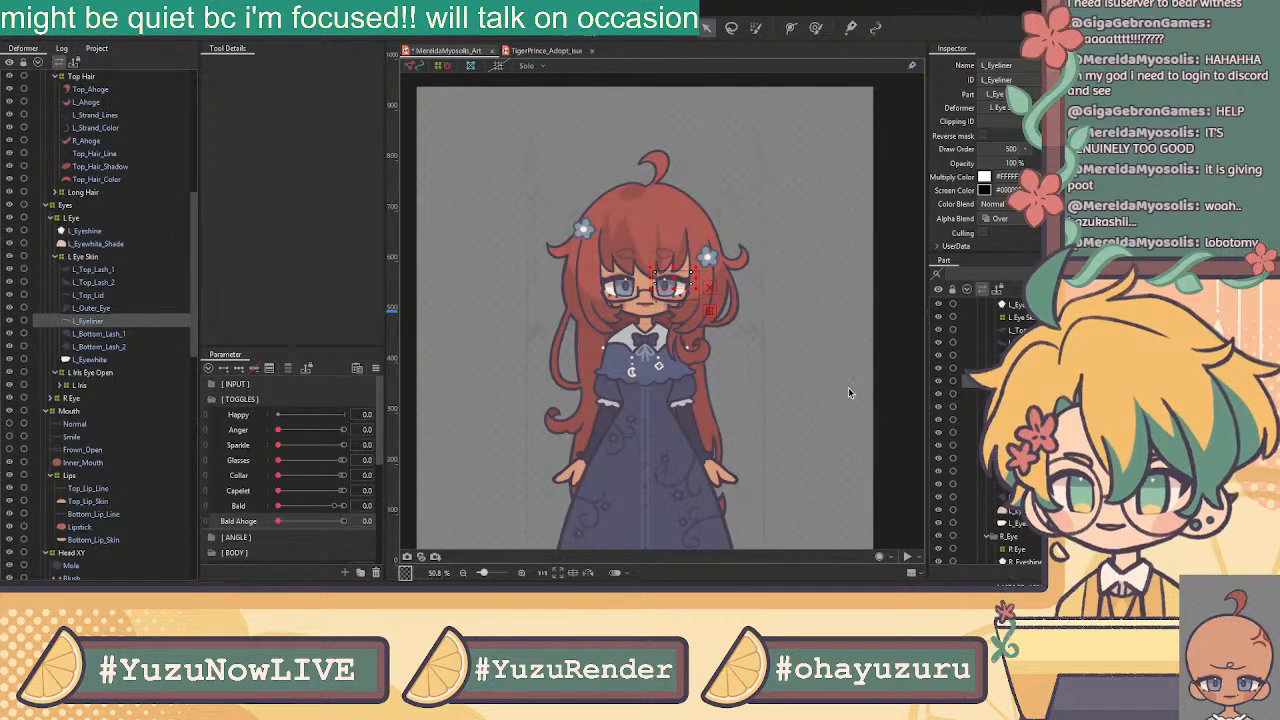
{"action": "left_click", "coordinate": [894, 185]}
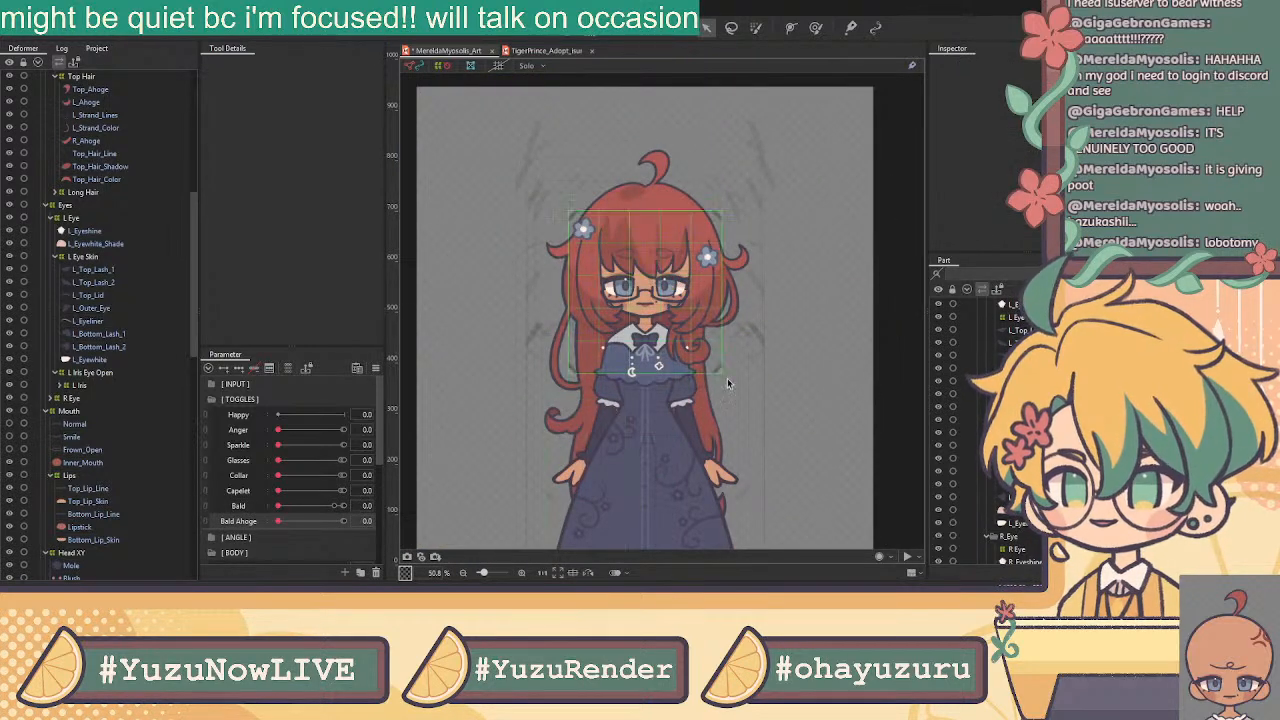
{"action": "scroll", "coordinate": [713, 375], "scroll_direction": "down", "scroll_amount": 3}
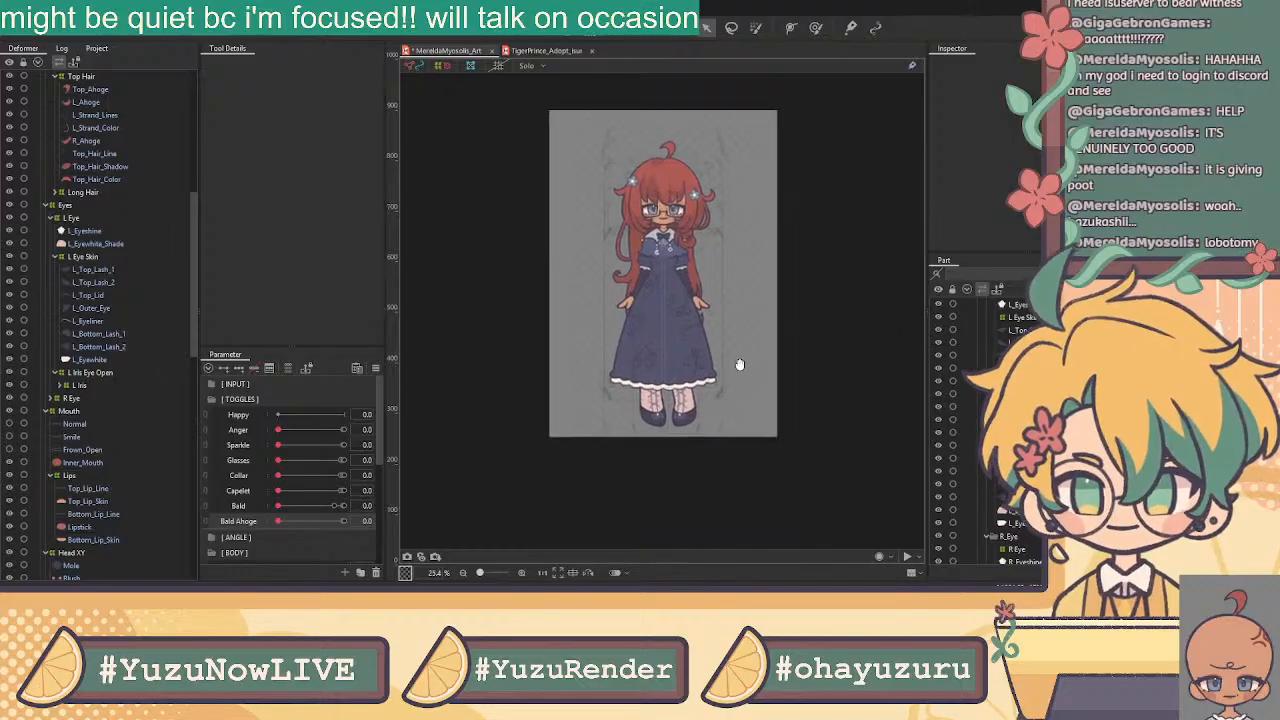
{"action": "scroll", "coordinate": [740, 366], "scroll_direction": "up", "scroll_amount": 3}
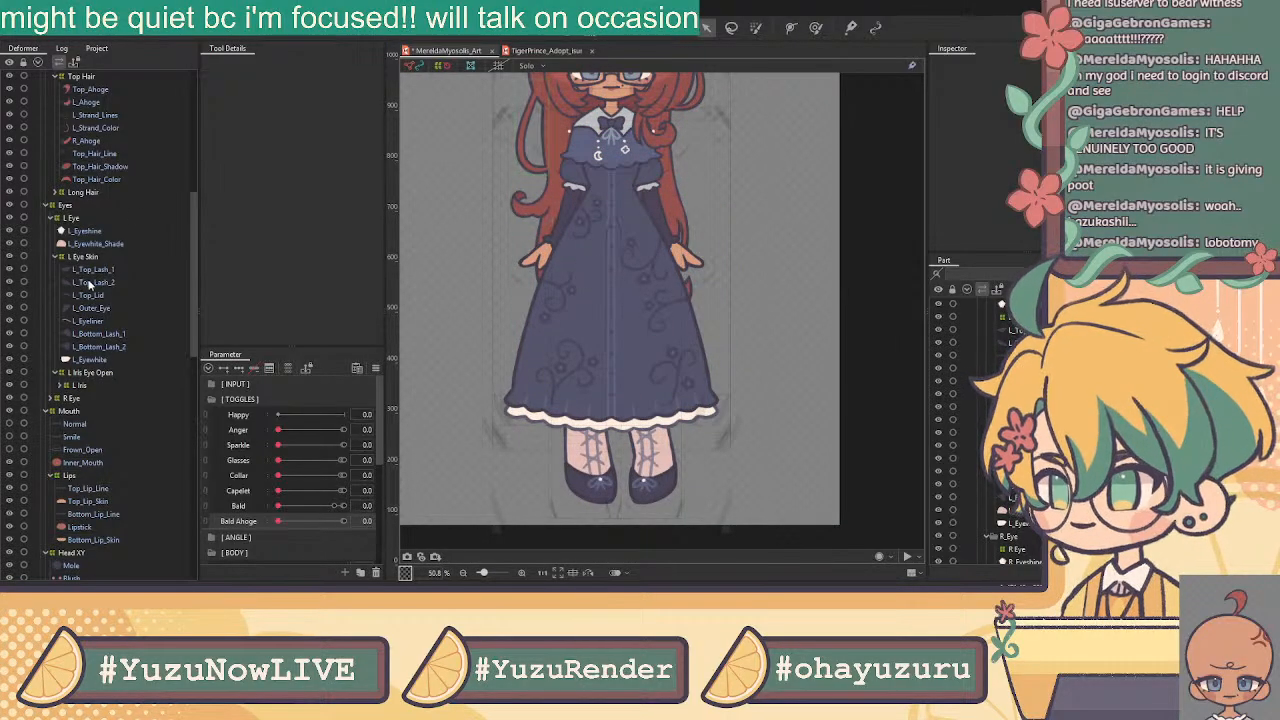
{"action": "left_click", "coordinate": [82, 424]}
{"action": "left_click", "coordinate": [90, 448]}
{"action": "scroll", "coordinate": [116, 463], "scroll_direction": "down", "scroll_amount": 3}
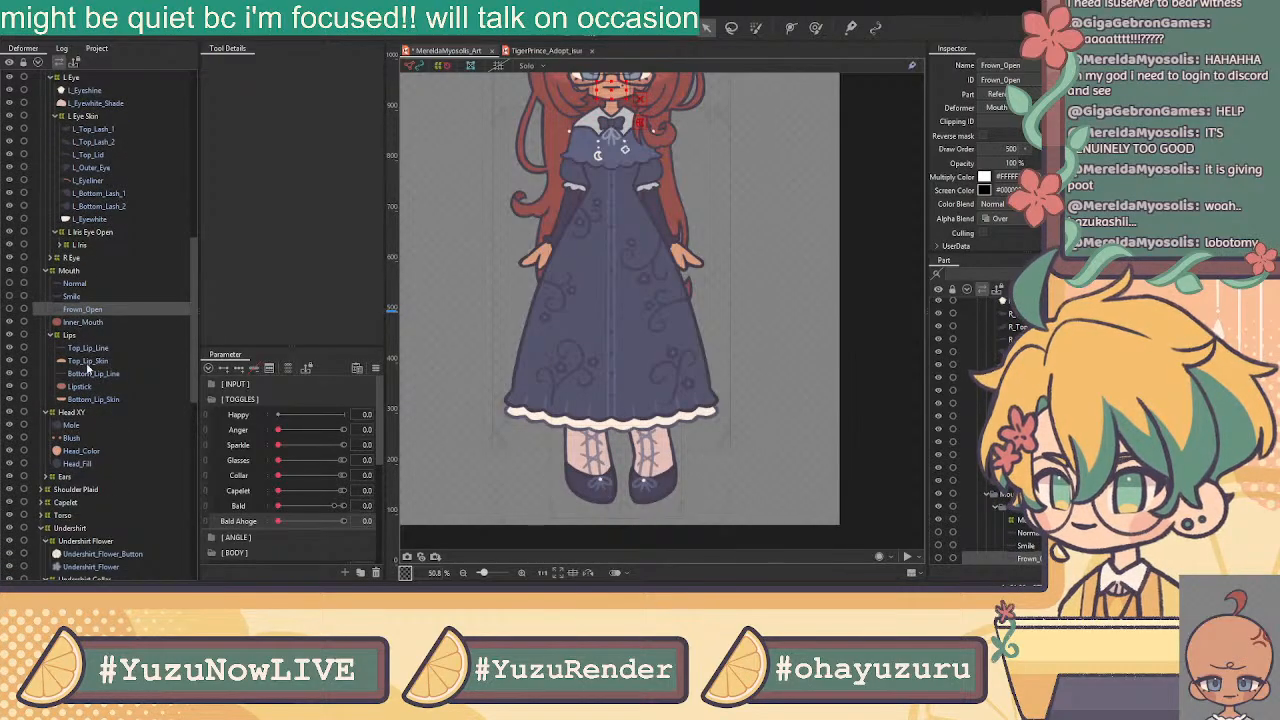
{"action": "left_click", "coordinate": [88, 348]}
{"action": "left_click", "coordinate": [90, 362]}
{"action": "scroll", "coordinate": [101, 449], "scroll_direction": "down", "scroll_amount": 3}
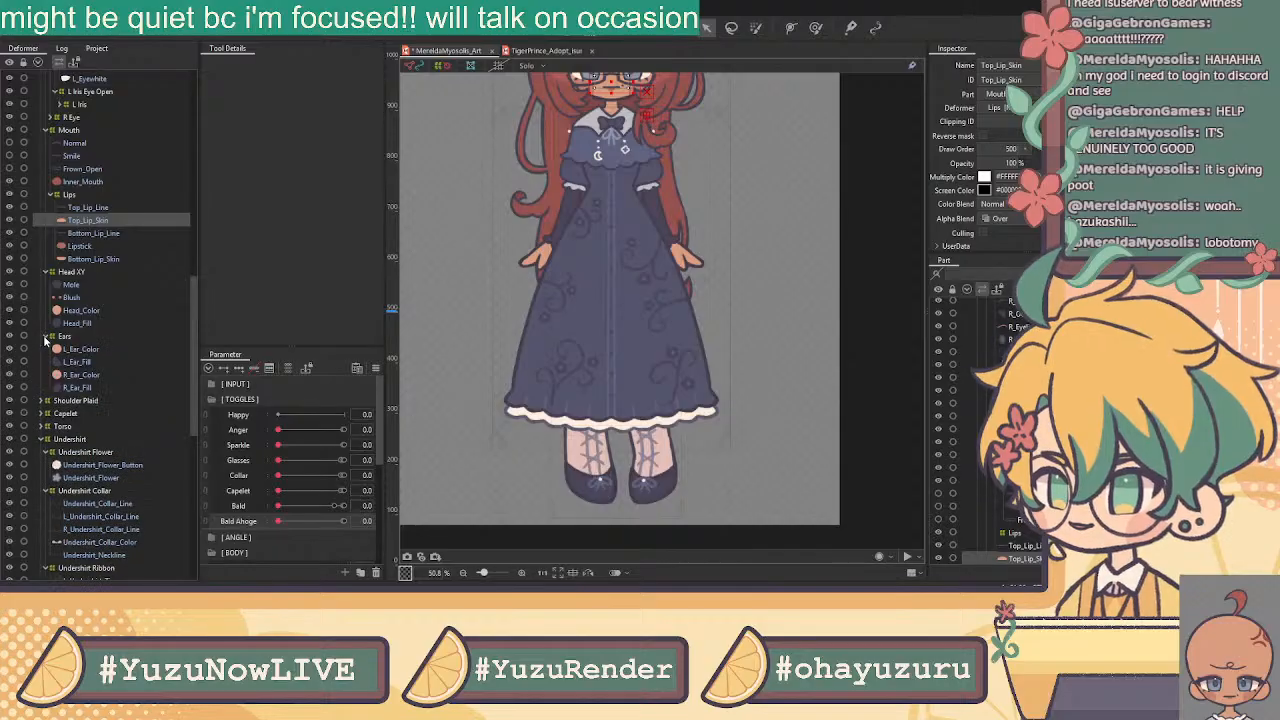
Wrap Bow_Center and Bow_Ribbons inside Shoulder Plaid in a Plaid Bow warp deformer
{"action": "left_click", "coordinate": [41, 350]}
{"action": "left_click", "coordinate": [40, 349]}
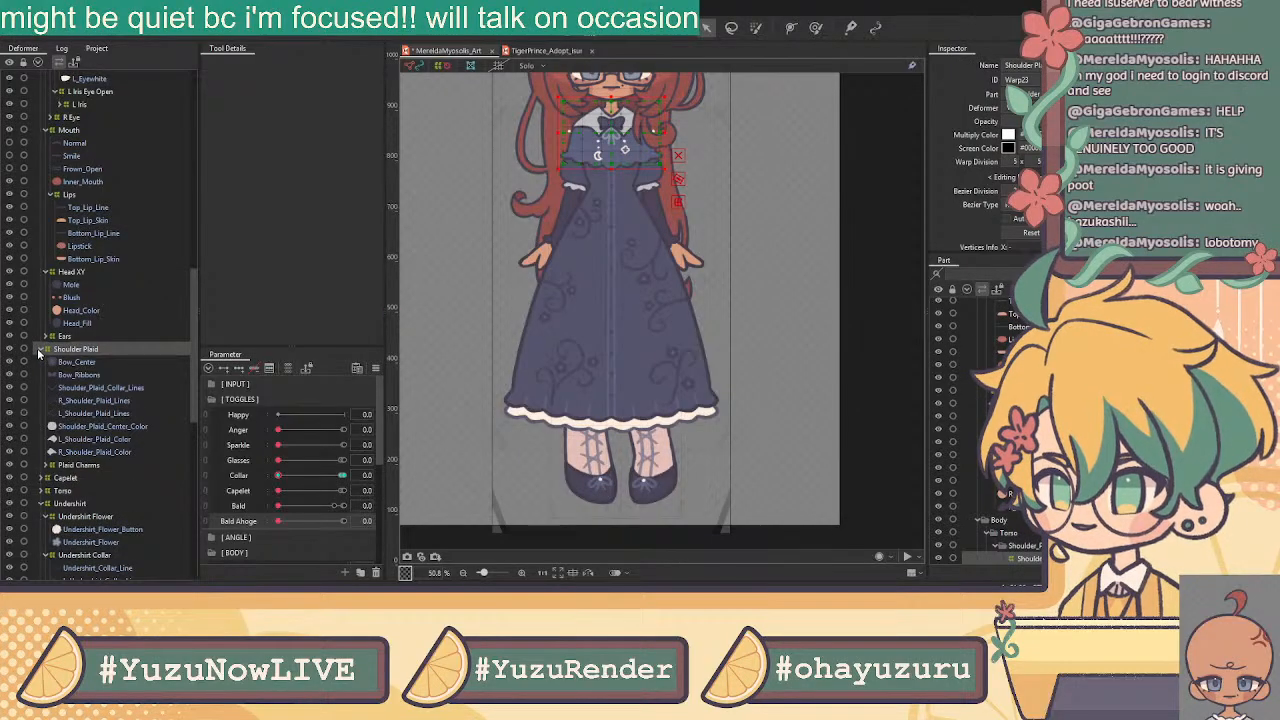
{"action": "left_click", "coordinate": [78, 362]}
{"action": "left_click", "coordinate": [84, 375], "text": "ctrl"}
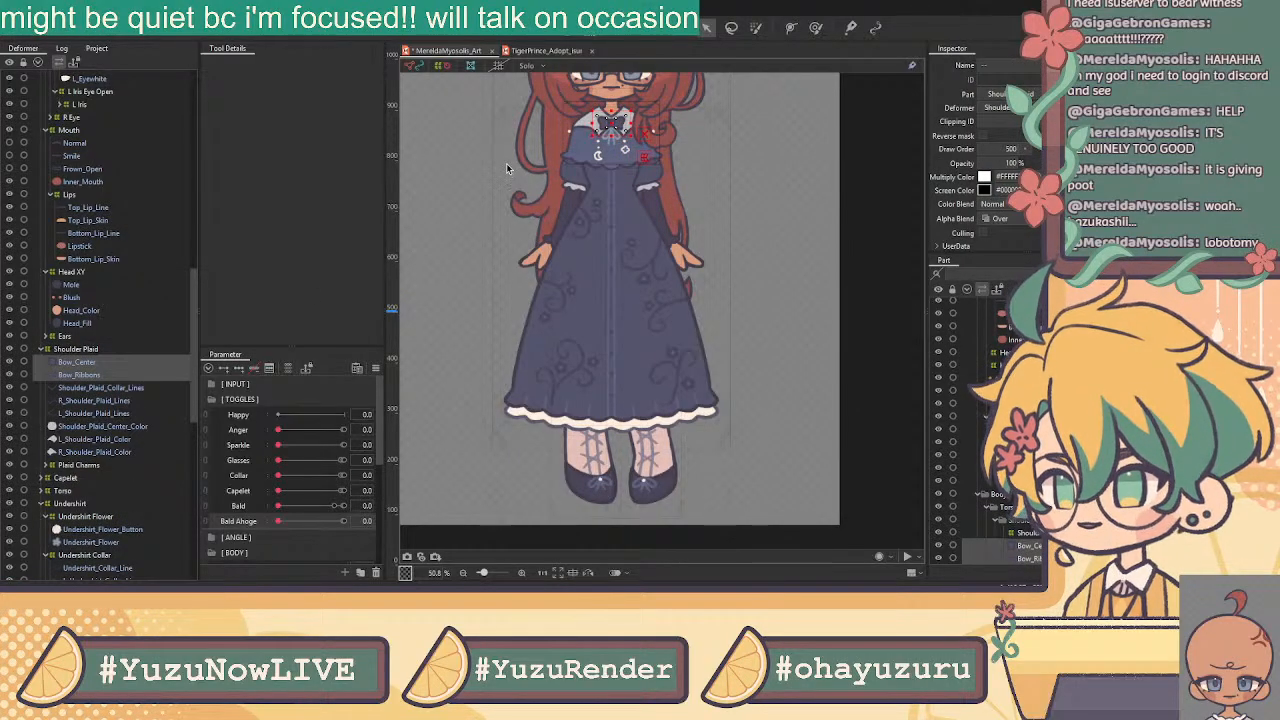
{"action": "left_click", "coordinate": [627, 30]}
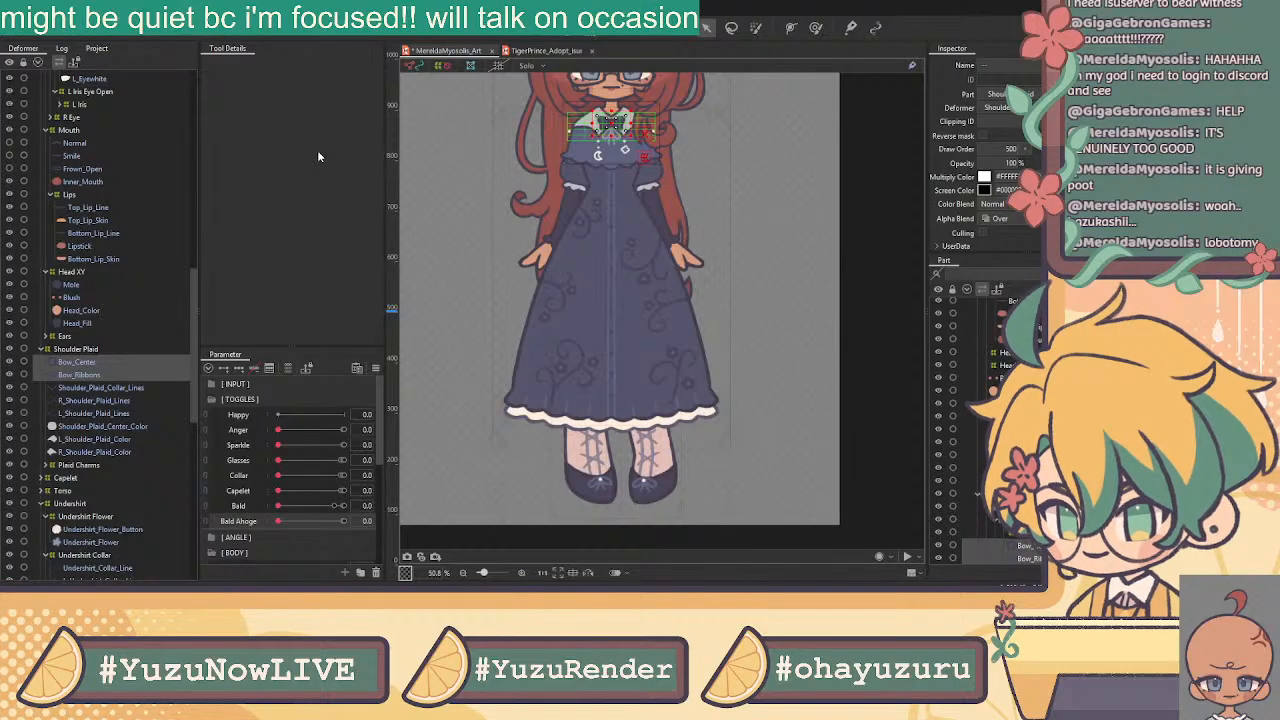
{"action": "left_click", "coordinate": [612, 358]}
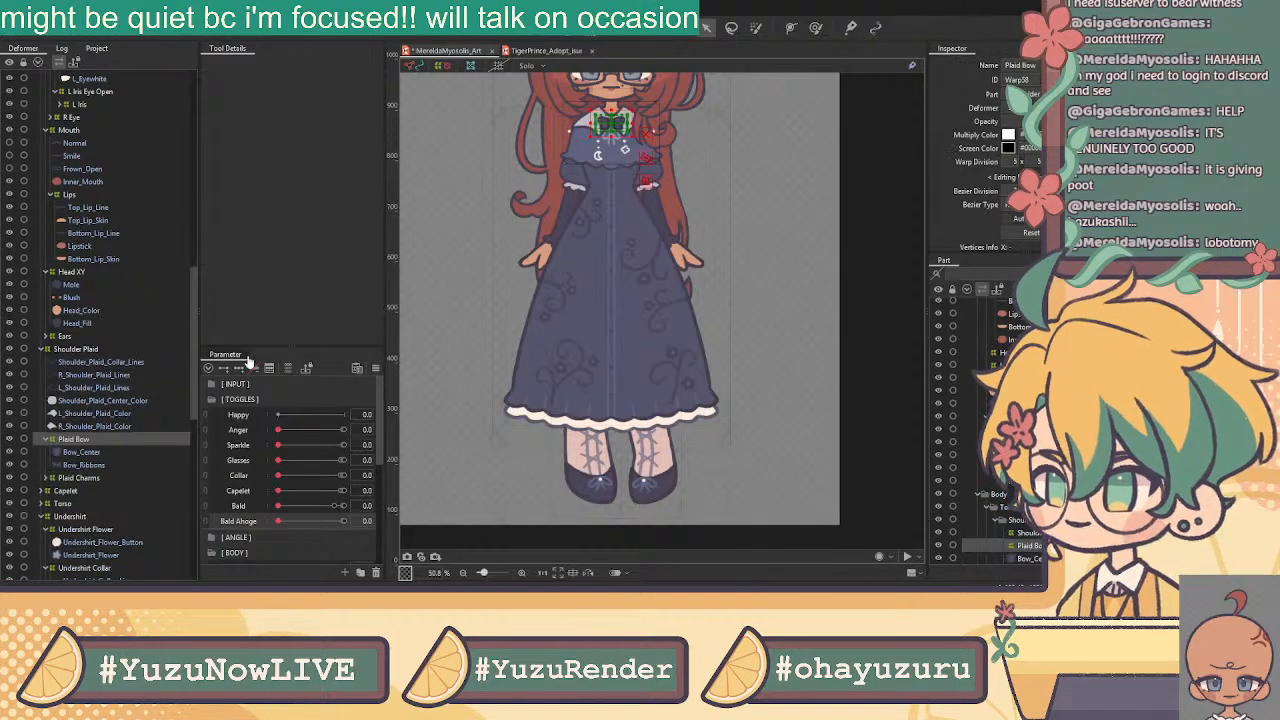
Wrap Shoulder_Plaid_Collar_Lines through R_Shoulder_Plaid_Color in a Shoulder Plaid Base deformer
{"action": "left_click", "coordinate": [122, 362]}
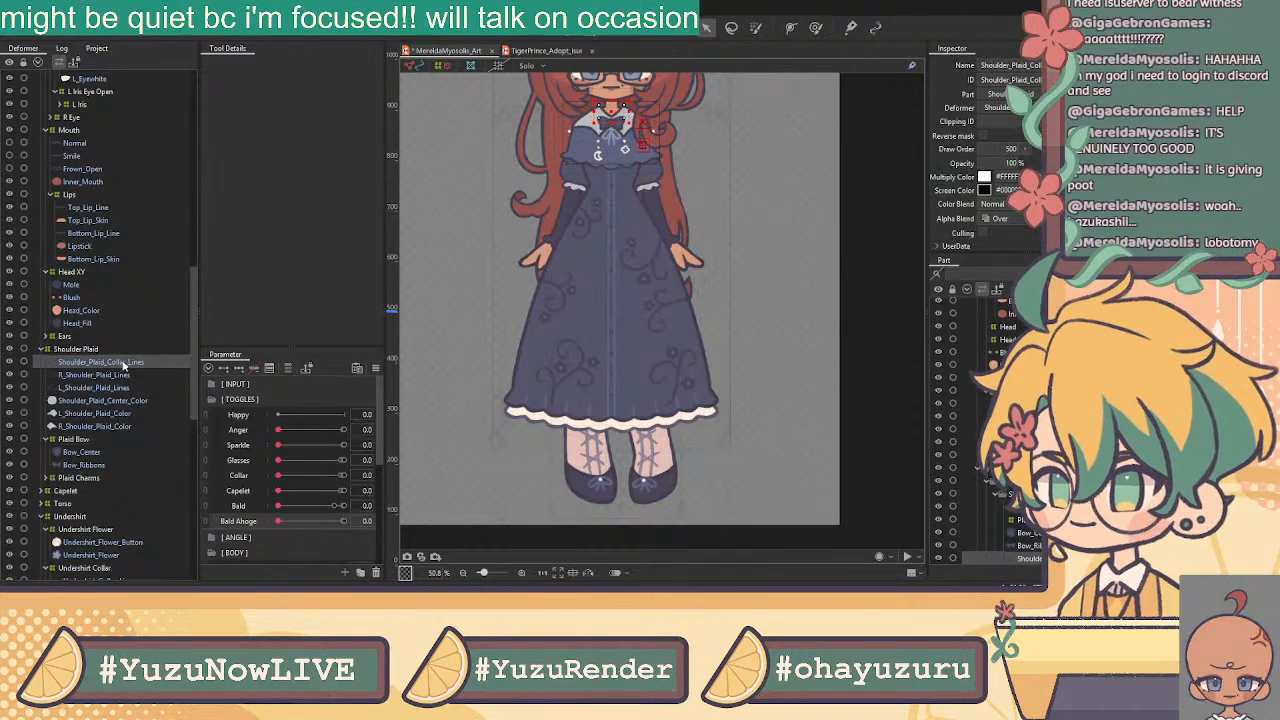
{"action": "left_click", "coordinate": [108, 425], "text": "shift"}
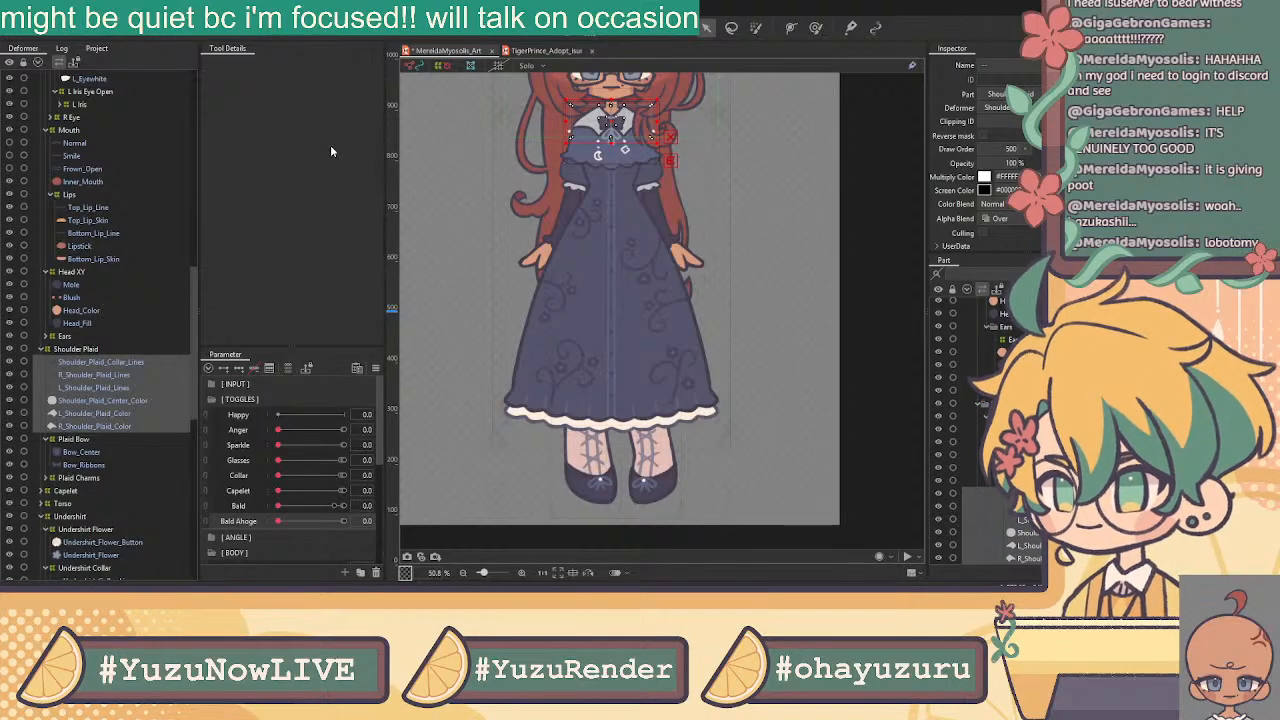
{"action": "left_click", "coordinate": [635, 348]}
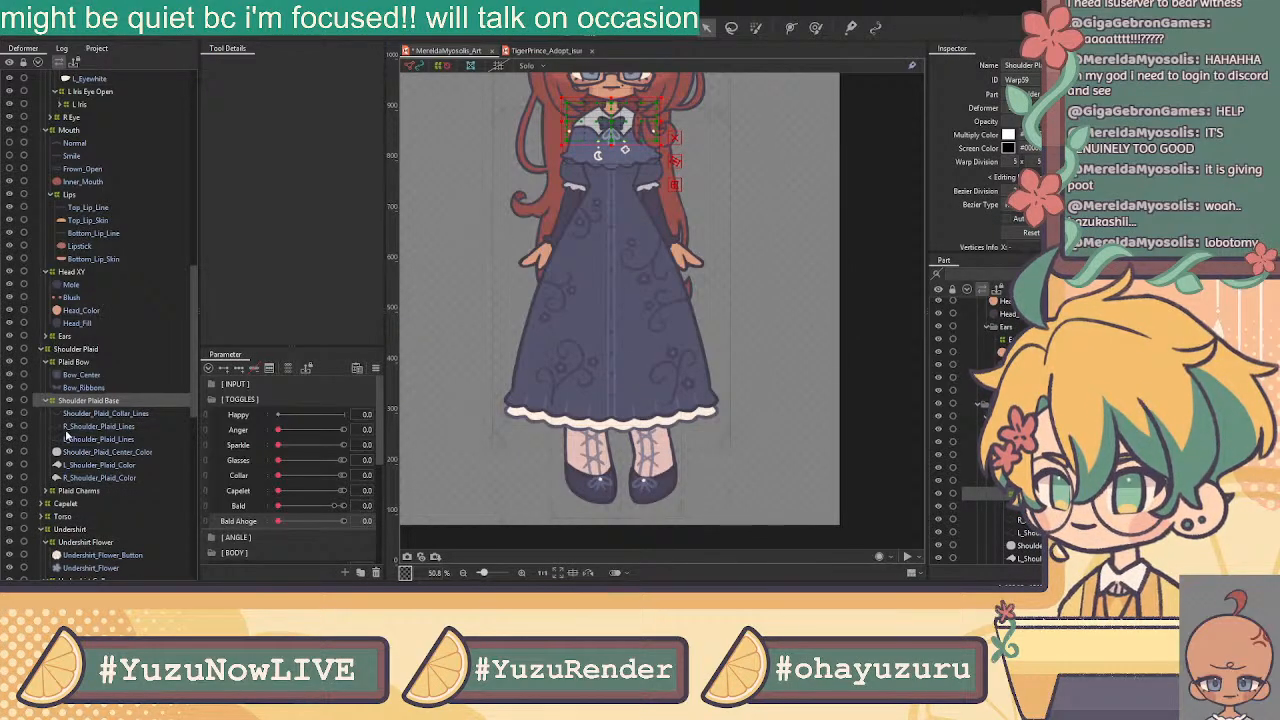
Expand and inspect the Capelet Base, Torso and Dress Top deformers and the L_Corset_Line mesh
{"action": "left_click", "coordinate": [42, 504]}
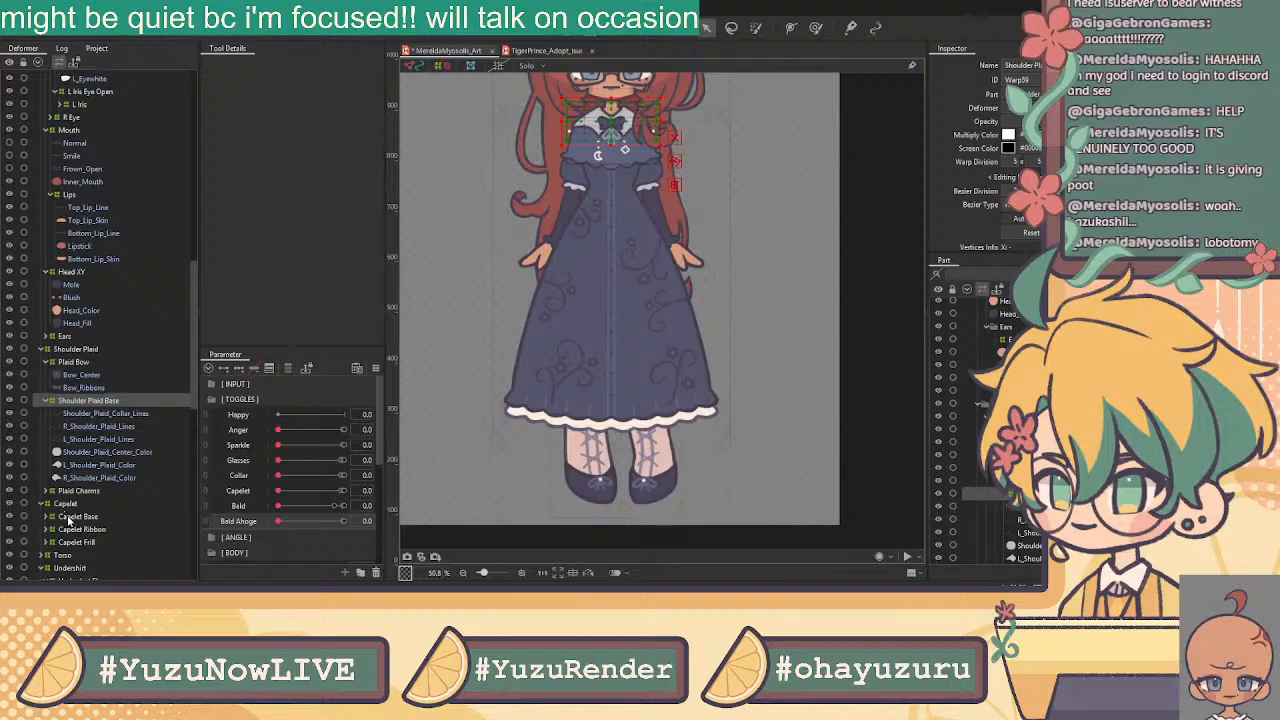
{"action": "left_click", "coordinate": [68, 516]}
{"action": "scroll", "coordinate": [97, 516], "scroll_direction": "down", "scroll_amount": 1}
{"action": "left_click", "coordinate": [40, 510]}
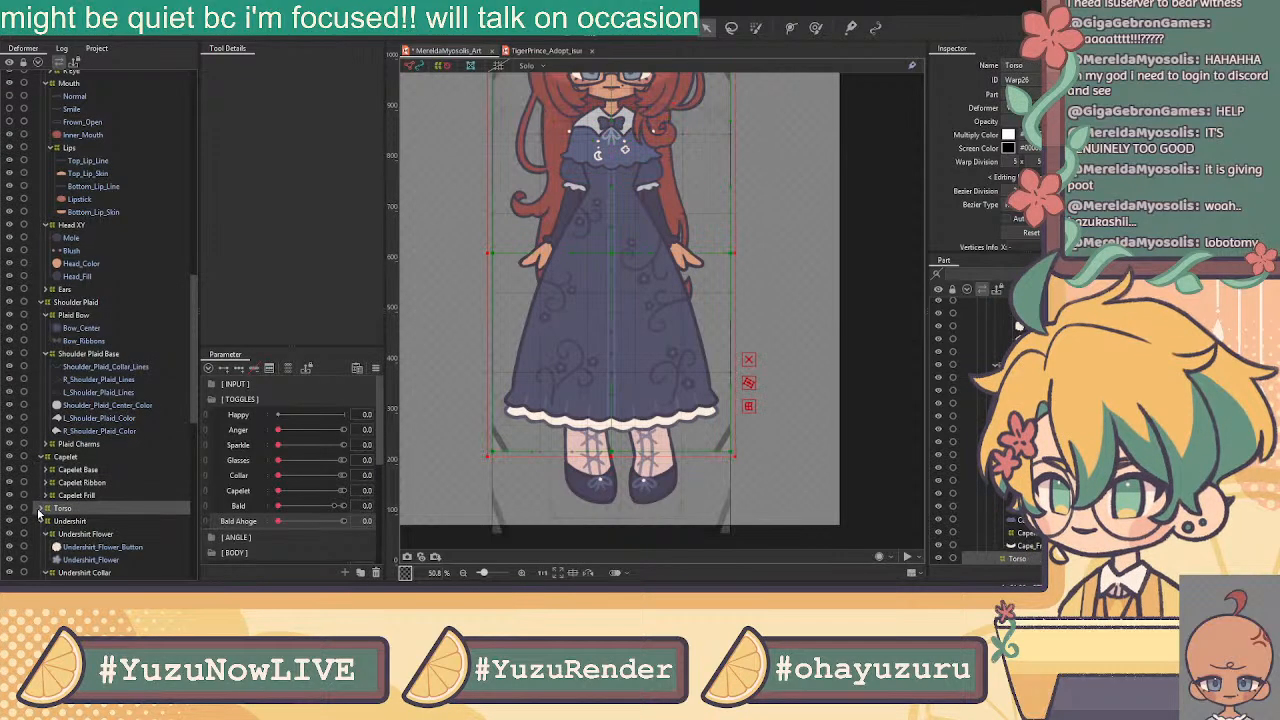
{"action": "left_click", "coordinate": [43, 508]}
{"action": "scroll", "coordinate": [43, 508], "scroll_direction": "down", "scroll_amount": 2}
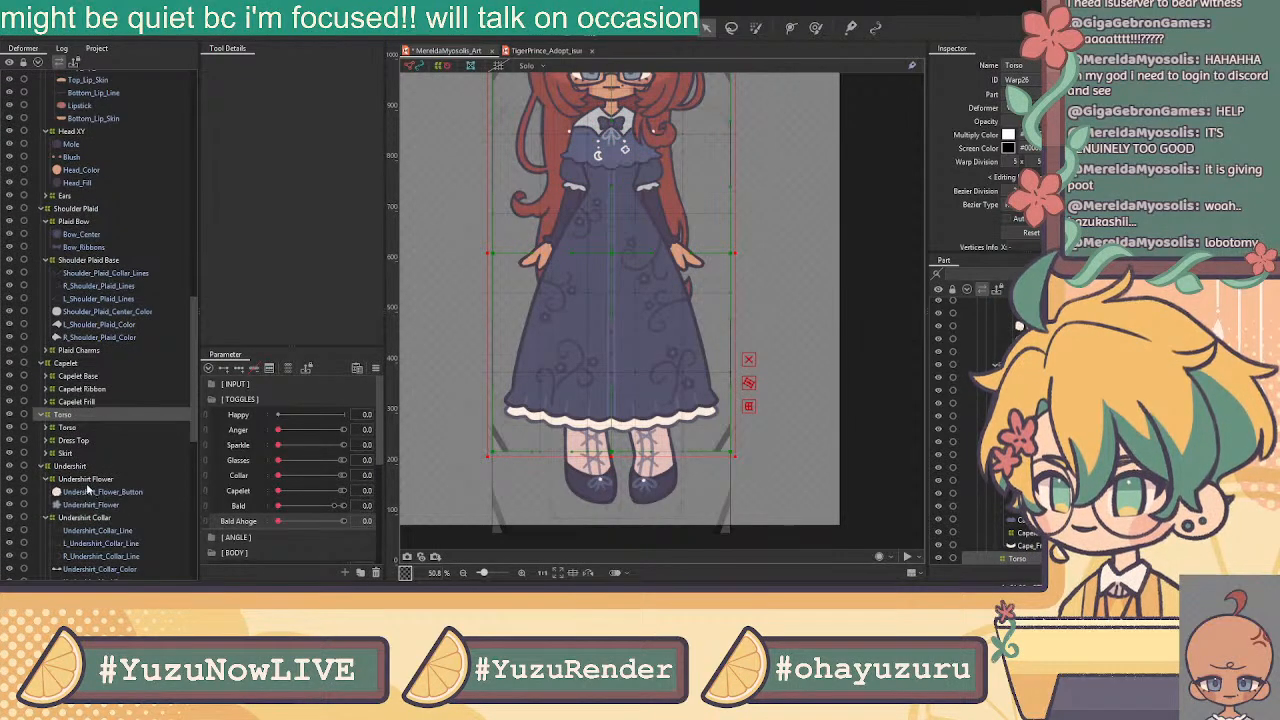
{"action": "left_click", "coordinate": [80, 443]}
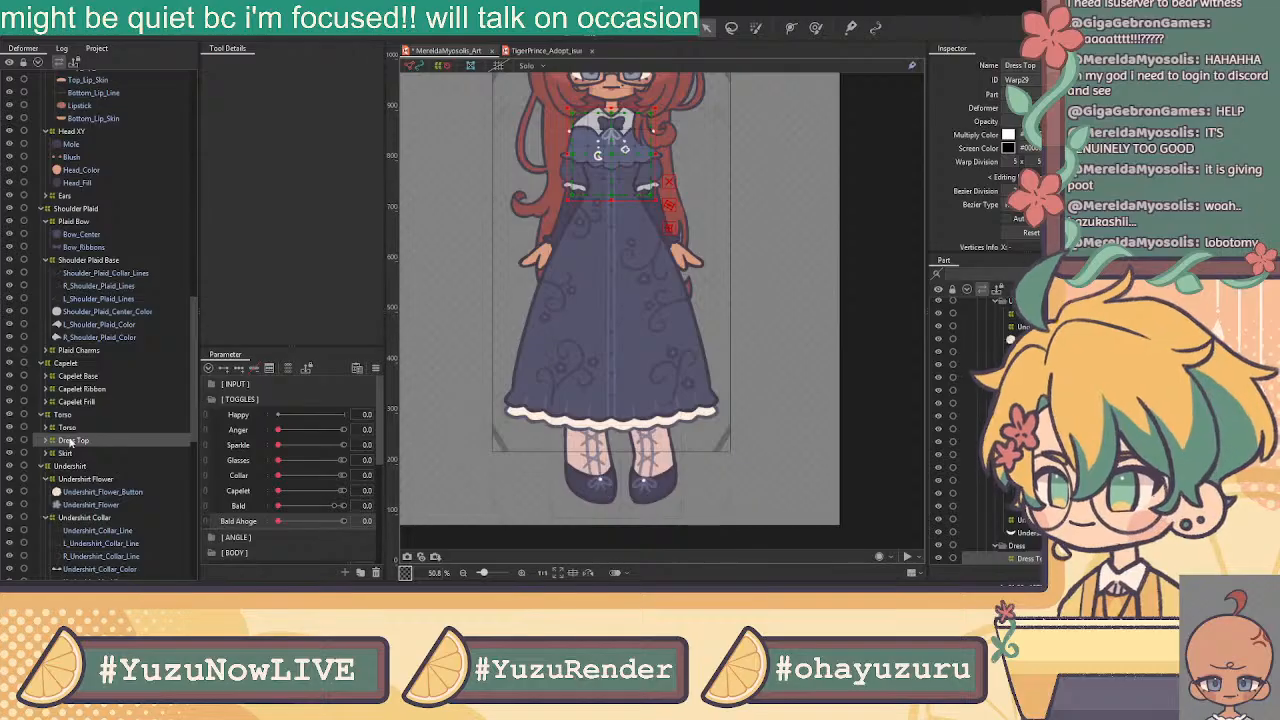
{"action": "left_click", "coordinate": [47, 441]}
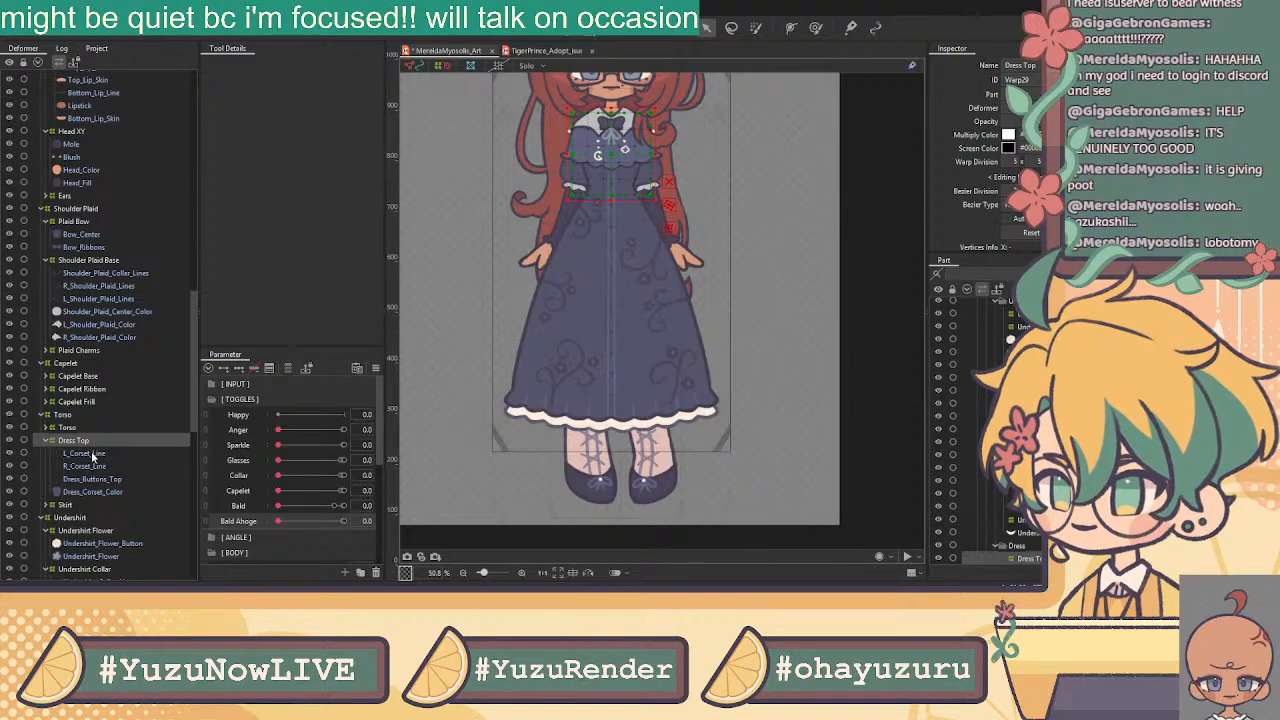
{"action": "left_click", "coordinate": [88, 454]}
{"action": "scroll", "coordinate": [608, 112], "scroll_direction": "up", "scroll_amount": 2}
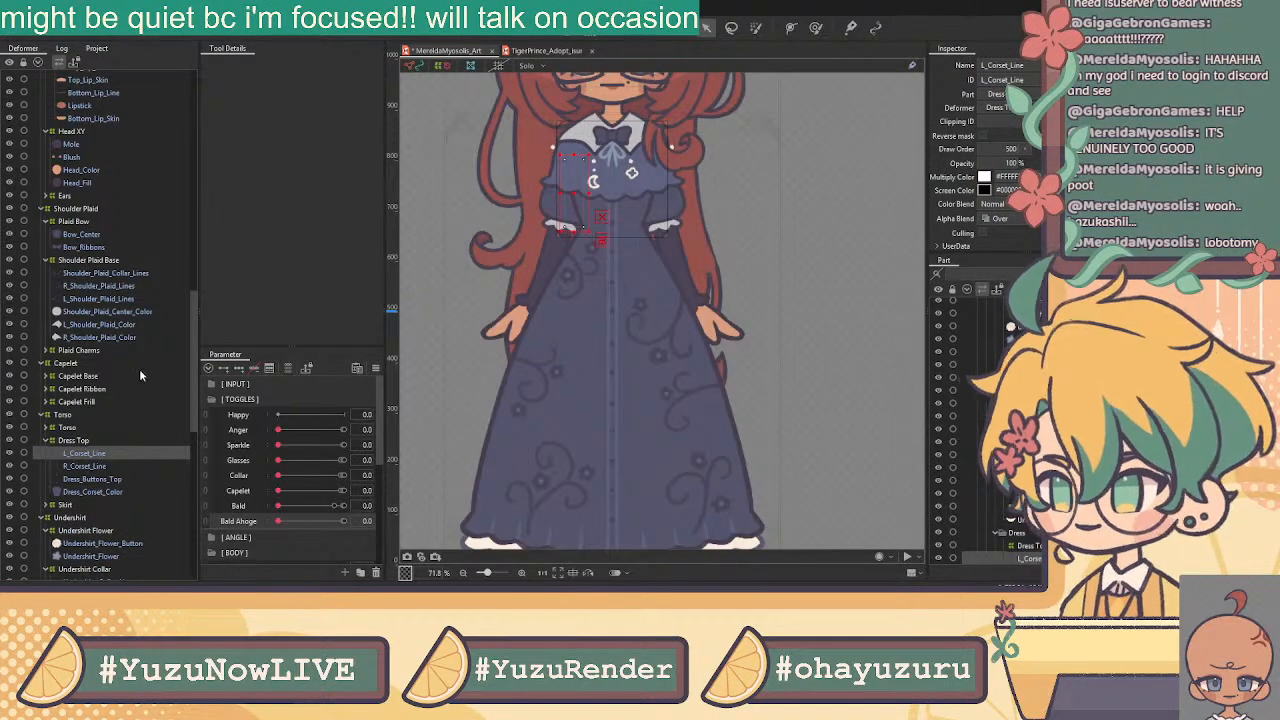
{"action": "scroll", "coordinate": [112, 385], "scroll_direction": "down", "scroll_amount": 3}
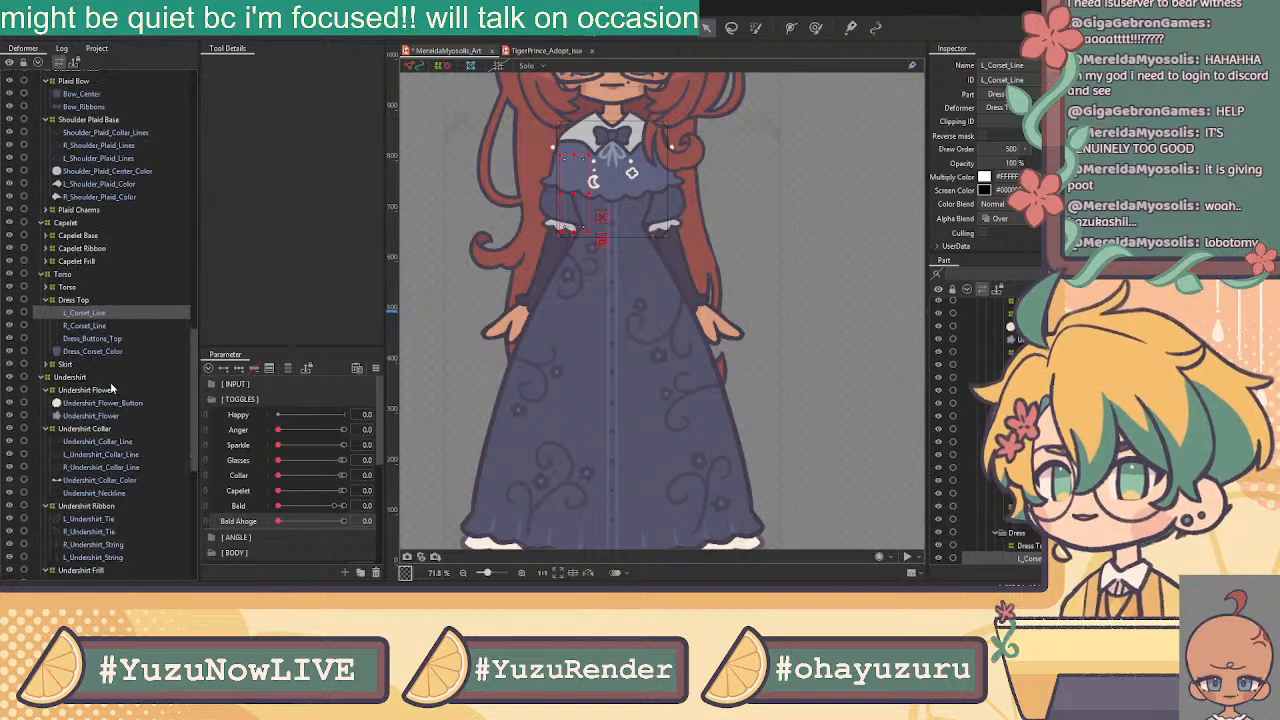
Check Undershirt_Flower, then select the right arm meshes from R_Puff_Sleeve down to R_Arm
{"action": "left_click", "coordinate": [116, 415]}
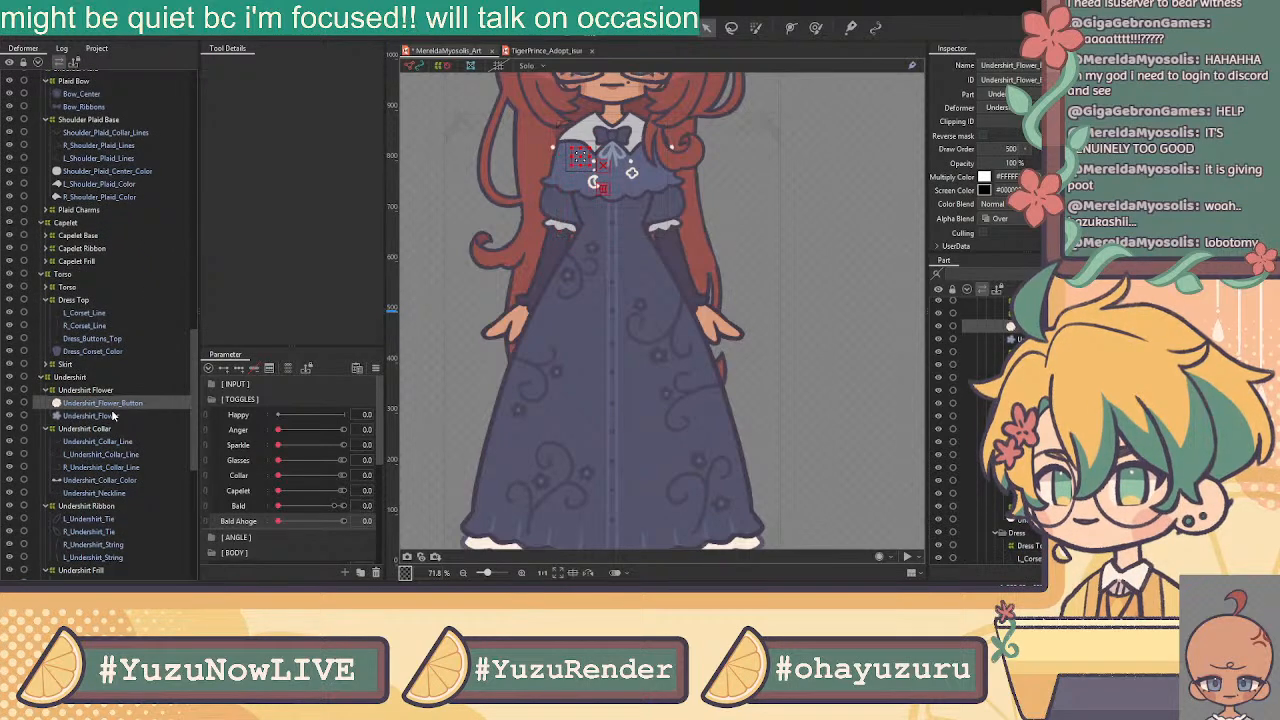
{"action": "scroll", "coordinate": [123, 430], "scroll_direction": "down", "scroll_amount": 3}
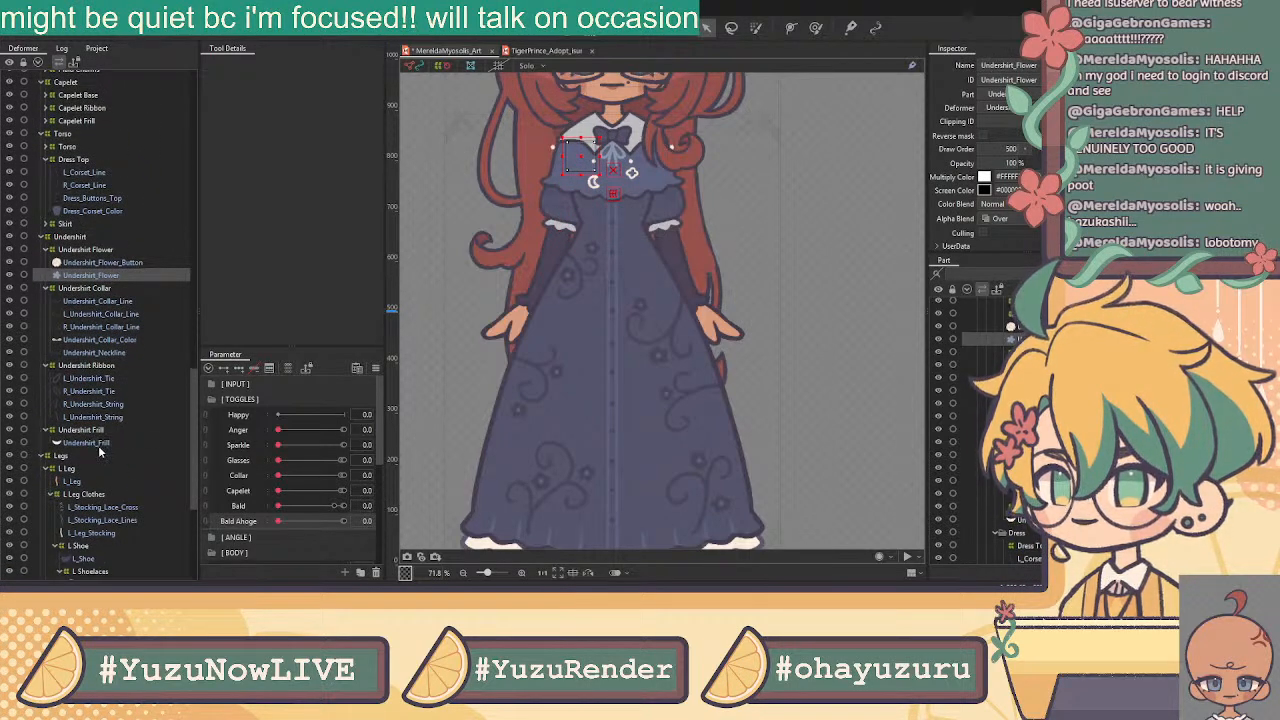
{"action": "scroll", "coordinate": [100, 453], "scroll_direction": "down", "scroll_amount": 5}
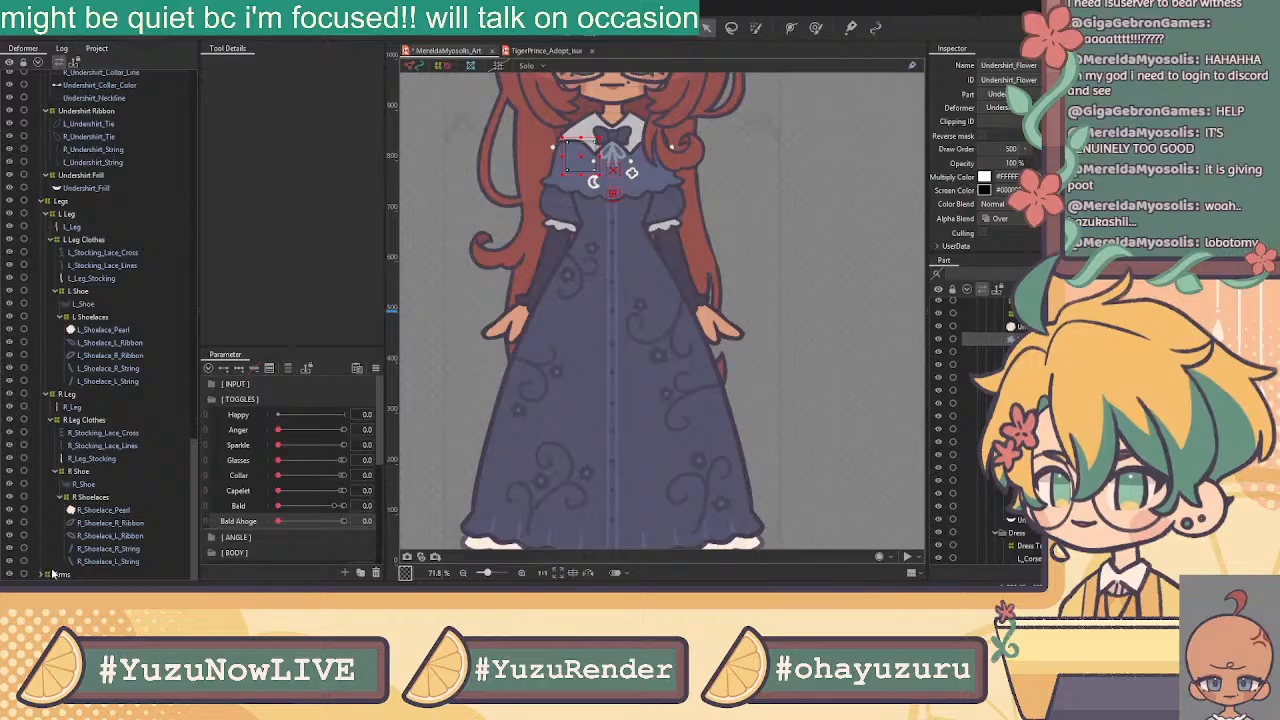
{"action": "scroll", "coordinate": [90, 517], "scroll_direction": "down", "scroll_amount": 3}
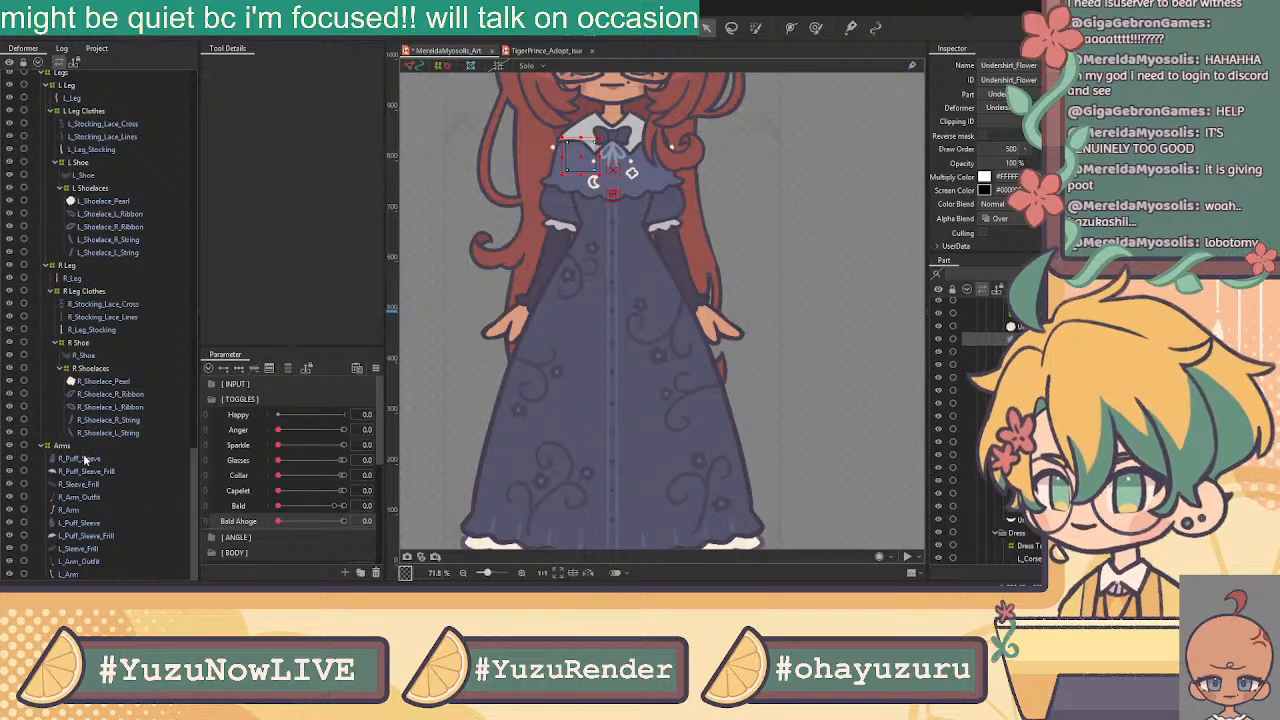
{"action": "left_click", "coordinate": [88, 460]}
{"action": "left_click", "coordinate": [86, 510], "text": "shift"}
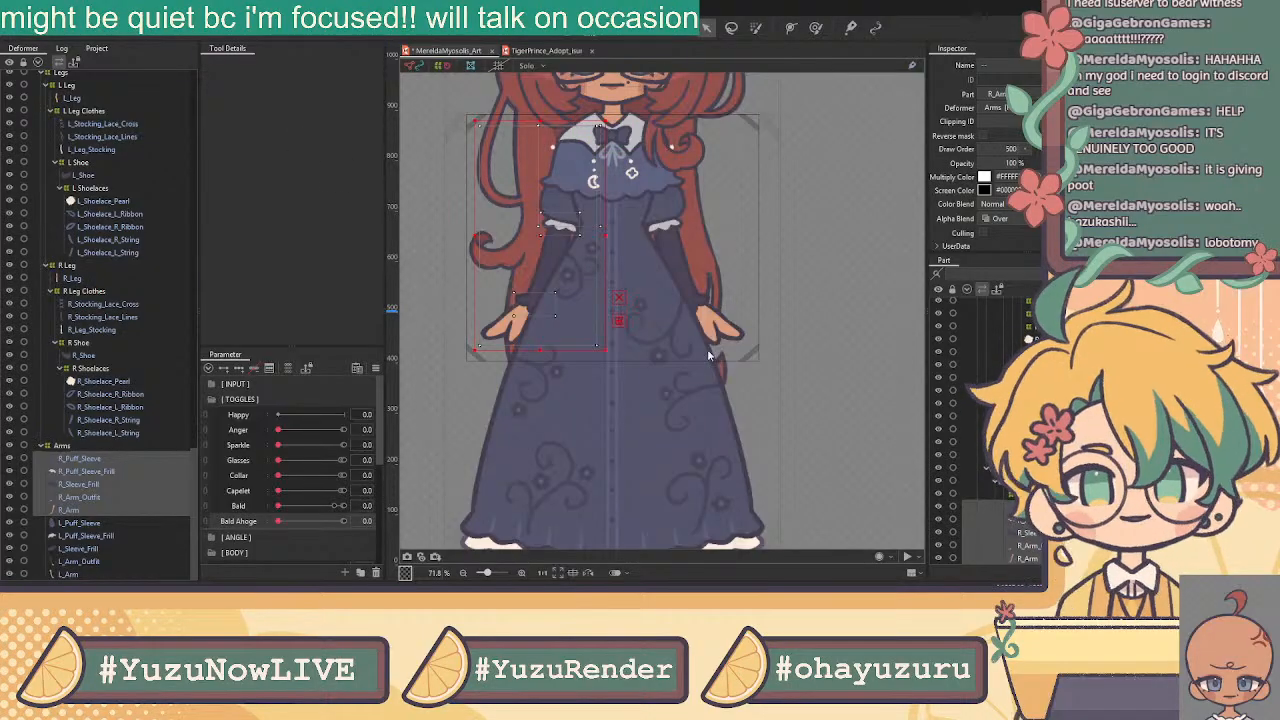
Wrap the right arm meshes in an R Arm deformer and the left arm meshes in L Arm
{"action": "left_click", "coordinate": [629, 355]}
{"action": "scroll", "coordinate": [117, 489], "scroll_direction": "down", "scroll_amount": 1}
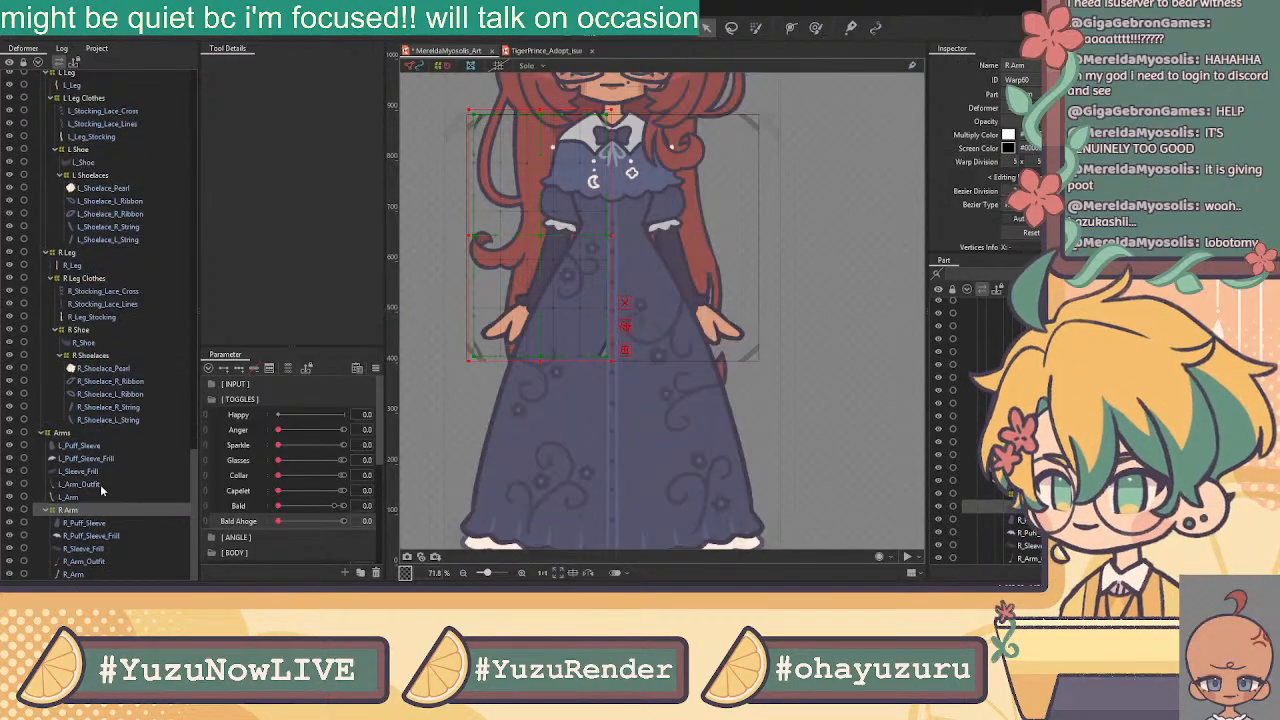
{"action": "left_click", "coordinate": [86, 497]}
{"action": "left_click", "coordinate": [86, 447], "text": "shift"}
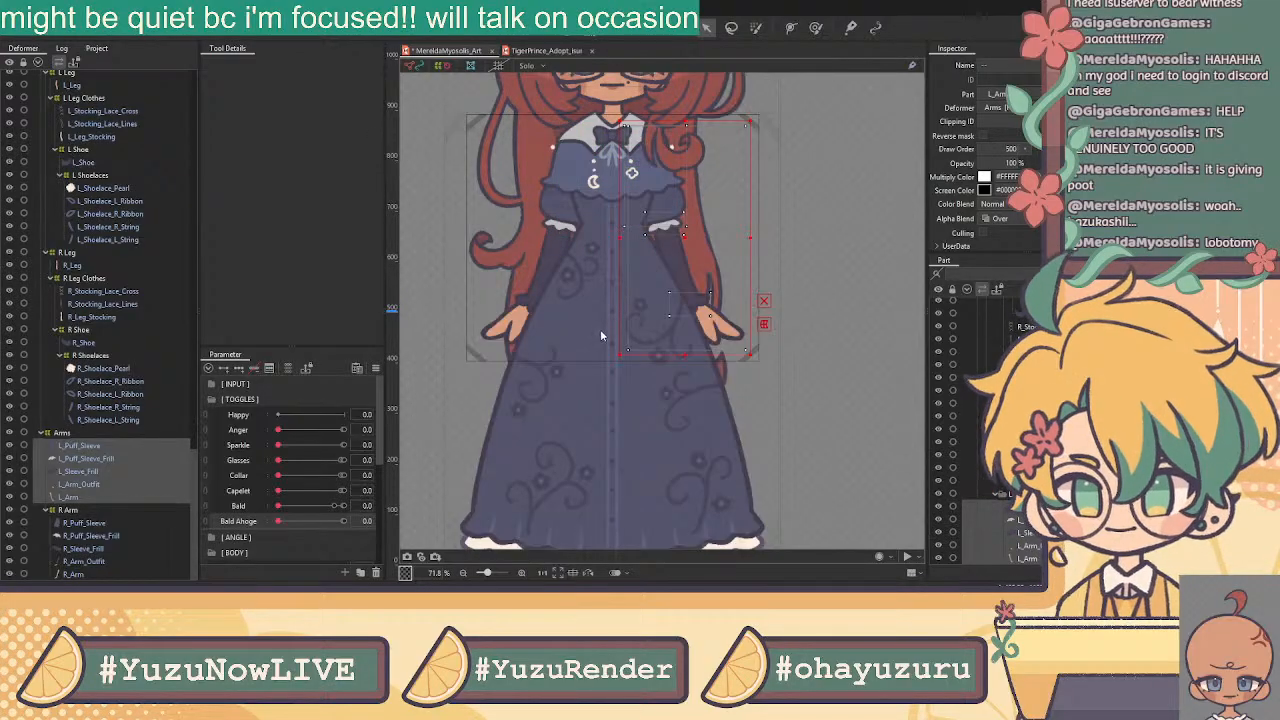
{"action": "left_click", "coordinate": [568, 361]}
Wrap R_Arm_Outfit through R_Puff_Sleeve in R Arm Clothes, then select R_Puff_Sleeve and its frill
{"action": "left_click", "coordinate": [92, 460]}
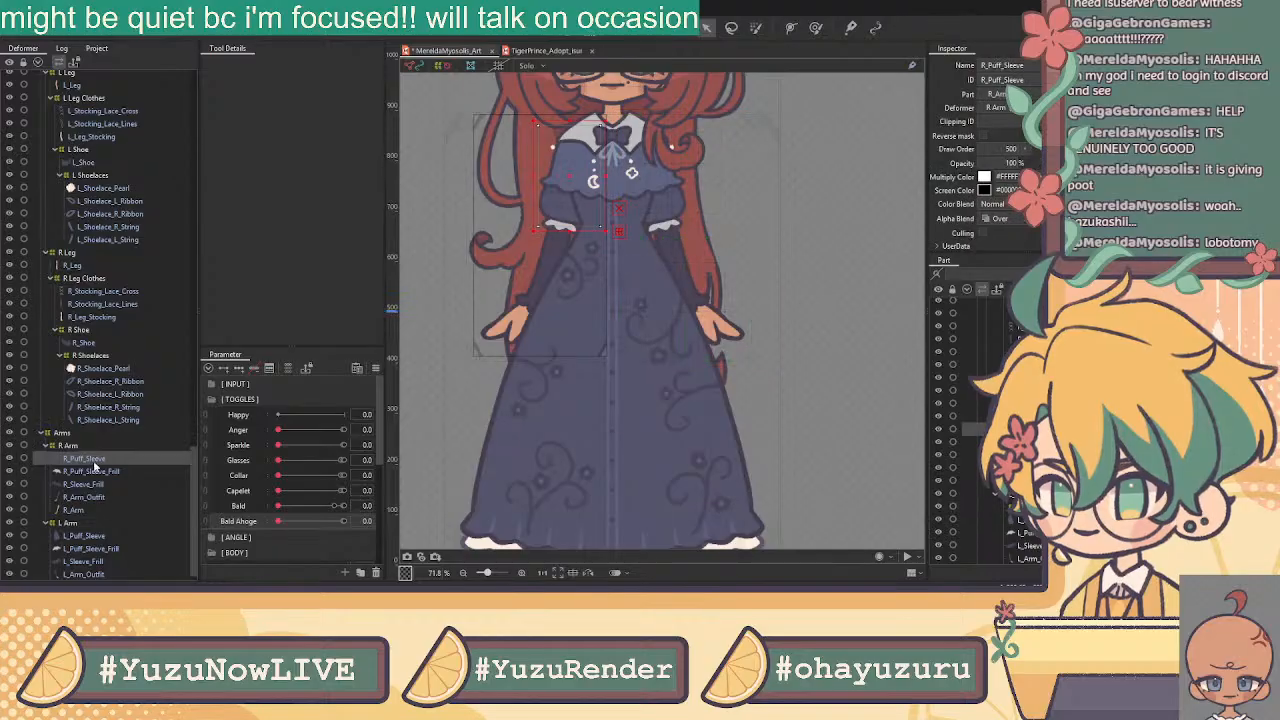
{"action": "left_click", "coordinate": [97, 472], "text": "shift"}
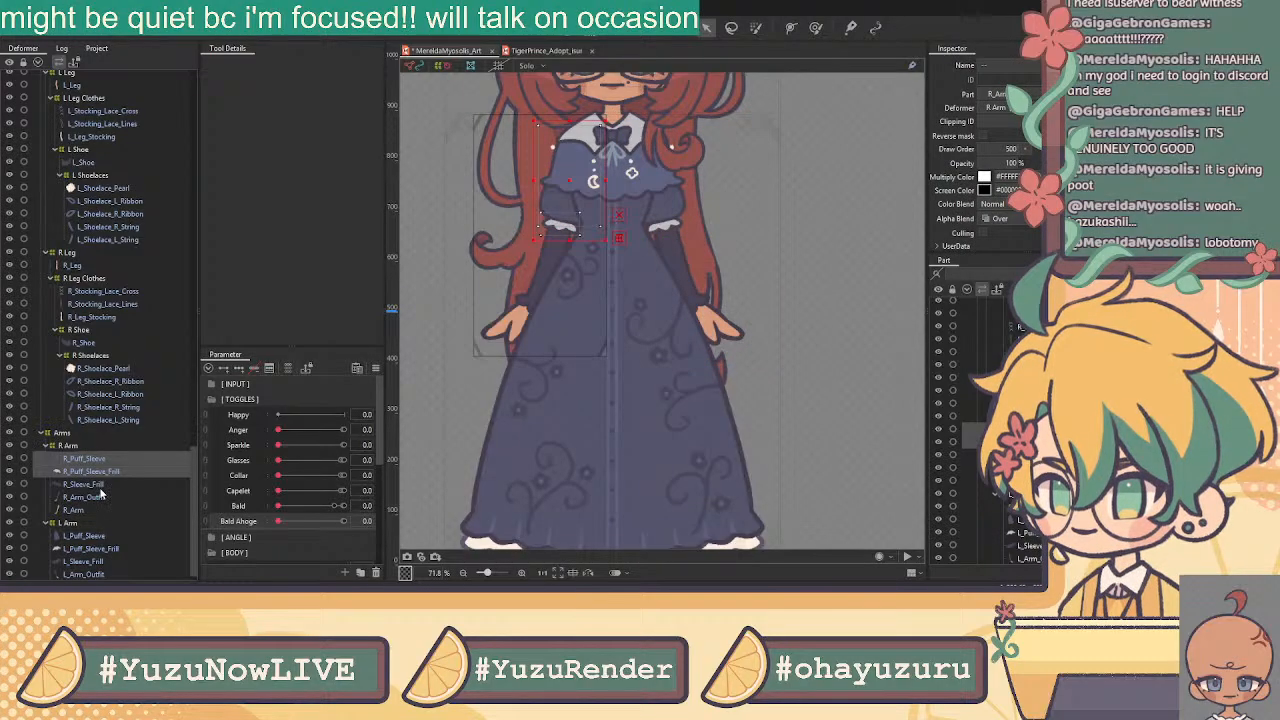
{"action": "left_click", "coordinate": [98, 485], "text": "shift"}
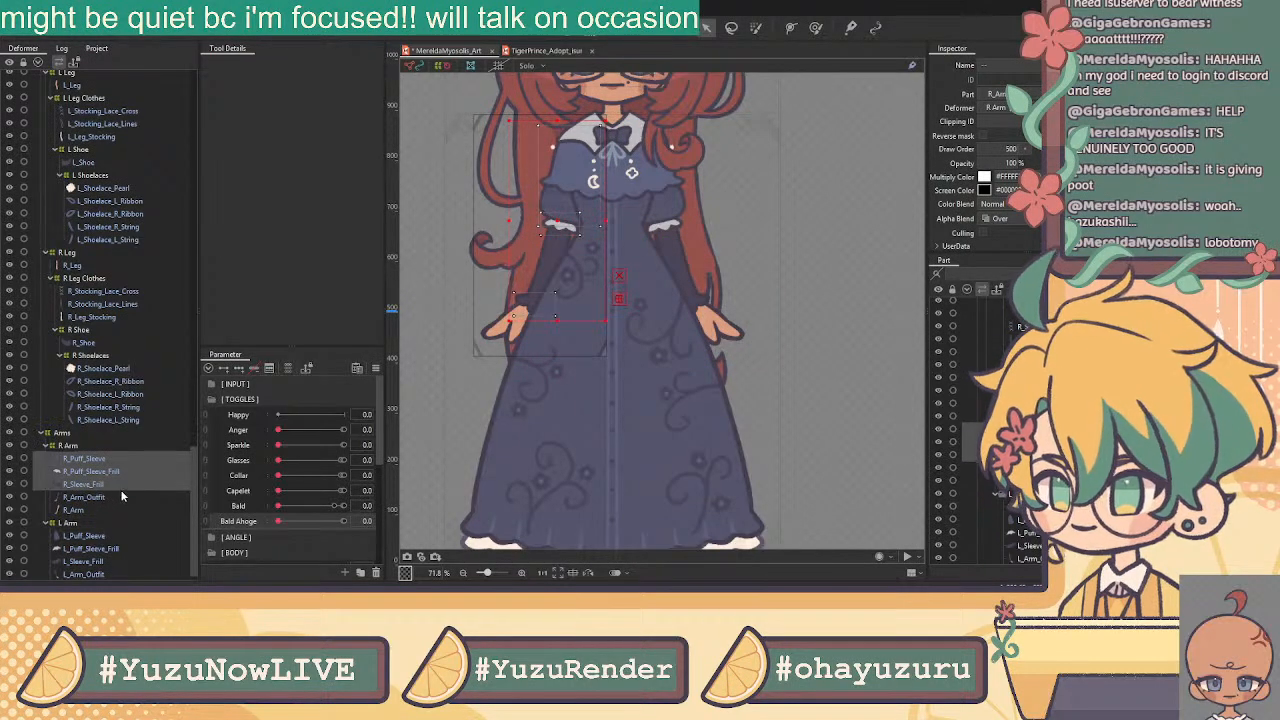
{"action": "left_click", "coordinate": [116, 488]}
{"action": "left_click", "coordinate": [114, 497]}
{"action": "left_click", "coordinate": [135, 452], "text": "shift"}
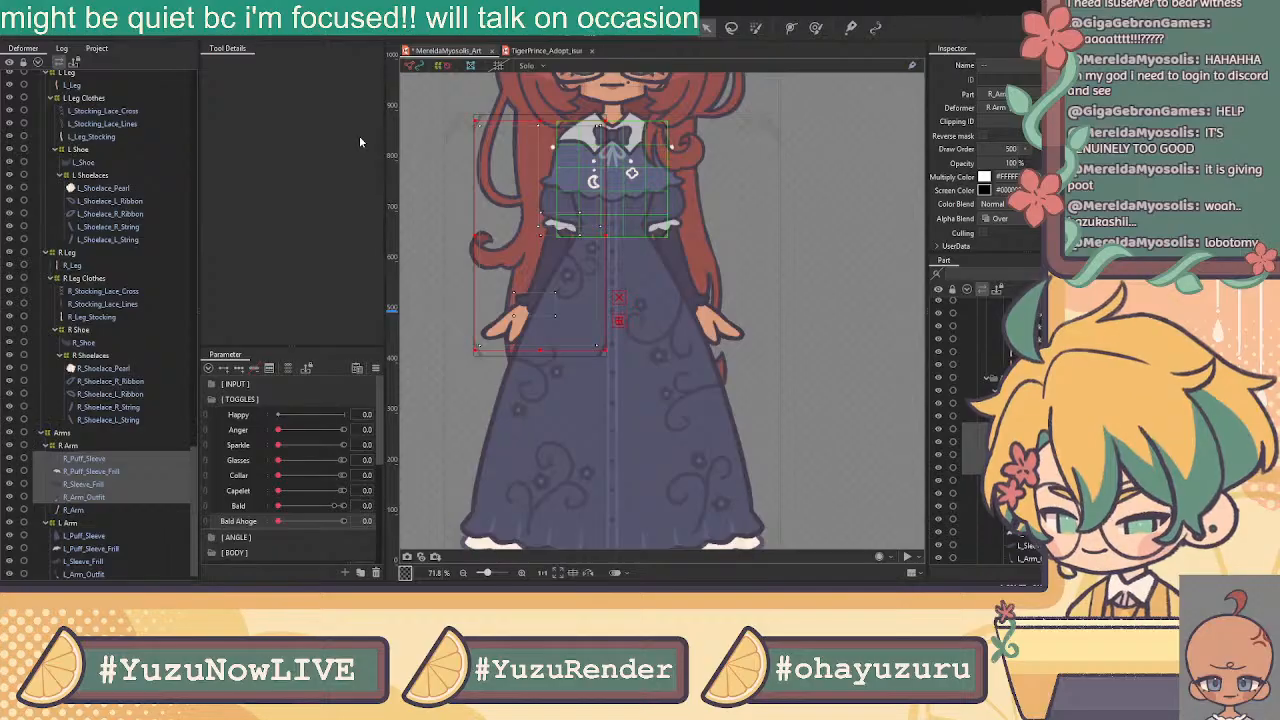
{"action": "left_click", "coordinate": [605, 360]}
{"action": "left_click", "coordinate": [104, 484]}
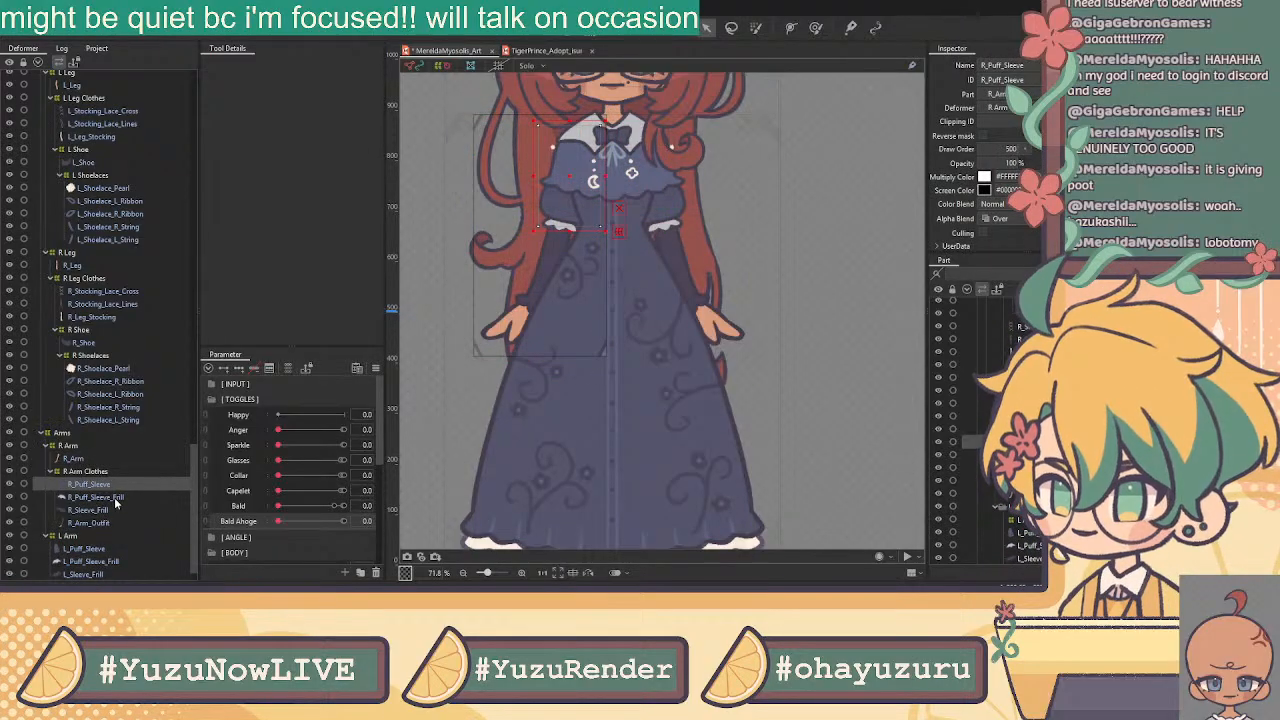
{"action": "left_click", "coordinate": [113, 497], "text": "ctrl"}
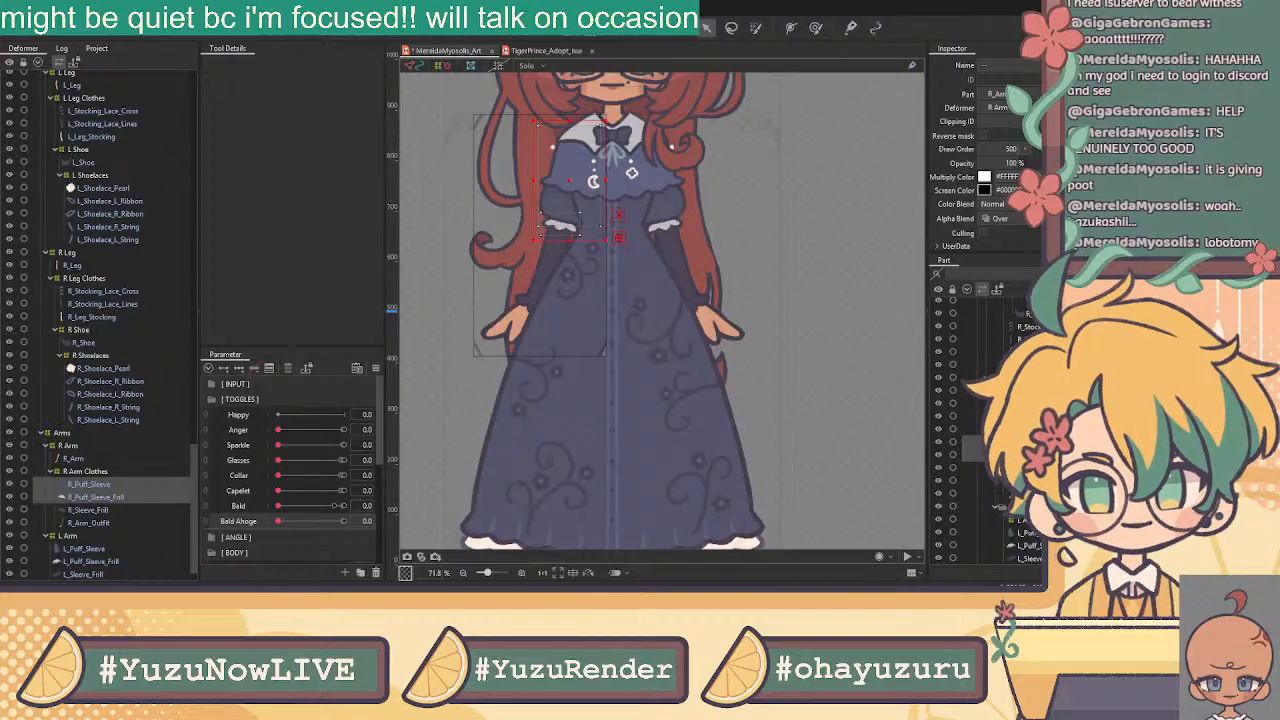
Create R Puff Sleeve for the right sleeve pair, and wrap L_Puff_Sleeve through L_Arm_Outfit in L Arm Clothes
{"action": "left_click", "coordinate": [591, 358]}
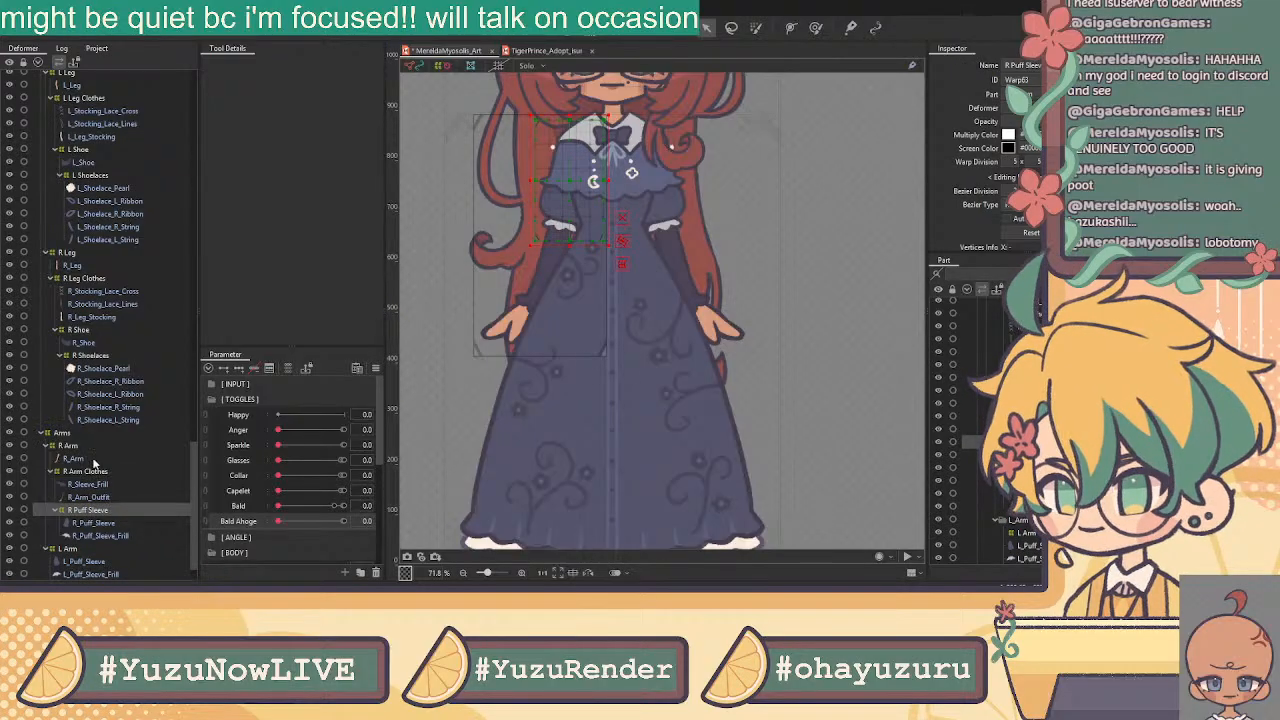
{"action": "scroll", "coordinate": [100, 462], "scroll_direction": "down", "scroll_amount": 1}
{"action": "left_click", "coordinate": [86, 524]}
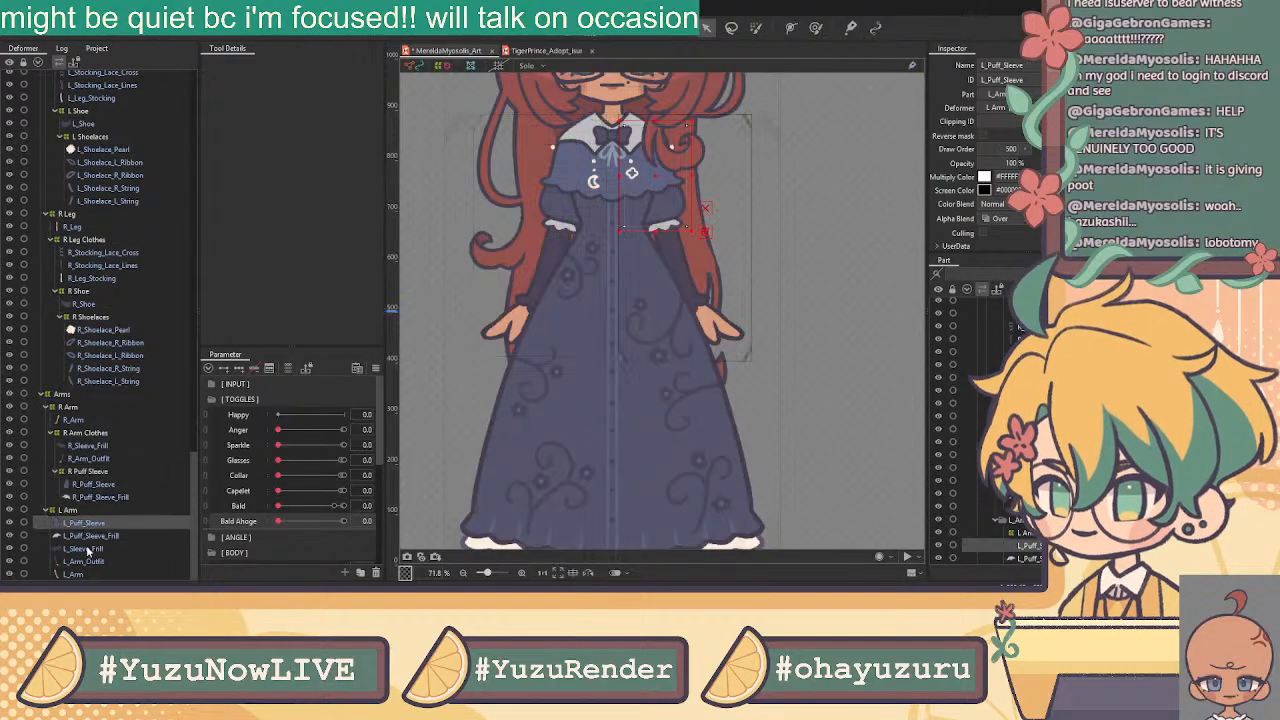
{"action": "left_click", "coordinate": [94, 561], "text": "shift"}
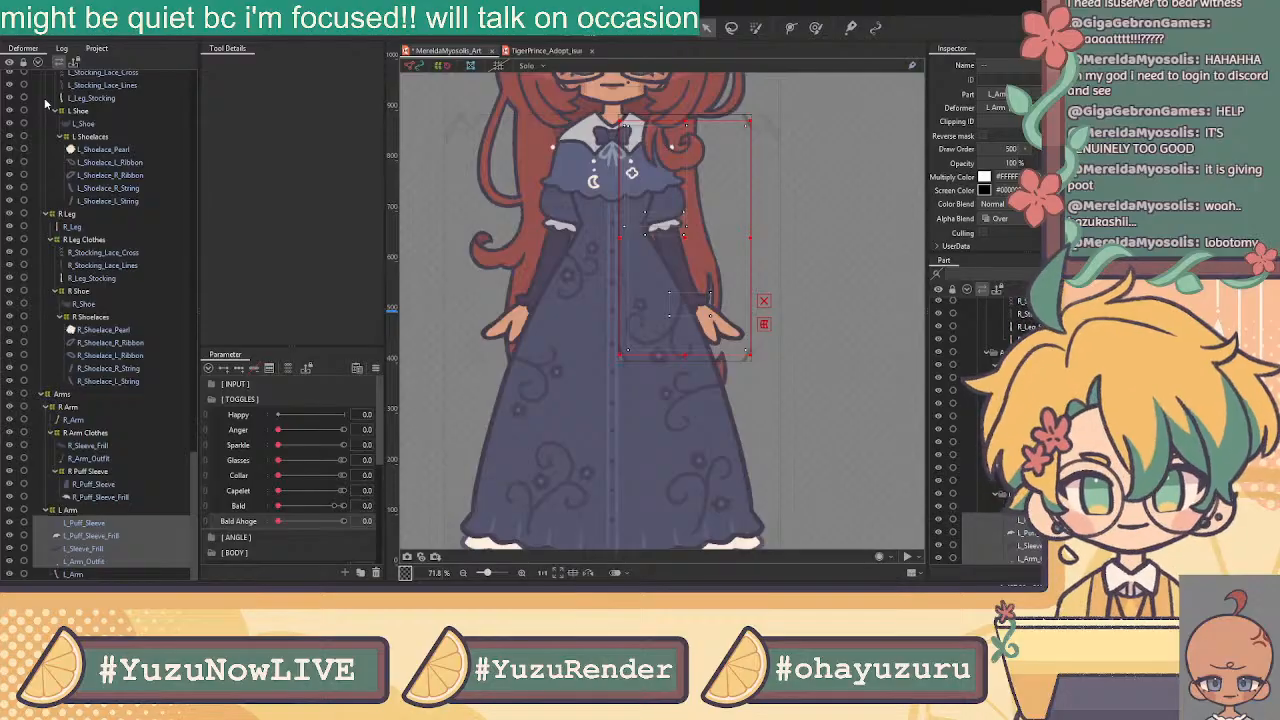
{"action": "left_click", "coordinate": [580, 345]}
Wrap L_Puff_Sleeve and L_Puff_Sleeve_Frill in an L Puff Sleeve deformer
{"action": "left_click", "coordinate": [97, 560]}
{"action": "left_click", "coordinate": [108, 548]}
{"action": "left_click", "coordinate": [118, 561], "text": "ctrl"}
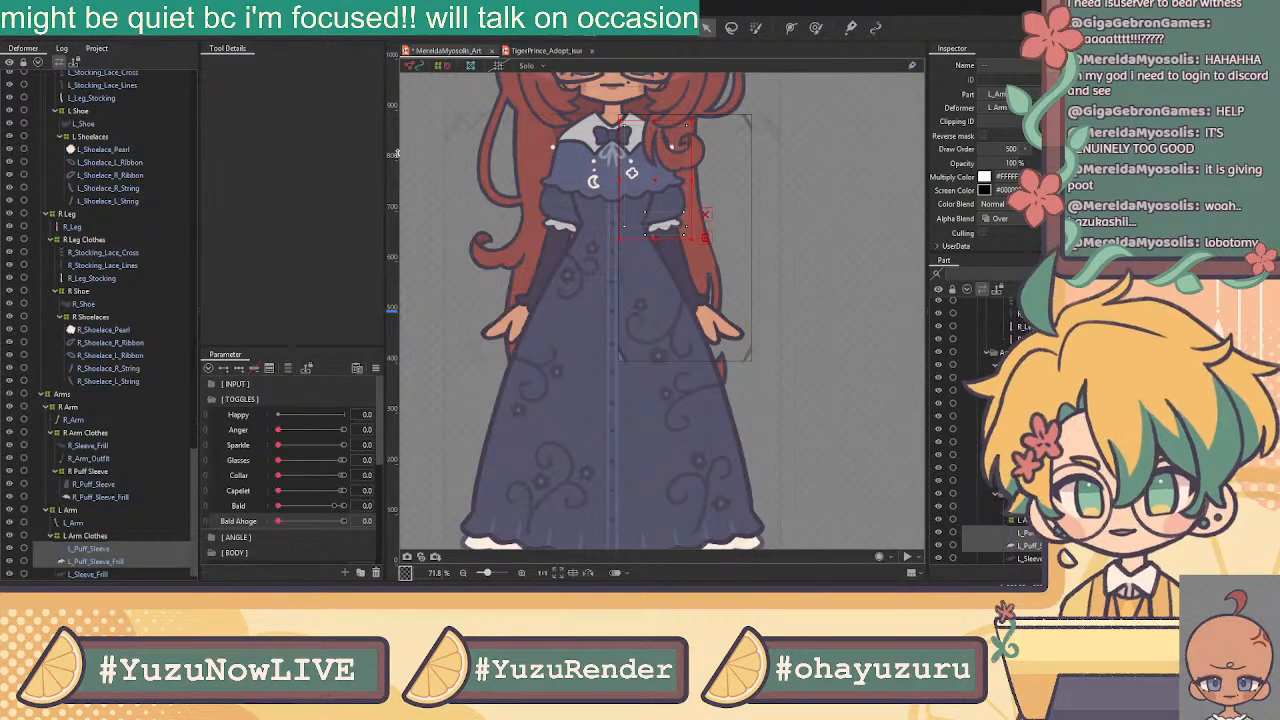
{"action": "left_click", "coordinate": [620, 349]}
Inspect the right leg's R_Shoelace_L_String, R_Shoelace_L_Ribbon and R_Leg_Stocking meshes
{"action": "scroll", "coordinate": [87, 538], "scroll_direction": "down", "scroll_amount": 1}
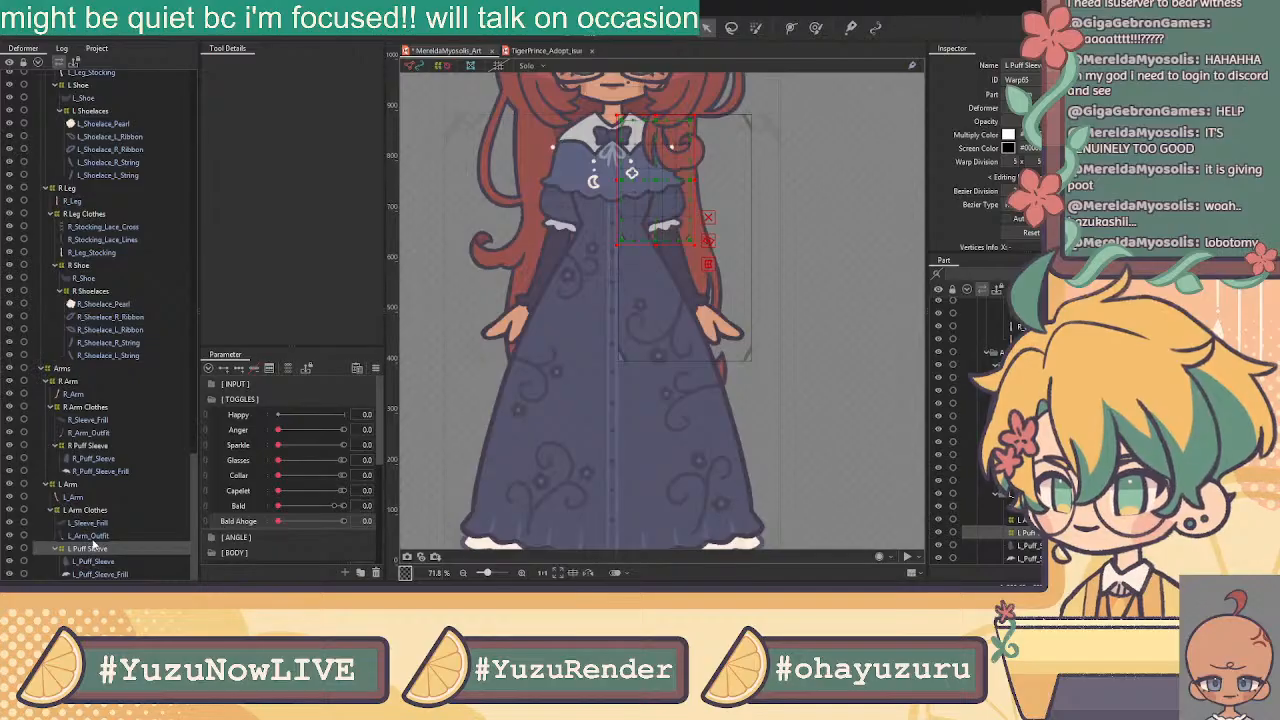
{"action": "scroll", "coordinate": [755, 197], "scroll_direction": "down", "scroll_amount": 2}
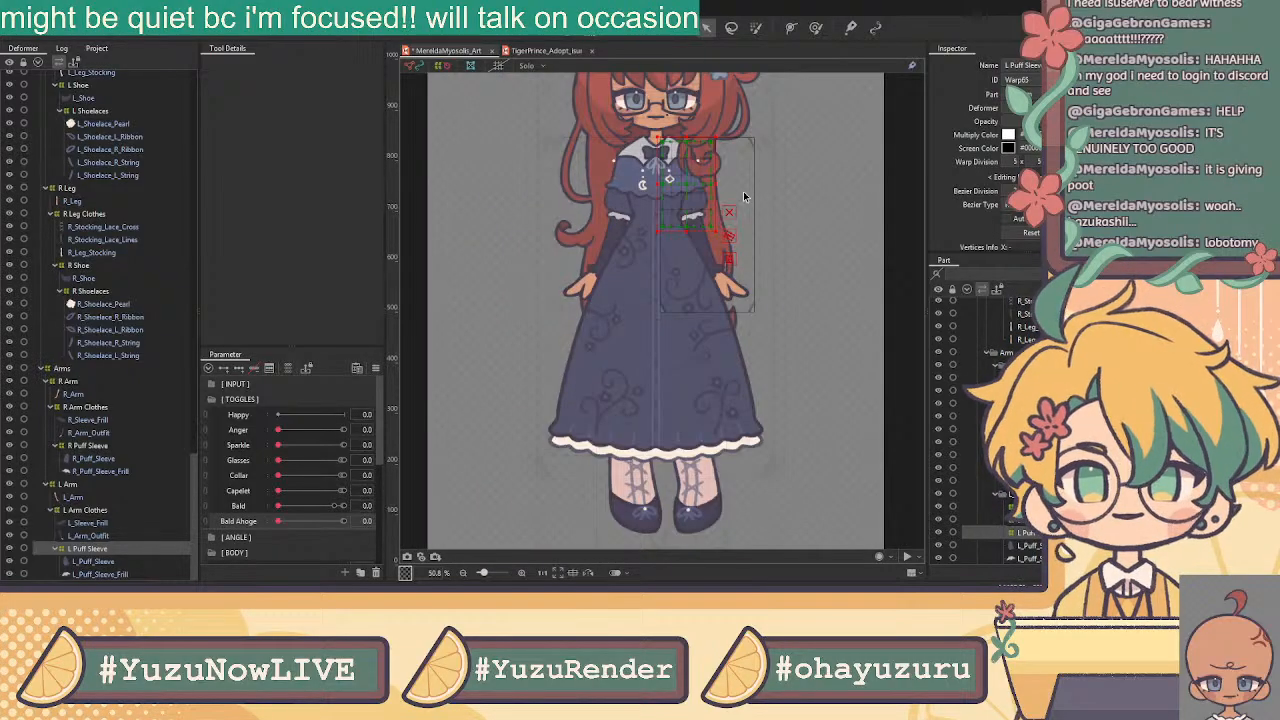
{"action": "scroll", "coordinate": [109, 458], "scroll_direction": "up", "scroll_amount": 2}
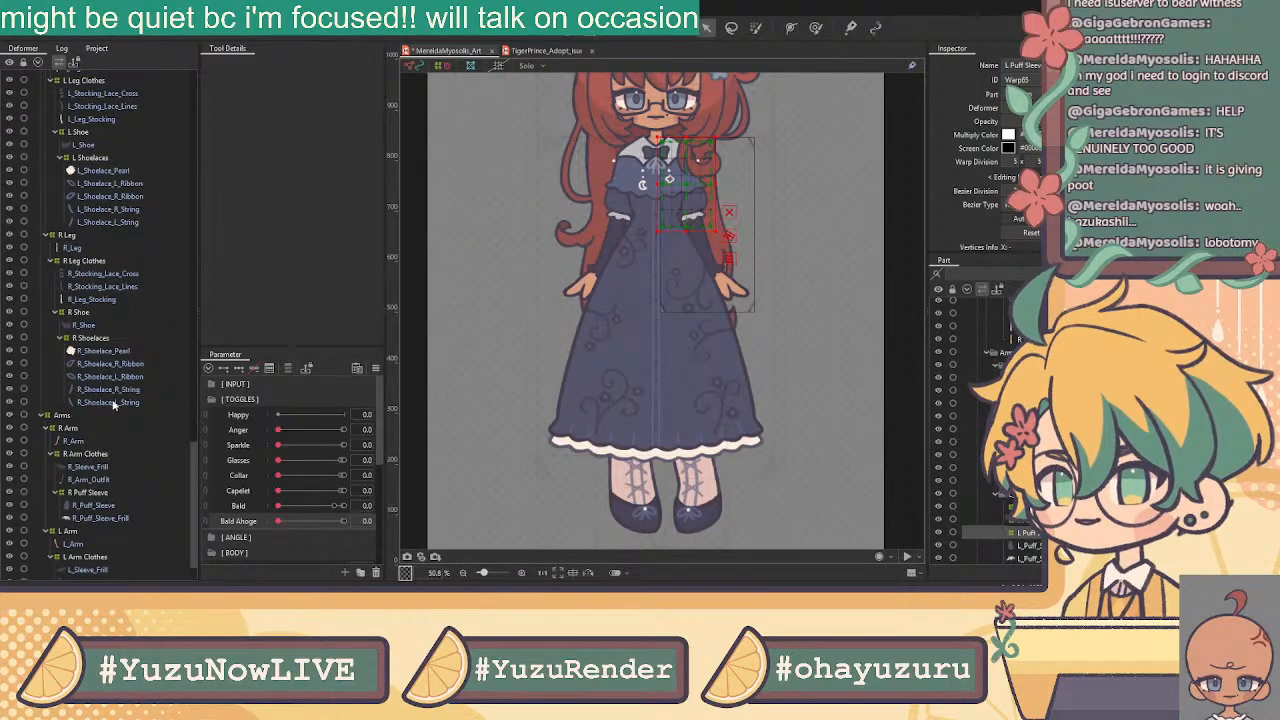
{"action": "left_click", "coordinate": [113, 404]}
{"action": "left_click", "coordinate": [124, 376]}
{"action": "scroll", "coordinate": [150, 328], "scroll_direction": "up", "scroll_amount": 4}
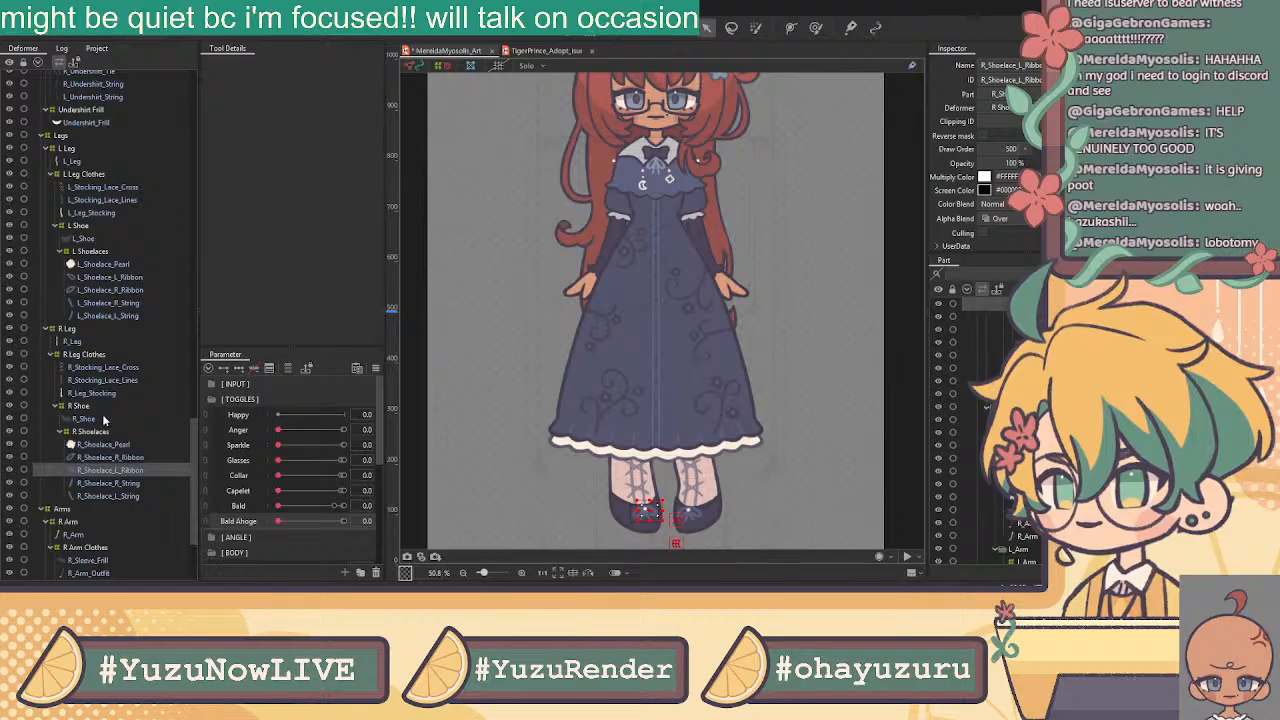
{"action": "left_click", "coordinate": [98, 393]}
{"action": "scroll", "coordinate": [129, 320], "scroll_direction": "up", "scroll_amount": 4}
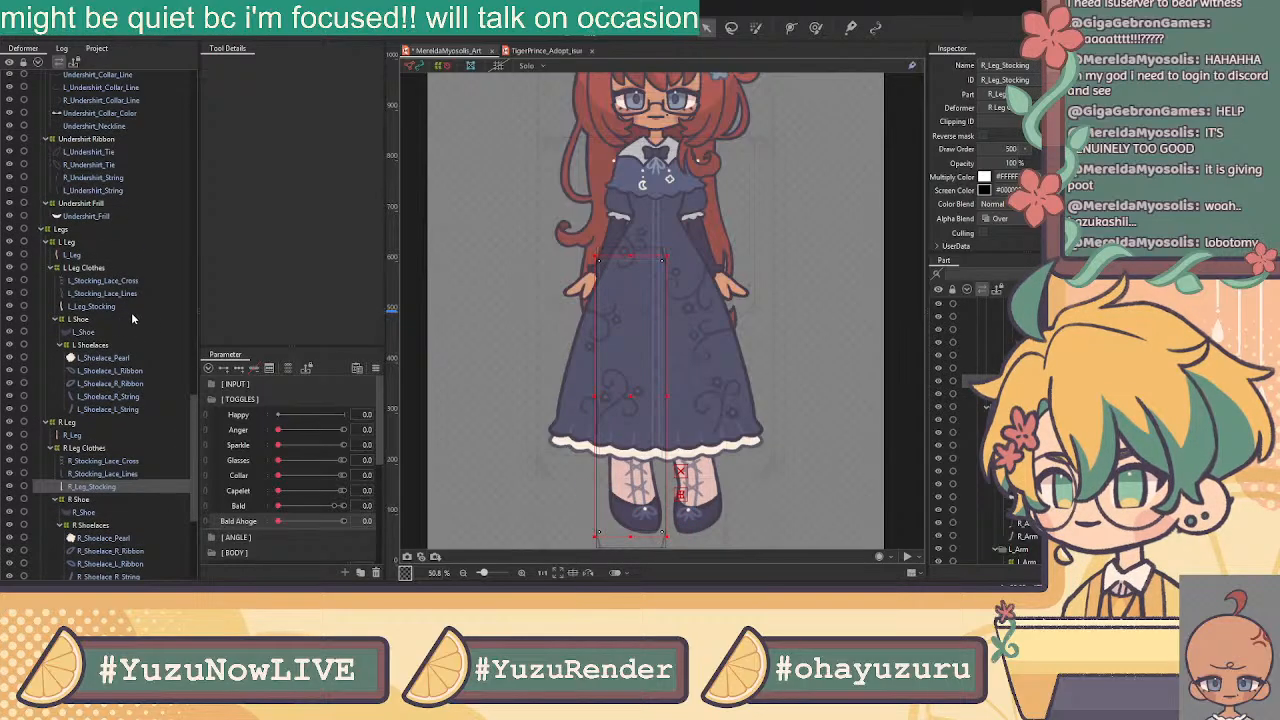
{"action": "scroll", "coordinate": [130, 318], "scroll_direction": "up", "scroll_amount": 4}
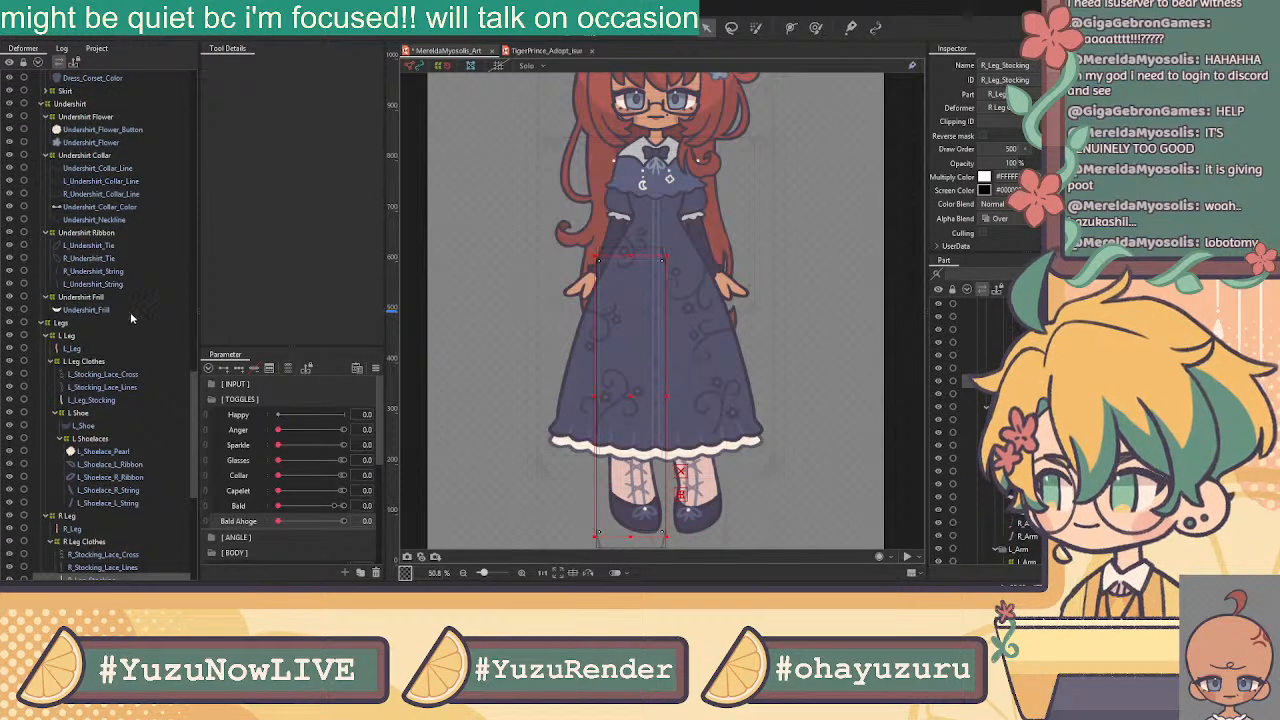
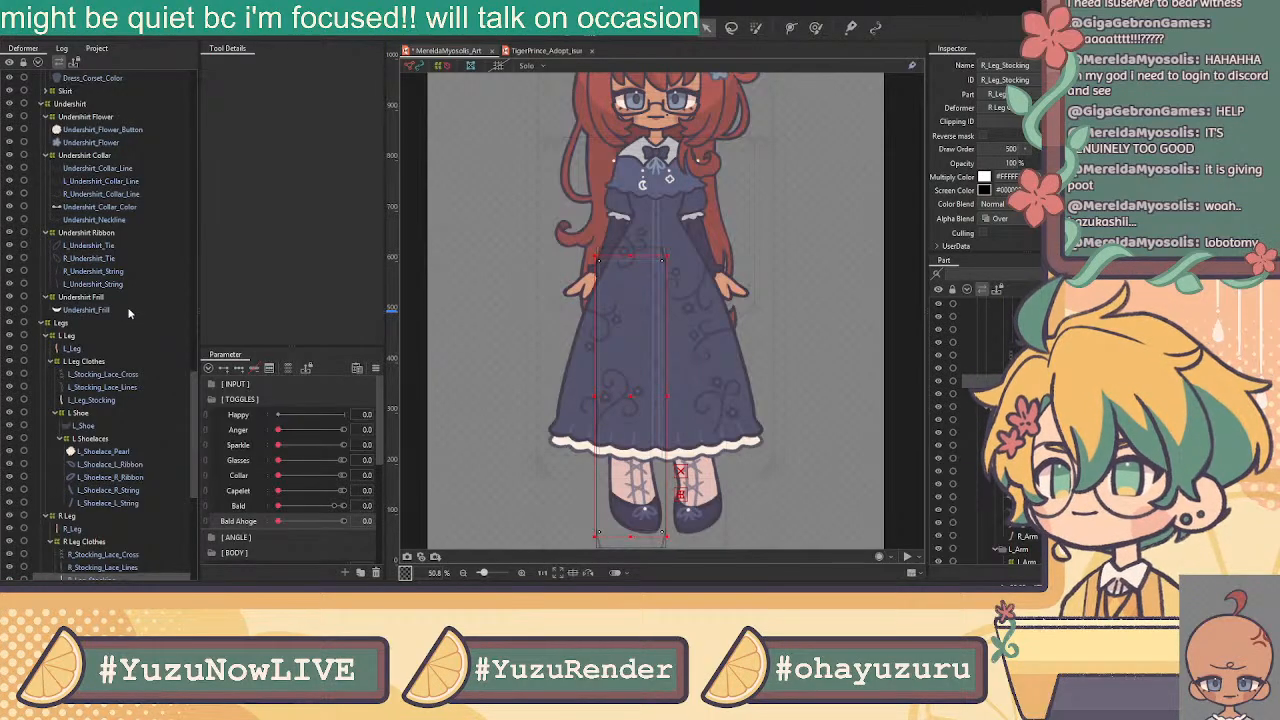
Wrap Bottom_Dress_Line, Bottom_Dress_Hem_Lines and Bottom_Dress_Color in a warp deformer named Bottom Dress
{"action": "scroll", "coordinate": [128, 246], "scroll_direction": "up", "scroll_amount": 2}
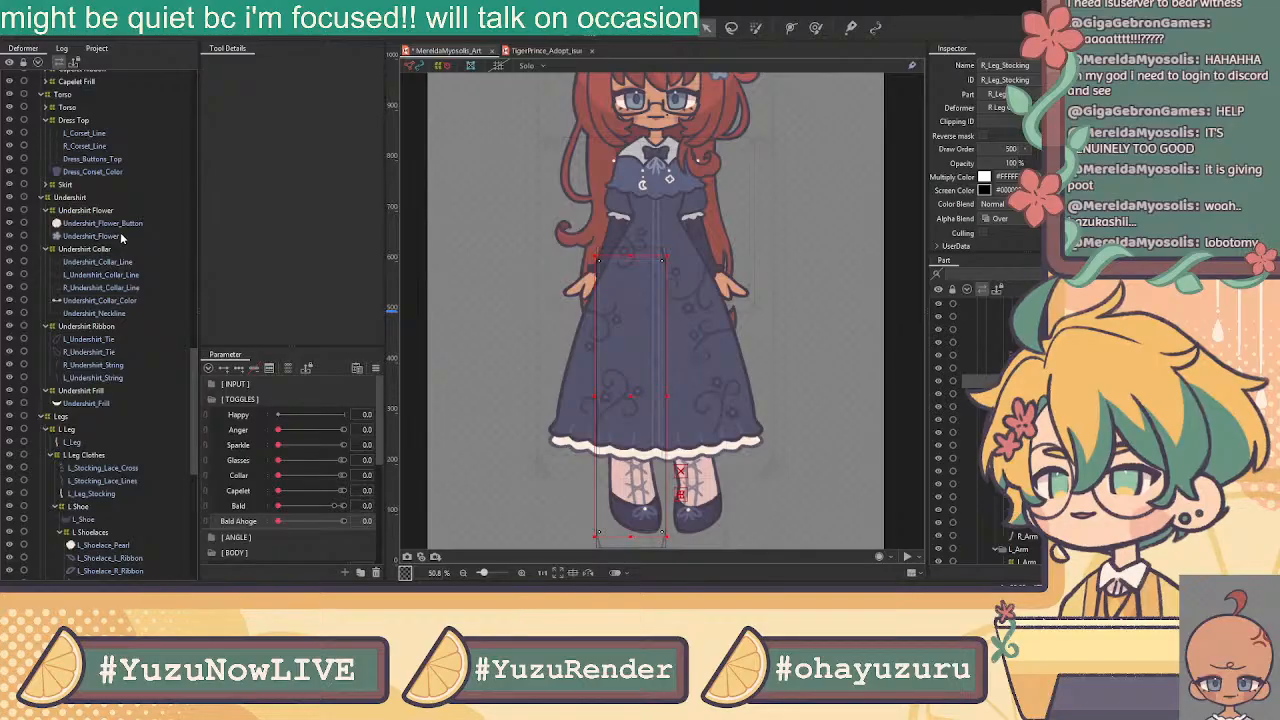
{"action": "left_click", "coordinate": [49, 186]}
{"action": "left_click", "coordinate": [56, 198]}
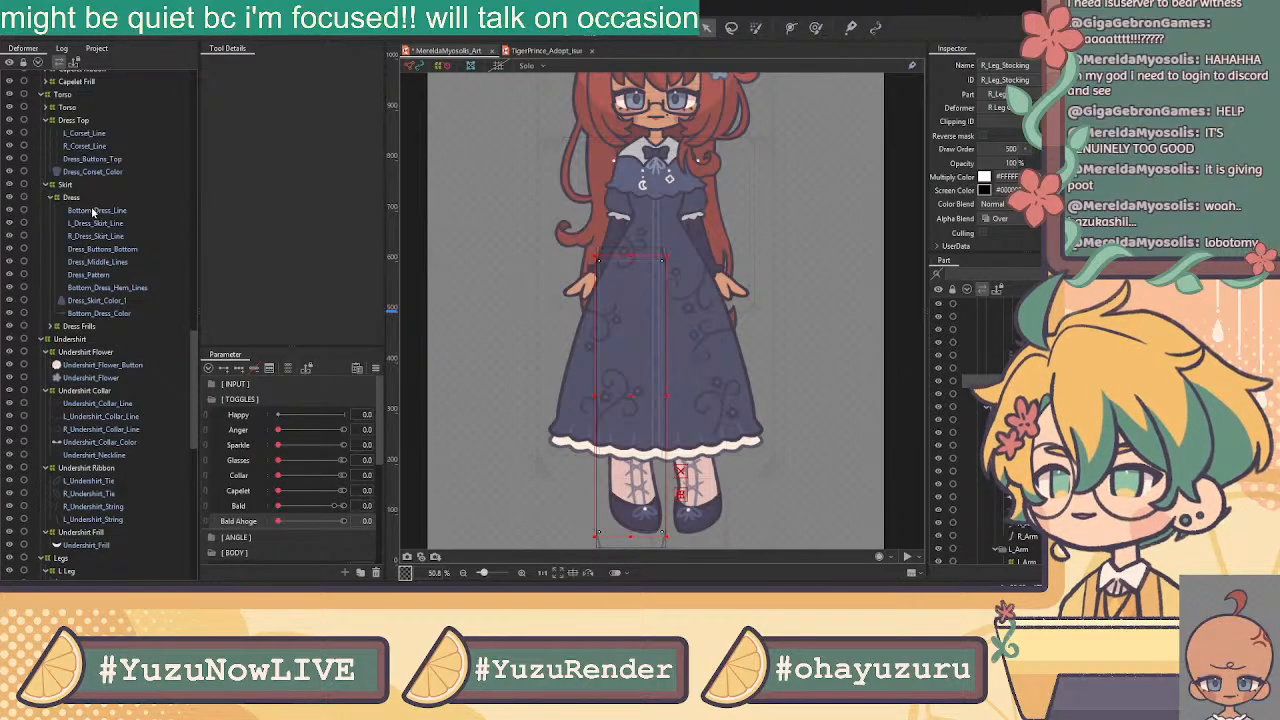
{"action": "left_click", "coordinate": [95, 211]}
{"action": "left_click", "coordinate": [100, 224]}
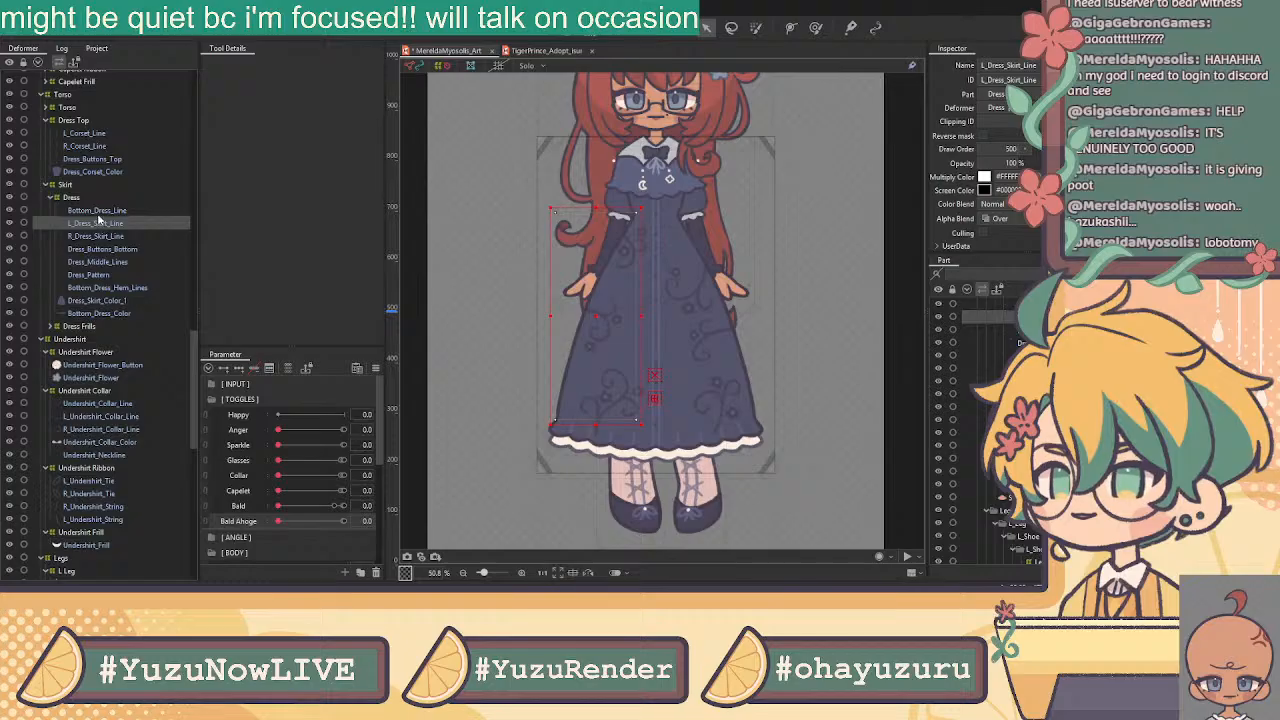
{"action": "left_click", "coordinate": [97, 212]}
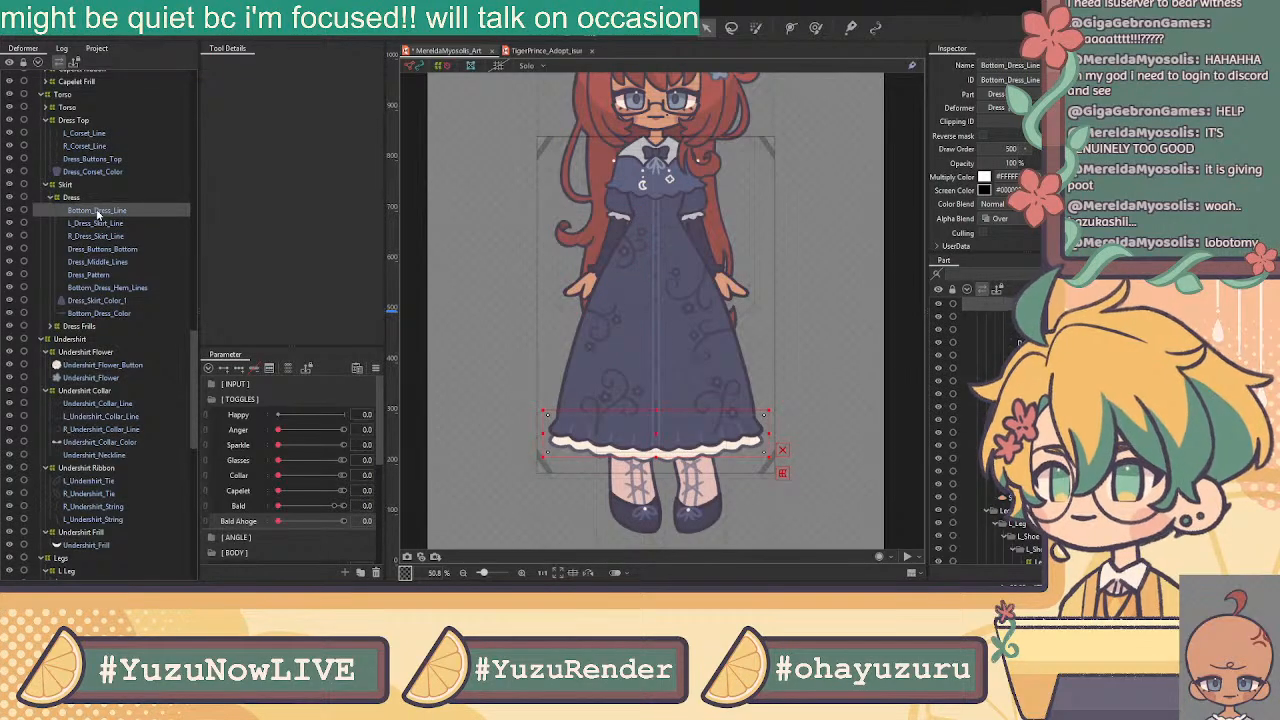
{"action": "left_click", "coordinate": [125, 289], "text": "ctrl"}
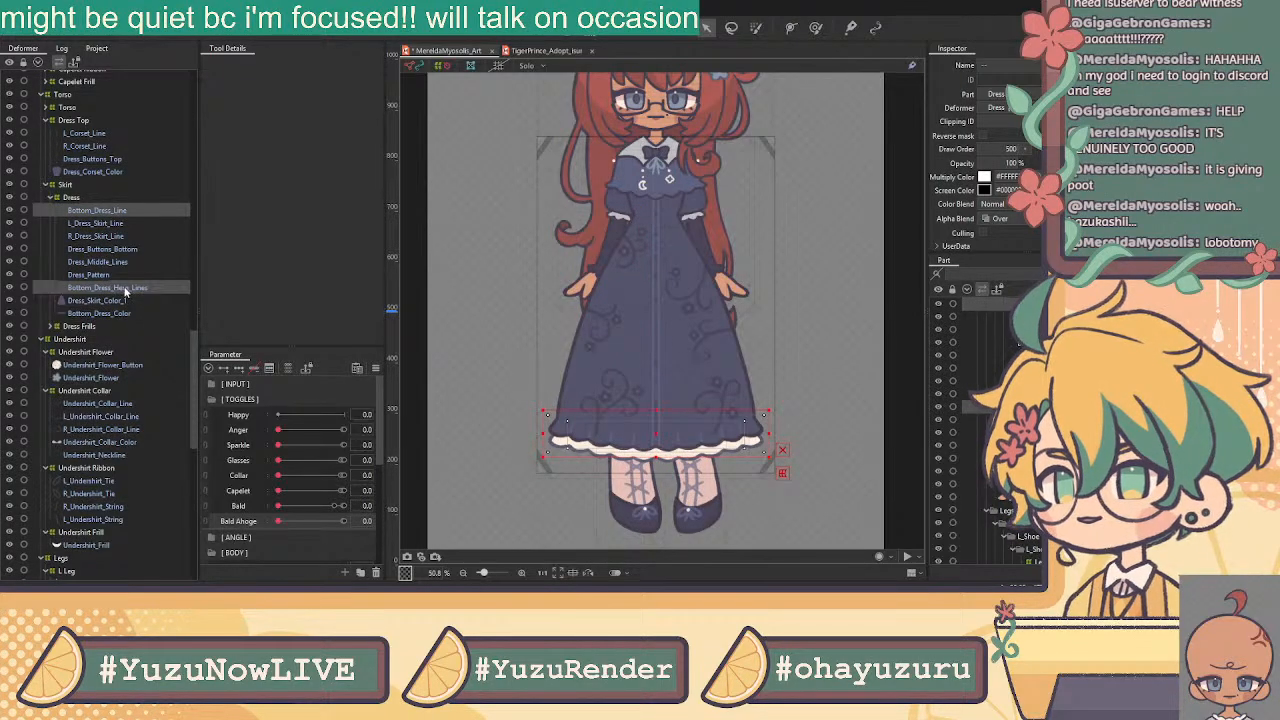
{"action": "left_click", "coordinate": [137, 315], "text": "ctrl"}
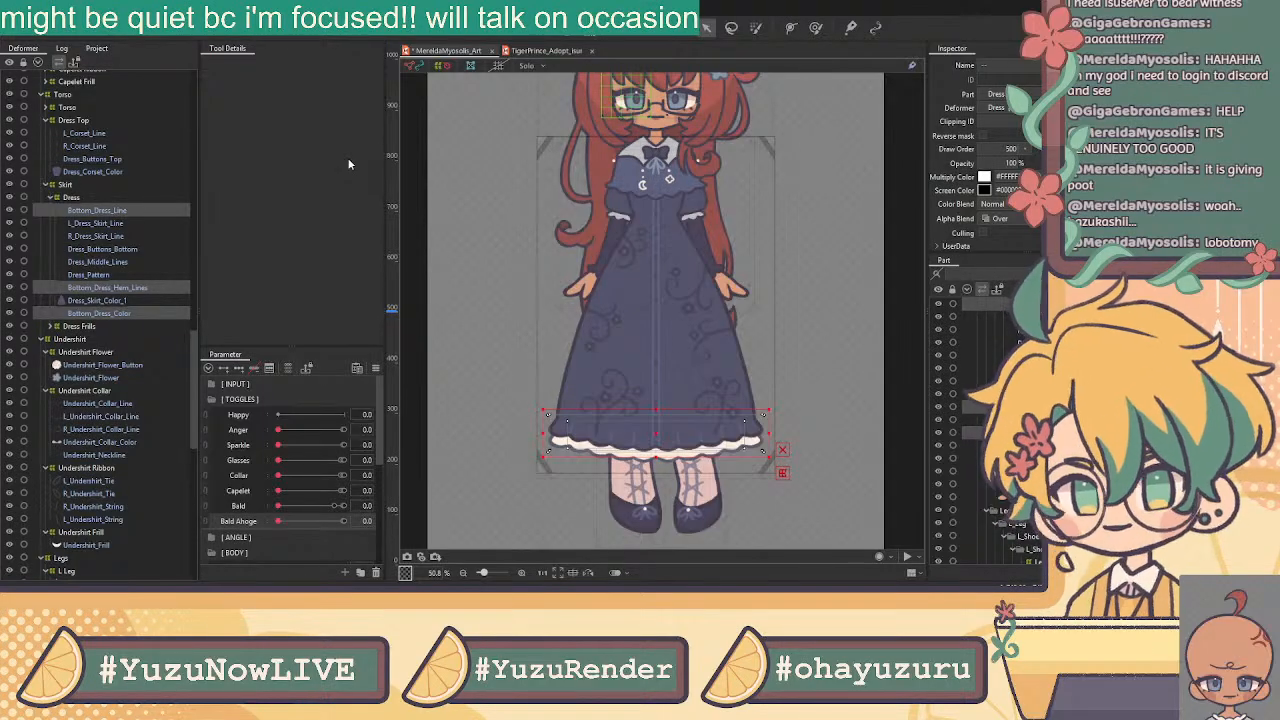
{"action": "left_click", "coordinate": [612, 346]}
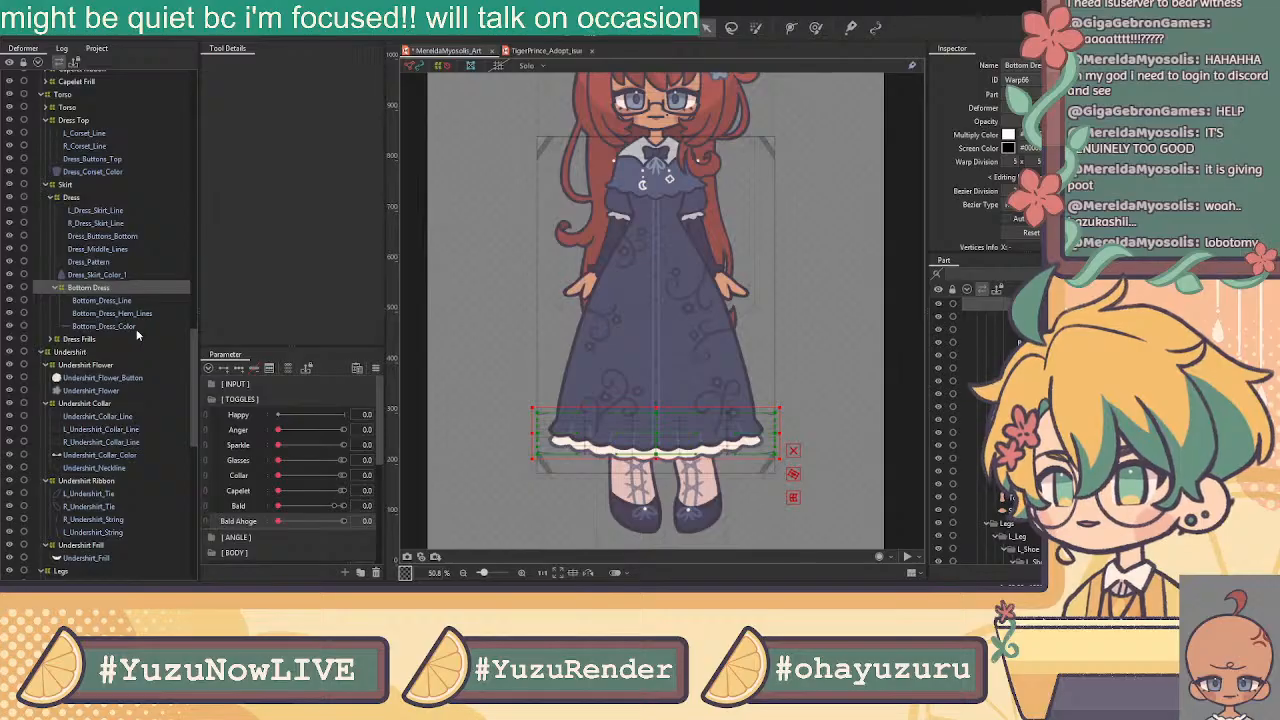
Inspect Bottom_Dress_Frills and the dress buttons, middle lines, pattern and skirt colour meshes
{"action": "left_click", "coordinate": [80, 339]}
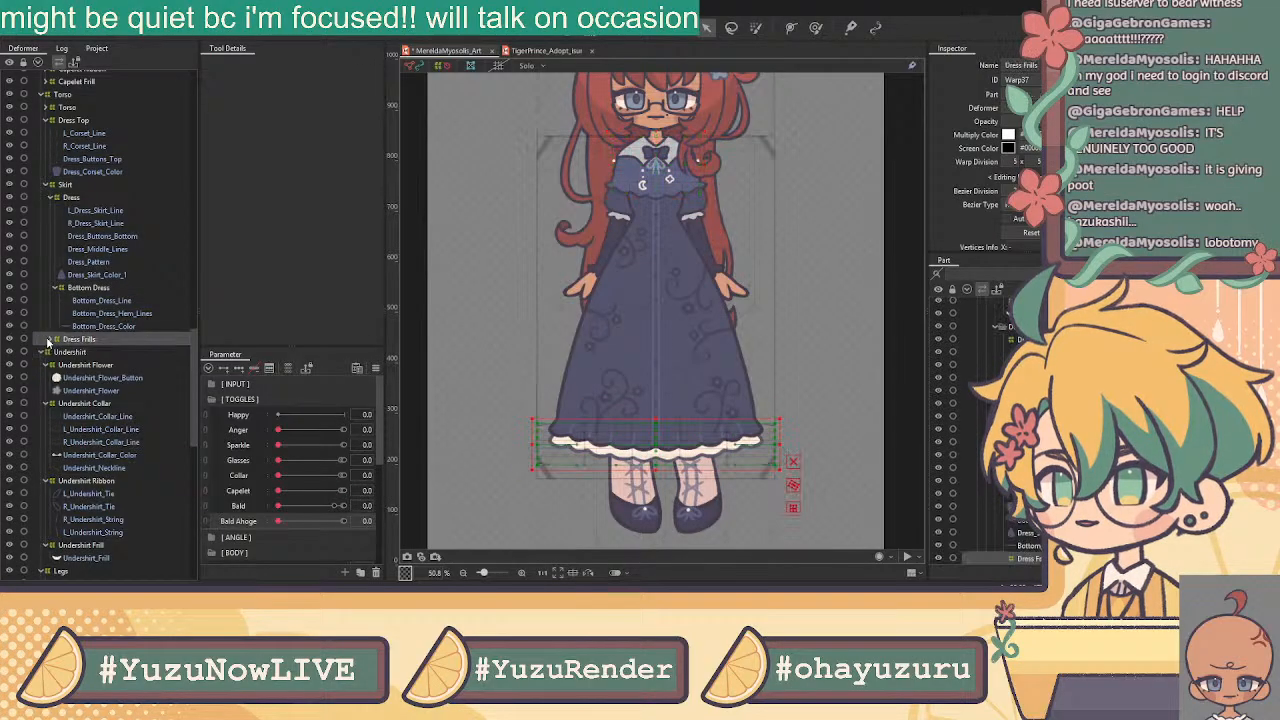
{"action": "left_click", "coordinate": [50, 340]}
{"action": "left_click", "coordinate": [92, 352]}
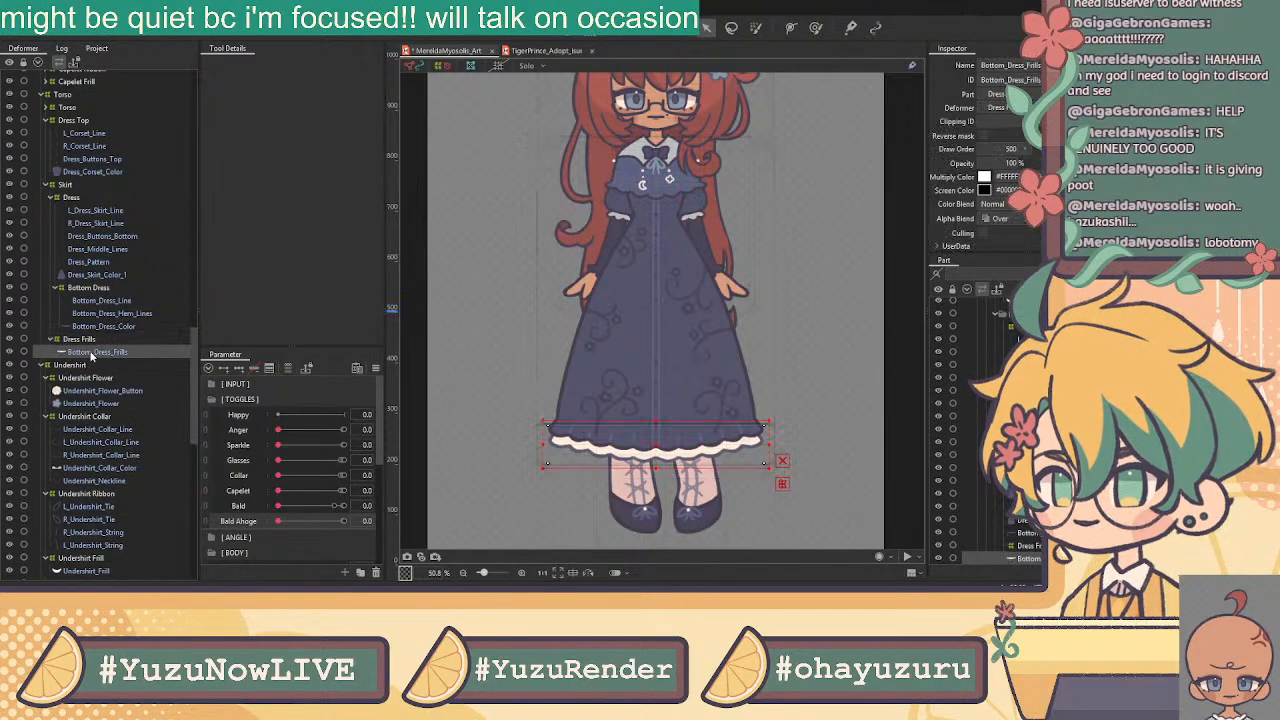
{"action": "left_click", "coordinate": [112, 237]}
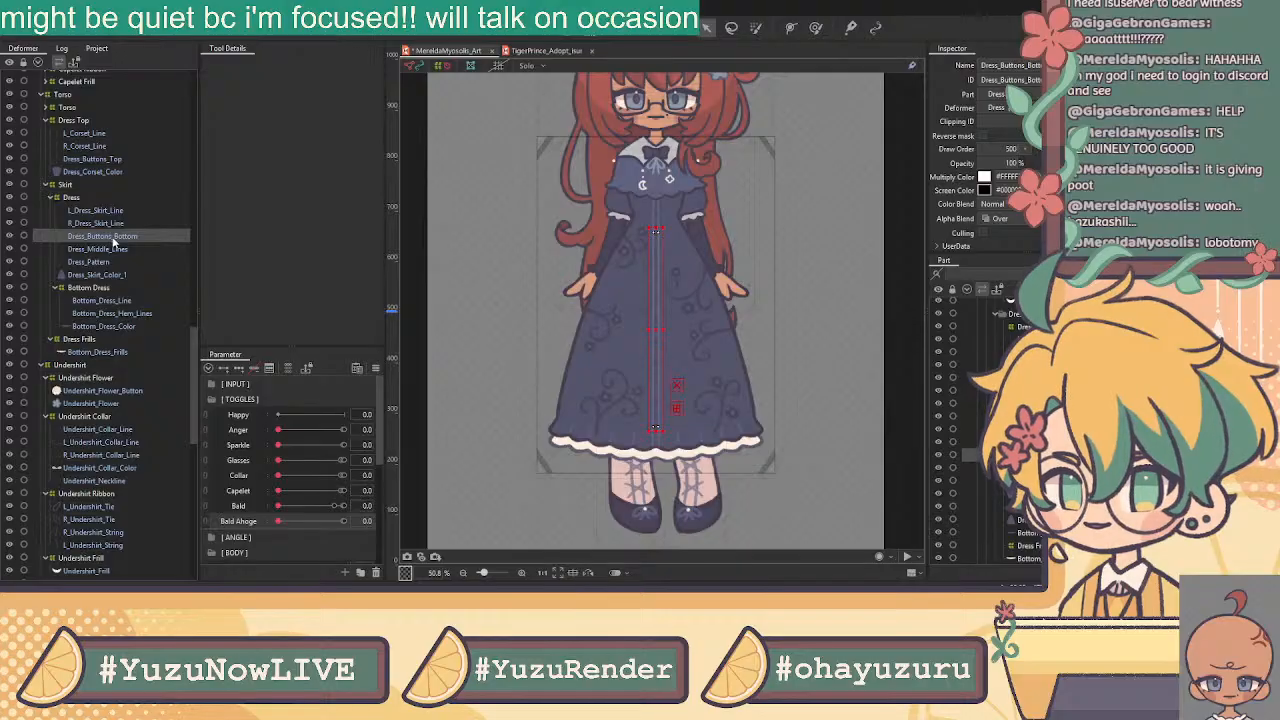
{"action": "left_click", "coordinate": [112, 249]}
{"action": "left_click", "coordinate": [112, 262]}
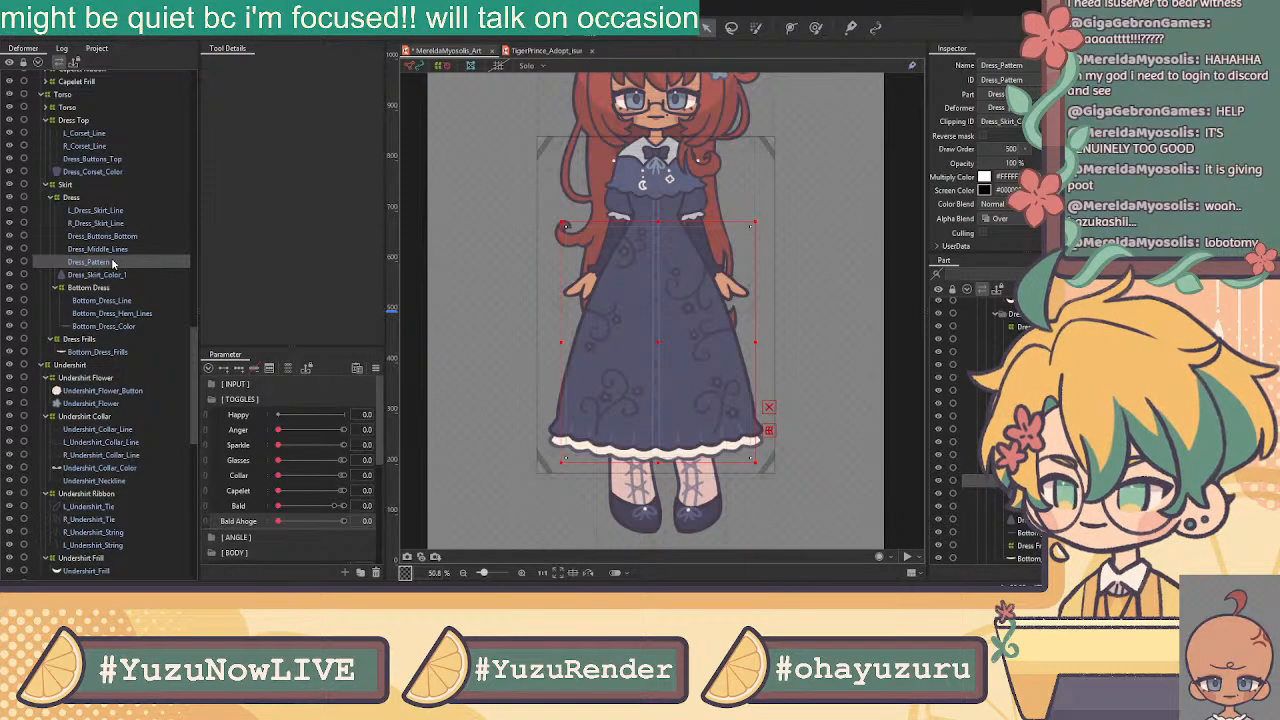
{"action": "left_click", "coordinate": [112, 274]}
Inspect the corset colour, top buttons and corset line meshes, then expand the Torso deformer
{"action": "scroll", "coordinate": [115, 240], "scroll_direction": "up", "scroll_amount": 1}
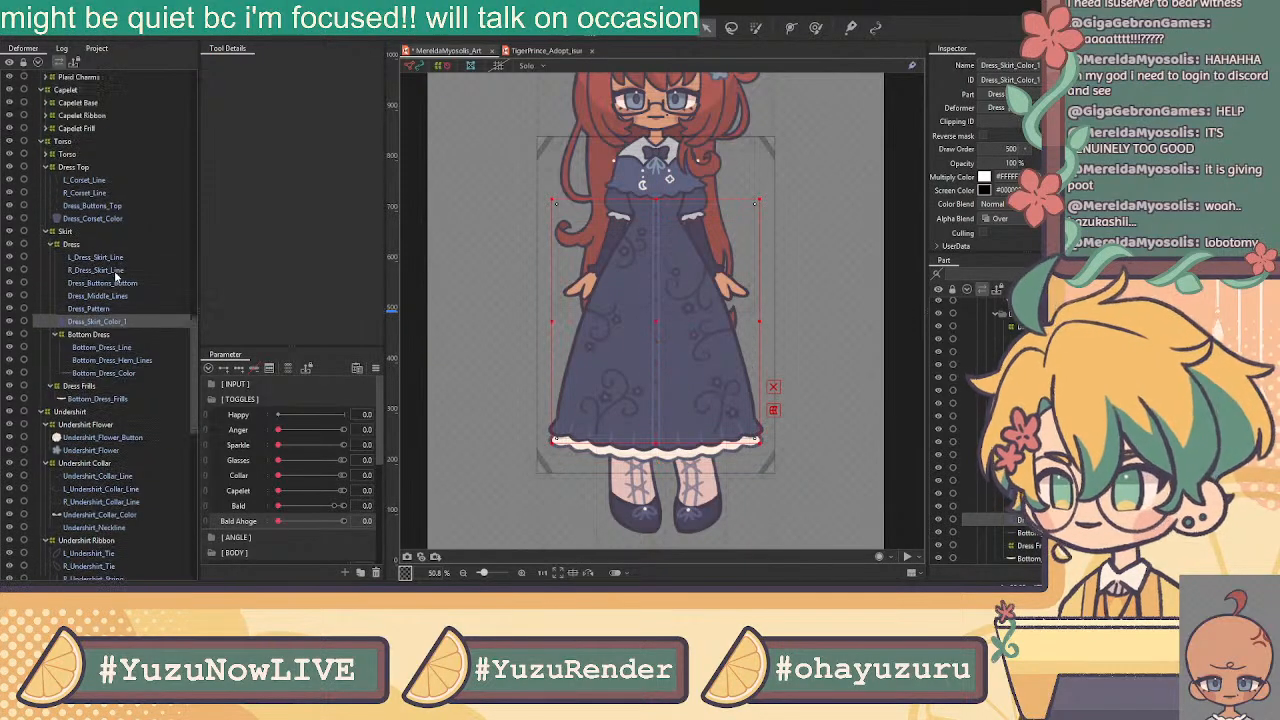
{"action": "left_click", "coordinate": [116, 218]}
{"action": "left_click", "coordinate": [112, 205]}
{"action": "left_click", "coordinate": [109, 193]}
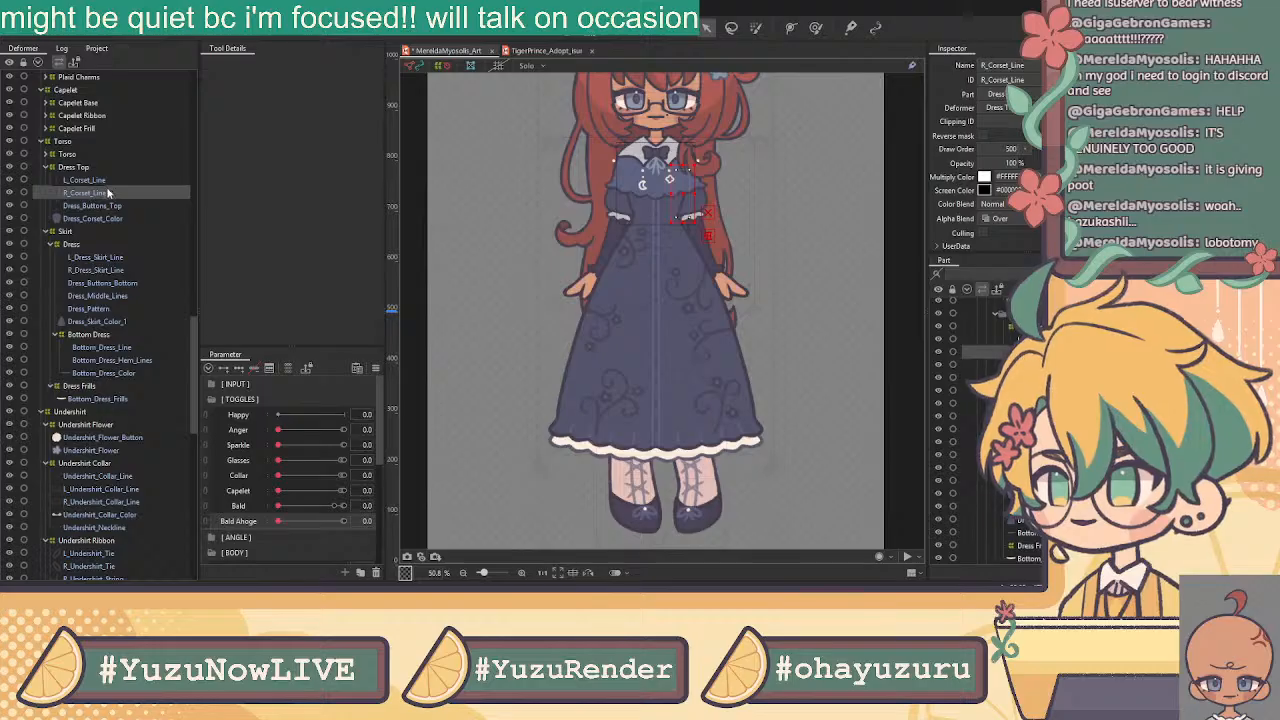
{"action": "left_click", "coordinate": [111, 180]}
{"action": "scroll", "coordinate": [111, 181], "scroll_direction": "up", "scroll_amount": 1}
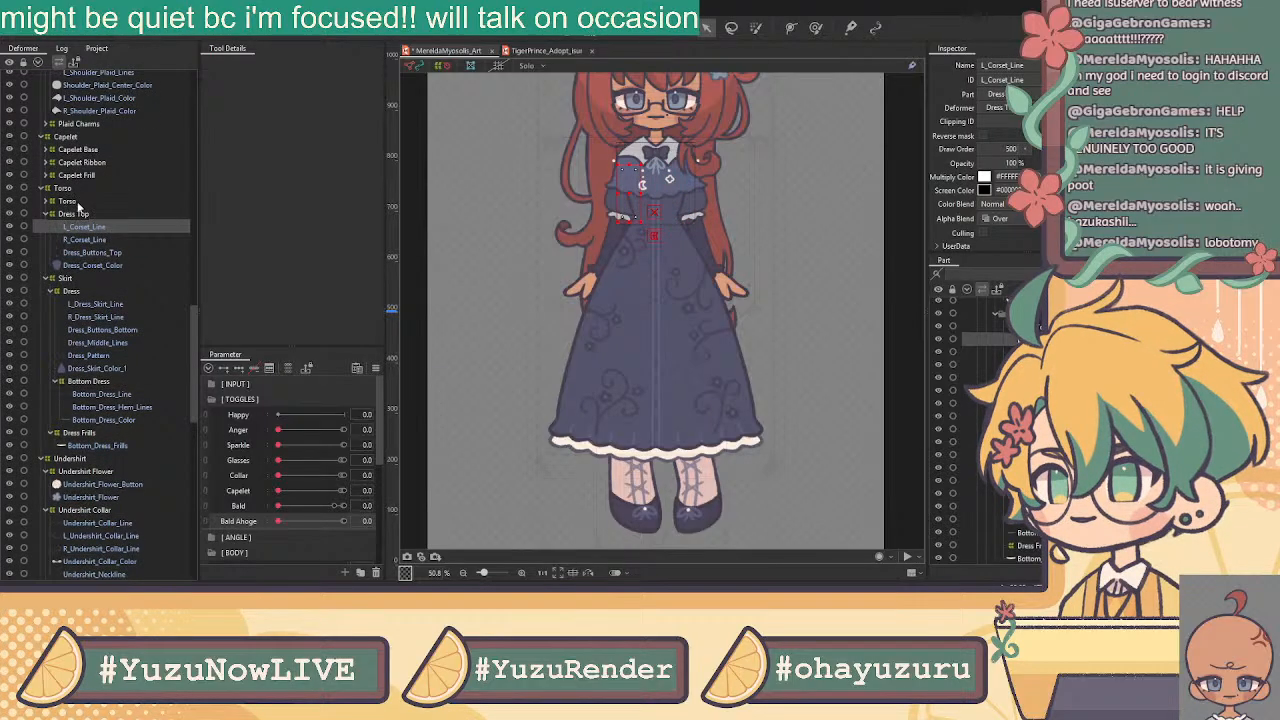
{"action": "left_click", "coordinate": [78, 204]}
{"action": "left_click", "coordinate": [45, 201]}
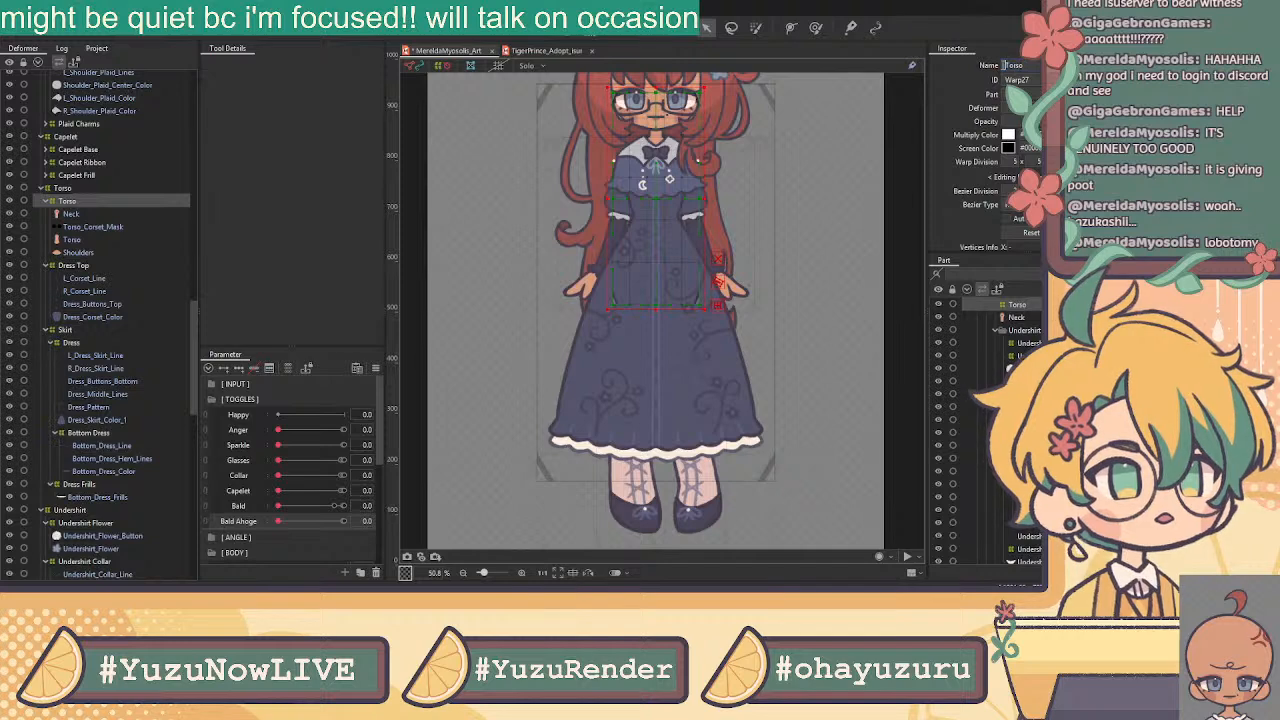
Prefix the Torso deformer's name with 'Body' so it reads Body Torso
{"action": "type", "text": "Body"}
{"action": "key", "text": "Return"}
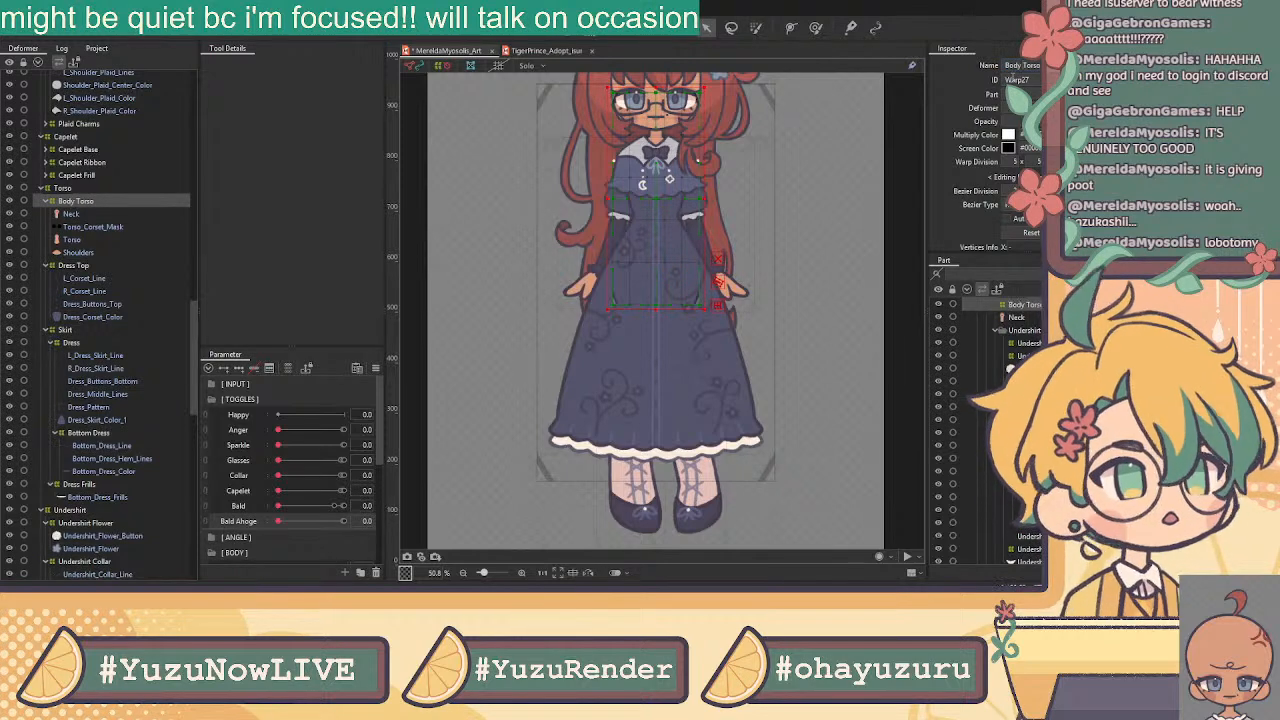
{"action": "scroll", "coordinate": [123, 236], "scroll_direction": "up", "scroll_amount": 3}
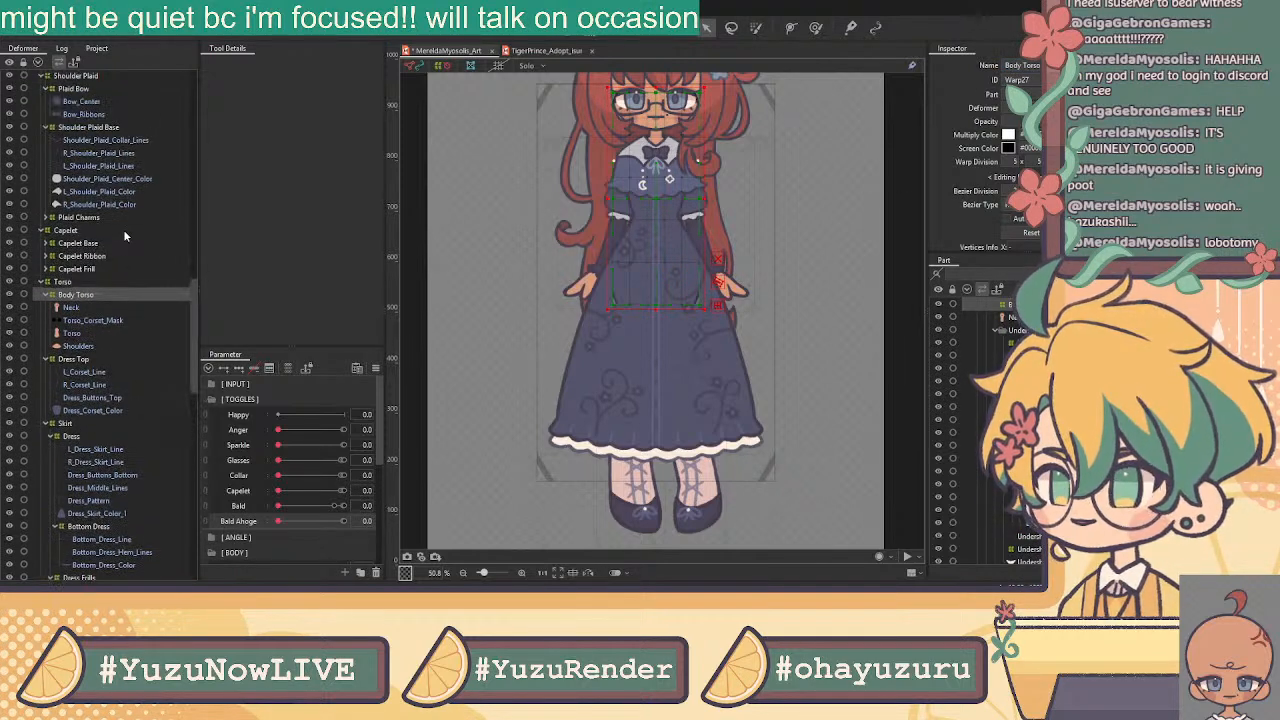
Expand the Capelet Frill, Capelet Ribbon, Capelet Base and Plaid Charms groups
{"action": "left_click", "coordinate": [46, 270]}
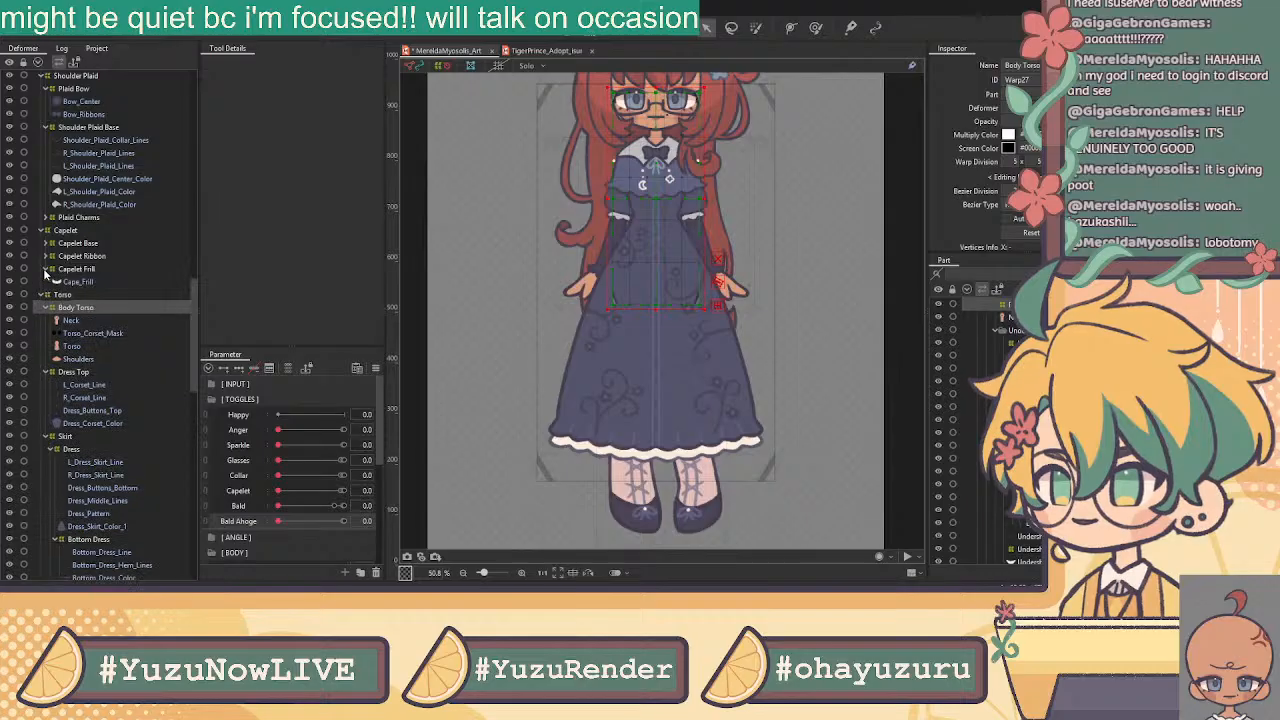
{"action": "left_click", "coordinate": [47, 256]}
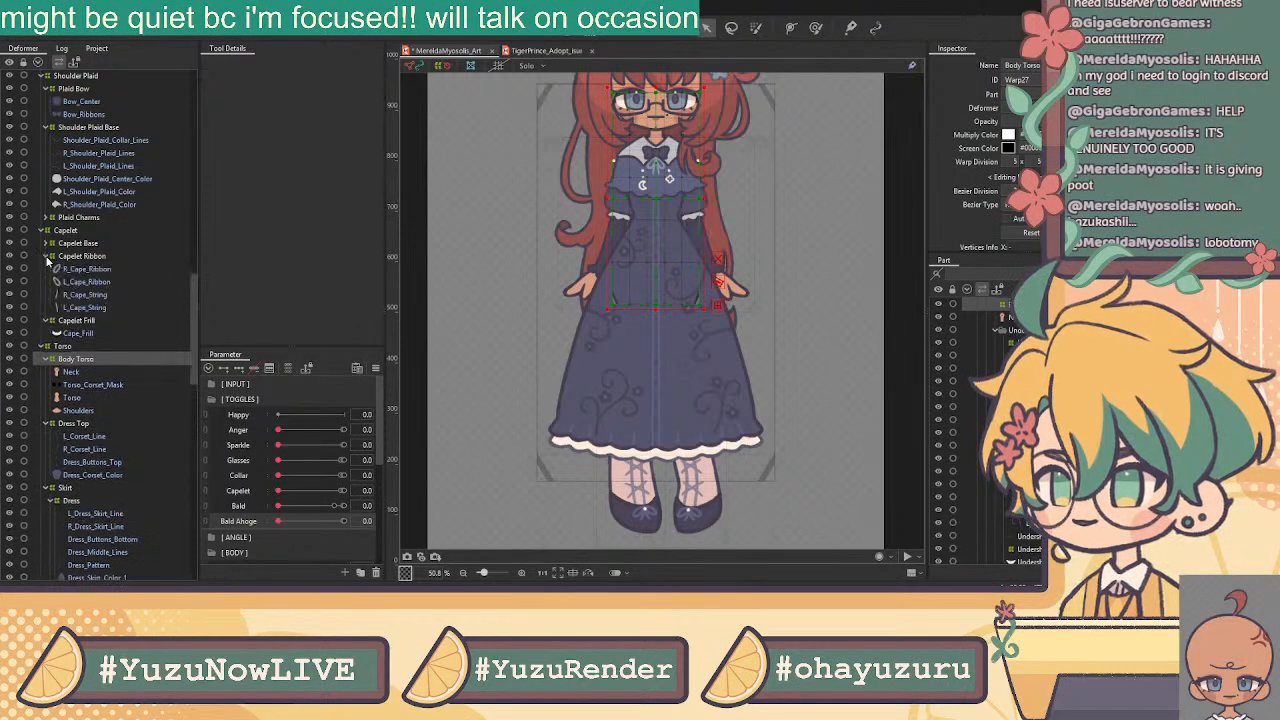
{"action": "left_click", "coordinate": [45, 244]}
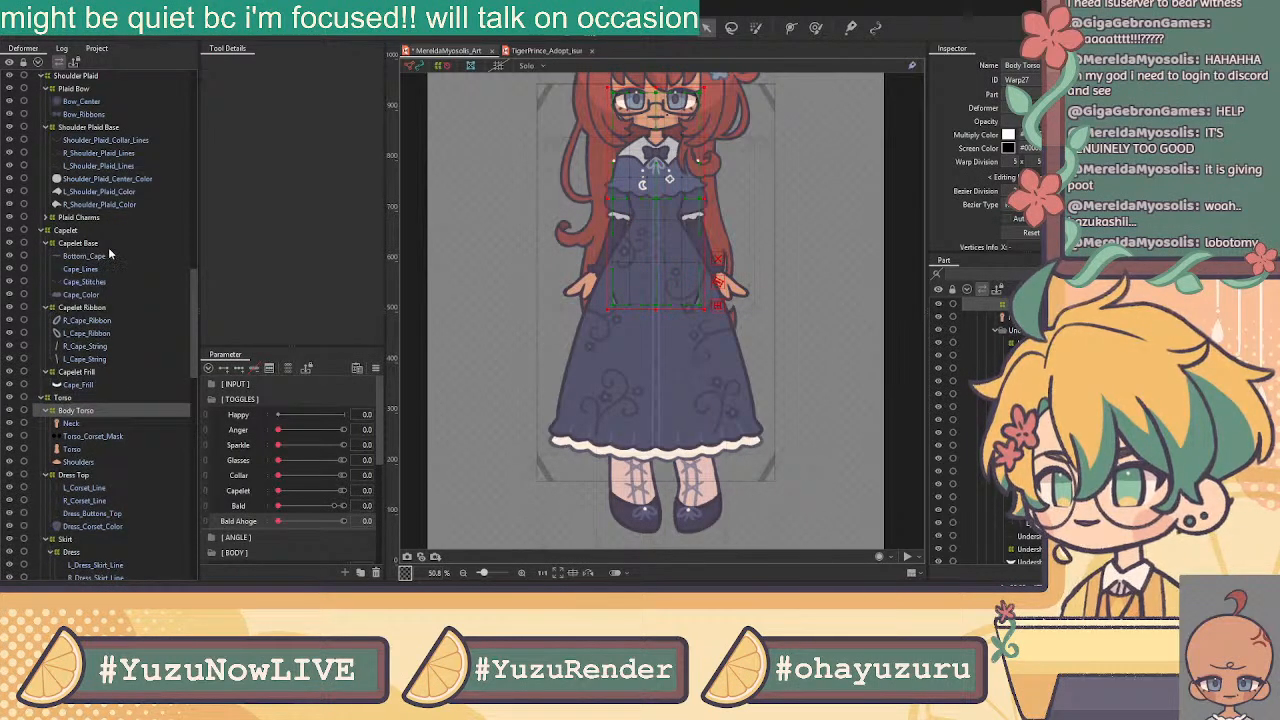
{"action": "left_click", "coordinate": [46, 218]}
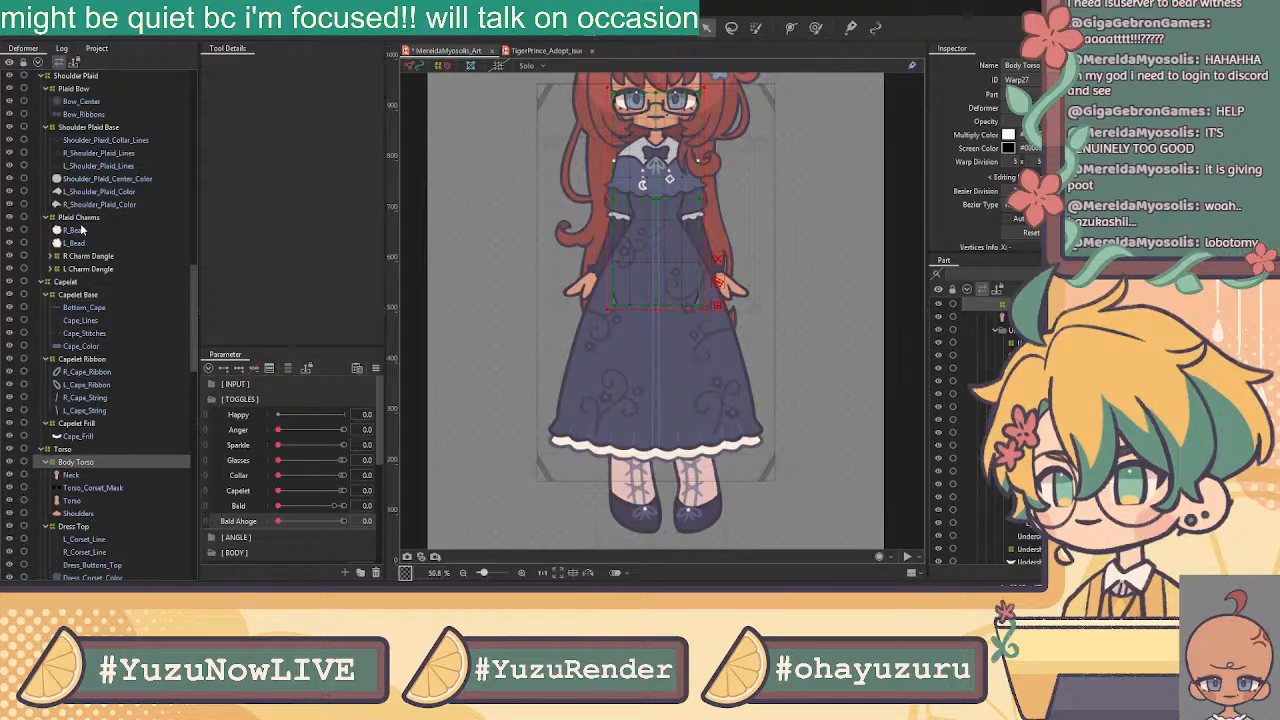
Scroll up to the eye layers and select L_Eyeshine, then L_Eyewhite_Shade
{"action": "scroll", "coordinate": [90, 215], "scroll_direction": "up", "scroll_amount": 1}
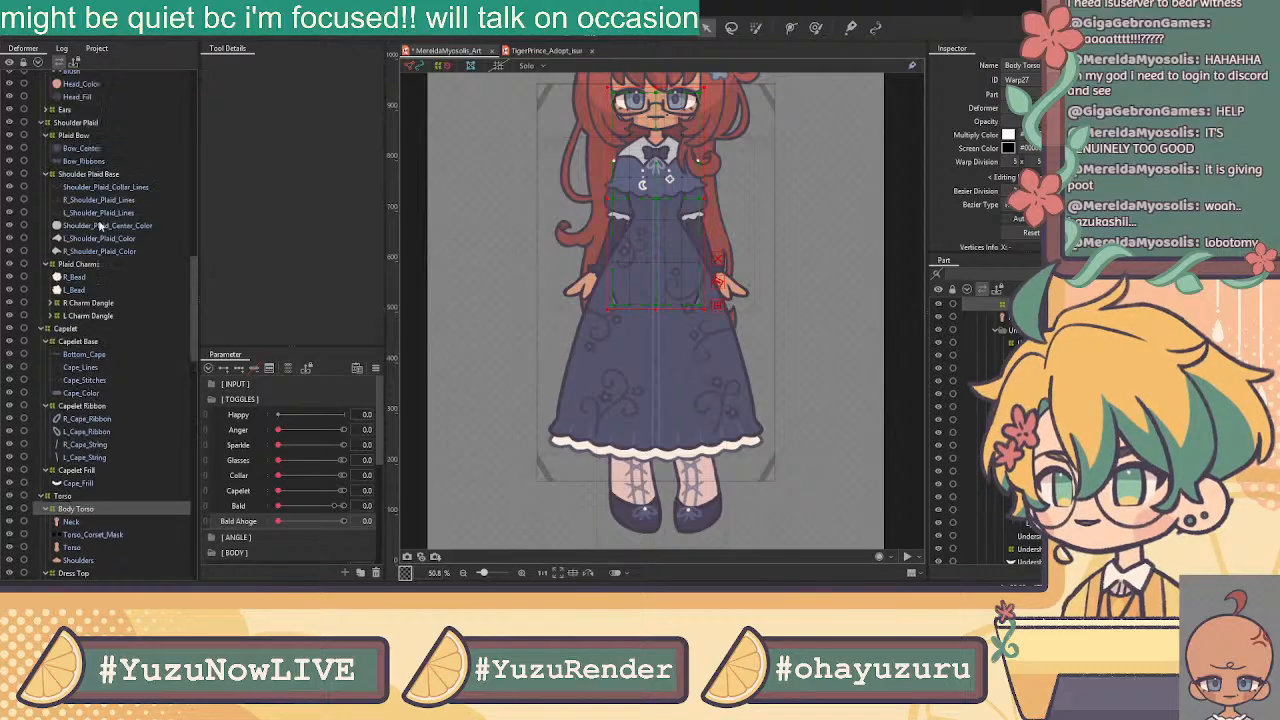
{"action": "scroll", "coordinate": [85, 225], "scroll_direction": "up", "scroll_amount": 1}
{"action": "scroll", "coordinate": [86, 243], "scroll_direction": "up", "scroll_amount": 1}
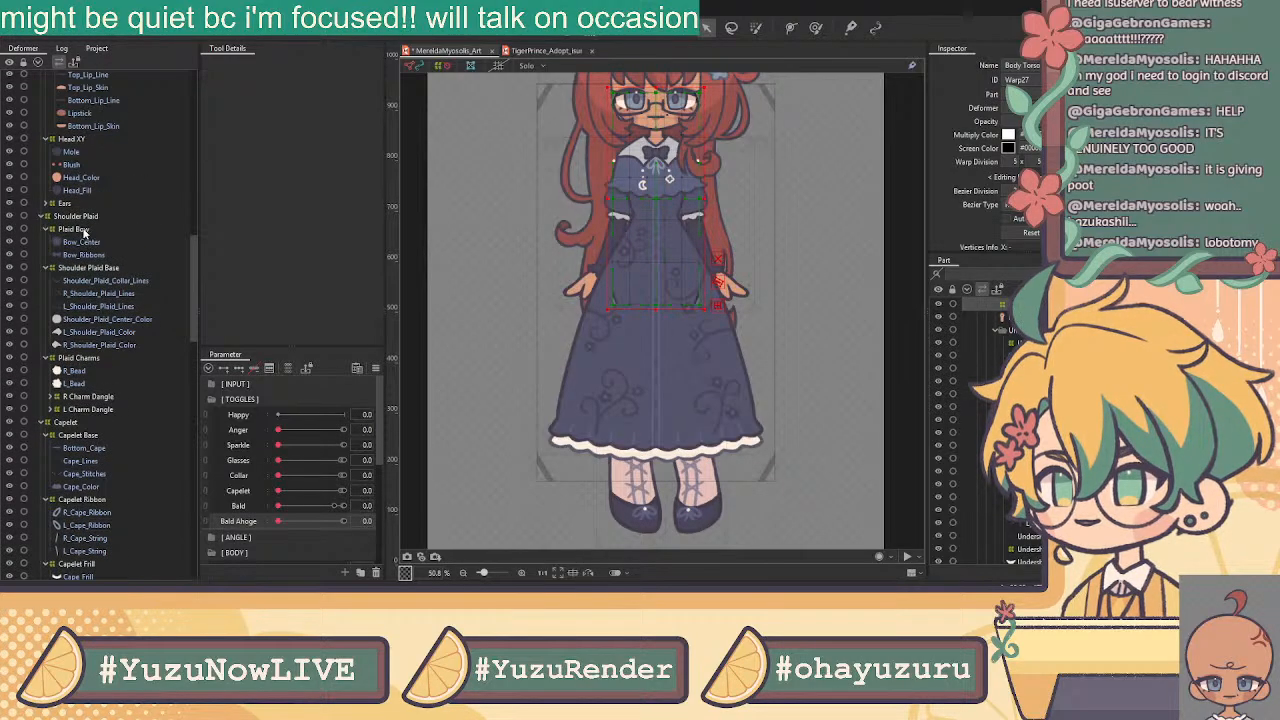
{"action": "scroll", "coordinate": [93, 160], "scroll_direction": "up", "scroll_amount": 3}
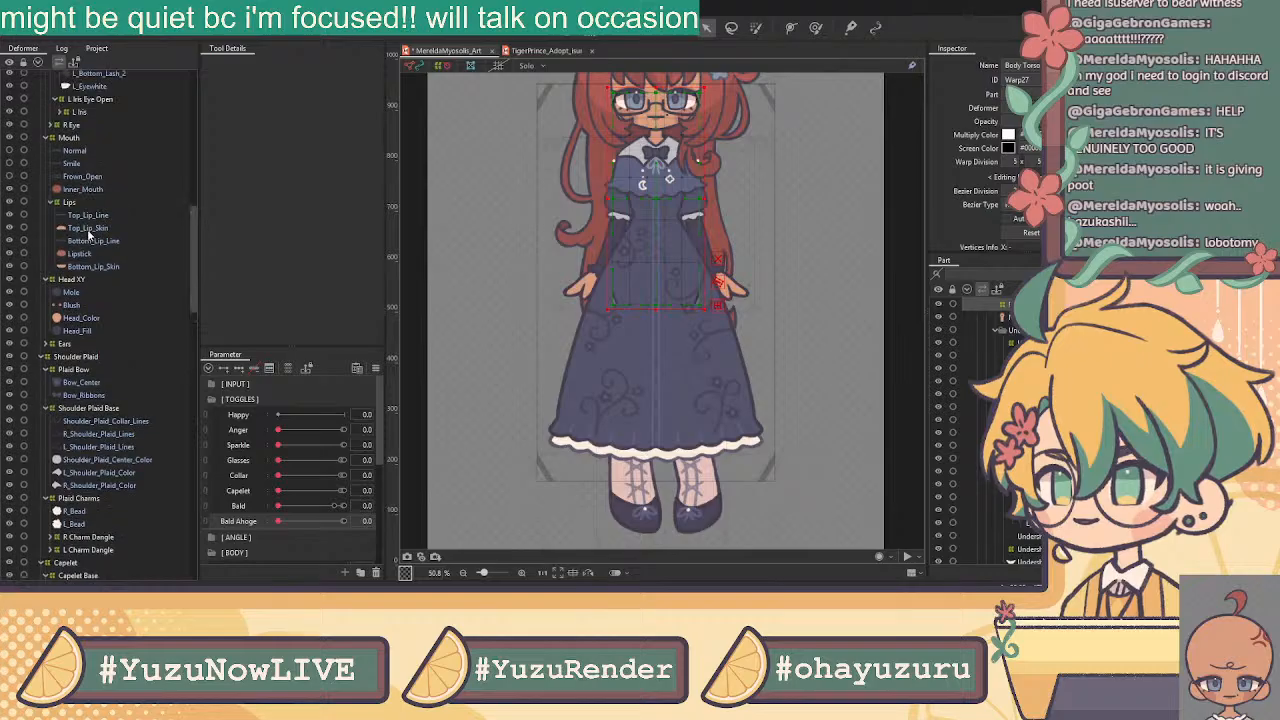
{"action": "scroll", "coordinate": [85, 208], "scroll_direction": "up", "scroll_amount": 2}
{"action": "scroll", "coordinate": [89, 234], "scroll_direction": "up", "scroll_amount": 2}
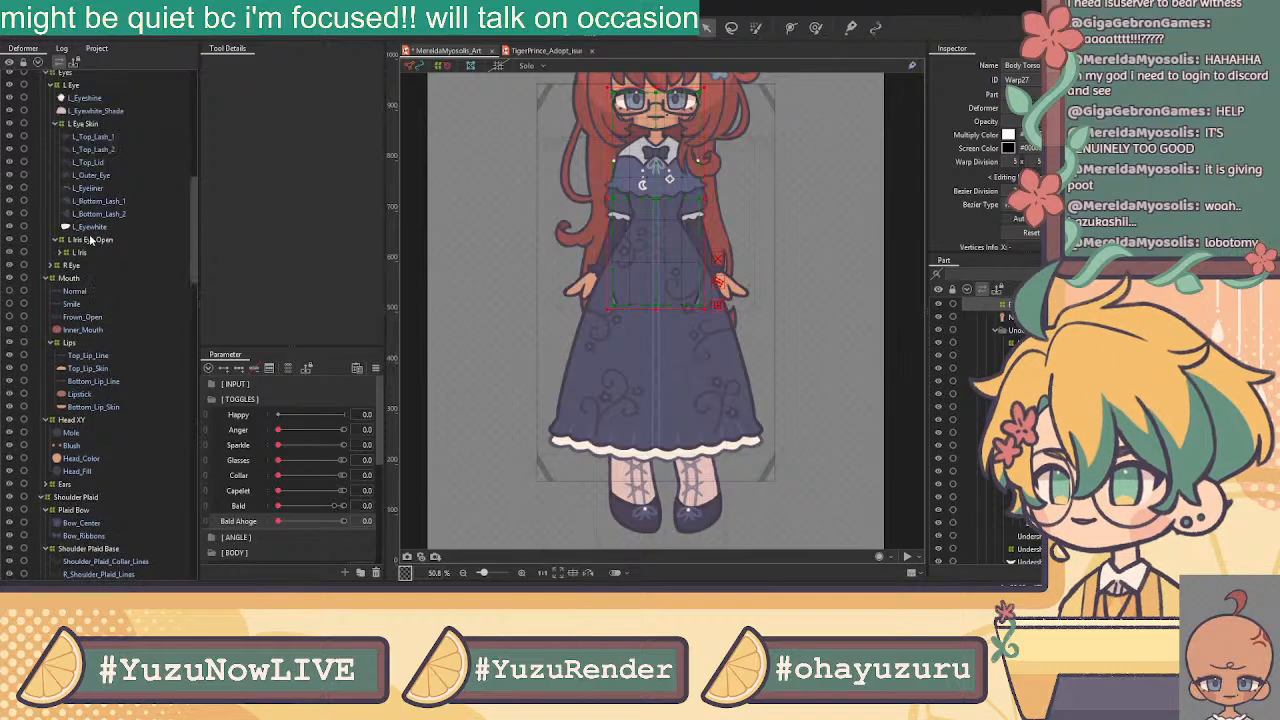
{"action": "scroll", "coordinate": [108, 254], "scroll_direction": "up", "scroll_amount": 1}
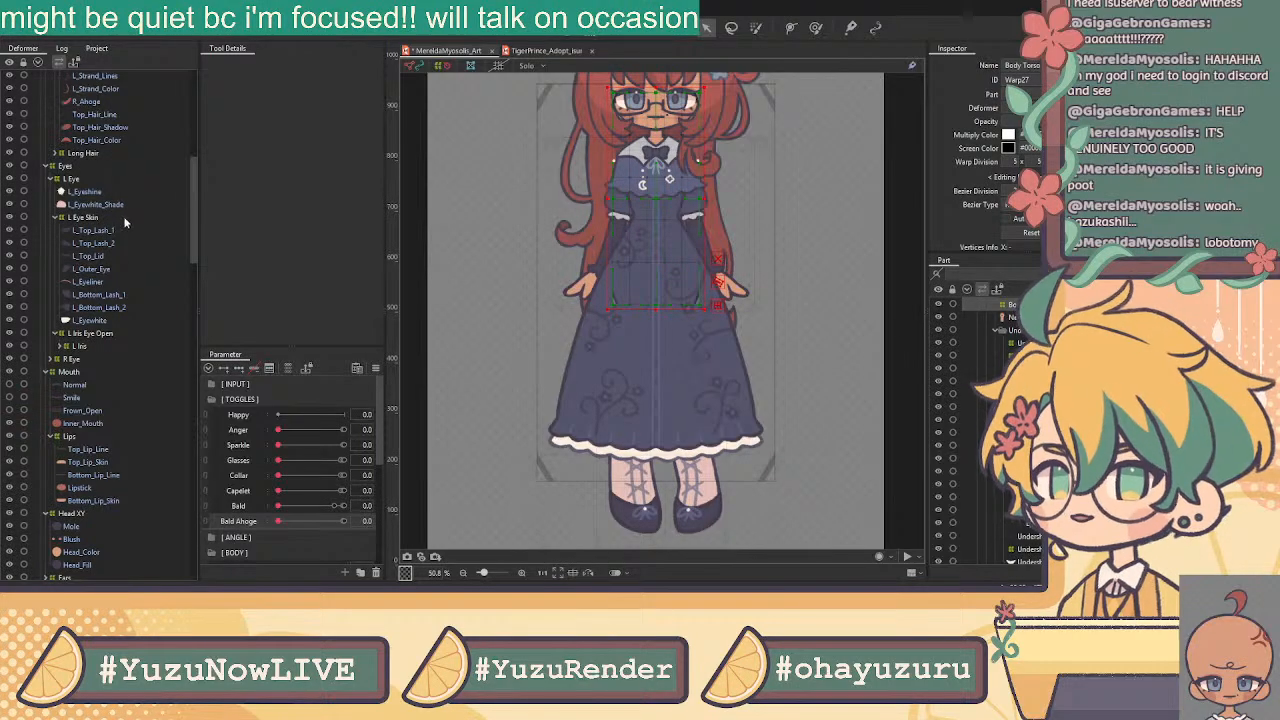
{"action": "left_click", "coordinate": [88, 192]}
{"action": "left_click", "coordinate": [92, 205]}
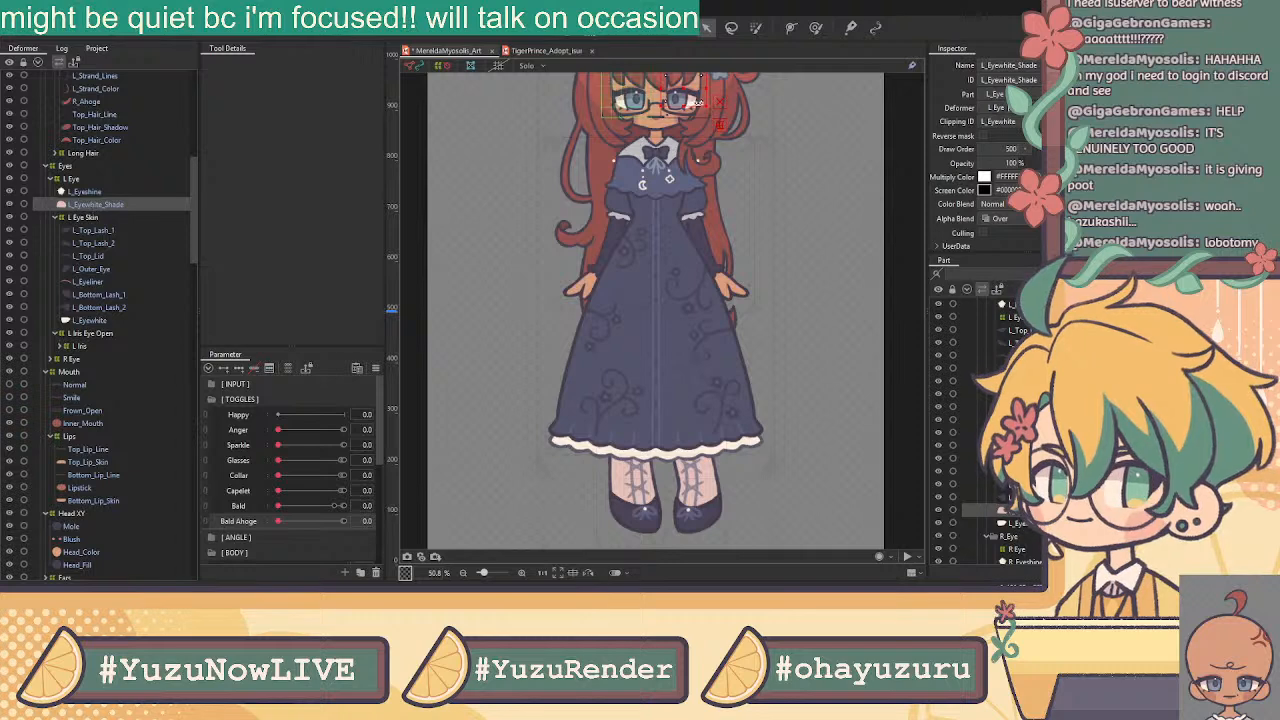
Wrap L_Eyeshine in a warp deformer and L_Eyewhite_Shade in one named L Eyewhite Shade Eye Open
{"action": "scroll", "coordinate": [676, 95], "scroll_direction": "up", "scroll_amount": 8}
{"action": "scroll", "coordinate": [686, 135], "scroll_direction": "up", "scroll_amount": 3}
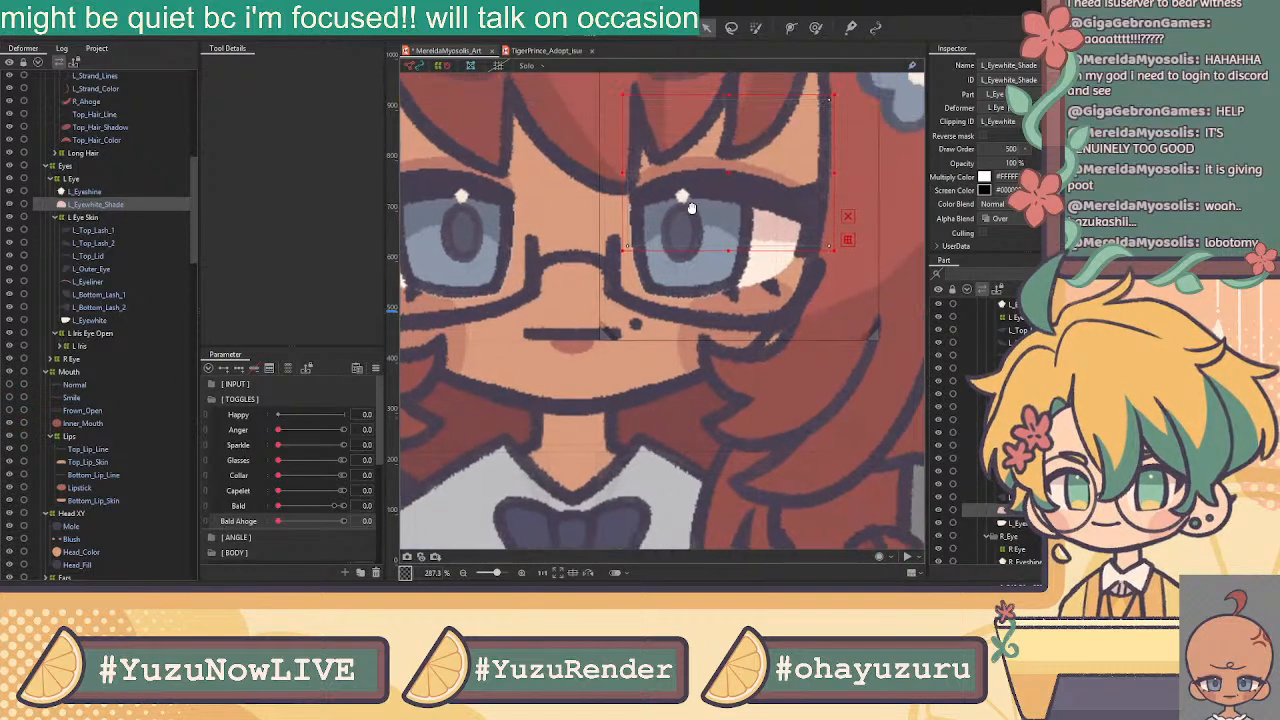
{"action": "left_click", "coordinate": [117, 196]}
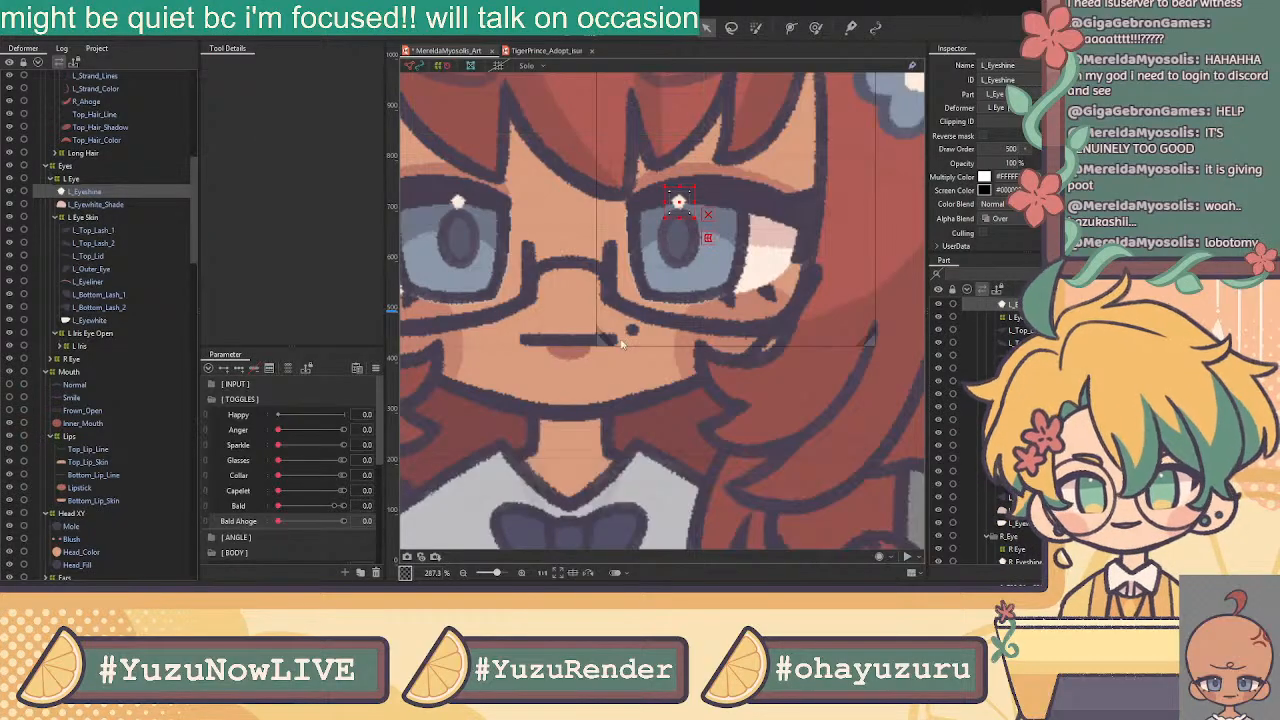
{"action": "key", "text": "Return"}
{"action": "left_click", "coordinate": [87, 191]}
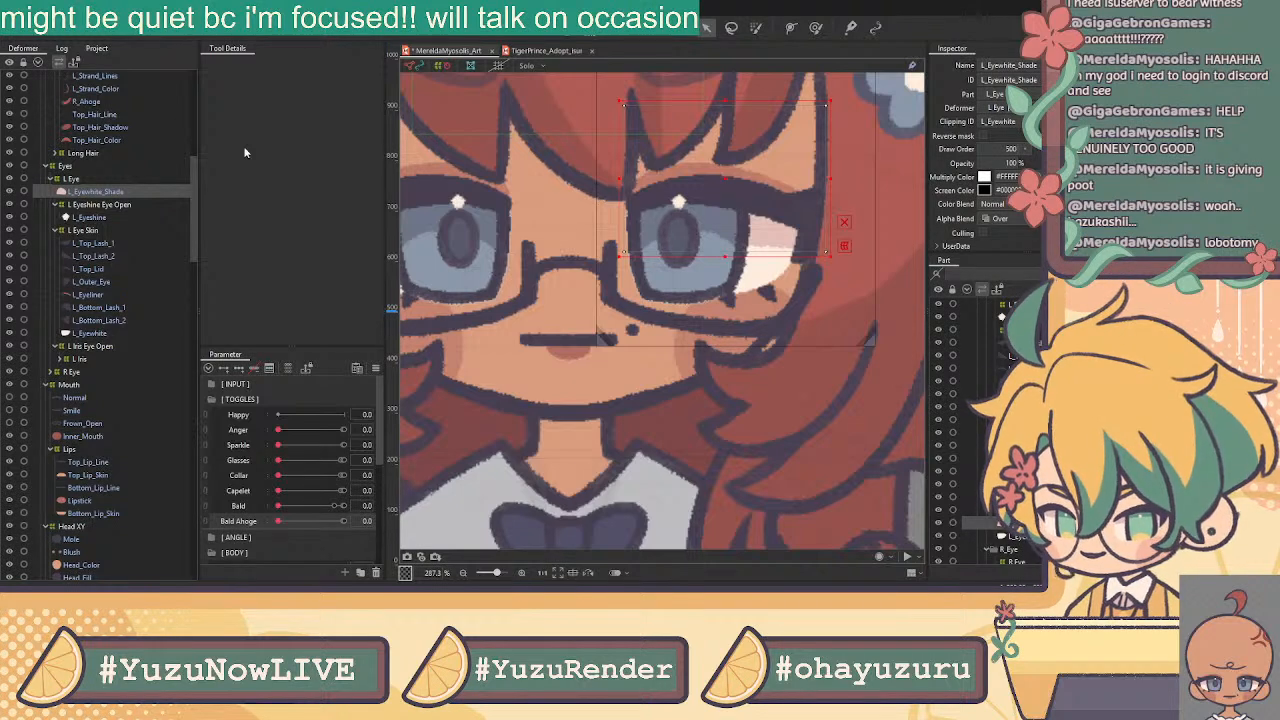
{"action": "left_click", "coordinate": [616, 355]}
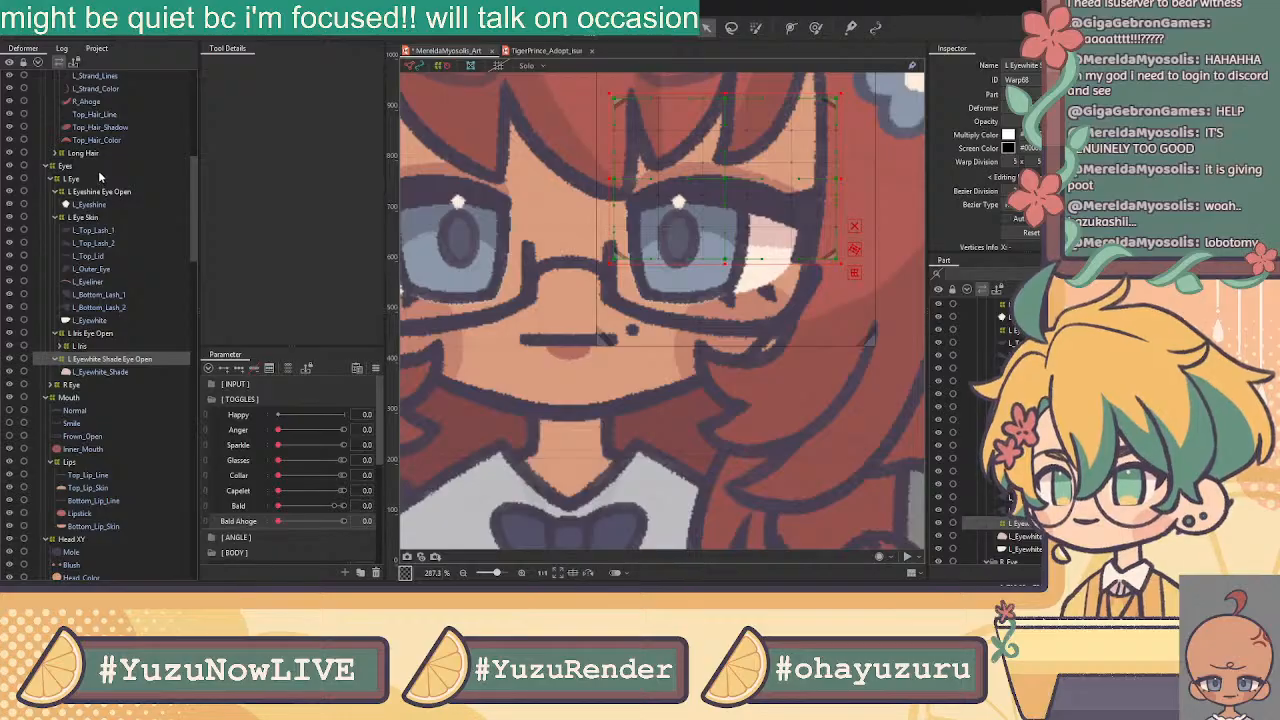
Expand the Long Hair group and pick its Bottom_Hair_Lines layer
{"action": "scroll", "coordinate": [99, 177], "scroll_direction": "up", "scroll_amount": 1}
{"action": "left_click", "coordinate": [55, 201]}
{"action": "left_click", "coordinate": [99, 227]}
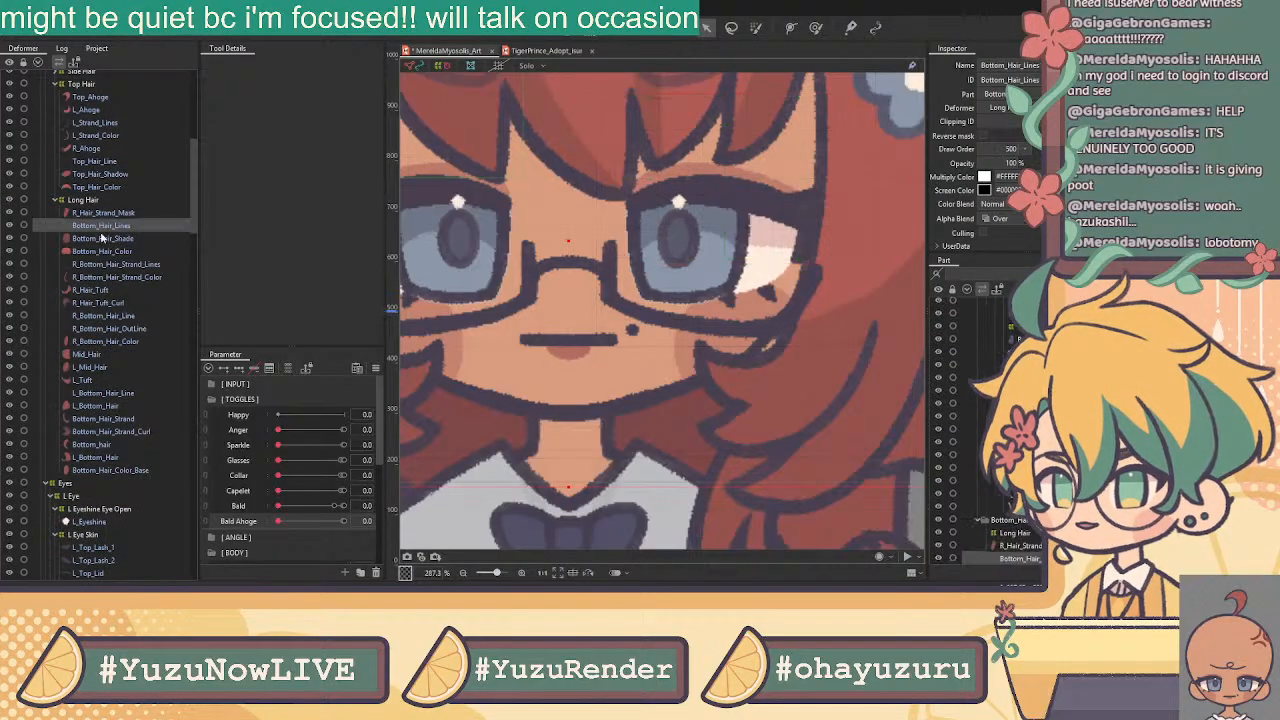
Frame the whole character and select the R_Hair_Strand_Mask layer
{"action": "left_click", "coordinate": [102, 251]}
{"action": "scroll", "coordinate": [756, 240], "scroll_direction": "down", "scroll_amount": 5}
{"action": "left_click_drag", "start_coordinate": [734, 380], "coordinate": [656, 294]}
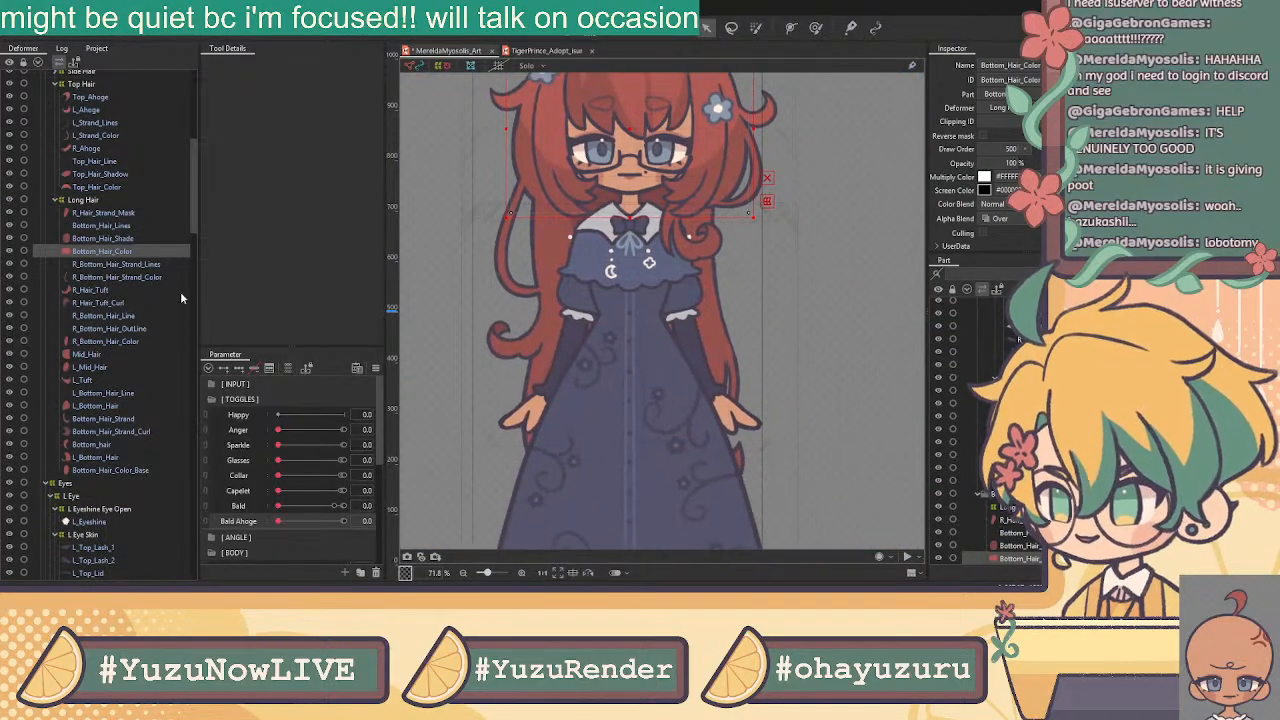
{"action": "left_click", "coordinate": [104, 213]}
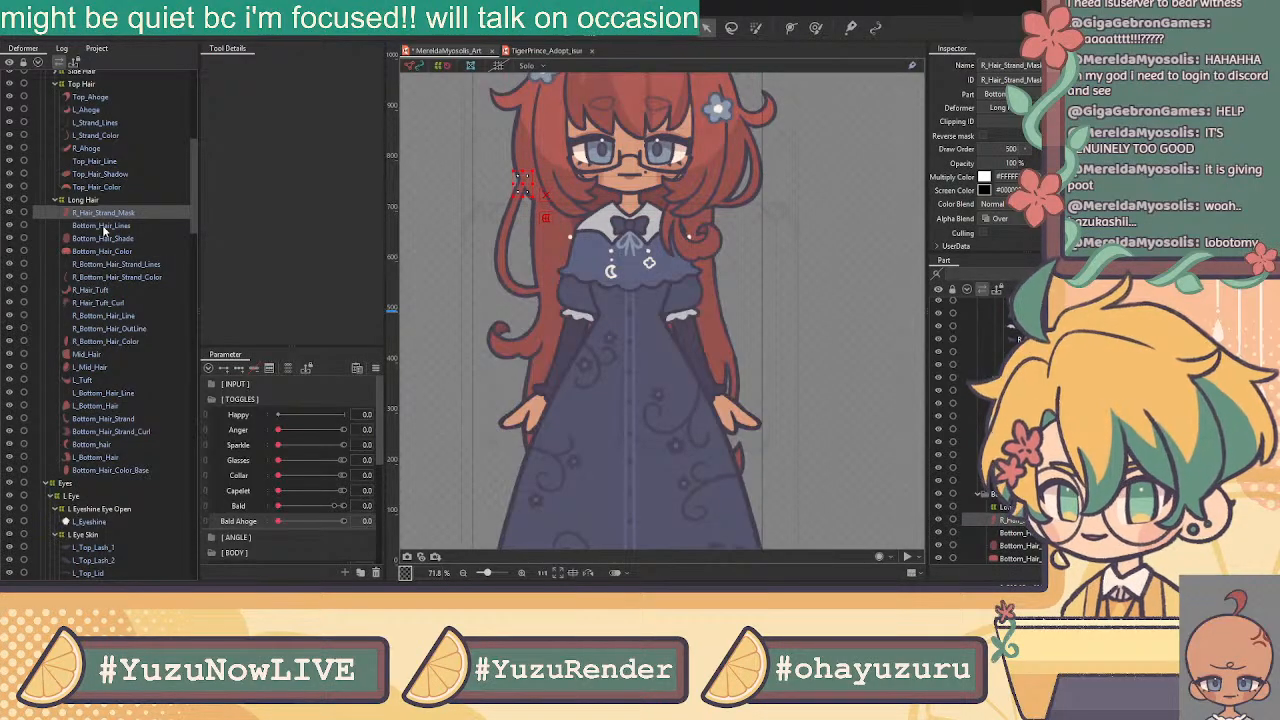
{"action": "left_click", "coordinate": [104, 226]}
{"action": "left_click", "coordinate": [102, 213]}
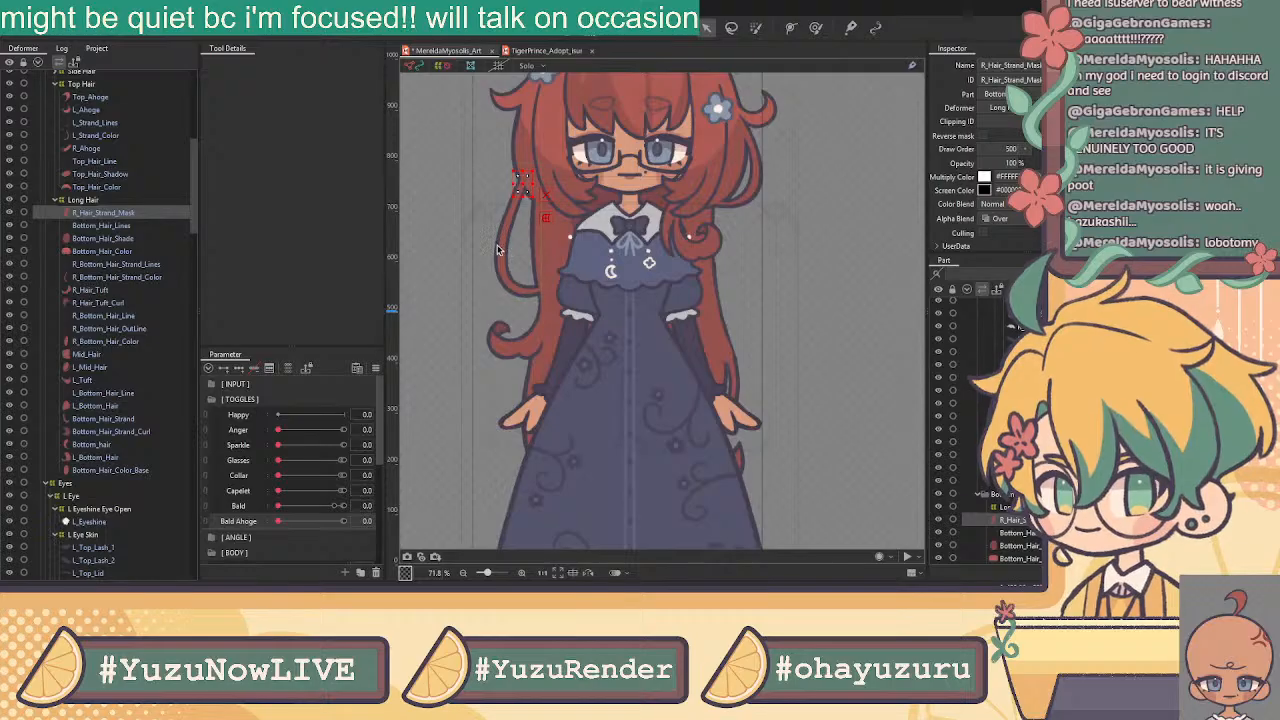
Add R_Bottom_Hair_Strand_Color and R_Bottom_Hair_Strand_Lines and wrap all three in warp deformer R Bottom Strand
{"action": "left_click", "coordinate": [117, 420]}
{"action": "left_click", "coordinate": [117, 420], "text": "ctrl"}
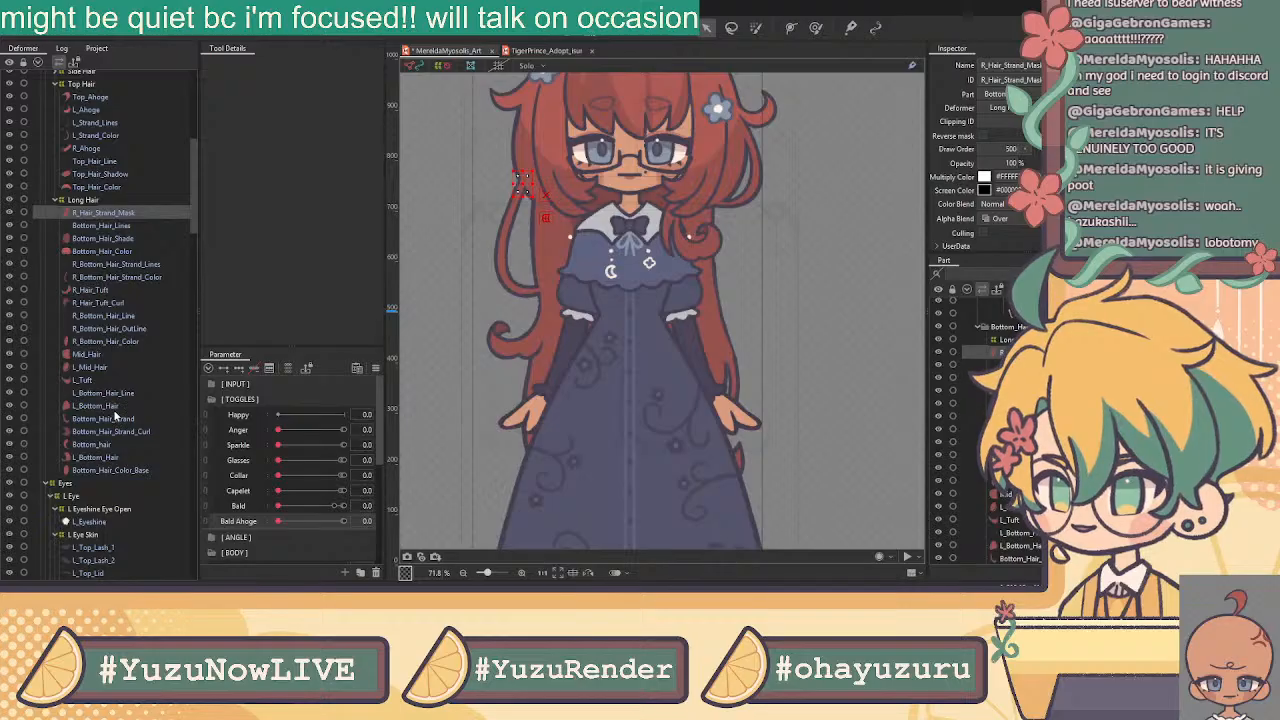
{"action": "left_click", "coordinate": [92, 277], "text": "ctrl"}
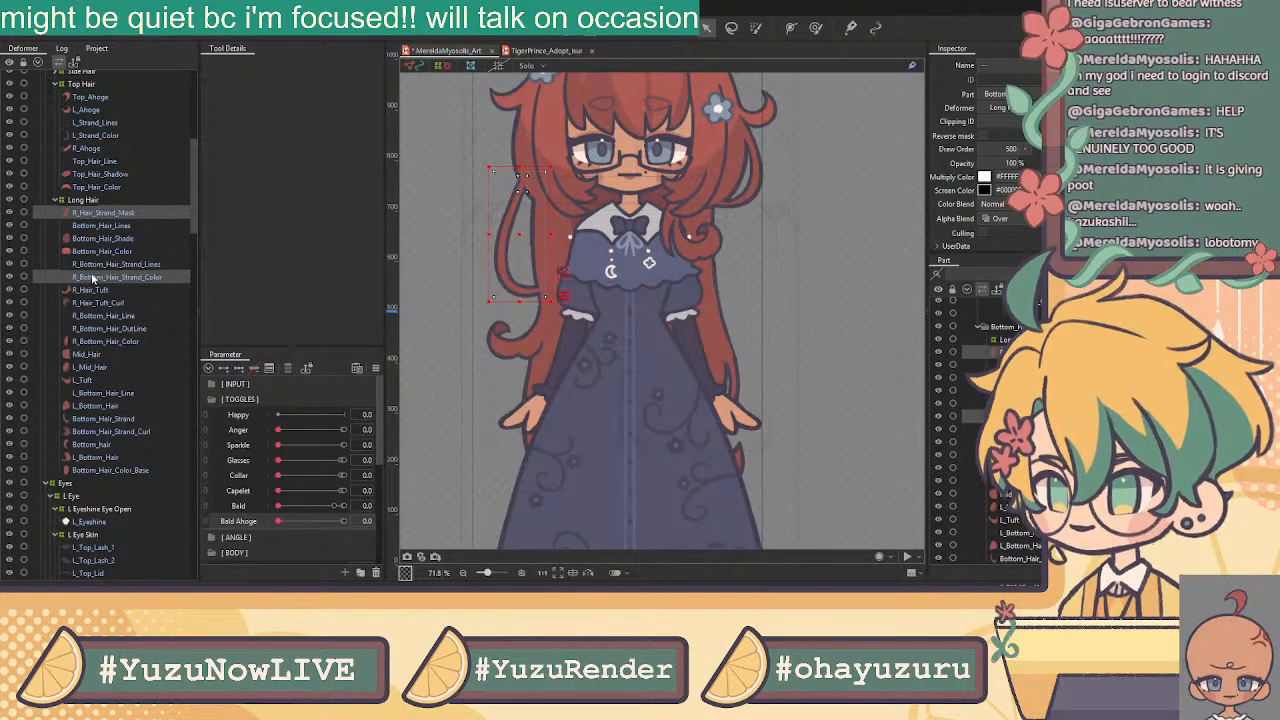
{"action": "left_click", "coordinate": [90, 265], "text": "ctrl"}
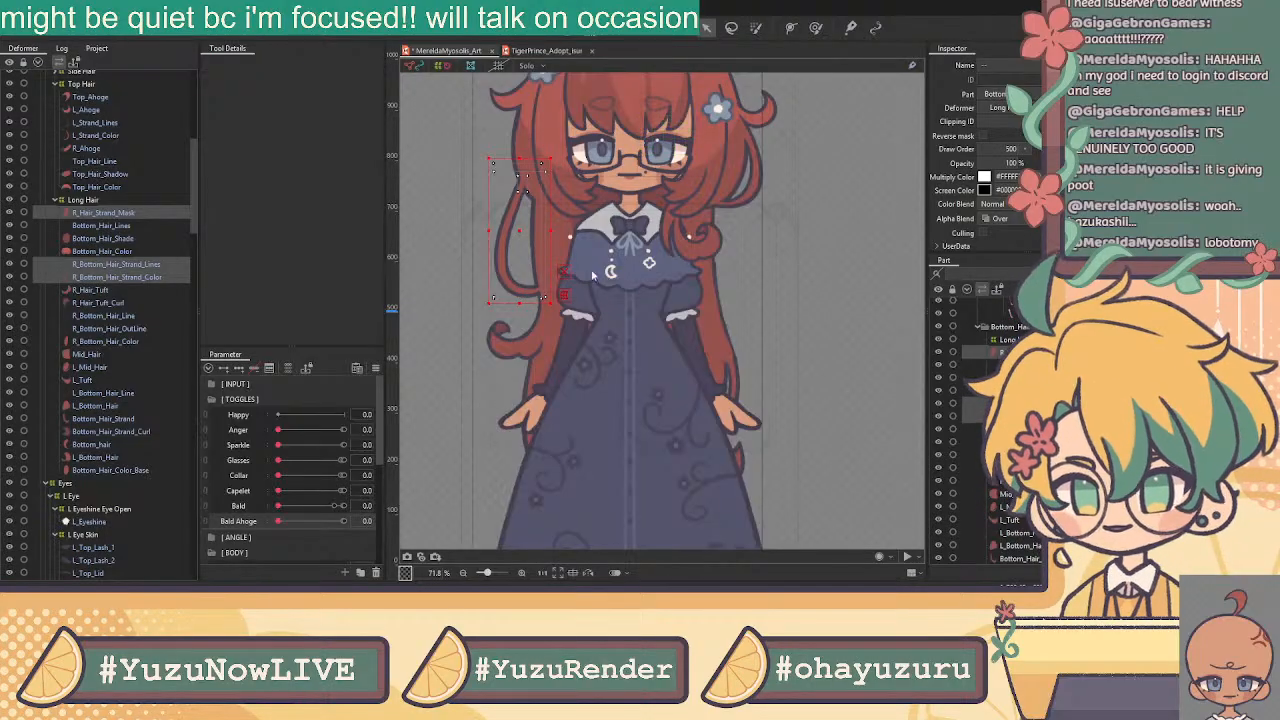
{"action": "left_click", "coordinate": [610, 353]}
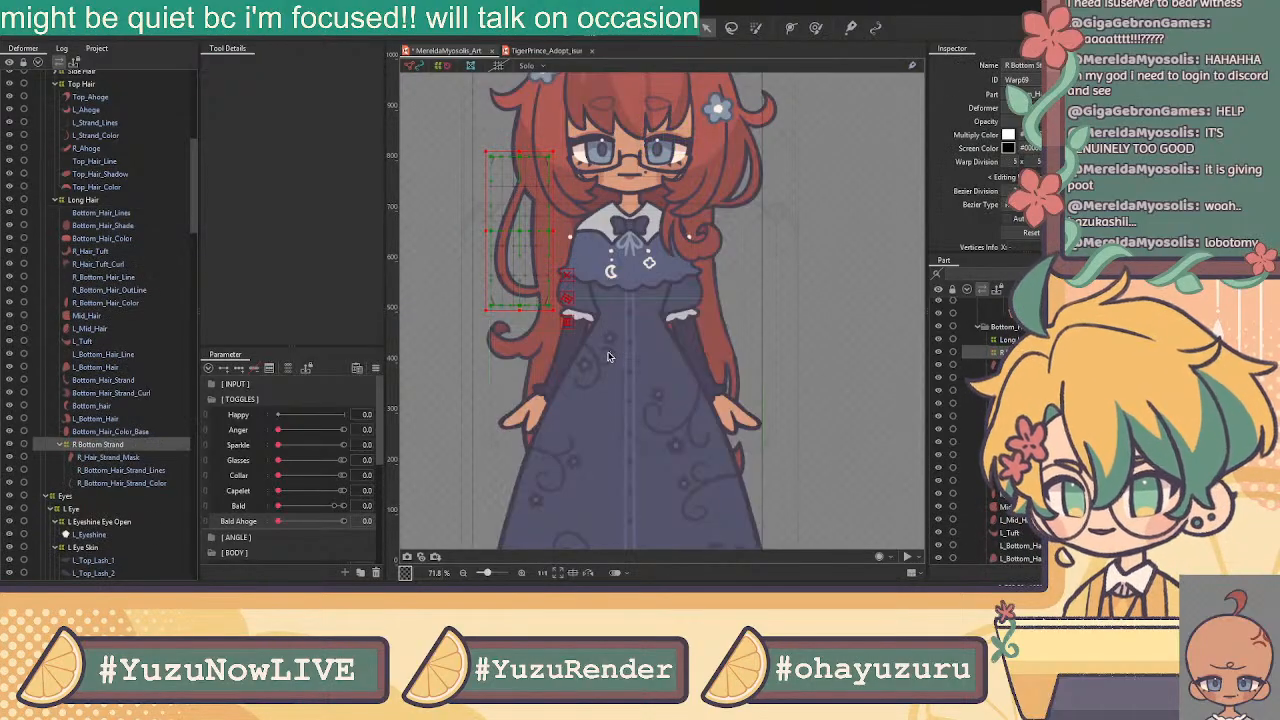
Check L_Bottom_Hair, the three ahoge layers, Top_Hair line/shadow/colour and Bottom_Hair lines/shade on the model
{"action": "left_click", "coordinate": [110, 419]}
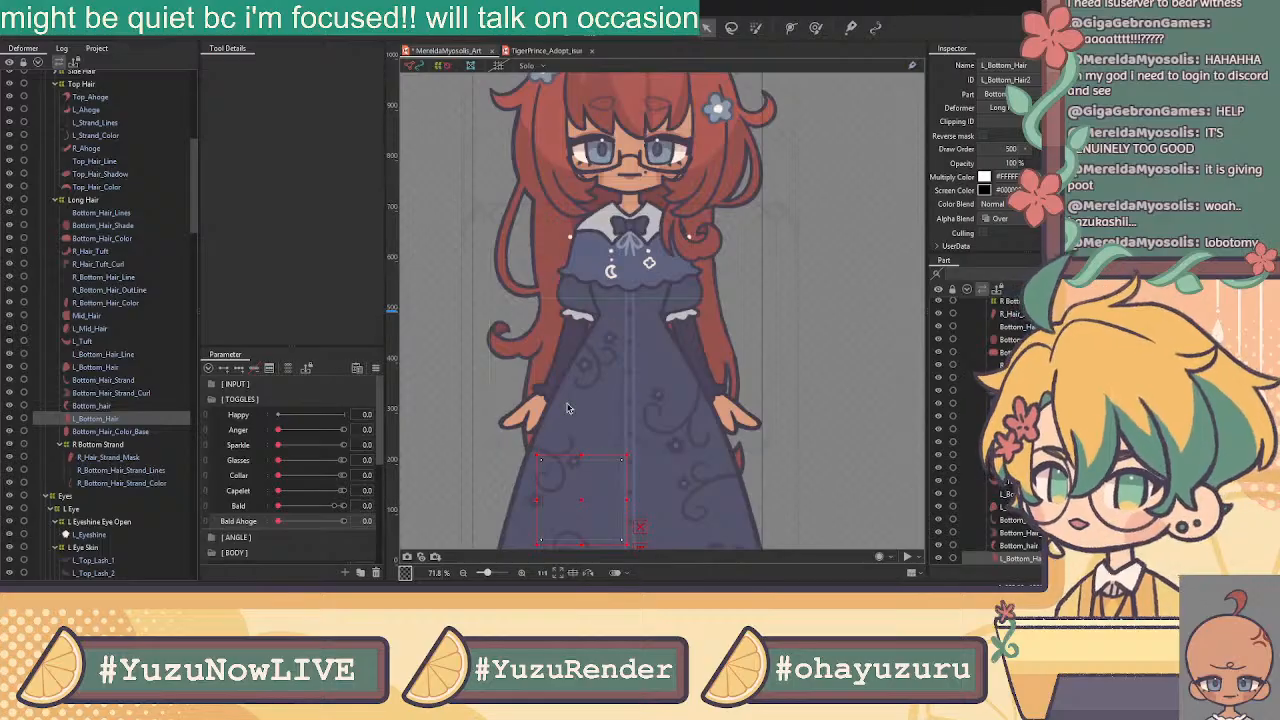
{"action": "scroll", "coordinate": [592, 316], "scroll_direction": "down", "scroll_amount": 3}
{"action": "scroll", "coordinate": [592, 316], "scroll_direction": "down", "scroll_amount": 1}
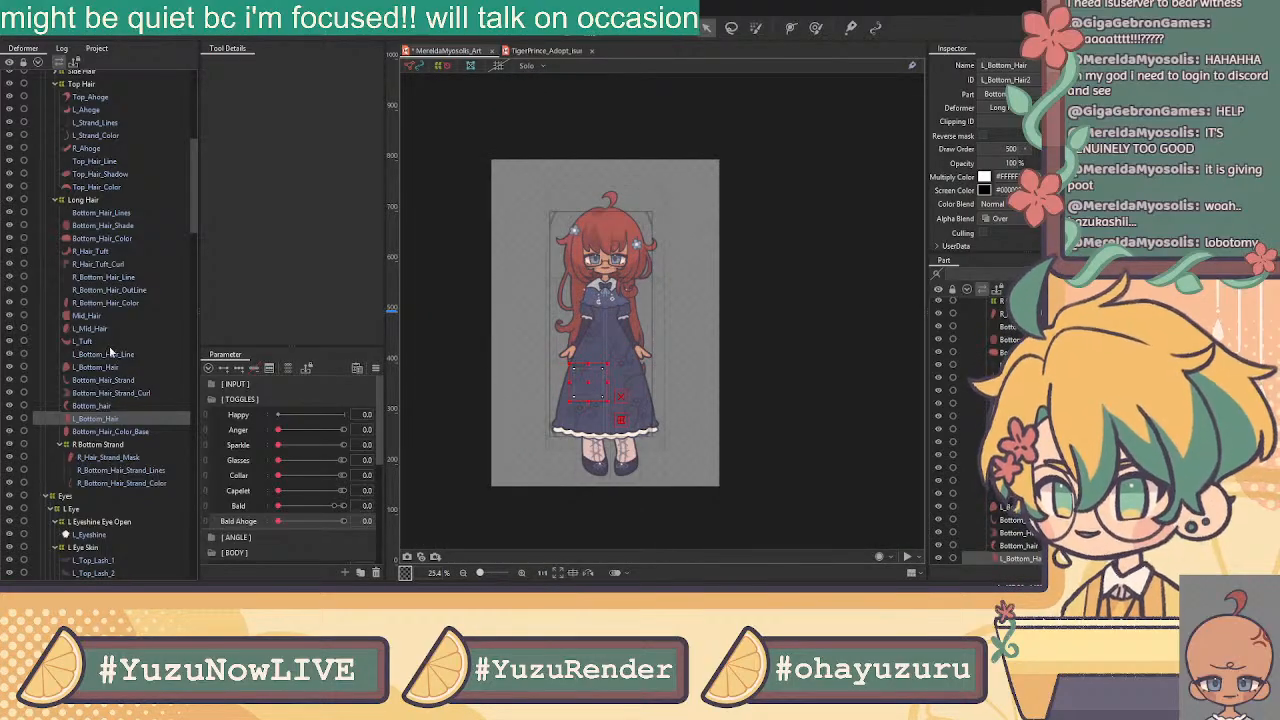
{"action": "scroll", "coordinate": [112, 350], "scroll_direction": "up", "scroll_amount": 4}
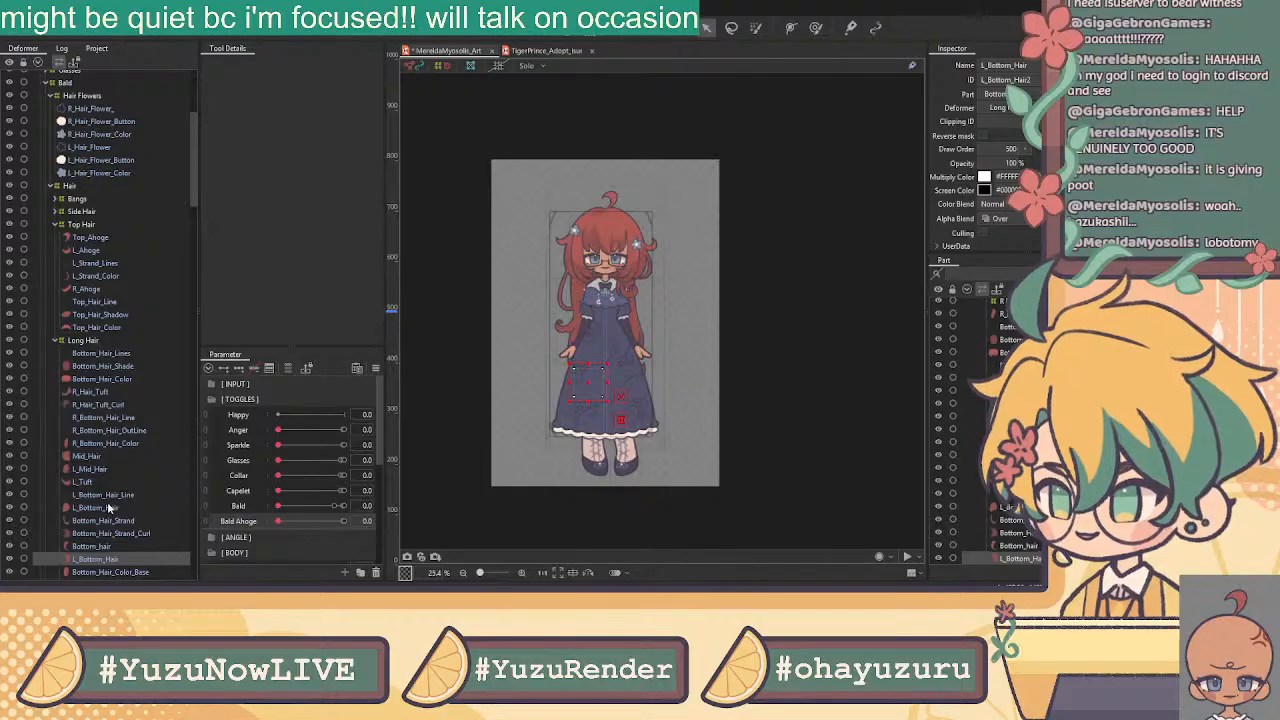
{"action": "left_click", "coordinate": [96, 238]}
{"action": "left_click", "coordinate": [90, 250]}
{"action": "left_click", "coordinate": [108, 289]}
{"action": "left_click", "coordinate": [115, 301]}
{"action": "left_click", "coordinate": [117, 314]}
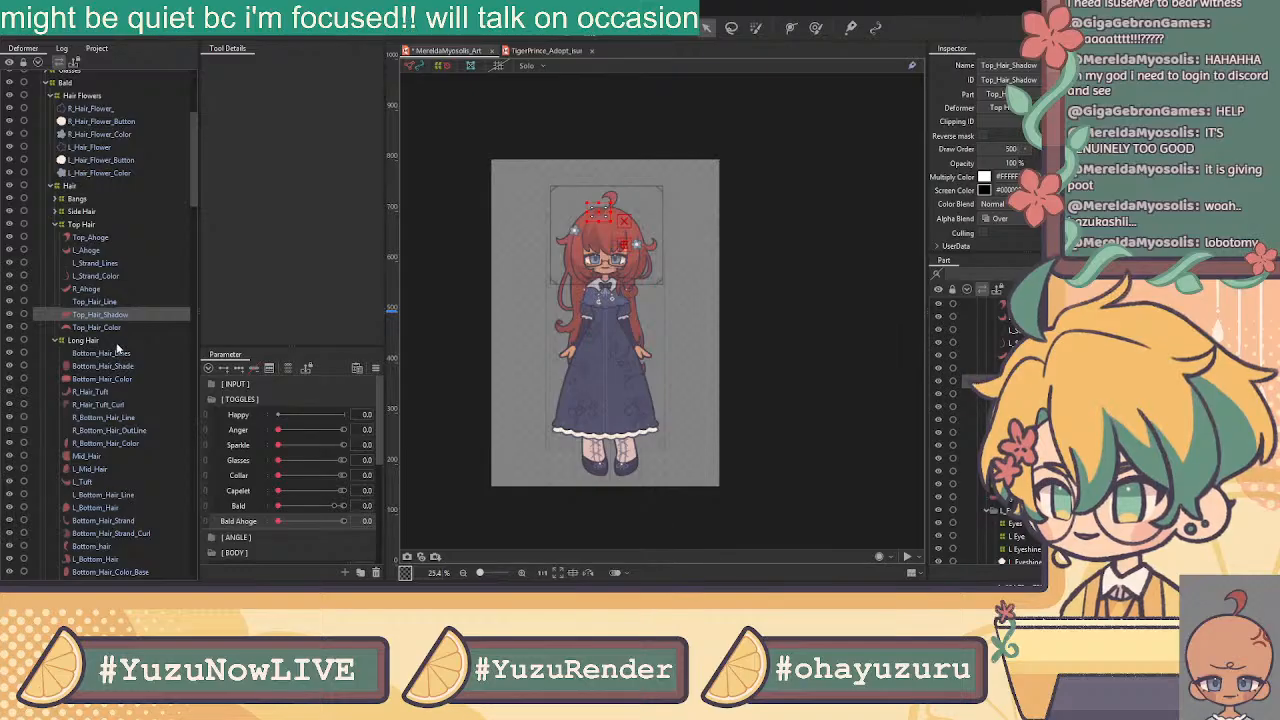
{"action": "left_click", "coordinate": [112, 329]}
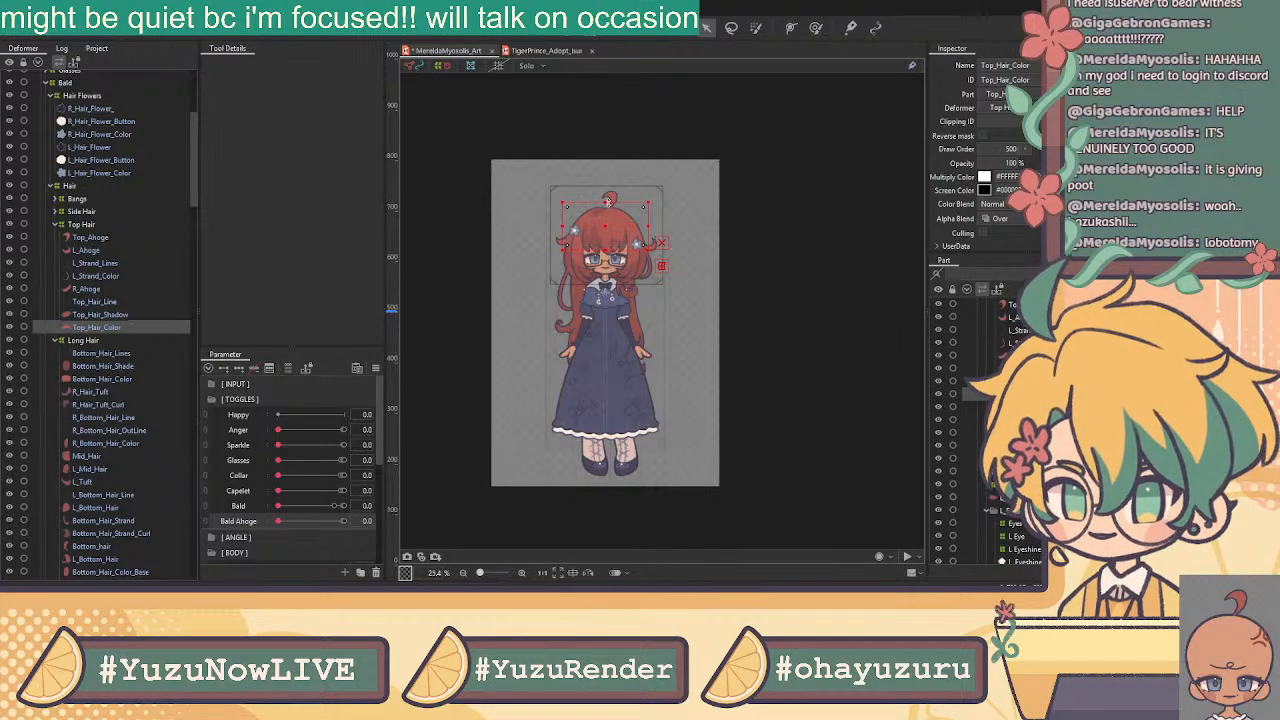
{"action": "scroll", "coordinate": [609, 210], "scroll_direction": "up", "scroll_amount": 3}
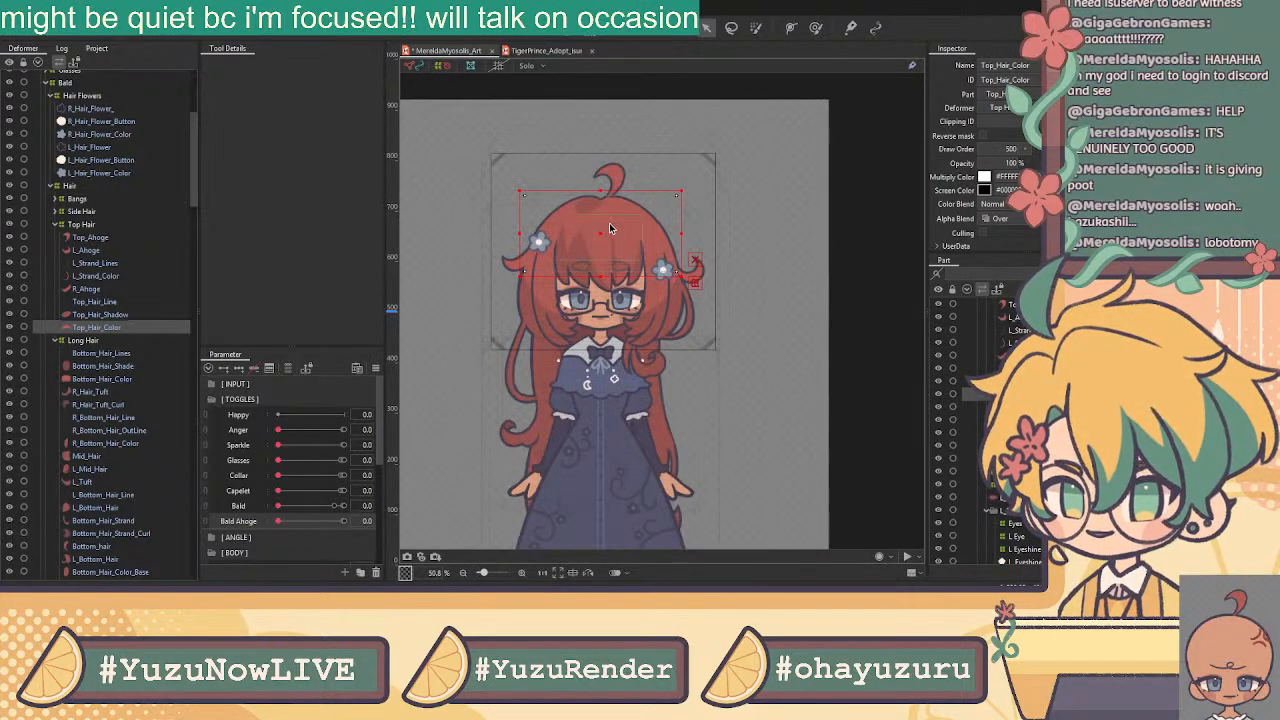
{"action": "left_click", "coordinate": [100, 353]}
{"action": "left_click", "coordinate": [108, 366]}
Check the Bottom_Hair_Color and R_Hair_Tuft layers on the model
{"action": "left_click", "coordinate": [108, 379]}
{"action": "left_click", "coordinate": [110, 391]}
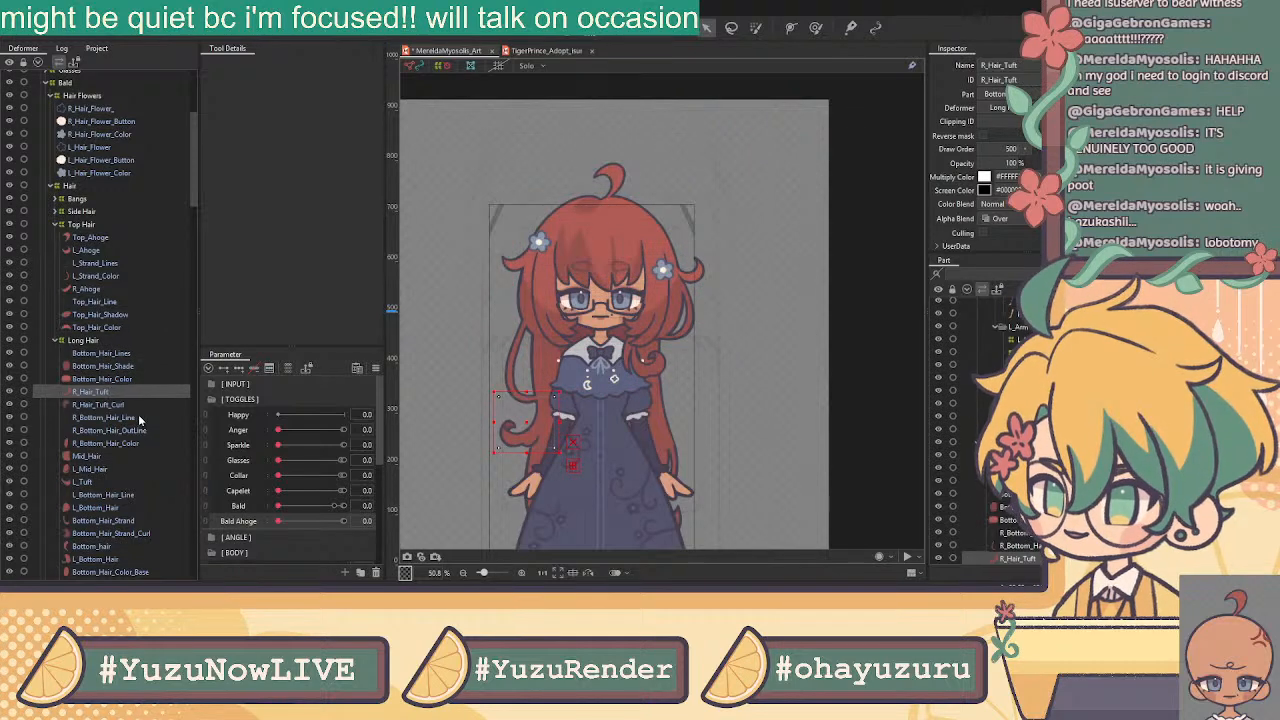
{"action": "scroll", "coordinate": [80, 176], "scroll_direction": "up", "scroll_amount": 5}
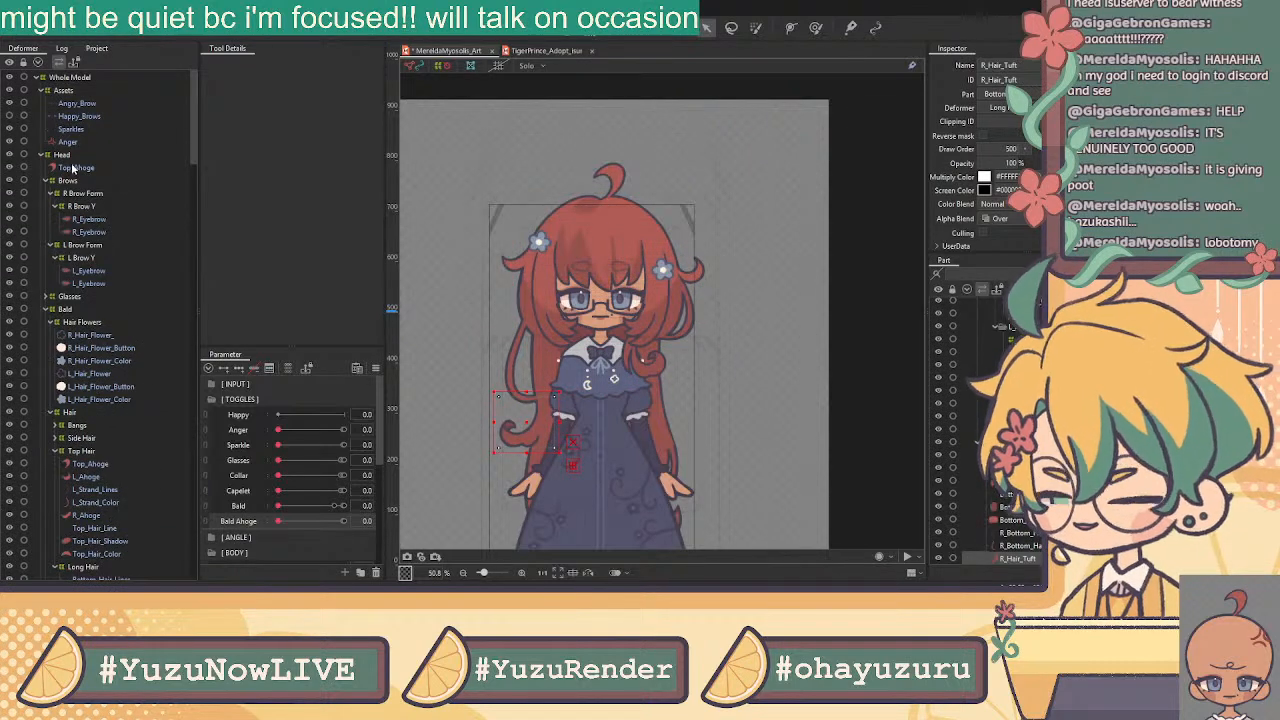
Select Angry_Brow, enter manual mesh editing, and set the display to Show Model Image
{"action": "left_click", "coordinate": [78, 104]}
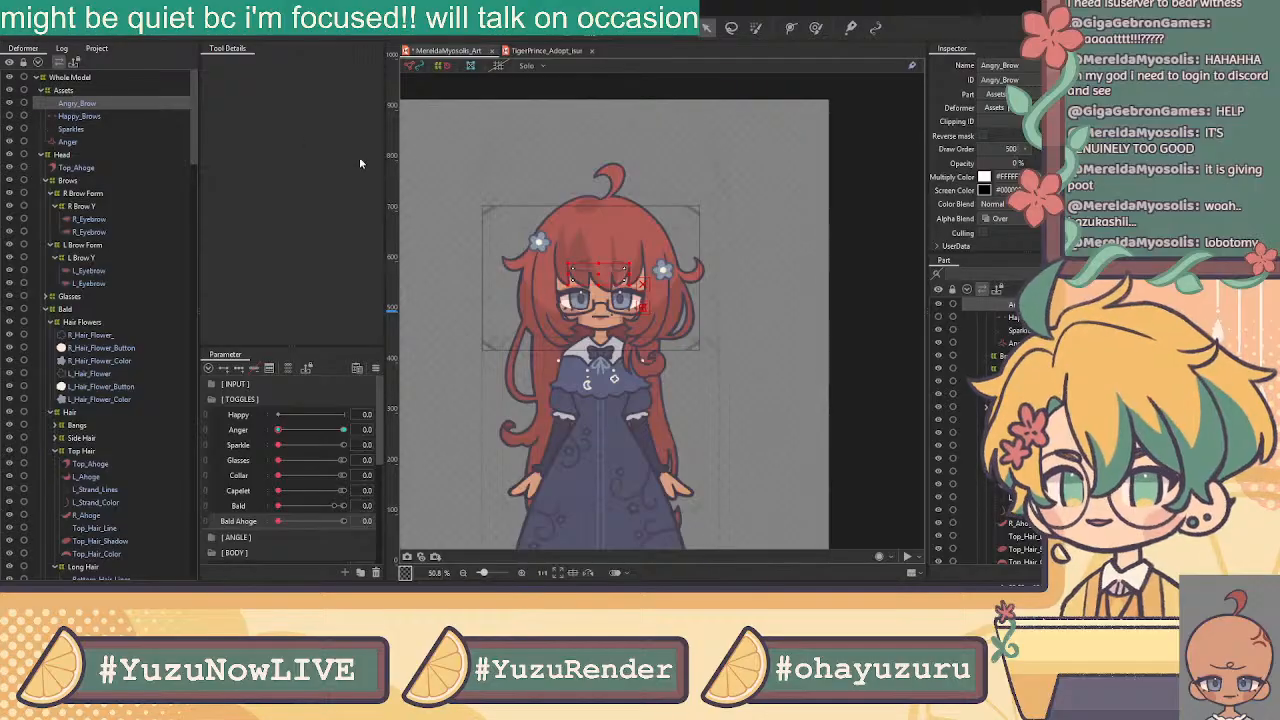
{"action": "left_click", "coordinate": [570, 33]}
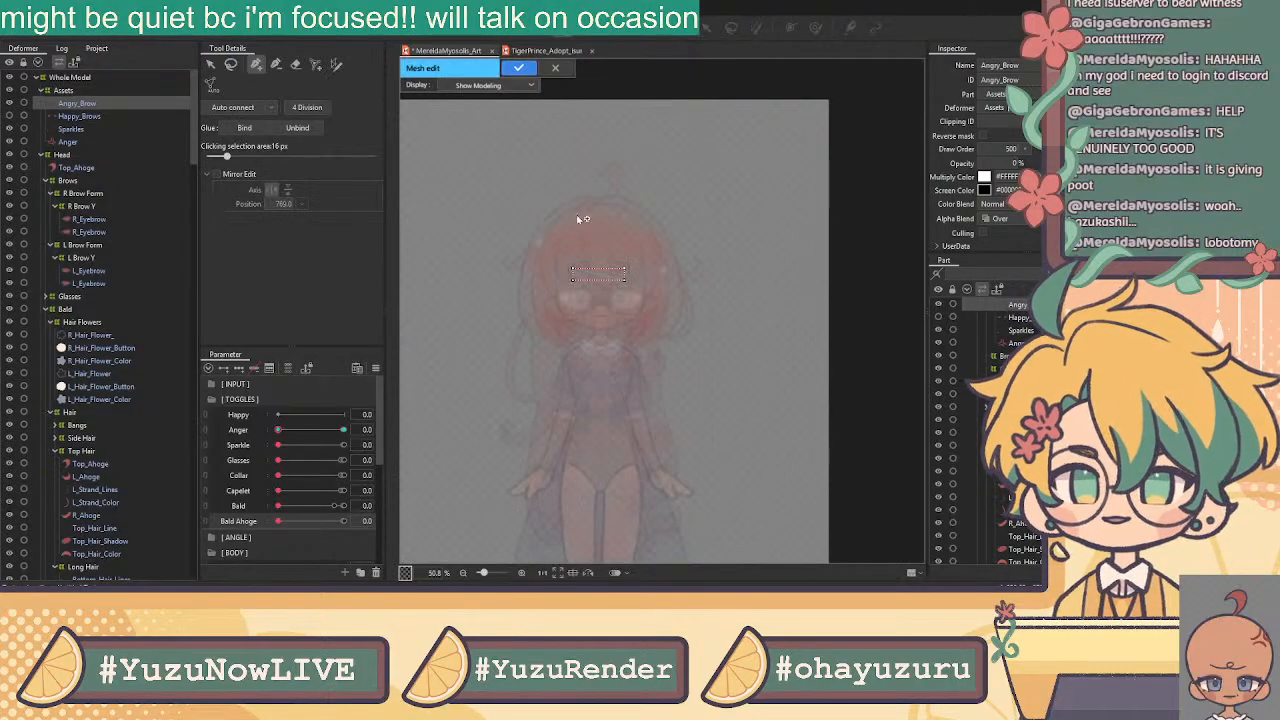
{"action": "left_click", "coordinate": [474, 86]}
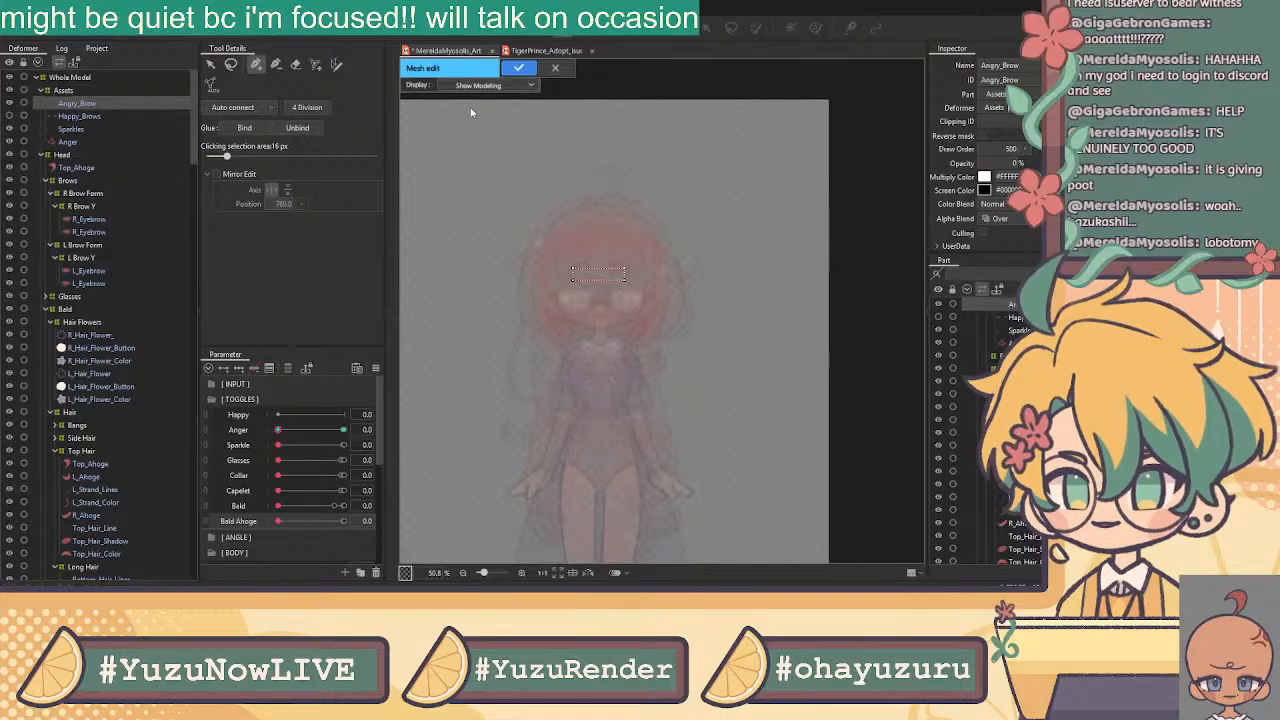
{"action": "left_click", "coordinate": [477, 114]}
{"action": "scroll", "coordinate": [602, 265], "scroll_direction": "up", "scroll_amount": 3}
{"action": "scroll", "coordinate": [572, 295], "scroll_direction": "up", "scroll_amount": 2}
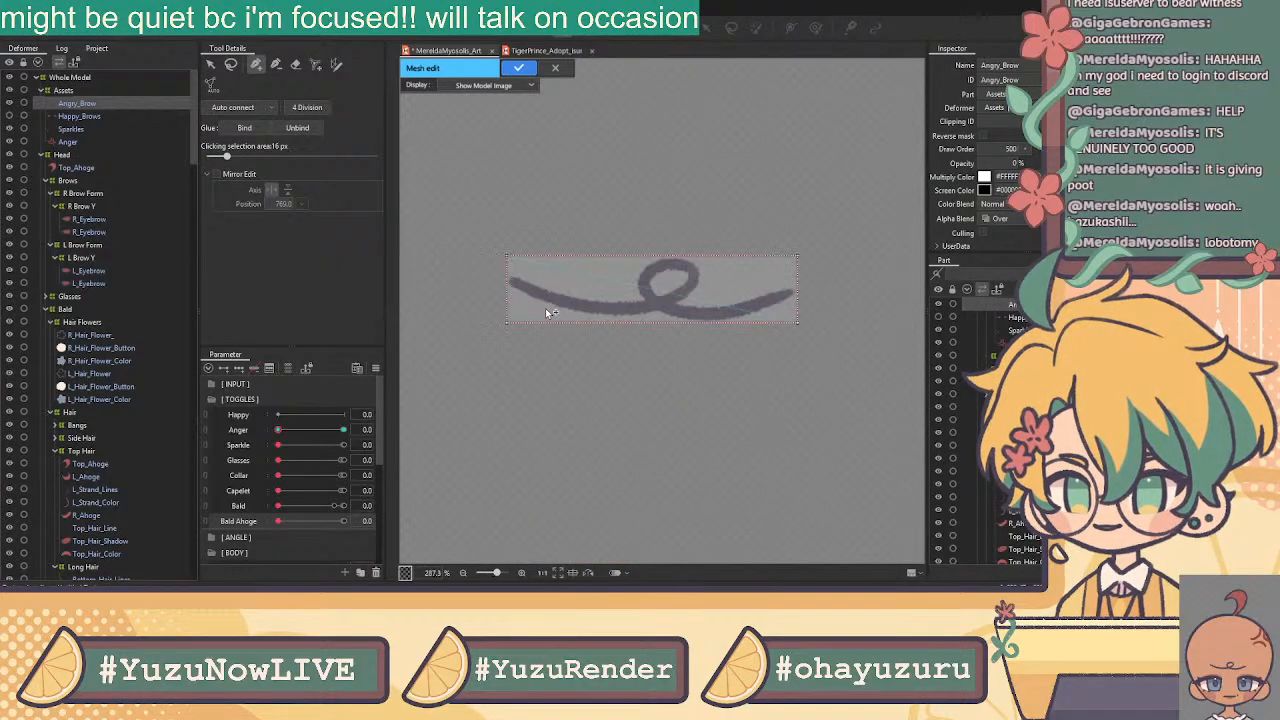
Place the first Angry_Brow mesh vertices around the stroke's left tip
{"action": "key", "text": "e"}
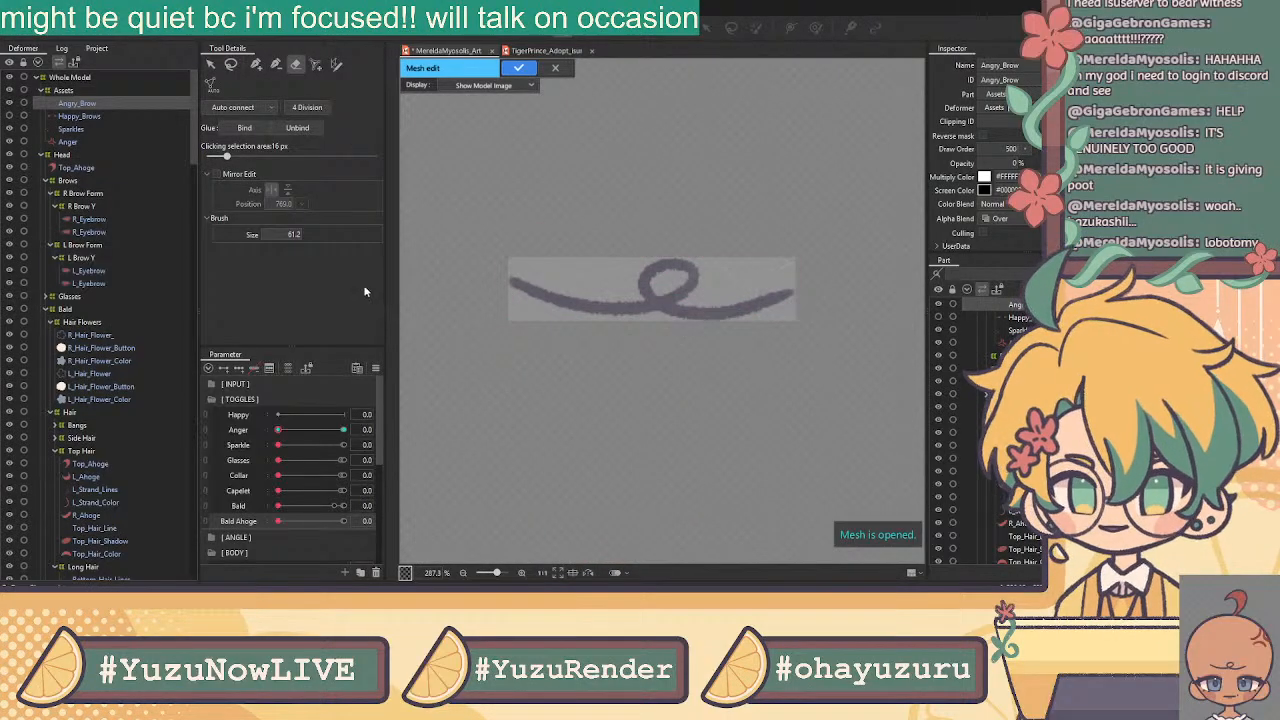
{"action": "key", "text": "p"}
{"action": "scroll", "coordinate": [560, 276], "scroll_direction": "up", "scroll_amount": 1}
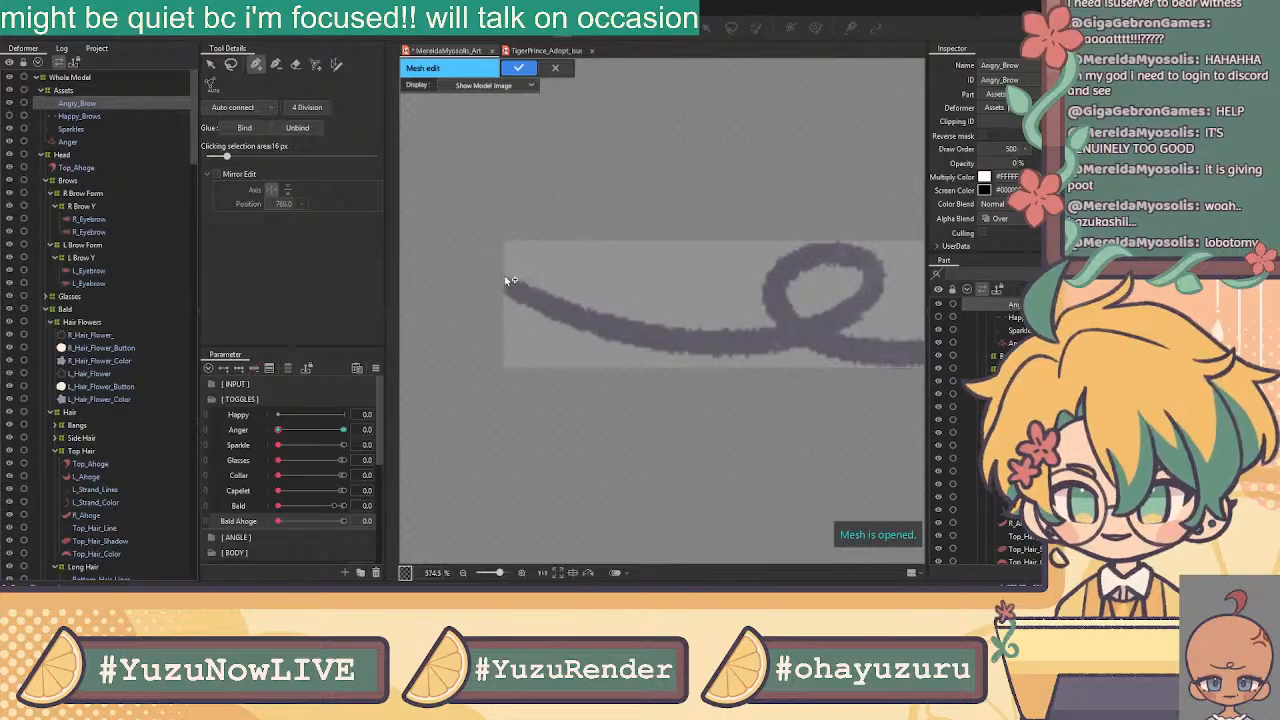
{"action": "left_click", "coordinate": [511, 265]}
{"action": "left_click", "coordinate": [494, 287]}
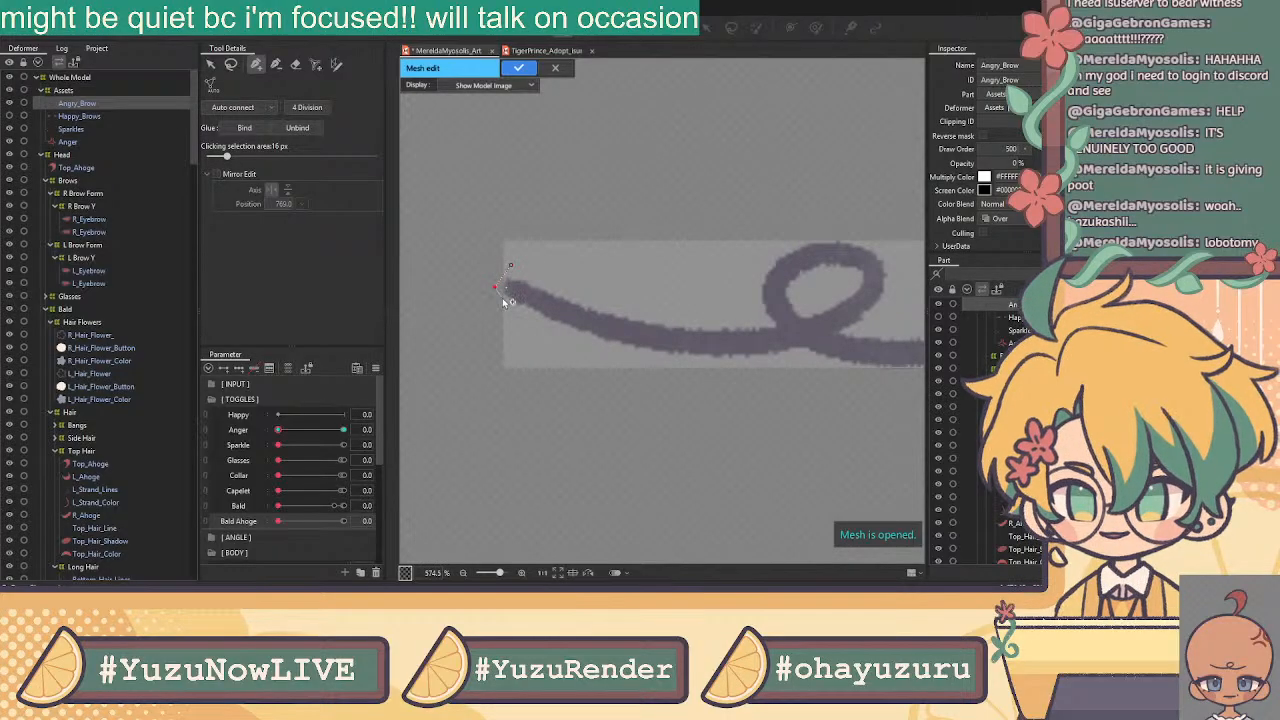
{"action": "left_click", "coordinate": [505, 305]}
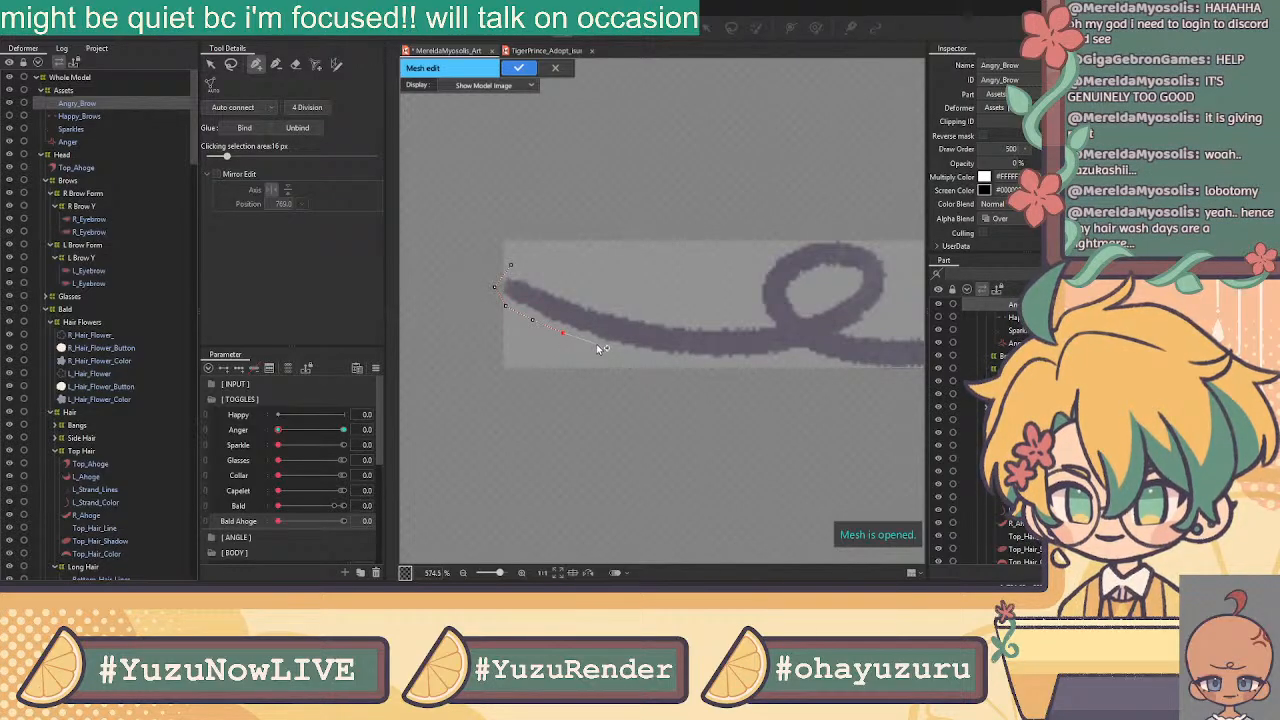
Add vertices along the stroke's underside and beneath the loop toward the right half
{"action": "left_click", "coordinate": [656, 358]}
{"action": "left_click", "coordinate": [695, 363]}
{"action": "left_click", "coordinate": [736, 365]}
{"action": "left_click", "coordinate": [770, 365]}
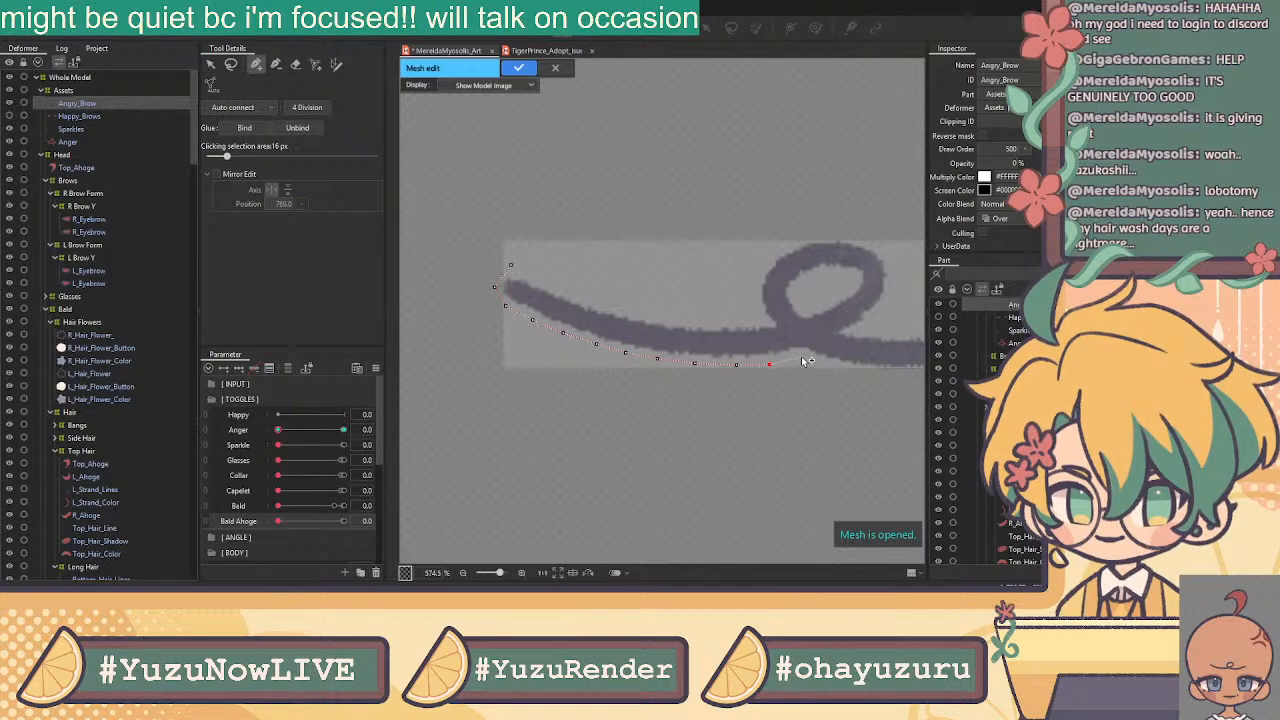
{"action": "left_click", "coordinate": [803, 358]}
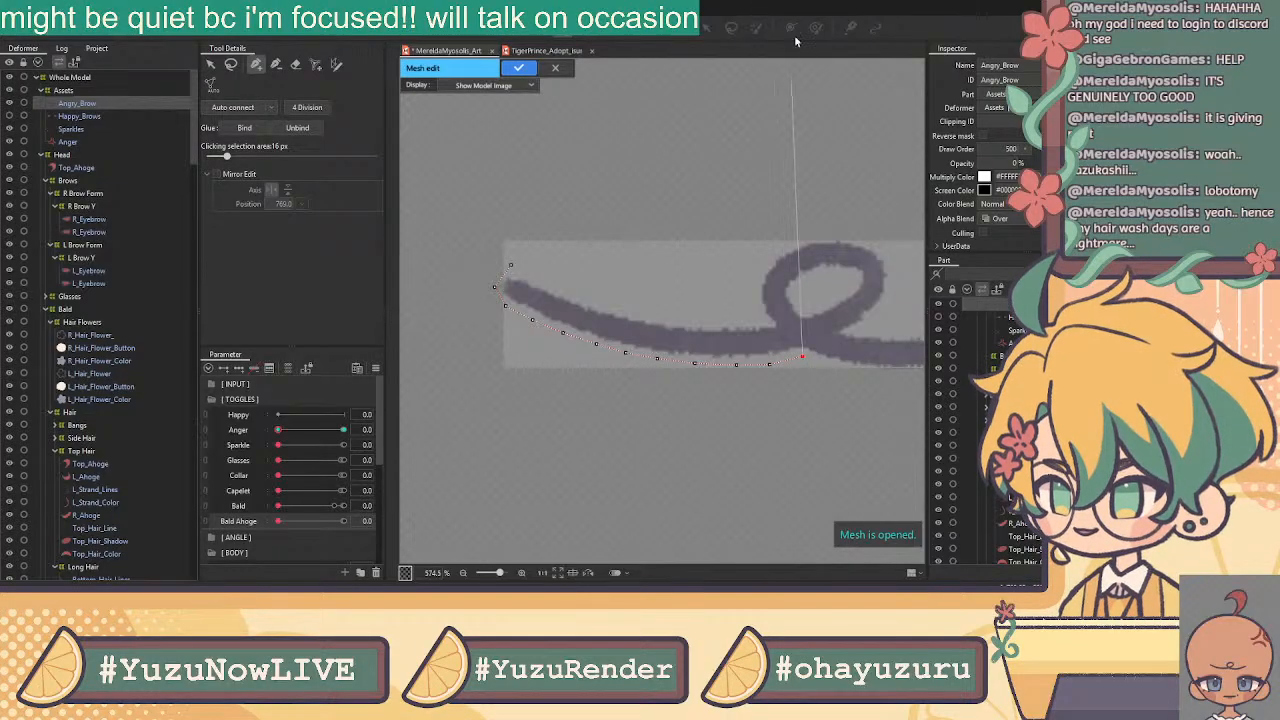
{"action": "left_click_drag", "start_coordinate": [779, 287], "coordinate": [527, 244]}
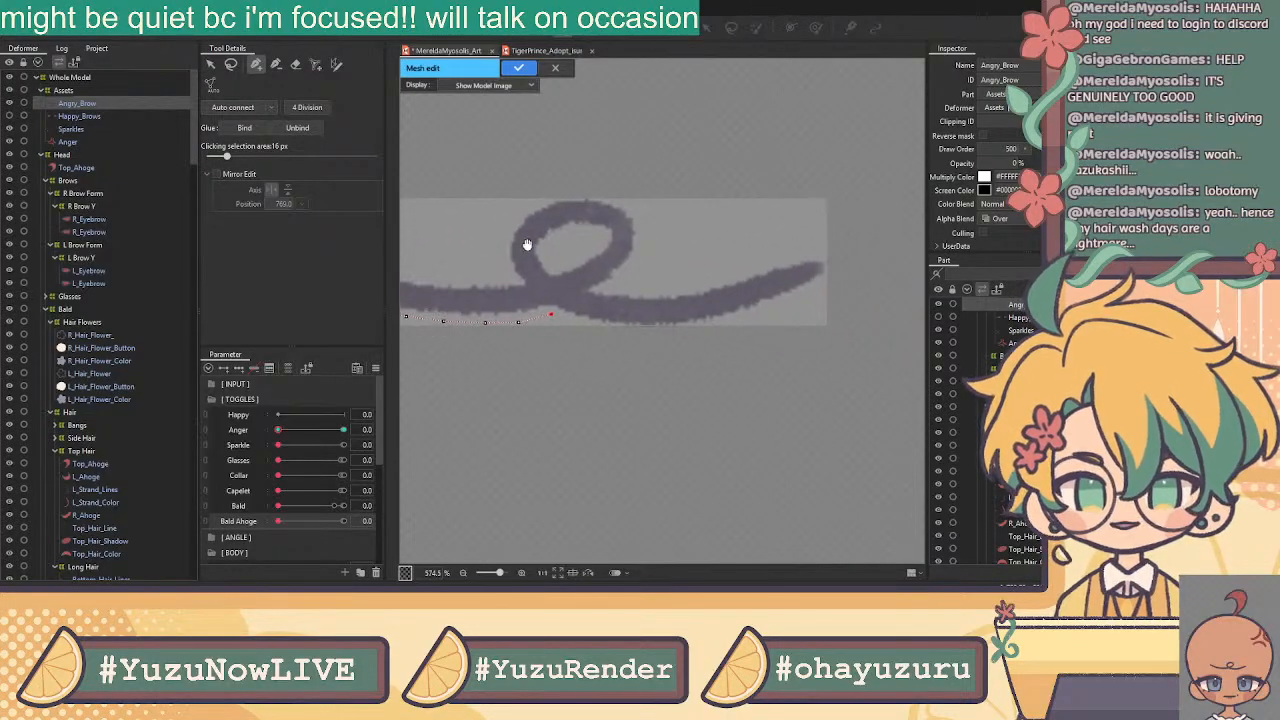
{"action": "left_click", "coordinate": [578, 325]}
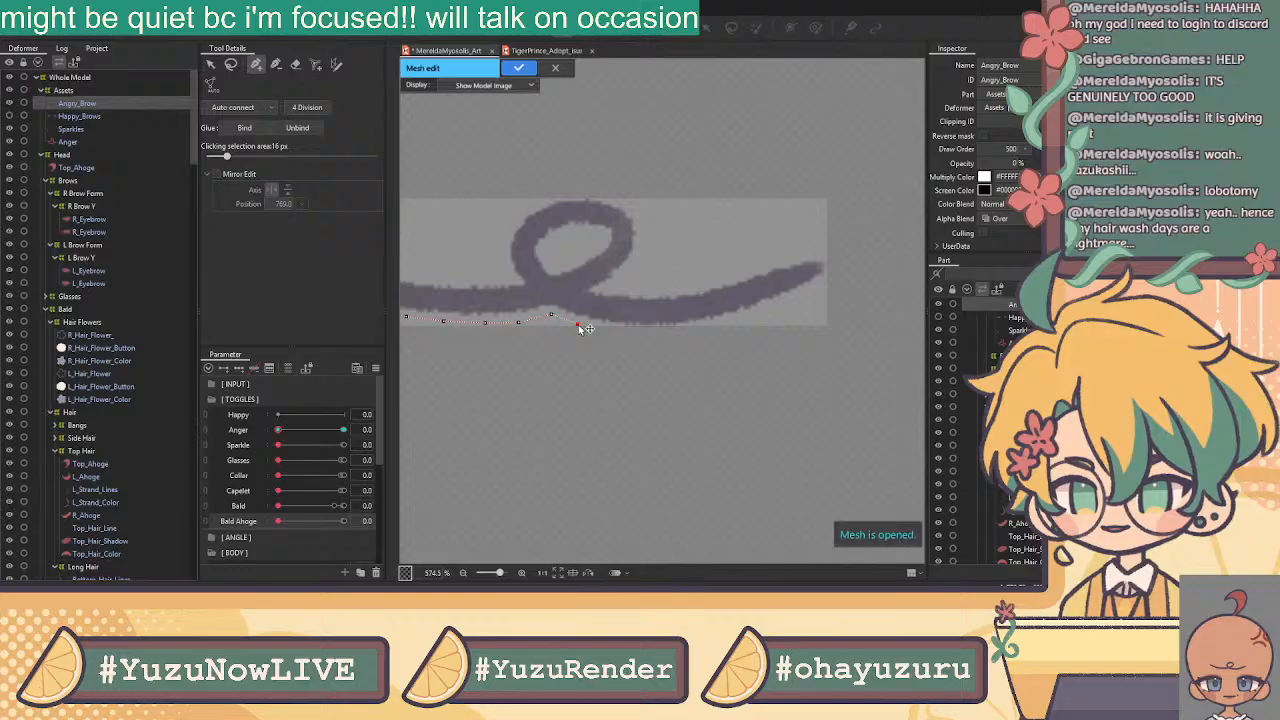
{"action": "left_click", "coordinate": [610, 330]}
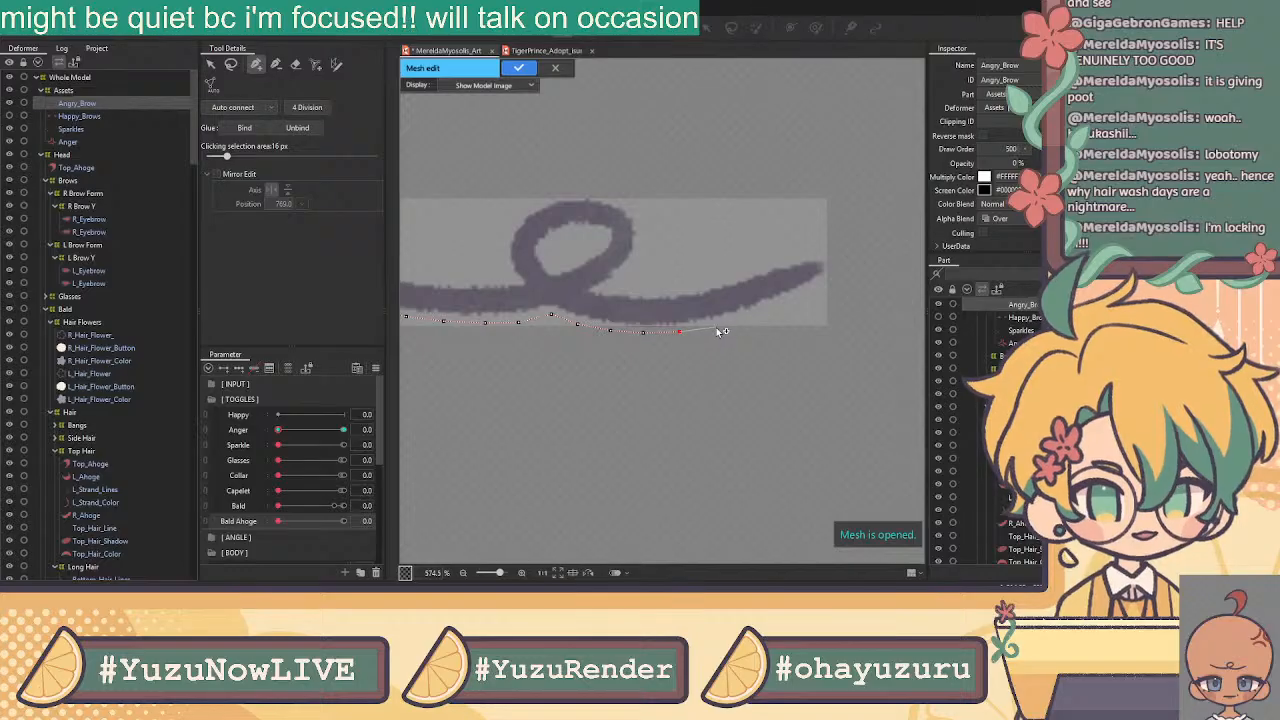
{"action": "left_click", "coordinate": [714, 328]}
{"action": "left_click", "coordinate": [754, 319]}
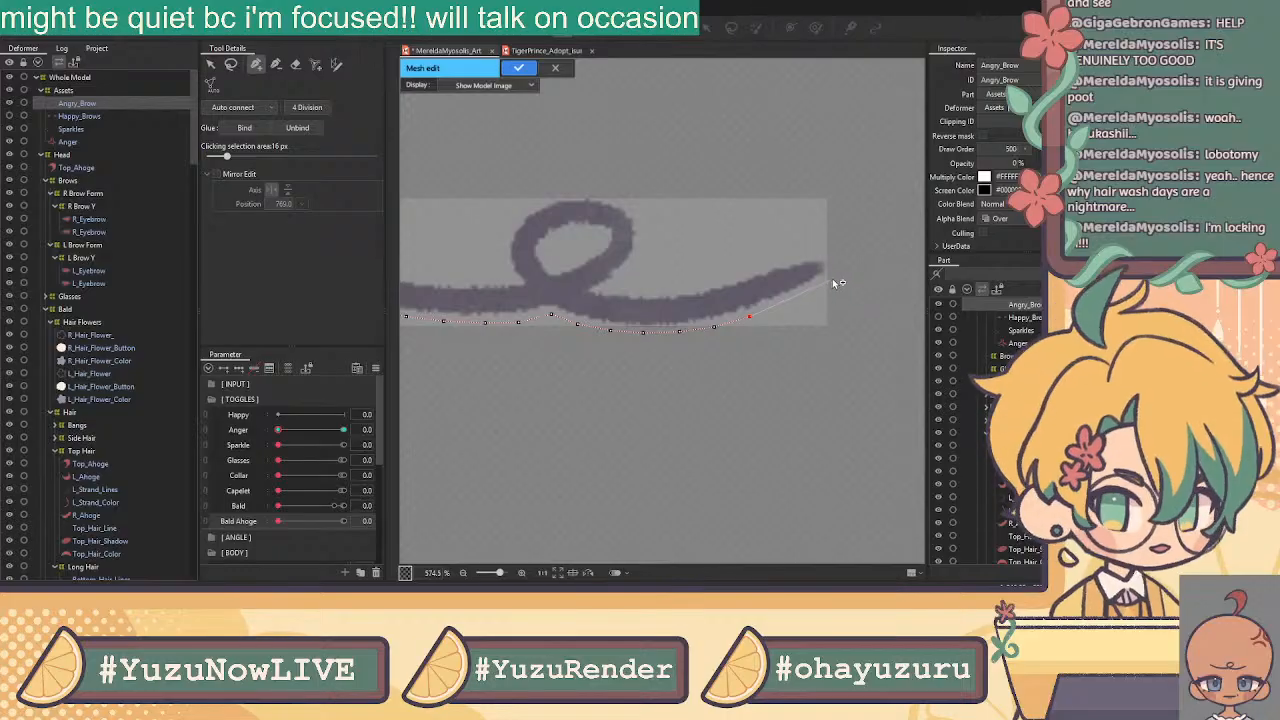
Carry the outline around the right tip and add vertices along the brow's lower edge
{"action": "left_click", "coordinate": [835, 276]}
{"action": "left_click", "coordinate": [823, 248]}
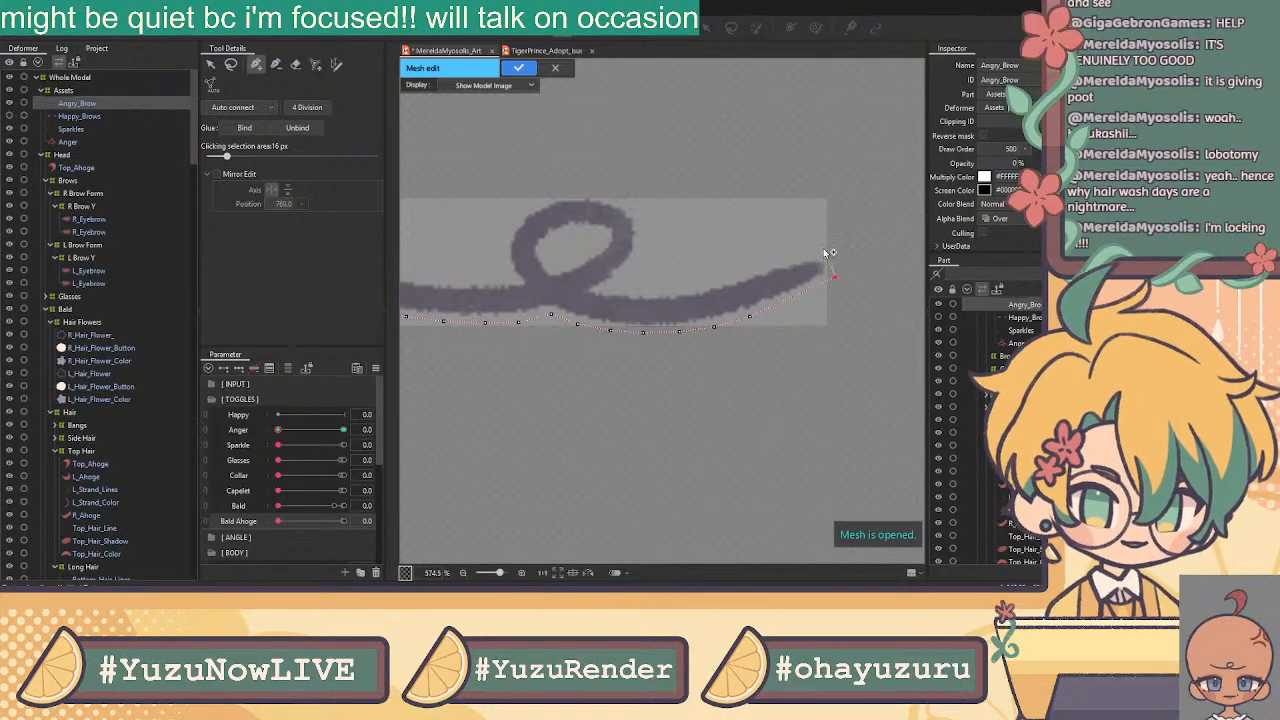
{"action": "left_click", "coordinate": [603, 287]}
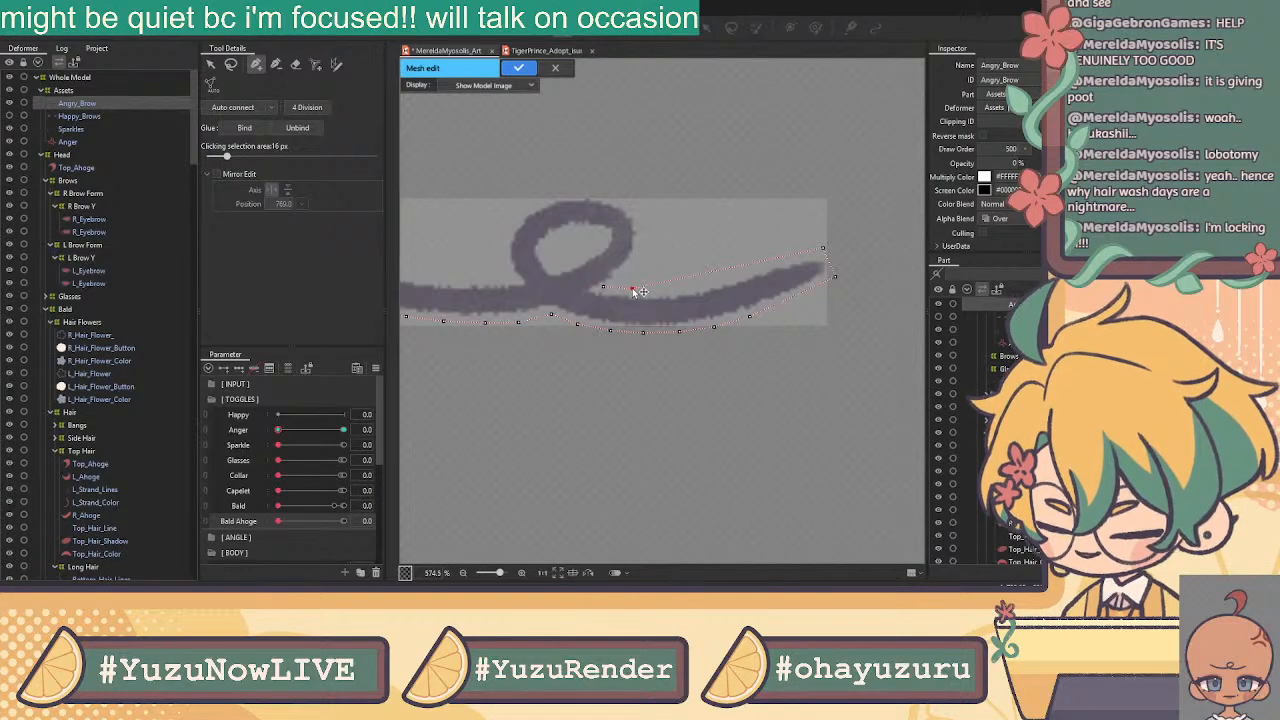
{"action": "left_click", "coordinate": [632, 287]}
{"action": "left_click", "coordinate": [668, 283]}
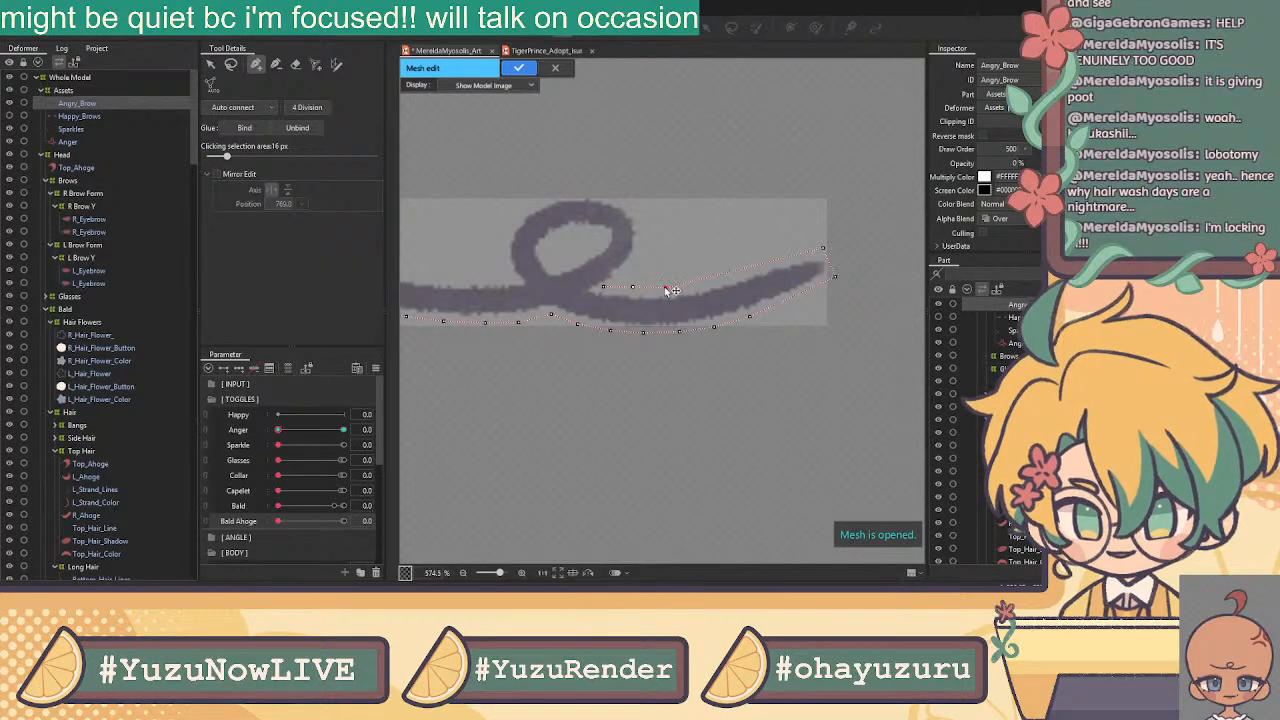
{"action": "left_click_drag", "start_coordinate": [633, 288], "coordinate": [634, 294]}
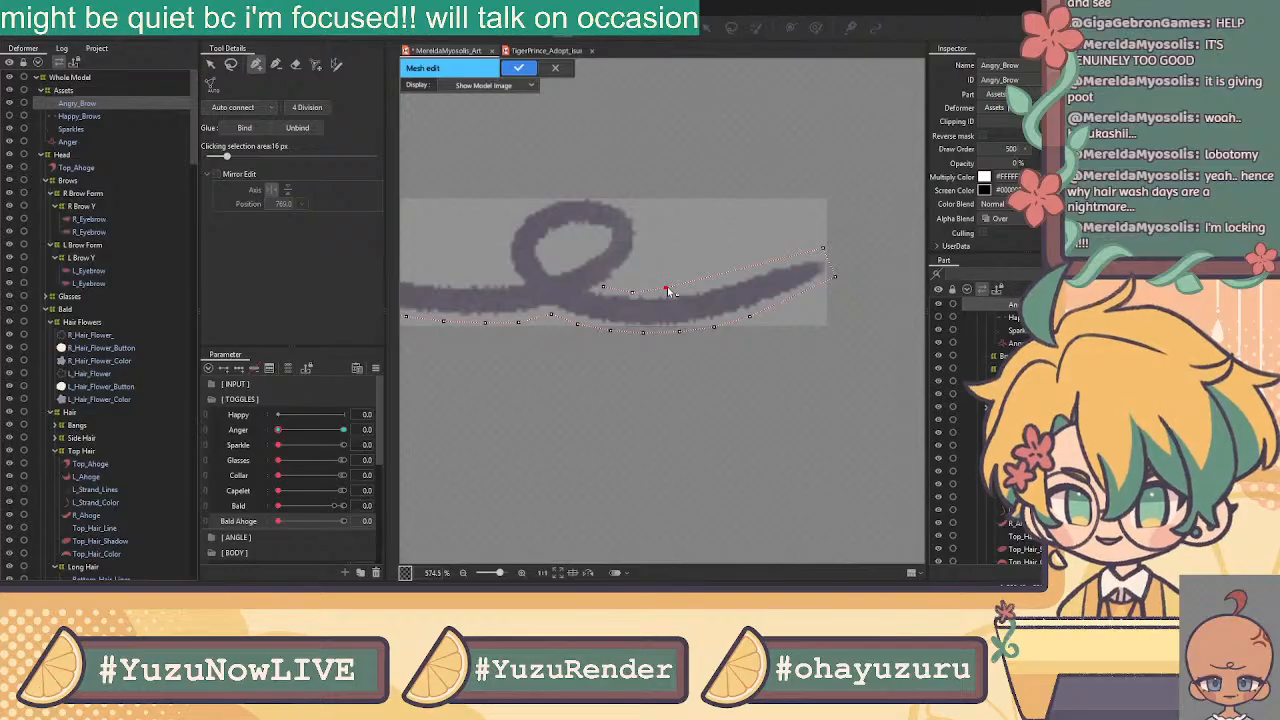
Connect the lower-edge vertices rightward and join them to the stroke's right end point
{"action": "left_click", "coordinate": [665, 287]}
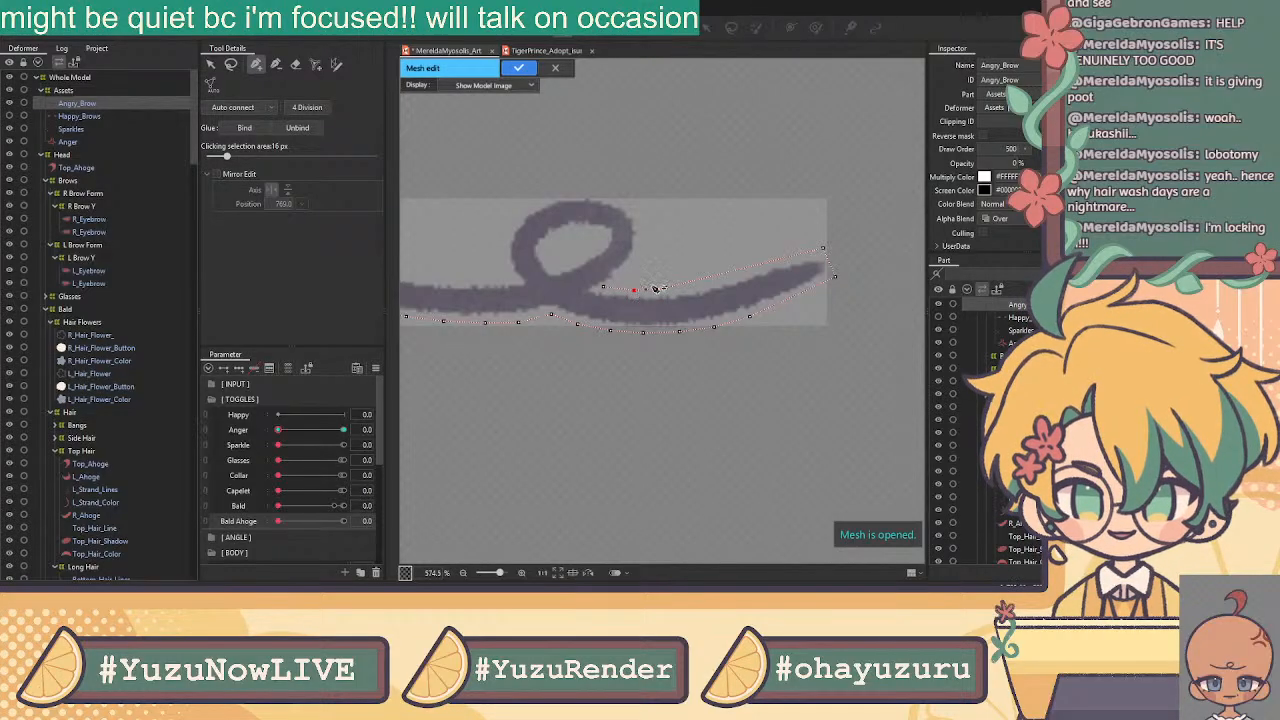
{"action": "left_click", "coordinate": [697, 285]}
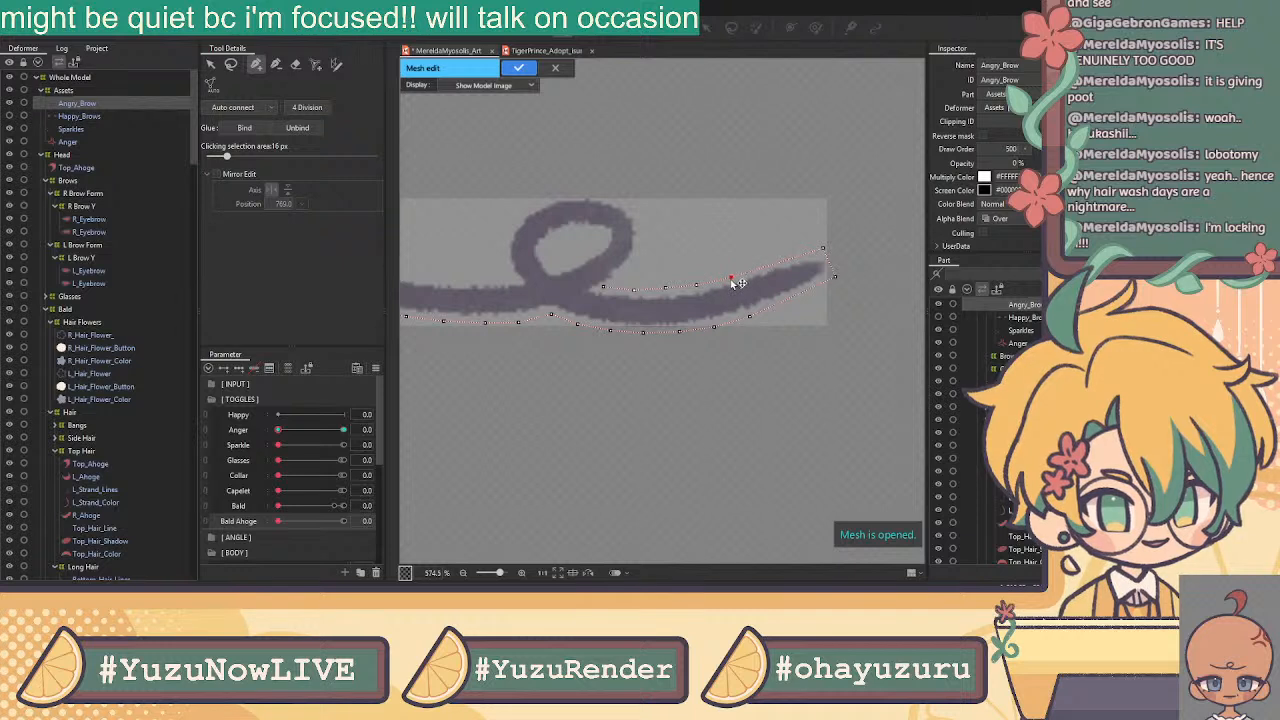
{"action": "left_click", "coordinate": [764, 268]}
{"action": "left_click", "coordinate": [793, 258]}
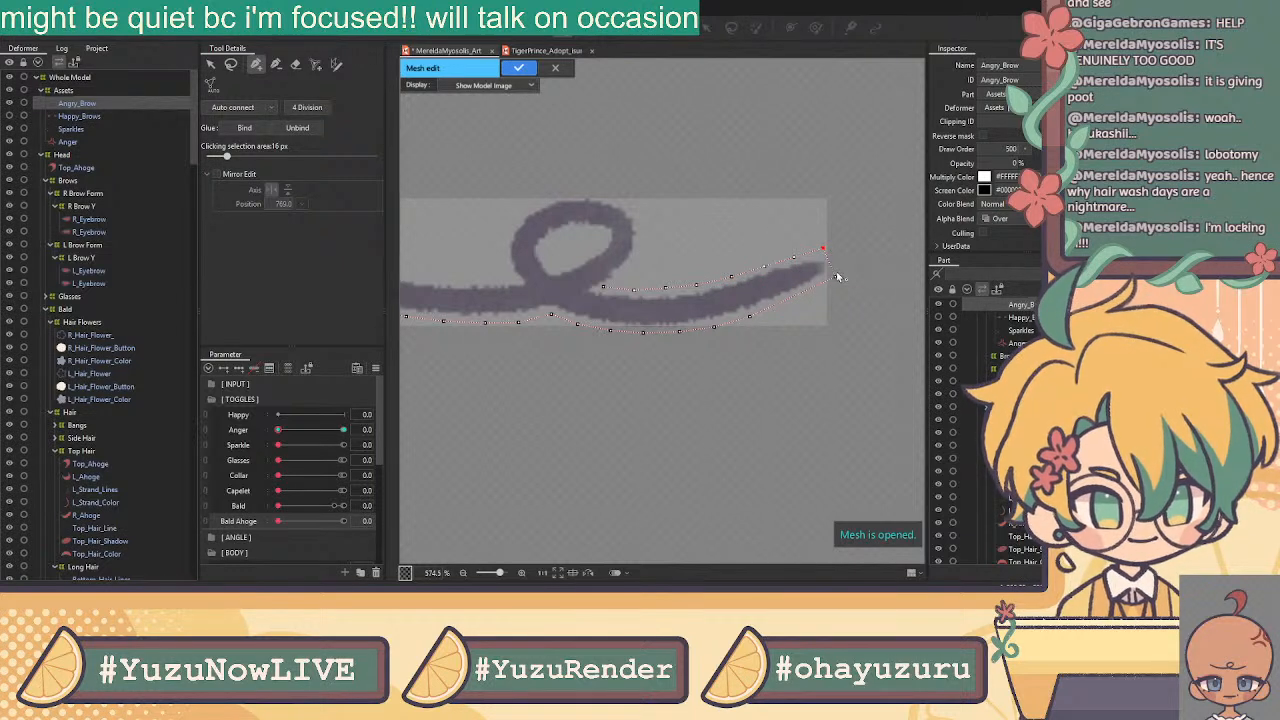
{"action": "left_click", "coordinate": [835, 271]}
{"action": "left_click_drag", "start_coordinate": [823, 249], "coordinate": [827, 253]}
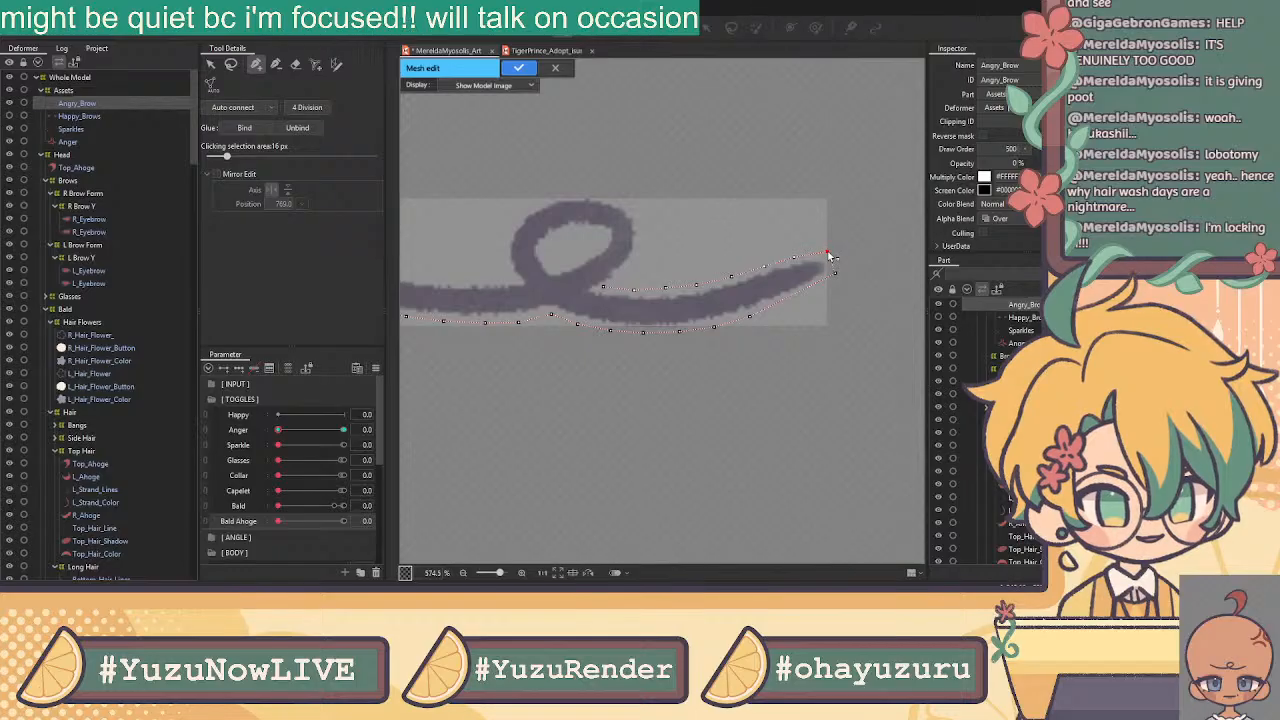
Extend the outline from the lower edge and start up the stroke's upper edge to the loop
{"action": "left_click", "coordinate": [836, 273]}
{"action": "left_click", "coordinate": [809, 287]}
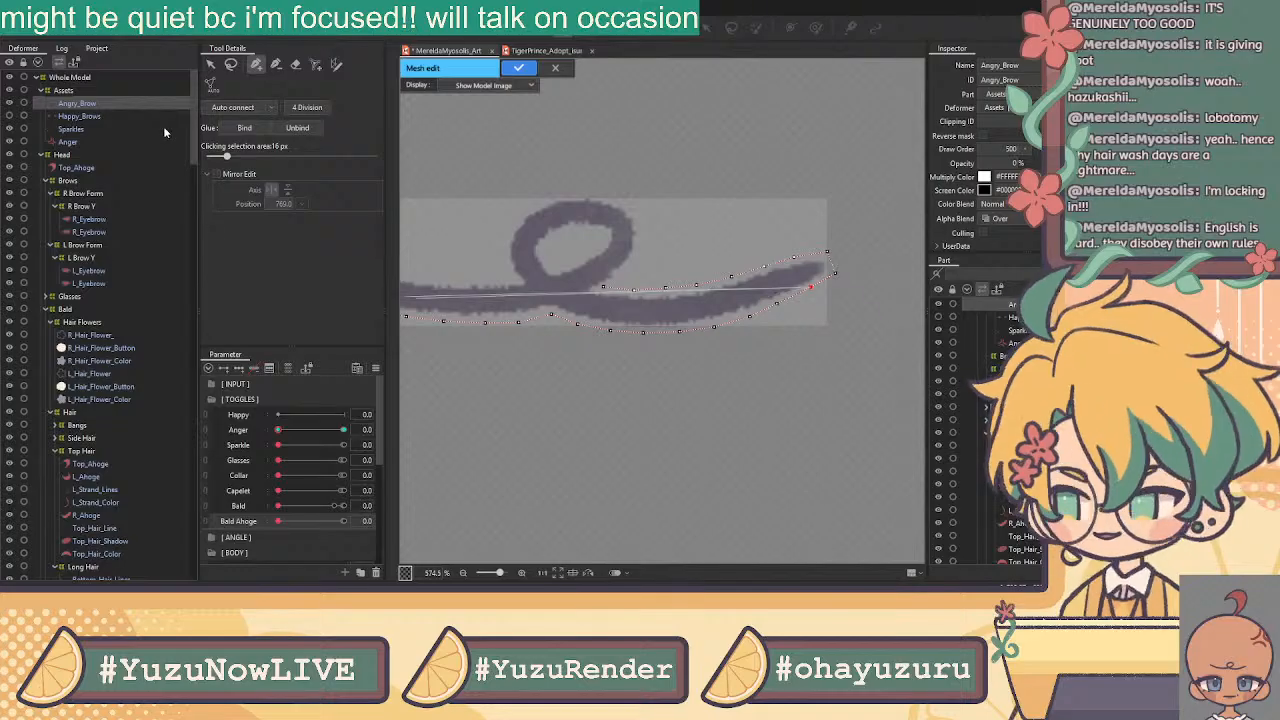
{"action": "left_click", "coordinate": [211, 67]}
{"action": "left_click", "coordinate": [256, 65]}
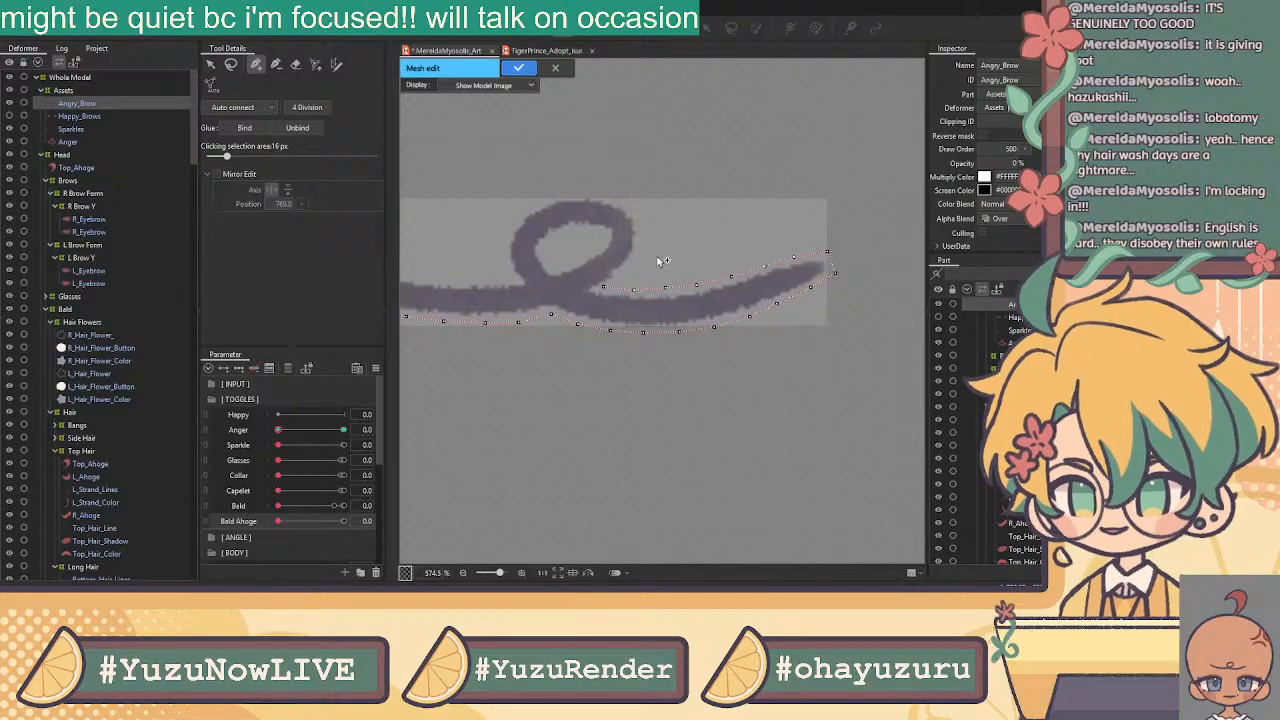
{"action": "left_click", "coordinate": [602, 287]}
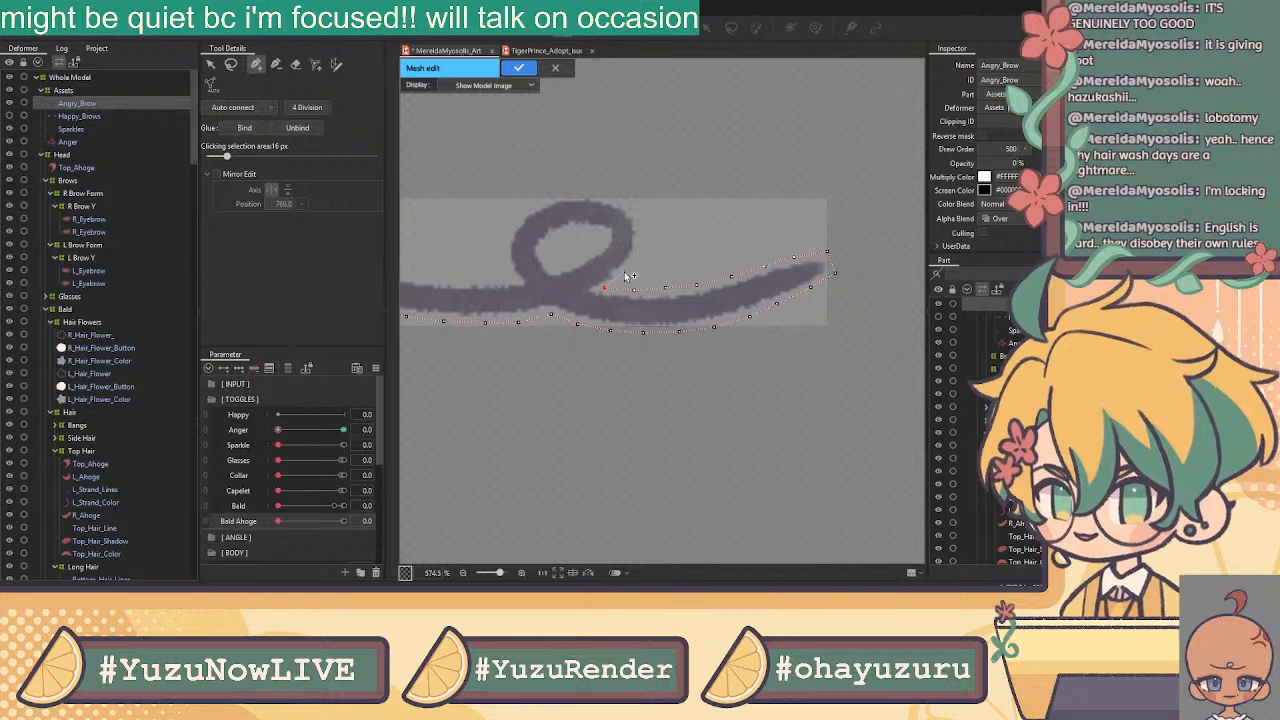
{"action": "left_click", "coordinate": [625, 273]}
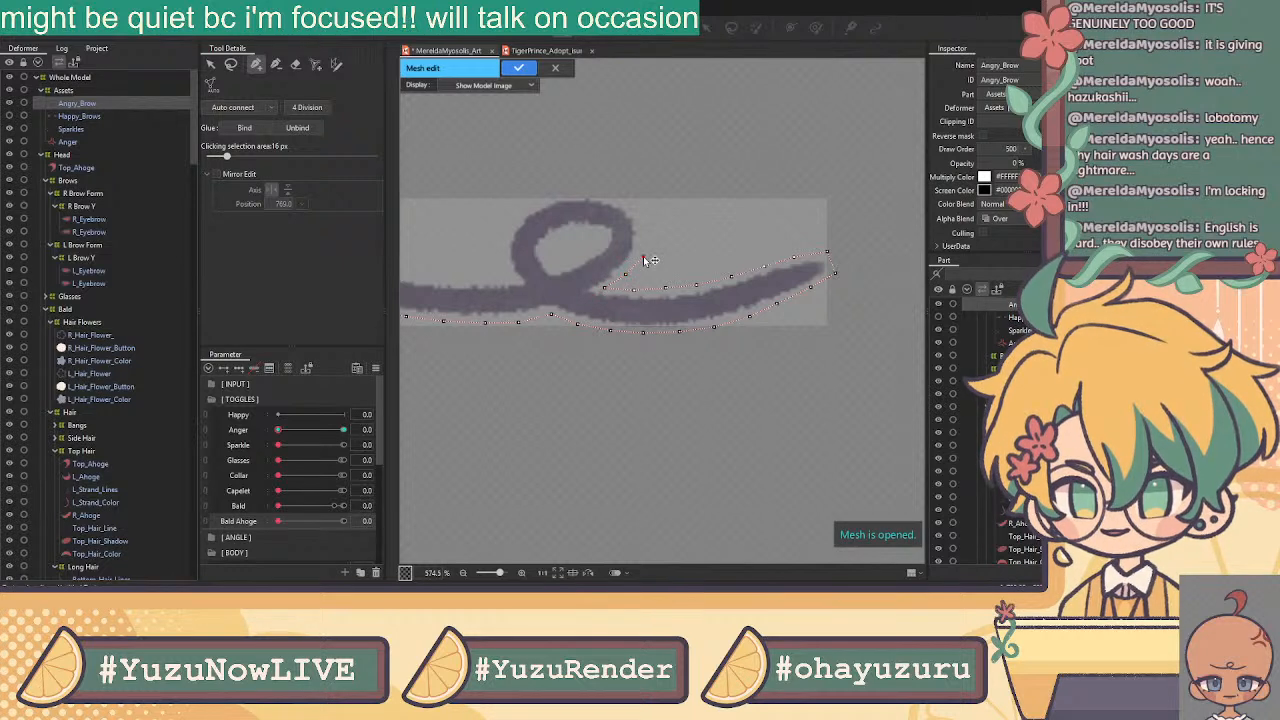
{"action": "left_click", "coordinate": [642, 254]}
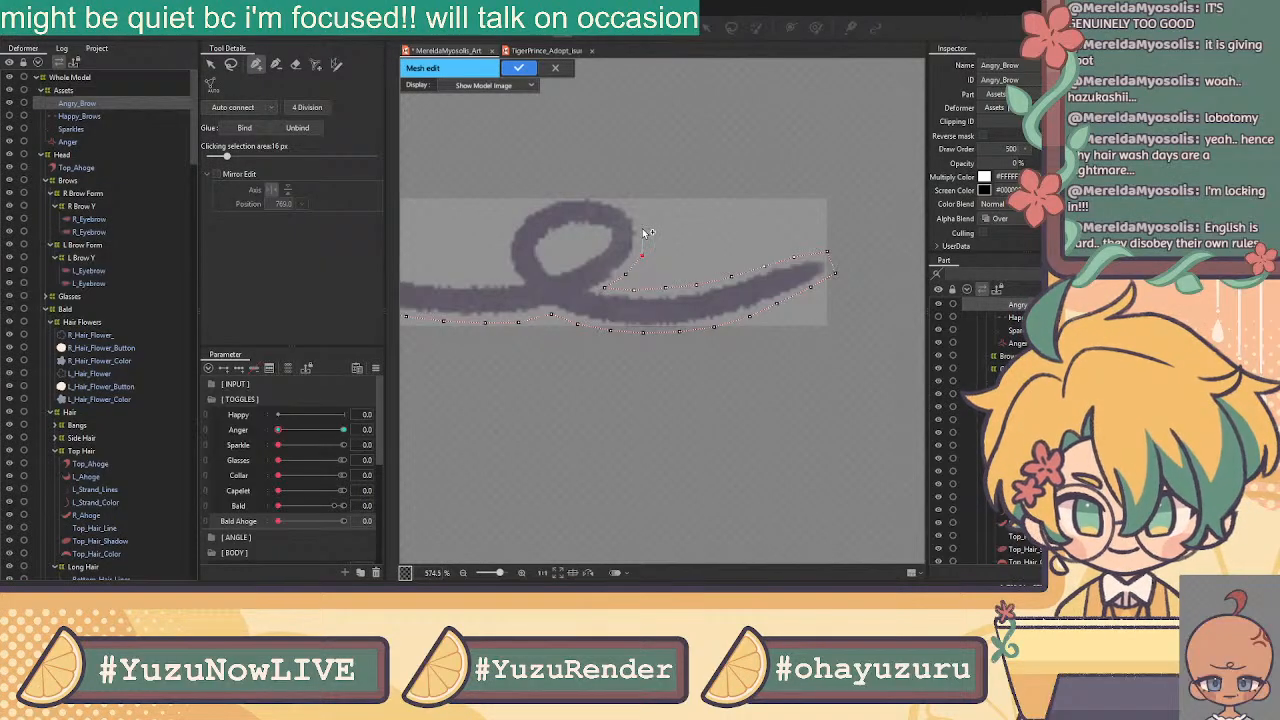
Trace vertices up the loop's right side, across its top and down its left side
{"action": "left_click", "coordinate": [642, 228]}
{"action": "left_click", "coordinate": [628, 202]}
{"action": "left_click", "coordinate": [601, 190]}
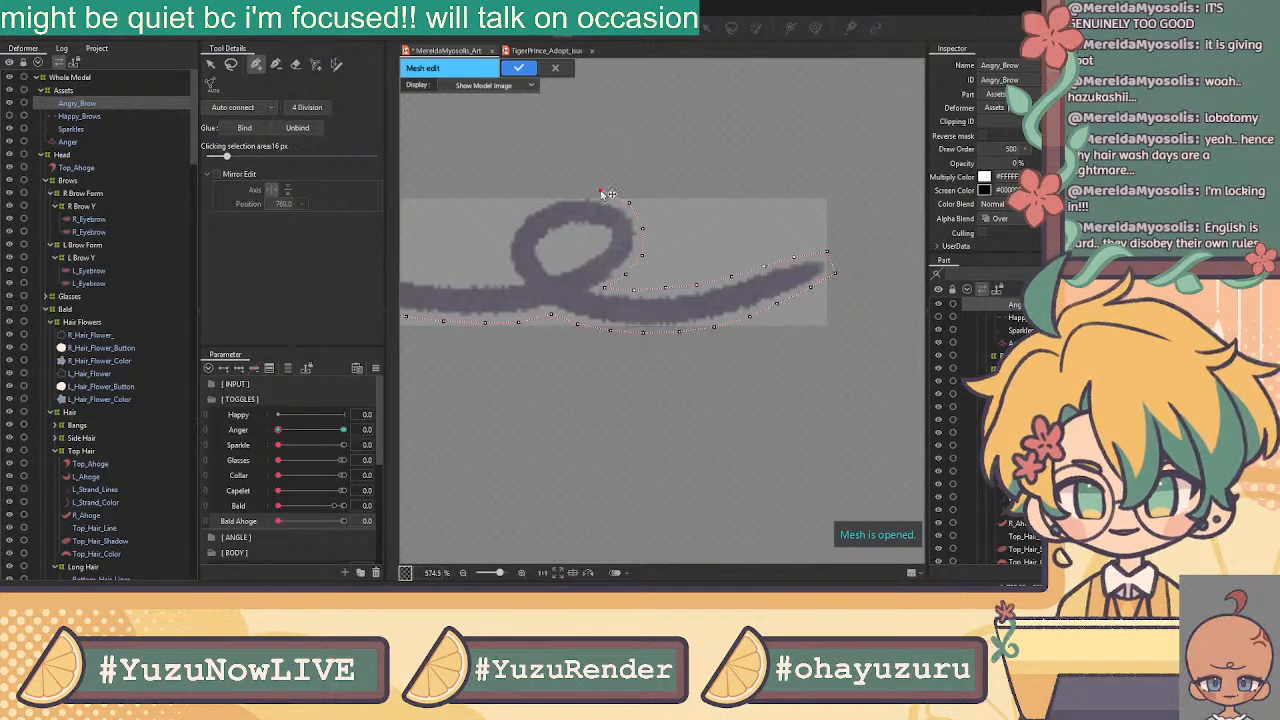
{"action": "left_click", "coordinate": [570, 190]}
{"action": "left_click", "coordinate": [536, 204]}
{"action": "left_click", "coordinate": [512, 222]}
{"action": "left_click", "coordinate": [502, 251]}
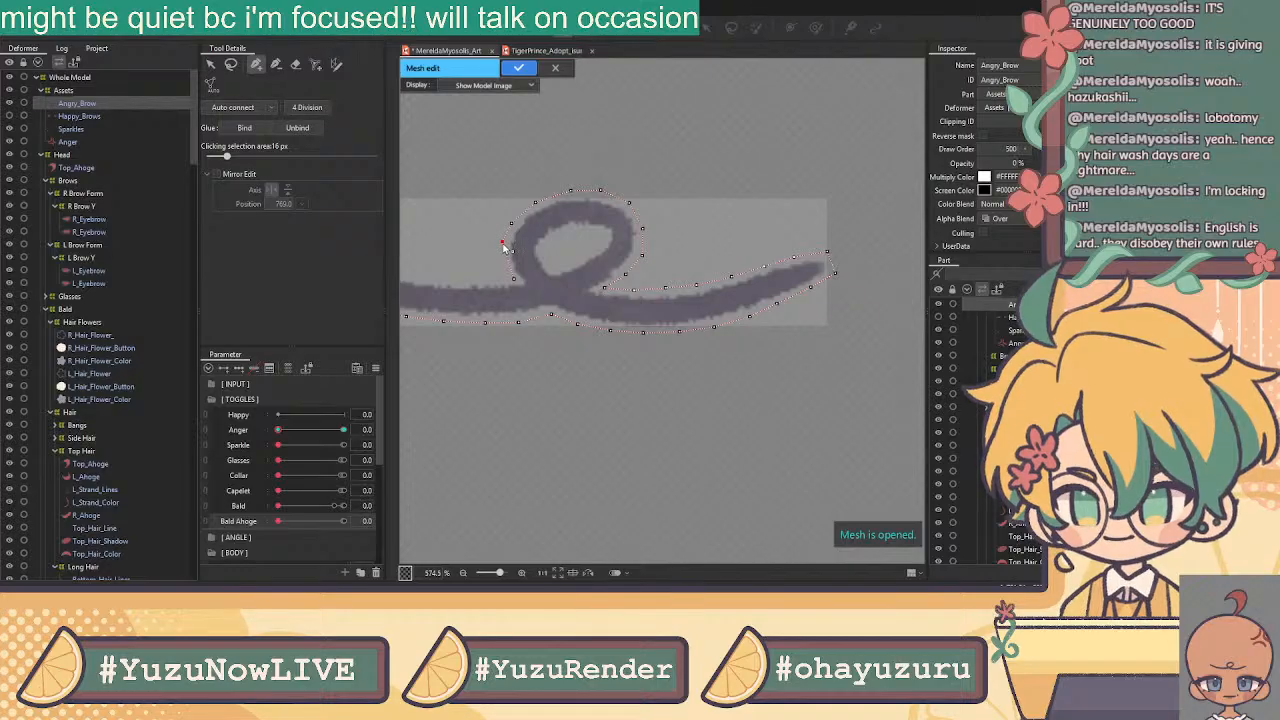
{"action": "left_click", "coordinate": [510, 263]}
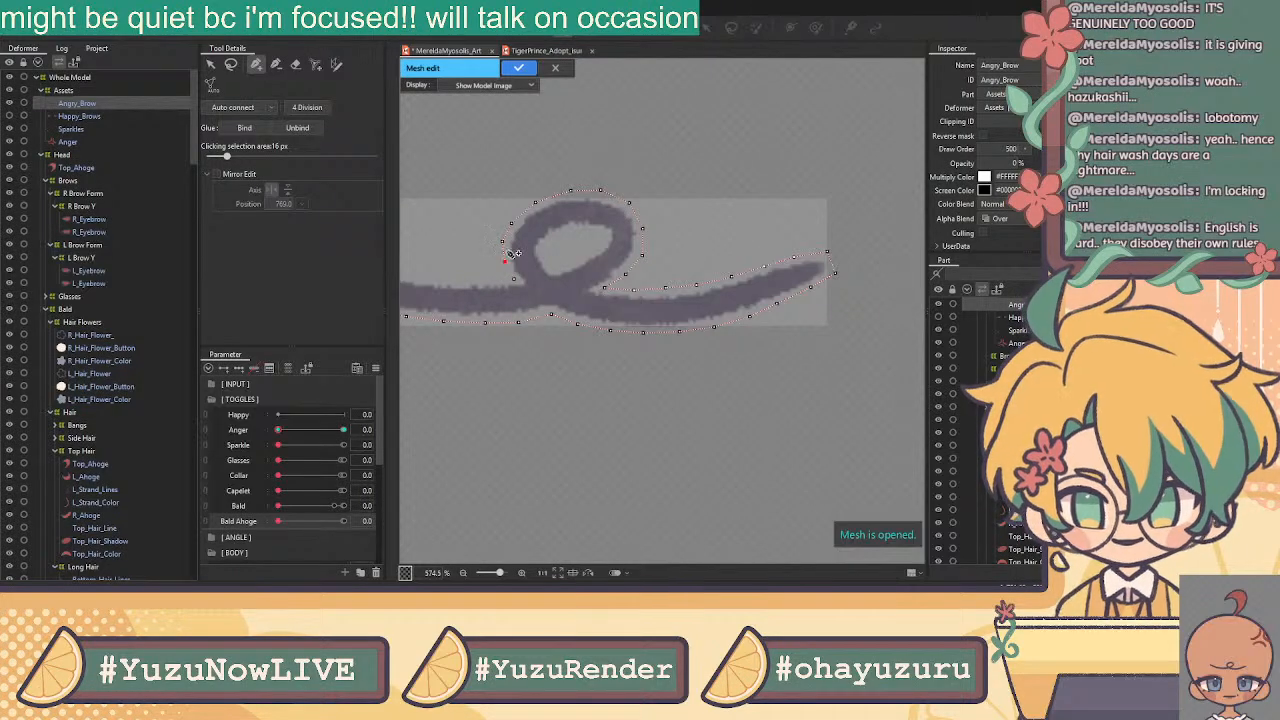
Connect the loop's left-side vertices and add points at the stroke's left end
{"action": "left_click", "coordinate": [514, 222]}
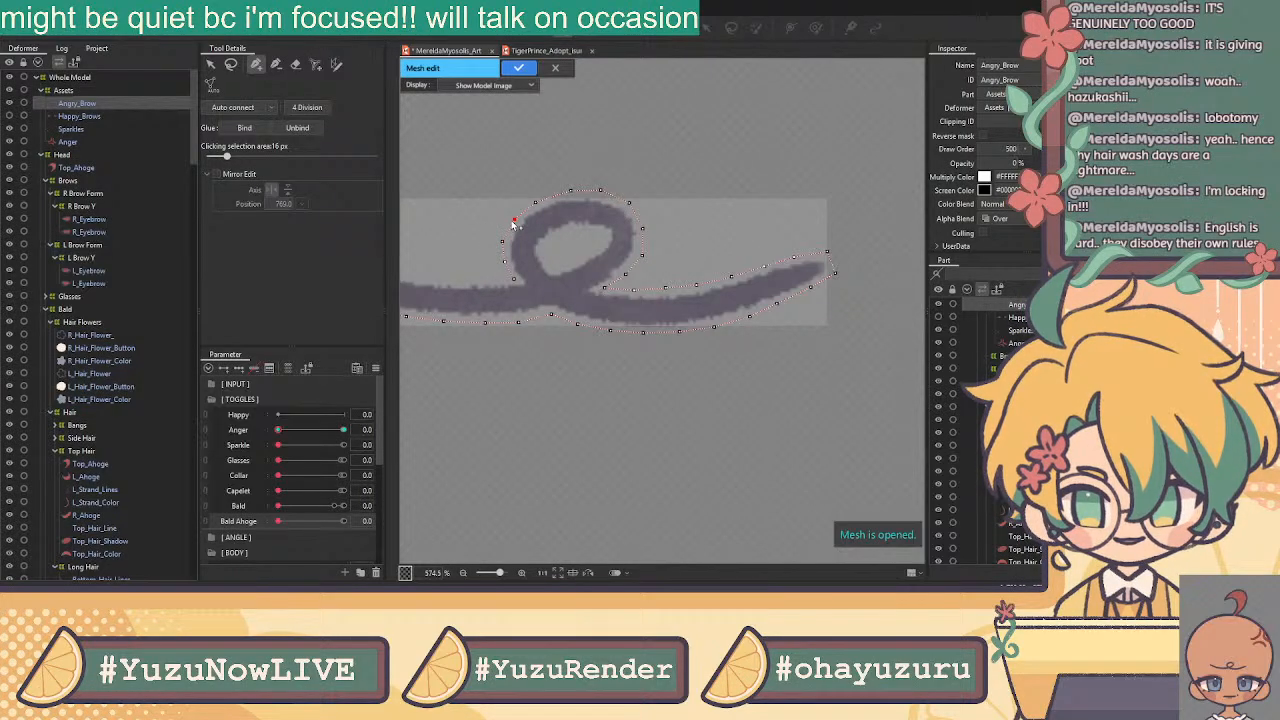
{"action": "left_click", "coordinate": [505, 251]}
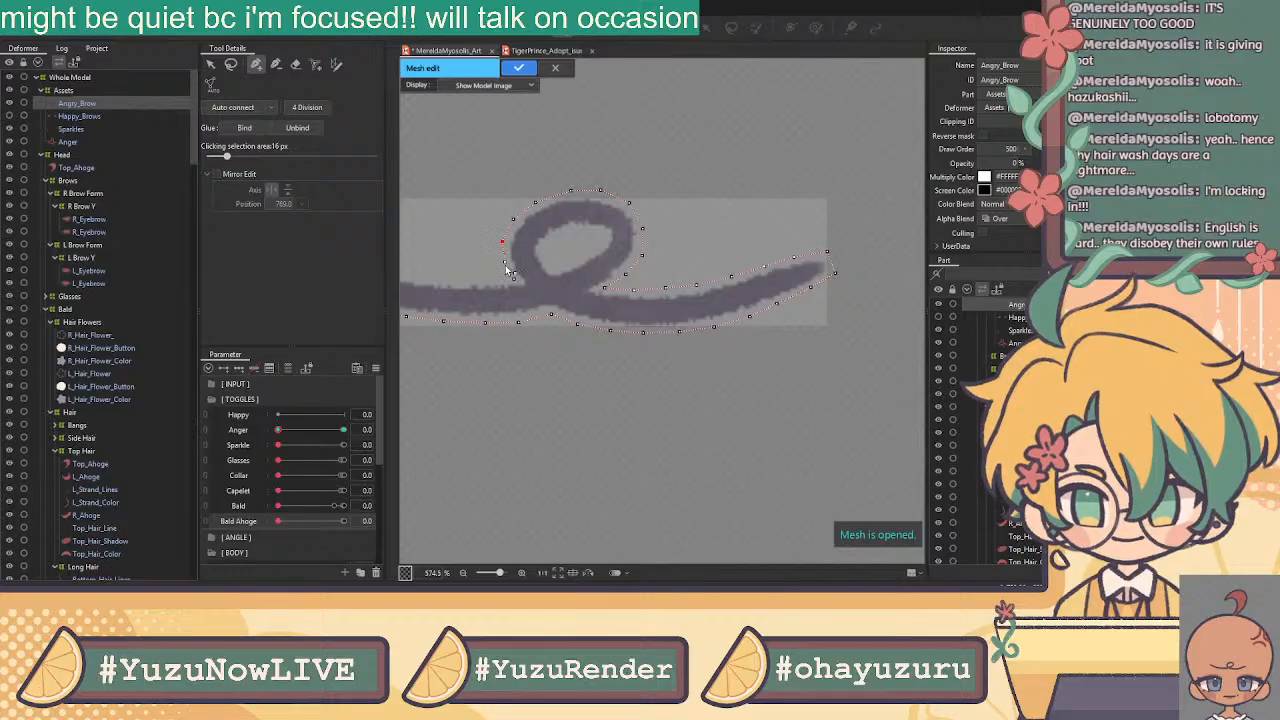
{"action": "left_click_drag", "start_coordinate": [514, 277], "coordinate": [709, 280]}
{"action": "left_click", "coordinate": [480, 229]}
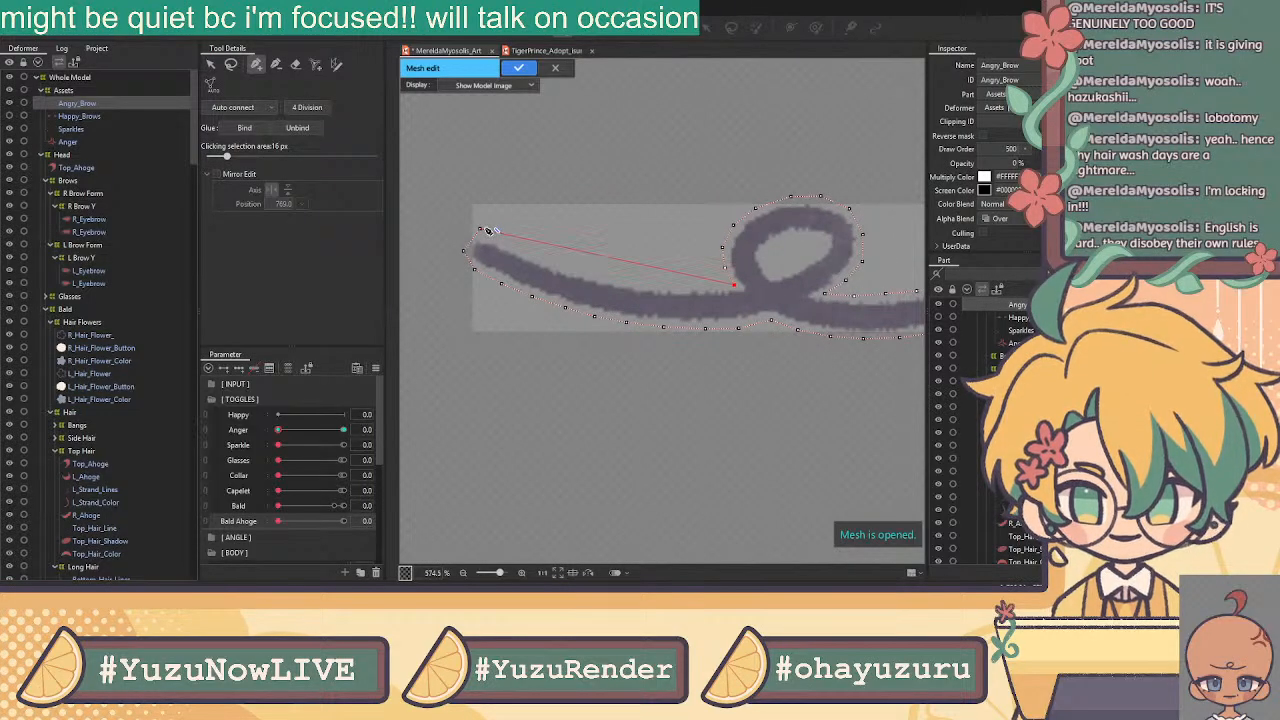
{"action": "left_click", "coordinate": [493, 240]}
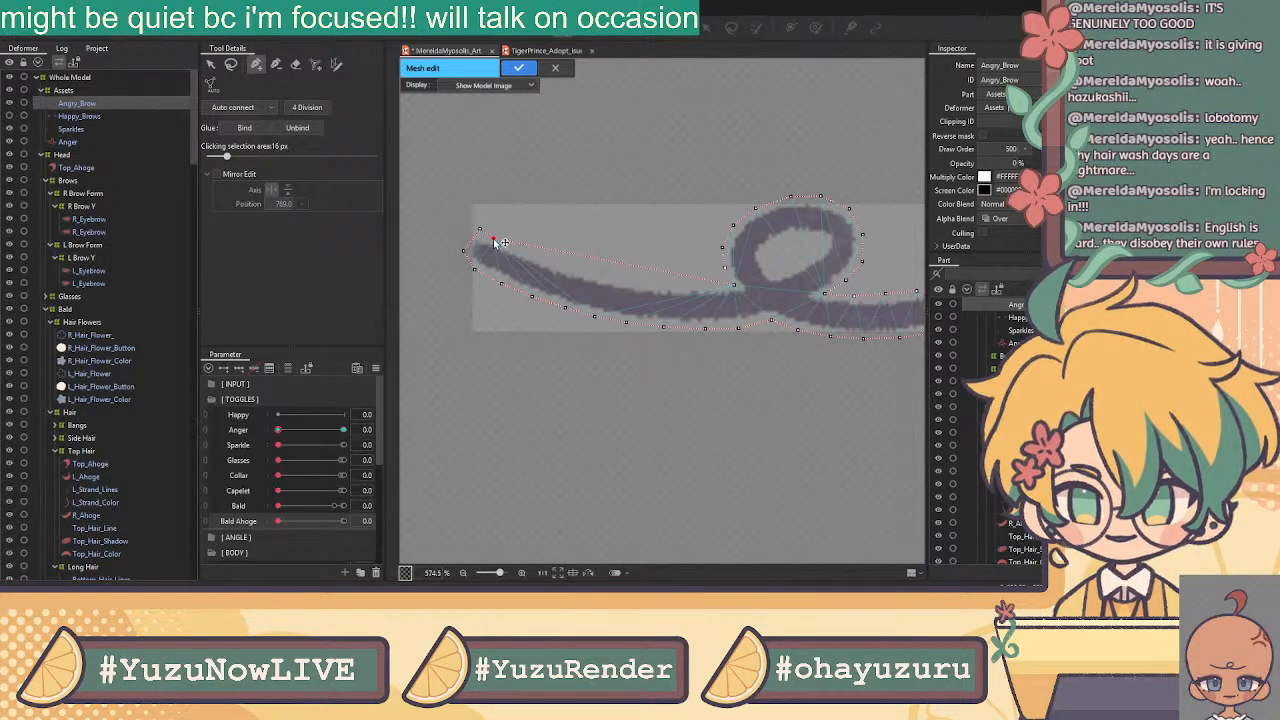
Align the left-end points and add inner vertices along the Angry_Brow's middle toward the loop
{"action": "left_click_drag", "start_coordinate": [493, 240], "coordinate": [477, 233]}
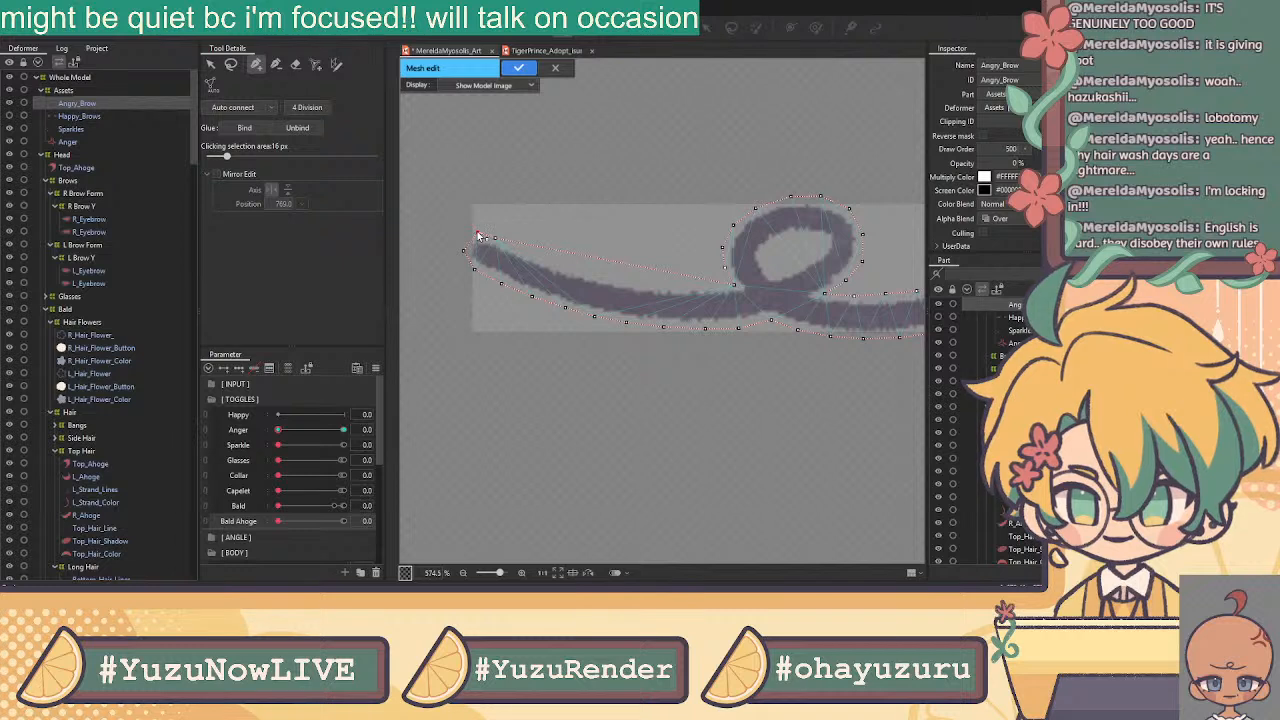
{"action": "left_click", "coordinate": [519, 245]}
{"action": "left_click_drag", "start_coordinate": [519, 246], "coordinate": [543, 260]}
{"action": "left_click", "coordinate": [546, 253]}
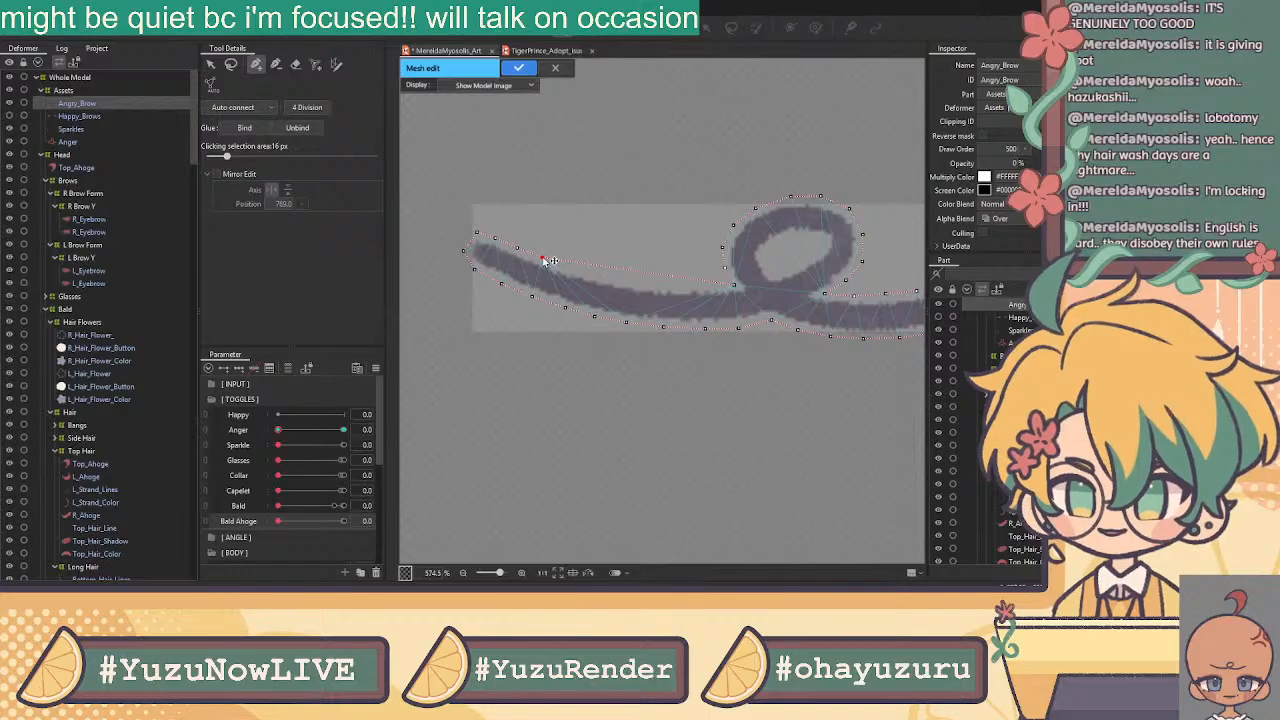
{"action": "left_click", "coordinate": [572, 270]}
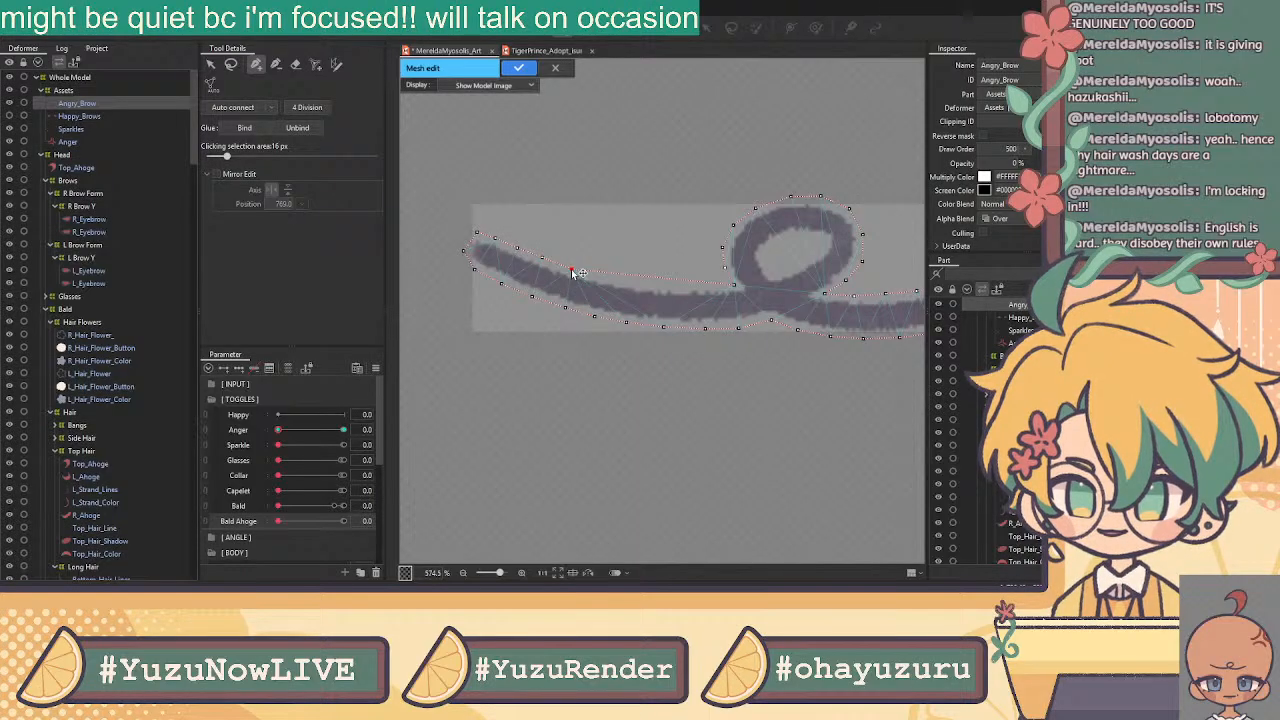
{"action": "left_click", "coordinate": [602, 275]}
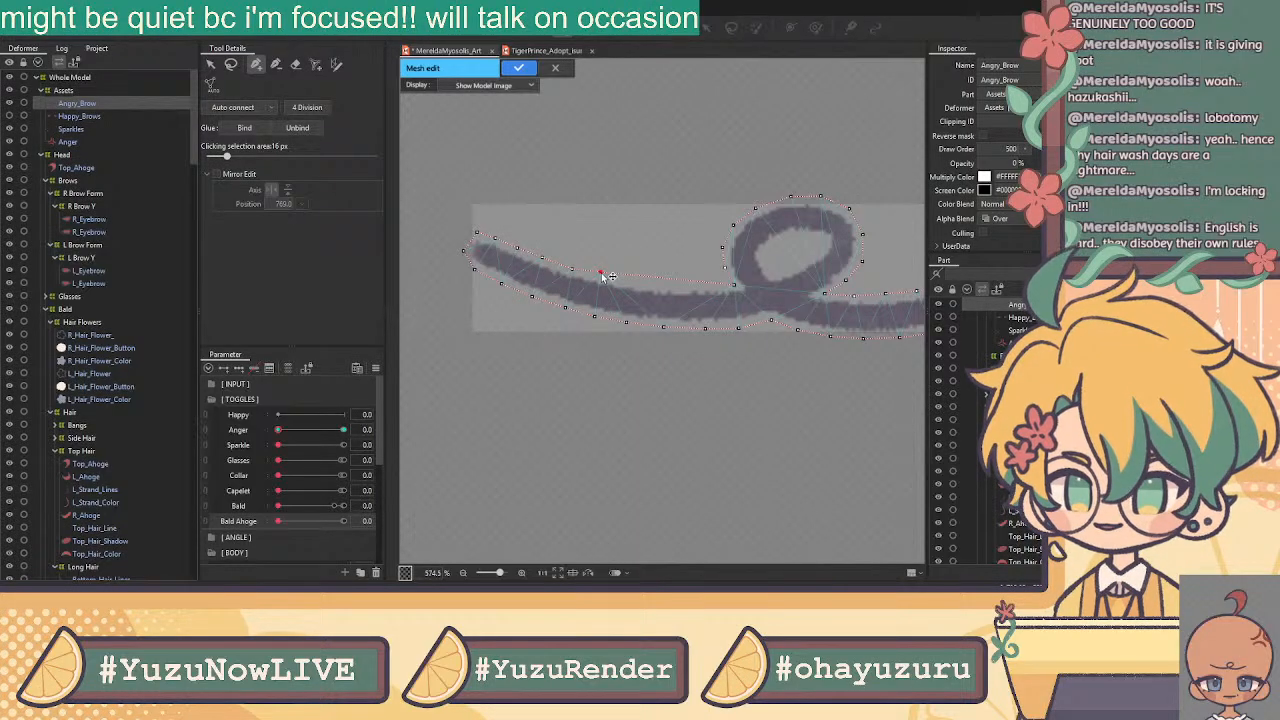
{"action": "left_click", "coordinate": [632, 283]}
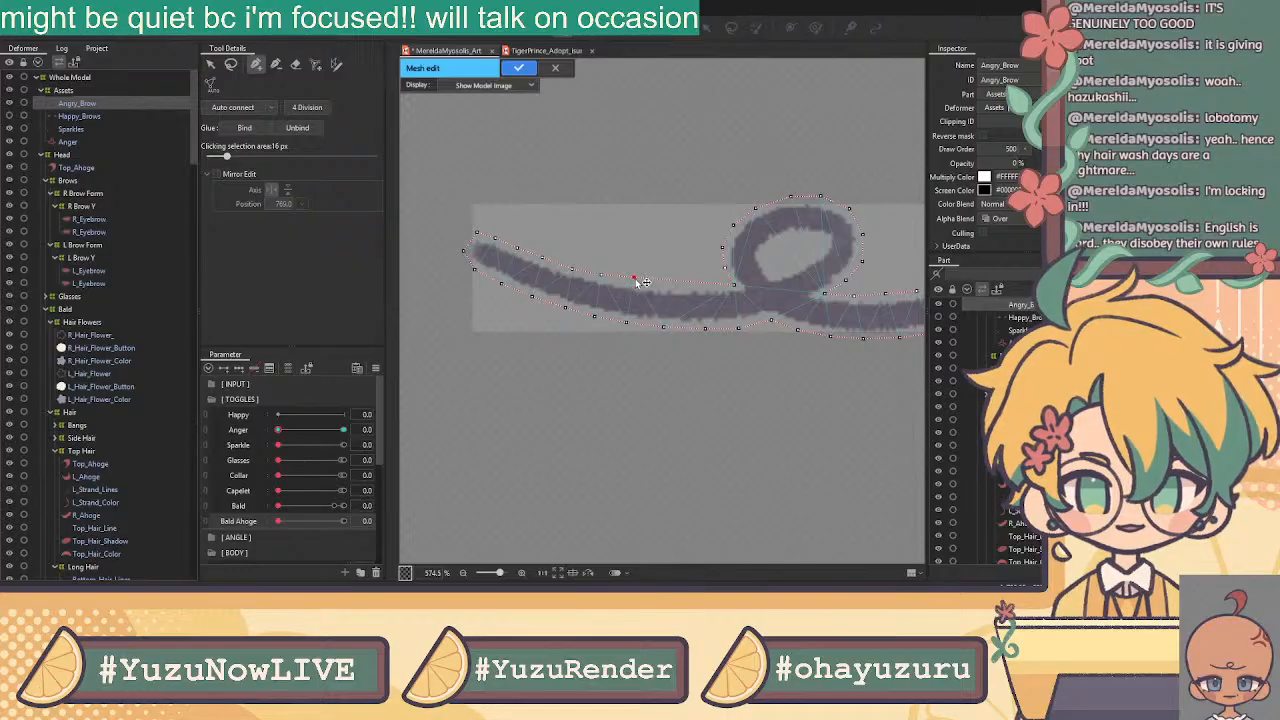
{"action": "left_click", "coordinate": [664, 287]}
{"action": "left_click", "coordinate": [703, 288]}
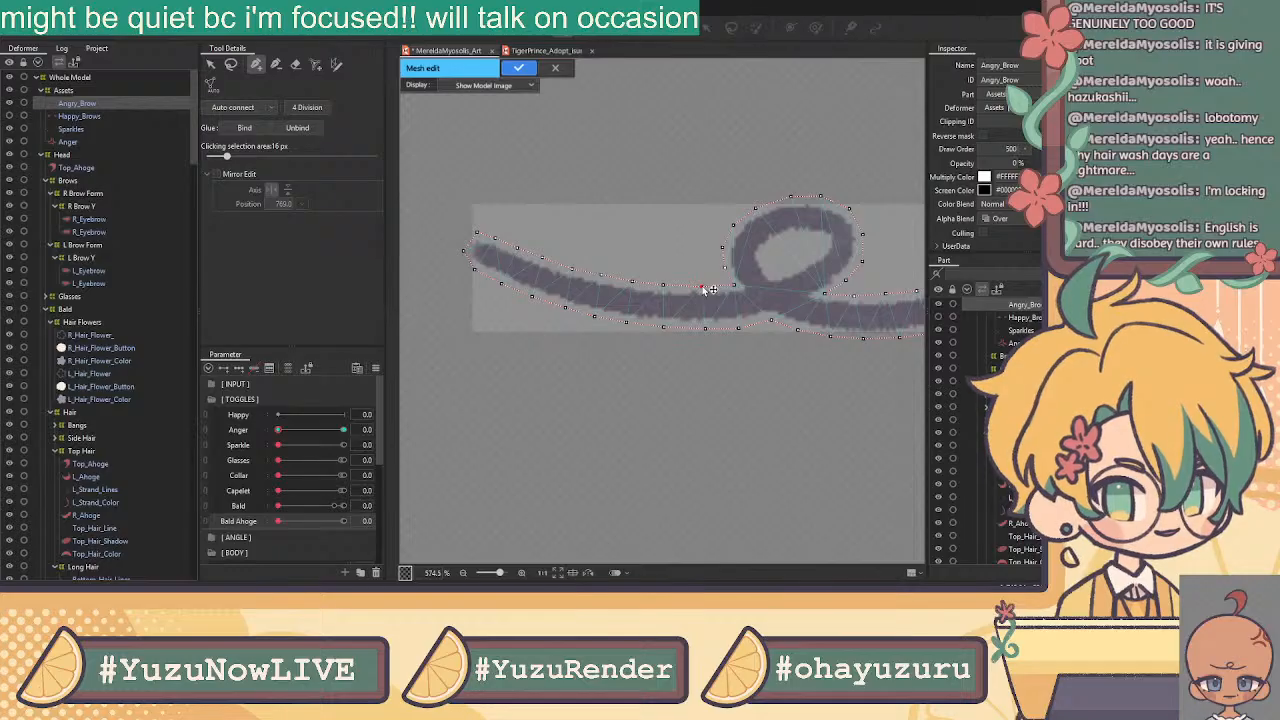
Add inner vertices inside the brow loop, dropping an extra one, and connect the loop's centre to the outline
{"action": "left_click", "coordinate": [209, 68]}
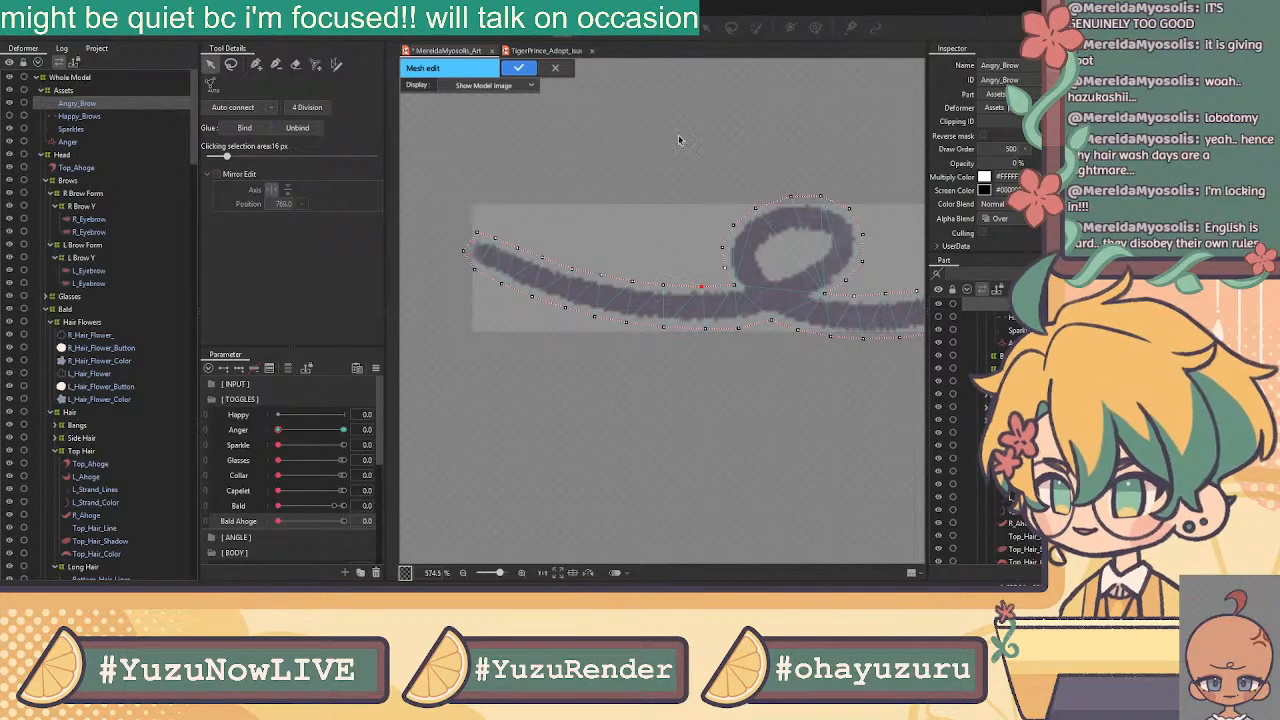
{"action": "left_click", "coordinate": [257, 64]}
{"action": "scroll", "coordinate": [880, 223], "scroll_direction": "up", "scroll_amount": 2}
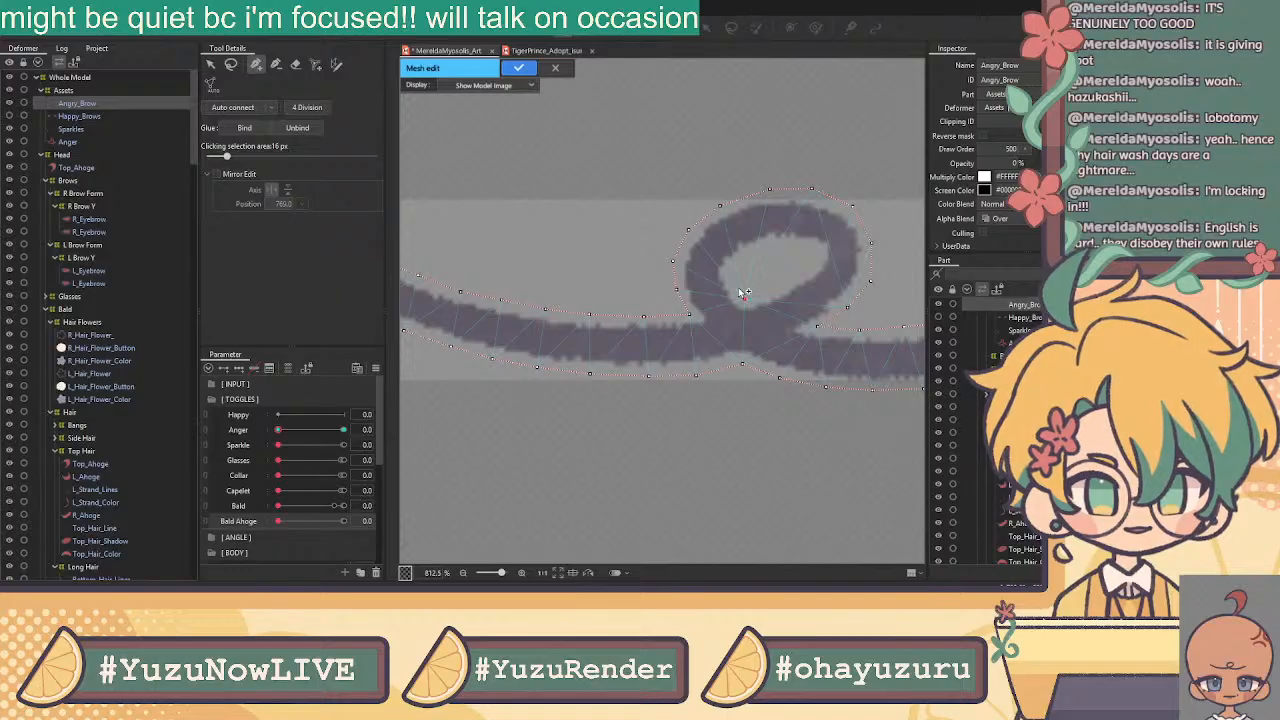
{"action": "left_click", "coordinate": [729, 278]}
{"action": "left_click", "coordinate": [744, 258]}
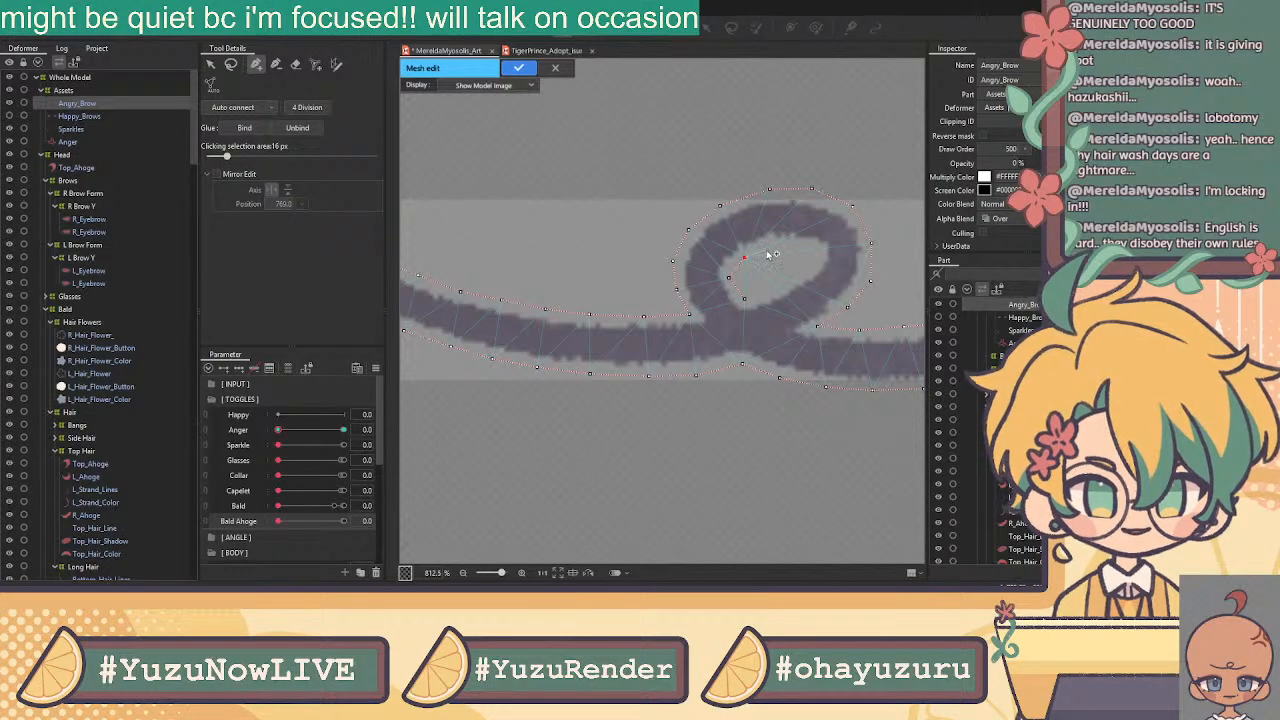
{"action": "left_click", "coordinate": [772, 245]}
{"action": "key", "text": "ctrl+z"}
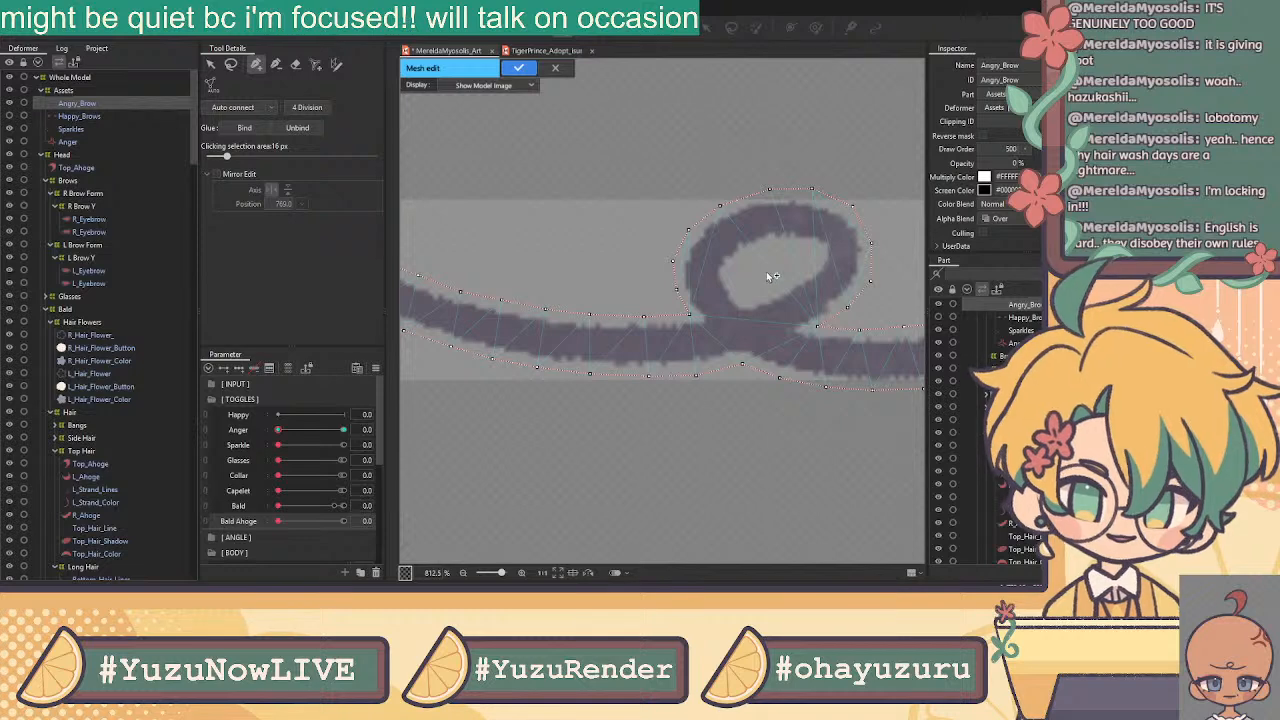
{"action": "left_click", "coordinate": [871, 281]}
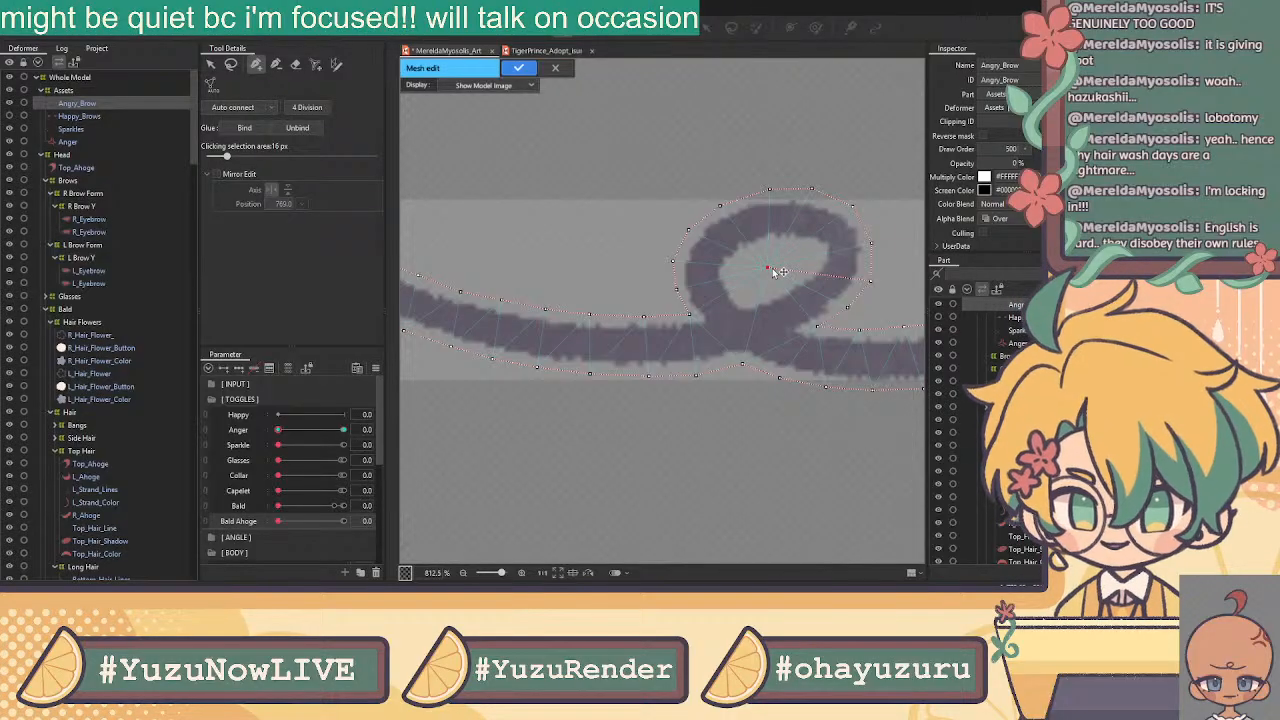
Place a new row of vertices along the lower edge from the stroke's left end to the loop's base
{"action": "left_click", "coordinate": [211, 65]}
{"action": "left_click", "coordinate": [256, 66]}
{"action": "left_click_drag", "start_coordinate": [545, 187], "coordinate": [680, 197]}
{"action": "left_click", "coordinate": [466, 275]}
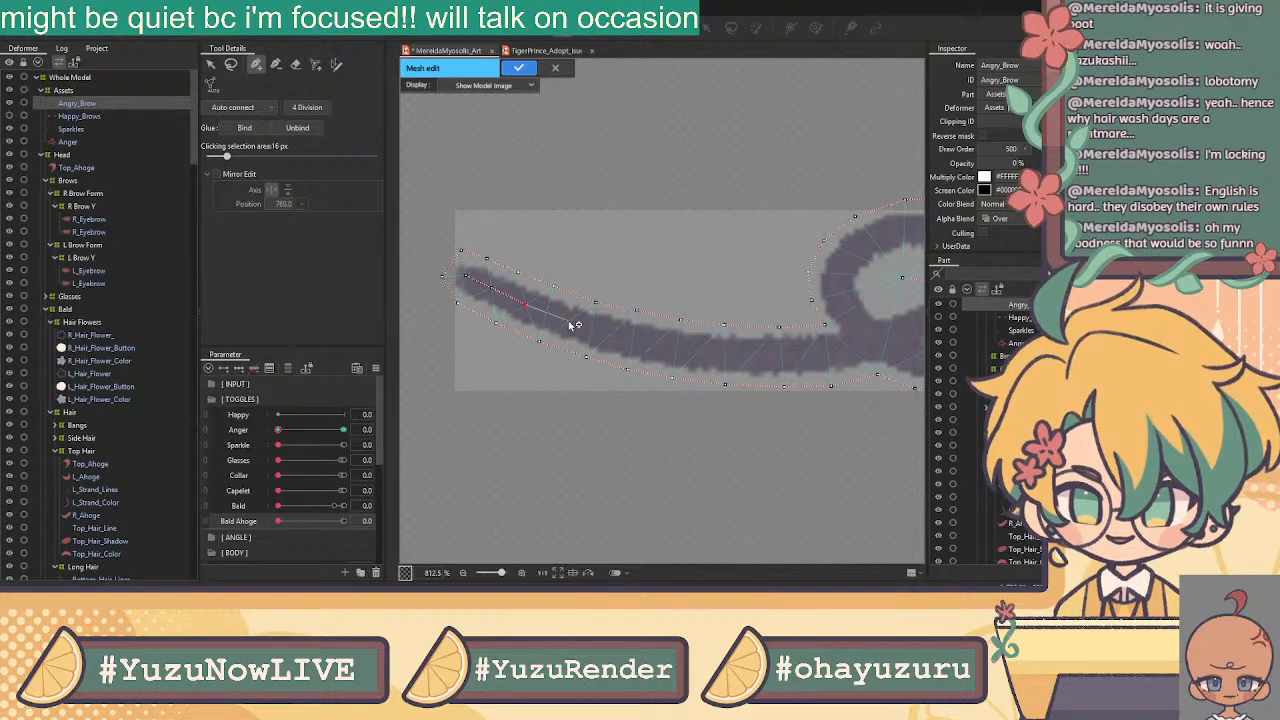
{"action": "left_click", "coordinate": [612, 334]}
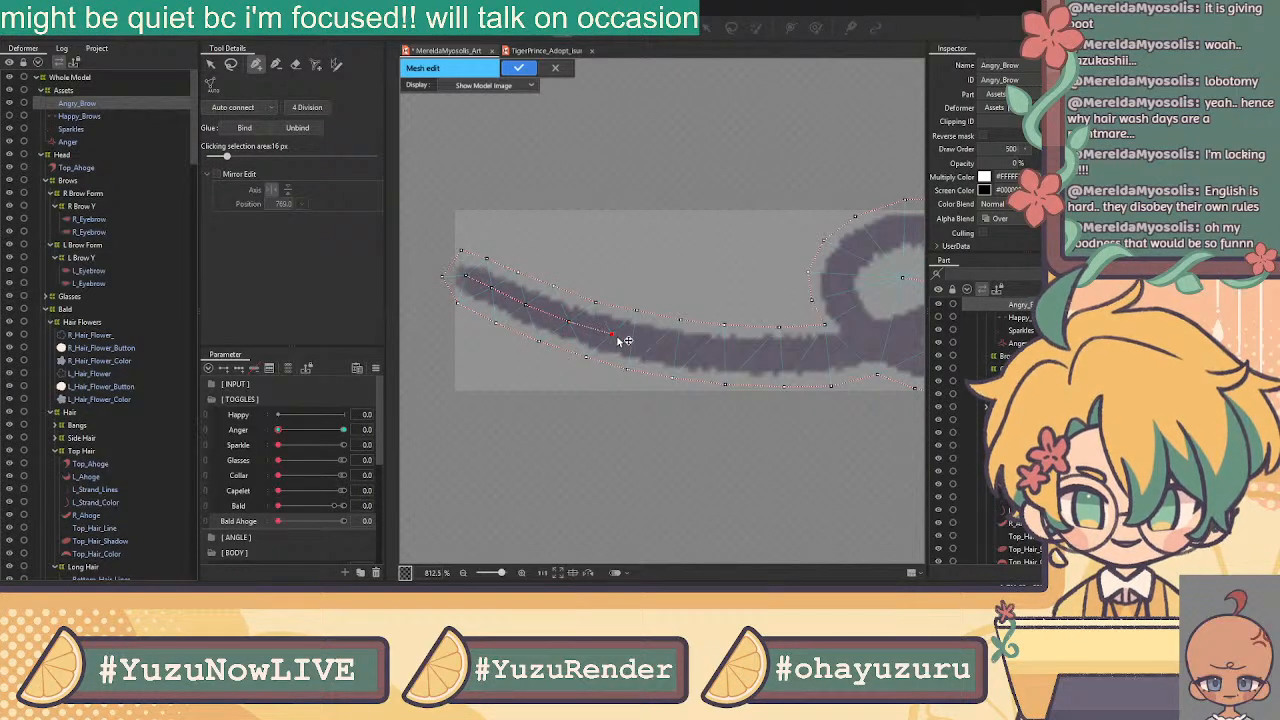
{"action": "left_click", "coordinate": [657, 345]}
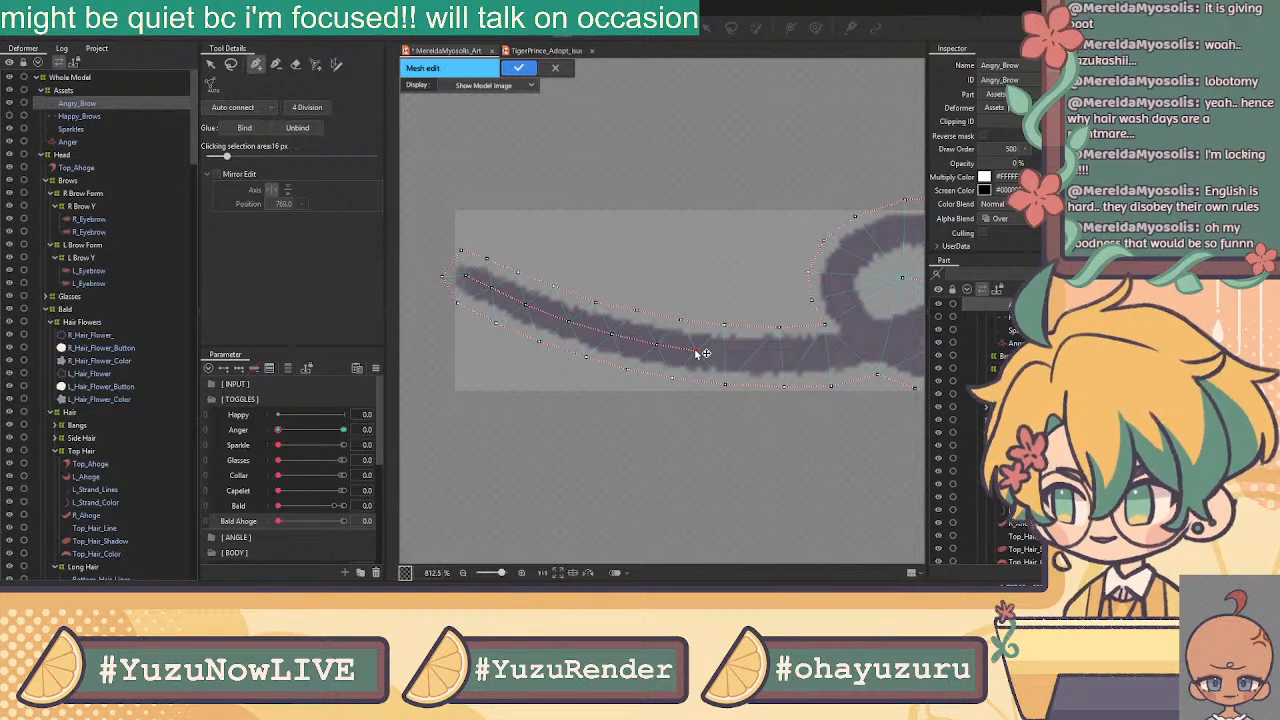
{"action": "left_click", "coordinate": [699, 351]}
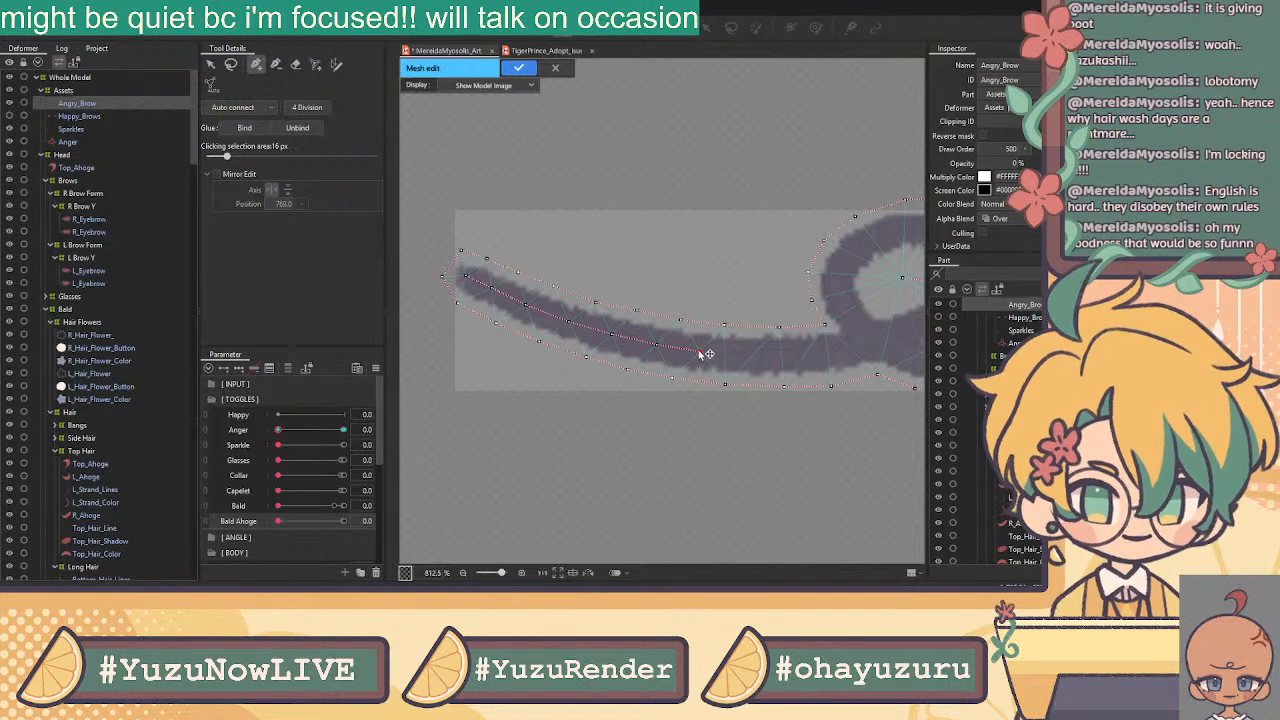
{"action": "left_click", "coordinate": [755, 355]}
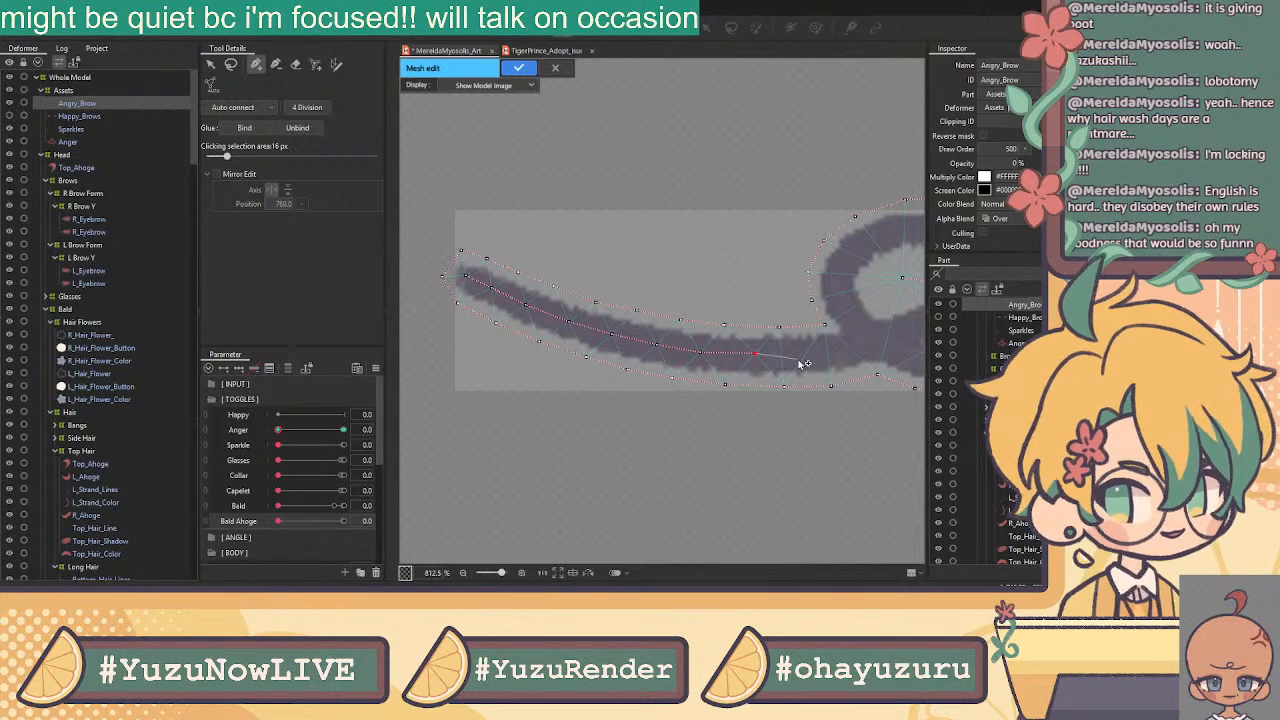
{"action": "left_click", "coordinate": [849, 349]}
Add vertices under the brow's loop and along the stroke to its right
{"action": "left_click_drag", "start_coordinate": [798, 334], "coordinate": [565, 313]}
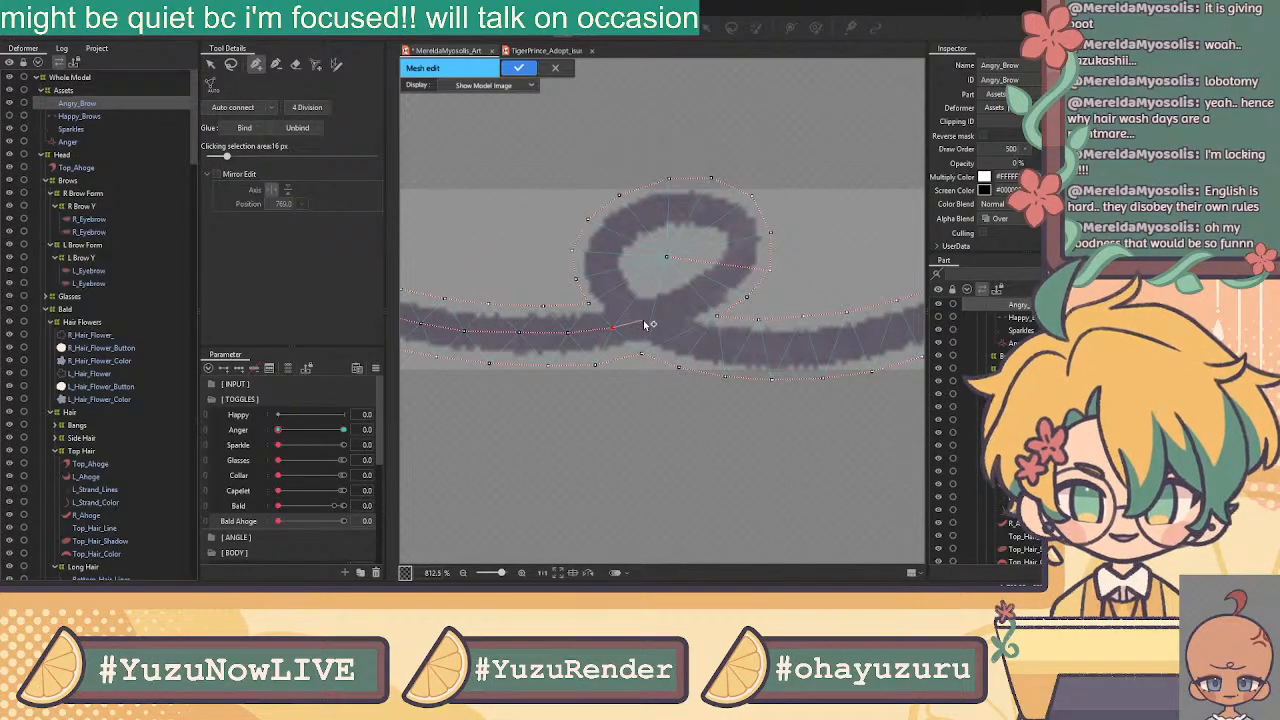
{"action": "left_click", "coordinate": [648, 320]}
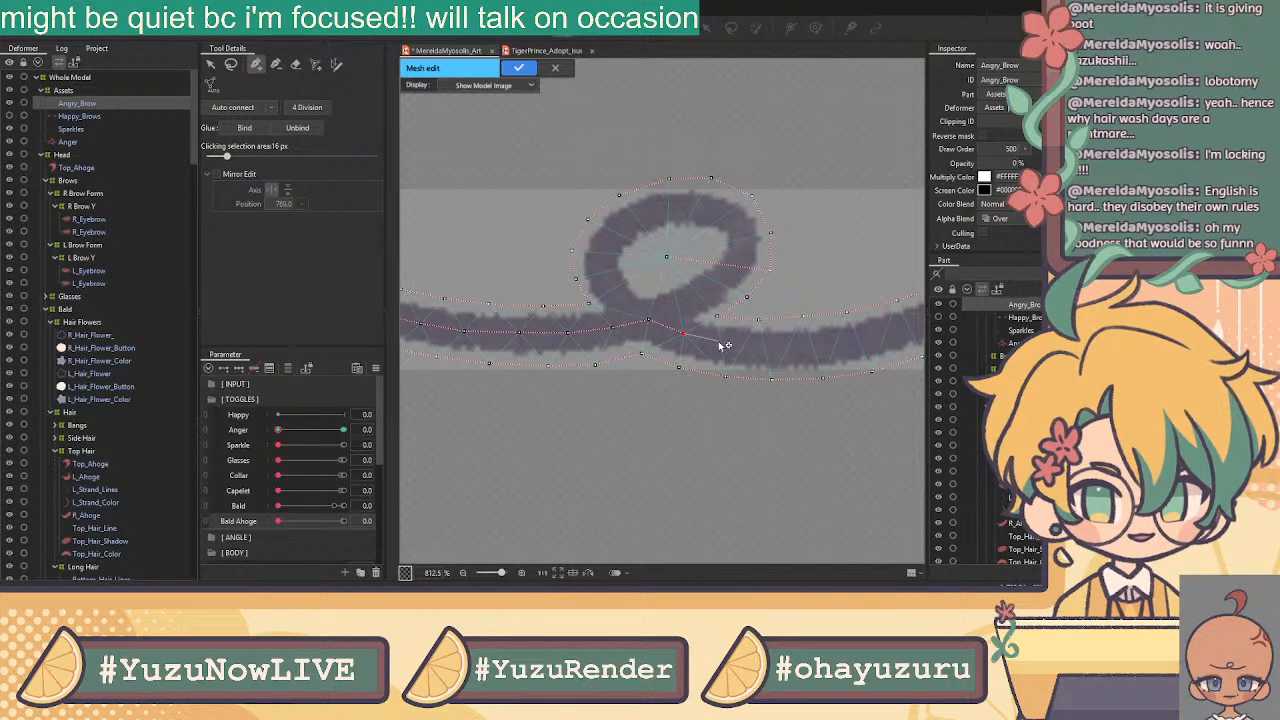
{"action": "left_click", "coordinate": [718, 347]}
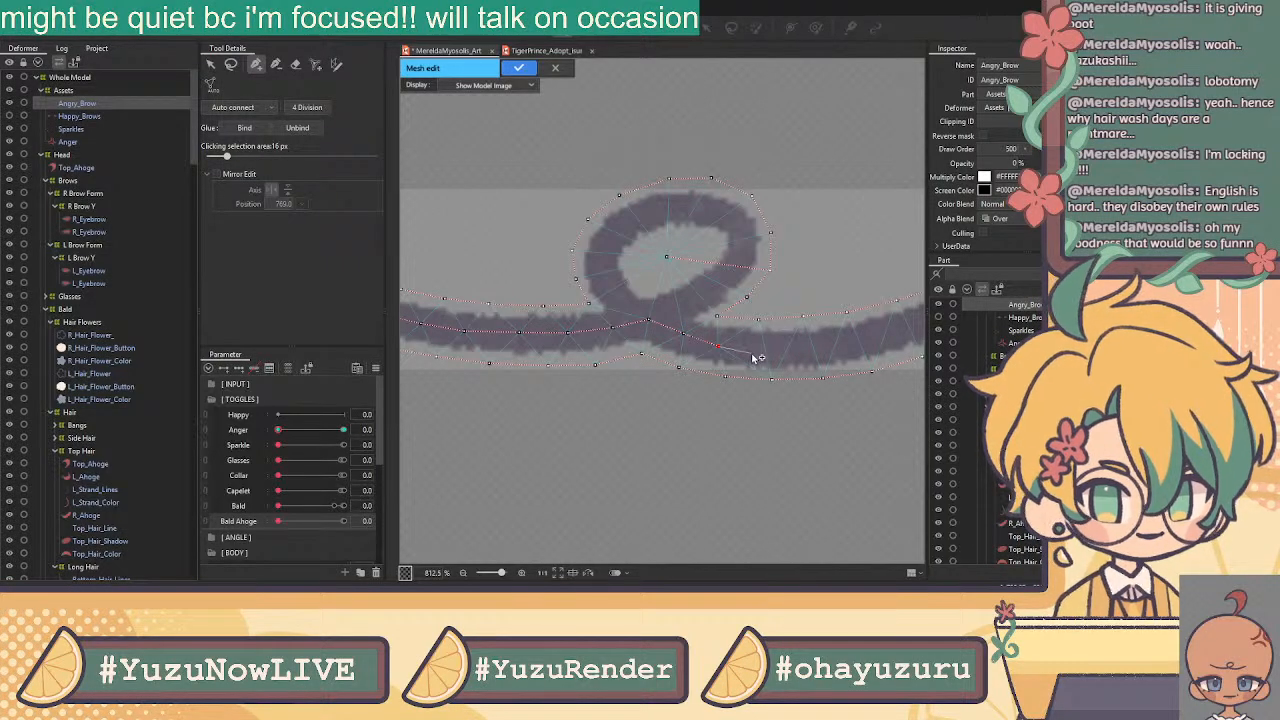
{"action": "left_click", "coordinate": [750, 351]}
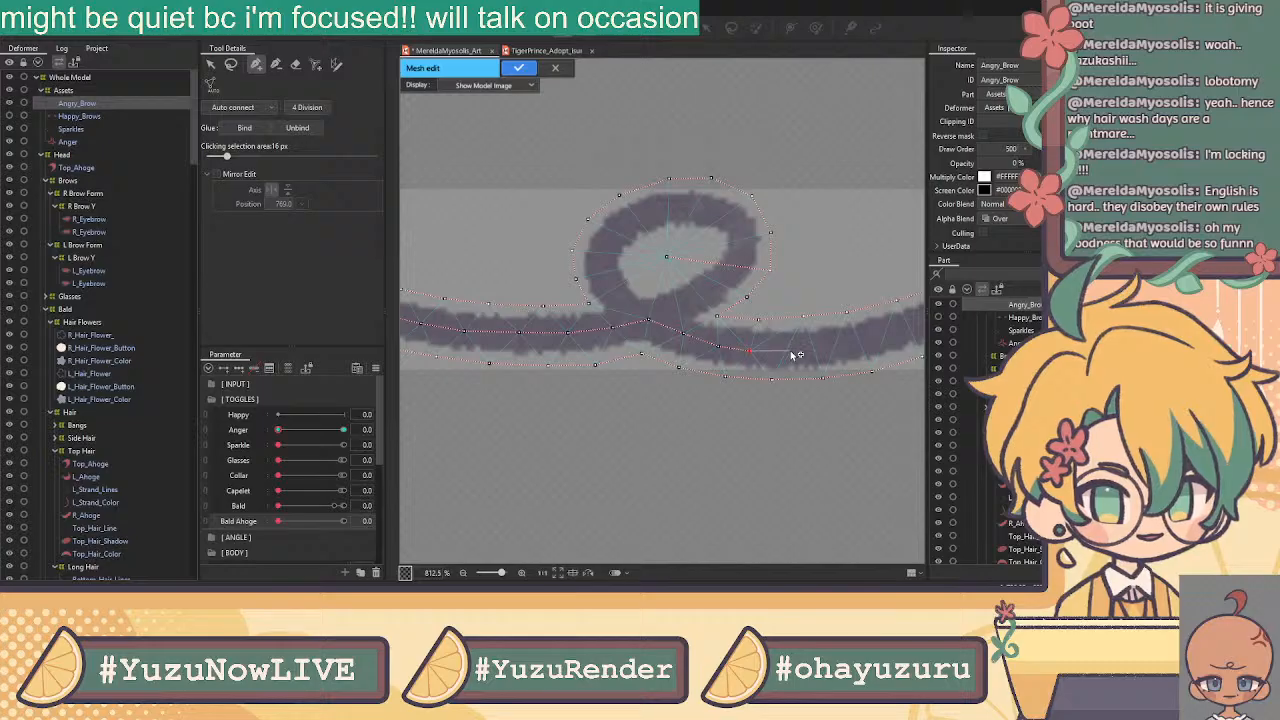
{"action": "left_click_drag", "start_coordinate": [784, 316], "coordinate": [586, 319]}
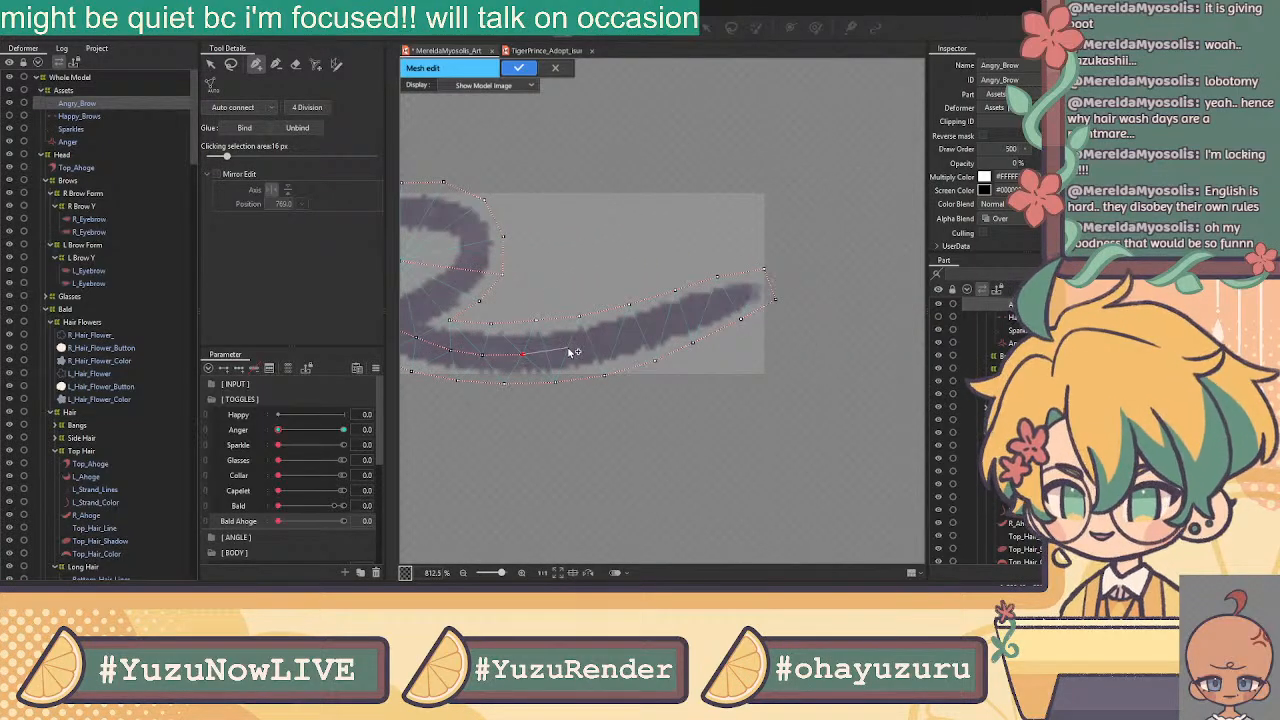
Add the last vertices along the lower edge up to the brow's right tip
{"action": "left_click", "coordinate": [570, 348]}
{"action": "left_click", "coordinate": [618, 338]}
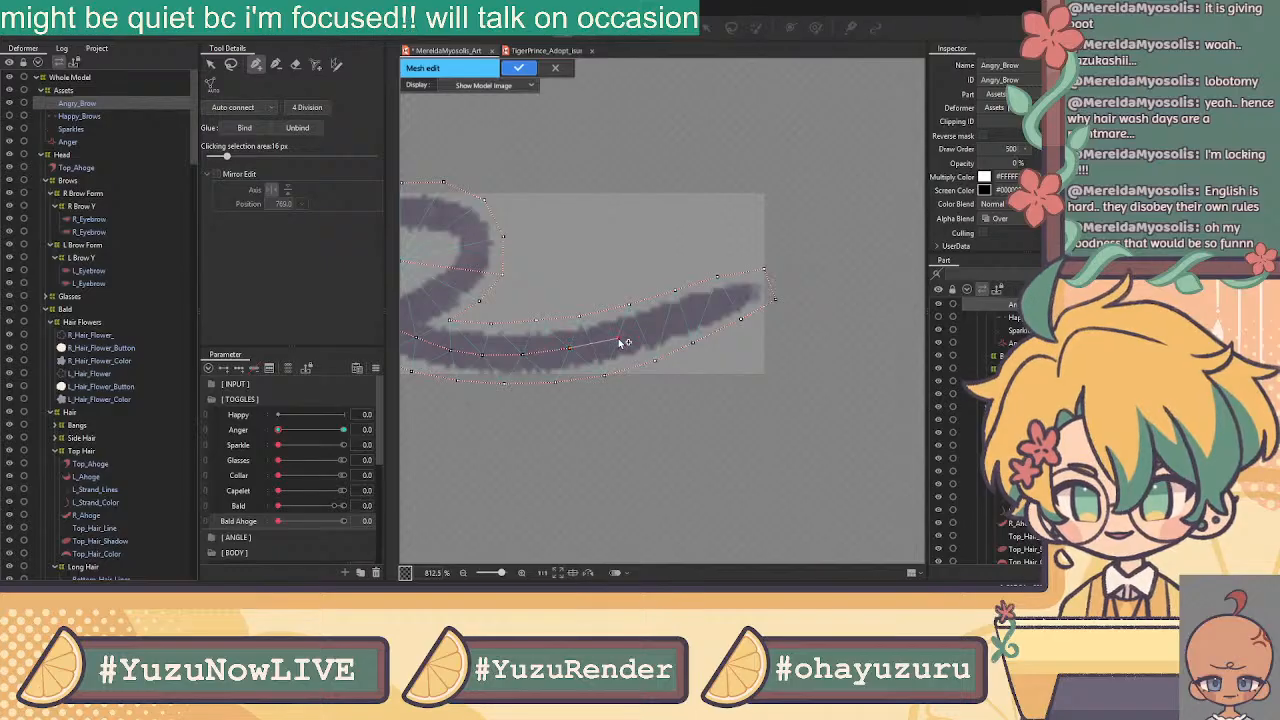
{"action": "left_click", "coordinate": [663, 327]}
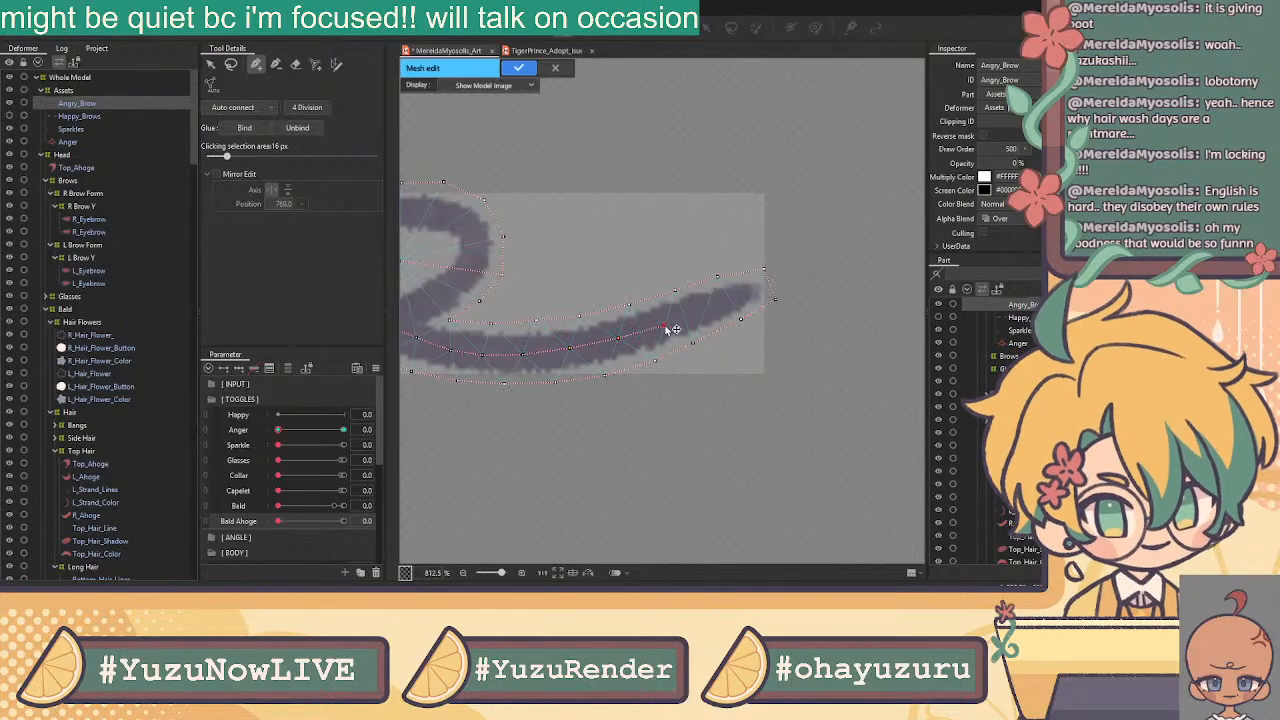
{"action": "left_click", "coordinate": [748, 293]}
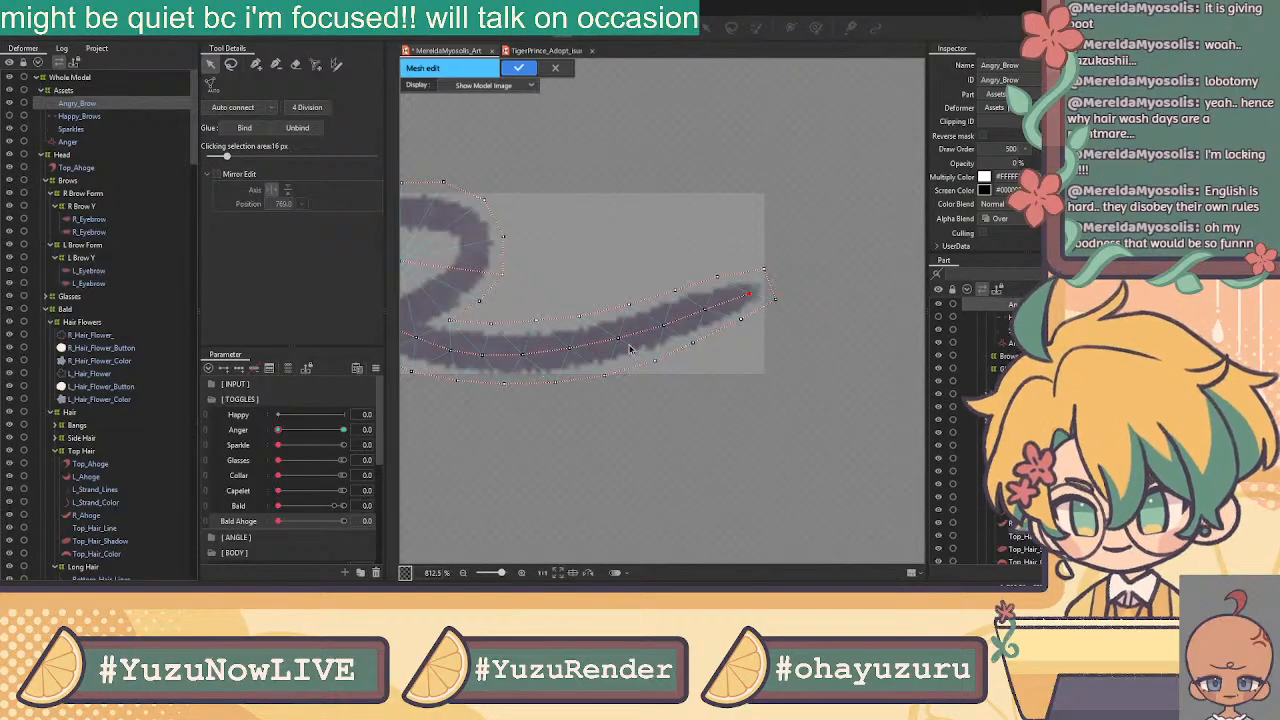
Zoom back to the loop and select the vertex where the loop crosses to check it
{"action": "left_click", "coordinate": [654, 186]}
{"action": "left_click_drag", "start_coordinate": [613, 241], "coordinate": [796, 214]}
{"action": "scroll", "coordinate": [758, 218], "scroll_direction": "down", "scroll_amount": 2}
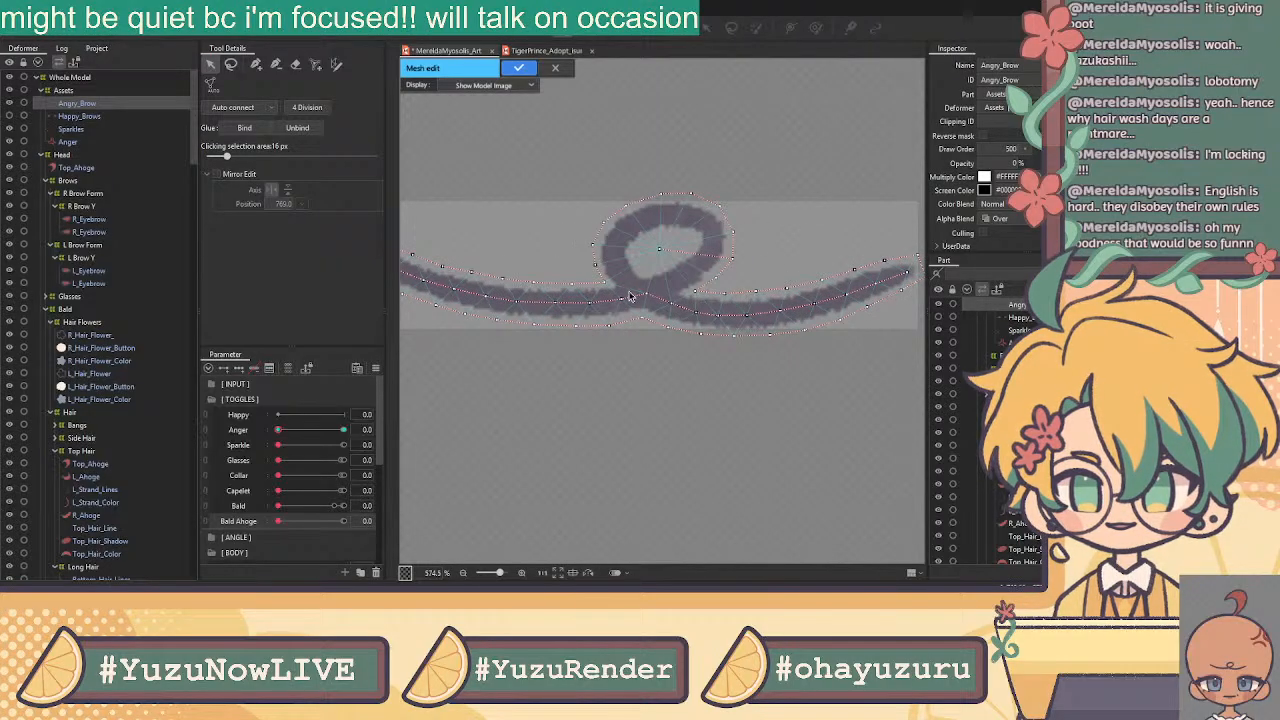
{"action": "scroll", "coordinate": [645, 288], "scroll_direction": "up", "scroll_amount": 4}
{"action": "scroll", "coordinate": [643, 281], "scroll_direction": "up", "scroll_amount": 1}
{"action": "left_click", "coordinate": [652, 329]}
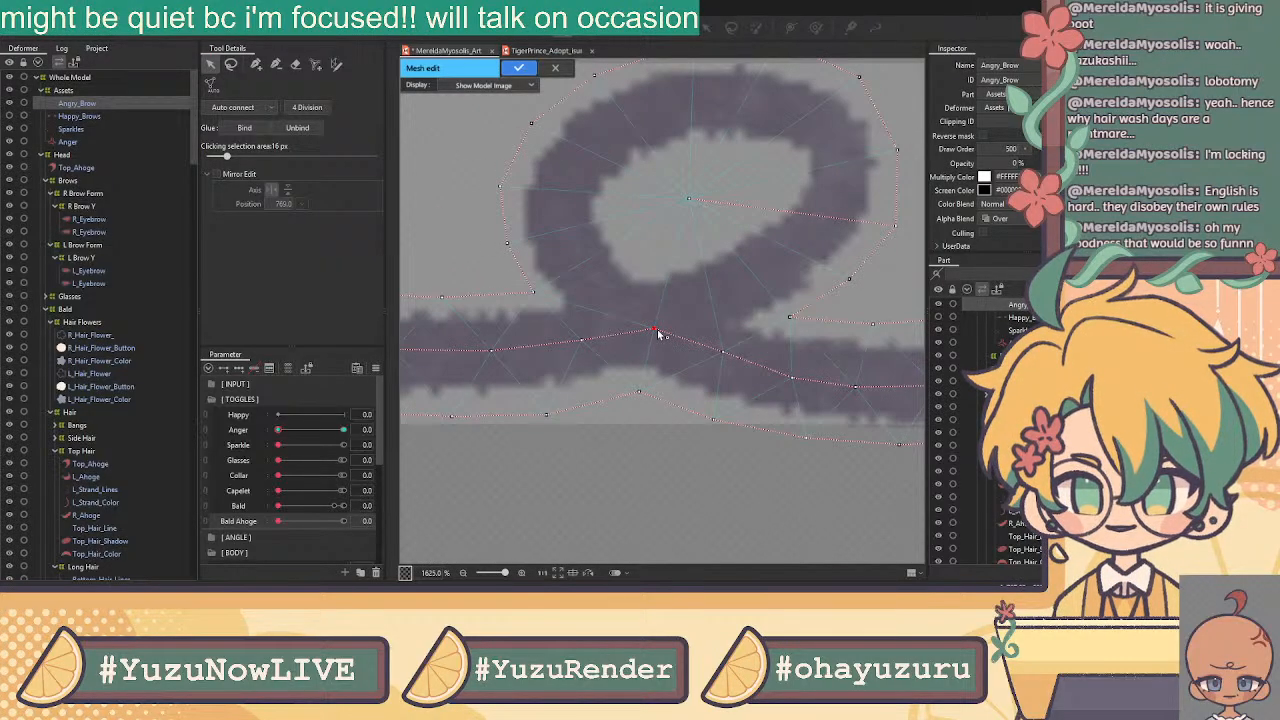
{"action": "scroll", "coordinate": [733, 300], "scroll_direction": "down", "scroll_amount": 4}
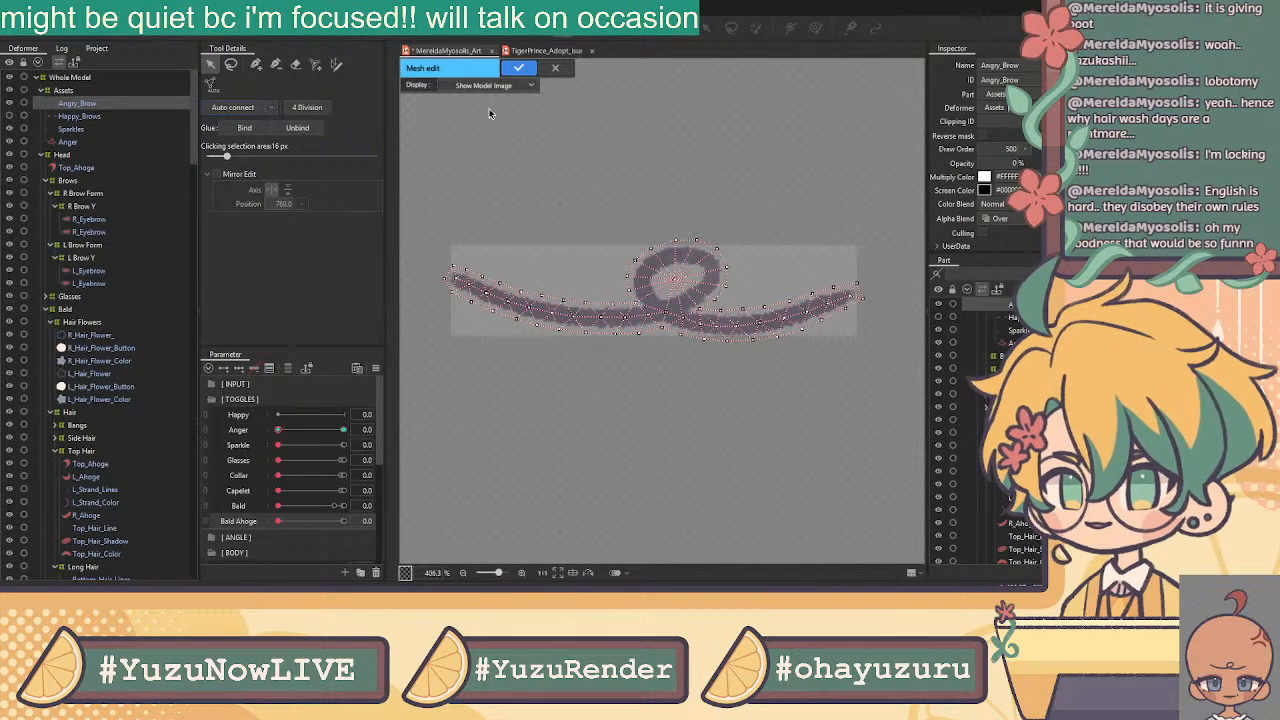
Apply the finished Angry_Brow mesh and set the Anger parameter to 1.0 to test it
{"action": "left_click", "coordinate": [519, 68]}
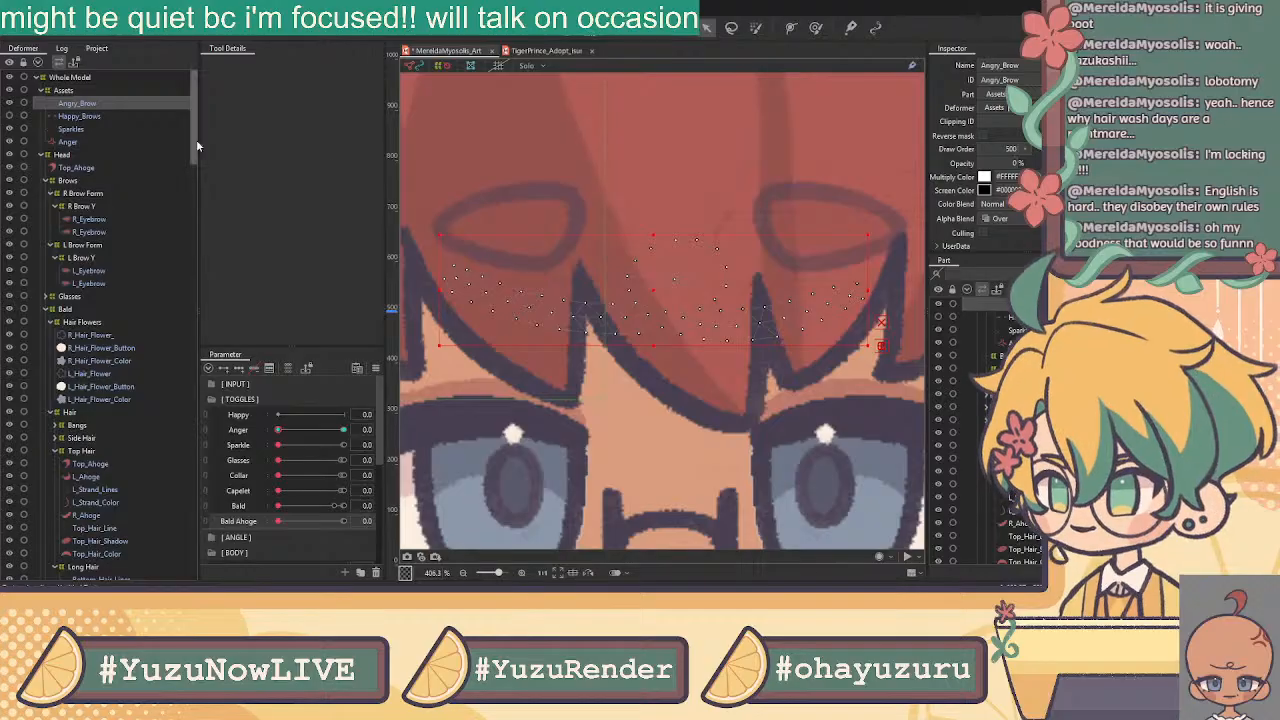
{"action": "scroll", "coordinate": [625, 249], "scroll_direction": "down", "scroll_amount": 3}
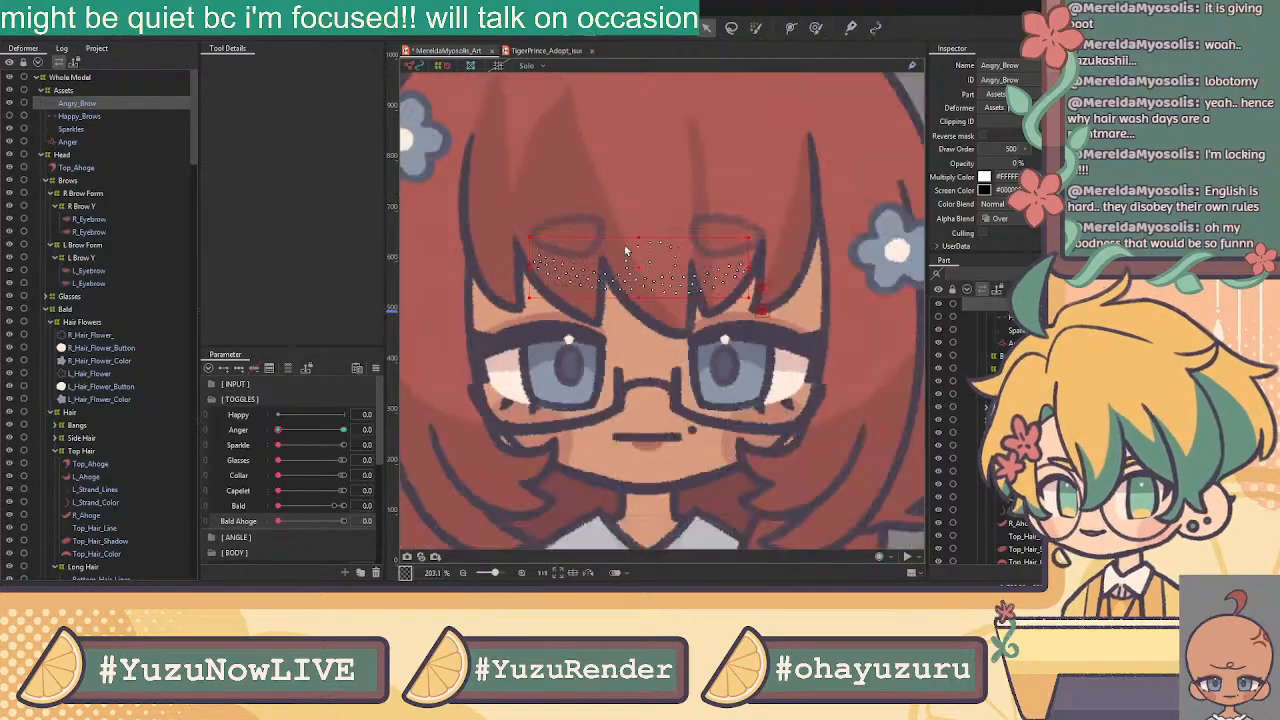
{"action": "scroll", "coordinate": [620, 246], "scroll_direction": "up", "scroll_amount": 2}
{"action": "left_click_drag", "start_coordinate": [296, 431], "coordinate": [481, 431]}
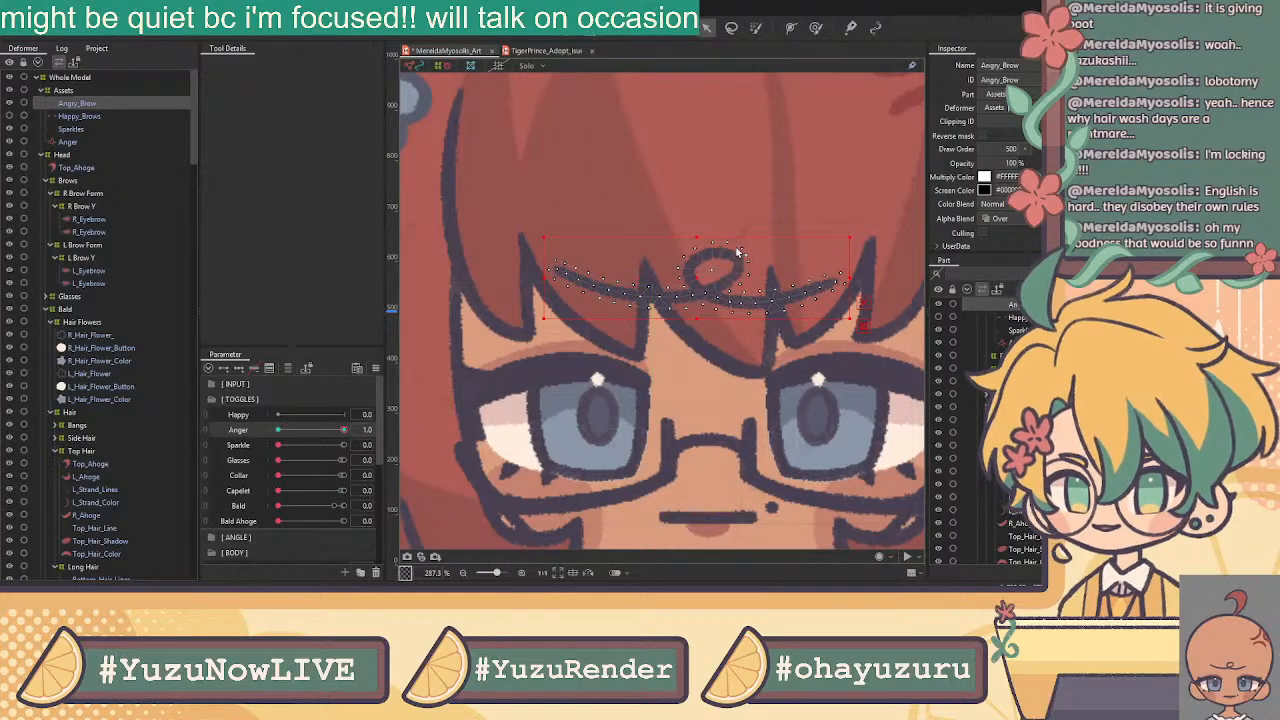
{"action": "scroll", "coordinate": [742, 252], "scroll_direction": "down", "scroll_amount": 2}
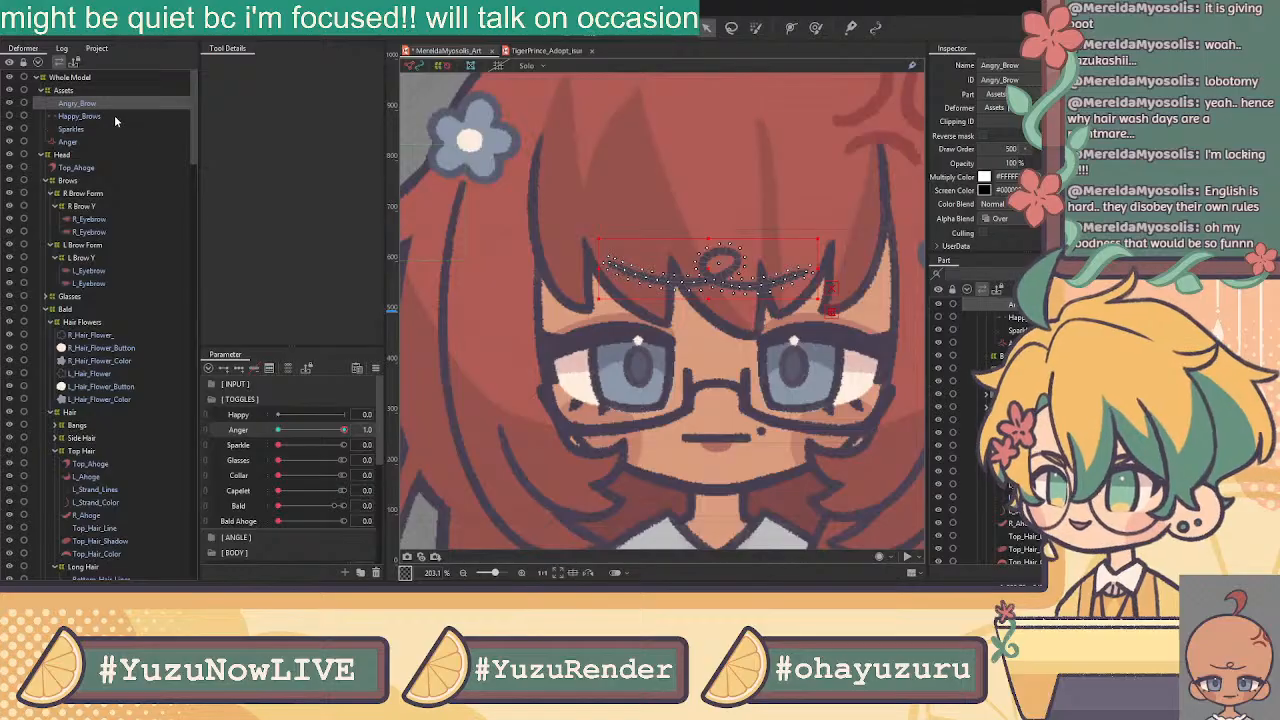
Select the Sparkles art mesh and enter Mesh edit for it
{"action": "left_click", "coordinate": [80, 116]}
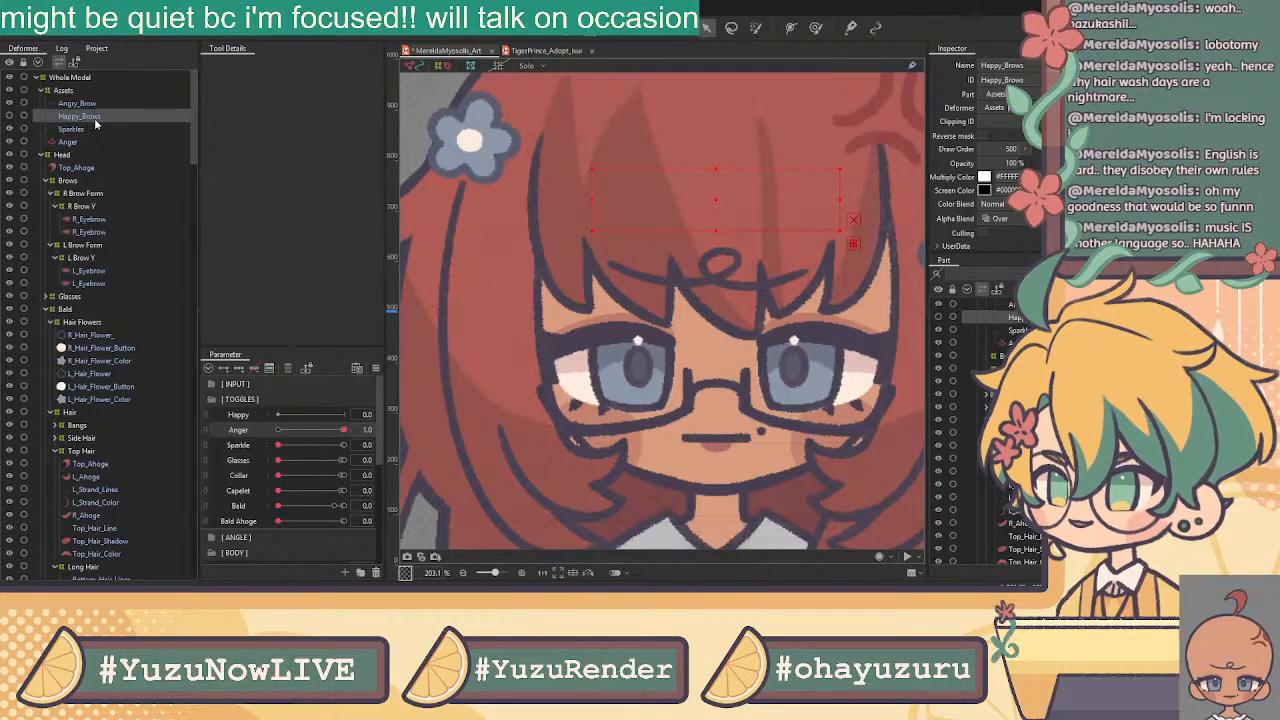
{"action": "left_click", "coordinate": [97, 132]}
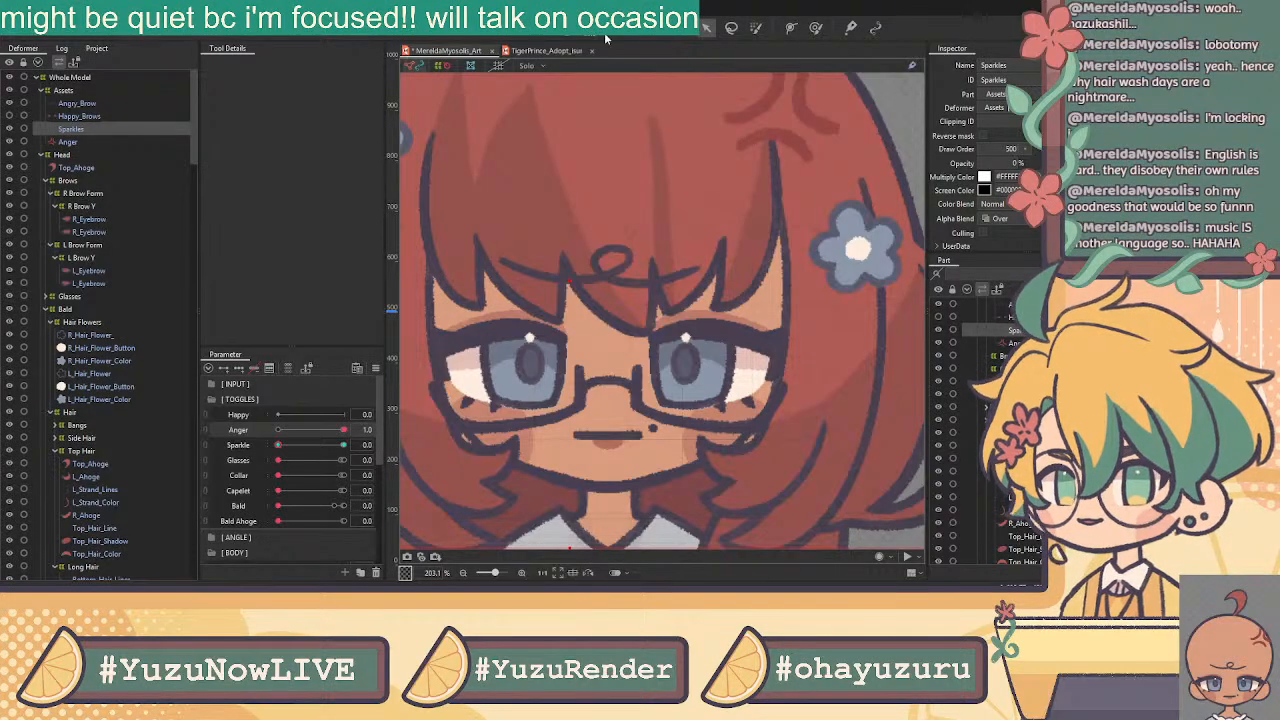
{"action": "left_click", "coordinate": [706, 27]}
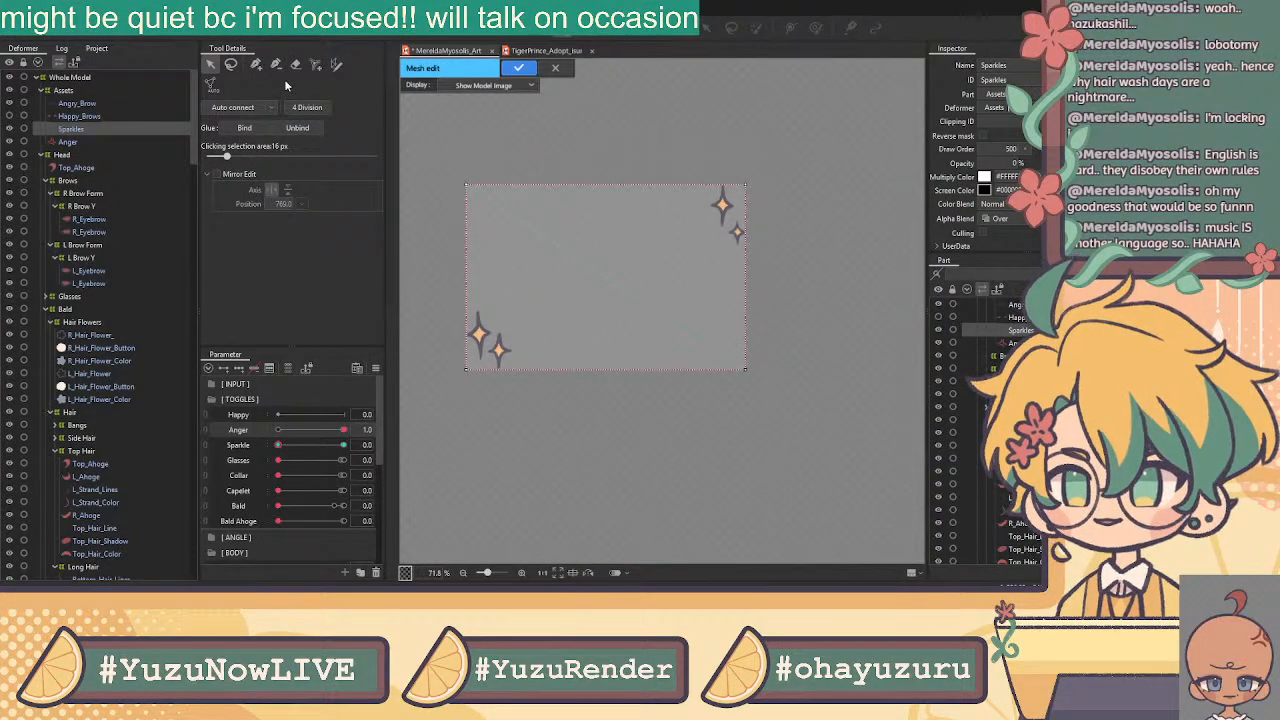
Erase the default rectangular Sparkles mesh and start the outline from the top point to the left arm
{"action": "left_click", "coordinate": [294, 65]}
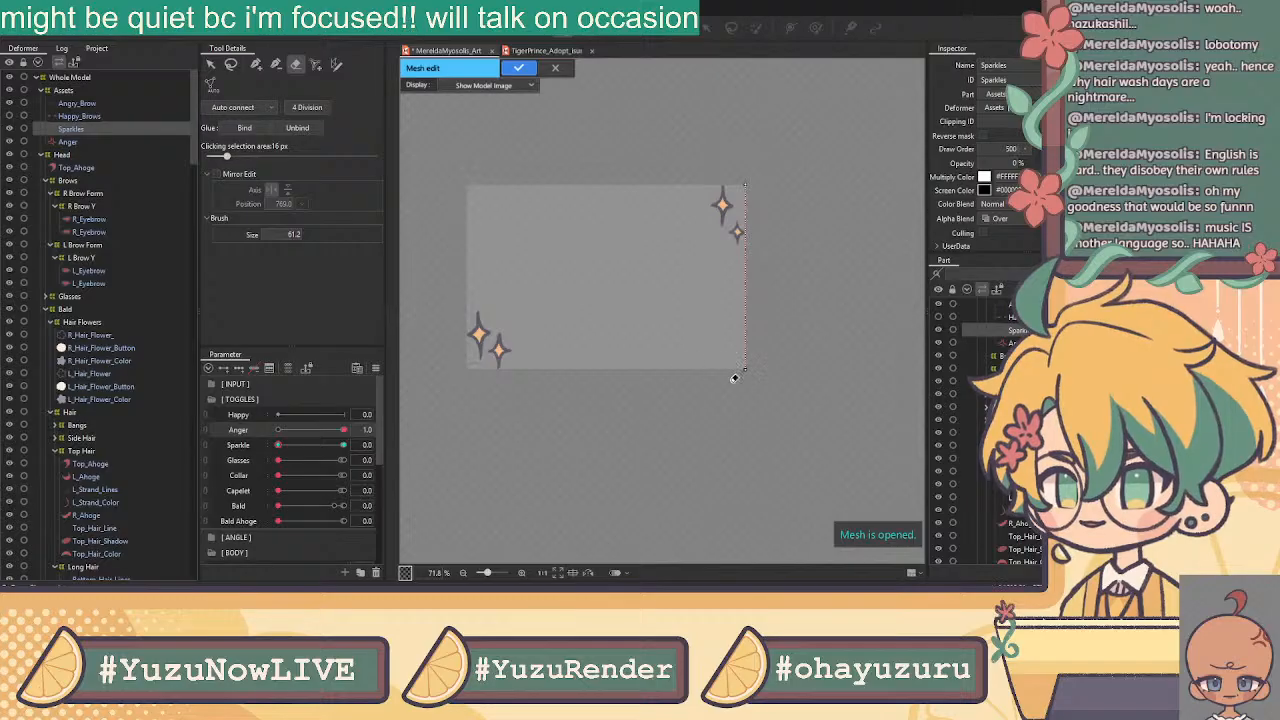
{"action": "left_click", "coordinate": [256, 64]}
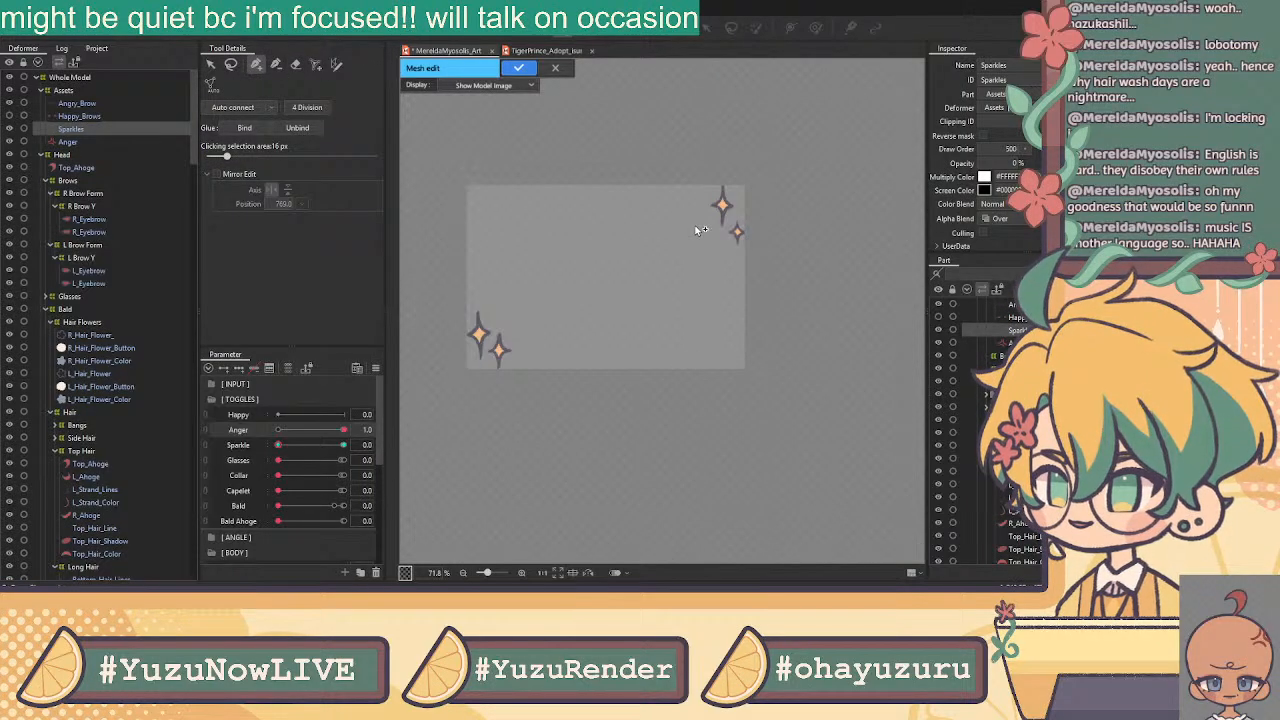
{"action": "scroll", "coordinate": [715, 215], "scroll_direction": "up", "scroll_amount": 8}
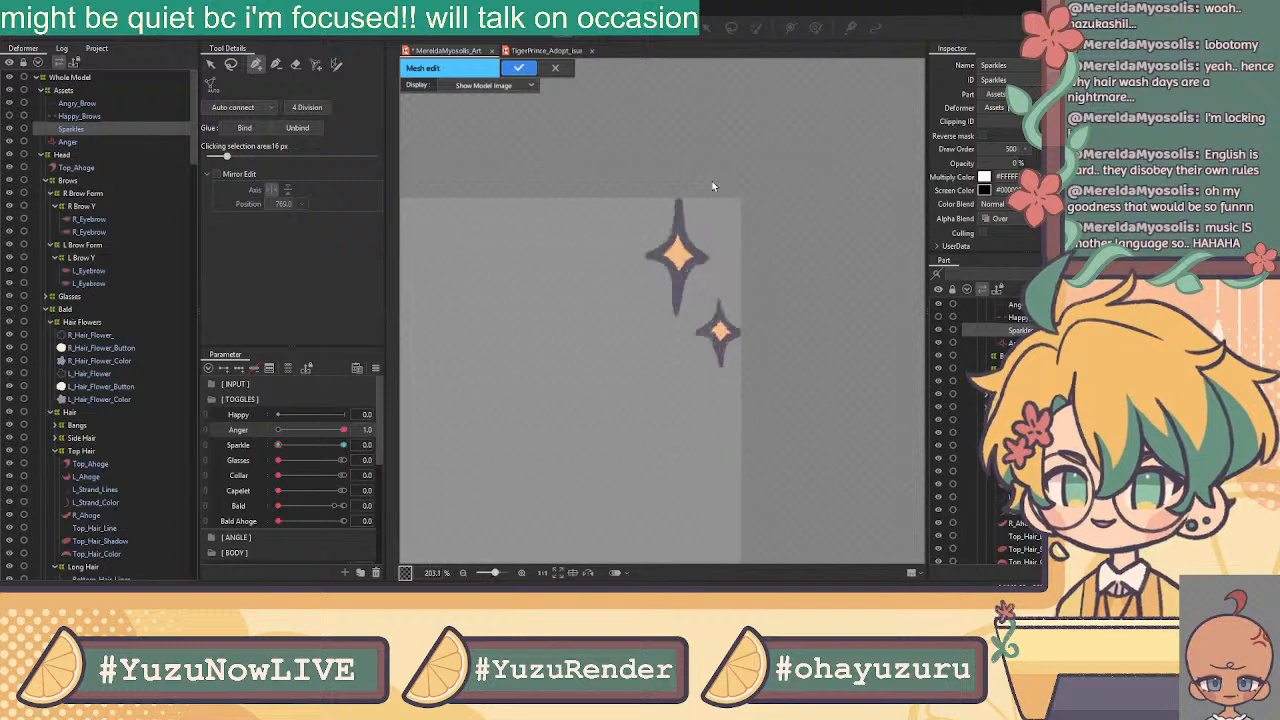
{"action": "left_click", "coordinate": [667, 195]}
{"action": "scroll", "coordinate": [664, 192], "scroll_direction": "up", "scroll_amount": 2}
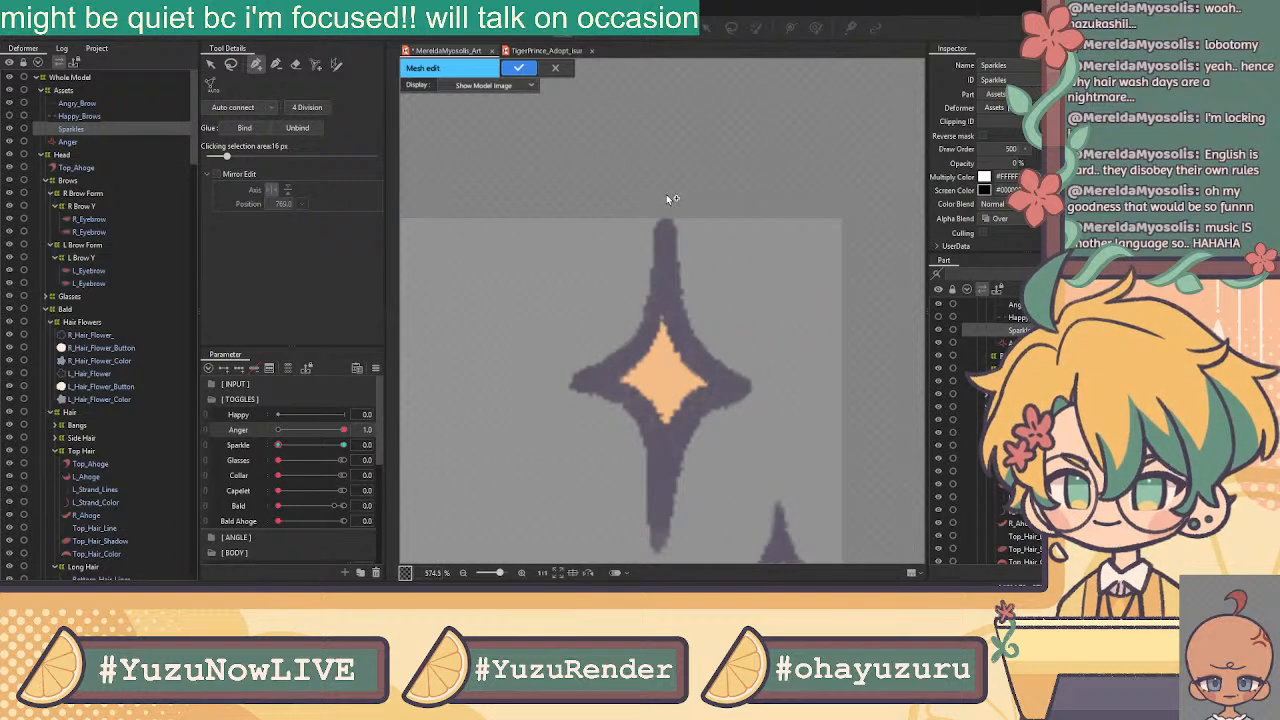
{"action": "left_click", "coordinate": [648, 220]}
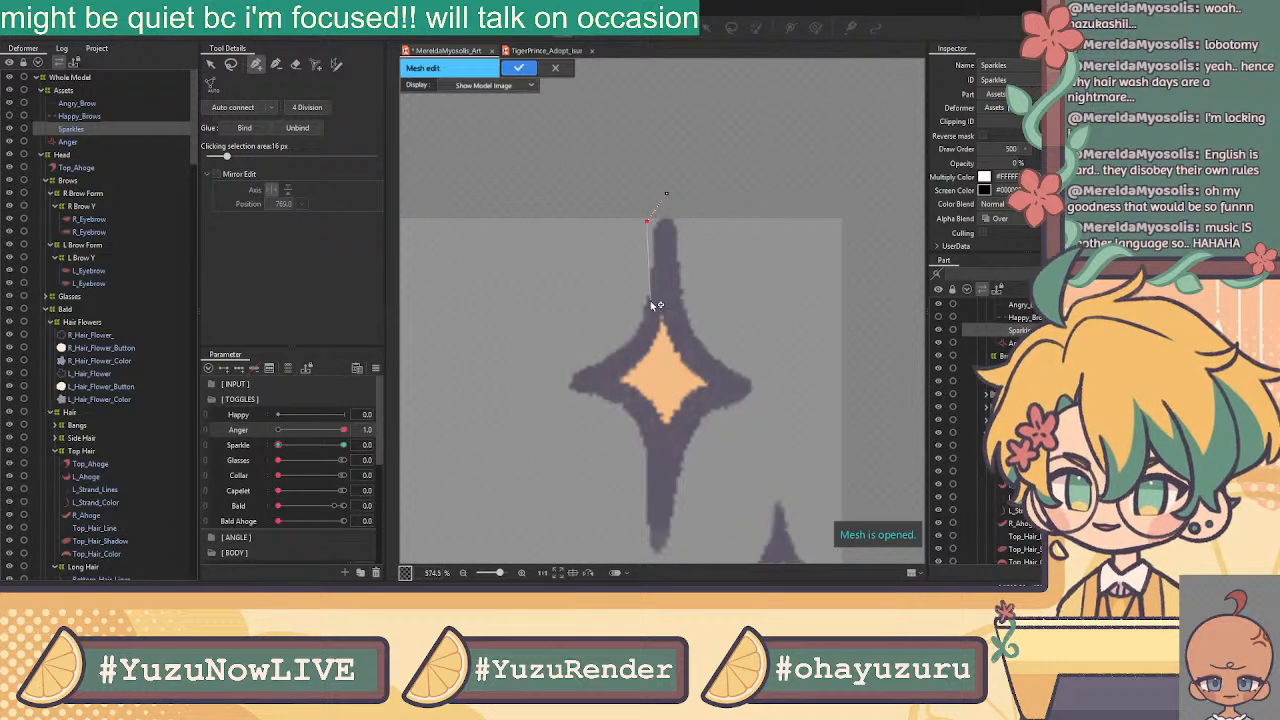
{"action": "left_click", "coordinate": [619, 341]}
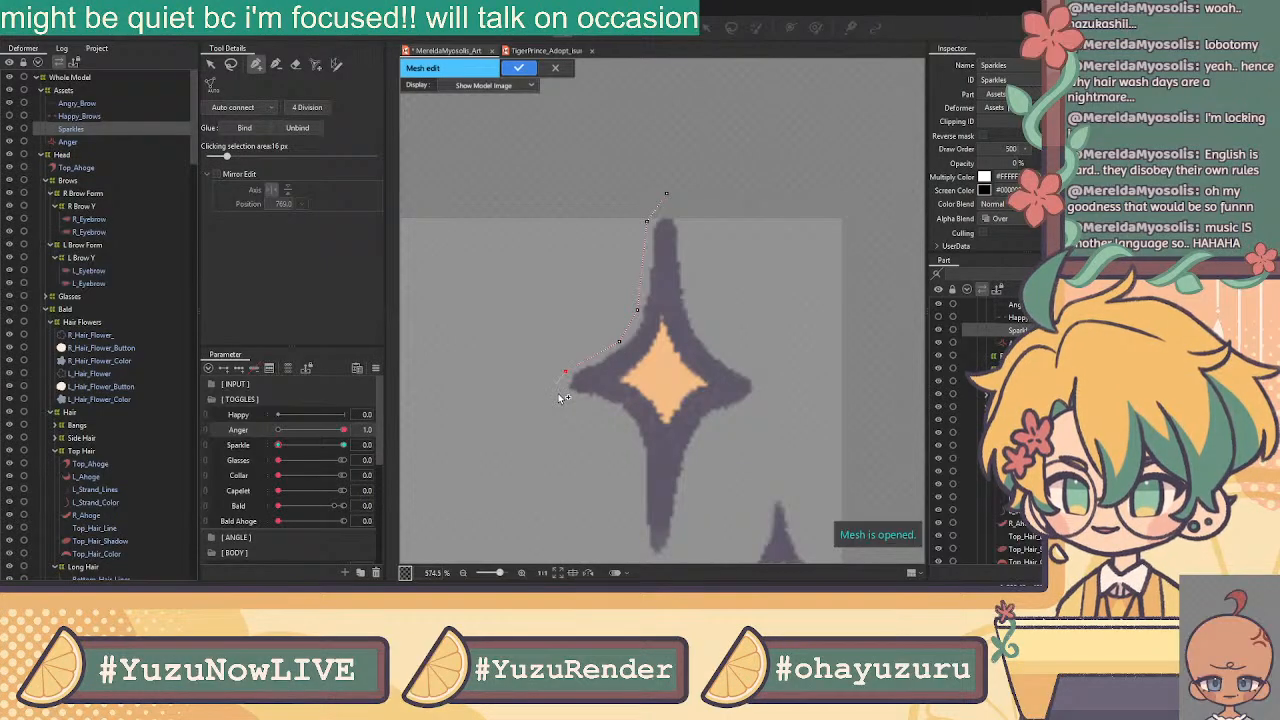
{"action": "left_click", "coordinate": [563, 396]}
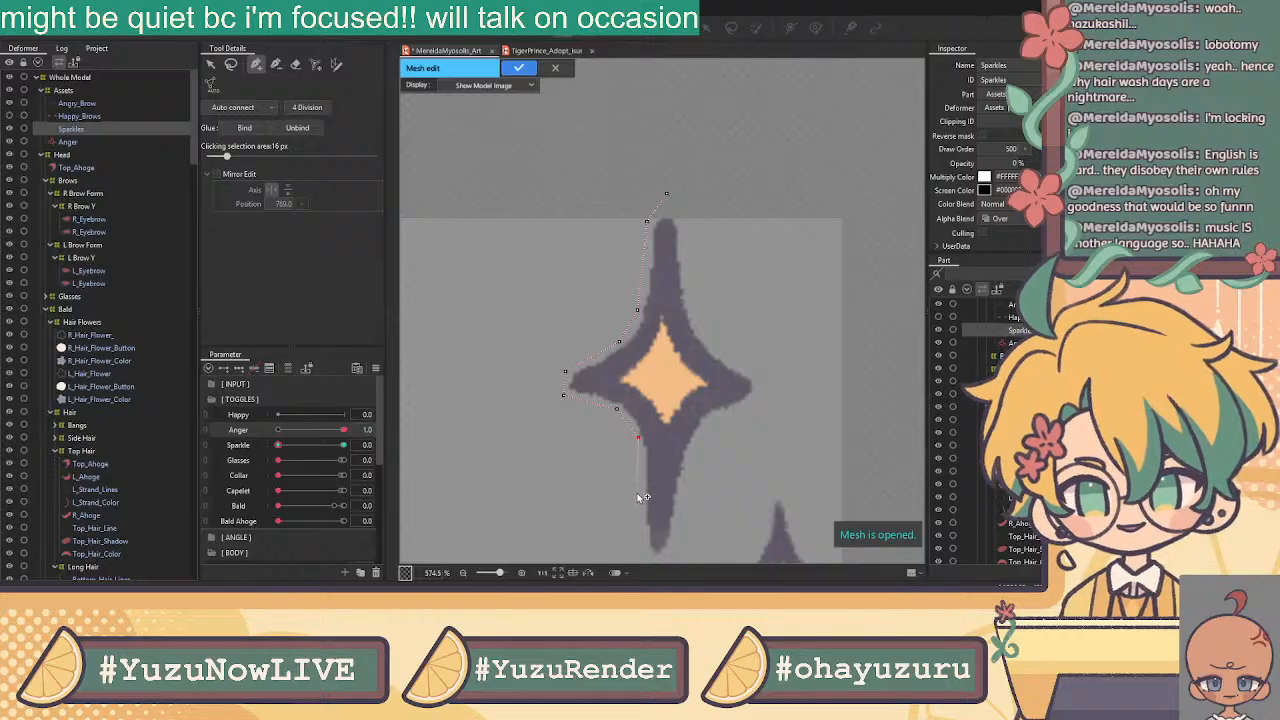
Trace the outline around the bottom tip, right tip and top spike, snapping the top vertex onto the tip
{"action": "left_click", "coordinate": [644, 554]}
{"action": "left_click", "coordinate": [674, 558]}
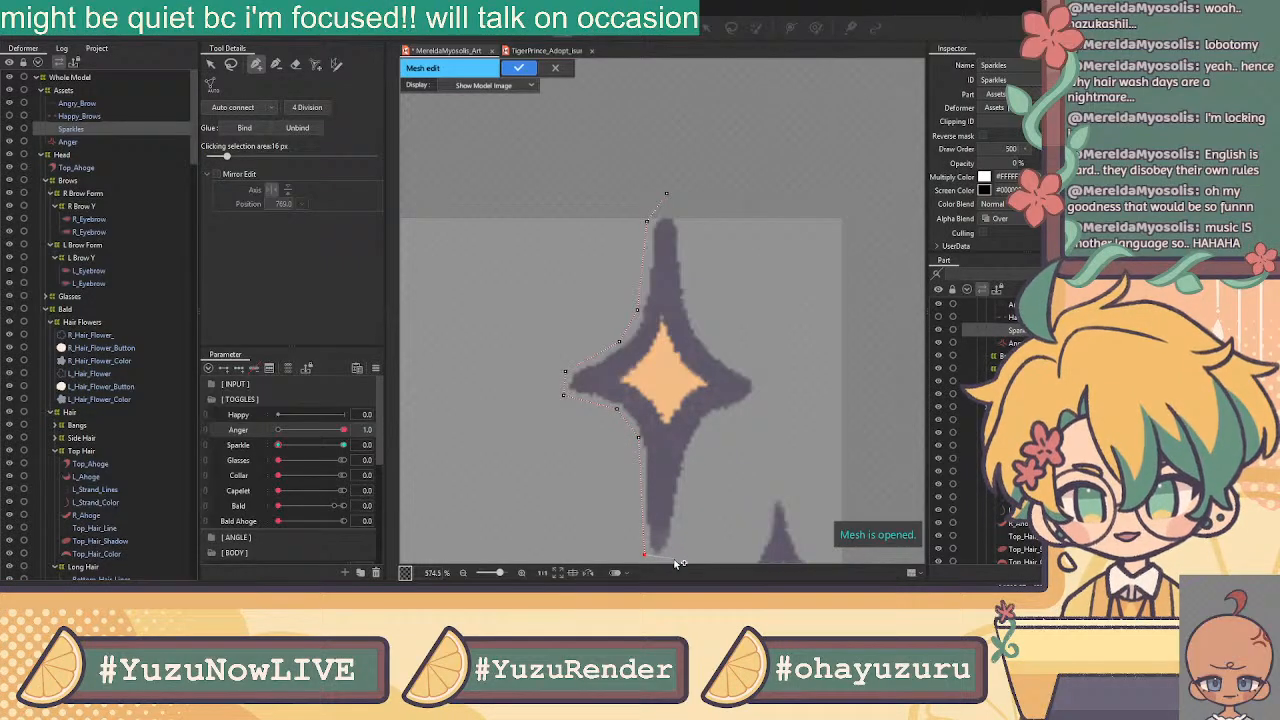
{"action": "left_click", "coordinate": [709, 421]}
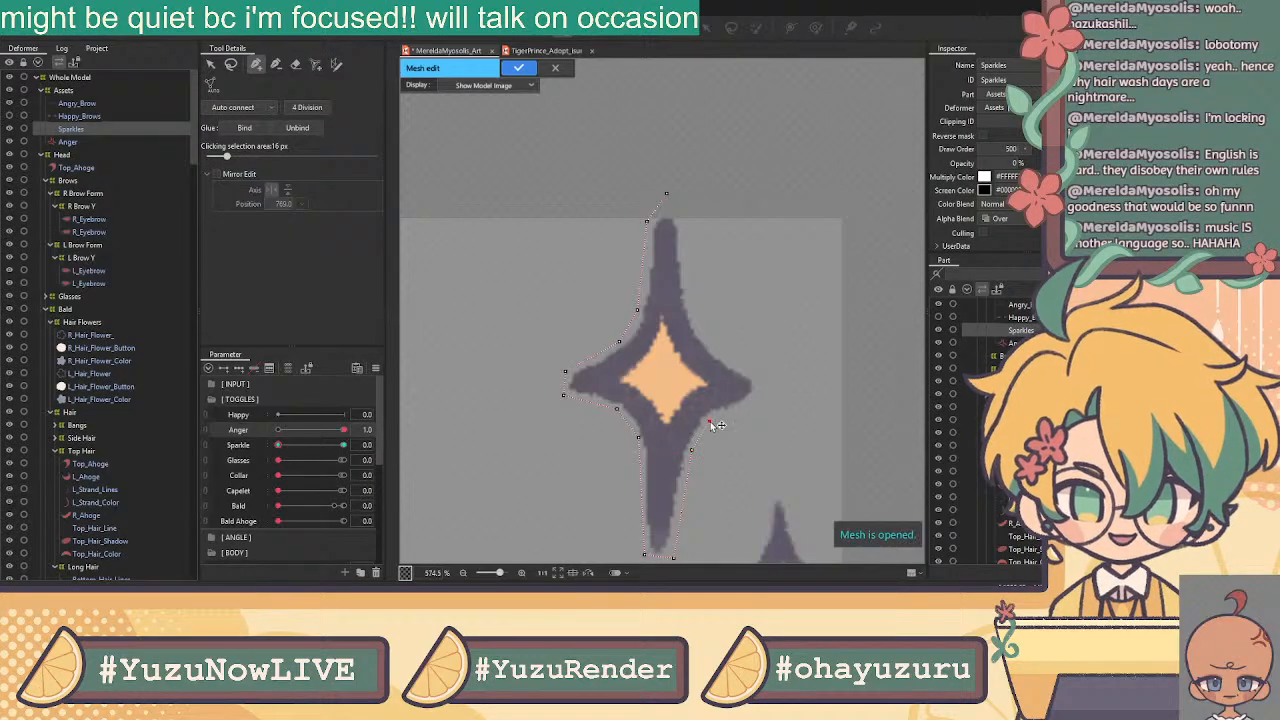
{"action": "left_click", "coordinate": [755, 404]}
{"action": "left_click", "coordinate": [758, 372]}
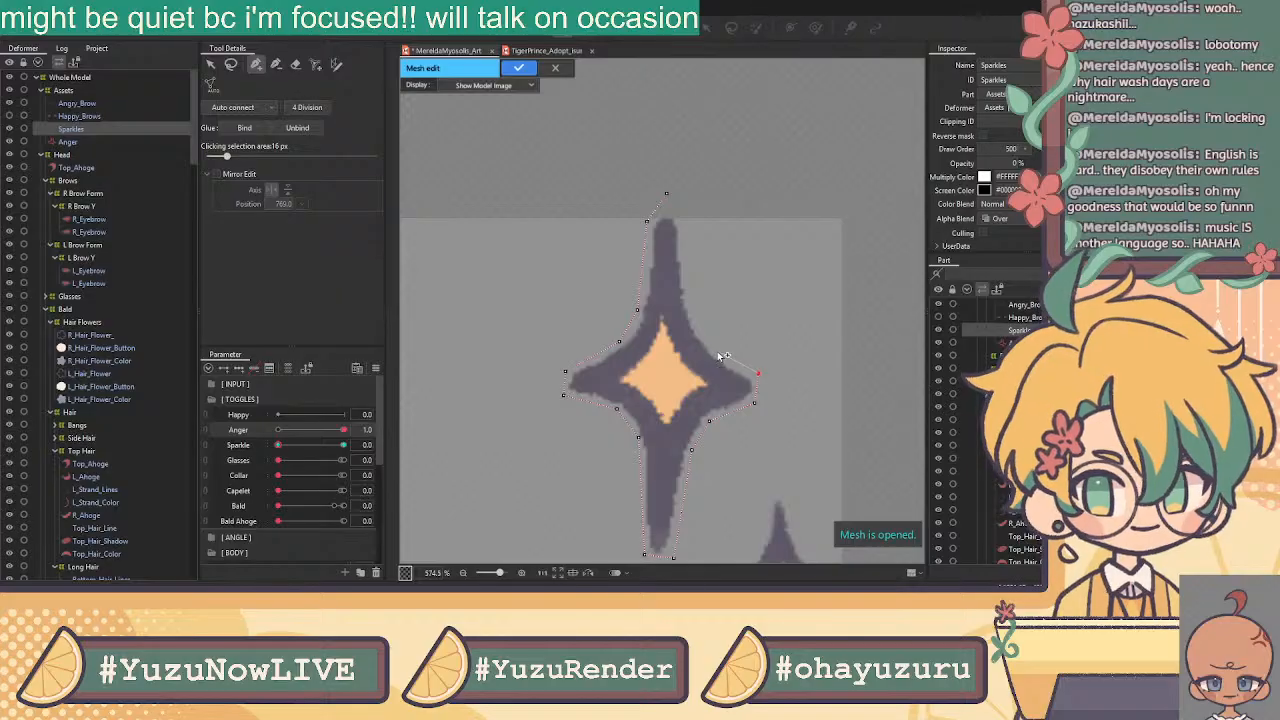
{"action": "left_click", "coordinate": [714, 350]}
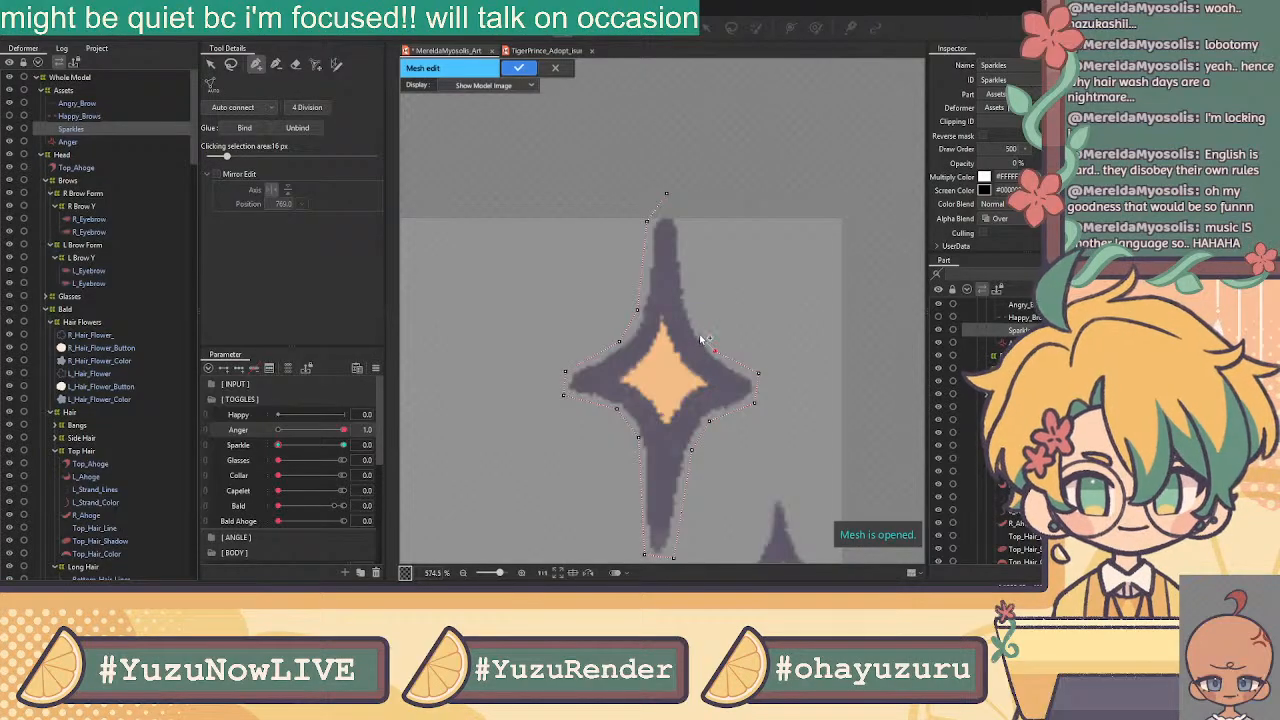
{"action": "left_click", "coordinate": [695, 325]}
{"action": "left_click", "coordinate": [688, 221]}
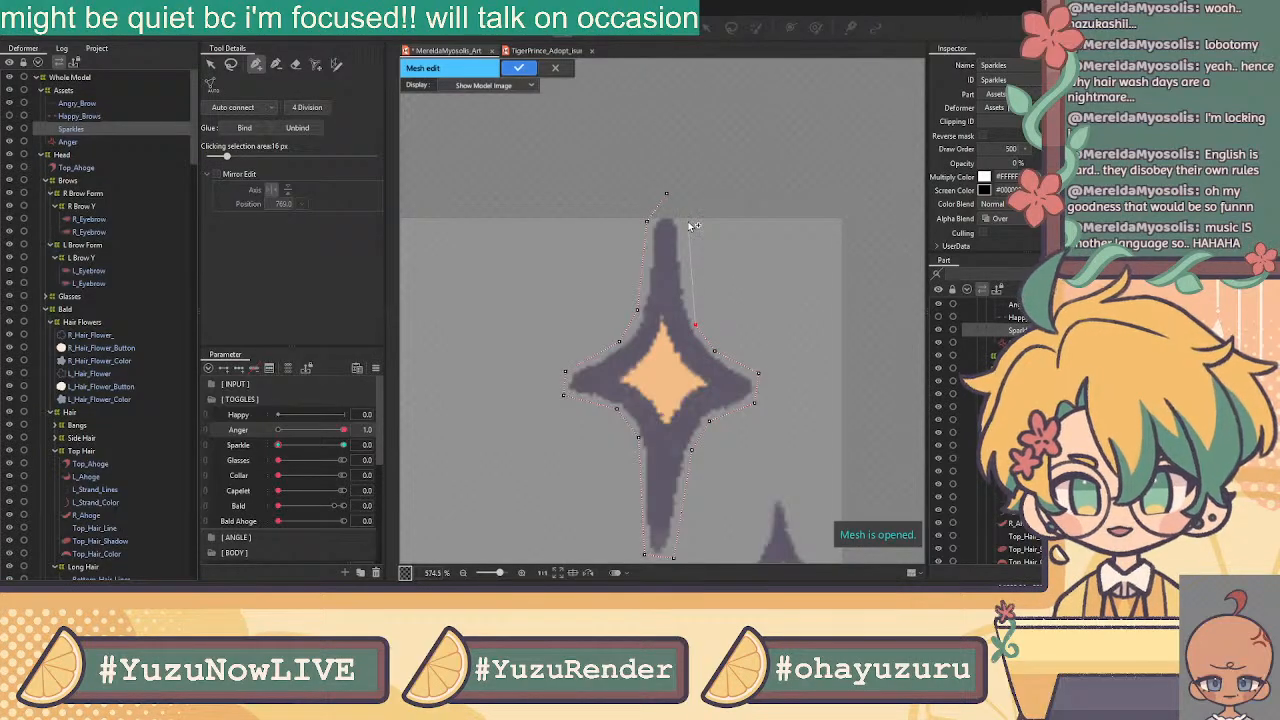
{"action": "left_click_drag", "start_coordinate": [676, 199], "coordinate": [676, 212]}
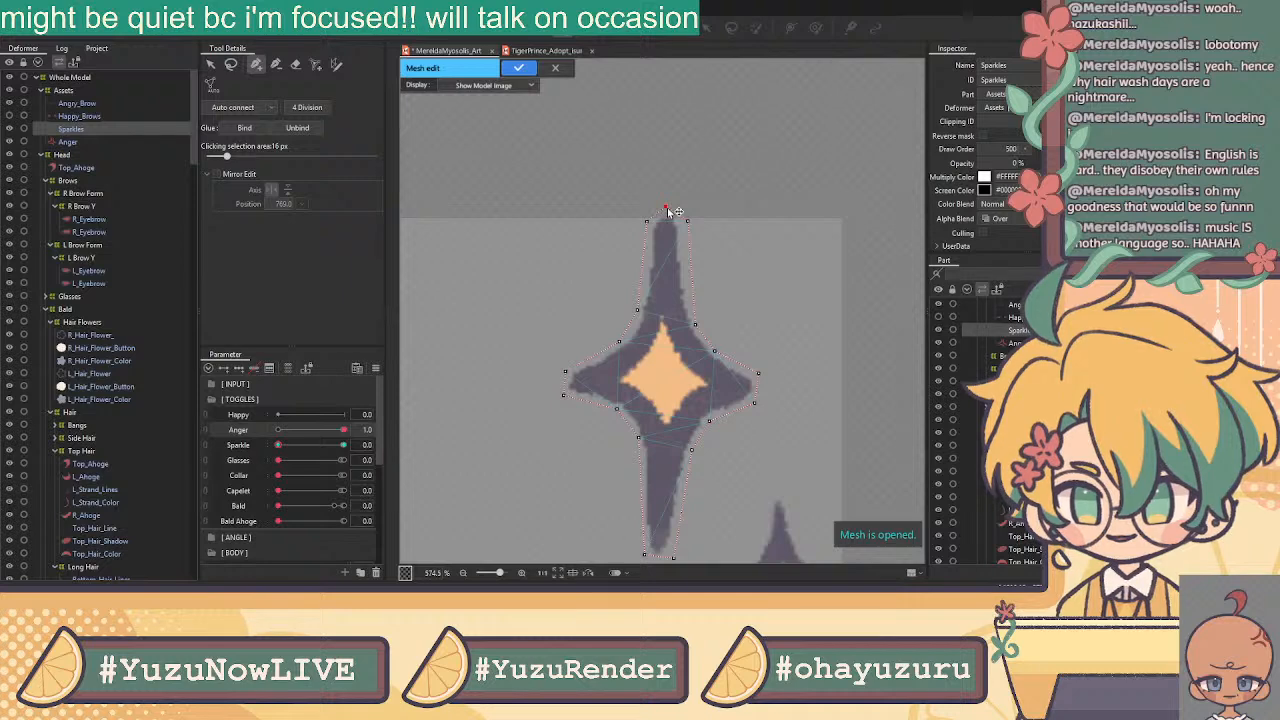
Nudge the left tip, right tip and lower-right outline vertices into place
{"action": "left_click", "coordinate": [210, 64]}
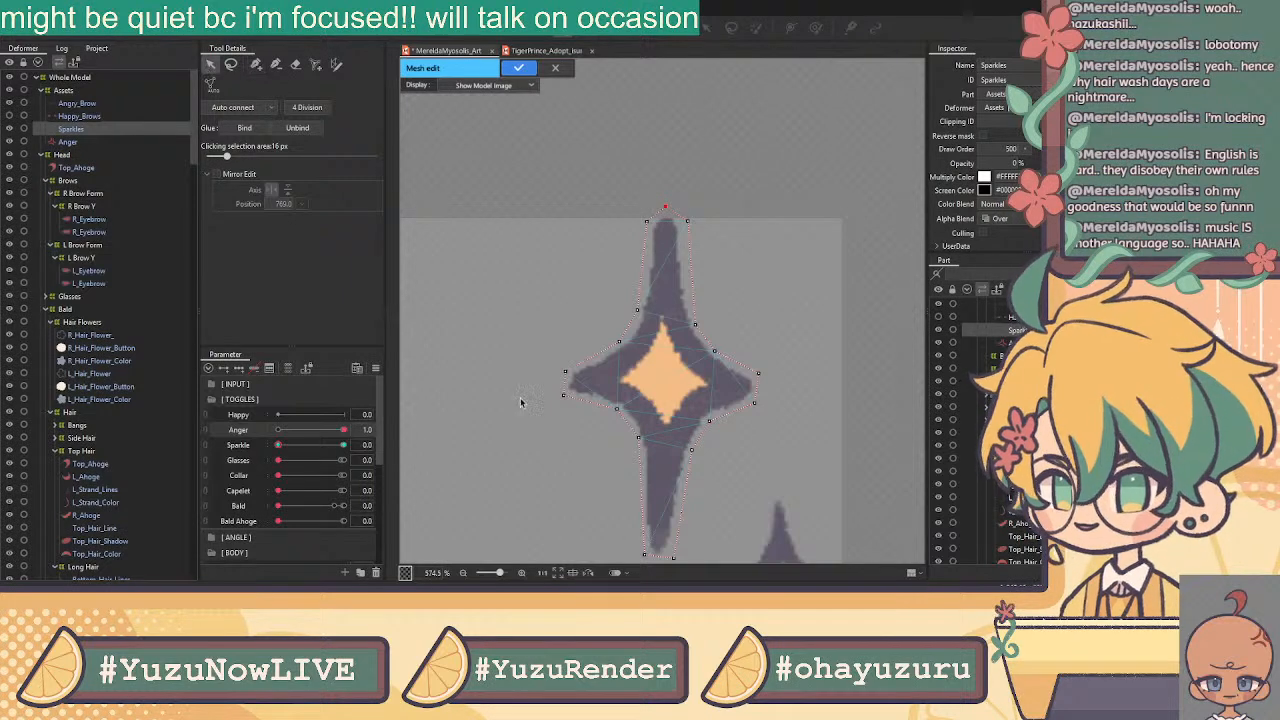
{"action": "left_click_drag", "start_coordinate": [567, 373], "coordinate": [557, 375]}
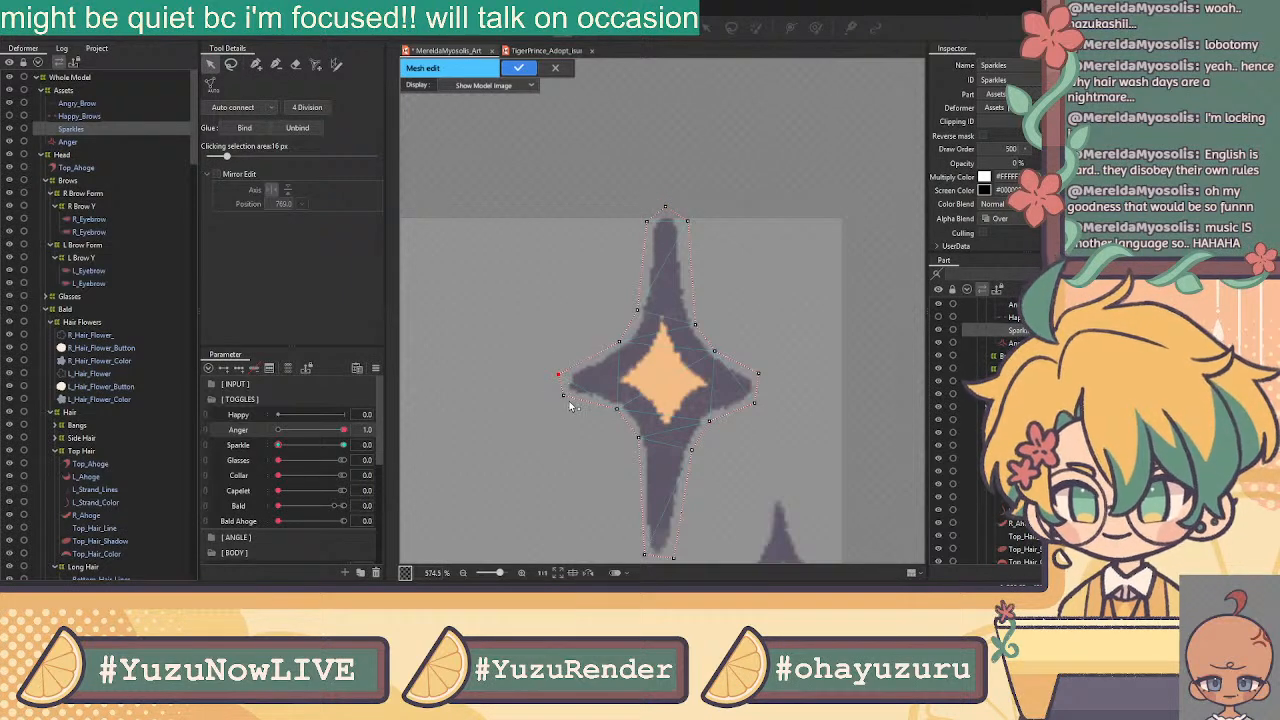
{"action": "left_click_drag", "start_coordinate": [759, 374], "coordinate": [761, 377]}
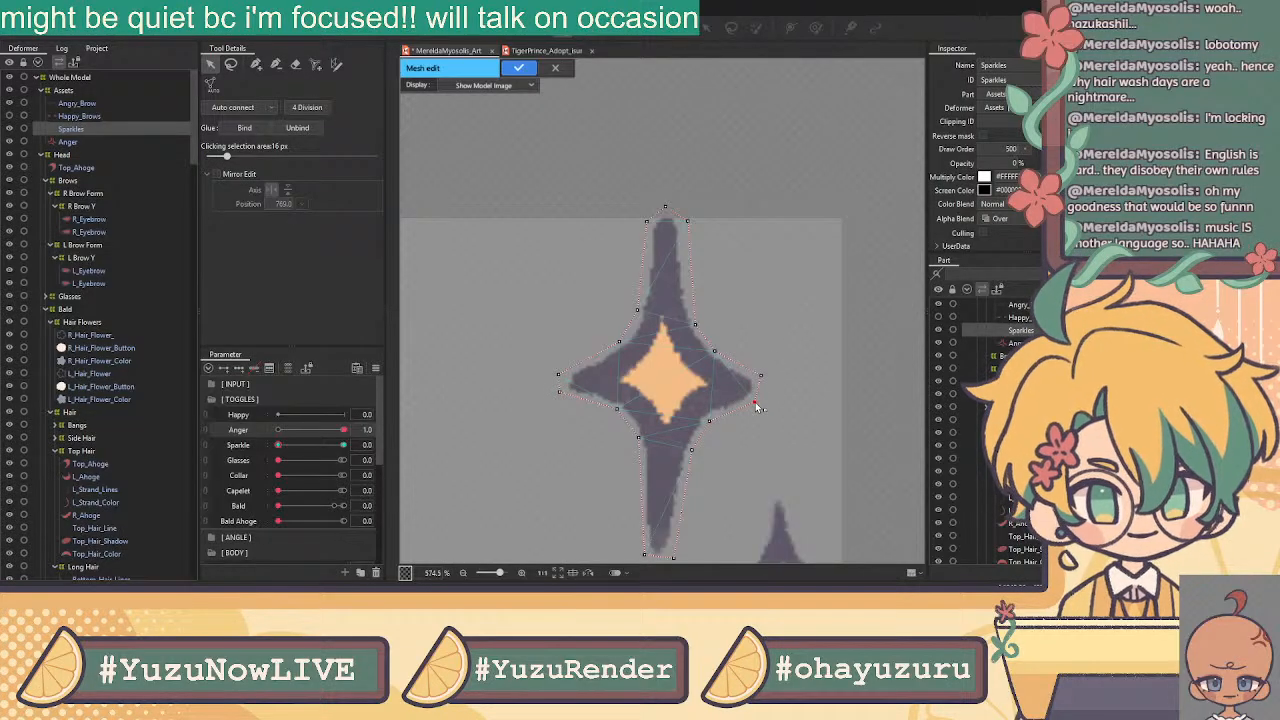
{"action": "left_click_drag", "start_coordinate": [709, 421], "coordinate": [712, 419]}
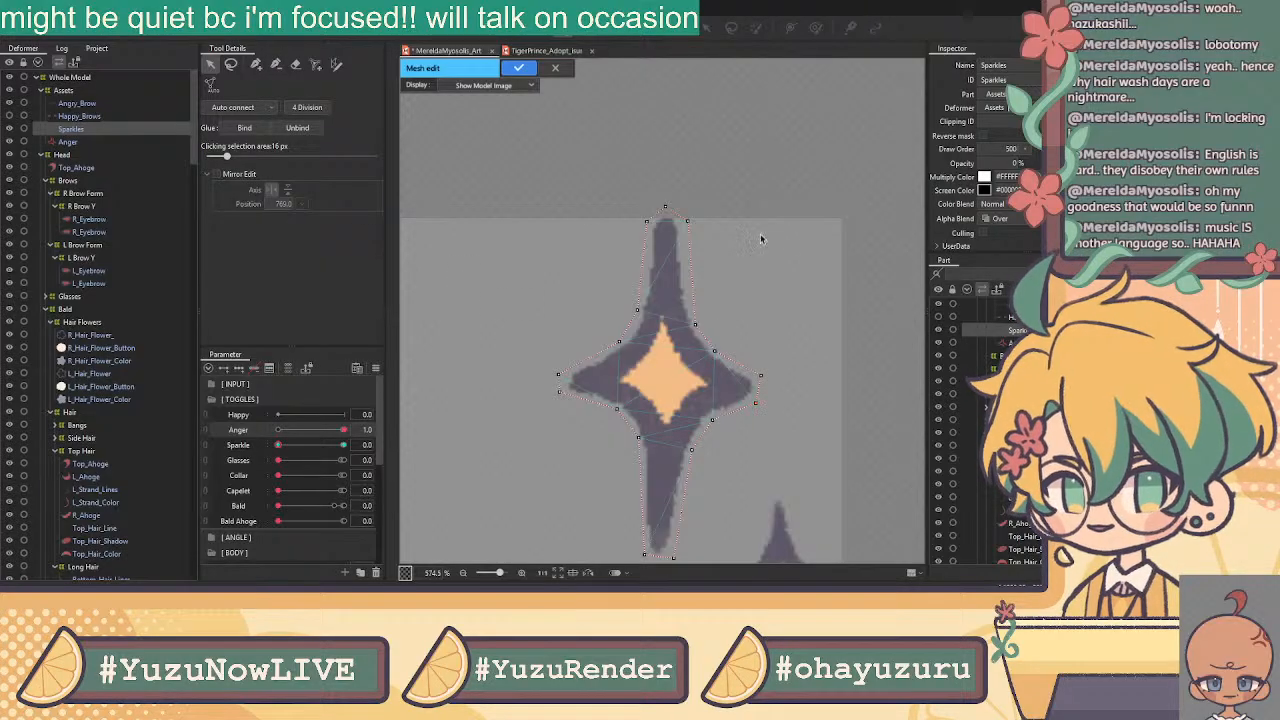
Add an inner vertex on the top spike connected up to its tip
{"action": "left_click", "coordinate": [256, 64]}
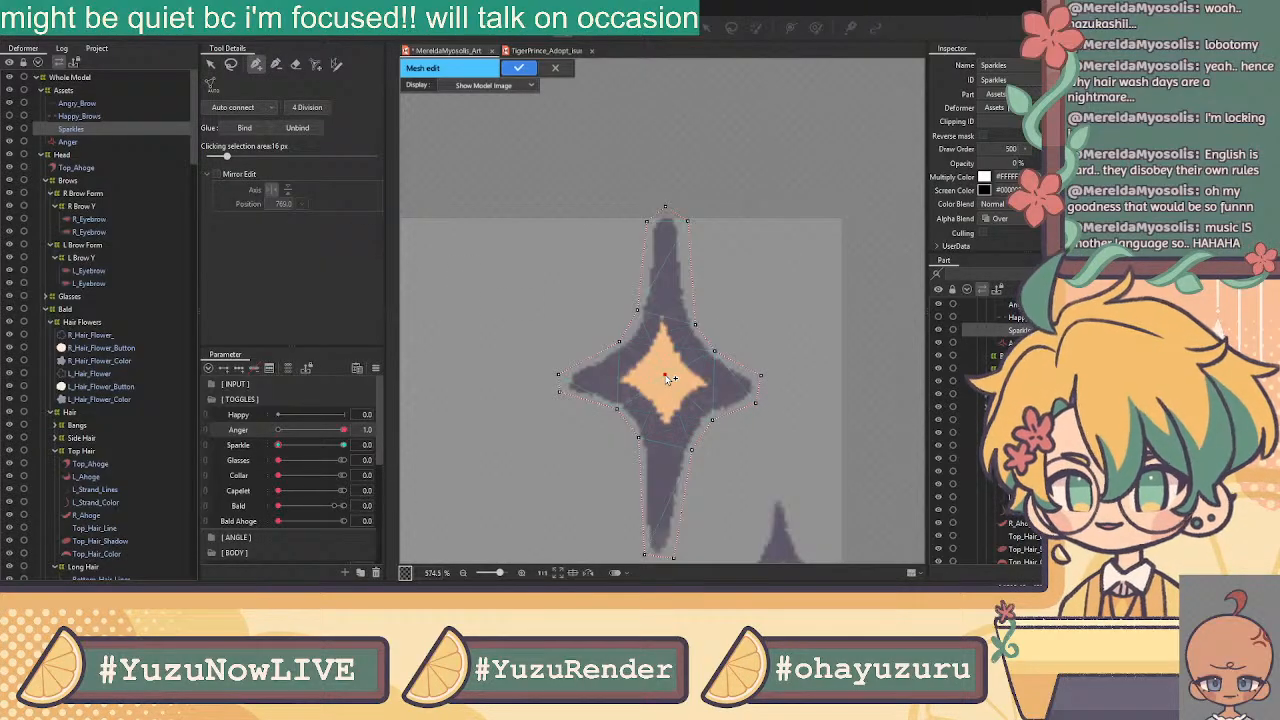
{"action": "left_click", "coordinate": [667, 268]}
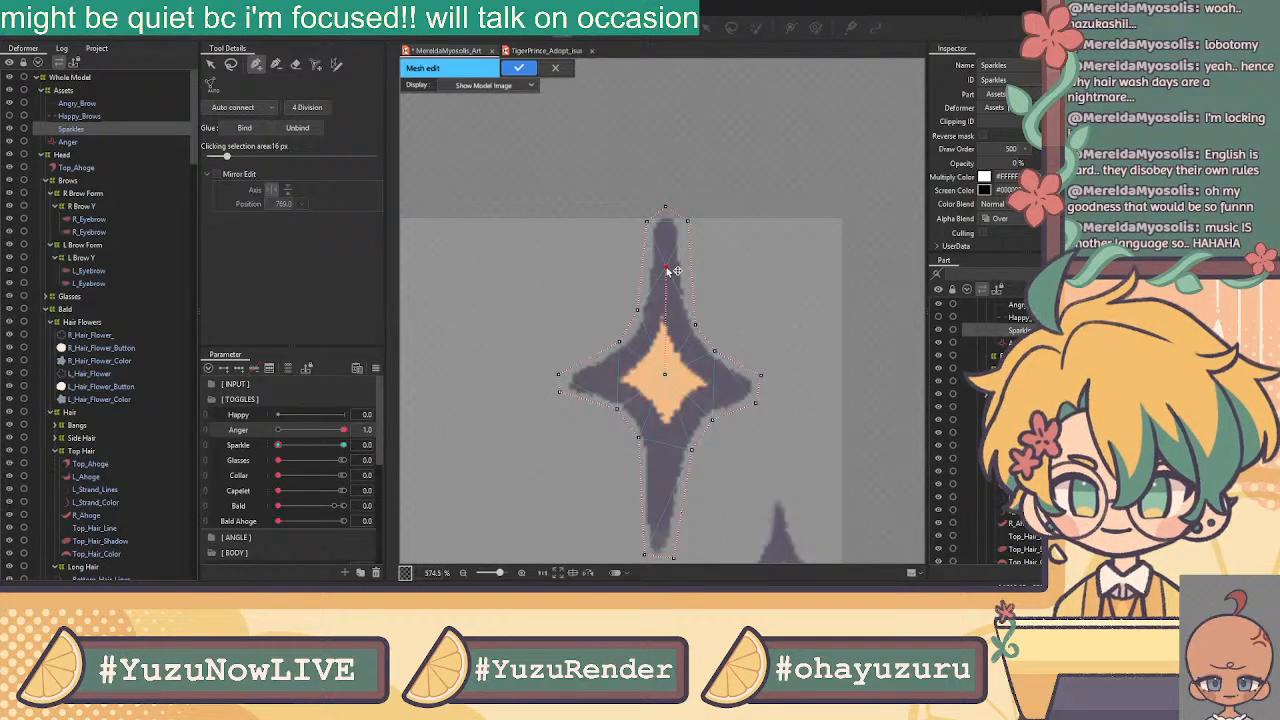
{"action": "left_click", "coordinate": [666, 211]}
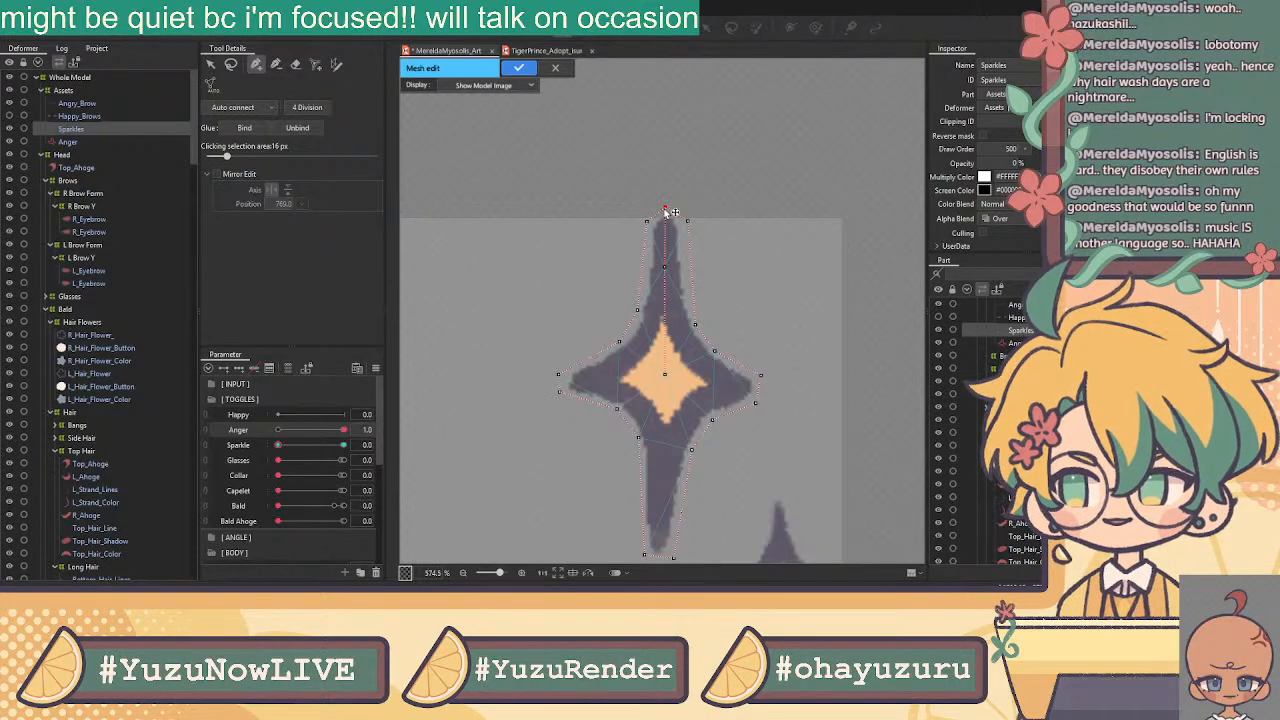
{"action": "left_click", "coordinate": [666, 269]}
Link the star's centre with inner vertices on the right, left and bottom arms
{"action": "left_click", "coordinate": [667, 376]}
{"action": "left_click", "coordinate": [733, 386]}
{"action": "left_click", "coordinate": [667, 378]}
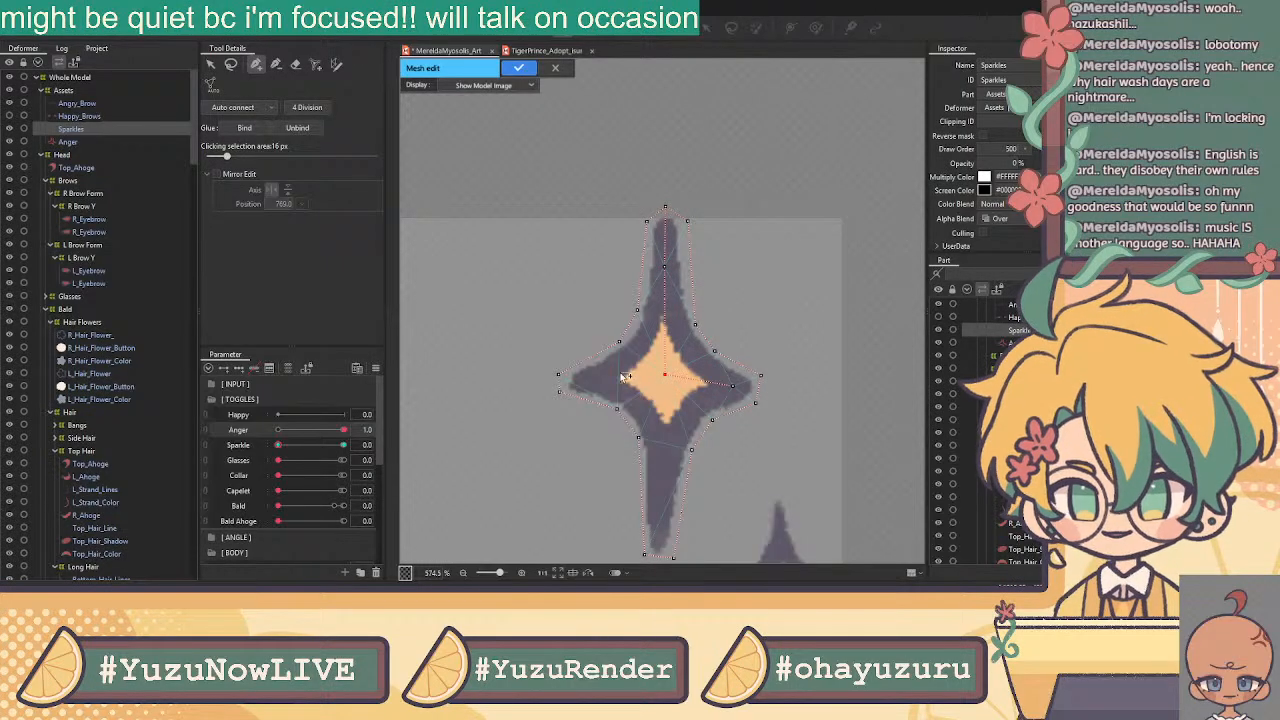
{"action": "left_click", "coordinate": [597, 383]}
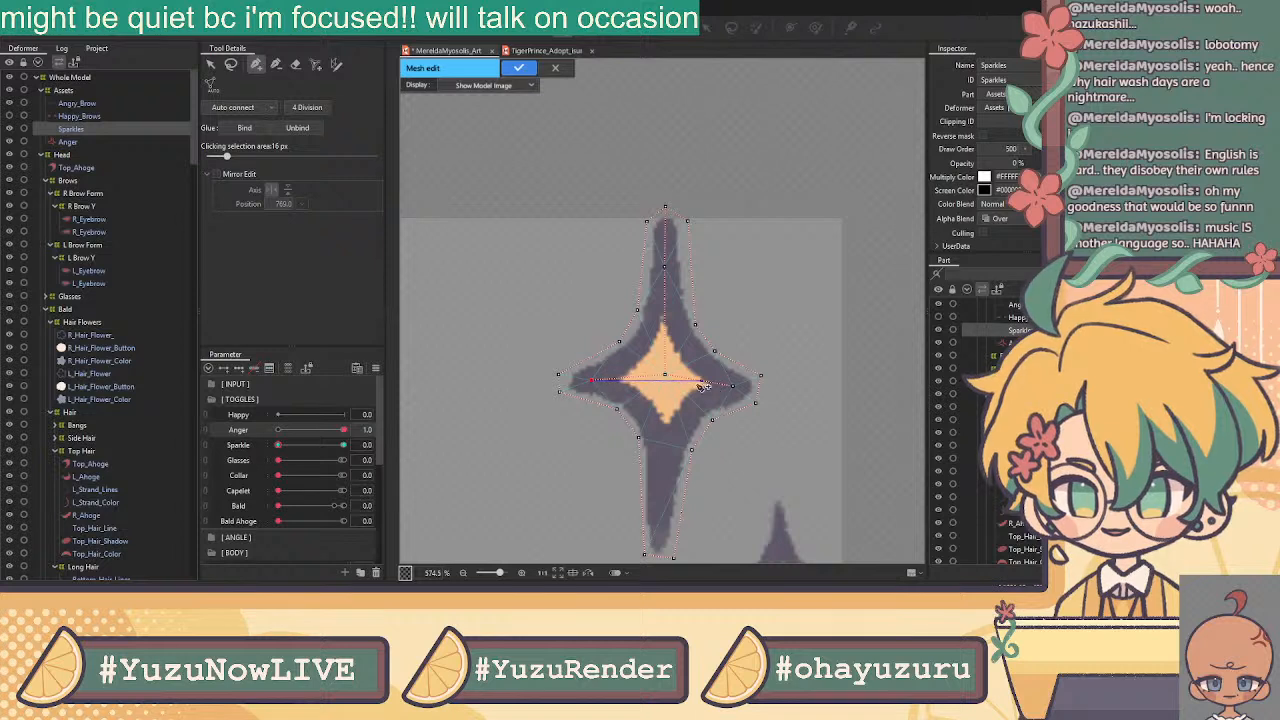
{"action": "left_click", "coordinate": [662, 377]}
{"action": "left_click", "coordinate": [662, 507]}
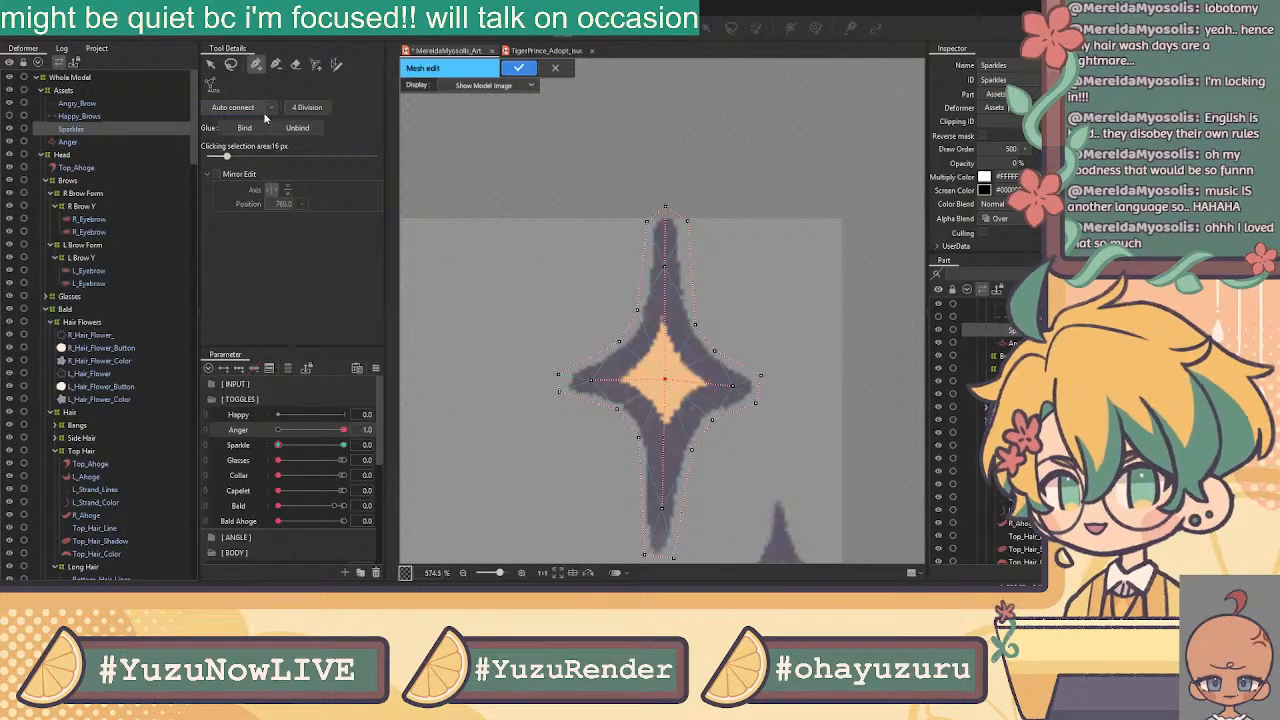
{"action": "left_click_drag", "start_coordinate": [710, 325], "coordinate": [586, 105]}
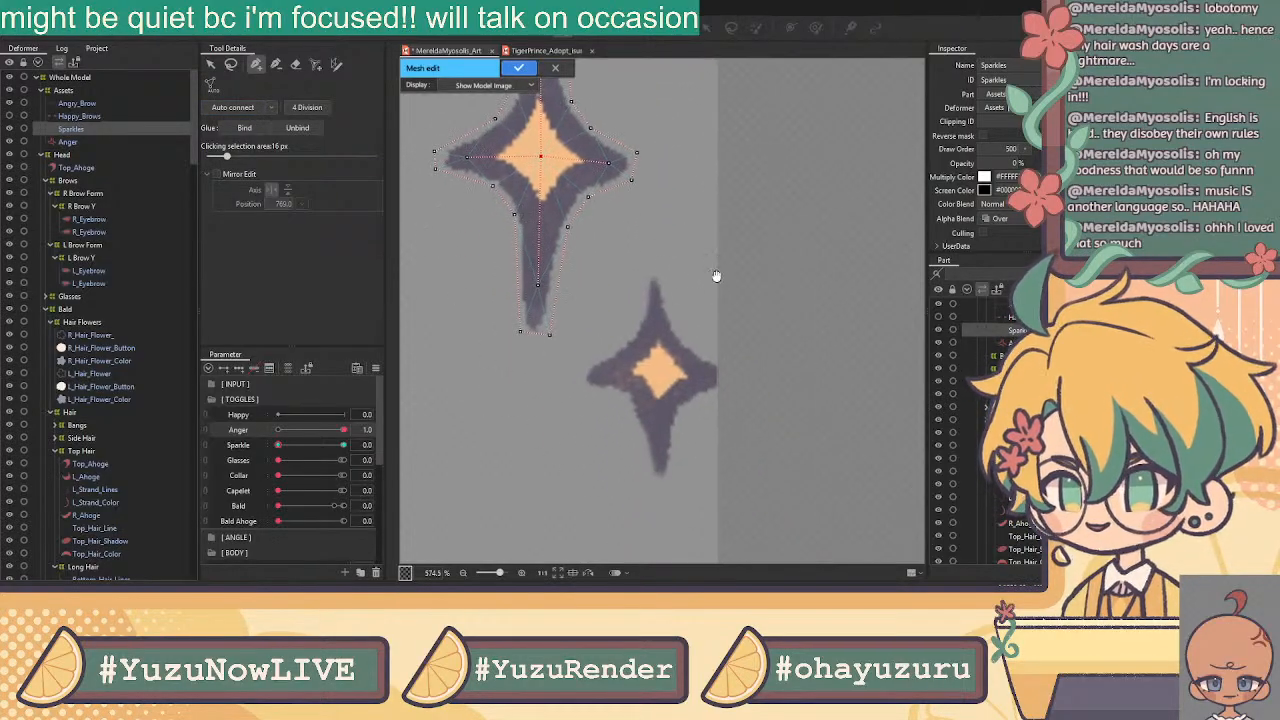
Trace the small sparkle's outline around its left, bottom and right tips, closing at the top
{"action": "left_click", "coordinate": [650, 265]}
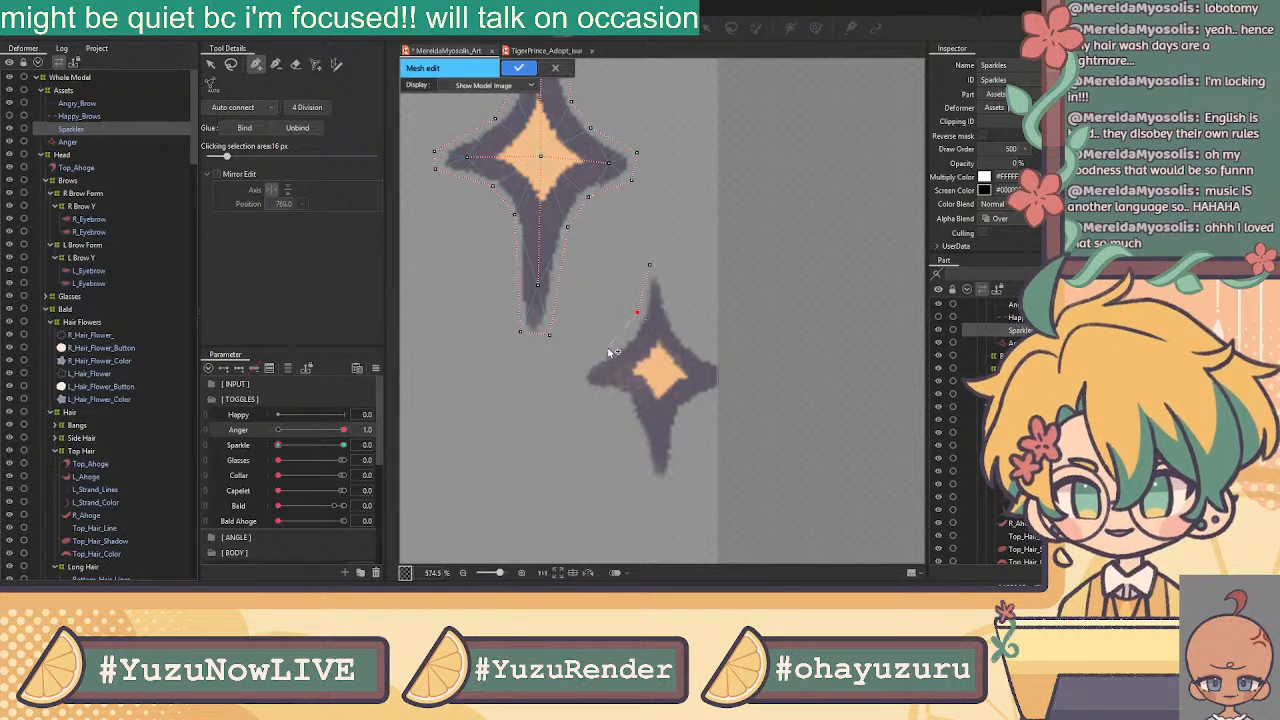
{"action": "left_click", "coordinate": [617, 345]}
{"action": "left_click", "coordinate": [576, 369]}
{"action": "left_click", "coordinate": [580, 390]}
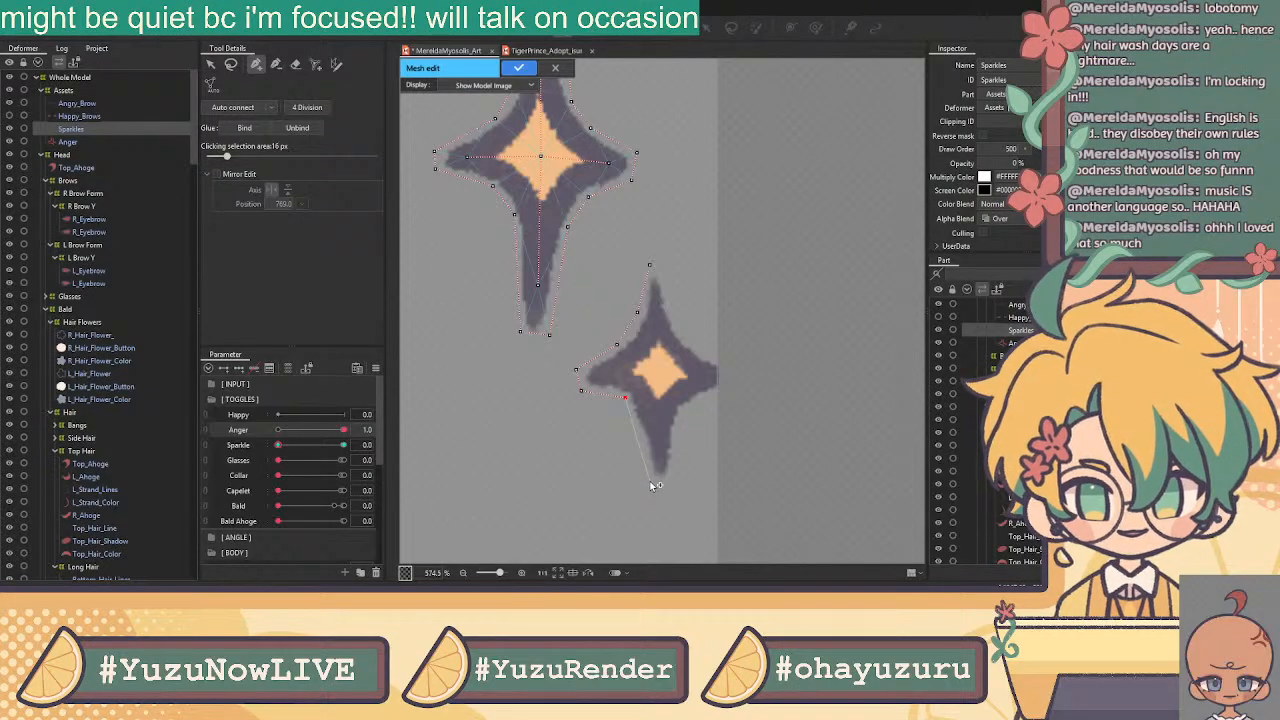
{"action": "left_click", "coordinate": [648, 483]}
{"action": "left_click", "coordinate": [676, 483]}
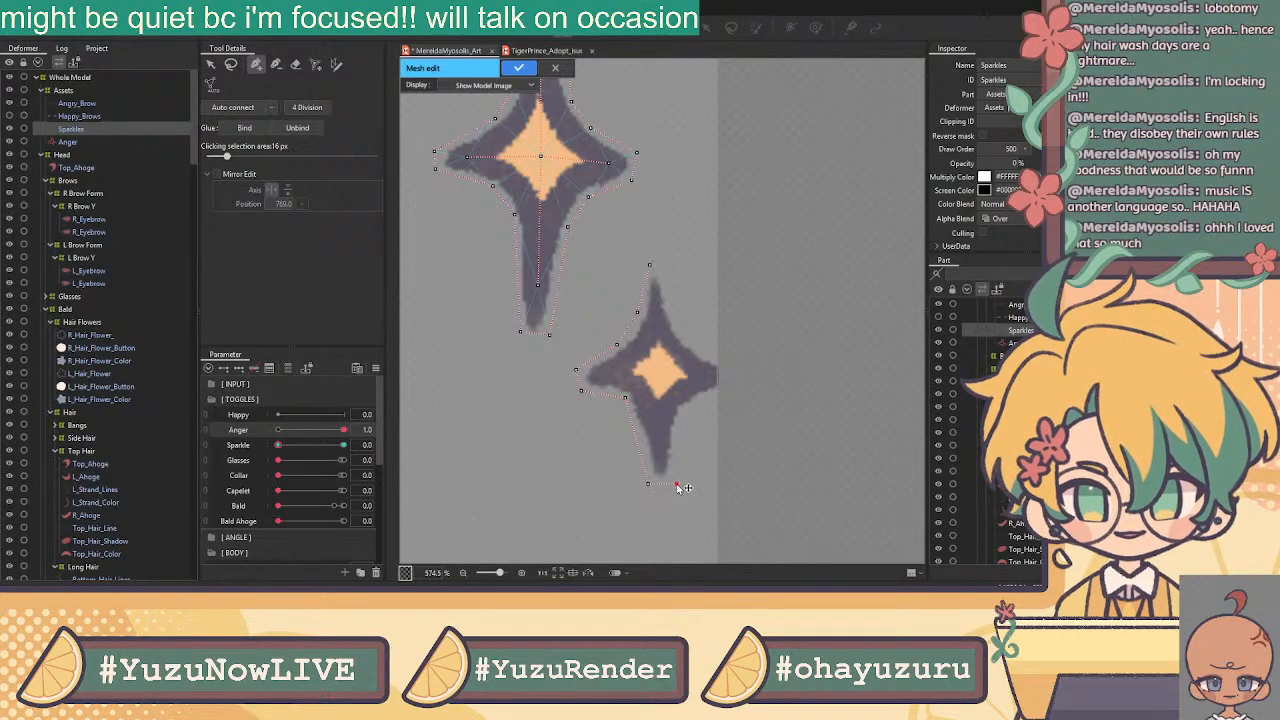
{"action": "left_click", "coordinate": [683, 410]}
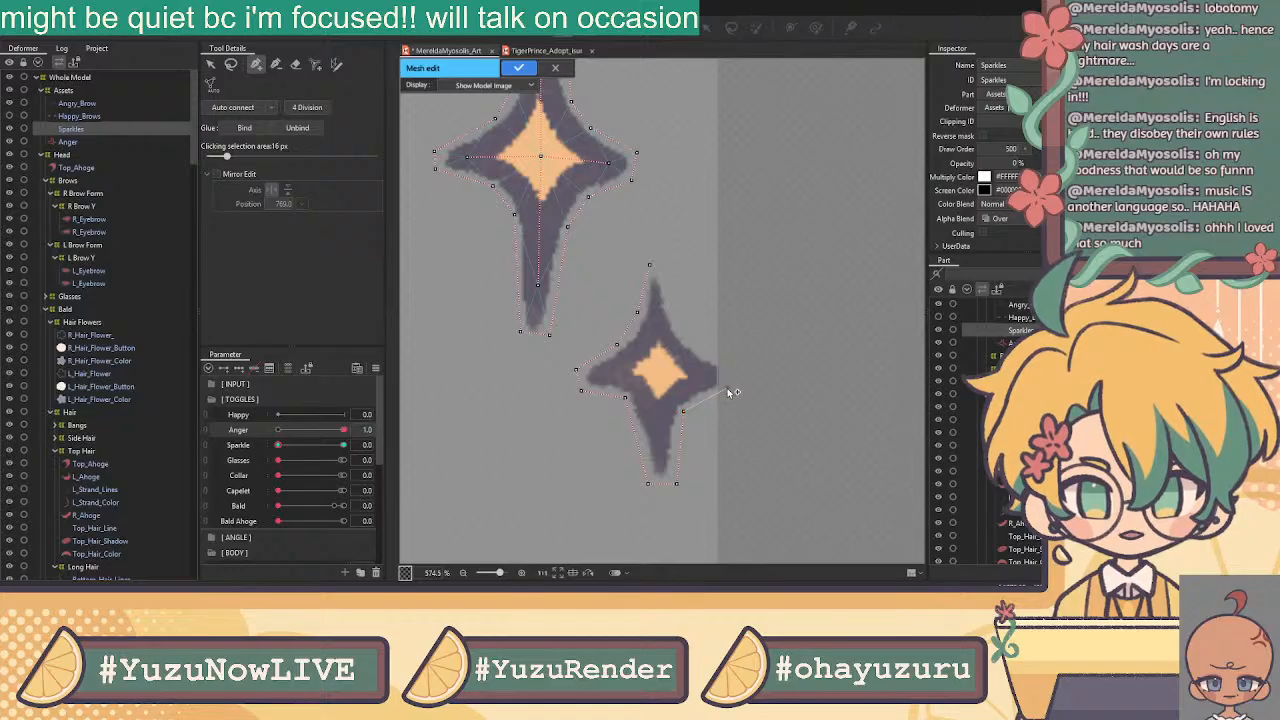
{"action": "left_click", "coordinate": [728, 359]}
{"action": "left_click", "coordinate": [686, 340]}
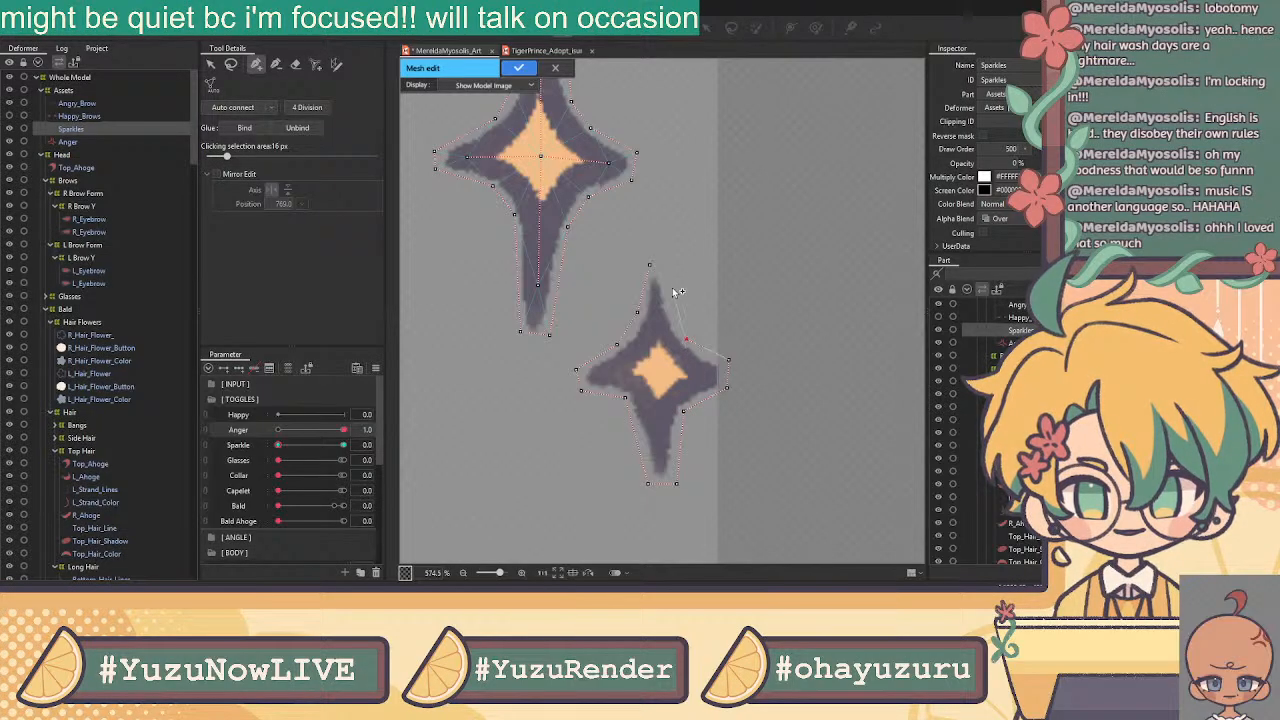
{"action": "left_click", "coordinate": [650, 266]}
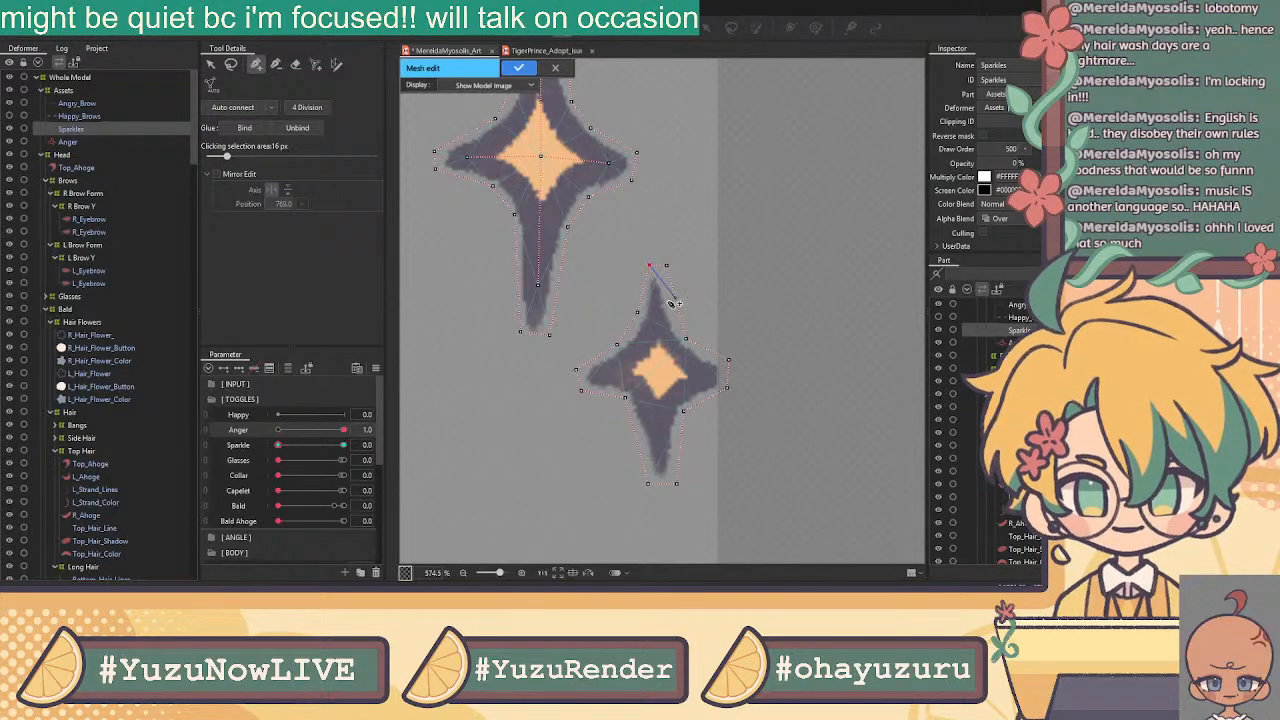
Add extra outline vertices on the small sparkle's upper-right, right, bottom-right and lower-left edges
{"action": "left_click", "coordinate": [674, 314]}
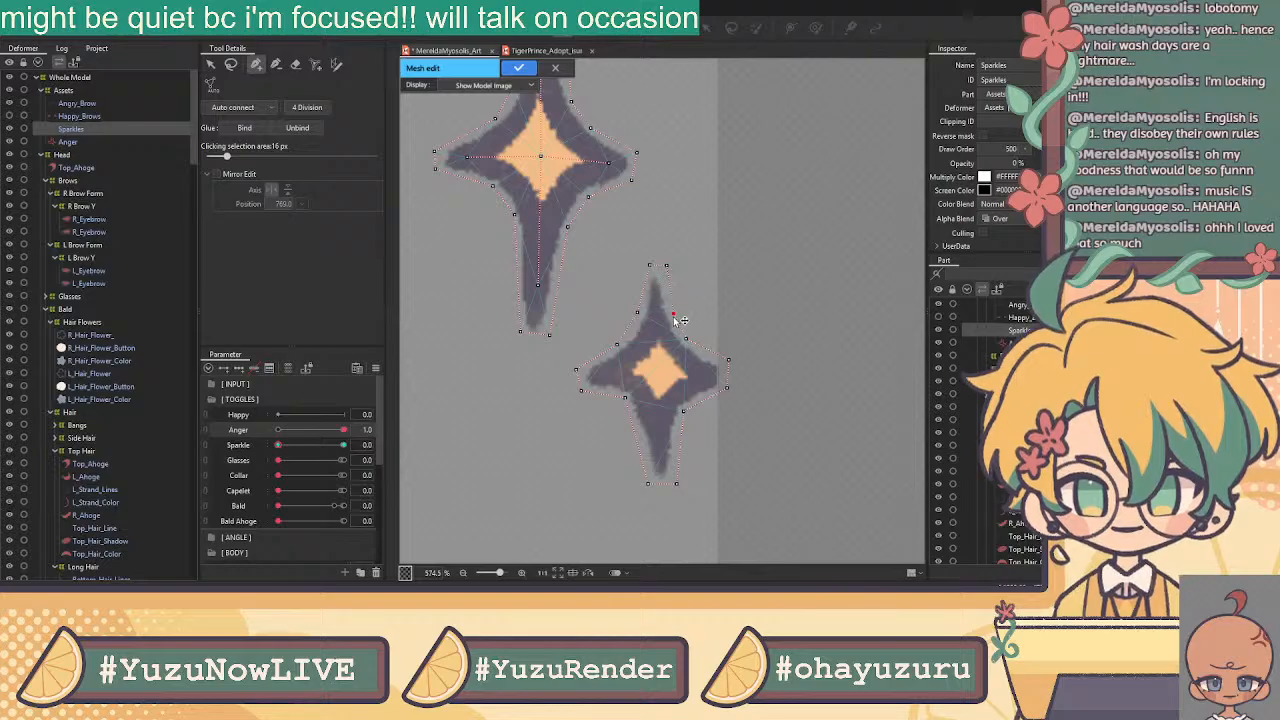
{"action": "left_click", "coordinate": [724, 360]}
{"action": "left_click", "coordinate": [727, 388]}
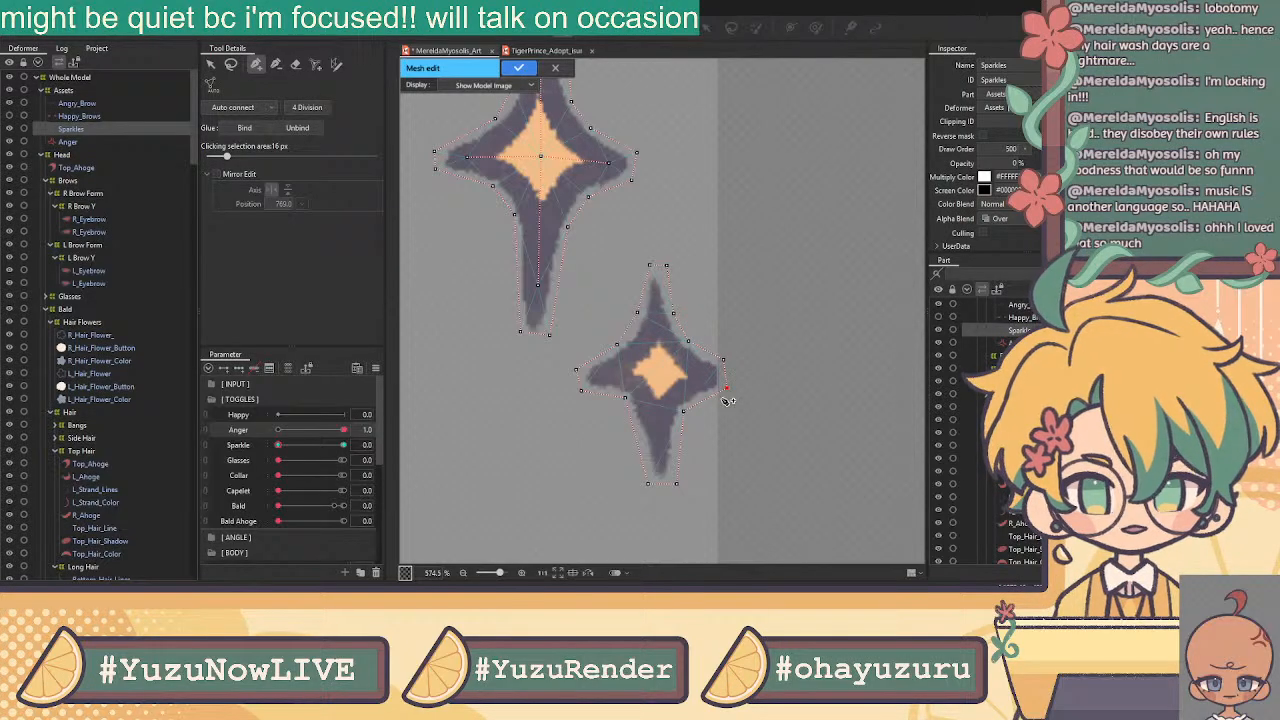
{"action": "left_click", "coordinate": [687, 432]}
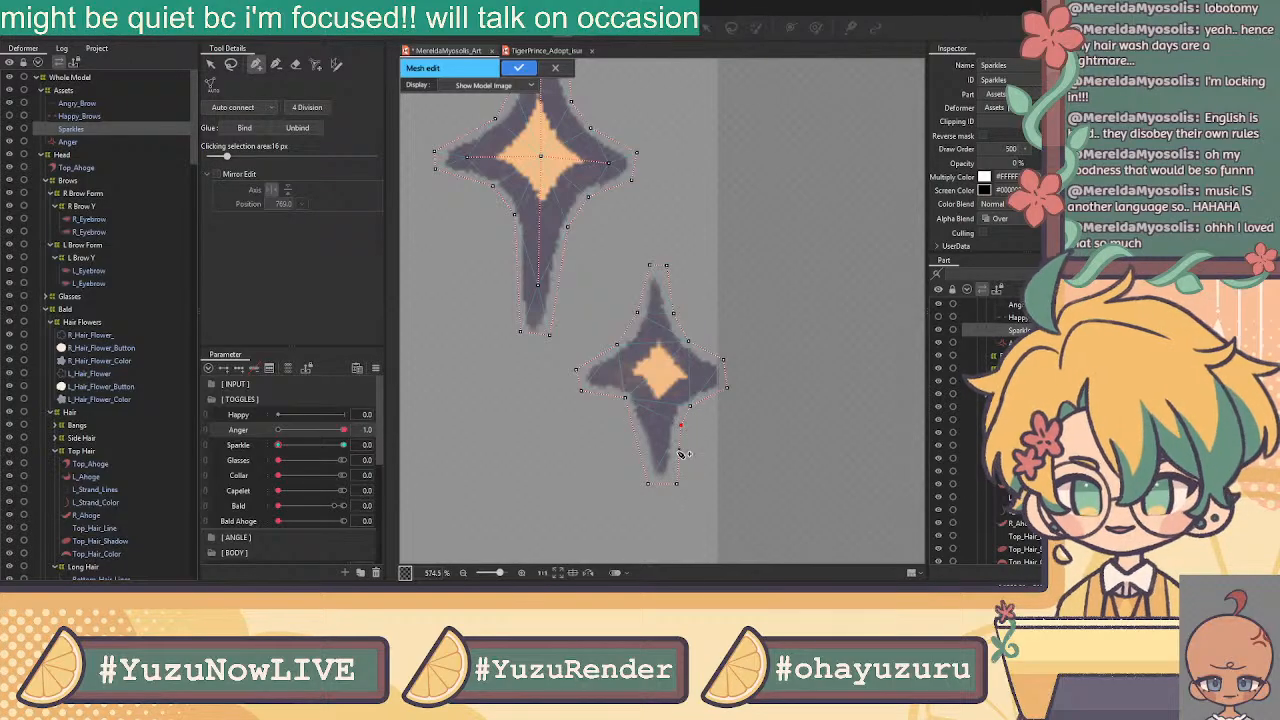
{"action": "left_click", "coordinate": [649, 484]}
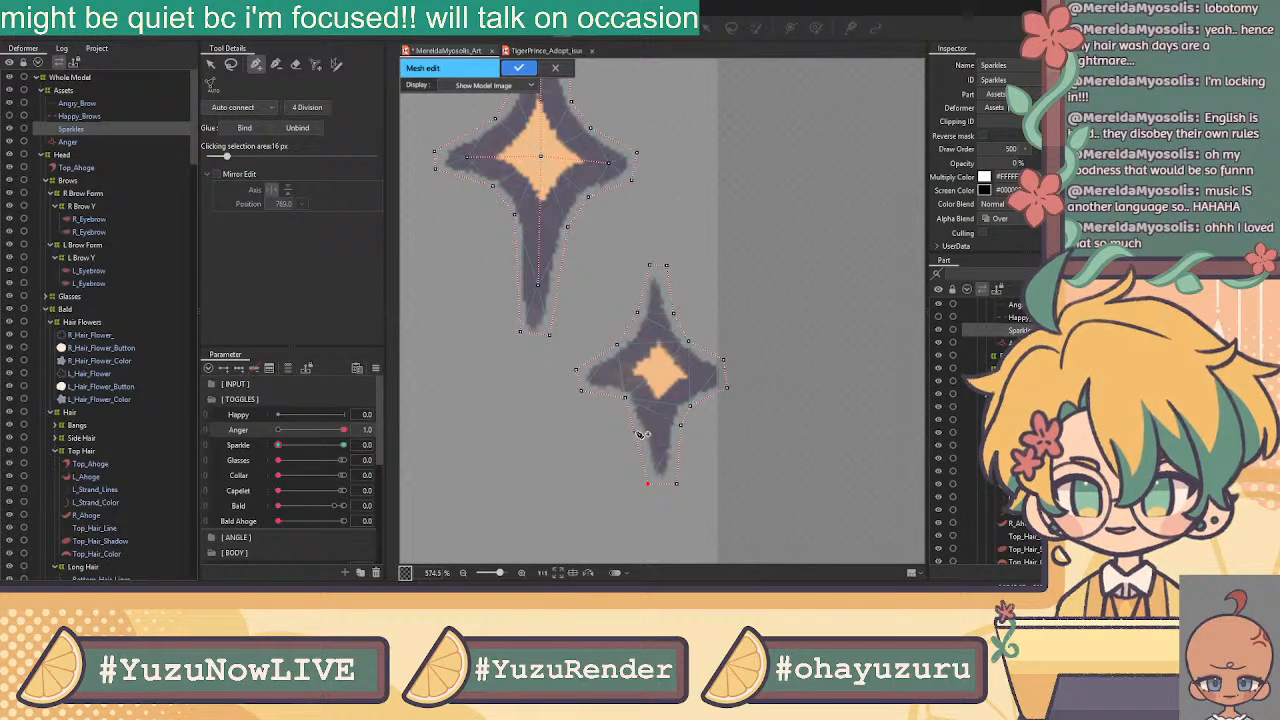
{"action": "left_click", "coordinate": [637, 431]}
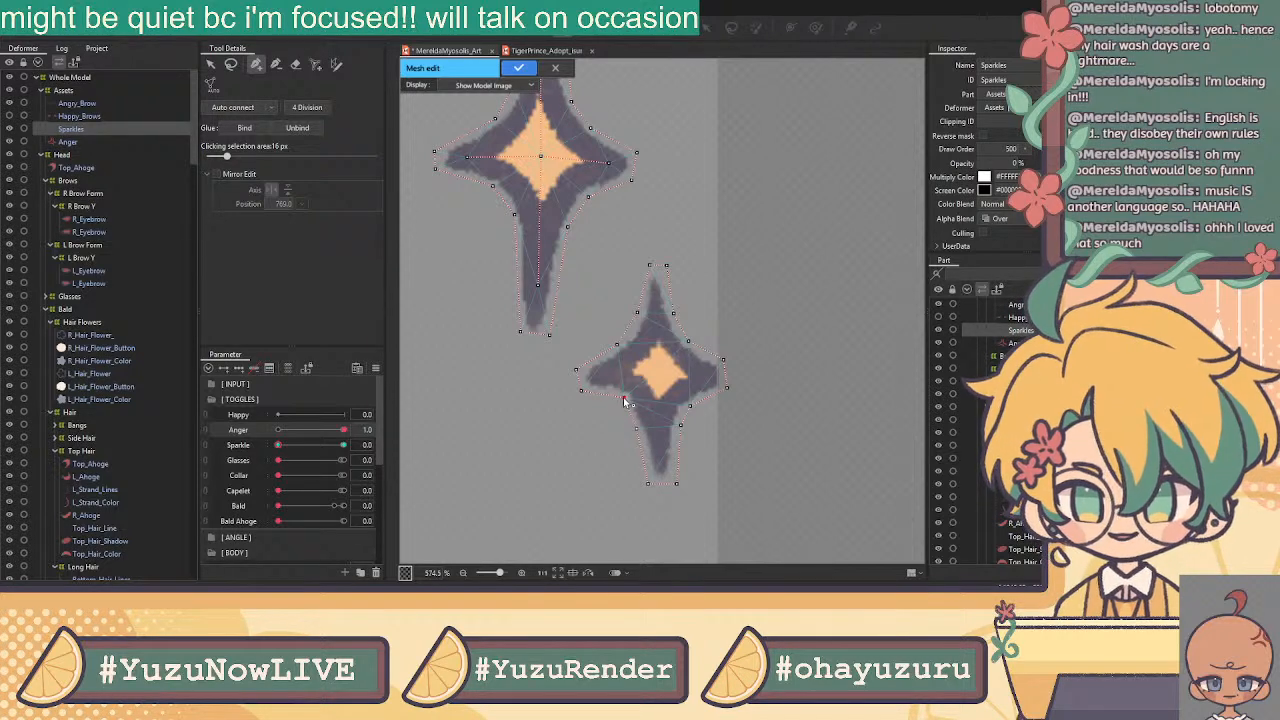
Run inner edges from the left arm through the centre to the right and bottom arms
{"action": "left_click", "coordinate": [580, 390]}
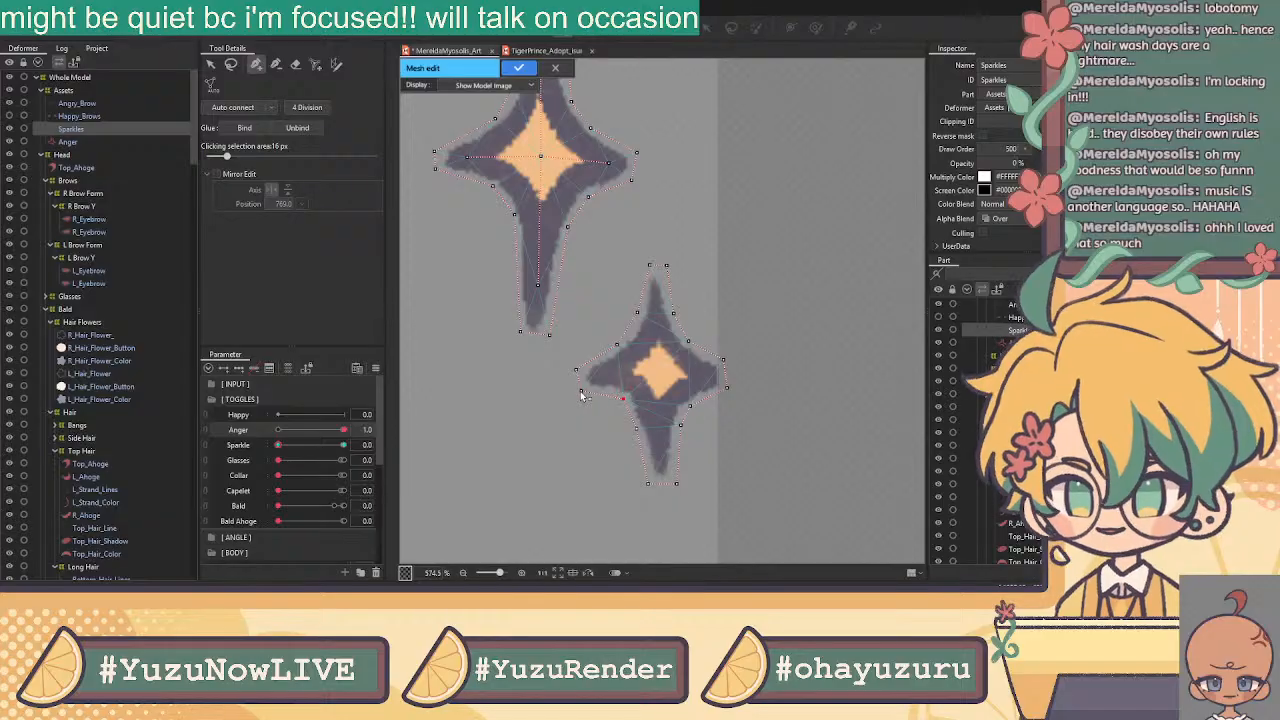
{"action": "left_click", "coordinate": [606, 376]}
{"action": "left_click", "coordinate": [656, 370]}
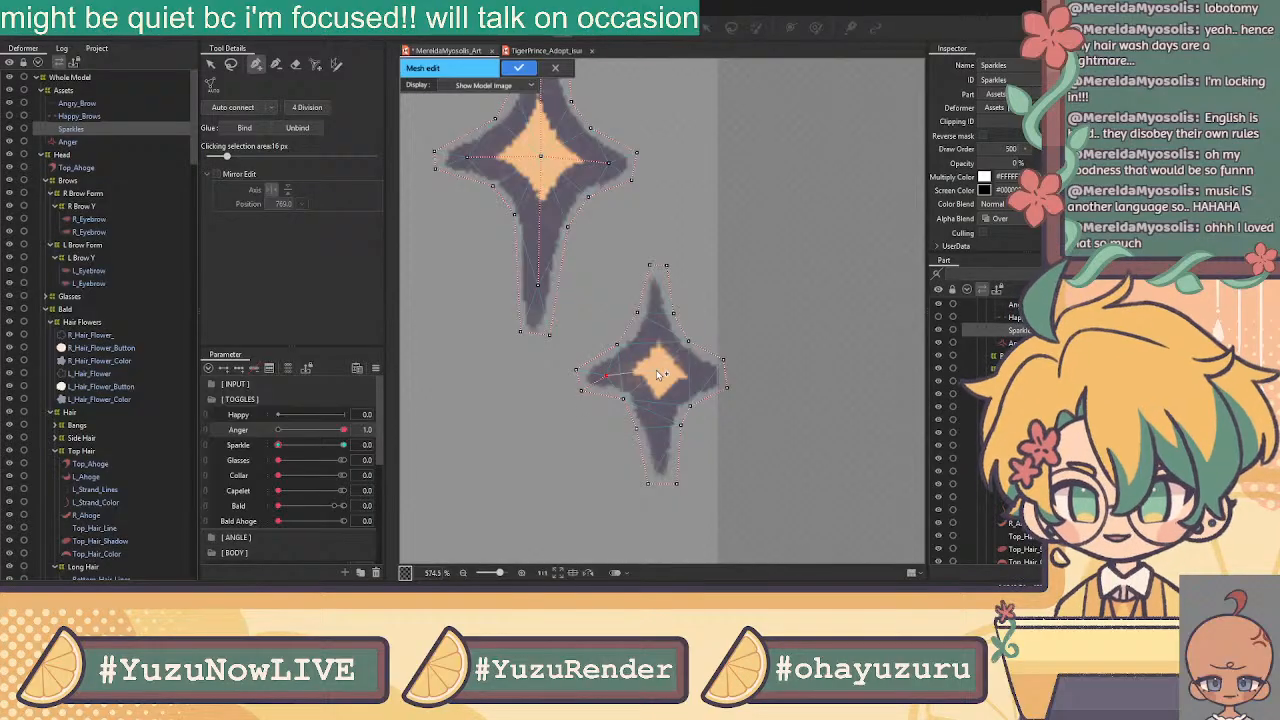
{"action": "left_click", "coordinate": [706, 377]}
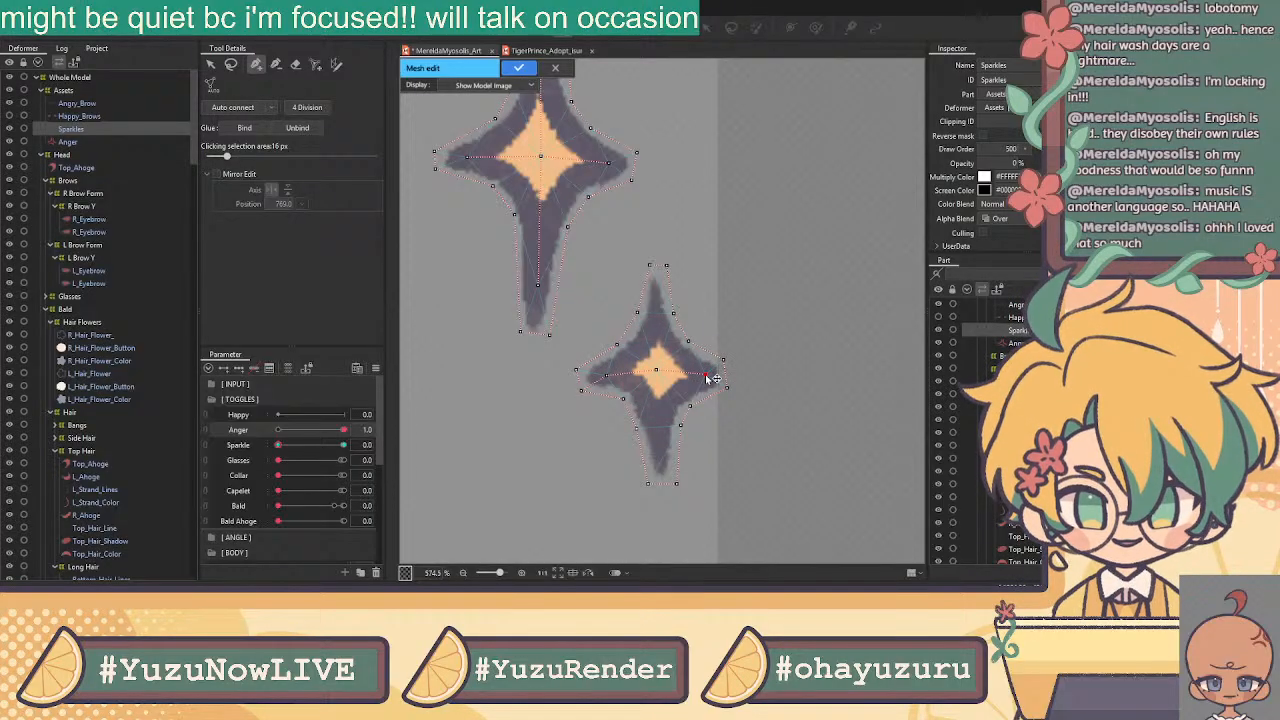
{"action": "left_click", "coordinate": [656, 371]}
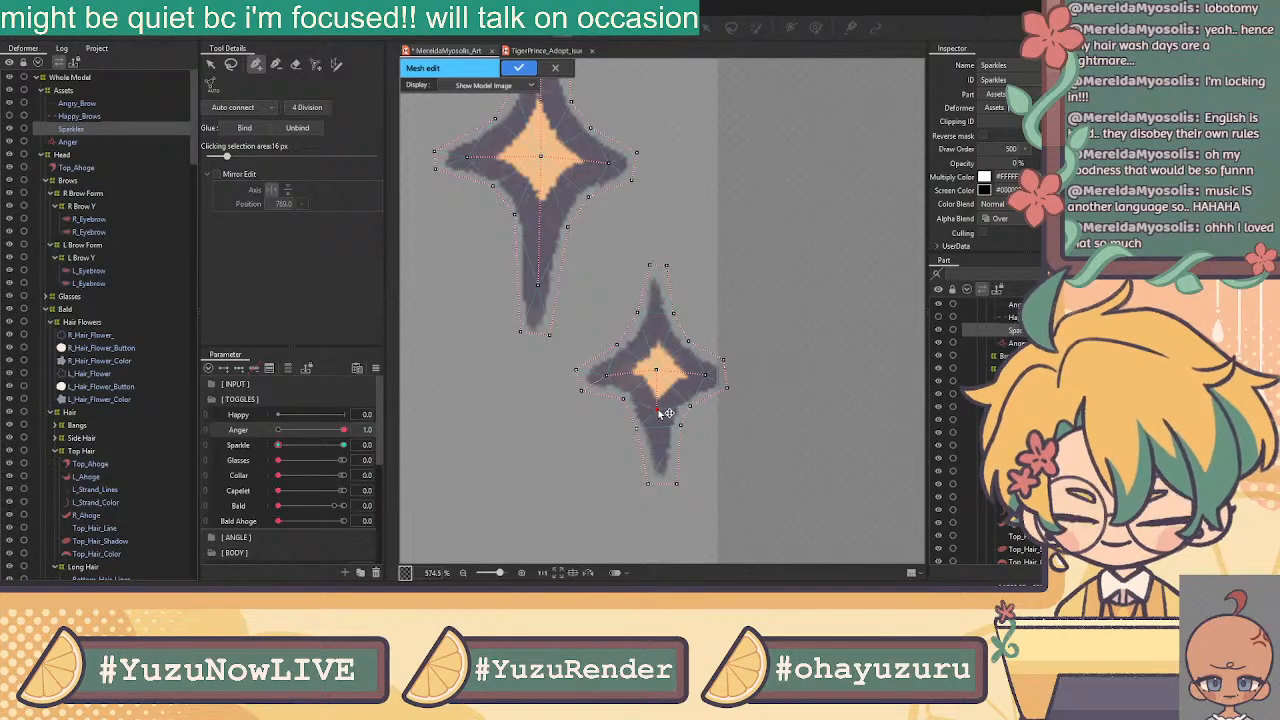
{"action": "left_click", "coordinate": [657, 409]}
{"action": "left_click", "coordinate": [660, 457]}
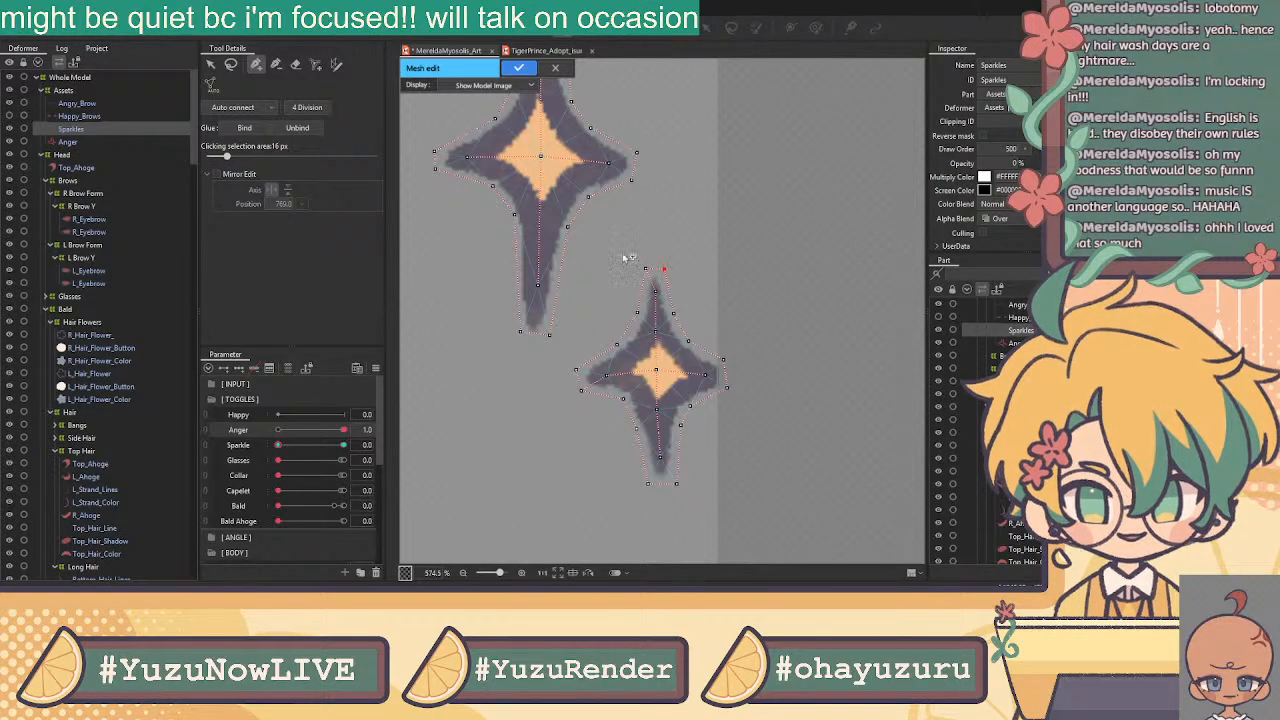
{"action": "left_click", "coordinate": [211, 65]}
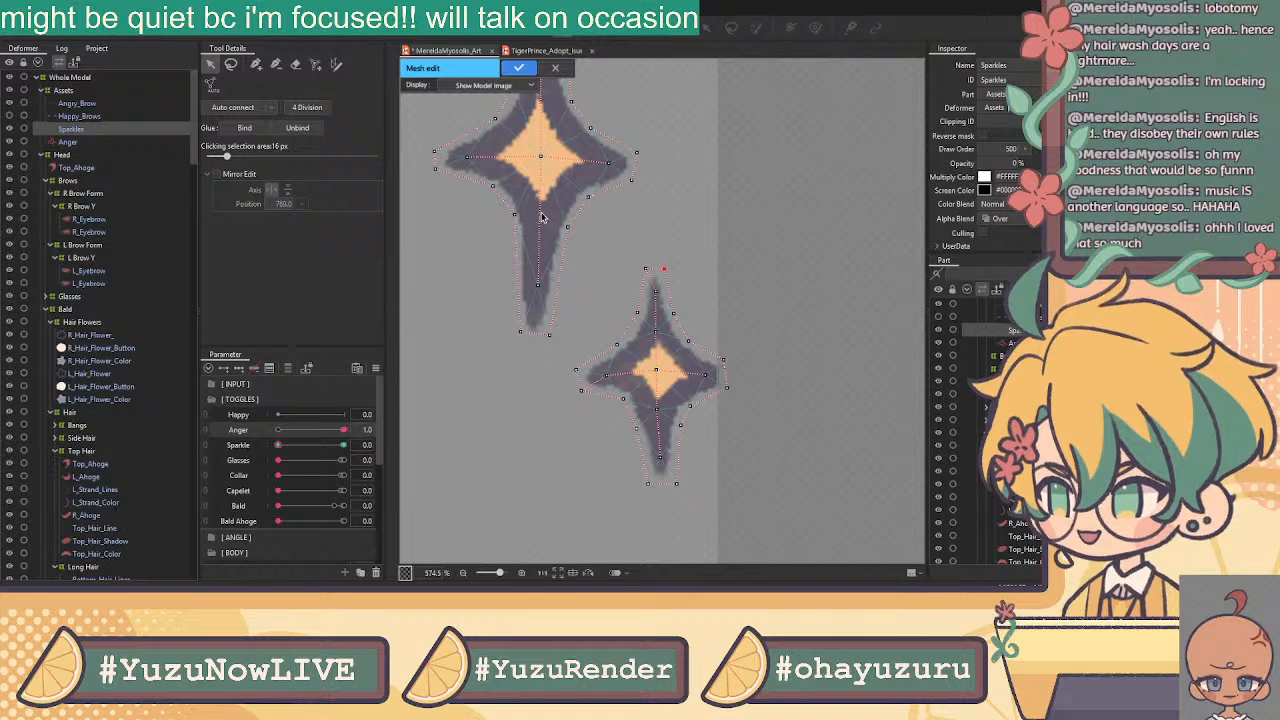
Pan and zoom the view to frame the sparkle pair for editing
{"action": "scroll", "coordinate": [463, 394], "scroll_direction": "down", "scroll_amount": 3}
{"action": "left_click_drag", "start_coordinate": [499, 397], "coordinate": [420, 420]}
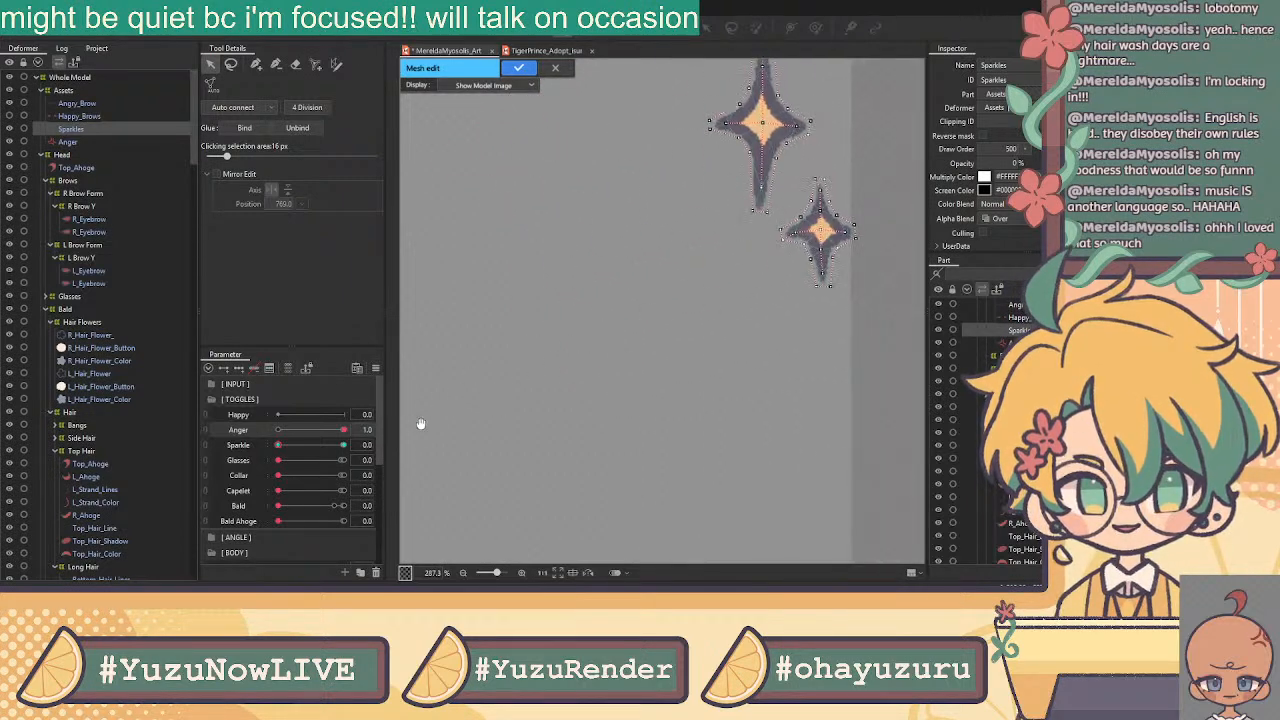
{"action": "left_click_drag", "start_coordinate": [673, 249], "coordinate": [614, 329]}
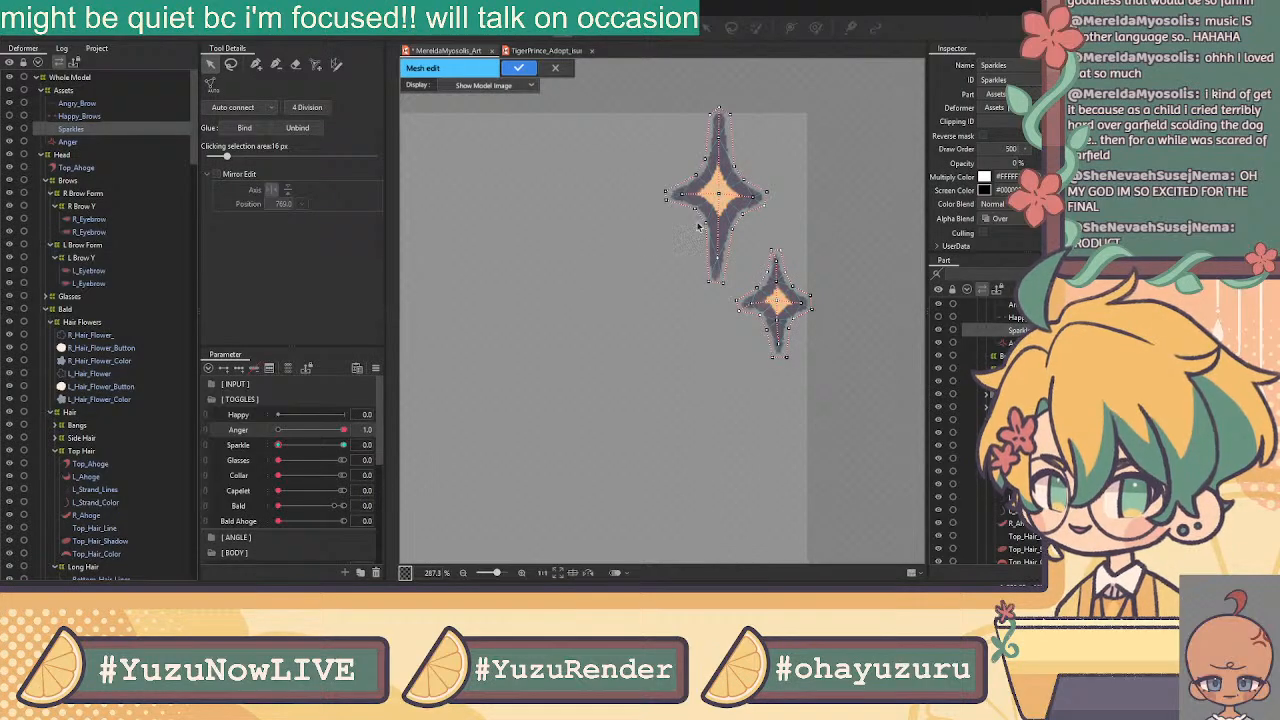
{"action": "scroll", "coordinate": [590, 322], "scroll_direction": "down", "scroll_amount": 4}
{"action": "left_click_drag", "start_coordinate": [479, 383], "coordinate": [621, 290]}
{"action": "left_click_drag", "start_coordinate": [495, 343], "coordinate": [751, 278]}
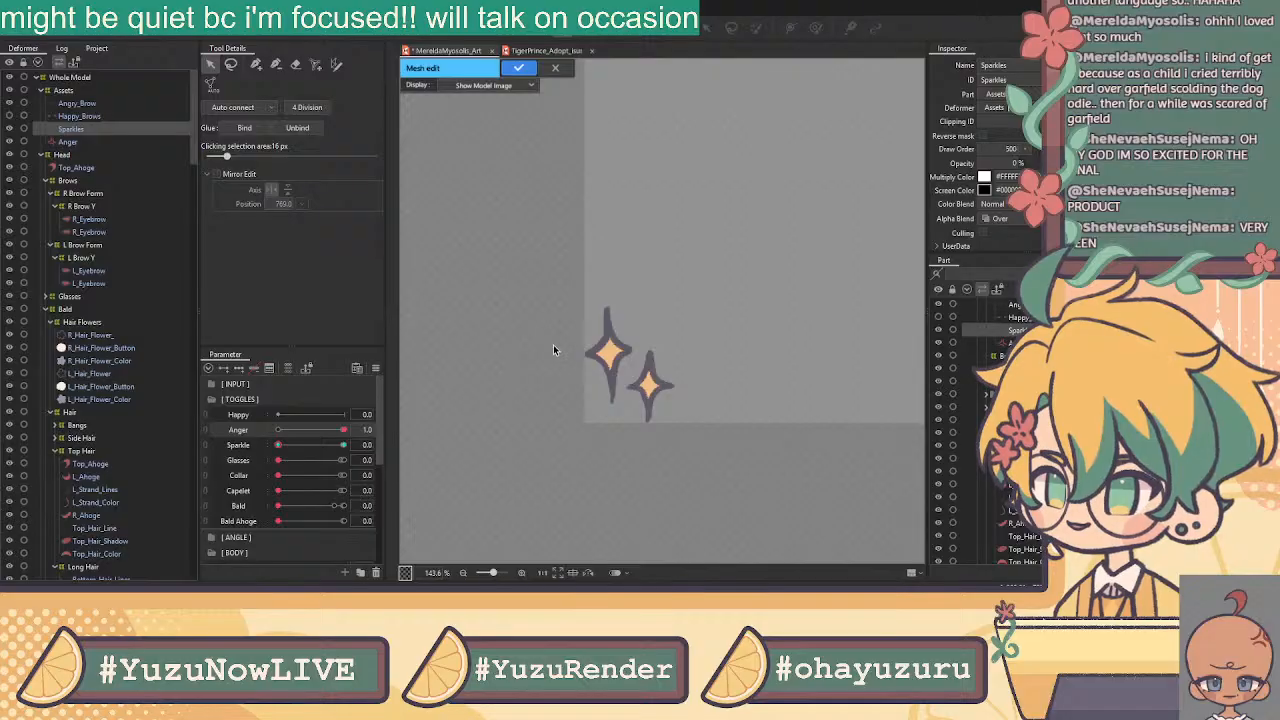
{"action": "scroll", "coordinate": [573, 303], "scroll_direction": "up", "scroll_amount": 5}
{"action": "left_click", "coordinate": [256, 63]}
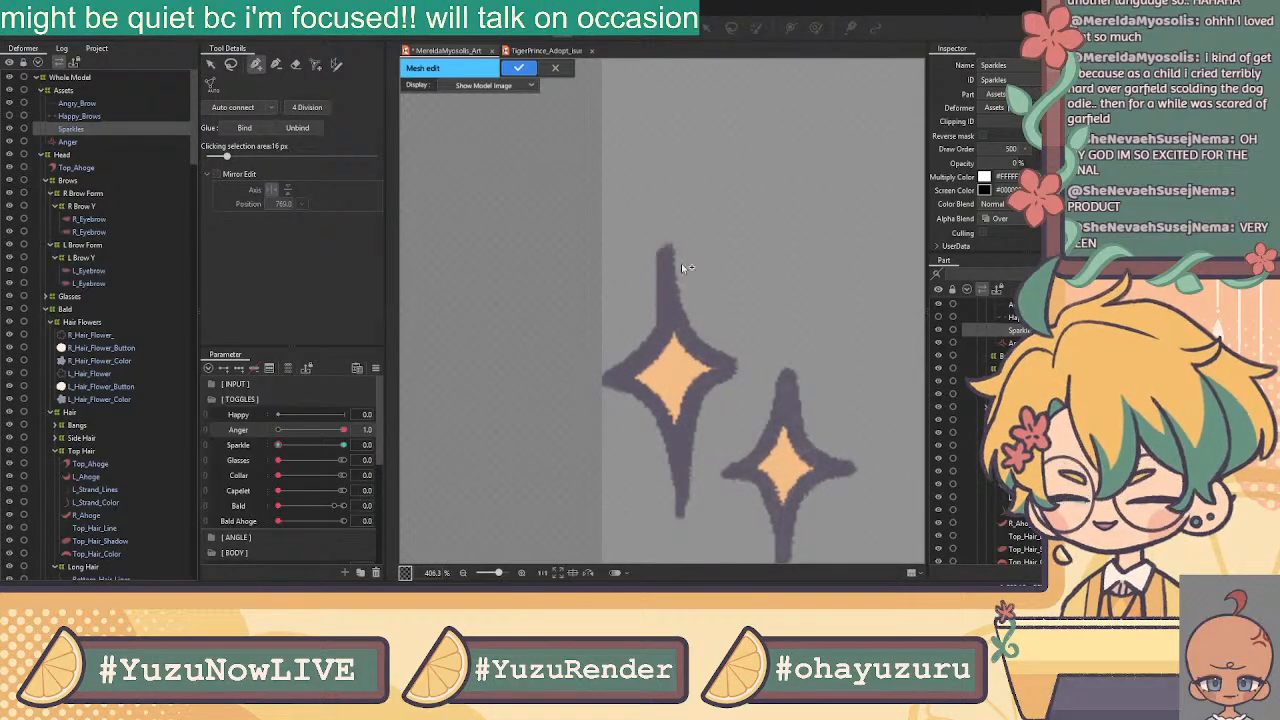
Trace the upper sparkle's star outline from the top tip around all arms and back
{"action": "left_click", "coordinate": [650, 235]}
{"action": "left_click", "coordinate": [679, 235]}
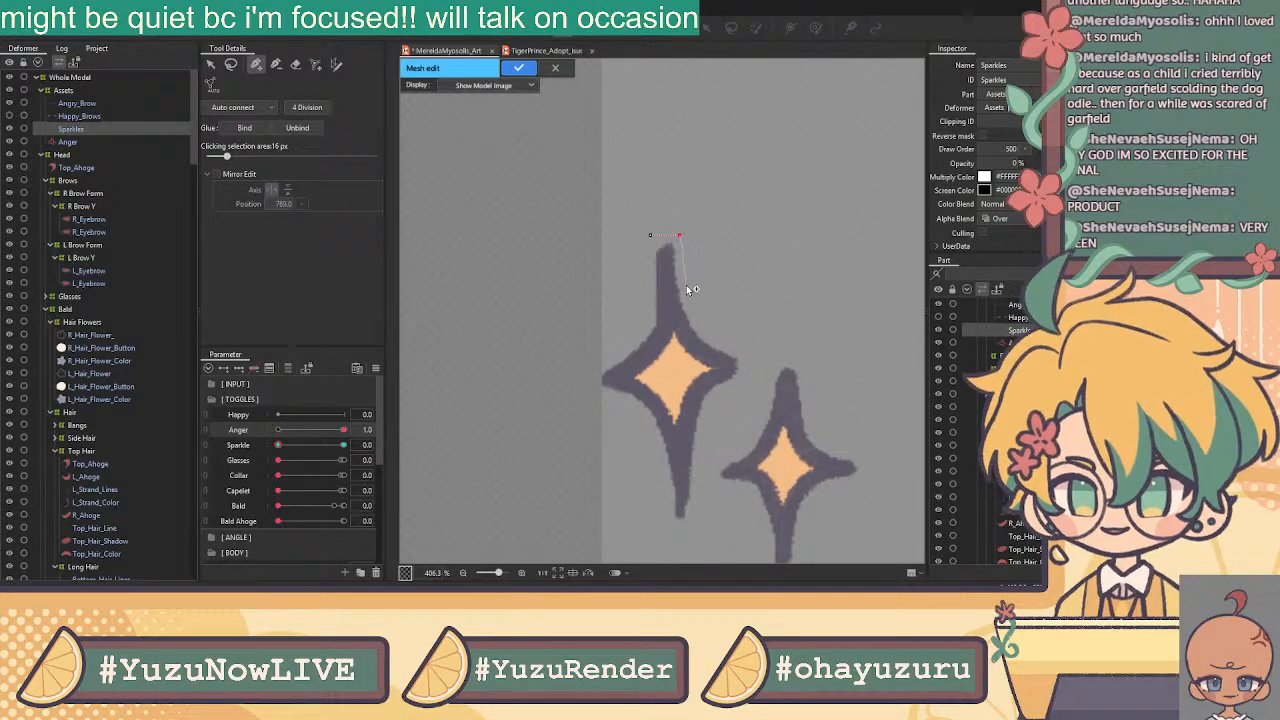
{"action": "left_click", "coordinate": [685, 295]}
{"action": "left_click", "coordinate": [698, 329]}
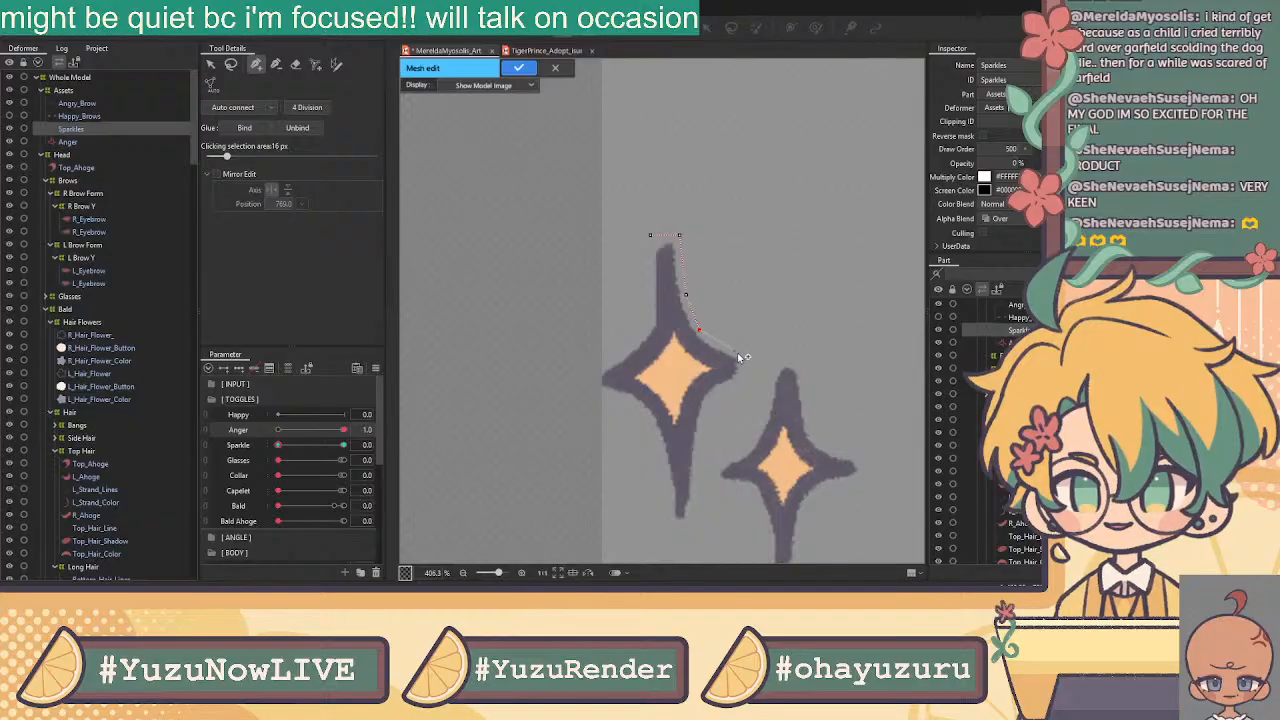
{"action": "left_click", "coordinate": [714, 392]}
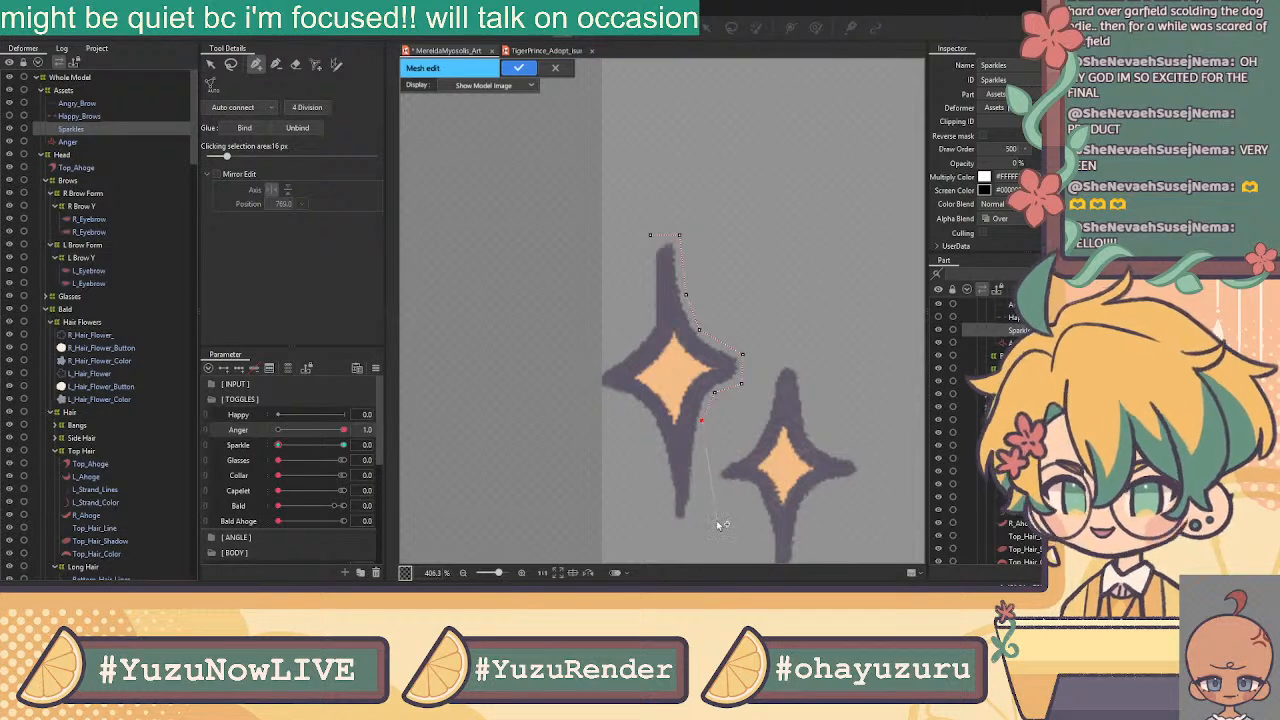
{"action": "left_click", "coordinate": [667, 528]}
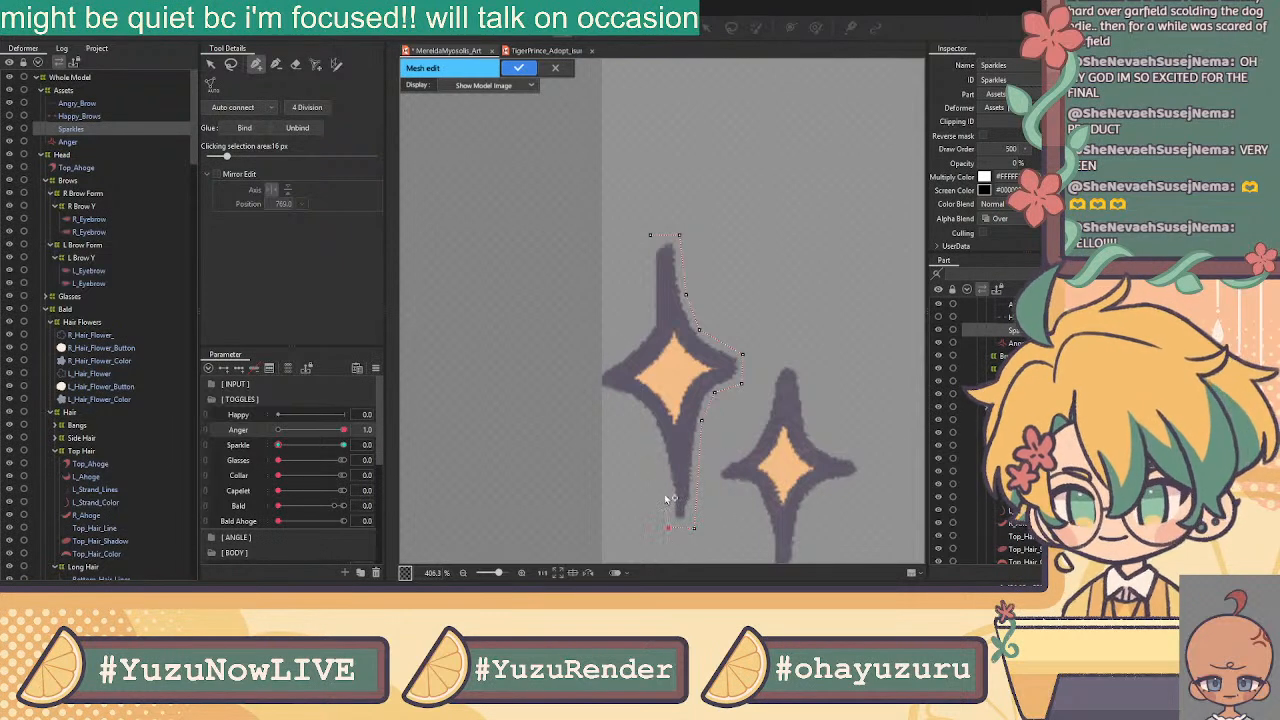
{"action": "left_click", "coordinate": [652, 424]}
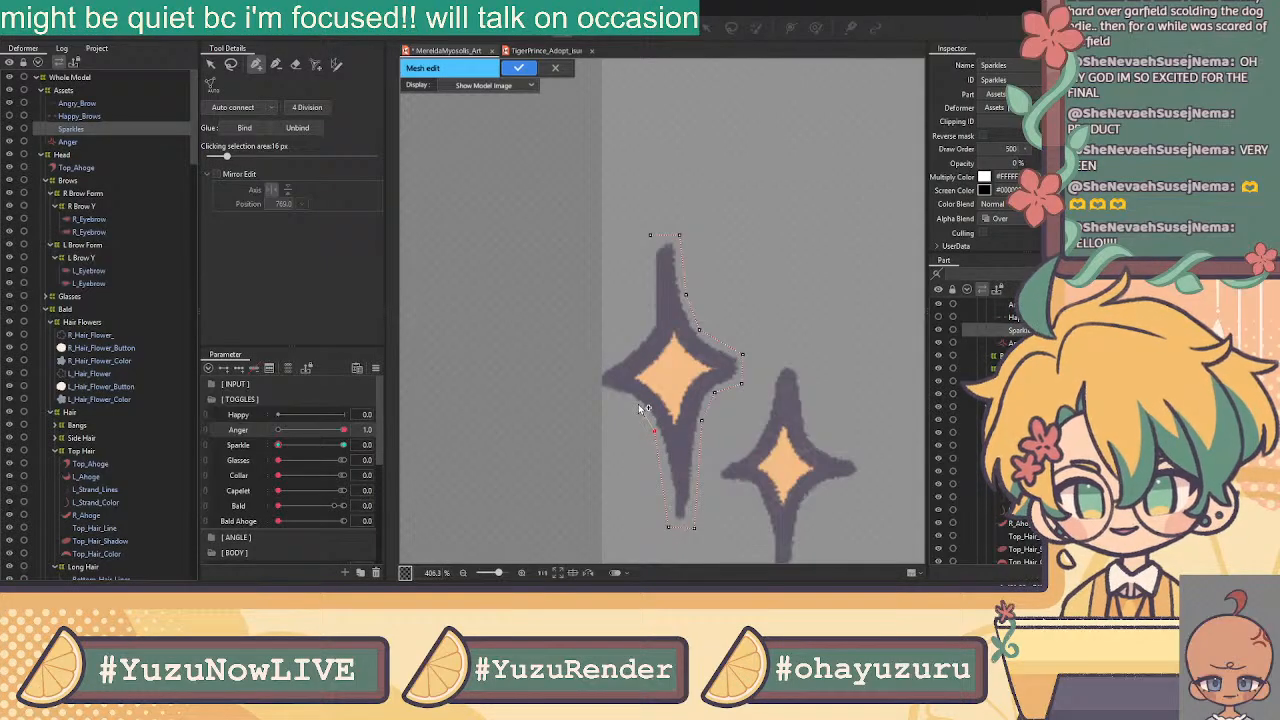
{"action": "left_click", "coordinate": [595, 392]}
{"action": "left_click", "coordinate": [595, 367]}
{"action": "left_click", "coordinate": [644, 331]}
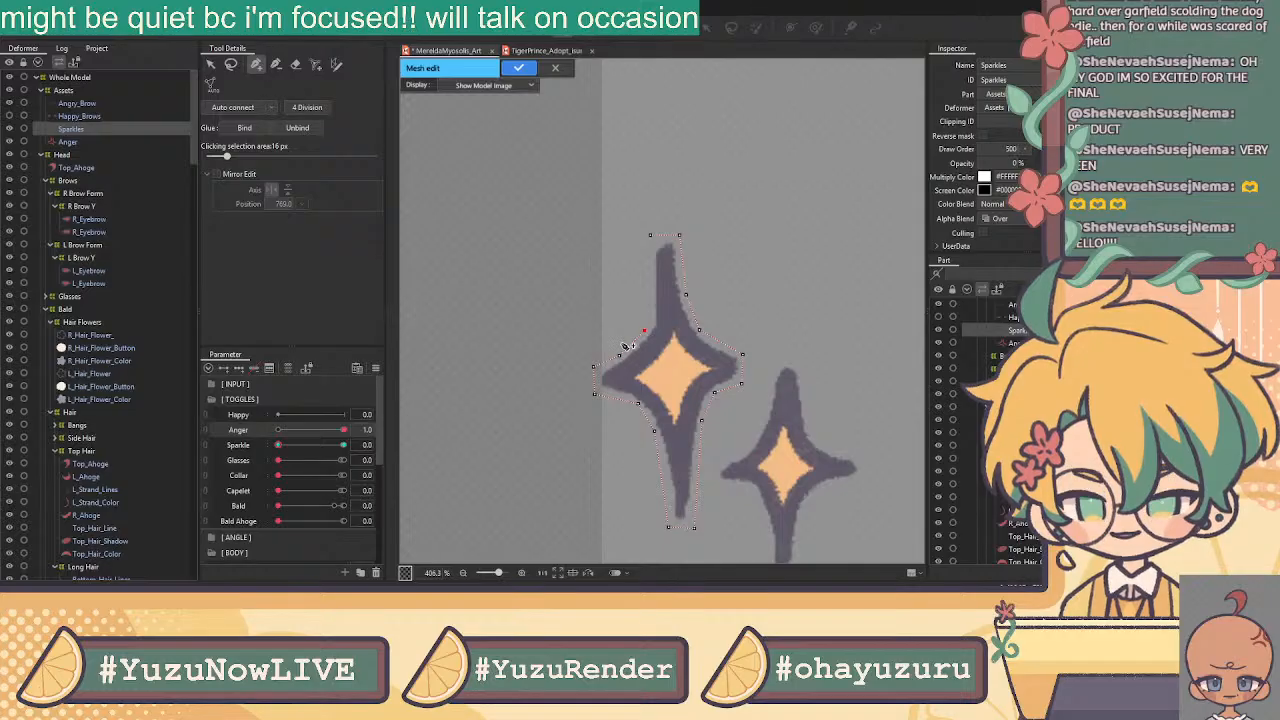
{"action": "left_click", "coordinate": [648, 296]}
{"action": "left_click", "coordinate": [650, 237]}
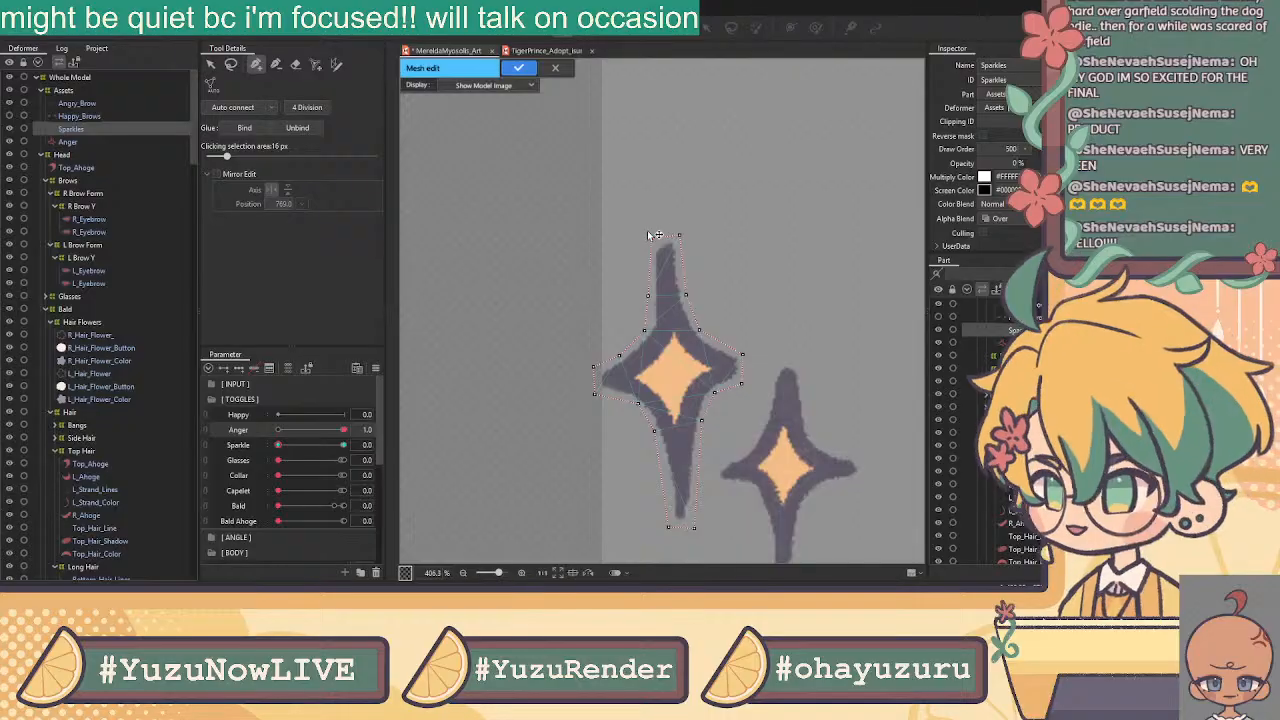
Add inner vertices down the top spike to a centre vertex, linking the left arm and bottom spike
{"action": "scroll", "coordinate": [108, 246], "scroll_direction": "down", "scroll_amount": 16}
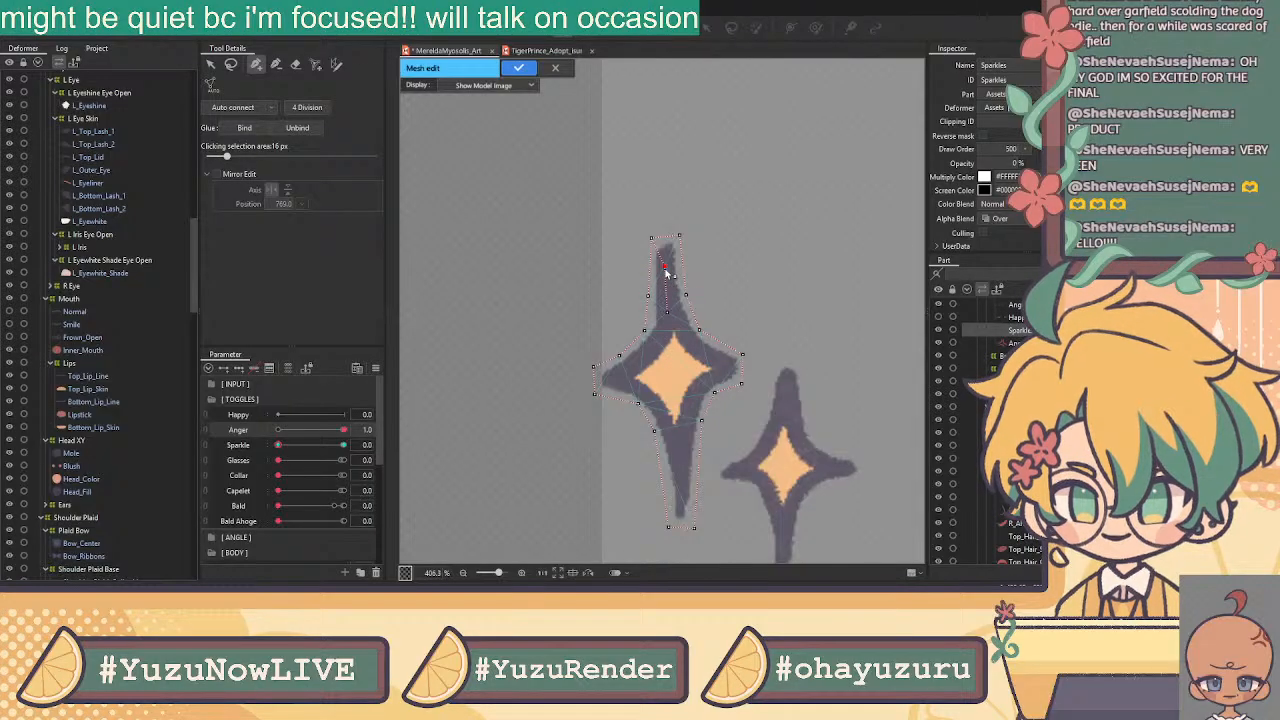
{"action": "left_click", "coordinate": [664, 266]}
{"action": "left_click", "coordinate": [668, 314]}
{"action": "left_click", "coordinate": [671, 370]}
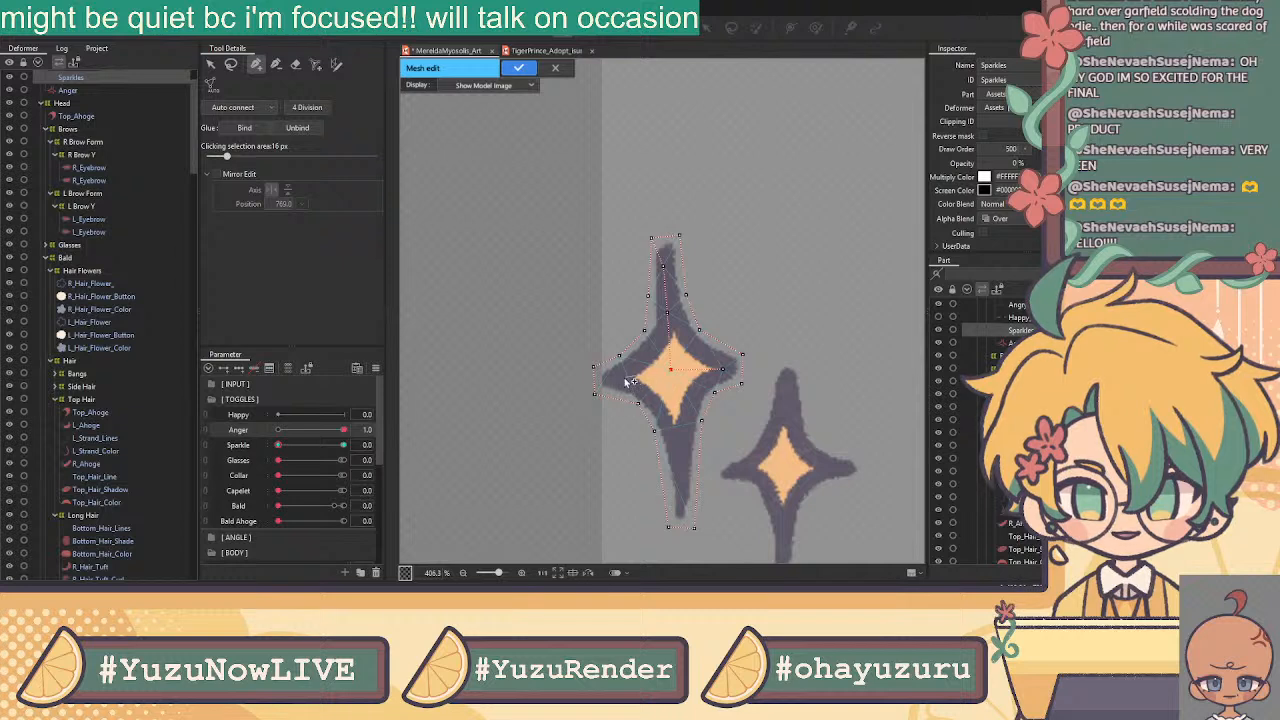
{"action": "left_click", "coordinate": [614, 379]}
{"action": "left_click", "coordinate": [671, 370]}
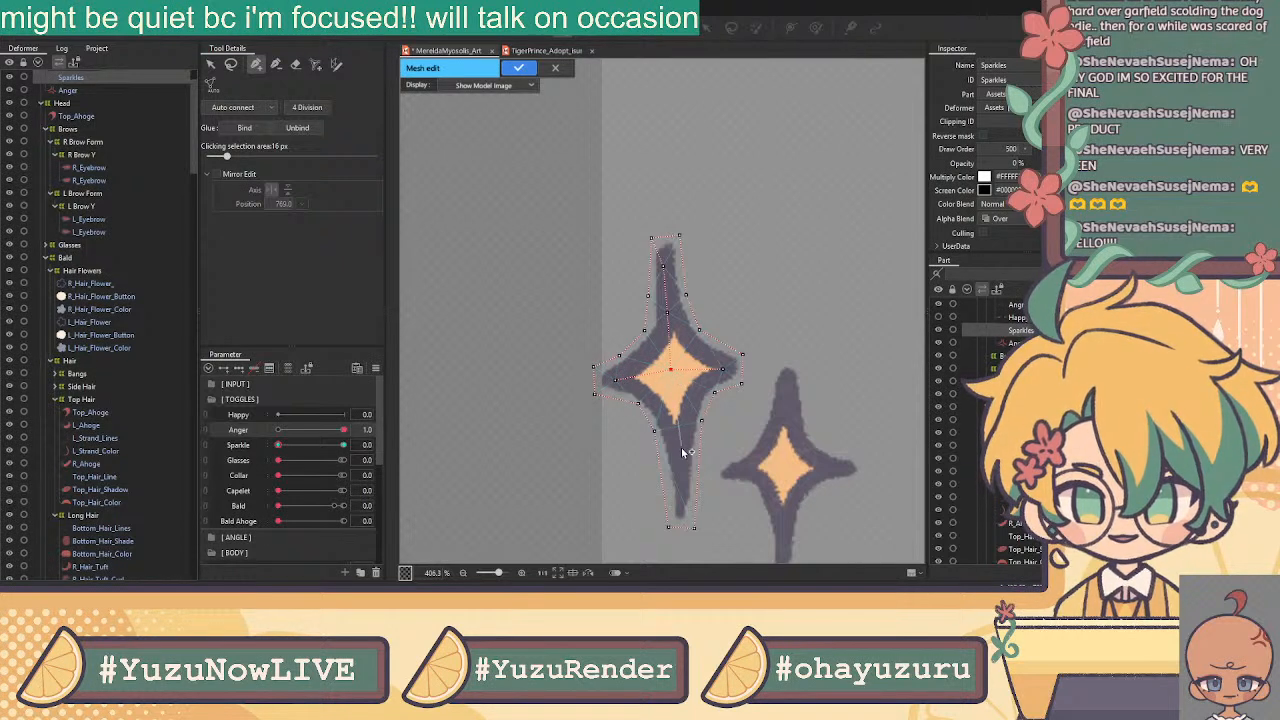
{"action": "left_click", "coordinate": [675, 413]}
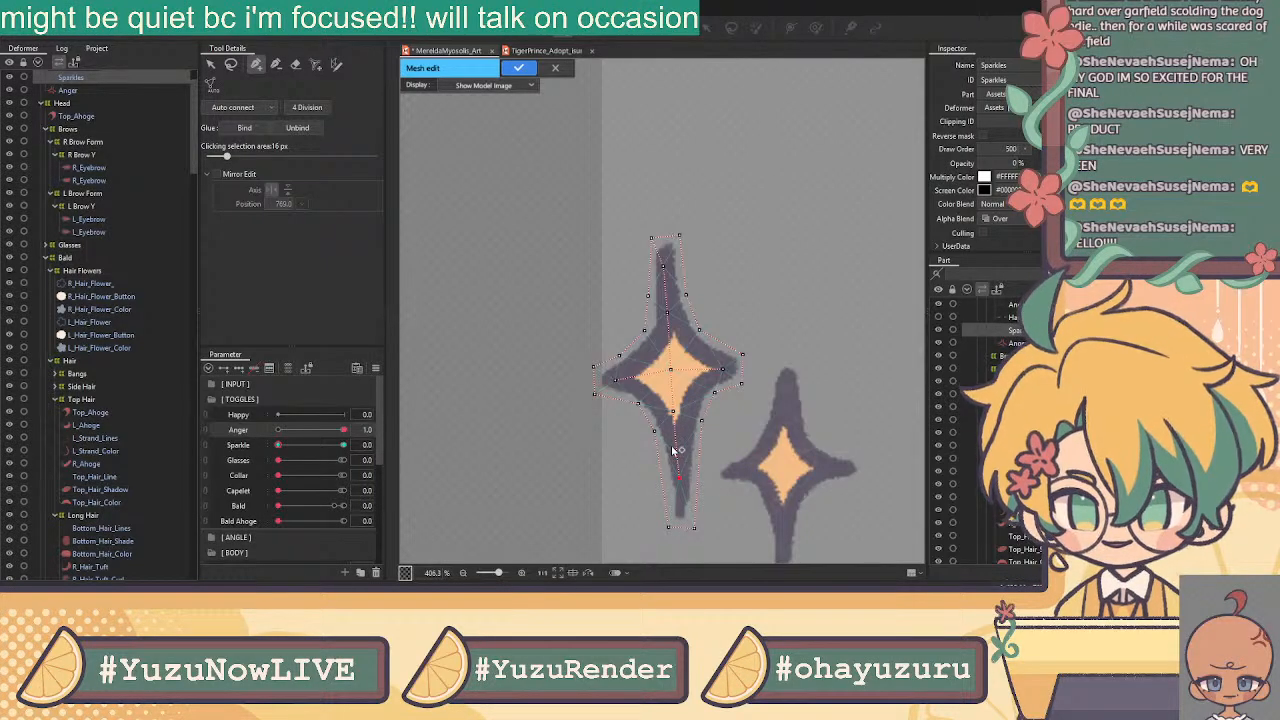
{"action": "scroll", "coordinate": [675, 404], "scroll_direction": "down", "scroll_amount": 2}
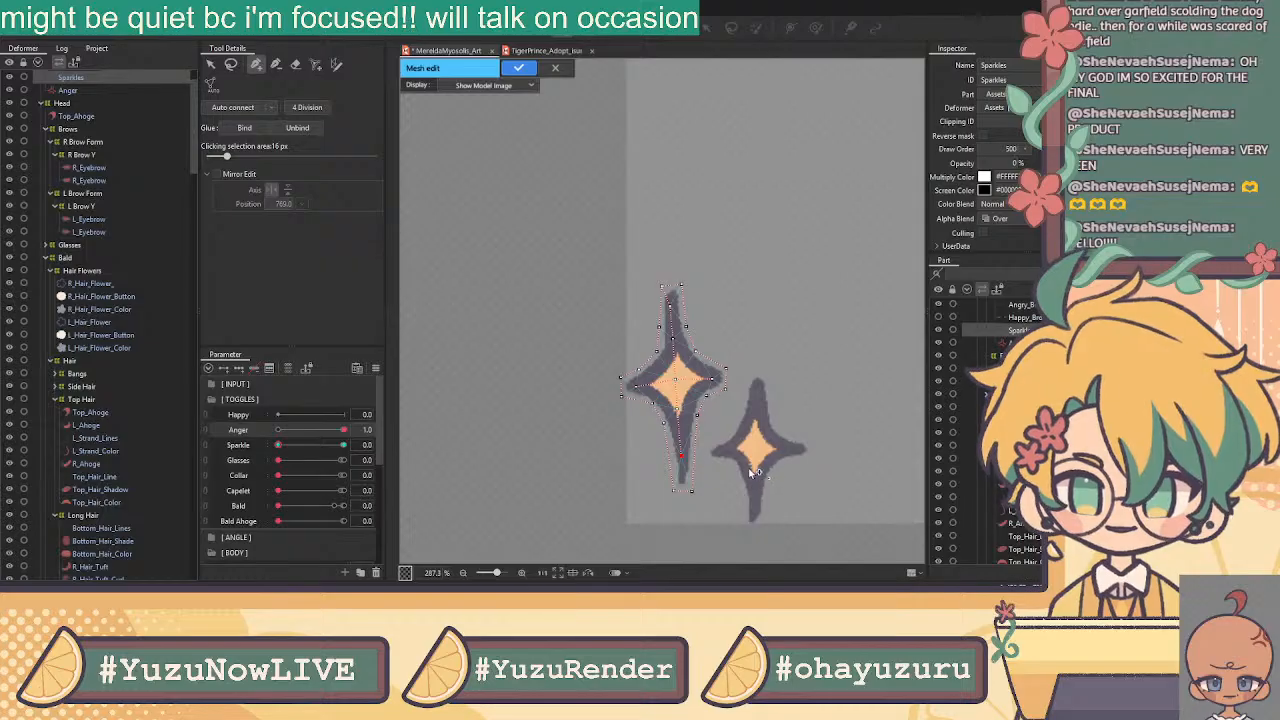
Outline the lower sparkle star with vertices around its four arms, closing at the top
{"action": "scroll", "coordinate": [703, 360], "scroll_direction": "up", "scroll_amount": 2}
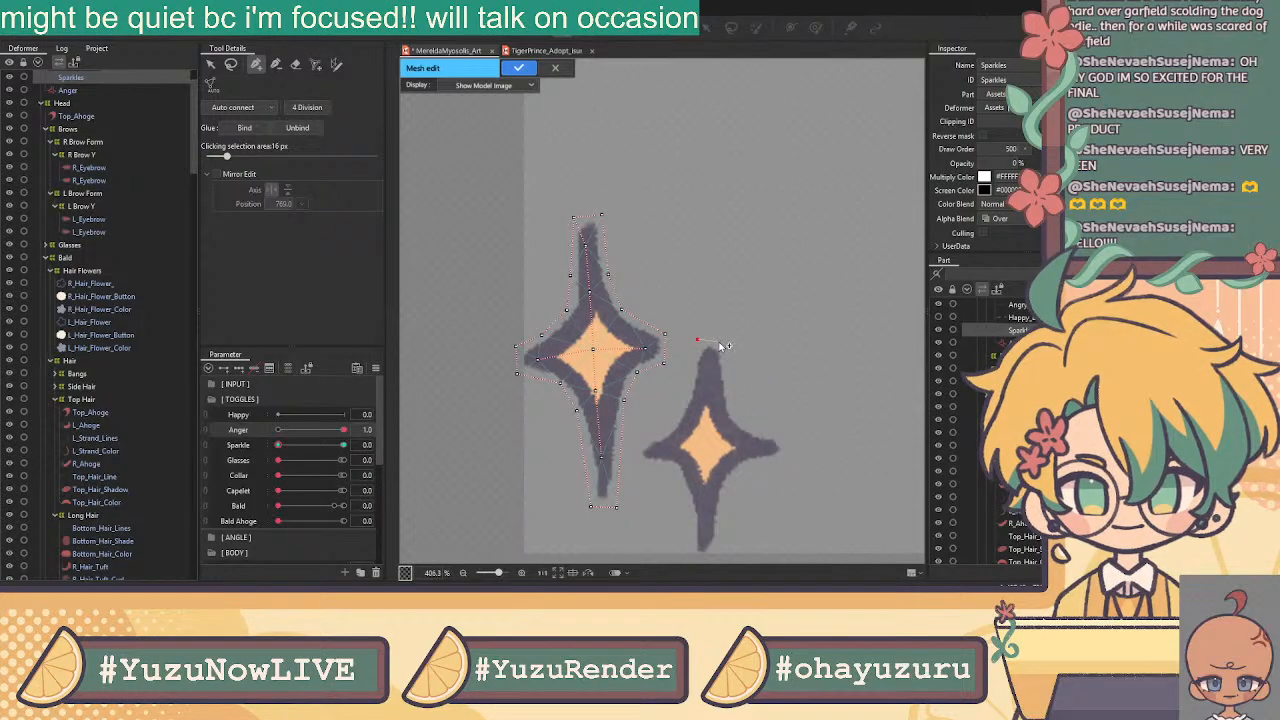
{"action": "left_click", "coordinate": [724, 342]}
{"action": "left_click", "coordinate": [736, 416]}
{"action": "left_click", "coordinate": [781, 461]}
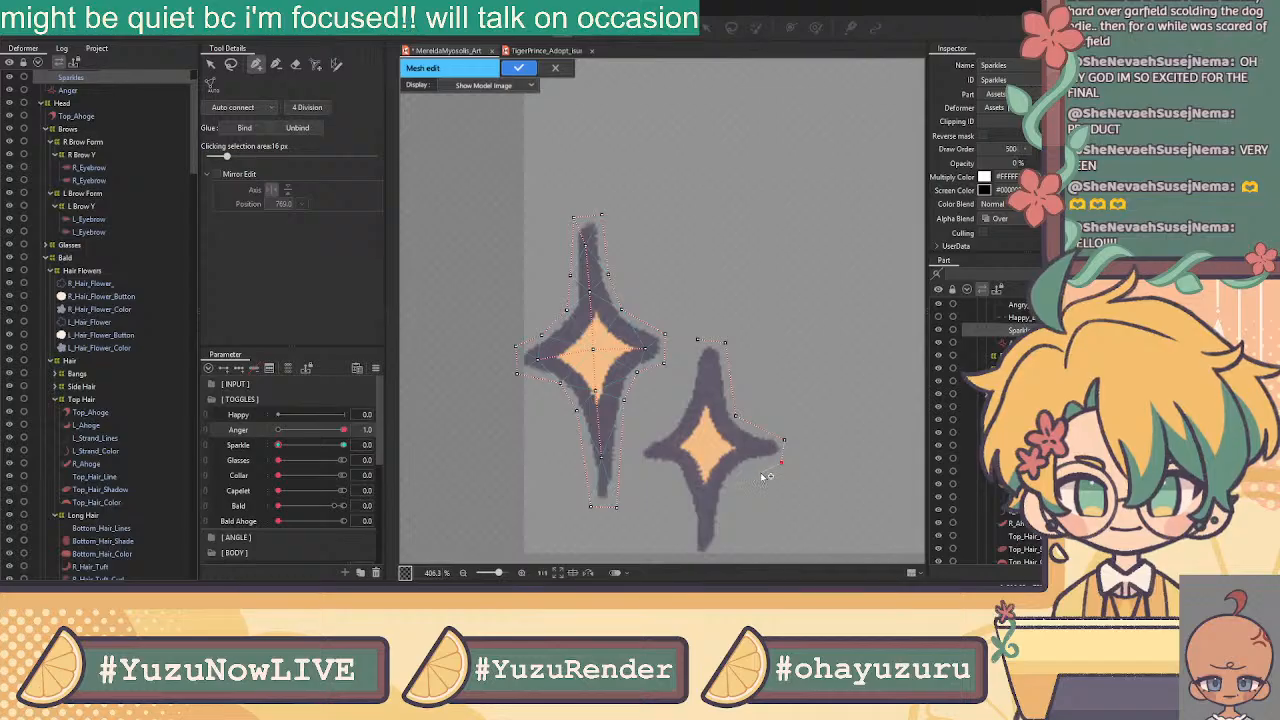
{"action": "left_click", "coordinate": [737, 473]}
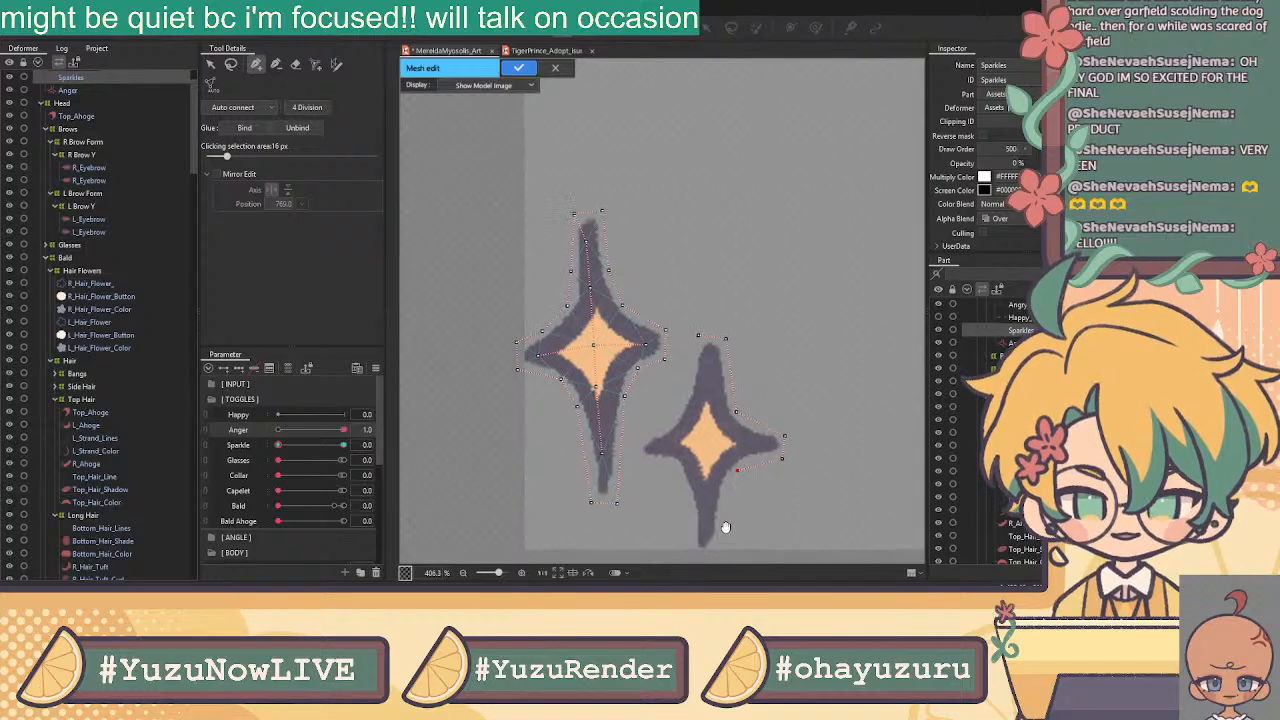
{"action": "left_click_drag", "start_coordinate": [724, 537], "coordinate": [731, 450]}
{"action": "left_click", "coordinate": [728, 471]}
{"action": "left_click", "coordinate": [695, 471]}
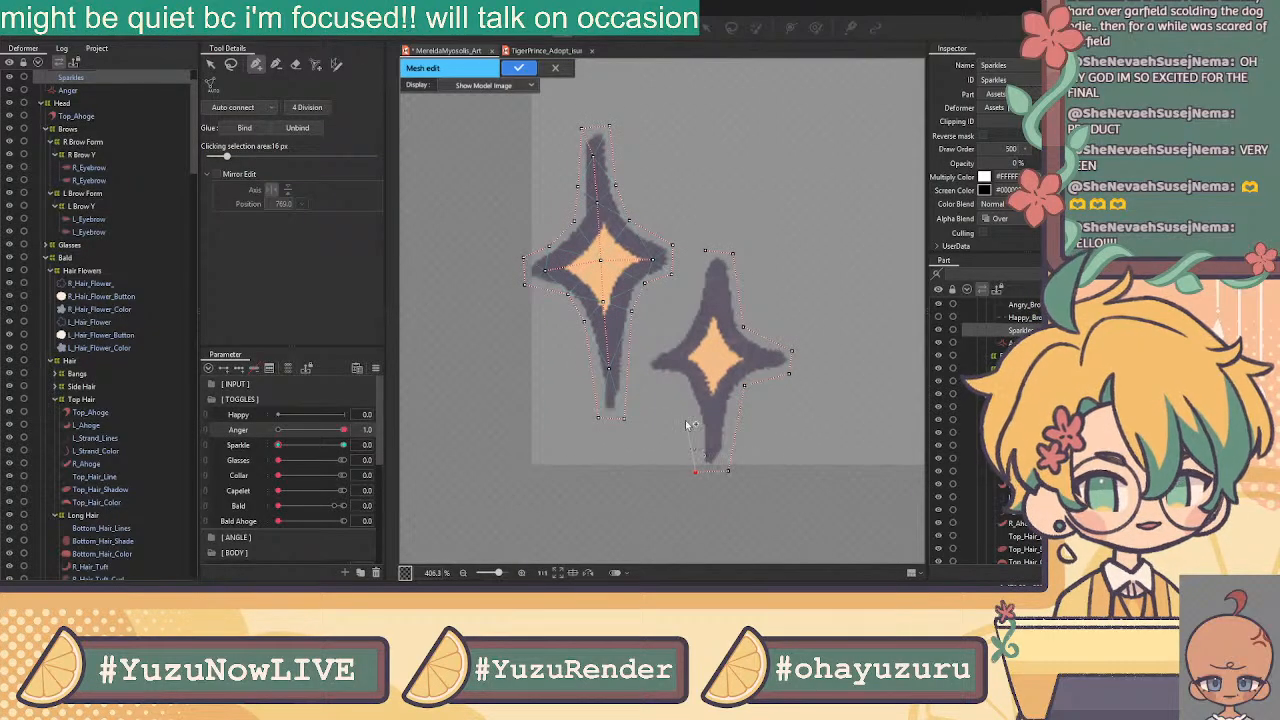
{"action": "left_click", "coordinate": [644, 373]}
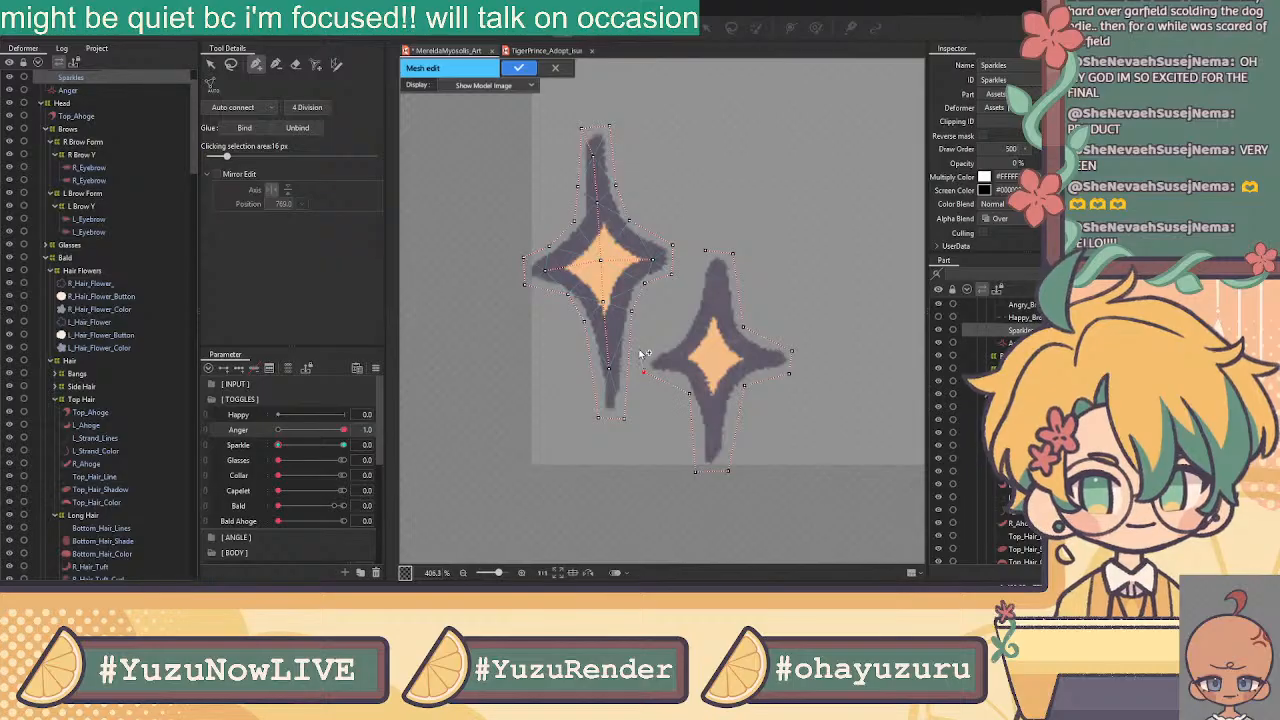
{"action": "left_click", "coordinate": [685, 326]}
{"action": "left_click", "coordinate": [706, 252]}
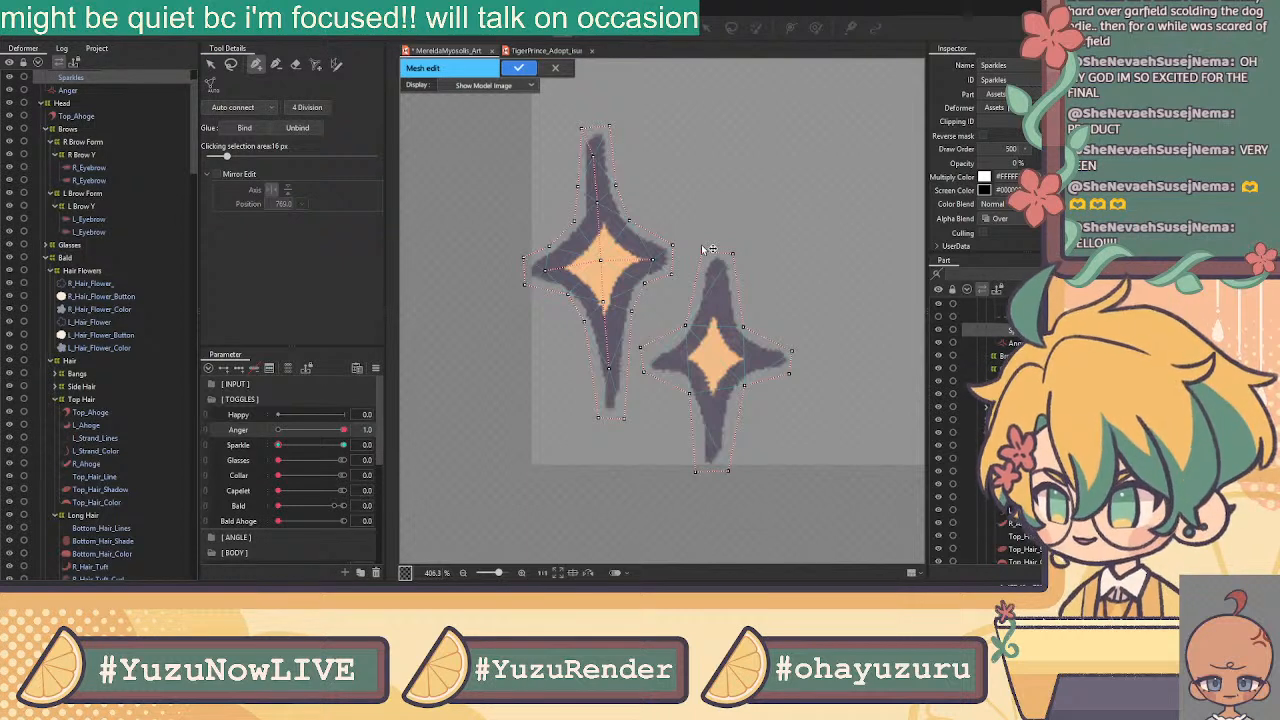
Draw inner edges from the top tip to the sparkle's centre and out to the left tip
{"action": "left_click", "coordinate": [702, 251]}
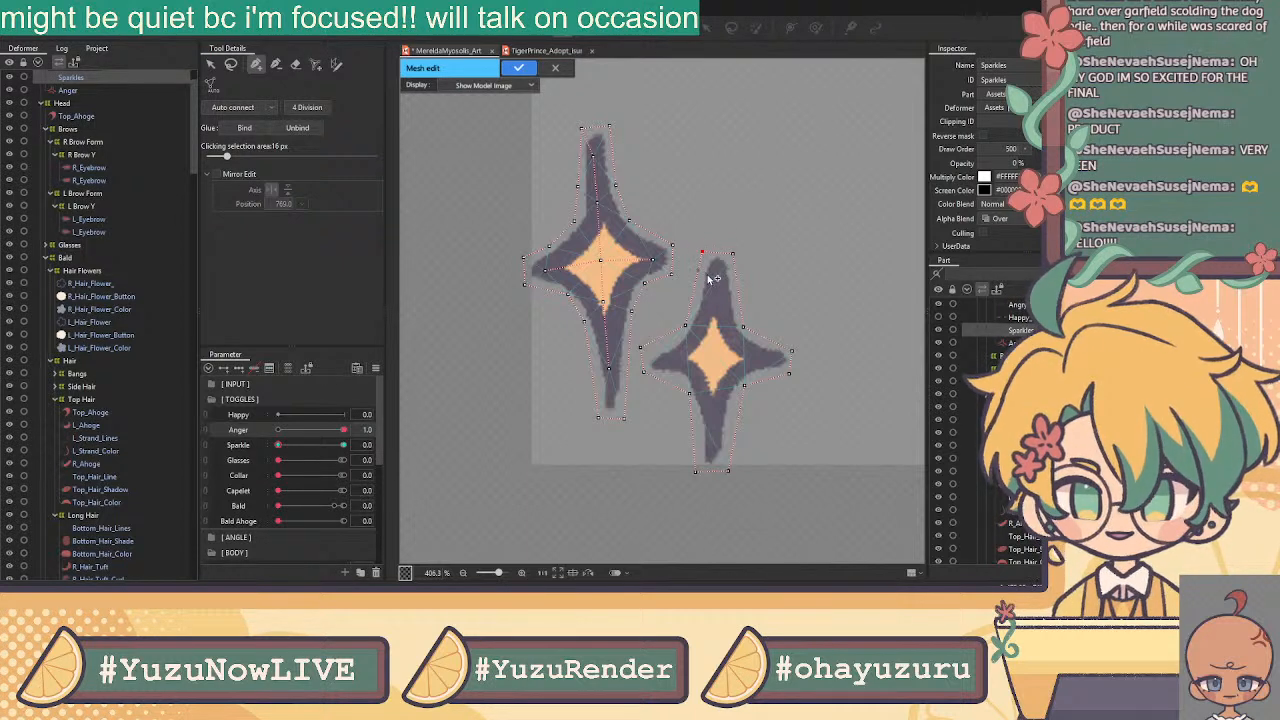
{"action": "left_click", "coordinate": [713, 291]}
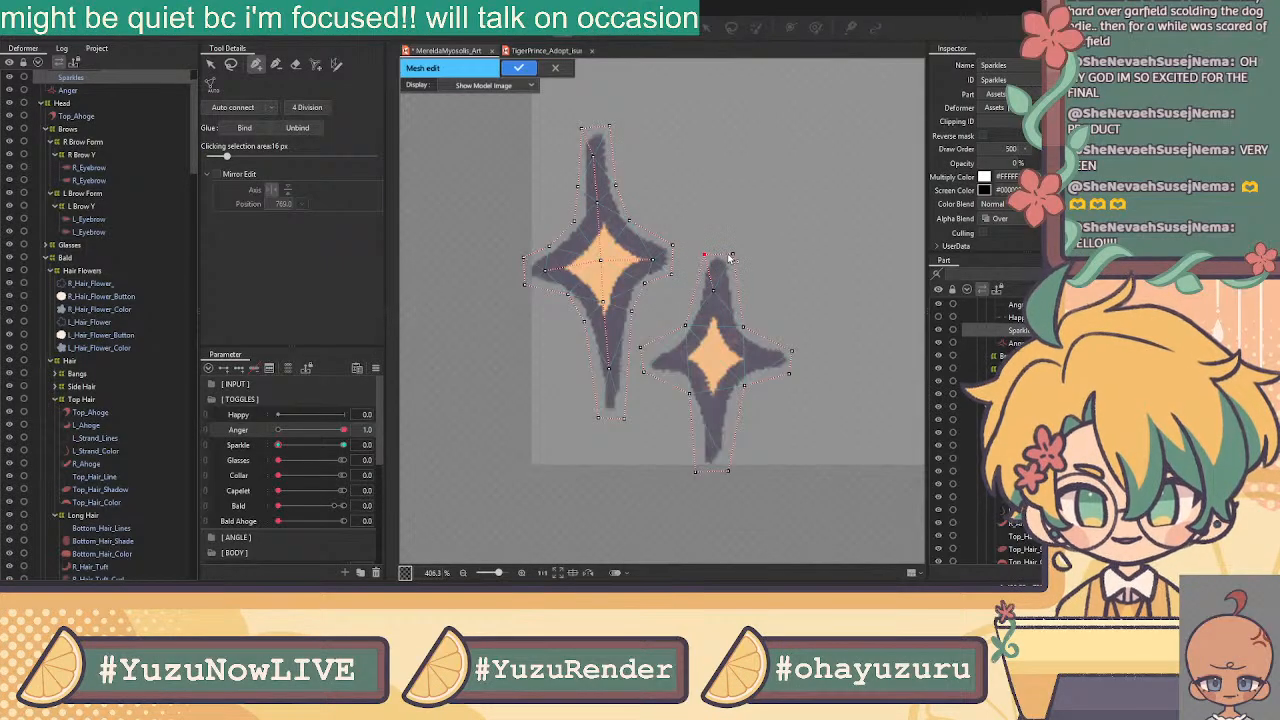
{"action": "left_click", "coordinate": [714, 292]}
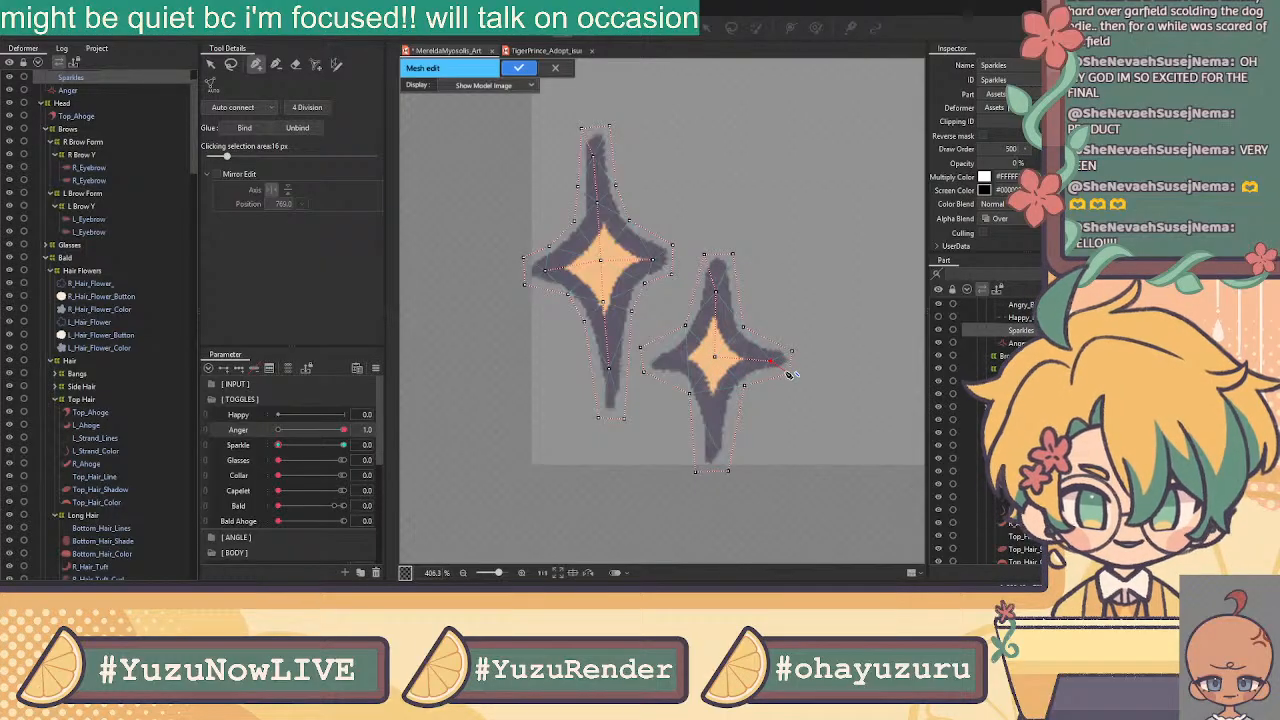
{"action": "left_click", "coordinate": [716, 359]}
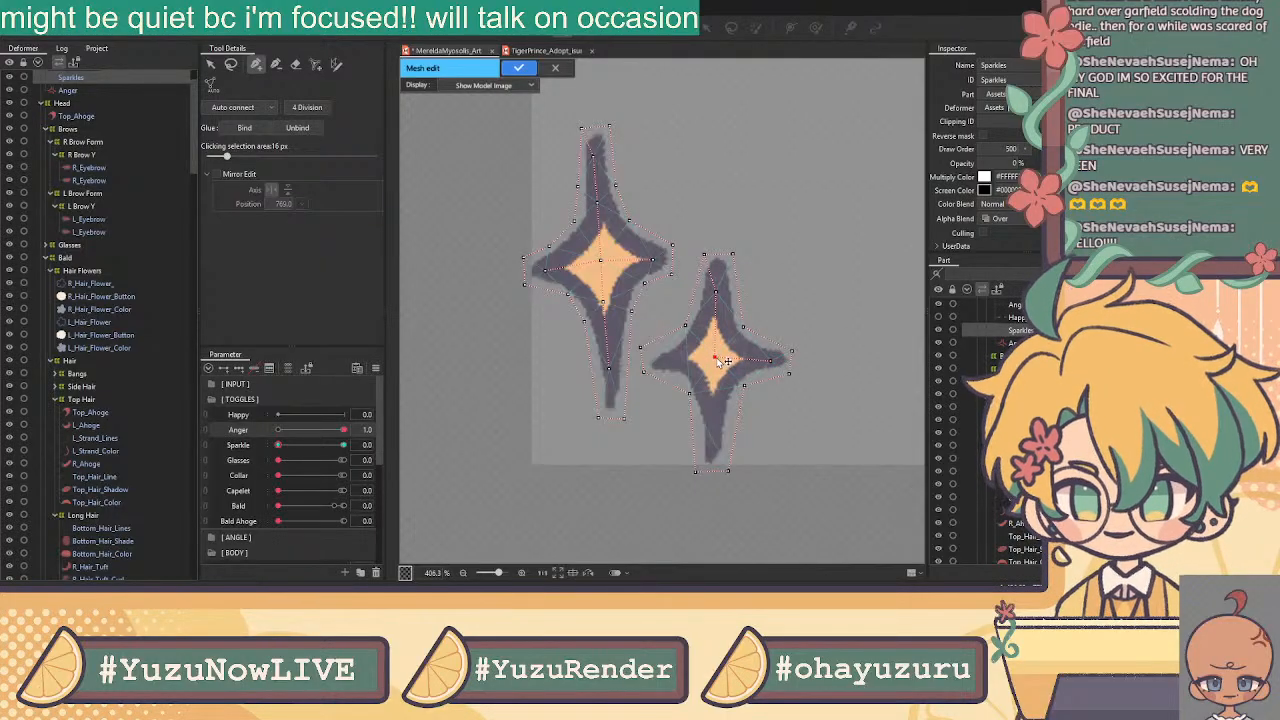
{"action": "left_click", "coordinate": [665, 363]}
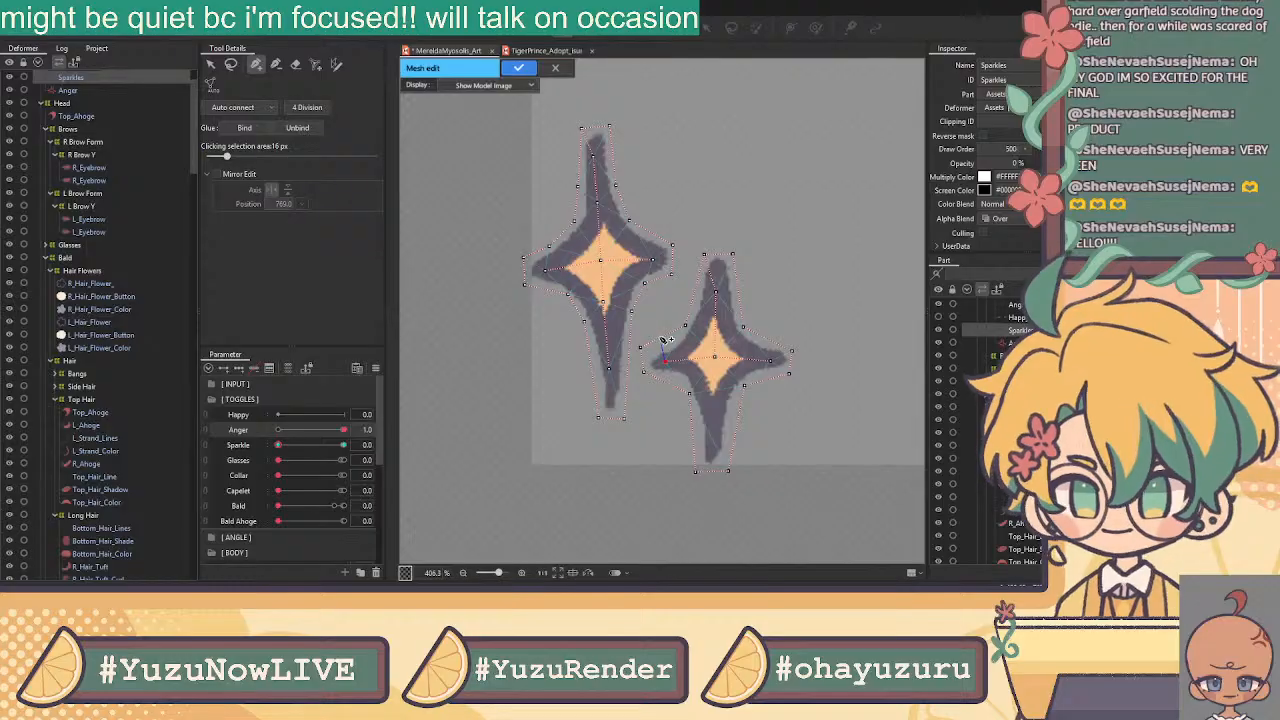
{"action": "left_click", "coordinate": [715, 358]}
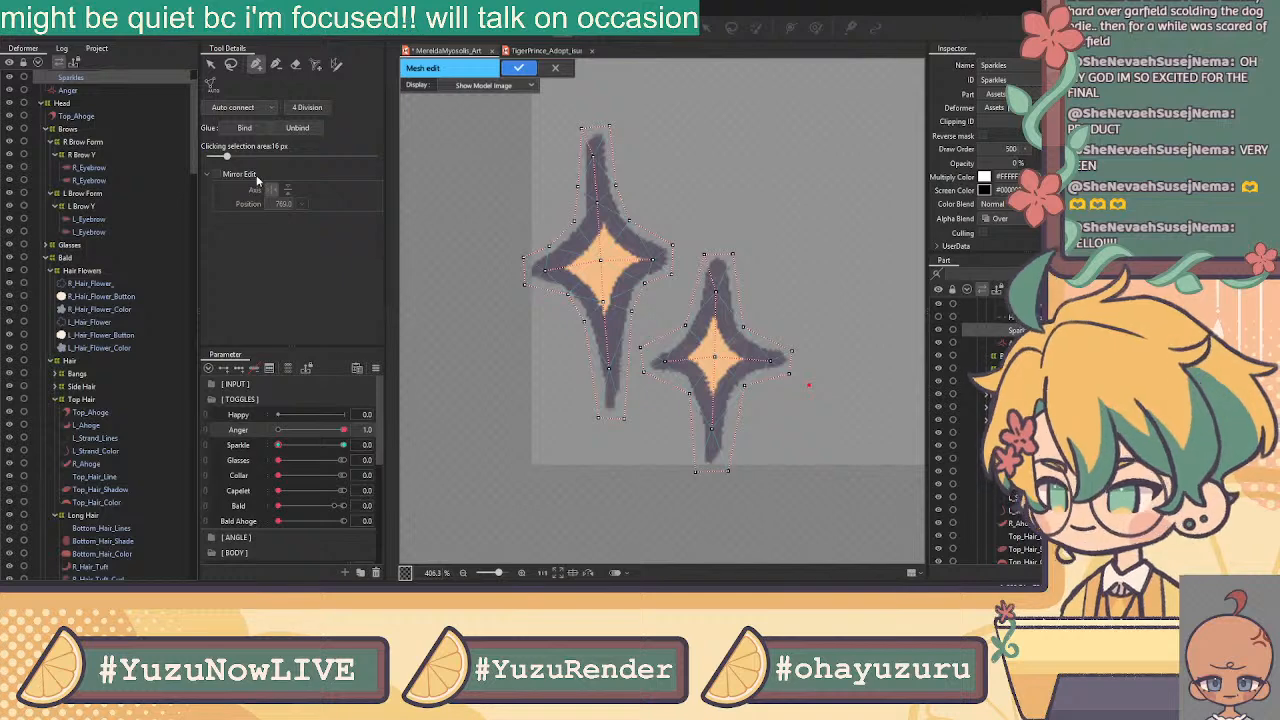
Add outline vertices on the lower and right sides, pulling them closer to the star
{"action": "scroll", "coordinate": [727, 433], "scroll_direction": "up", "scroll_amount": 3}
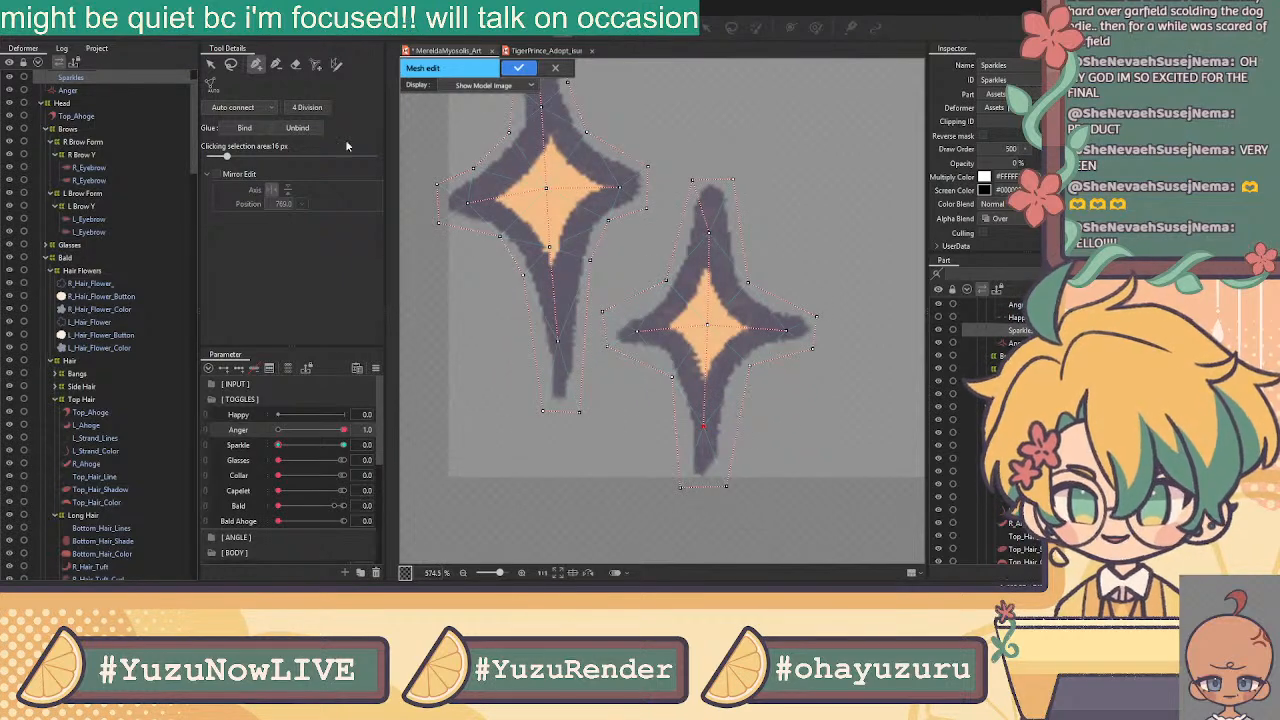
{"action": "left_click", "coordinate": [210, 66]}
{"action": "left_click", "coordinate": [256, 64]}
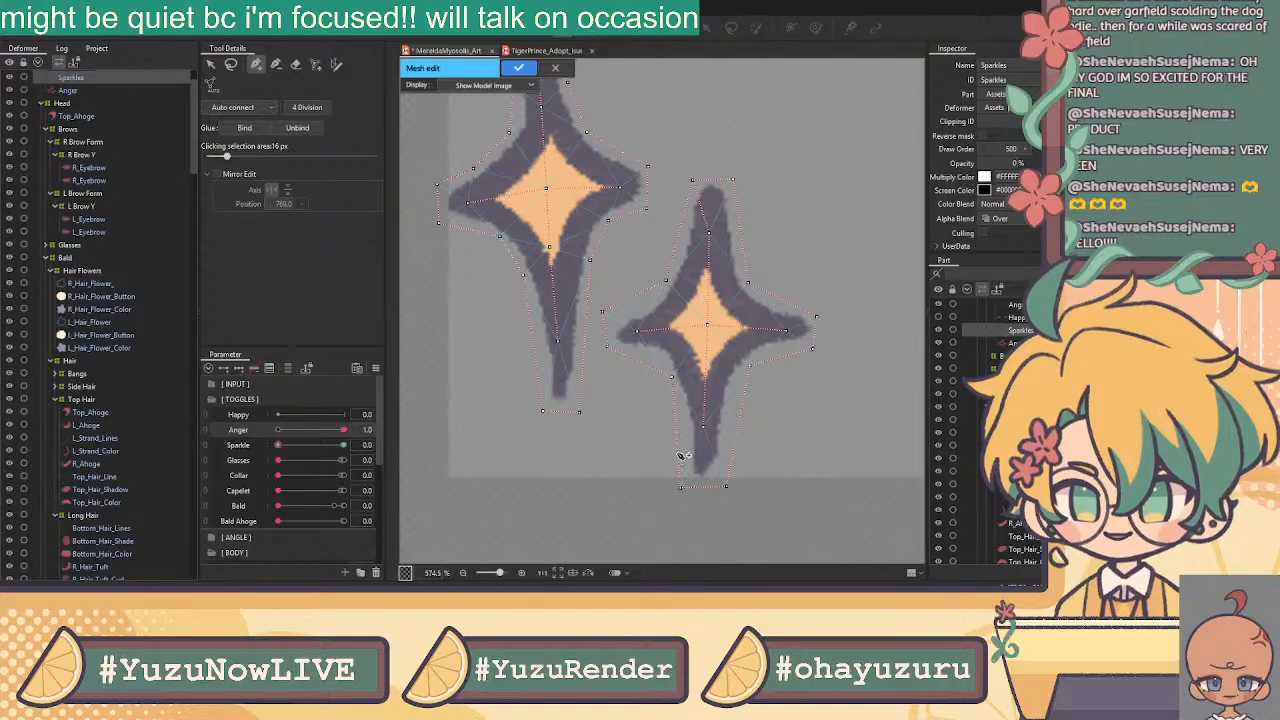
{"action": "left_click", "coordinate": [678, 453]}
{"action": "left_click", "coordinate": [681, 488]}
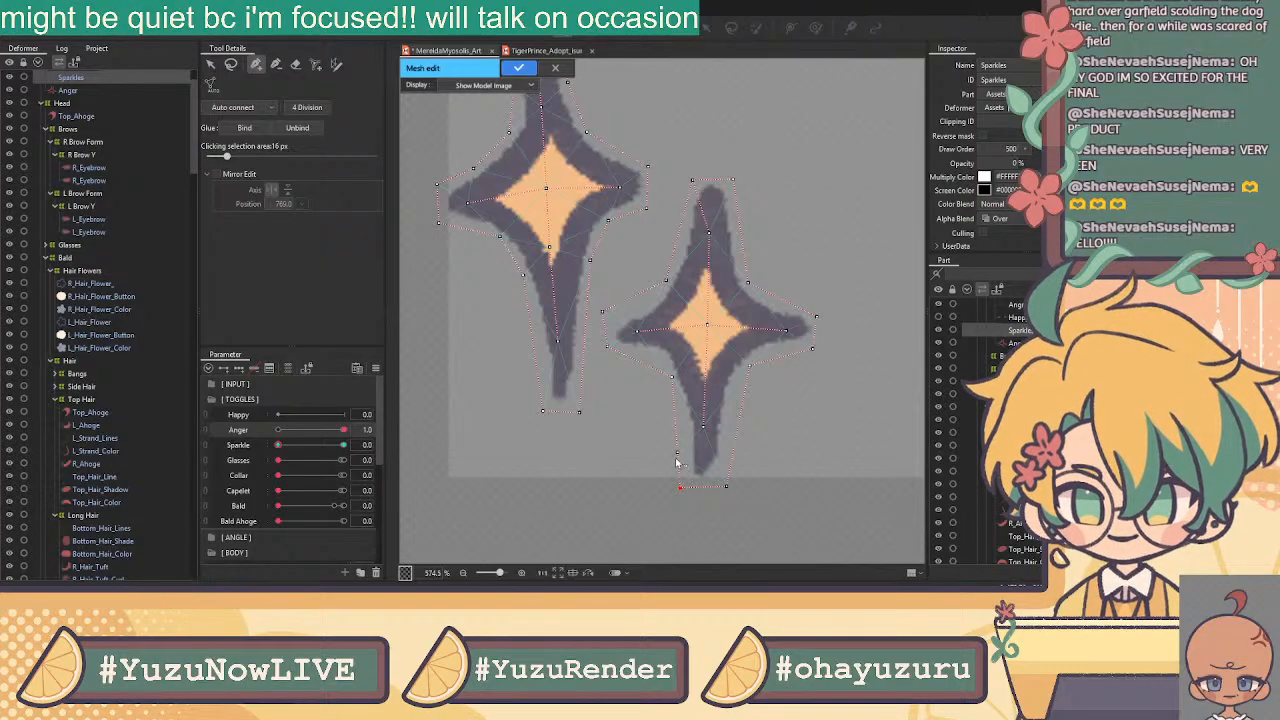
{"action": "left_click", "coordinate": [685, 426]}
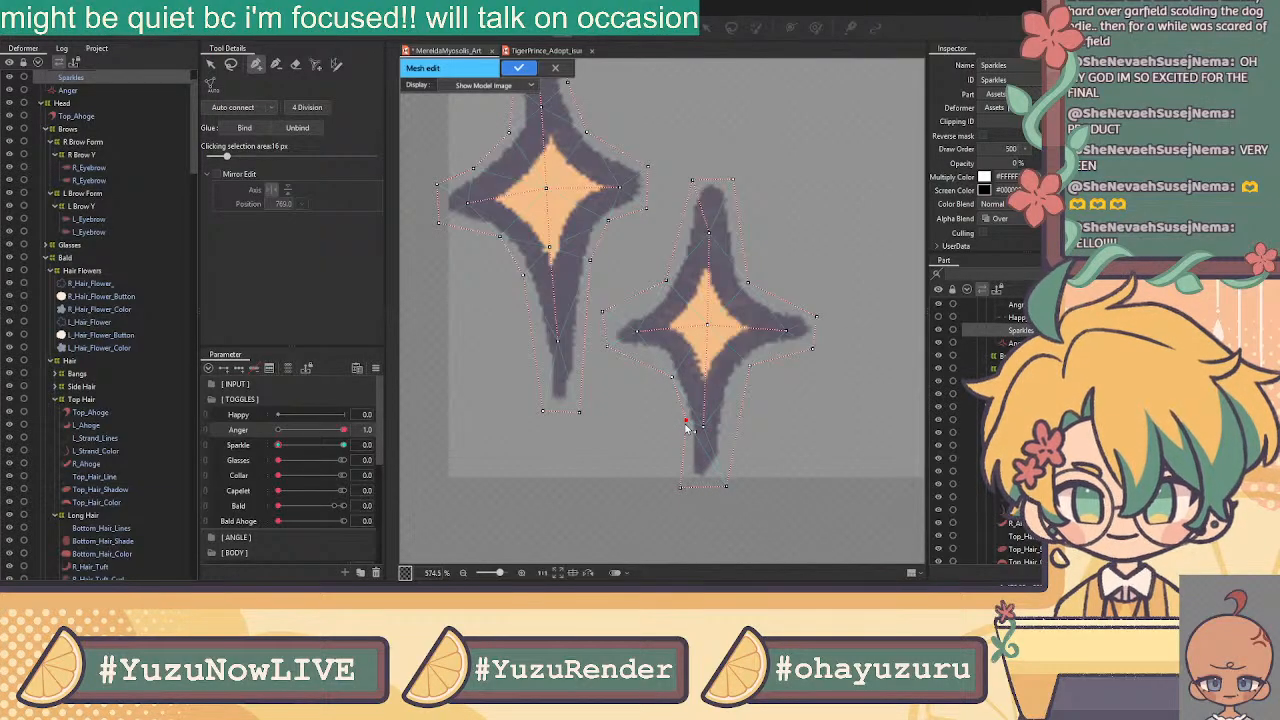
{"action": "left_click_drag", "start_coordinate": [681, 488], "coordinate": [687, 482]}
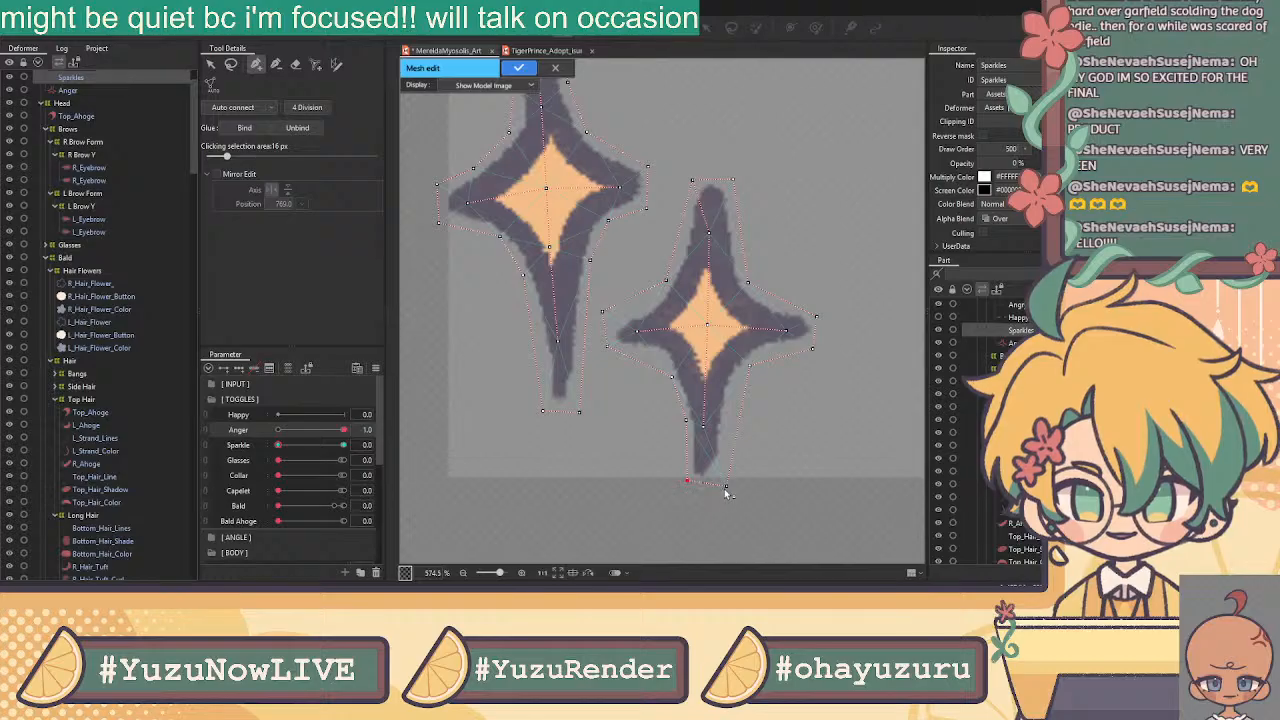
{"action": "left_click", "coordinate": [722, 484]}
{"action": "left_click_drag", "start_coordinate": [735, 434], "coordinate": [727, 428]}
{"action": "mouse_move", "coordinate": [751, 371]}
{"action": "left_mouse_down"}
{"action": "mouse_move", "coordinate": [738, 385]}
{"action": "mouse_move", "coordinate": [768, 358]}
{"action": "left_mouse_up"}
{"action": "left_click", "coordinate": [762, 373]}
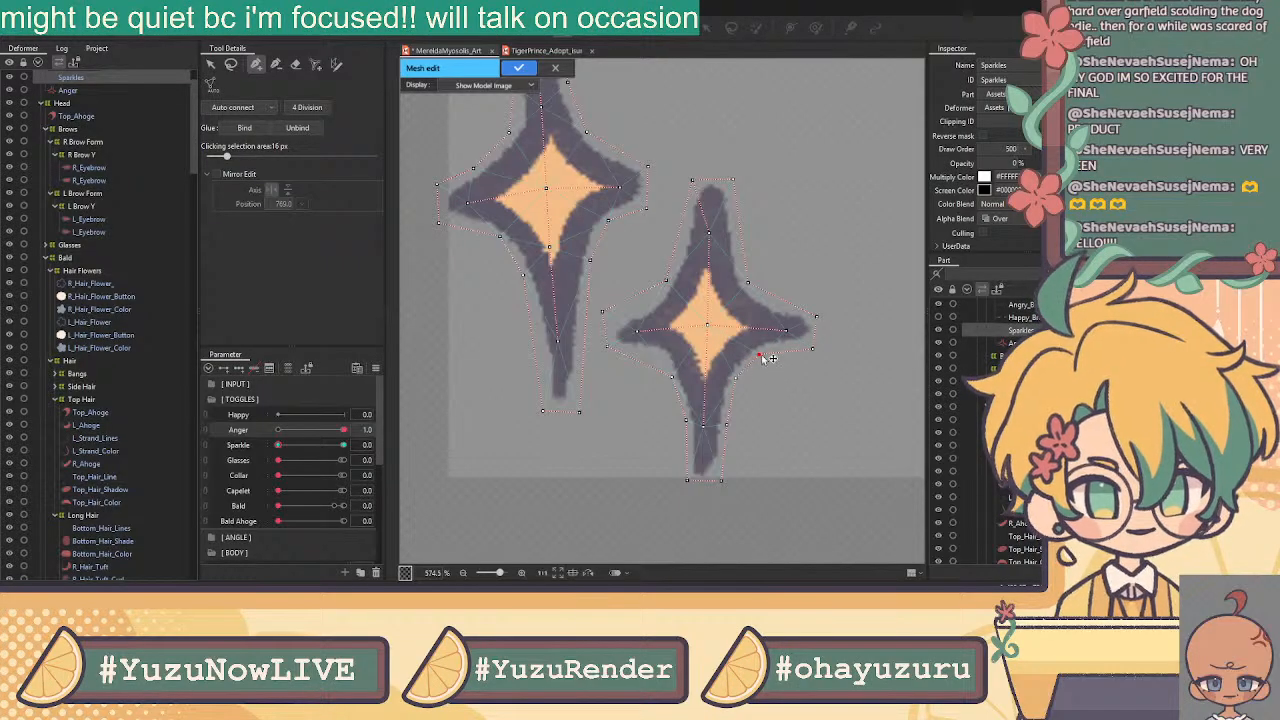
Add more outline vertices along the sparkle's left arm and top
{"action": "left_click", "coordinate": [662, 360]}
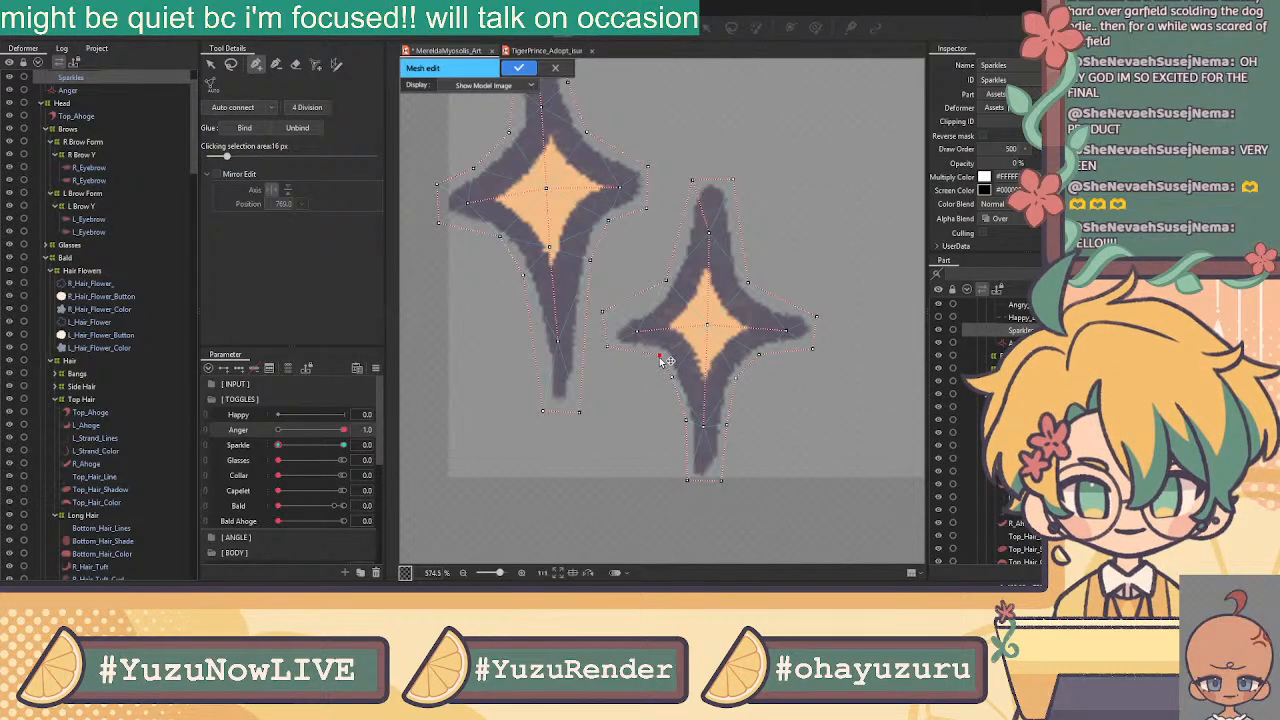
{"action": "left_click", "coordinate": [609, 319]}
{"action": "left_click", "coordinate": [649, 305]}
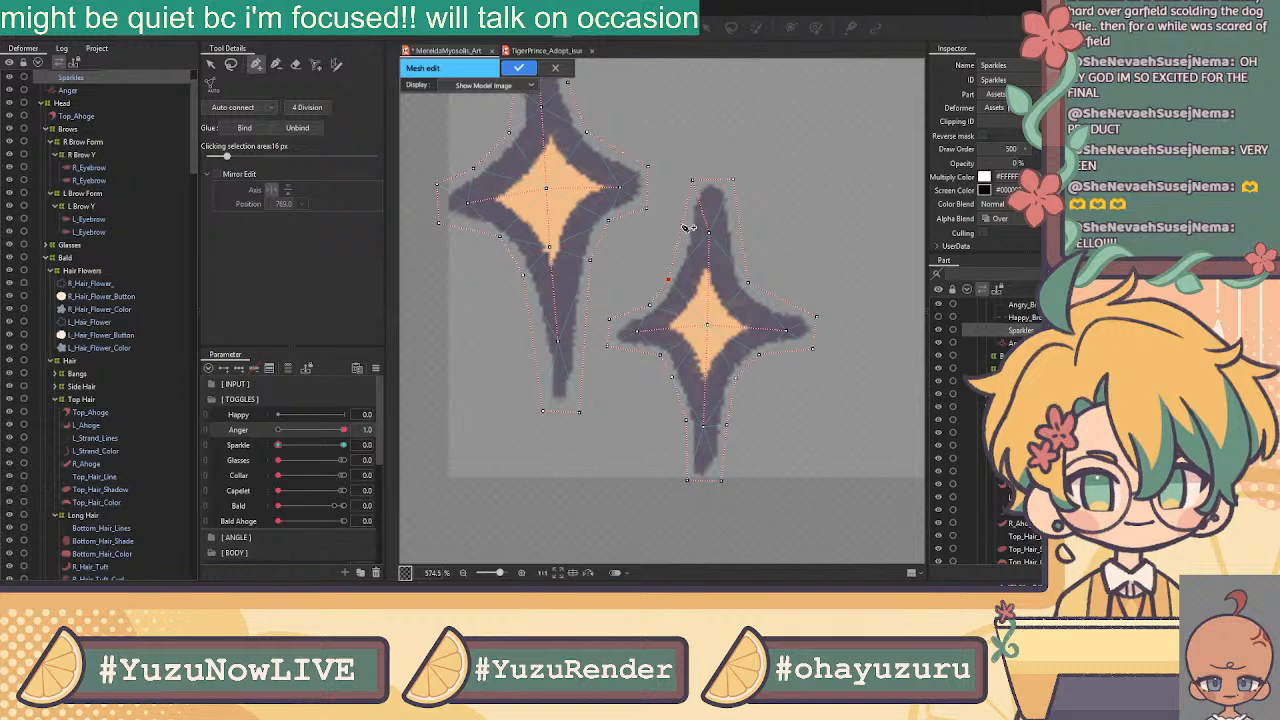
{"action": "left_click", "coordinate": [676, 251]}
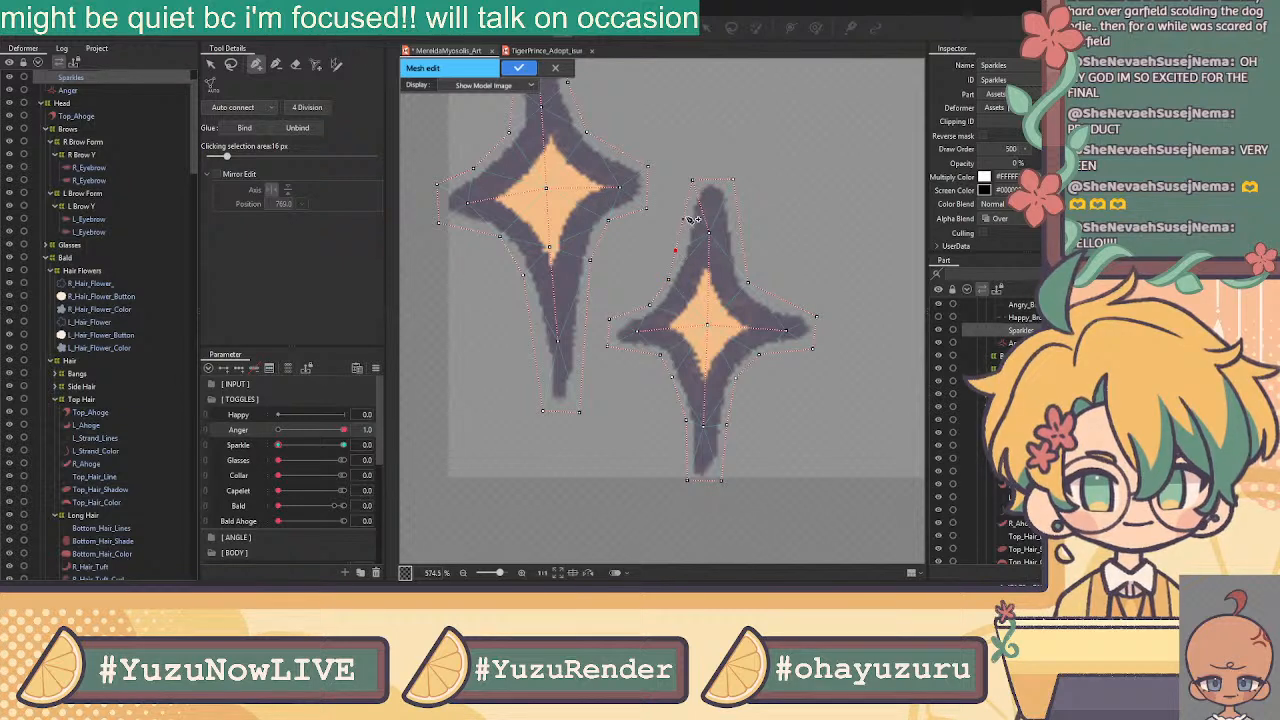
{"action": "left_click", "coordinate": [732, 180]}
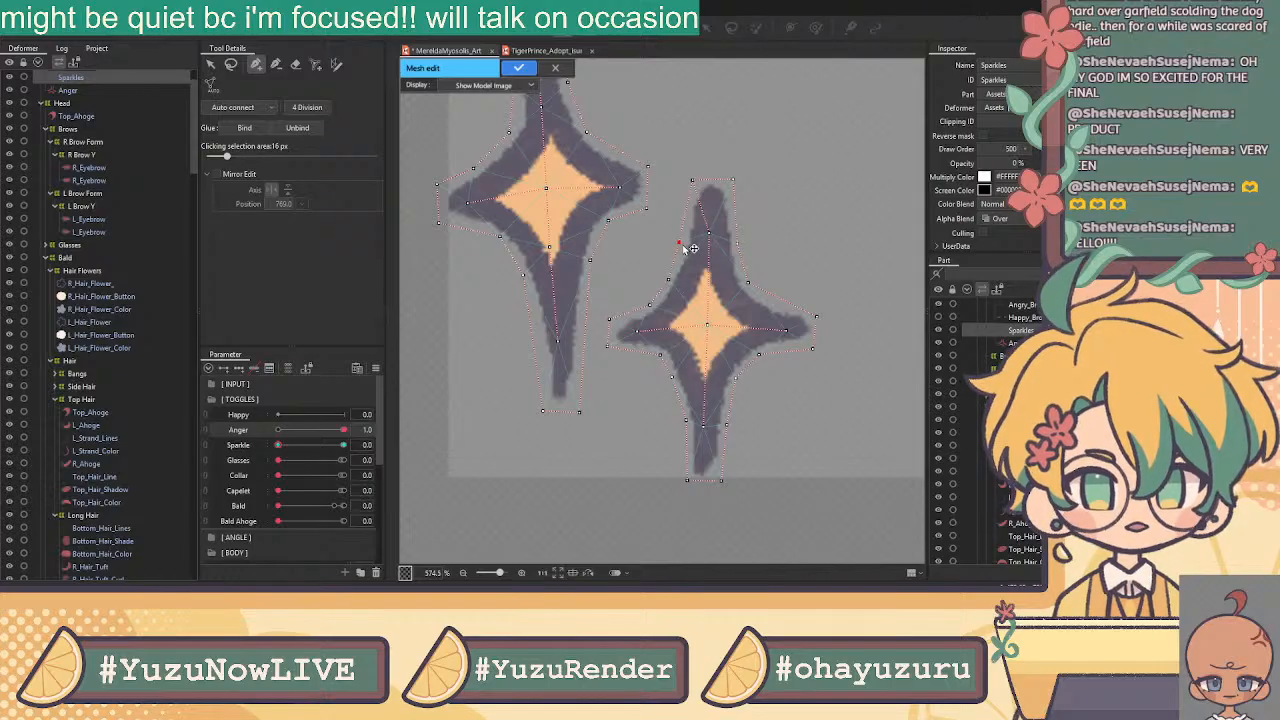
{"action": "left_click", "coordinate": [277, 65]}
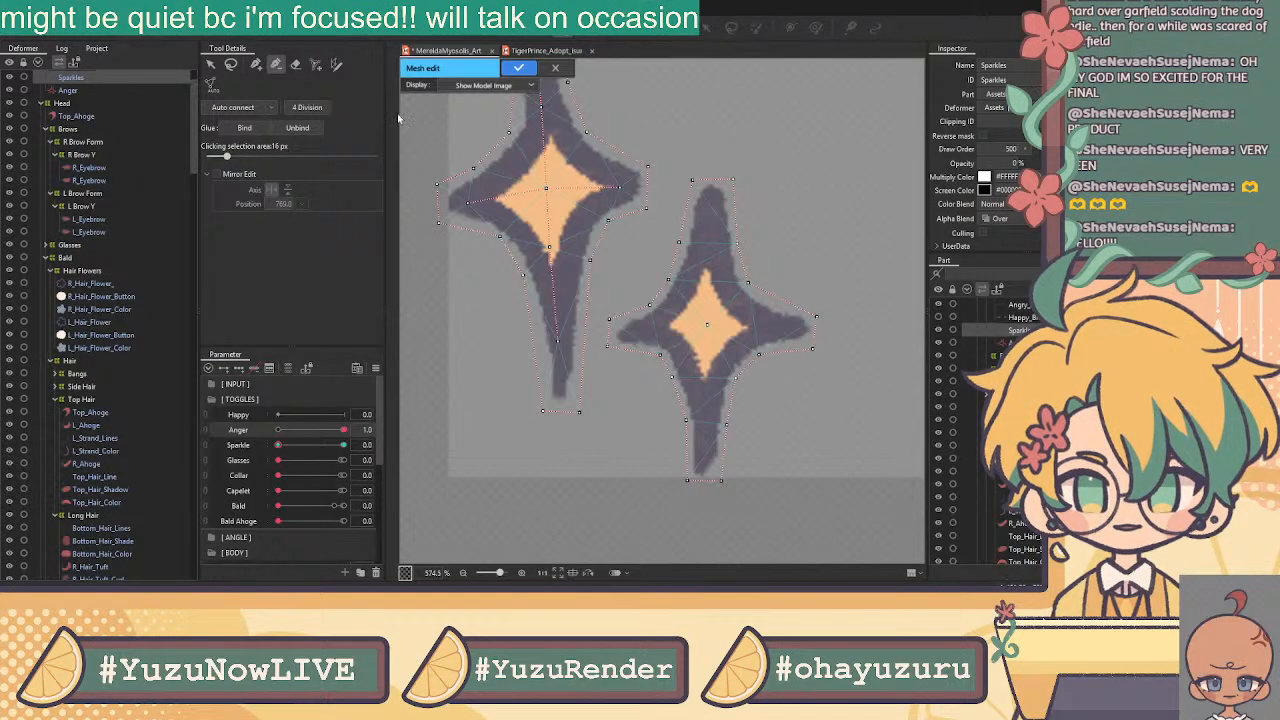
{"action": "left_click", "coordinate": [257, 65]}
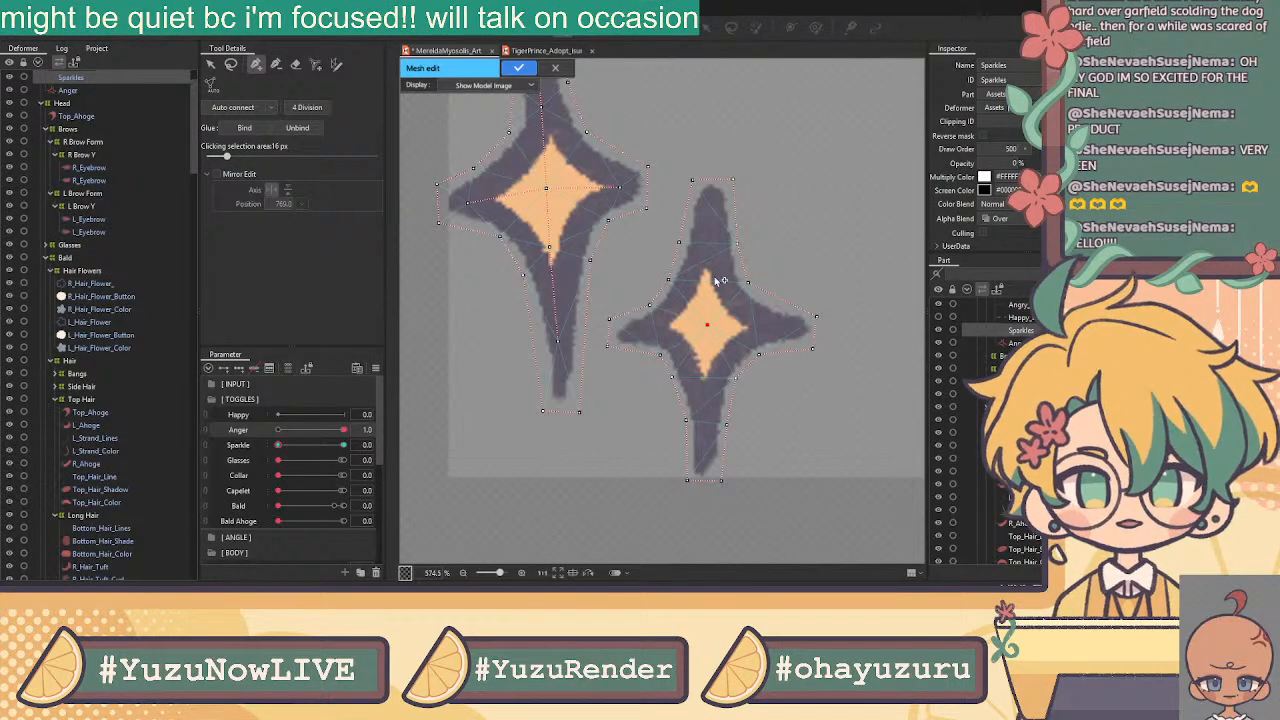
Connect the top, right, left and bottom tips to the centre and apply the sparkle mesh
{"action": "left_click", "coordinate": [710, 210]}
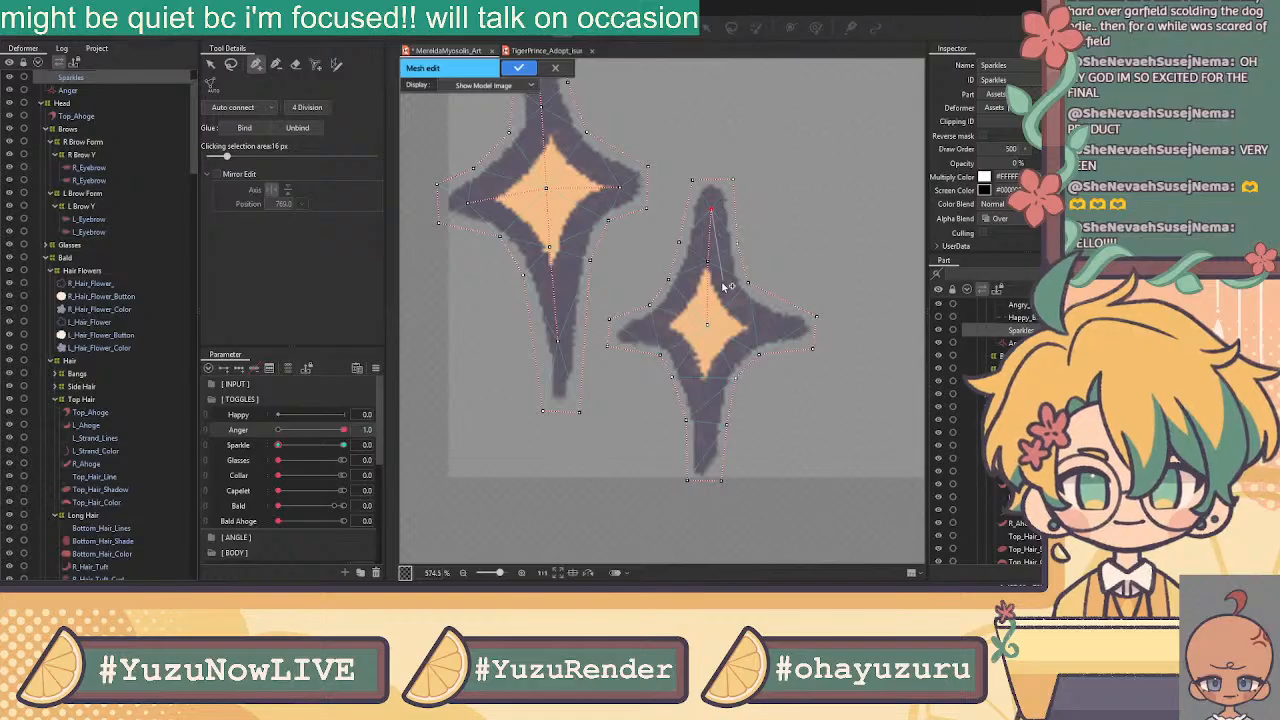
{"action": "left_click", "coordinate": [707, 325]}
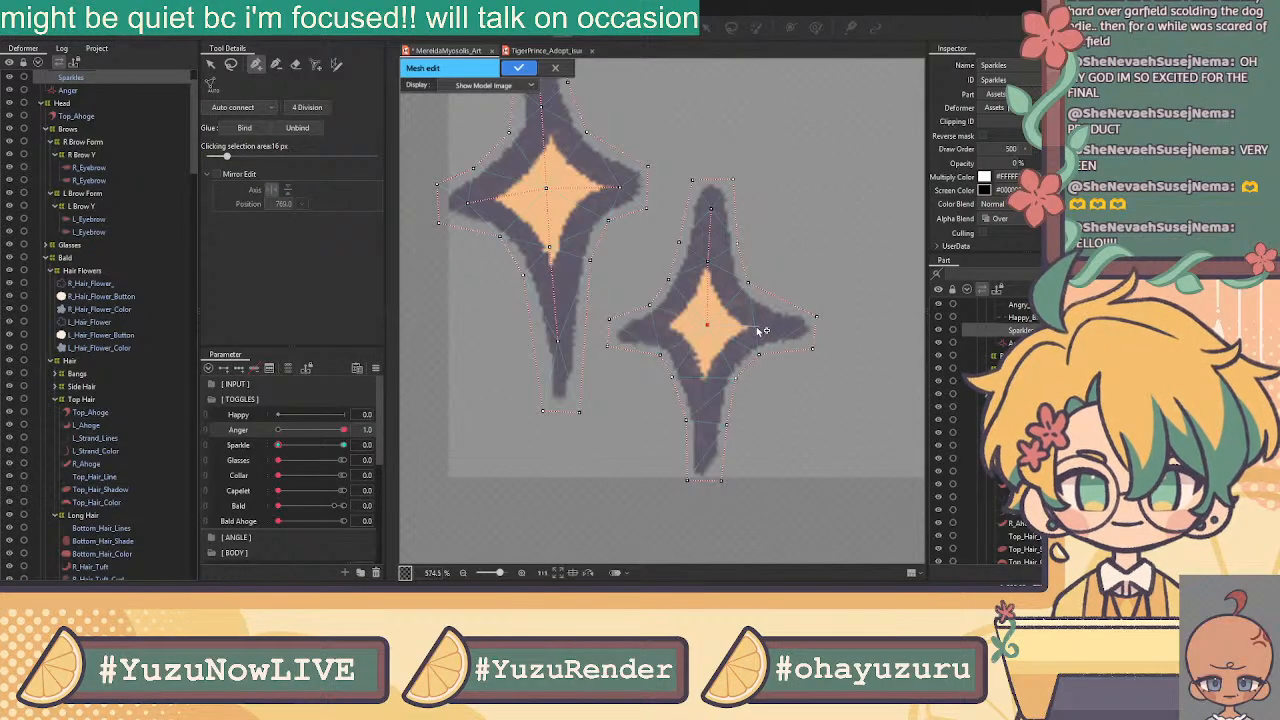
{"action": "left_click", "coordinate": [789, 332]}
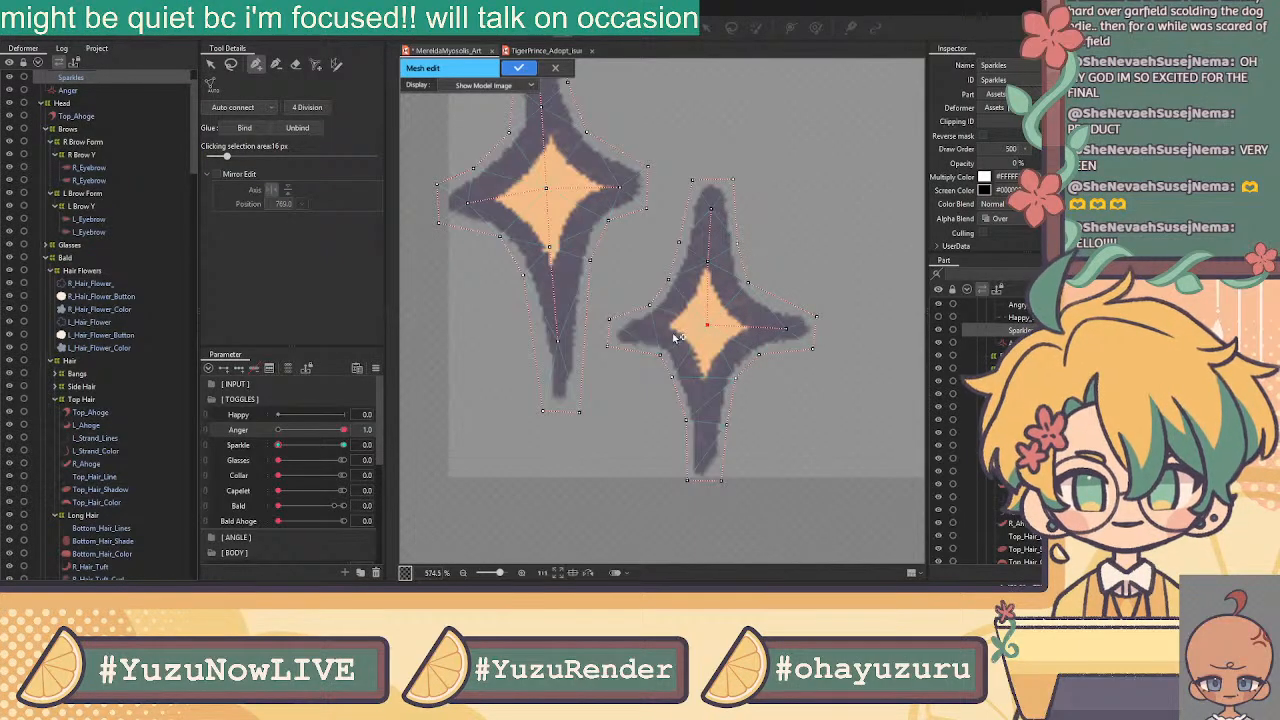
{"action": "left_click", "coordinate": [638, 332]}
{"action": "left_click", "coordinate": [707, 326]}
{"action": "left_click", "coordinate": [707, 399]}
{"action": "scroll", "coordinate": [705, 450], "scroll_direction": "down", "scroll_amount": 5}
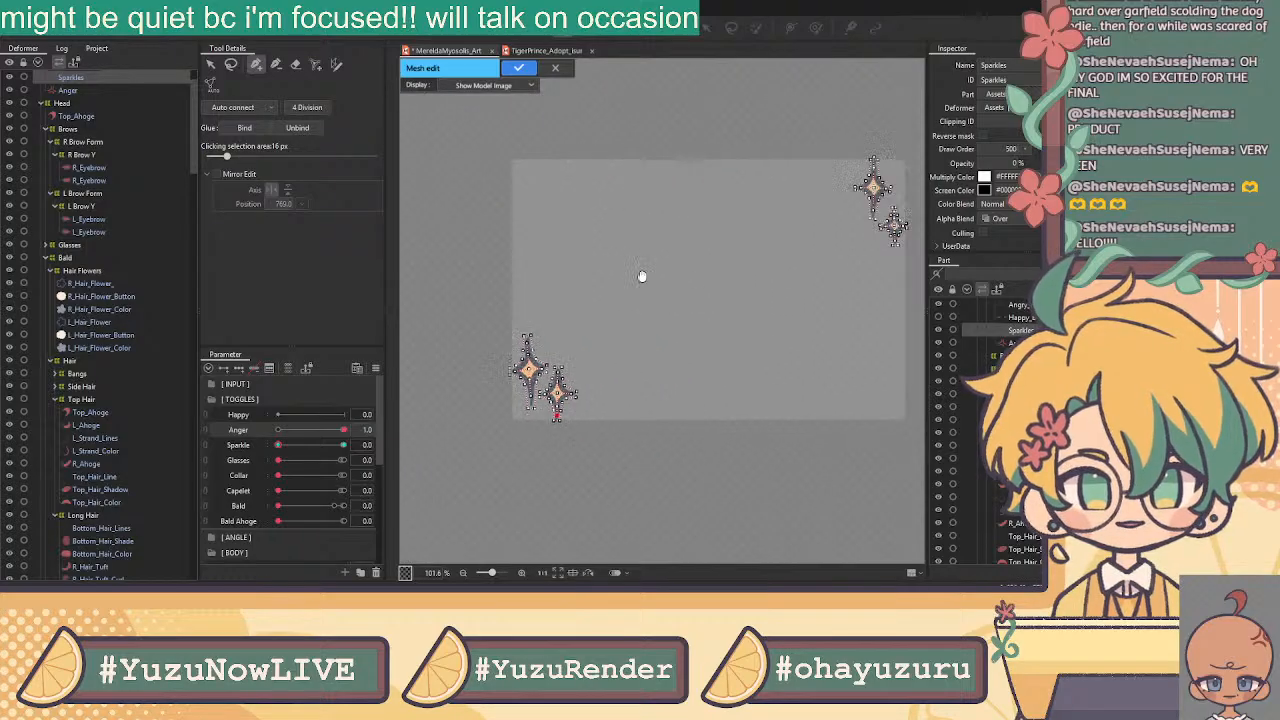
{"action": "left_click", "coordinate": [519, 67]}
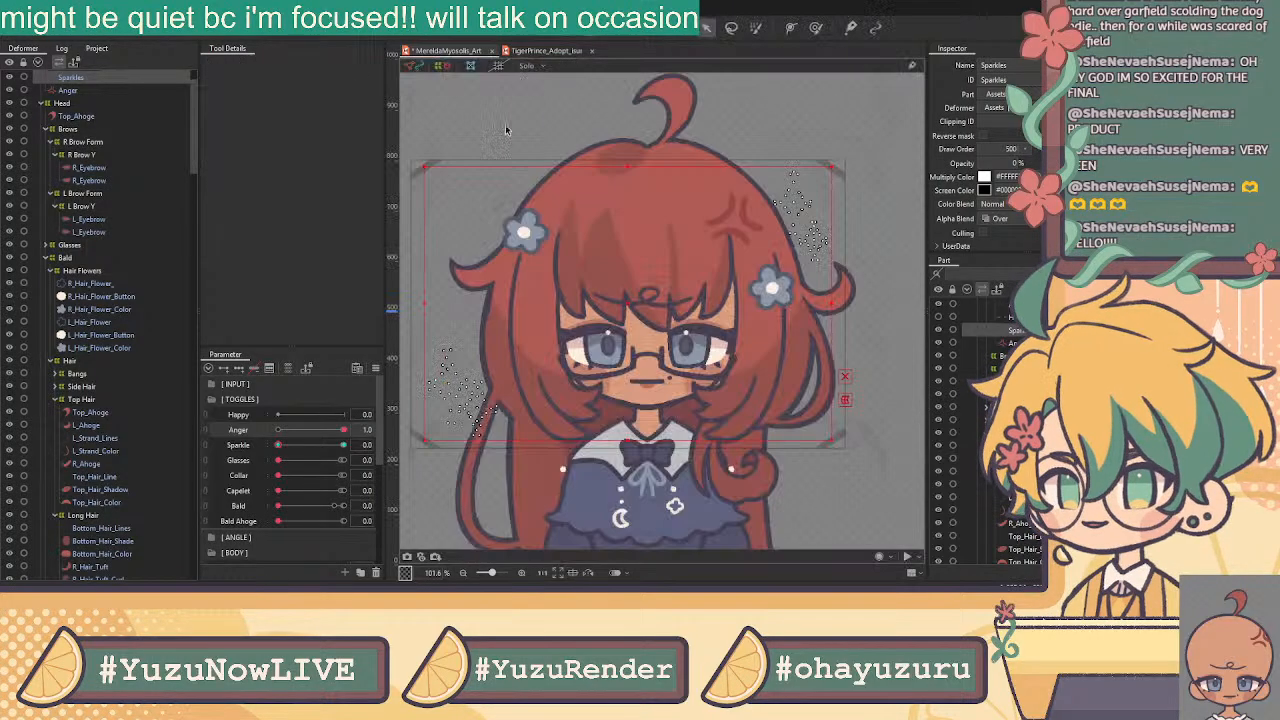
Test the Sparkle slider, then open the Anger layer's mesh for editing
{"action": "left_click_drag", "start_coordinate": [279, 445], "coordinate": [384, 410]}
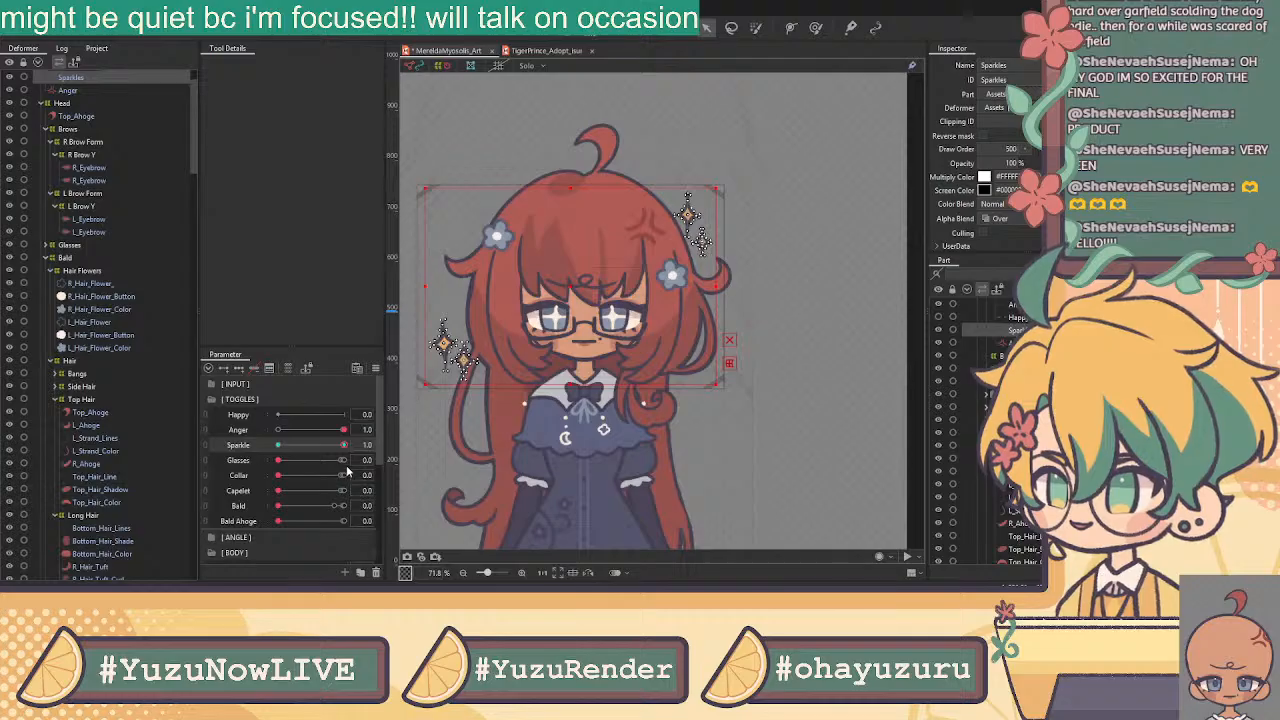
{"action": "left_click", "coordinate": [77, 91]}
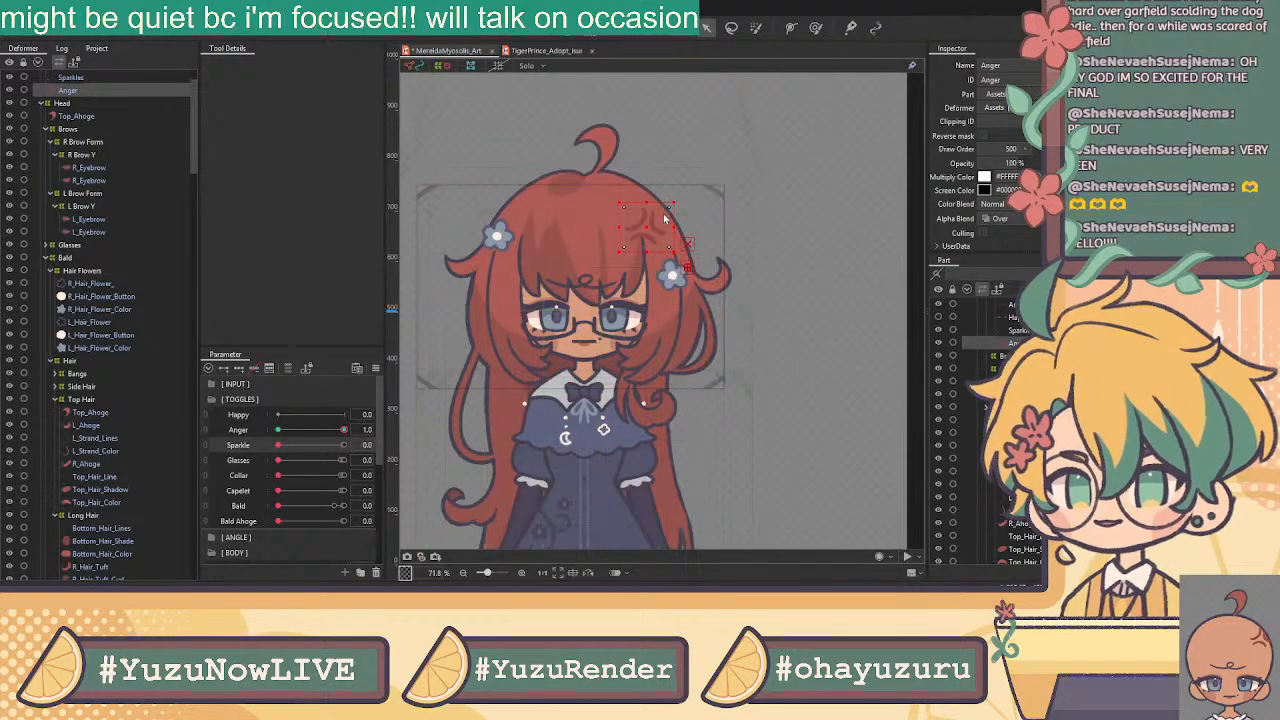
{"action": "scroll", "coordinate": [664, 212], "scroll_direction": "up", "scroll_amount": 3}
{"action": "left_click", "coordinate": [558, 28]}
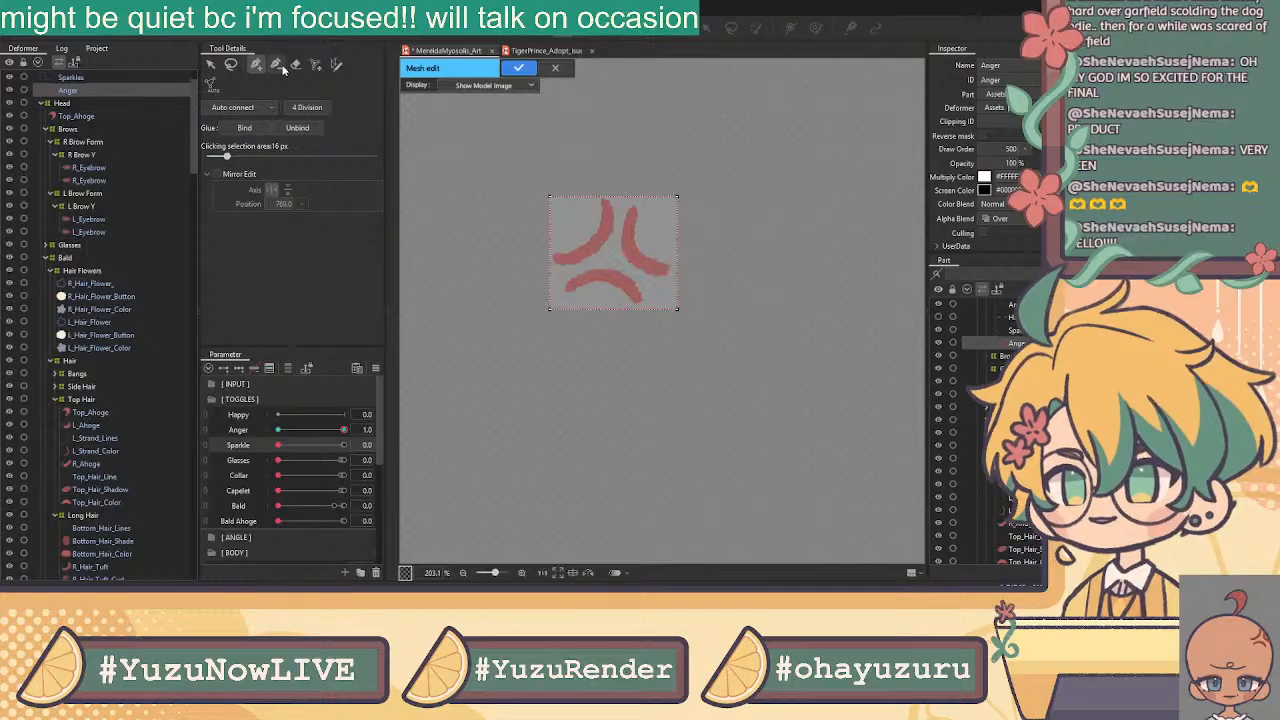
Erase the Anger mark's existing mesh and return to the mesh pen
{"action": "left_click", "coordinate": [296, 64]}
{"action": "mouse_move", "coordinate": [550, 198]}
{"action": "left_mouse_down"}
{"action": "mouse_move", "coordinate": [668, 177]}
{"action": "mouse_move", "coordinate": [566, 230]}
{"action": "left_mouse_up"}
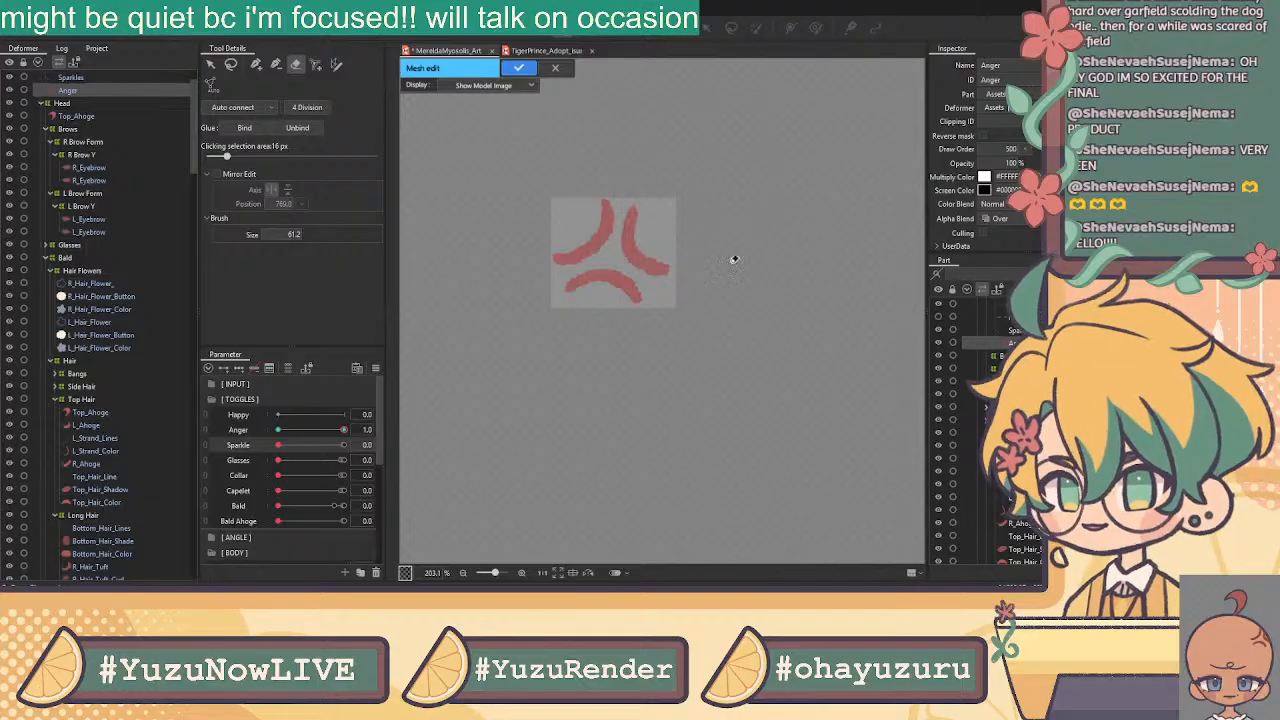
{"action": "left_click", "coordinate": [257, 64]}
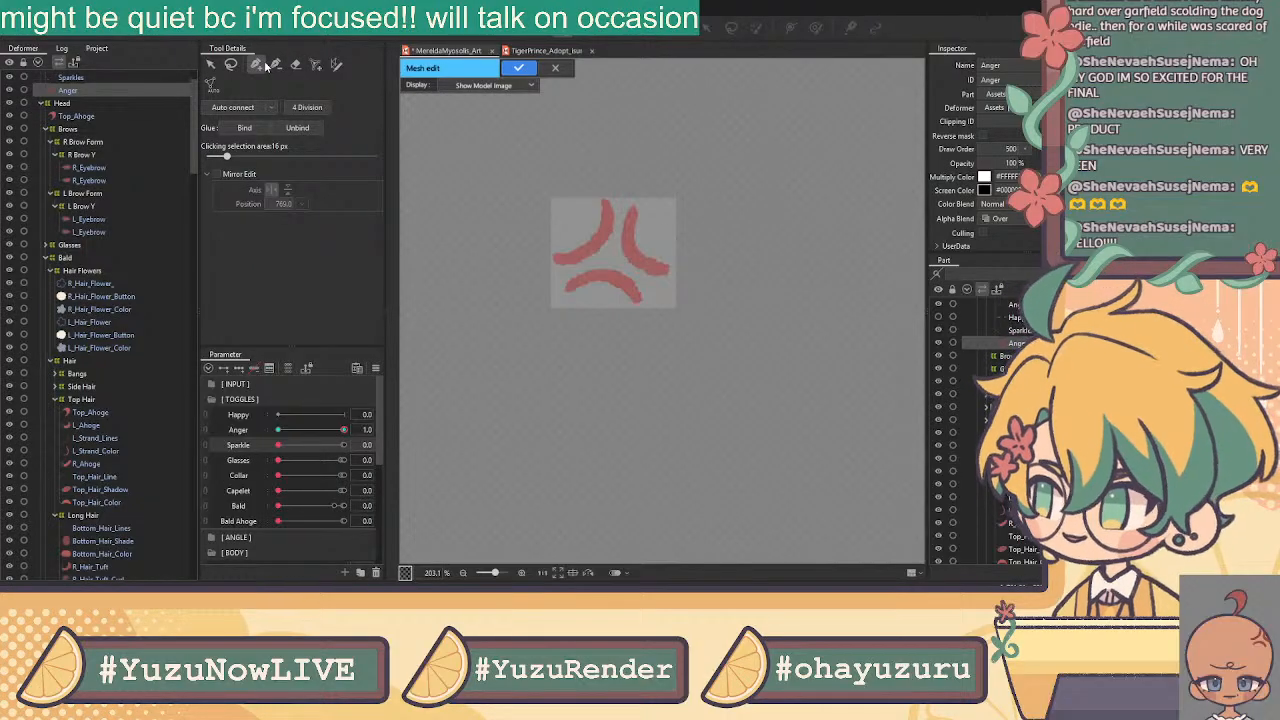
Place outline vertices across the top strokes and around the right stroke's tip
{"action": "scroll", "coordinate": [630, 200], "scroll_direction": "up", "scroll_amount": 5}
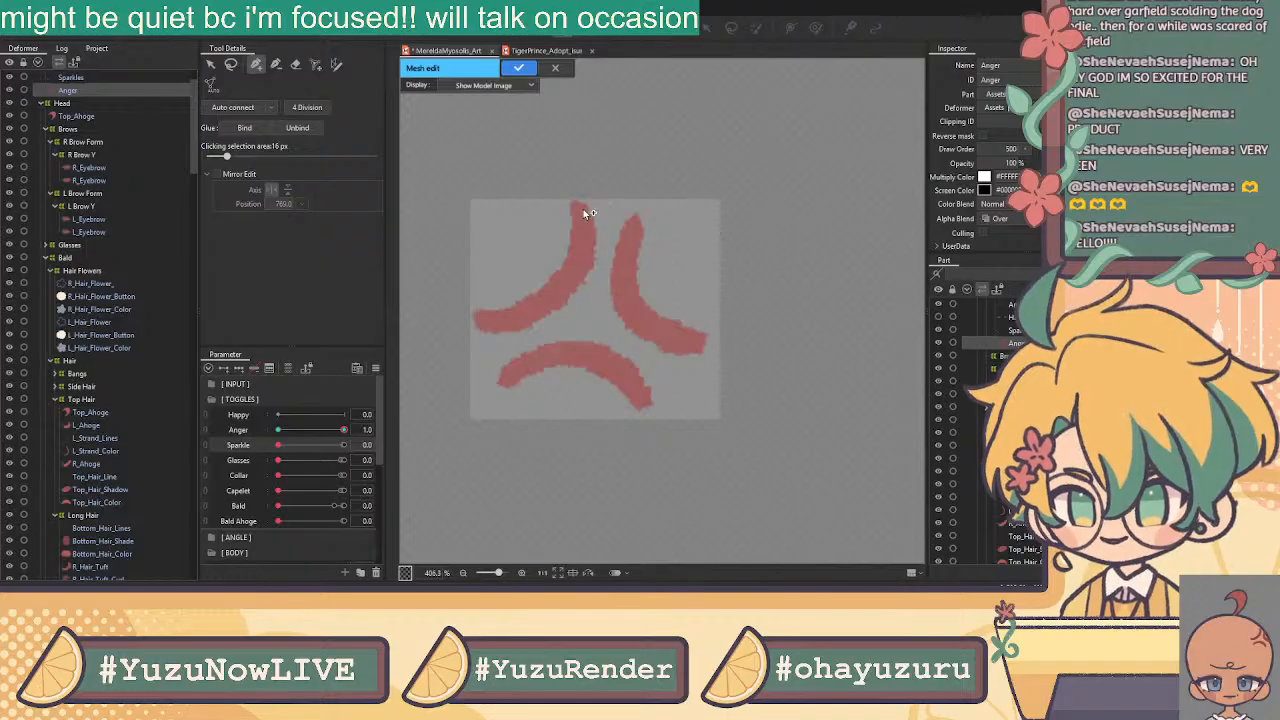
{"action": "left_click", "coordinate": [561, 201]}
{"action": "left_click", "coordinate": [587, 192]}
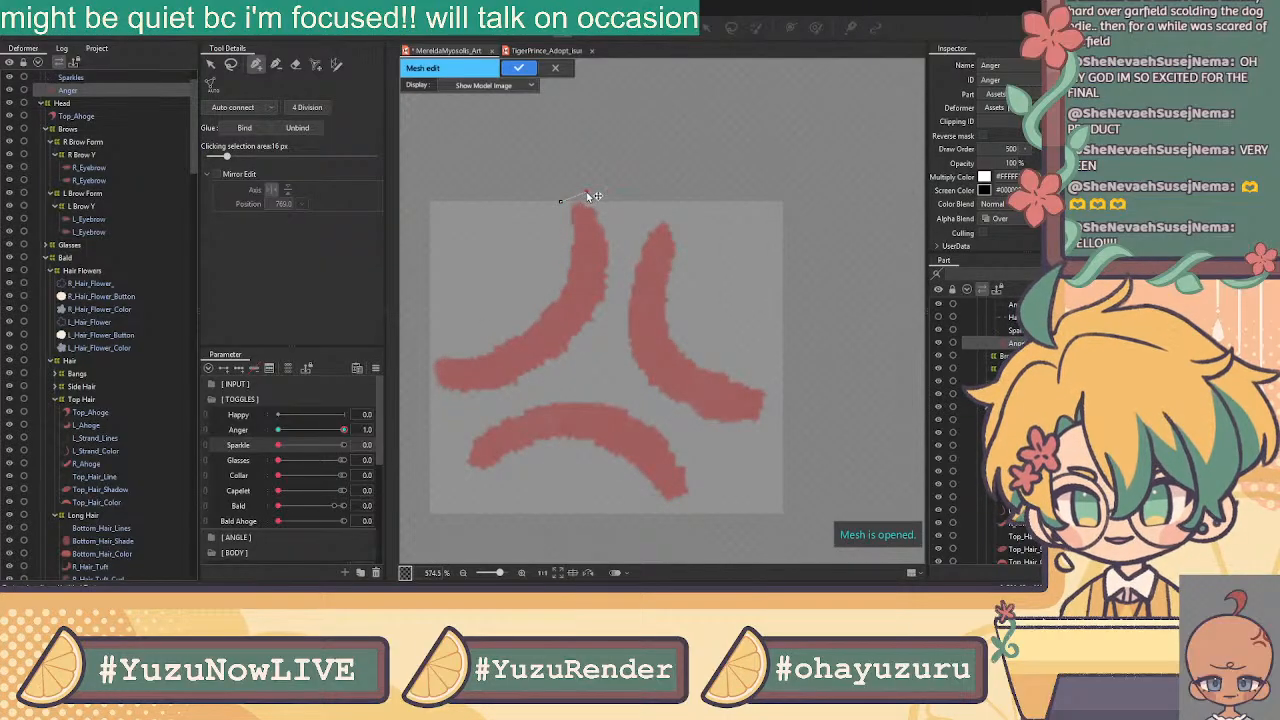
{"action": "left_click", "coordinate": [629, 222]}
{"action": "left_click", "coordinate": [666, 208]}
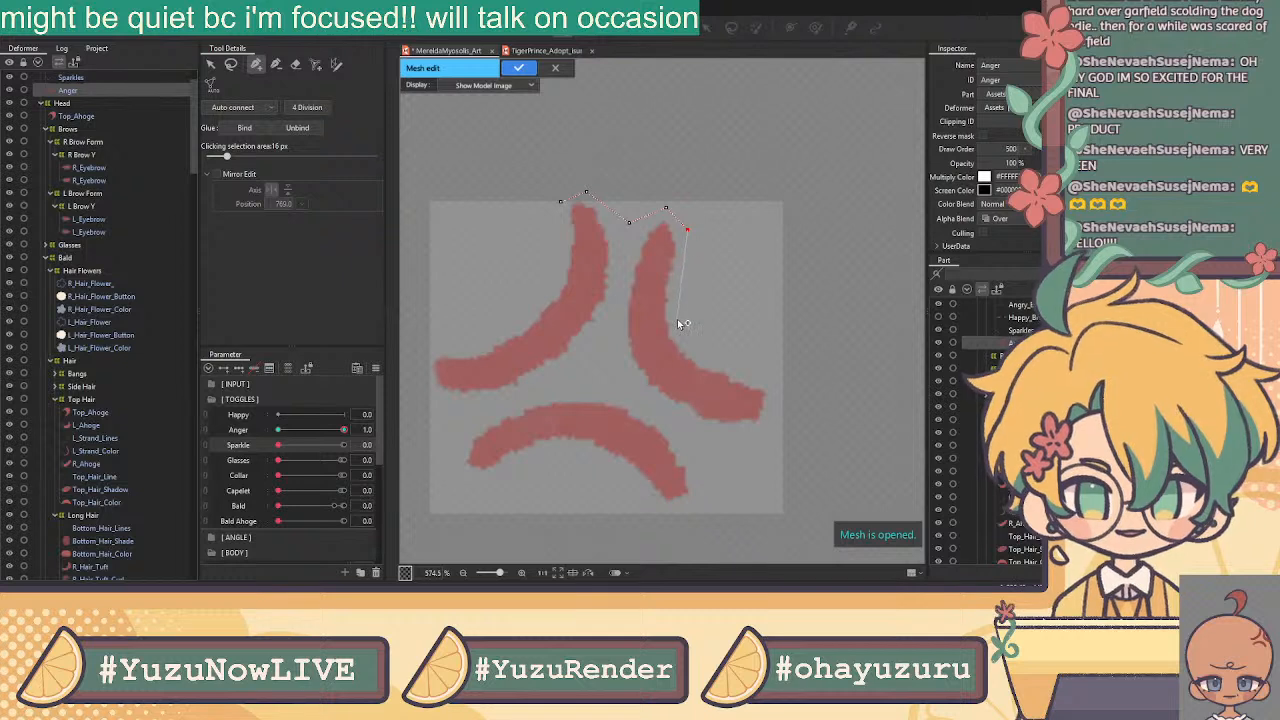
{"action": "left_click", "coordinate": [705, 357]}
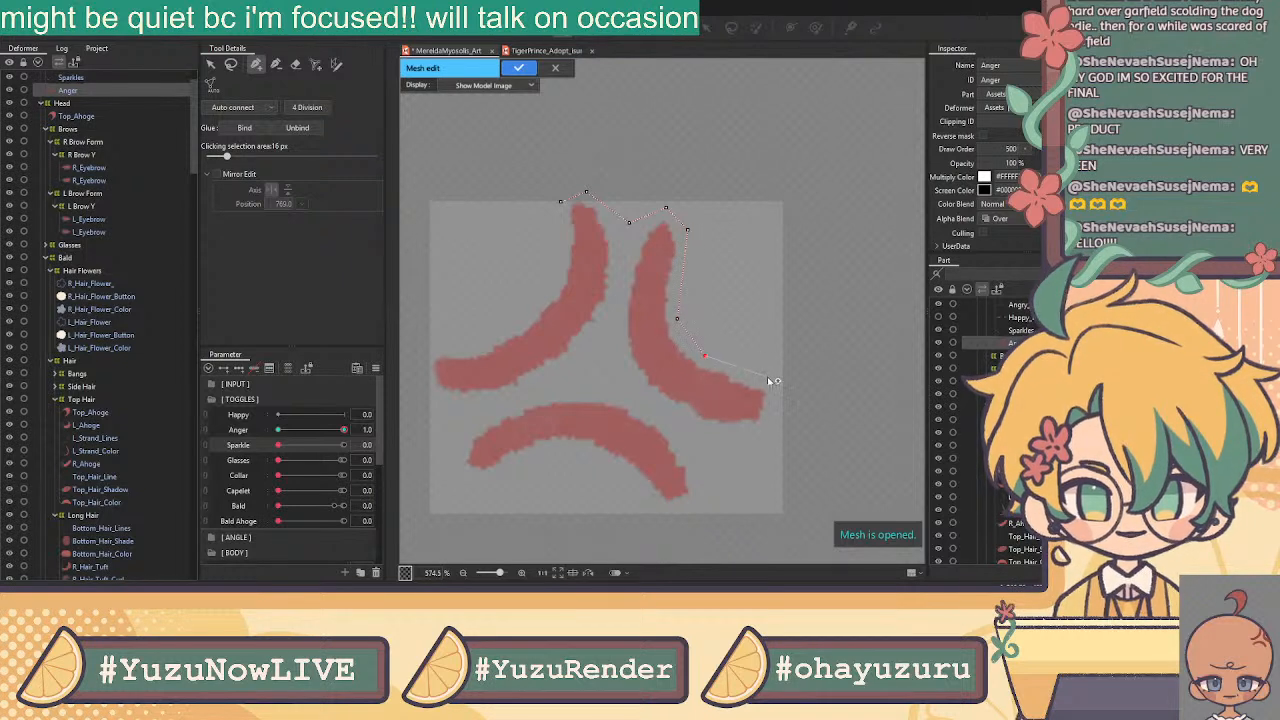
{"action": "left_click", "coordinate": [768, 381]}
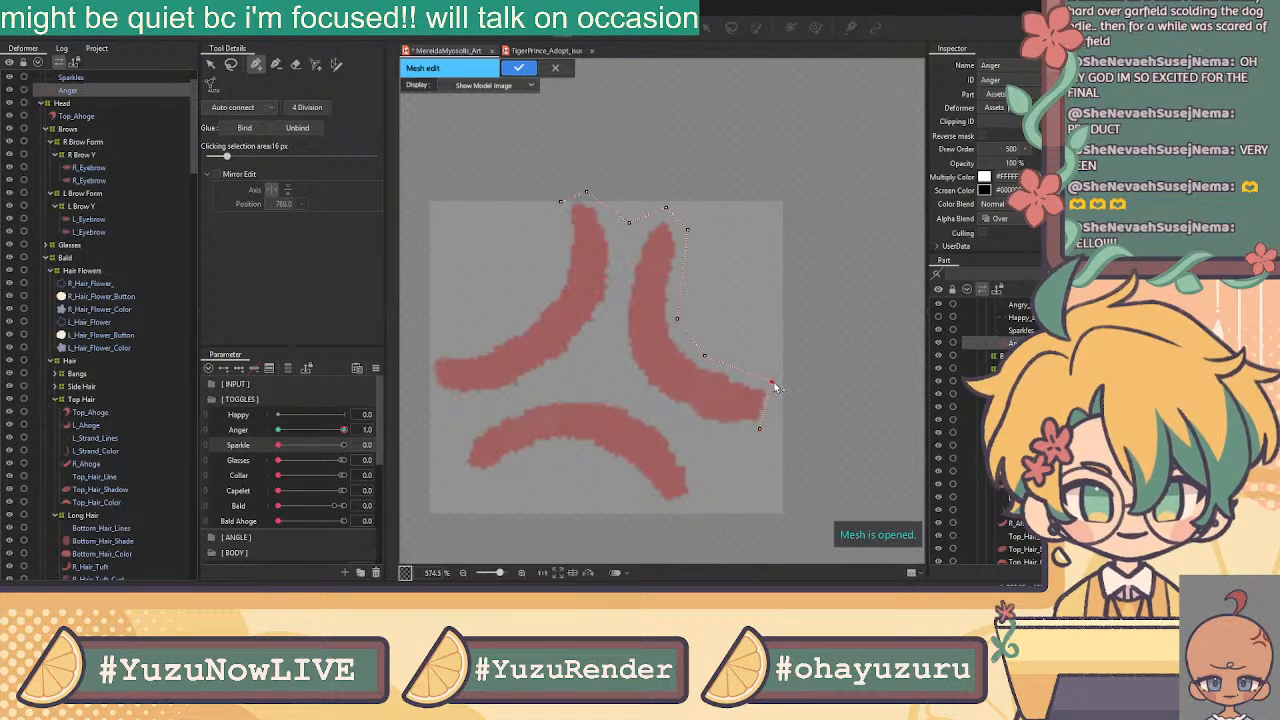
{"action": "left_click", "coordinate": [766, 429]}
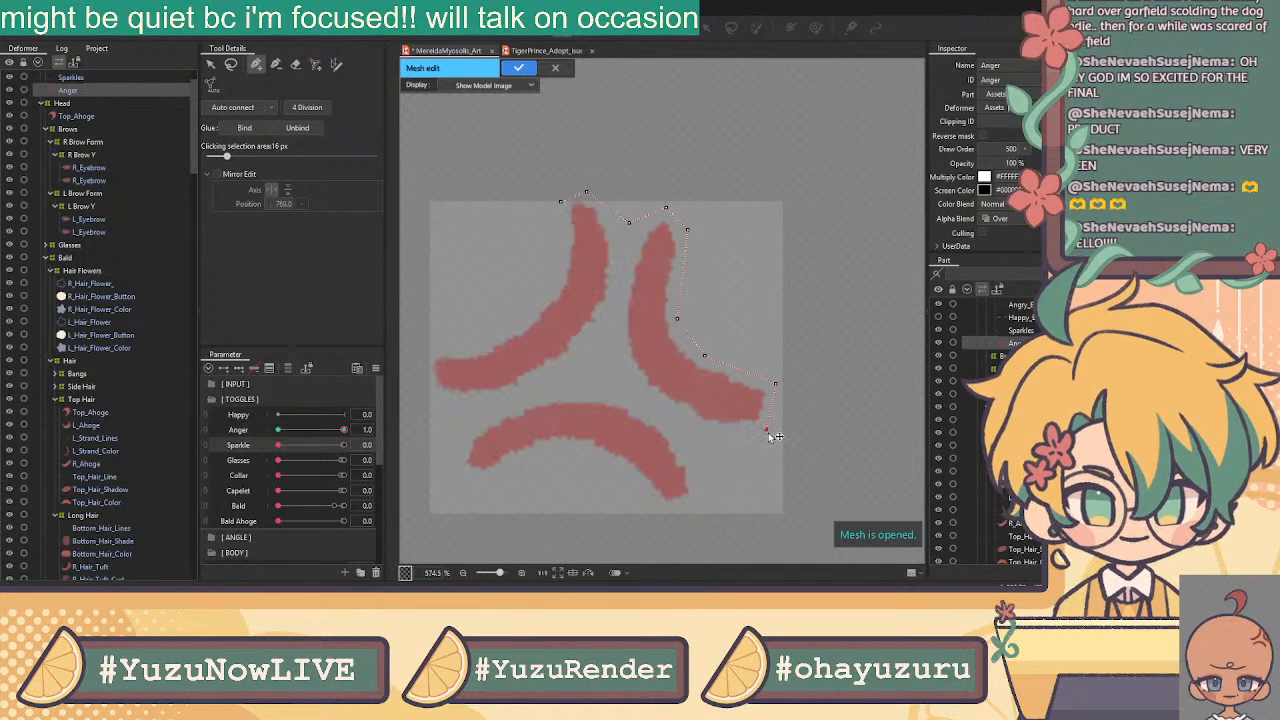
Continue the outline along the bottom and left strokes and close it at the start vertex
{"action": "left_click", "coordinate": [705, 438]}
{"action": "left_click", "coordinate": [701, 493]}
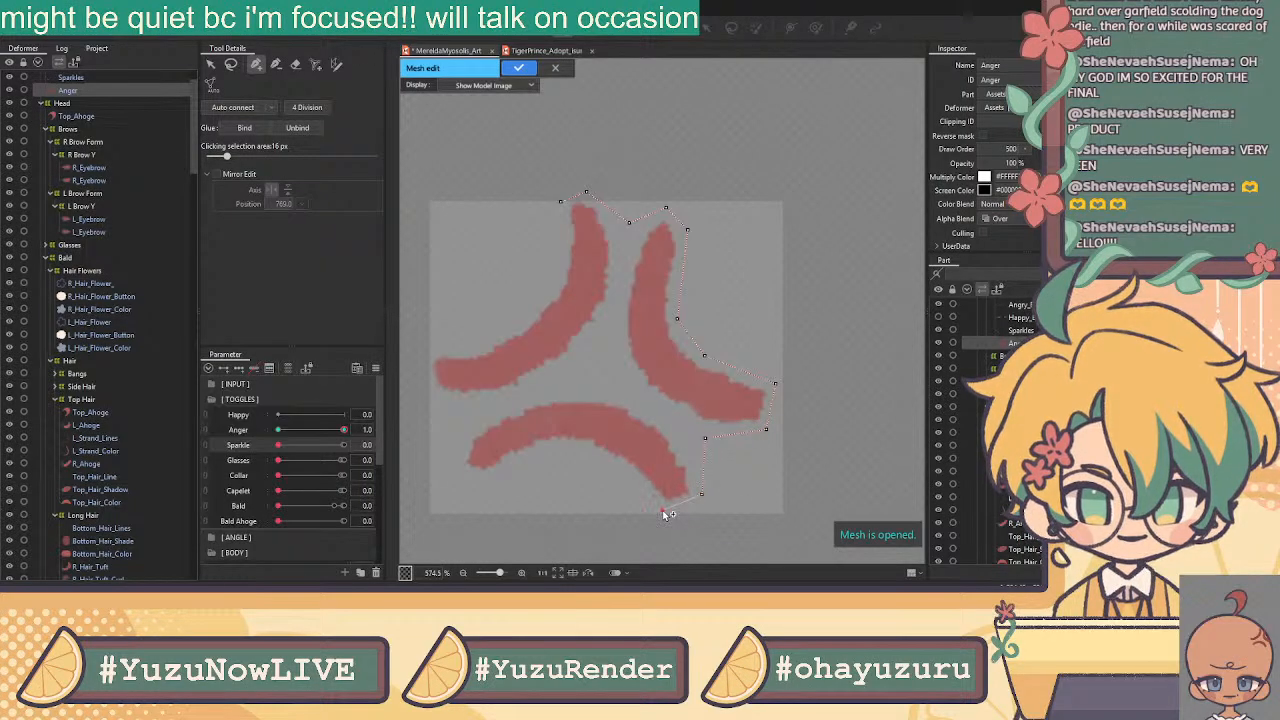
{"action": "left_click", "coordinate": [627, 471]}
{"action": "left_click", "coordinate": [586, 451]}
{"action": "left_click", "coordinate": [480, 484]}
{"action": "left_click", "coordinate": [451, 455]}
{"action": "left_click", "coordinate": [465, 418]}
{"action": "left_click", "coordinate": [429, 394]}
{"action": "left_click", "coordinate": [426, 348]}
{"action": "left_click", "coordinate": [521, 317]}
{"action": "left_click", "coordinate": [561, 203]}
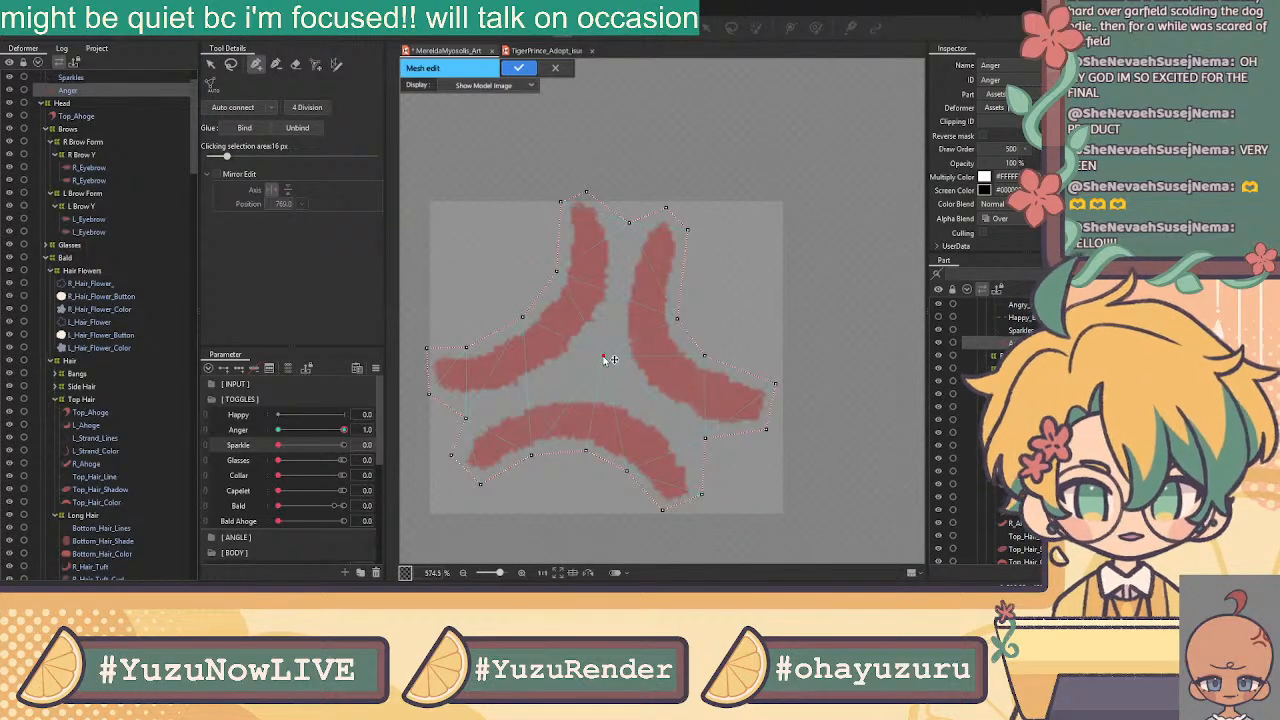
Add a central inner vertex and connect it to the top outline vertices
{"action": "left_click", "coordinate": [629, 223]}
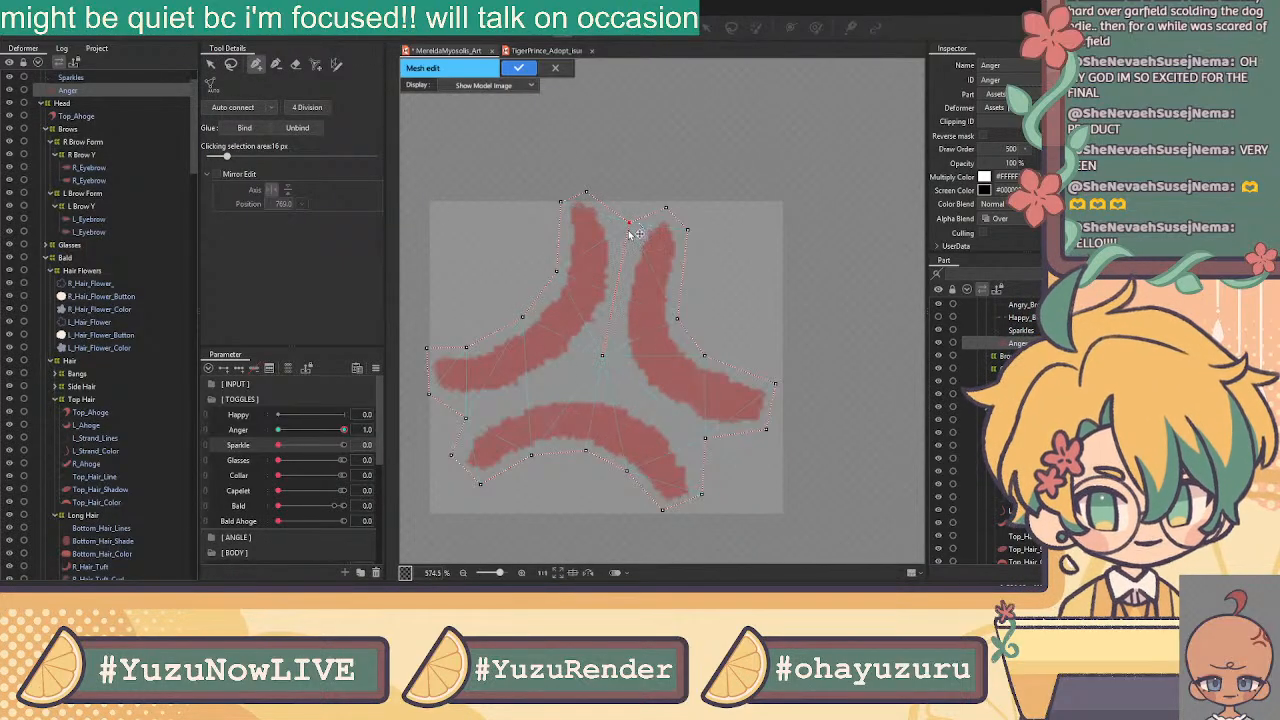
{"action": "left_click", "coordinate": [600, 355]}
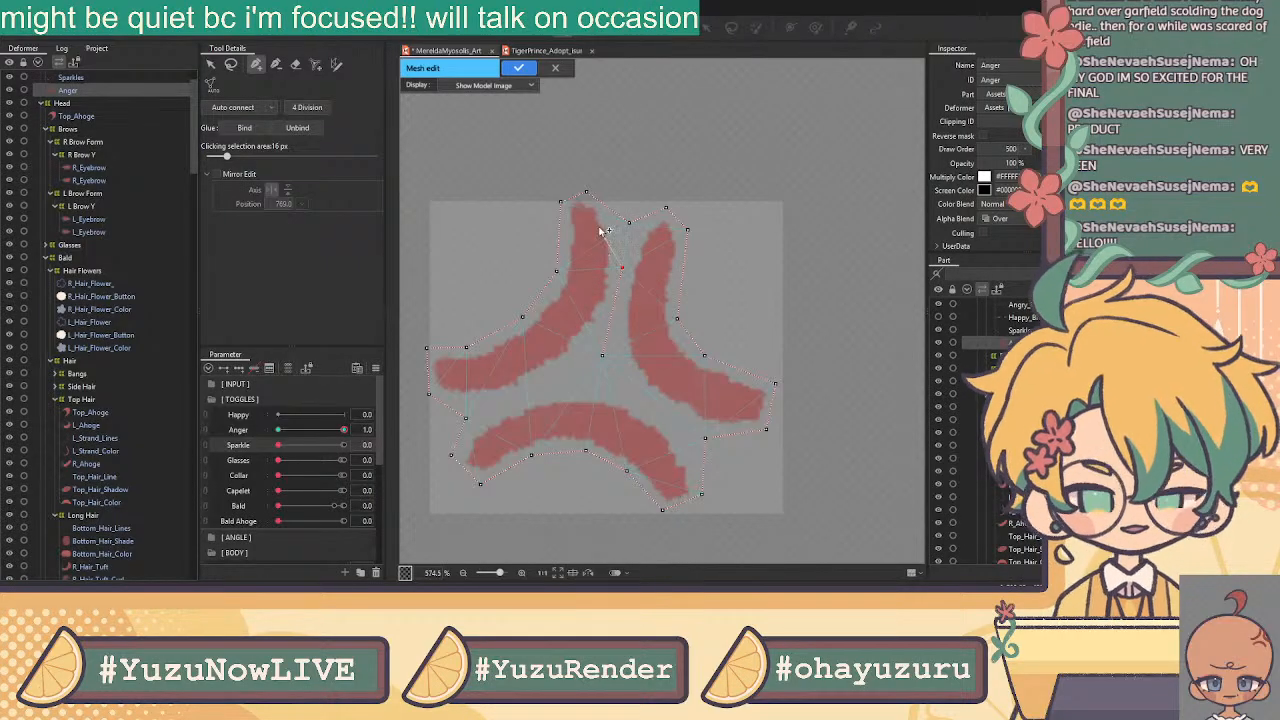
{"action": "left_click", "coordinate": [587, 193]}
{"action": "left_click", "coordinate": [623, 269]}
{"action": "left_click", "coordinate": [666, 209]}
{"action": "left_click", "coordinate": [622, 268]}
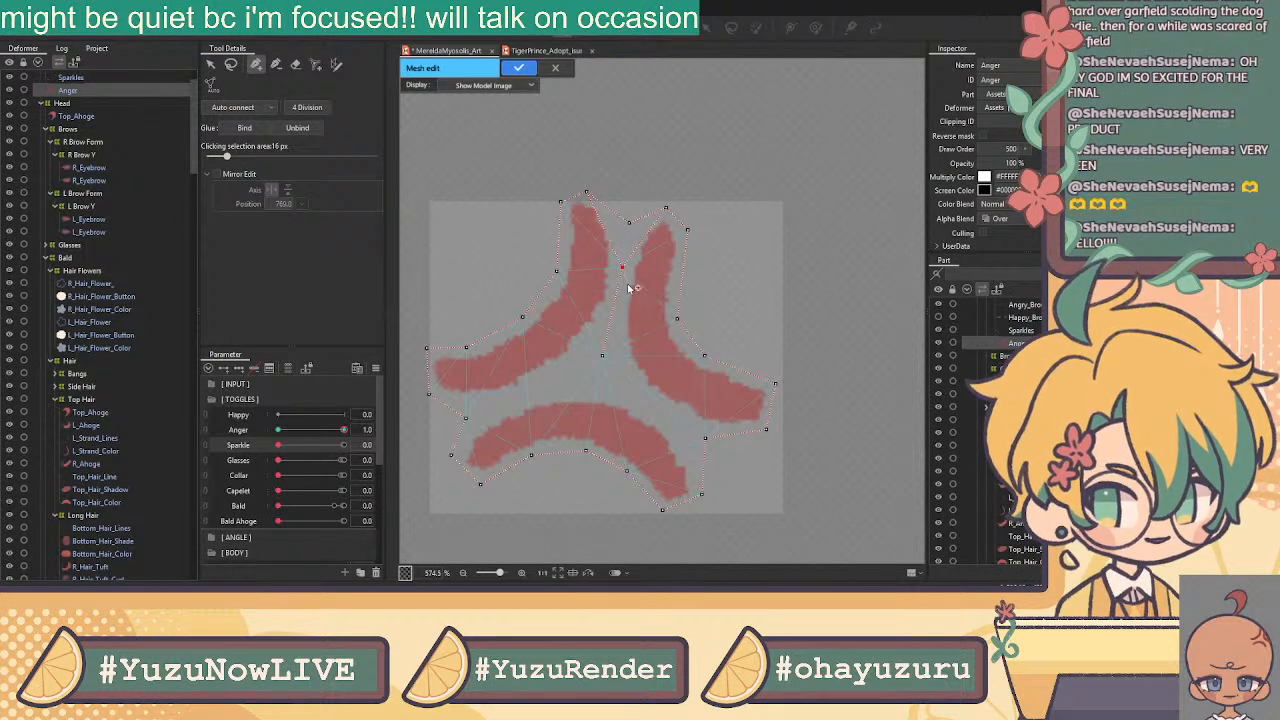
{"action": "left_click_drag", "start_coordinate": [622, 268], "coordinate": [619, 269]}
Draw edges from the centre into the right and bottom strokes
{"action": "left_click", "coordinate": [602, 356]}
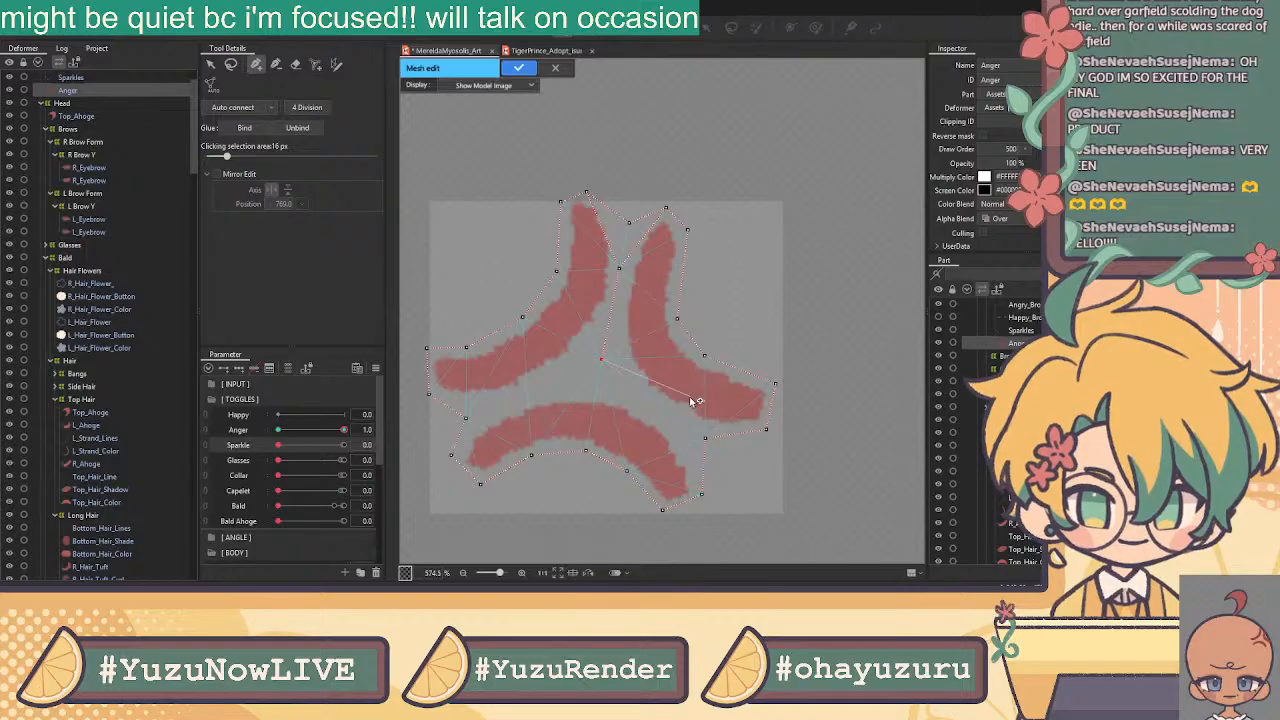
{"action": "left_click", "coordinate": [742, 407]}
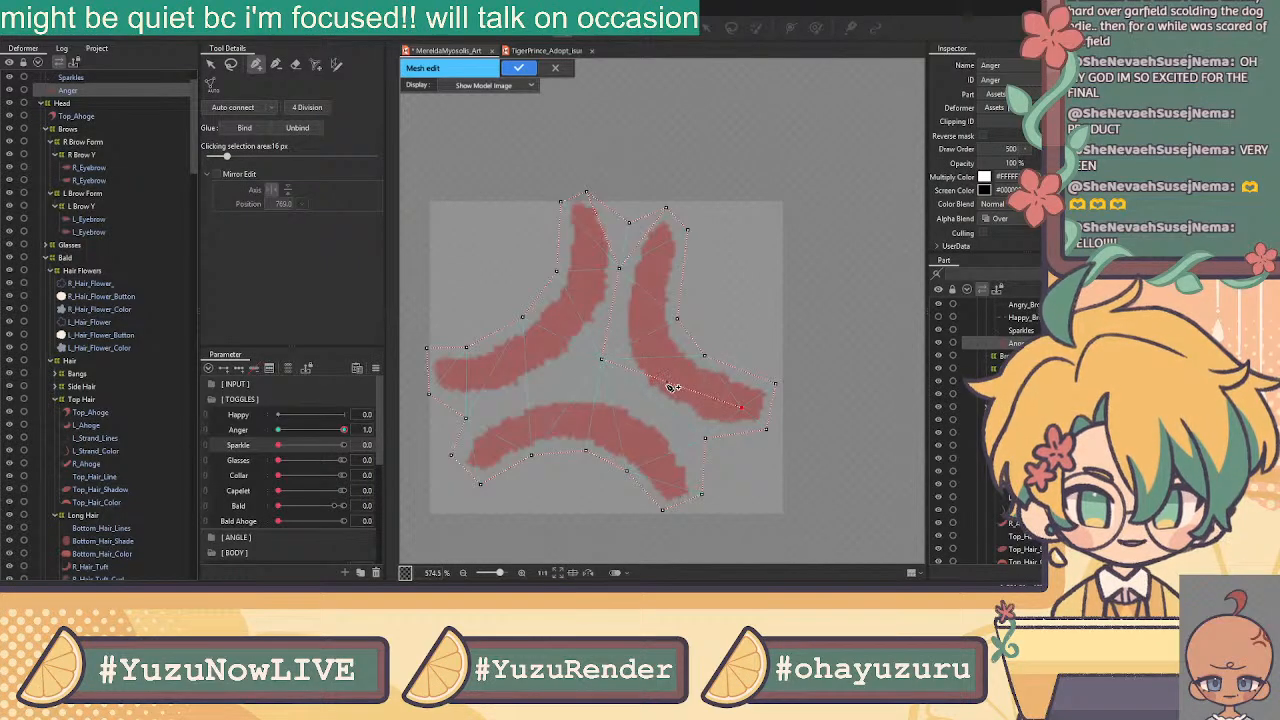
{"action": "left_click_drag", "start_coordinate": [667, 383], "coordinate": [668, 377]}
{"action": "left_click", "coordinate": [602, 361]}
{"action": "left_click", "coordinate": [672, 480]}
{"action": "left_click", "coordinate": [647, 425]}
Add inner vertices along the bottom and left strokes, linking them to the centre
{"action": "left_click", "coordinate": [601, 359]}
{"action": "left_click", "coordinate": [551, 399]}
{"action": "left_click", "coordinate": [491, 441]}
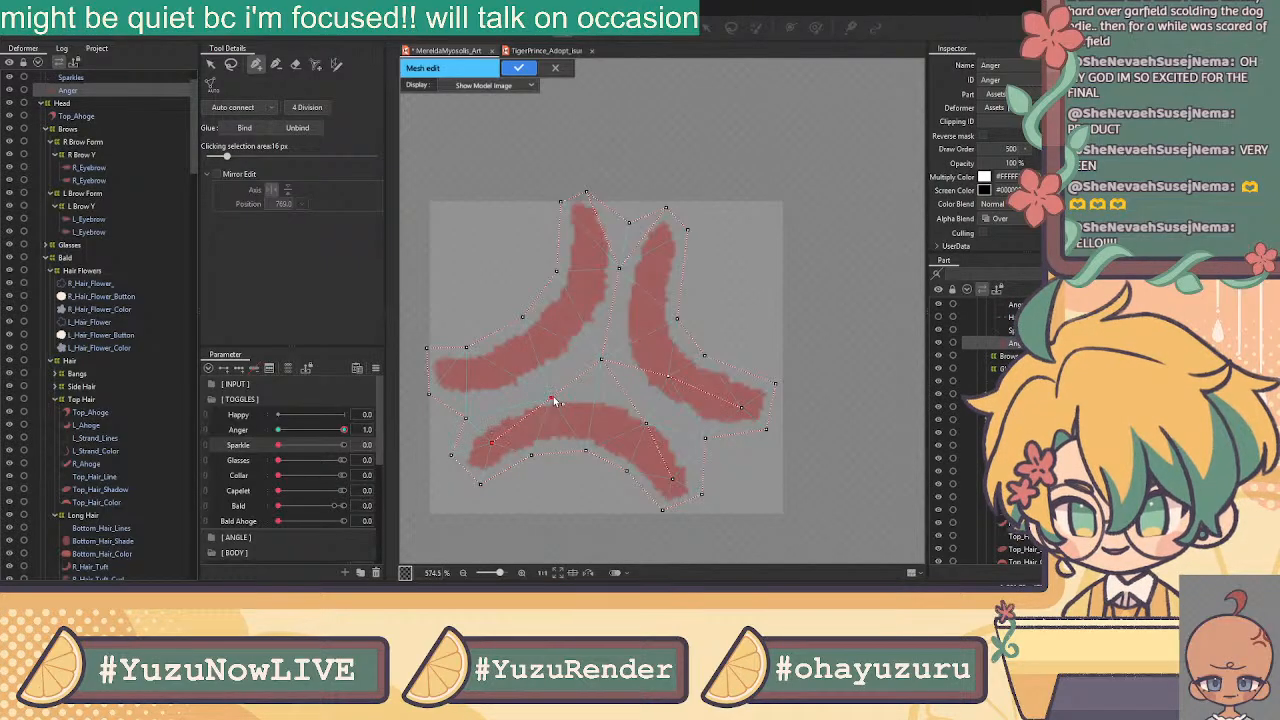
{"action": "left_click", "coordinate": [546, 386]}
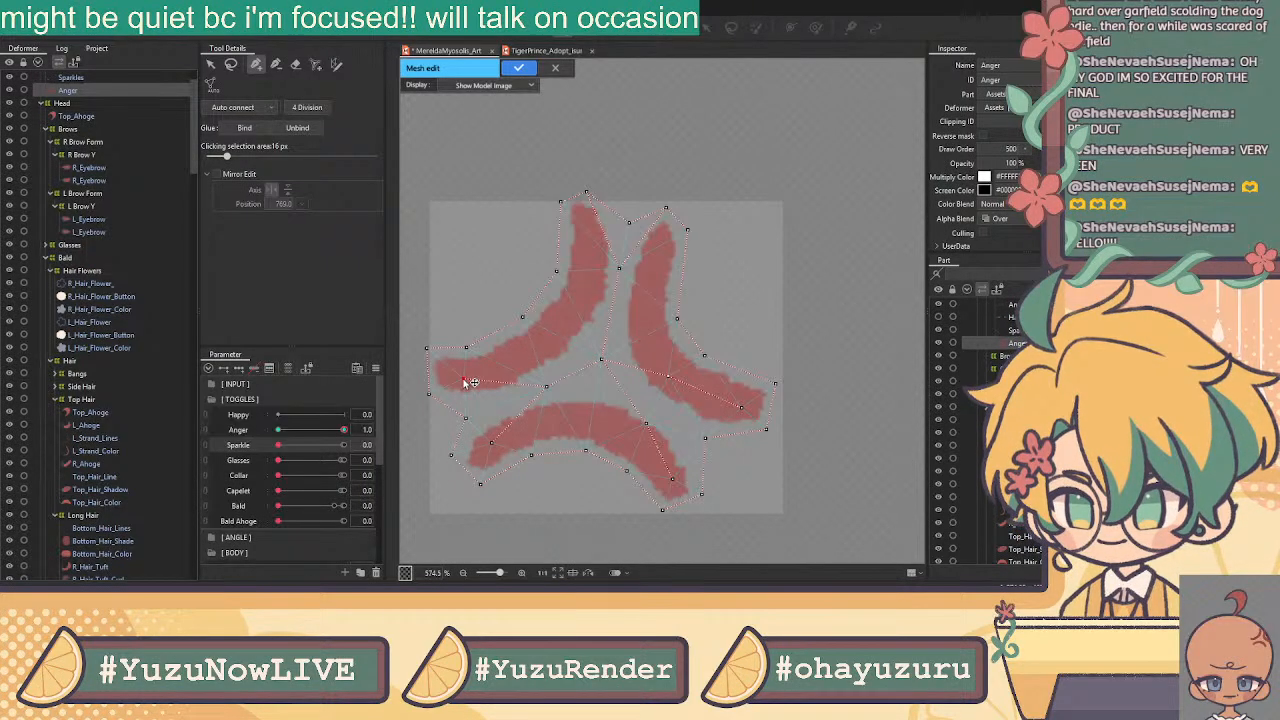
{"action": "left_click", "coordinate": [467, 380]}
{"action": "left_click", "coordinate": [547, 386]}
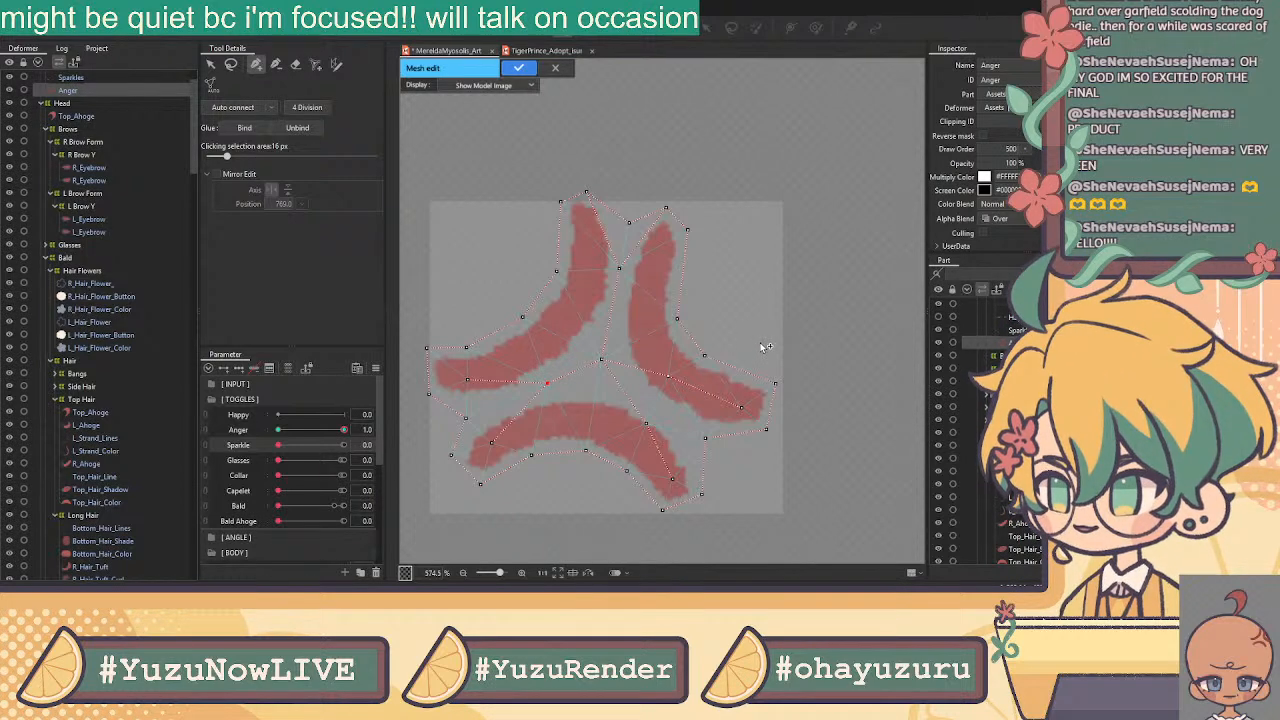
Auto-connect the Anger mark's vertices and apply the mesh
{"action": "left_click", "coordinate": [210, 64]}
{"action": "scroll", "coordinate": [782, 325], "scroll_direction": "down", "scroll_amount": 2}
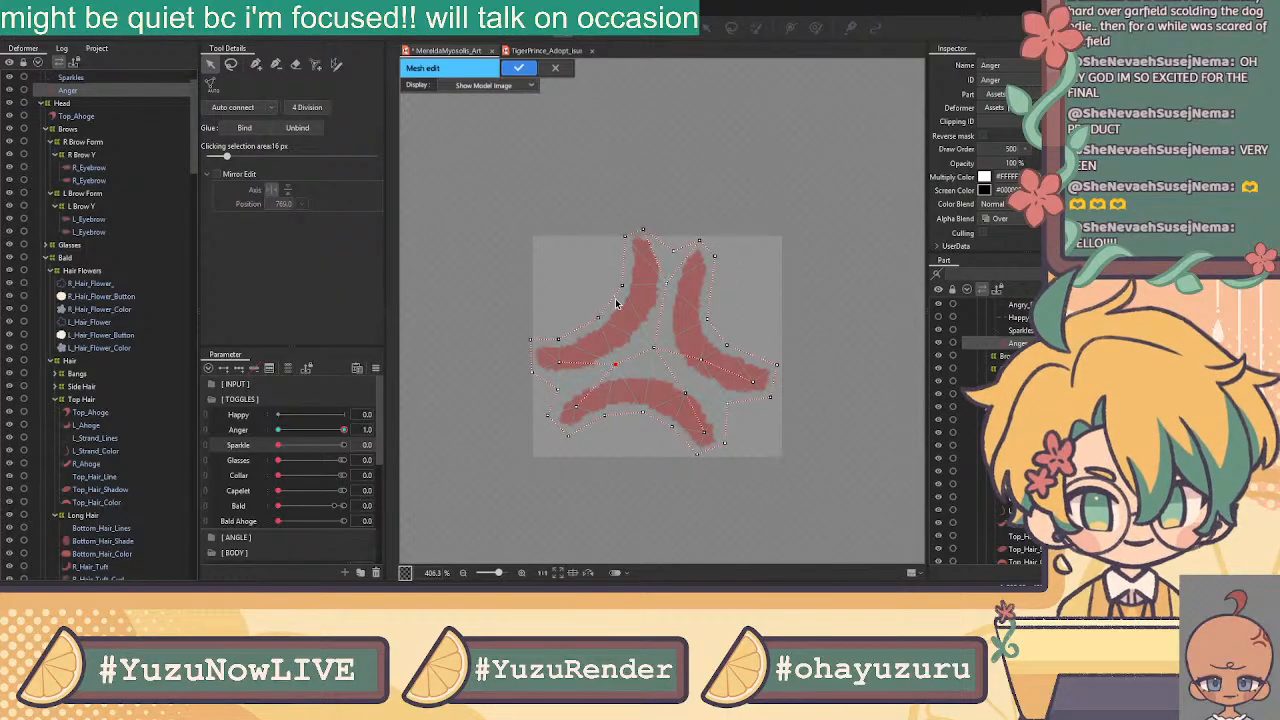
{"action": "left_click", "coordinate": [244, 110]}
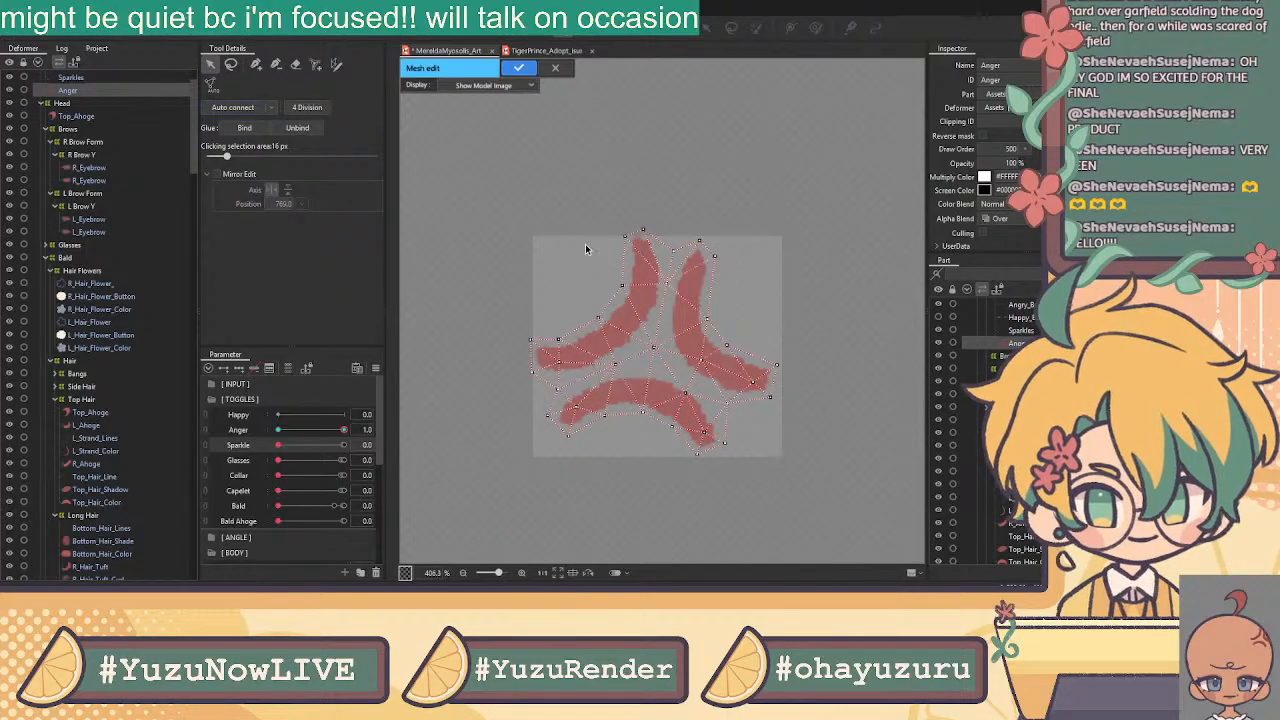
{"action": "left_click", "coordinate": [519, 68]}
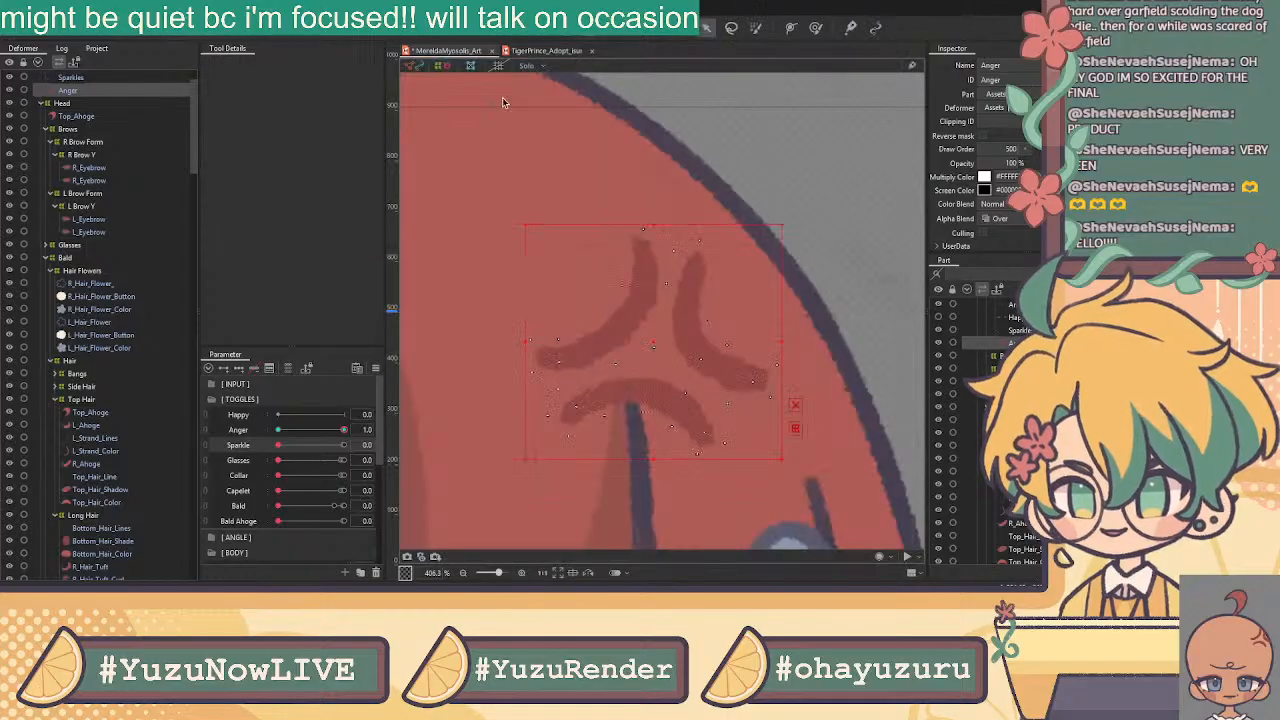
Select the Top_Ahoge art mesh, enter Mesh edit and erase its existing vertices
{"action": "left_click", "coordinate": [87, 118]}
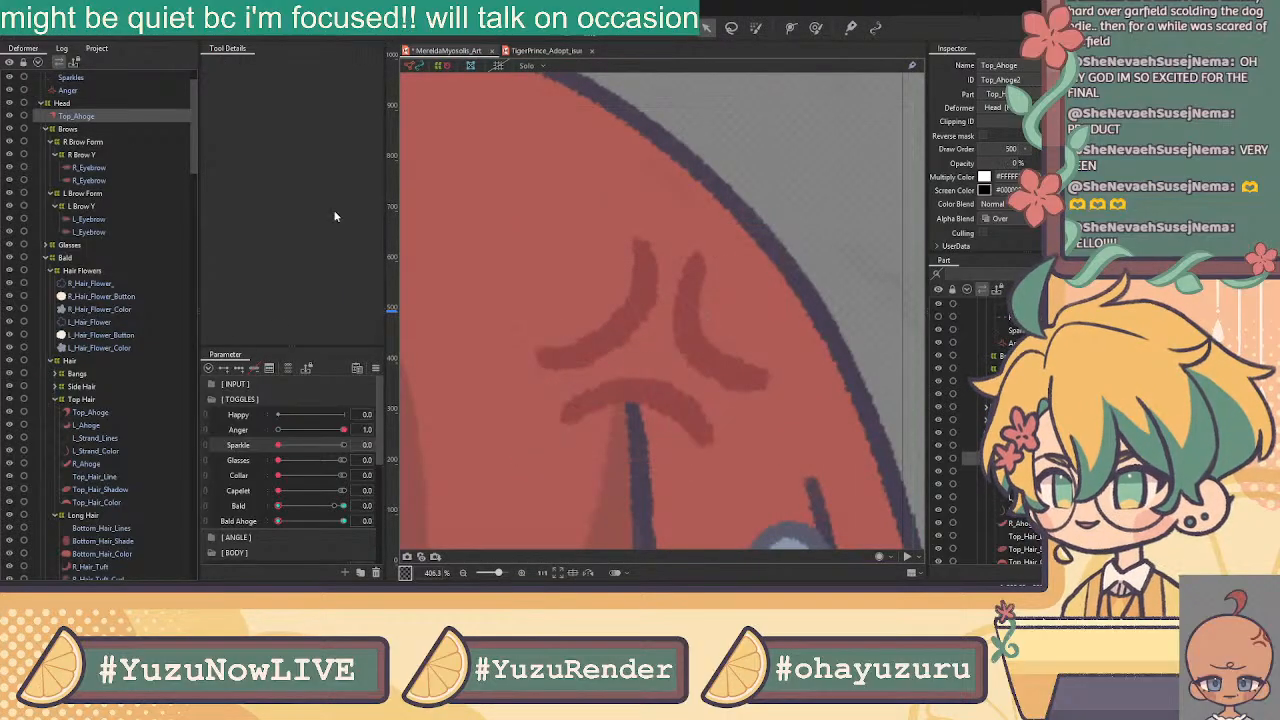
{"action": "scroll", "coordinate": [602, 279], "scroll_direction": "down", "scroll_amount": 4}
{"action": "left_click_drag", "start_coordinate": [602, 277], "coordinate": [752, 320]}
{"action": "scroll", "coordinate": [91, 184], "scroll_direction": "up", "scroll_amount": 2}
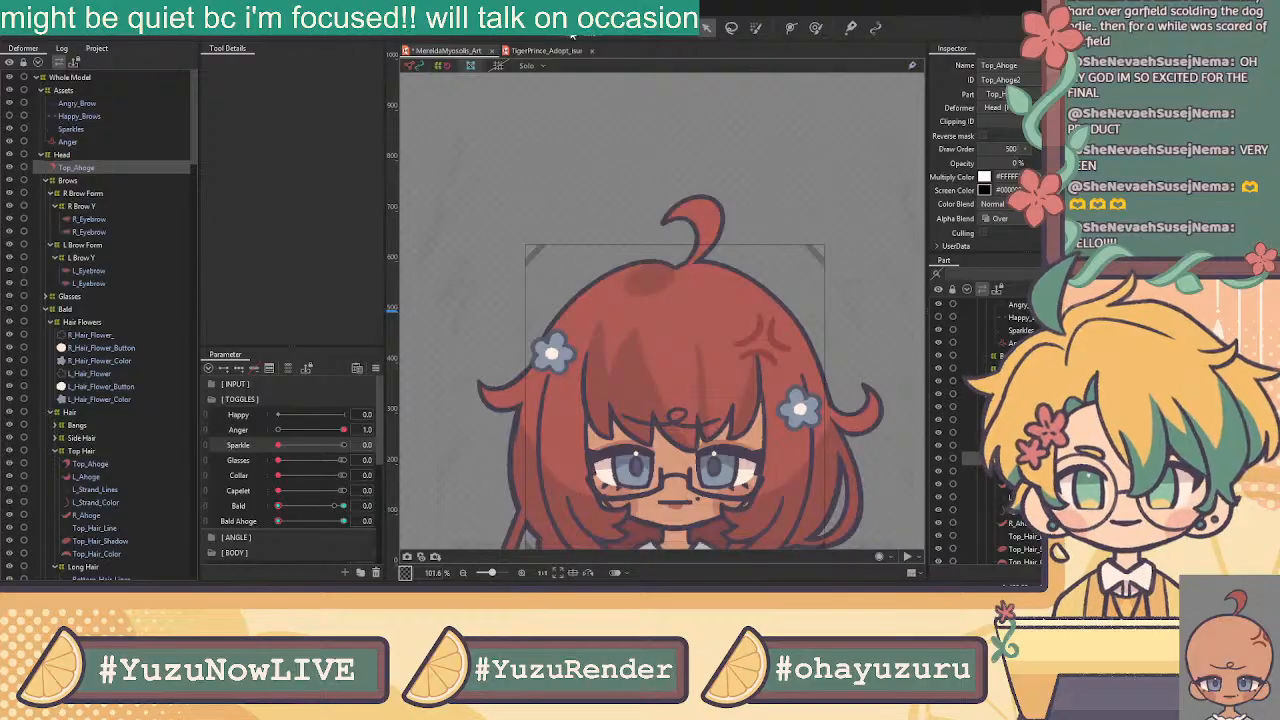
{"action": "key", "text": "ctrl+e"}
{"action": "left_click", "coordinate": [296, 65]}
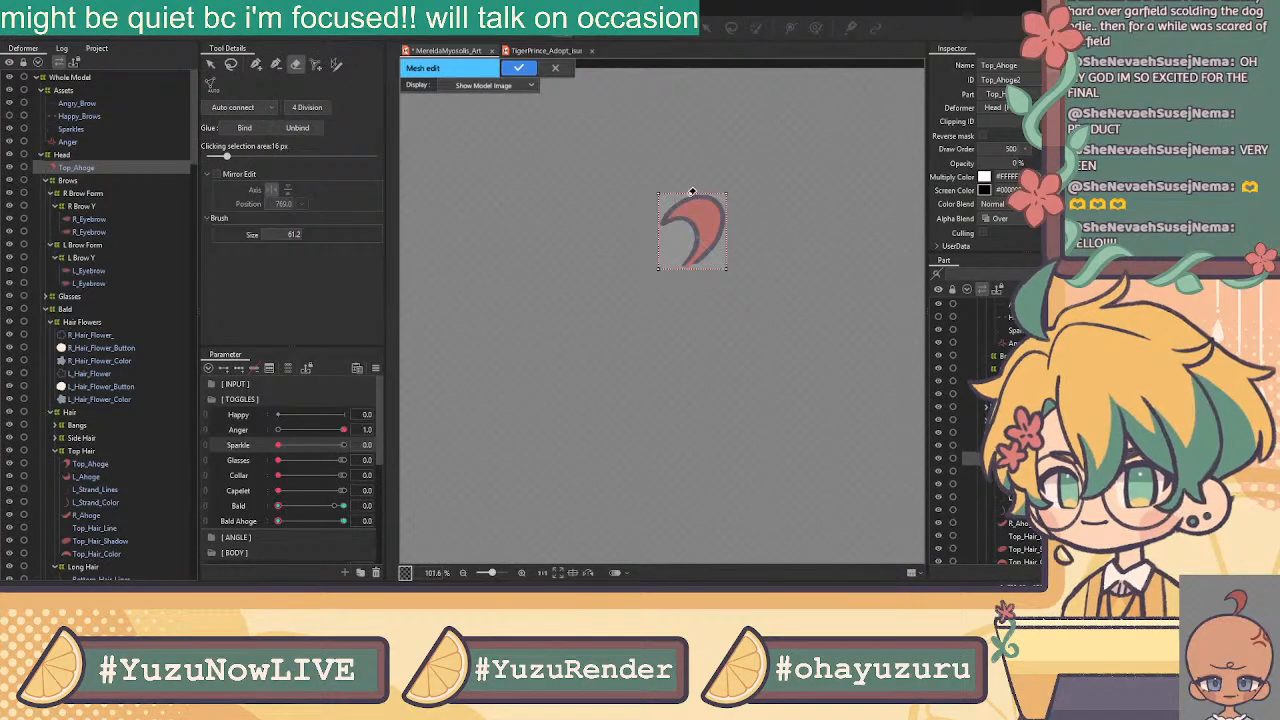
{"action": "left_click", "coordinate": [257, 65]}
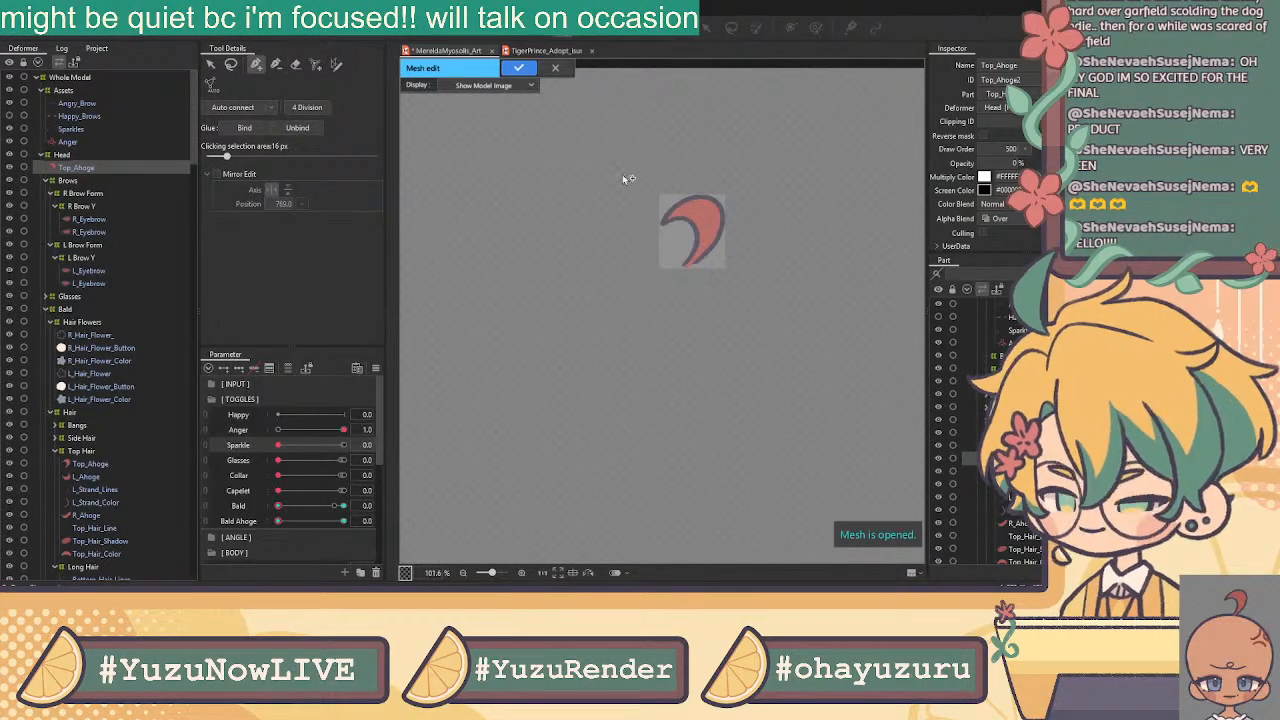
{"action": "scroll", "coordinate": [688, 212], "scroll_direction": "up", "scroll_amount": 3}
{"action": "scroll", "coordinate": [562, 236], "scroll_direction": "up", "scroll_amount": 2}
{"action": "scroll", "coordinate": [677, 240], "scroll_direction": "down", "scroll_amount": 2}
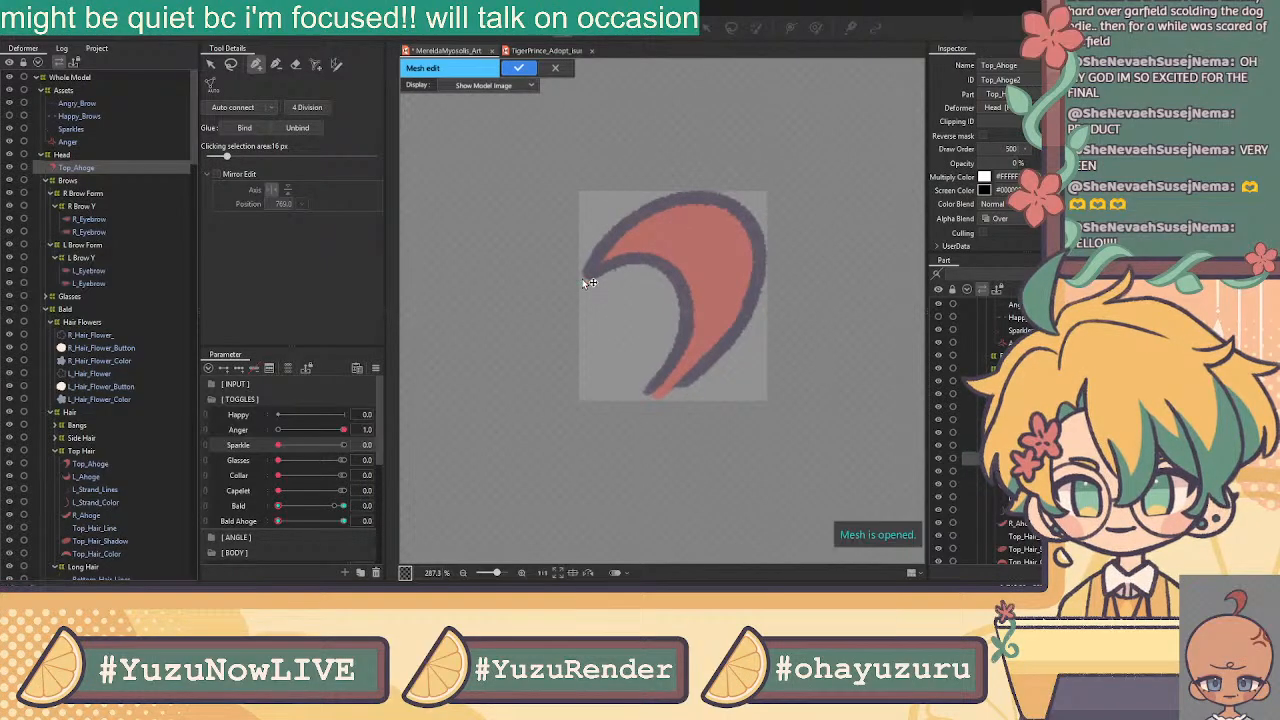
{"action": "scroll", "coordinate": [577, 275], "scroll_direction": "up", "scroll_amount": 2}
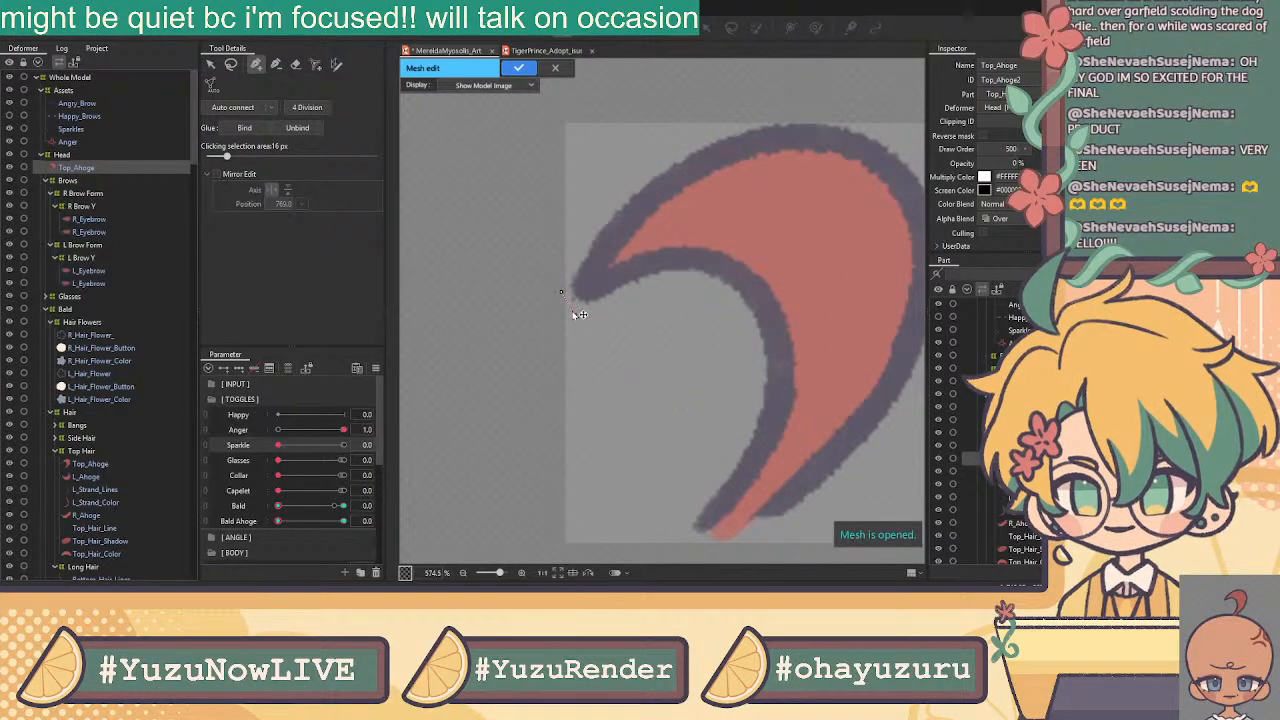
Place vertices along the ahoge's outer edge and across its top
{"action": "left_click", "coordinate": [589, 229]}
{"action": "left_click", "coordinate": [612, 202]}
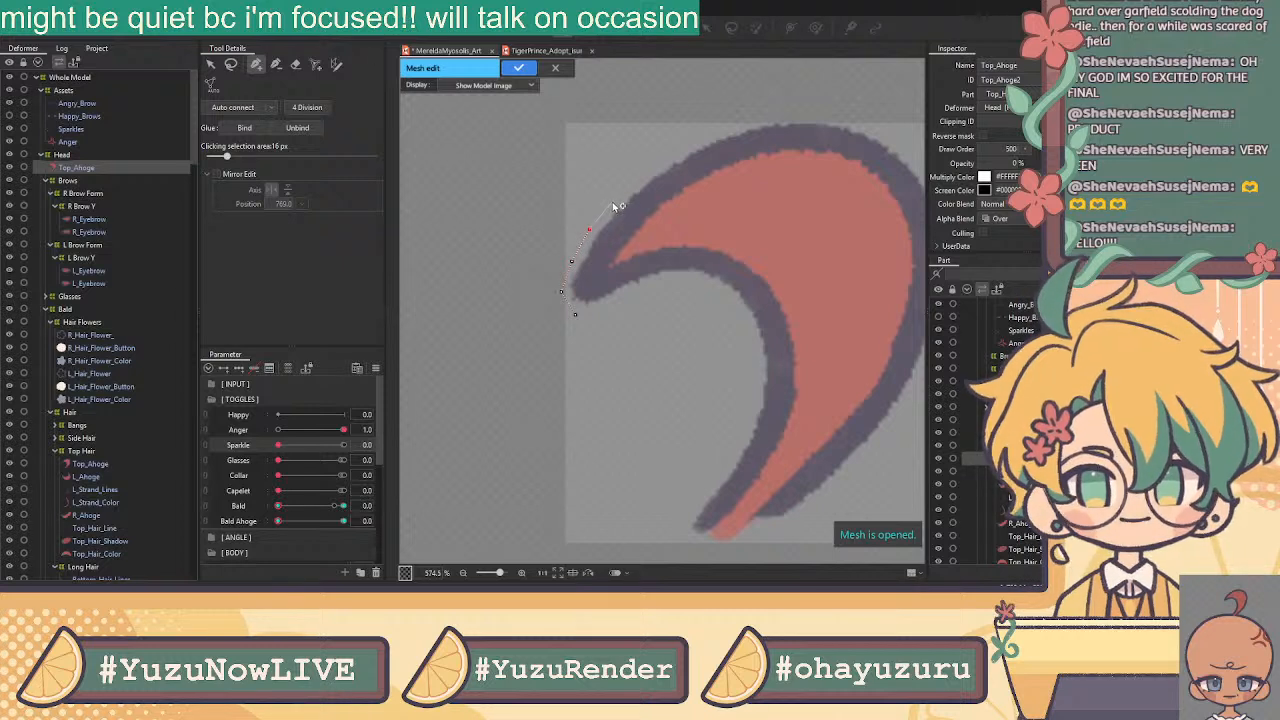
{"action": "left_click", "coordinate": [706, 136]}
{"action": "left_click", "coordinate": [740, 122]}
{"action": "left_click", "coordinate": [779, 116]}
{"action": "left_click", "coordinate": [820, 115]}
{"action": "left_click", "coordinate": [858, 121]}
Continue the vertex outline over the curve's top and down the ahoge's right edge
{"action": "left_click_drag", "start_coordinate": [860, 129], "coordinate": [760, 100]}
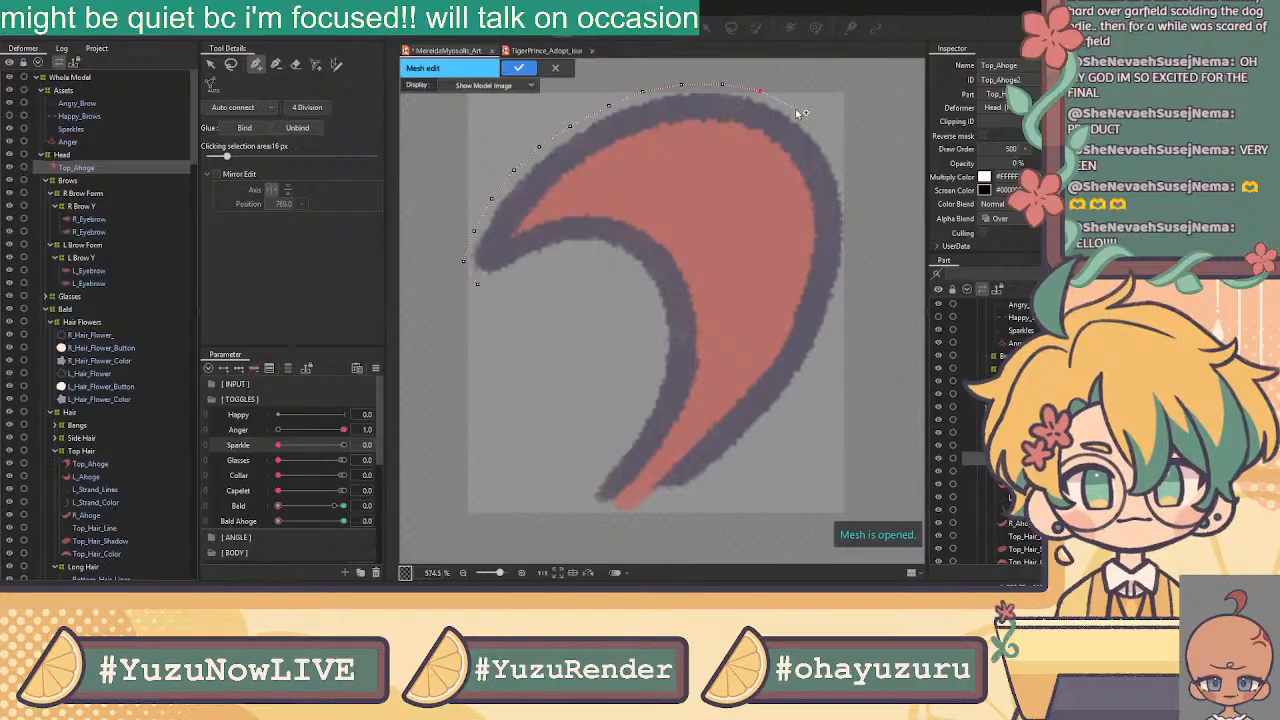
{"action": "left_click", "coordinate": [792, 109]}
{"action": "left_click", "coordinate": [836, 160]}
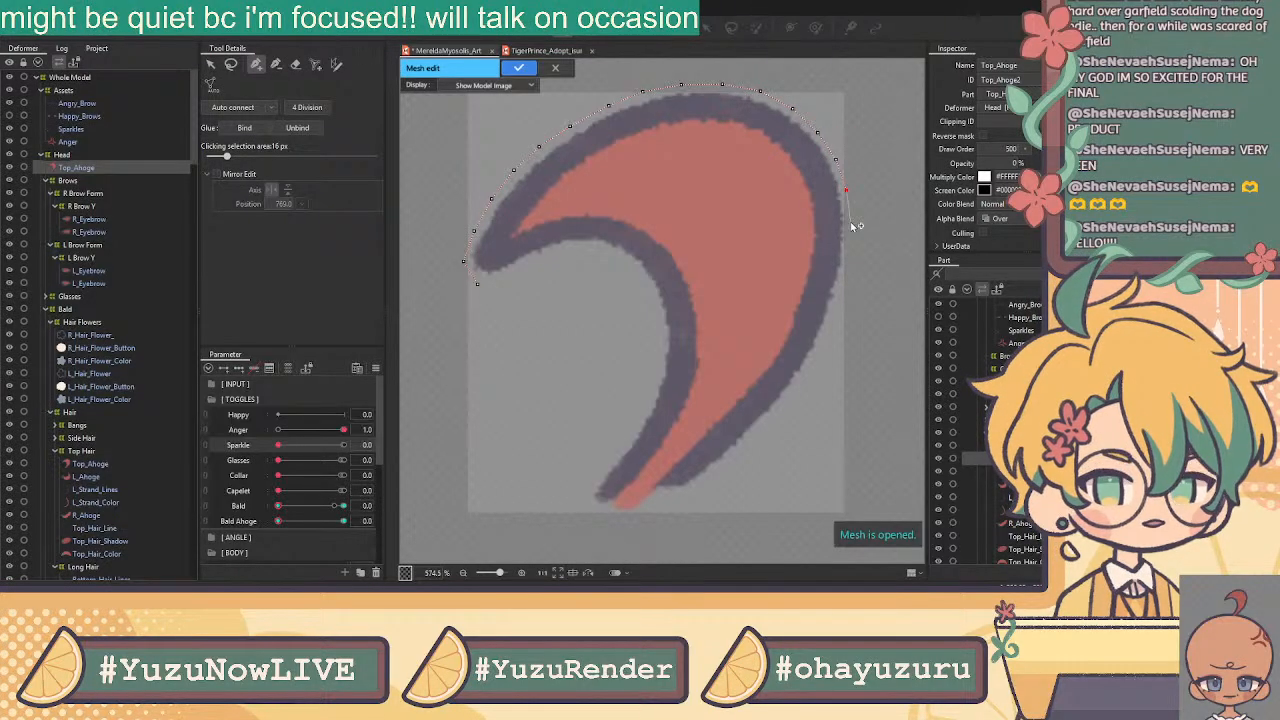
{"action": "left_click", "coordinate": [850, 228]}
{"action": "left_click", "coordinate": [849, 261]}
{"action": "left_click", "coordinate": [840, 296]}
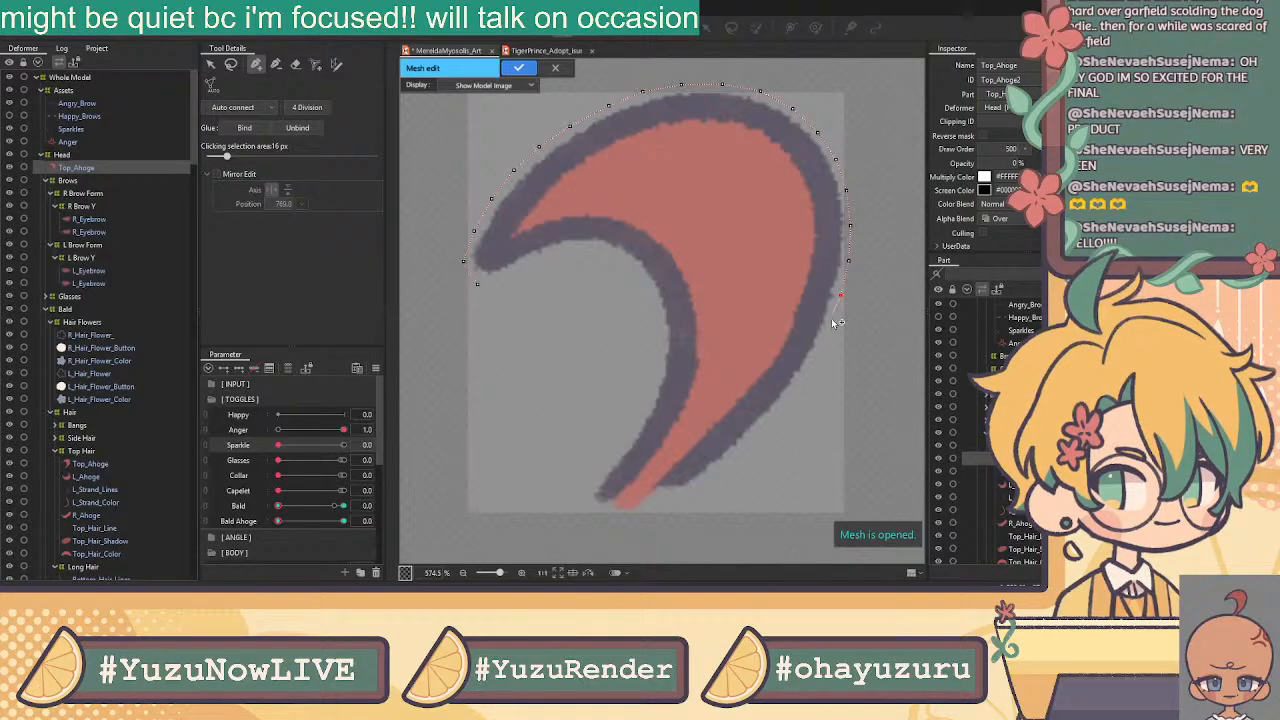
{"action": "left_click", "coordinate": [811, 364]}
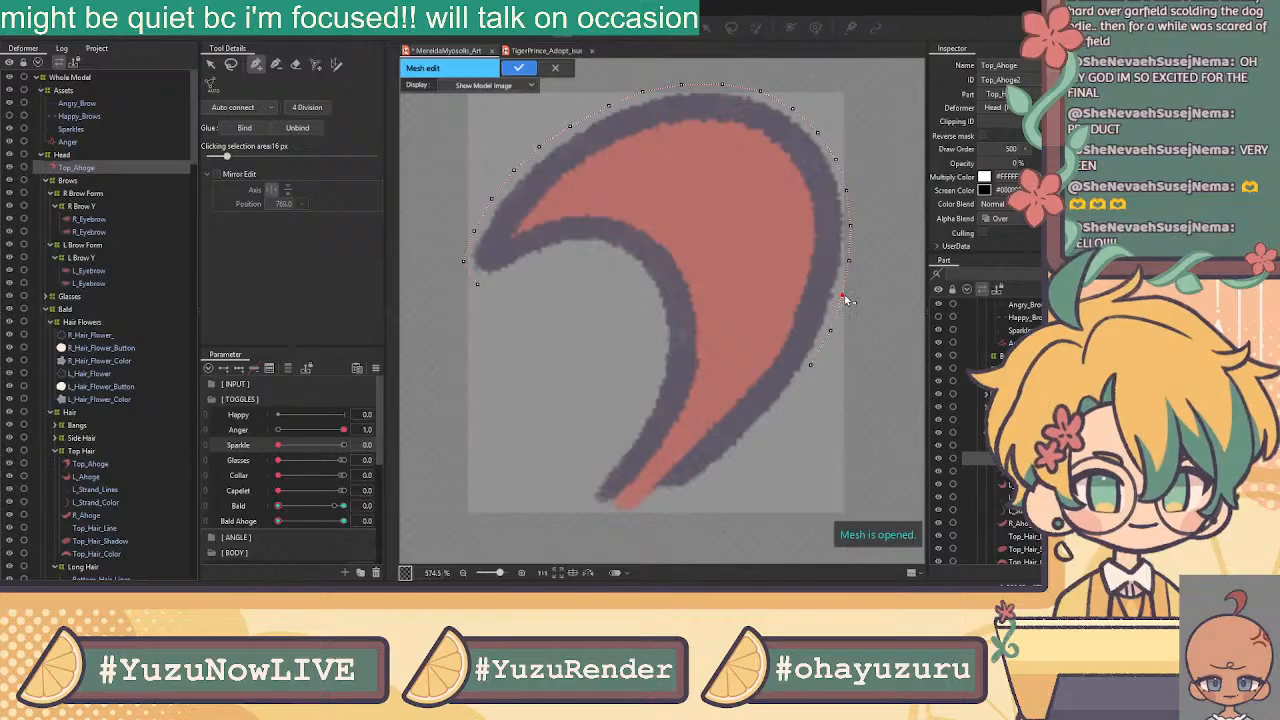
{"action": "left_click", "coordinate": [831, 329]}
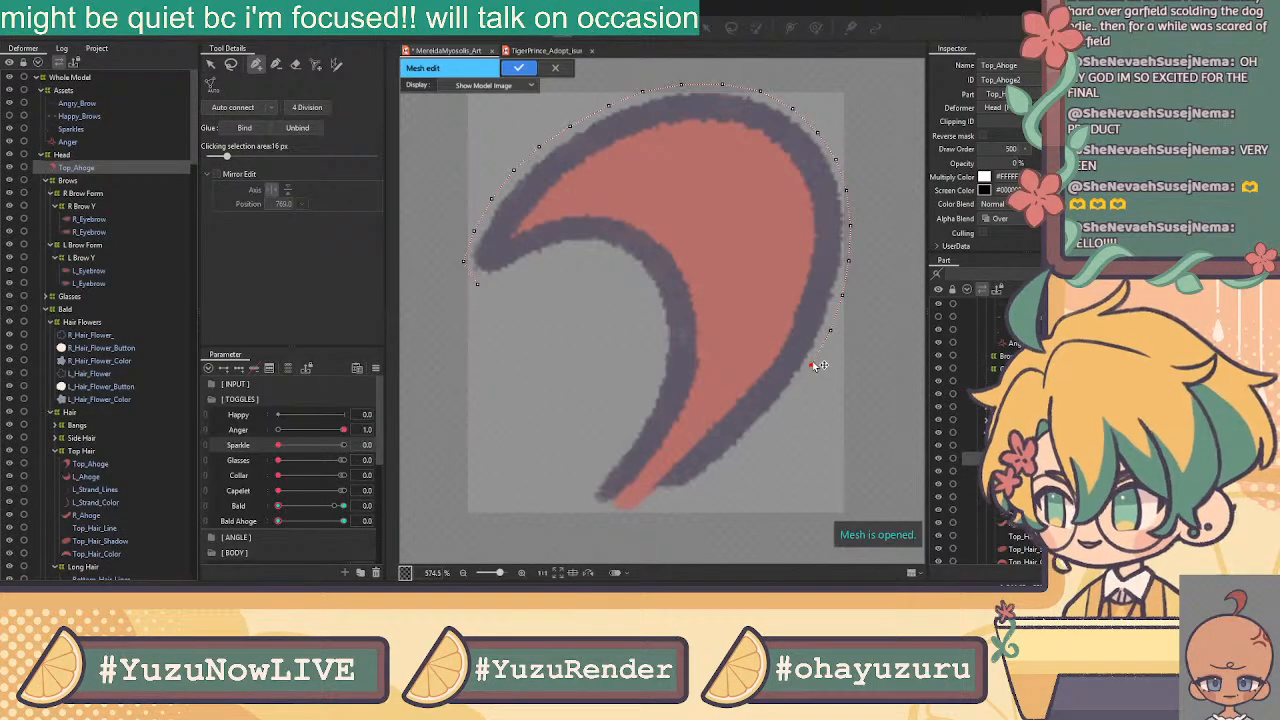
Add vertices along the lower outer edge, closing the gap to the right edge
{"action": "left_click", "coordinate": [689, 494]}
{"action": "left_click", "coordinate": [717, 471]}
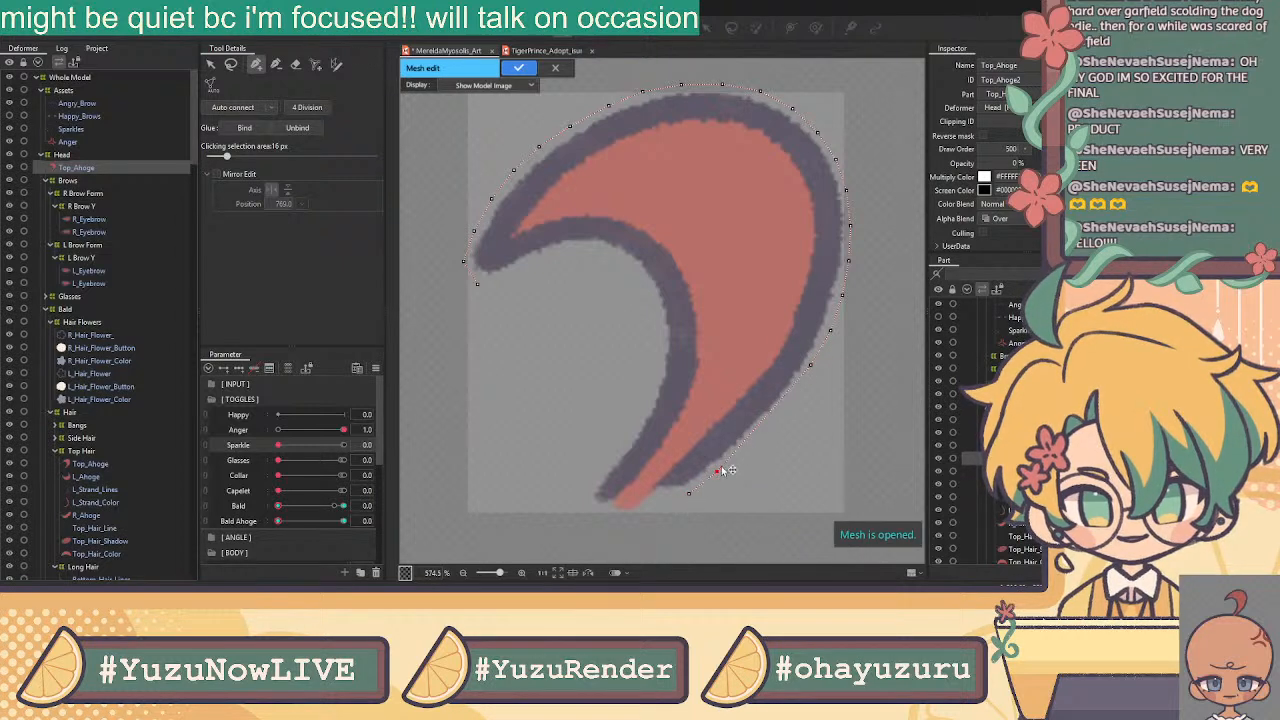
{"action": "left_click", "coordinate": [748, 441]}
{"action": "left_click", "coordinate": [777, 412]}
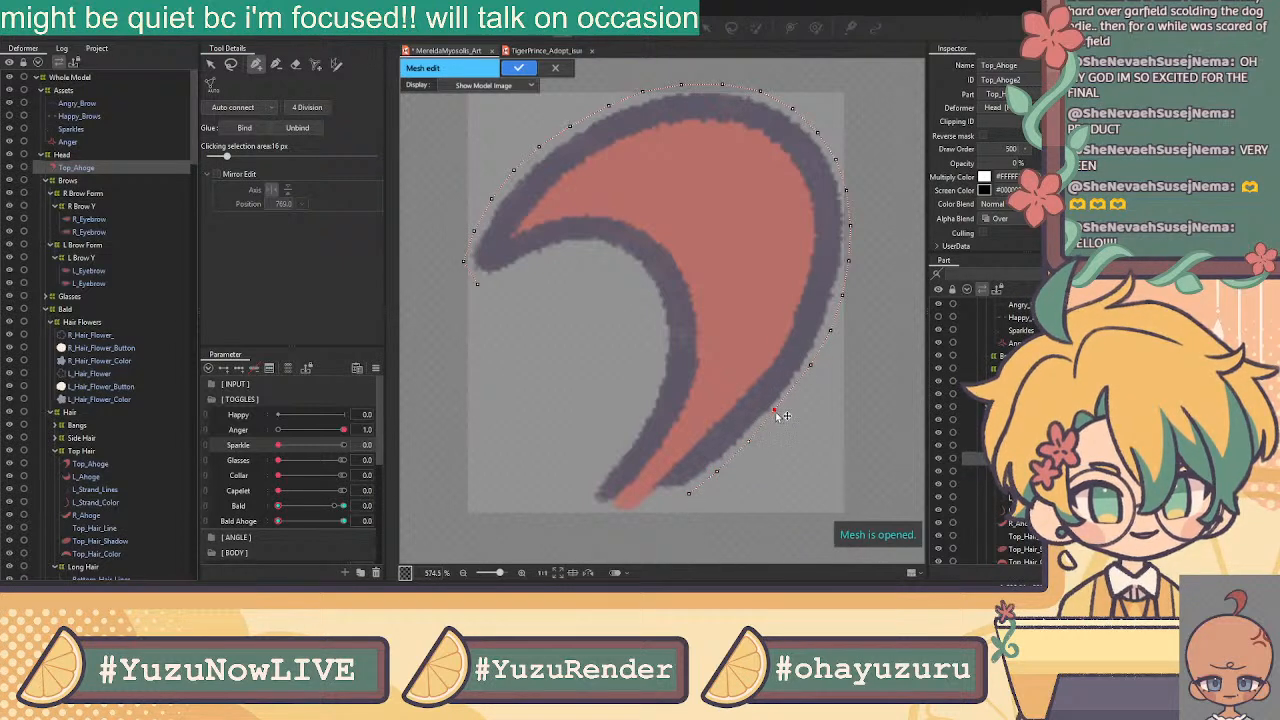
{"action": "left_click", "coordinate": [791, 393]}
{"action": "left_click", "coordinate": [773, 415]}
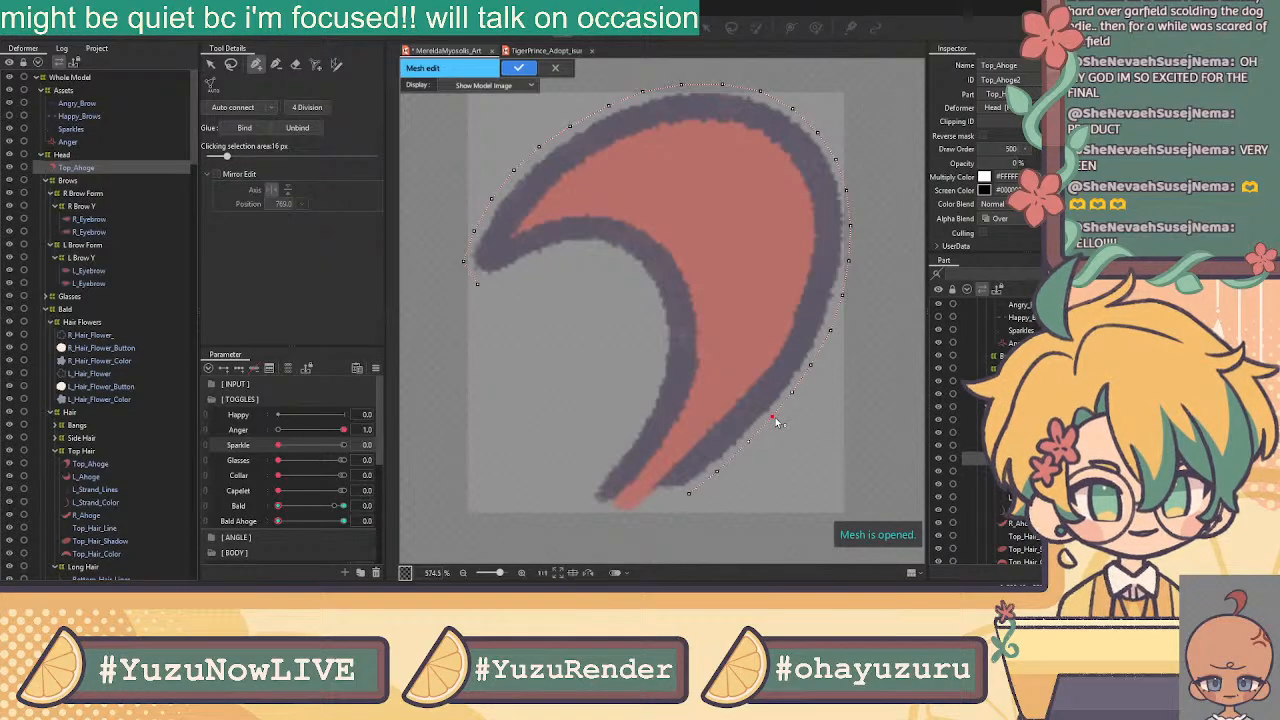
{"action": "left_click", "coordinate": [716, 473]}
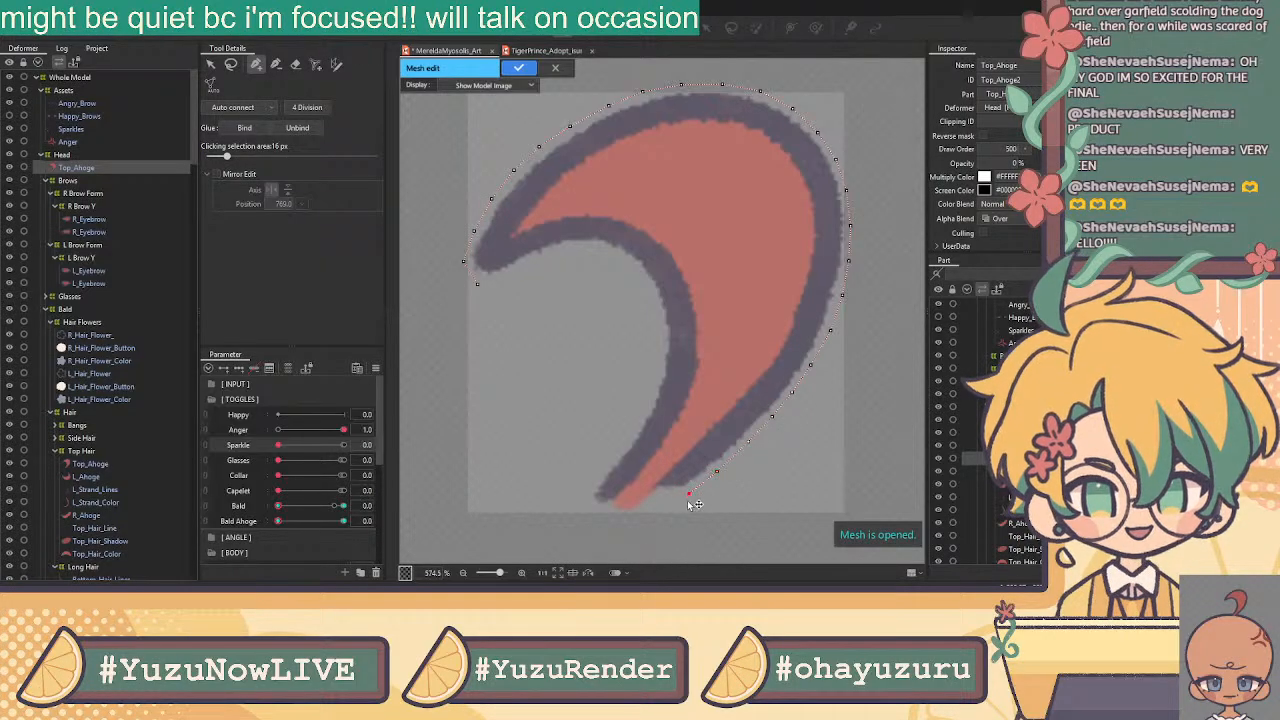
Place and adjust vertices around the ahoge's bottom tip
{"action": "left_click", "coordinate": [635, 517]}
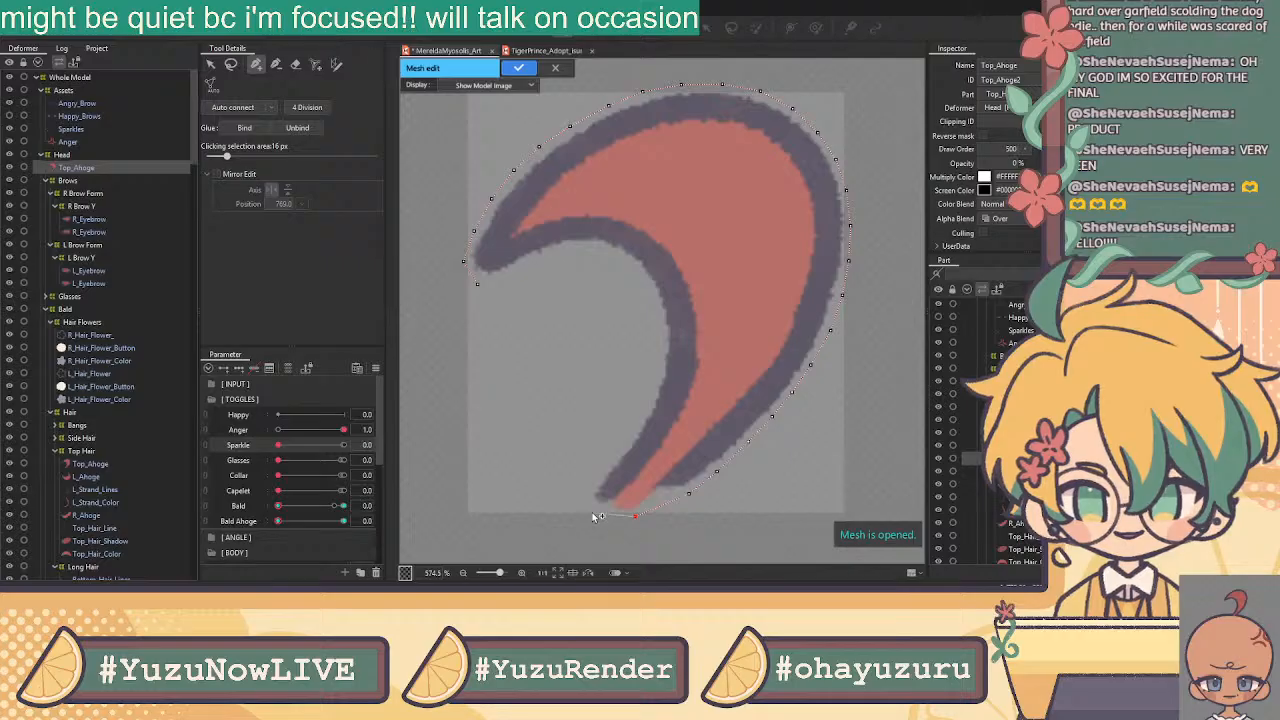
{"action": "left_click", "coordinate": [585, 501]}
{"action": "left_click_drag", "start_coordinate": [635, 517], "coordinate": [658, 501]}
{"action": "left_click", "coordinate": [658, 510]}
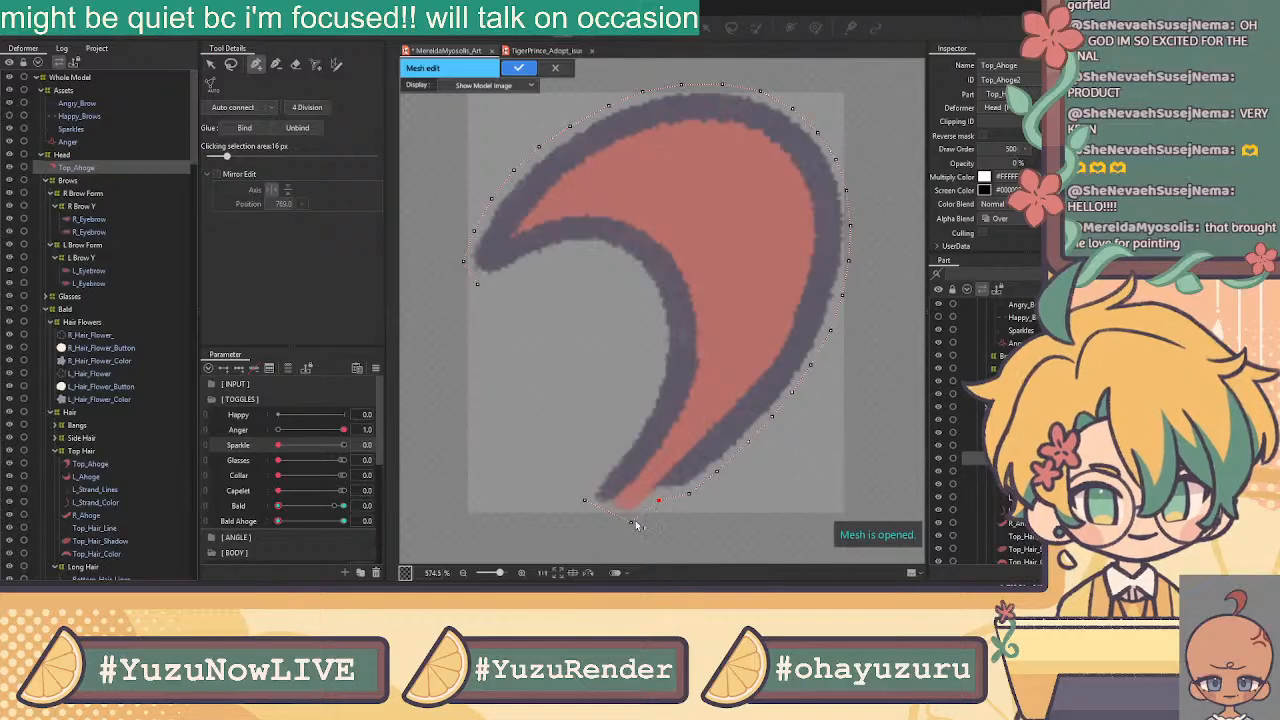
{"action": "left_click", "coordinate": [582, 504]}
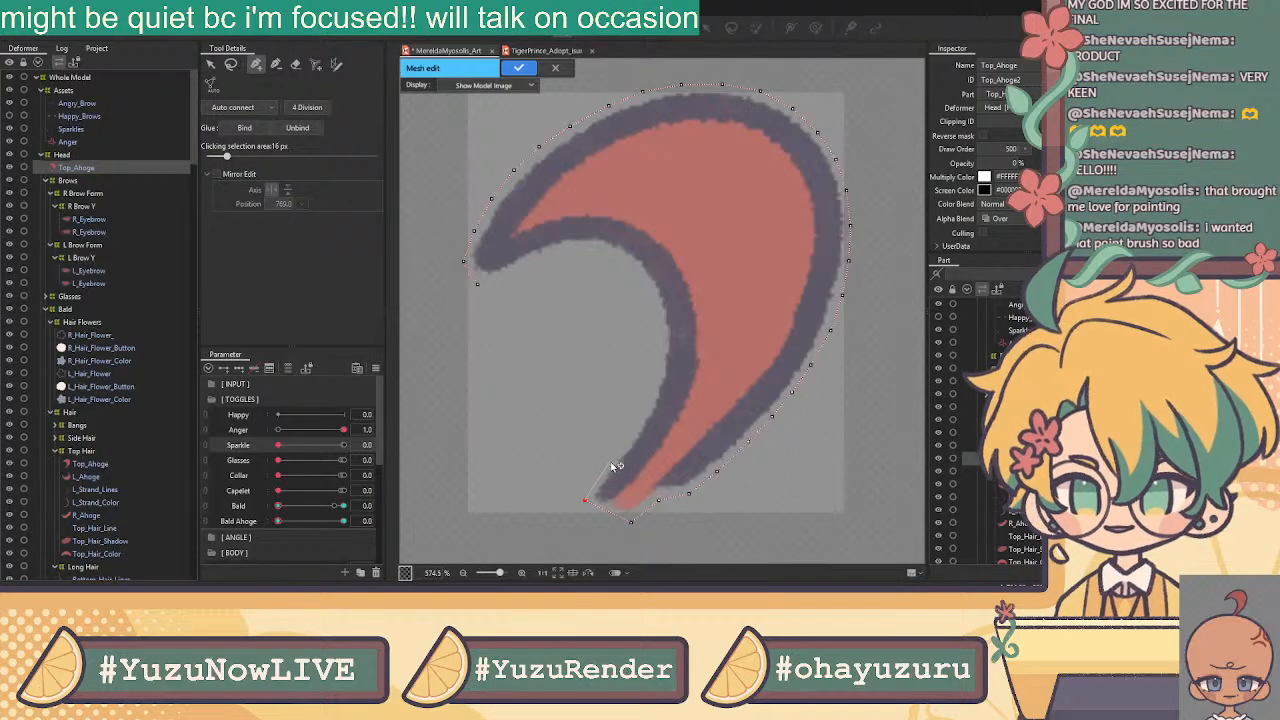
Trace vertices up the ahoge's inner edge and around the curl to close the outline
{"action": "left_click", "coordinate": [611, 461]}
{"action": "left_click", "coordinate": [634, 432]}
{"action": "left_click", "coordinate": [649, 404]}
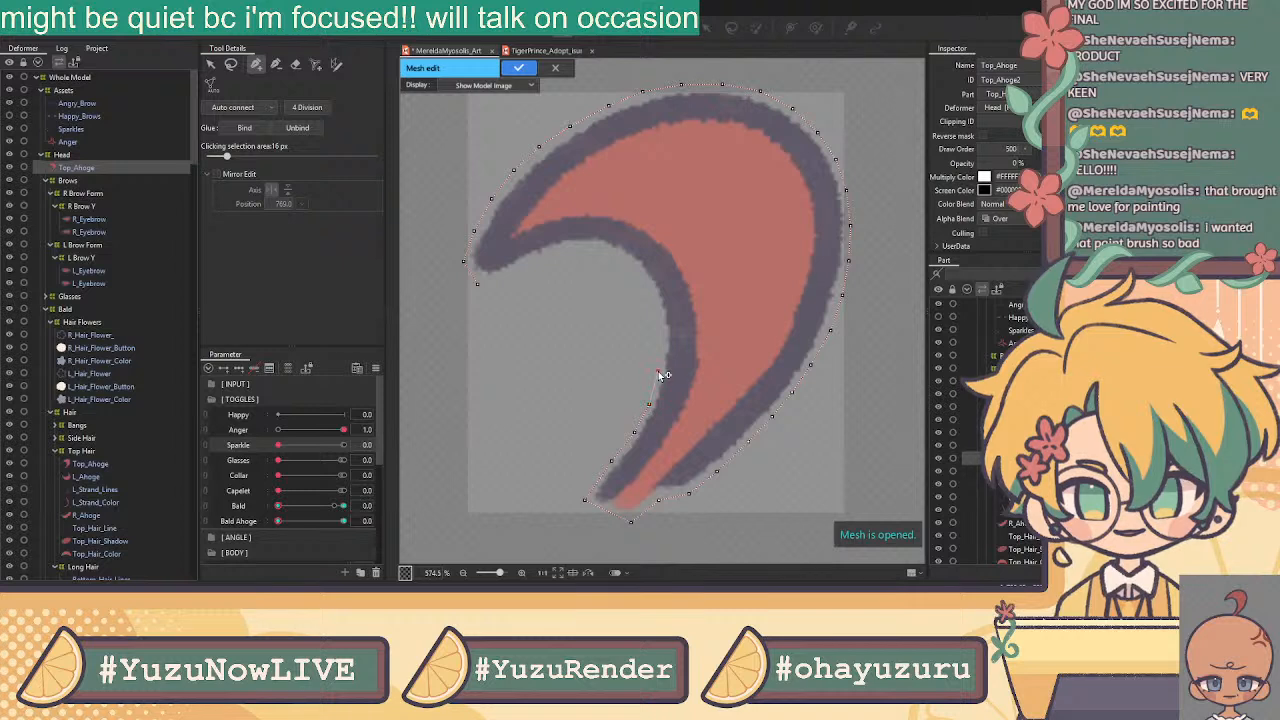
{"action": "left_click", "coordinate": [660, 338]}
{"action": "left_click", "coordinate": [656, 309]}
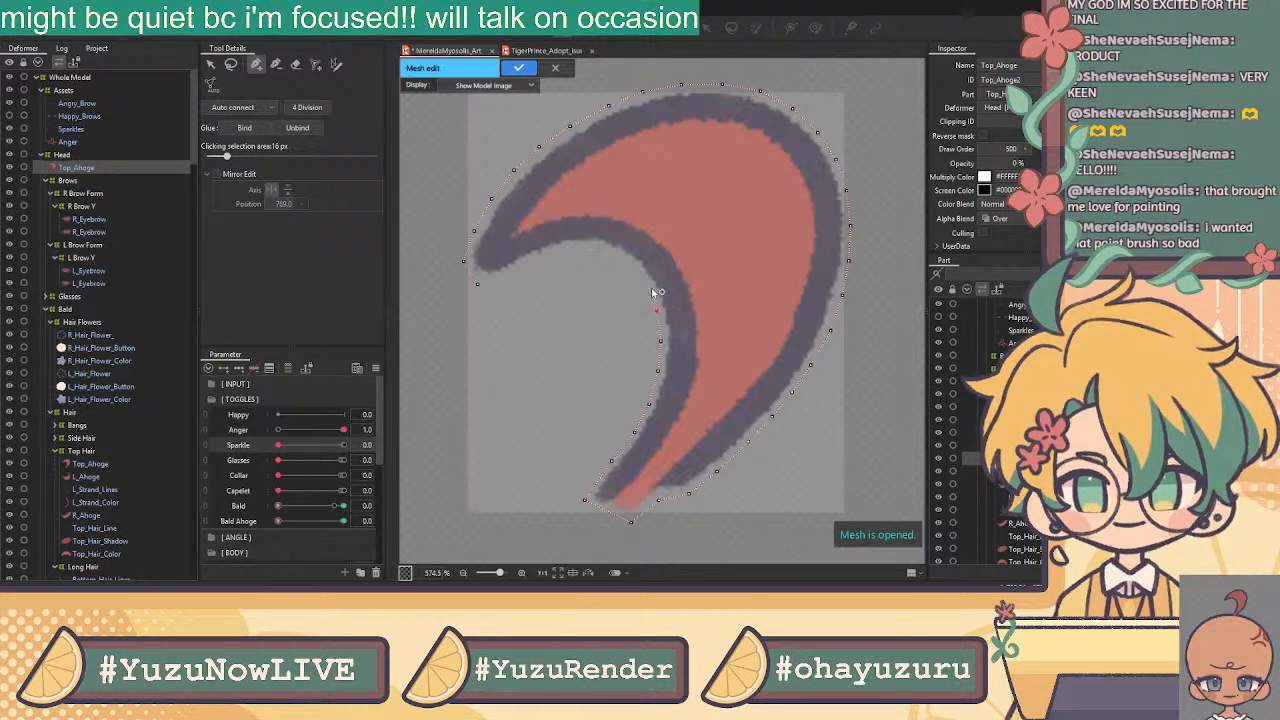
{"action": "left_click", "coordinate": [645, 281]}
{"action": "left_click", "coordinate": [628, 259]}
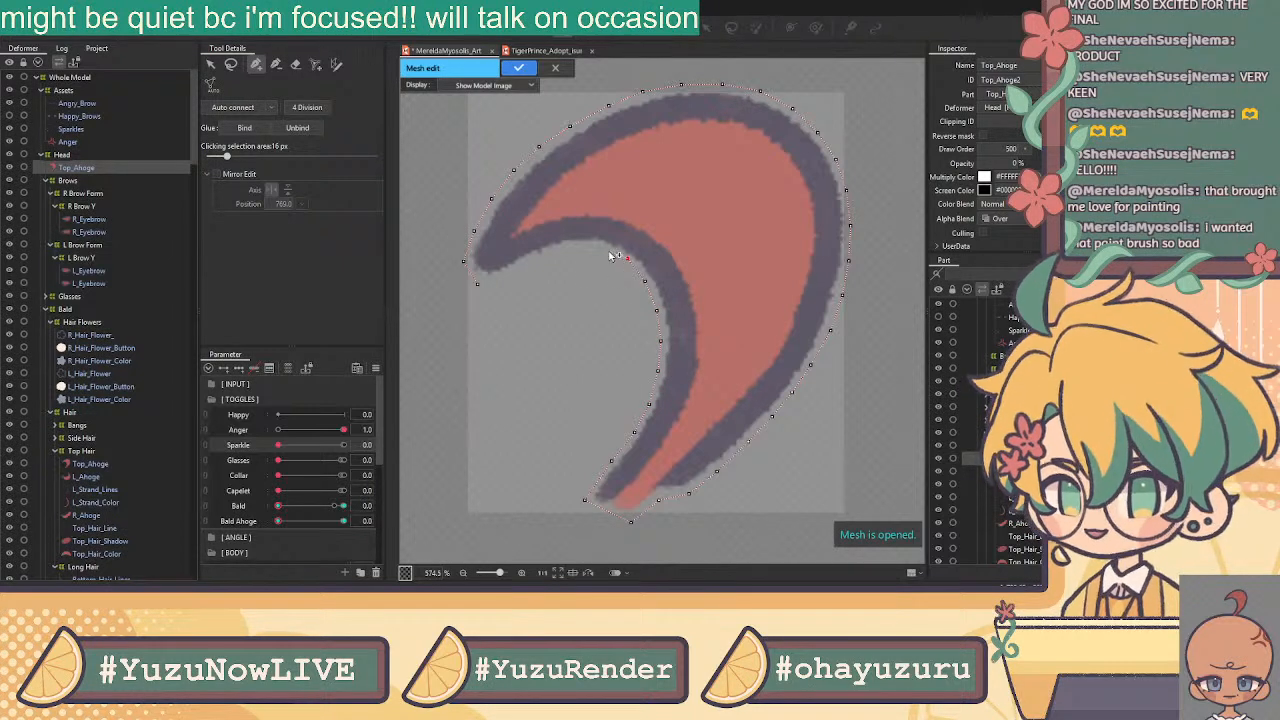
{"action": "left_click", "coordinate": [595, 245]}
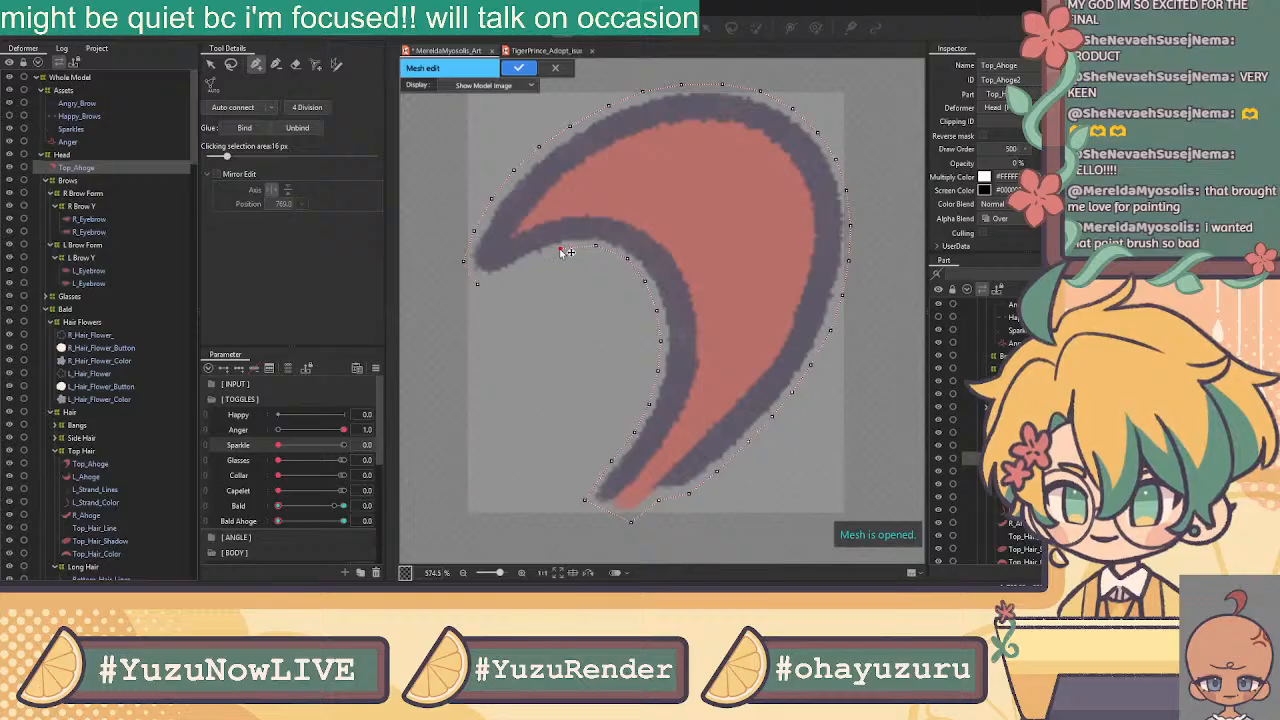
{"action": "left_click", "coordinate": [562, 250]}
{"action": "left_click", "coordinate": [530, 263]}
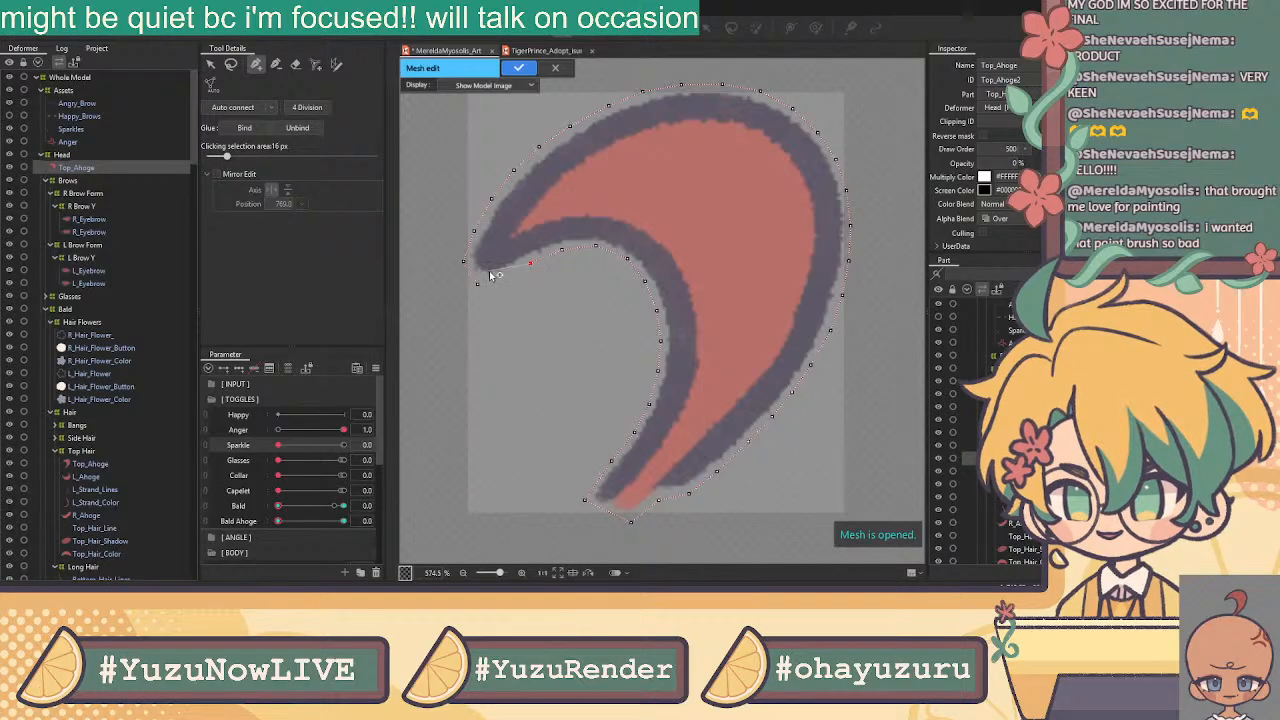
{"action": "left_click", "coordinate": [499, 277]}
{"action": "left_click", "coordinate": [478, 284]}
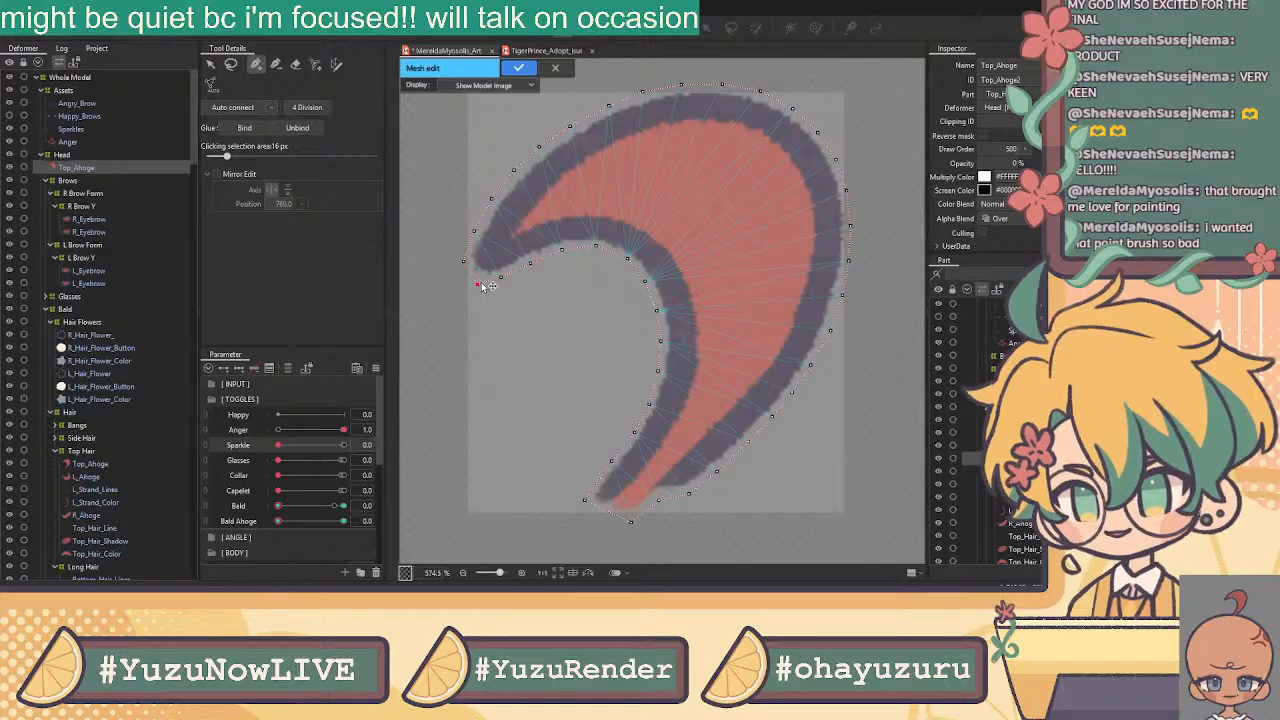
Add interior vertices in the curl's left tip and across its top, nudging them into place
{"action": "left_click", "coordinate": [482, 267]}
{"action": "left_click_drag", "start_coordinate": [484, 266], "coordinate": [503, 246]}
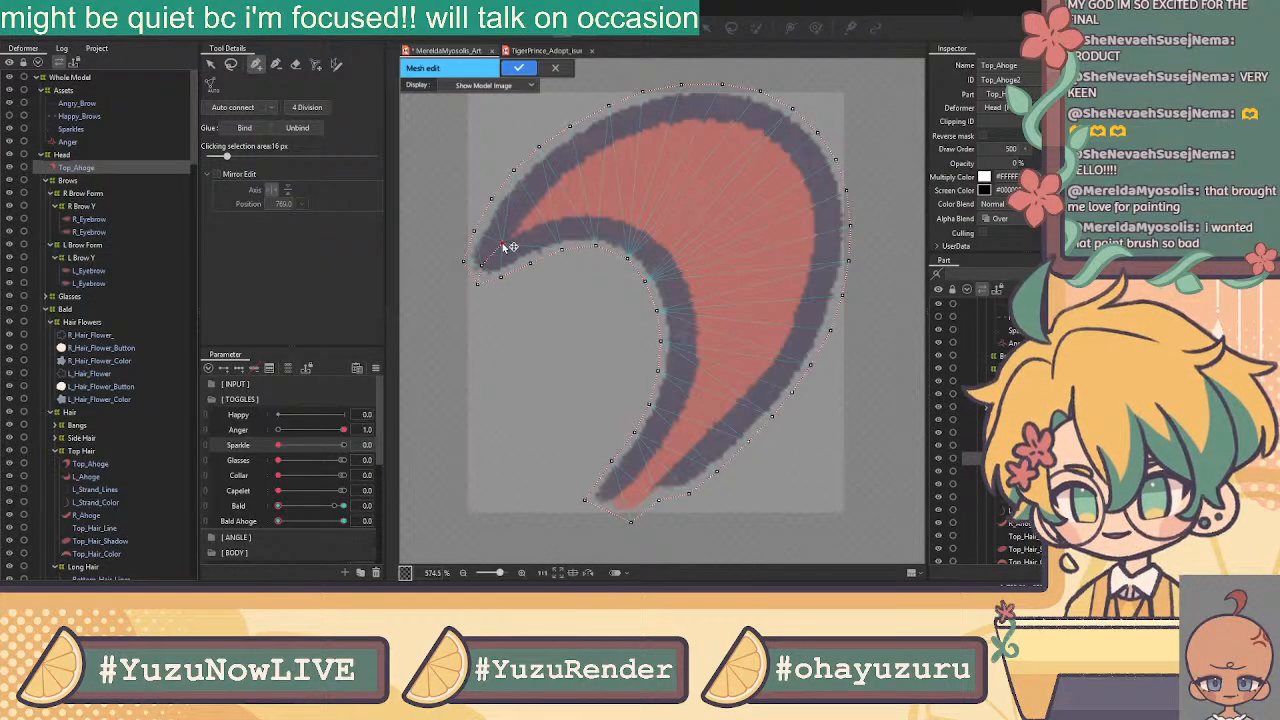
{"action": "left_click", "coordinate": [521, 230]}
{"action": "left_click", "coordinate": [551, 209]}
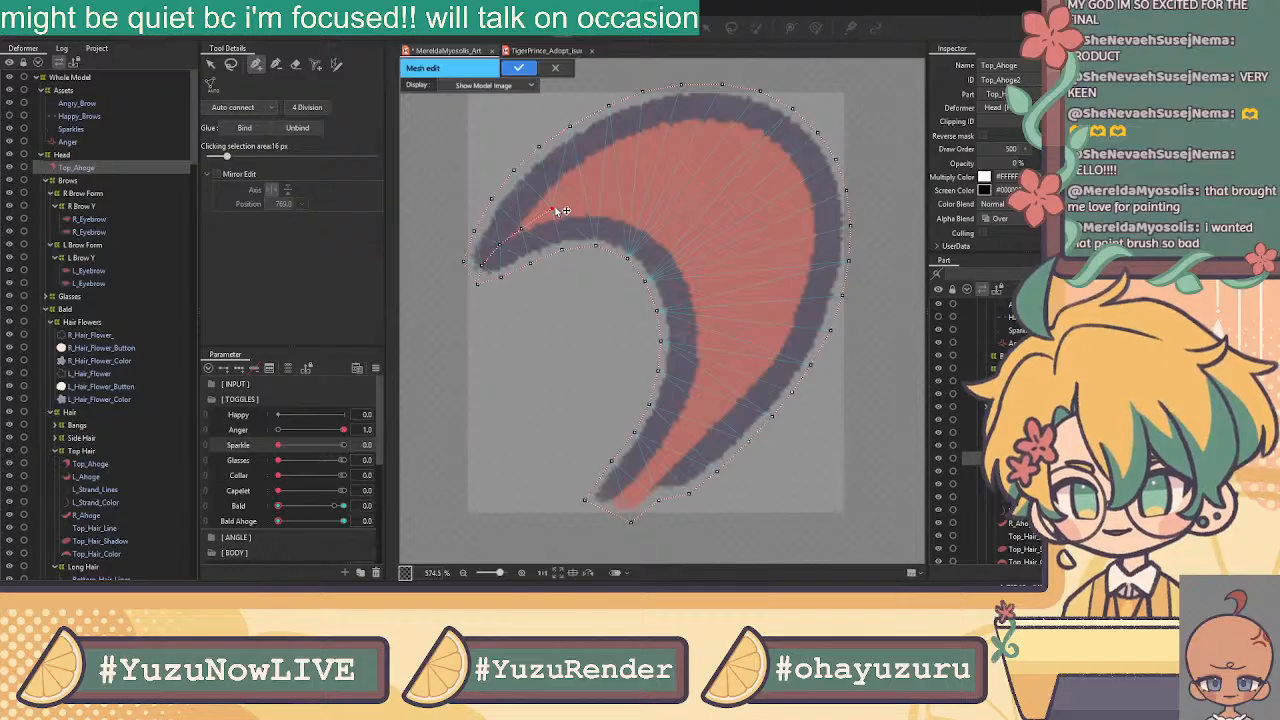
{"action": "left_click_drag", "start_coordinate": [551, 209], "coordinate": [565, 204]}
{"action": "left_click", "coordinate": [606, 186]}
{"action": "left_click", "coordinate": [648, 186]}
Place interior vertices around the bend down to the lower tip, then apply the mesh
{"action": "left_click", "coordinate": [692, 196]}
{"action": "left_click", "coordinate": [730, 231]}
{"action": "left_click", "coordinate": [750, 283]}
{"action": "left_click", "coordinate": [738, 342]}
{"action": "left_click", "coordinate": [707, 405]}
{"action": "left_click", "coordinate": [671, 449]}
{"action": "left_click", "coordinate": [629, 492]}
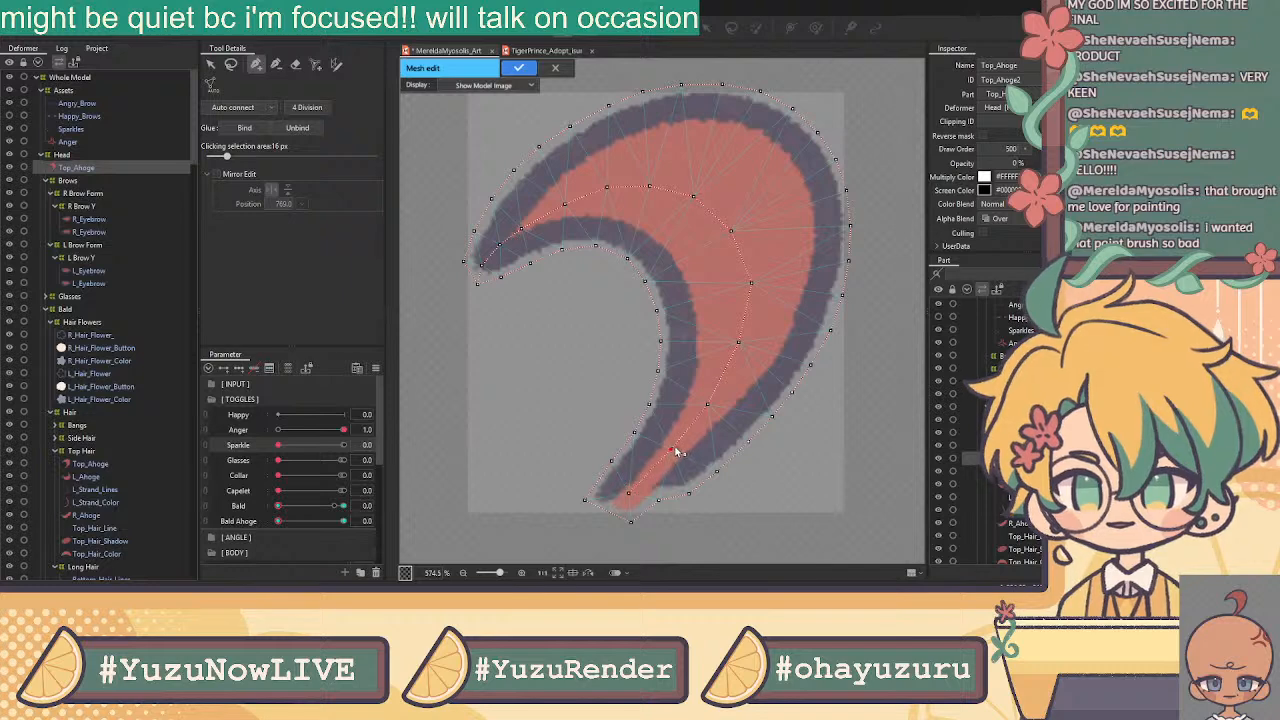
{"action": "scroll", "coordinate": [690, 440], "scroll_direction": "down", "scroll_amount": 3}
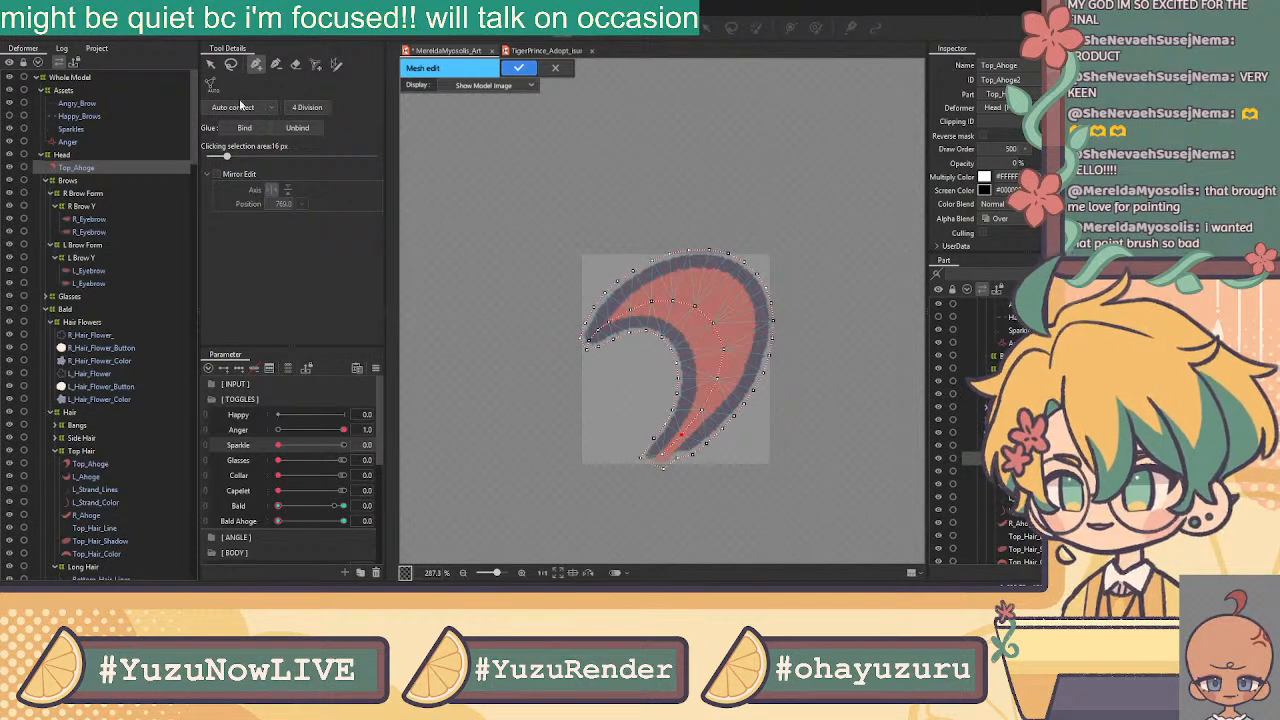
{"action": "left_click", "coordinate": [514, 67]}
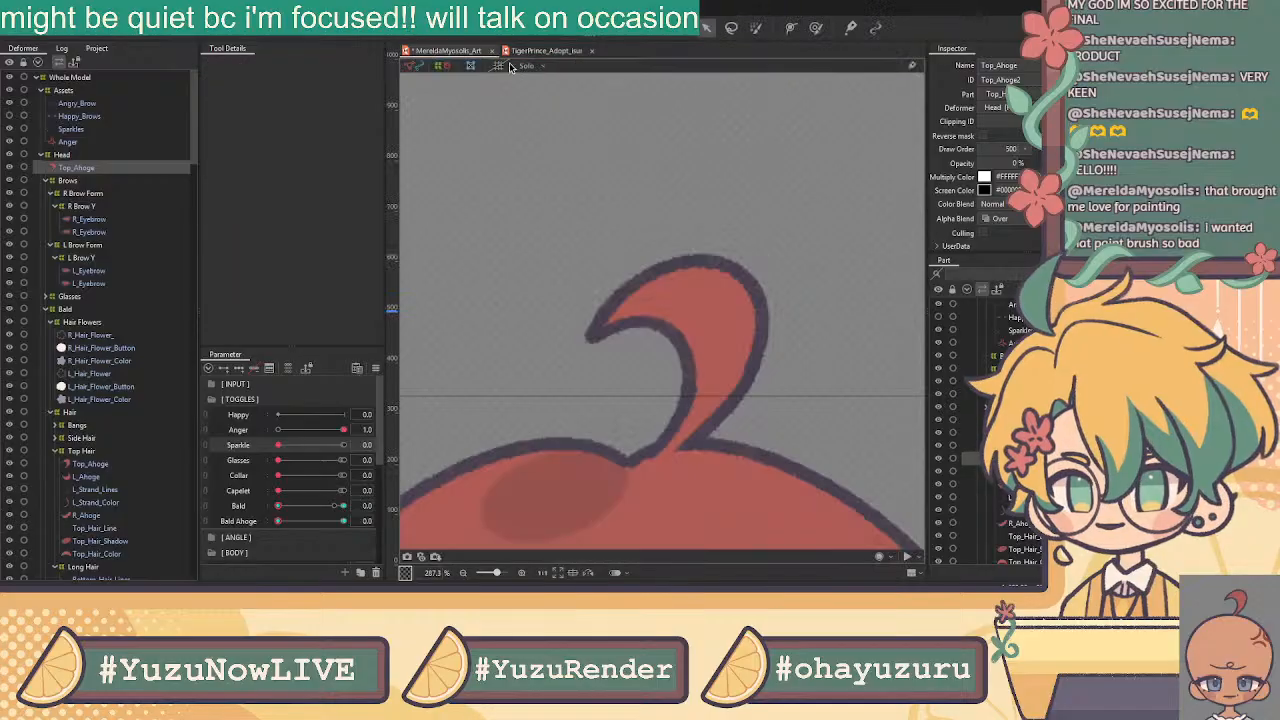
Reopen the Top_Ahoge mesh, select all its vertices and apply it
{"action": "scroll", "coordinate": [704, 222], "scroll_direction": "down", "scroll_amount": 6}
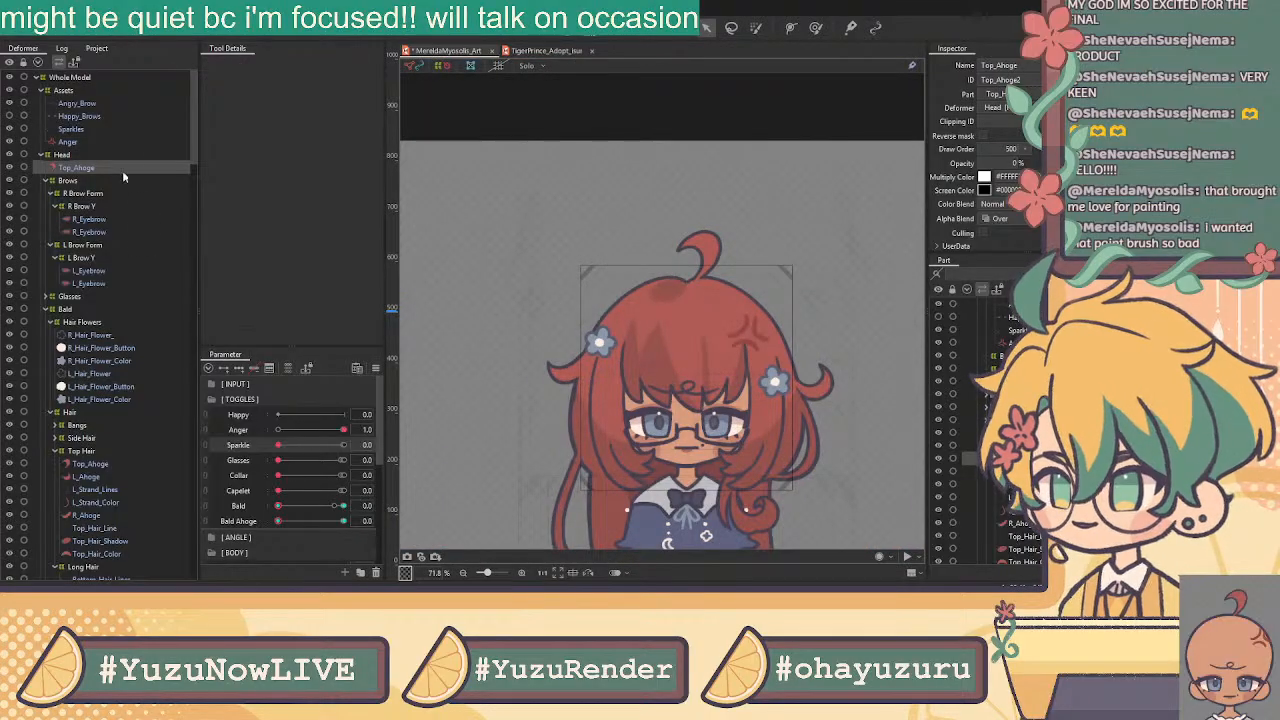
{"action": "left_click", "coordinate": [568, 32]}
{"action": "key", "text": "v"}
{"action": "left_click_drag", "start_coordinate": [626, 180], "coordinate": [854, 388]}
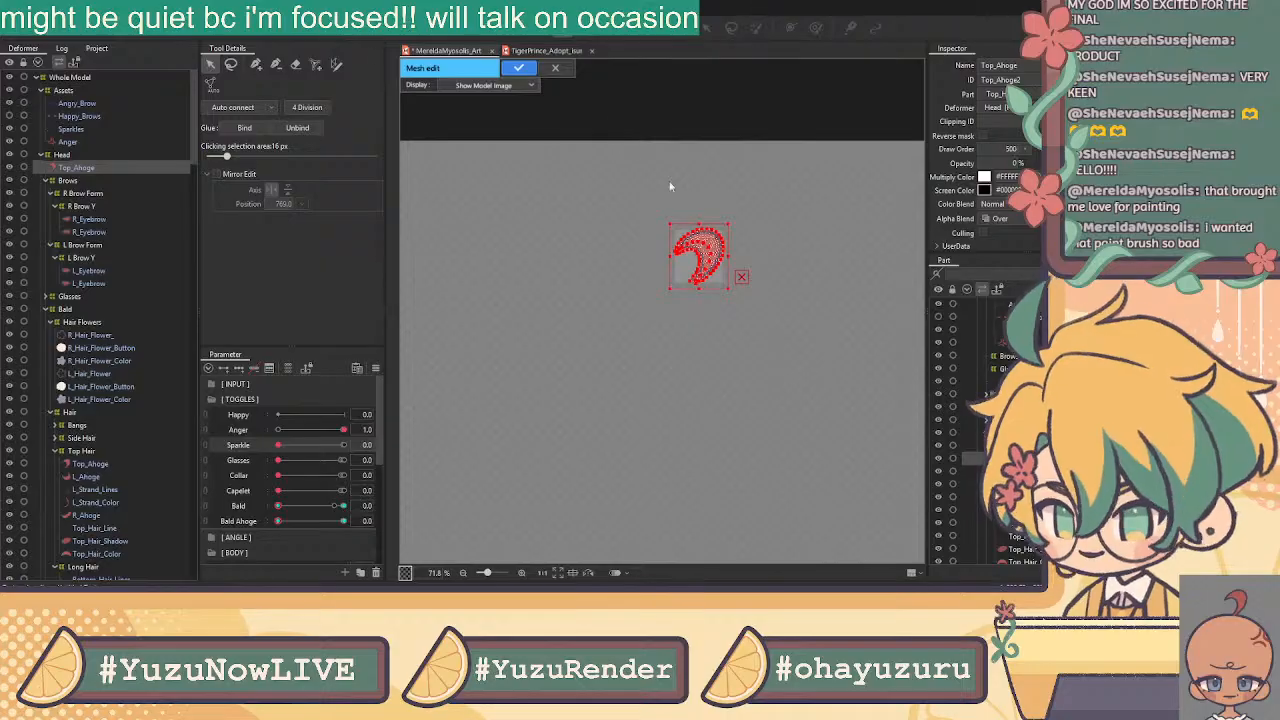
{"action": "left_click", "coordinate": [518, 67]}
Test Bald at 1, reset Bald and Bald Ahoge to 0, then reopen Top_Ahoge mesh editing with the eraser
{"action": "left_click_drag", "start_coordinate": [280, 506], "coordinate": [510, 488]}
{"action": "scroll", "coordinate": [712, 260], "scroll_direction": "up", "scroll_amount": 2}
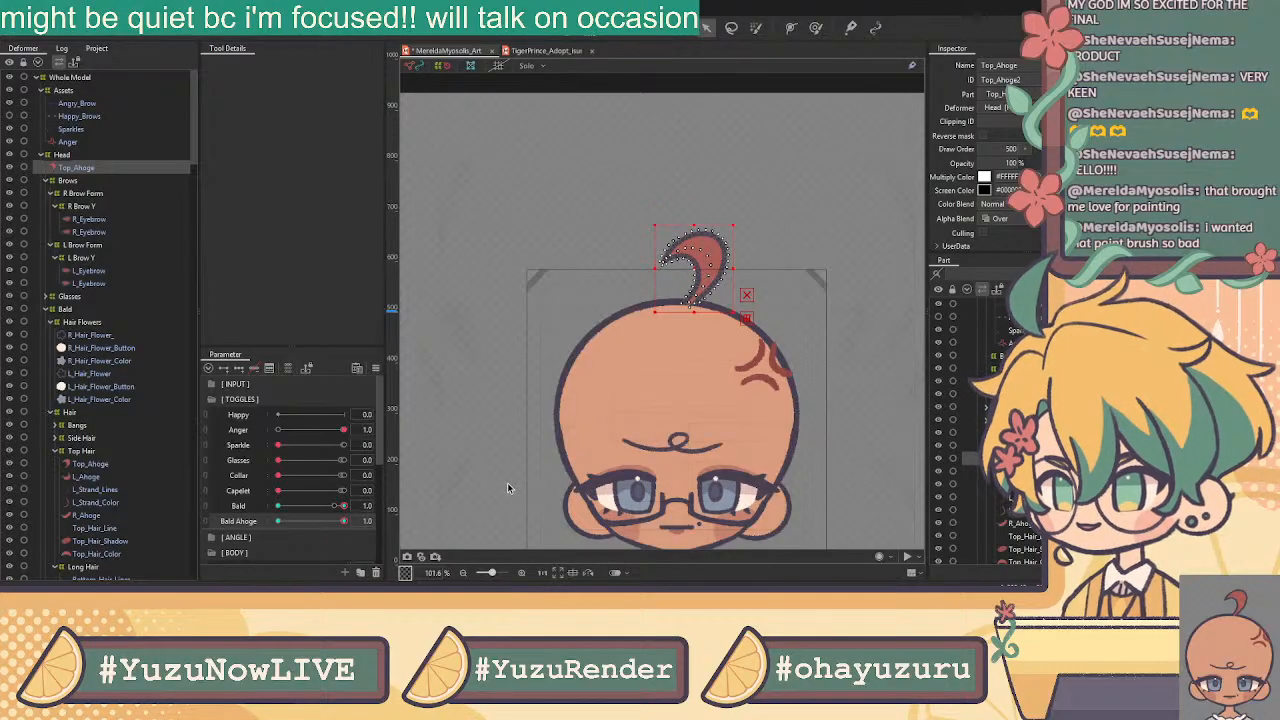
{"action": "left_click", "coordinate": [91, 465]}
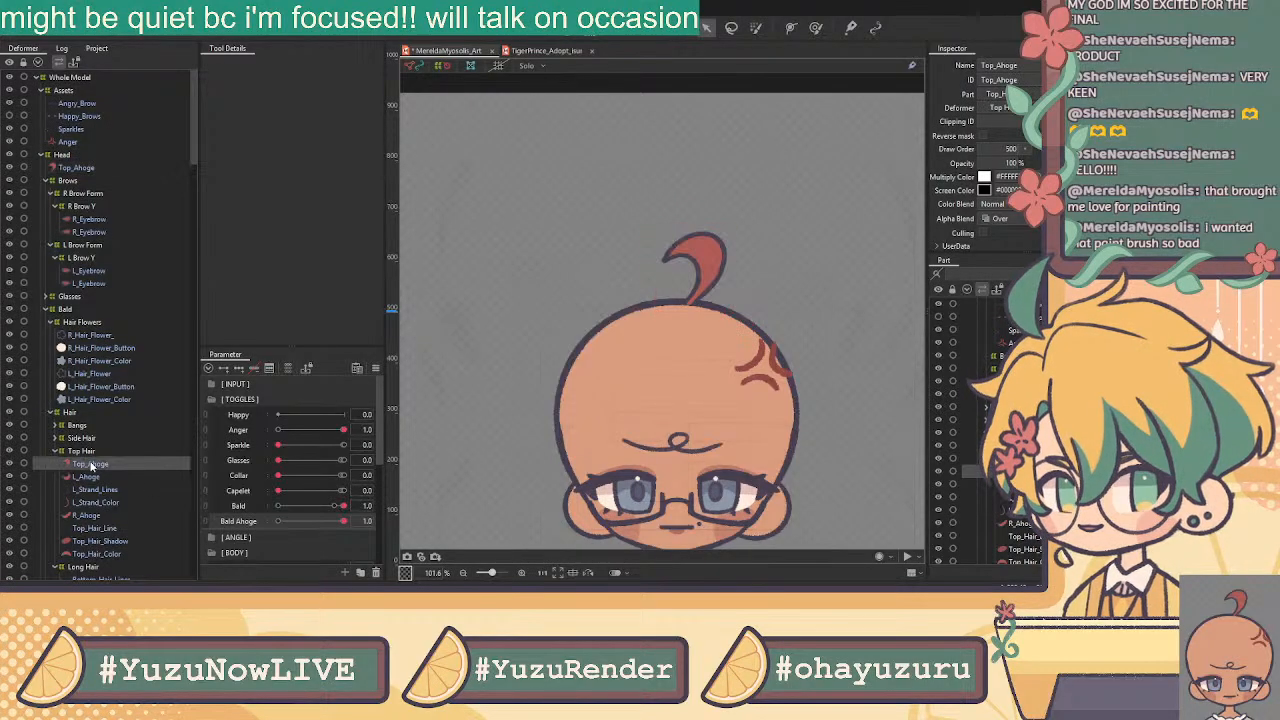
{"action": "left_click_drag", "start_coordinate": [284, 521], "coordinate": [231, 516]}
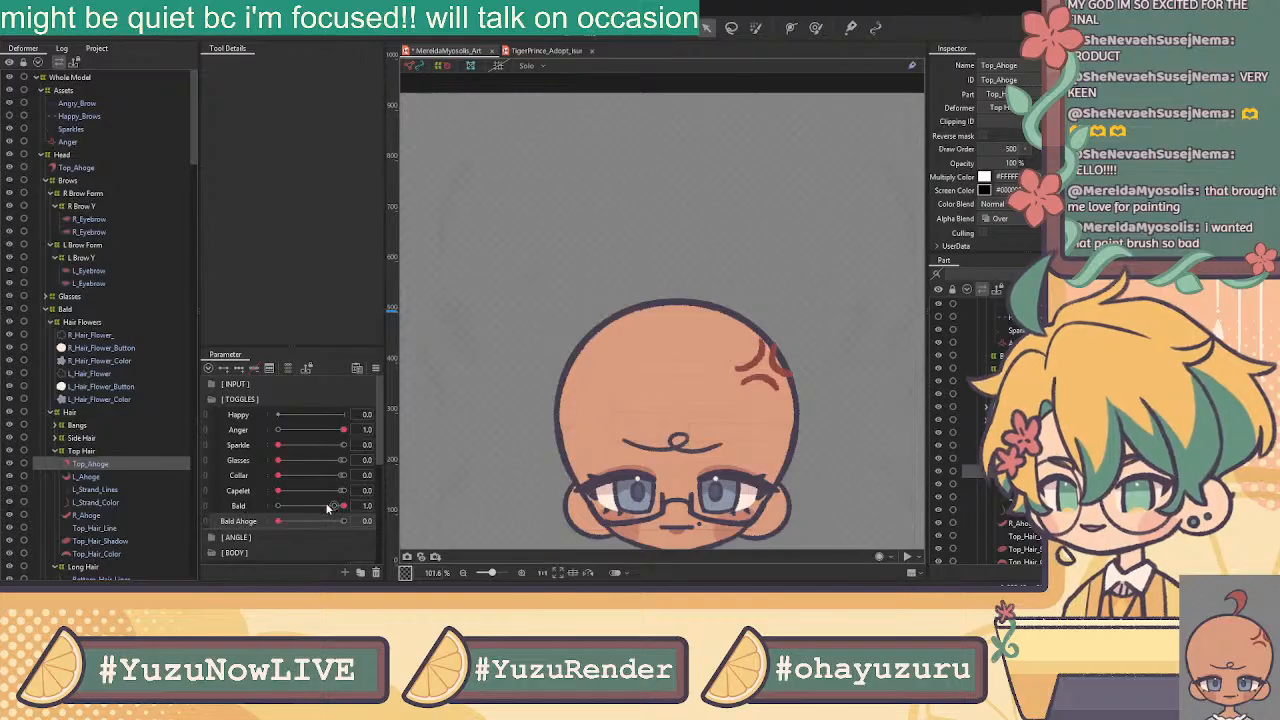
{"action": "left_click_drag", "start_coordinate": [327, 508], "coordinate": [202, 484]}
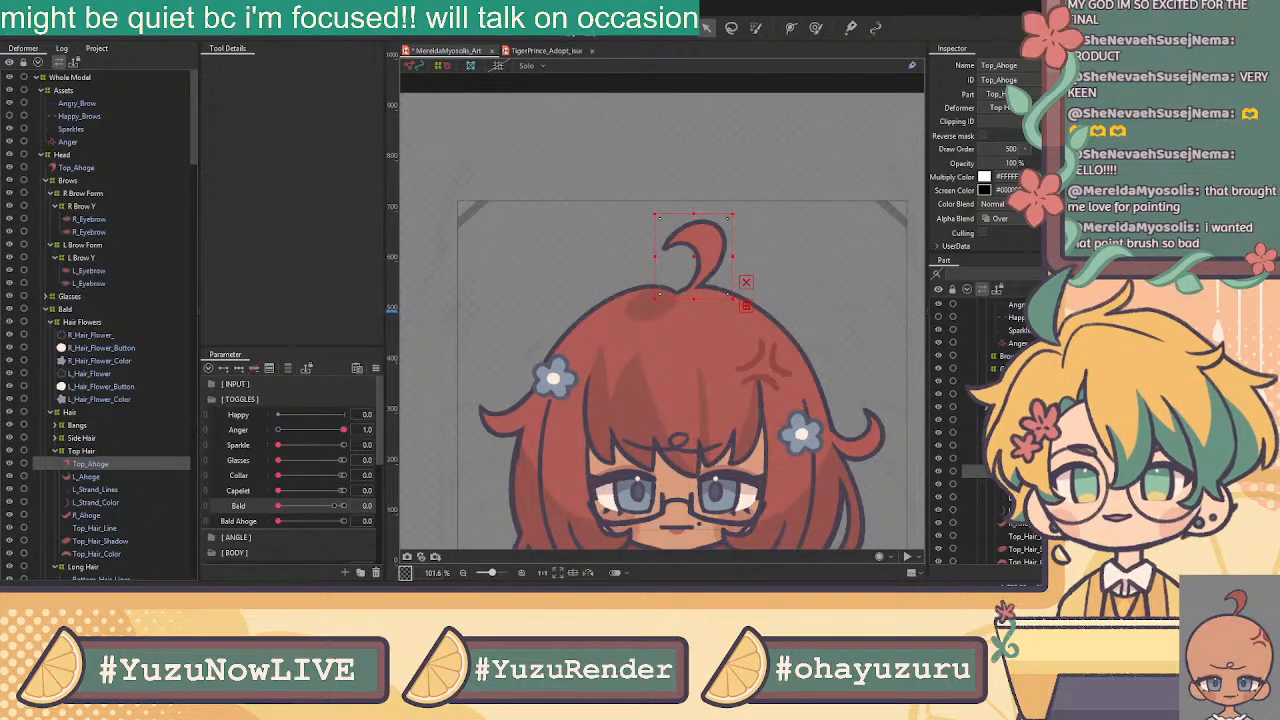
{"action": "left_click", "coordinate": [574, 29]}
{"action": "left_click", "coordinate": [295, 63]}
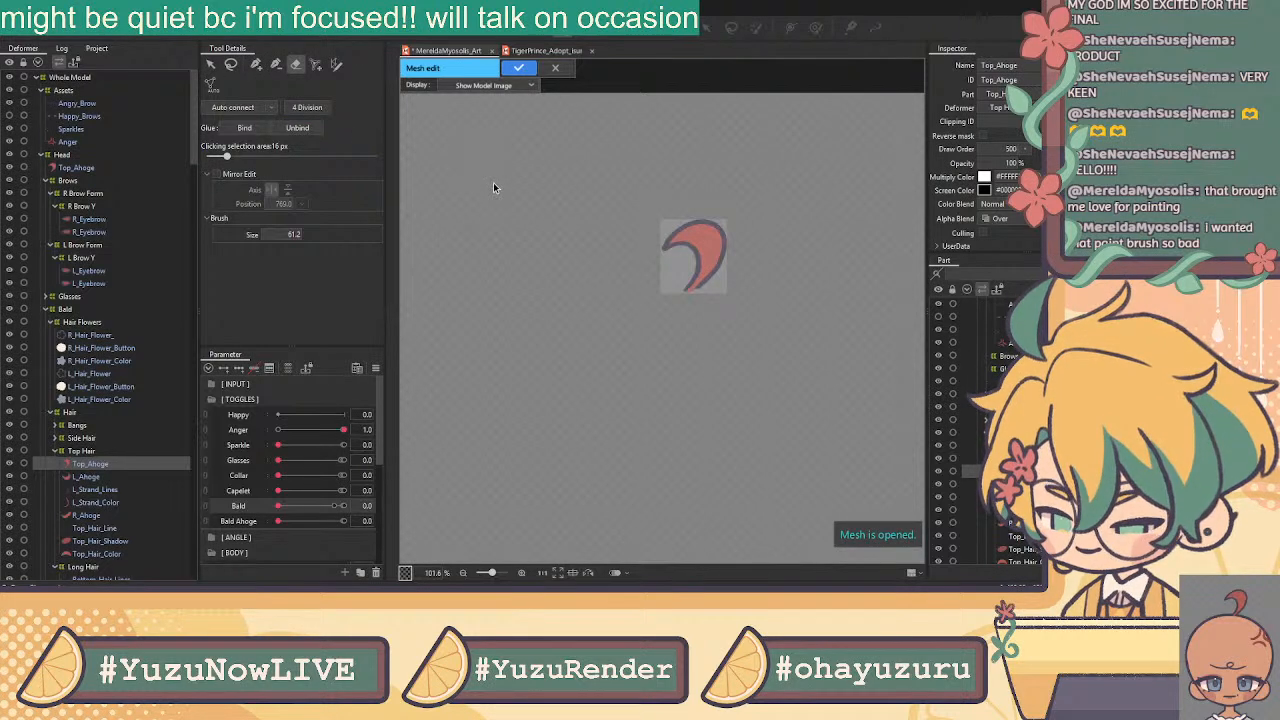
Switch back to the vertex selection tool and apply the ahoge mesh
{"action": "left_click", "coordinate": [701, 230]}
{"action": "left_click", "coordinate": [210, 63]}
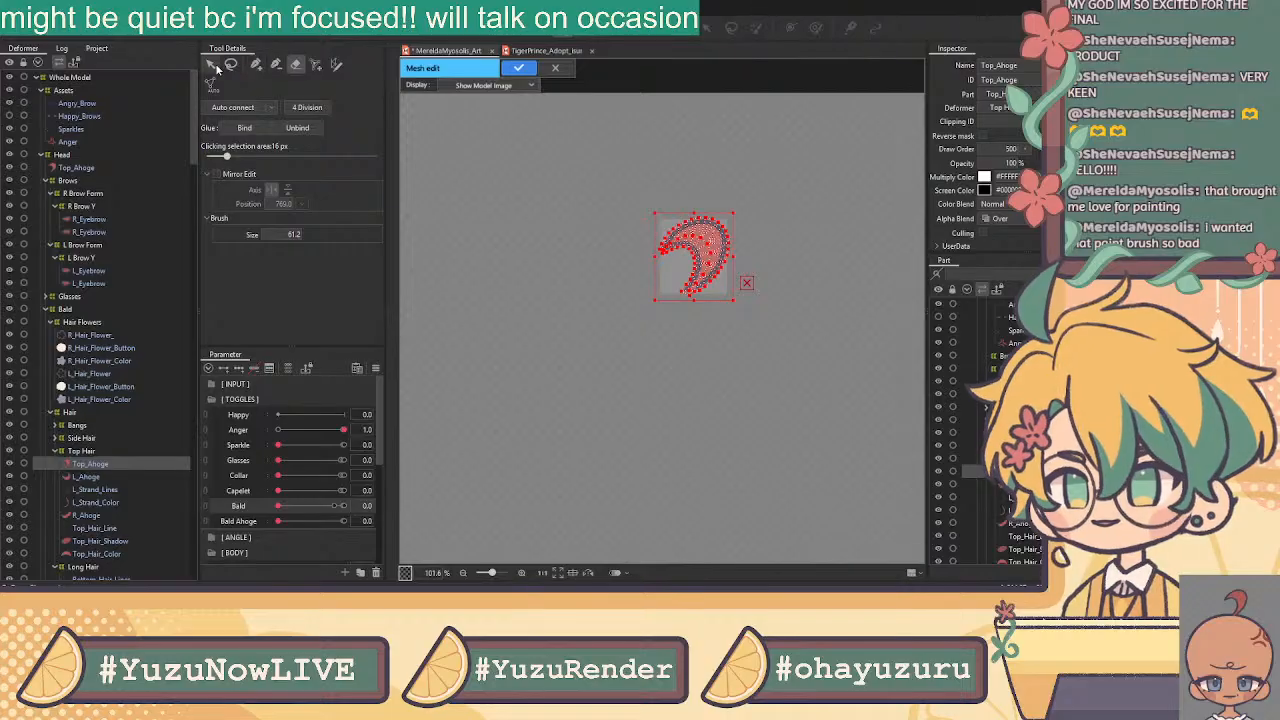
{"action": "scroll", "coordinate": [700, 240], "scroll_direction": "up", "scroll_amount": 5}
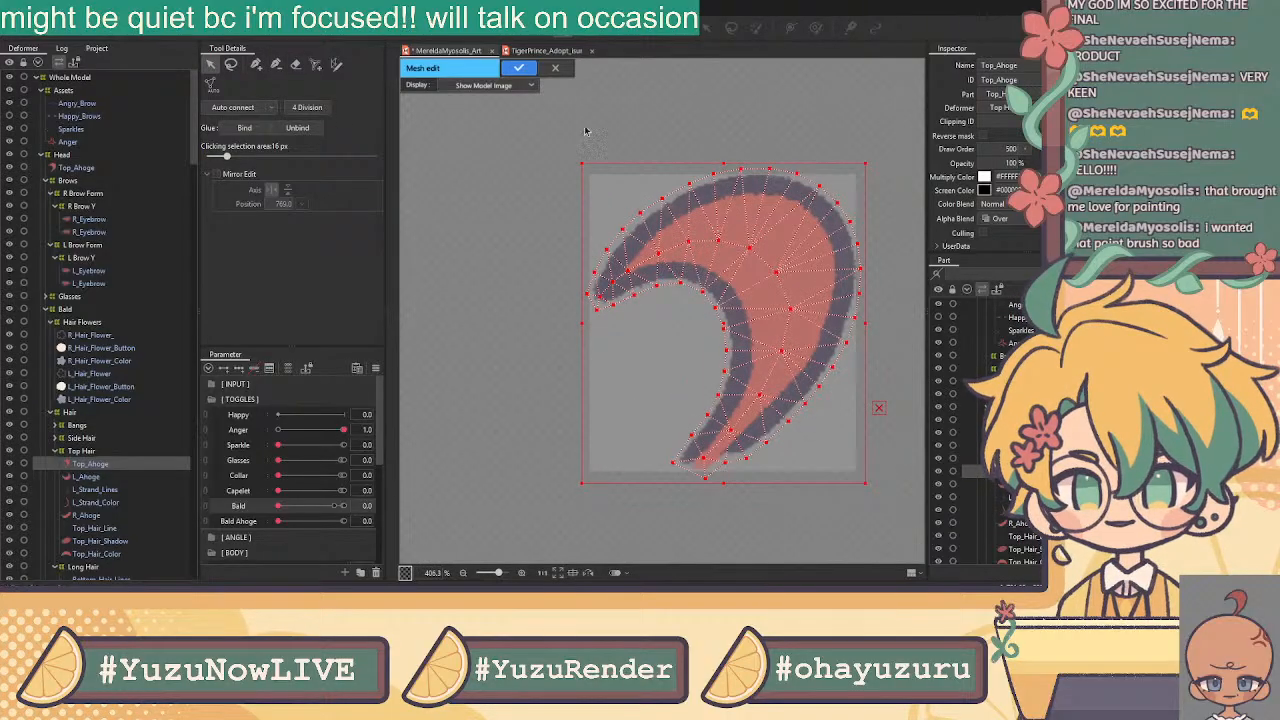
{"action": "left_click", "coordinate": [518, 67]}
Set Bald and Bald Ahoge to 1.0 and centre the view on the bald head showing the curl
{"action": "scroll", "coordinate": [531, 263], "scroll_direction": "down", "scroll_amount": 5}
{"action": "scroll", "coordinate": [459, 366], "scroll_direction": "down", "scroll_amount": 3}
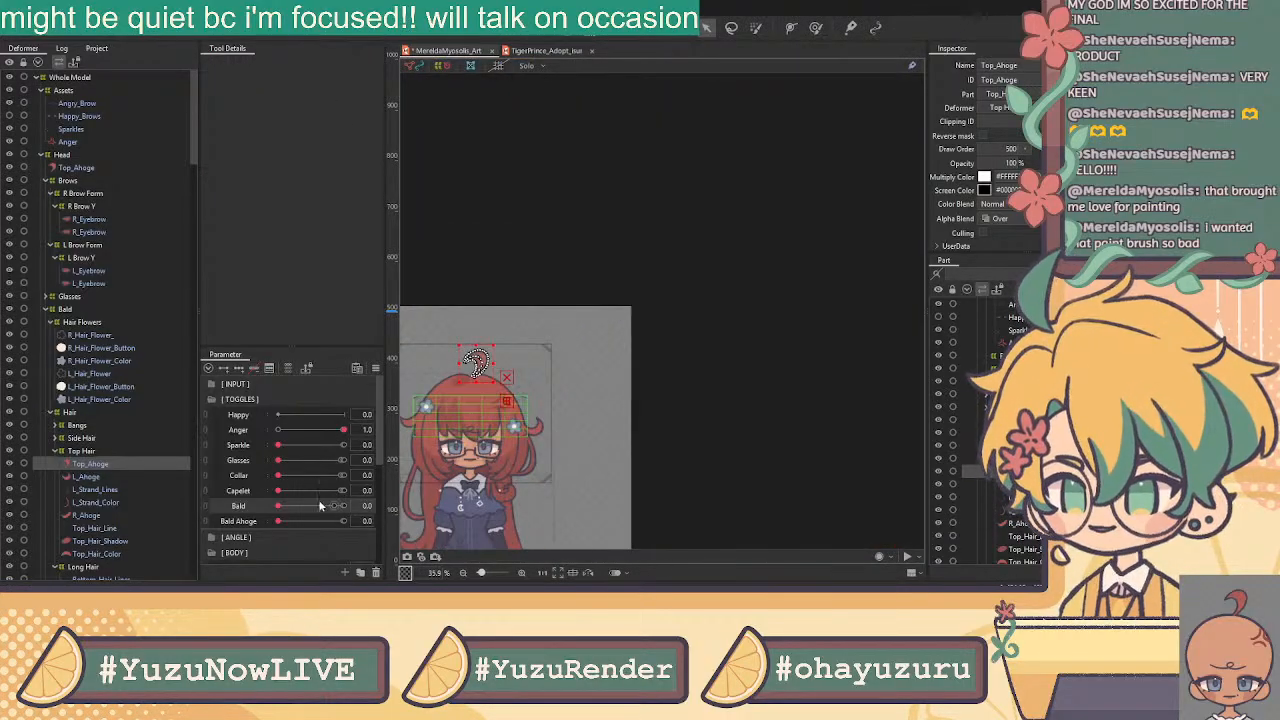
{"action": "left_click_drag", "start_coordinate": [321, 506], "coordinate": [532, 524]}
{"action": "left_click_drag", "start_coordinate": [720, 358], "coordinate": [866, 252]}
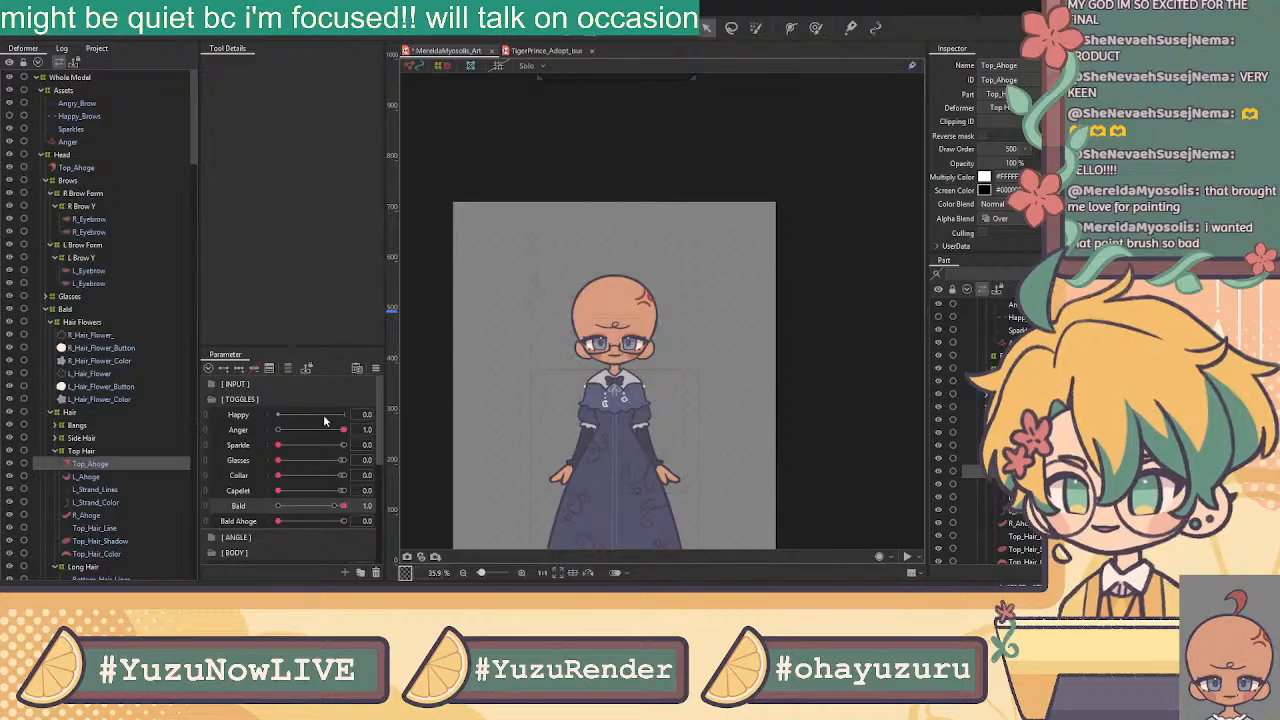
{"action": "left_click_drag", "start_coordinate": [336, 506], "coordinate": [386, 542]}
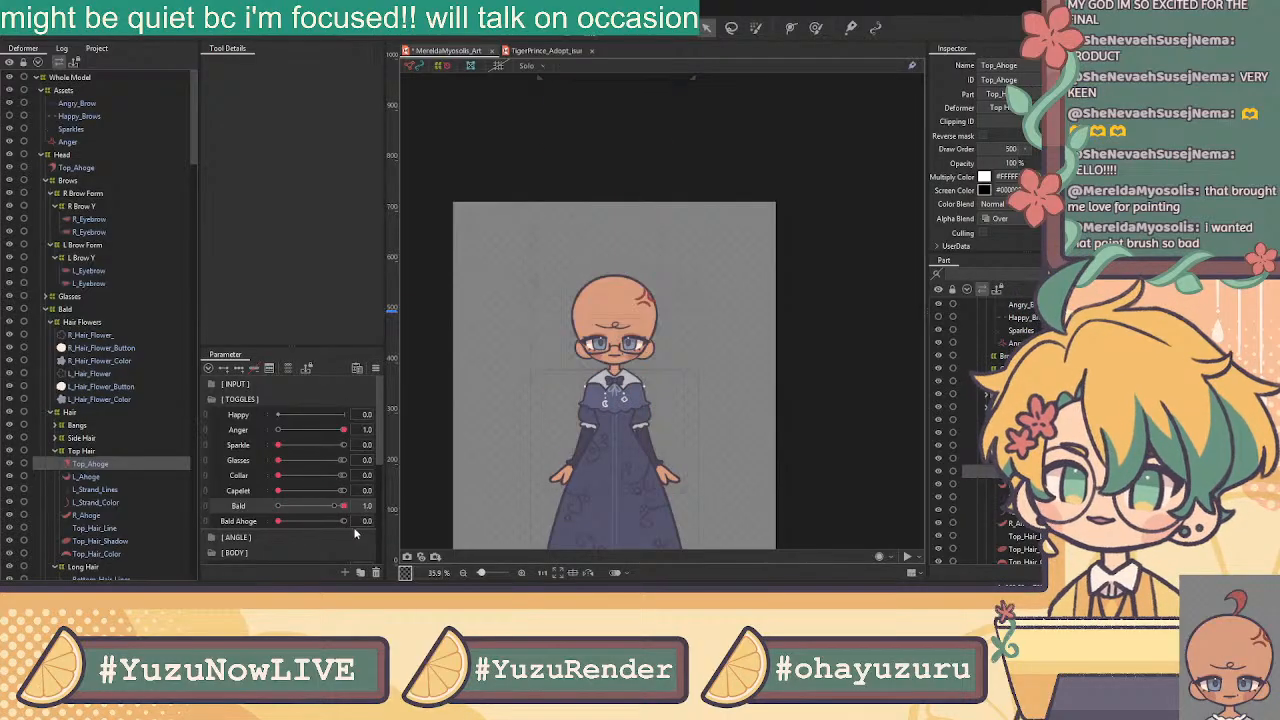
{"action": "left_click_drag", "start_coordinate": [311, 522], "coordinate": [394, 525]}
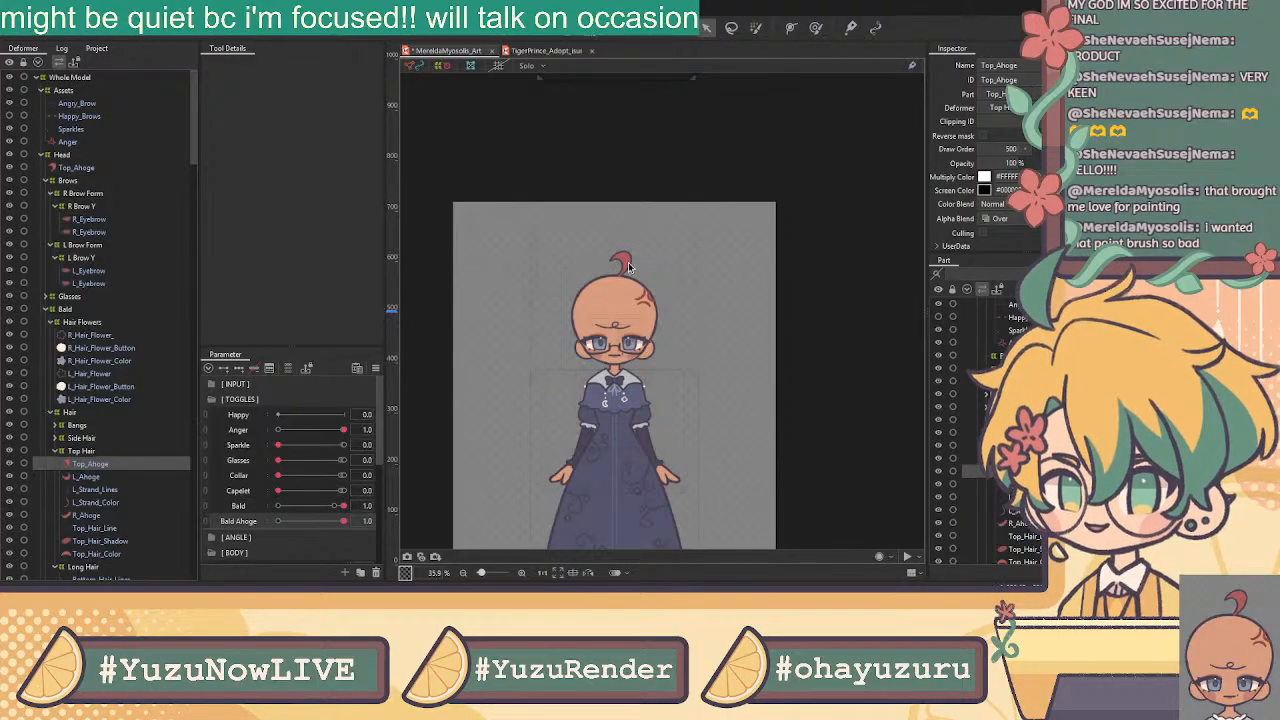
{"action": "scroll", "coordinate": [612, 262], "scroll_direction": "up", "scroll_amount": 3}
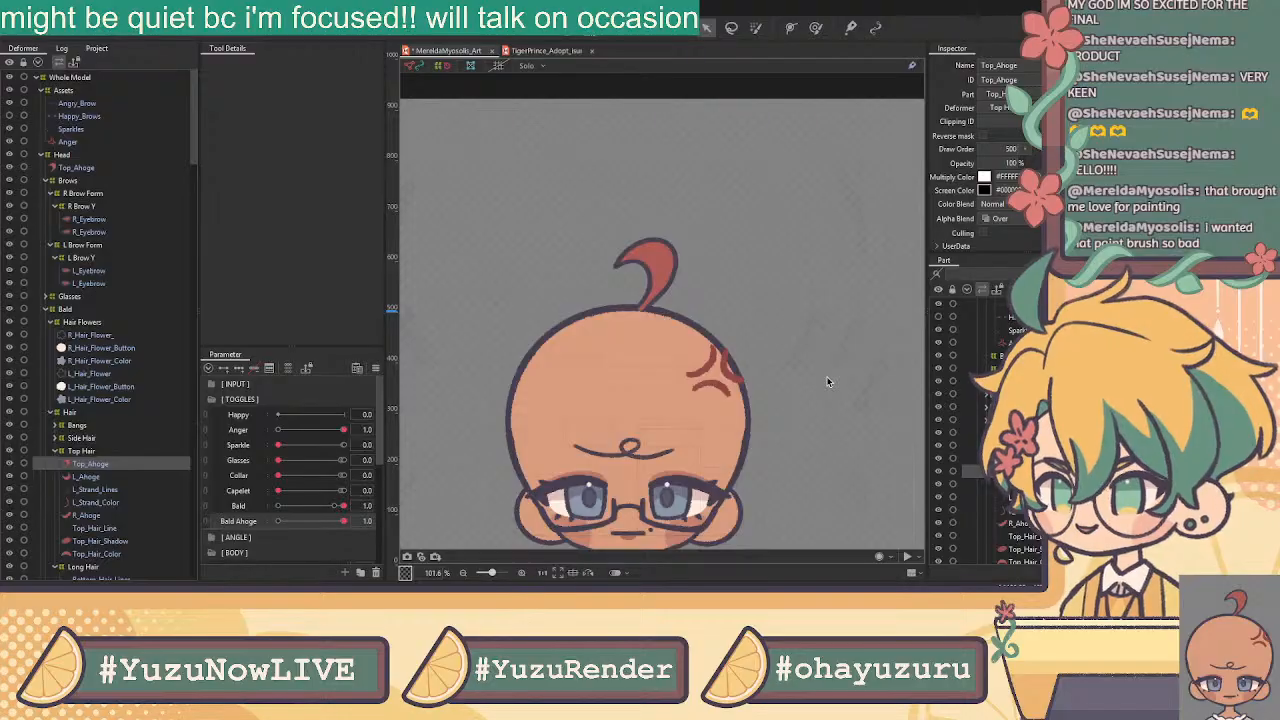
{"action": "scroll", "coordinate": [755, 330], "scroll_direction": "down", "scroll_amount": 2}
{"action": "left_click_drag", "start_coordinate": [806, 371], "coordinate": [789, 263]}
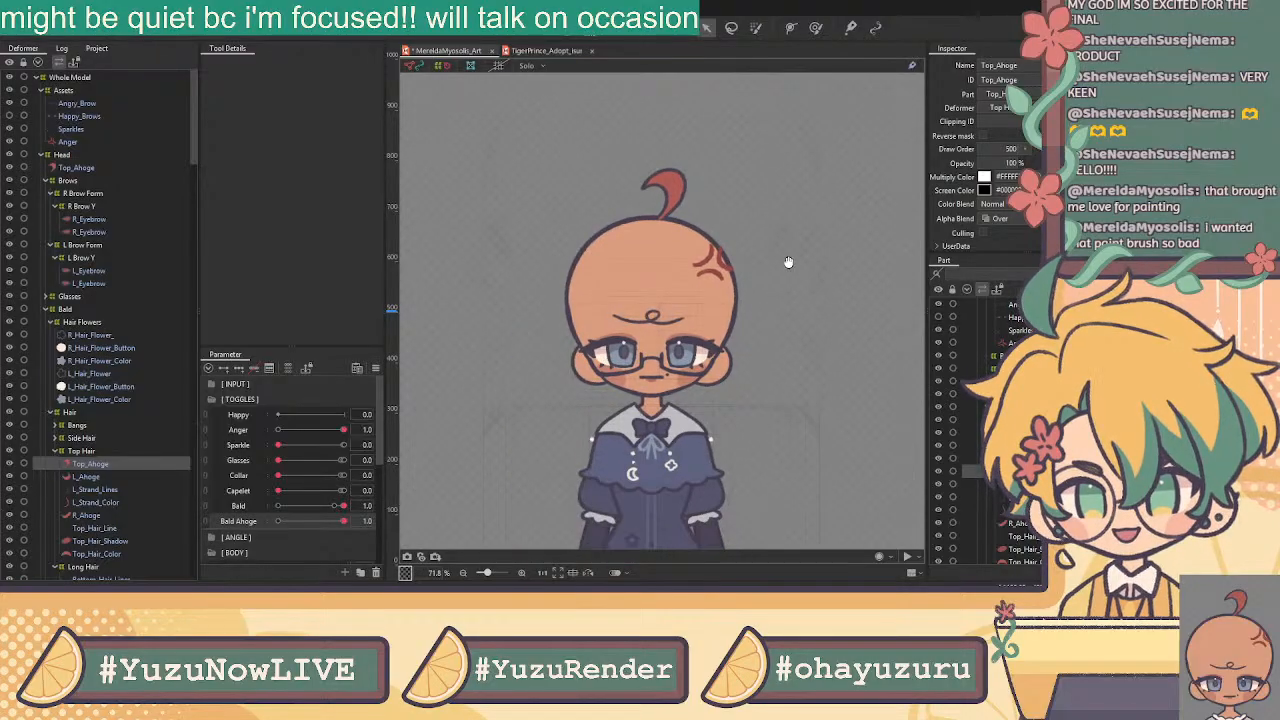
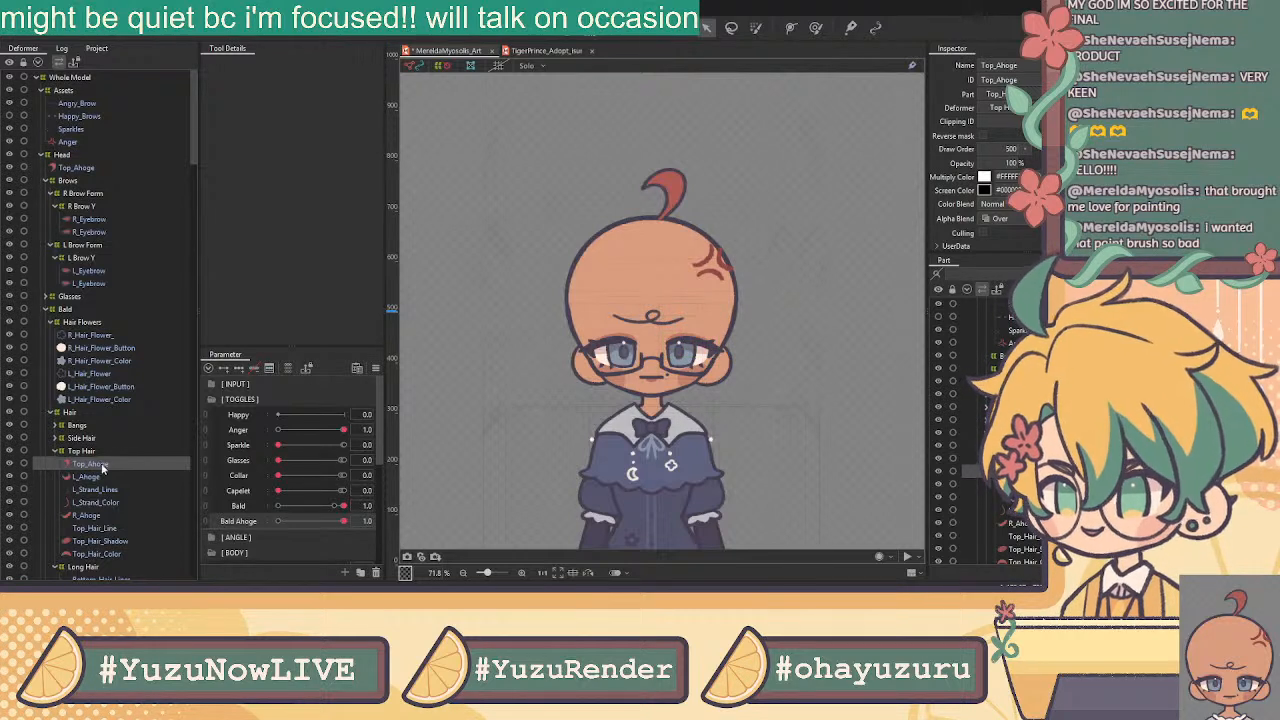
Select the first R_Eyebrow artmesh in the Deformer tree and open it in Mesh edit mode
{"action": "left_click", "coordinate": [88, 219]}
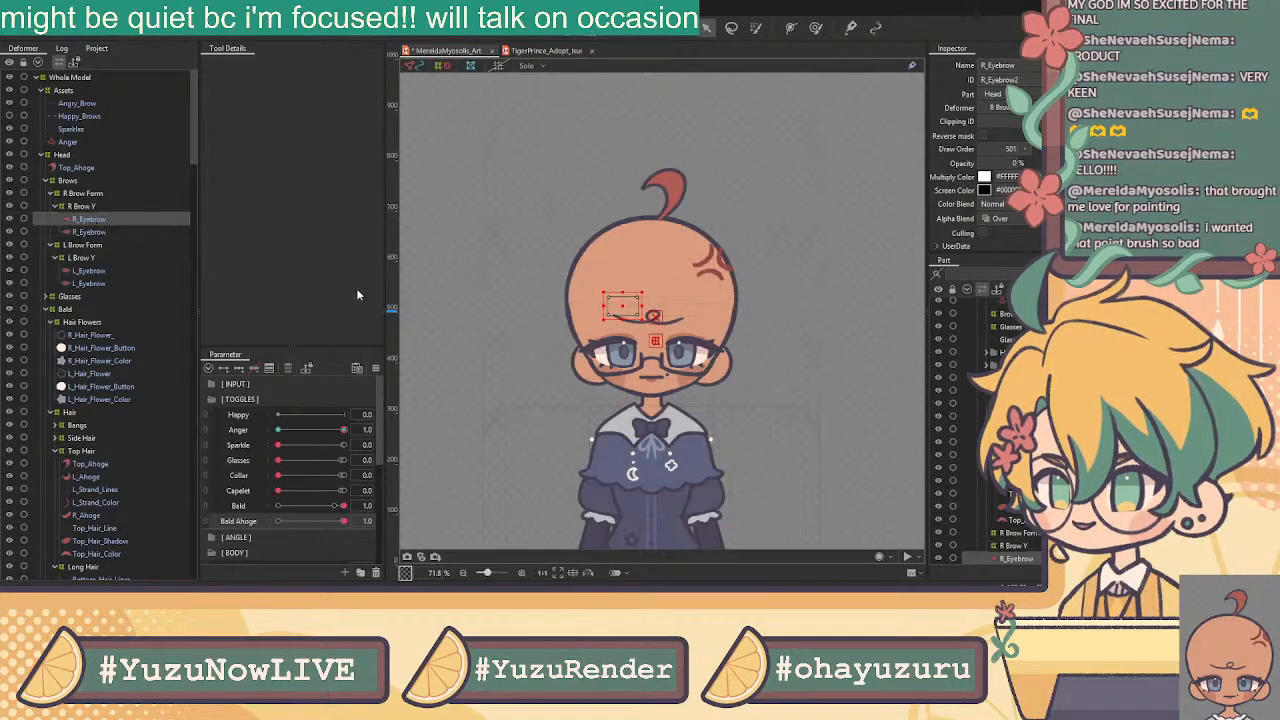
{"action": "left_click", "coordinate": [566, 30]}
With the pen tool, trace a closed ring of vertices around the first R_Eyebrow's outline
{"action": "left_click", "coordinate": [295, 63]}
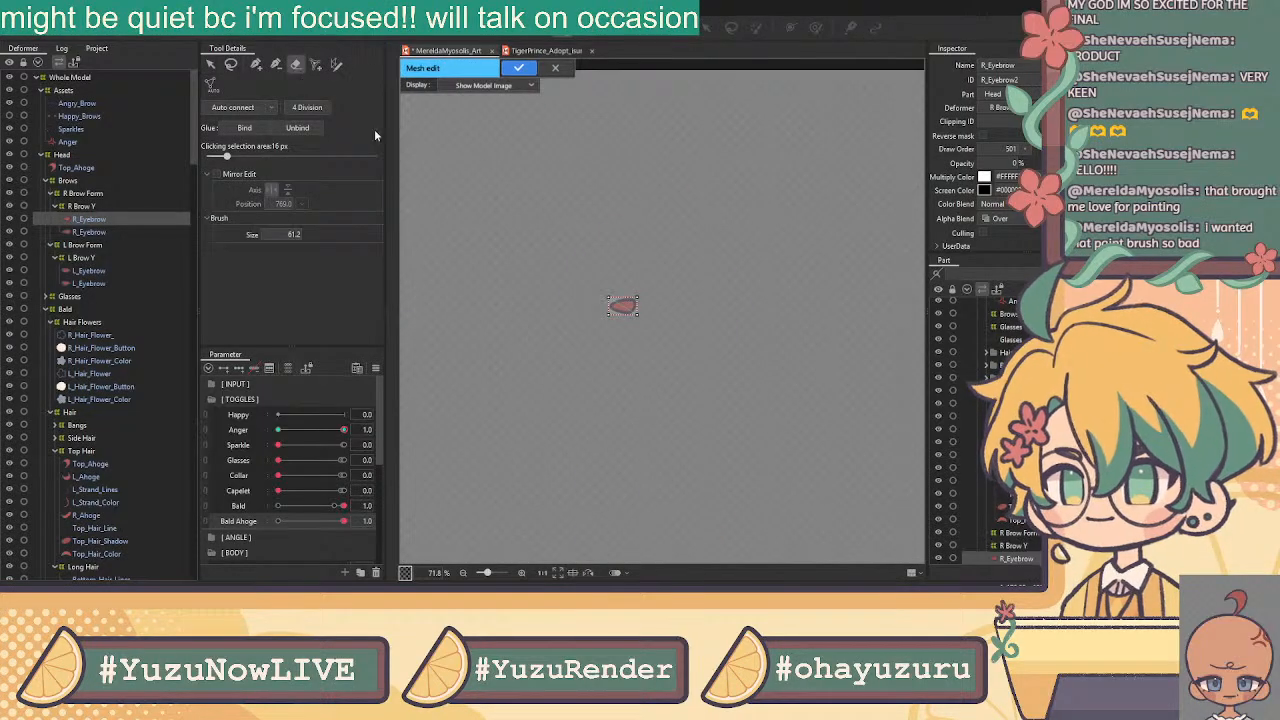
{"action": "left_click", "coordinate": [257, 64]}
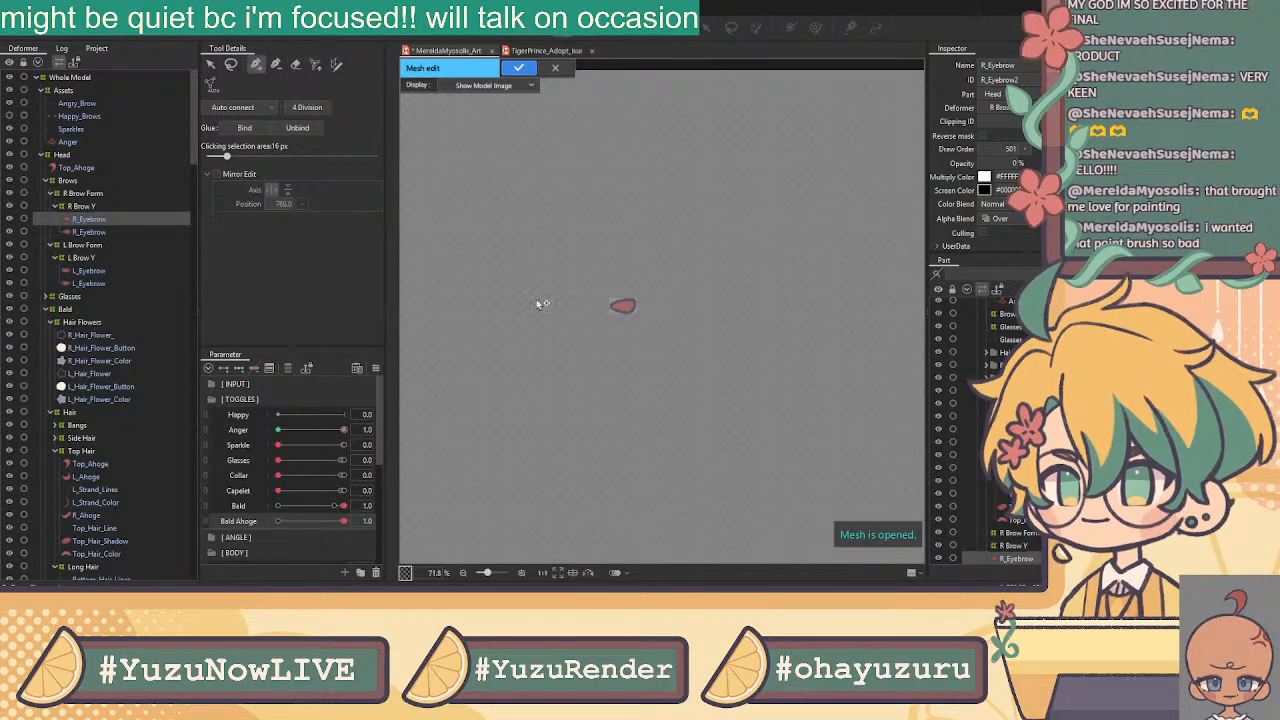
{"action": "scroll", "coordinate": [622, 306], "scroll_direction": "up", "scroll_amount": 9}
{"action": "left_click", "coordinate": [530, 297]}
{"action": "left_click", "coordinate": [574, 317]}
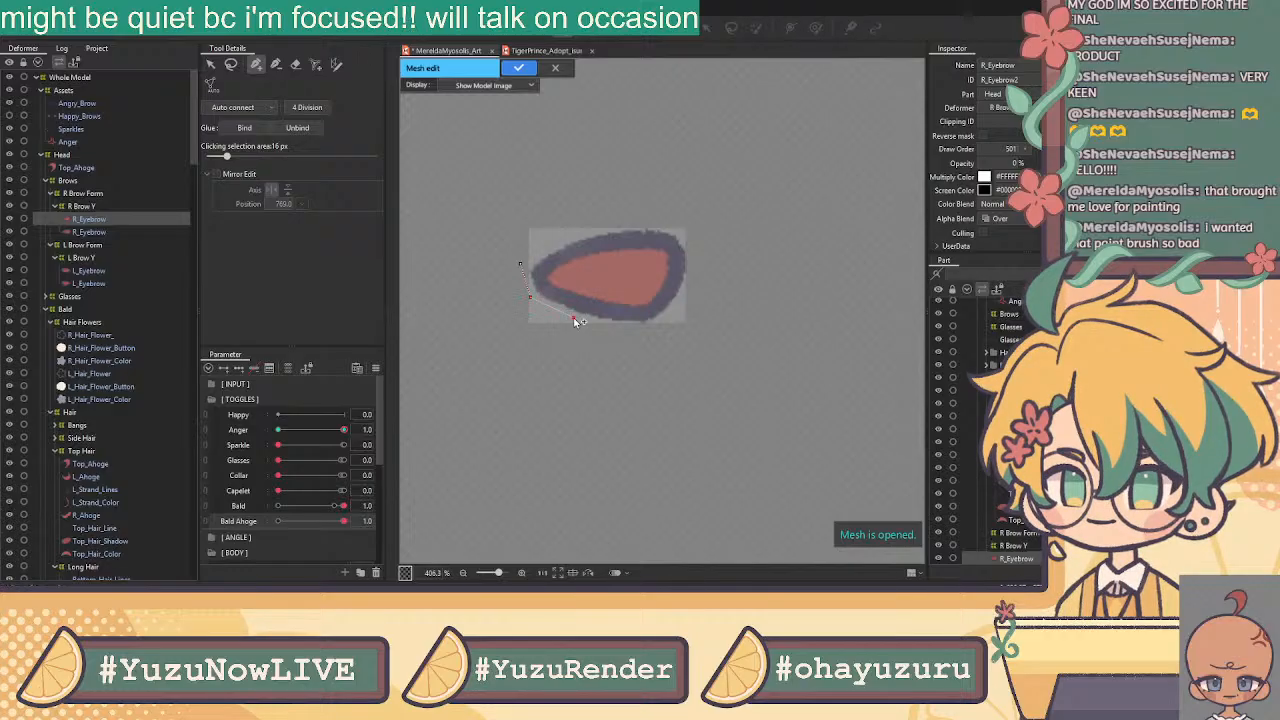
{"action": "left_click", "coordinate": [654, 329]}
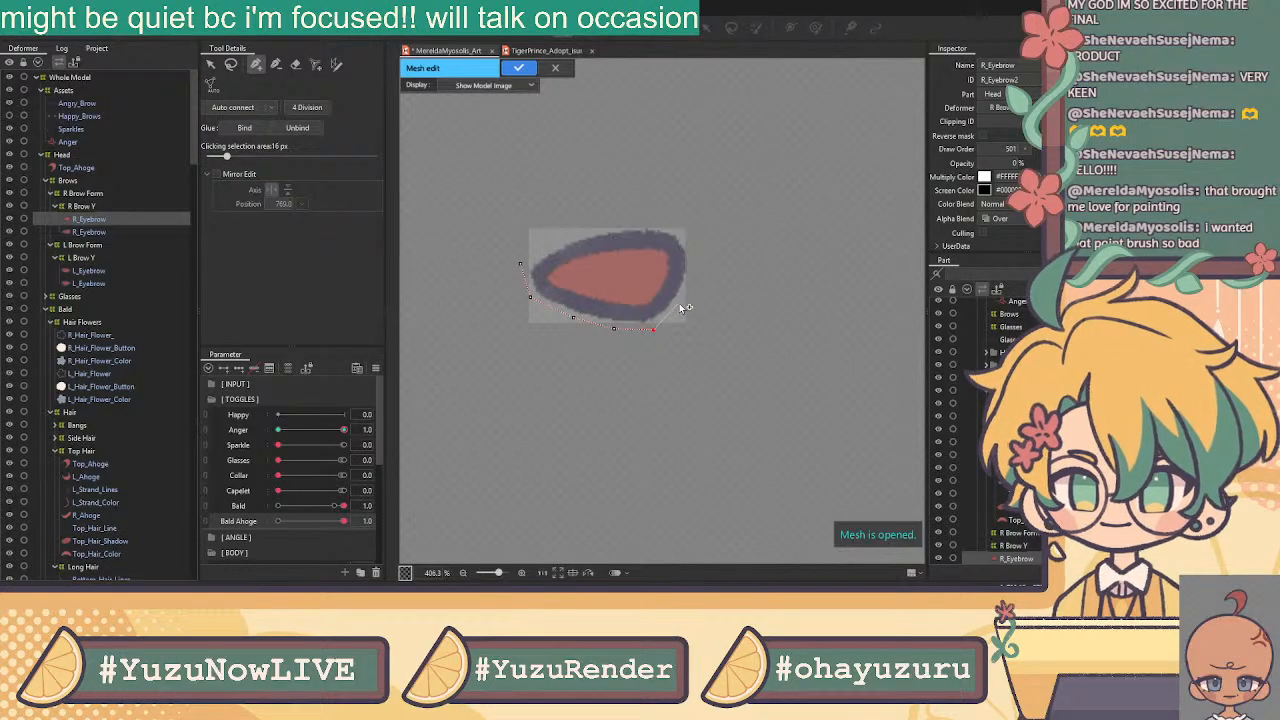
{"action": "left_click", "coordinate": [679, 307]}
{"action": "left_click", "coordinate": [693, 269]}
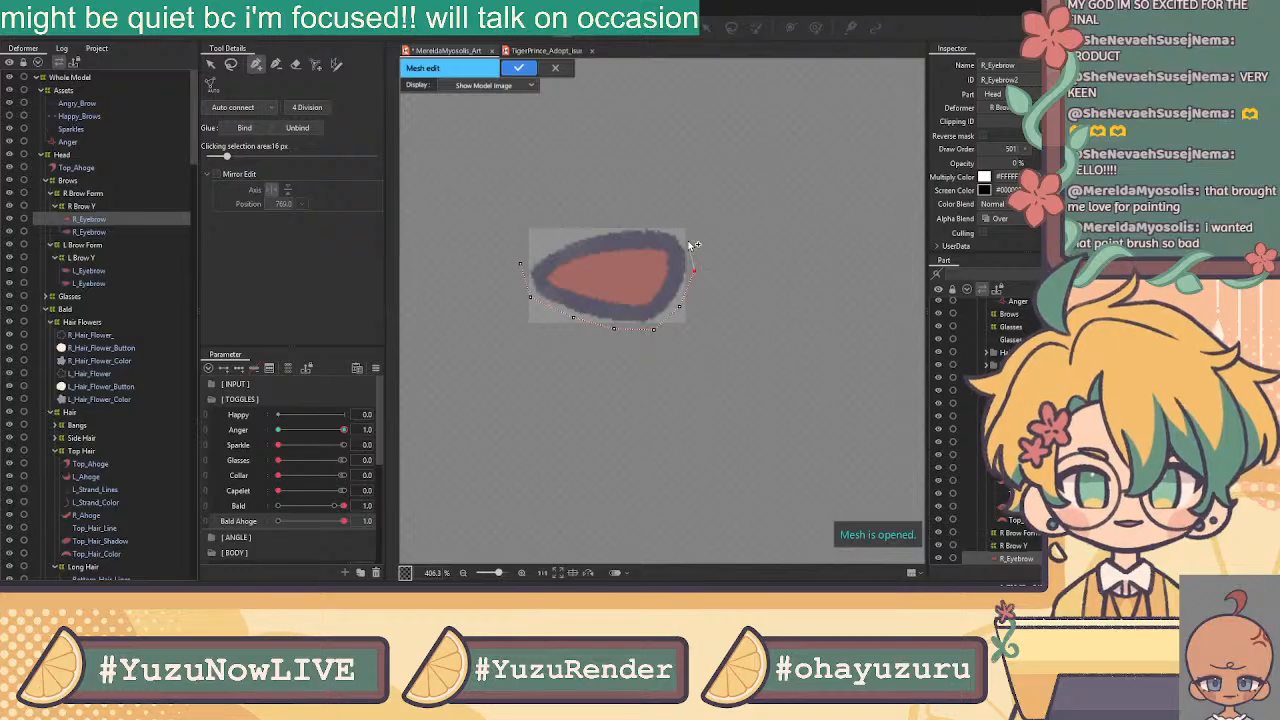
{"action": "left_click", "coordinate": [686, 227]}
{"action": "left_click", "coordinate": [638, 216]}
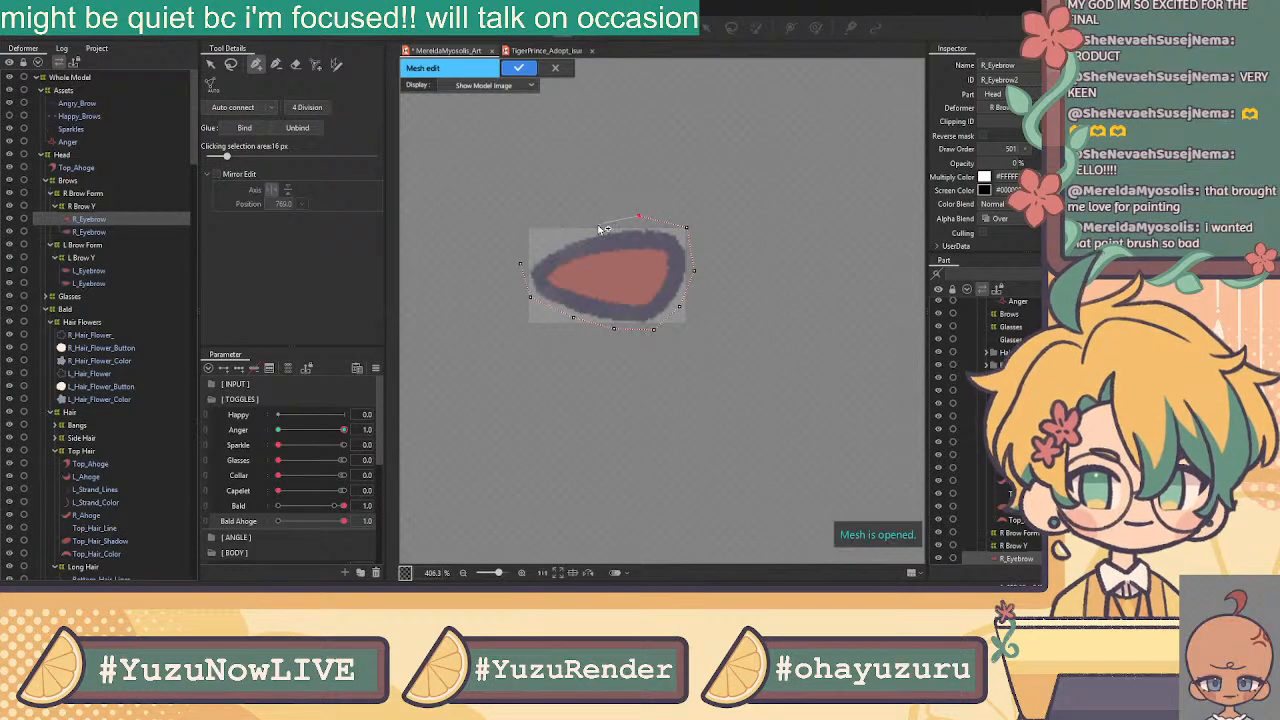
{"action": "left_click", "coordinate": [555, 240]}
{"action": "left_click", "coordinate": [521, 264]}
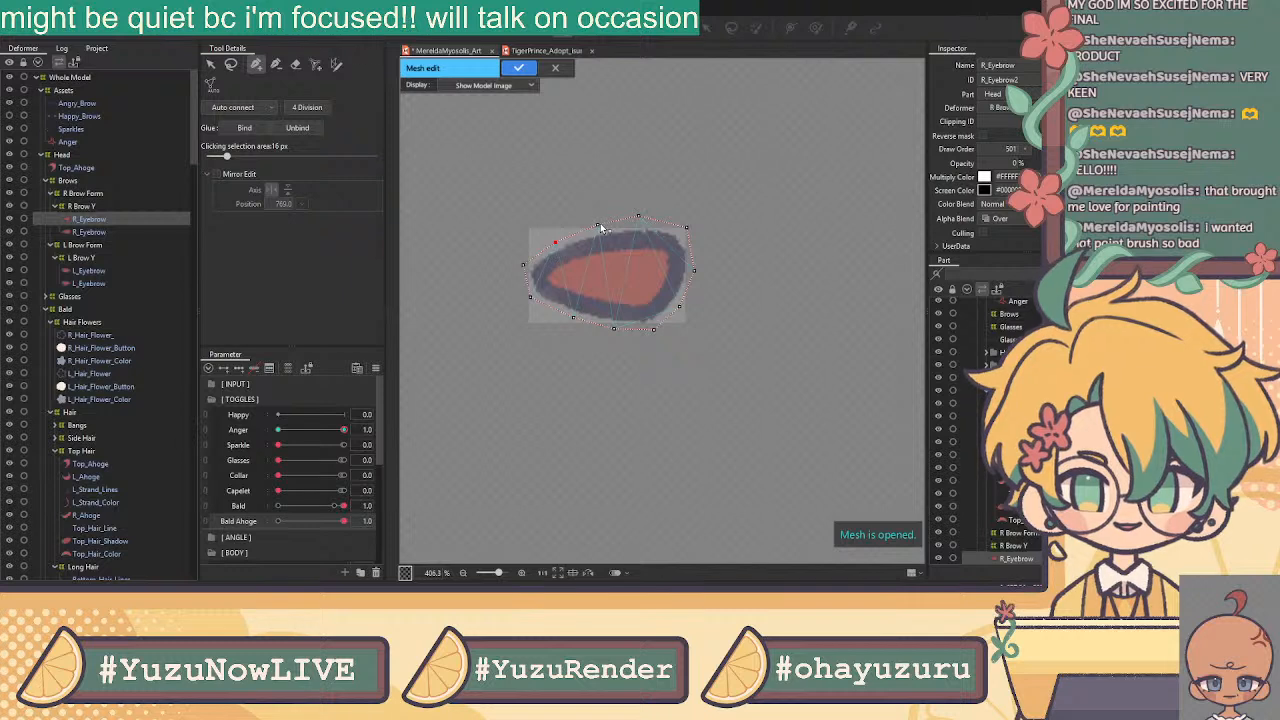
Refine the outline vertices, add one on the right edge, and stroke a row of inner vertices
{"action": "left_click", "coordinate": [641, 219]}
{"action": "left_click", "coordinate": [679, 229]}
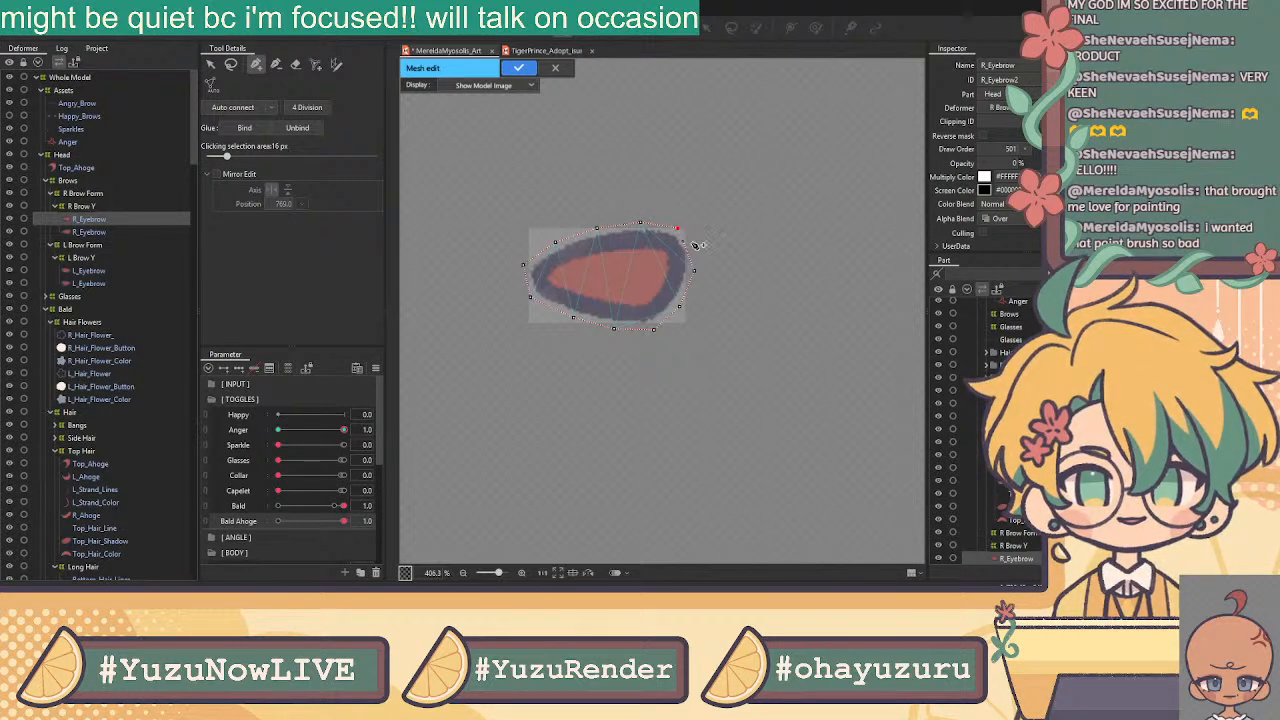
{"action": "left_click", "coordinate": [688, 283]}
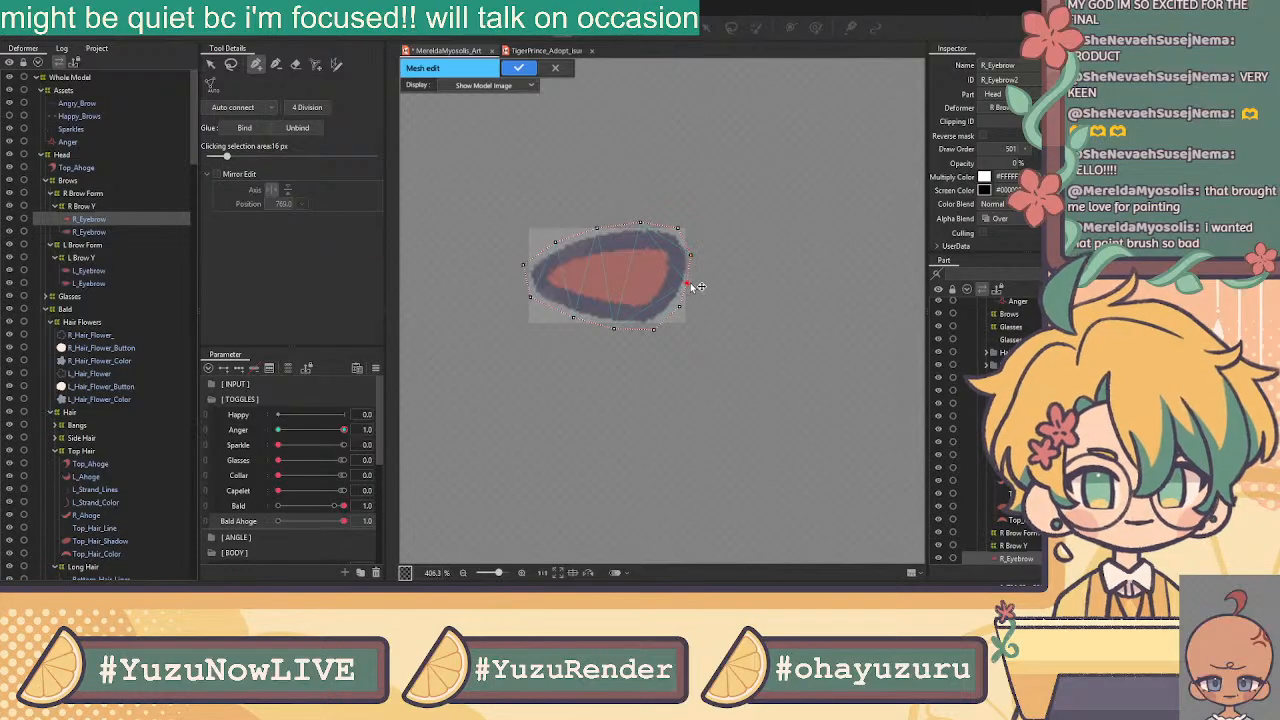
{"action": "left_click", "coordinate": [651, 329]}
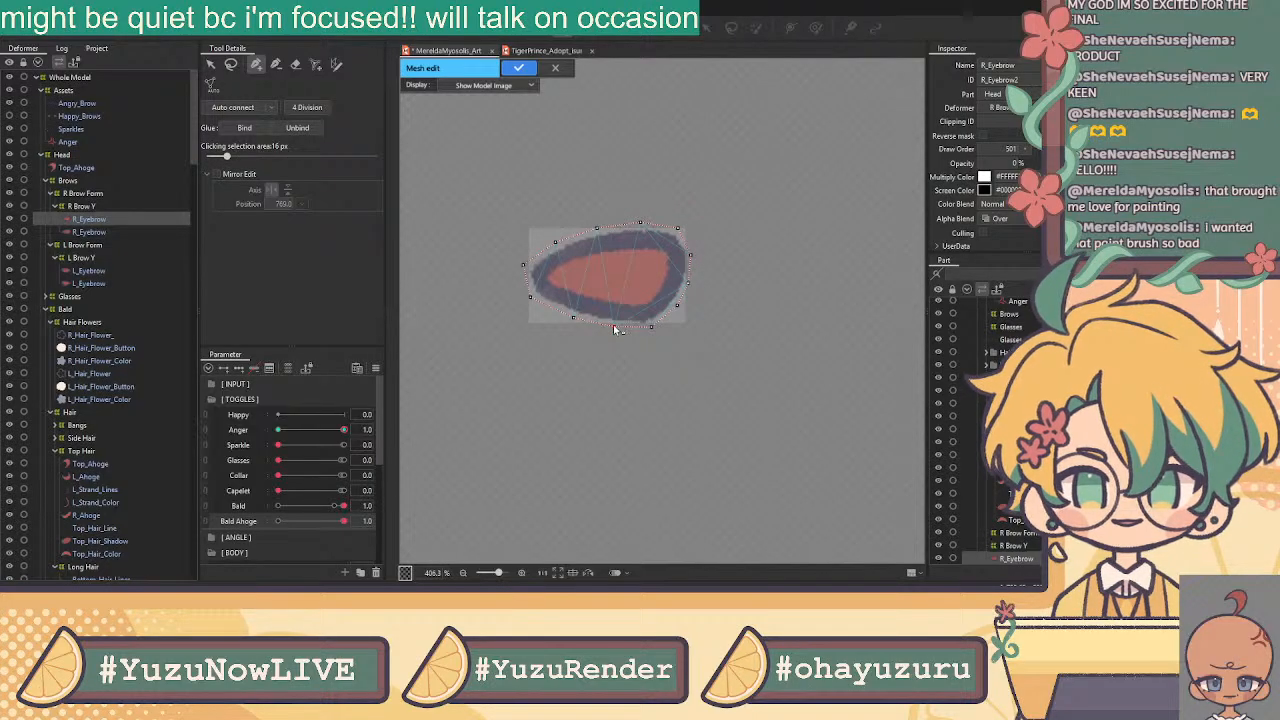
{"action": "left_click", "coordinate": [574, 320]}
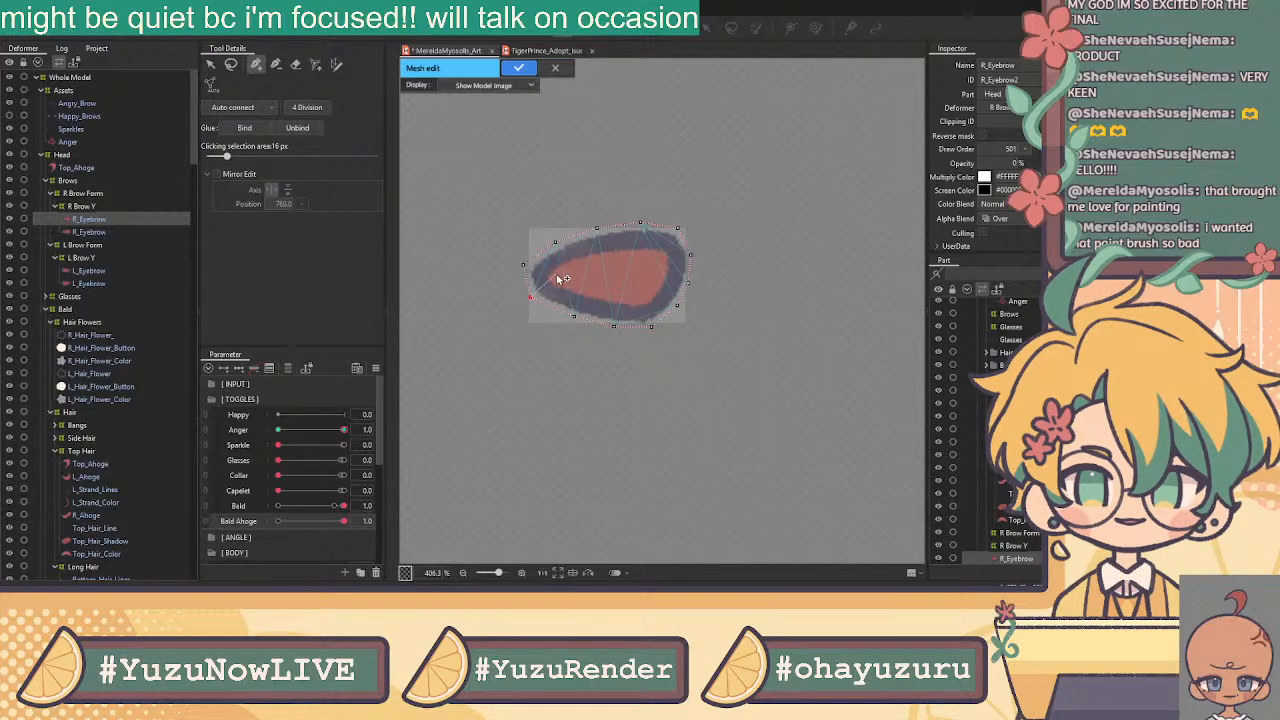
{"action": "left_click_drag", "start_coordinate": [551, 276], "coordinate": [638, 278]}
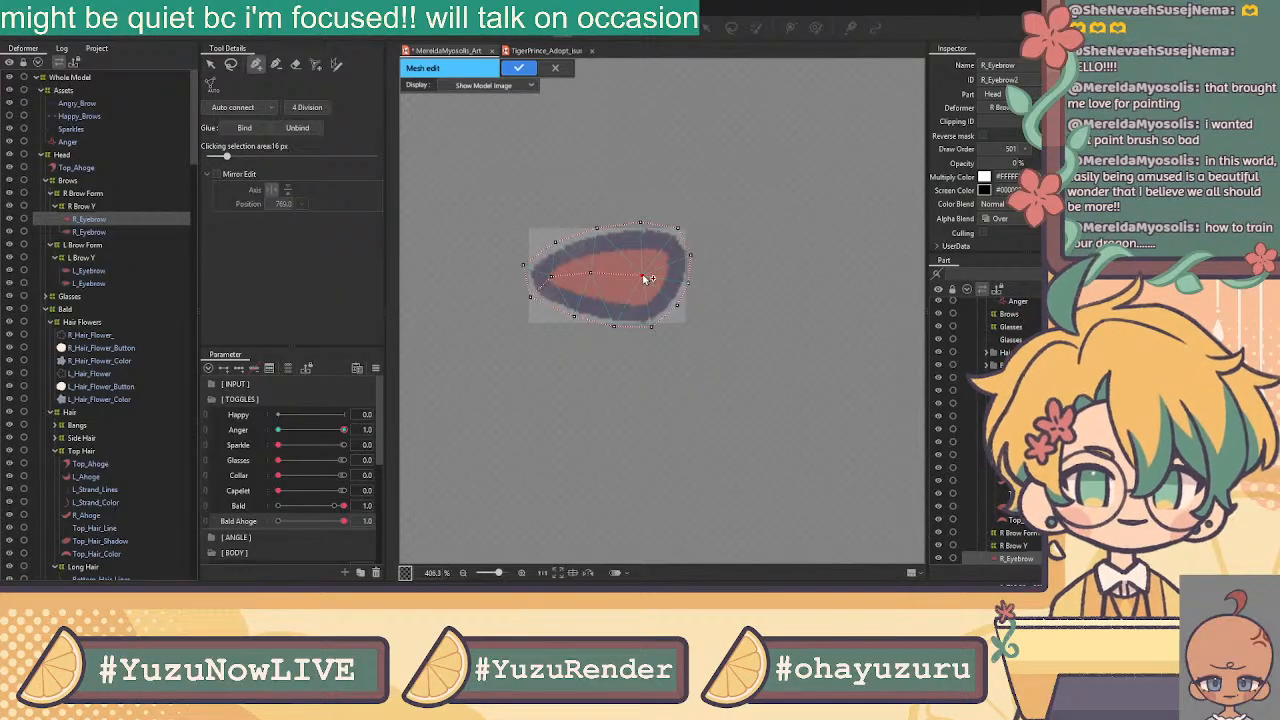
Auto-connect and apply the eyebrow mesh, then open the second R_Eyebrow for mesh editing
{"action": "left_click", "coordinate": [211, 64]}
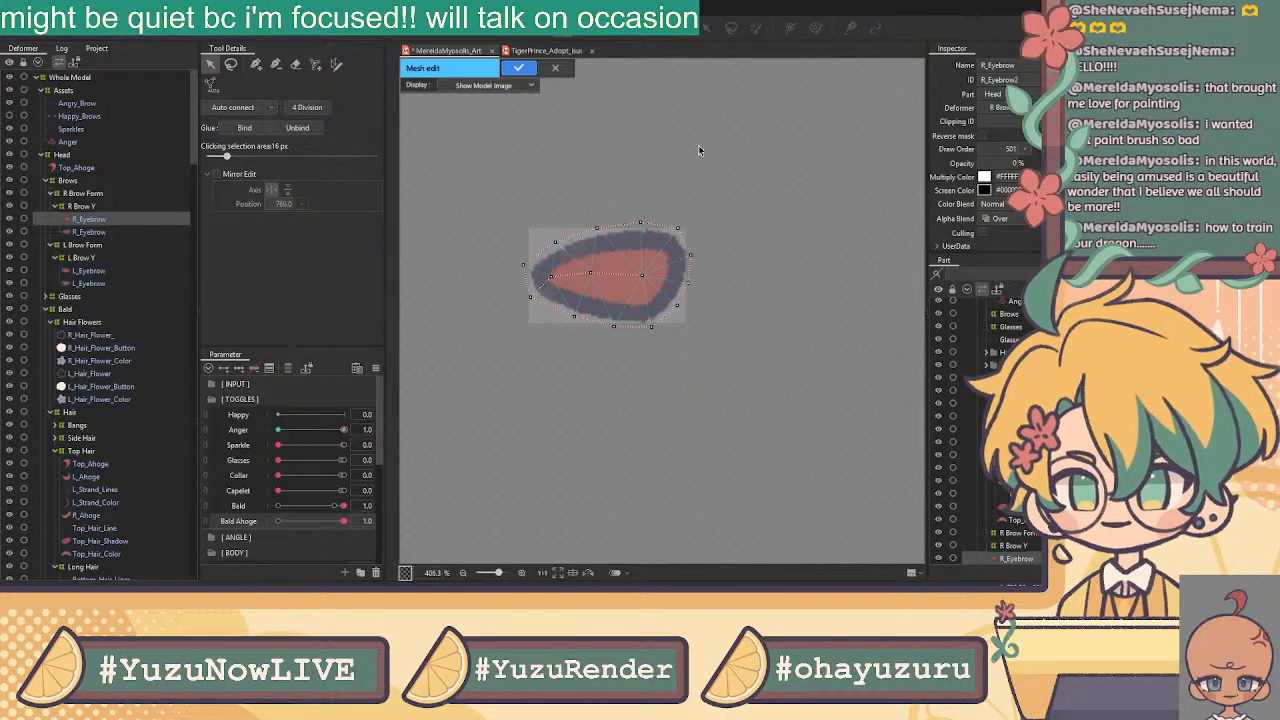
{"action": "left_click", "coordinate": [237, 107]}
{"action": "left_click_drag", "start_coordinate": [770, 174], "coordinate": [414, 390]}
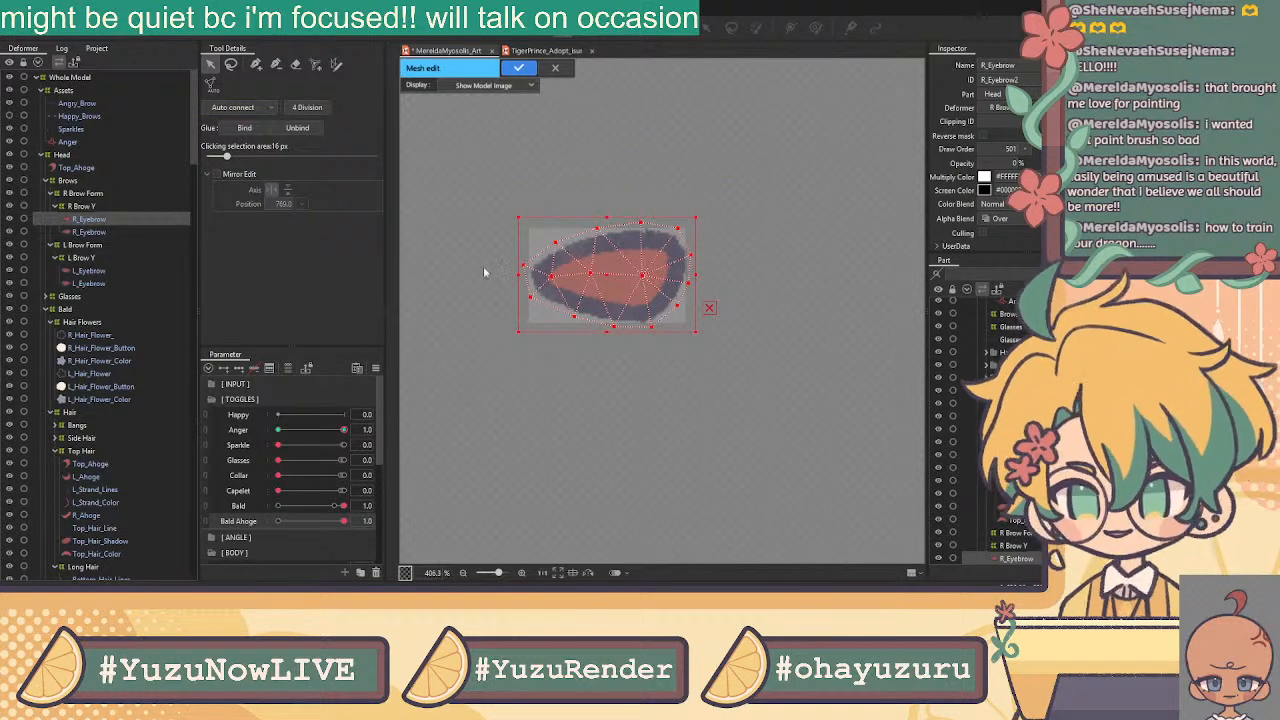
{"action": "left_click", "coordinate": [519, 68]}
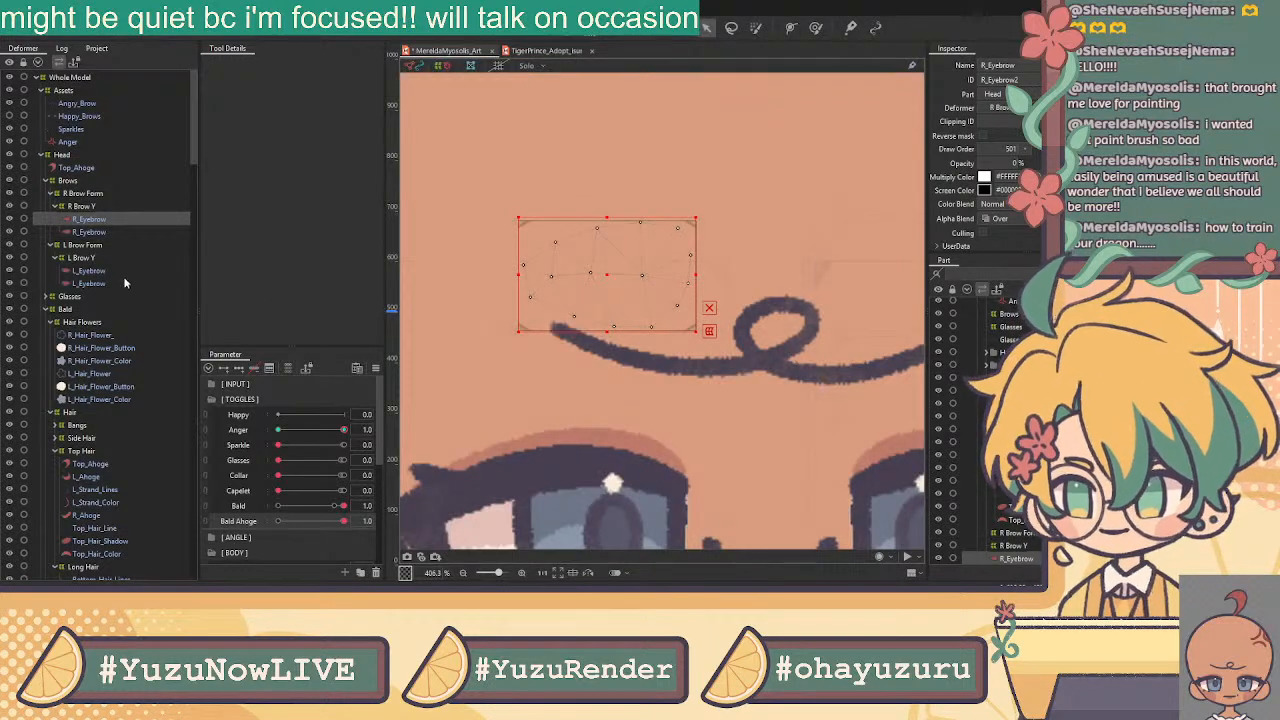
{"action": "left_click", "coordinate": [100, 232]}
{"action": "left_click", "coordinate": [566, 29]}
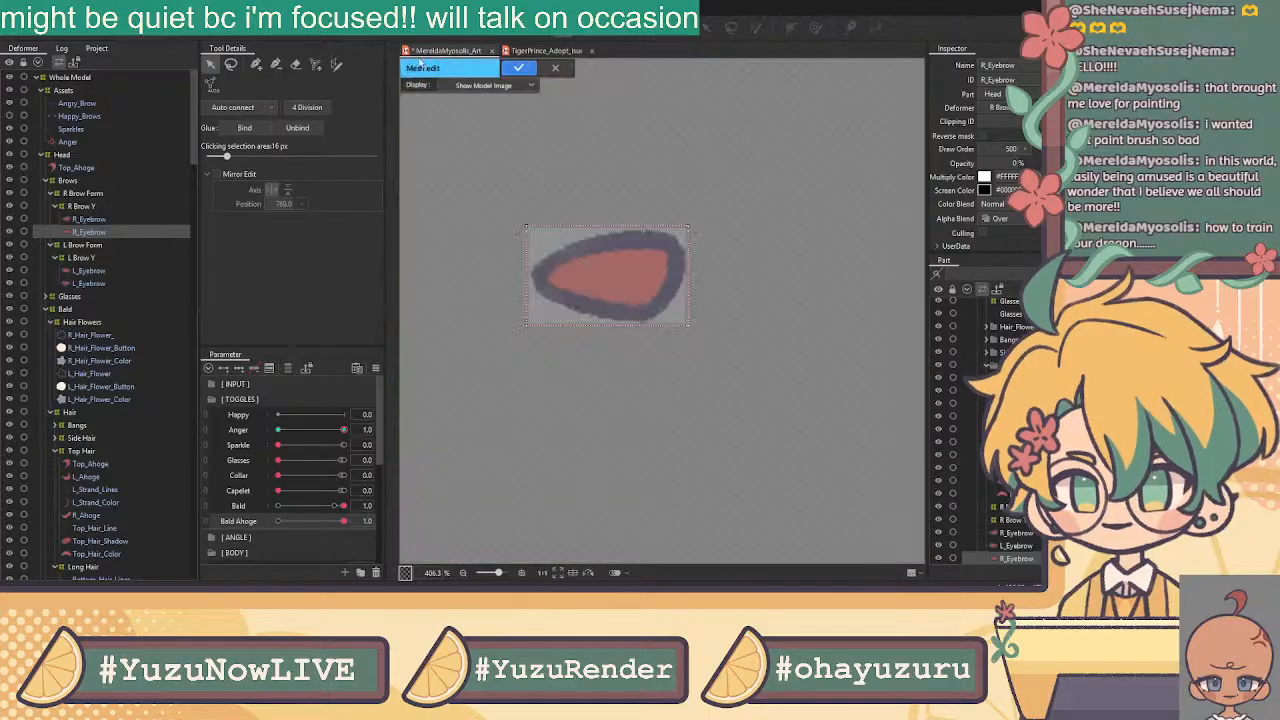
Confirm the second R_Eyebrow mesh, then paste the copied eyebrow mesh onto L_Eyebrow and apply it
{"action": "left_click", "coordinate": [295, 64]}
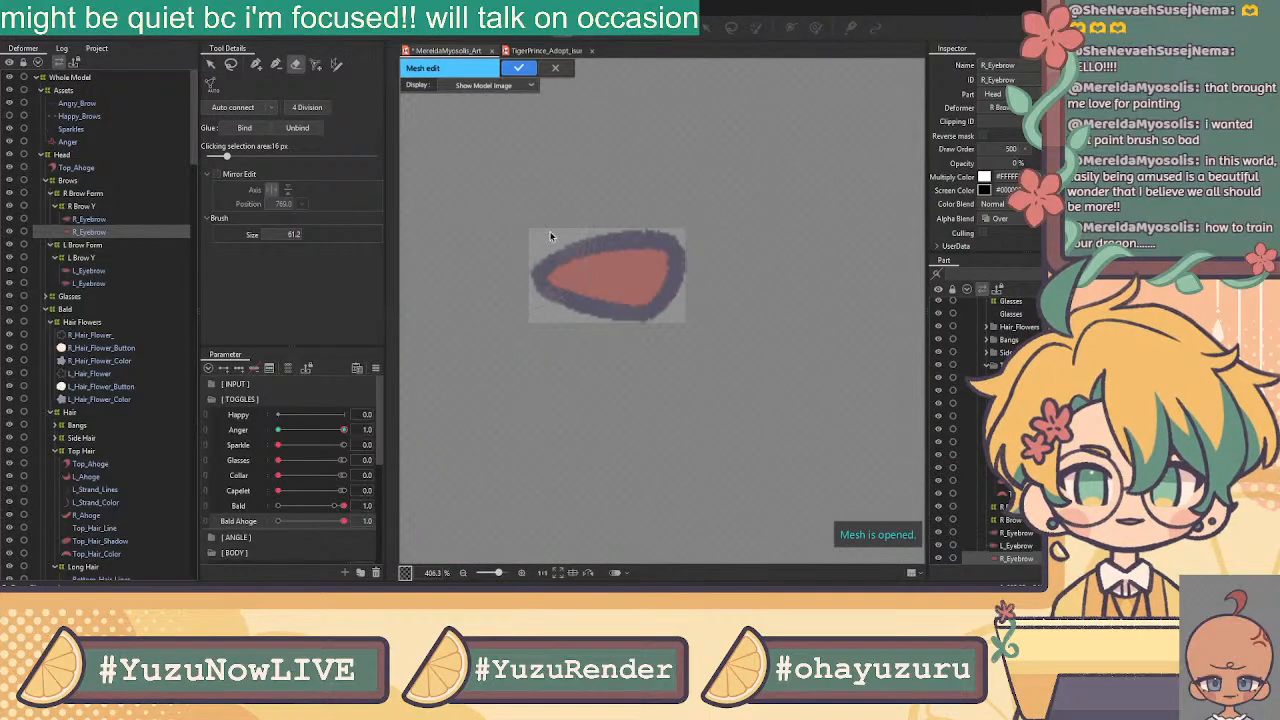
{"action": "left_click", "coordinate": [518, 67]}
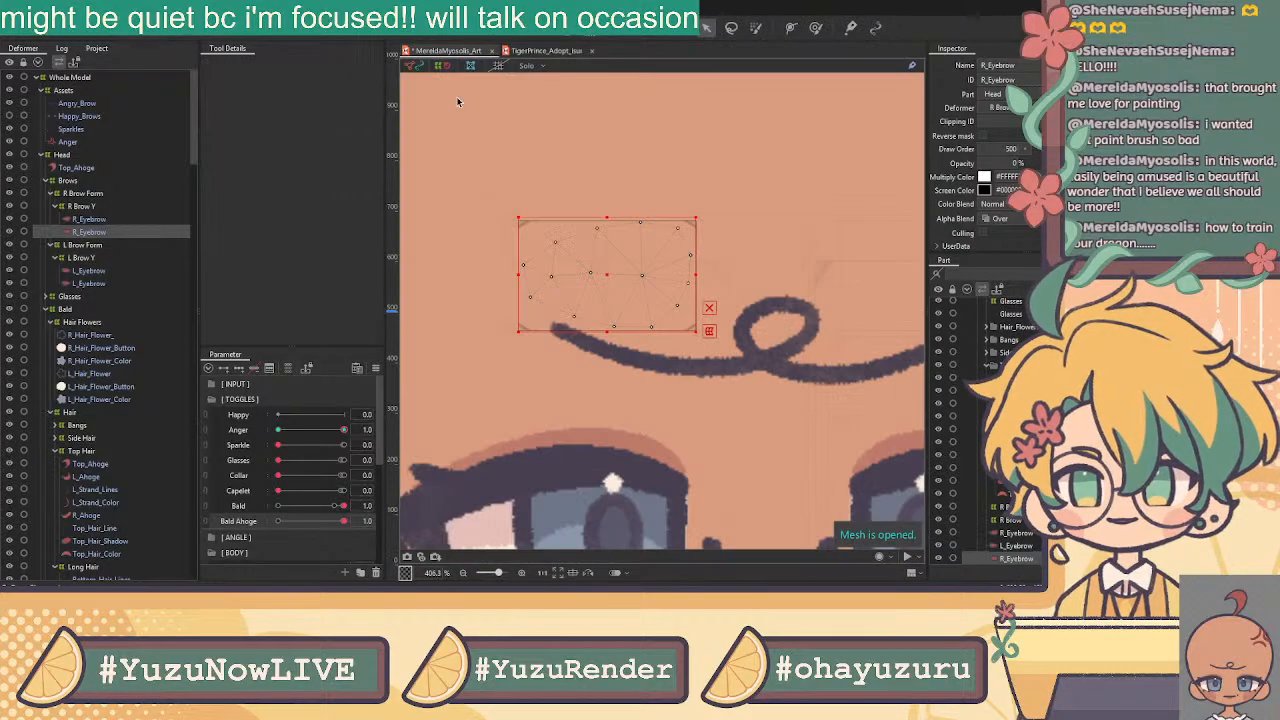
{"action": "left_click", "coordinate": [114, 270]}
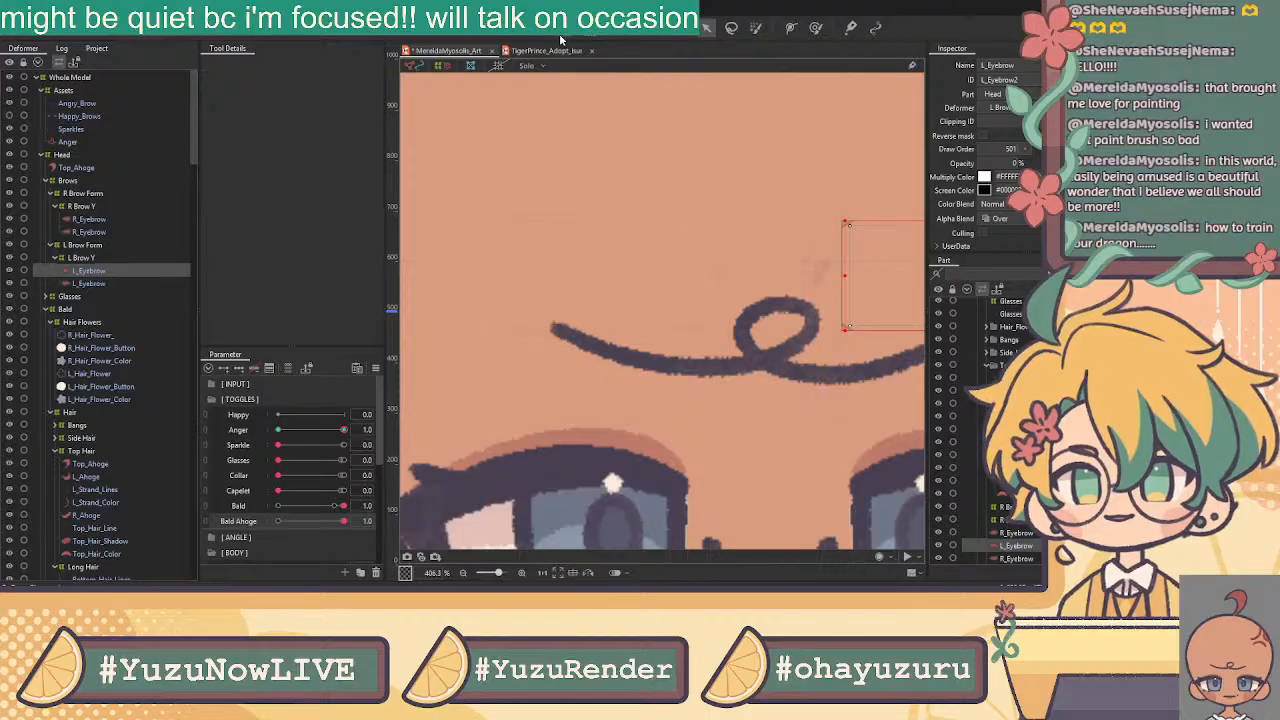
{"action": "key", "text": "ctrl+e"}
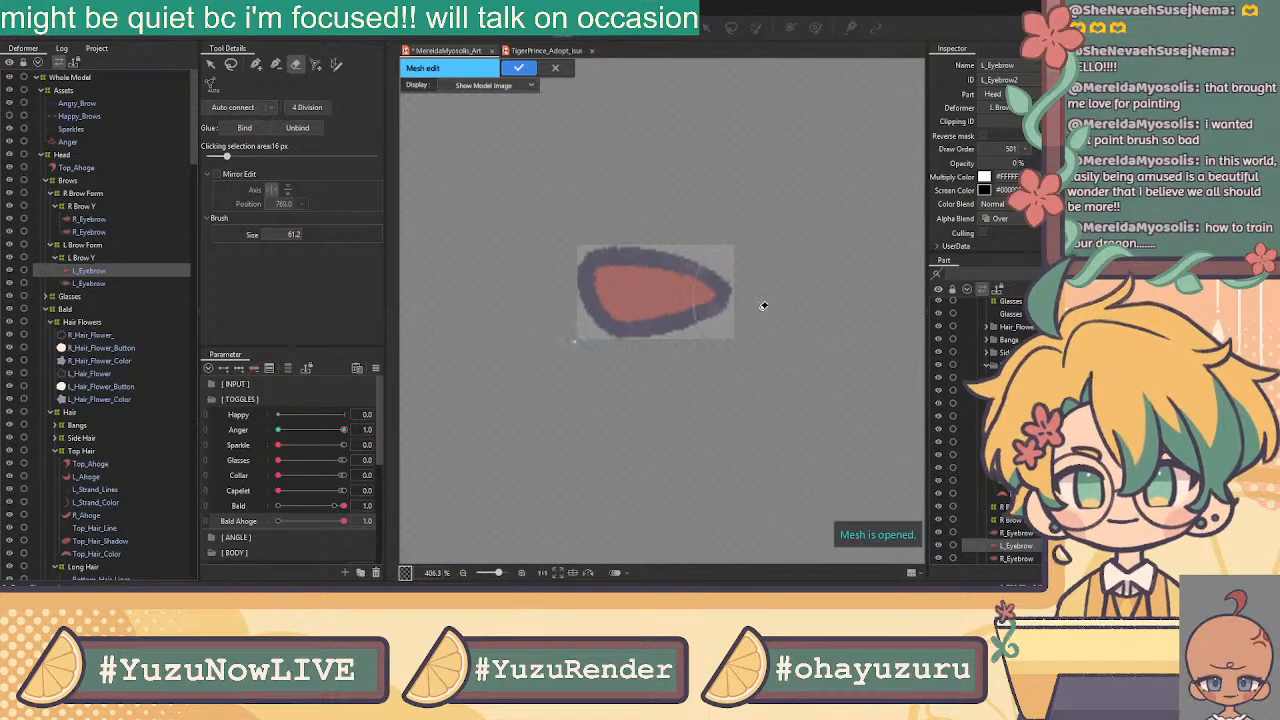
{"action": "key", "text": "ctrl+v"}
{"action": "scroll", "coordinate": [626, 302], "scroll_direction": "down", "scroll_amount": 2}
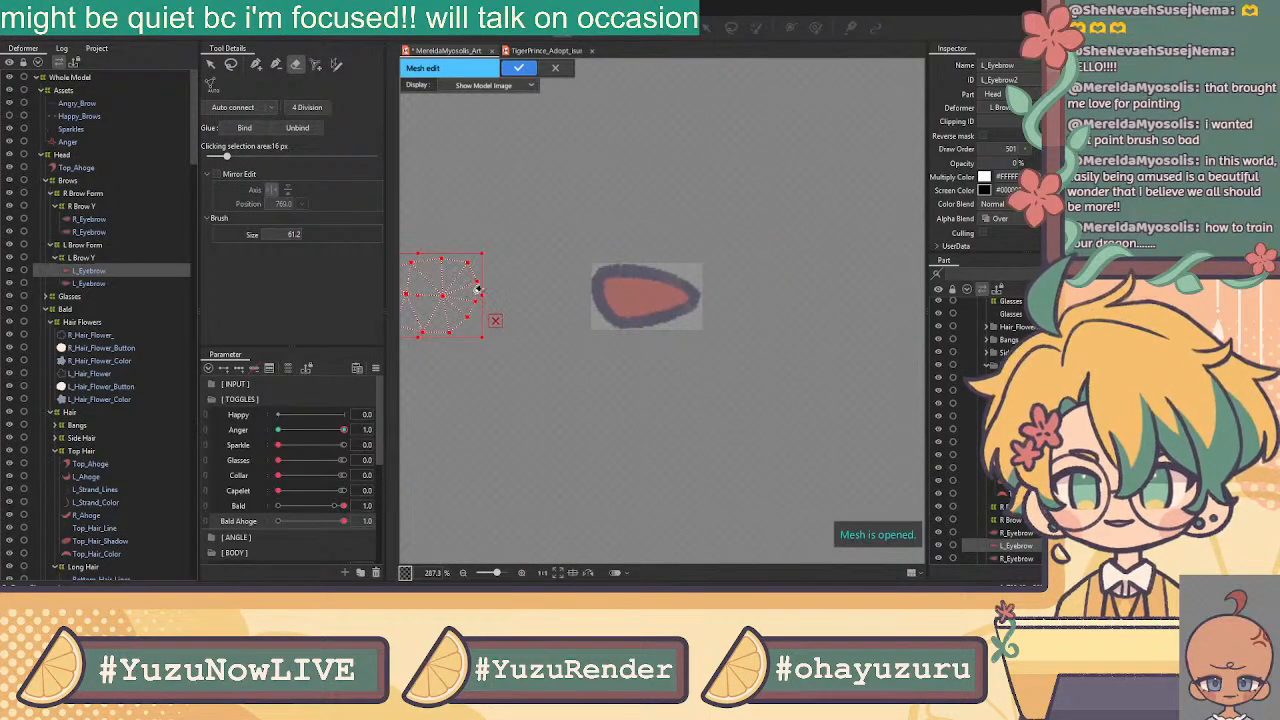
{"action": "key", "text": "ctrl+z"}
{"action": "left_click", "coordinate": [524, 172]}
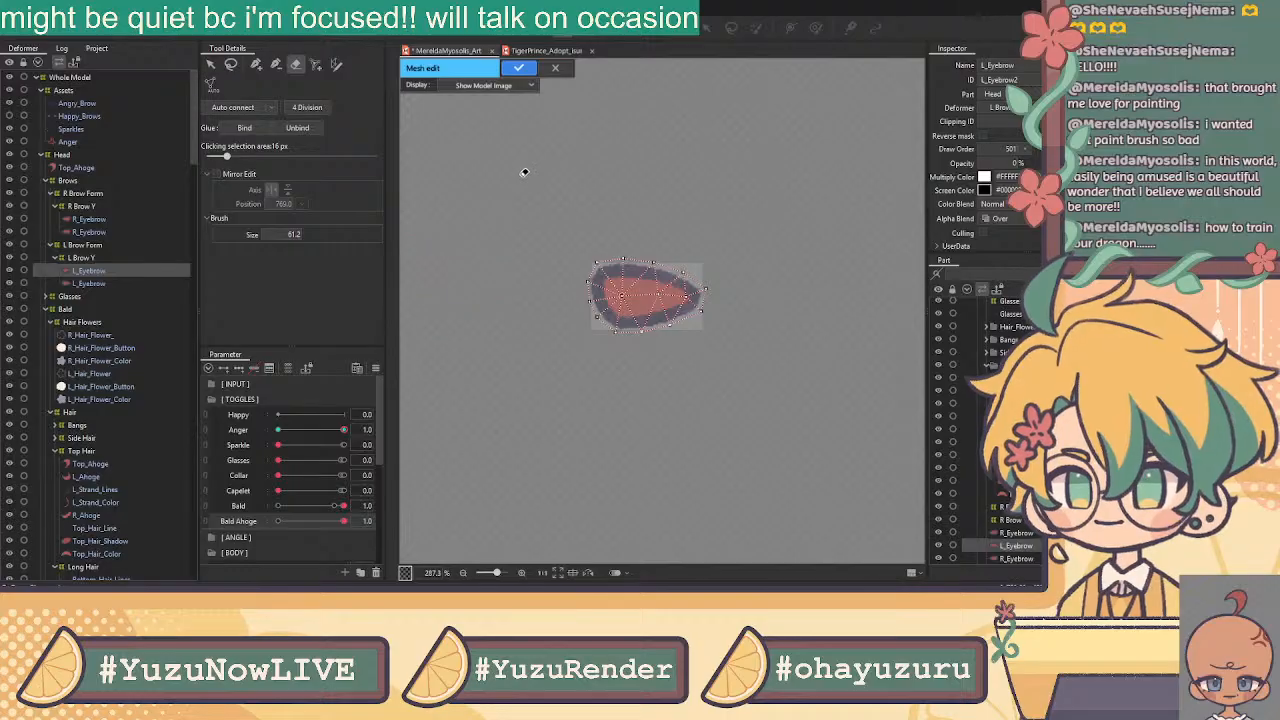
{"action": "left_click", "coordinate": [520, 69]}
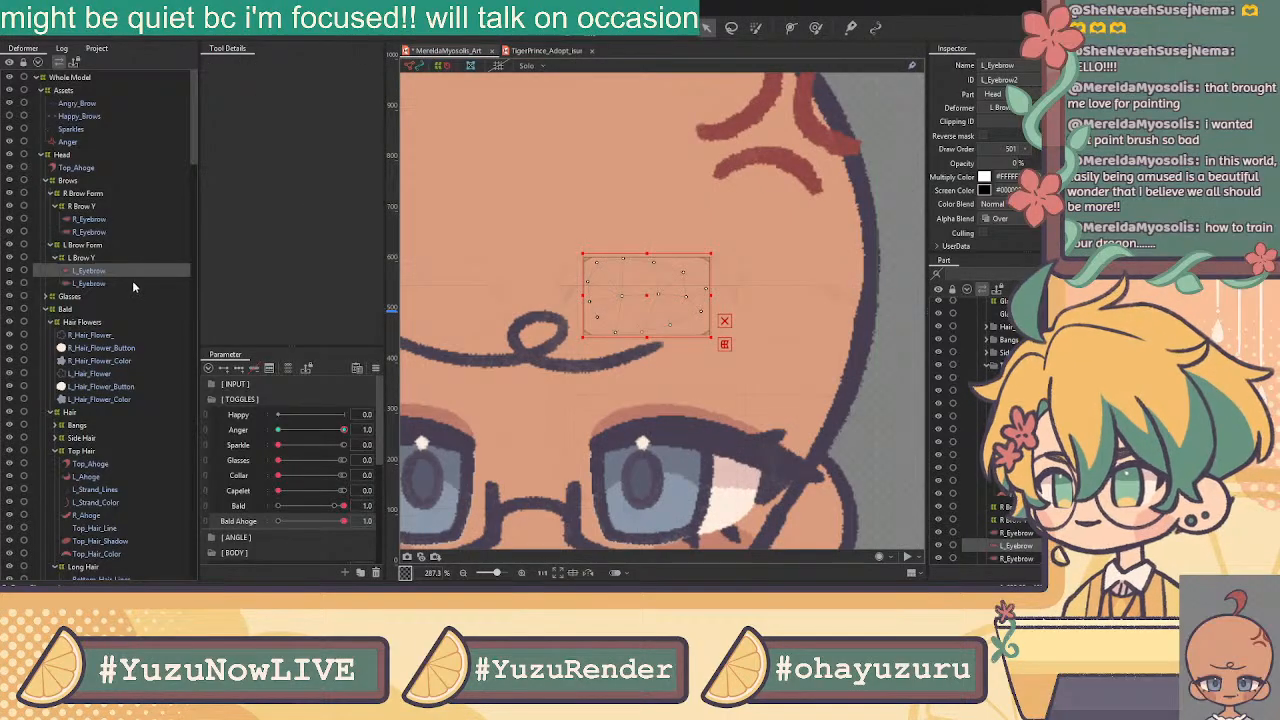
Paste the eyebrow mesh onto the second L_Eyebrow, drag it into place, and confirm
{"action": "left_click", "coordinate": [558, 33]}
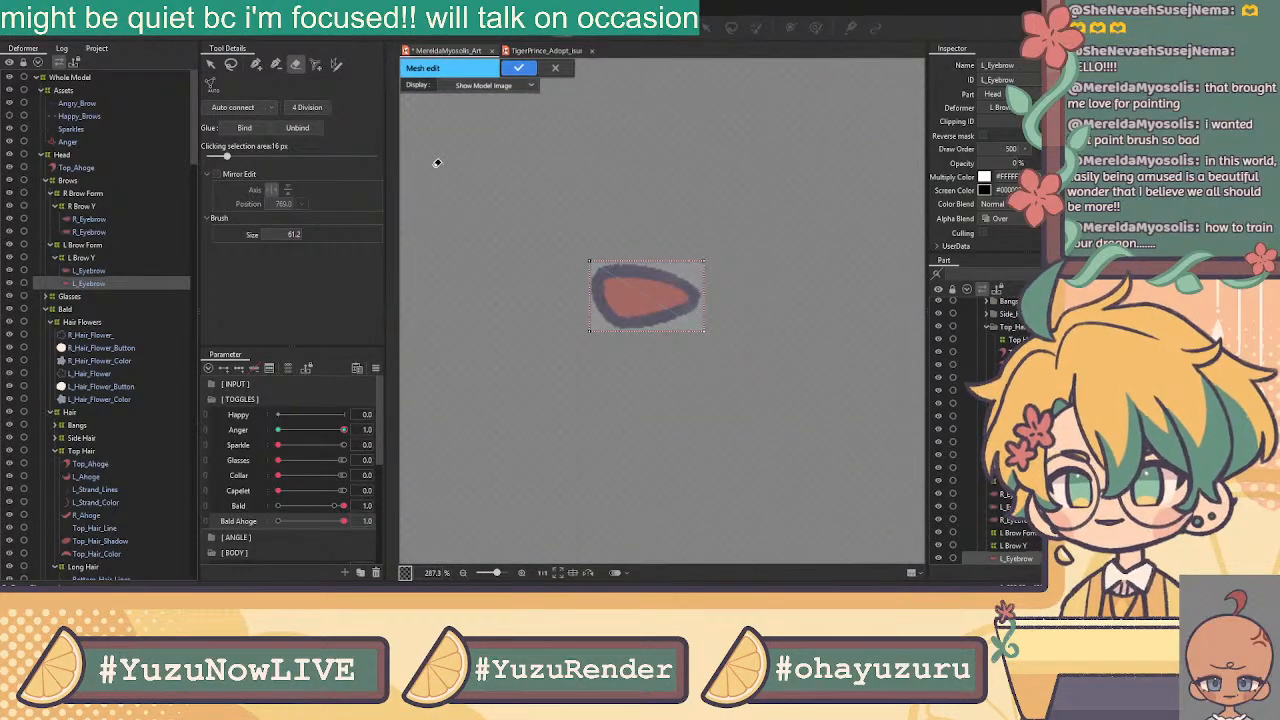
{"action": "mouse_move", "coordinate": [607, 266]}
{"action": "left_mouse_down"}
{"action": "mouse_move", "coordinate": [612, 317]}
{"action": "mouse_move", "coordinate": [707, 258]}
{"action": "left_mouse_up"}
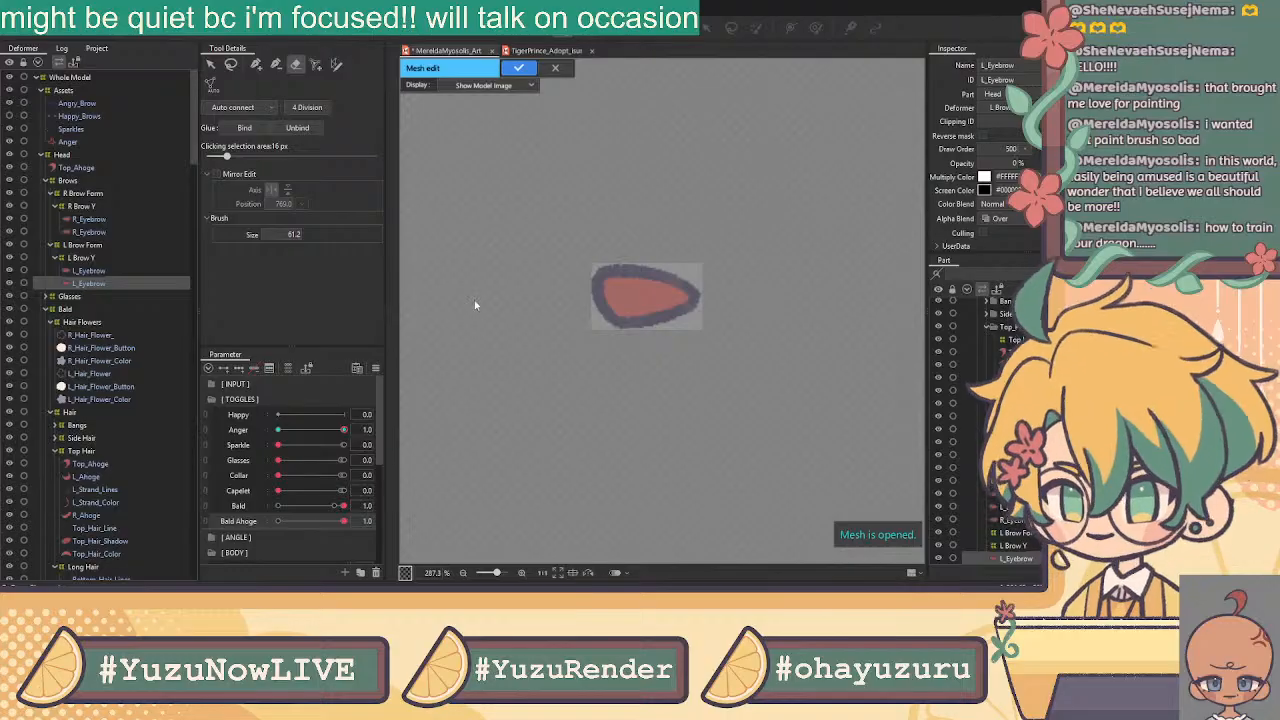
{"action": "key", "text": "ctrl+v"}
{"action": "left_click_drag", "start_coordinate": [478, 302], "coordinate": [705, 303]}
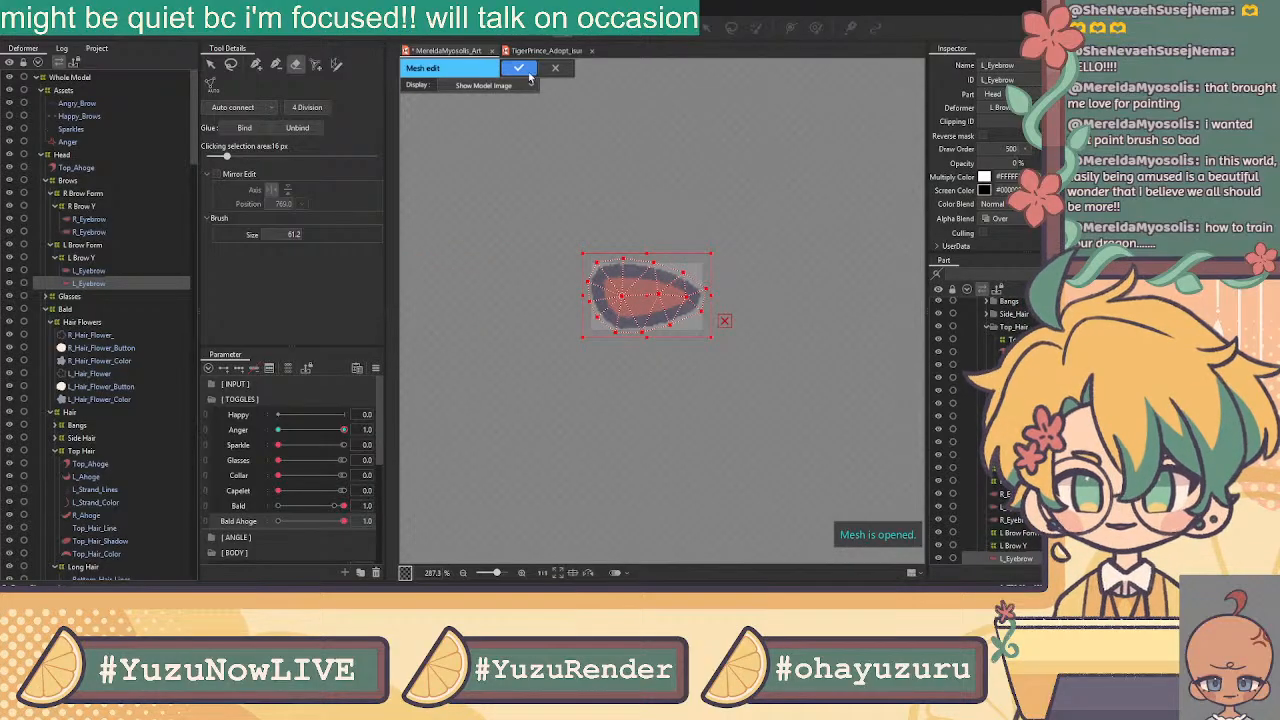
{"action": "left_click", "coordinate": [519, 68]}
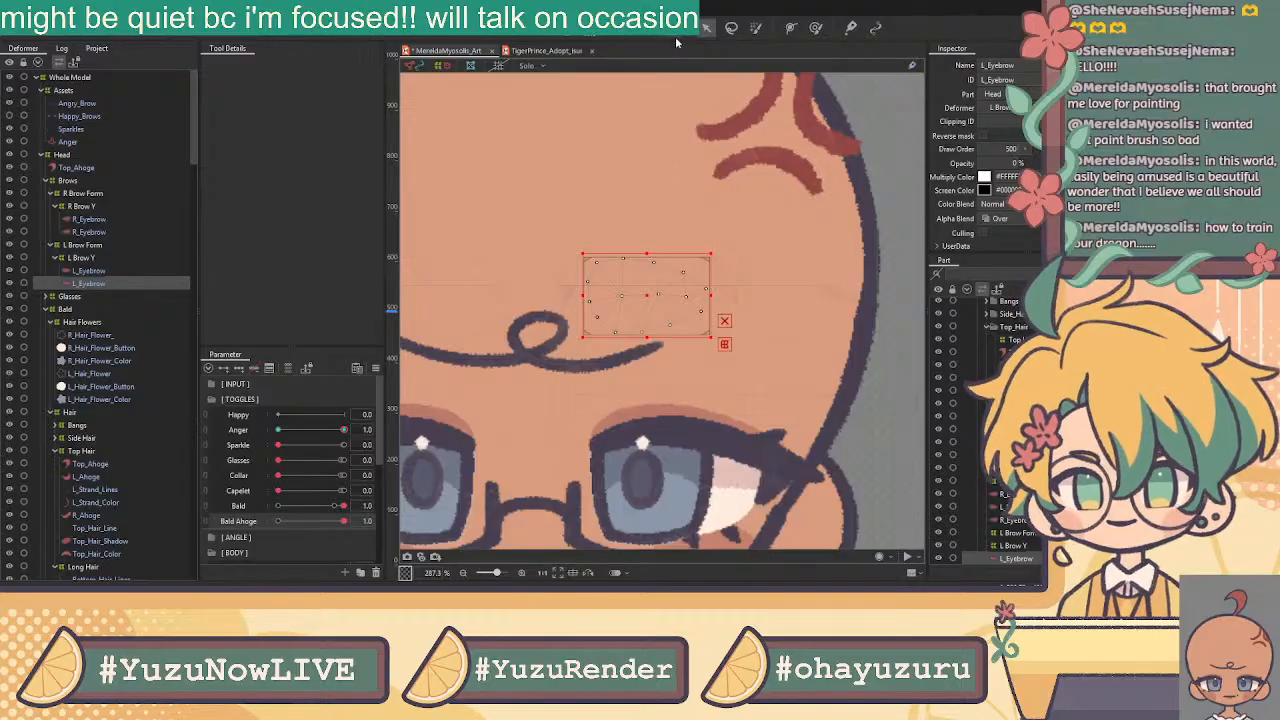
{"action": "scroll", "coordinate": [715, 312], "scroll_direction": "down", "scroll_amount": 3}
{"action": "left_click_drag", "start_coordinate": [712, 372], "coordinate": [714, 392]}
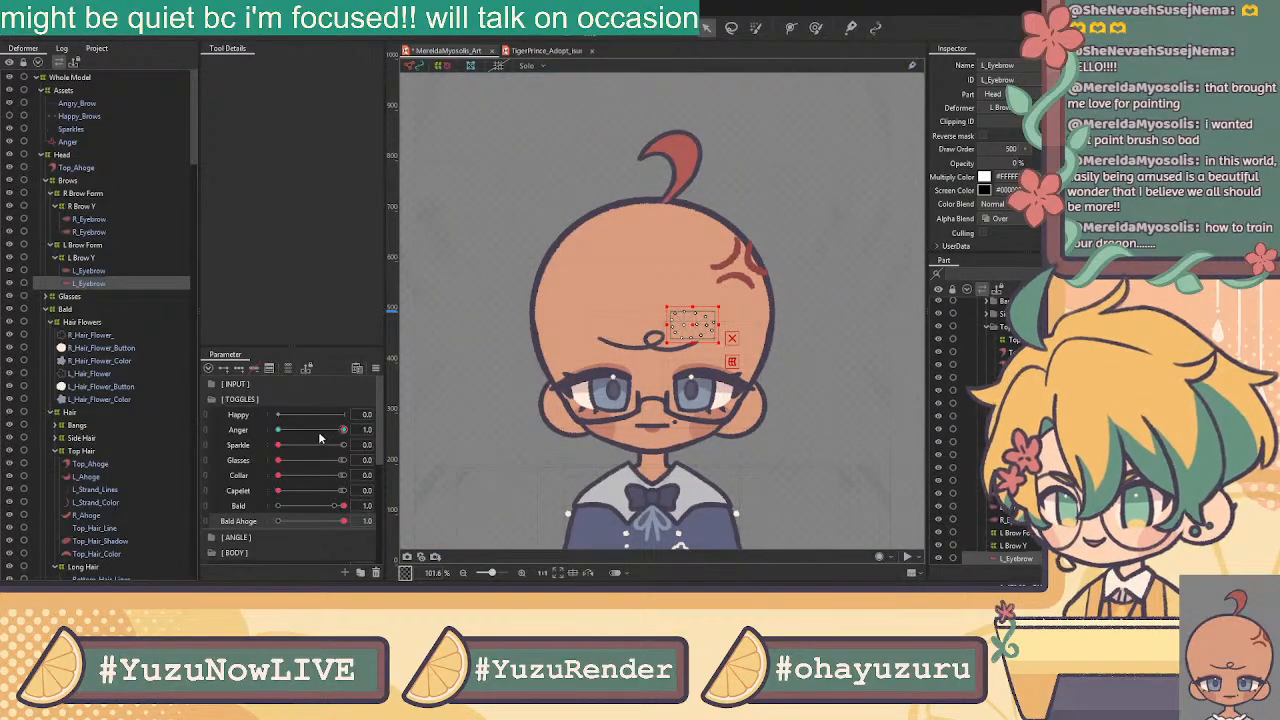
Set the Anger toggle to 0 to hide the anger mark and recentre the whole model
{"action": "left_click_drag", "start_coordinate": [343, 430], "coordinate": [171, 429]}
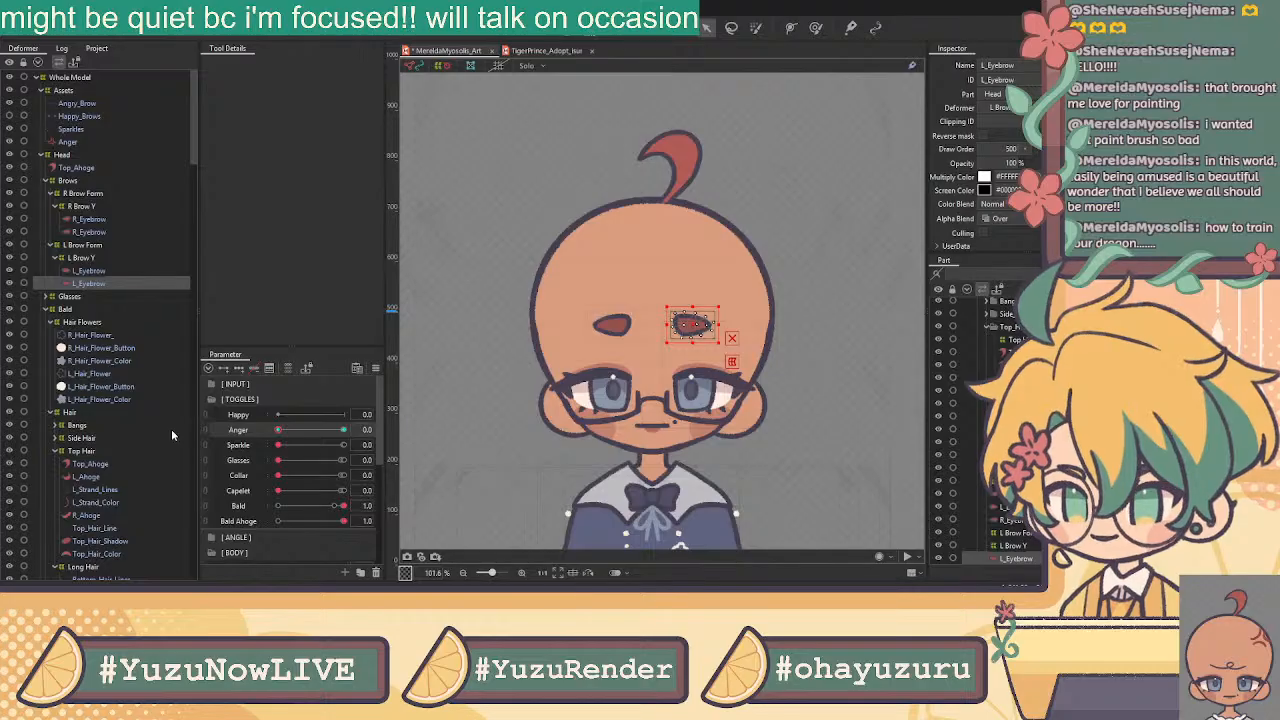
{"action": "scroll", "coordinate": [885, 136], "scroll_direction": "down", "scroll_amount": 3}
{"action": "left_click", "coordinate": [532, 190]}
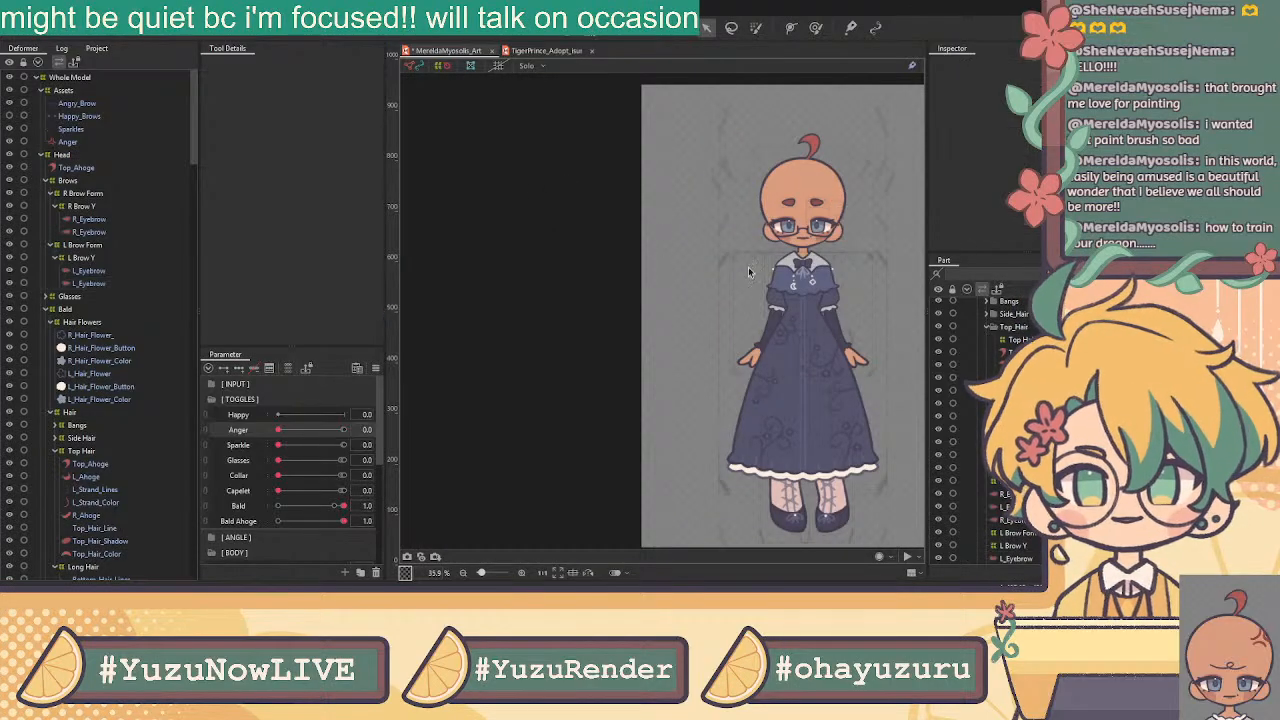
{"action": "left_click_drag", "start_coordinate": [744, 250], "coordinate": [640, 258]}
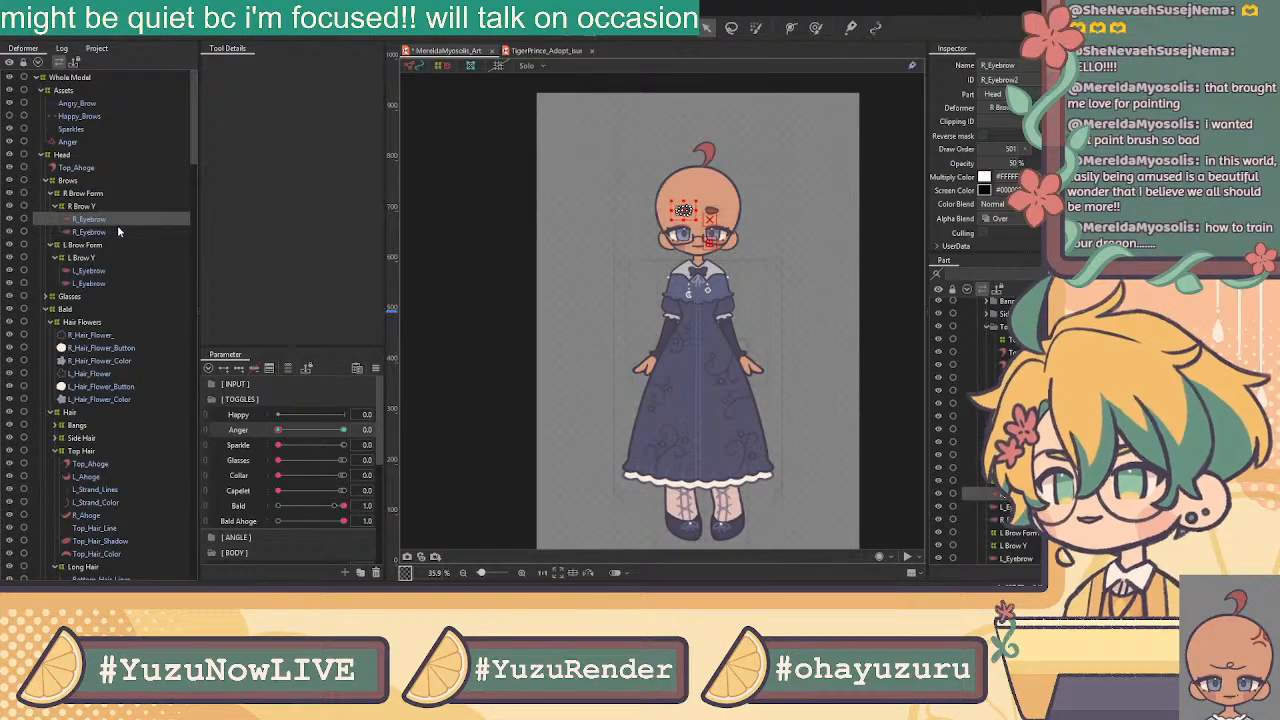
Inspect an eyebrow artmesh, then expand the Glasses group and select the Glasses artmesh
{"action": "left_click", "coordinate": [118, 283]}
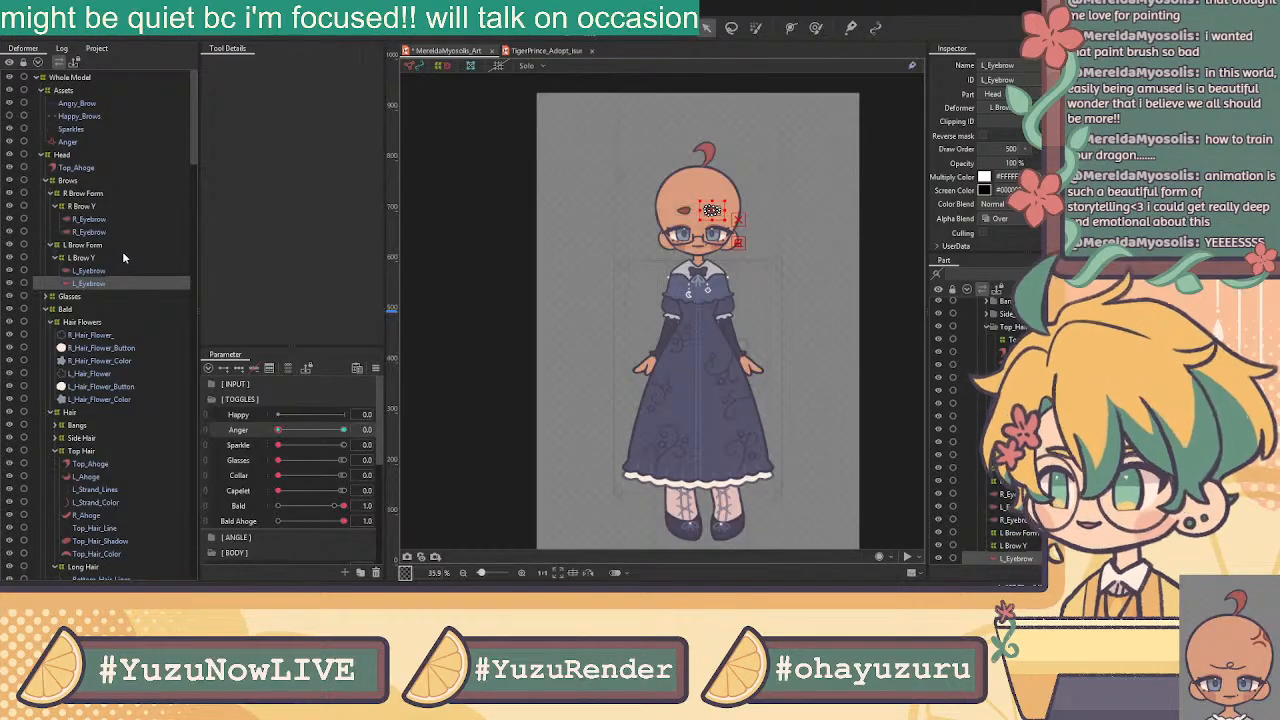
{"action": "left_click", "coordinate": [45, 297]}
{"action": "left_click", "coordinate": [70, 310]}
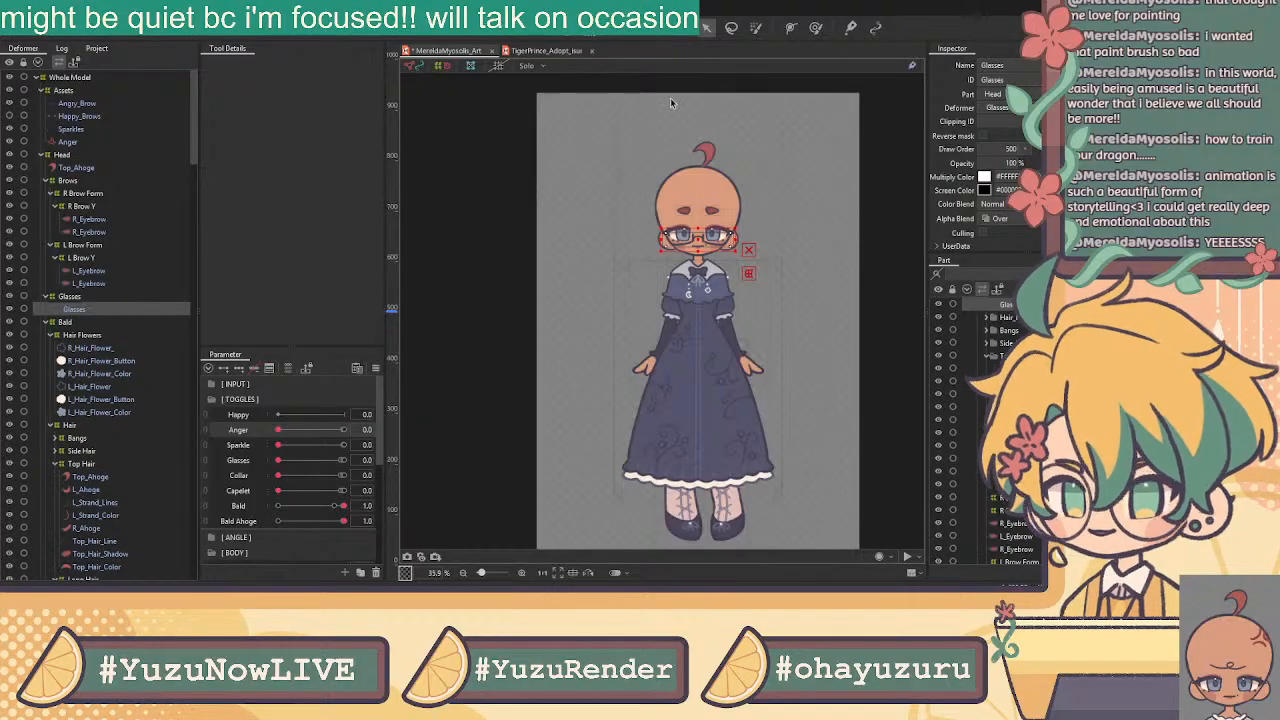
Open the Glasses artmesh in mesh edit with the pen tool and place vertices at its left end
{"action": "key", "text": "ctrl+e"}
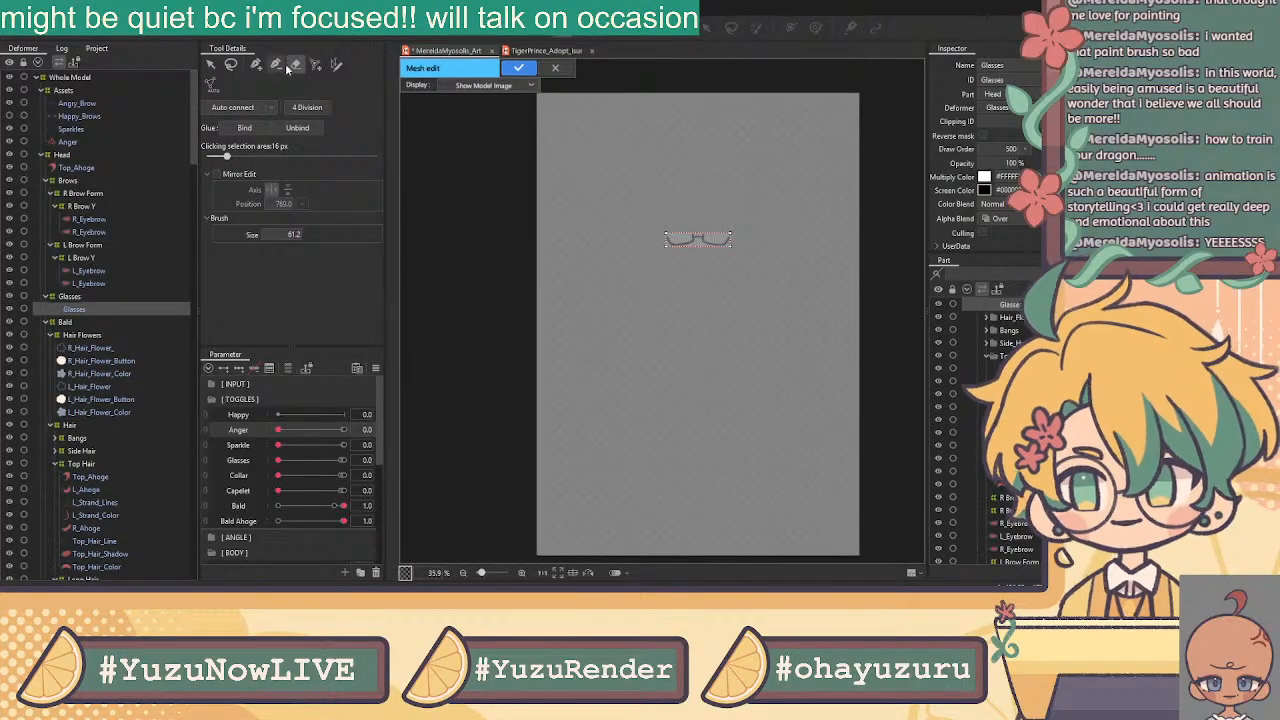
{"action": "left_click", "coordinate": [255, 63]}
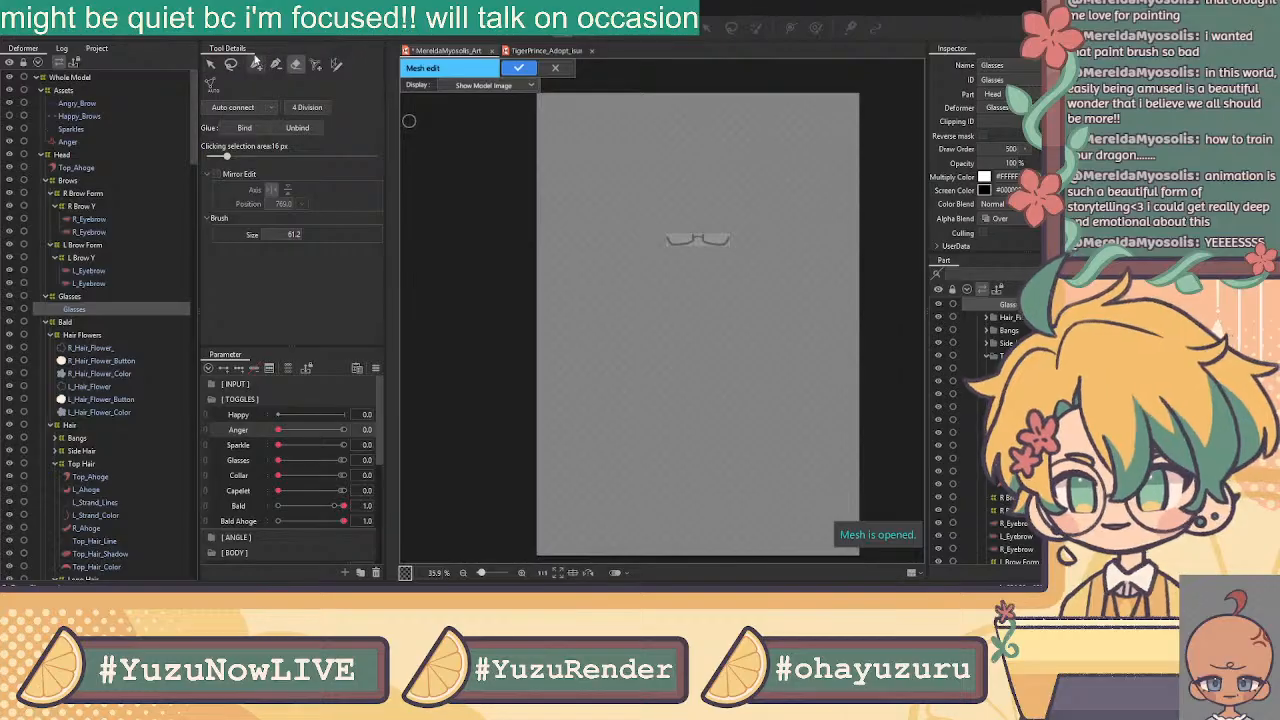
{"action": "scroll", "coordinate": [678, 243], "scroll_direction": "up", "scroll_amount": 4}
{"action": "scroll", "coordinate": [677, 231], "scroll_direction": "up", "scroll_amount": 2}
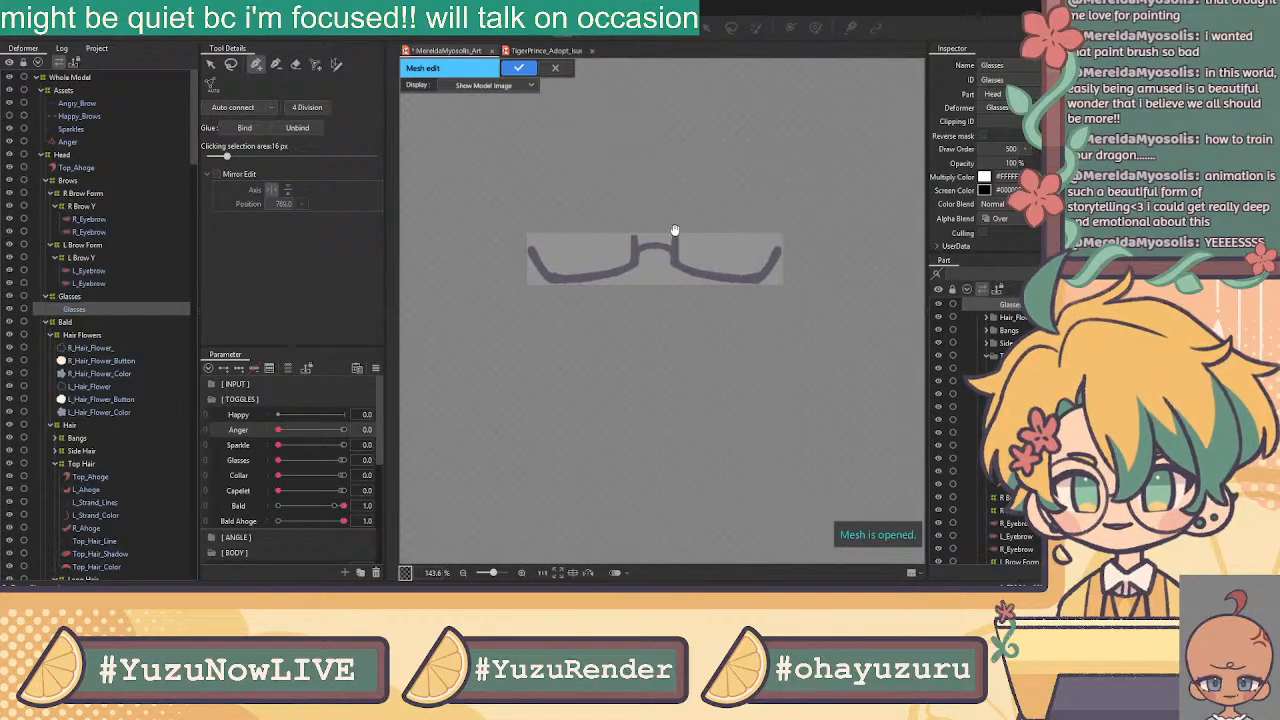
{"action": "left_click", "coordinate": [490, 271]}
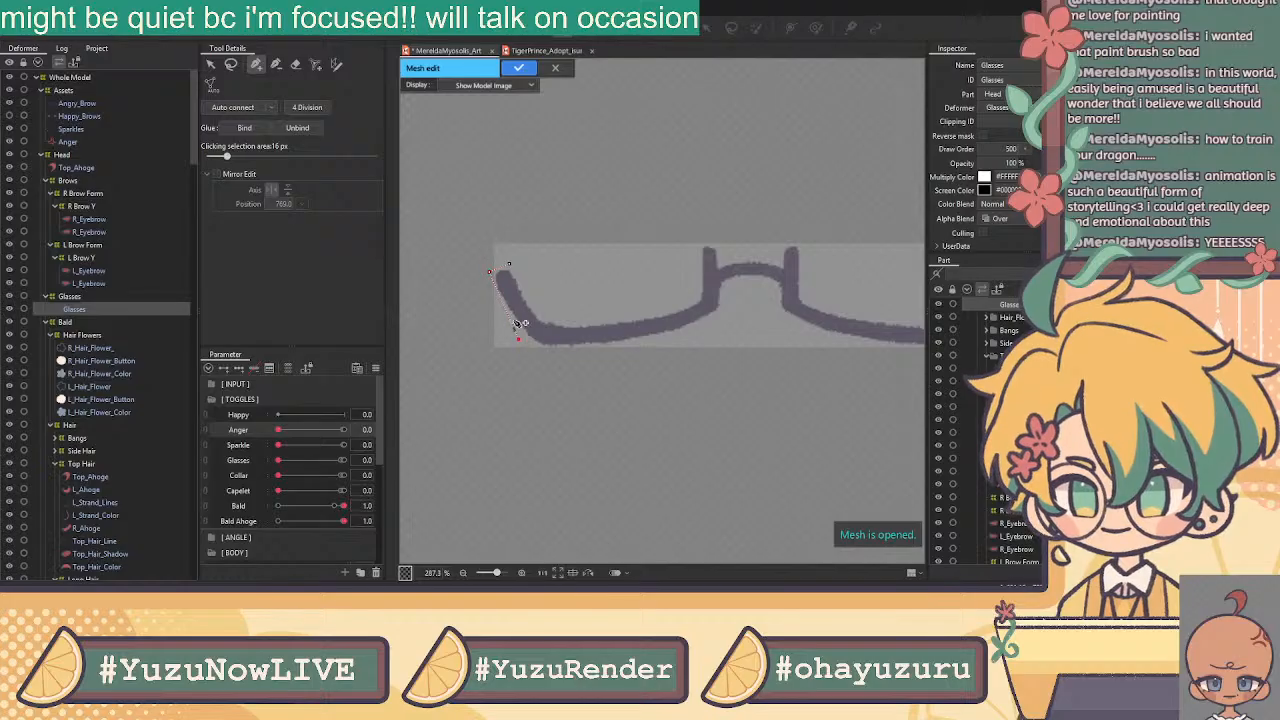
{"action": "left_click_drag", "start_coordinate": [490, 271], "coordinate": [488, 274]}
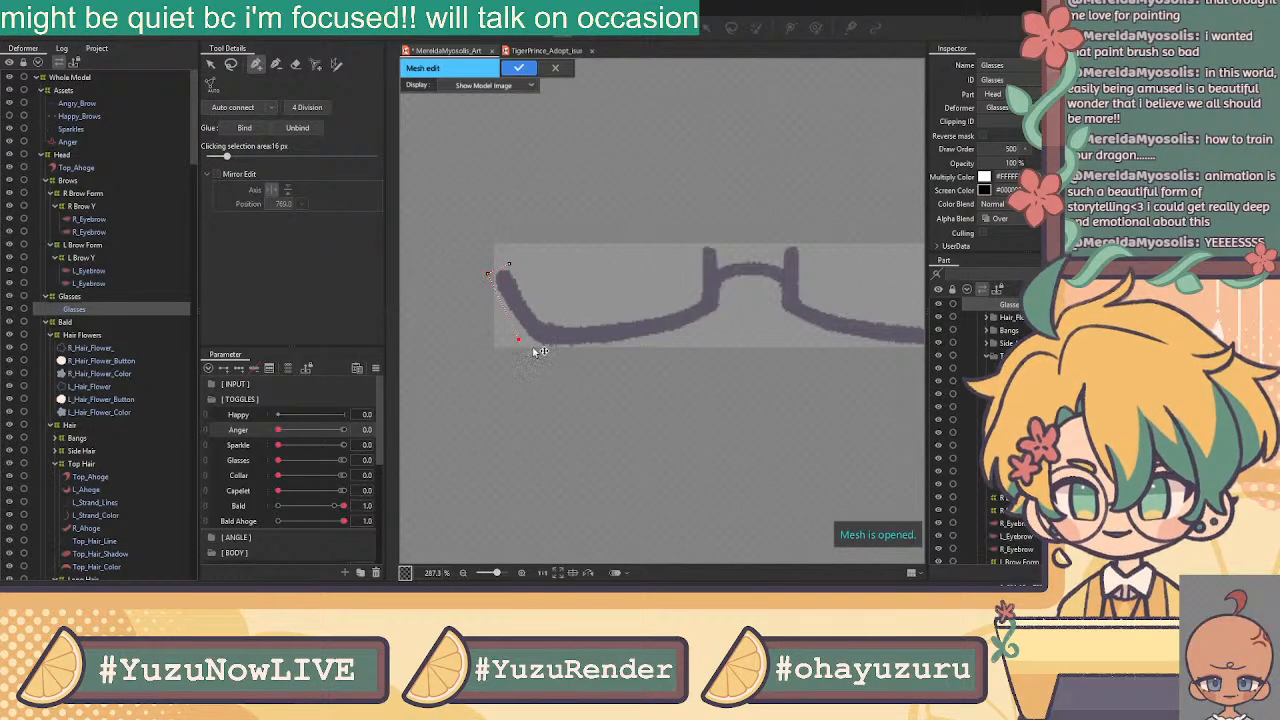
Trace vertices along the stroke's lower edge and up over the bridge
{"action": "left_click", "coordinate": [512, 324]}
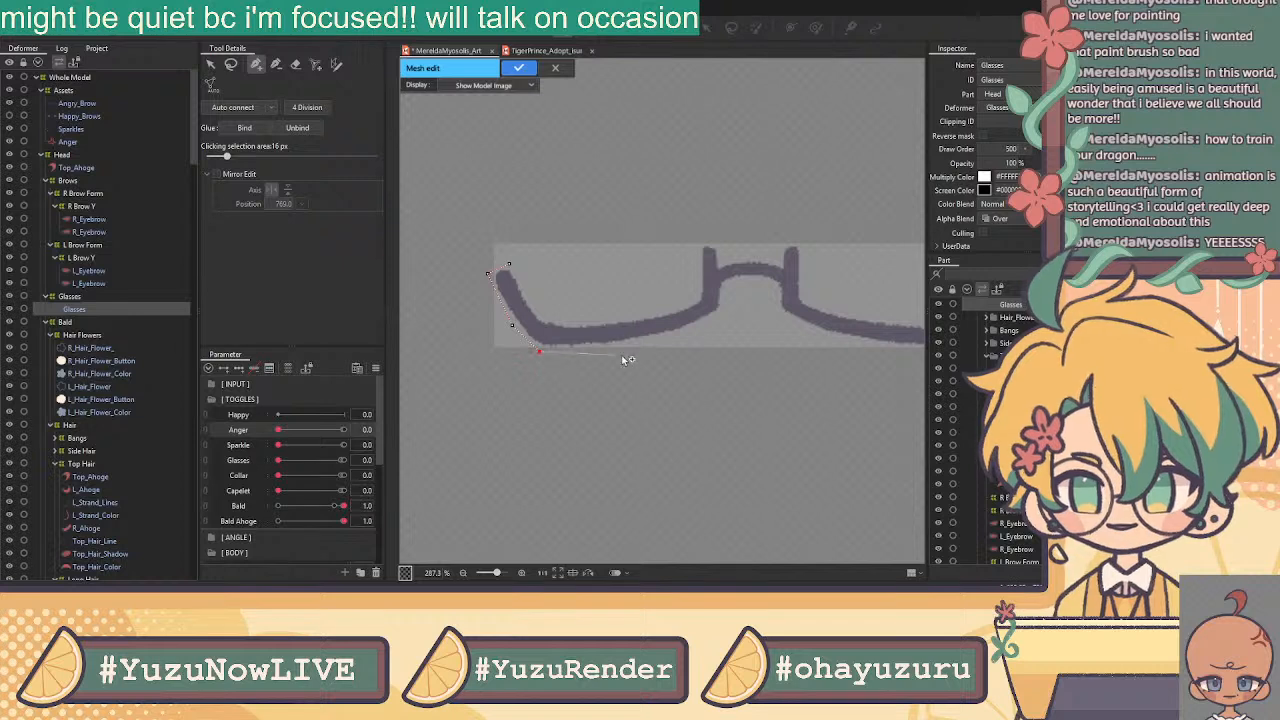
{"action": "left_click", "coordinate": [608, 349]}
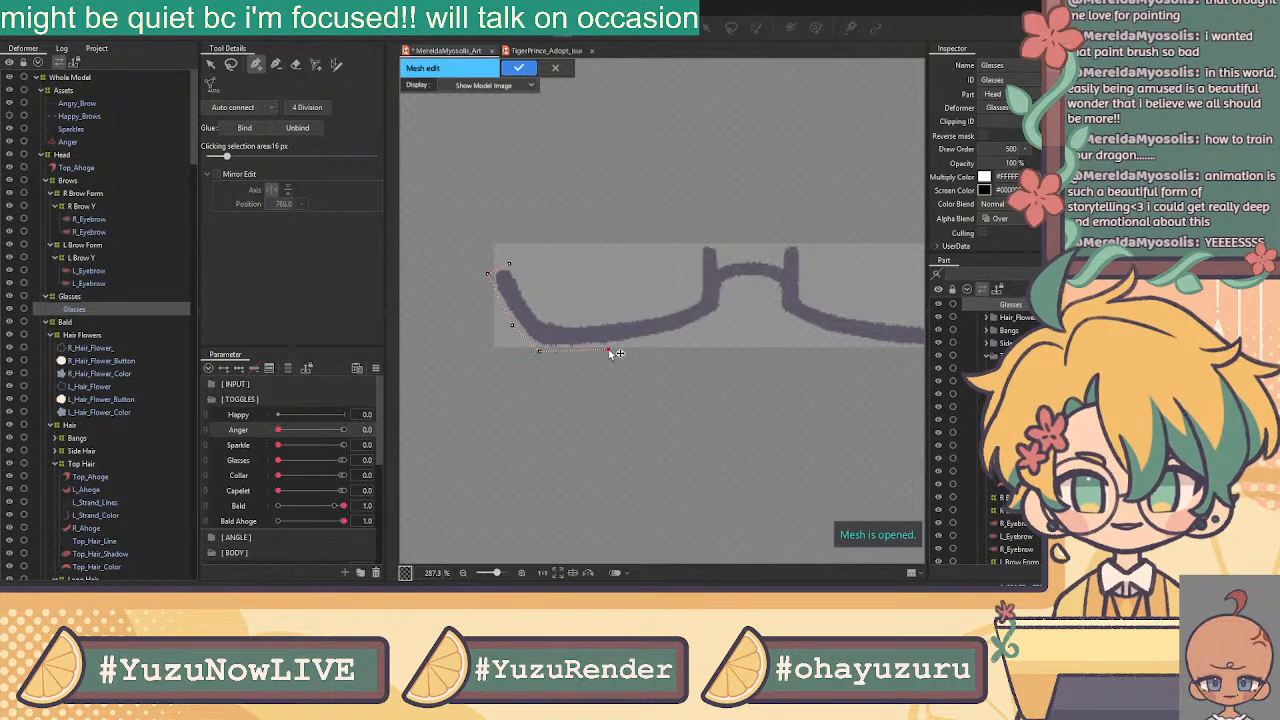
{"action": "left_click", "coordinate": [705, 330]}
{"action": "left_click", "coordinate": [727, 309]}
{"action": "left_click", "coordinate": [727, 287]}
{"action": "left_click", "coordinate": [750, 284]}
{"action": "left_click", "coordinate": [772, 289]}
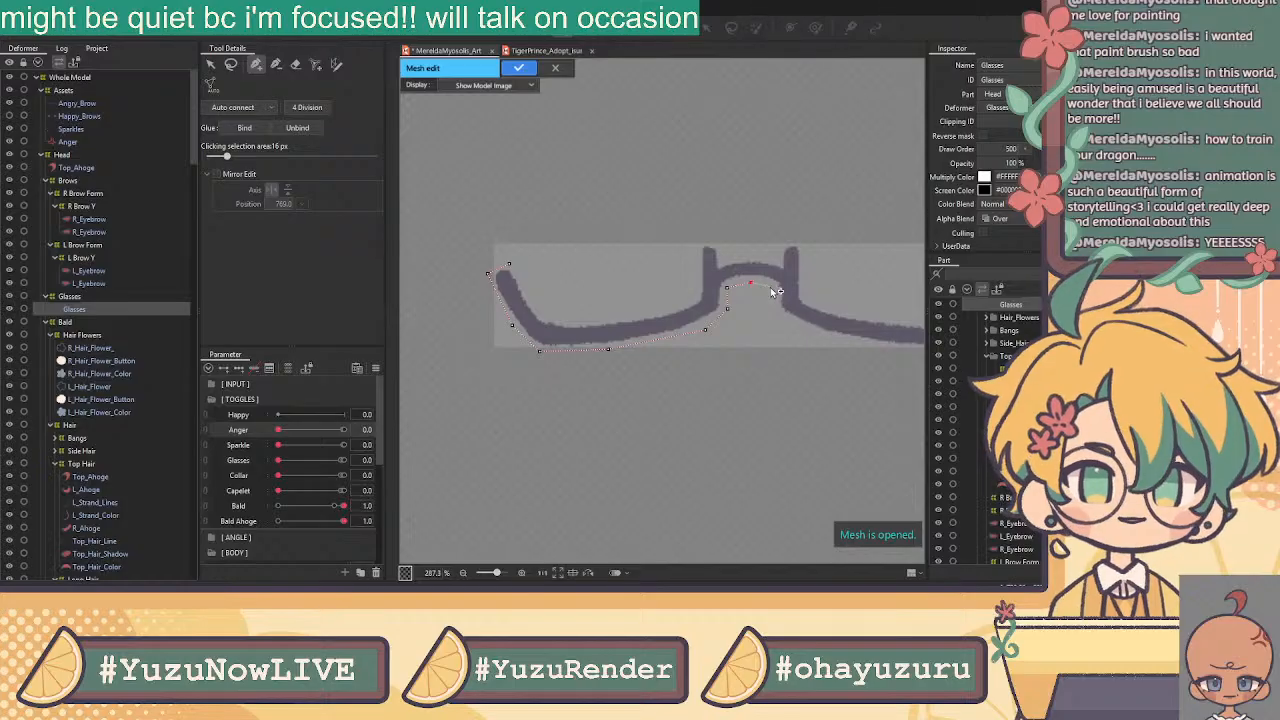
{"action": "left_click", "coordinate": [773, 310]}
Continue the glasses outline along the lower edge to the stroke's upper-right tip and right end
{"action": "left_click_drag", "start_coordinate": [785, 337], "coordinate": [603, 362]}
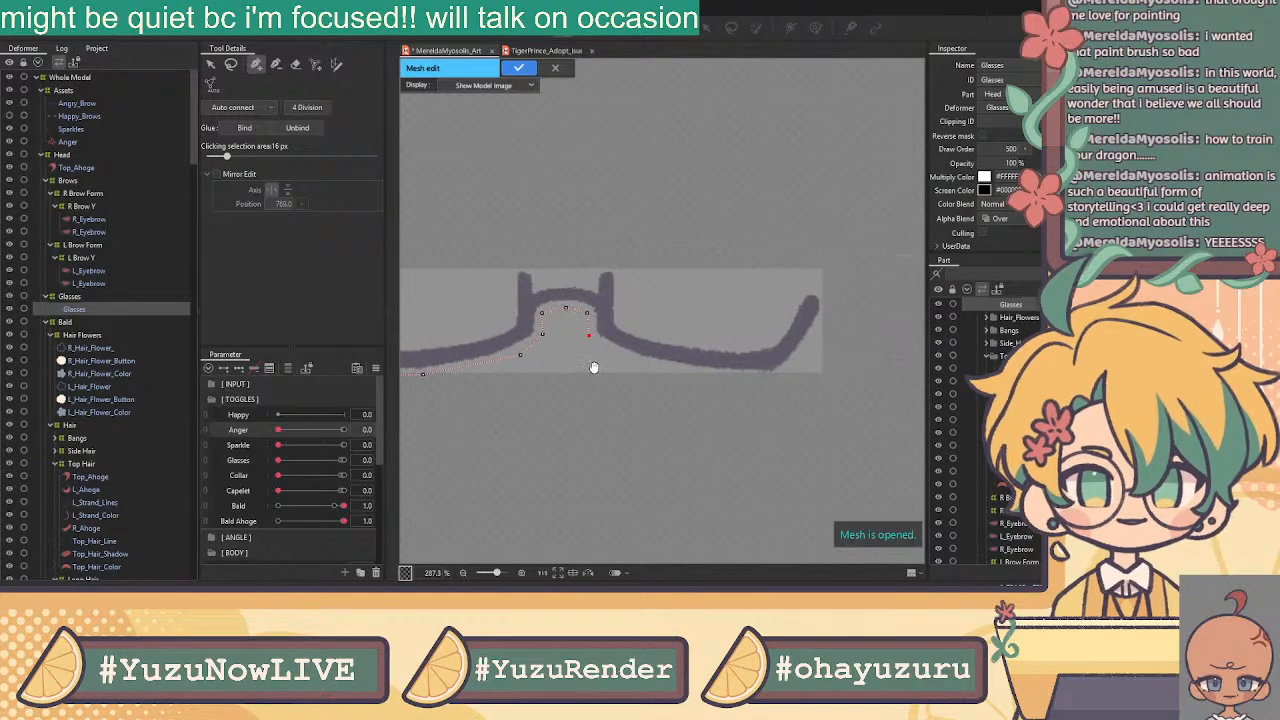
{"action": "left_click", "coordinate": [737, 377]}
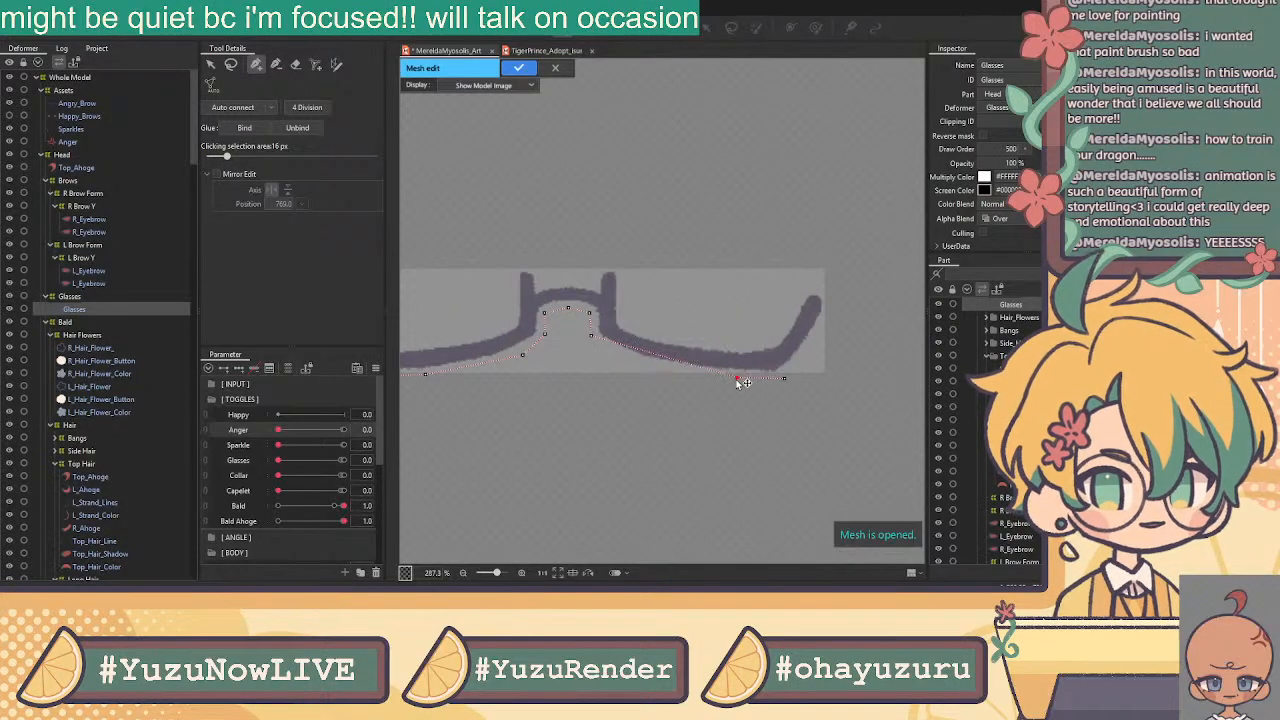
{"action": "left_click", "coordinate": [621, 357]}
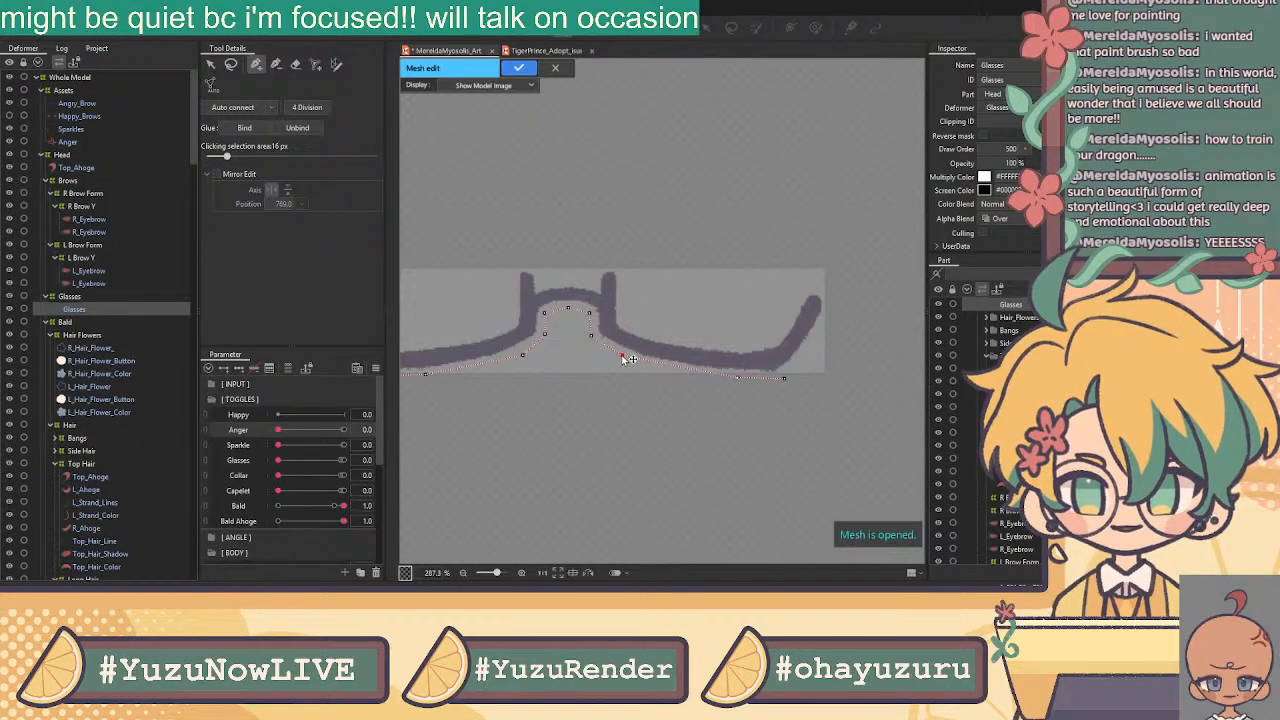
{"action": "left_click", "coordinate": [681, 370]}
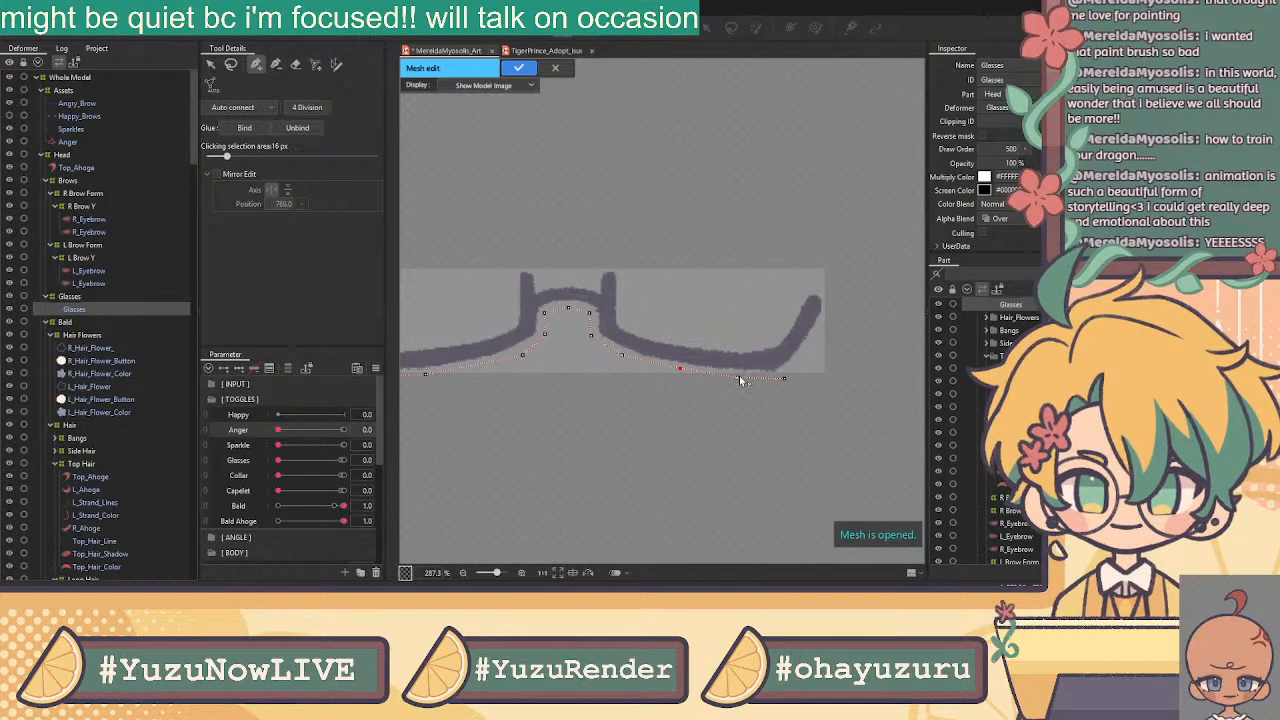
{"action": "left_click", "coordinate": [784, 377]}
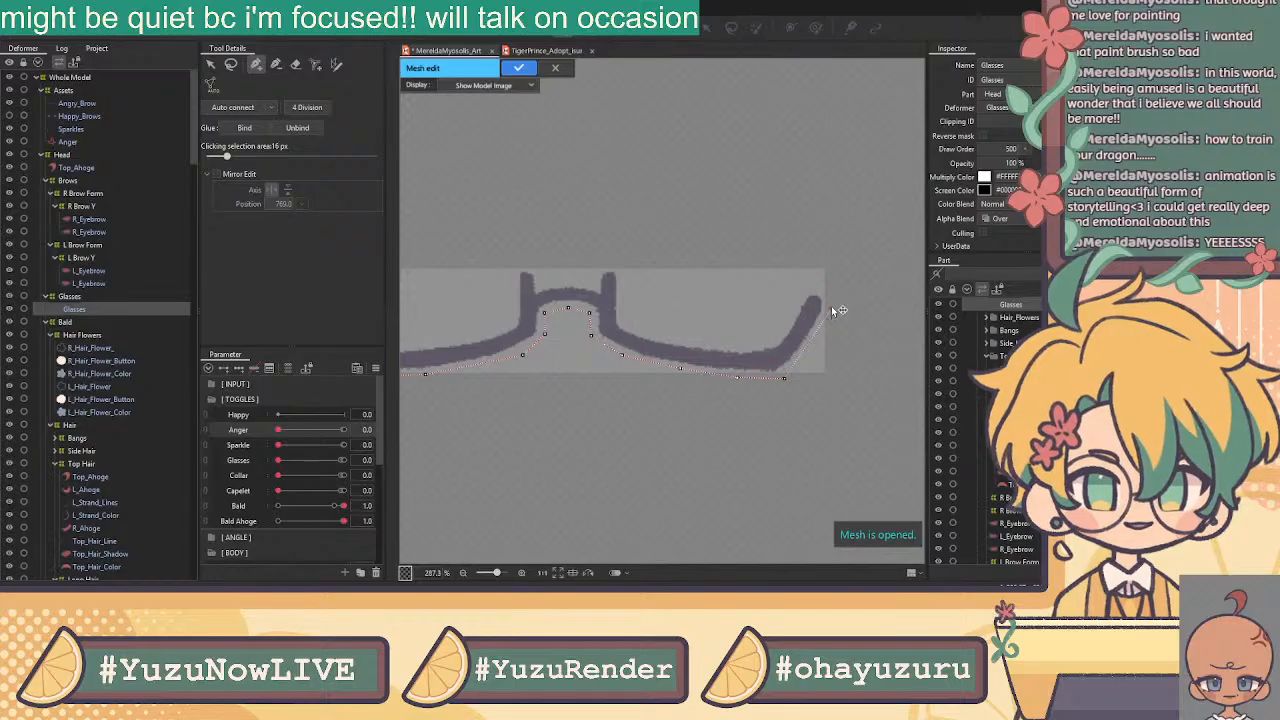
{"action": "left_click", "coordinate": [810, 284]}
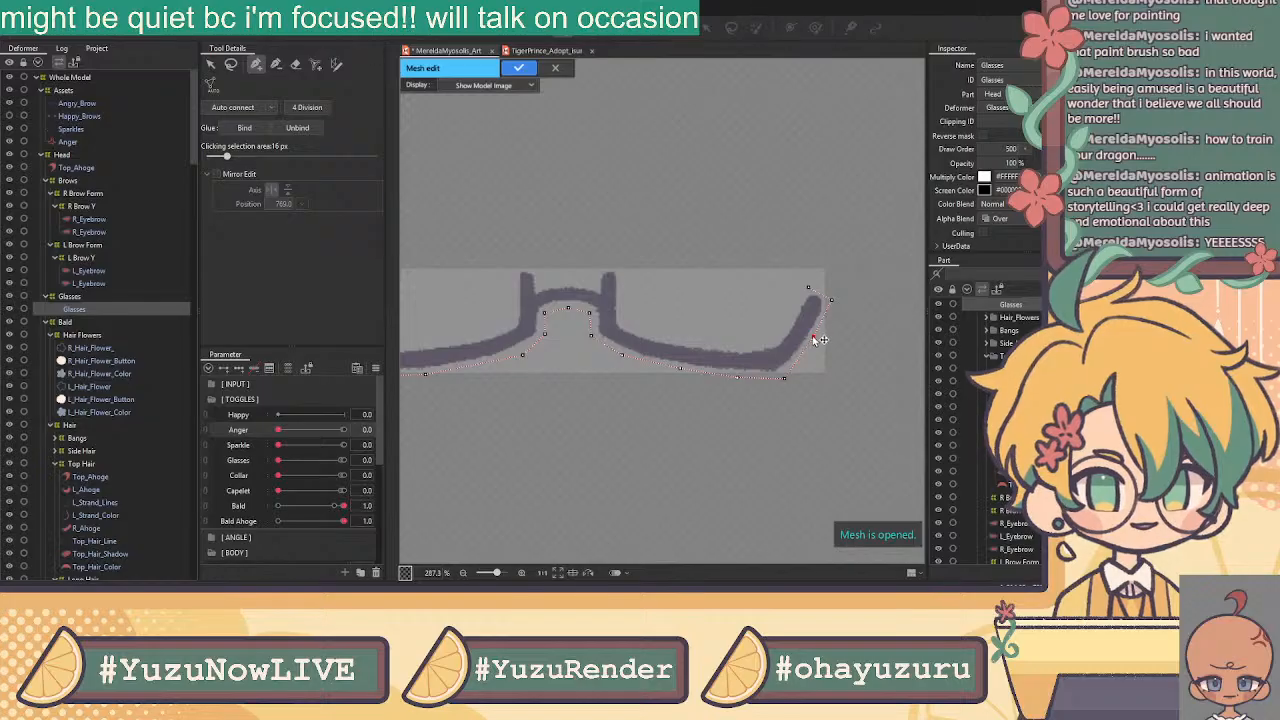
{"action": "left_click", "coordinate": [812, 338]}
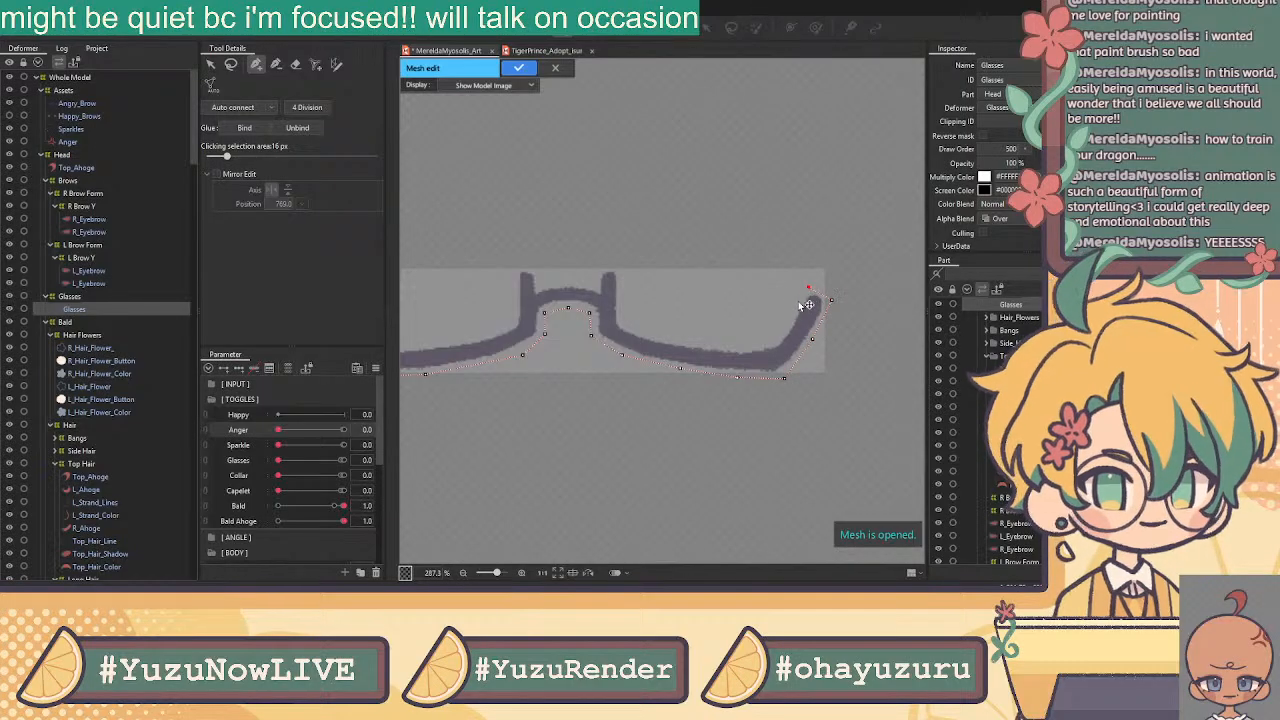
Trace inner-edge vertices back along the stroke past the bridge upright toward the left half
{"action": "left_click", "coordinate": [787, 326]}
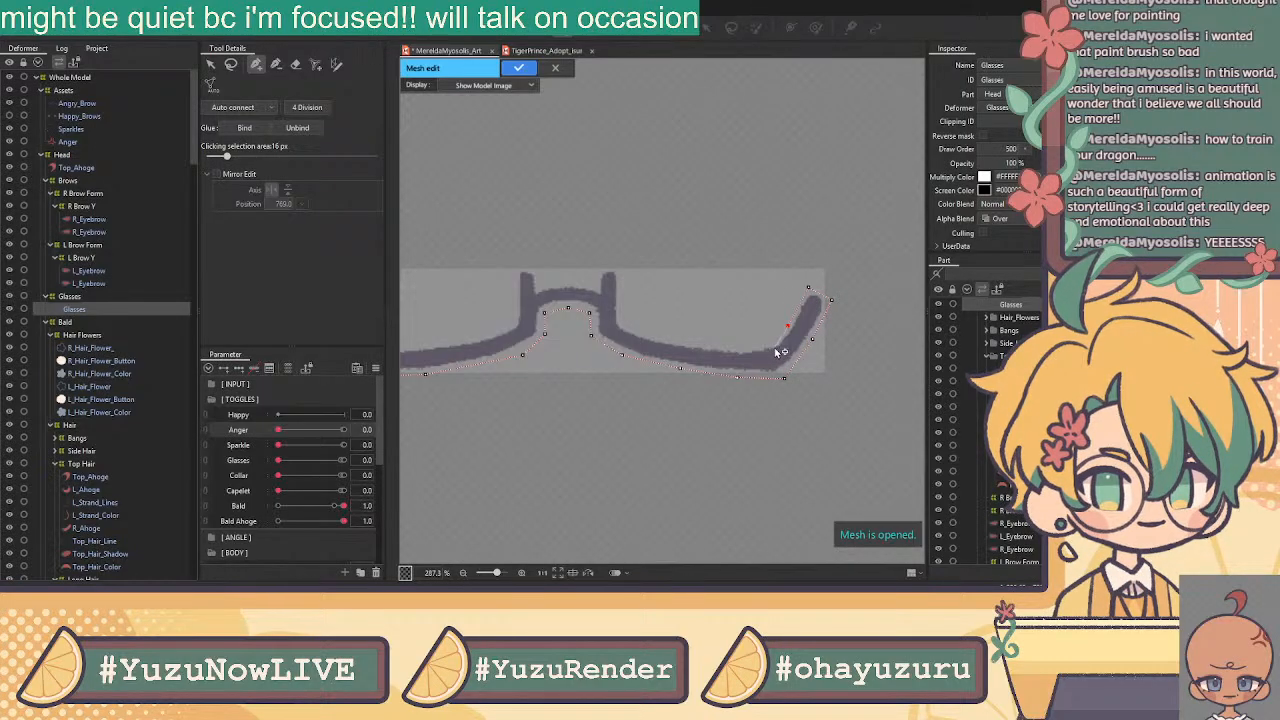
{"action": "left_click", "coordinate": [759, 345]}
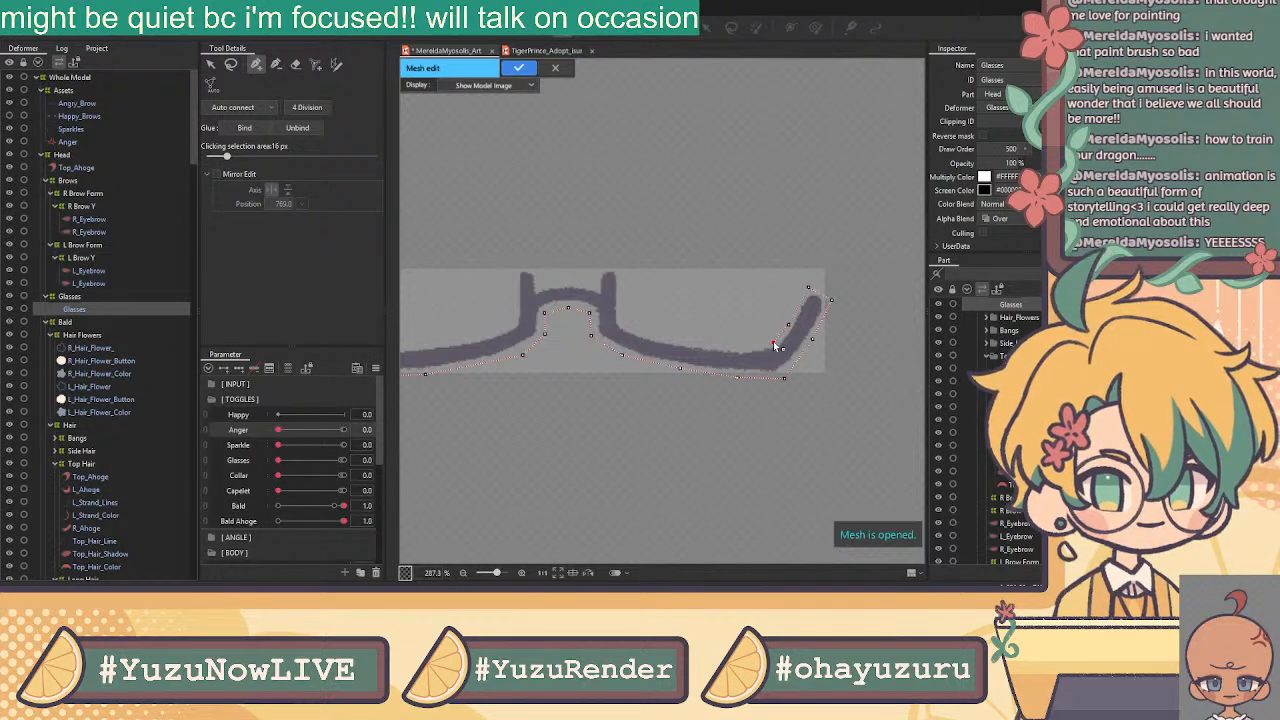
{"action": "left_click", "coordinate": [741, 348]}
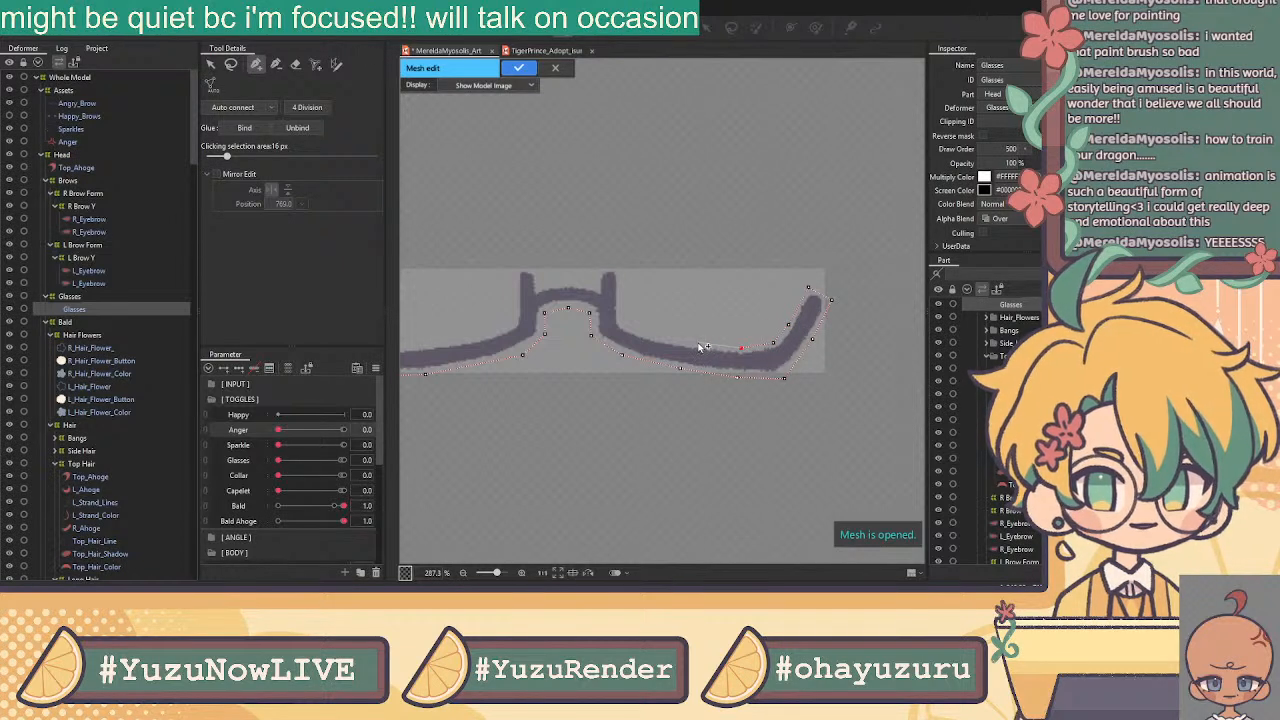
{"action": "left_click", "coordinate": [686, 344]}
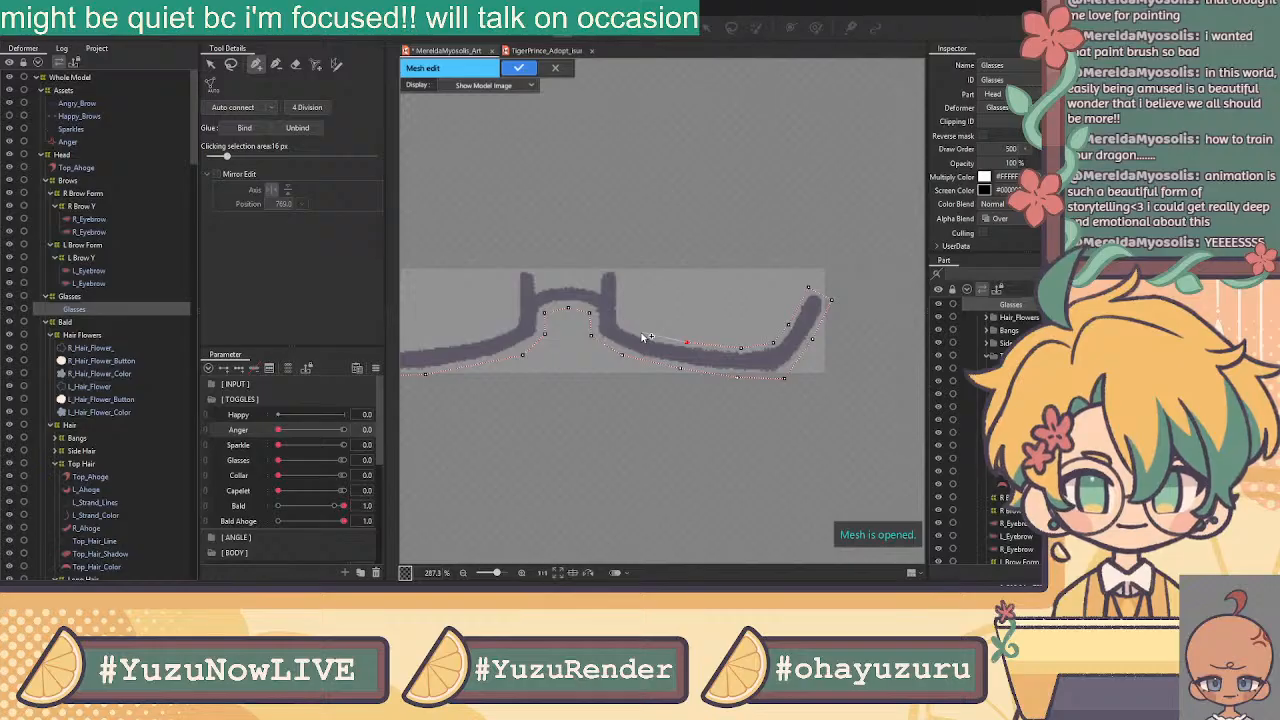
{"action": "left_click", "coordinate": [618, 268]}
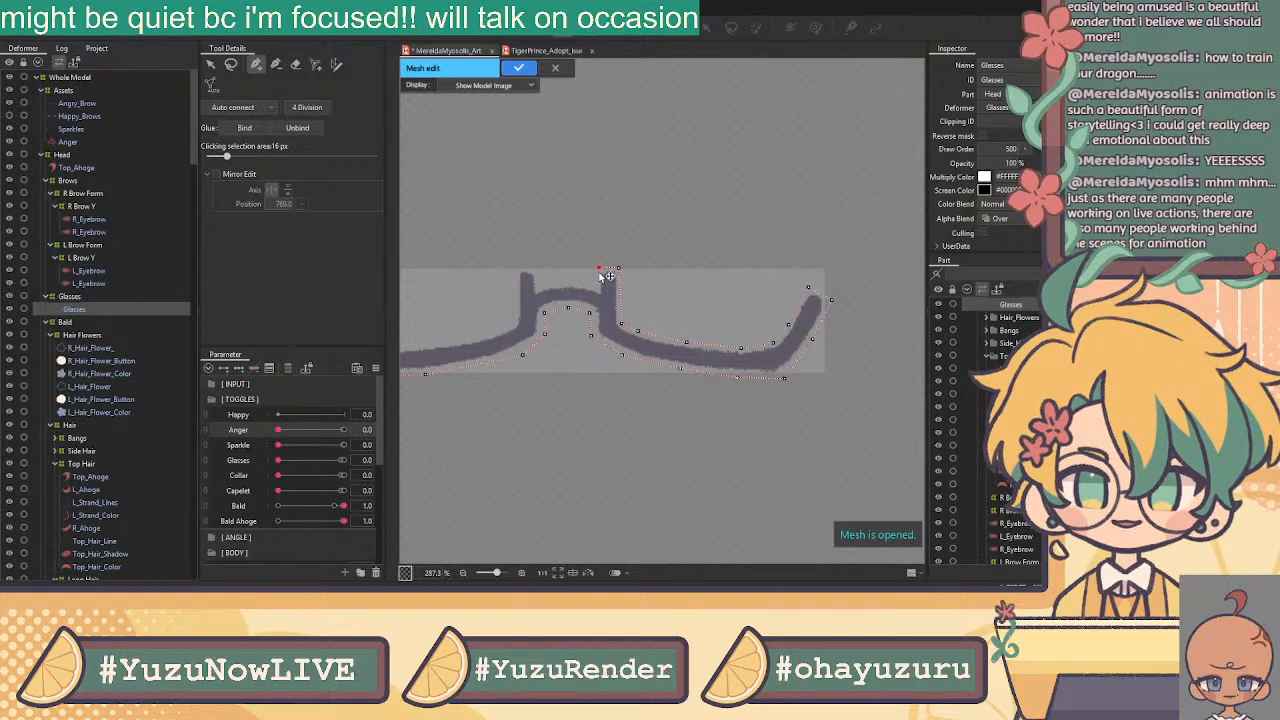
{"action": "left_click", "coordinate": [568, 281]}
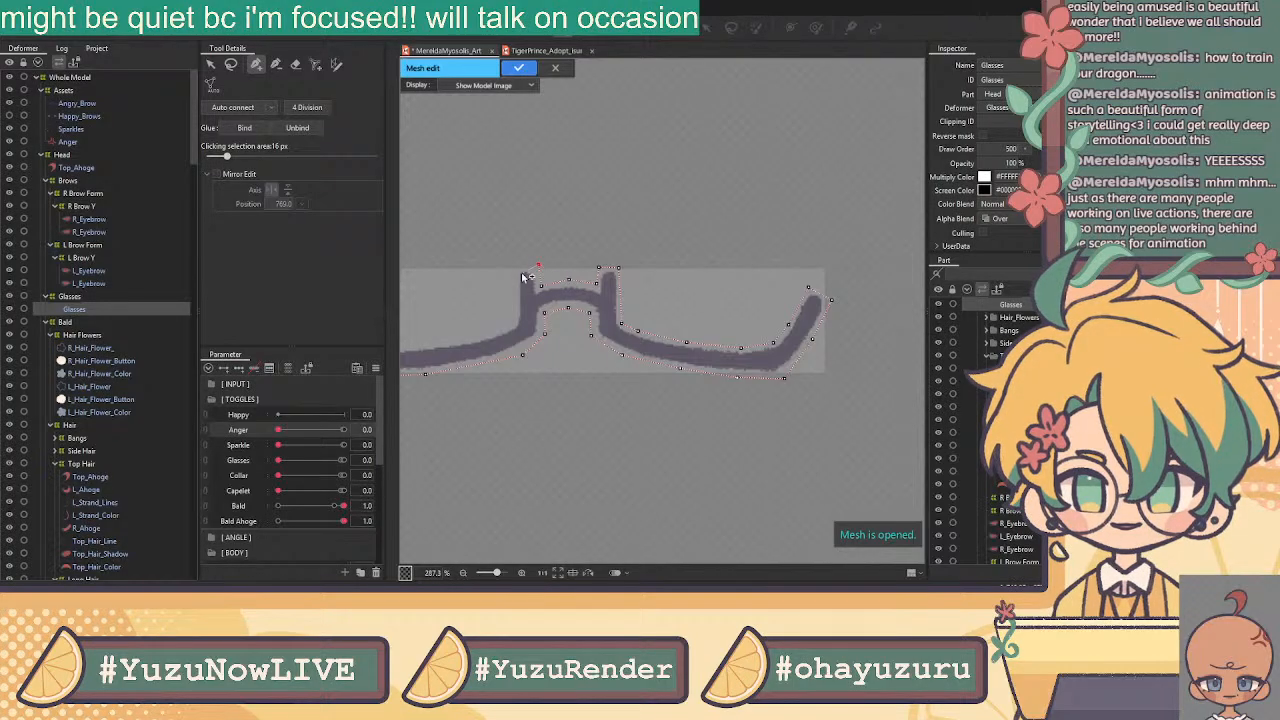
{"action": "left_click_drag", "start_coordinate": [518, 272], "coordinate": [791, 272]}
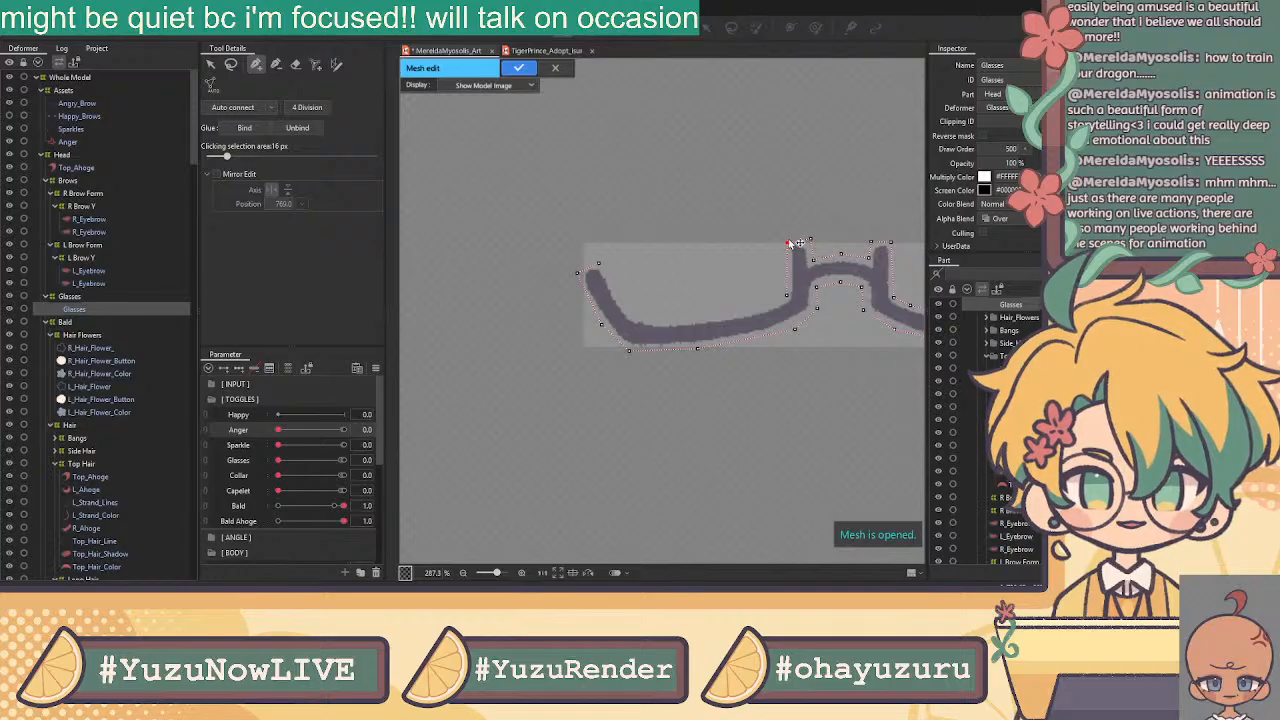
{"action": "mouse_move", "coordinate": [790, 297]}
{"action": "left_mouse_down"}
{"action": "mouse_move", "coordinate": [772, 312]}
{"action": "mouse_move", "coordinate": [634, 318]}
{"action": "left_mouse_up"}
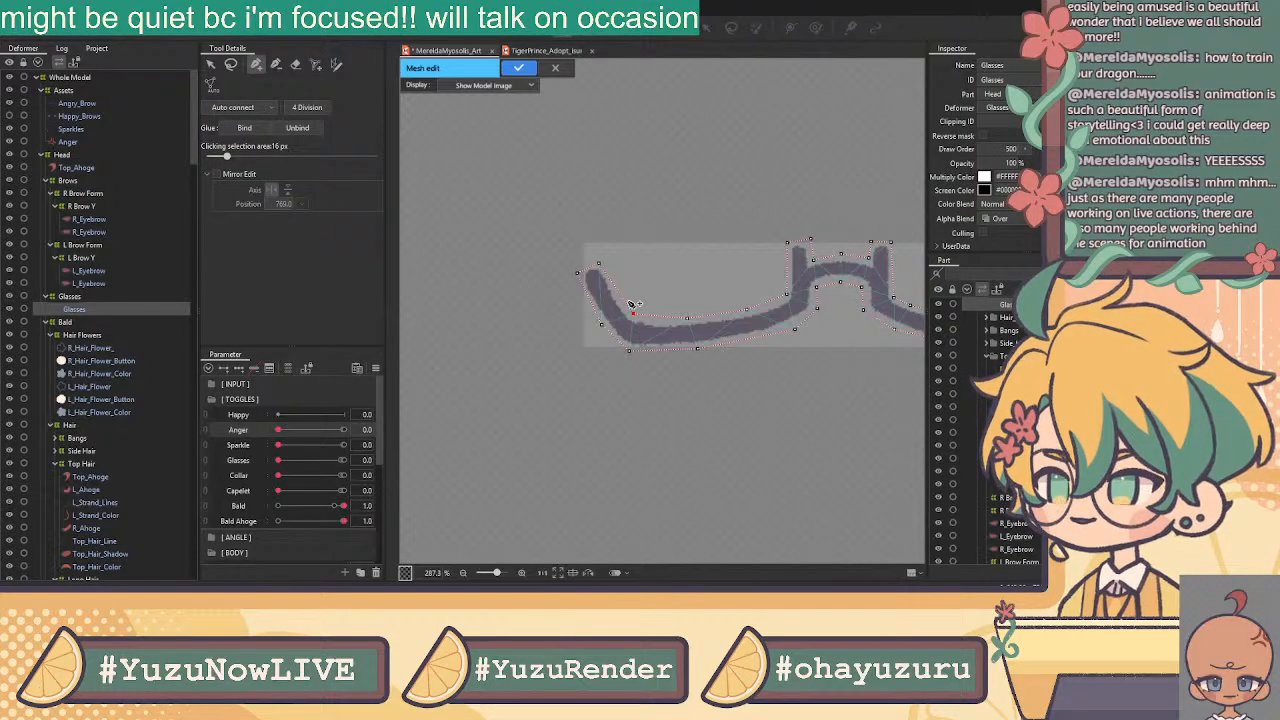
Draw an edge along the mesh's left side and add vertices joined to the top vertex
{"action": "left_click", "coordinate": [211, 64]}
{"action": "left_click", "coordinate": [256, 64]}
{"action": "scroll", "coordinate": [642, 298], "scroll_direction": "up", "scroll_amount": 3}
{"action": "mouse_move", "coordinate": [592, 300]}
{"action": "left_mouse_down"}
{"action": "mouse_move", "coordinate": [631, 353]}
{"action": "mouse_move", "coordinate": [622, 344]}
{"action": "mouse_move", "coordinate": [692, 356]}
{"action": "mouse_move", "coordinate": [858, 321]}
{"action": "mouse_move", "coordinate": [872, 265]}
{"action": "mouse_move", "coordinate": [889, 275]}
{"action": "mouse_move", "coordinate": [672, 294]}
{"action": "left_mouse_up"}
{"action": "left_click", "coordinate": [877, 268]}
{"action": "left_click", "coordinate": [885, 218]}
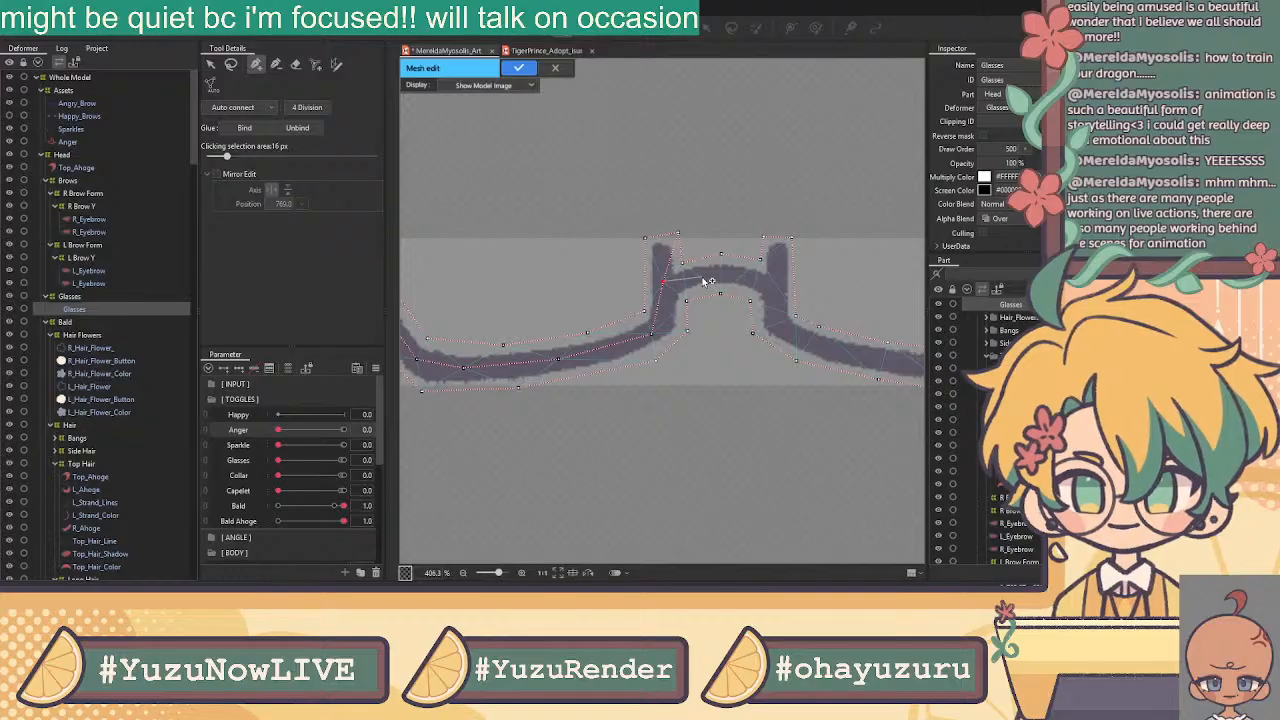
Add a series of vertices down the glasses' right outline
{"action": "left_click", "coordinate": [775, 286]}
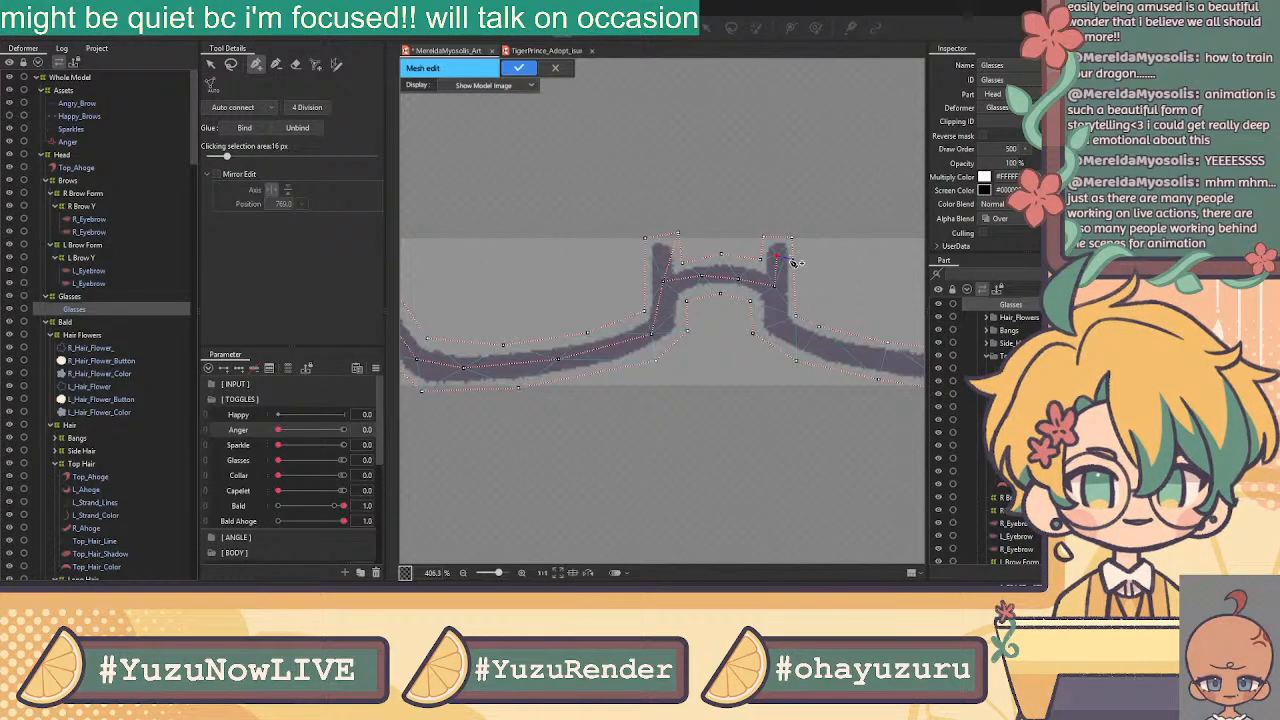
{"action": "left_click", "coordinate": [793, 270]}
{"action": "left_click", "coordinate": [777, 258]}
{"action": "left_click", "coordinate": [775, 318]}
{"action": "left_click", "coordinate": [790, 336]}
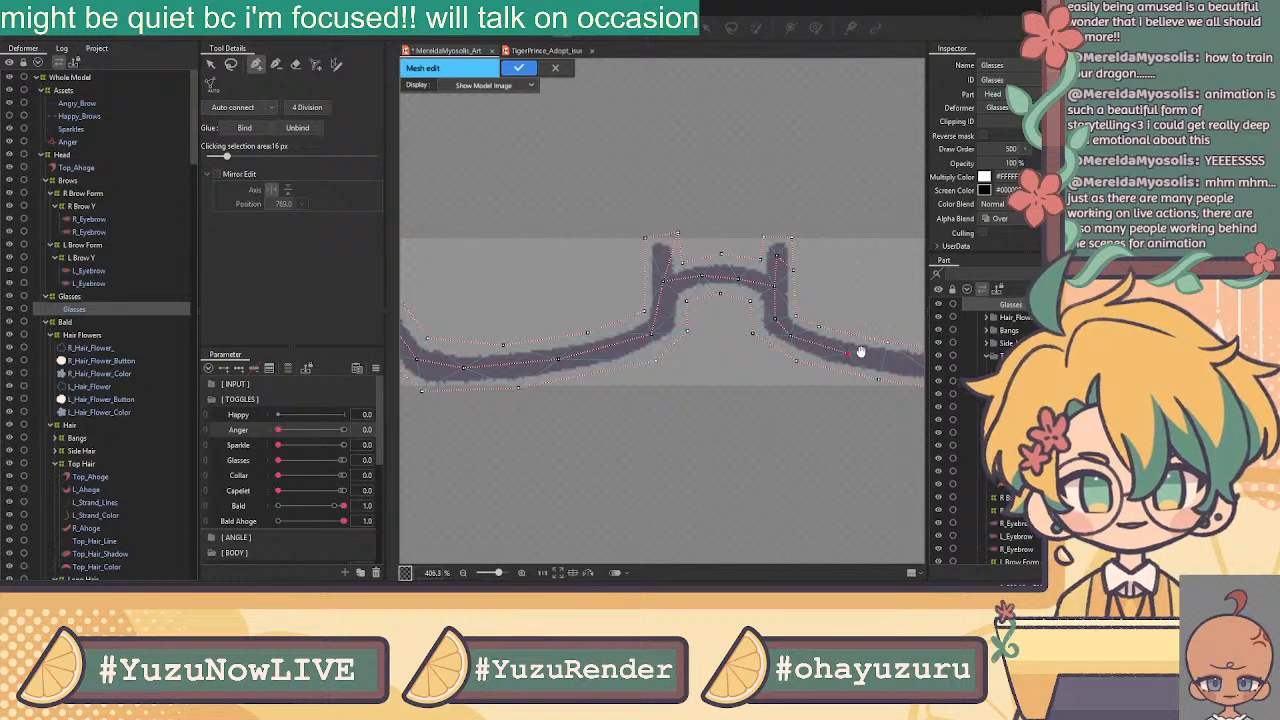
Place vertices along the lower edge and close off the stroke's curved right end
{"action": "left_click_drag", "start_coordinate": [857, 351], "coordinate": [603, 323]}
{"action": "left_click", "coordinate": [671, 339]}
{"action": "left_click", "coordinate": [736, 340]}
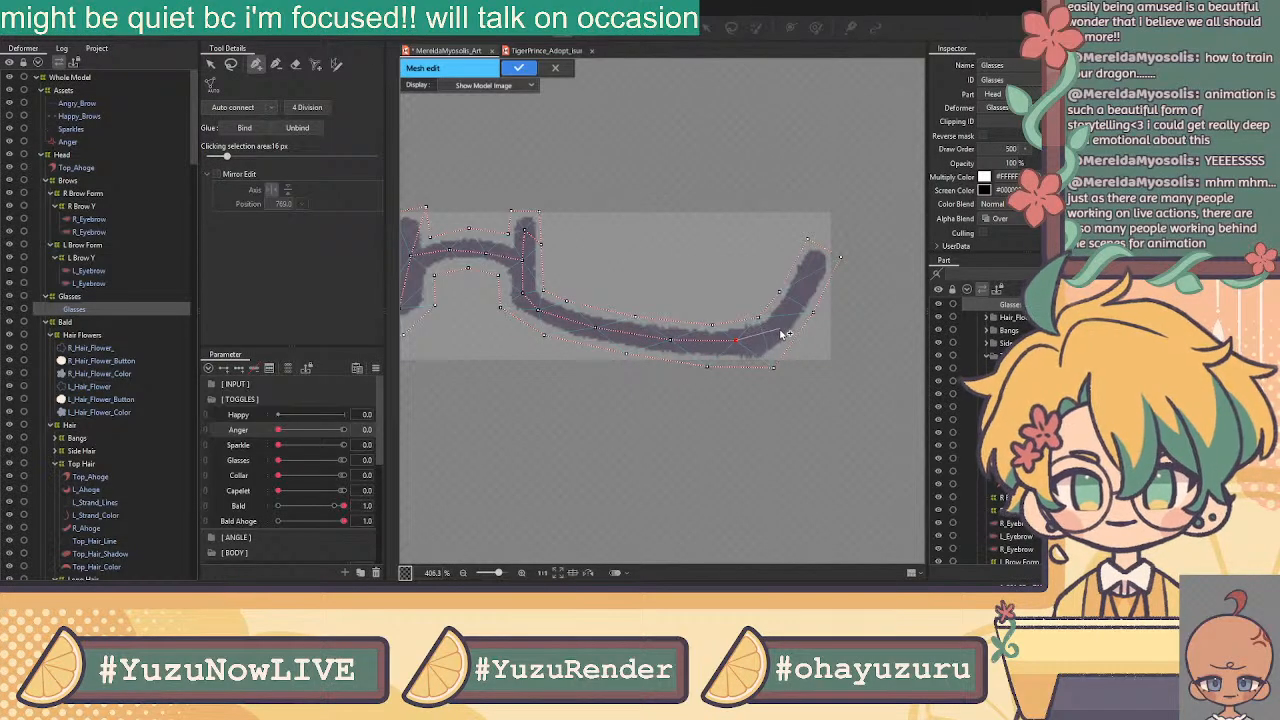
{"action": "left_click", "coordinate": [785, 325]}
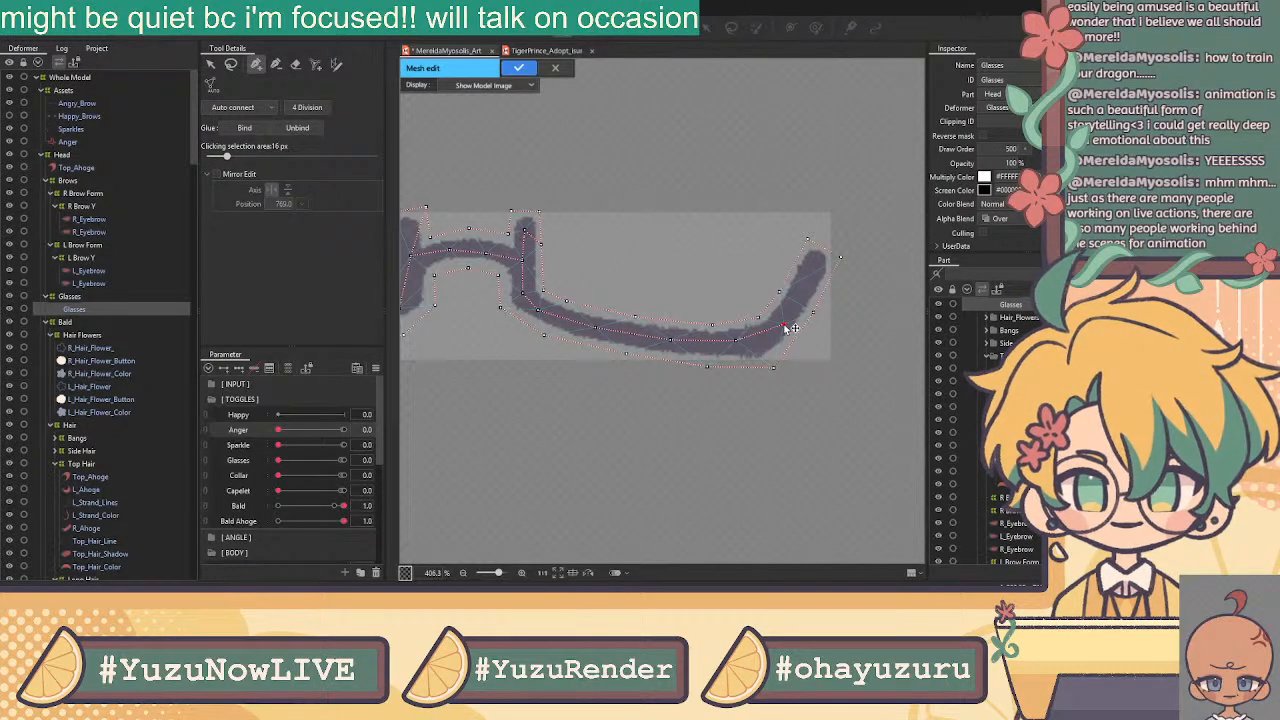
{"action": "left_click", "coordinate": [811, 275]}
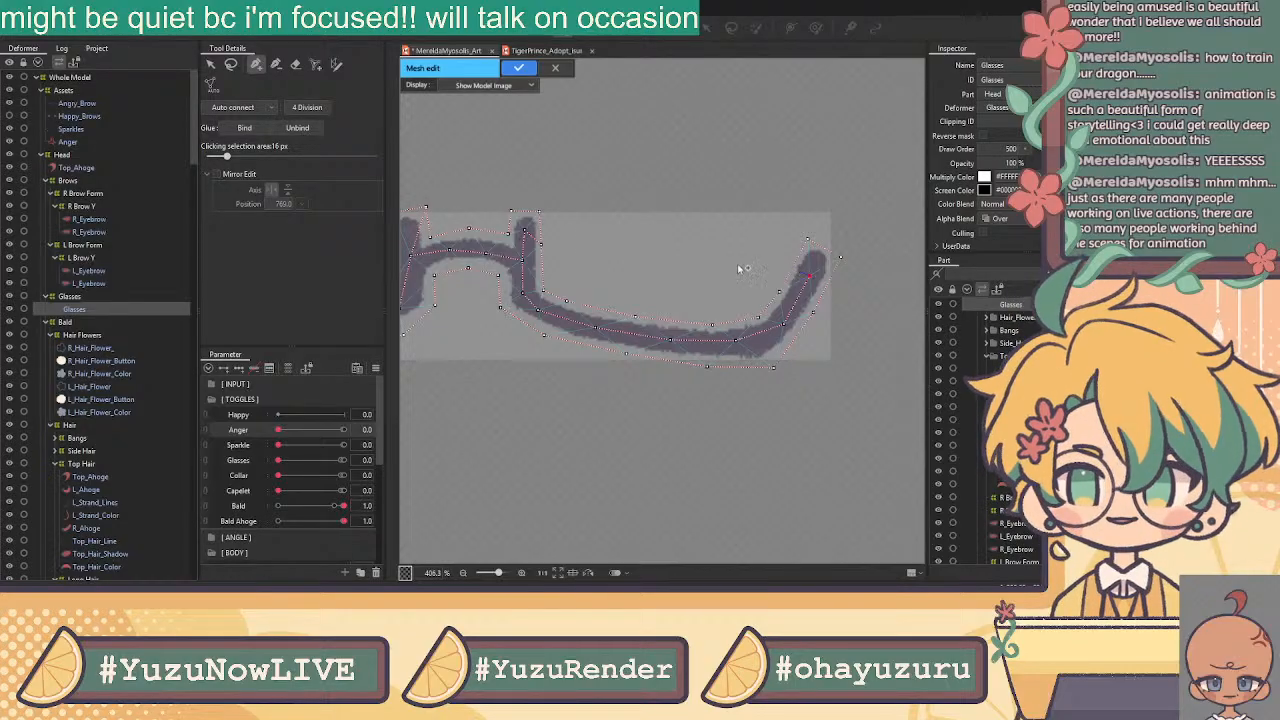
{"action": "left_click", "coordinate": [210, 64]}
Pull a stray vertex near the glasses' left lens onto the frame edge
{"action": "scroll", "coordinate": [785, 212], "scroll_direction": "down", "scroll_amount": 3}
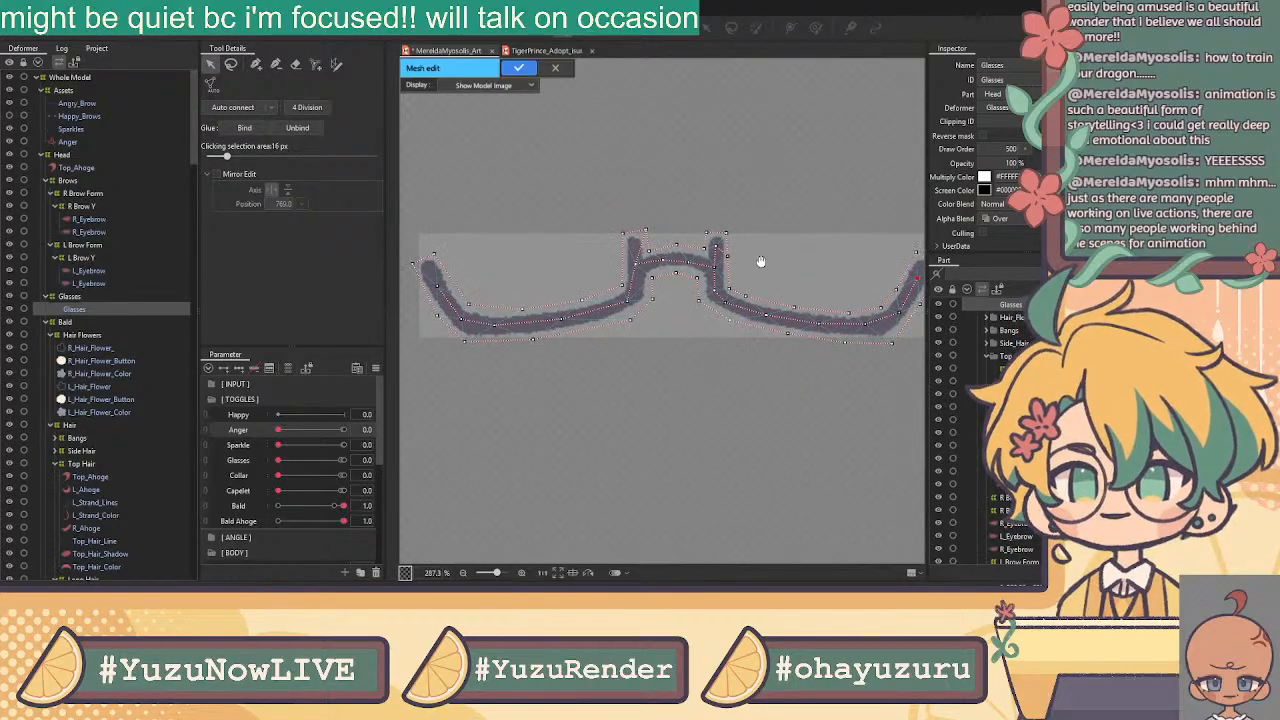
{"action": "scroll", "coordinate": [546, 293], "scroll_direction": "up", "scroll_amount": 3}
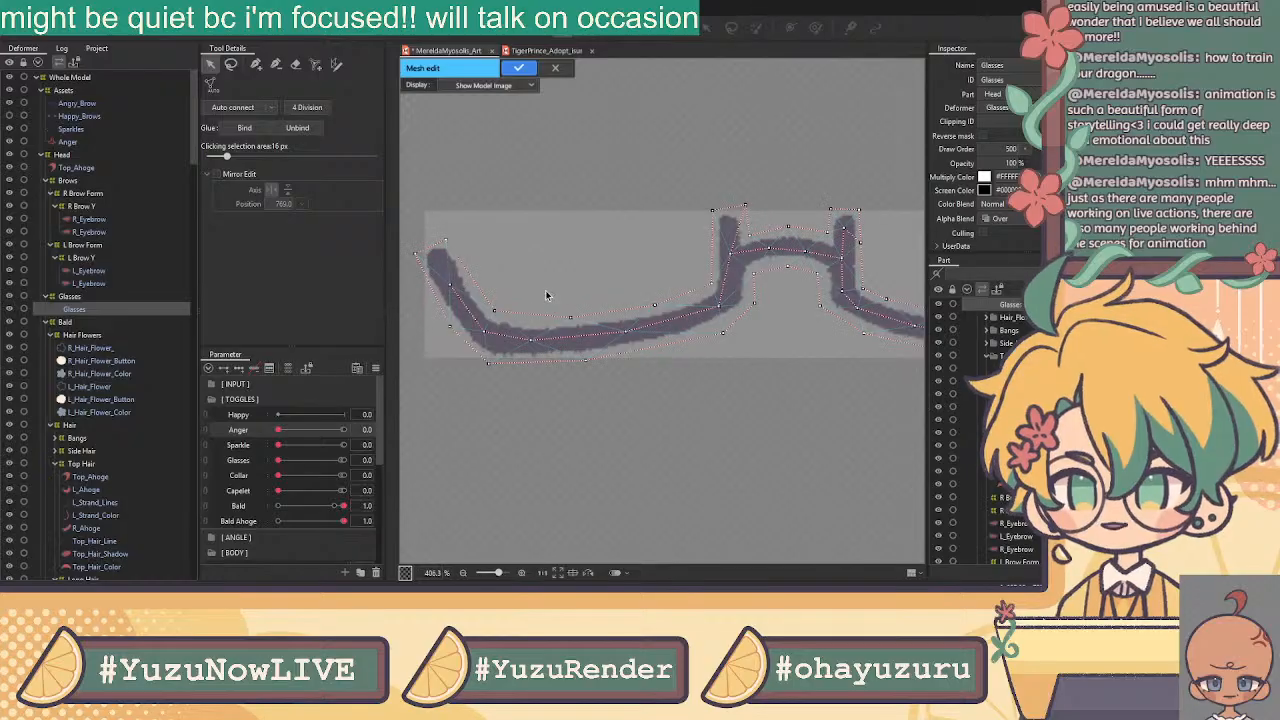
{"action": "left_click", "coordinate": [577, 314]}
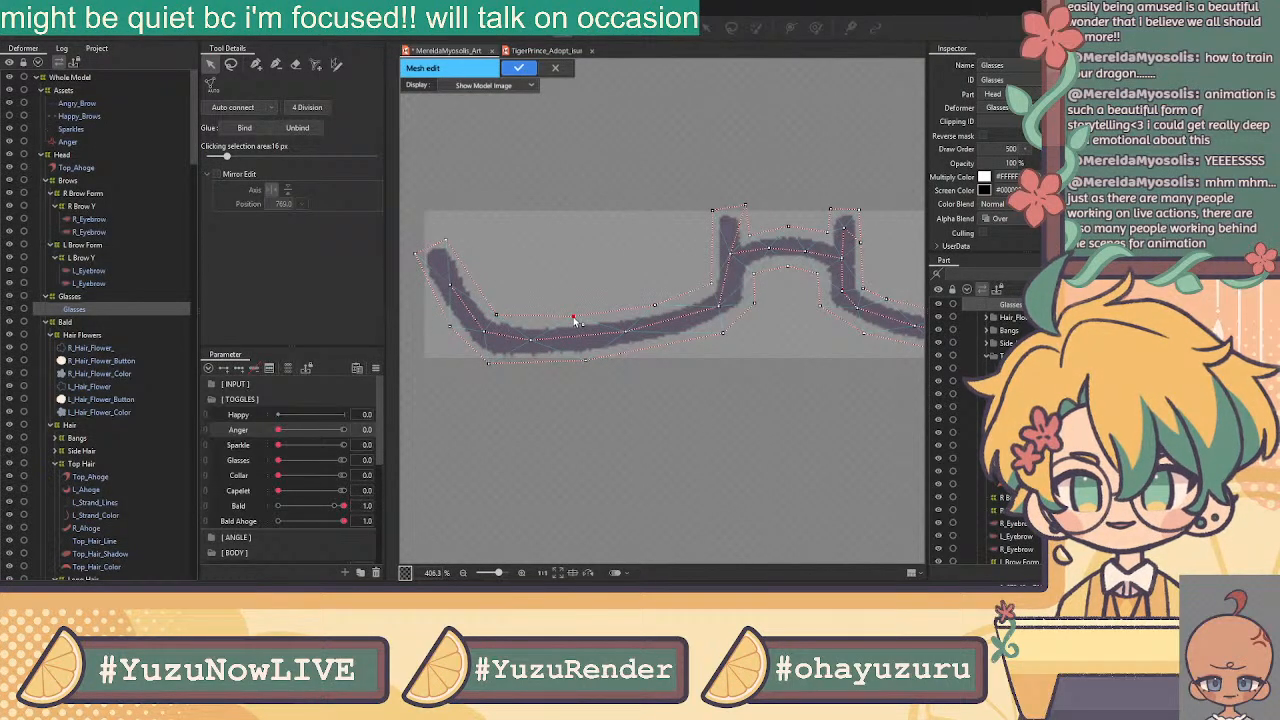
{"action": "scroll", "coordinate": [634, 323], "scroll_direction": "down", "scroll_amount": 2}
{"action": "scroll", "coordinate": [791, 309], "scroll_direction": "up", "scroll_amount": 1}
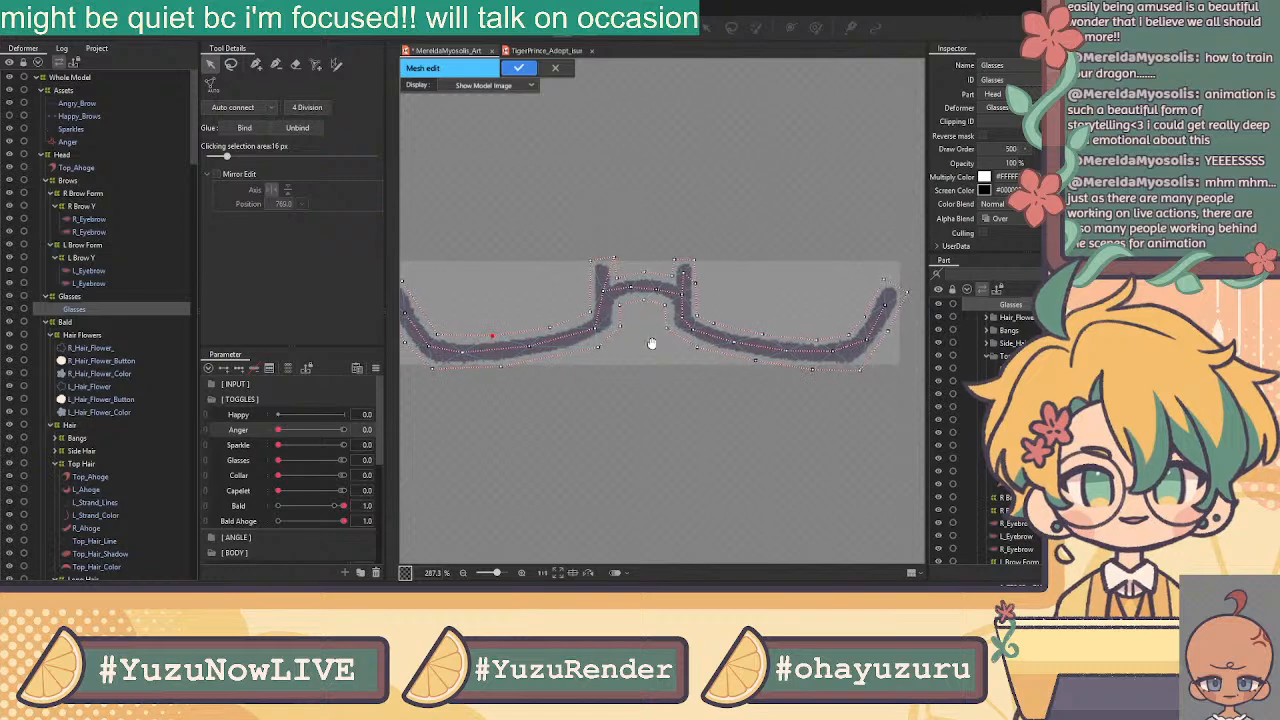
{"action": "scroll", "coordinate": [508, 297], "scroll_direction": "up", "scroll_amount": 2}
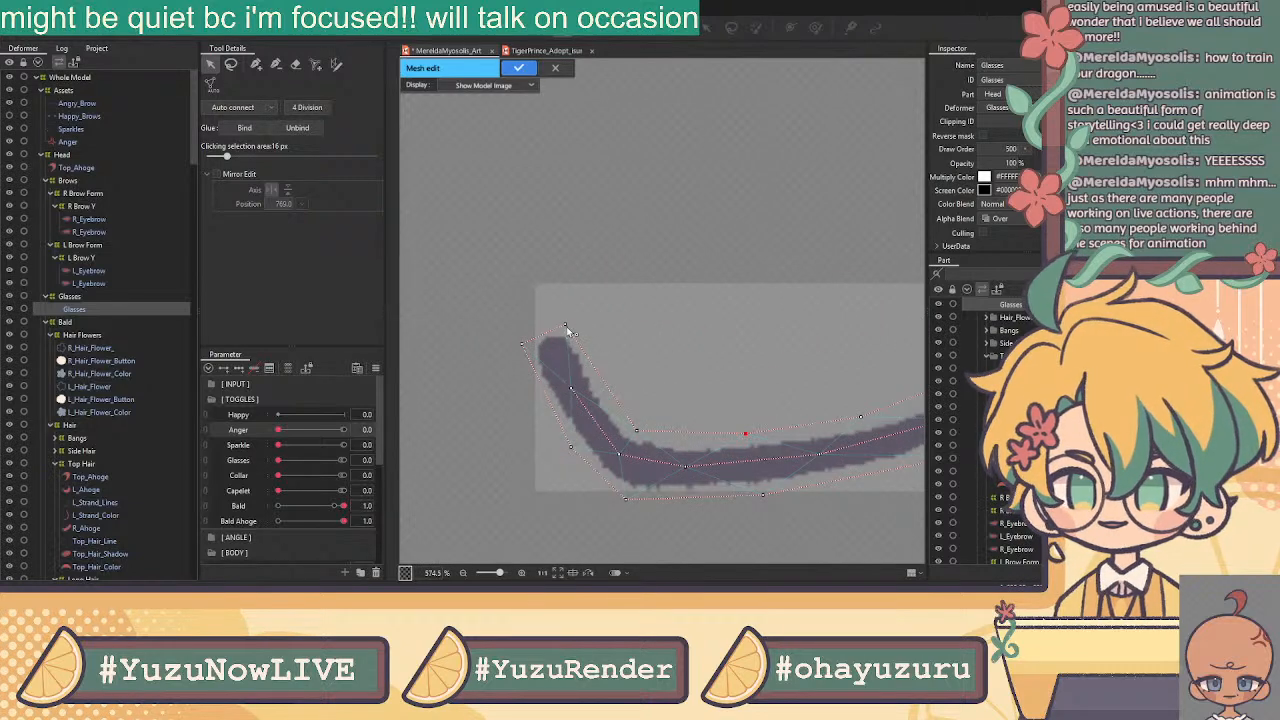
{"action": "scroll", "coordinate": [665, 320], "scroll_direction": "down", "scroll_amount": 1}
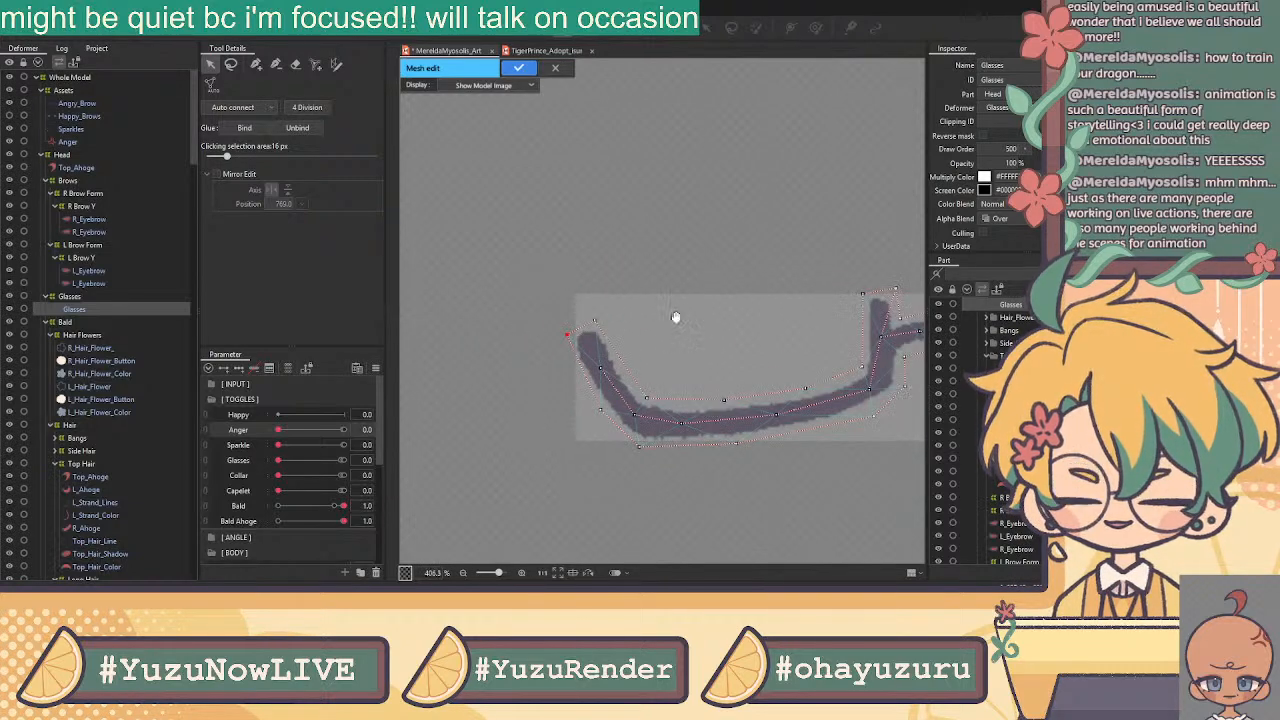
{"action": "left_click_drag", "start_coordinate": [674, 323], "coordinate": [604, 284]}
{"action": "left_click_drag", "start_coordinate": [808, 282], "coordinate": [686, 280]}
{"action": "scroll", "coordinate": [581, 358], "scroll_direction": "up", "scroll_amount": 1}
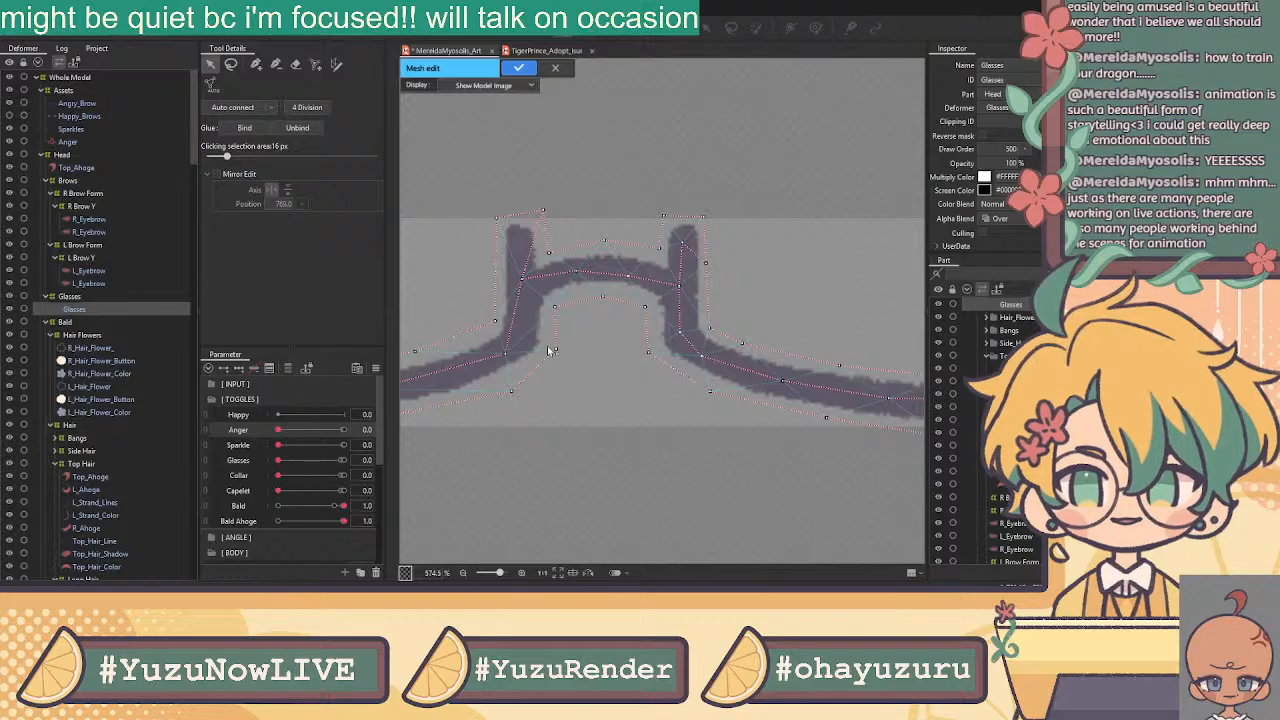
{"action": "left_click_drag", "start_coordinate": [556, 309], "coordinate": [552, 304]}
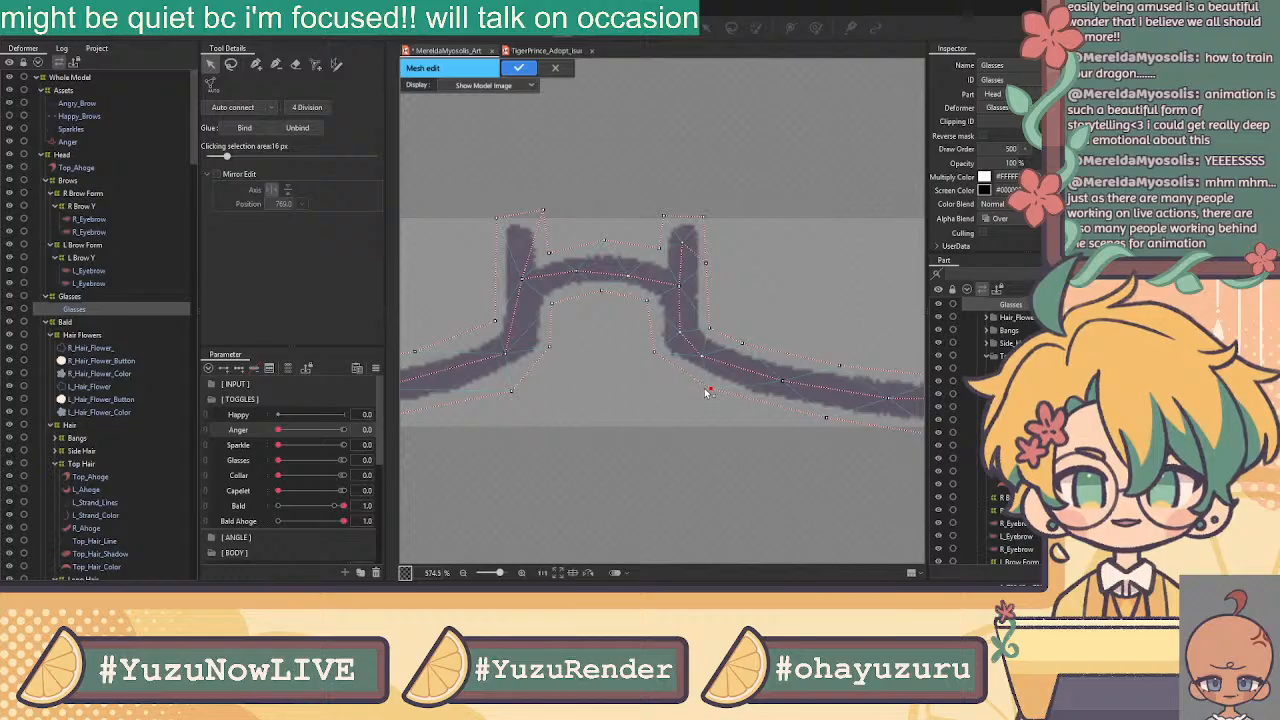
Tuck the right lens's bottom vertices up to the stroke and nudge the upper-right and top vertices
{"action": "left_click_drag", "start_coordinate": [741, 420], "coordinate": [537, 409]}
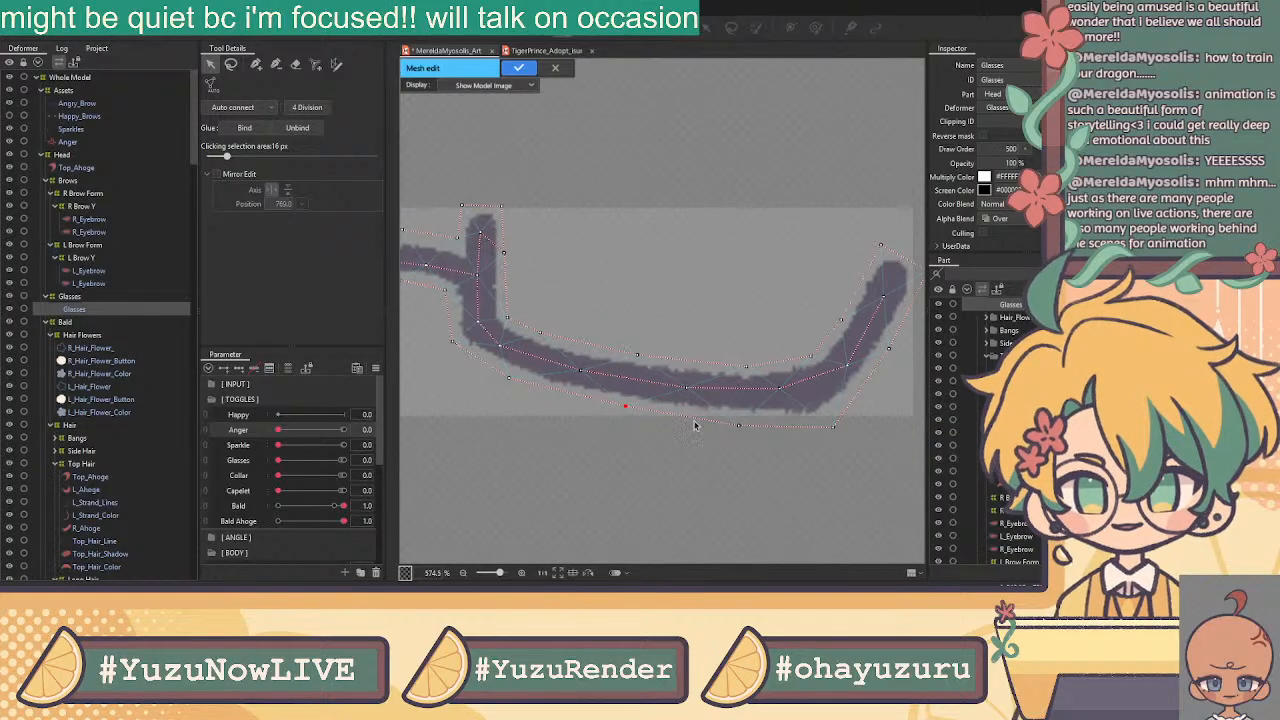
{"action": "left_click_drag", "start_coordinate": [743, 427], "coordinate": [739, 420]}
{"action": "left_click_drag", "start_coordinate": [833, 427], "coordinate": [827, 421]}
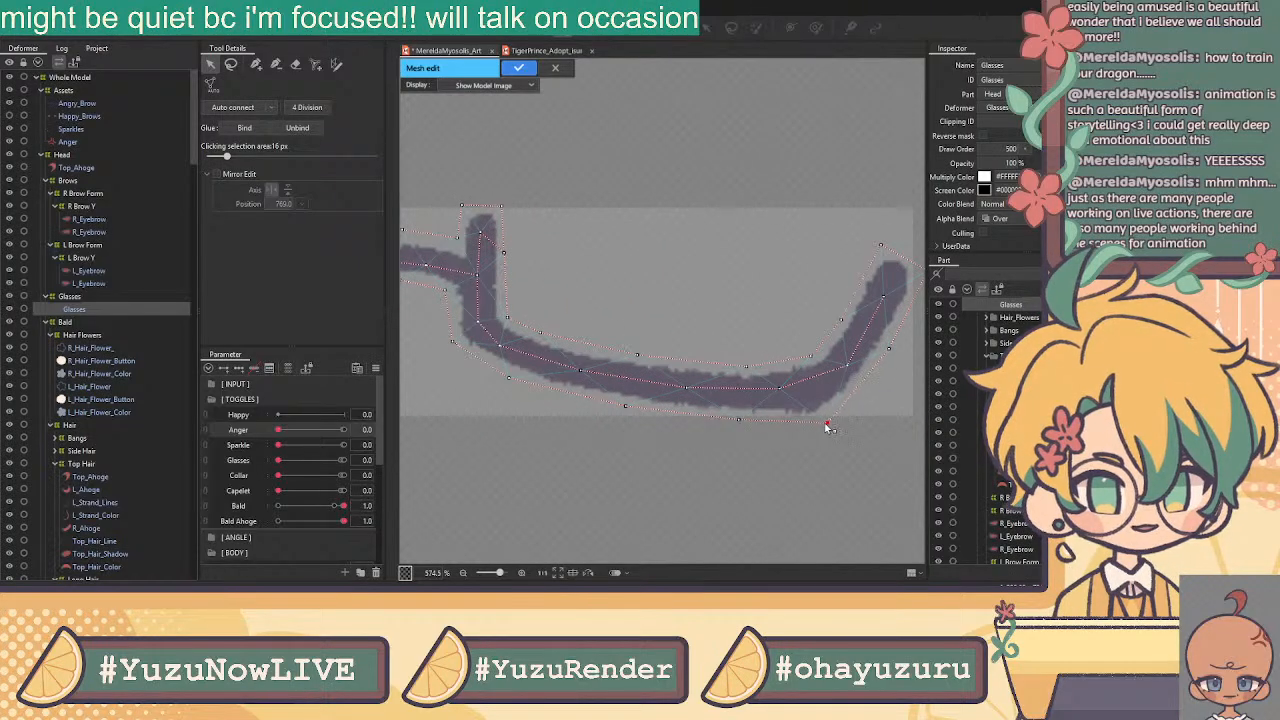
{"action": "left_click_drag", "start_coordinate": [743, 423], "coordinate": [648, 428]}
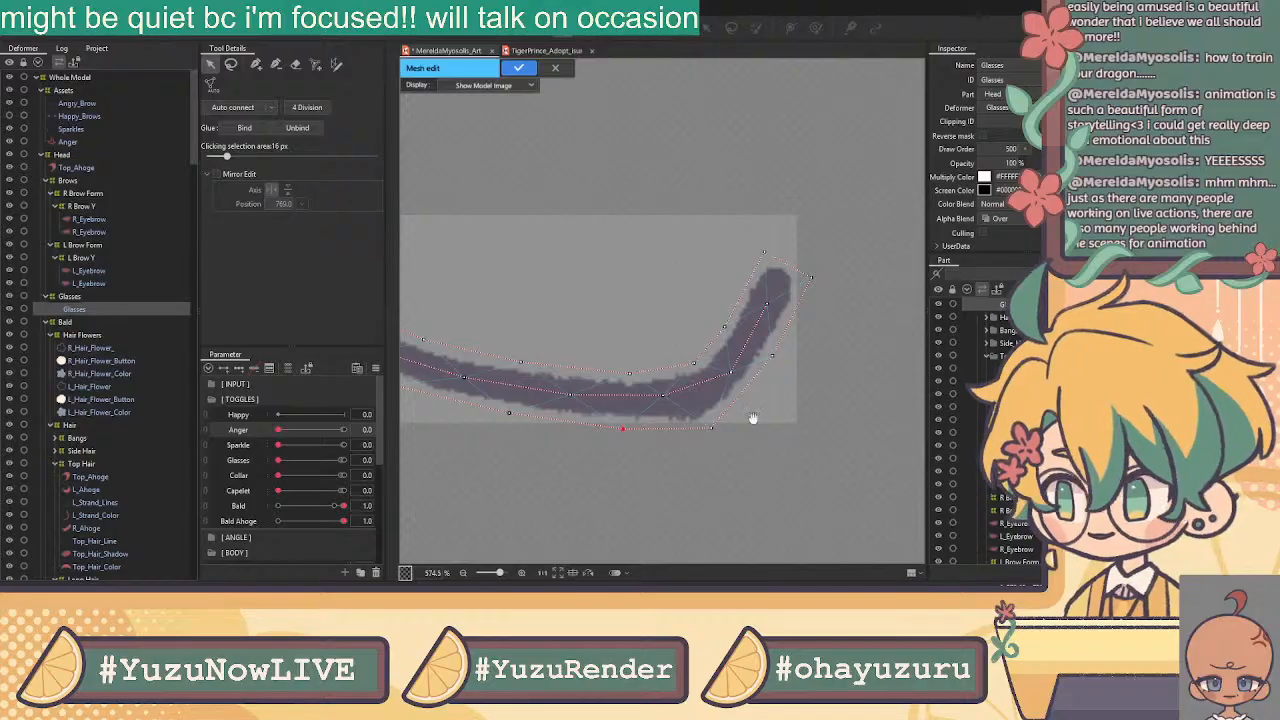
{"action": "left_click_drag", "start_coordinate": [810, 279], "coordinate": [806, 278]}
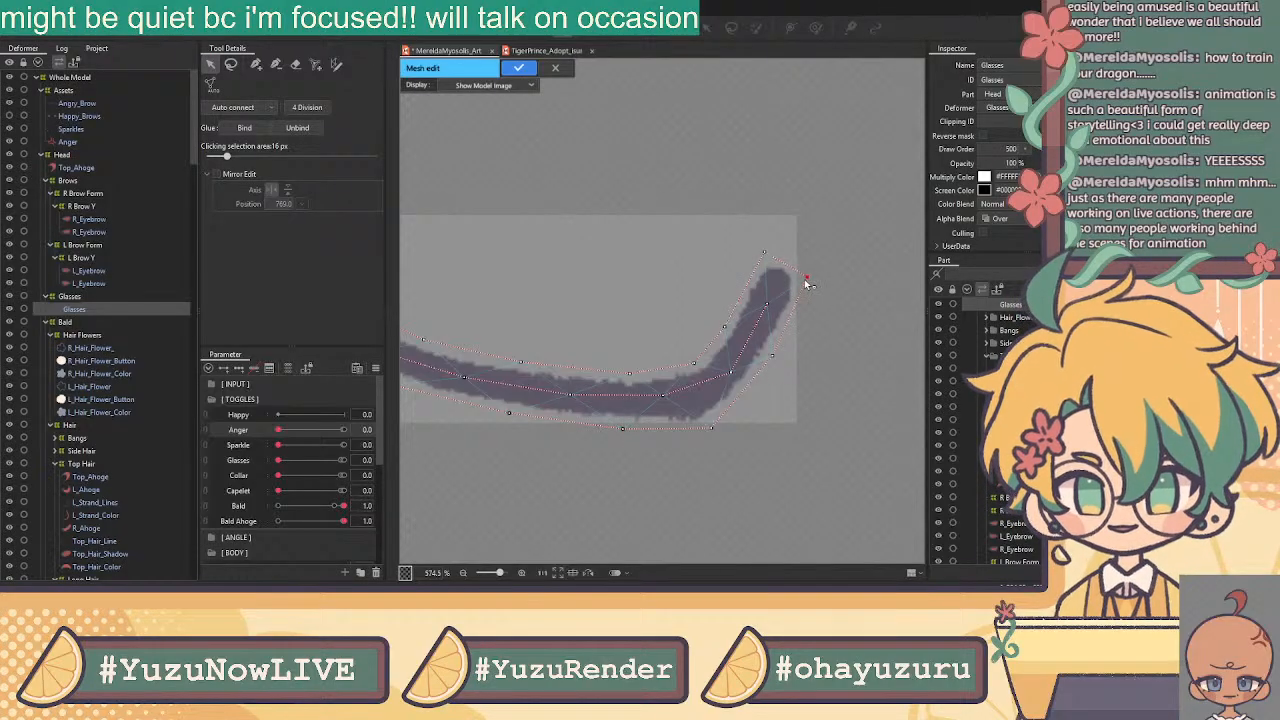
{"action": "left_click_drag", "start_coordinate": [463, 360], "coordinate": [866, 333]}
{"action": "left_click_drag", "start_coordinate": [496, 331], "coordinate": [511, 355]}
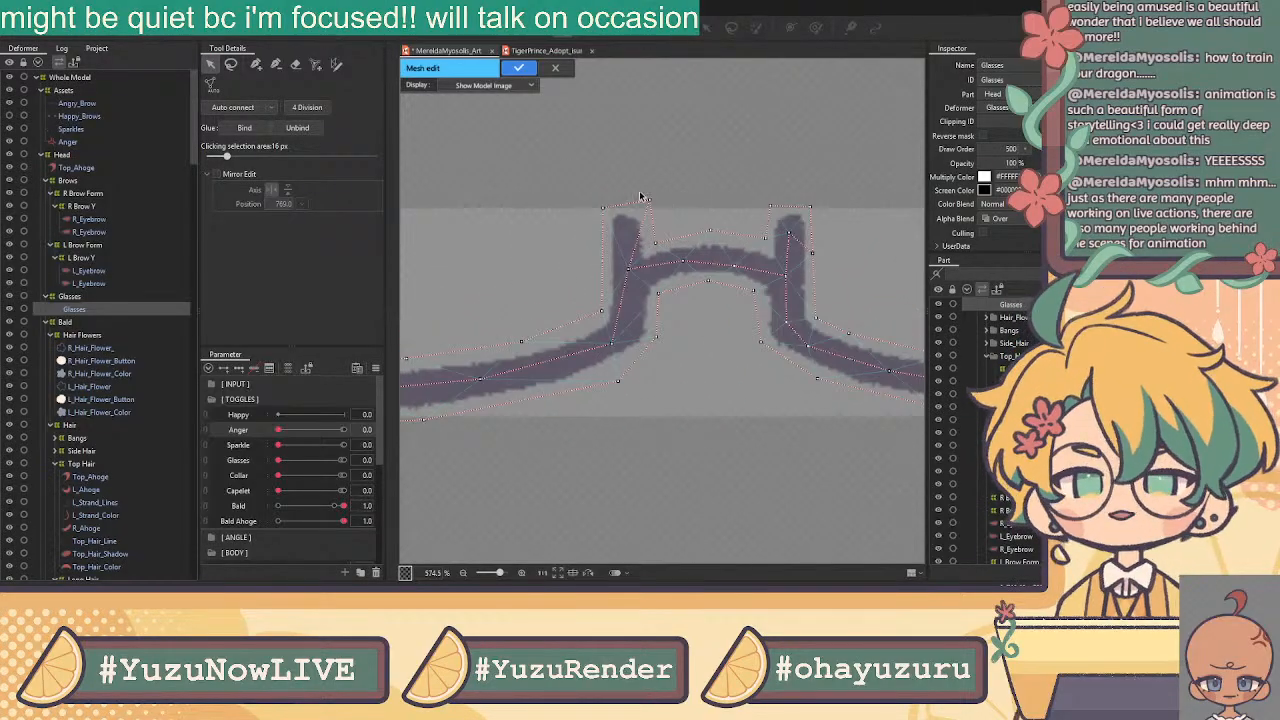
{"action": "left_click_drag", "start_coordinate": [650, 205], "coordinate": [641, 212]}
Check the bridge's top and post vertices, switching between the pen and selection tools
{"action": "left_click", "coordinate": [605, 210]}
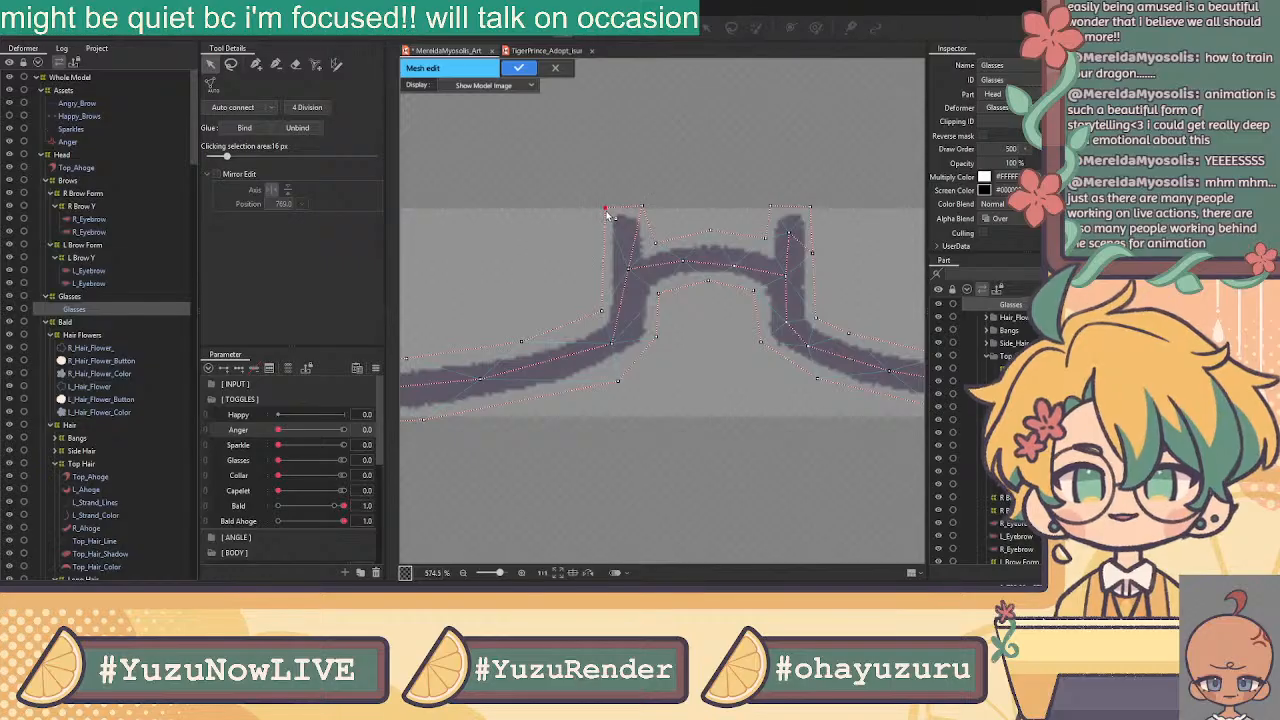
{"action": "left_click", "coordinate": [258, 66]}
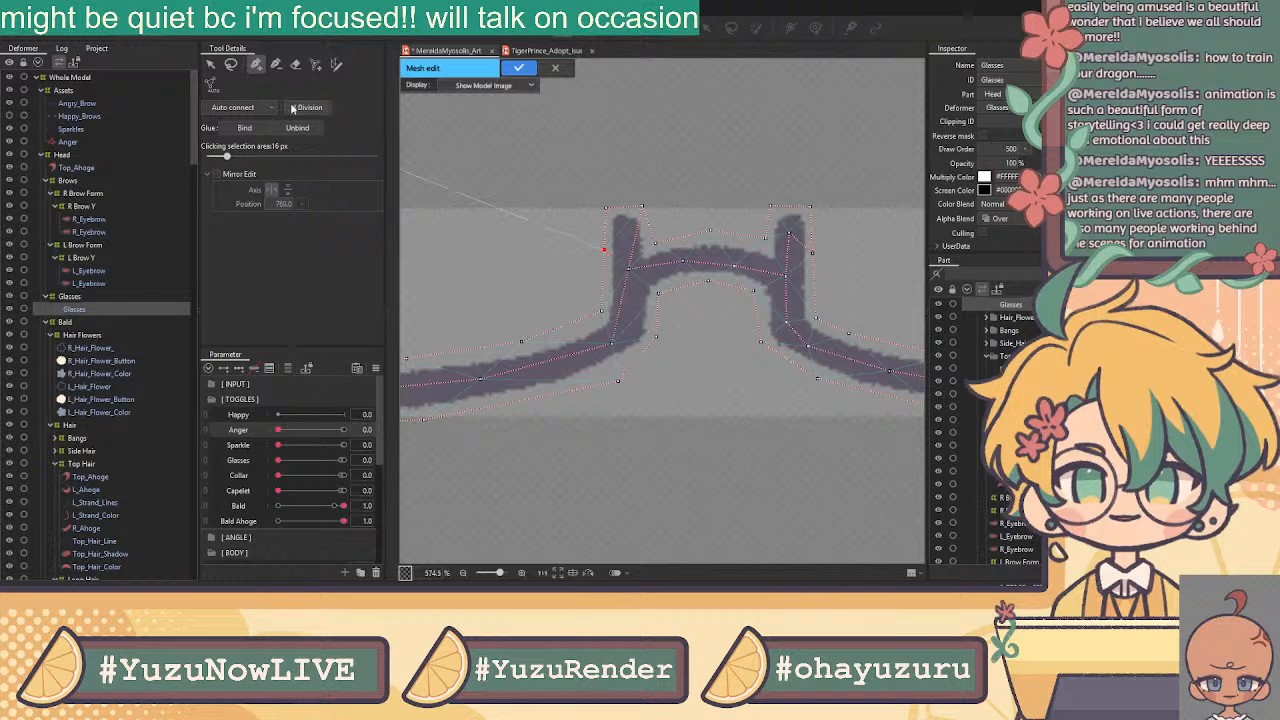
{"action": "left_click", "coordinate": [278, 65]}
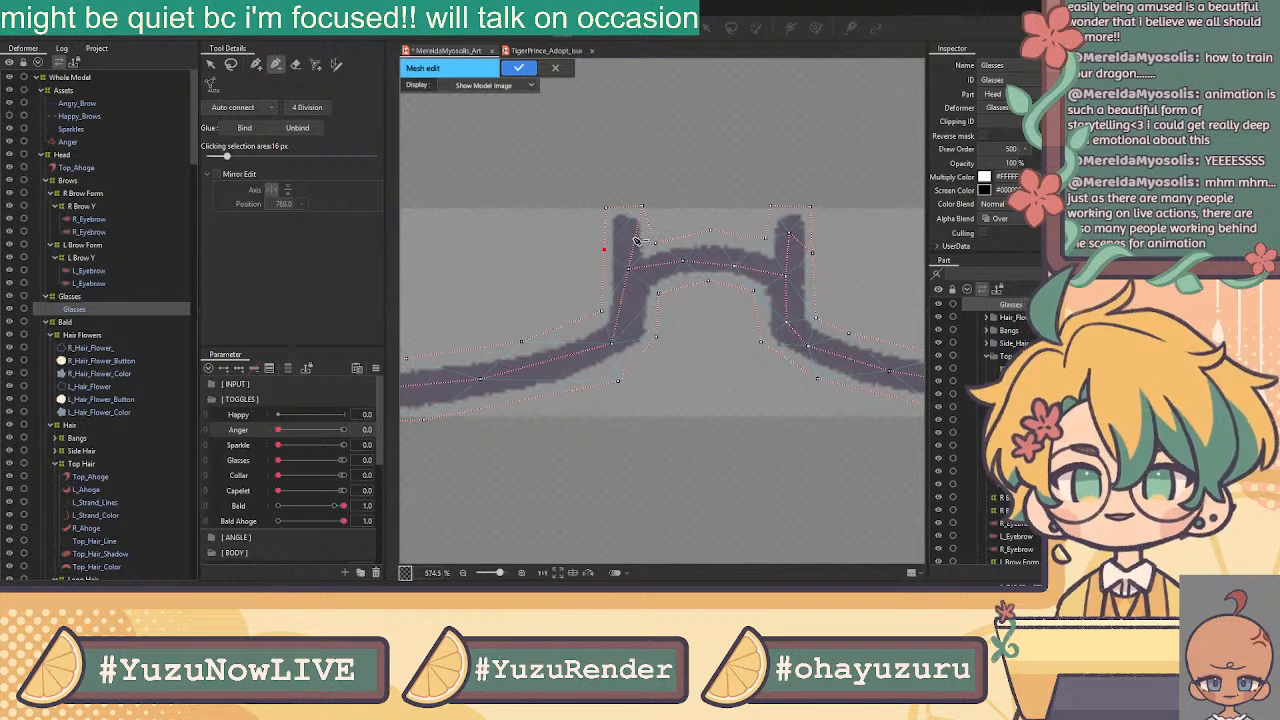
{"action": "left_click", "coordinate": [256, 64]}
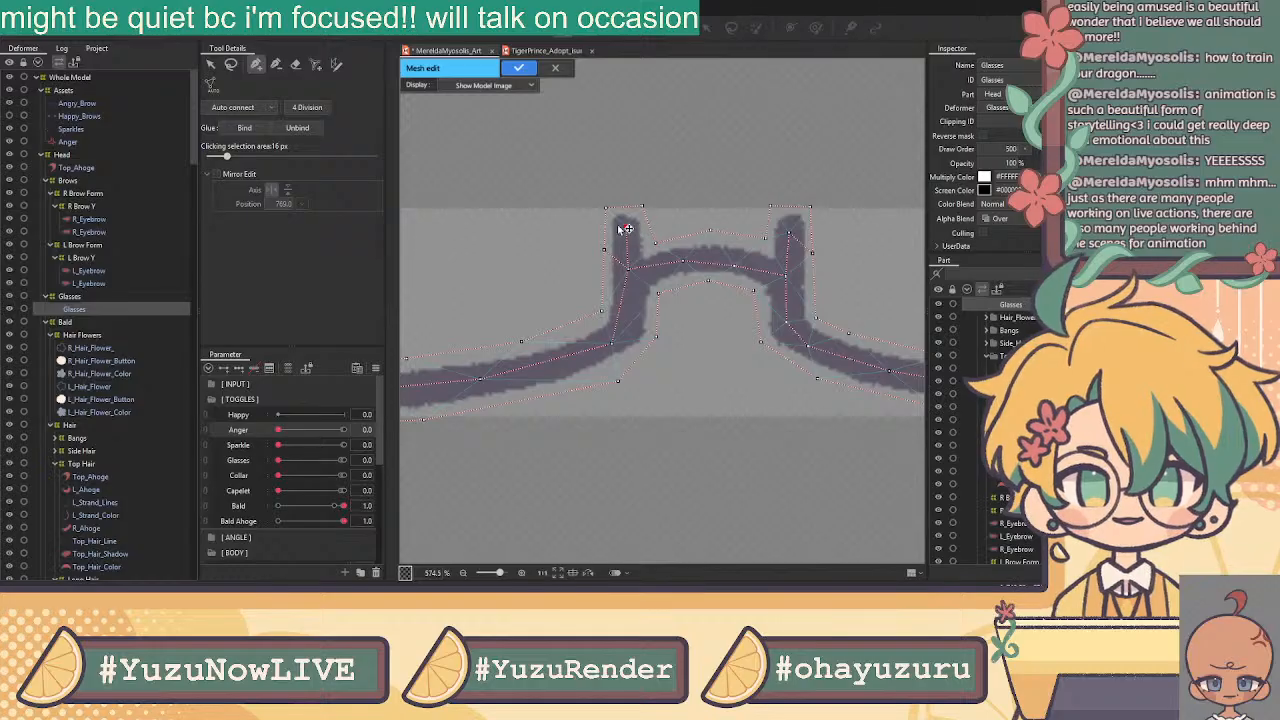
{"action": "left_click", "coordinate": [210, 64]}
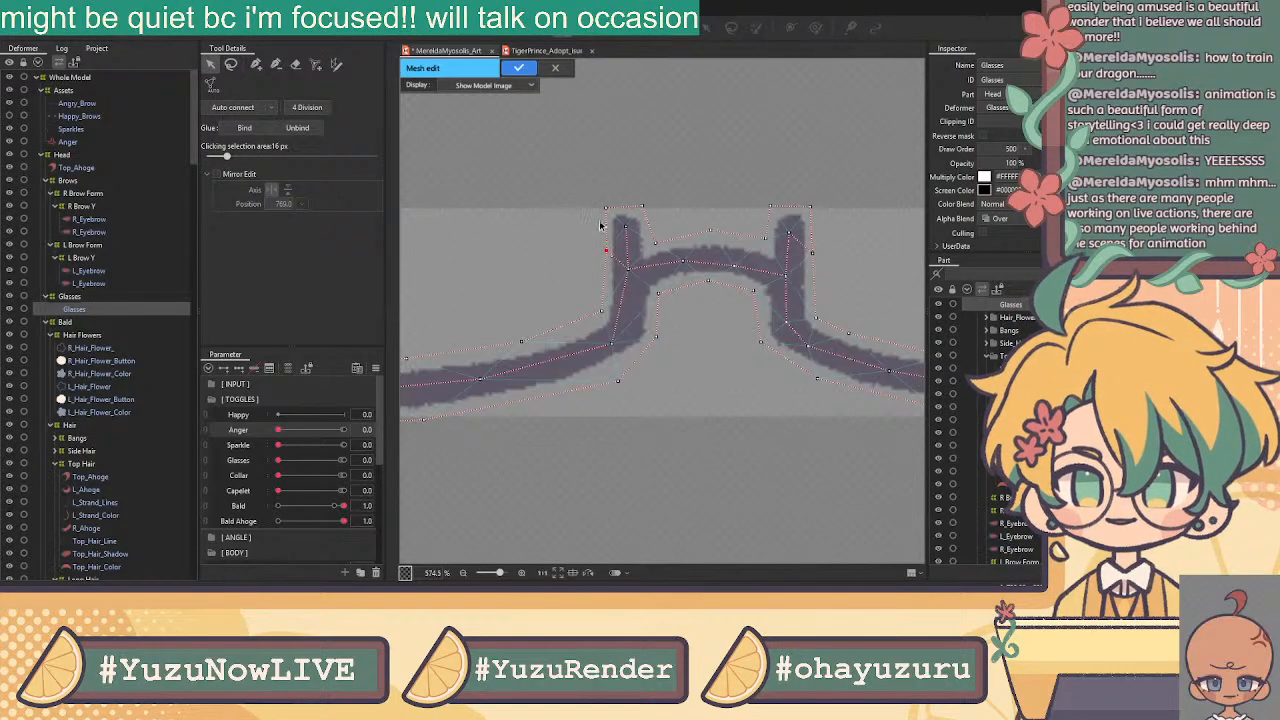
{"action": "left_click", "coordinate": [643, 208]}
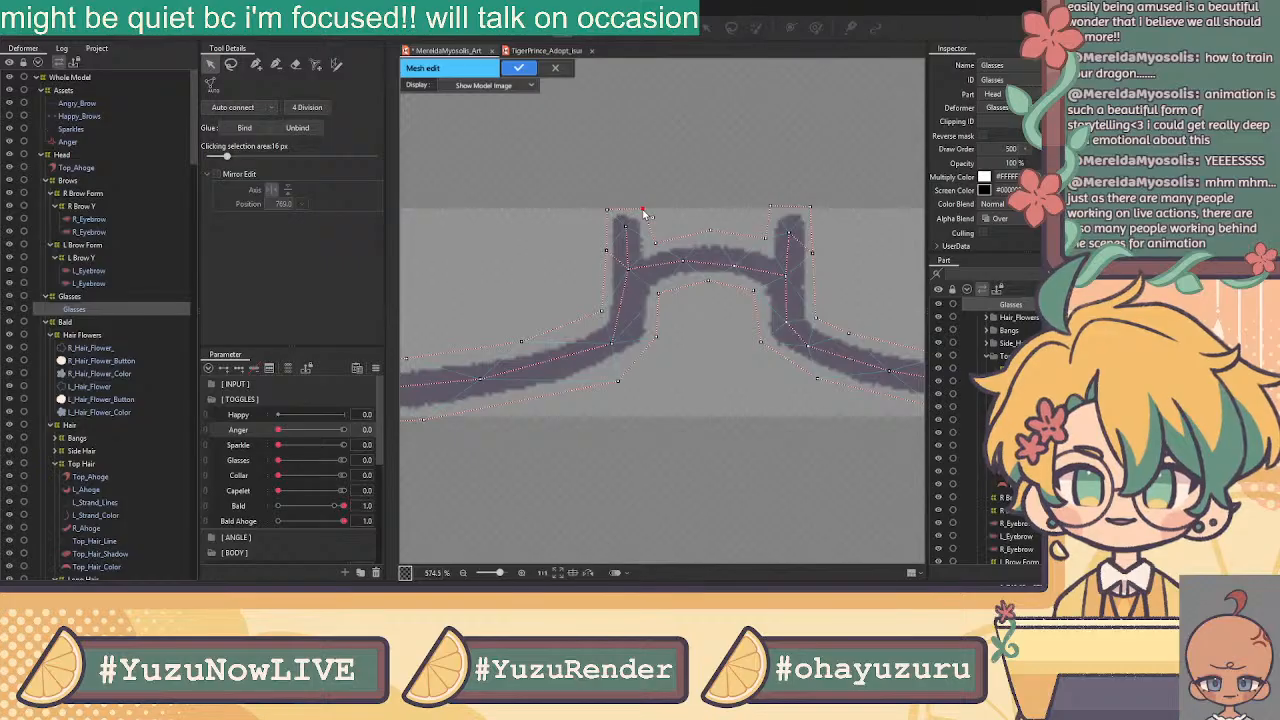
{"action": "left_click", "coordinate": [650, 245]}
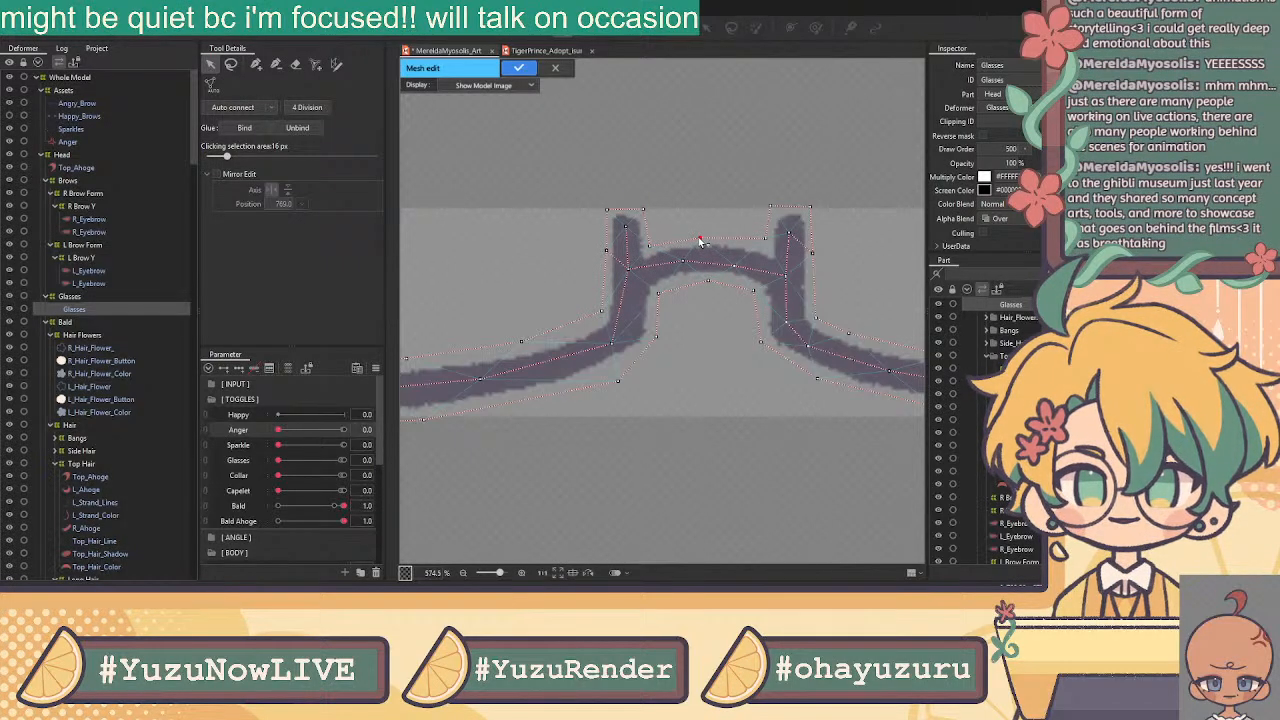
{"action": "left_click", "coordinate": [765, 244]}
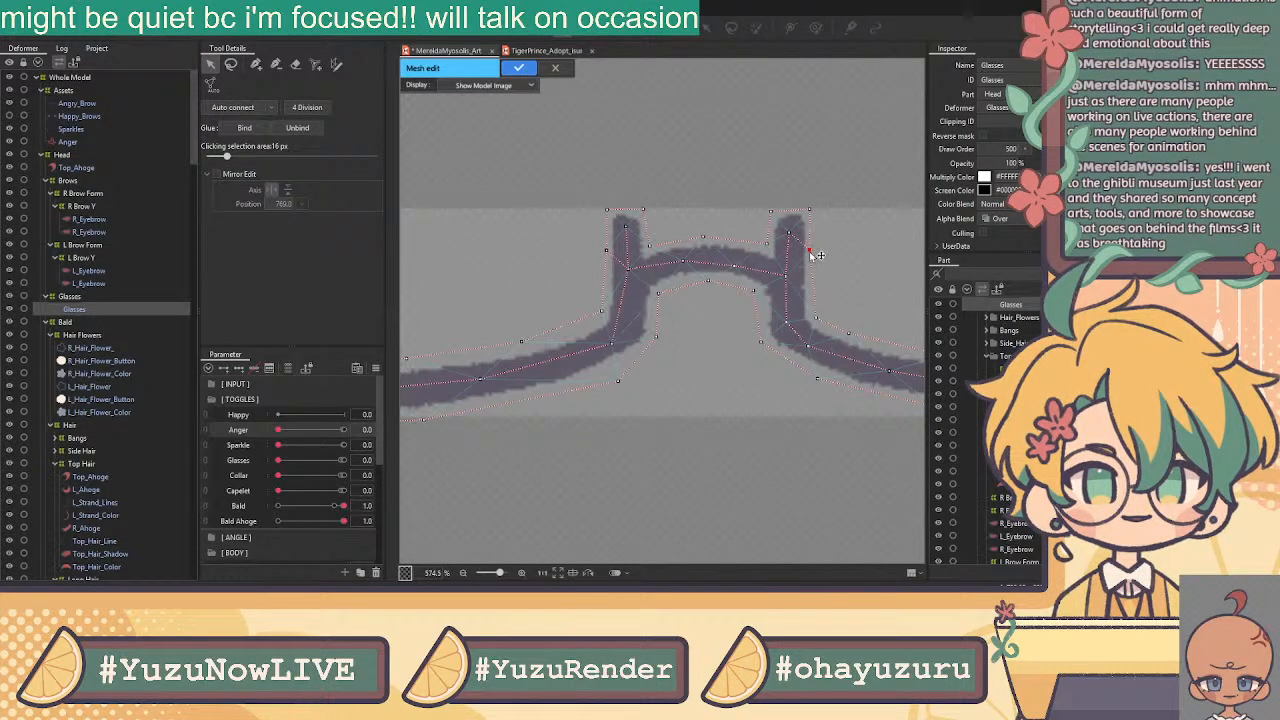
{"action": "left_click", "coordinate": [256, 63]}
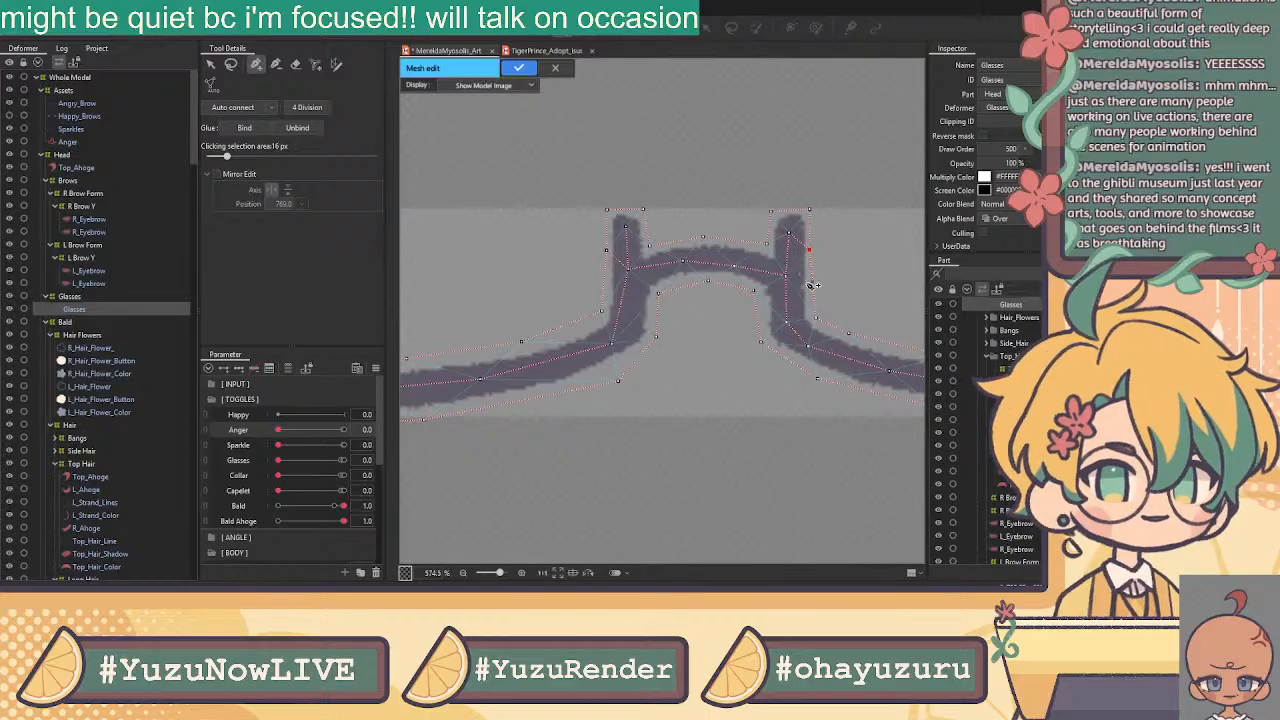
{"action": "left_click", "coordinate": [815, 321]}
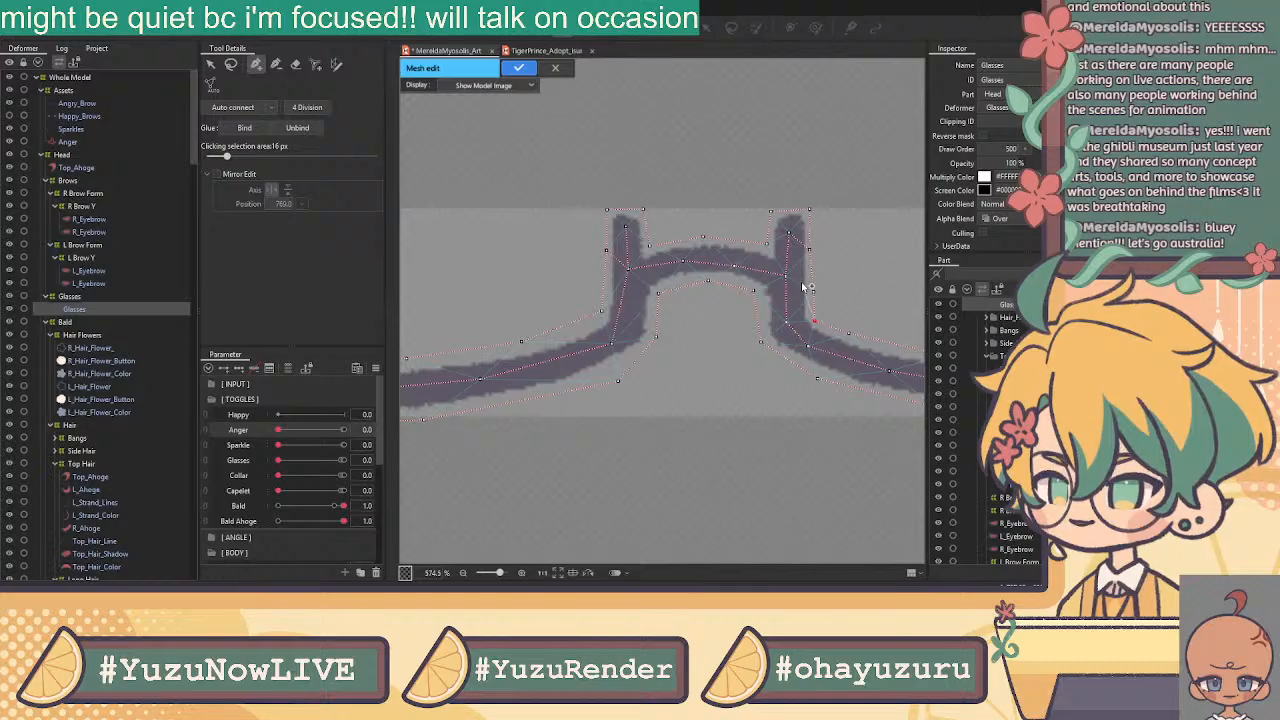
{"action": "left_click", "coordinate": [210, 64]}
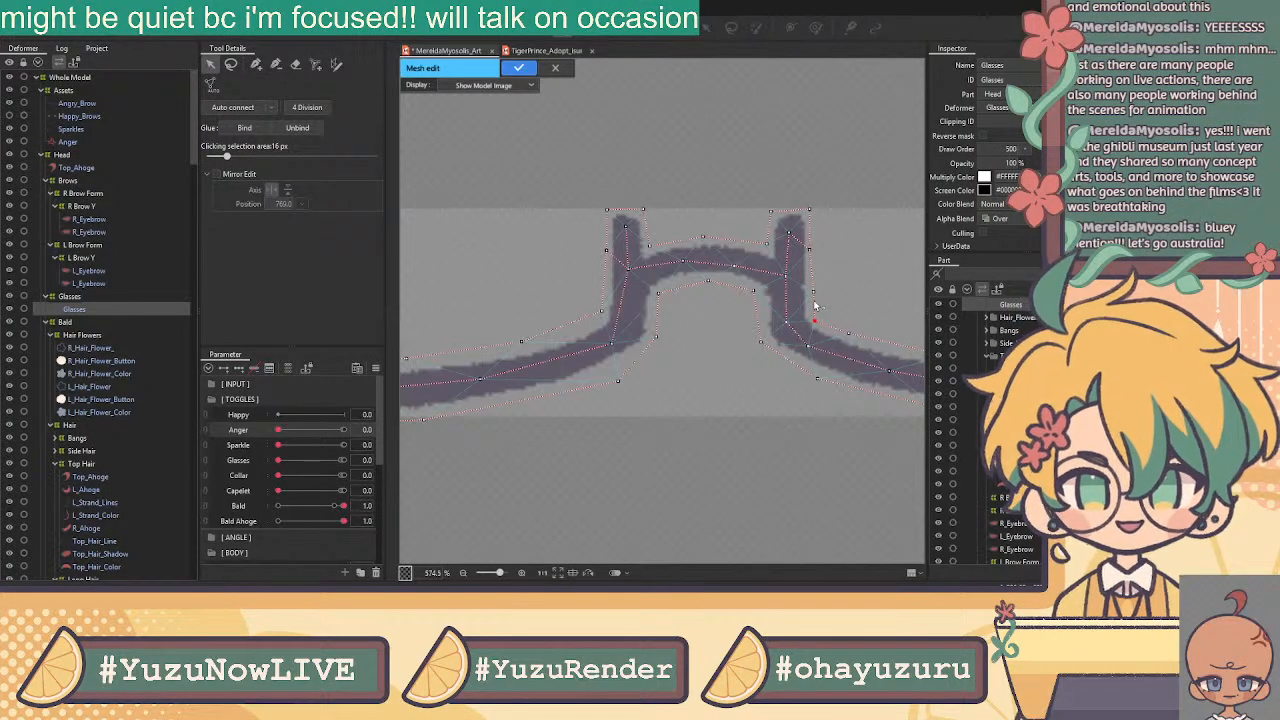
Reposition several outline vertices along the lens rims and extend the outline from the lower-left vertex
{"action": "left_click_drag", "start_coordinate": [534, 215], "coordinate": [663, 198]}
{"action": "left_click_drag", "start_coordinate": [652, 325], "coordinate": [662, 333]}
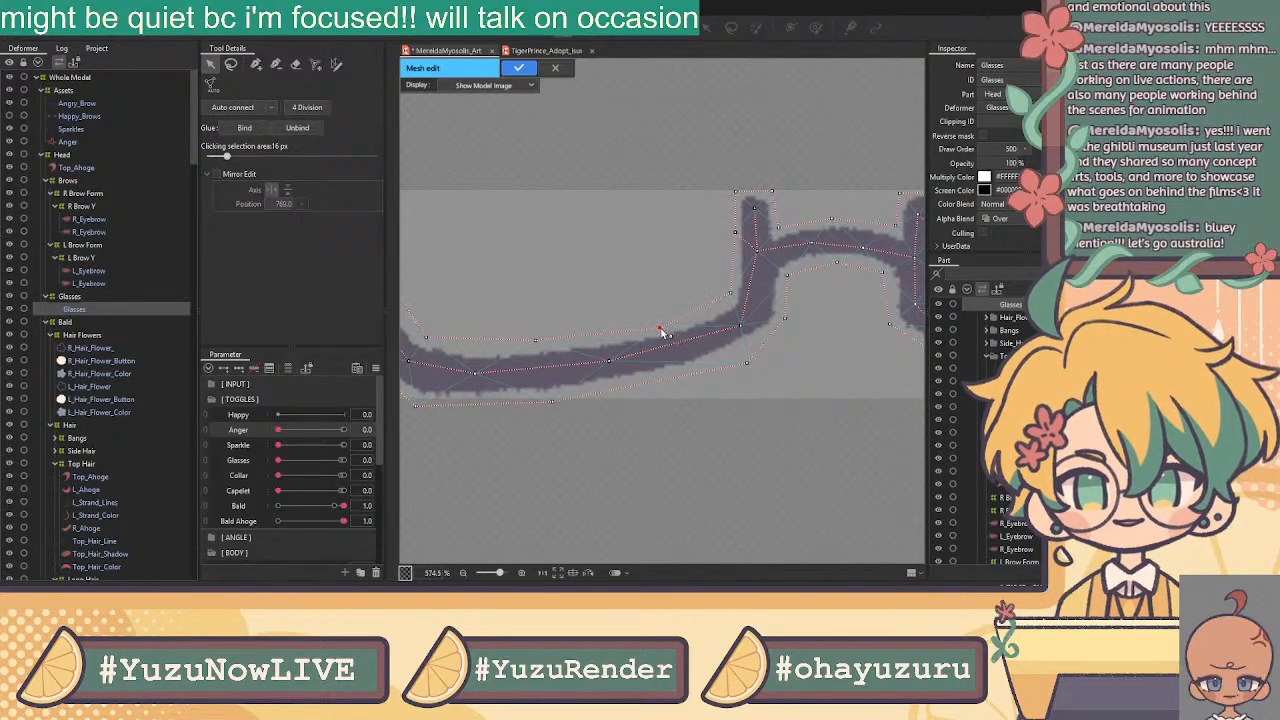
{"action": "left_click", "coordinate": [254, 65]}
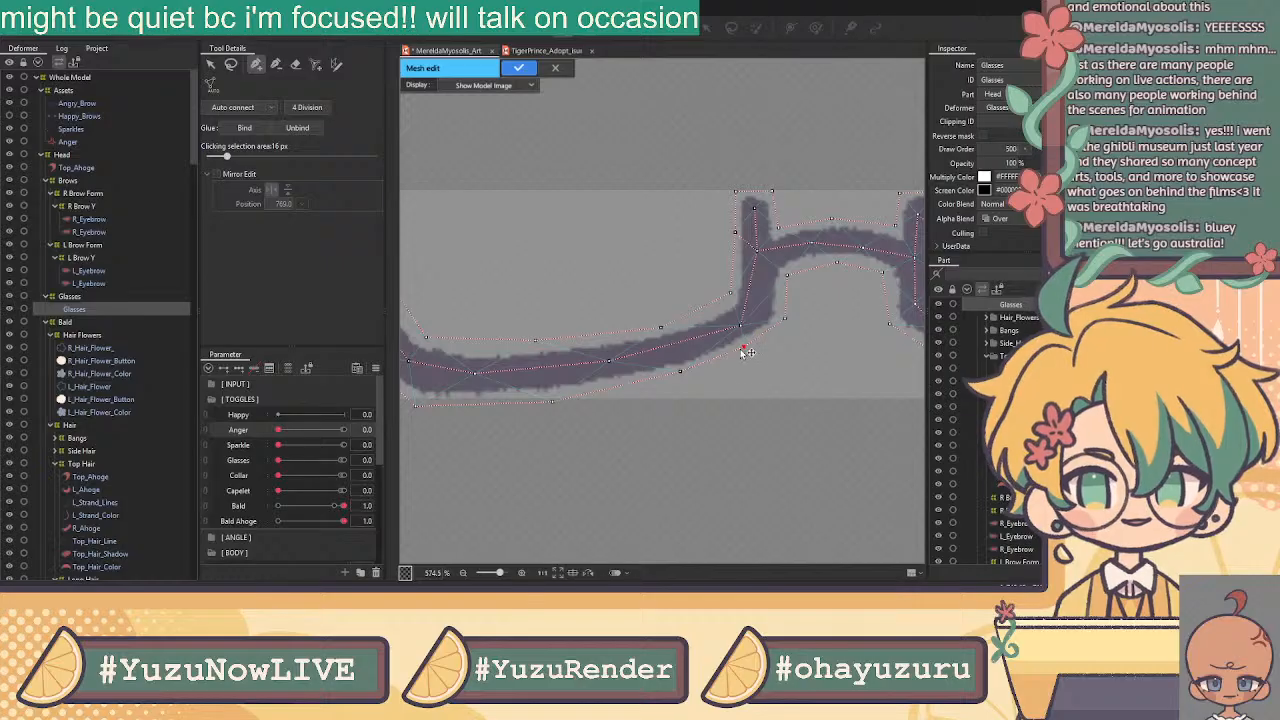
{"action": "left_click_drag", "start_coordinate": [552, 402], "coordinate": [734, 409]}
{"action": "left_click", "coordinate": [597, 410]}
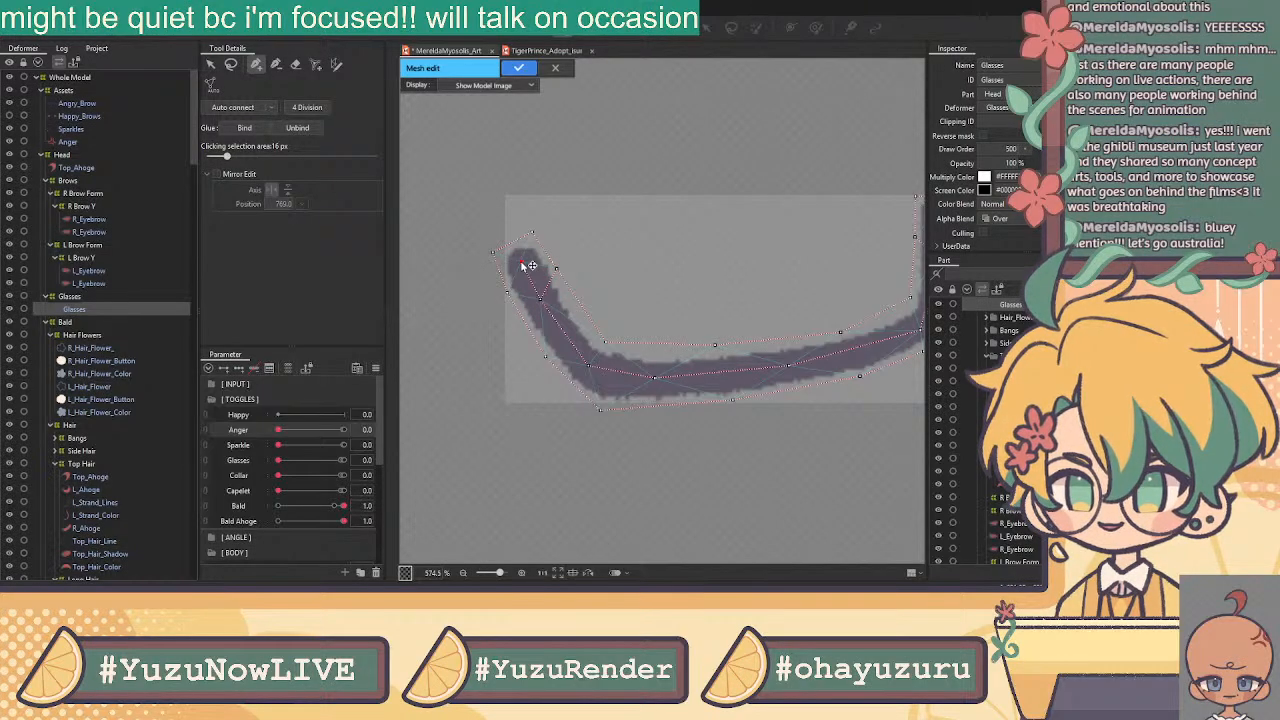
{"action": "left_click", "coordinate": [211, 63]}
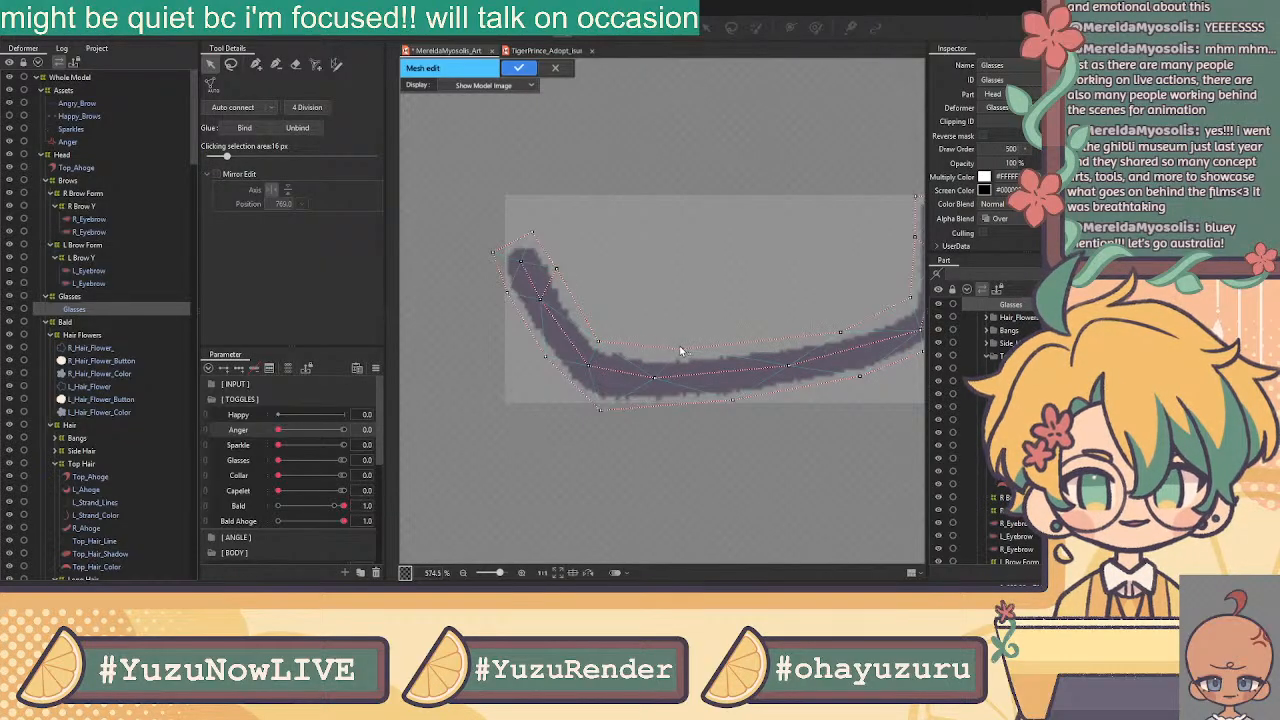
{"action": "left_click_drag", "start_coordinate": [599, 342], "coordinate": [606, 348]}
Auto-connect the Glasses vertices into a triangulated mesh spanning both lenses
{"action": "left_click_drag", "start_coordinate": [804, 266], "coordinate": [568, 338]}
{"action": "scroll", "coordinate": [590, 262], "scroll_direction": "down", "scroll_amount": 2}
{"action": "scroll", "coordinate": [588, 340], "scroll_direction": "down", "scroll_amount": 2}
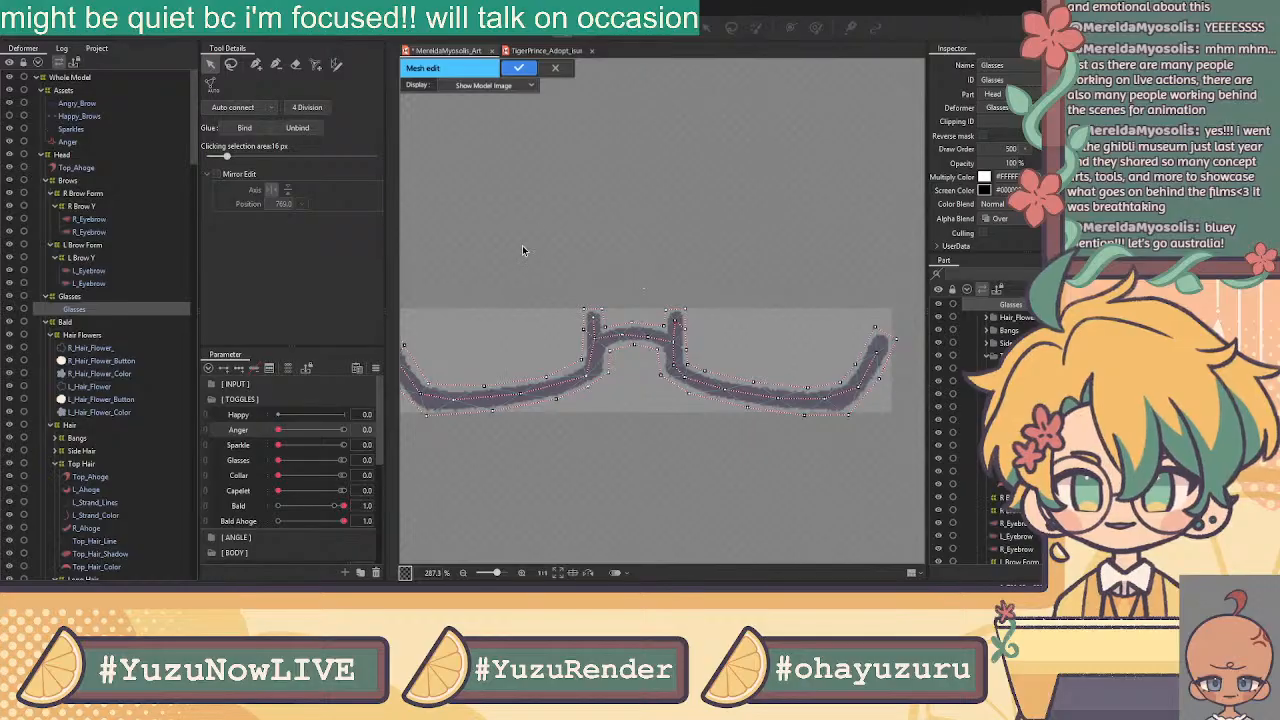
{"action": "left_click", "coordinate": [233, 107]}
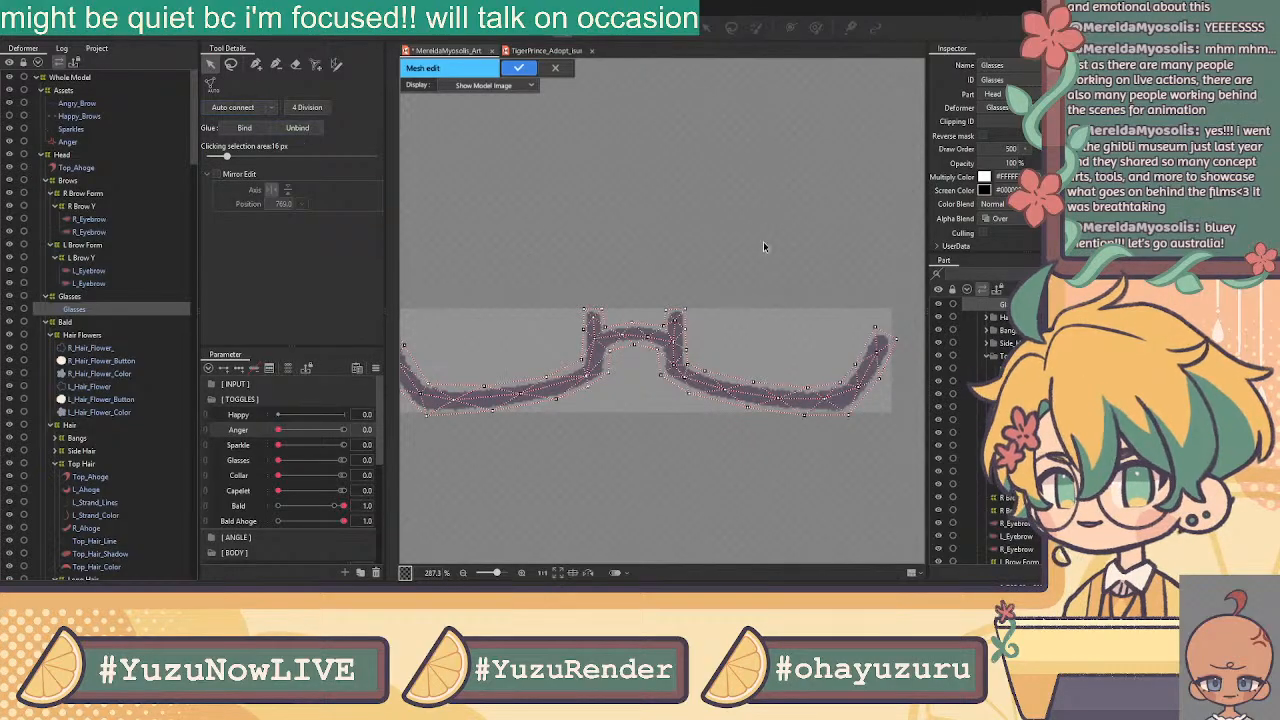
{"action": "scroll", "coordinate": [766, 239], "scroll_direction": "down", "scroll_amount": 2}
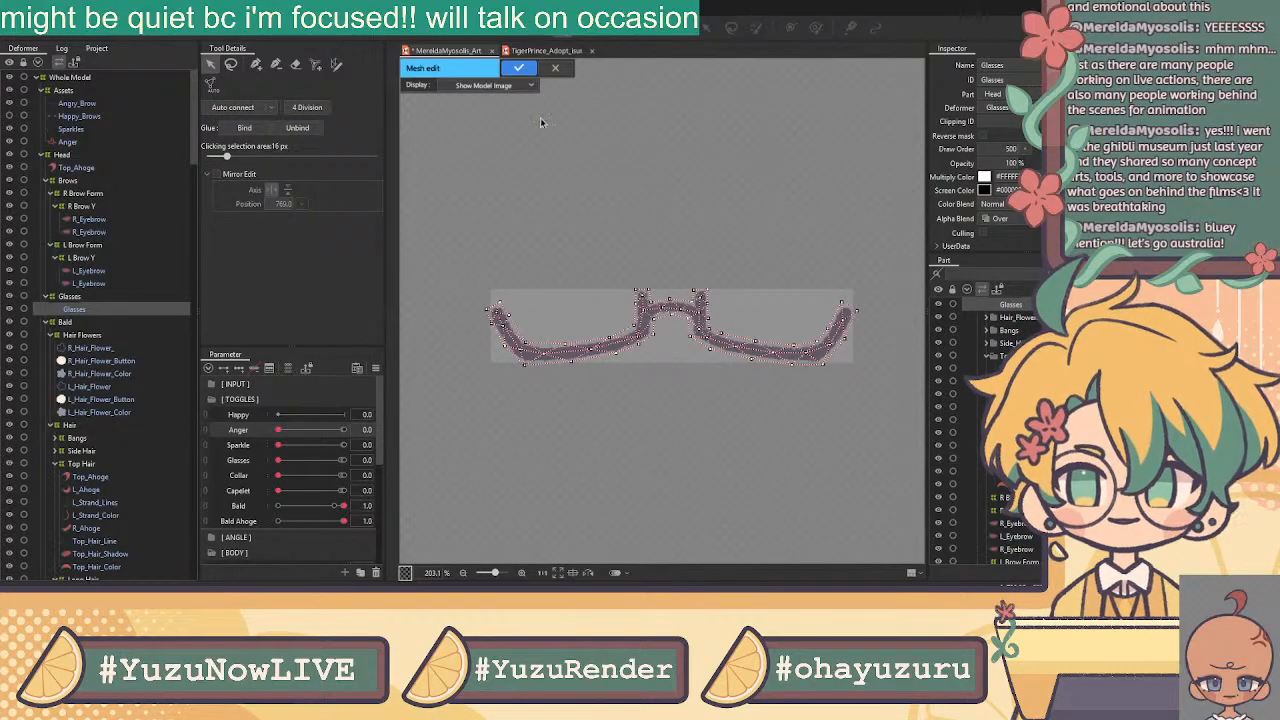
{"action": "left_click", "coordinate": [295, 64]}
Erase the existing Glasses mesh and turn on Mirror Edit
{"action": "mouse_move", "coordinate": [497, 318]}
{"action": "left_mouse_down"}
{"action": "mouse_move", "coordinate": [521, 348]}
{"action": "mouse_move", "coordinate": [663, 280]}
{"action": "mouse_move", "coordinate": [766, 356]}
{"action": "left_mouse_up"}
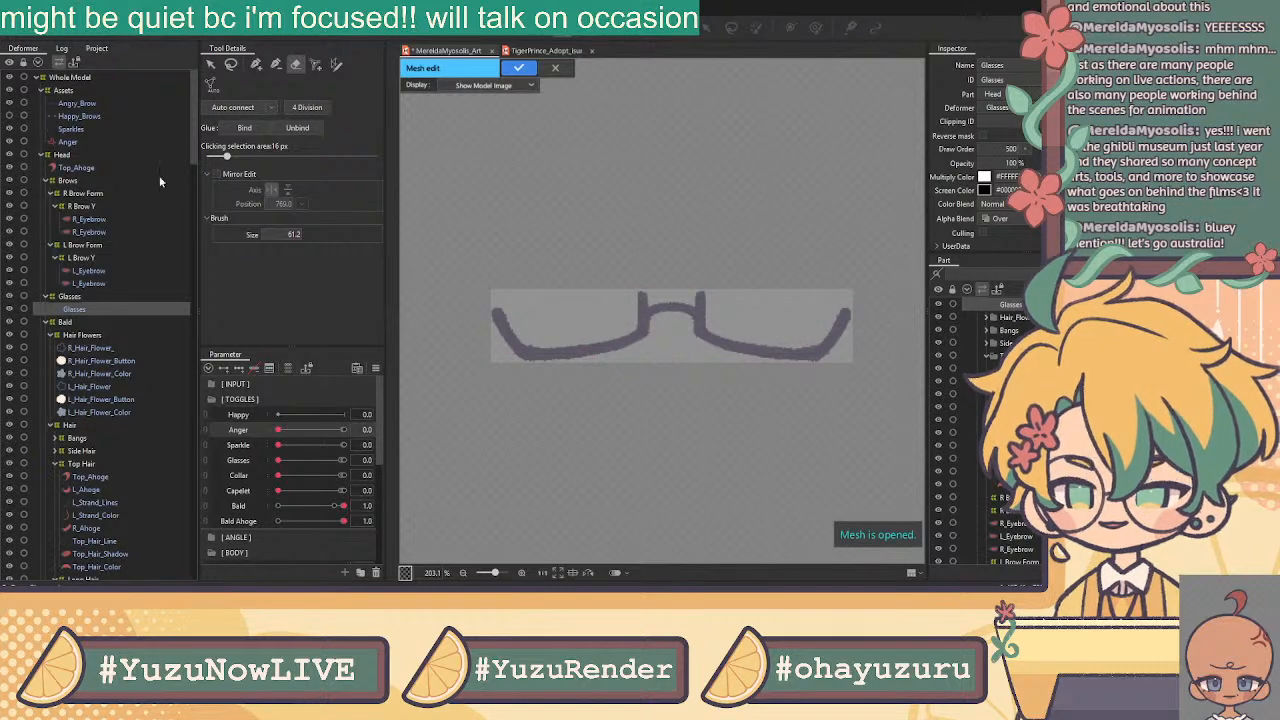
{"action": "left_click", "coordinate": [216, 174]}
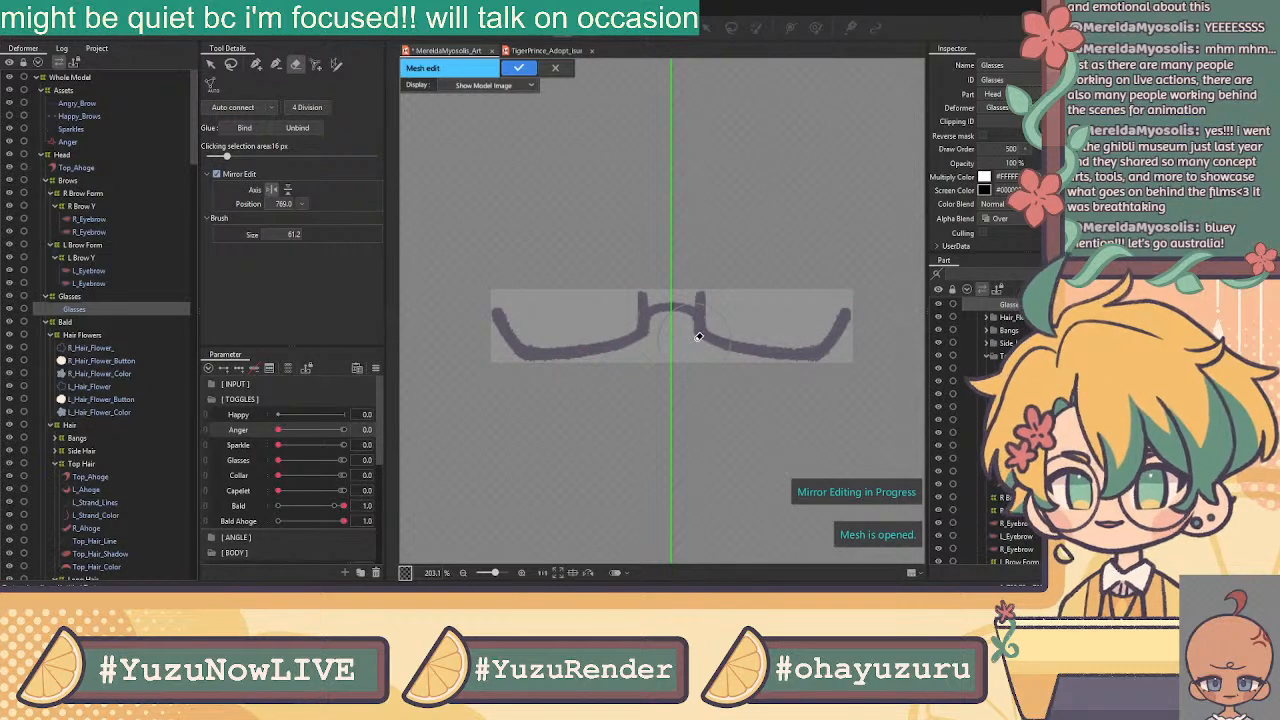
{"action": "left_click", "coordinate": [255, 64]}
{"action": "scroll", "coordinate": [654, 320], "scroll_direction": "up", "scroll_amount": 5}
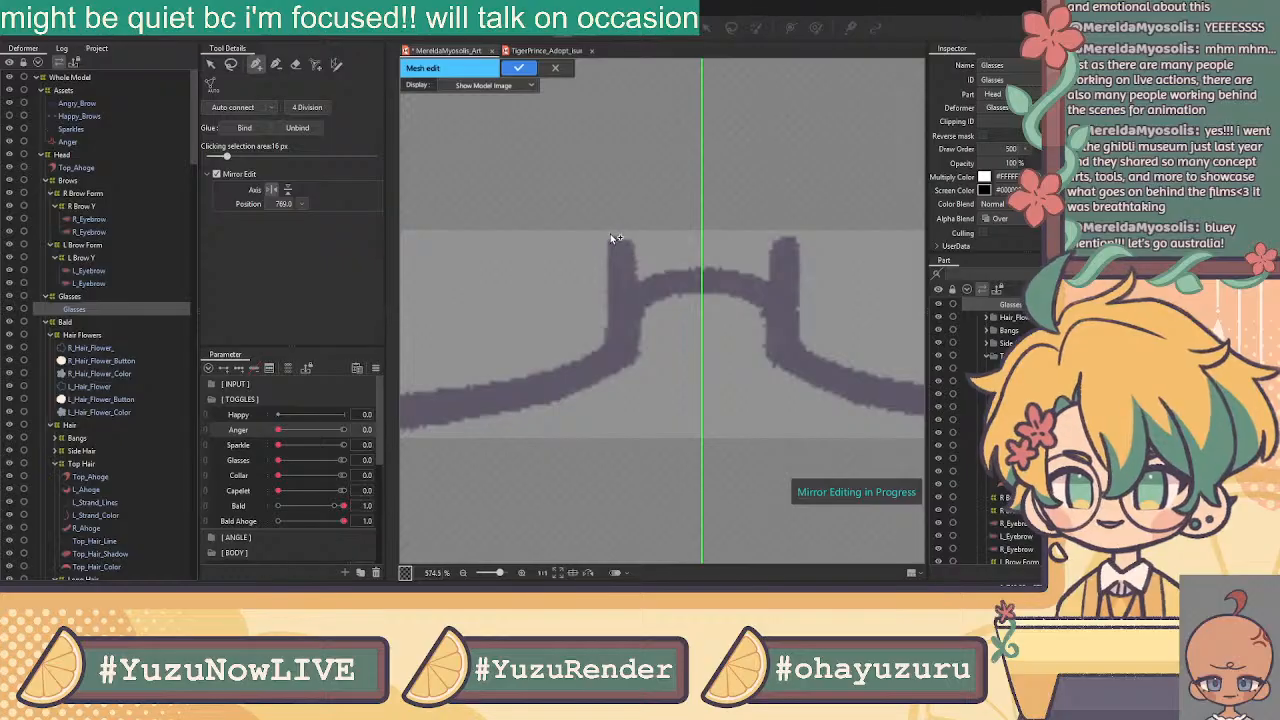
Place mirrored vertices at the top of the bridge post and around the right lens rim
{"action": "left_click", "coordinate": [603, 230]}
{"action": "left_click", "coordinate": [634, 231]}
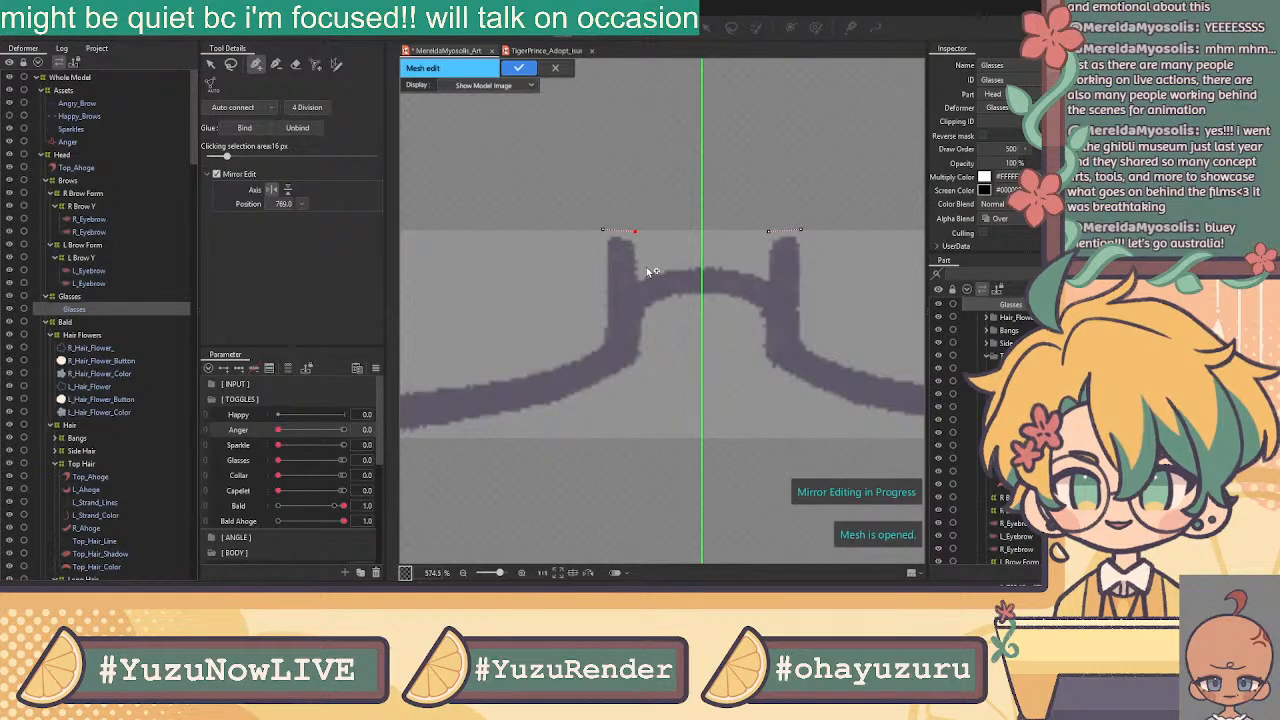
{"action": "left_click", "coordinate": [647, 266]}
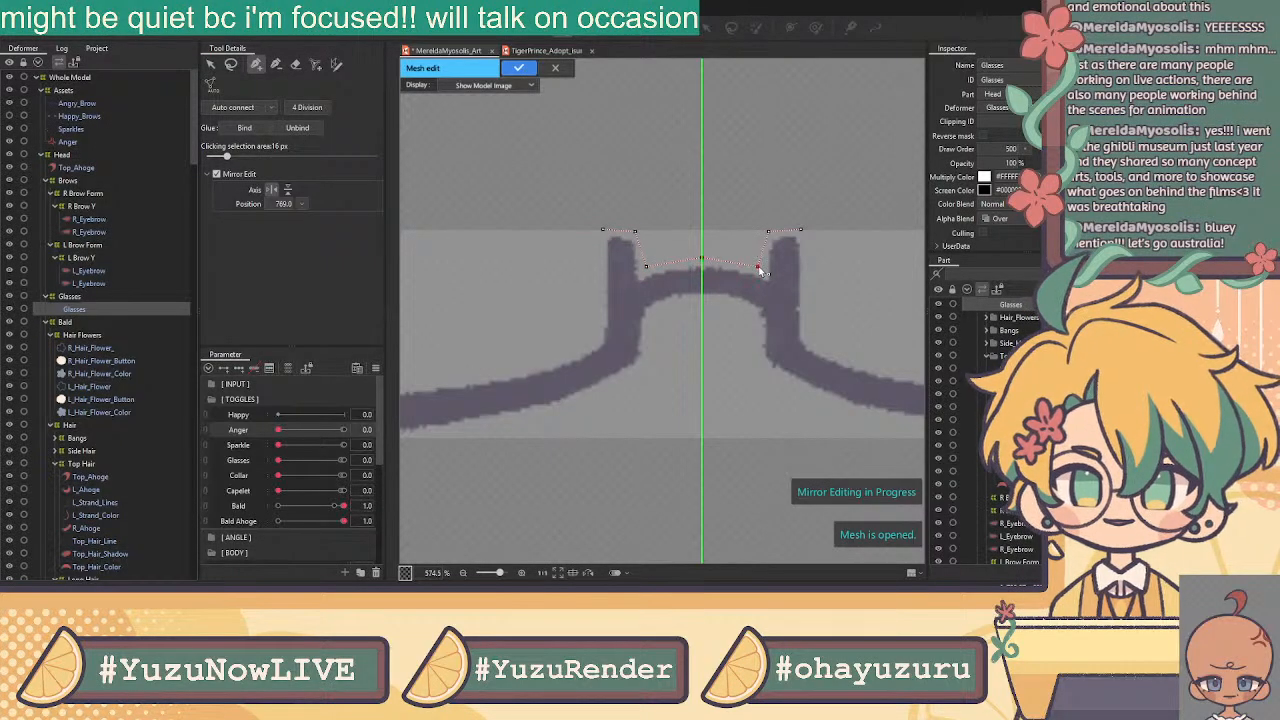
{"action": "left_click_drag", "start_coordinate": [800, 229], "coordinate": [803, 231]}
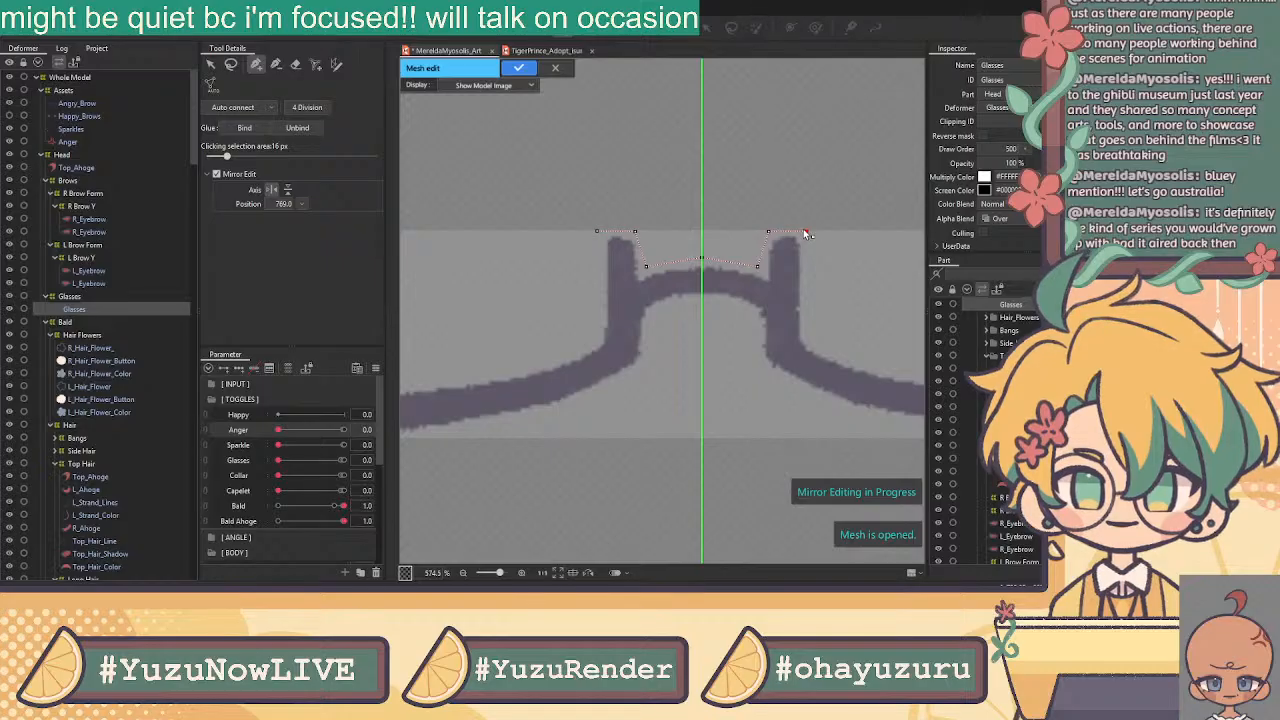
{"action": "left_click_drag", "start_coordinate": [835, 307], "coordinate": [522, 326]}
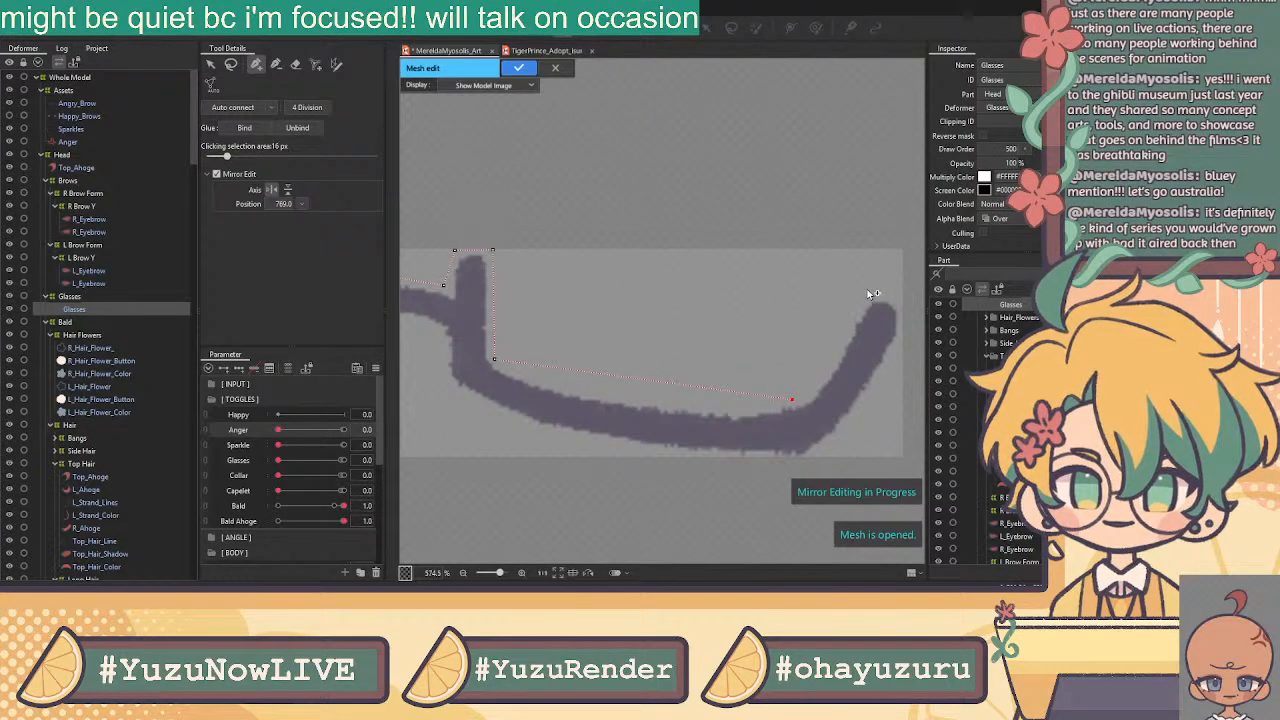
{"action": "left_click", "coordinate": [905, 306]}
{"action": "left_click", "coordinate": [836, 458]}
Add vertices below and inside the bridge post, at the bridge centre and along the lower rim
{"action": "left_click_drag", "start_coordinate": [646, 434], "coordinate": [866, 408]}
{"action": "left_click", "coordinate": [675, 369]}
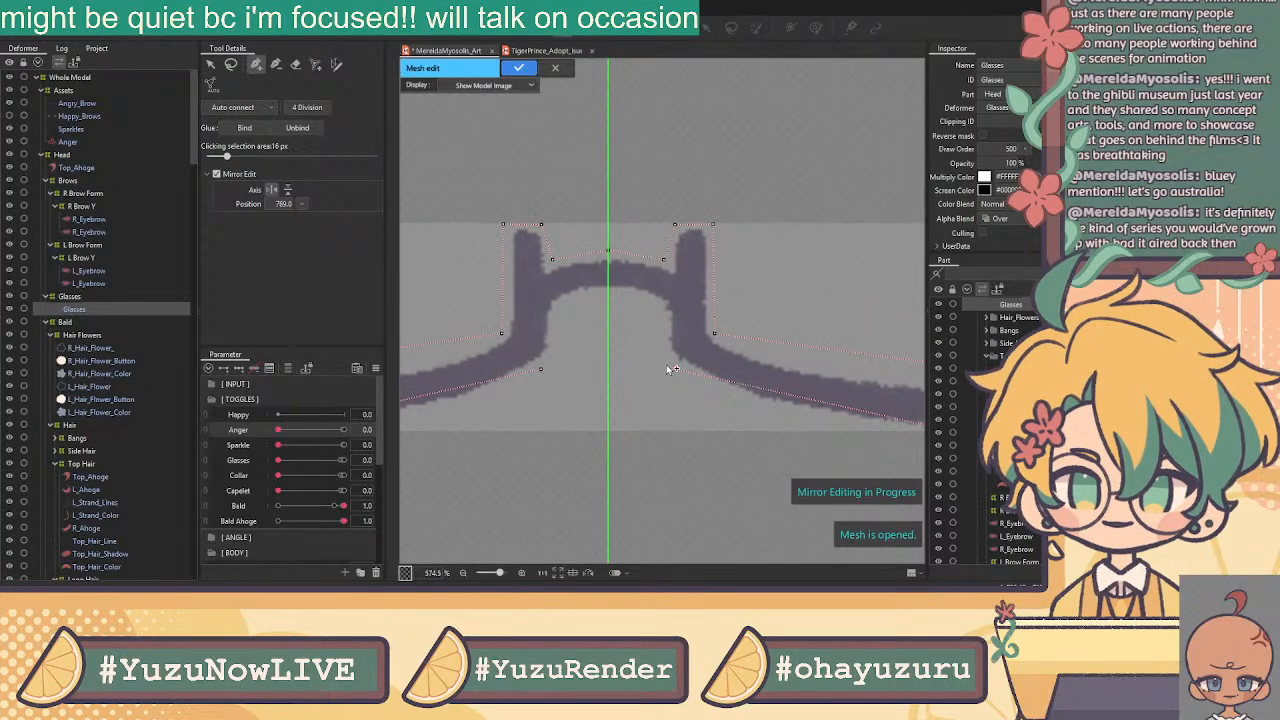
{"action": "left_click", "coordinate": [657, 306]}
{"action": "left_click", "coordinate": [609, 292]}
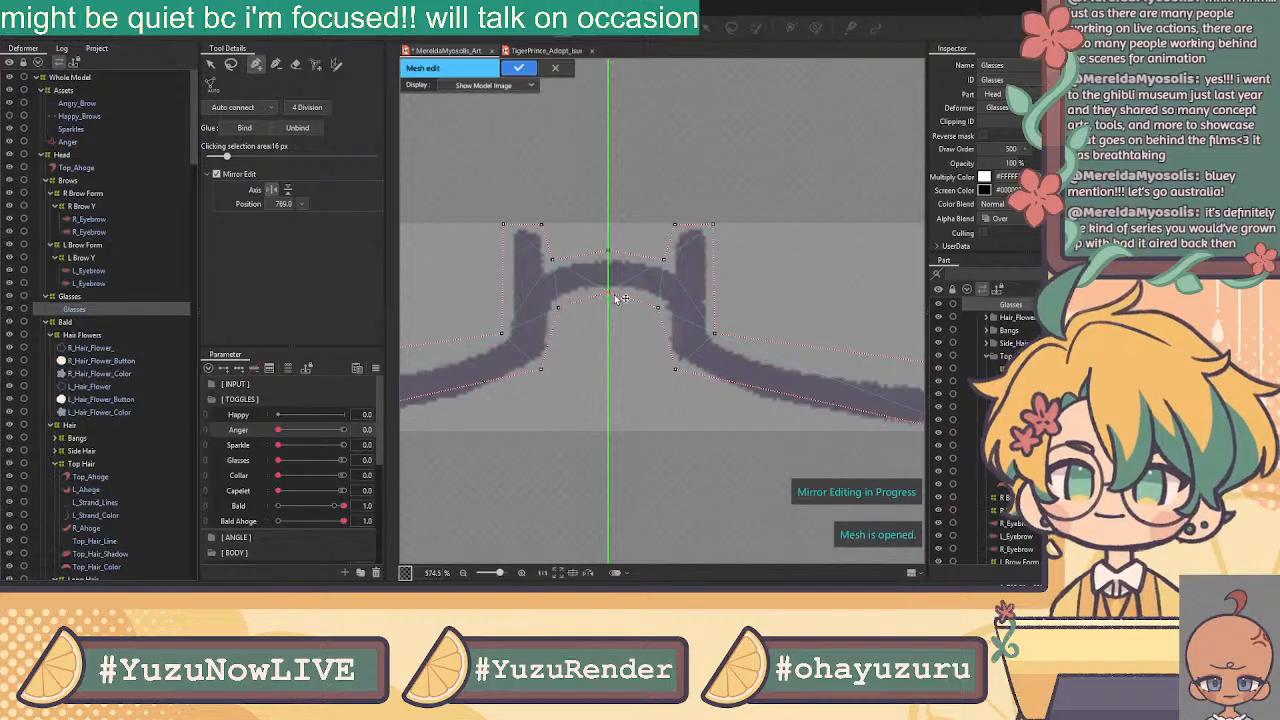
{"action": "left_click_drag", "start_coordinate": [675, 369], "coordinate": [559, 337]}
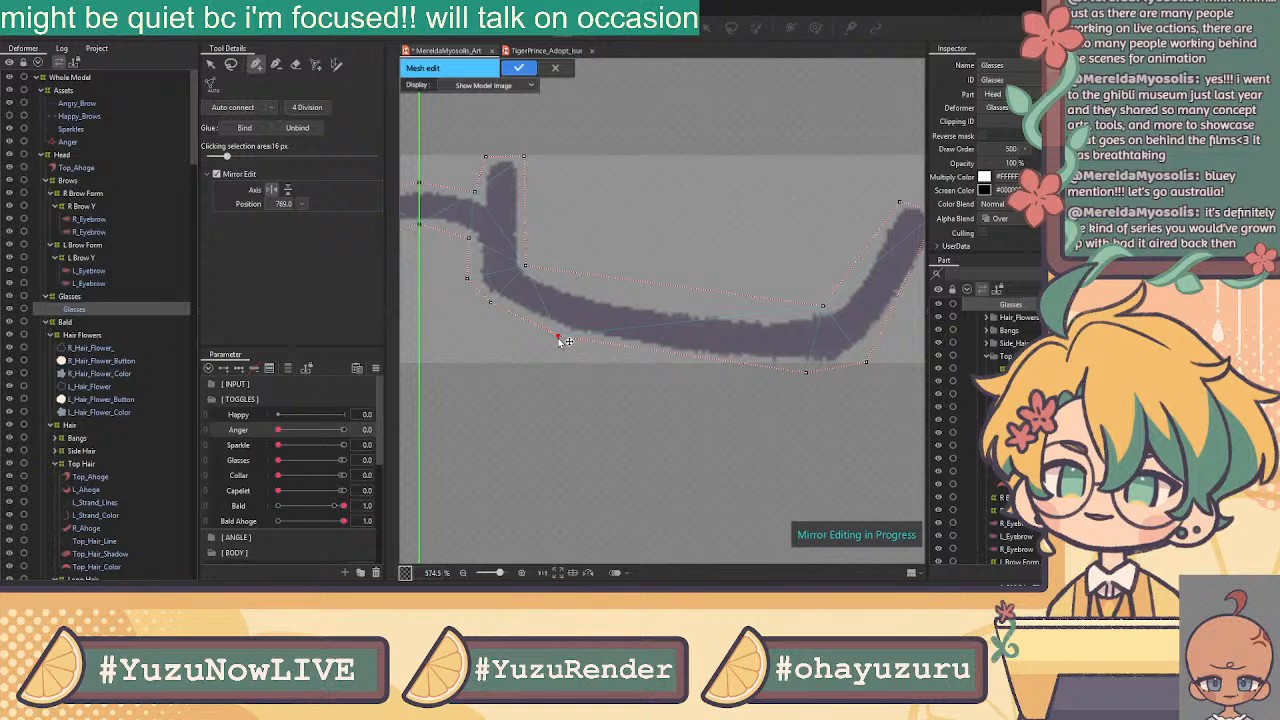
{"action": "left_click", "coordinate": [647, 350]}
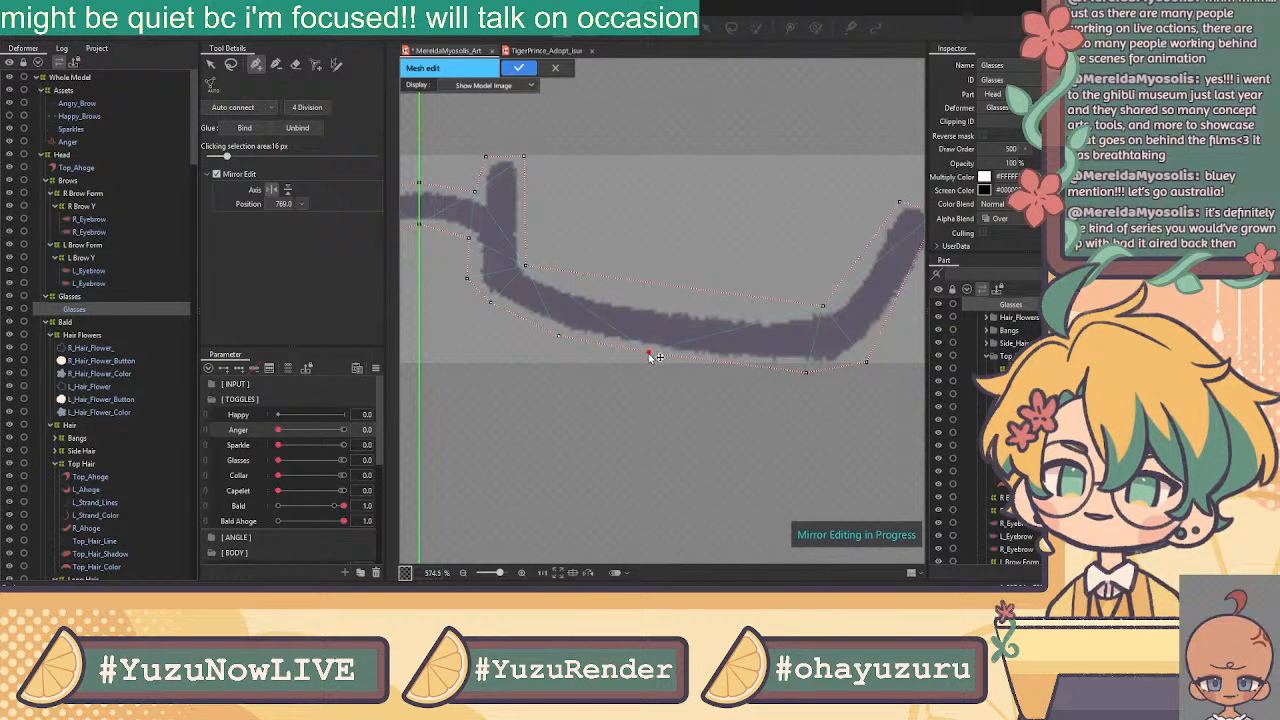
{"action": "left_click", "coordinate": [731, 364]}
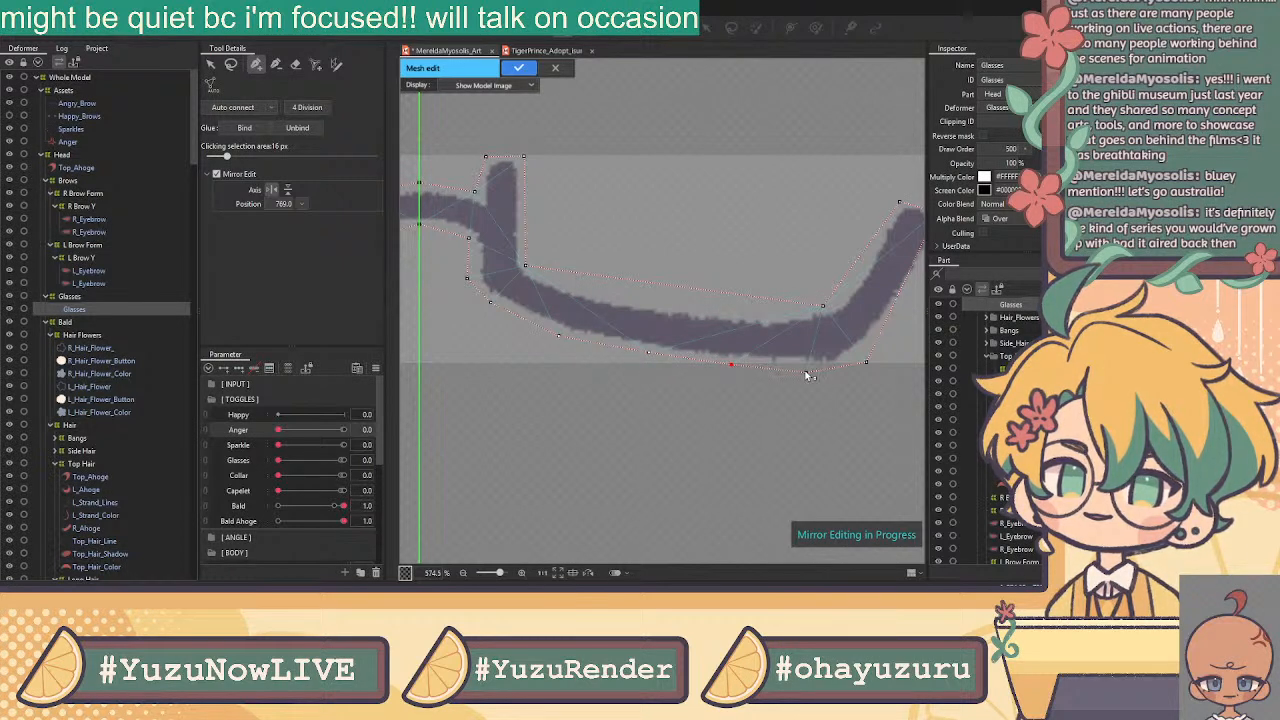
Insert a right-rim vertex and tighten the right-end vertices against the frame stroke
{"action": "left_click", "coordinate": [866, 362]}
{"action": "left_click_drag", "start_coordinate": [838, 351], "coordinate": [743, 410]}
{"action": "left_click_drag", "start_coordinate": [801, 364], "coordinate": [812, 364]}
{"action": "left_click_drag", "start_coordinate": [771, 421], "coordinate": [759, 427]}
{"action": "left_click_drag", "start_coordinate": [812, 364], "coordinate": [806, 365]}
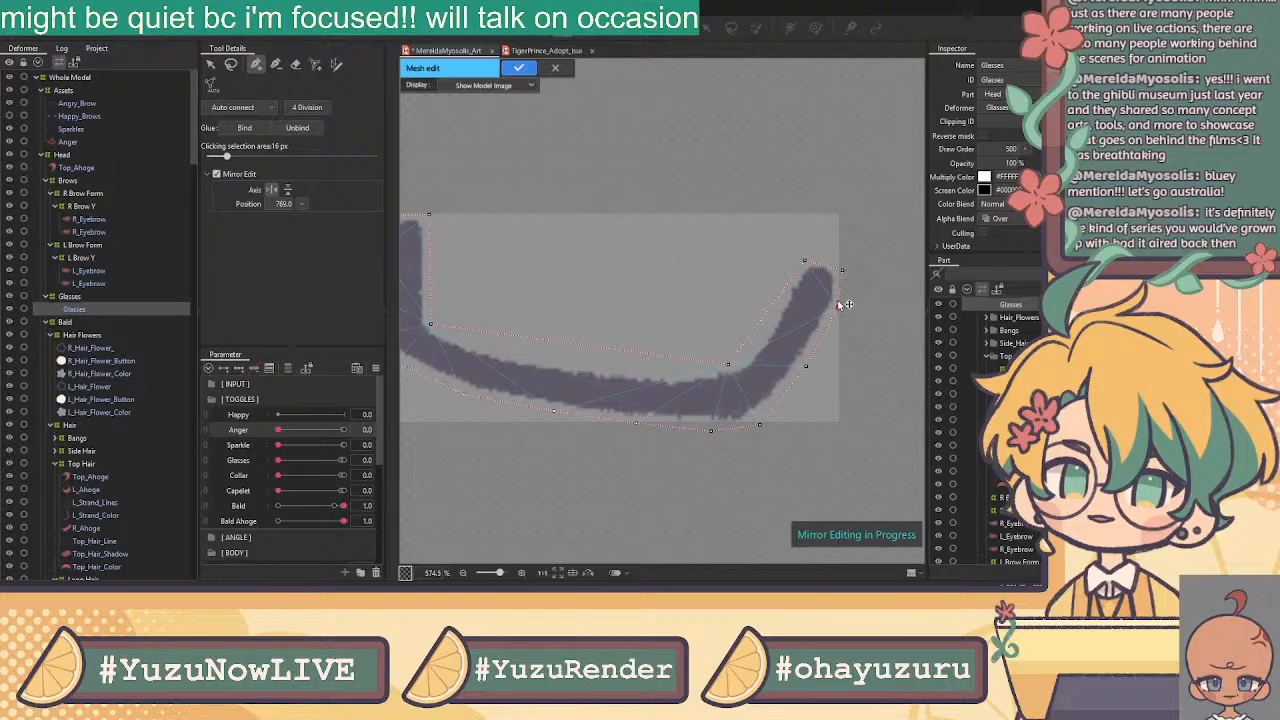
Add mirrored vertices along the inner lens rim, starting from the upper right corner
{"action": "left_click", "coordinate": [842, 271]}
{"action": "left_click", "coordinate": [786, 291]}
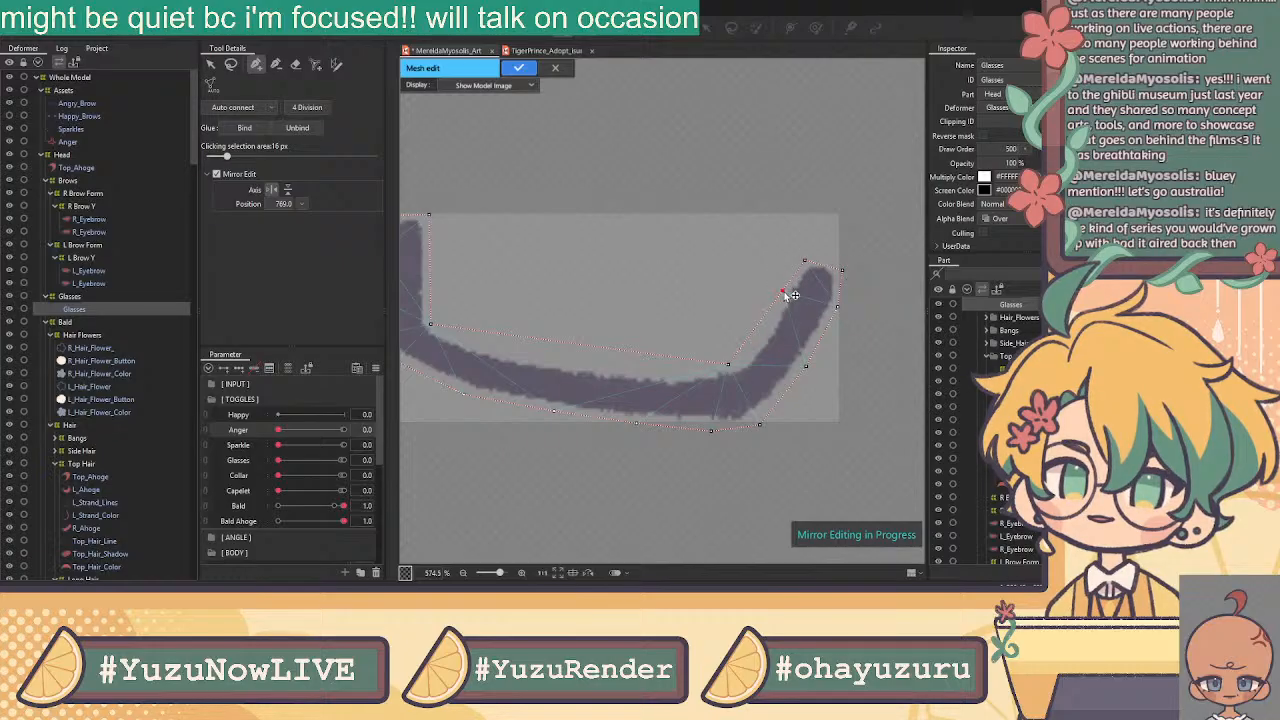
{"action": "left_click", "coordinate": [759, 334]}
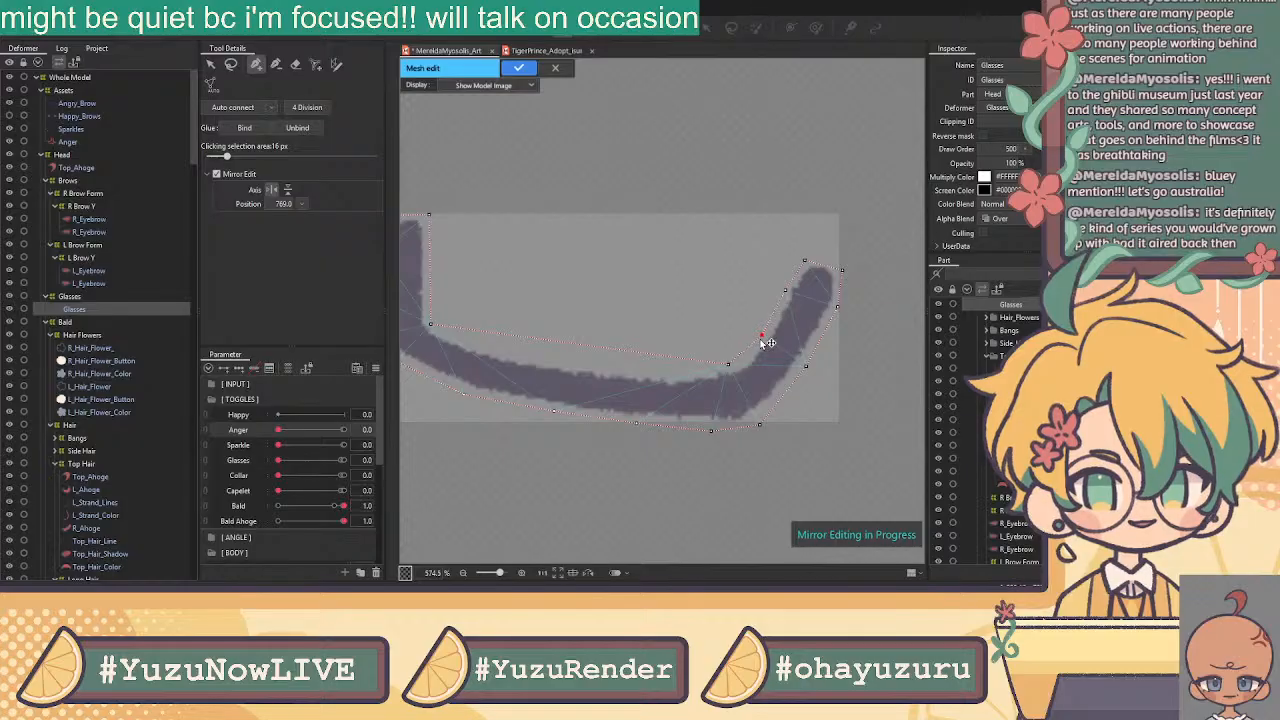
{"action": "left_click", "coordinate": [731, 365]}
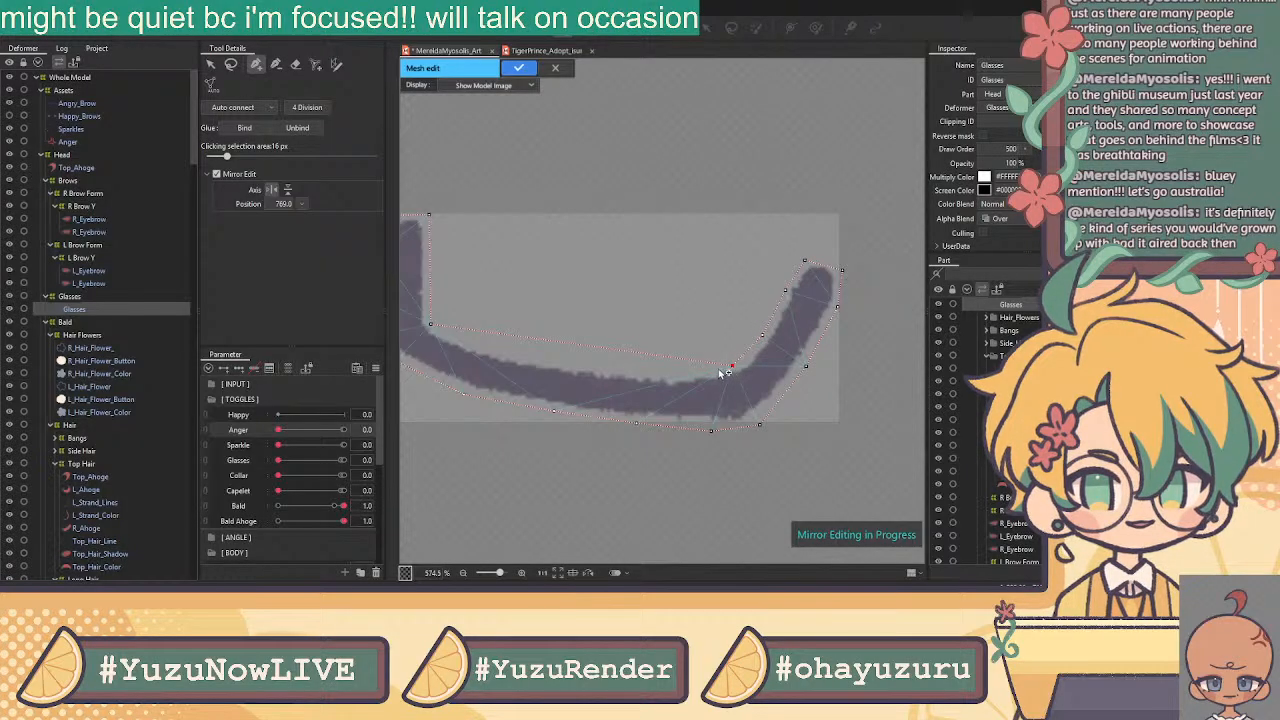
{"action": "left_click_drag", "start_coordinate": [664, 360], "coordinate": [659, 374]}
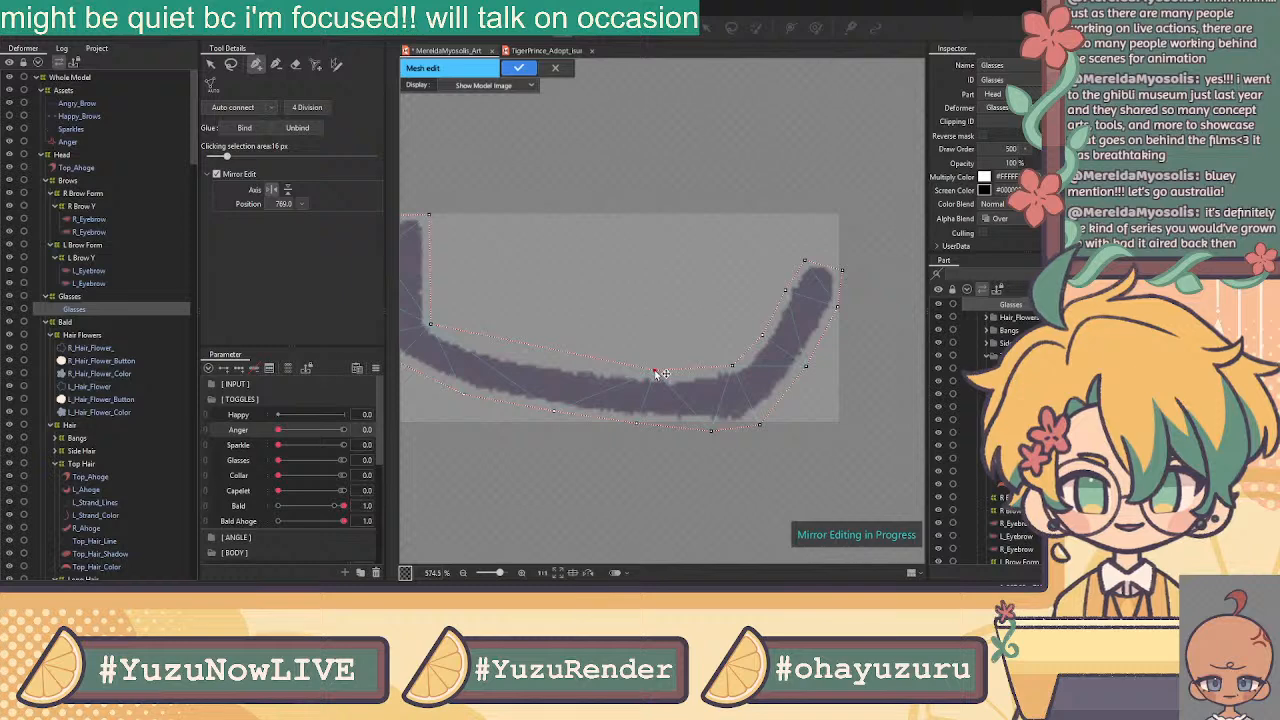
{"action": "left_click_drag", "start_coordinate": [575, 355], "coordinate": [565, 368]}
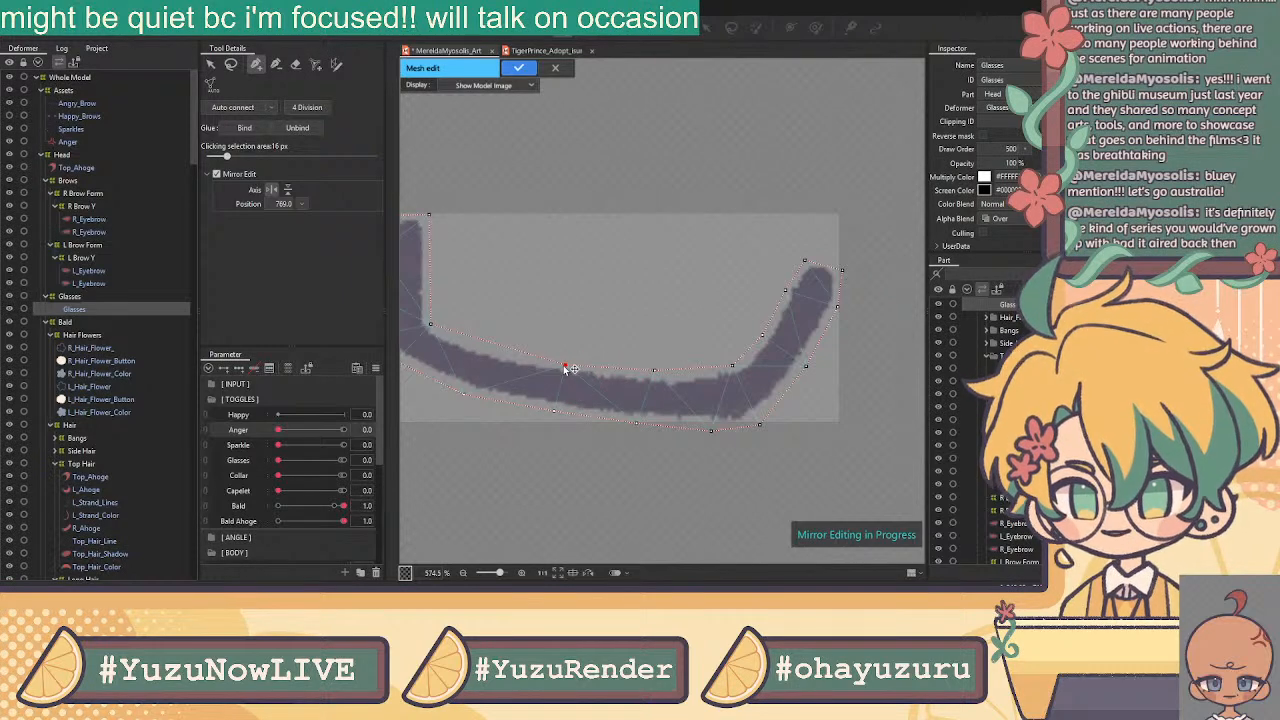
{"action": "left_click", "coordinate": [488, 347]}
{"action": "left_click_drag", "start_coordinate": [486, 348], "coordinate": [484, 350]}
Add a vertex on the bridge's upper edge near the mirror axis
{"action": "left_click_drag", "start_coordinate": [516, 267], "coordinate": [683, 282]}
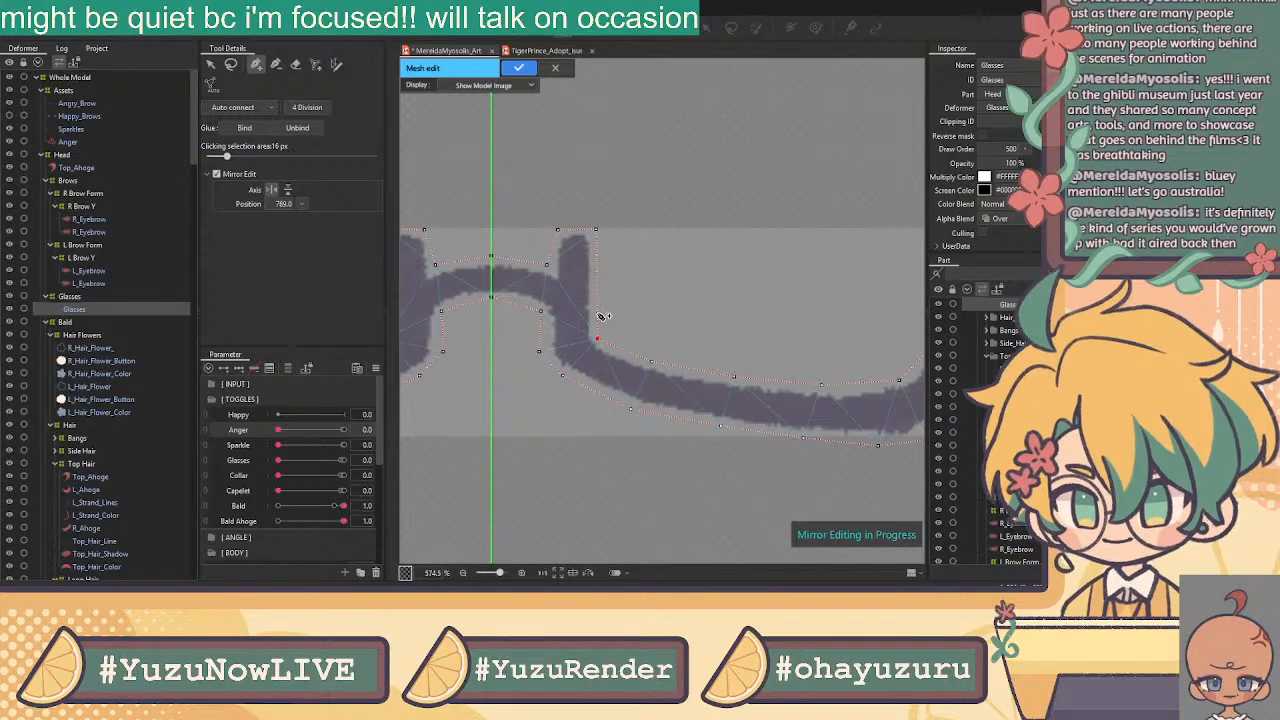
{"action": "left_click", "coordinate": [595, 270]}
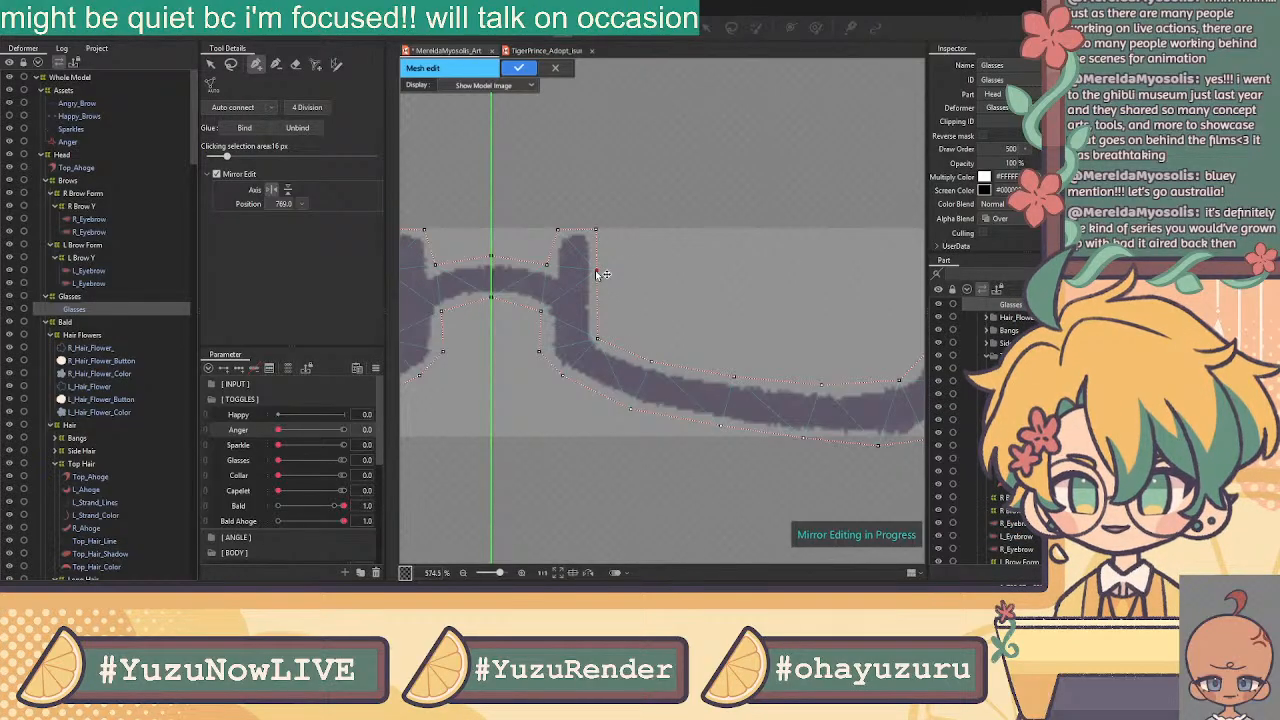
{"action": "left_click_drag", "start_coordinate": [617, 281], "coordinate": [742, 294]}
{"action": "left_click_drag", "start_coordinate": [470, 348], "coordinate": [634, 334]}
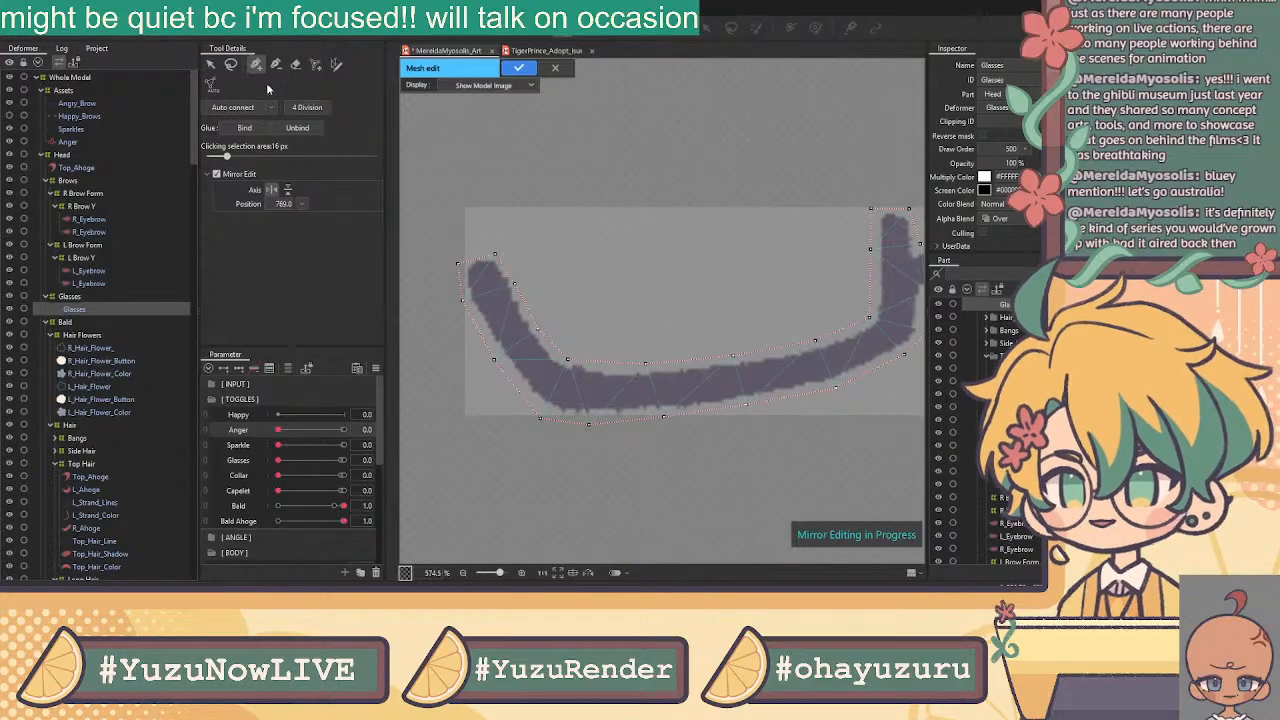
Marquee-select every vertex of the Glasses mesh
{"action": "left_click", "coordinate": [211, 66]}
{"action": "scroll", "coordinate": [646, 243], "scroll_direction": "down", "scroll_amount": 4}
{"action": "left_click_drag", "start_coordinate": [646, 243], "coordinate": [449, 257]}
{"action": "scroll", "coordinate": [452, 259], "scroll_direction": "down", "scroll_amount": 3}
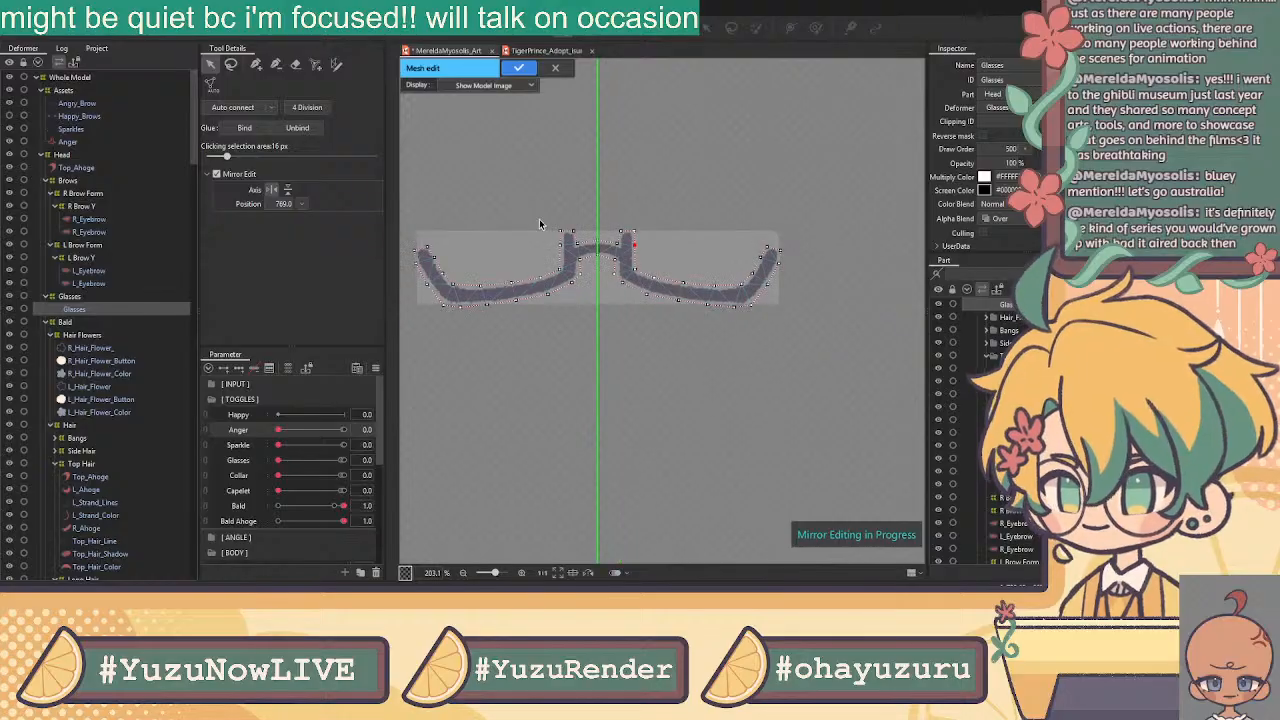
{"action": "left_click_drag", "start_coordinate": [832, 208], "coordinate": [403, 376]}
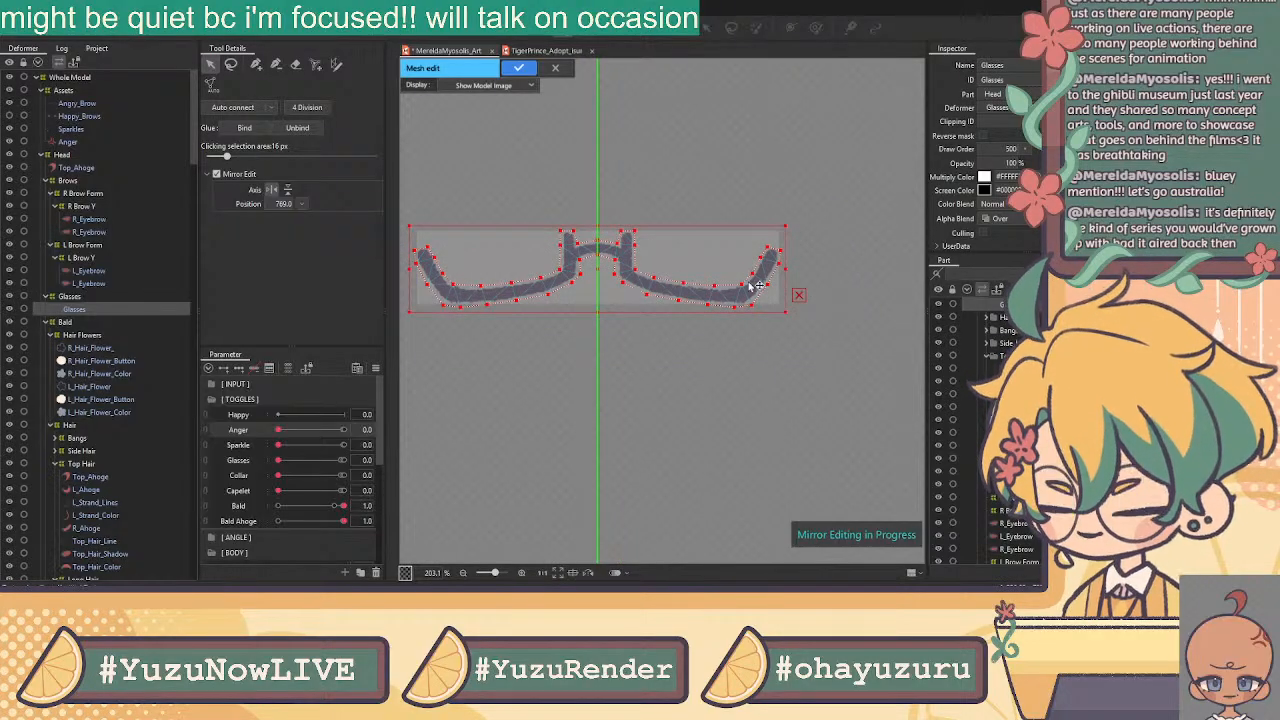
Fine-tune the width of the selected Glasses mesh, then deselect it
{"action": "scroll", "coordinate": [790, 264], "scroll_direction": "up", "scroll_amount": 5}
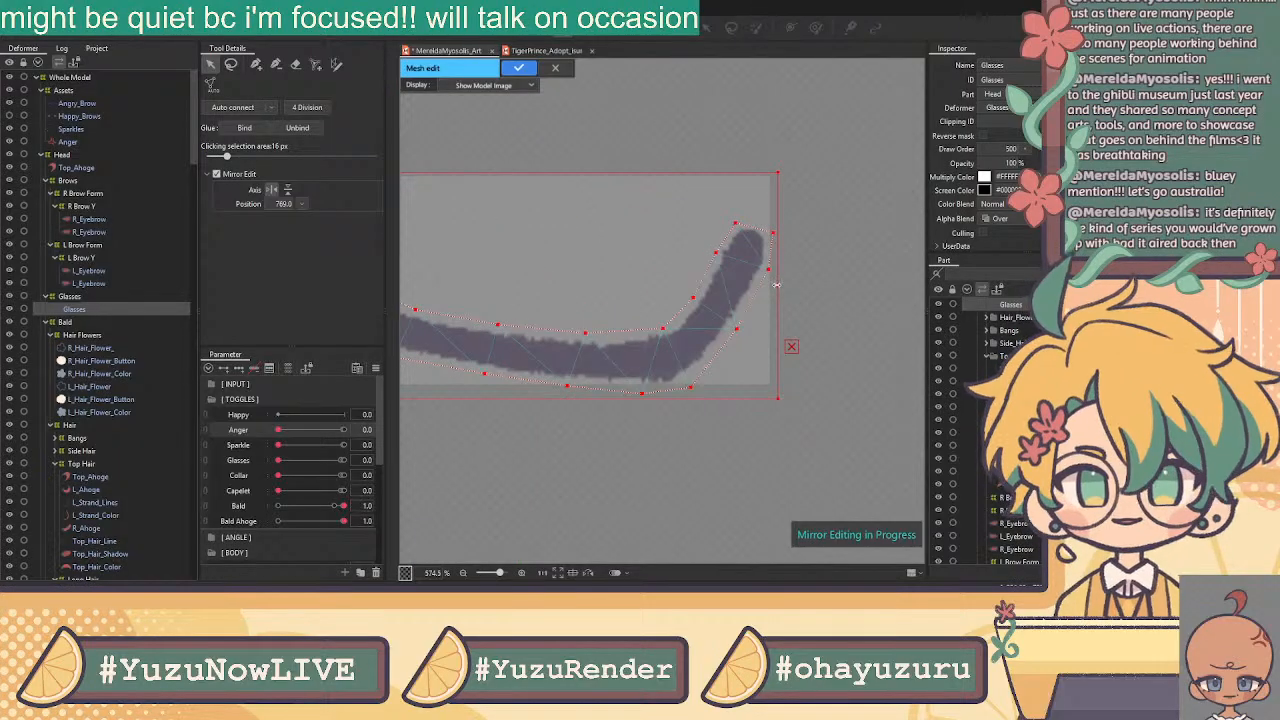
{"action": "left_click_drag", "start_coordinate": [778, 286], "coordinate": [775, 286]}
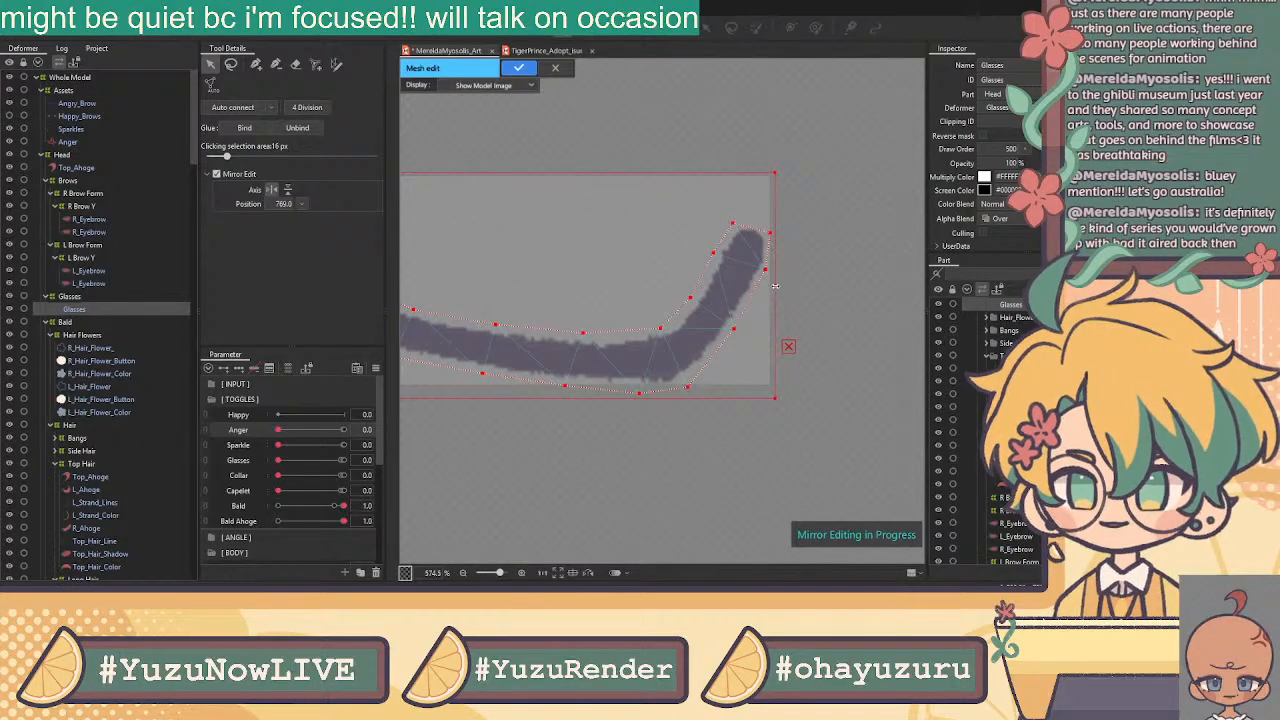
{"action": "left_click_drag", "start_coordinate": [775, 285], "coordinate": [783, 286]}
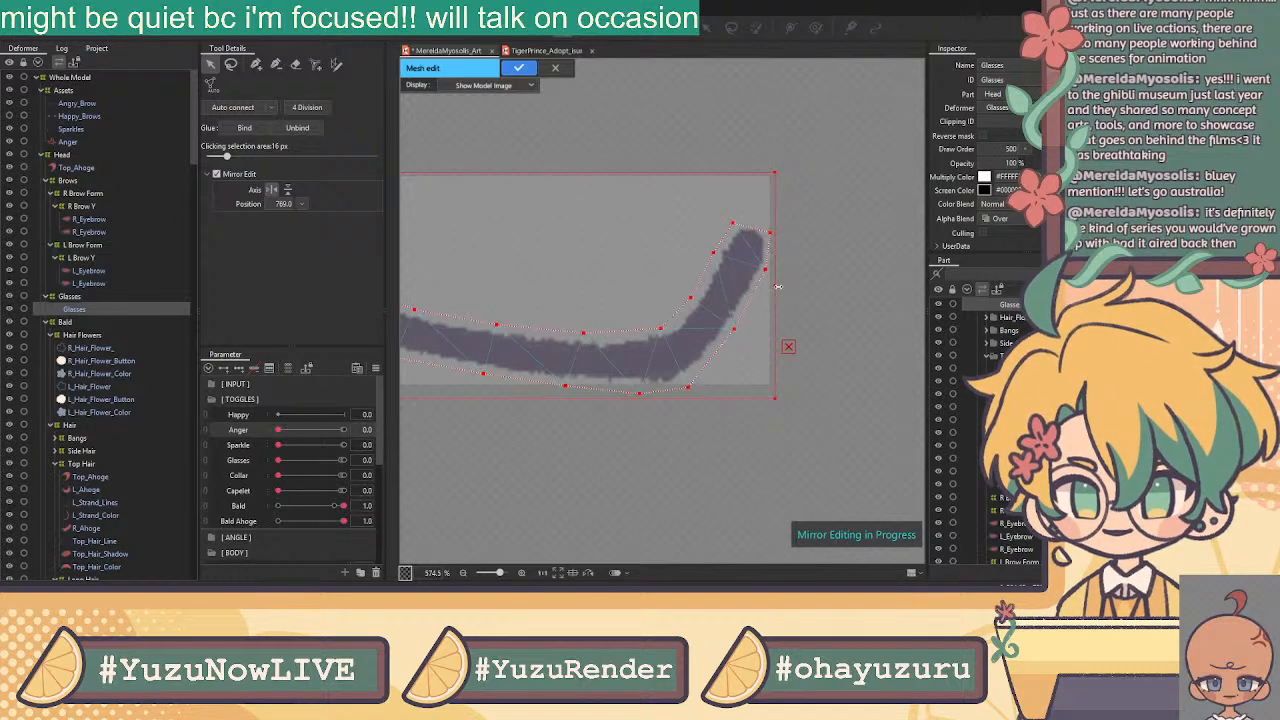
{"action": "scroll", "coordinate": [668, 260], "scroll_direction": "down", "scroll_amount": 3}
{"action": "left_click_drag", "start_coordinate": [668, 260], "coordinate": [787, 263]}
{"action": "left_click_drag", "start_coordinate": [562, 261], "coordinate": [669, 252]}
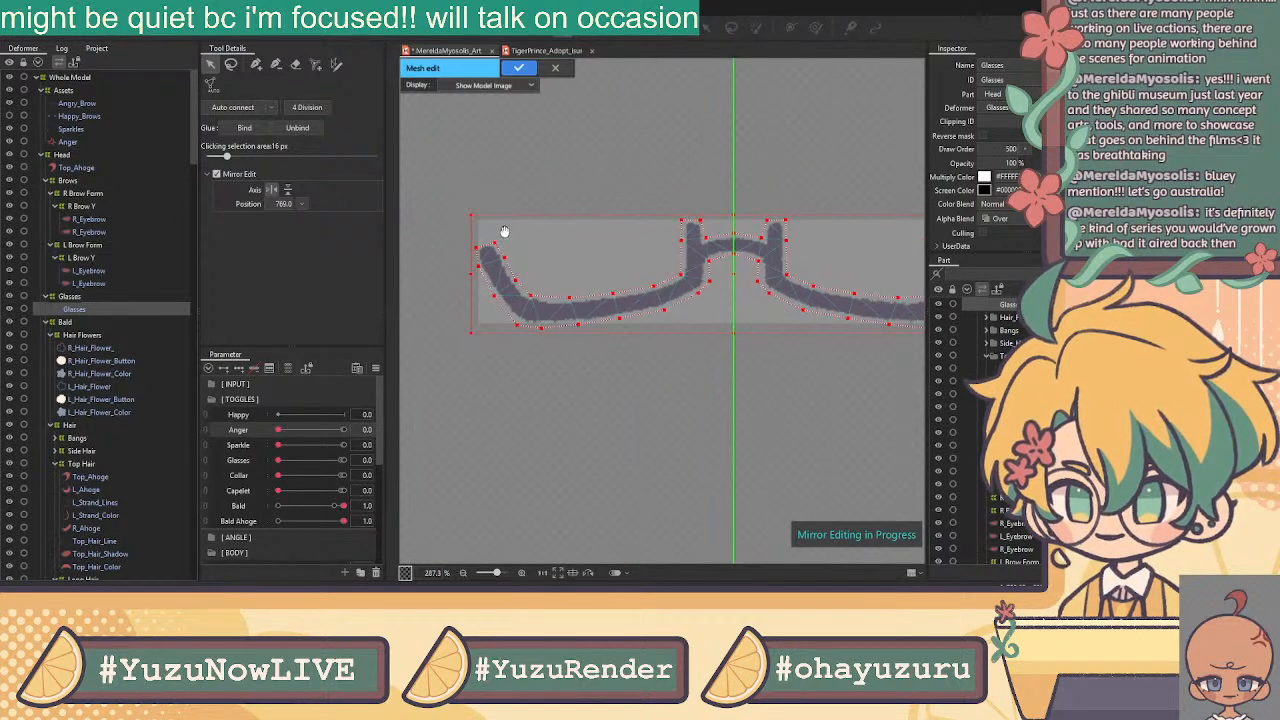
{"action": "left_click", "coordinate": [545, 177]}
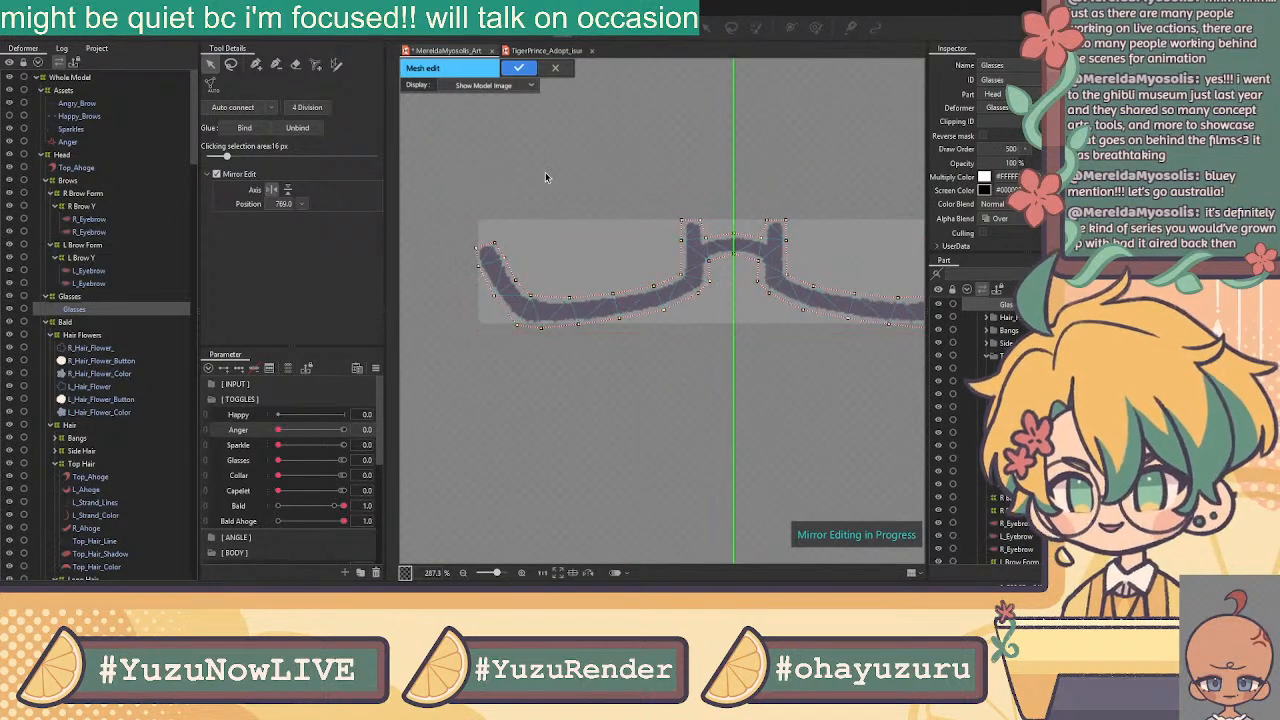
Start a centre vertex chain from the glasses' left end along the lower frame
{"action": "left_click", "coordinate": [256, 64]}
{"action": "scroll", "coordinate": [495, 298], "scroll_direction": "up", "scroll_amount": 4}
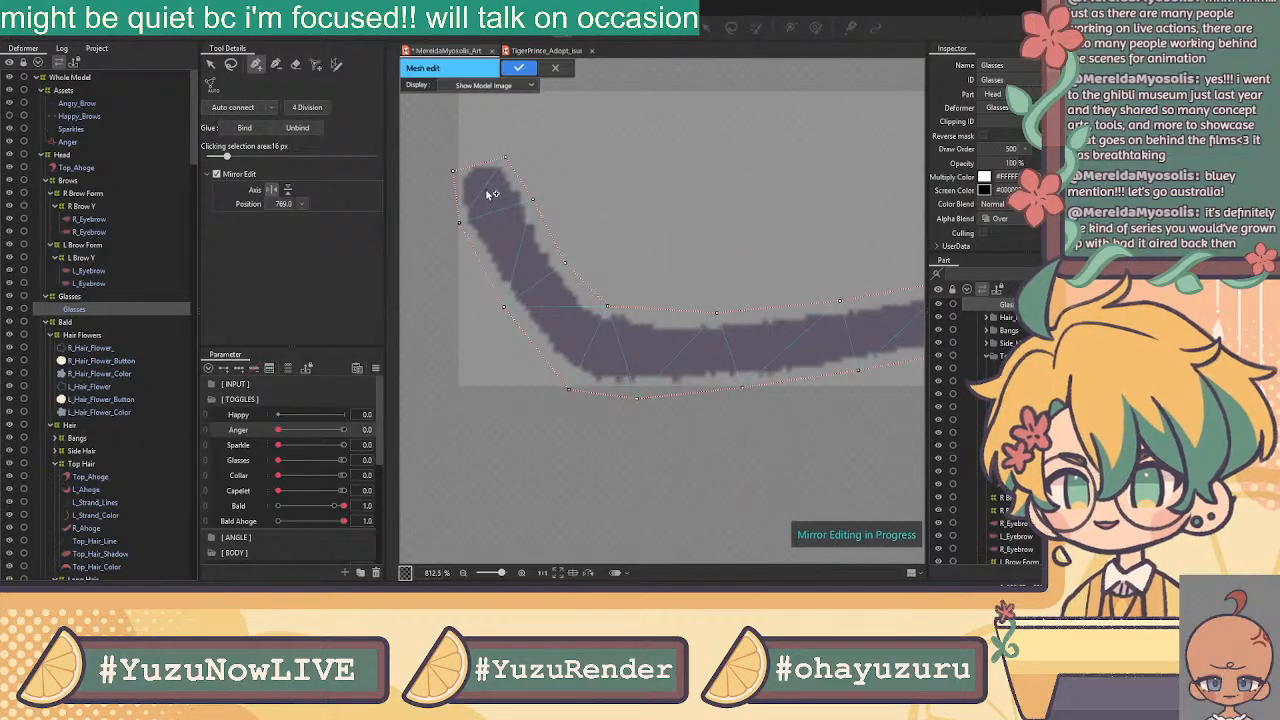
{"action": "left_click", "coordinate": [517, 254]}
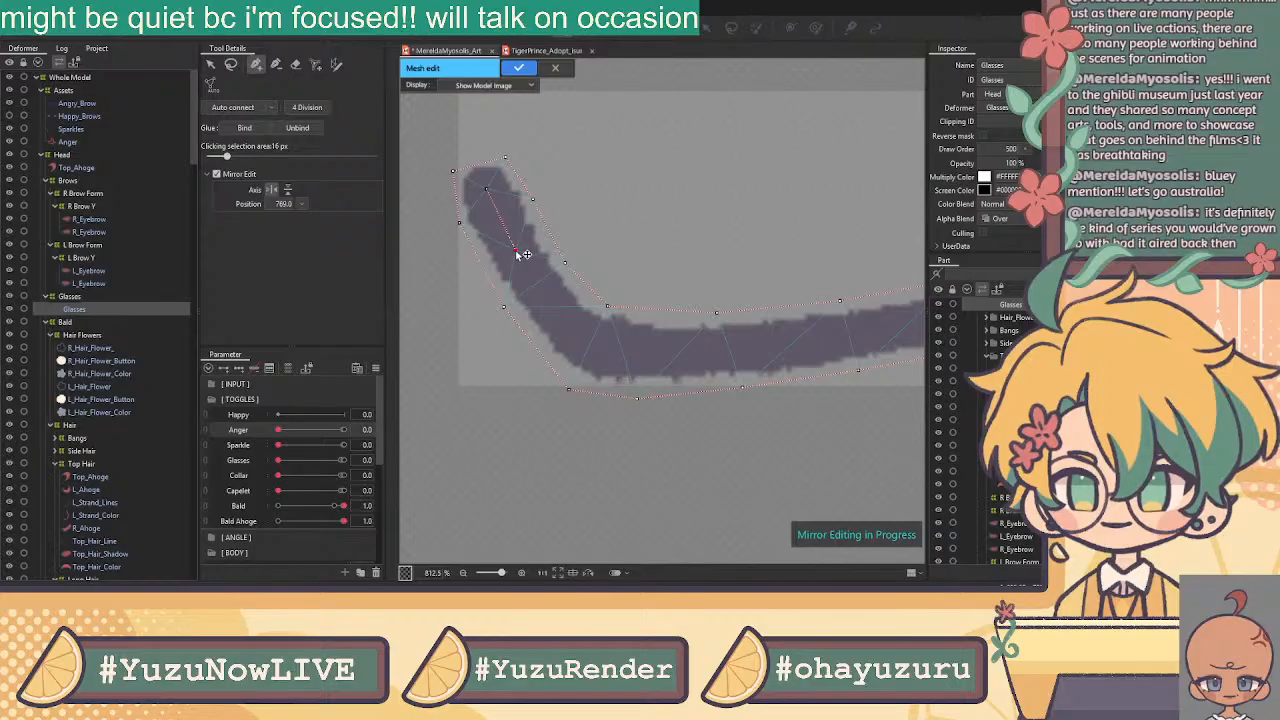
{"action": "left_click", "coordinate": [561, 316]}
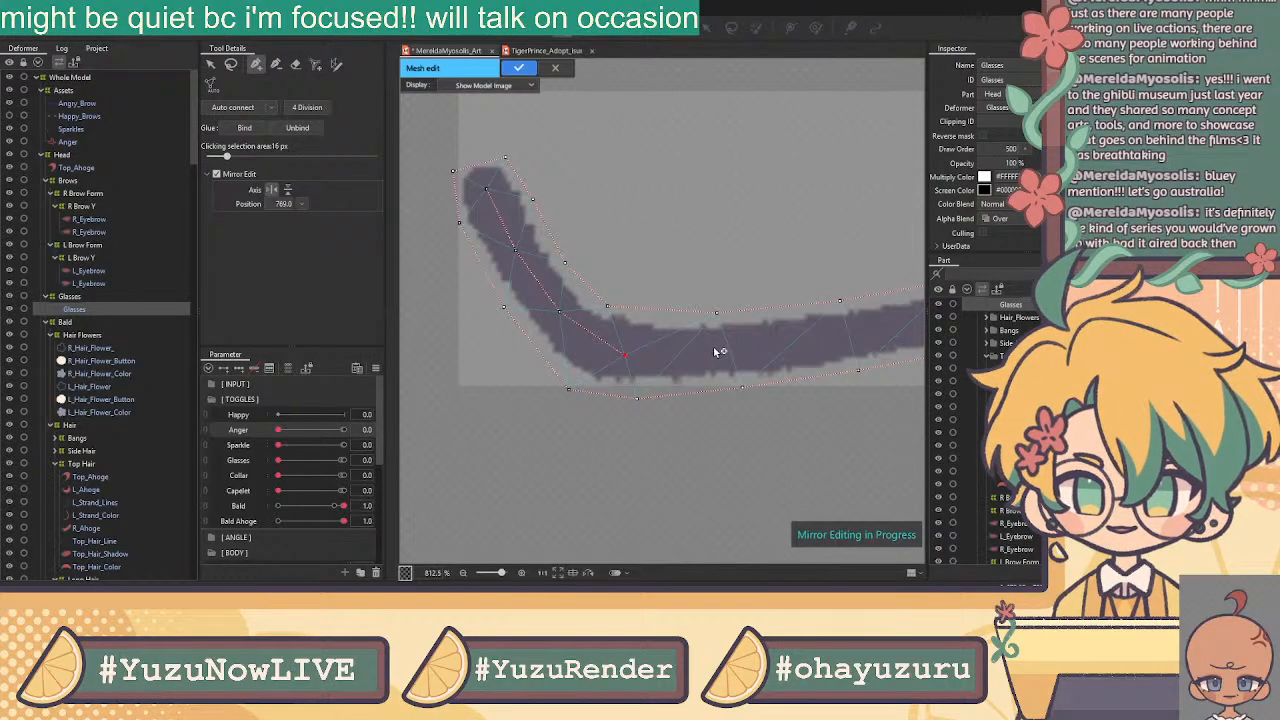
{"action": "left_click", "coordinate": [680, 355]}
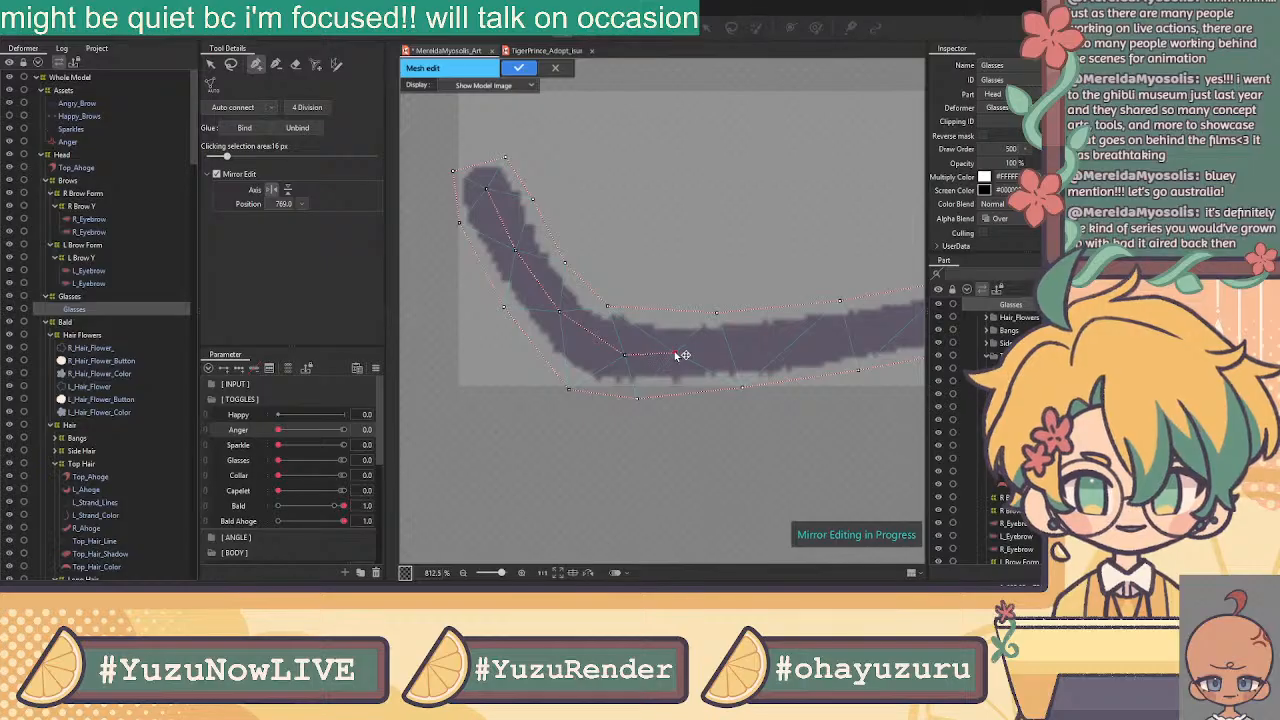
{"action": "left_click", "coordinate": [785, 343]}
{"action": "left_click_drag", "start_coordinate": [790, 347], "coordinate": [582, 371]}
Extend the centre chain up the frame curve and bridge post, joining its mirrored twin on the arch
{"action": "left_click", "coordinate": [700, 349]}
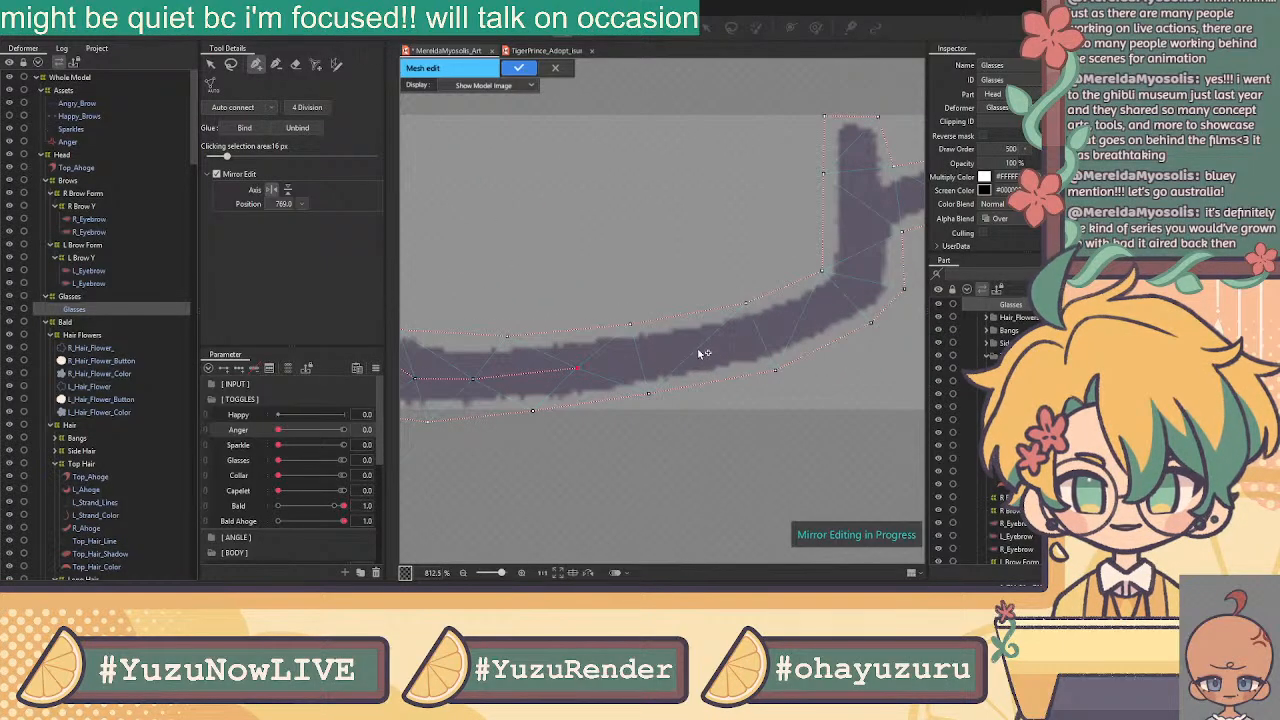
{"action": "left_click", "coordinate": [798, 319]}
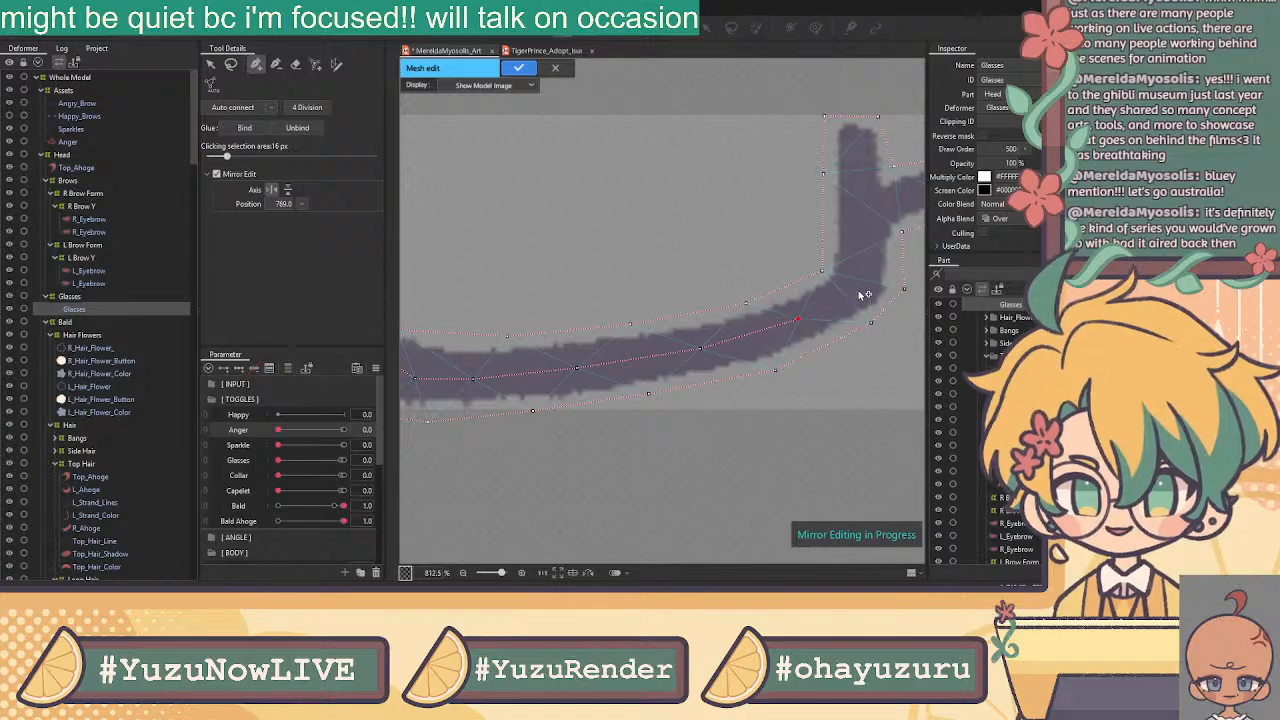
{"action": "left_click", "coordinate": [862, 289]}
{"action": "left_click", "coordinate": [862, 210]}
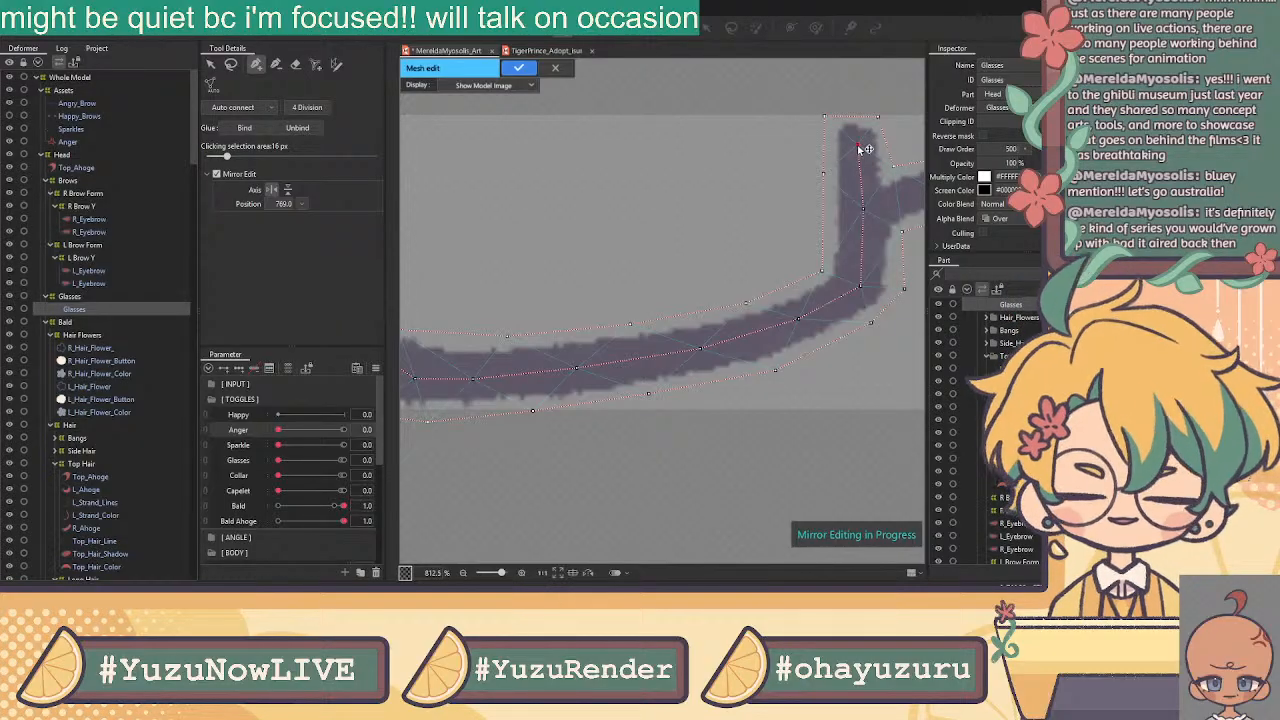
{"action": "left_click_drag", "start_coordinate": [863, 236], "coordinate": [595, 306]}
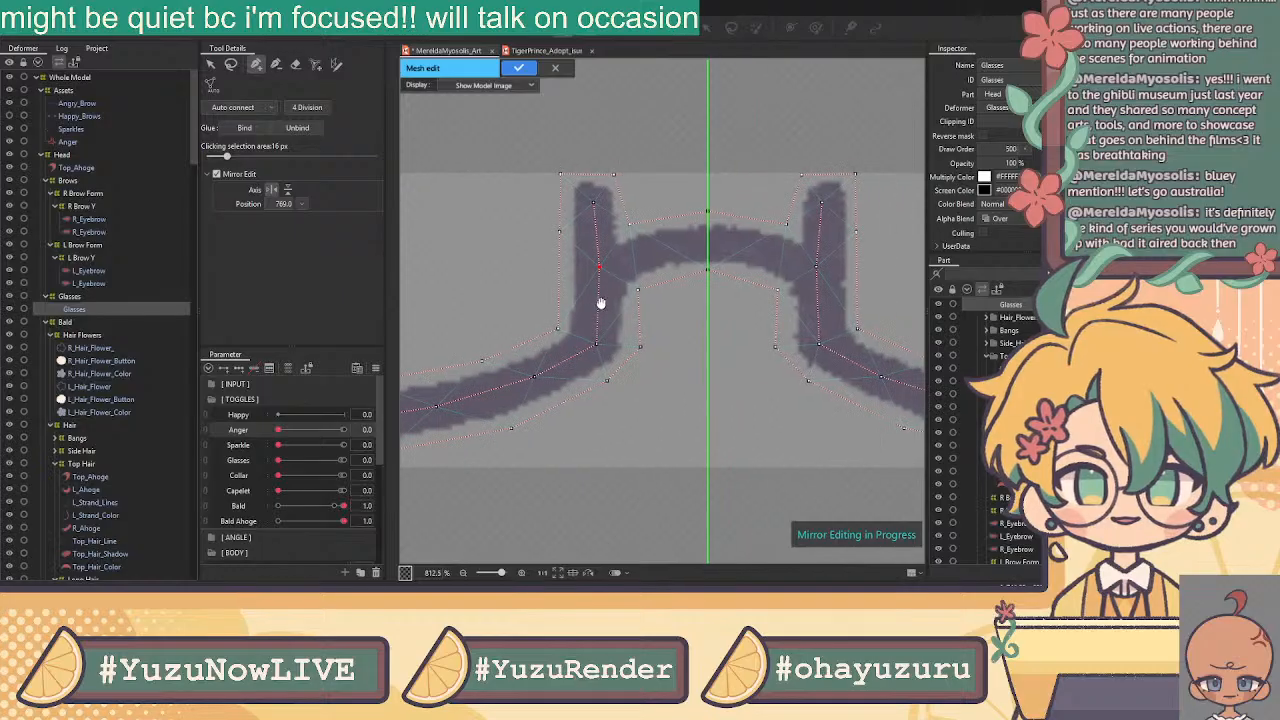
{"action": "left_click", "coordinate": [666, 248]}
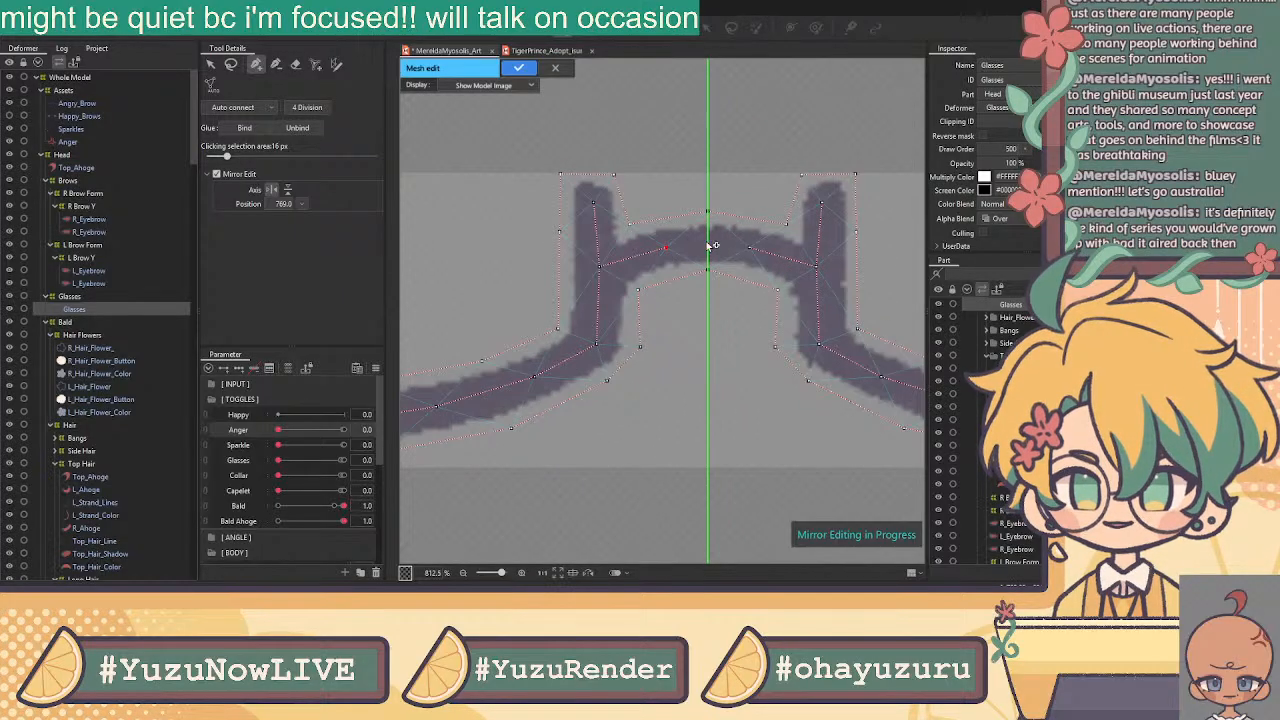
{"action": "left_click", "coordinate": [750, 249]}
Look over the whole Glasses mesh, including the mirrored side and left lens frame
{"action": "scroll", "coordinate": [757, 251], "scroll_direction": "down", "scroll_amount": 2}
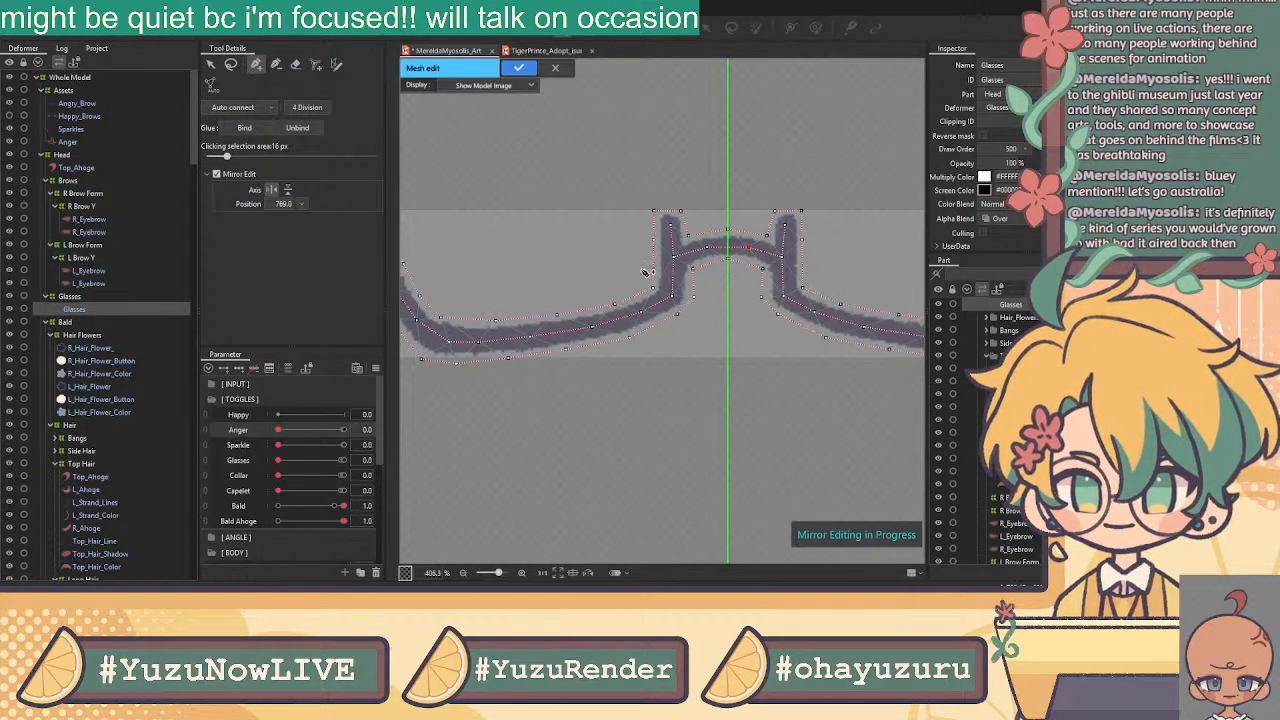
{"action": "left_click", "coordinate": [211, 64]}
{"action": "scroll", "coordinate": [611, 218], "scroll_direction": "down", "scroll_amount": 1}
{"action": "left_click_drag", "start_coordinate": [686, 248], "coordinate": [640, 328]}
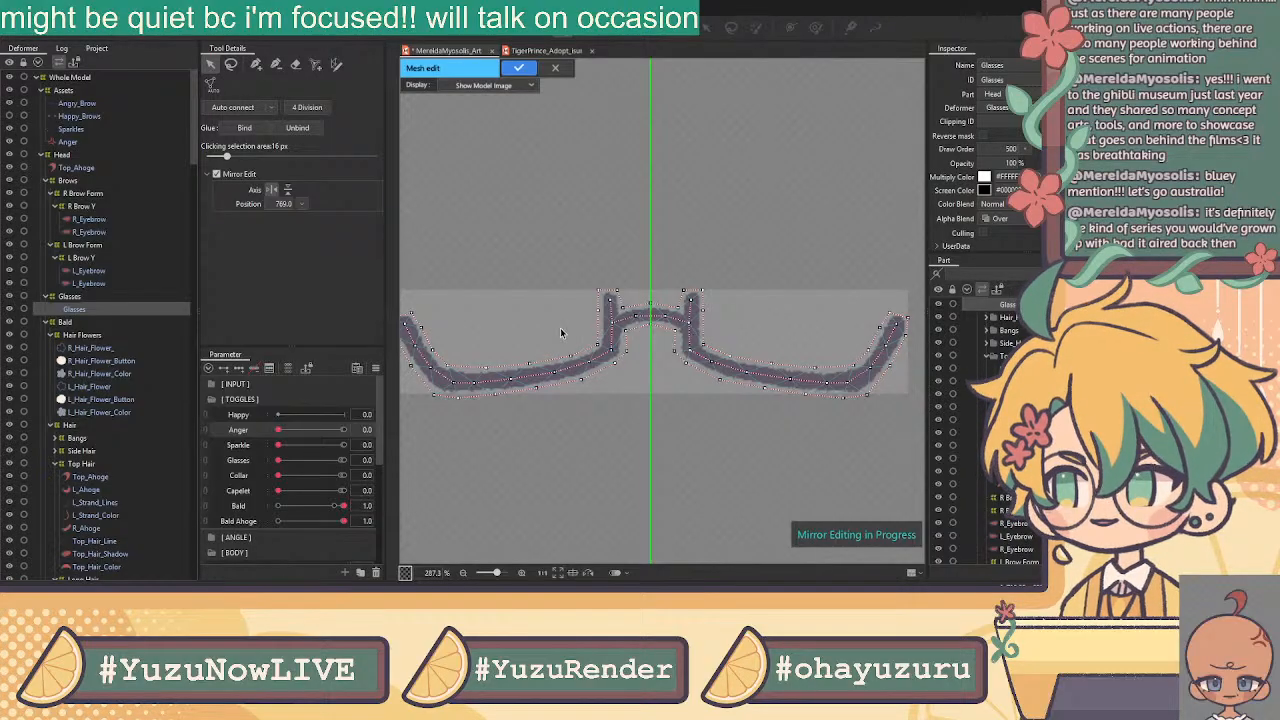
{"action": "left_click_drag", "start_coordinate": [478, 289], "coordinate": [592, 263]}
{"action": "left_click_drag", "start_coordinate": [768, 211], "coordinate": [732, 248]}
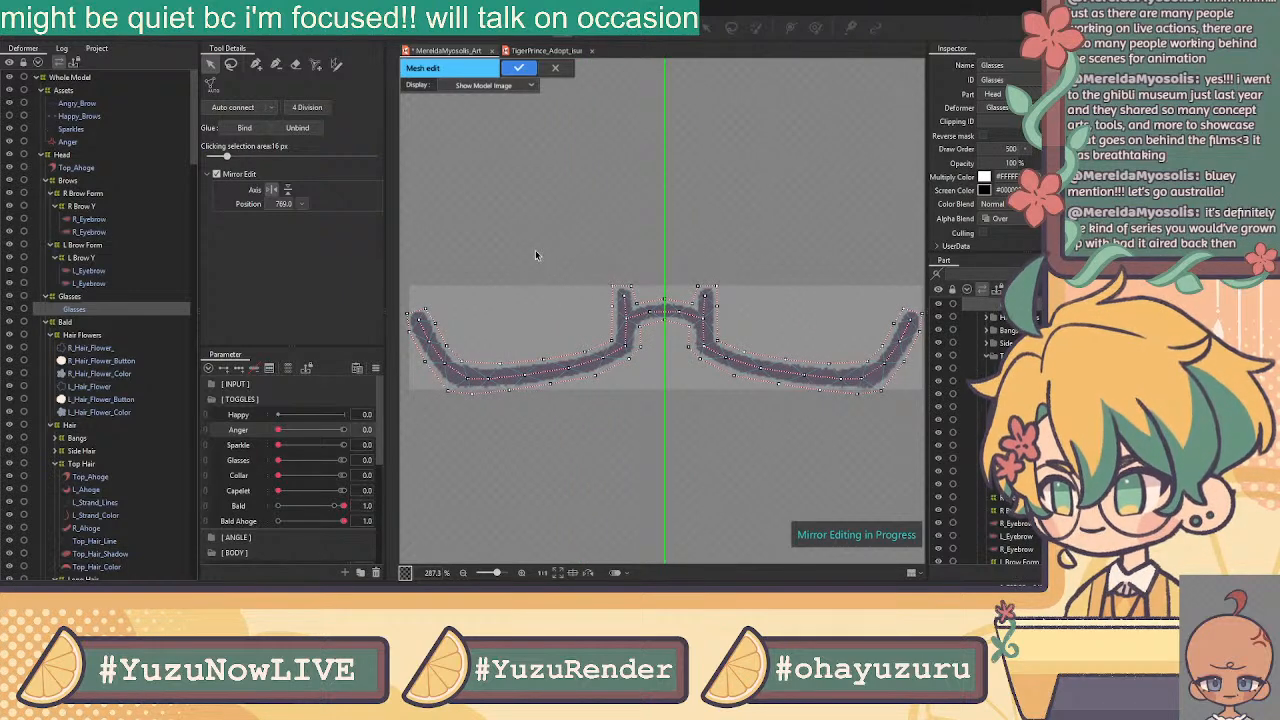
{"action": "scroll", "coordinate": [502, 306], "scroll_direction": "up", "scroll_amount": 2}
{"action": "scroll", "coordinate": [503, 308], "scroll_direction": "up", "scroll_amount": 1}
{"action": "left_click_drag", "start_coordinate": [522, 304], "coordinate": [718, 276]}
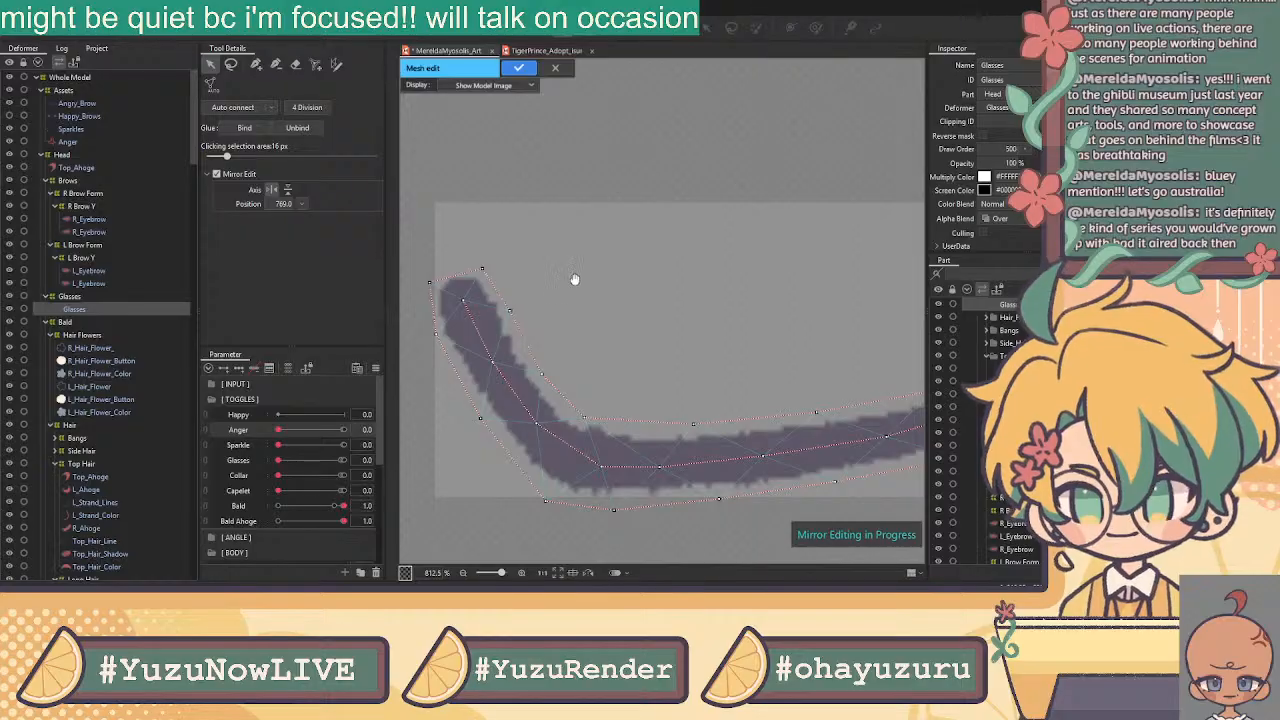
{"action": "scroll", "coordinate": [690, 312], "scroll_direction": "down", "scroll_amount": 2}
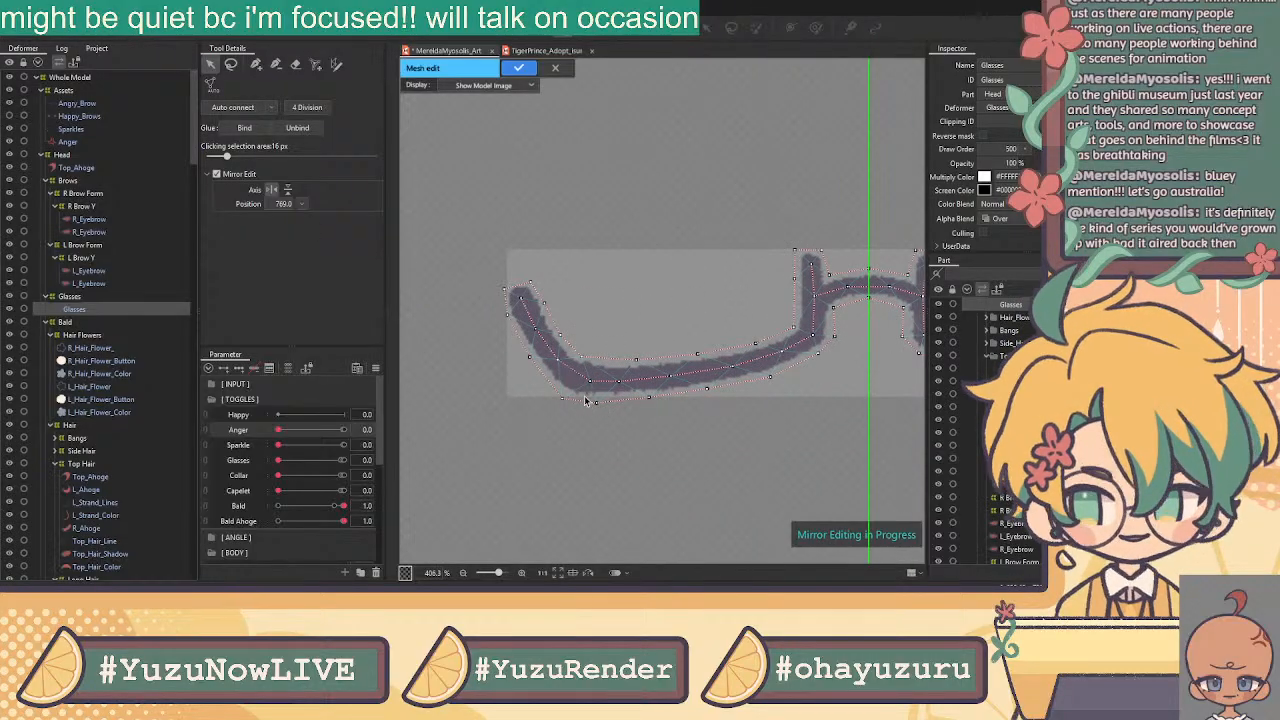
{"action": "left_click_drag", "start_coordinate": [789, 406], "coordinate": [655, 410]}
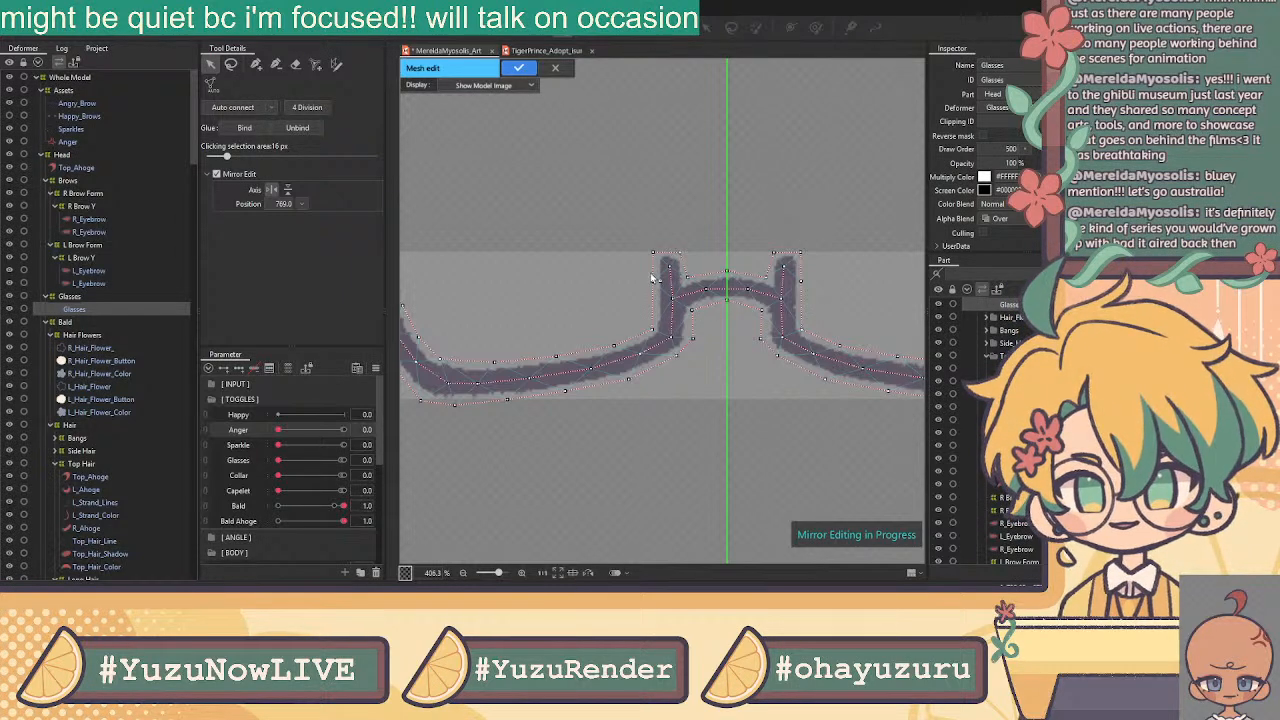
Adjust the bridge-post corner and edge vertices so both mirrored sides match
{"action": "scroll", "coordinate": [656, 278], "scroll_direction": "up", "scroll_amount": 5}
{"action": "left_click_drag", "start_coordinate": [659, 217], "coordinate": [668, 218]}
{"action": "left_click", "coordinate": [734, 218]}
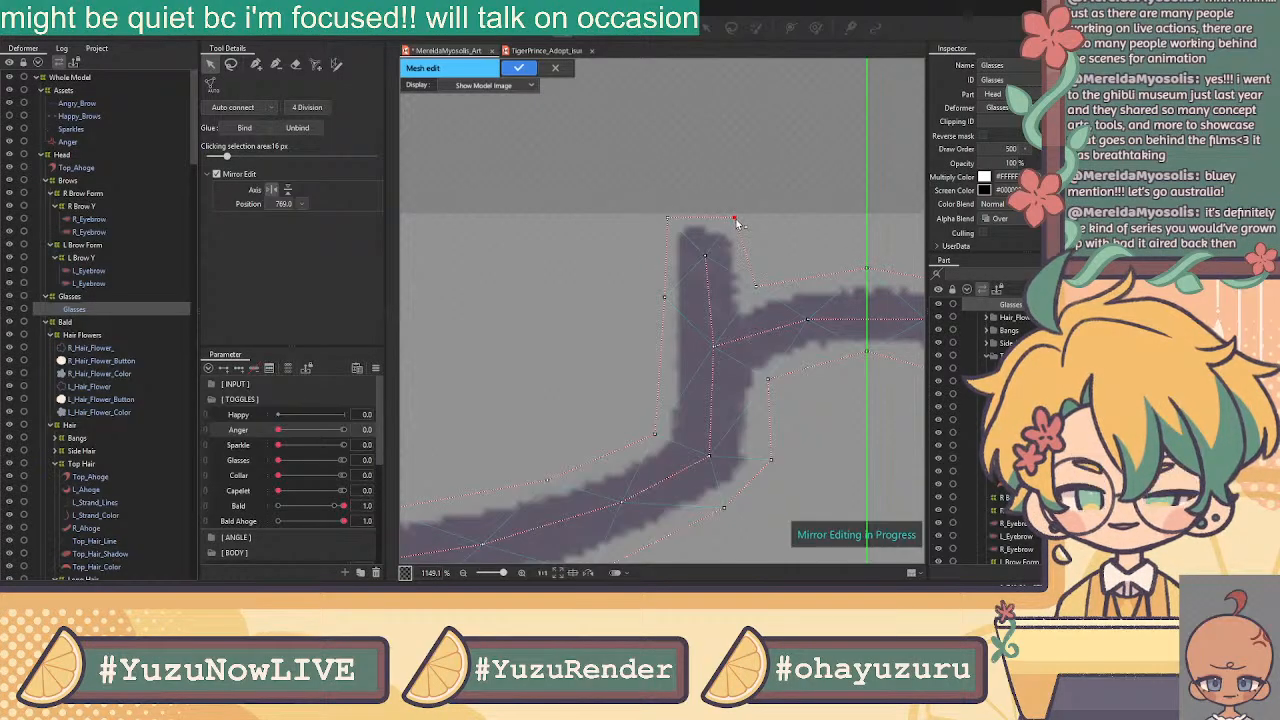
{"action": "left_click_drag", "start_coordinate": [808, 186], "coordinate": [592, 226]}
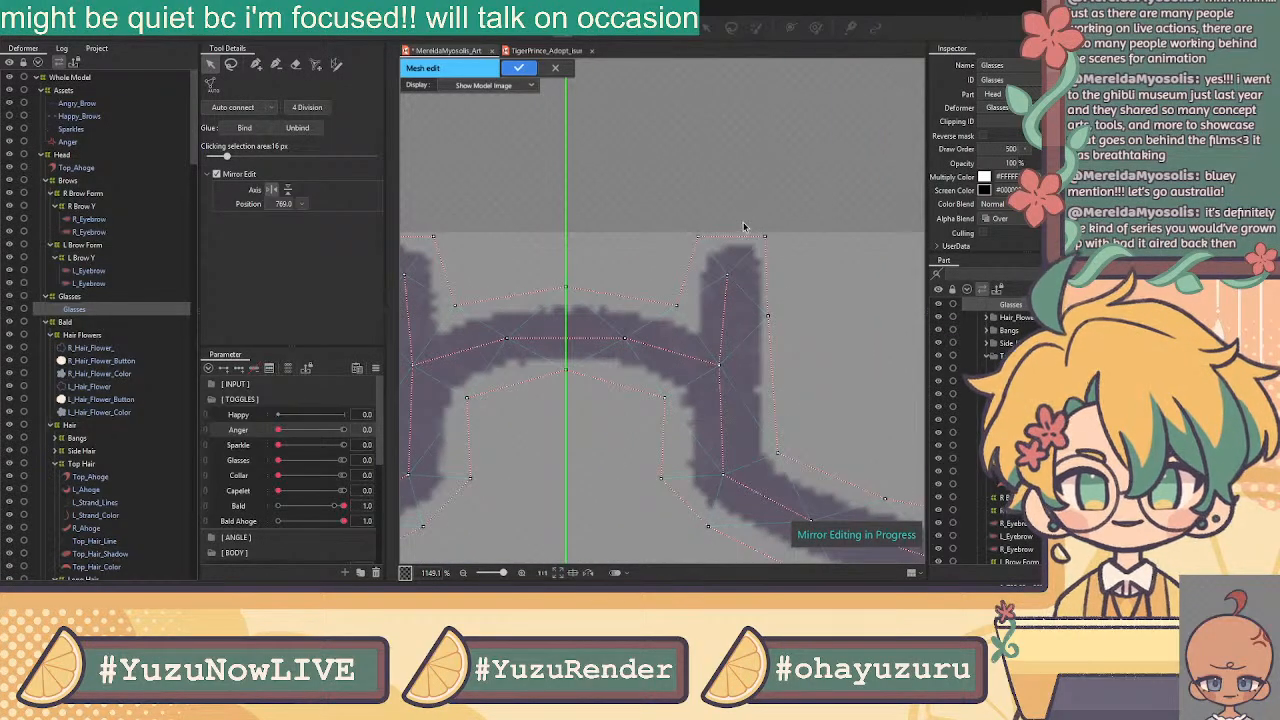
{"action": "left_click", "coordinate": [767, 238]}
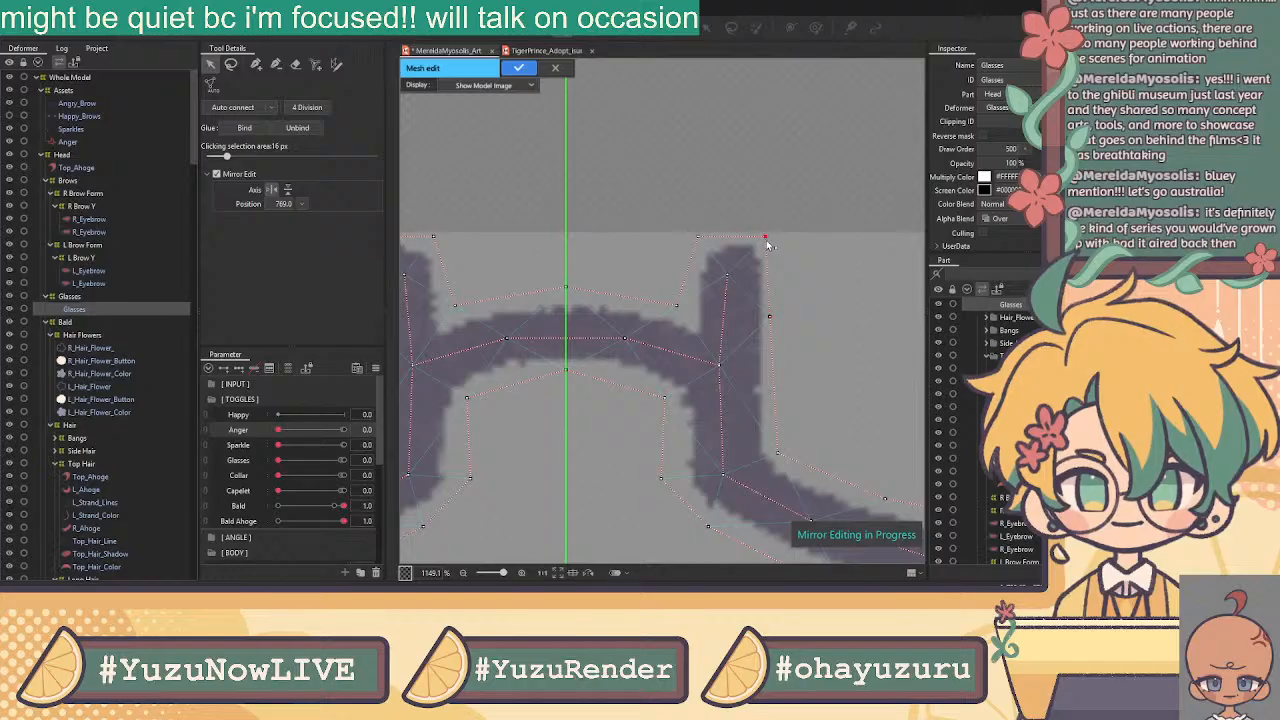
{"action": "left_click_drag", "start_coordinate": [677, 306], "coordinate": [686, 310]}
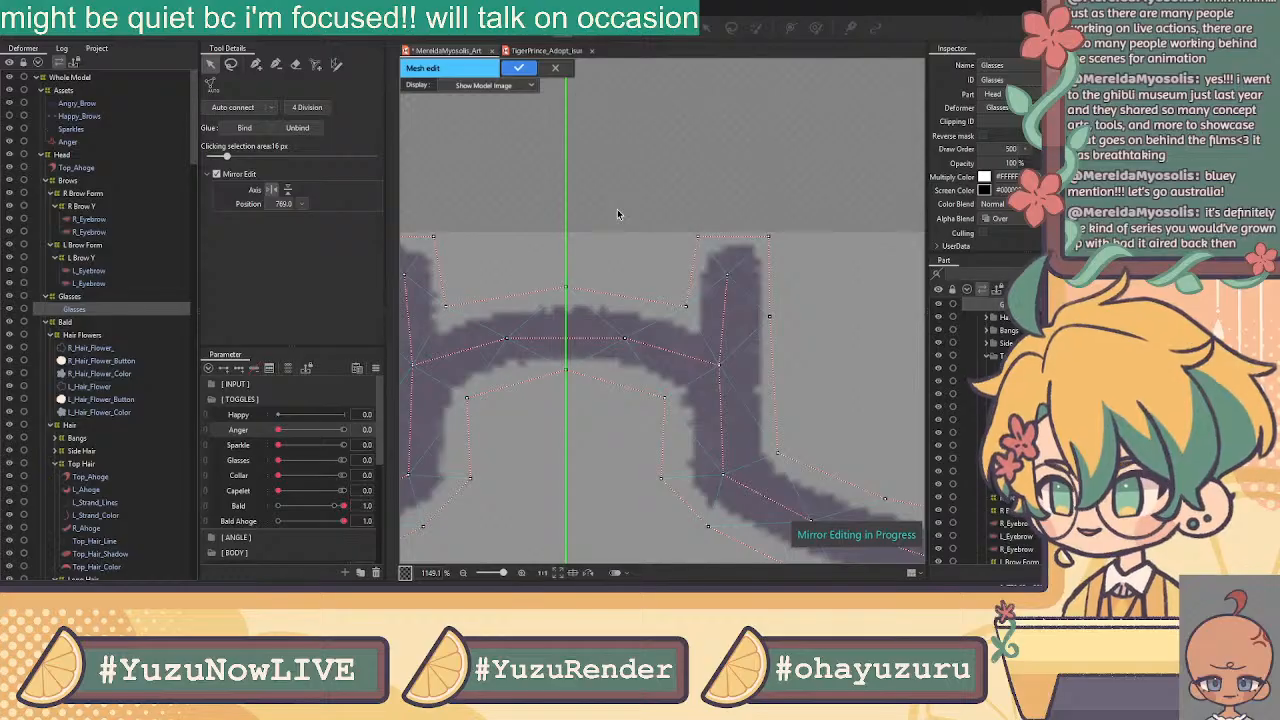
{"action": "scroll", "coordinate": [617, 209], "scroll_direction": "down", "scroll_amount": 4}
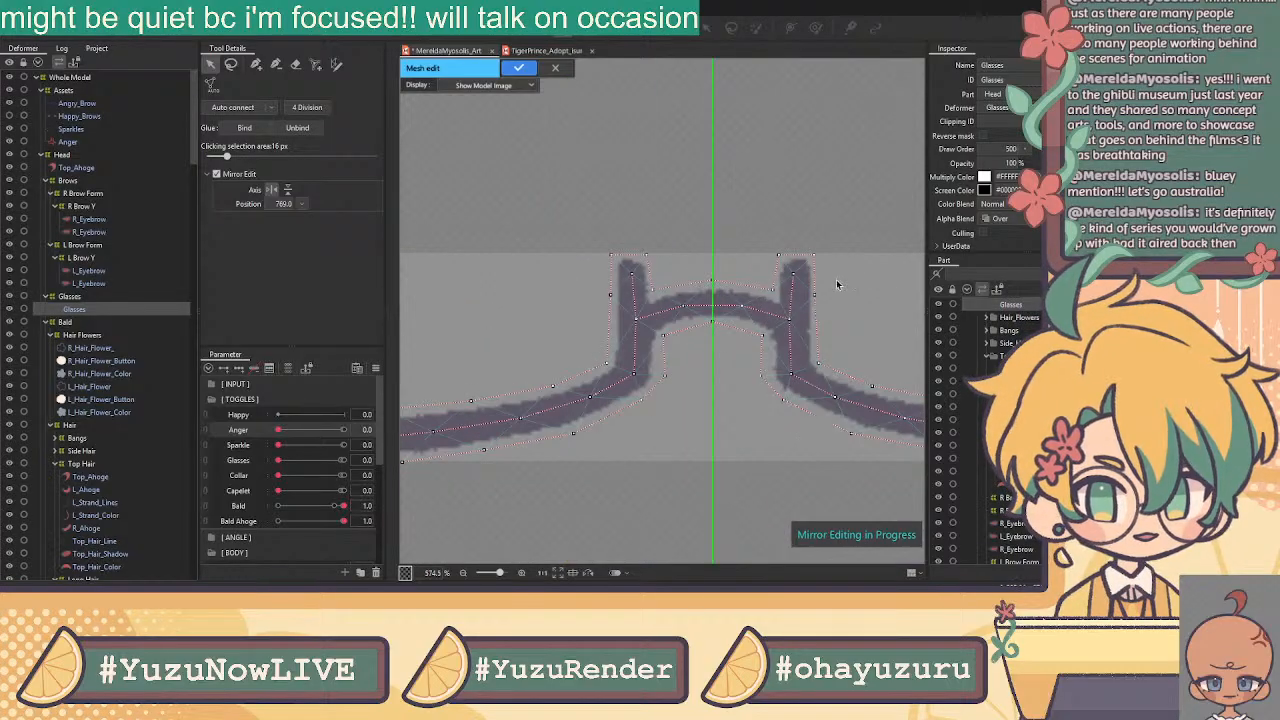
{"action": "scroll", "coordinate": [676, 375], "scroll_direction": "up", "scroll_amount": 2}
{"action": "left_click_drag", "start_coordinate": [796, 383], "coordinate": [804, 381]}
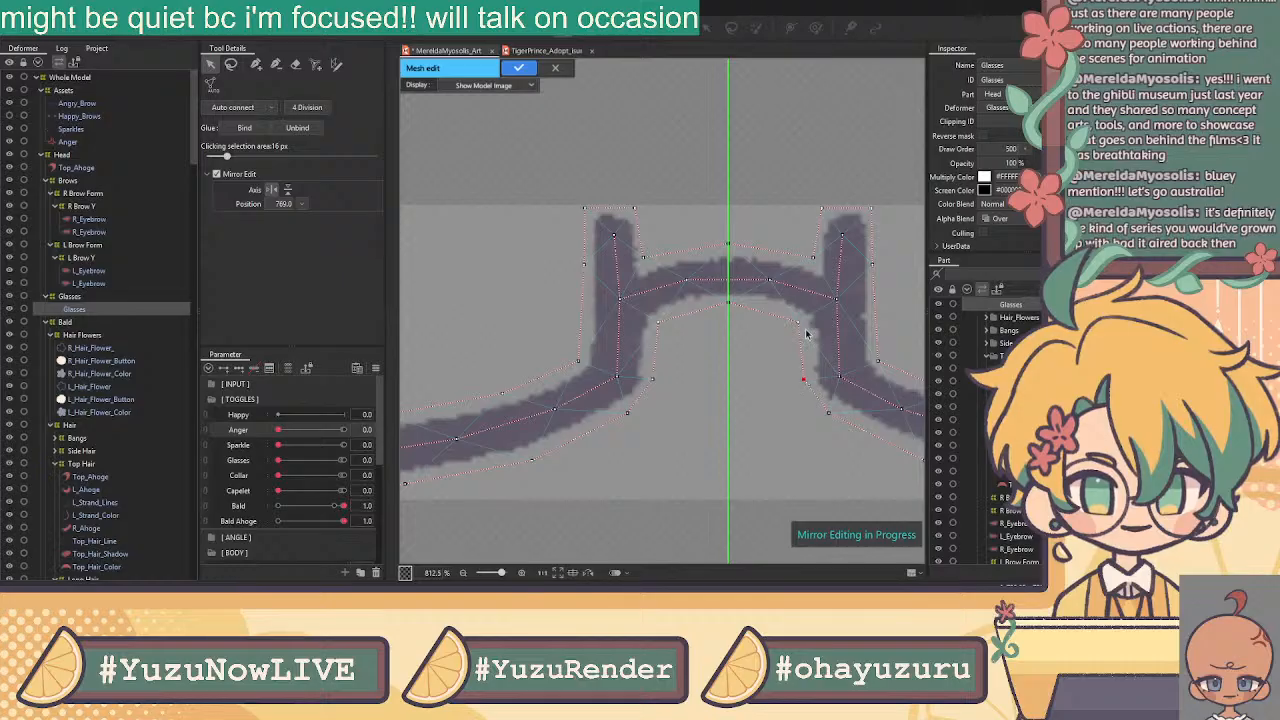
{"action": "left_click_drag", "start_coordinate": [798, 323], "coordinate": [805, 324]}
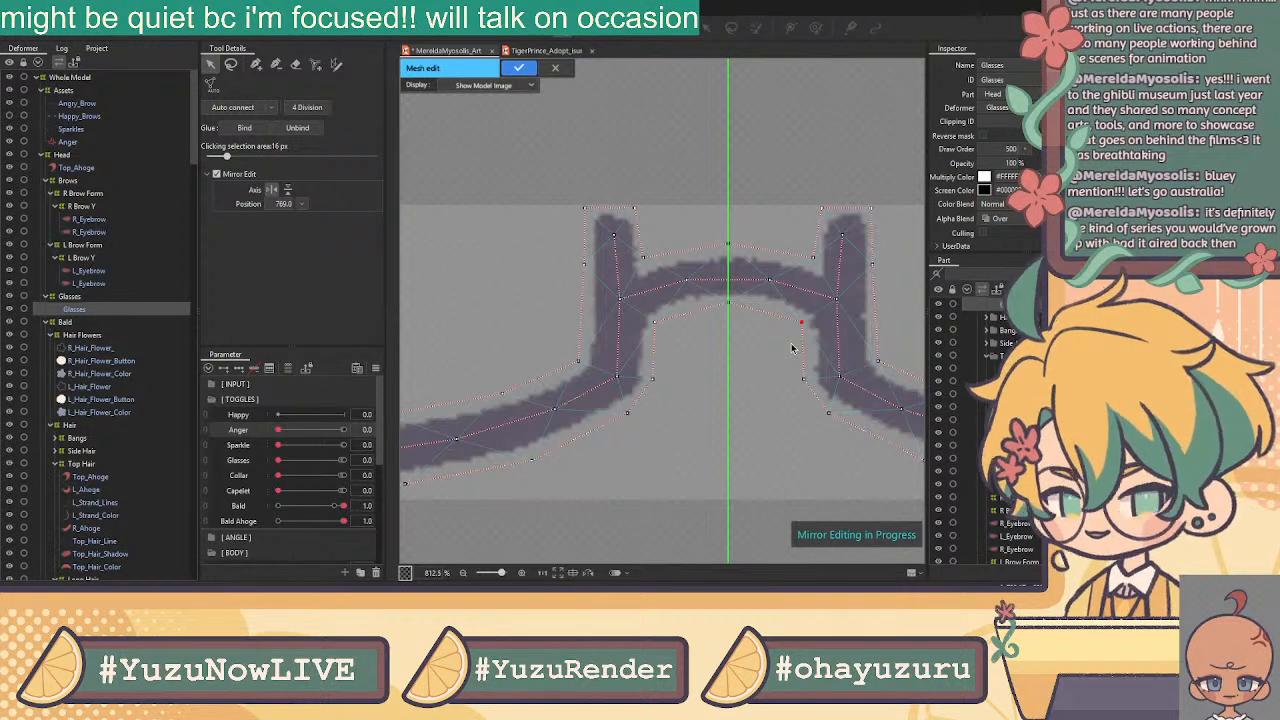
Add a vertex at the top of the glasses stroke and pan across the frame to check it
{"action": "left_click_drag", "start_coordinate": [830, 224], "coordinate": [563, 174]}
{"action": "left_click_drag", "start_coordinate": [855, 288], "coordinate": [674, 262]}
{"action": "scroll", "coordinate": [674, 262], "scroll_direction": "down", "scroll_amount": 4}
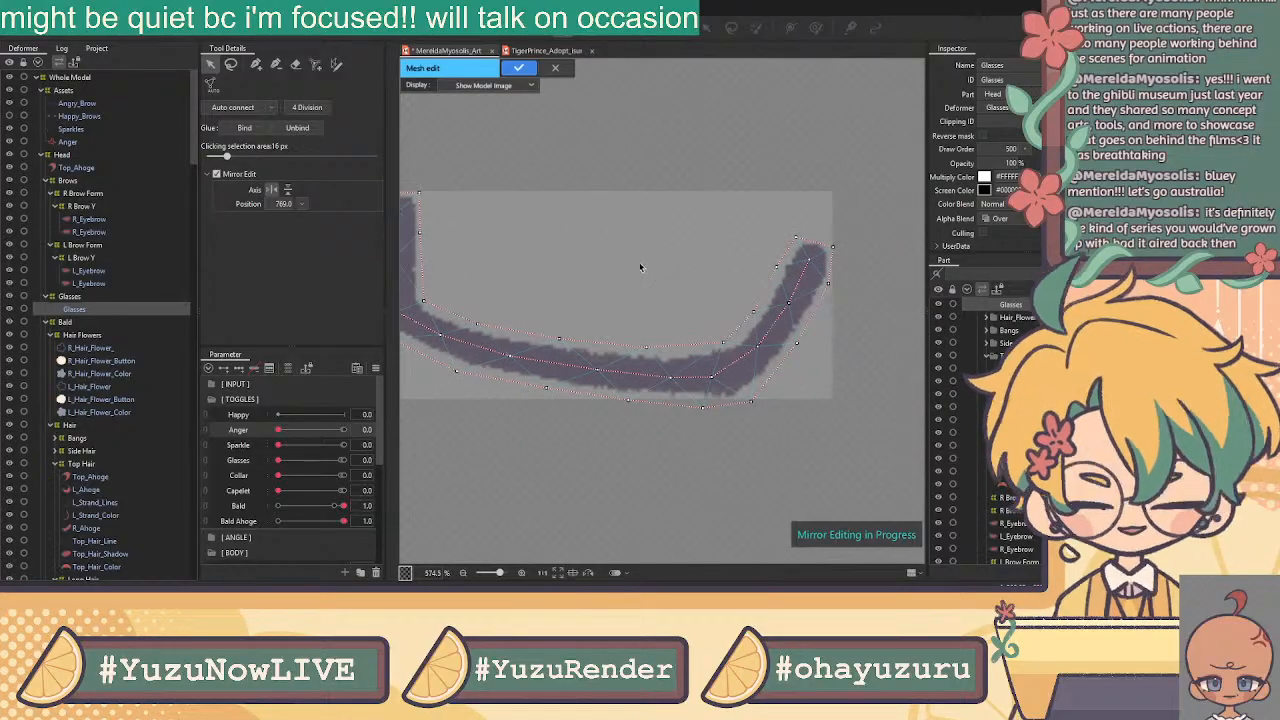
{"action": "scroll", "coordinate": [812, 236], "scroll_direction": "up", "scroll_amount": 6}
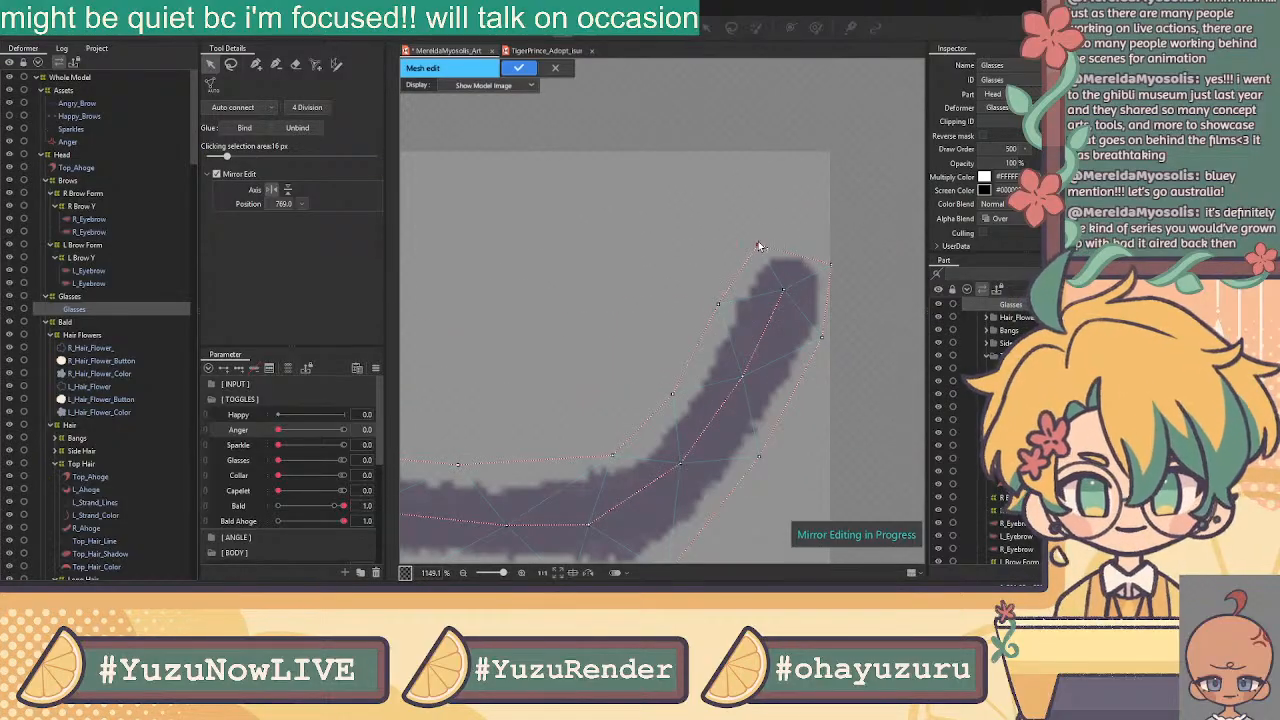
{"action": "left_click", "coordinate": [764, 240]}
{"action": "scroll", "coordinate": [831, 256], "scroll_direction": "down", "scroll_amount": 6}
{"action": "scroll", "coordinate": [779, 285], "scroll_direction": "up", "scroll_amount": 6}
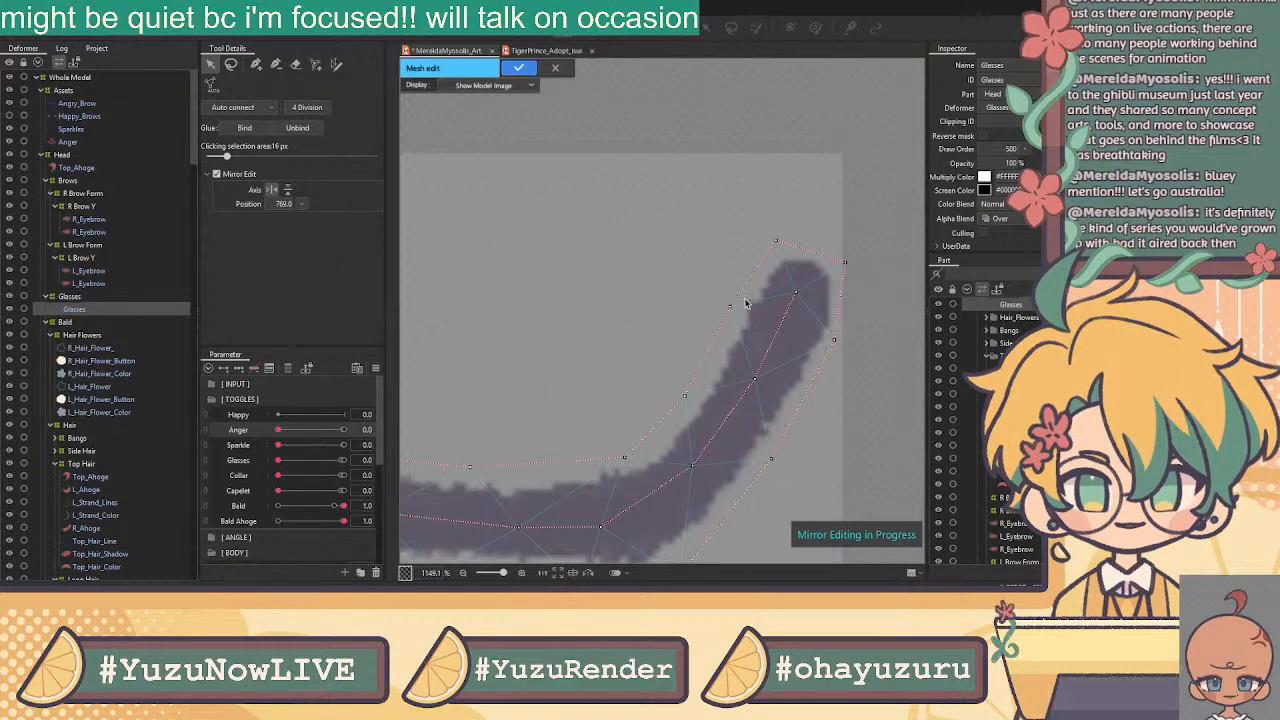
{"action": "scroll", "coordinate": [623, 337], "scroll_direction": "down", "scroll_amount": 2}
{"action": "scroll", "coordinate": [550, 334], "scroll_direction": "down", "scroll_amount": 3}
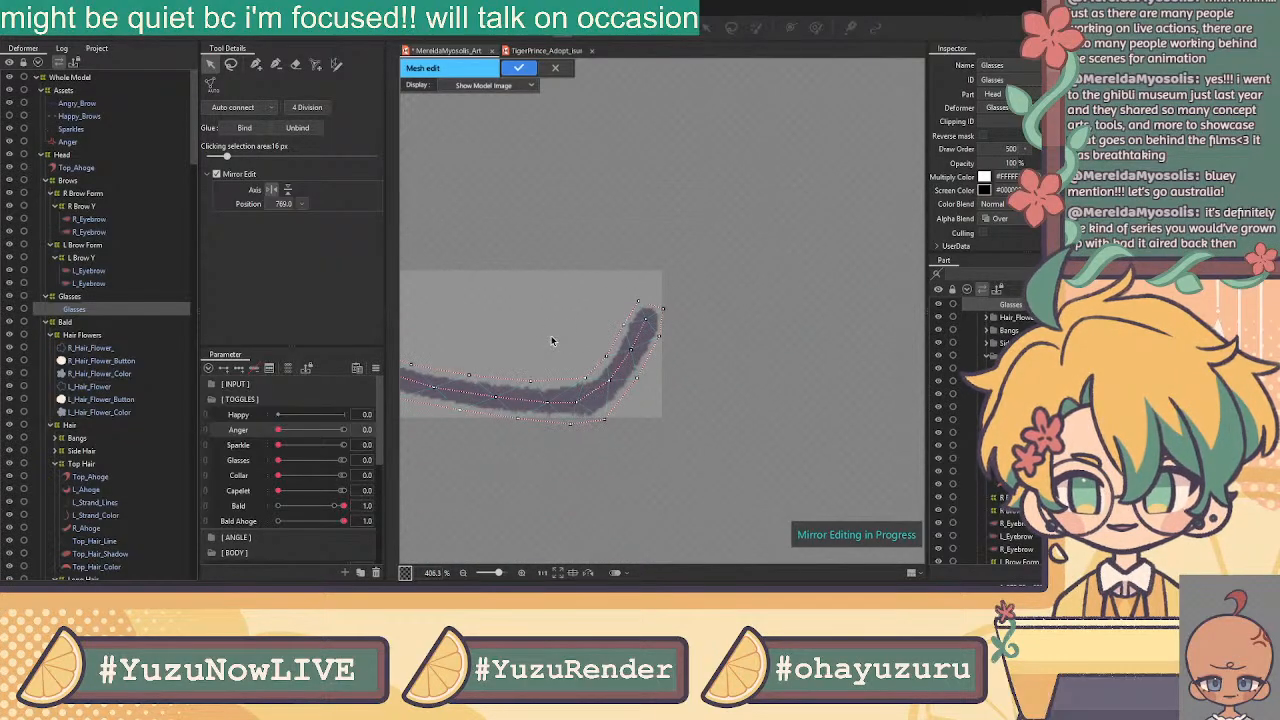
{"action": "left_click_drag", "start_coordinate": [629, 327], "coordinate": [848, 315]}
{"action": "scroll", "coordinate": [822, 311], "scroll_direction": "down", "scroll_amount": 1}
{"action": "left_click_drag", "start_coordinate": [822, 237], "coordinate": [697, 240]}
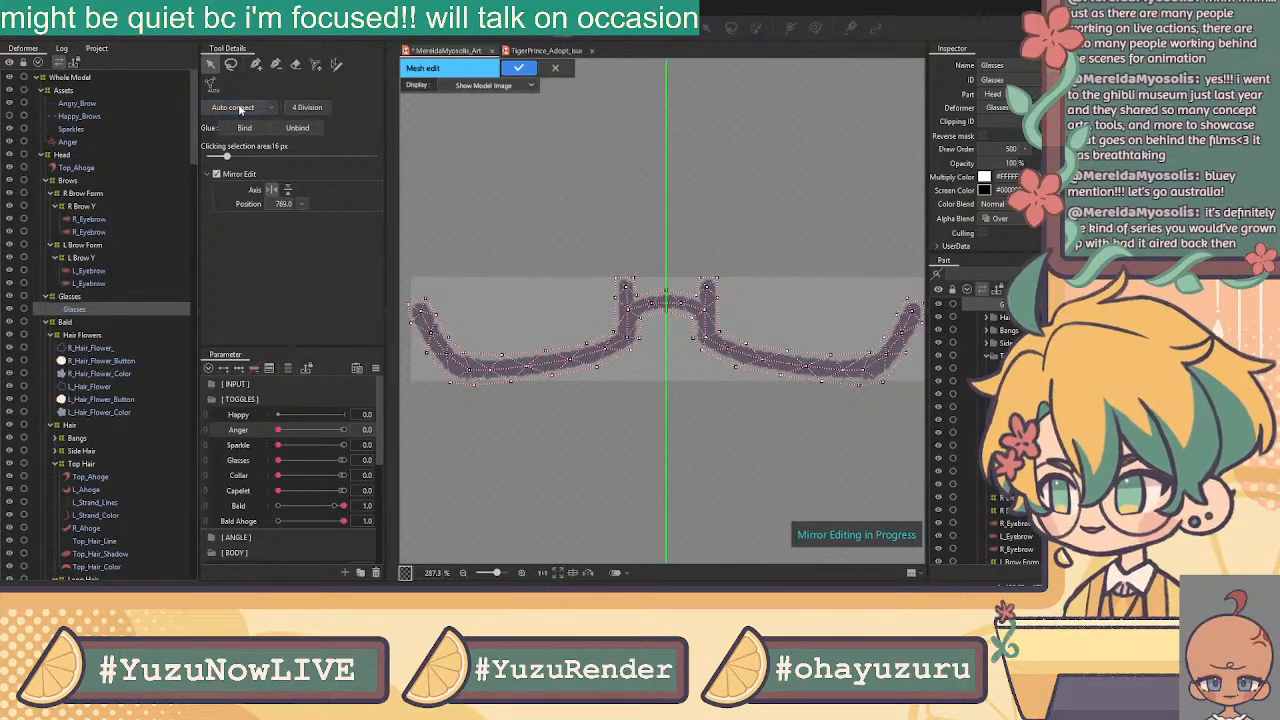
Apply the Glasses mesh and open R_Hair_Flower in Mesh Edit with Ctrl+E
{"action": "left_click", "coordinate": [519, 67]}
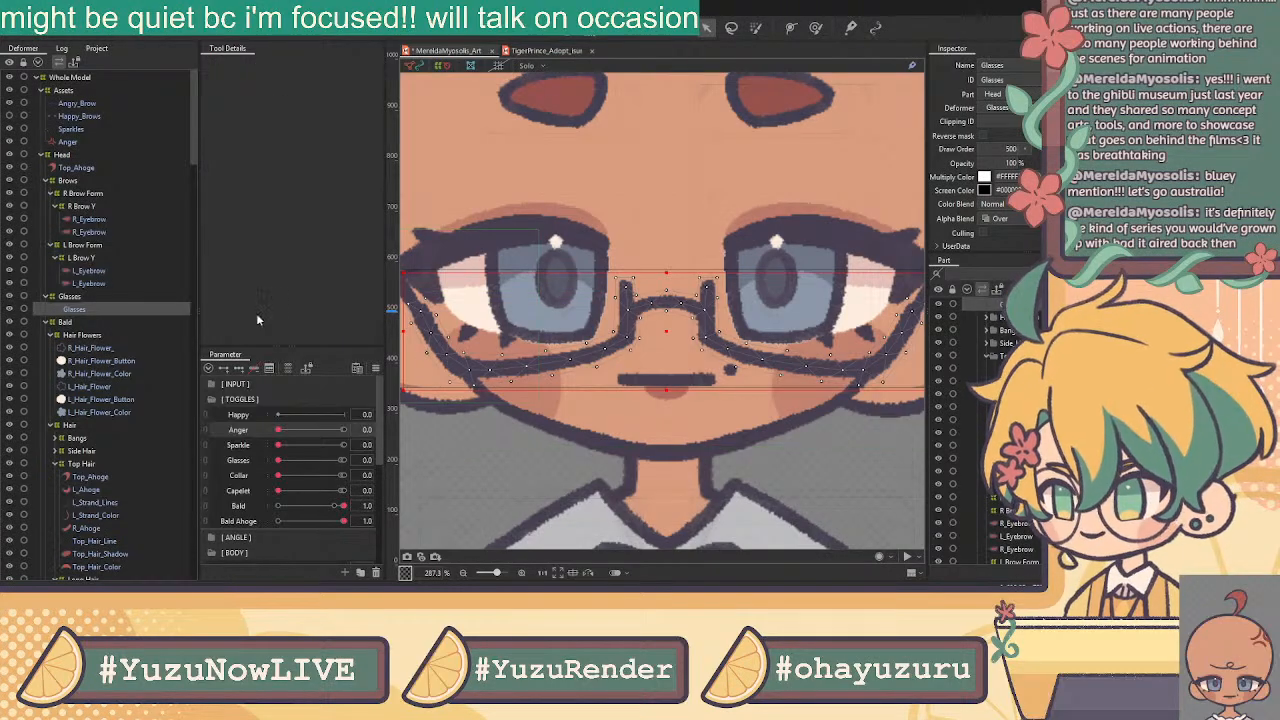
{"action": "left_click", "coordinate": [97, 347]}
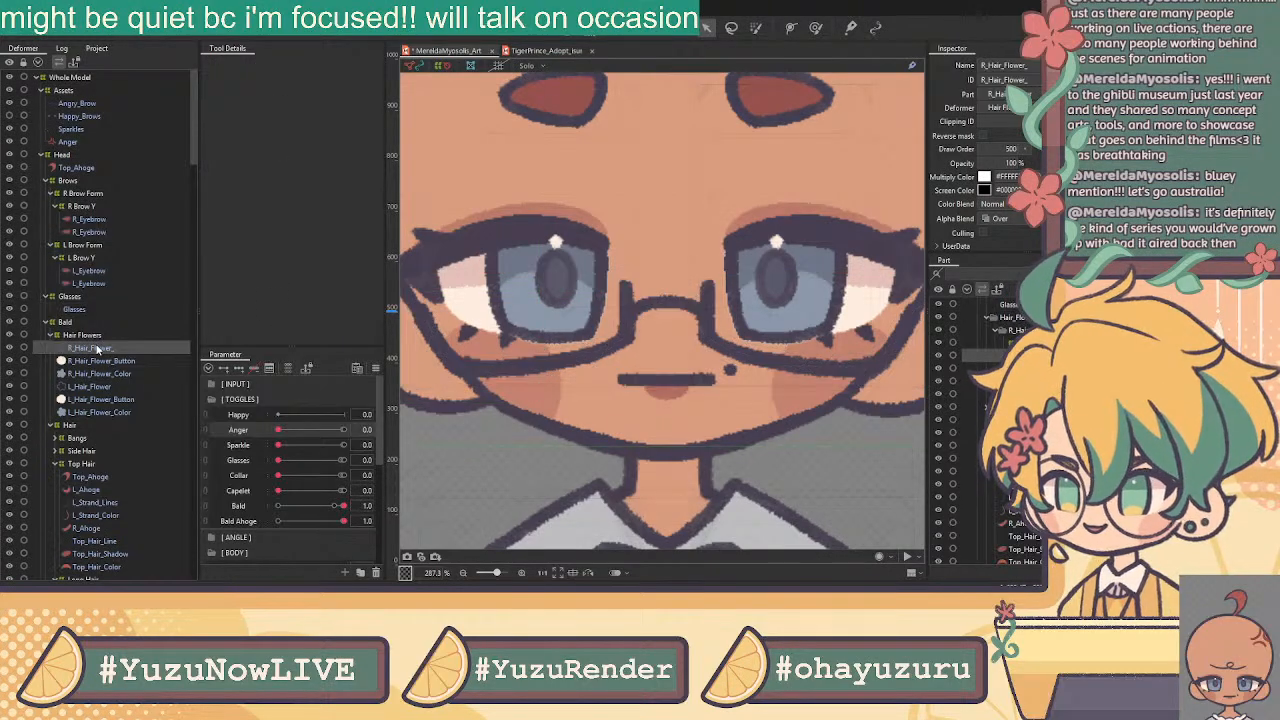
{"action": "key", "text": "ctrl+e"}
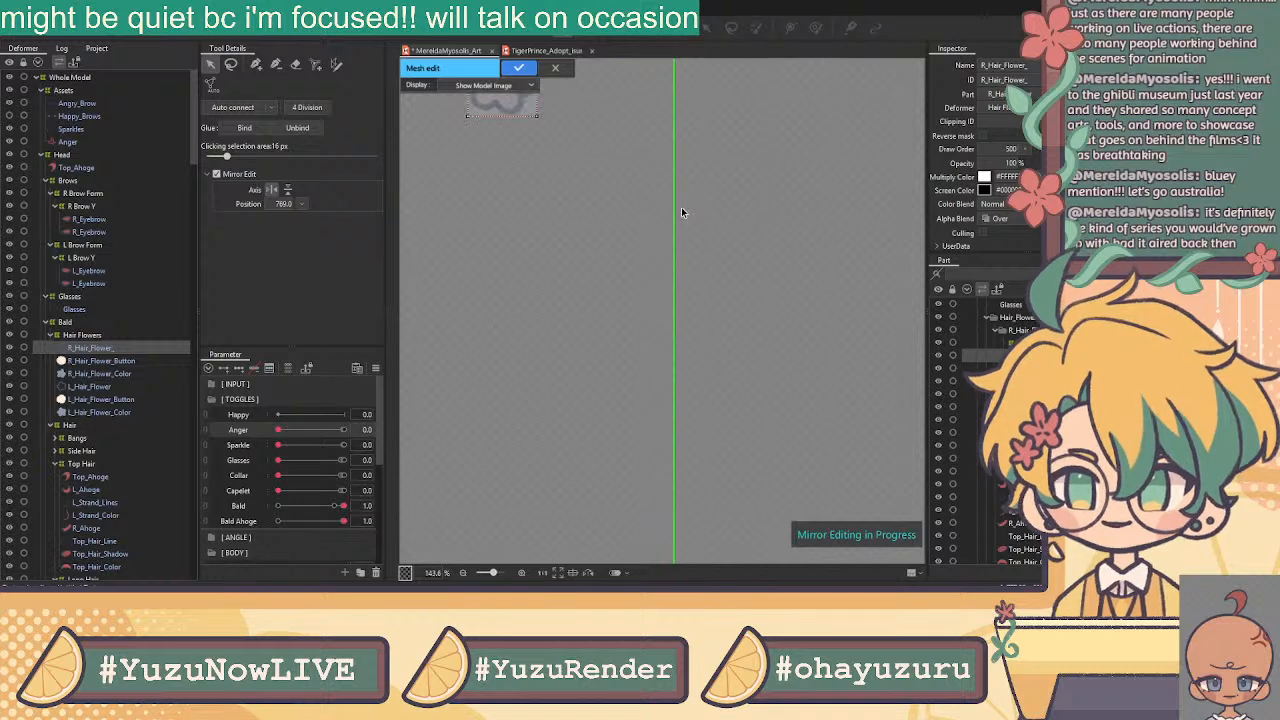
Turn Mirror Edit off and erase the flower's default mesh
{"action": "left_click", "coordinate": [217, 174]}
{"action": "left_click", "coordinate": [217, 174]}
{"action": "left_click_drag", "start_coordinate": [548, 207], "coordinate": [680, 381]}
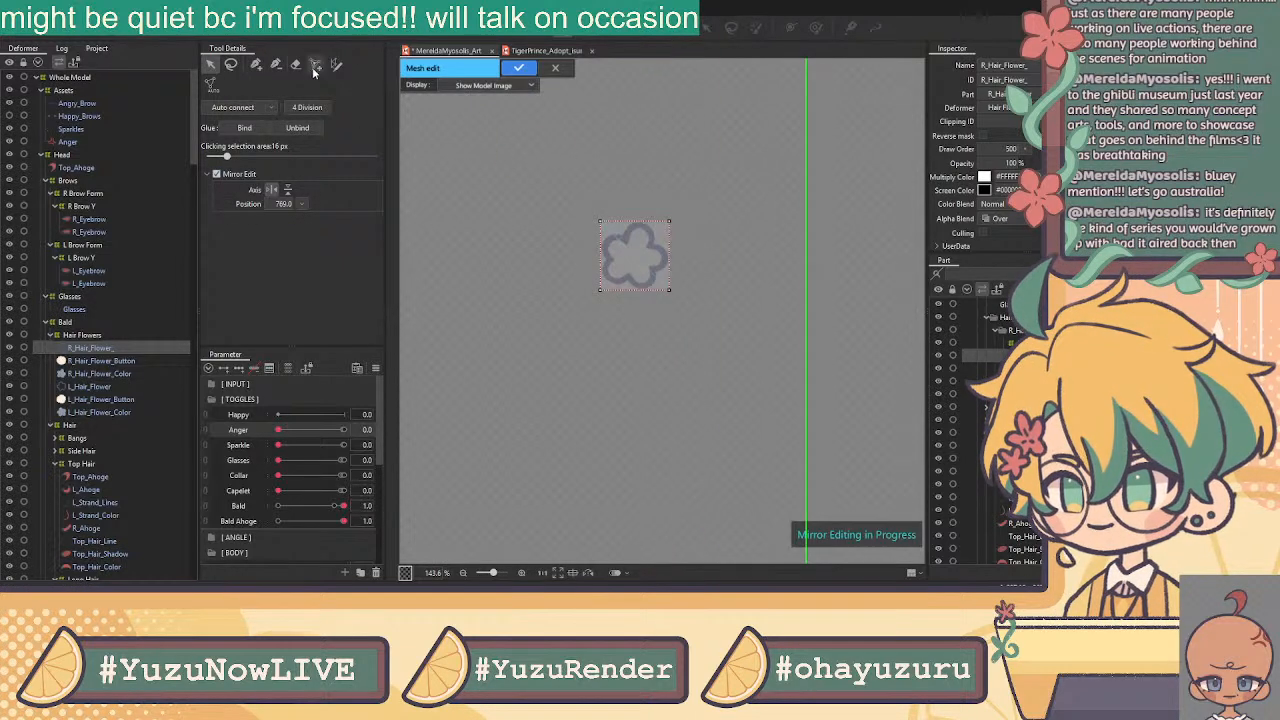
{"action": "left_click", "coordinate": [217, 174]}
{"action": "left_click", "coordinate": [297, 65]}
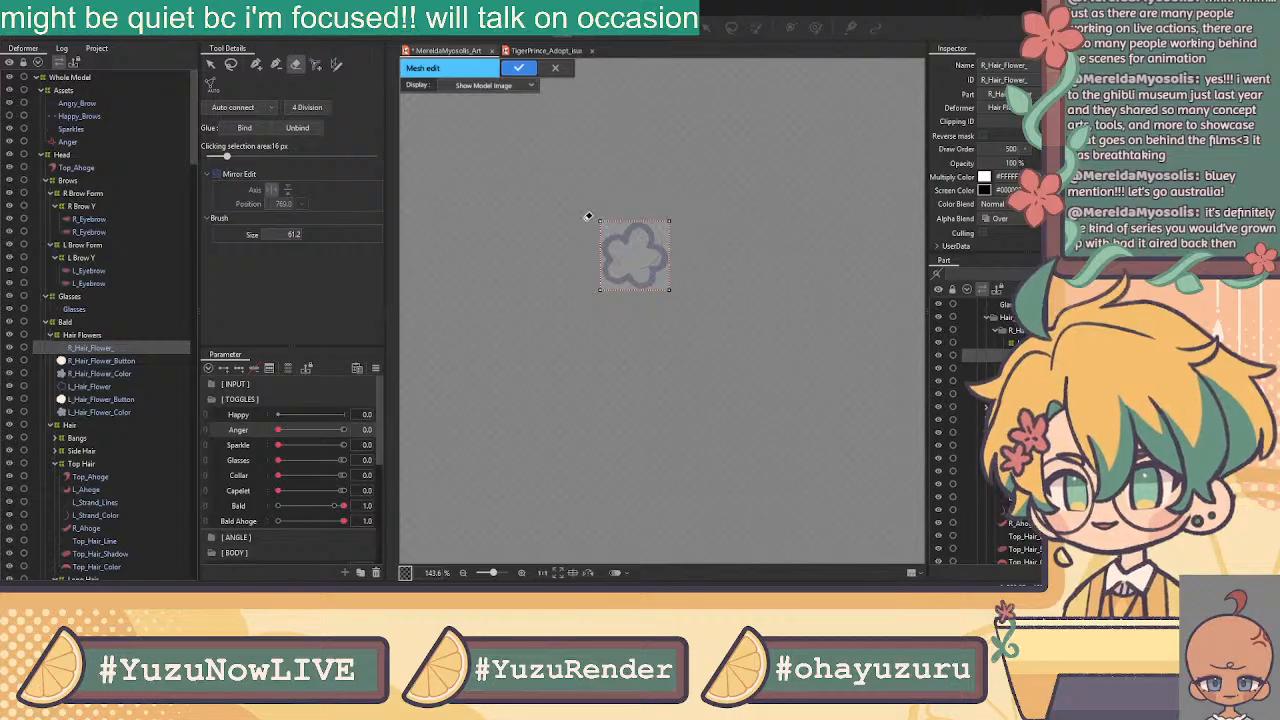
{"action": "left_click", "coordinate": [257, 65]}
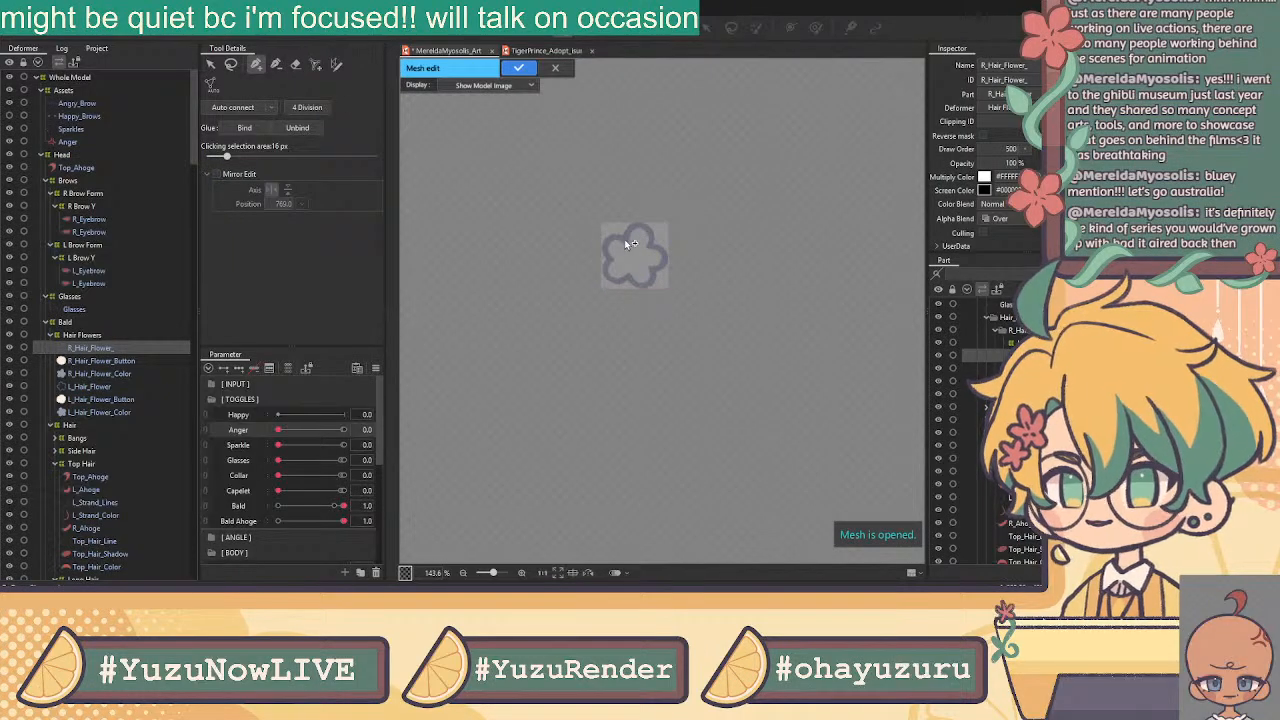
Place outline vertices around the flower's top petal and down the right petal
{"action": "scroll", "coordinate": [627, 231], "scroll_direction": "up", "scroll_amount": 5}
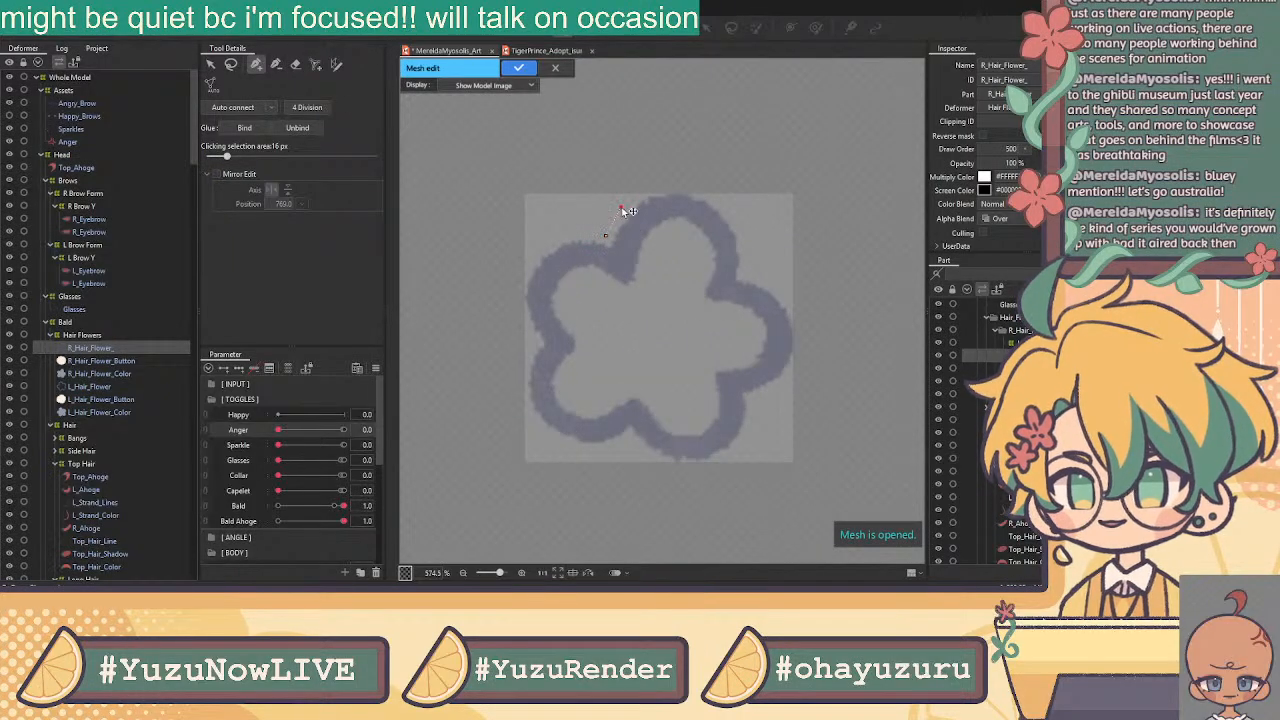
{"action": "left_click", "coordinate": [649, 188]}
{"action": "left_click", "coordinate": [683, 184]}
{"action": "left_click", "coordinate": [715, 197]}
{"action": "left_click", "coordinate": [737, 222]}
{"action": "left_click", "coordinate": [744, 246]}
{"action": "left_click", "coordinate": [745, 274]}
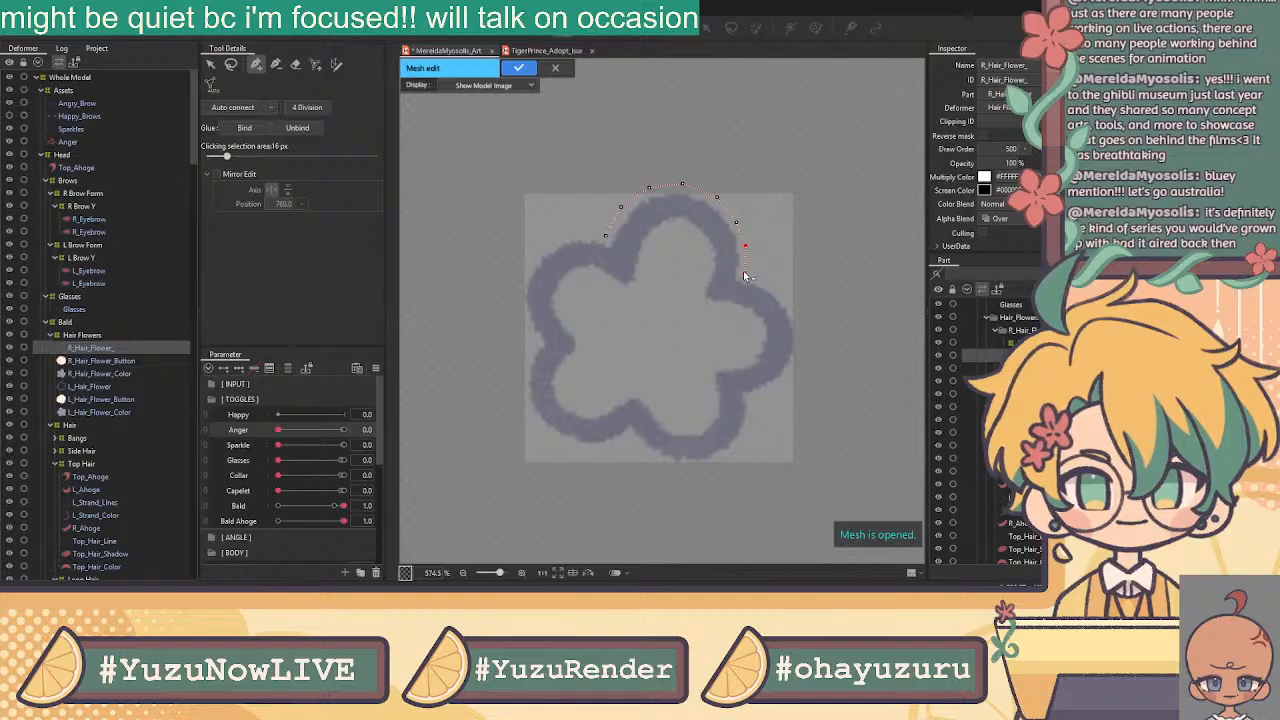
{"action": "left_click", "coordinate": [769, 284]}
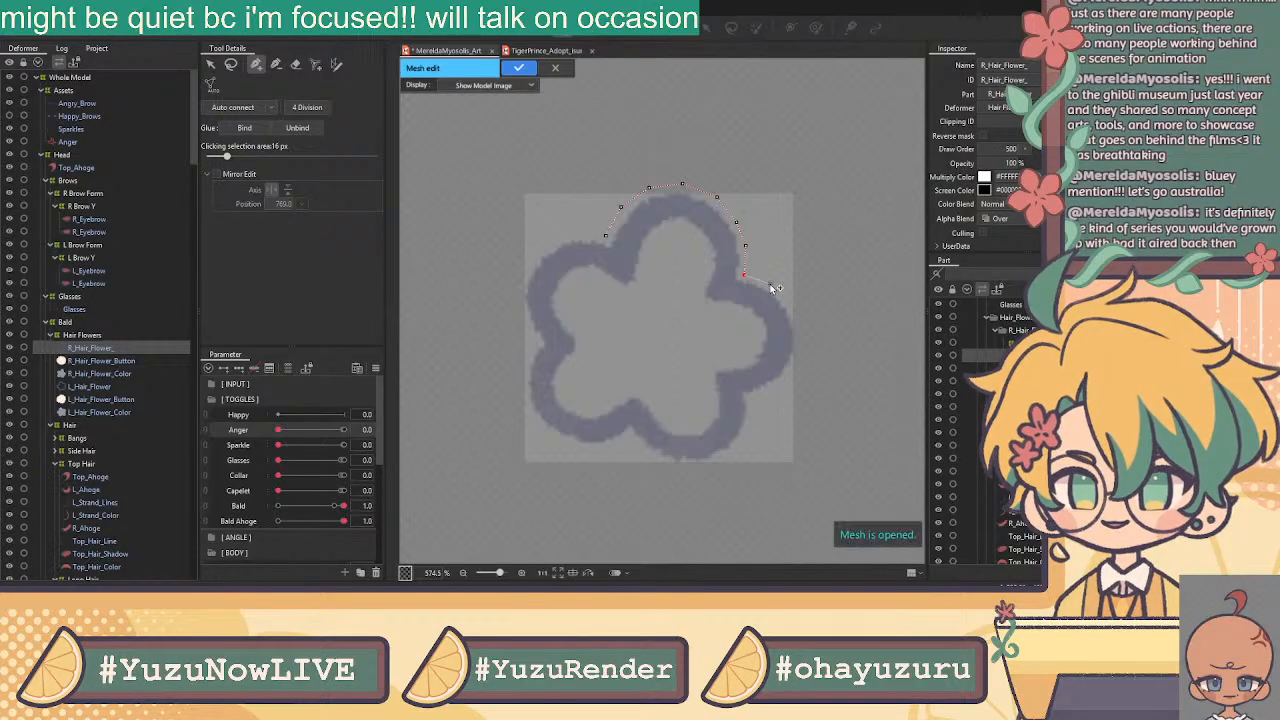
{"action": "left_click", "coordinate": [799, 331]}
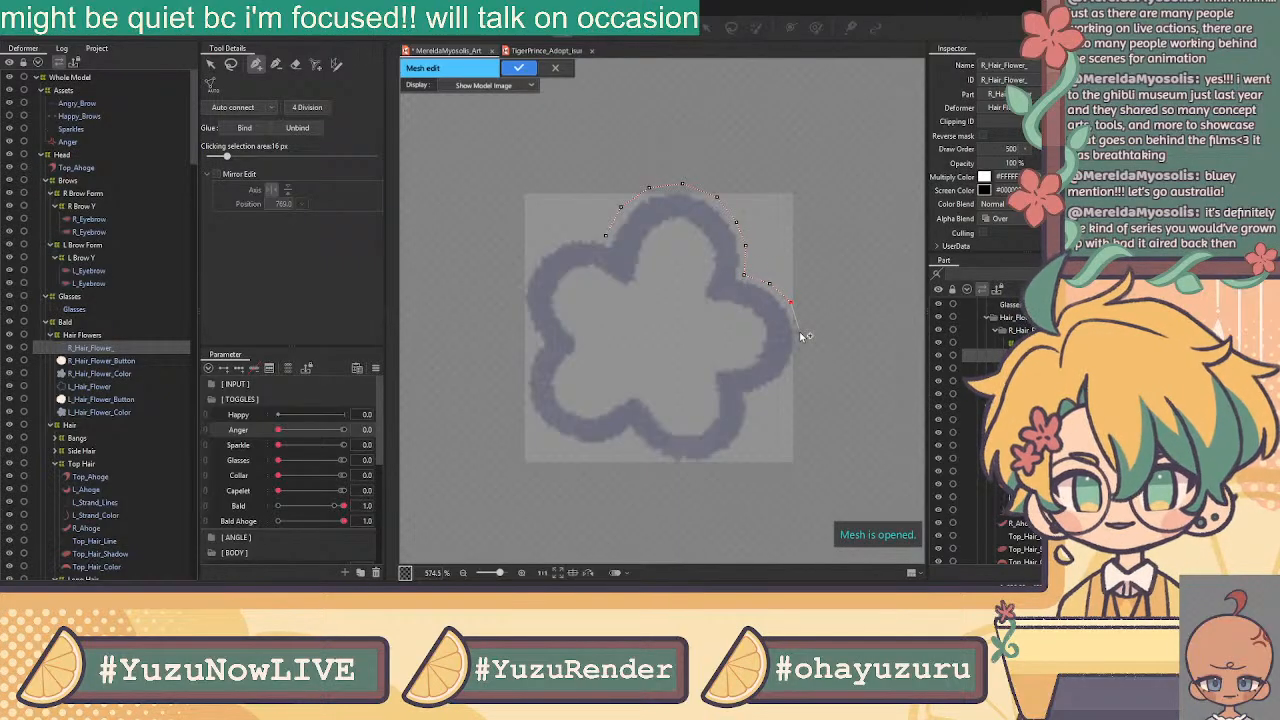
{"action": "left_click", "coordinate": [797, 362]}
{"action": "left_click", "coordinate": [782, 384]}
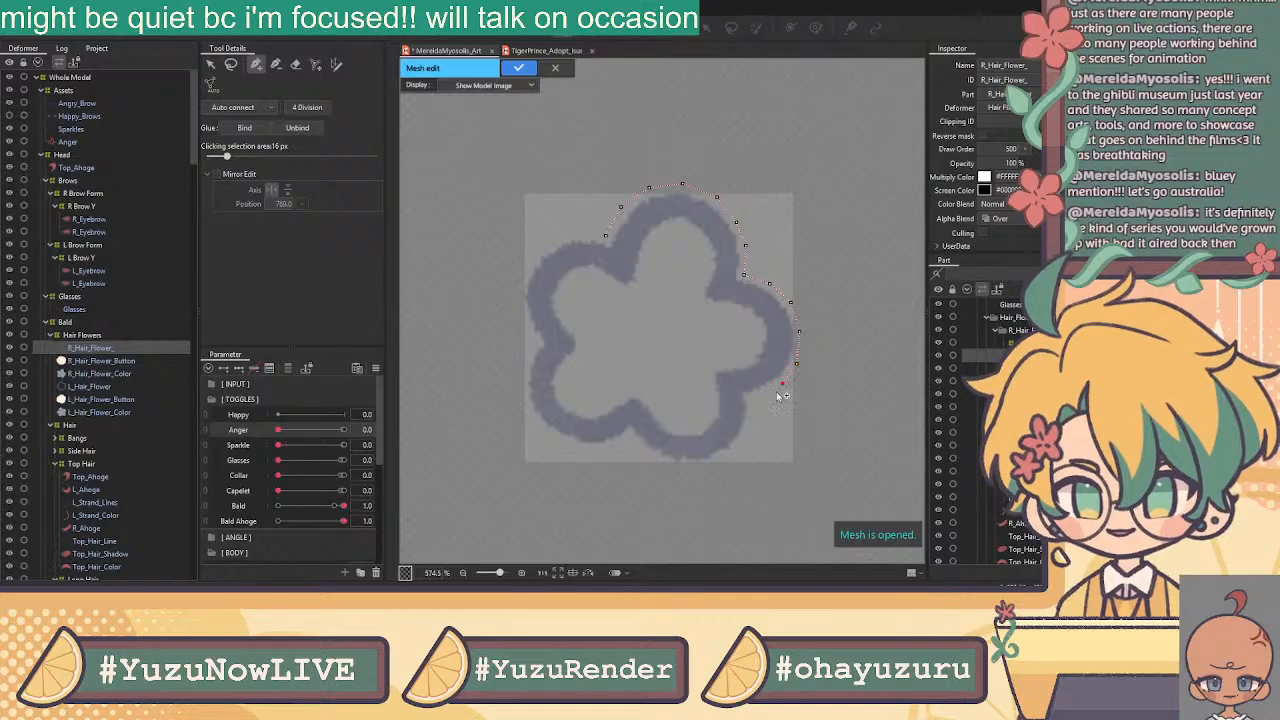
{"action": "left_click", "coordinate": [751, 399]}
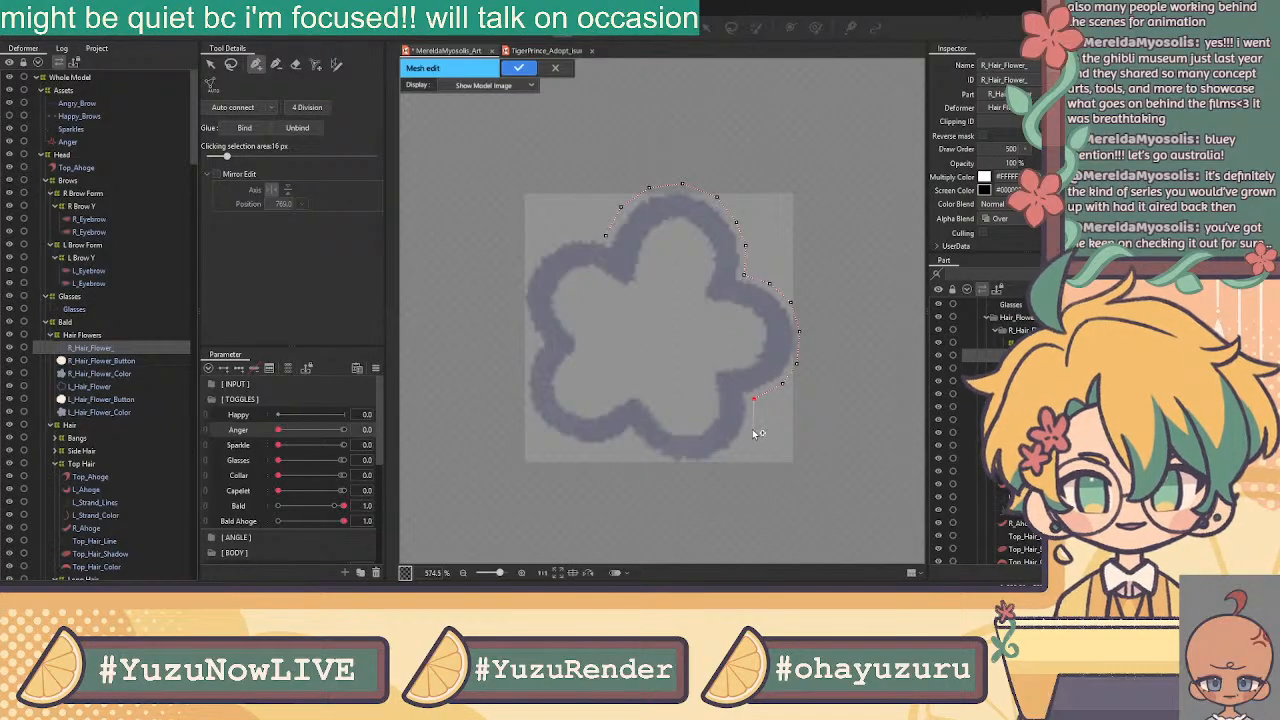
Continue the outline vertices around the bottom petal, left petals and upper left edge
{"action": "left_click", "coordinate": [749, 429]}
{"action": "left_click", "coordinate": [732, 452]}
{"action": "left_click", "coordinate": [708, 468]}
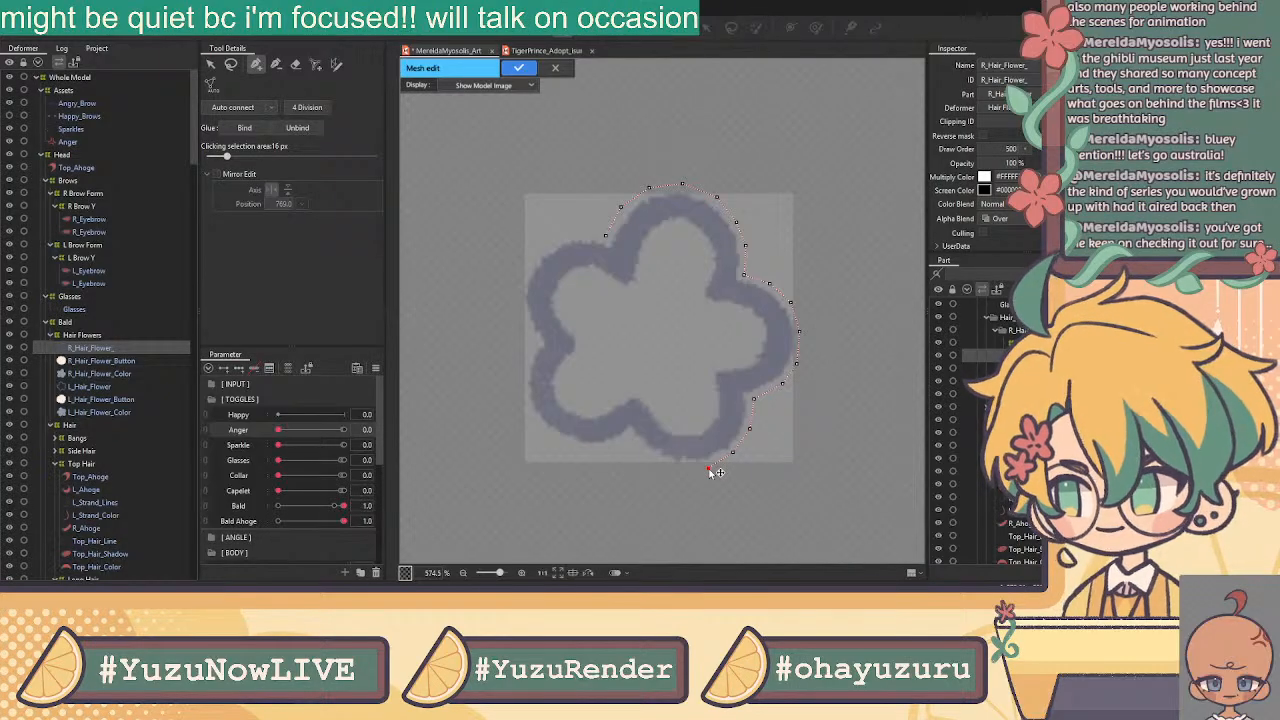
{"action": "left_click", "coordinate": [677, 468]}
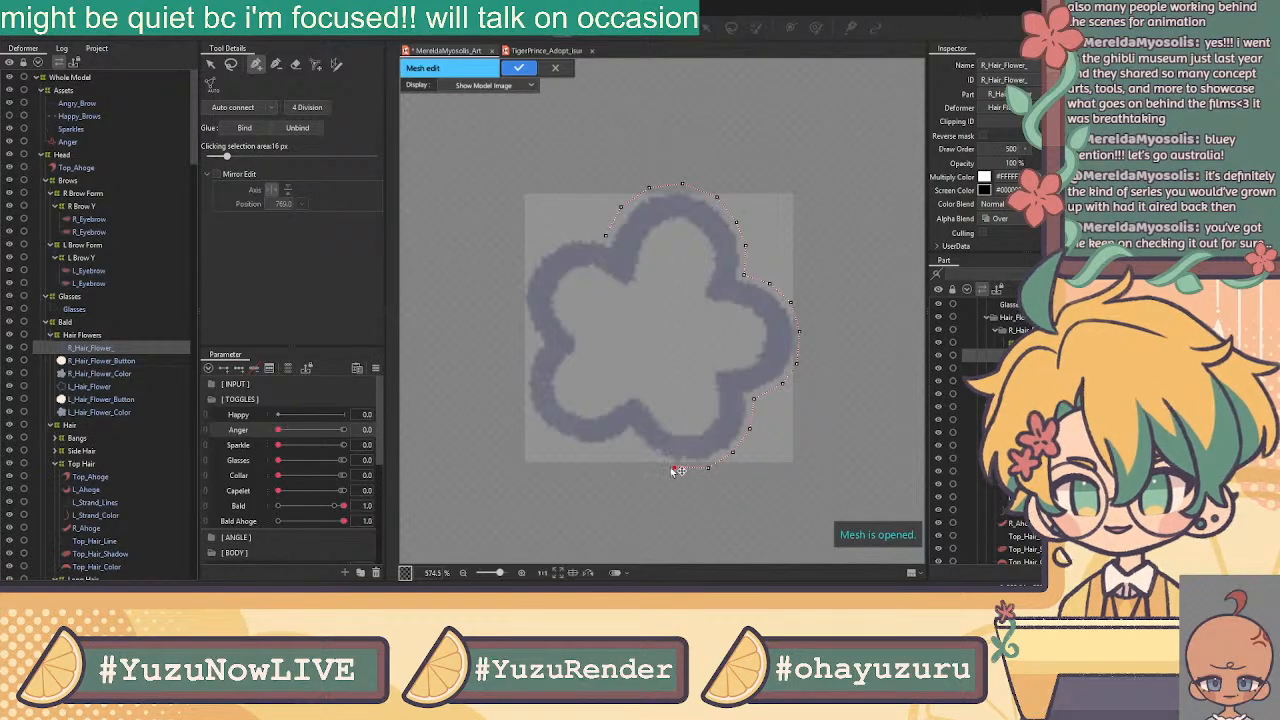
{"action": "left_click", "coordinate": [630, 435]}
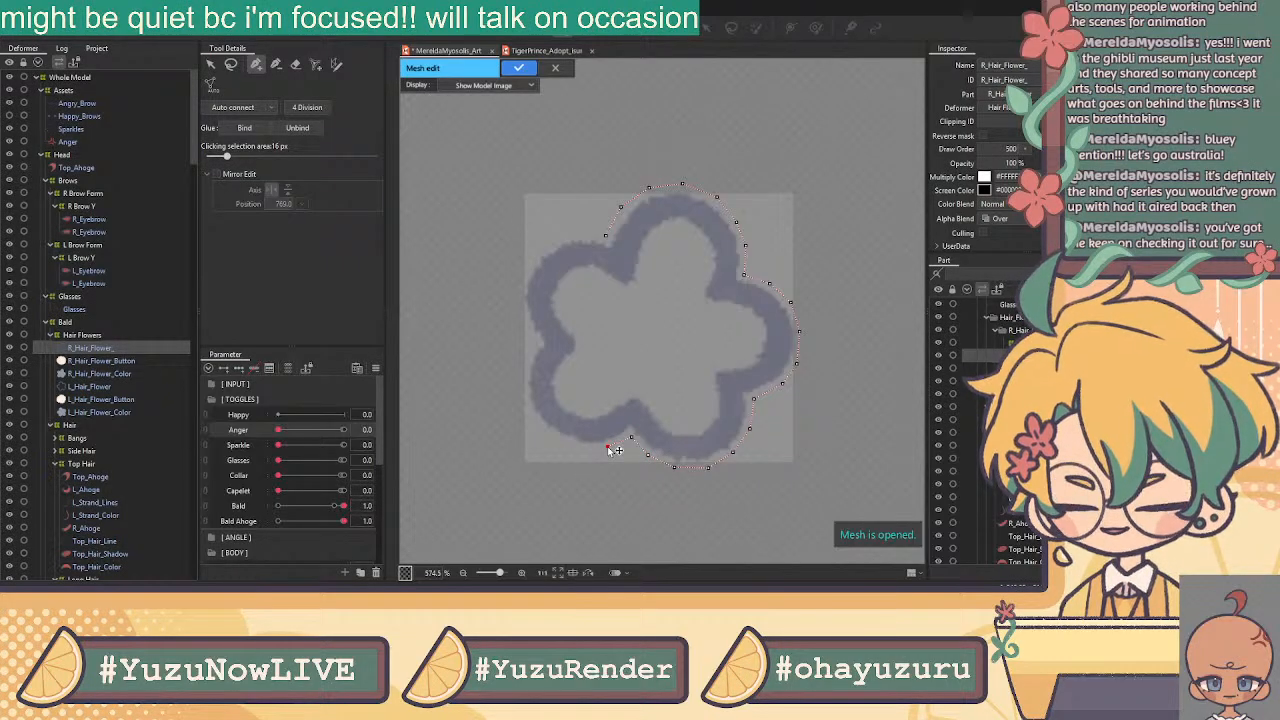
{"action": "left_click", "coordinate": [529, 411]}
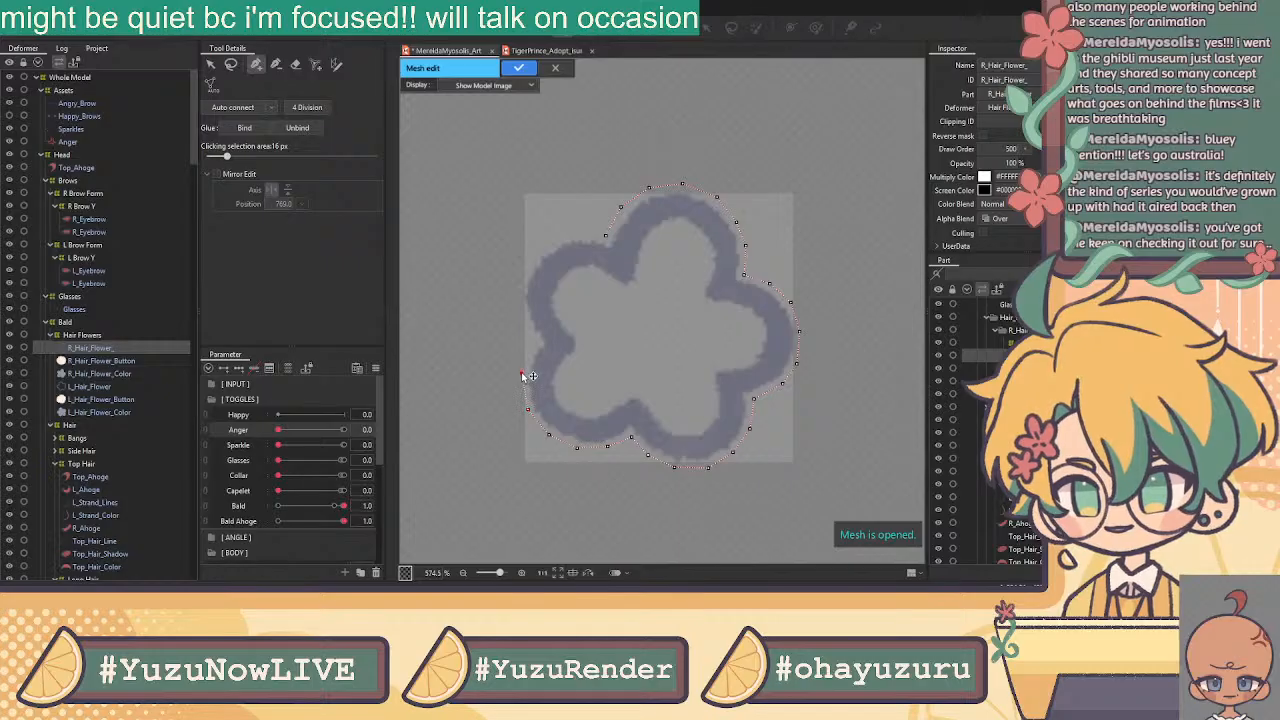
{"action": "left_click", "coordinate": [535, 342]}
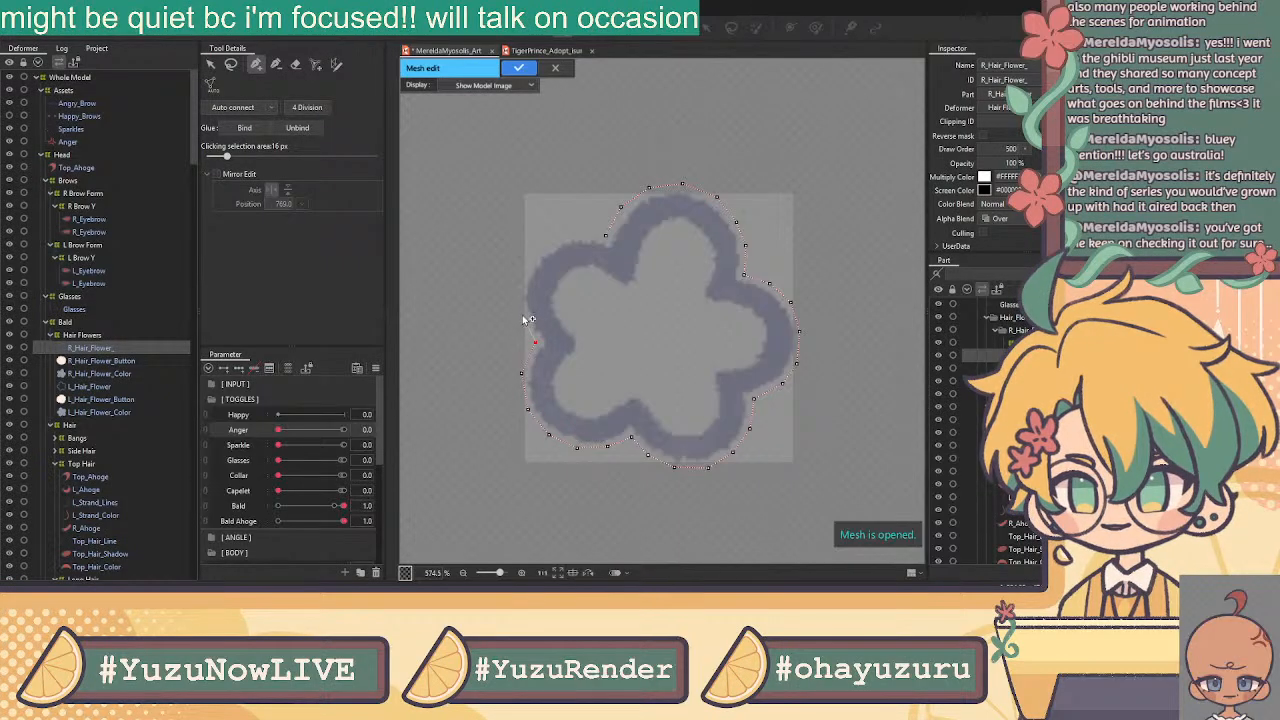
{"action": "left_click", "coordinate": [520, 278]}
{"action": "left_click", "coordinate": [529, 256]}
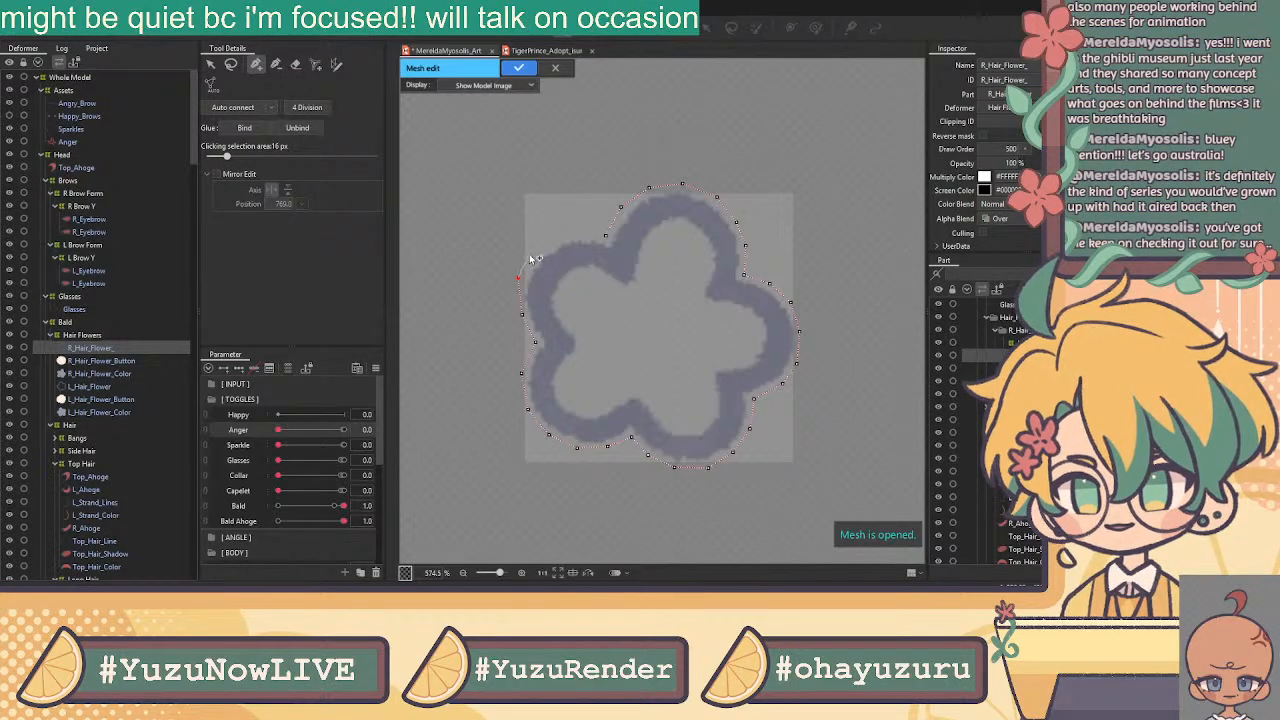
{"action": "left_click", "coordinate": [517, 282]}
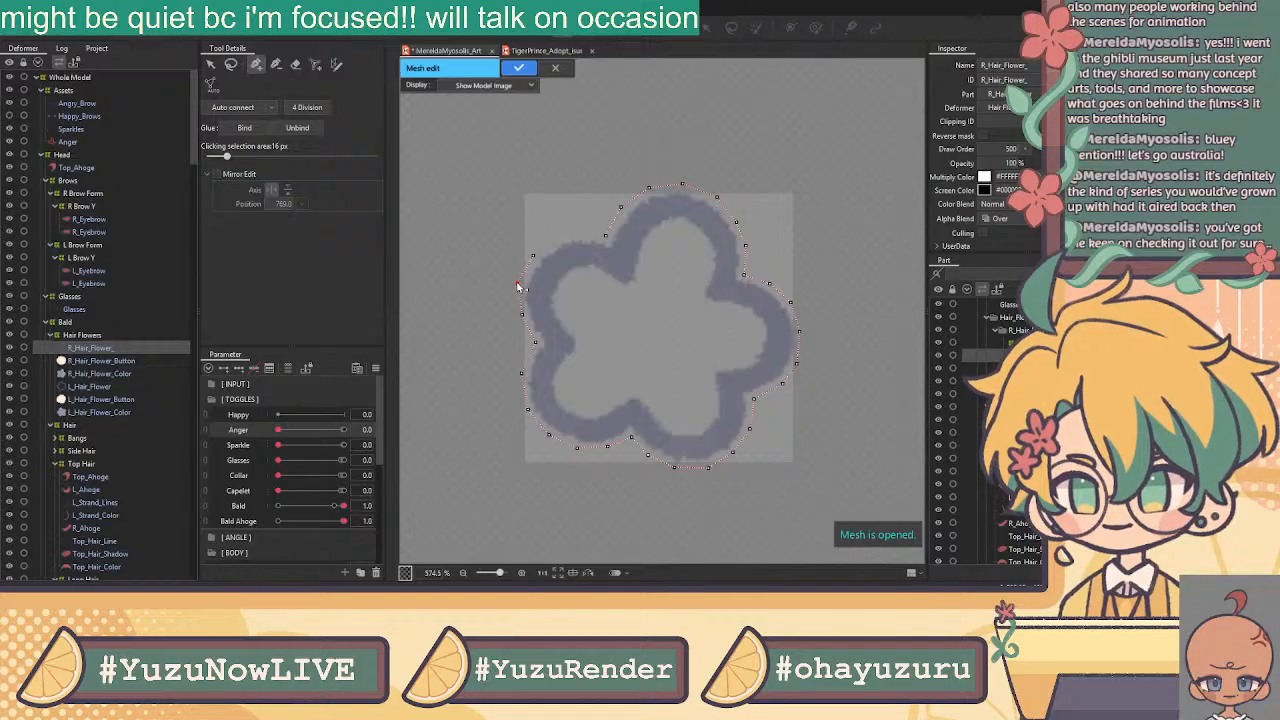
{"action": "left_click", "coordinate": [566, 237]}
Add a vertex toward the top petal, then end that chain and deselect to start a new one
{"action": "left_click", "coordinate": [605, 238]}
{"action": "left_click", "coordinate": [568, 235]}
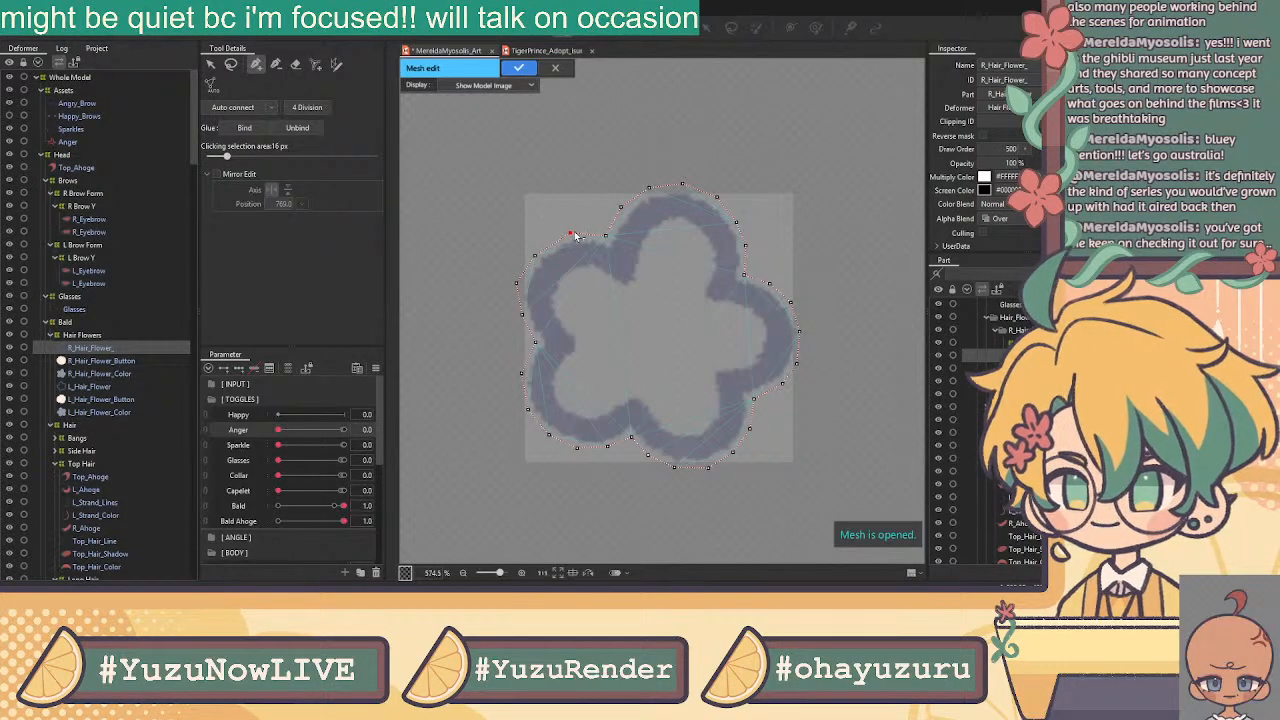
{"action": "left_click", "coordinate": [211, 65]}
{"action": "left_click", "coordinate": [509, 147]}
{"action": "left_click", "coordinate": [255, 66]}
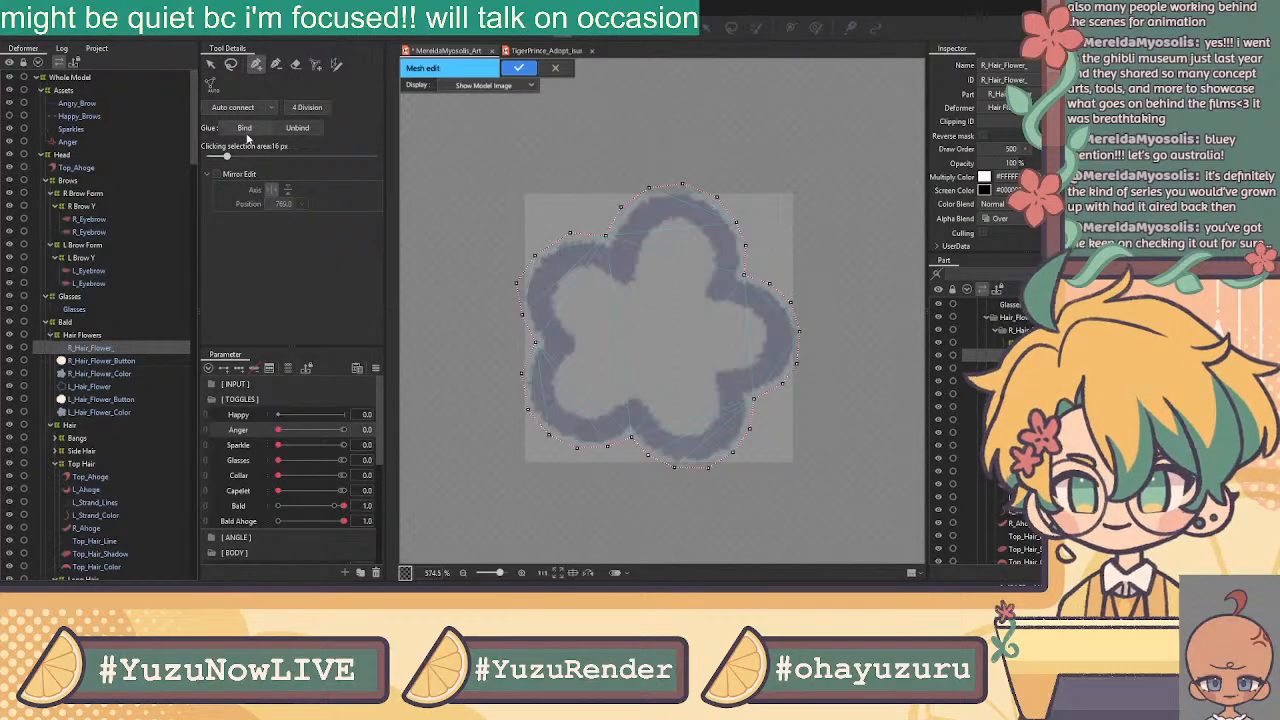
Place two interior vertices and trace vertices along the flower's inner top and right edges
{"action": "left_click", "coordinate": [637, 288]}
{"action": "left_click", "coordinate": [641, 263]}
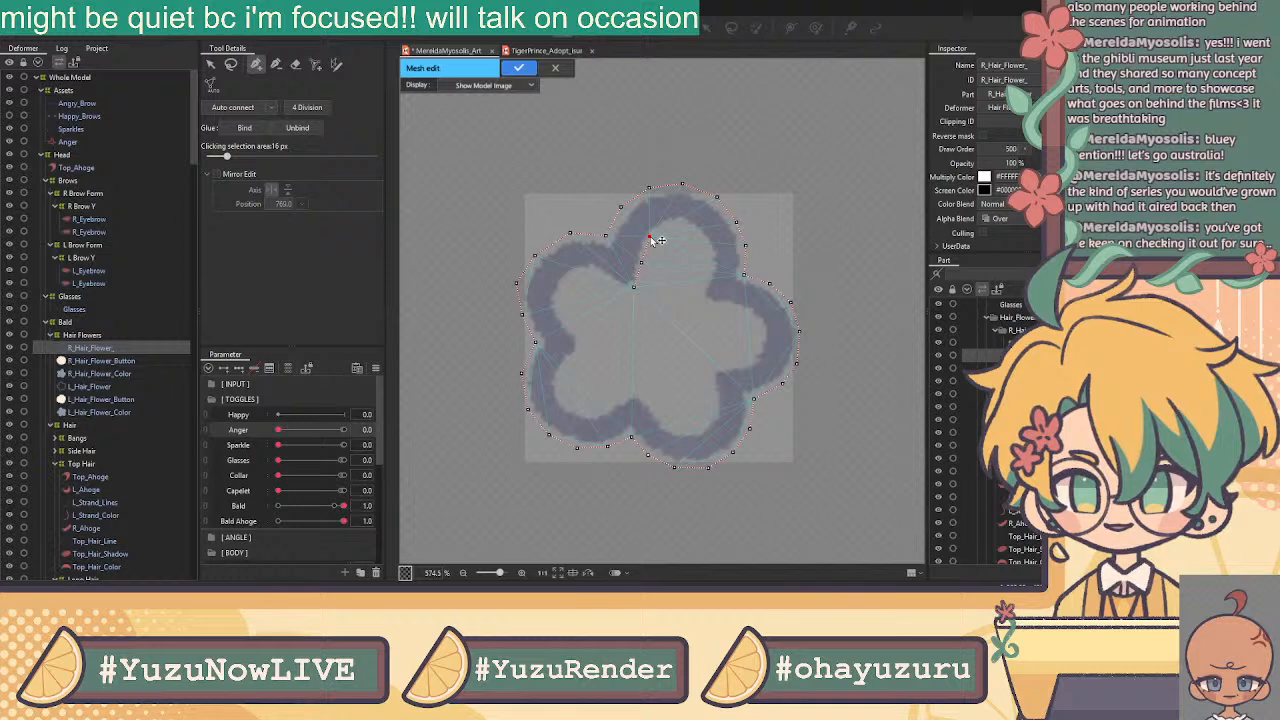
{"action": "left_click", "coordinate": [663, 227]}
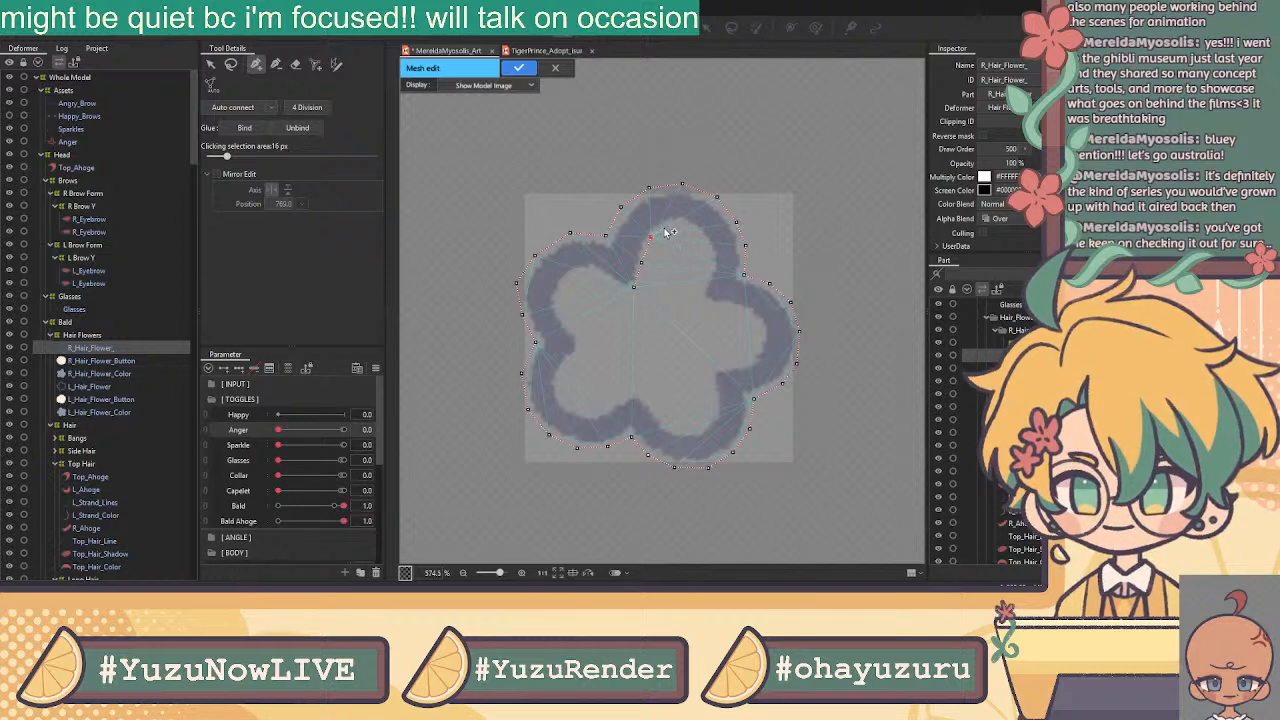
{"action": "left_click", "coordinate": [677, 225]}
{"action": "left_click", "coordinate": [694, 234]}
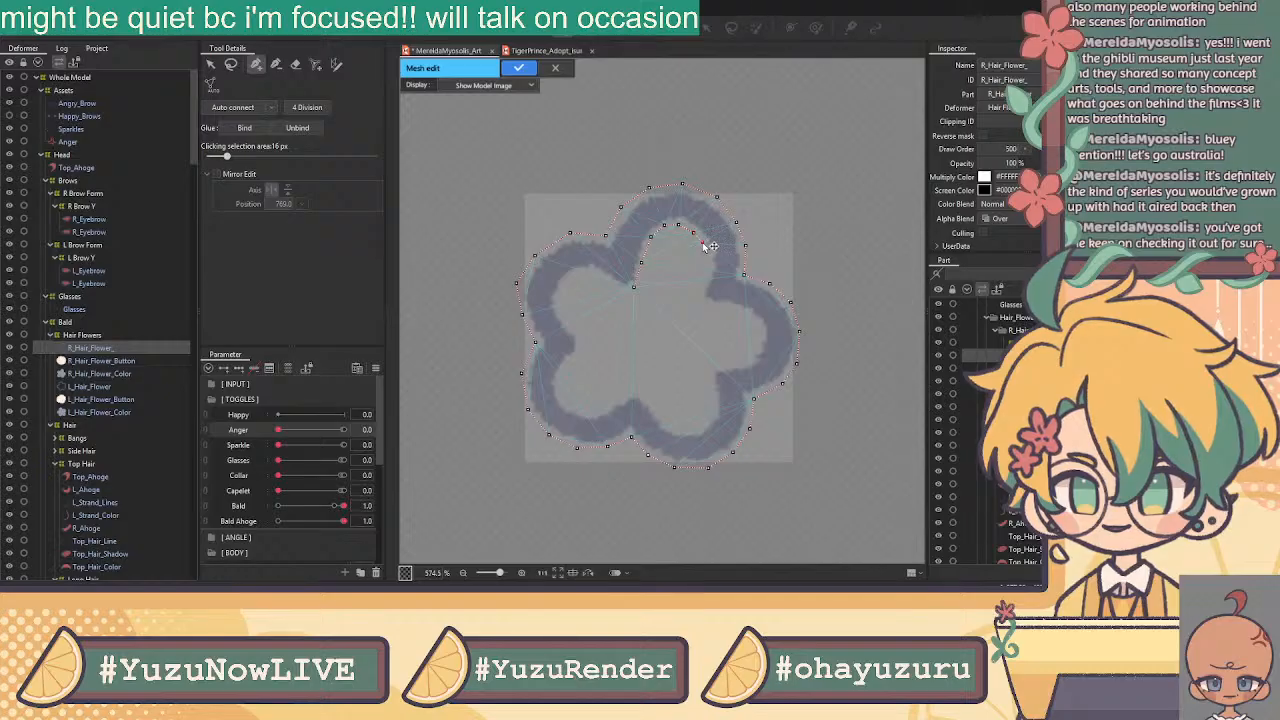
{"action": "left_click", "coordinate": [703, 243]}
{"action": "left_click", "coordinate": [707, 254]}
{"action": "left_click", "coordinate": [706, 277]}
{"action": "left_click", "coordinate": [699, 295]}
Trace vertices around the right petal and lower edge, then add one interior vertex
{"action": "left_click", "coordinate": [709, 305]}
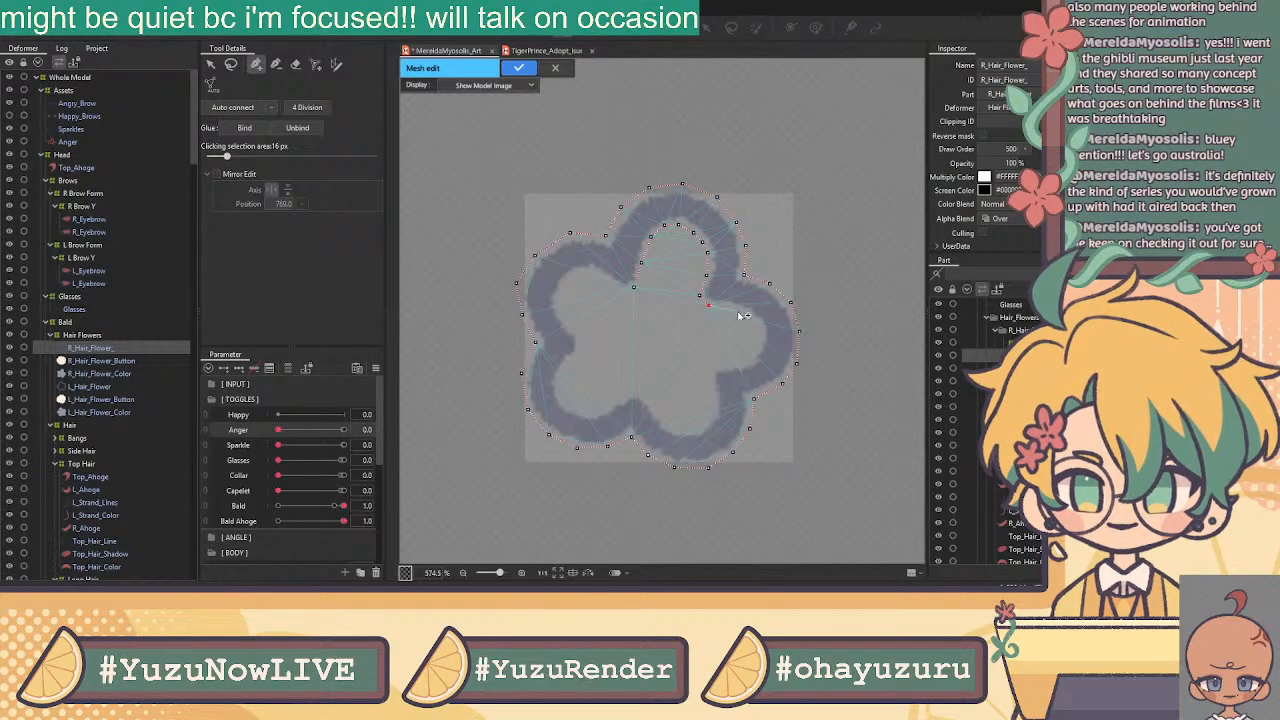
{"action": "left_click", "coordinate": [734, 307]}
{"action": "left_click", "coordinate": [752, 318]}
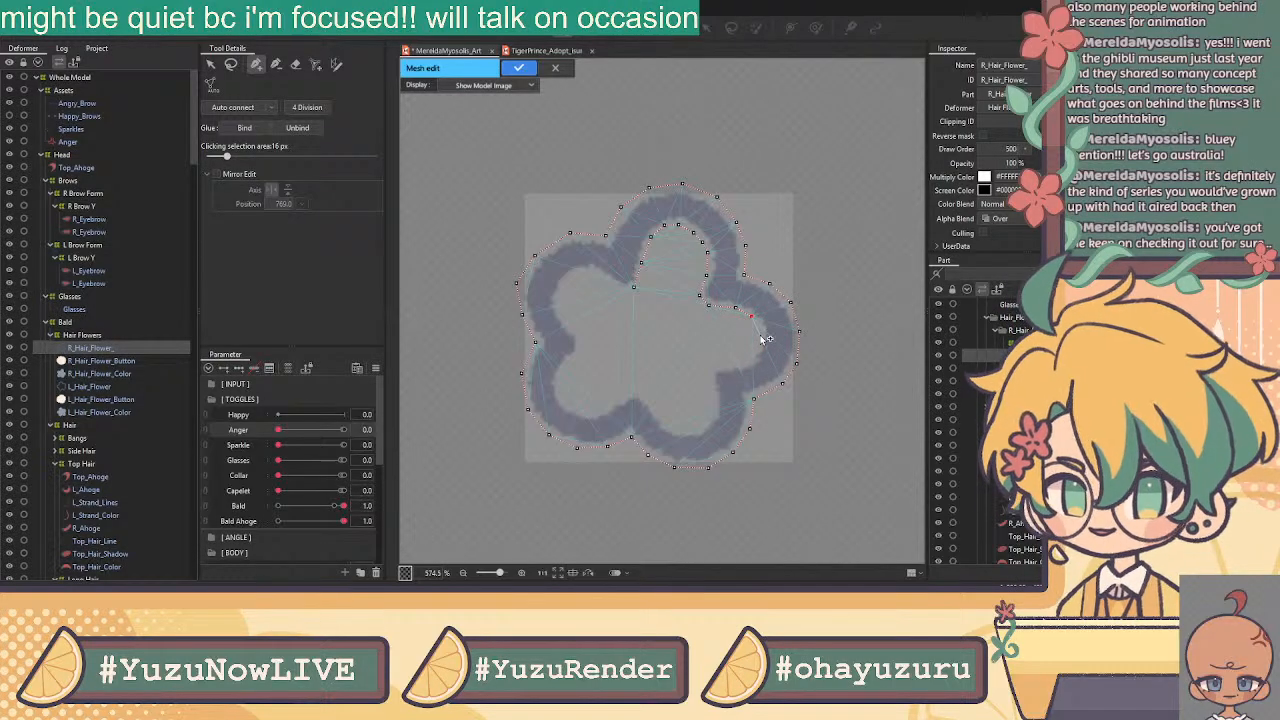
{"action": "left_click", "coordinate": [762, 331]}
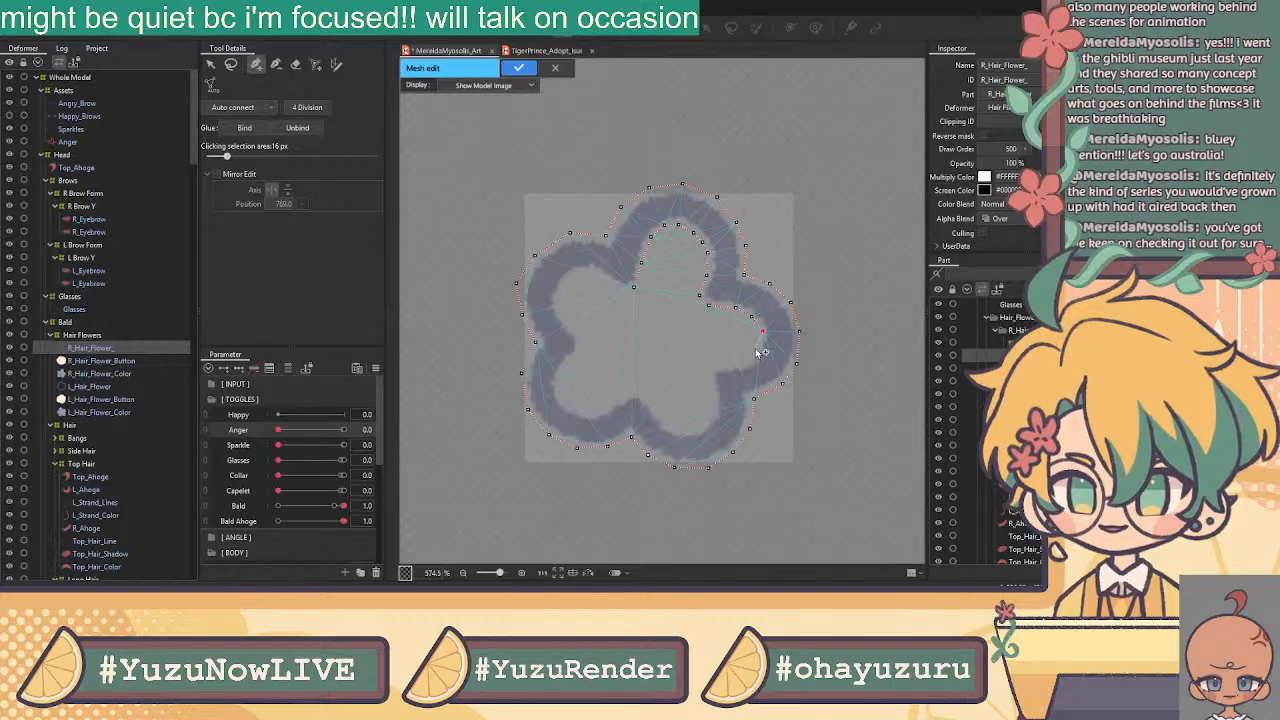
{"action": "left_click", "coordinate": [746, 364]}
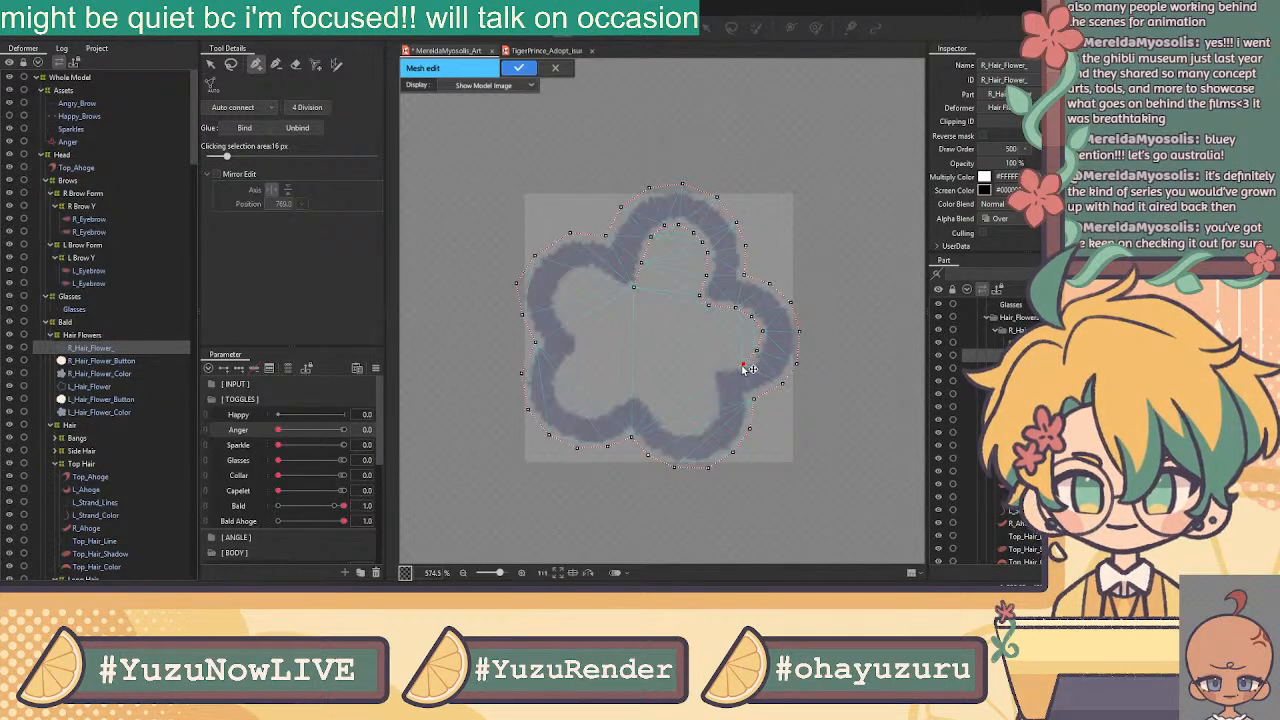
{"action": "left_click", "coordinate": [713, 367]}
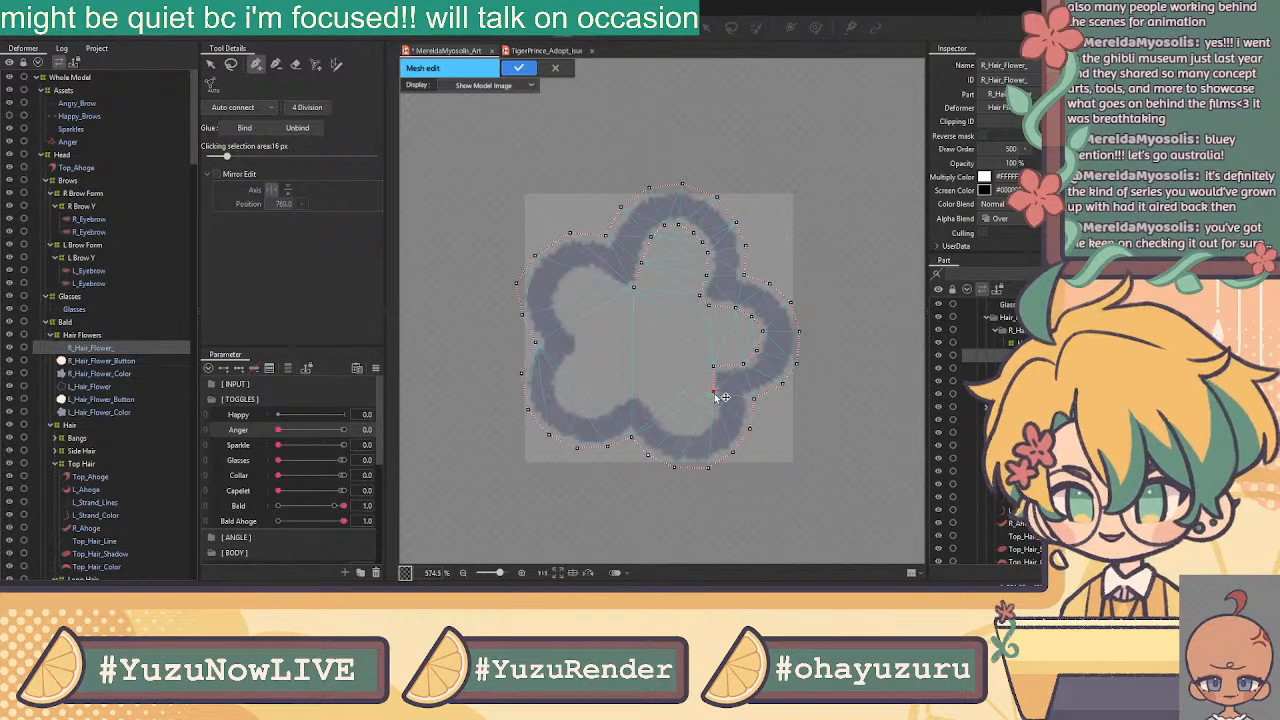
{"action": "left_click_drag", "start_coordinate": [715, 367], "coordinate": [708, 368]}
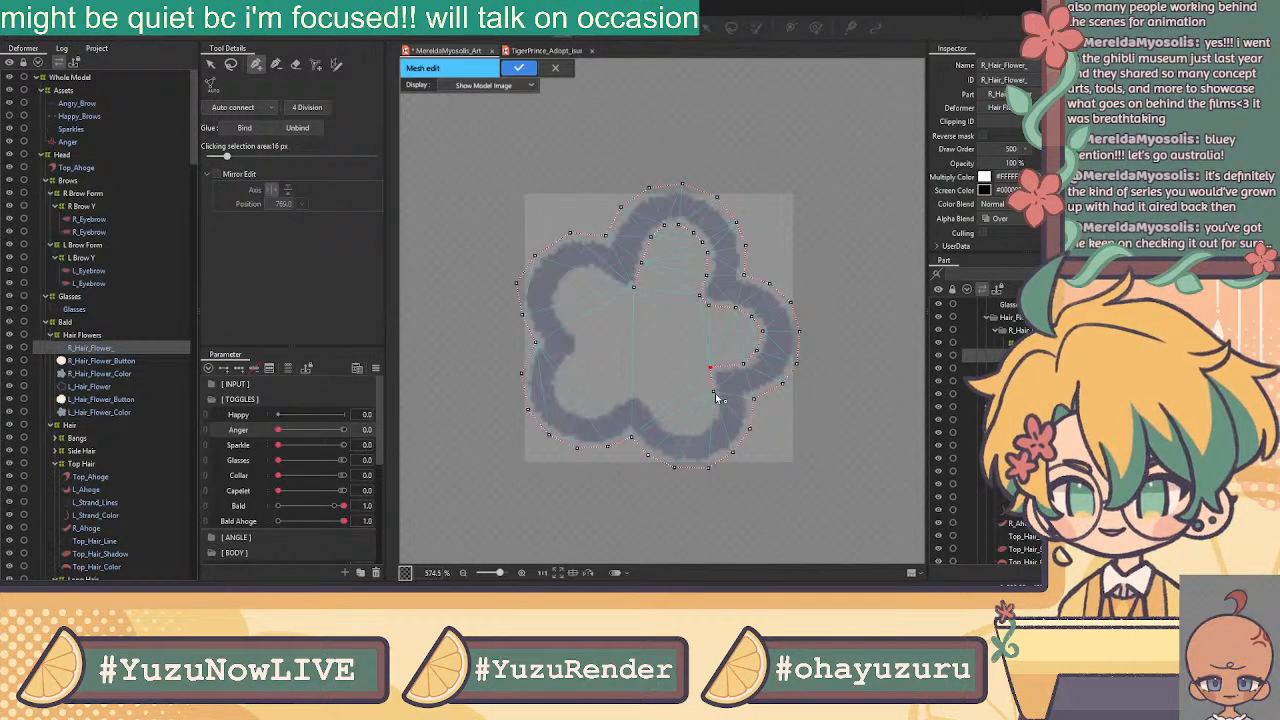
{"action": "left_click", "coordinate": [715, 413]}
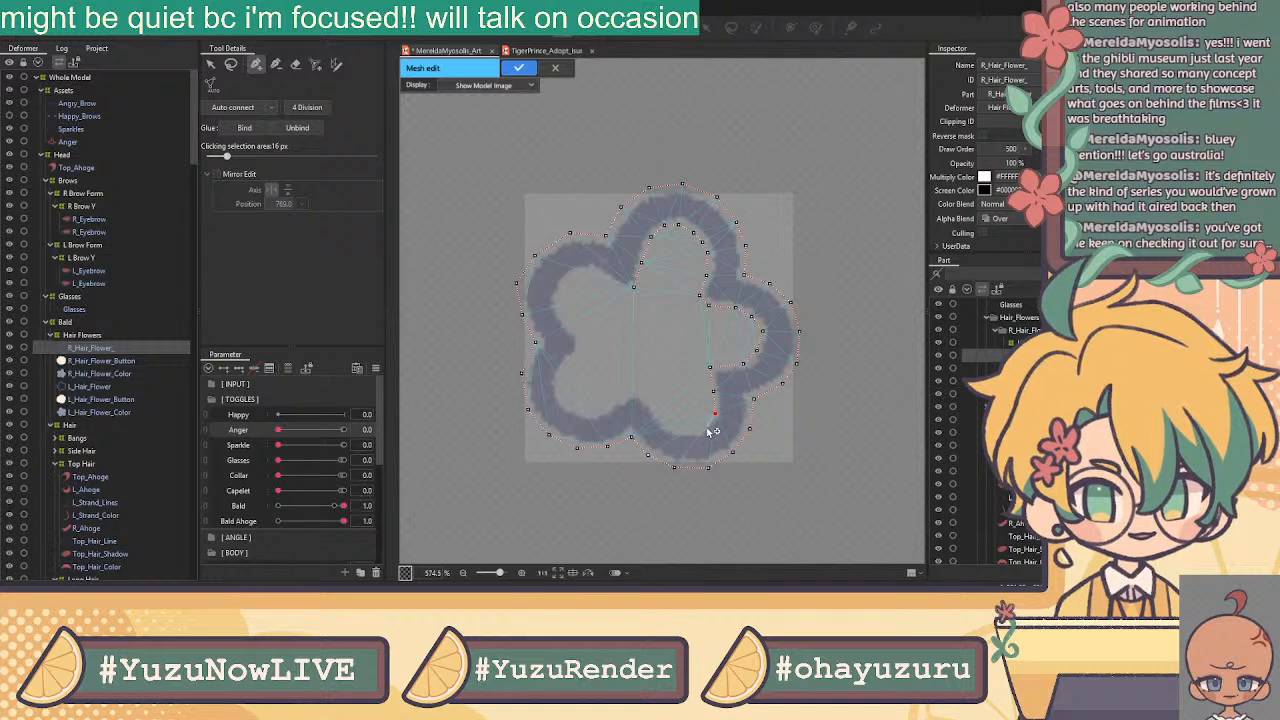
{"action": "left_click", "coordinate": [675, 429]}
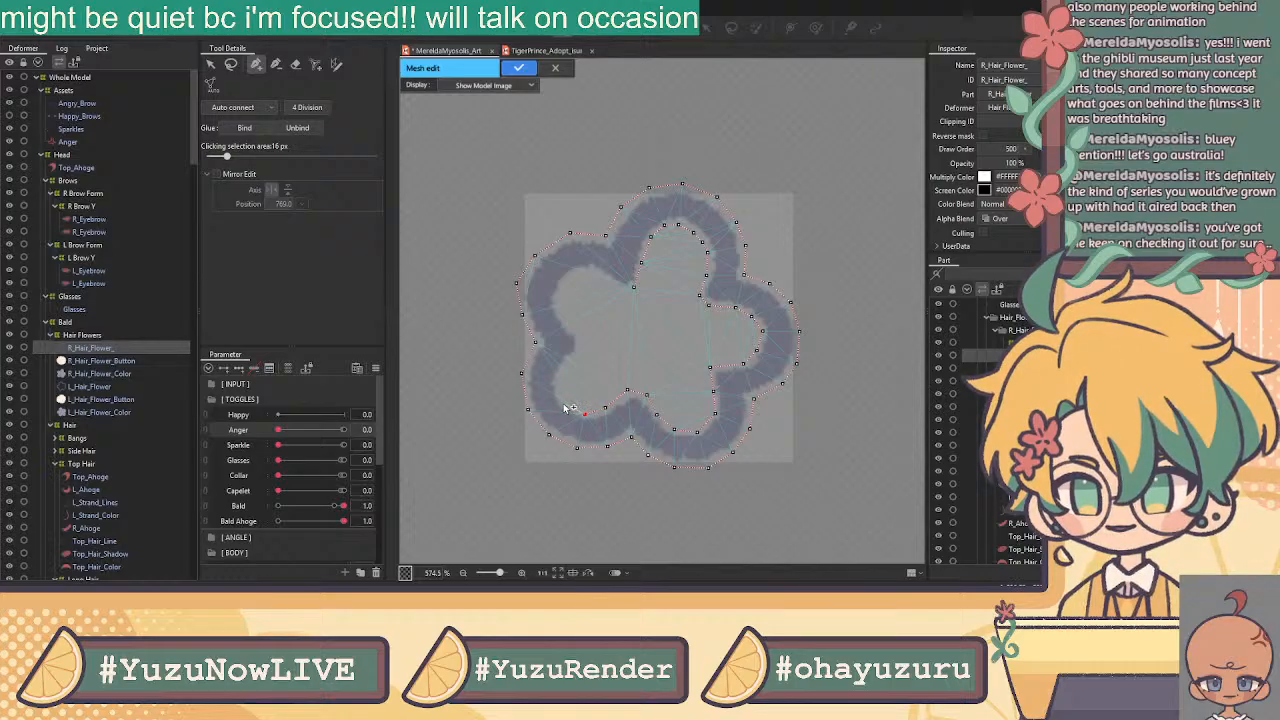
{"action": "left_click", "coordinate": [578, 335]}
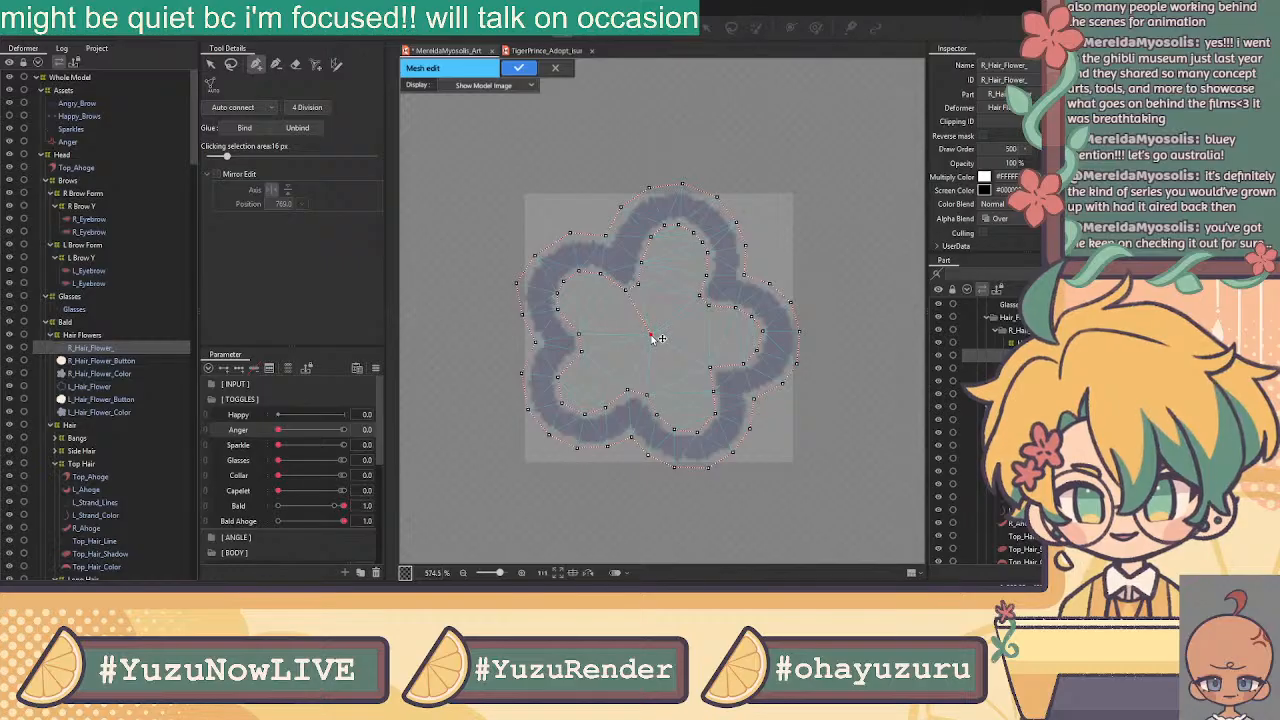
Join the centre vertex to spoke vertices toward the upper-left, lower-left and lower-right petals
{"action": "mouse_move", "coordinate": [651, 336]}
{"action": "left_mouse_down"}
{"action": "mouse_move", "coordinate": [729, 341]}
{"action": "mouse_move", "coordinate": [652, 340]}
{"action": "mouse_move", "coordinate": [682, 250]}
{"action": "mouse_move", "coordinate": [660, 337]}
{"action": "mouse_move", "coordinate": [640, 340]}
{"action": "mouse_move", "coordinate": [588, 303]}
{"action": "left_mouse_up"}
{"action": "left_click", "coordinate": [587, 300]}
{"action": "left_click", "coordinate": [650, 337]}
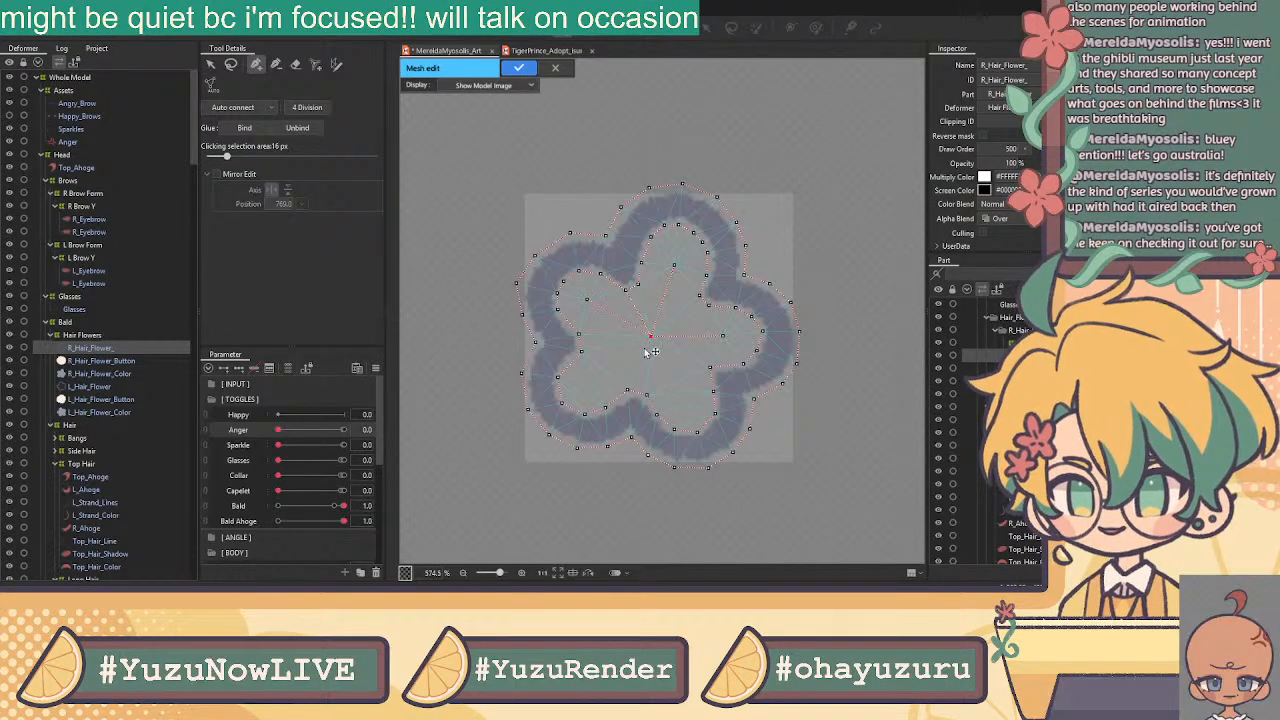
{"action": "left_click", "coordinate": [590, 382]}
{"action": "left_click", "coordinate": [652, 343]}
{"action": "left_click", "coordinate": [684, 404]}
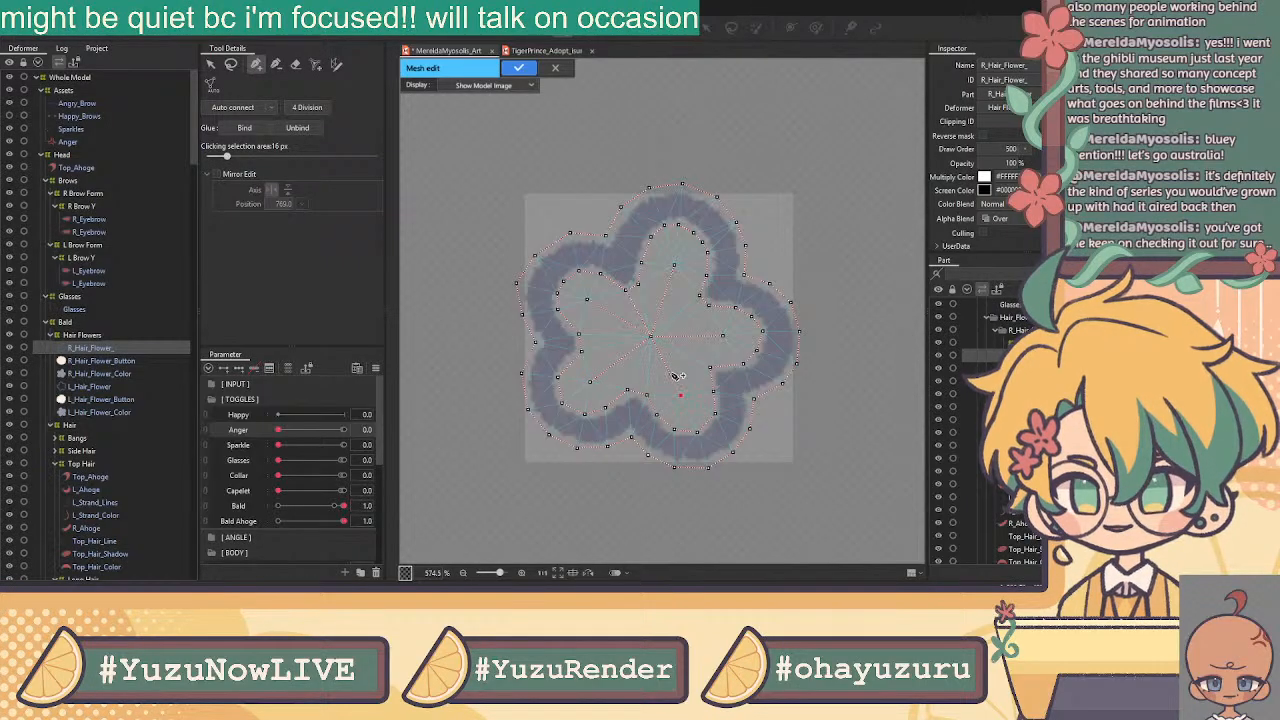
{"action": "scroll", "coordinate": [620, 195], "scroll_direction": "up", "scroll_amount": 2}
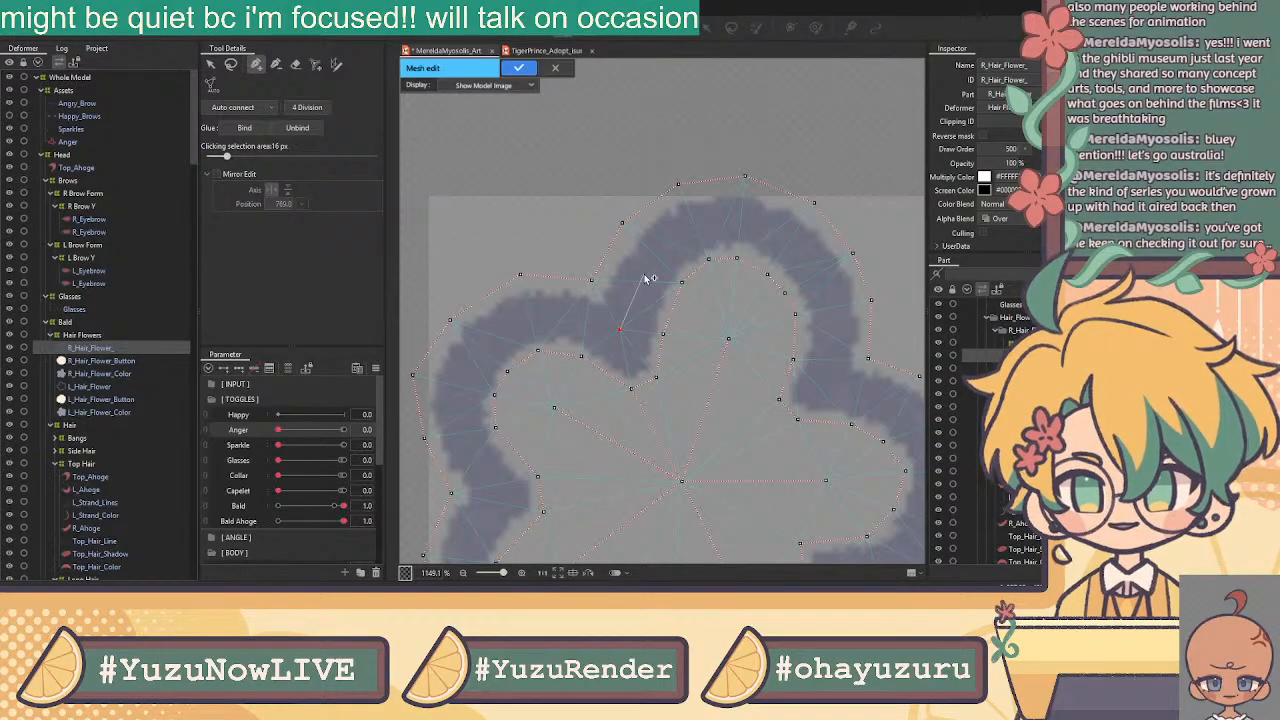
Trace vertices along the top petal's inner edge and down the right side
{"action": "left_click", "coordinate": [643, 275]}
{"action": "left_click", "coordinate": [677, 236]}
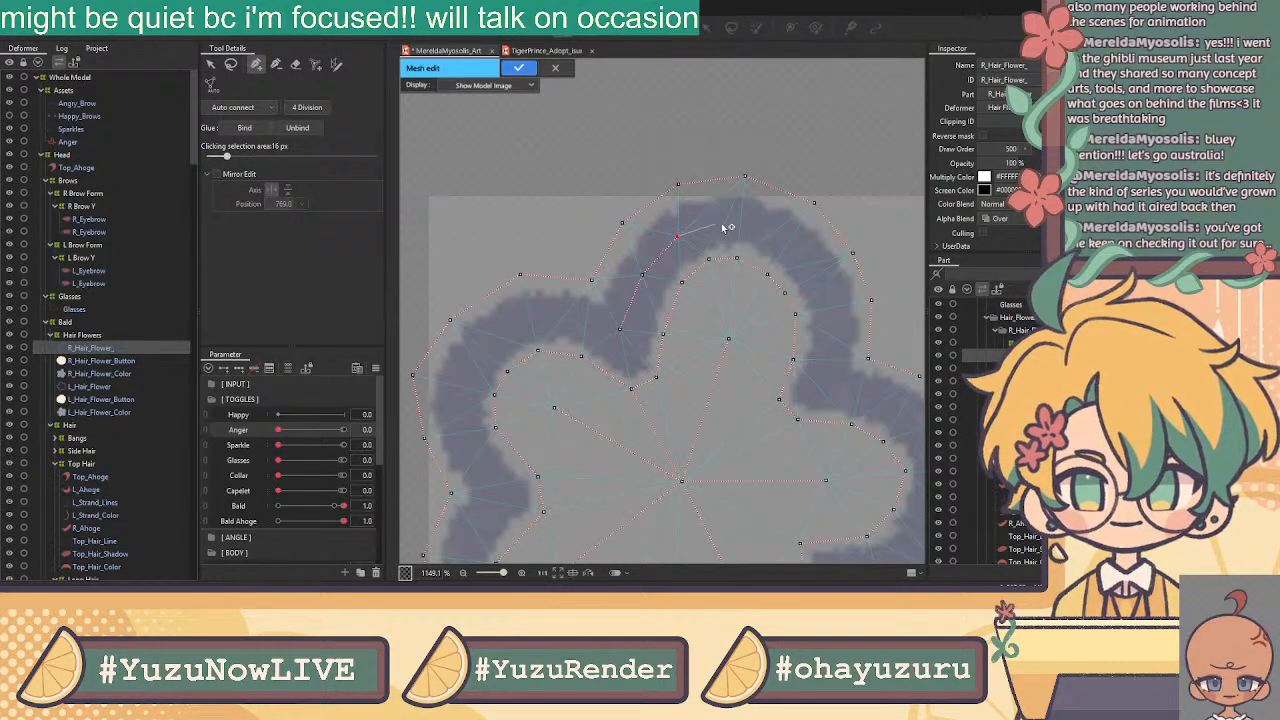
{"action": "left_click", "coordinate": [719, 216]}
{"action": "left_click", "coordinate": [765, 228]}
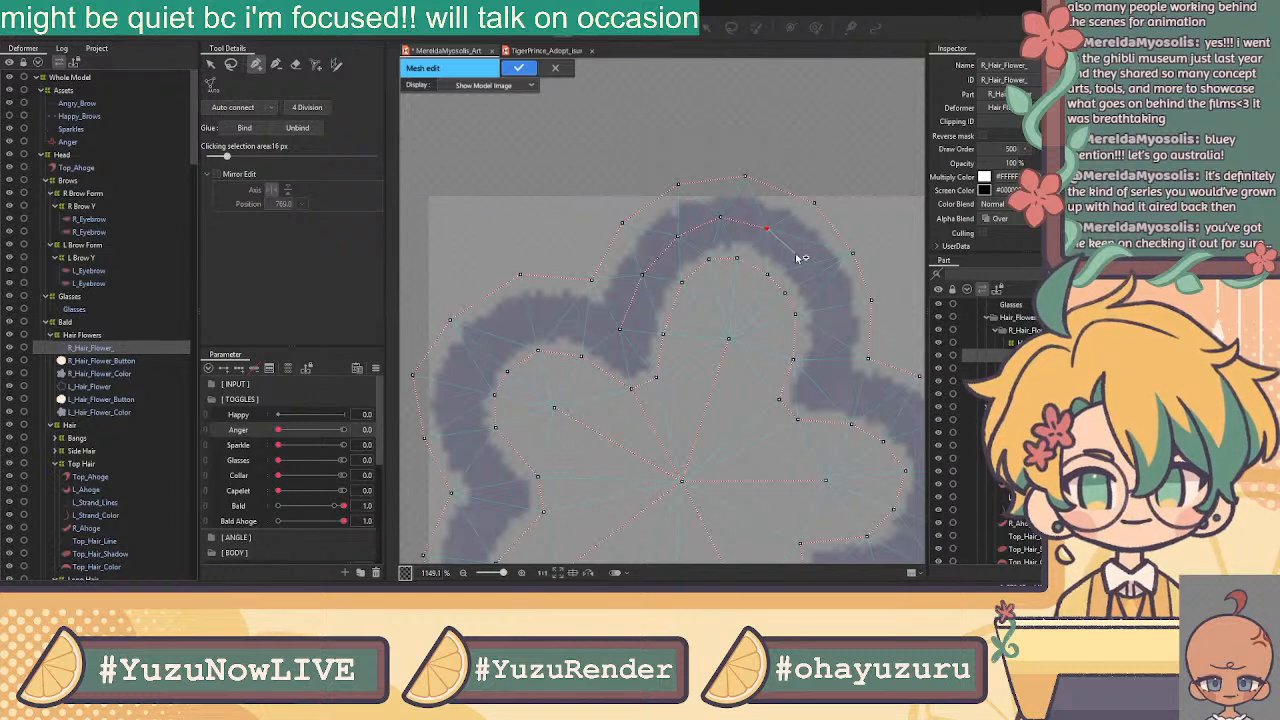
{"action": "left_click", "coordinate": [825, 286]}
{"action": "left_click", "coordinate": [829, 334]}
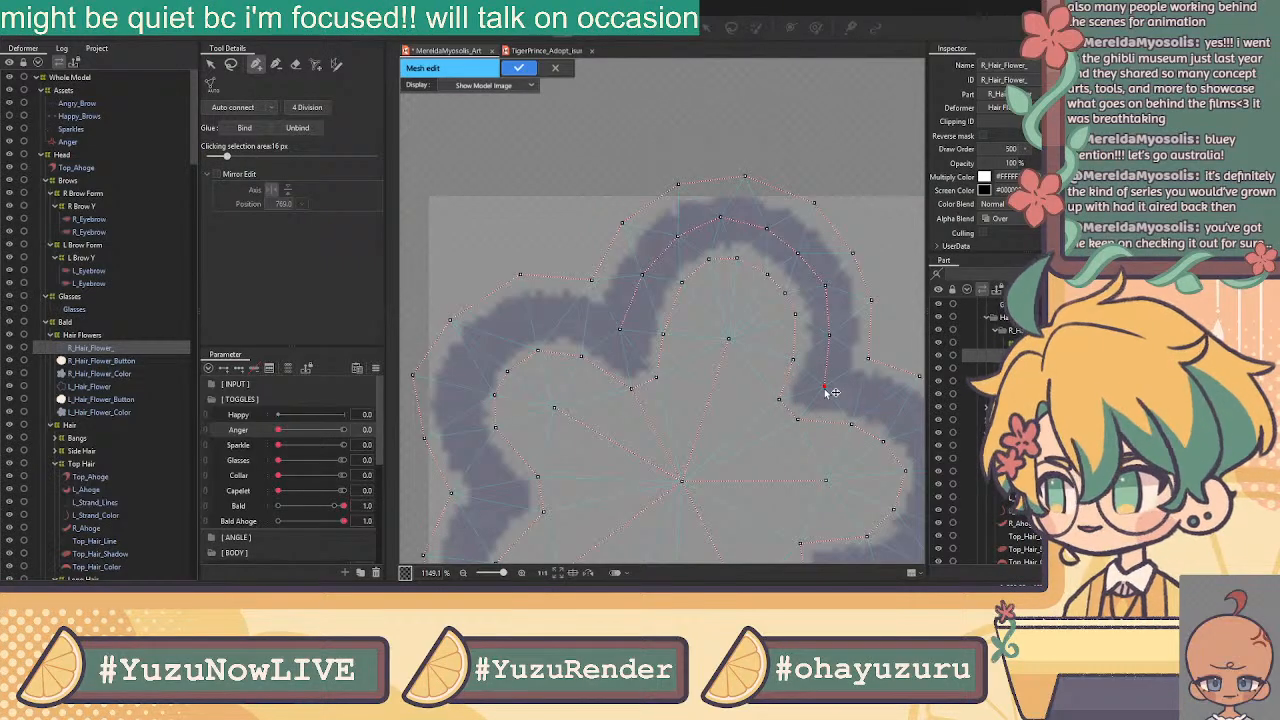
Continue the inner-edge vertices around the right petal down to where it meets the bottom
{"action": "left_click_drag", "start_coordinate": [862, 267], "coordinate": [656, 151]}
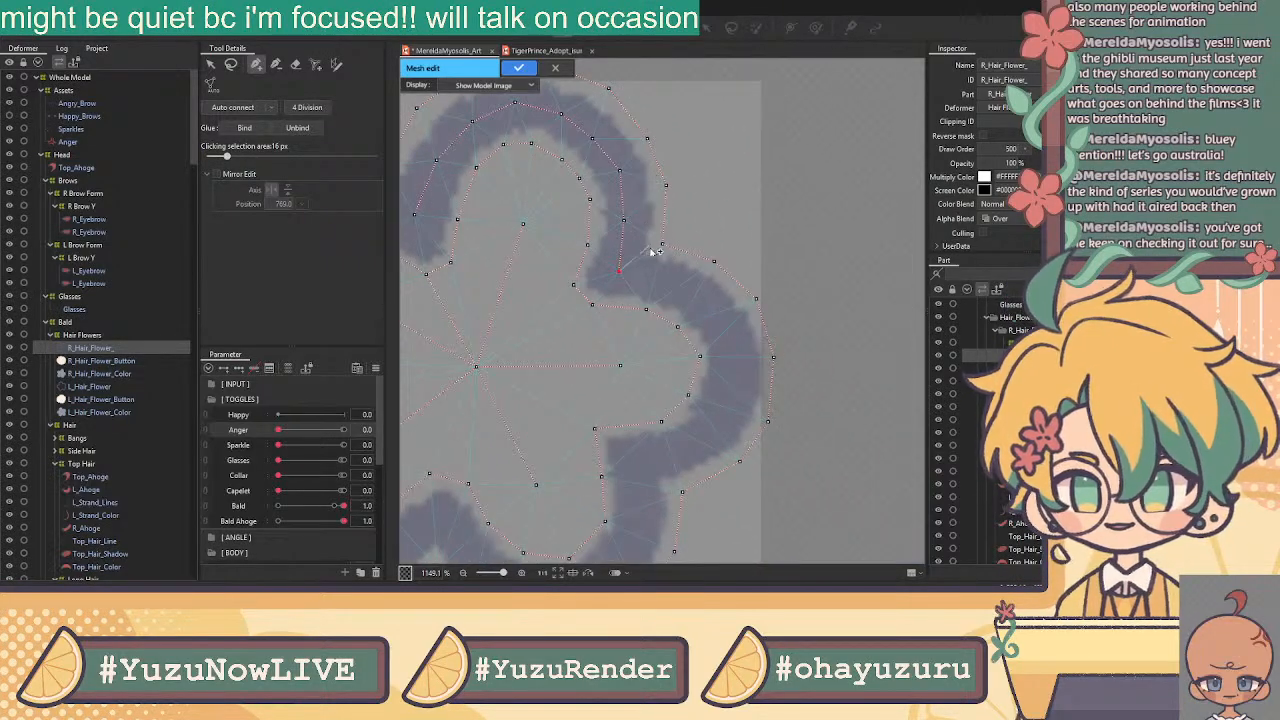
{"action": "left_click", "coordinate": [676, 288]}
{"action": "left_click", "coordinate": [713, 309]}
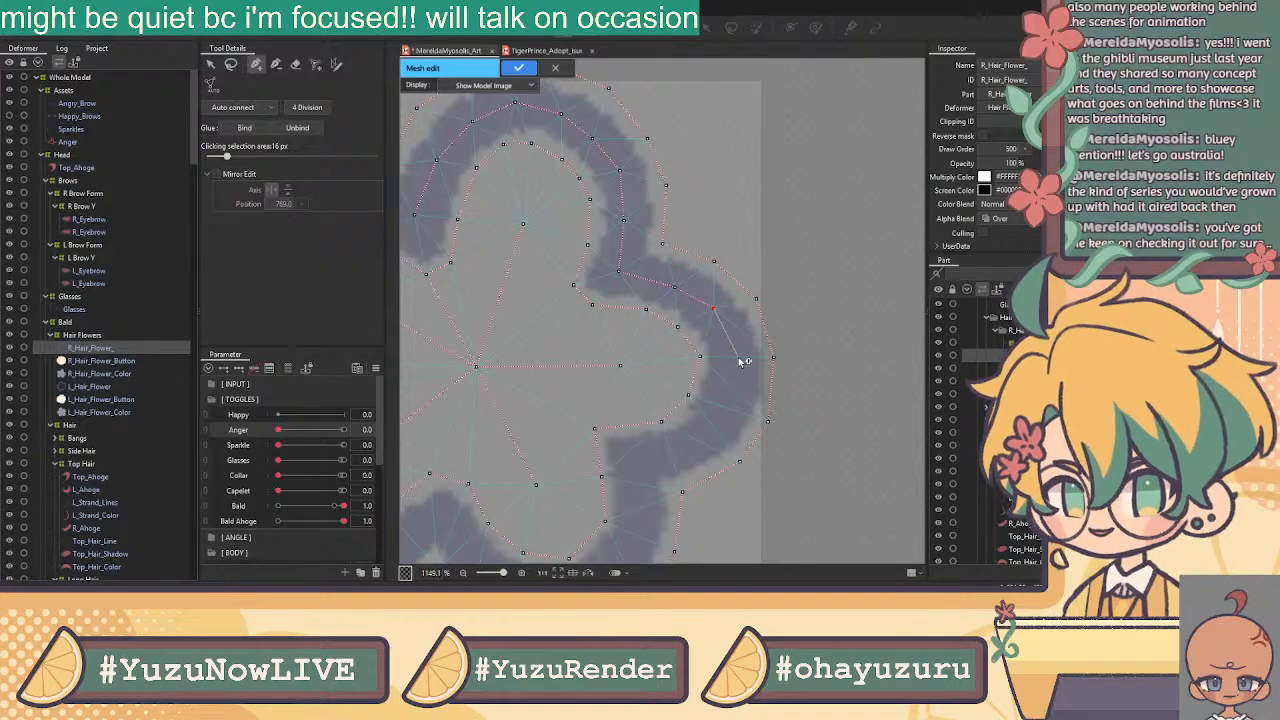
{"action": "left_click", "coordinate": [727, 333]}
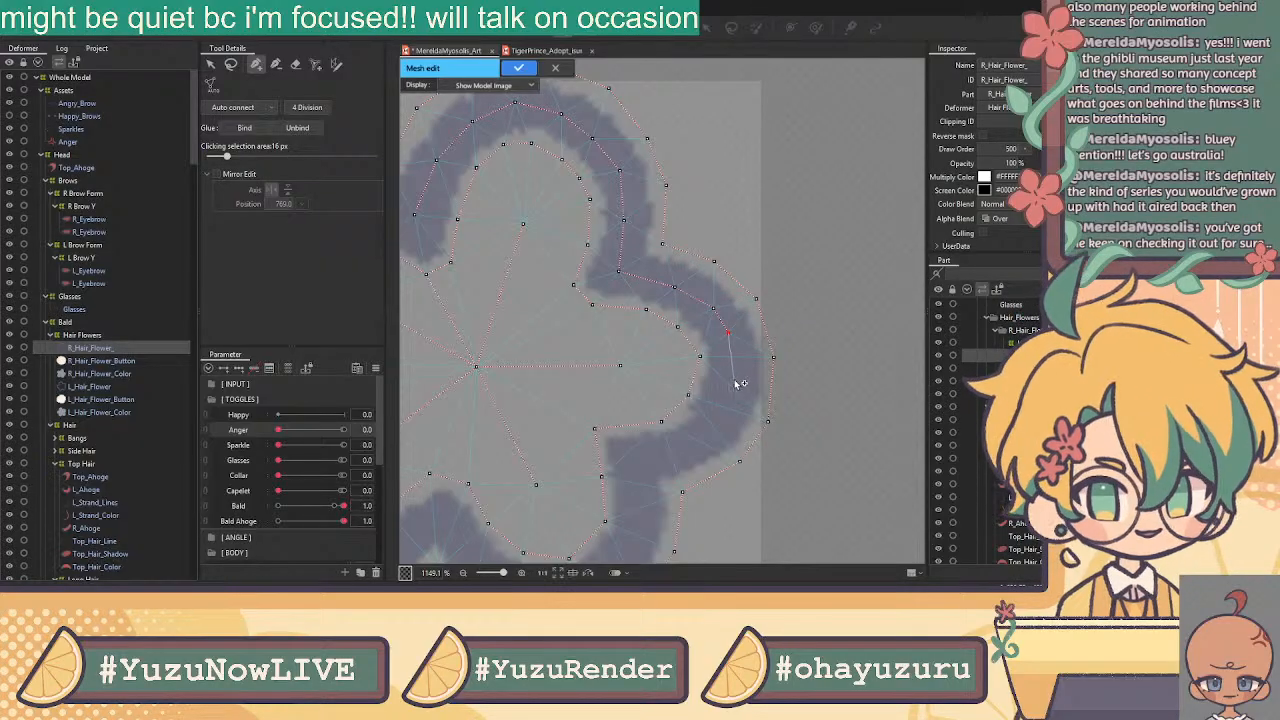
{"action": "left_click", "coordinate": [733, 379]}
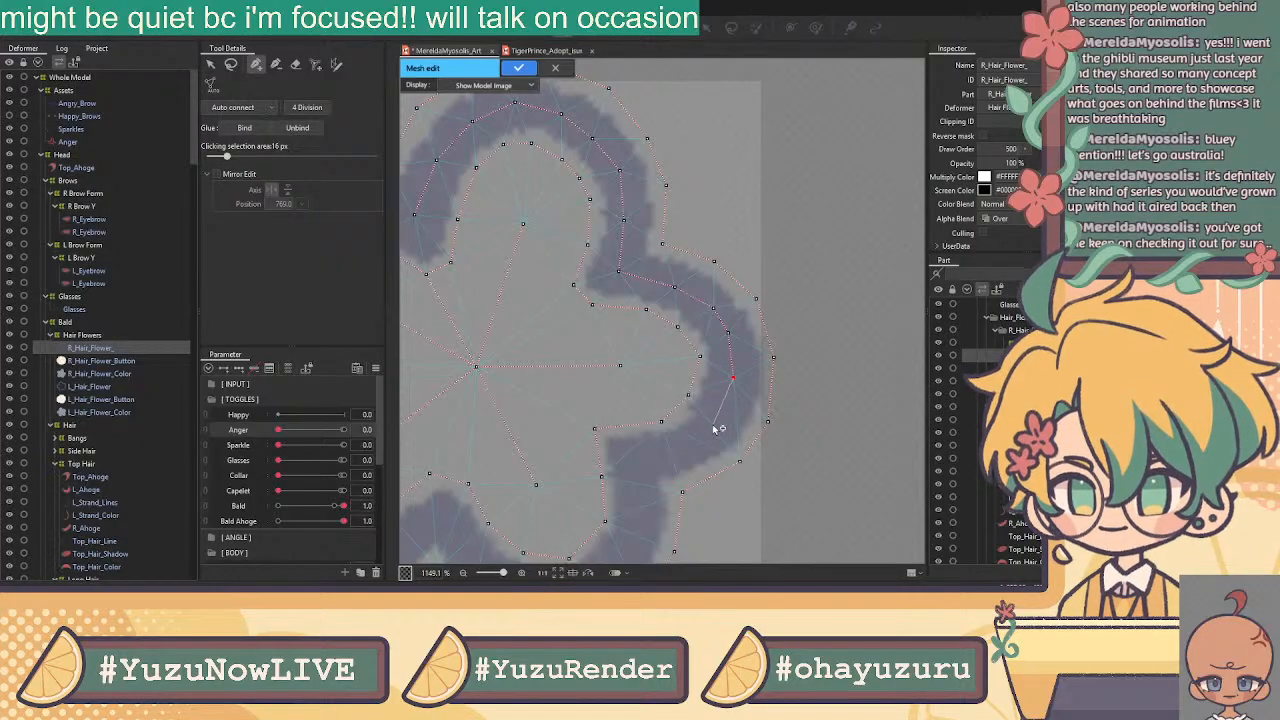
{"action": "left_click", "coordinate": [720, 416]}
{"action": "left_click", "coordinate": [695, 443]}
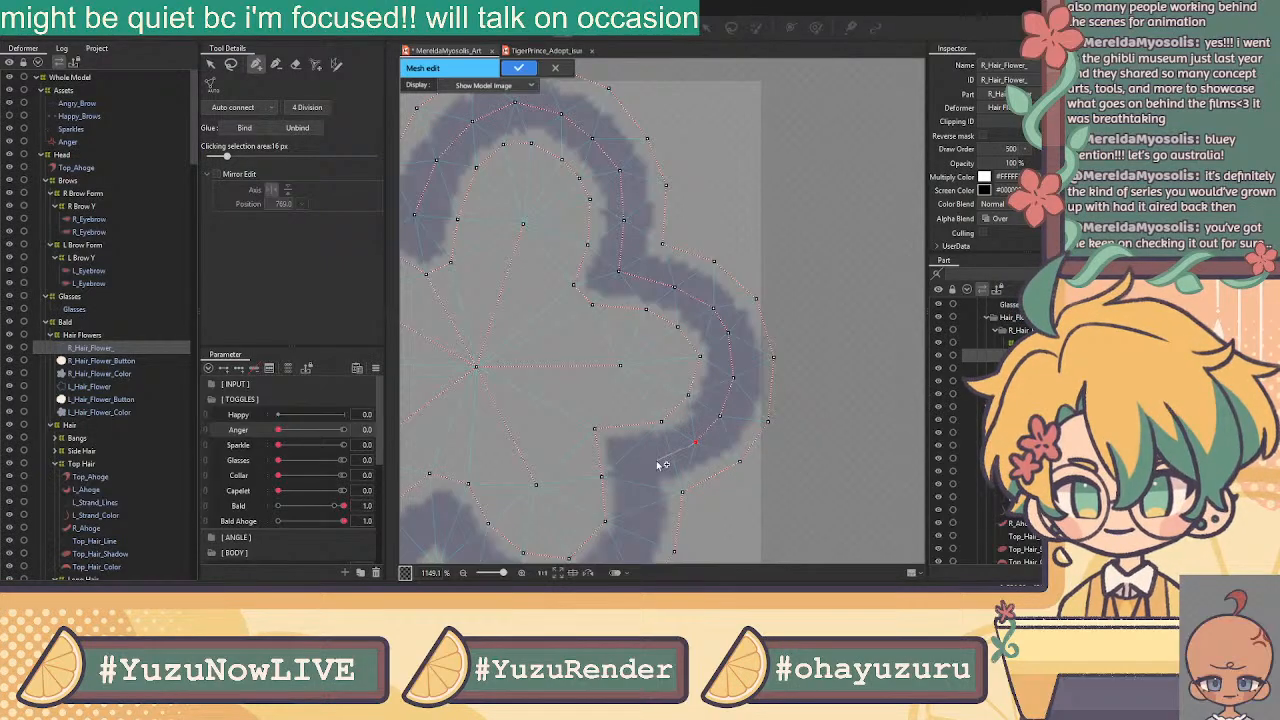
{"action": "left_click_drag", "start_coordinate": [612, 488], "coordinate": [794, 331]}
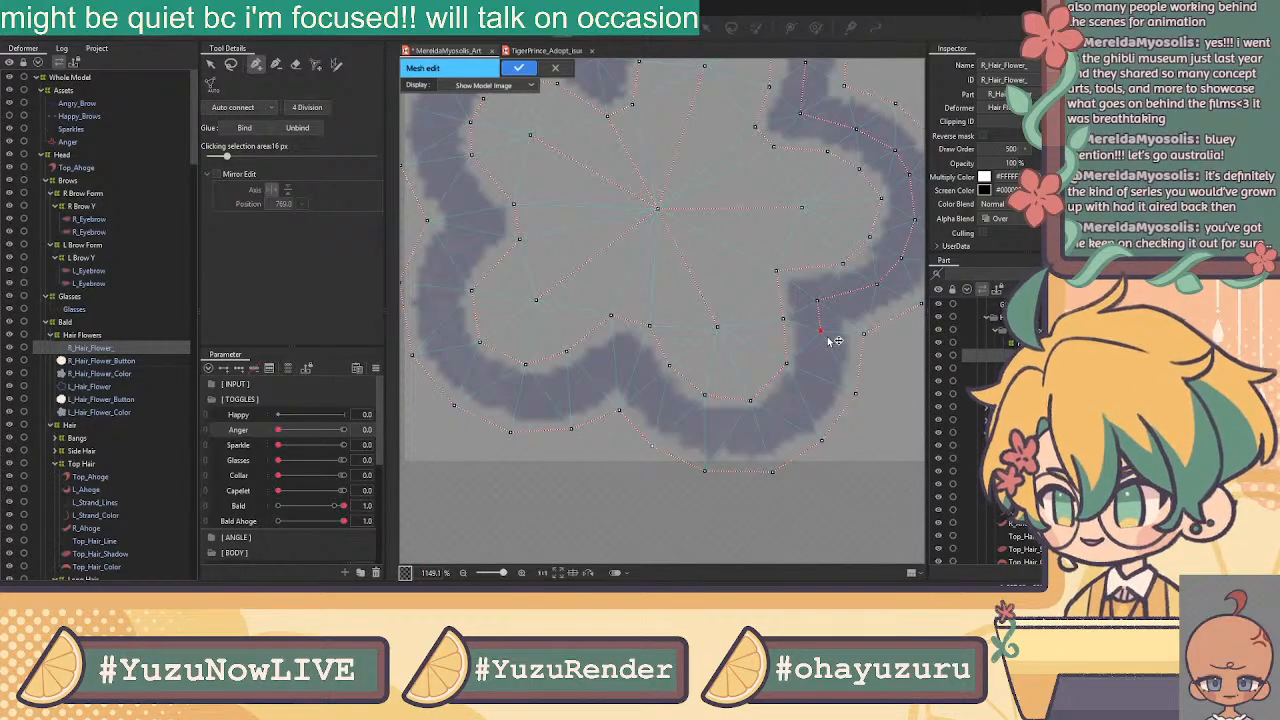
Trace inner-edge vertices along the lower-right and bottom petals up to the notch
{"action": "left_click_drag", "start_coordinate": [820, 331], "coordinate": [819, 344]}
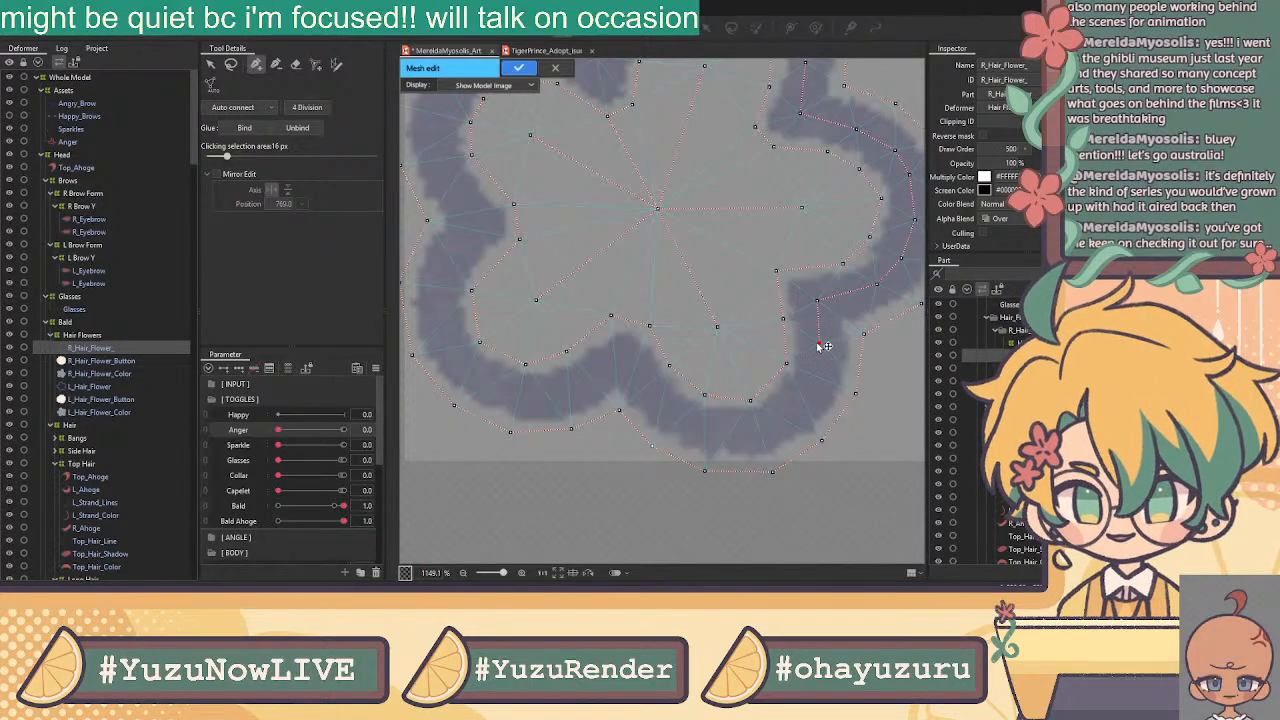
{"action": "left_click", "coordinate": [805, 394]}
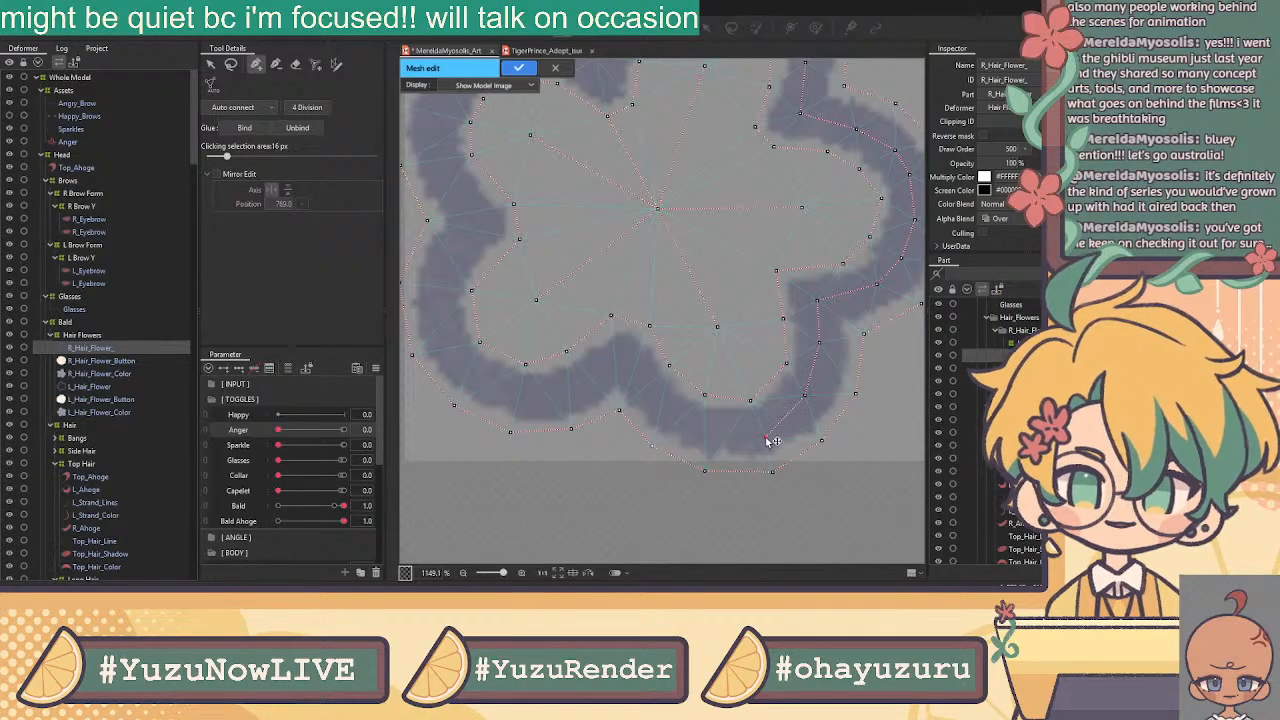
{"action": "left_click", "coordinate": [763, 432]}
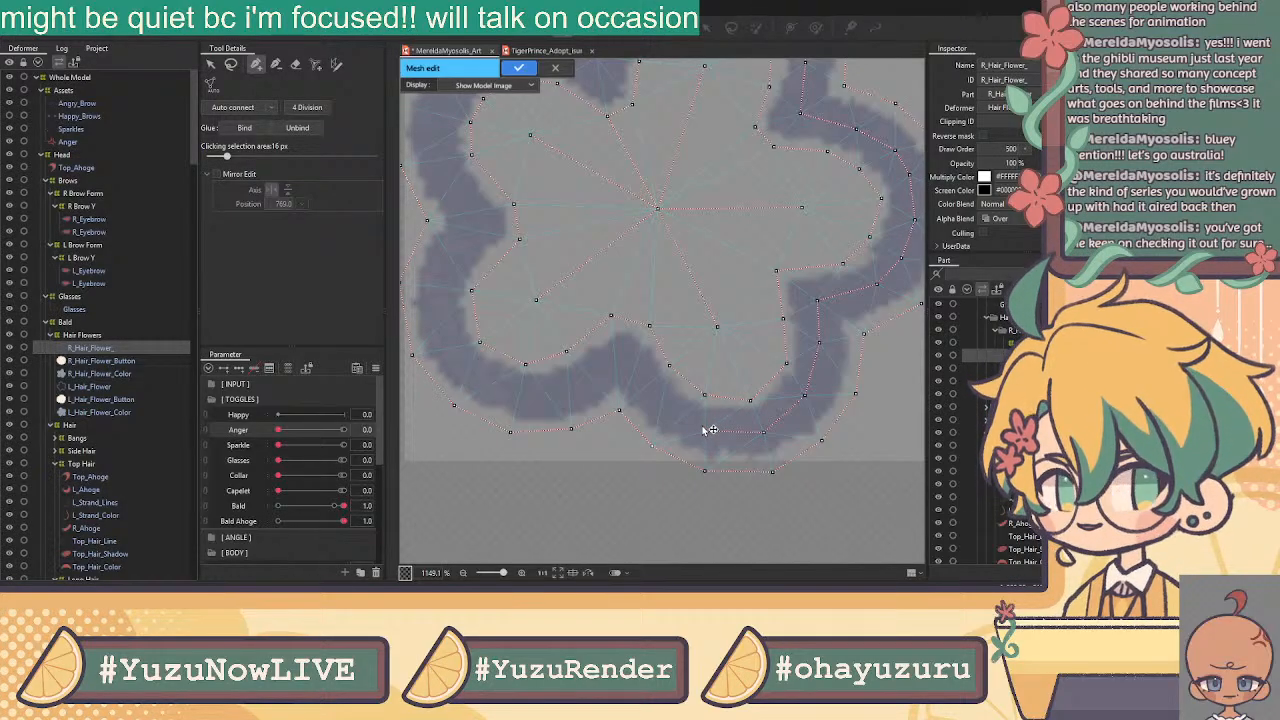
{"action": "left_click", "coordinate": [707, 430]}
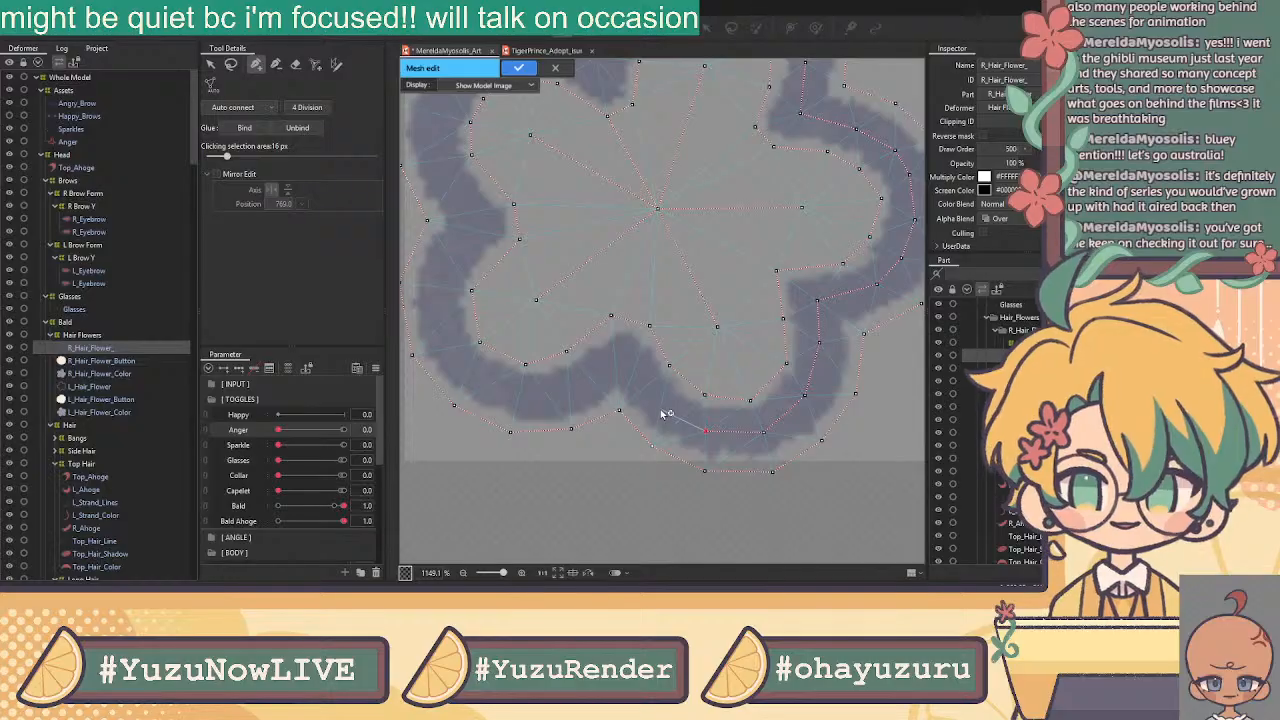
{"action": "left_click", "coordinate": [661, 408]}
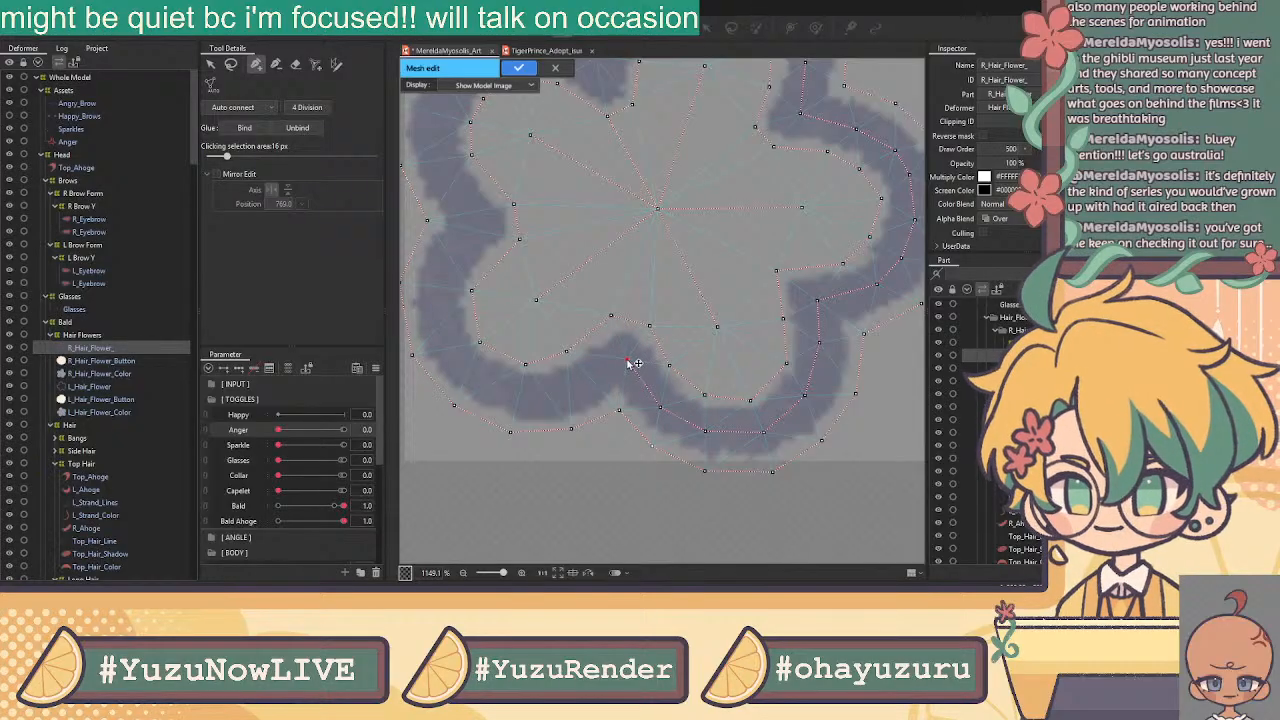
{"action": "left_click", "coordinate": [626, 360]}
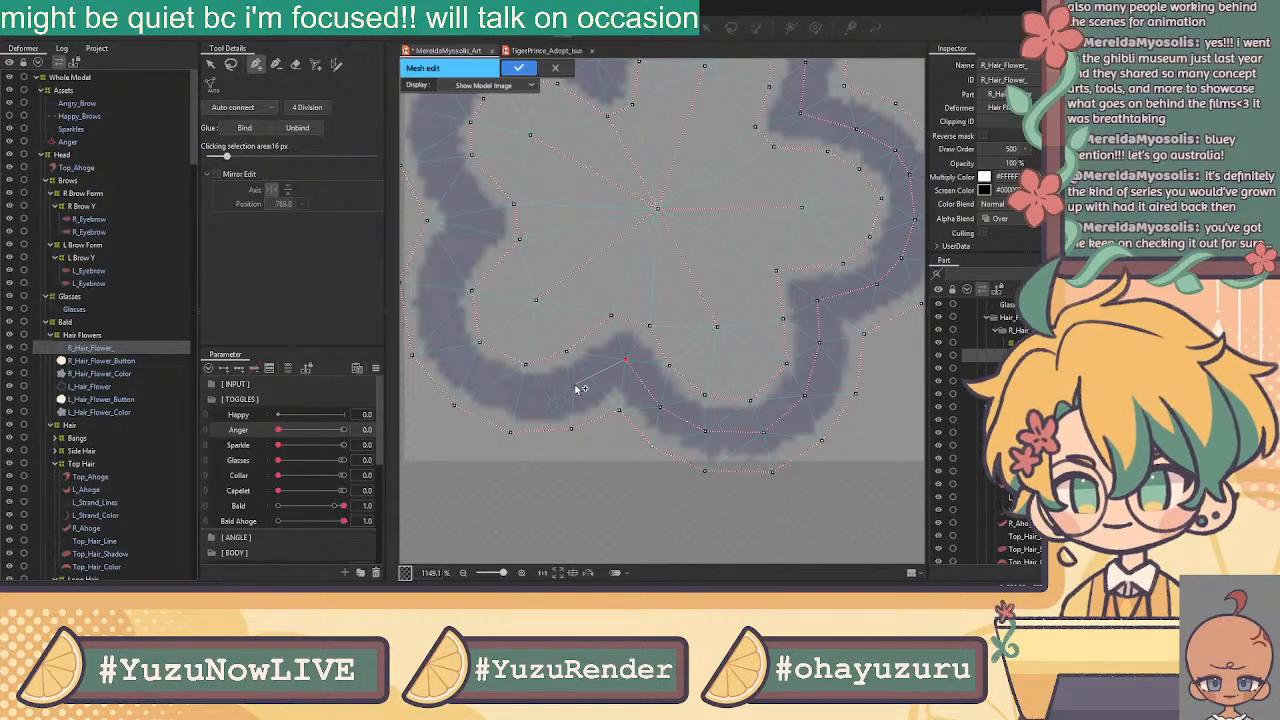
Trace inner-edge vertices up the lower-left and left petals
{"action": "left_click", "coordinate": [542, 397]}
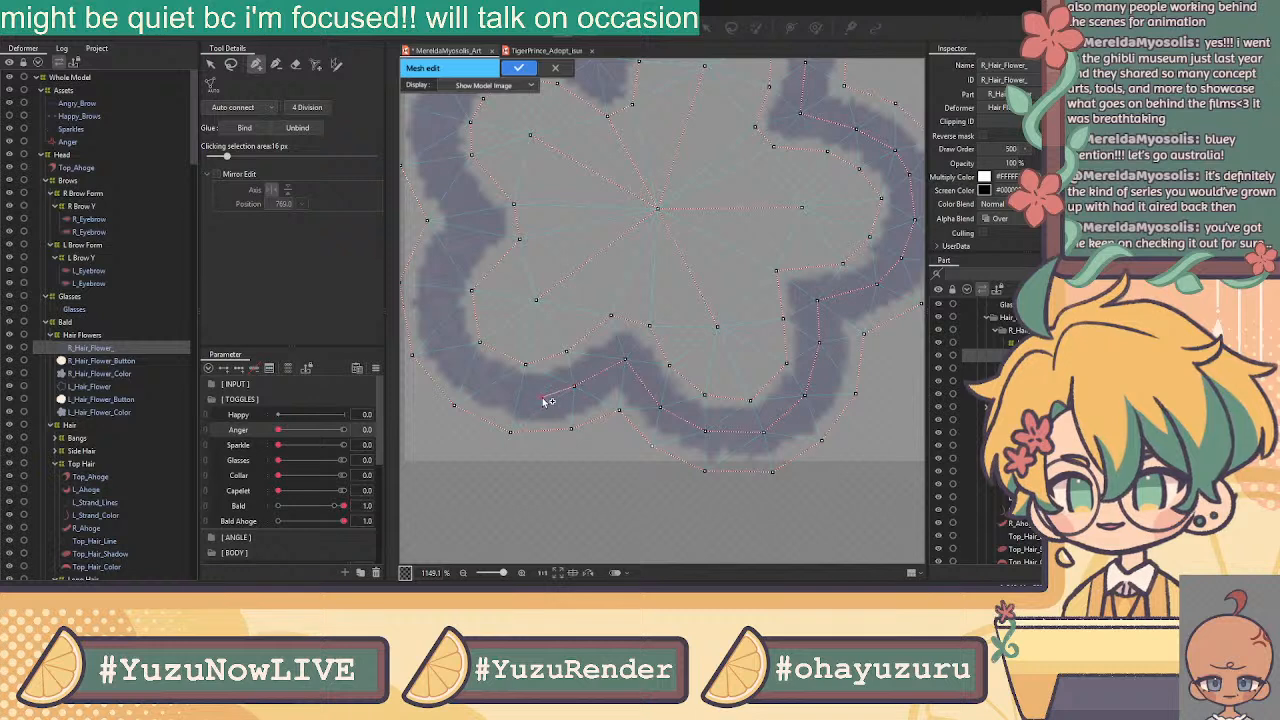
{"action": "left_click", "coordinate": [491, 385]}
{"action": "left_click", "coordinate": [450, 352]}
{"action": "left_click", "coordinate": [440, 316]}
{"action": "left_click", "coordinate": [450, 258]}
{"action": "left_click", "coordinate": [471, 222]}
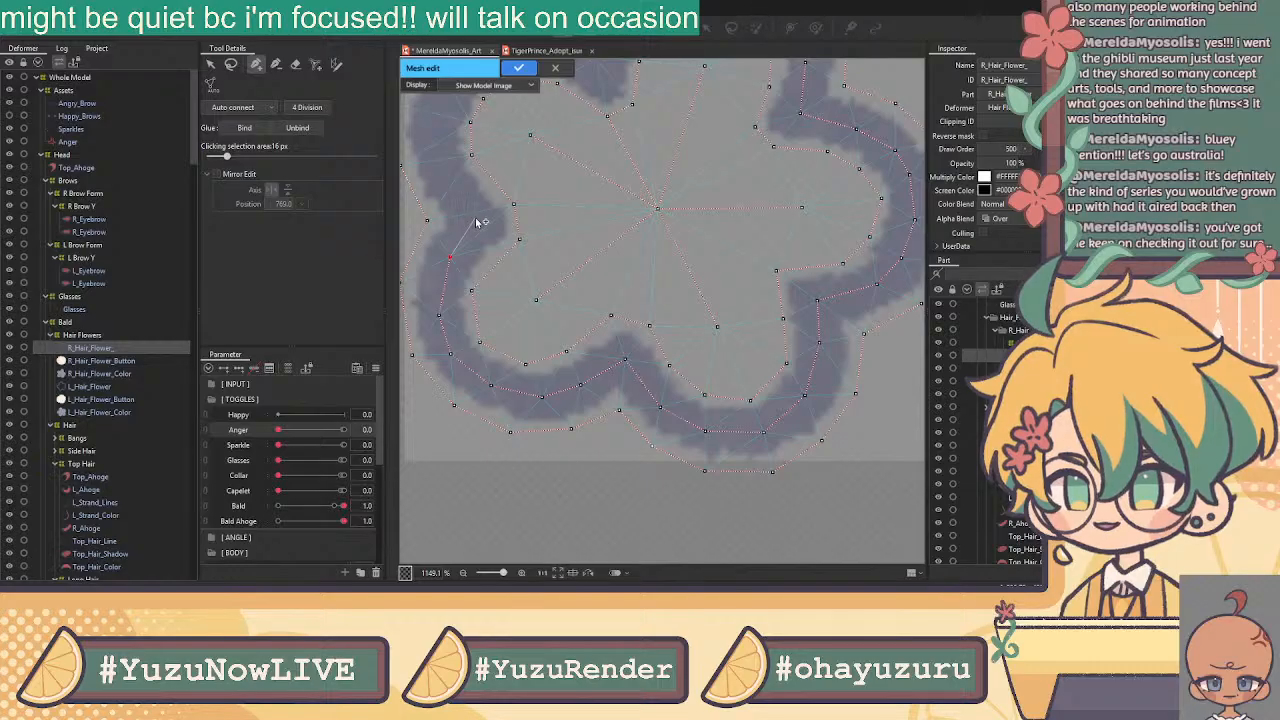
Add vertices along the flower's left edge and top outline to the top notch, nudging the last one down
{"action": "left_click_drag", "start_coordinate": [509, 86], "coordinate": [580, 320]}
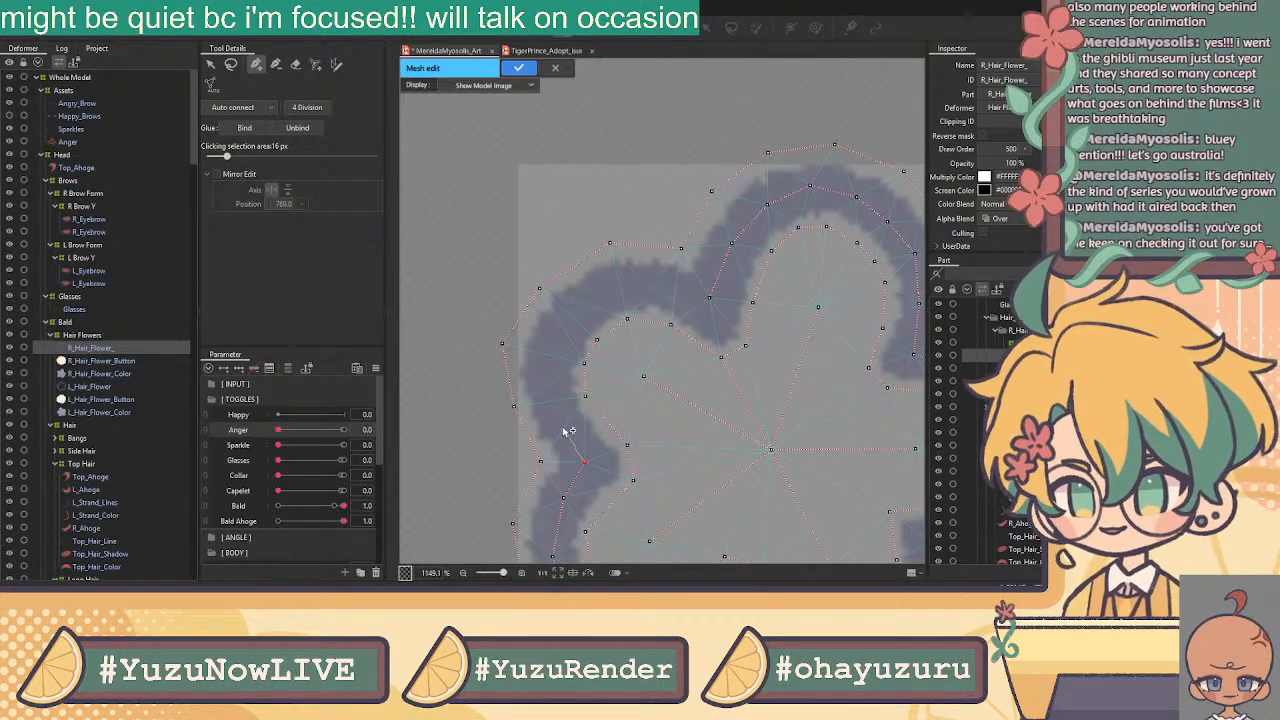
{"action": "left_click", "coordinate": [566, 428]}
{"action": "left_click", "coordinate": [547, 378]}
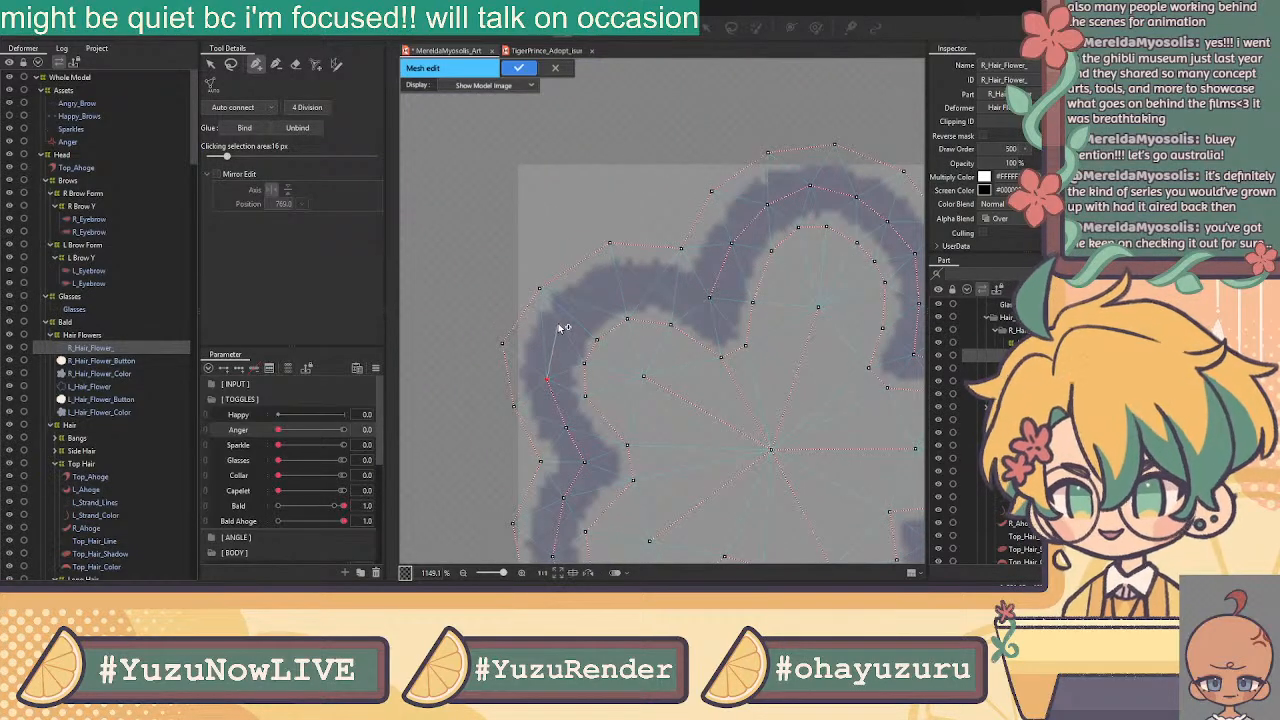
{"action": "left_click", "coordinate": [558, 324]}
{"action": "left_click", "coordinate": [598, 292]}
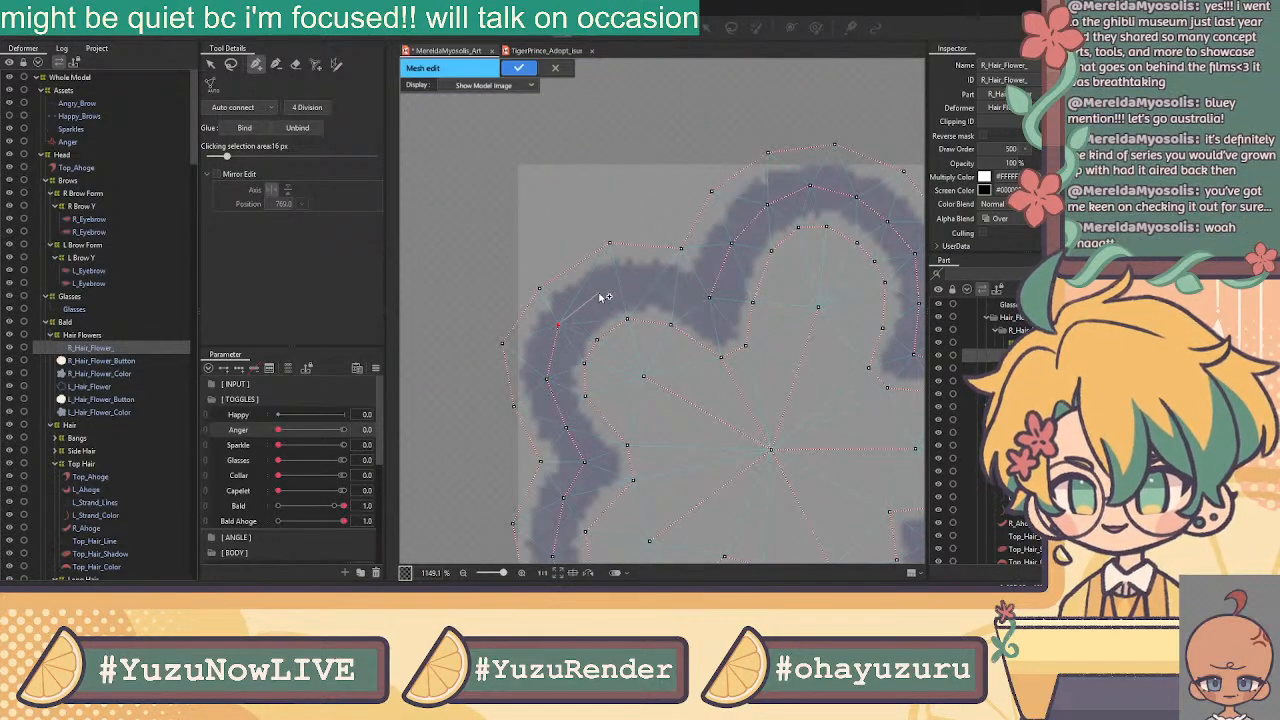
{"action": "left_click", "coordinate": [651, 289]}
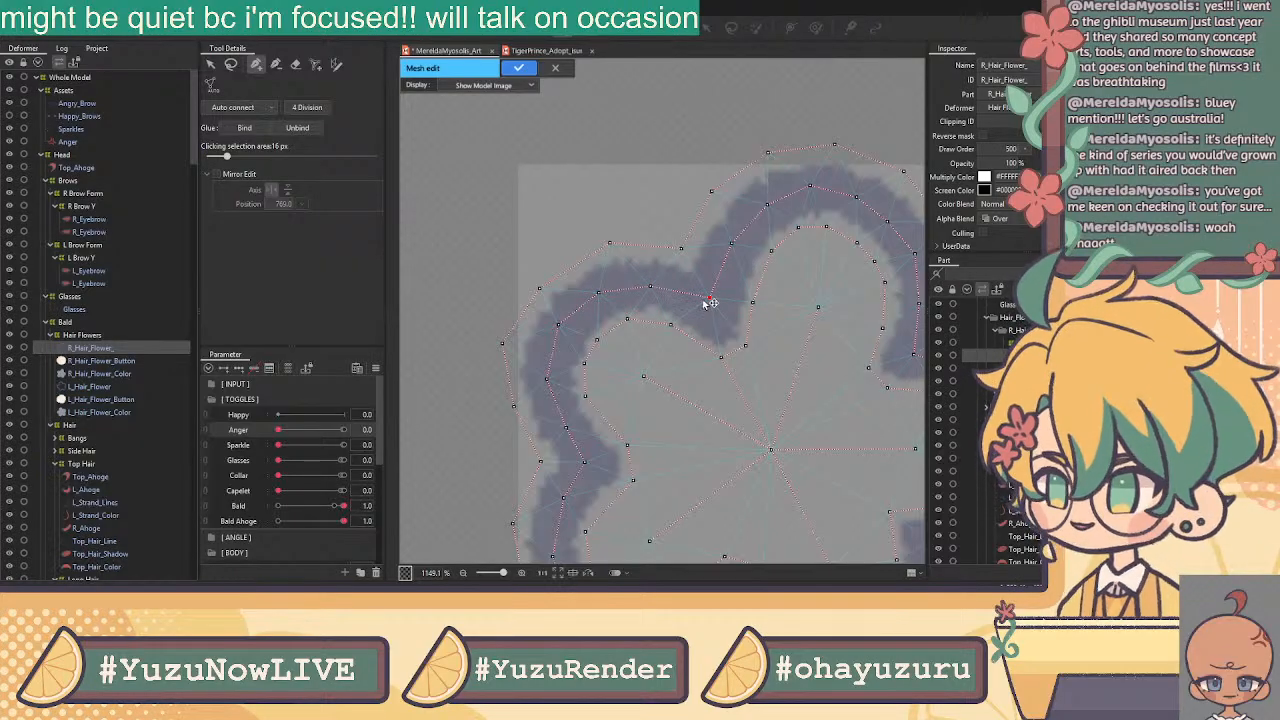
{"action": "left_click", "coordinate": [709, 299]}
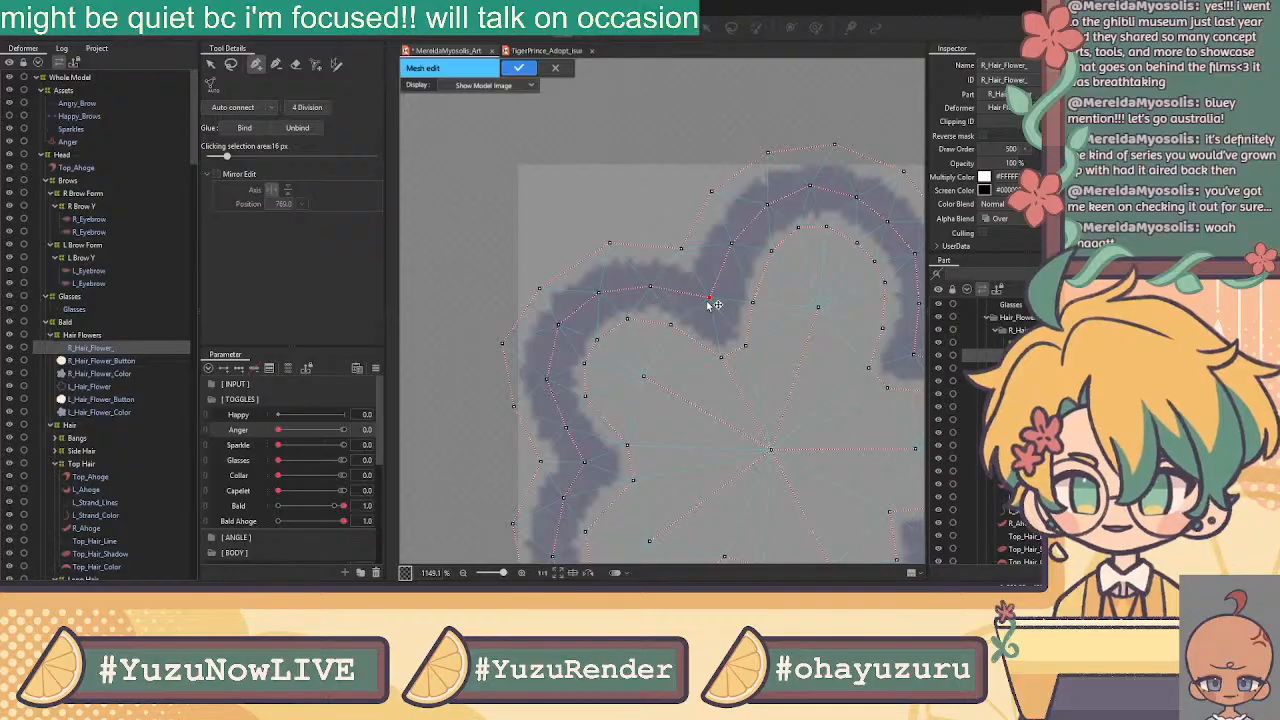
{"action": "left_click_drag", "start_coordinate": [709, 298], "coordinate": [711, 306]}
Select outline vertices around the flower's top notch, top, right and bottom edges
{"action": "scroll", "coordinate": [760, 314], "scroll_direction": "down", "scroll_amount": 5}
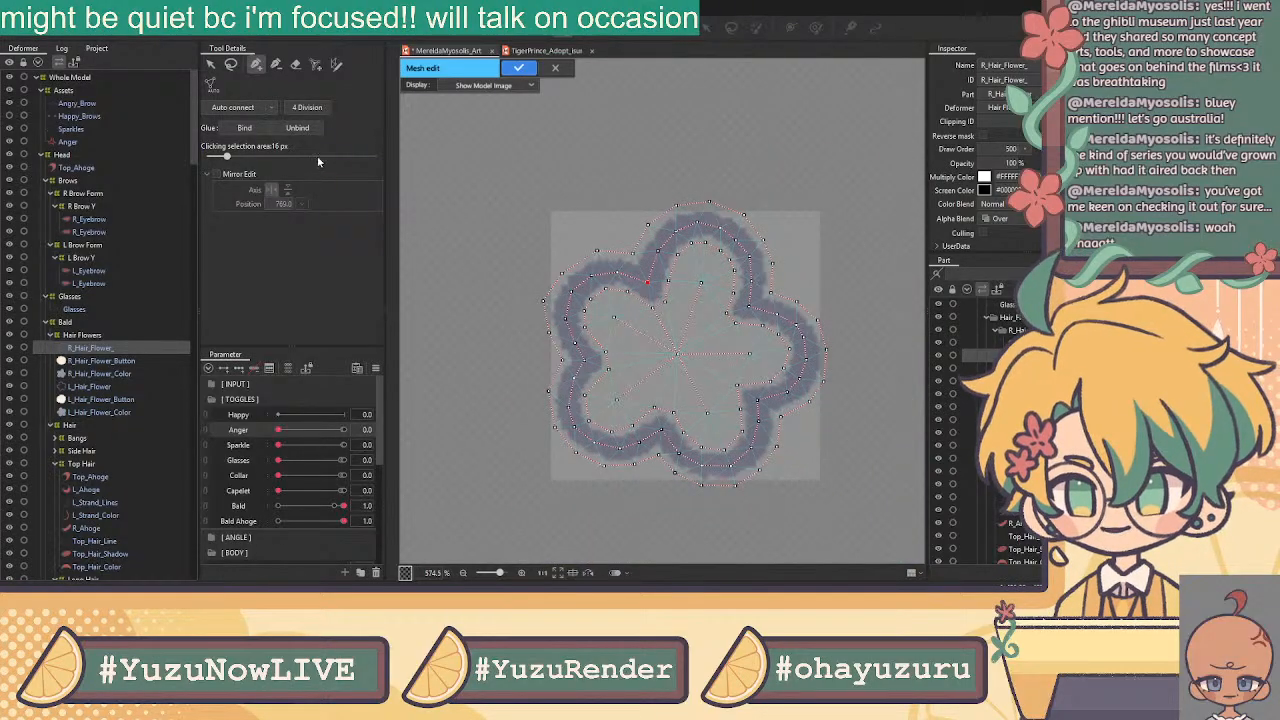
{"action": "left_click", "coordinate": [211, 64]}
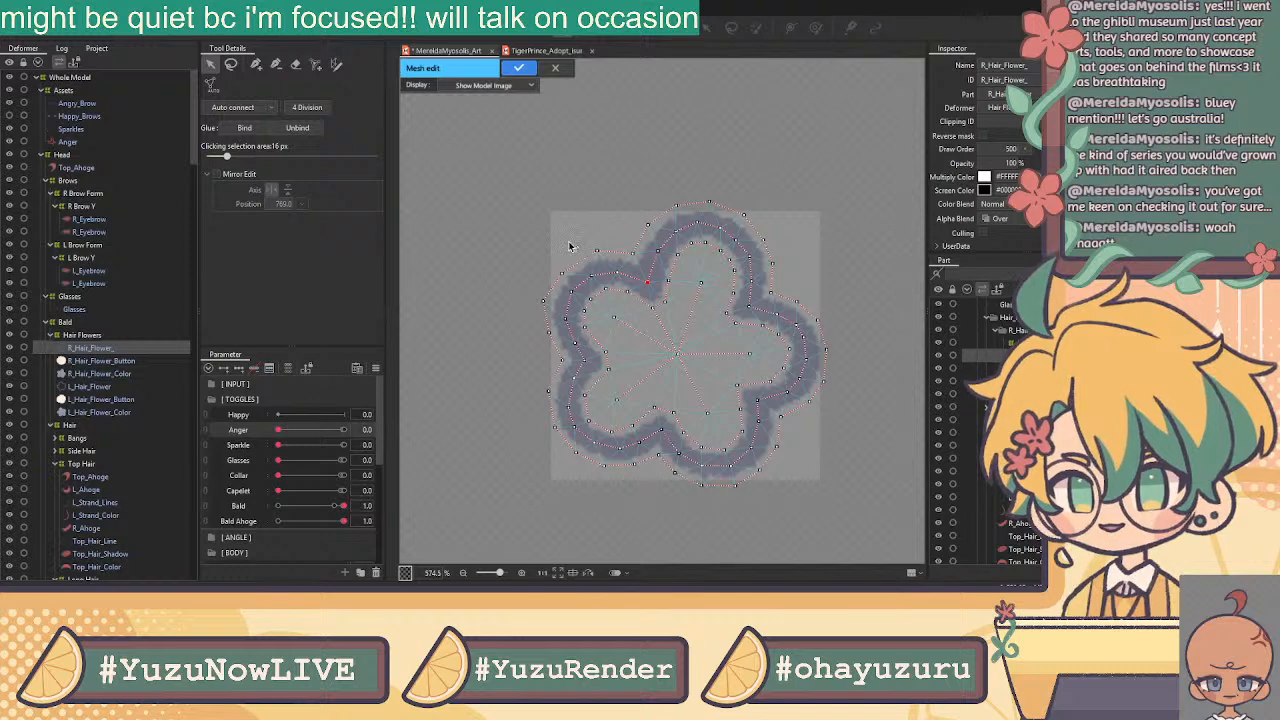
{"action": "scroll", "coordinate": [571, 243], "scroll_direction": "up", "scroll_amount": 5}
{"action": "left_click", "coordinate": [699, 269]}
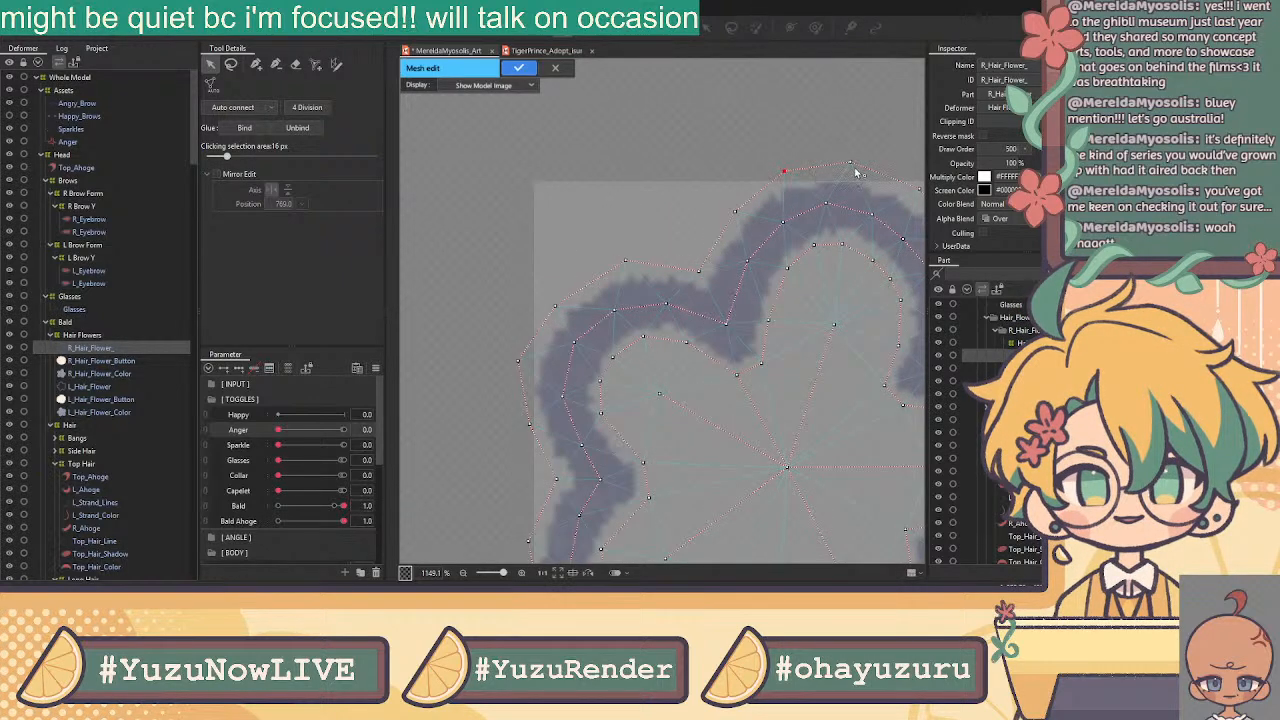
{"action": "left_click_drag", "start_coordinate": [855, 172], "coordinate": [617, 193]}
{"action": "left_click", "coordinate": [699, 161]}
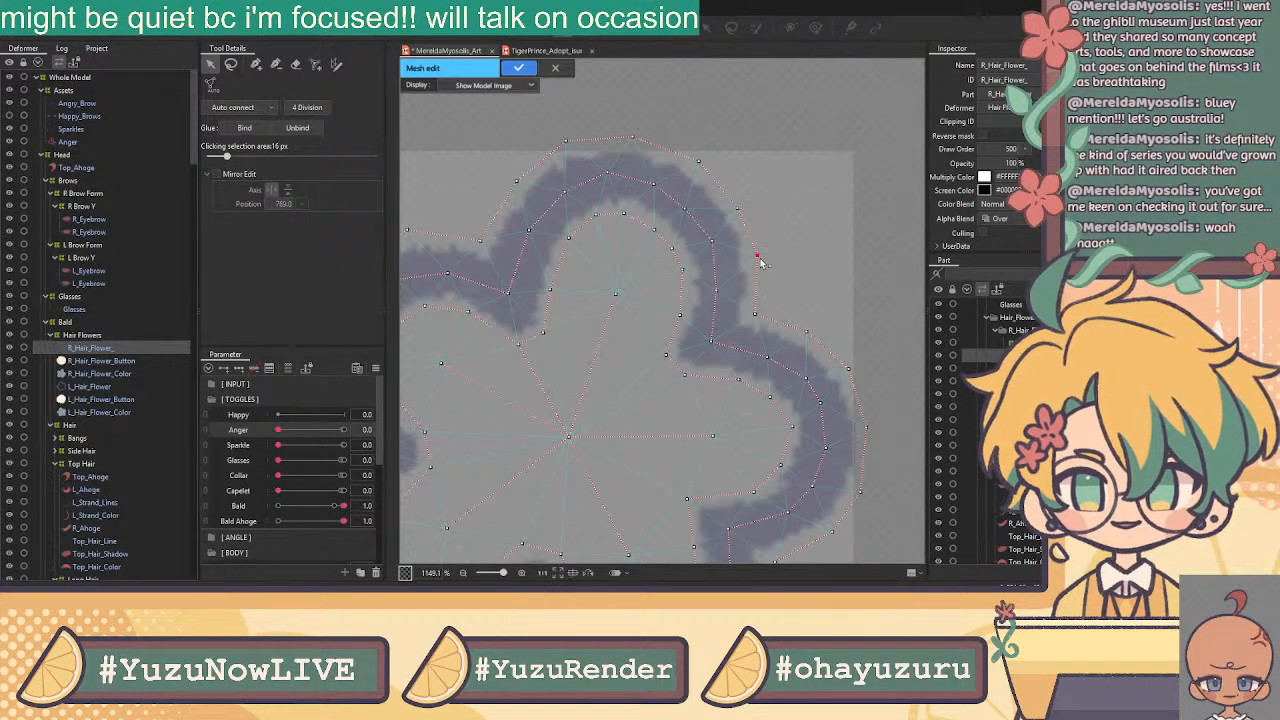
{"action": "left_click", "coordinate": [846, 369]}
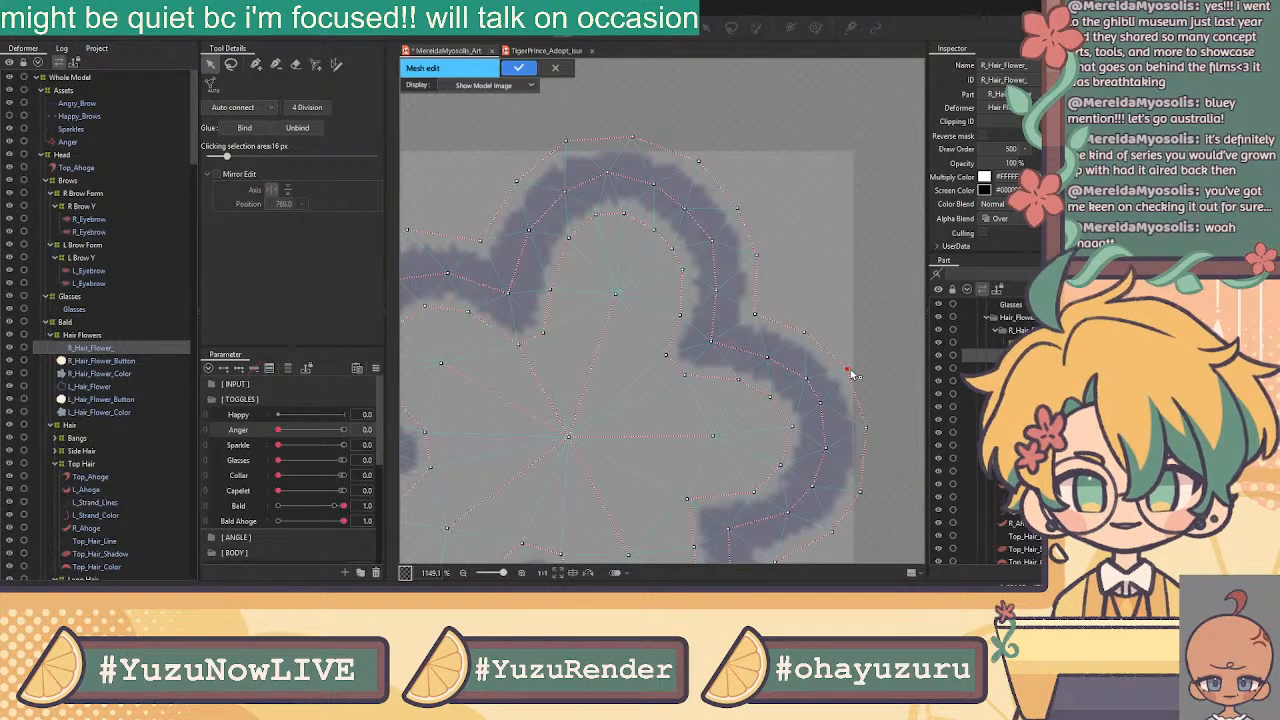
{"action": "left_click_drag", "start_coordinate": [856, 462], "coordinate": [802, 332]}
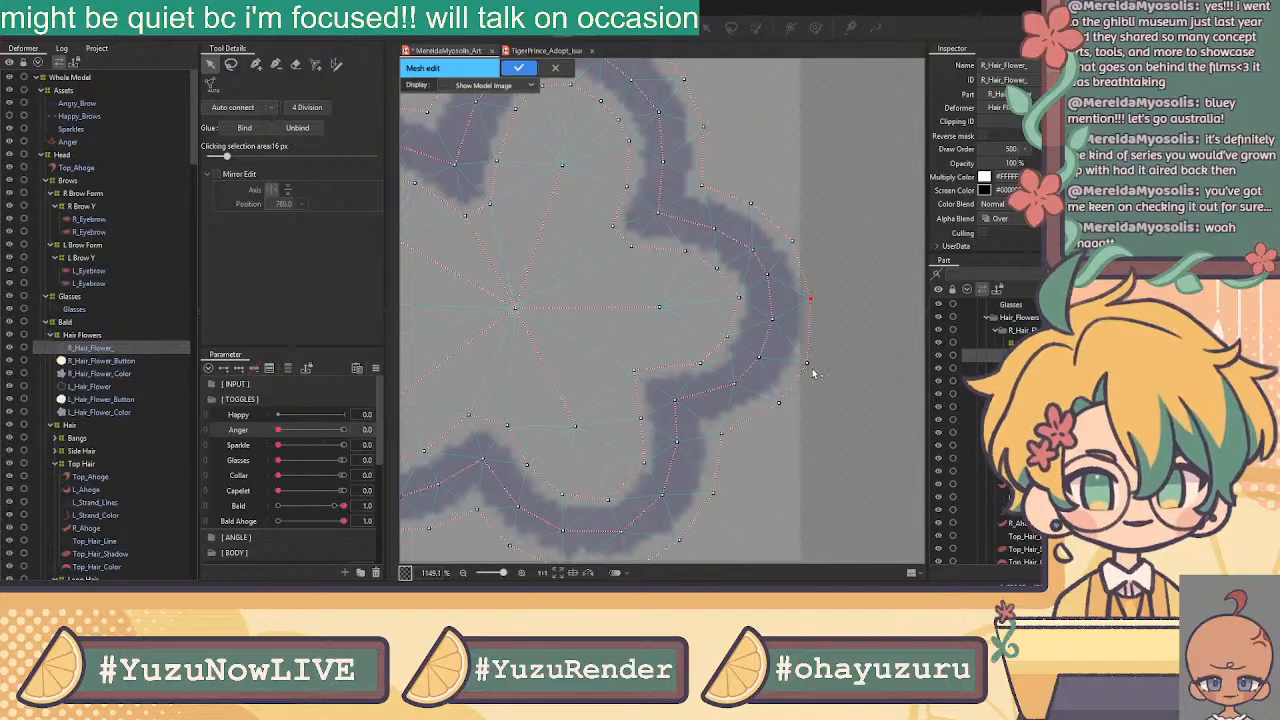
{"action": "left_click", "coordinate": [719, 433]}
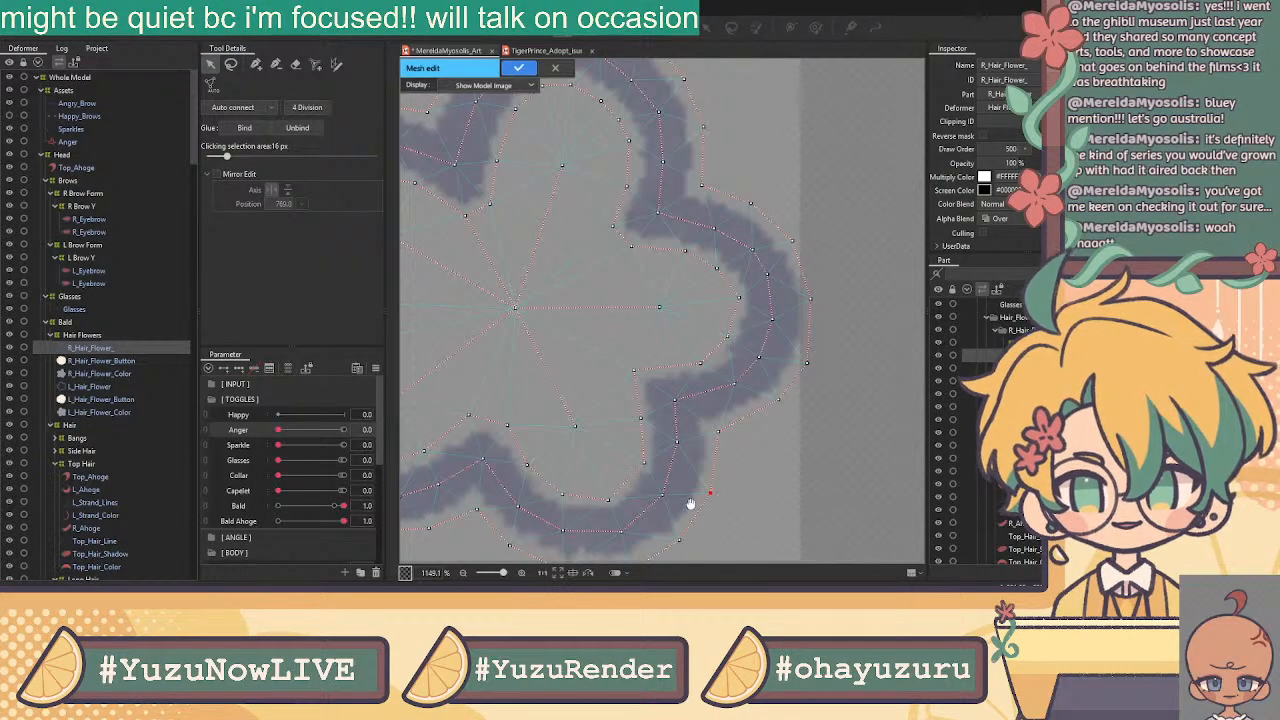
{"action": "left_click_drag", "start_coordinate": [700, 502], "coordinate": [810, 332]}
{"action": "left_click", "coordinate": [788, 370]}
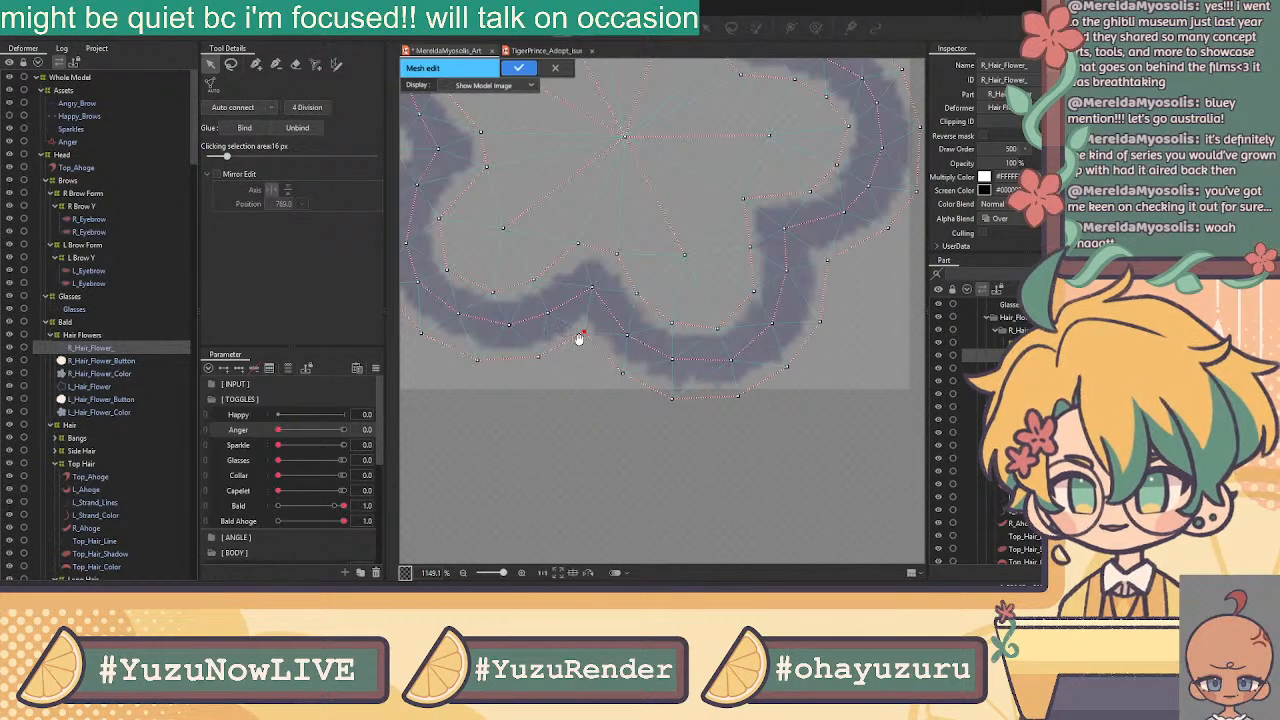
Reposition the inner notch vertex and the lower-left and upper-left outline vertices
{"action": "left_click_drag", "start_coordinate": [581, 335], "coordinate": [677, 341]}
{"action": "left_click_drag", "start_coordinate": [674, 250], "coordinate": [677, 257]}
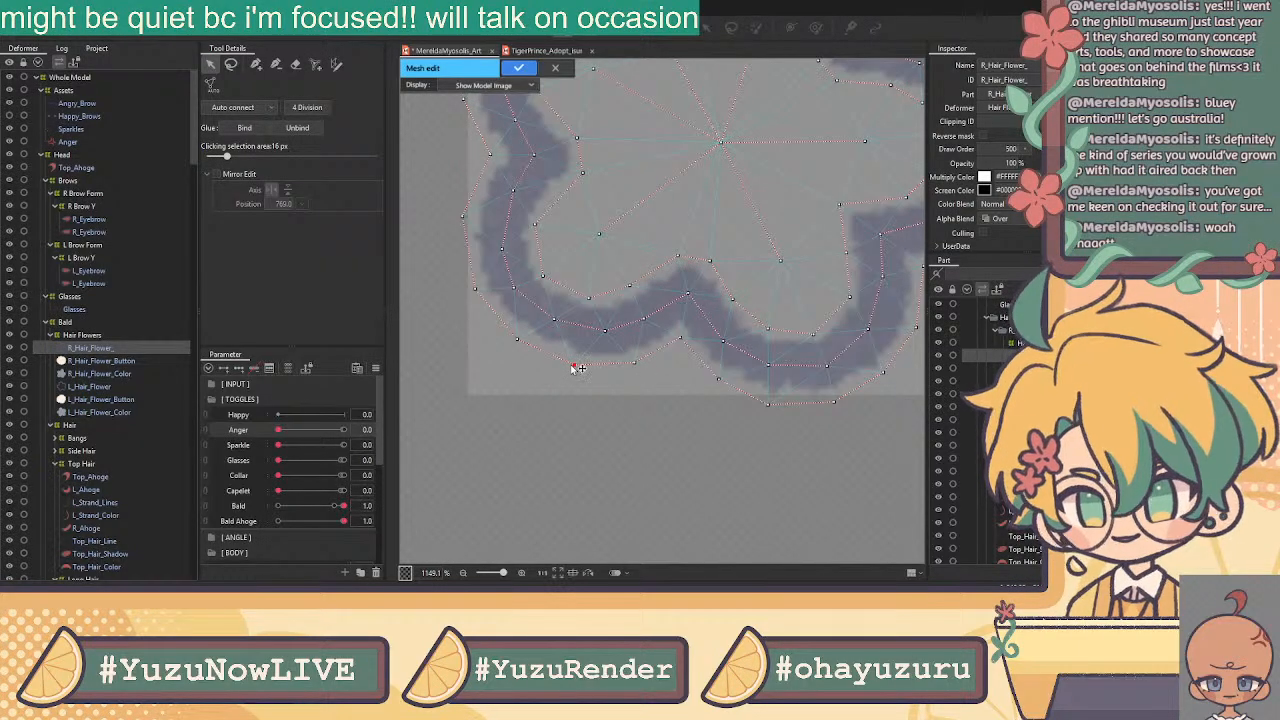
{"action": "left_click", "coordinate": [519, 337]}
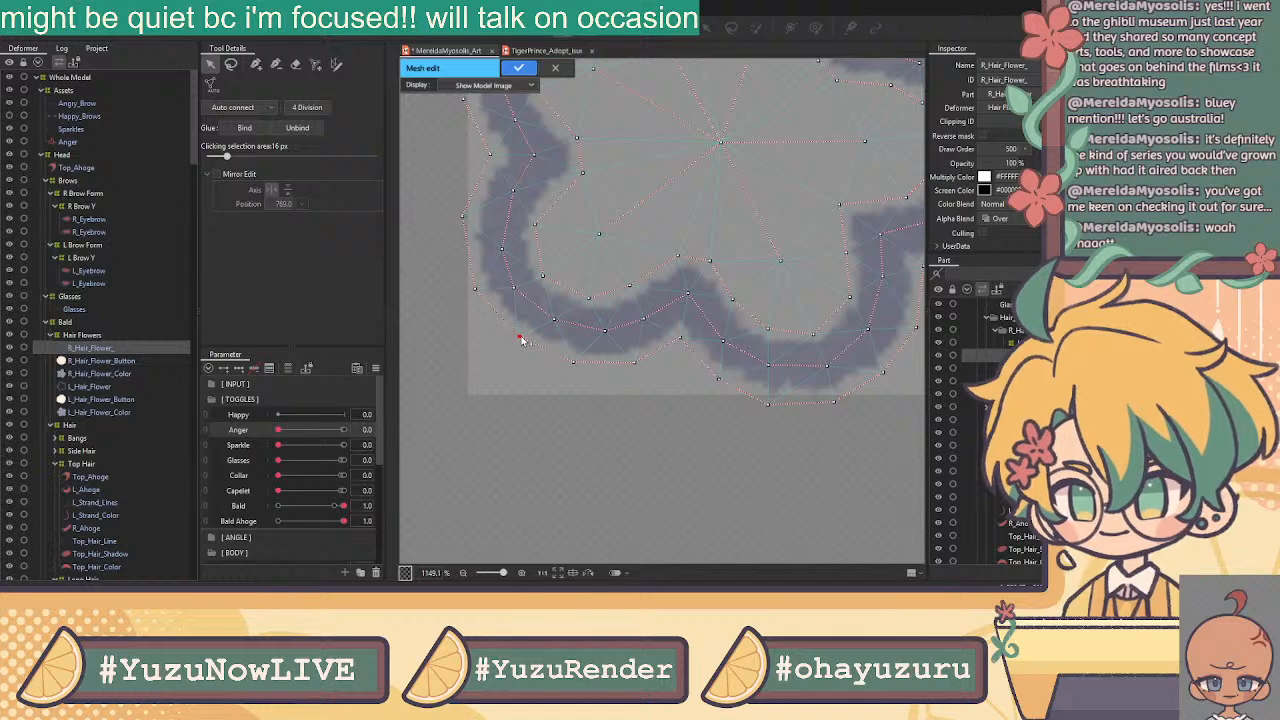
{"action": "scroll", "coordinate": [480, 290], "scroll_direction": "up", "scroll_amount": 2}
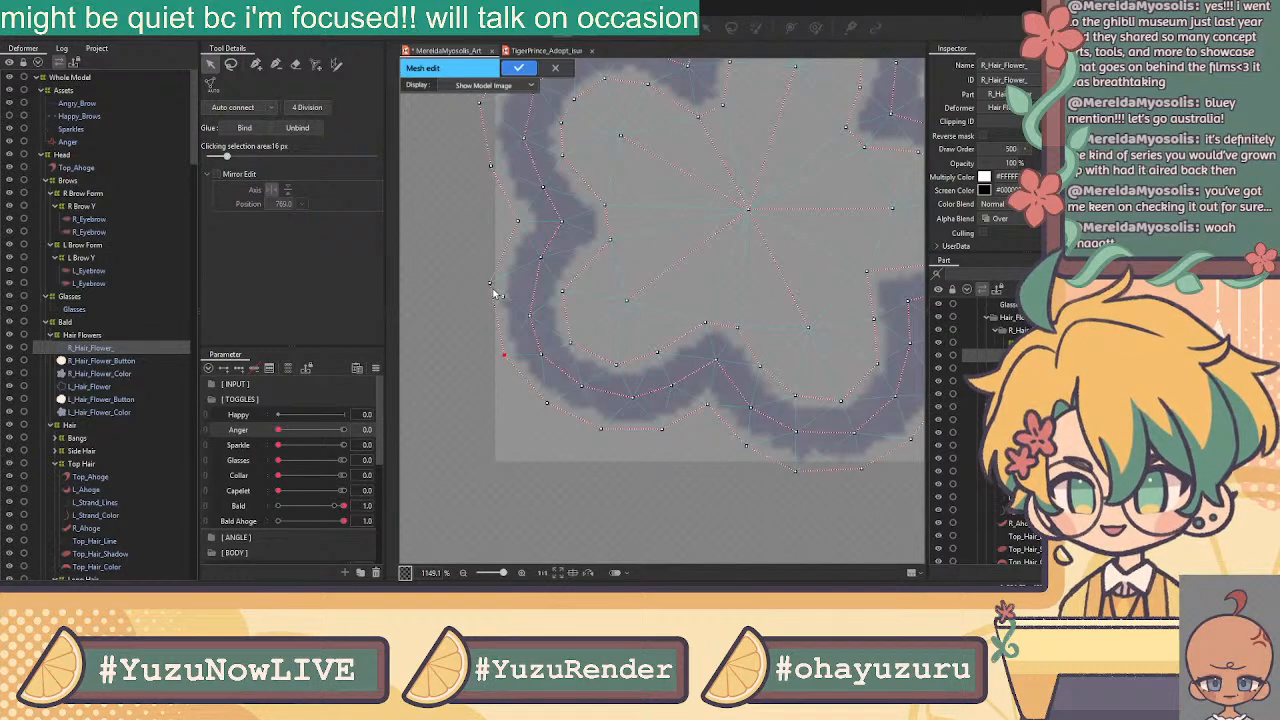
{"action": "left_click_drag", "start_coordinate": [517, 228], "coordinate": [519, 228]}
{"action": "left_click_drag", "start_coordinate": [613, 154], "coordinate": [650, 352]}
{"action": "left_click_drag", "start_coordinate": [526, 304], "coordinate": [537, 307]}
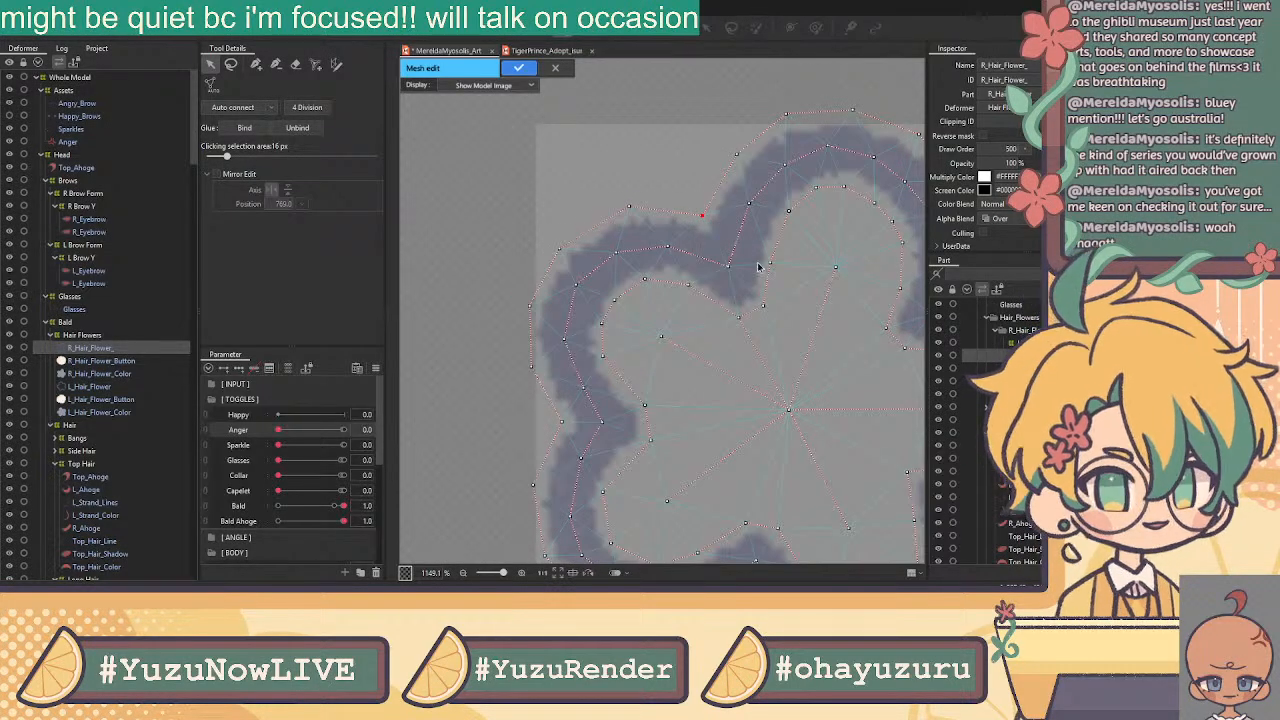
Select all of the flower's mesh vertices and apply the finished mesh
{"action": "scroll", "coordinate": [760, 266], "scroll_direction": "down", "scroll_amount": 2}
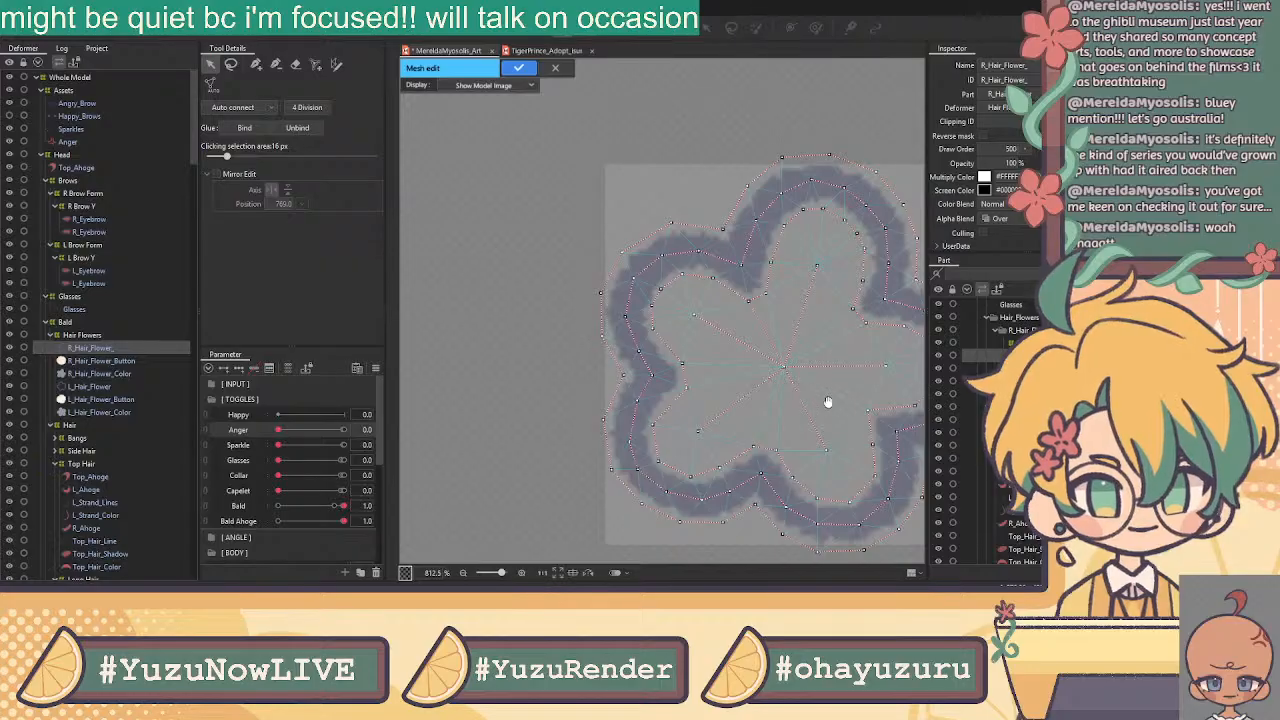
{"action": "left_click_drag", "start_coordinate": [832, 409], "coordinate": [668, 357]}
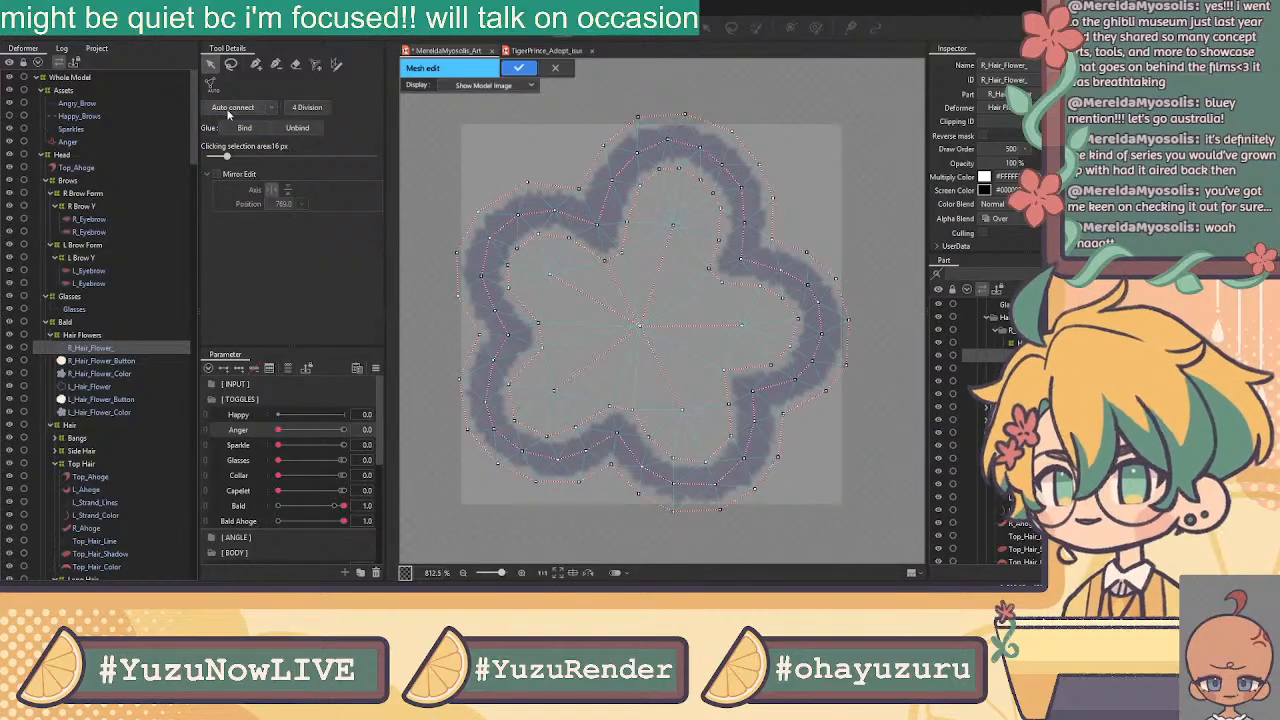
{"action": "scroll", "coordinate": [630, 248], "scroll_direction": "down", "scroll_amount": 4}
{"action": "left_click_drag", "start_coordinate": [500, 140], "coordinate": [785, 435]}
{"action": "left_click", "coordinate": [518, 68]}
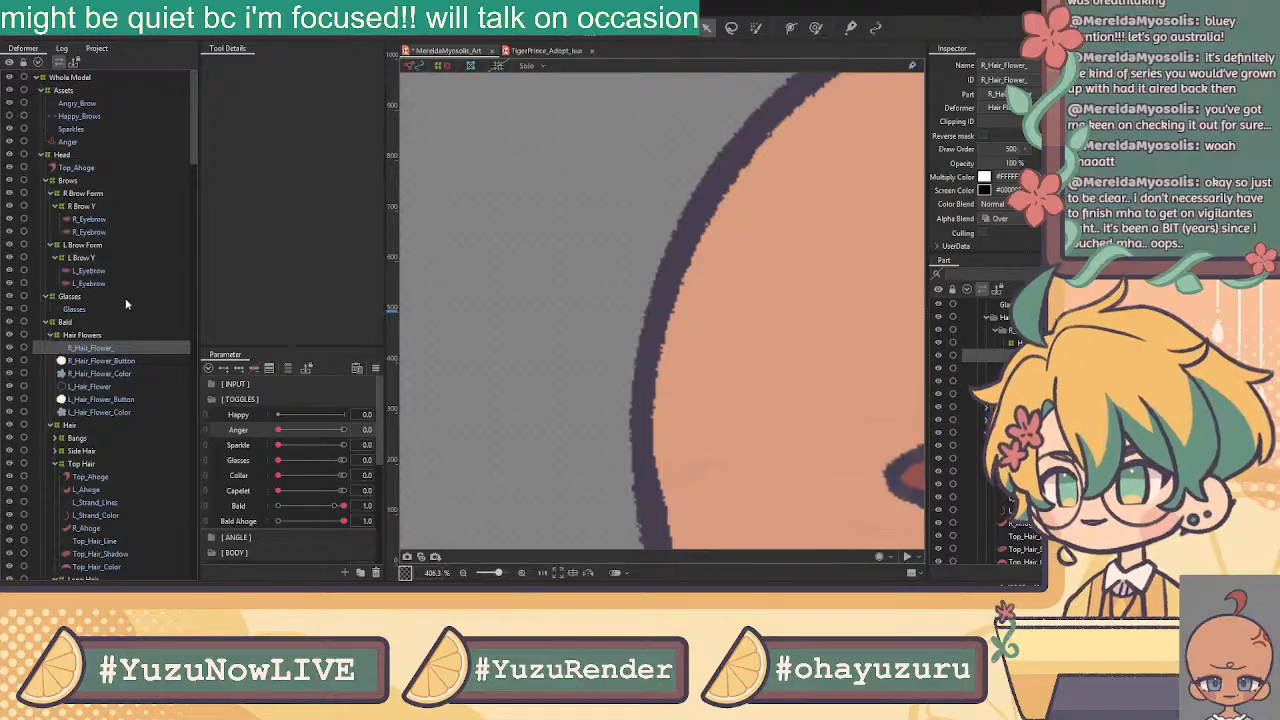
Replace R_Hair_Flower_Color's mesh with the pasted flower-shaped mesh and apply it
{"action": "left_click", "coordinate": [104, 373]}
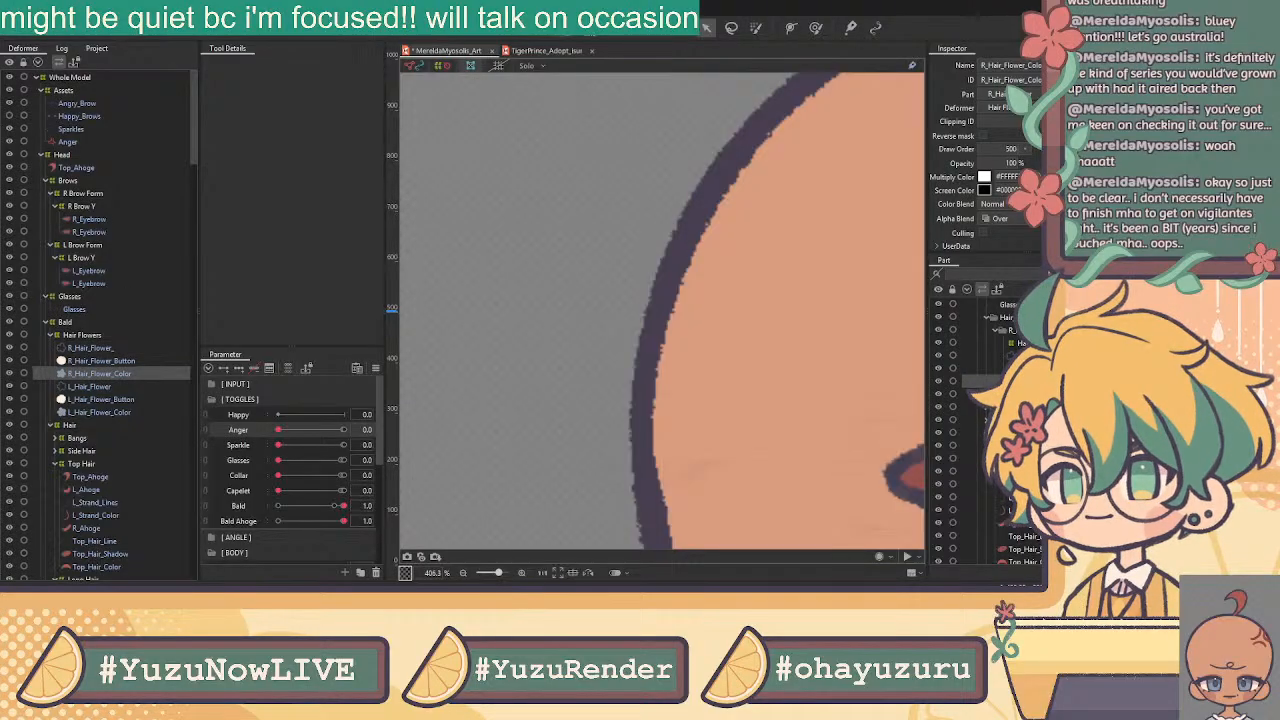
{"action": "key", "text": "ctrl+e"}
{"action": "left_click", "coordinate": [297, 65]}
{"action": "mouse_move", "coordinate": [546, 192]}
{"action": "left_mouse_down"}
{"action": "mouse_move", "coordinate": [697, 196]}
{"action": "mouse_move", "coordinate": [531, 282]}
{"action": "left_mouse_up"}
{"action": "key", "text": "ctrl+v"}
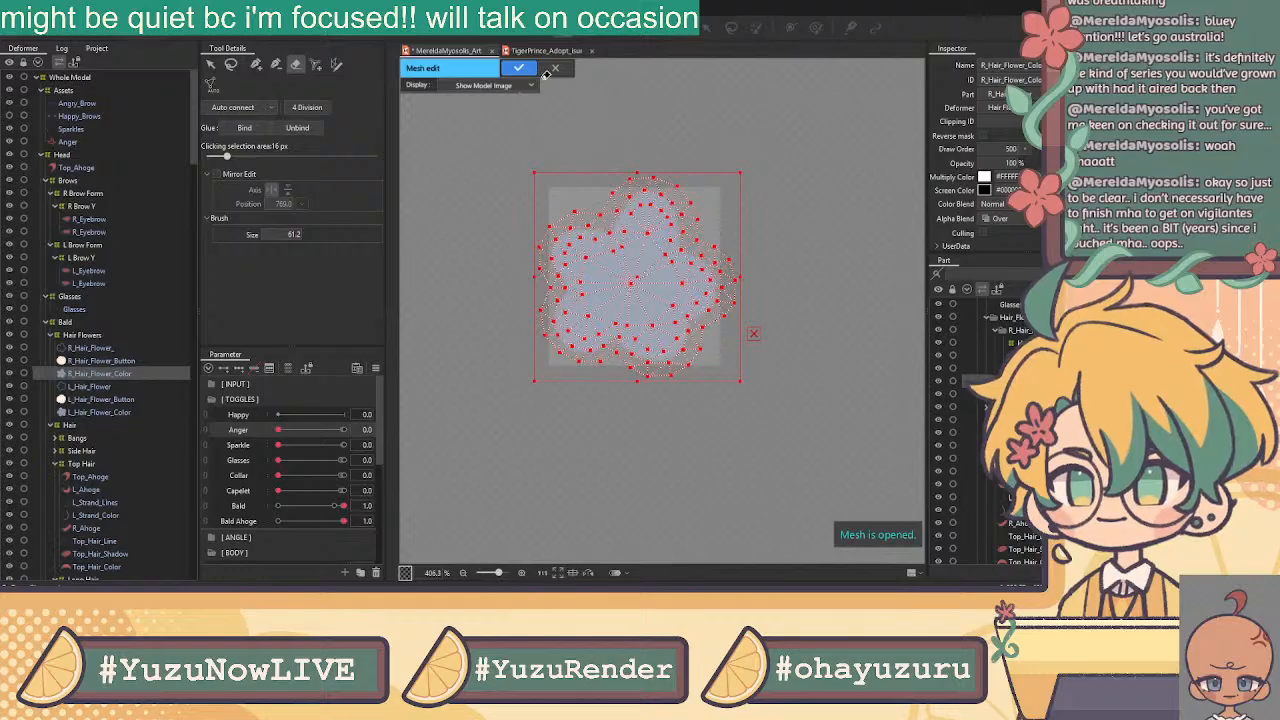
{"action": "left_click", "coordinate": [520, 68]}
Add R_Hair_Flower_ to the selection, select all its mesh vertices and apply the mesh
{"action": "left_click", "coordinate": [116, 347], "text": "ctrl"}
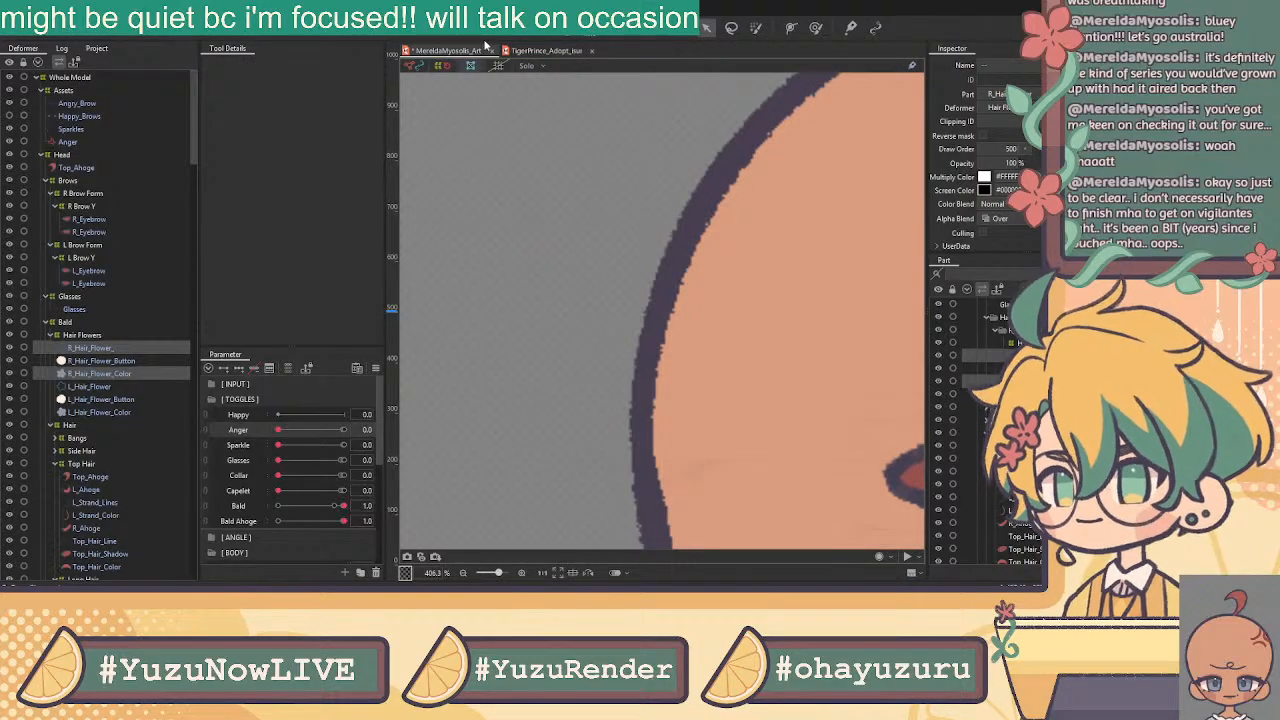
{"action": "left_click", "coordinate": [563, 28]}
{"action": "left_click", "coordinate": [211, 64]}
{"action": "left_click_drag", "start_coordinate": [464, 145], "coordinate": [785, 462]}
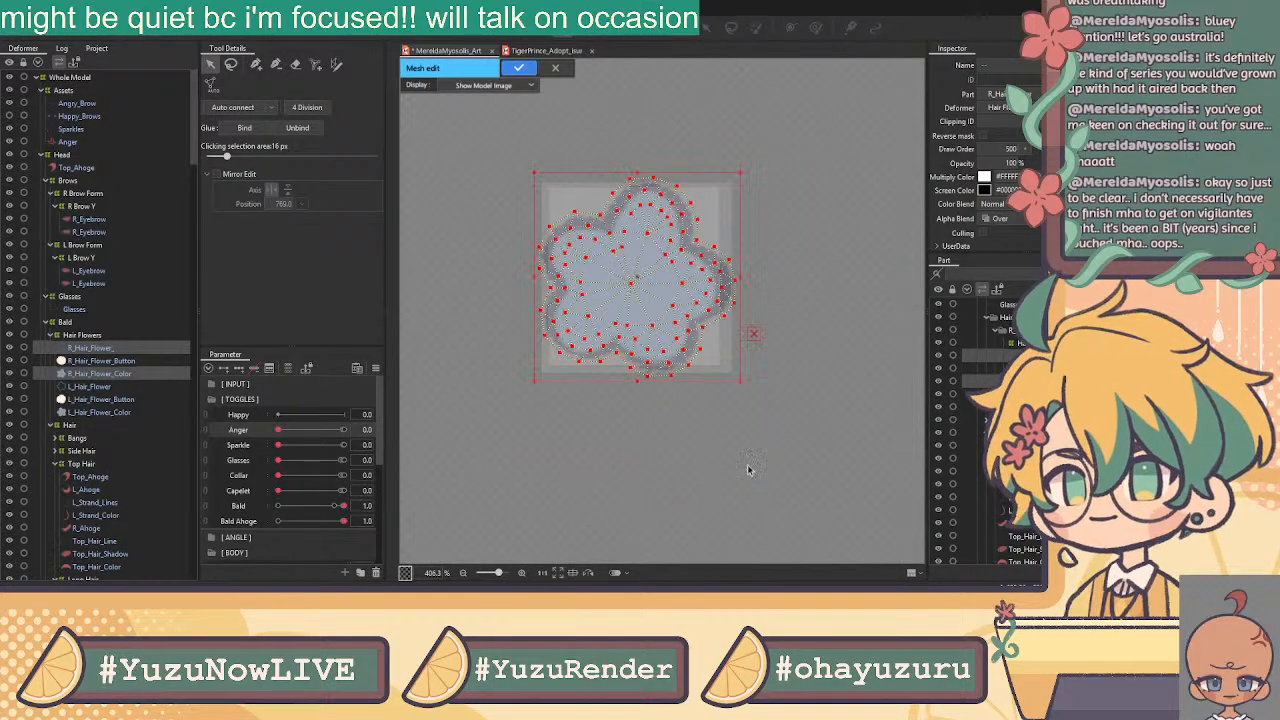
{"action": "left_click", "coordinate": [517, 70]}
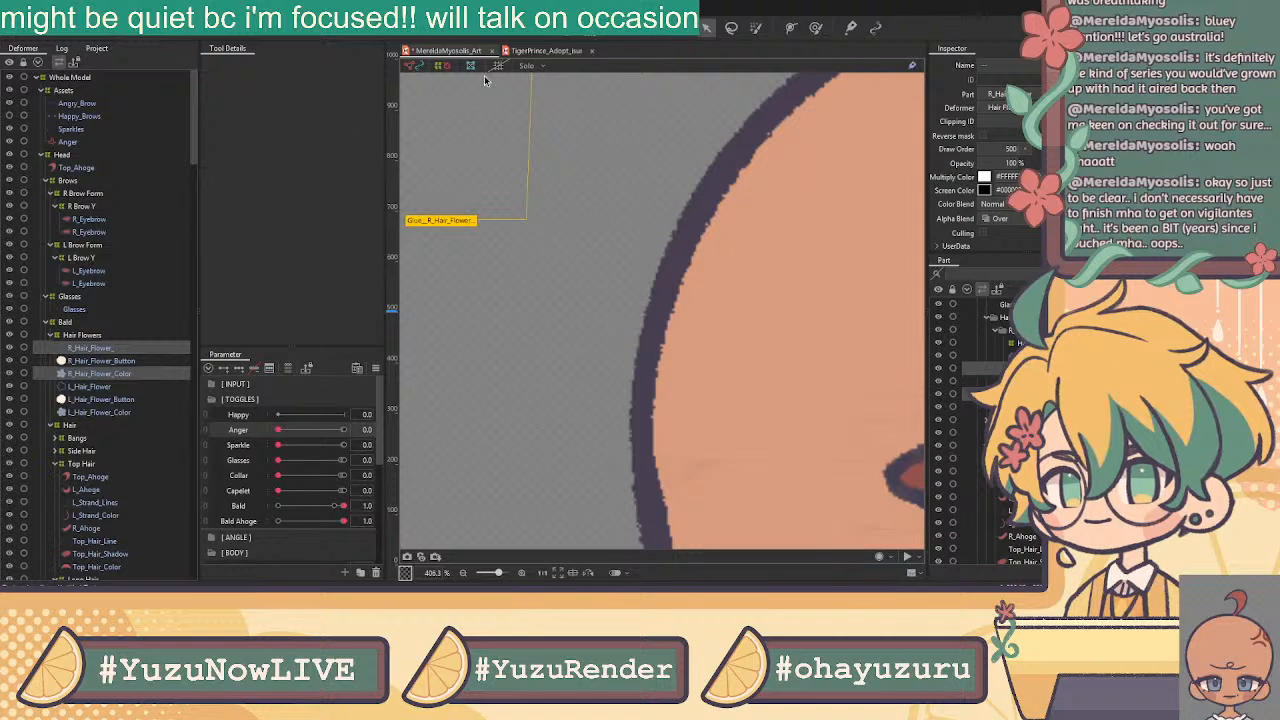
Open R_Hair_Flower_Button's mesh, clear its existing mesh and prepare to place vertices by hand
{"action": "left_click", "coordinate": [108, 362]}
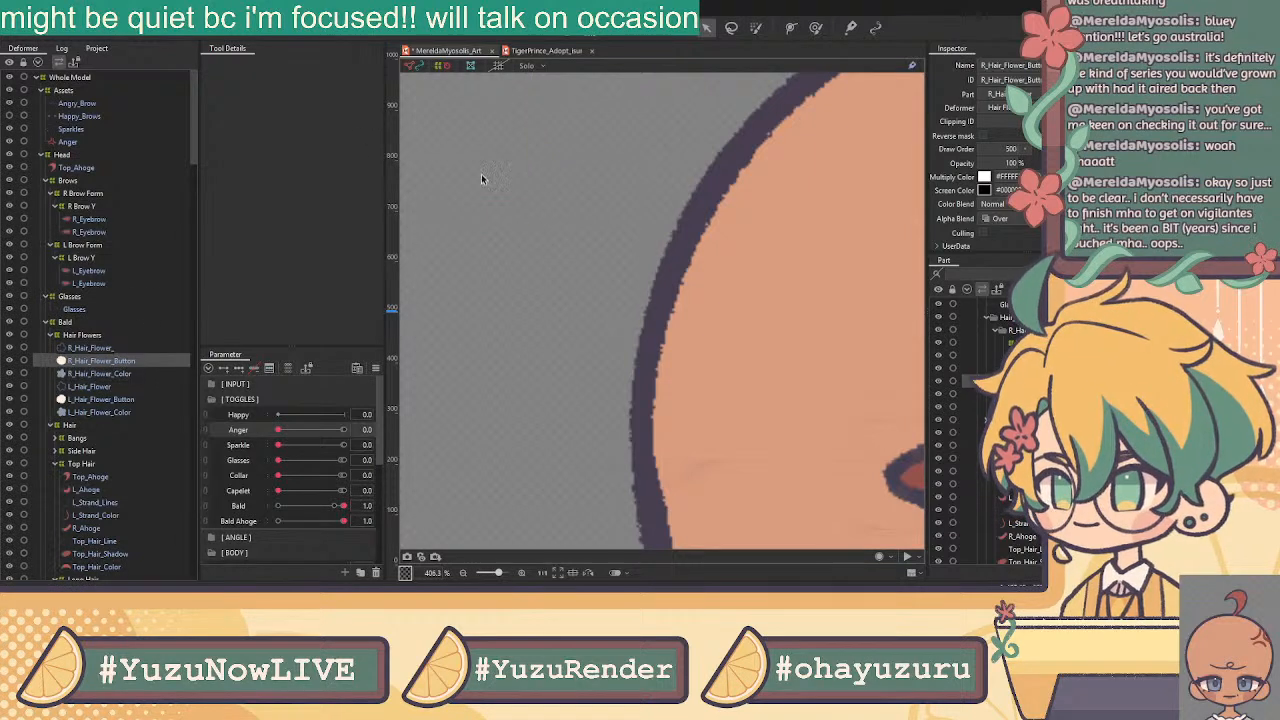
{"action": "left_click", "coordinate": [563, 28]}
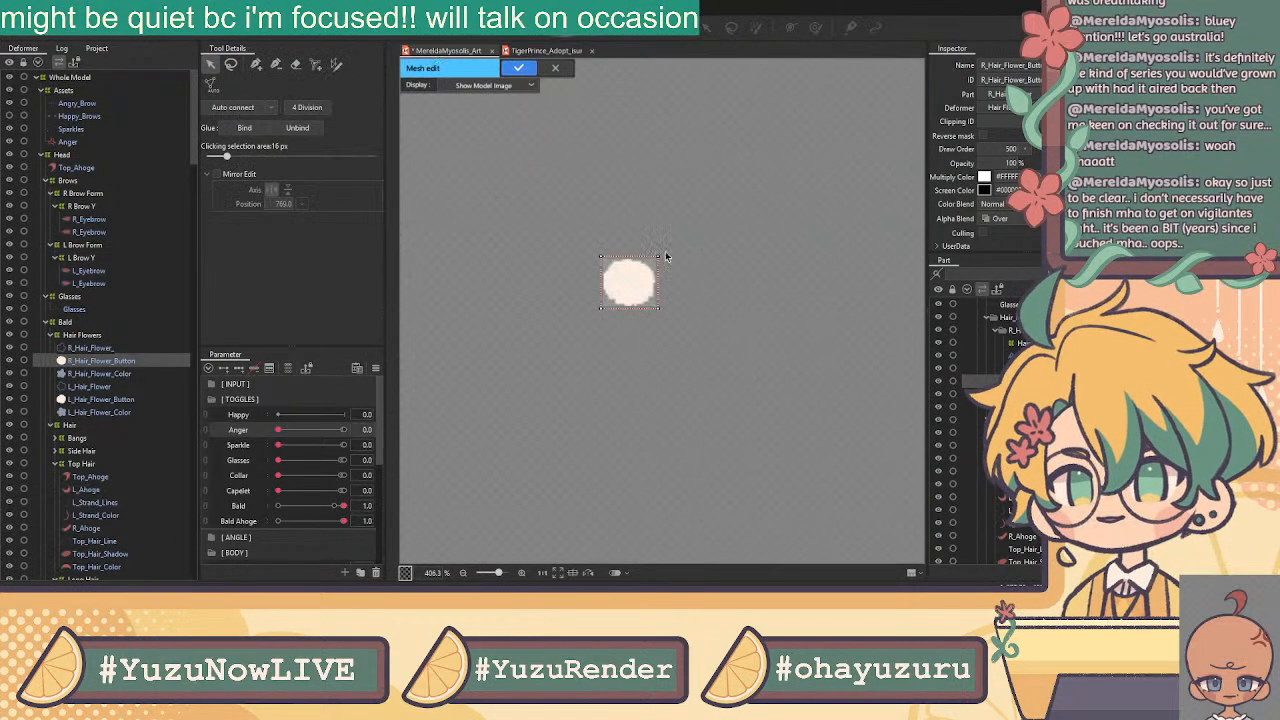
{"action": "left_click", "coordinate": [295, 64]}
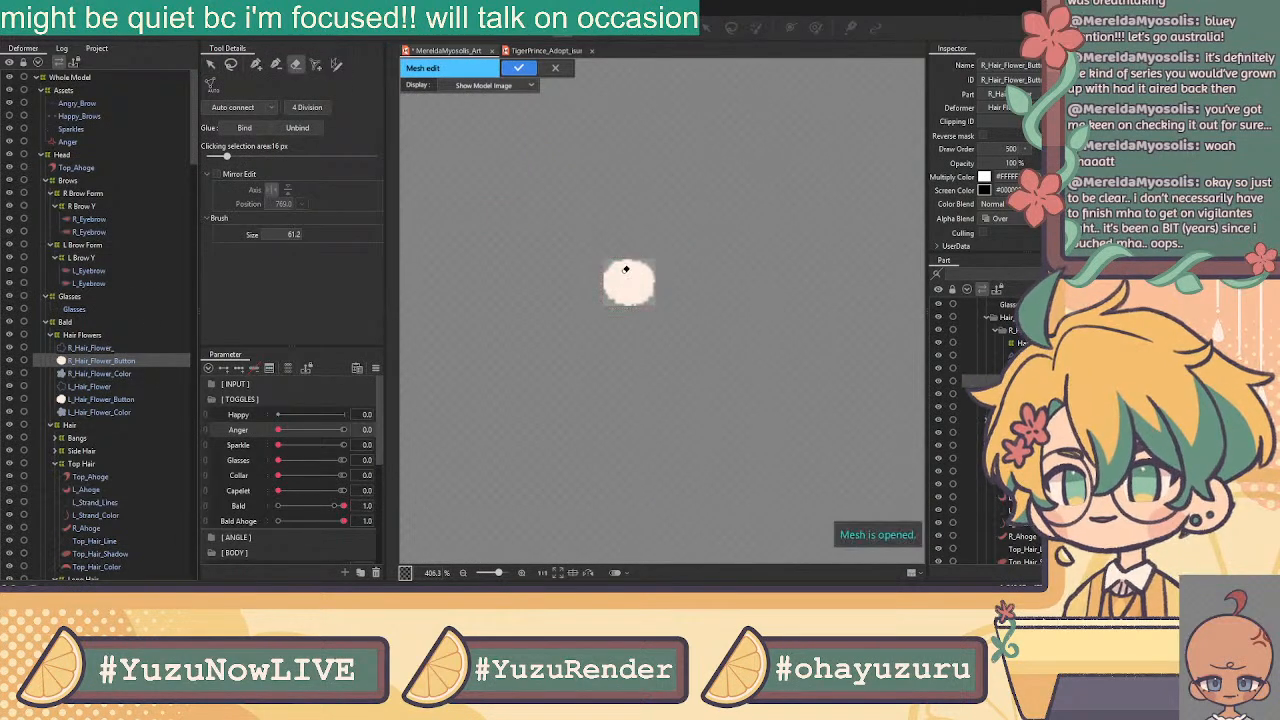
{"action": "left_click", "coordinate": [255, 64]}
{"action": "scroll", "coordinate": [600, 280], "scroll_direction": "up", "scroll_amount": 2}
Trace a closed ring of outline vertices around the flower button
{"action": "left_click", "coordinate": [599, 278]}
{"action": "left_click", "coordinate": [625, 249]}
{"action": "left_click", "coordinate": [663, 244]}
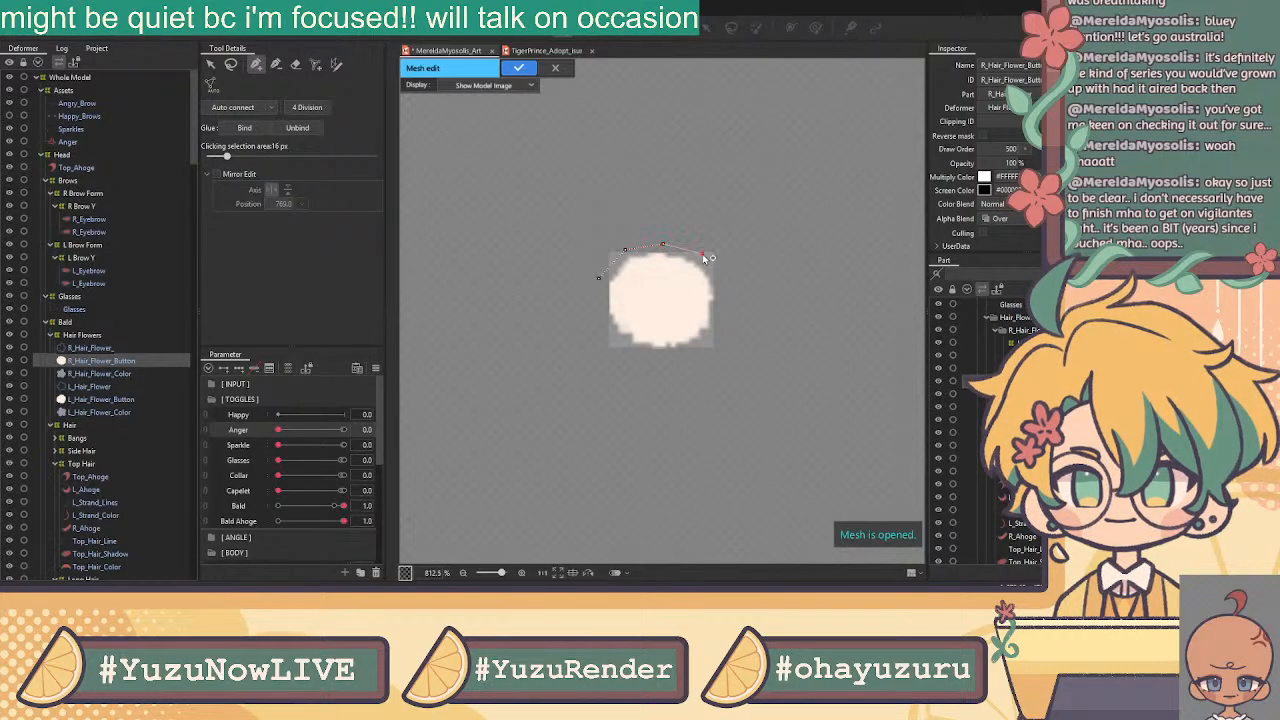
{"action": "left_click", "coordinate": [721, 283]}
{"action": "left_click", "coordinate": [718, 324]}
{"action": "left_click", "coordinate": [723, 287]}
{"action": "left_click", "coordinate": [697, 349]}
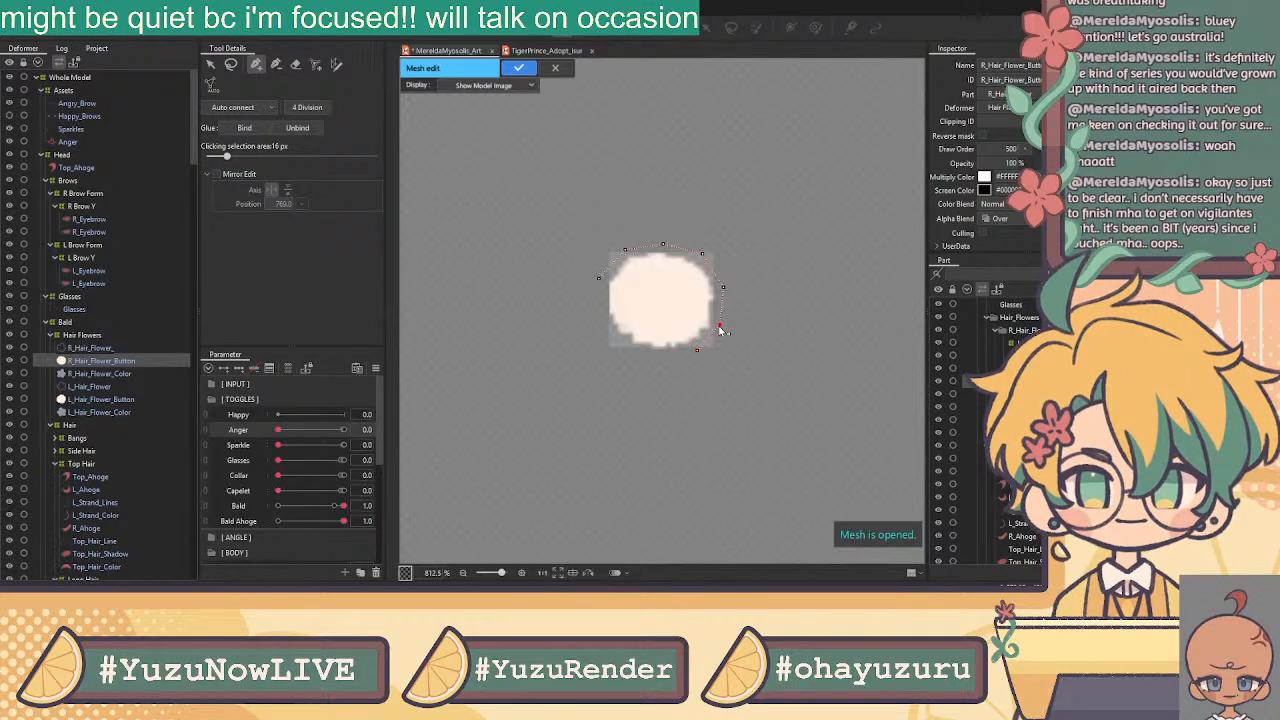
{"action": "left_click", "coordinate": [659, 354]}
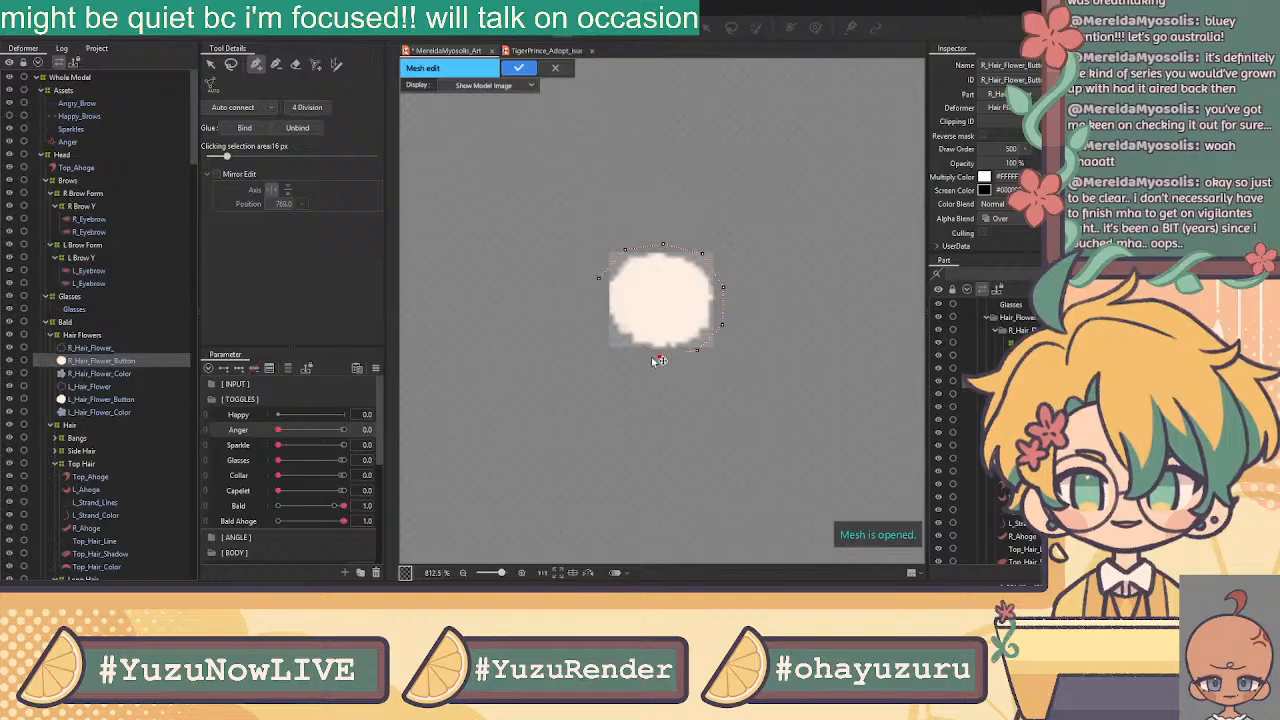
{"action": "left_click", "coordinate": [618, 344]}
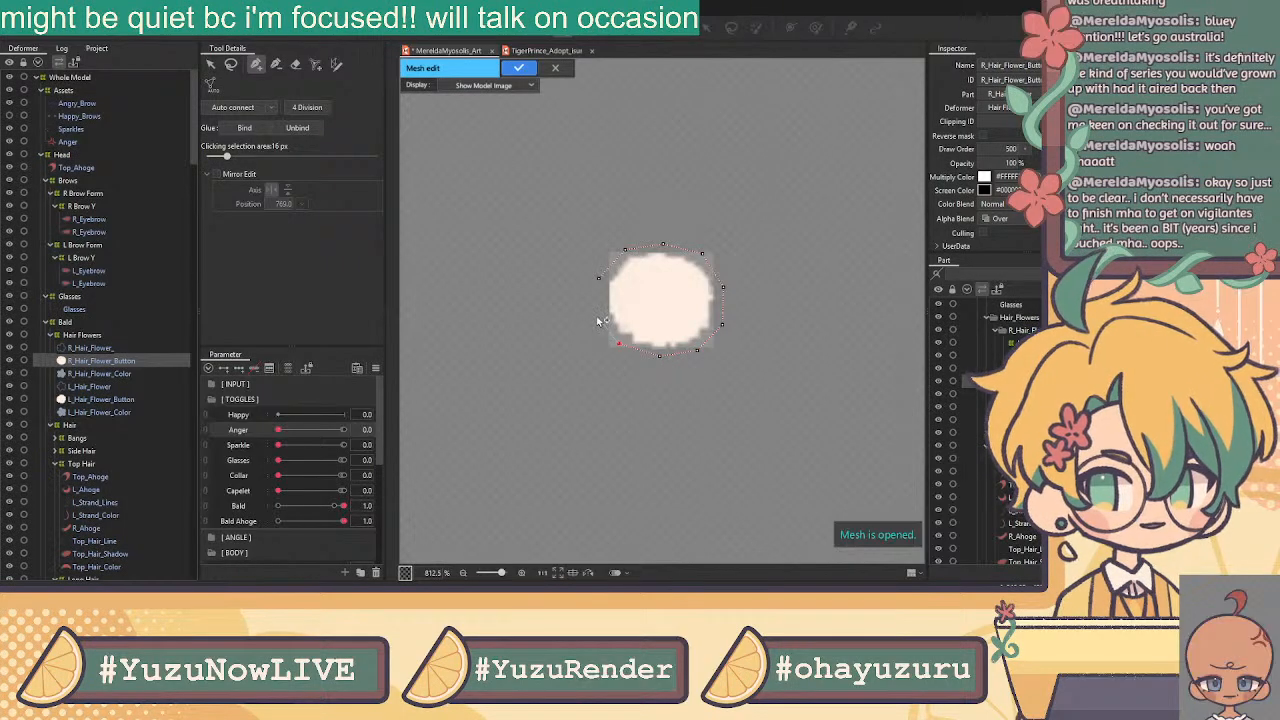
{"action": "left_click", "coordinate": [599, 280]}
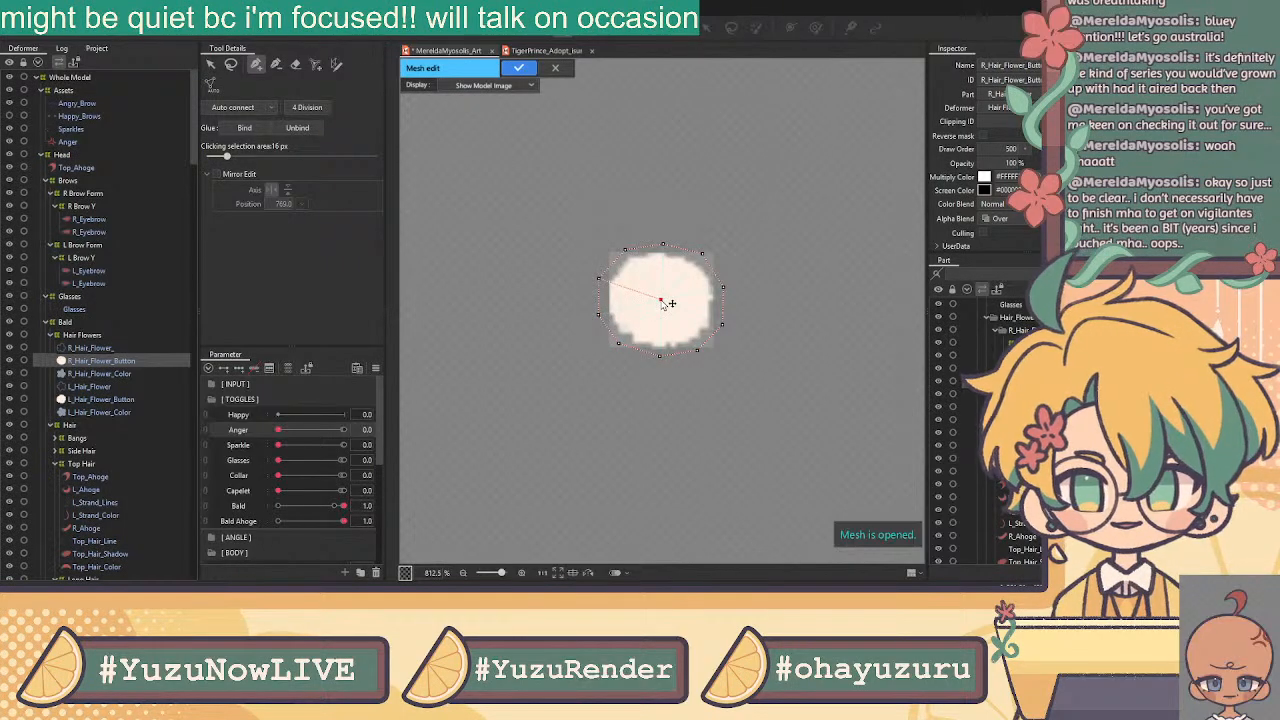
Add a centre vertex auto-connected to the outline, apply it, then open L_Hair_Flower's mesh
{"action": "left_click", "coordinate": [661, 300]}
{"action": "left_click", "coordinate": [232, 107]}
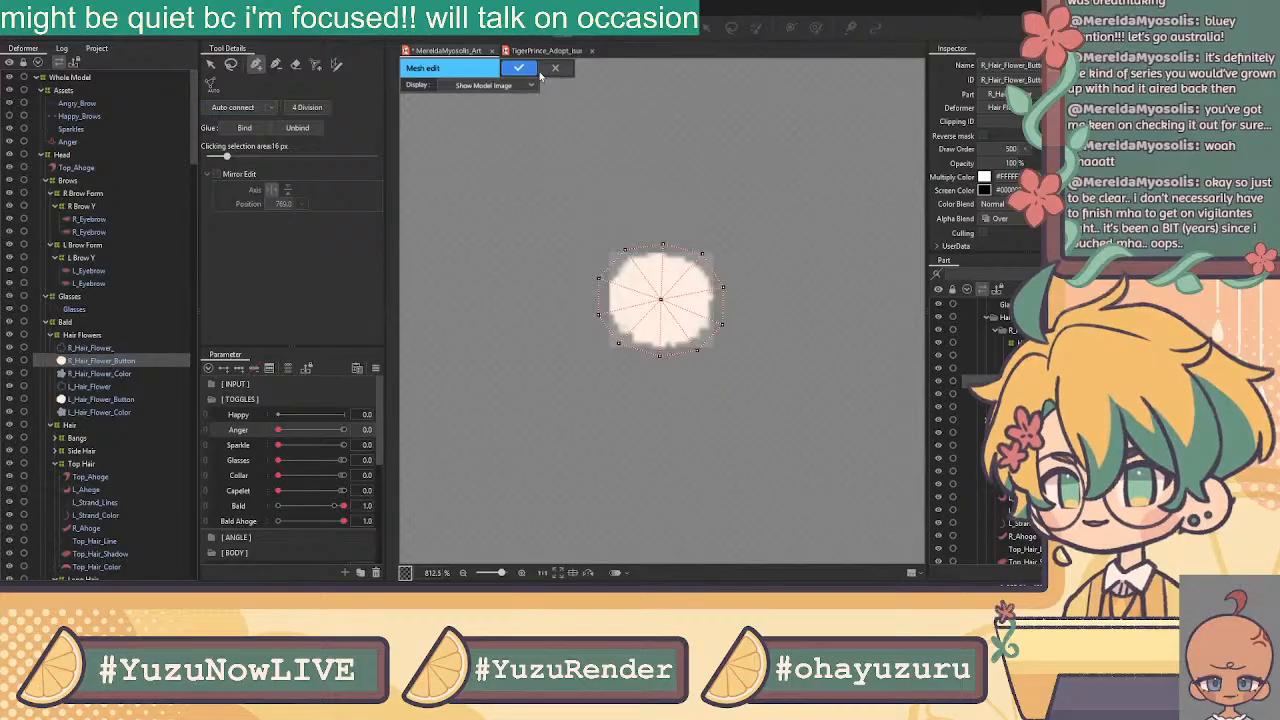
{"action": "left_click", "coordinate": [518, 69]}
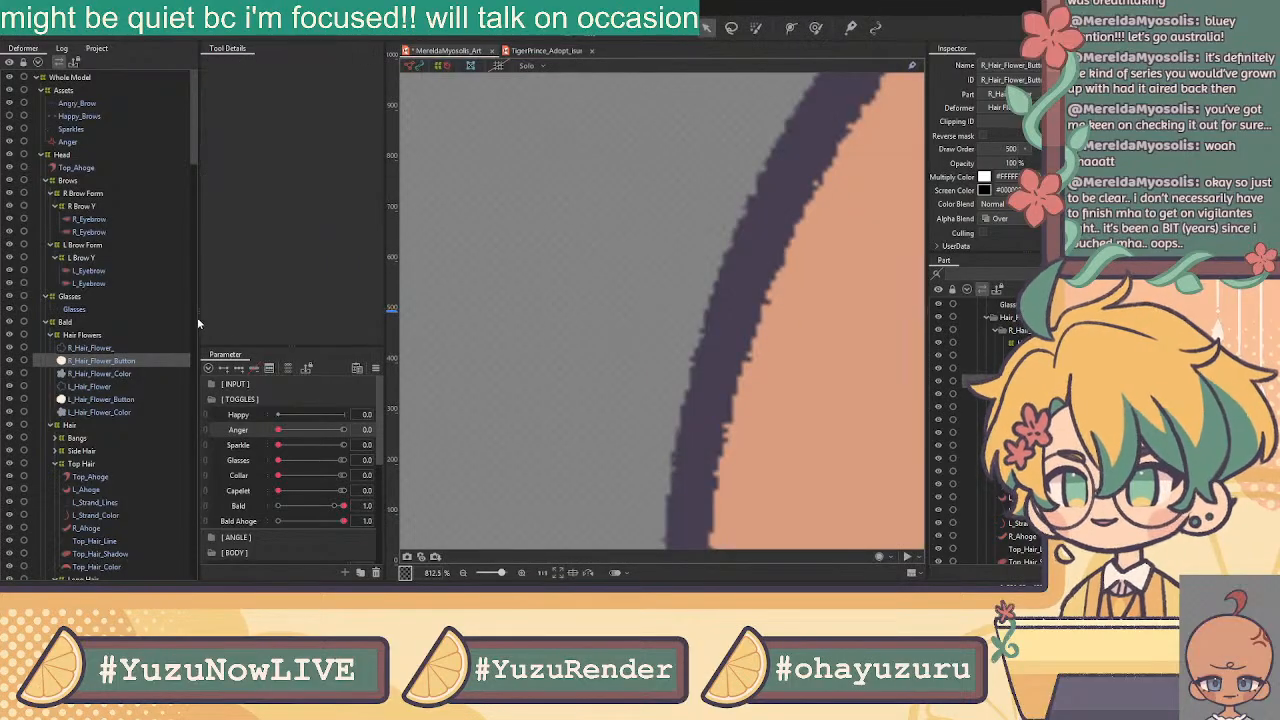
{"action": "left_click", "coordinate": [106, 386]}
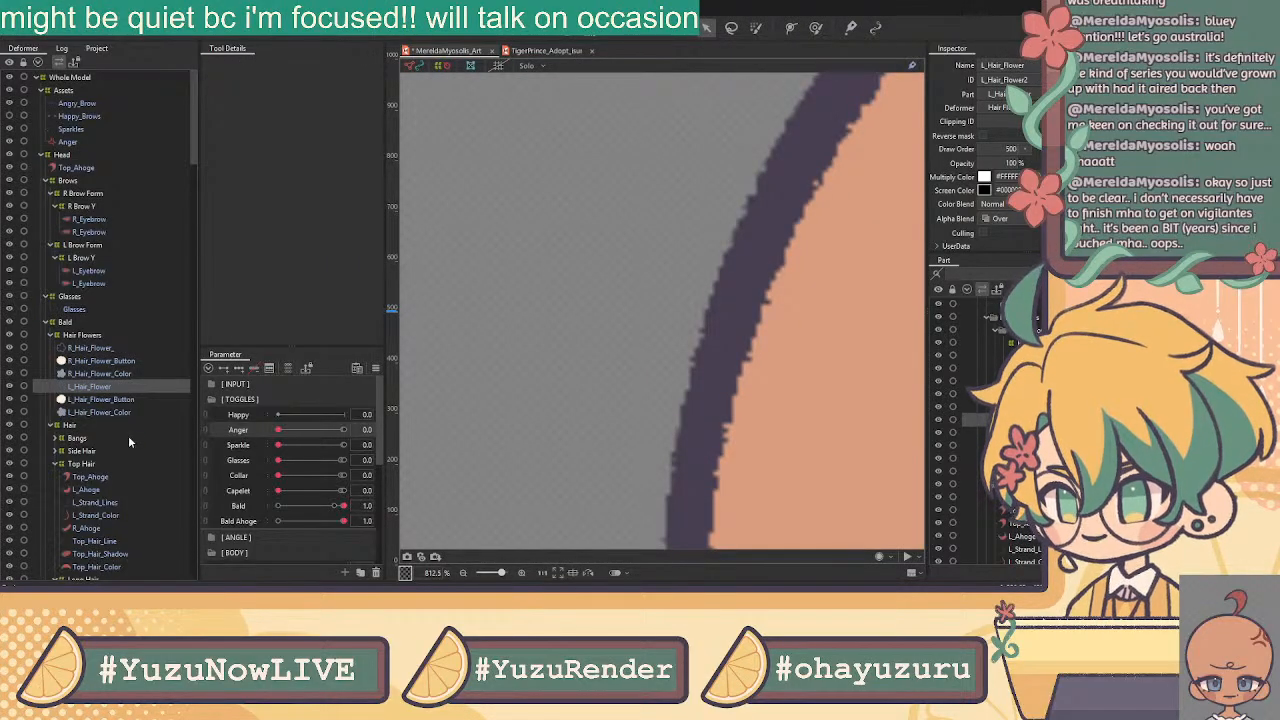
{"action": "left_click", "coordinate": [563, 30]}
Erase the default mesh from L_Hair_Flower around the left hair flower
{"action": "scroll", "coordinate": [730, 228], "scroll_direction": "down", "scroll_amount": 10}
{"action": "left_click_drag", "start_coordinate": [900, 268], "coordinate": [774, 277]}
{"action": "scroll", "coordinate": [681, 273], "scroll_direction": "up", "scroll_amount": 4}
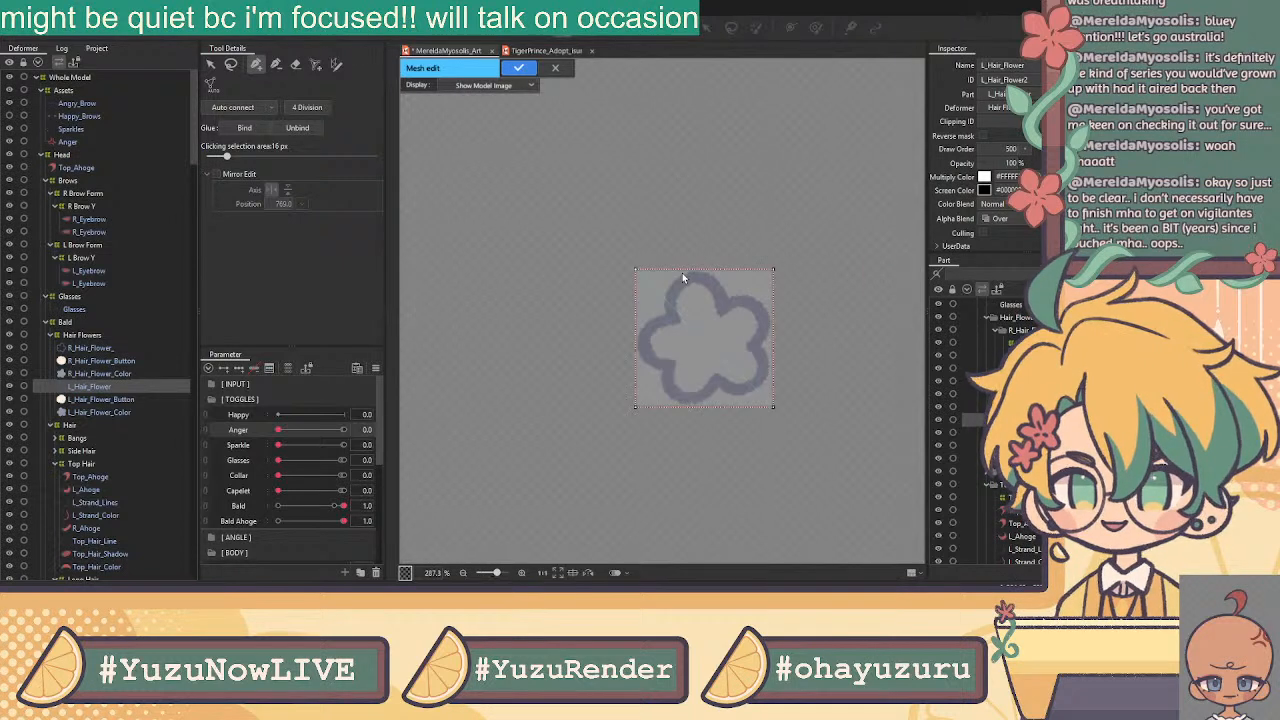
{"action": "left_click", "coordinate": [295, 63]}
{"action": "left_click", "coordinate": [632, 268]}
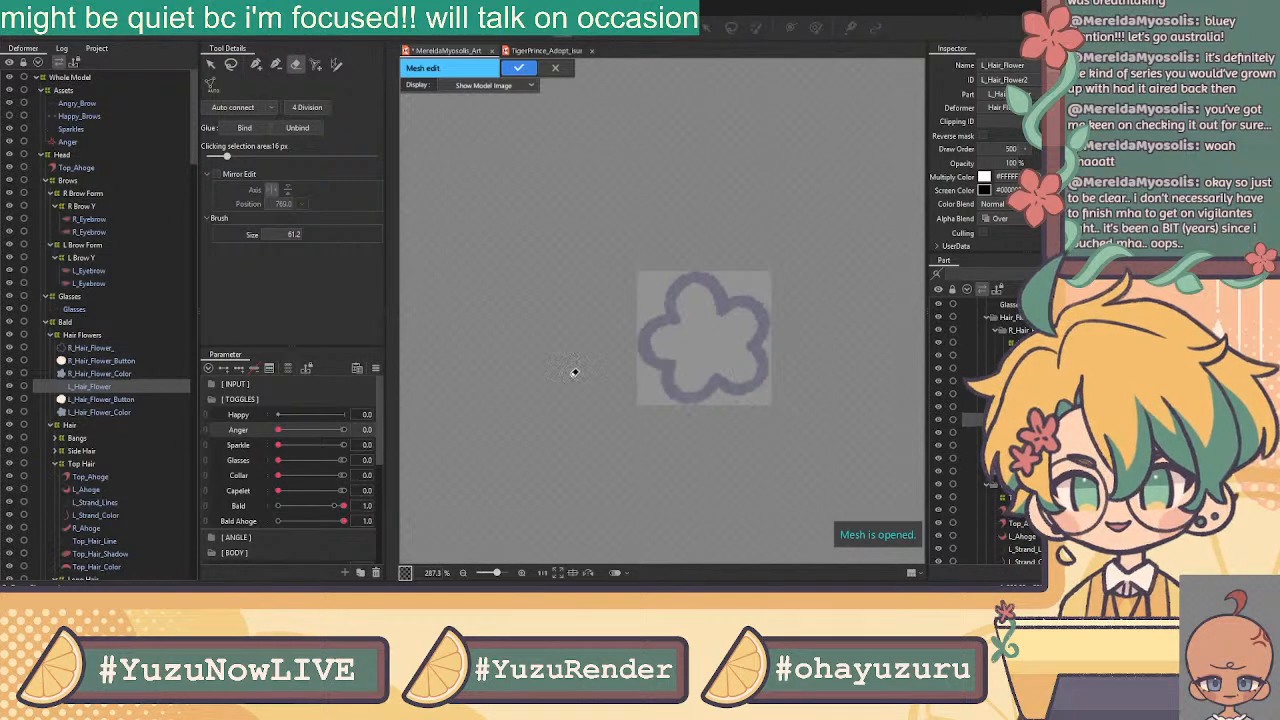
{"action": "left_click", "coordinate": [256, 64]}
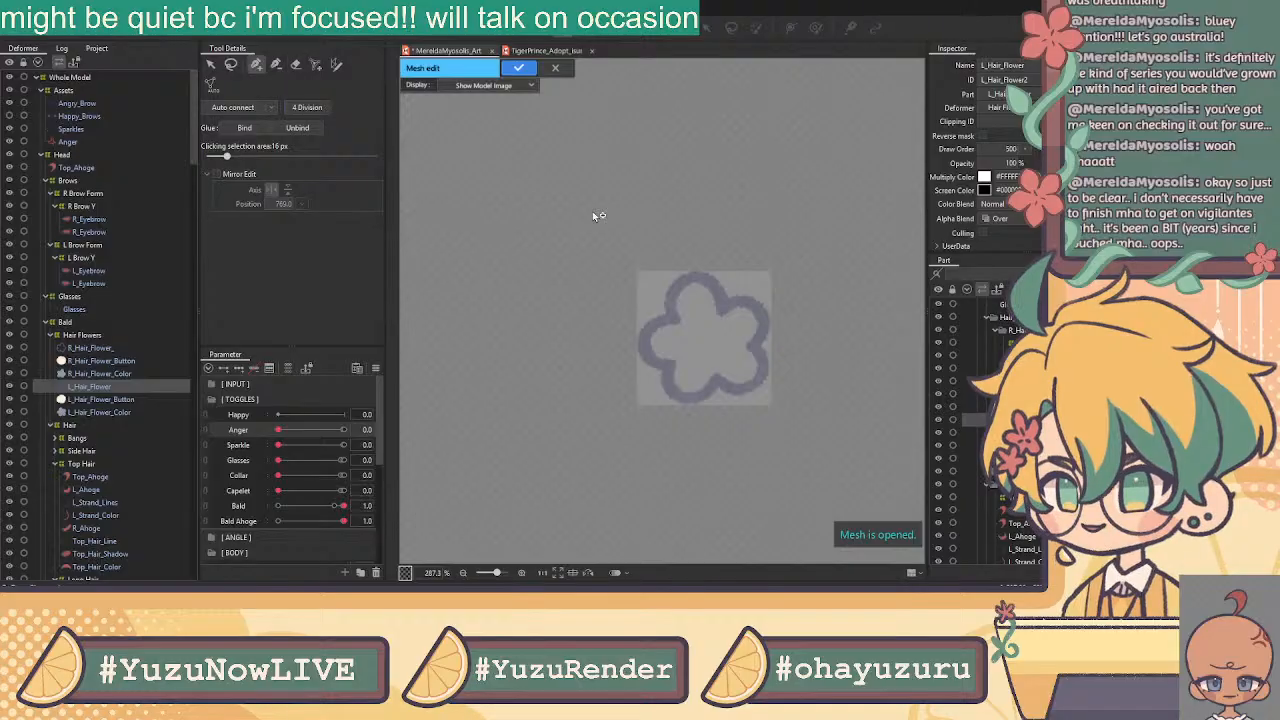
Paste the copied flower mesh onto L_Hair_Flower, line it up over the flower art, and confirm
{"action": "scroll", "coordinate": [615, 229], "scroll_direction": "down", "scroll_amount": 4}
{"action": "key", "text": "ctrl+v"}
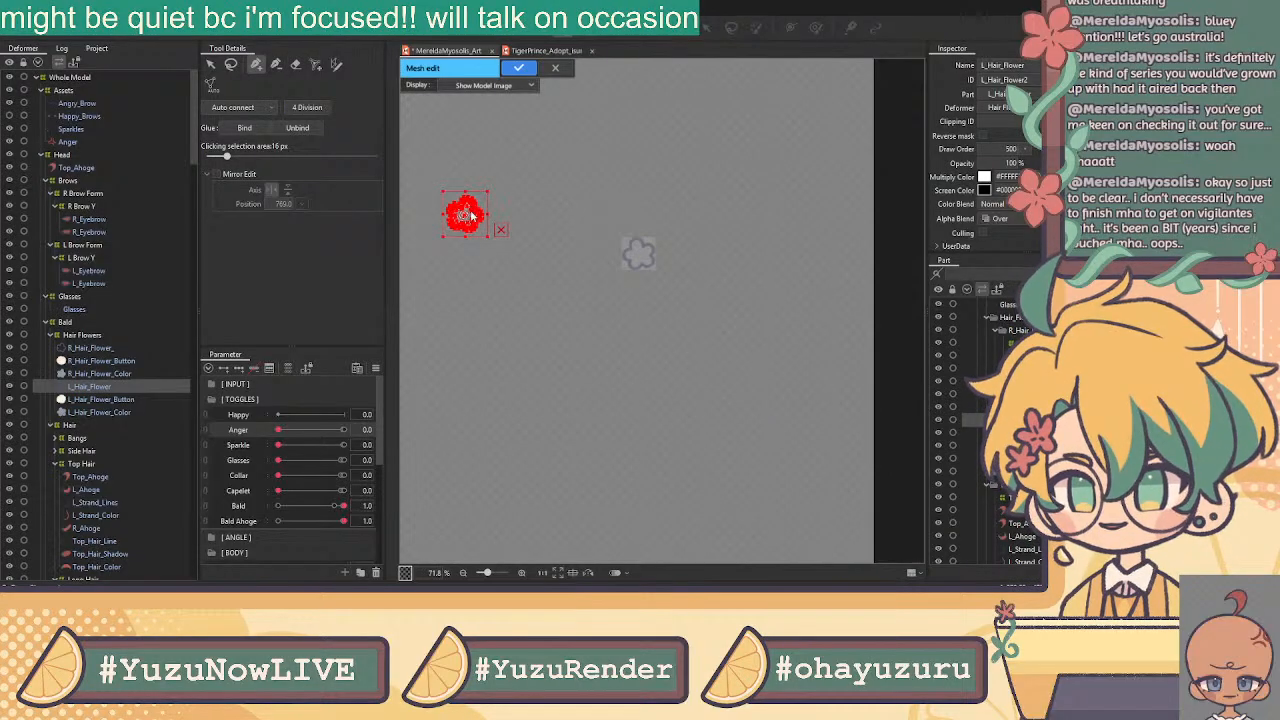
{"action": "left_click_drag", "start_coordinate": [500, 229], "coordinate": [672, 229]}
{"action": "left_click", "coordinate": [211, 64]}
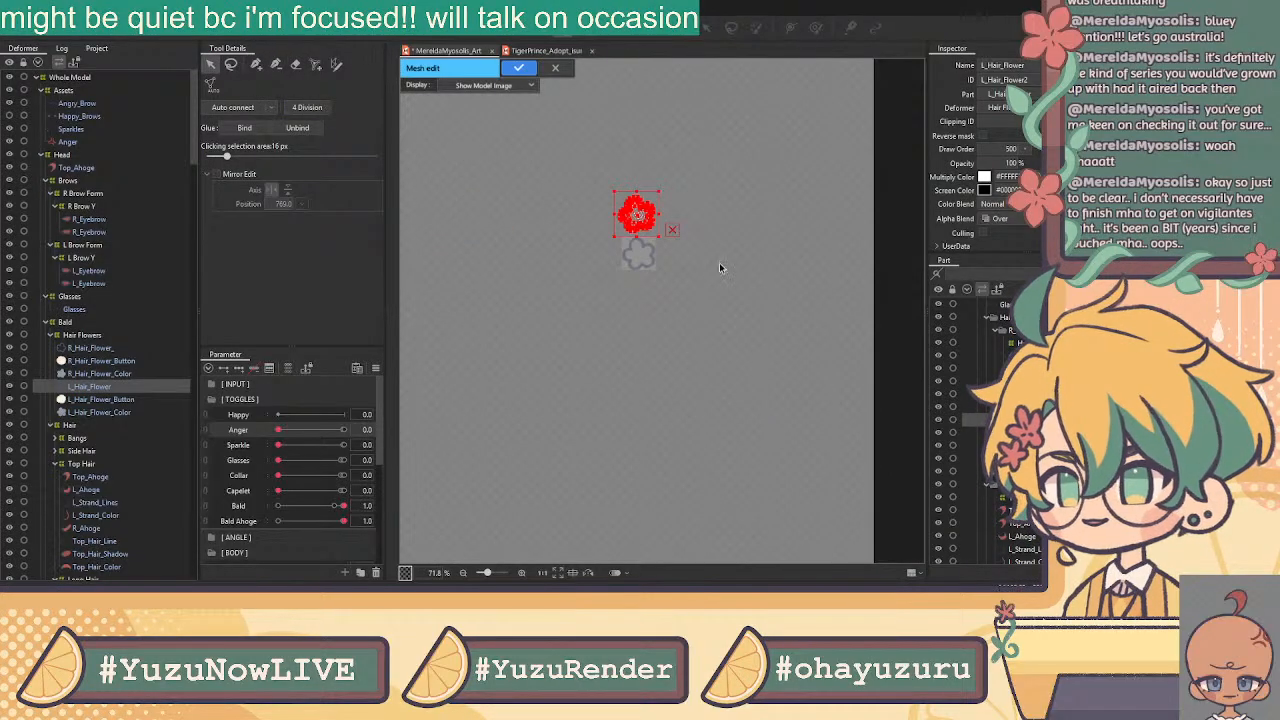
{"action": "scroll", "coordinate": [665, 238], "scroll_direction": "up", "scroll_amount": 3}
{"action": "left_click_drag", "start_coordinate": [589, 173], "coordinate": [579, 293]}
{"action": "scroll", "coordinate": [580, 290], "scroll_direction": "up", "scroll_amount": 3}
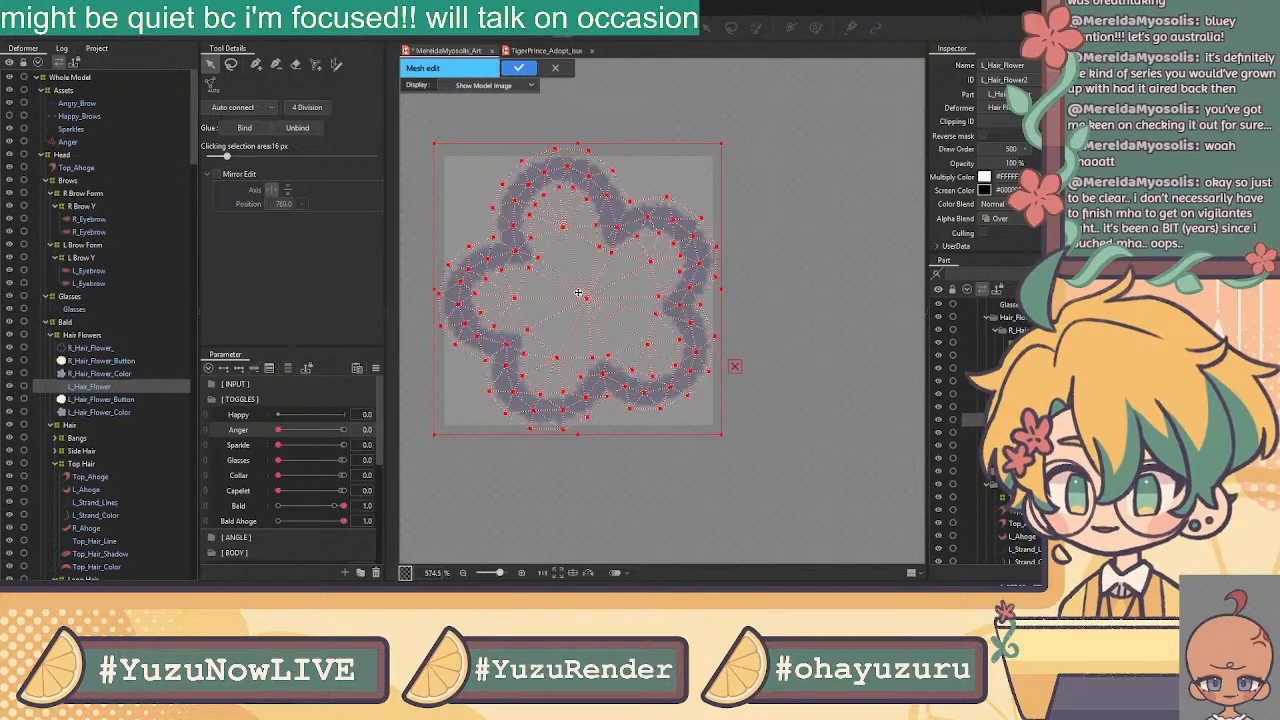
{"action": "left_click", "coordinate": [527, 70]}
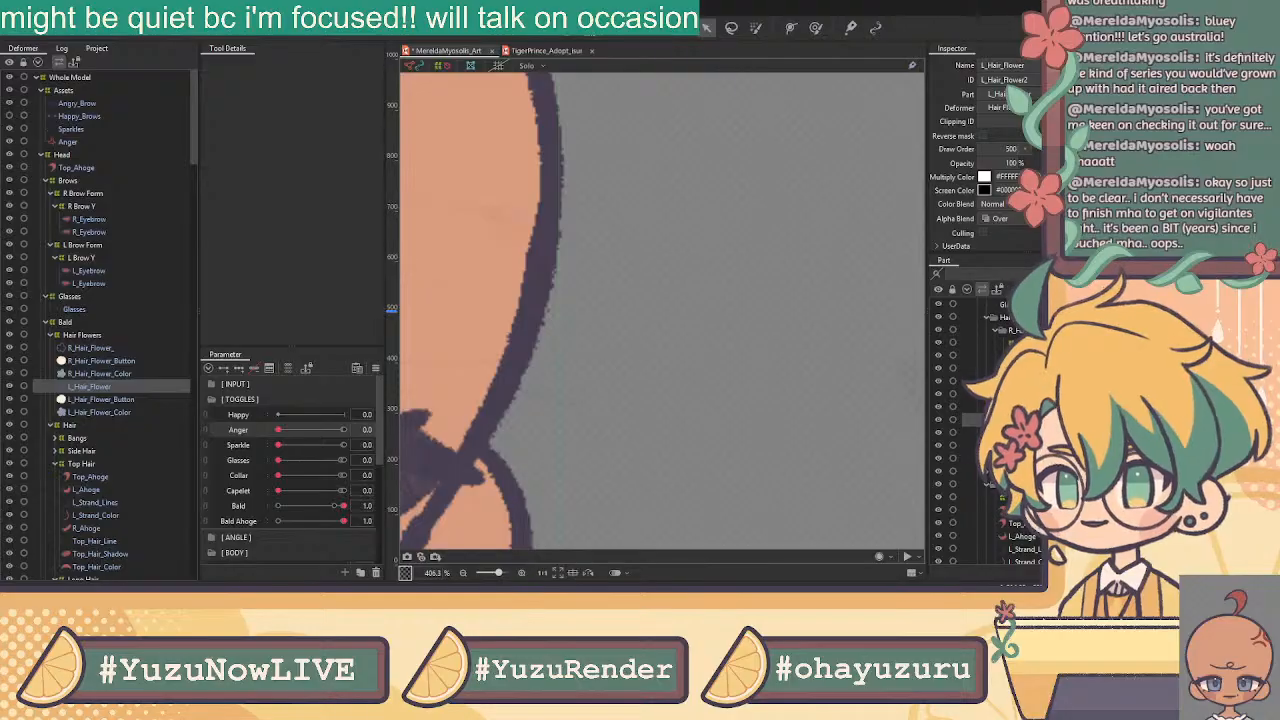
{"action": "left_click", "coordinate": [565, 28]}
{"action": "left_click_drag", "start_coordinate": [751, 105], "coordinate": [492, 371]}
{"action": "left_click", "coordinate": [518, 68]}
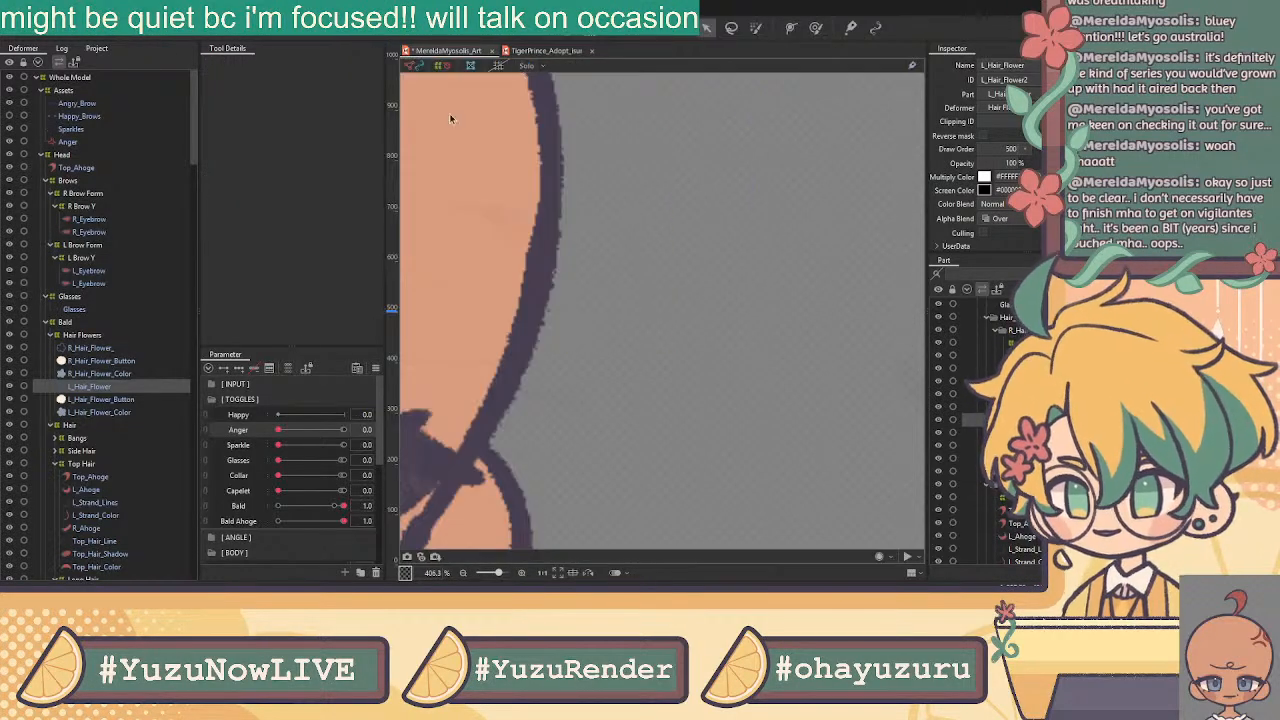
Replace L_Hair_Flower_Color's default mesh with the pasted flower mesh and confirm
{"action": "left_click", "coordinate": [136, 411]}
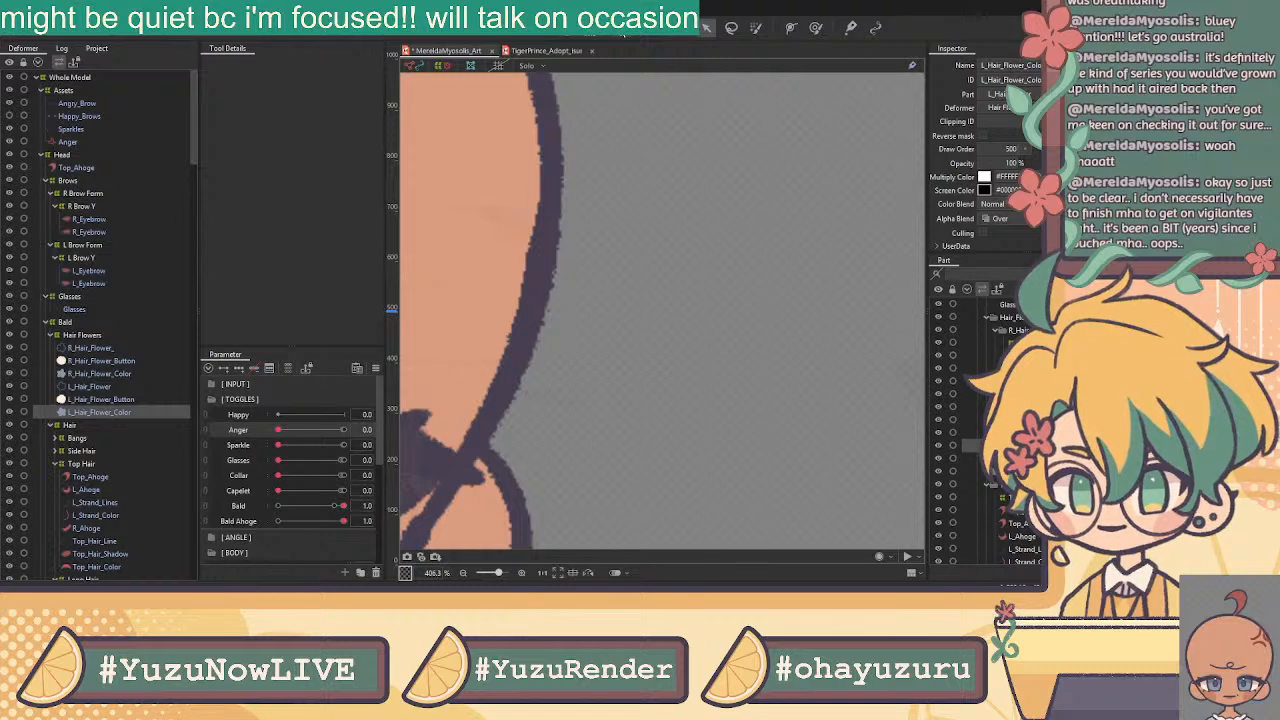
{"action": "left_click", "coordinate": [565, 30]}
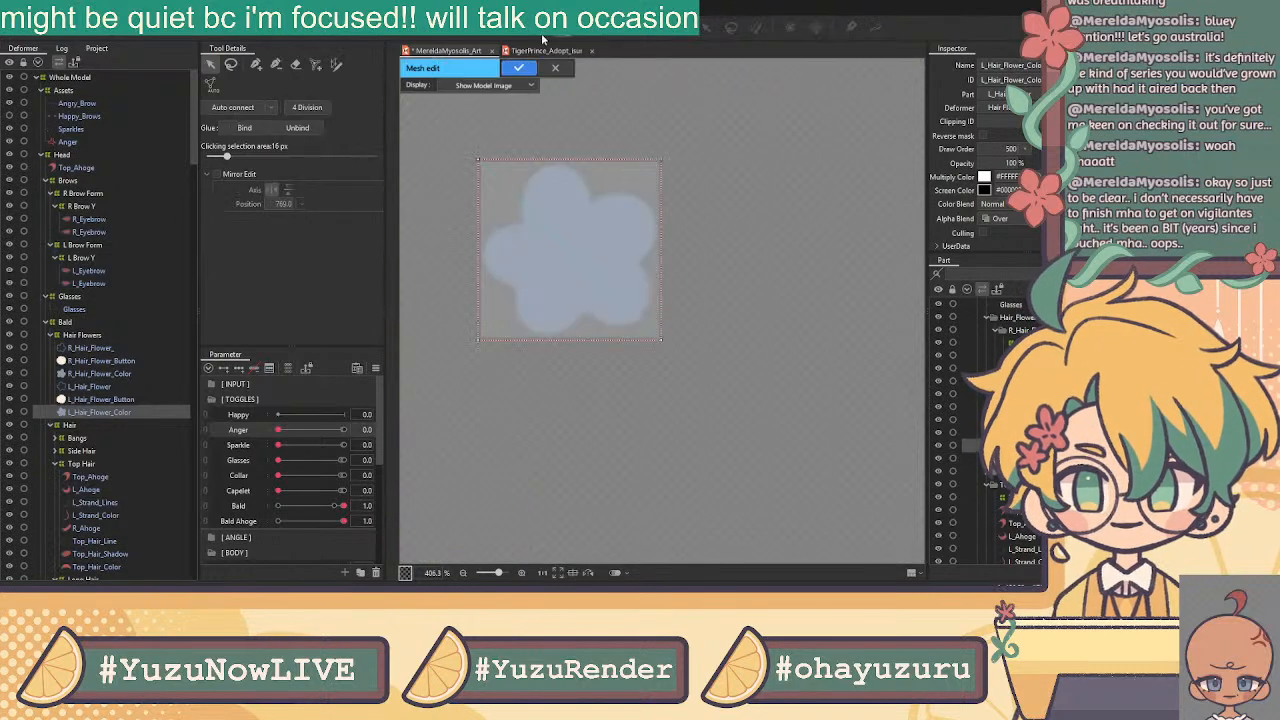
{"action": "left_click", "coordinate": [296, 65]}
{"action": "mouse_move", "coordinate": [486, 151]}
{"action": "left_mouse_down"}
{"action": "mouse_move", "coordinate": [652, 220]}
{"action": "mouse_move", "coordinate": [593, 313]}
{"action": "mouse_move", "coordinate": [657, 318]}
{"action": "mouse_move", "coordinate": [603, 329]}
{"action": "left_mouse_up"}
{"action": "key", "text": "ctrl+v"}
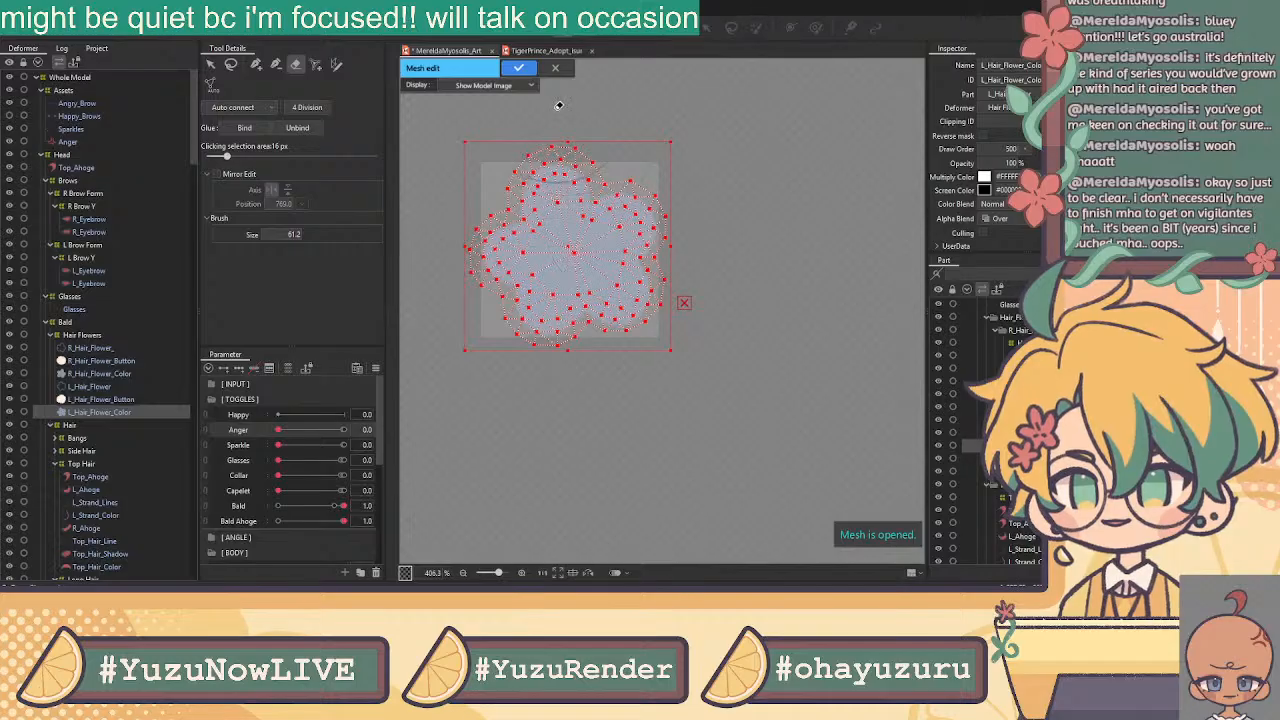
{"action": "left_click", "coordinate": [519, 69]}
Reopen both flower layers' meshes together, select all their vertices, and confirm the edit
{"action": "left_click", "coordinate": [107, 386], "text": "ctrl"}
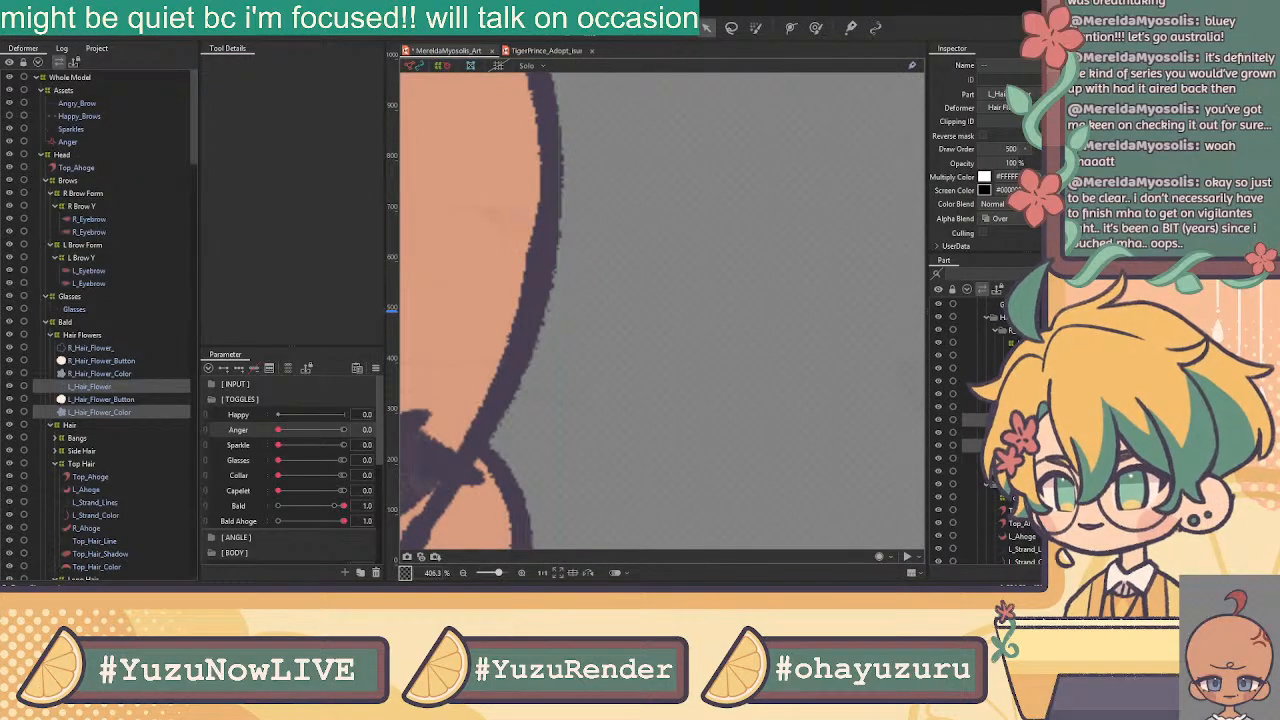
{"action": "left_click", "coordinate": [571, 37]}
{"action": "left_click_drag", "start_coordinate": [714, 112], "coordinate": [353, 410]}
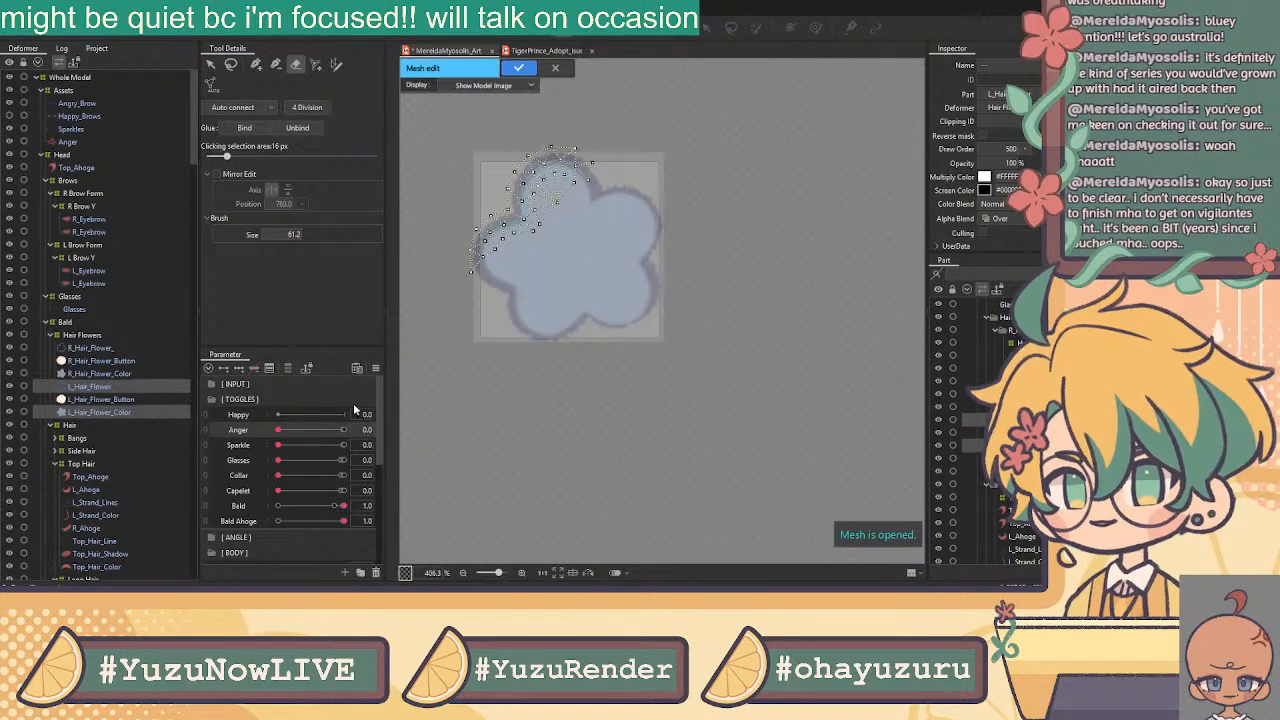
{"action": "key", "text": "ctrl+z"}
{"action": "left_click", "coordinate": [211, 65]}
{"action": "left_click_drag", "start_coordinate": [740, 101], "coordinate": [200, 508]}
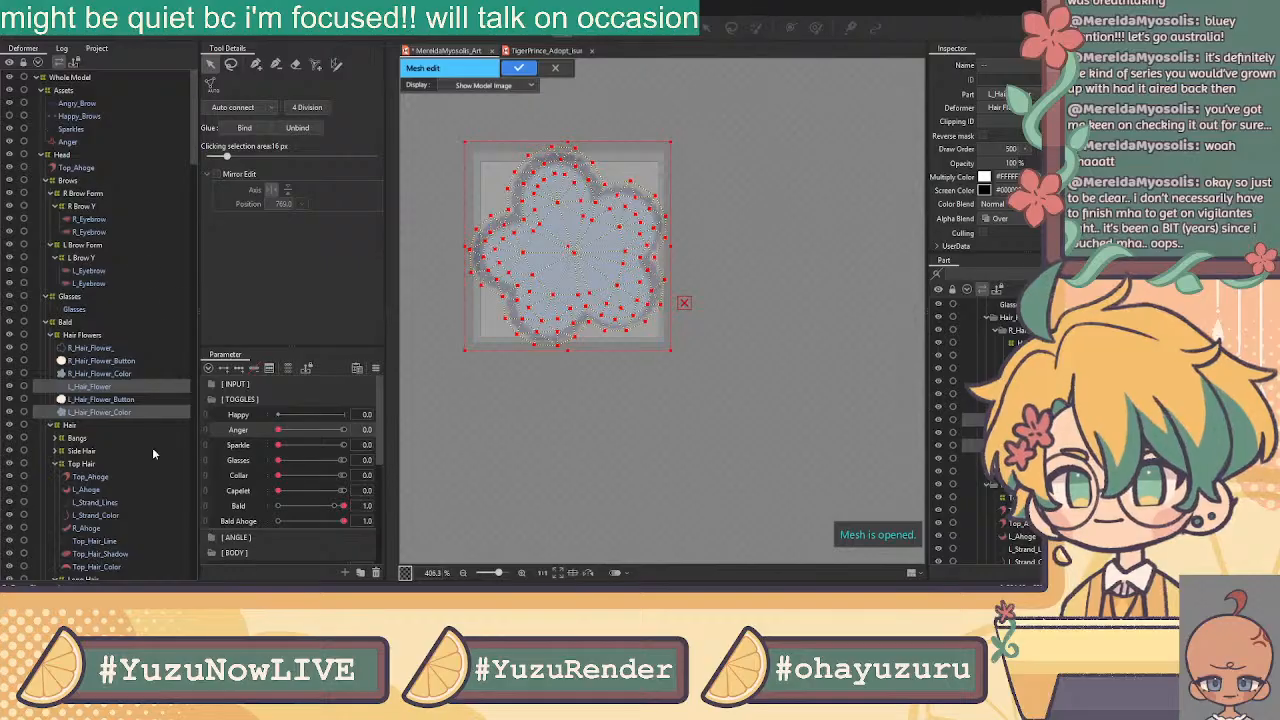
{"action": "key", "text": "Return"}
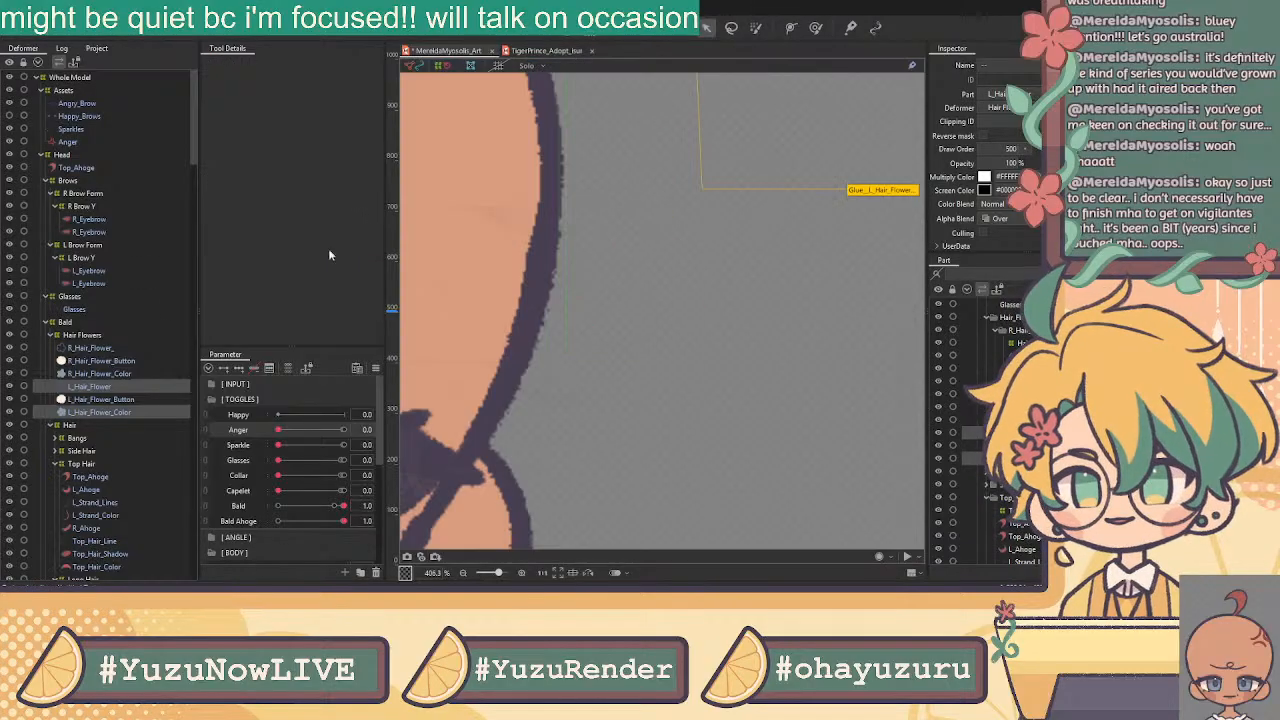
{"action": "left_click", "coordinate": [118, 399]}
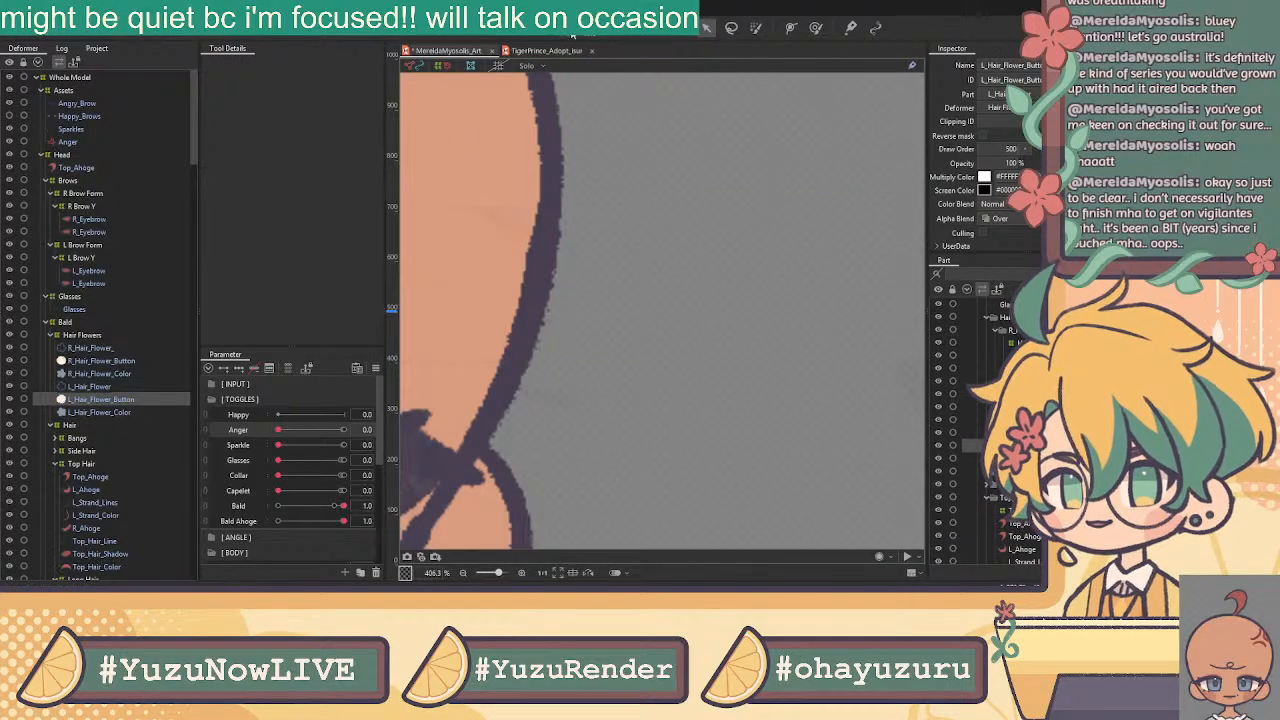
Erase the default mesh on L_Hair_Flower_Button
{"action": "left_click", "coordinate": [571, 37]}
{"action": "scroll", "coordinate": [472, 192], "scroll_direction": "up", "scroll_amount": 2}
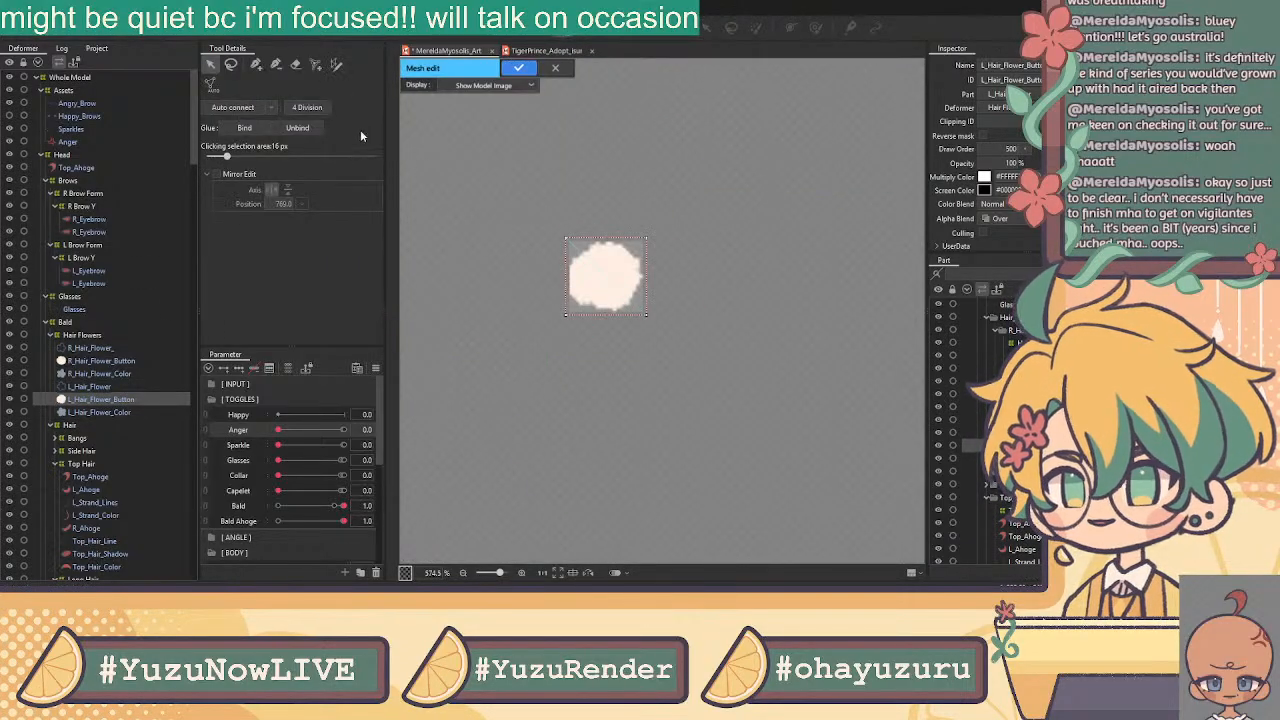
{"action": "left_click", "coordinate": [294, 65]}
{"action": "left_click_drag", "start_coordinate": [565, 240], "coordinate": [629, 295]}
Place a closed ring of eight vertices around the white flower, plus one centre vertex
{"action": "left_click", "coordinate": [256, 65]}
{"action": "left_click", "coordinate": [560, 263]}
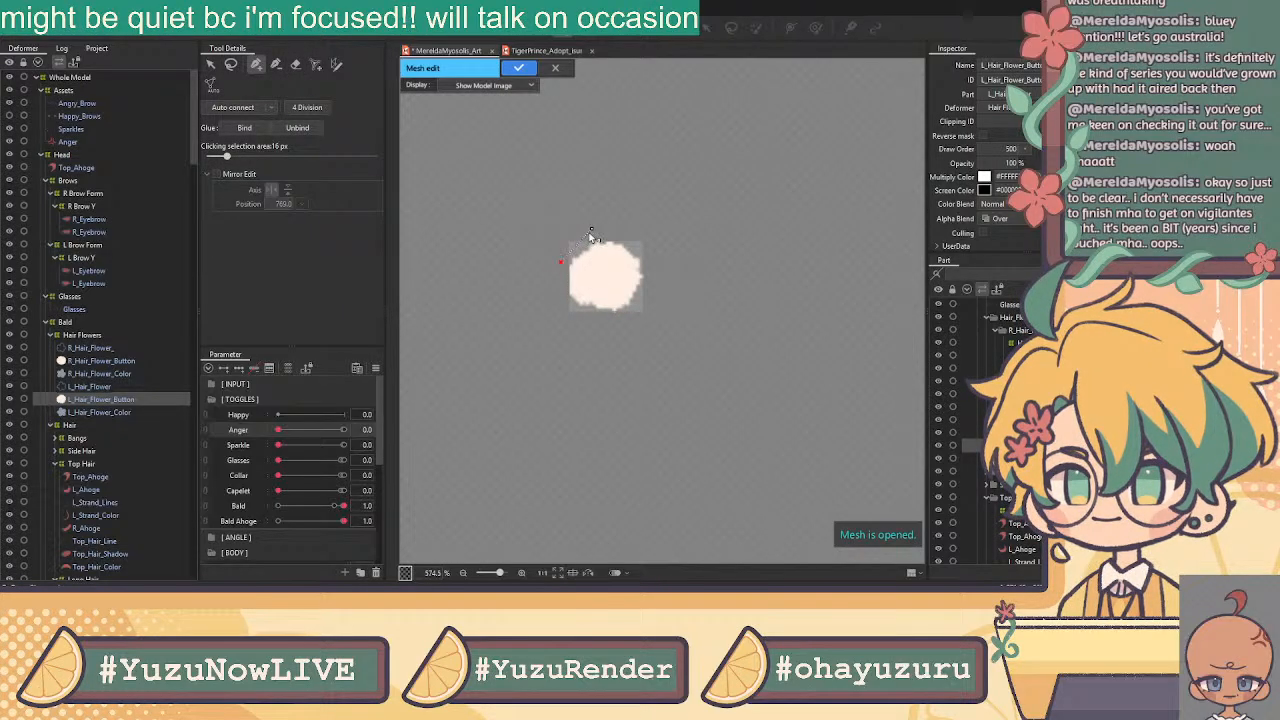
{"action": "left_click", "coordinate": [584, 237]}
{"action": "left_click", "coordinate": [617, 234]}
{"action": "left_click", "coordinate": [647, 251]}
{"action": "left_click", "coordinate": [648, 282]}
{"action": "left_click", "coordinate": [633, 316]}
{"action": "left_click", "coordinate": [595, 320]}
{"action": "left_click", "coordinate": [560, 305]}
{"action": "left_click", "coordinate": [560, 263]}
{"action": "left_click_drag", "start_coordinate": [560, 304], "coordinate": [563, 303]}
{"action": "left_click", "coordinate": [604, 278]}
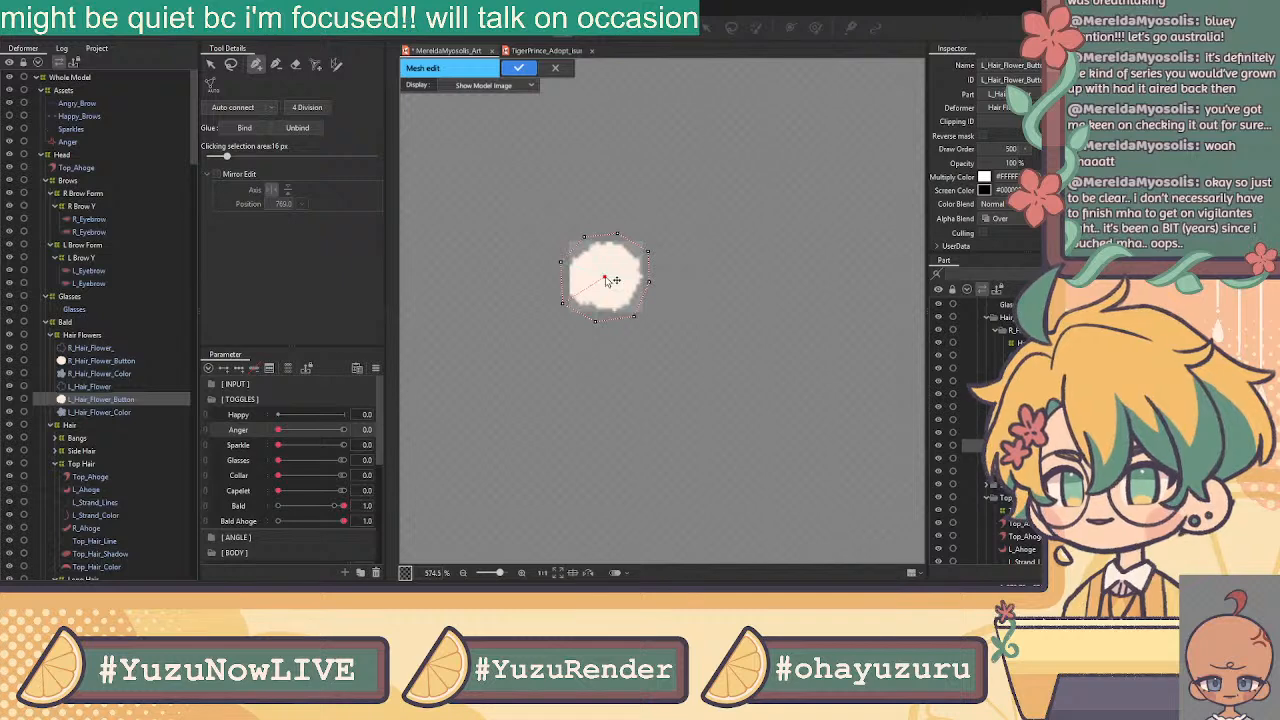
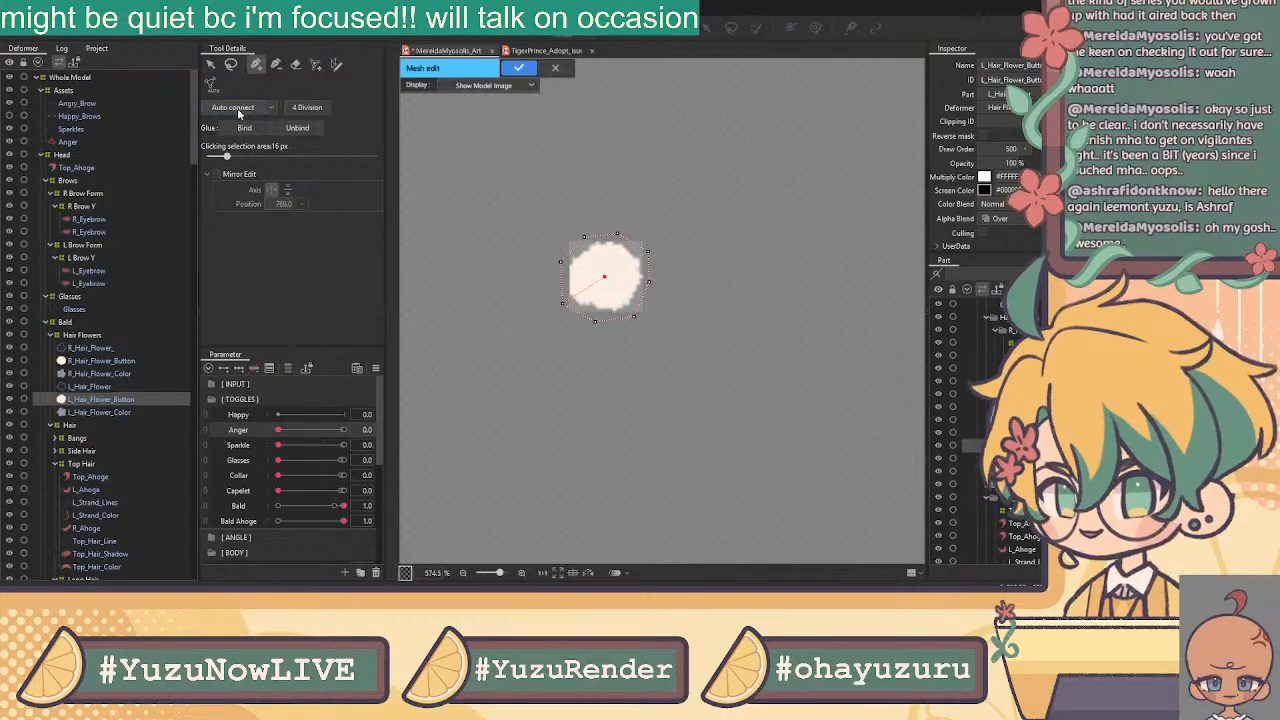
Confirm the hair flower mesh, zoom out to the whole model, and set Bald to 0
{"action": "left_click", "coordinate": [518, 67]}
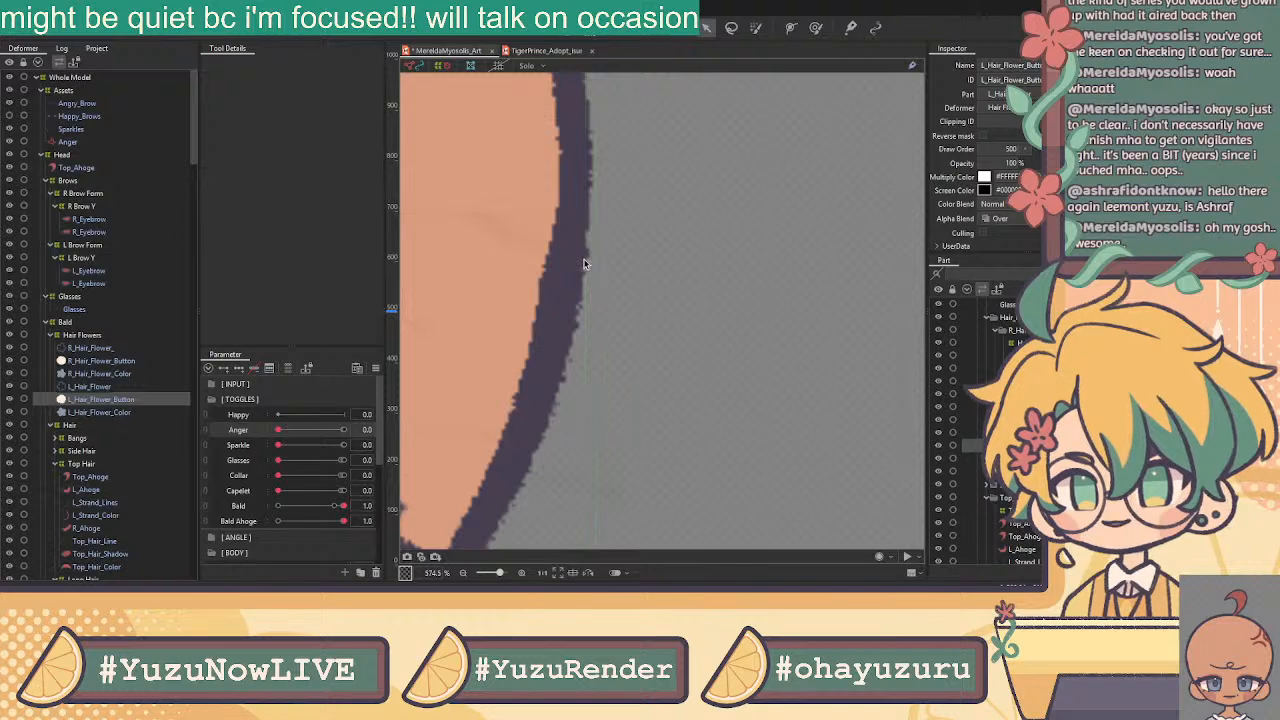
{"action": "scroll", "coordinate": [578, 265], "scroll_direction": "down", "scroll_amount": 5}
{"action": "left_click_drag", "start_coordinate": [693, 178], "coordinate": [837, 212]}
{"action": "left_click_drag", "start_coordinate": [334, 506], "coordinate": [207, 517]}
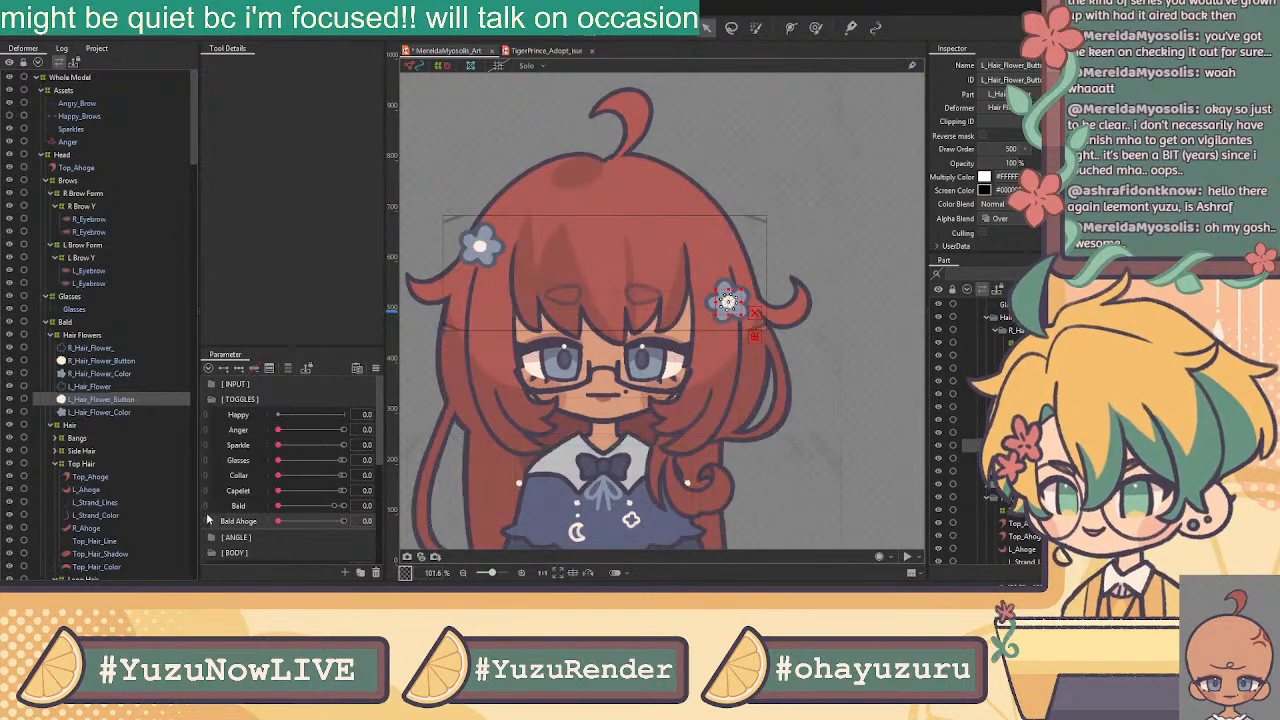
Expand the Bangs group and select the Front_Bangs_Line artmesh
{"action": "left_click", "coordinate": [126, 413]}
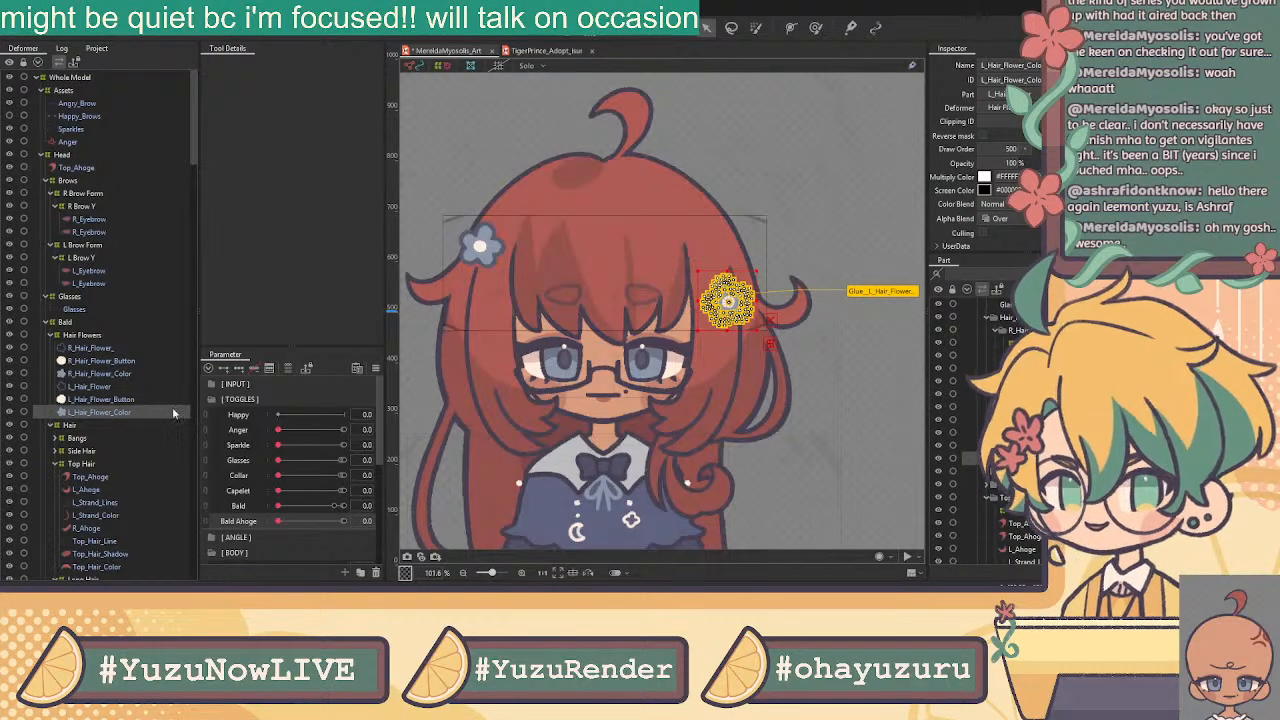
{"action": "left_click", "coordinate": [57, 439]}
{"action": "left_click", "coordinate": [98, 451]}
{"action": "scroll", "coordinate": [635, 310], "scroll_direction": "down", "scroll_amount": 3}
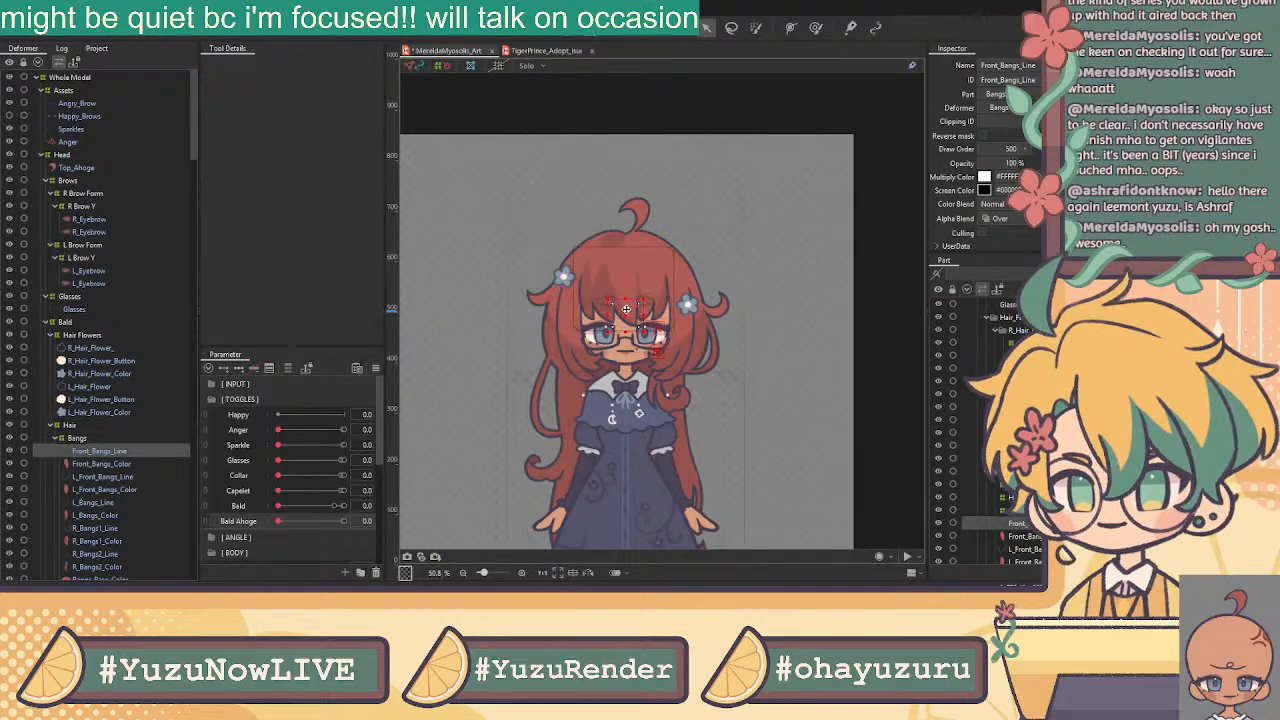
Open Front_Bangs_Line's mesh edit, erase its automatic mesh, and switch to the pen tool
{"action": "left_click", "coordinate": [564, 31]}
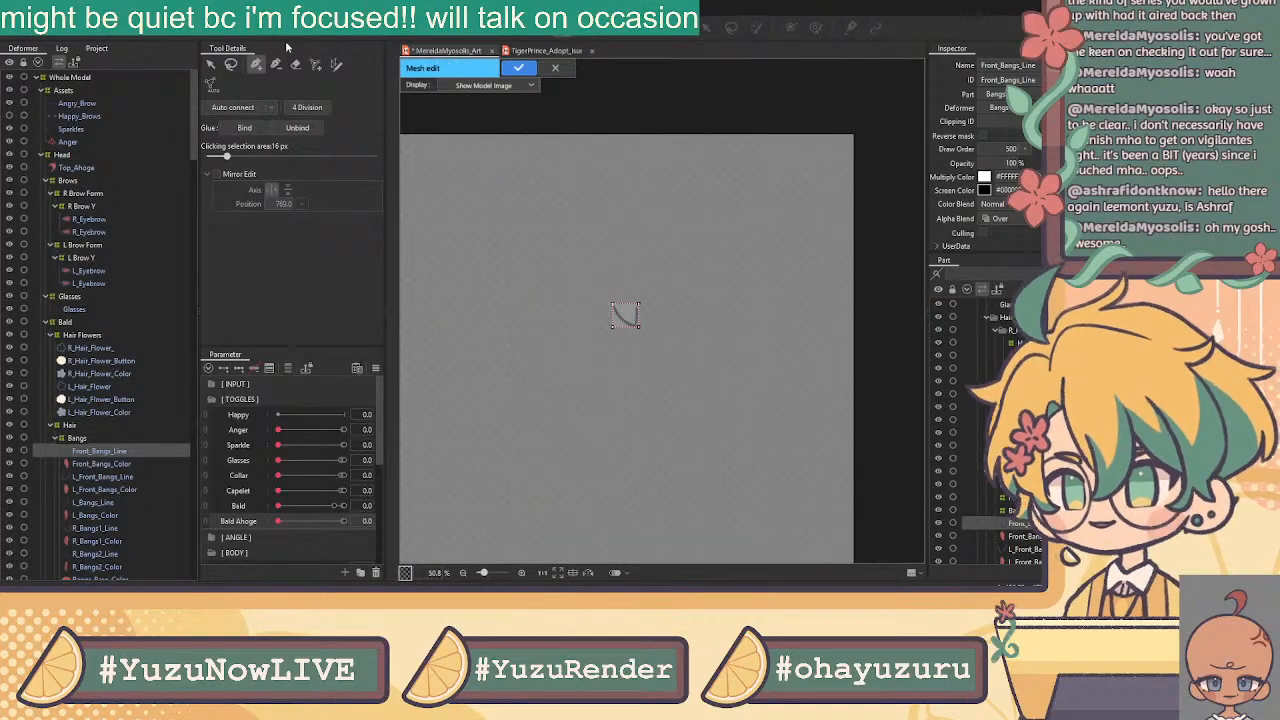
{"action": "left_click", "coordinate": [293, 69]}
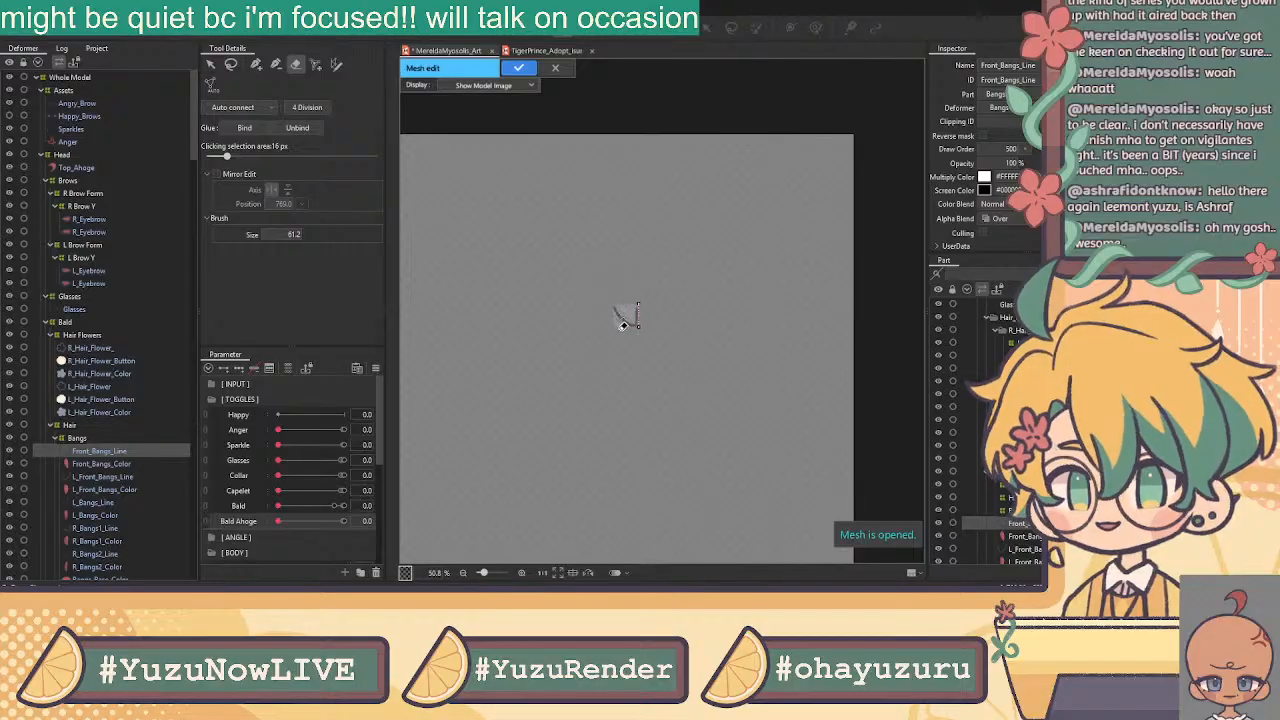
{"action": "left_click", "coordinate": [210, 64]}
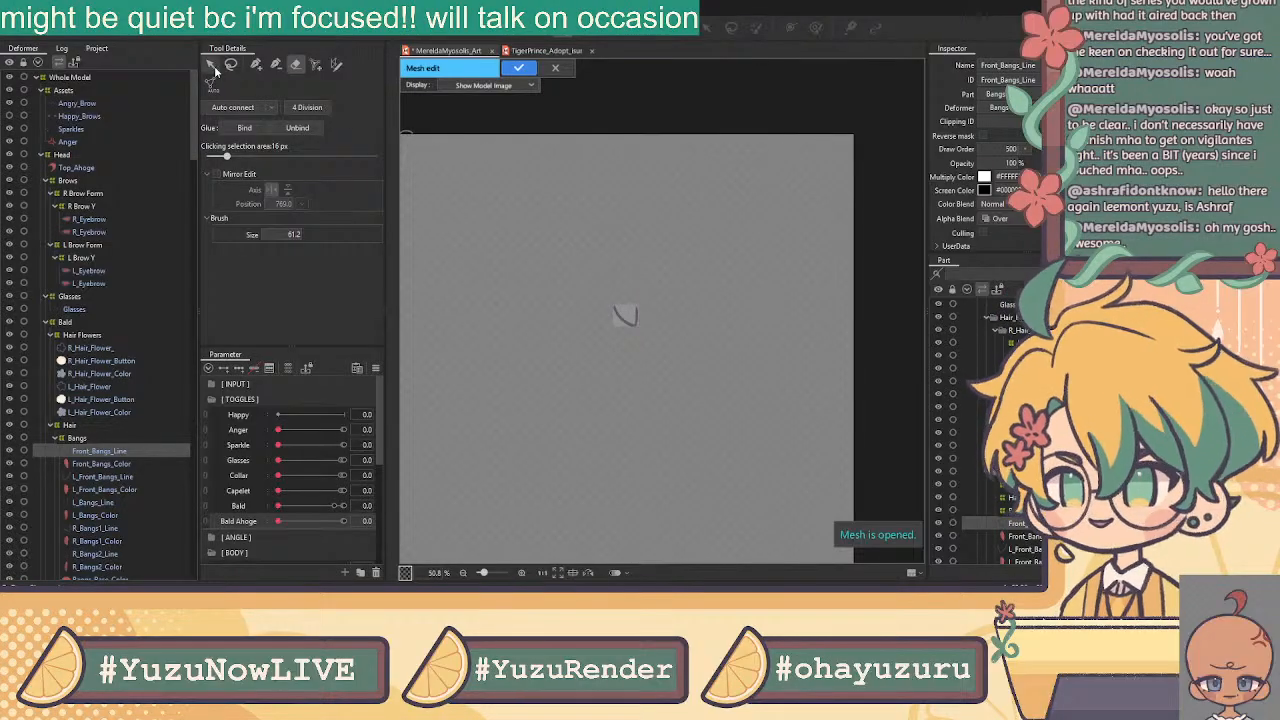
{"action": "scroll", "coordinate": [622, 298], "scroll_direction": "up", "scroll_amount": 4}
{"action": "left_click", "coordinate": [256, 64]}
{"action": "scroll", "coordinate": [650, 390], "scroll_direction": "up", "scroll_amount": 2}
Place vertices along the V stroke's inner edge, from the top-left tip to the right tip
{"action": "left_click", "coordinate": [525, 254]}
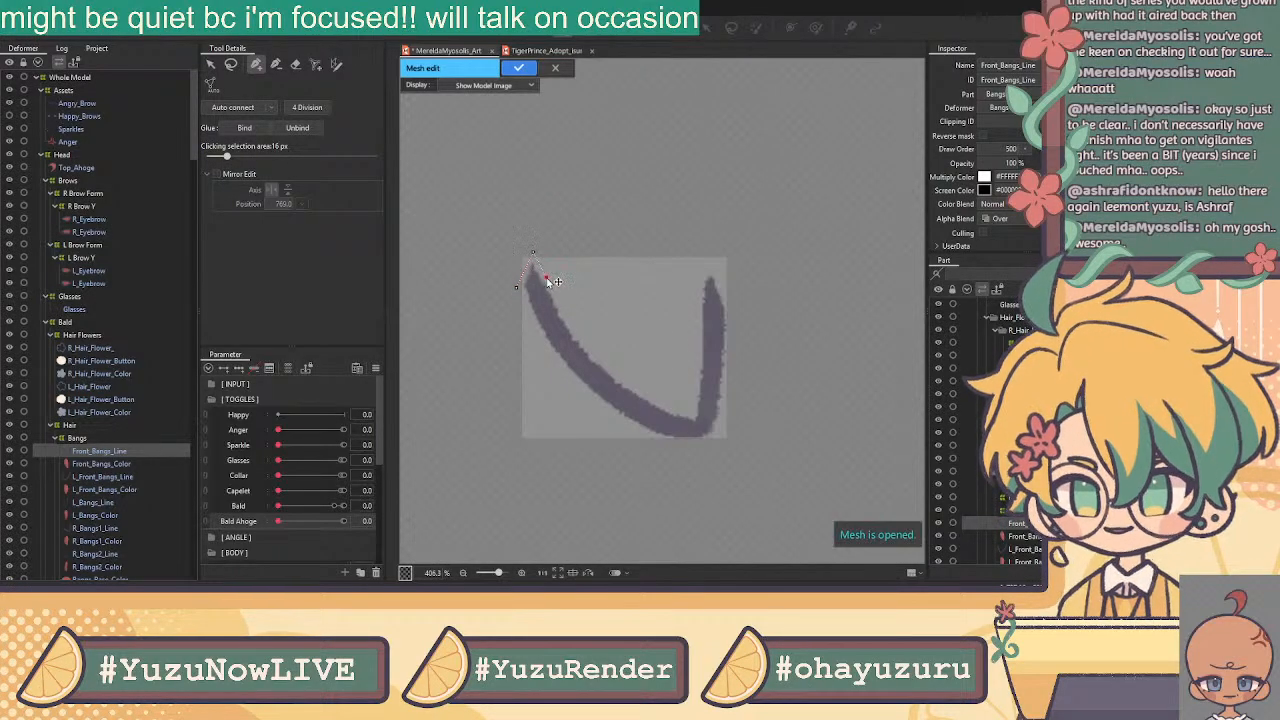
{"action": "left_click", "coordinate": [559, 304]}
{"action": "left_click", "coordinate": [572, 328]}
{"action": "left_click", "coordinate": [589, 349]}
{"action": "left_click", "coordinate": [606, 368]}
{"action": "left_click", "coordinate": [630, 385]}
{"action": "left_click", "coordinate": [655, 403]}
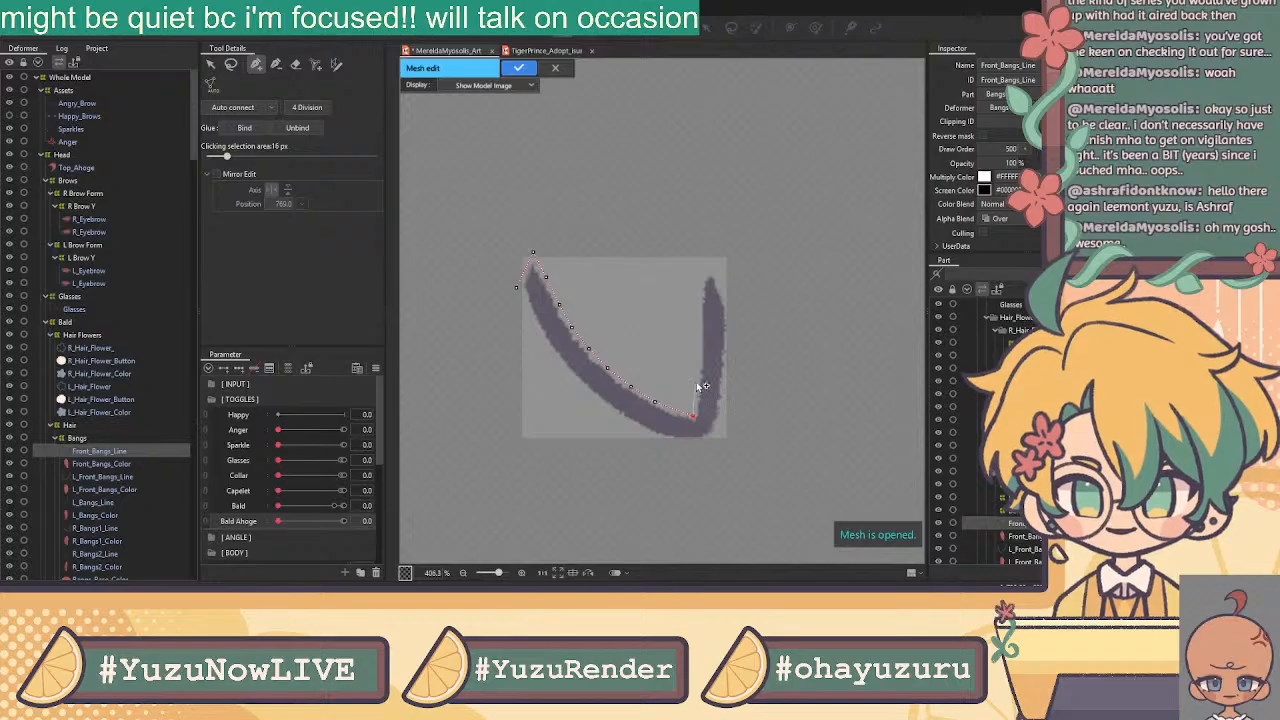
{"action": "left_click", "coordinate": [695, 381]}
{"action": "left_click", "coordinate": [698, 347]}
{"action": "left_click", "coordinate": [698, 311]}
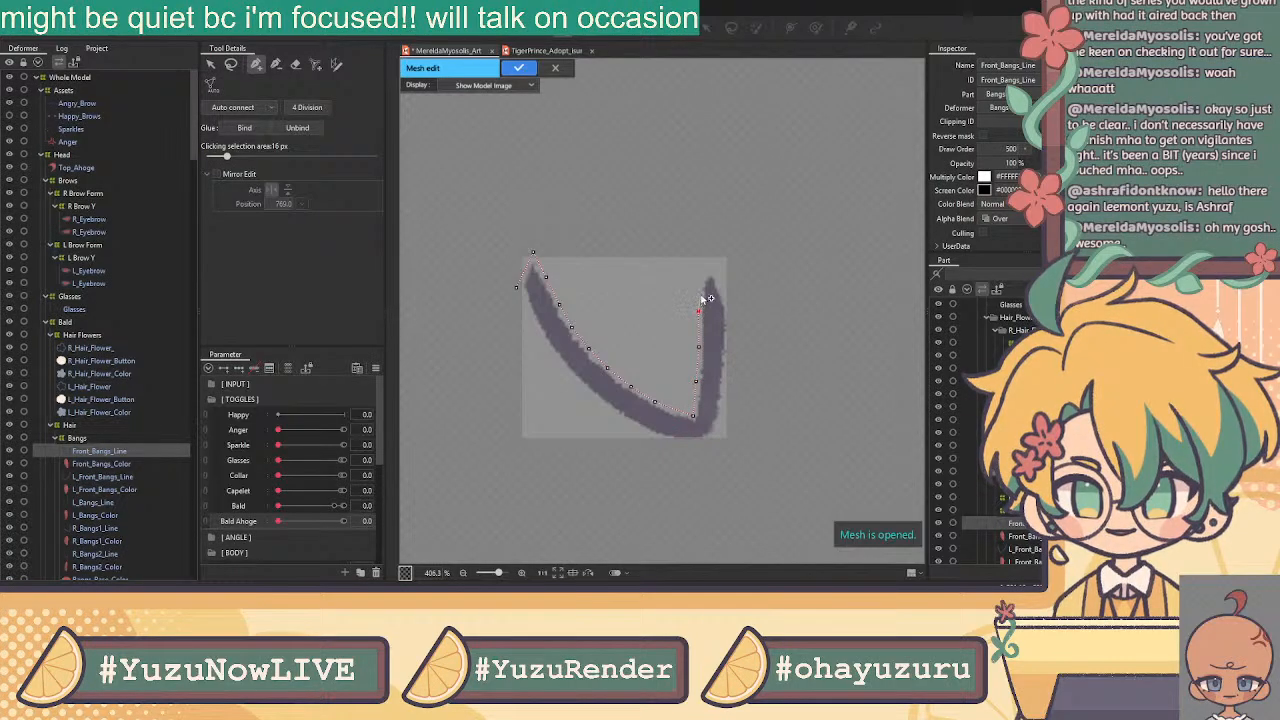
{"action": "left_click", "coordinate": [702, 275]}
{"action": "left_click", "coordinate": [713, 264]}
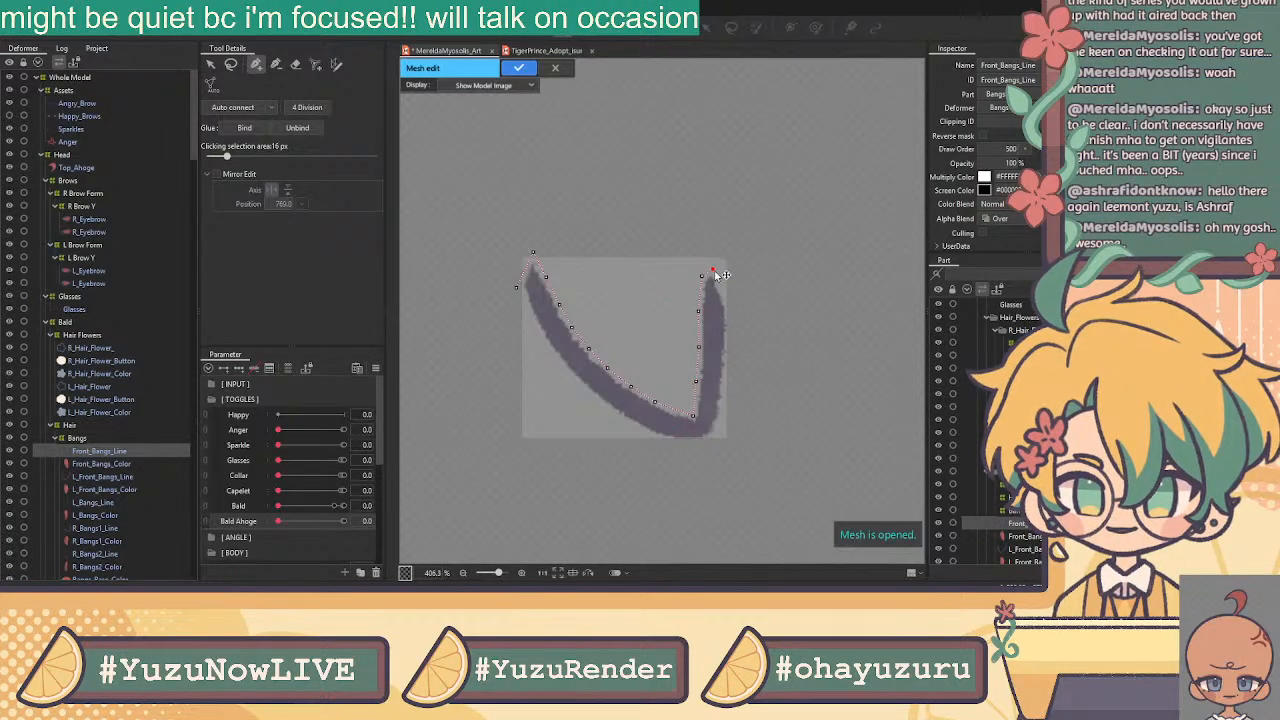
Trace vertices down the right stroke's outer edge and along the V's bottom
{"action": "left_click", "coordinate": [727, 307]}
{"action": "mouse_move", "coordinate": [711, 268]}
{"action": "left_mouse_down"}
{"action": "mouse_move", "coordinate": [701, 280]}
{"action": "mouse_move", "coordinate": [726, 290]}
{"action": "left_mouse_up"}
{"action": "left_click", "coordinate": [713, 266]}
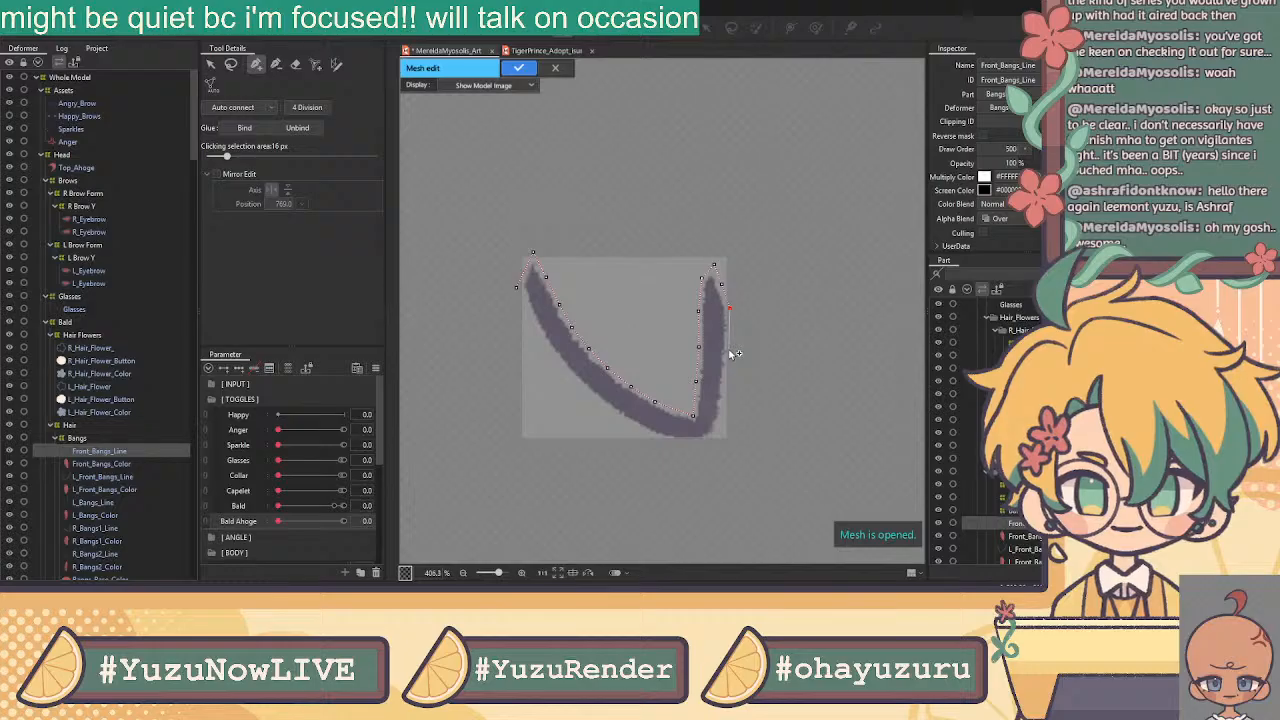
{"action": "left_click", "coordinate": [727, 387]}
{"action": "left_click", "coordinate": [713, 444]}
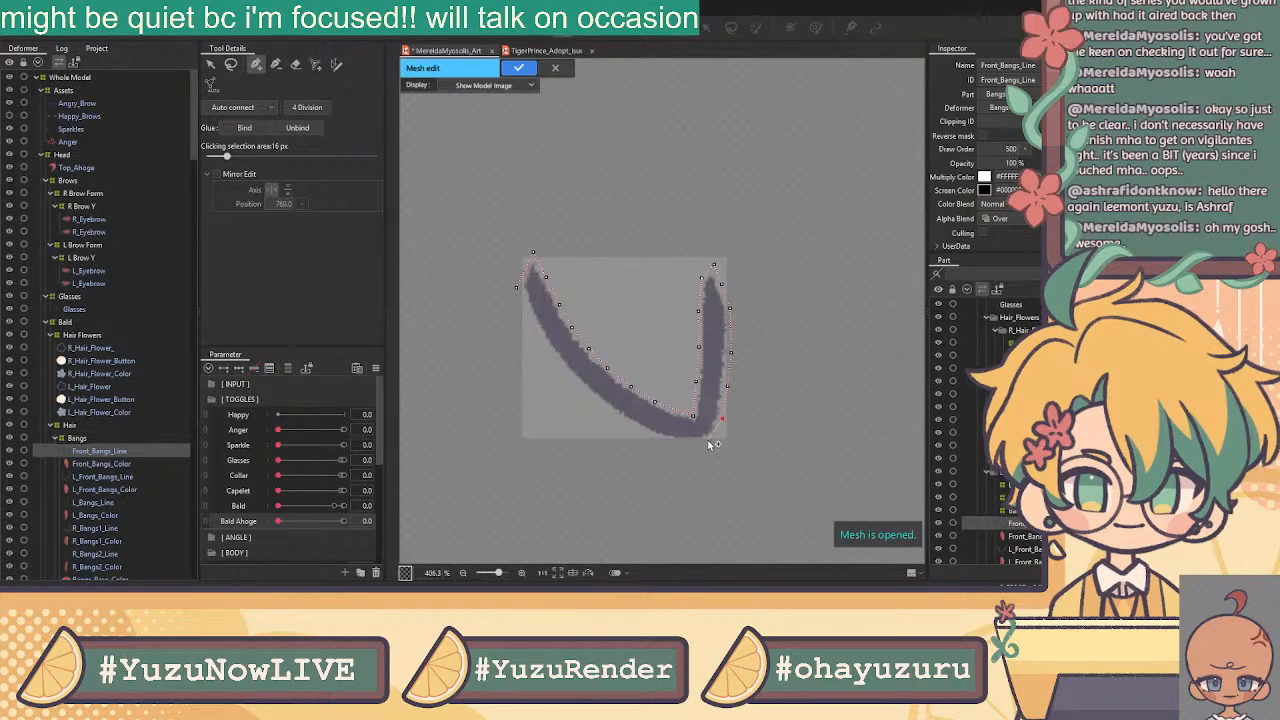
{"action": "left_click", "coordinate": [684, 443]}
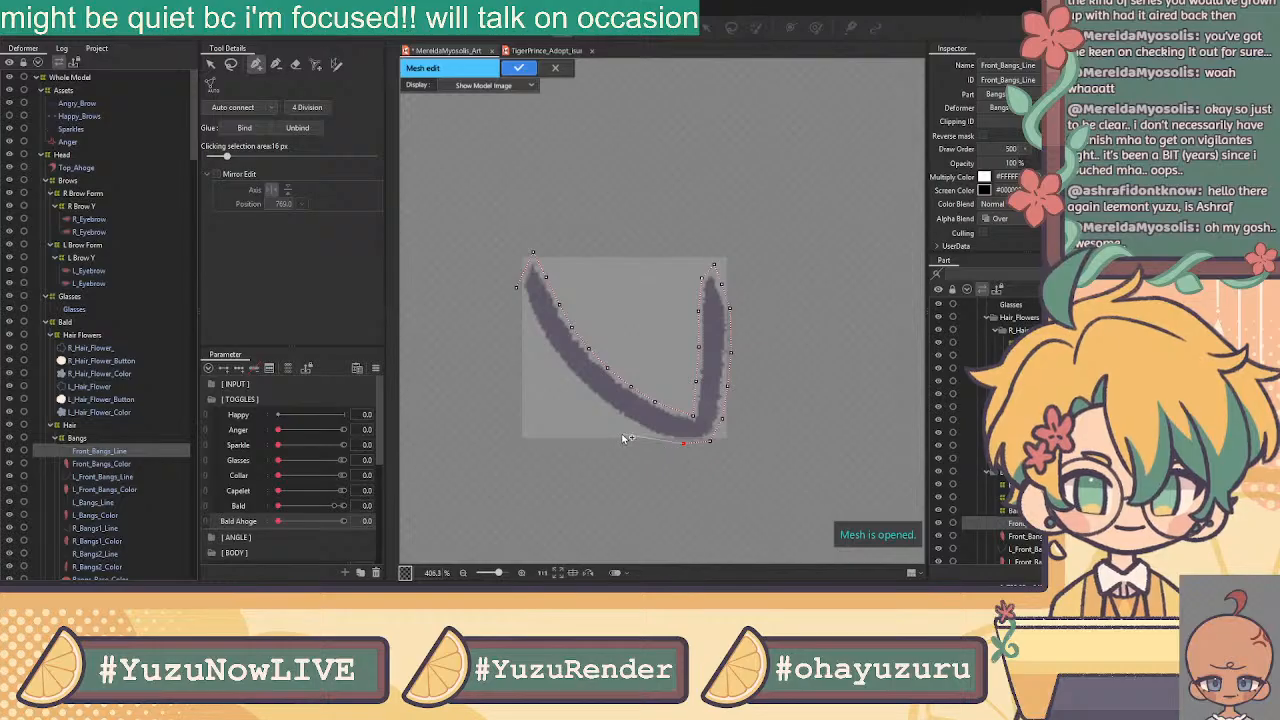
{"action": "left_click", "coordinate": [646, 437]}
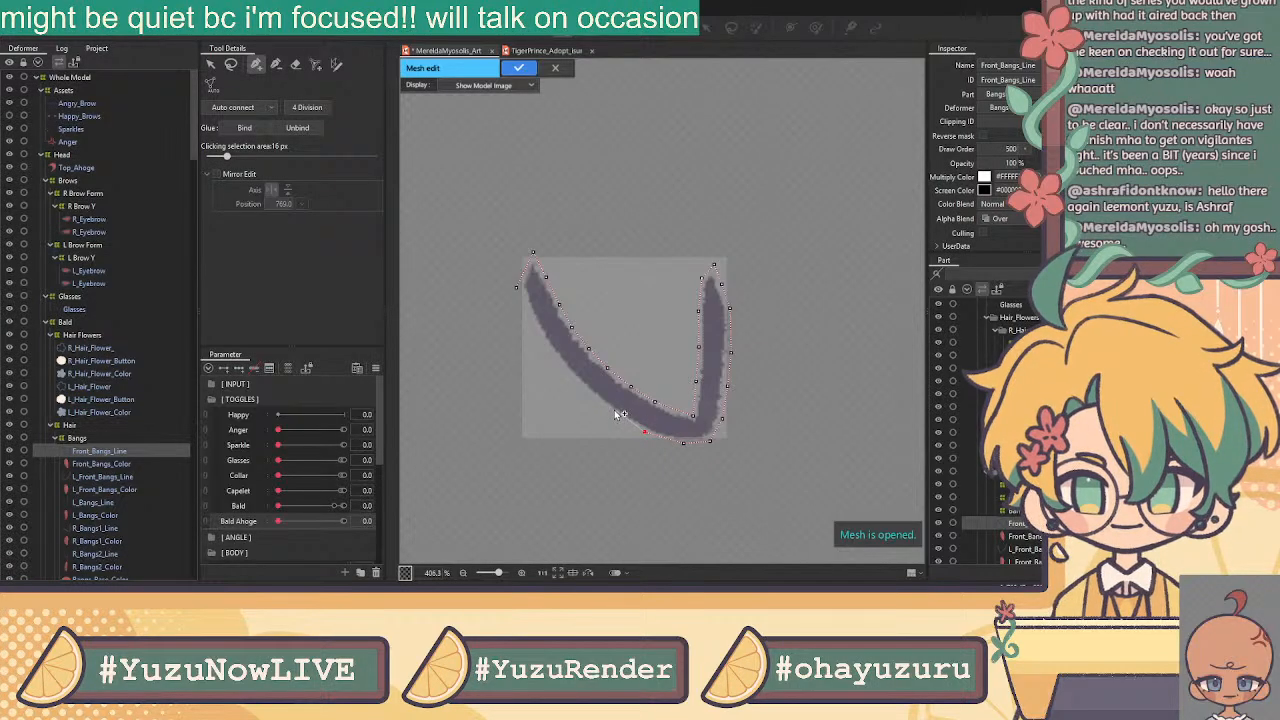
Outline the left stroke's outer edge with vertices down to the V's lower left
{"action": "left_click", "coordinate": [517, 291]}
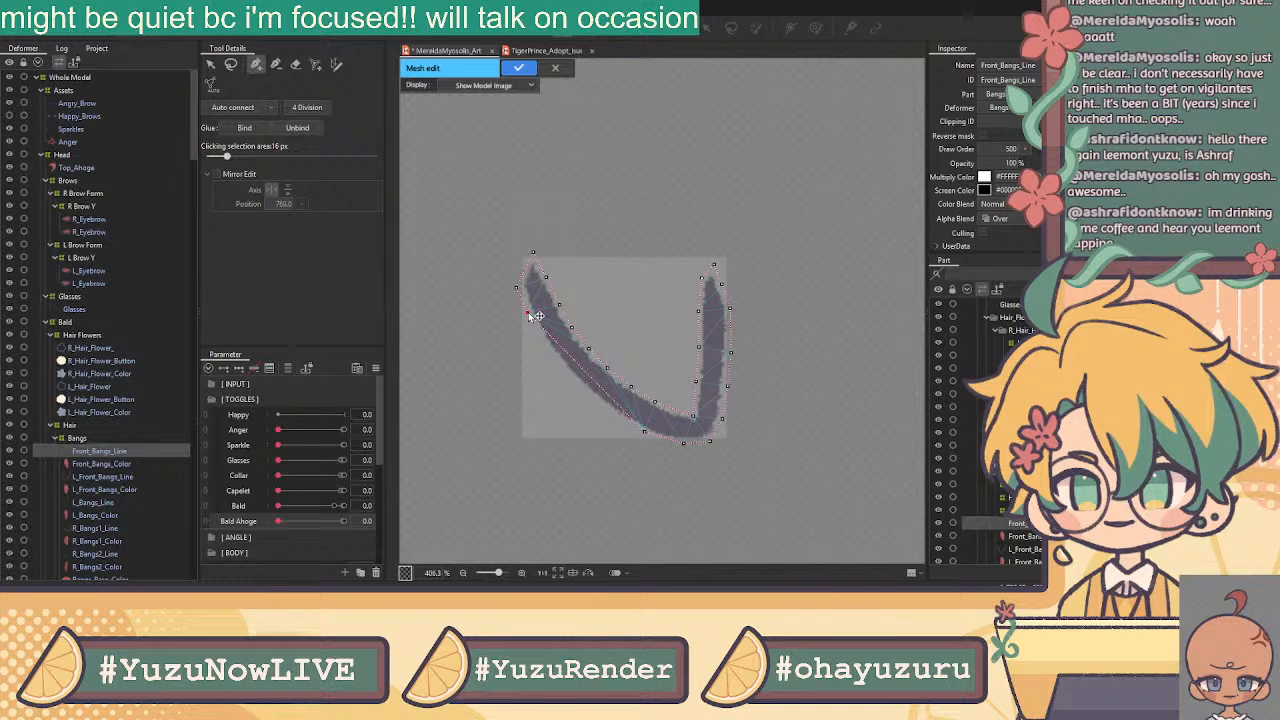
{"action": "left_click_drag", "start_coordinate": [556, 345], "coordinate": [546, 347]}
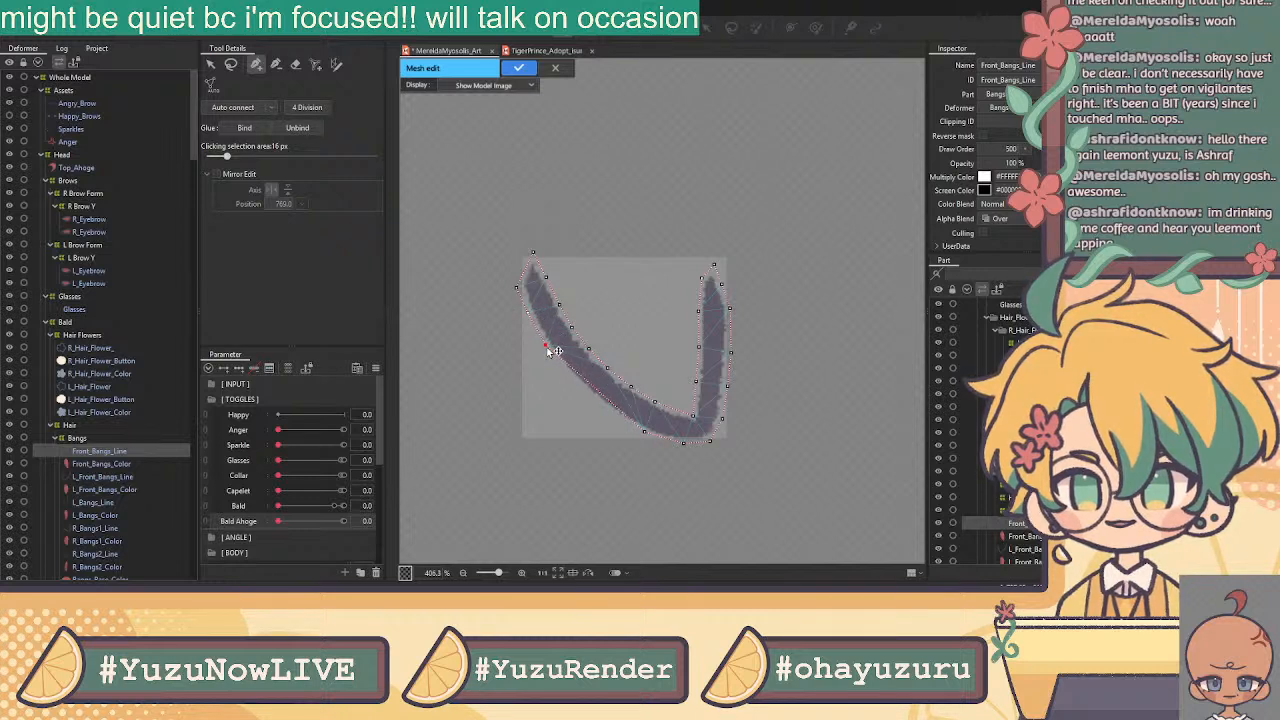
{"action": "left_click", "coordinate": [568, 369]}
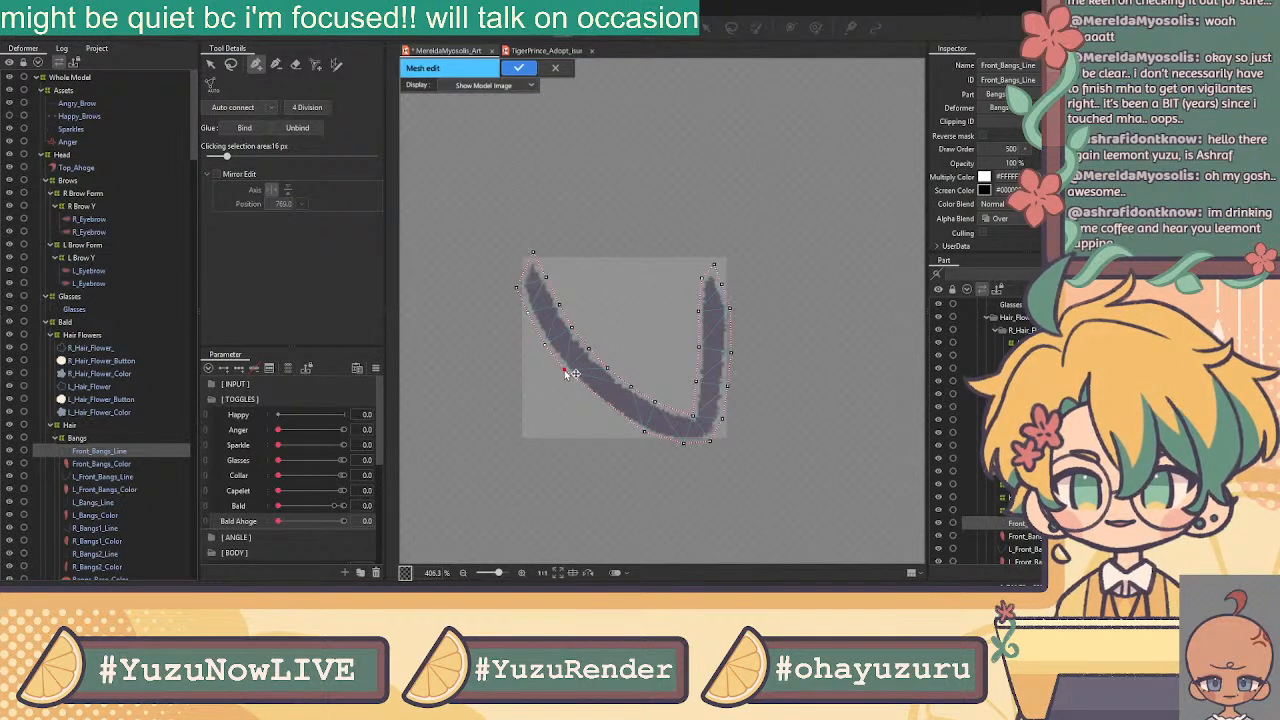
{"action": "left_click", "coordinate": [587, 390]}
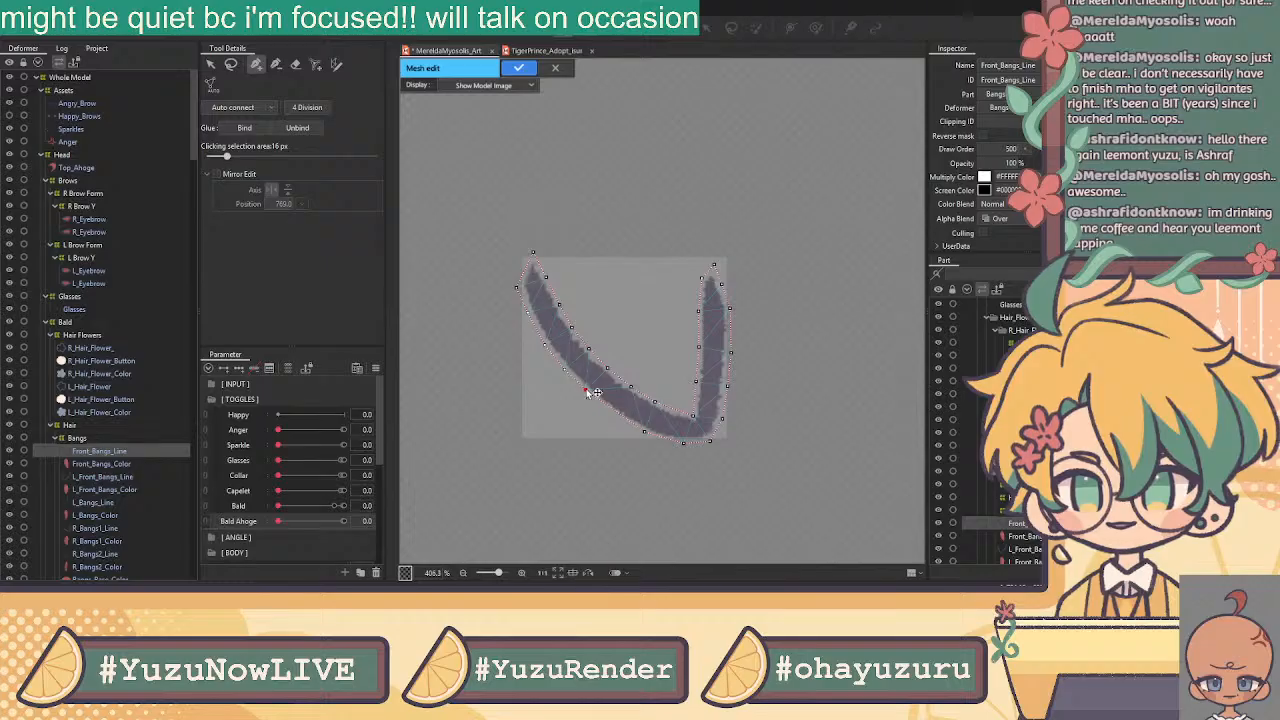
{"action": "left_click", "coordinate": [617, 411]}
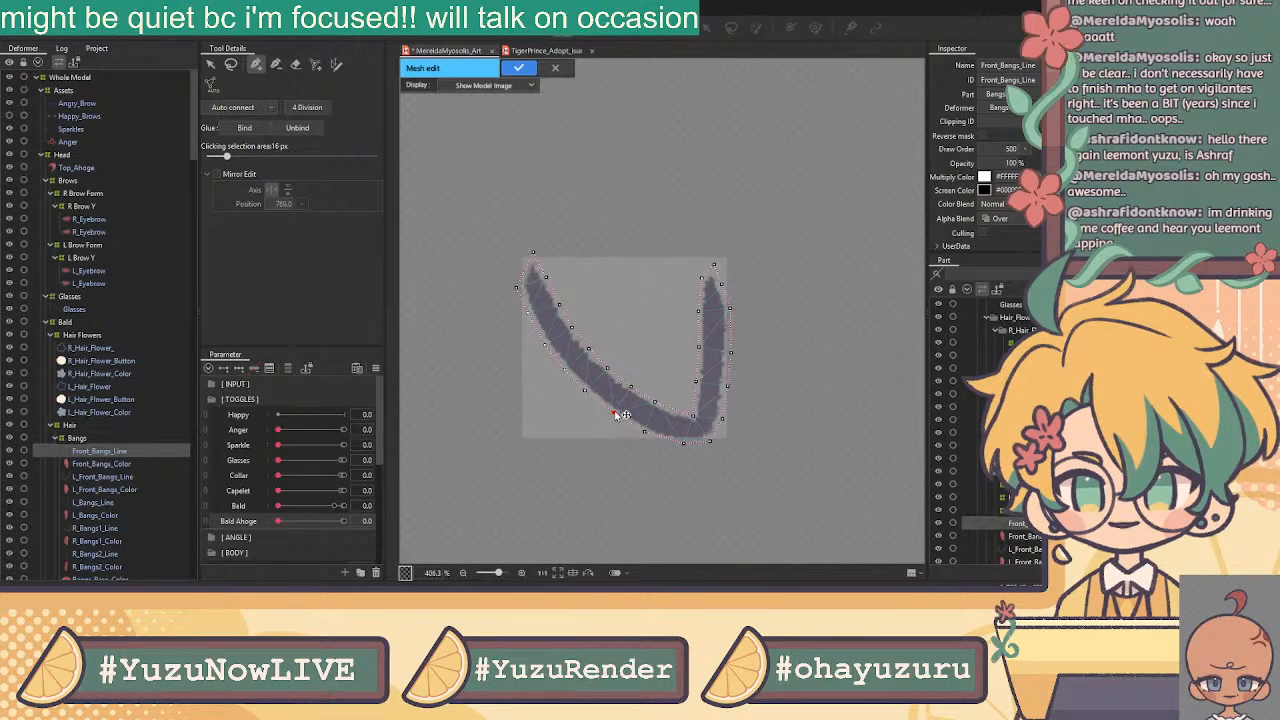
{"action": "key", "text": "v"}
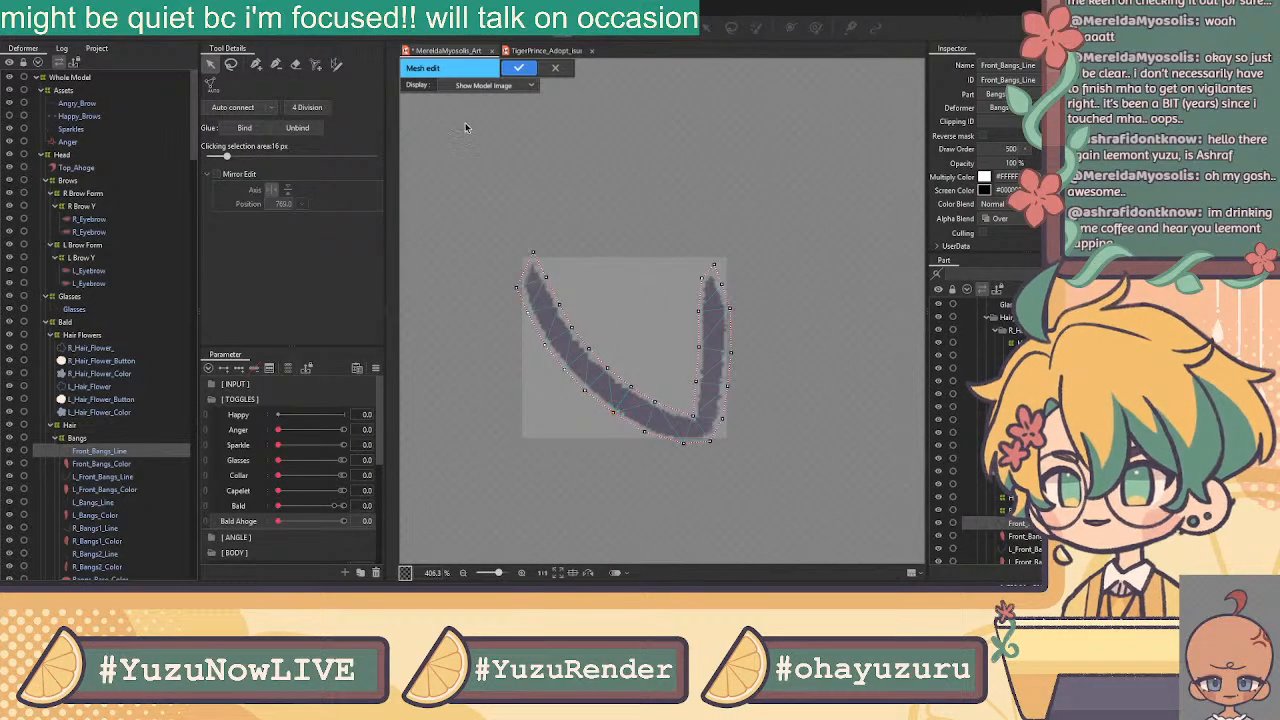
{"action": "left_click", "coordinate": [254, 65]}
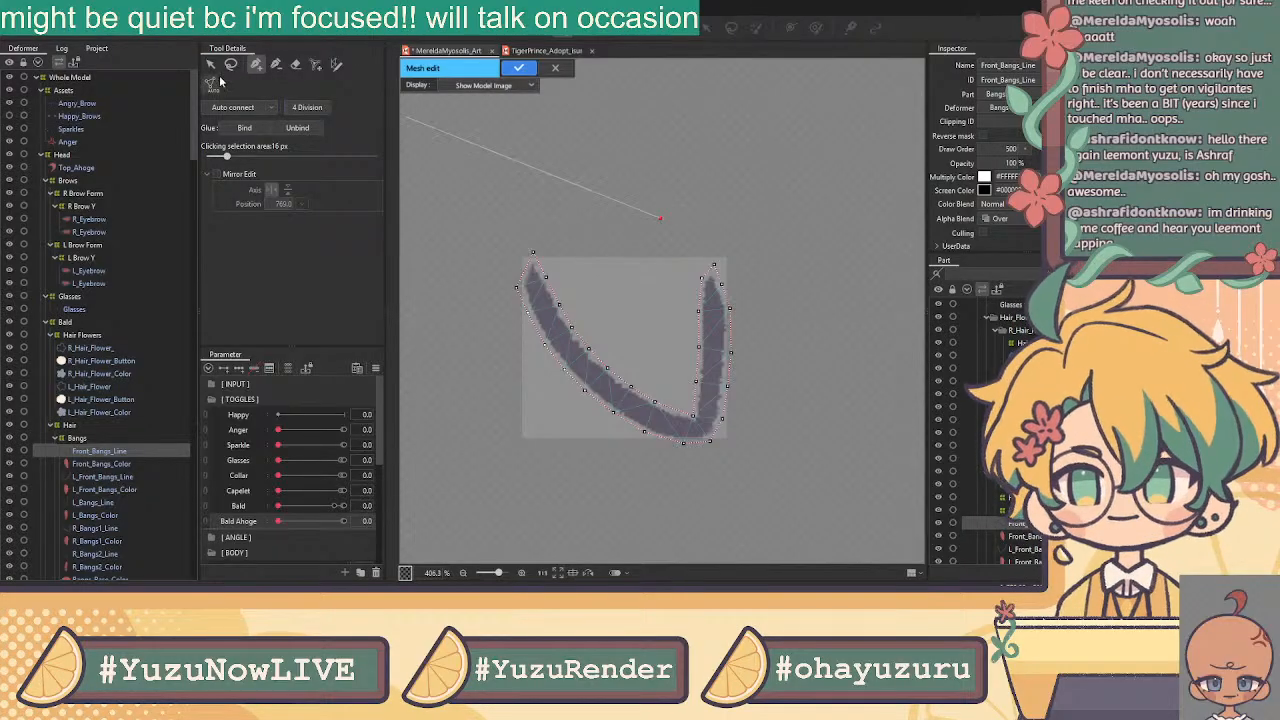
Remove a stray edge and add a centre line of vertices down the left strand to the V's bottom
{"action": "left_click", "coordinate": [295, 64]}
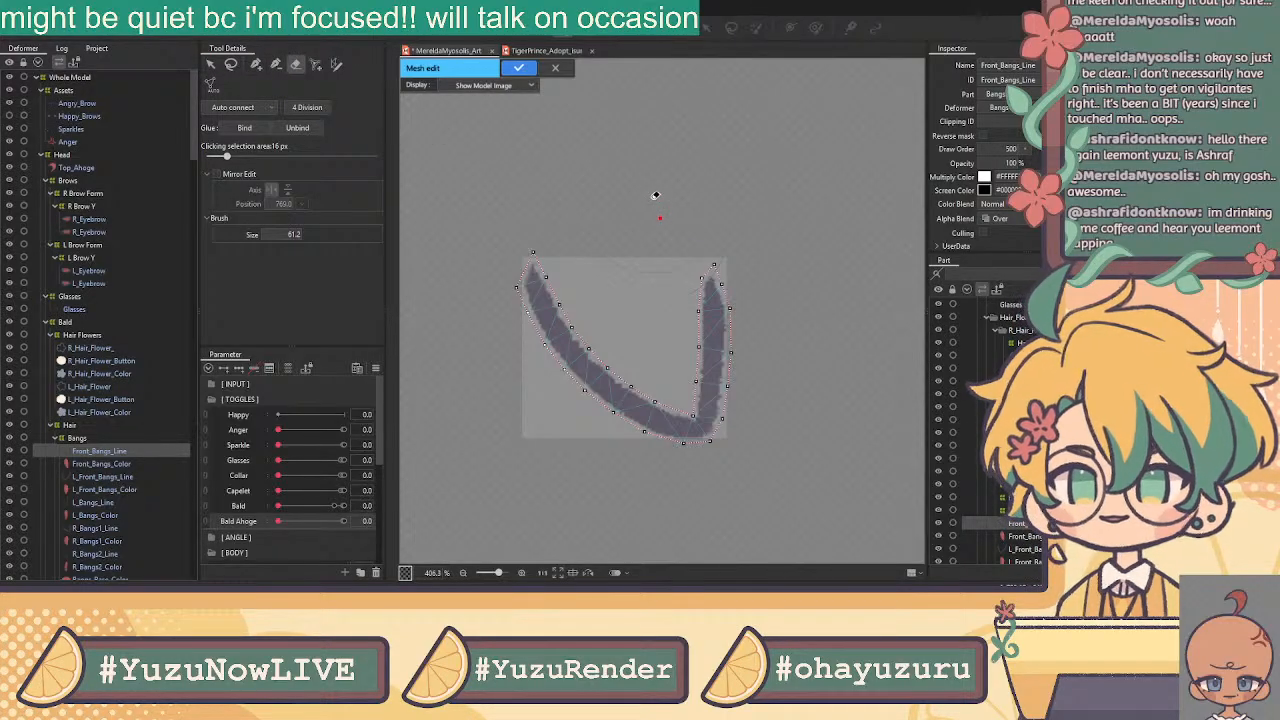
{"action": "left_click", "coordinate": [253, 65]}
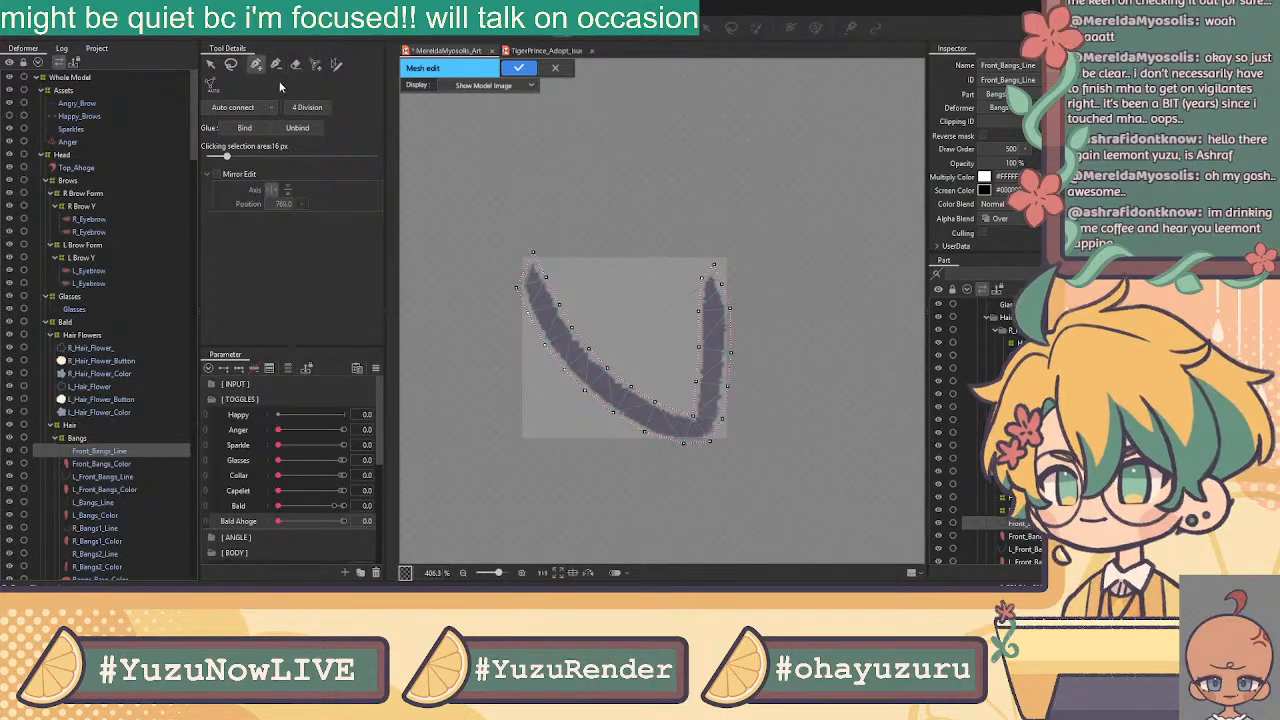
{"action": "left_click", "coordinate": [552, 325]}
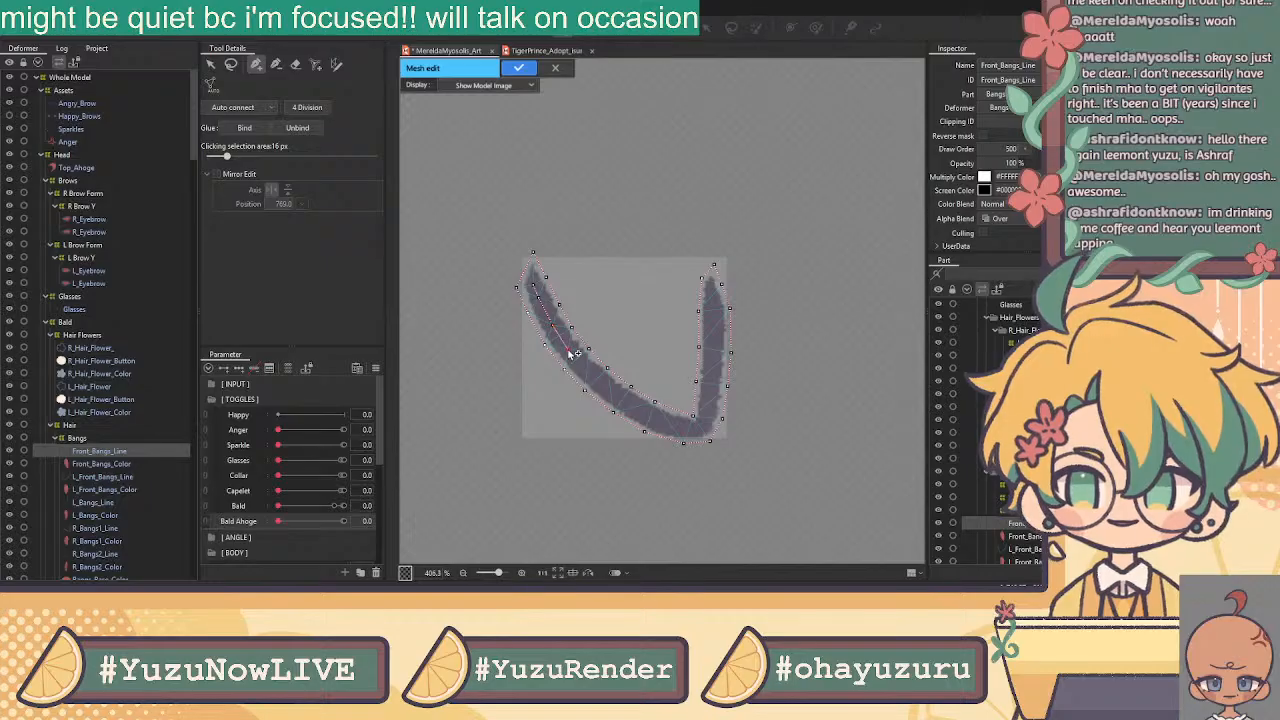
{"action": "scroll", "coordinate": [565, 350], "scroll_direction": "up", "scroll_amount": 5}
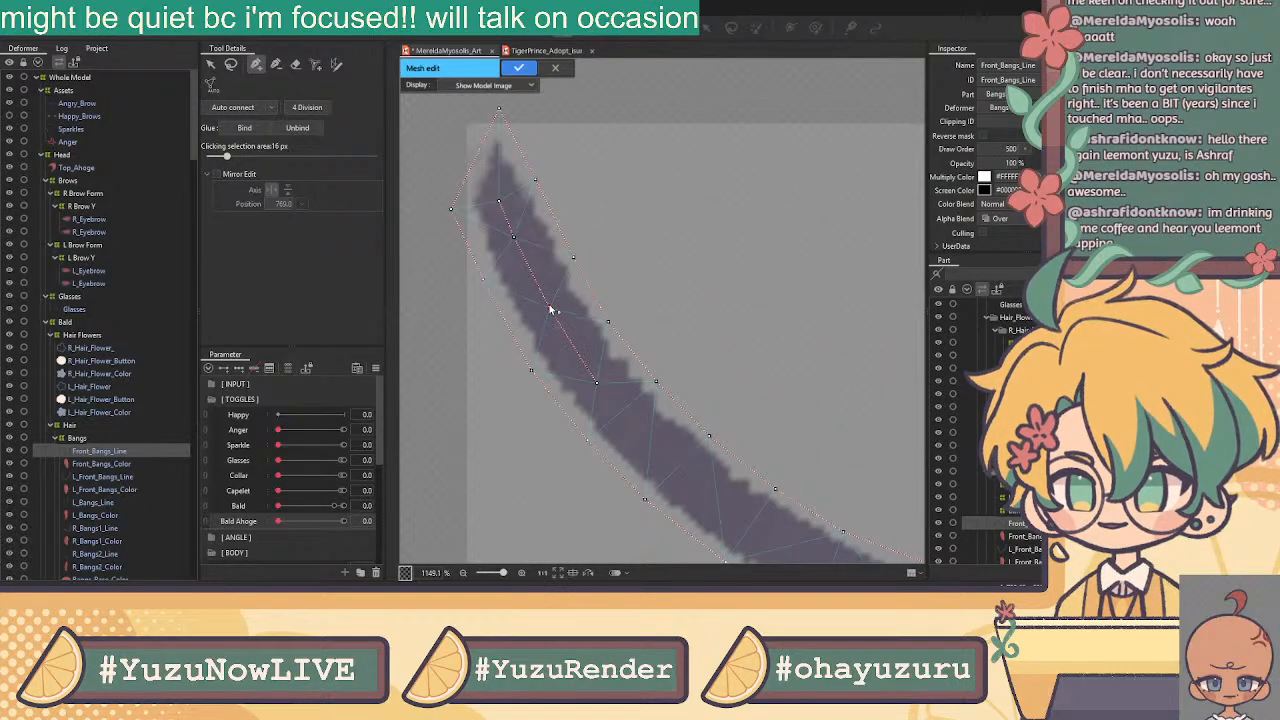
{"action": "left_click", "coordinate": [494, 195]}
{"action": "left_click", "coordinate": [515, 241]}
{"action": "left_click", "coordinate": [549, 308]}
{"action": "left_click", "coordinate": [596, 383]}
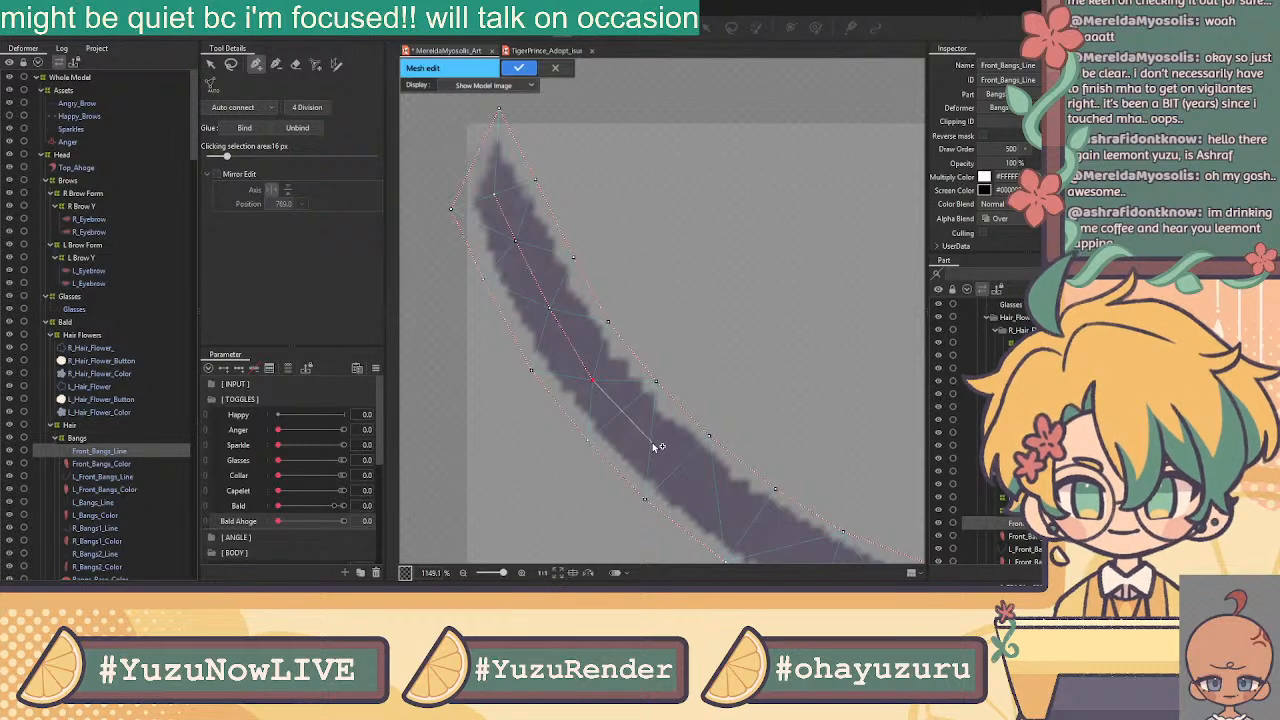
{"action": "scroll", "coordinate": [659, 445], "scroll_direction": "down", "scroll_amount": 4}
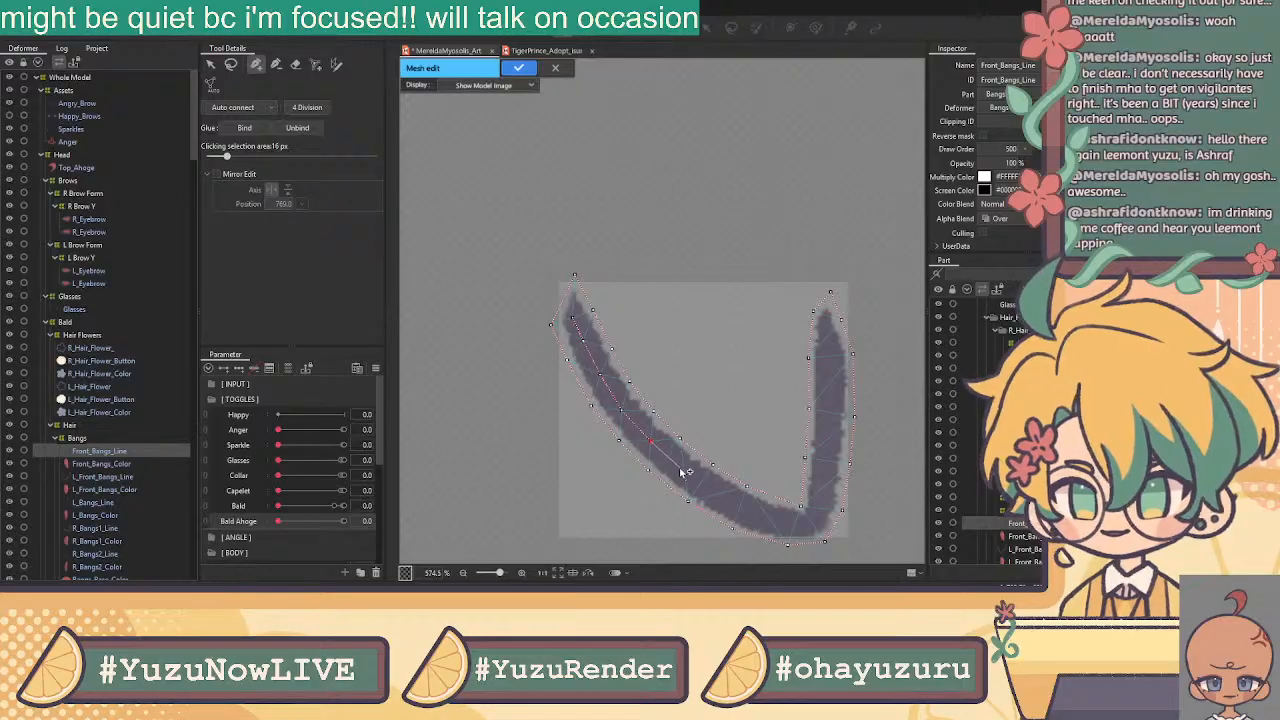
{"action": "left_click", "coordinate": [684, 469]}
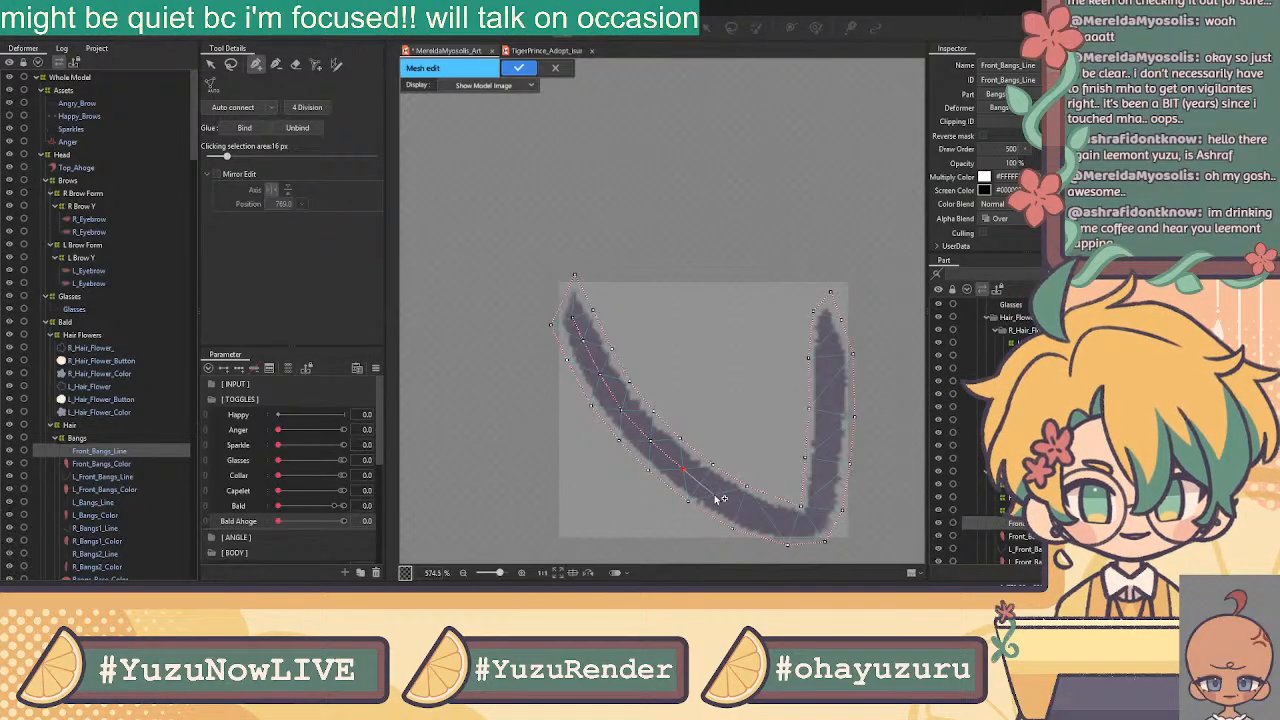
Add vertices through the strand's bend and up its right stroke to the top
{"action": "left_click", "coordinate": [770, 517]}
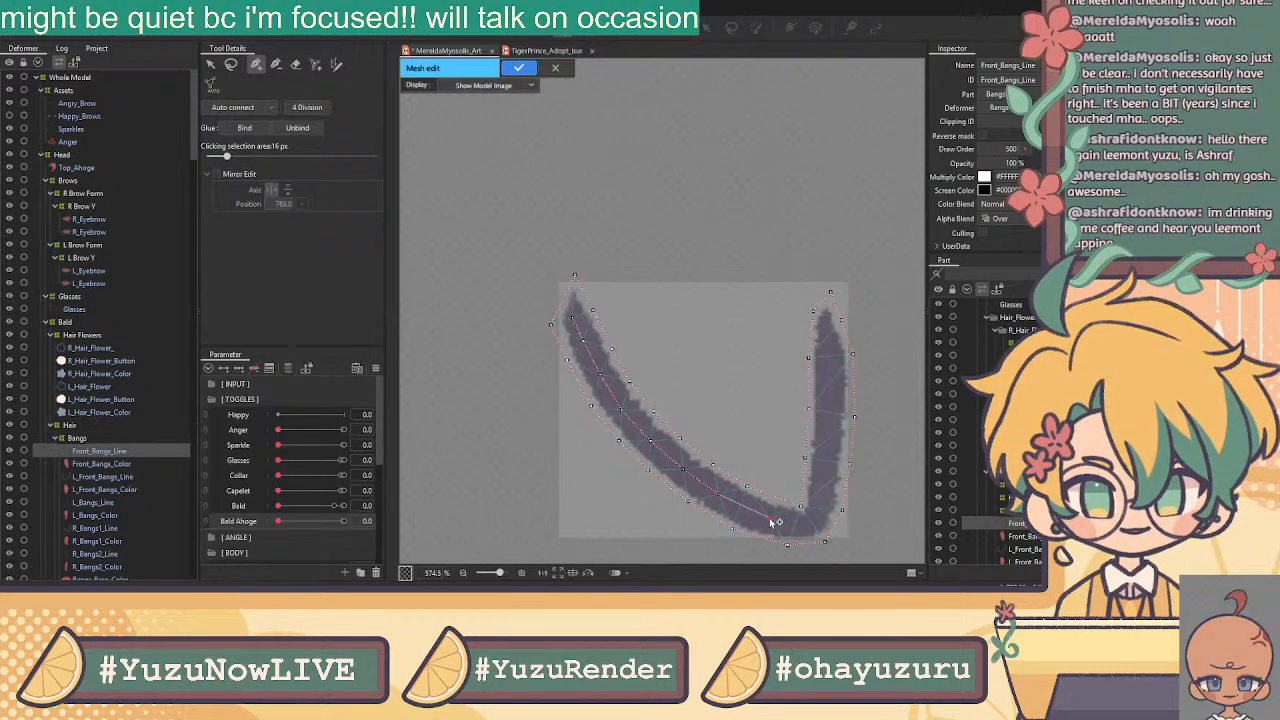
{"action": "left_click", "coordinate": [817, 519]}
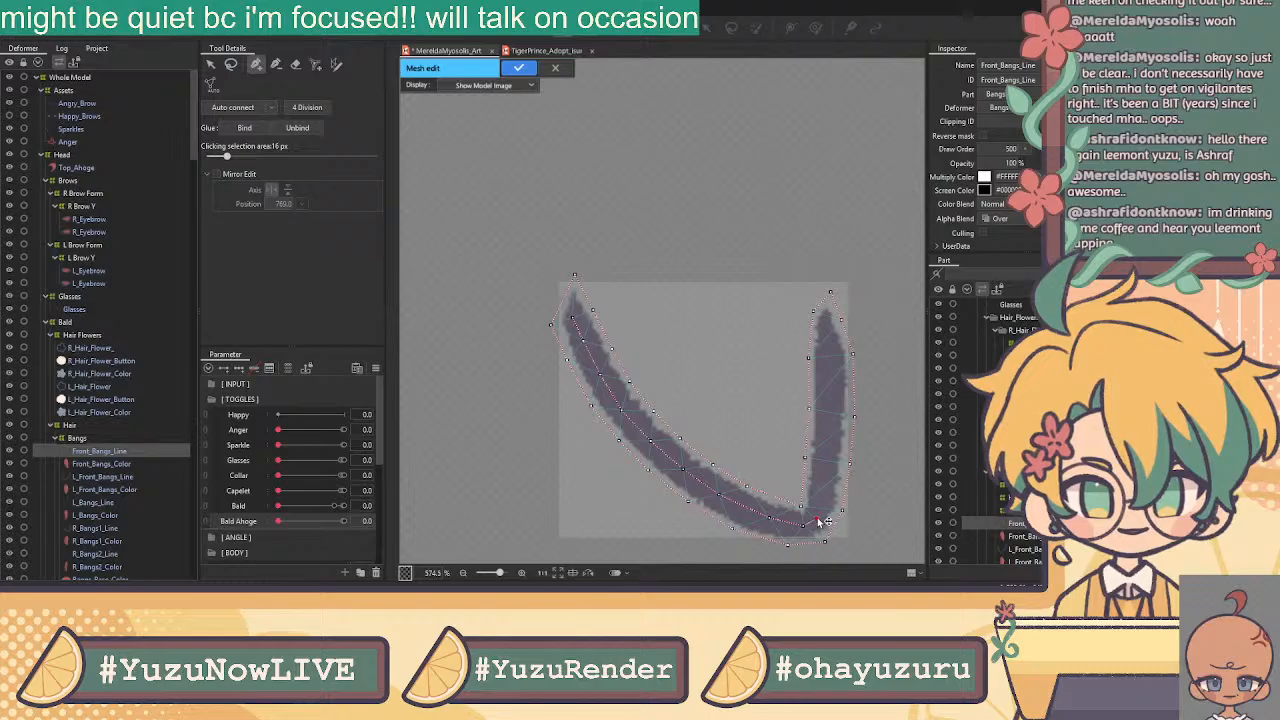
{"action": "left_click", "coordinate": [829, 437]}
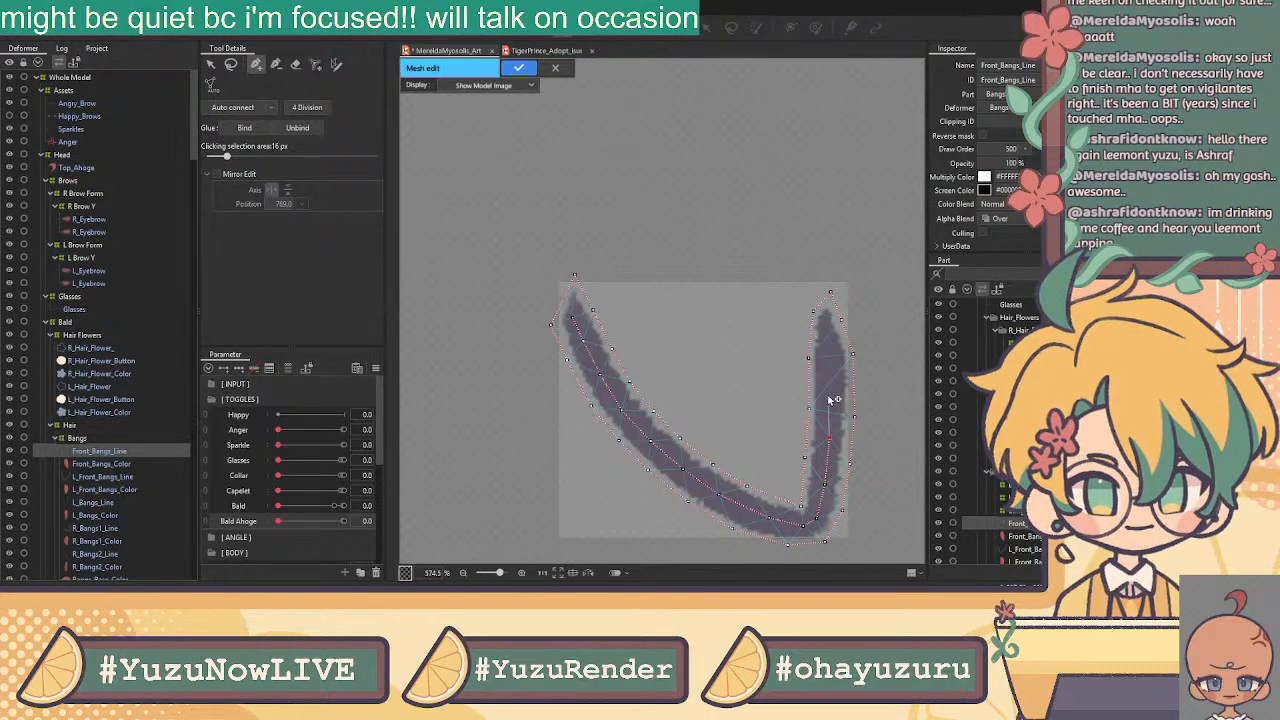
{"action": "left_click", "coordinate": [829, 330]}
{"action": "left_click", "coordinate": [830, 293]}
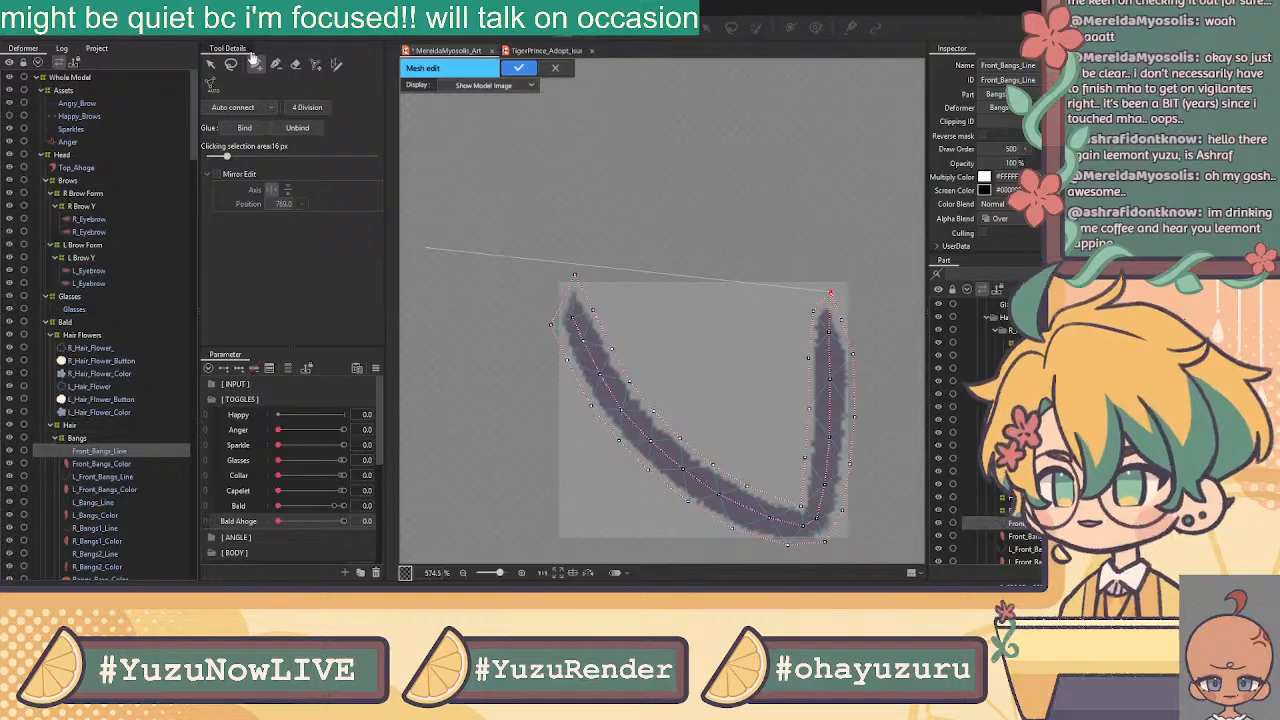
Select all vertices of the new Front_Bangs_Line mesh and apply it
{"action": "left_click", "coordinate": [211, 64]}
{"action": "scroll", "coordinate": [785, 215], "scroll_direction": "down", "scroll_amount": 3}
{"action": "left_click_drag", "start_coordinate": [785, 244], "coordinate": [640, 238]}
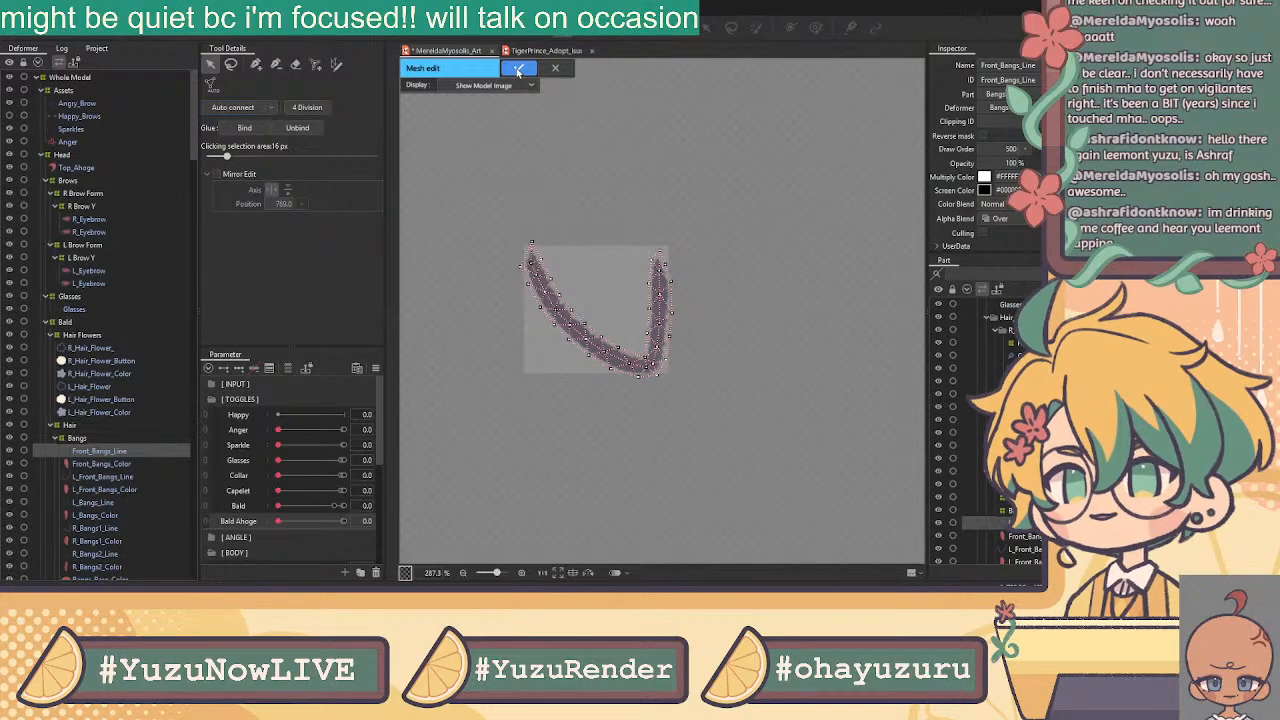
{"action": "left_click_drag", "start_coordinate": [535, 200], "coordinate": [750, 435]}
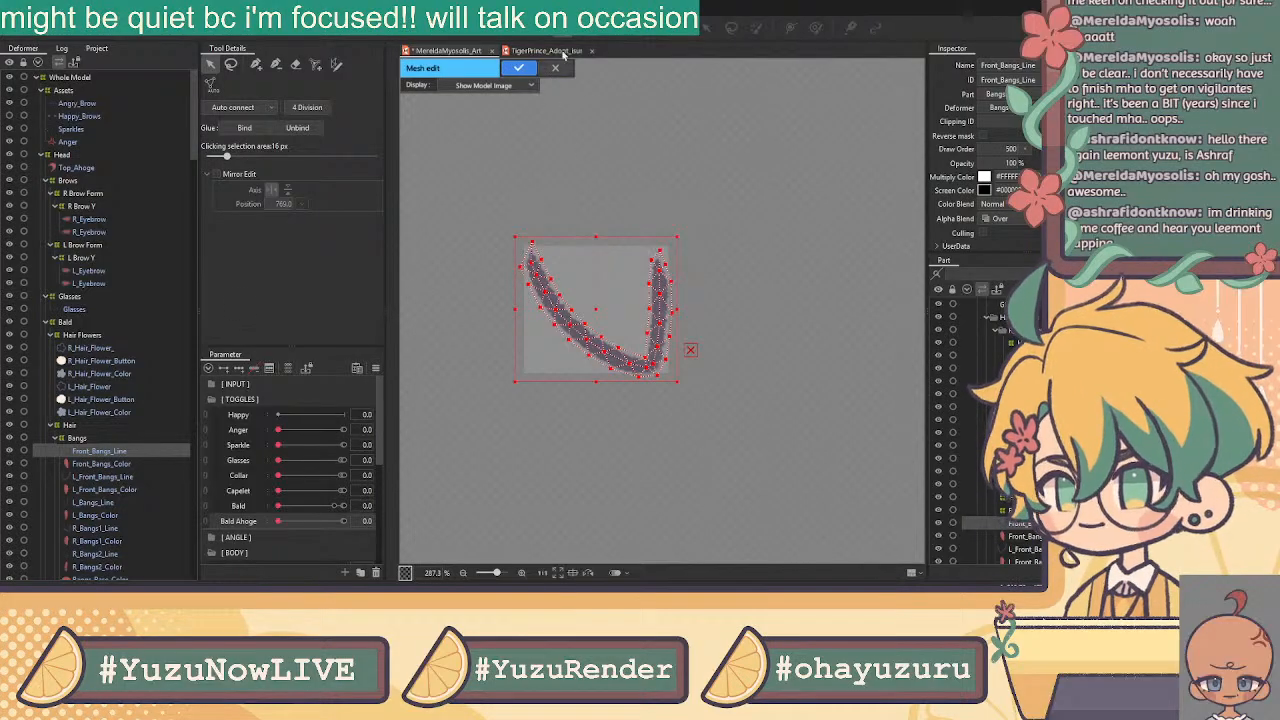
{"action": "left_click", "coordinate": [513, 67]}
Select Front_Bangs_Color, open its mesh edit, and erase the automatic mesh
{"action": "left_click", "coordinate": [100, 464]}
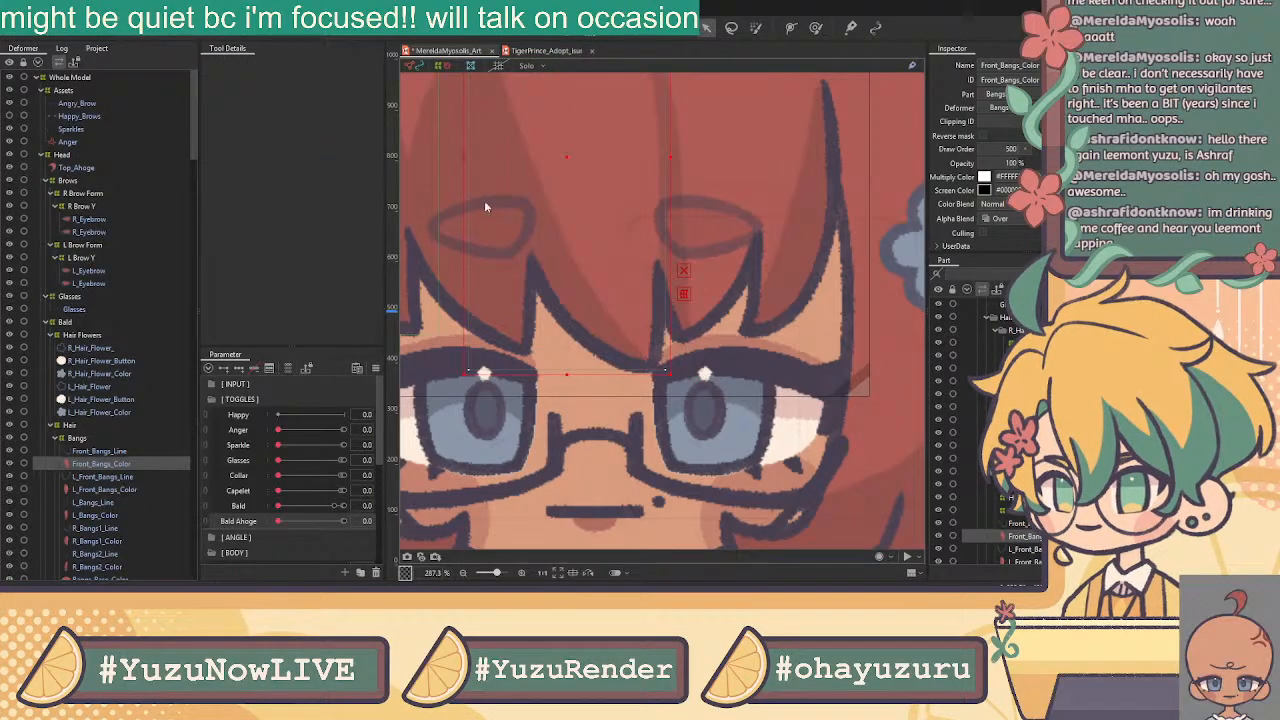
{"action": "scroll", "coordinate": [590, 102], "scroll_direction": "down", "scroll_amount": 2}
{"action": "left_click", "coordinate": [585, 34]}
{"action": "left_click_drag", "start_coordinate": [597, 240], "coordinate": [663, 383]}
{"action": "left_click", "coordinate": [298, 65]}
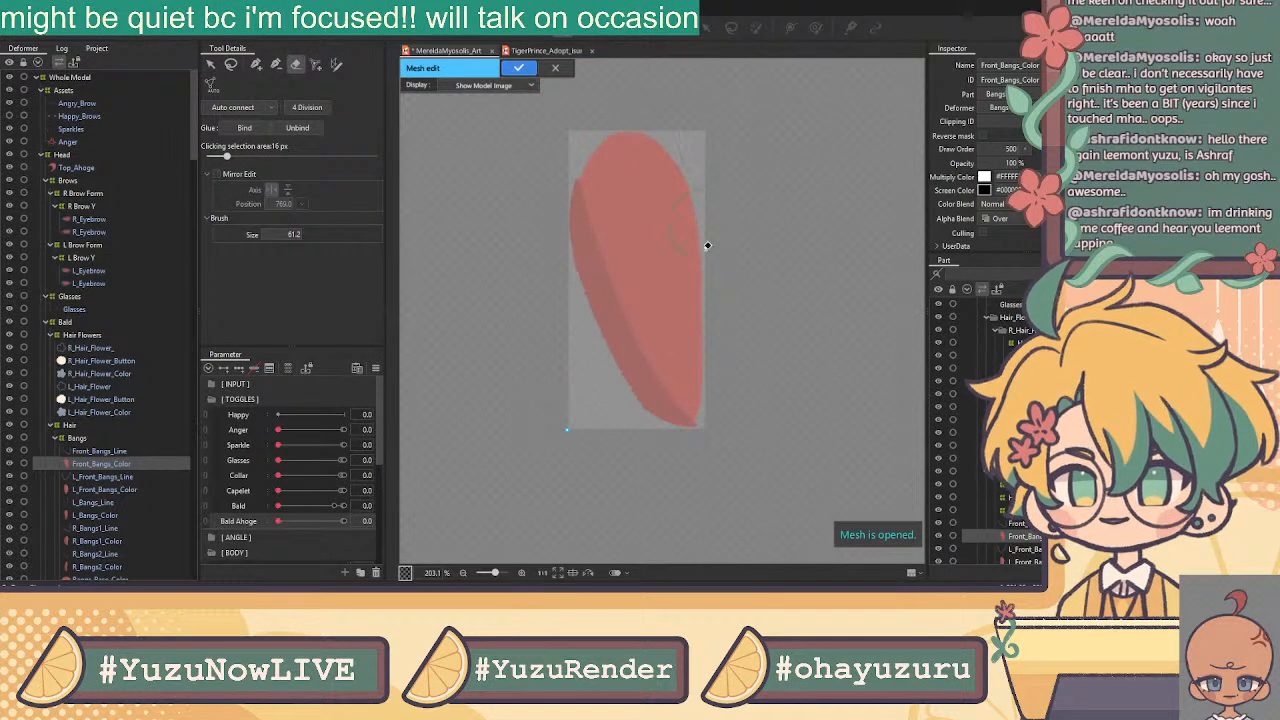
{"action": "mouse_move", "coordinate": [718, 394]}
{"action": "left_mouse_down"}
{"action": "mouse_move", "coordinate": [625, 372]}
{"action": "mouse_move", "coordinate": [712, 372]}
{"action": "left_mouse_up"}
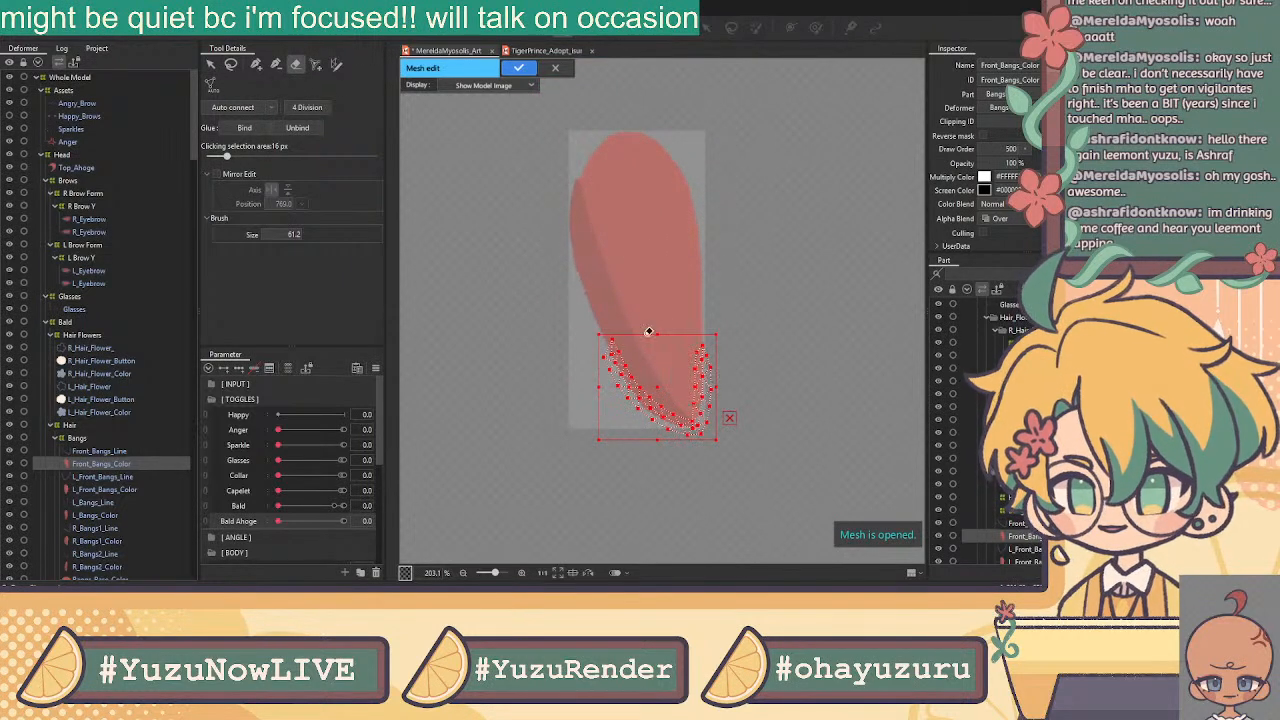
{"action": "left_click", "coordinate": [212, 66]}
{"action": "left_click", "coordinate": [432, 125]}
{"action": "left_click", "coordinate": [256, 65]}
{"action": "scroll", "coordinate": [637, 362], "scroll_direction": "up", "scroll_amount": 3}
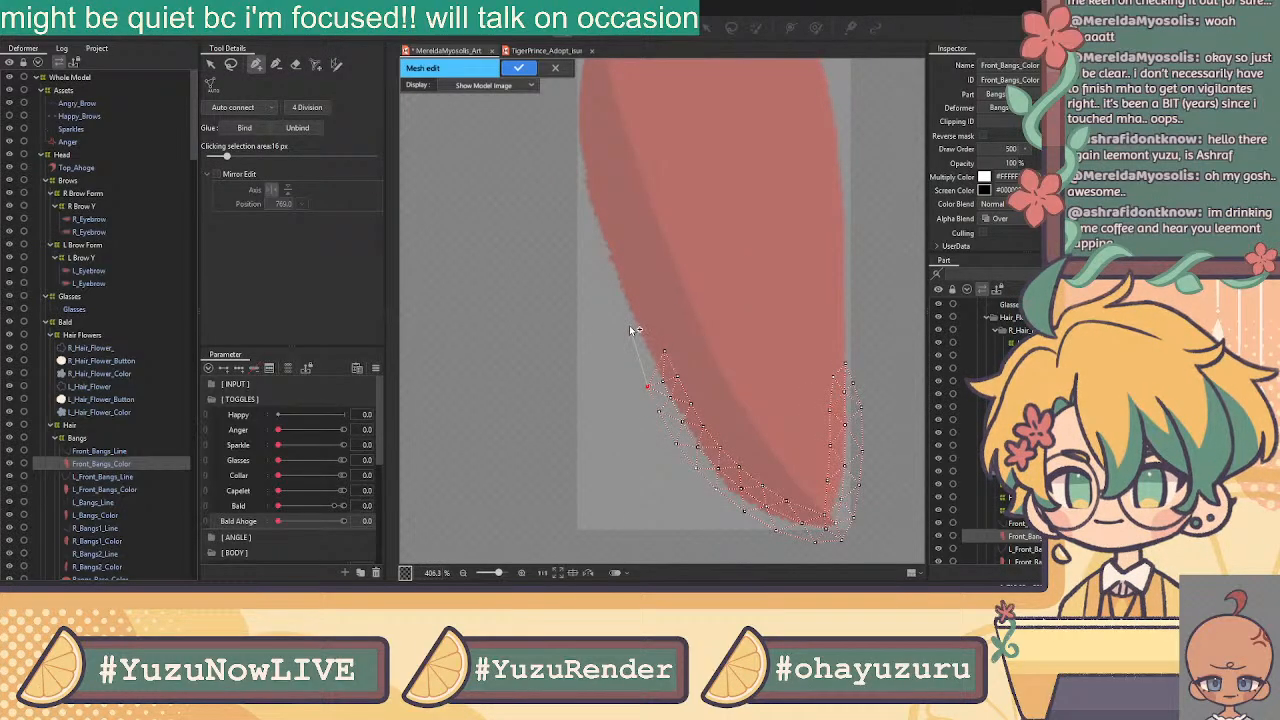
Place and adjust vertices up the left edge of the bangs colour shape
{"action": "left_click", "coordinate": [634, 340]}
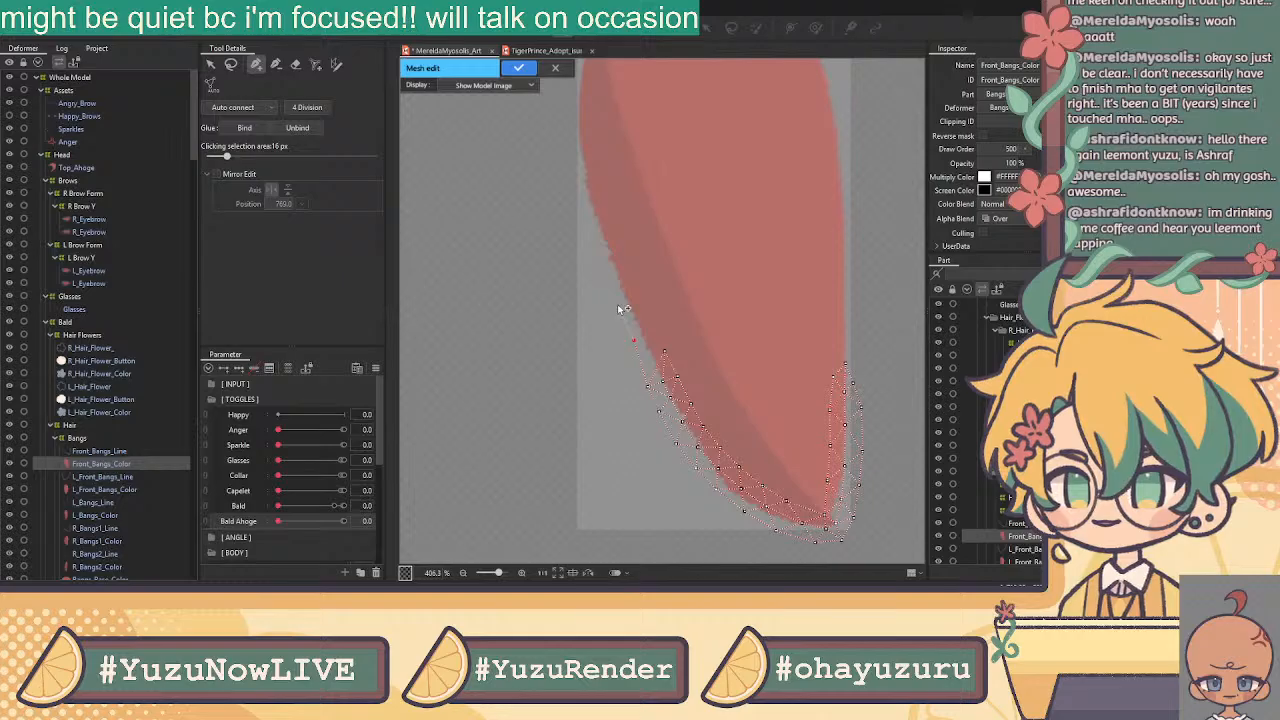
{"action": "left_click", "coordinate": [585, 210]}
{"action": "left_click_drag", "start_coordinate": [583, 165], "coordinate": [546, 355]}
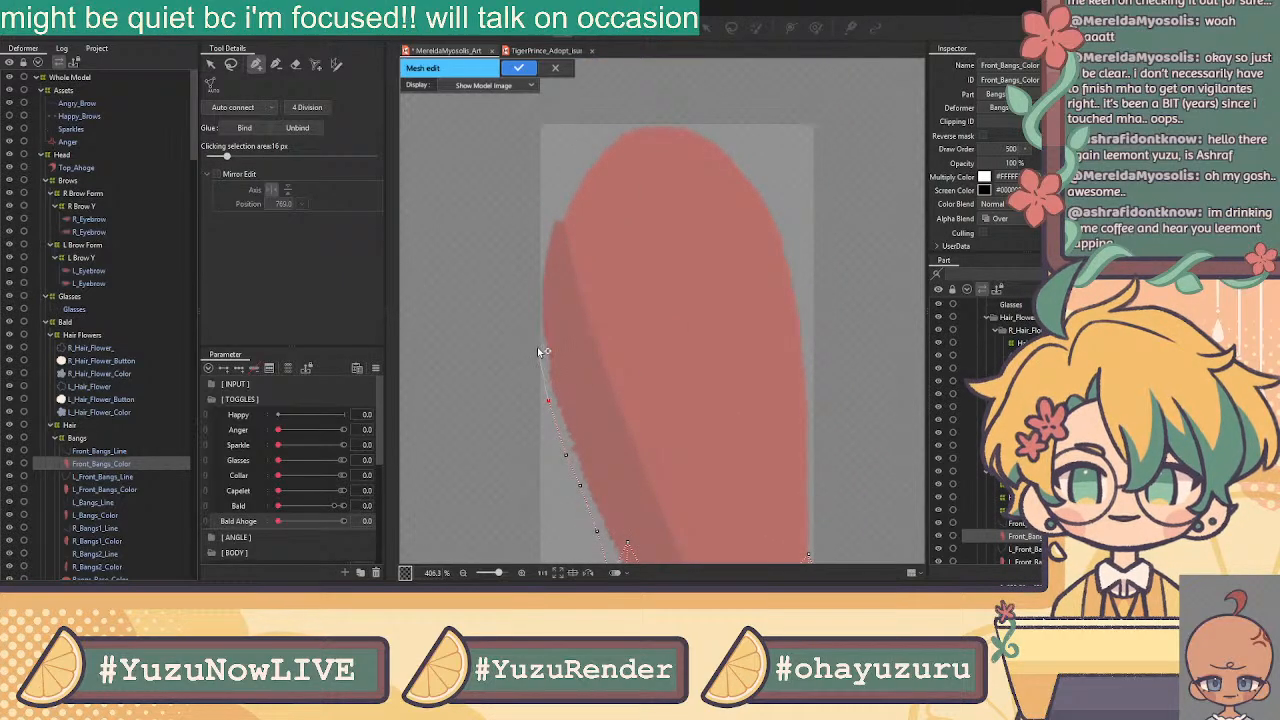
{"action": "left_click", "coordinate": [540, 356]}
{"action": "left_click", "coordinate": [535, 299]}
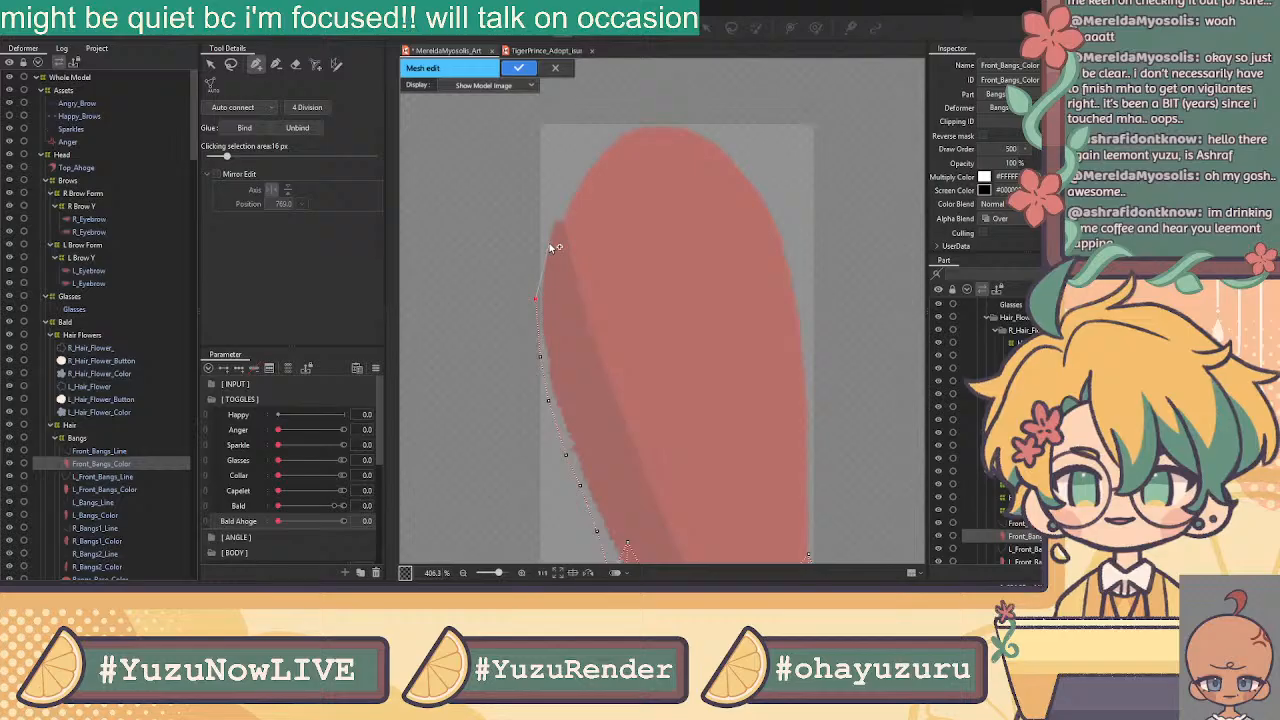
{"action": "left_click", "coordinate": [539, 252]}
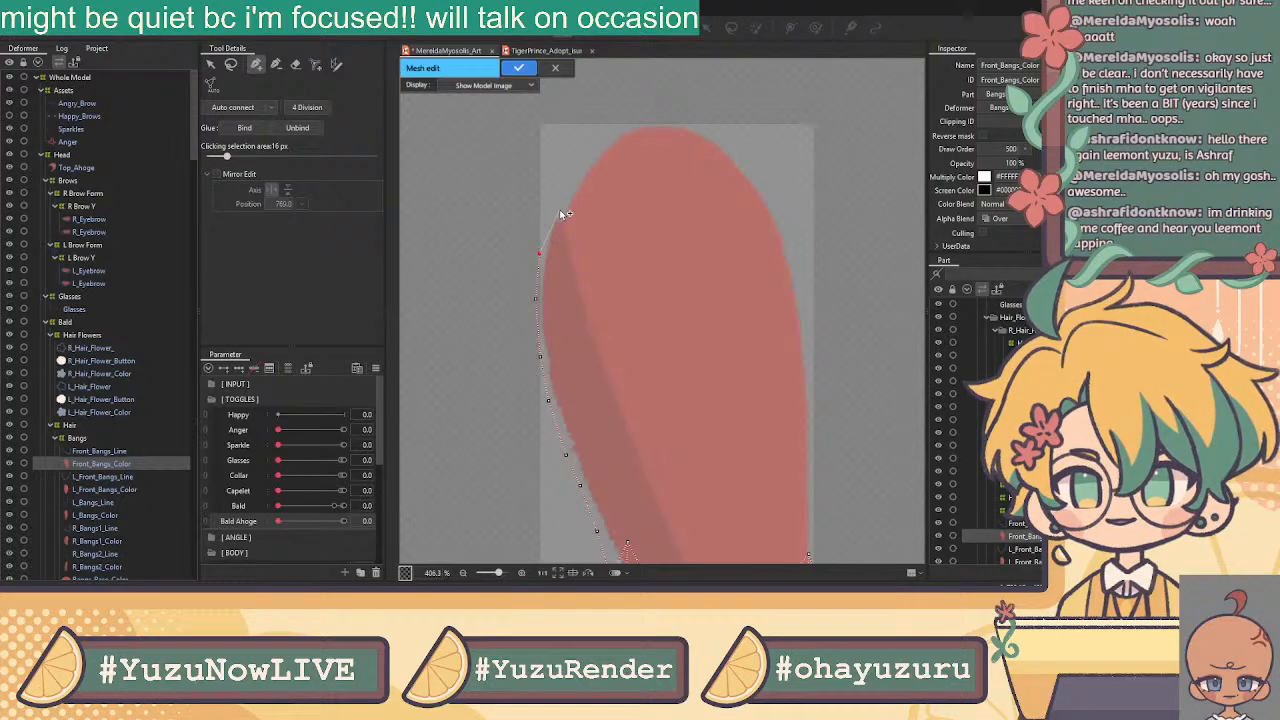
{"action": "left_click_drag", "start_coordinate": [560, 212], "coordinate": [558, 210]}
{"action": "left_click_drag", "start_coordinate": [540, 253], "coordinate": [538, 249]}
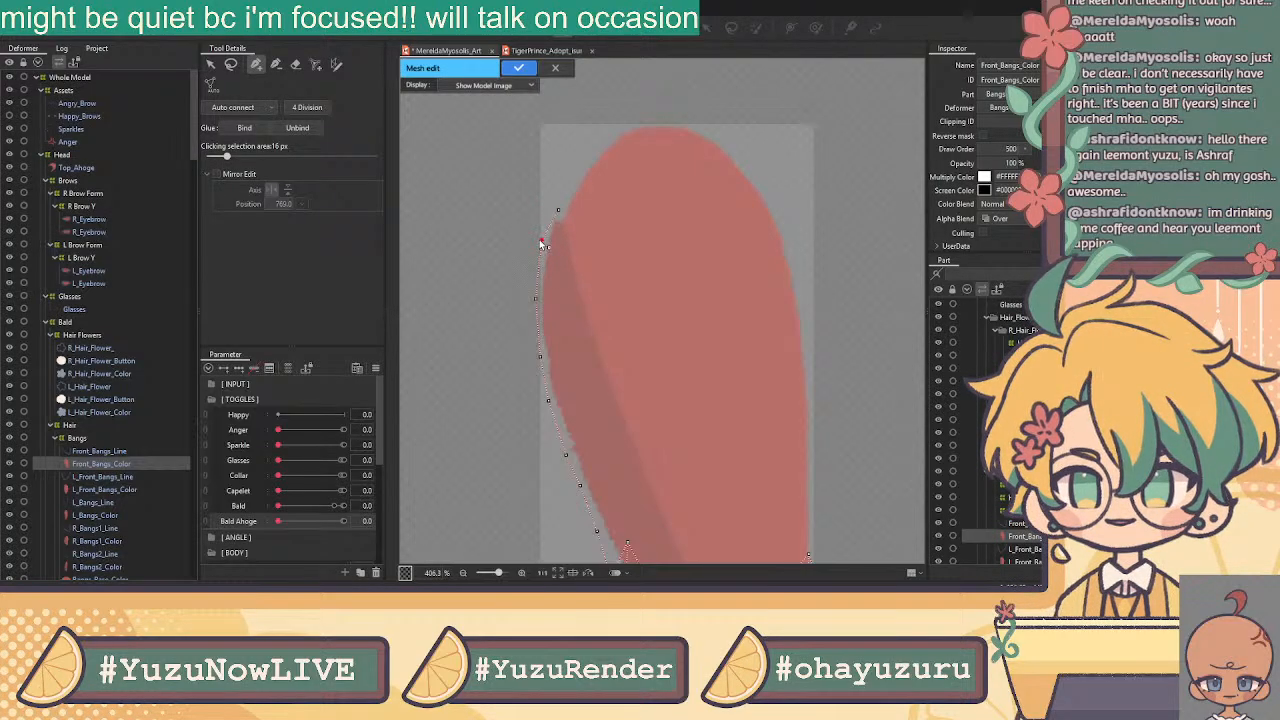
{"action": "left_click", "coordinate": [539, 267]}
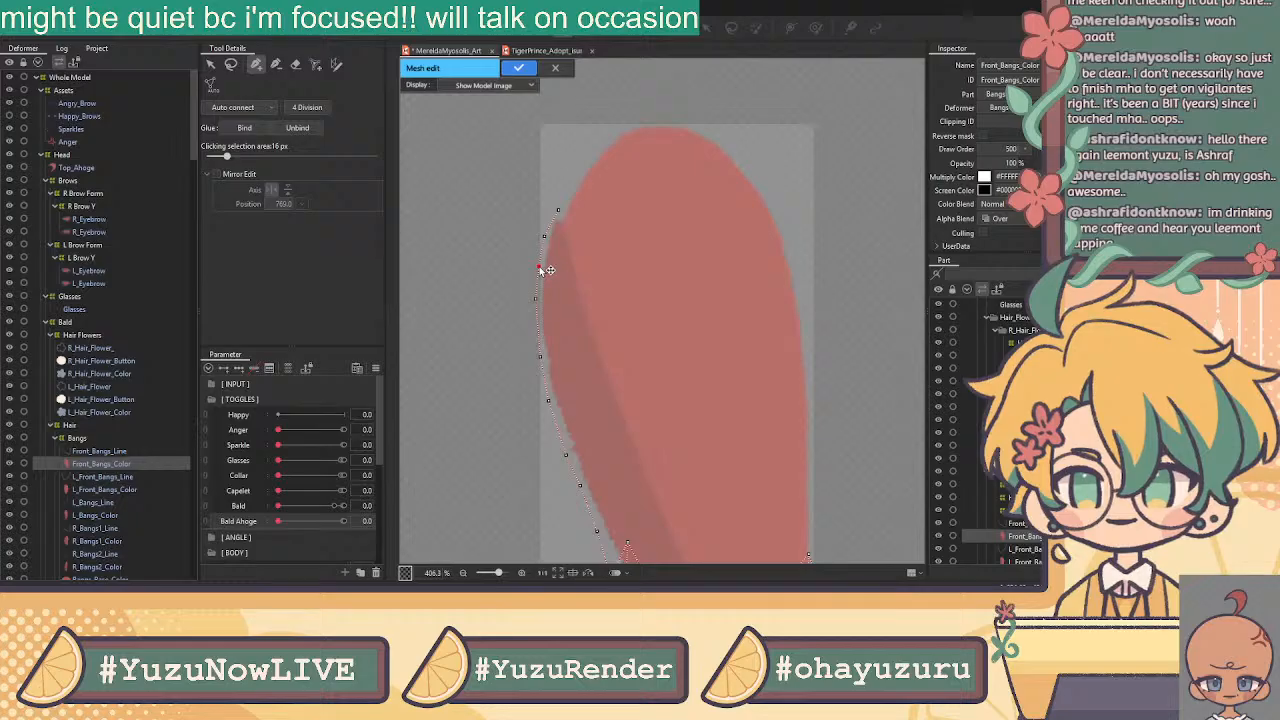
{"action": "left_click", "coordinate": [538, 266]}
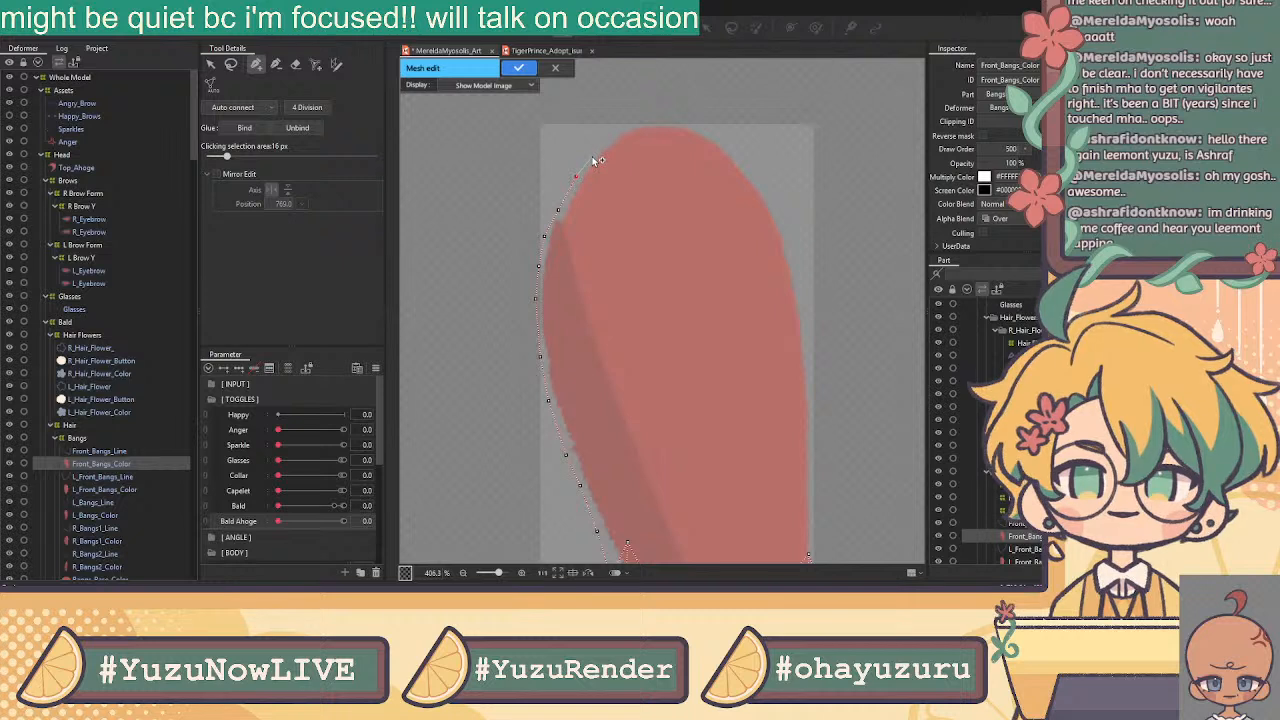
Continue vertices across the rounded top and down the right edge
{"action": "left_click", "coordinate": [615, 128]}
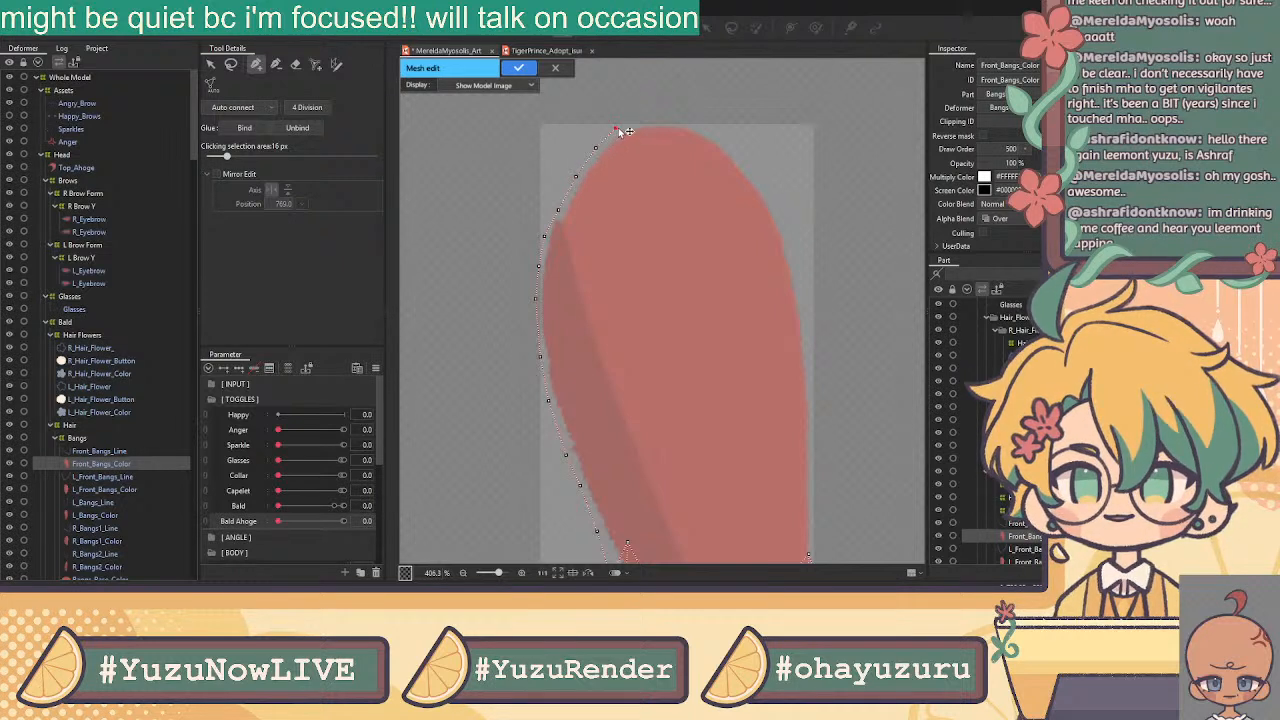
{"action": "left_click", "coordinate": [679, 119]}
{"action": "left_click", "coordinate": [713, 132]}
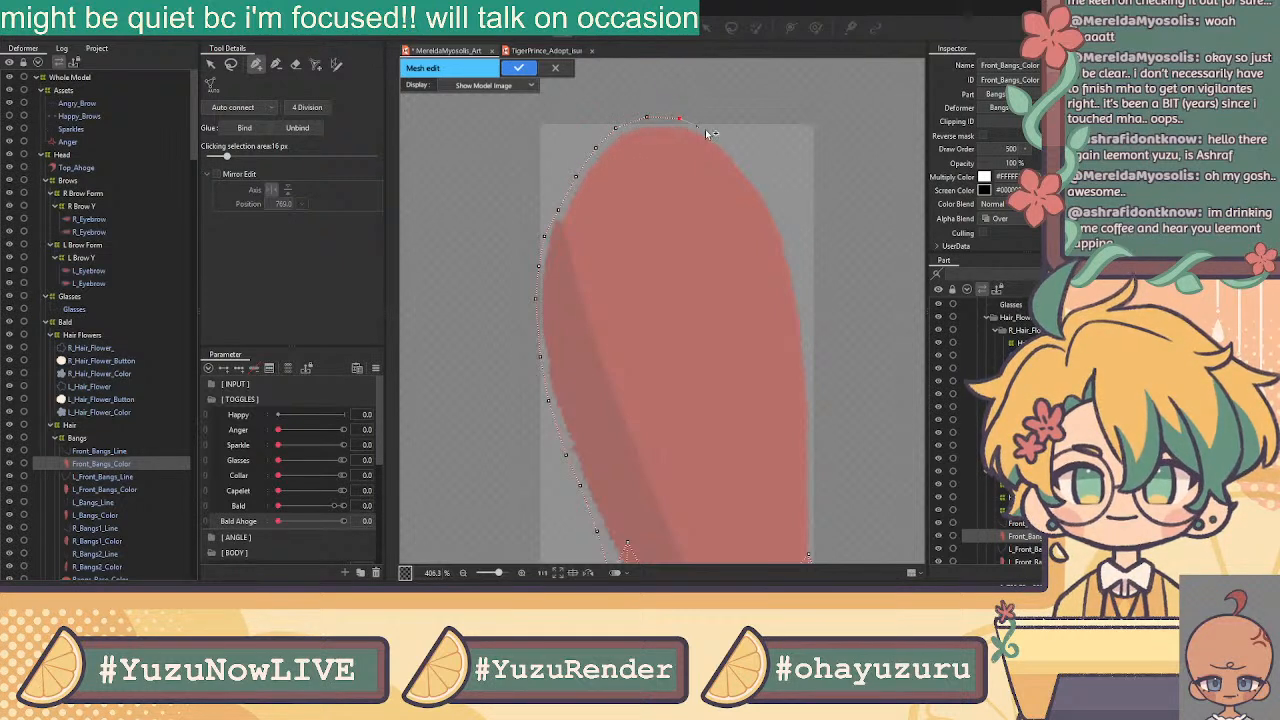
{"action": "left_click", "coordinate": [737, 154]}
{"action": "left_click", "coordinate": [757, 179]}
{"action": "left_click", "coordinate": [781, 219]}
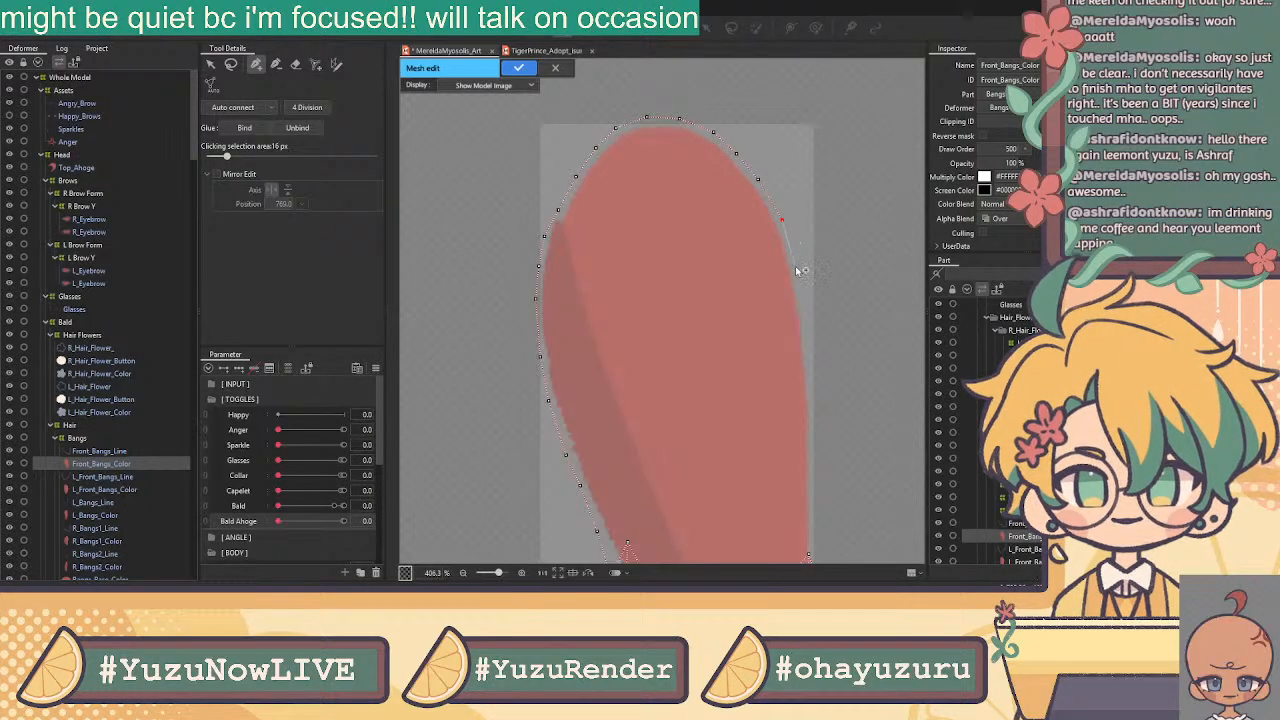
{"action": "left_click", "coordinate": [801, 304]}
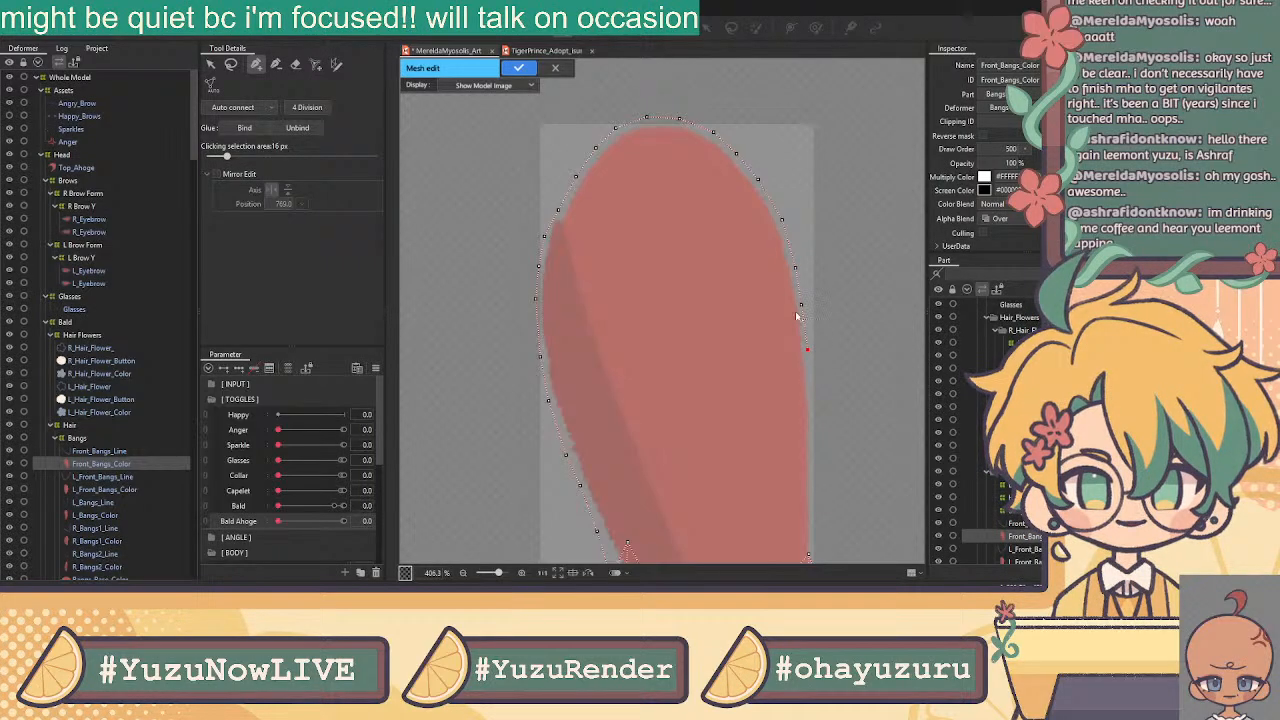
{"action": "left_click", "coordinate": [807, 349]}
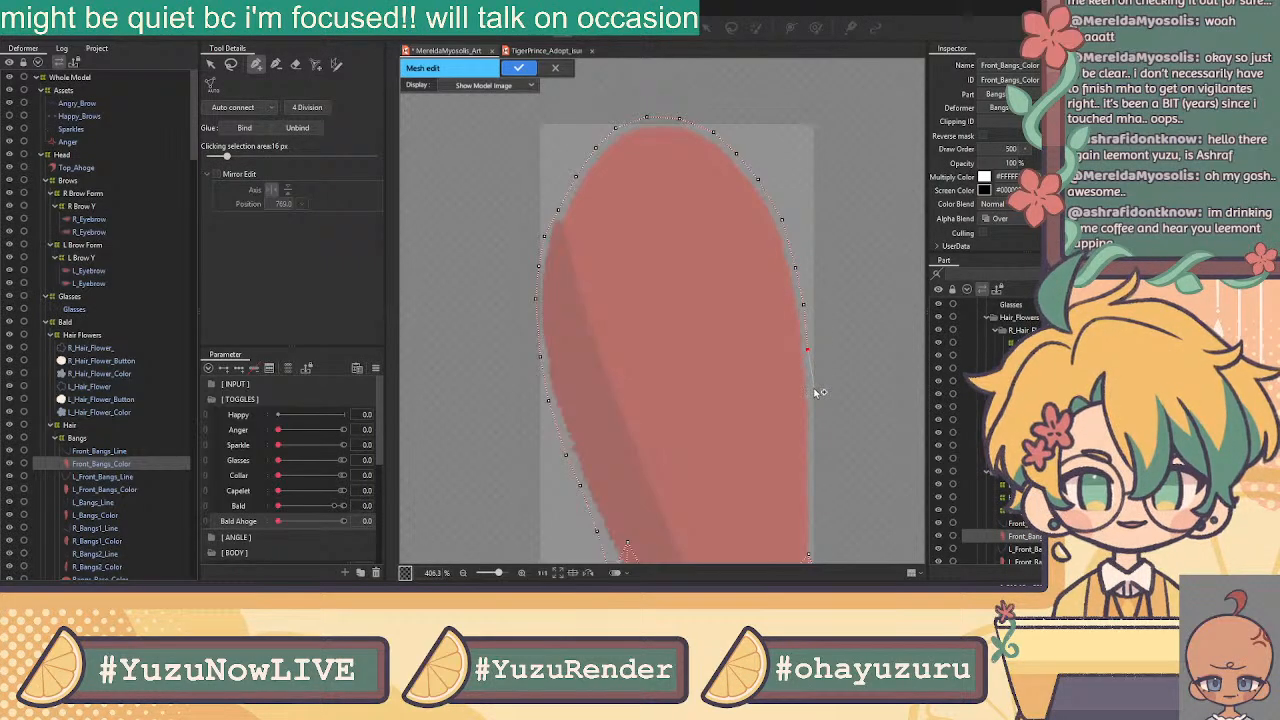
{"action": "left_click", "coordinate": [812, 390]}
Add right-edge vertices near the tip and connect to the bottom tip vertex
{"action": "left_click_drag", "start_coordinate": [819, 436], "coordinate": [758, 271]}
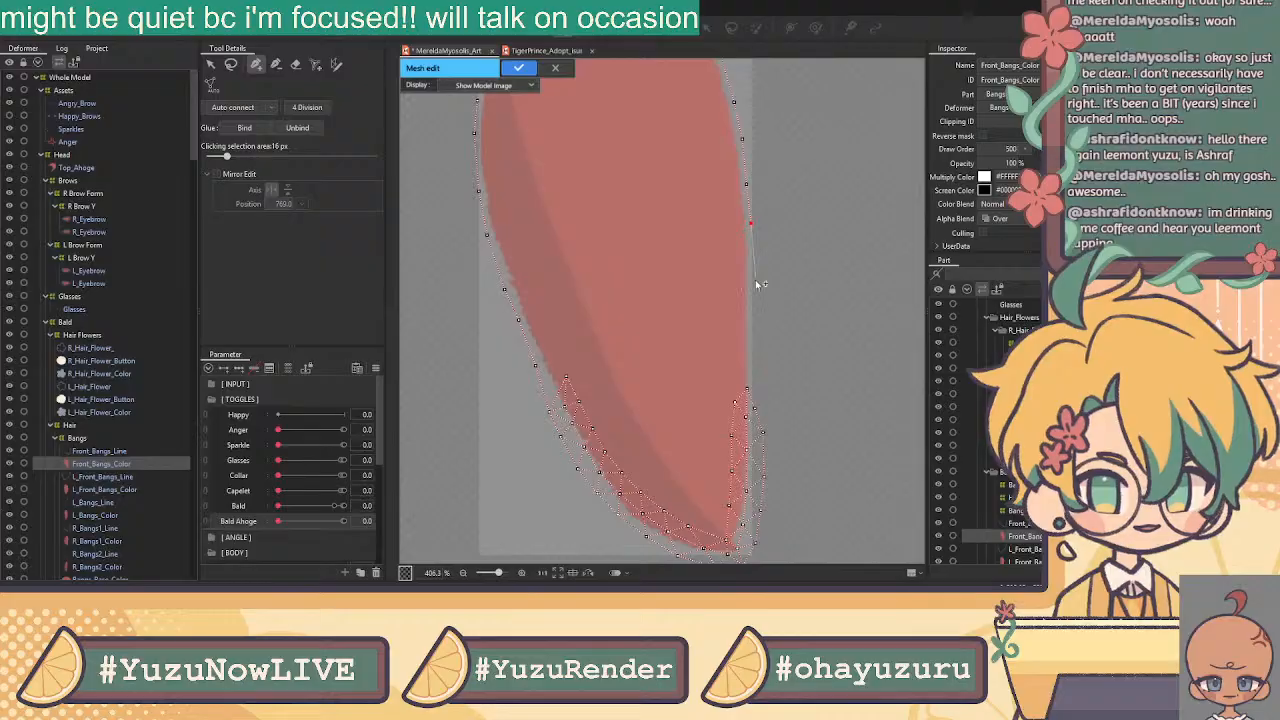
{"action": "left_click", "coordinate": [753, 363]}
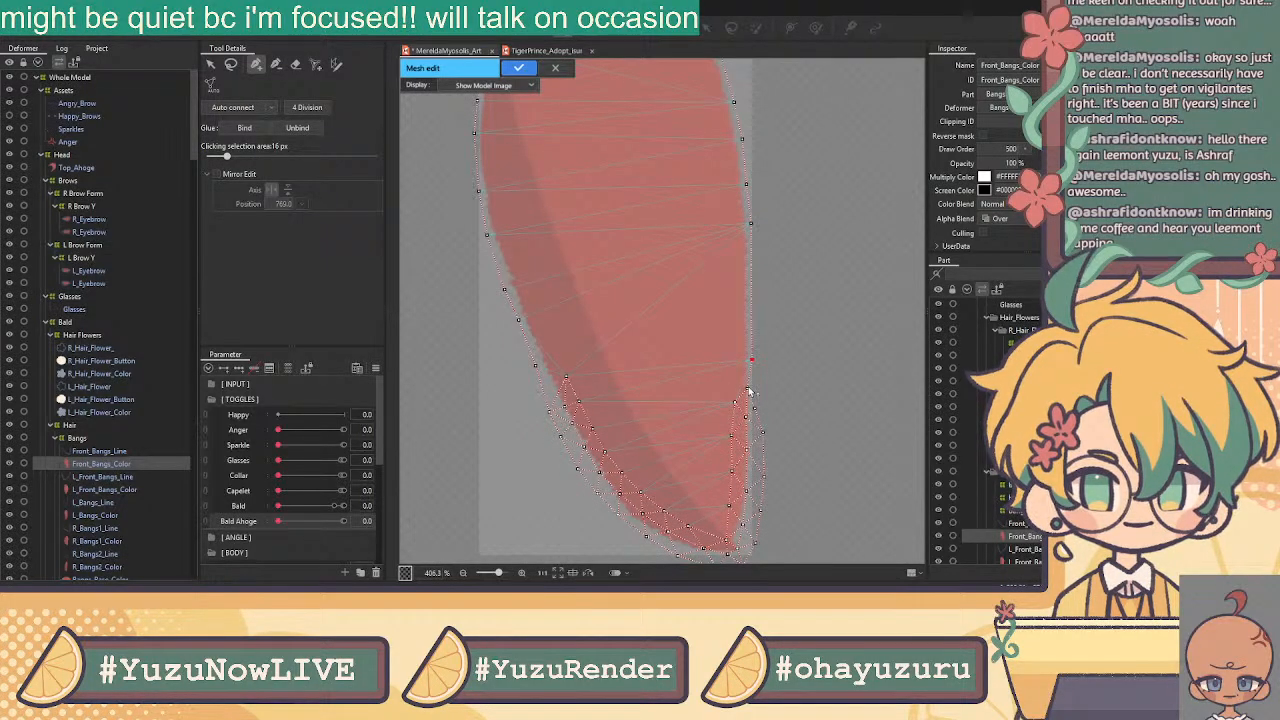
{"action": "left_click", "coordinate": [754, 334]}
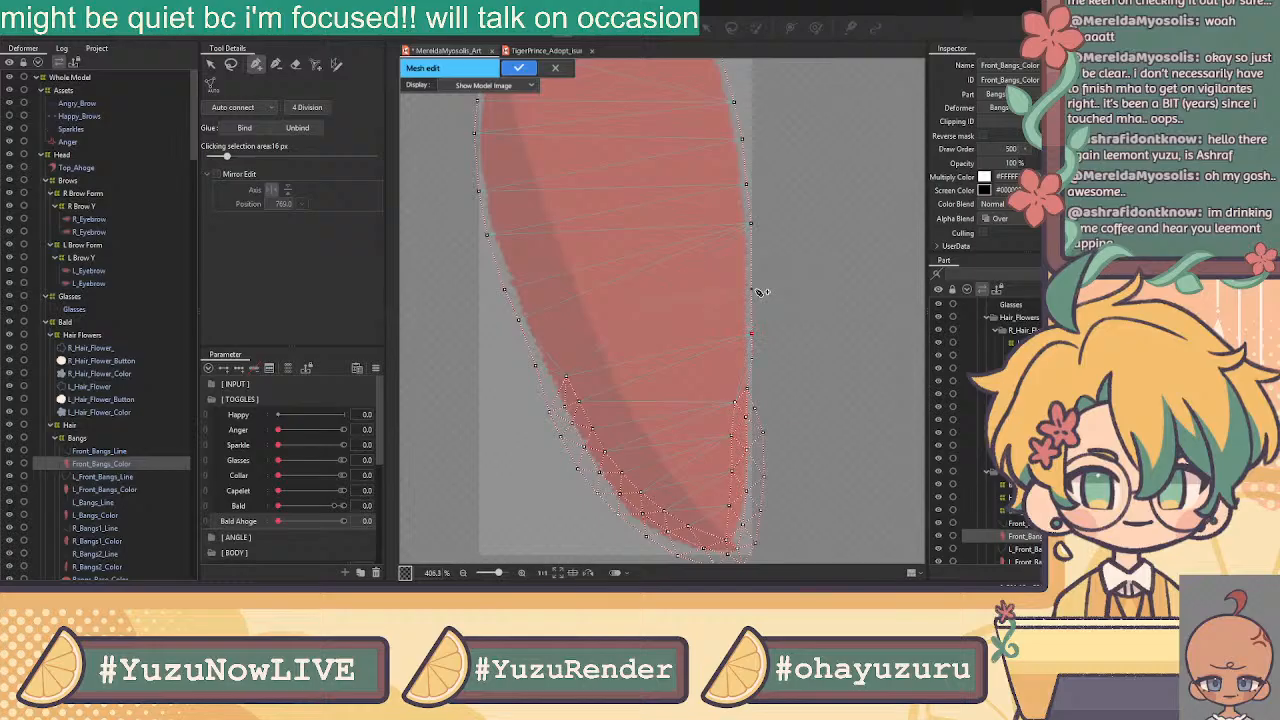
{"action": "left_click", "coordinate": [751, 254]}
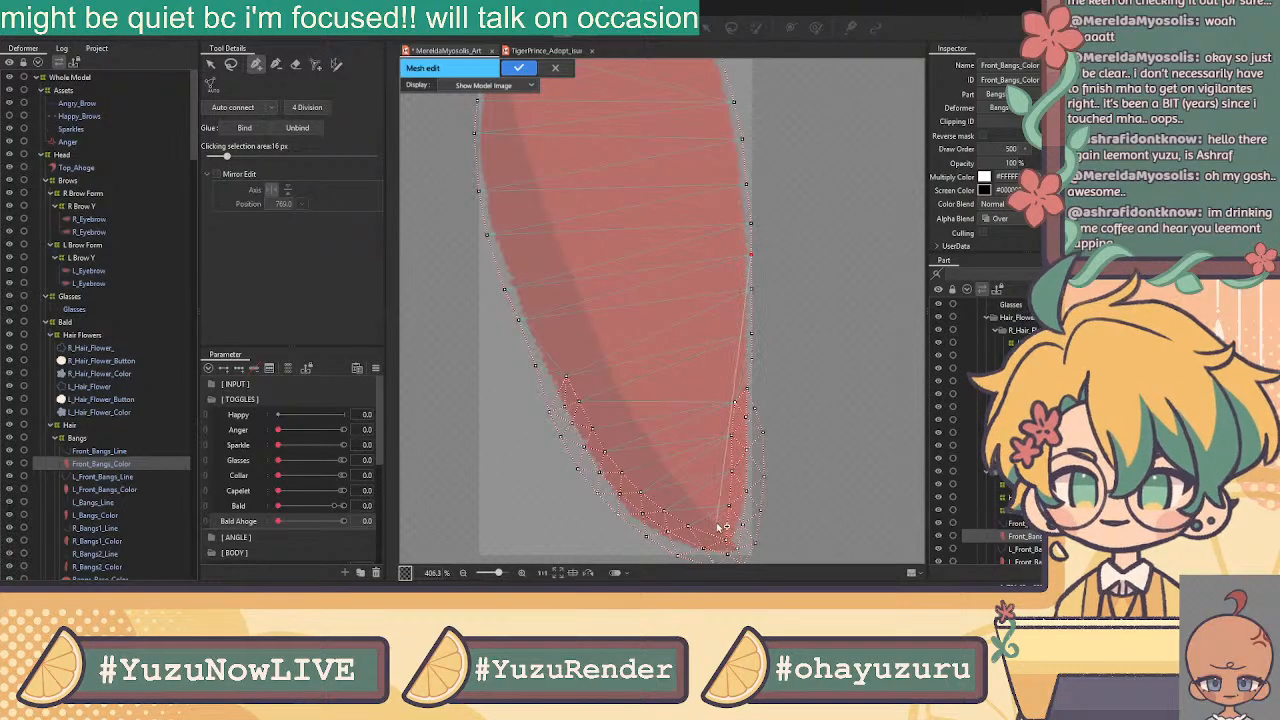
{"action": "left_click", "coordinate": [211, 64]}
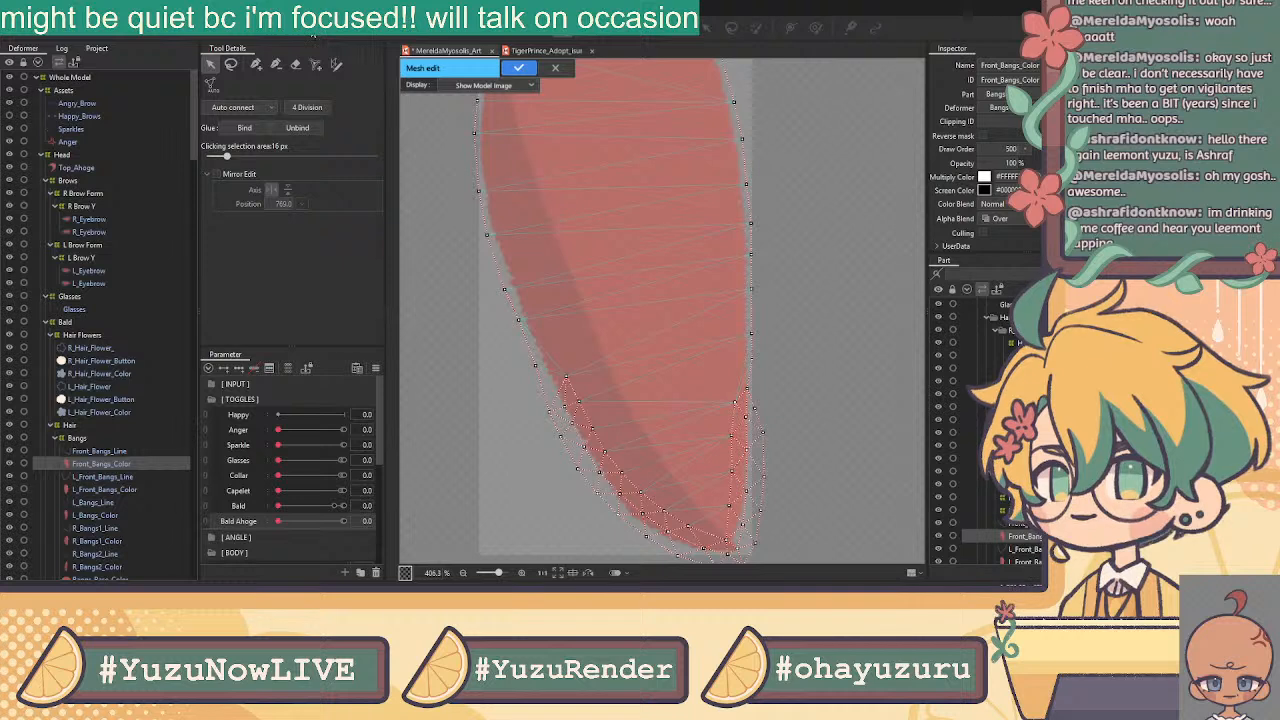
{"action": "left_click", "coordinate": [256, 64]}
{"action": "left_click", "coordinate": [727, 543]}
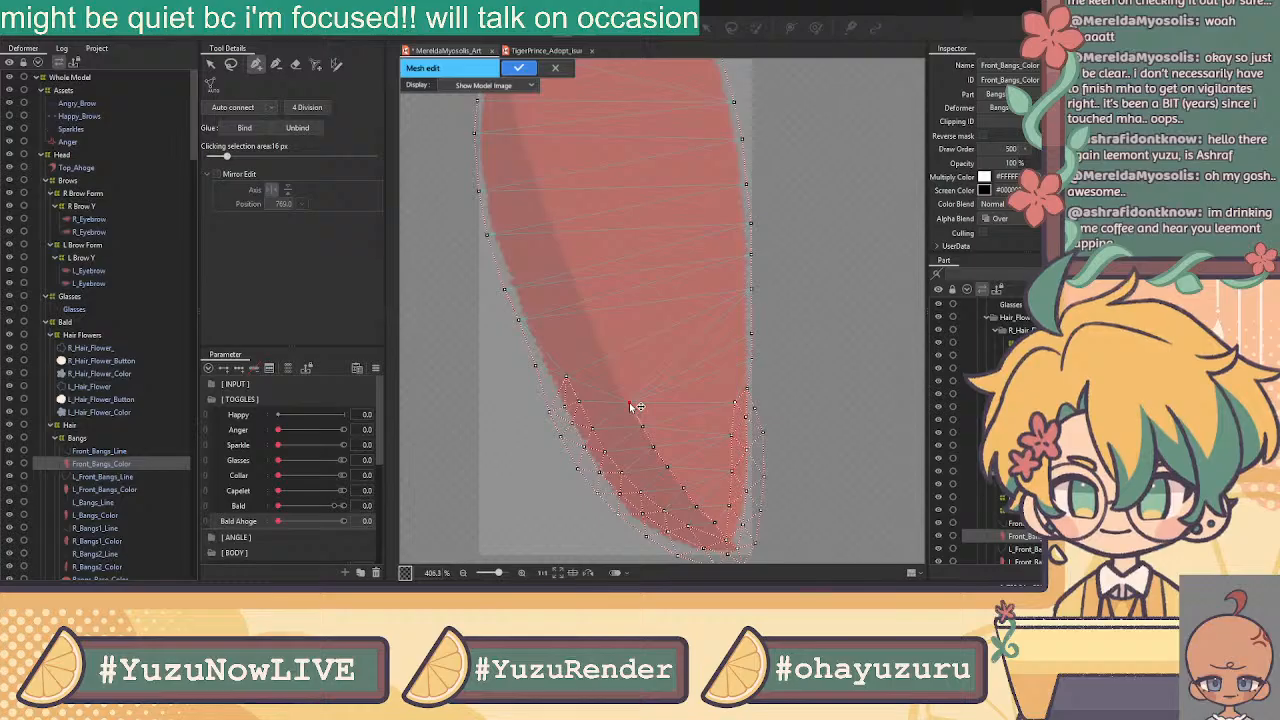
Add a line of inner vertices along the bangs' shading line
{"action": "left_click", "coordinate": [599, 346]}
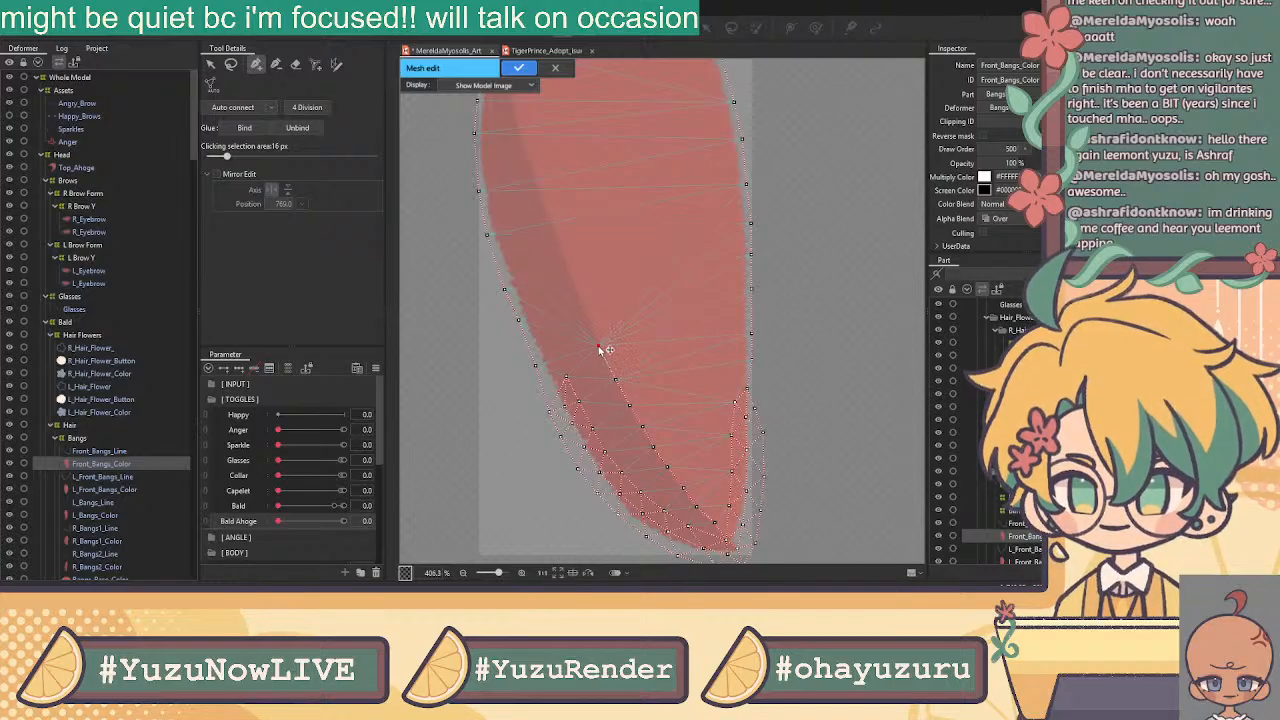
{"action": "left_click", "coordinate": [577, 290]}
{"action": "left_click", "coordinate": [561, 251]}
{"action": "left_click_drag", "start_coordinate": [543, 201], "coordinate": [633, 415]}
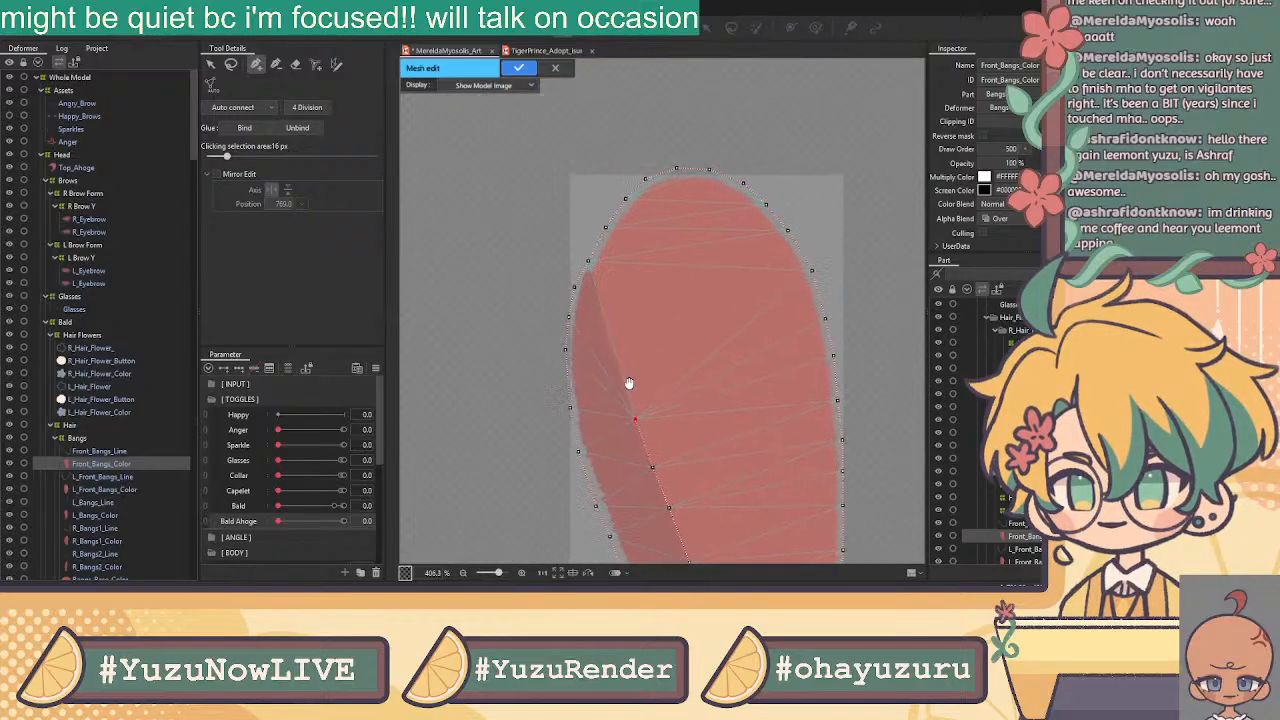
{"action": "left_click", "coordinate": [620, 374]}
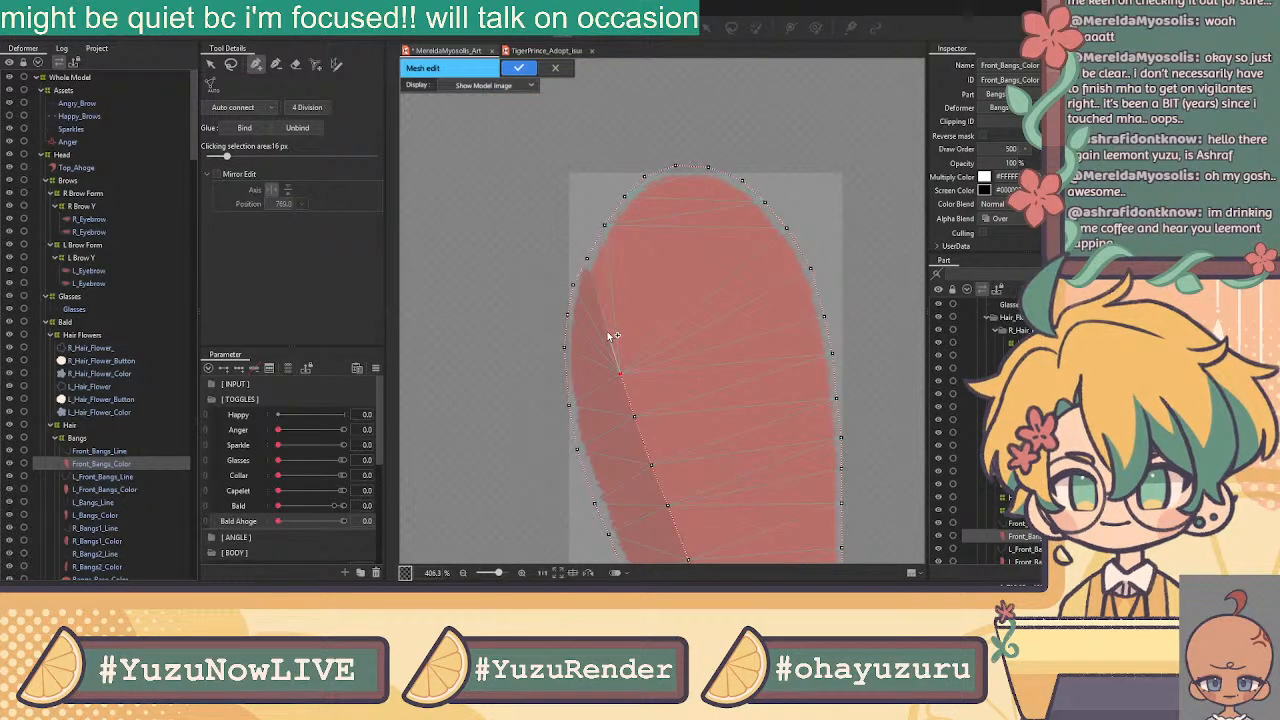
{"action": "left_click", "coordinate": [607, 331]}
{"action": "left_click", "coordinate": [597, 302]}
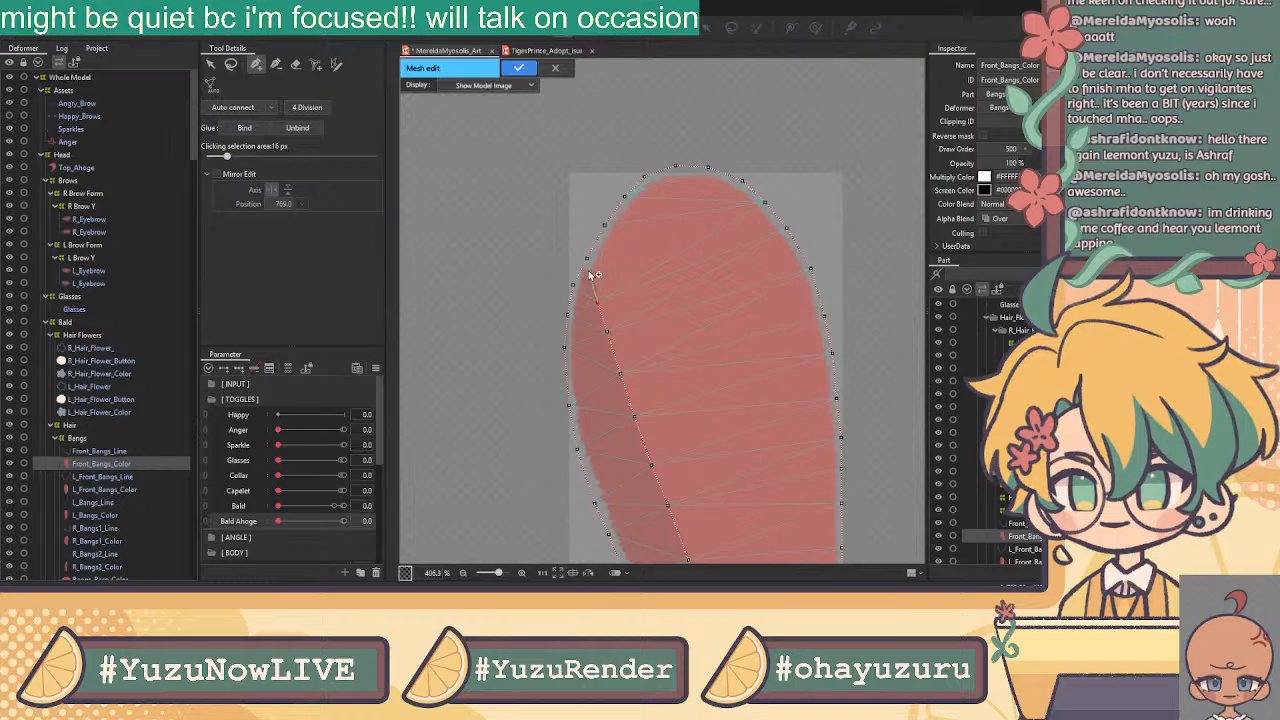
{"action": "left_click", "coordinate": [211, 64]}
{"action": "left_click", "coordinate": [255, 64]}
Place vertices along the bangs' centre line up toward the top
{"action": "left_click", "coordinate": [687, 260]}
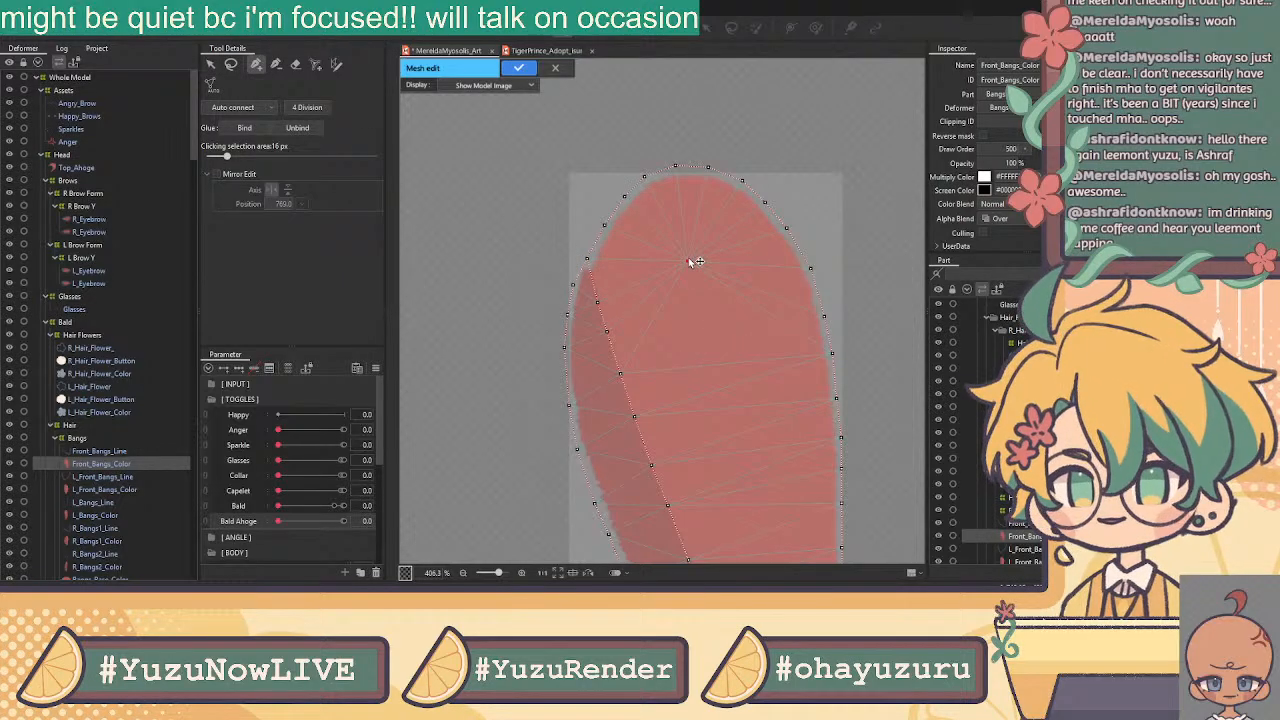
{"action": "left_click", "coordinate": [754, 518]}
{"action": "left_click_drag", "start_coordinate": [745, 409], "coordinate": [659, 247]}
{"action": "left_click", "coordinate": [687, 446]}
{"action": "scroll", "coordinate": [703, 461], "scroll_direction": "up", "scroll_amount": 1}
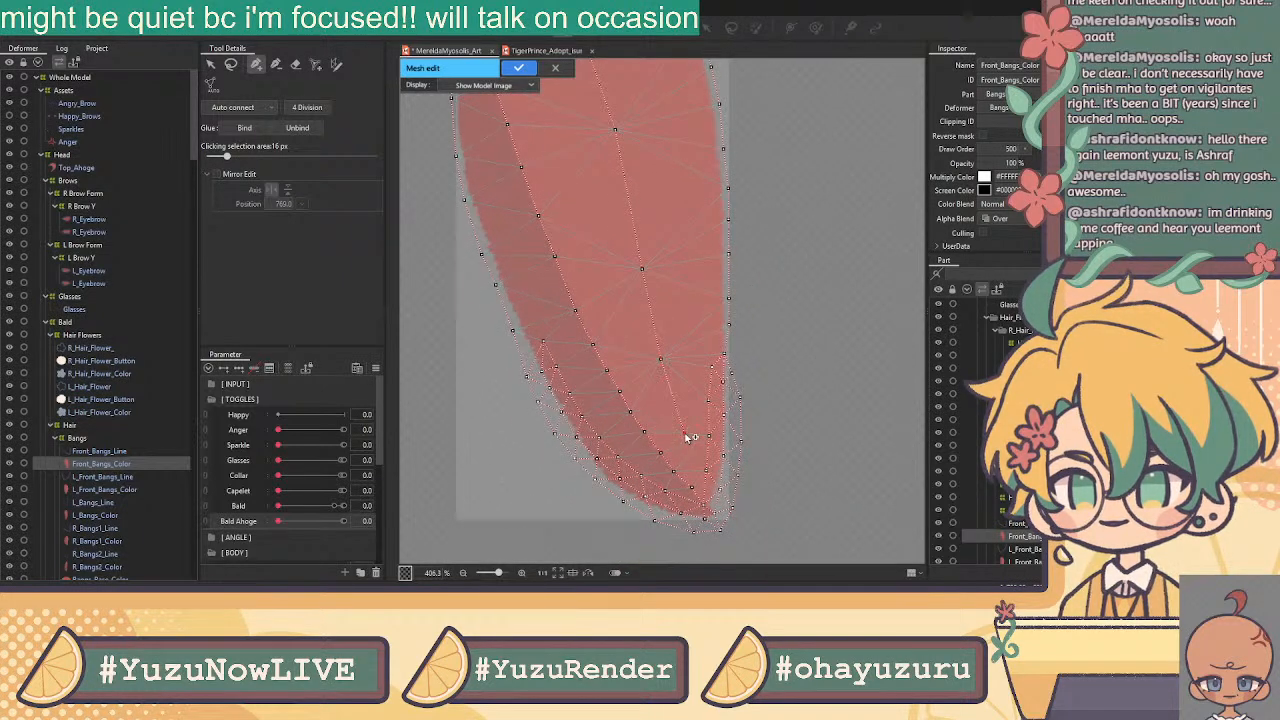
{"action": "scroll", "coordinate": [697, 474], "scroll_direction": "up", "scroll_amount": 1}
{"action": "scroll", "coordinate": [706, 516], "scroll_direction": "down", "scroll_amount": 5}
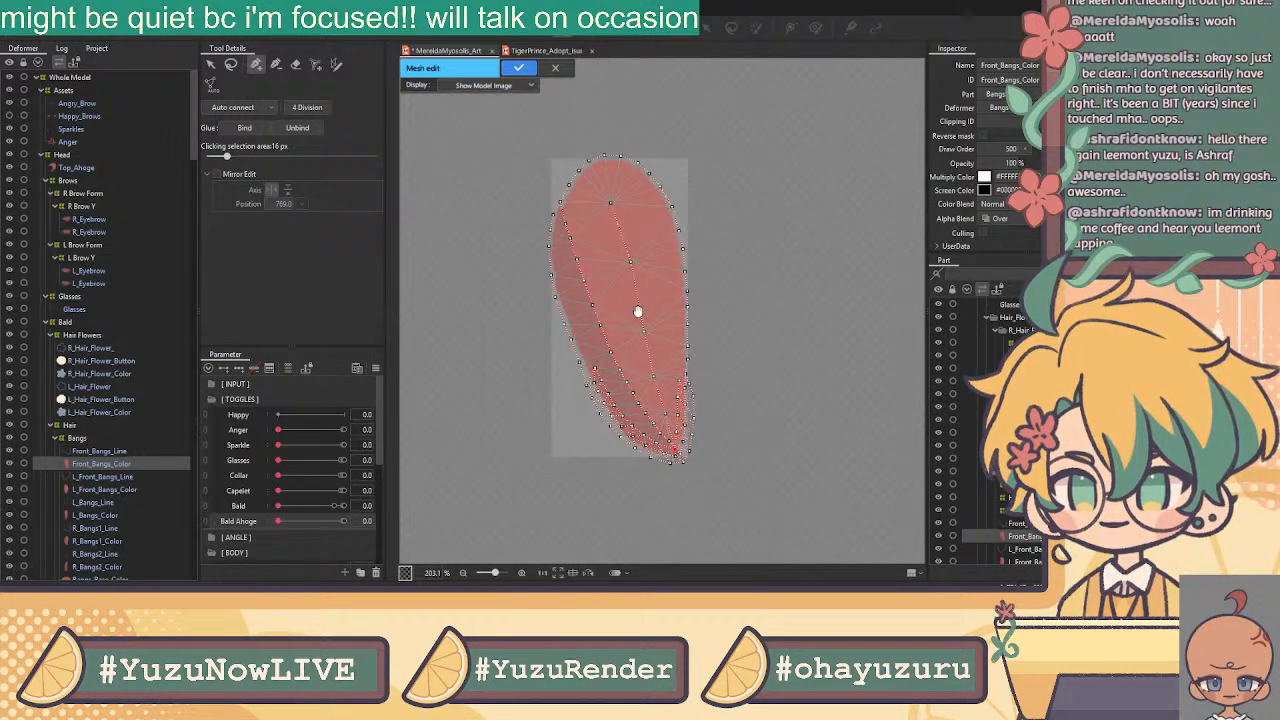
{"action": "scroll", "coordinate": [694, 478], "scroll_direction": "up", "scroll_amount": 3}
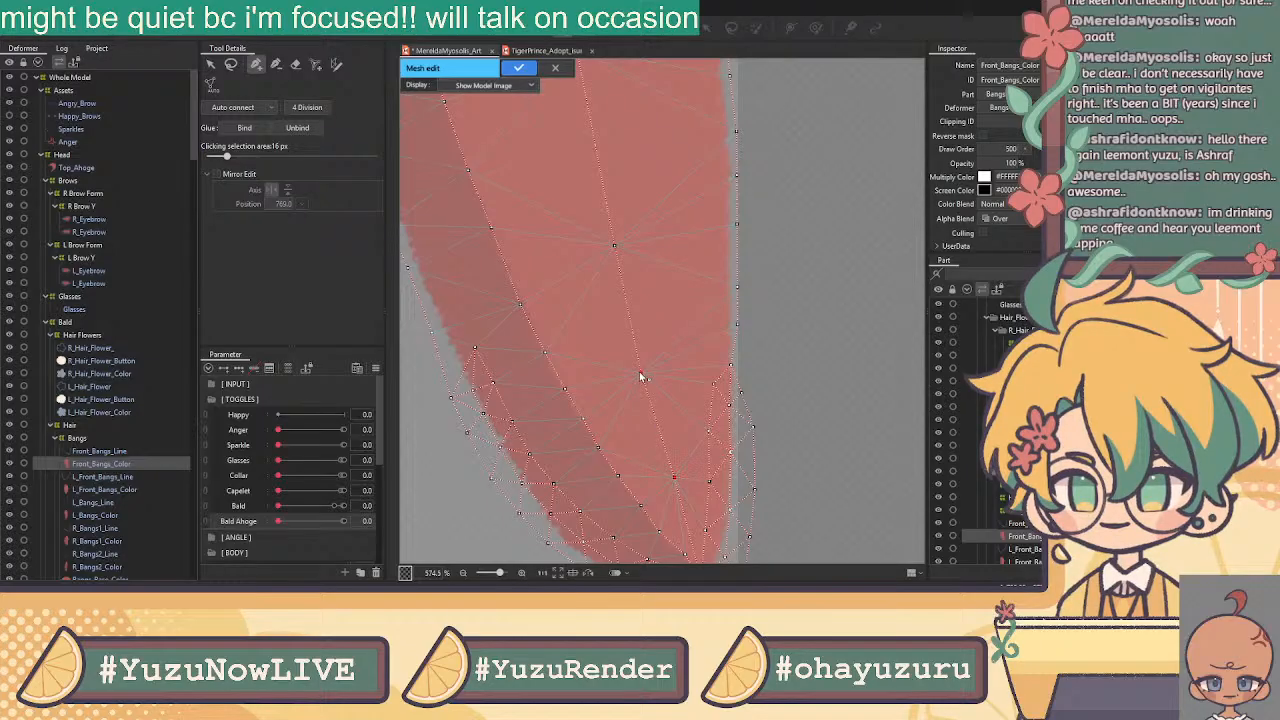
{"action": "left_click", "coordinate": [631, 321]}
{"action": "left_click_drag", "start_coordinate": [611, 239], "coordinate": [641, 363]}
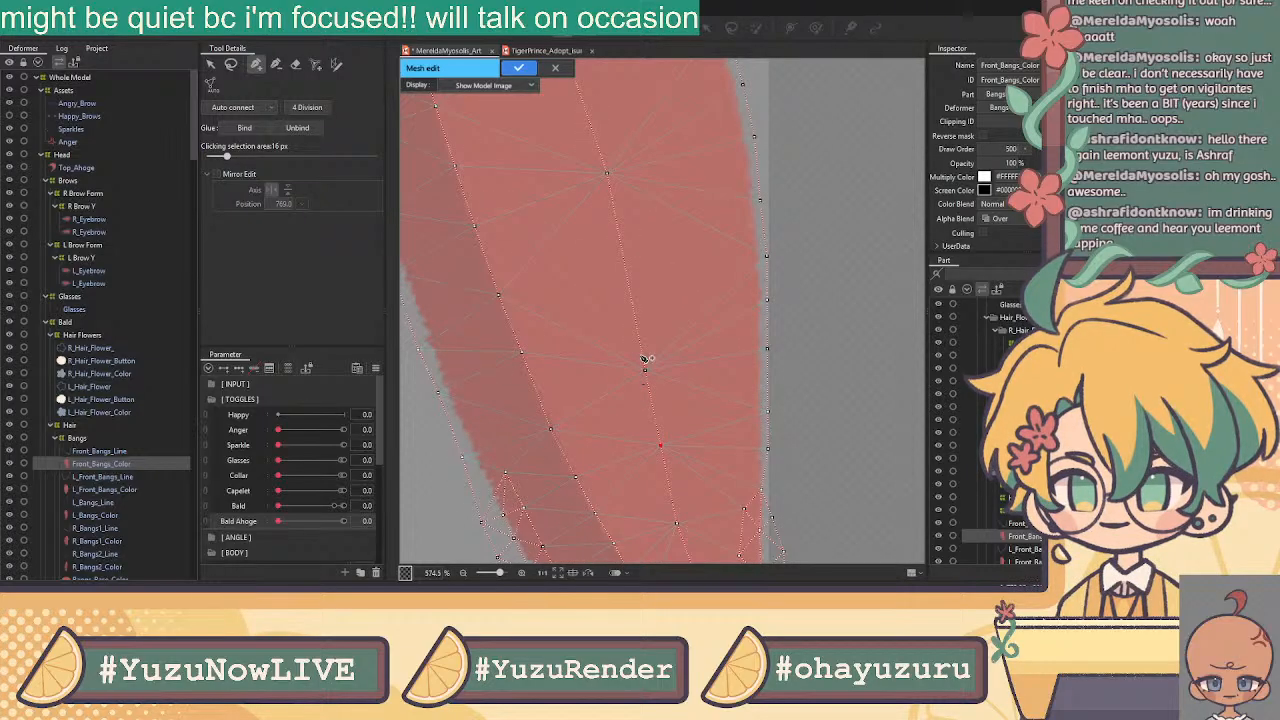
{"action": "left_click", "coordinate": [644, 368]}
{"action": "left_click_drag", "start_coordinate": [617, 240], "coordinate": [651, 420]}
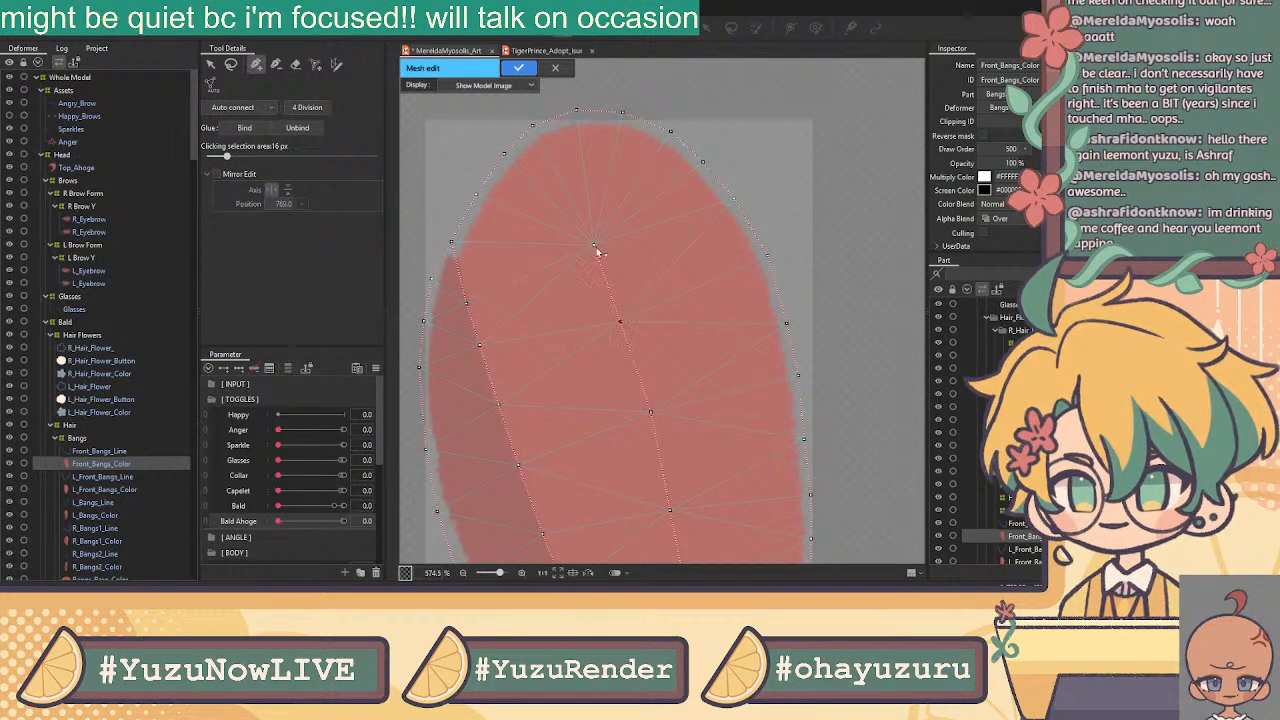
{"action": "scroll", "coordinate": [620, 322], "scroll_direction": "down", "scroll_amount": 5}
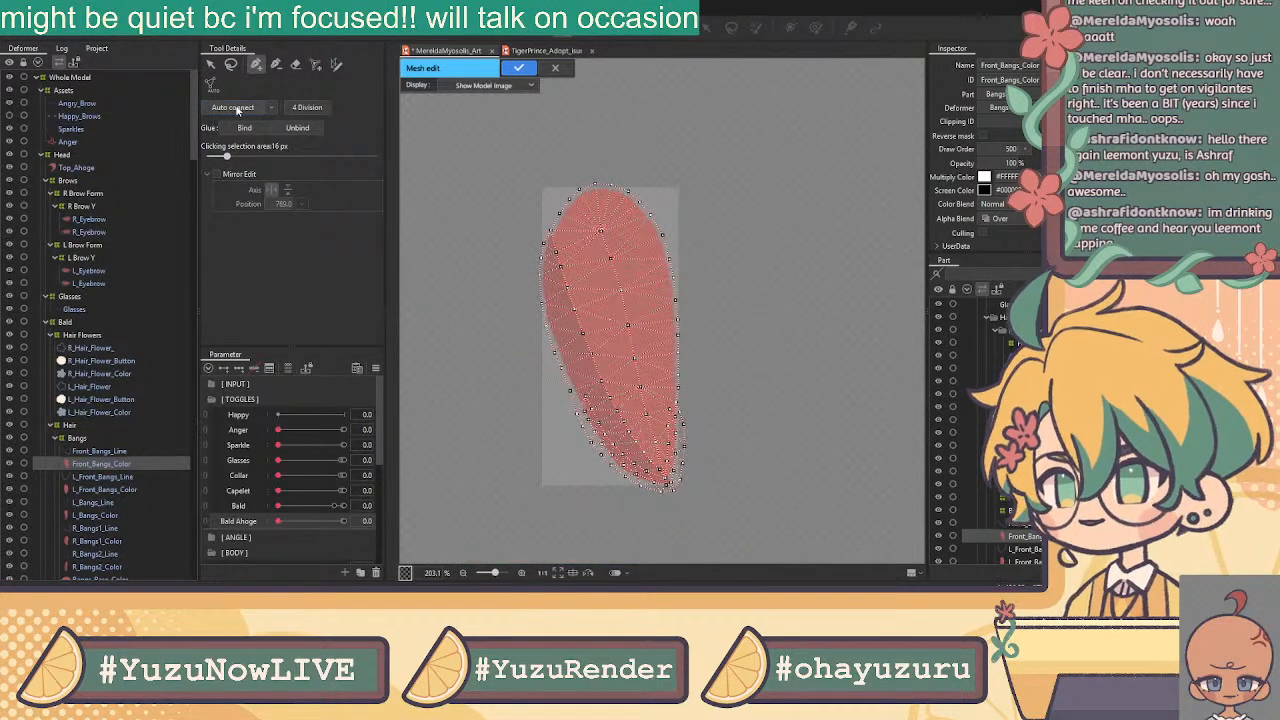
Glue Front_Bangs_Line and Front_Bangs_Color together at the lassoed bangs-tip vertices
{"action": "left_click", "coordinate": [519, 67]}
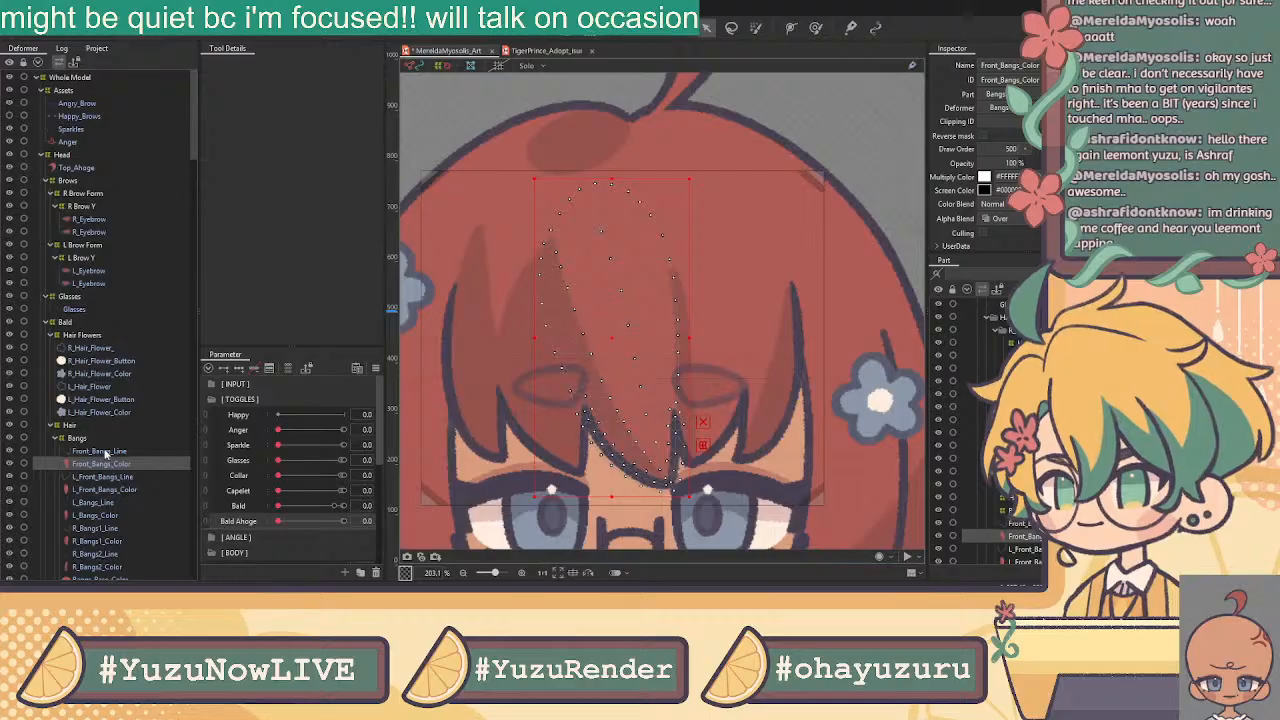
{"action": "left_click", "coordinate": [106, 450], "text": "shift"}
{"action": "left_click_drag", "start_coordinate": [644, 367], "coordinate": [650, 287]}
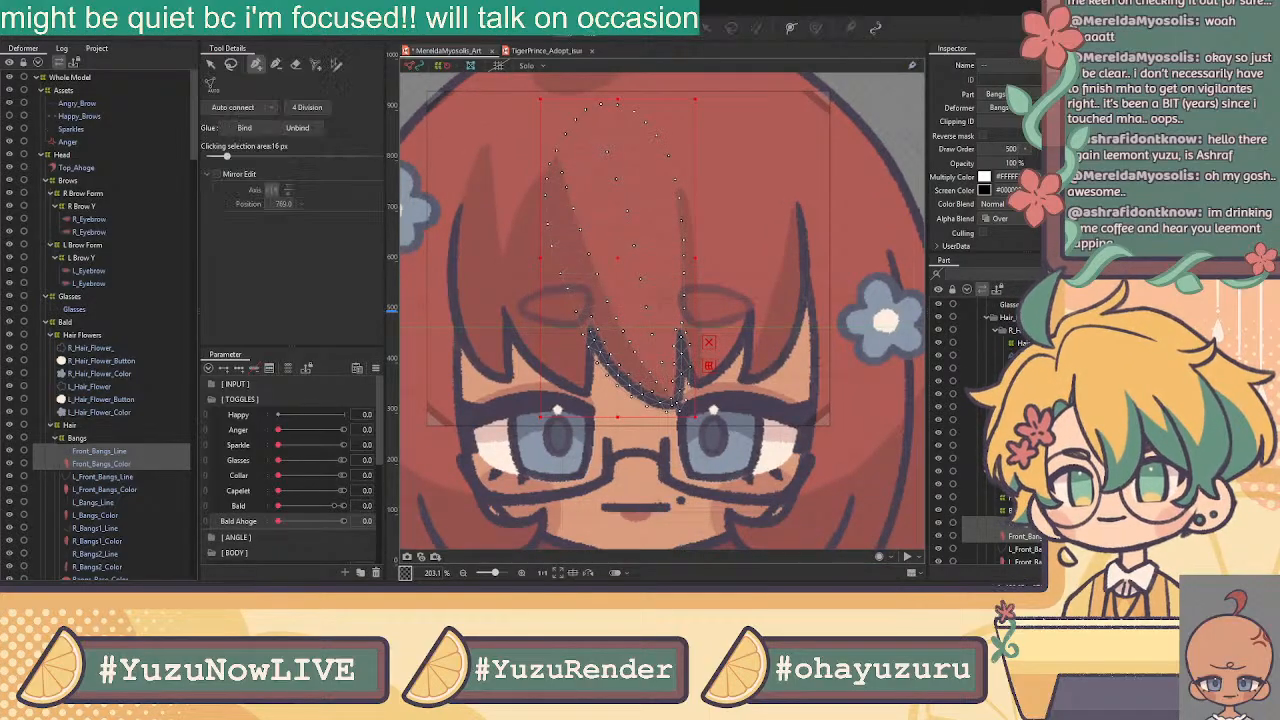
{"action": "left_click", "coordinate": [614, 28]}
{"action": "scroll", "coordinate": [548, 402], "scroll_direction": "up", "scroll_amount": 5}
{"action": "left_click_drag", "start_coordinate": [733, 383], "coordinate": [608, 370]}
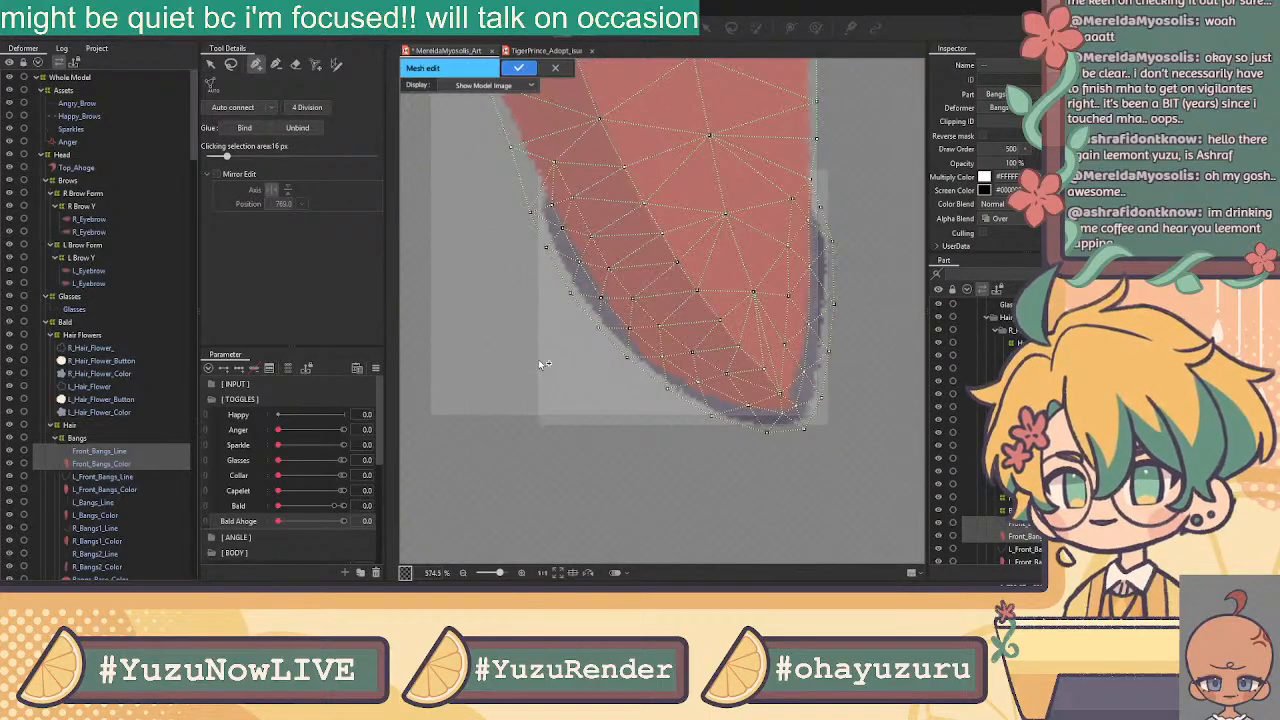
{"action": "left_click", "coordinate": [233, 66]}
{"action": "mouse_move", "coordinate": [522, 216]}
{"action": "left_mouse_down"}
{"action": "mouse_move", "coordinate": [531, 171]}
{"action": "mouse_move", "coordinate": [556, 154]}
{"action": "mouse_move", "coordinate": [637, 273]}
{"action": "mouse_move", "coordinate": [773, 383]}
{"action": "mouse_move", "coordinate": [791, 182]}
{"action": "mouse_move", "coordinate": [800, 171]}
{"action": "mouse_move", "coordinate": [855, 197]}
{"action": "mouse_move", "coordinate": [848, 454]}
{"action": "mouse_move", "coordinate": [528, 426]}
{"action": "left_mouse_up"}
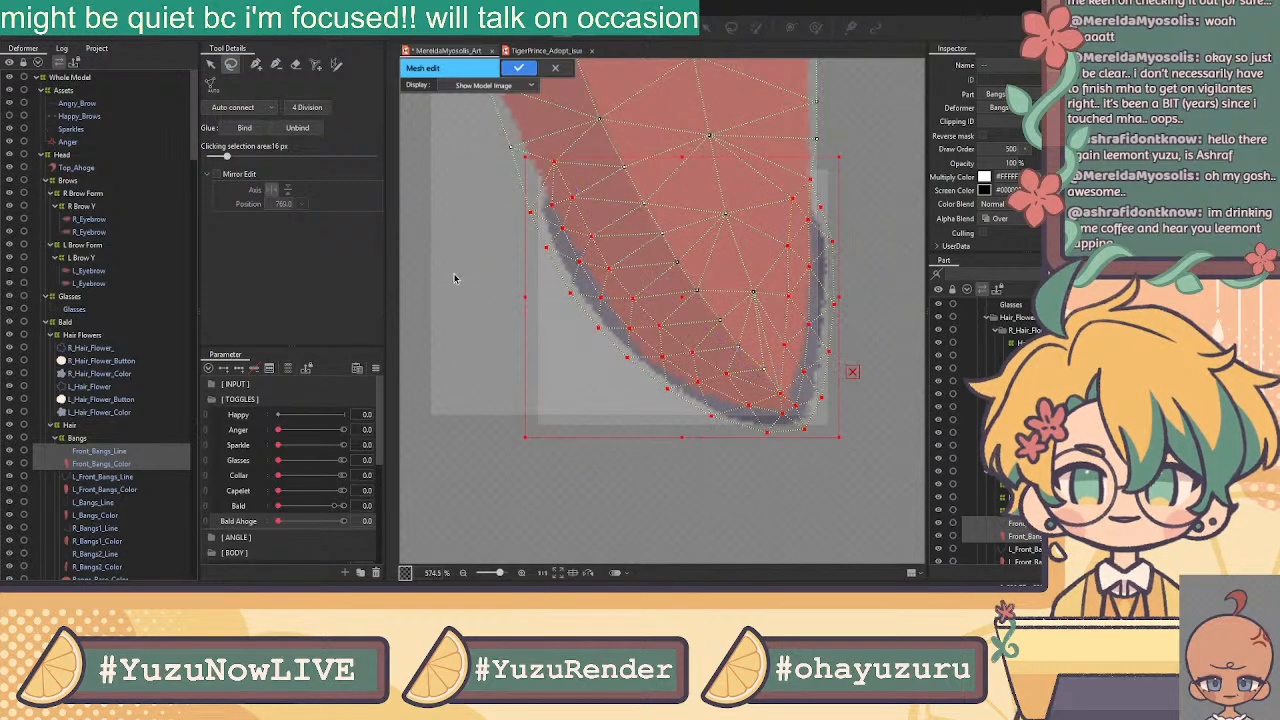
{"action": "left_click", "coordinate": [519, 67]}
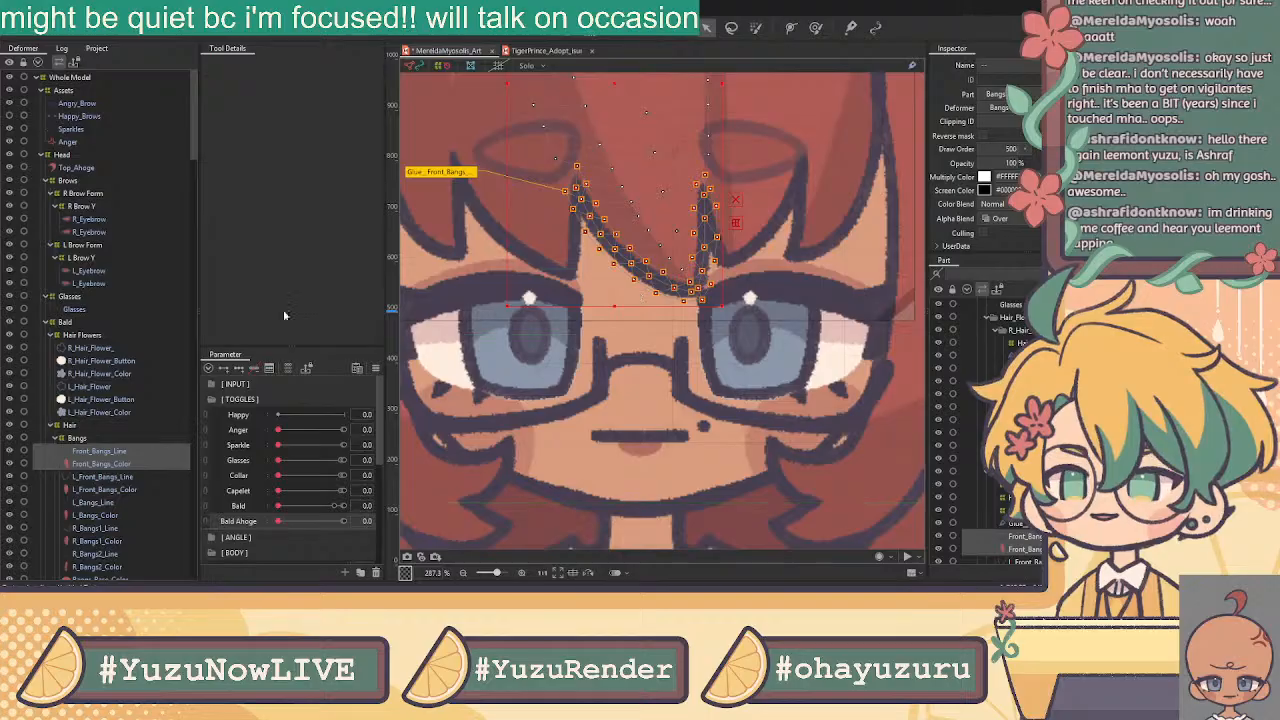
Test the glue by moving Front_Bangs_Line, undo, then create a Front Bang deformer for both
{"action": "left_click", "coordinate": [108, 451]}
{"action": "left_click_drag", "start_coordinate": [642, 238], "coordinate": [586, 358]}
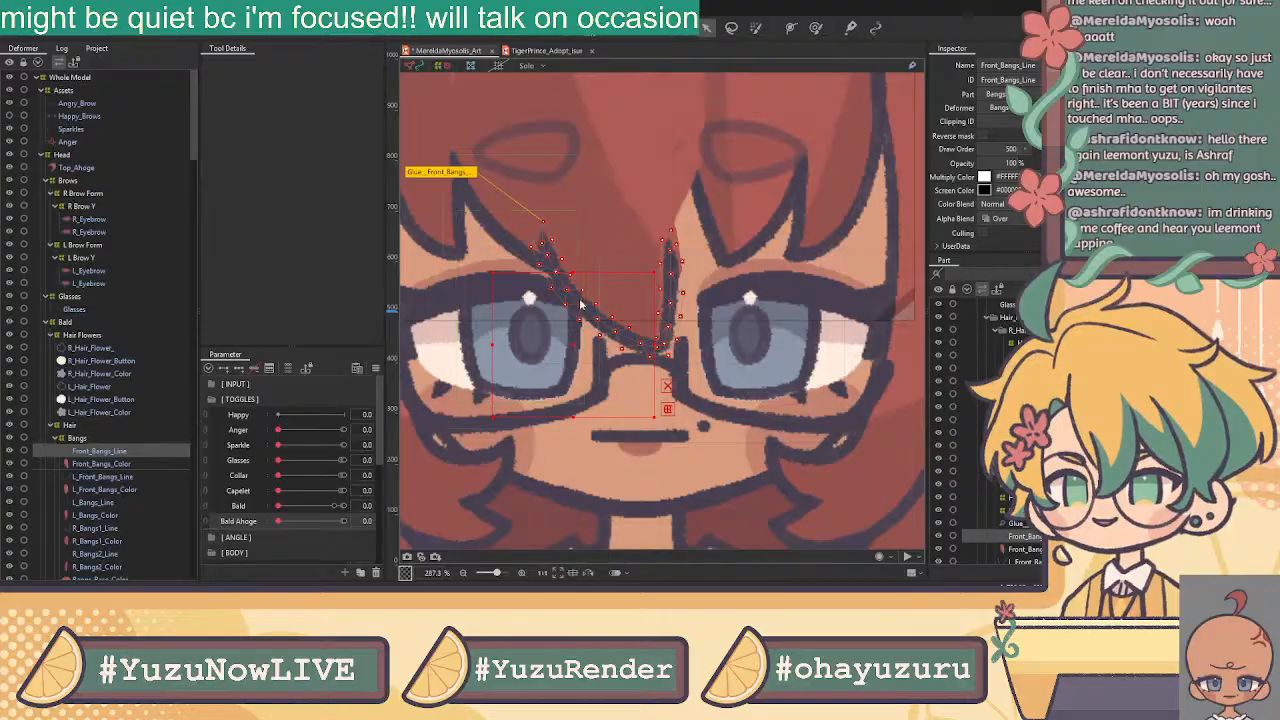
{"action": "key", "text": "ctrl+z"}
{"action": "scroll", "coordinate": [579, 242], "scroll_direction": "down", "scroll_amount": 2}
{"action": "left_click", "coordinate": [102, 464], "text": "ctrl"}
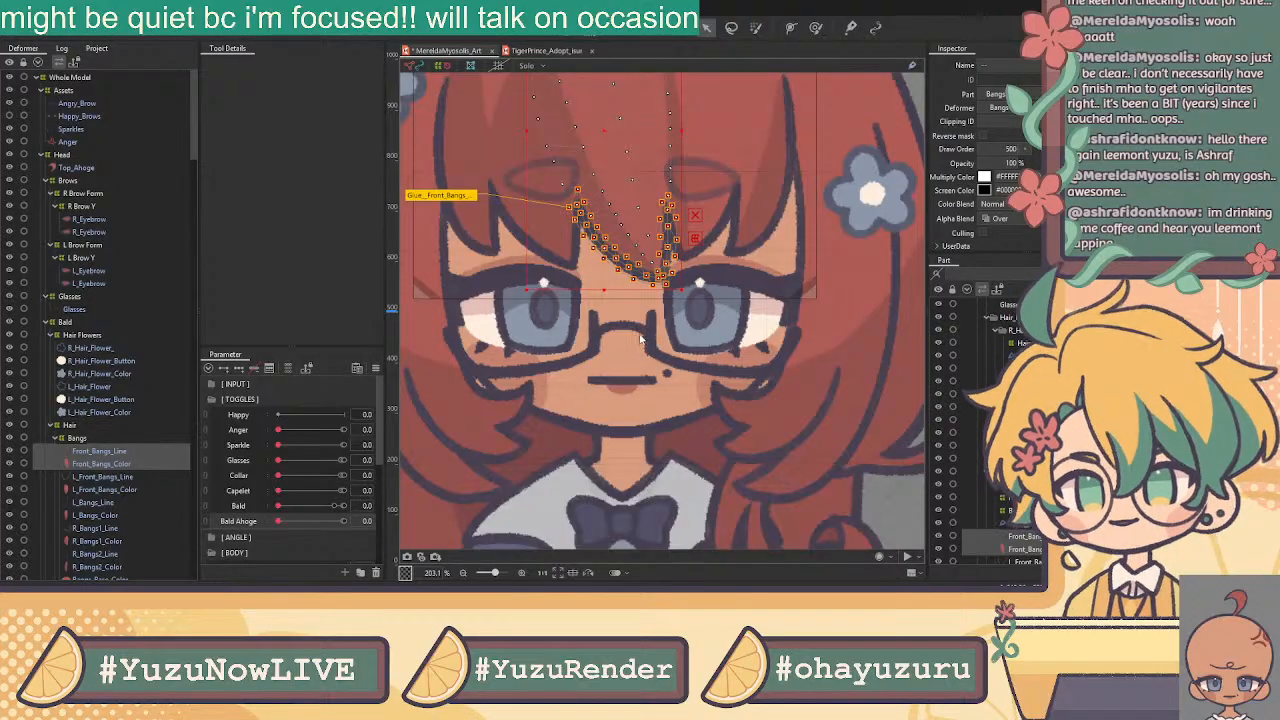
{"action": "left_click", "coordinate": [118, 453]}
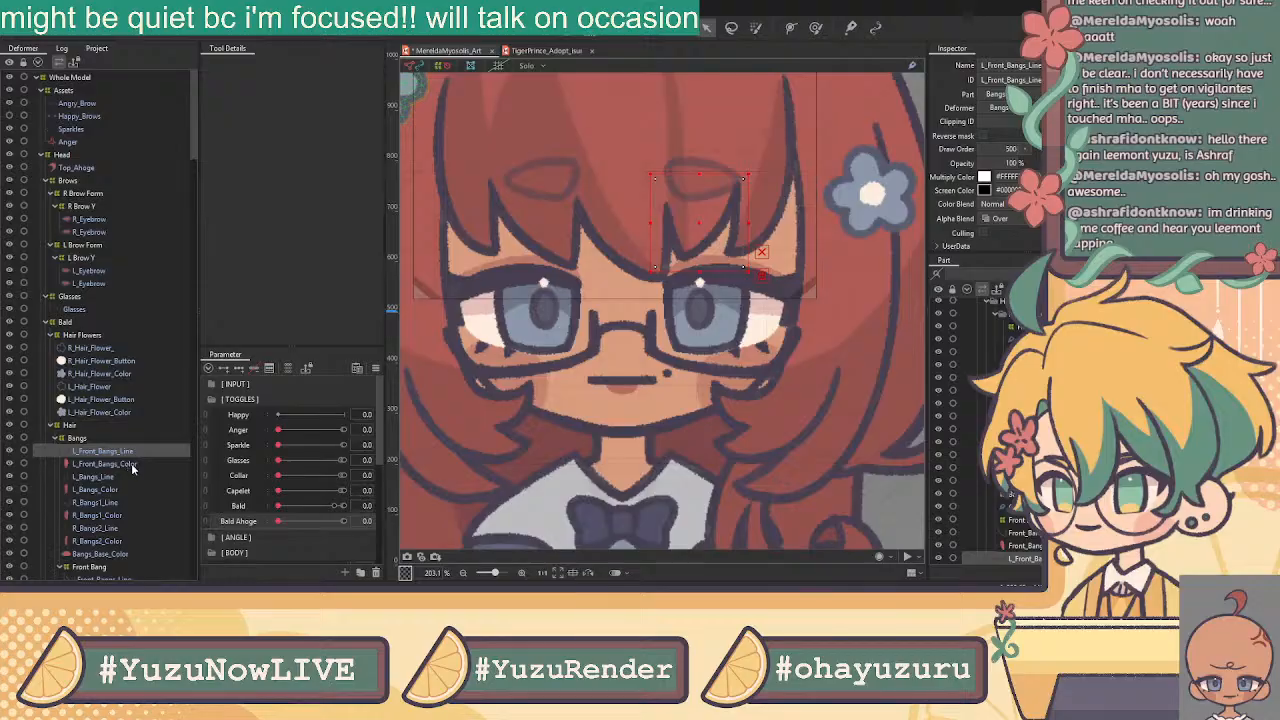
Wrap the left front and left bangs line/colour pairs in warp deformers L Front Bang and L Bang
{"action": "scroll", "coordinate": [135, 490], "scroll_direction": "down", "scroll_amount": 1}
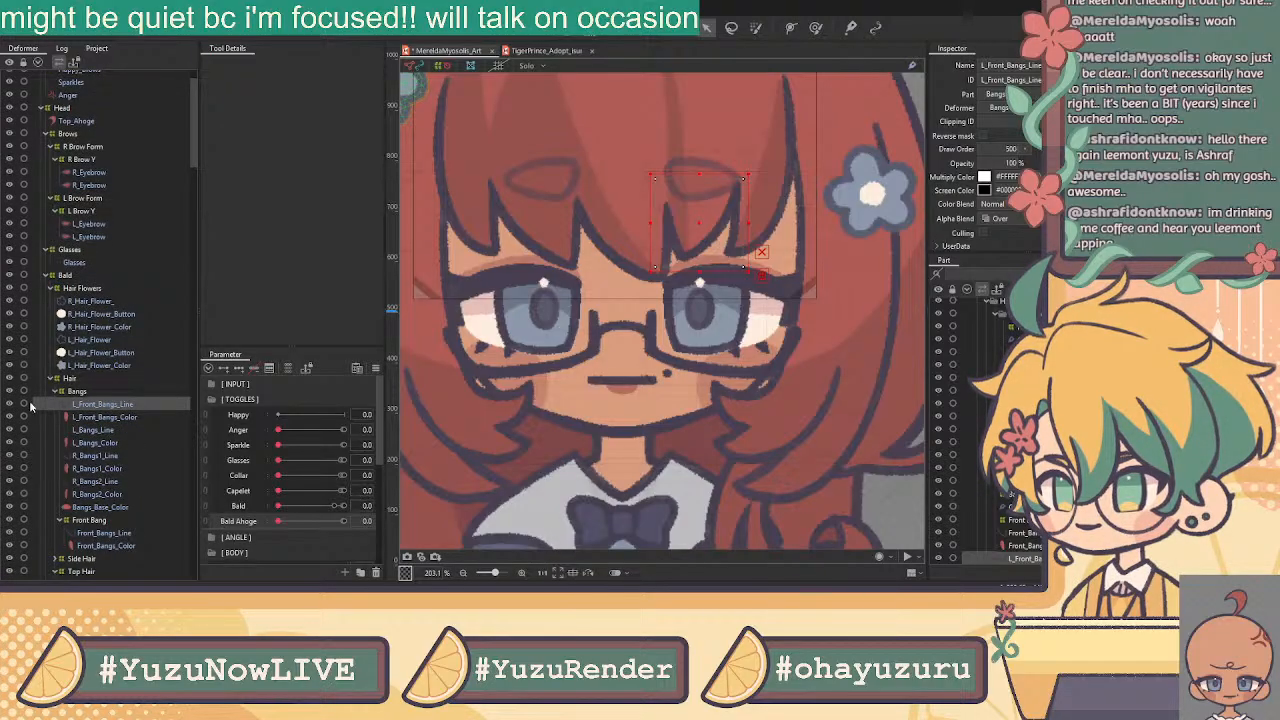
{"action": "left_click", "coordinate": [108, 417], "text": "ctrl"}
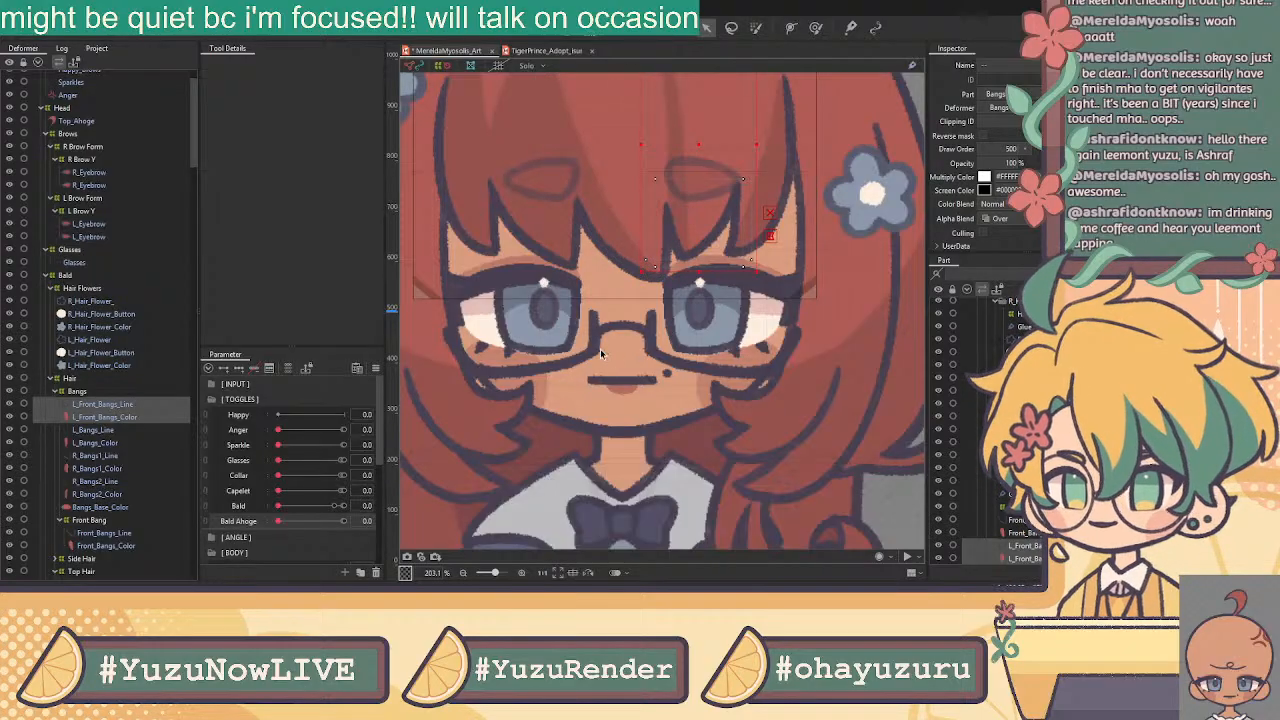
{"action": "key", "text": "Return"}
{"action": "left_click", "coordinate": [106, 405]}
{"action": "left_click", "coordinate": [107, 416], "text": "shift"}
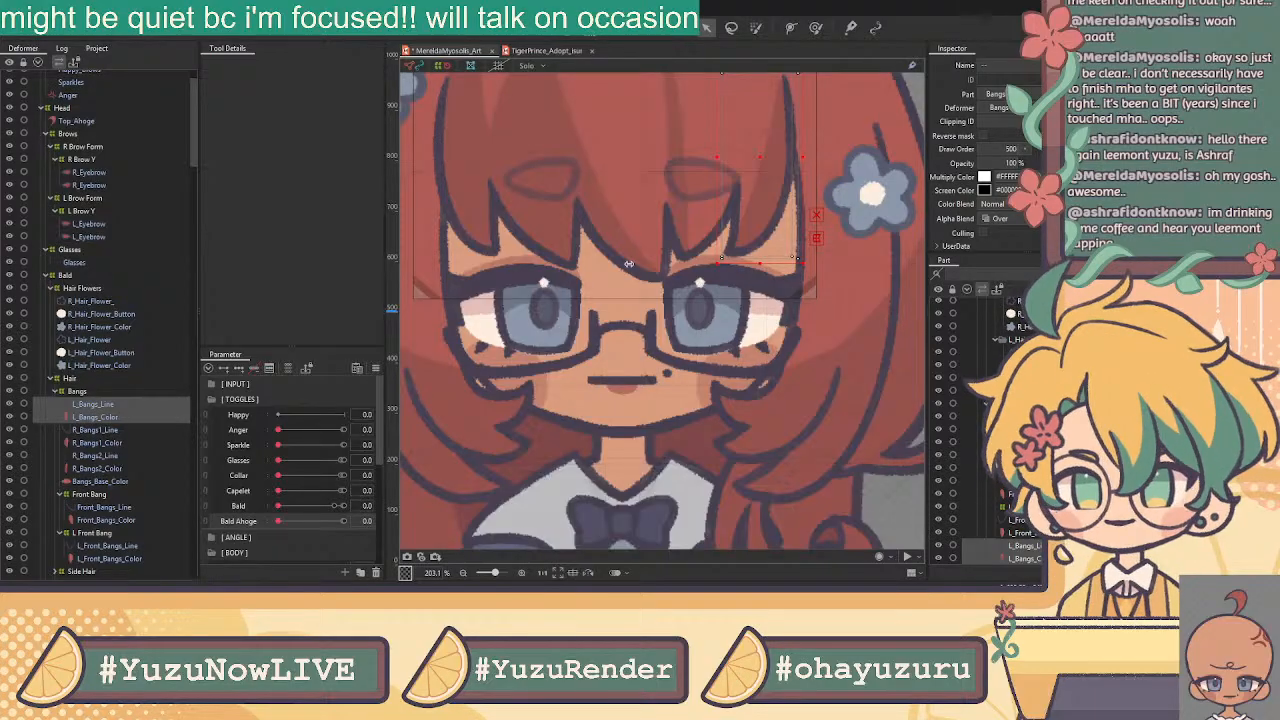
{"action": "left_click", "coordinate": [604, 350]}
Wrap the right bangs 1 and 2 line/colour pairs in warp deformers R Bang1 and R Bang2
{"action": "left_click", "coordinate": [143, 404]}
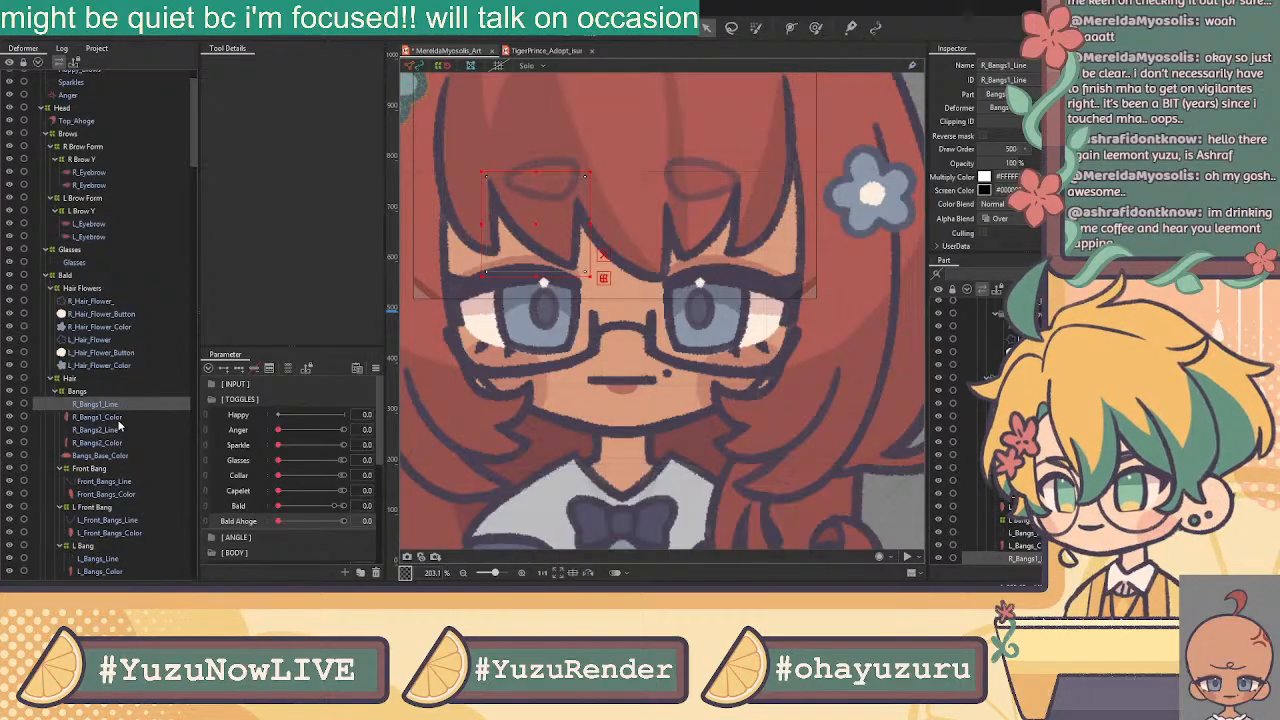
{"action": "left_click", "coordinate": [120, 417], "text": "shift"}
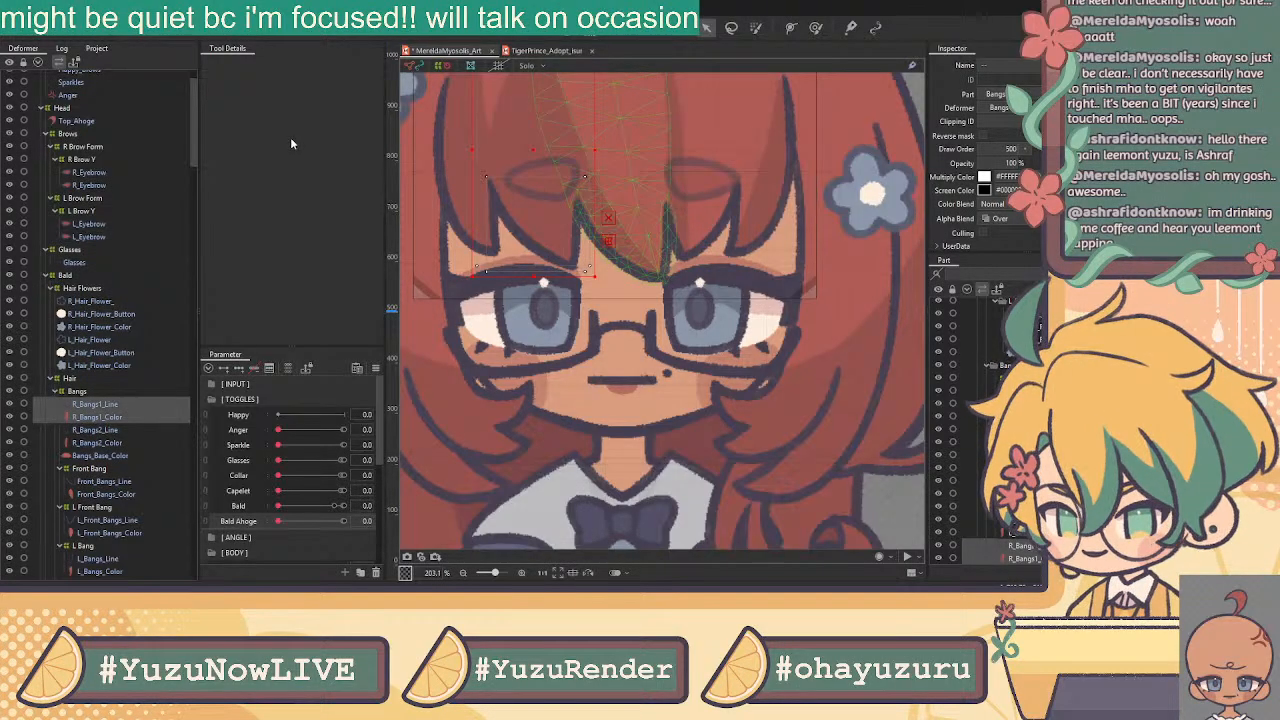
{"action": "left_click", "coordinate": [603, 349]}
{"action": "left_click", "coordinate": [96, 417]}
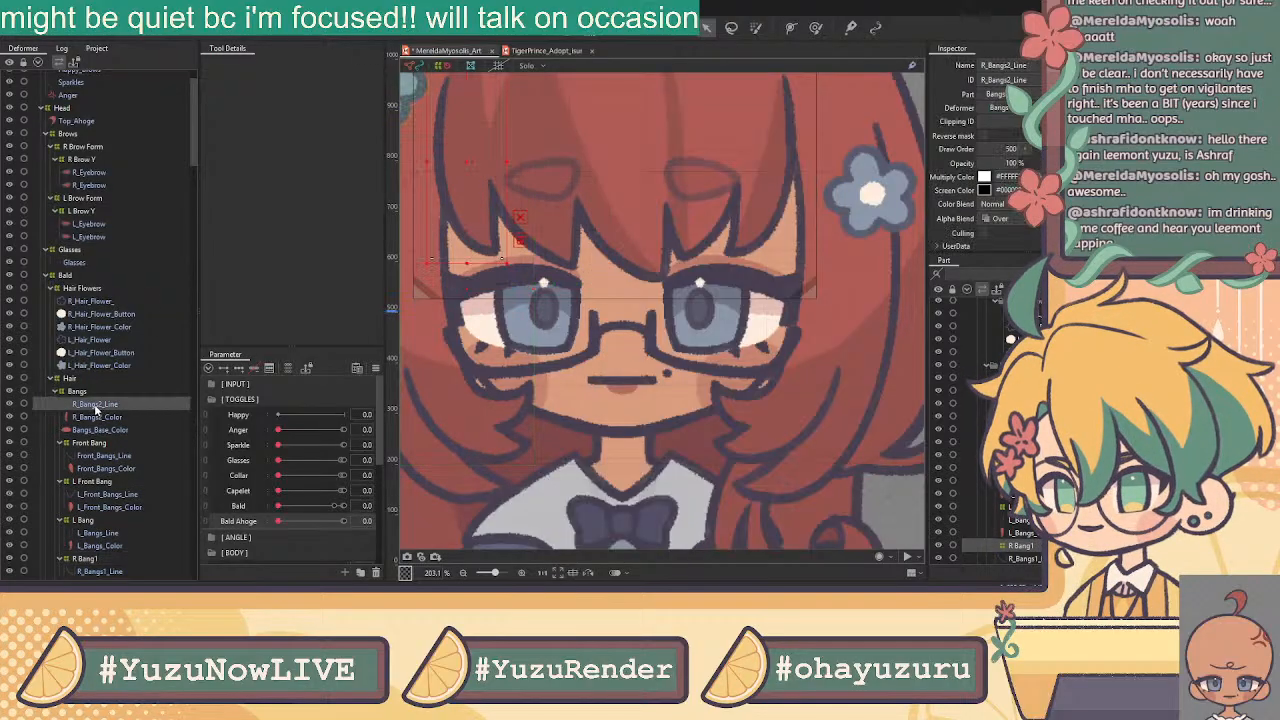
{"action": "left_click", "coordinate": [98, 404], "text": "shift"}
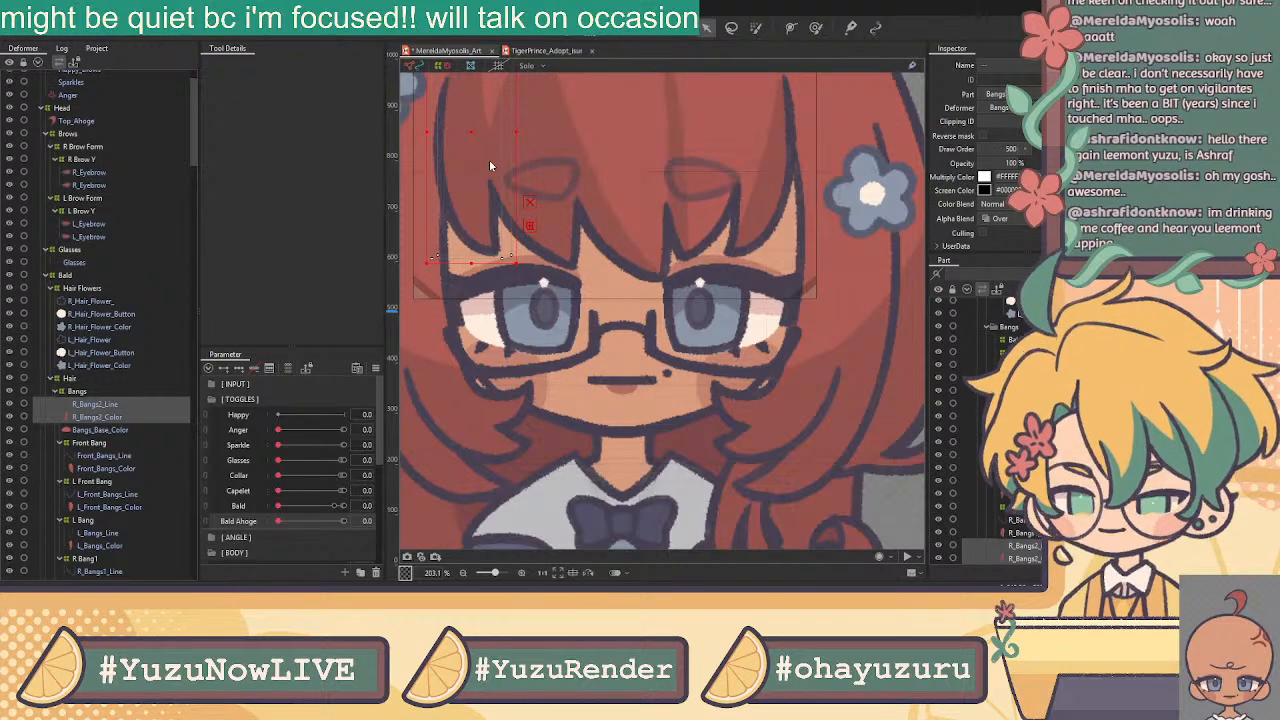
{"action": "left_click", "coordinate": [613, 357]}
{"action": "left_click", "coordinate": [105, 404]}
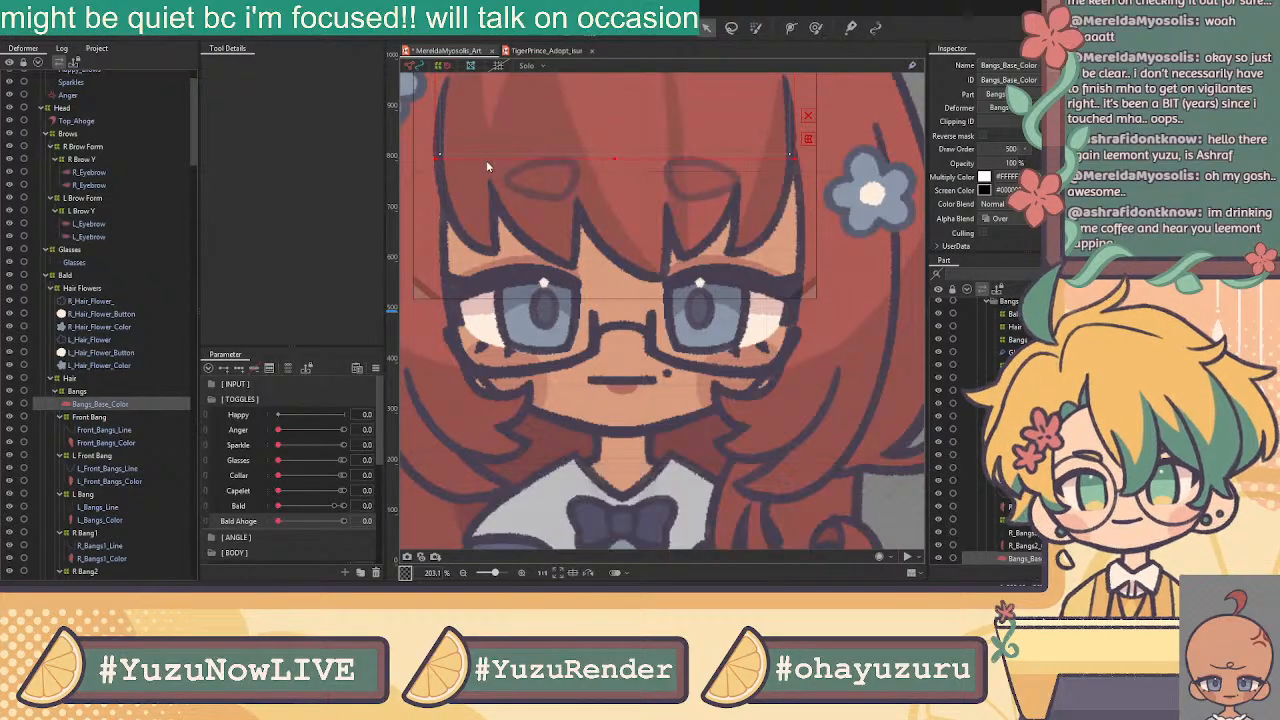
Create the Bangs Base Color warp deformer and select the Front_Bangs line and colour layers
{"action": "left_click", "coordinate": [350, 382]}
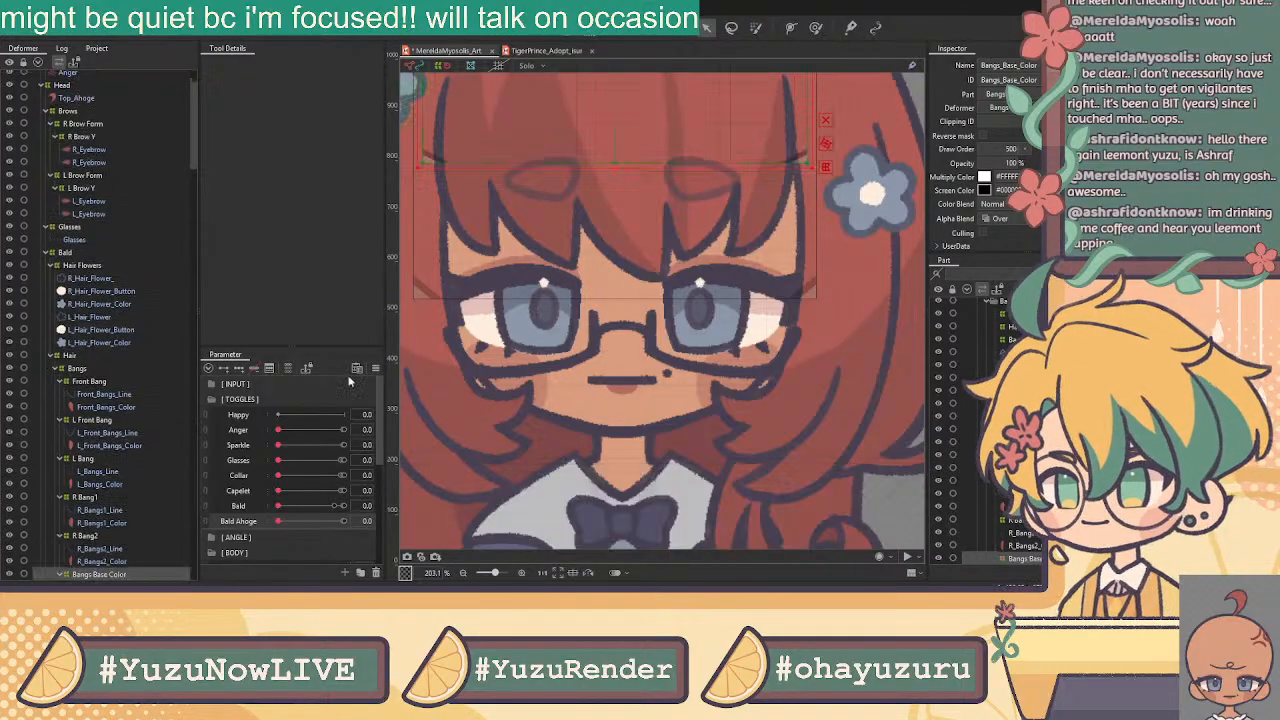
{"action": "left_click", "coordinate": [97, 397]}
{"action": "left_click", "coordinate": [101, 405]}
Open L_Front_Bangs_Line in mesh editing and delete its automatic mesh
{"action": "left_click", "coordinate": [113, 432]}
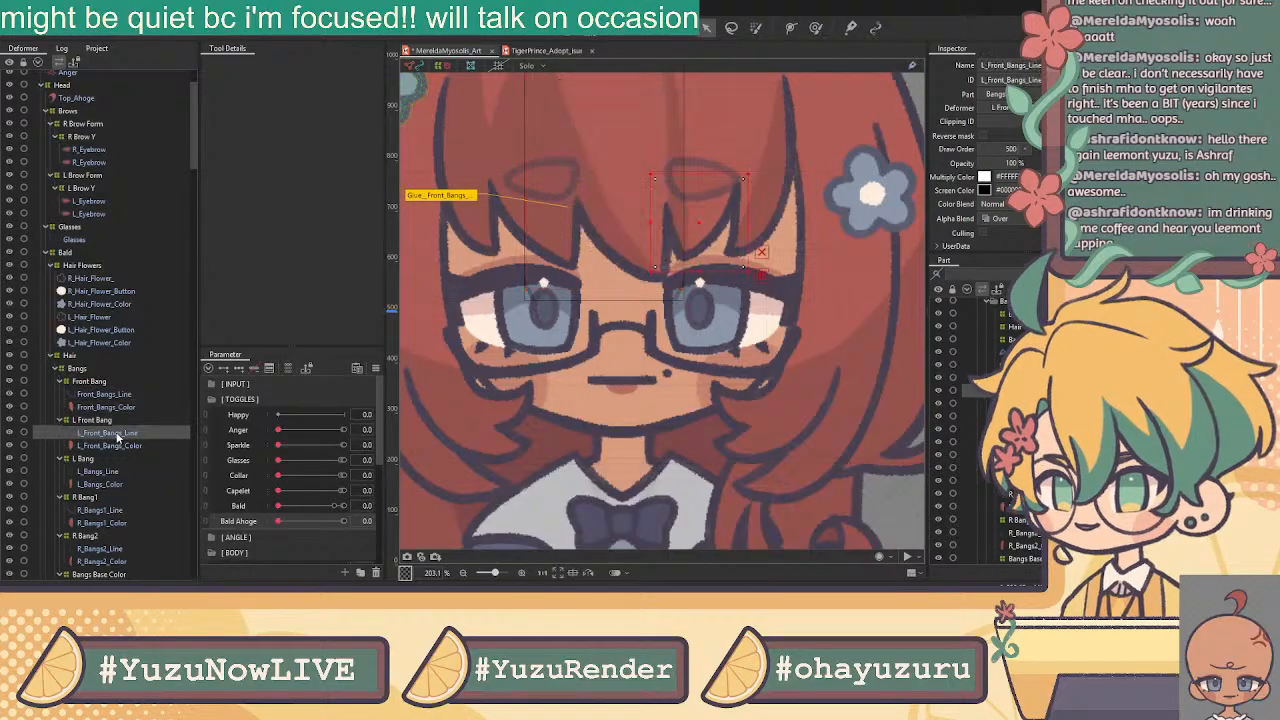
{"action": "key", "text": "ctrl+e"}
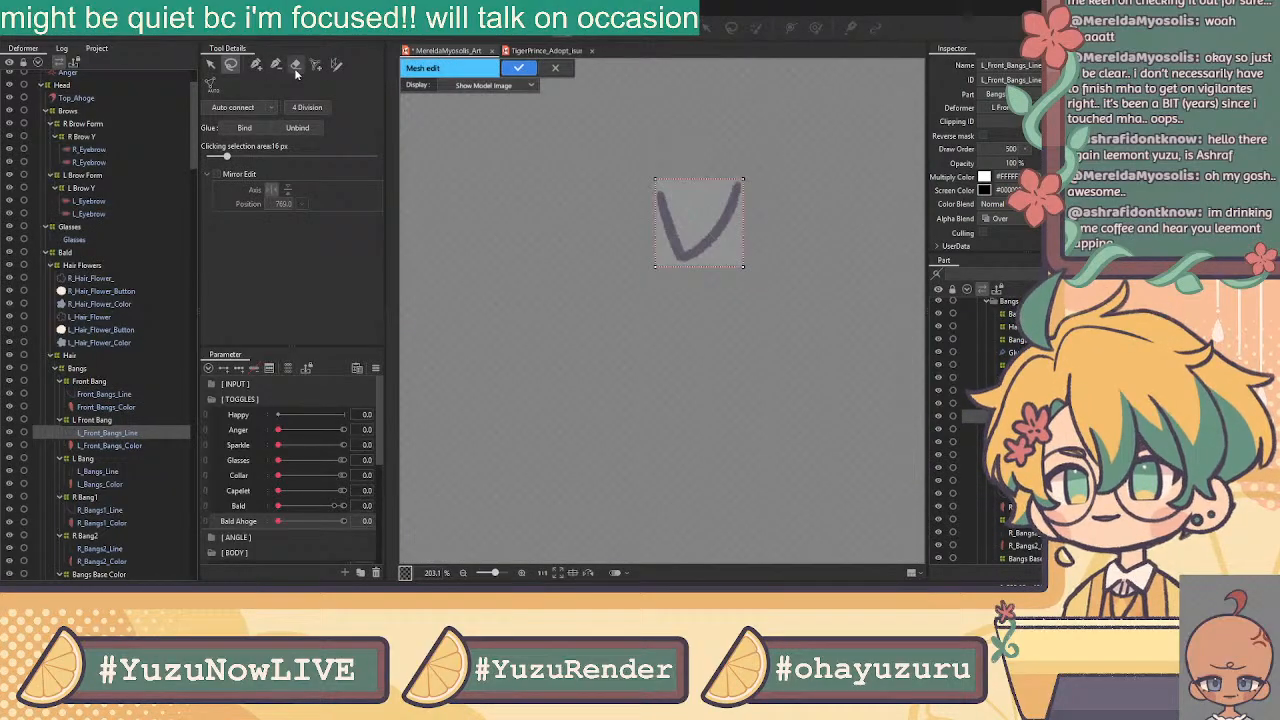
{"action": "mouse_move", "coordinate": [686, 137]}
{"action": "left_mouse_down"}
{"action": "mouse_move", "coordinate": [569, 203]}
{"action": "mouse_move", "coordinate": [766, 97]}
{"action": "left_mouse_up"}
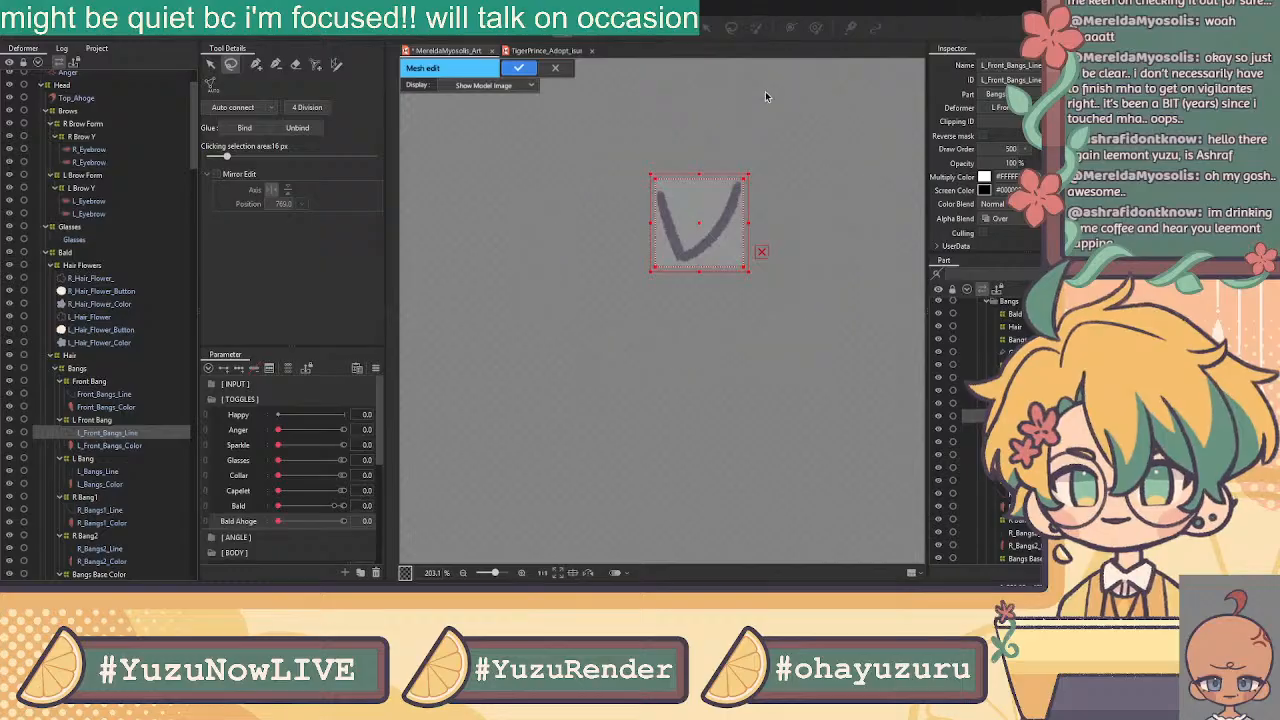
{"action": "key", "text": "Delete"}
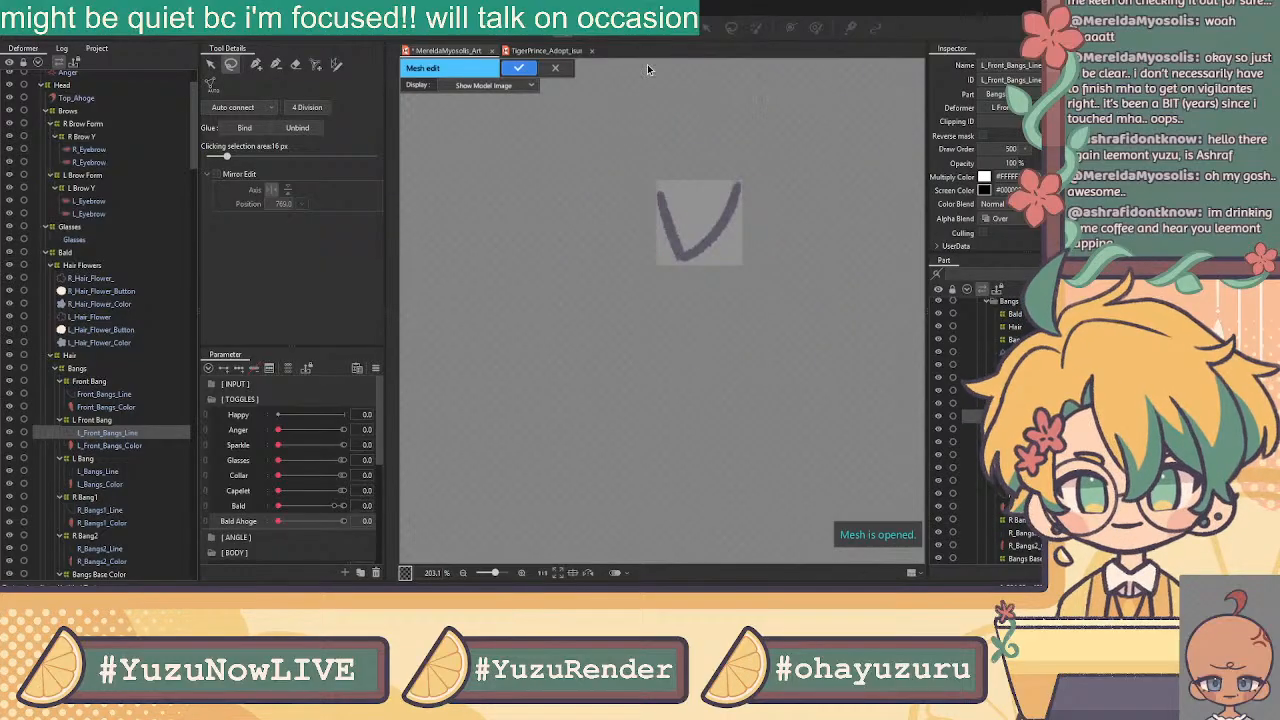
{"action": "left_click", "coordinate": [211, 65]}
Hand-place outline vertices from the stroke's top down the inner edge to the V's bottom
{"action": "scroll", "coordinate": [700, 165], "scroll_direction": "up", "scroll_amount": 4}
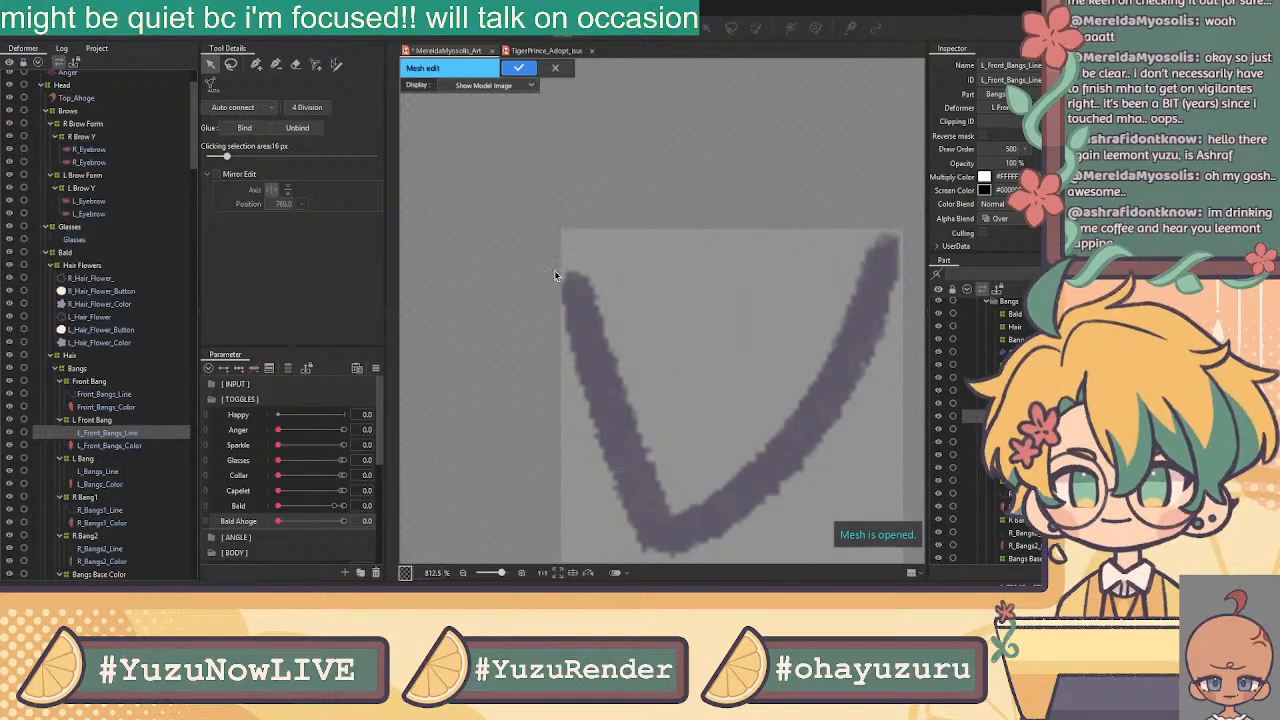
{"action": "left_click", "coordinate": [256, 64]}
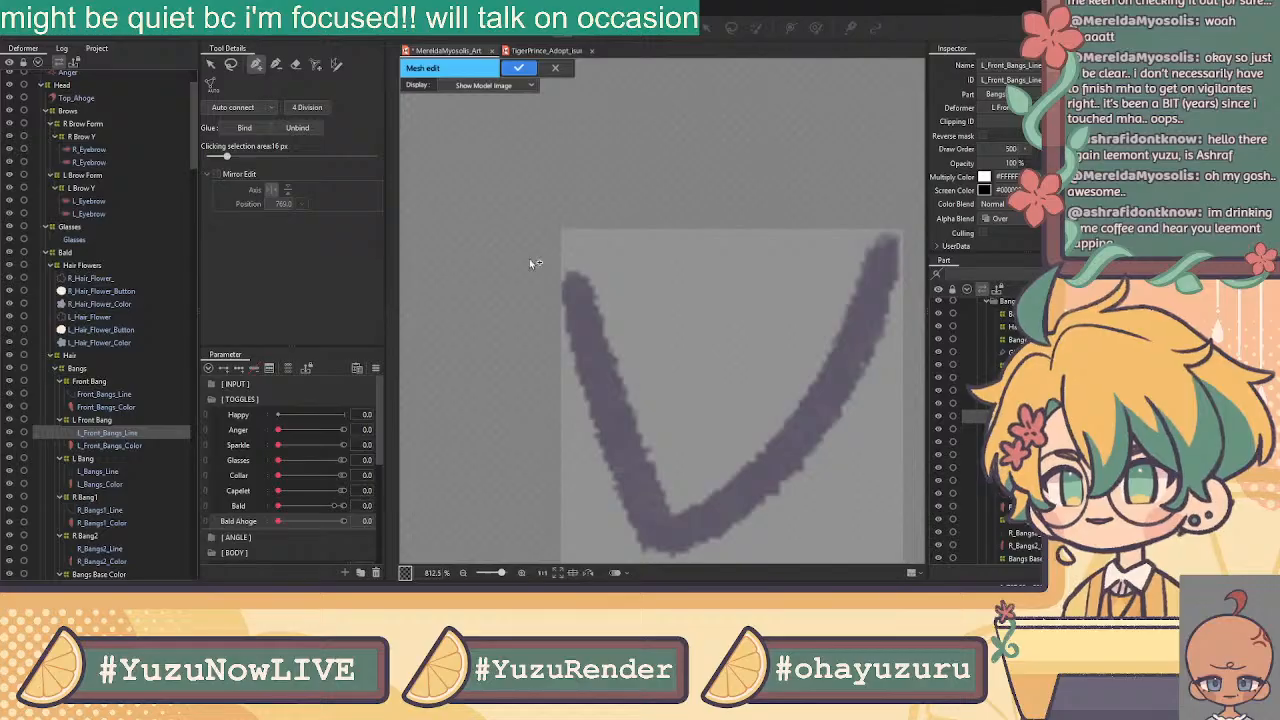
{"action": "left_click", "coordinate": [552, 281]}
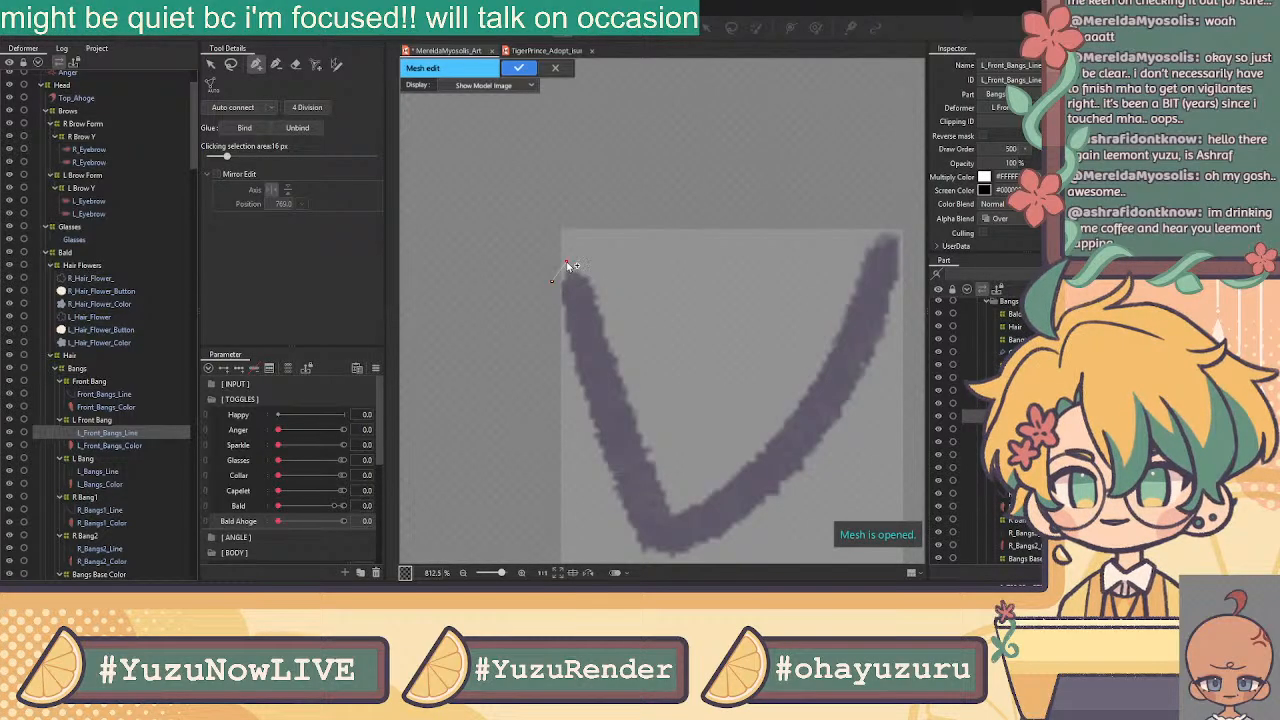
{"action": "left_click", "coordinate": [588, 262]}
{"action": "left_click_drag", "start_coordinate": [555, 281], "coordinate": [555, 268]}
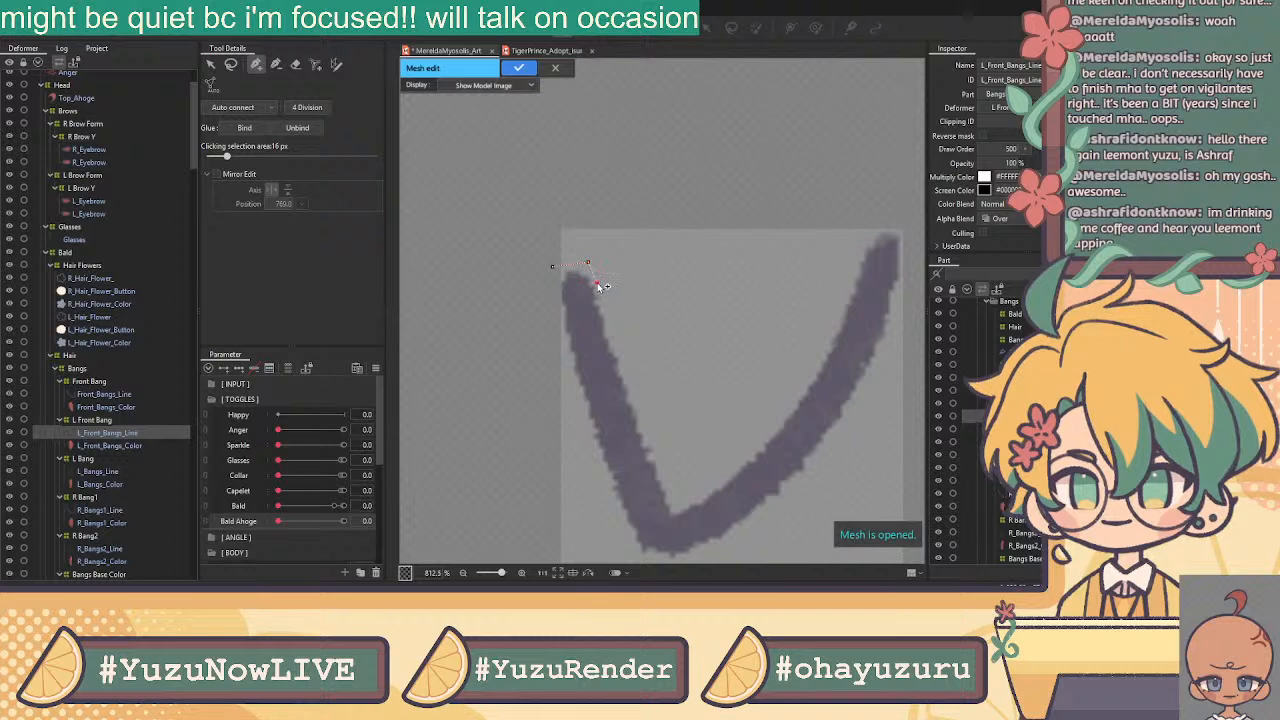
{"action": "left_click", "coordinate": [599, 282]}
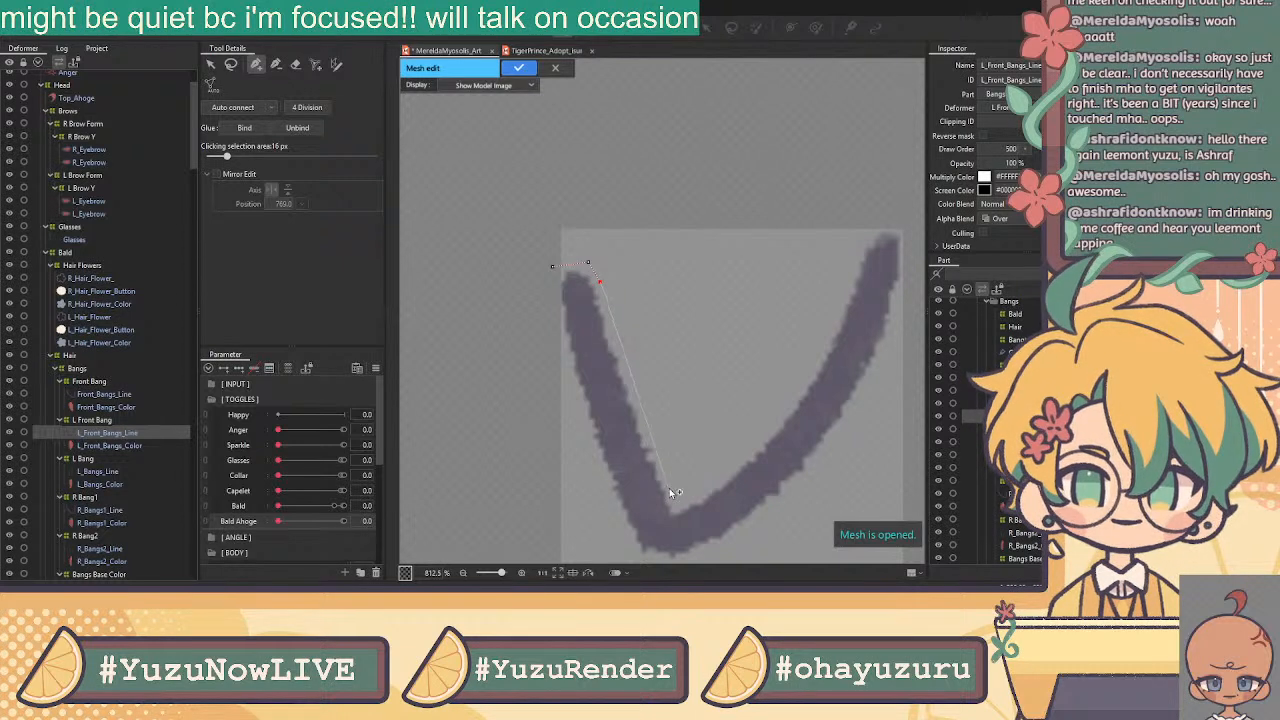
{"action": "left_click", "coordinate": [676, 505]}
{"action": "left_click", "coordinate": [608, 307]}
{"action": "left_click", "coordinate": [627, 362]}
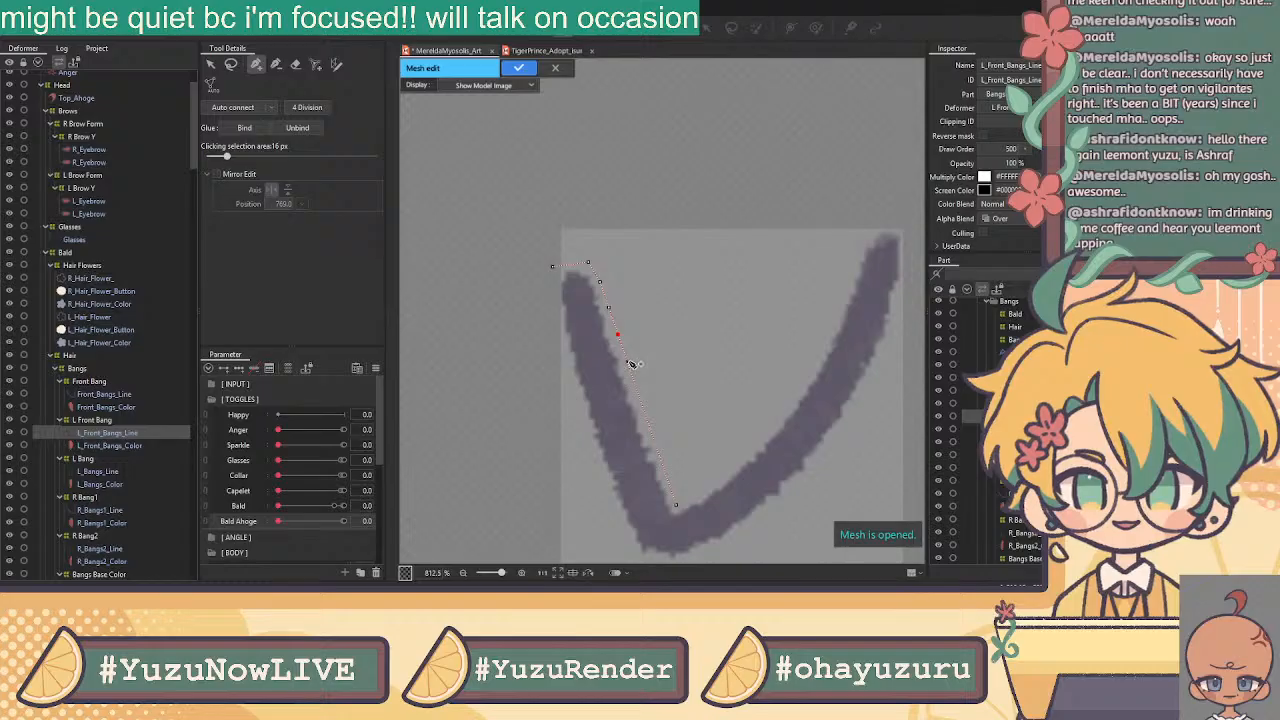
{"action": "left_click", "coordinate": [637, 390]}
{"action": "left_click", "coordinate": [648, 420]}
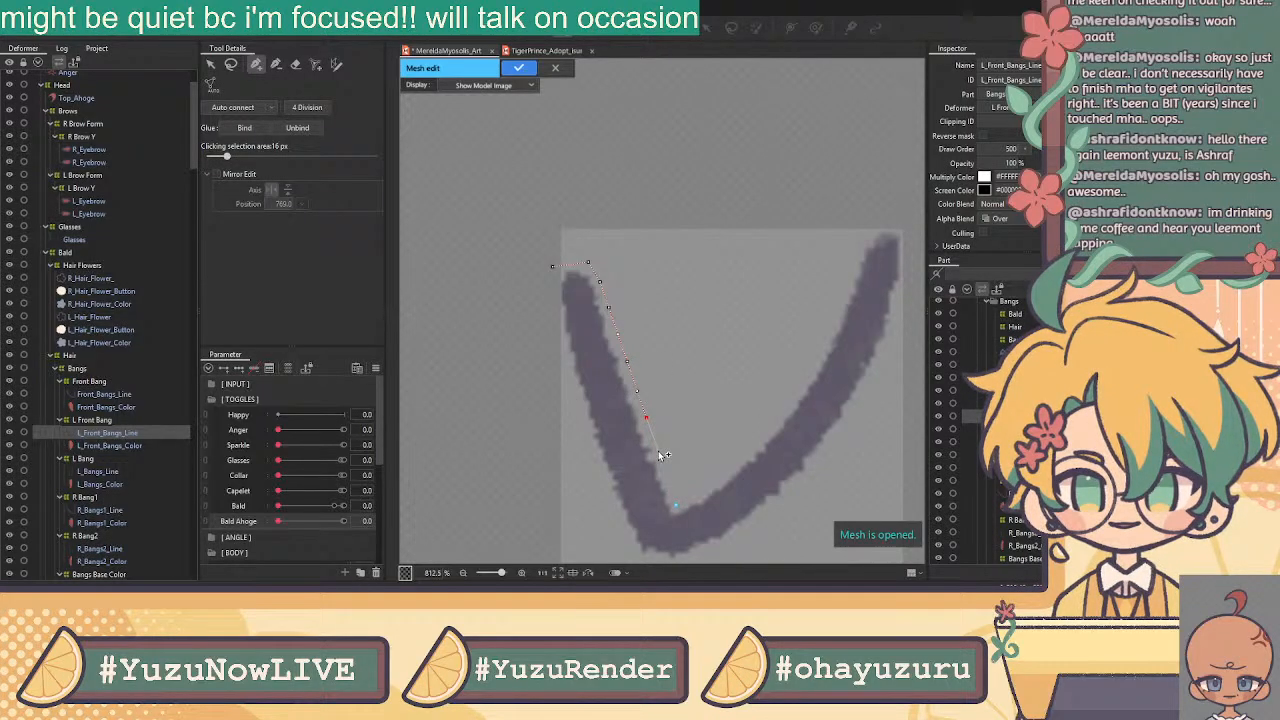
{"action": "left_click", "coordinate": [666, 477]}
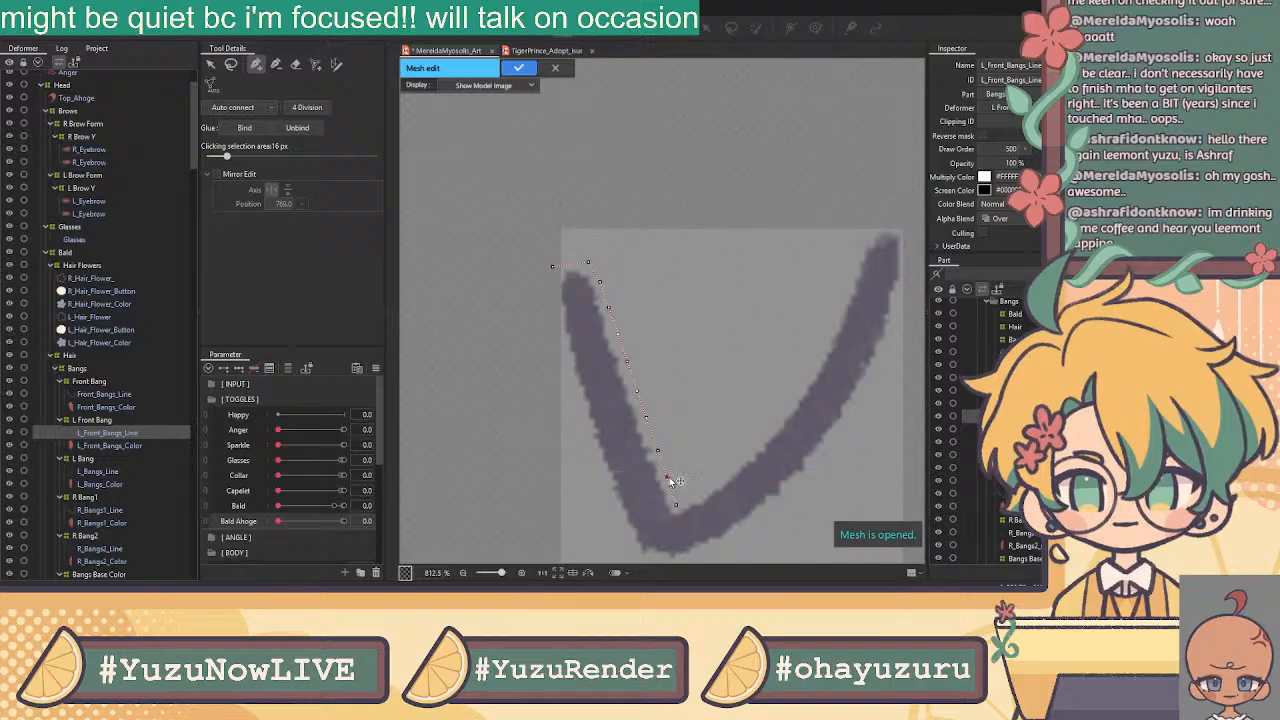
{"action": "left_click", "coordinate": [676, 503]}
Continue the outline vertices up the right arm of the V to its tip
{"action": "left_click", "coordinate": [707, 489]}
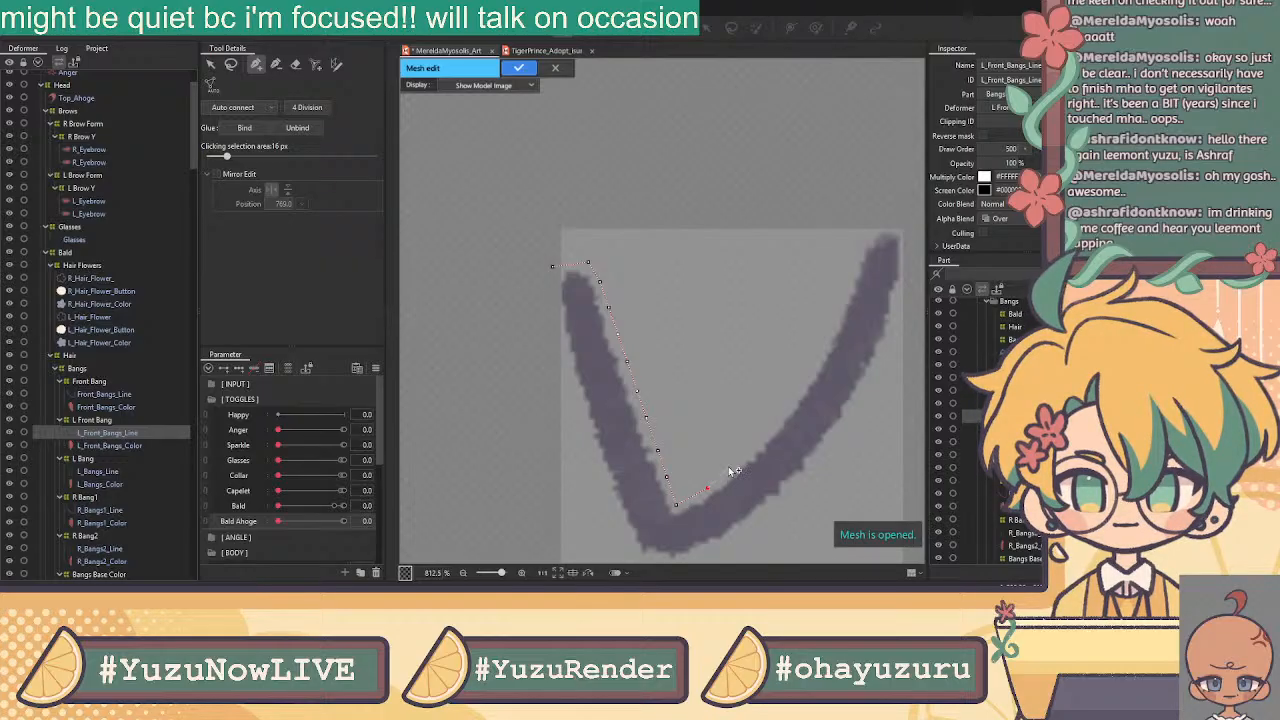
{"action": "left_click", "coordinate": [759, 442]}
{"action": "left_click", "coordinate": [801, 385]}
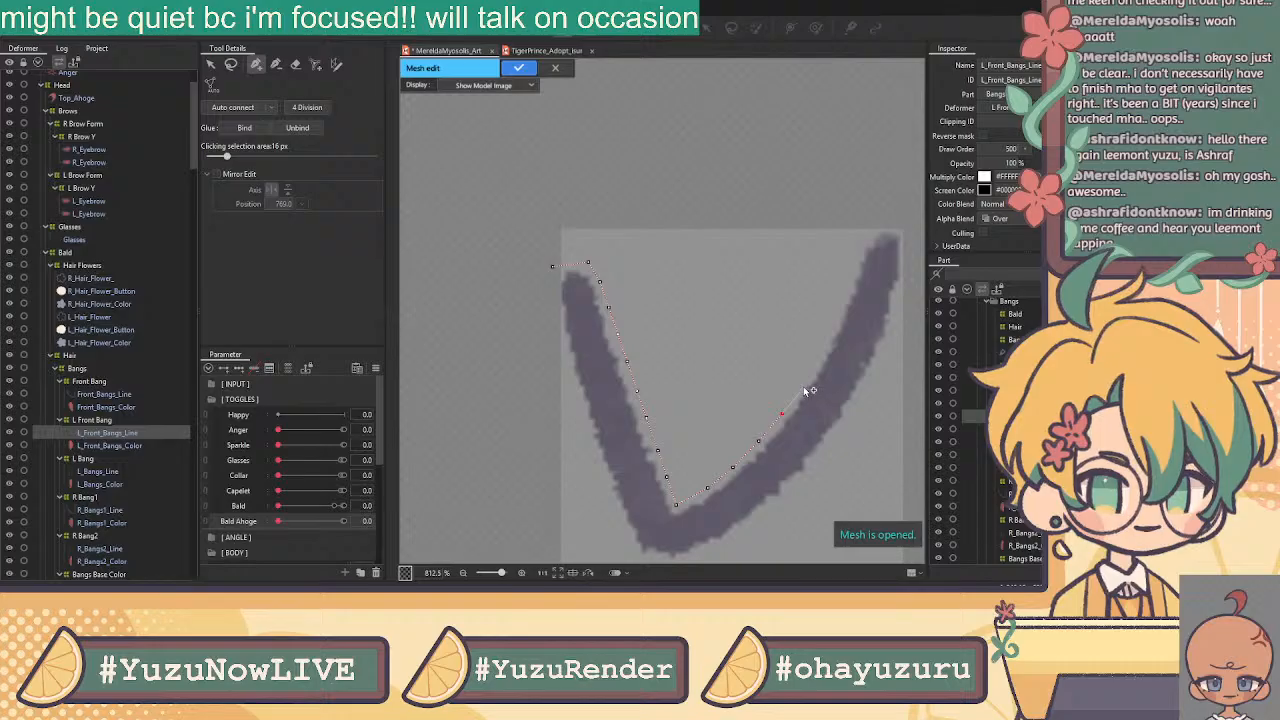
{"action": "left_click", "coordinate": [820, 358]}
{"action": "left_click", "coordinate": [832, 323]}
{"action": "left_click", "coordinate": [843, 288]}
{"action": "left_click", "coordinate": [857, 253]}
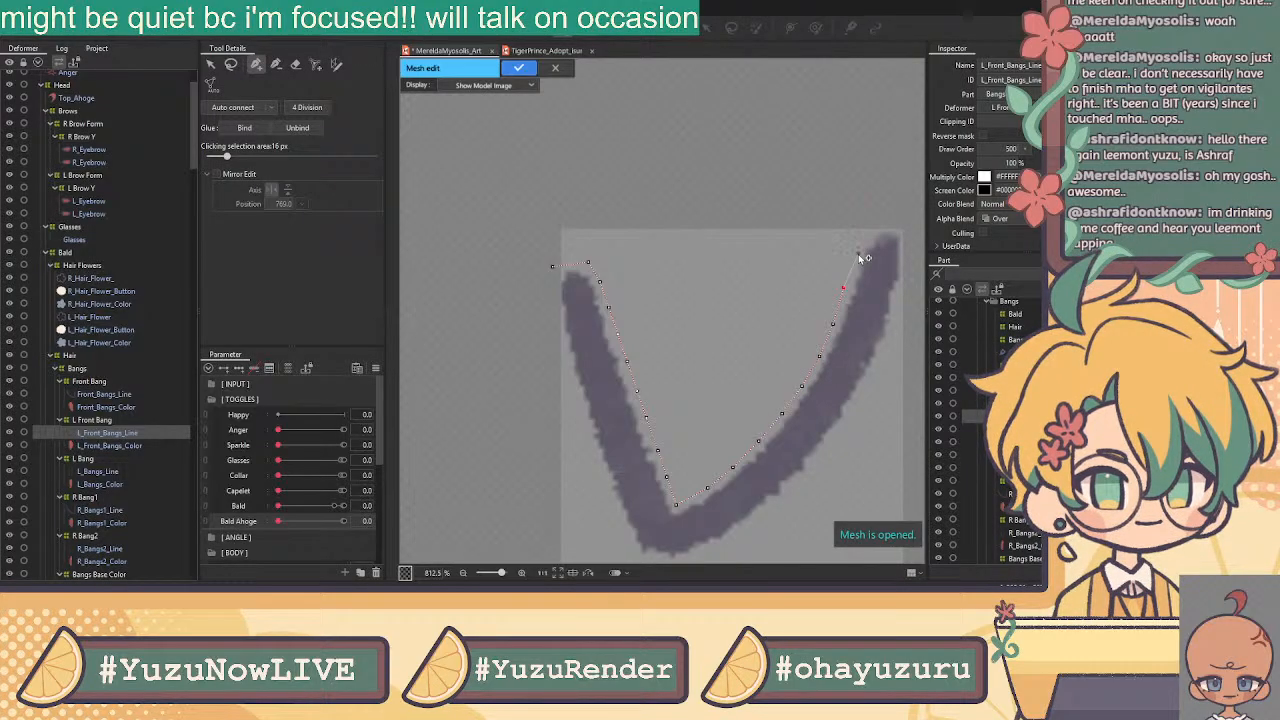
{"action": "left_click", "coordinate": [869, 233]}
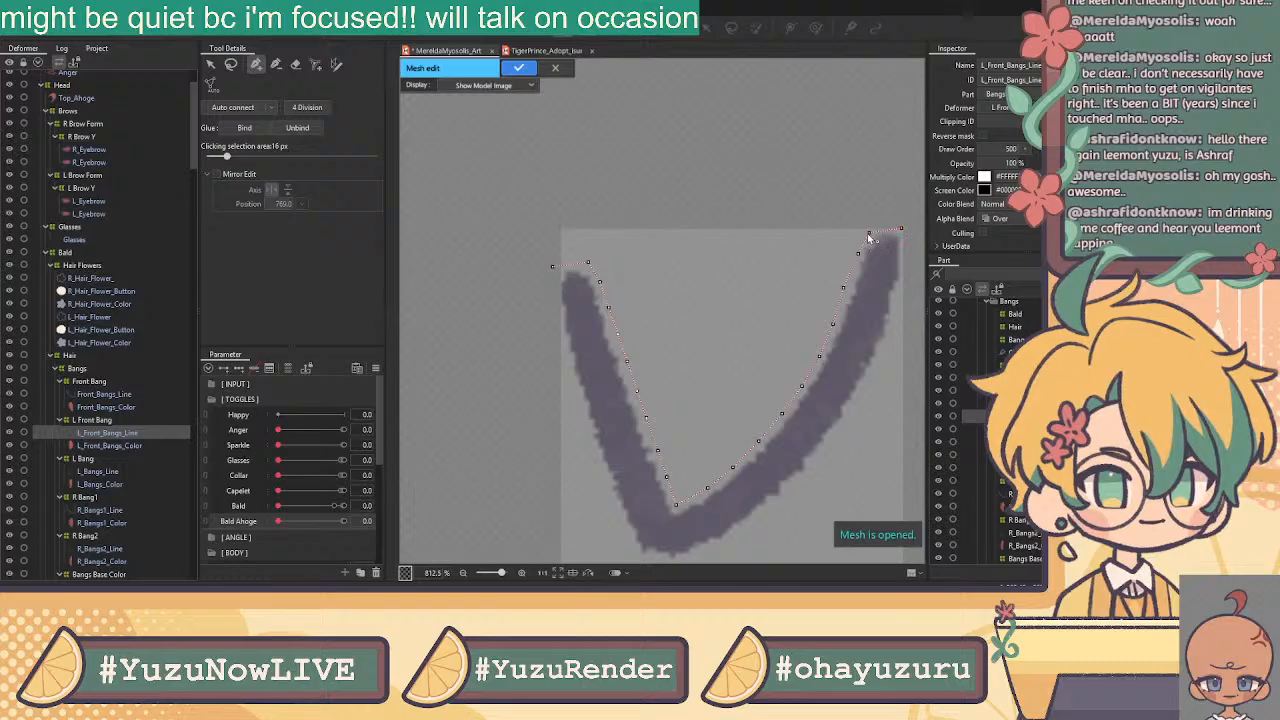
{"action": "left_click", "coordinate": [901, 229]}
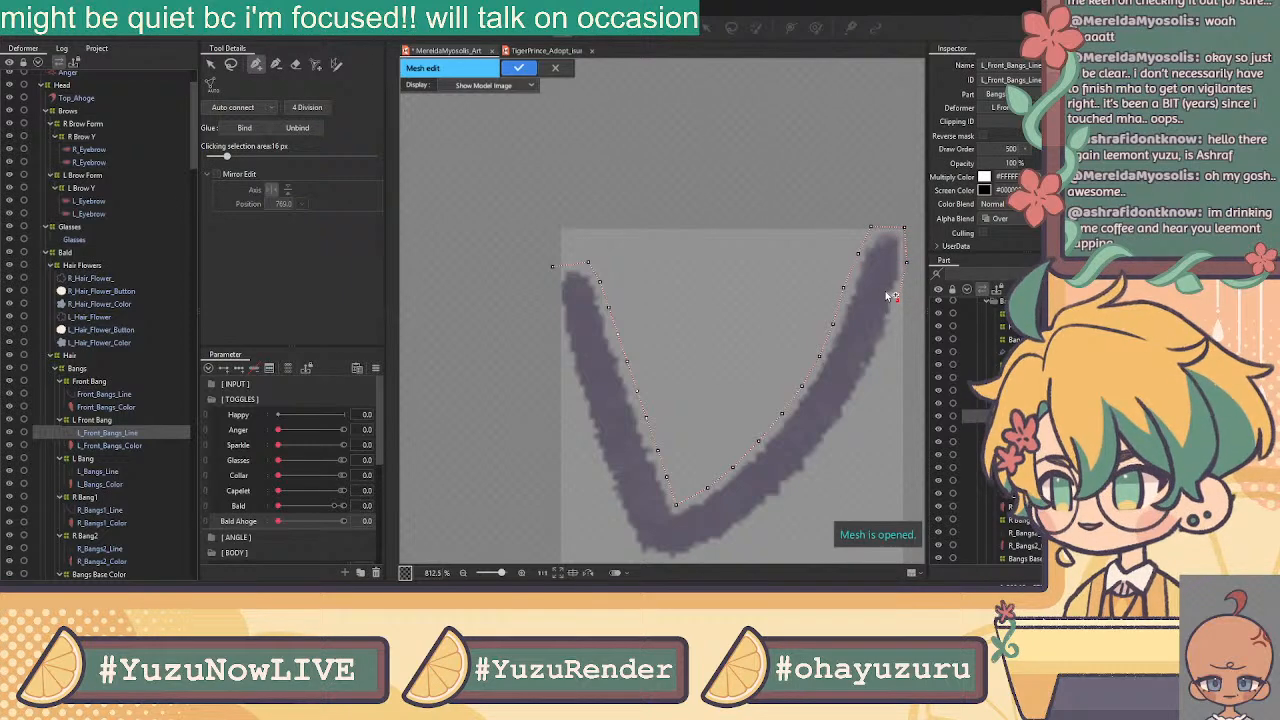
Add vertices down the right arm's outer edge, adjusting one to fit the stroke
{"action": "left_click", "coordinate": [888, 347]}
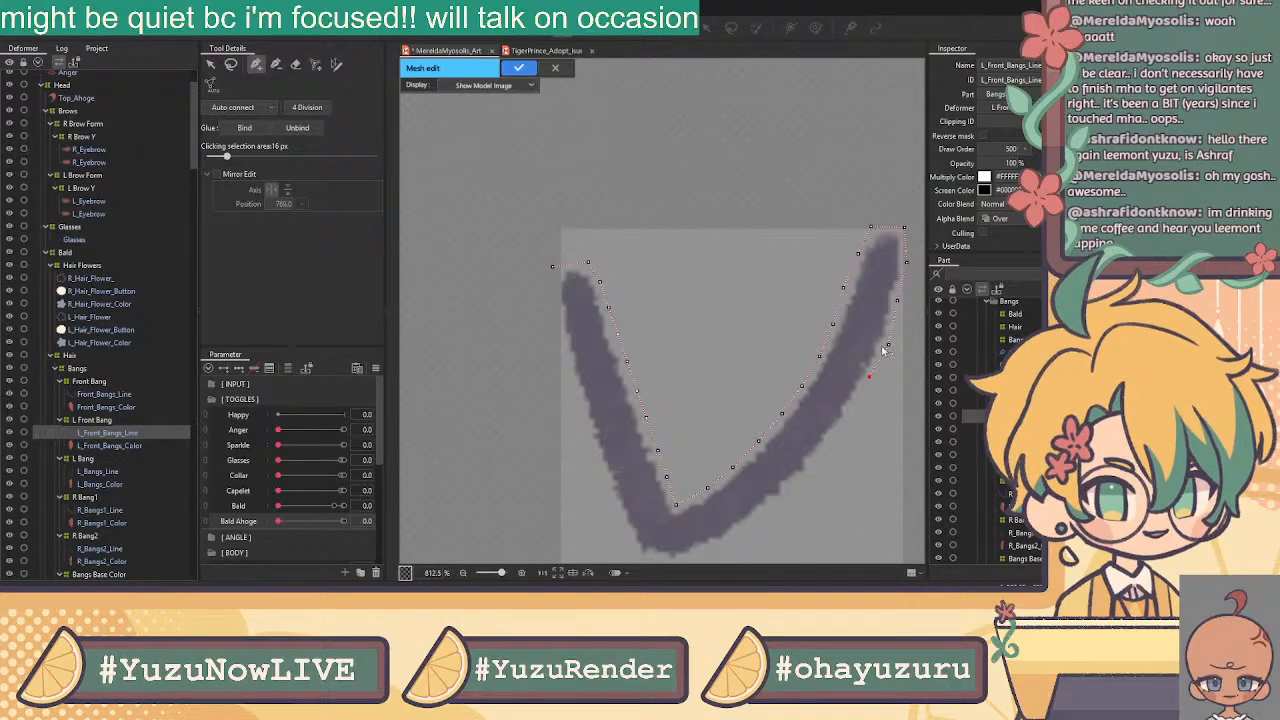
{"action": "left_click", "coordinate": [899, 301]}
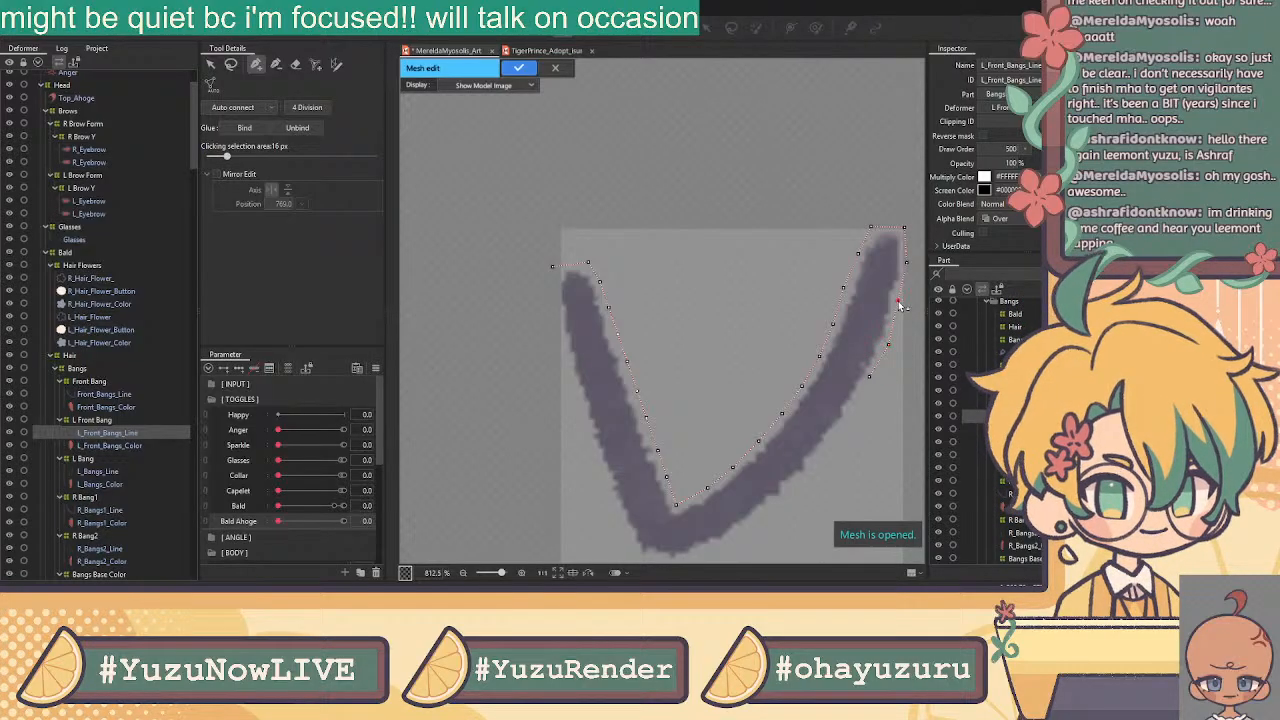
{"action": "left_click", "coordinate": [871, 378]}
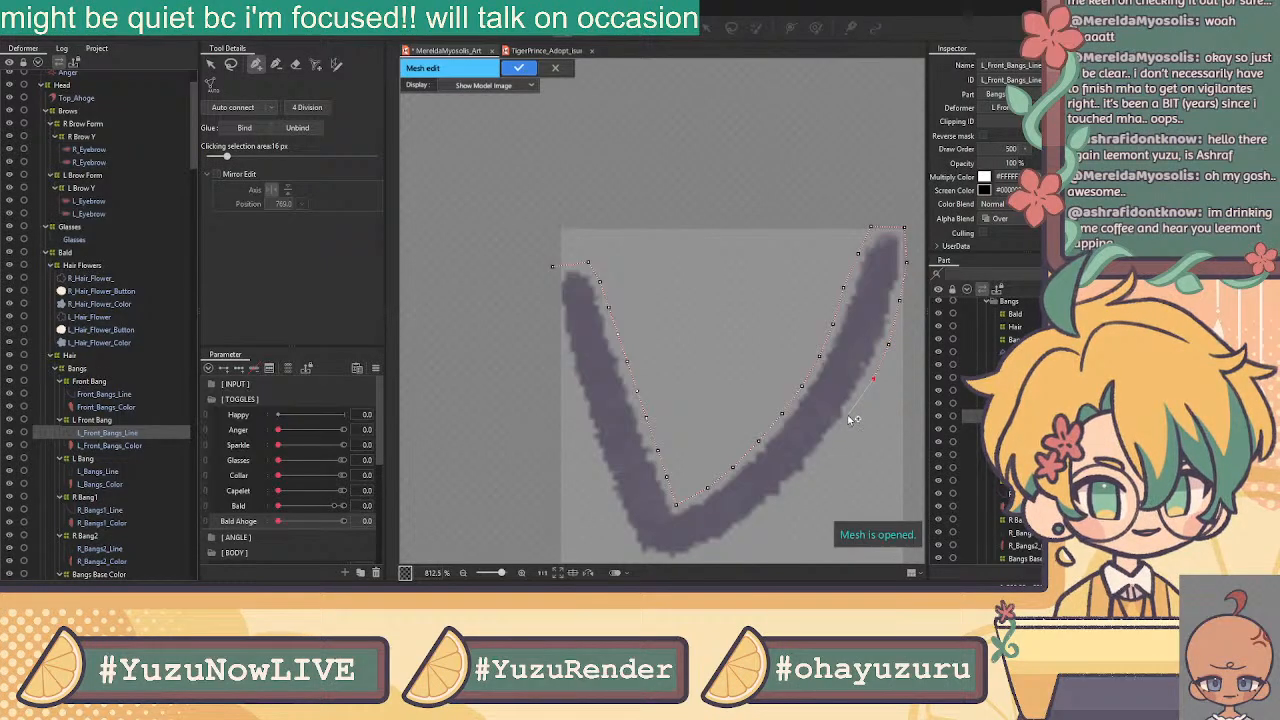
{"action": "left_click", "coordinate": [848, 415]}
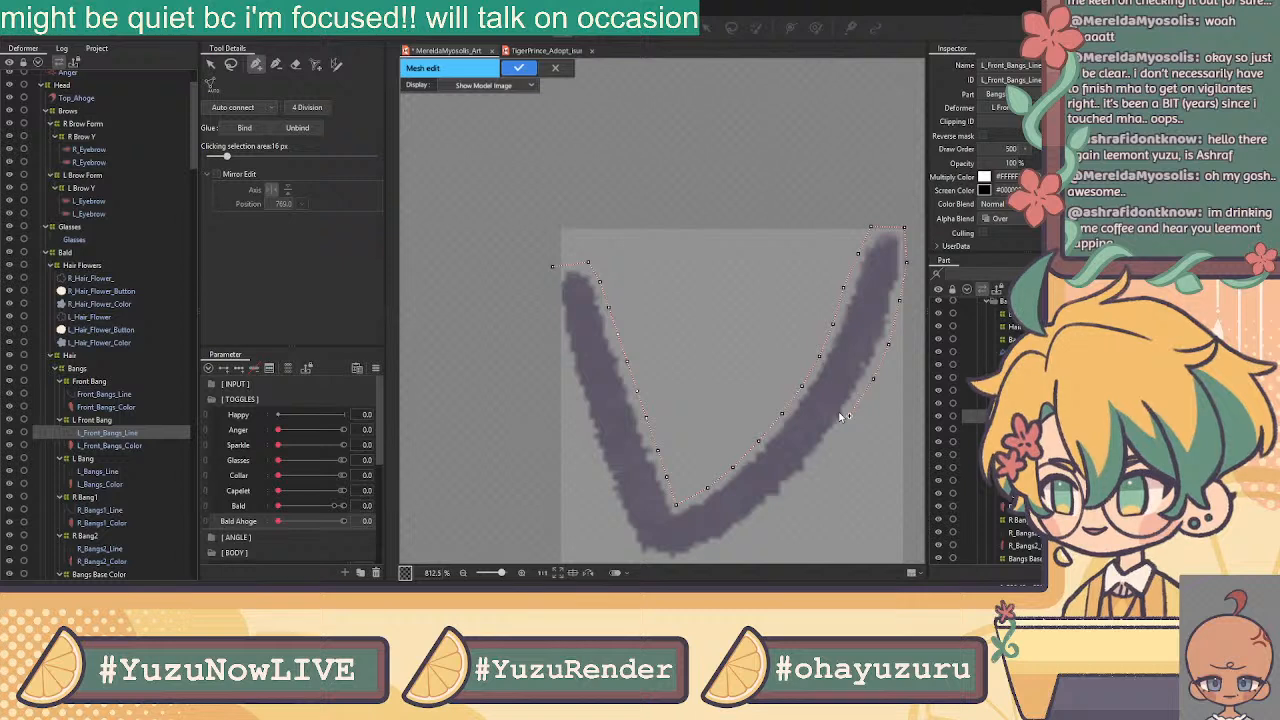
{"action": "left_click", "coordinate": [849, 415]}
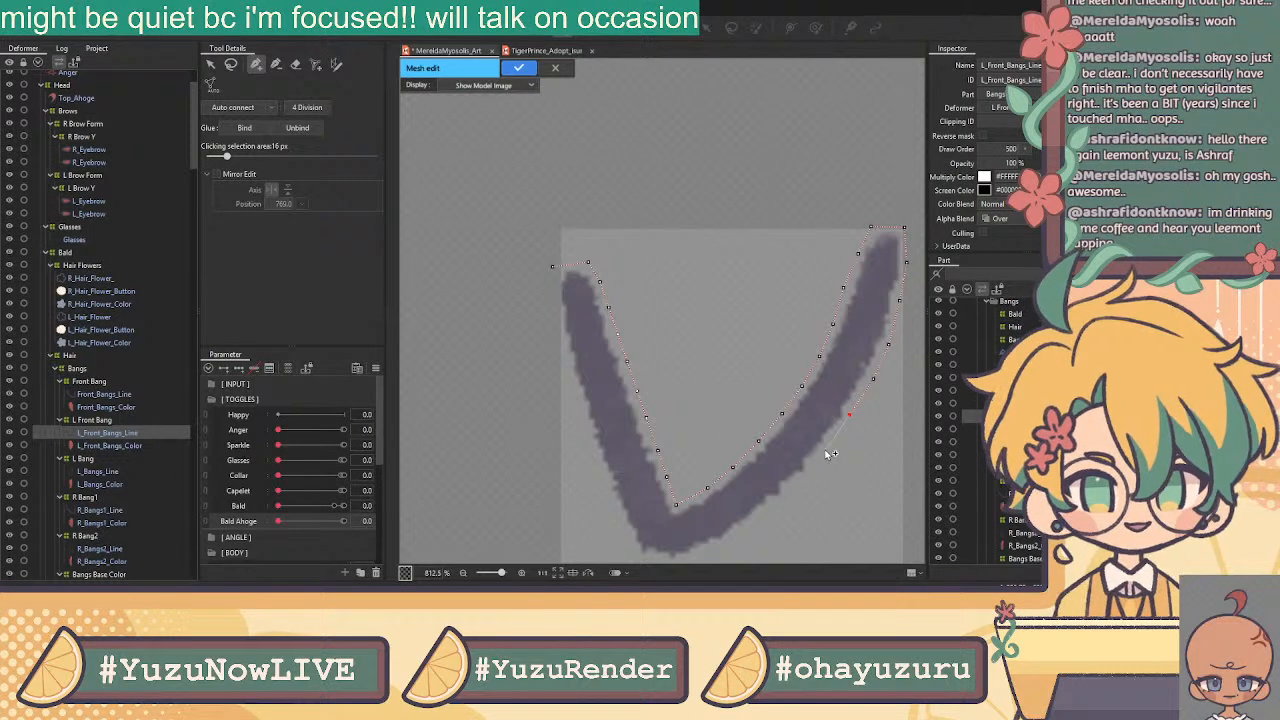
{"action": "left_click", "coordinate": [826, 448]}
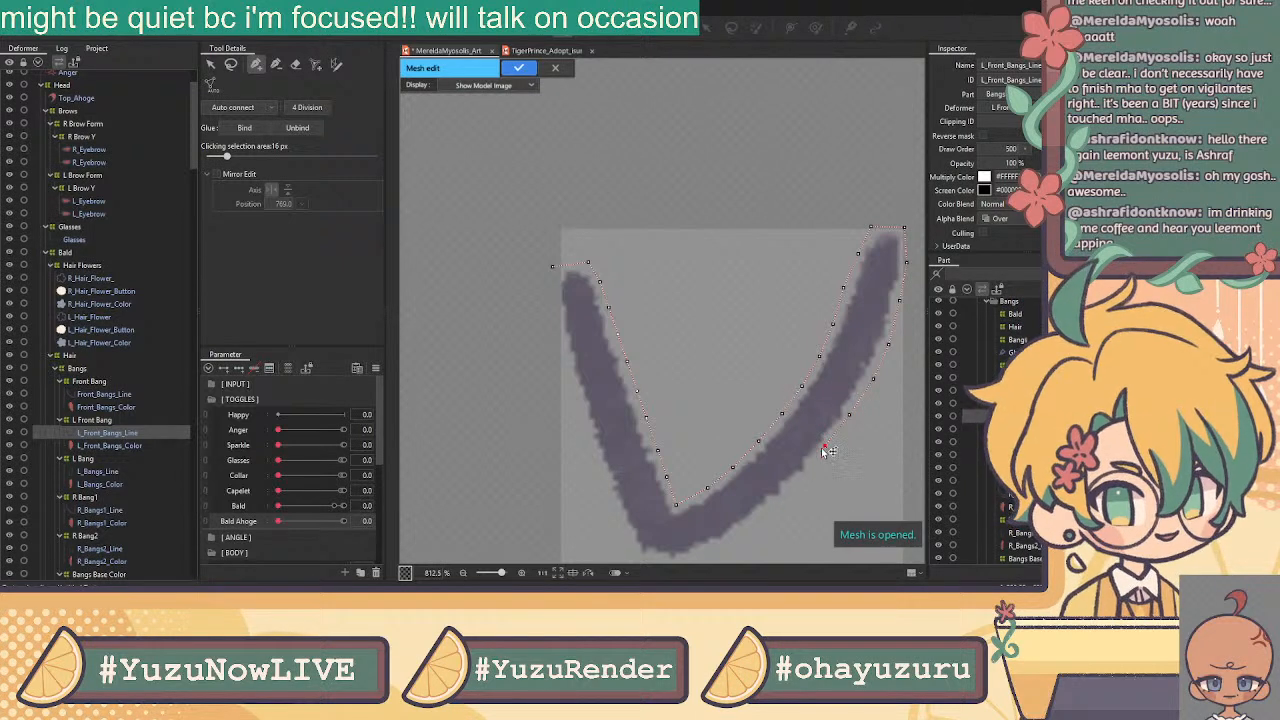
{"action": "left_click_drag", "start_coordinate": [824, 448], "coordinate": [854, 421]}
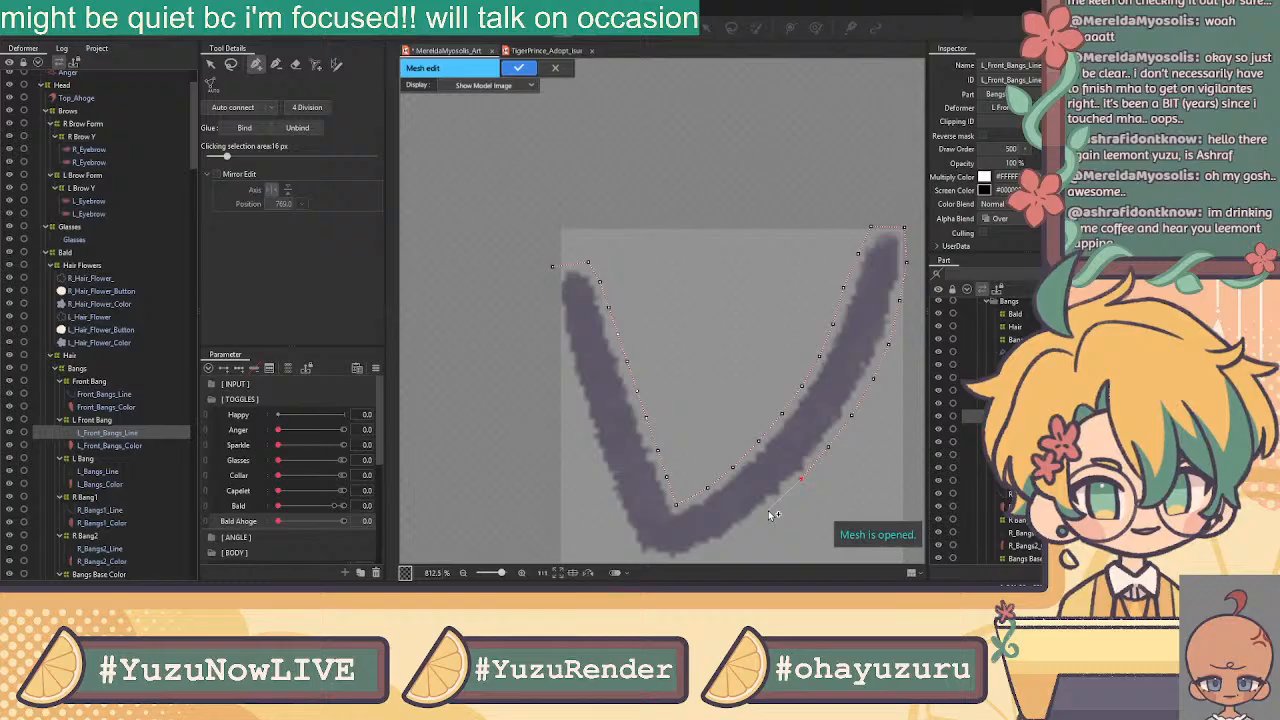
Place vertices along the V's bottom edge and pull them onto the stroke
{"action": "left_click", "coordinate": [737, 534]}
{"action": "left_click_drag", "start_coordinate": [716, 471], "coordinate": [766, 393]}
{"action": "left_click", "coordinate": [741, 479]}
{"action": "left_click", "coordinate": [710, 480]}
{"action": "left_click", "coordinate": [683, 473]}
{"action": "left_click_drag", "start_coordinate": [710, 481], "coordinate": [742, 485]}
Trace the outline up the left arm, closing it at the left arm's top
{"action": "left_click", "coordinate": [707, 486]}
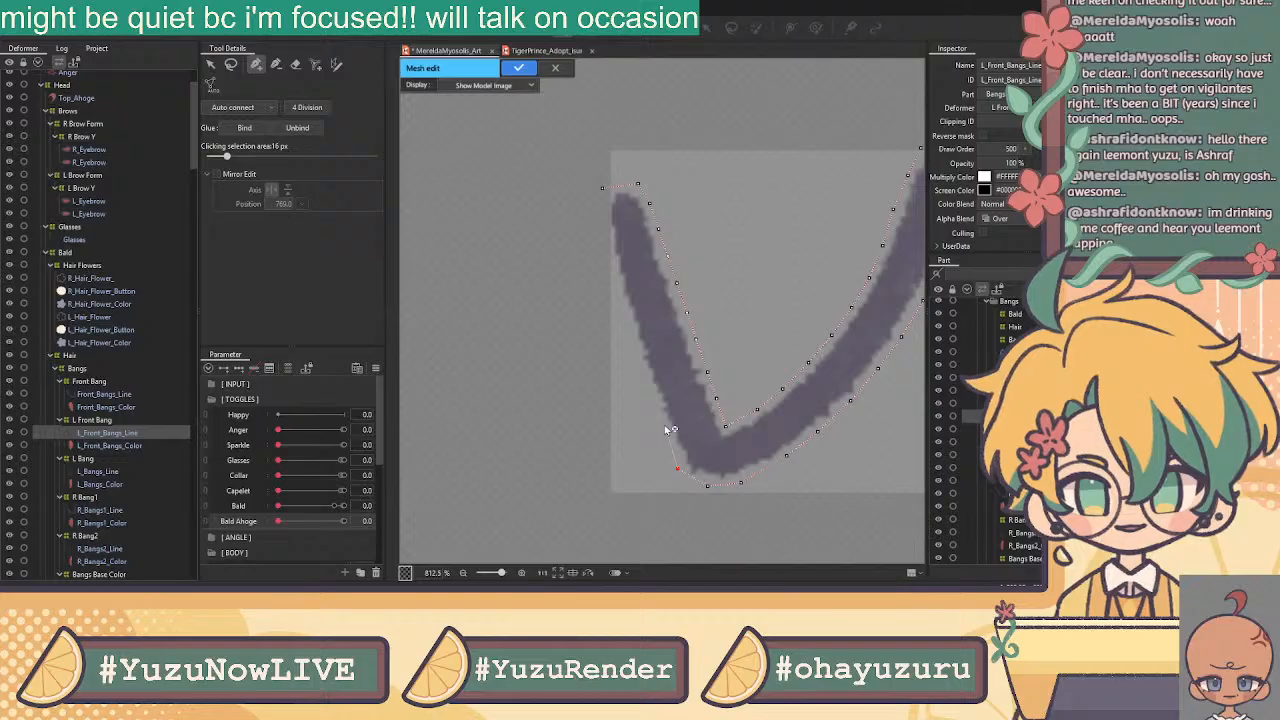
{"action": "left_click", "coordinate": [664, 425]}
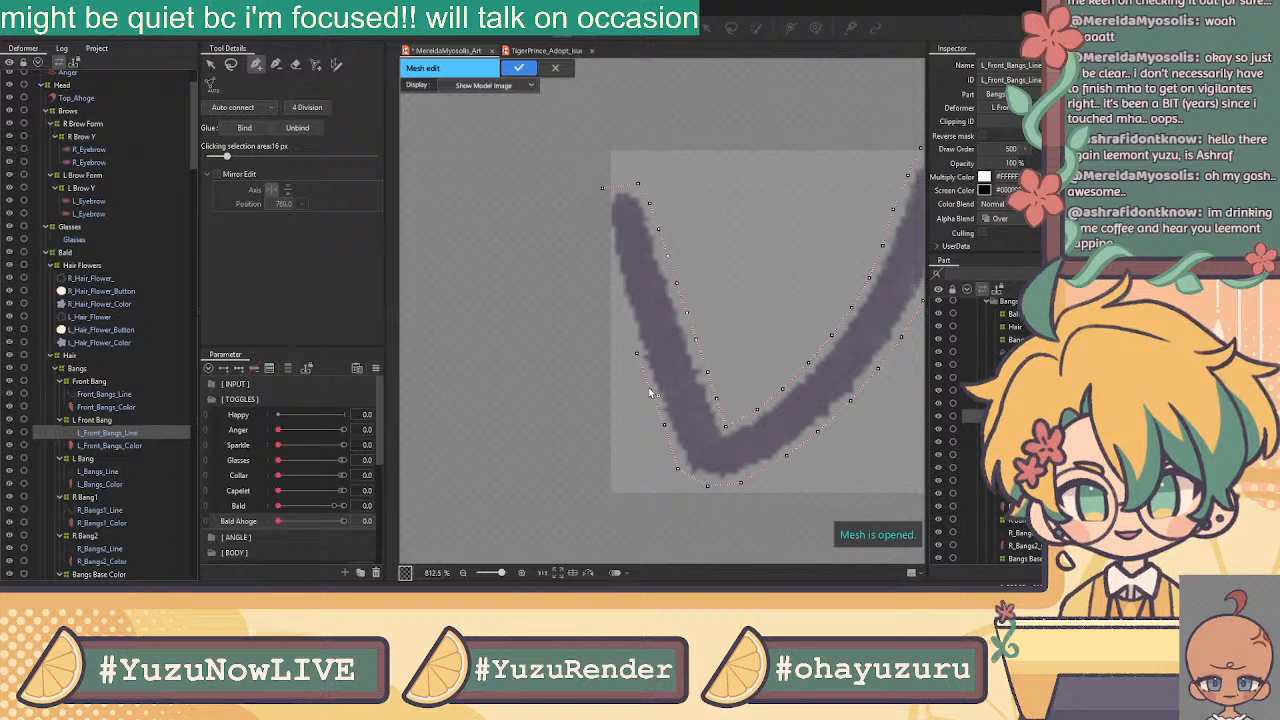
{"action": "left_click", "coordinate": [637, 353]}
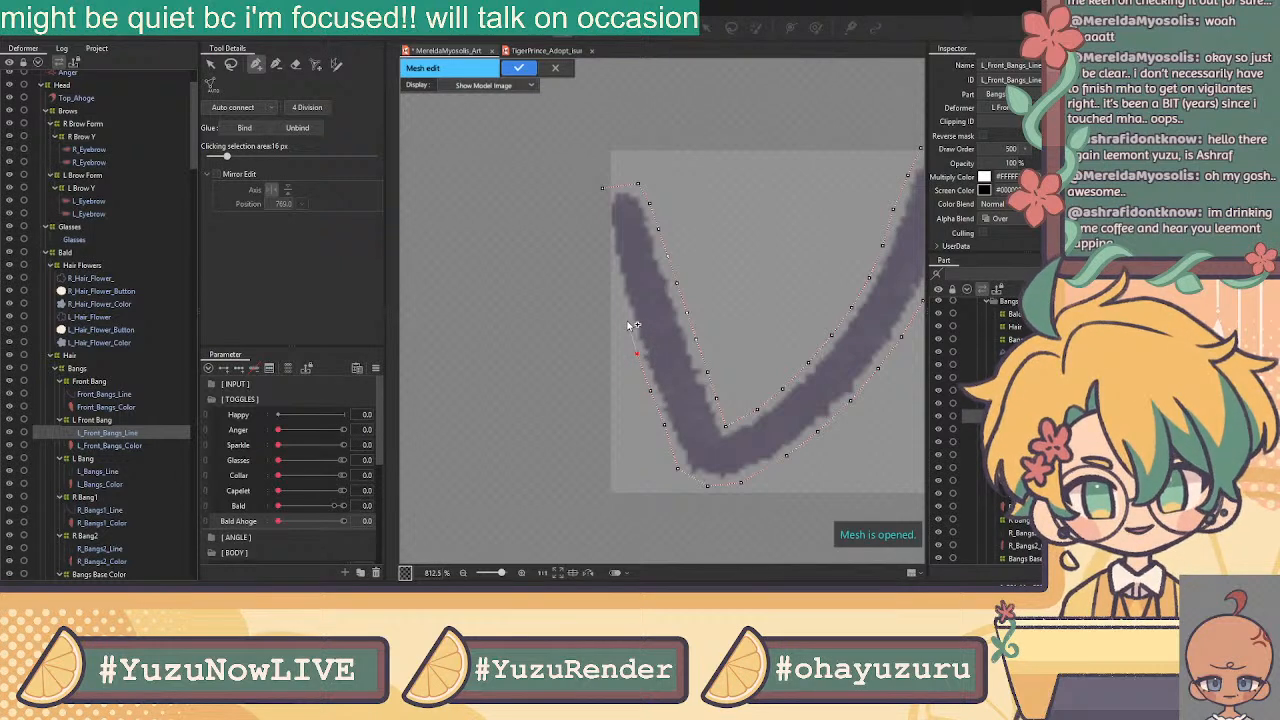
{"action": "left_click", "coordinate": [637, 353]}
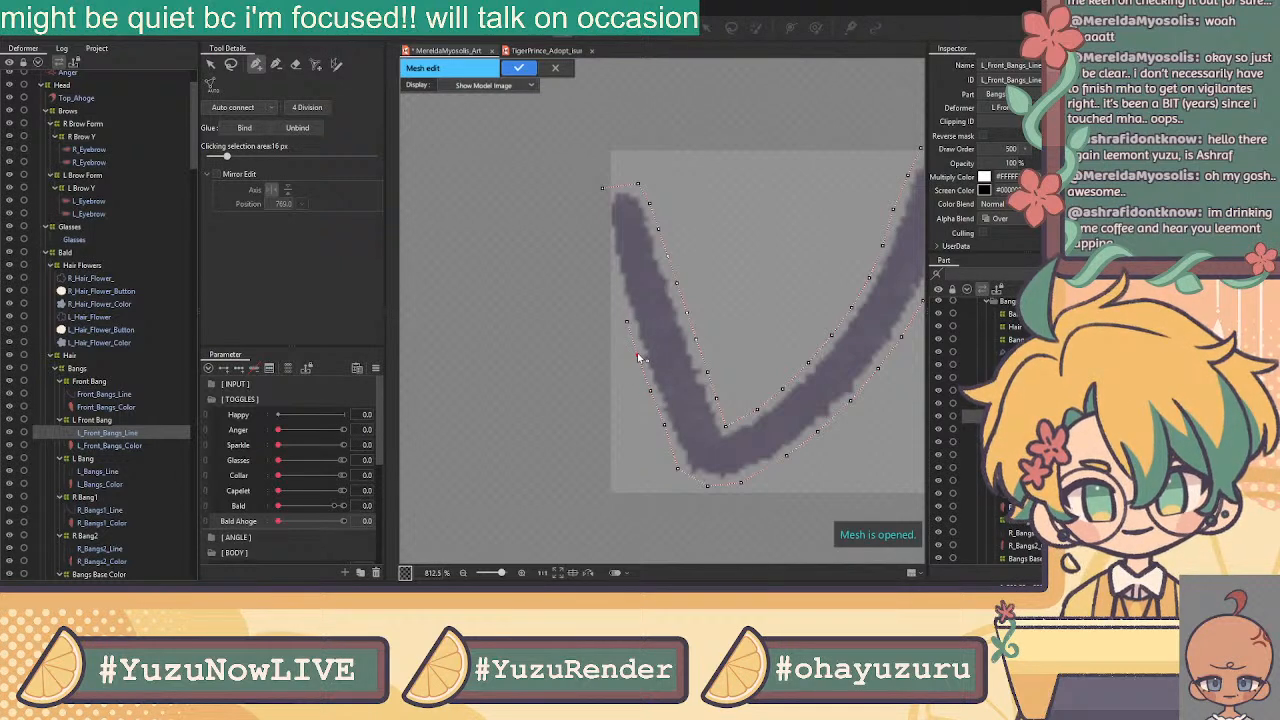
{"action": "left_click", "coordinate": [628, 327]}
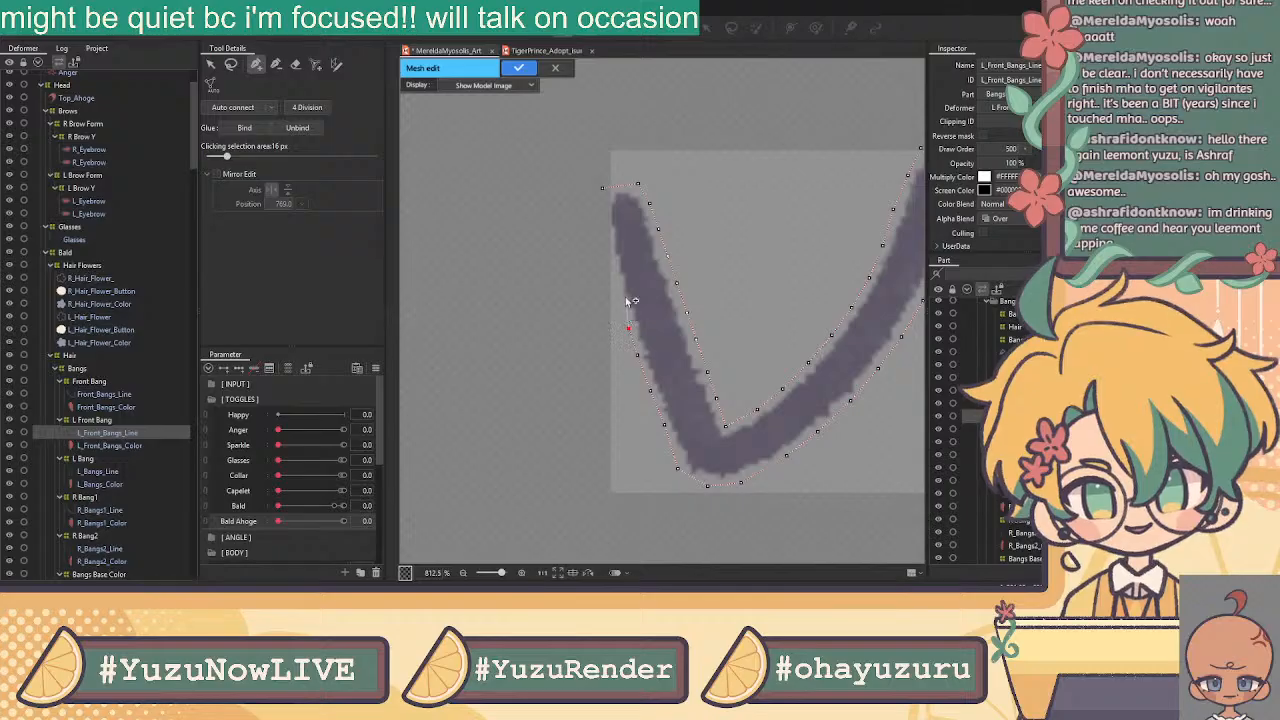
{"action": "left_click", "coordinate": [599, 193]}
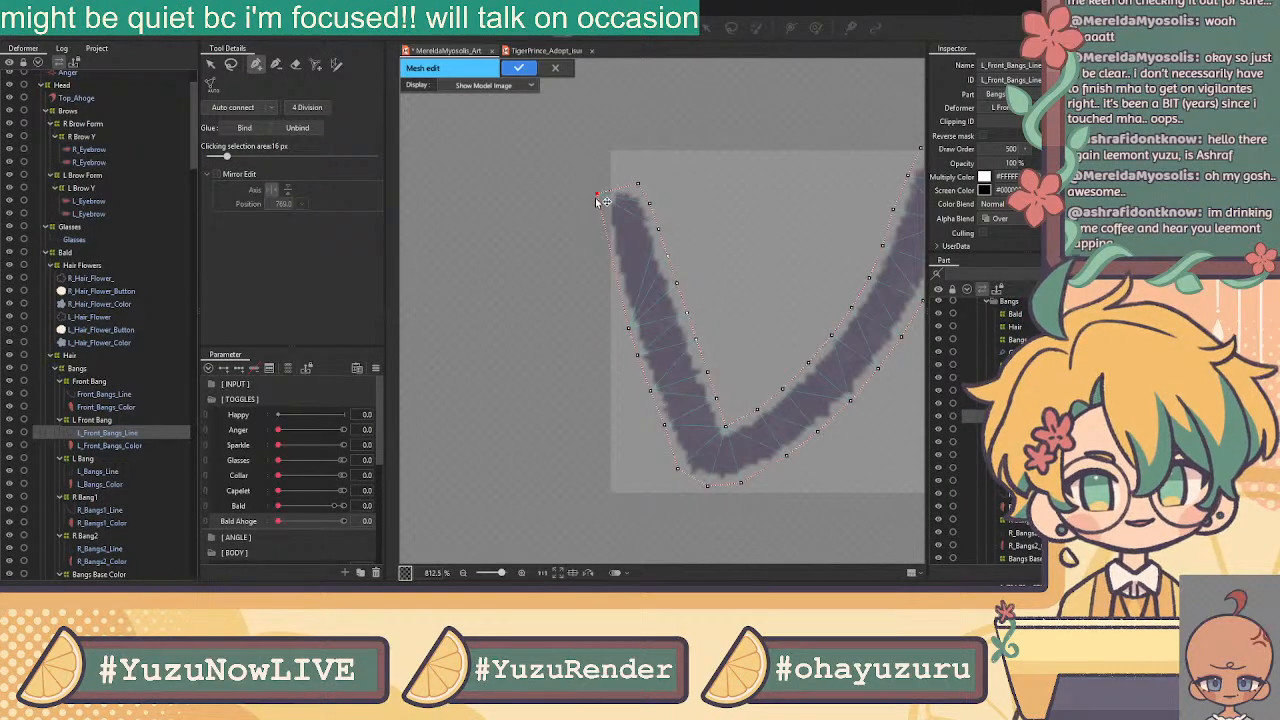
Add vertices down the left arm's outer edge of the V stroke
{"action": "left_click", "coordinate": [602, 215]}
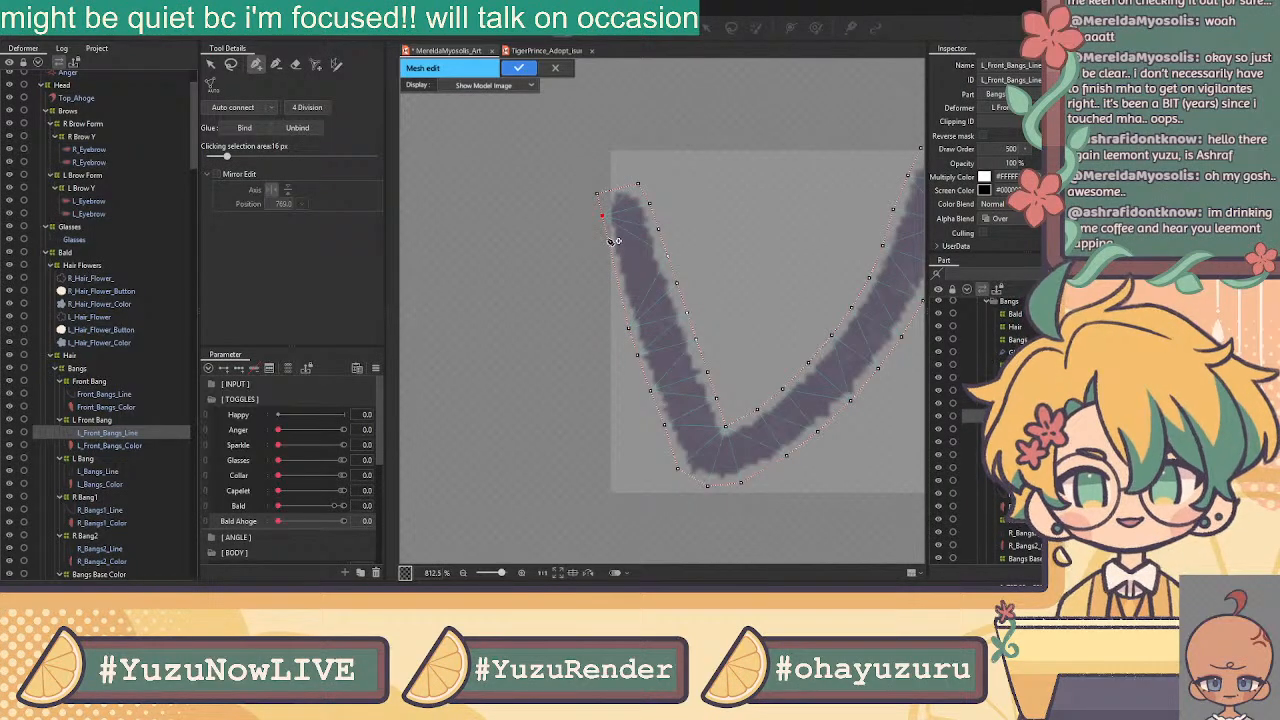
{"action": "left_click", "coordinate": [607, 237]}
{"action": "left_click", "coordinate": [614, 265]}
{"action": "left_click", "coordinate": [620, 297]}
{"action": "left_click", "coordinate": [210, 63]}
{"action": "left_click", "coordinate": [256, 64]}
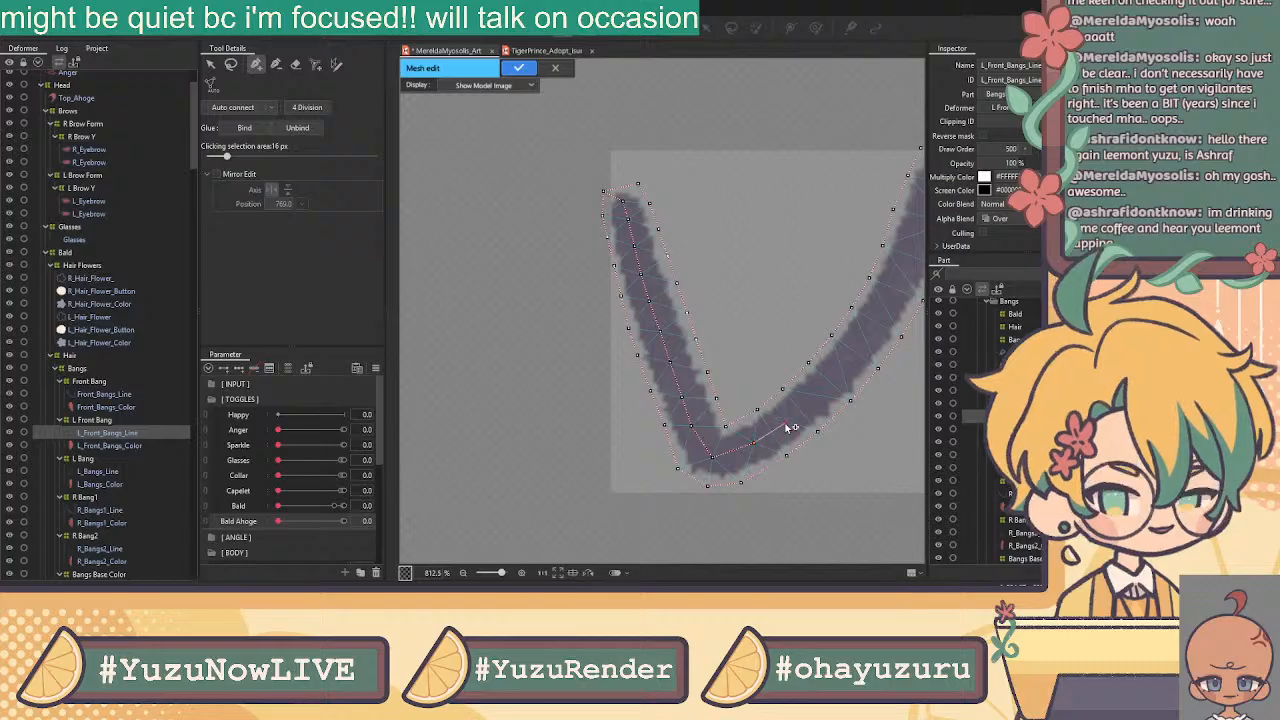
Add a final inner vertex along the stroke and confirm the line mesh
{"action": "left_click", "coordinate": [865, 337]}
{"action": "left_click_drag", "start_coordinate": [804, 239], "coordinate": [681, 307]}
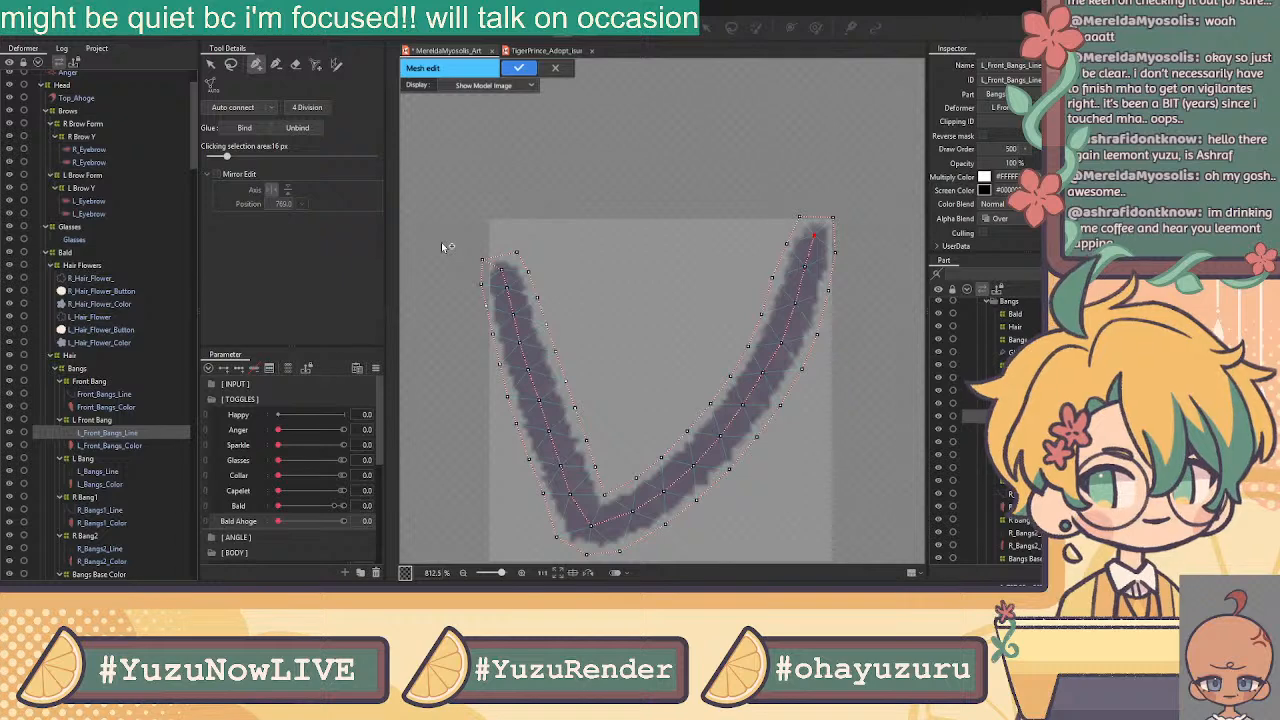
{"action": "left_click", "coordinate": [212, 64]}
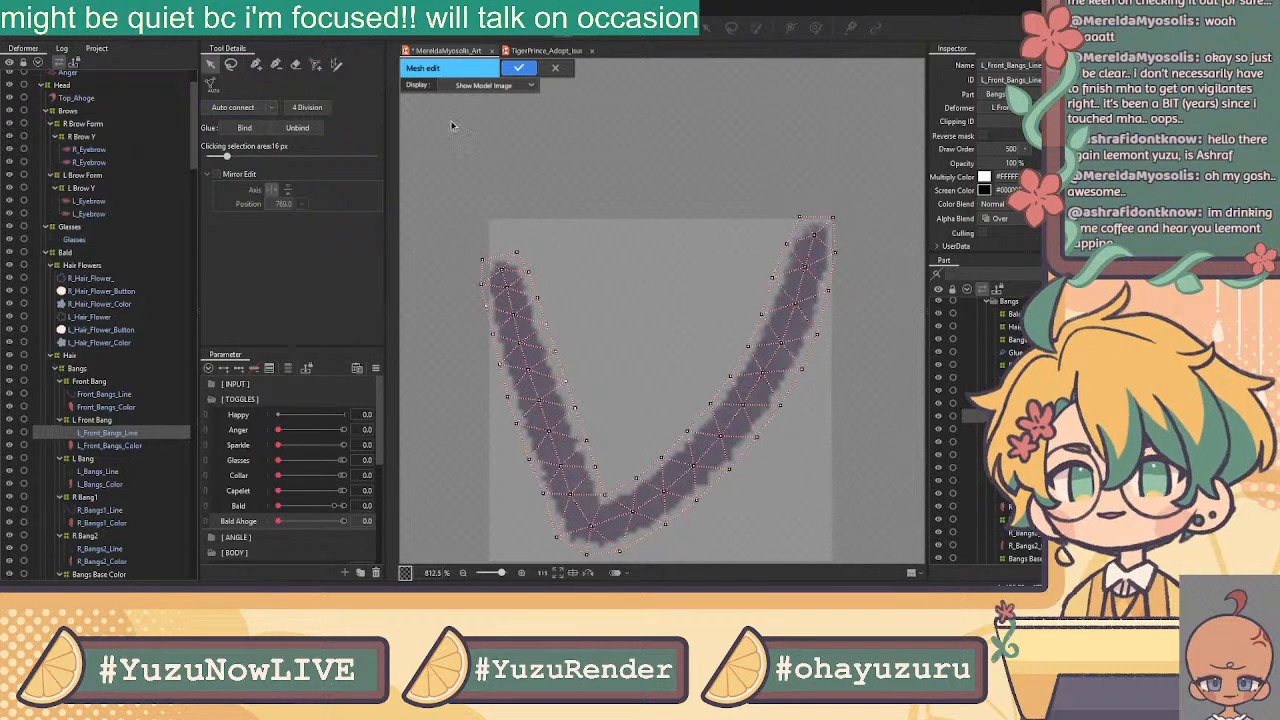
{"action": "scroll", "coordinate": [644, 140], "scroll_direction": "down", "scroll_amount": 3}
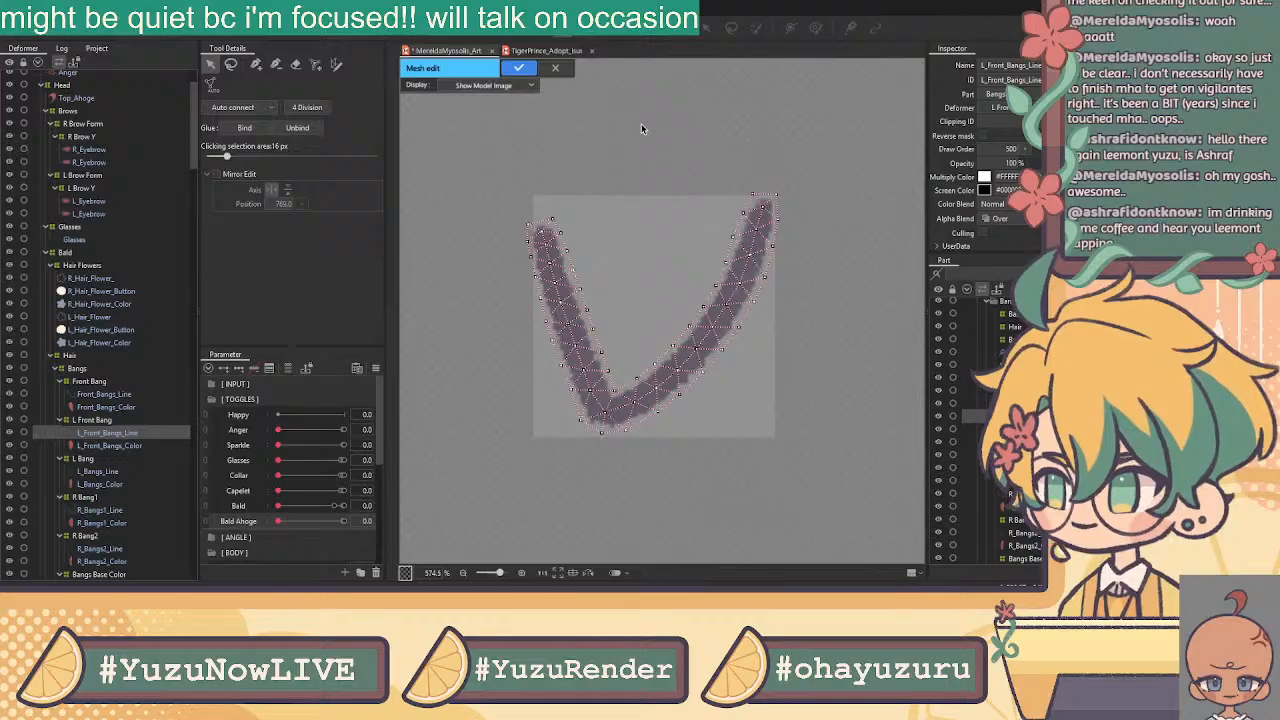
{"action": "left_click", "coordinate": [519, 67]}
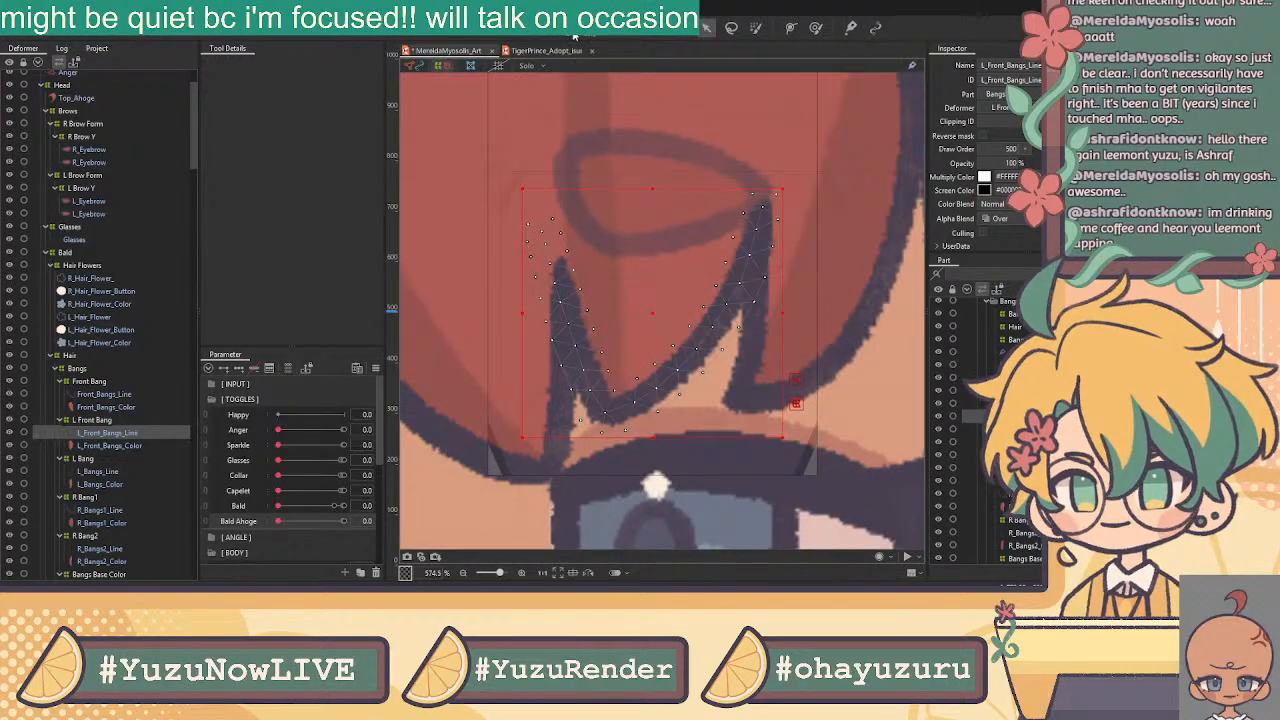
Select all L_Front_Bangs_Line vertices, then open L_Front_Bangs_Color in mesh edit with the pen tool
{"action": "left_click", "coordinate": [575, 37]}
{"action": "left_click_drag", "start_coordinate": [827, 163], "coordinate": [443, 452]}
{"action": "left_click", "coordinate": [518, 67]}
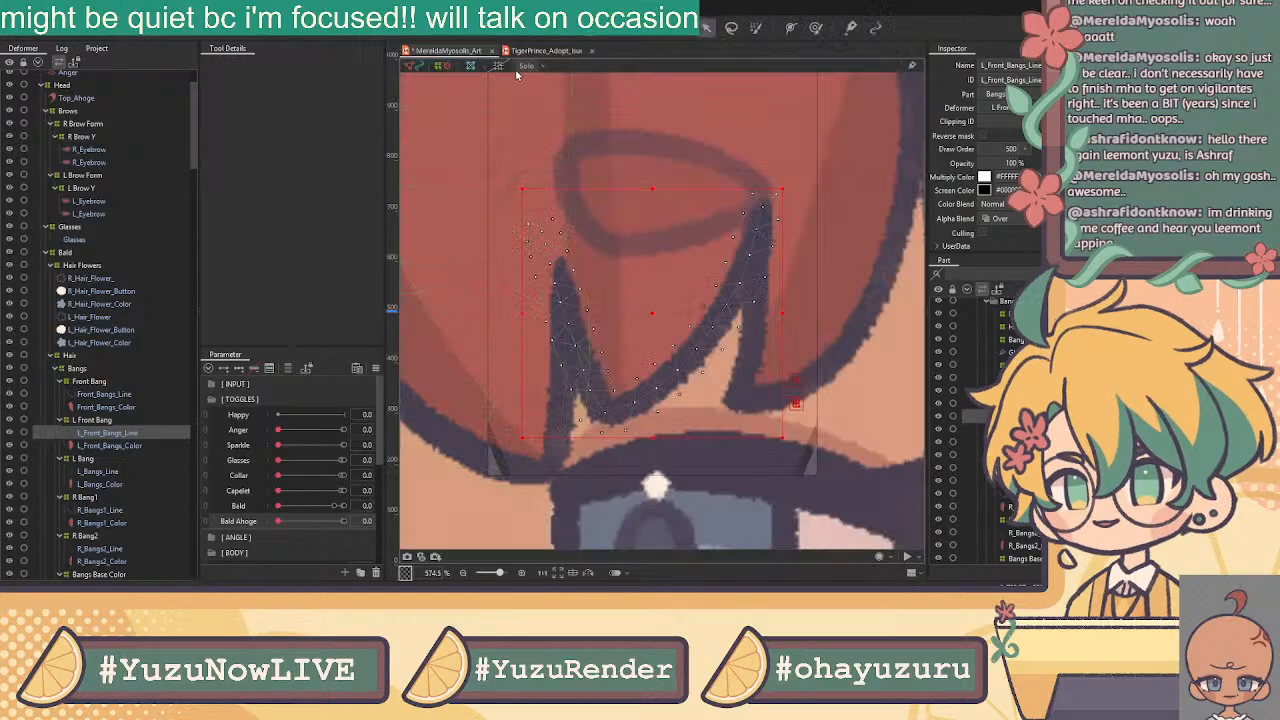
{"action": "left_click", "coordinate": [130, 446]}
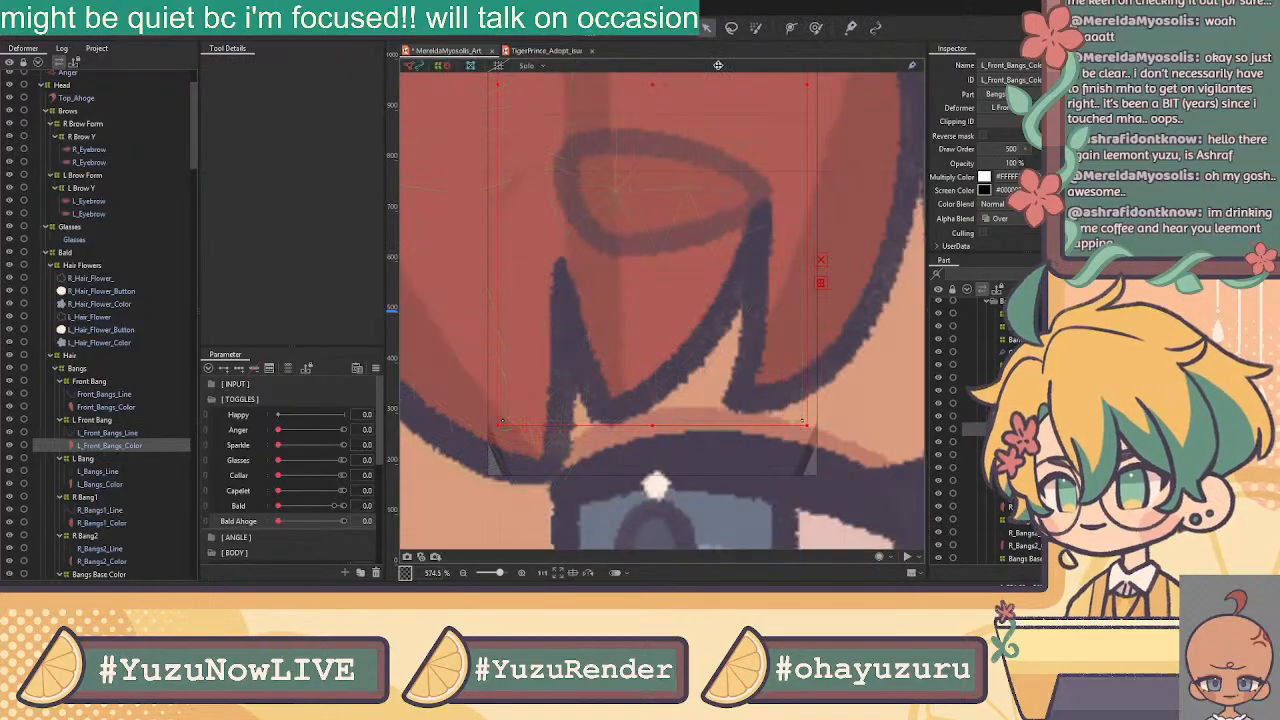
{"action": "left_click", "coordinate": [571, 37]}
{"action": "left_click", "coordinate": [297, 64]}
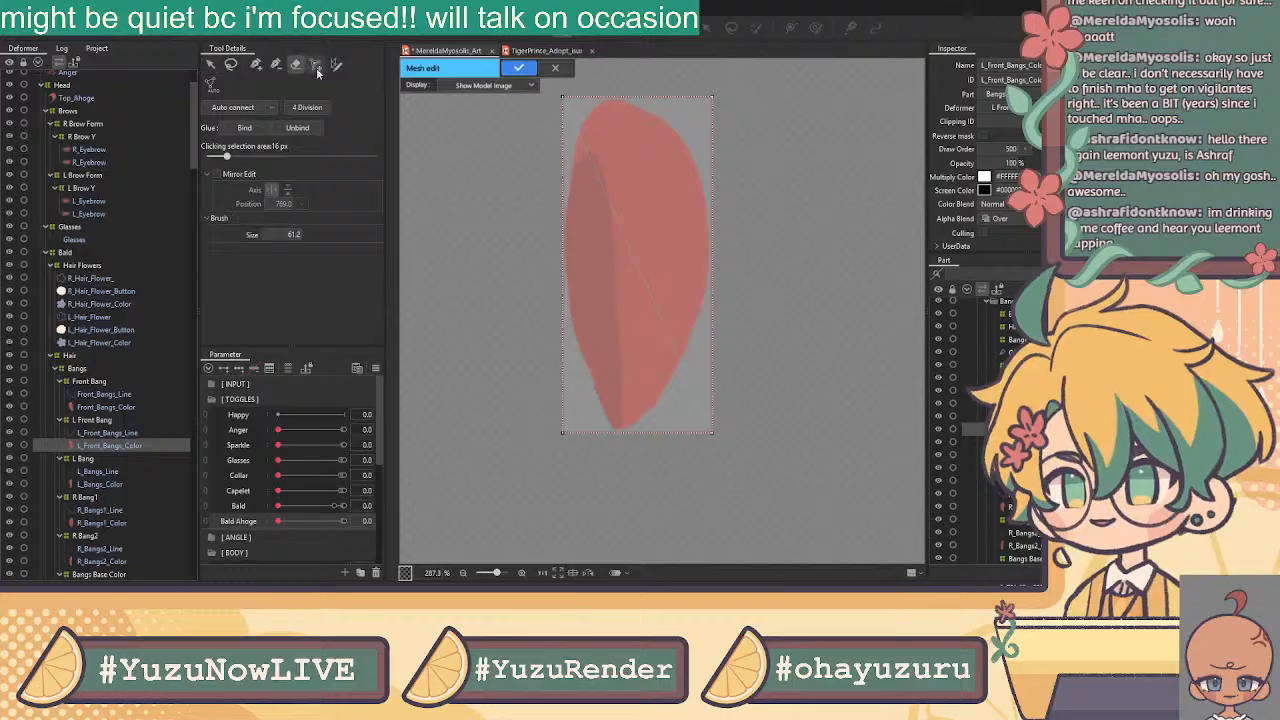
{"action": "left_click", "coordinate": [253, 67]}
Paste the copied line vertices into the colour mesh and trace vertices up the bang's left edge
{"action": "key", "text": "ctrl+v"}
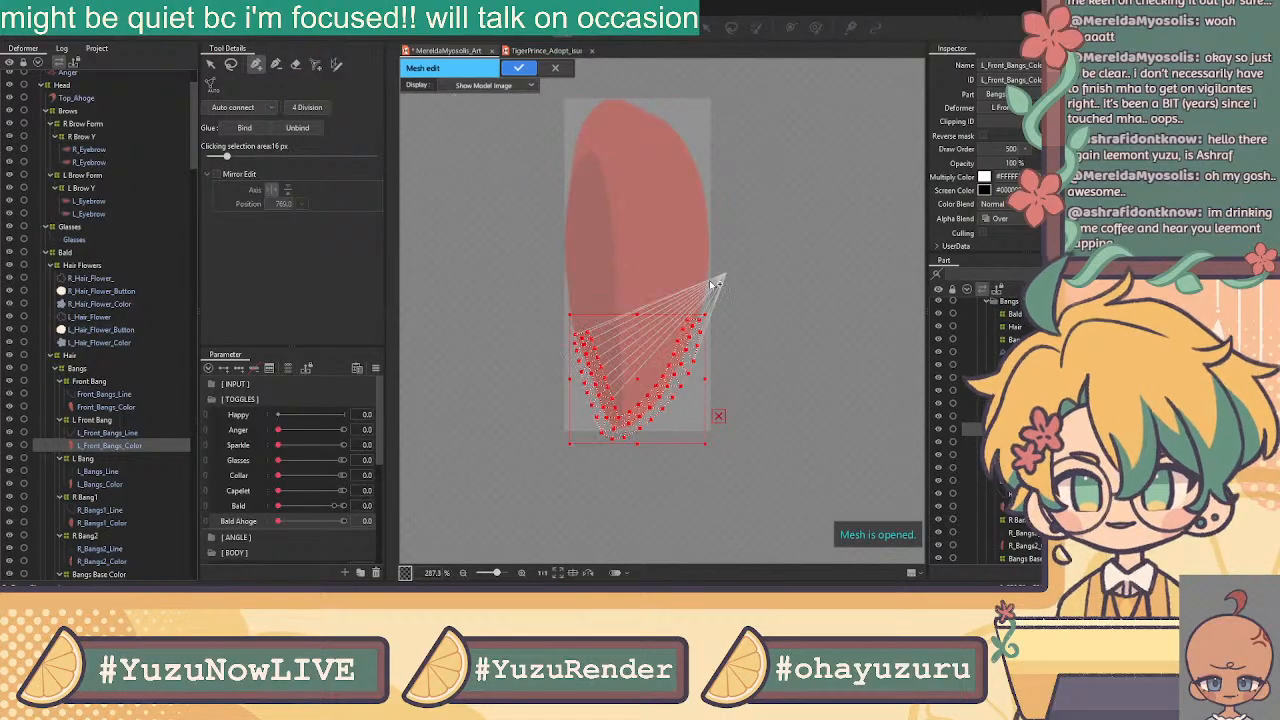
{"action": "left_click", "coordinate": [211, 65]}
{"action": "left_click", "coordinate": [504, 188]}
{"action": "left_click", "coordinate": [256, 65]}
{"action": "scroll", "coordinate": [588, 337], "scroll_direction": "up", "scroll_amount": 3}
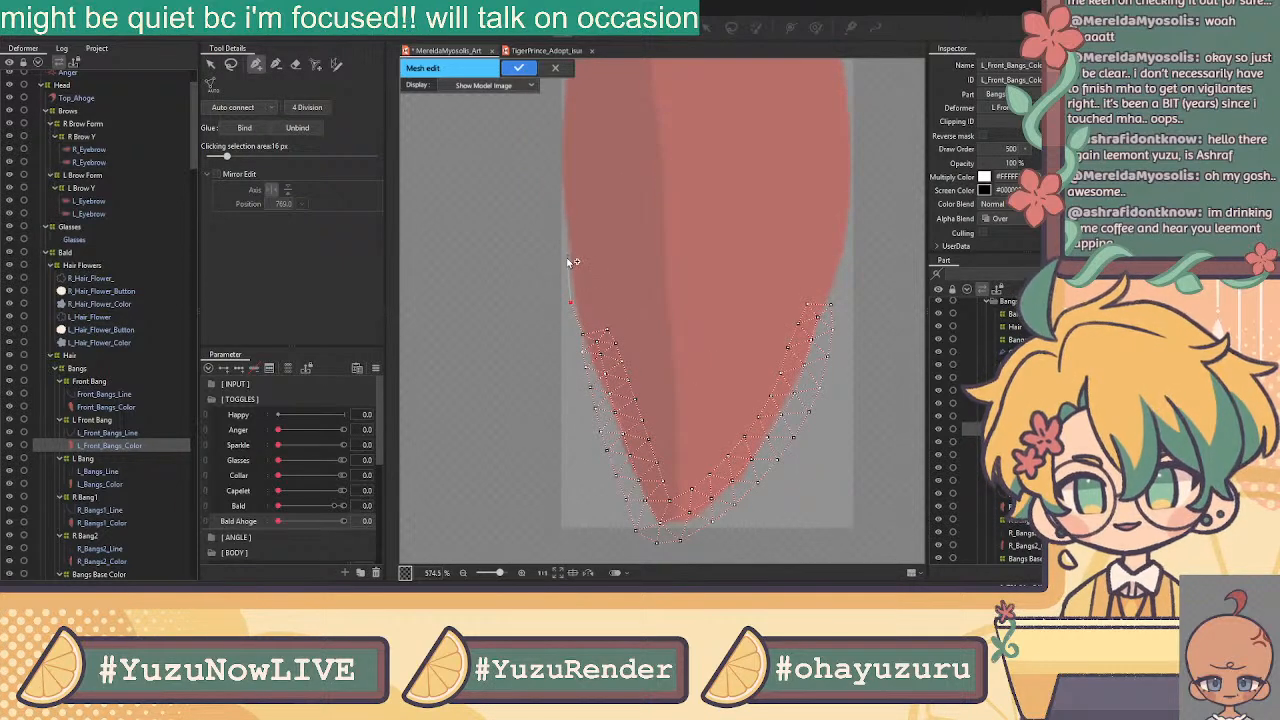
{"action": "left_click", "coordinate": [562, 211]}
{"action": "left_click", "coordinate": [556, 164]}
{"action": "left_click_drag", "start_coordinate": [550, 150], "coordinate": [497, 384]}
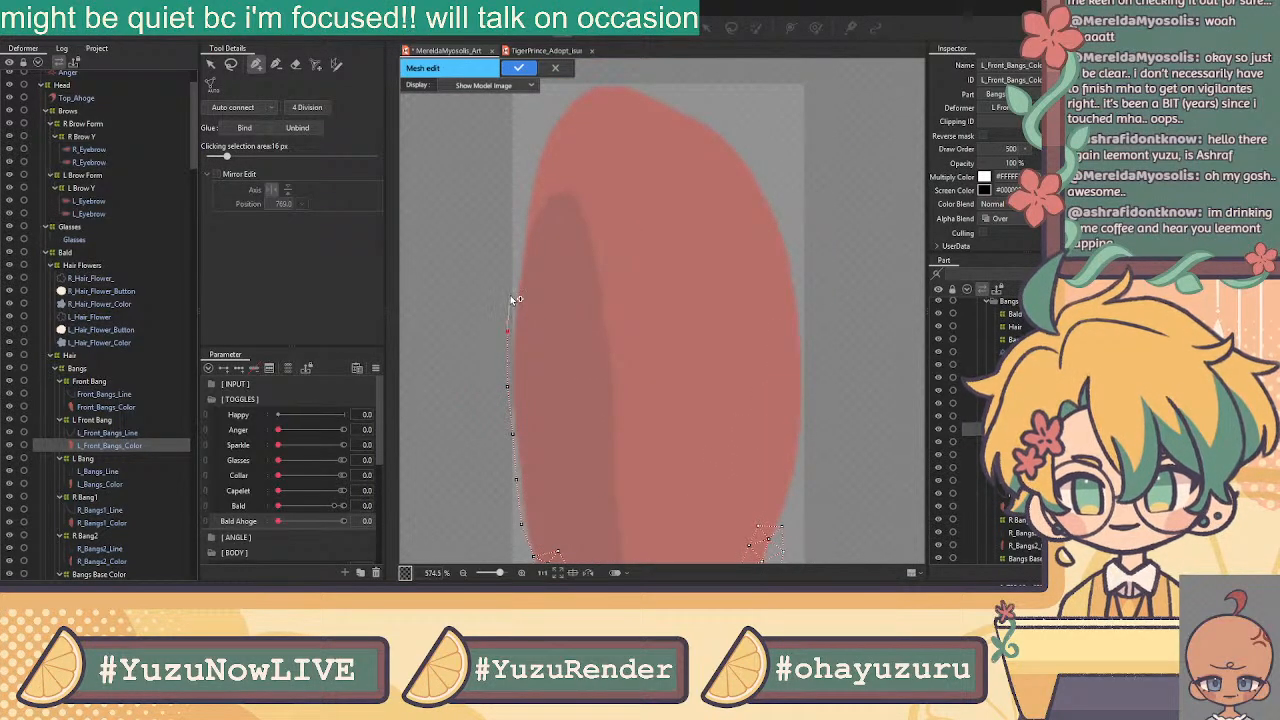
{"action": "left_click", "coordinate": [515, 278]}
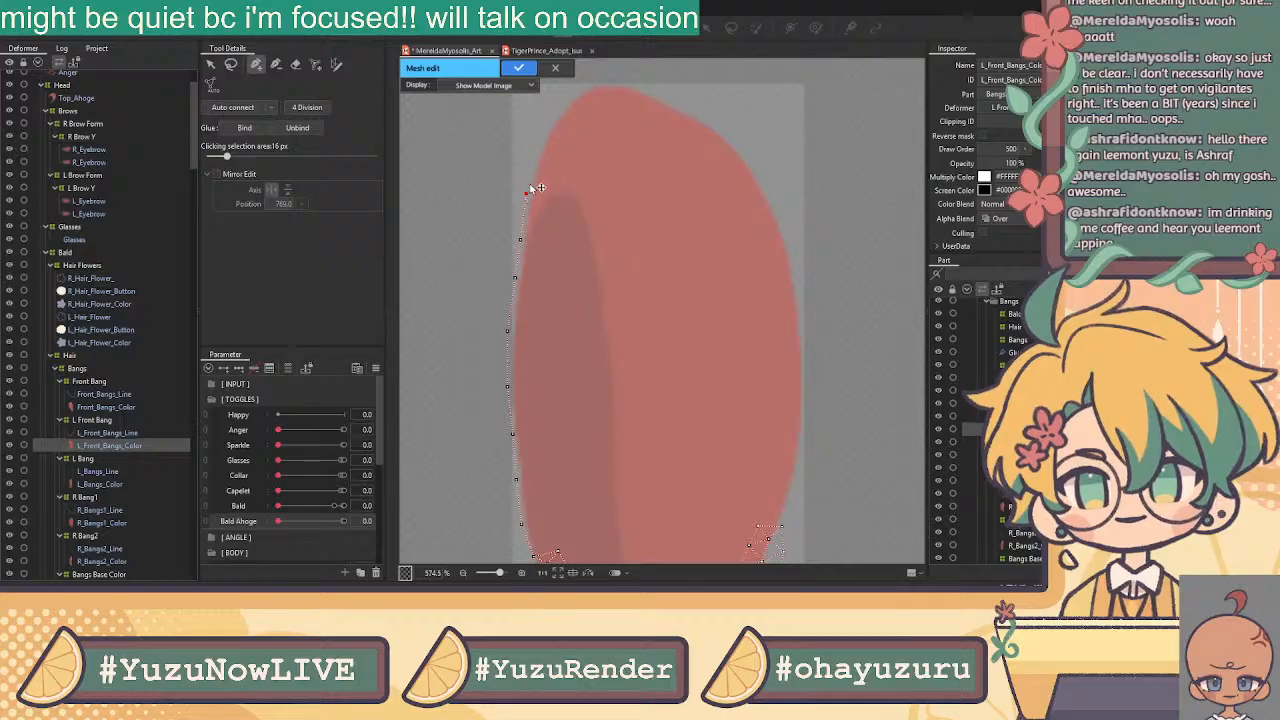
Trace vertices across the bang's top curve and down its right edge, closing onto the tip
{"action": "left_click", "coordinate": [552, 114]}
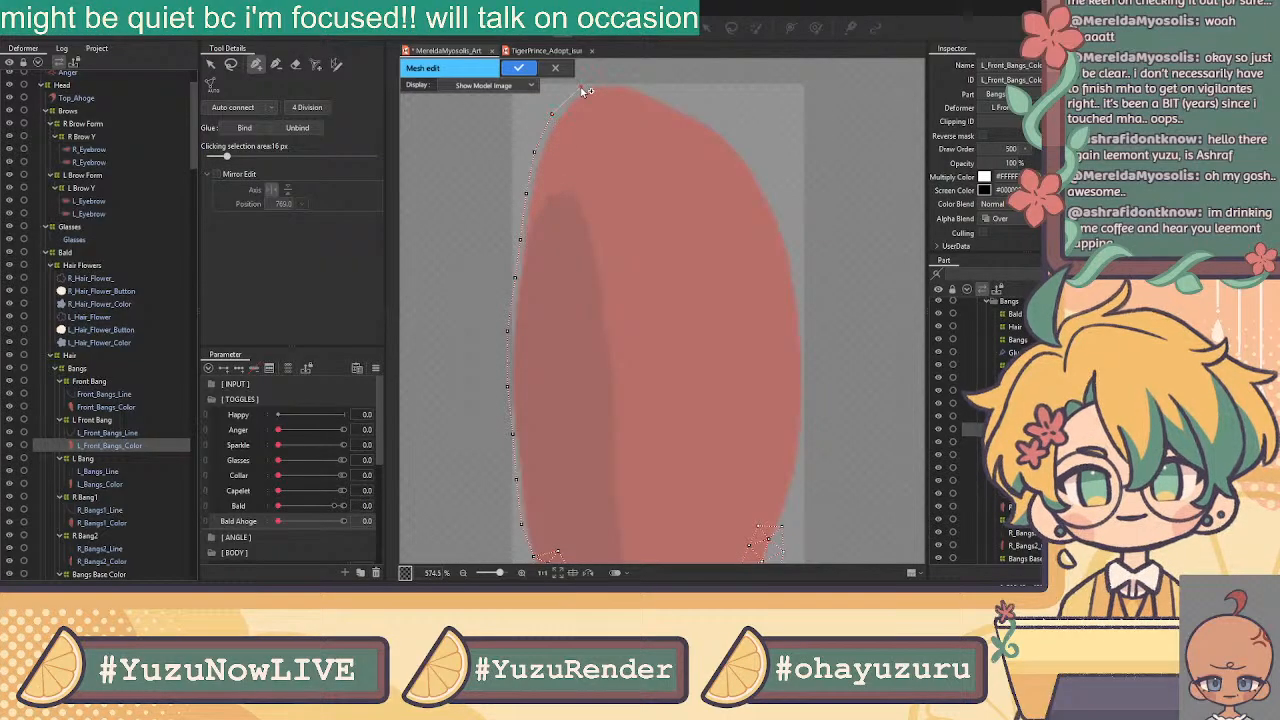
{"action": "left_click", "coordinate": [617, 79]}
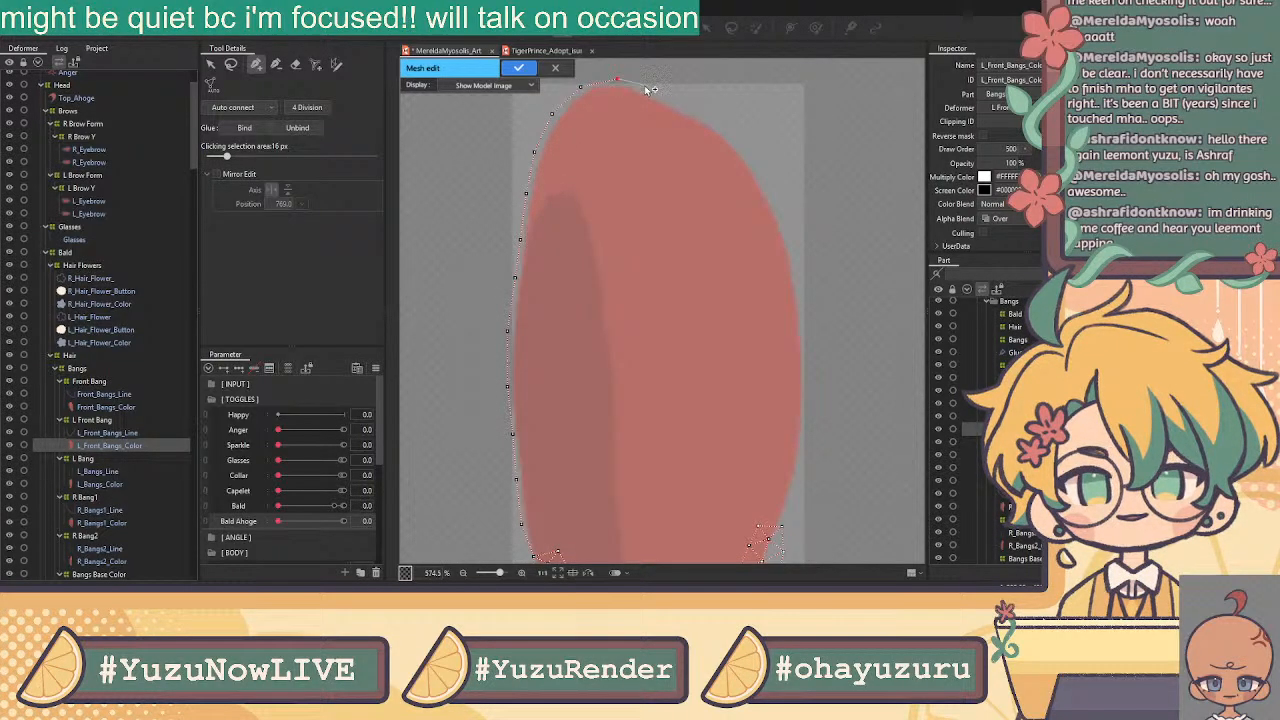
{"action": "left_click", "coordinate": [649, 89]}
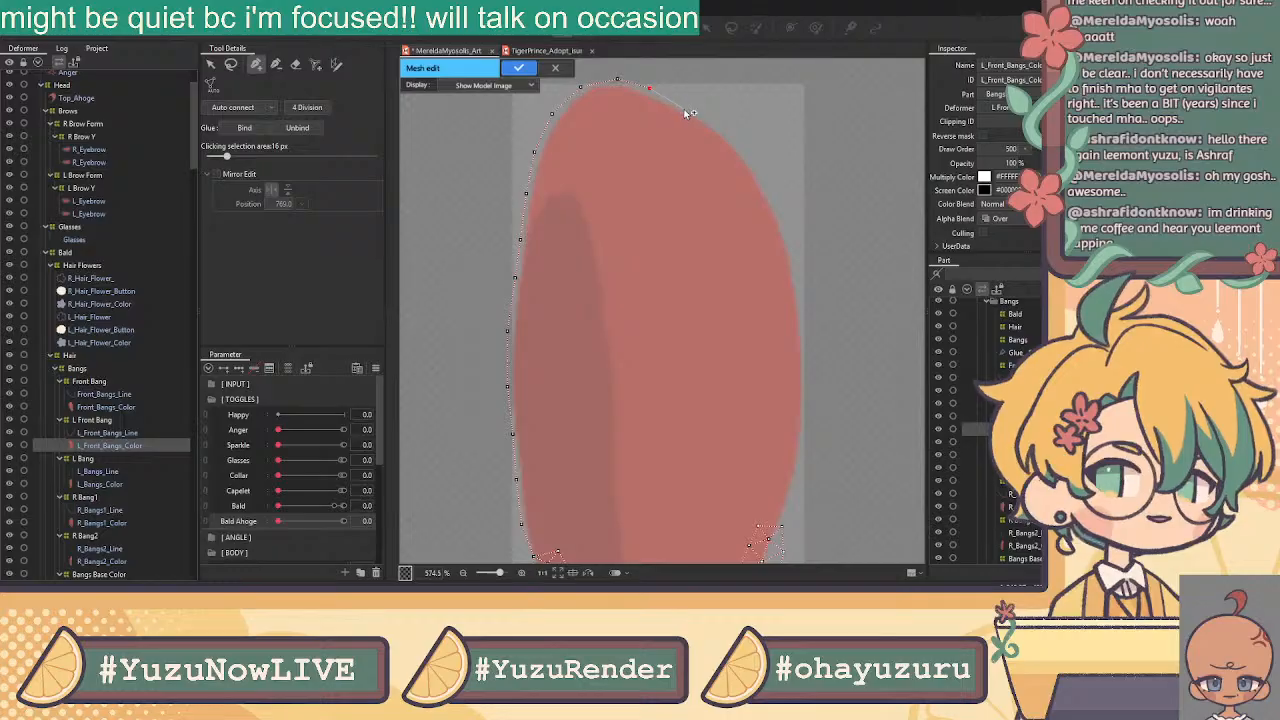
{"action": "left_click", "coordinate": [684, 106]}
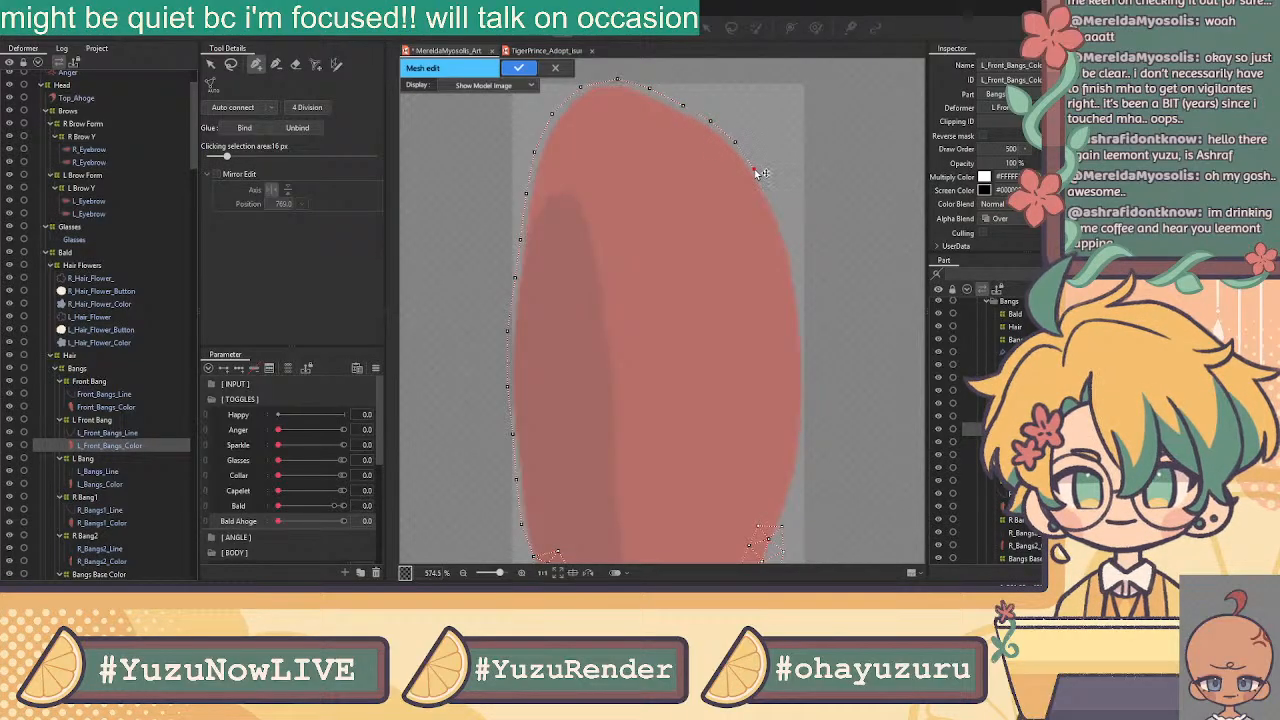
{"action": "left_click", "coordinate": [769, 200]}
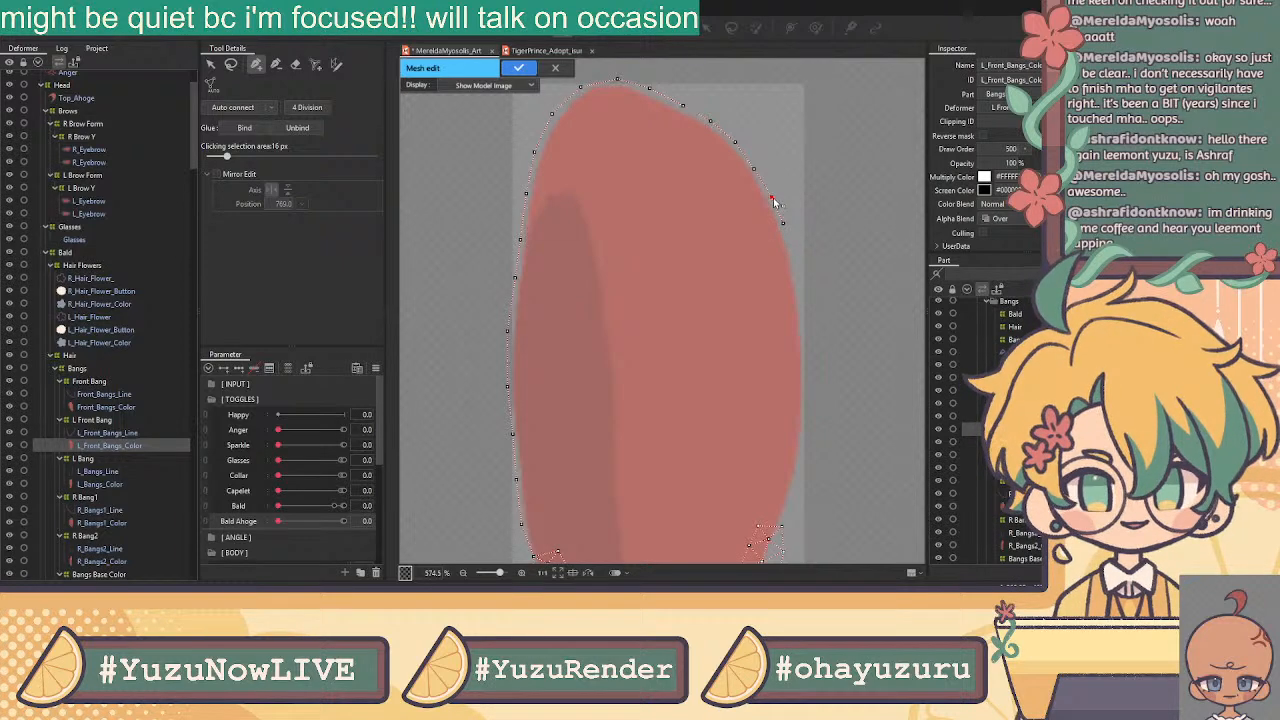
{"action": "left_click", "coordinate": [784, 230]}
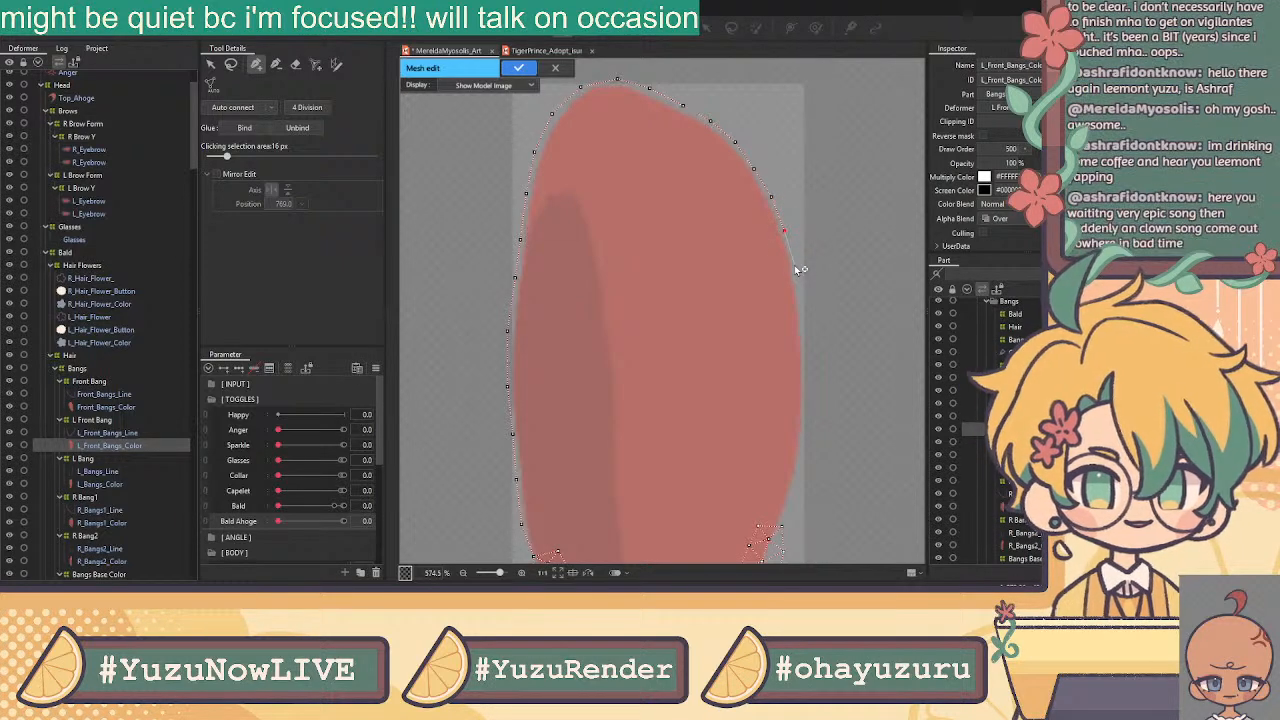
{"action": "left_click", "coordinate": [796, 265]}
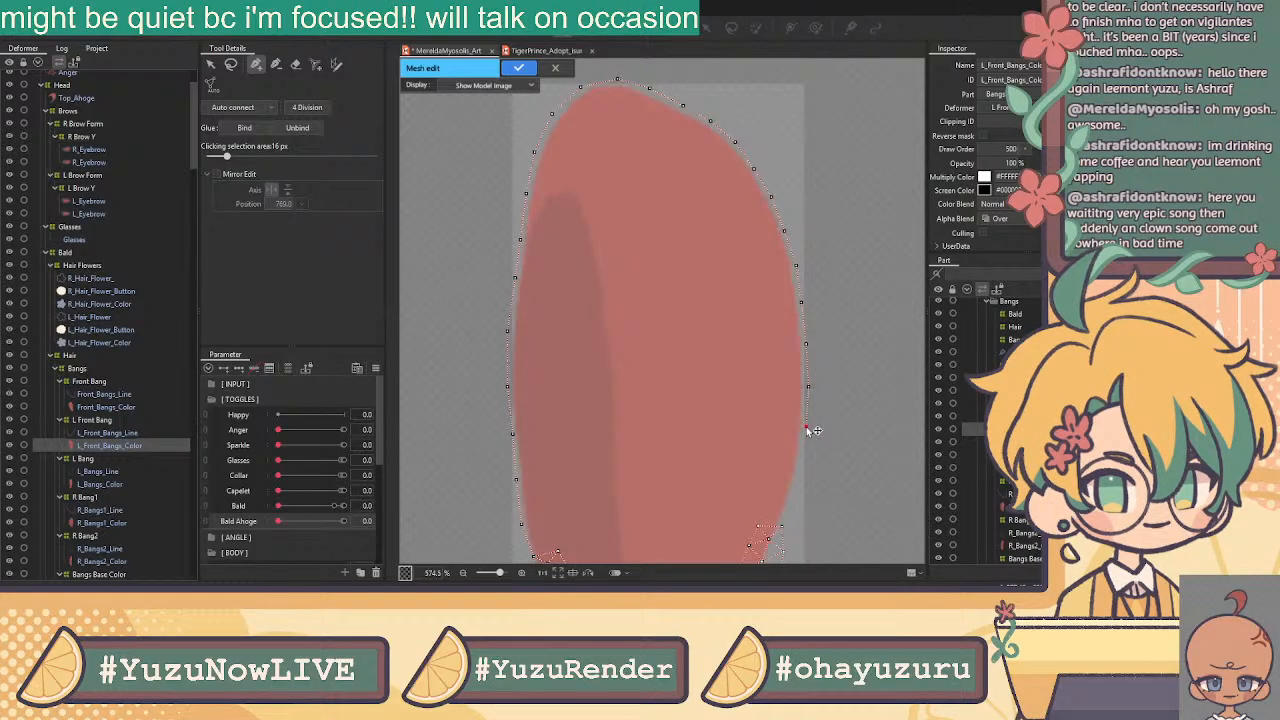
{"action": "left_click", "coordinate": [800, 476]}
{"action": "left_click", "coordinate": [782, 526]}
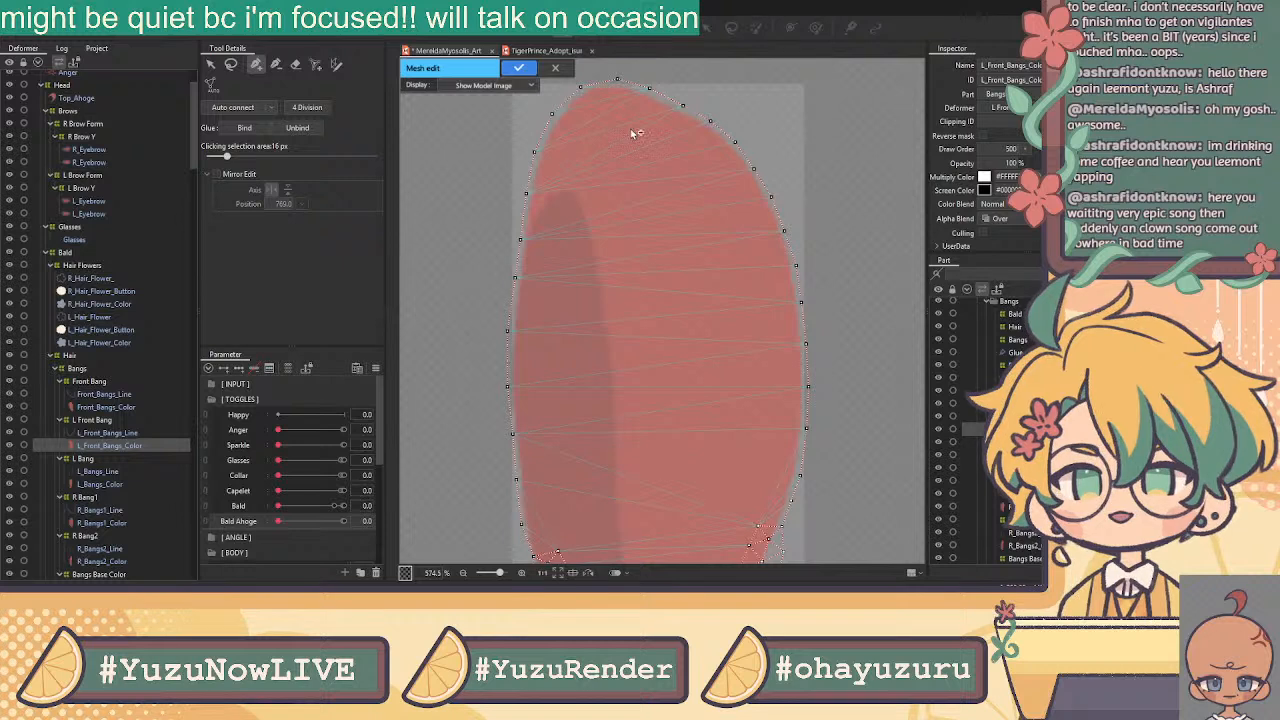
Add an inner edge below the top outline and a vertex edge down the shadow line
{"action": "left_click", "coordinate": [629, 155]}
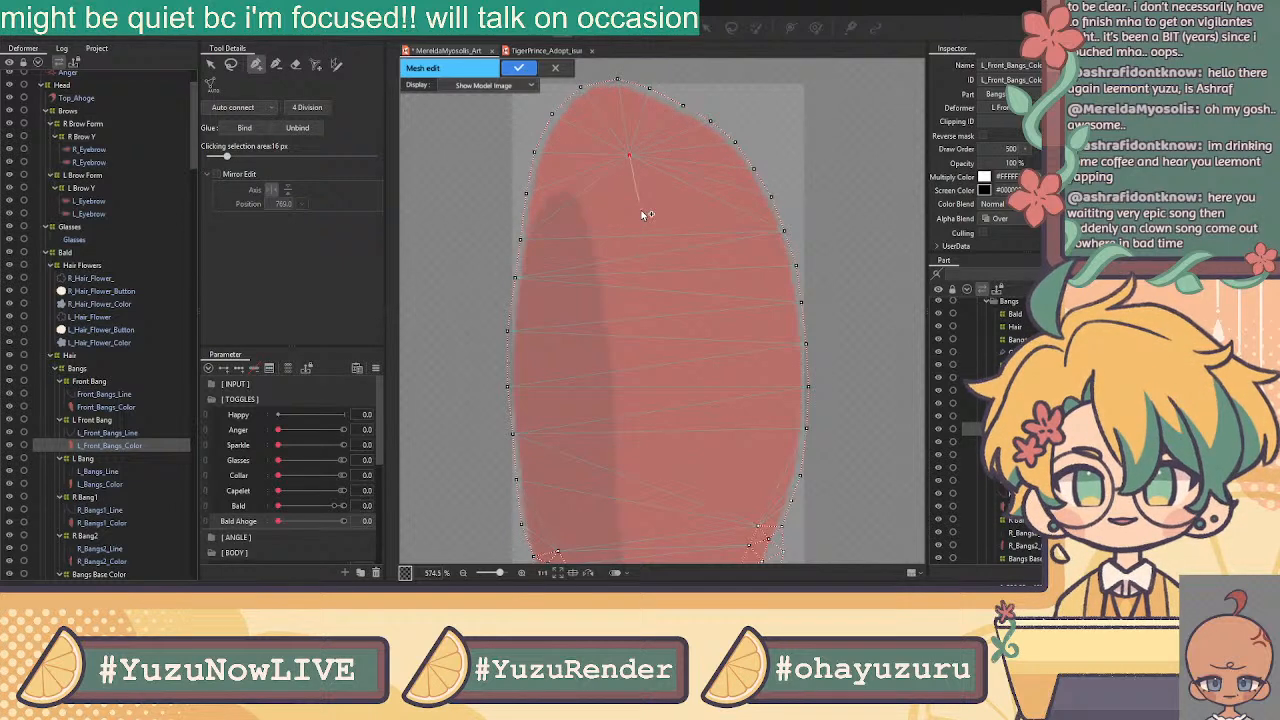
{"action": "left_click", "coordinate": [643, 216]}
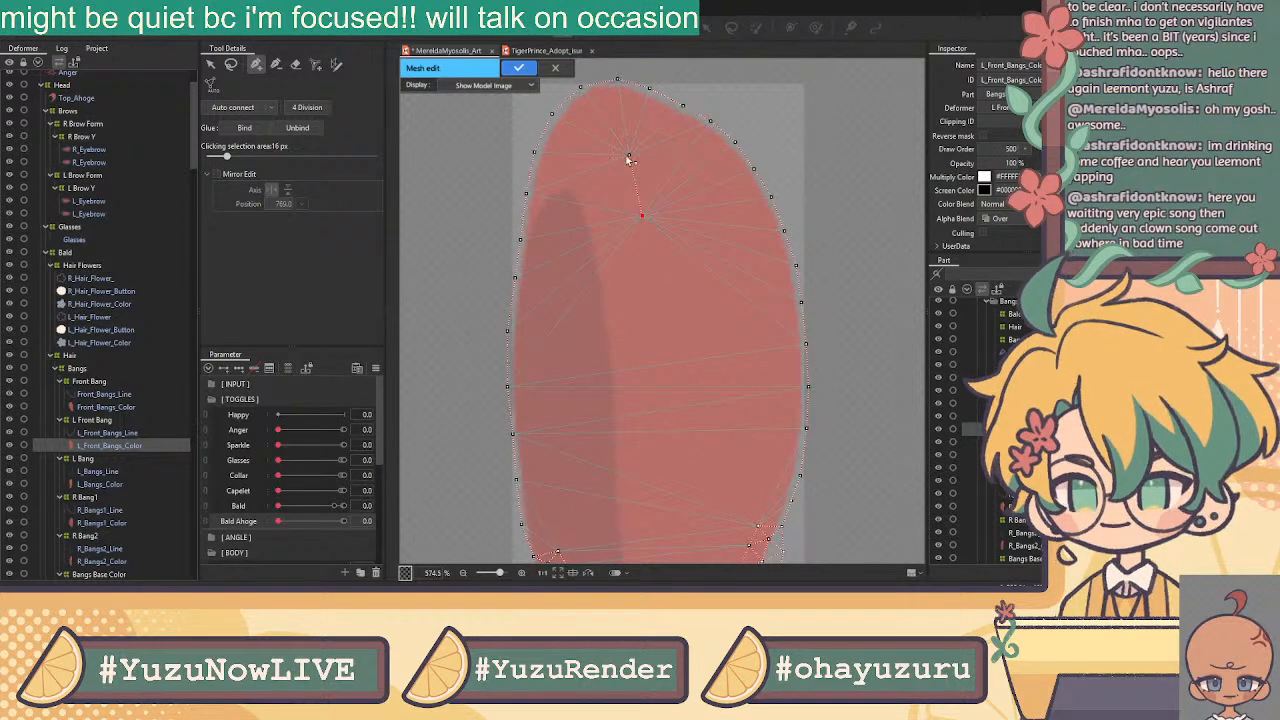
{"action": "left_click", "coordinate": [588, 220]}
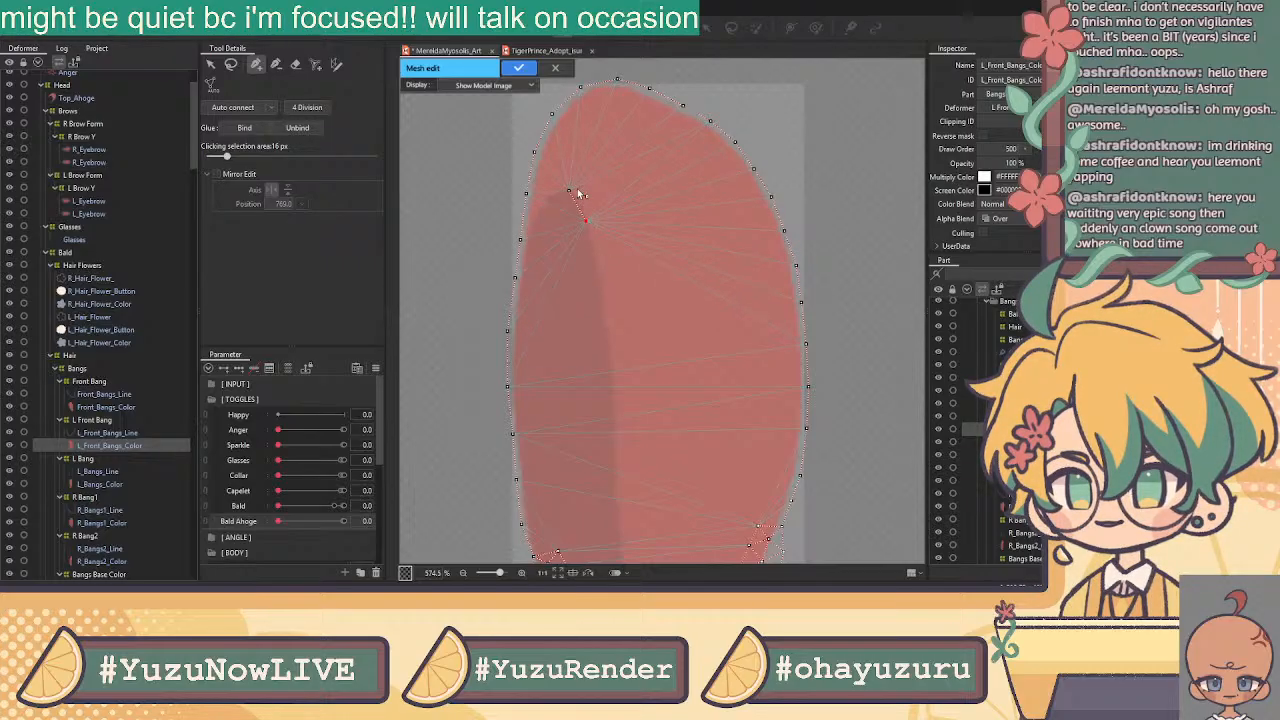
{"action": "left_click", "coordinate": [568, 173]}
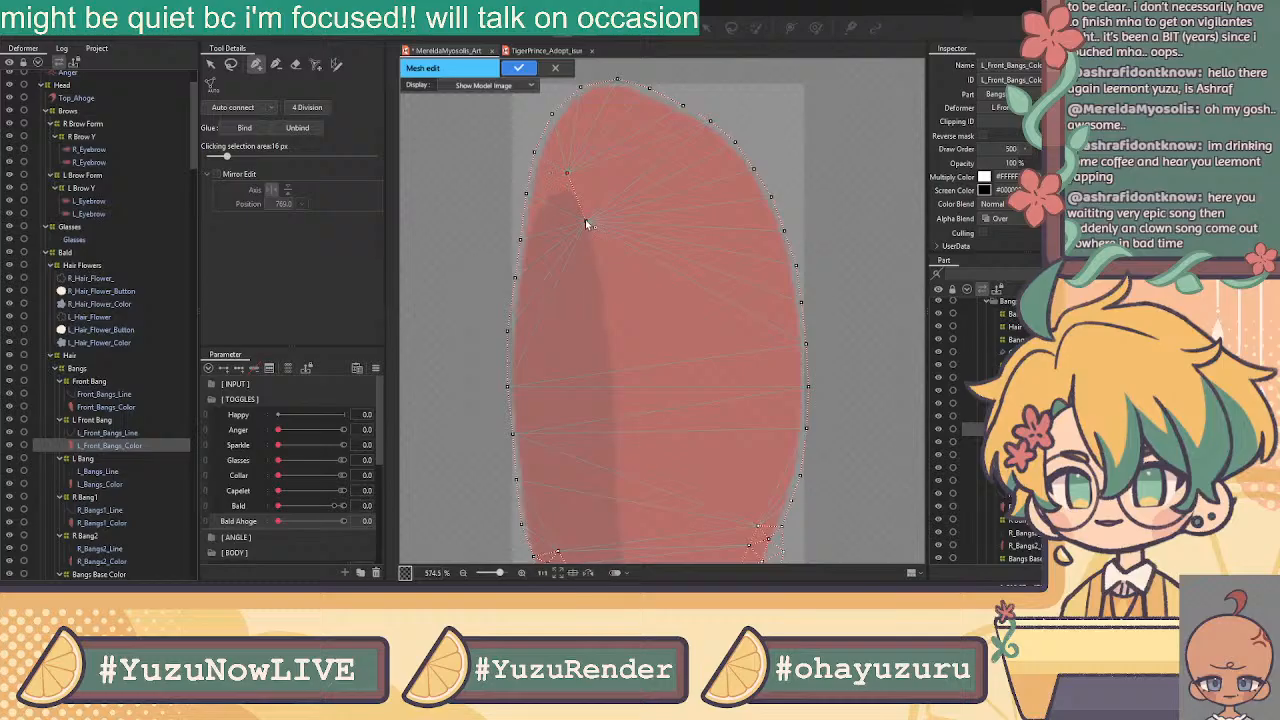
{"action": "left_click", "coordinate": [594, 254]}
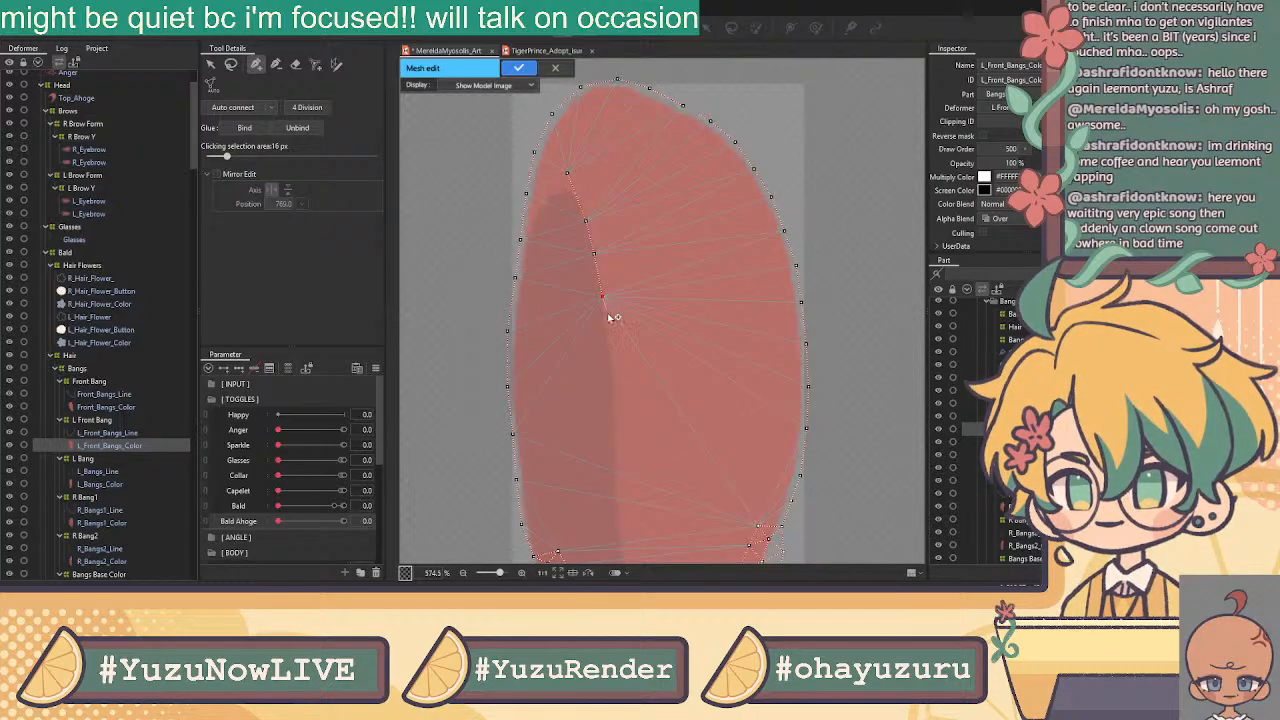
{"action": "left_click", "coordinate": [610, 347]}
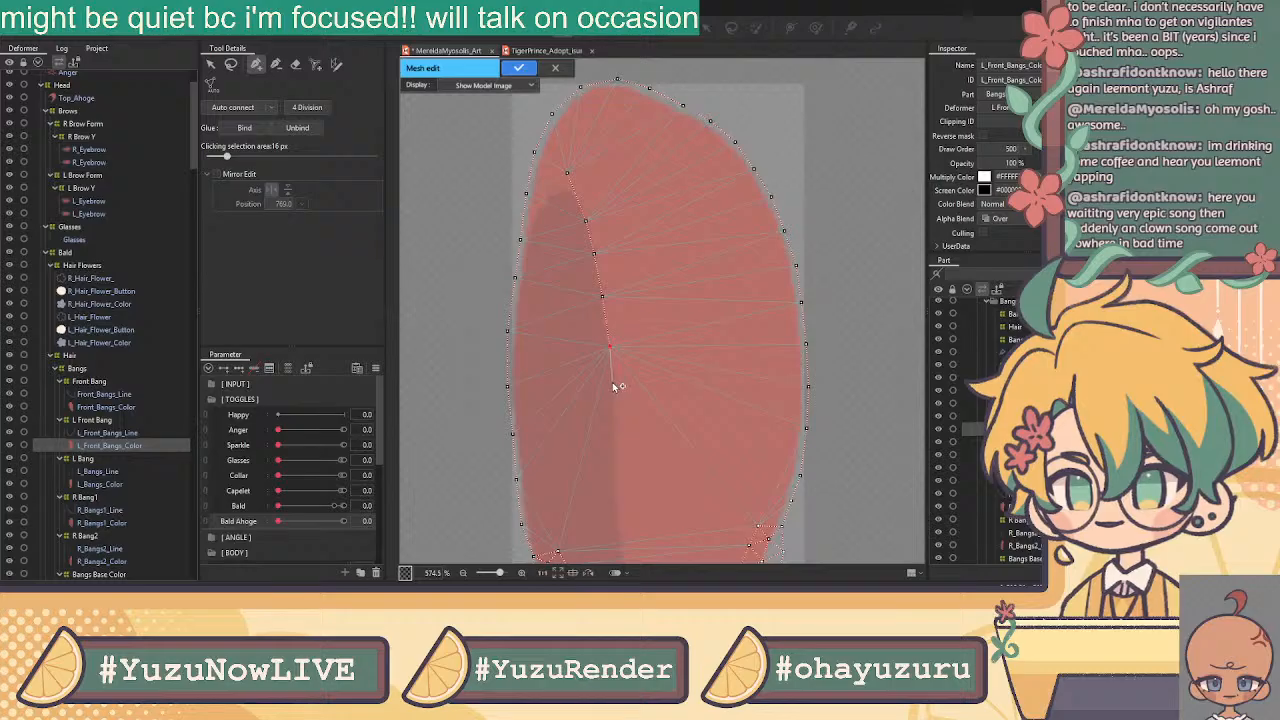
{"action": "left_click", "coordinate": [615, 395]}
{"action": "left_click", "coordinate": [616, 441]}
{"action": "left_click_drag", "start_coordinate": [623, 466], "coordinate": [654, 249]}
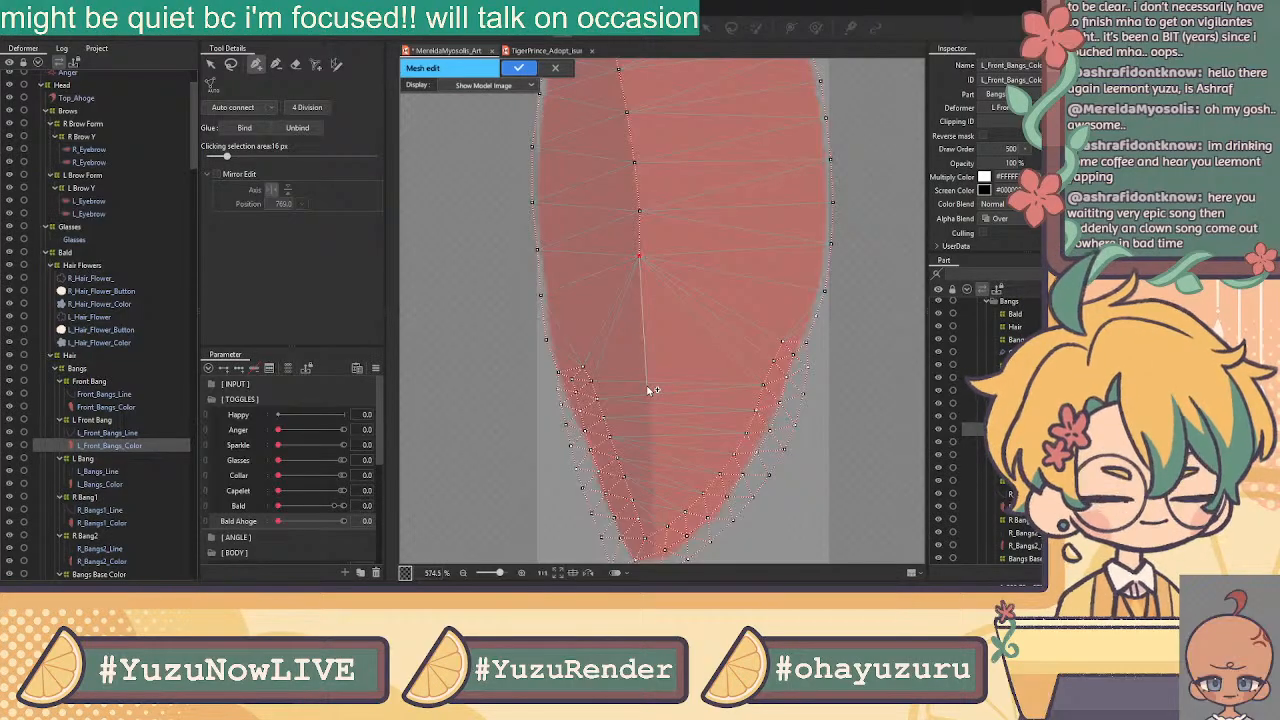
Extend the central inner vertex line down to the bang's lower tip
{"action": "left_click", "coordinate": [641, 307]}
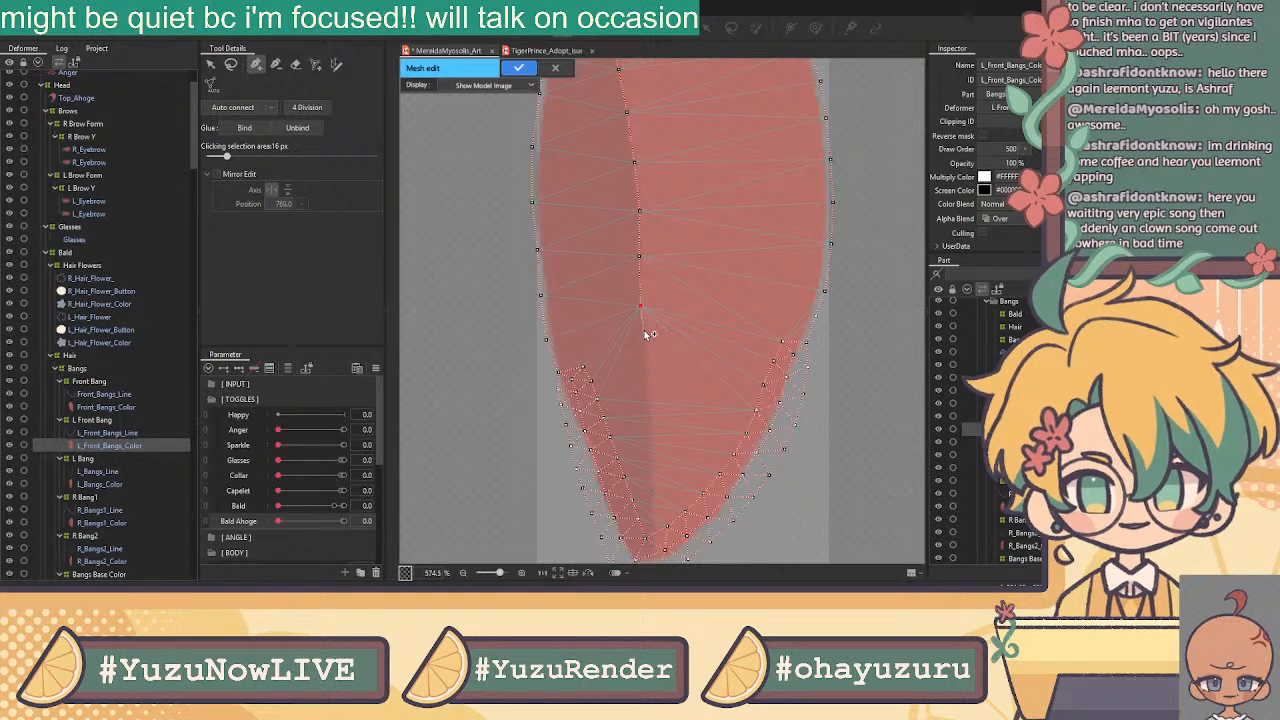
{"action": "left_click", "coordinate": [647, 360]}
{"action": "left_click", "coordinate": [648, 399]}
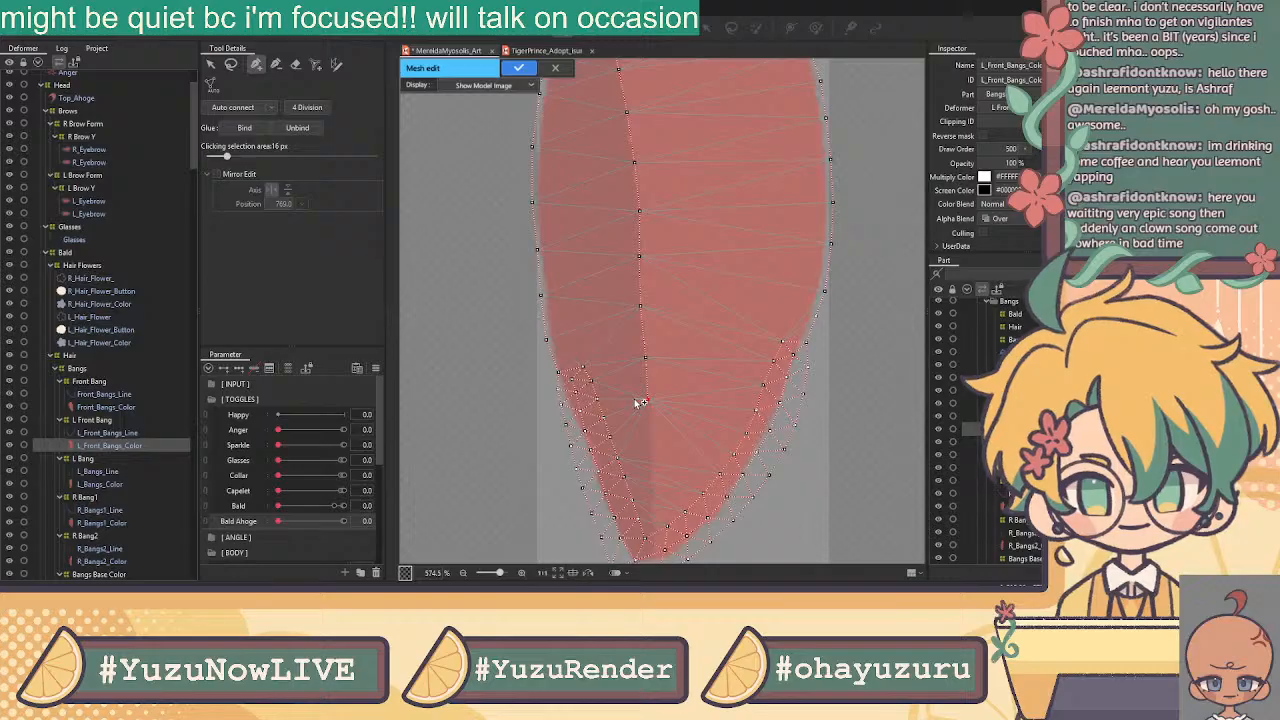
{"action": "left_click", "coordinate": [652, 450]}
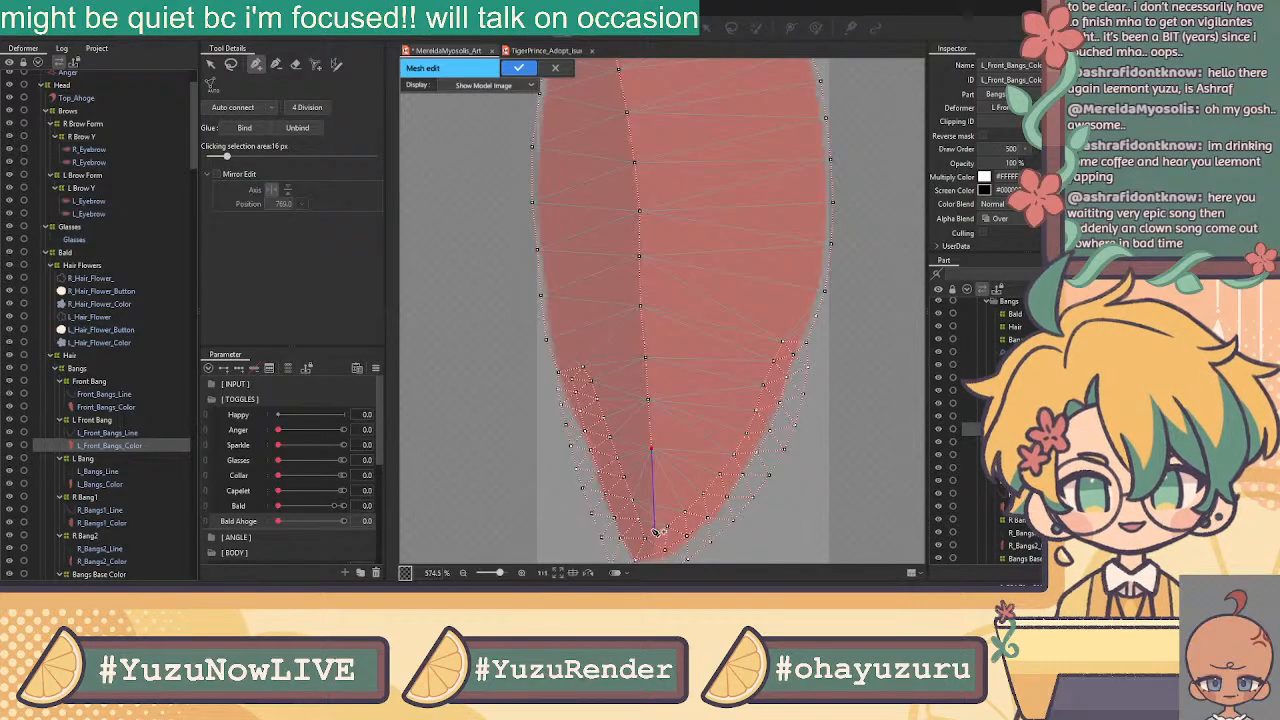
{"action": "left_click", "coordinate": [652, 507]}
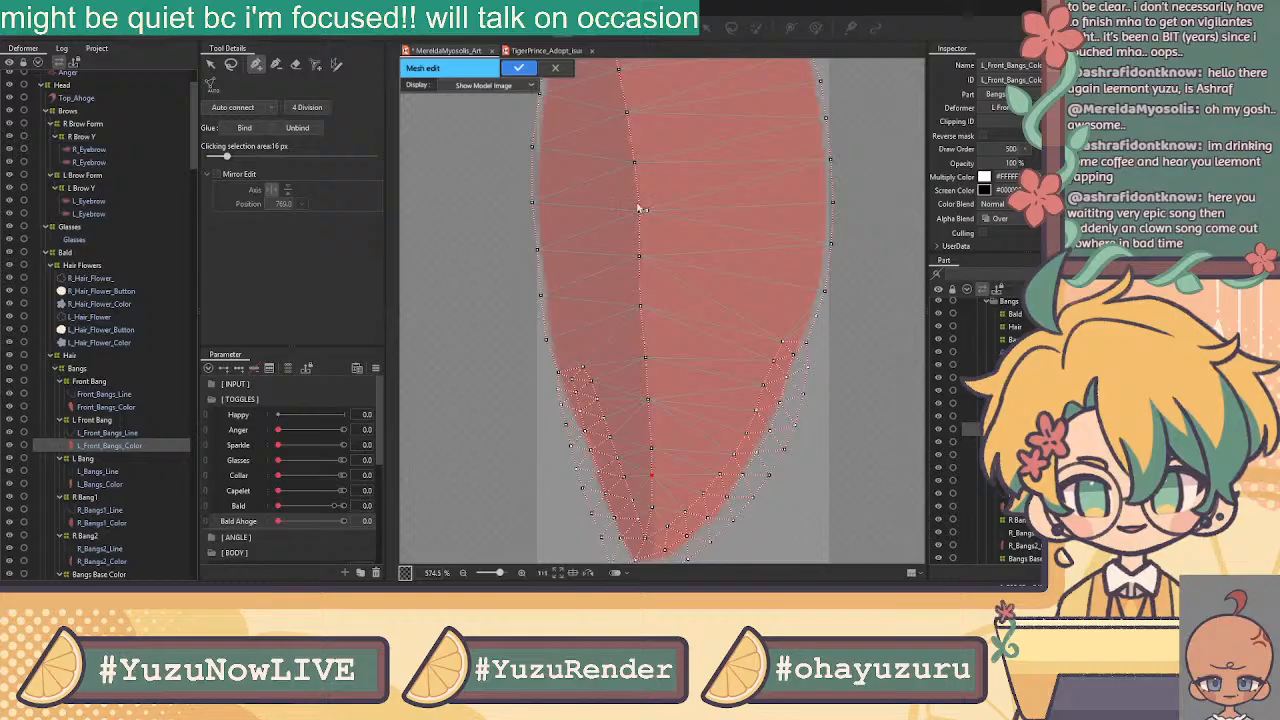
{"action": "scroll", "coordinate": [617, 260], "scroll_direction": "down", "scroll_amount": 2}
{"action": "left_click_drag", "start_coordinate": [603, 194], "coordinate": [597, 230]}
Connect a right-edge vertex to the centre vertex with a new edge
{"action": "left_click", "coordinate": [212, 65]}
{"action": "left_click", "coordinate": [257, 67]}
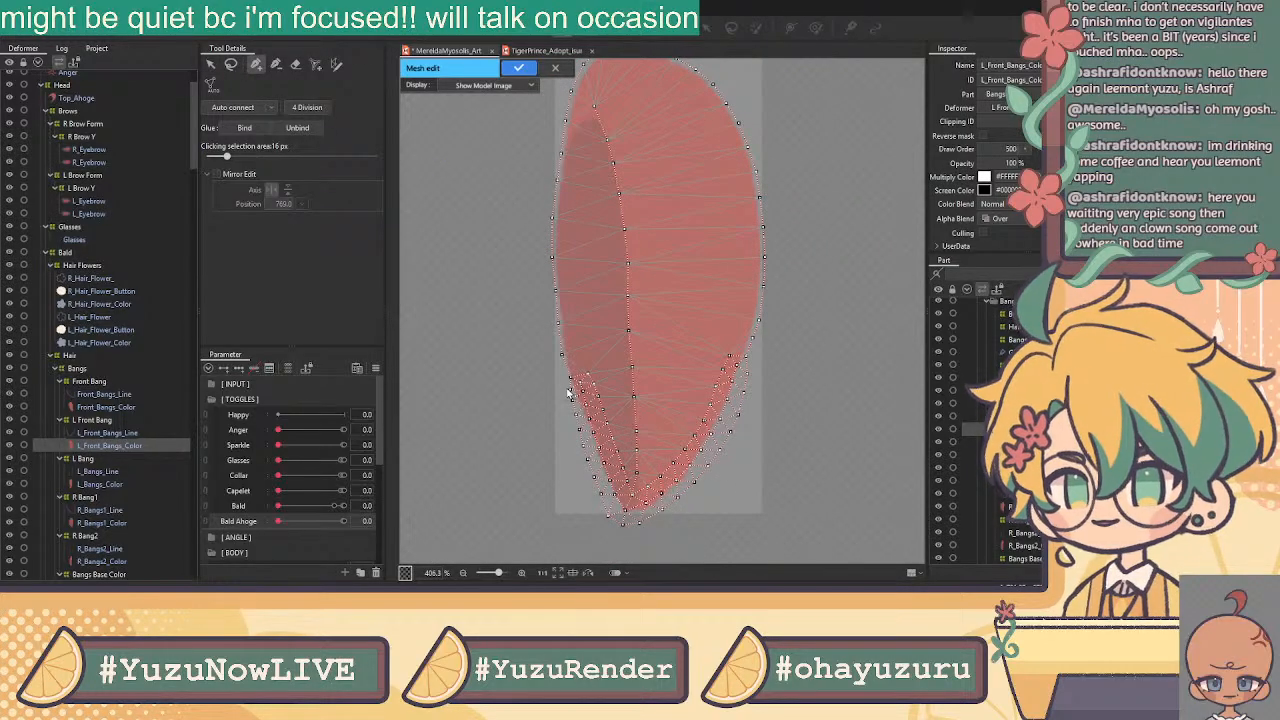
{"action": "left_click_drag", "start_coordinate": [628, 330], "coordinate": [730, 341]}
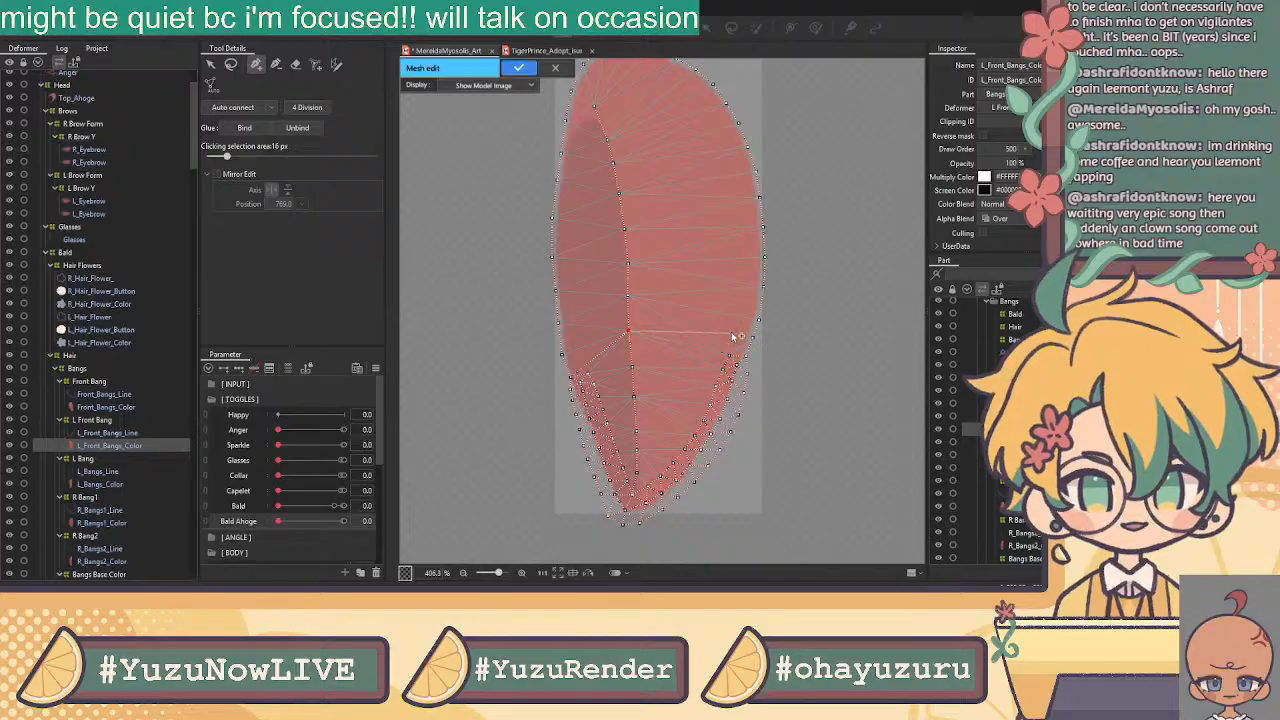
{"action": "left_click", "coordinate": [211, 69]}
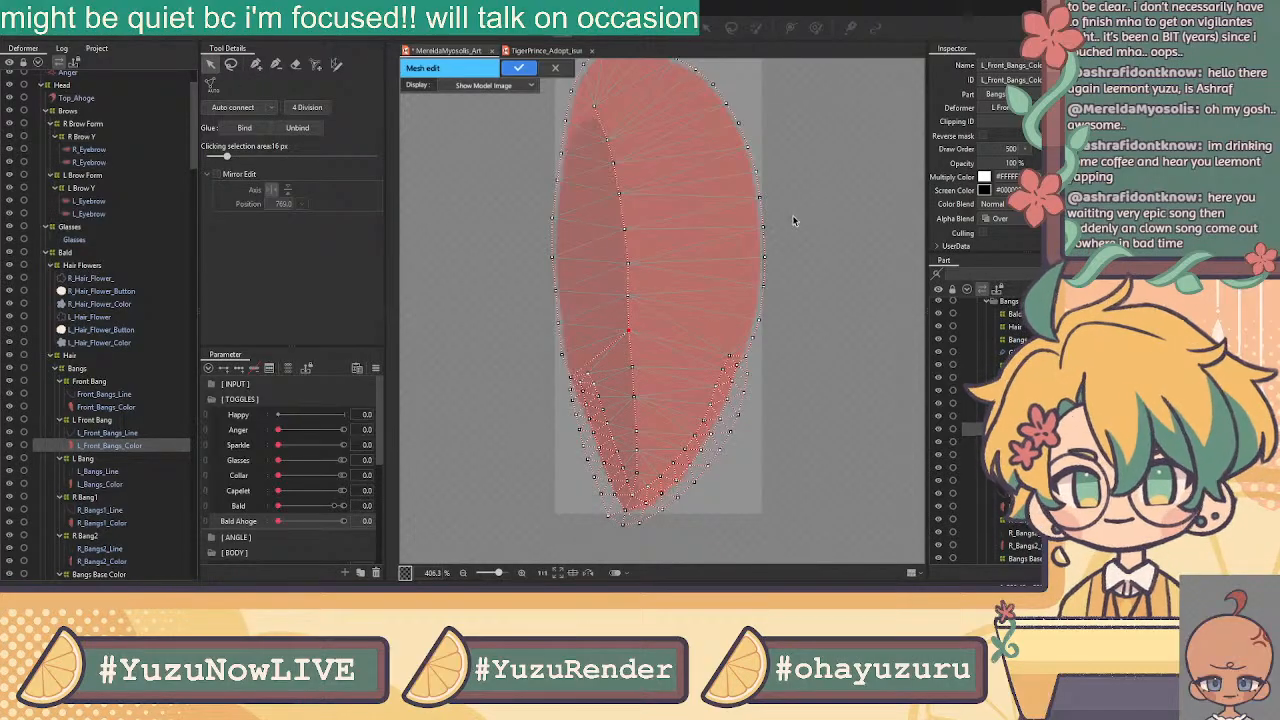
{"action": "left_click", "coordinate": [257, 65]}
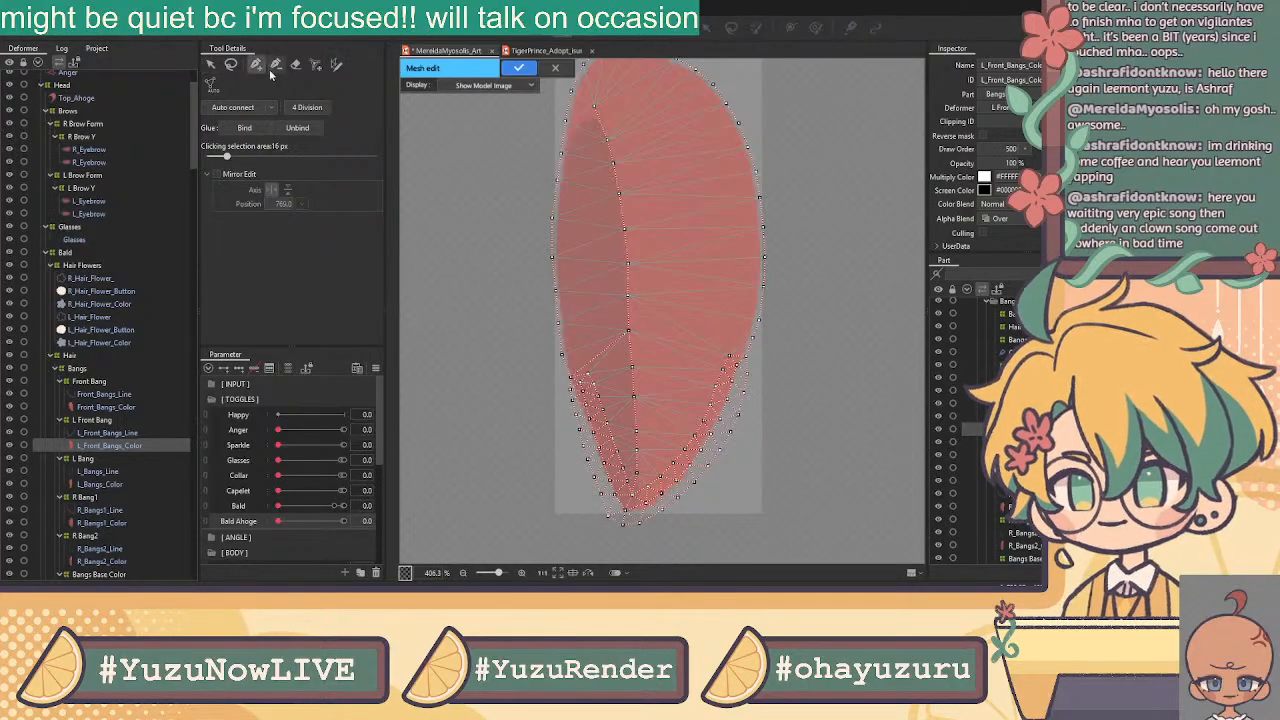
{"action": "left_click", "coordinate": [741, 355]}
{"action": "left_click", "coordinate": [628, 296]}
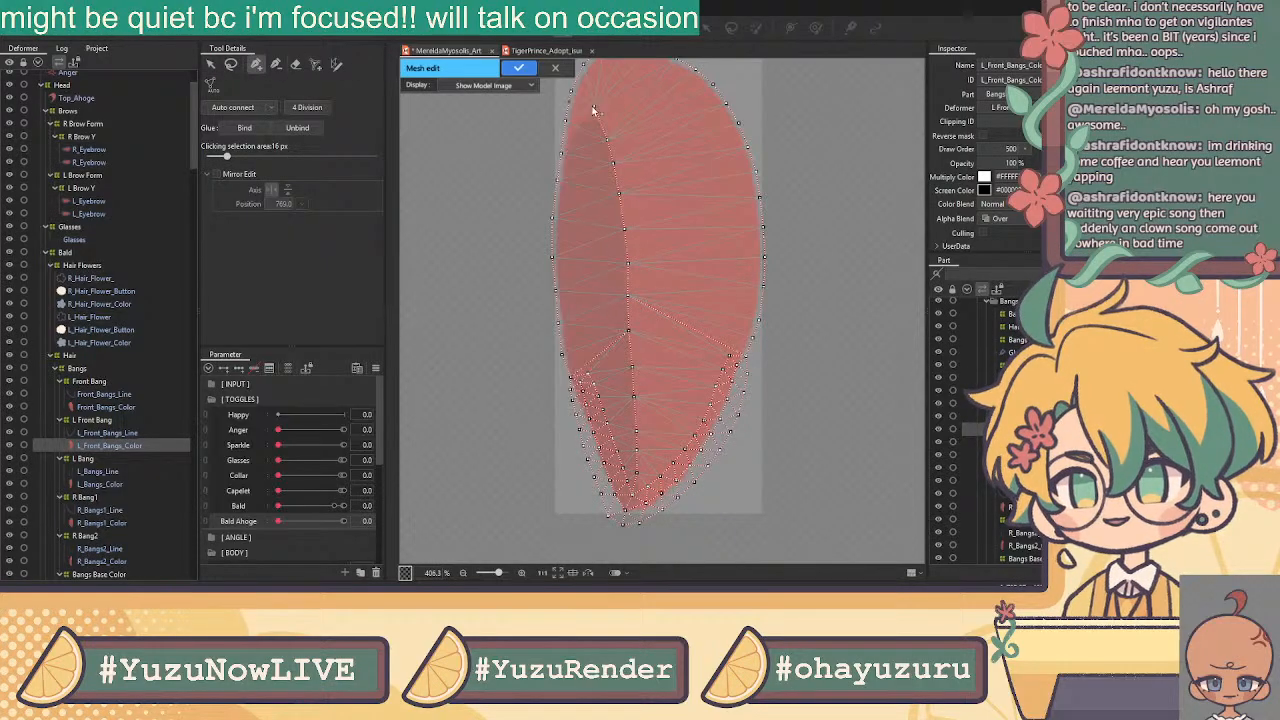
Zoom and pan to review the whole triangulated colour mesh
{"action": "scroll", "coordinate": [631, 98], "scroll_direction": "up", "scroll_amount": 2}
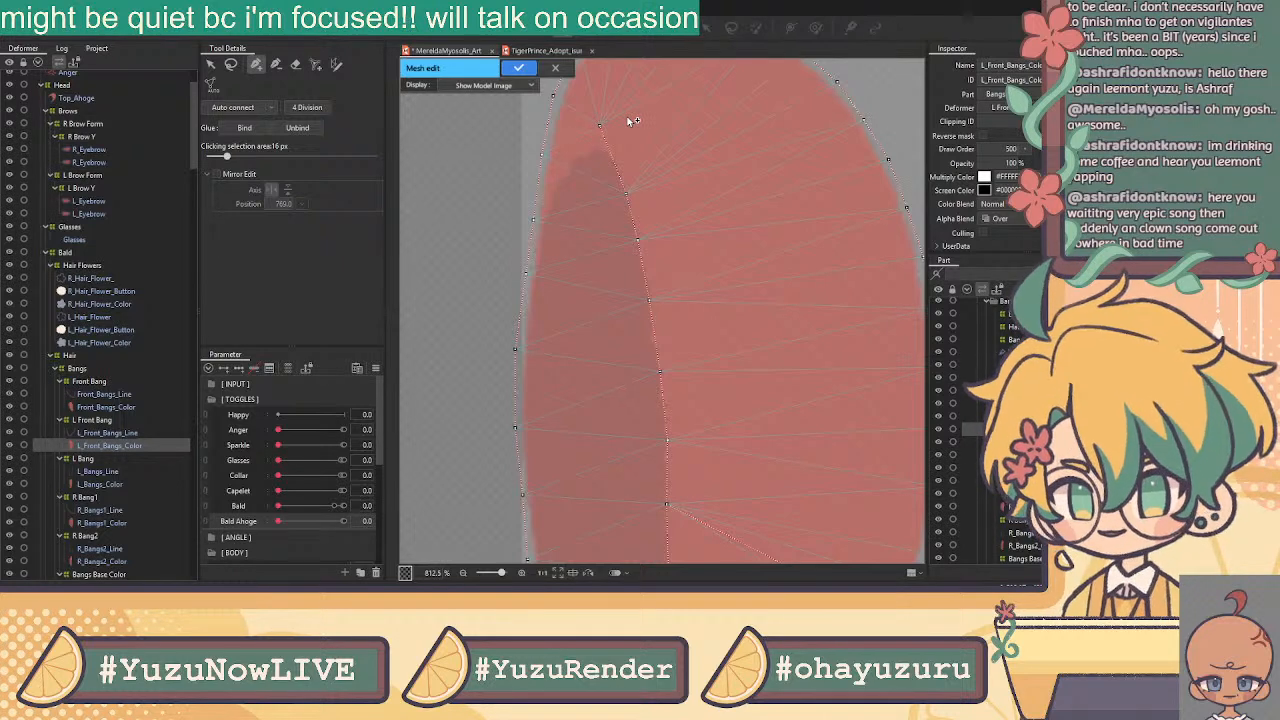
{"action": "scroll", "coordinate": [698, 155], "scroll_direction": "down", "scroll_amount": 1}
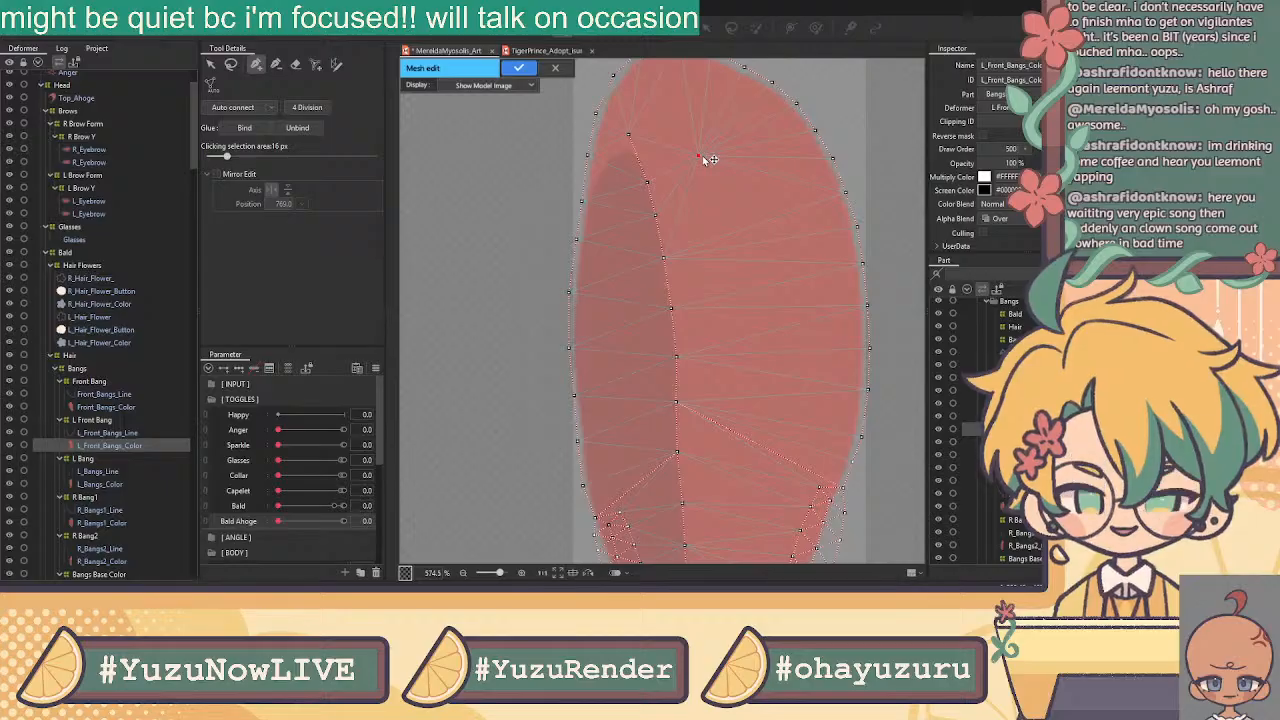
{"action": "left_click_drag", "start_coordinate": [706, 156], "coordinate": [697, 244]}
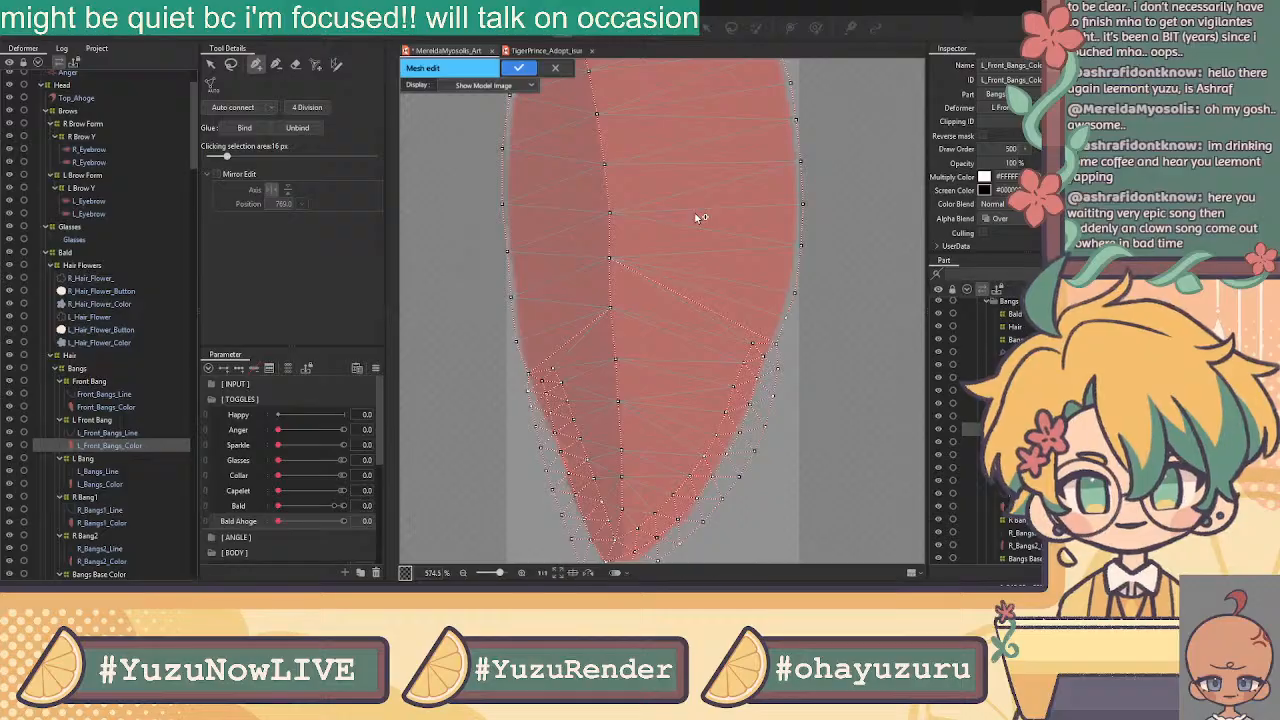
{"action": "left_click", "coordinate": [211, 65]}
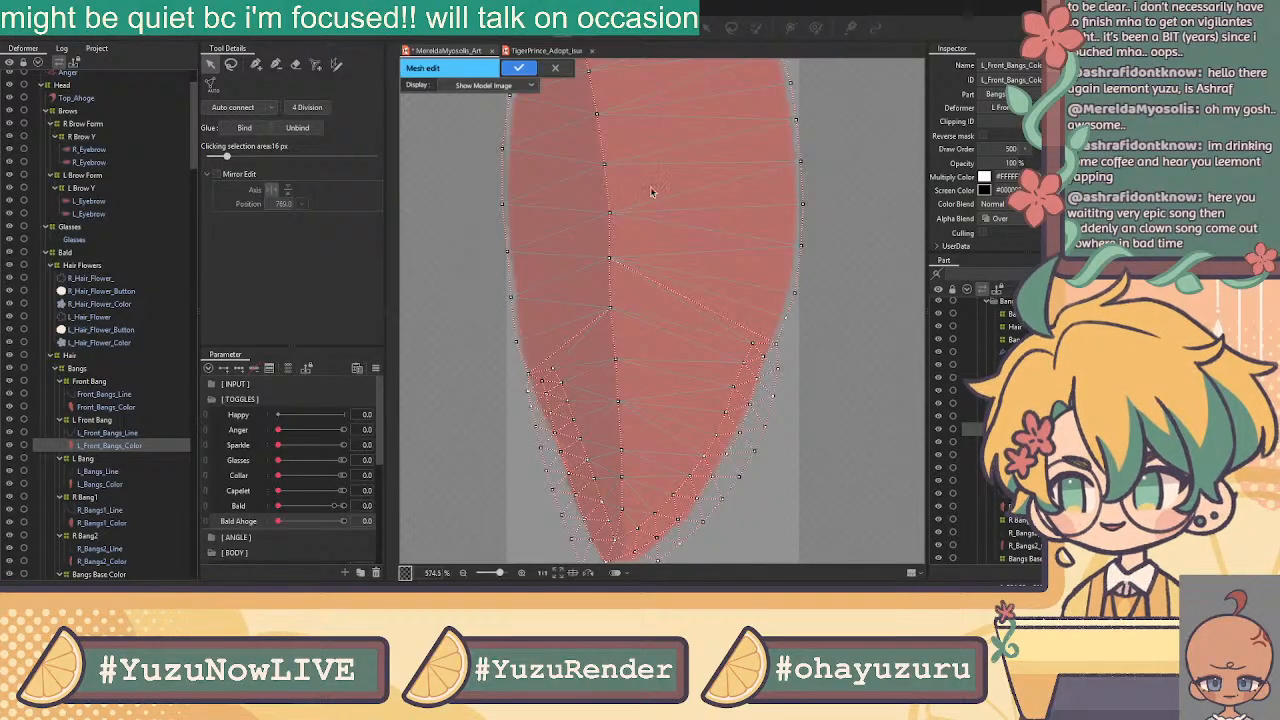
{"action": "scroll", "coordinate": [688, 195], "scroll_direction": "down", "scroll_amount": 2}
{"action": "left_click_drag", "start_coordinate": [686, 194], "coordinate": [720, 280]}
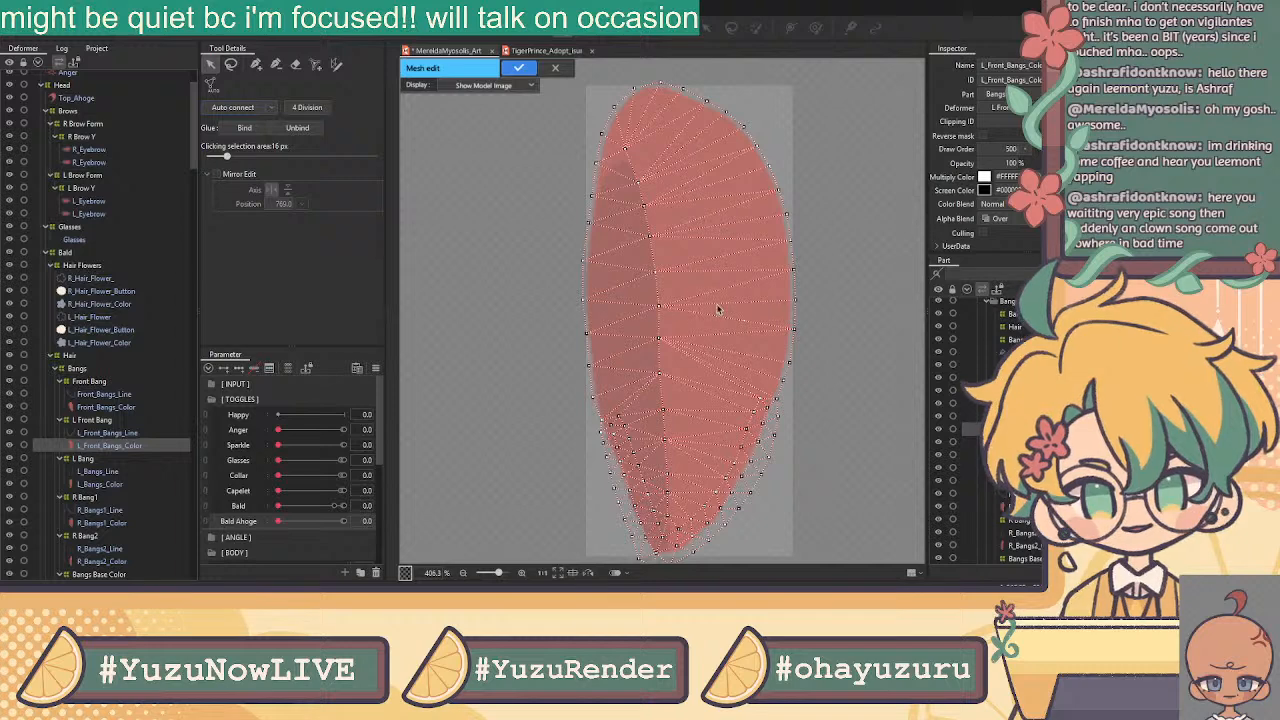
Confirm the colour mesh and reopen mesh editing with L_Front_Bangs_Line also selected
{"action": "left_click", "coordinate": [517, 67]}
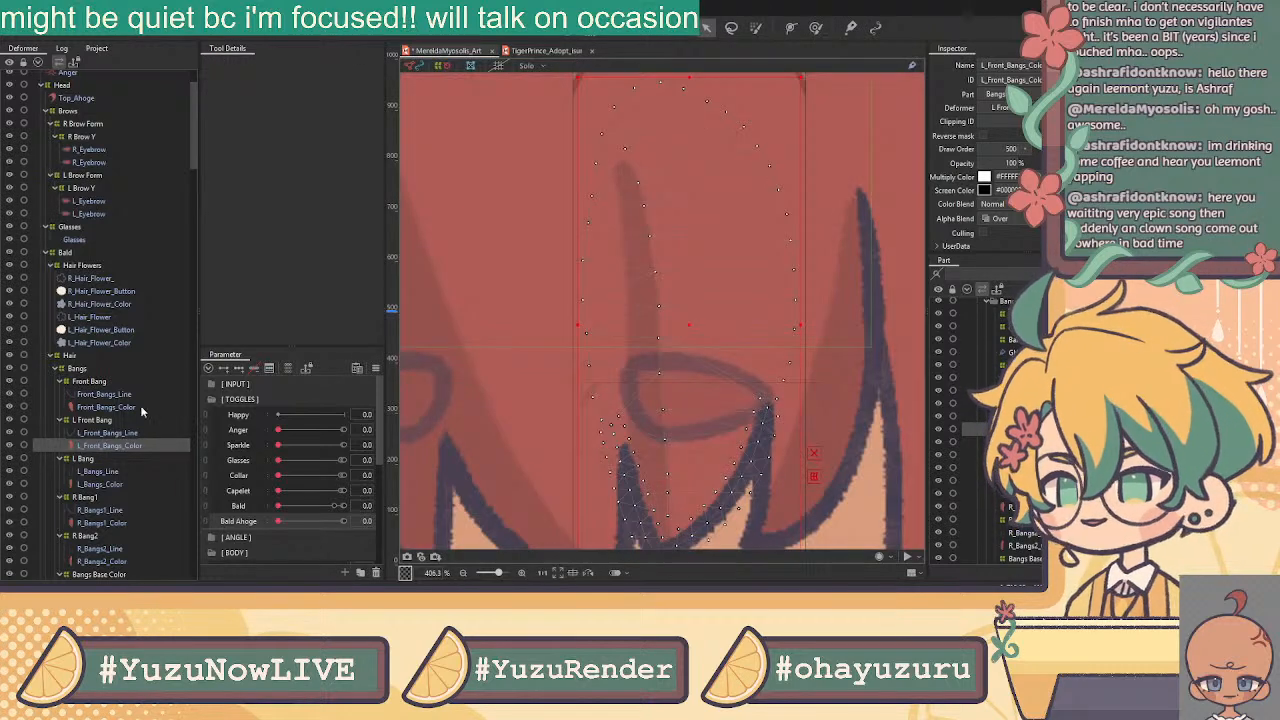
{"action": "left_click", "coordinate": [110, 432], "text": "ctrl"}
{"action": "left_click", "coordinate": [564, 29]}
{"action": "left_click_drag", "start_coordinate": [672, 228], "coordinate": [661, 104]}
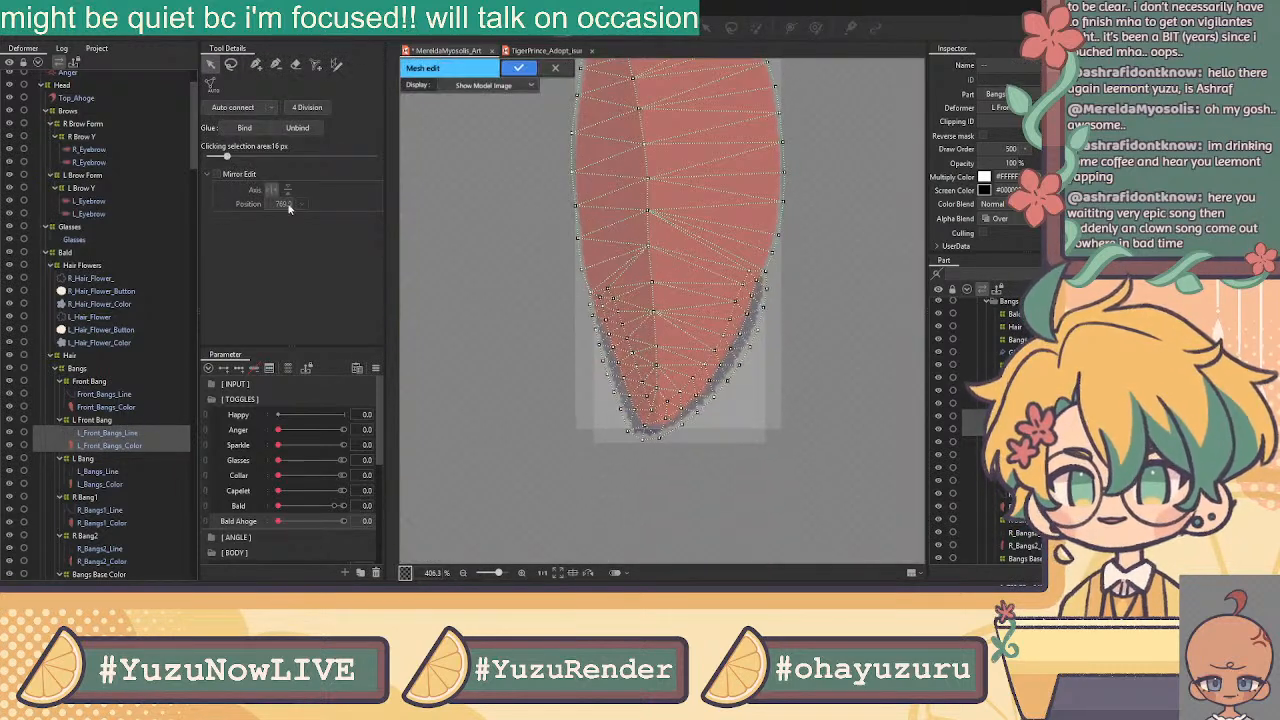
{"action": "left_click", "coordinate": [230, 64]}
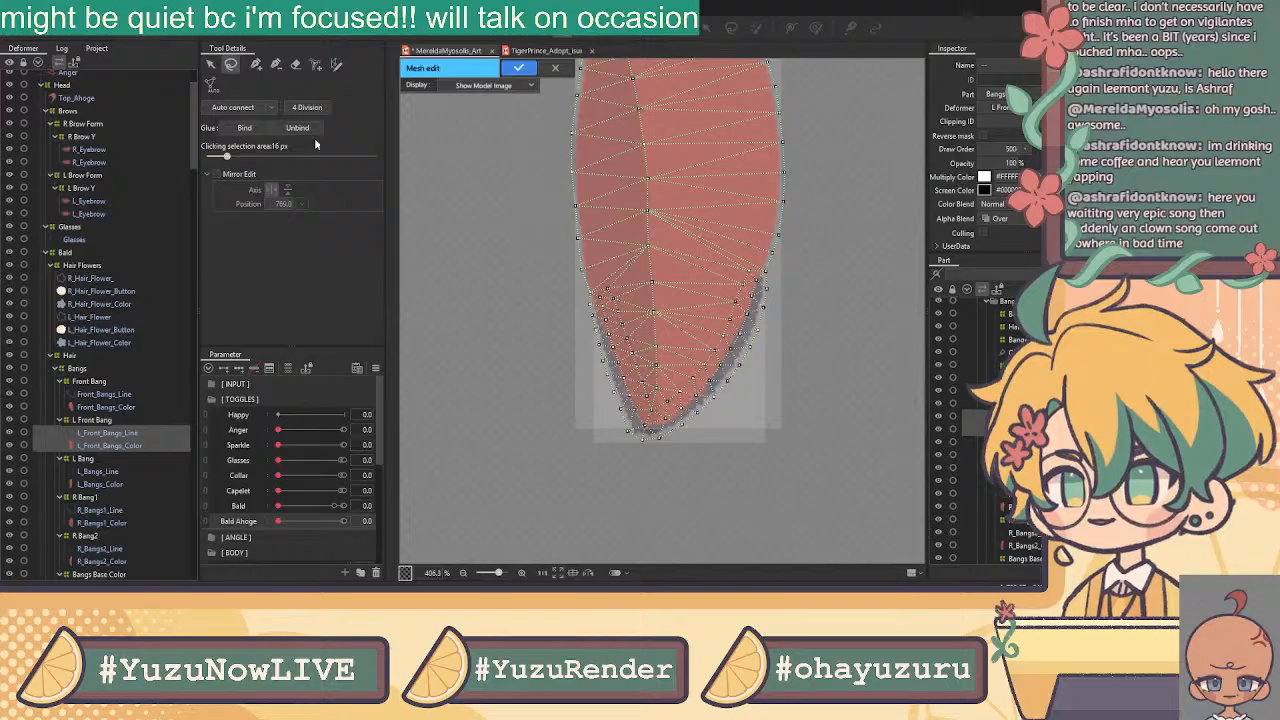
Lasso the tip vertices to glue the line and colour meshes, then confirm
{"action": "scroll", "coordinate": [722, 360], "scroll_direction": "up", "scroll_amount": 2}
{"action": "mouse_move", "coordinate": [538, 291]}
{"action": "left_mouse_down"}
{"action": "mouse_move", "coordinate": [526, 285]}
{"action": "mouse_move", "coordinate": [548, 258]}
{"action": "mouse_move", "coordinate": [582, 272]}
{"action": "mouse_move", "coordinate": [603, 336]}
{"action": "mouse_move", "coordinate": [600, 385]}
{"action": "mouse_move", "coordinate": [625, 405]}
{"action": "mouse_move", "coordinate": [674, 364]}
{"action": "mouse_move", "coordinate": [623, 318]}
{"action": "mouse_move", "coordinate": [700, 318]}
{"action": "mouse_move", "coordinate": [752, 238]}
{"action": "mouse_move", "coordinate": [790, 262]}
{"action": "mouse_move", "coordinate": [612, 490]}
{"action": "mouse_move", "coordinate": [530, 292]}
{"action": "left_mouse_up"}
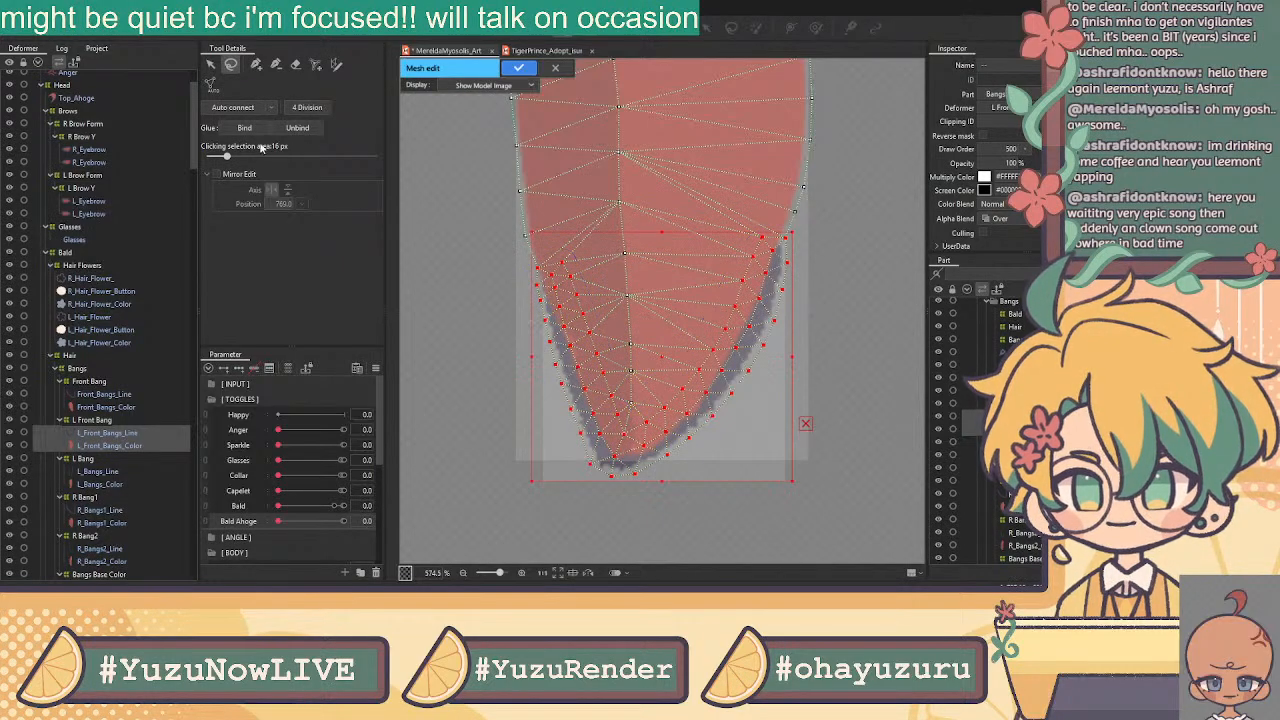
{"action": "left_click", "coordinate": [519, 67]}
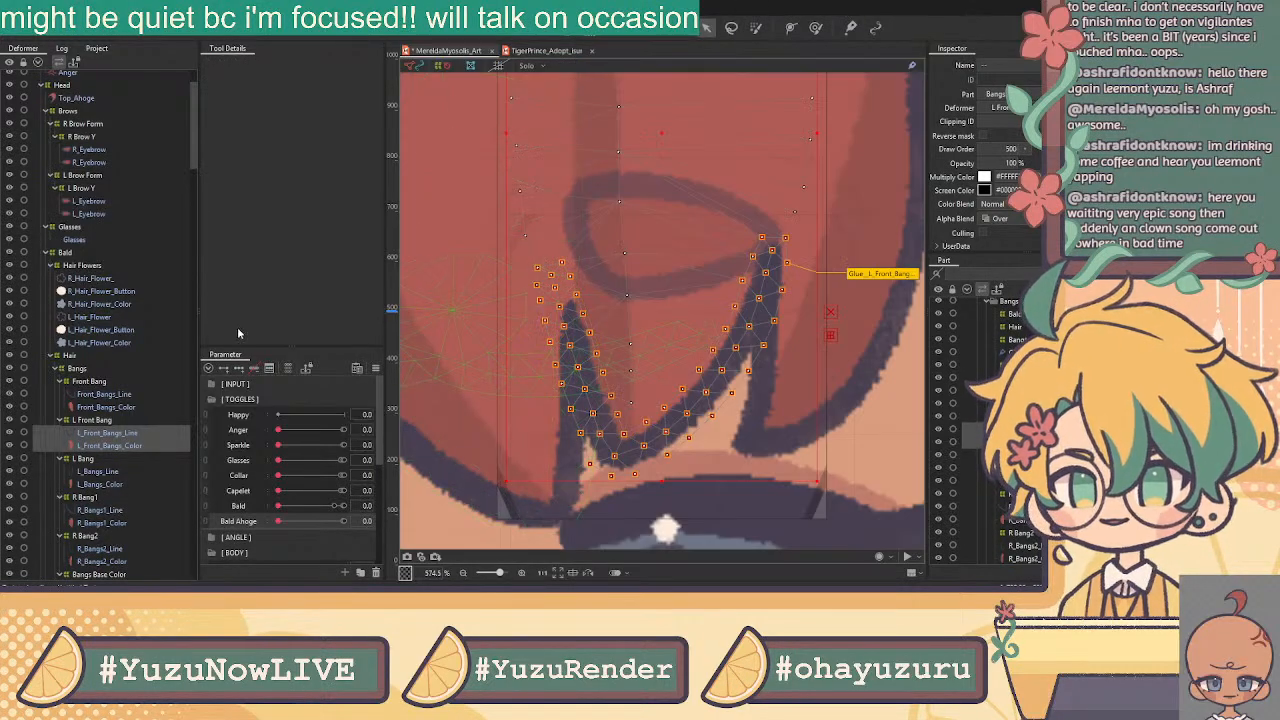
{"action": "left_click", "coordinate": [99, 474]}
{"action": "scroll", "coordinate": [535, 397], "scroll_direction": "down", "scroll_amount": 2}
Open L_Bangs_Line in Mesh Edit with the add-vertex pen tool active
{"action": "scroll", "coordinate": [535, 397], "scroll_direction": "down", "scroll_amount": 5}
{"action": "left_click_drag", "start_coordinate": [609, 340], "coordinate": [561, 167]}
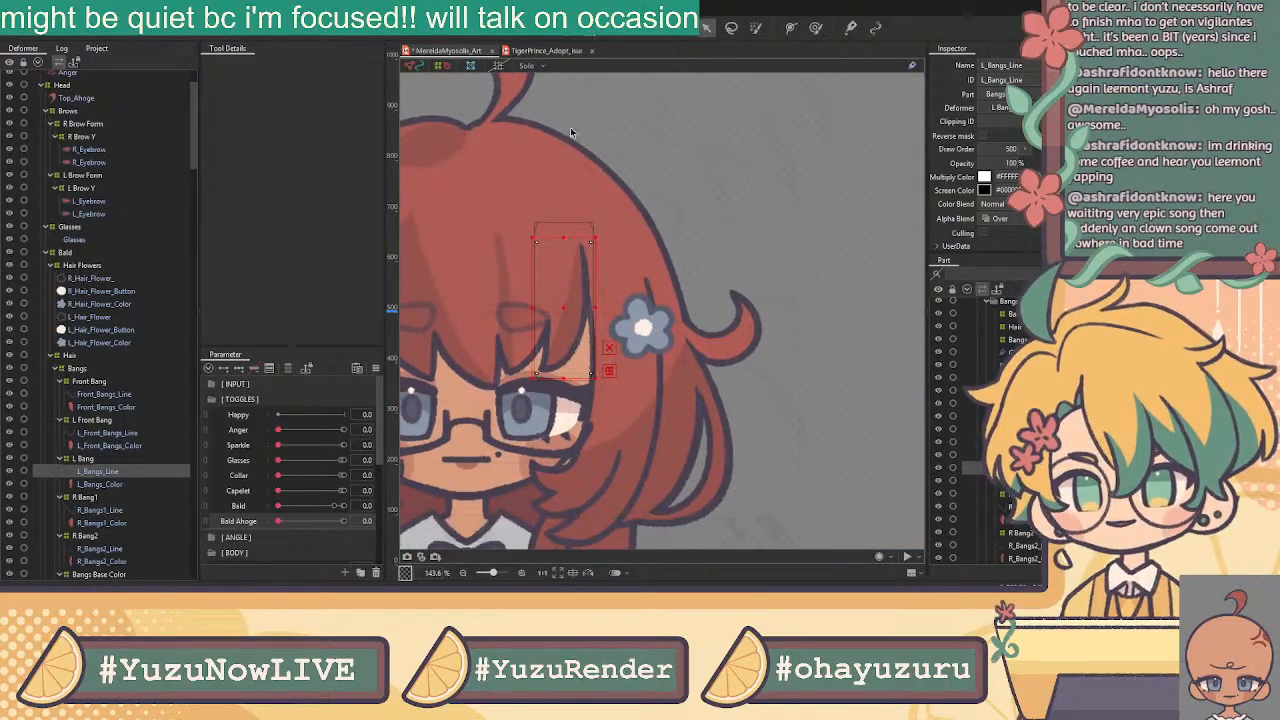
{"action": "left_click", "coordinate": [566, 29]}
{"action": "left_click", "coordinate": [295, 64]}
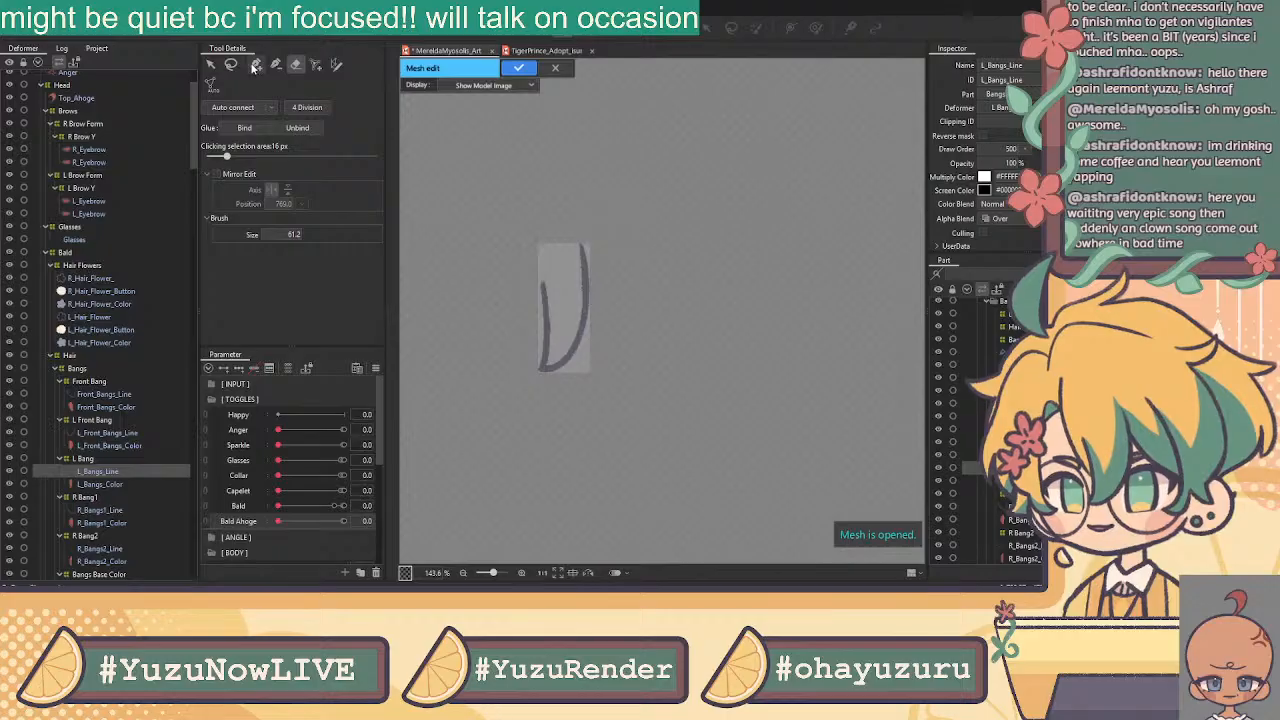
{"action": "left_click", "coordinate": [255, 65]}
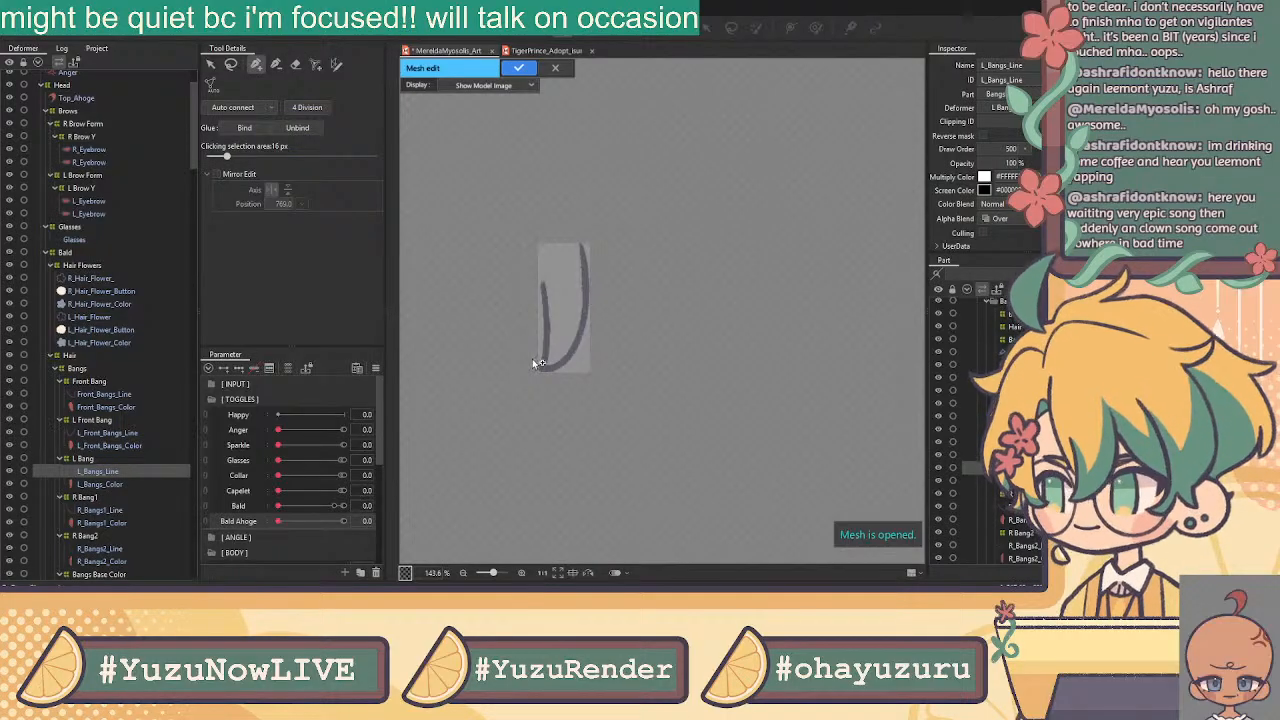
{"action": "scroll", "coordinate": [543, 270], "scroll_direction": "up", "scroll_amount": 8}
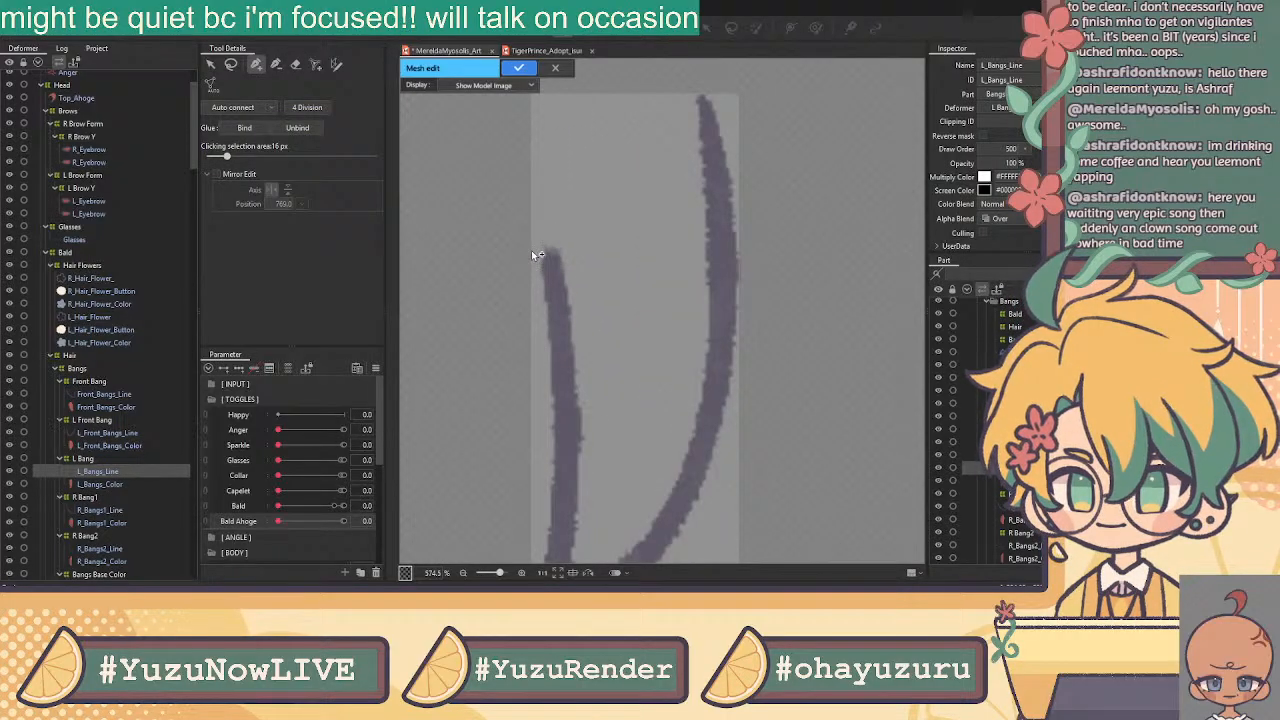
Place vertices from the stroke's top tip down along its edge
{"action": "left_click", "coordinate": [532, 247]}
{"action": "left_click", "coordinate": [560, 238]}
{"action": "left_click", "coordinate": [572, 265]}
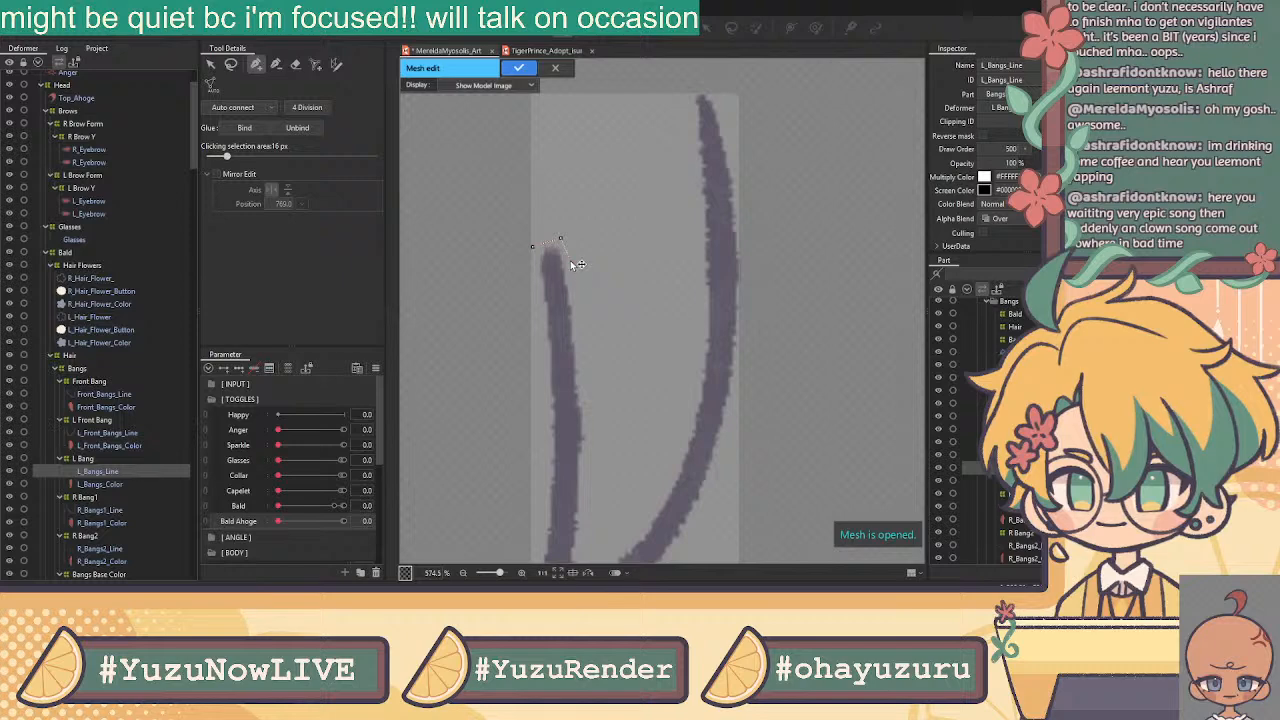
{"action": "left_click", "coordinate": [575, 296]}
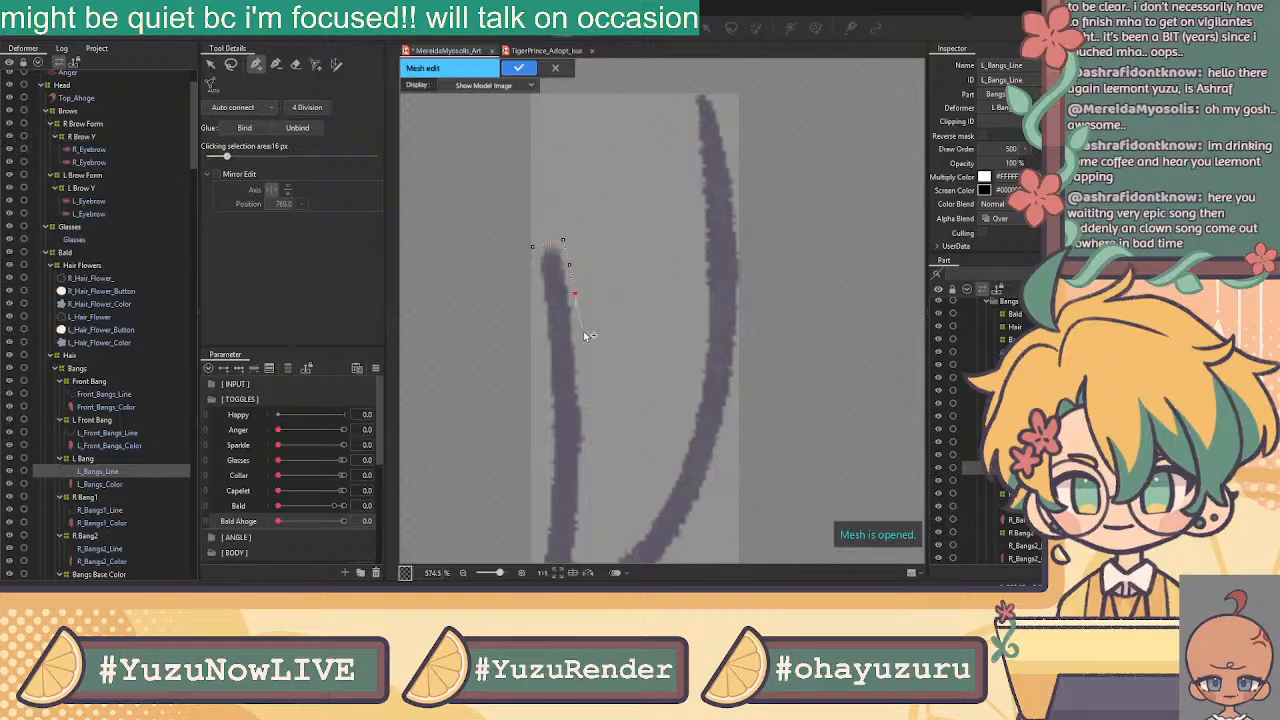
{"action": "left_click", "coordinate": [578, 328]}
{"action": "left_click", "coordinate": [581, 361]}
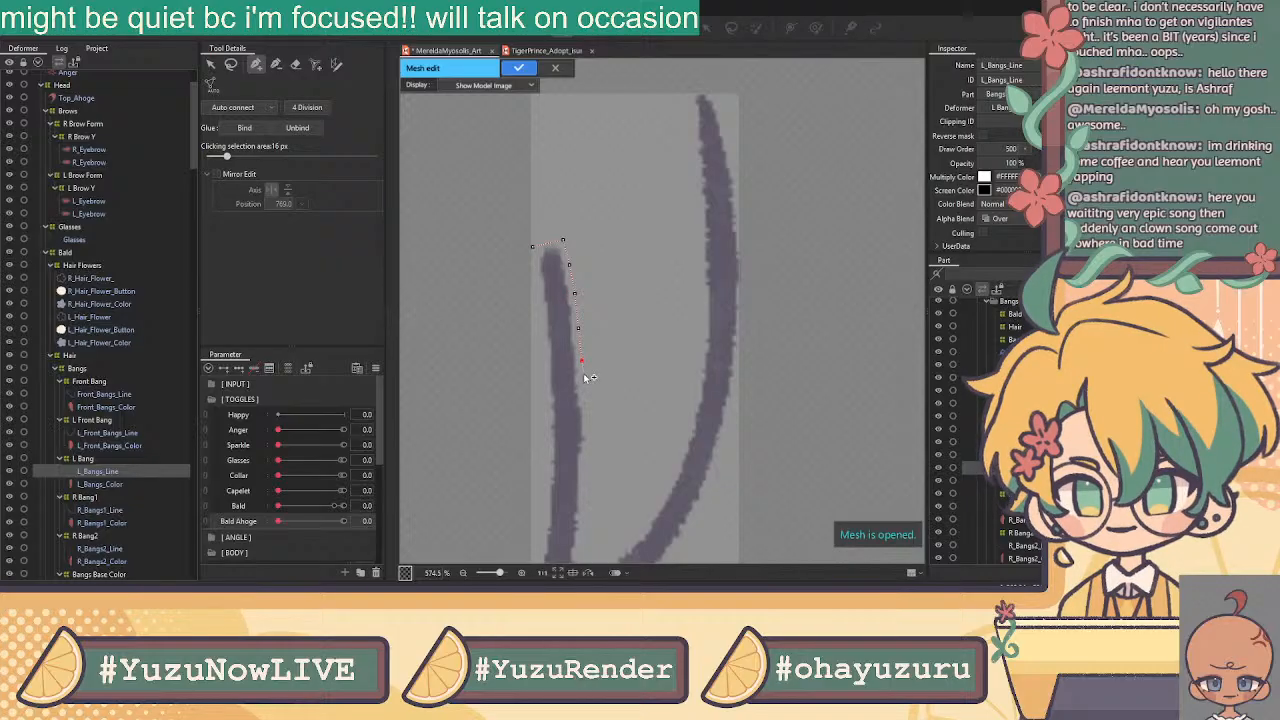
{"action": "left_click", "coordinate": [585, 394]}
{"action": "scroll", "coordinate": [116, 437], "scroll_direction": "down", "scroll_amount": 6}
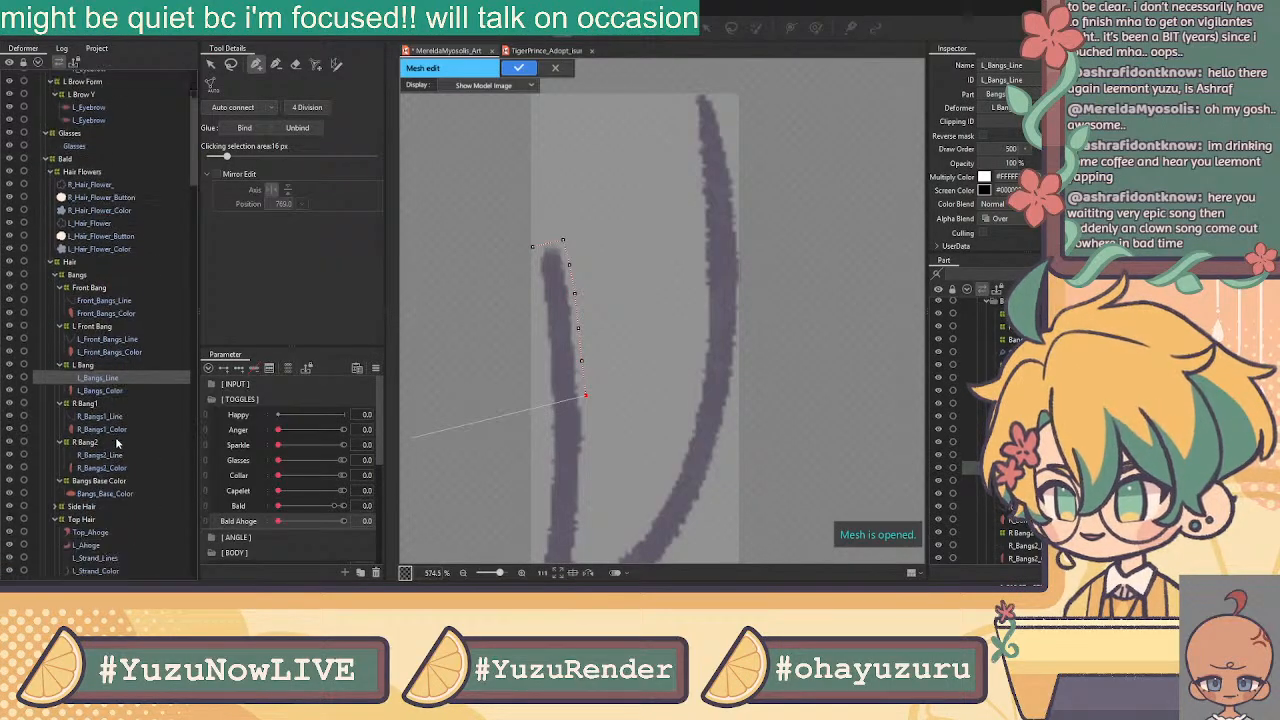
{"action": "scroll", "coordinate": [116, 437], "scroll_direction": "down", "scroll_amount": 7}
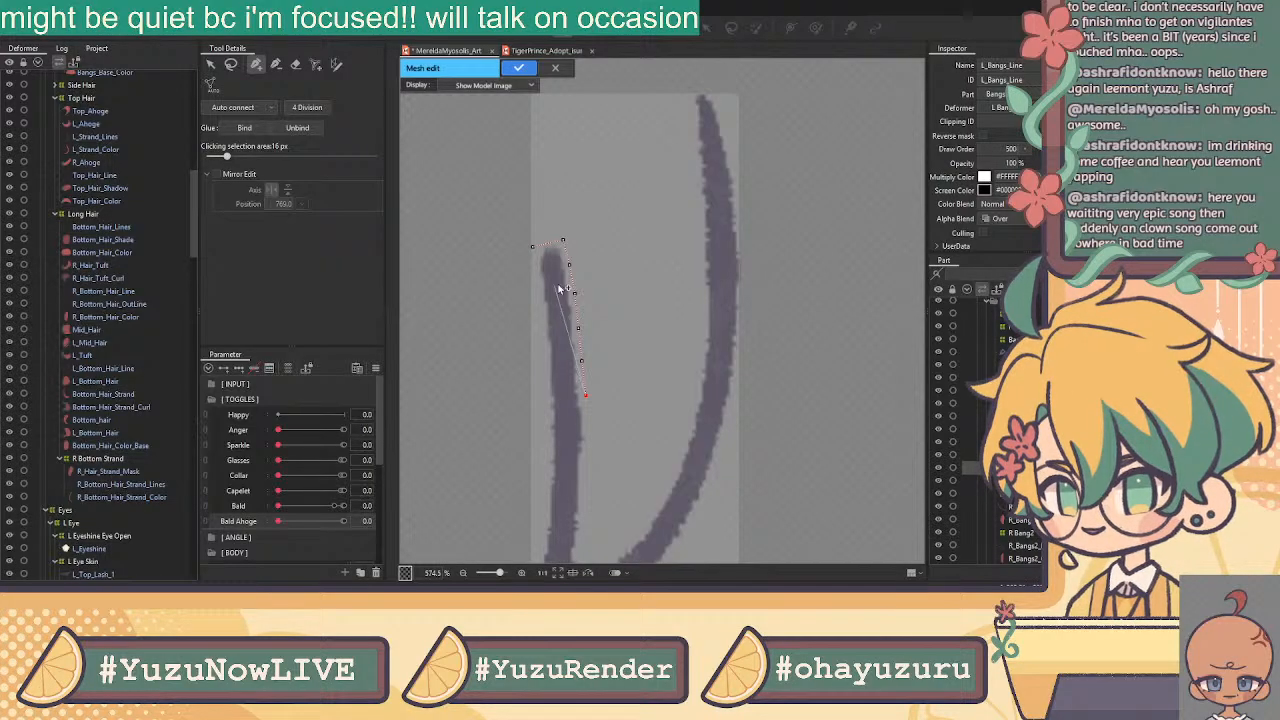
{"action": "left_click", "coordinate": [589, 430]}
{"action": "left_click", "coordinate": [586, 467]}
Trace vertices around the bottom curve and up the right stroke's inner edge
{"action": "left_click_drag", "start_coordinate": [637, 446], "coordinate": [656, 341]}
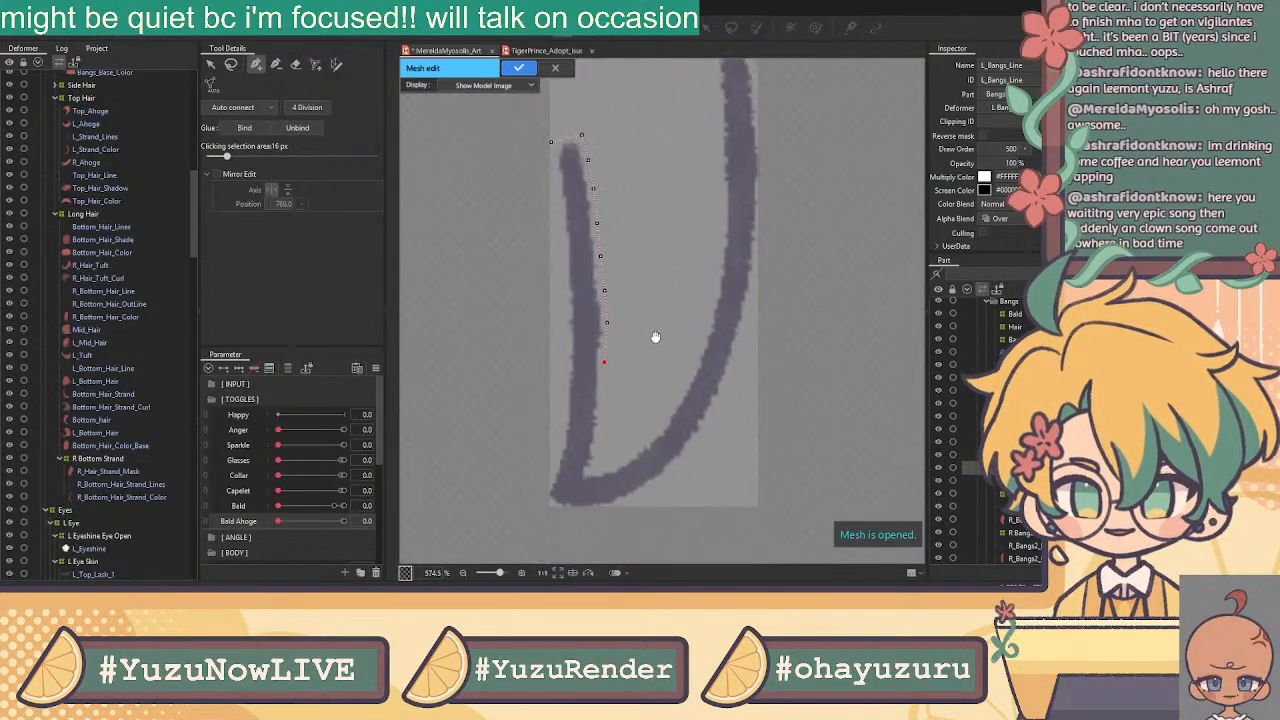
{"action": "left_click", "coordinate": [603, 397]}
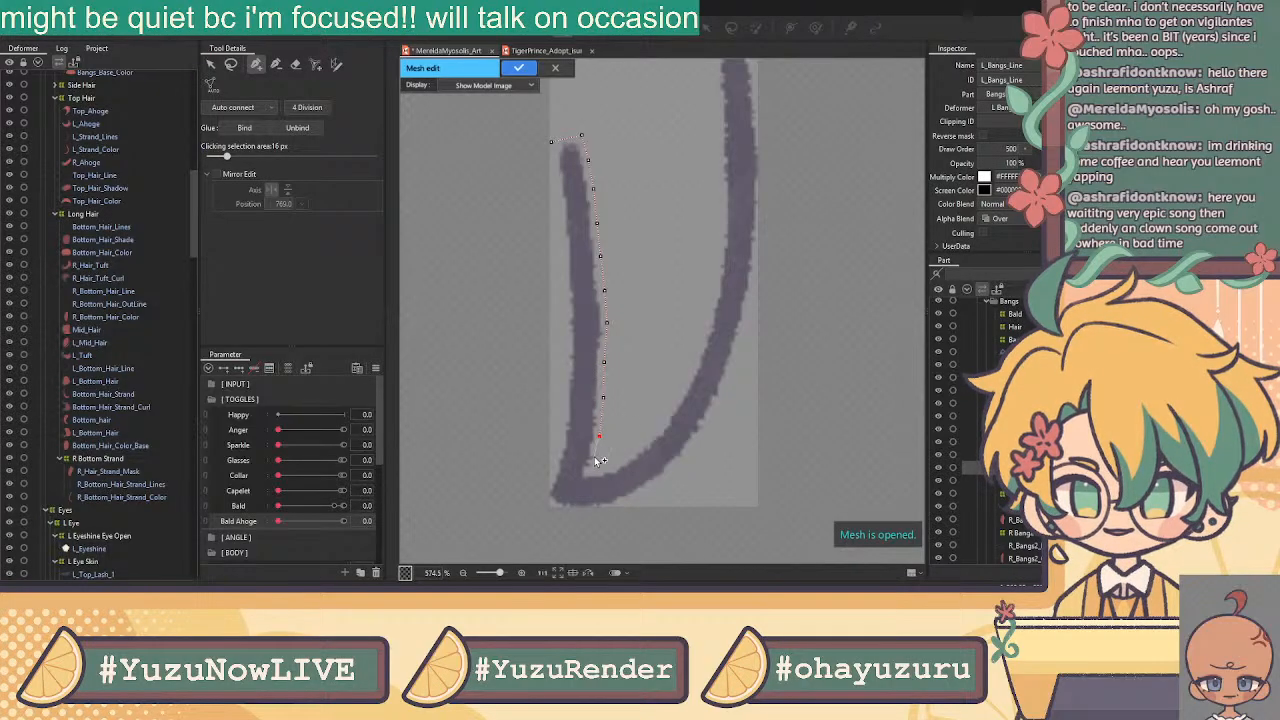
{"action": "left_click", "coordinate": [592, 471]}
{"action": "left_click", "coordinate": [616, 462]}
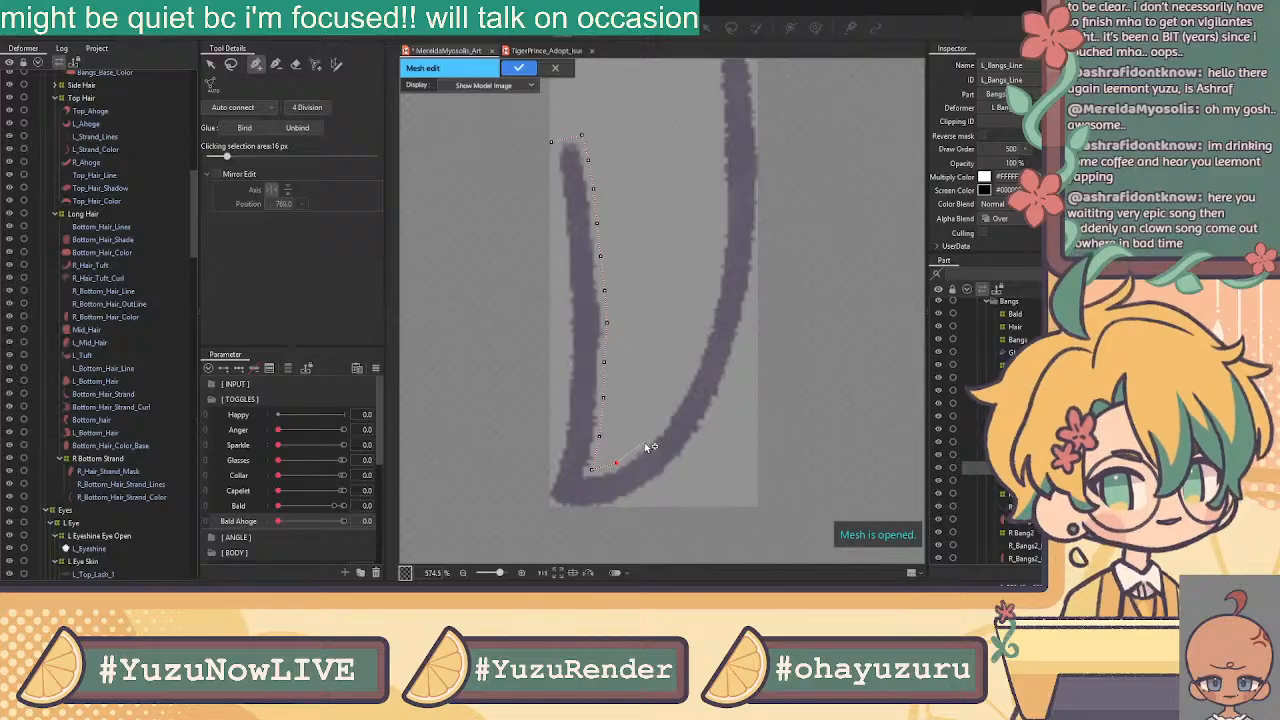
{"action": "left_click", "coordinate": [642, 443]}
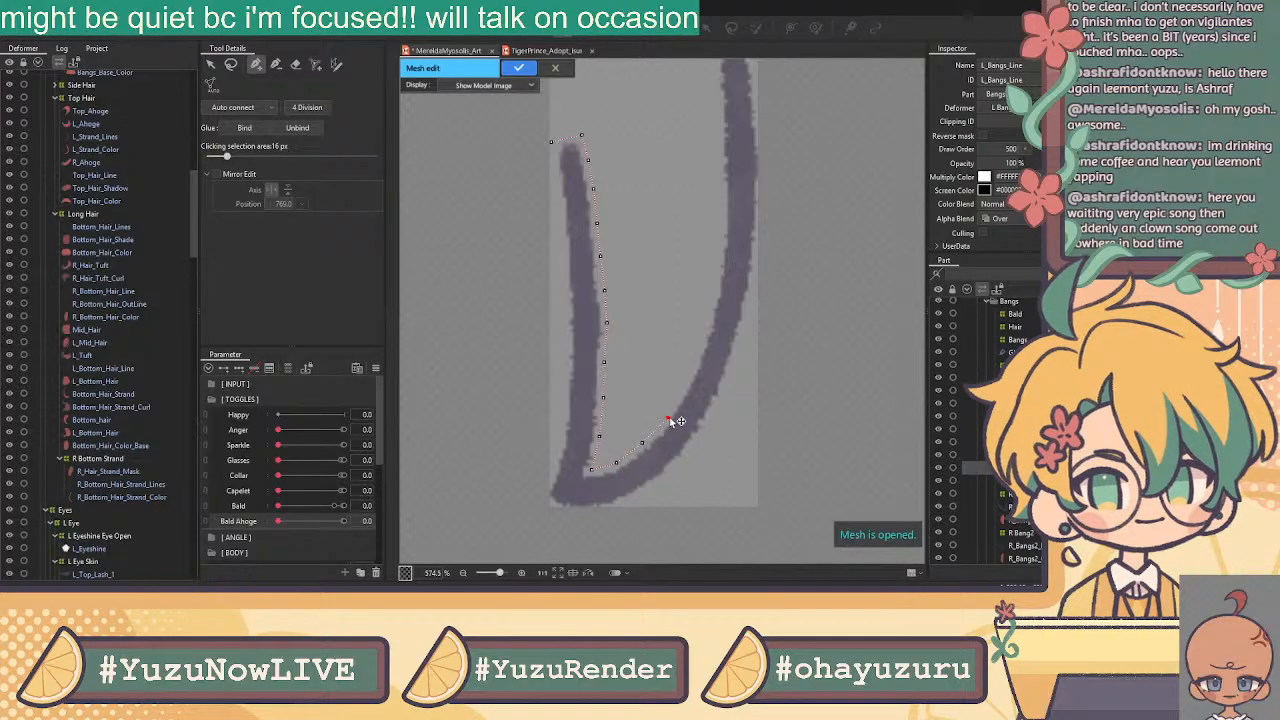
{"action": "left_click", "coordinate": [684, 388]}
{"action": "left_click", "coordinate": [696, 352]}
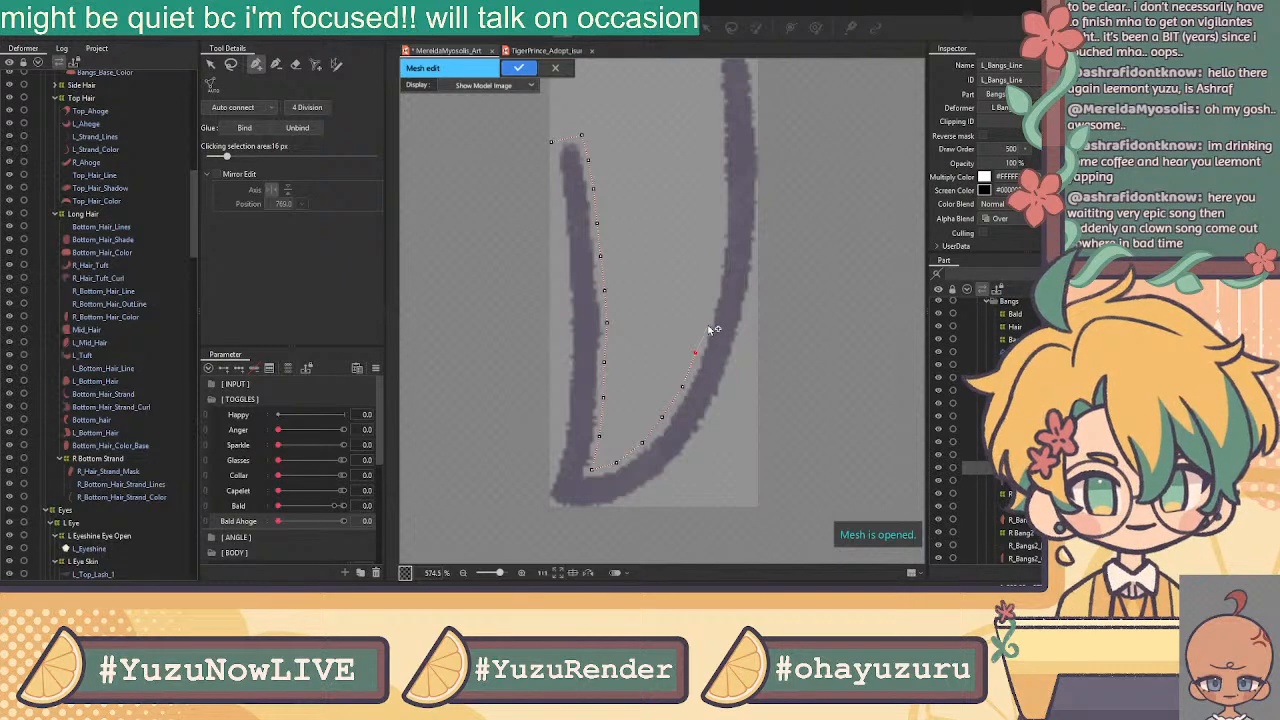
{"action": "left_click", "coordinate": [706, 313]}
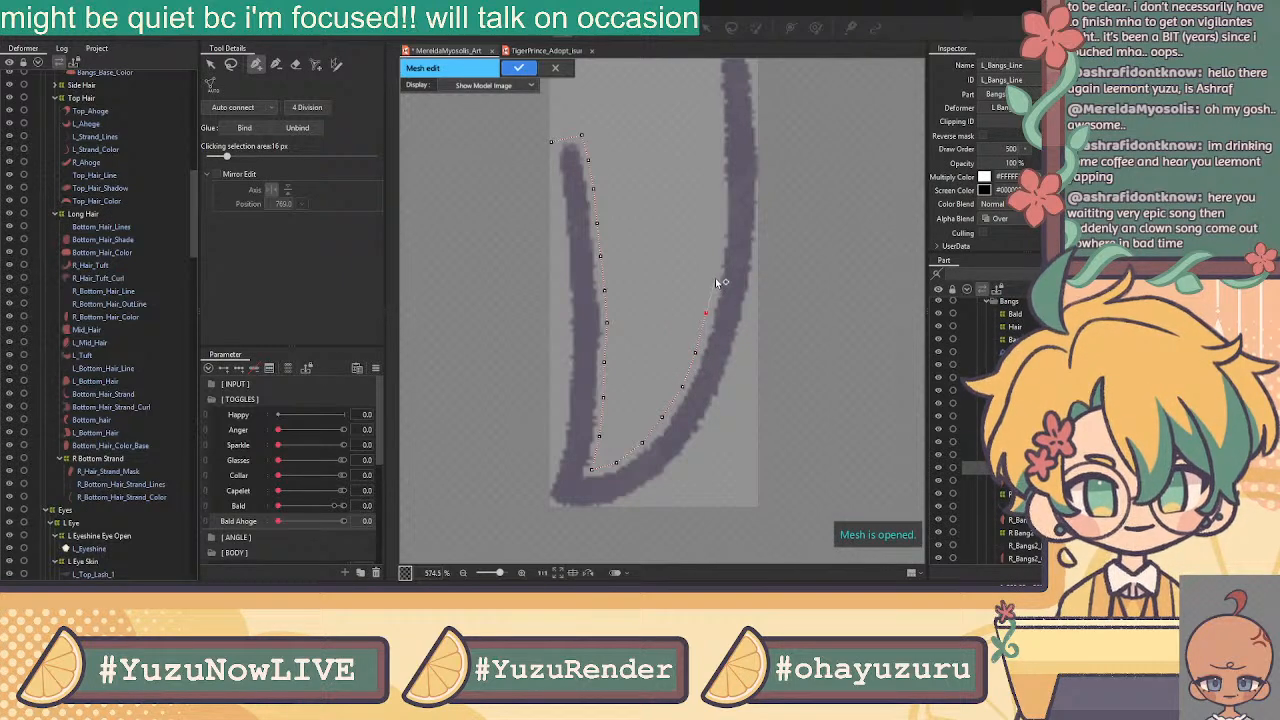
{"action": "left_click", "coordinate": [721, 241]}
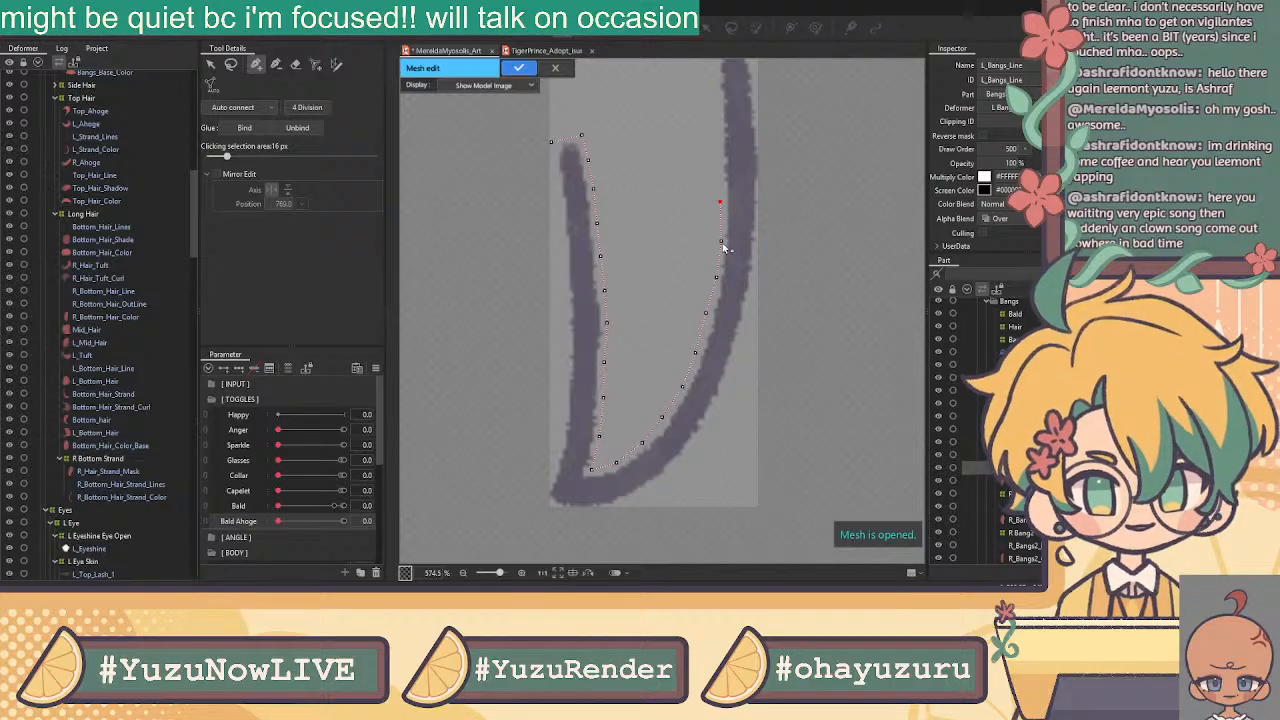
Undo the last vertex, then trace the right stroke's top tip and down its inner edge
{"action": "key", "text": "ctrl+z"}
{"action": "left_click_drag", "start_coordinate": [708, 158], "coordinate": [710, 260]}
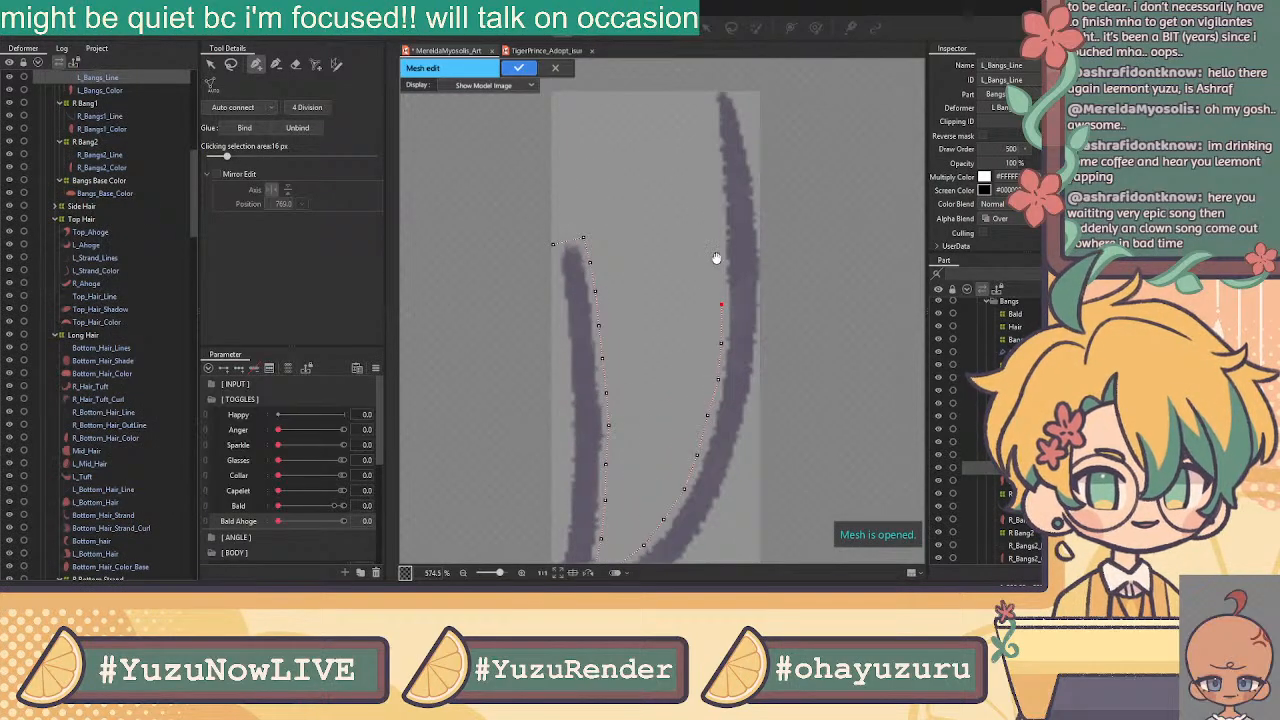
{"action": "left_click_drag", "start_coordinate": [720, 209], "coordinate": [718, 249]}
{"action": "left_click", "coordinate": [704, 130]}
{"action": "left_click", "coordinate": [726, 124]}
{"action": "left_click_drag", "start_coordinate": [705, 131], "coordinate": [710, 129]}
{"action": "left_click", "coordinate": [711, 157]}
{"action": "left_click", "coordinate": [713, 186]}
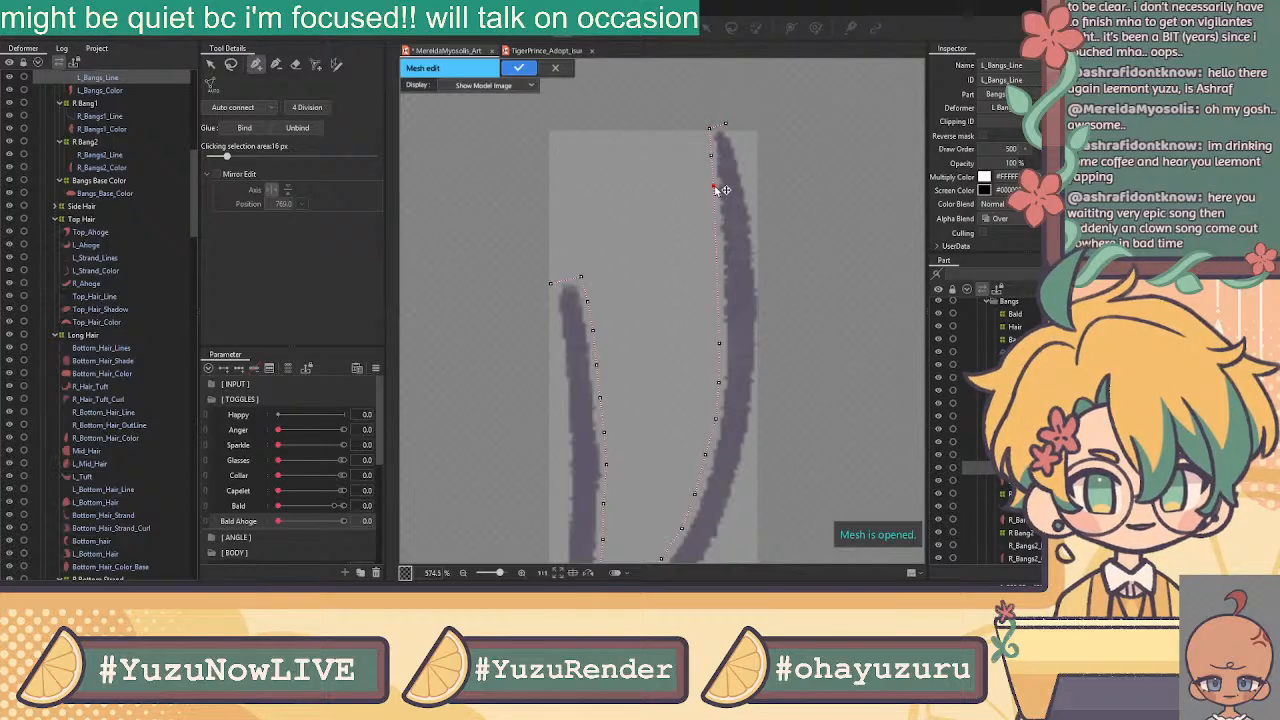
{"action": "left_click", "coordinate": [715, 217]}
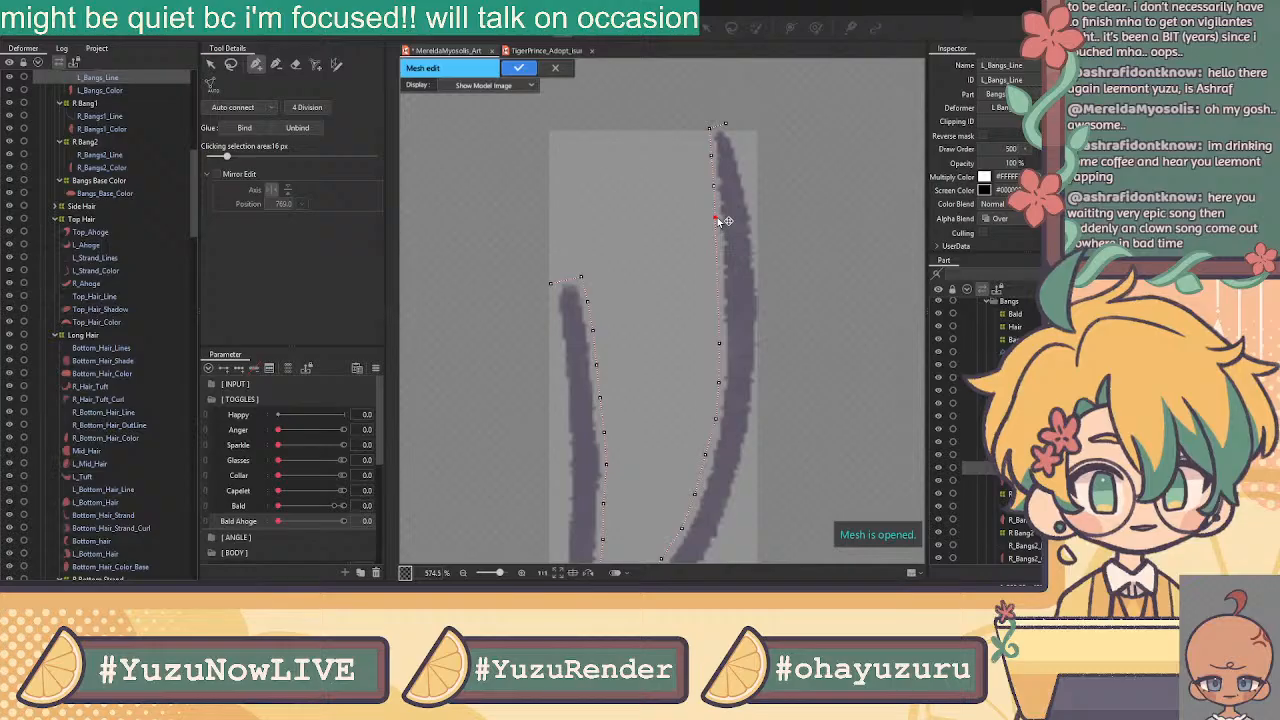
{"action": "left_click", "coordinate": [716, 251]}
{"action": "left_click", "coordinate": [718, 286]}
{"action": "left_click", "coordinate": [721, 312]}
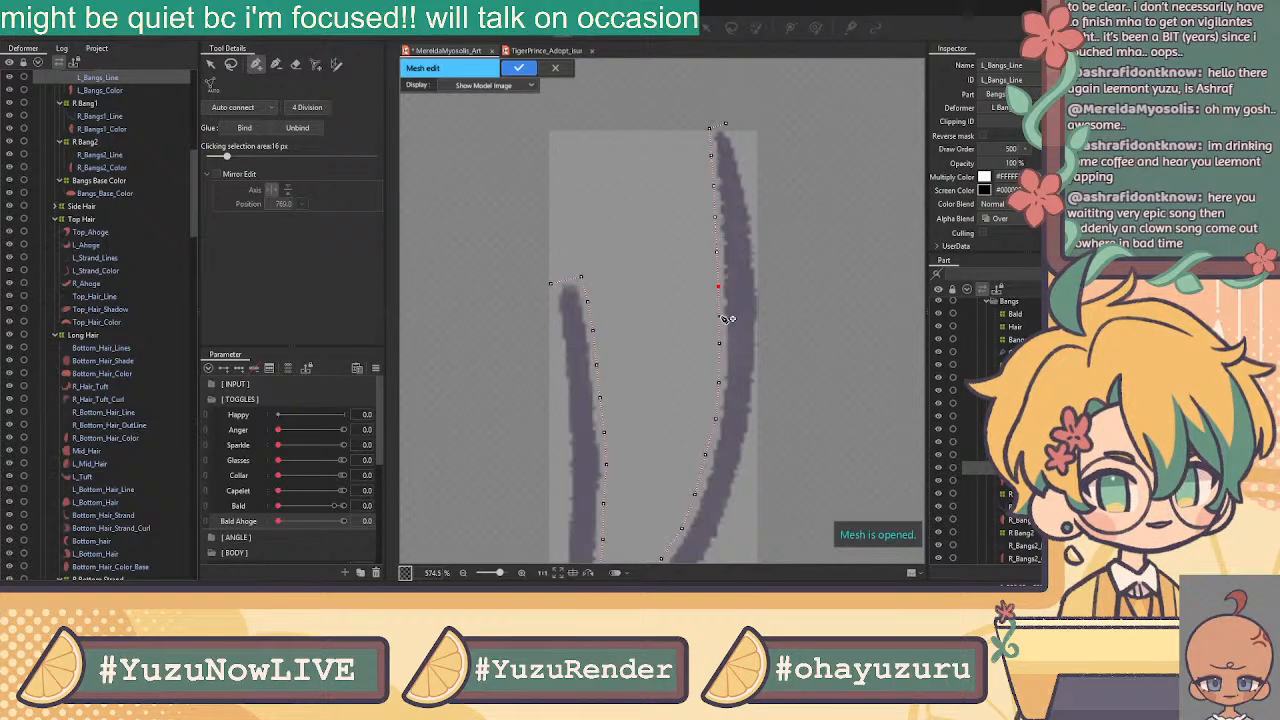
{"action": "left_click", "coordinate": [718, 286]}
Trace vertices from the top tip down the right stroke's outer edge
{"action": "left_click", "coordinate": [256, 65]}
{"action": "left_click", "coordinate": [726, 125]}
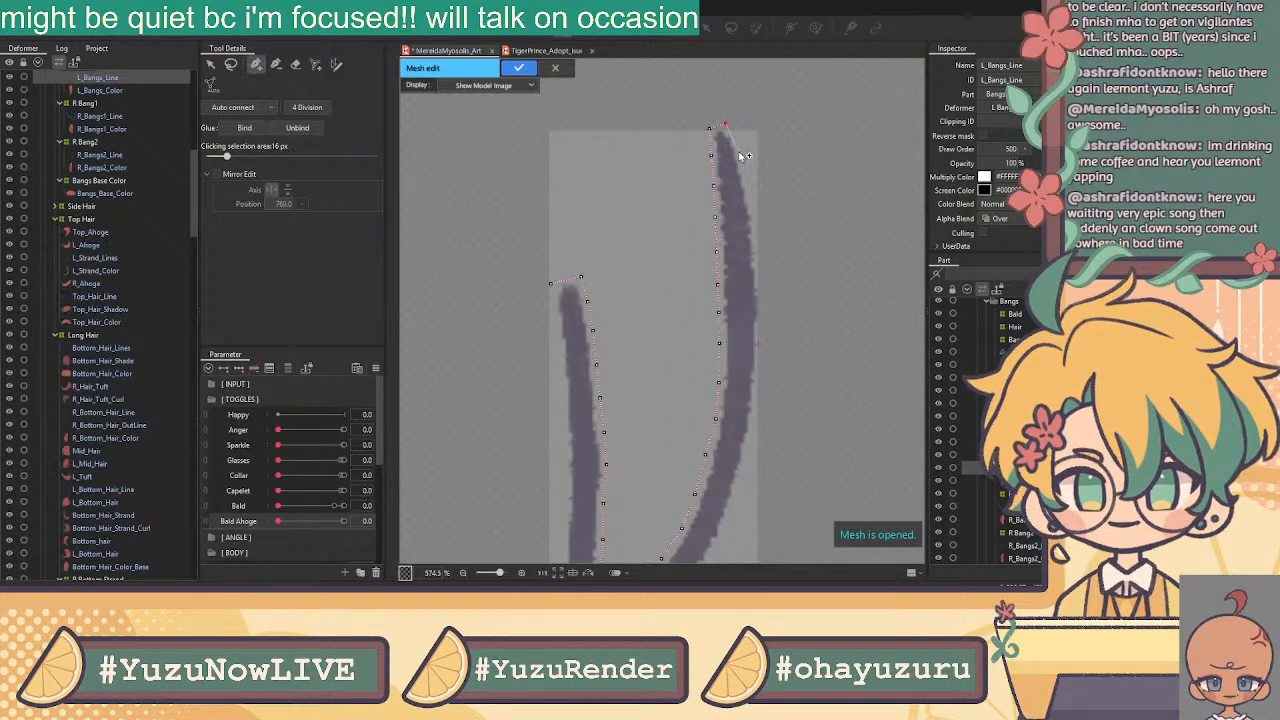
{"action": "left_click_drag", "start_coordinate": [726, 125], "coordinate": [728, 125]}
{"action": "left_click", "coordinate": [740, 154]}
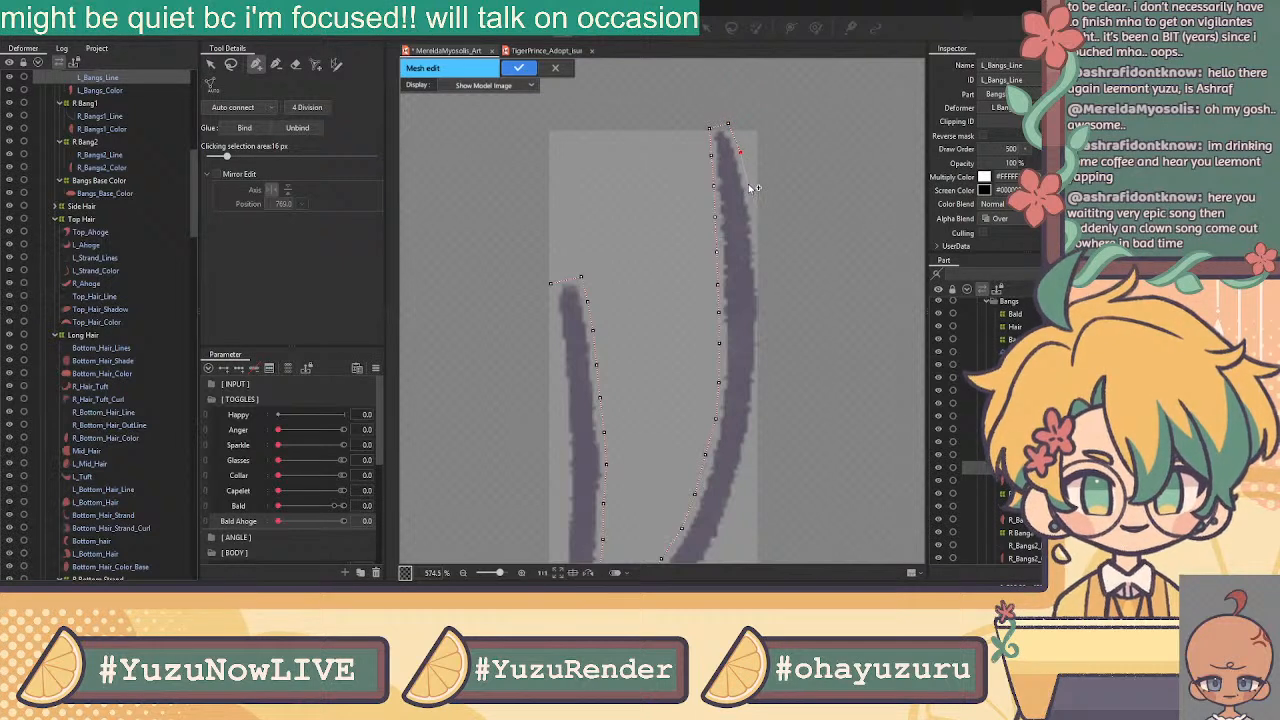
{"action": "left_click", "coordinate": [748, 184]}
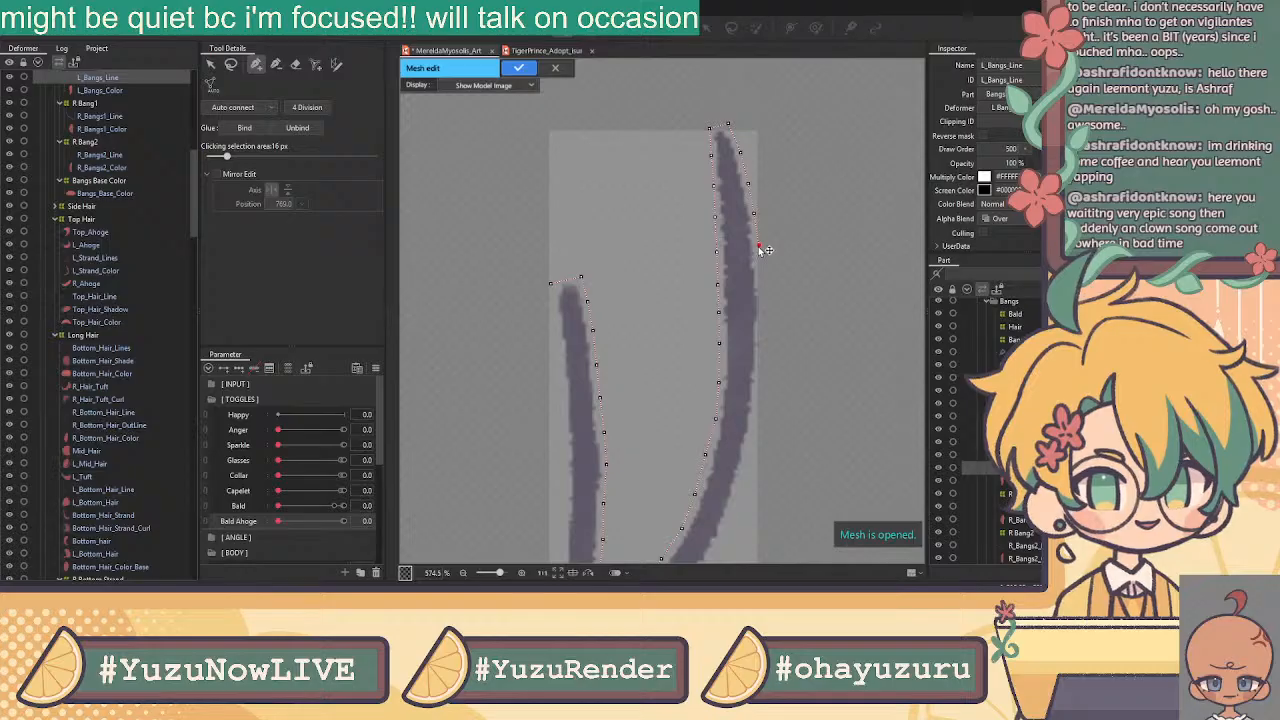
{"action": "left_click", "coordinate": [759, 251]}
{"action": "left_click", "coordinate": [762, 284]}
{"action": "left_click", "coordinate": [763, 315]}
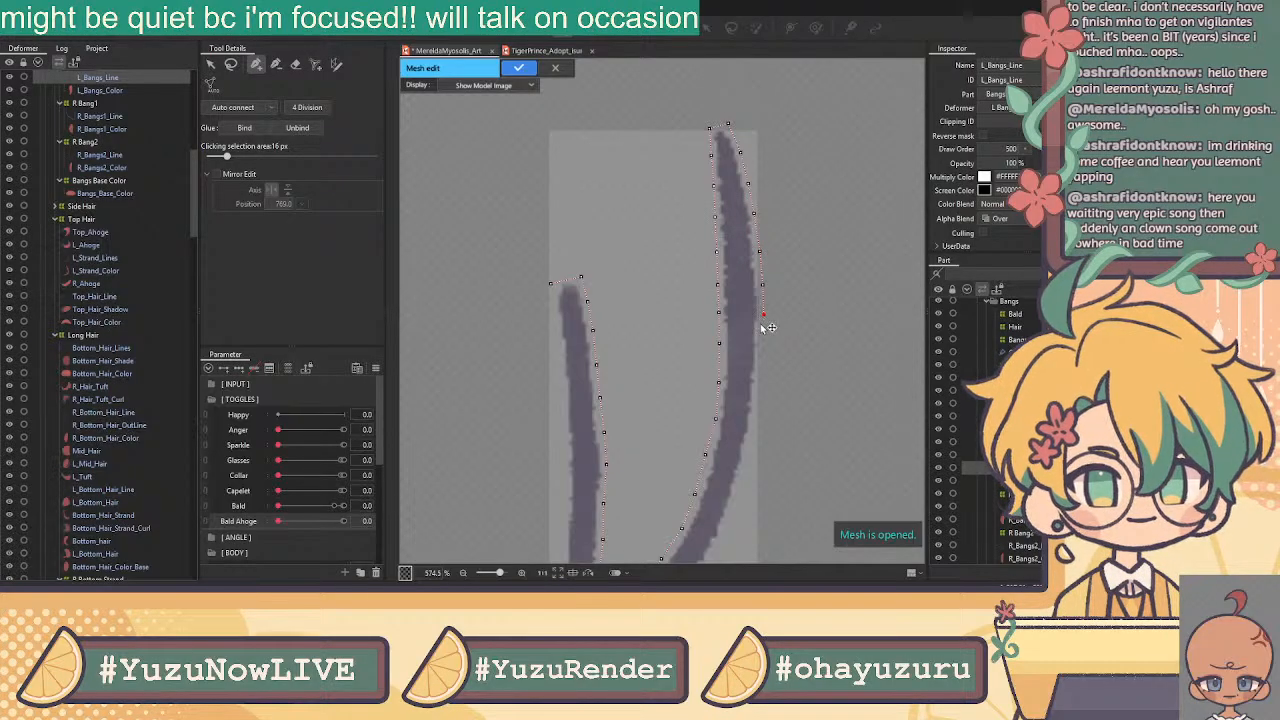
{"action": "left_click", "coordinate": [762, 345]}
{"action": "left_click", "coordinate": [758, 386]}
{"action": "left_click", "coordinate": [754, 426]}
Continue the outline around the bottom curve to the bottom-left corner
{"action": "left_click_drag", "start_coordinate": [746, 441], "coordinate": [793, 279]}
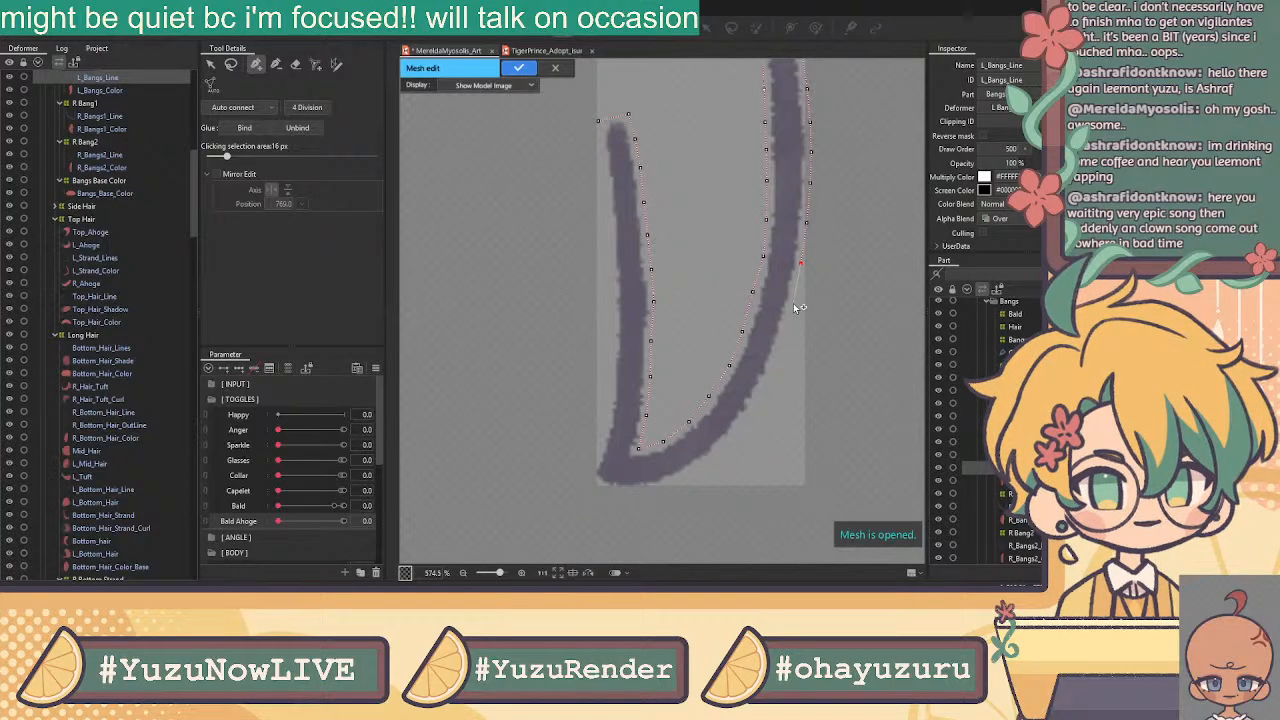
{"action": "left_click", "coordinate": [781, 347]}
{"action": "left_click_drag", "start_coordinate": [765, 383], "coordinate": [761, 391]}
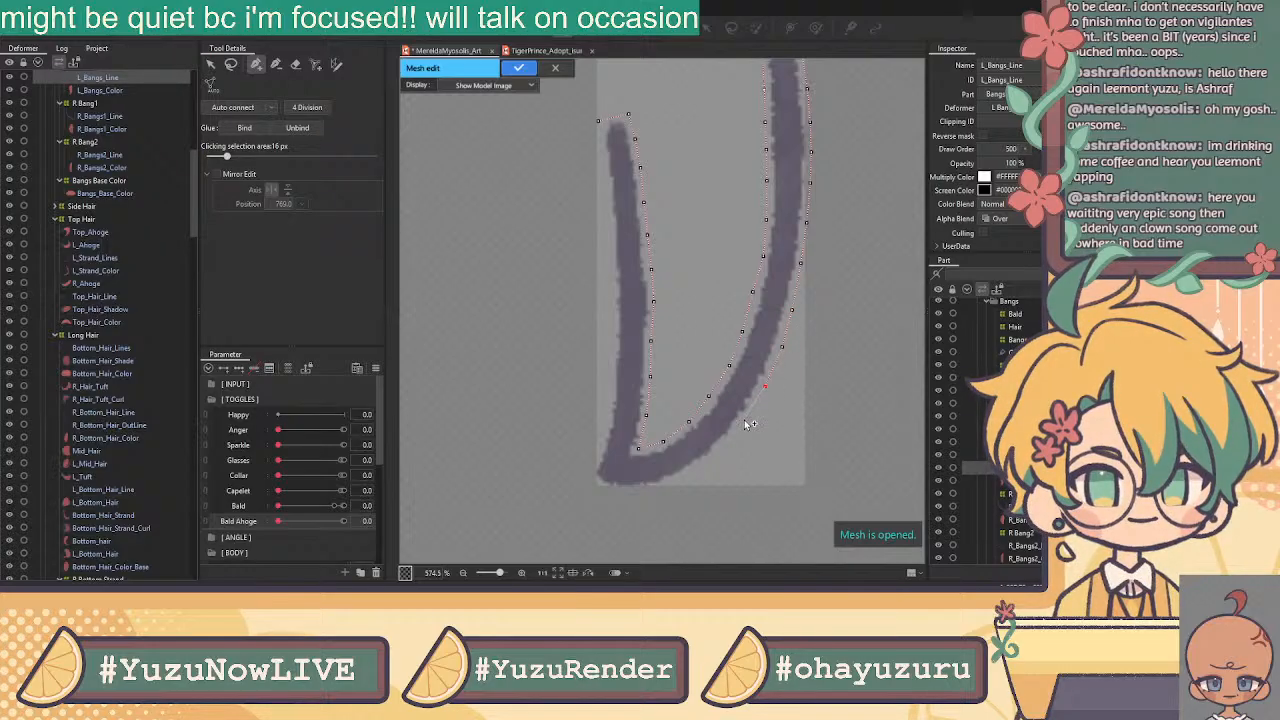
{"action": "left_click", "coordinate": [740, 419]}
{"action": "left_click_drag", "start_coordinate": [740, 419], "coordinate": [739, 425]}
{"action": "left_click", "coordinate": [710, 460]}
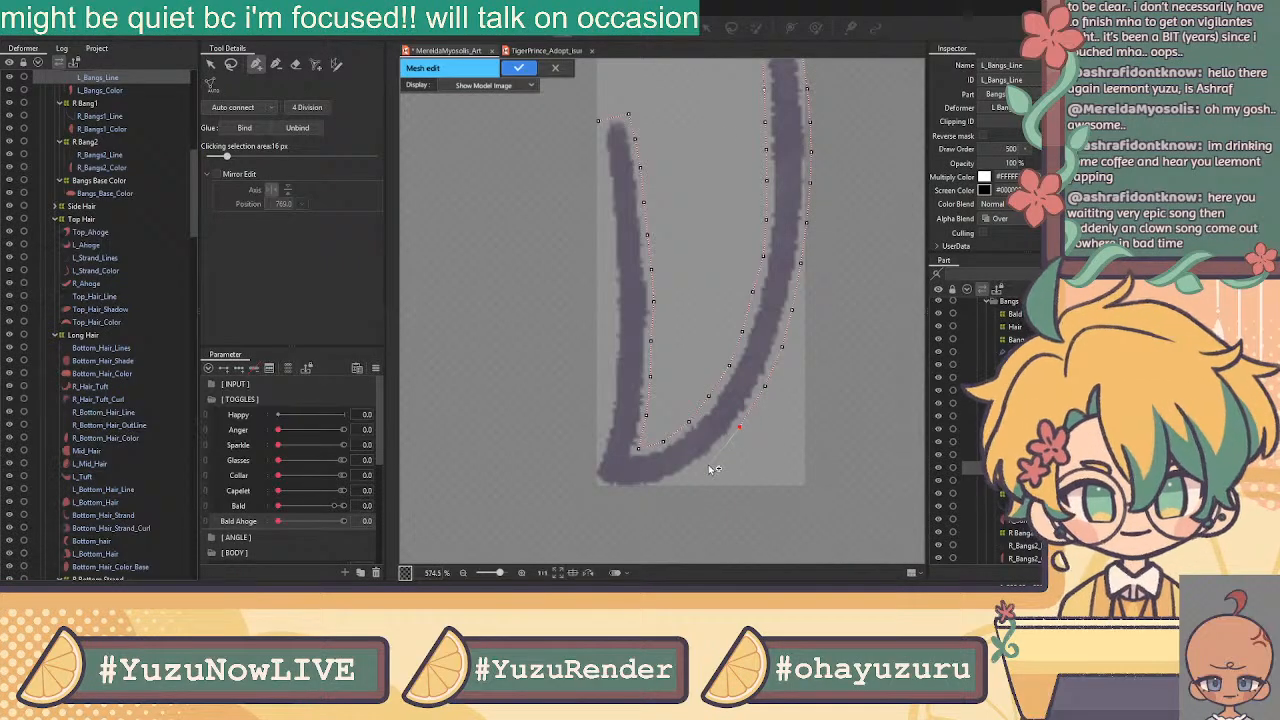
{"action": "left_click", "coordinate": [677, 481]}
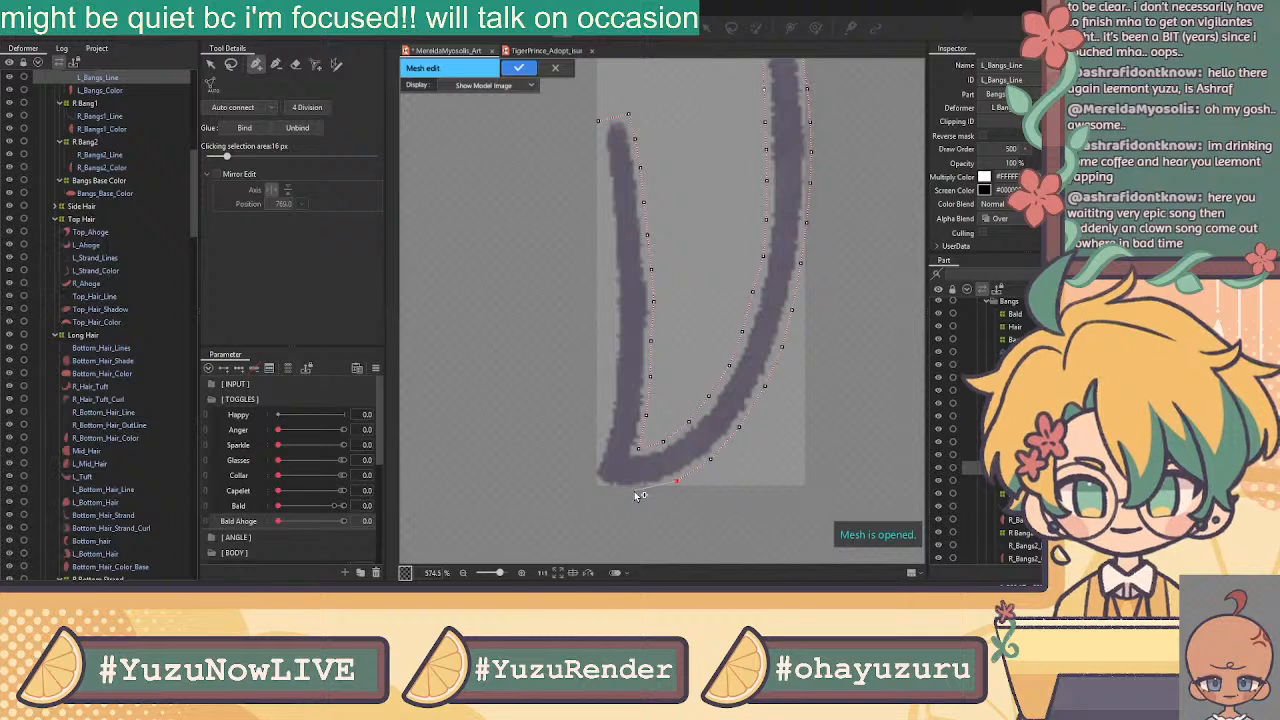
{"action": "left_click", "coordinate": [597, 485]}
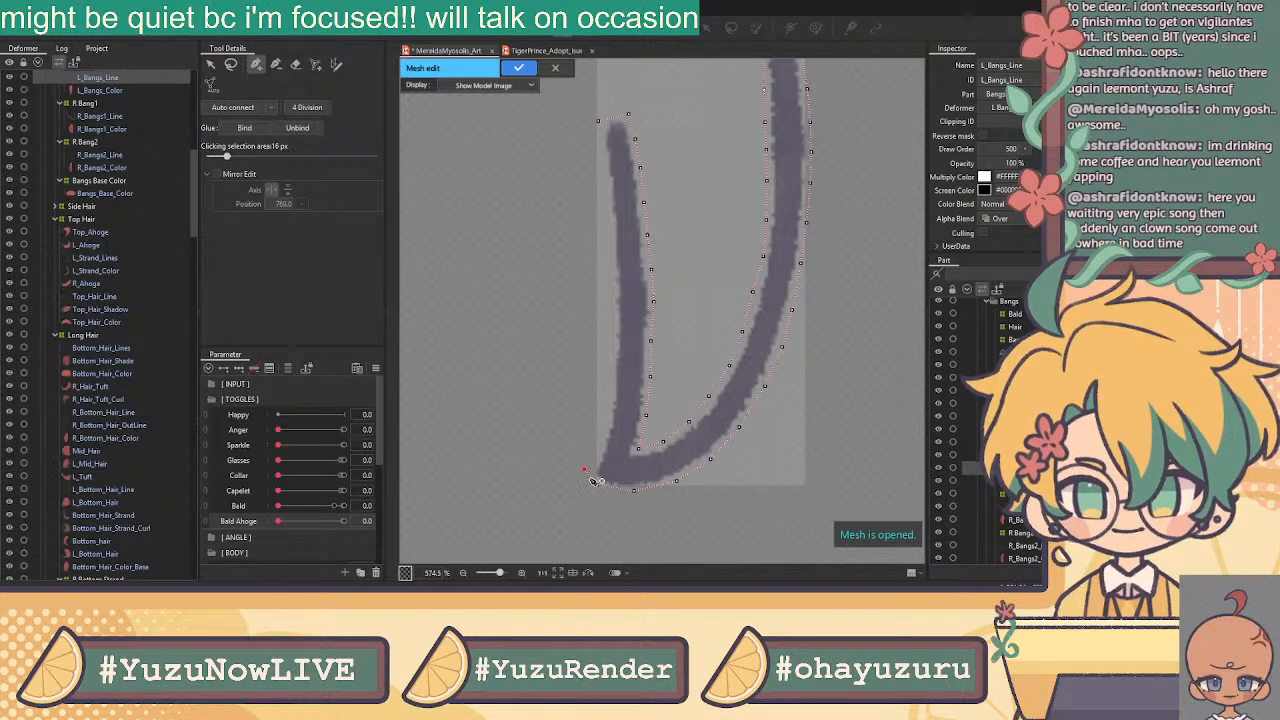
Trace up the left stroke's edge to its top, filling gaps, then return to selection
{"action": "left_click", "coordinate": [600, 442]}
{"action": "left_click", "coordinate": [608, 411]}
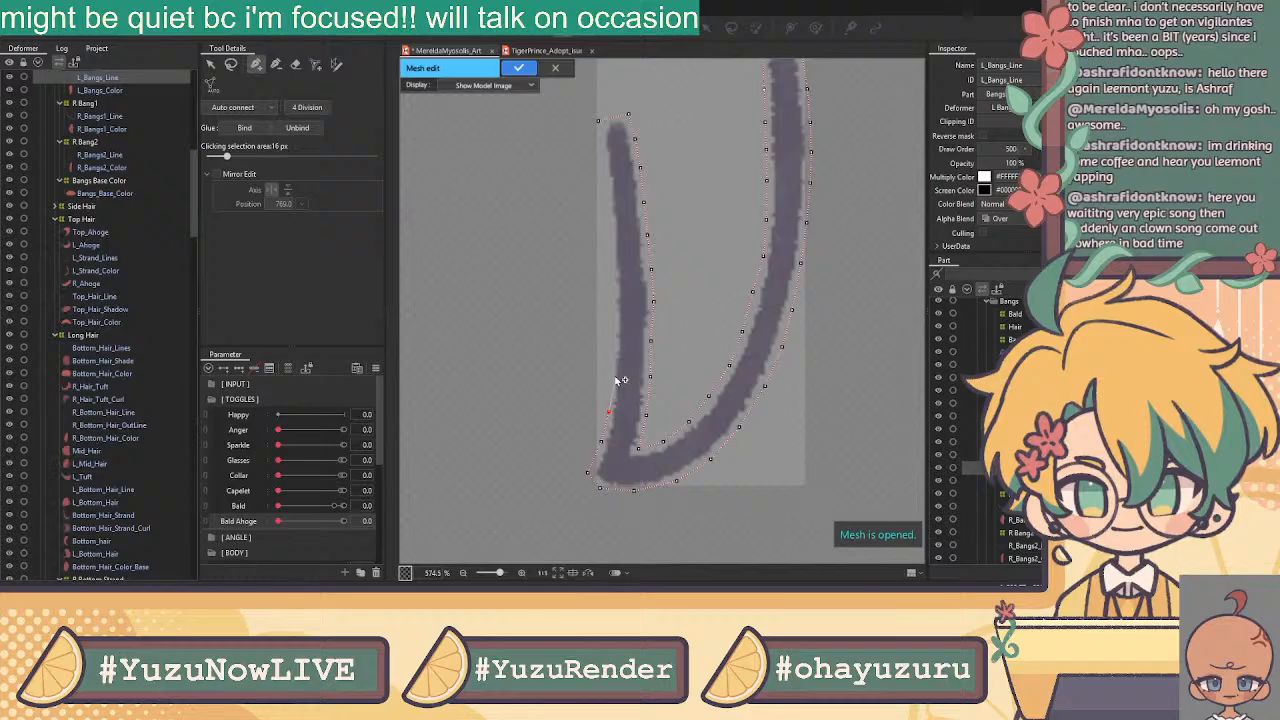
{"action": "left_click", "coordinate": [612, 375]}
{"action": "left_click", "coordinate": [613, 343]}
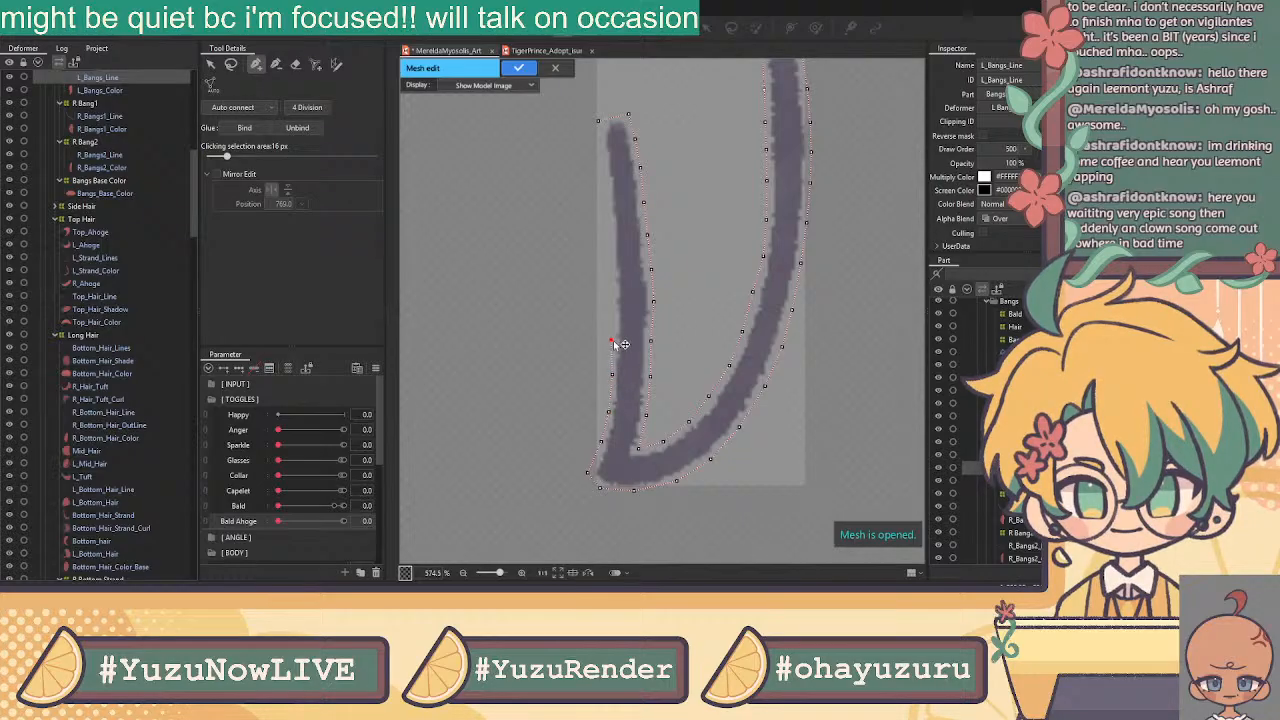
{"action": "left_click", "coordinate": [609, 305]}
{"action": "left_click", "coordinate": [609, 271]}
{"action": "left_click", "coordinate": [602, 150]}
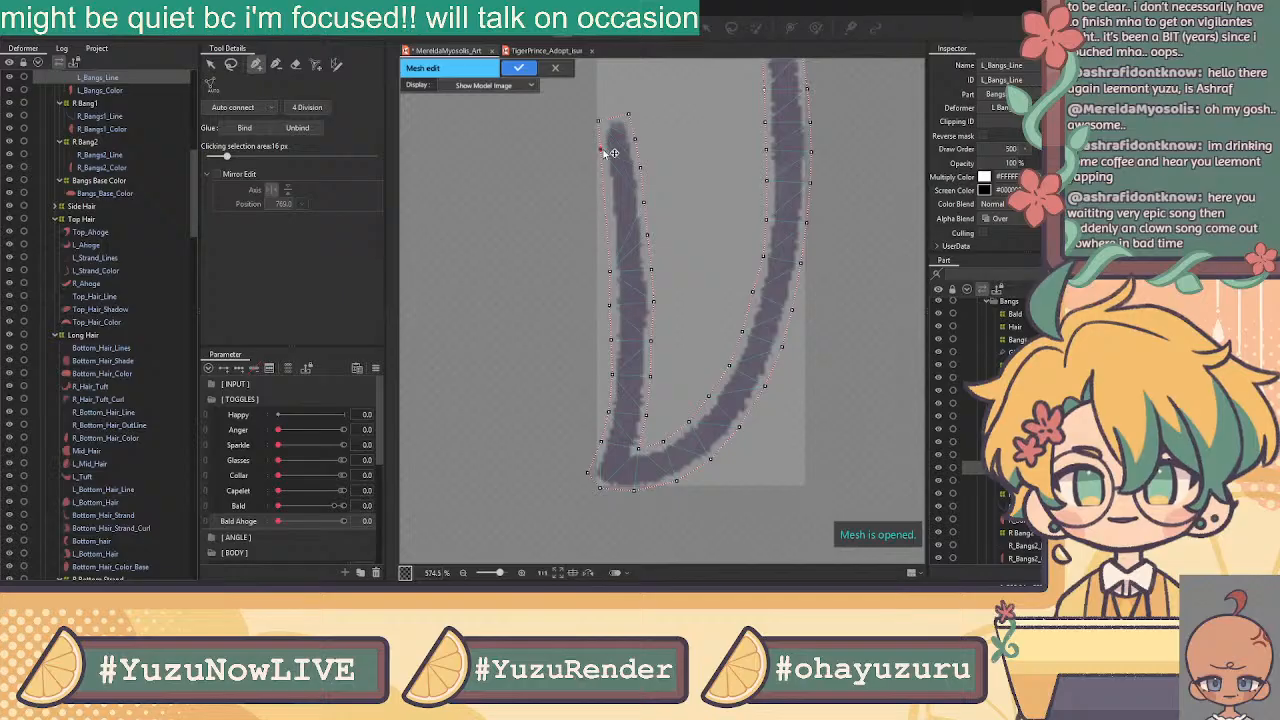
{"action": "left_click", "coordinate": [603, 176]}
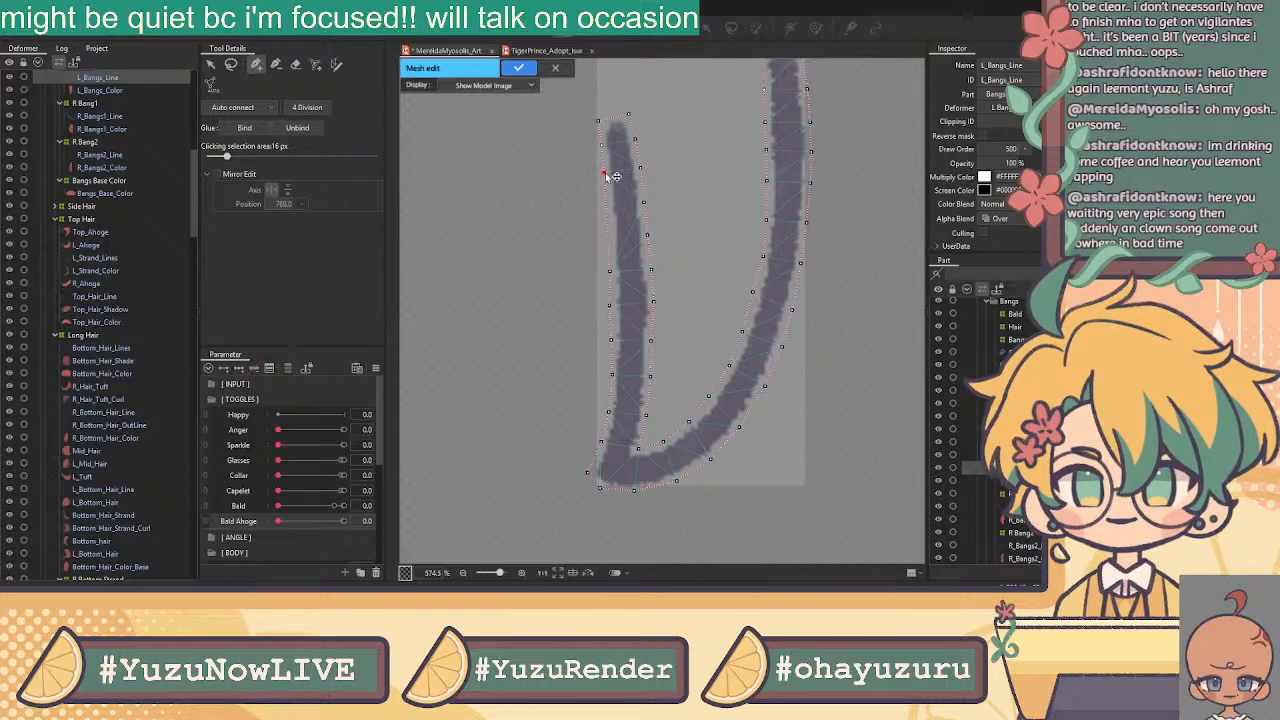
{"action": "left_click", "coordinate": [607, 208]}
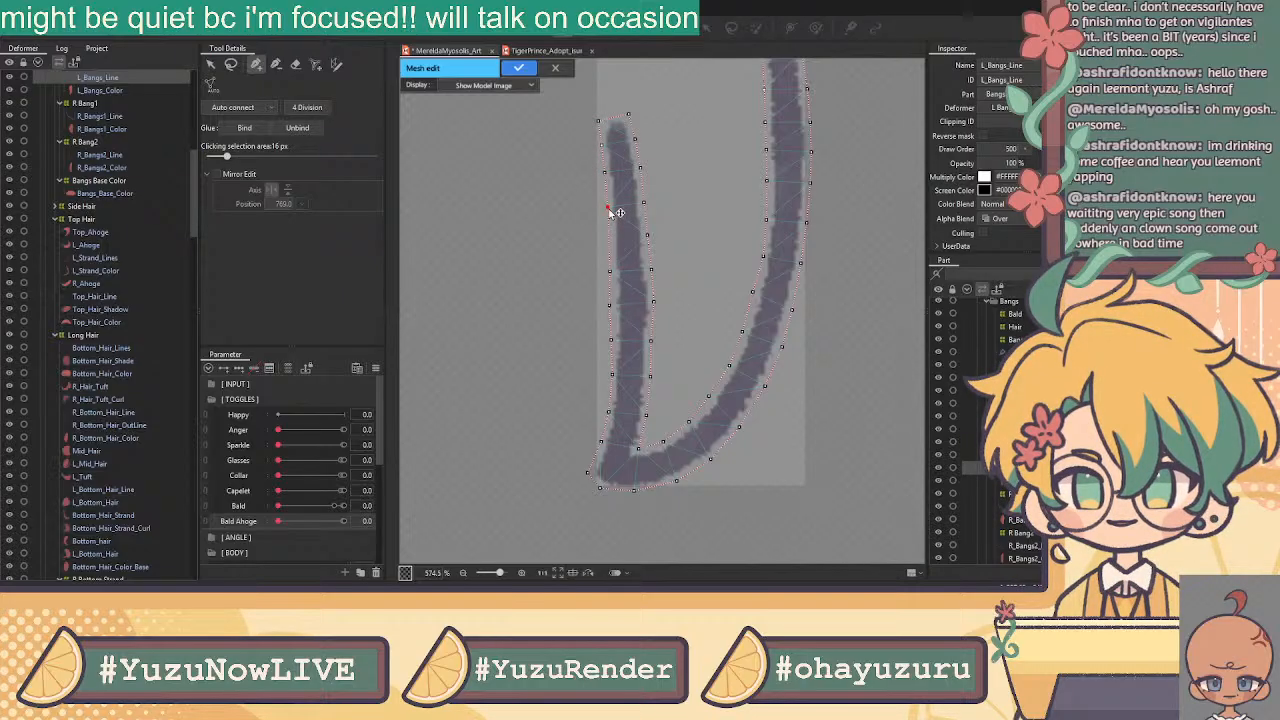
{"action": "left_click", "coordinate": [609, 240]}
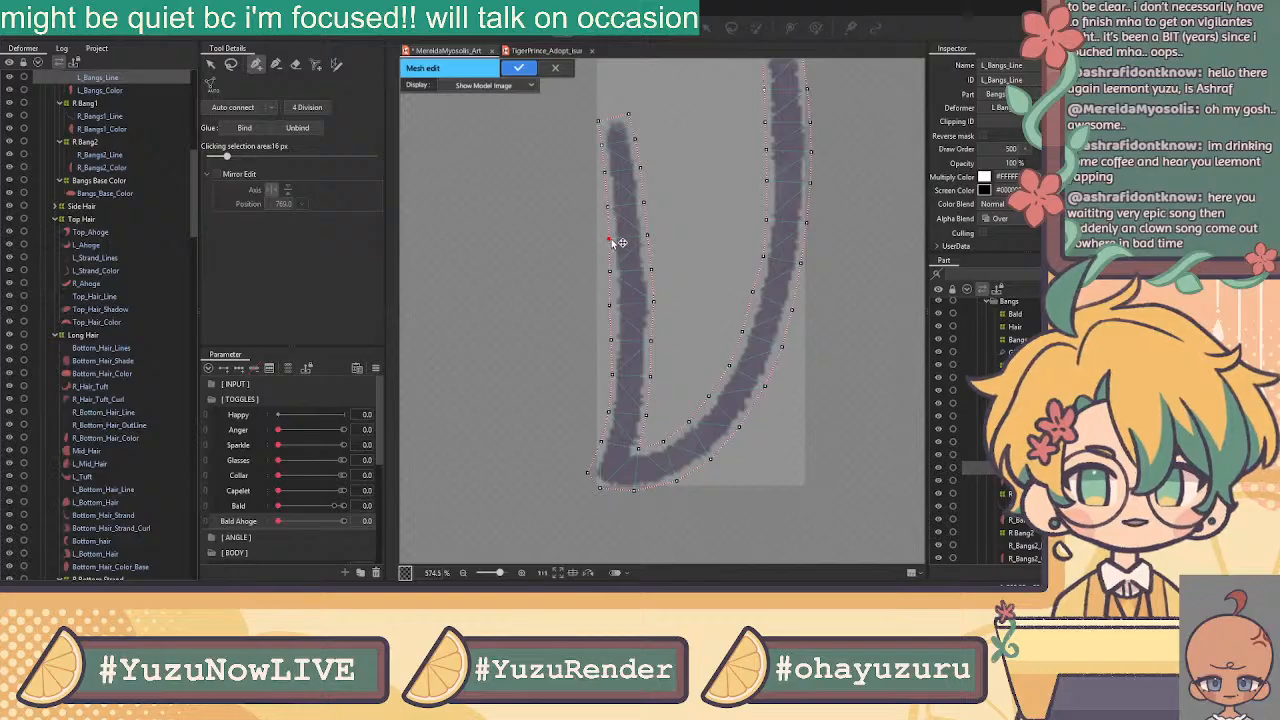
{"action": "left_click", "coordinate": [211, 65]}
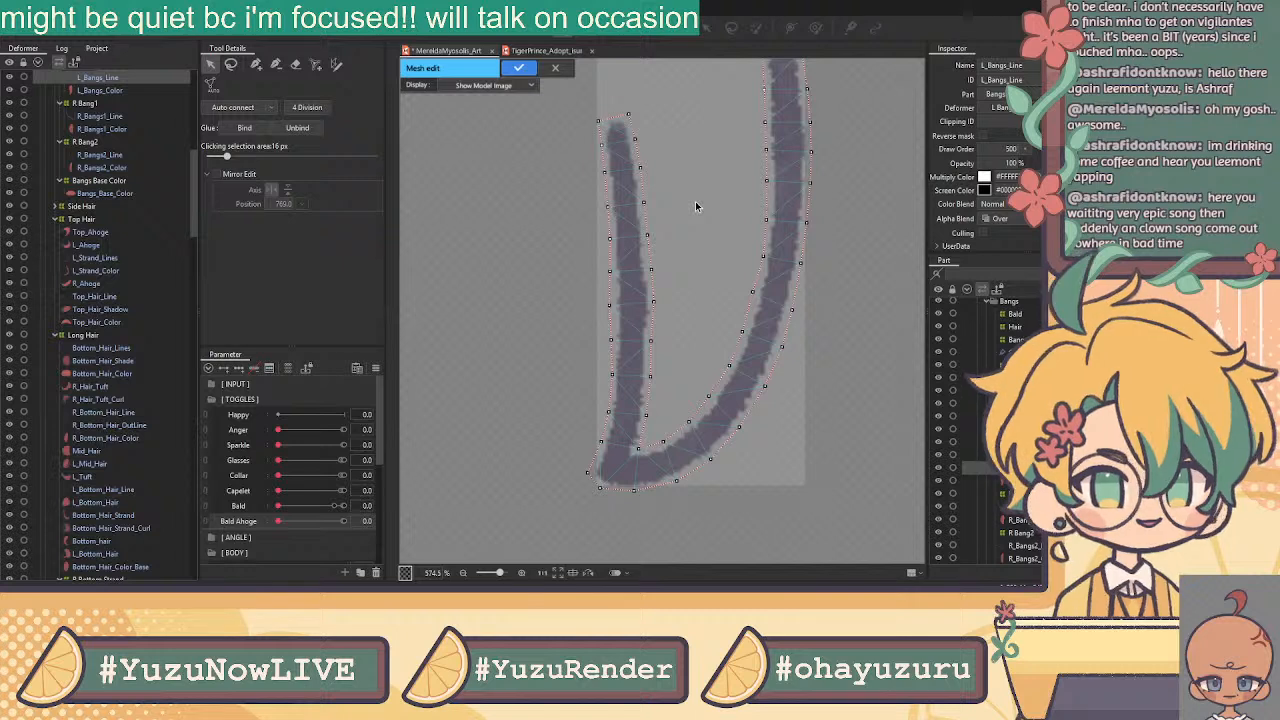
Add a centre line of vertices along the bottom and up the right stroke
{"action": "left_click", "coordinate": [261, 68]}
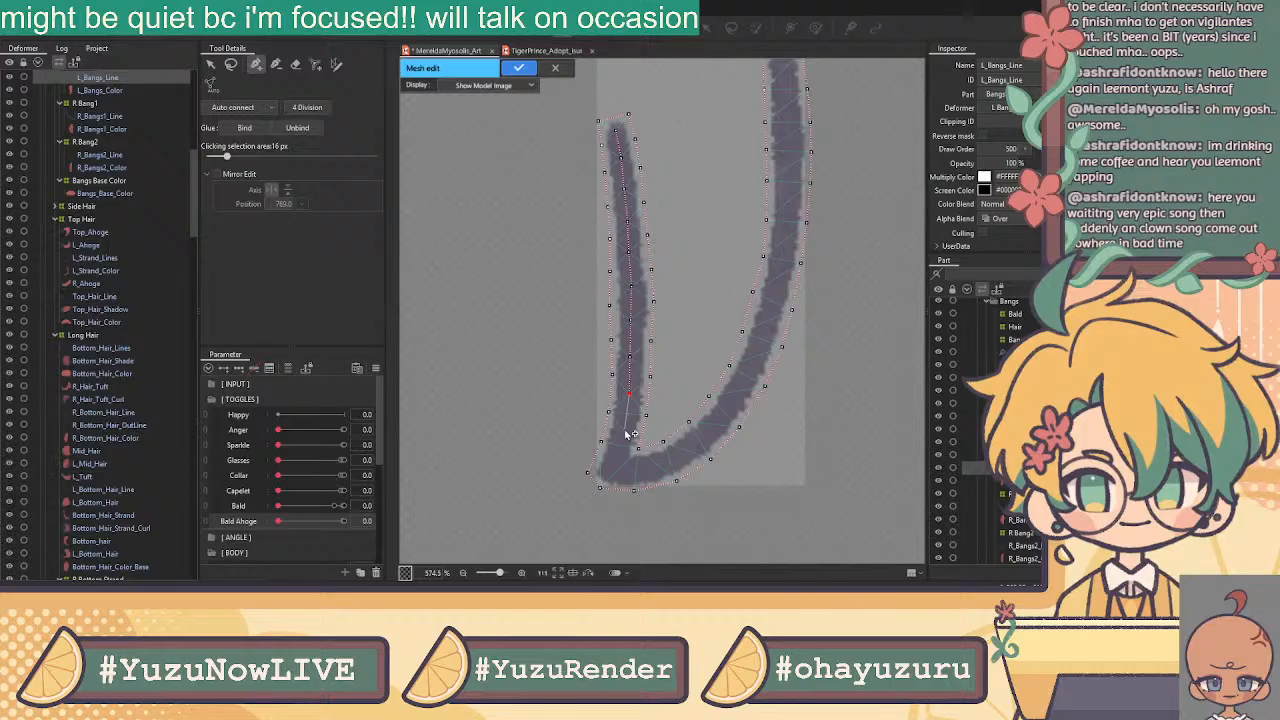
{"action": "left_click", "coordinate": [618, 465]}
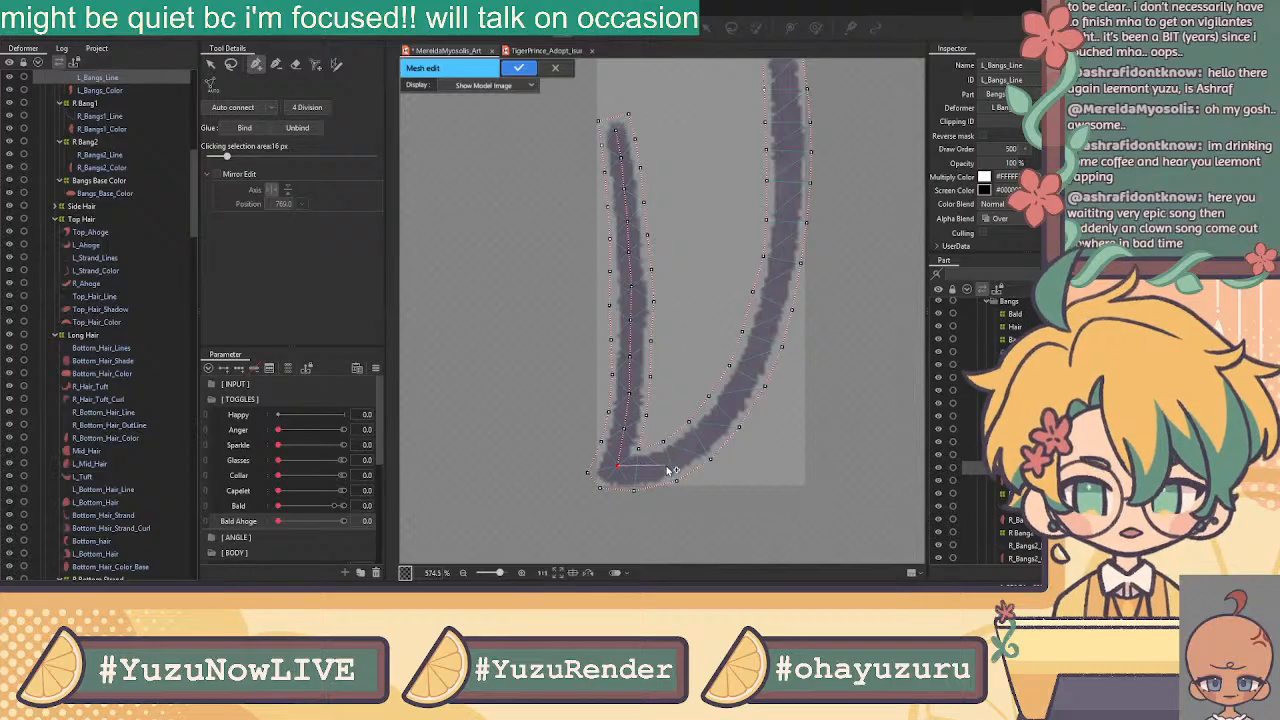
{"action": "left_click", "coordinate": [658, 466]}
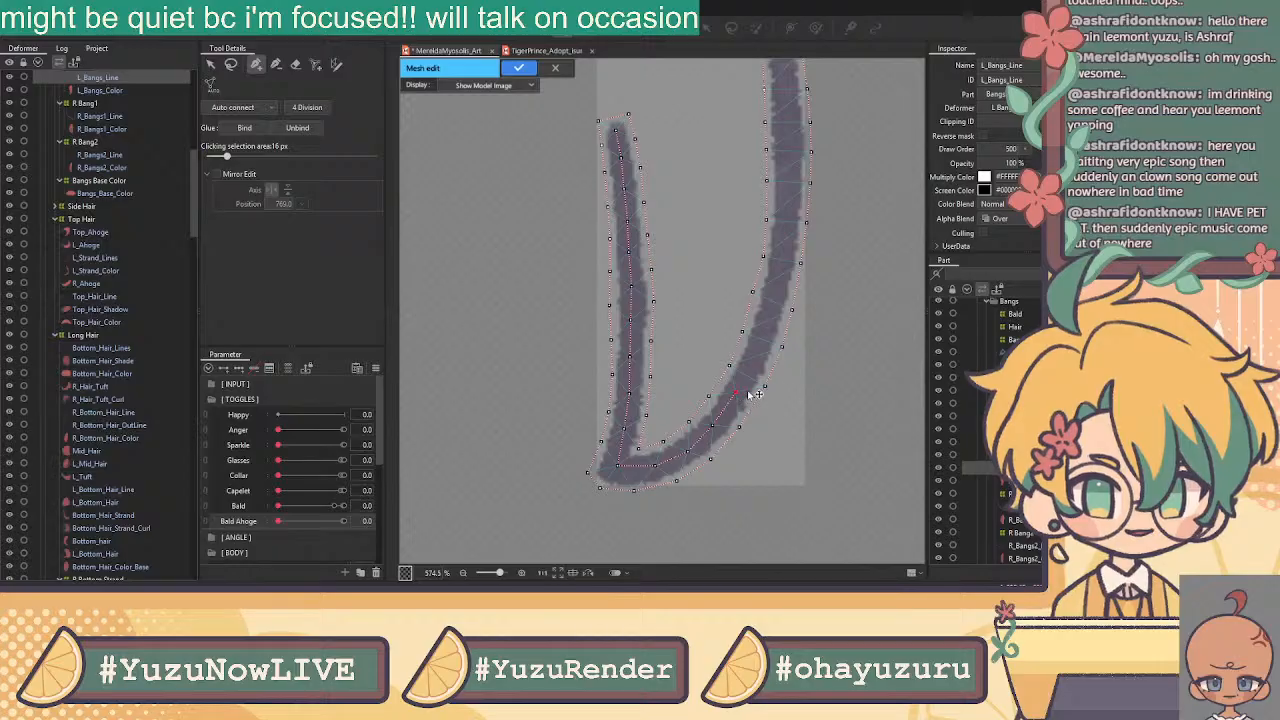
{"action": "left_click", "coordinate": [756, 359]}
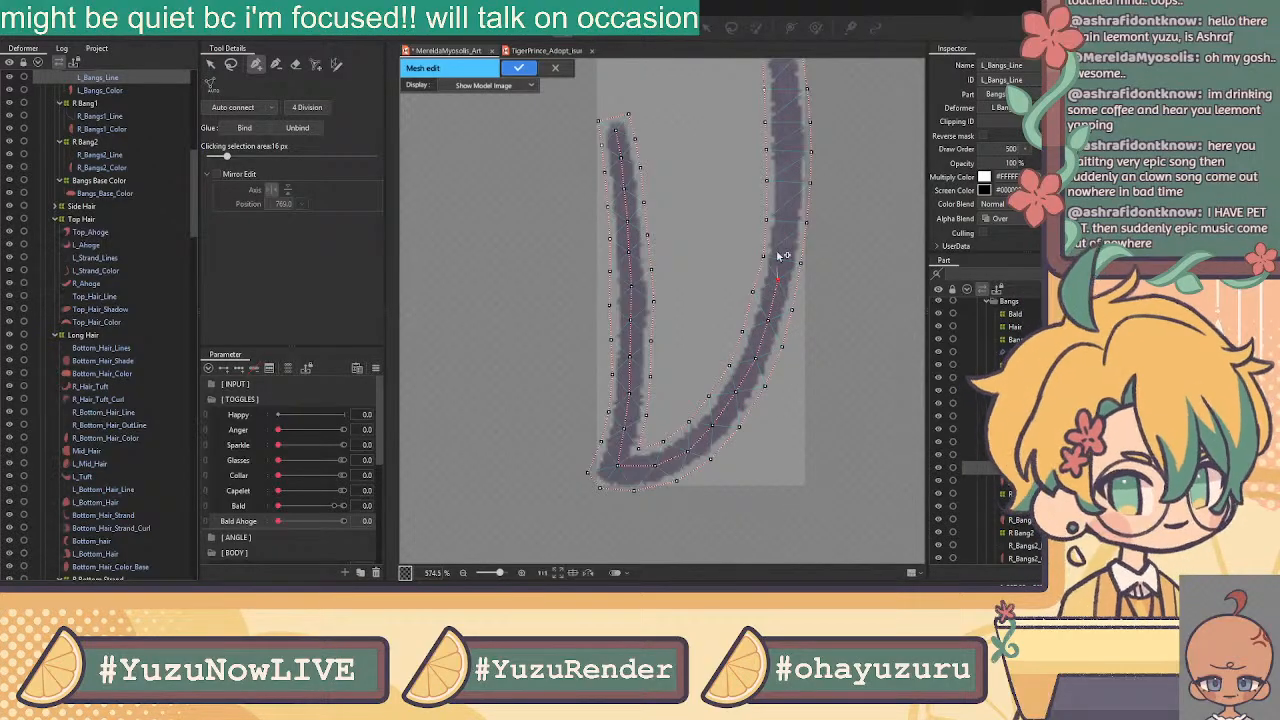
{"action": "left_click", "coordinate": [789, 203]}
{"action": "left_click", "coordinate": [790, 170]}
{"action": "left_click_drag", "start_coordinate": [765, 156], "coordinate": [773, 264]}
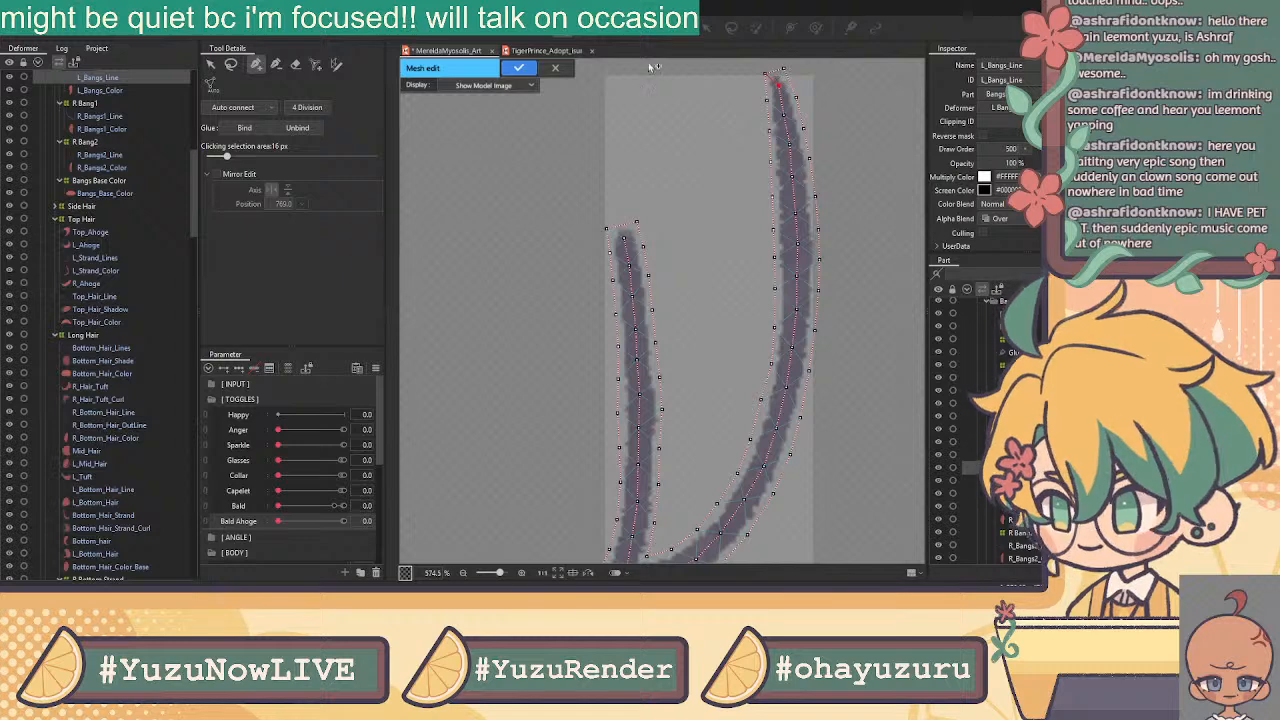
Return to selection and zoom around to inspect the whole bangs line mesh
{"action": "left_click", "coordinate": [211, 65]}
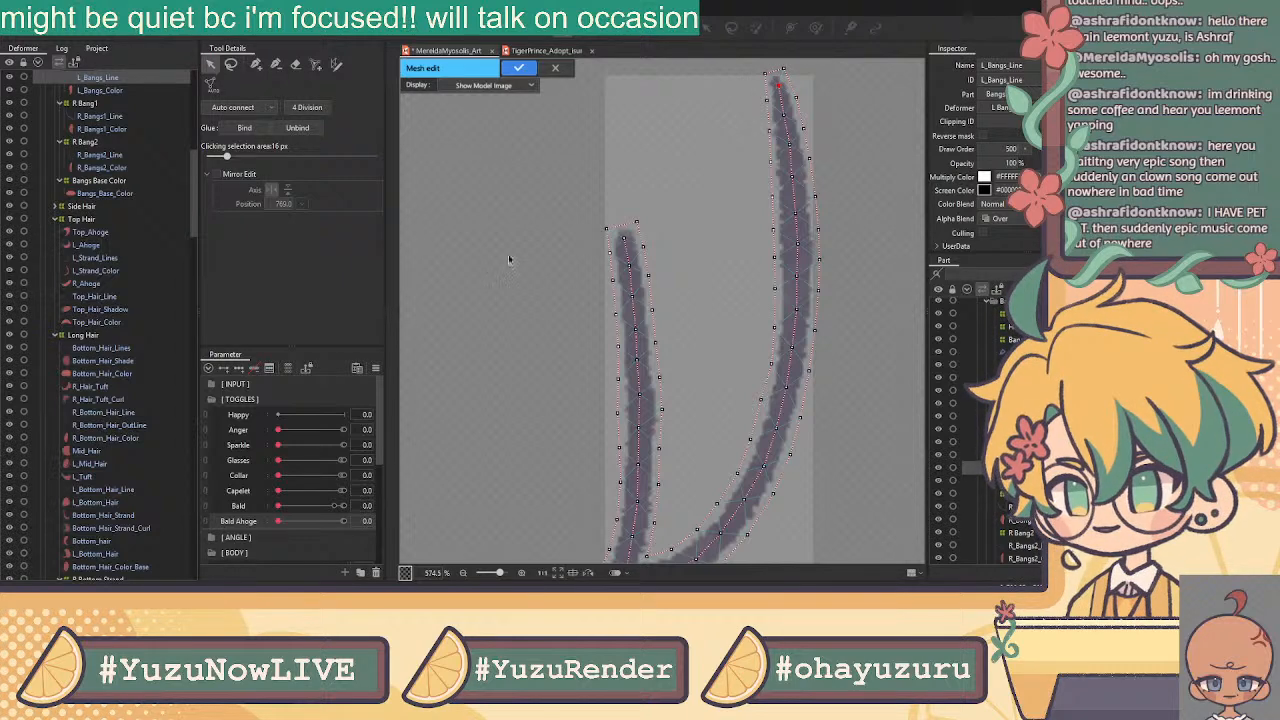
{"action": "left_click_drag", "start_coordinate": [577, 313], "coordinate": [610, 236]}
{"action": "scroll", "coordinate": [660, 400], "scroll_direction": "up", "scroll_amount": 2}
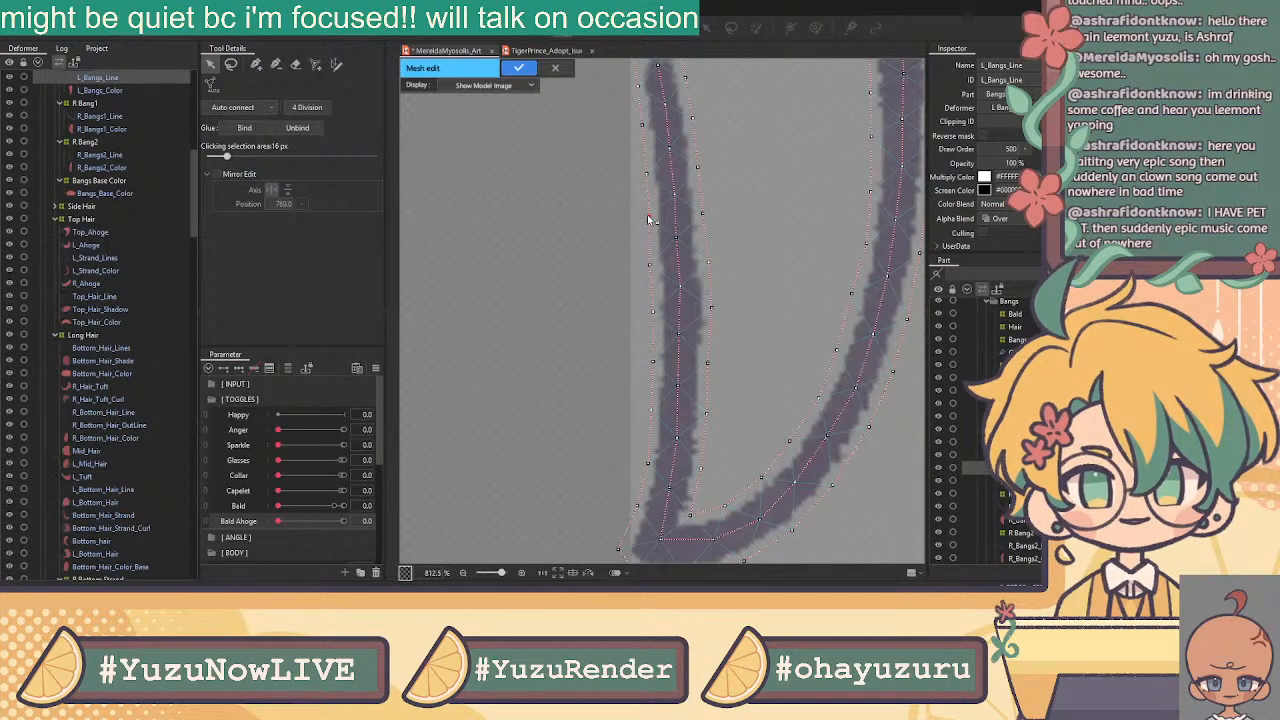
{"action": "scroll", "coordinate": [656, 220], "scroll_direction": "down", "scroll_amount": 2}
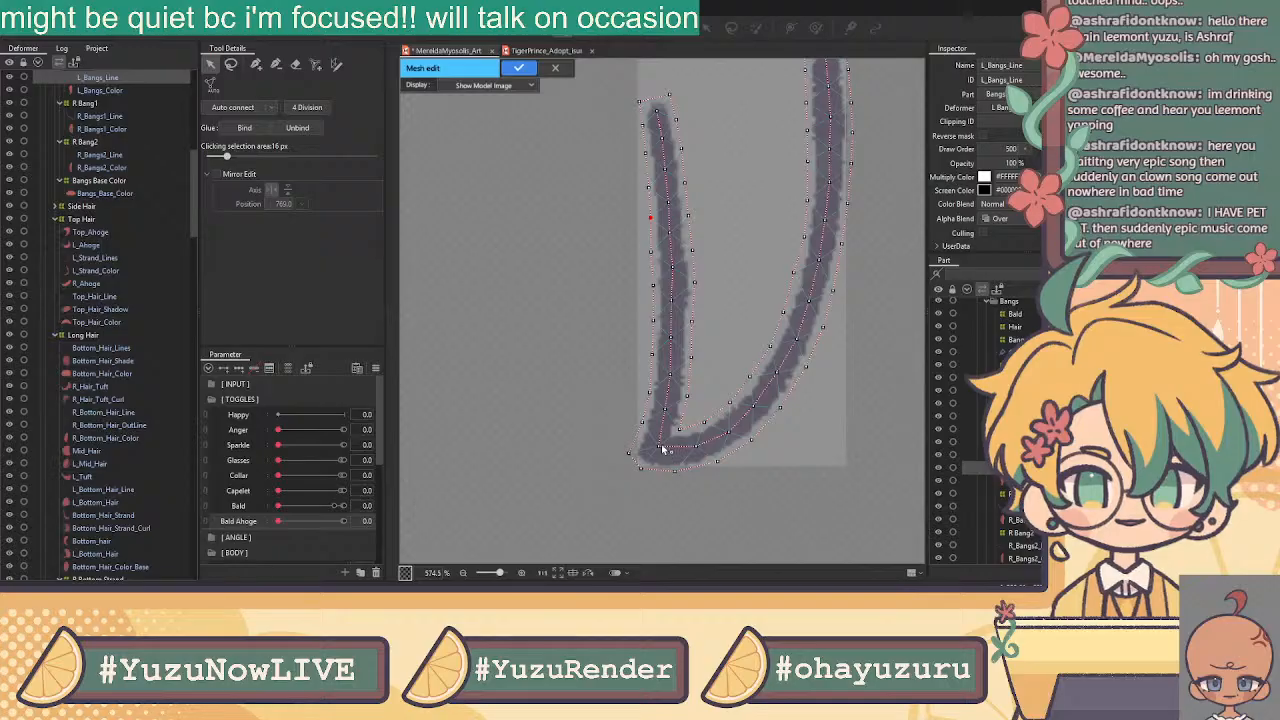
{"action": "scroll", "coordinate": [690, 424], "scroll_direction": "up", "scroll_amount": 2}
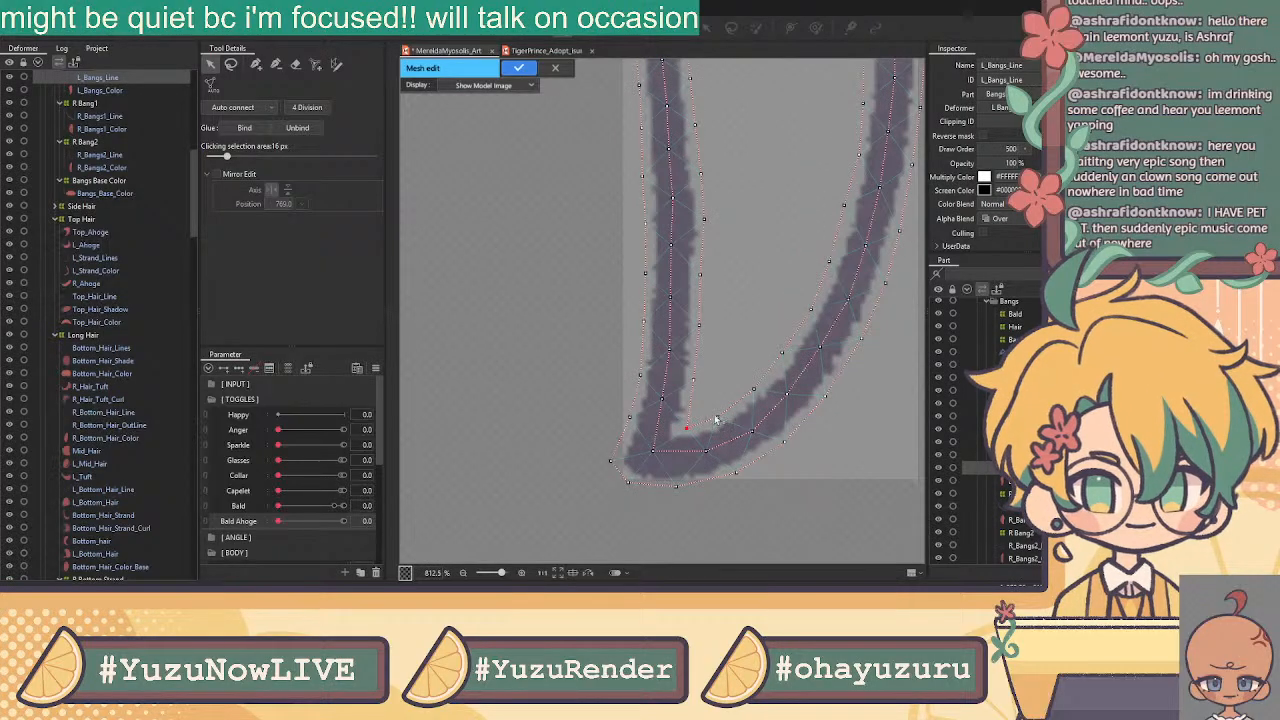
{"action": "scroll", "coordinate": [766, 358], "scroll_direction": "down", "scroll_amount": 2}
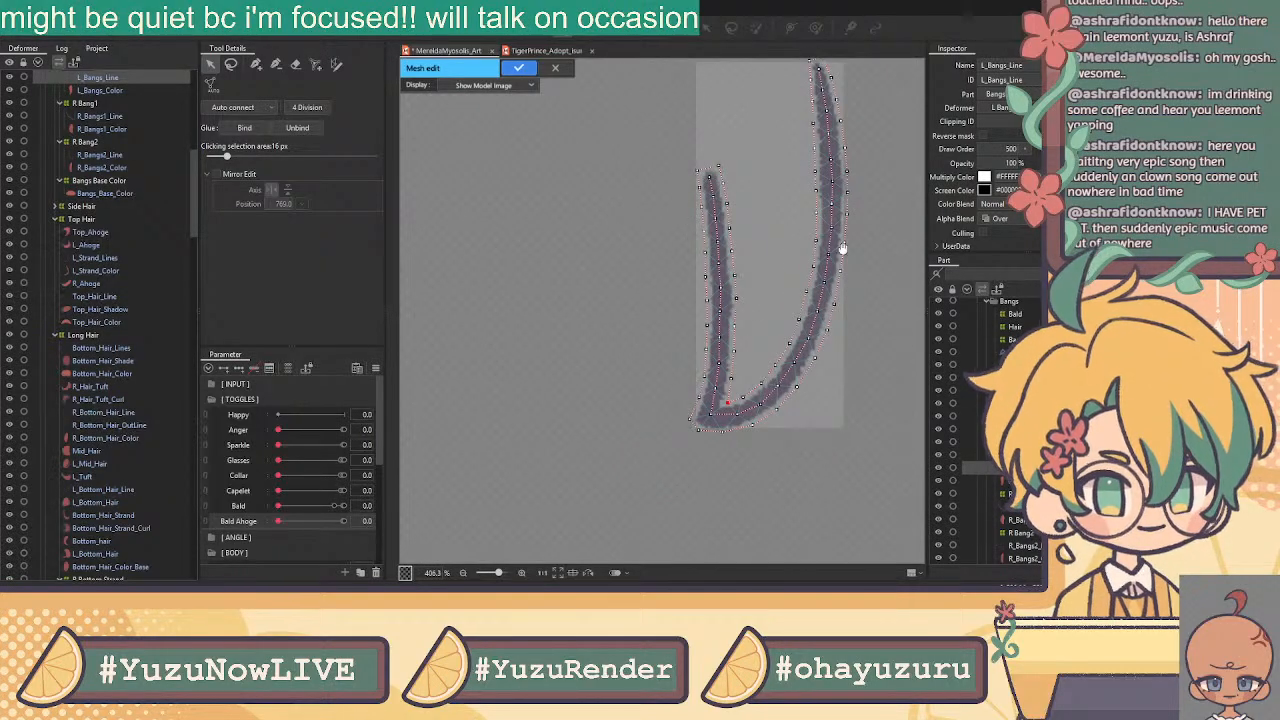
{"action": "left_click_drag", "start_coordinate": [865, 239], "coordinate": [823, 314]}
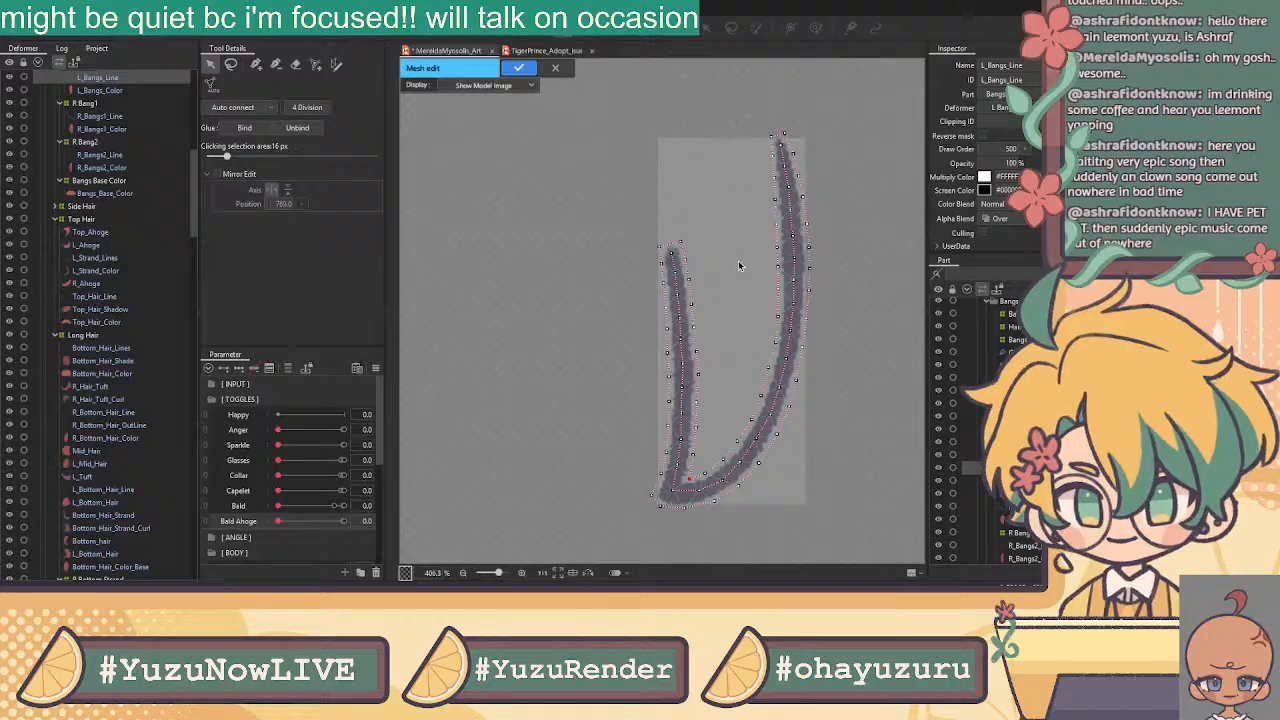
Generate triangles for the L_Bangs_Line mesh and confirm it
{"action": "left_click", "coordinate": [247, 100]}
{"action": "left_click_drag", "start_coordinate": [840, 88], "coordinate": [596, 516]}
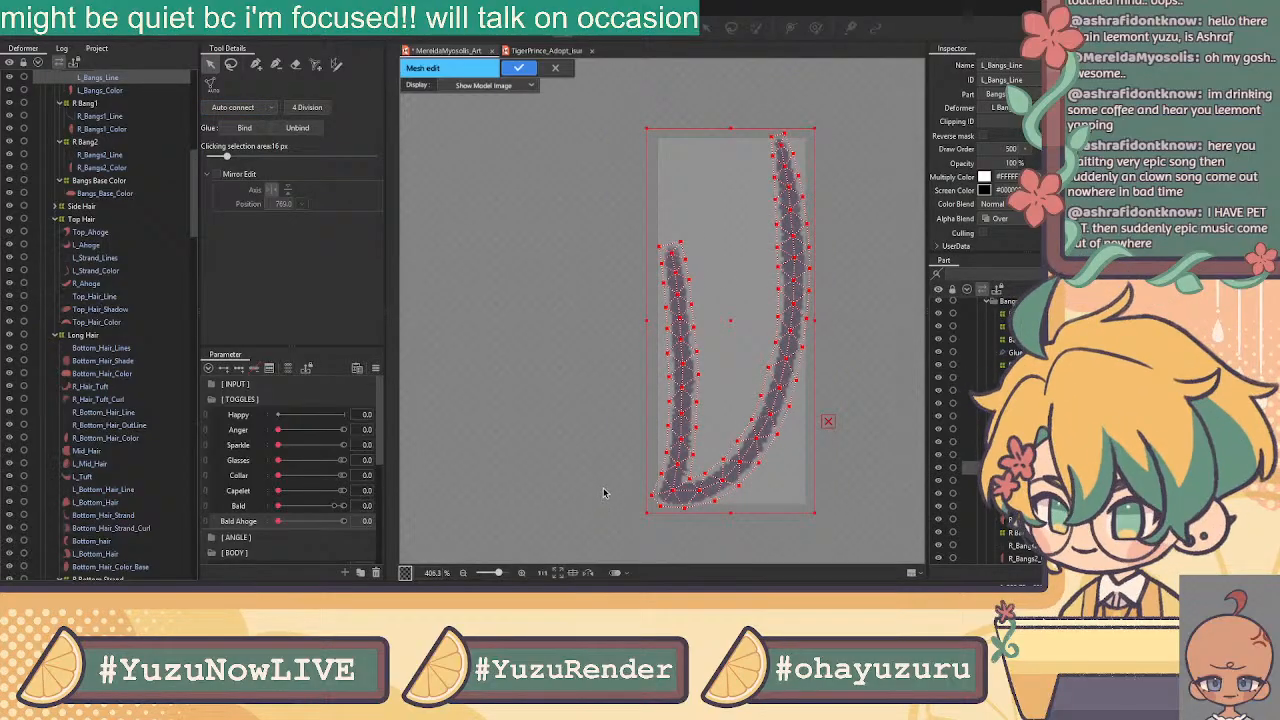
{"action": "left_click", "coordinate": [519, 67]}
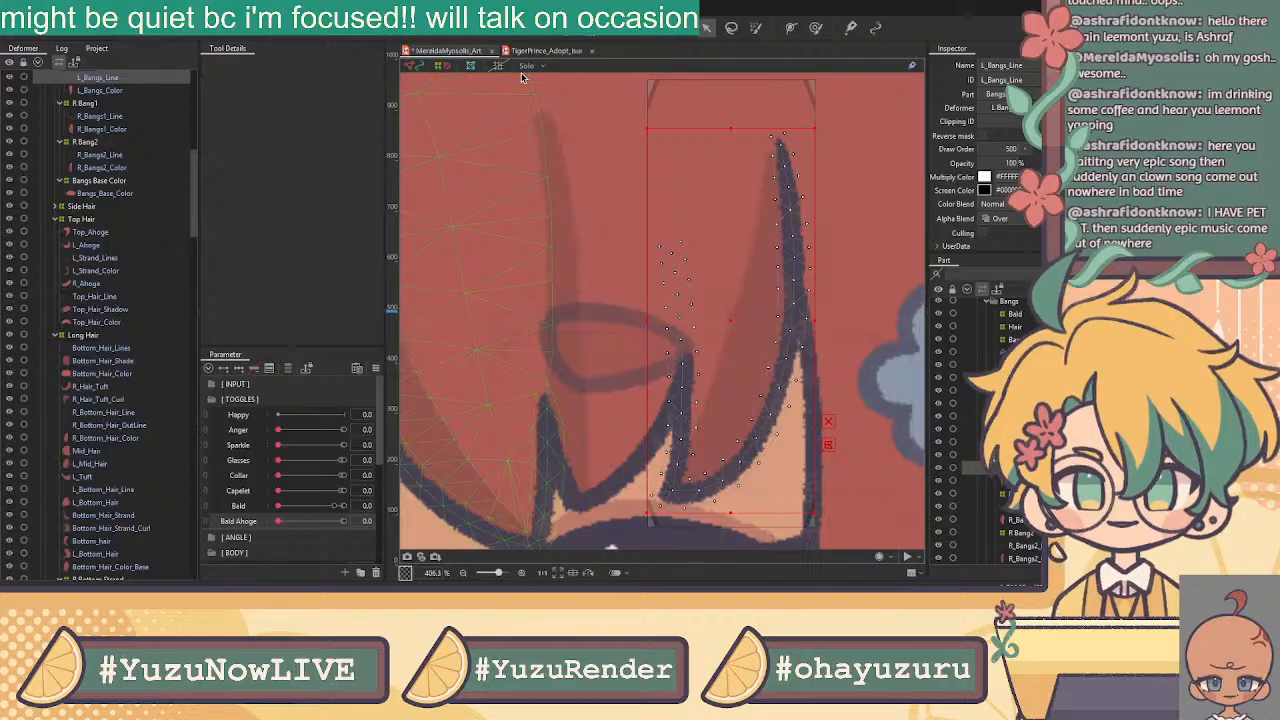
Open L_Bangs_Color in Mesh Edit with the add-vertex pen tool
{"action": "left_click", "coordinate": [100, 90]}
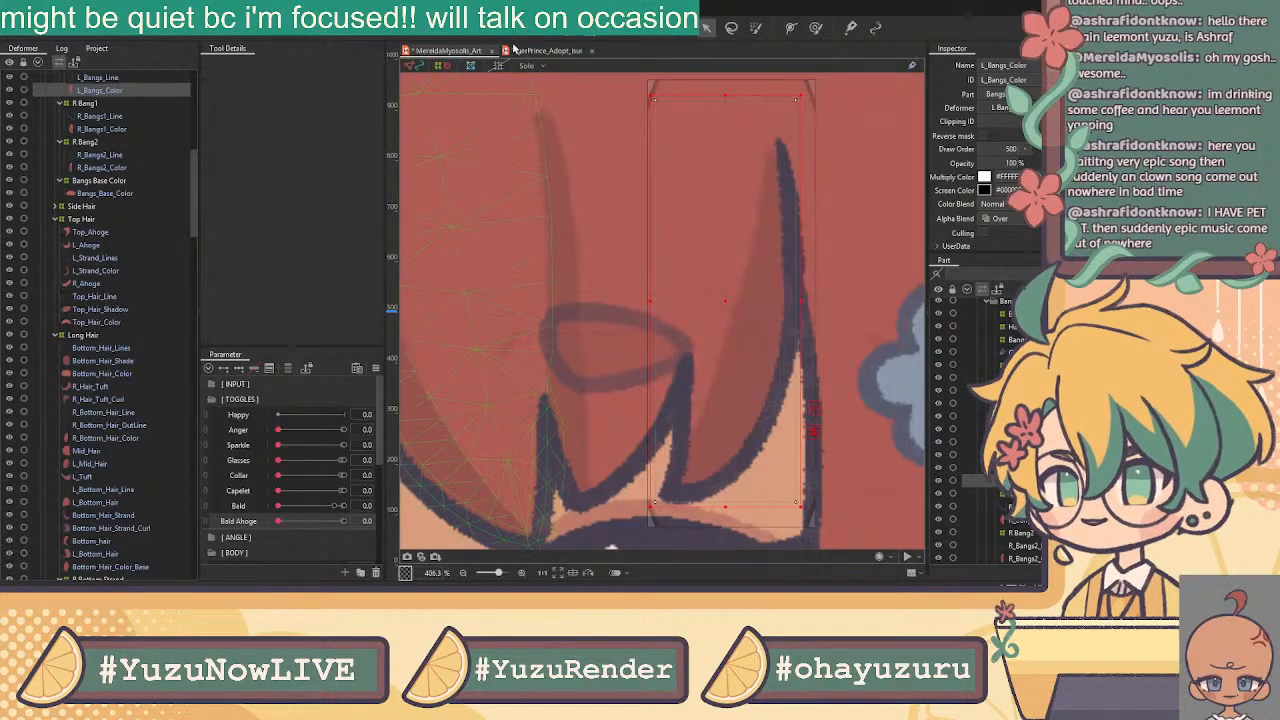
{"action": "left_click", "coordinate": [345, 28]}
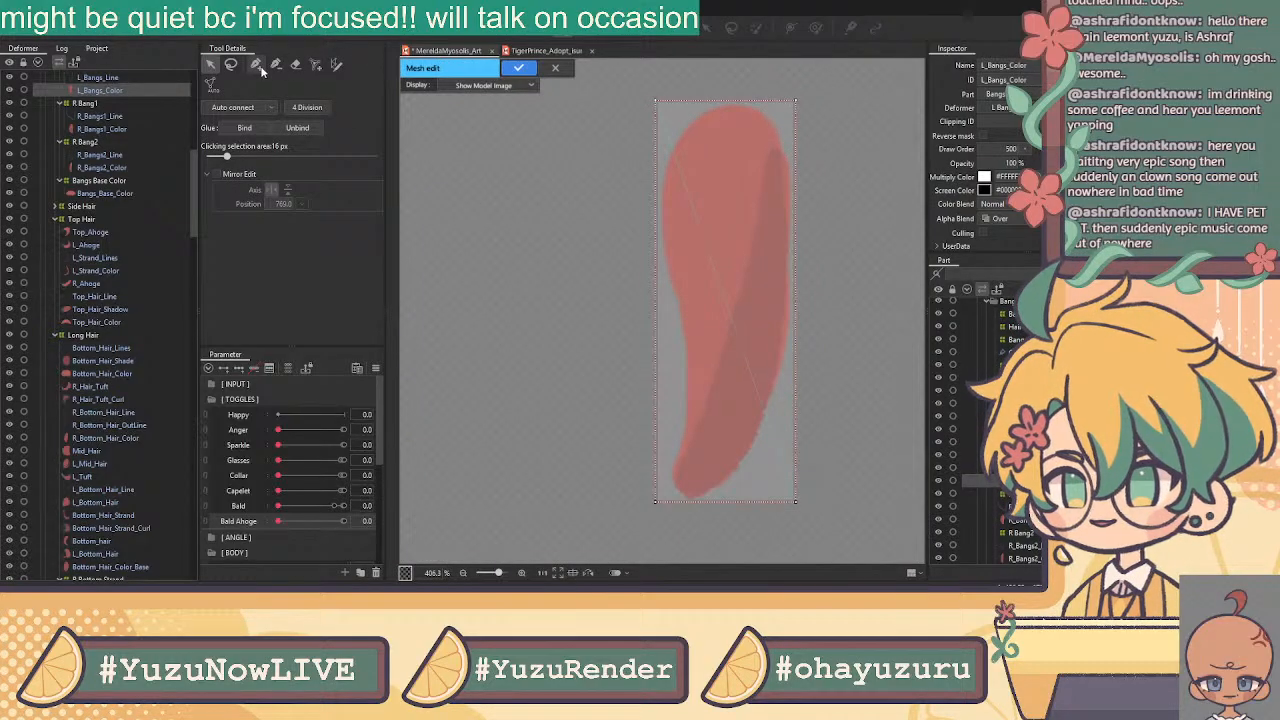
{"action": "left_click", "coordinate": [296, 65]}
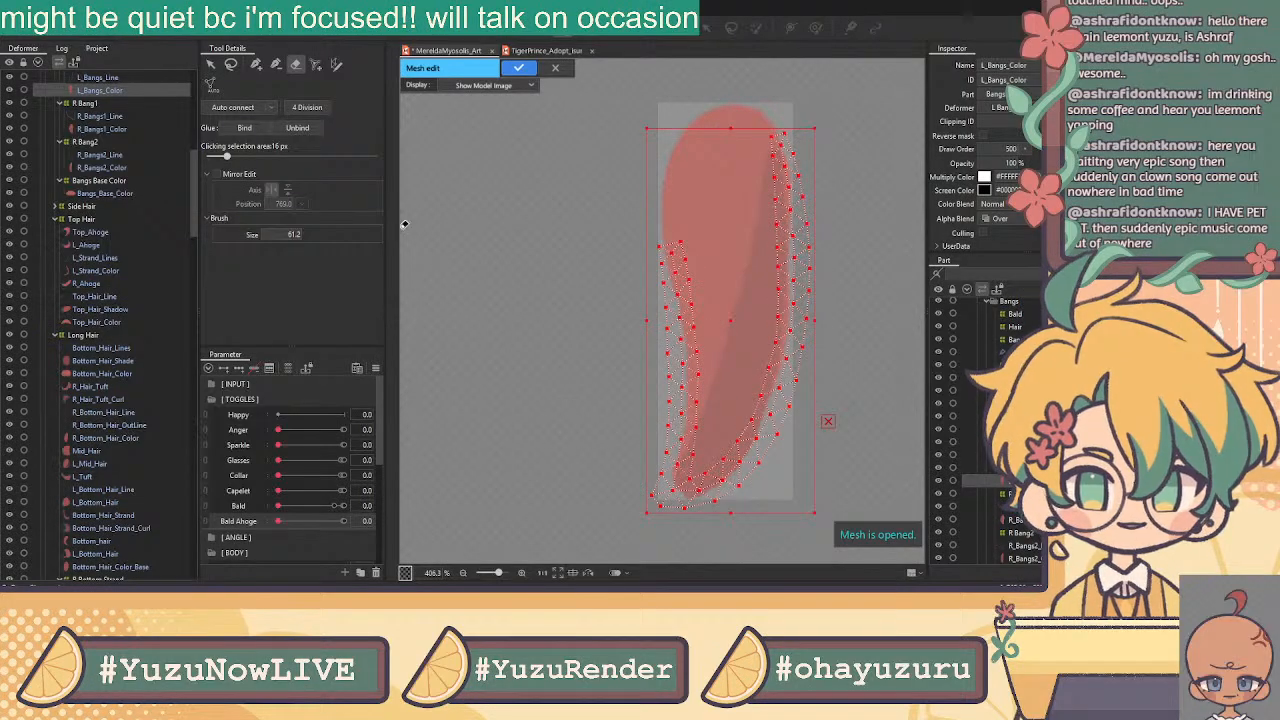
{"action": "left_click", "coordinate": [231, 64]}
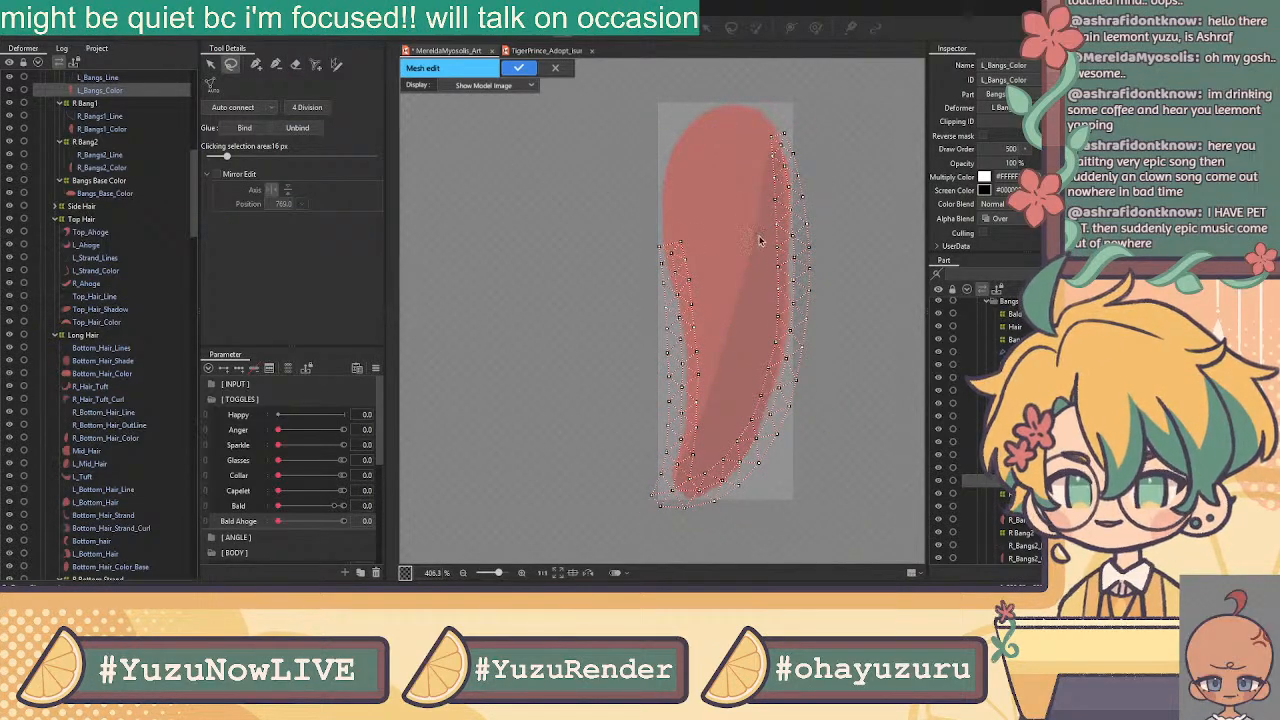
{"action": "scroll", "coordinate": [660, 218], "scroll_direction": "up", "scroll_amount": 5}
{"action": "scroll", "coordinate": [693, 270], "scroll_direction": "down", "scroll_amount": 3}
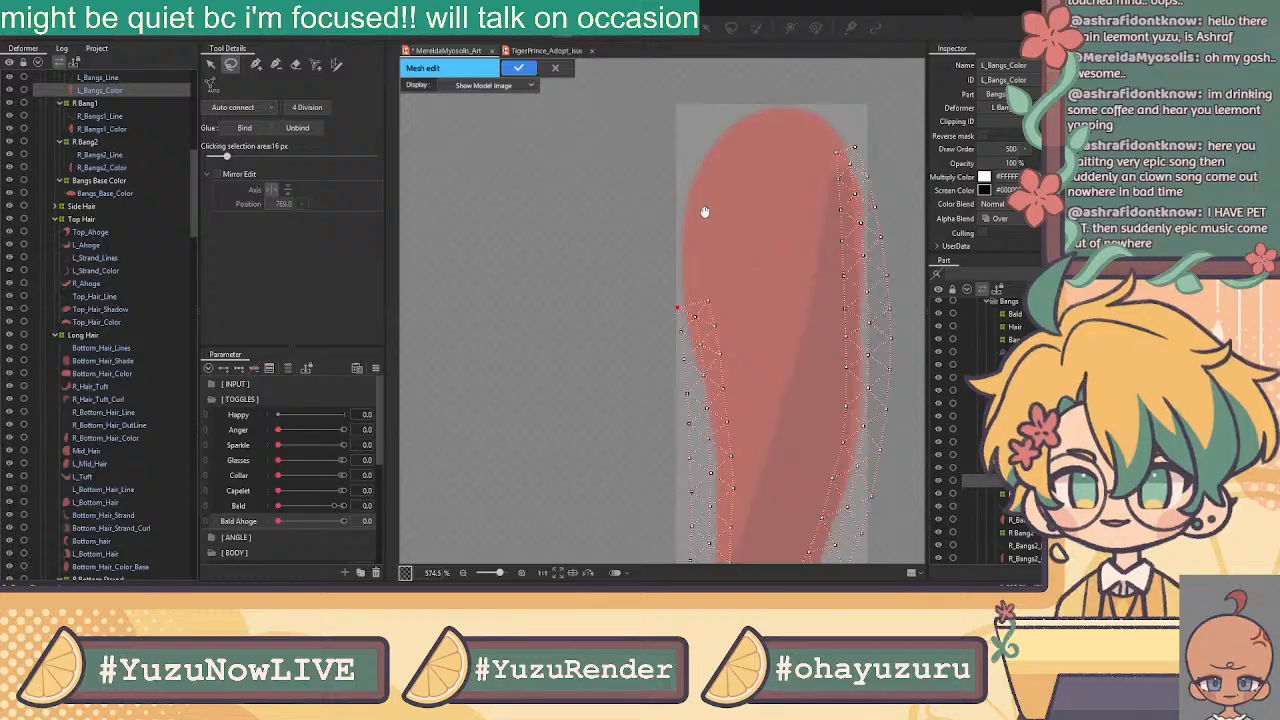
{"action": "left_click", "coordinate": [256, 64]}
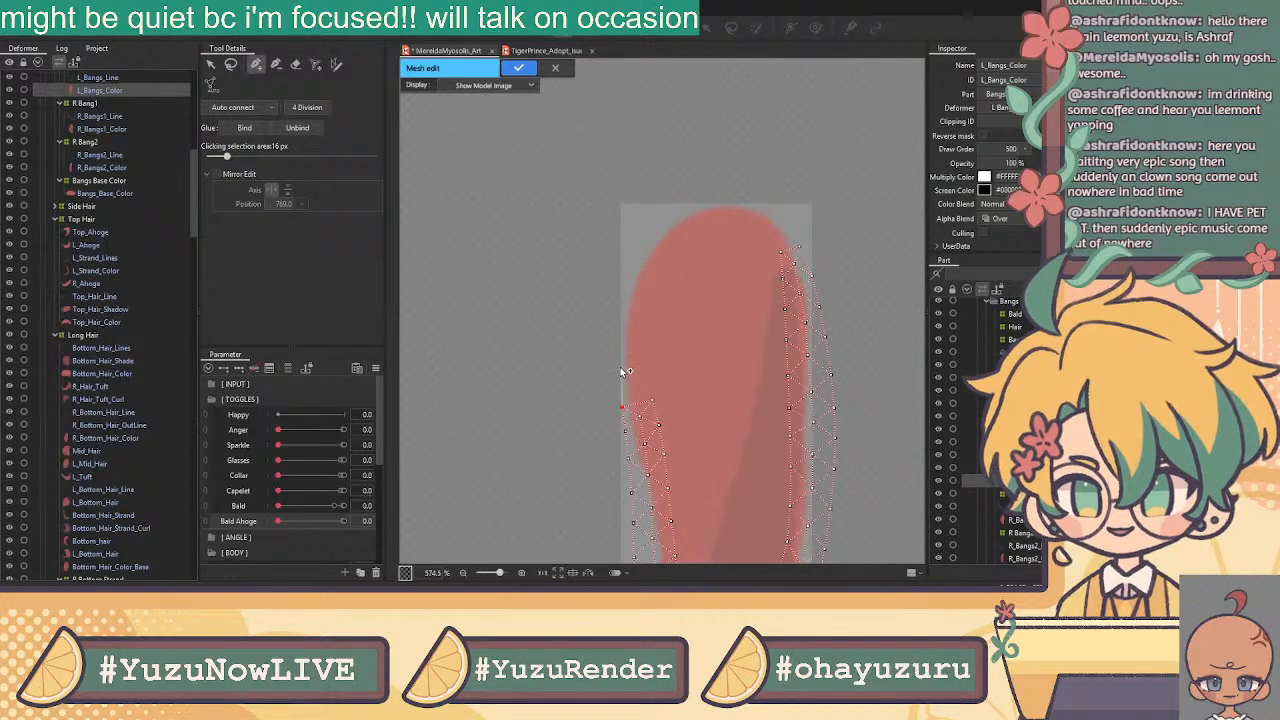
Place vertices up the strand's left edge, across its top, to the right edge
{"action": "left_click", "coordinate": [621, 319]}
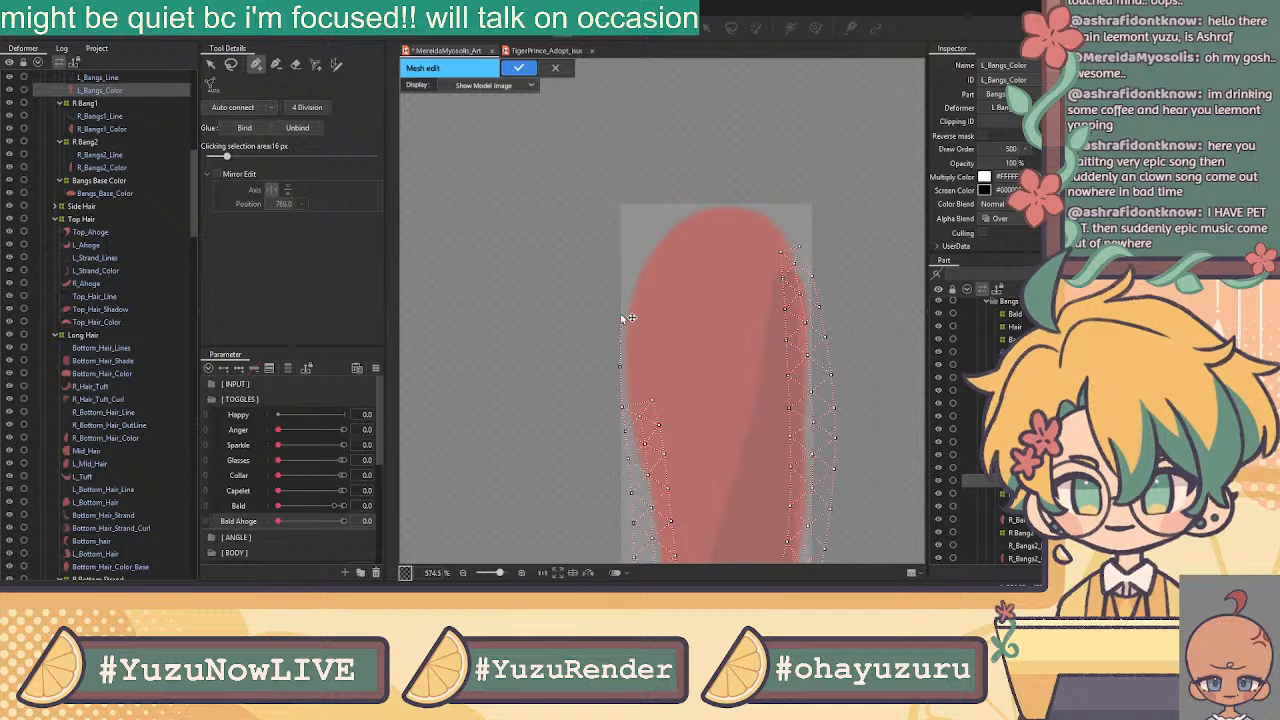
{"action": "left_click", "coordinate": [629, 274]}
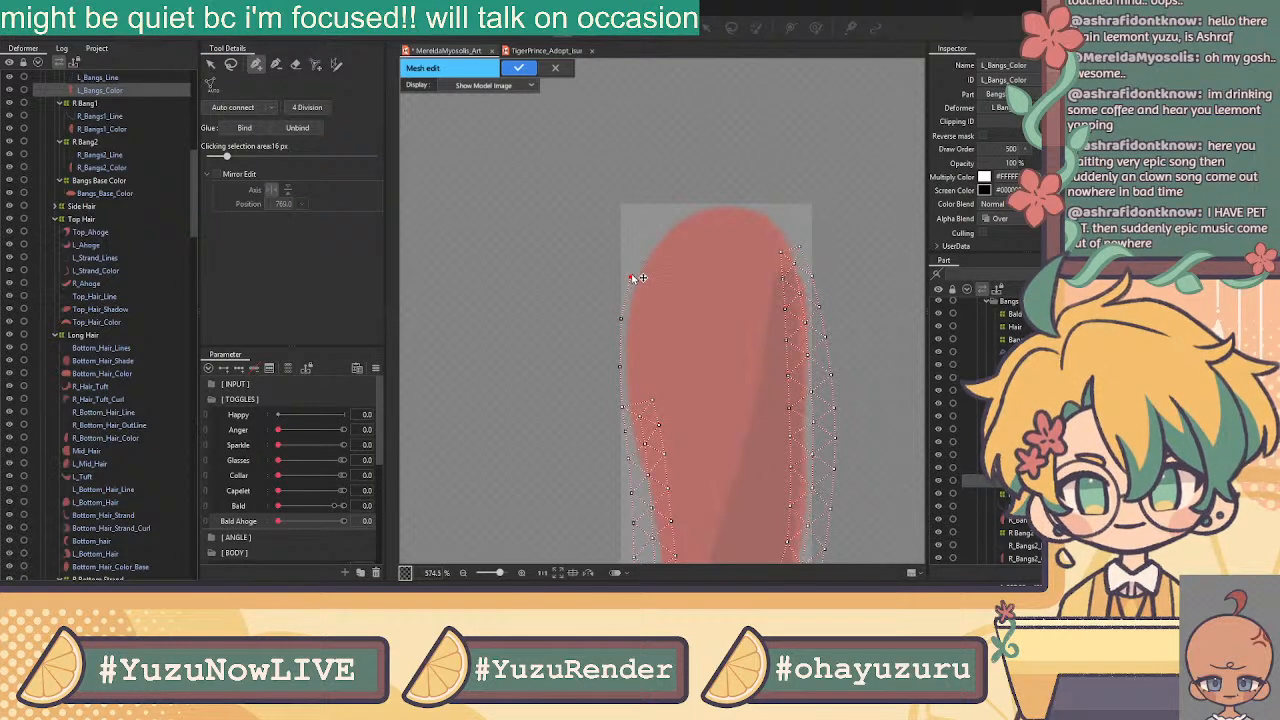
{"action": "left_click", "coordinate": [649, 241]}
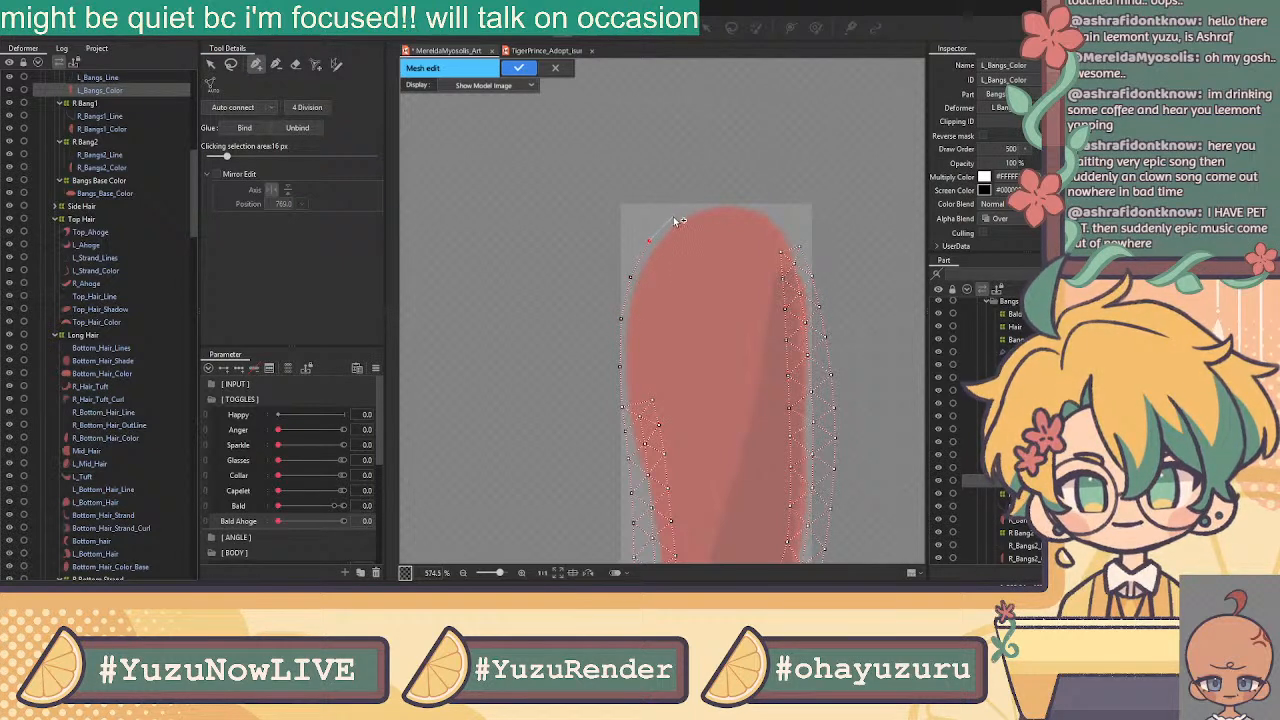
{"action": "left_click", "coordinate": [714, 201]}
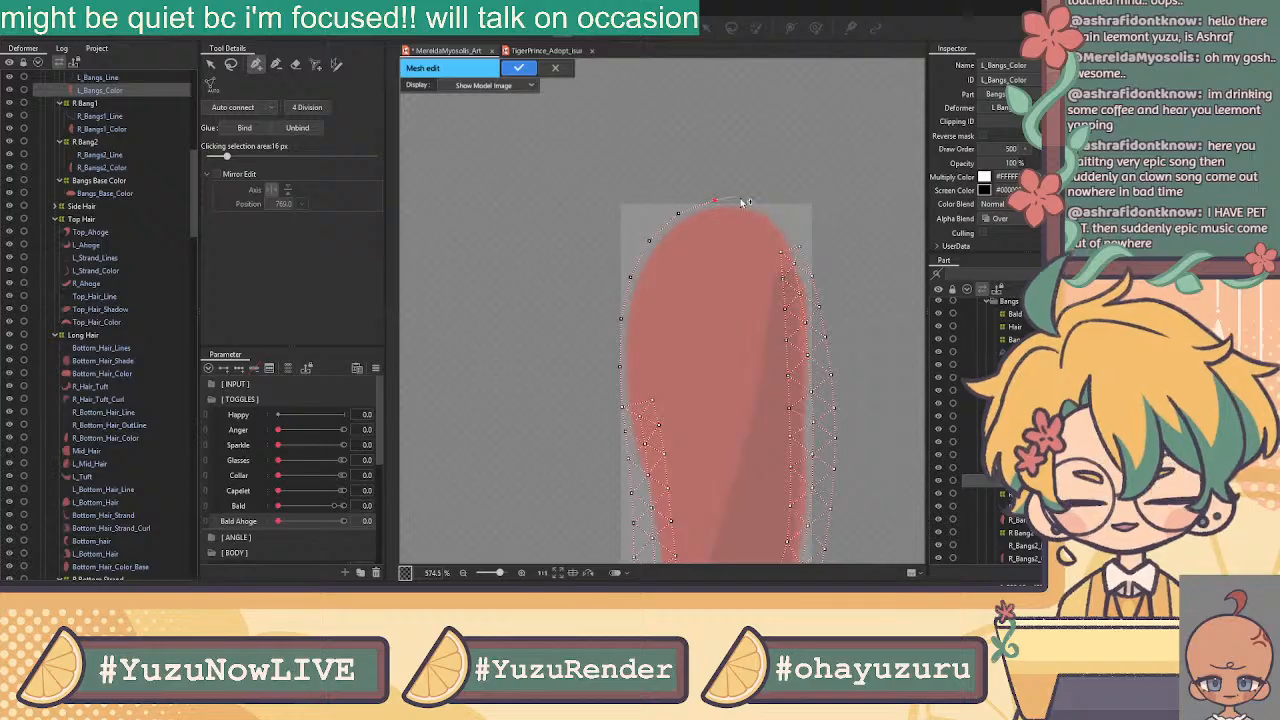
{"action": "left_click", "coordinate": [753, 201]}
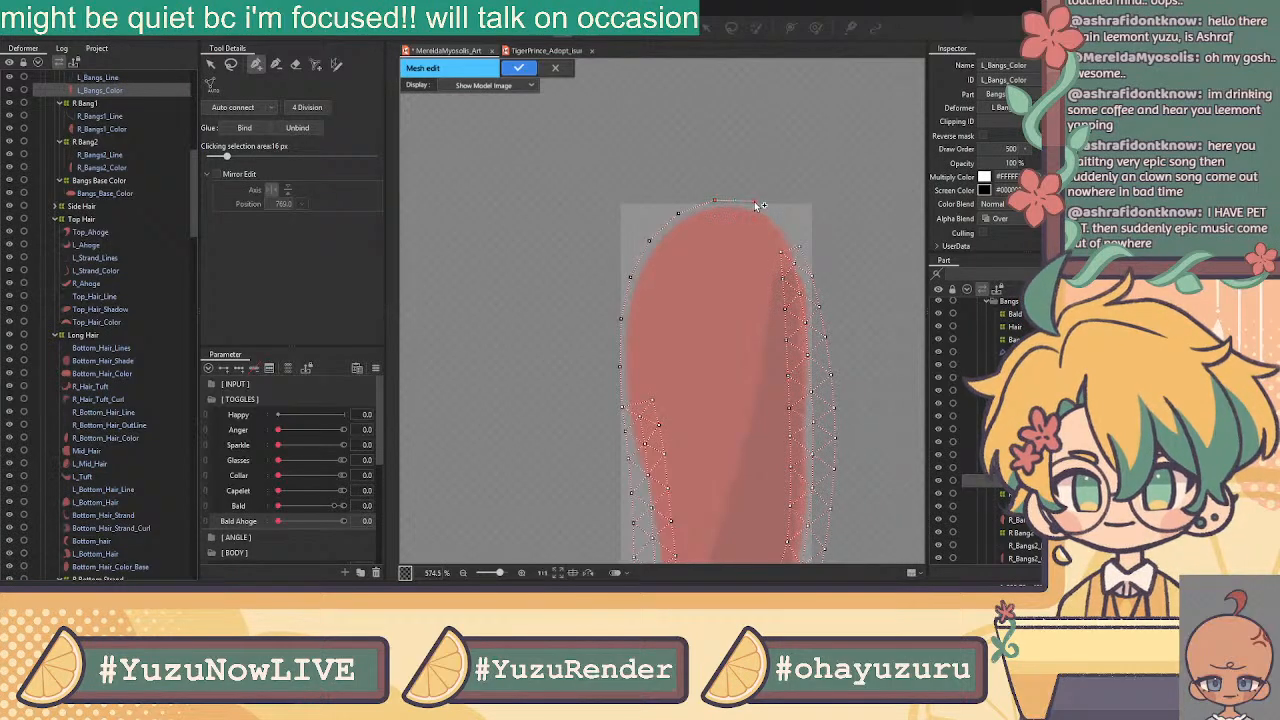
{"action": "left_click", "coordinate": [798, 246]}
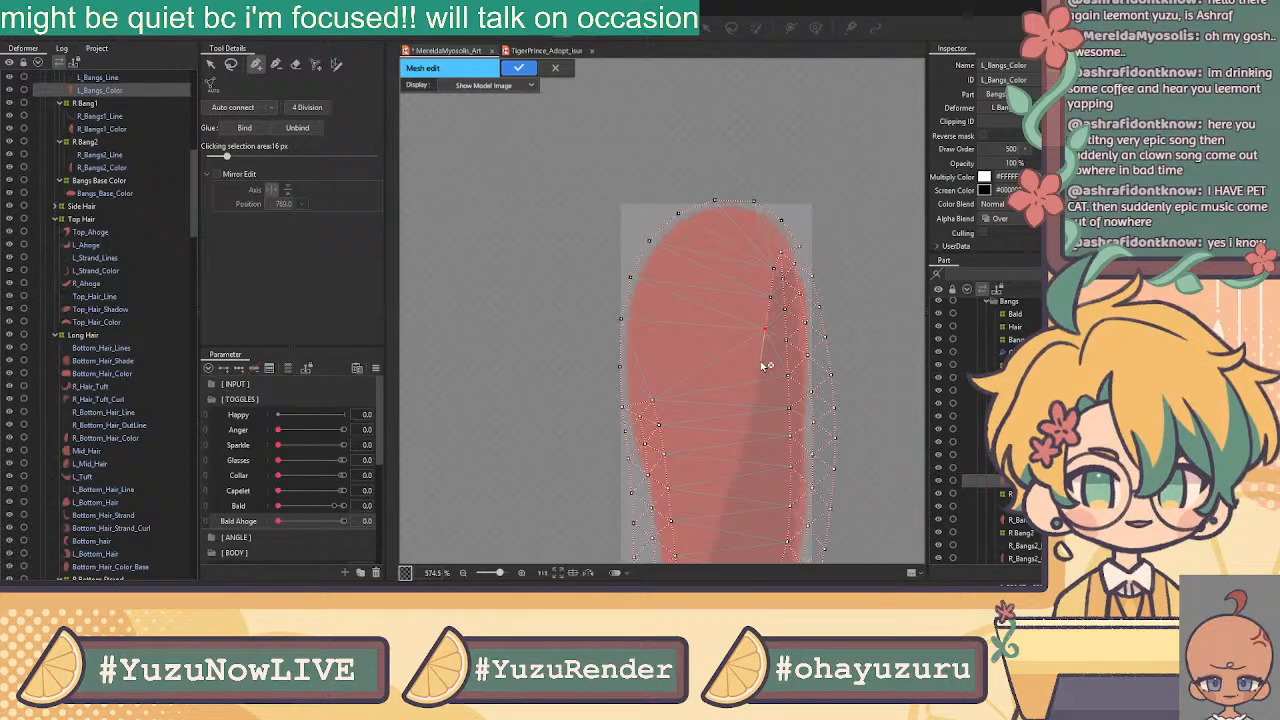
Add interior vertices down the strand's middle, linked to a lower vertex
{"action": "left_click_drag", "start_coordinate": [737, 432], "coordinate": [725, 352]}
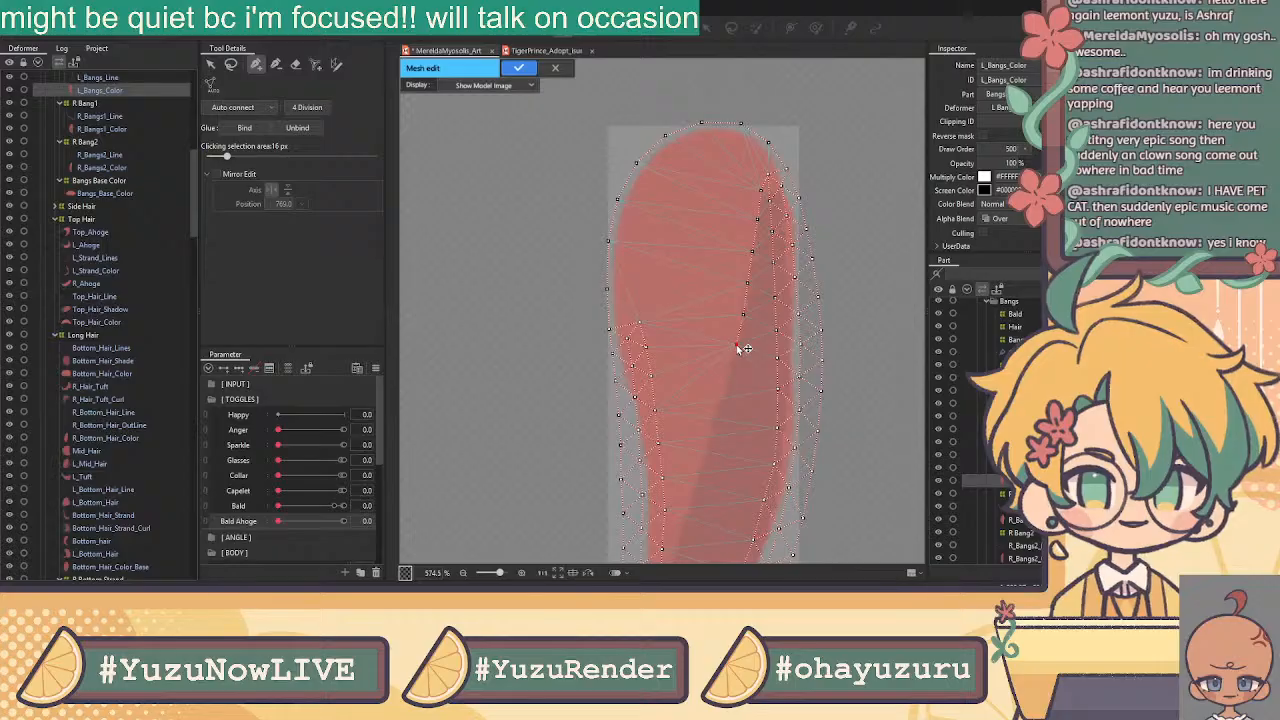
{"action": "left_click", "coordinate": [729, 377]}
{"action": "left_click", "coordinate": [715, 413]}
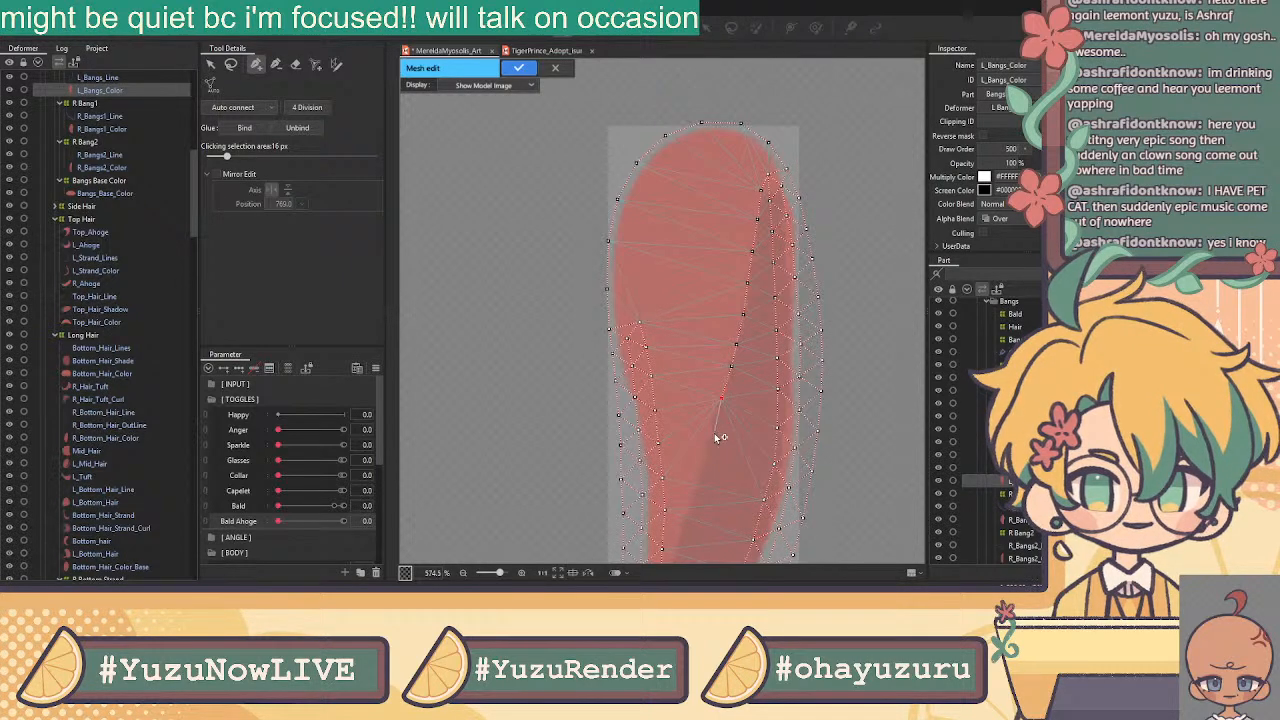
{"action": "left_click_drag", "start_coordinate": [711, 451], "coordinate": [714, 368]}
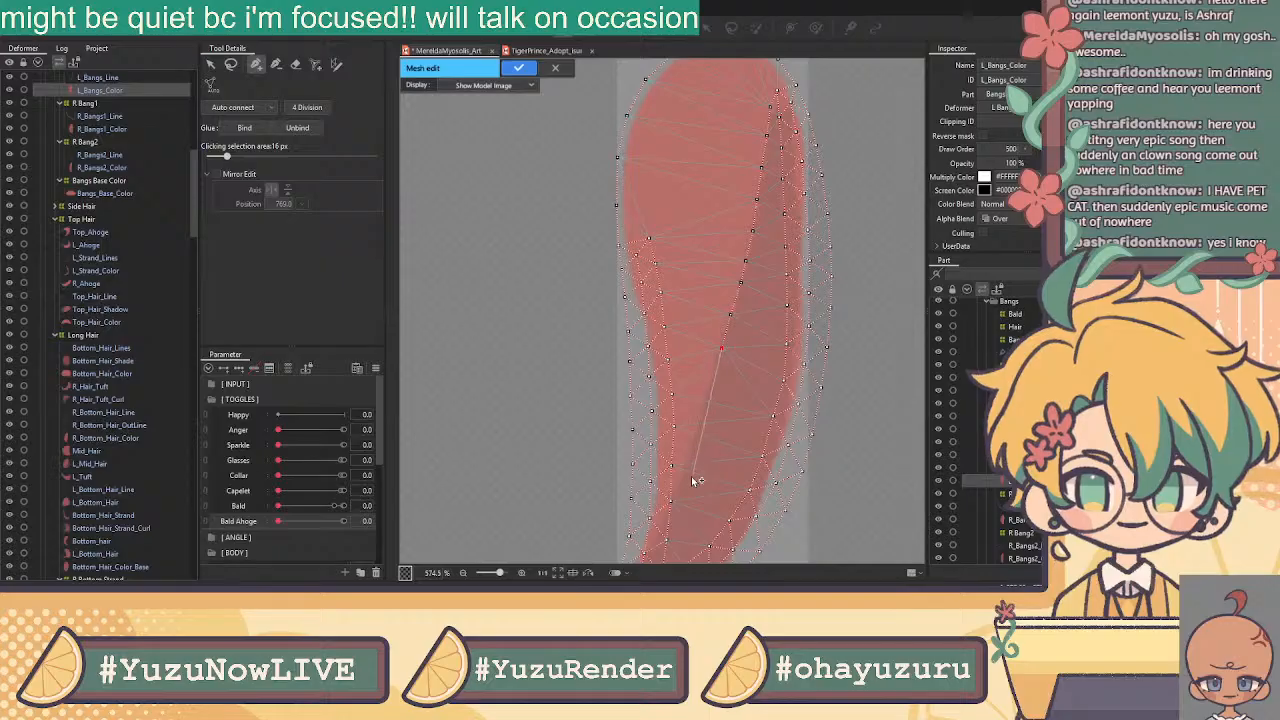
{"action": "left_click", "coordinate": [670, 501]}
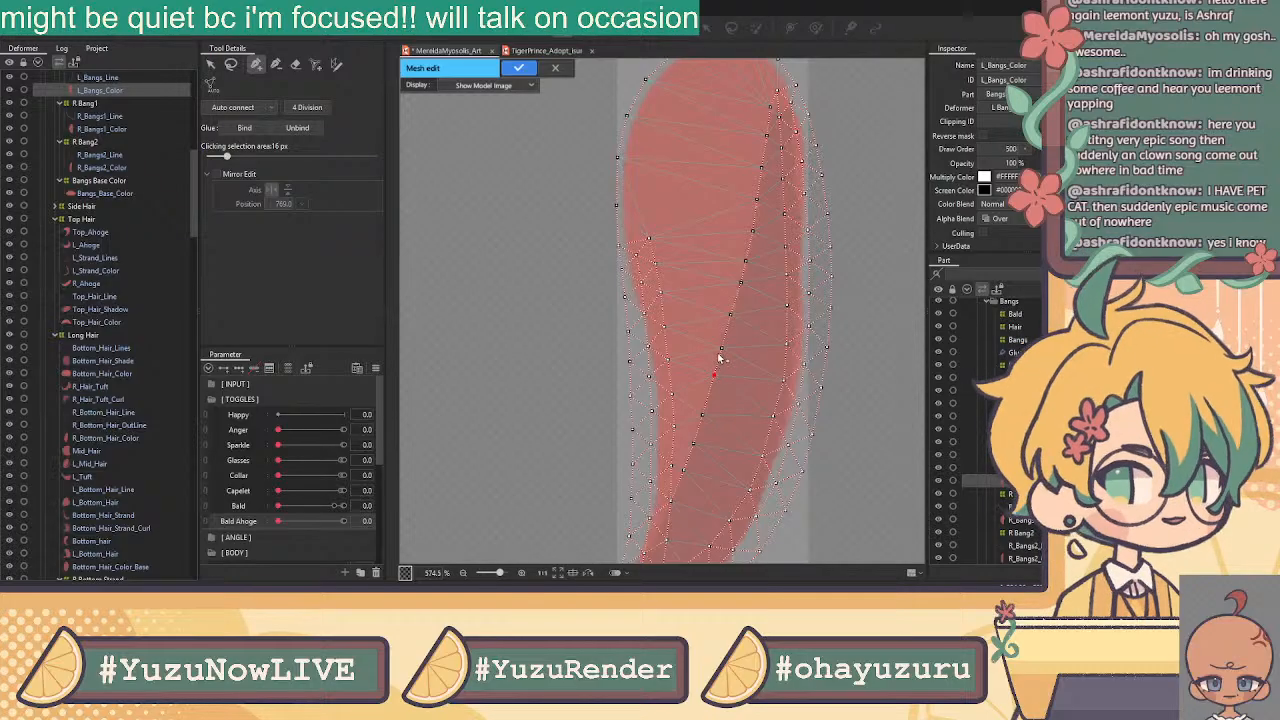
Draw interior edges near the strand's top, joining new vertices to the right outline
{"action": "left_click", "coordinate": [212, 65]}
{"action": "left_click", "coordinate": [255, 65]}
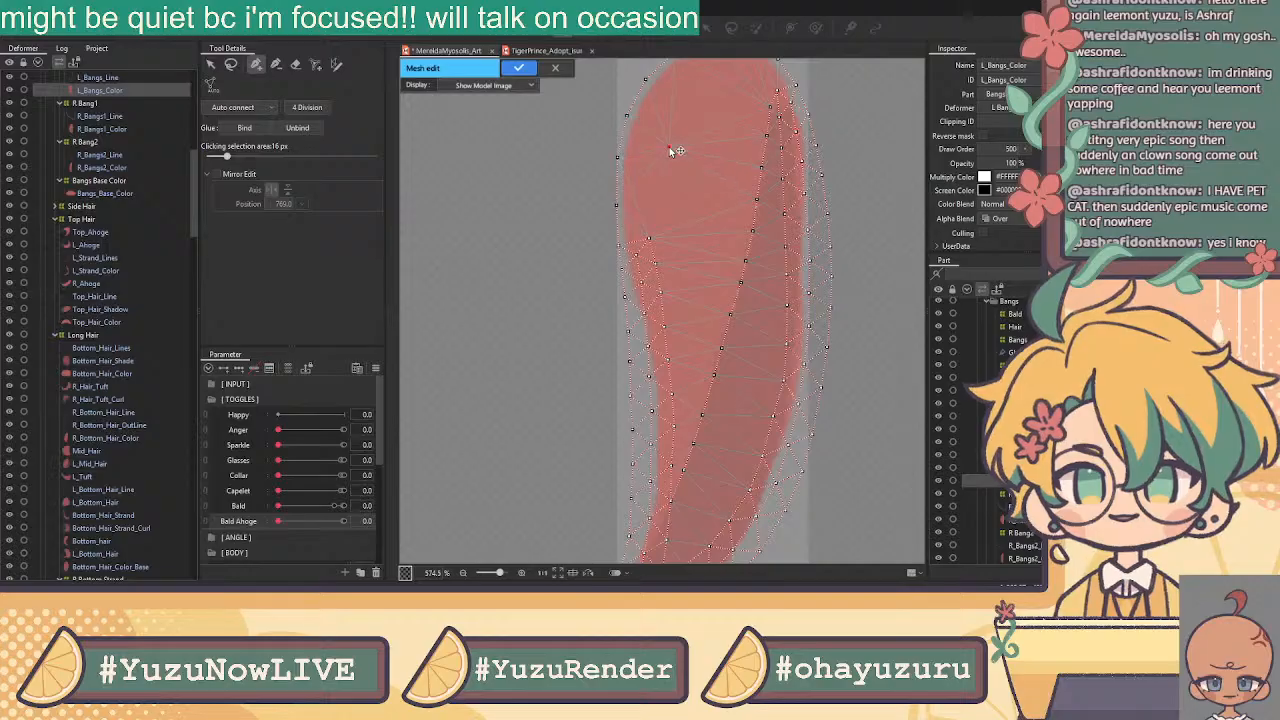
{"action": "left_click_drag", "start_coordinate": [662, 150], "coordinate": [632, 243]}
{"action": "left_click", "coordinate": [619, 245]}
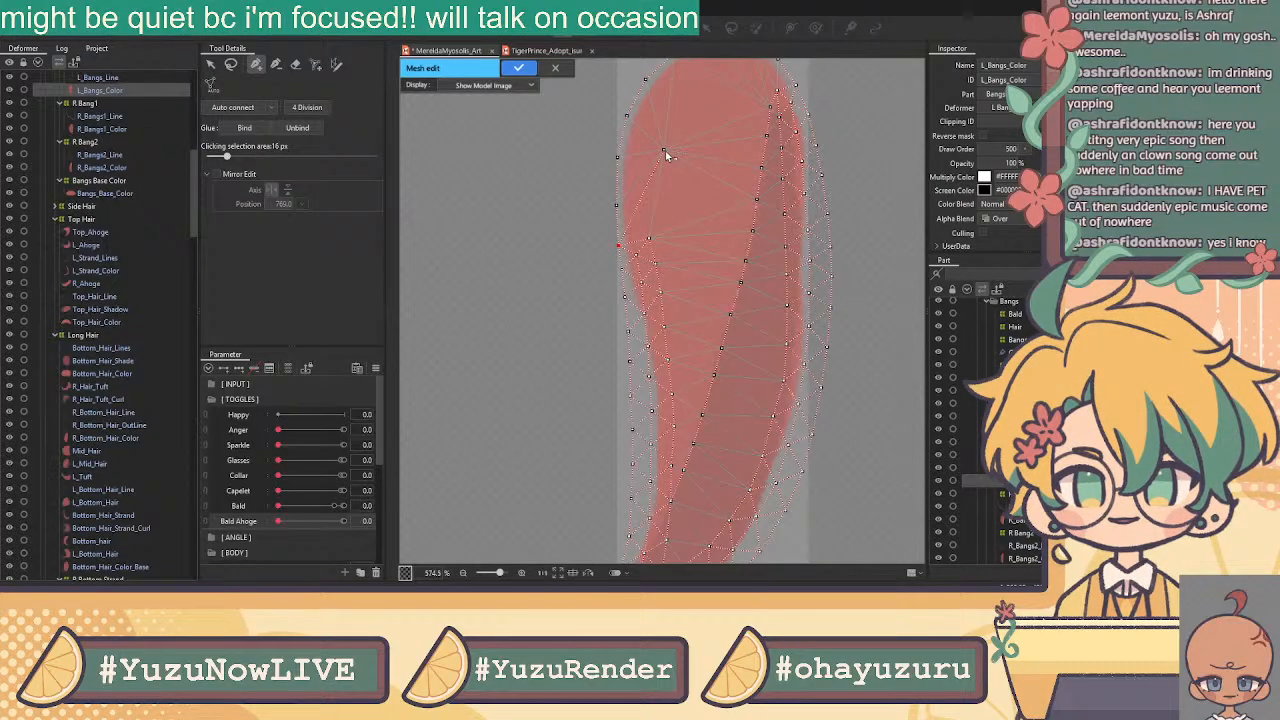
{"action": "left_click", "coordinate": [695, 202]}
{"action": "left_click_drag", "start_coordinate": [713, 180], "coordinate": [700, 323]}
{"action": "left_click", "coordinate": [706, 225]}
{"action": "left_click", "coordinate": [756, 218]}
{"action": "left_click", "coordinate": [781, 227]}
{"action": "left_click_drag", "start_coordinate": [754, 217], "coordinate": [744, 217]}
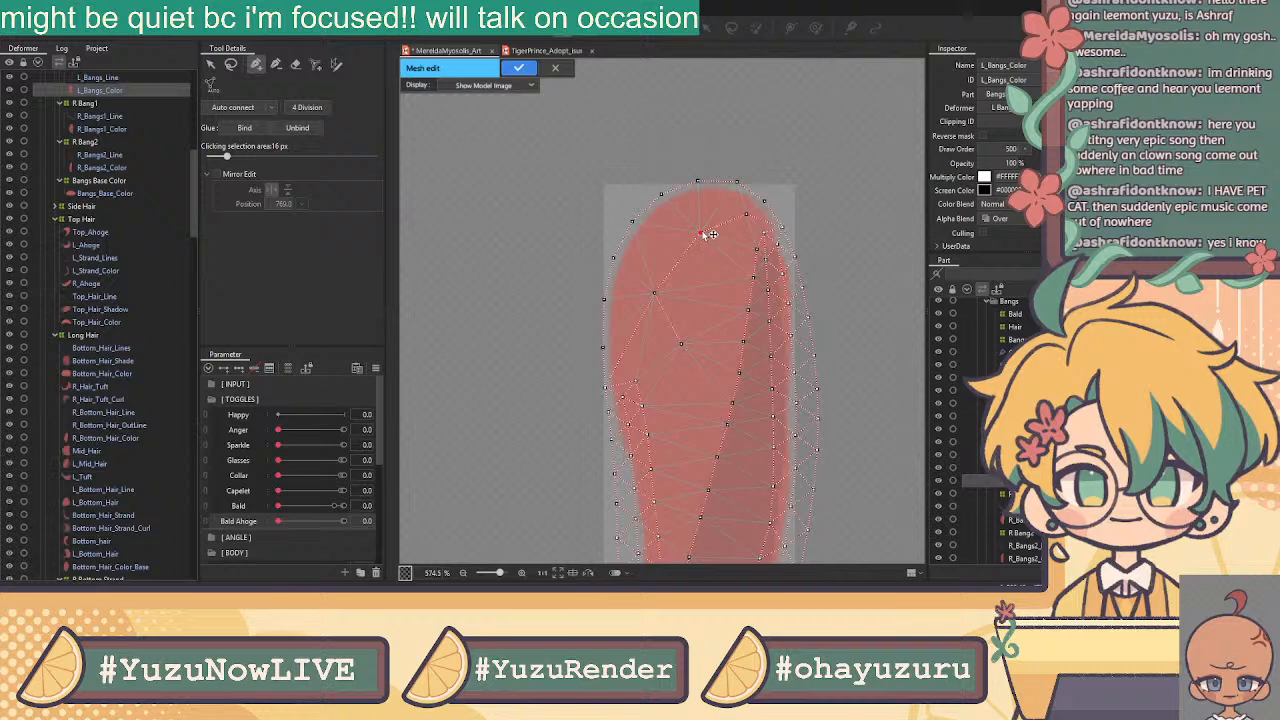
{"action": "scroll", "coordinate": [703, 236], "scroll_direction": "down", "scroll_amount": 5}
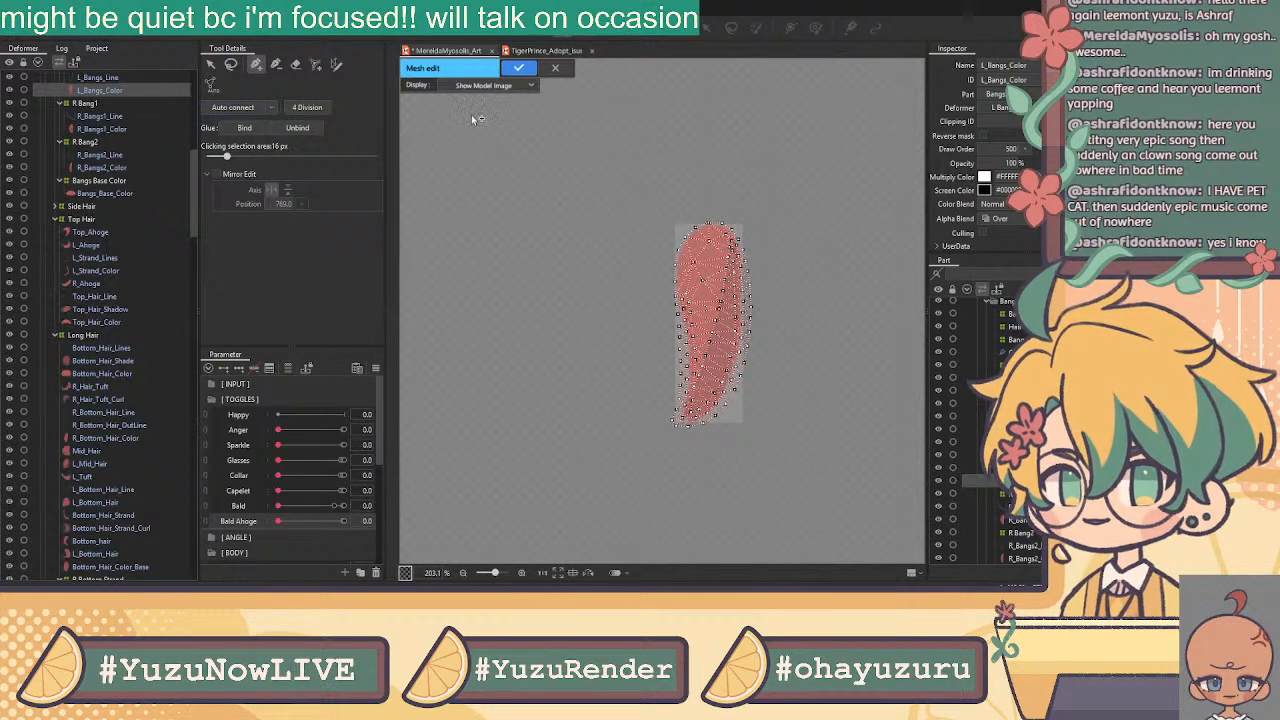
Lasso both meshes' overlapping vertices to glue L_Bangs_Color to L_Bangs_Line, then select R_Bangs1_Line
{"action": "left_click", "coordinate": [528, 68]}
{"action": "left_click", "coordinate": [130, 78], "text": "ctrl"}
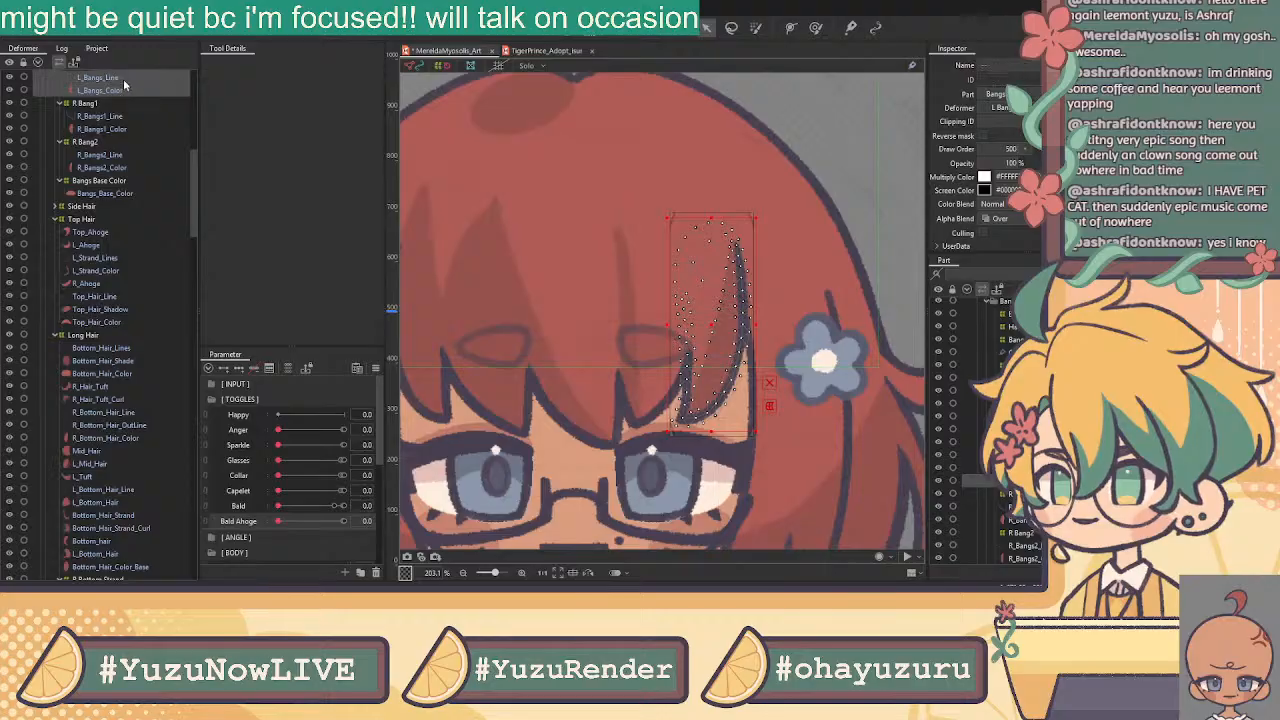
{"action": "key", "text": "ctrl+e"}
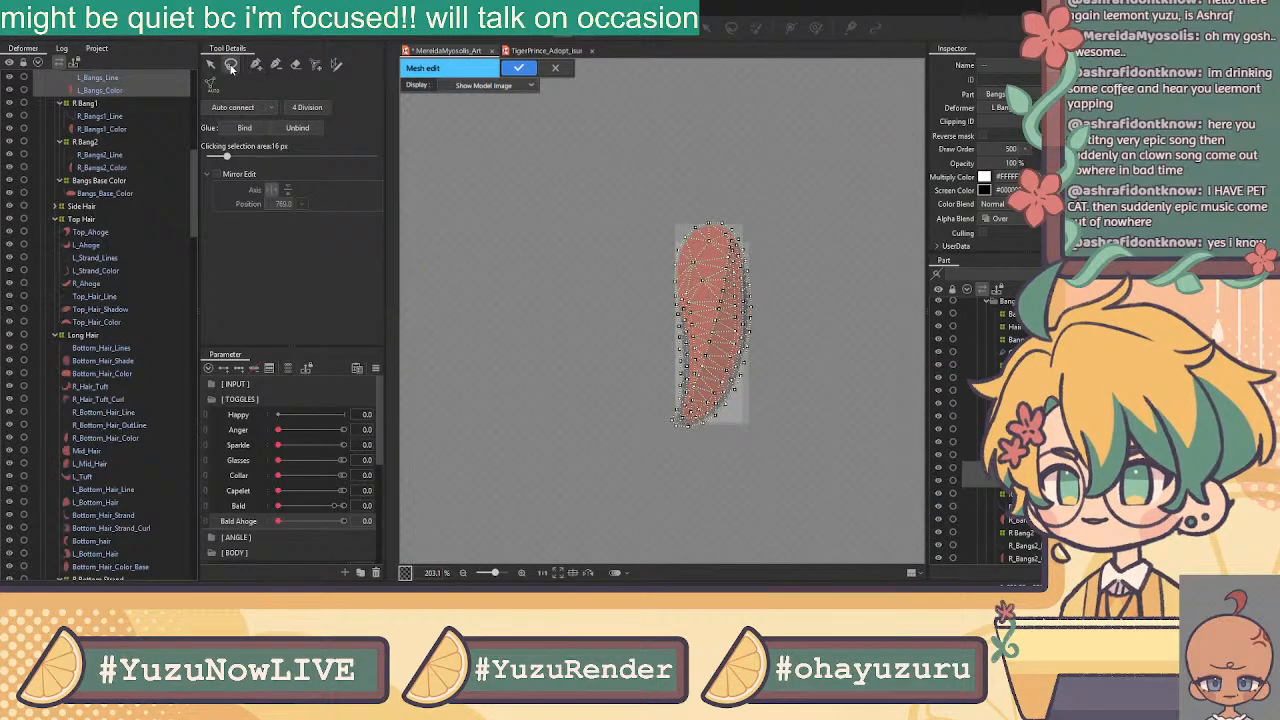
{"action": "left_click", "coordinate": [231, 66]}
{"action": "scroll", "coordinate": [706, 345], "scroll_direction": "up", "scroll_amount": 1}
{"action": "scroll", "coordinate": [792, 277], "scroll_direction": "up", "scroll_amount": 1}
{"action": "mouse_move", "coordinate": [758, 160]}
{"action": "left_mouse_down"}
{"action": "mouse_move", "coordinate": [732, 168]}
{"action": "mouse_move", "coordinate": [740, 258]}
{"action": "mouse_move", "coordinate": [721, 370]}
{"action": "mouse_move", "coordinate": [662, 505]}
{"action": "mouse_move", "coordinate": [684, 395]}
{"action": "mouse_move", "coordinate": [659, 452]}
{"action": "mouse_move", "coordinate": [745, 168]}
{"action": "mouse_move", "coordinate": [612, 265]}
{"action": "mouse_move", "coordinate": [651, 581]}
{"action": "mouse_move", "coordinate": [630, 555]}
{"action": "left_mouse_up"}
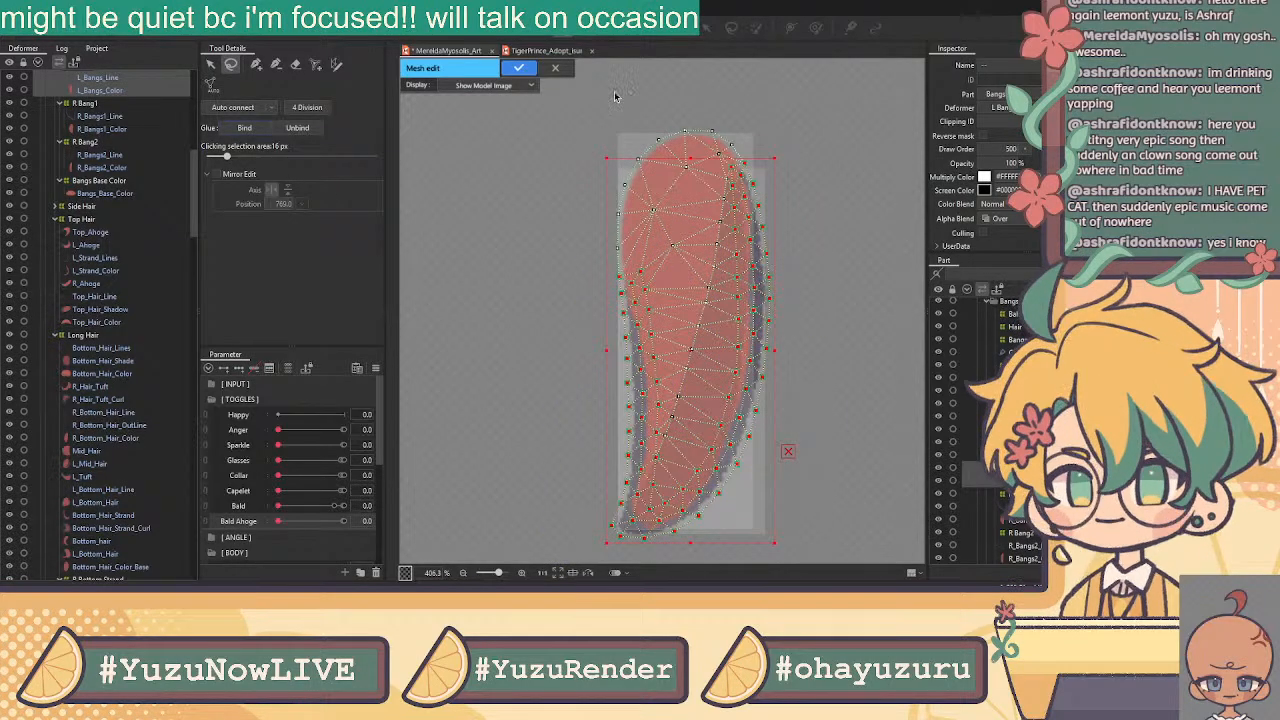
{"action": "left_click", "coordinate": [518, 67]}
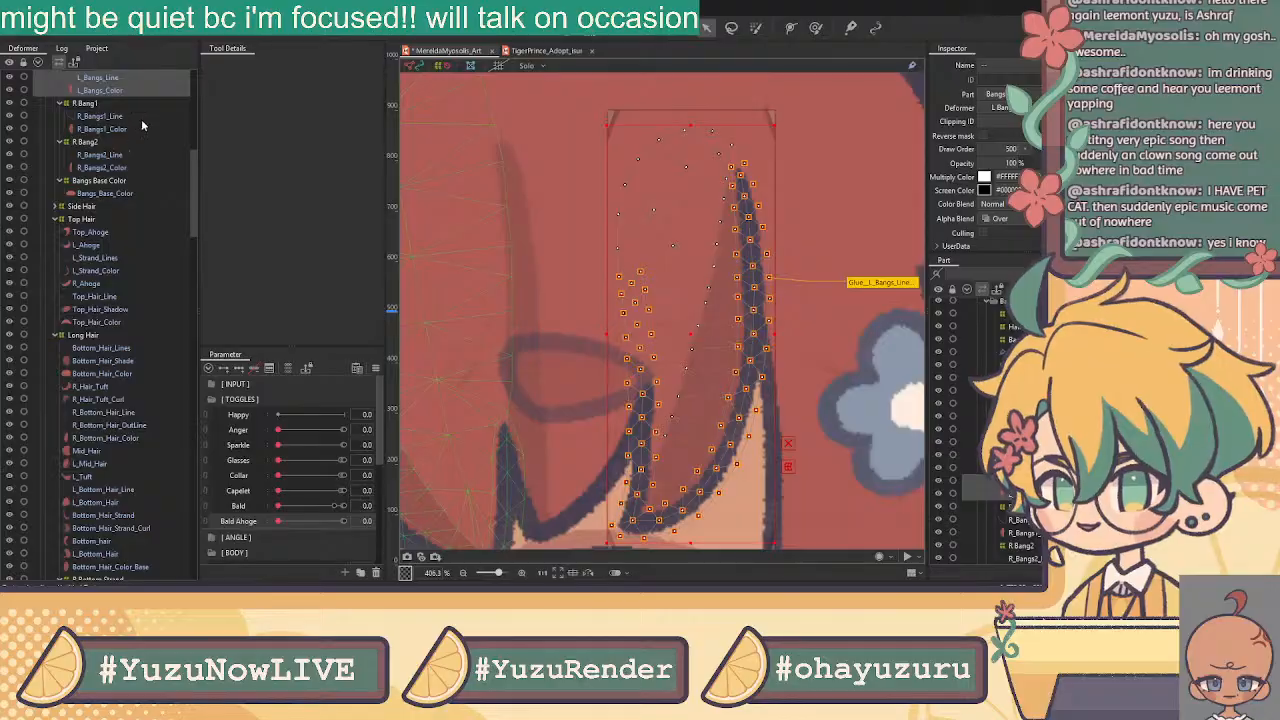
{"action": "left_click", "coordinate": [110, 117]}
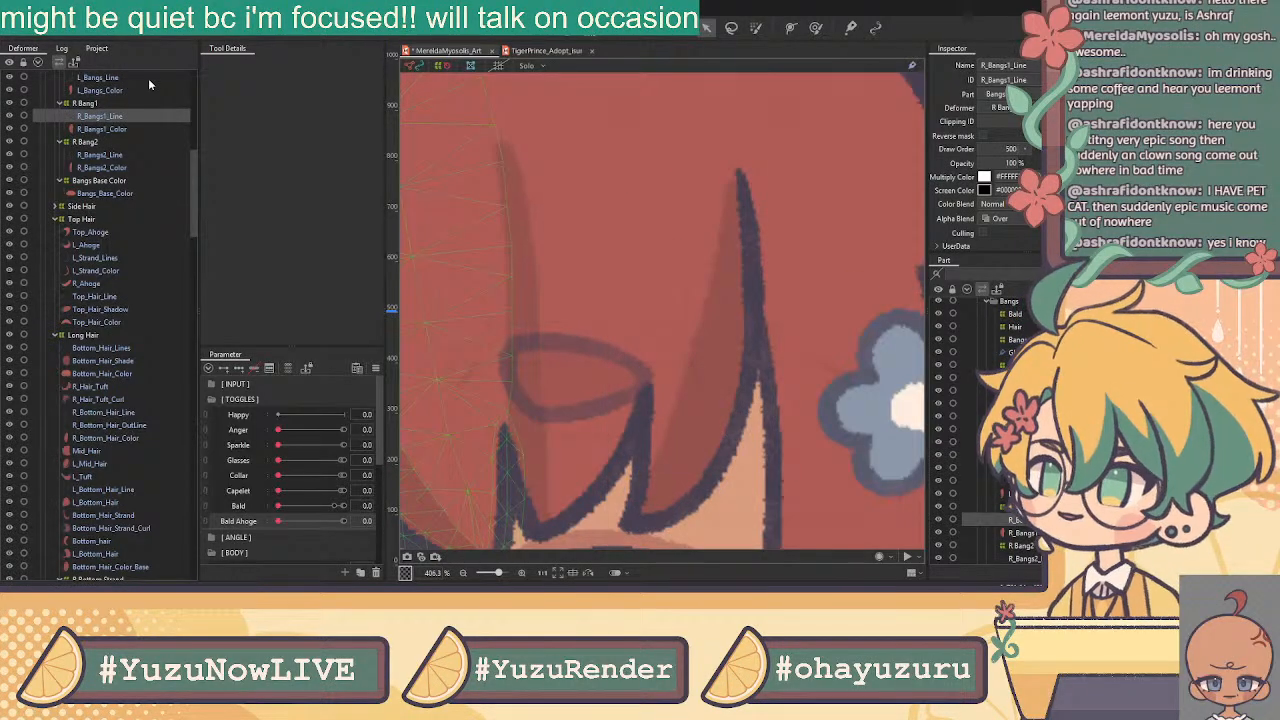
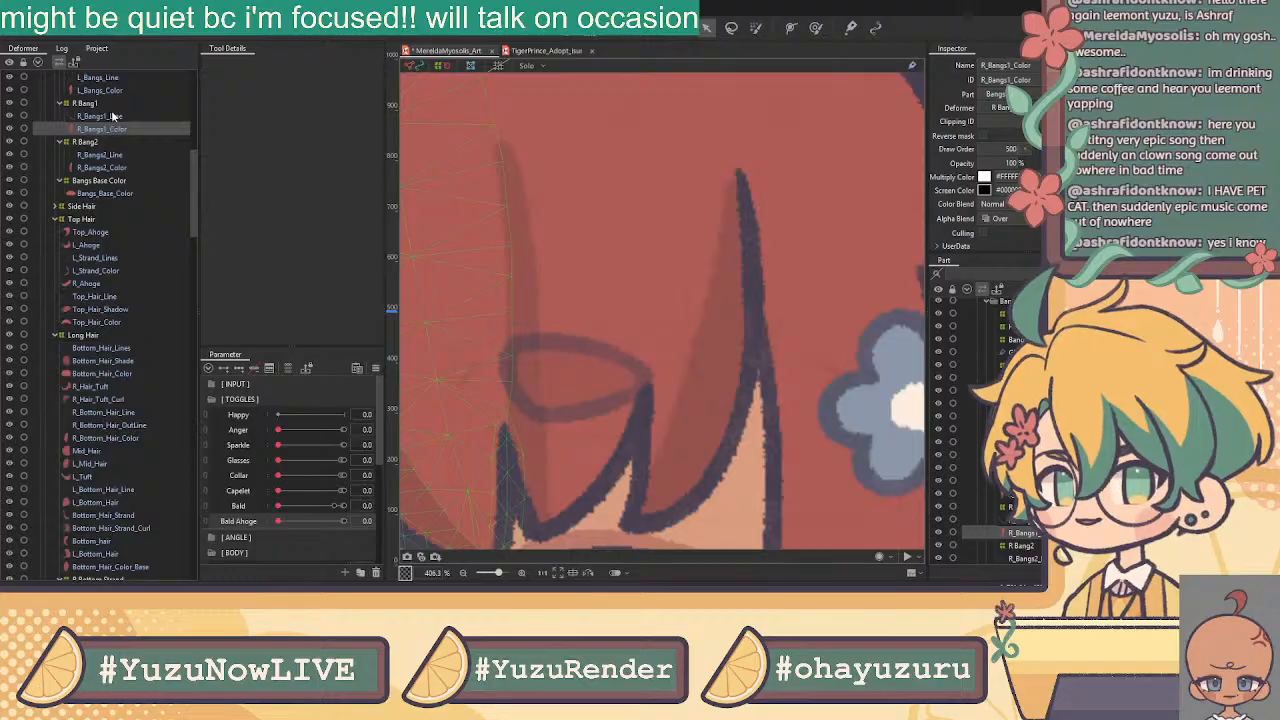
Zoom out and open R_Bangs1_Line in manual mesh edit mode, picking the vertex eraser
{"action": "scroll", "coordinate": [723, 323], "scroll_direction": "down", "scroll_amount": 5}
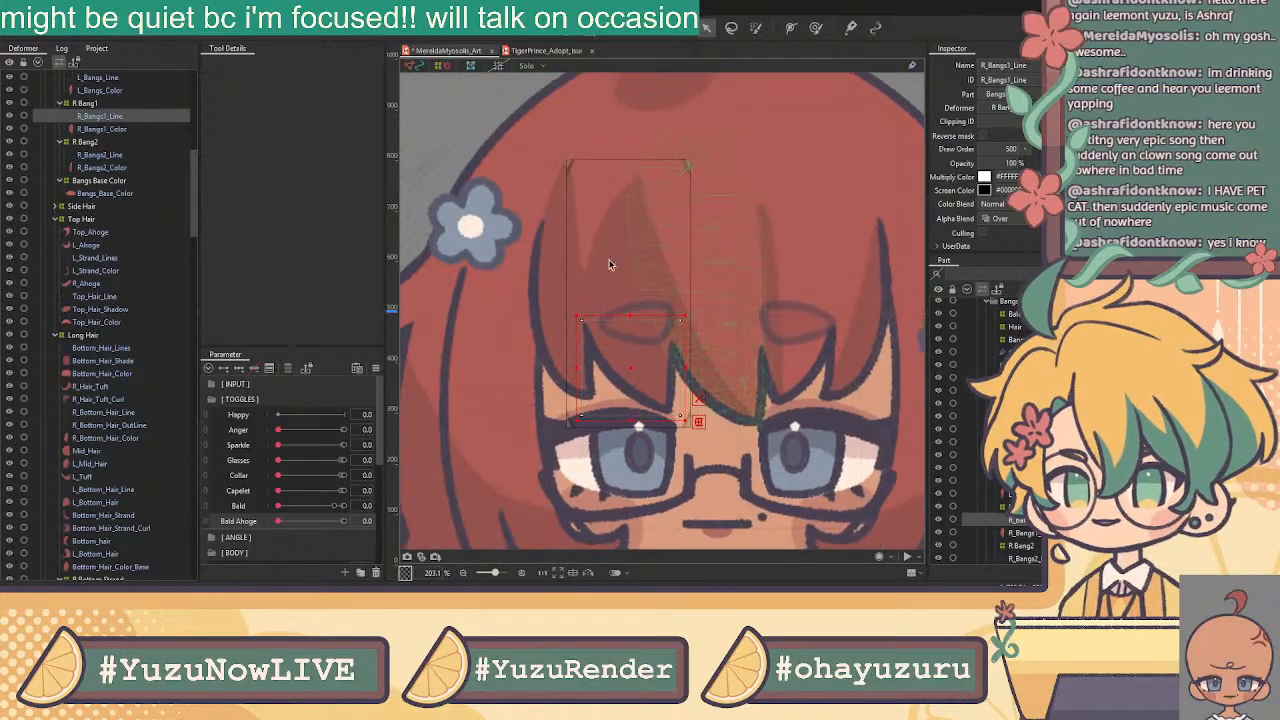
{"action": "left_click", "coordinate": [561, 29]}
{"action": "left_click", "coordinate": [296, 65]}
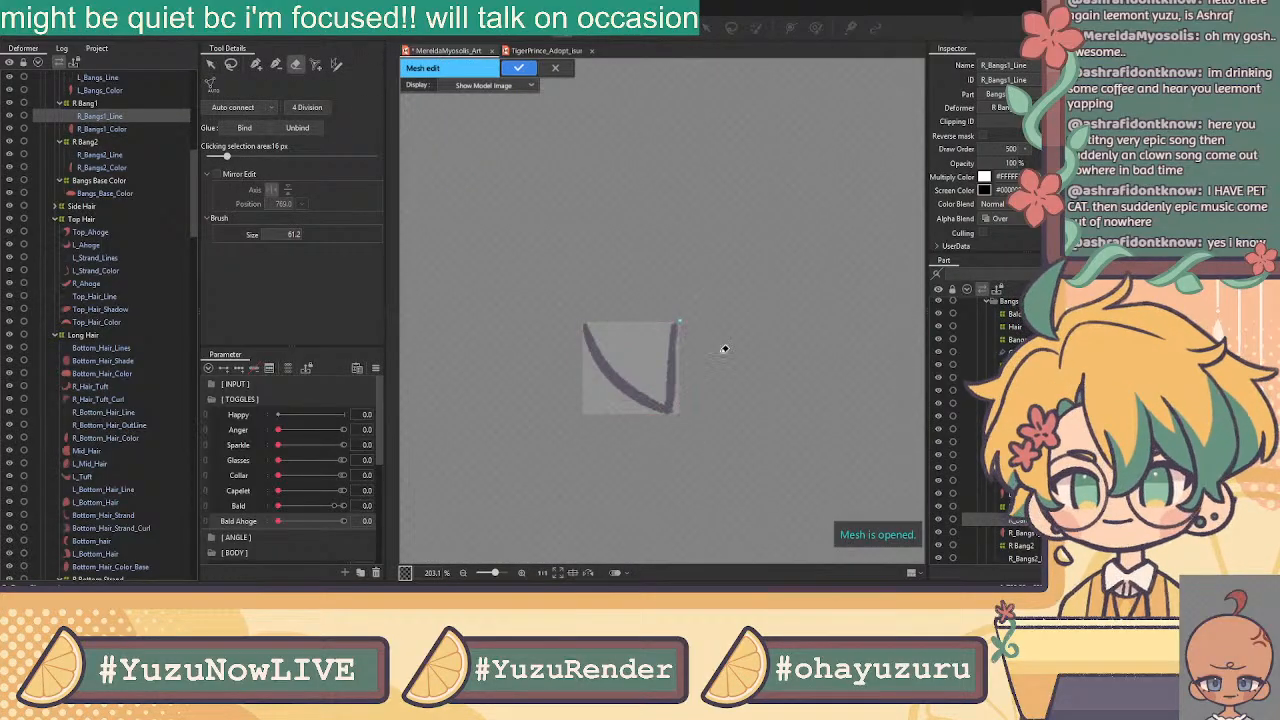
With the pen tool, place vertices down the left curve of the bang stroke
{"action": "left_click", "coordinate": [256, 66]}
{"action": "scroll", "coordinate": [650, 395], "scroll_direction": "up", "scroll_amount": 6}
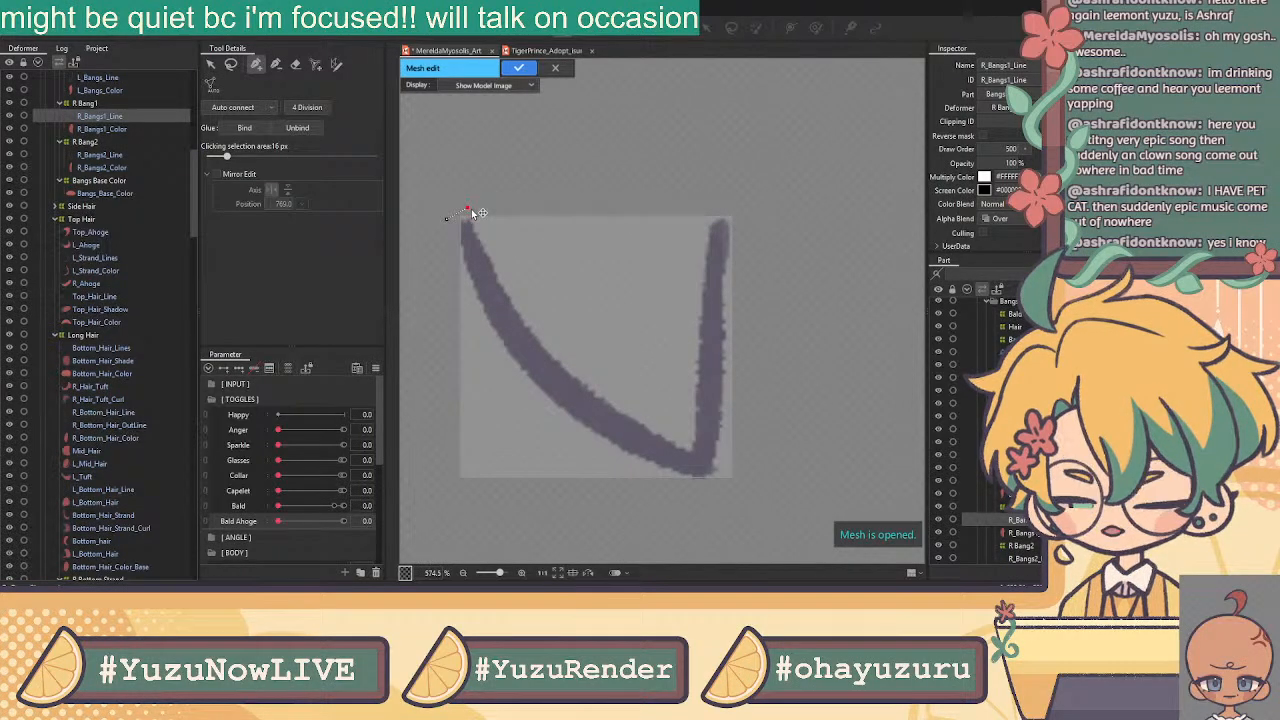
{"action": "left_click", "coordinate": [499, 264]}
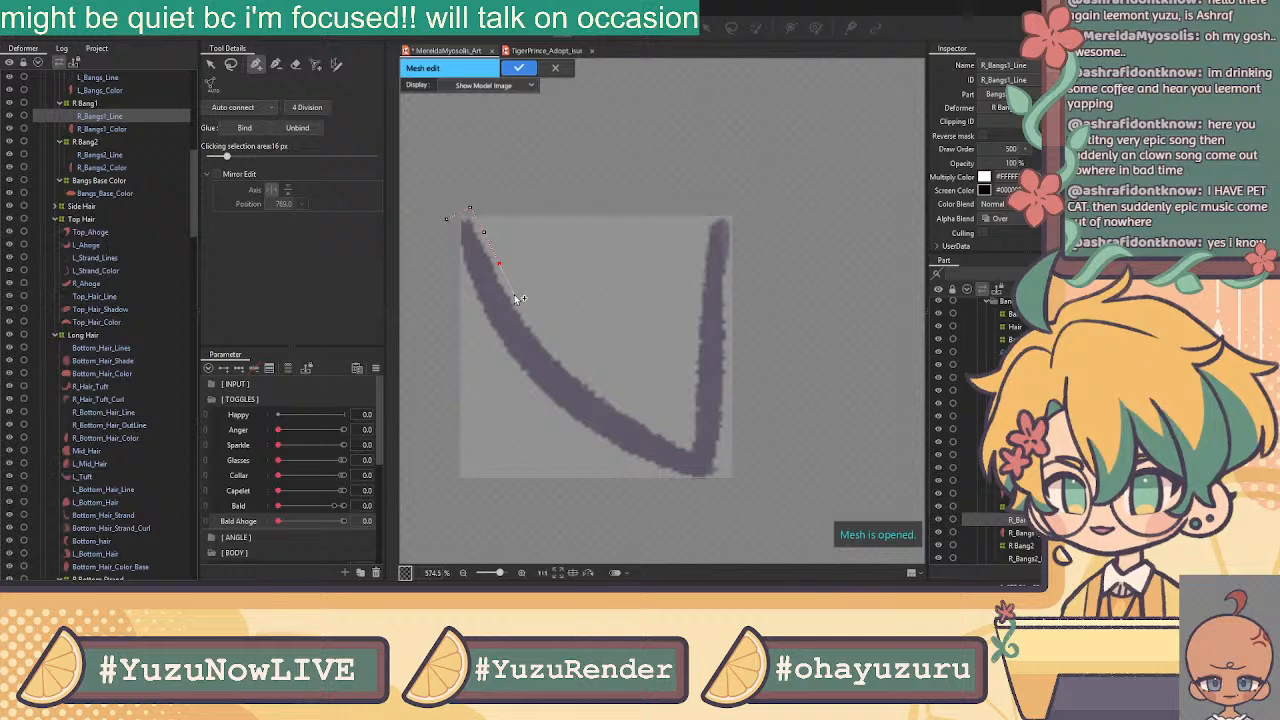
{"action": "left_click", "coordinate": [484, 233]}
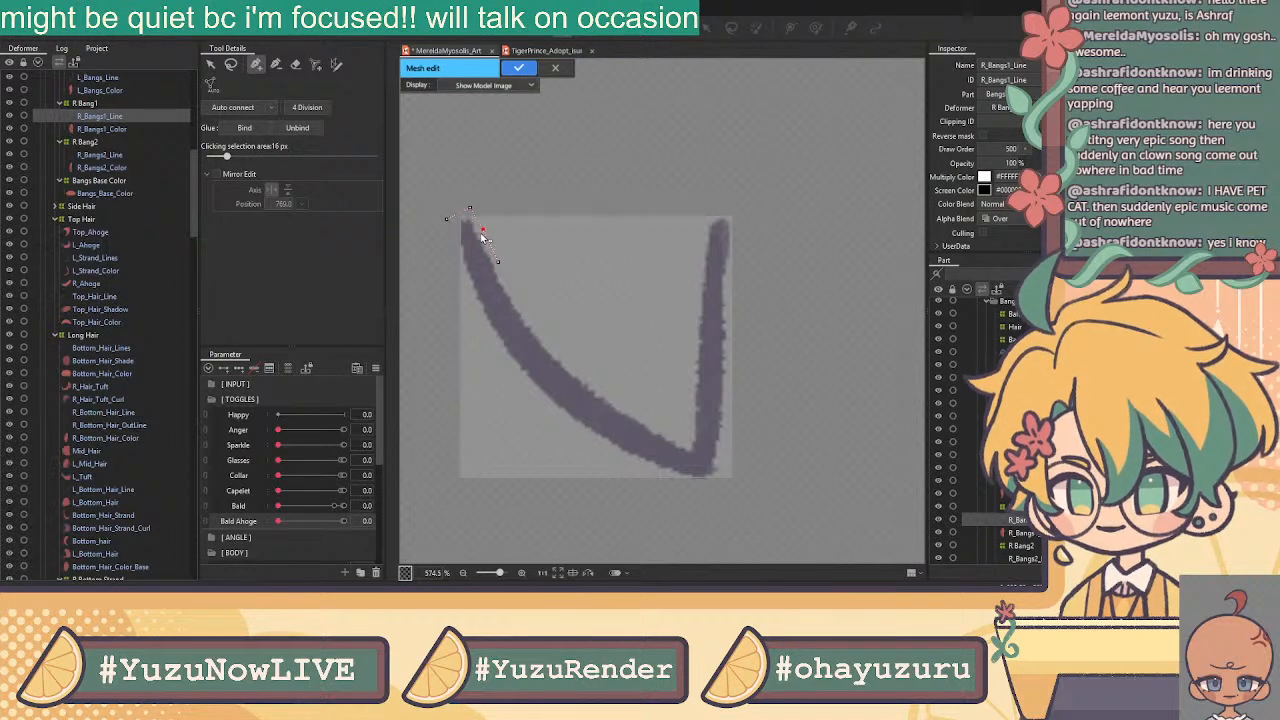
{"action": "left_click", "coordinate": [497, 262]}
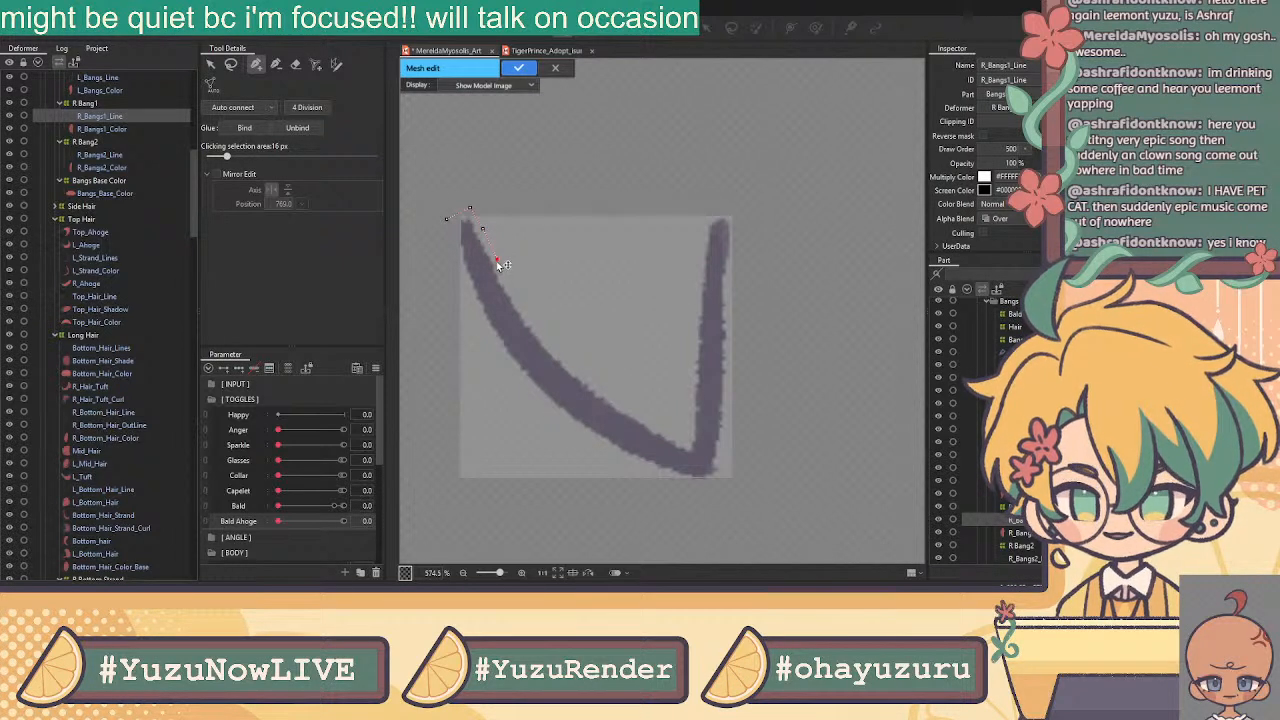
{"action": "left_click", "coordinate": [508, 287]}
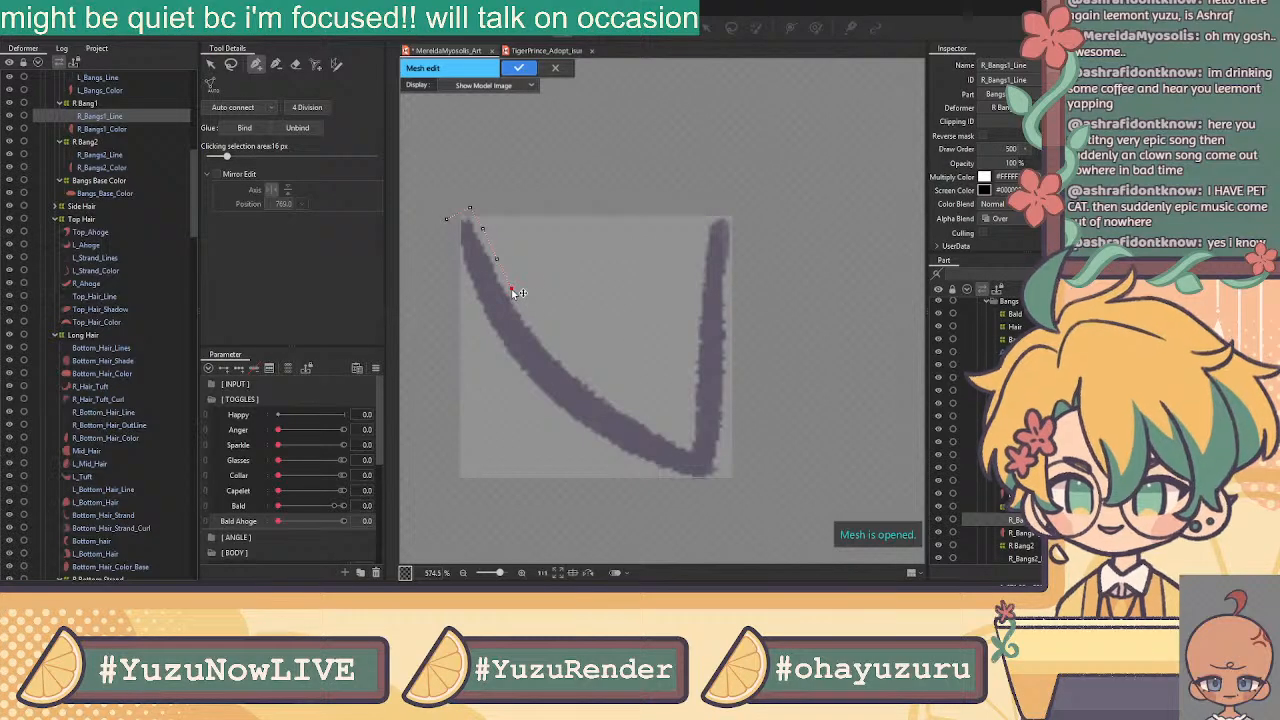
{"action": "left_click", "coordinate": [529, 317]}
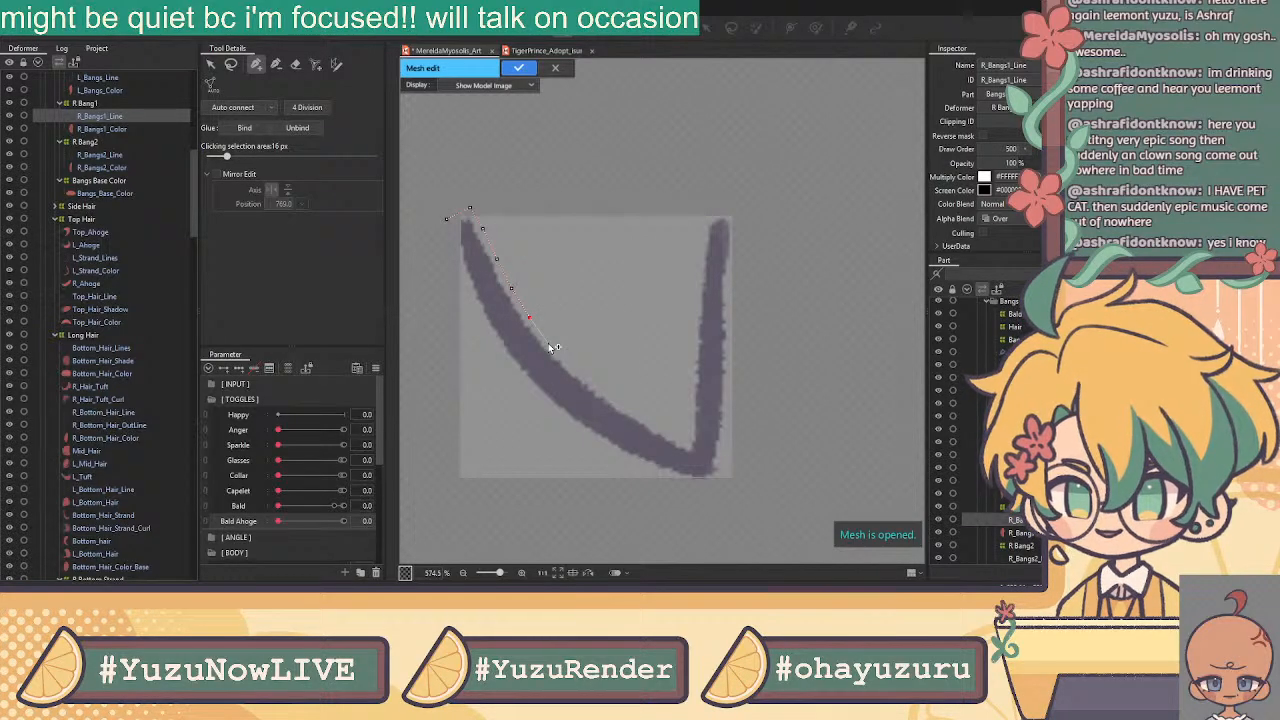
{"action": "left_click", "coordinate": [547, 343]}
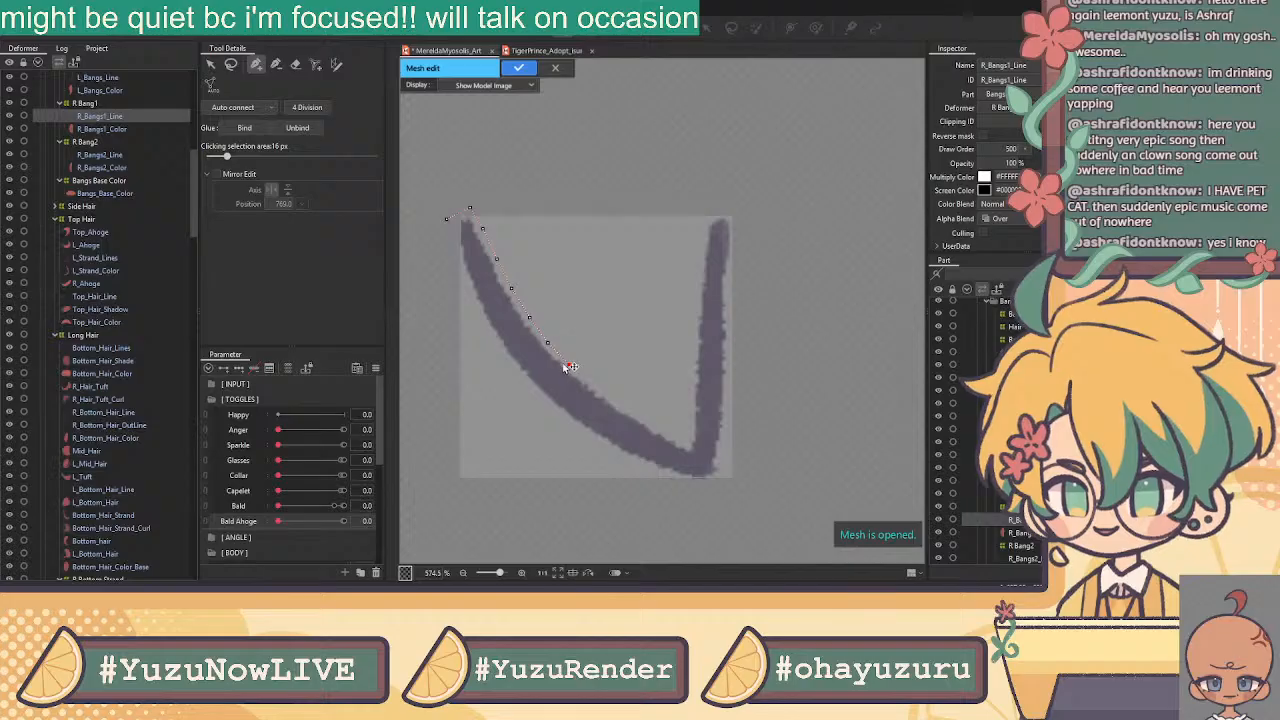
{"action": "left_click", "coordinate": [547, 343]}
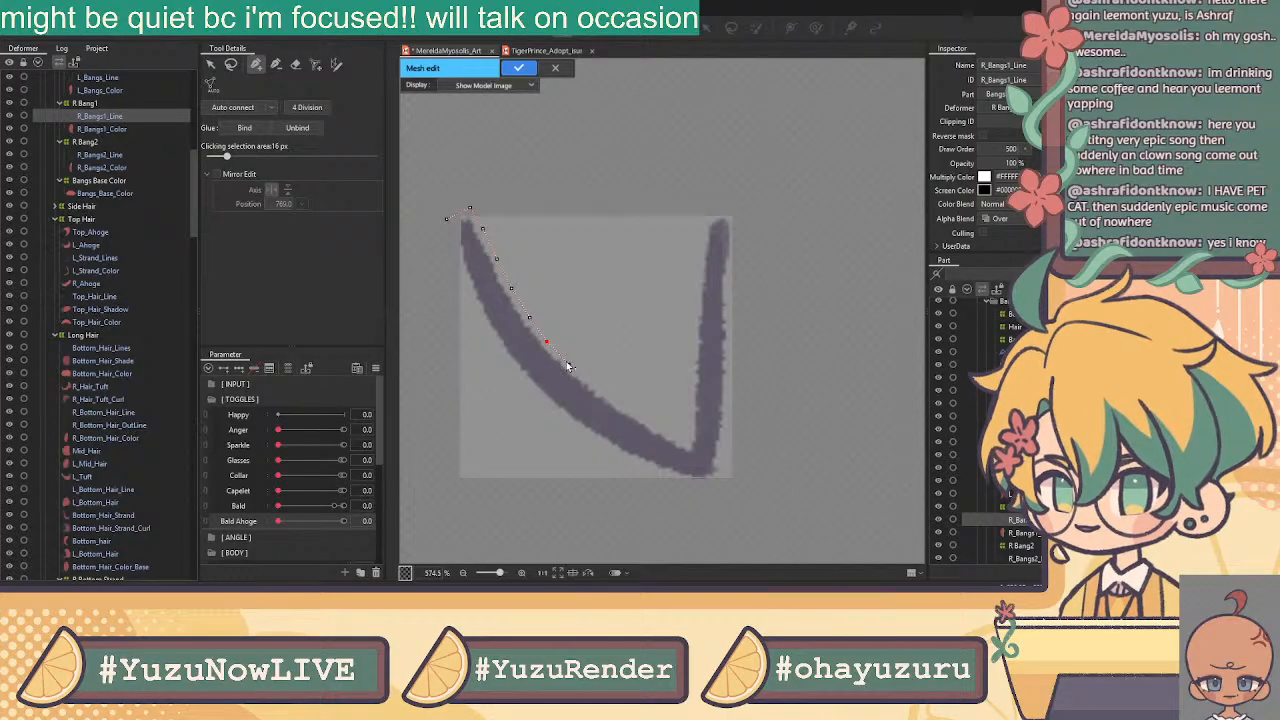
{"action": "left_click", "coordinate": [568, 365]}
Add vertices along the V's lower curve near its bottom point
{"action": "left_click", "coordinate": [686, 443]}
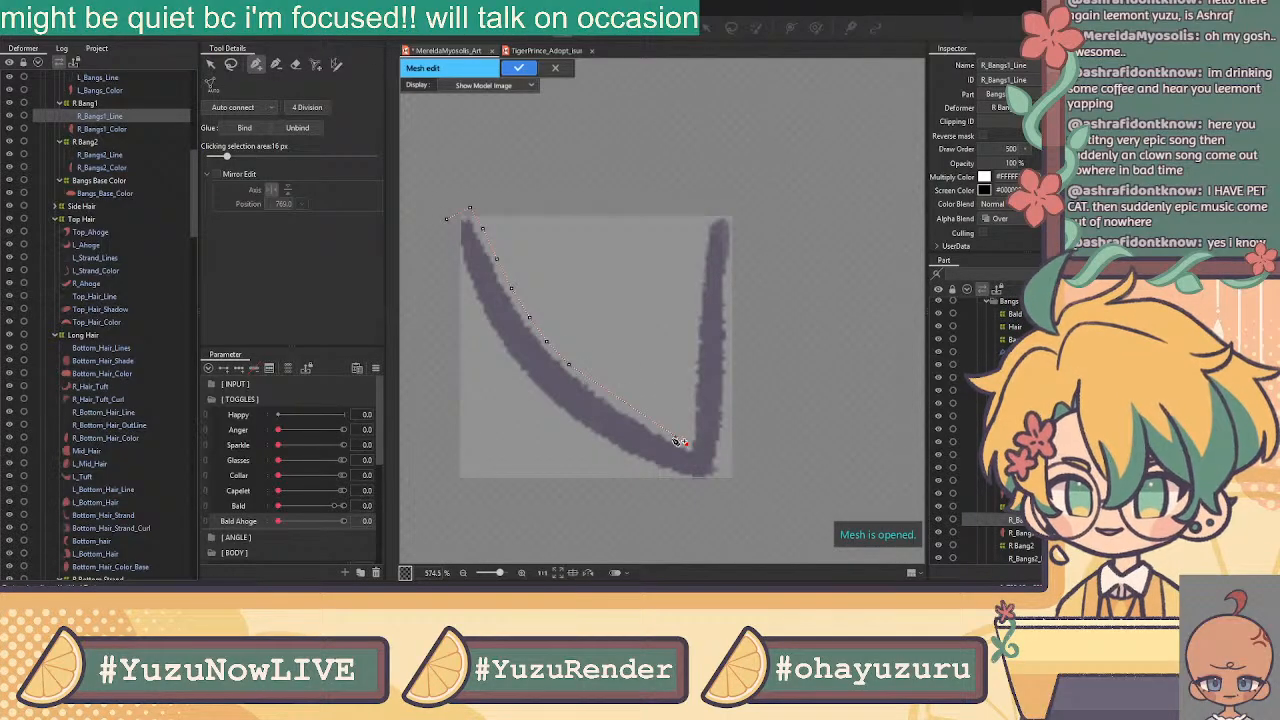
{"action": "left_click", "coordinate": [663, 429]}
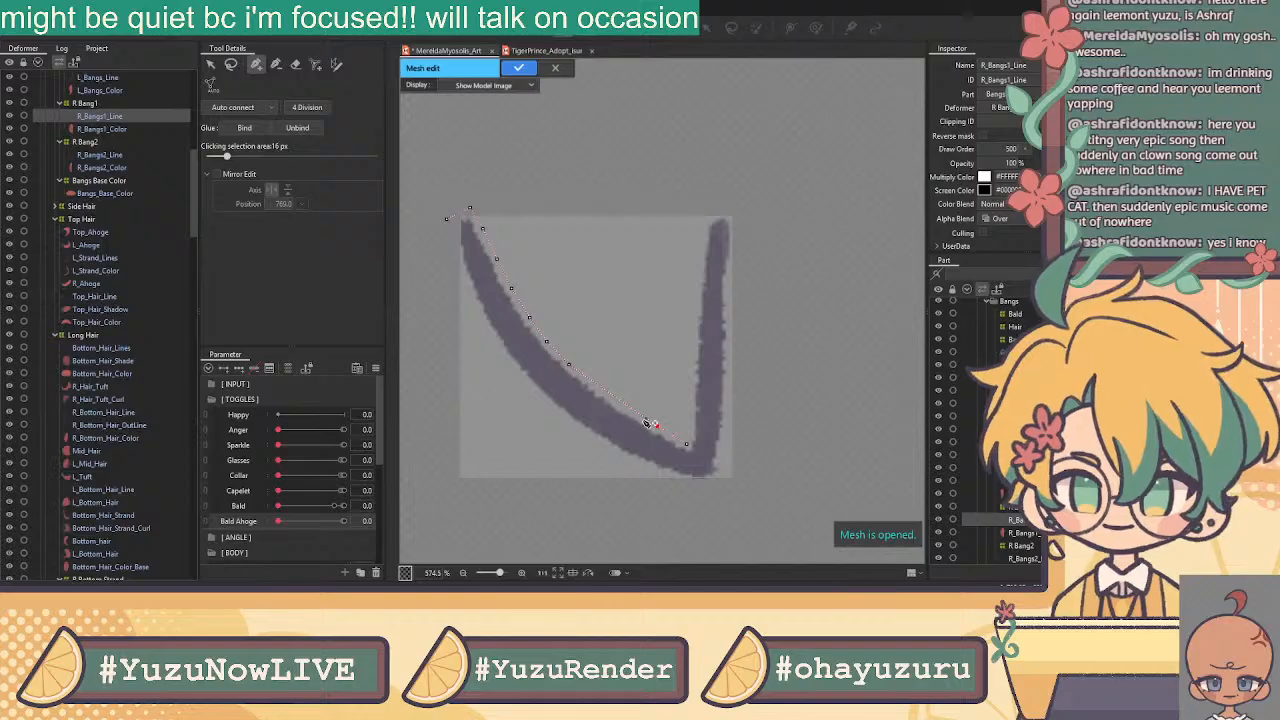
{"action": "left_click", "coordinate": [636, 412]}
{"action": "left_click", "coordinate": [601, 390]}
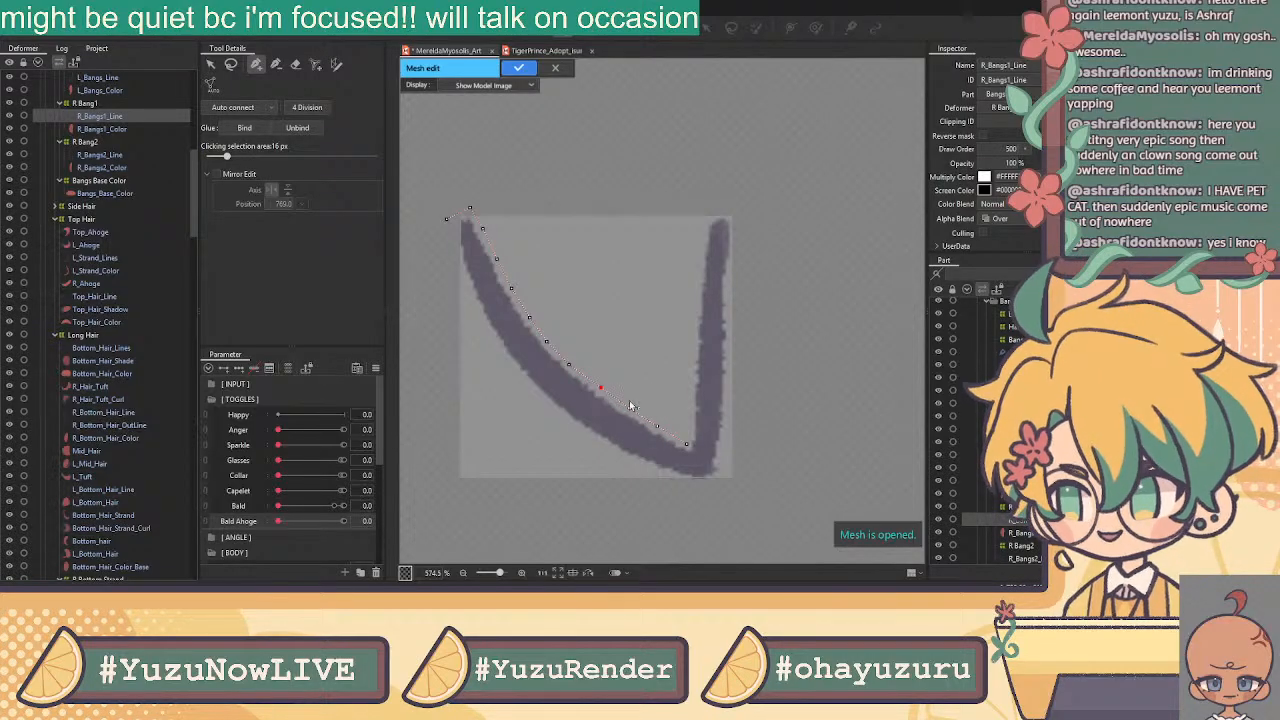
{"action": "left_click", "coordinate": [629, 408]}
{"action": "left_click", "coordinate": [686, 444]}
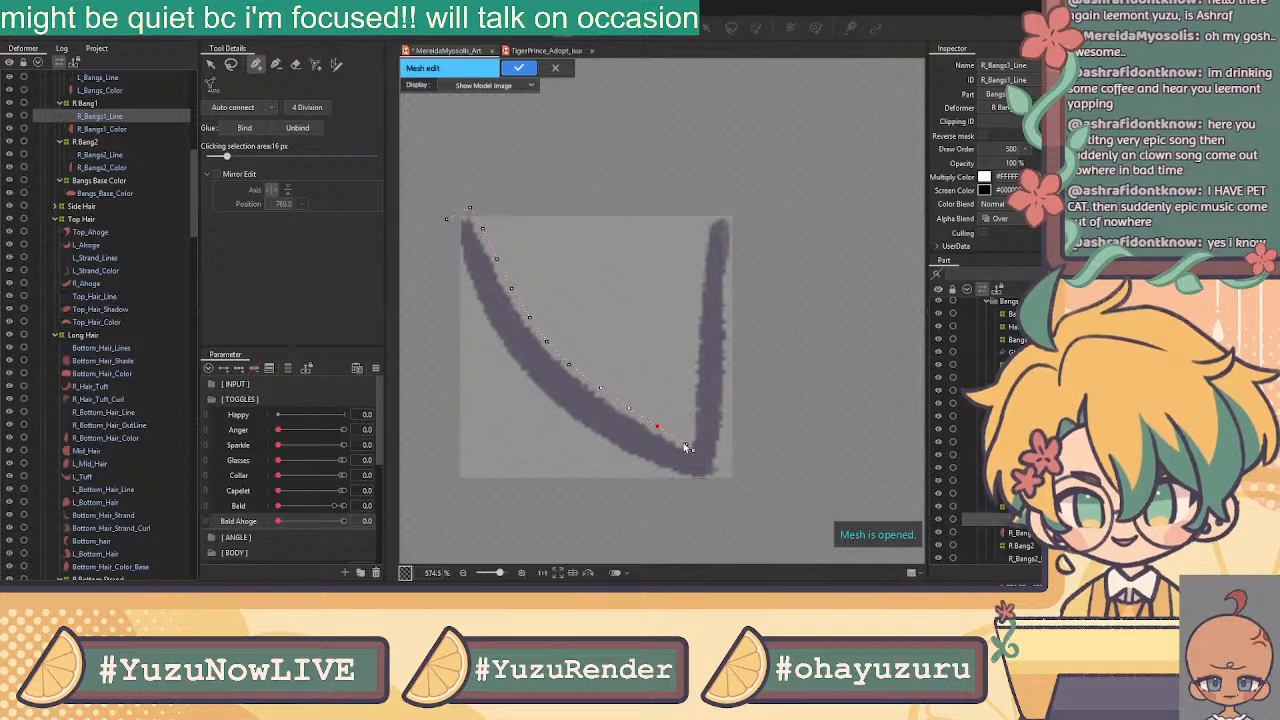
Trace vertices along the right stroke's outer edge between its top and bottom
{"action": "left_click", "coordinate": [706, 212]}
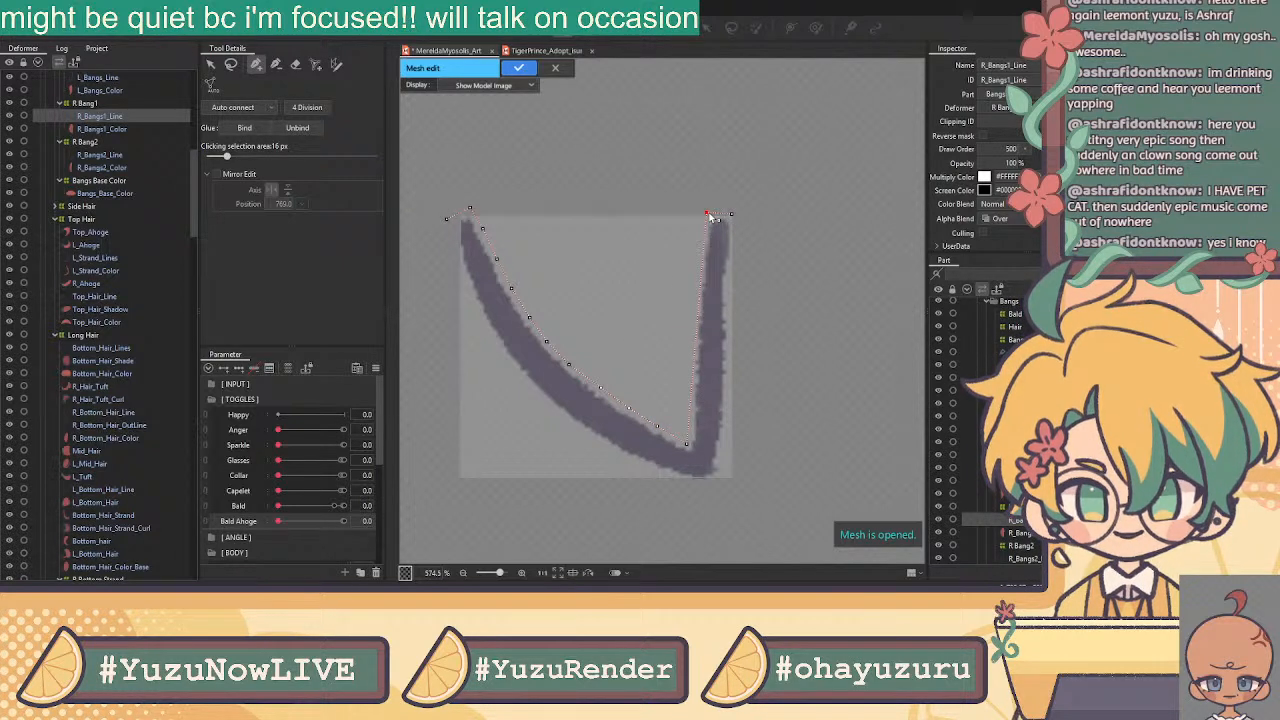
{"action": "left_click", "coordinate": [724, 471]}
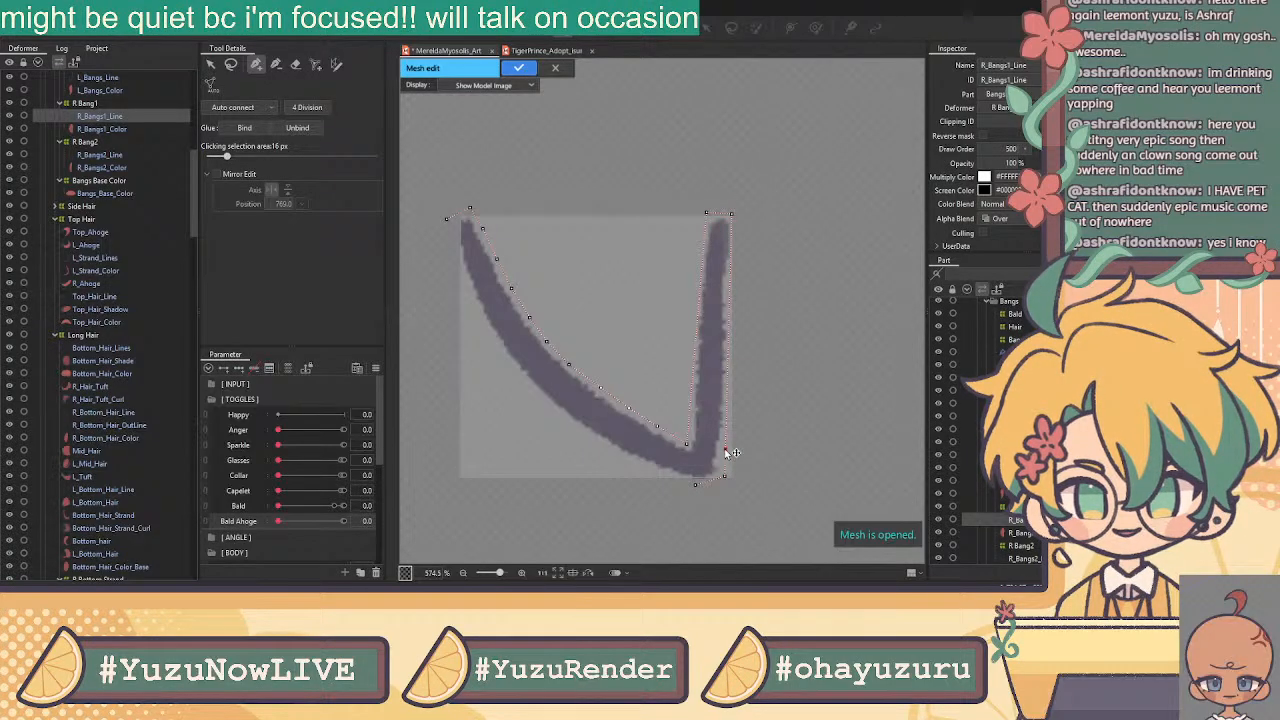
{"action": "left_click", "coordinate": [725, 407]}
{"action": "left_click", "coordinate": [727, 374]}
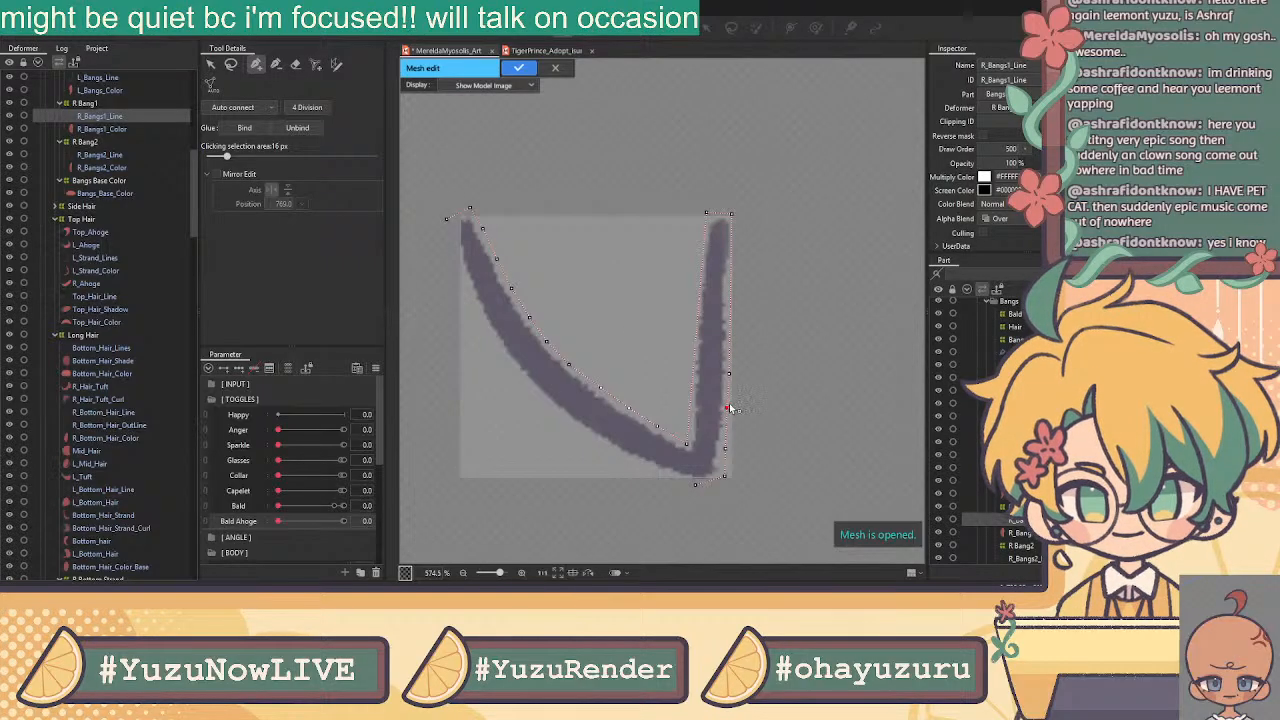
{"action": "left_click", "coordinate": [730, 338]}
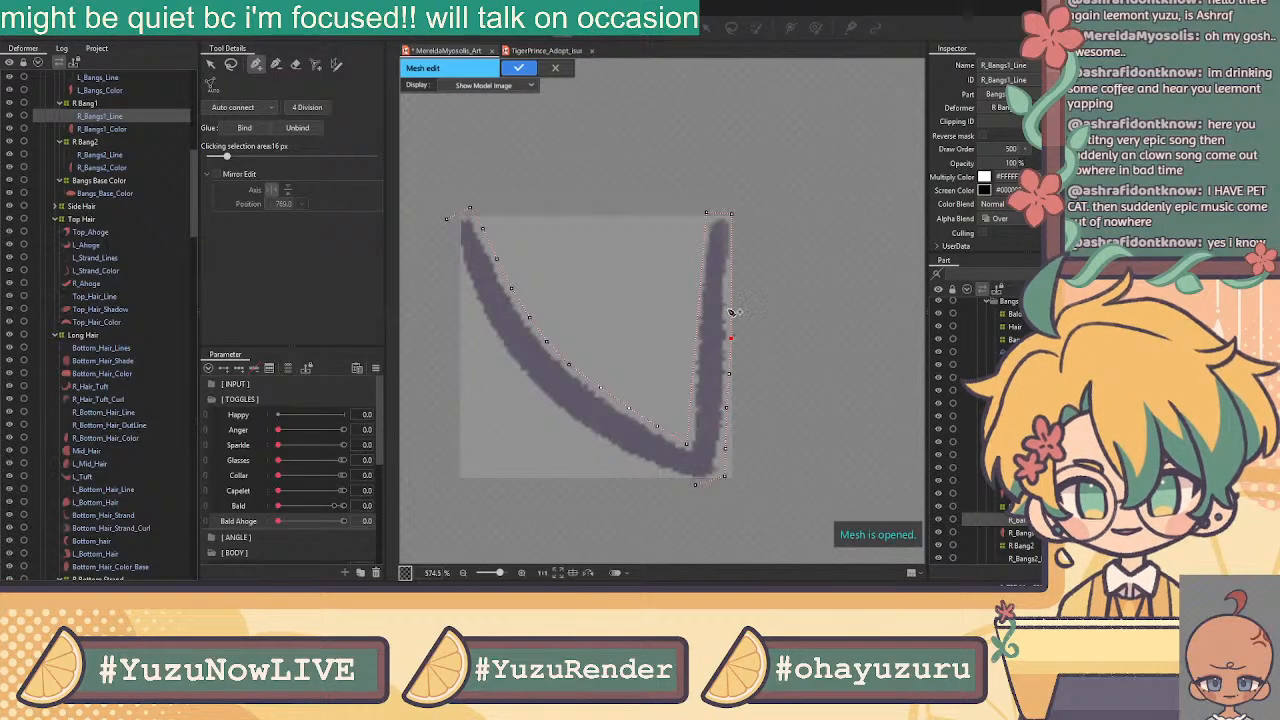
{"action": "left_click", "coordinate": [731, 299]}
Finish the right stroke's outer edge and add vertices down its inner edge
{"action": "left_click", "coordinate": [732, 268]}
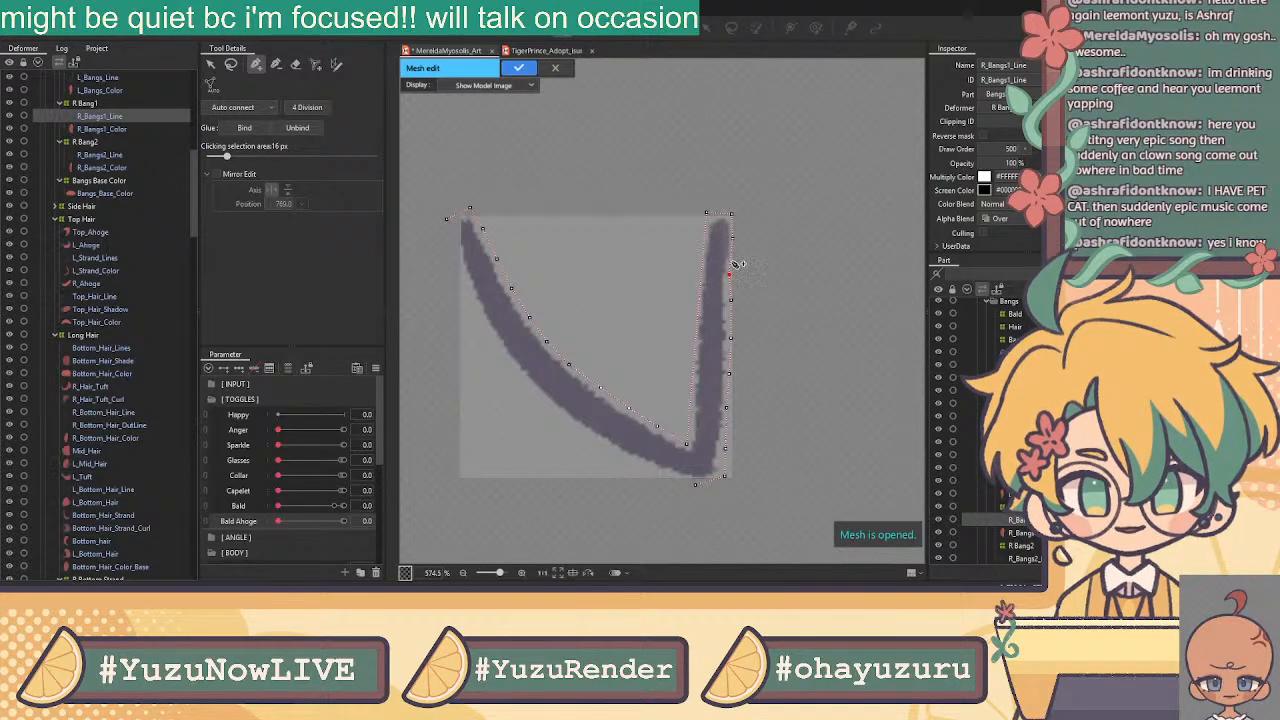
{"action": "left_click_drag", "start_coordinate": [732, 238], "coordinate": [735, 245]}
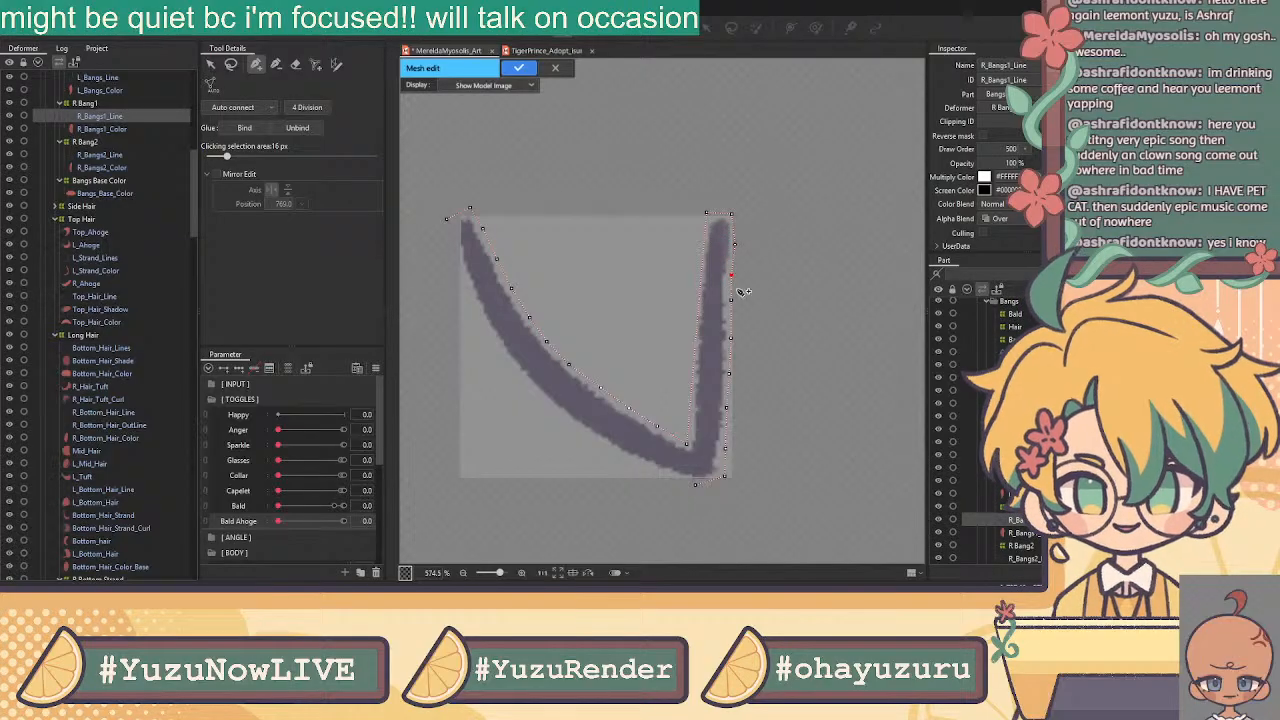
{"action": "left_click", "coordinate": [735, 245]}
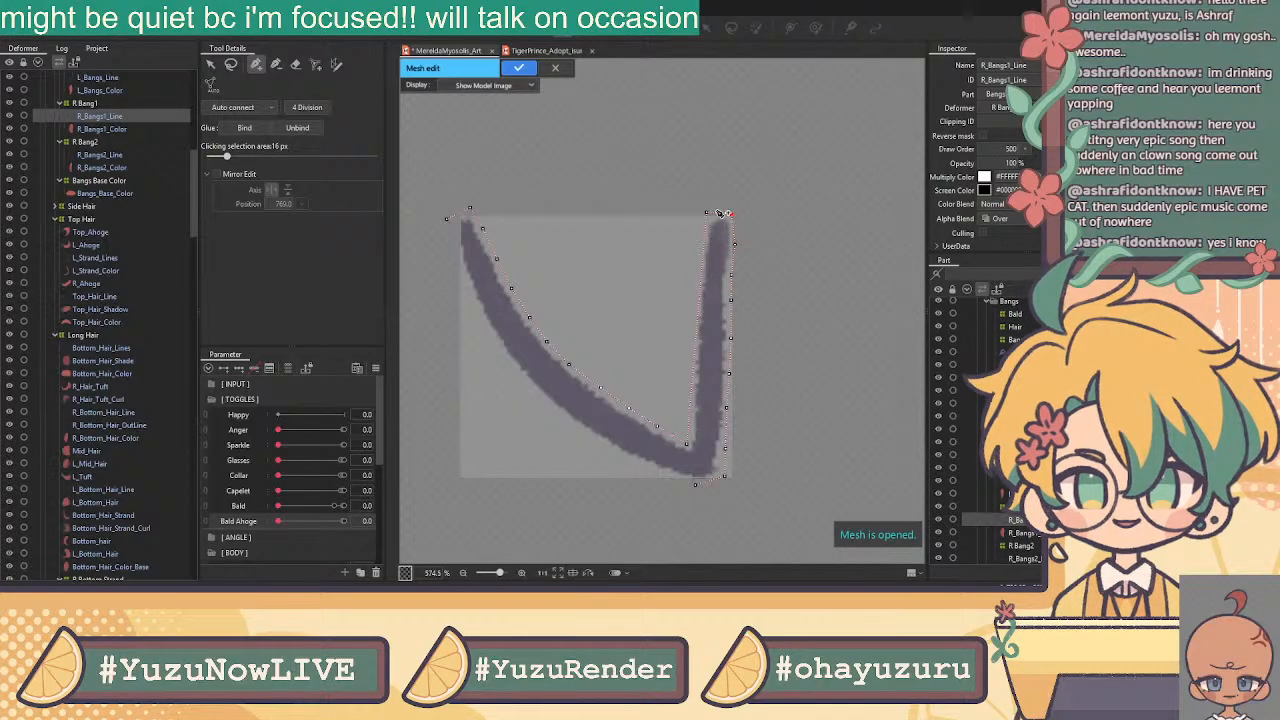
{"action": "left_click", "coordinate": [706, 246]}
{"action": "left_click_drag", "start_coordinate": [713, 247], "coordinate": [707, 247]}
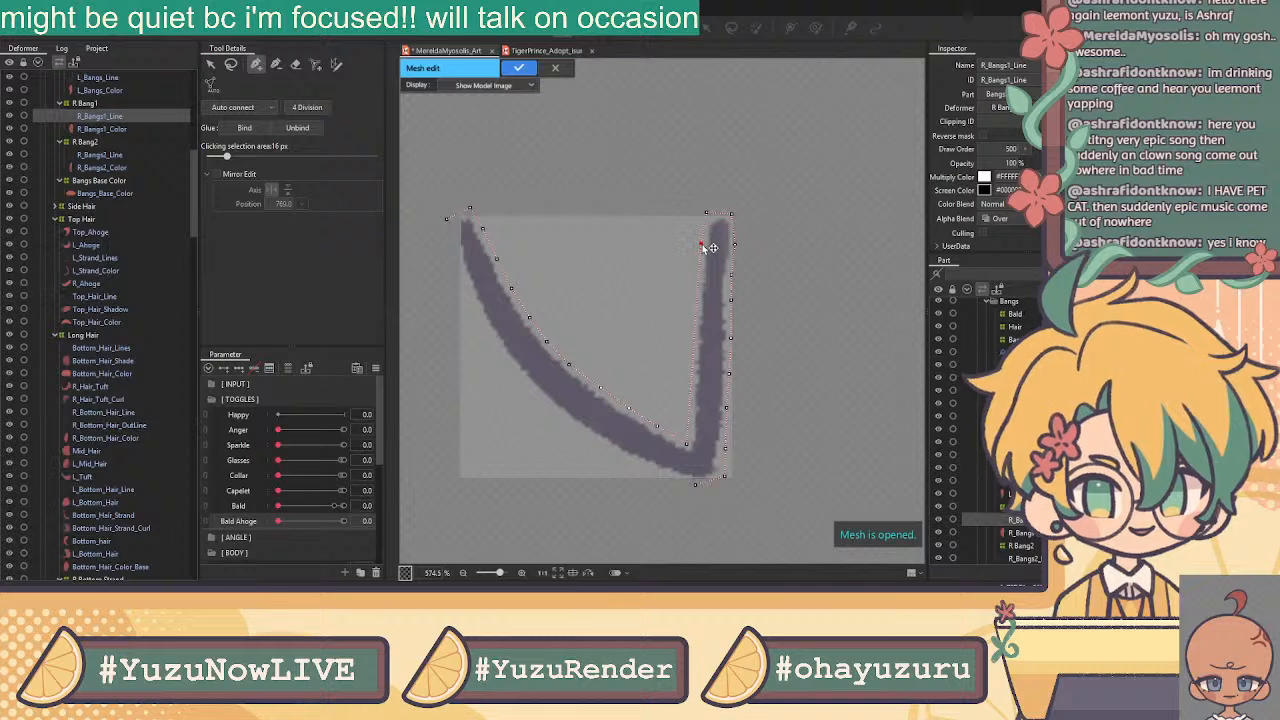
{"action": "left_click", "coordinate": [695, 298]}
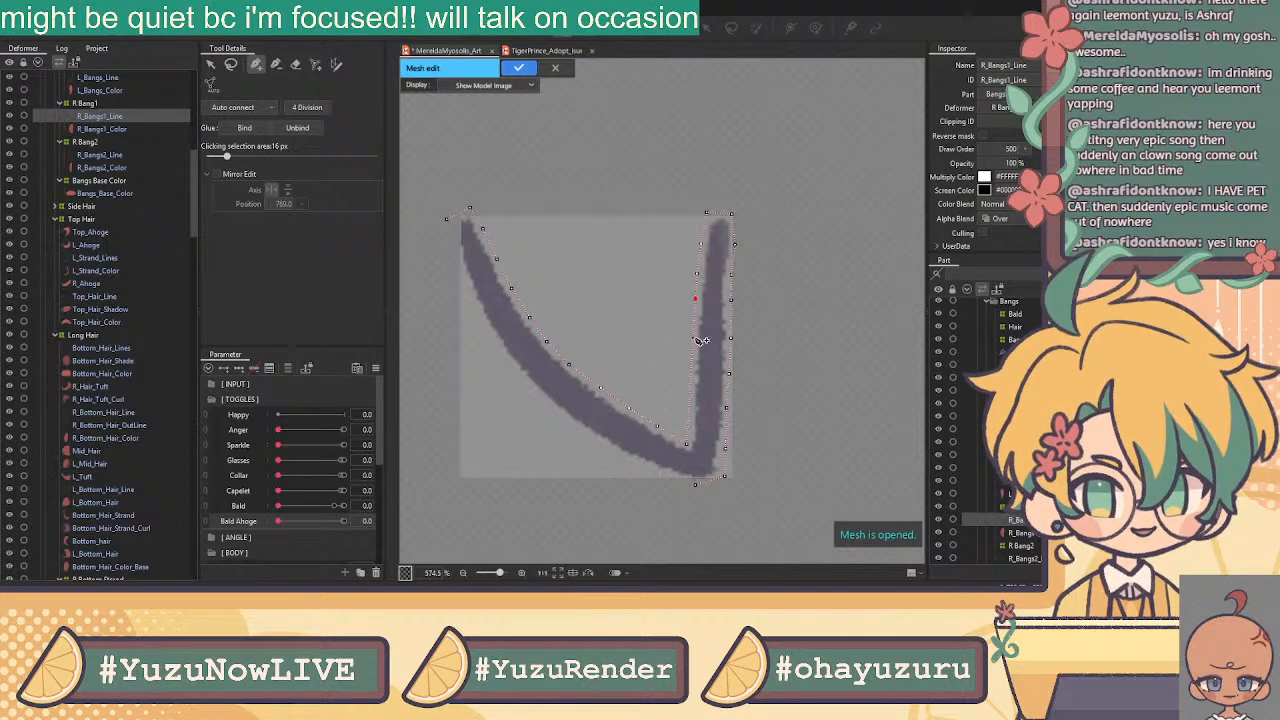
{"action": "left_click", "coordinate": [692, 338]}
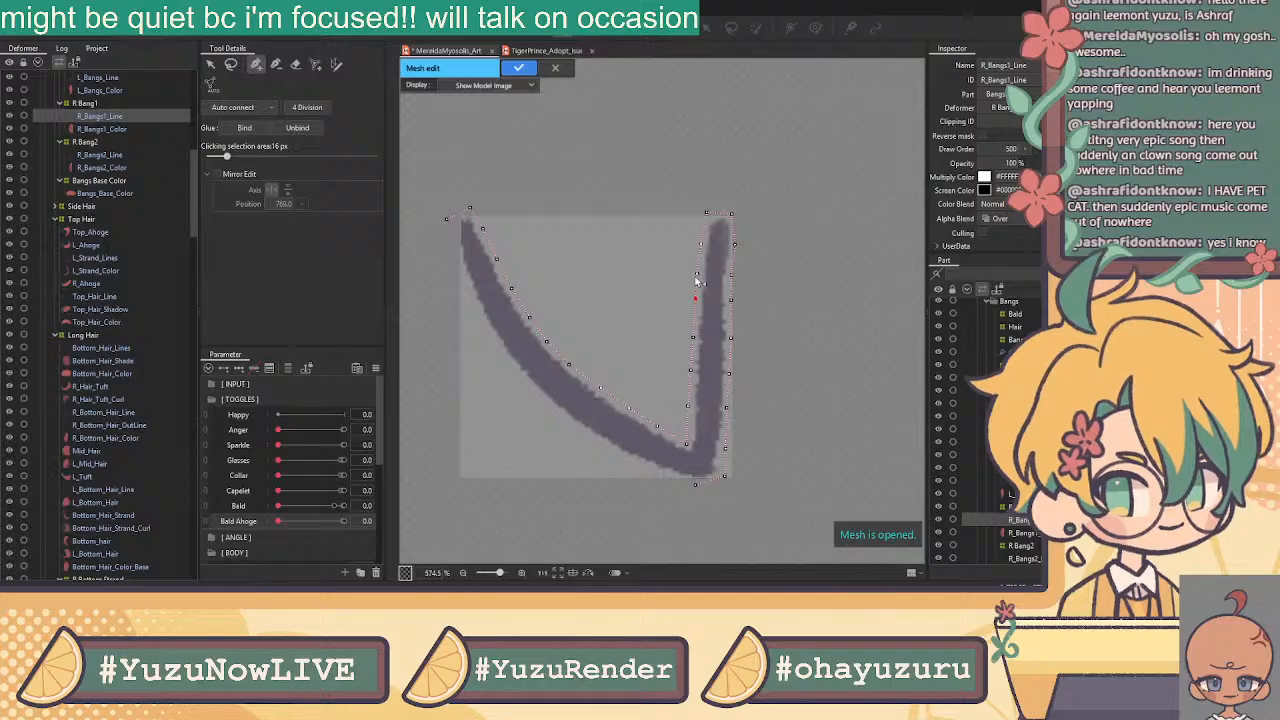
Outline the left stroke's outer edge down to the bottom vertex, closing the mesh
{"action": "left_click", "coordinate": [452, 220]}
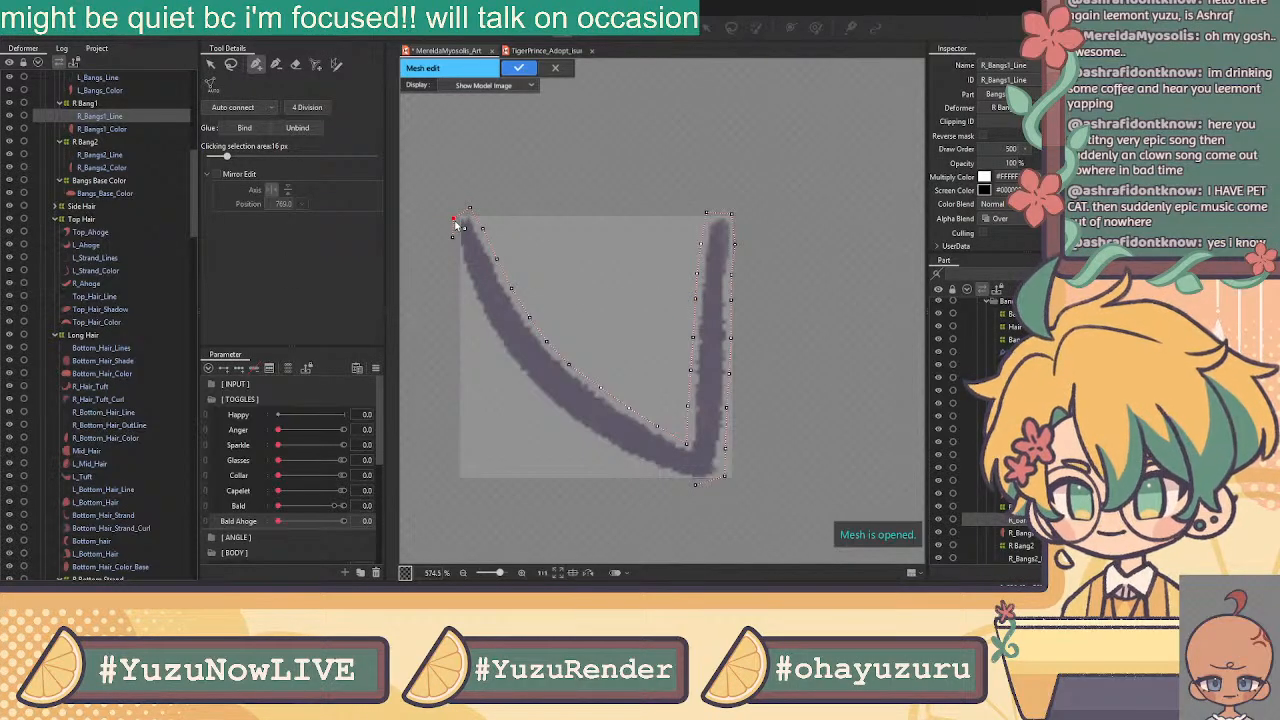
{"action": "left_click", "coordinate": [462, 271]}
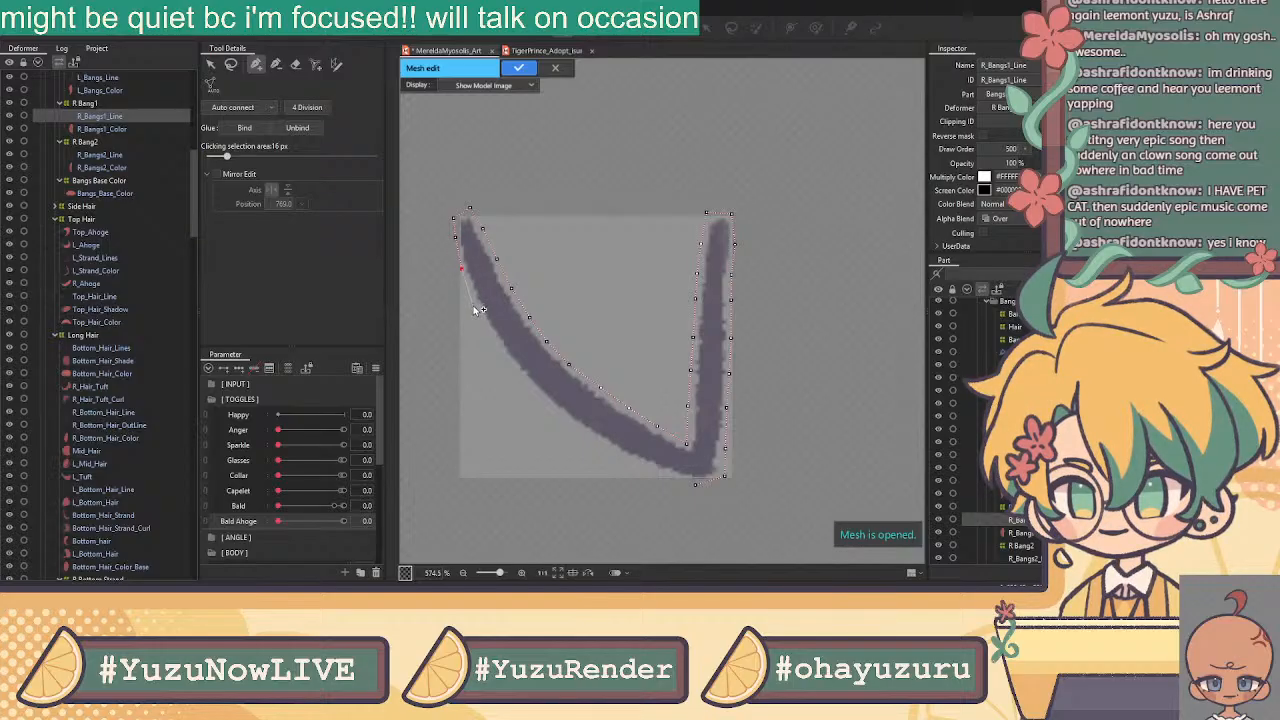
{"action": "left_click", "coordinate": [474, 307]}
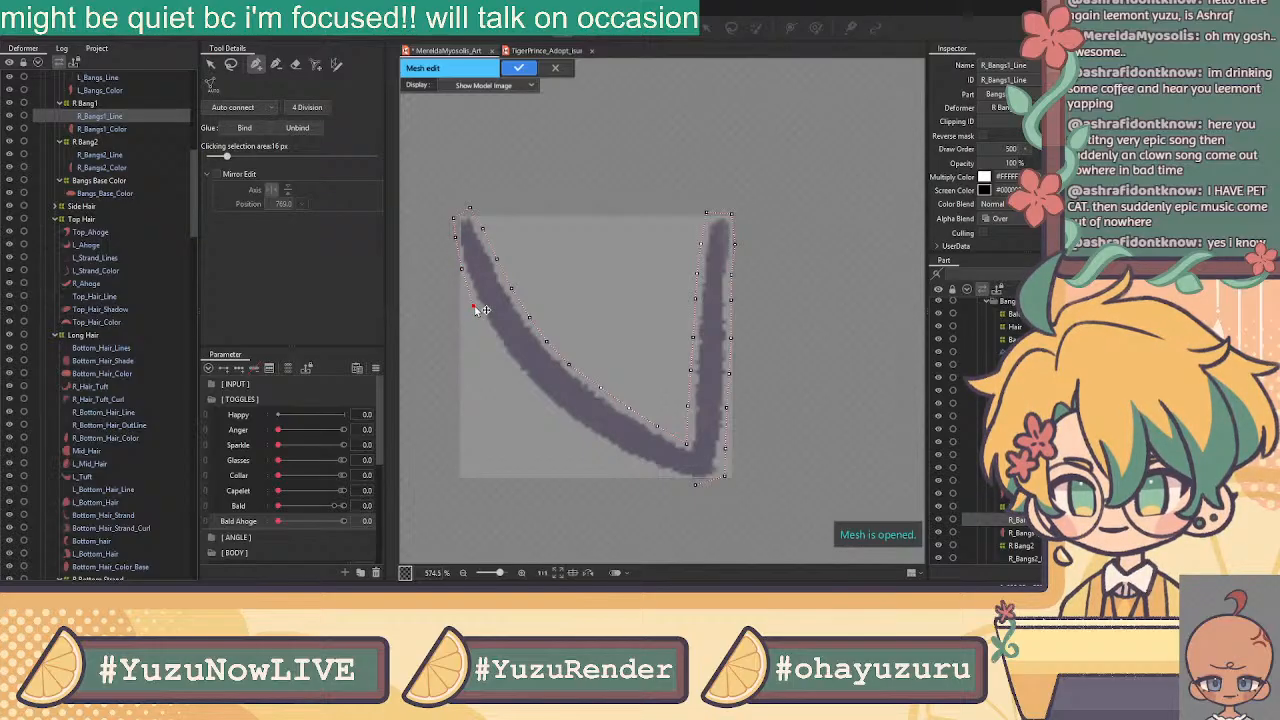
{"action": "left_click", "coordinate": [490, 338]}
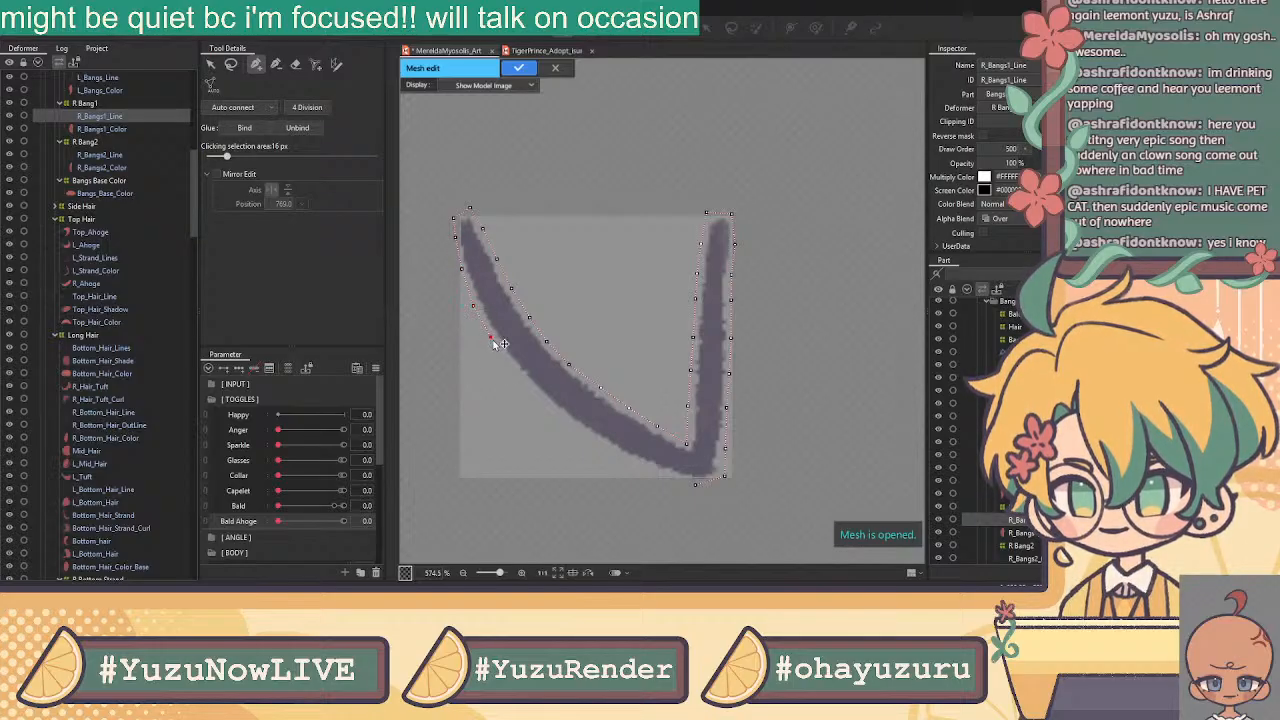
{"action": "left_click", "coordinate": [536, 395]}
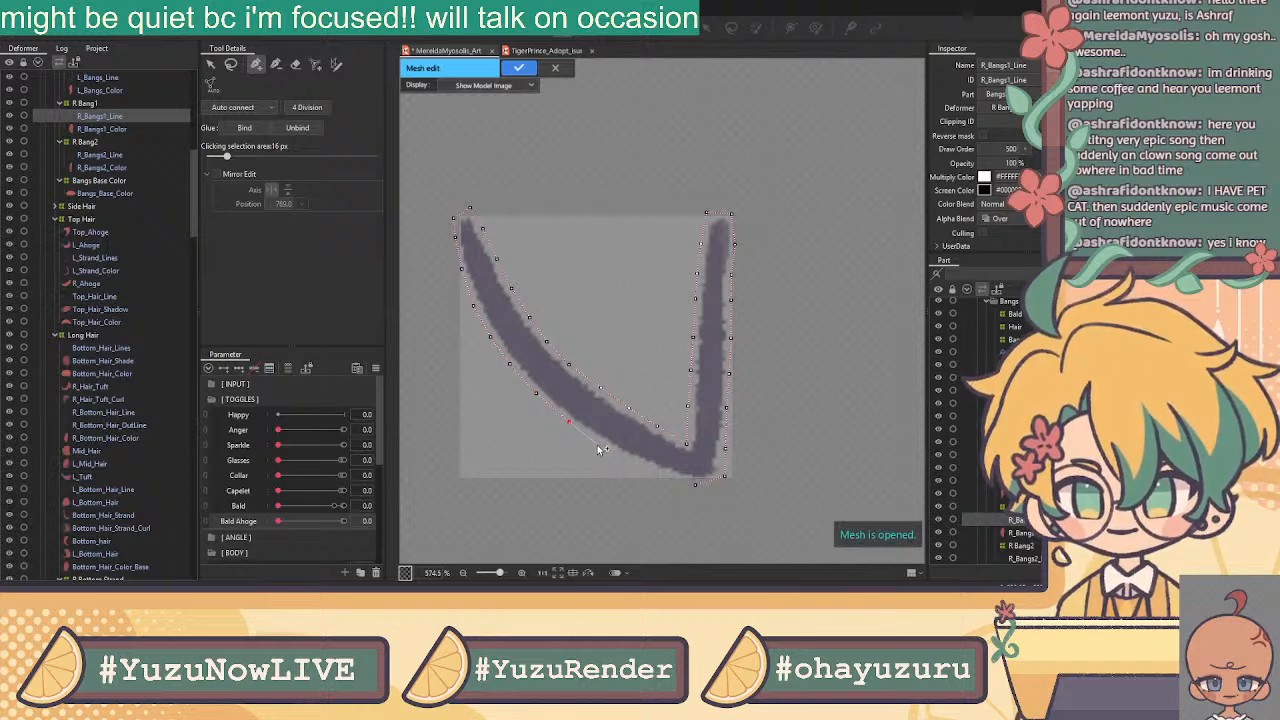
{"action": "left_click", "coordinate": [602, 447]}
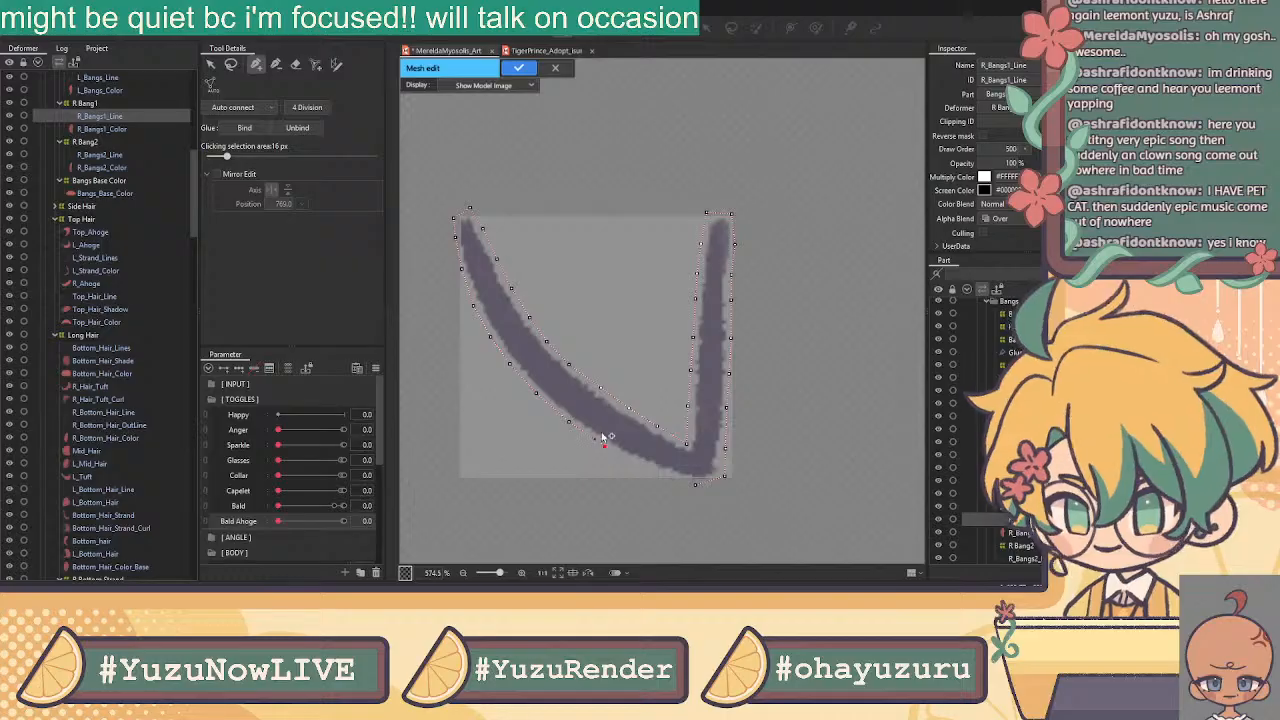
{"action": "left_click", "coordinate": [695, 484]}
{"action": "left_click", "coordinate": [642, 462]}
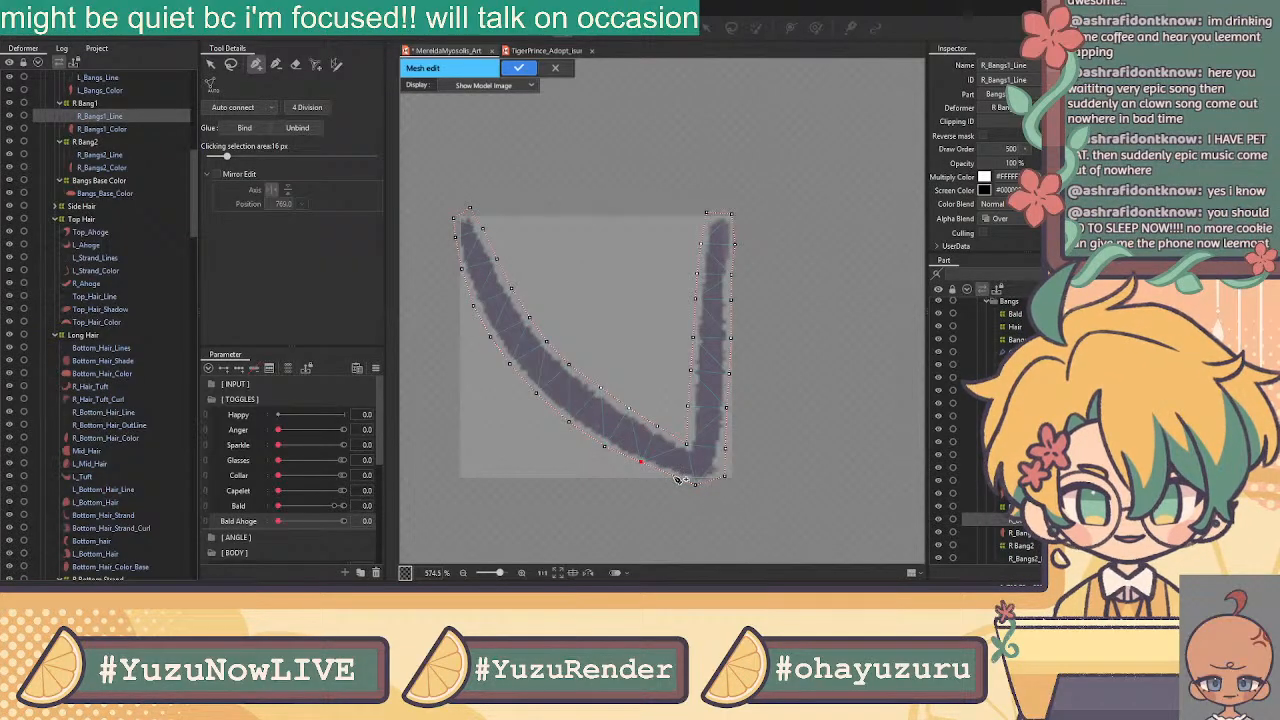
Run a chain of centre vertices from the left tip down to the V's bottom
{"action": "left_click", "coordinate": [671, 475]}
{"action": "left_click", "coordinate": [213, 68]}
{"action": "left_click", "coordinate": [257, 67]}
{"action": "left_click", "coordinate": [466, 225]}
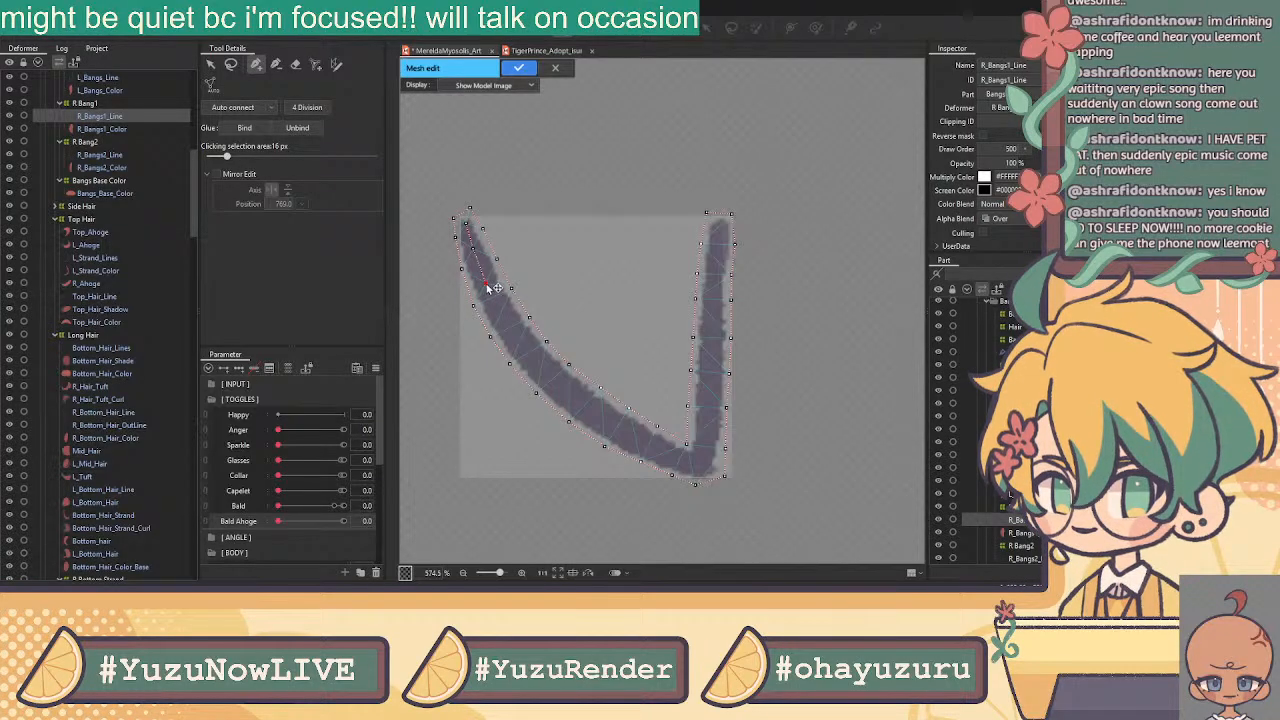
{"action": "left_click", "coordinate": [501, 313]}
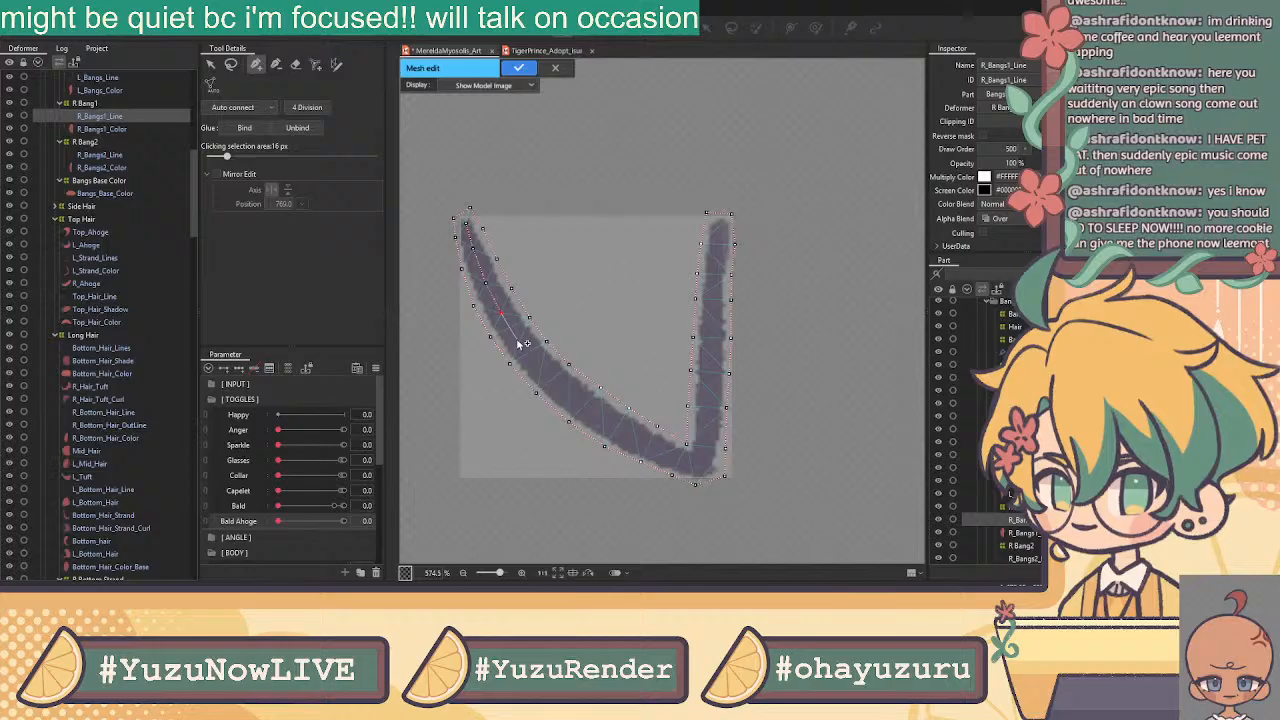
{"action": "left_click", "coordinate": [542, 366]}
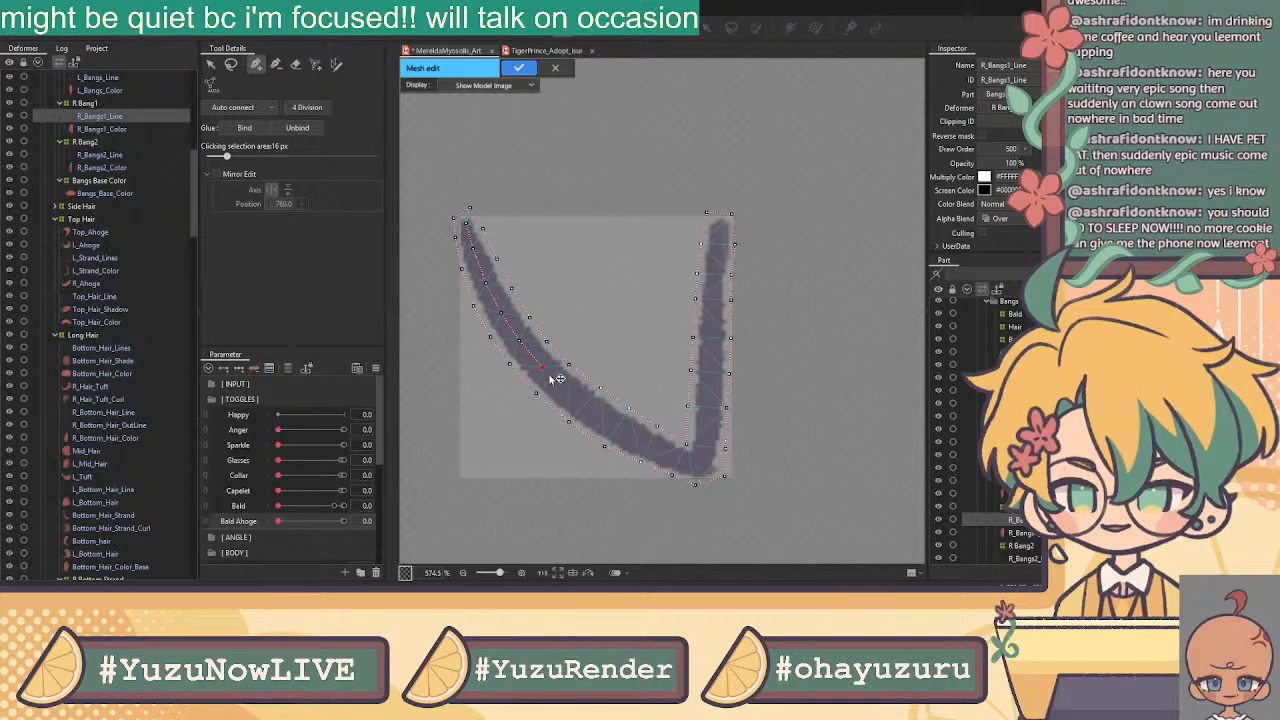
{"action": "left_click", "coordinate": [570, 392]}
{"action": "left_click", "coordinate": [601, 417]}
{"action": "left_click", "coordinate": [634, 436]}
{"action": "left_click", "coordinate": [663, 452]}
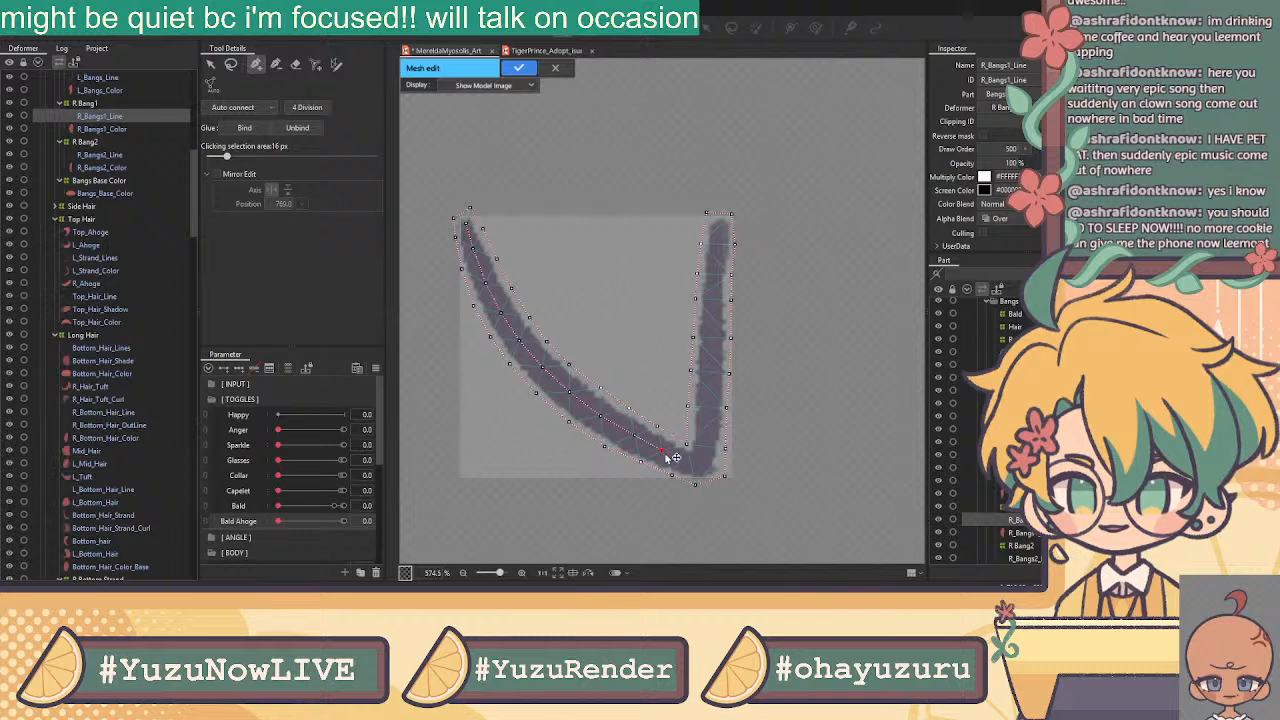
{"action": "left_click", "coordinate": [700, 464]}
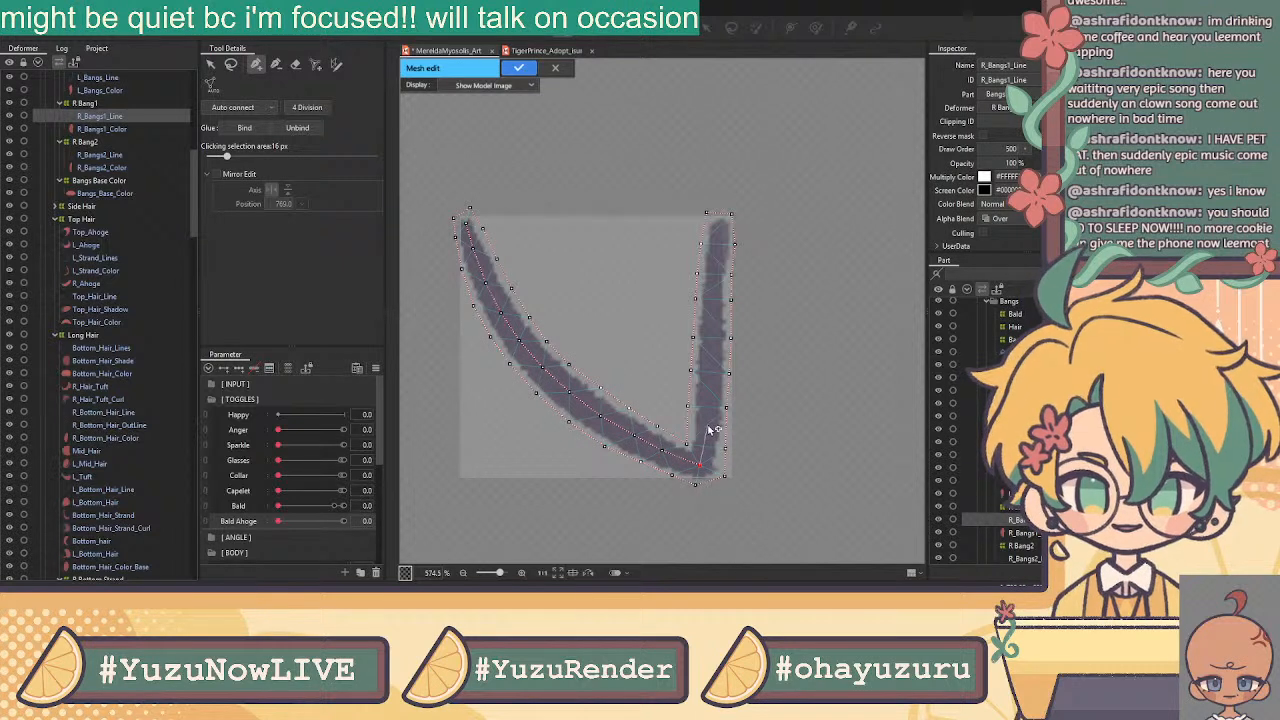
Continue the centre chain up the right stroke to its top tip
{"action": "left_click", "coordinate": [707, 428]}
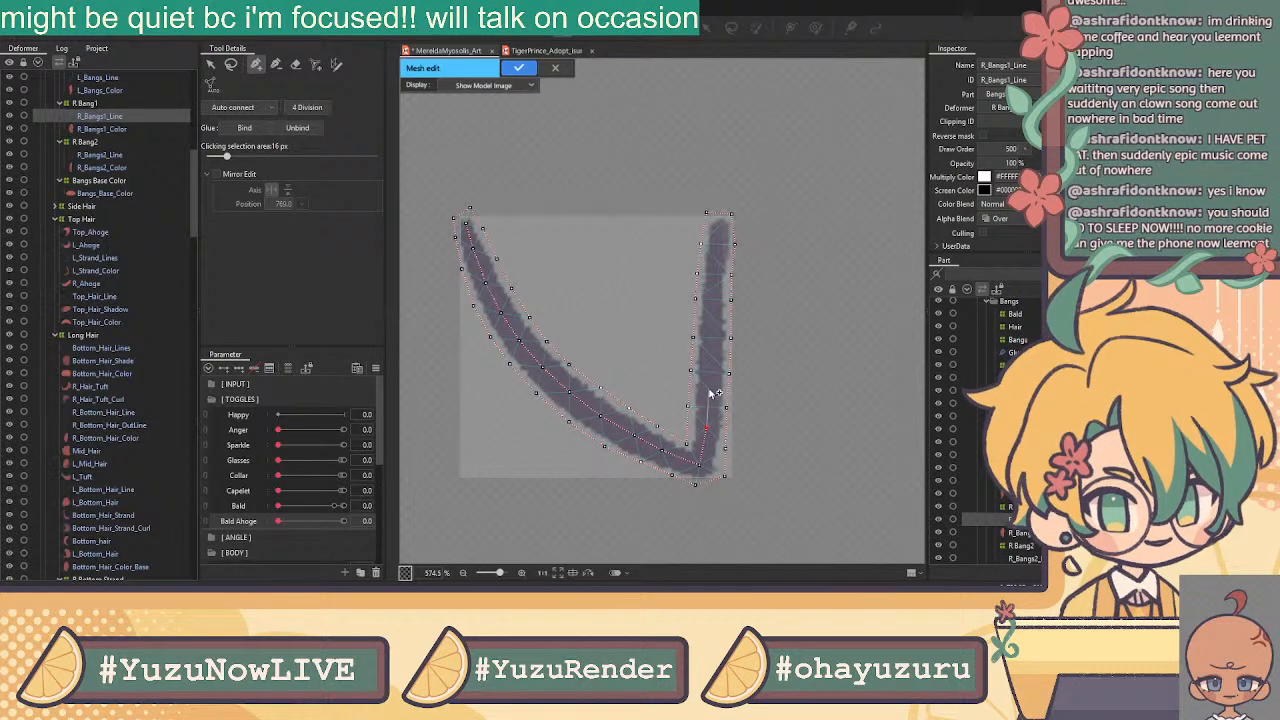
{"action": "left_click", "coordinate": [712, 357]}
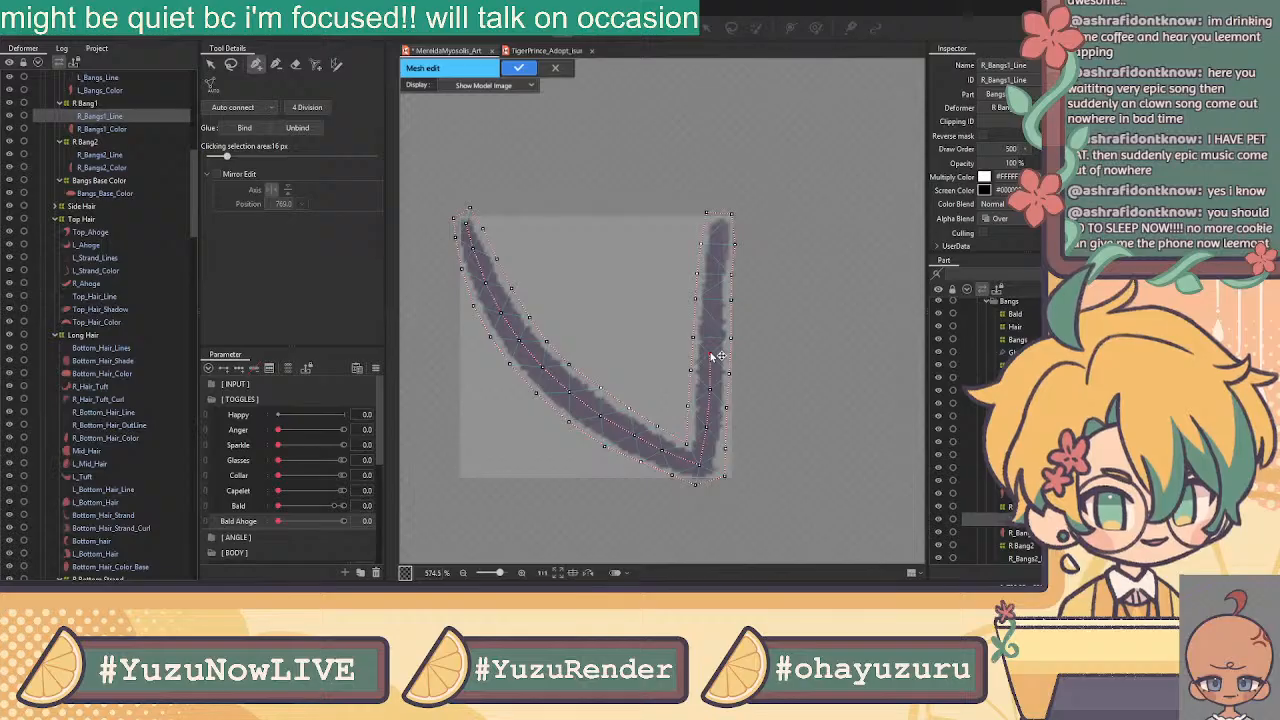
{"action": "left_click", "coordinate": [708, 390]}
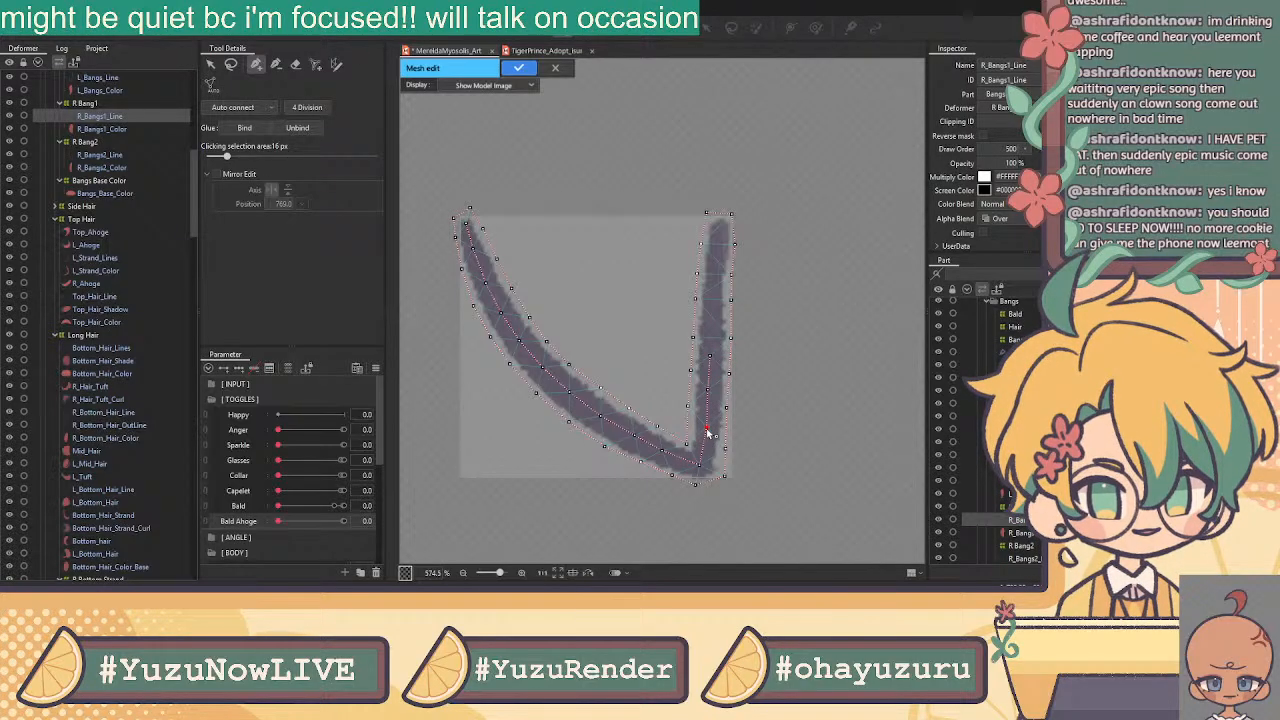
{"action": "left_click", "coordinate": [711, 358]}
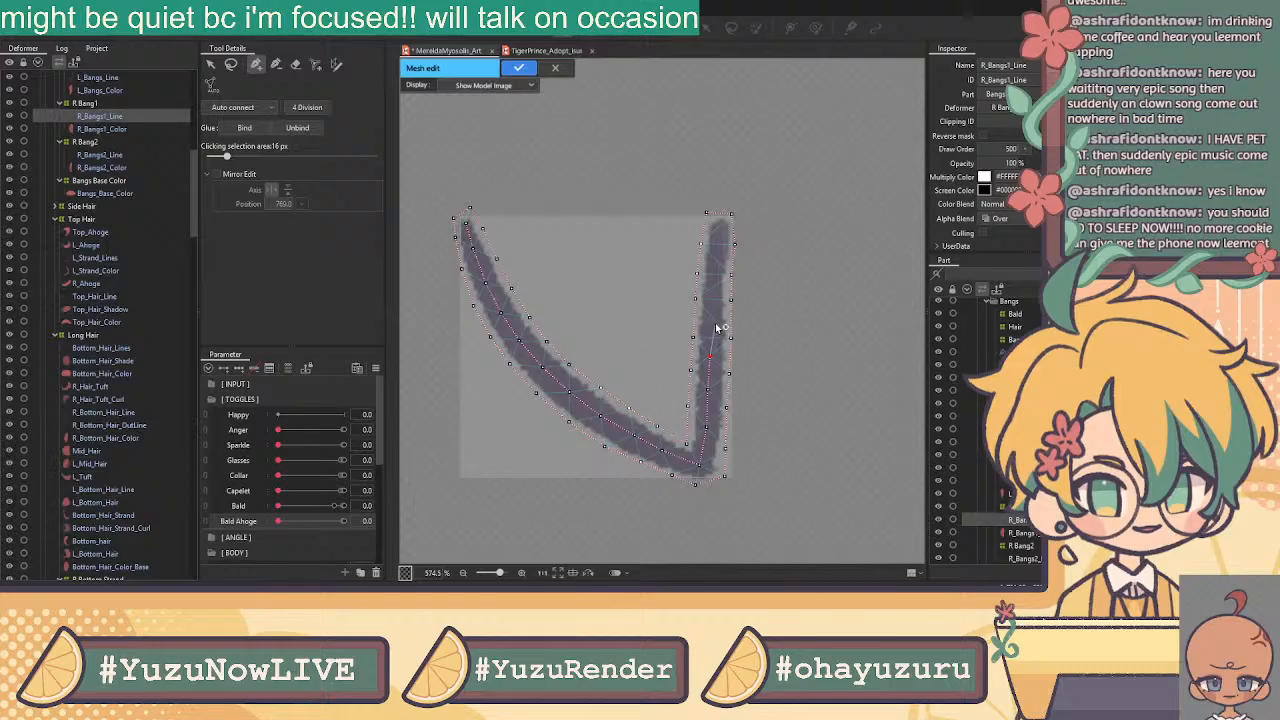
{"action": "left_click", "coordinate": [714, 291]}
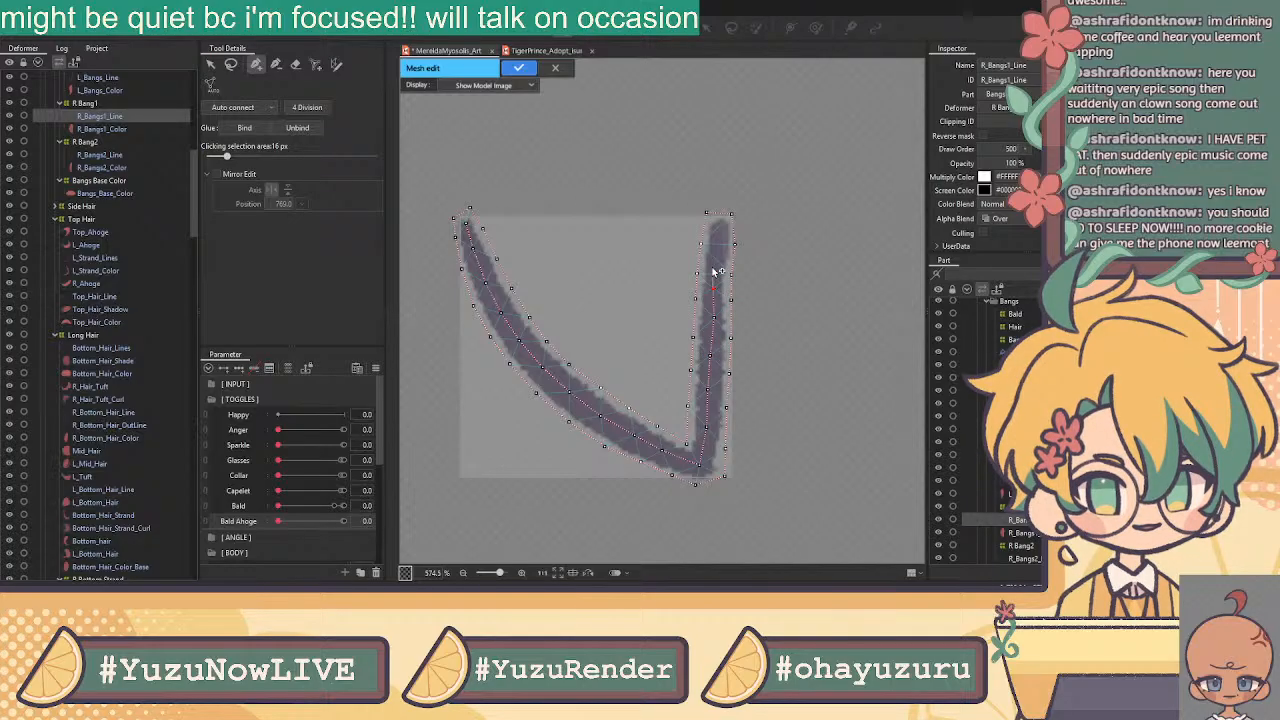
{"action": "left_click", "coordinate": [717, 262]}
{"action": "left_click", "coordinate": [720, 230]}
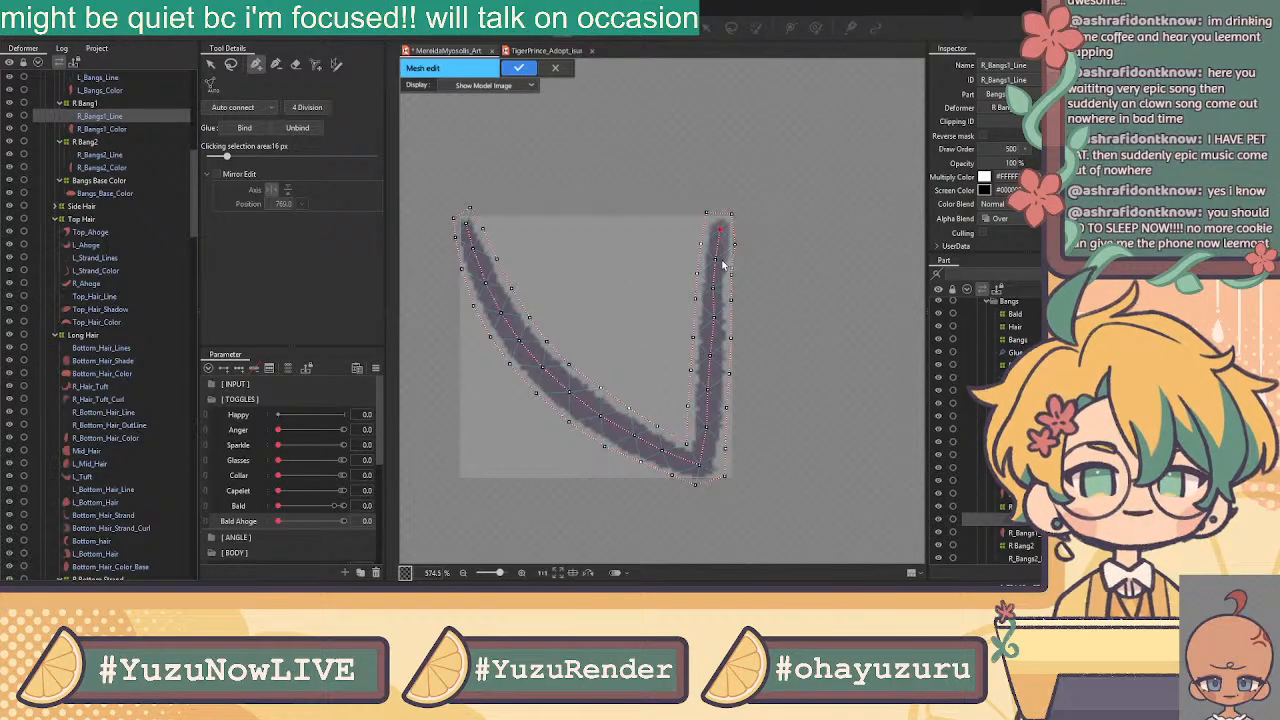
{"action": "left_click", "coordinate": [212, 64]}
{"action": "scroll", "coordinate": [710, 268], "scroll_direction": "up", "scroll_amount": 2}
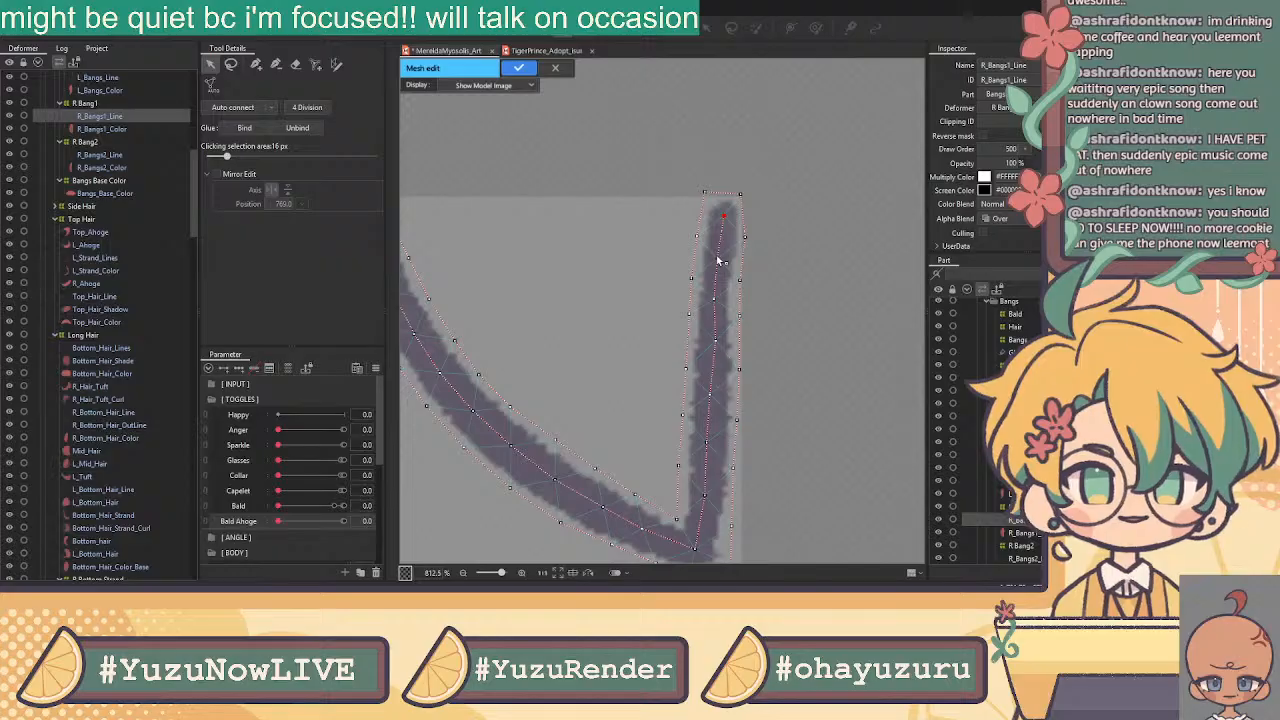
Nudge a right-stroke vertex, select all vertices and apply the R_Bangs1_Line mesh
{"action": "left_click_drag", "start_coordinate": [716, 341], "coordinate": [713, 341]}
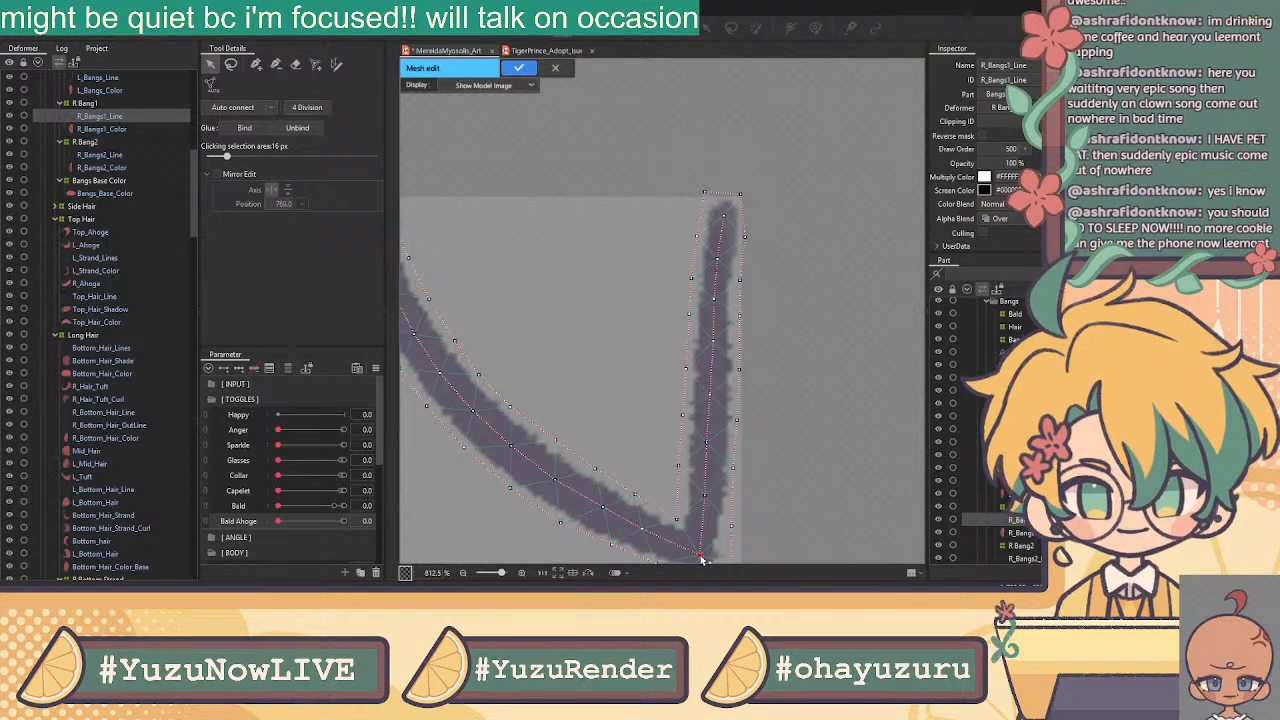
{"action": "scroll", "coordinate": [783, 313], "scroll_direction": "down", "scroll_amount": 3}
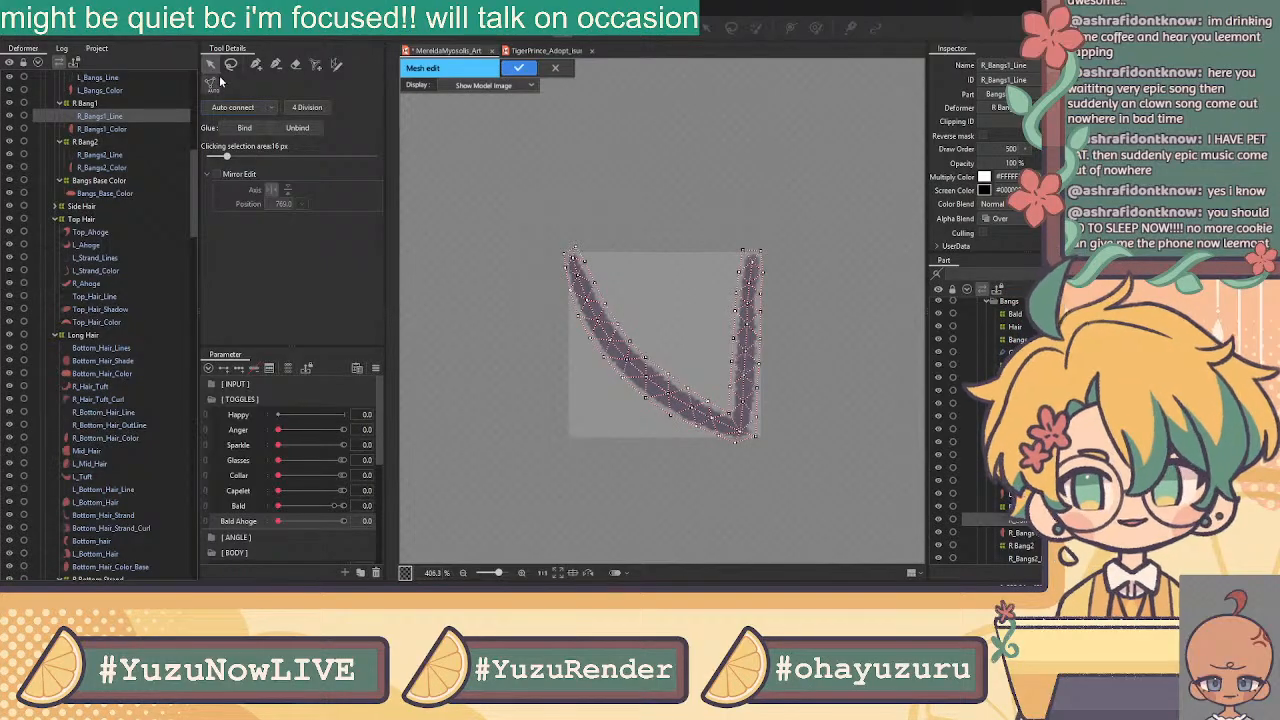
{"action": "left_click_drag", "start_coordinate": [790, 185], "coordinate": [521, 487]}
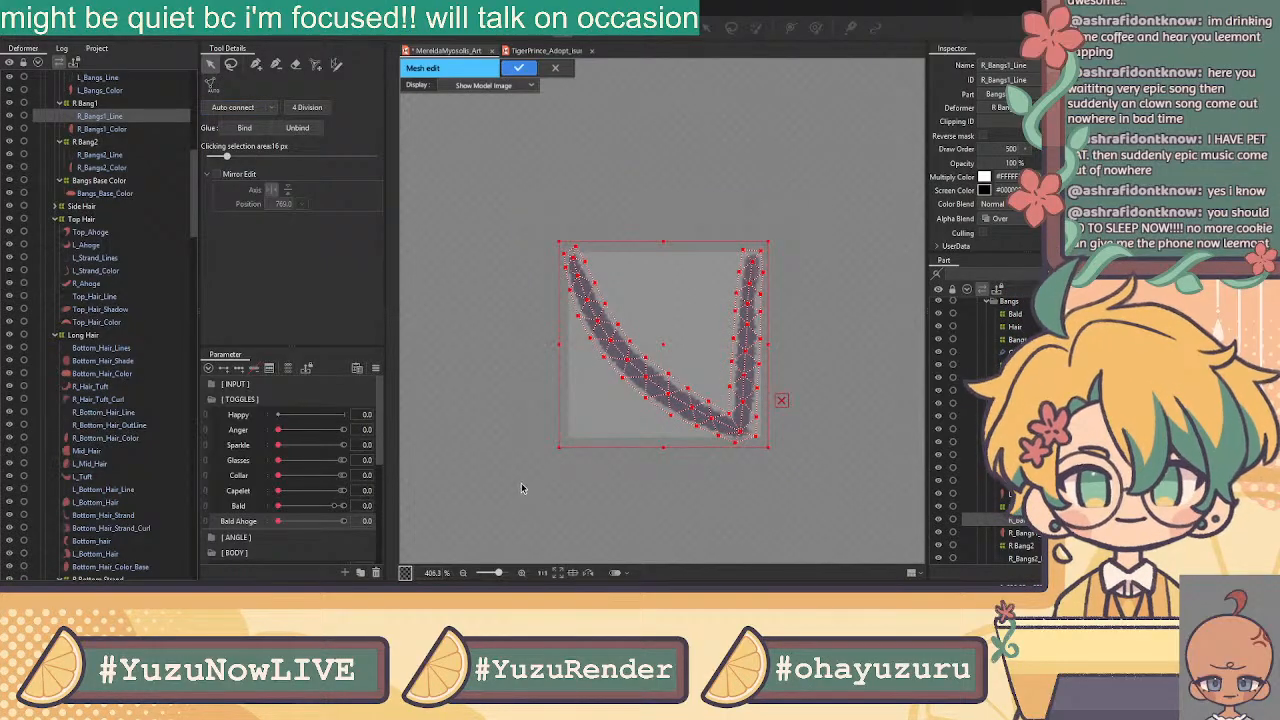
{"action": "left_click", "coordinate": [533, 73]}
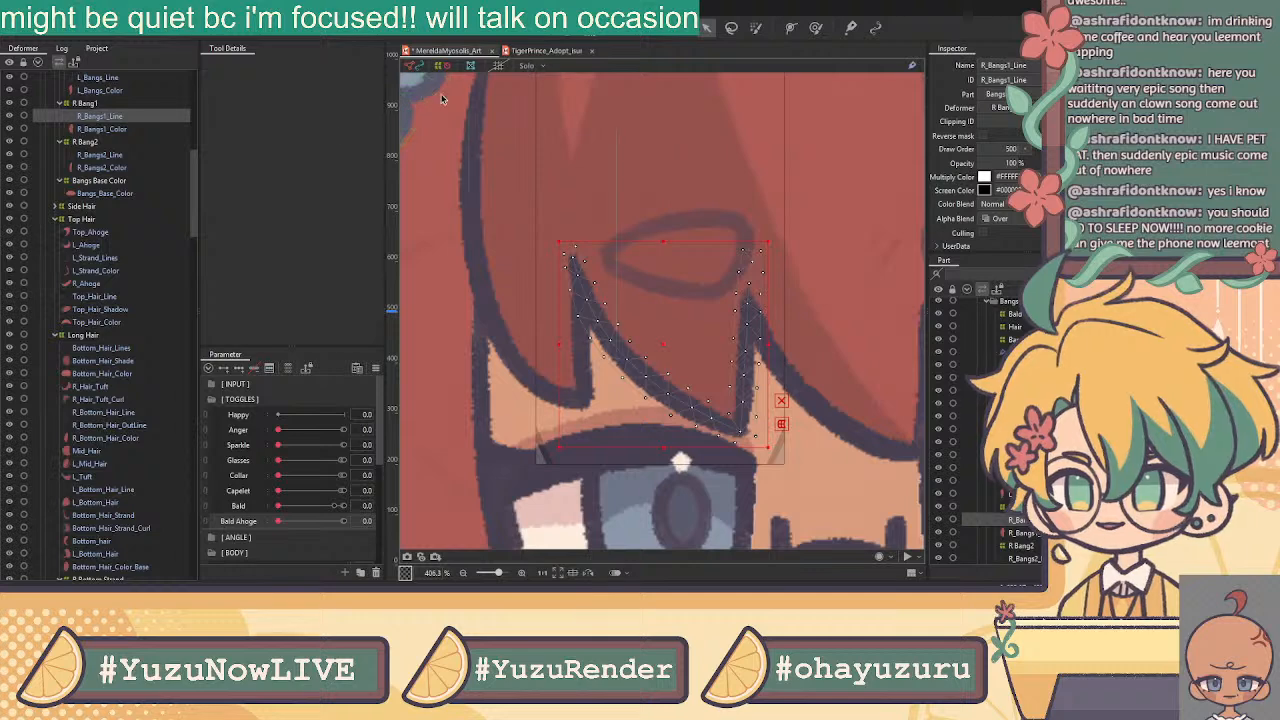
Select R_Bangs1_Color and open its mesh editing with Ctrl+E
{"action": "left_click", "coordinate": [116, 129]}
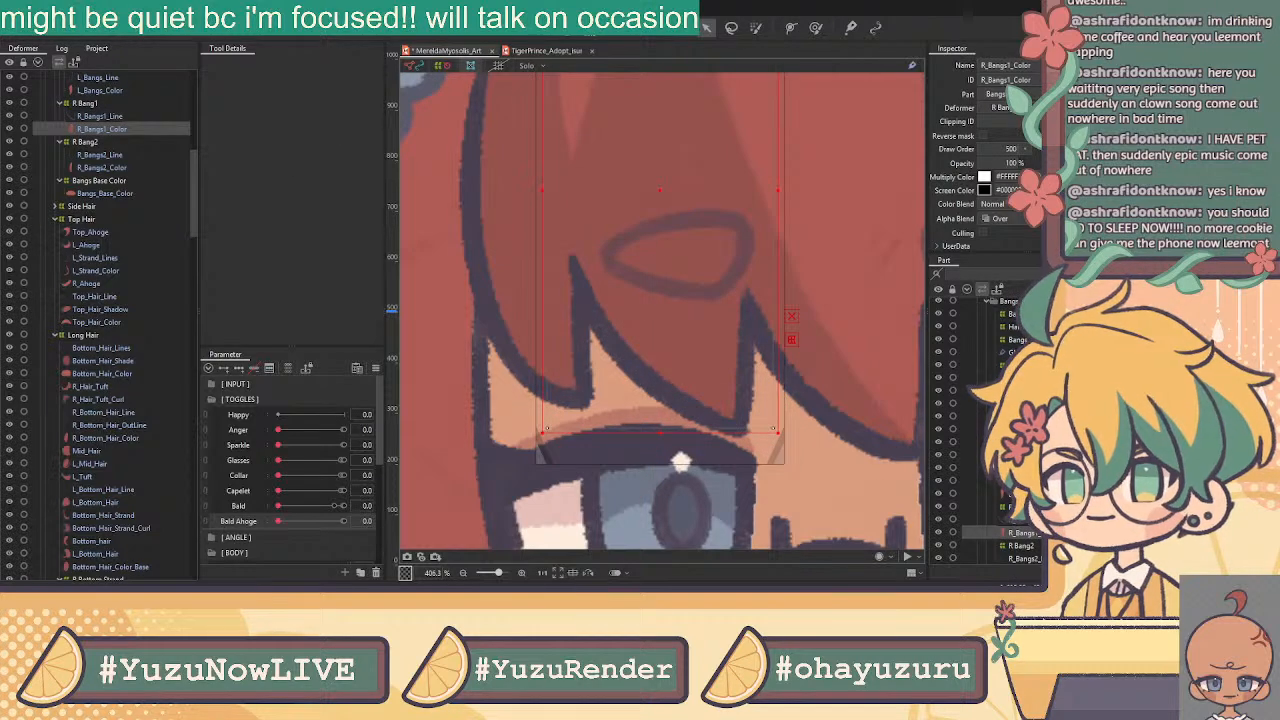
{"action": "key", "text": "ctrl+e"}
{"action": "scroll", "coordinate": [704, 180], "scroll_direction": "down", "scroll_amount": 4}
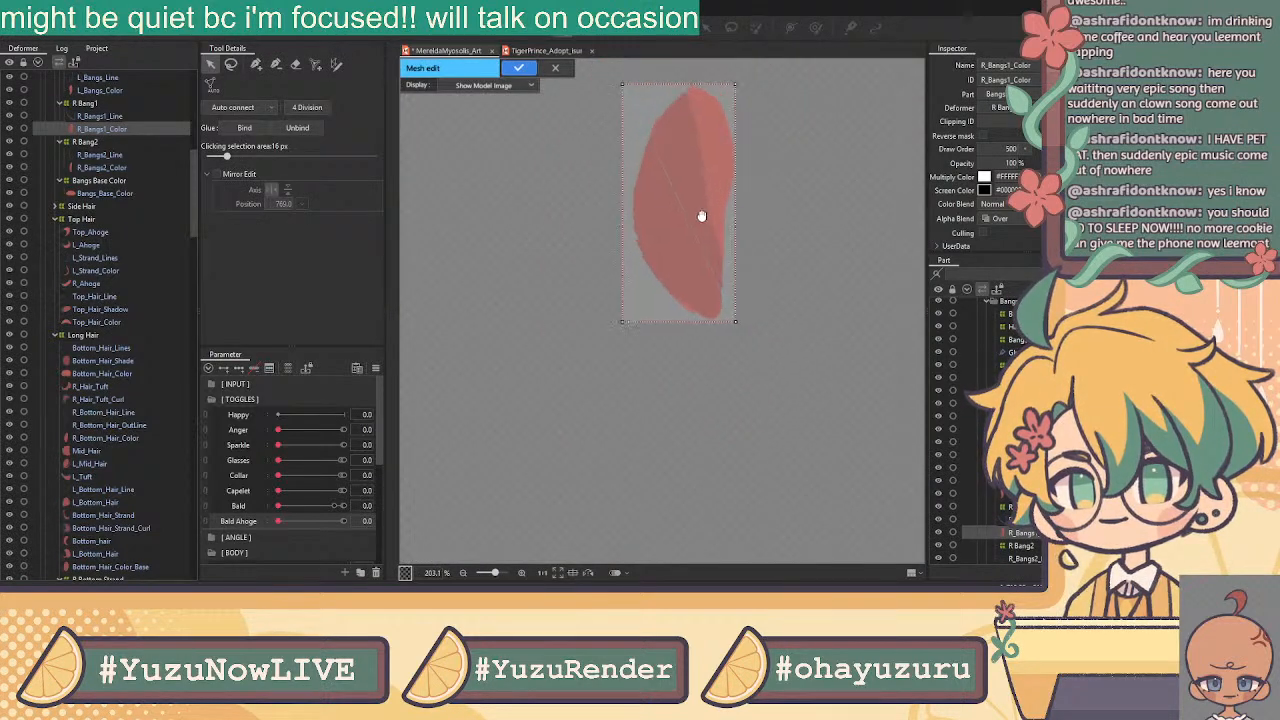
Switch between eraser and pen tools and place a first vertex at the colour shape's top
{"action": "left_click_drag", "start_coordinate": [706, 183], "coordinate": [677, 300]}
{"action": "left_click", "coordinate": [297, 65]}
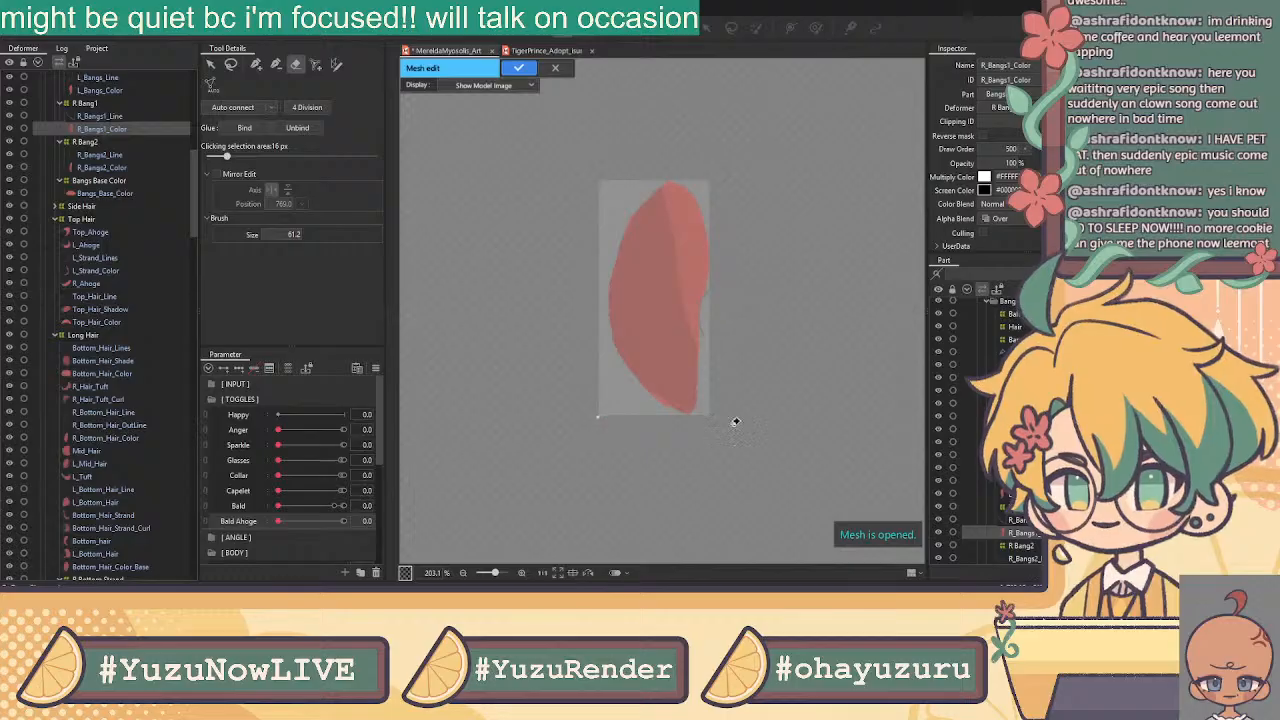
{"action": "left_click", "coordinate": [256, 64]}
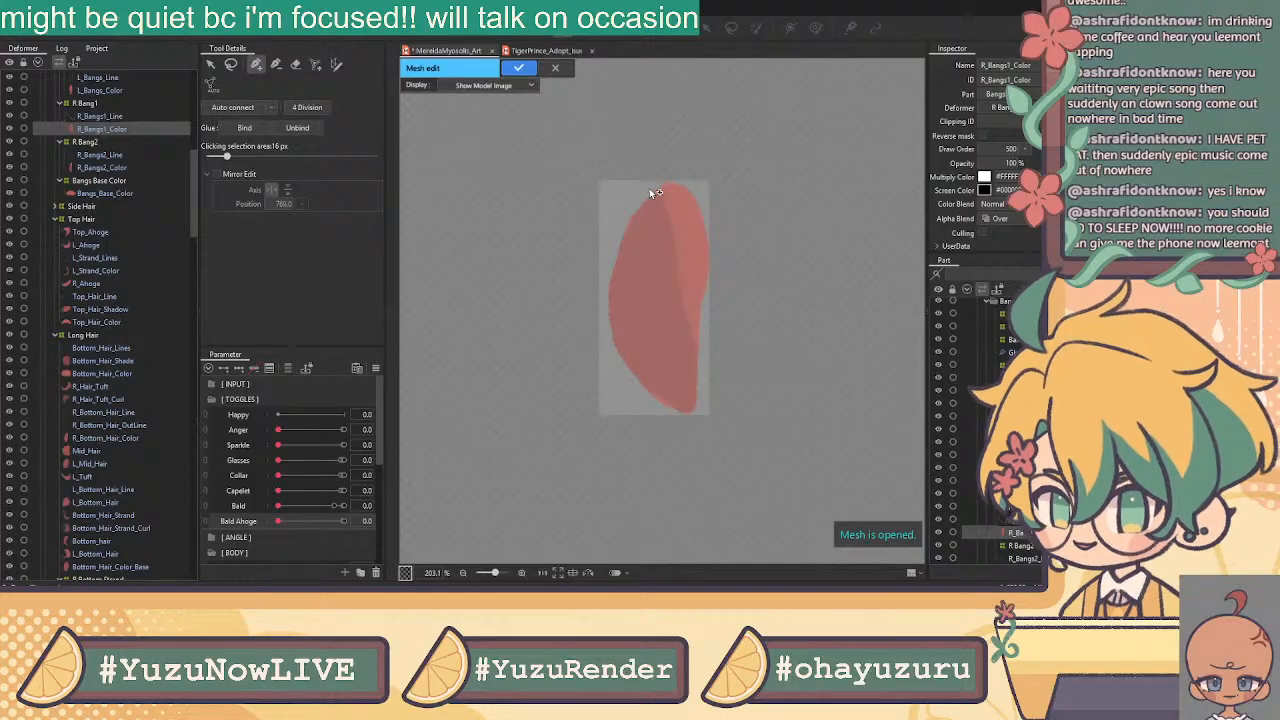
{"action": "scroll", "coordinate": [655, 192], "scroll_direction": "up", "scroll_amount": 4}
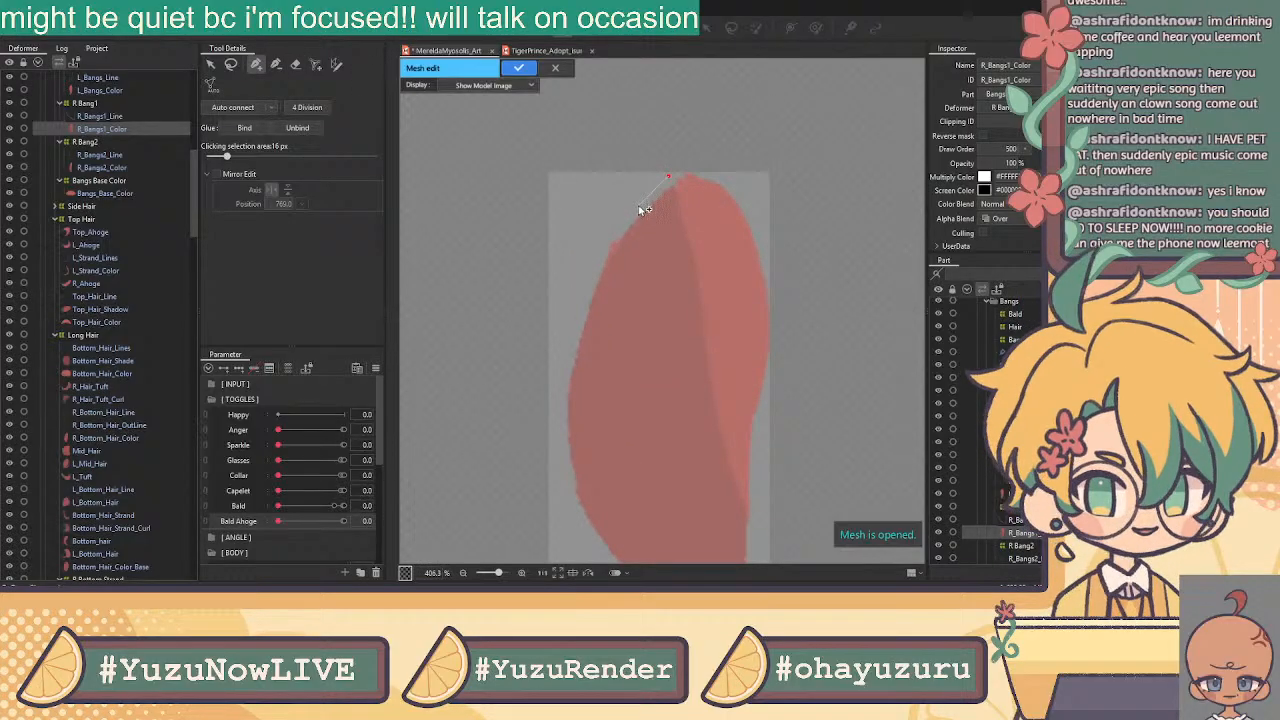
{"action": "left_click", "coordinate": [646, 195]}
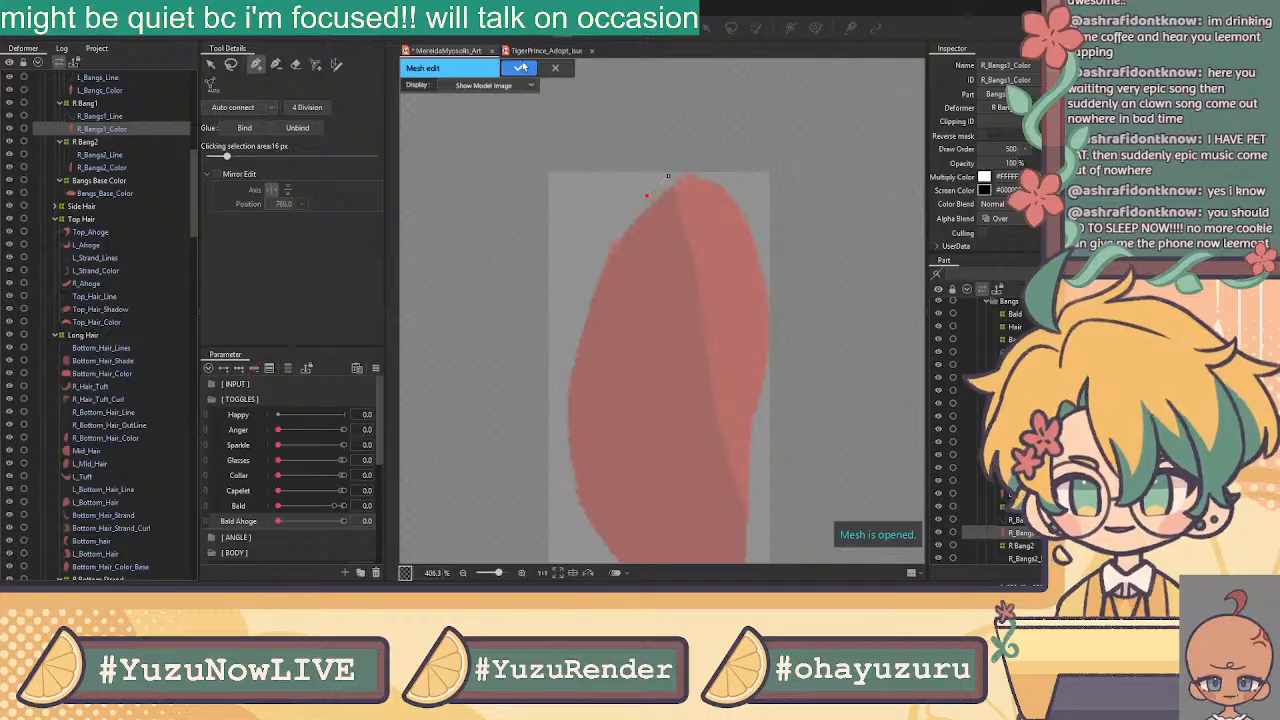
{"action": "left_click", "coordinate": [298, 64]}
{"action": "scroll", "coordinate": [765, 283], "scroll_direction": "down", "scroll_amount": 2}
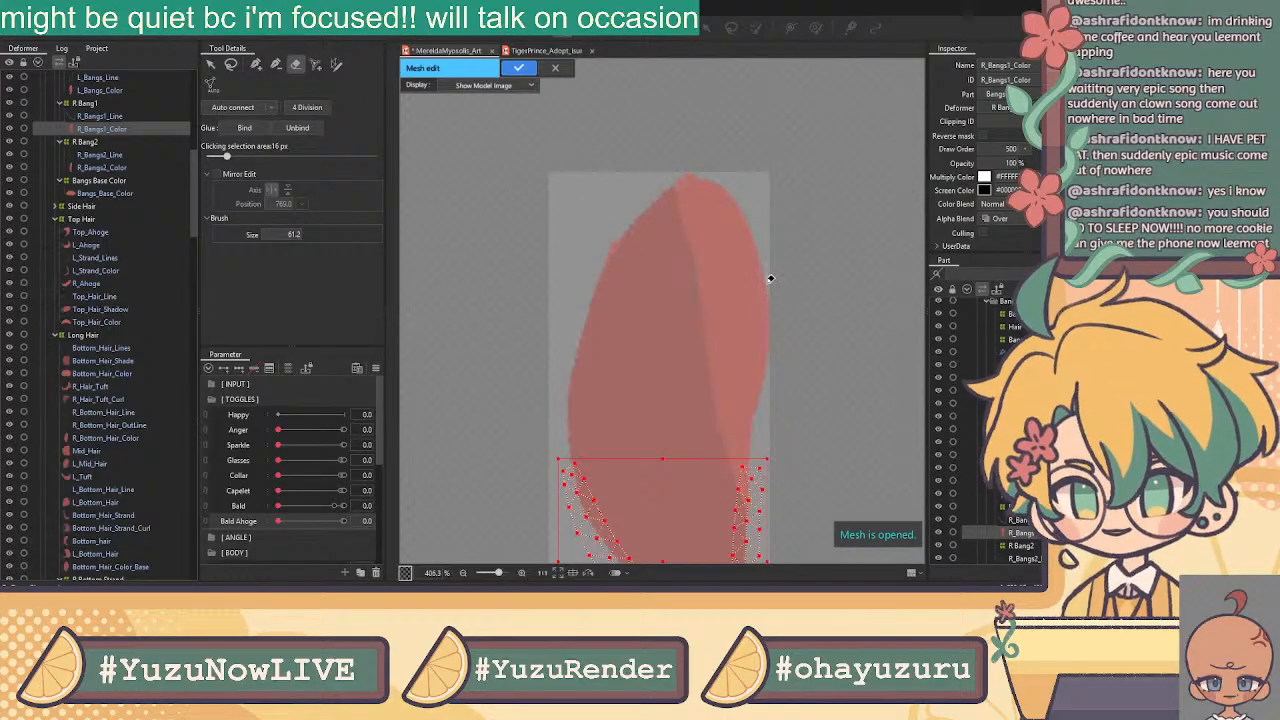
{"action": "left_click", "coordinate": [213, 68]}
{"action": "left_click", "coordinate": [256, 64]}
{"action": "scroll", "coordinate": [638, 457], "scroll_direction": "up", "scroll_amount": 4}
Add outline vertices up the lower left edge of R_Bangs1_Color
{"action": "left_click", "coordinate": [634, 437]}
{"action": "left_click", "coordinate": [632, 397]}
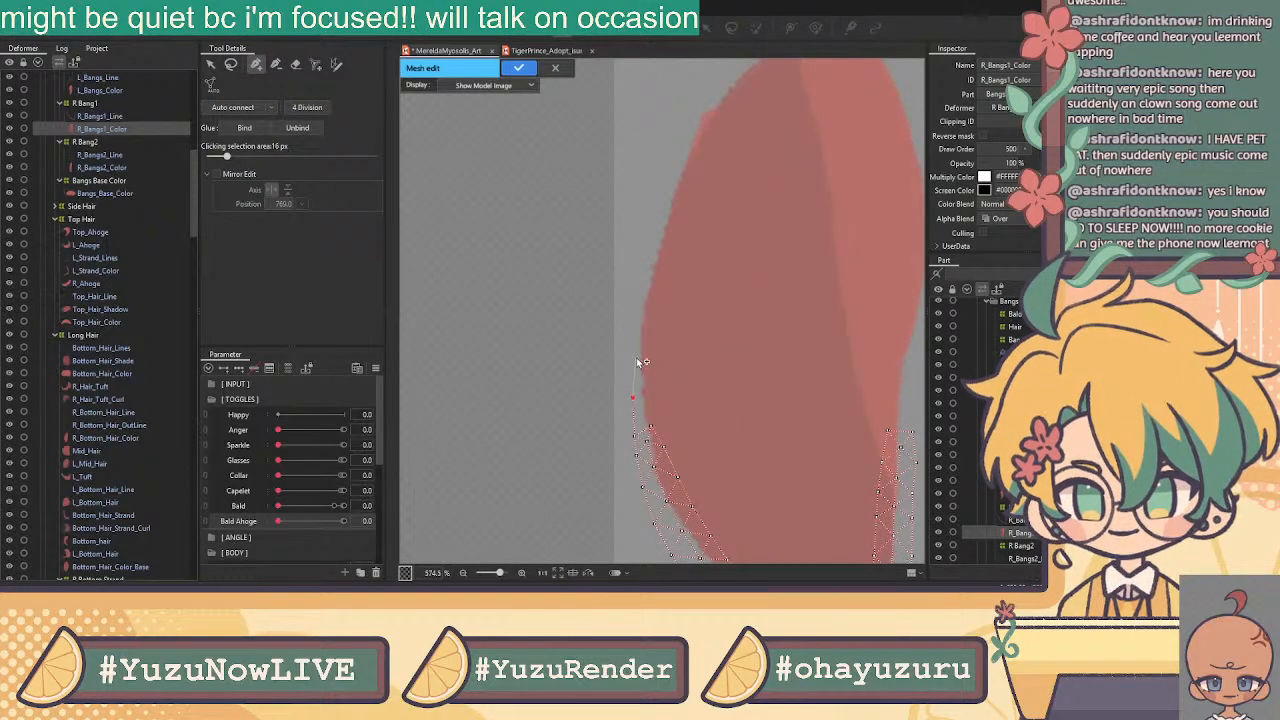
{"action": "left_click", "coordinate": [637, 308]}
{"action": "left_click", "coordinate": [636, 357]}
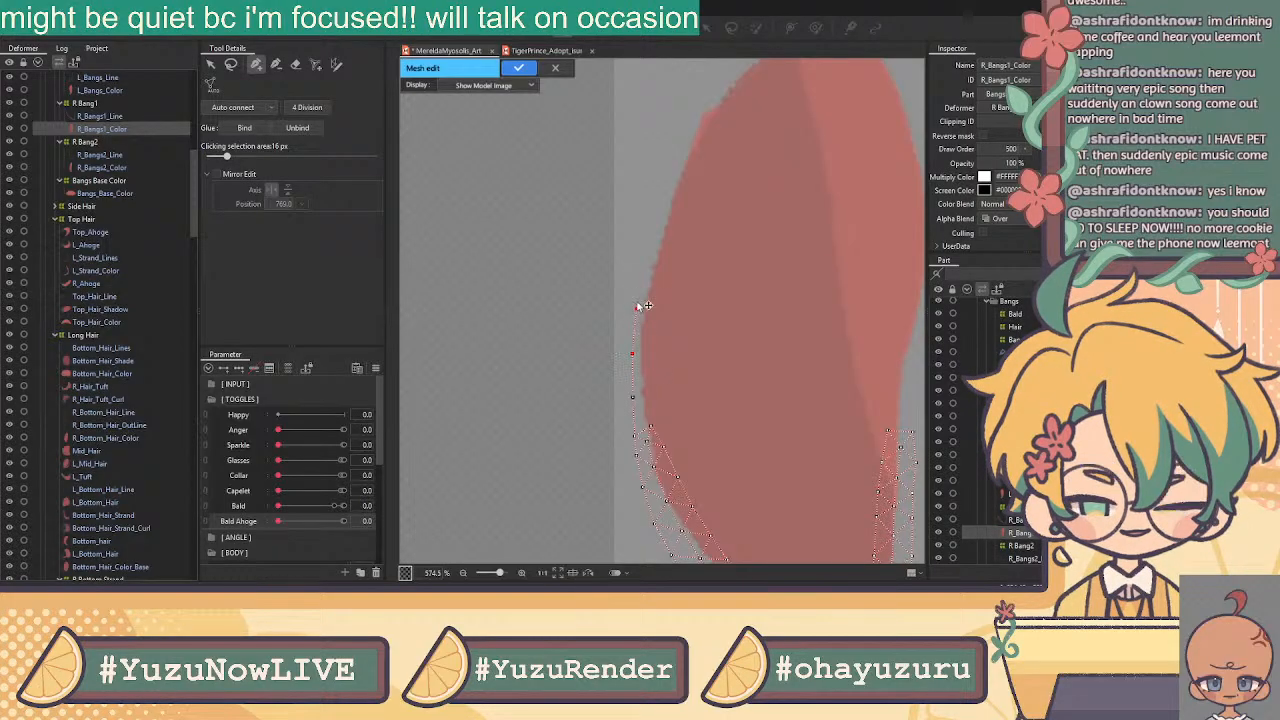
{"action": "left_click", "coordinate": [646, 262]}
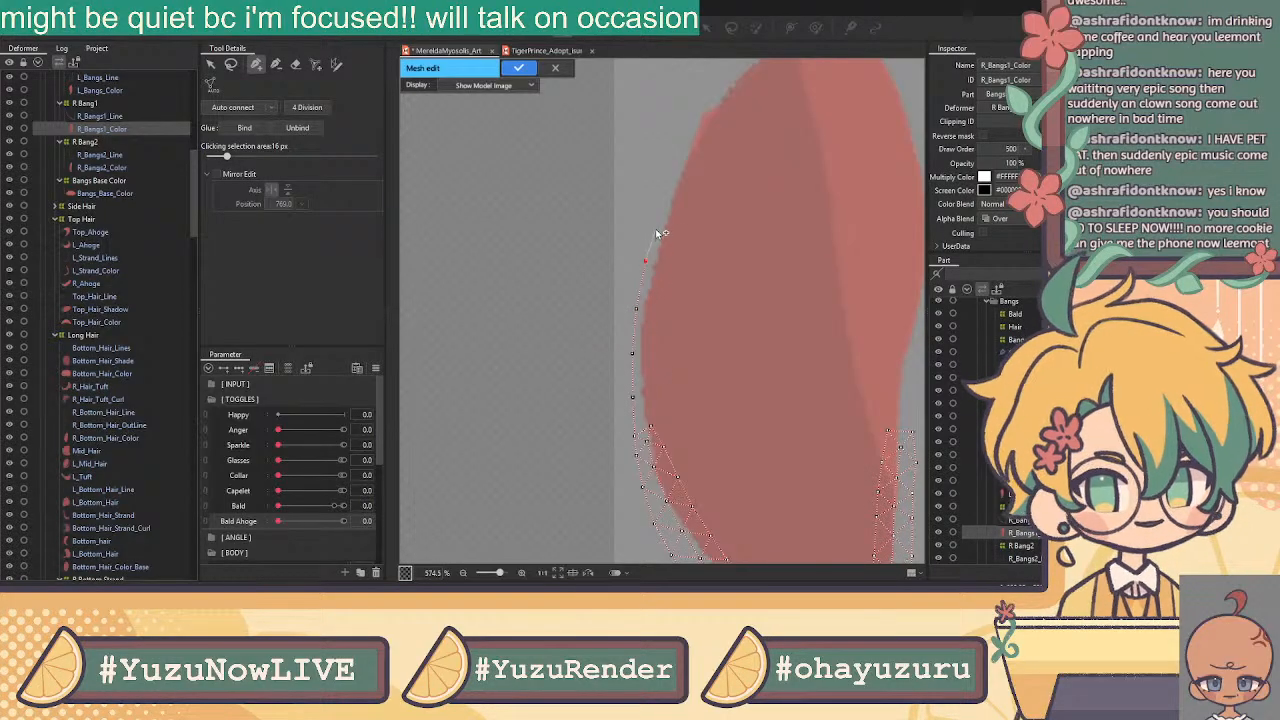
Continue the outline along the upper left edge, over the top tip and down the right side
{"action": "left_click_drag", "start_coordinate": [668, 186], "coordinate": [527, 314]}
{"action": "left_click", "coordinate": [542, 268]}
{"action": "left_click", "coordinate": [569, 243]}
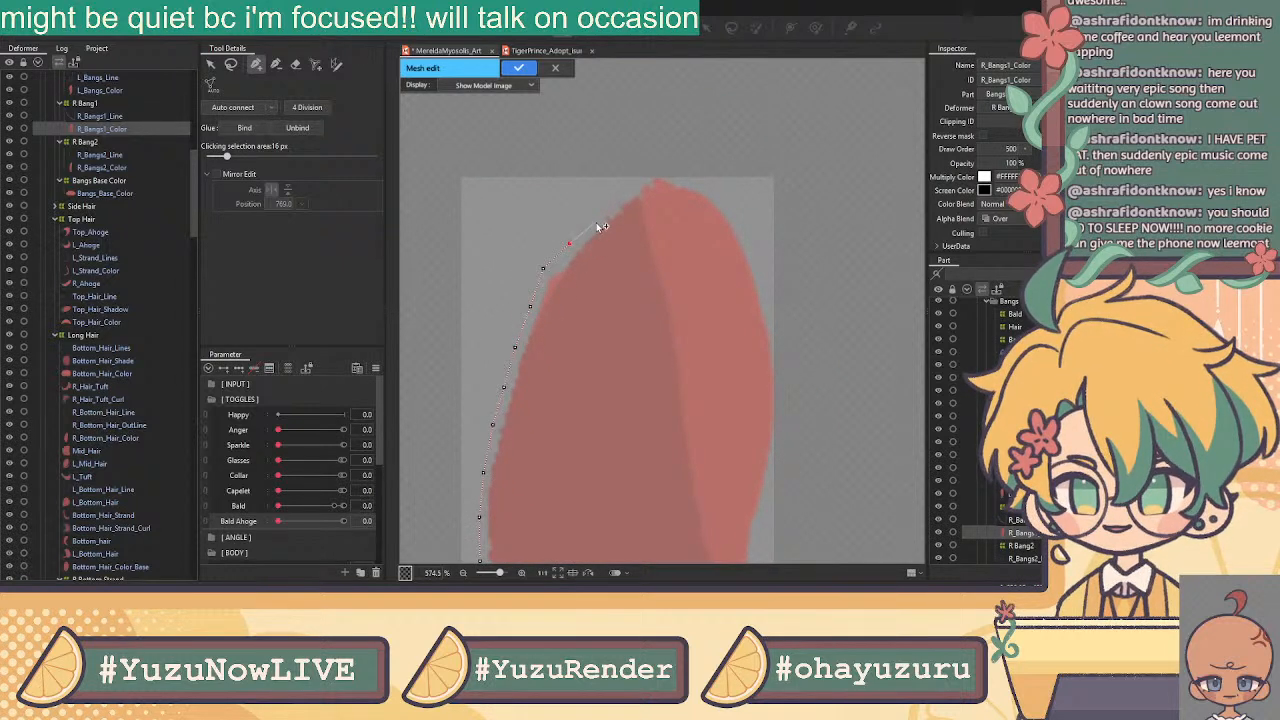
{"action": "left_click", "coordinate": [594, 213]}
{"action": "left_click", "coordinate": [632, 187]}
{"action": "left_click", "coordinate": [654, 168]}
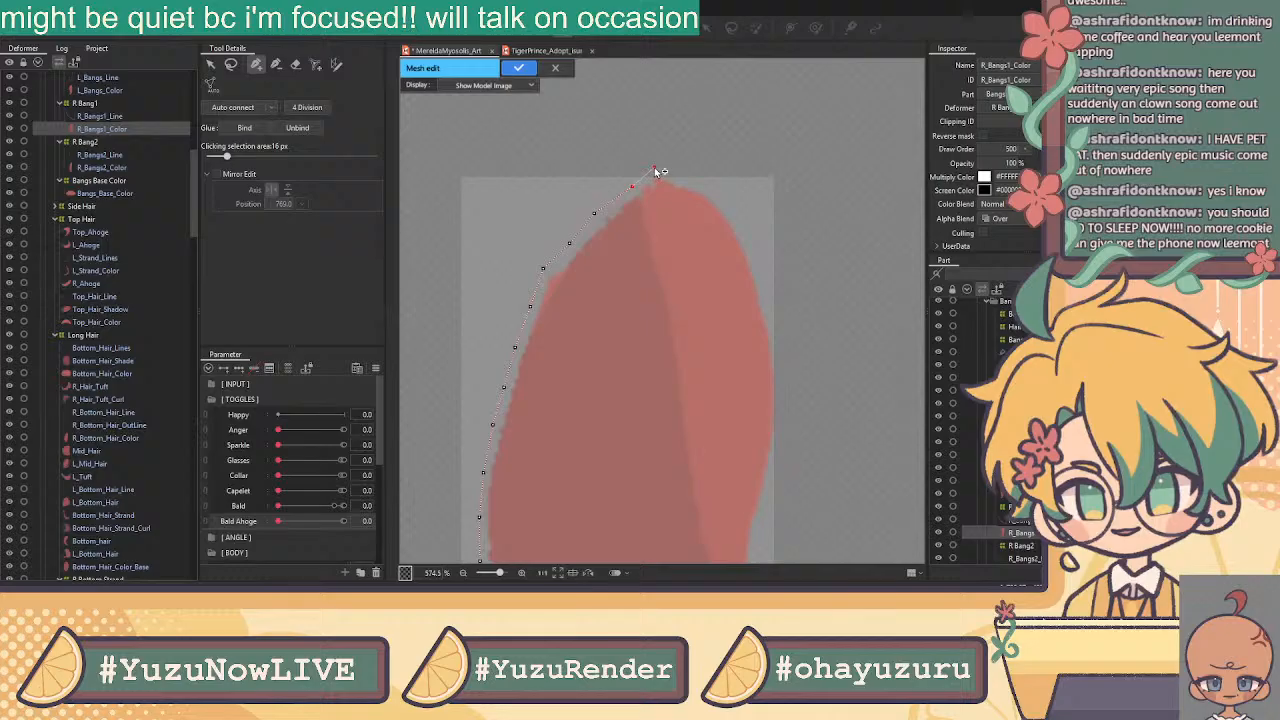
{"action": "left_click", "coordinate": [687, 177]}
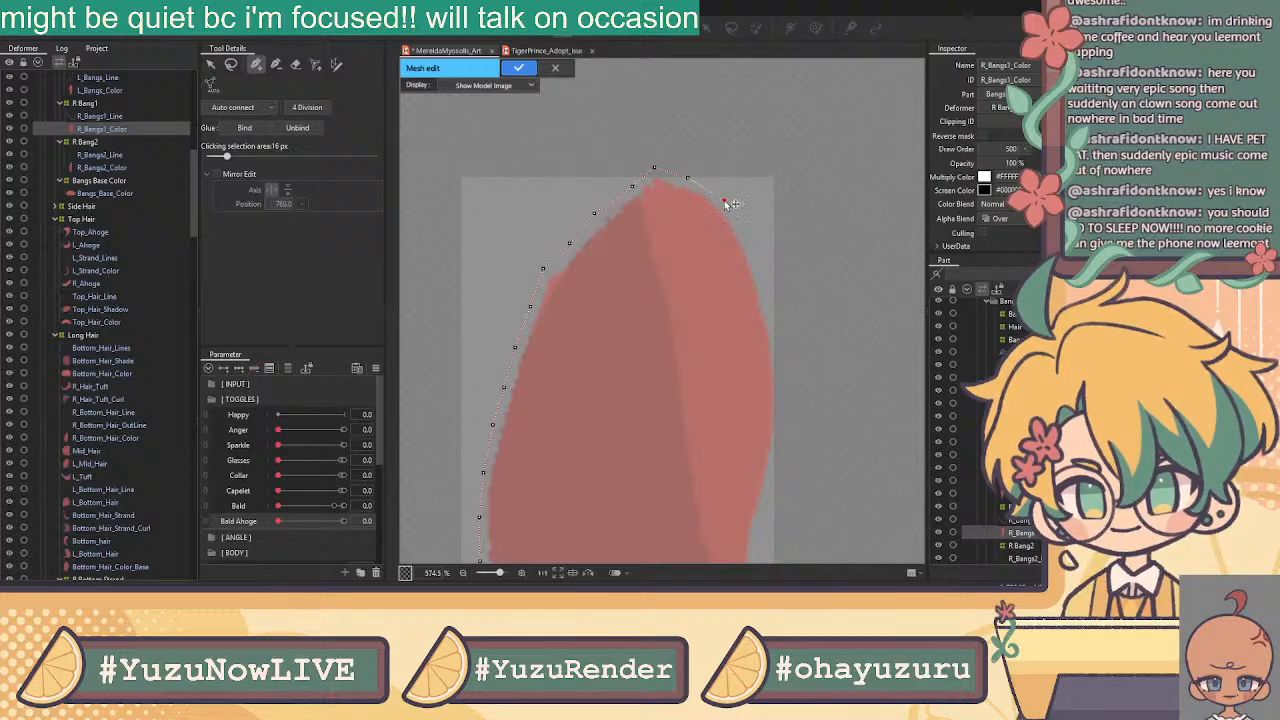
{"action": "left_click", "coordinate": [745, 235]}
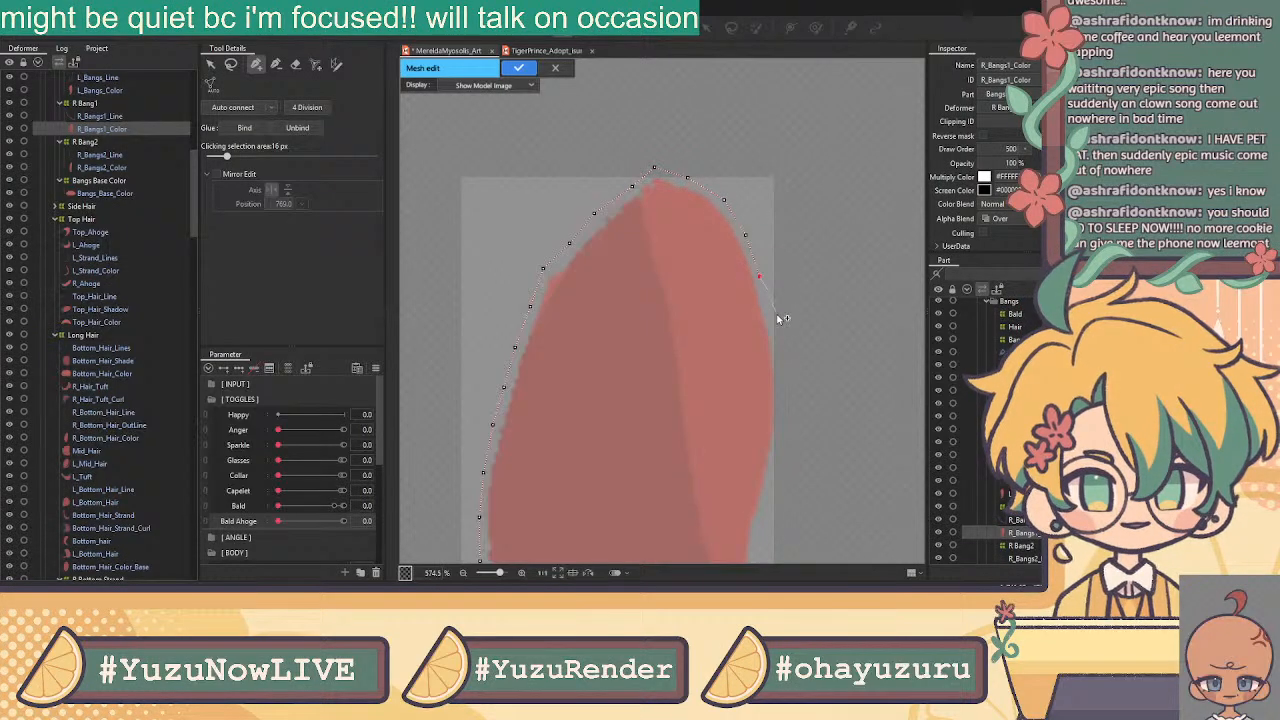
{"action": "left_click", "coordinate": [773, 326]}
Close the outline at the bottom and add vertices down the right edge
{"action": "left_click_drag", "start_coordinate": [783, 366], "coordinate": [741, 254]}
{"action": "left_click", "coordinate": [738, 268]}
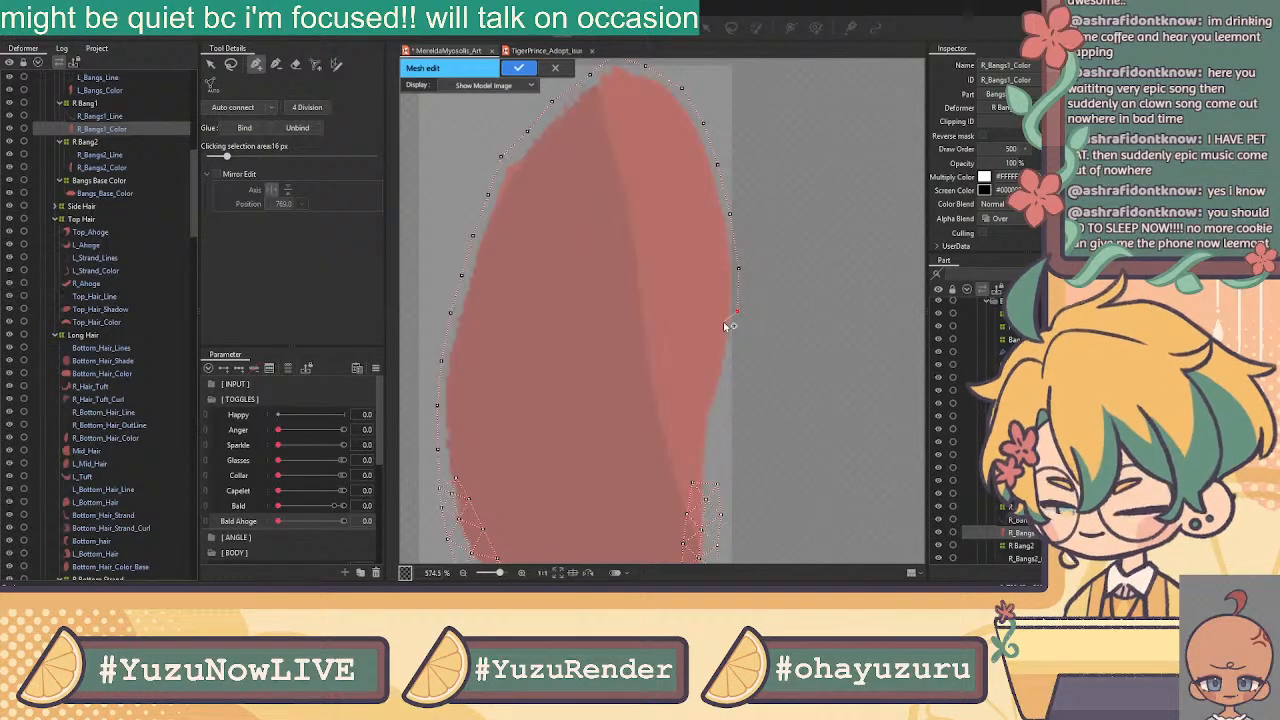
{"action": "left_click", "coordinate": [716, 484]}
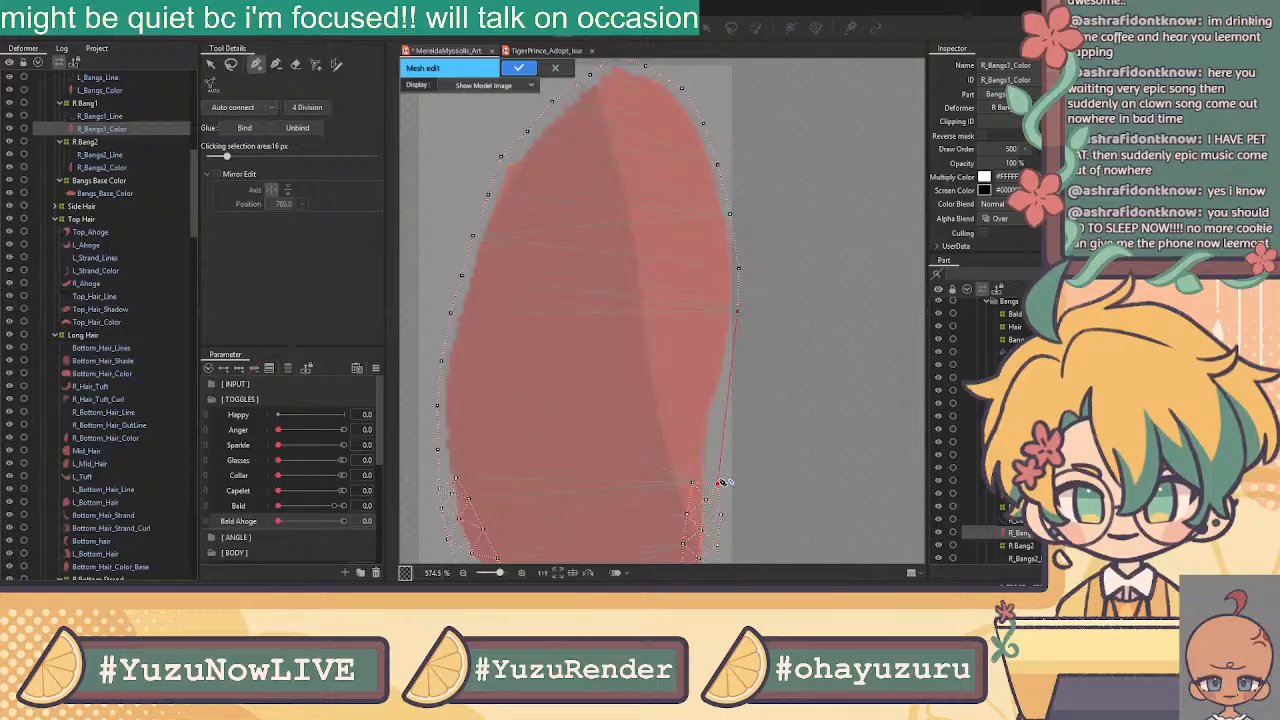
{"action": "left_click", "coordinate": [733, 351]}
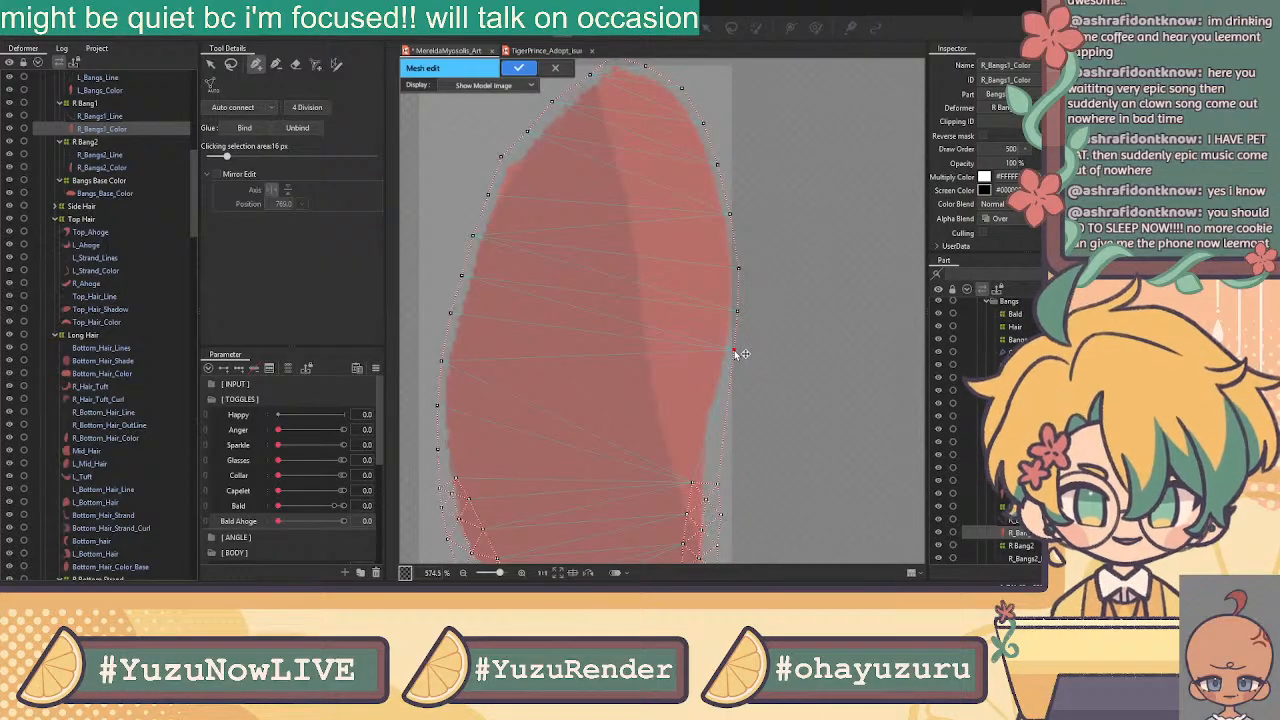
{"action": "left_click", "coordinate": [726, 387]}
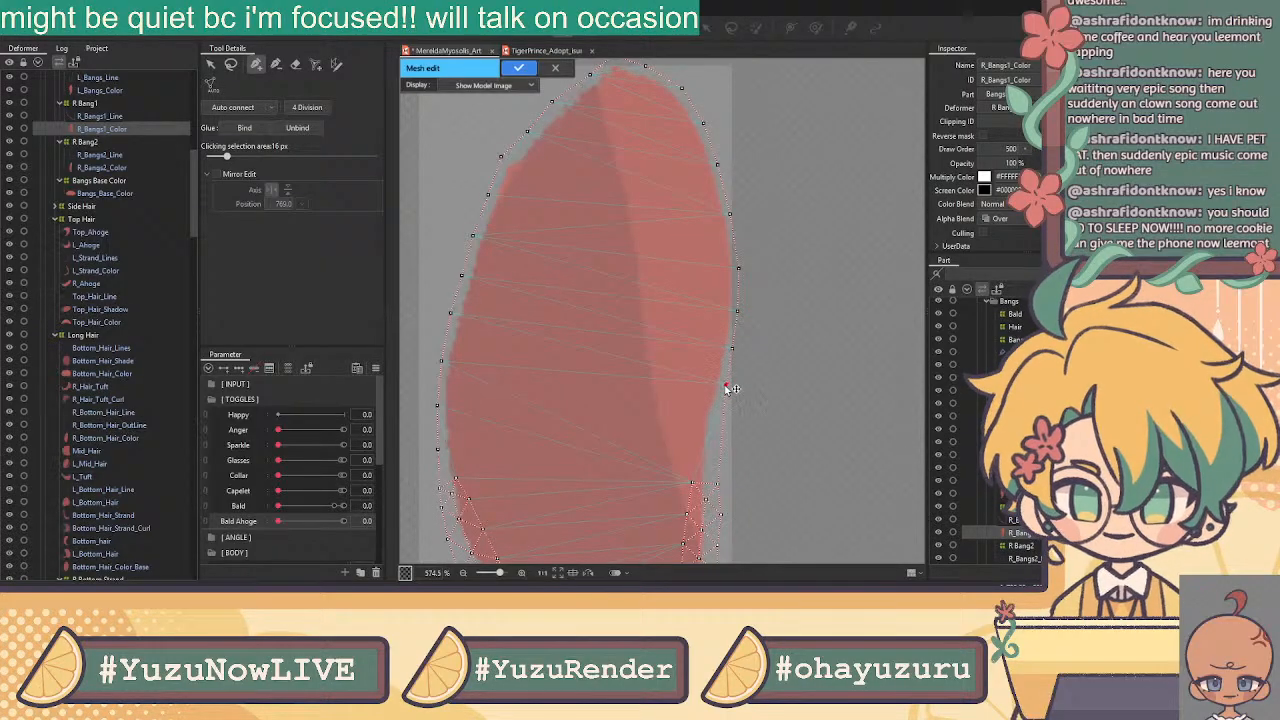
{"action": "left_click", "coordinate": [712, 425]}
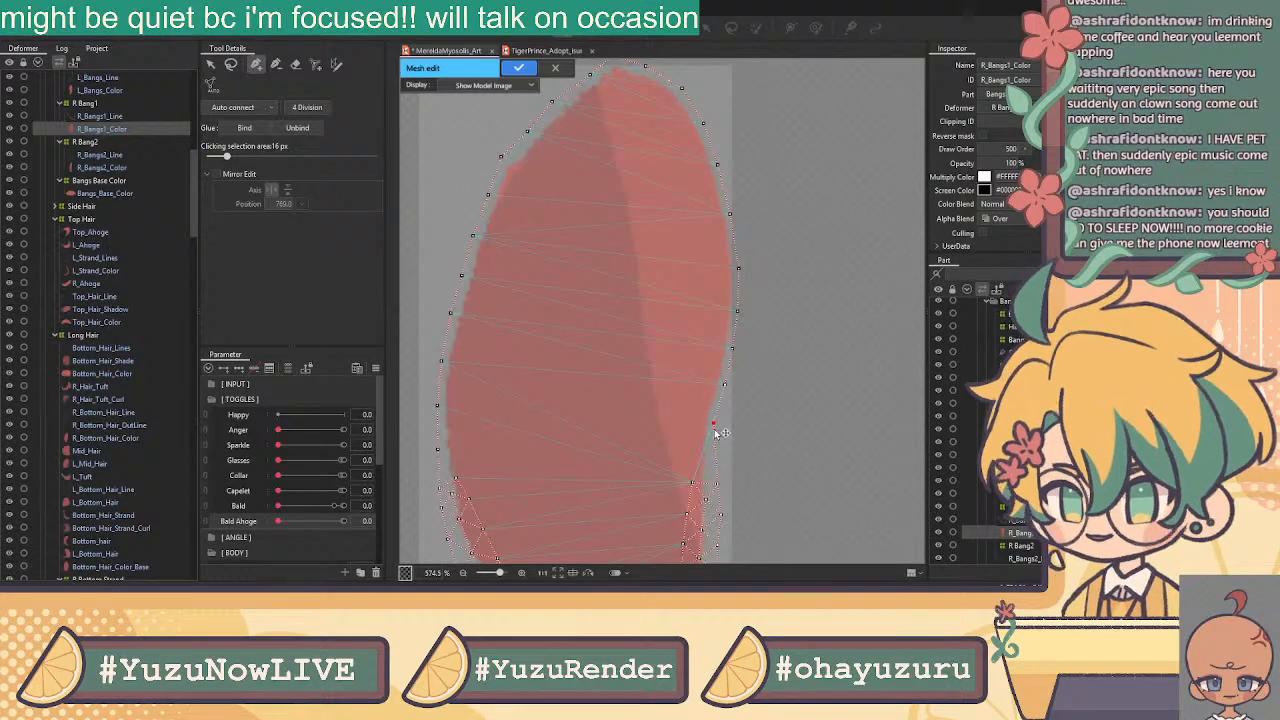
Add a final right-edge vertex and reposition the vertex at the bang's top tip
{"action": "left_click", "coordinate": [710, 458]}
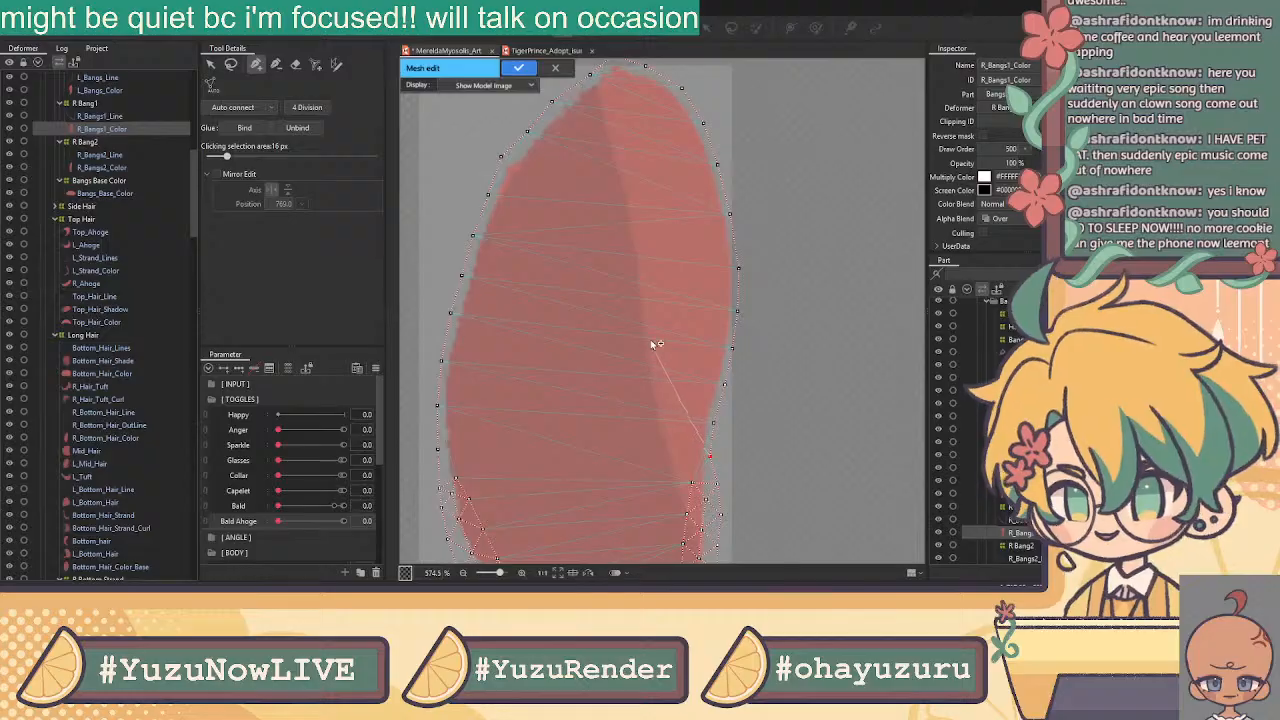
{"action": "left_click", "coordinate": [212, 66]}
{"action": "left_click_drag", "start_coordinate": [500, 156], "coordinate": [529, 143]}
{"action": "left_click", "coordinate": [552, 102]}
{"action": "scroll", "coordinate": [563, 107], "scroll_direction": "down", "scroll_amount": 3}
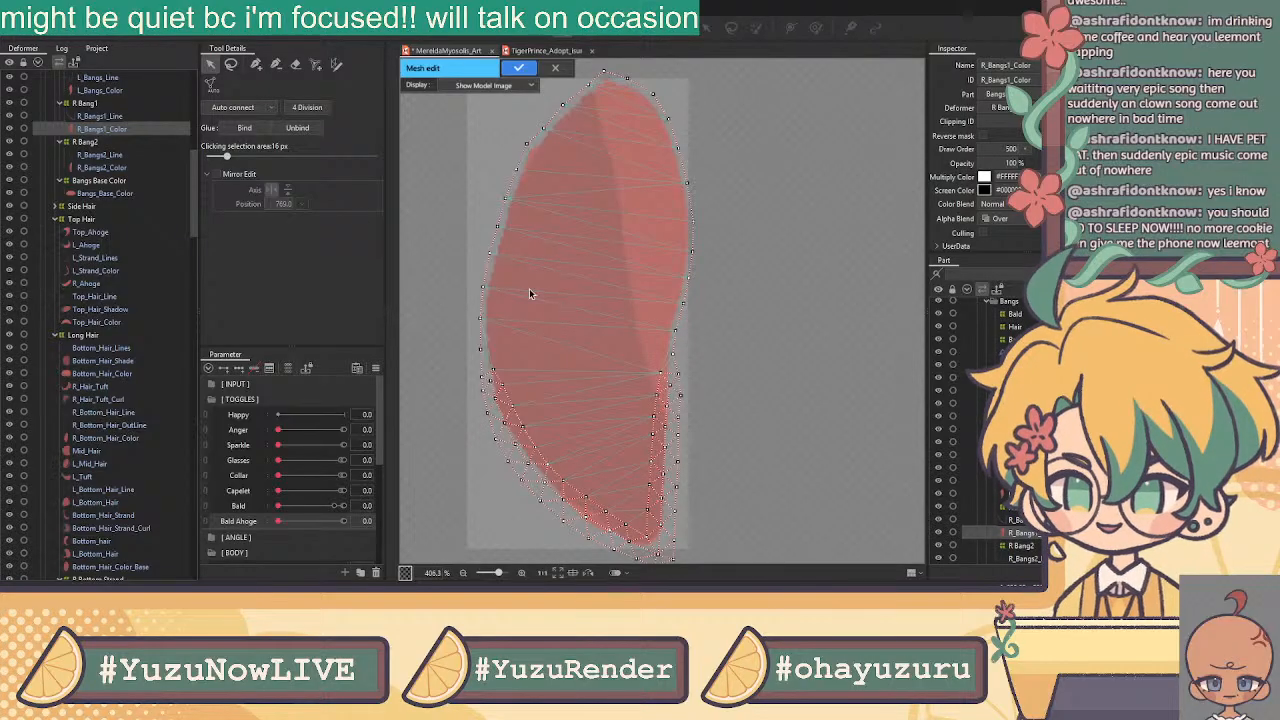
Draw a first interior edge chain from the top tip down the middle of the bang
{"action": "left_click", "coordinate": [256, 64]}
{"action": "scroll", "coordinate": [657, 360], "scroll_direction": "up", "scroll_amount": 3}
{"action": "left_click", "coordinate": [687, 441]}
{"action": "scroll", "coordinate": [644, 262], "scroll_direction": "down", "scroll_amount": 3}
{"action": "left_click_drag", "start_coordinate": [599, 144], "coordinate": [595, 220]}
{"action": "left_click", "coordinate": [612, 163]}
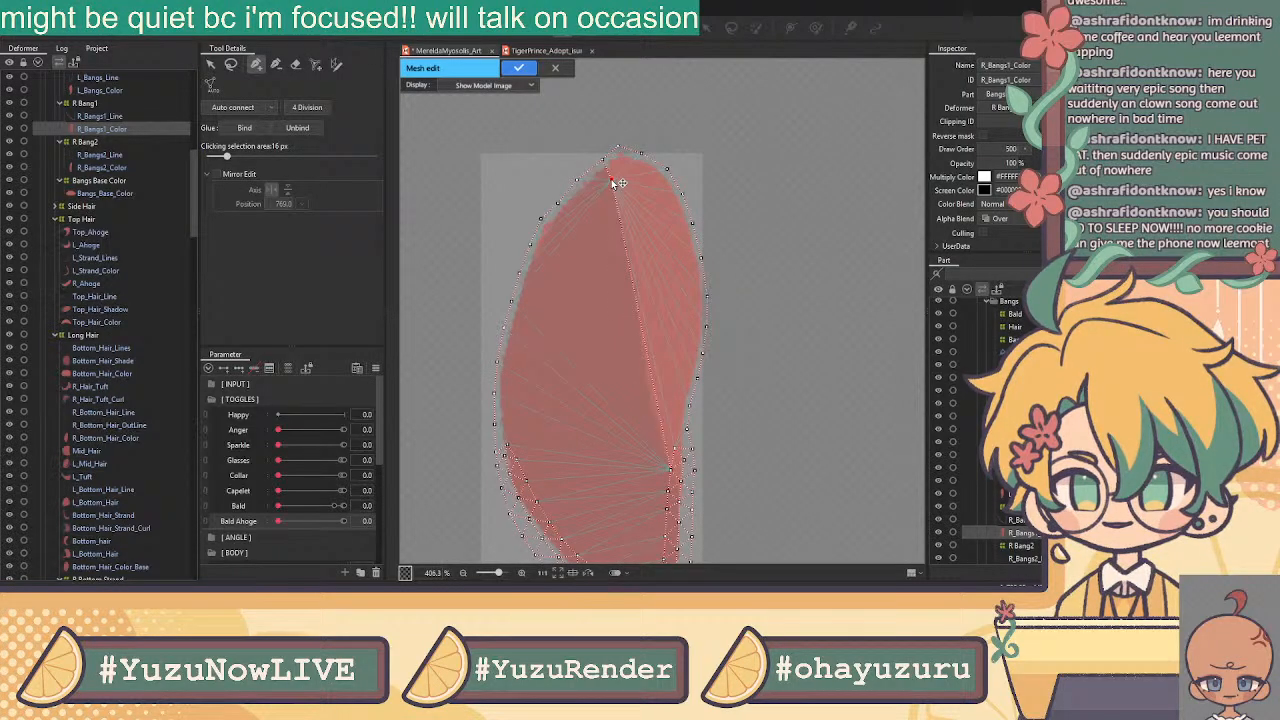
{"action": "left_click", "coordinate": [618, 212]}
{"action": "left_click", "coordinate": [630, 245]}
{"action": "left_click", "coordinate": [631, 280]}
{"action": "left_click", "coordinate": [639, 311]}
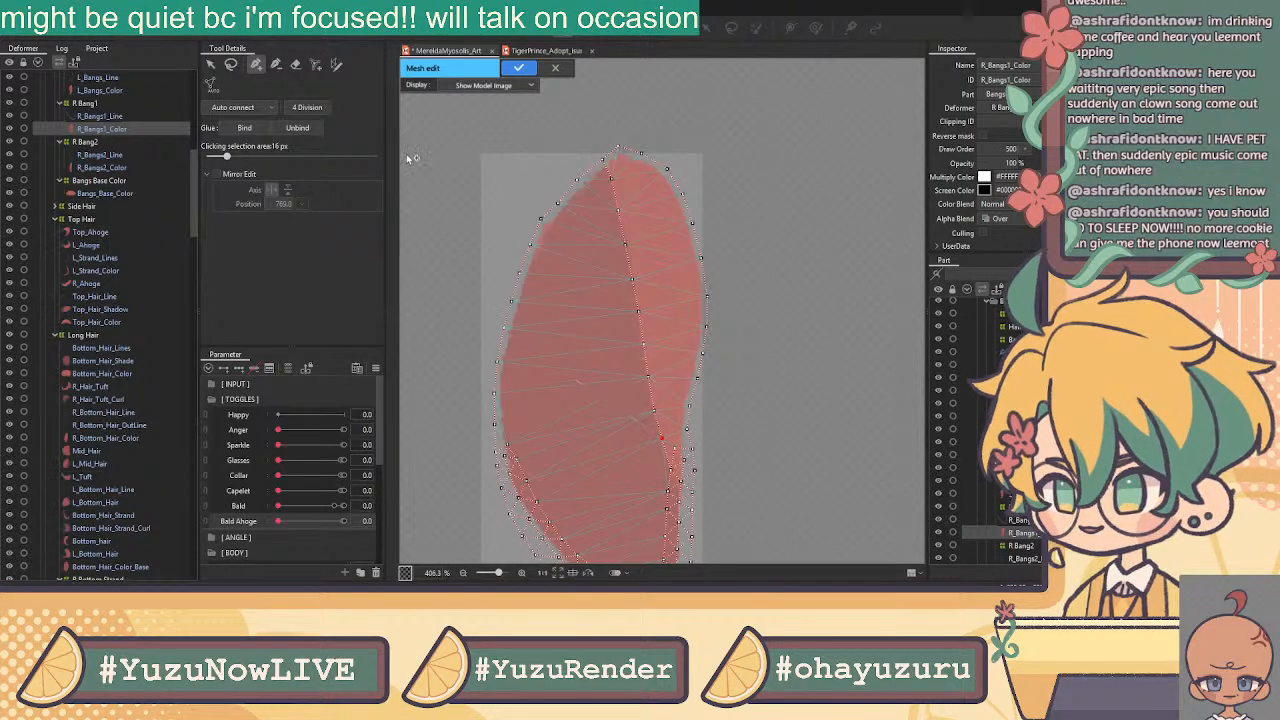
Draw a second interior edge chain toward the bottom tip and across to the left edge
{"action": "left_click", "coordinate": [211, 65]}
{"action": "left_click", "coordinate": [255, 66]}
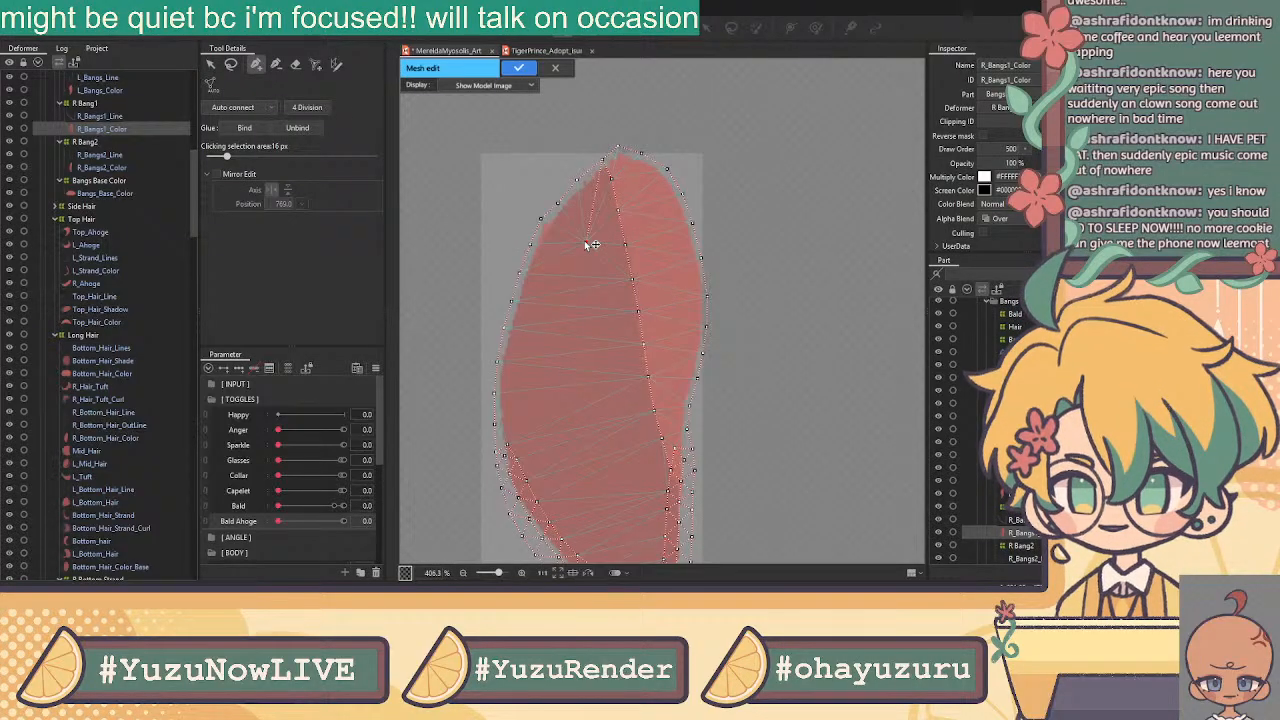
{"action": "left_click", "coordinate": [568, 324]}
{"action": "left_click", "coordinate": [566, 382]}
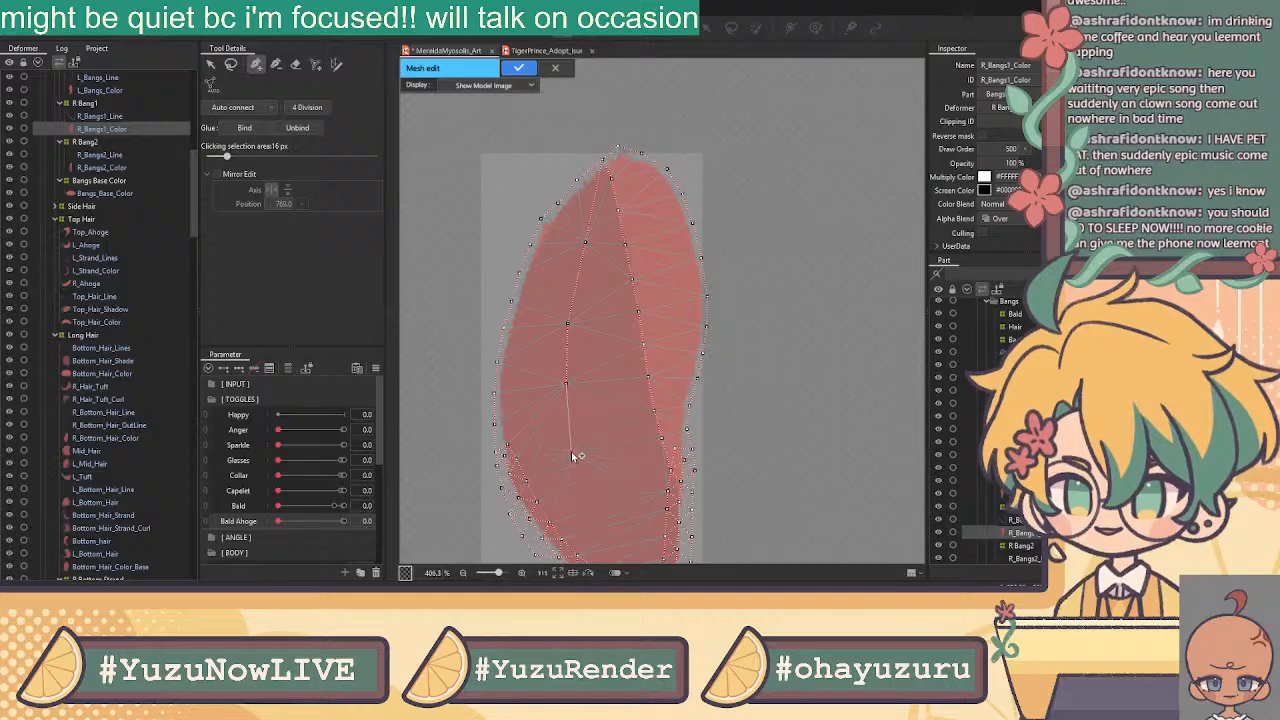
{"action": "left_click_drag", "start_coordinate": [658, 394], "coordinate": [626, 236]}
{"action": "left_click", "coordinate": [589, 387]}
{"action": "left_click", "coordinate": [617, 429]}
{"action": "left_click", "coordinate": [627, 456]}
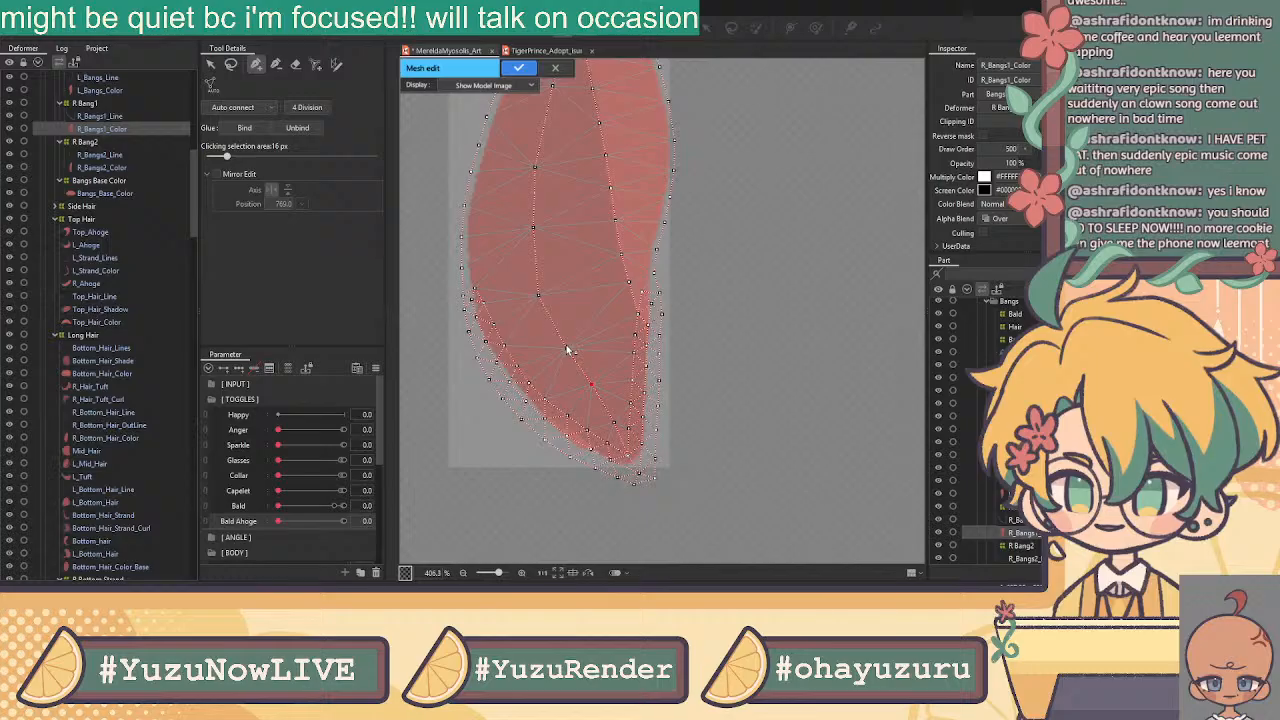
{"action": "left_click", "coordinate": [539, 295]}
{"action": "left_click", "coordinate": [533, 231]}
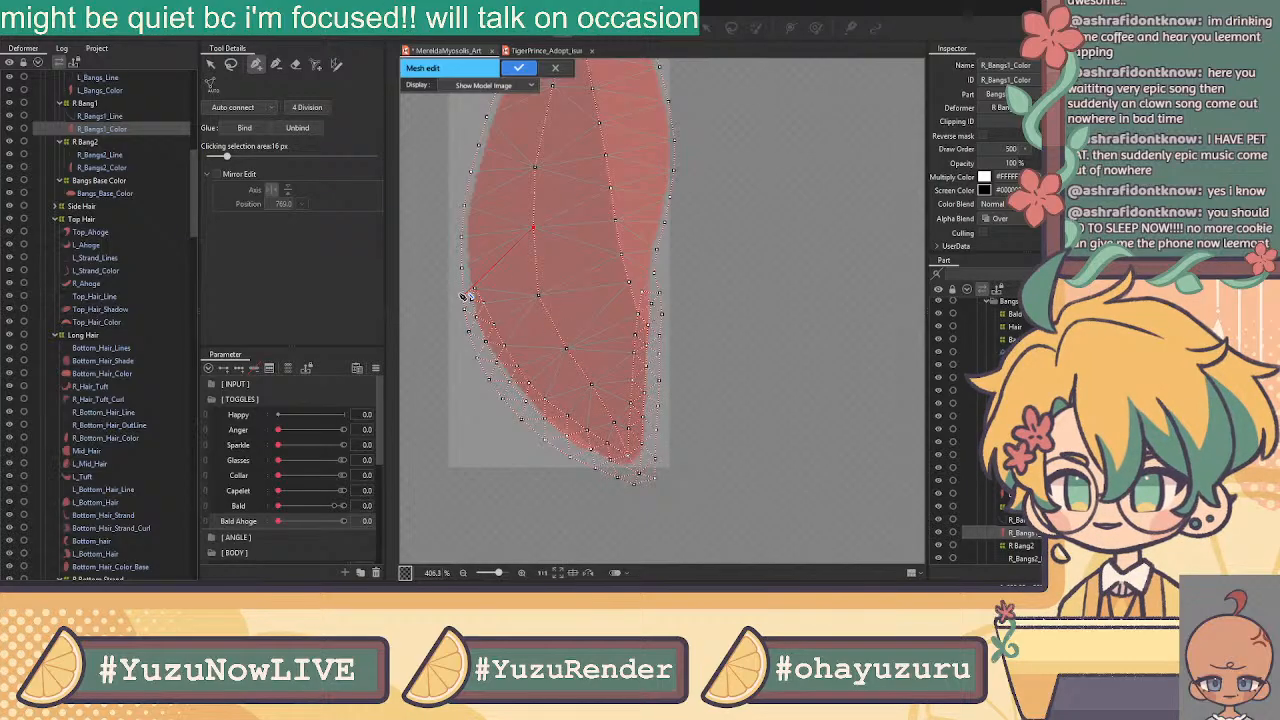
{"action": "left_click", "coordinate": [489, 265]}
{"action": "left_click", "coordinate": [464, 296]}
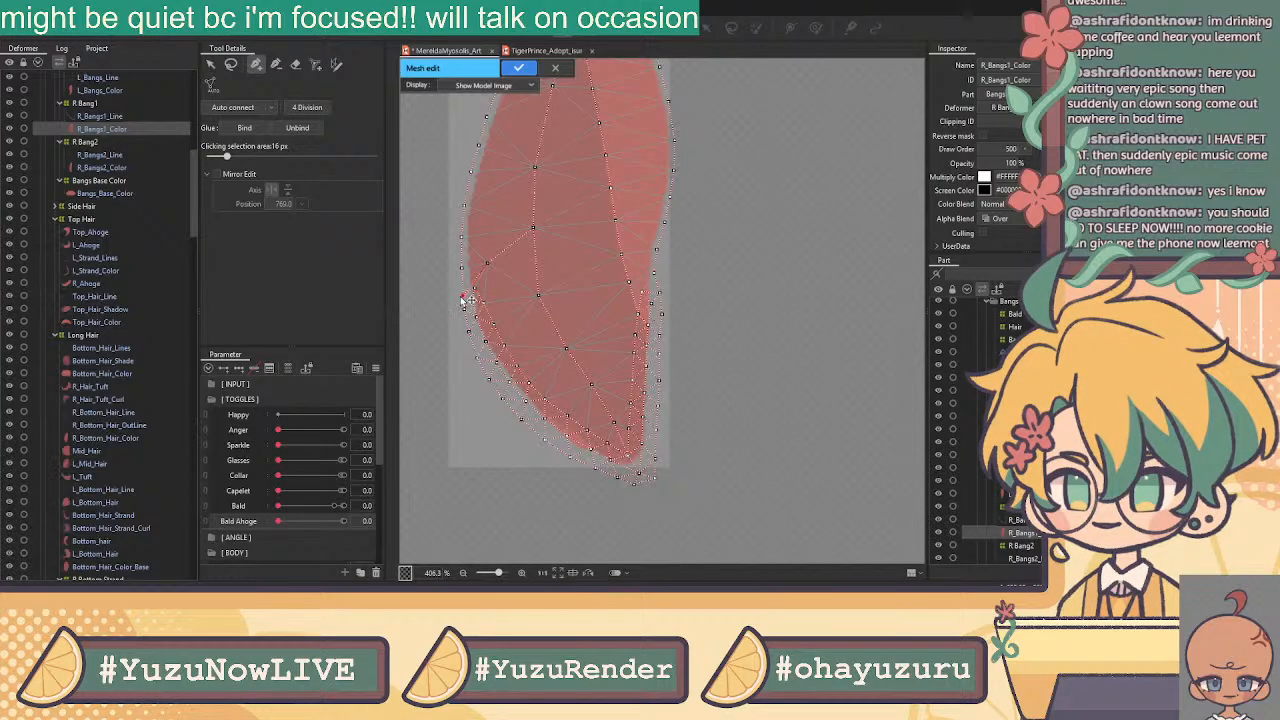
{"action": "scroll", "coordinate": [631, 268], "scroll_direction": "down", "scroll_amount": 3}
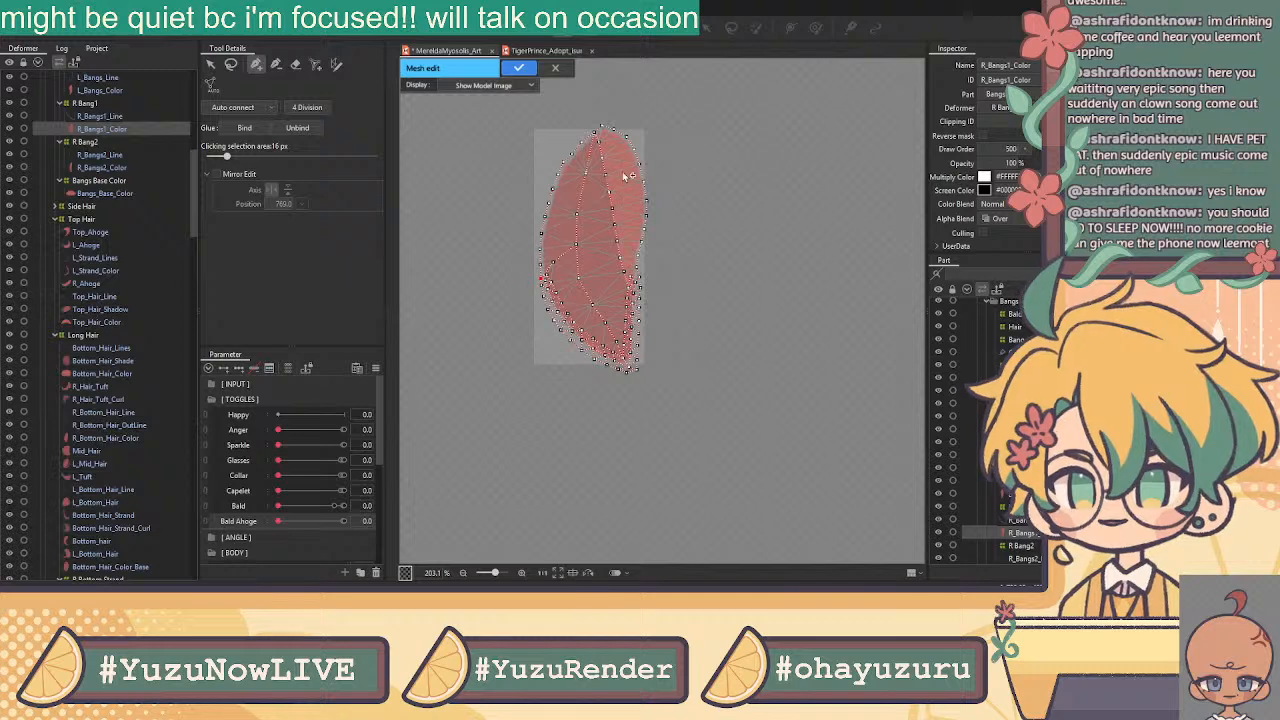
Run Auto connect, apply the R_Bangs1_Color mesh, and add R_Bangs1_Line to the selection
{"action": "left_click", "coordinate": [234, 108]}
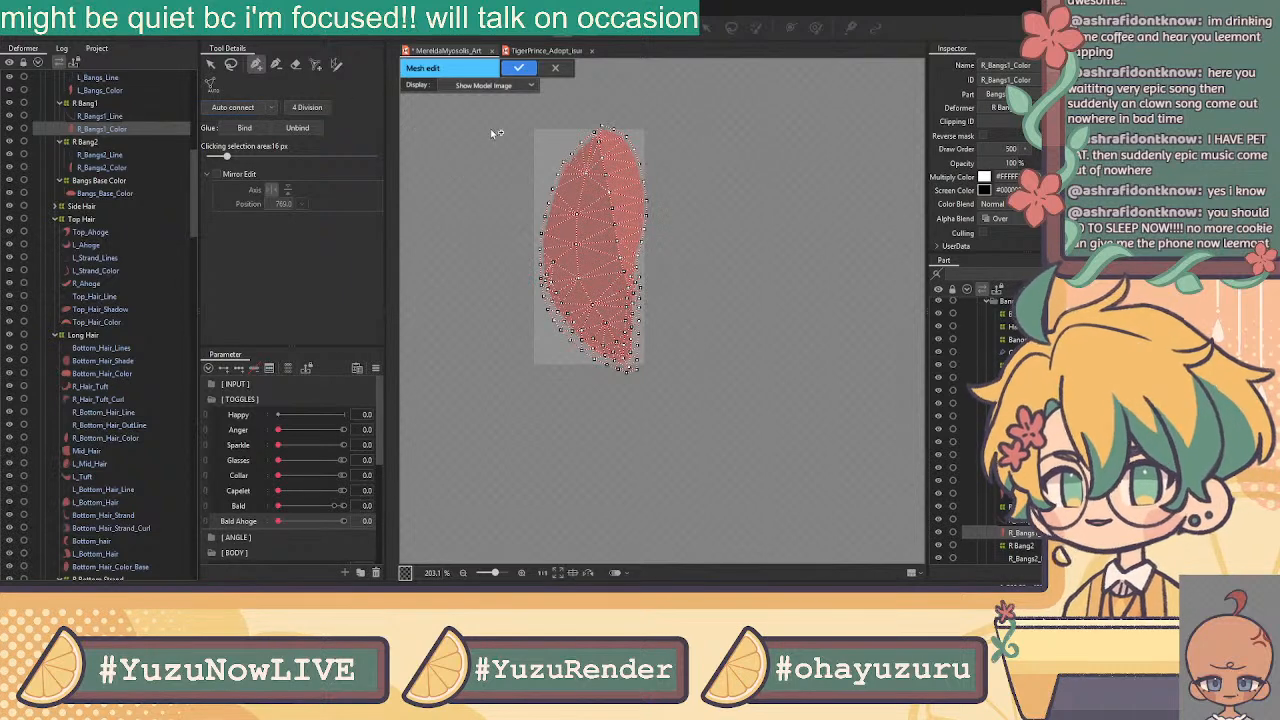
{"action": "left_click", "coordinate": [519, 67]}
{"action": "left_click", "coordinate": [100, 116], "text": "ctrl"}
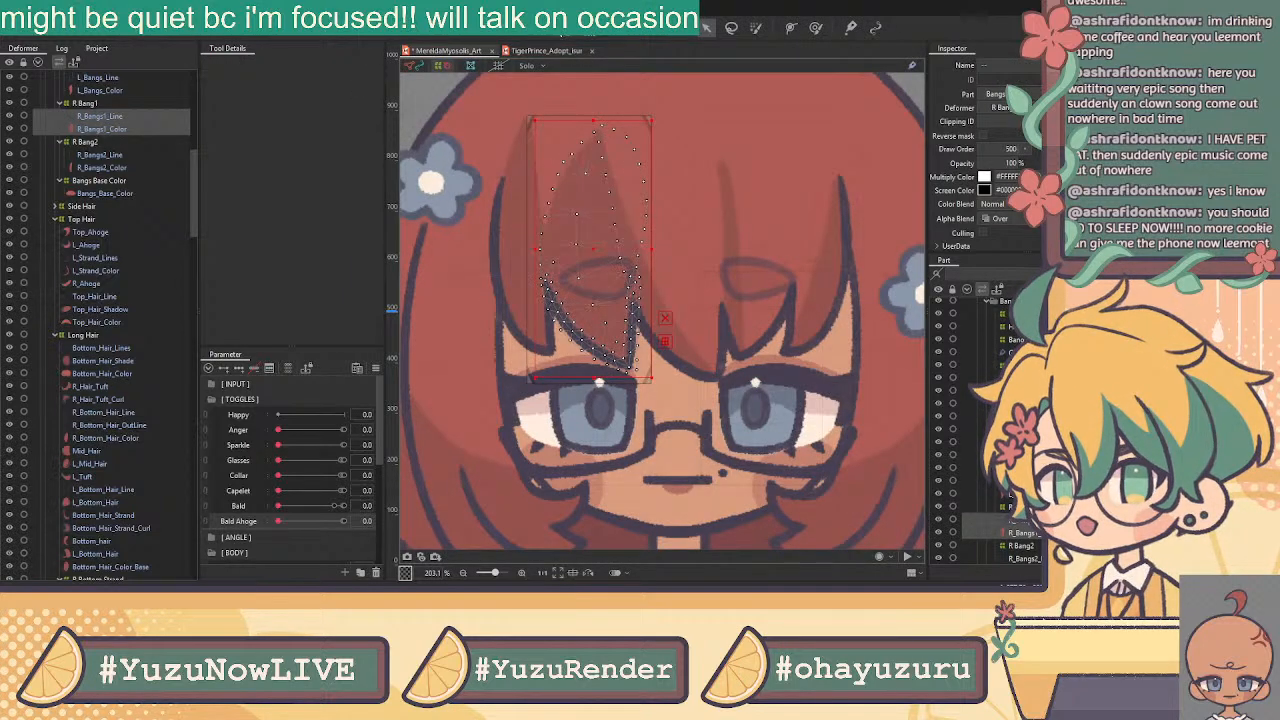
Open both bang pieces in mesh edit, lasso the lower-half vertices and bind them together
{"action": "key", "text": "ctrl+e"}
{"action": "left_click", "coordinate": [231, 63]}
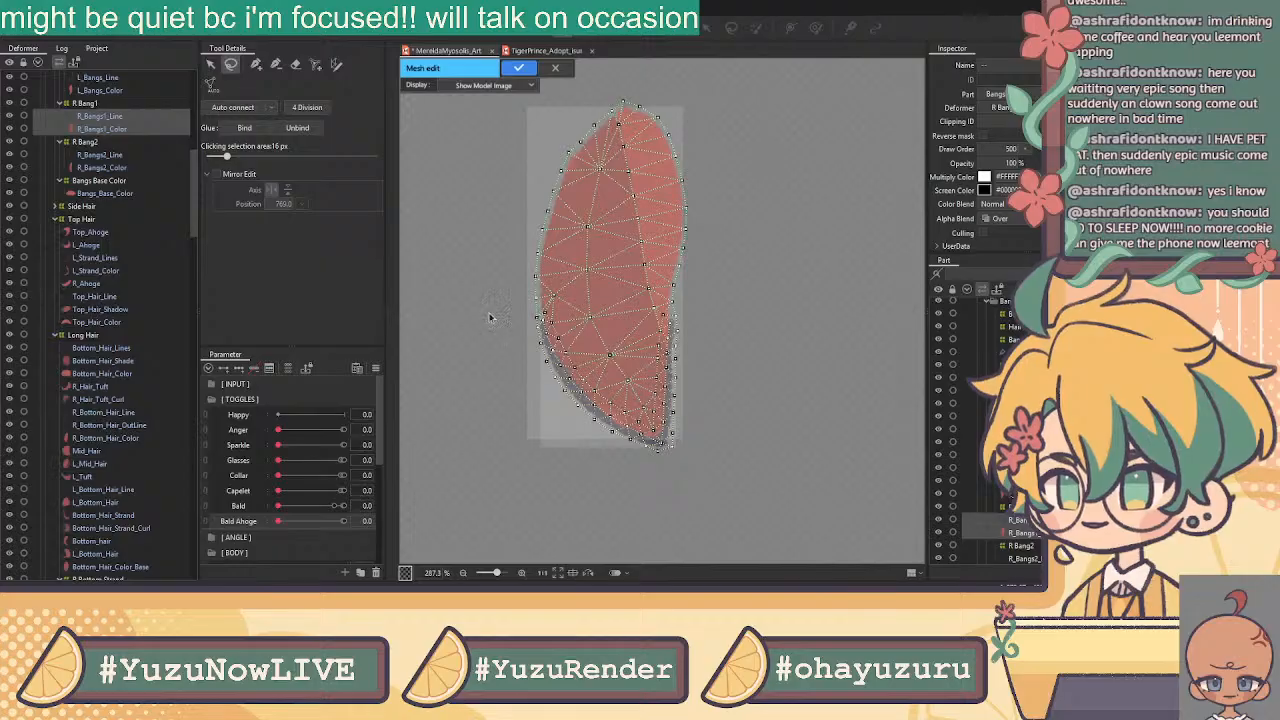
{"action": "scroll", "coordinate": [650, 437], "scroll_direction": "up", "scroll_amount": 1}
{"action": "mouse_move", "coordinate": [479, 270]}
{"action": "left_mouse_down"}
{"action": "mouse_move", "coordinate": [512, 275]}
{"action": "mouse_move", "coordinate": [562, 355]}
{"action": "mouse_move", "coordinate": [629, 412]}
{"action": "mouse_move", "coordinate": [651, 398]}
{"action": "mouse_move", "coordinate": [645, 318]}
{"action": "mouse_move", "coordinate": [672, 257]}
{"action": "mouse_move", "coordinate": [722, 298]}
{"action": "mouse_move", "coordinate": [633, 496]}
{"action": "mouse_move", "coordinate": [412, 290]}
{"action": "mouse_move", "coordinate": [480, 268]}
{"action": "left_mouse_up"}
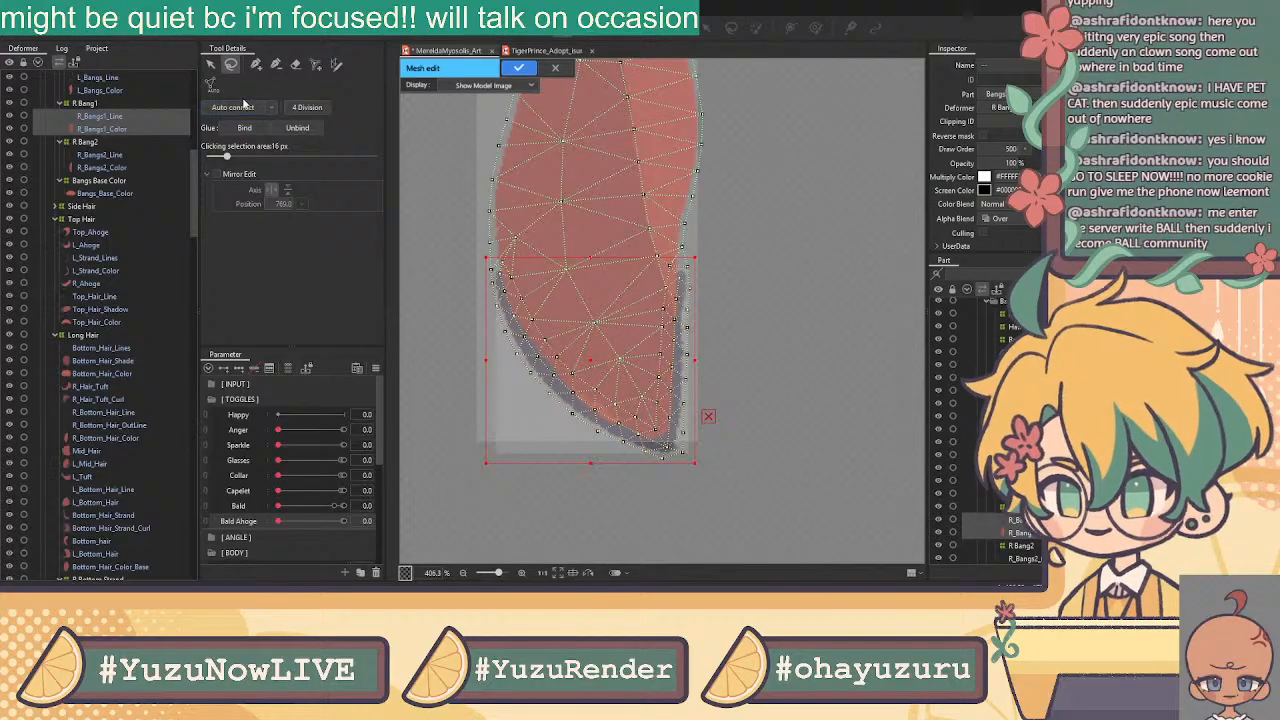
{"action": "left_click", "coordinate": [244, 128]}
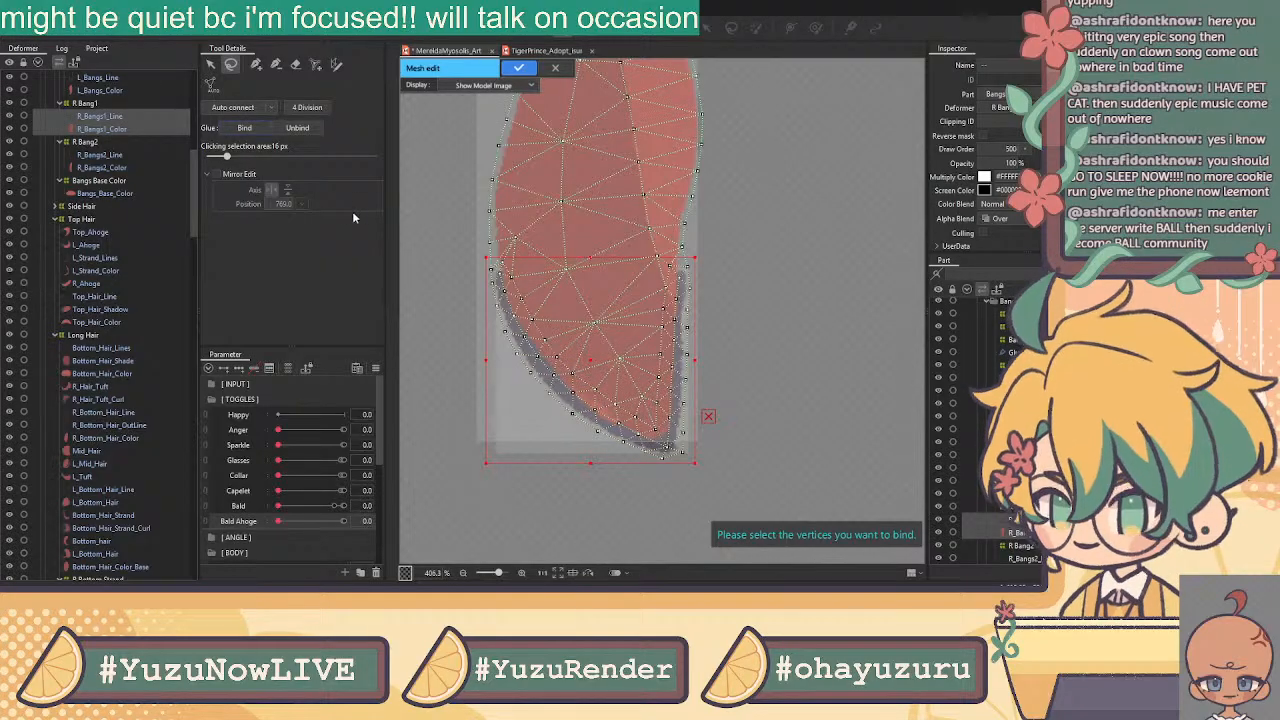
{"action": "left_click", "coordinate": [522, 291]}
{"action": "left_click_drag", "start_coordinate": [486, 258], "coordinate": [696, 462]}
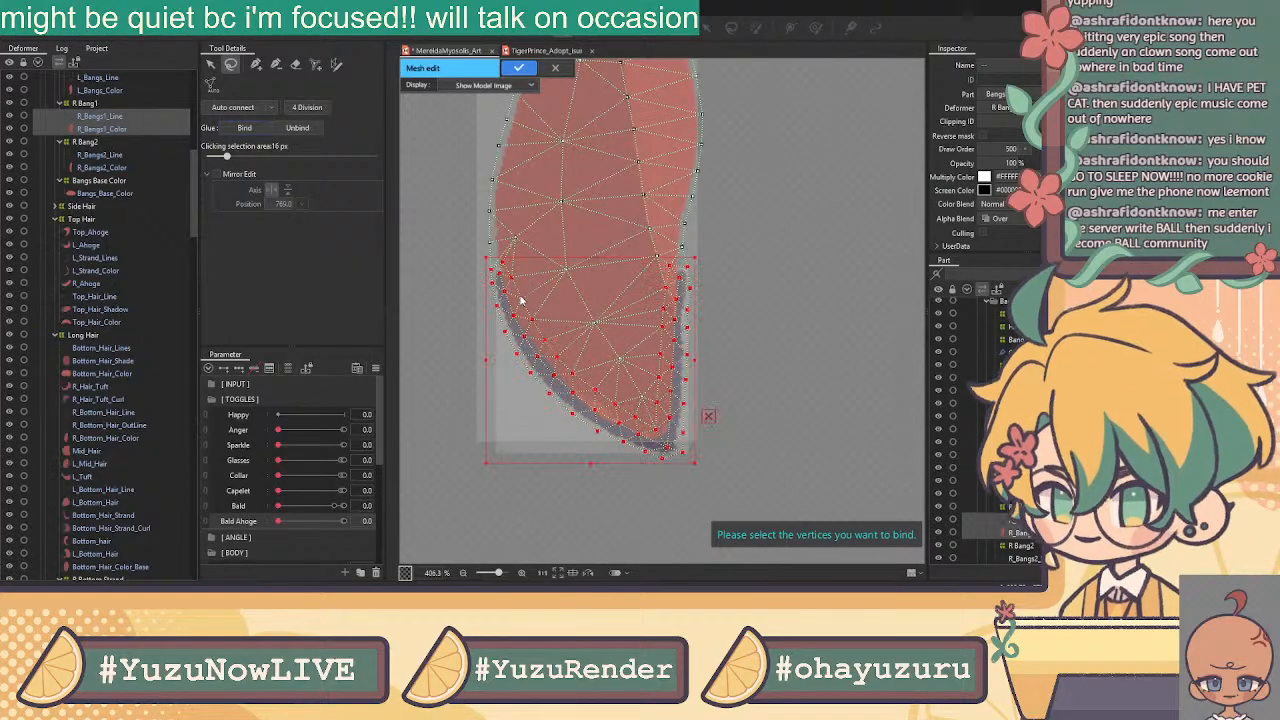
{"action": "left_click", "coordinate": [244, 129]}
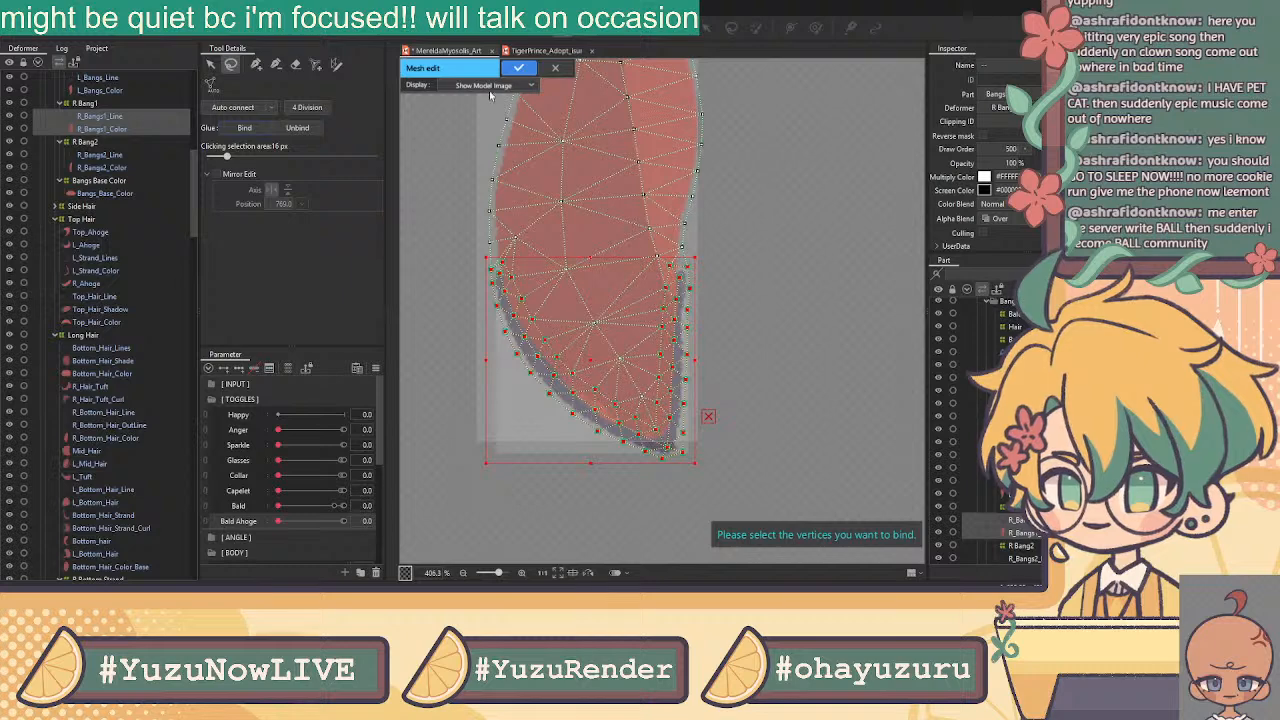
{"action": "key", "text": "Return"}
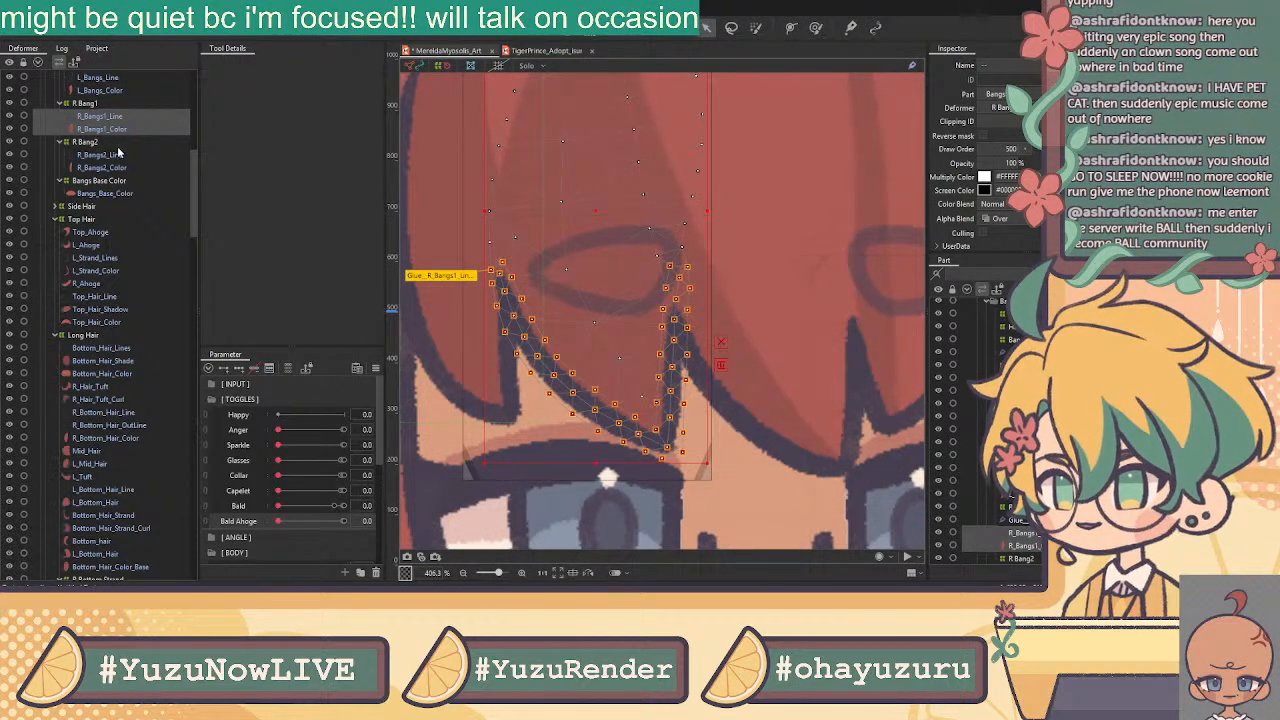
Open R_Bangs2_Line in mesh editing and erase its existing mesh vertices
{"action": "left_click", "coordinate": [117, 156]}
{"action": "scroll", "coordinate": [637, 166], "scroll_direction": "down", "scroll_amount": 6}
{"action": "left_click_drag", "start_coordinate": [577, 192], "coordinate": [594, 234]}
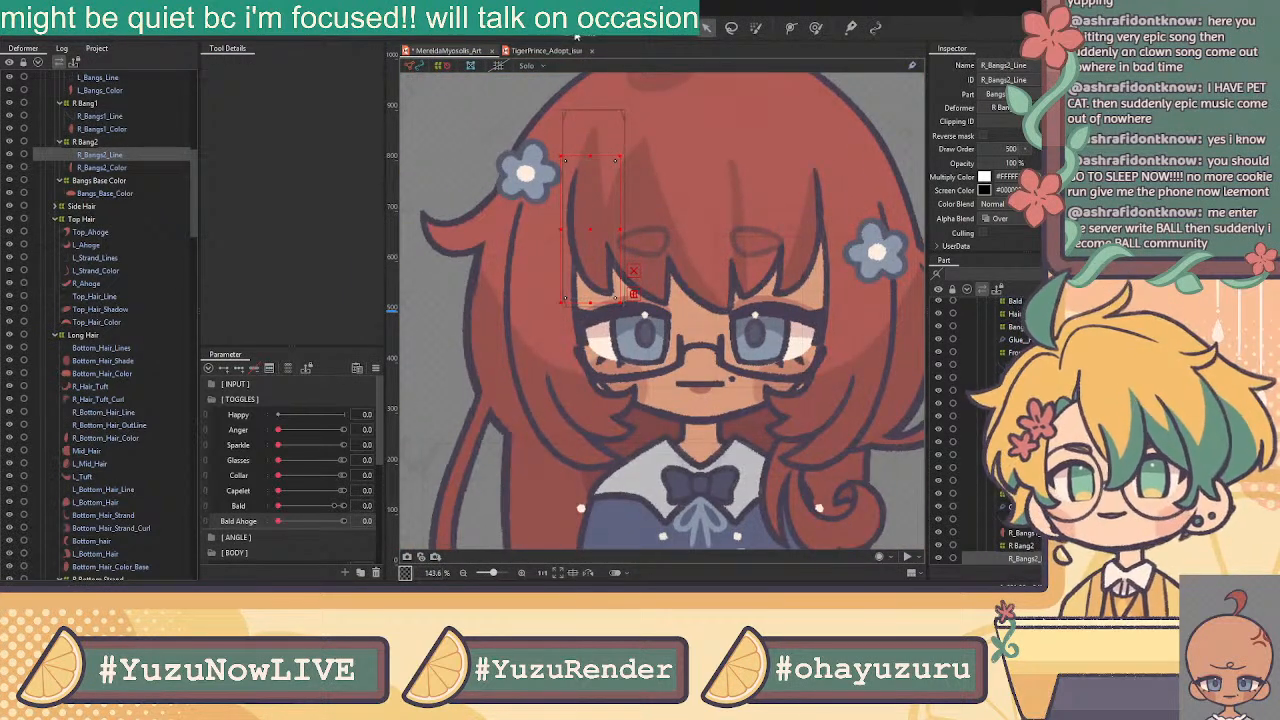
{"action": "left_click", "coordinate": [570, 34]}
{"action": "left_click", "coordinate": [297, 65]}
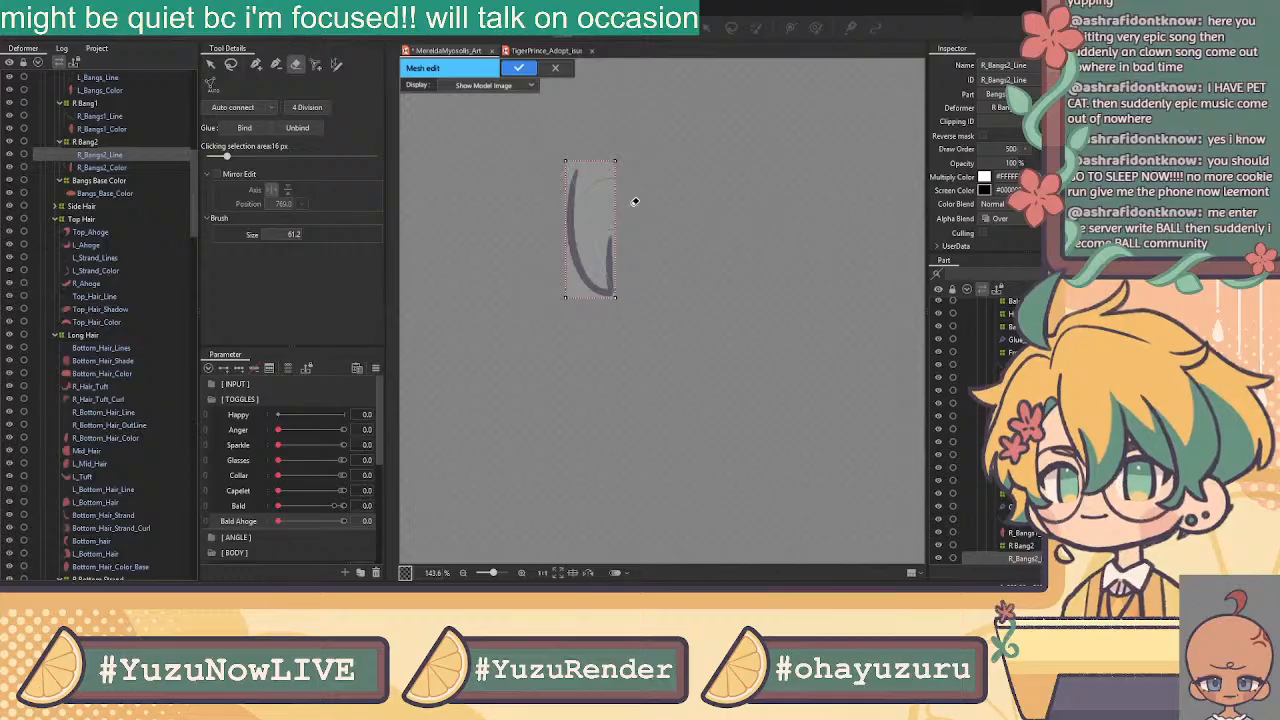
{"action": "left_click_drag", "start_coordinate": [587, 148], "coordinate": [576, 271]}
{"action": "left_click", "coordinate": [255, 64]}
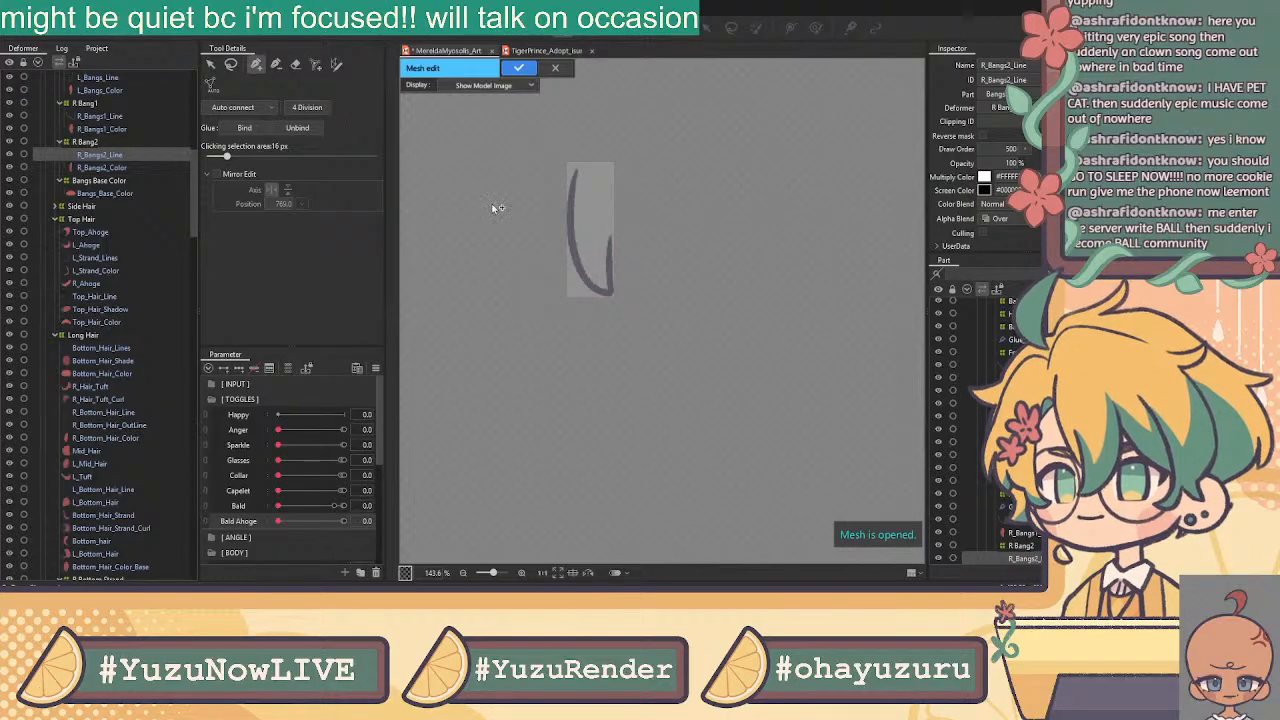
{"action": "scroll", "coordinate": [585, 183], "scroll_direction": "up", "scroll_amount": 2}
{"action": "scroll", "coordinate": [582, 178], "scroll_direction": "up", "scroll_amount": 2}
Place vertices down the R_Bangs2_Line stroke from its top to the hook's bottom end
{"action": "left_click", "coordinate": [563, 136]}
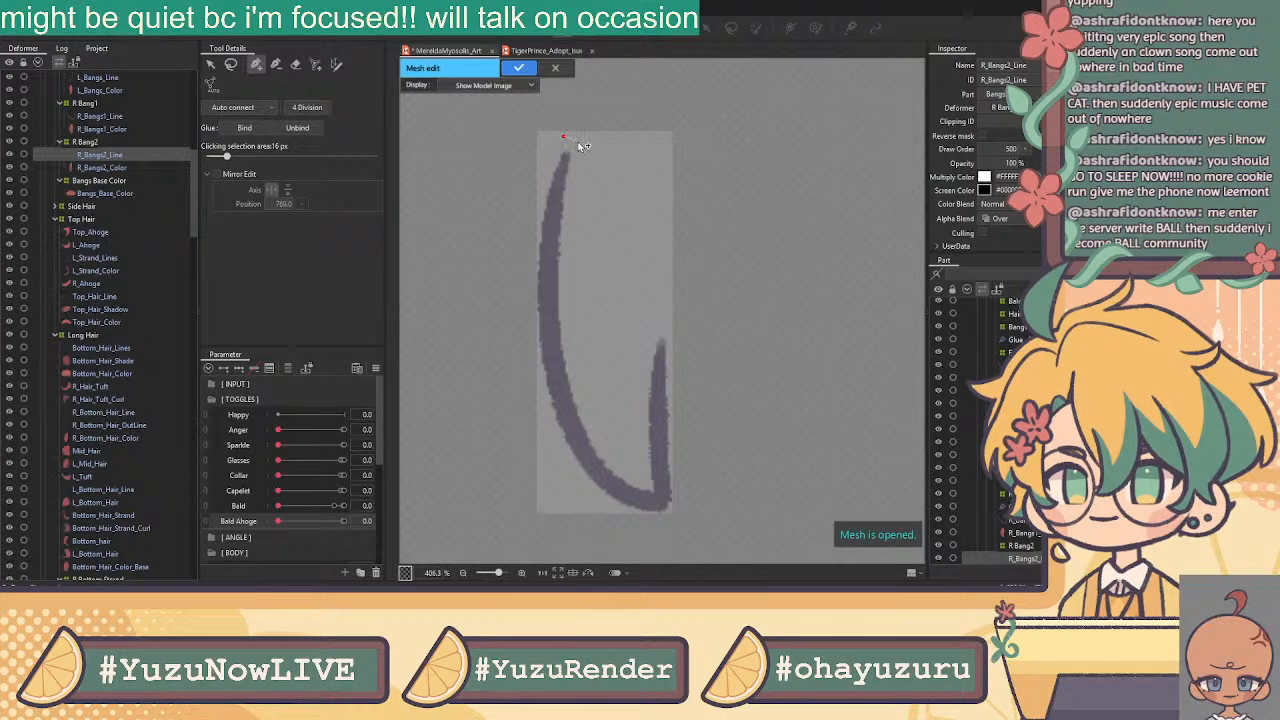
{"action": "left_click", "coordinate": [563, 137]}
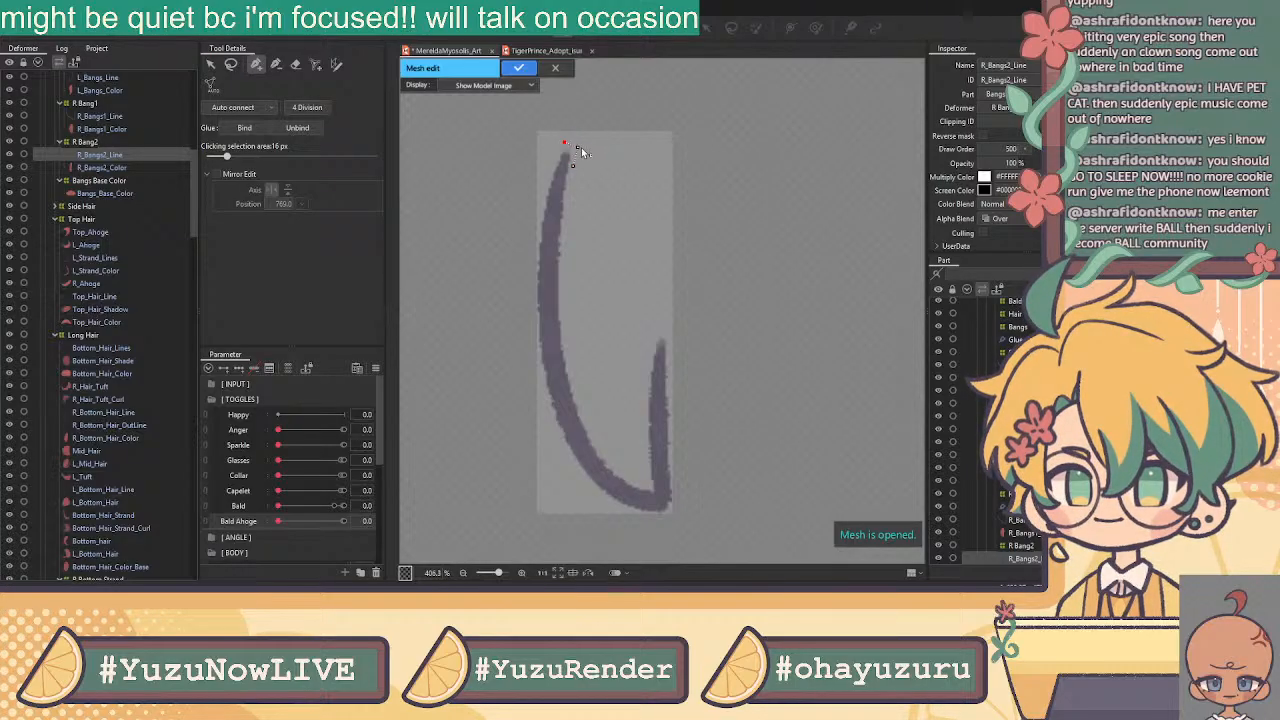
{"action": "left_click", "coordinate": [569, 184]}
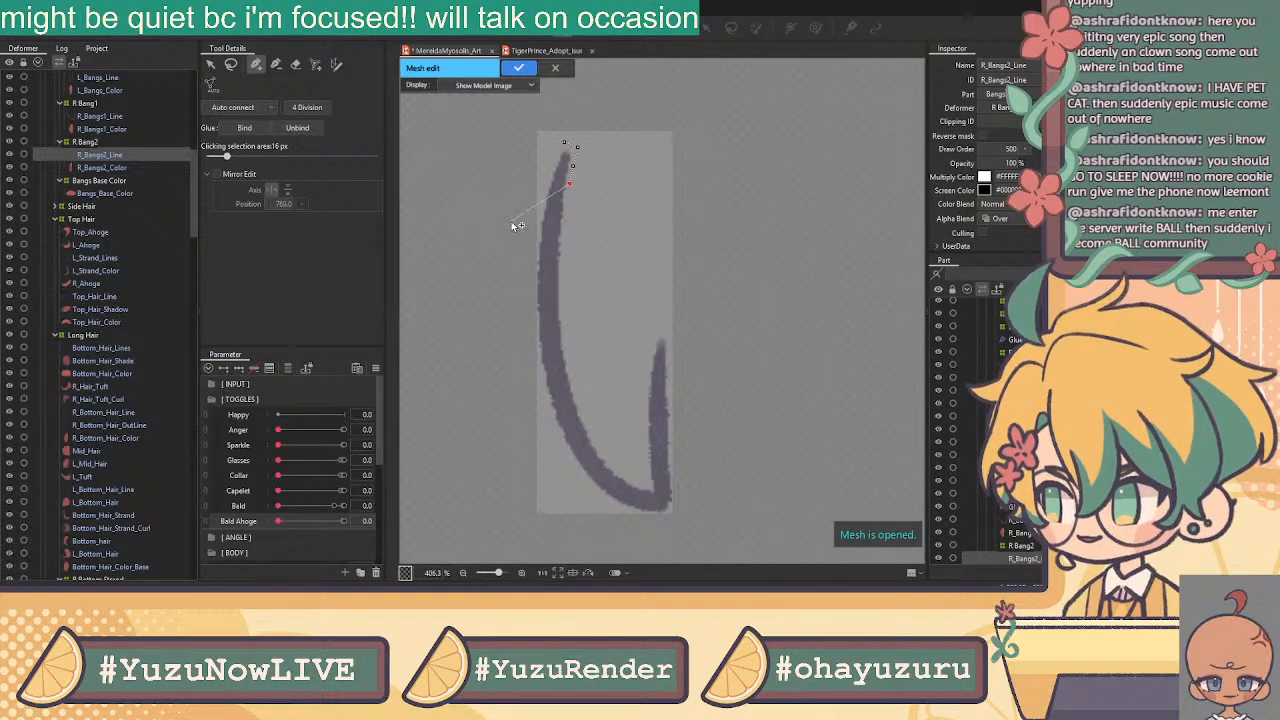
{"action": "left_click", "coordinate": [567, 201]}
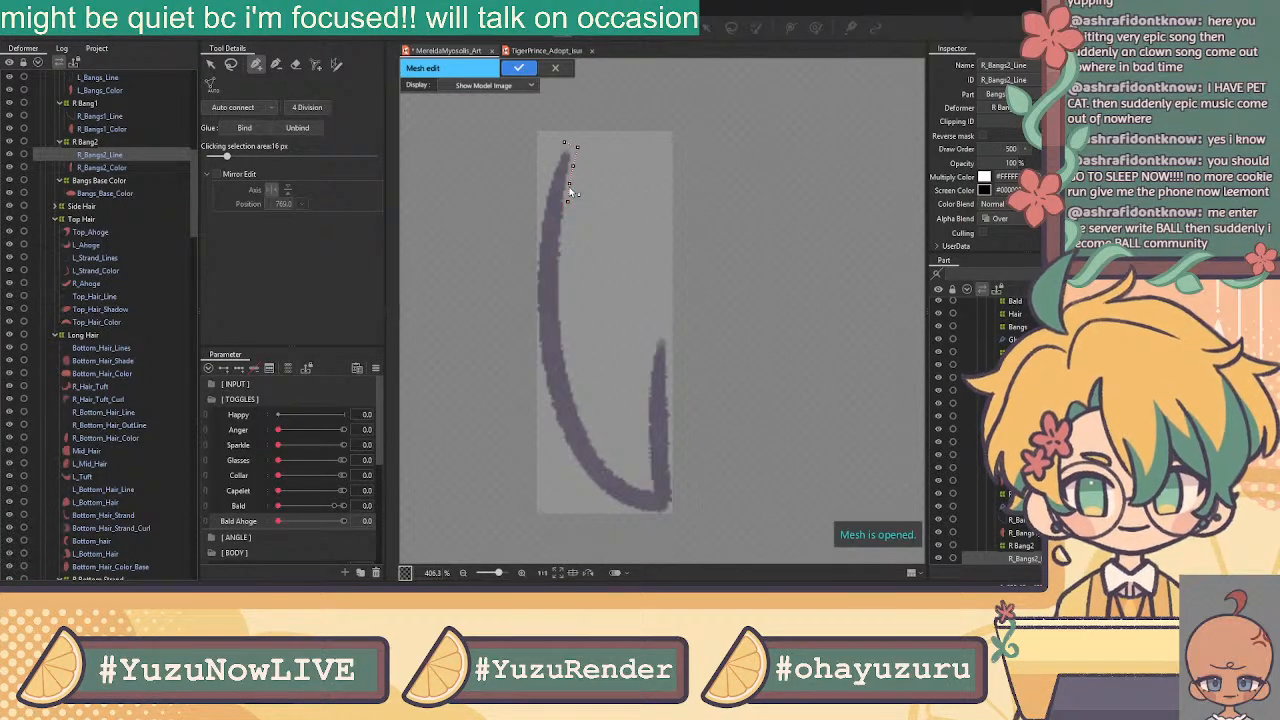
{"action": "left_click", "coordinate": [567, 219]}
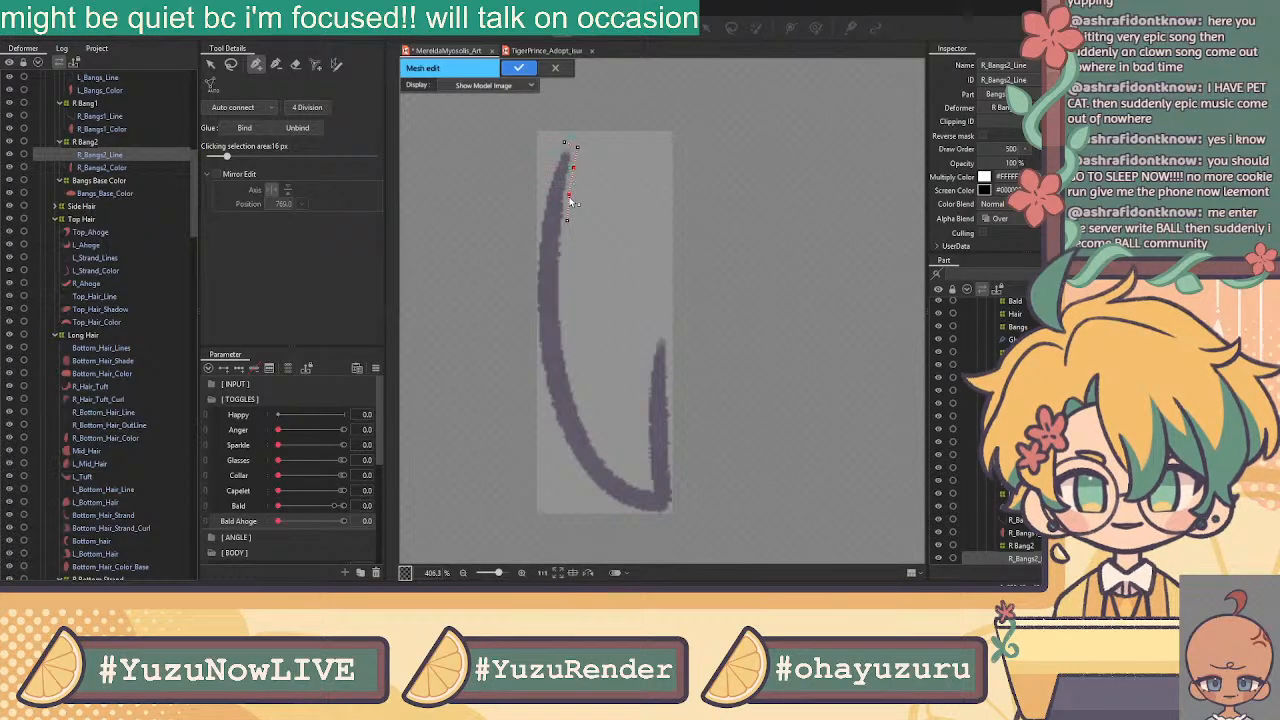
{"action": "left_click", "coordinate": [569, 195]}
{"action": "left_click", "coordinate": [567, 220]}
{"action": "left_click", "coordinate": [565, 248]}
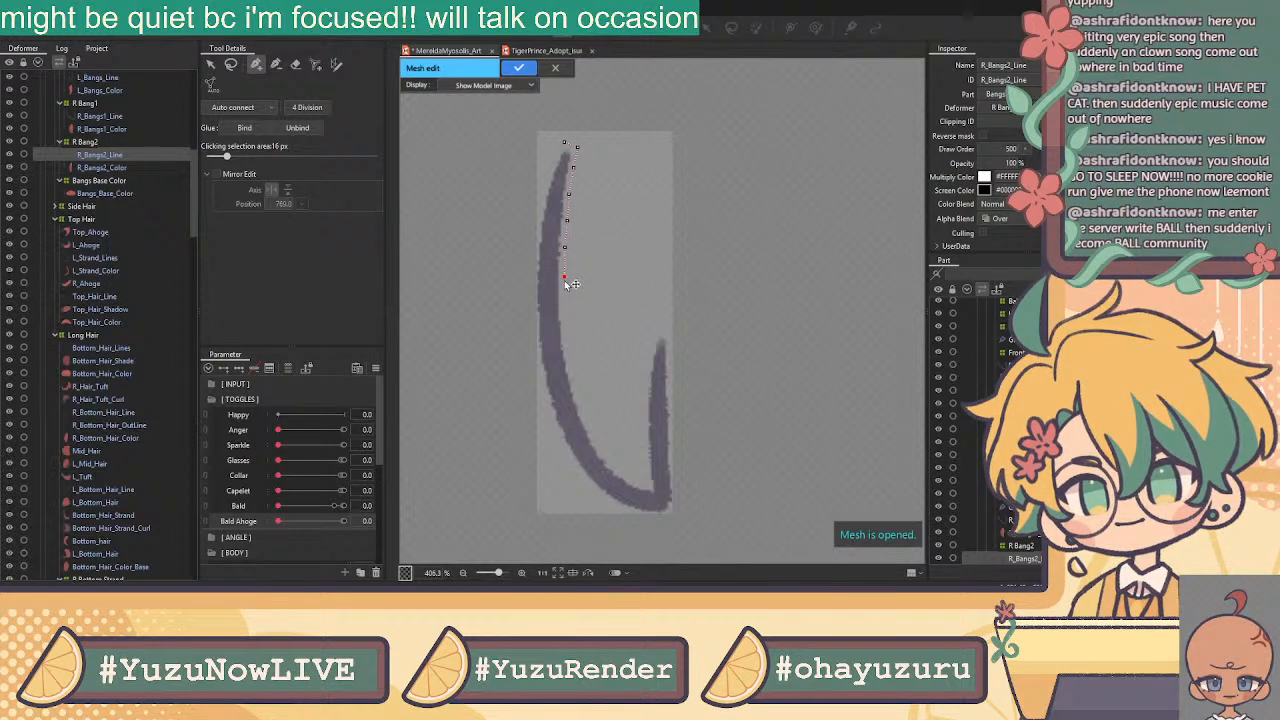
{"action": "left_click", "coordinate": [566, 336]}
{"action": "left_click", "coordinate": [570, 365]}
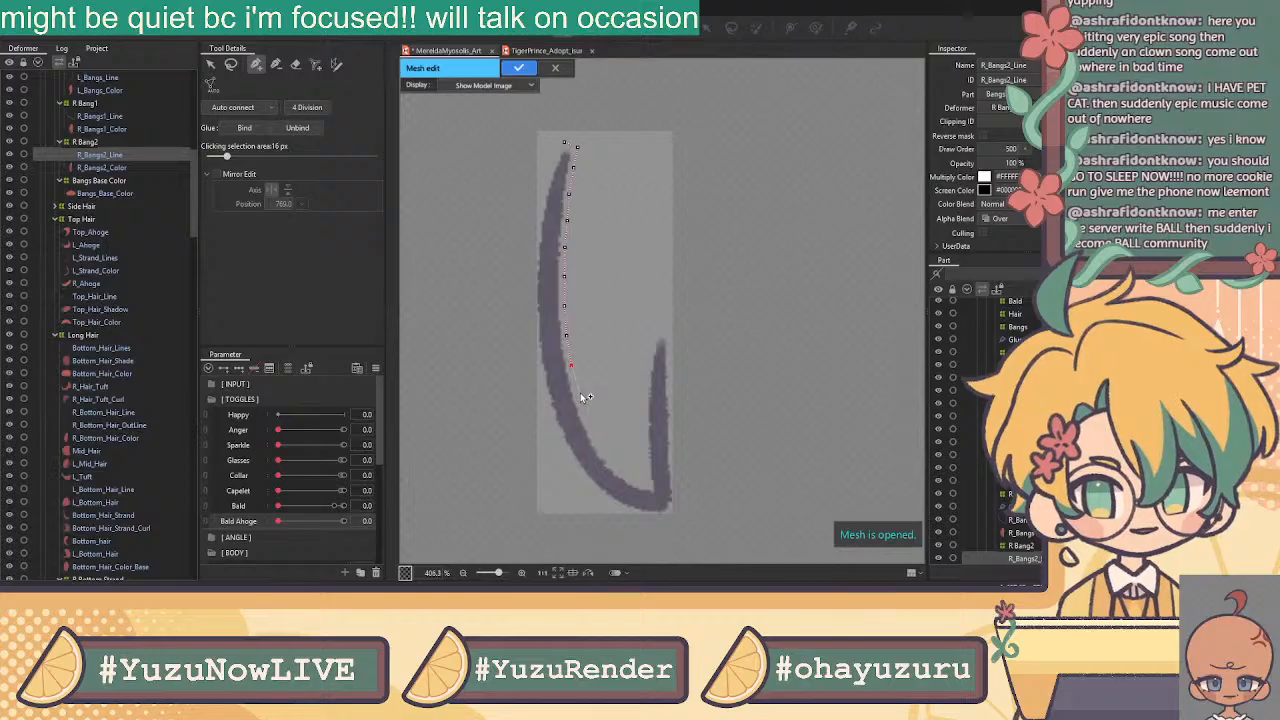
{"action": "left_click", "coordinate": [578, 396]}
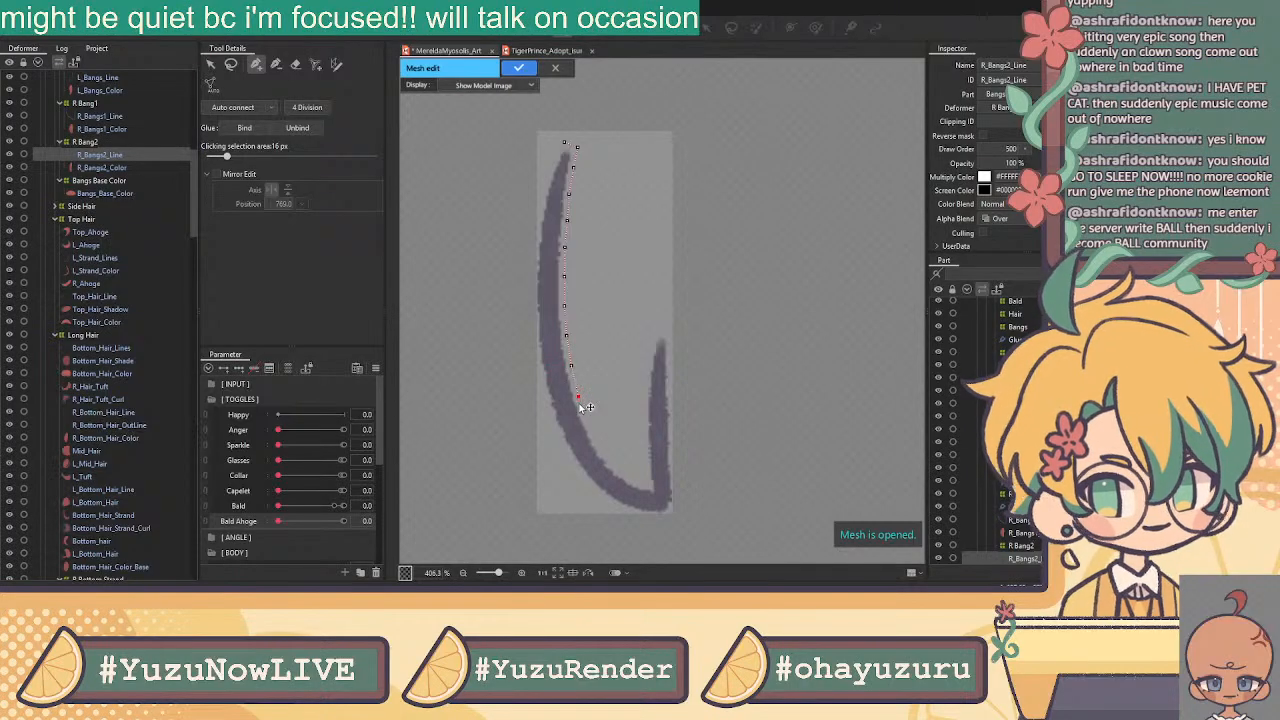
{"action": "left_click", "coordinate": [611, 461]}
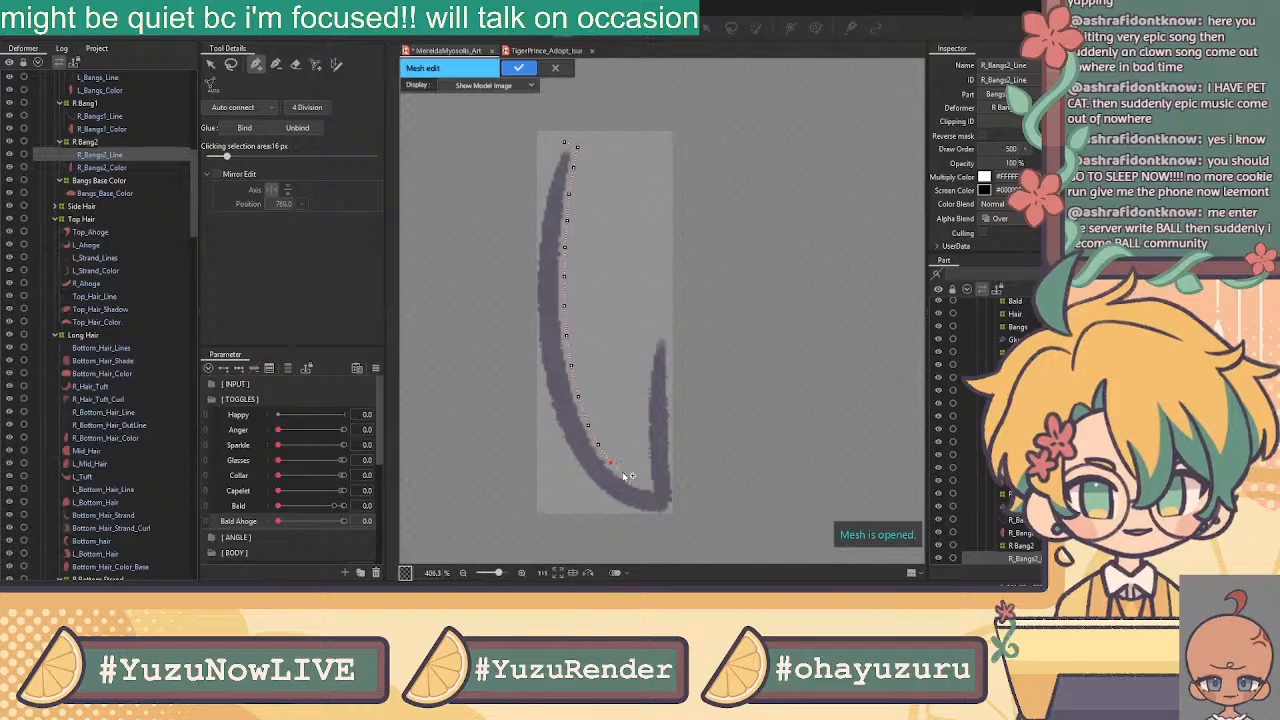
{"action": "left_click", "coordinate": [636, 478]}
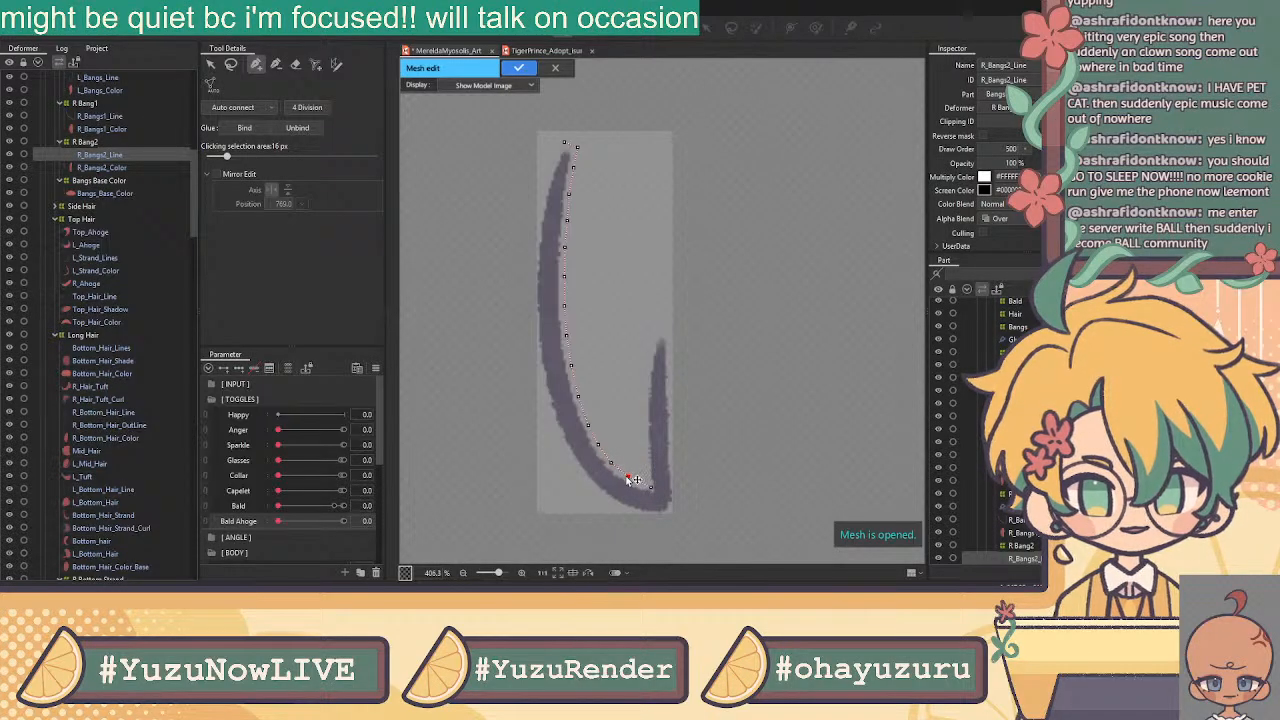
{"action": "left_click", "coordinate": [648, 487]}
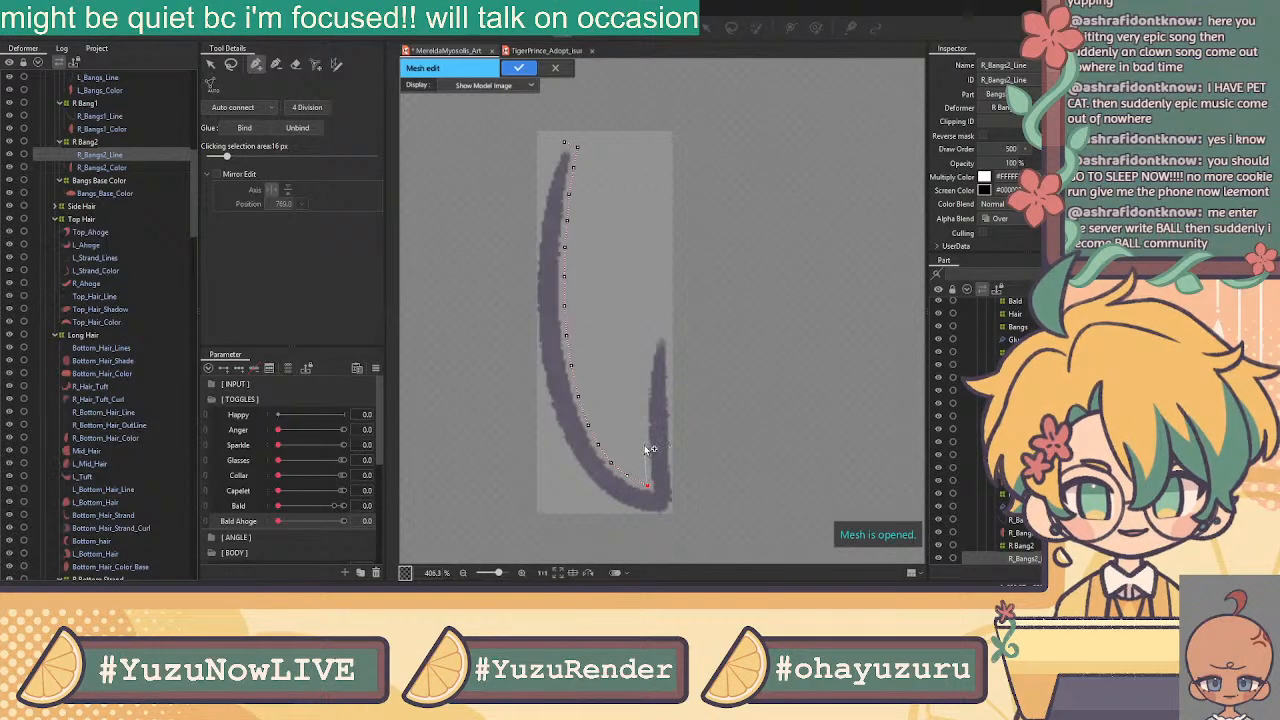
Outline the hook's inner side up to its tip, nudging the tip vertex into place
{"action": "left_click", "coordinate": [644, 455]}
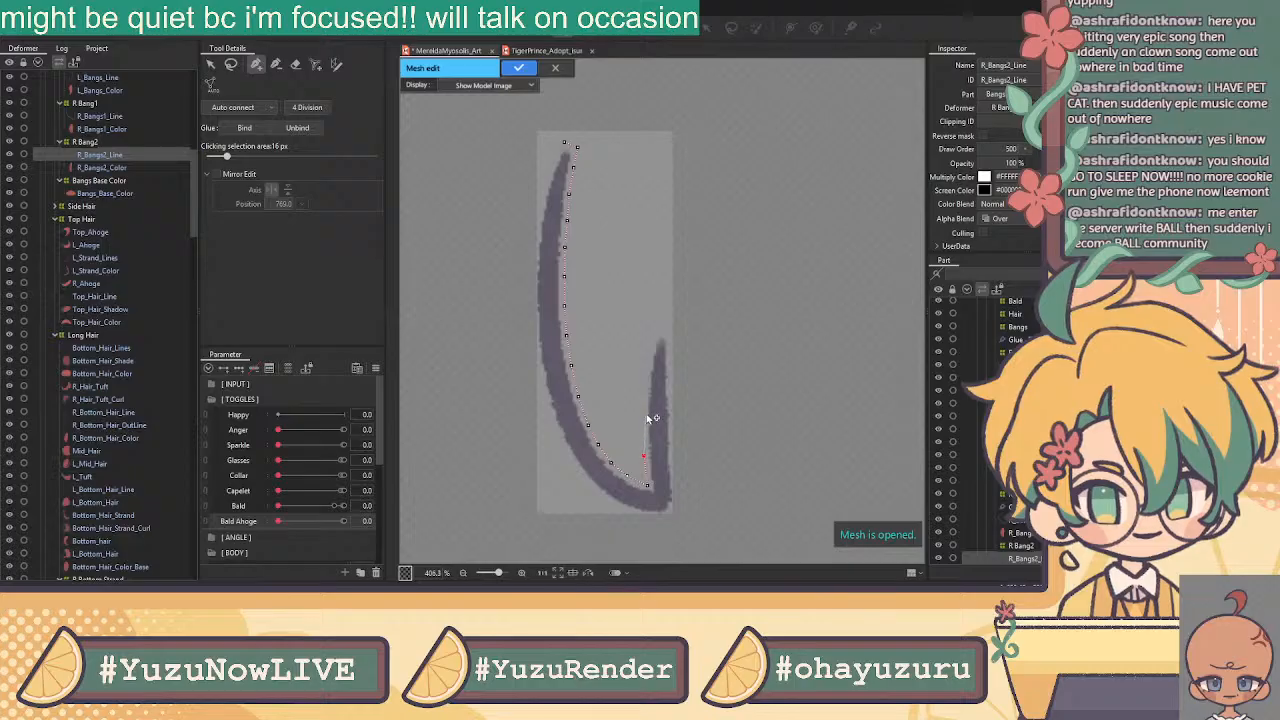
{"action": "left_click", "coordinate": [643, 423]}
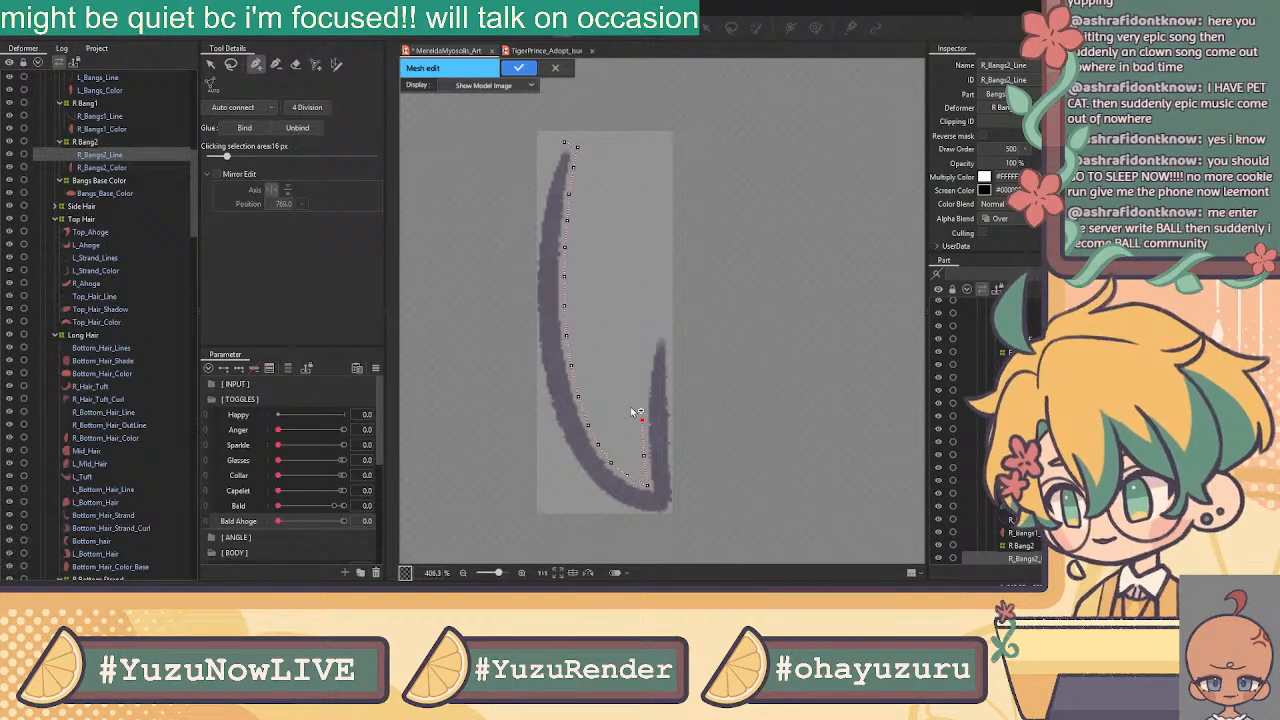
{"action": "left_click", "coordinate": [653, 333]}
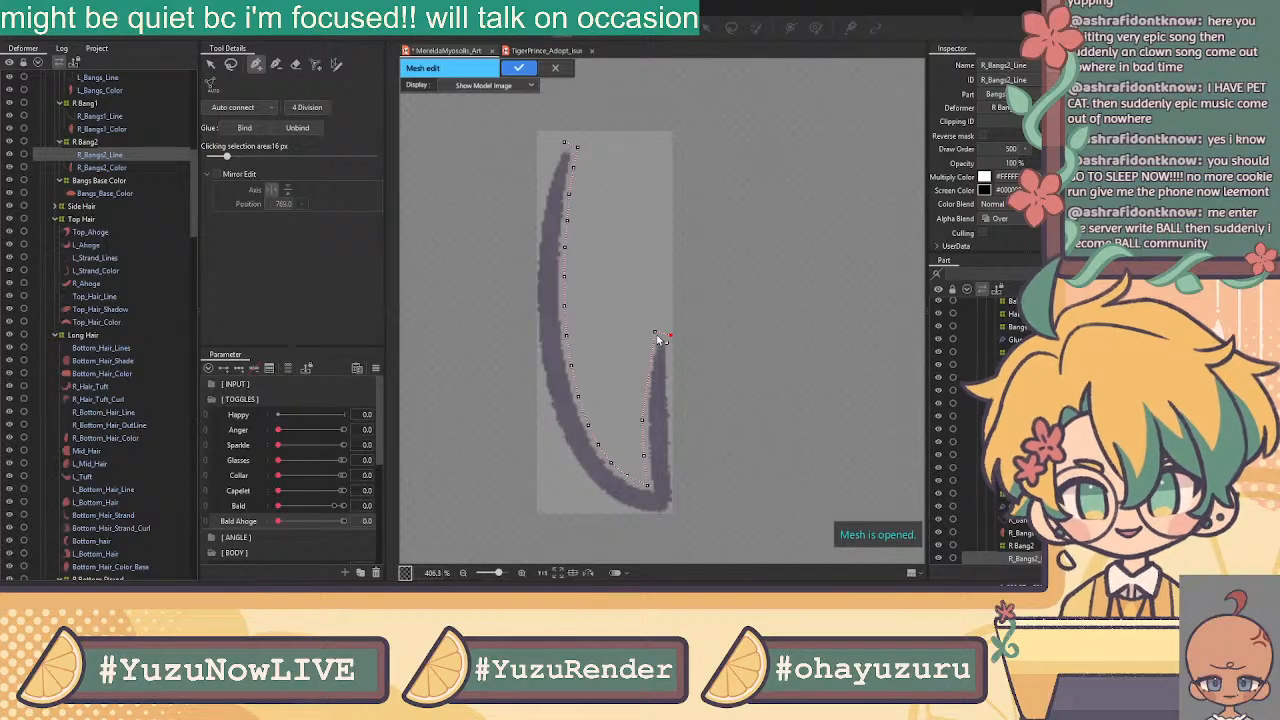
{"action": "left_click_drag", "start_coordinate": [670, 335], "coordinate": [674, 335]}
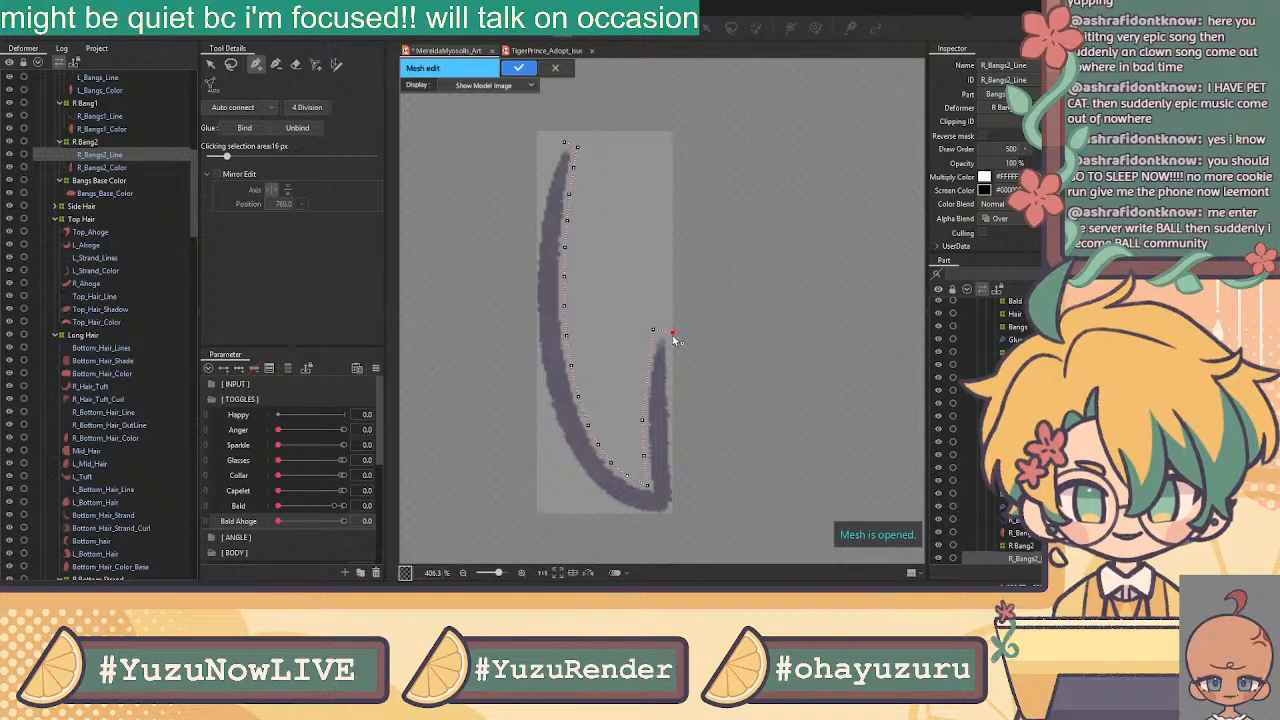
{"action": "left_click", "coordinate": [652, 352]}
{"action": "left_click", "coordinate": [645, 377]}
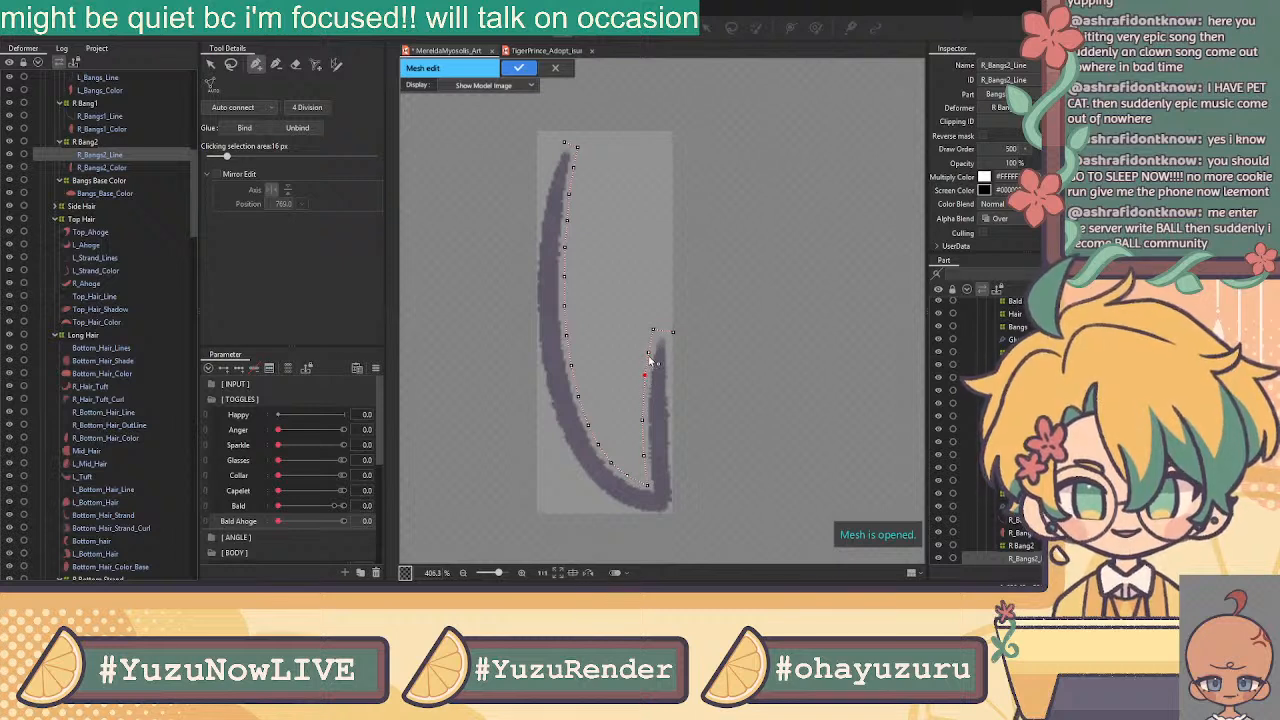
{"action": "left_click", "coordinate": [643, 400]}
{"action": "left_click", "coordinate": [645, 377]}
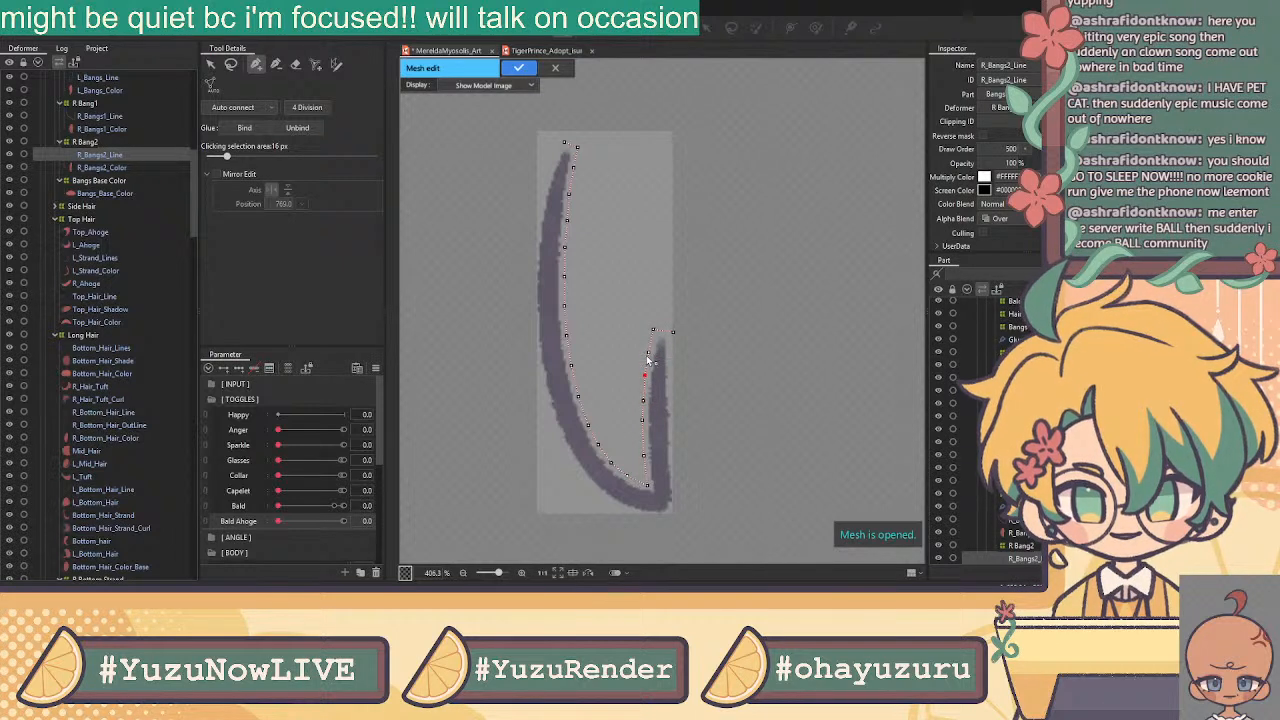
{"action": "left_click", "coordinate": [673, 334]}
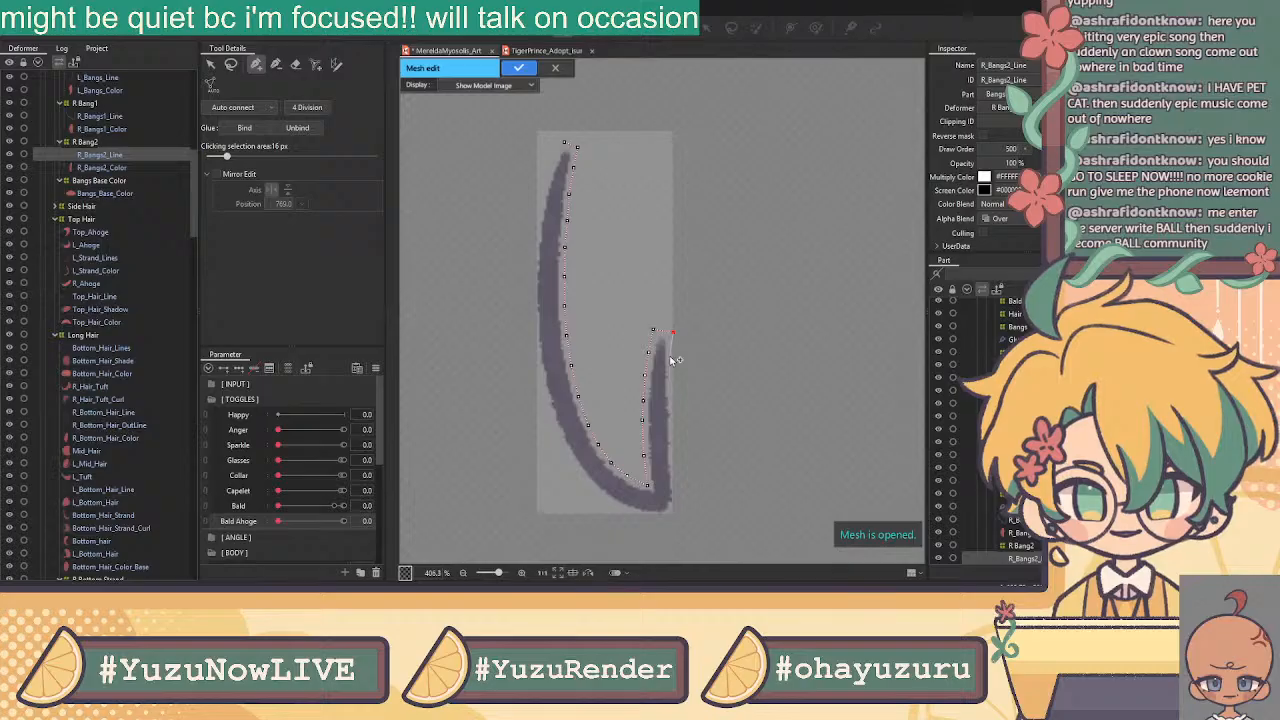
Add vertices down the hook's outer edge, around the curve's underside, and back up
{"action": "left_click", "coordinate": [671, 353]}
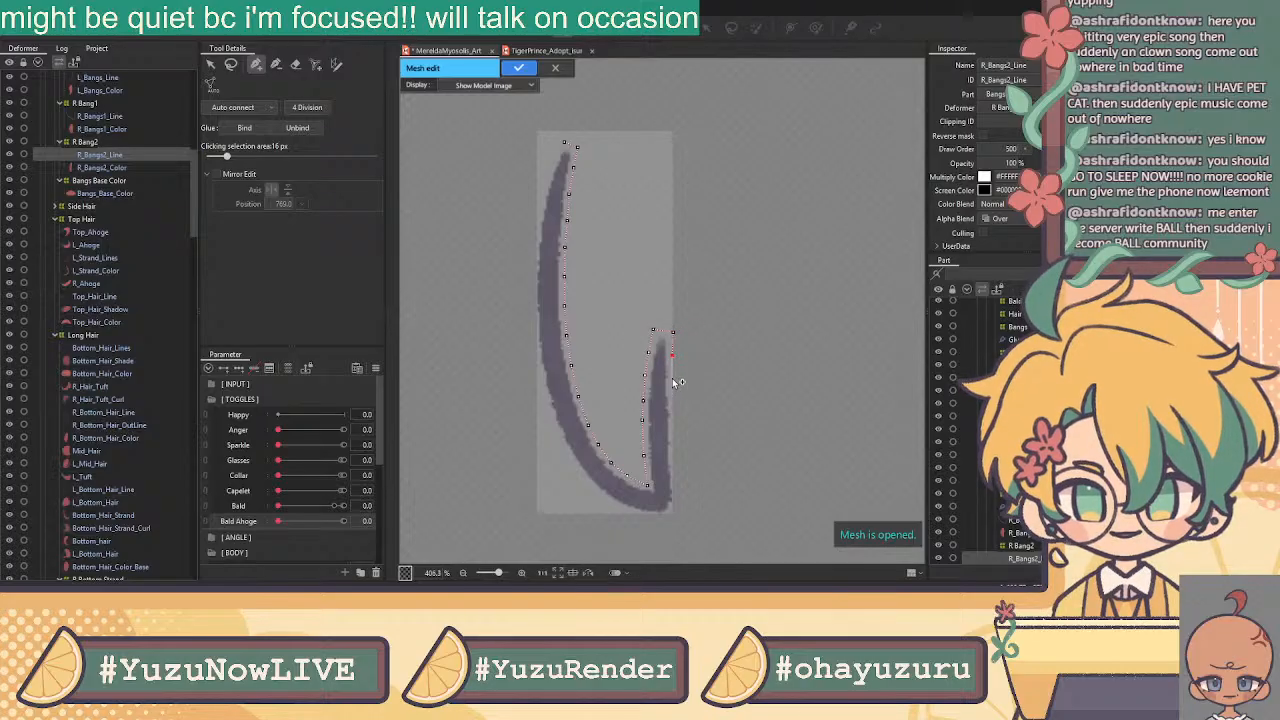
{"action": "left_click", "coordinate": [676, 497]}
{"action": "left_click", "coordinate": [669, 517]}
{"action": "left_click", "coordinate": [645, 519]}
{"action": "left_click", "coordinate": [670, 517]}
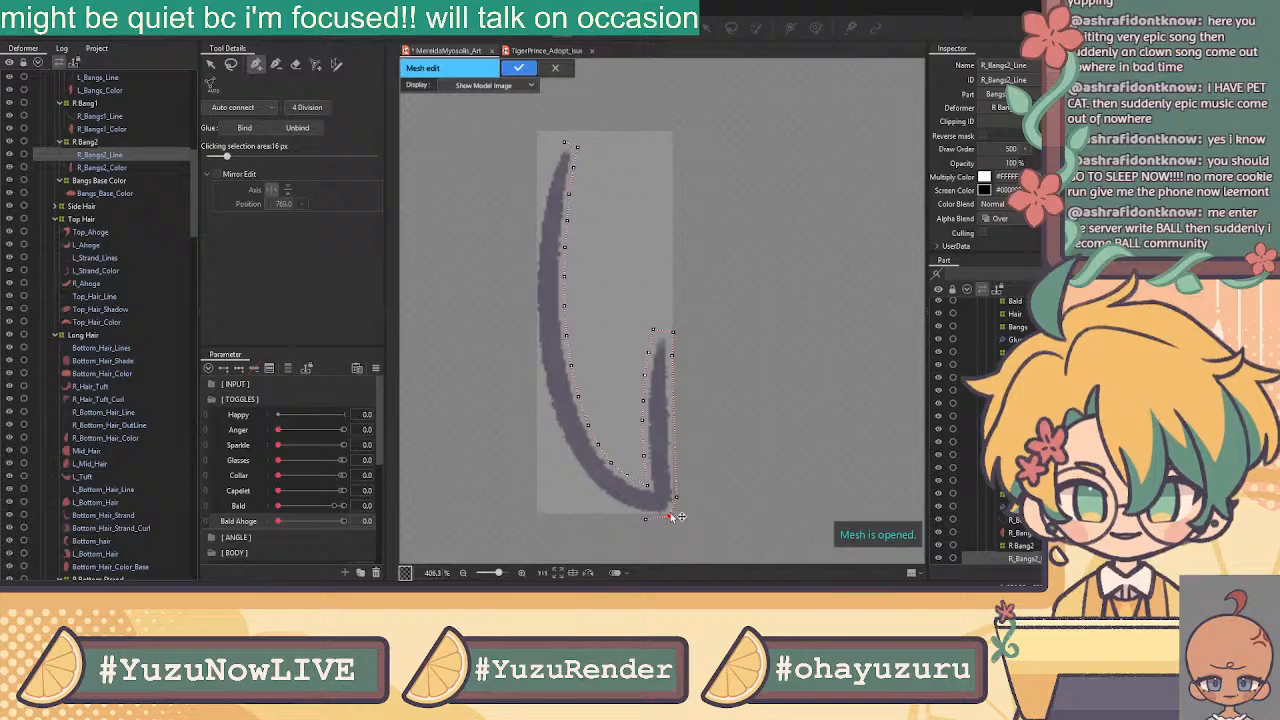
{"action": "left_click", "coordinate": [676, 495]}
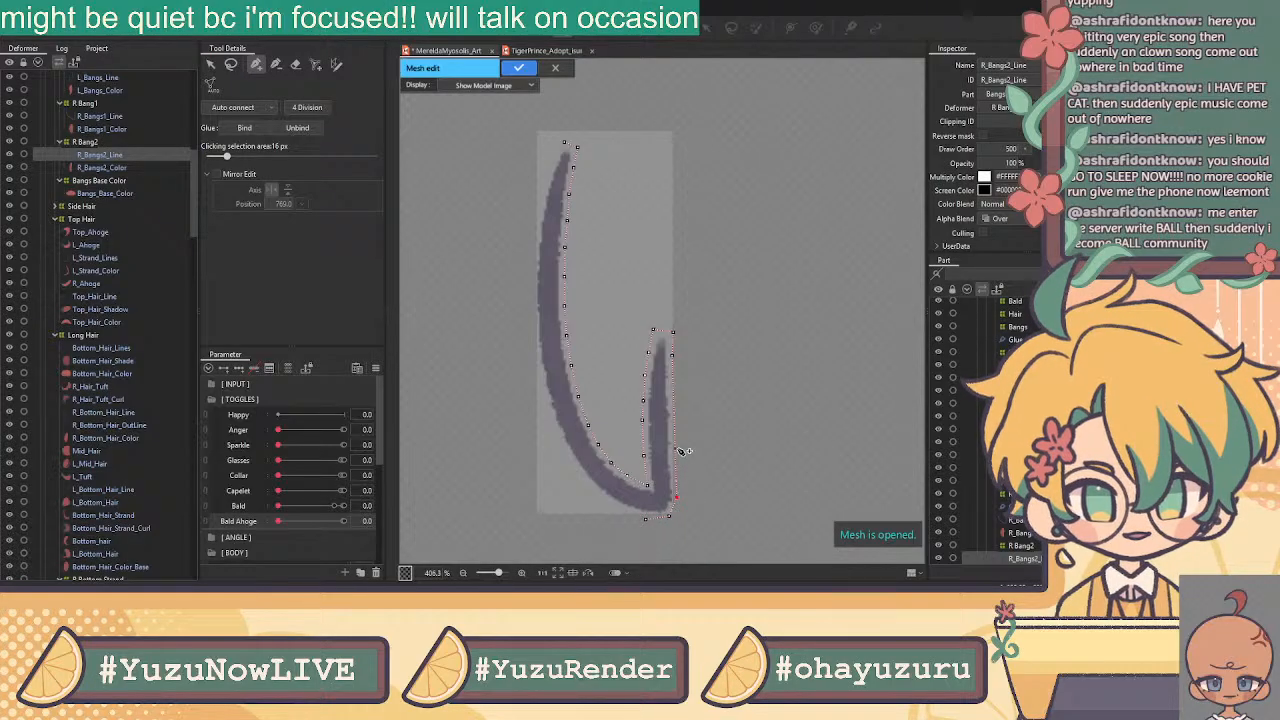
{"action": "left_click", "coordinate": [676, 455]}
{"action": "left_click", "coordinate": [675, 423]}
{"action": "left_click", "coordinate": [675, 404]}
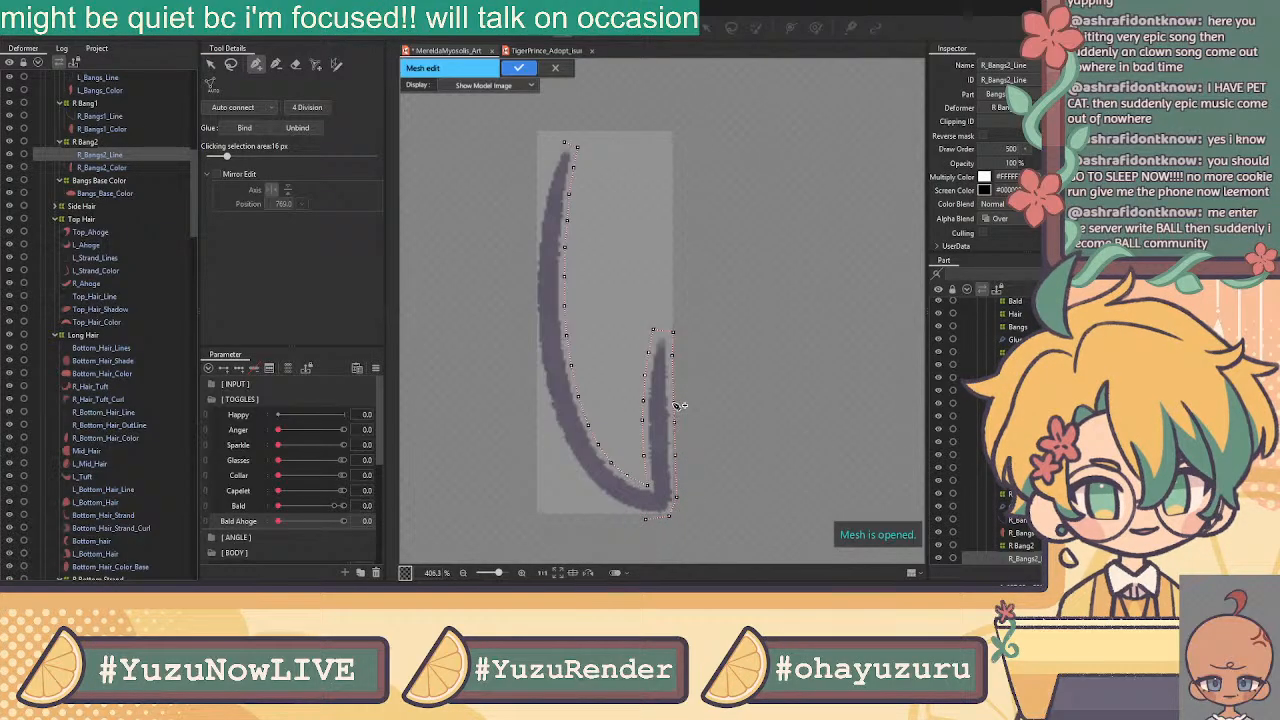
{"action": "left_click", "coordinate": [673, 379]}
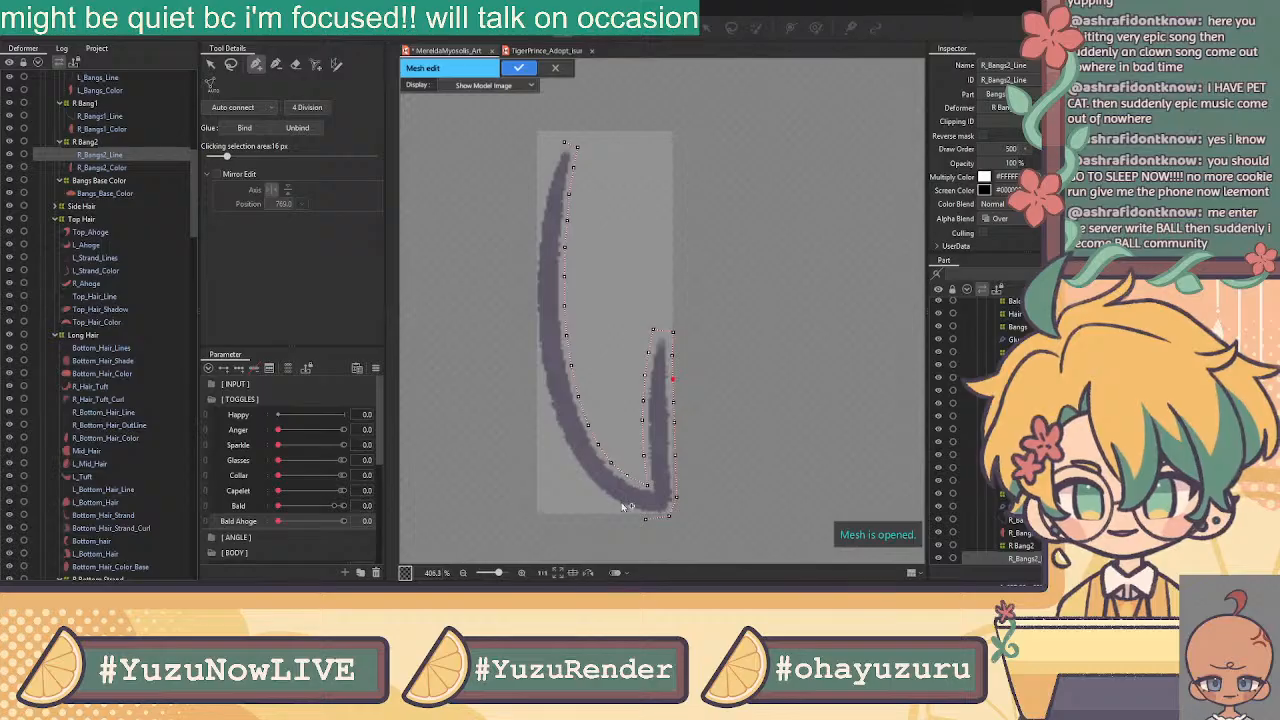
Trace the stroke's outer left edge from the top down around to the hook's bottom
{"action": "left_click", "coordinate": [564, 143]}
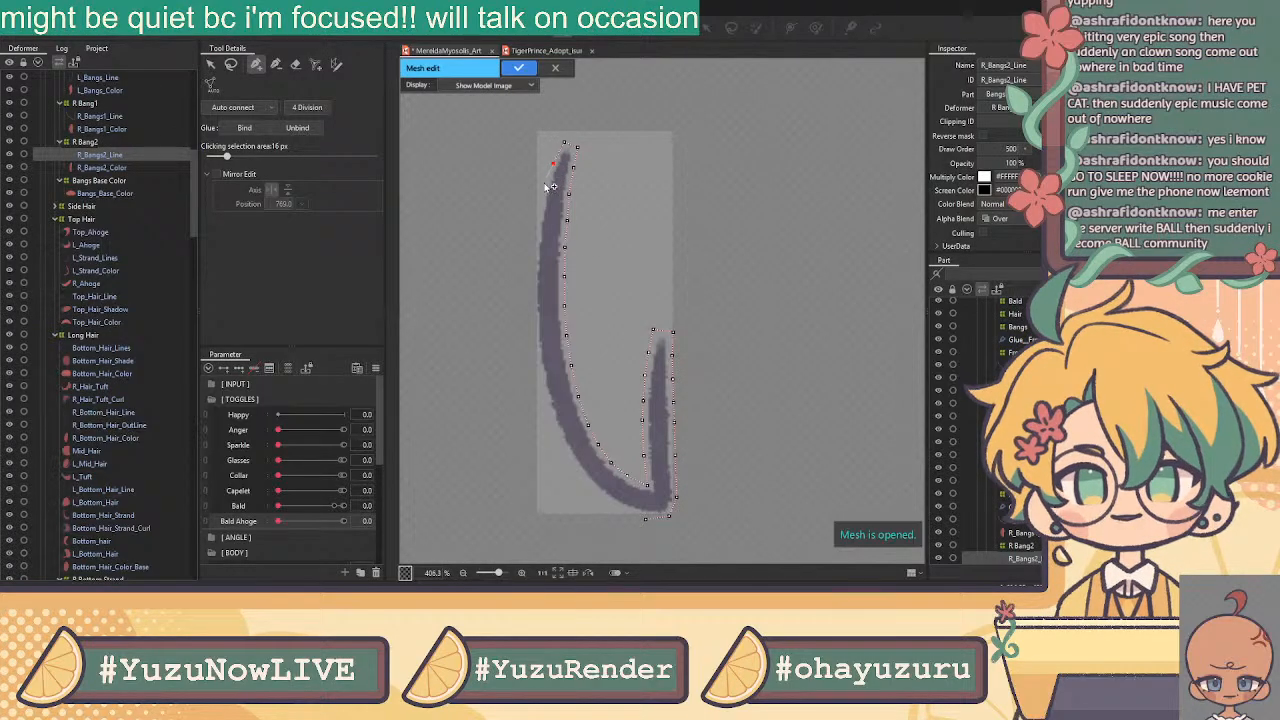
{"action": "left_click", "coordinate": [543, 191]}
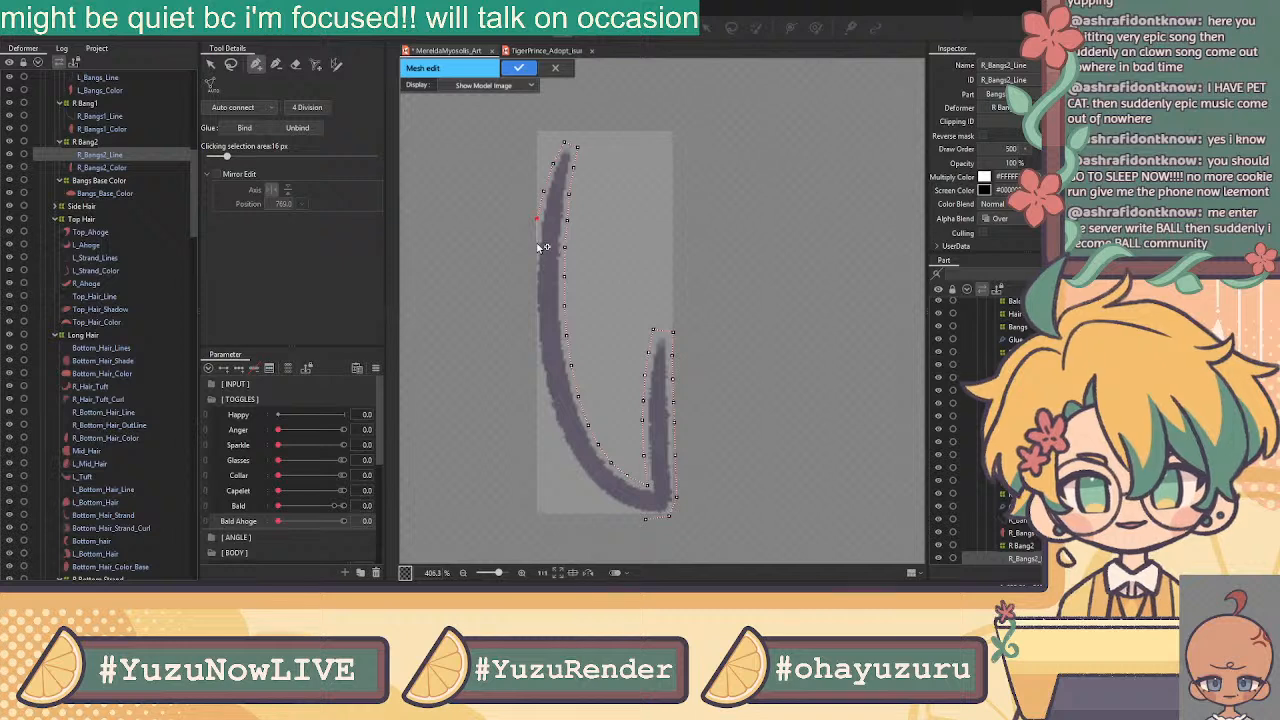
{"action": "left_click", "coordinate": [536, 247]}
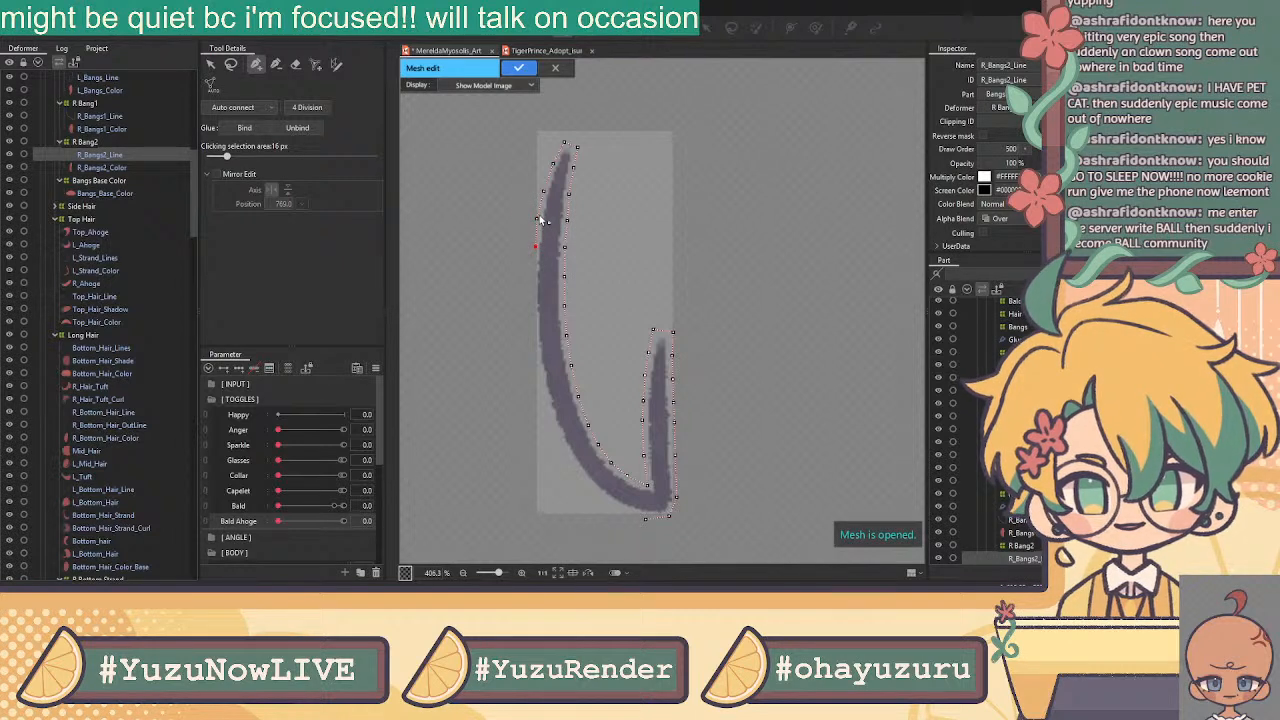
{"action": "left_click", "coordinate": [533, 246]}
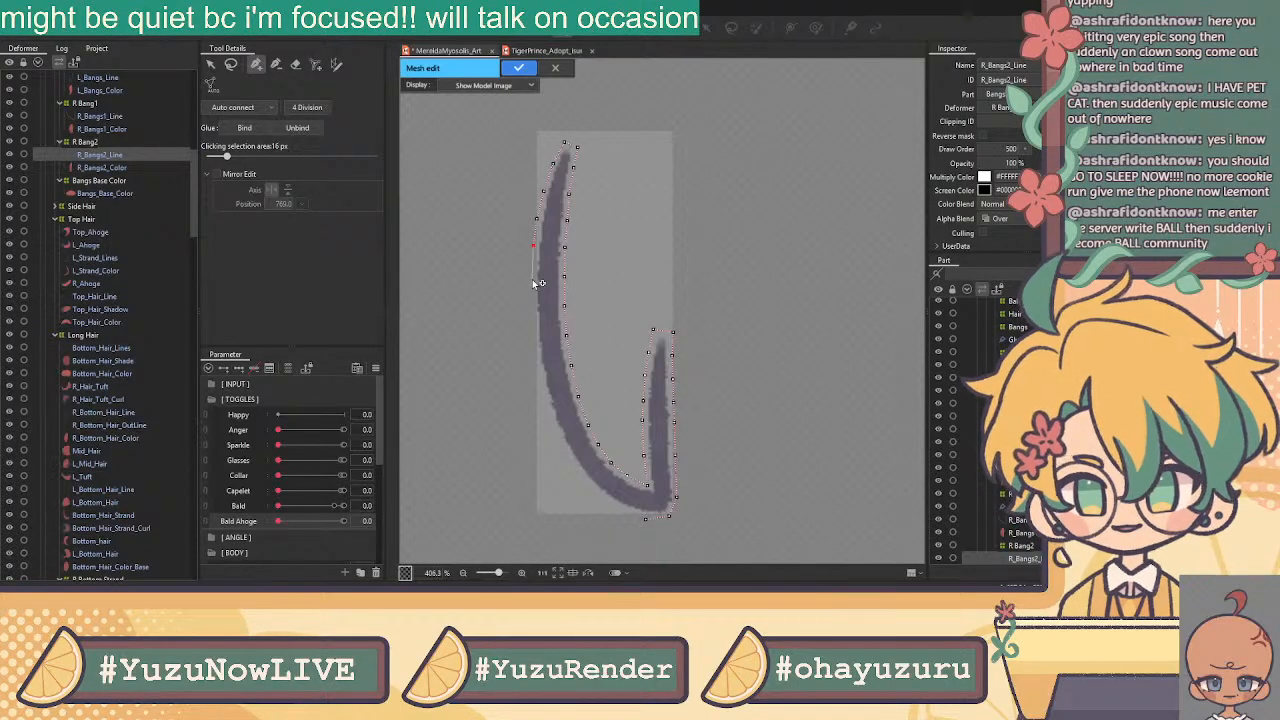
{"action": "left_click", "coordinate": [534, 282]}
{"action": "left_click", "coordinate": [535, 310]}
{"action": "left_click", "coordinate": [533, 340]}
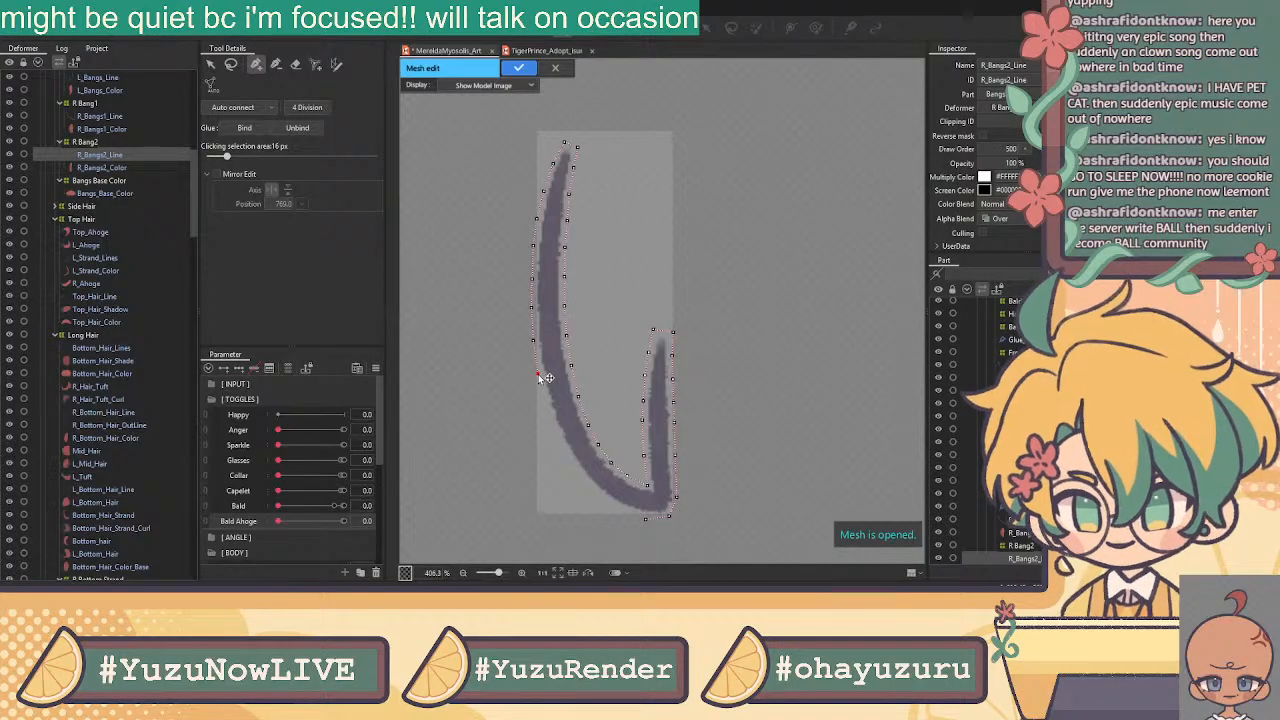
{"action": "left_click", "coordinate": [546, 407]}
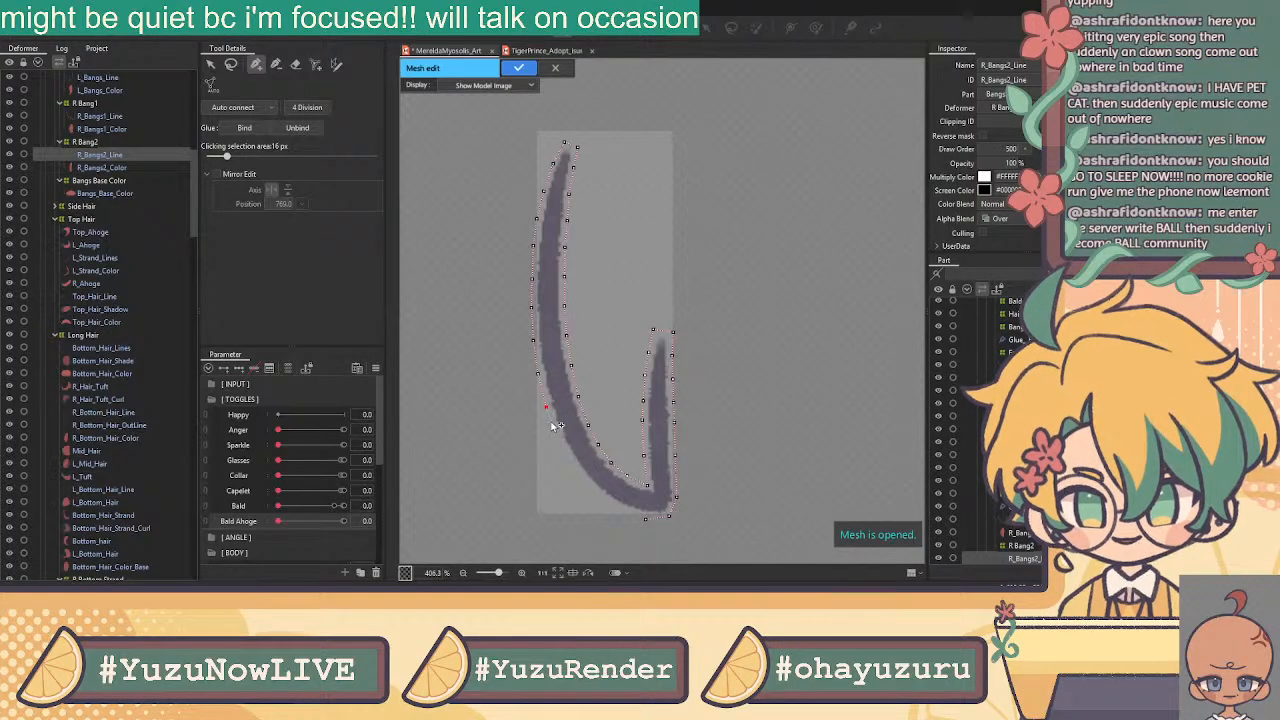
{"action": "left_click", "coordinate": [557, 436]}
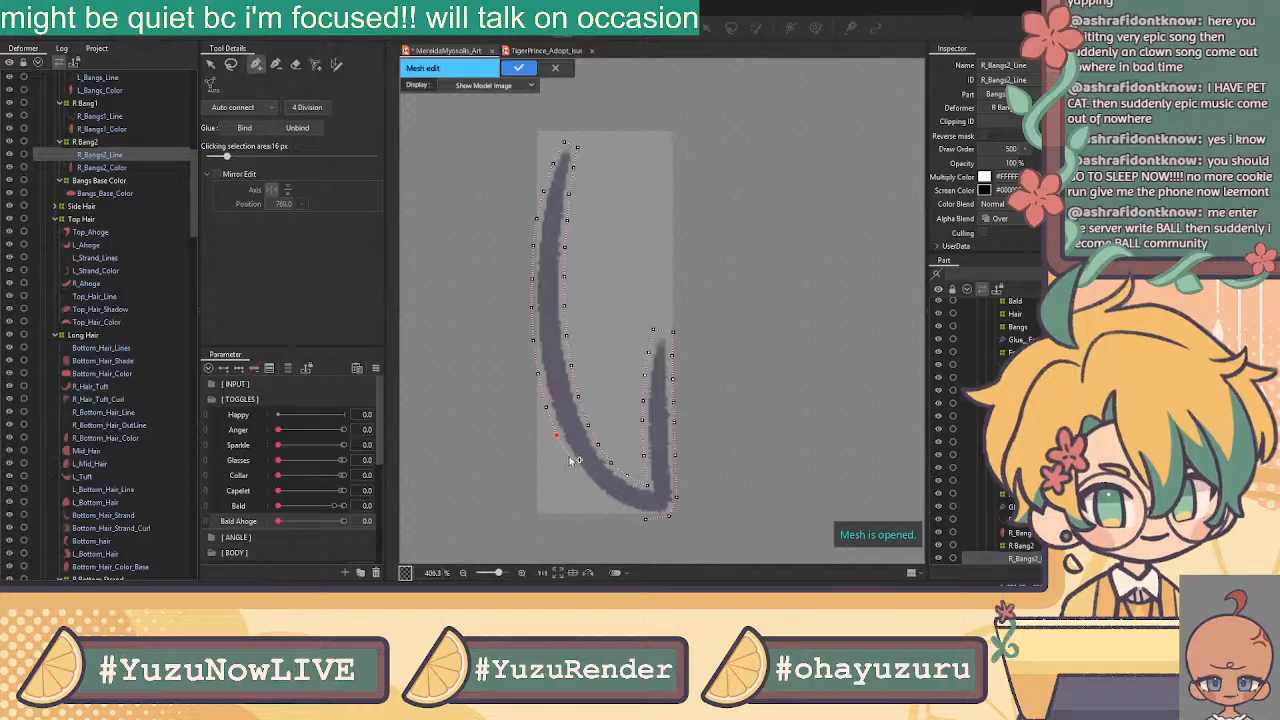
{"action": "left_click", "coordinate": [571, 461]}
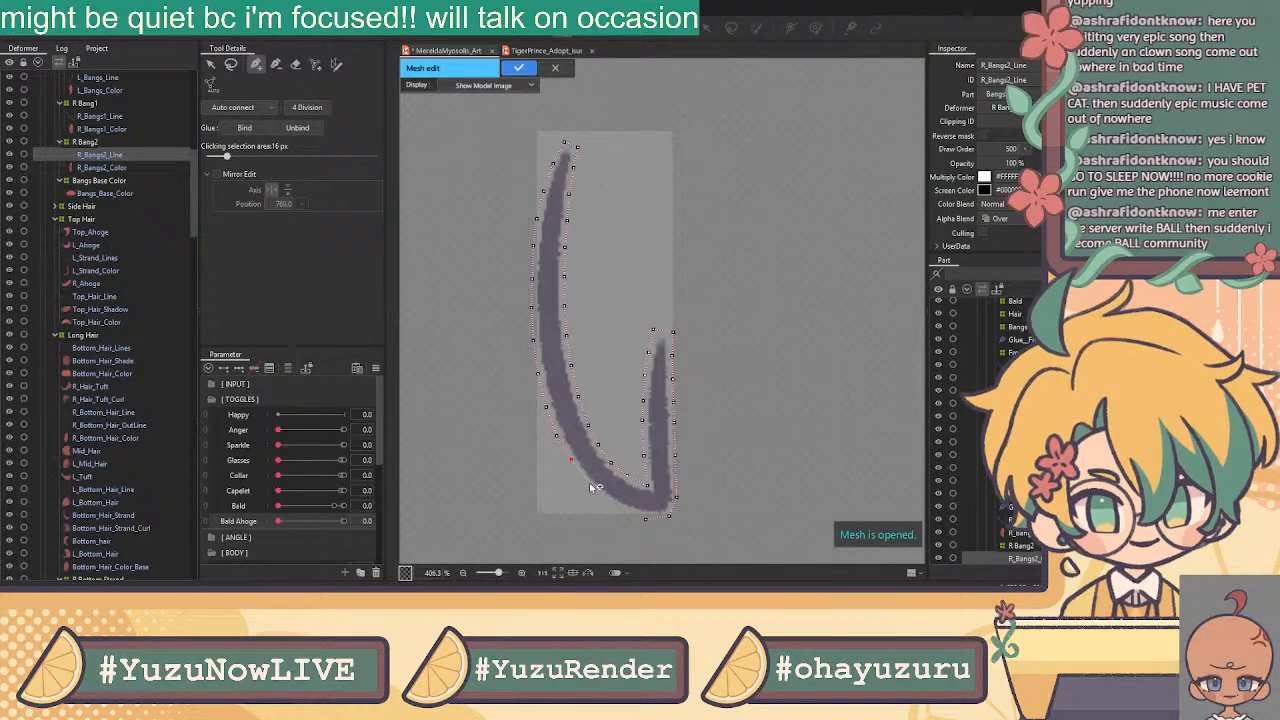
{"action": "left_click", "coordinate": [610, 504]}
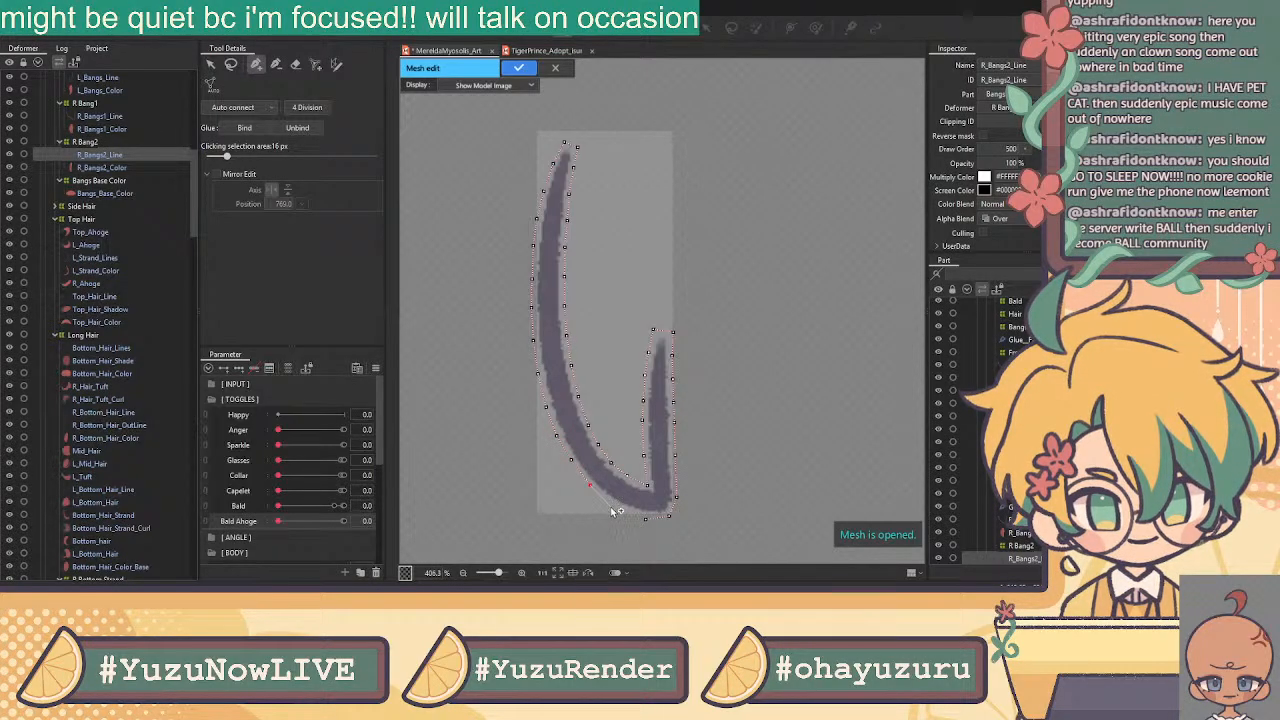
{"action": "left_click", "coordinate": [646, 520]}
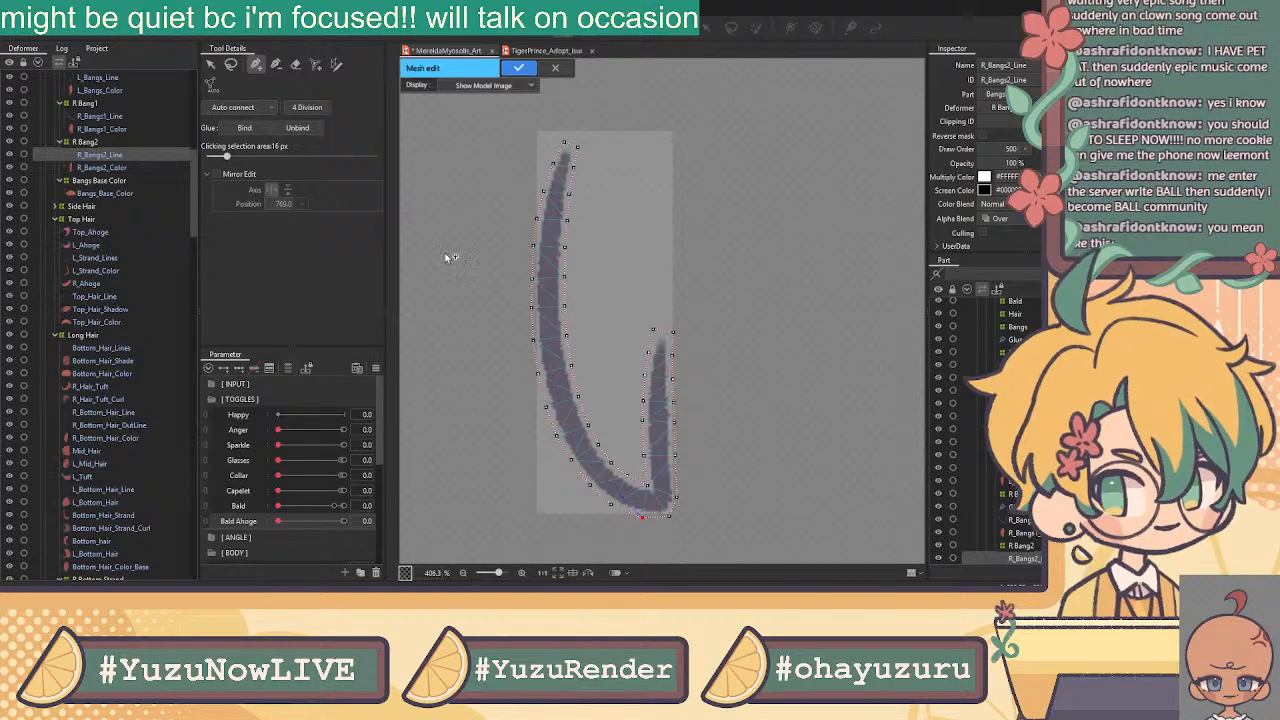
{"action": "scroll", "coordinate": [565, 137], "scroll_direction": "up", "scroll_amount": 5}
Place a line of inner vertices down the centre of the strand toward the hook
{"action": "left_click", "coordinate": [570, 187]}
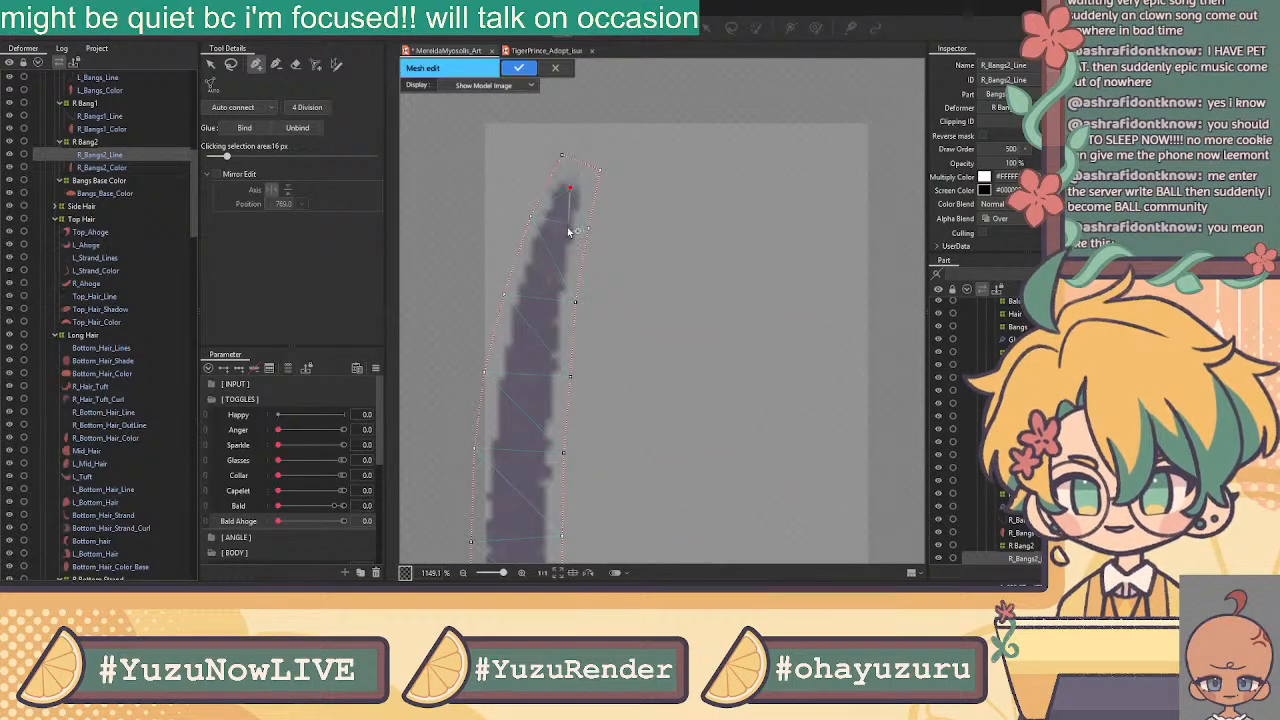
{"action": "left_click", "coordinate": [550, 257]}
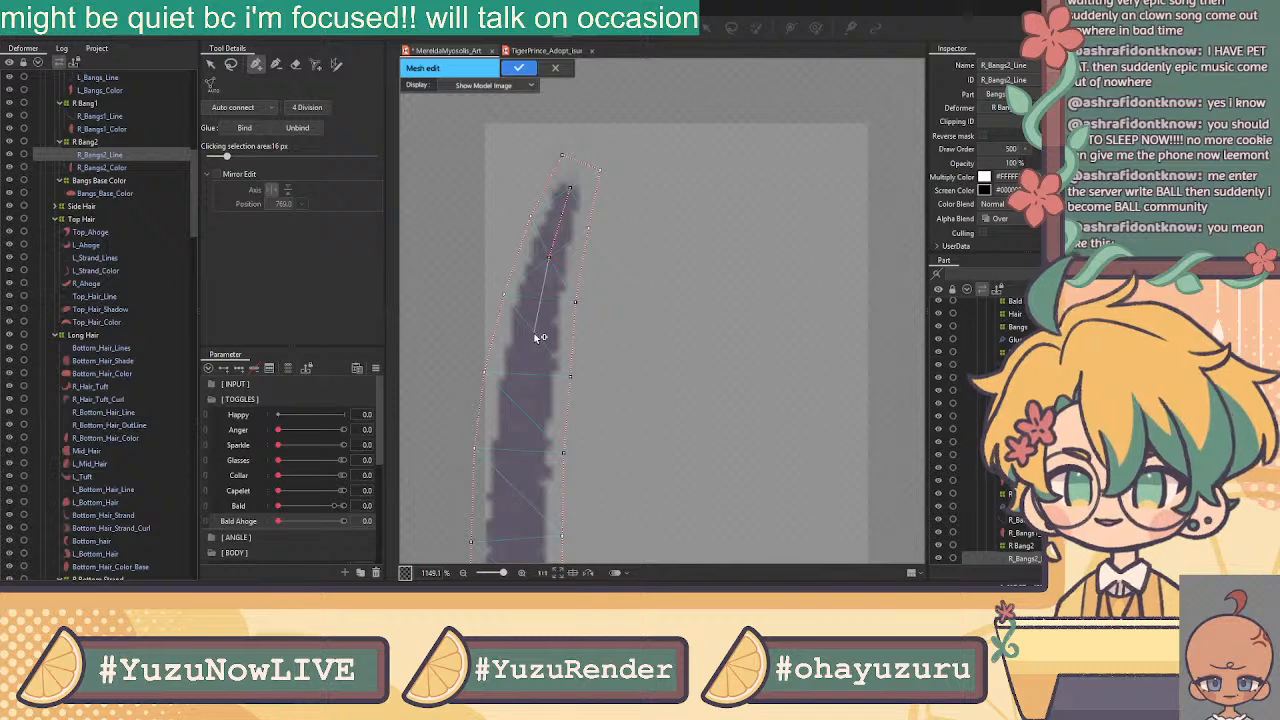
{"action": "scroll", "coordinate": [535, 340], "scroll_direction": "down", "scroll_amount": 3}
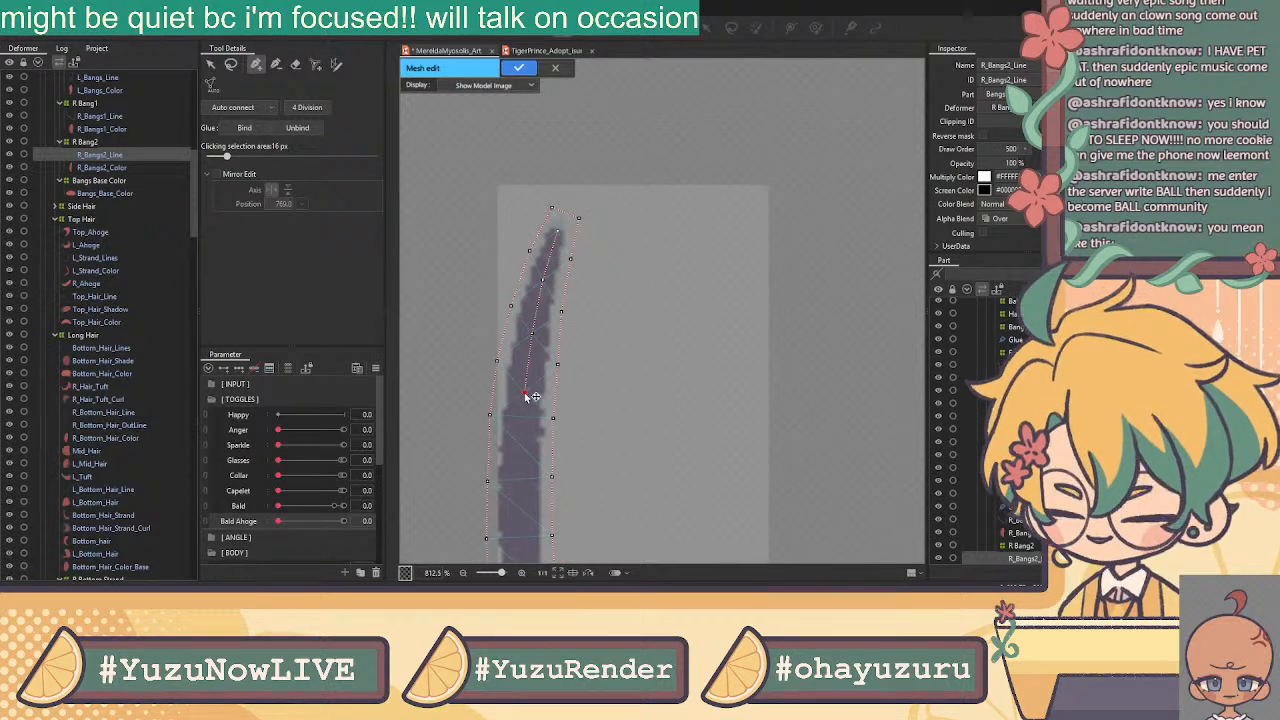
{"action": "scroll", "coordinate": [527, 393], "scroll_direction": "down", "scroll_amount": 1}
{"action": "left_click_drag", "start_coordinate": [528, 405], "coordinate": [559, 195]}
{"action": "left_click", "coordinate": [555, 184]}
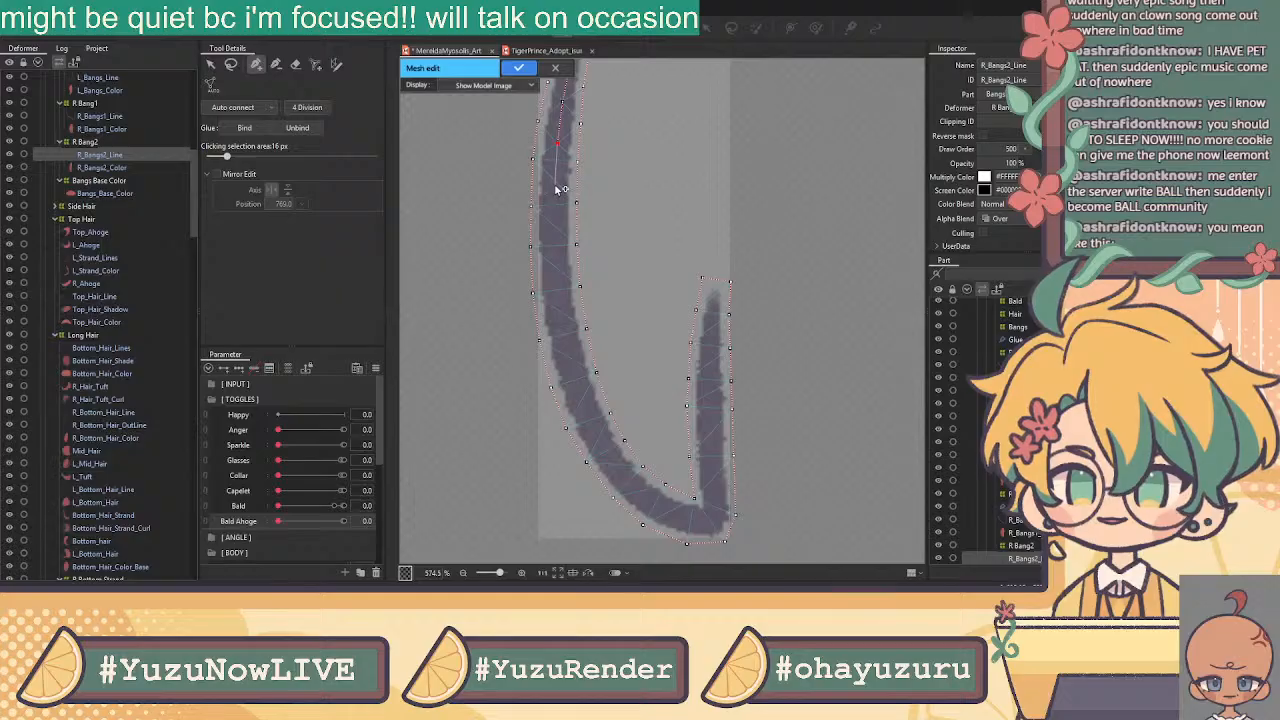
{"action": "left_click", "coordinate": [556, 228]}
{"action": "left_click", "coordinate": [557, 268]}
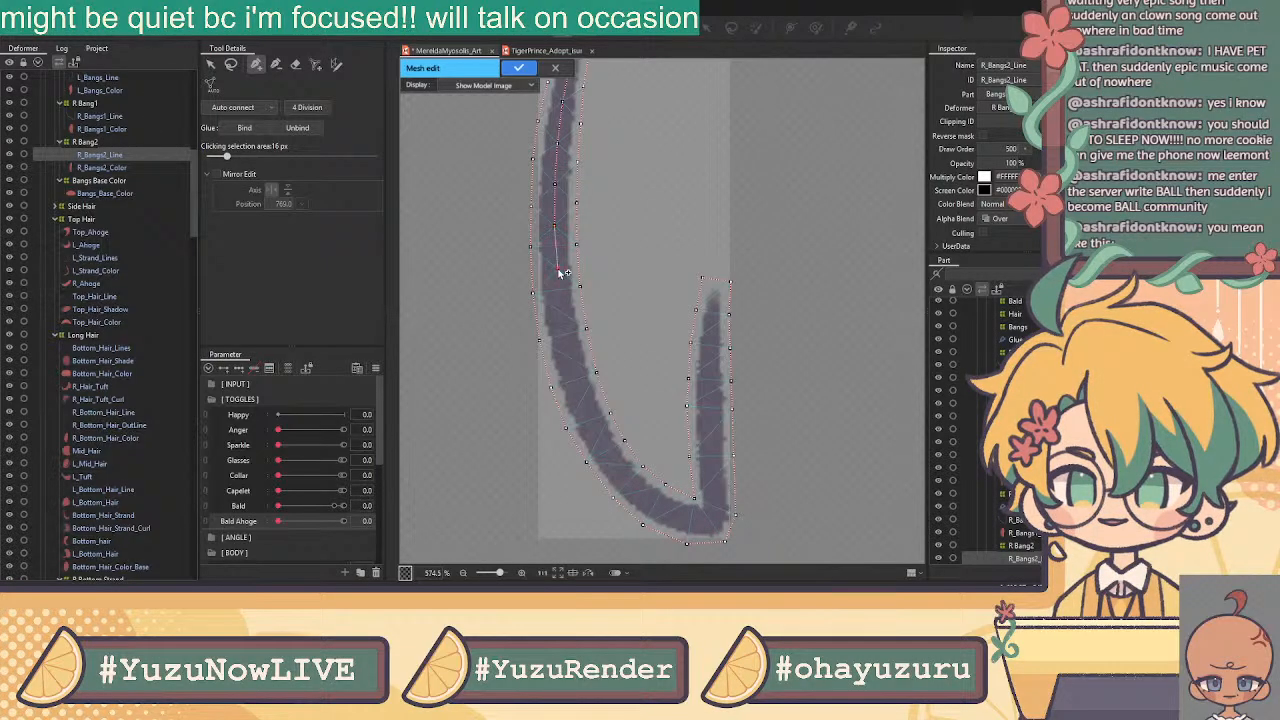
{"action": "left_click", "coordinate": [564, 314]}
{"action": "left_click", "coordinate": [572, 362]}
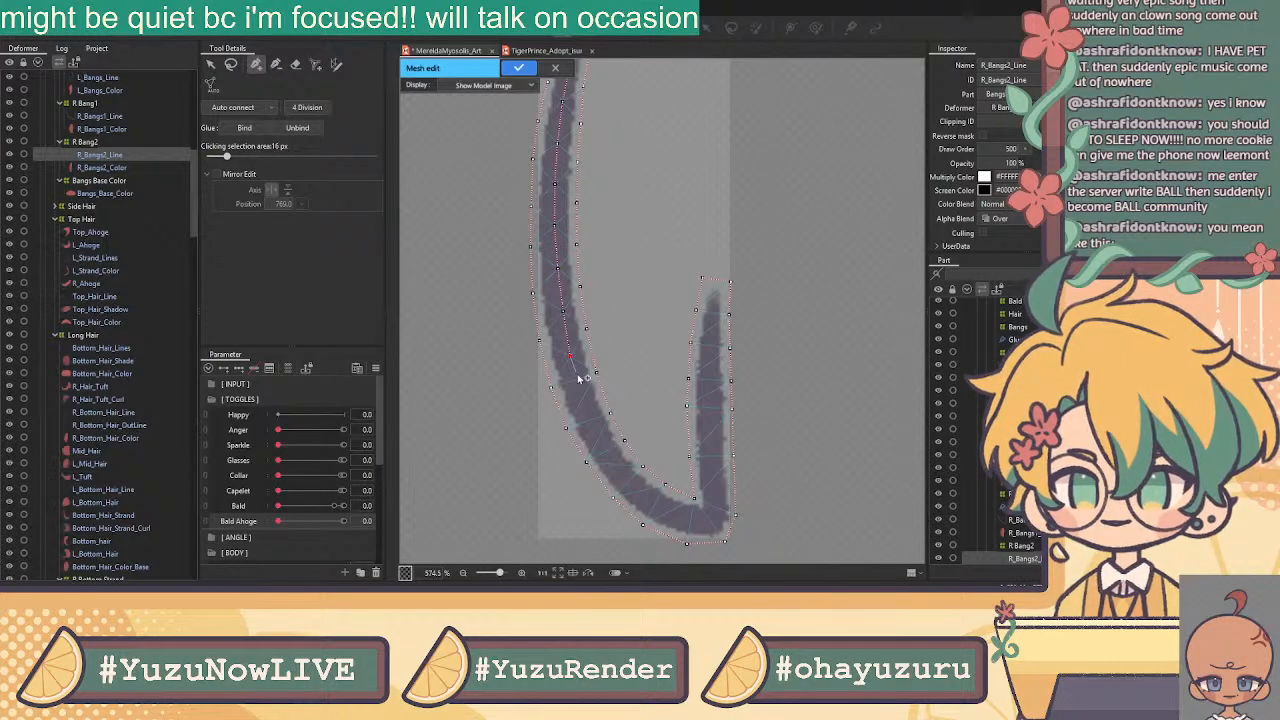
{"action": "left_click", "coordinate": [597, 434]}
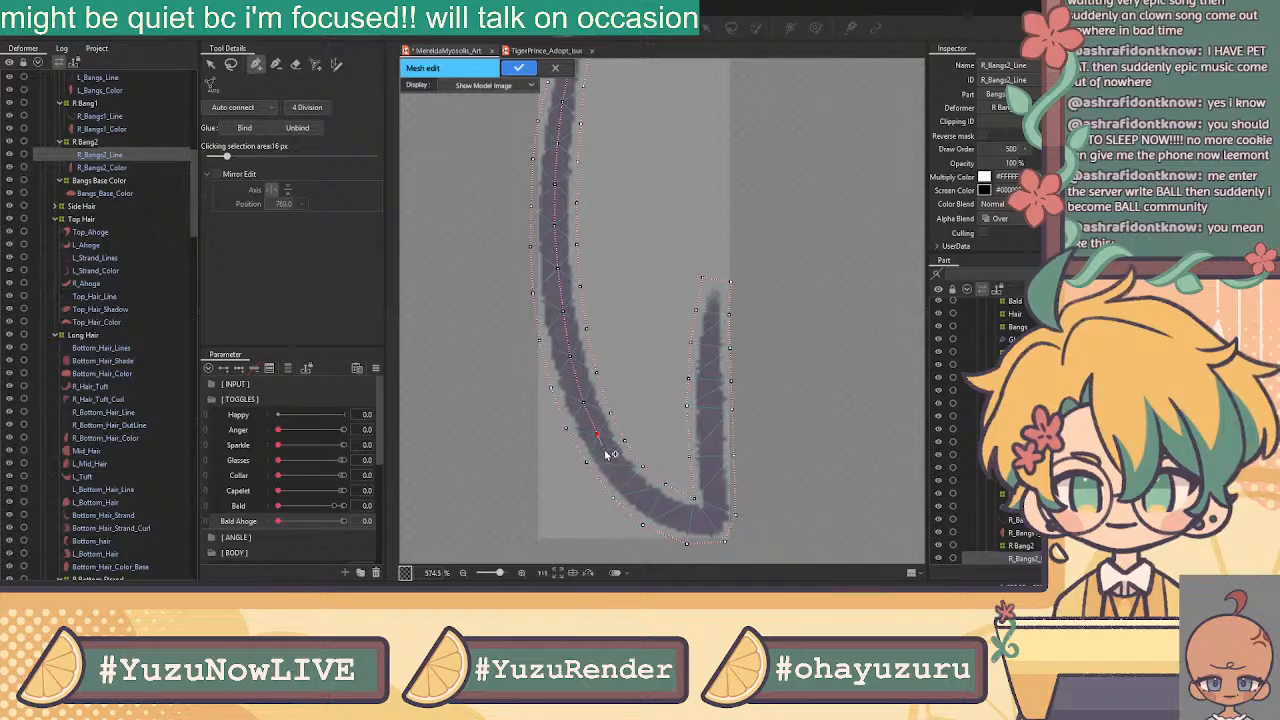
{"action": "left_click", "coordinate": [615, 465]}
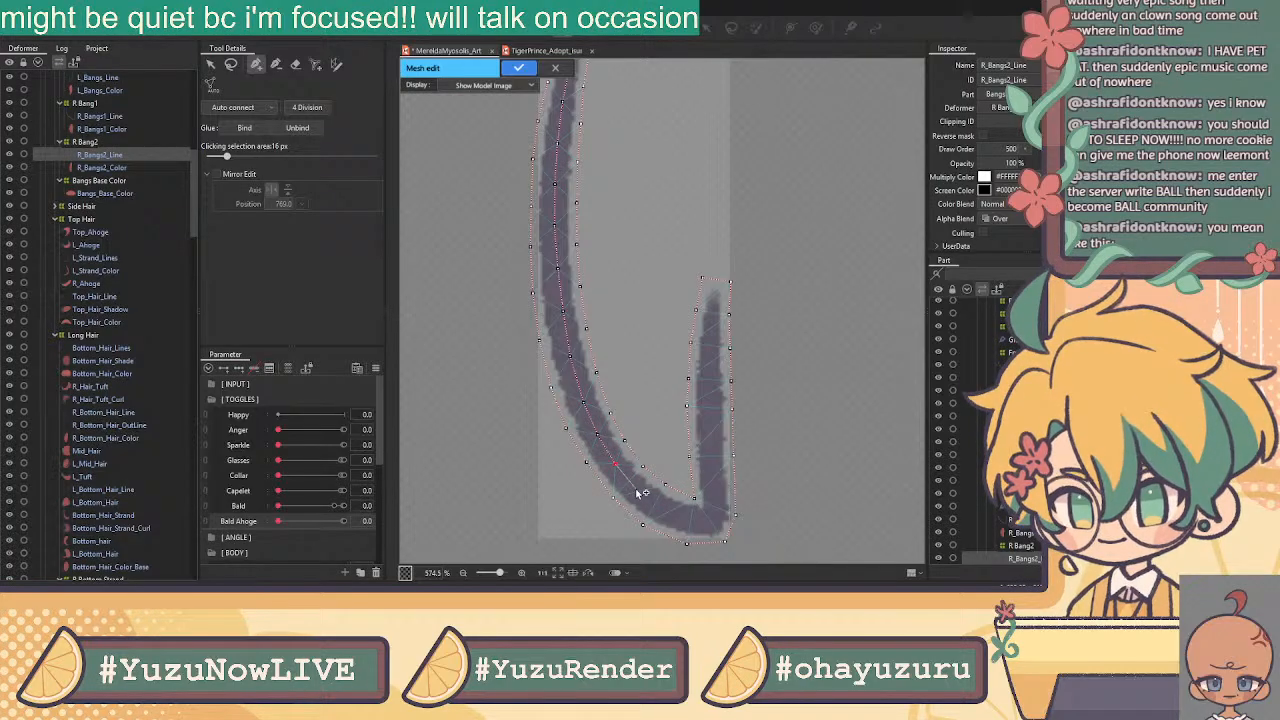
Trace inner vertices along the hook's bottom and prong, adjust them, and select all vertices
{"action": "mouse_move", "coordinate": [645, 497]}
{"action": "left_mouse_down"}
{"action": "mouse_move", "coordinate": [713, 522]}
{"action": "mouse_move", "coordinate": [716, 297]}
{"action": "left_mouse_up"}
{"action": "left_click", "coordinate": [711, 326]}
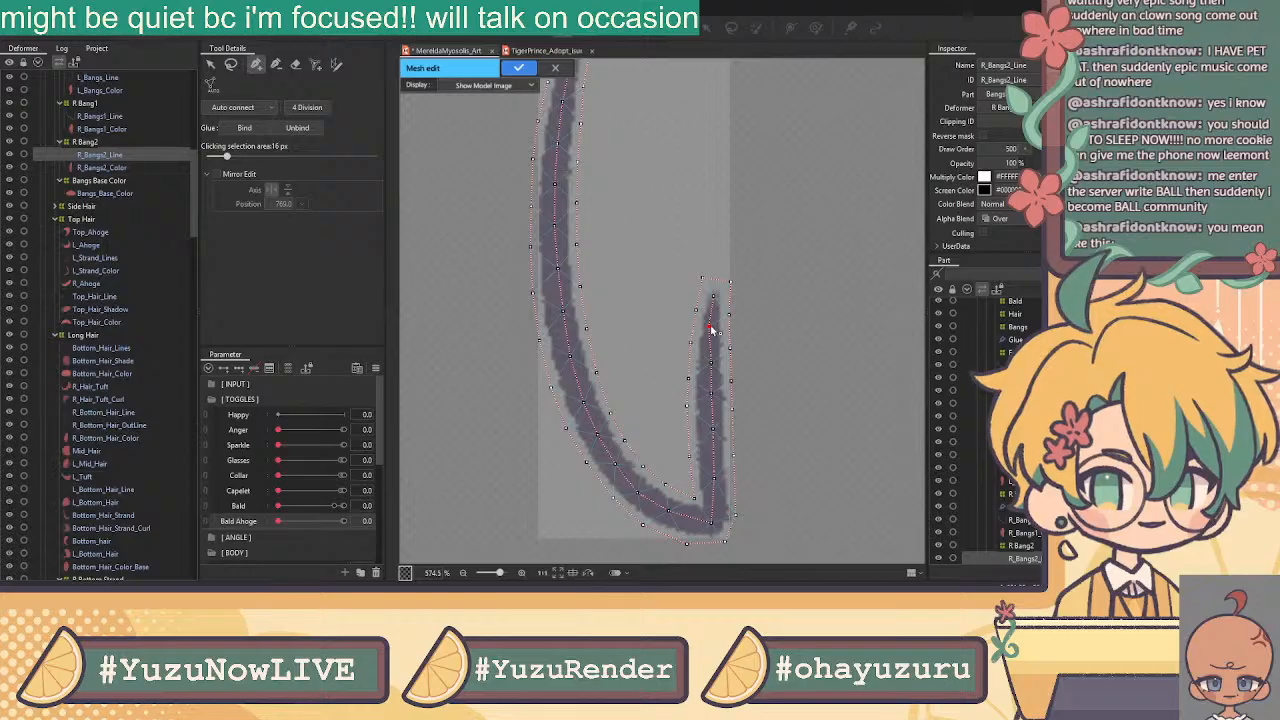
{"action": "left_click_drag", "start_coordinate": [712, 364], "coordinate": [710, 363]}
{"action": "left_click", "coordinate": [712, 395]}
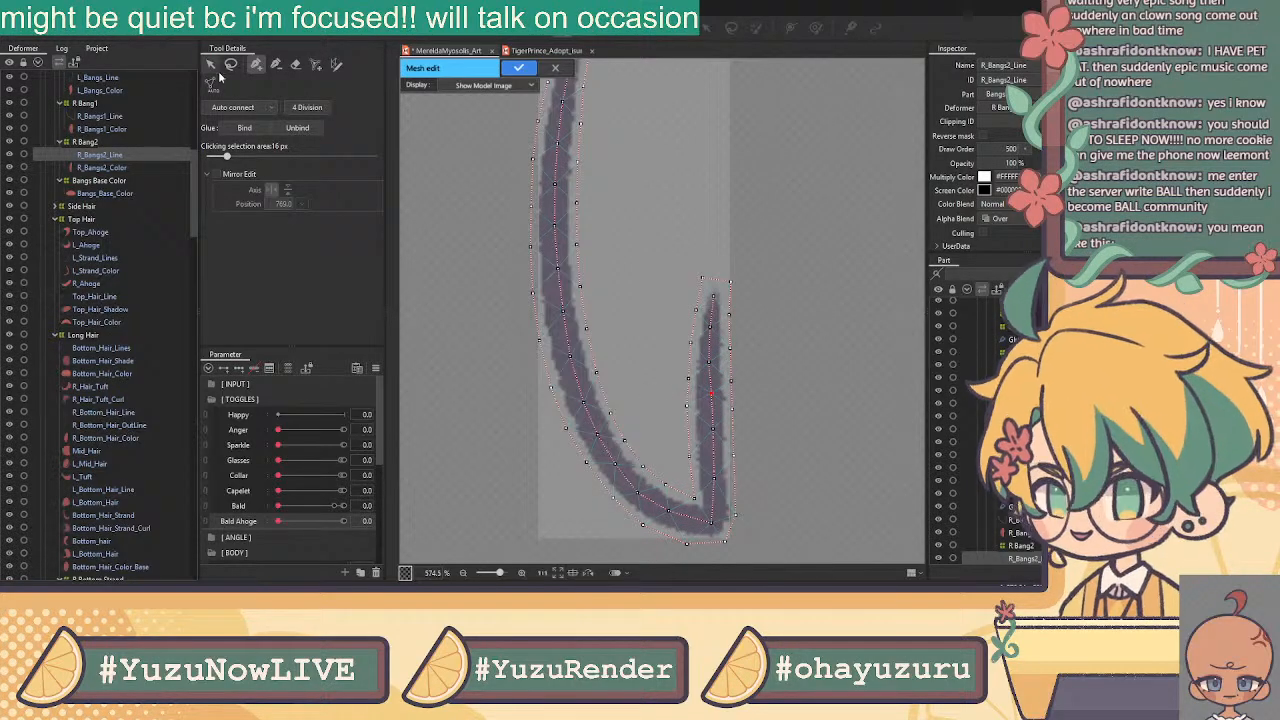
{"action": "scroll", "coordinate": [747, 220], "scroll_direction": "down", "scroll_amount": 2}
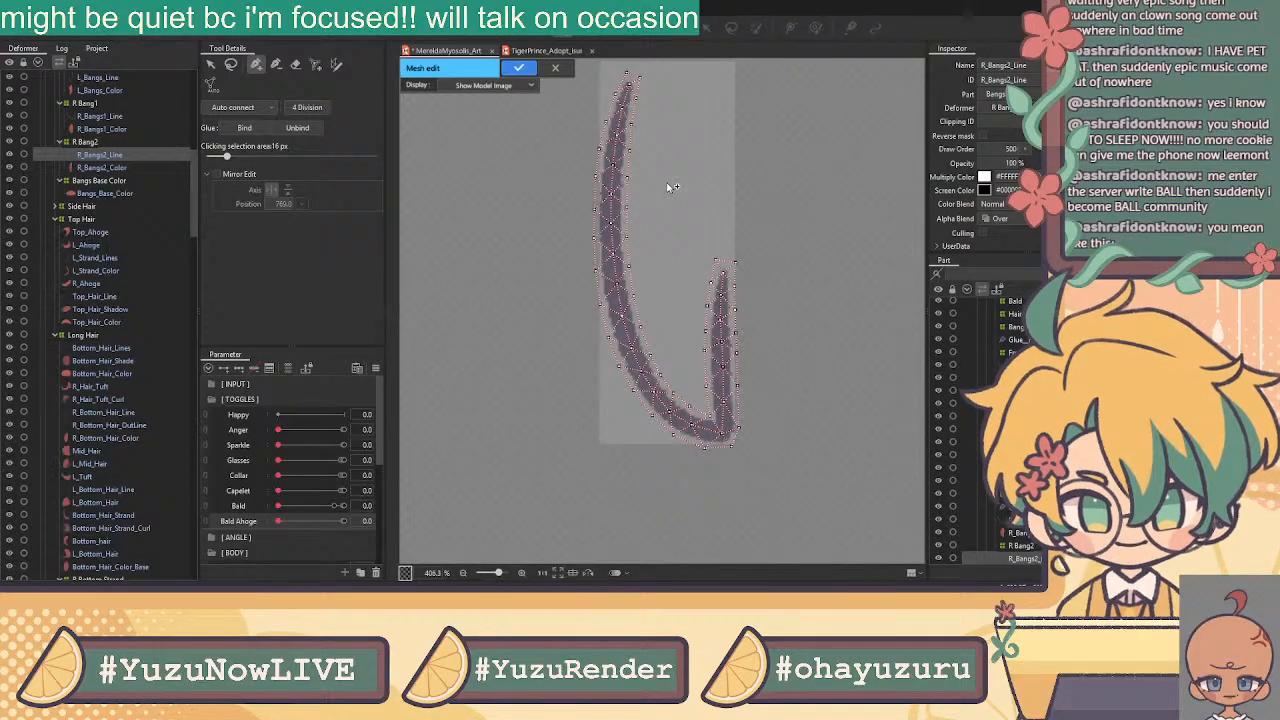
{"action": "key", "text": "v"}
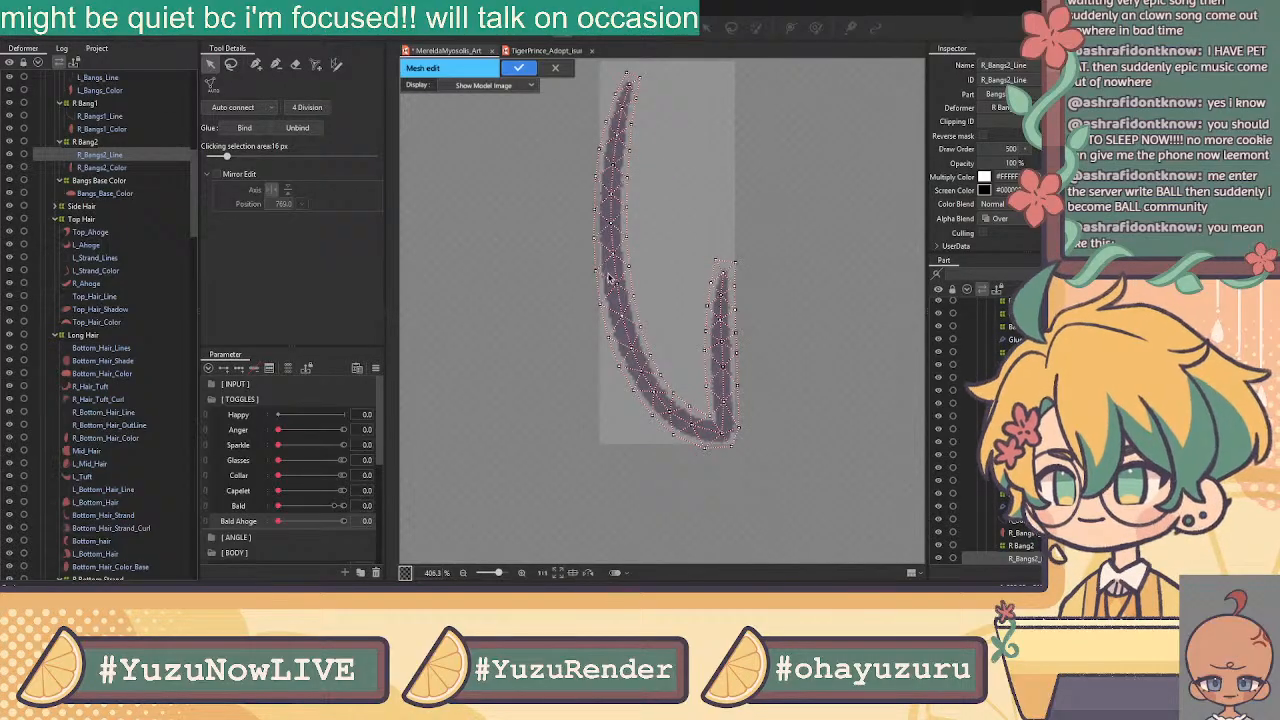
{"action": "left_click_drag", "start_coordinate": [798, 495], "coordinate": [543, 63]}
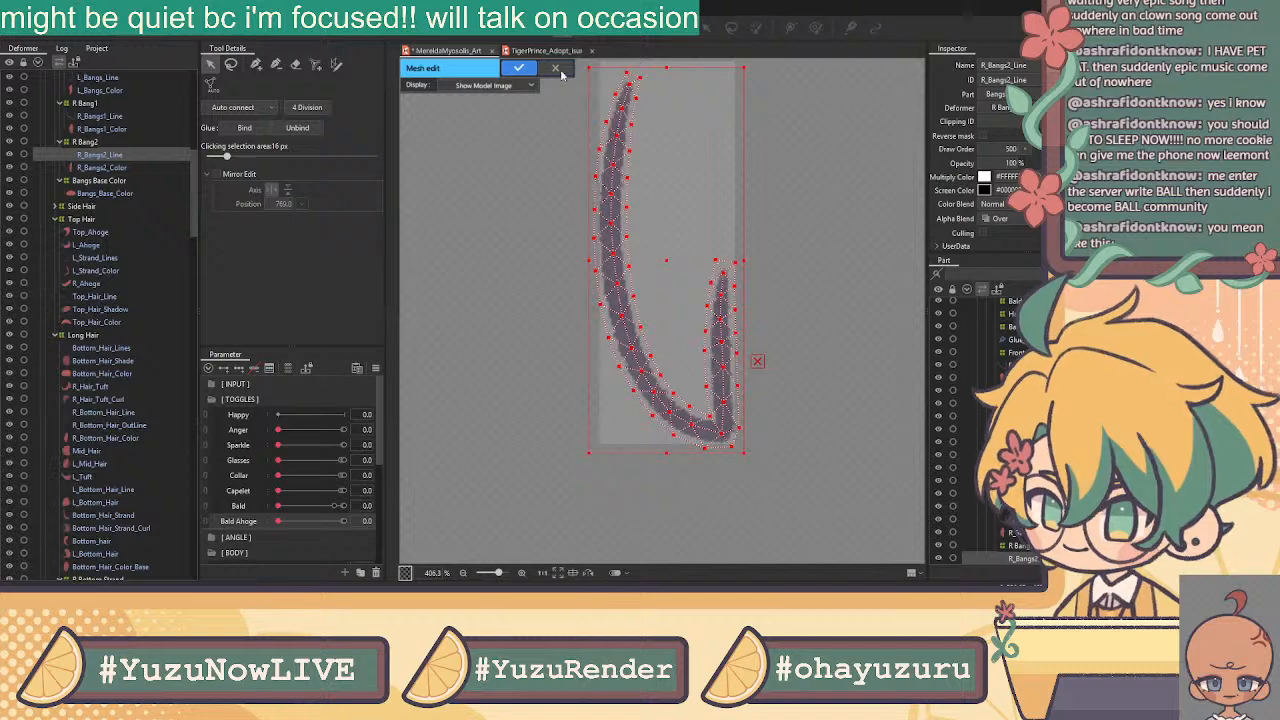
Apply the line mesh, then open R_Bangs2_Color in mesh editing and paste the line mesh onto it
{"action": "left_click", "coordinate": [517, 67]}
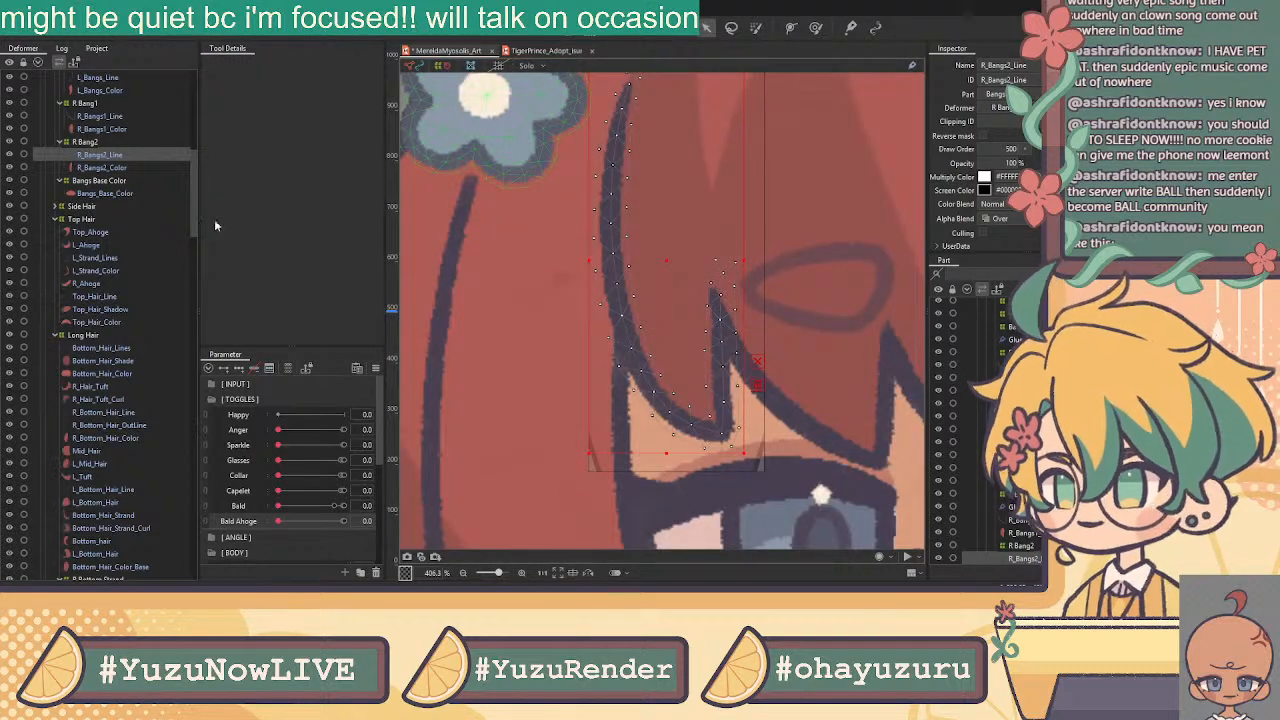
{"action": "left_click", "coordinate": [110, 170]}
{"action": "left_click", "coordinate": [563, 31]}
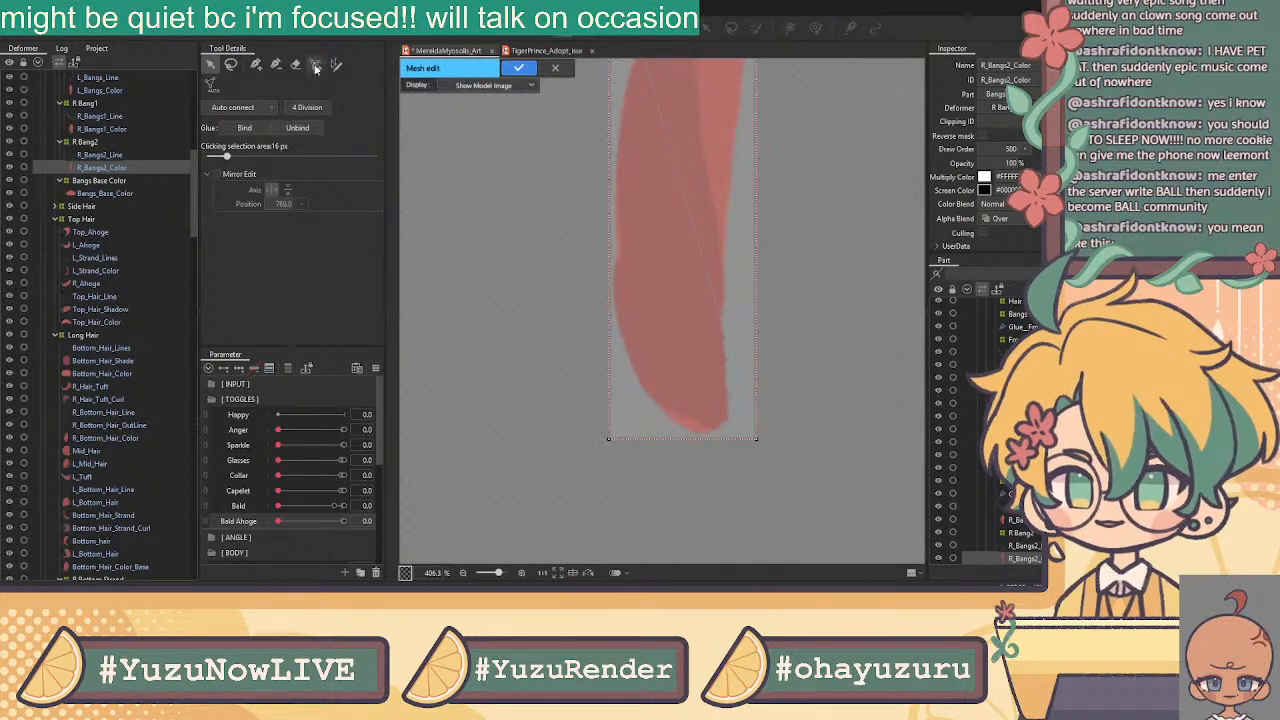
{"action": "scroll", "coordinate": [437, 100], "scroll_direction": "down", "scroll_amount": 2}
{"action": "left_click_drag", "start_coordinate": [487, 122], "coordinate": [497, 208]}
{"action": "left_click", "coordinate": [296, 65]}
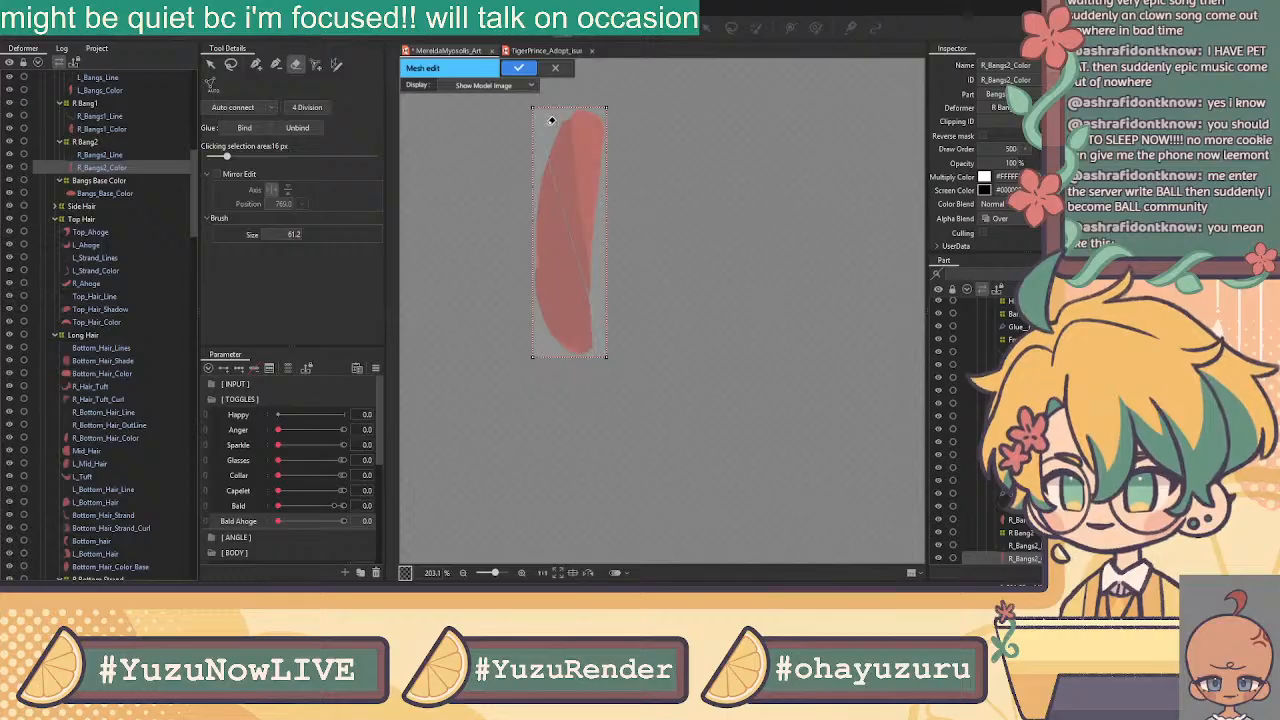
{"action": "key", "text": "ctrl+v"}
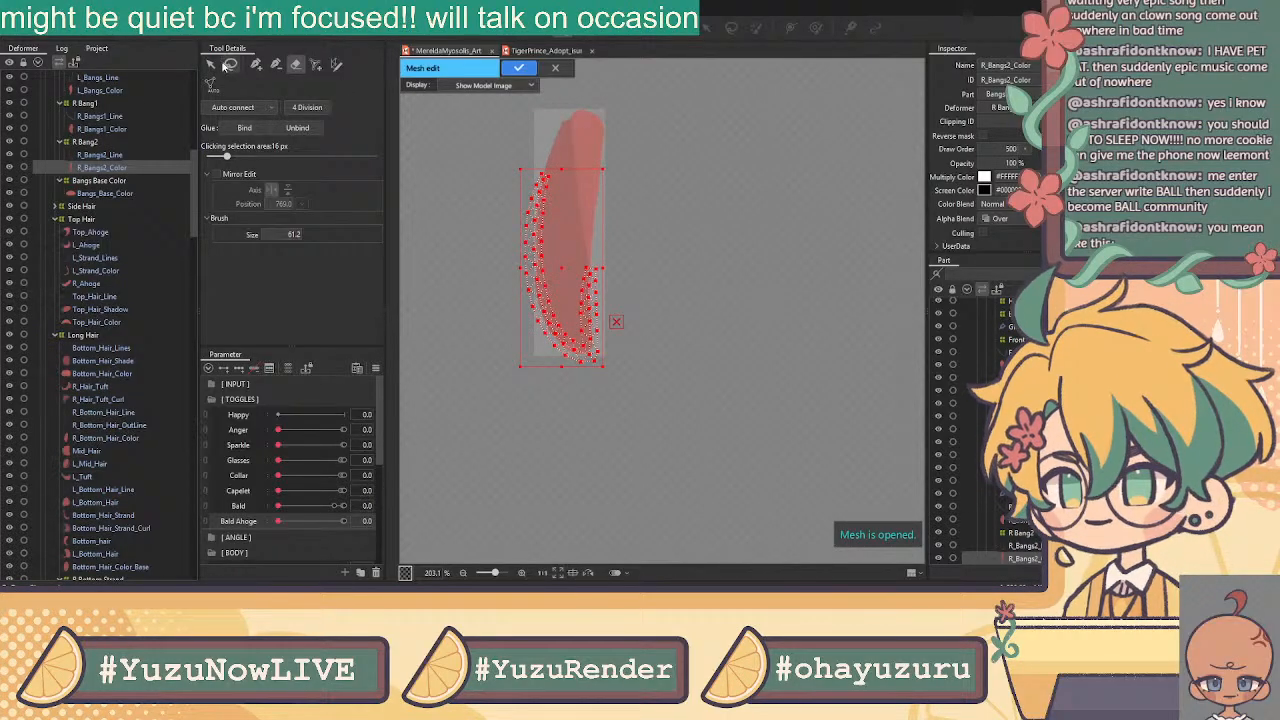
{"action": "left_click", "coordinate": [211, 65]}
{"action": "left_click", "coordinate": [496, 137]}
{"action": "left_click", "coordinate": [257, 65]}
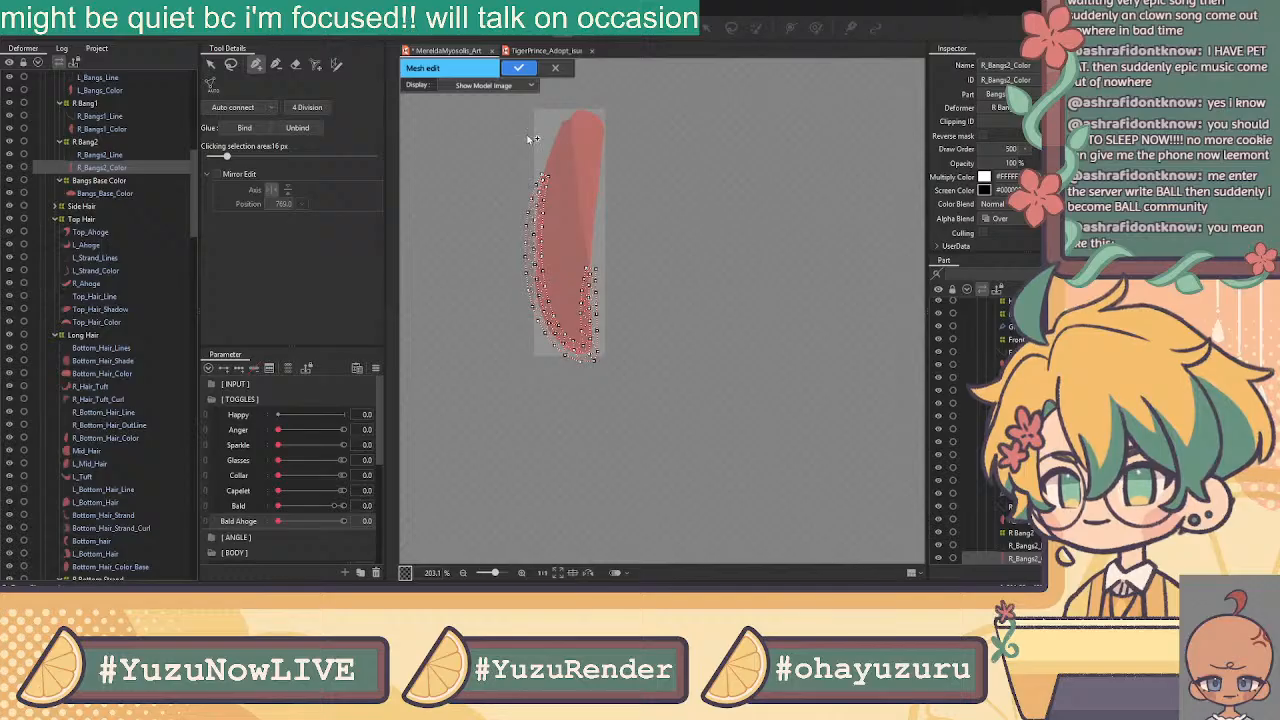
{"action": "scroll", "coordinate": [540, 135], "scroll_direction": "up", "scroll_amount": 2}
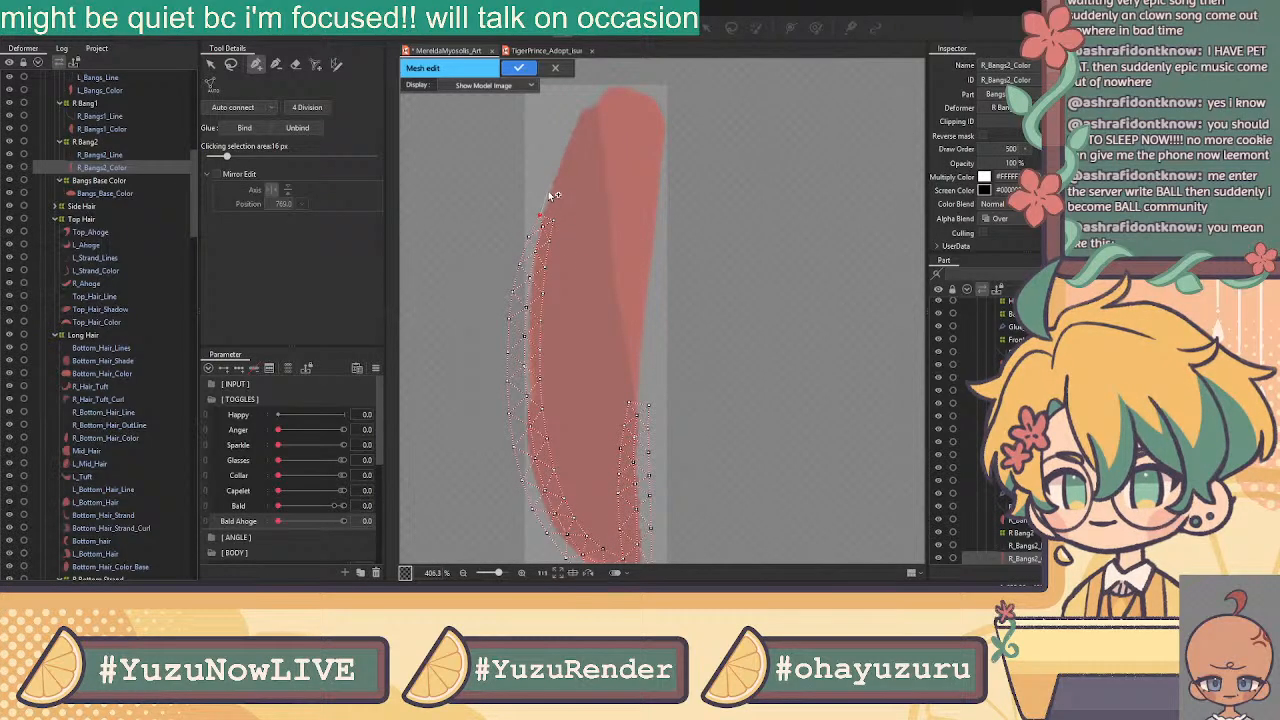
Add vertices up the left edge, across the rounded top, and down the right edge
{"action": "left_click", "coordinate": [564, 141]}
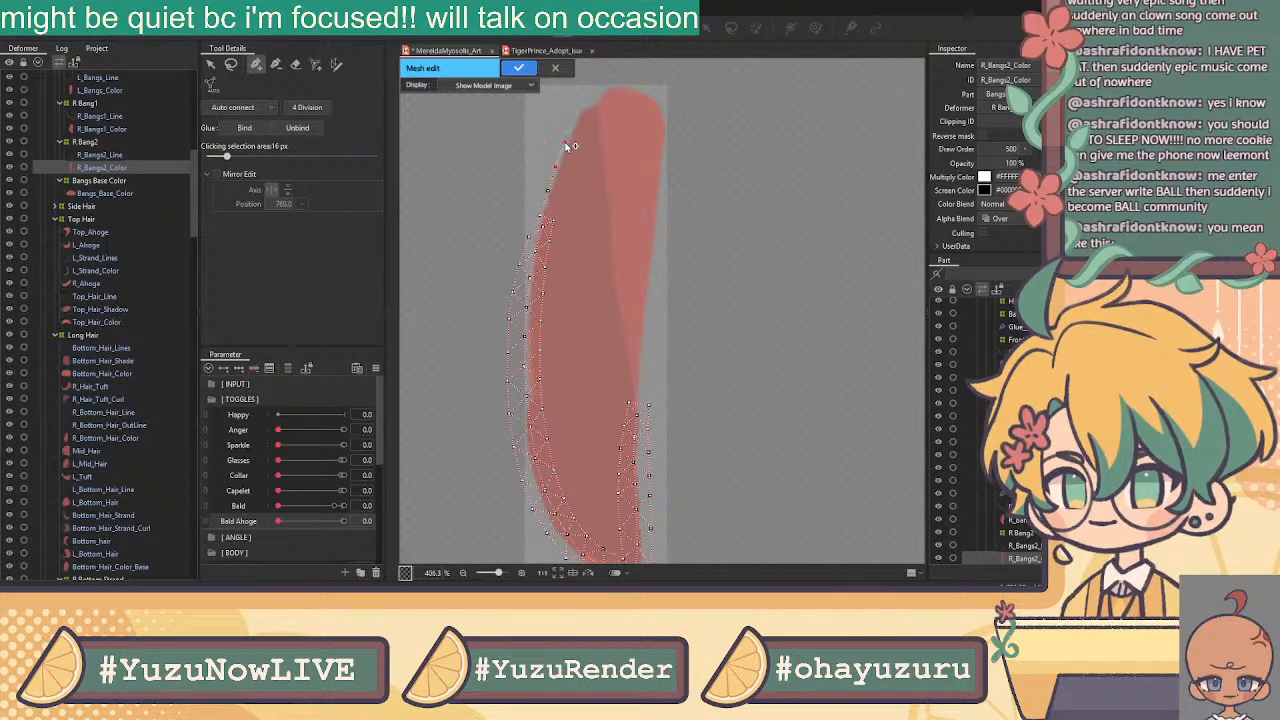
{"action": "left_click", "coordinate": [573, 117]}
{"action": "left_click", "coordinate": [583, 107]}
{"action": "left_click", "coordinate": [595, 97]}
{"action": "left_click", "coordinate": [607, 80]}
{"action": "left_click", "coordinate": [623, 82]}
{"action": "left_click", "coordinate": [644, 90]}
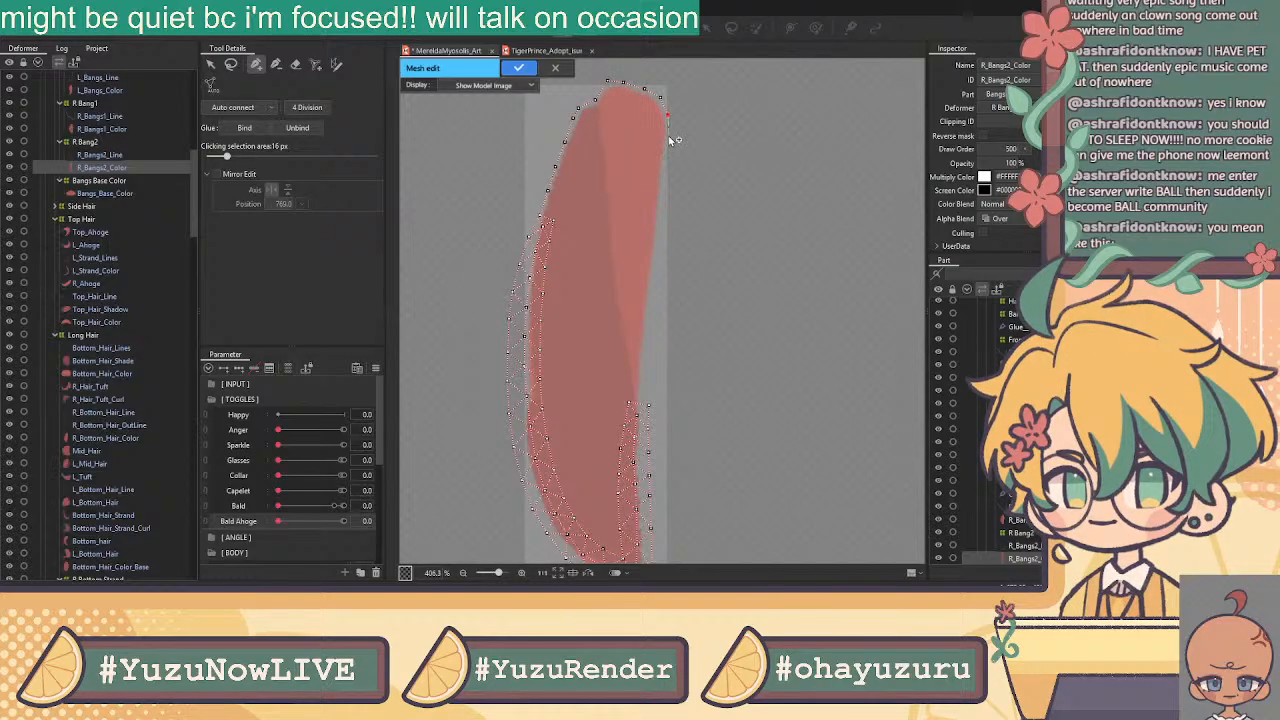
{"action": "left_click", "coordinate": [664, 180]}
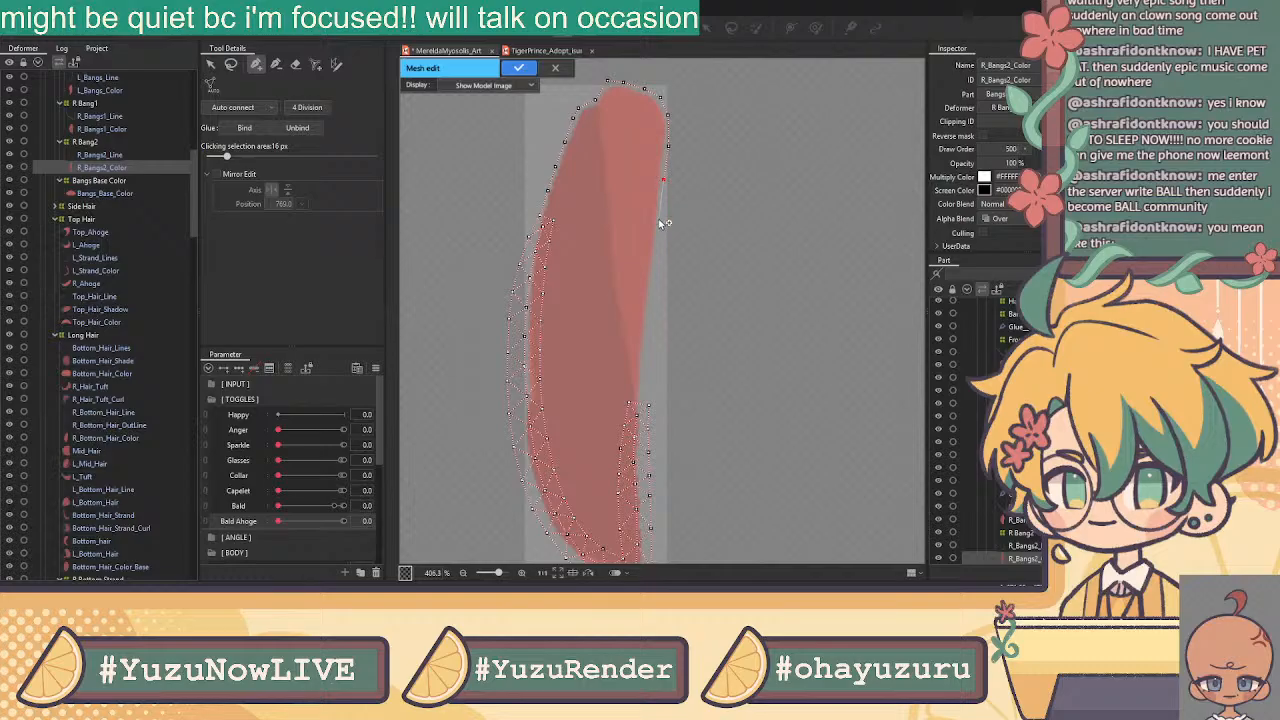
{"action": "left_click", "coordinate": [654, 254]}
{"action": "left_click_drag", "start_coordinate": [658, 219], "coordinate": [660, 208]}
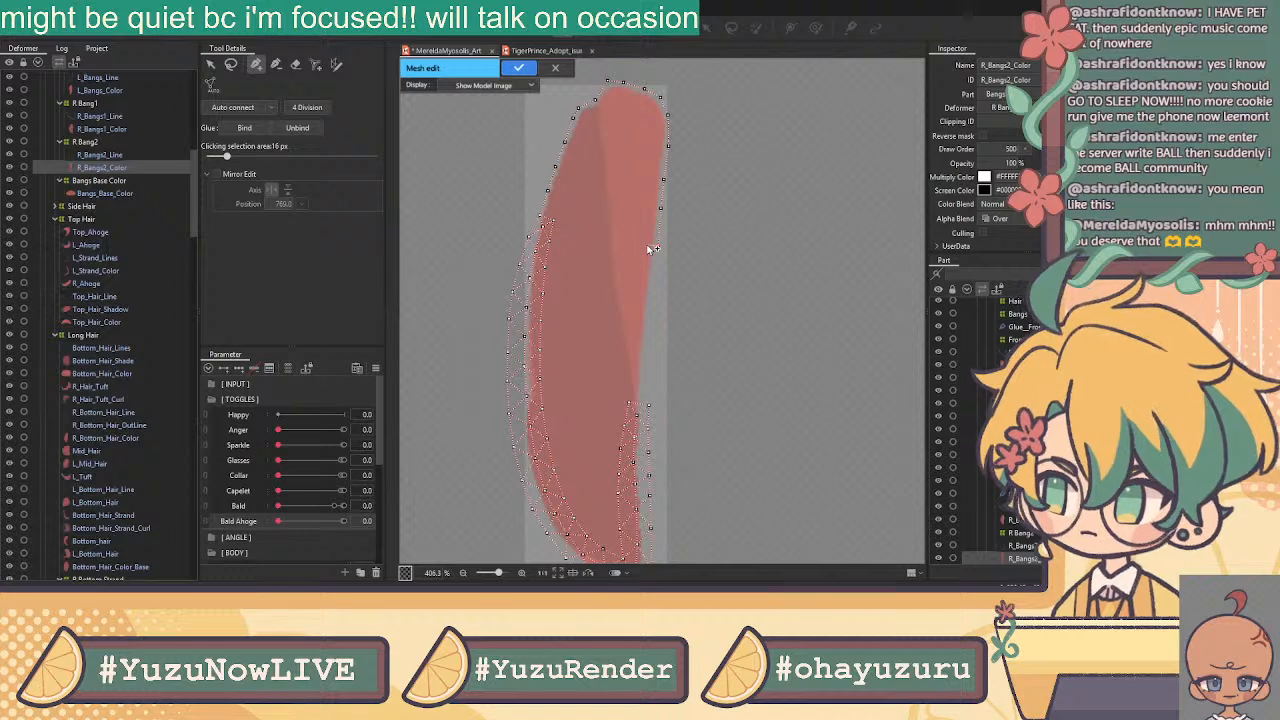
{"action": "left_click", "coordinate": [649, 403]}
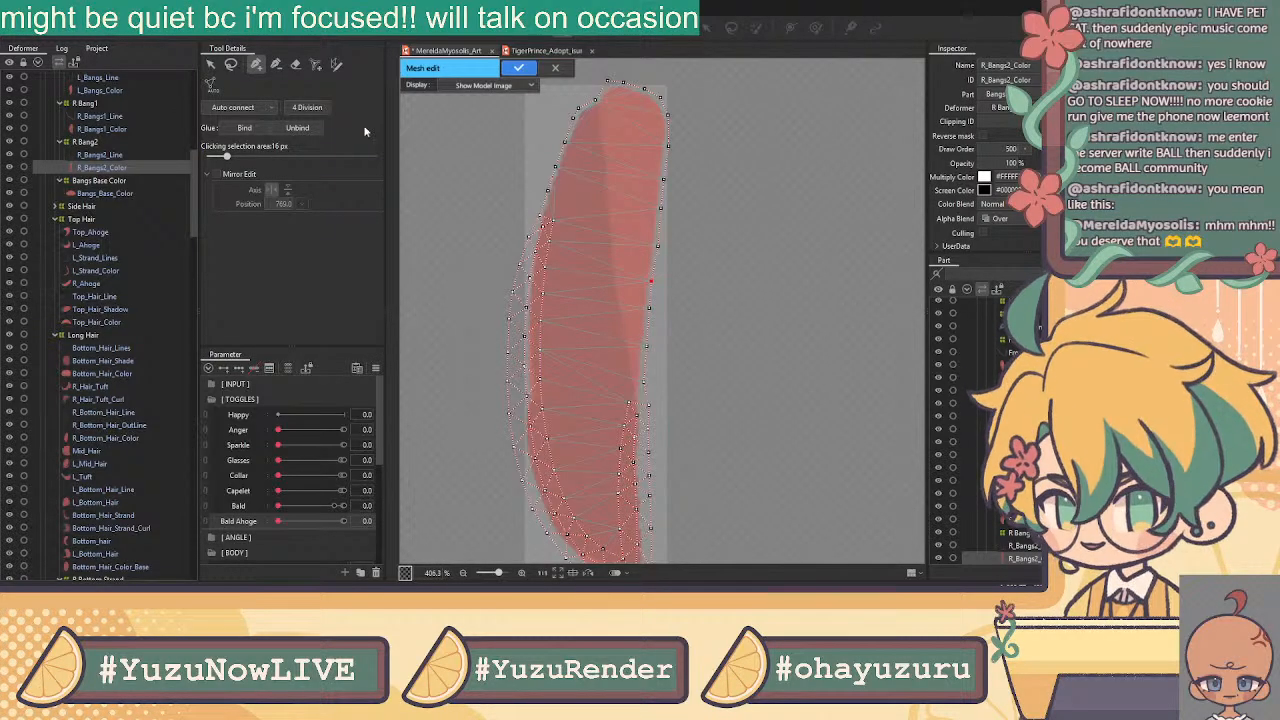
{"action": "left_click", "coordinate": [211, 65]}
Draw a vertex stroke down the middle of R_Bangs2_Color and add a vertex just below its top tip
{"action": "left_click", "coordinate": [617, 207]}
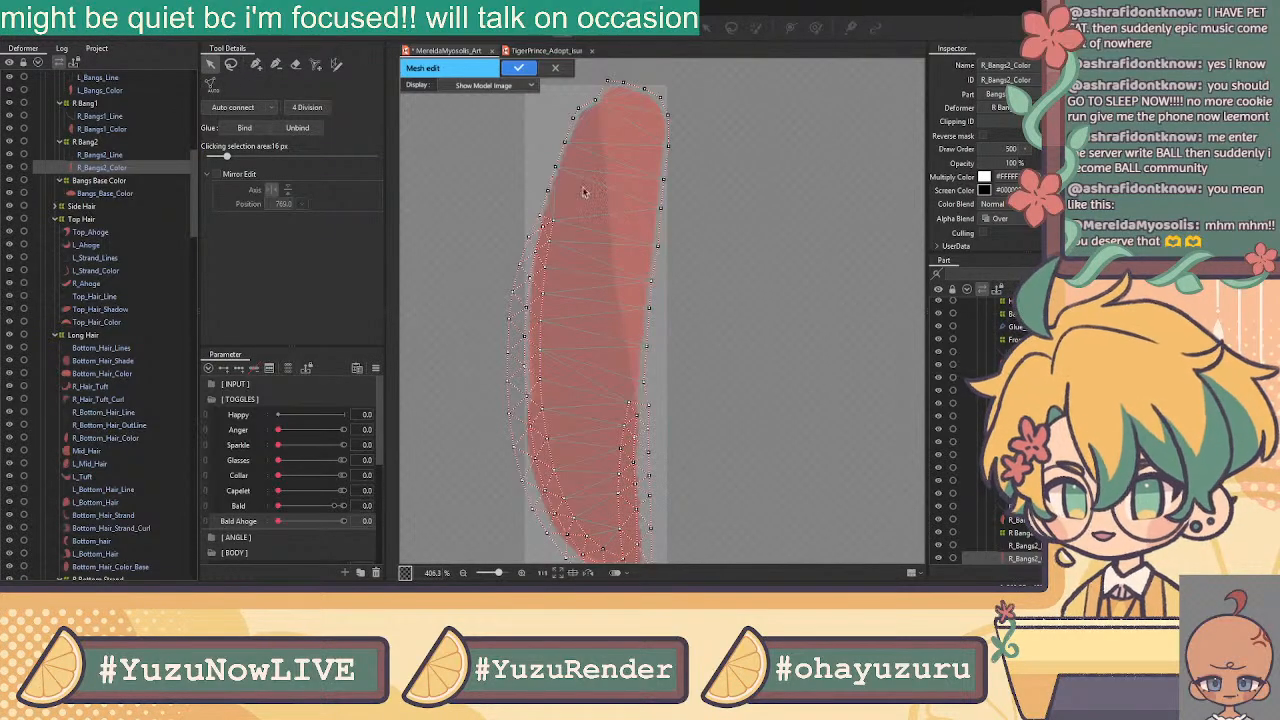
{"action": "left_click", "coordinate": [256, 65]}
{"action": "mouse_move", "coordinate": [597, 103]}
{"action": "left_mouse_down"}
{"action": "mouse_move", "coordinate": [632, 298]}
{"action": "mouse_move", "coordinate": [630, 398]}
{"action": "left_mouse_up"}
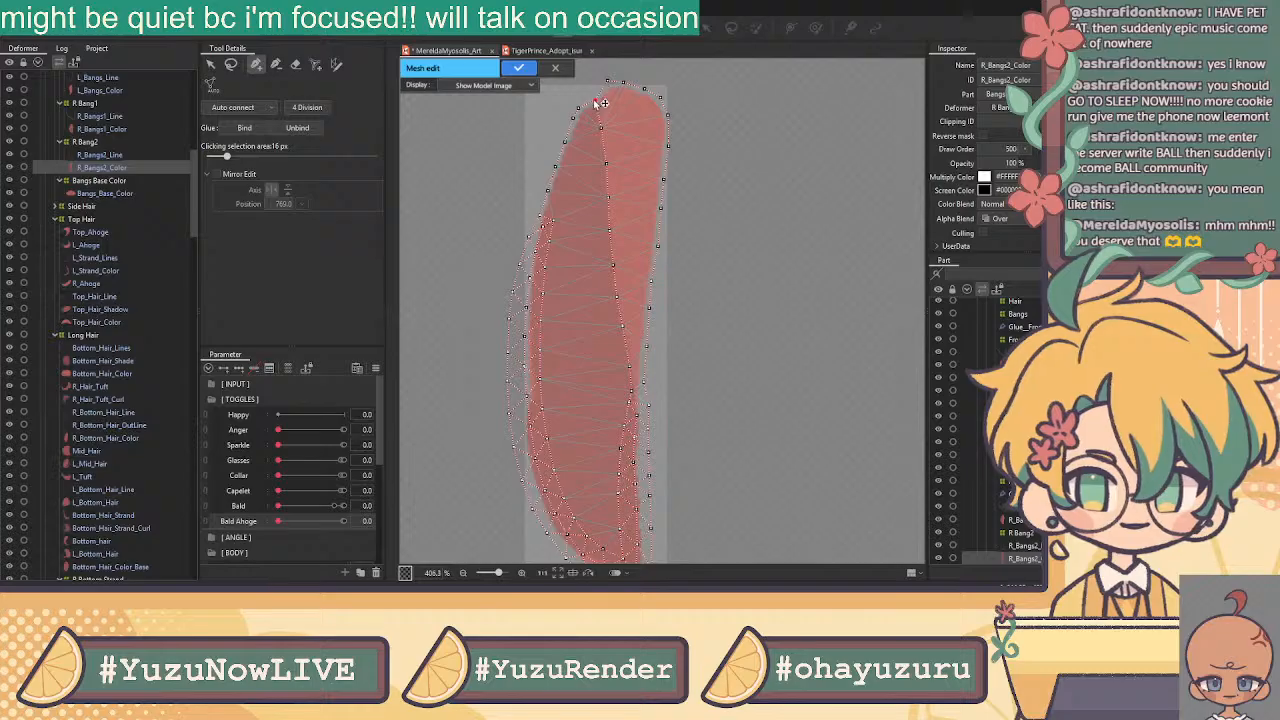
{"action": "left_click", "coordinate": [210, 64]}
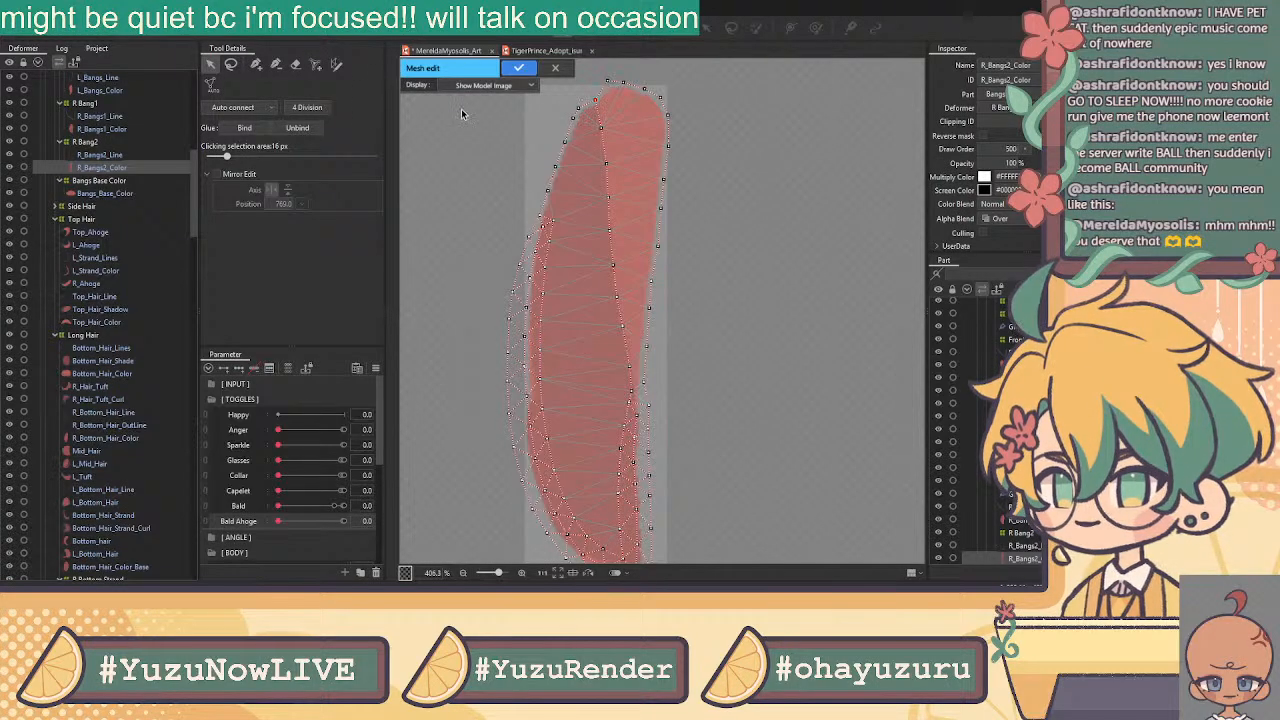
{"action": "left_click", "coordinate": [256, 64]}
{"action": "left_click", "coordinate": [608, 82]}
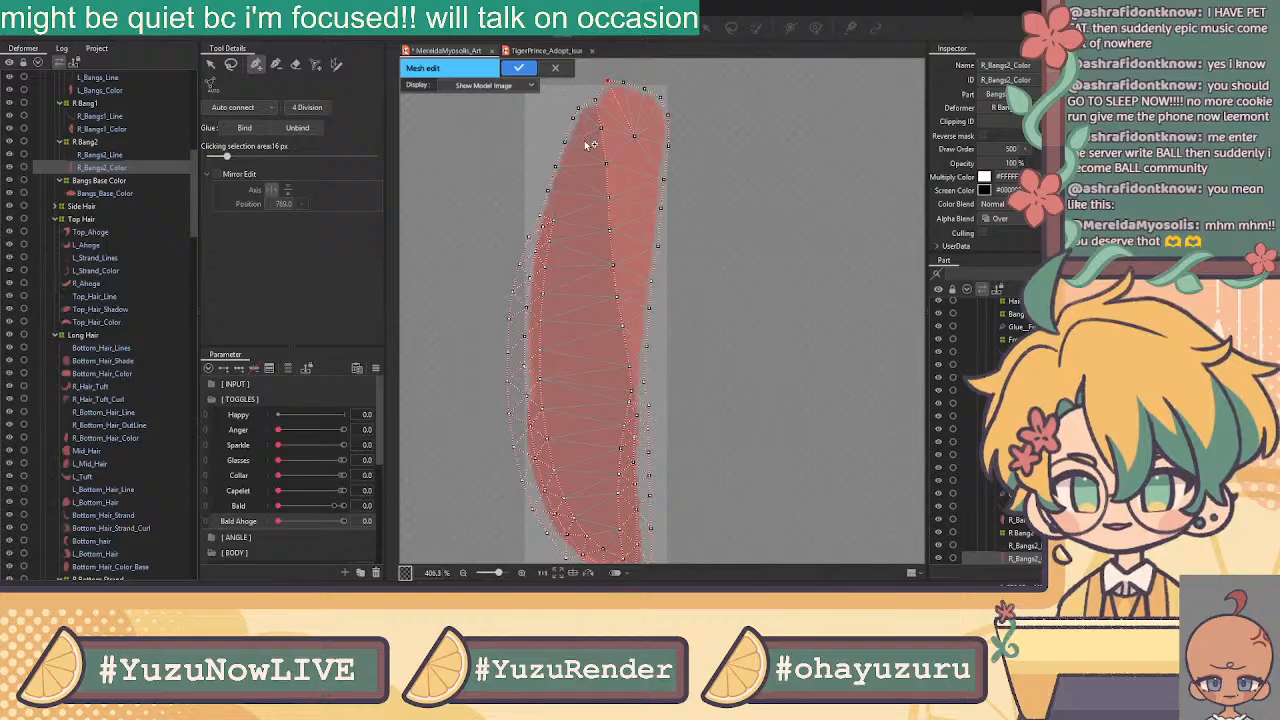
{"action": "left_click", "coordinate": [595, 101]}
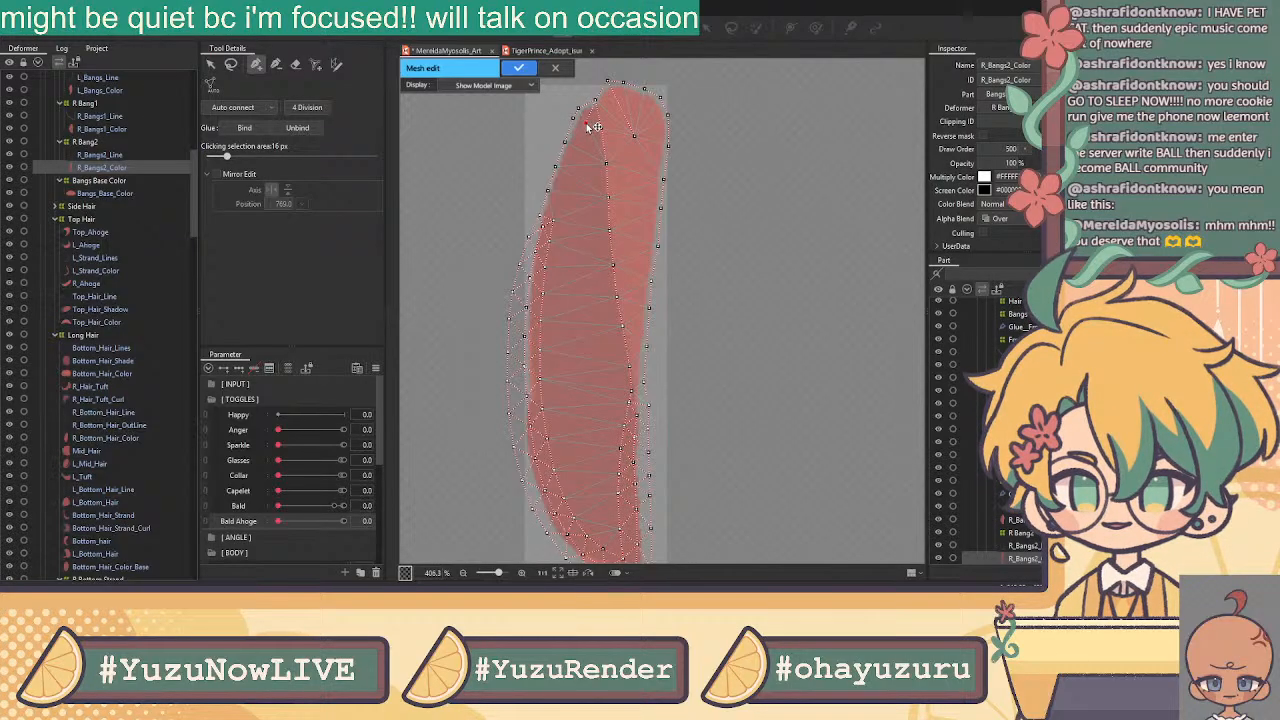
{"action": "left_click", "coordinate": [584, 133]}
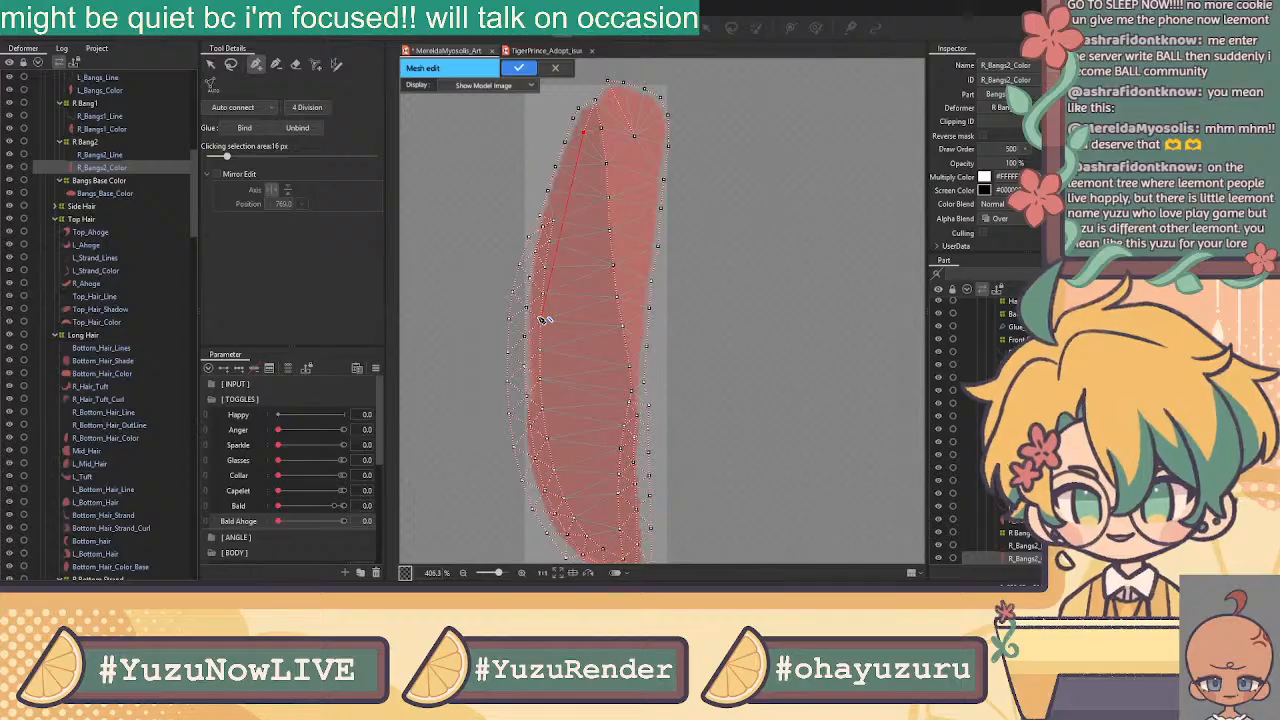
Link a left-edge vertex of R_Bangs2_Color to an inner vertex, then zoom out and recentre the view
{"action": "left_click", "coordinate": [210, 64]}
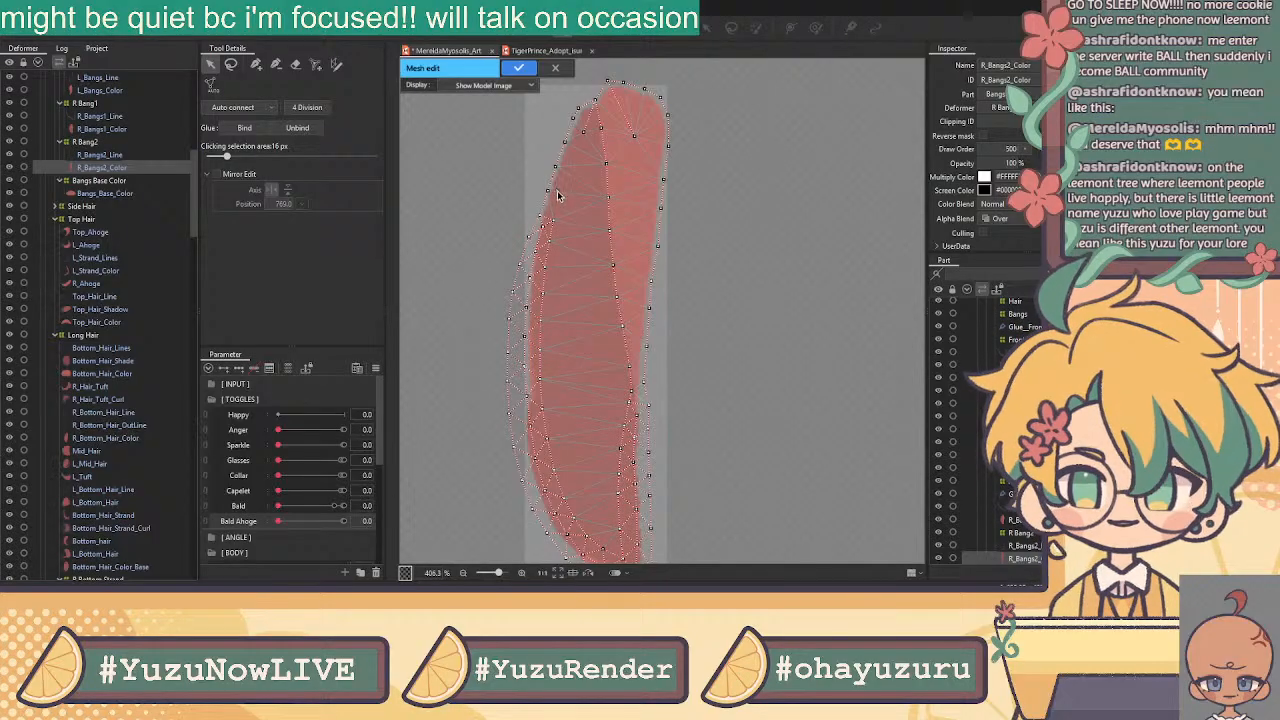
{"action": "left_click", "coordinate": [256, 64]}
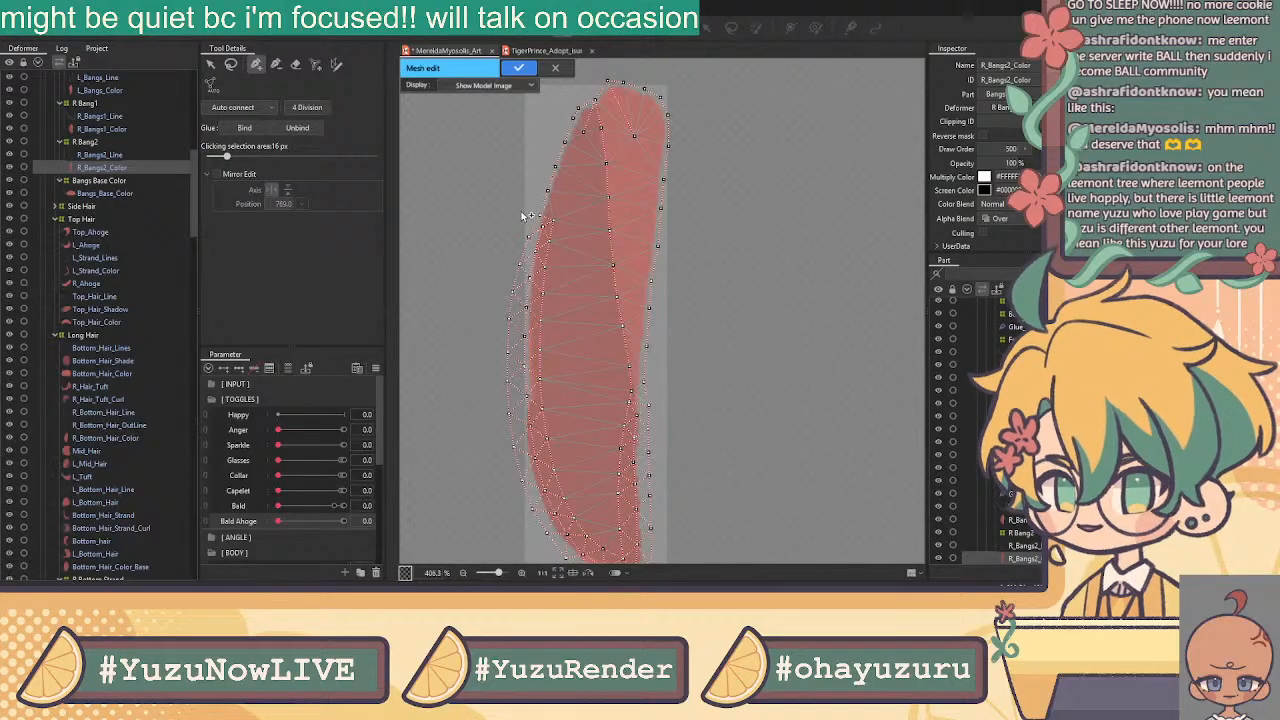
{"action": "left_click", "coordinate": [546, 216]}
{"action": "left_click", "coordinate": [607, 200]}
{"action": "left_click", "coordinate": [210, 64]}
{"action": "scroll", "coordinate": [756, 346], "scroll_direction": "down", "scroll_amount": 2}
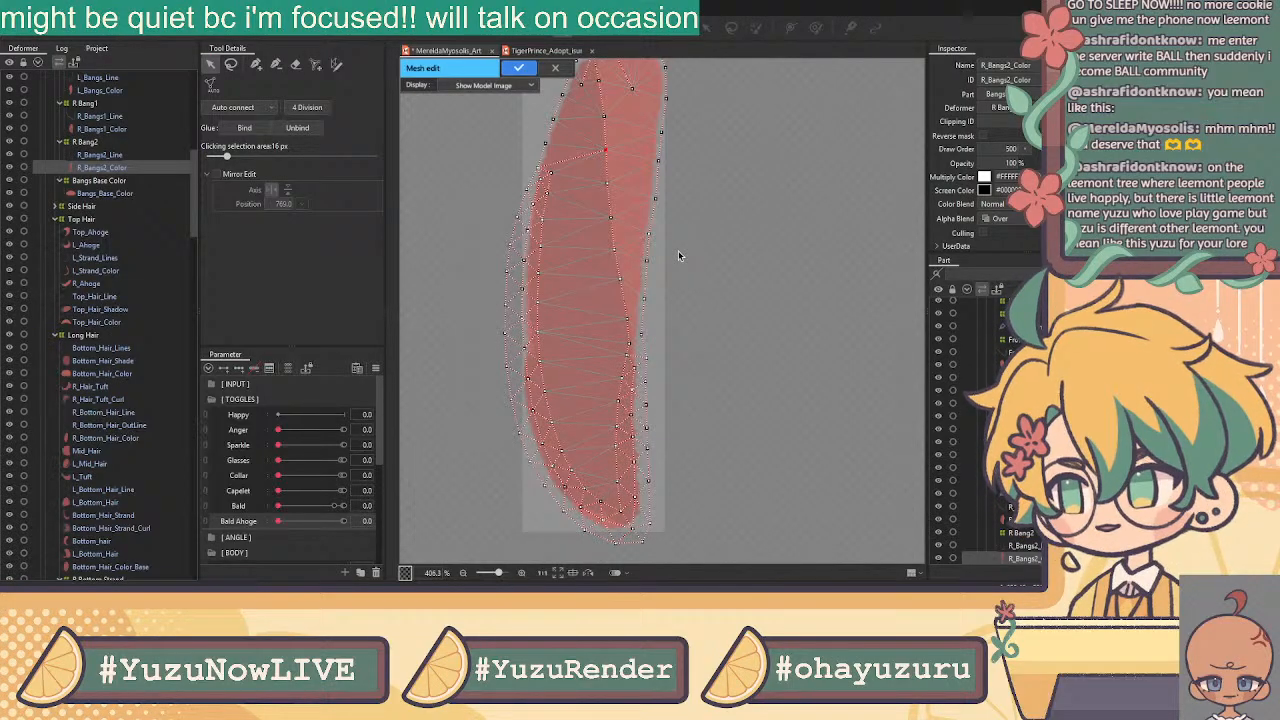
{"action": "scroll", "coordinate": [689, 132], "scroll_direction": "down", "scroll_amount": 2}
{"action": "left_click_drag", "start_coordinate": [751, 105], "coordinate": [759, 145]}
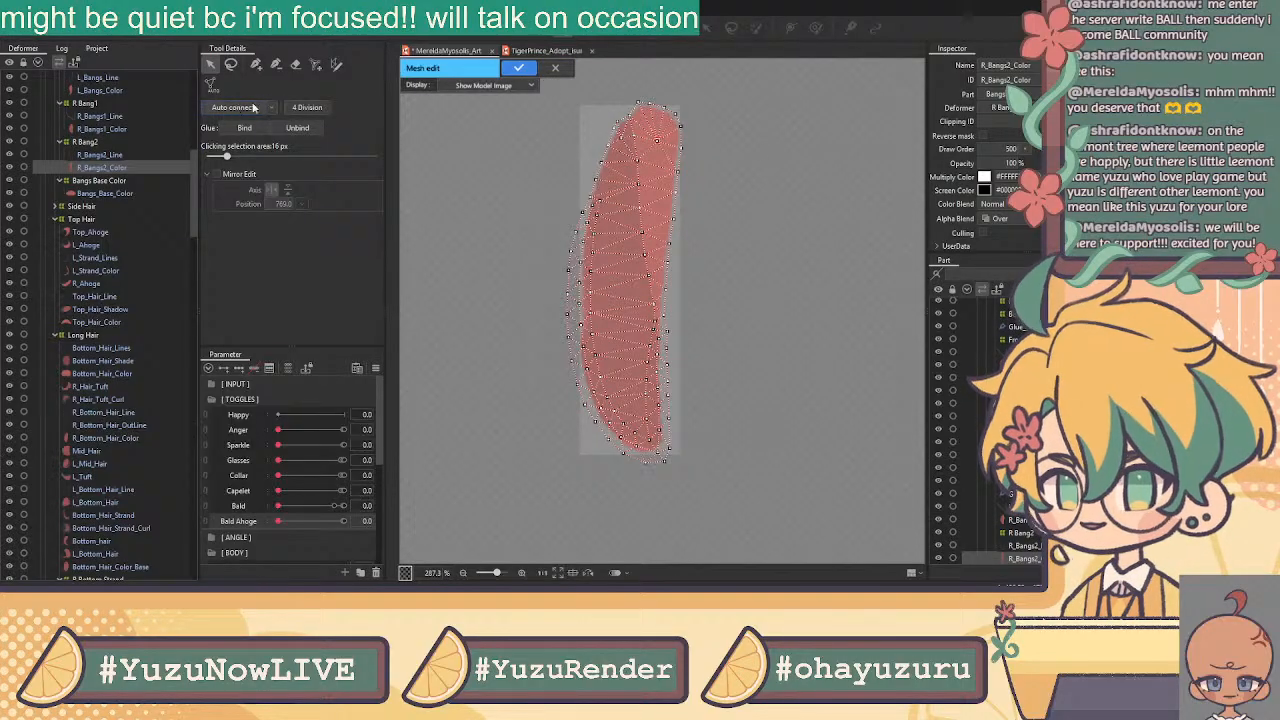
Open R_Bangs2_Line and R_Bangs2_Color together in mesh editing and lasso their shared left-edge vertices
{"action": "left_click", "coordinate": [518, 67]}
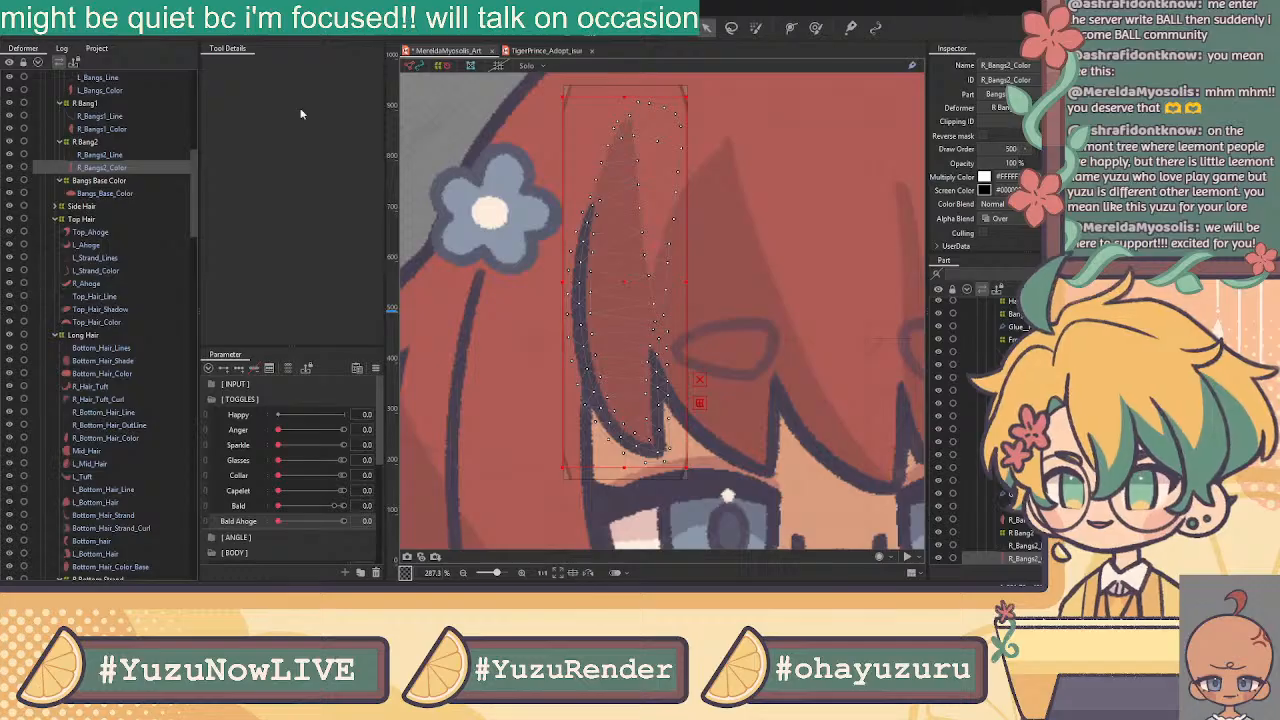
{"action": "left_click", "coordinate": [147, 158], "text": "ctrl"}
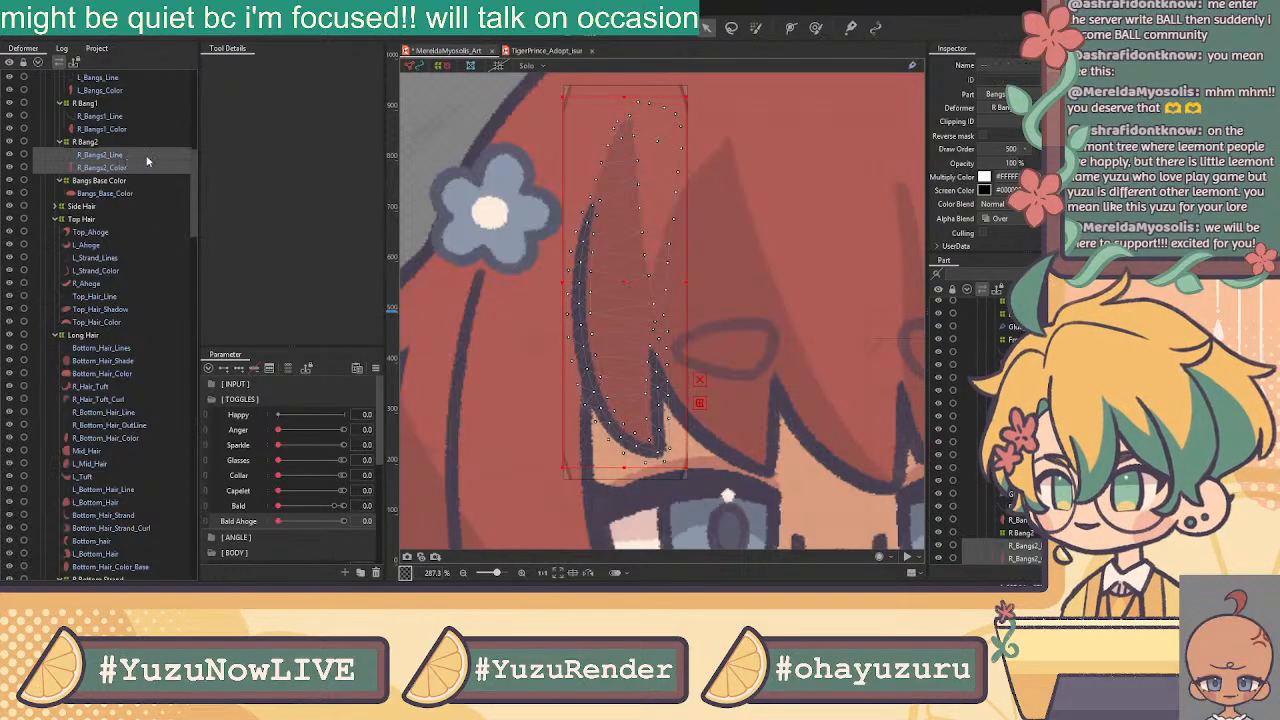
{"action": "left_click", "coordinate": [565, 34]}
{"action": "left_click", "coordinate": [231, 64]}
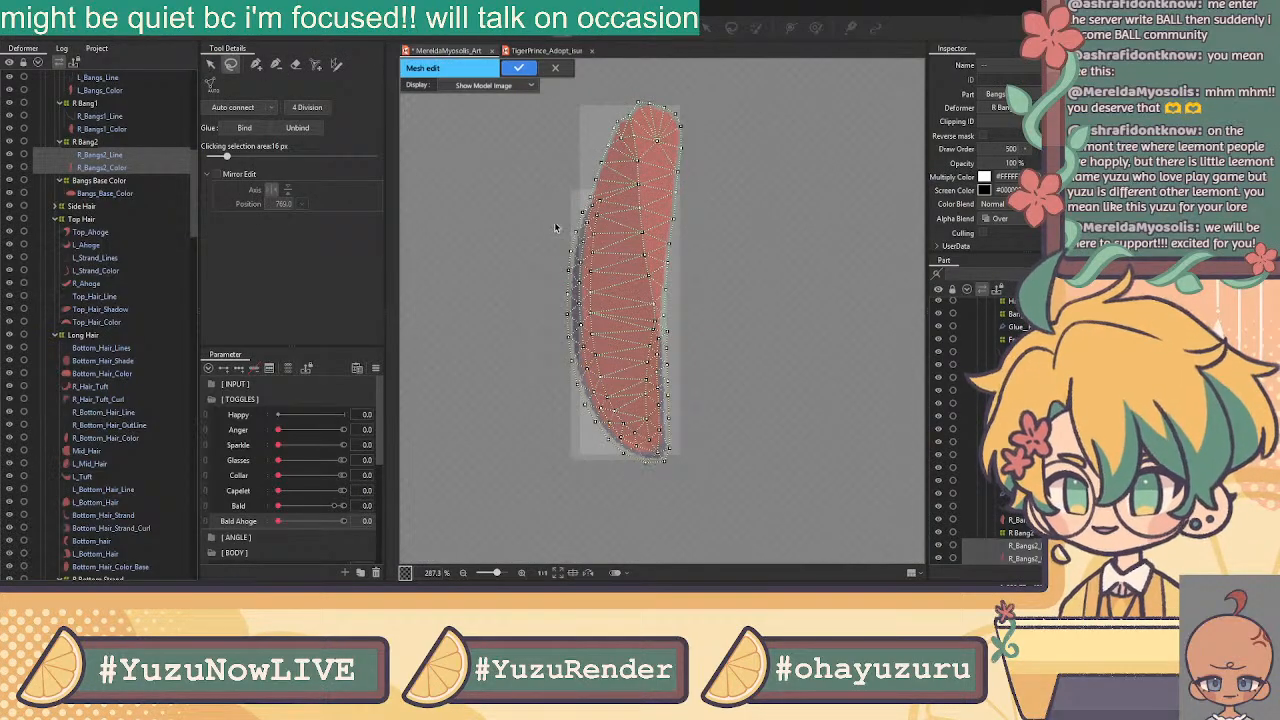
{"action": "mouse_move", "coordinate": [549, 198]}
{"action": "left_mouse_down"}
{"action": "mouse_move", "coordinate": [608, 198]}
{"action": "mouse_move", "coordinate": [609, 330]}
{"action": "mouse_move", "coordinate": [631, 352]}
{"action": "mouse_move", "coordinate": [672, 311]}
{"action": "left_mouse_up"}
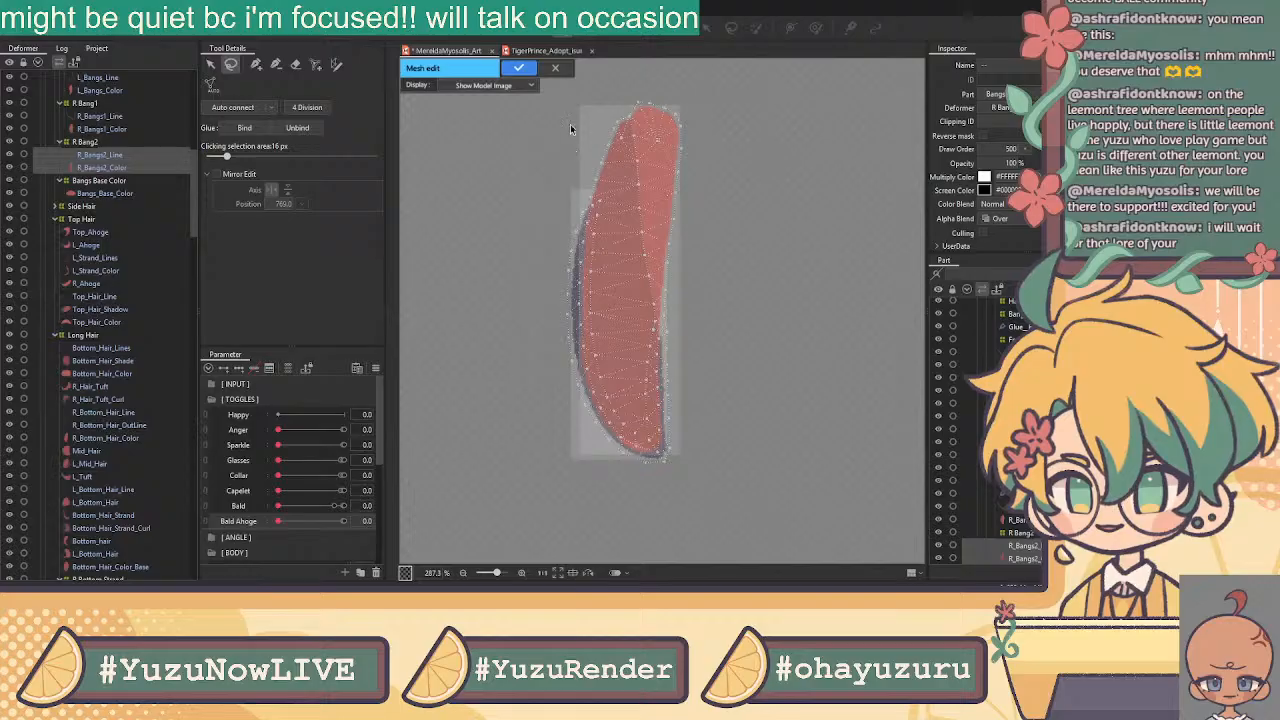
Extend the selection to the lower edge vertices, glue them, and select Bangs_Base_Color
{"action": "left_click", "coordinate": [556, 68]}
{"action": "left_click", "coordinate": [563, 34]}
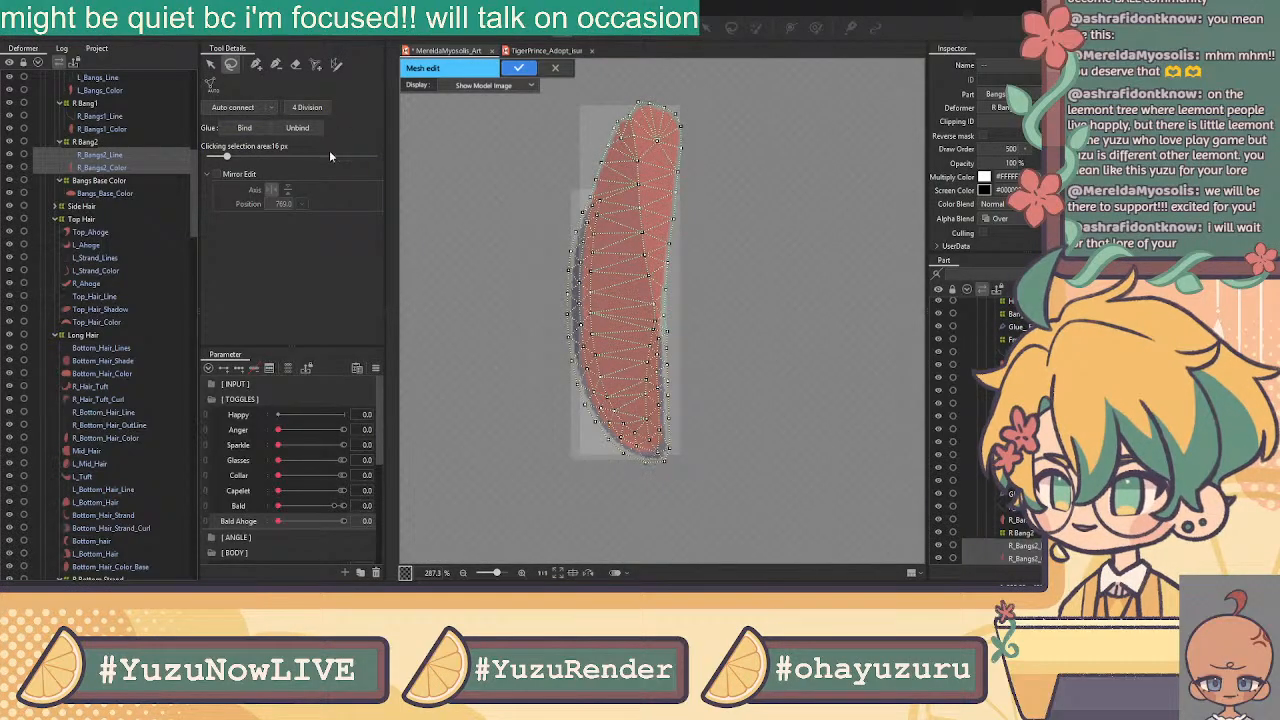
{"action": "mouse_move", "coordinate": [635, 363]}
{"action": "left_mouse_down"}
{"action": "mouse_move", "coordinate": [646, 320]}
{"action": "mouse_move", "coordinate": [684, 340]}
{"action": "mouse_move", "coordinate": [694, 425]}
{"action": "mouse_move", "coordinate": [676, 469]}
{"action": "mouse_move", "coordinate": [588, 461]}
{"action": "mouse_move", "coordinate": [510, 358]}
{"action": "mouse_move", "coordinate": [507, 292]}
{"action": "mouse_move", "coordinate": [557, 182]}
{"action": "mouse_move", "coordinate": [603, 189]}
{"action": "mouse_move", "coordinate": [623, 208]}
{"action": "mouse_move", "coordinate": [628, 310]}
{"action": "left_mouse_up"}
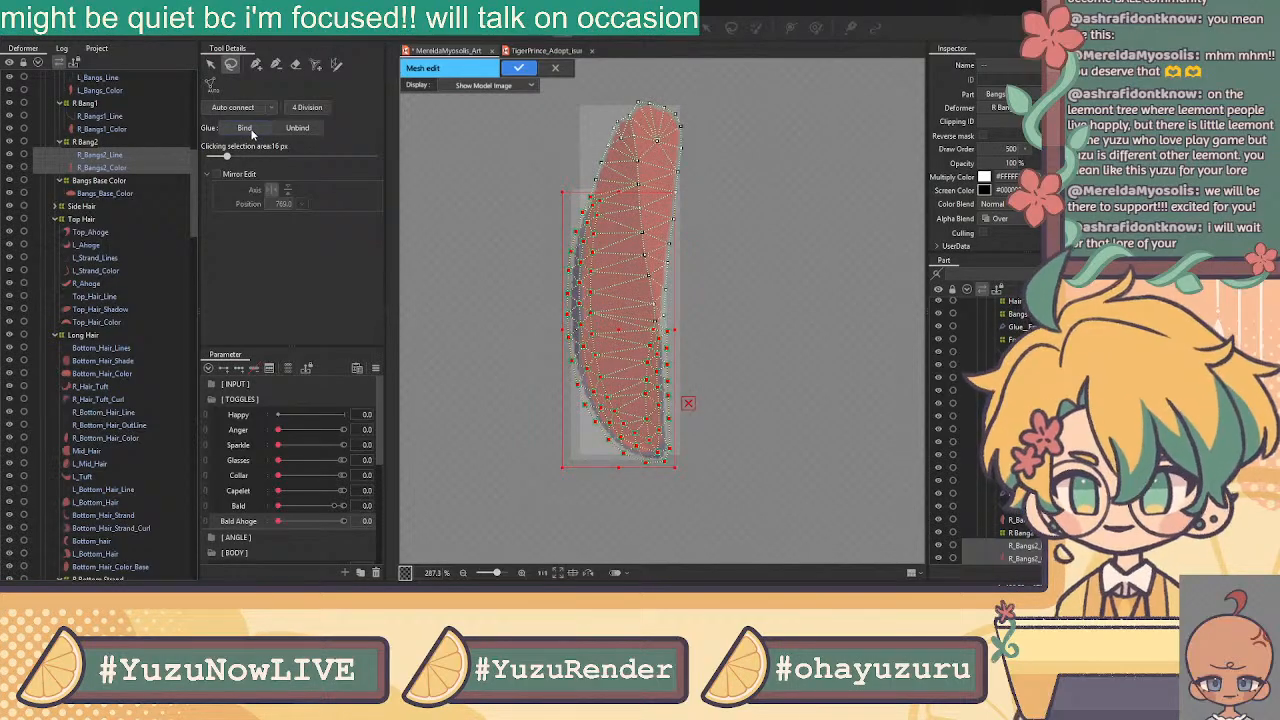
{"action": "left_click", "coordinate": [517, 68]}
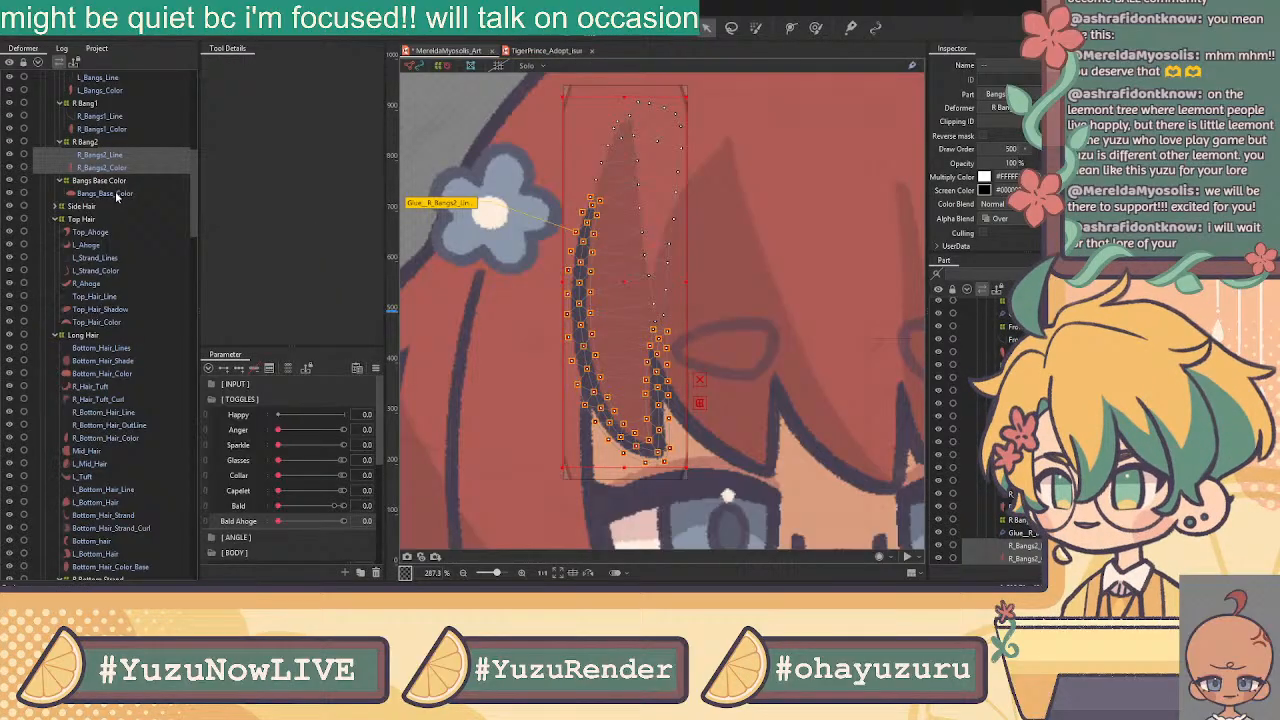
{"action": "left_click", "coordinate": [115, 193]}
{"action": "scroll", "coordinate": [565, 200], "scroll_direction": "down", "scroll_amount": 3}
Open Bangs_Base_Color in mesh editing and erase its existing mesh vertices
{"action": "left_click", "coordinate": [556, 34]}
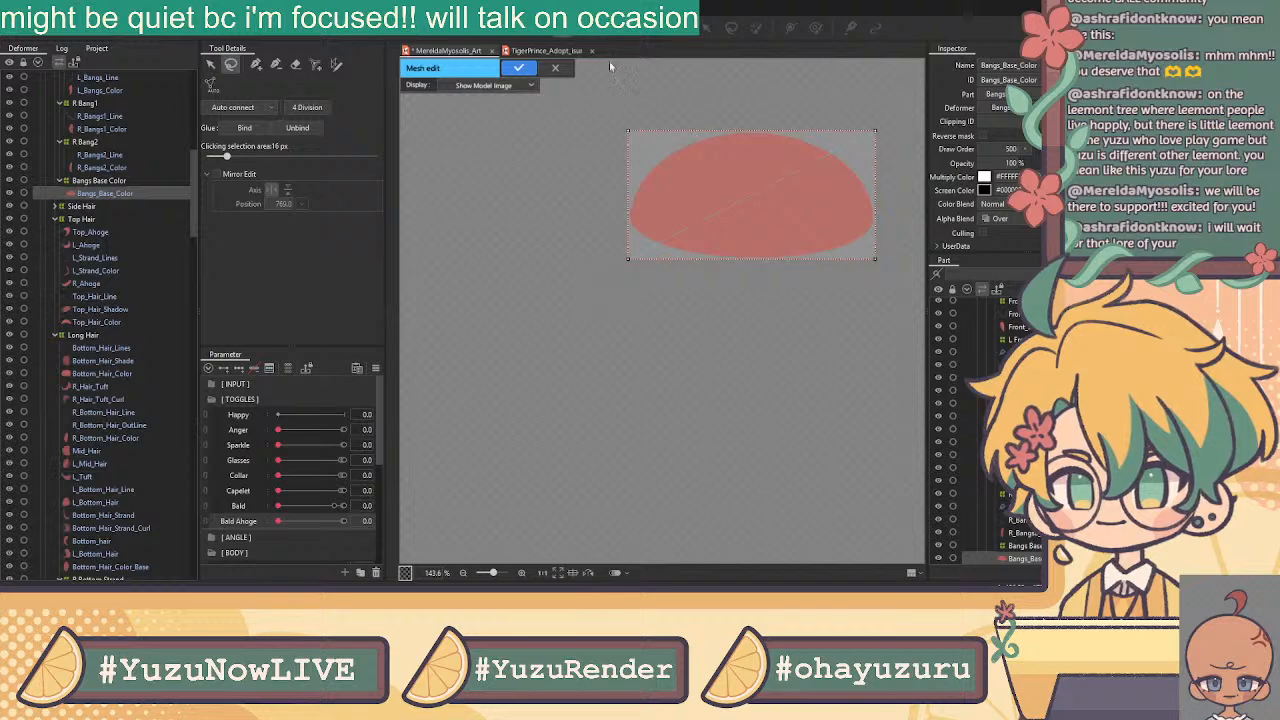
{"action": "left_click", "coordinate": [296, 65]}
{"action": "left_click", "coordinate": [623, 131]}
{"action": "mouse_move", "coordinate": [623, 131]}
{"action": "left_mouse_down"}
{"action": "mouse_move", "coordinate": [599, 207]}
{"action": "mouse_move", "coordinate": [488, 198]}
{"action": "mouse_move", "coordinate": [606, 242]}
{"action": "left_mouse_up"}
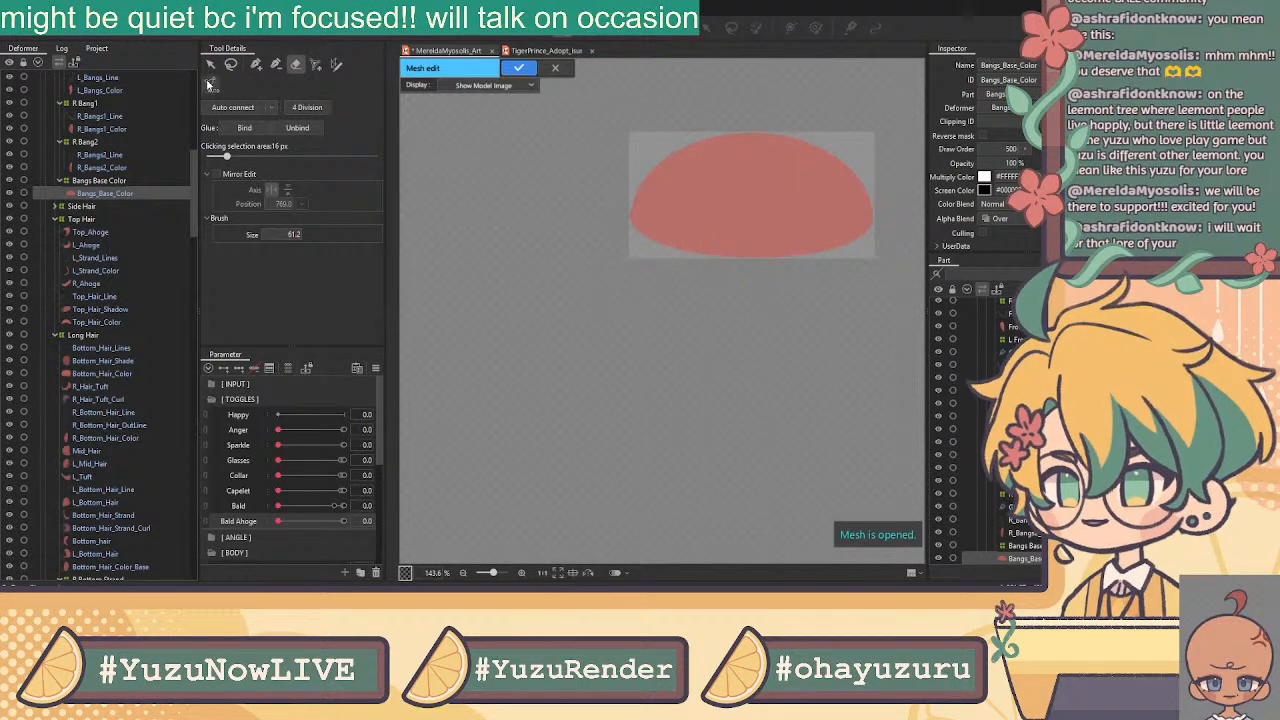
Place a mirrored vertex pair on the bangs dome with mirrored editing
{"action": "left_click", "coordinate": [256, 64]}
{"action": "left_click_drag", "start_coordinate": [830, 178], "coordinate": [706, 216]}
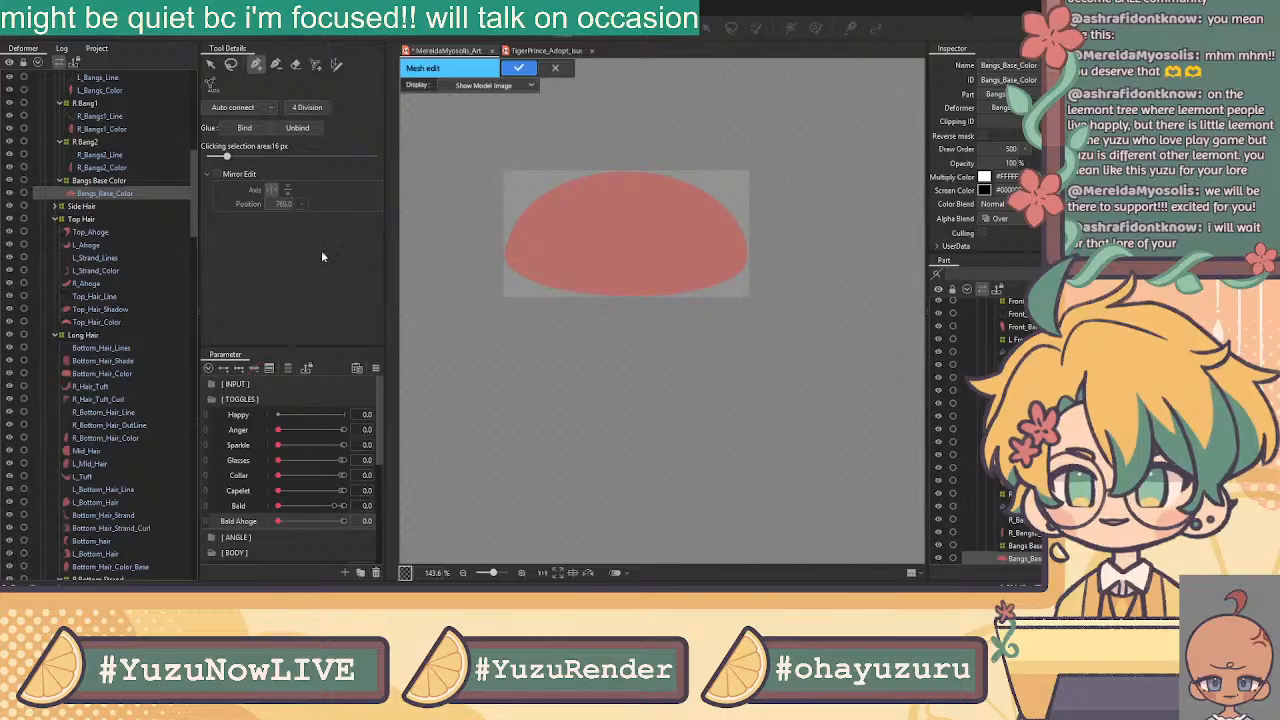
{"action": "left_click", "coordinate": [218, 175]}
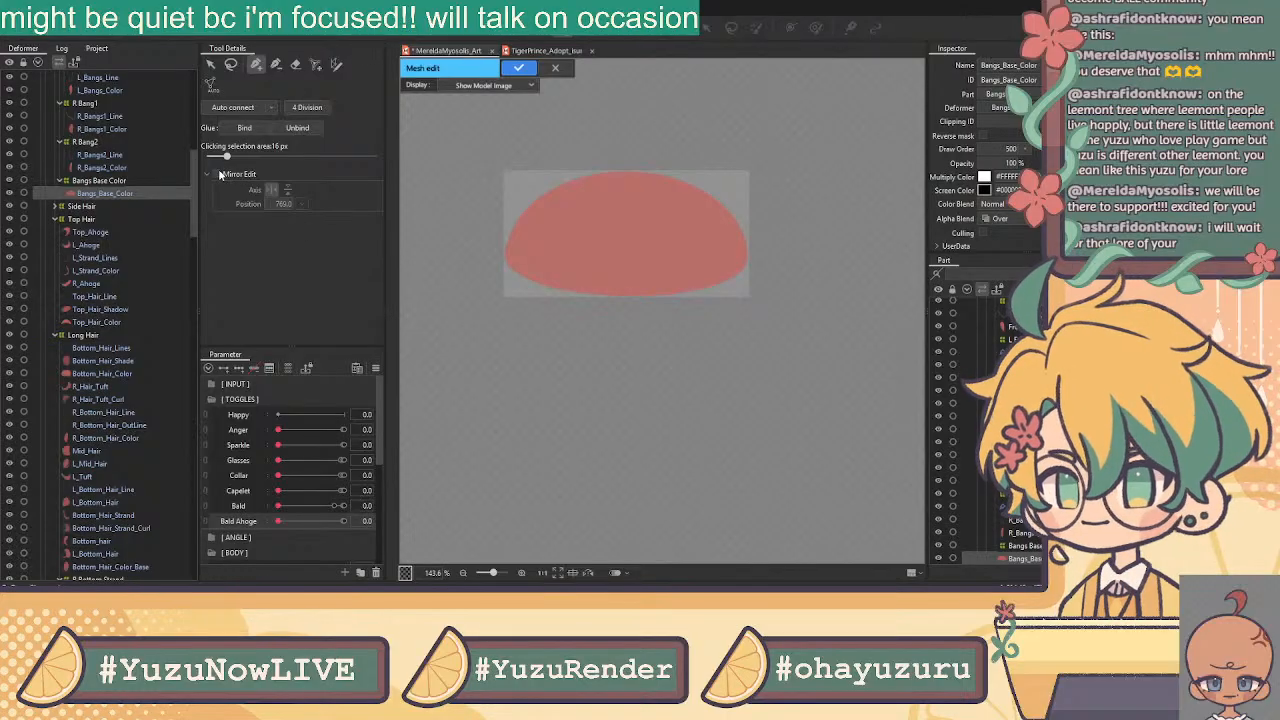
{"action": "left_click", "coordinate": [752, 260]}
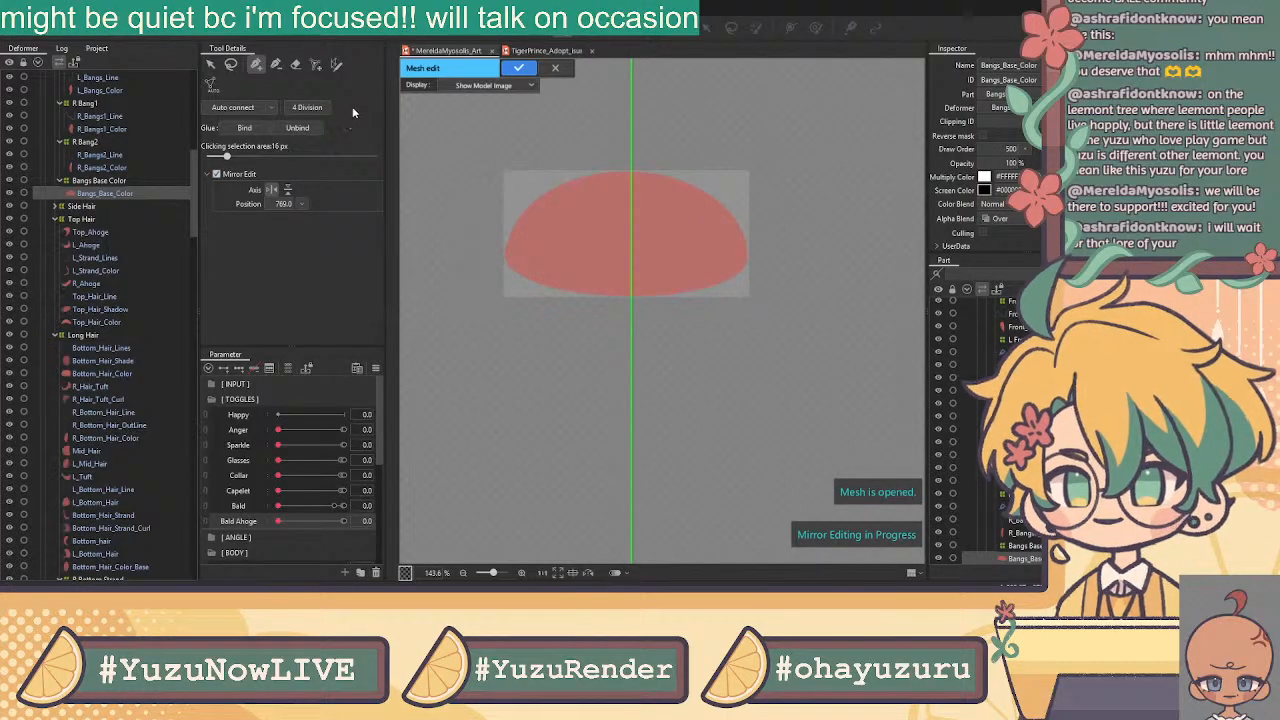
{"action": "left_click", "coordinate": [218, 174]}
{"action": "scroll", "coordinate": [637, 181], "scroll_direction": "up", "scroll_amount": 4}
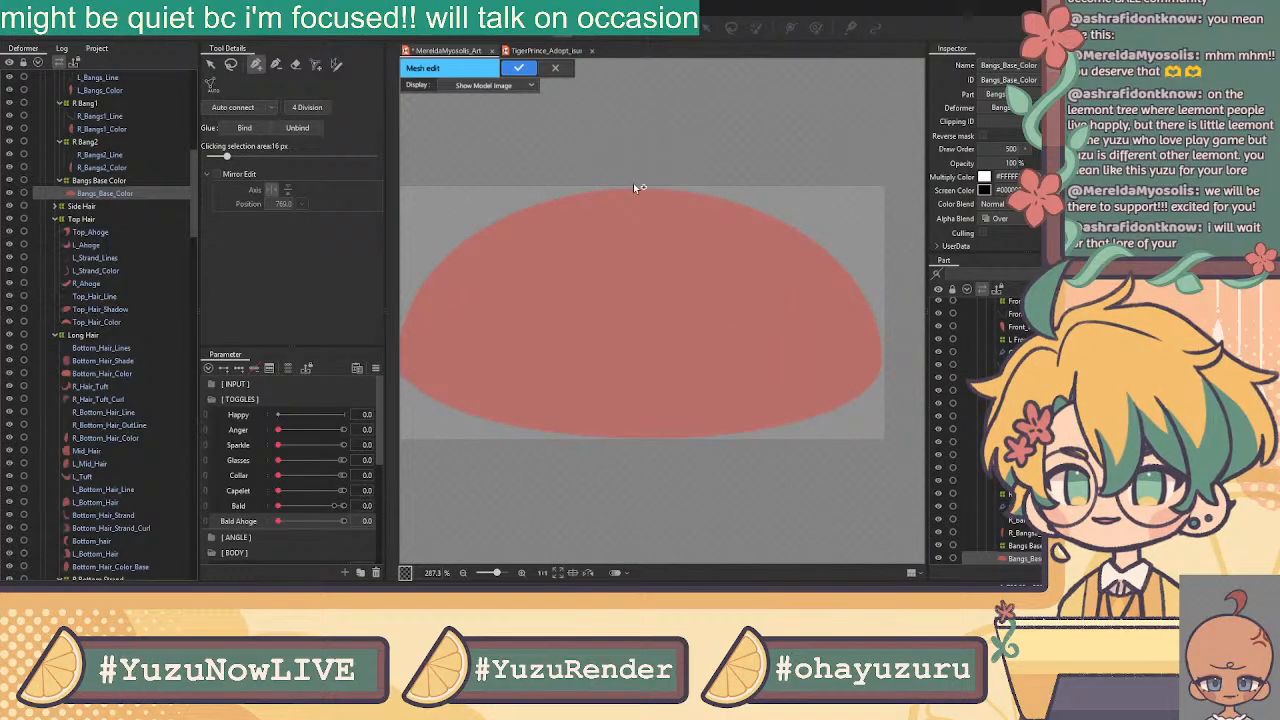
Trace outline vertices across the dome's top edge and down its left side
{"action": "left_click", "coordinate": [633, 183]}
{"action": "left_click", "coordinate": [599, 187]}
{"action": "left_click", "coordinate": [549, 197]}
{"action": "left_click", "coordinate": [508, 212]}
{"action": "left_click_drag", "start_coordinate": [509, 212], "coordinate": [647, 152]}
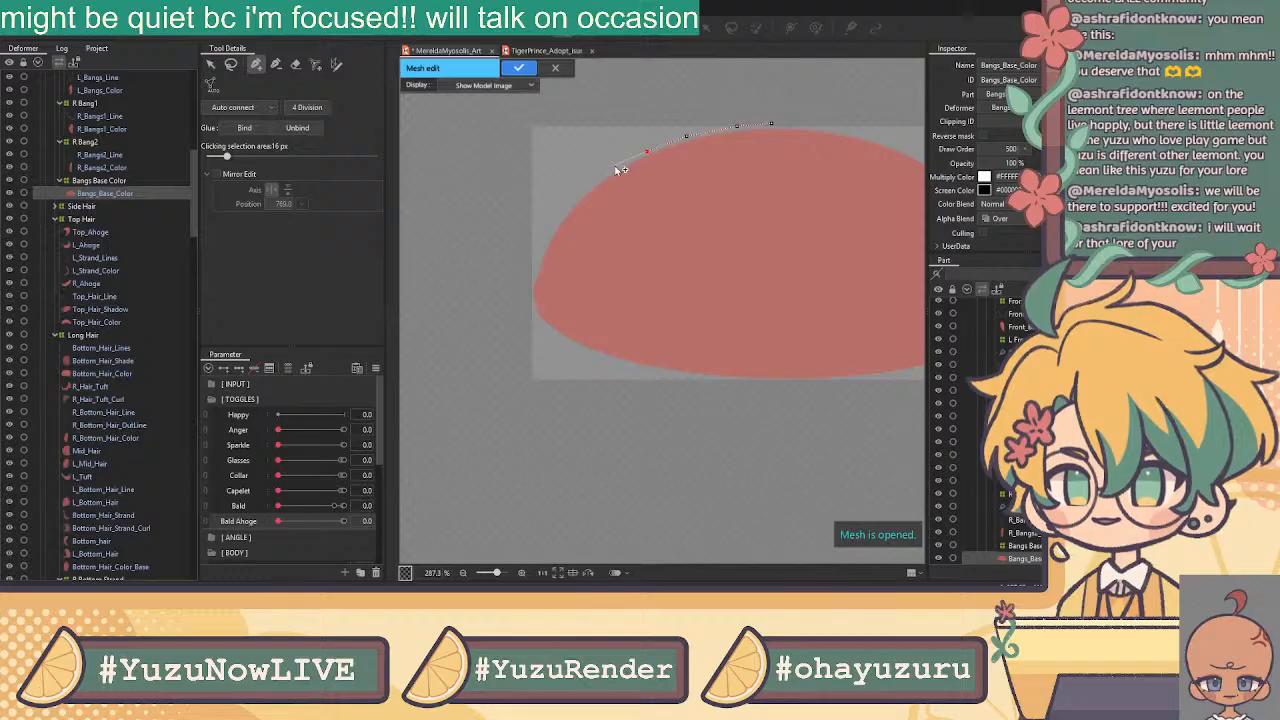
{"action": "left_click", "coordinate": [544, 245]}
{"action": "left_click", "coordinate": [533, 283]}
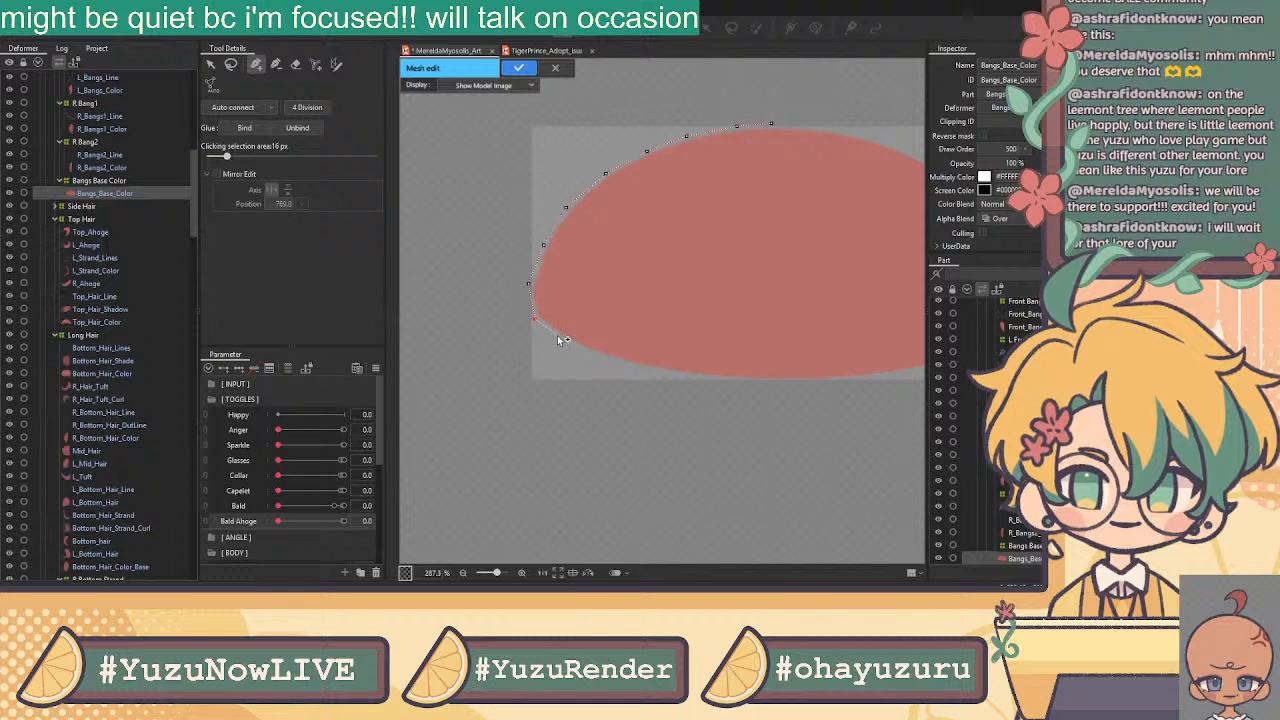
{"action": "left_click", "coordinate": [557, 337]}
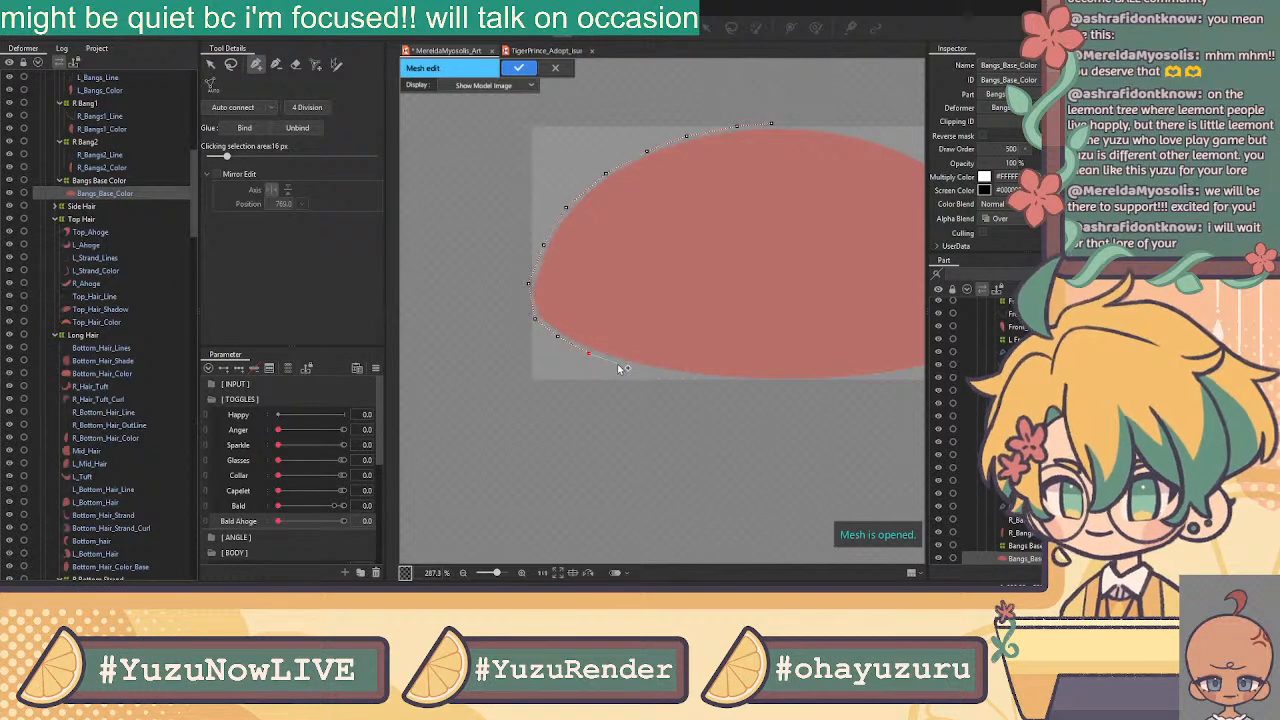
{"action": "left_click", "coordinate": [627, 366]}
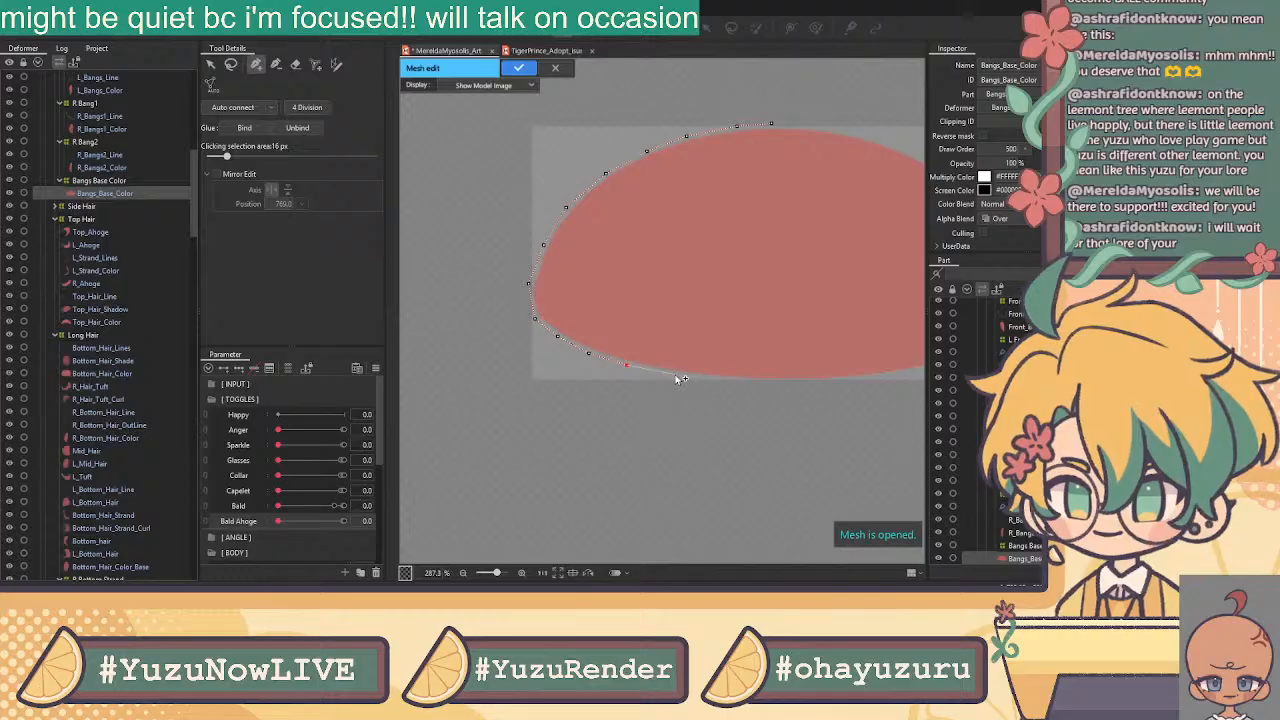
Continue the outline along the bottom and right edges and close it
{"action": "left_click_drag", "start_coordinate": [740, 388], "coordinate": [580, 417]}
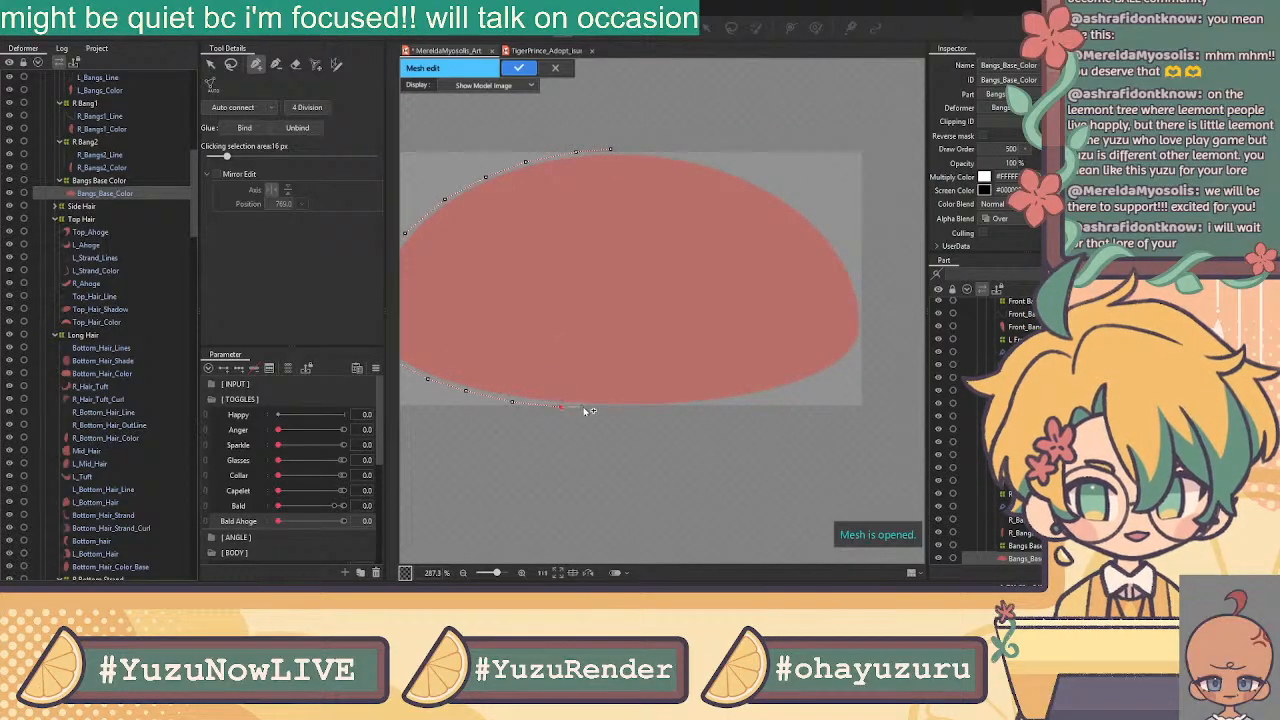
{"action": "left_click", "coordinate": [619, 409]}
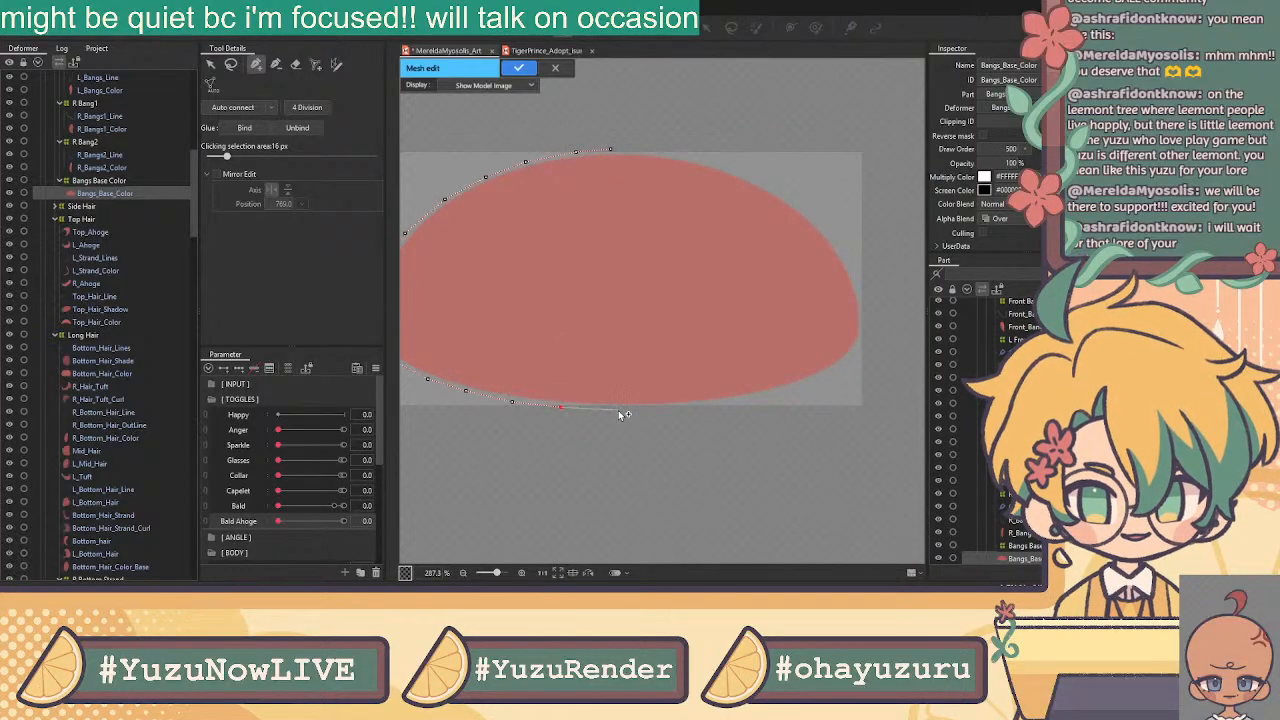
{"action": "left_click", "coordinate": [686, 410]}
{"action": "left_click", "coordinate": [732, 403]}
{"action": "left_click", "coordinate": [783, 391]}
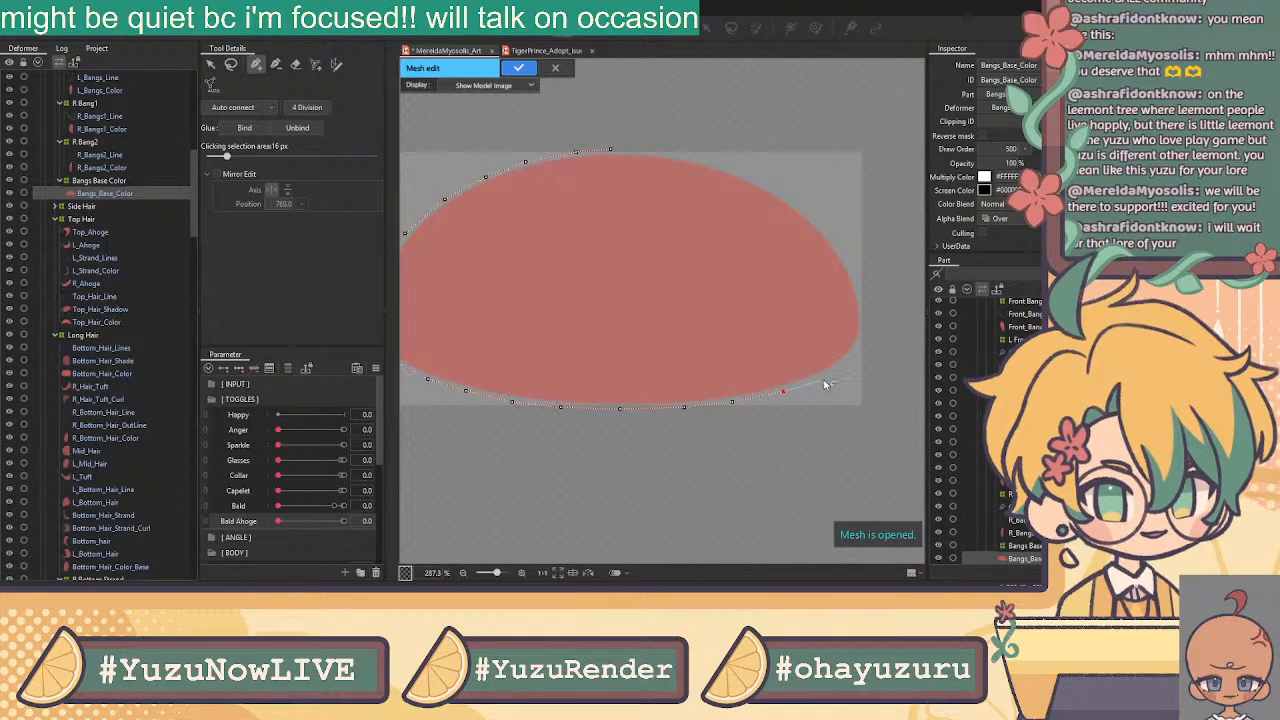
{"action": "left_click", "coordinate": [860, 350]}
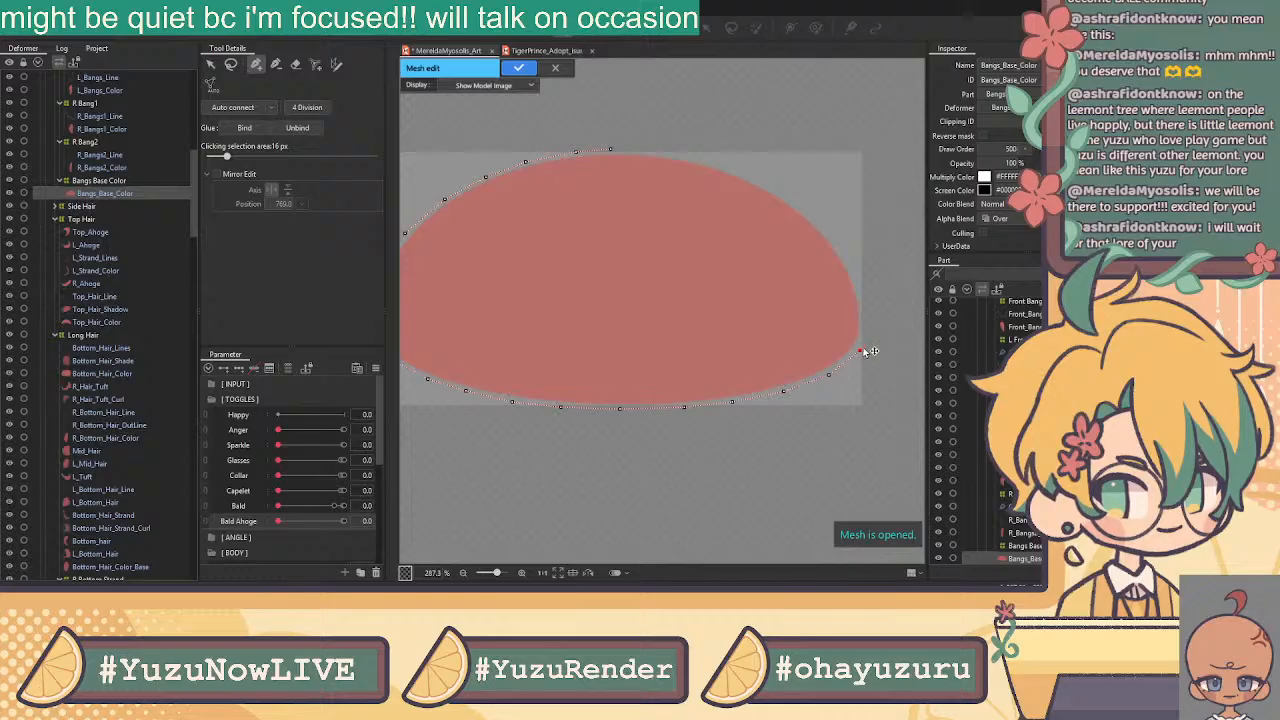
{"action": "left_click", "coordinate": [865, 315]}
{"action": "left_click", "coordinate": [851, 266]}
{"action": "left_click", "coordinate": [818, 222]}
{"action": "left_click", "coordinate": [777, 190]}
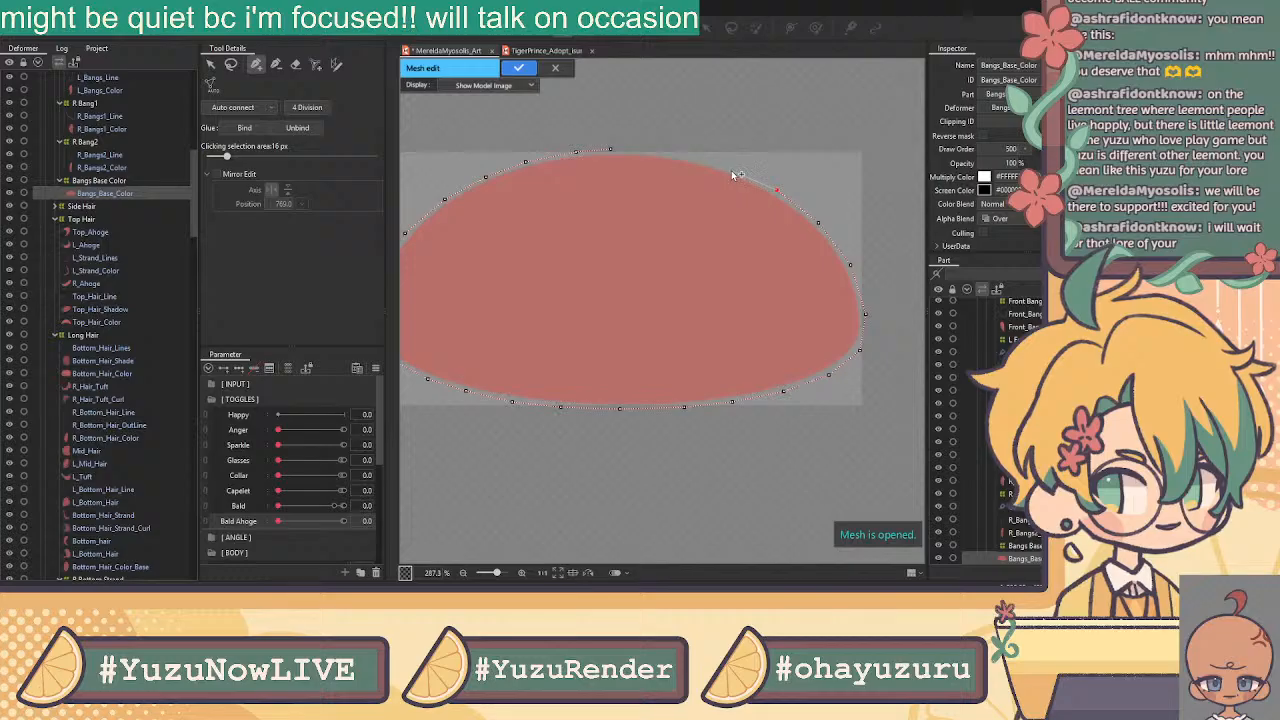
{"action": "left_click", "coordinate": [725, 166]}
{"action": "left_click", "coordinate": [615, 153]}
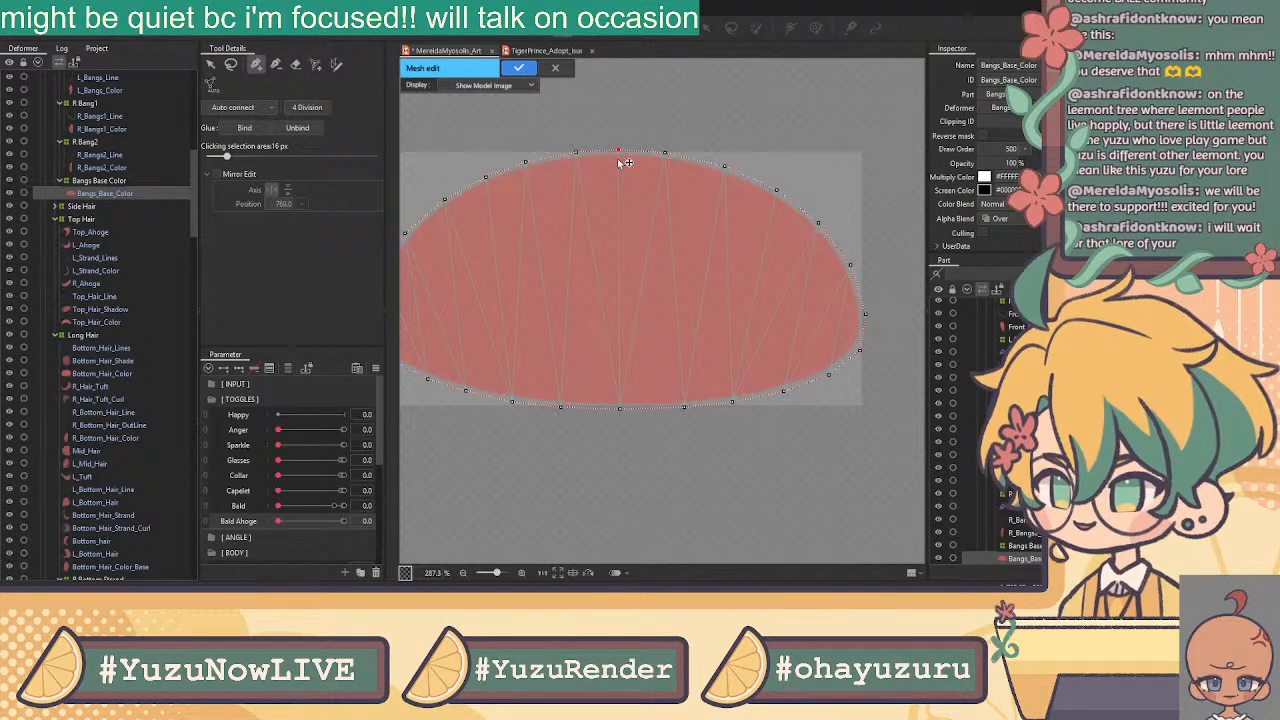
Add interior vertices joined by fixed edges, then apply the bangs mesh
{"action": "left_click", "coordinate": [211, 64]}
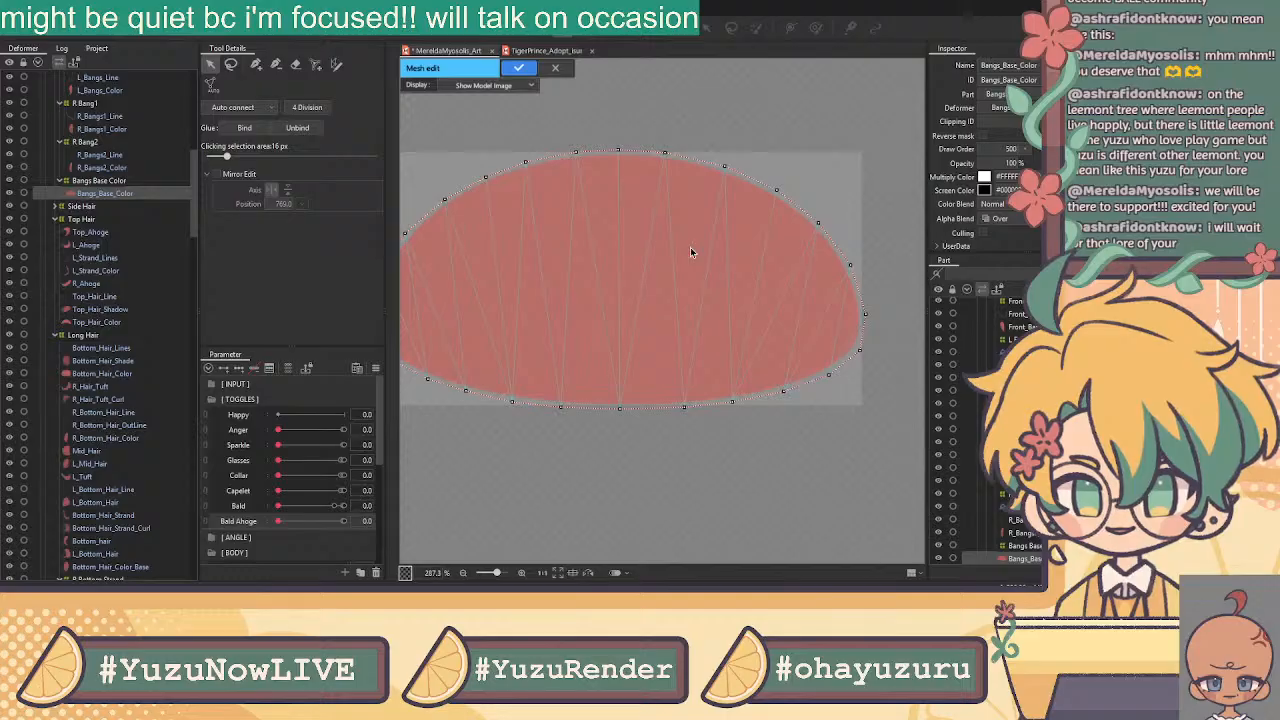
{"action": "left_click", "coordinate": [256, 64]}
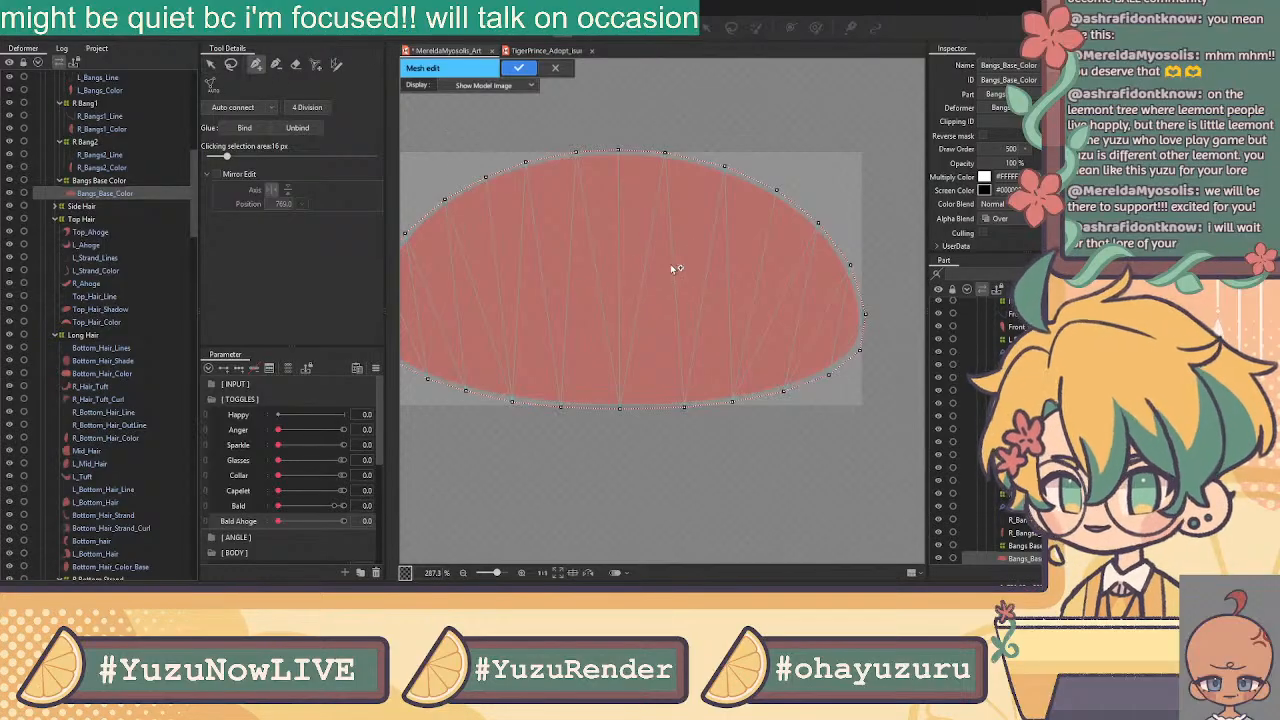
{"action": "left_click", "coordinate": [613, 258]}
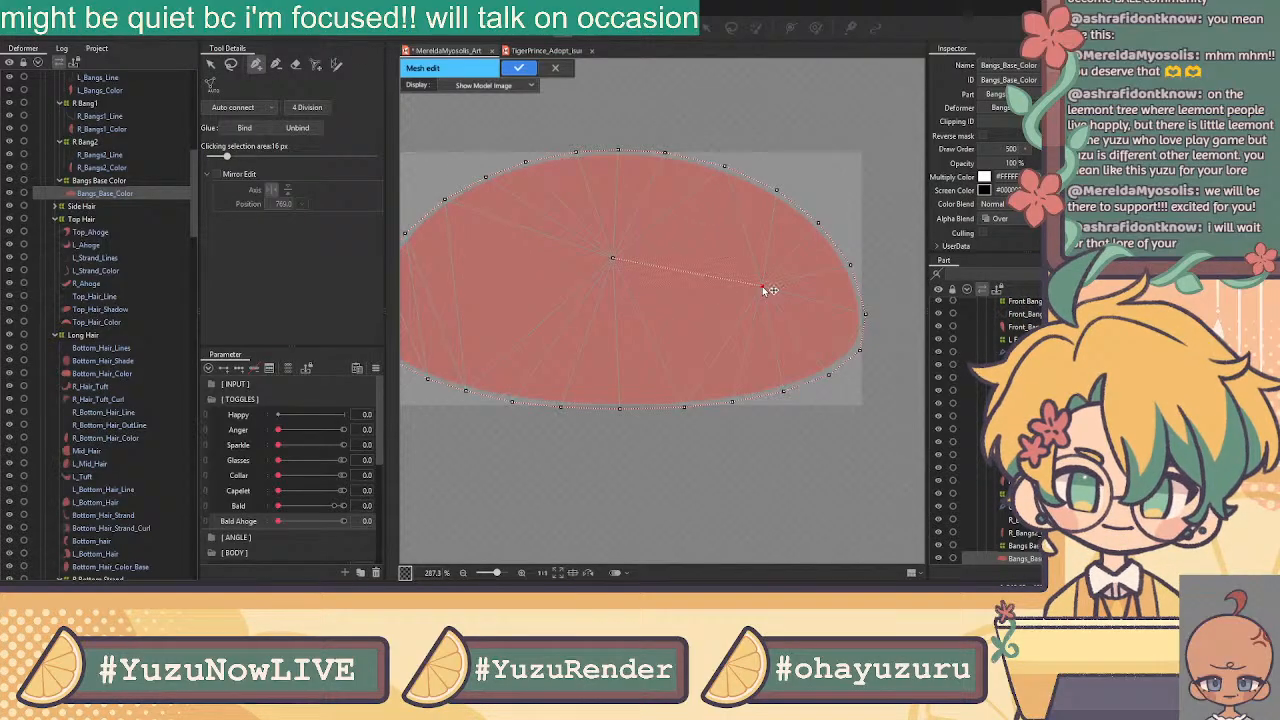
{"action": "left_click", "coordinate": [860, 350]}
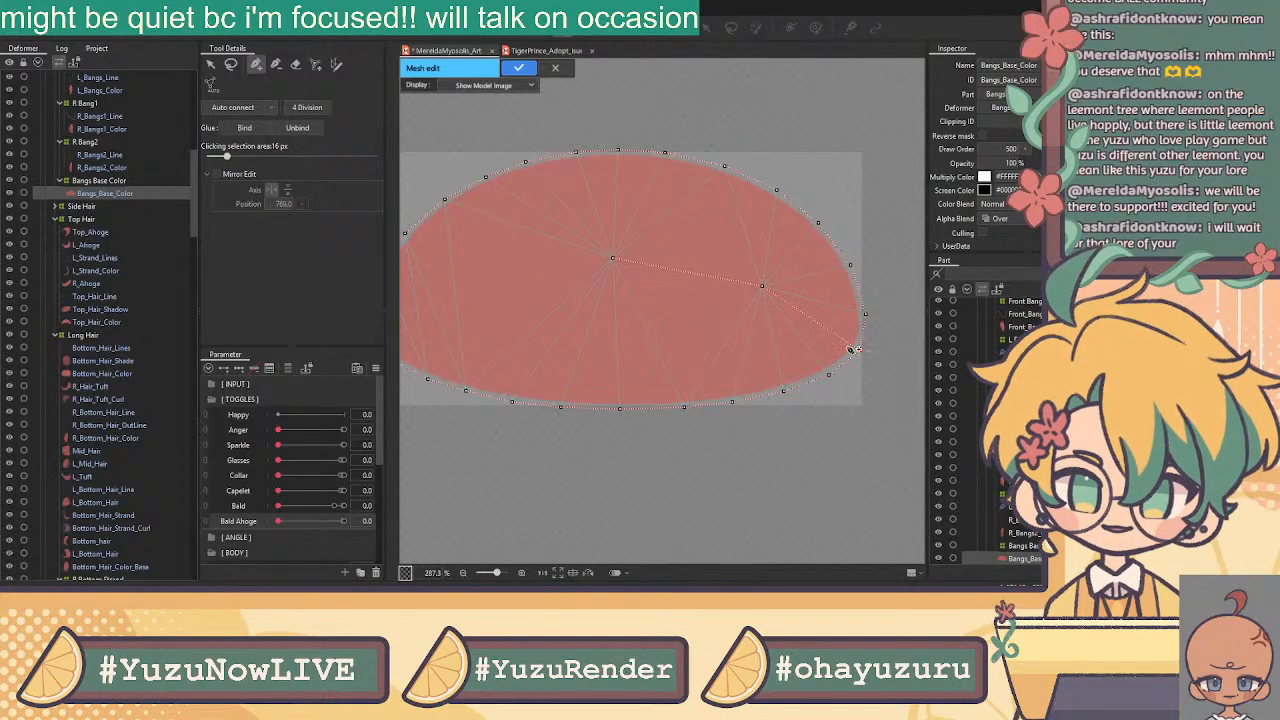
{"action": "left_click", "coordinate": [751, 285]}
{"action": "left_click", "coordinate": [613, 258]}
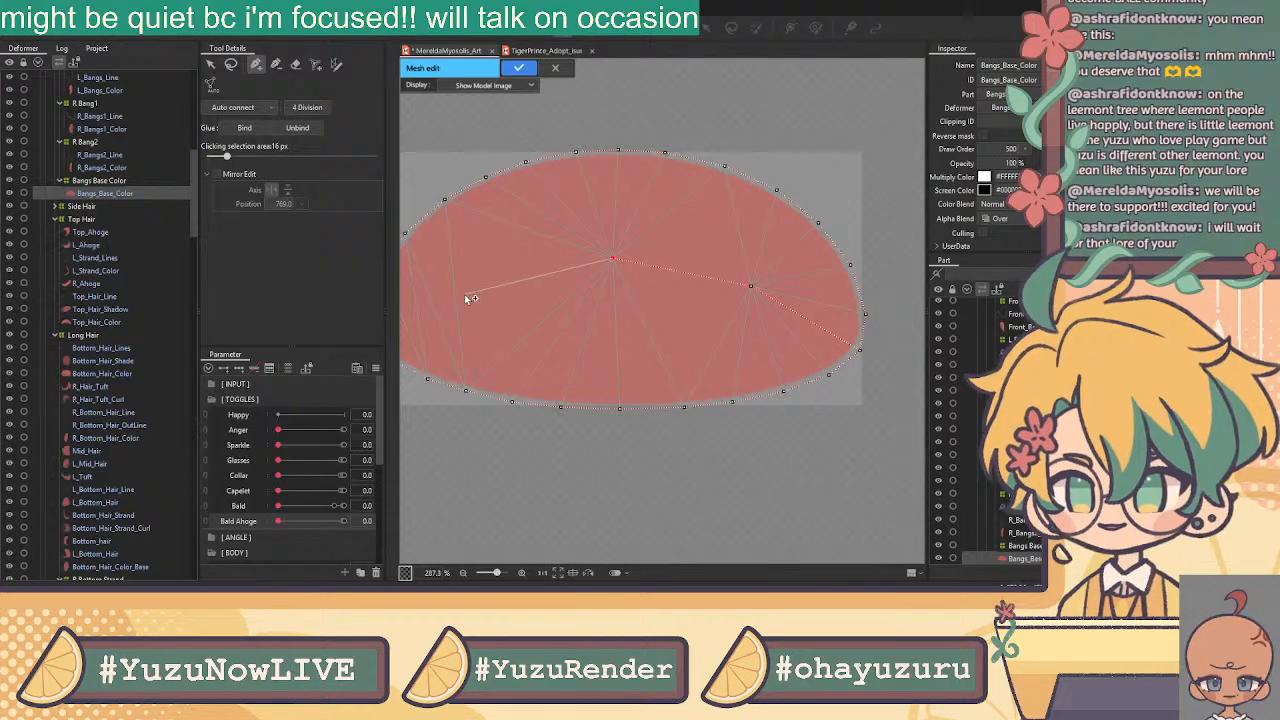
{"action": "left_click", "coordinate": [444, 289]}
{"action": "left_click_drag", "start_coordinate": [484, 298], "coordinate": [594, 299]}
{"action": "left_click", "coordinate": [487, 342]}
{"action": "left_click", "coordinate": [582, 291]}
{"action": "scroll", "coordinate": [740, 262], "scroll_direction": "down", "scroll_amount": 3}
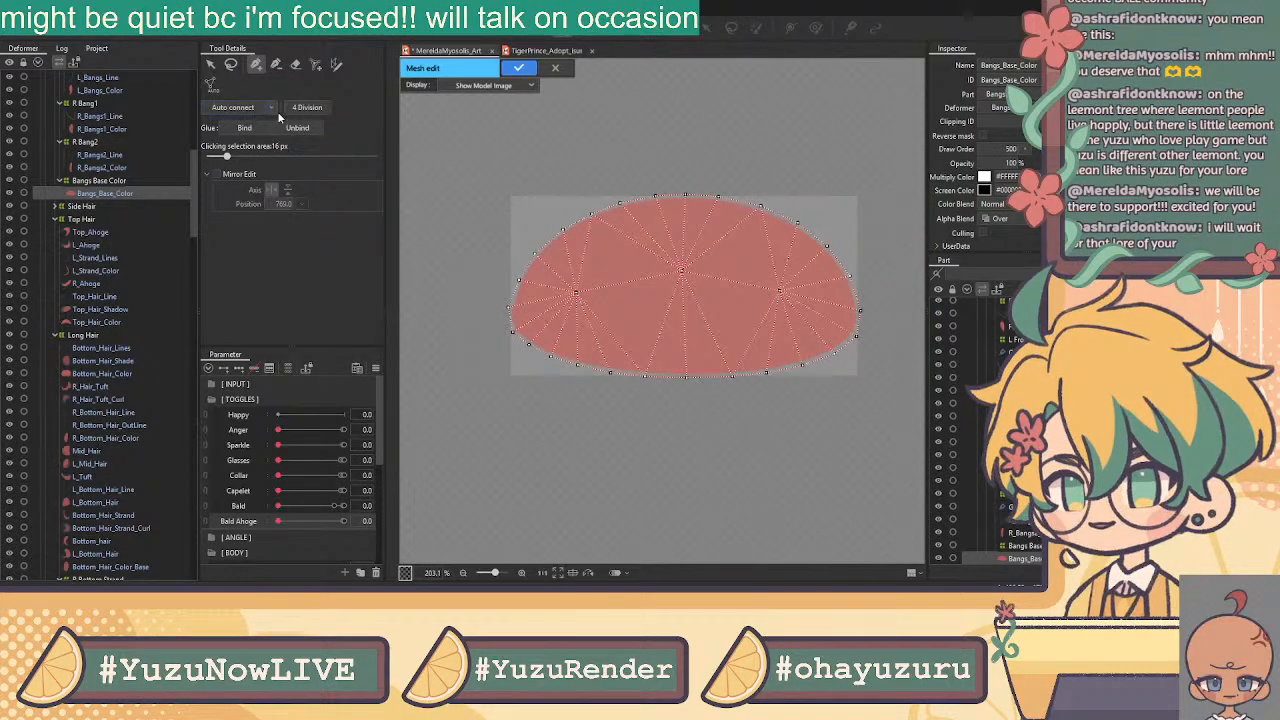
{"action": "left_click", "coordinate": [516, 70]}
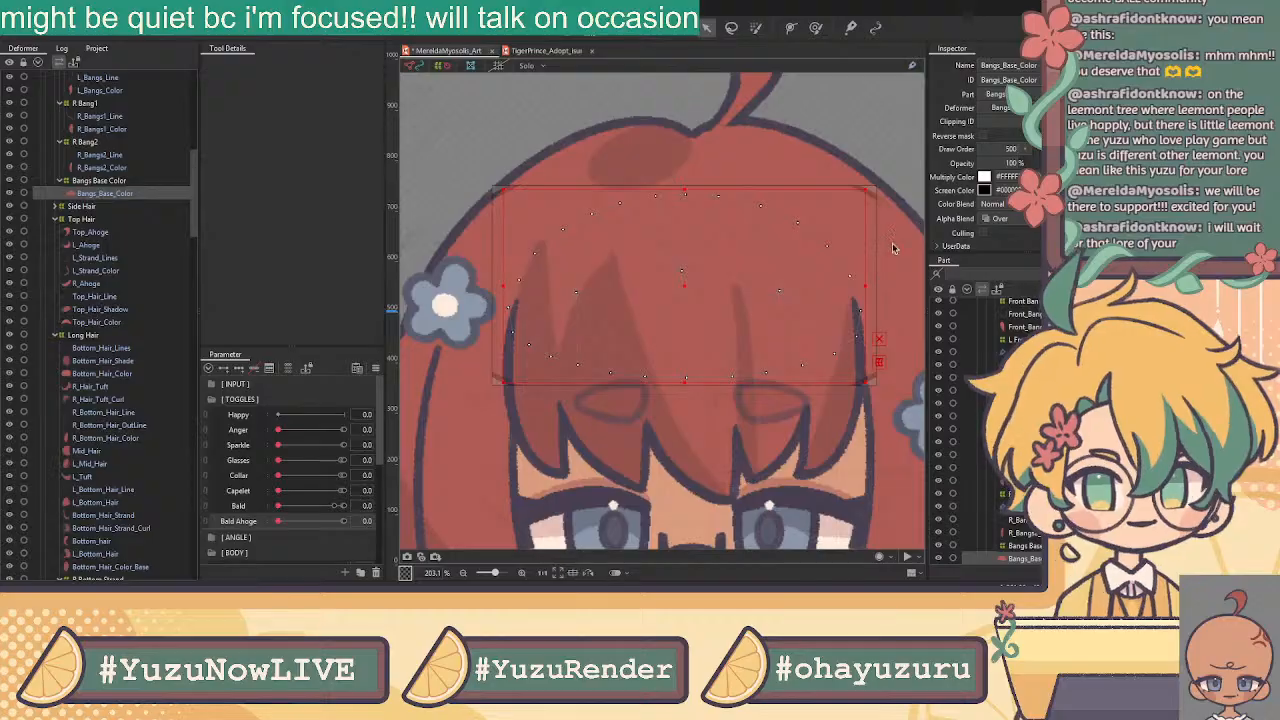
Expand Side Hair and open L_Hair_Floof_Line in mesh editing
{"action": "scroll", "coordinate": [479, 352], "scroll_direction": "down", "scroll_amount": 3}
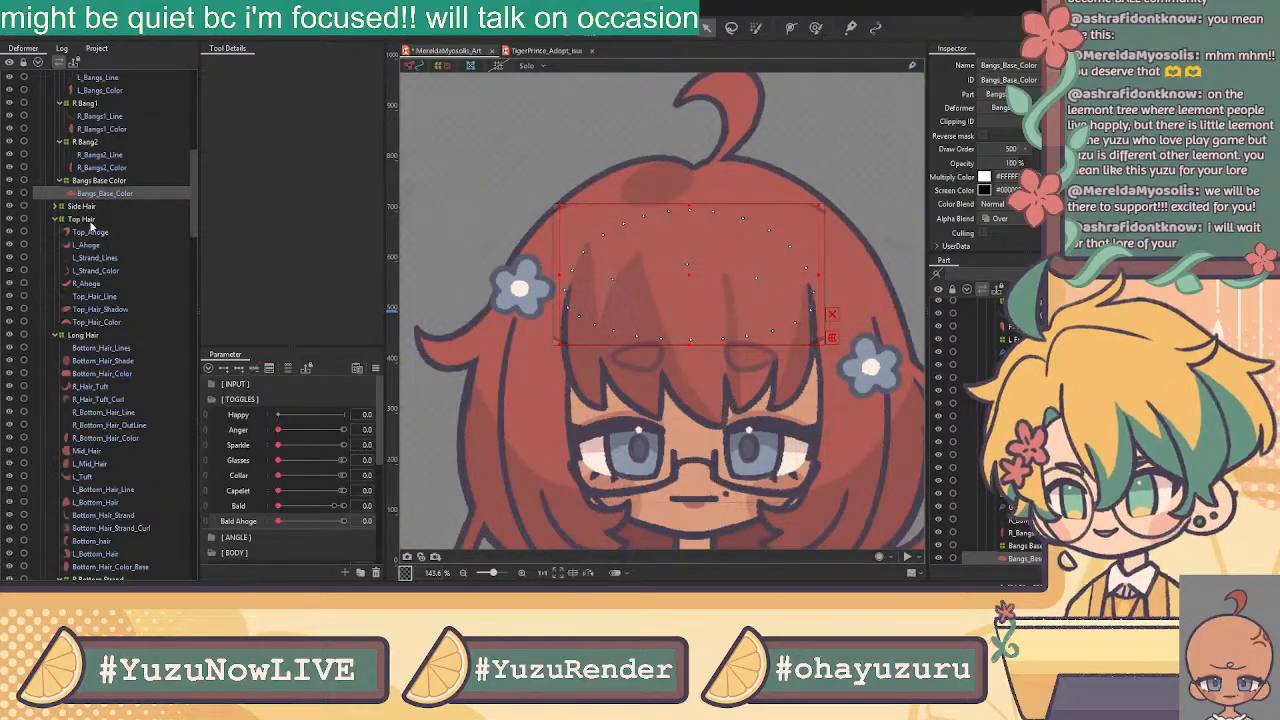
{"action": "left_click", "coordinate": [56, 208]}
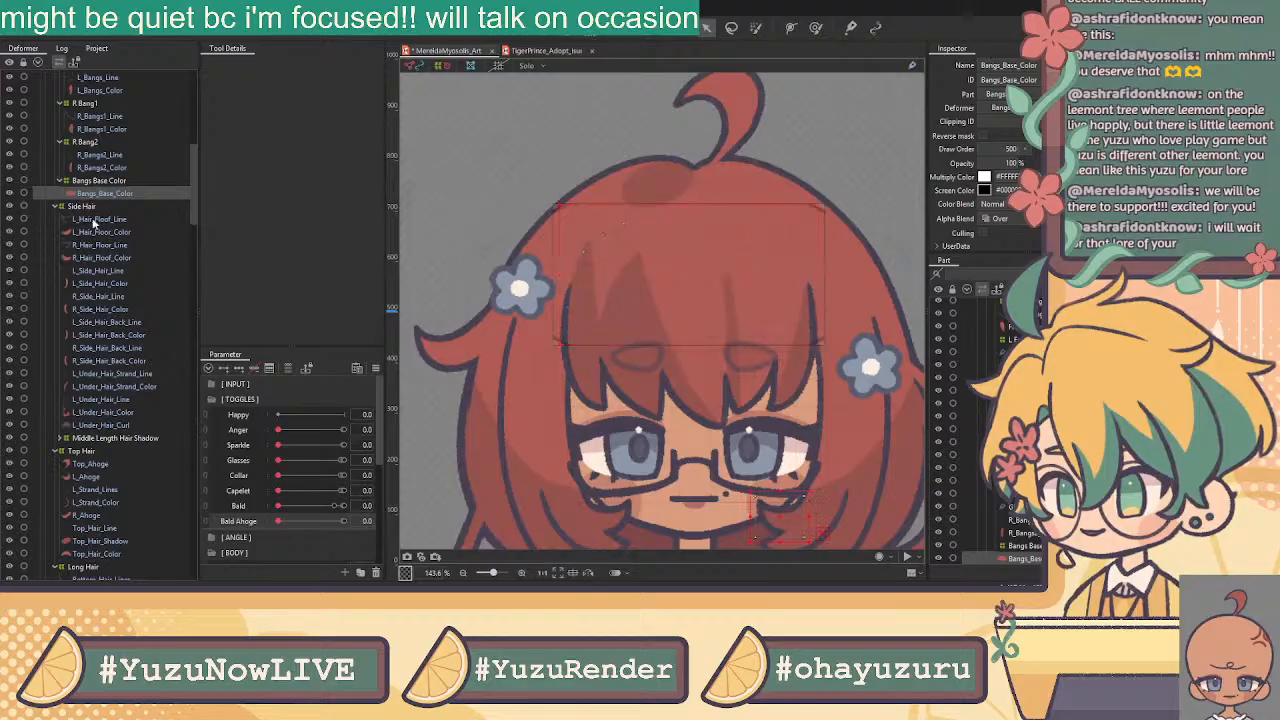
{"action": "left_click", "coordinate": [93, 221]}
{"action": "key", "text": "ctrl+e"}
{"action": "left_click_drag", "start_coordinate": [750, 371], "coordinate": [602, 260]}
Outline the stroke from its upper-right tip along the underside and around the hook
{"action": "left_click", "coordinate": [295, 64]}
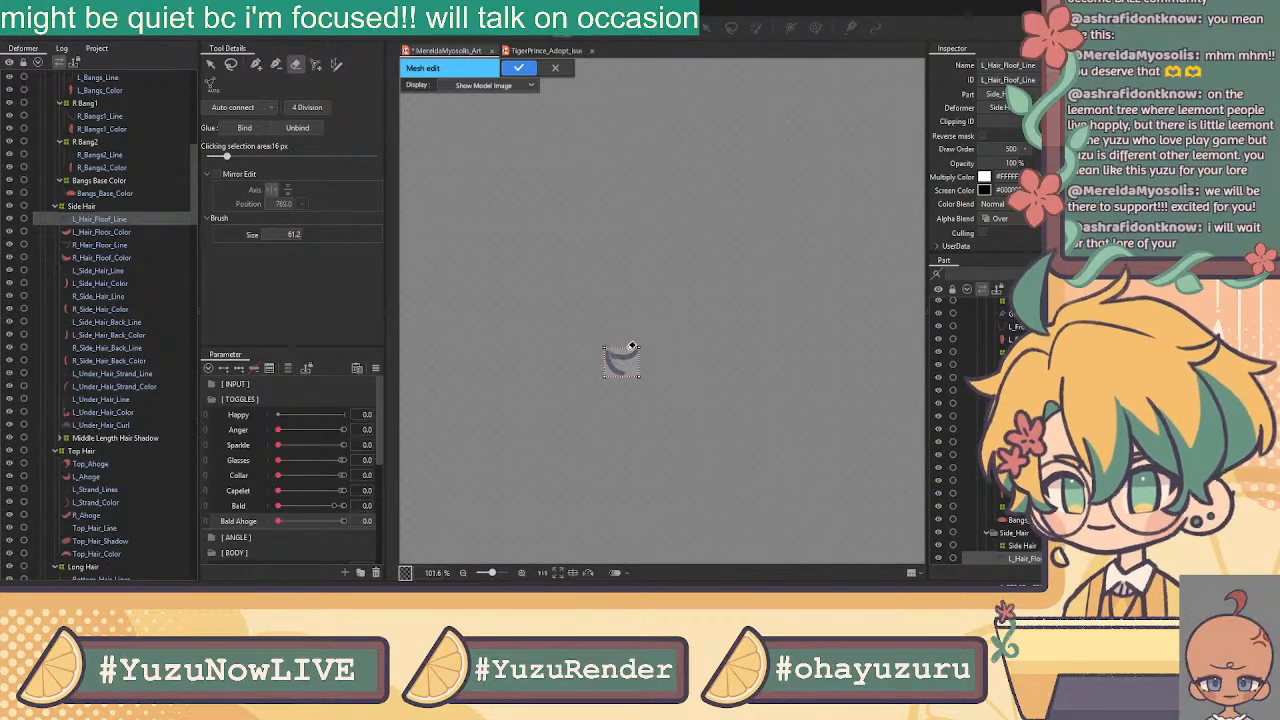
{"action": "left_click", "coordinate": [256, 65]}
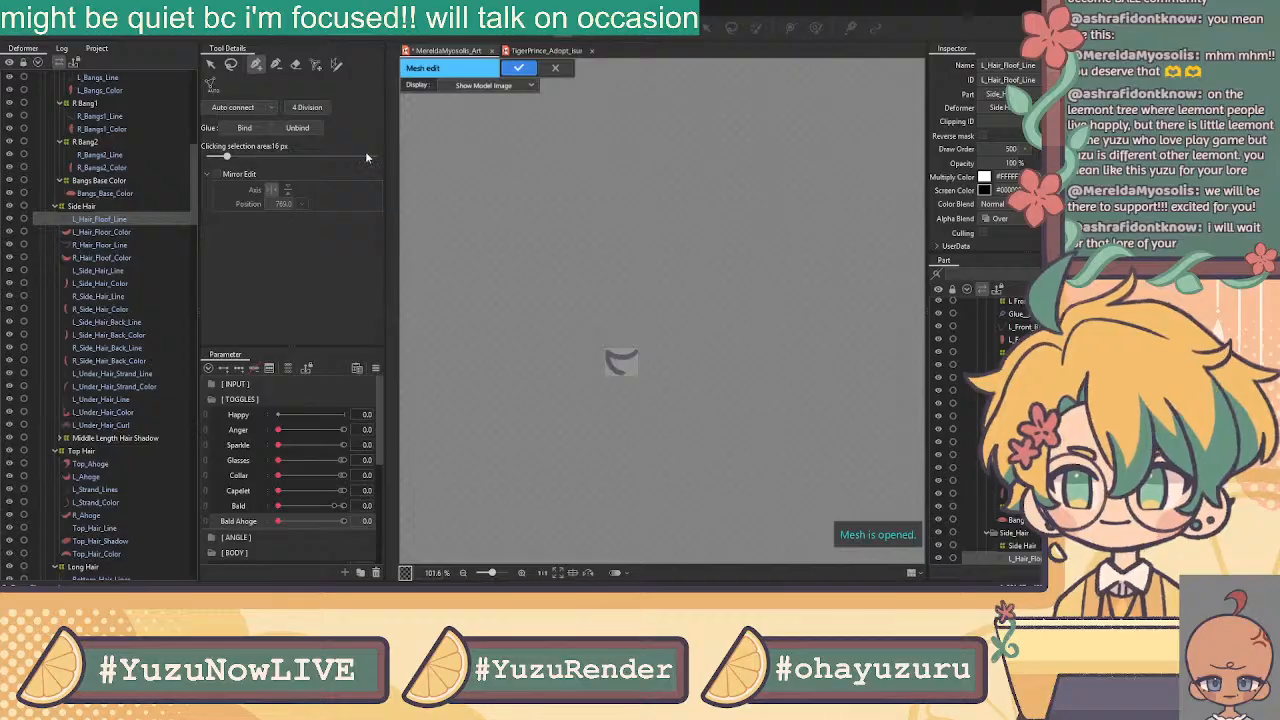
{"action": "scroll", "coordinate": [627, 364], "scroll_direction": "up", "scroll_amount": 5}
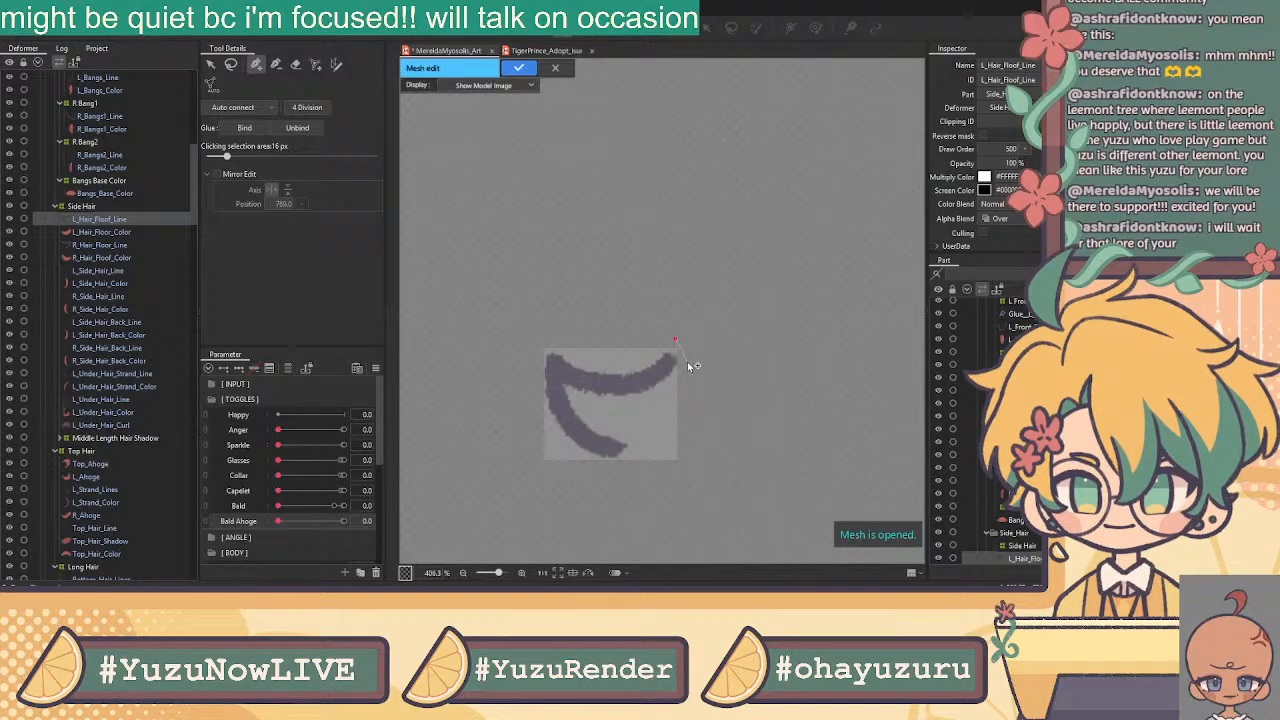
{"action": "left_click", "coordinate": [671, 344]}
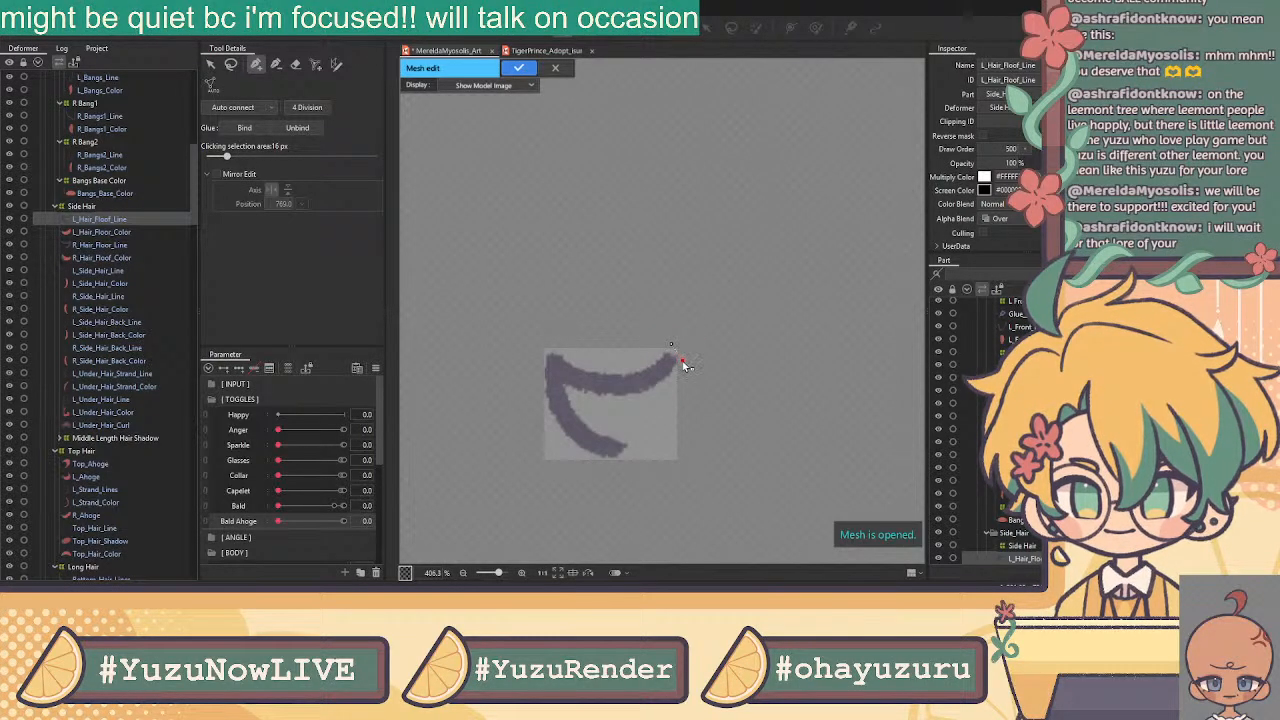
{"action": "left_click", "coordinate": [629, 402]}
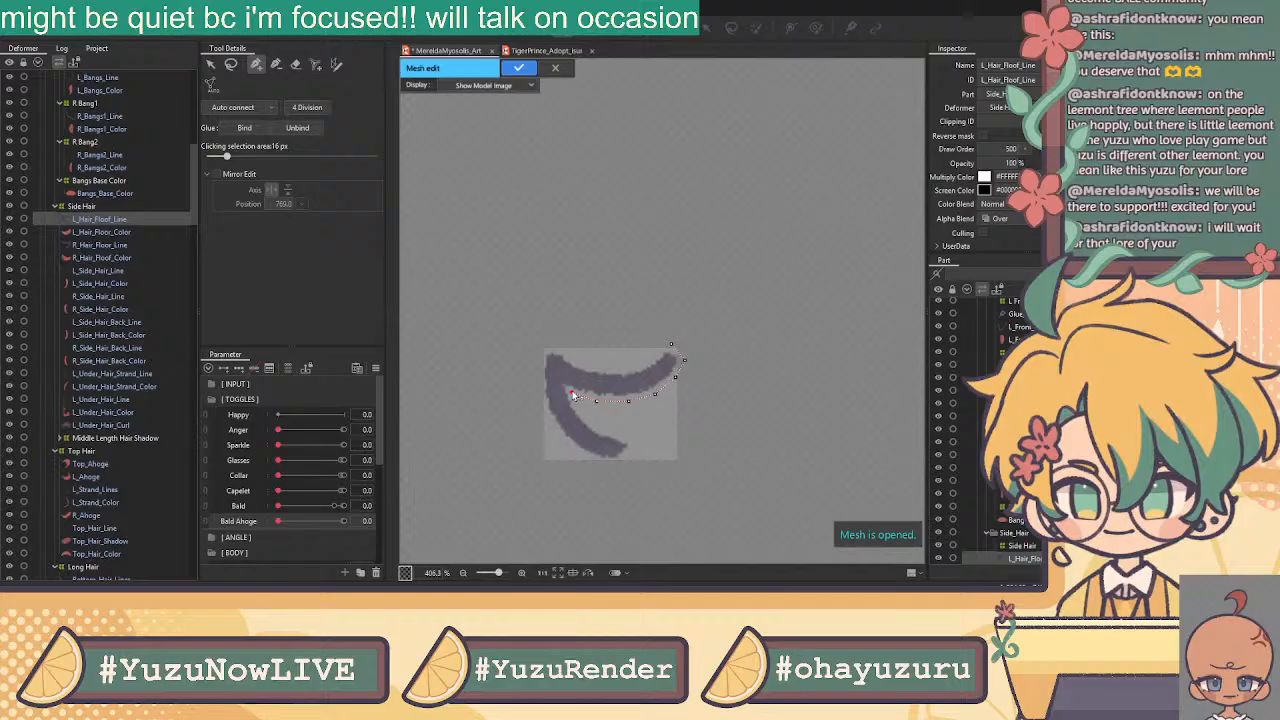
{"action": "left_click", "coordinate": [572, 394]}
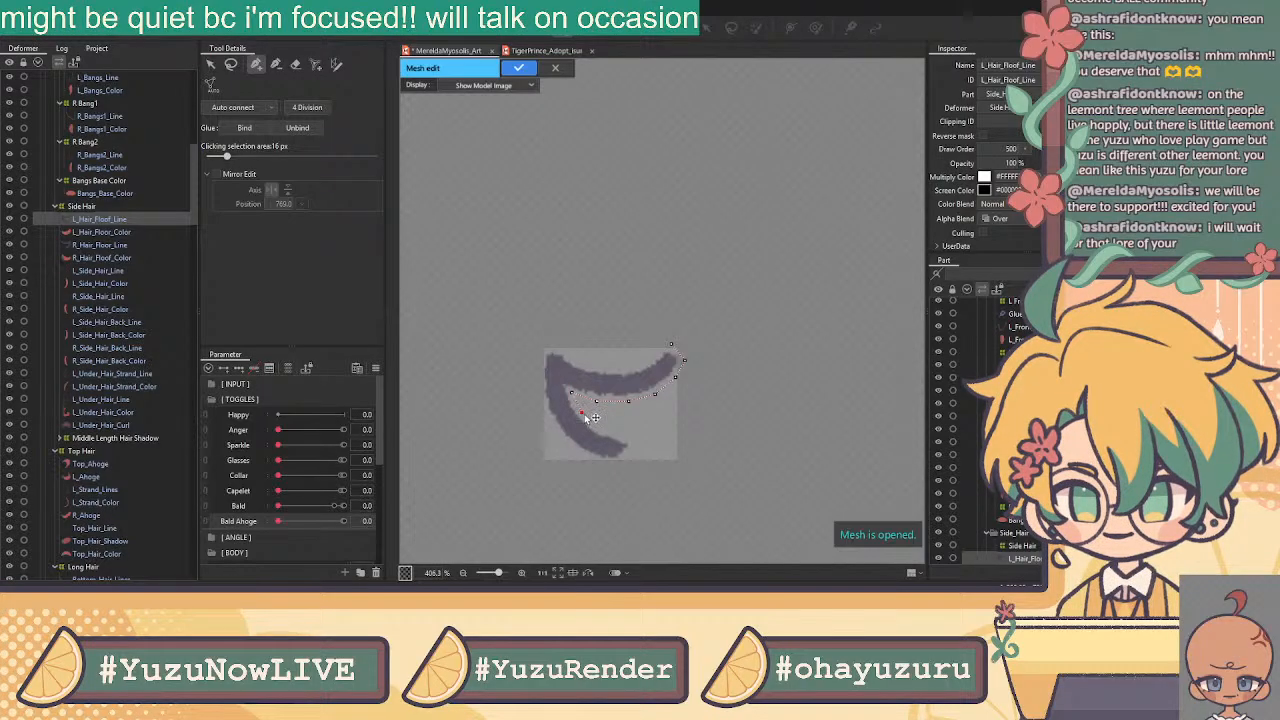
{"action": "left_click", "coordinate": [598, 428]}
{"action": "left_click", "coordinate": [621, 436]}
{"action": "left_click", "coordinate": [635, 442]}
{"action": "left_click", "coordinate": [615, 463]}
{"action": "left_click", "coordinate": [597, 461]}
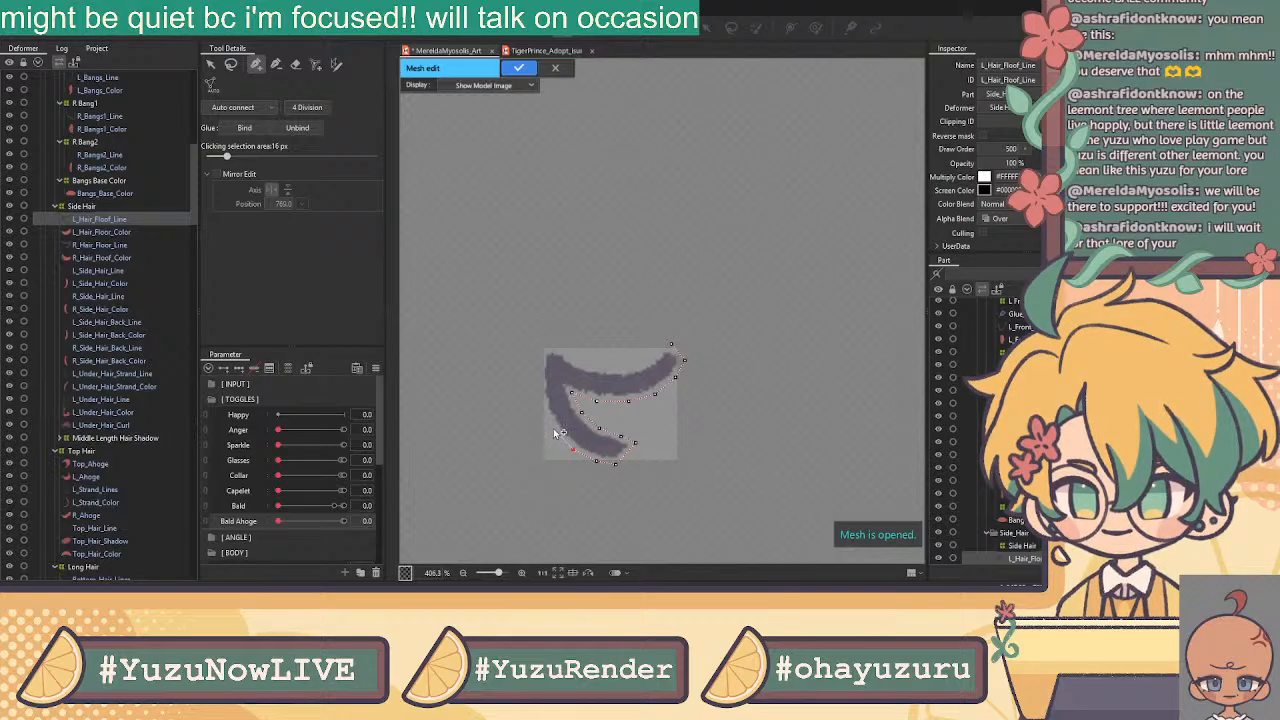
Finish the outline up the left edge and along the top, closing at the right tip
{"action": "left_click", "coordinate": [544, 343]}
{"action": "left_click", "coordinate": [537, 370]}
{"action": "left_click", "coordinate": [540, 398]}
{"action": "left_click", "coordinate": [563, 352]}
{"action": "left_click", "coordinate": [581, 363]}
{"action": "left_click", "coordinate": [599, 369]}
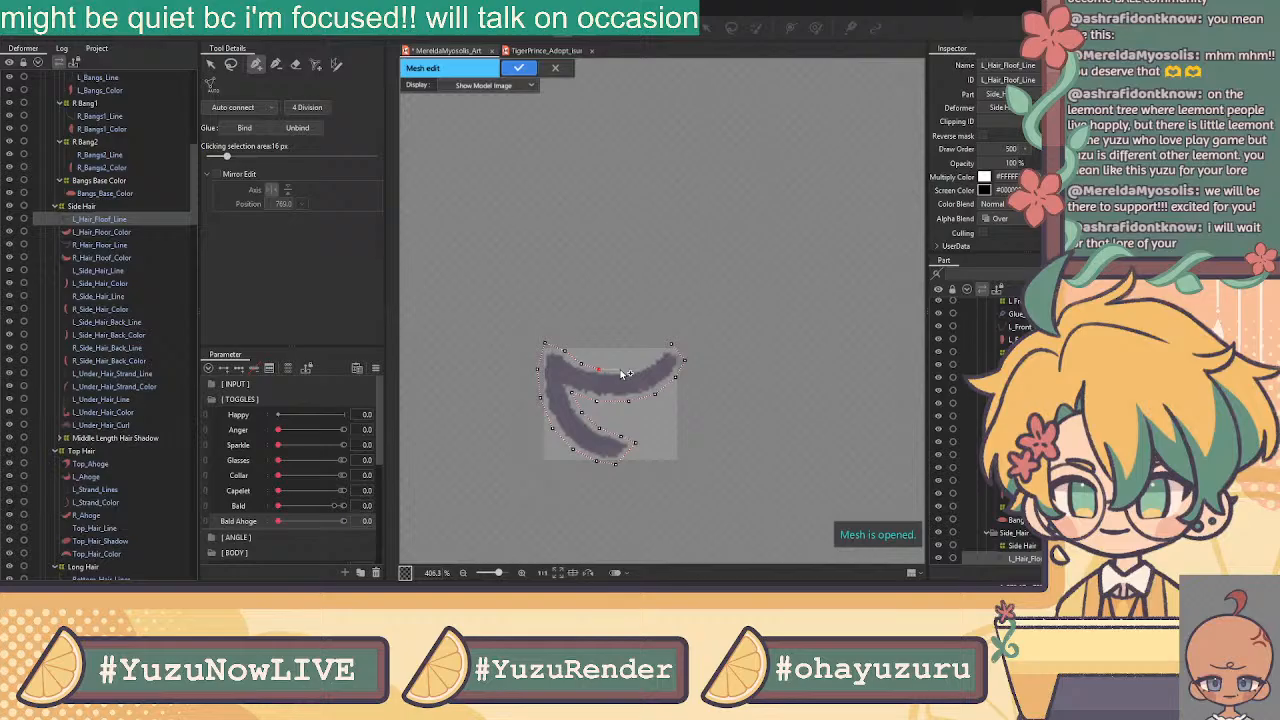
{"action": "left_click", "coordinate": [620, 370]}
{"action": "left_click", "coordinate": [637, 364]}
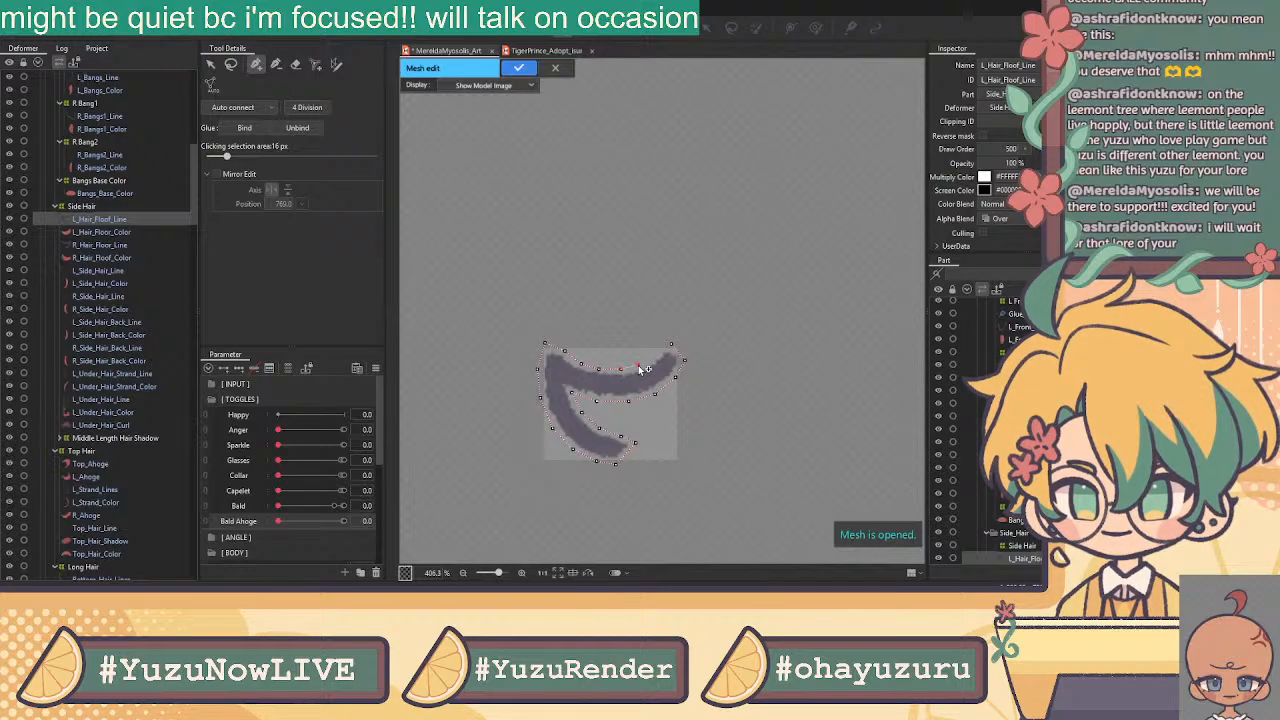
{"action": "left_click", "coordinate": [653, 356]}
{"action": "left_click", "coordinate": [671, 345]}
{"action": "left_click", "coordinate": [672, 358]}
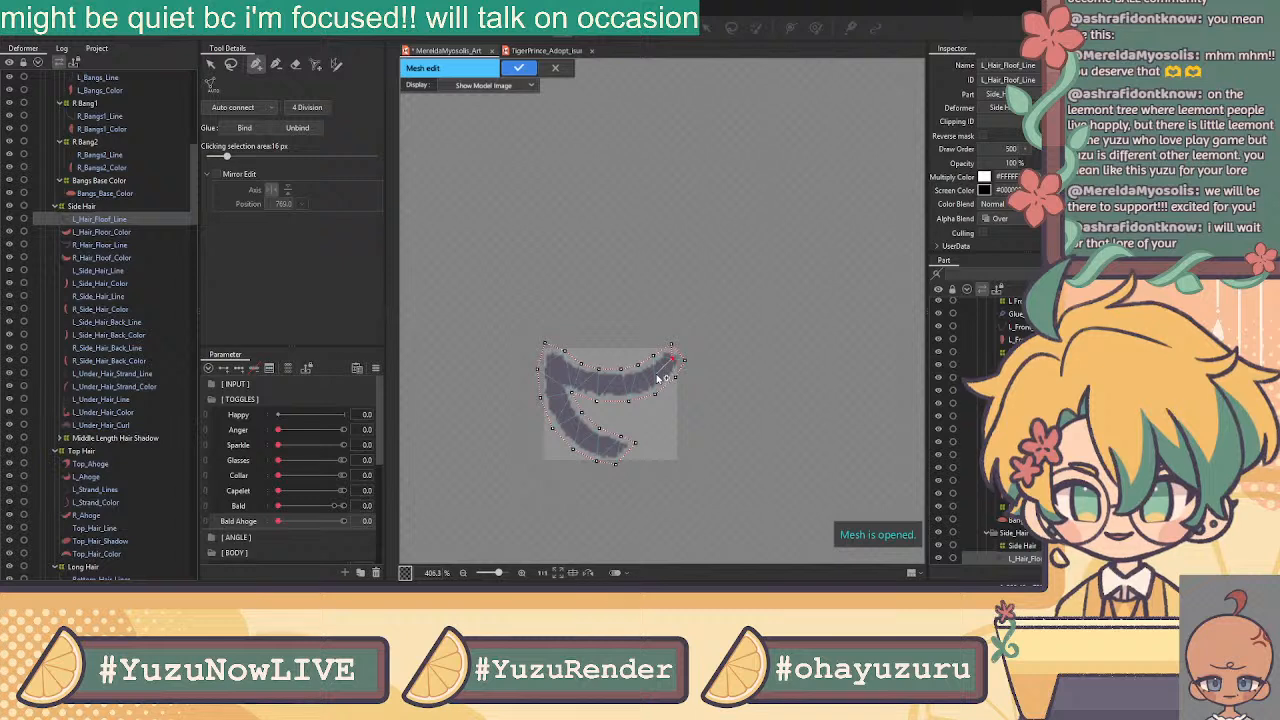
Add a centre line of vertices along the stroke down to the hook's tip
{"action": "left_click", "coordinate": [656, 373]}
{"action": "left_click", "coordinate": [638, 384]}
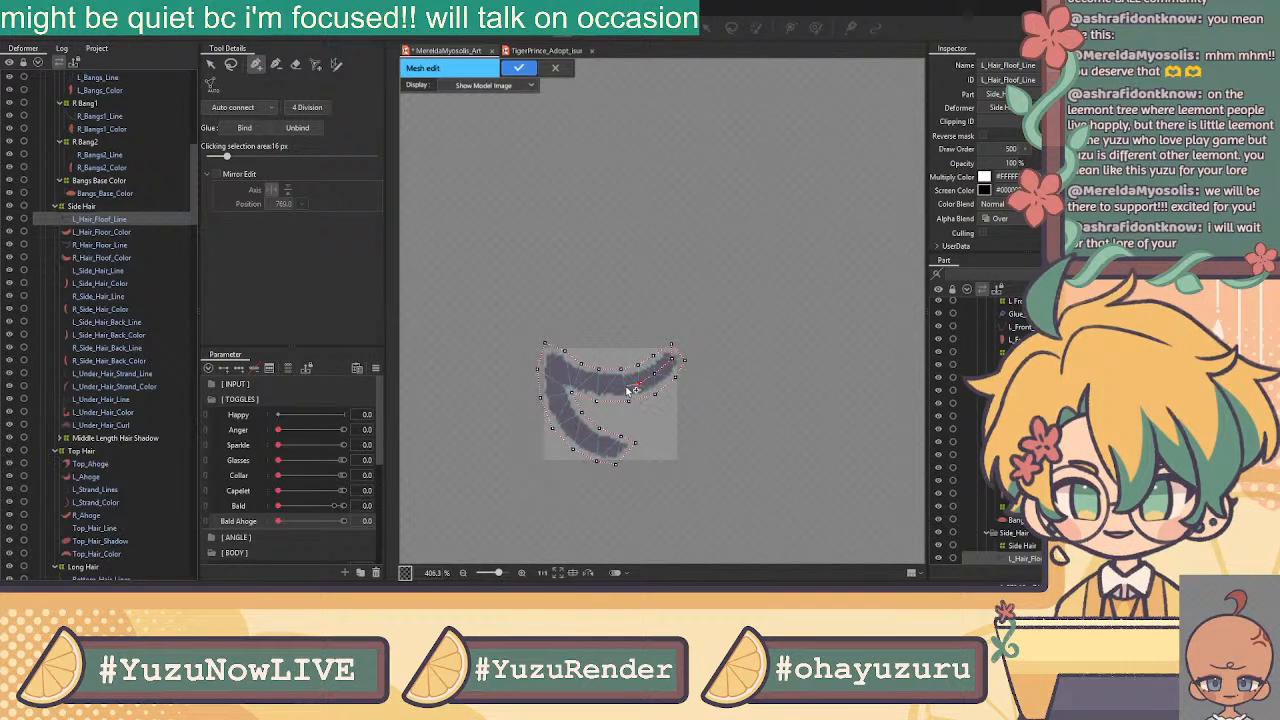
{"action": "left_click", "coordinate": [611, 386]}
{"action": "left_click", "coordinate": [587, 382]}
{"action": "left_click", "coordinate": [559, 374]}
{"action": "left_click_drag", "start_coordinate": [559, 374], "coordinate": [556, 370]}
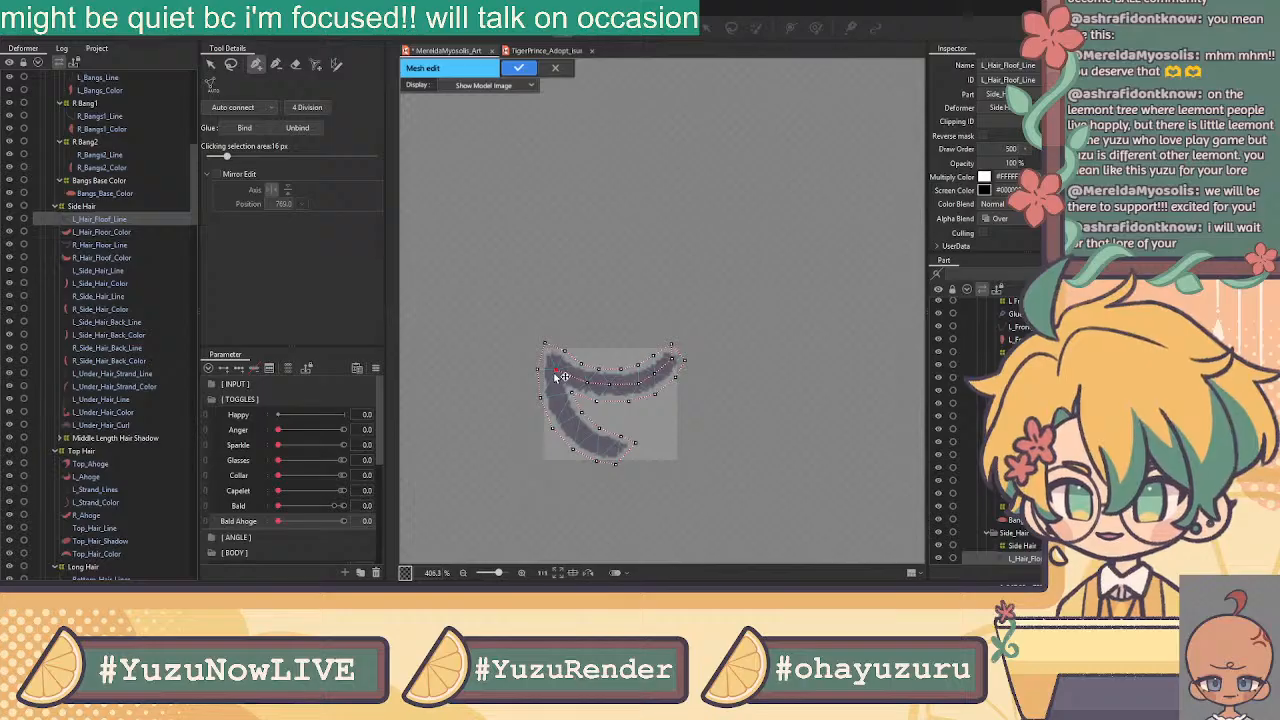
{"action": "left_click", "coordinate": [554, 381]}
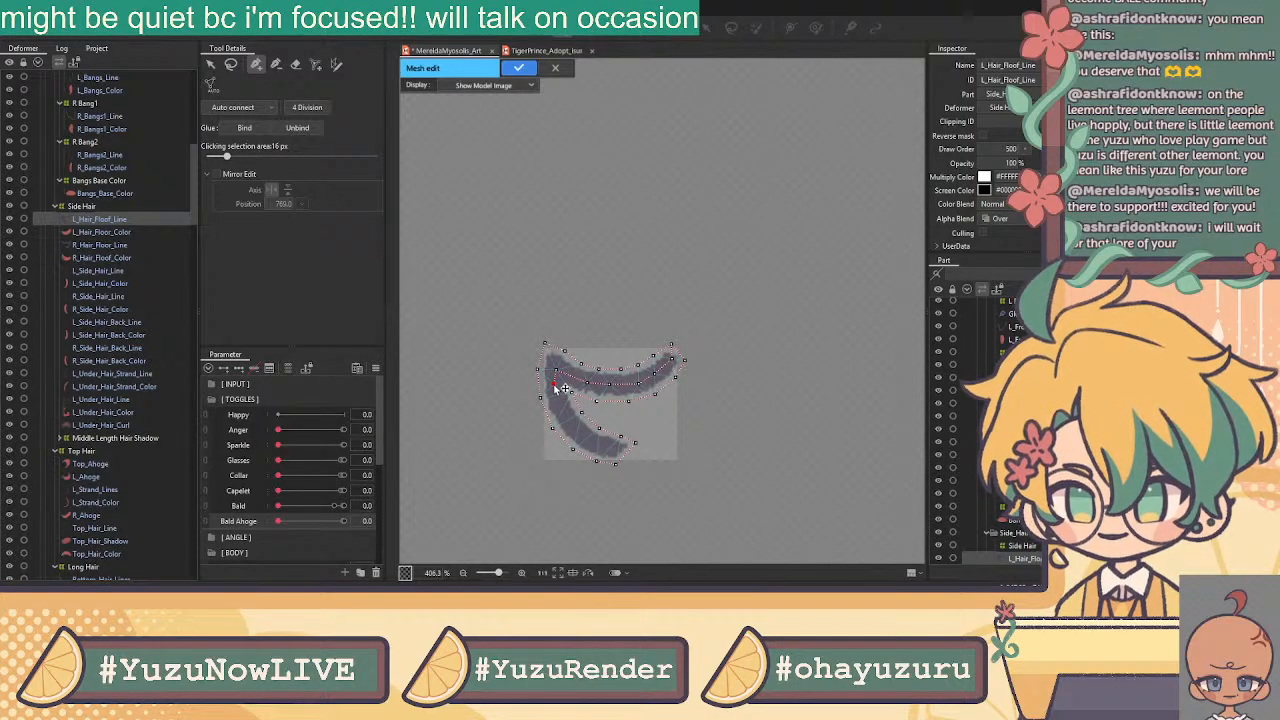
{"action": "left_click", "coordinate": [563, 407]}
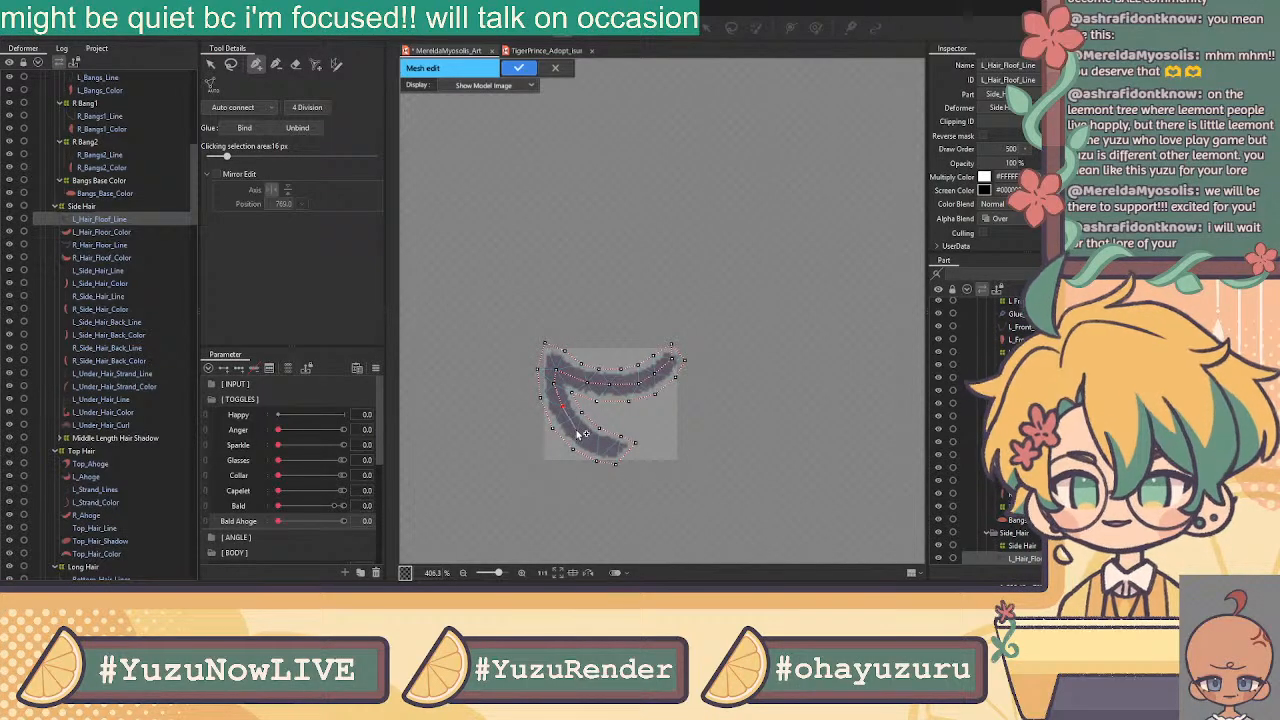
{"action": "left_click", "coordinate": [580, 432]}
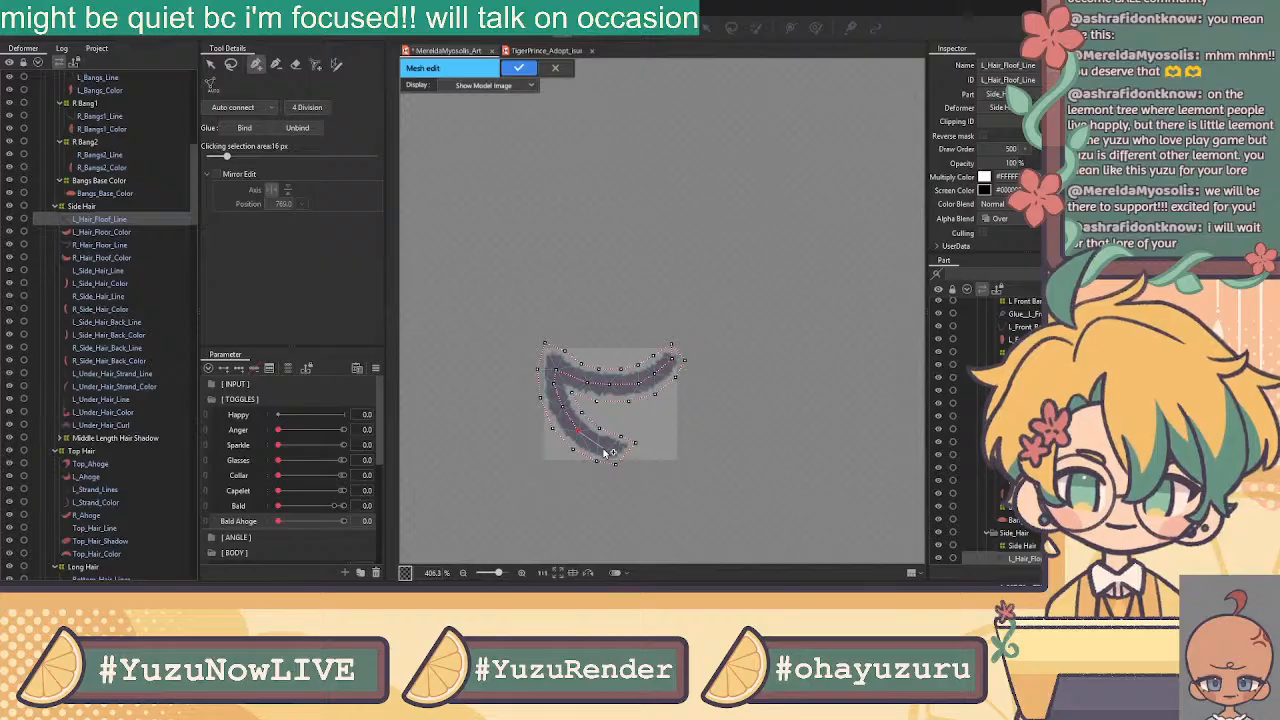
{"action": "left_click", "coordinate": [587, 438]}
{"action": "left_click", "coordinate": [607, 446]}
{"action": "left_click", "coordinate": [636, 444]}
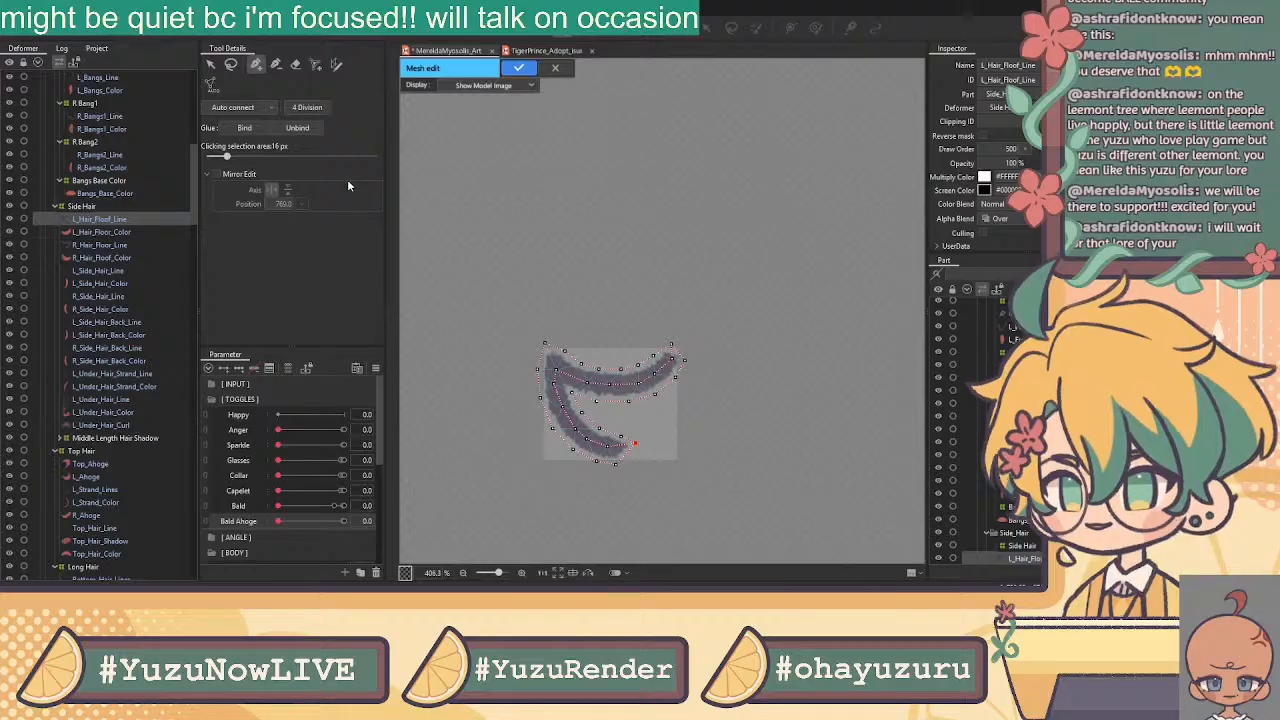
Select all the new vertices and apply the L_Hair_Floof_Line mesh
{"action": "left_click", "coordinate": [210, 64]}
{"action": "left_click_drag", "start_coordinate": [728, 270], "coordinate": [477, 491]}
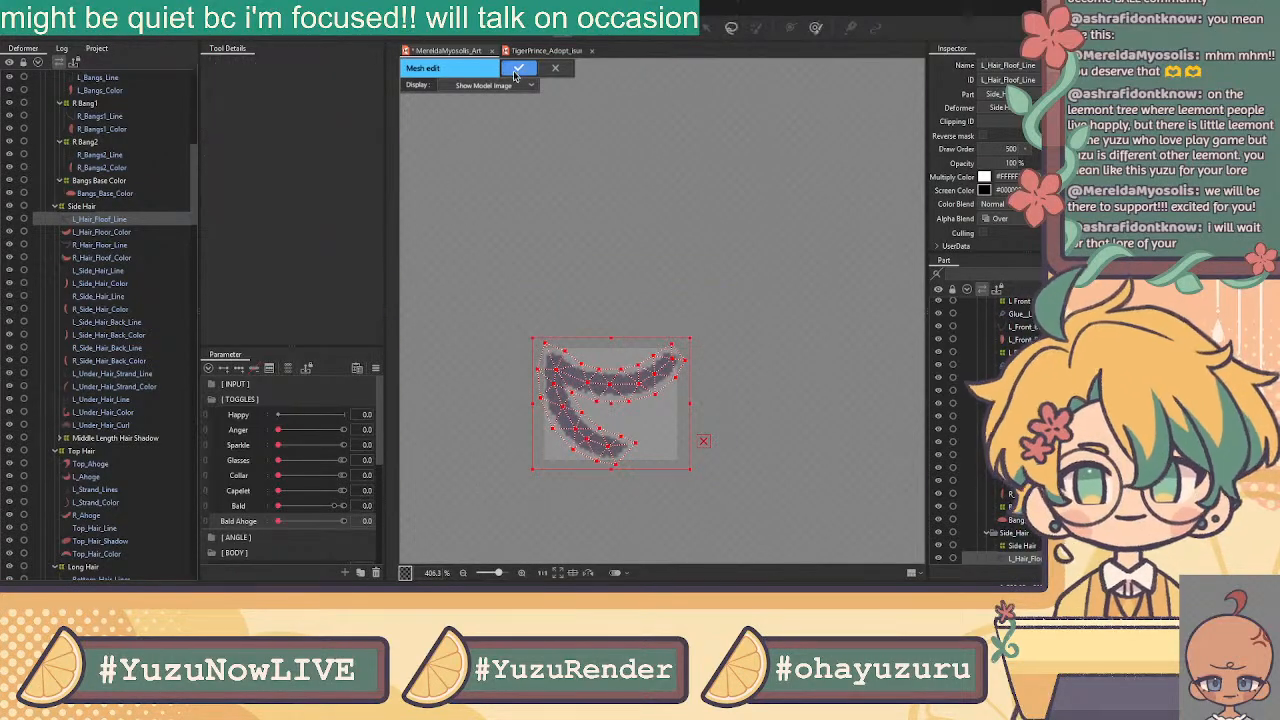
{"action": "left_click", "coordinate": [519, 67]}
Open L_Hair_Floof_Color in mesh editing and clear its existing vertices
{"action": "left_click", "coordinate": [117, 233]}
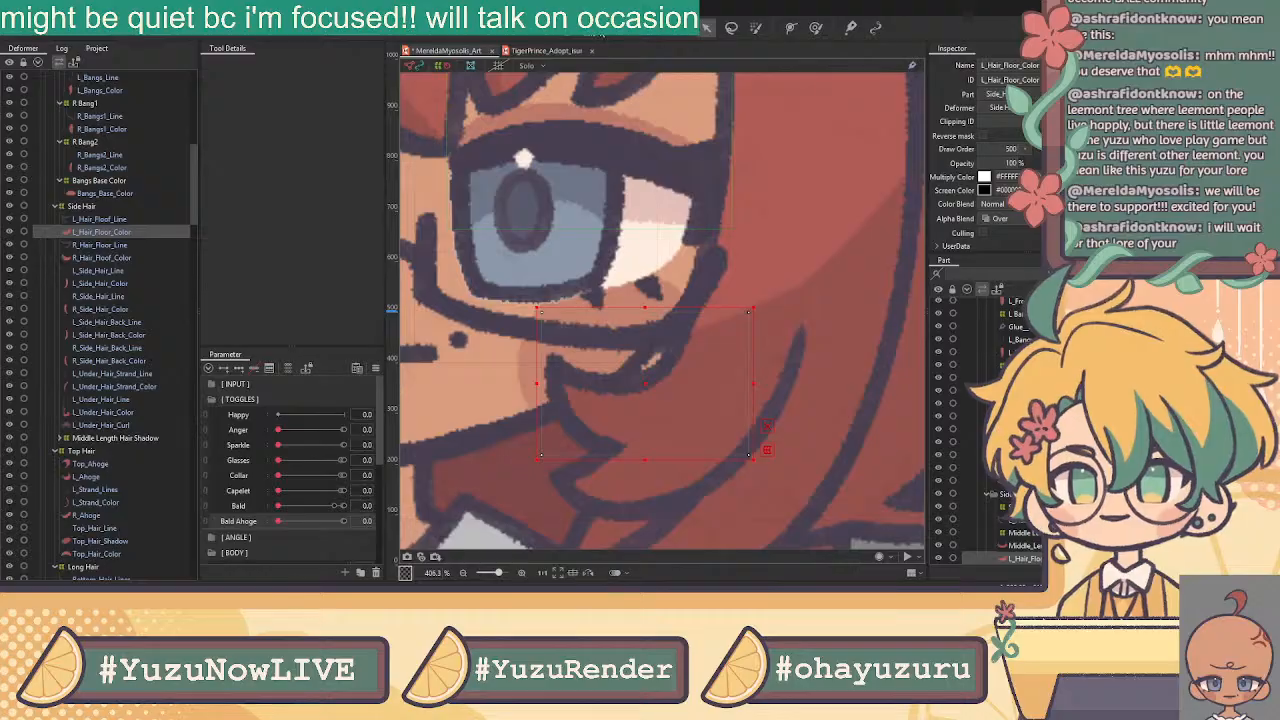
{"action": "left_click", "coordinate": [706, 27]}
{"action": "left_click", "coordinate": [294, 64]}
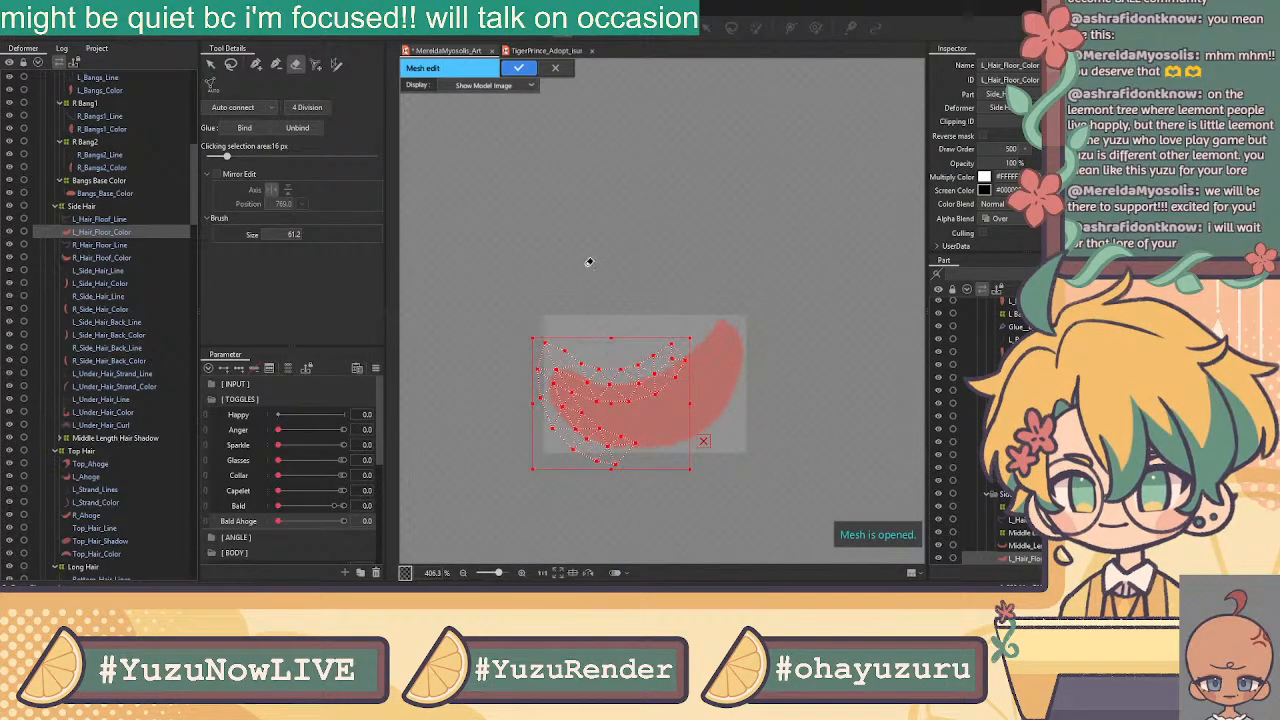
{"action": "left_click", "coordinate": [212, 64]}
{"action": "left_click", "coordinate": [256, 64]}
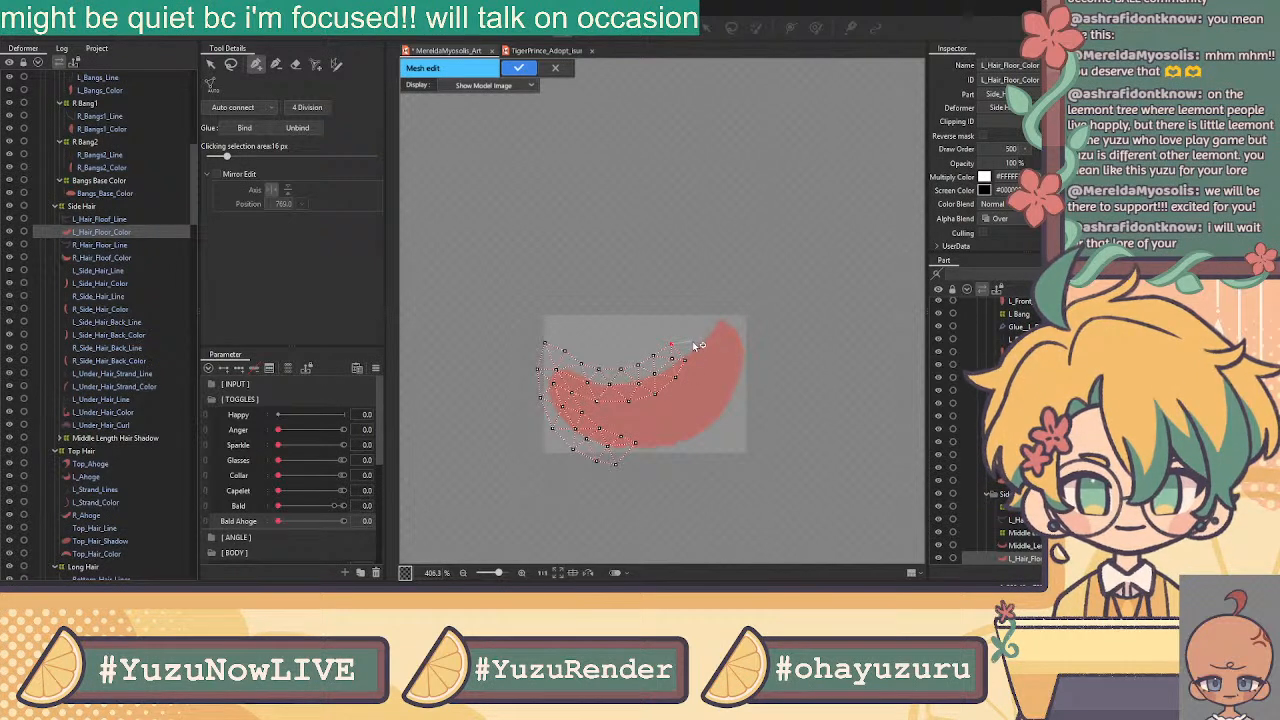
Place outline vertices along the hair's upper edge, tip and lower edge
{"action": "left_click", "coordinate": [692, 344]}
{"action": "left_click", "coordinate": [706, 330]}
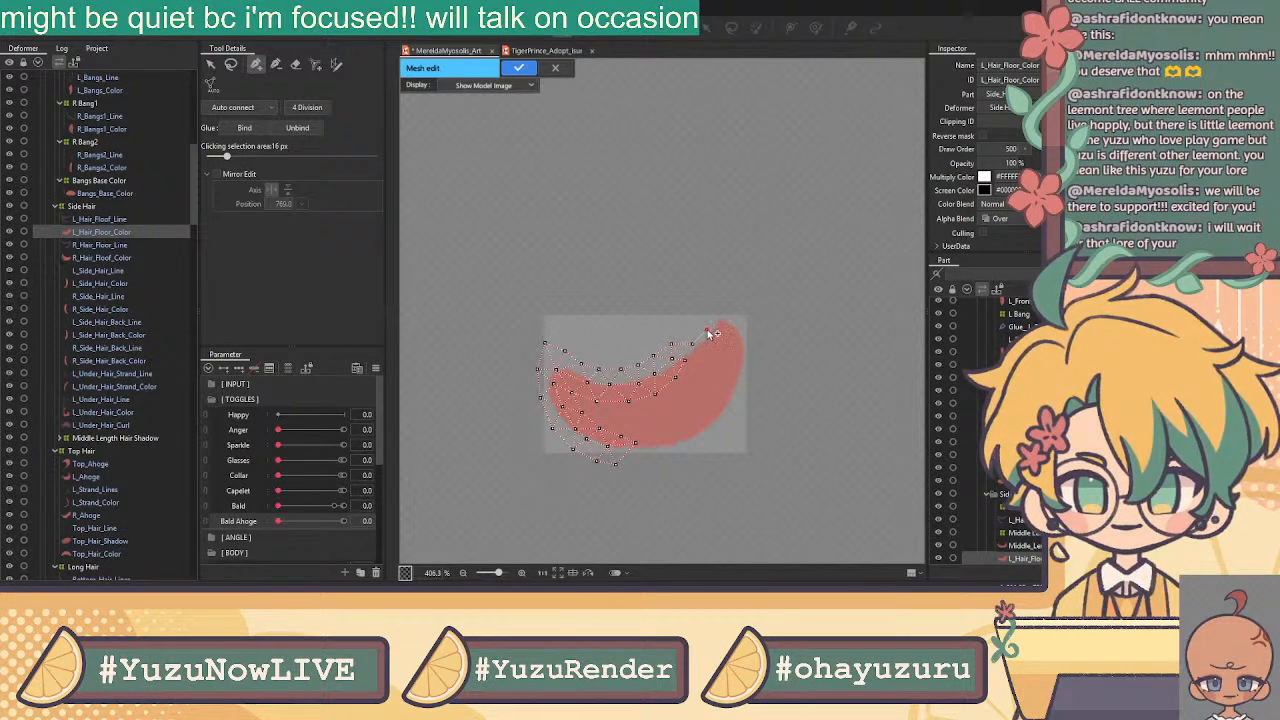
{"action": "left_click", "coordinate": [718, 312]}
{"action": "left_click", "coordinate": [737, 320]}
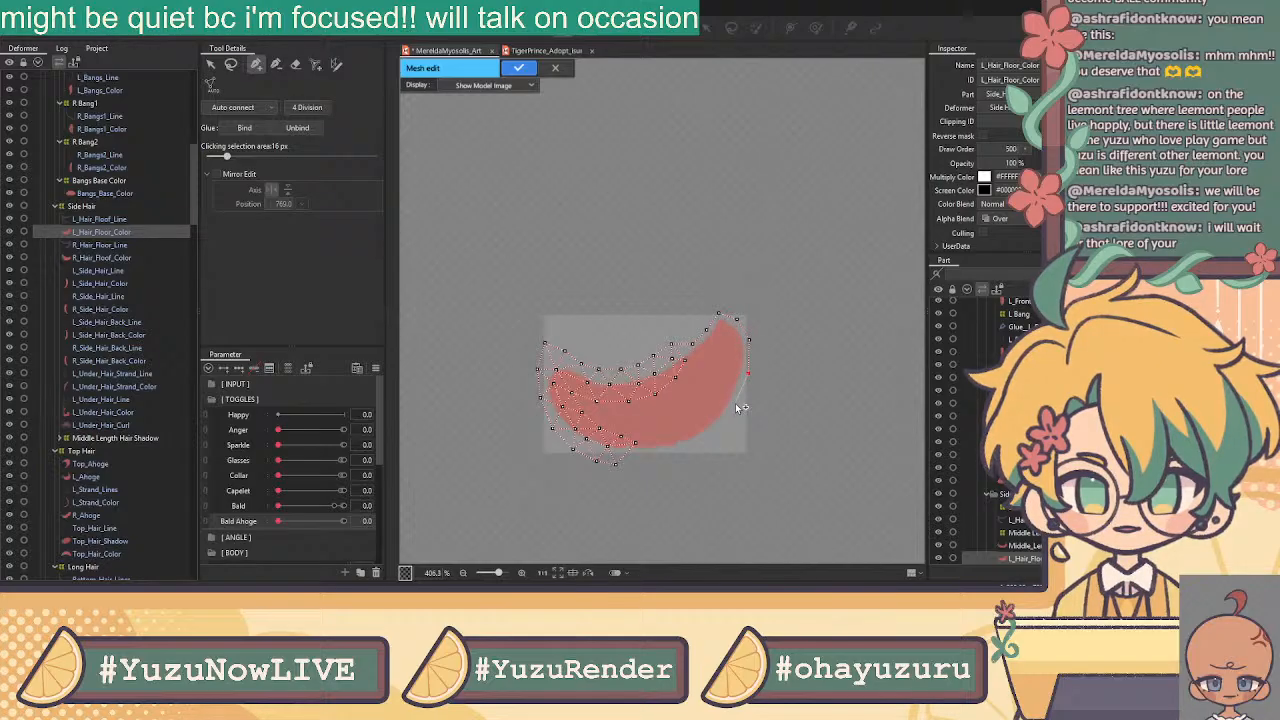
{"action": "left_click", "coordinate": [711, 438]}
{"action": "left_click", "coordinate": [681, 449]}
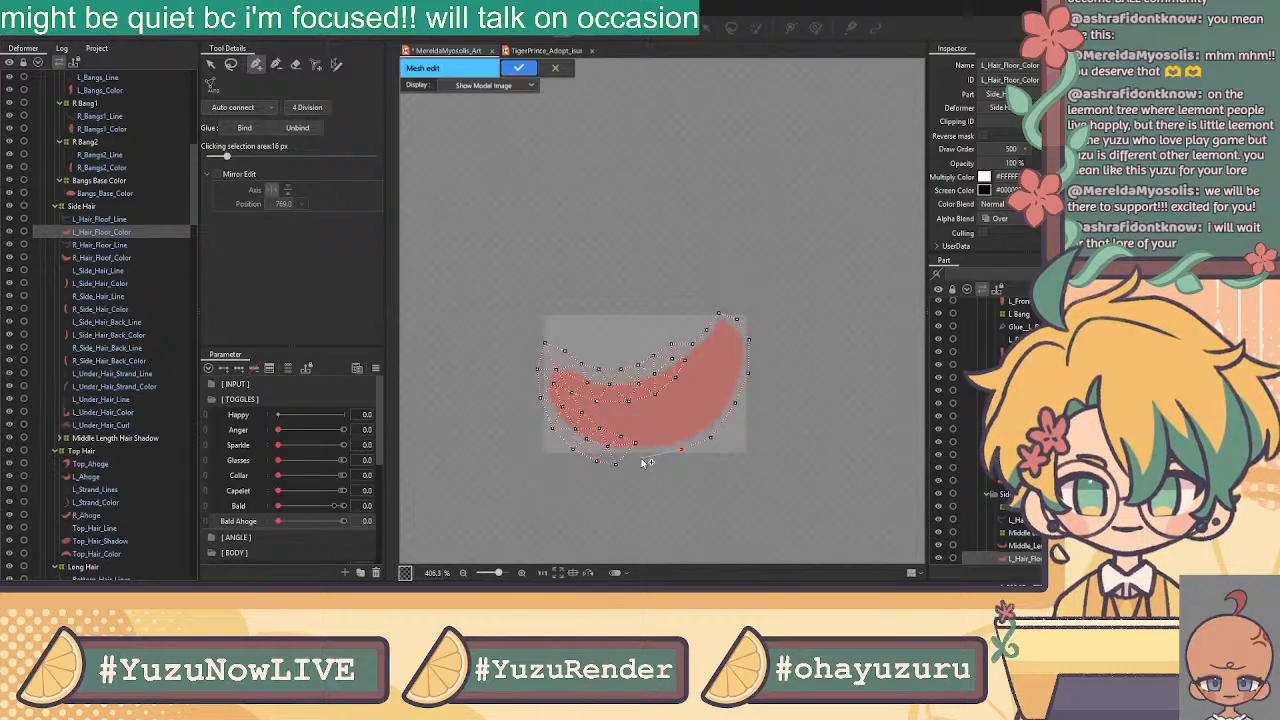
{"action": "left_click", "coordinate": [616, 463]}
{"action": "left_click", "coordinate": [642, 460]}
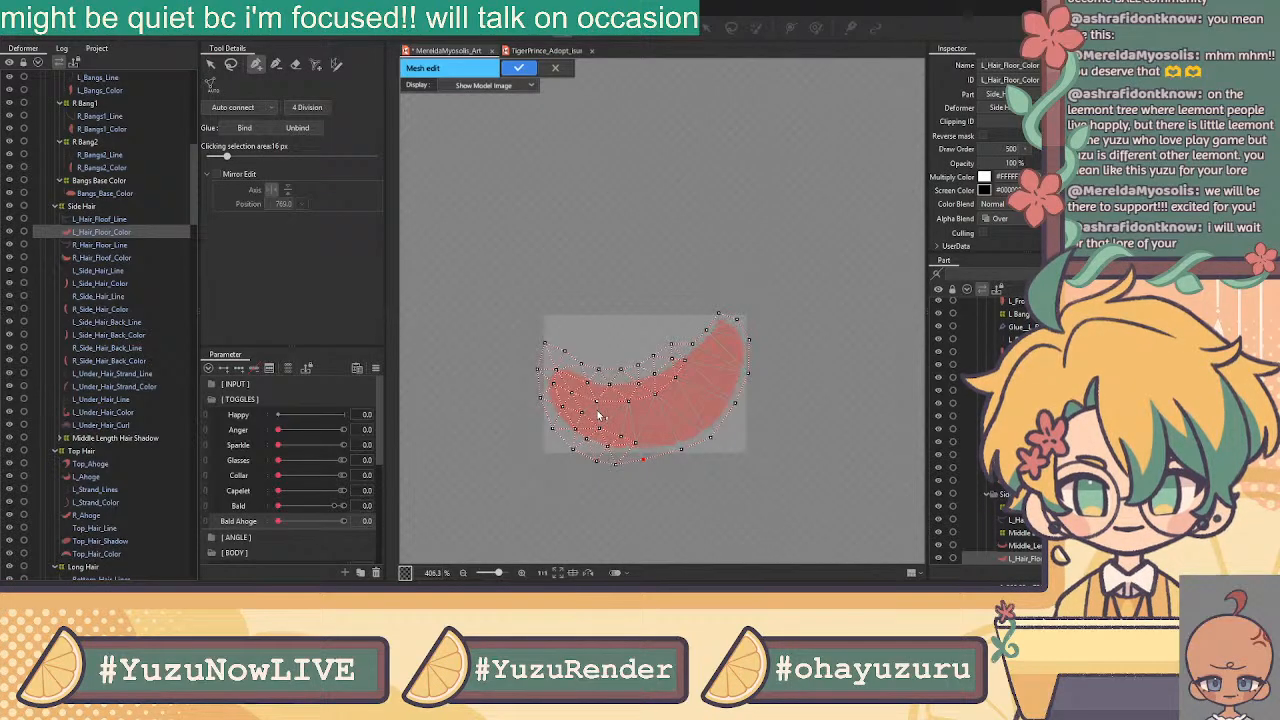
{"action": "scroll", "coordinate": [600, 413], "scroll_direction": "up", "scroll_amount": 5}
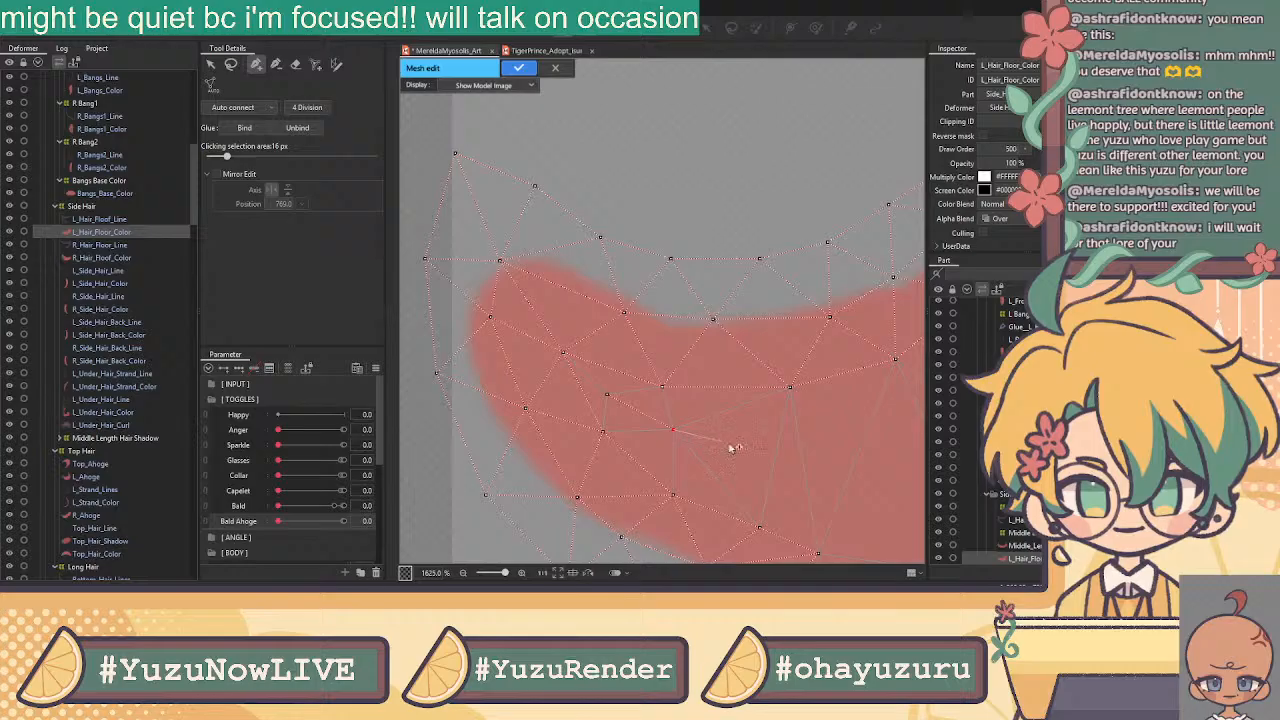
{"action": "scroll", "coordinate": [754, 452], "scroll_direction": "down", "scroll_amount": 3}
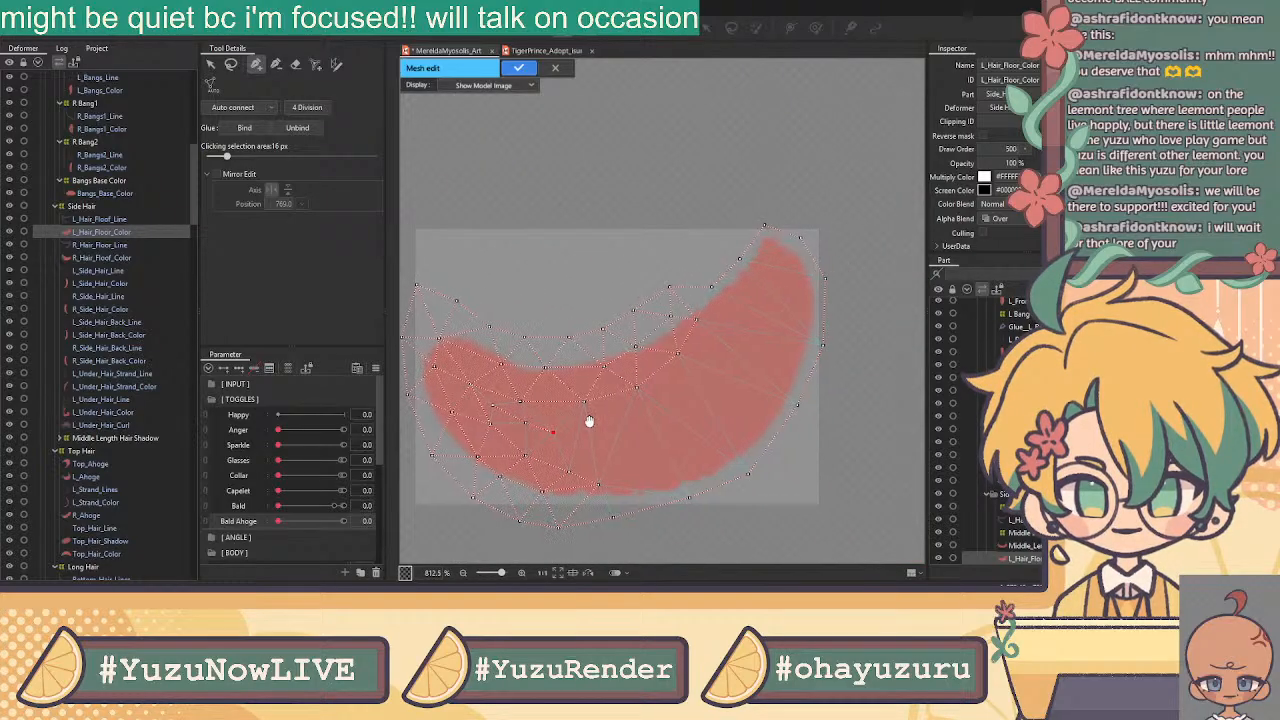
Add an inner vertex chain toward the tip, apply the mesh, and also select L_Hair_Floof_Line
{"action": "left_click", "coordinate": [619, 440]}
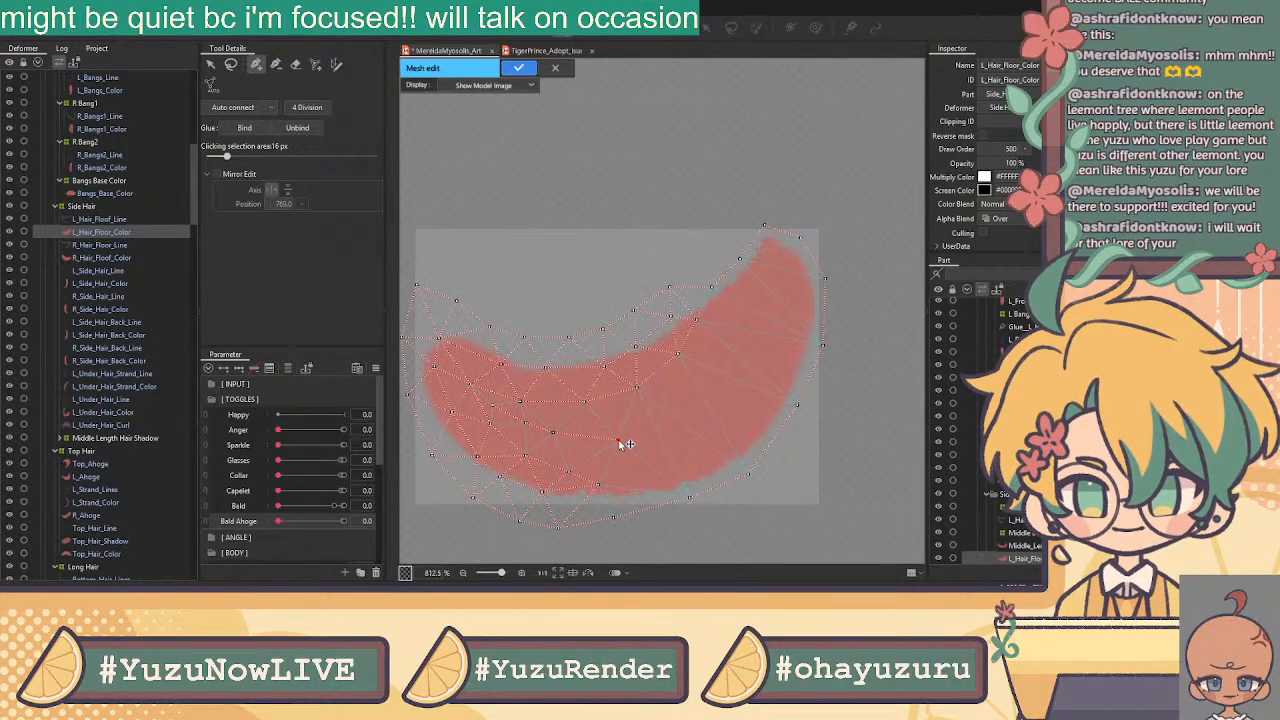
{"action": "left_click", "coordinate": [680, 428]}
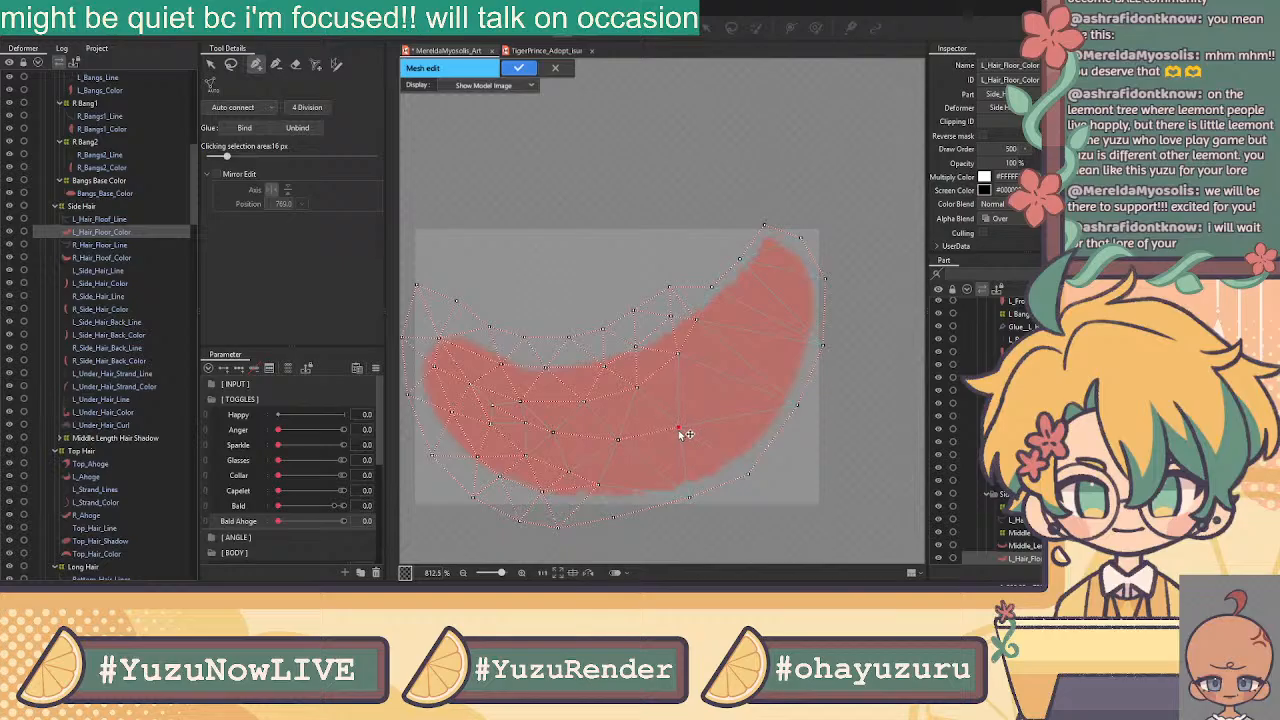
{"action": "left_click", "coordinate": [708, 404]}
{"action": "left_click", "coordinate": [750, 351]}
{"action": "left_click", "coordinate": [773, 285]}
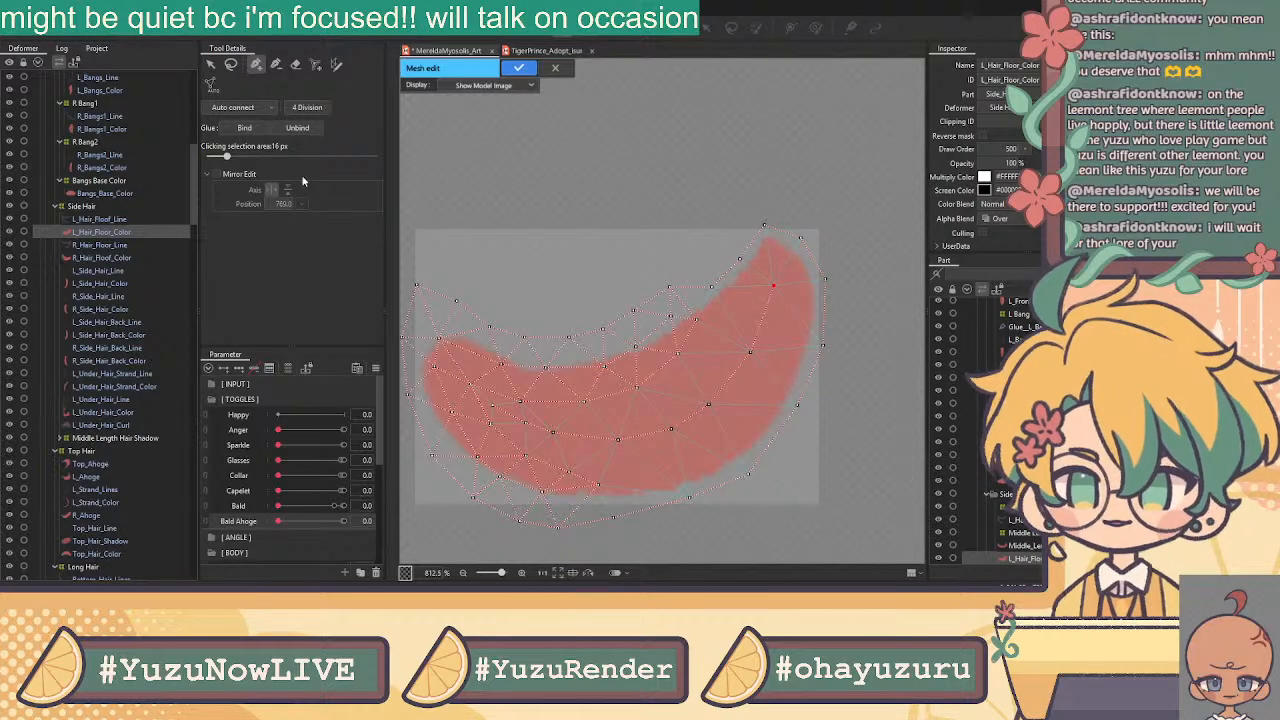
{"action": "left_click", "coordinate": [519, 67]}
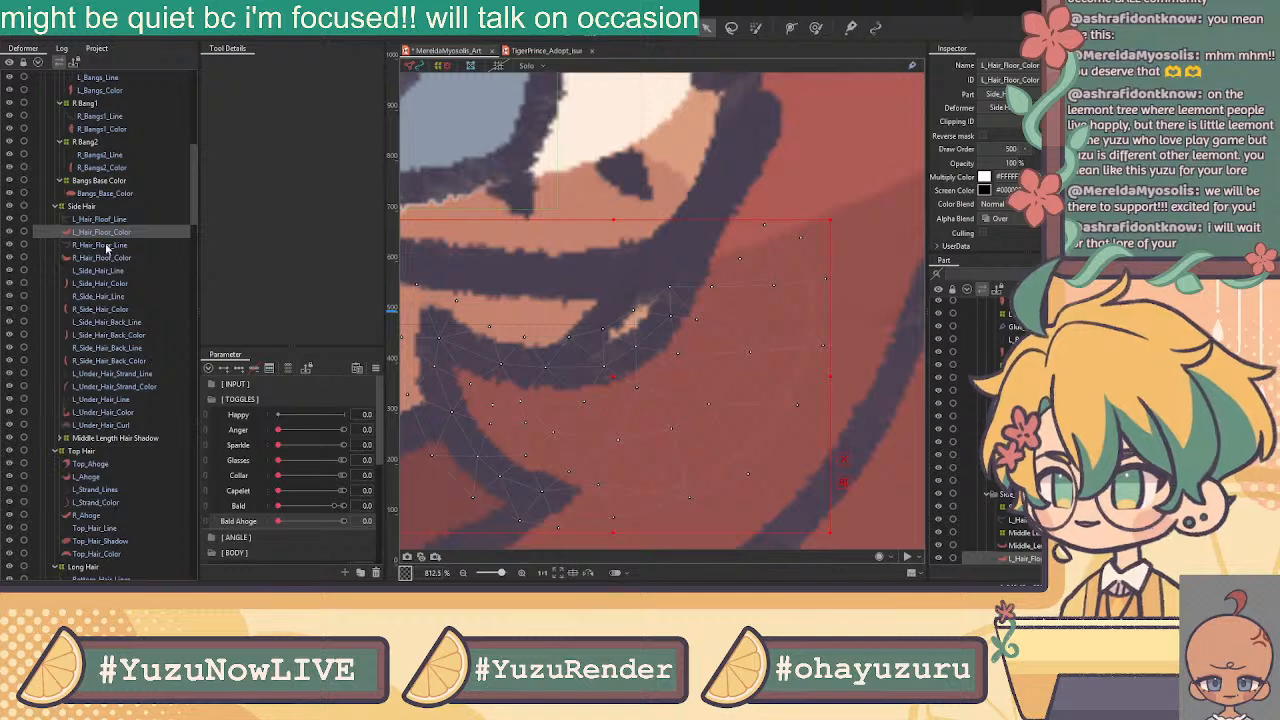
{"action": "left_click", "coordinate": [105, 221], "text": "ctrl"}
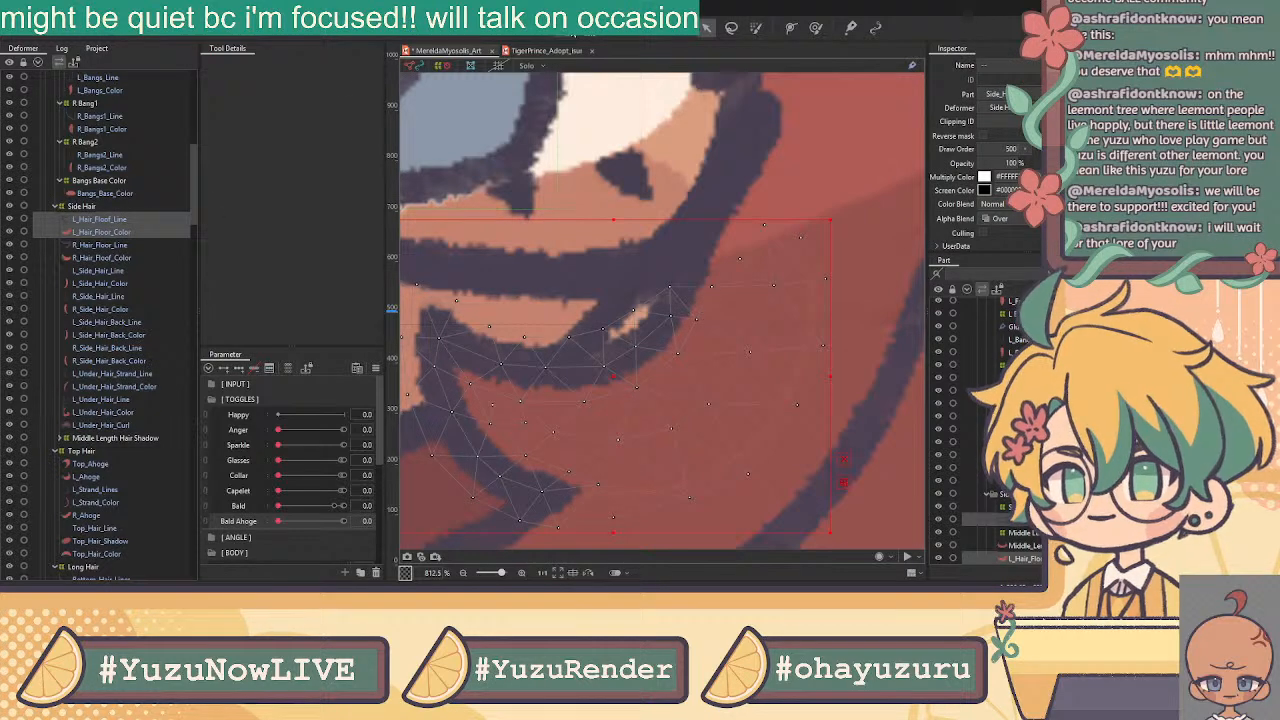
Inspect both L_Hair_Floof meshes together in mesh editing, then return to model view
{"action": "left_click", "coordinate": [580, 27]}
{"action": "left_click", "coordinate": [231, 65]}
{"action": "scroll", "coordinate": [672, 245], "scroll_direction": "down", "scroll_amount": 3}
{"action": "mouse_move", "coordinate": [677, 230]}
{"action": "left_mouse_down"}
{"action": "mouse_move", "coordinate": [700, 268]}
{"action": "mouse_move", "coordinate": [688, 300]}
{"action": "mouse_move", "coordinate": [656, 312]}
{"action": "mouse_move", "coordinate": [665, 295]}
{"action": "left_mouse_up"}
{"action": "left_click", "coordinate": [677, 233]}
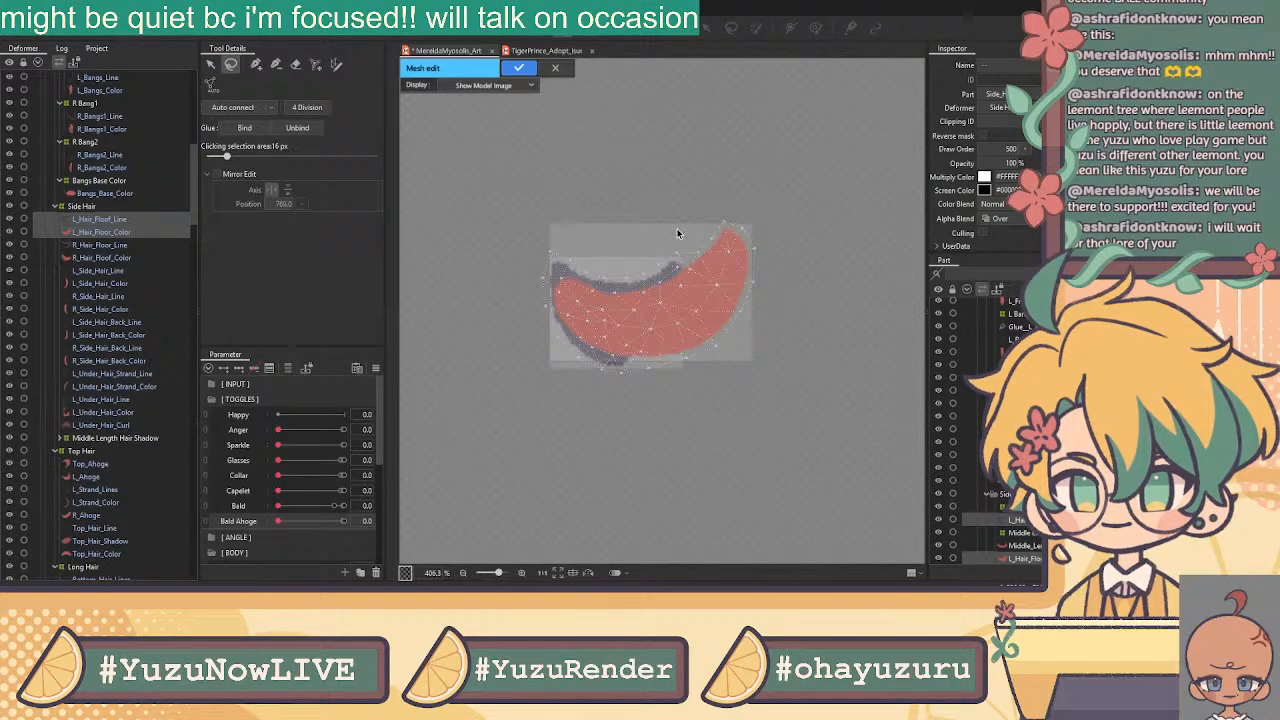
{"action": "left_click", "coordinate": [554, 68]}
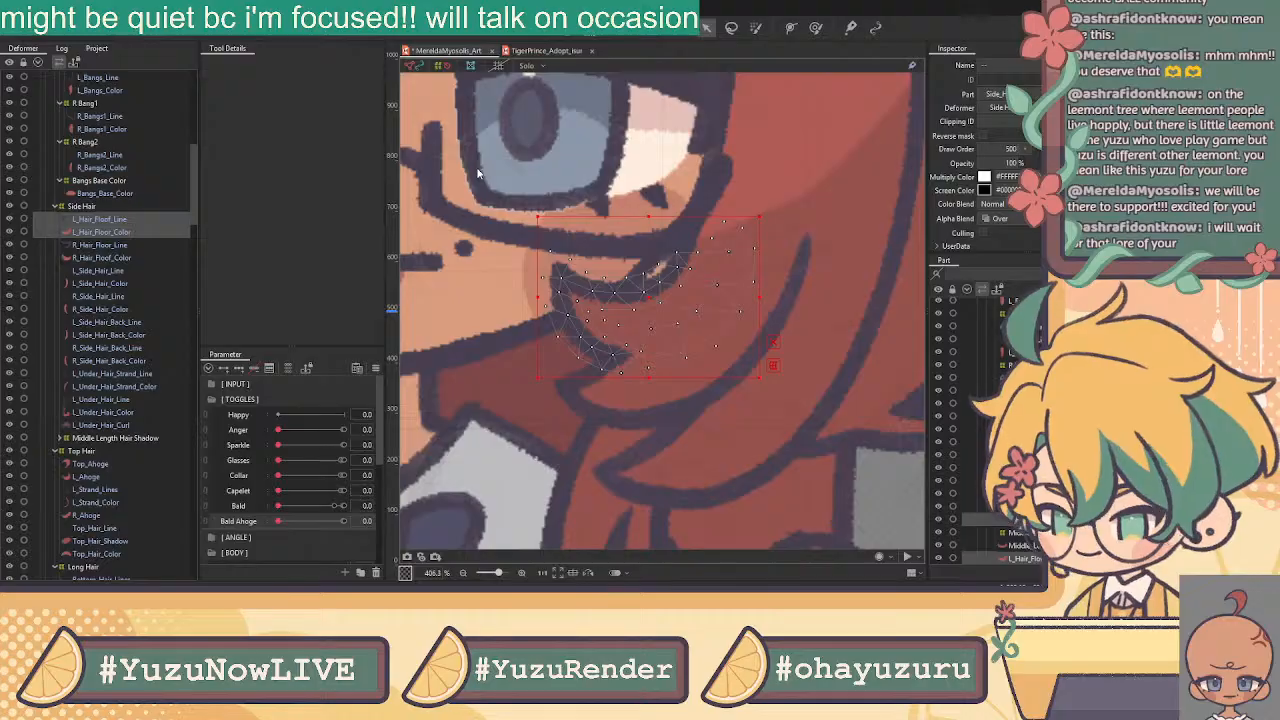
Wrap both L_Hair_Floof pieces in an L Floof warp deformer and select the R_Hair_Floof pair
{"action": "left_click", "coordinate": [597, 355]}
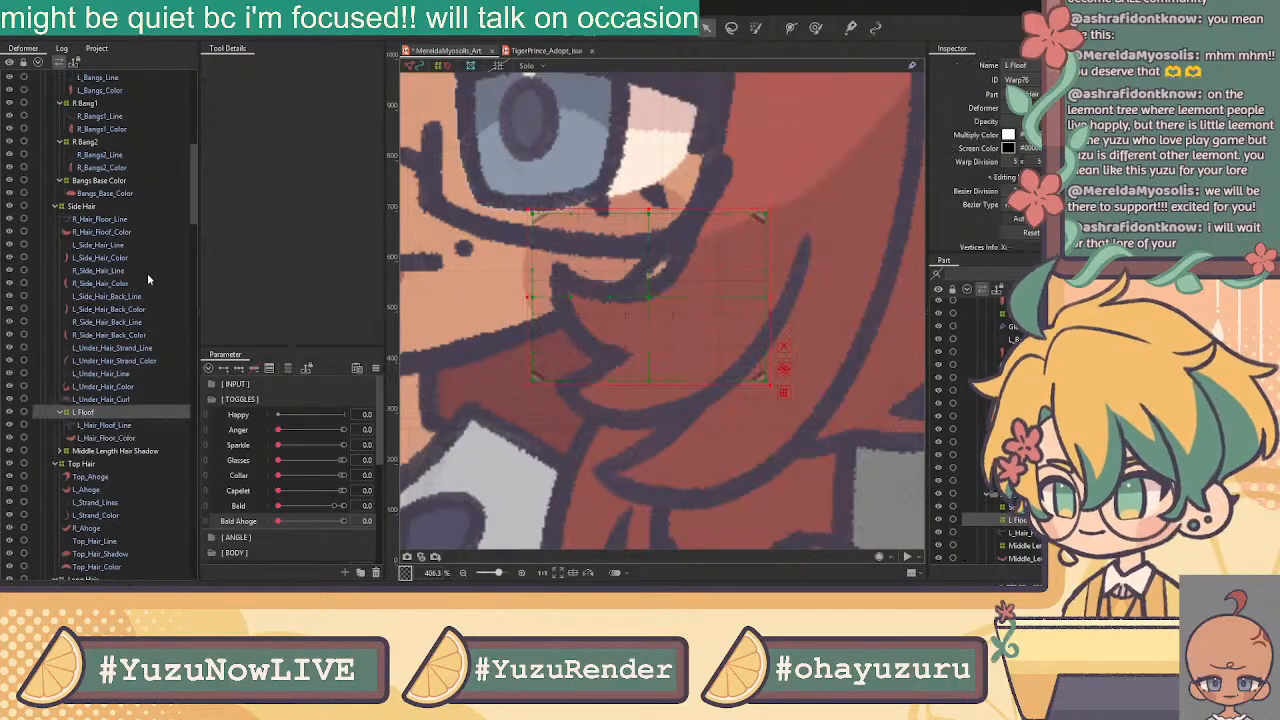
{"action": "left_click", "coordinate": [96, 220]}
{"action": "left_click", "coordinate": [99, 232], "text": "ctrl"}
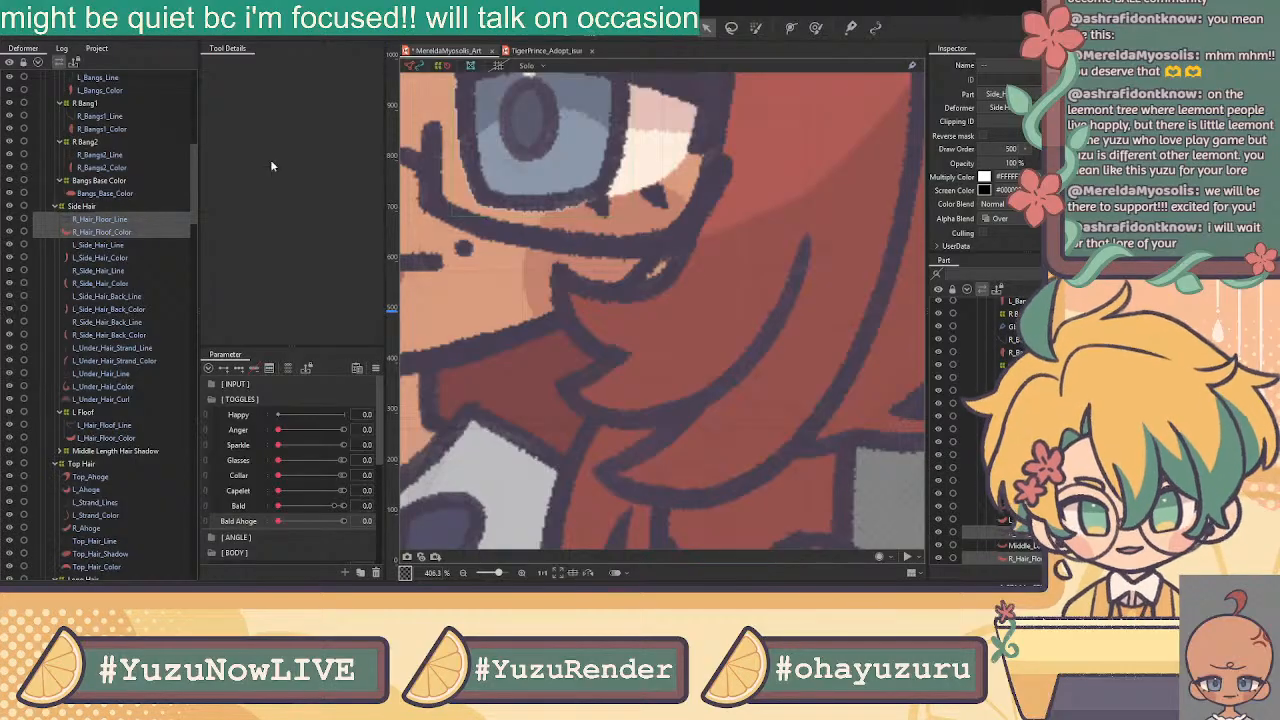
Confirm R Floof, then wrap L_Side_Hair_Line and L_Side_Hair_Color in an L Side Hair deformer
{"action": "key", "text": "Return"}
{"action": "left_click", "coordinate": [113, 223]}
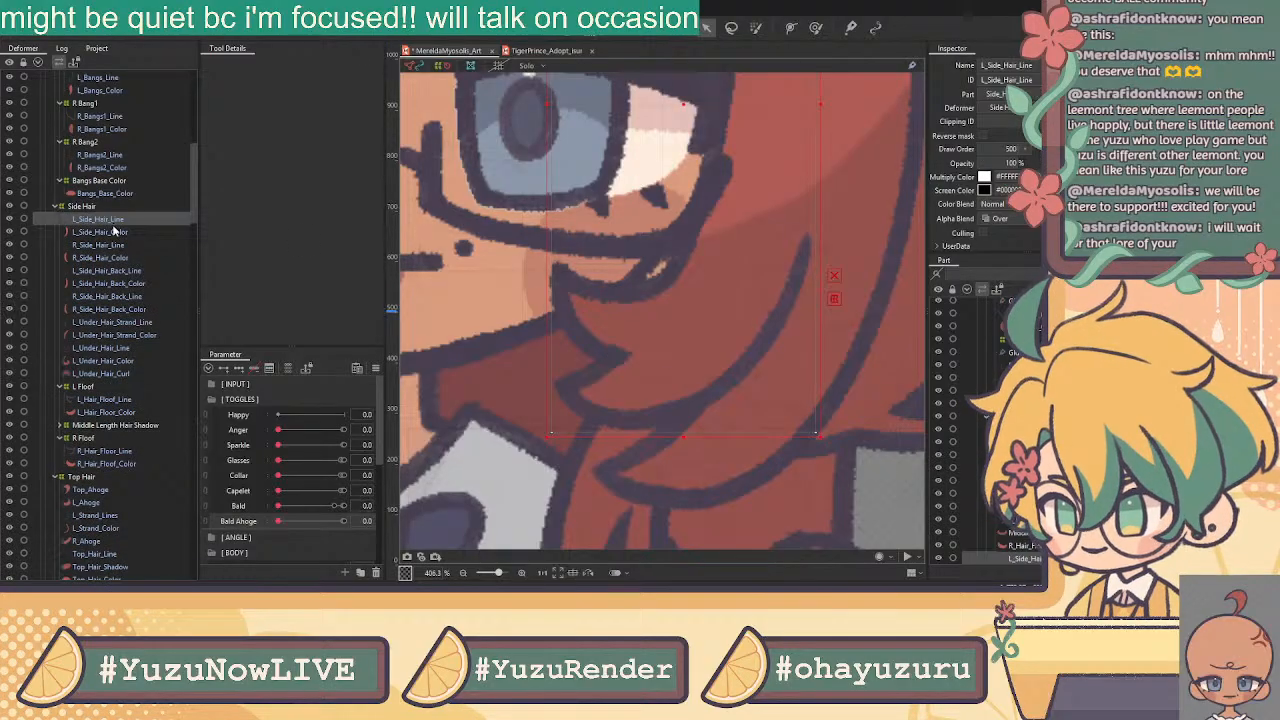
{"action": "left_click", "coordinate": [129, 243], "text": "shift"}
{"action": "left_click", "coordinate": [126, 222]}
{"action": "left_click", "coordinate": [128, 233], "text": "ctrl"}
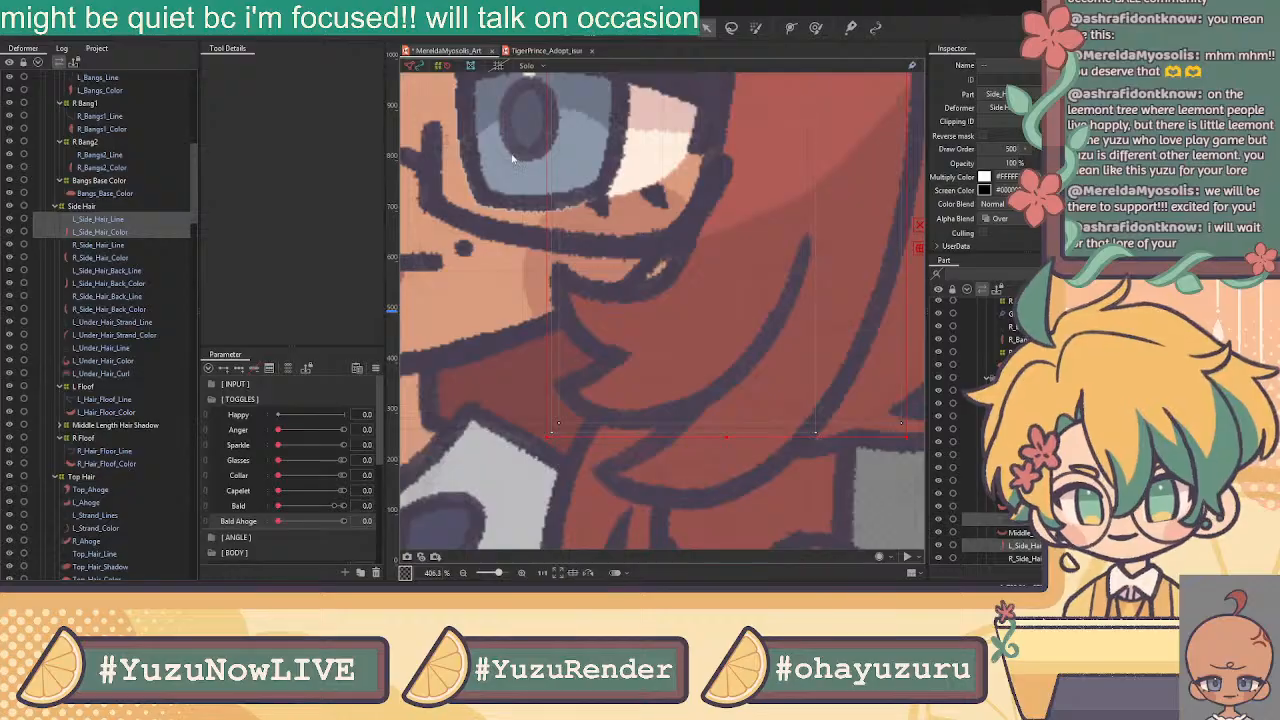
{"action": "left_click", "coordinate": [612, 344]}
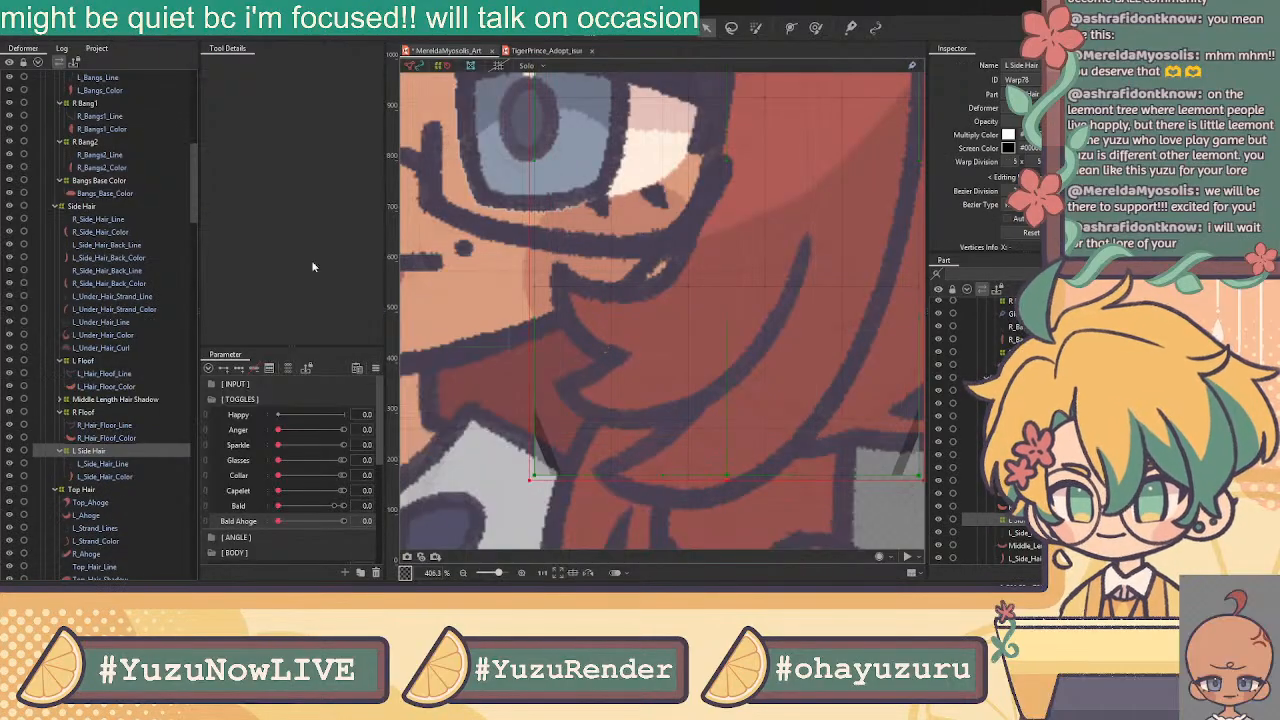
Create R Side Hair and L Side Hair Back deformers for their Line/Color pairs, then select R_Side_Hair_Back
{"action": "left_click", "coordinate": [103, 220]}
{"action": "left_click", "coordinate": [103, 232], "text": "ctrl"}
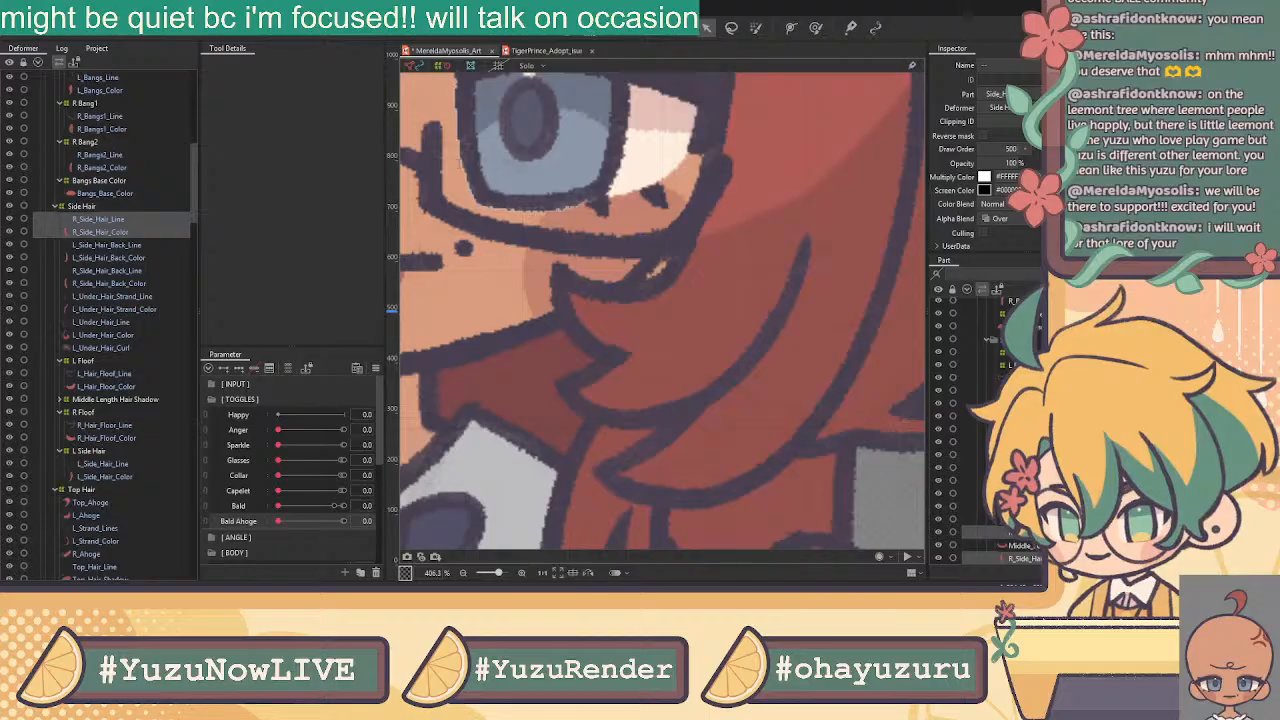
{"action": "left_click", "coordinate": [605, 344]}
{"action": "left_click", "coordinate": [128, 219]}
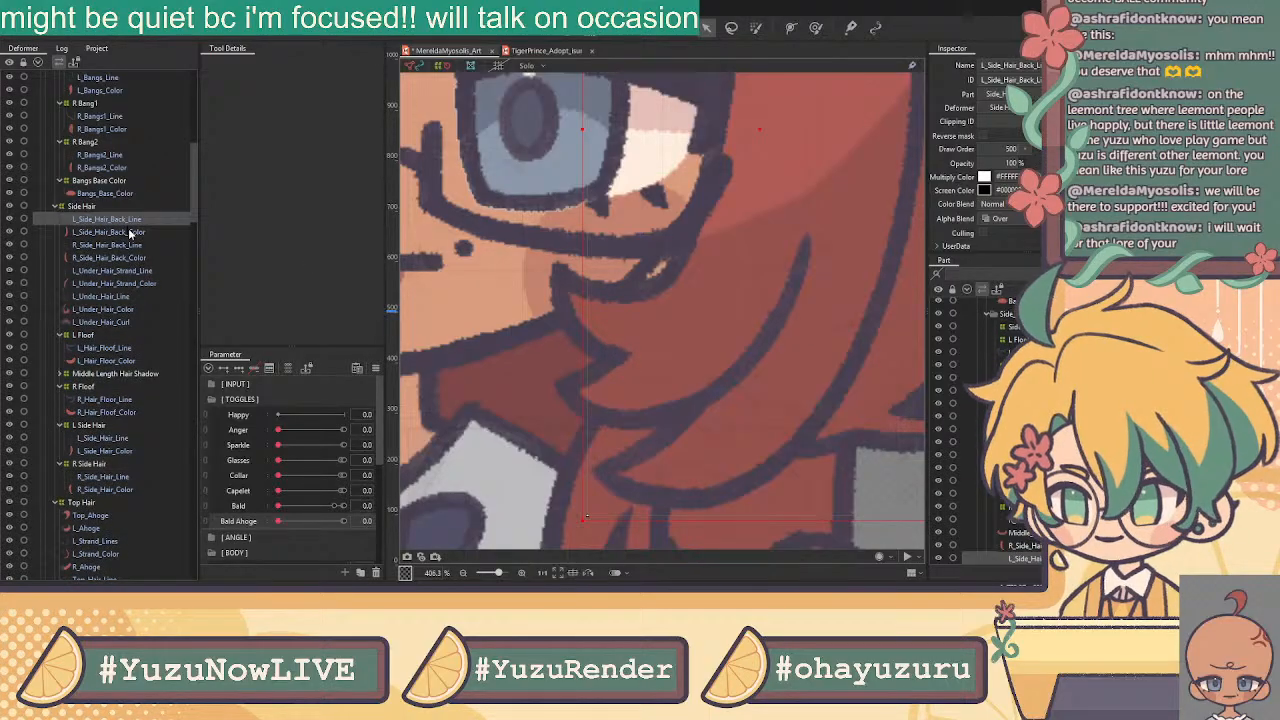
{"action": "left_click", "coordinate": [128, 232], "text": "shift"}
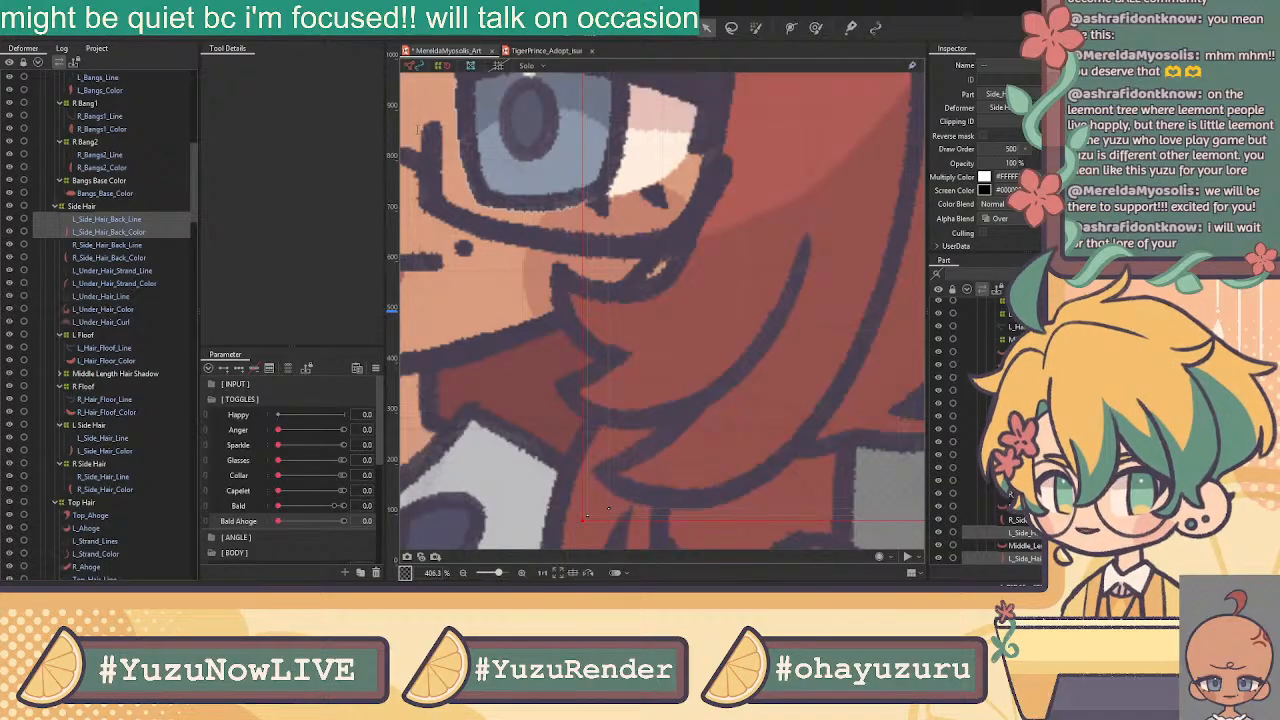
{"action": "left_click", "coordinate": [630, 349]}
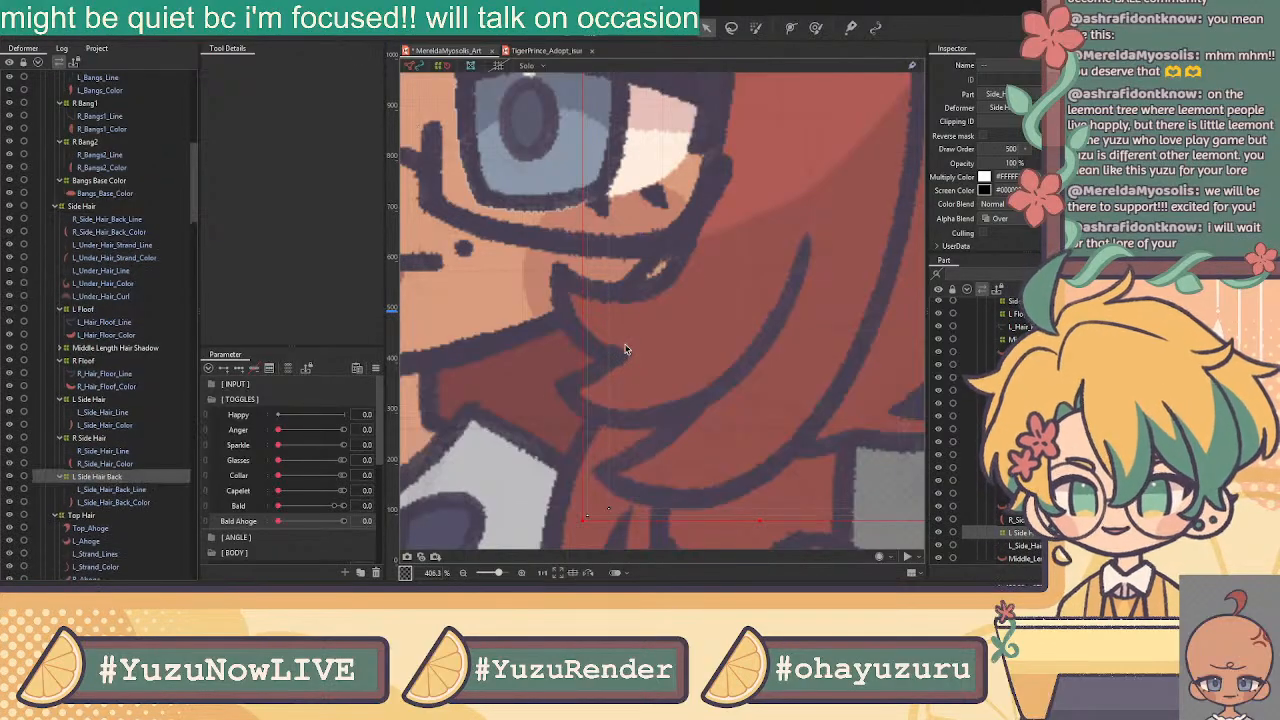
{"action": "left_click", "coordinate": [117, 221]}
{"action": "left_click", "coordinate": [117, 232], "text": "ctrl"}
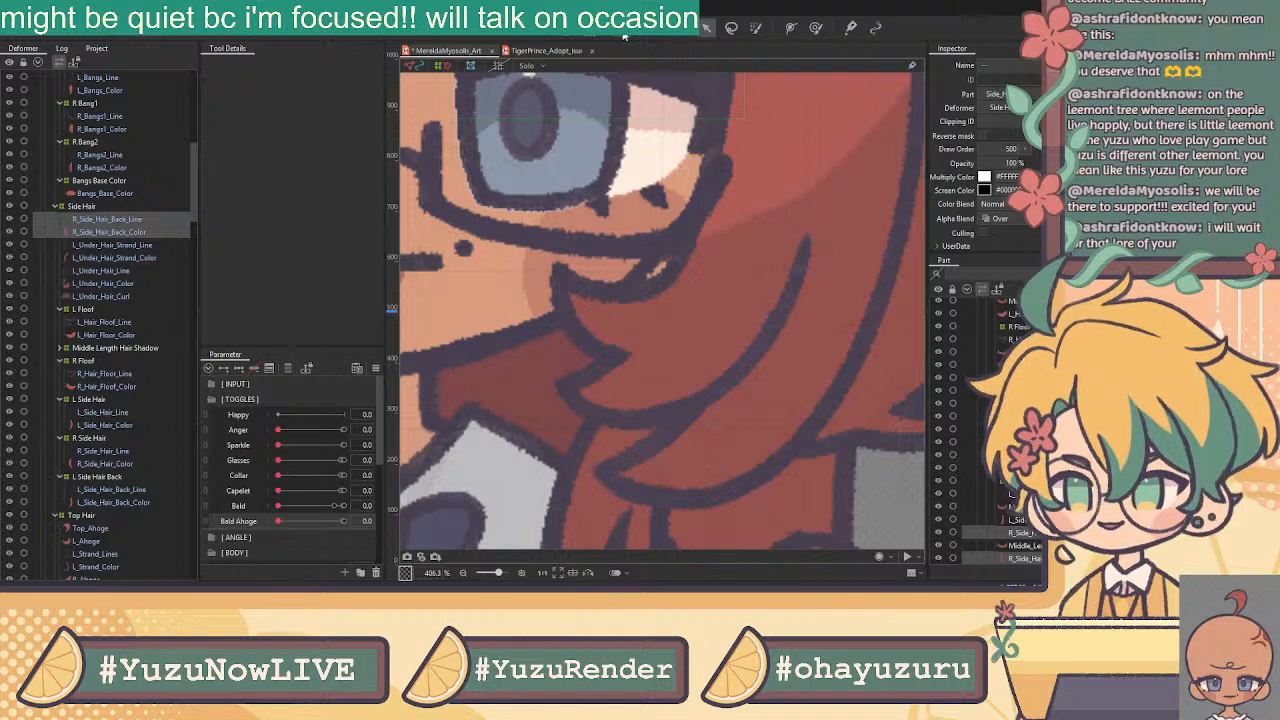
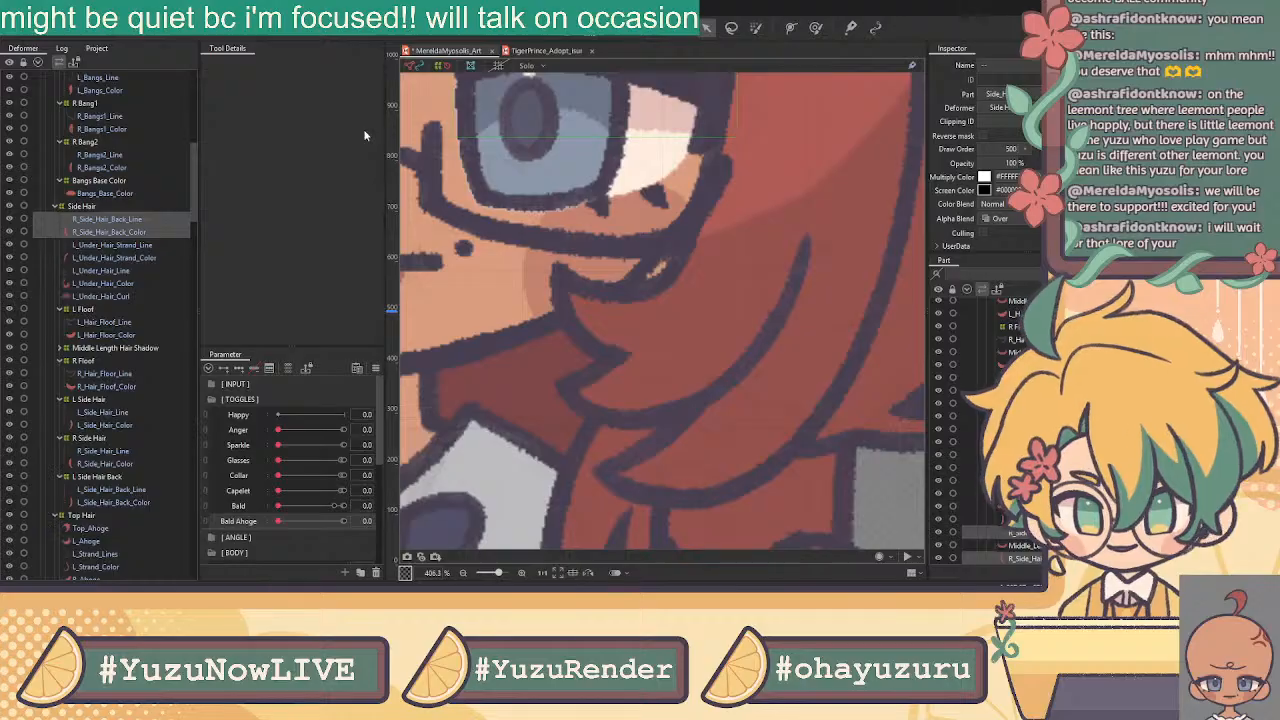
Wrap the two under-hair strand meshes in an L Under Hair Strand warp deformer
{"action": "left_click", "coordinate": [587, 359]}
{"action": "left_click", "coordinate": [131, 220]}
{"action": "left_click", "coordinate": [123, 232], "text": "ctrl"}
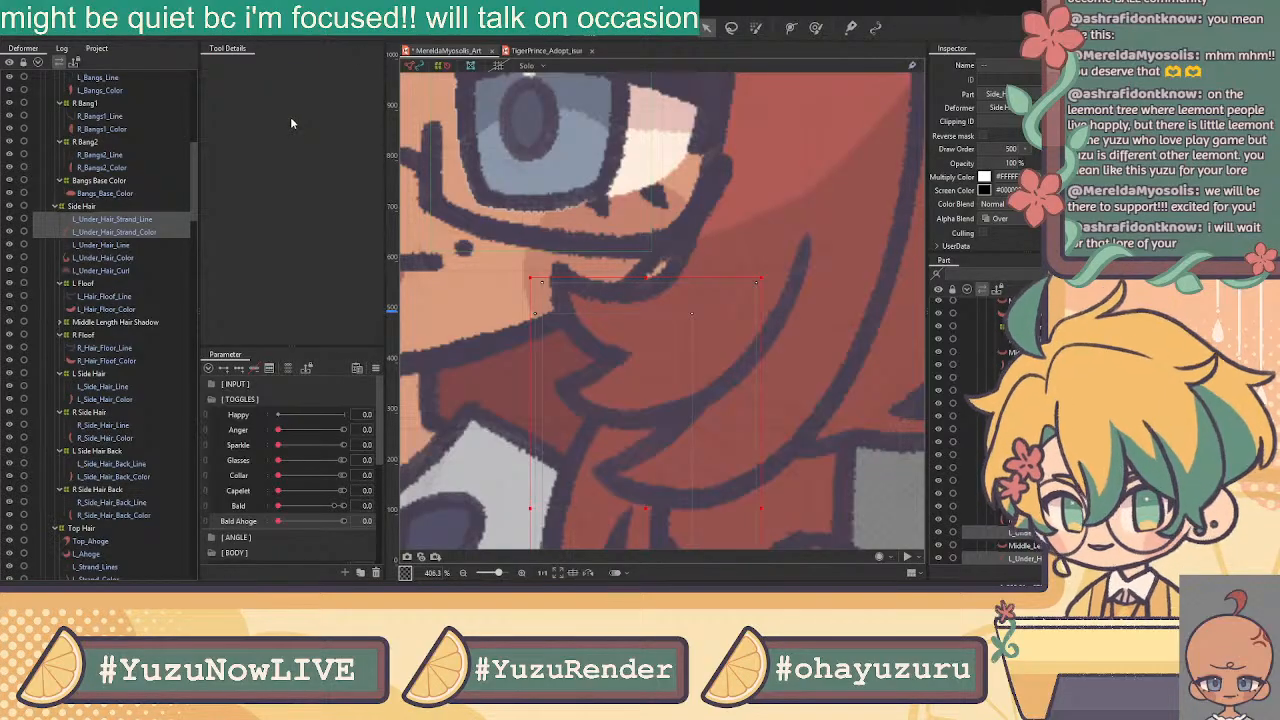
{"action": "left_click", "coordinate": [621, 349]}
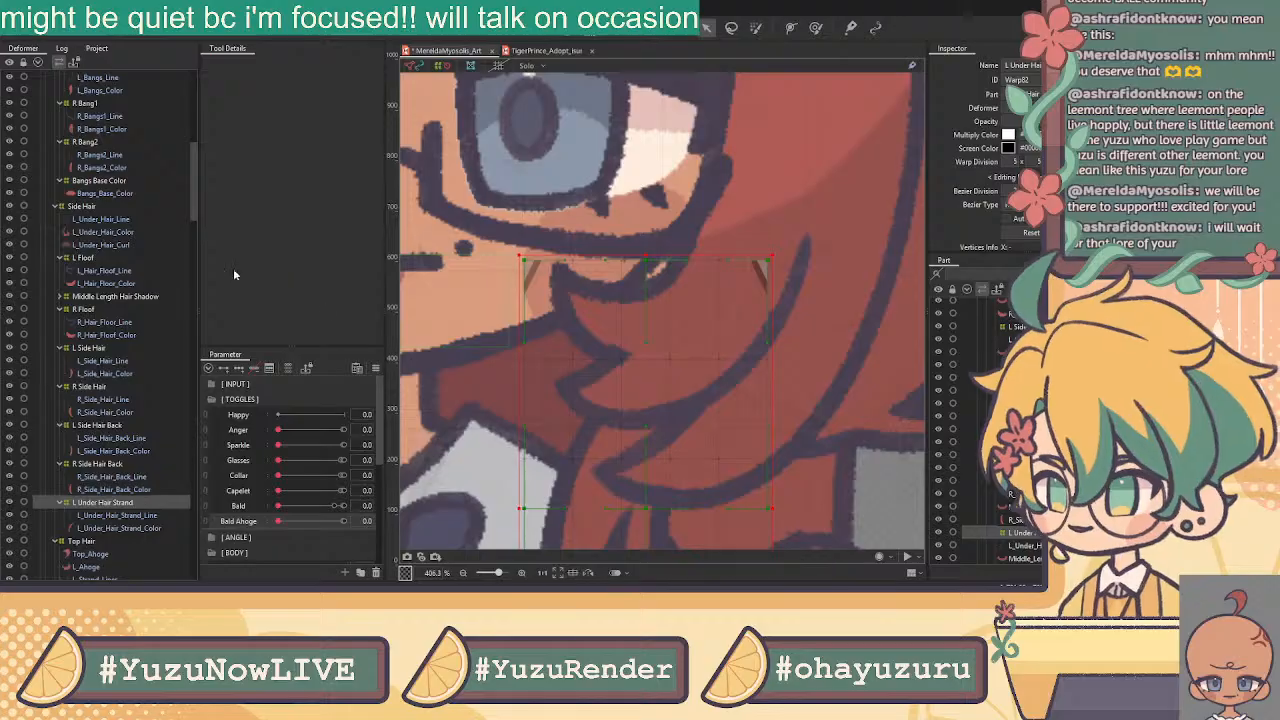
Wrap L_Under_Hair_Line, L_Under_Hair_Color and L_Under_Hair_Curl in an L Under Hair warp deformer
{"action": "left_click", "coordinate": [106, 220]}
{"action": "left_click", "coordinate": [110, 233], "text": "ctrl"}
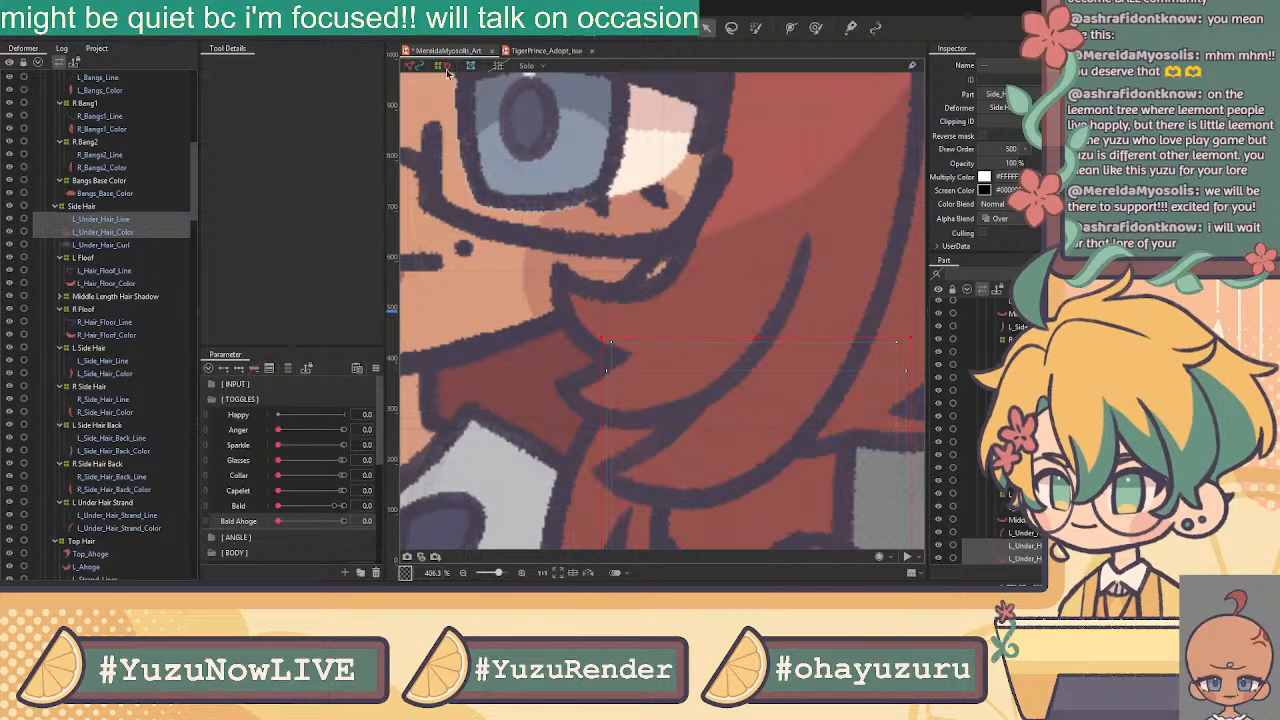
{"action": "left_click", "coordinate": [138, 246], "text": "ctrl"}
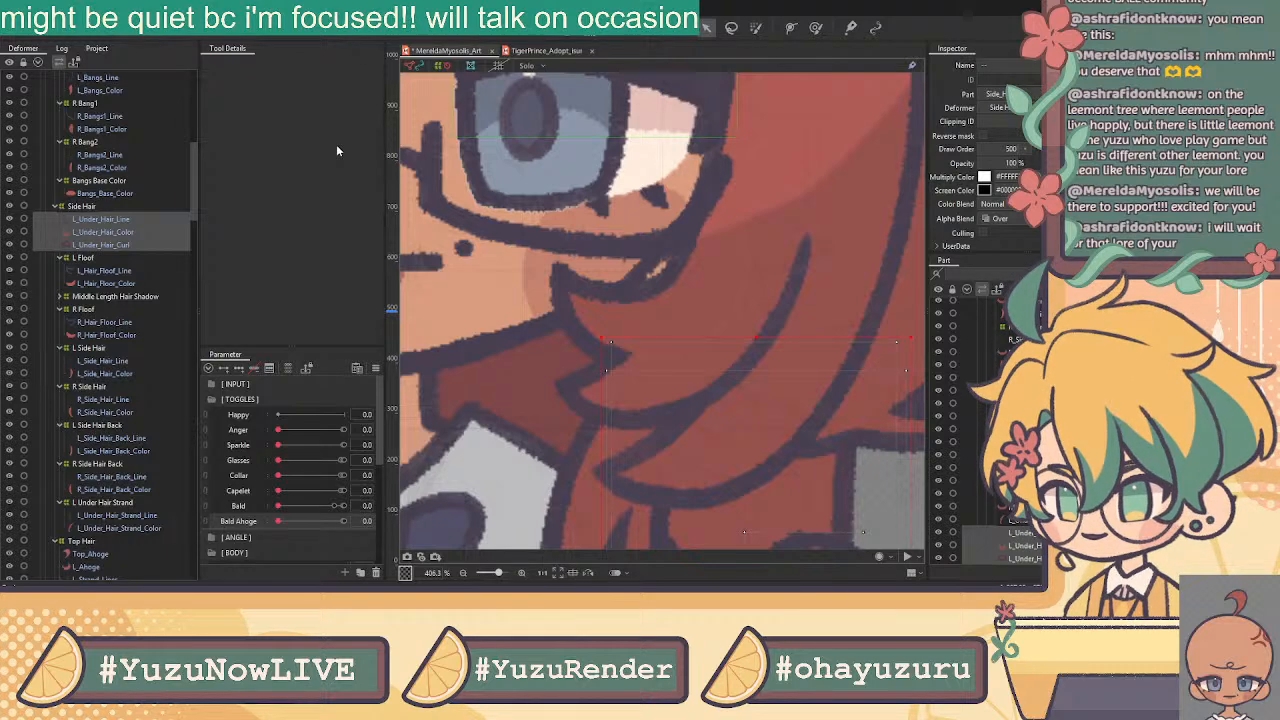
{"action": "left_click", "coordinate": [593, 347]}
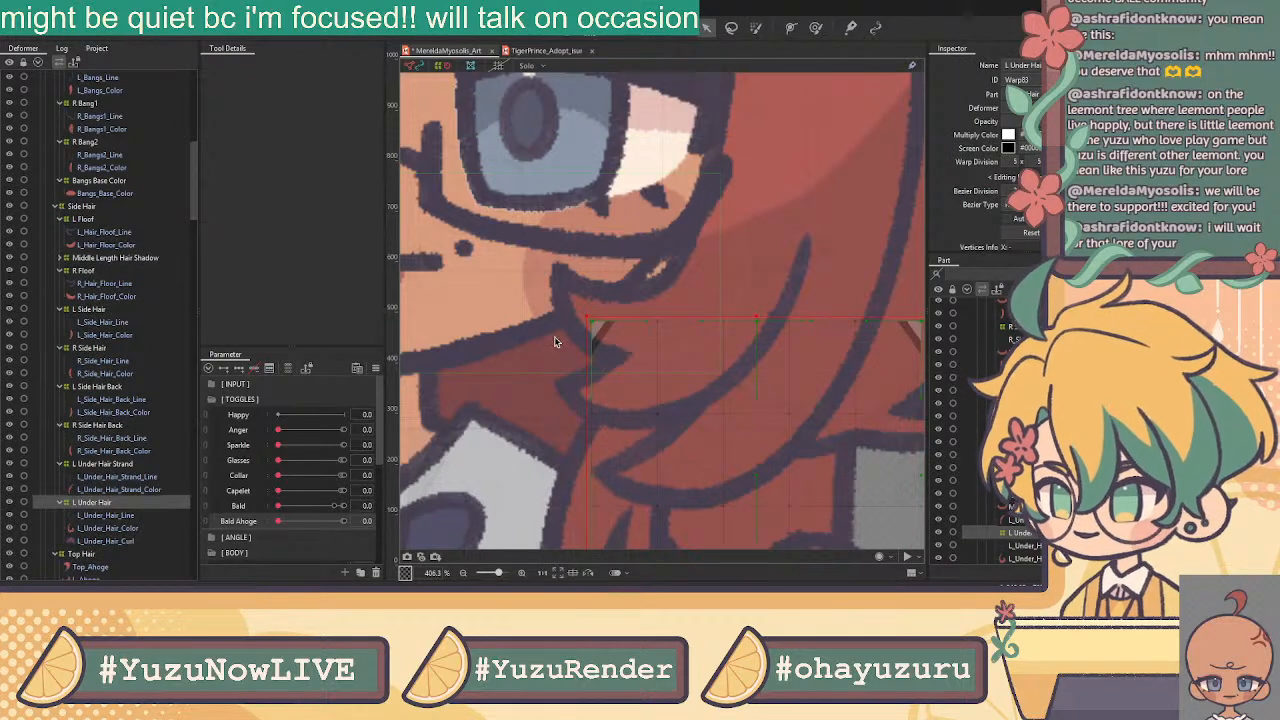
Move the L Under Hair Strand deformer beside L Under Hair as a sibling
{"action": "scroll", "coordinate": [138, 488], "scroll_direction": "down", "scroll_amount": 1}
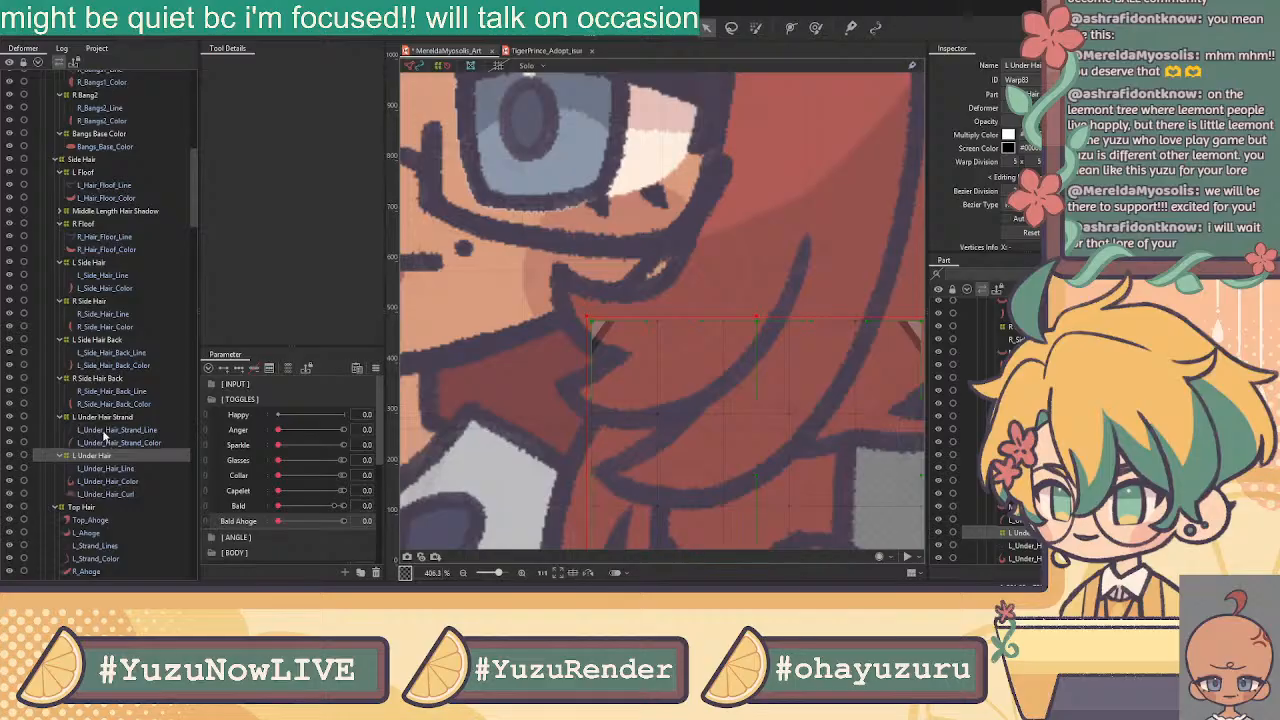
{"action": "left_click", "coordinate": [118, 430]}
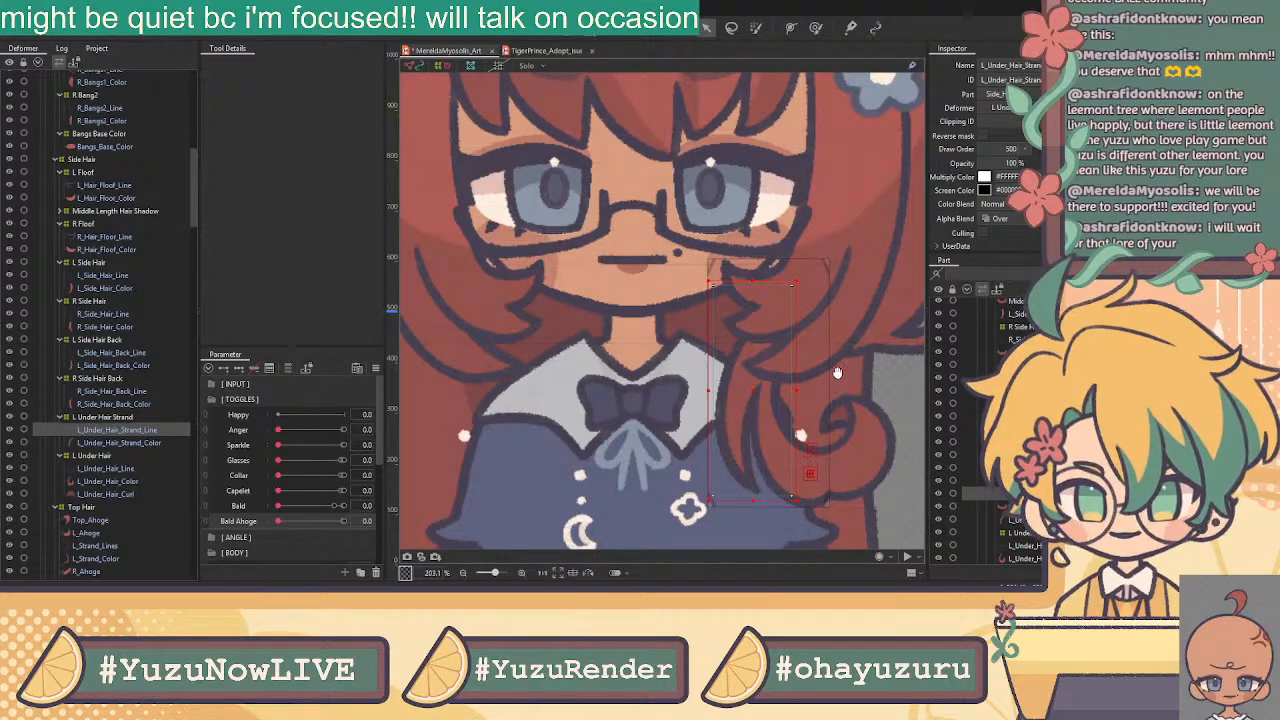
{"action": "left_click_drag", "start_coordinate": [120, 418], "coordinate": [104, 460]}
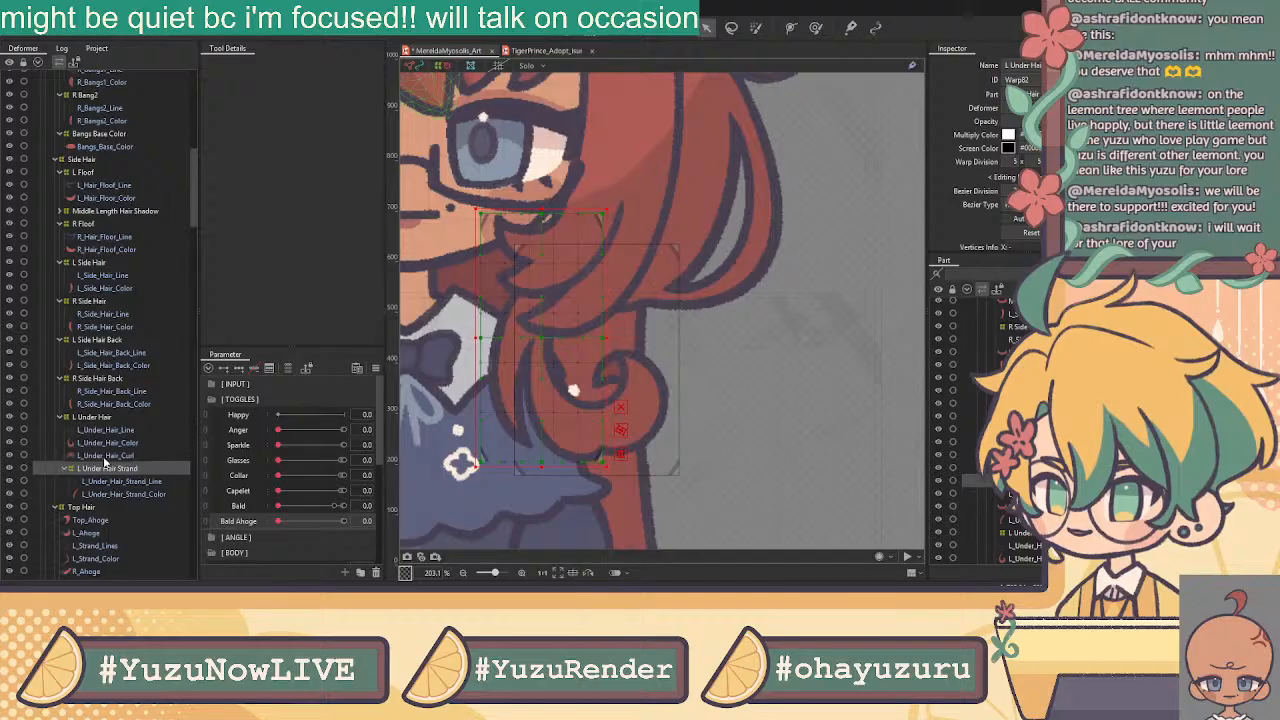
{"action": "left_click", "coordinate": [96, 418]}
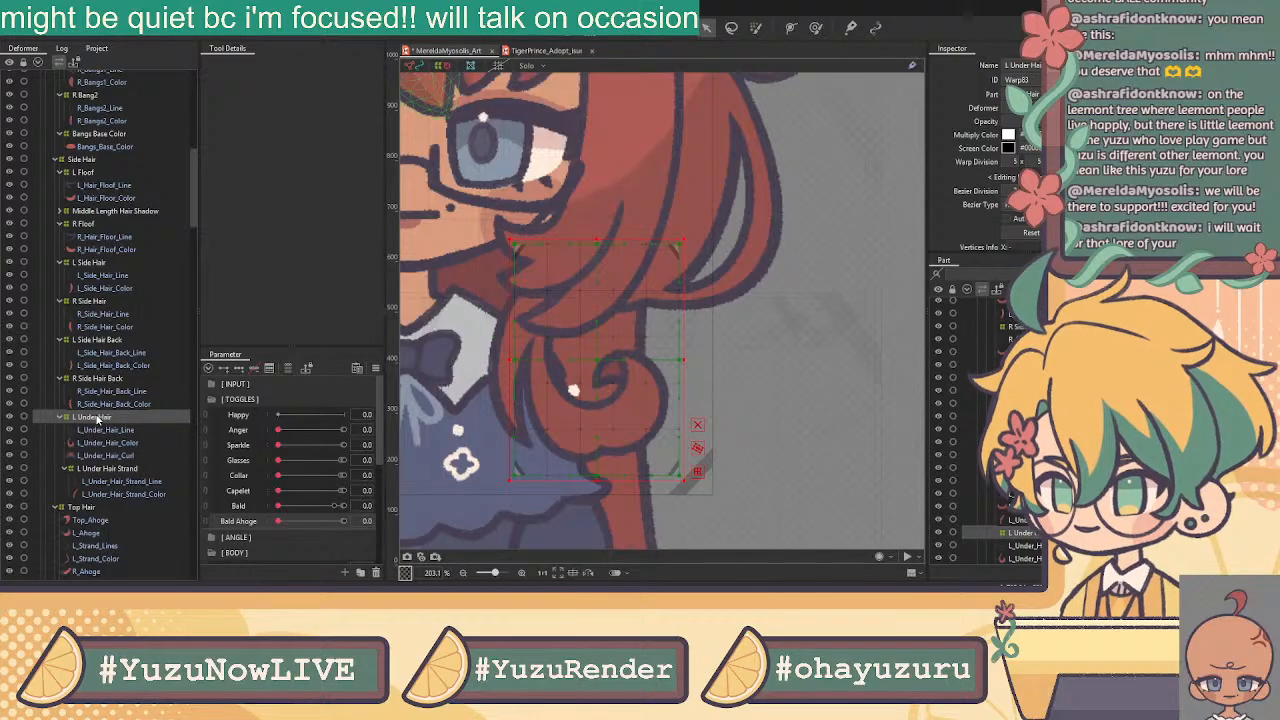
{"action": "left_click", "coordinate": [116, 467]}
{"action": "left_click_drag", "start_coordinate": [130, 447], "coordinate": [131, 440]}
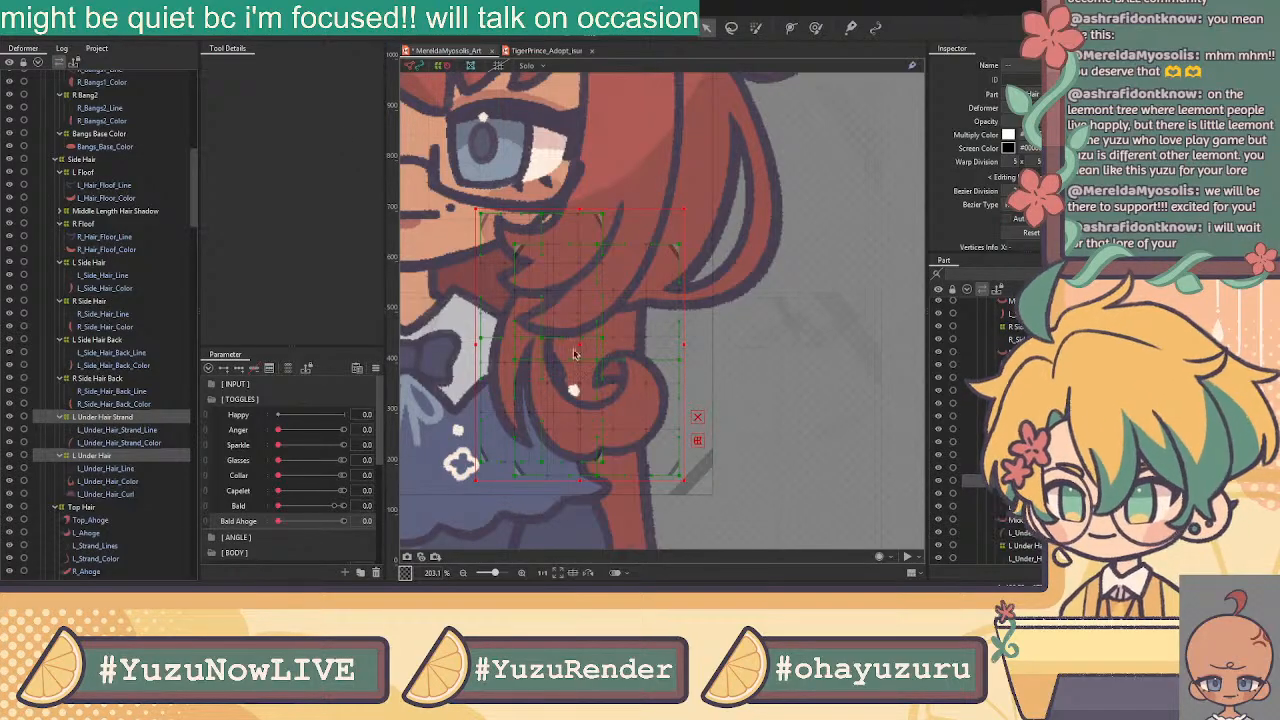
Wrap both deformers in a parent L Under Hair warp and rename the inner one L Under Hair Curl
{"action": "left_click", "coordinate": [603, 352]}
{"action": "left_click", "coordinate": [105, 431]}
{"action": "left_click", "coordinate": [106, 443]}
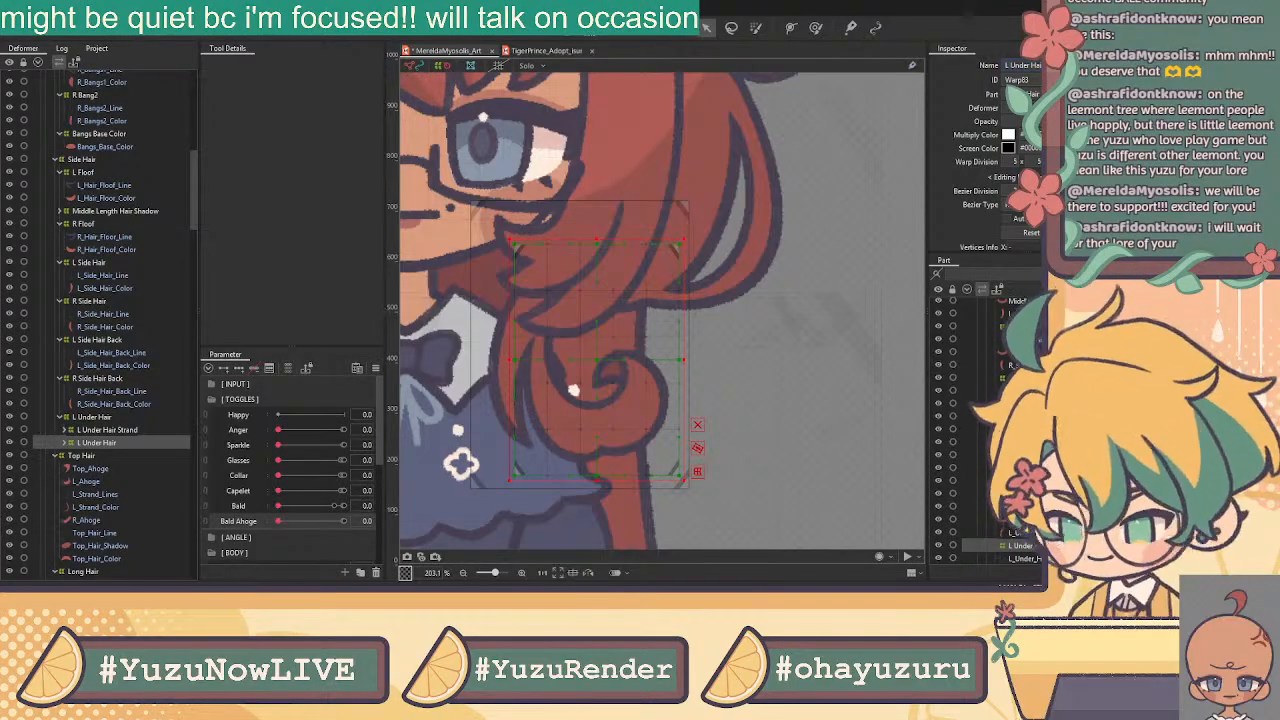
{"action": "key", "text": "Return"}
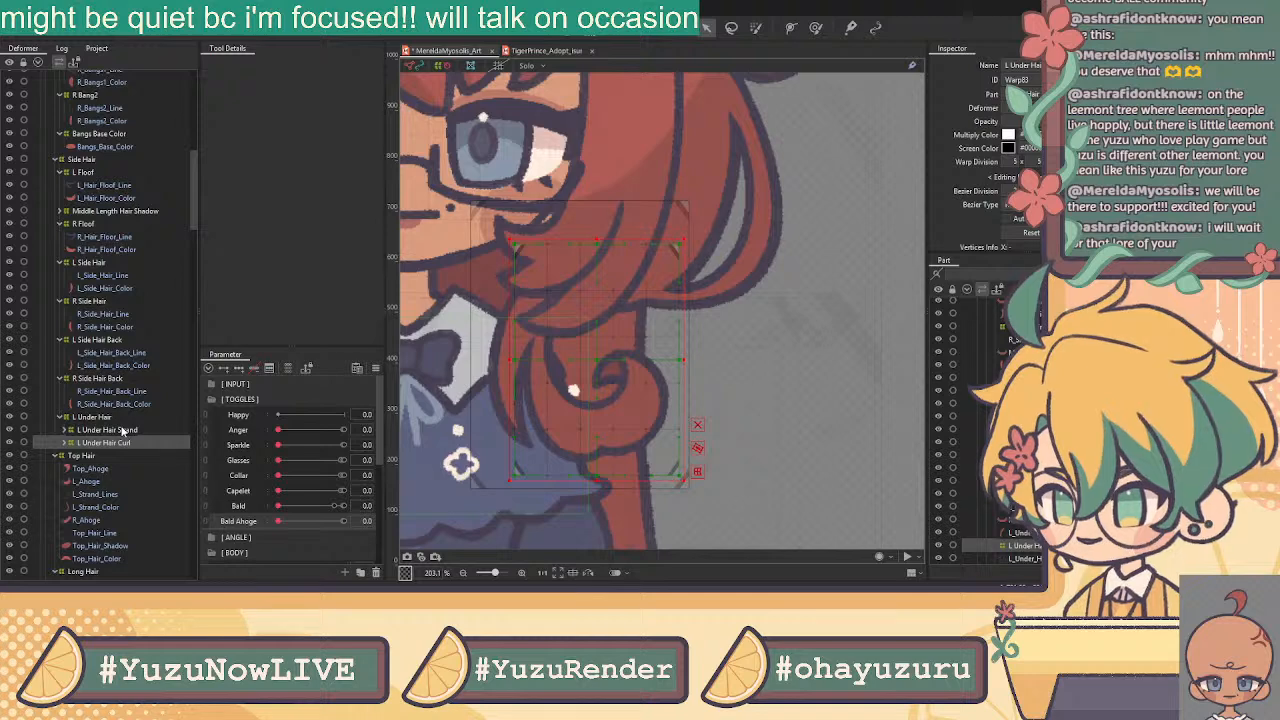
{"action": "left_click", "coordinate": [124, 430]}
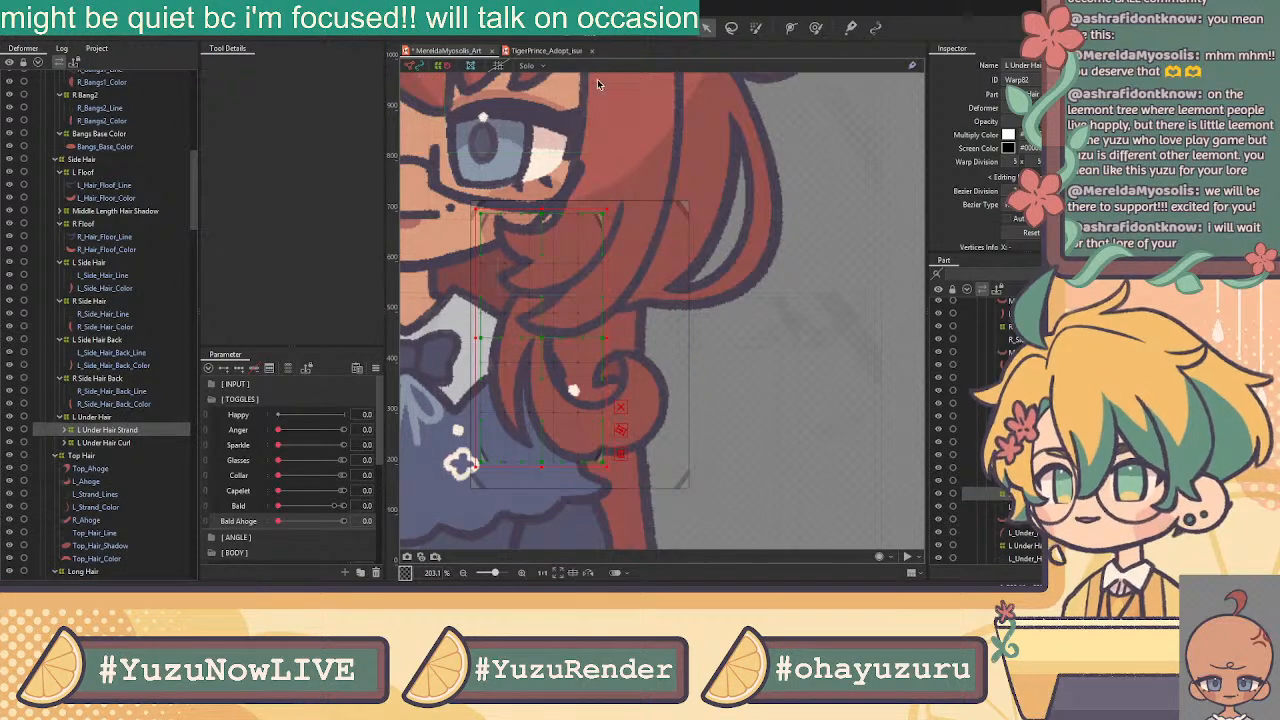
{"action": "scroll", "coordinate": [598, 84], "scroll_direction": "down", "scroll_amount": 2}
Draw one custom stroke mesh across L_Hair_Floof_Line and L_Hair_Floof_Color and apply it
{"action": "left_click", "coordinate": [112, 185]}
{"action": "left_click_drag", "start_coordinate": [651, 116], "coordinate": [673, 146]}
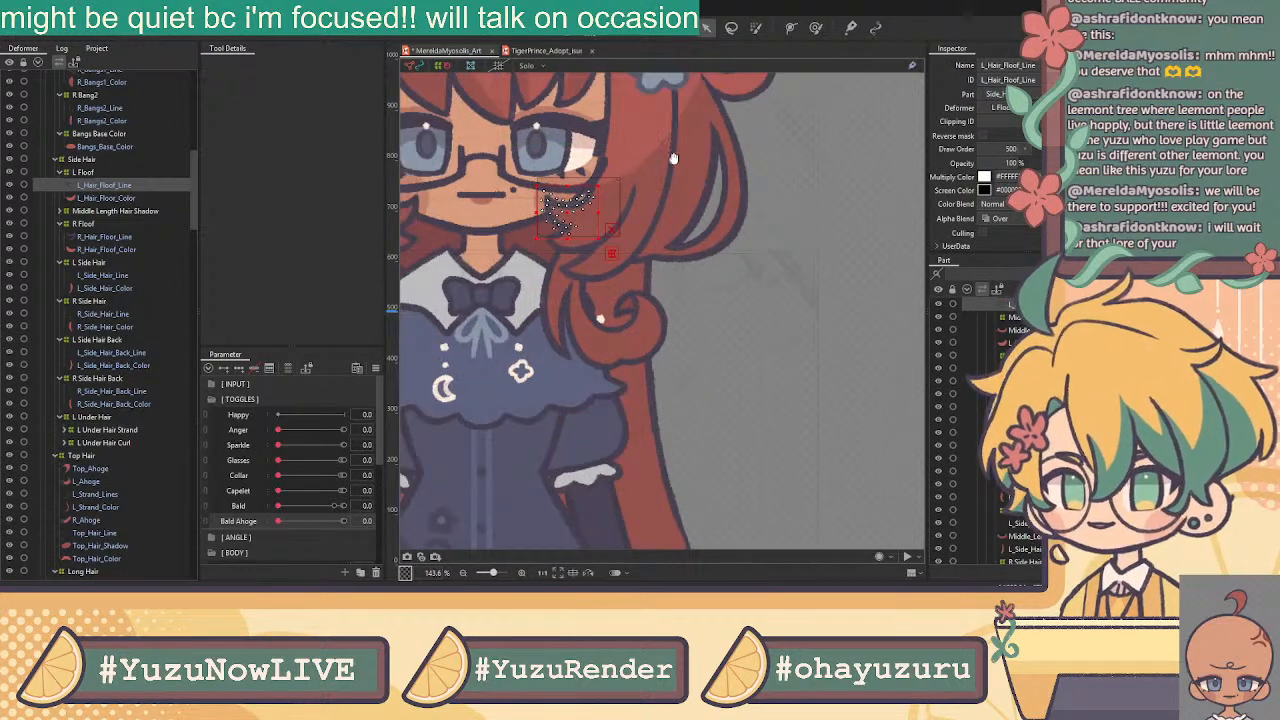
{"action": "left_click_drag", "start_coordinate": [586, 207], "coordinate": [670, 229]}
{"action": "left_click", "coordinate": [128, 198]}
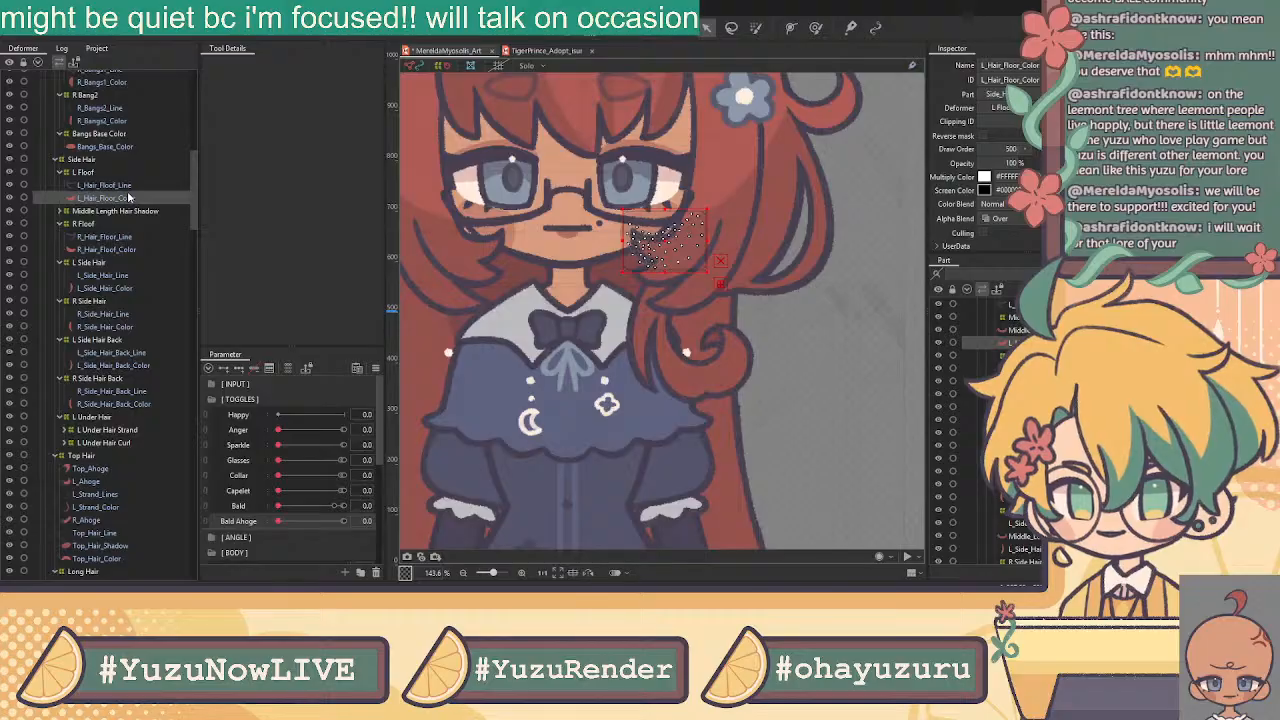
{"action": "left_click", "coordinate": [130, 187], "text": "ctrl"}
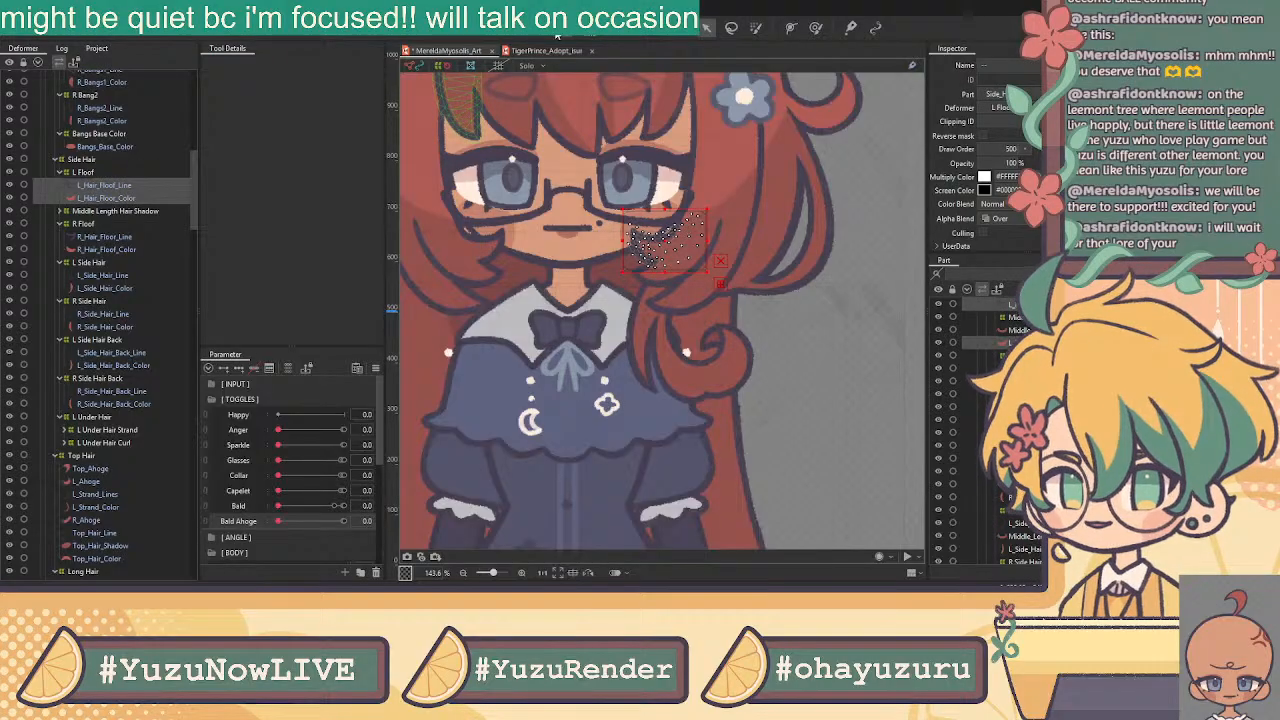
{"action": "left_click", "coordinate": [556, 31]}
{"action": "scroll", "coordinate": [678, 228], "scroll_direction": "up", "scroll_amount": 3}
{"action": "scroll", "coordinate": [665, 245], "scroll_direction": "up", "scroll_amount": 2}
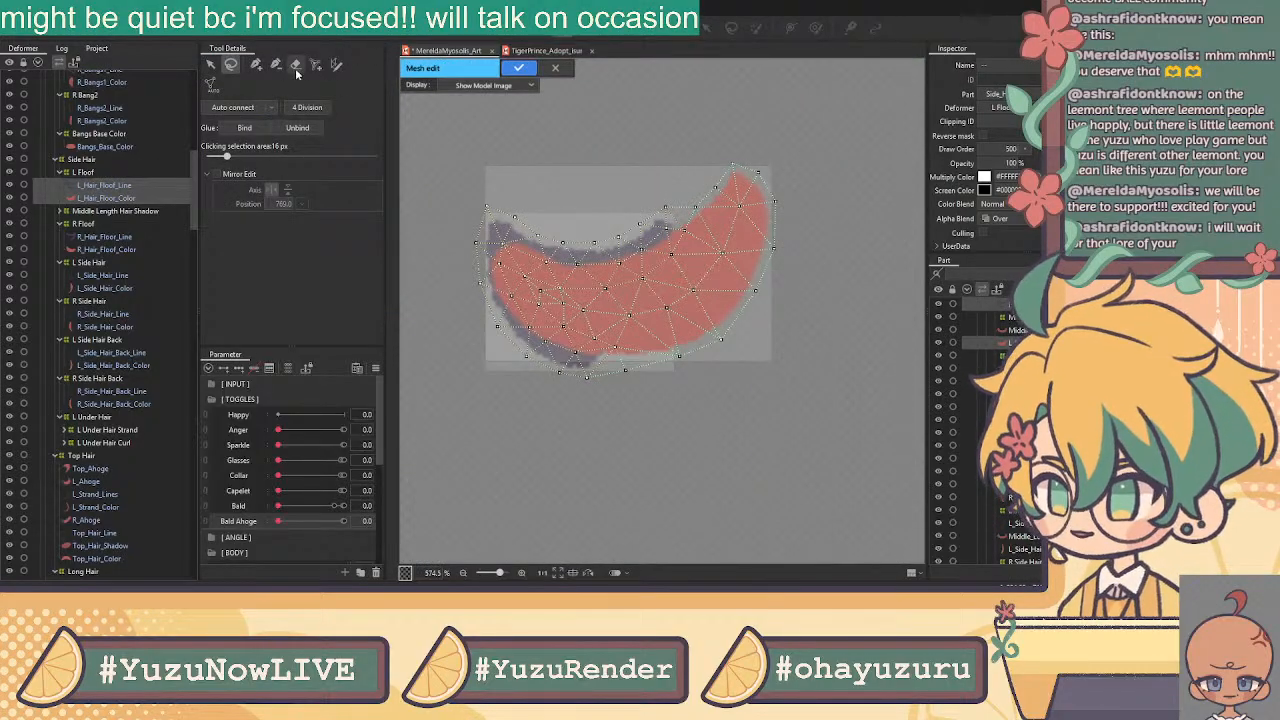
{"action": "mouse_move", "coordinate": [672, 198]}
{"action": "left_mouse_down"}
{"action": "mouse_move", "coordinate": [699, 232]}
{"action": "mouse_move", "coordinate": [676, 261]}
{"action": "mouse_move", "coordinate": [600, 295]}
{"action": "mouse_move", "coordinate": [538, 289]}
{"action": "mouse_move", "coordinate": [552, 310]}
{"action": "mouse_move", "coordinate": [633, 345]}
{"action": "mouse_move", "coordinate": [603, 382]}
{"action": "mouse_move", "coordinate": [542, 400]}
{"action": "mouse_move", "coordinate": [389, 236]}
{"action": "mouse_move", "coordinate": [531, 132]}
{"action": "left_mouse_up"}
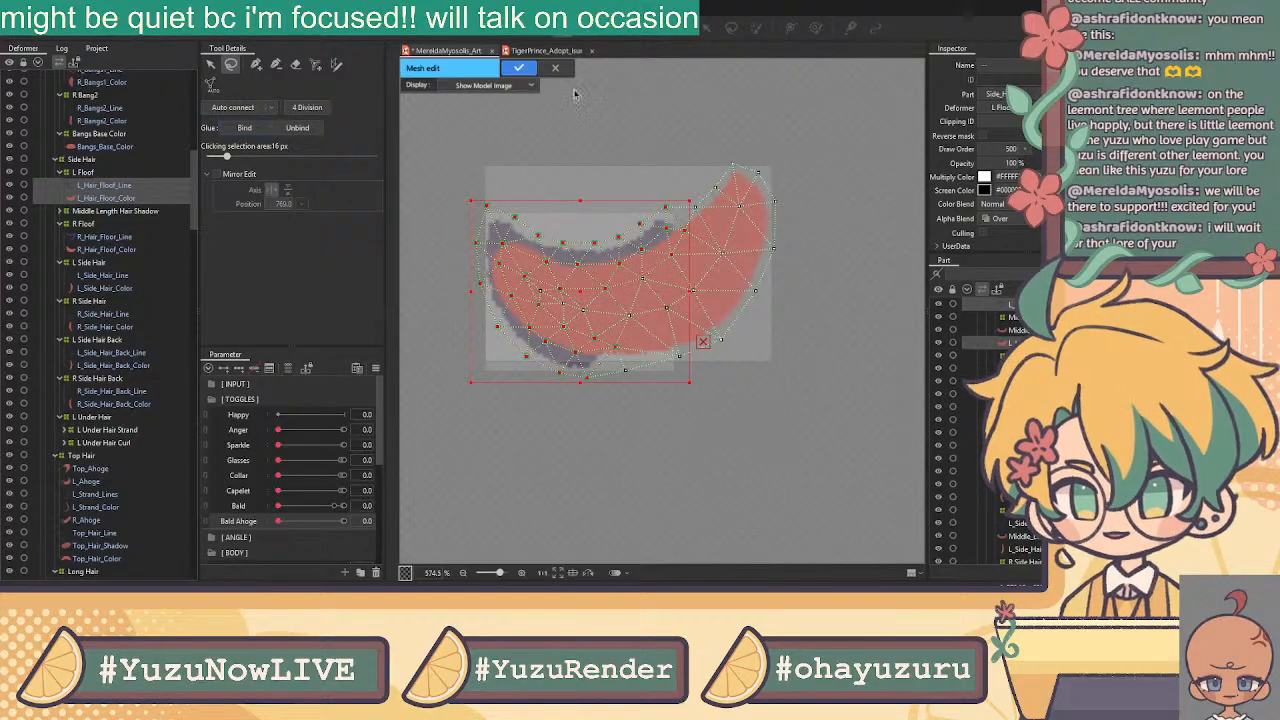
{"action": "left_click", "coordinate": [519, 67]}
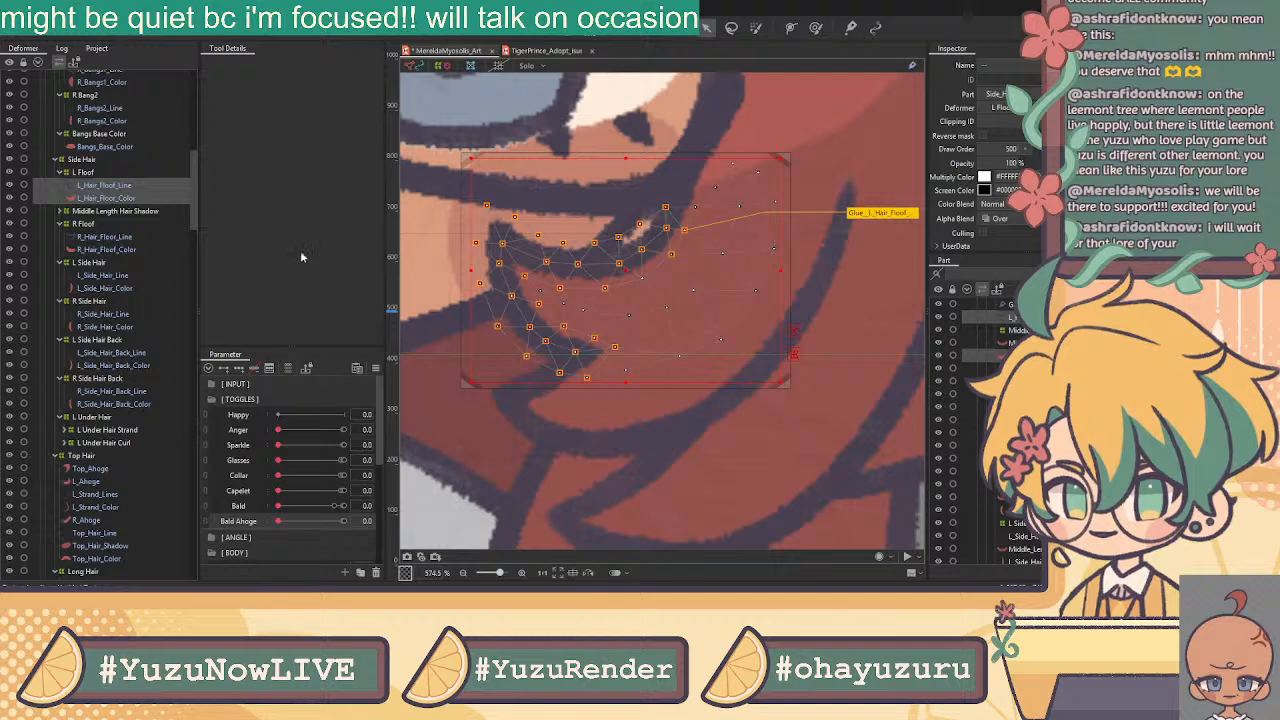
{"action": "left_click", "coordinate": [61, 212]}
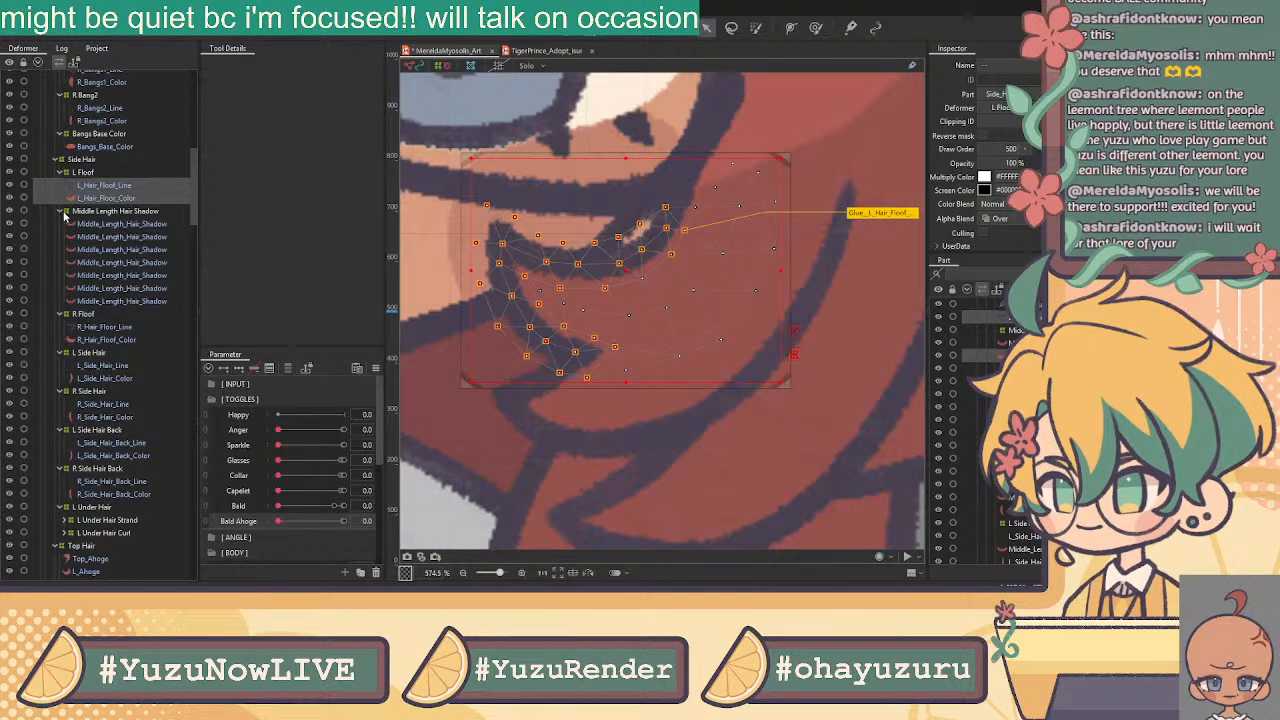
Erase the first Middle_Length_Hair_Shadow's existing mesh outline and turn on Mirror Edit
{"action": "left_click", "coordinate": [96, 225]}
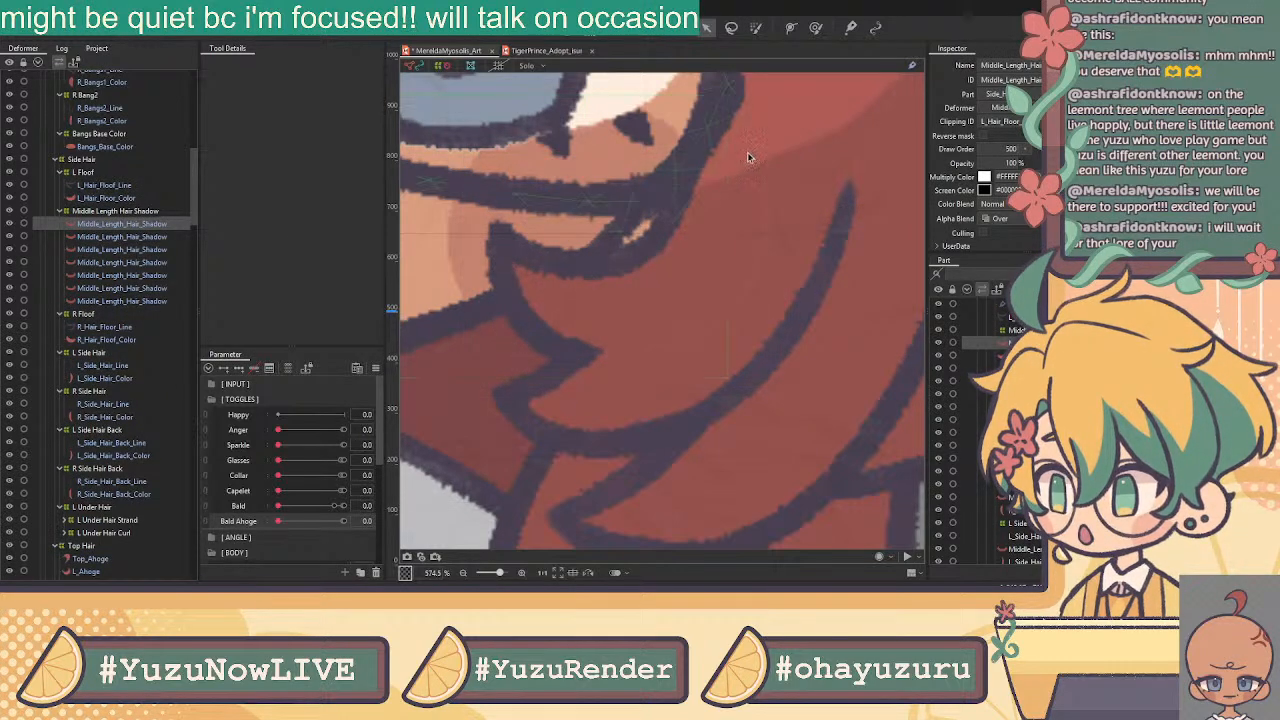
{"action": "left_click", "coordinate": [564, 30]}
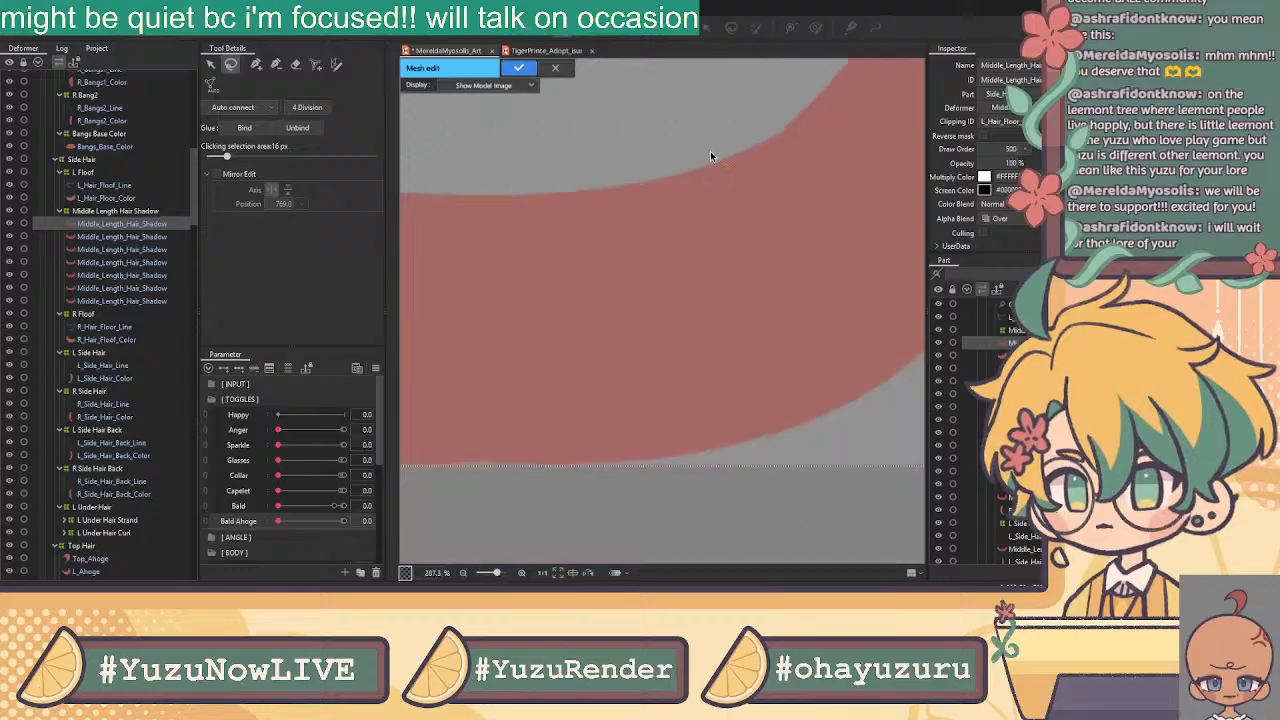
{"action": "scroll", "coordinate": [717, 153], "scroll_direction": "down", "scroll_amount": 8}
{"action": "left_click", "coordinate": [295, 64]}
{"action": "mouse_move", "coordinate": [578, 106]}
{"action": "left_mouse_down"}
{"action": "mouse_move", "coordinate": [576, 210]}
{"action": "mouse_move", "coordinate": [789, 186]}
{"action": "mouse_move", "coordinate": [789, 102]}
{"action": "left_mouse_up"}
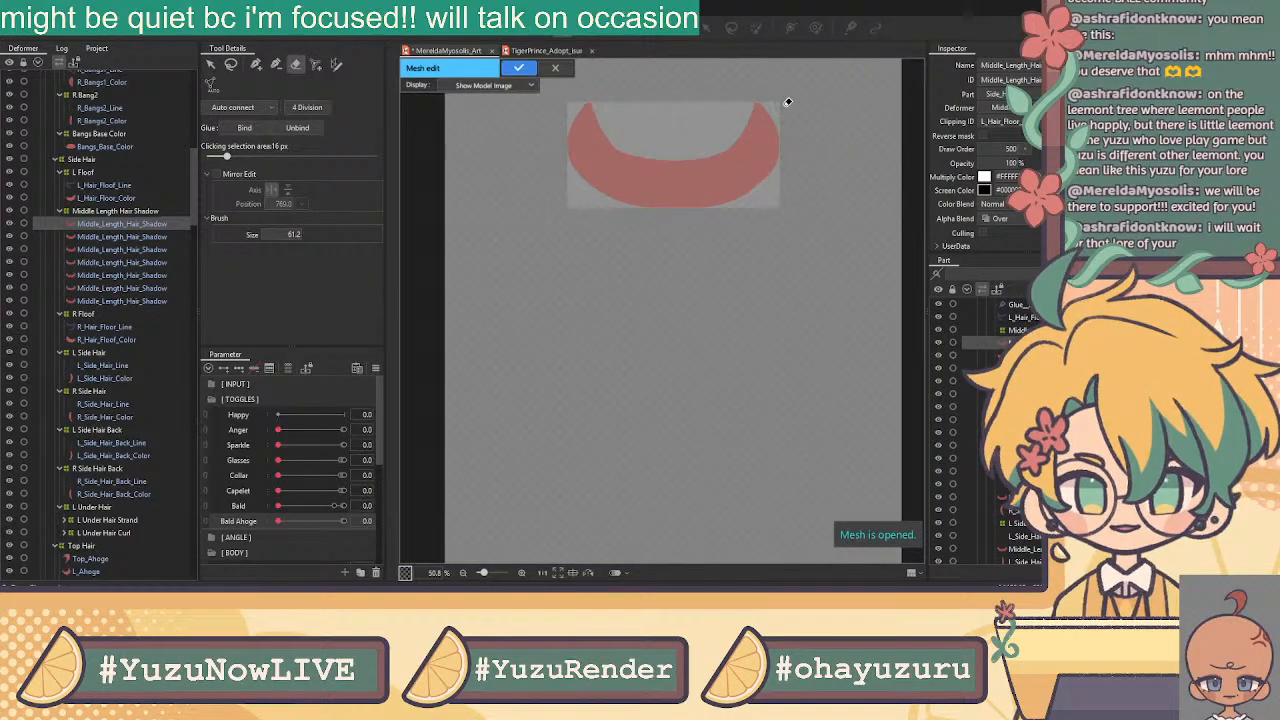
{"action": "left_click", "coordinate": [256, 64]}
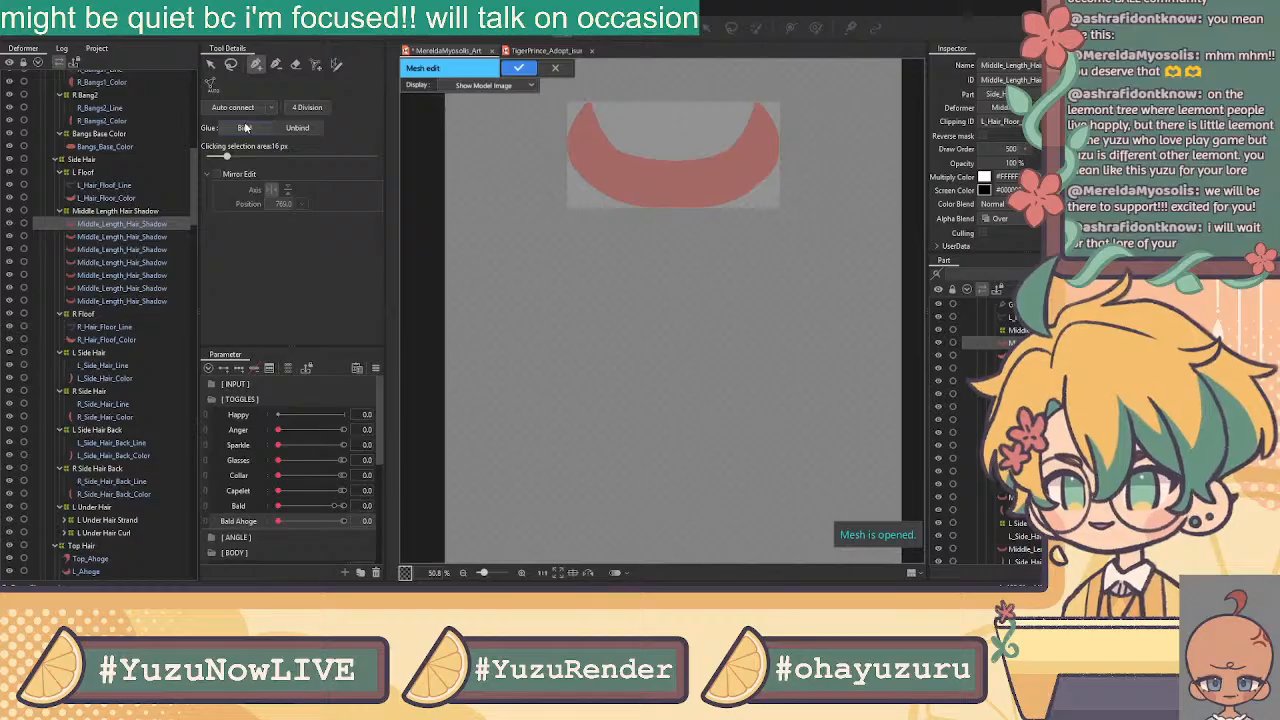
{"action": "left_click", "coordinate": [243, 108]}
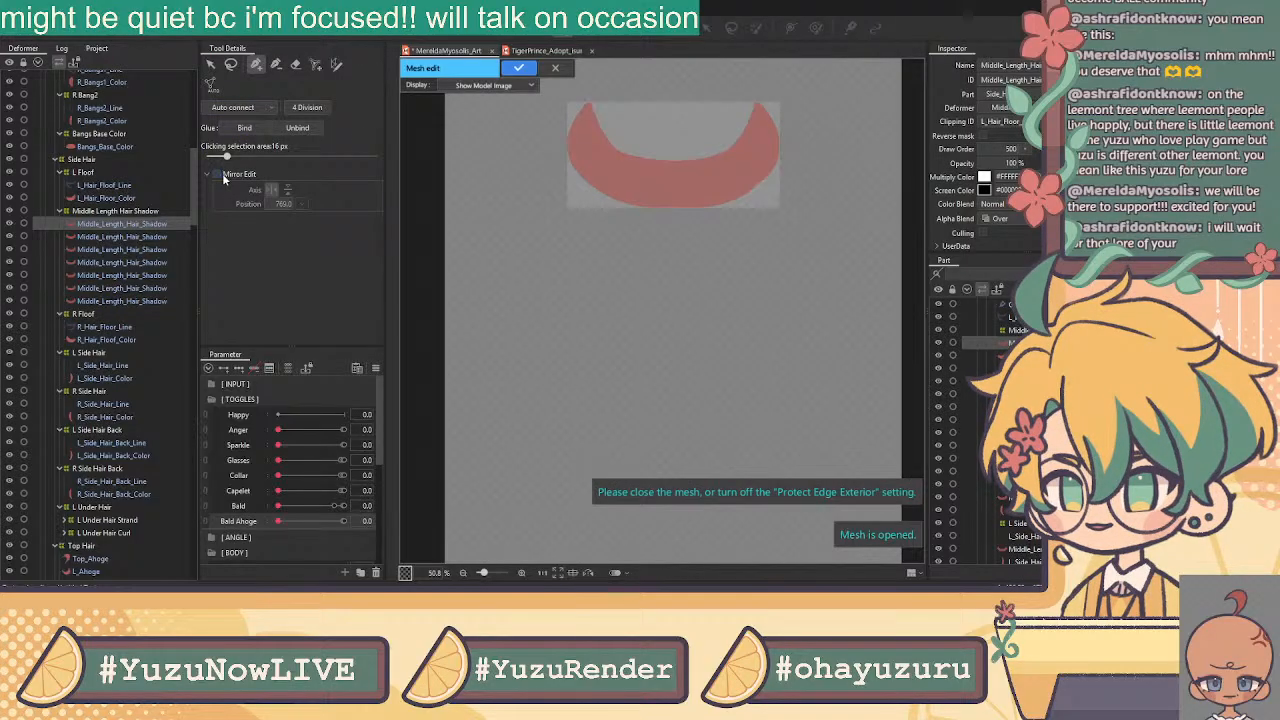
{"action": "scroll", "coordinate": [734, 98], "scroll_direction": "up", "scroll_amount": 5}
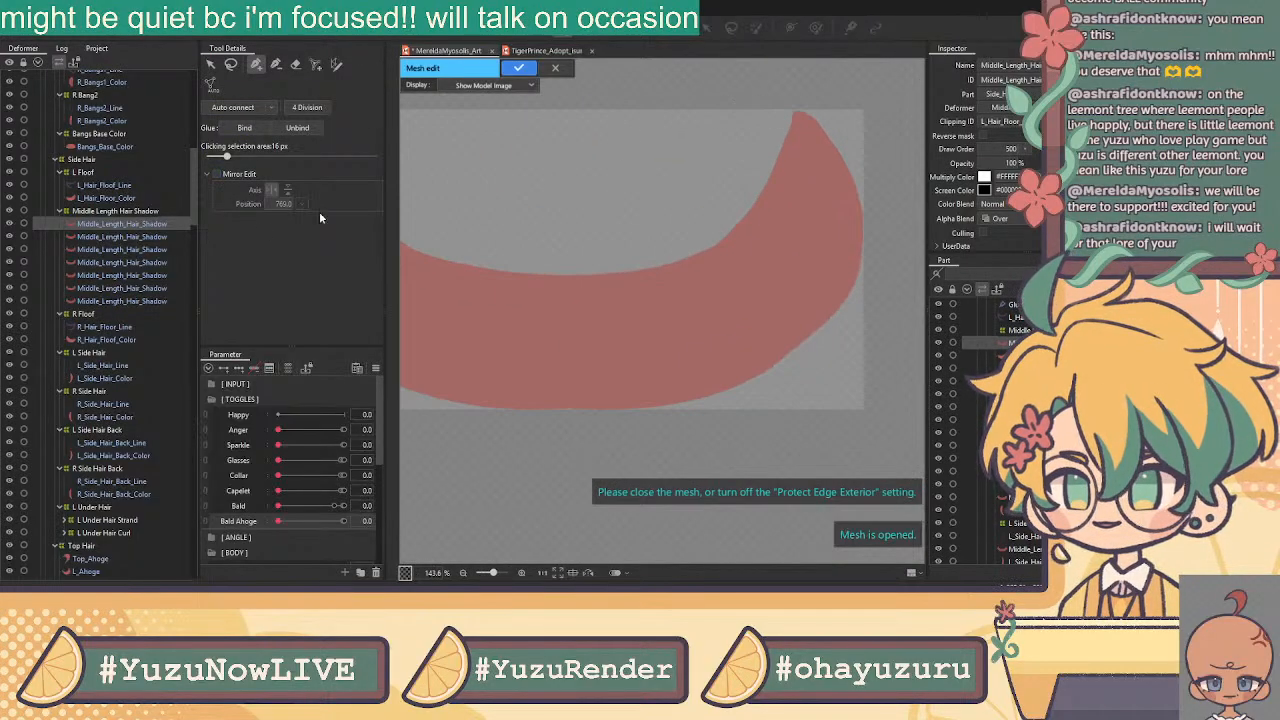
{"action": "left_click", "coordinate": [216, 174]}
Place vertices along the shadow's top, right and bottom outer edges
{"action": "left_click", "coordinate": [793, 101]}
{"action": "left_click", "coordinate": [816, 107]}
{"action": "left_click", "coordinate": [833, 129]}
{"action": "left_click", "coordinate": [849, 152]}
{"action": "left_click", "coordinate": [861, 180]}
{"action": "left_click", "coordinate": [871, 211]}
{"action": "left_click", "coordinate": [870, 249]}
{"action": "left_click", "coordinate": [865, 281]}
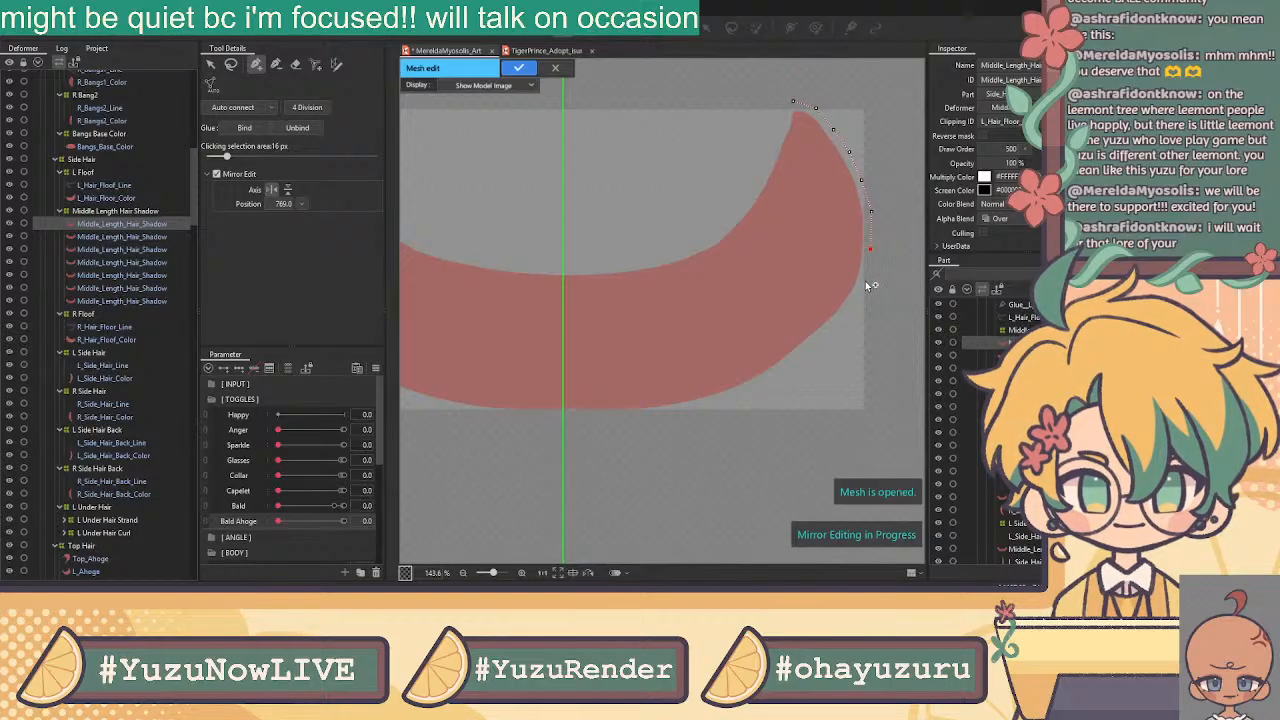
{"action": "left_click", "coordinate": [853, 306]}
{"action": "left_click", "coordinate": [834, 327]}
{"action": "left_click", "coordinate": [771, 376]}
{"action": "left_click", "coordinate": [606, 420]}
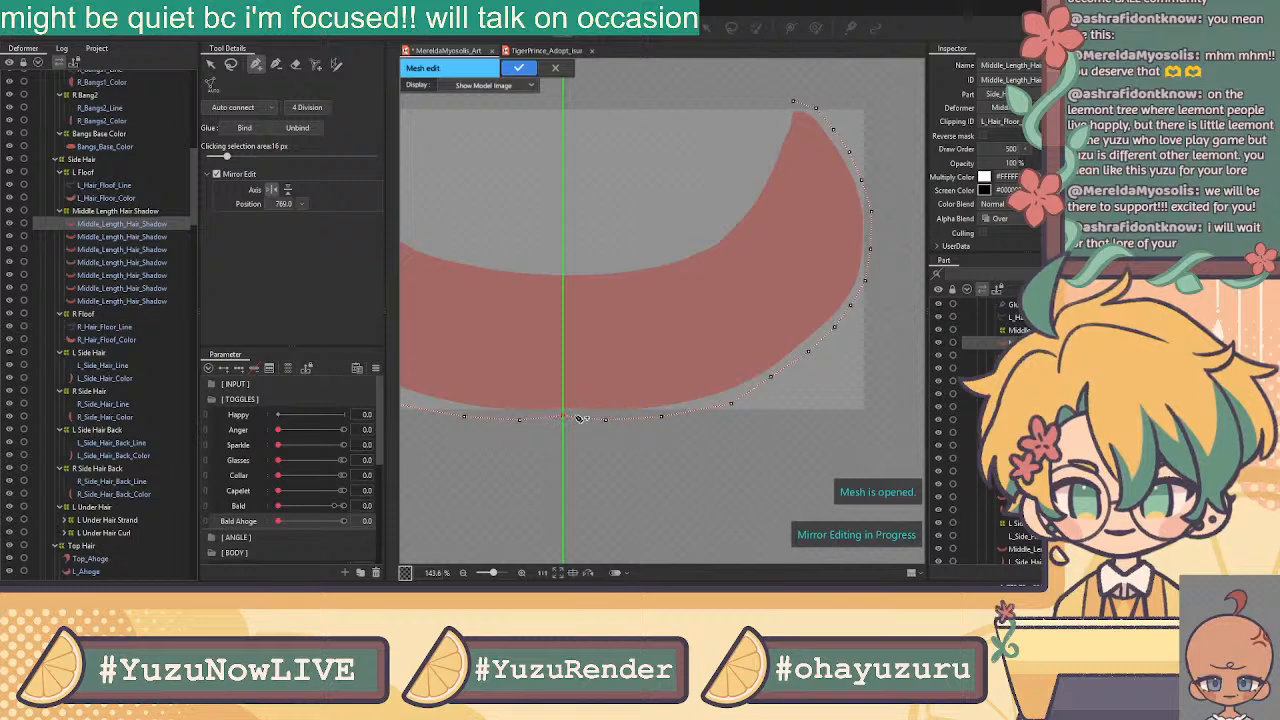
Add vertices from the top-left tip down along the shadow's inner curve
{"action": "left_click", "coordinate": [662, 414]}
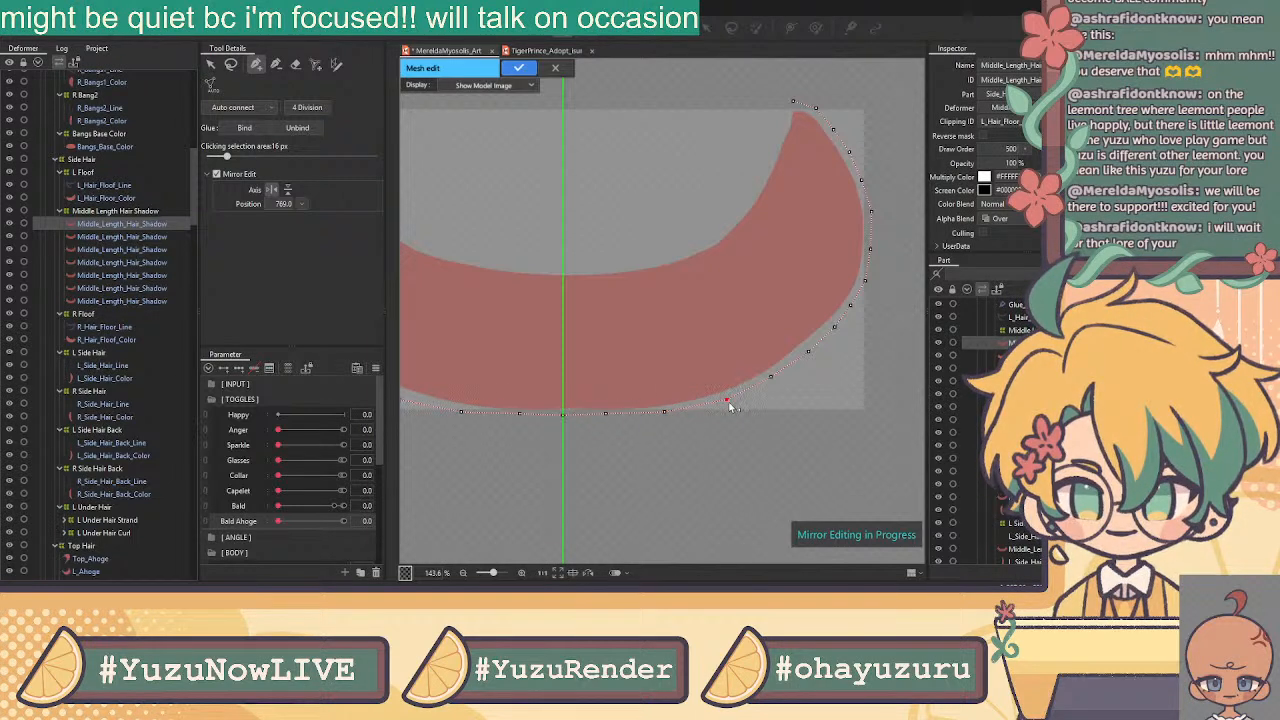
{"action": "scroll", "coordinate": [731, 400], "scroll_direction": "down", "scroll_amount": 3}
{"action": "scroll", "coordinate": [733, 400], "scroll_direction": "down", "scroll_amount": 1}
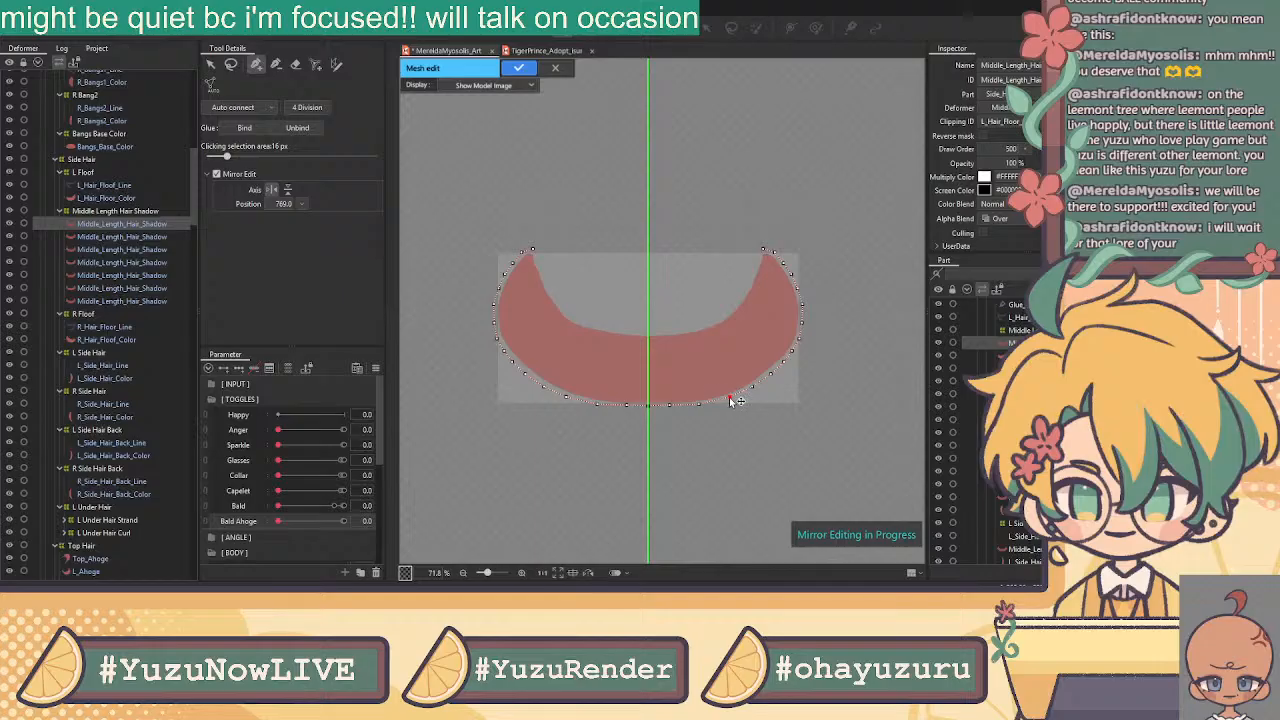
{"action": "scroll", "coordinate": [727, 400], "scroll_direction": "up", "scroll_amount": 1}
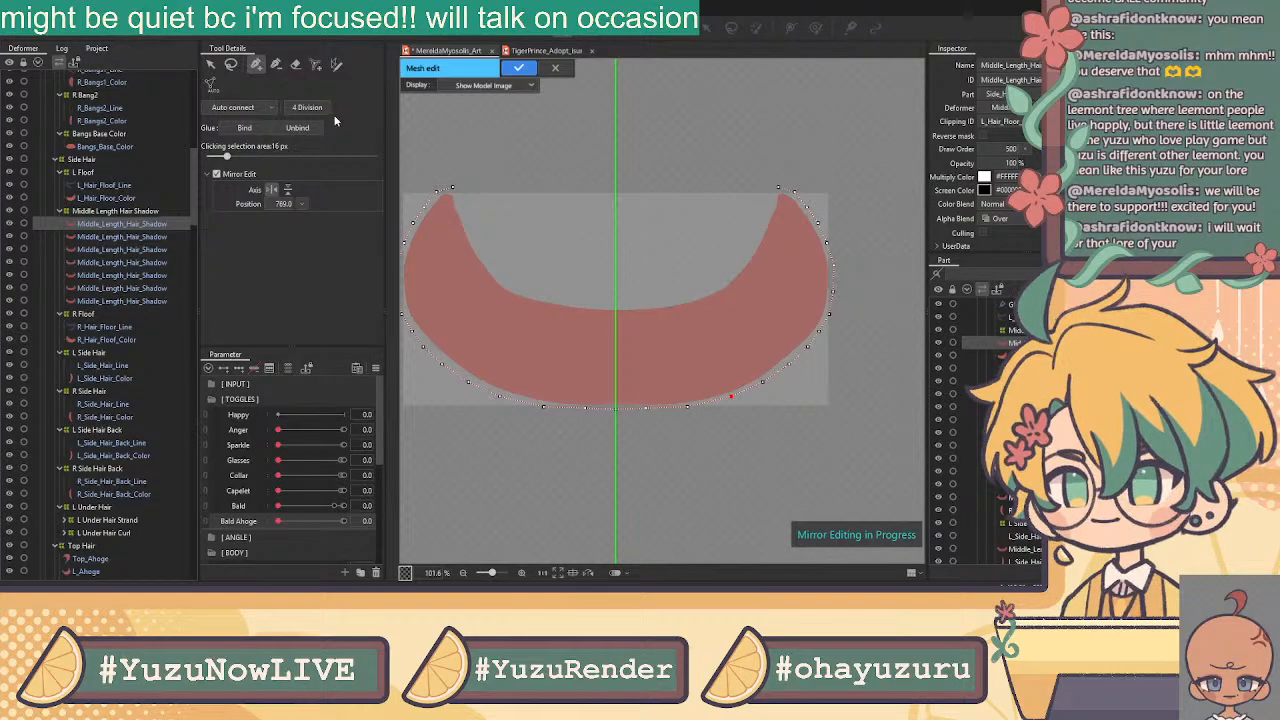
{"action": "left_click", "coordinate": [211, 64]}
{"action": "left_click", "coordinate": [255, 64]}
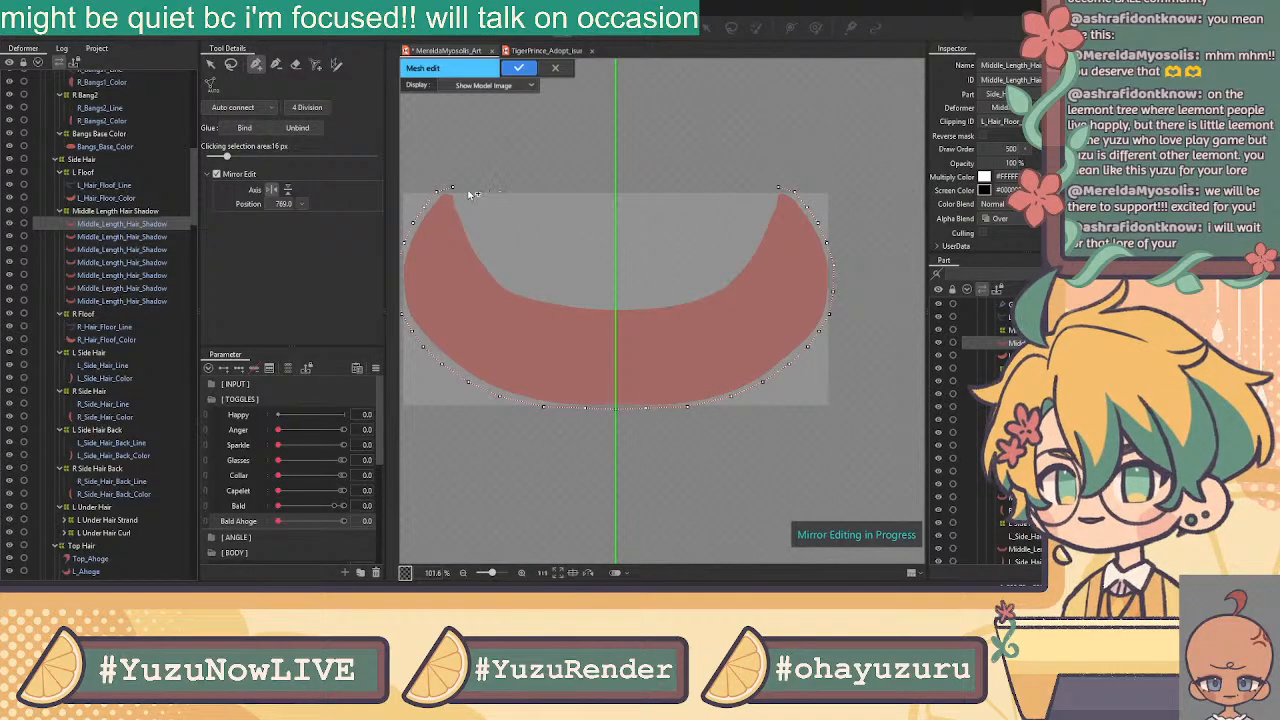
{"action": "left_click", "coordinate": [458, 198]}
{"action": "left_click_drag", "start_coordinate": [458, 198], "coordinate": [460, 201]}
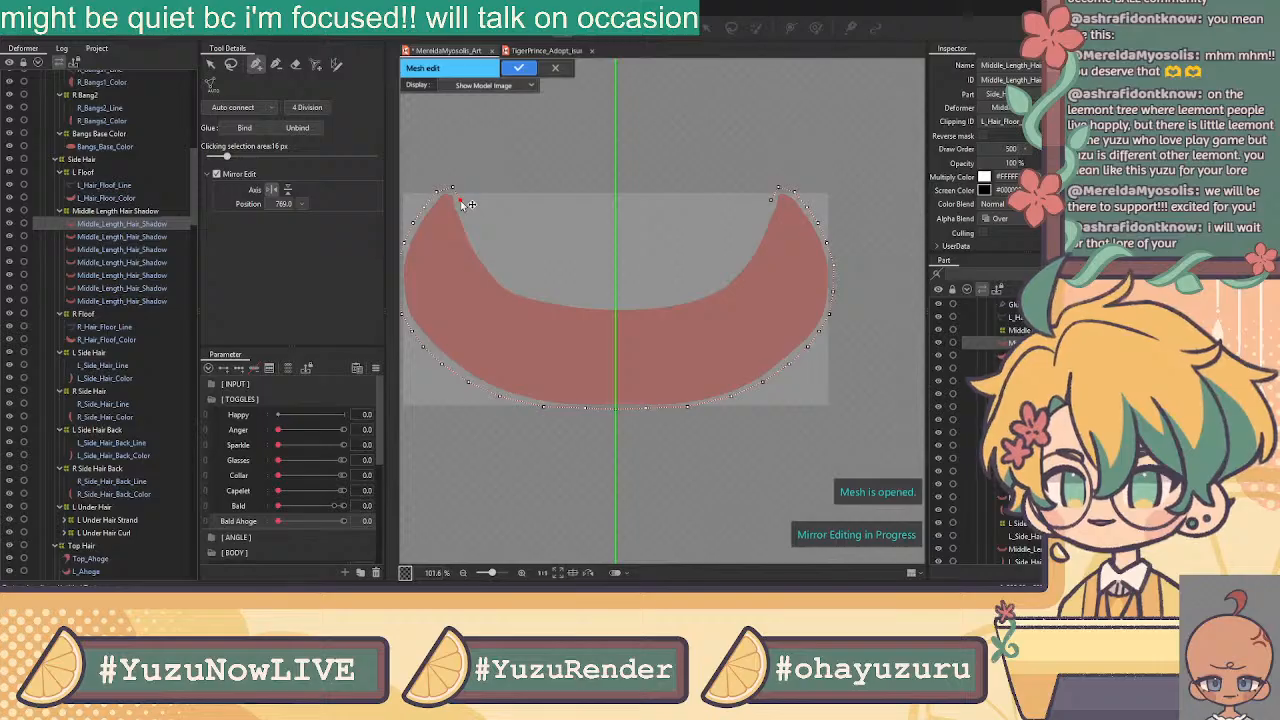
{"action": "left_click", "coordinate": [465, 220]}
{"action": "left_click", "coordinate": [474, 242]}
{"action": "left_click", "coordinate": [488, 267]}
{"action": "left_click", "coordinate": [507, 285]}
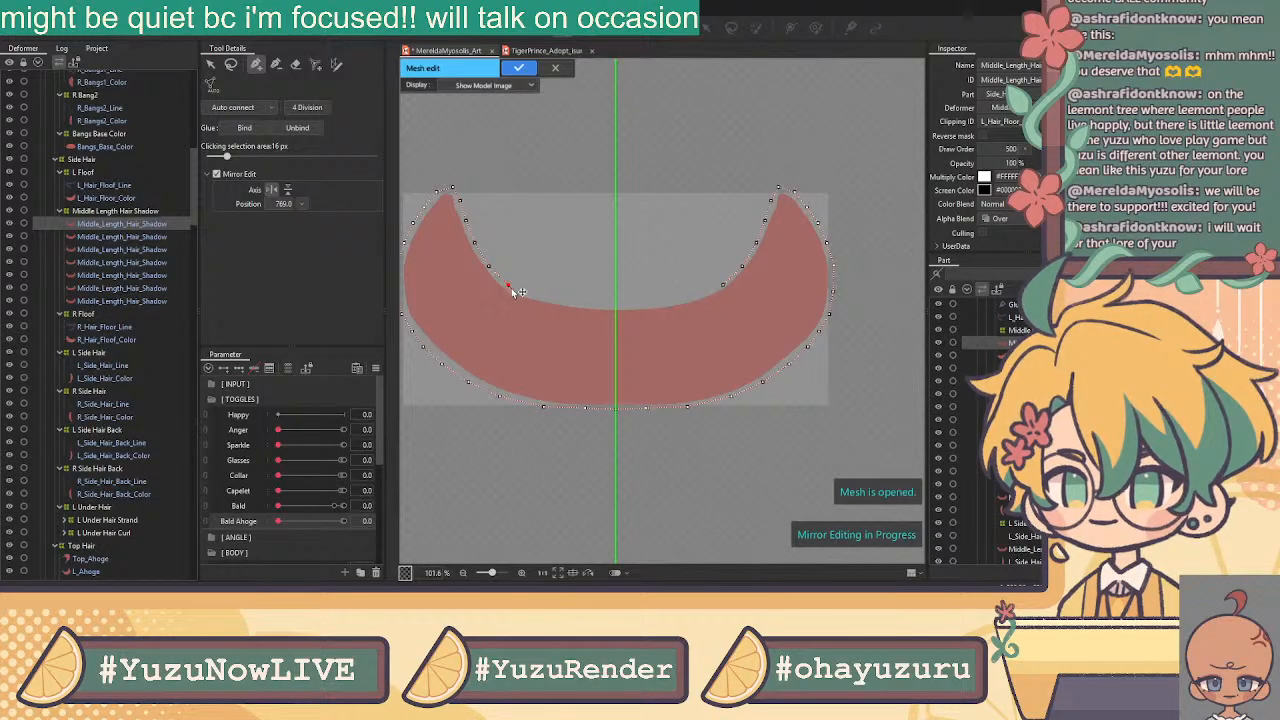
{"action": "left_click", "coordinate": [532, 294]}
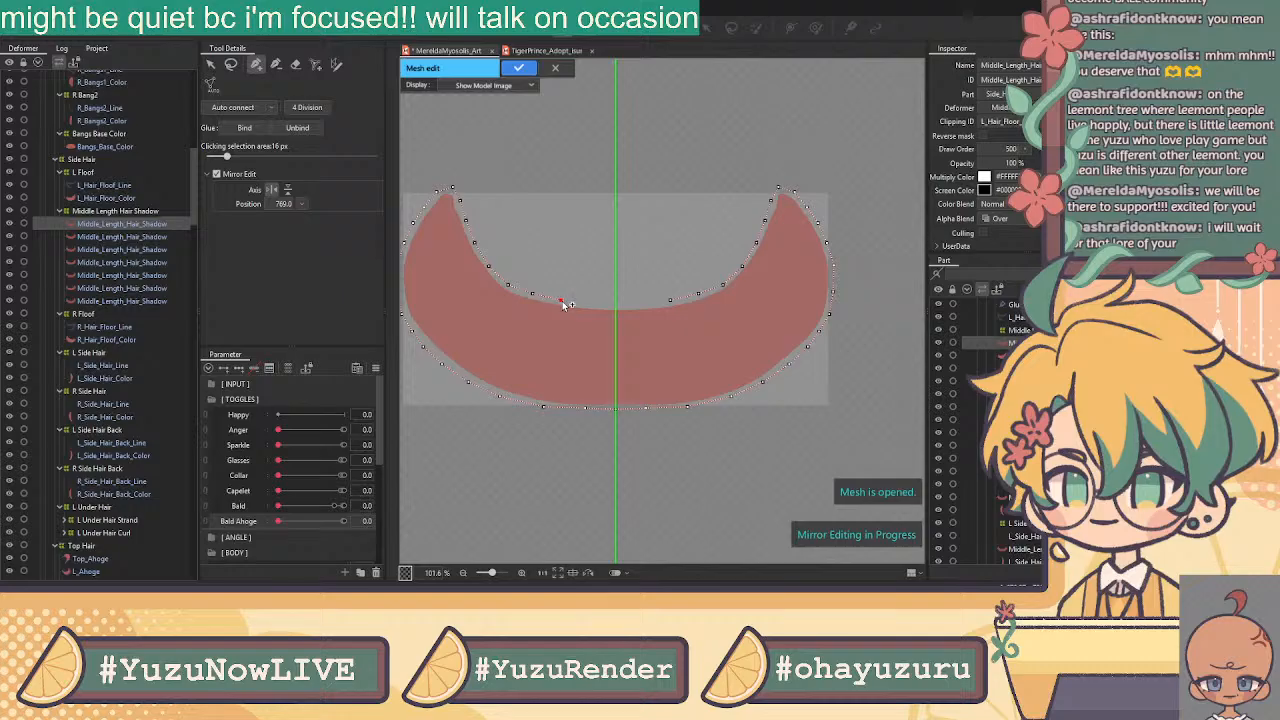
Finish and adjust the inner-edge vertices, auto-connect the mesh, and apply it
{"action": "left_click_drag", "start_coordinate": [562, 301], "coordinate": [631, 305]}
{"action": "left_click", "coordinate": [640, 305]}
{"action": "left_click", "coordinate": [662, 301]}
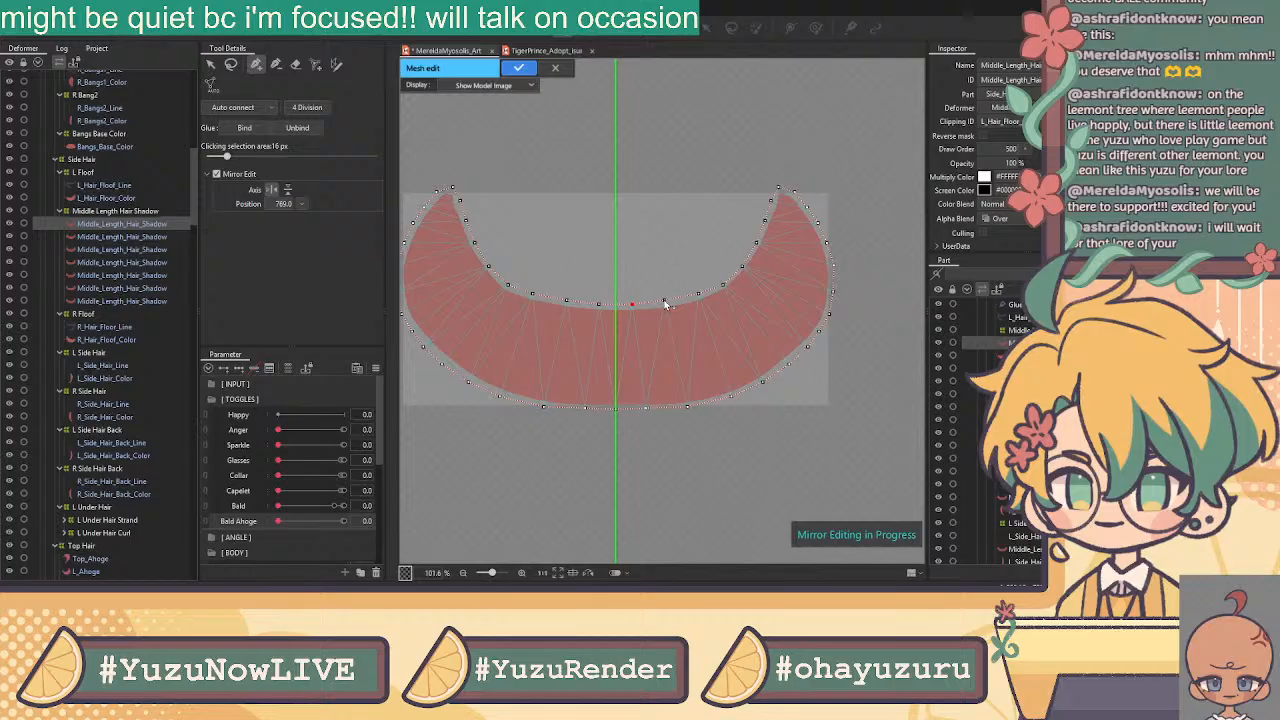
{"action": "left_click_drag", "start_coordinate": [697, 298], "coordinate": [740, 270]}
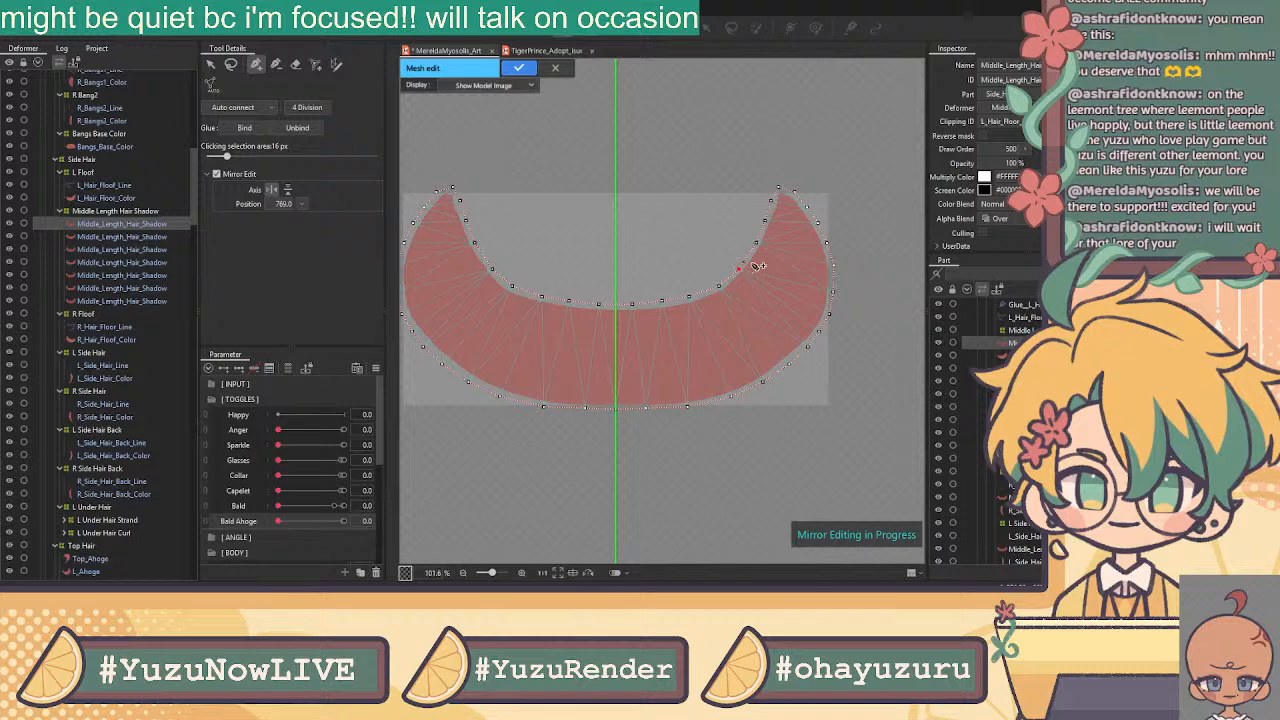
{"action": "left_click_drag", "start_coordinate": [756, 243], "coordinate": [760, 239]}
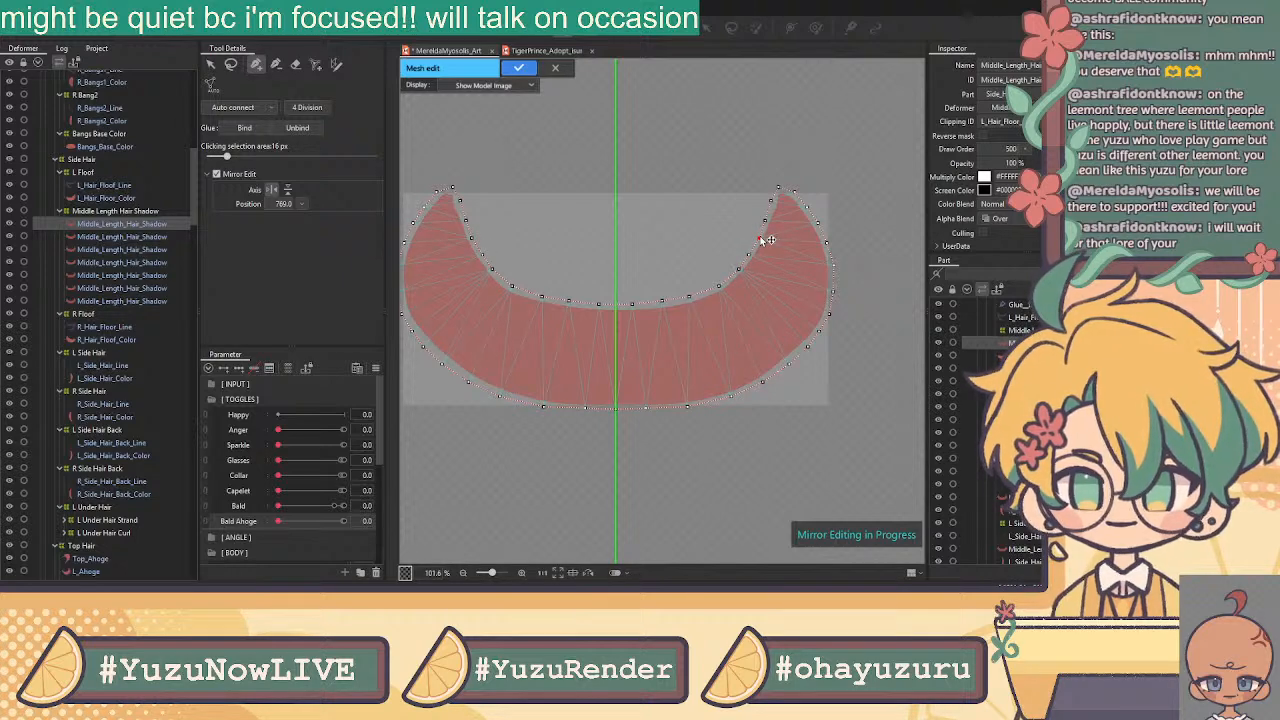
{"action": "left_click", "coordinate": [237, 110]}
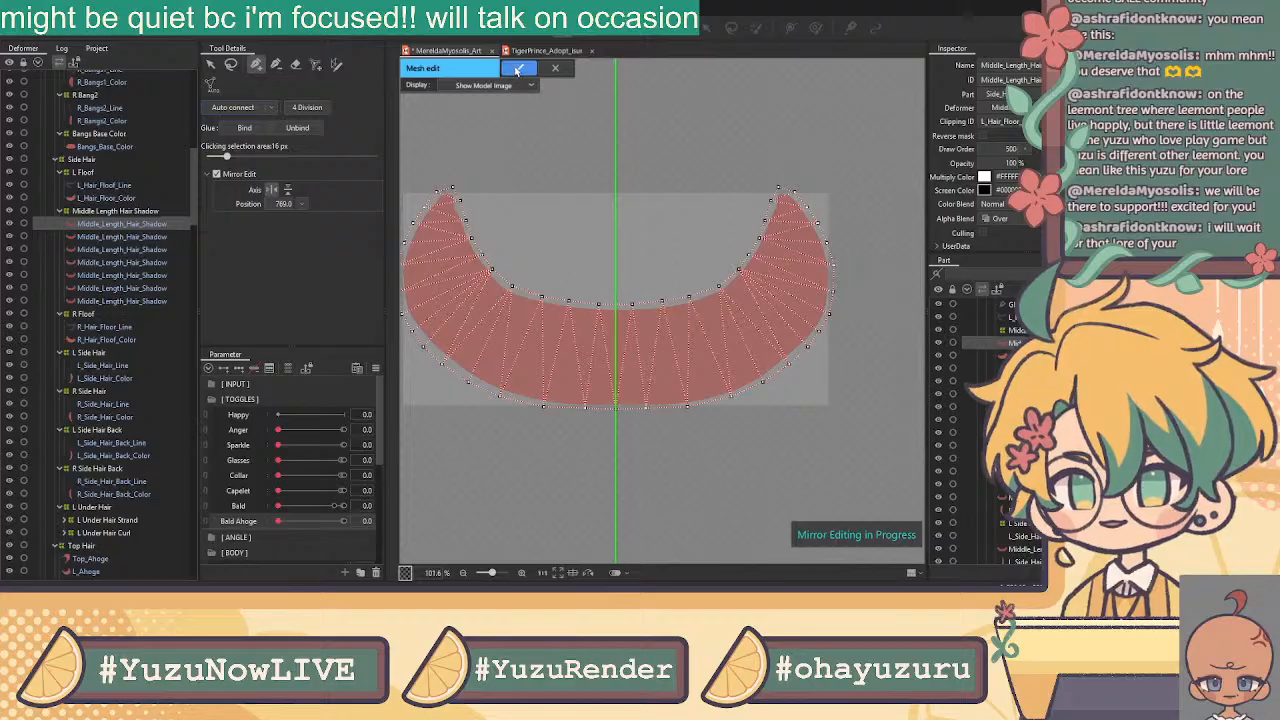
{"action": "left_click", "coordinate": [517, 69]}
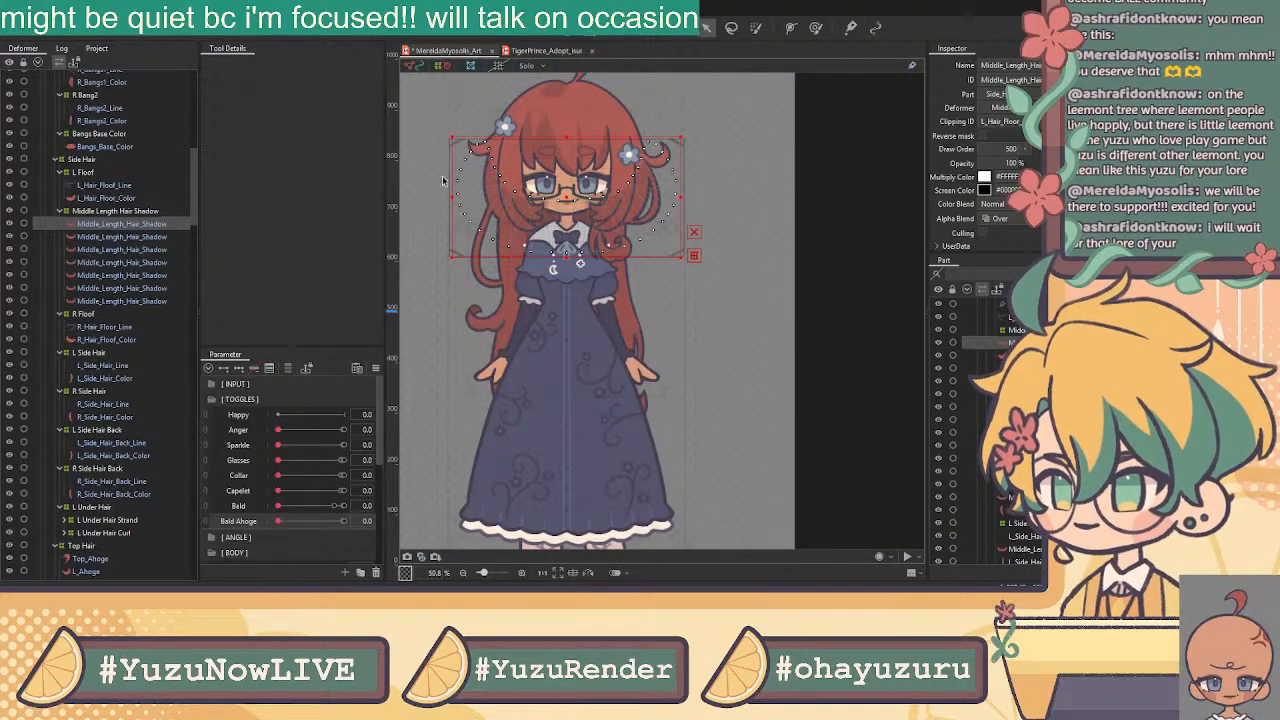
Reopen the finished shadow mesh and select all of its vertices
{"action": "left_click", "coordinate": [566, 30]}
{"action": "left_click", "coordinate": [213, 68]}
{"action": "left_click_drag", "start_coordinate": [756, 84], "coordinate": [262, 307]}
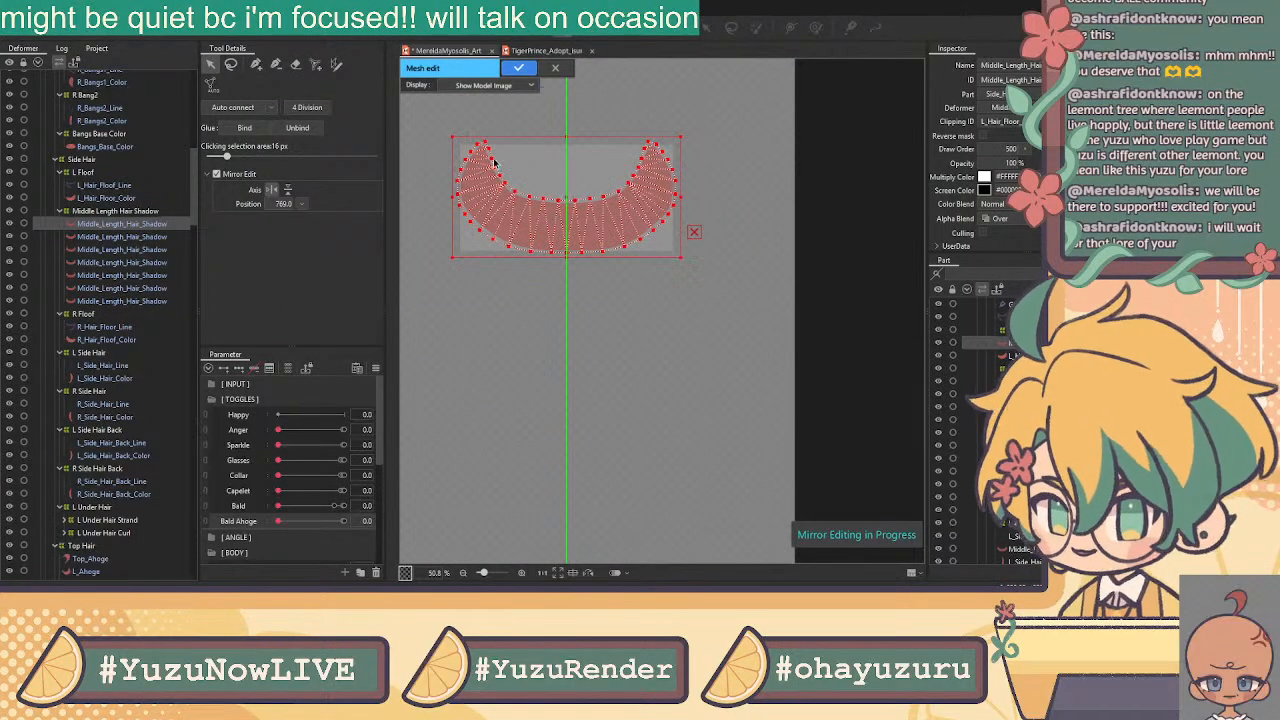
{"action": "left_click", "coordinate": [518, 67]}
Replace the next Middle_Length_Hair_Shadow layer's default mesh with the pasted mesh
{"action": "left_click", "coordinate": [140, 237]}
{"action": "left_click", "coordinate": [562, 34]}
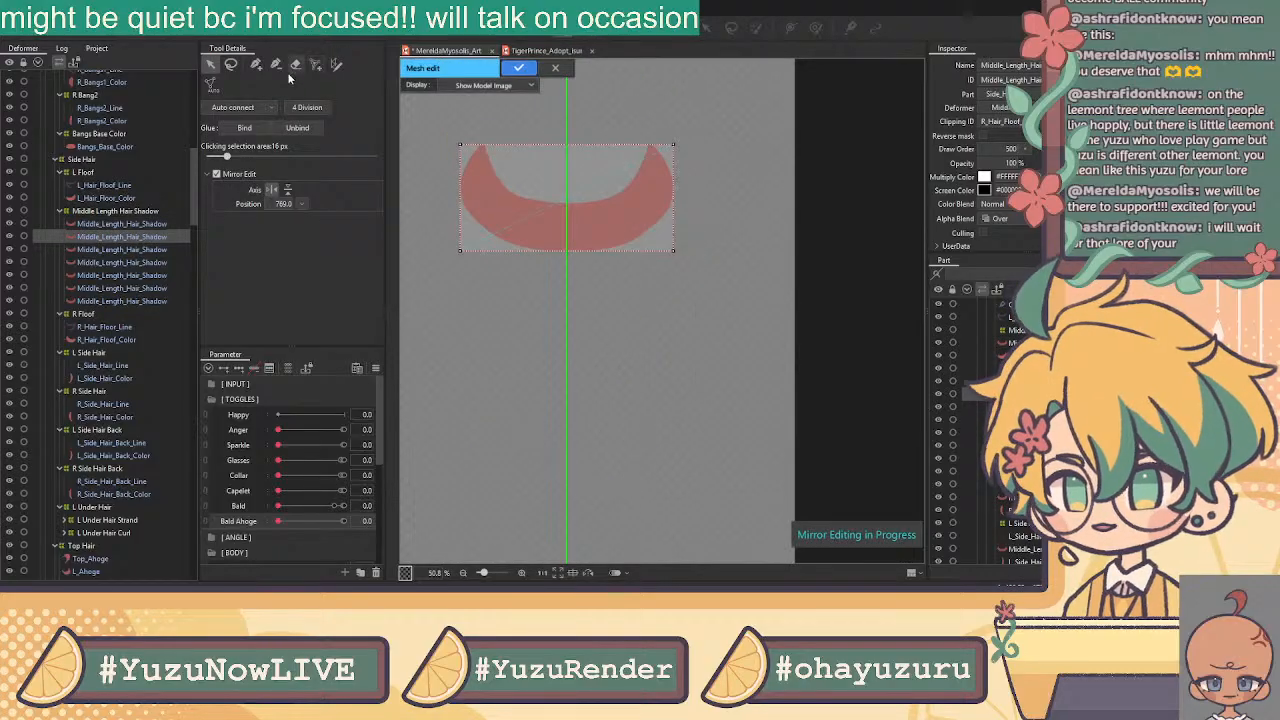
{"action": "left_click", "coordinate": [232, 67]}
{"action": "mouse_move", "coordinate": [704, 114]}
{"action": "left_mouse_down"}
{"action": "mouse_move", "coordinate": [616, 112]}
{"action": "mouse_move", "coordinate": [772, 180]}
{"action": "mouse_move", "coordinate": [718, 168]}
{"action": "left_mouse_up"}
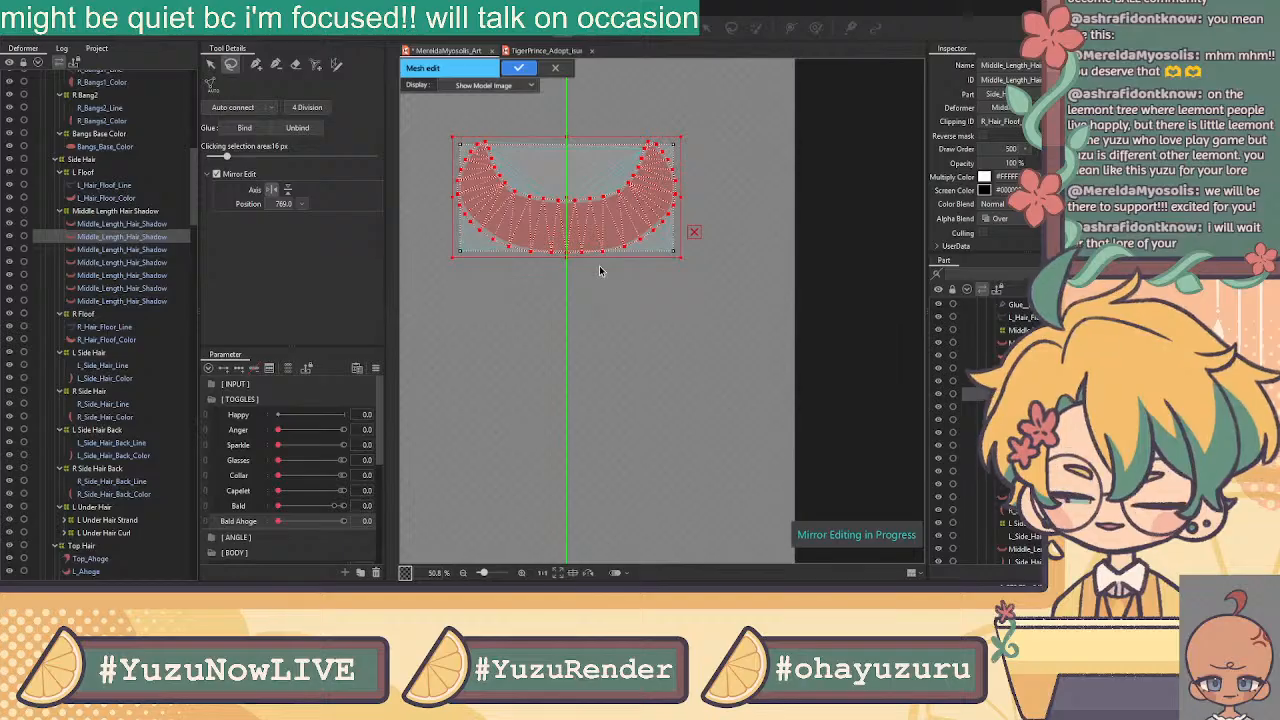
{"action": "key", "text": "Delete"}
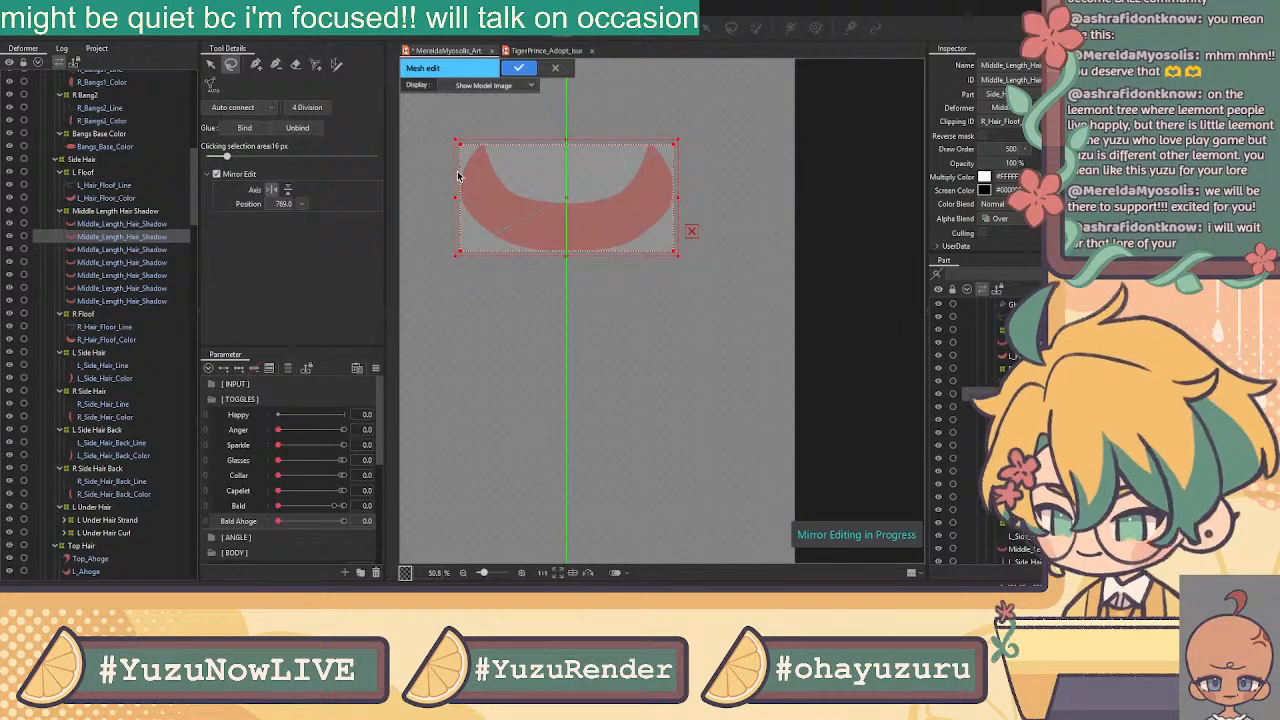
{"action": "key", "text": "Delete"}
{"action": "key", "text": "ctrl+v"}
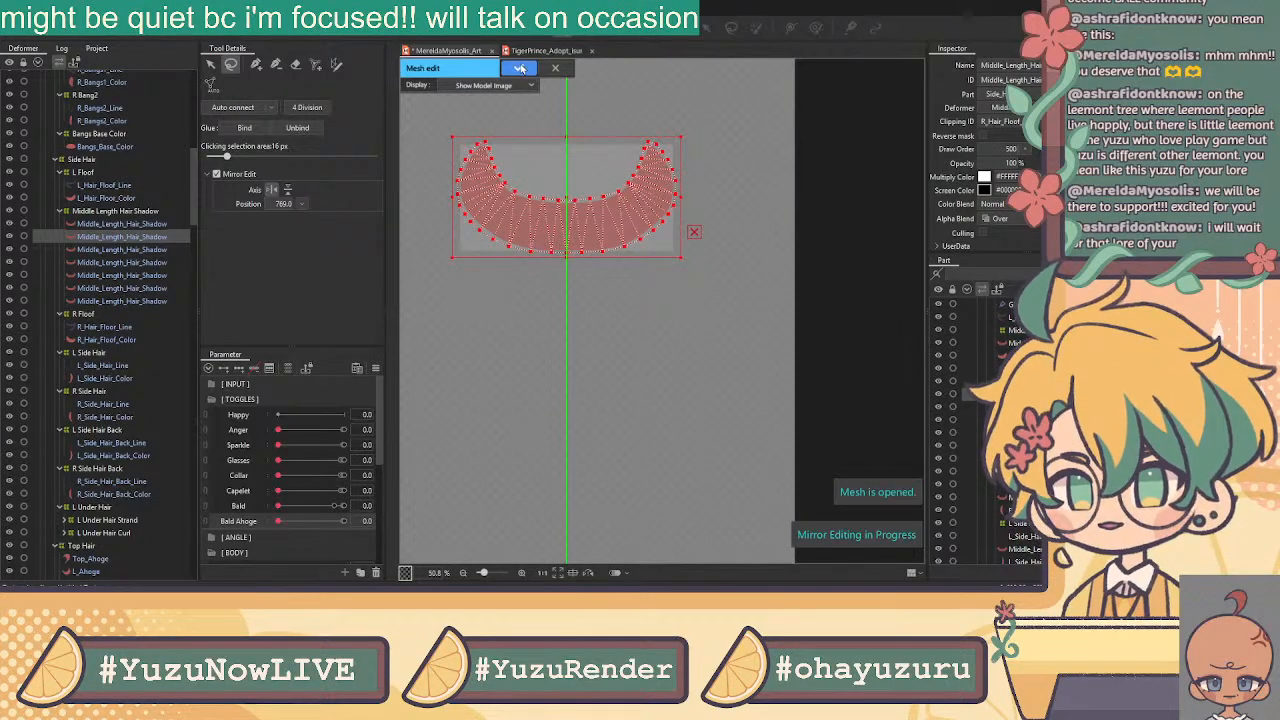
{"action": "left_click", "coordinate": [522, 68]}
Replace the third shadow layer's default corner vertices with the pasted mesh
{"action": "left_click", "coordinate": [98, 250]}
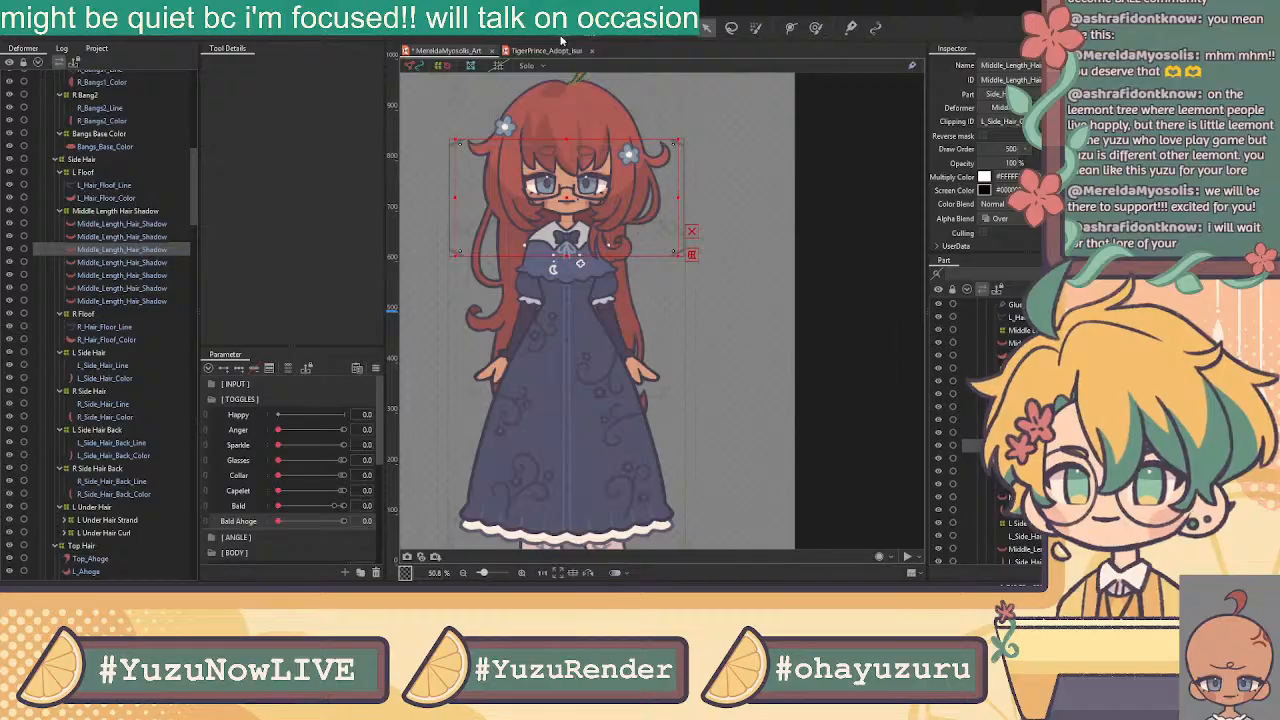
{"action": "key", "text": "ctrl+e"}
{"action": "left_click", "coordinate": [211, 66]}
{"action": "left_click_drag", "start_coordinate": [436, 116], "coordinate": [826, 347]}
{"action": "key", "text": "Delete"}
{"action": "key", "text": "ctrl+v"}
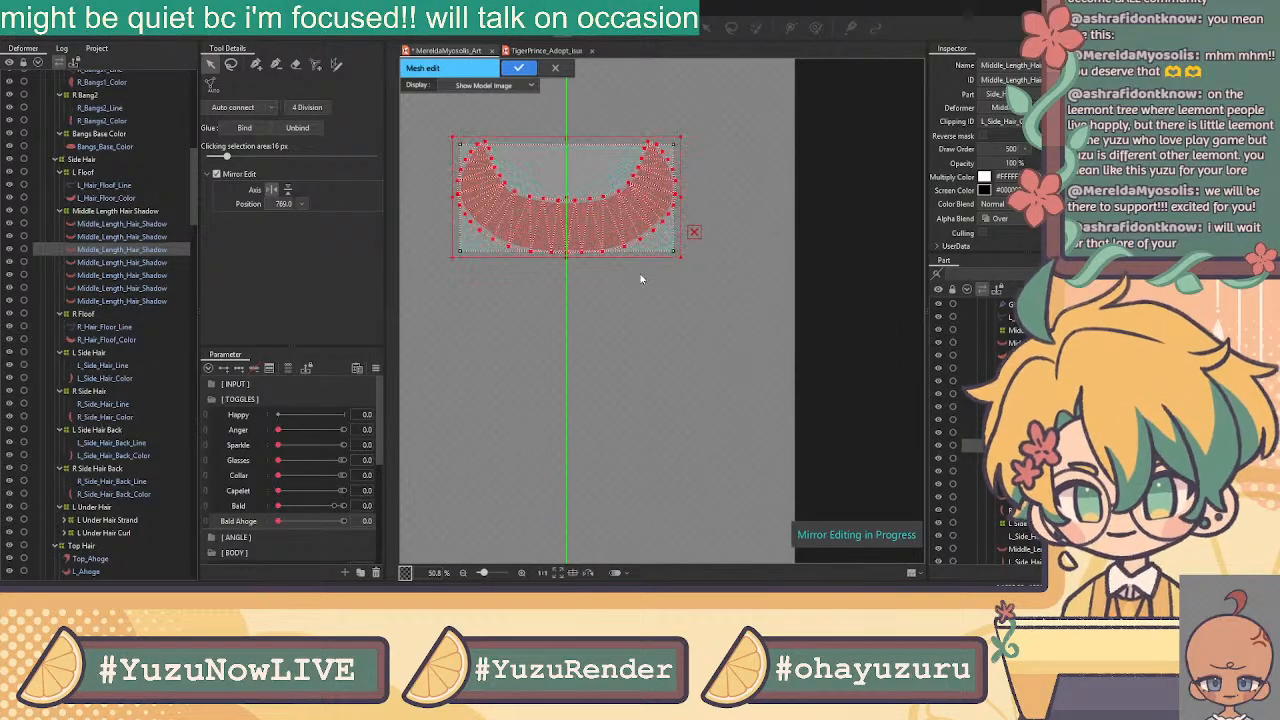
{"action": "key", "text": "Delete"}
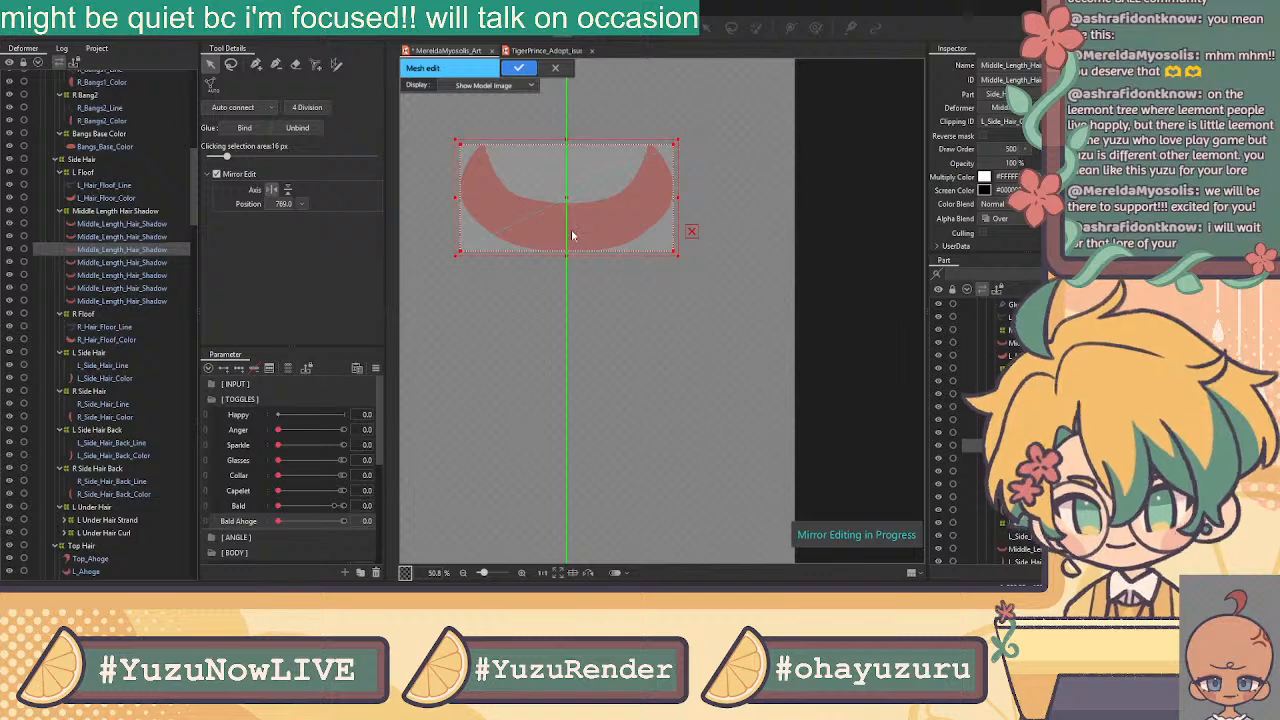
{"action": "key", "text": "ctrl+v"}
{"action": "left_click", "coordinate": [519, 68]}
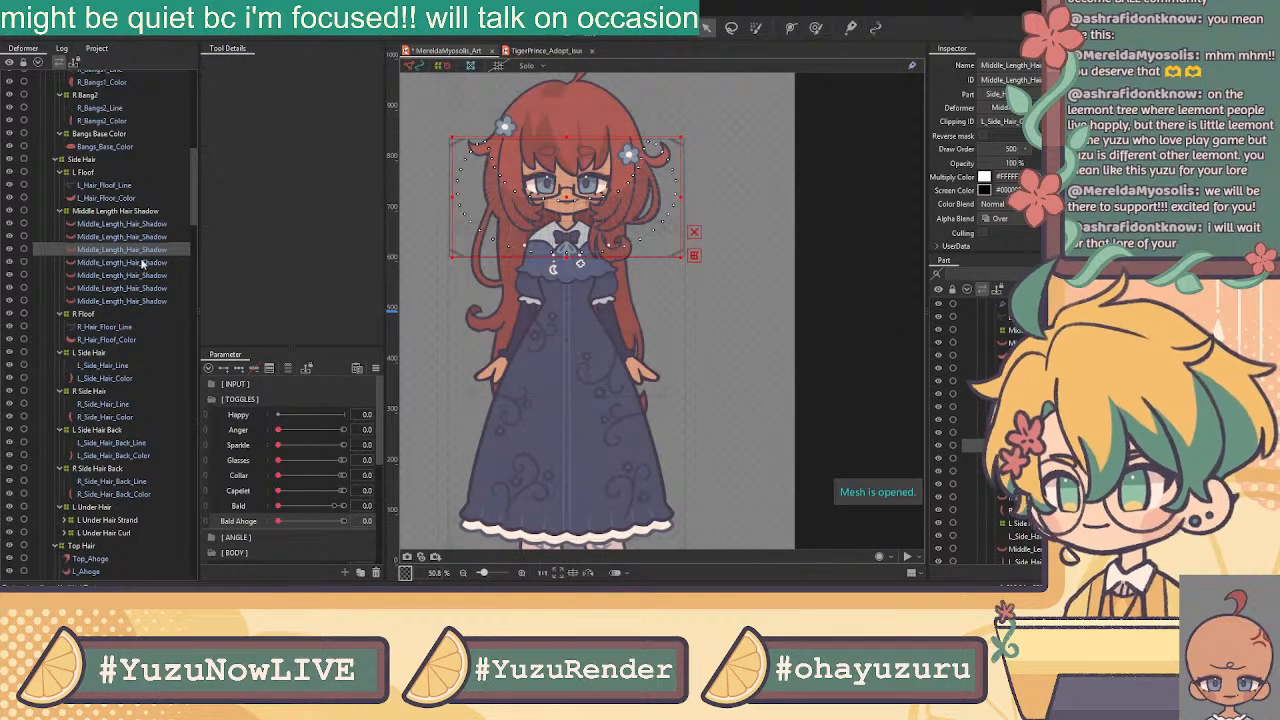
Paste the copied mesh over the default meshes of the next two shadow layers
{"action": "left_click", "coordinate": [151, 262]}
{"action": "key", "text": "ctrl+e"}
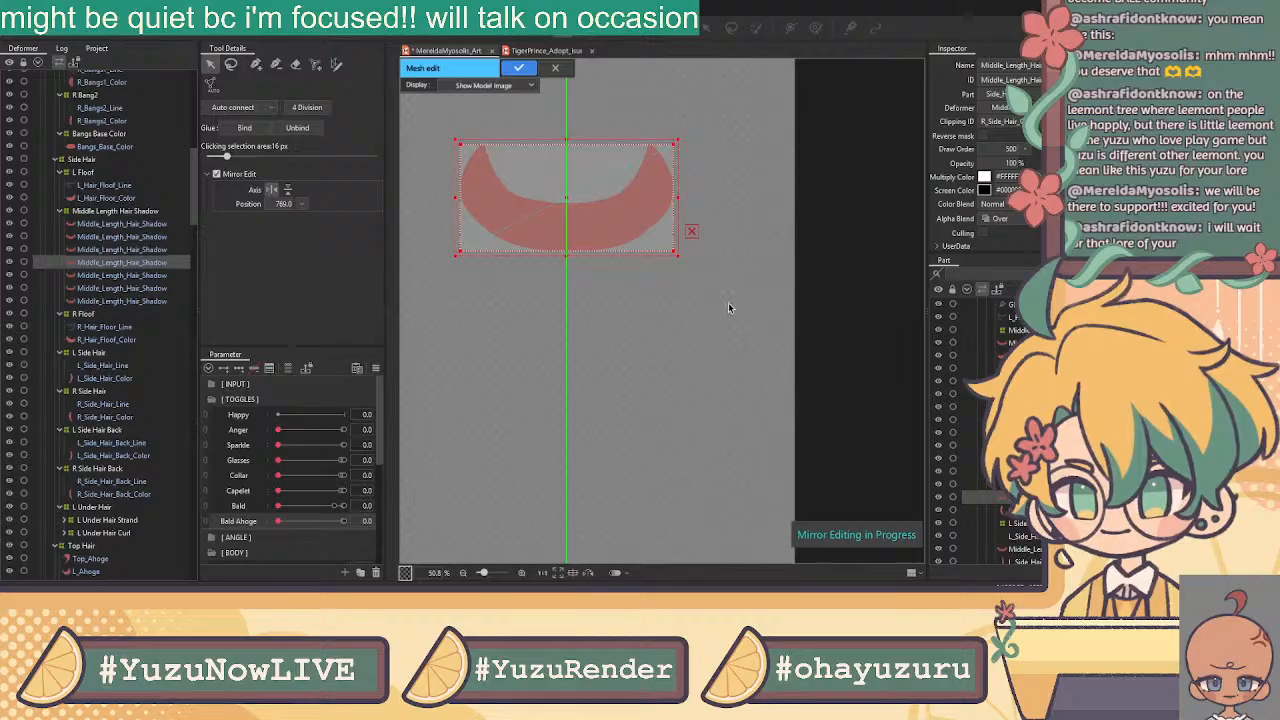
{"action": "key", "text": "Delete"}
{"action": "key", "text": "ctrl+v"}
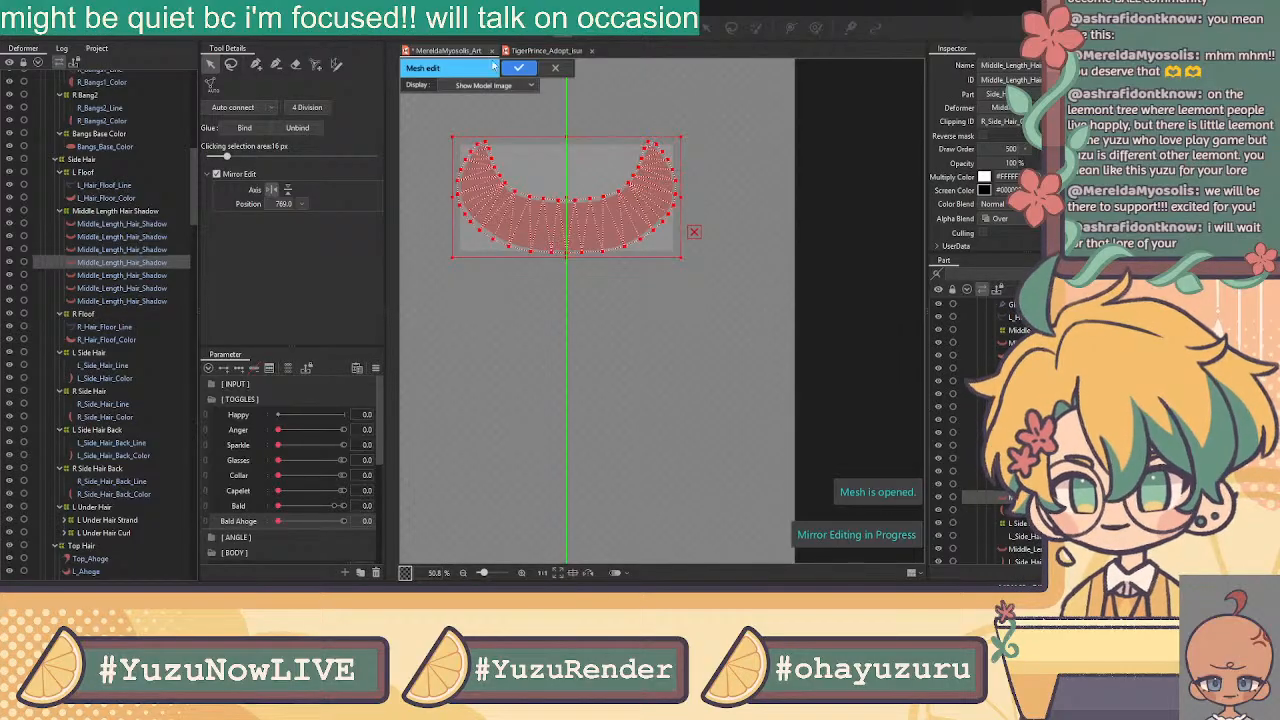
{"action": "left_click", "coordinate": [519, 67]}
{"action": "left_click", "coordinate": [140, 277]}
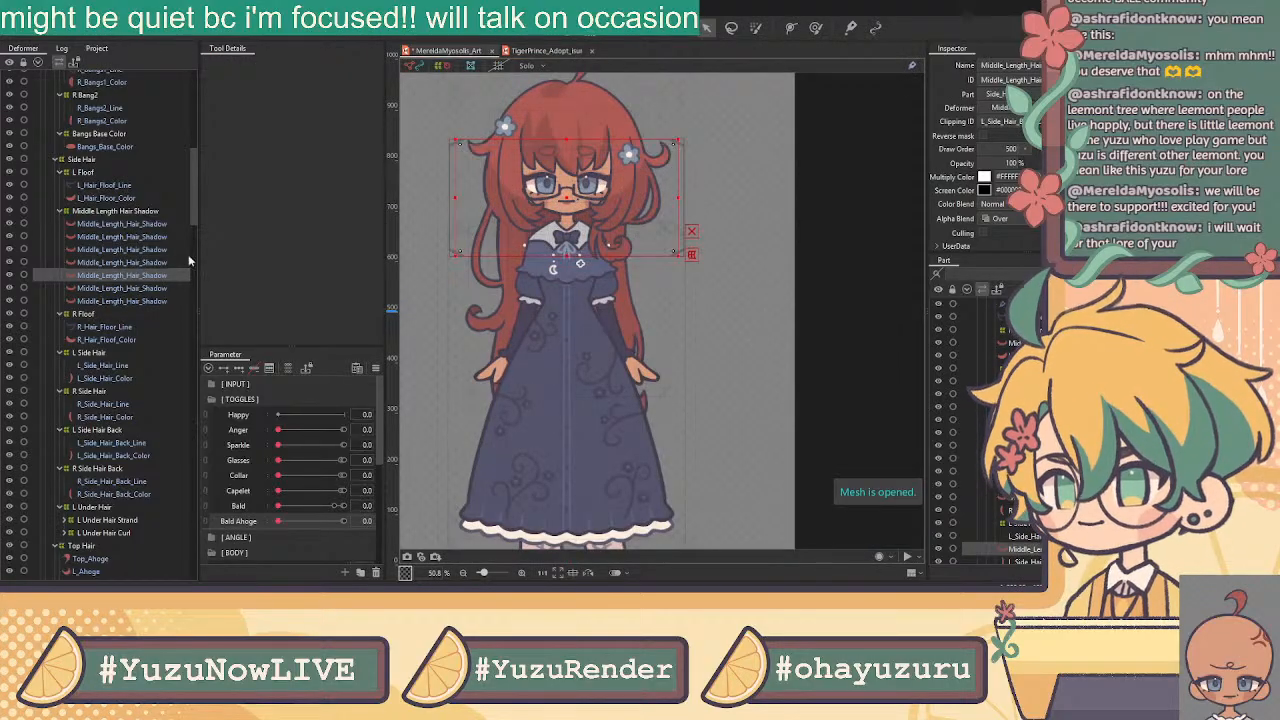
{"action": "left_click", "coordinate": [530, 34]}
{"action": "left_click", "coordinate": [297, 66]}
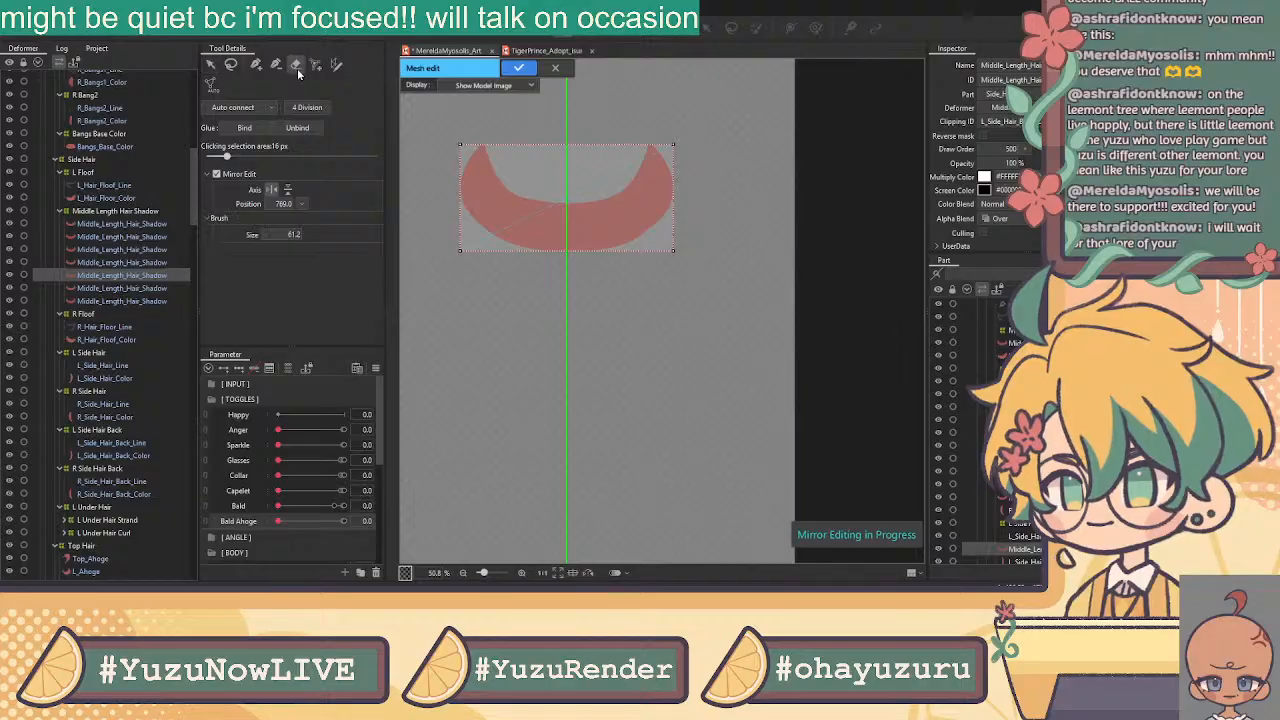
{"action": "key", "text": "Delete"}
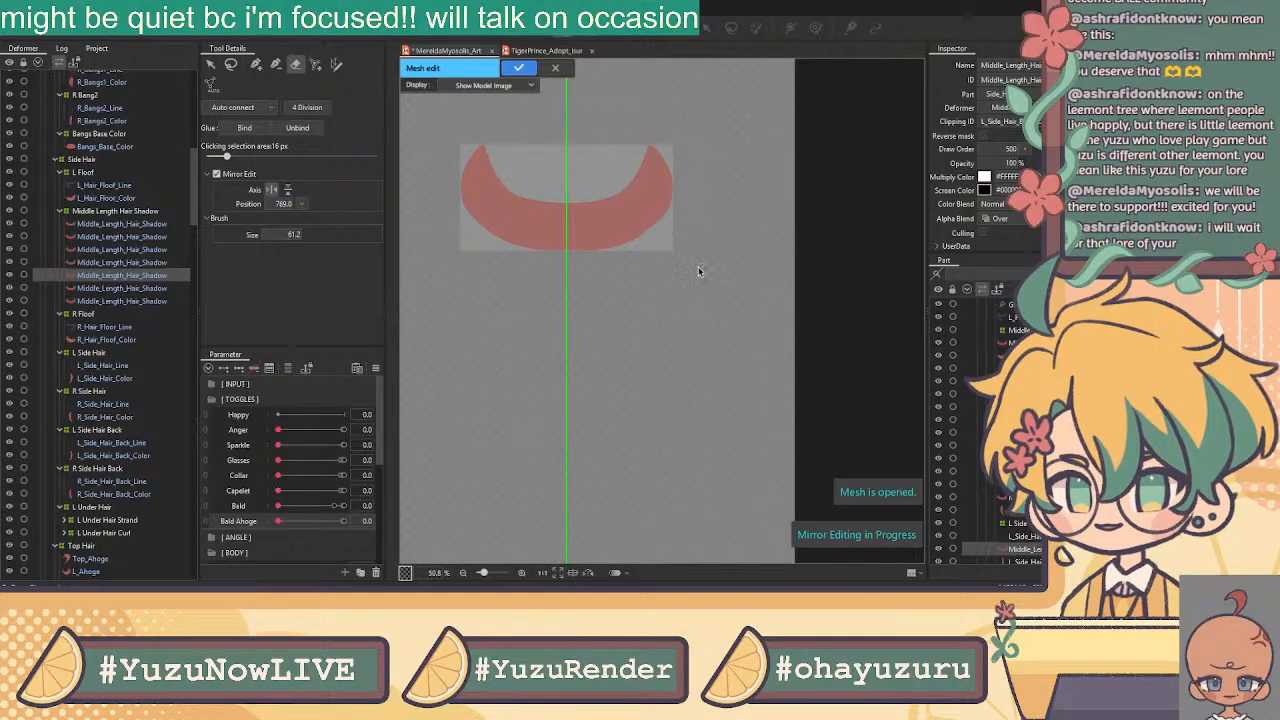
{"action": "key", "text": "ctrl+v"}
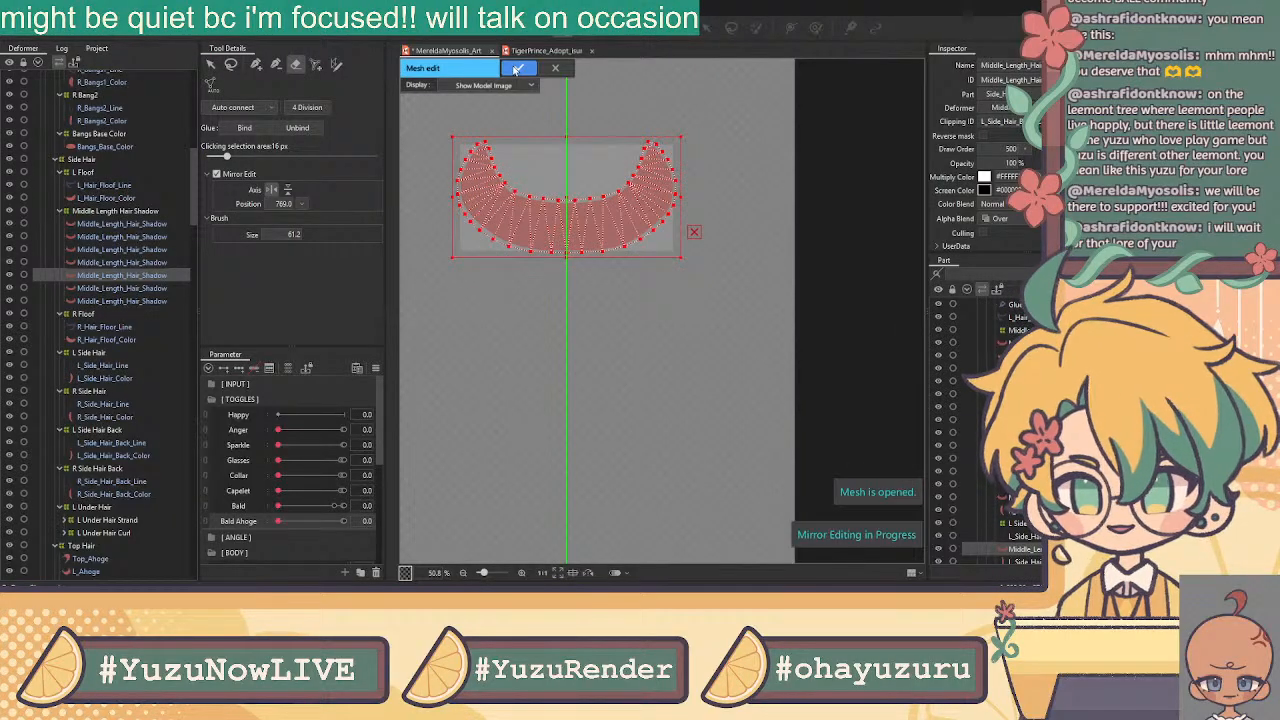
{"action": "left_click", "coordinate": [515, 69]}
Paste the copied mesh onto the following shadow layer and apply it
{"action": "left_click", "coordinate": [117, 289]}
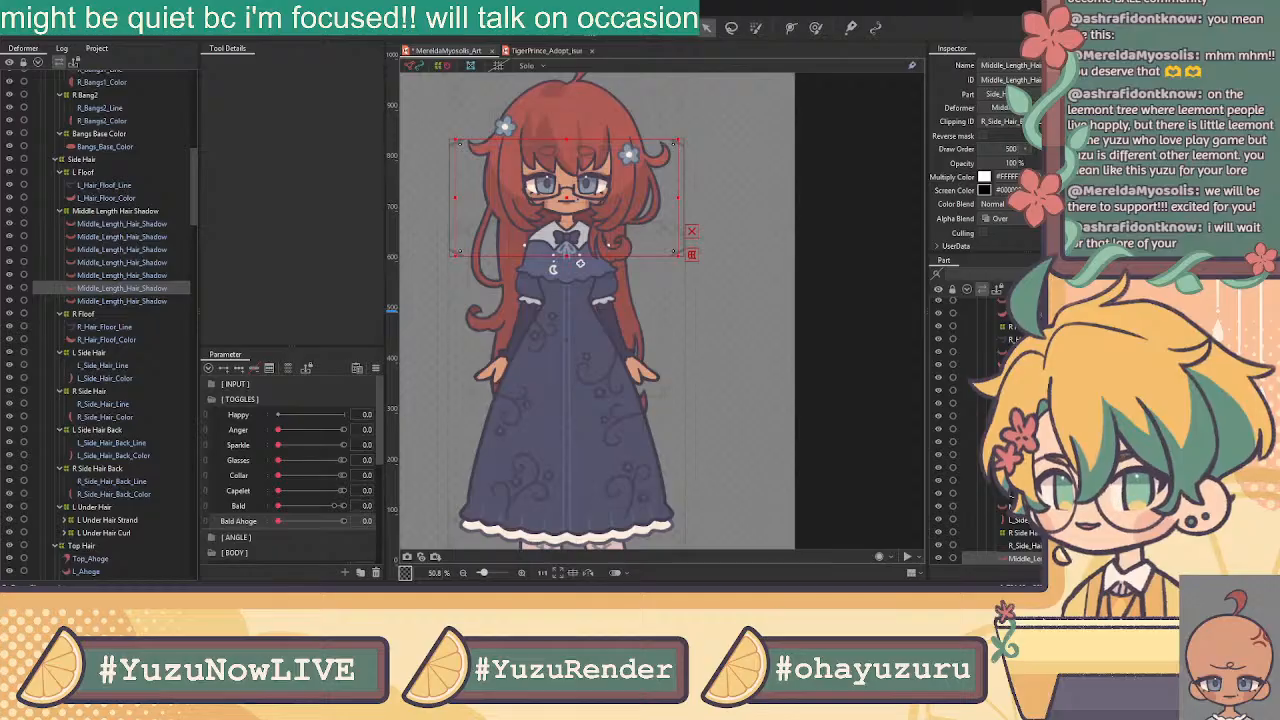
{"action": "key", "text": "ctrl+e"}
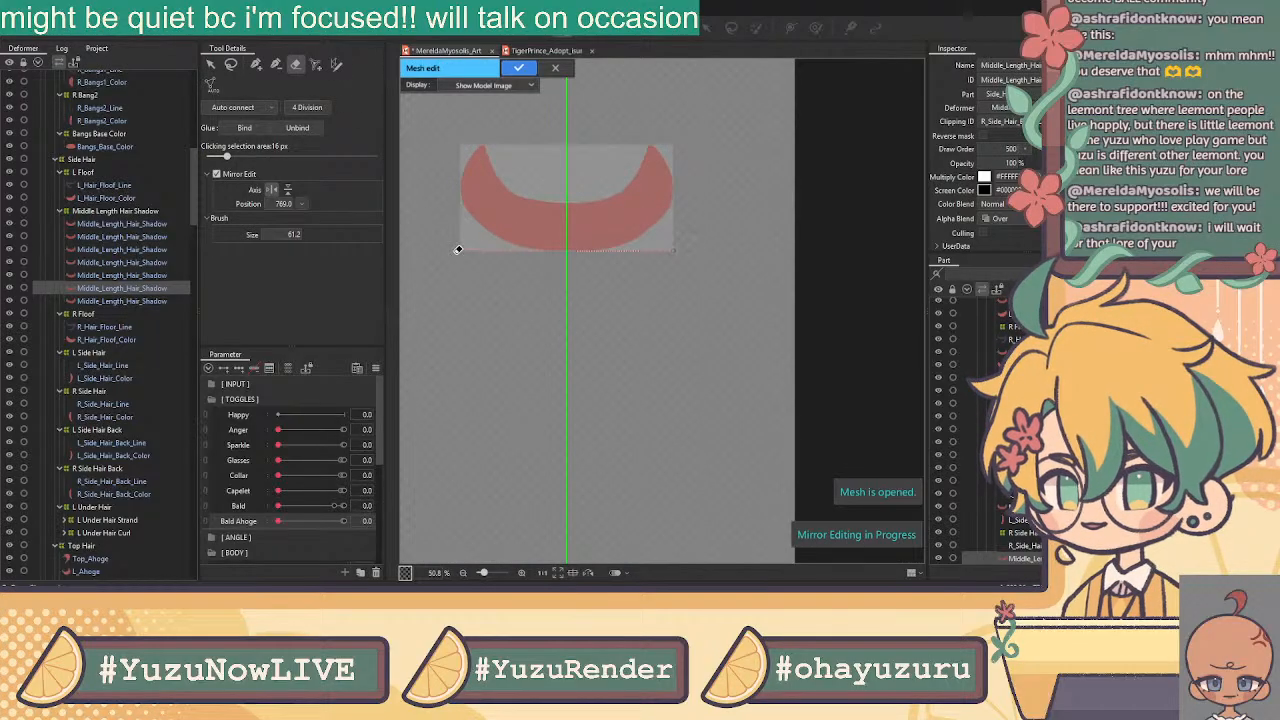
{"action": "key", "text": "ctrl+v"}
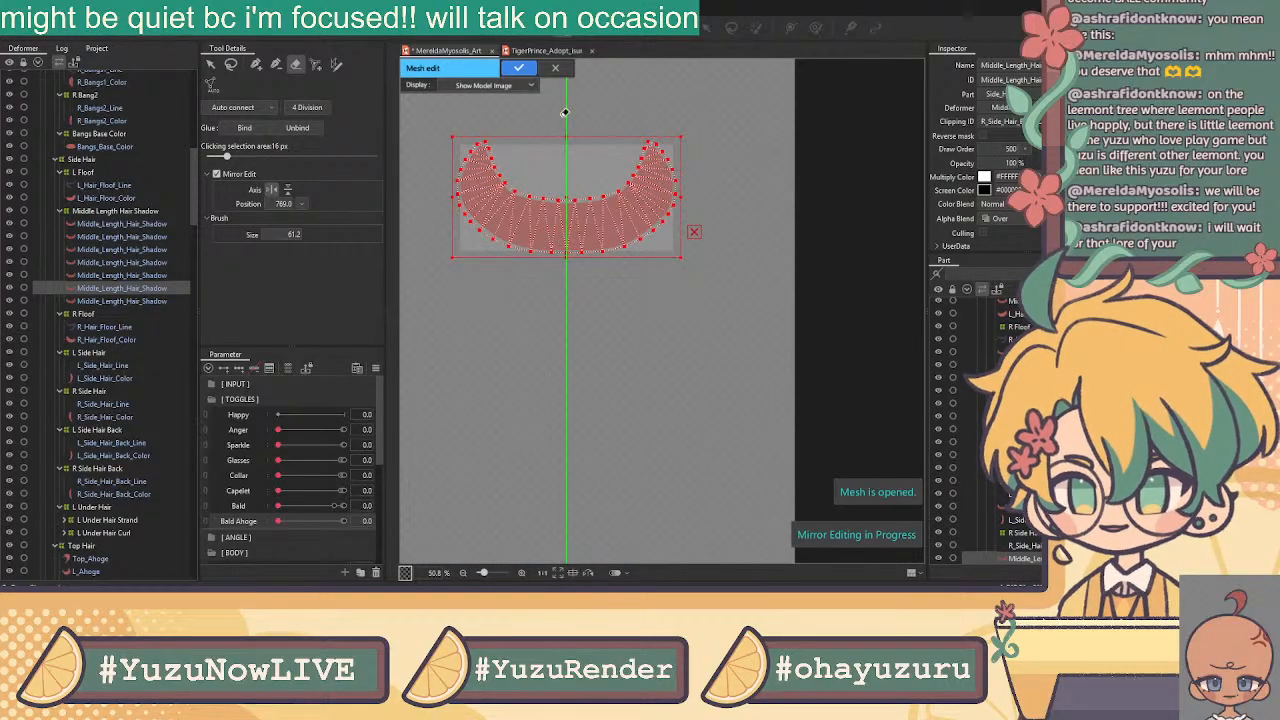
{"action": "left_click", "coordinate": [517, 68]}
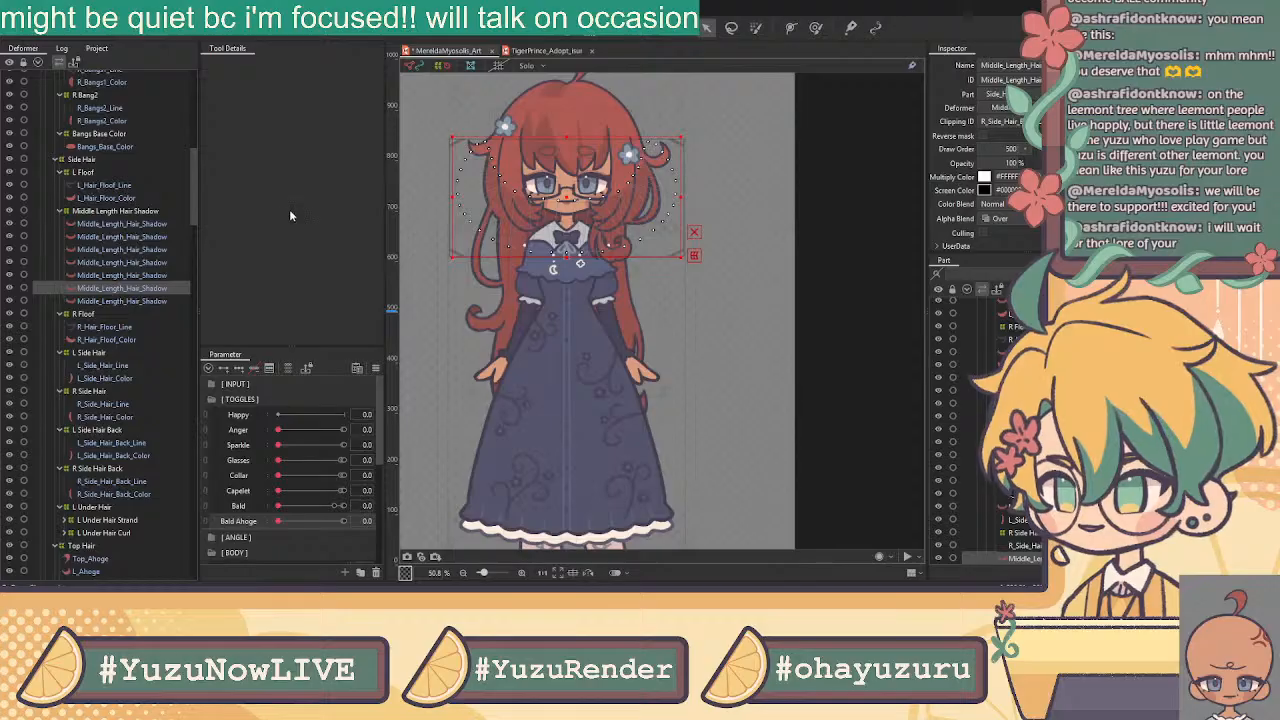
Remove the left corner points from the last hair shadow mesh and apply it
{"action": "left_click", "coordinate": [136, 301]}
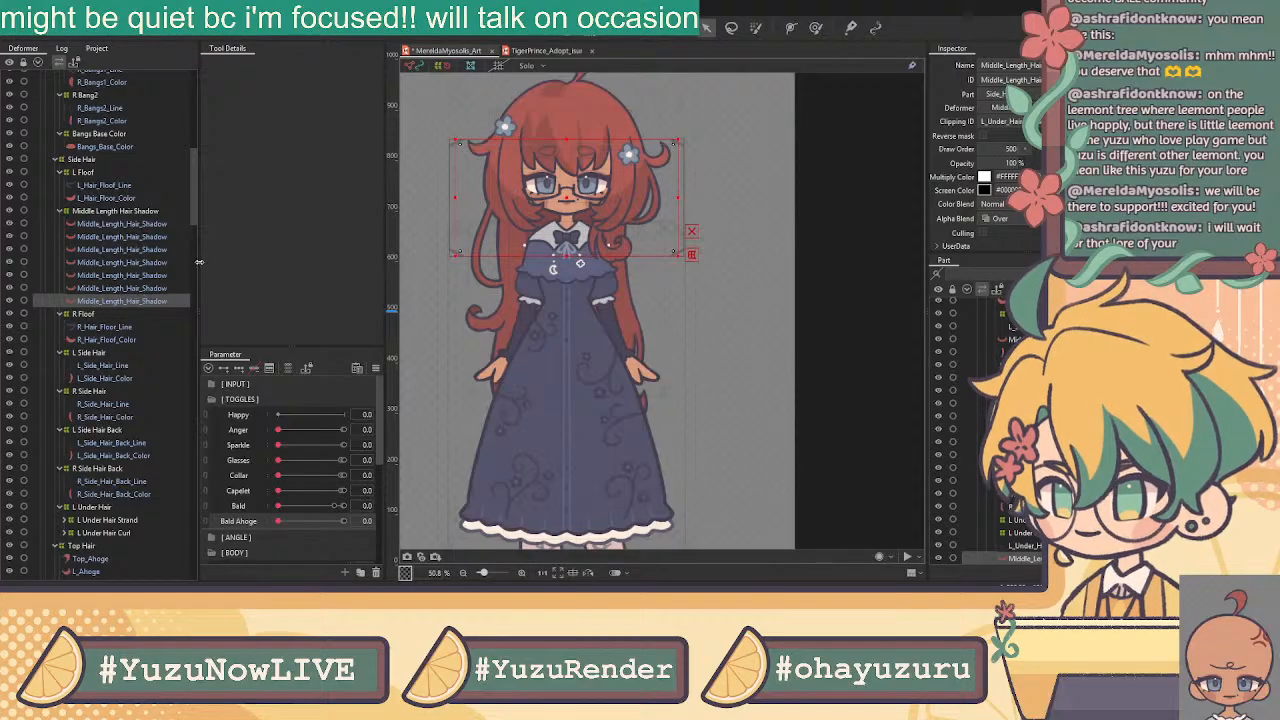
{"action": "left_click", "coordinate": [565, 29]}
{"action": "left_click", "coordinate": [463, 143]}
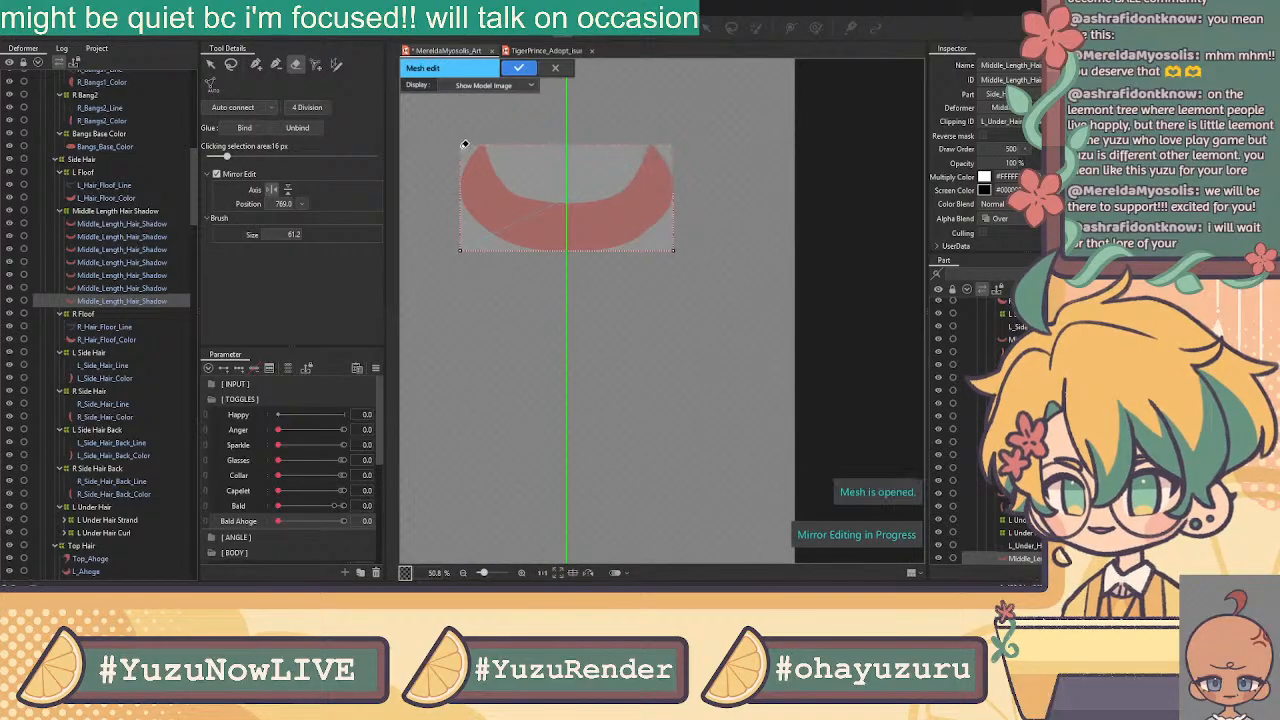
{"action": "left_click", "coordinate": [459, 253]}
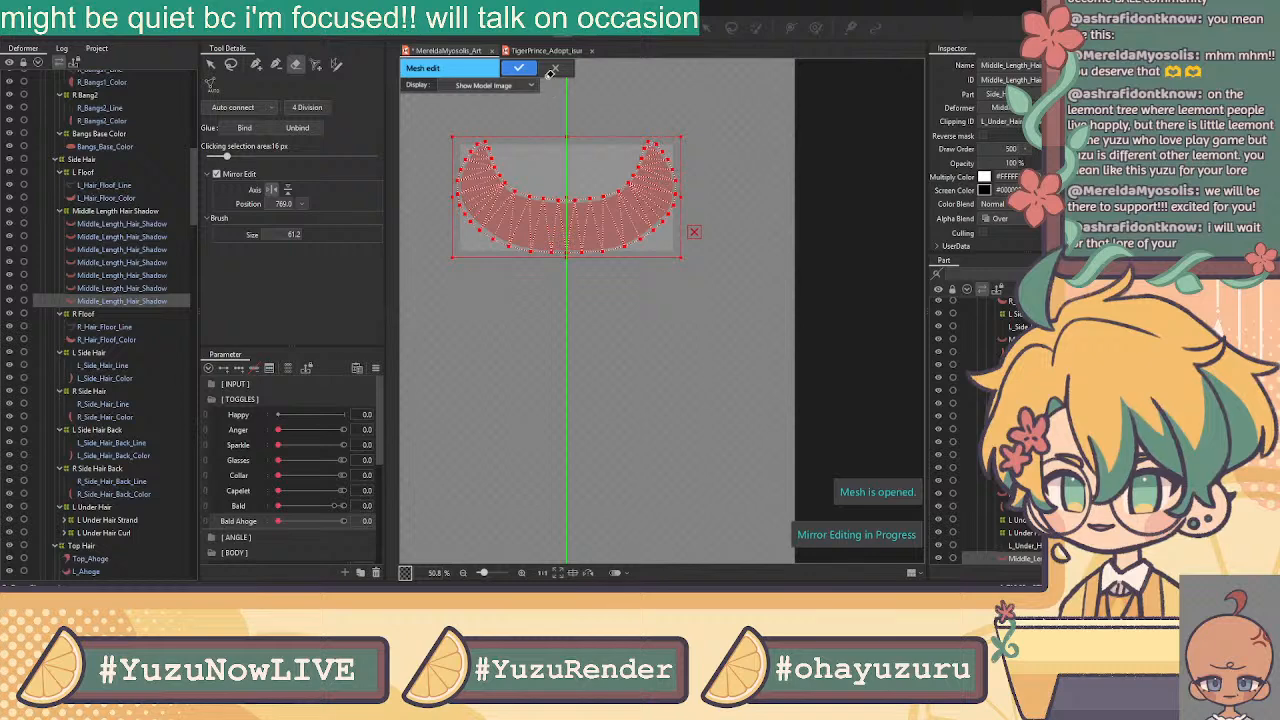
{"action": "left_click", "coordinate": [518, 68]}
{"action": "left_click", "coordinate": [127, 328]}
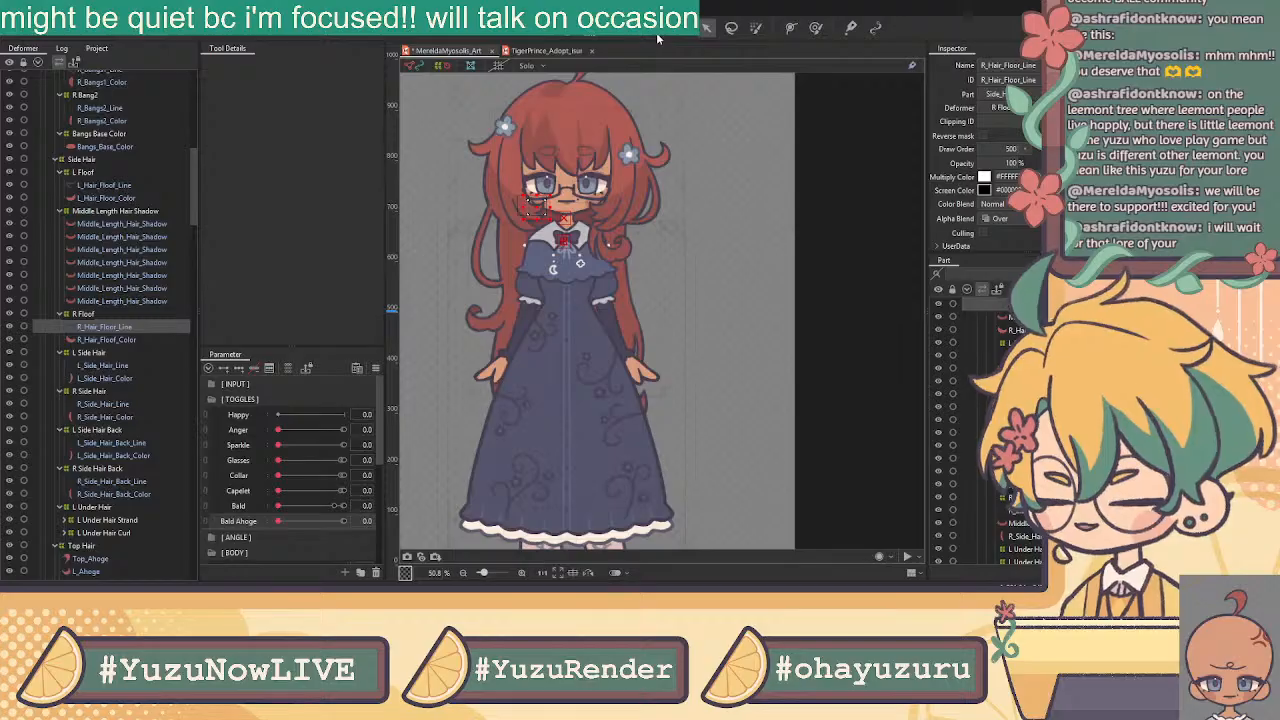
Enter Mesh Edit on R_Hair_Floof_Line with Mirror Edit off and clear the existing mesh points
{"action": "left_click", "coordinate": [562, 31]}
{"action": "scroll", "coordinate": [519, 179], "scroll_direction": "up", "scroll_amount": 3}
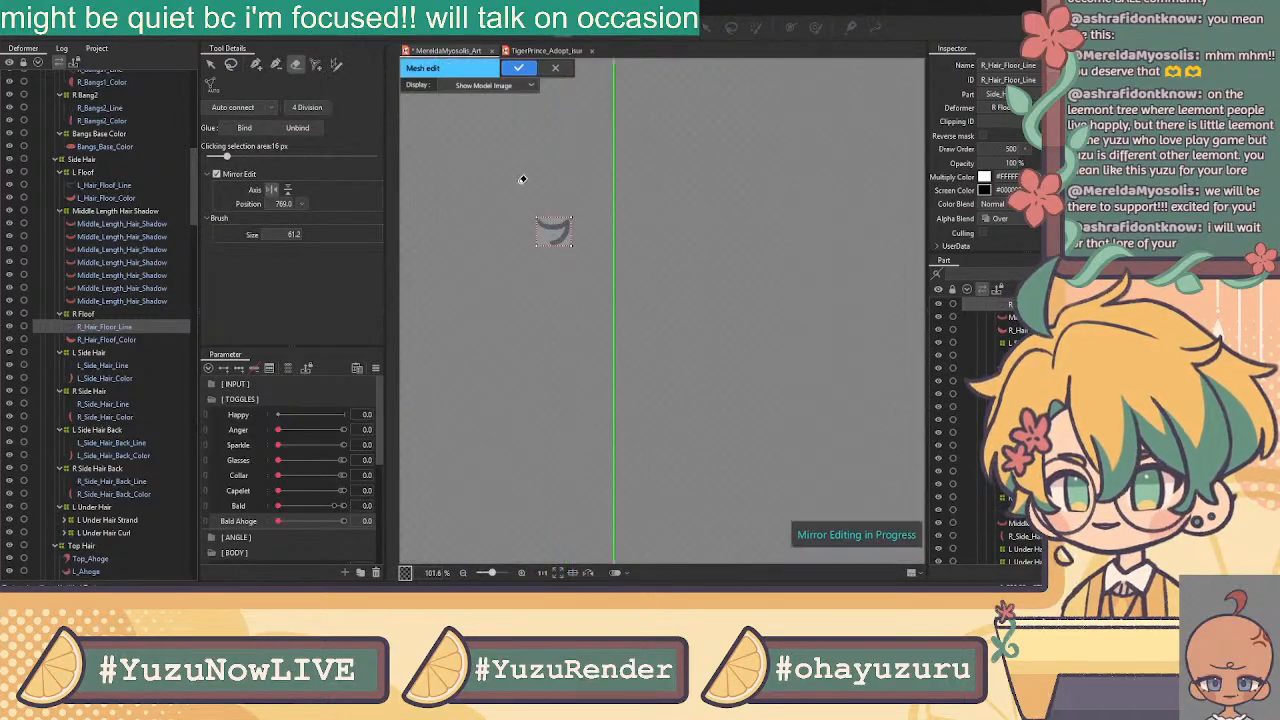
{"action": "left_click", "coordinate": [216, 175]}
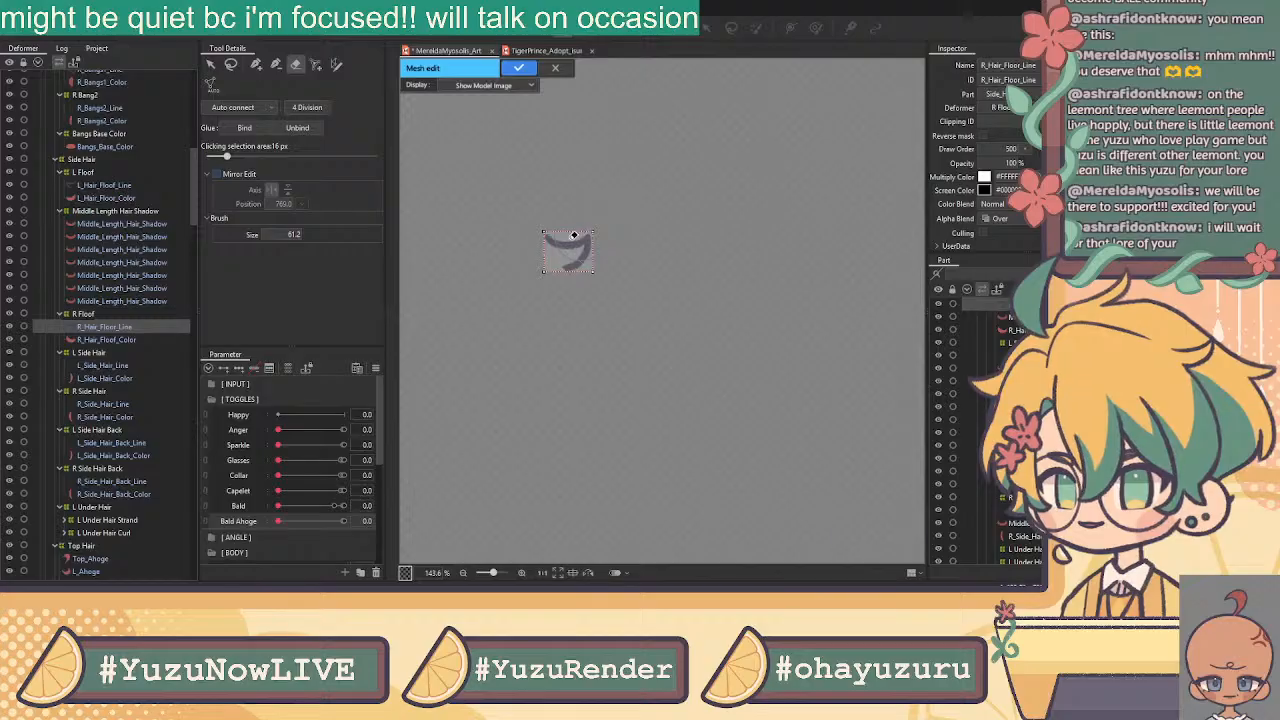
{"action": "key", "text": "Delete"}
{"action": "left_click", "coordinate": [254, 69]}
{"action": "scroll", "coordinate": [555, 248], "scroll_direction": "up", "scroll_amount": 5}
Place outline vertices from the stroke's tip along its outer edge and around the hook
{"action": "left_click", "coordinate": [521, 251]}
{"action": "left_click", "coordinate": [511, 269]}
{"action": "left_click", "coordinate": [520, 297]}
{"action": "left_click", "coordinate": [546, 316]}
{"action": "left_click", "coordinate": [576, 326]}
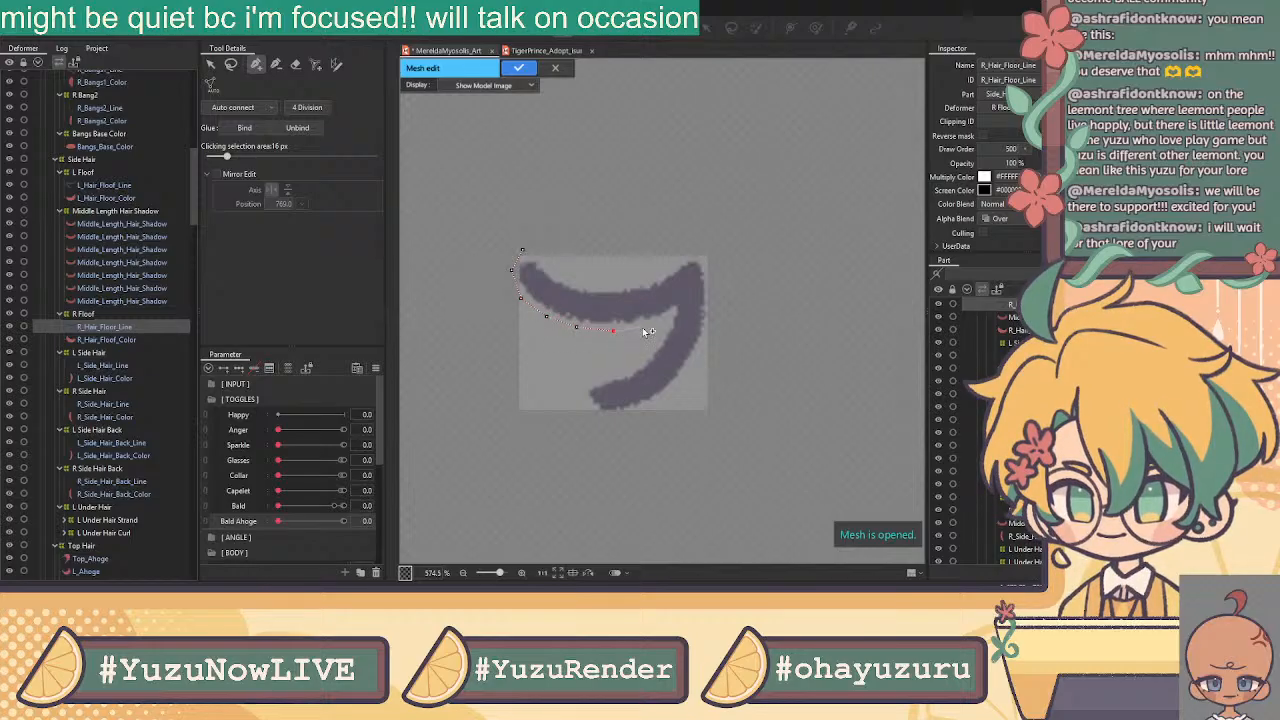
{"action": "left_click", "coordinate": [642, 326]}
{"action": "left_click", "coordinate": [669, 315]}
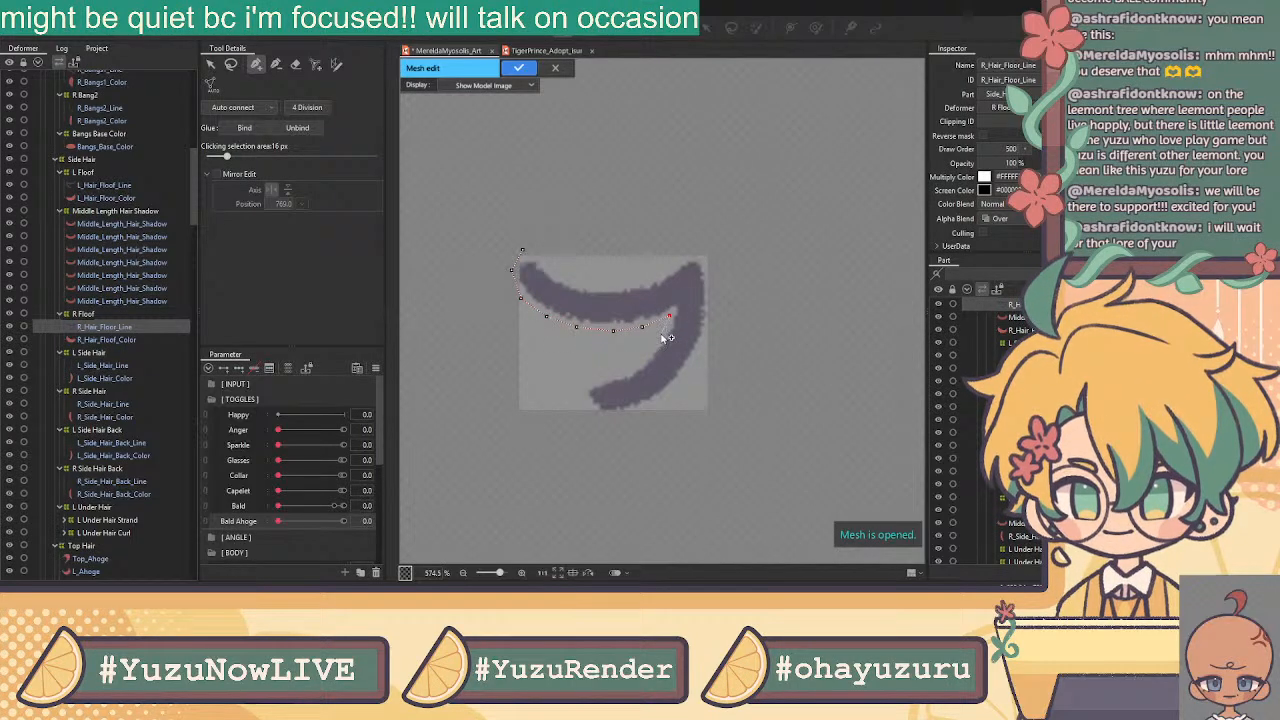
{"action": "left_click", "coordinate": [655, 340]}
{"action": "left_click", "coordinate": [636, 363]}
{"action": "left_click", "coordinate": [606, 378]}
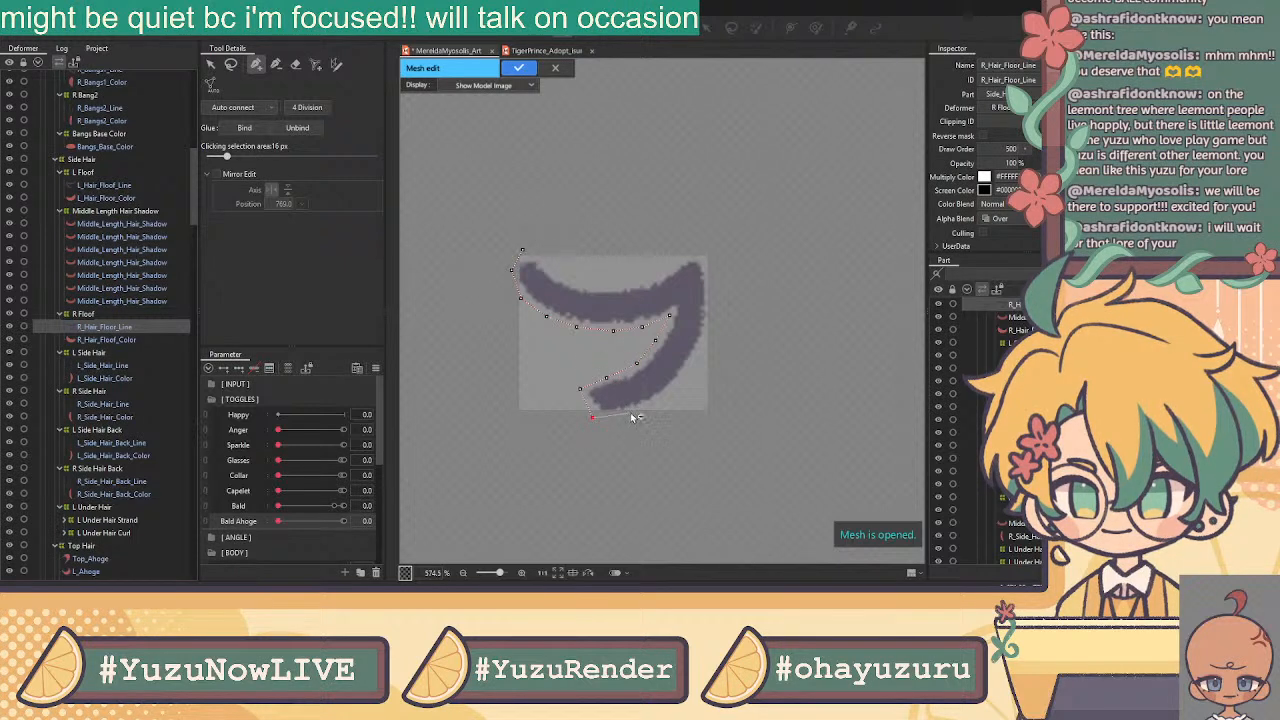
{"action": "left_click", "coordinate": [628, 414]}
{"action": "left_click", "coordinate": [662, 400]}
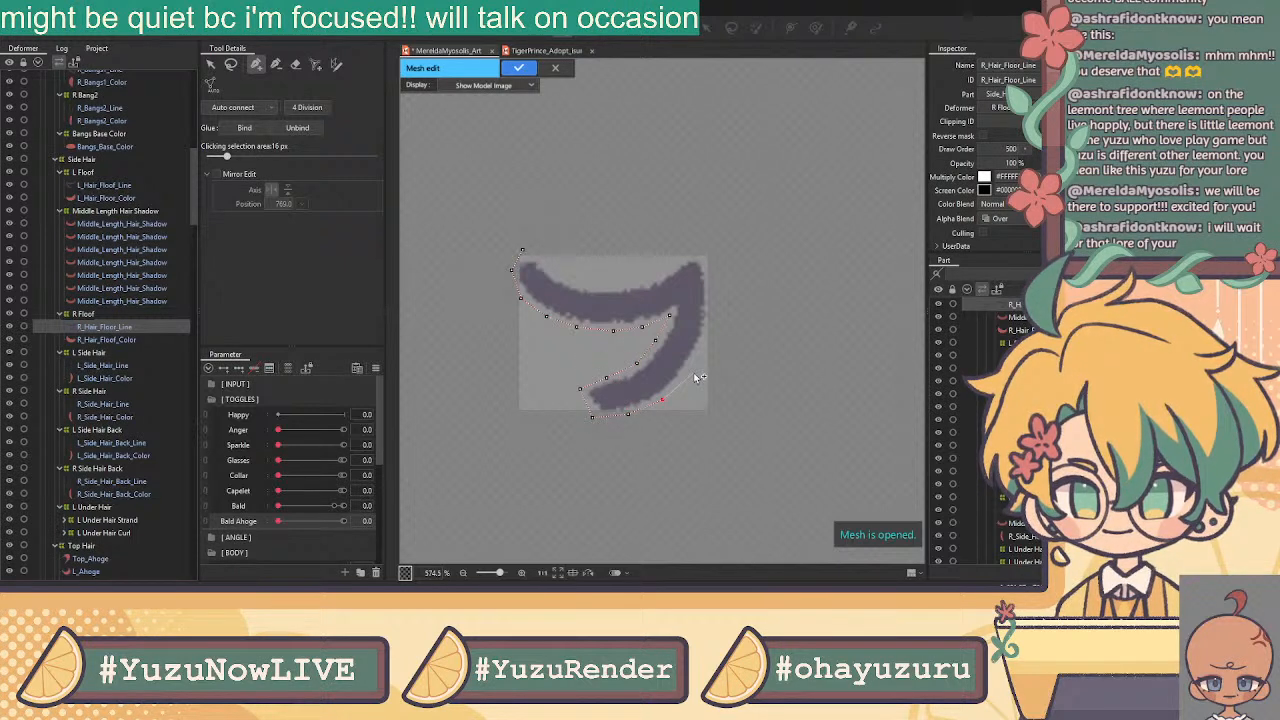
{"action": "left_click", "coordinate": [690, 368]}
{"action": "left_click", "coordinate": [708, 331]}
Trace vertices back along the stroke's top edge, closing the loop on the first vertex
{"action": "left_click", "coordinate": [686, 251]}
{"action": "left_click", "coordinate": [663, 269]}
{"action": "left_click", "coordinate": [636, 283]}
{"action": "left_click", "coordinate": [609, 286]}
{"action": "left_click", "coordinate": [583, 285]}
{"action": "left_click", "coordinate": [558, 272]}
{"action": "left_click", "coordinate": [537, 257]}
{"action": "left_click", "coordinate": [522, 250]}
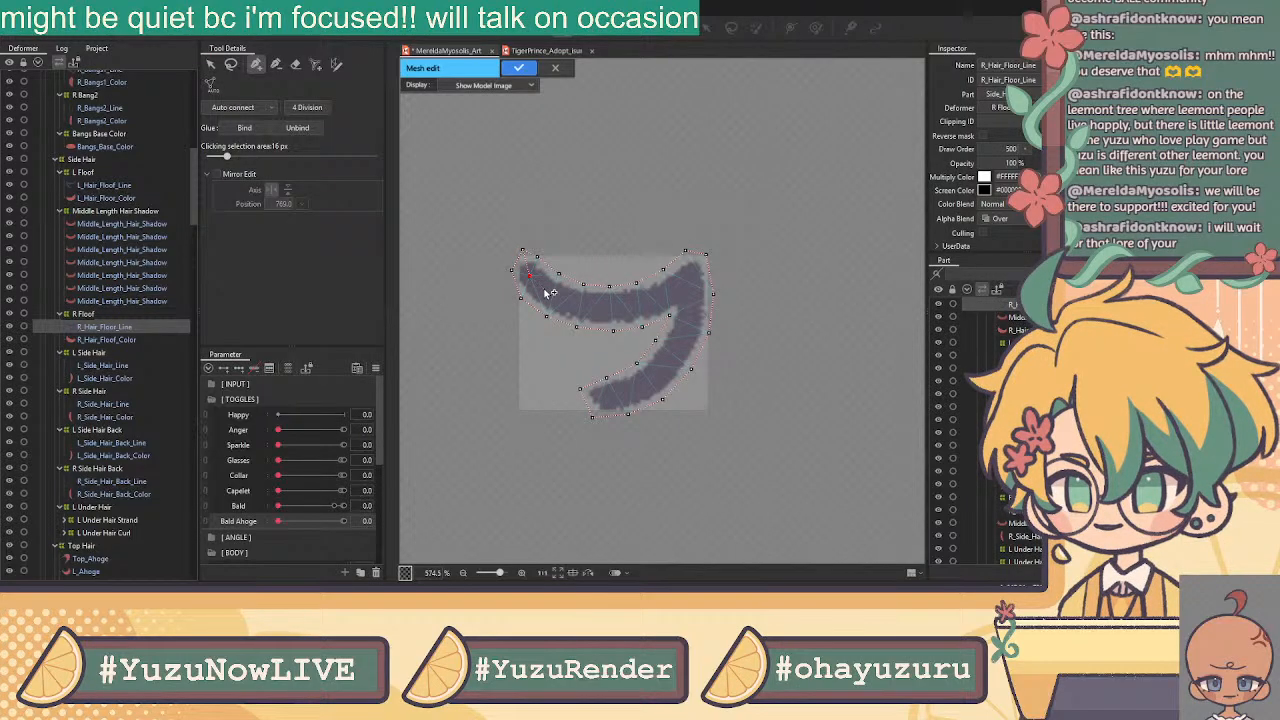
Add a centre line of vertices through the stroke and down into the hook's end
{"action": "left_click", "coordinate": [543, 289]}
{"action": "left_click", "coordinate": [566, 301]}
{"action": "left_click", "coordinate": [594, 308]}
{"action": "left_click", "coordinate": [624, 306]}
{"action": "left_click", "coordinate": [653, 300]}
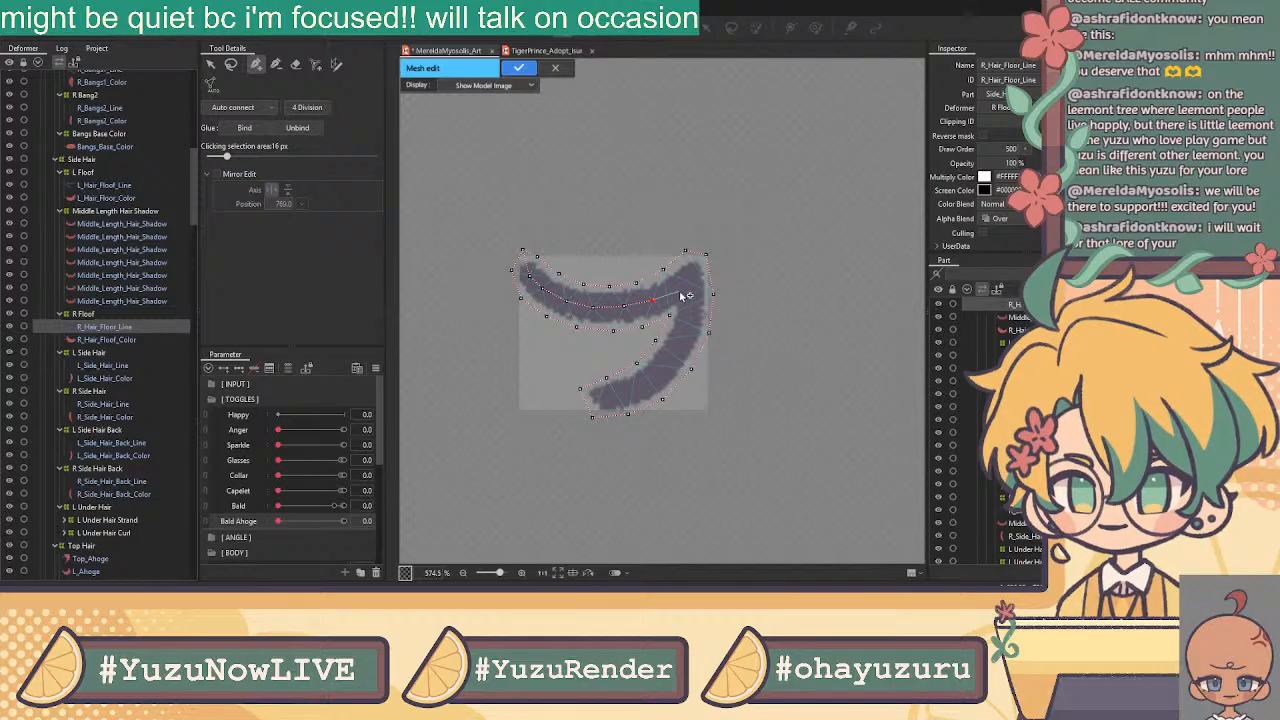
{"action": "left_click", "coordinate": [688, 286]}
{"action": "left_click", "coordinate": [690, 318]}
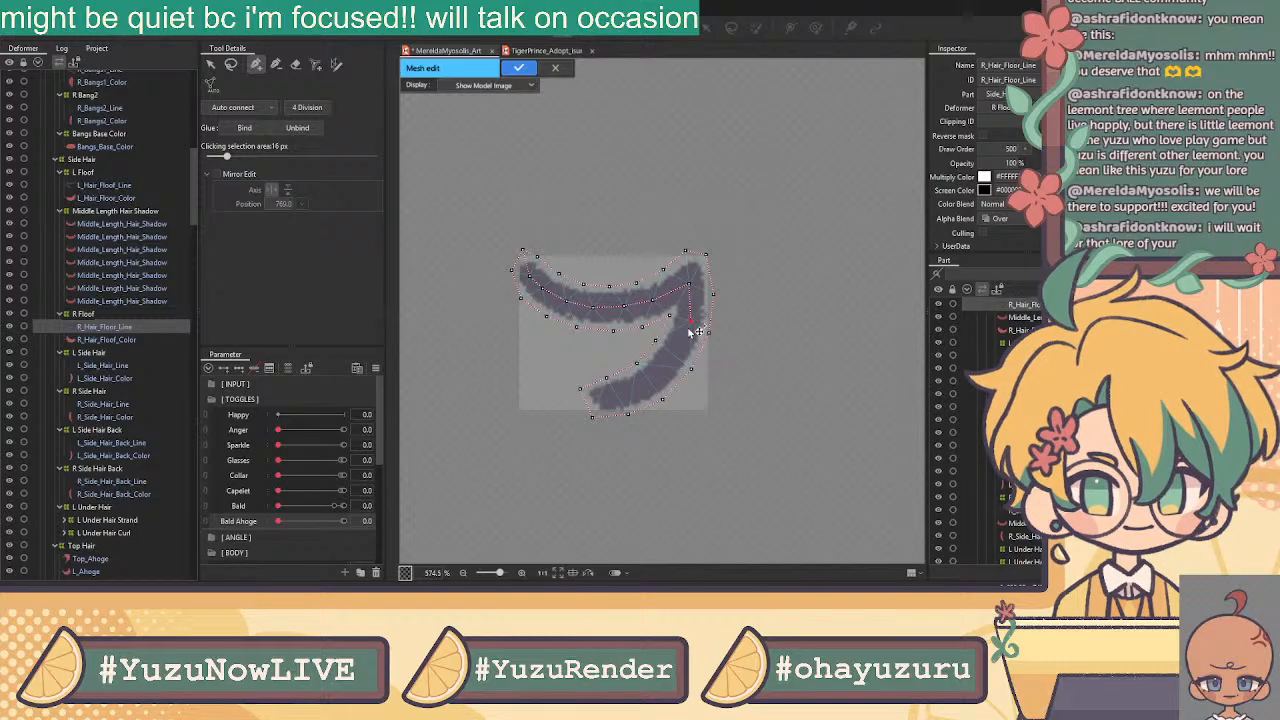
{"action": "left_click", "coordinate": [665, 363]}
{"action": "left_click", "coordinate": [633, 385]}
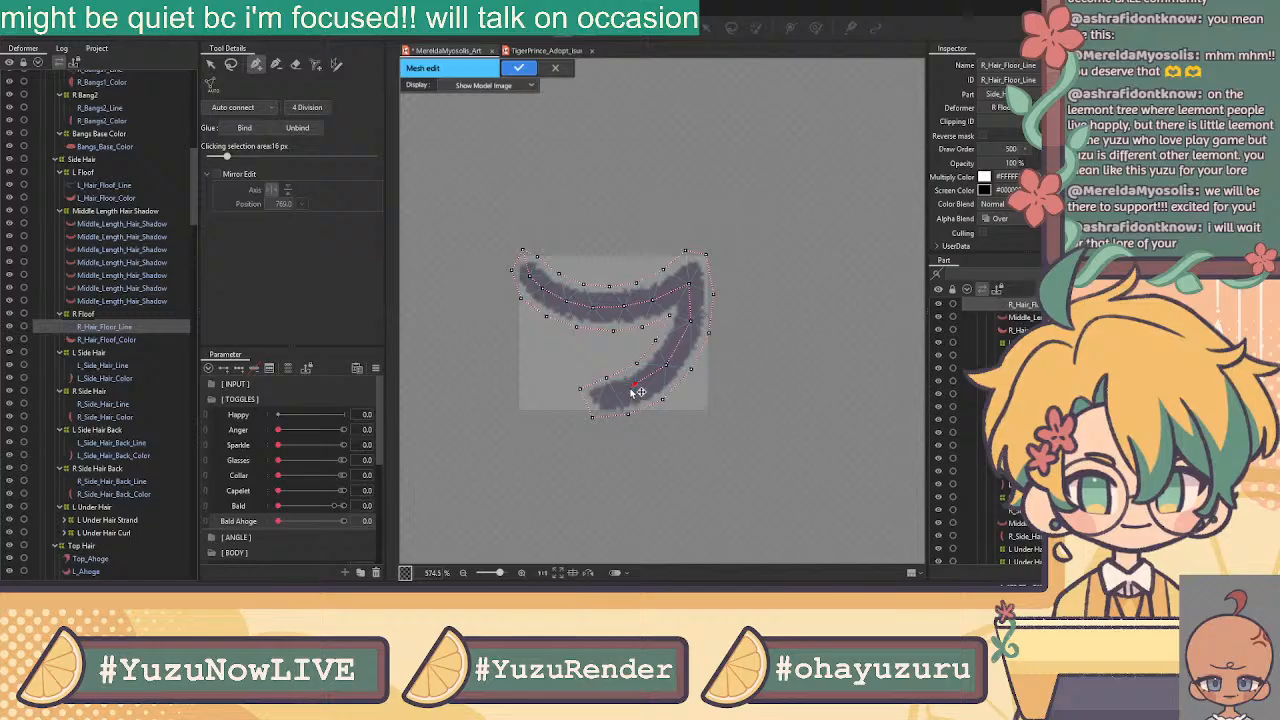
{"action": "left_click", "coordinate": [603, 398]}
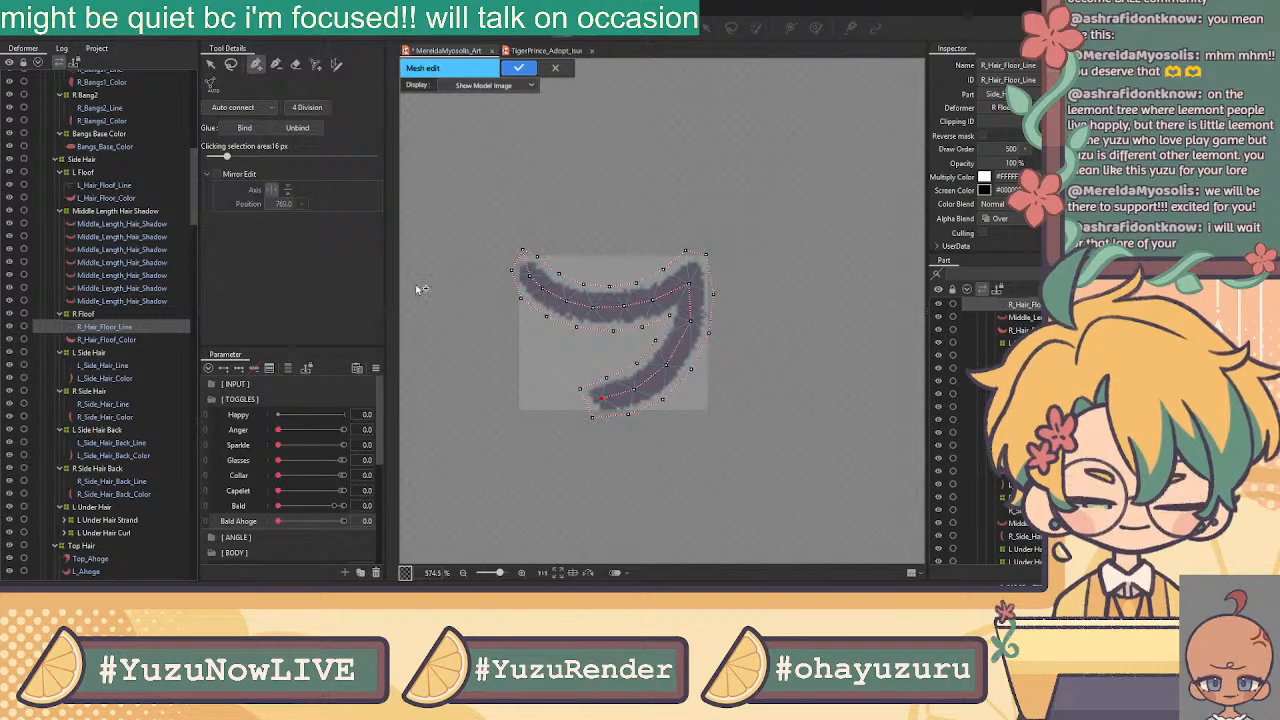
Auto-connect the vertices into triangles, apply the line mesh, then select R_Hair_Floof_Color
{"action": "left_click", "coordinate": [213, 65]}
{"action": "left_click", "coordinate": [210, 64]}
{"action": "mouse_move", "coordinate": [785, 195]}
{"action": "left_mouse_down"}
{"action": "mouse_move", "coordinate": [400, 443]}
{"action": "mouse_move", "coordinate": [430, 456]}
{"action": "left_mouse_up"}
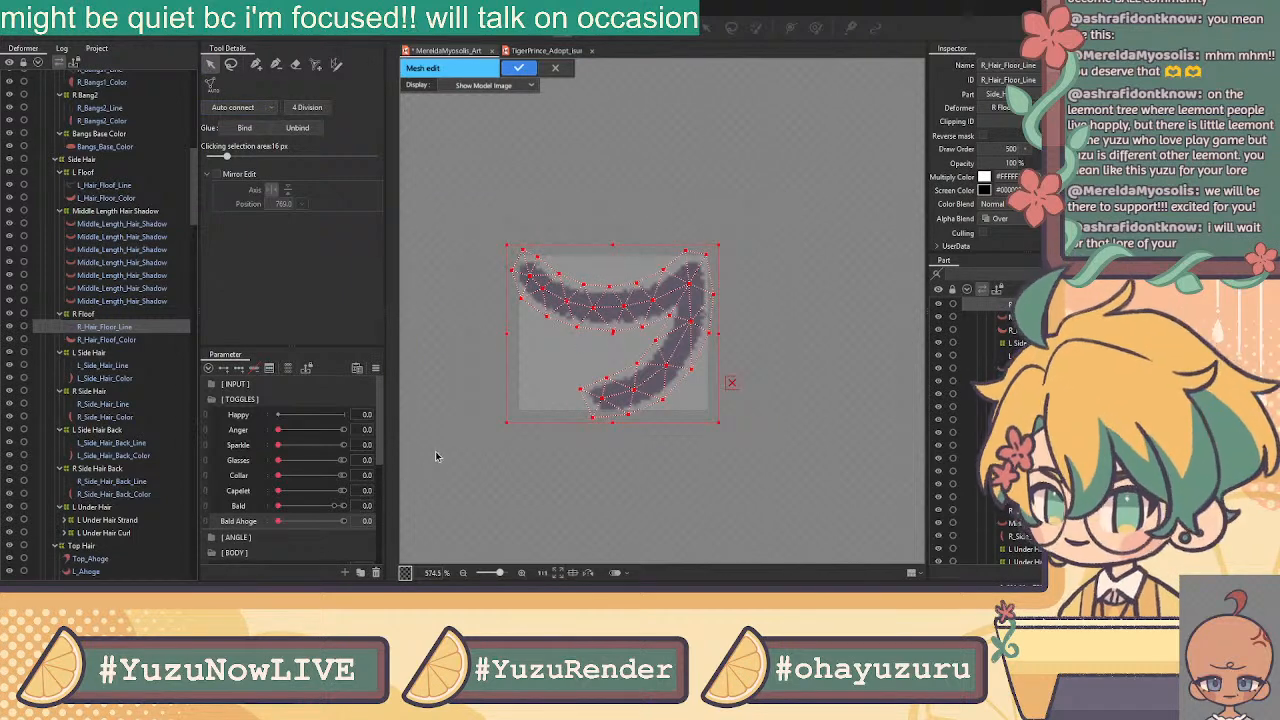
{"action": "left_click", "coordinate": [519, 67]}
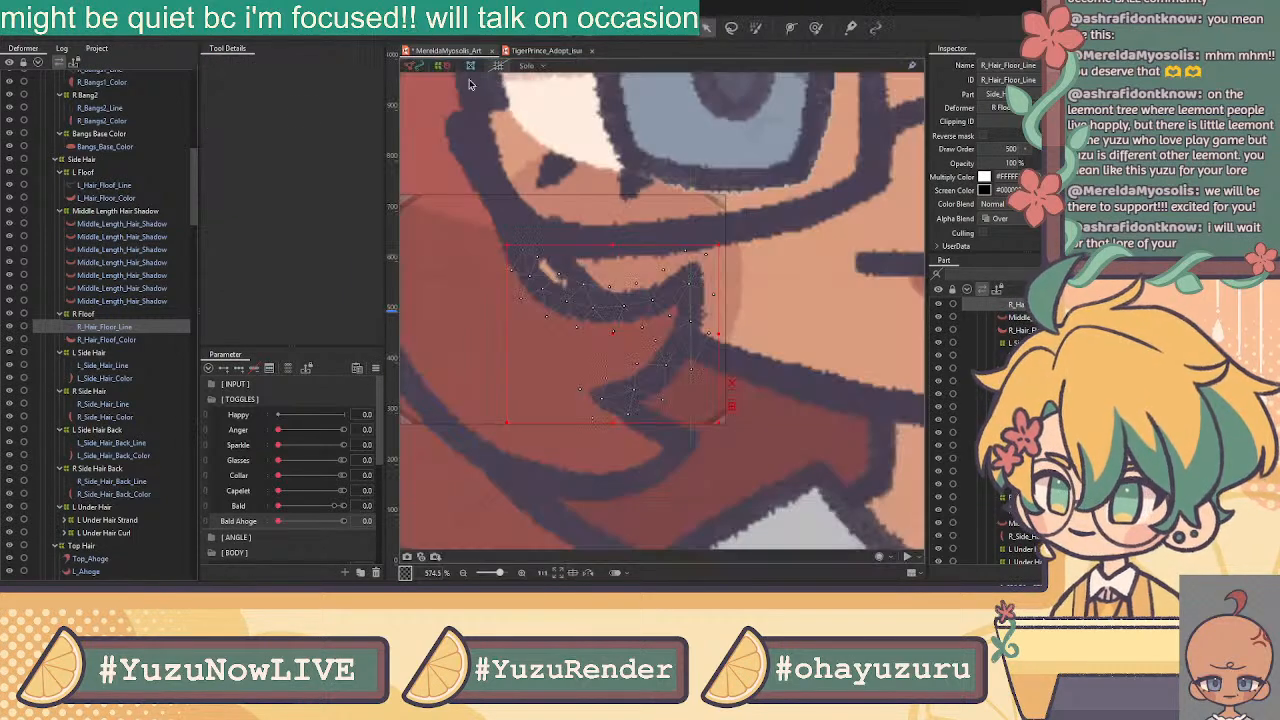
{"action": "left_click", "coordinate": [118, 341]}
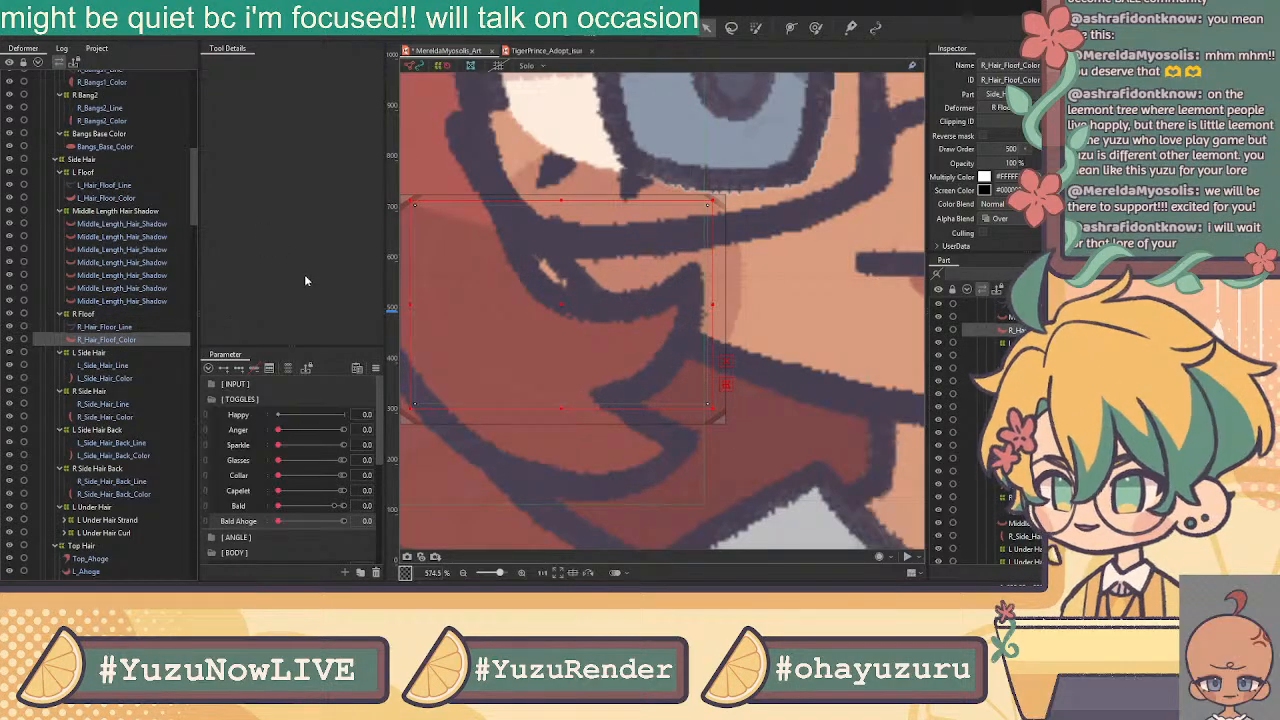
Replace R_Hair_Floof_Color's old mesh with the pasted curved hair line mesh
{"action": "left_click", "coordinate": [572, 35]}
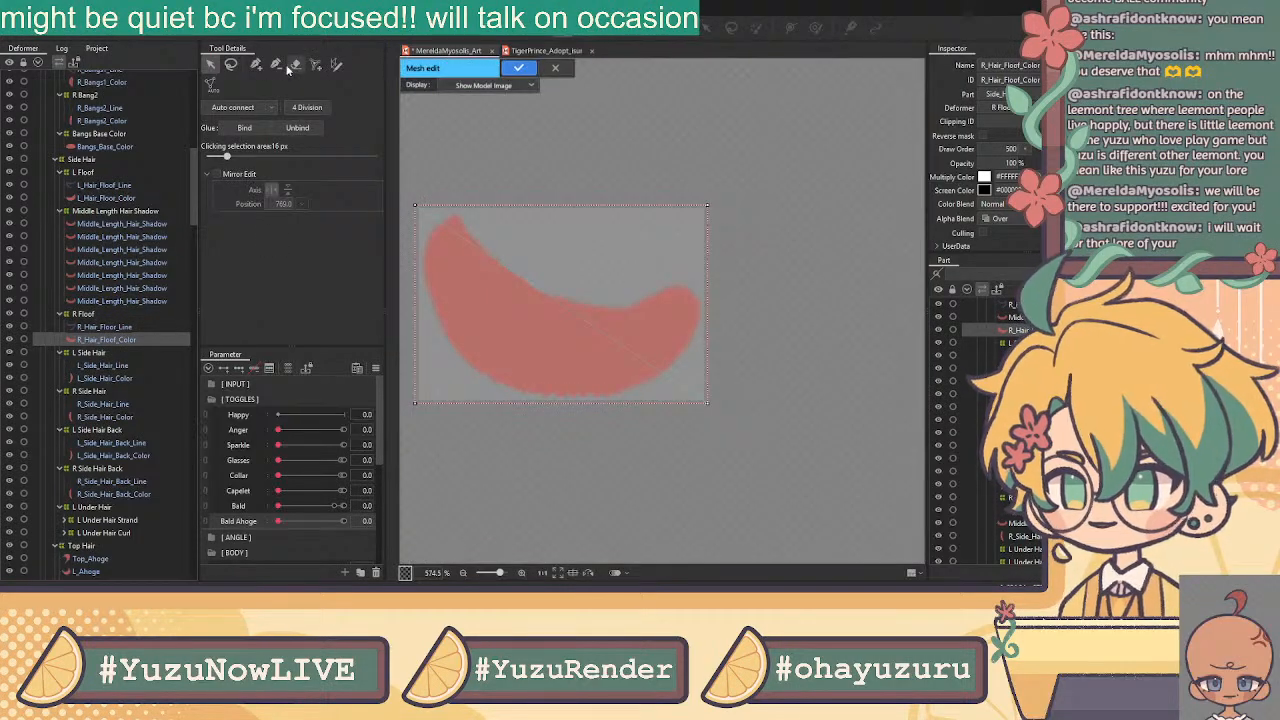
{"action": "left_click_drag", "start_coordinate": [706, 210], "coordinate": [732, 392]}
{"action": "key", "text": "ctrl+v"}
{"action": "left_click", "coordinate": [211, 65]}
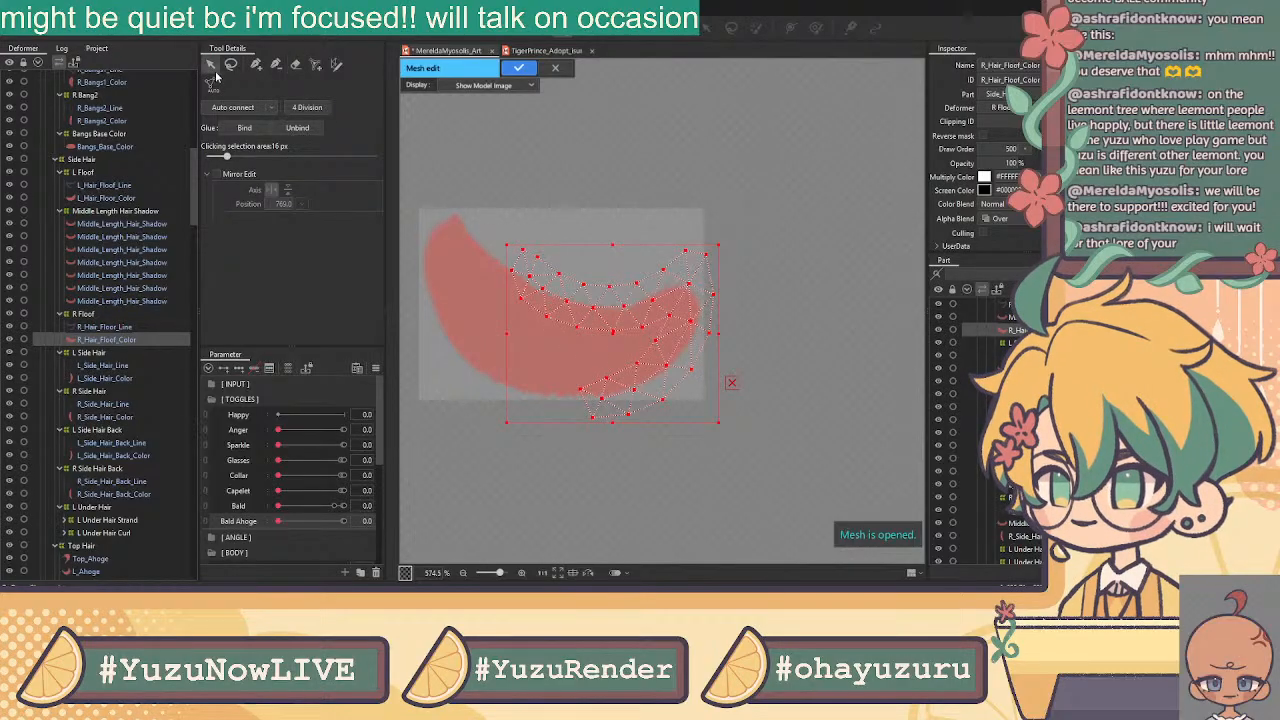
Extend vertices from the pasted mesh around the colour shape's tip, left edge and lower edge
{"action": "left_click", "coordinate": [256, 64]}
{"action": "left_click", "coordinate": [512, 270]}
{"action": "left_click", "coordinate": [458, 205]}
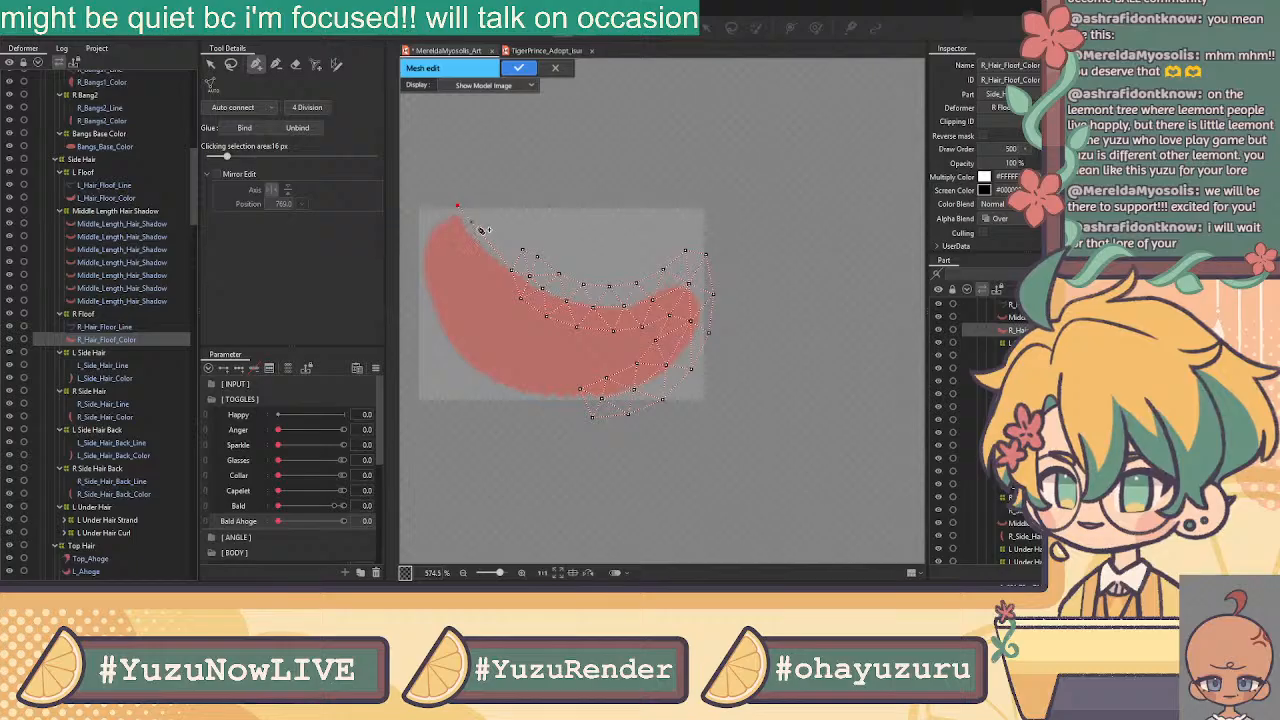
{"action": "left_click", "coordinate": [474, 230]}
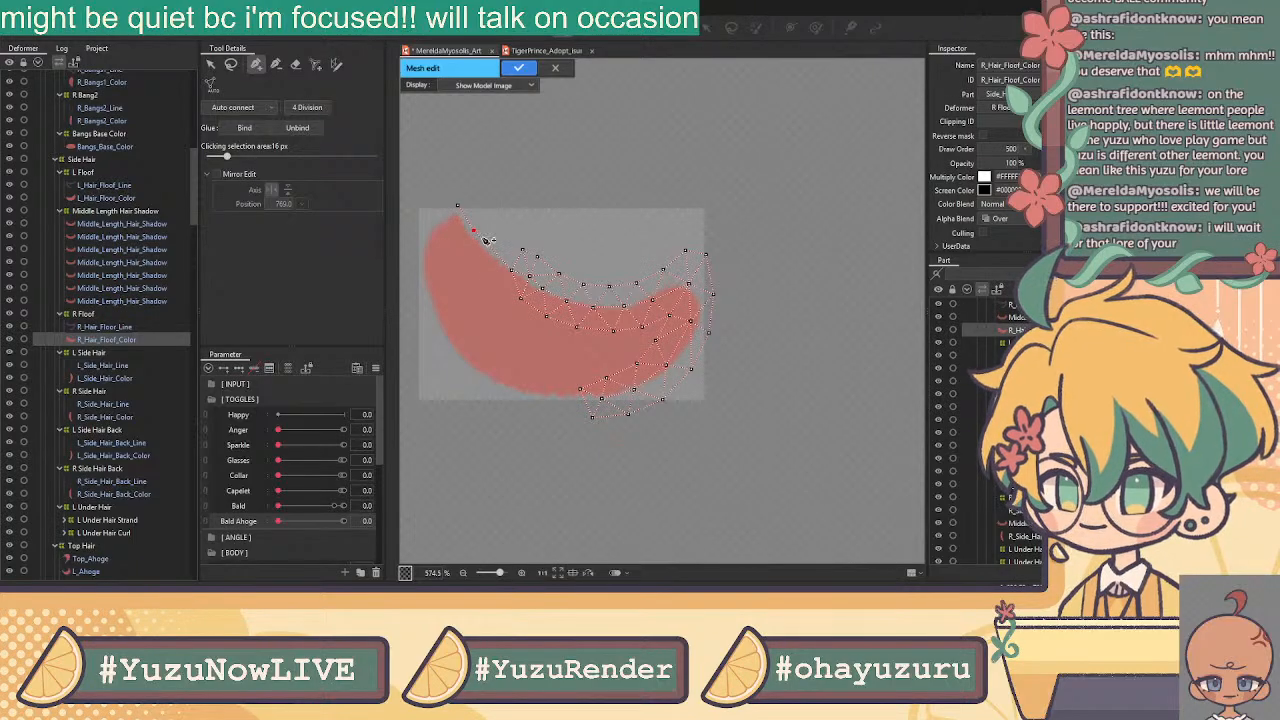
{"action": "left_click", "coordinate": [436, 216]}
{"action": "left_click", "coordinate": [420, 238]}
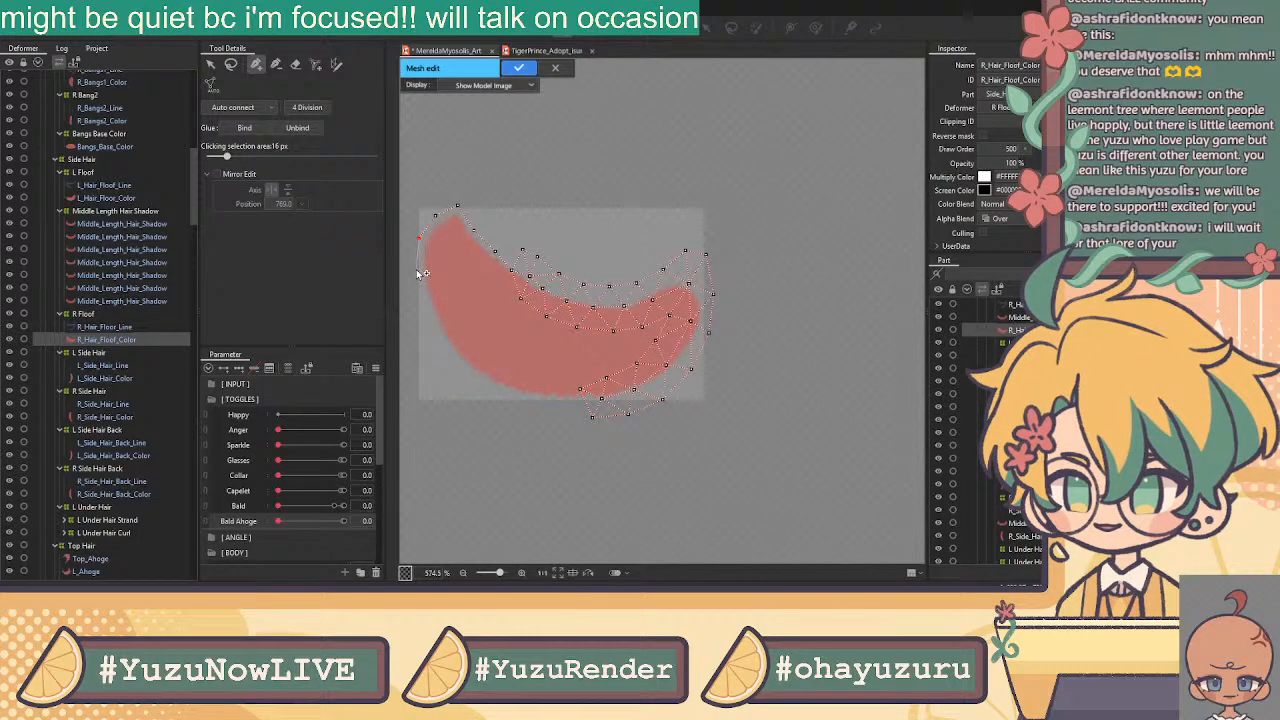
{"action": "left_click", "coordinate": [422, 294]}
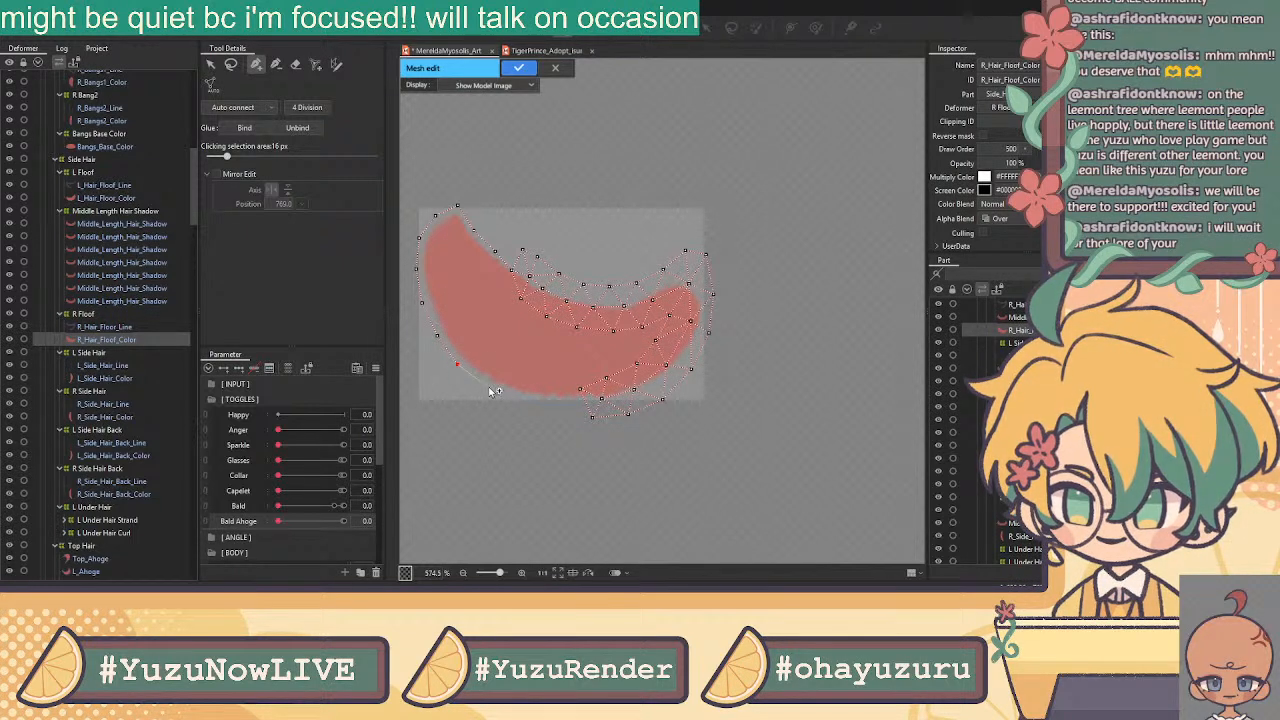
{"action": "left_click", "coordinate": [529, 403]}
{"action": "left_click", "coordinate": [560, 409]}
{"action": "left_click", "coordinate": [592, 415]}
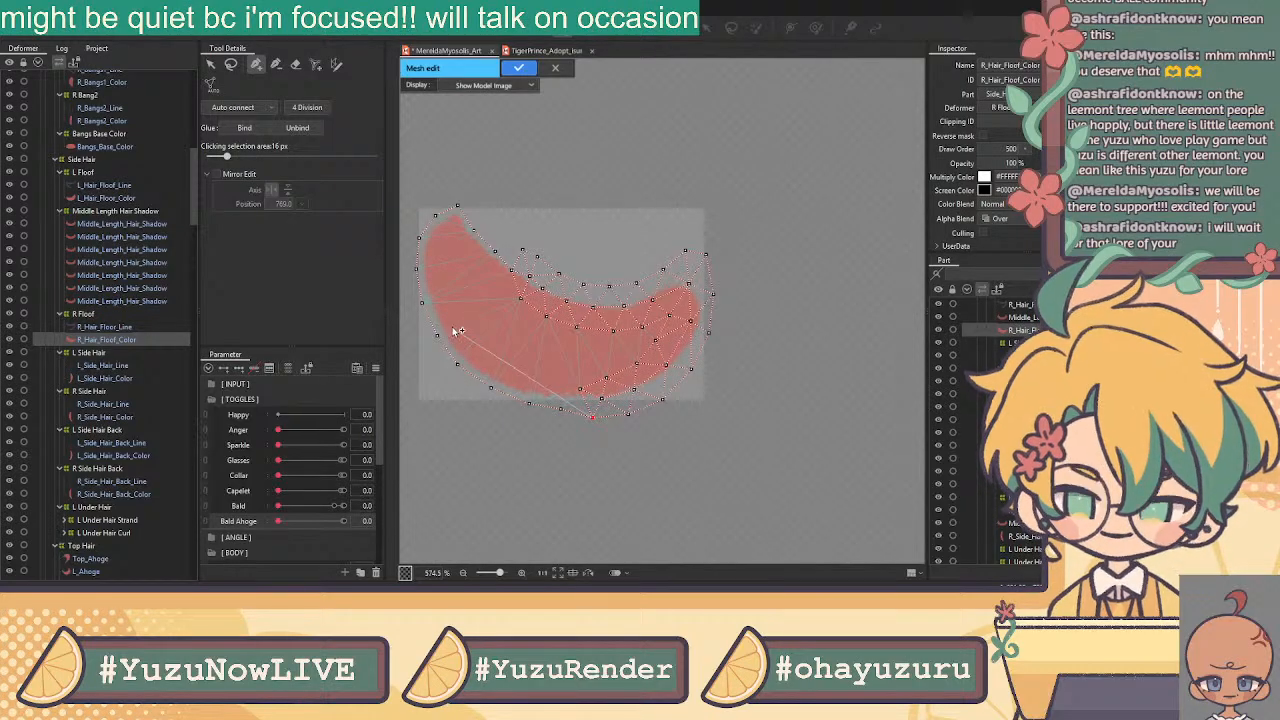
Add interior vertices down and across the colour shape, then apply the mesh
{"action": "left_click", "coordinate": [210, 65]}
{"action": "left_click", "coordinate": [256, 66]}
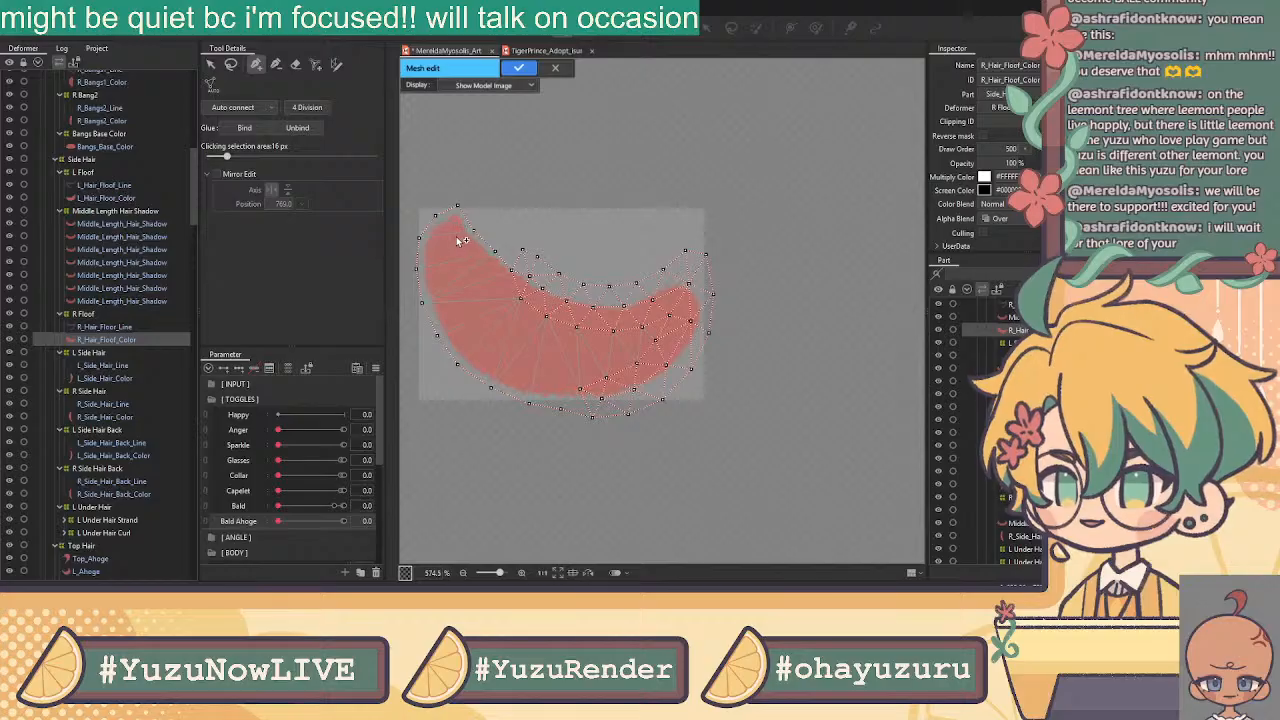
{"action": "left_click", "coordinate": [448, 246]}
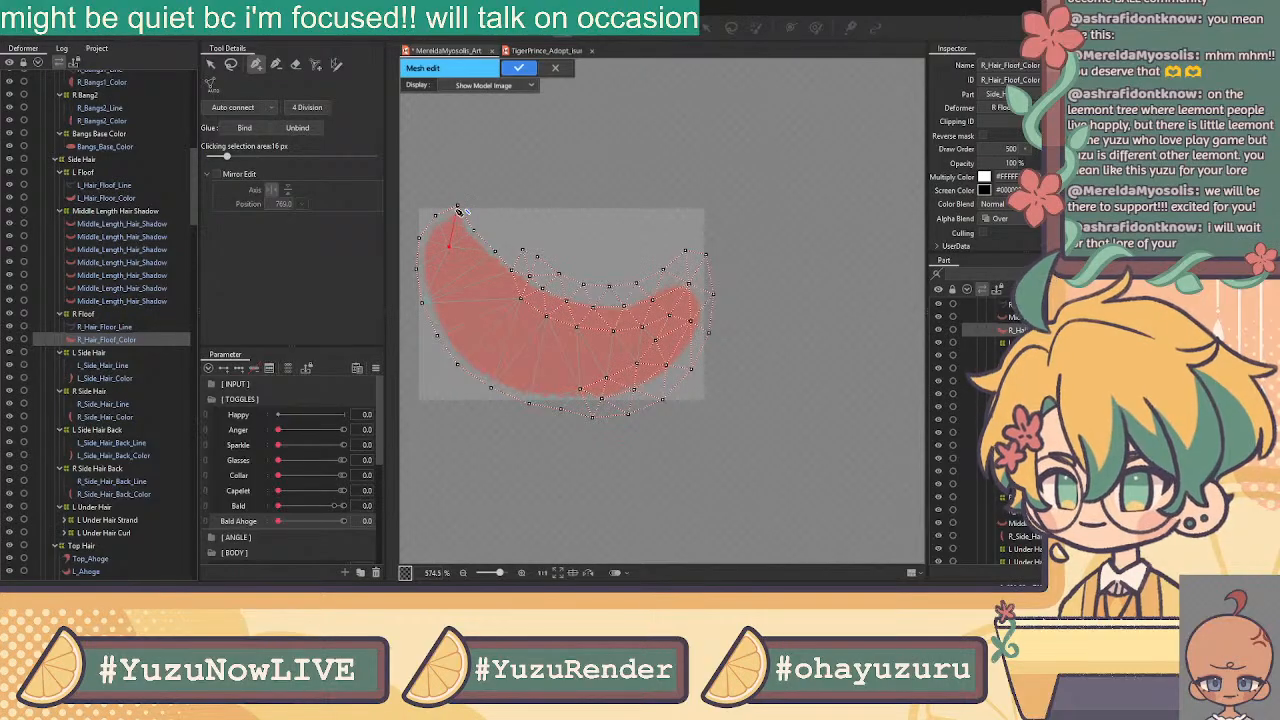
{"action": "left_click", "coordinate": [459, 289]}
{"action": "left_click", "coordinate": [489, 330]}
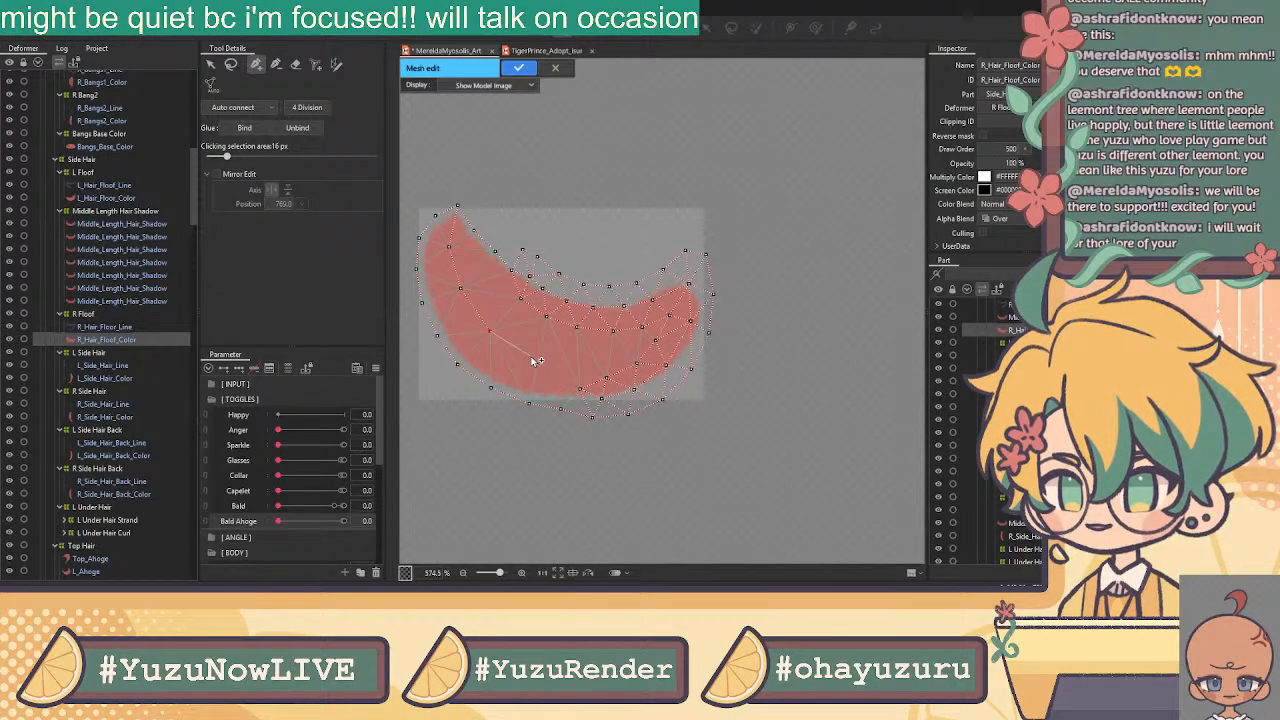
{"action": "left_click", "coordinate": [530, 356]}
{"action": "left_click", "coordinate": [589, 356]}
{"action": "left_click", "coordinate": [622, 349]}
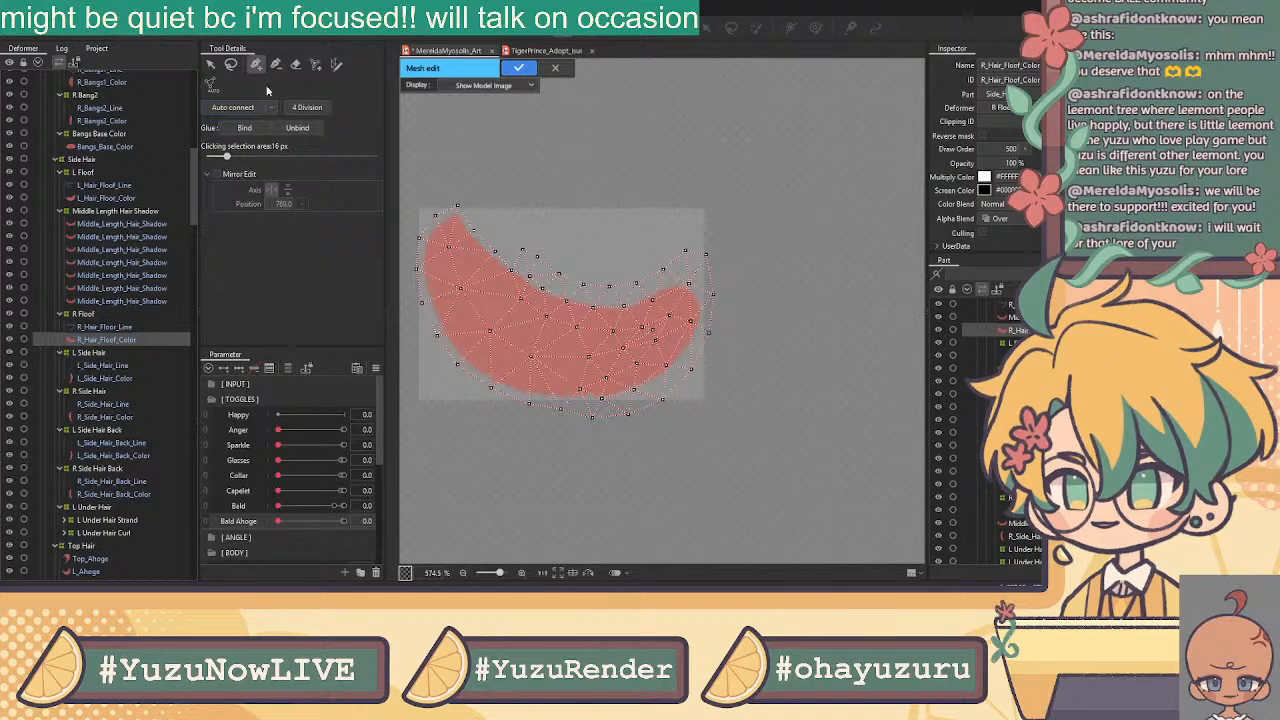
{"action": "left_click", "coordinate": [212, 68]}
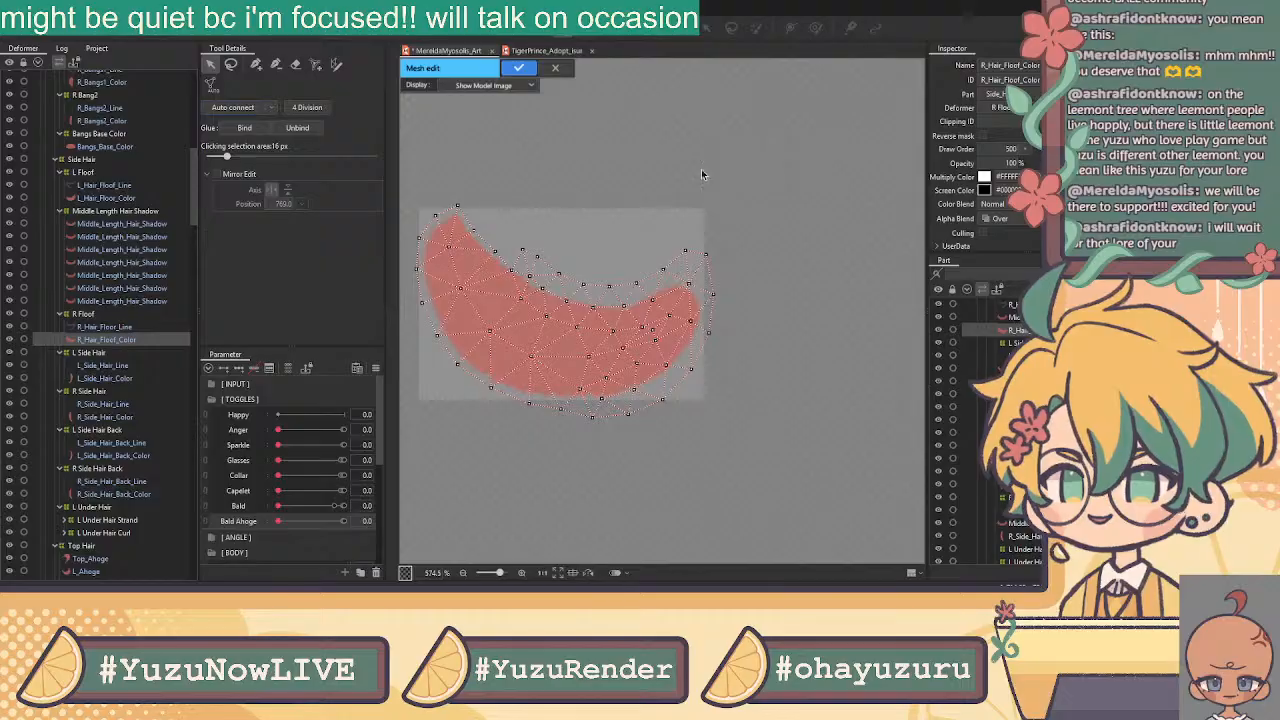
{"action": "left_click", "coordinate": [519, 70]}
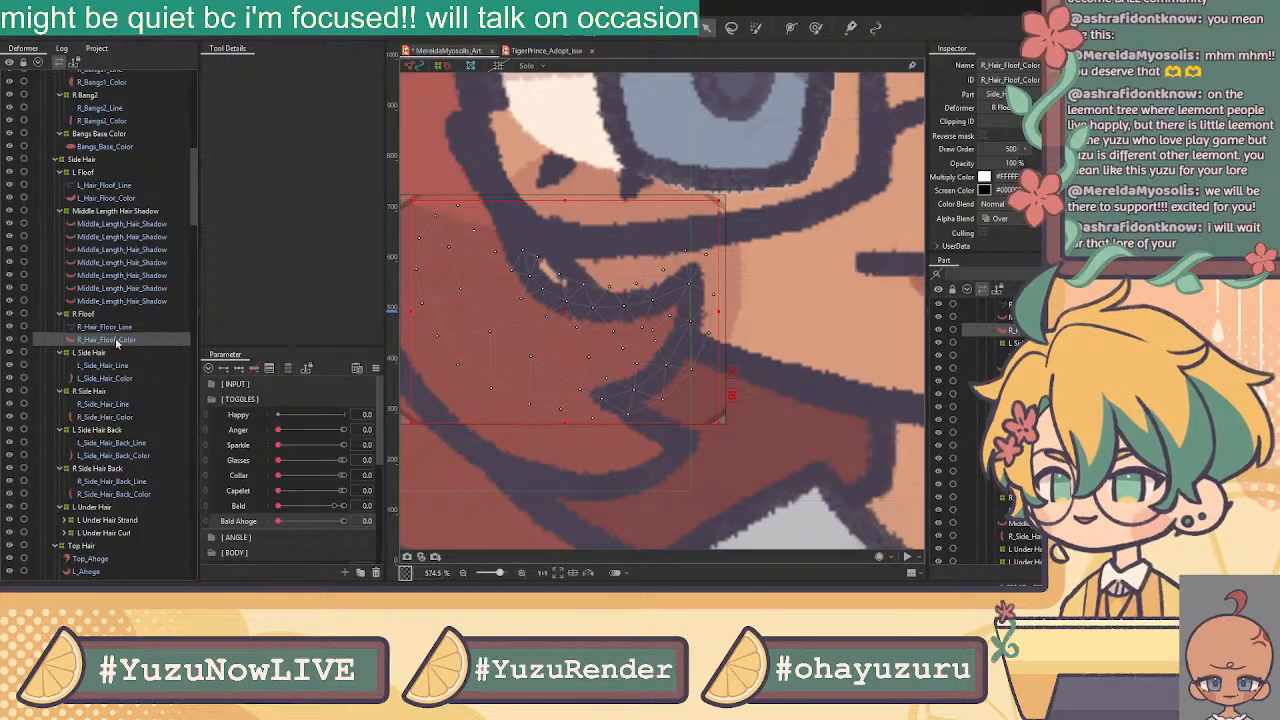
Lasso the overlapping line and colour vertices and confirm to bind them with a glue object
{"action": "left_click", "coordinate": [562, 31]}
{"action": "left_click", "coordinate": [231, 66]}
{"action": "mouse_move", "coordinate": [526, 234]}
{"action": "left_mouse_down"}
{"action": "mouse_move", "coordinate": [515, 286]}
{"action": "mouse_move", "coordinate": [590, 340]}
{"action": "left_mouse_up"}
{"action": "key", "text": "Delete"}
{"action": "left_click", "coordinate": [560, 67]}
{"action": "key", "text": "ctrl+e"}
{"action": "mouse_move", "coordinate": [534, 229]}
{"action": "left_mouse_down"}
{"action": "mouse_move", "coordinate": [509, 266]}
{"action": "mouse_move", "coordinate": [524, 316]}
{"action": "mouse_move", "coordinate": [586, 340]}
{"action": "mouse_move", "coordinate": [655, 333]}
{"action": "mouse_move", "coordinate": [605, 400]}
{"action": "mouse_move", "coordinate": [624, 448]}
{"action": "mouse_move", "coordinate": [545, 168]}
{"action": "mouse_move", "coordinate": [500, 185]}
{"action": "left_mouse_up"}
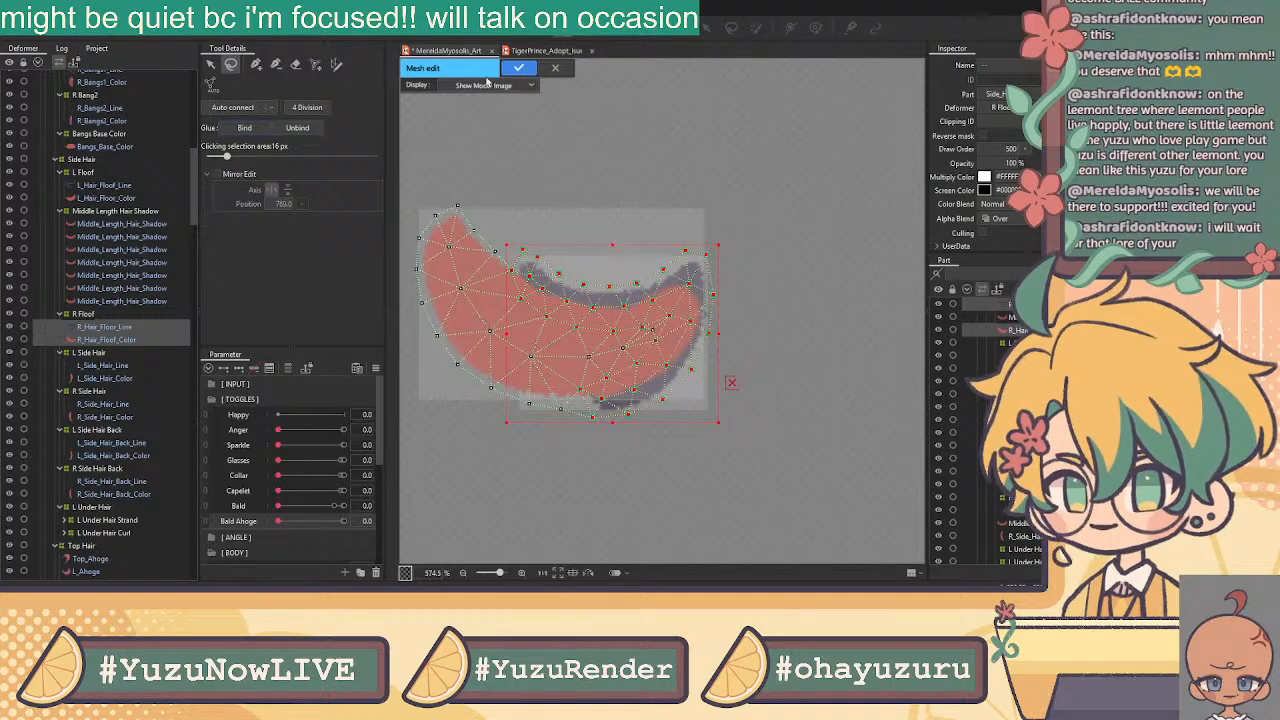
{"action": "left_click", "coordinate": [518, 67]}
Select L_Side_Hair_Line and zoom and pan across the face to inspect the strand
{"action": "left_click", "coordinate": [125, 366]}
{"action": "scroll", "coordinate": [637, 295], "scroll_direction": "down", "scroll_amount": 4}
{"action": "scroll", "coordinate": [604, 328], "scroll_direction": "up", "scroll_amount": 8}
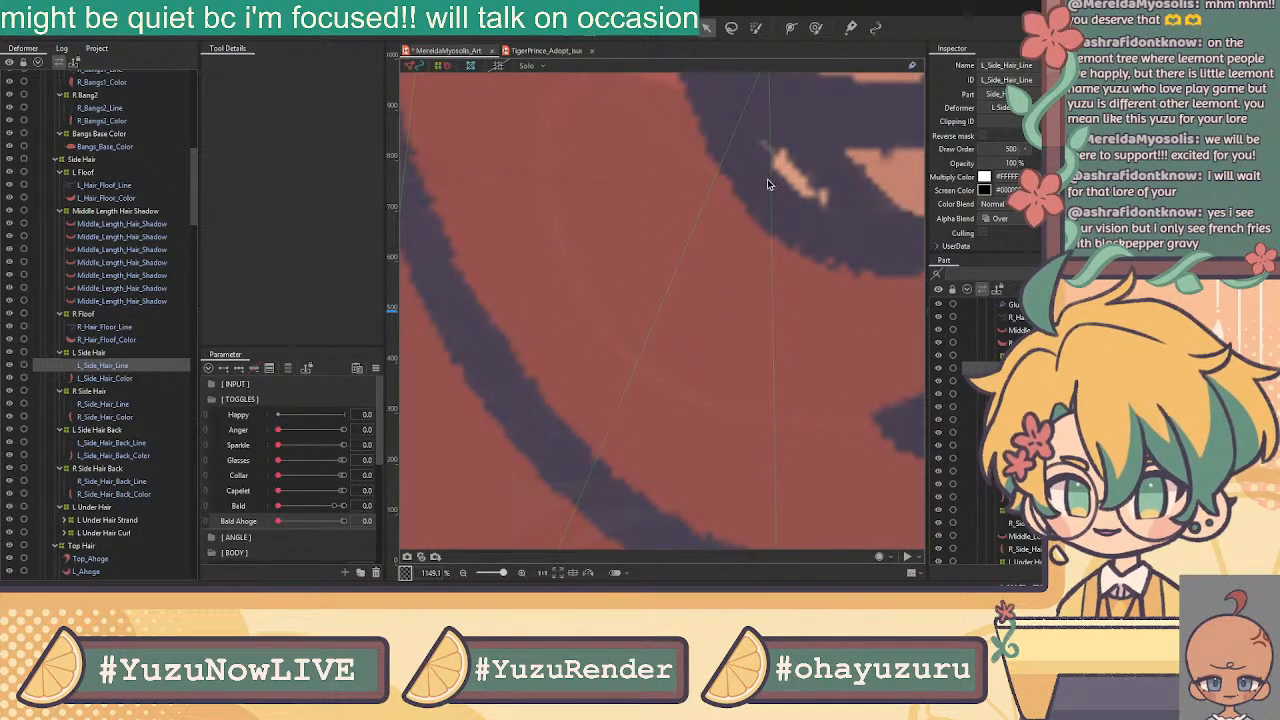
{"action": "scroll", "coordinate": [761, 183], "scroll_direction": "down", "scroll_amount": 5}
{"action": "left_click_drag", "start_coordinate": [760, 209], "coordinate": [232, 313]}
{"action": "left_click_drag", "start_coordinate": [533, 286], "coordinate": [735, 298]}
{"action": "left_click_drag", "start_coordinate": [587, 334], "coordinate": [810, 305]}
{"action": "left_click_drag", "start_coordinate": [536, 312], "coordinate": [586, 317]}
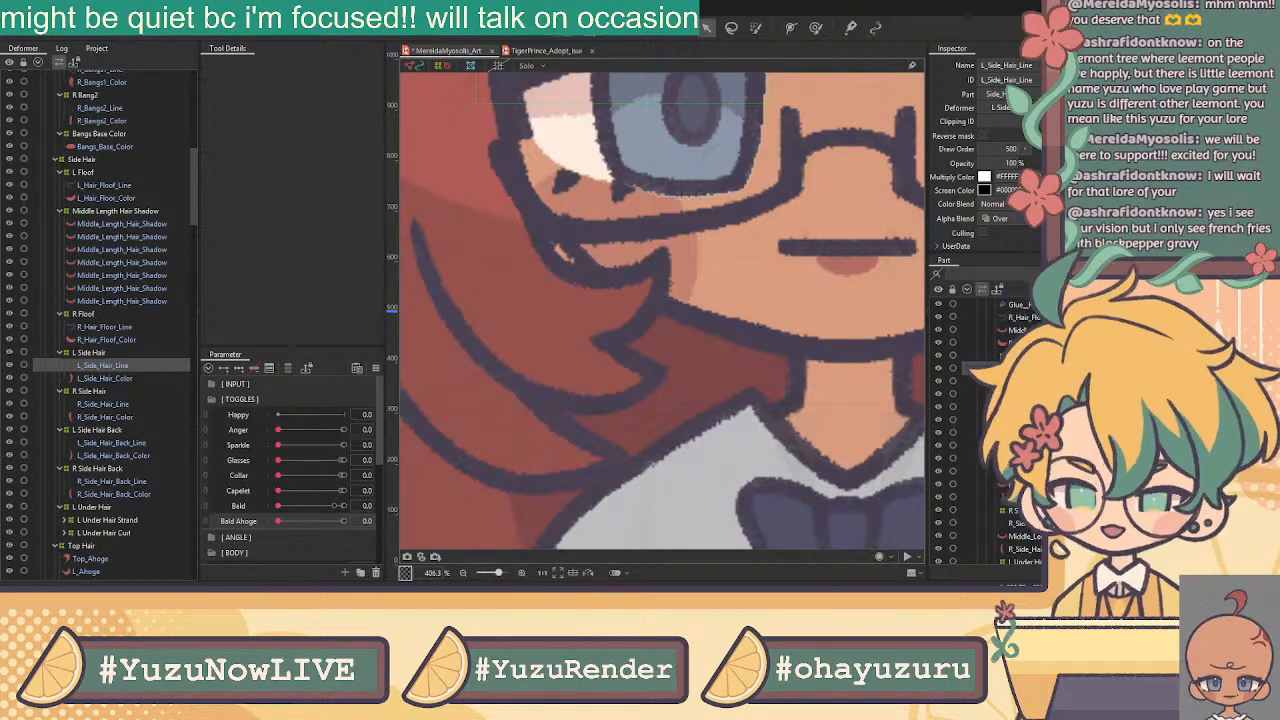
{"action": "scroll", "coordinate": [480, 270], "scroll_direction": "up", "scroll_amount": 5}
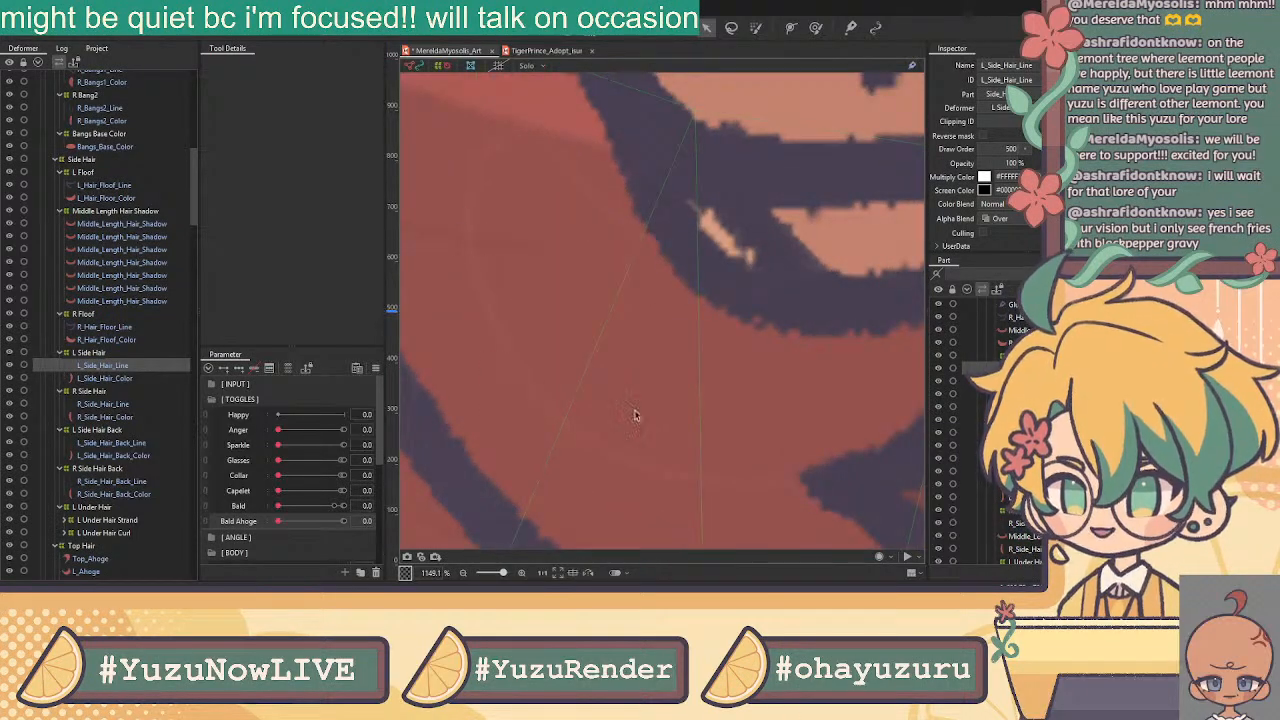
{"action": "scroll", "coordinate": [640, 432], "scroll_direction": "down", "scroll_amount": 5}
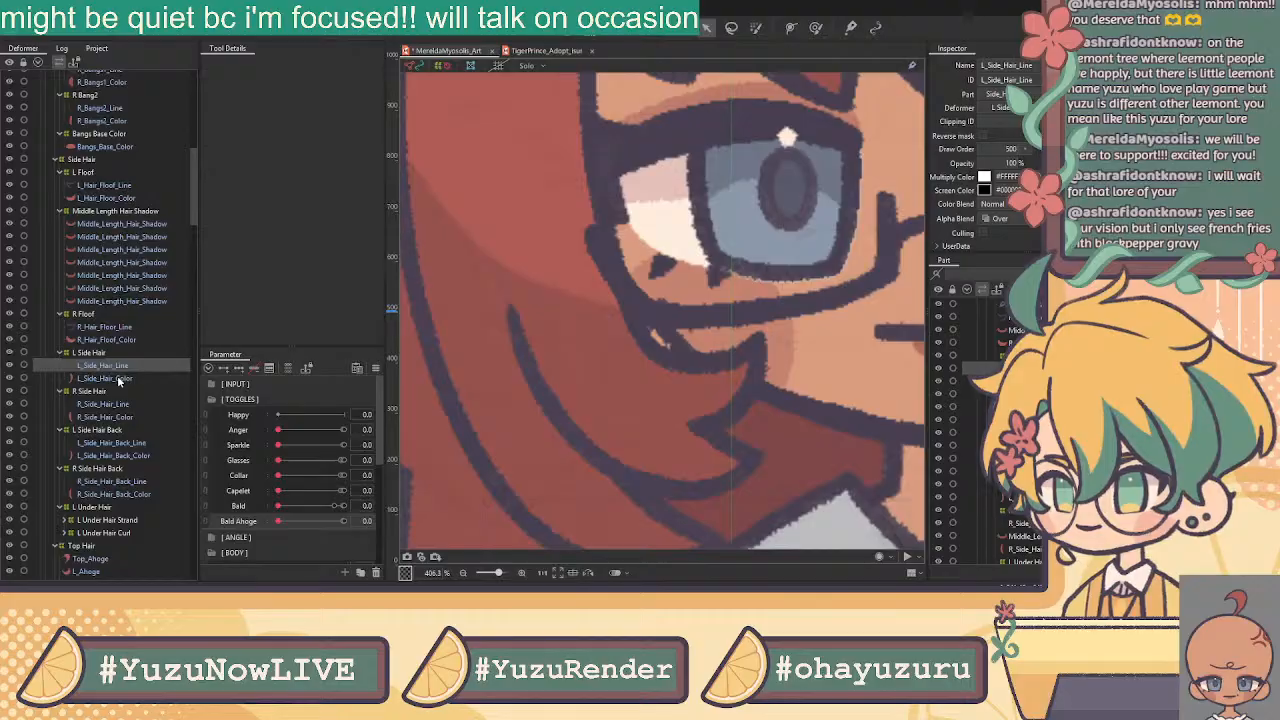
Enter Mesh Edit on L_Side_Hair_Line and place the first two vertices at the strand's top
{"action": "left_click", "coordinate": [564, 29]}
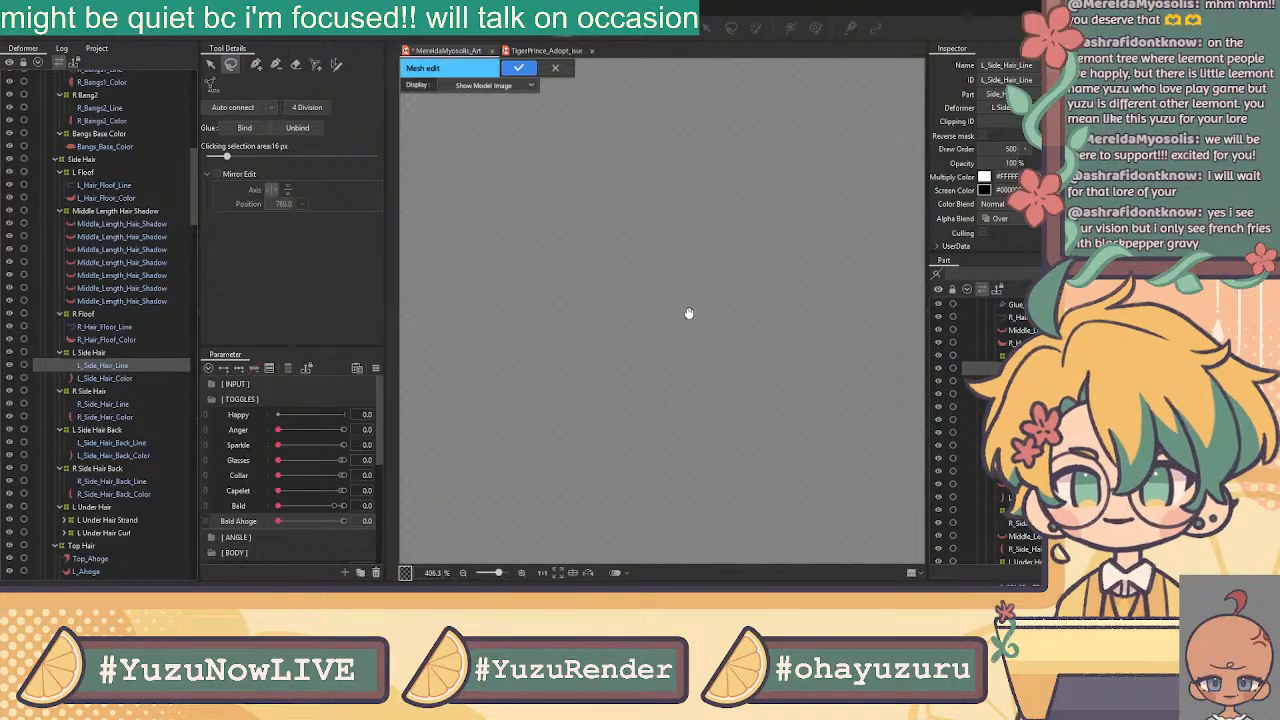
{"action": "scroll", "coordinate": [749, 292], "scroll_direction": "down", "scroll_amount": 3}
{"action": "left_click_drag", "start_coordinate": [855, 273], "coordinate": [655, 298]}
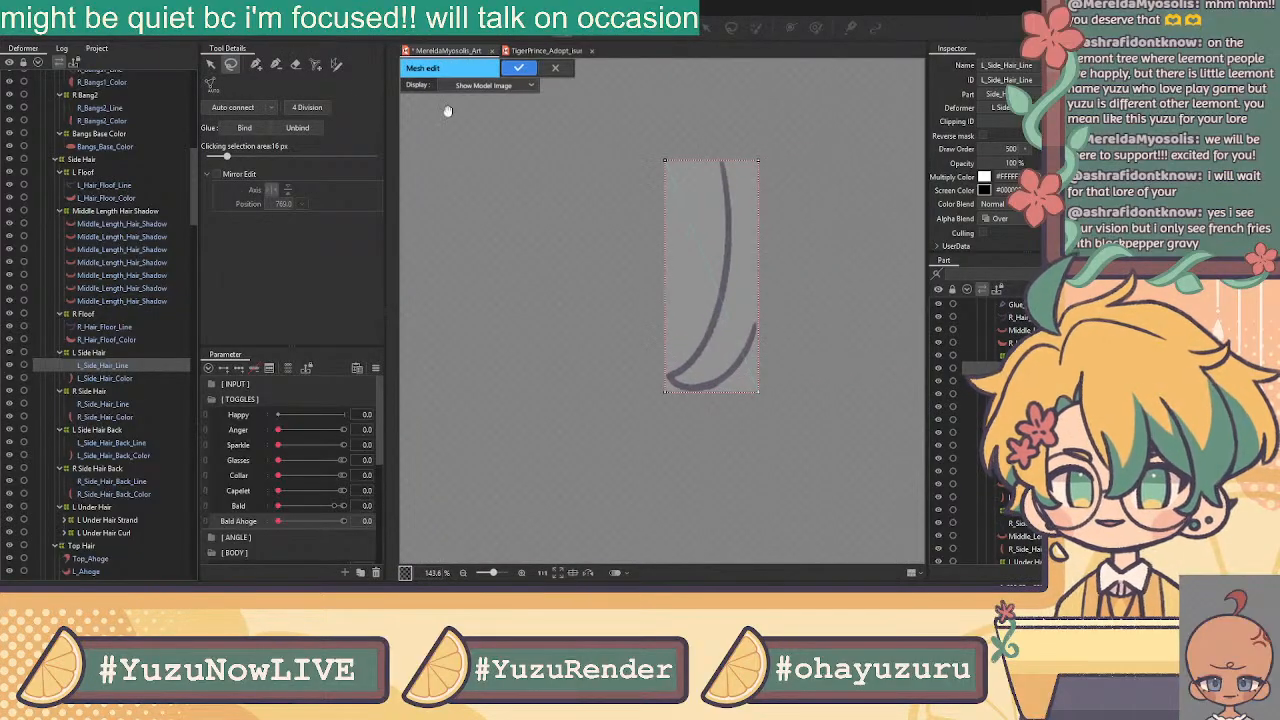
{"action": "left_click", "coordinate": [291, 66]}
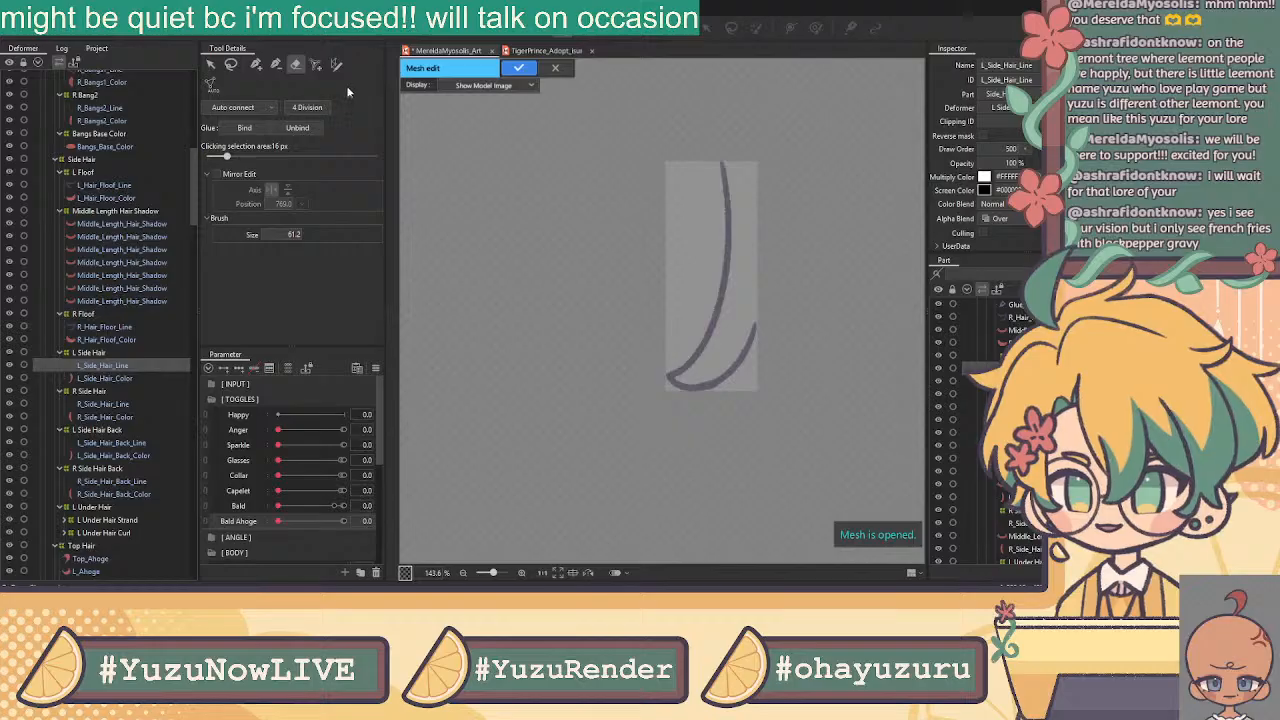
{"action": "left_click", "coordinate": [256, 64]}
{"action": "scroll", "coordinate": [699, 195], "scroll_direction": "up", "scroll_amount": 5}
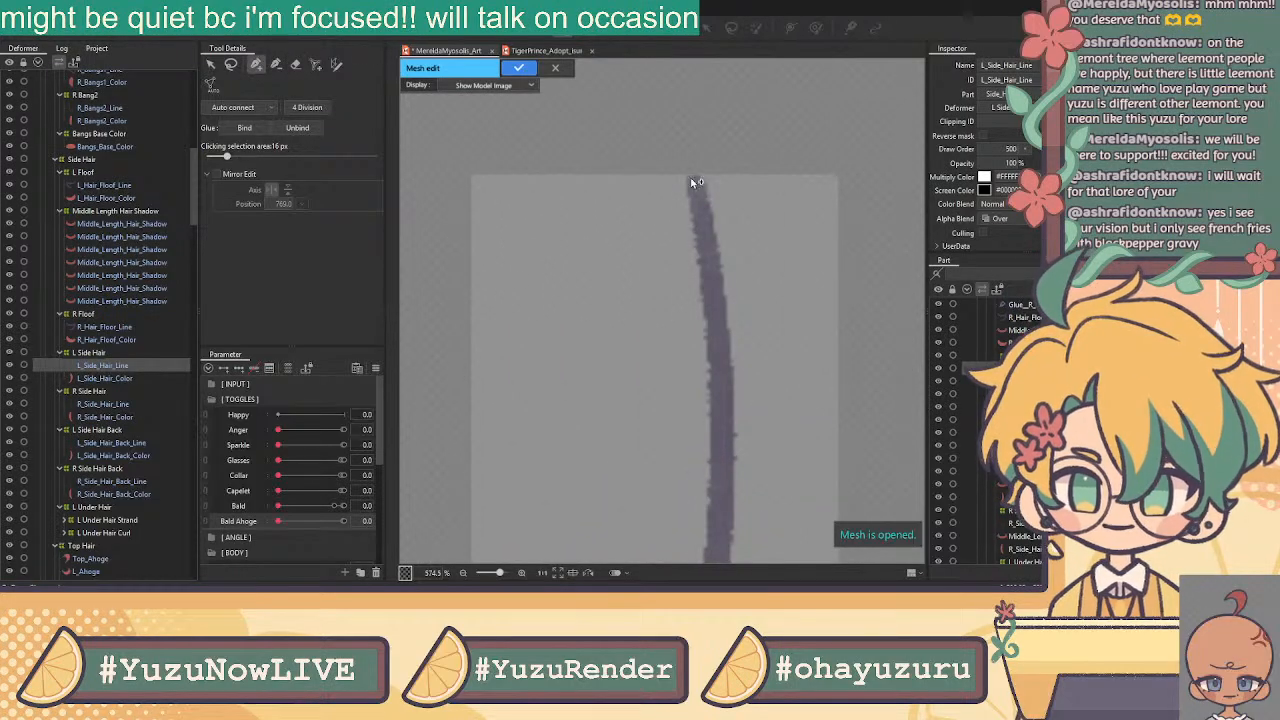
{"action": "left_click", "coordinate": [681, 170]}
{"action": "left_click", "coordinate": [706, 170]}
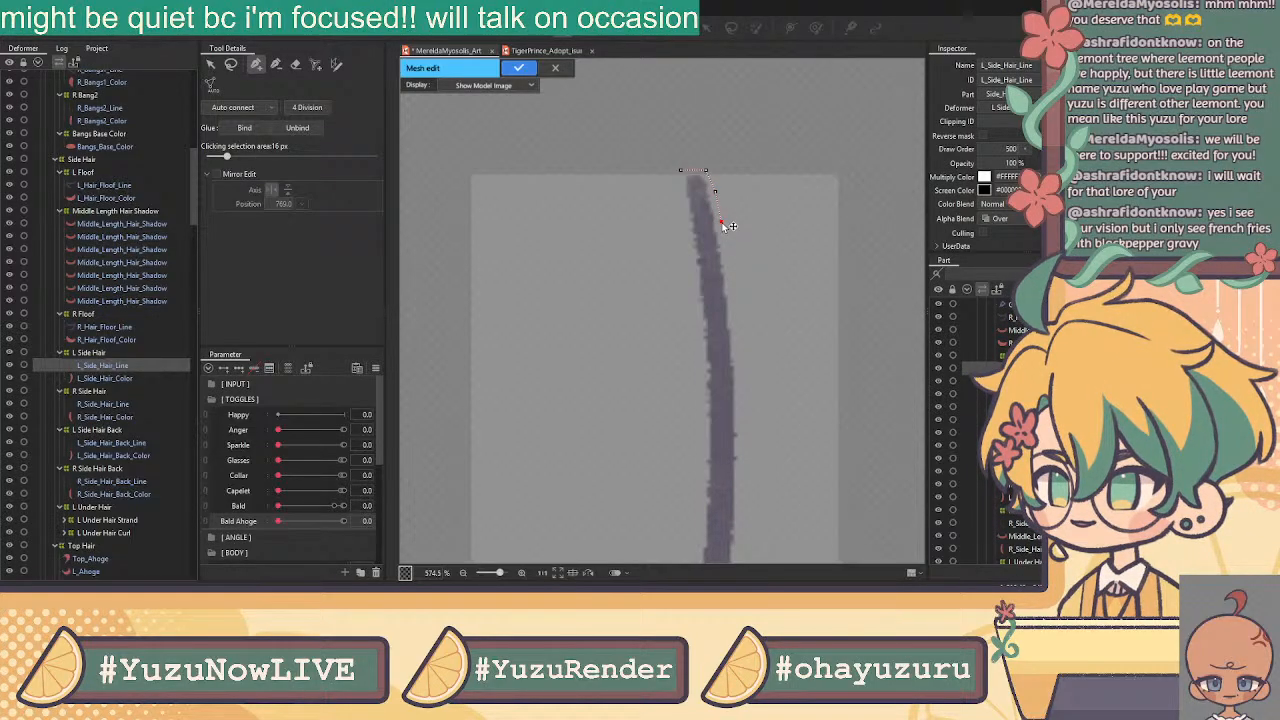
Add vertices down the strand's edge from just below the top to its middle
{"action": "left_click_drag", "start_coordinate": [771, 257], "coordinate": [689, 119]}
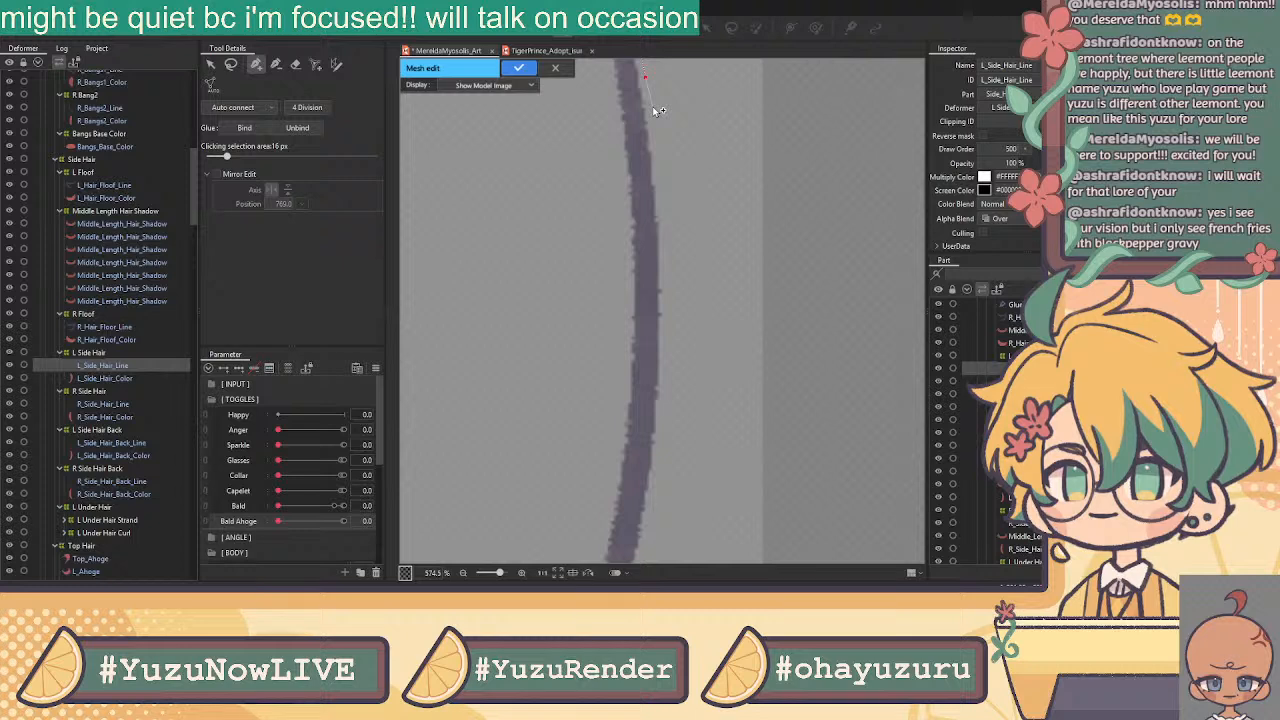
{"action": "left_click", "coordinate": [653, 107]}
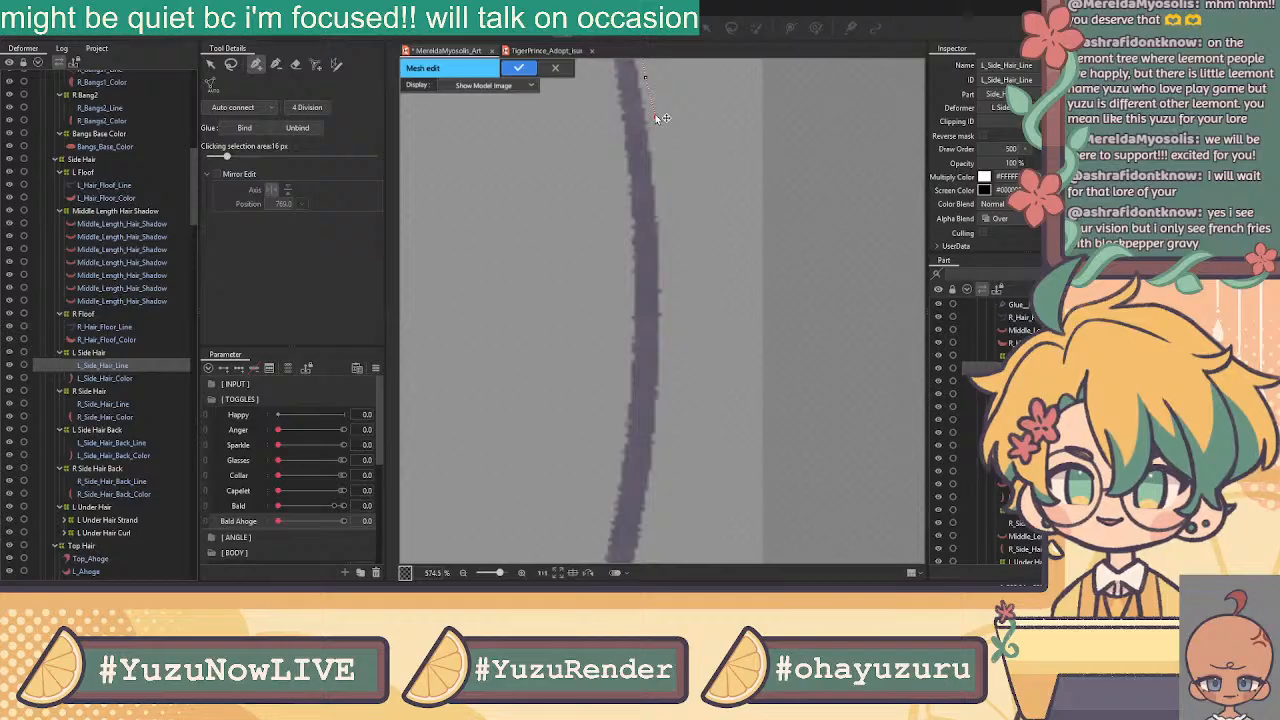
{"action": "left_click", "coordinate": [654, 116]}
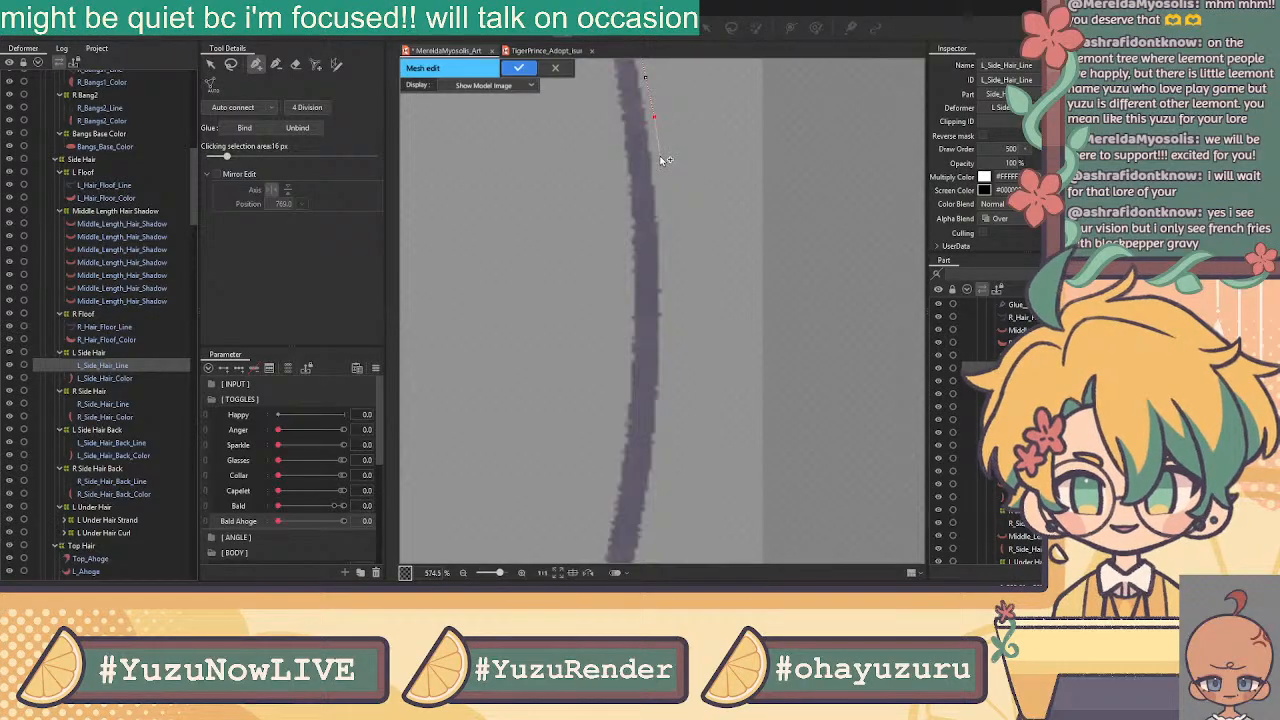
{"action": "left_click", "coordinate": [662, 162]}
{"action": "left_click", "coordinate": [663, 195]}
{"action": "left_click", "coordinate": [666, 237]}
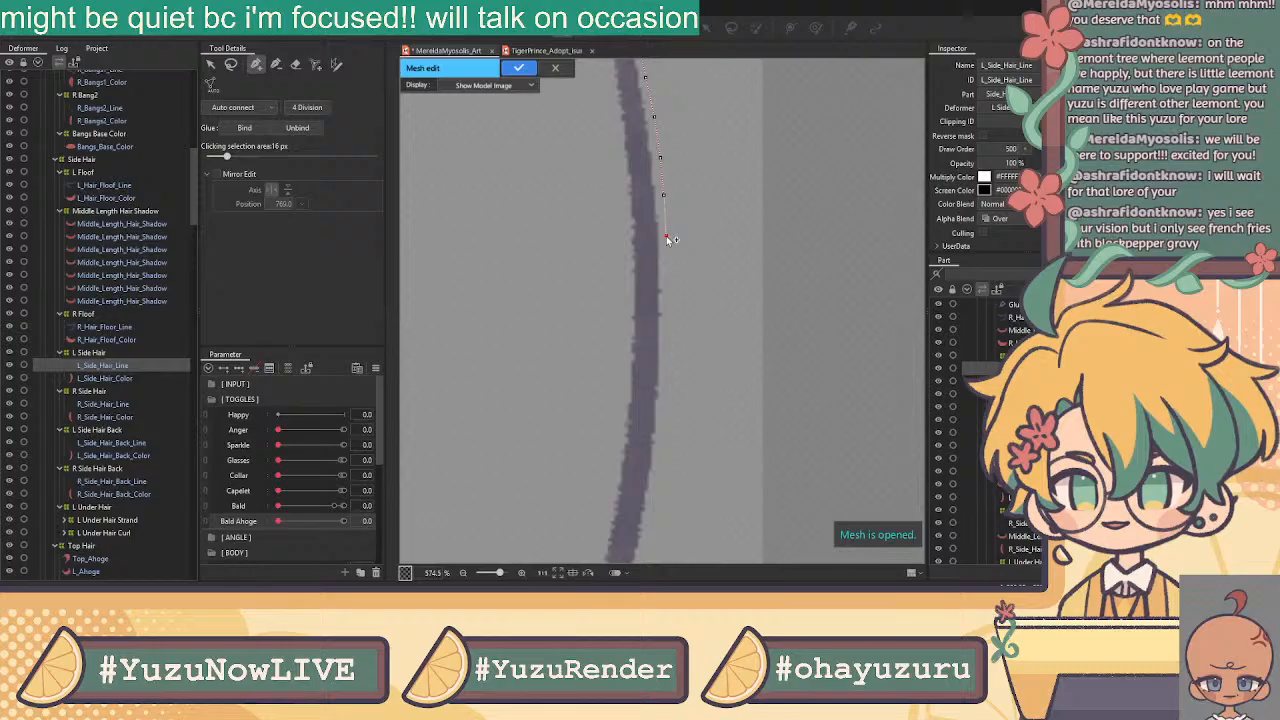
{"action": "left_click", "coordinate": [668, 281]}
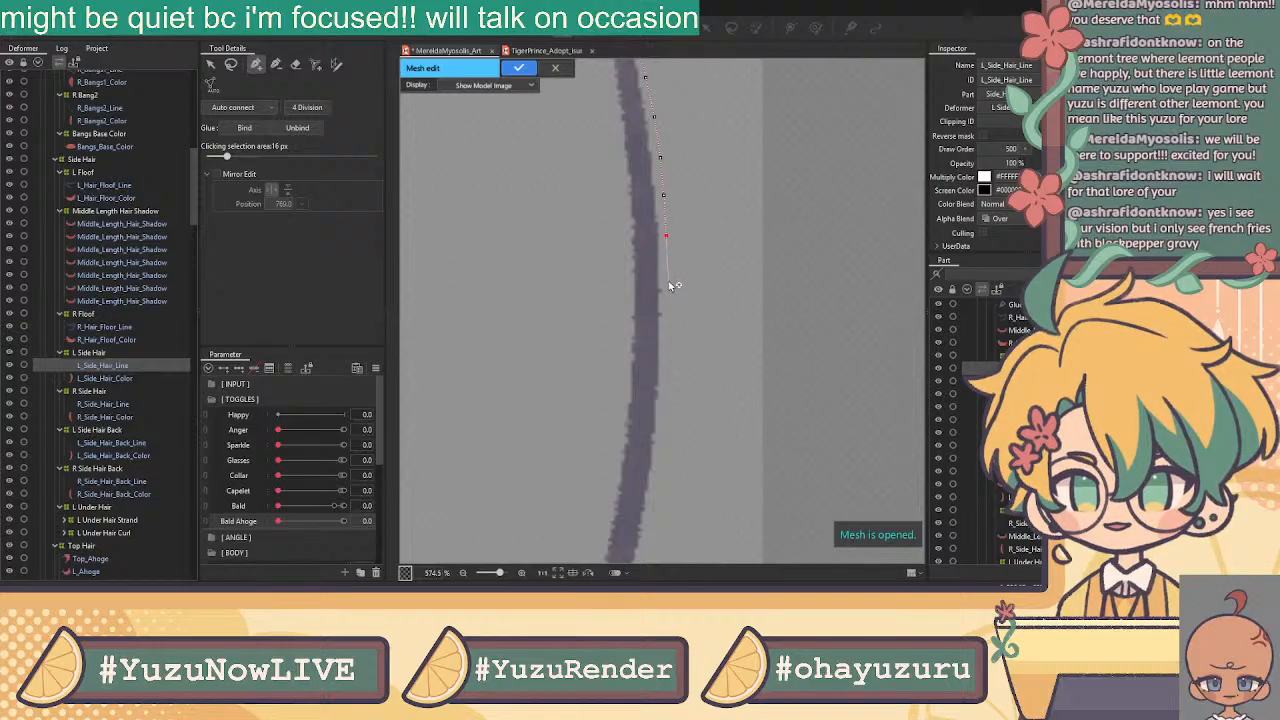
{"action": "left_click", "coordinate": [668, 331]}
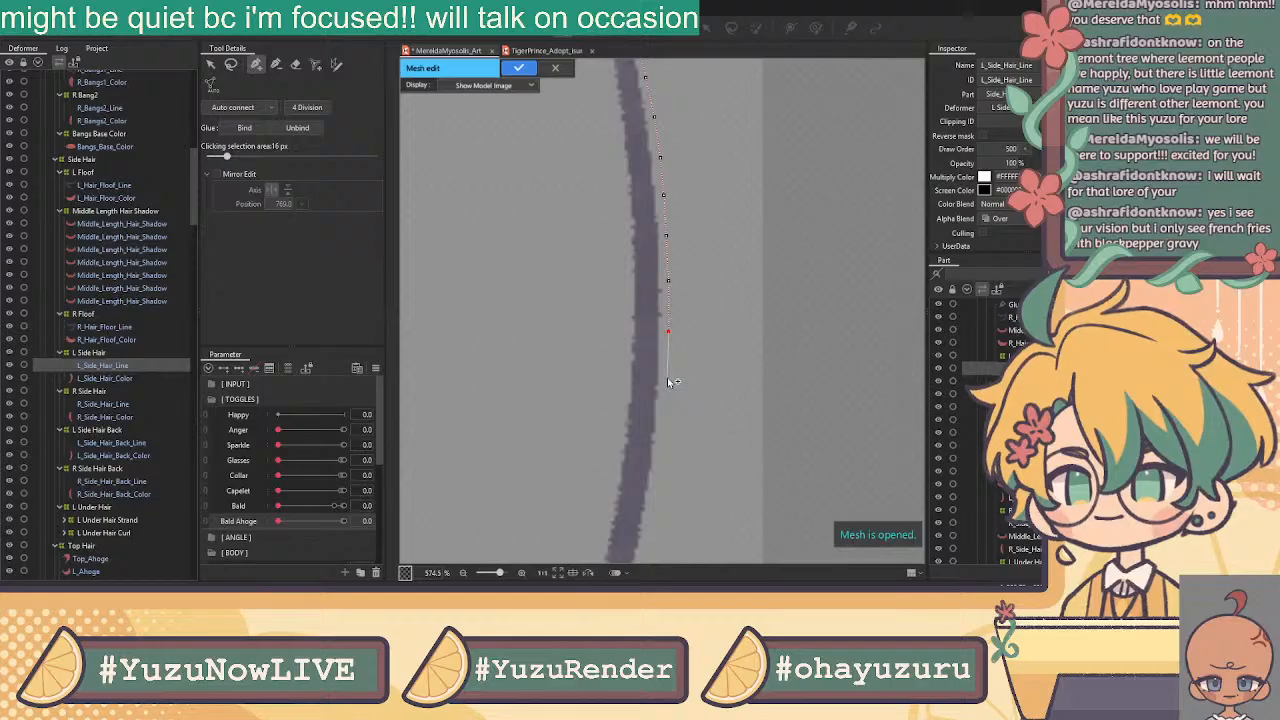
{"action": "left_click", "coordinate": [667, 378]}
Continue the outline with vertices down the strand's outer edge
{"action": "left_click_drag", "start_coordinate": [666, 425], "coordinate": [726, 297]}
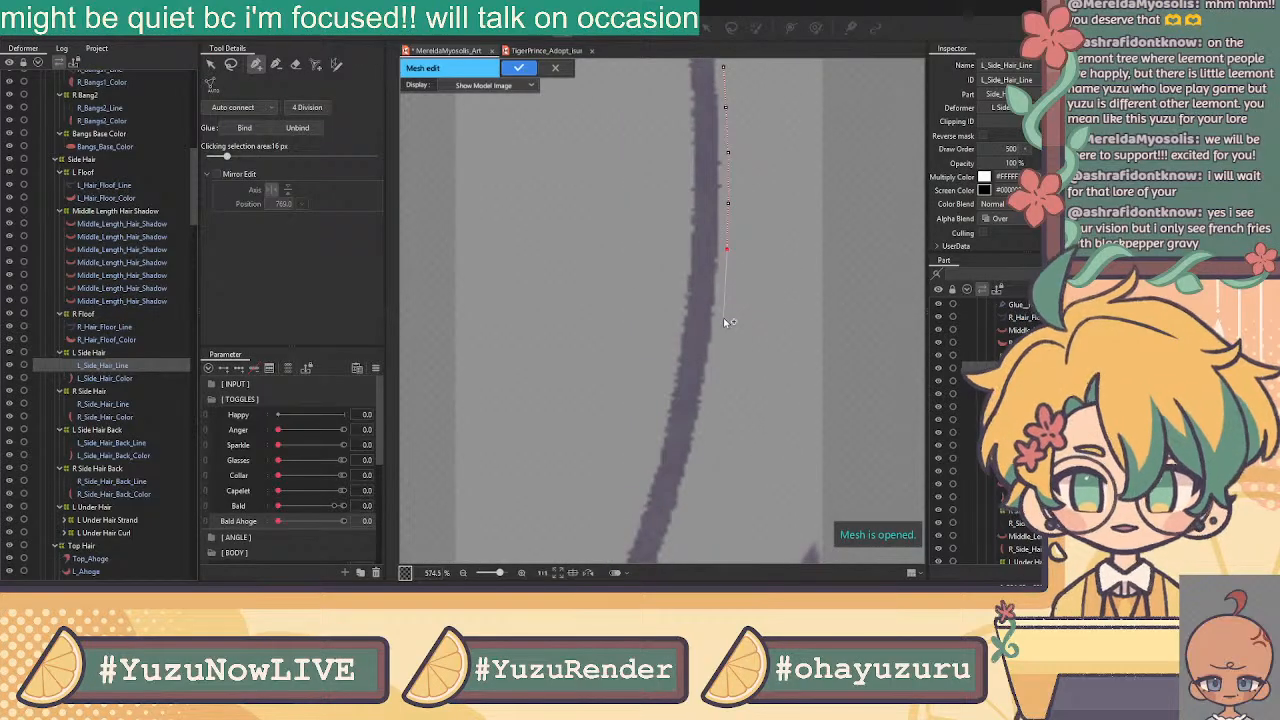
{"action": "left_click", "coordinate": [722, 305]}
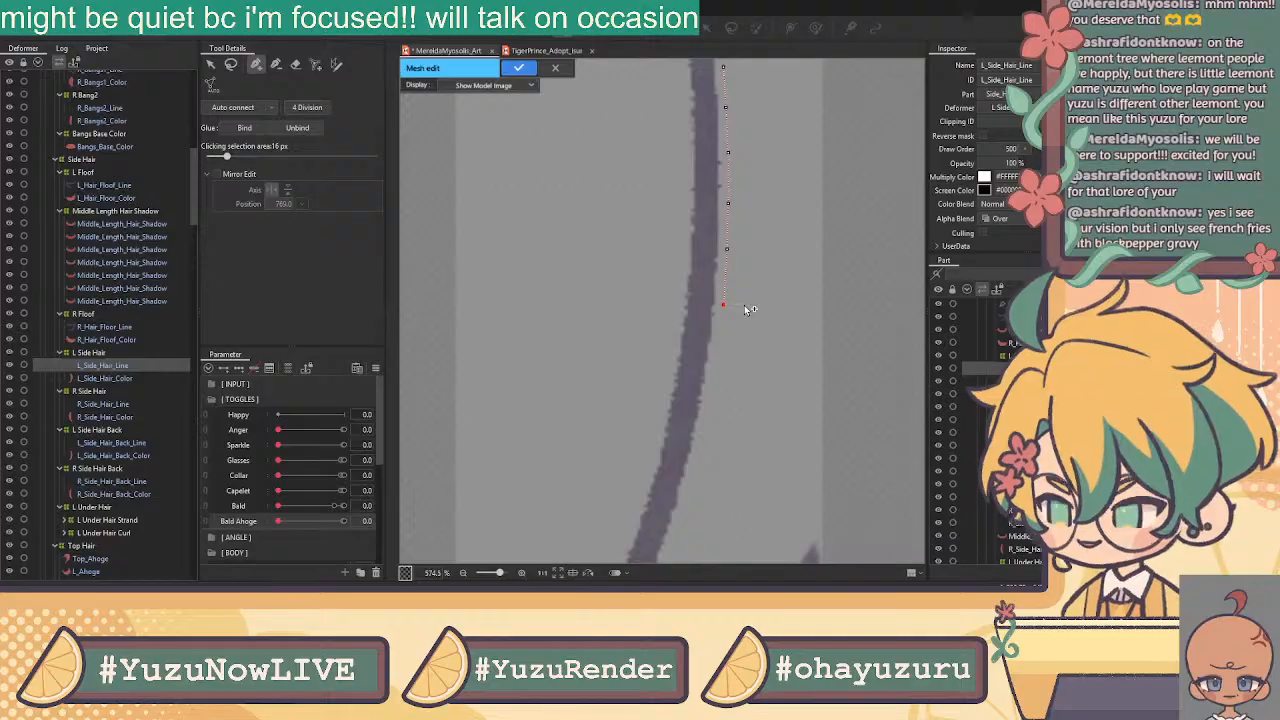
{"action": "left_click_drag", "start_coordinate": [731, 383], "coordinate": [833, 205]}
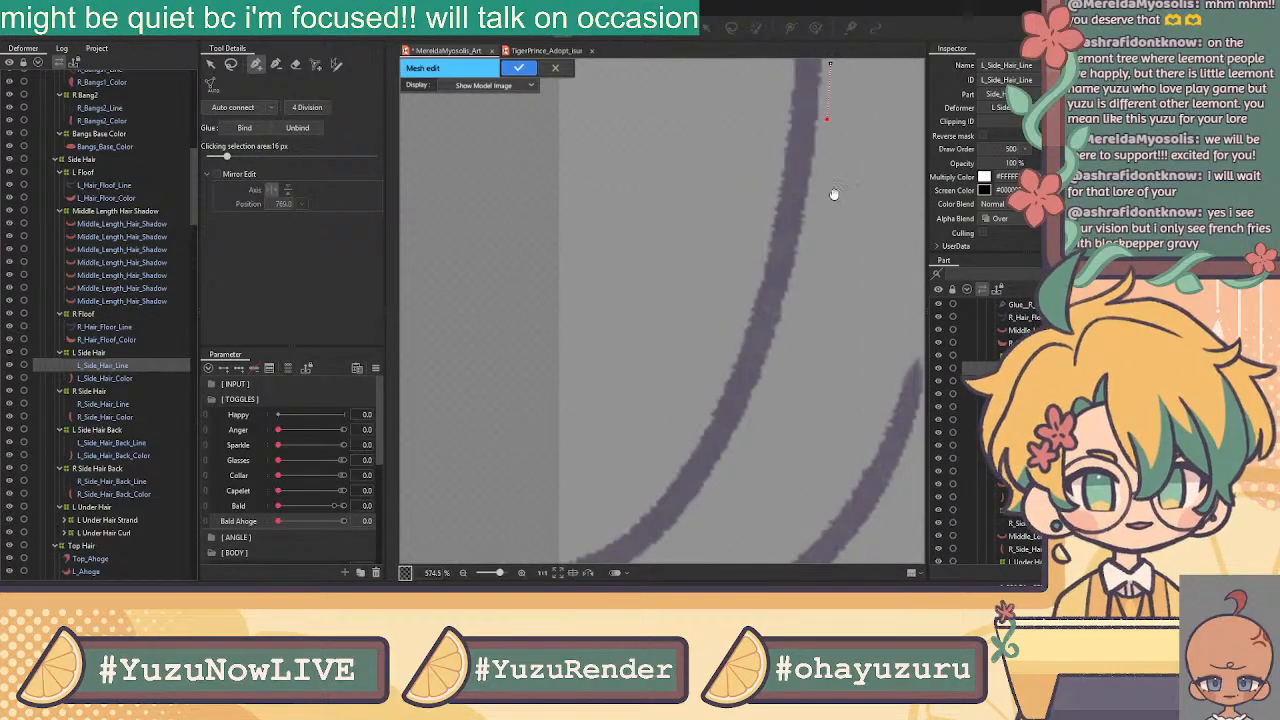
{"action": "left_click", "coordinate": [821, 170]}
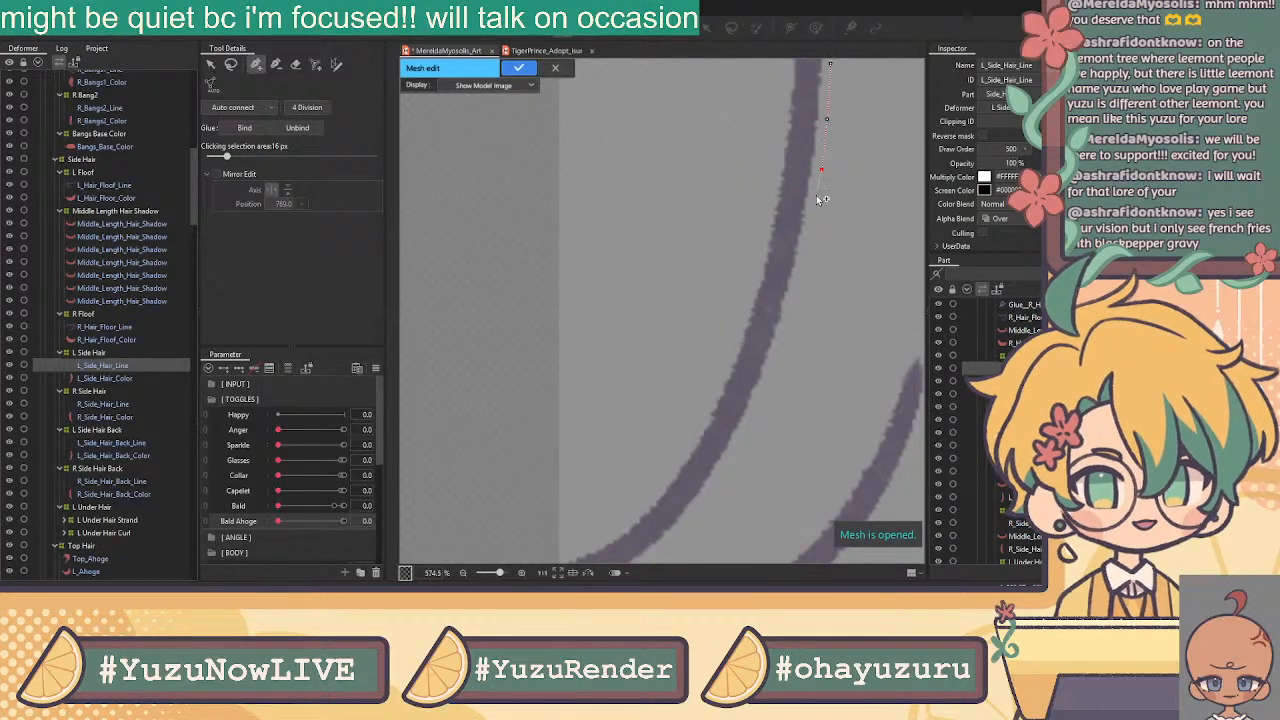
{"action": "left_click", "coordinate": [814, 219]}
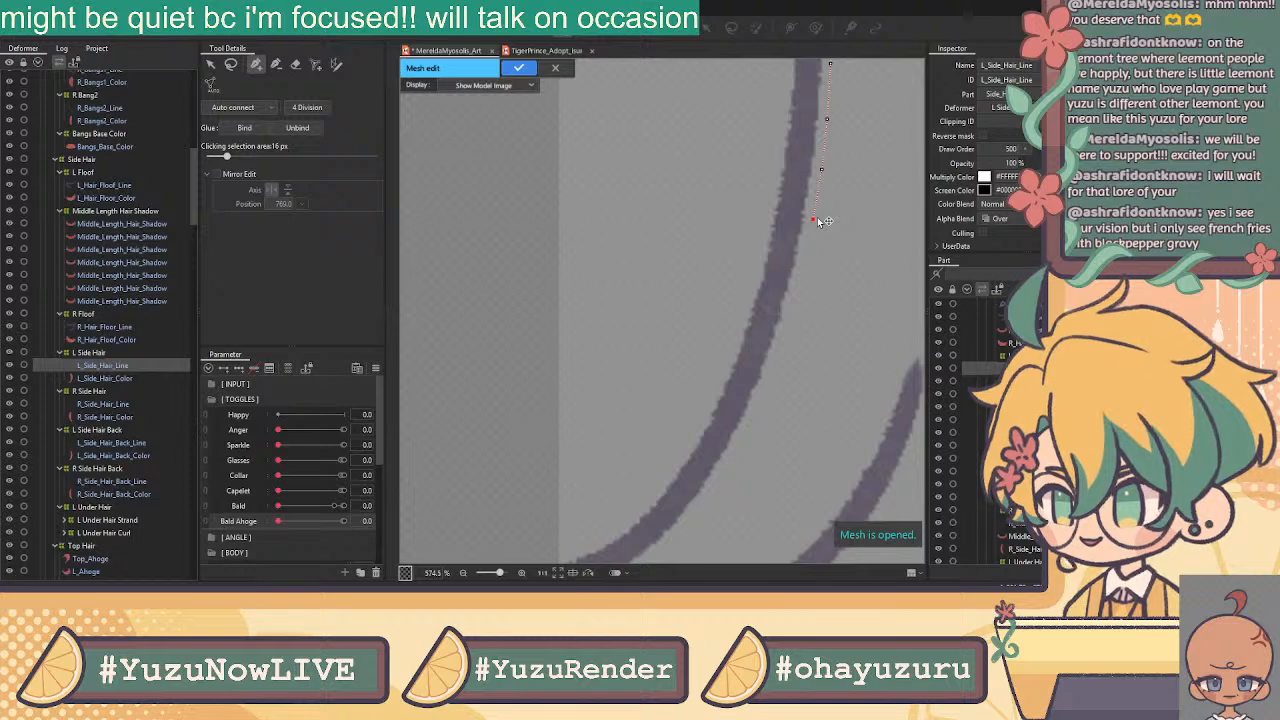
{"action": "left_click", "coordinate": [800, 281]}
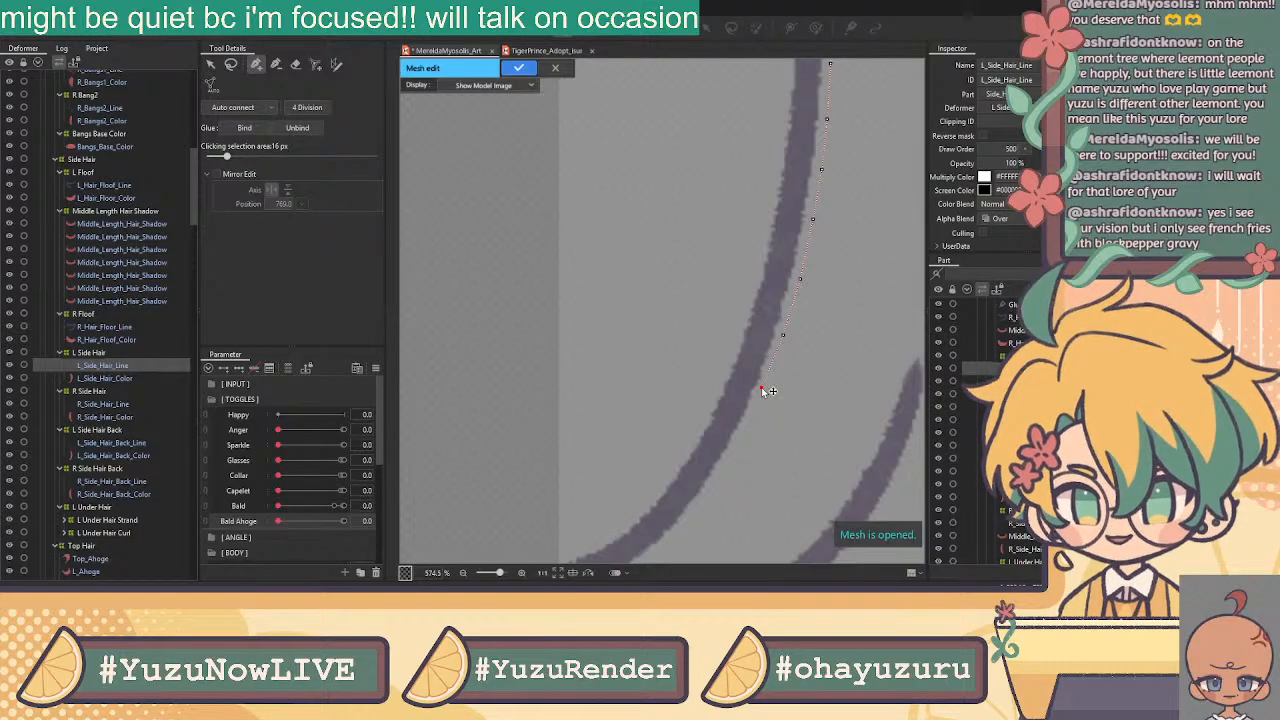
Wrap the outline around the strand's bottom curl and tip and along its lower curve
{"action": "left_click_drag", "start_coordinate": [692, 388], "coordinate": [766, 303]}
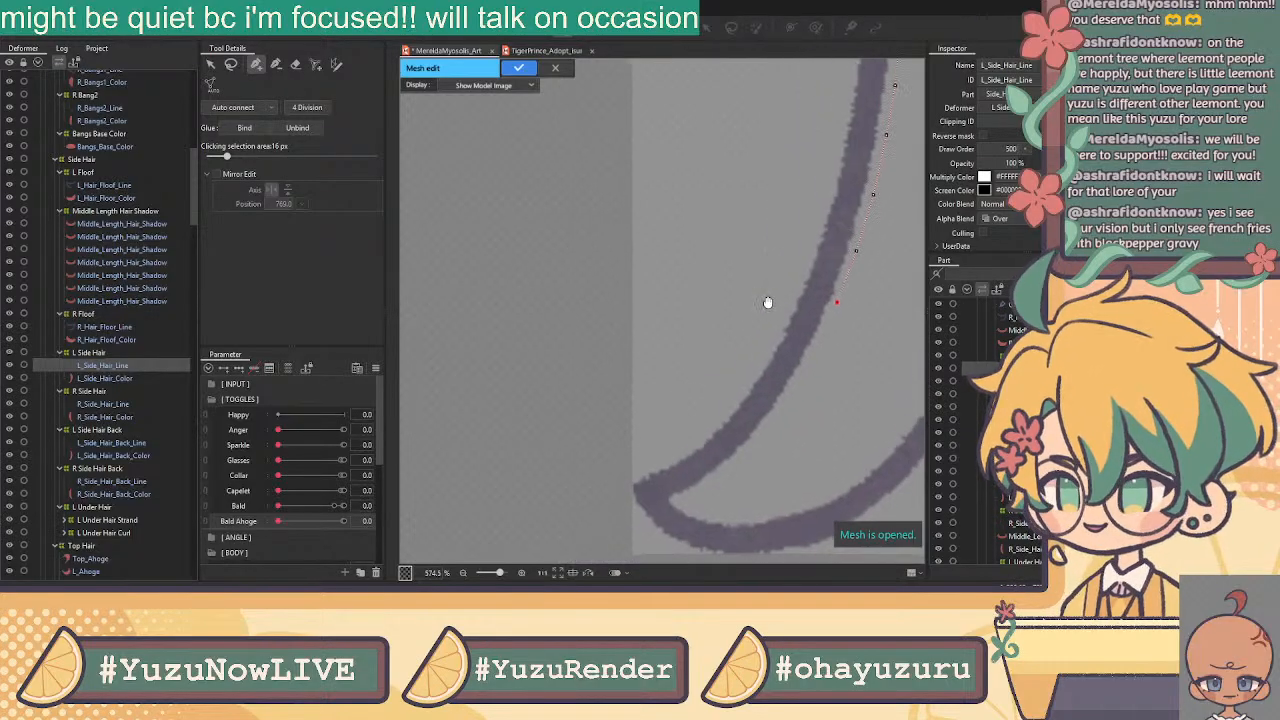
{"action": "left_click", "coordinate": [814, 350]}
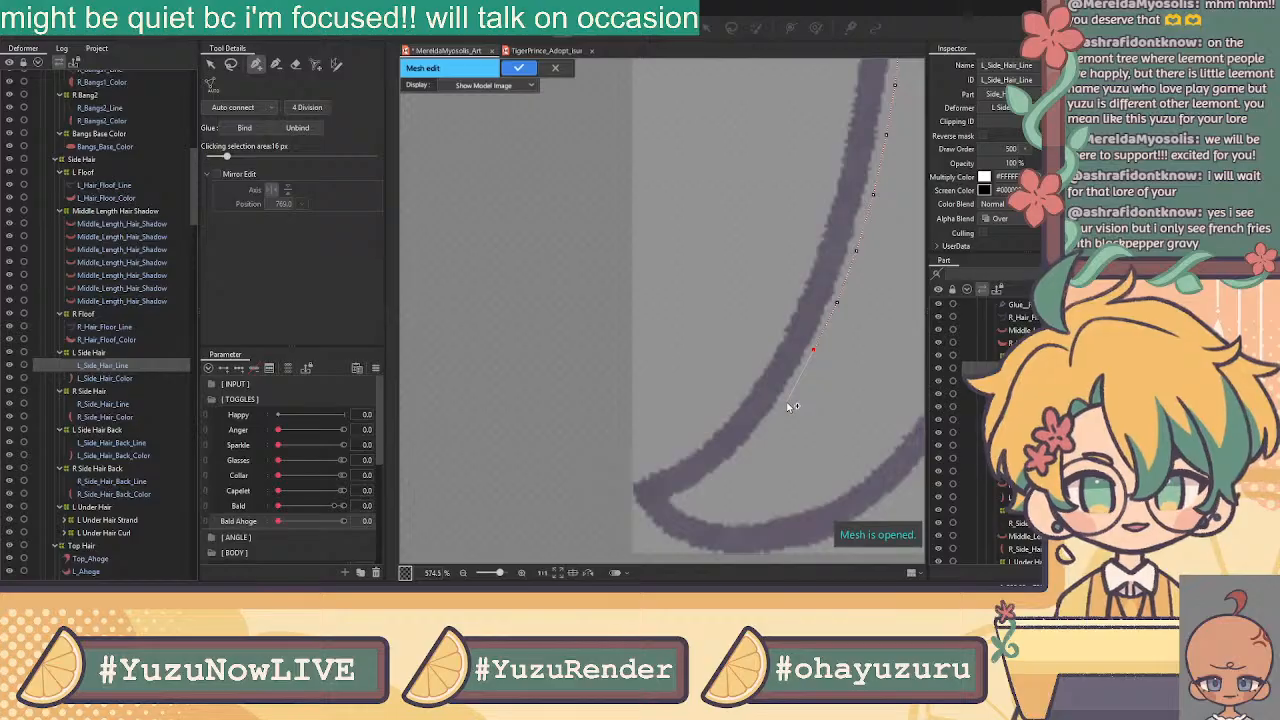
{"action": "left_click", "coordinate": [791, 392]}
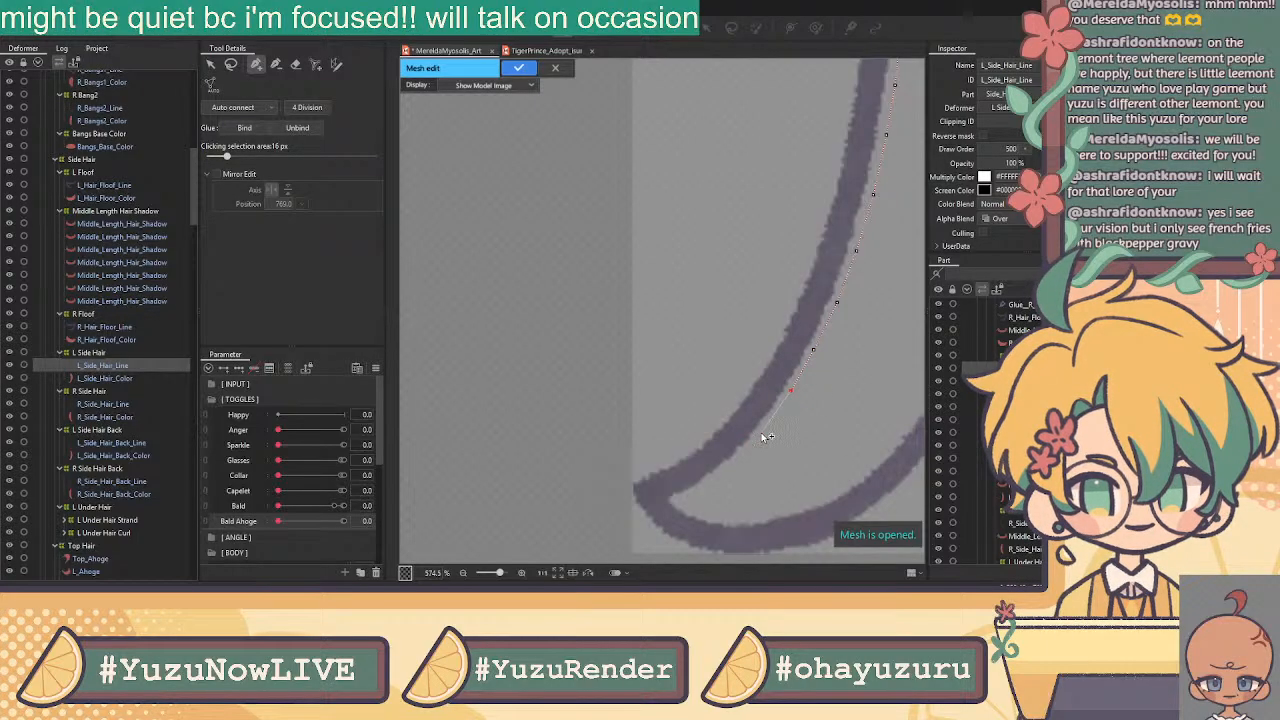
{"action": "left_click", "coordinate": [736, 465]}
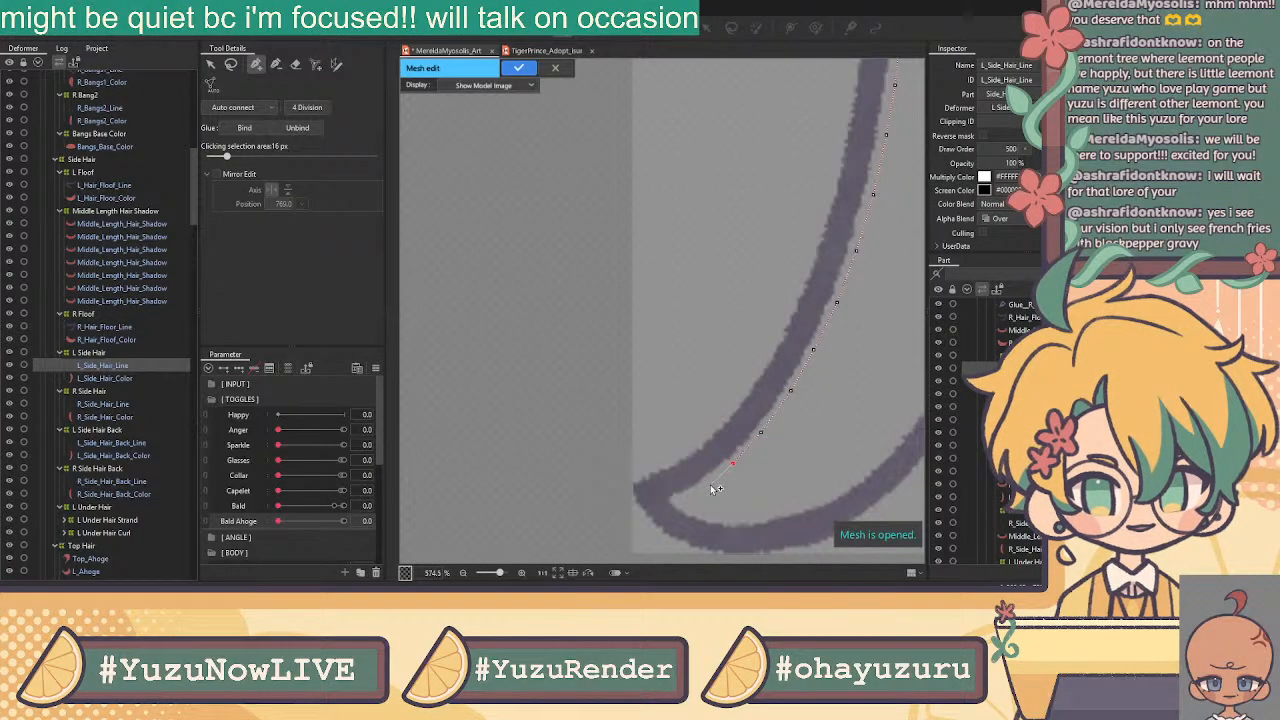
{"action": "left_click", "coordinate": [676, 497]}
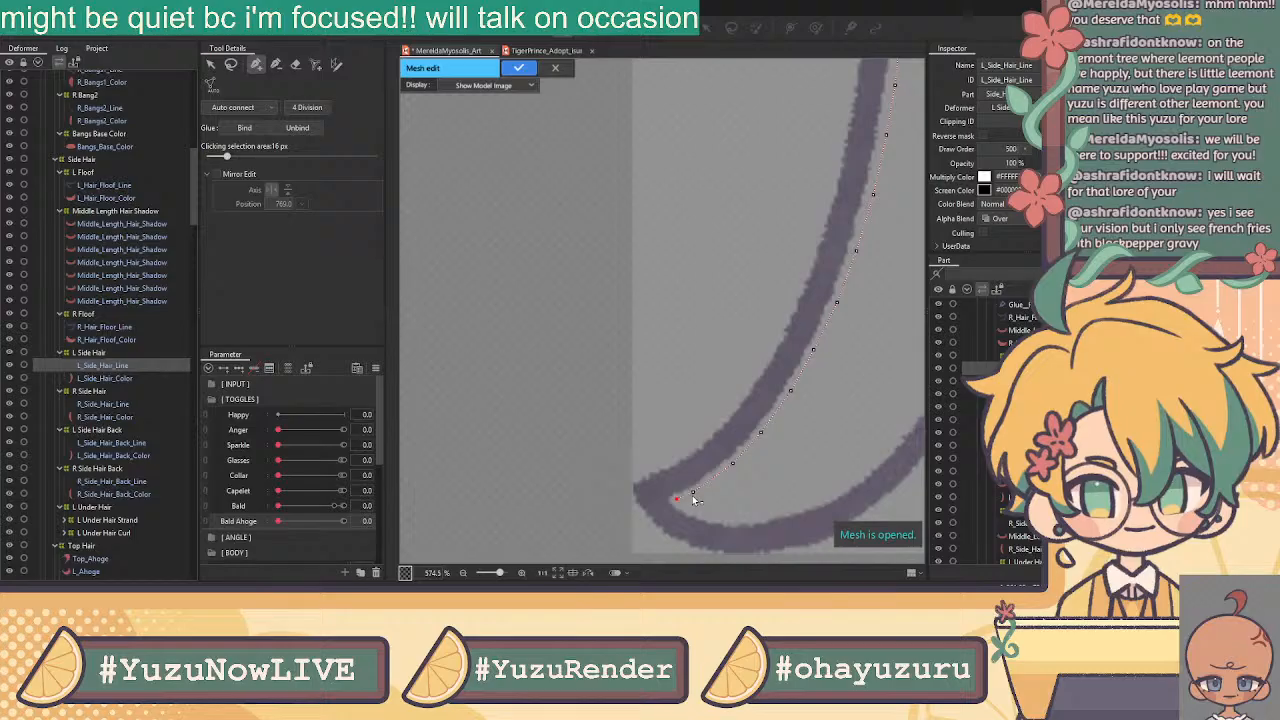
{"action": "left_click", "coordinate": [704, 486]}
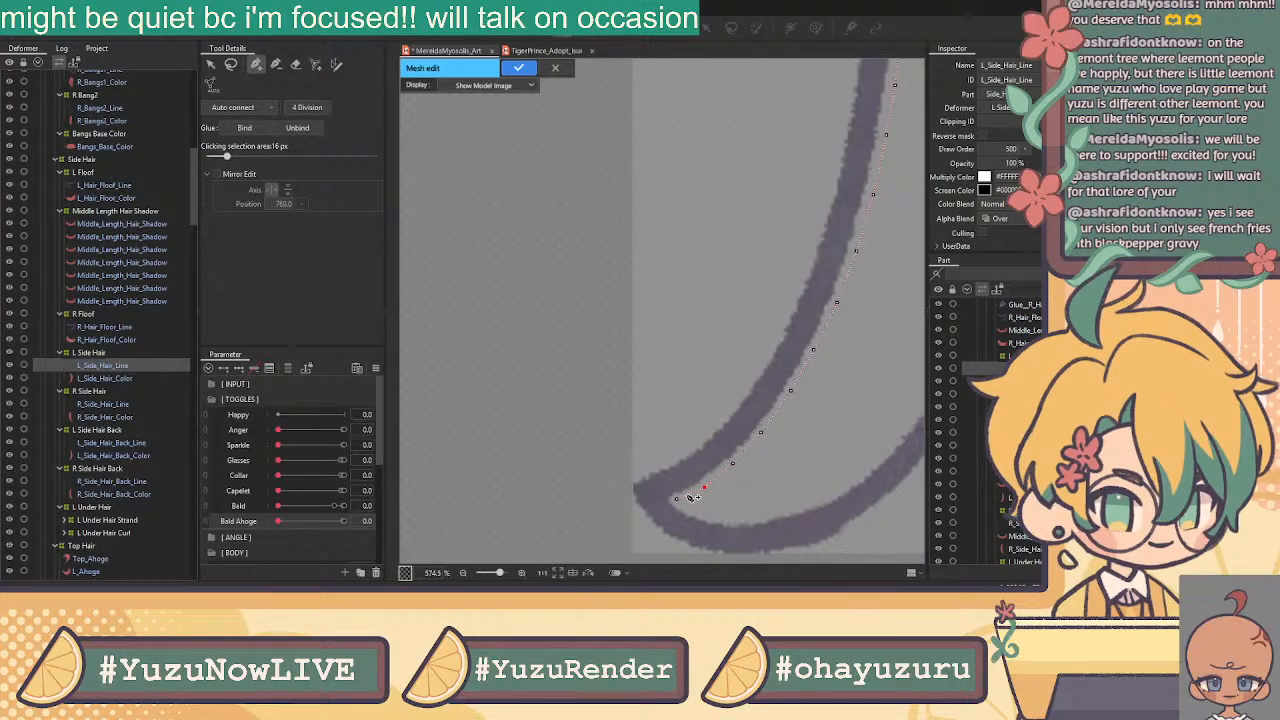
{"action": "left_click", "coordinate": [677, 498]}
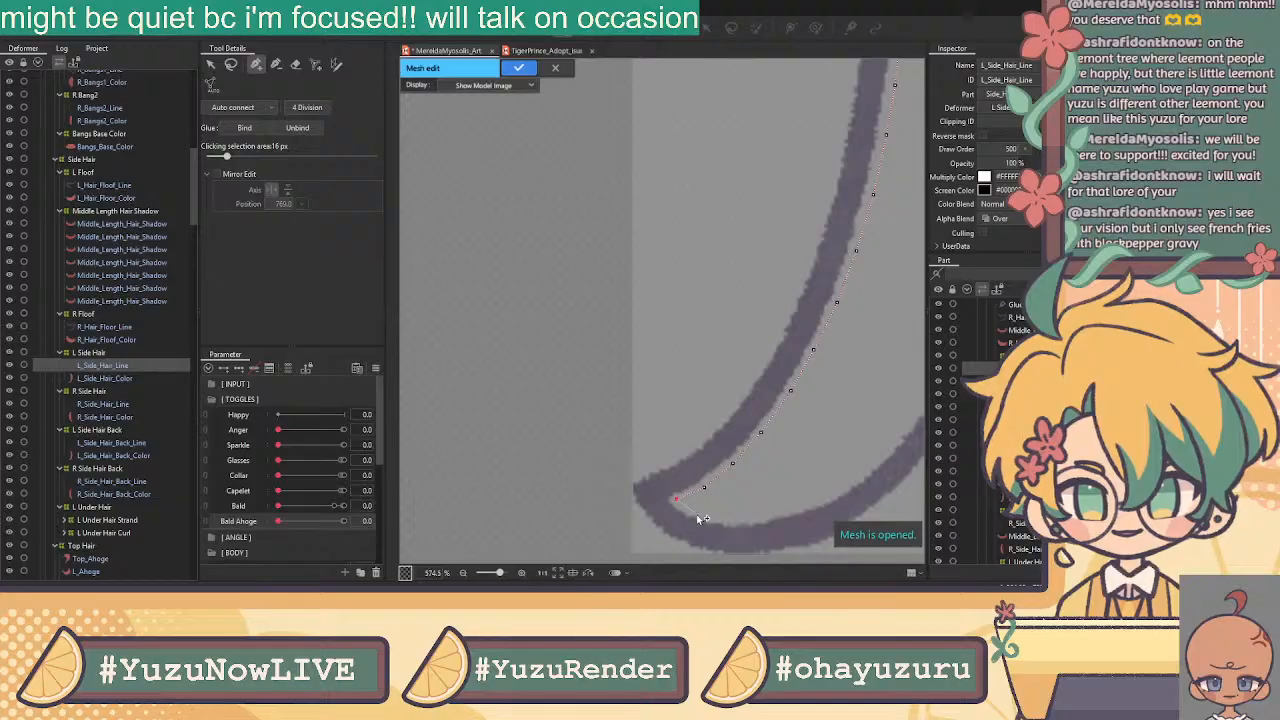
{"action": "left_click", "coordinate": [700, 513]}
{"action": "left_click", "coordinate": [732, 518]}
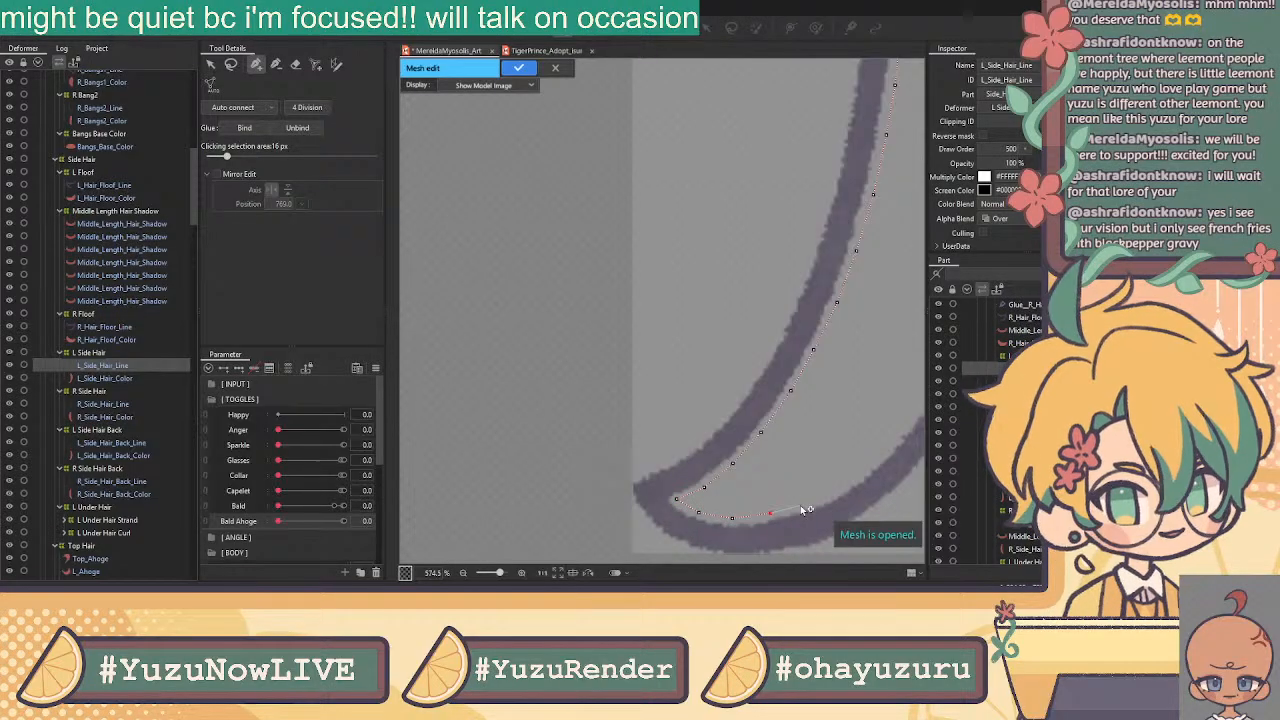
{"action": "left_click", "coordinate": [806, 503]}
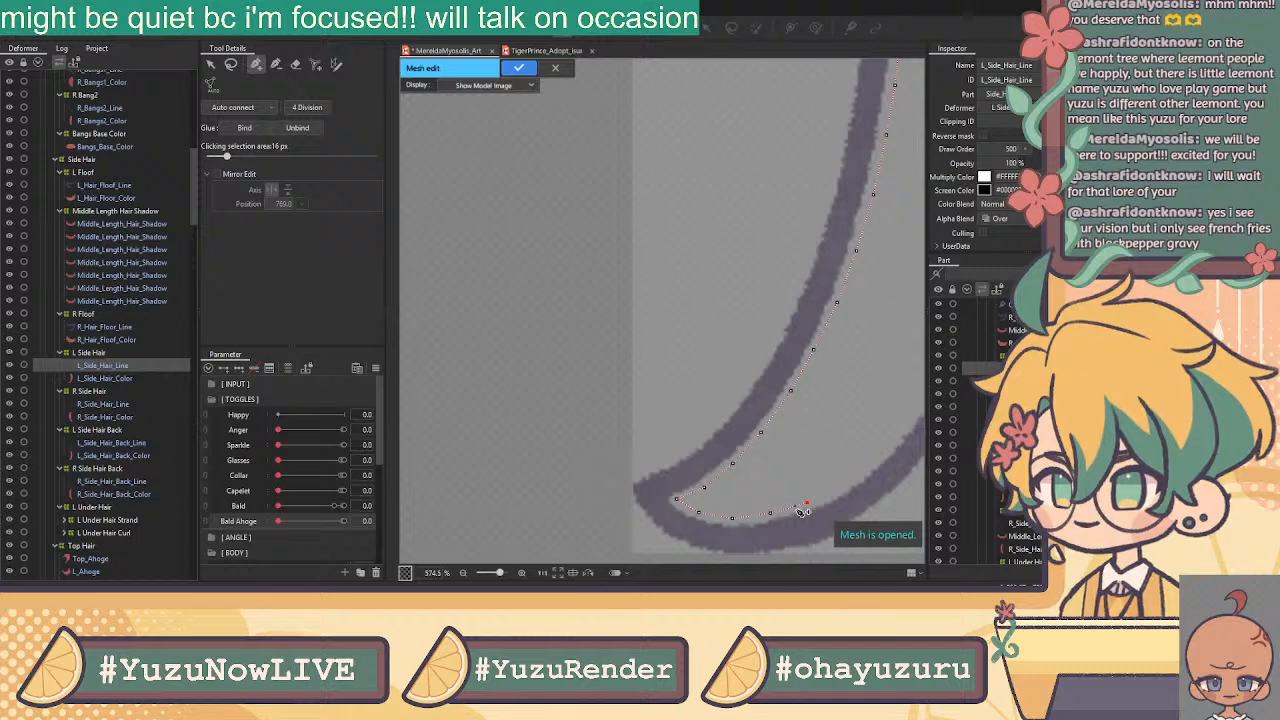
{"action": "left_click_drag", "start_coordinate": [789, 457], "coordinate": [577, 460]}
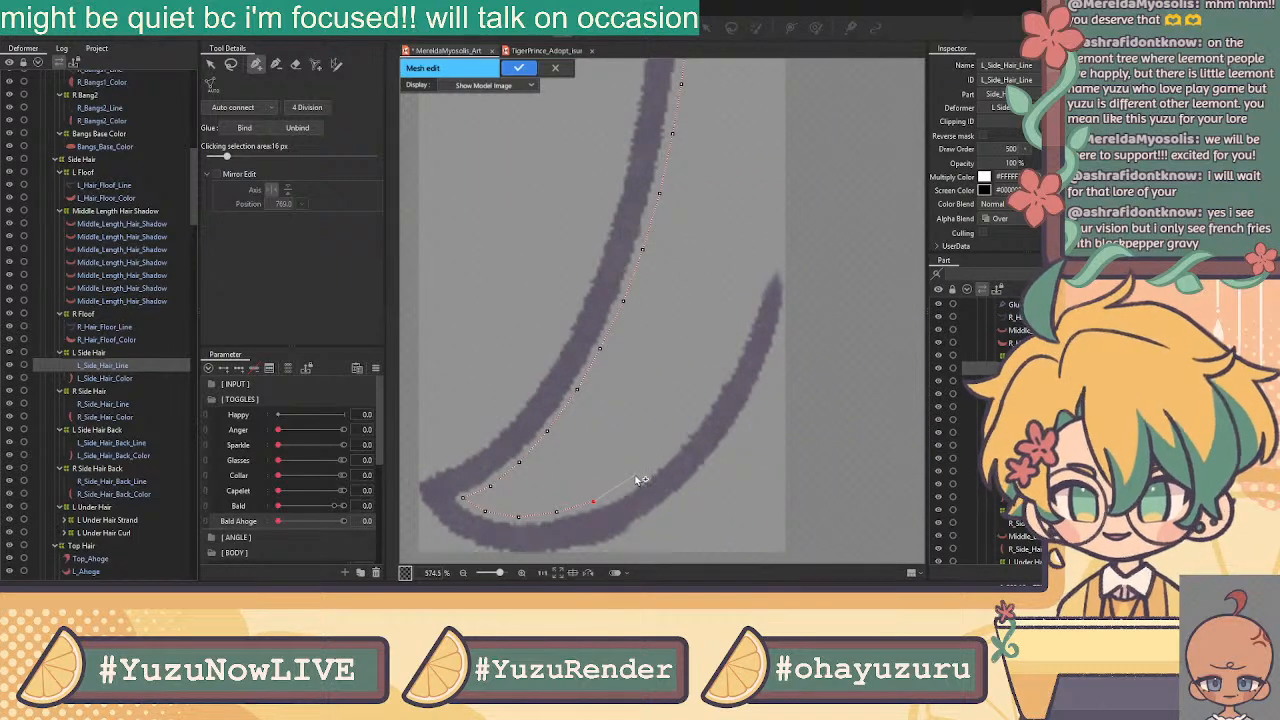
{"action": "left_click", "coordinate": [636, 479]}
Extend the side hair line outline up to the short stroke's tip, nudging two points onto the edge
{"action": "left_click", "coordinate": [668, 452]}
{"action": "left_click", "coordinate": [691, 421]}
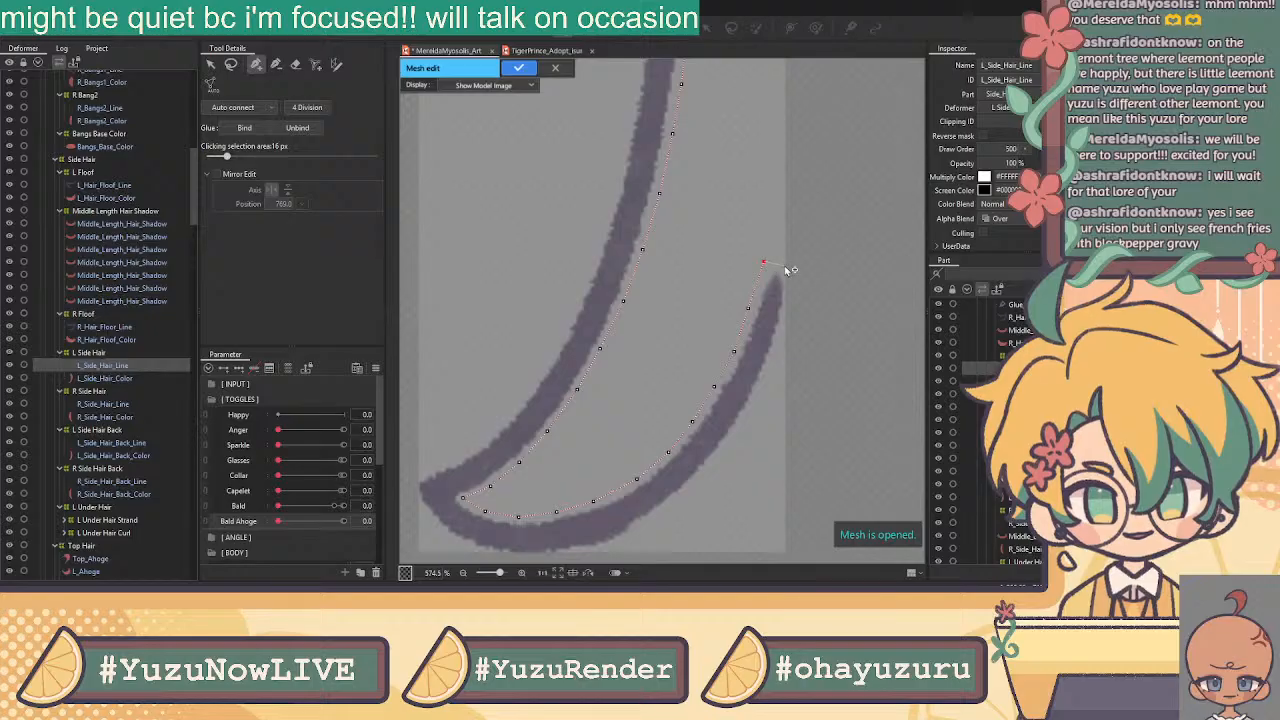
{"action": "left_click", "coordinate": [769, 264]}
{"action": "left_click_drag", "start_coordinate": [748, 308], "coordinate": [753, 301]}
{"action": "left_click_drag", "start_coordinate": [735, 353], "coordinate": [738, 344]}
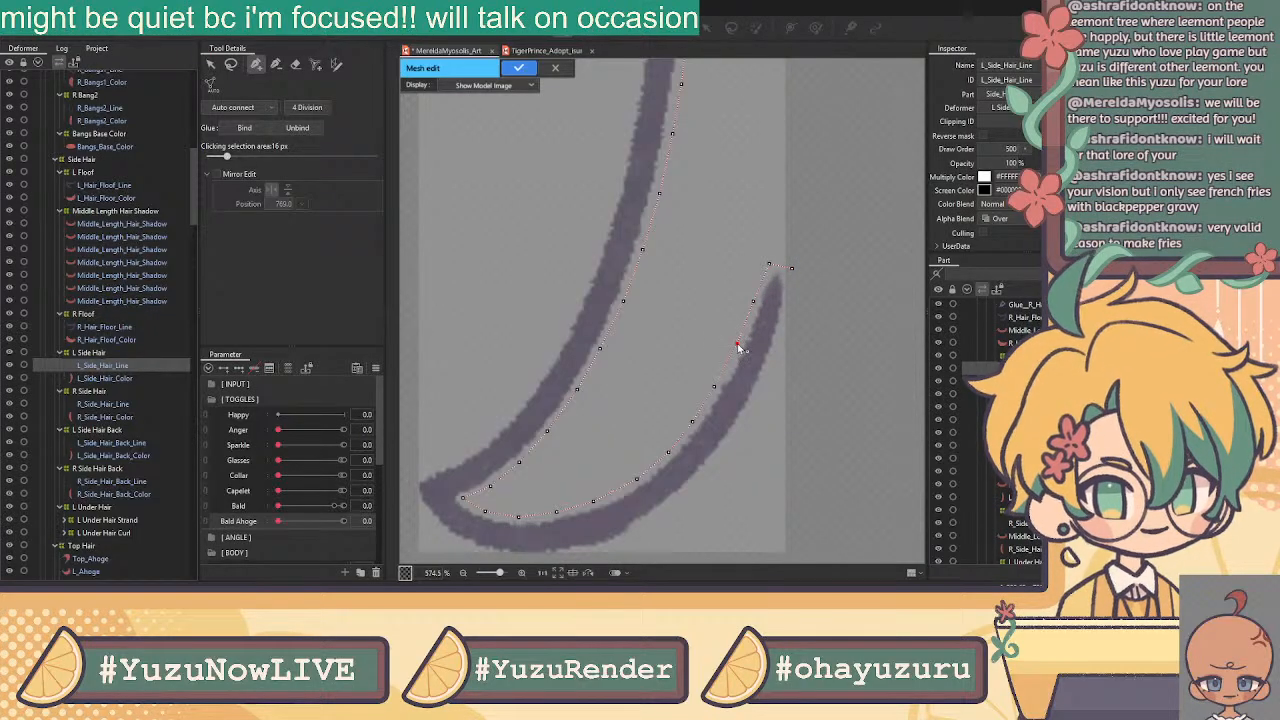
{"action": "left_click", "coordinate": [767, 278]}
{"action": "left_click", "coordinate": [791, 268]}
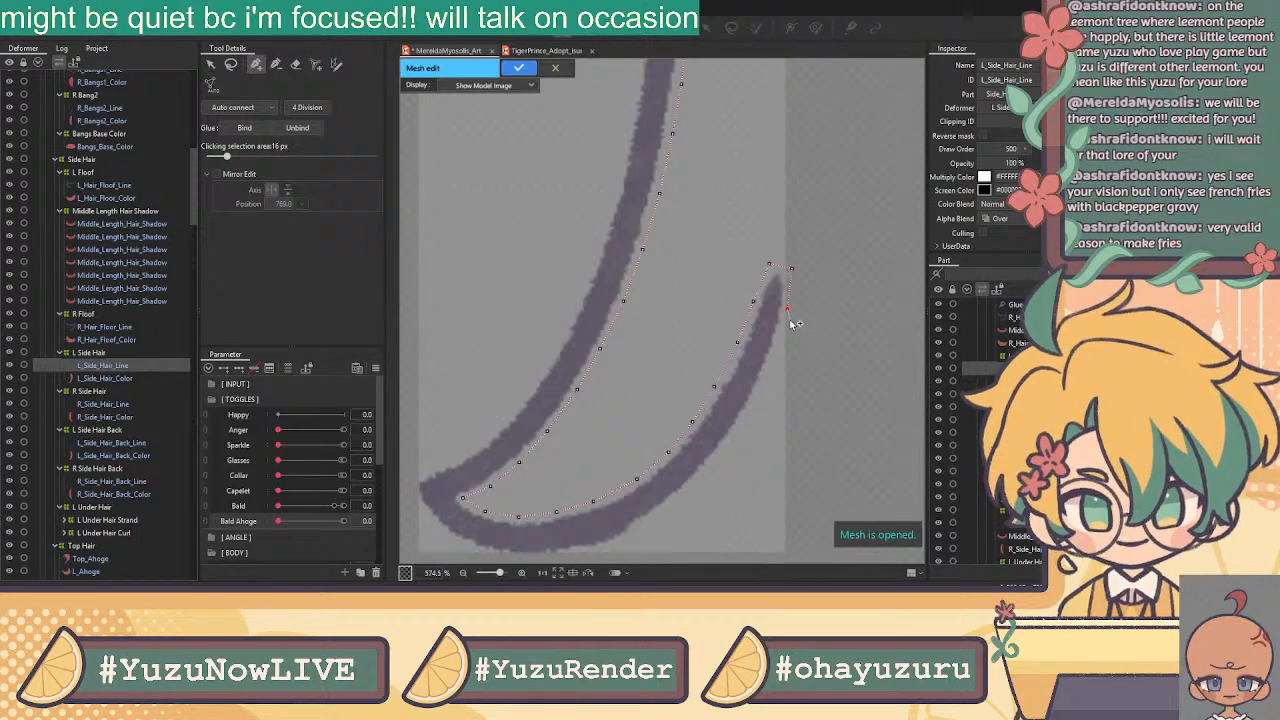
Add mesh points down the tip's outer edge toward the bottom bend
{"action": "left_click", "coordinate": [776, 355]}
{"action": "left_click", "coordinate": [753, 404]}
{"action": "left_click", "coordinate": [727, 444]}
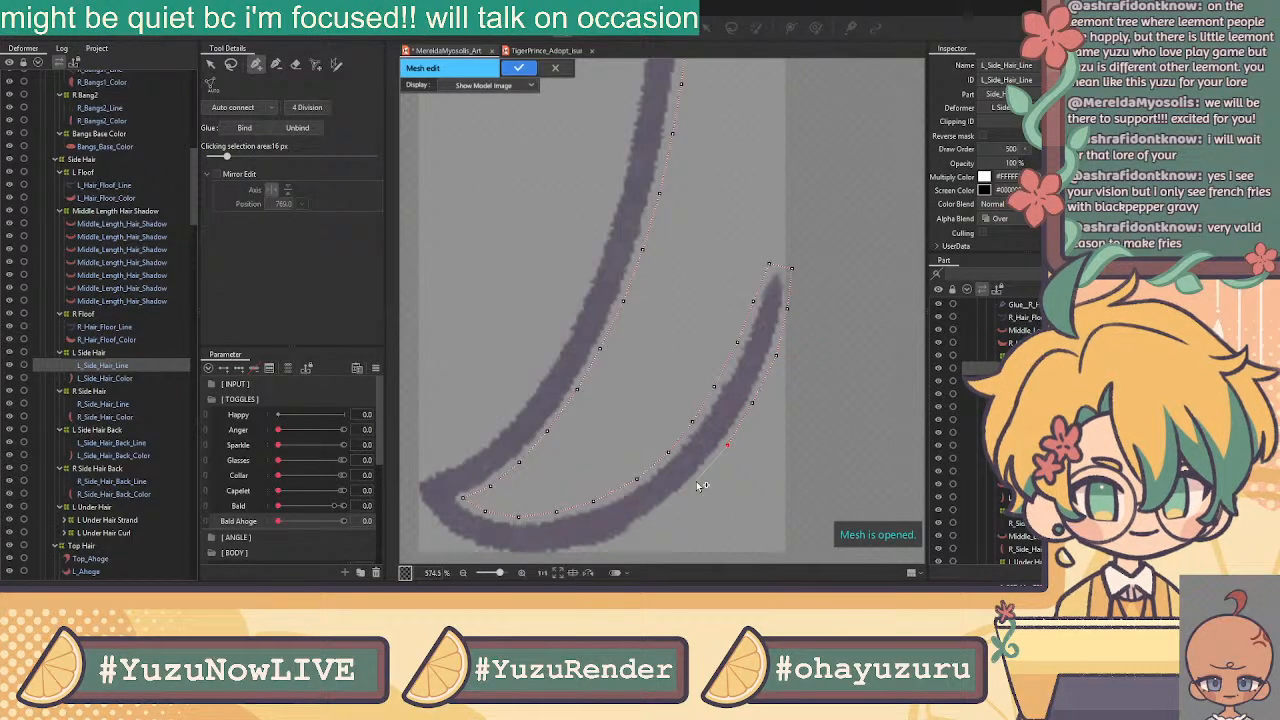
{"action": "left_click", "coordinate": [699, 482]}
{"action": "left_click", "coordinate": [655, 517]}
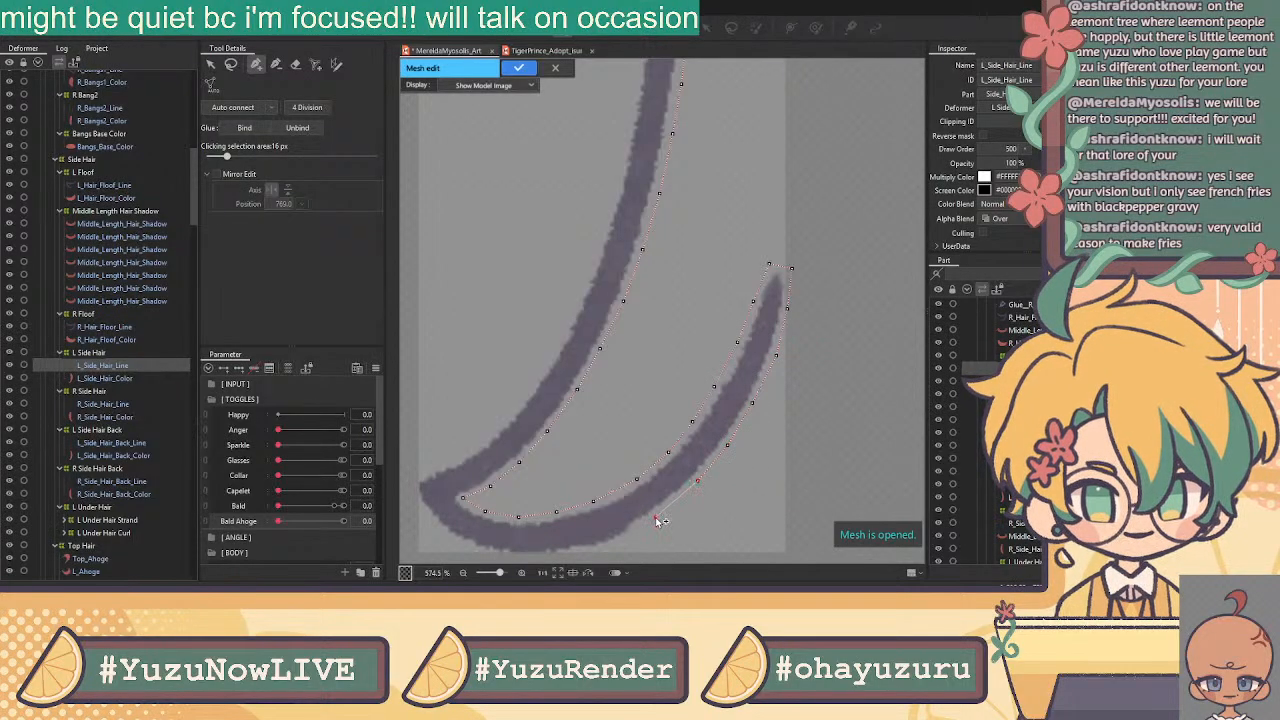
{"action": "left_click", "coordinate": [613, 545]}
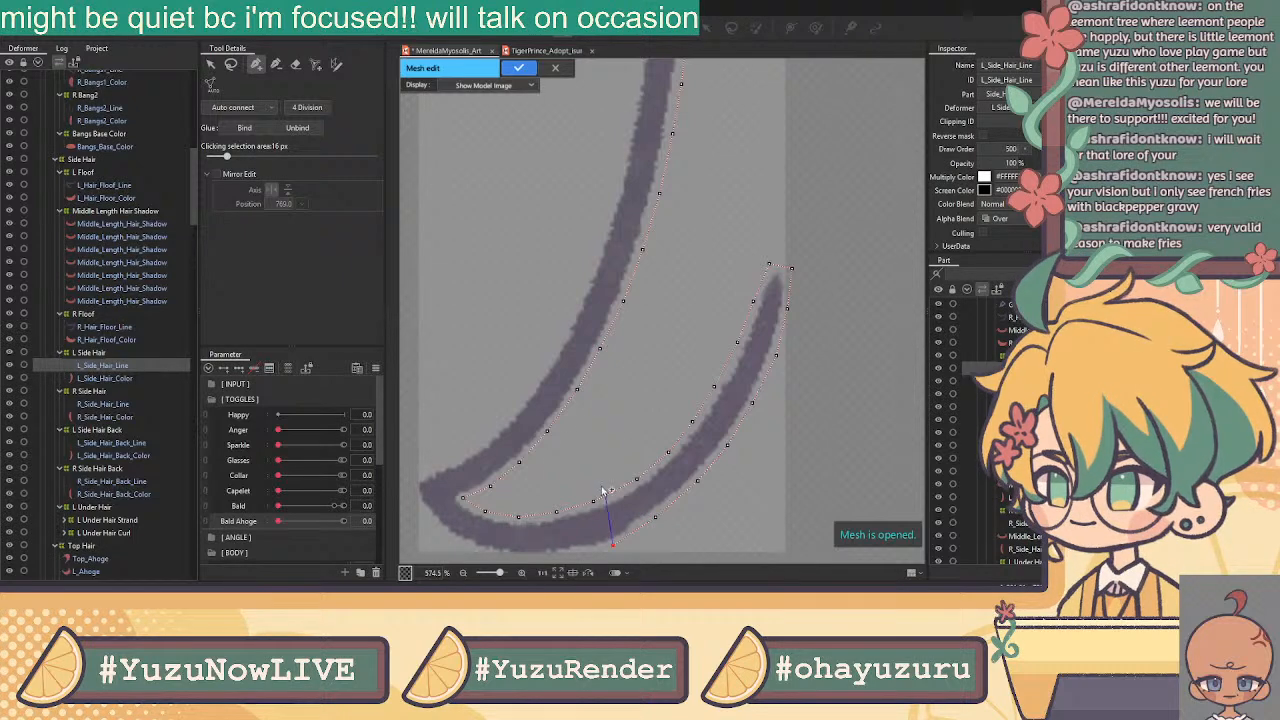
Trace mesh points along the bend's bottom edge and around the hook's outer curve
{"action": "left_click_drag", "start_coordinate": [631, 447], "coordinate": [805, 367]}
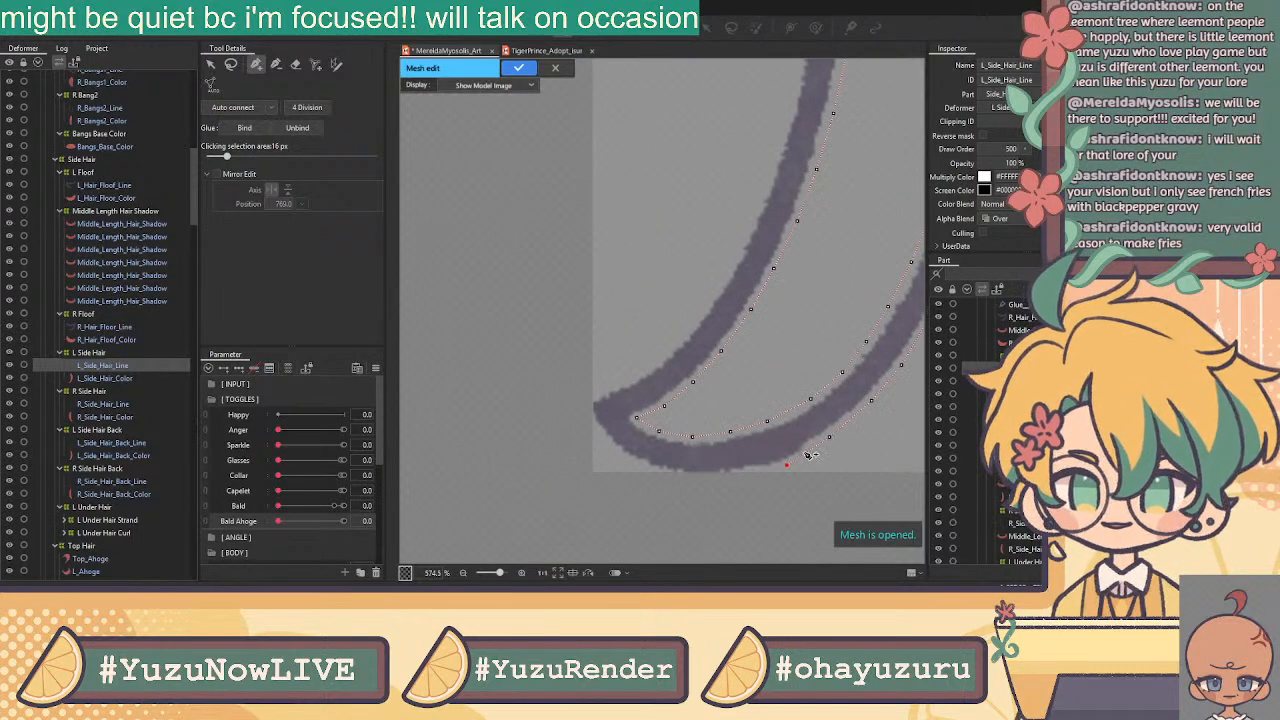
{"action": "left_click", "coordinate": [741, 476]}
{"action": "left_click", "coordinate": [689, 478]}
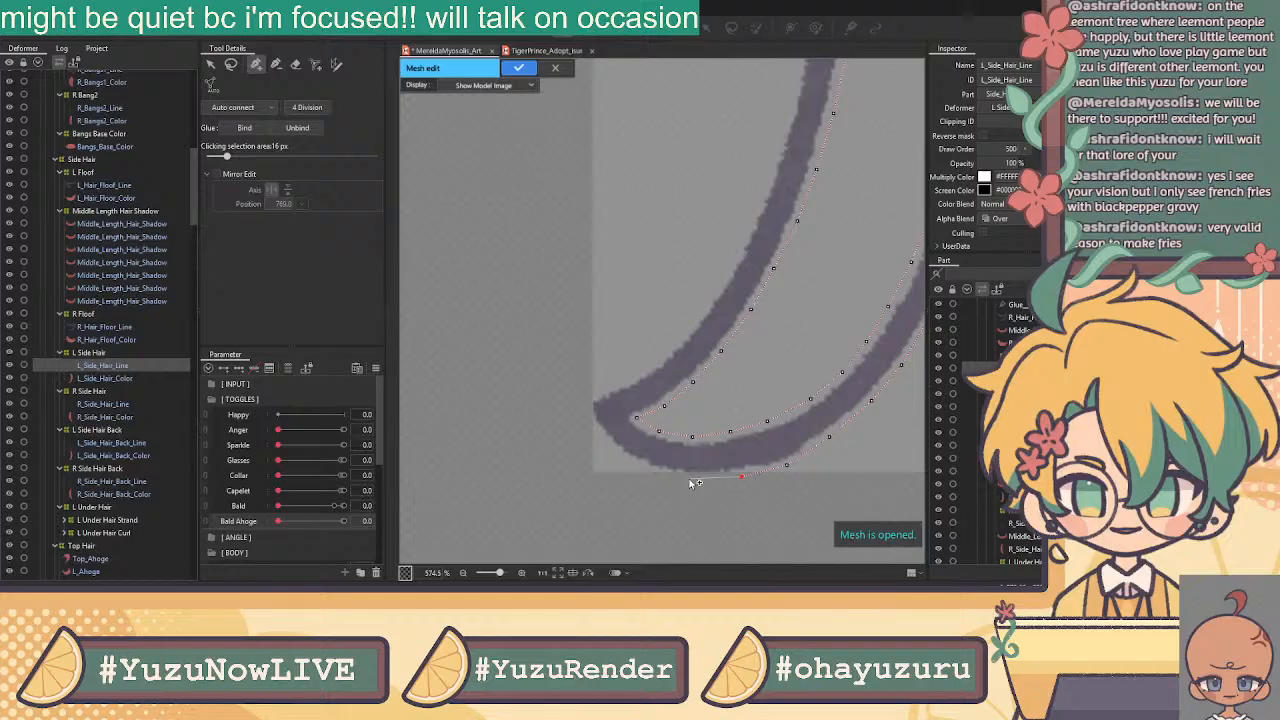
{"action": "left_click", "coordinate": [642, 467]}
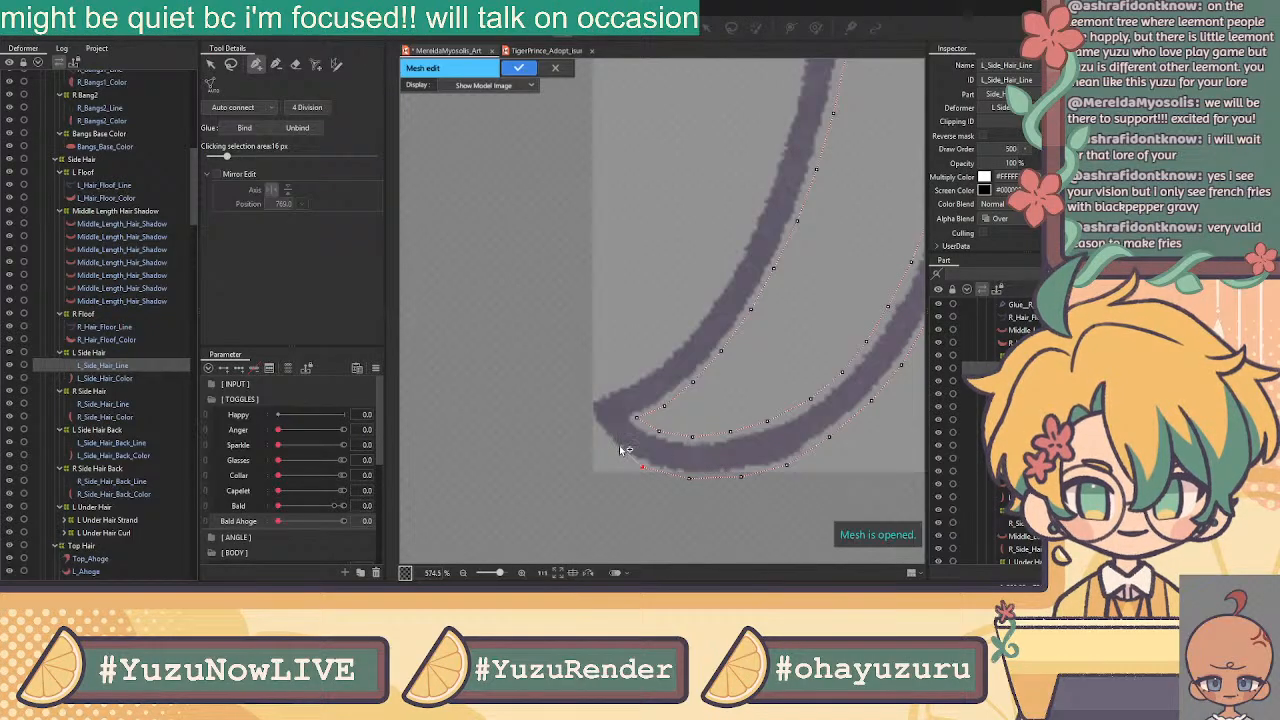
{"action": "left_click", "coordinate": [600, 434]}
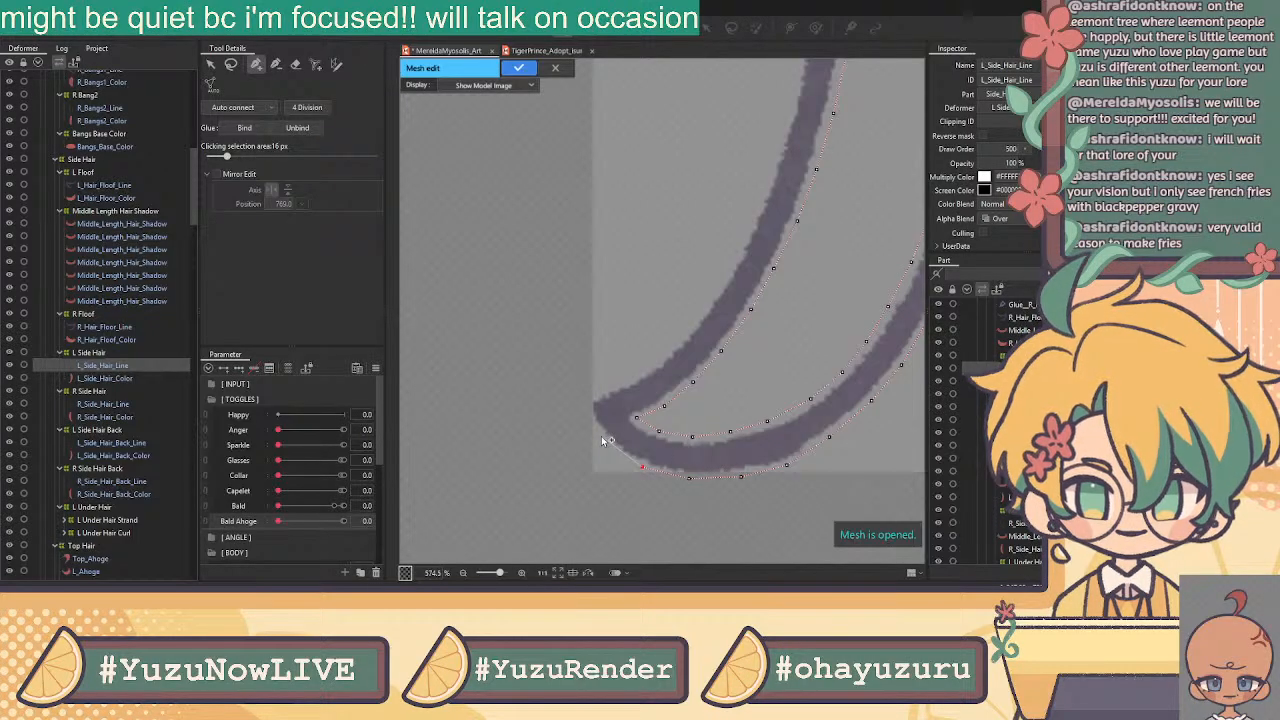
{"action": "left_click", "coordinate": [584, 404]}
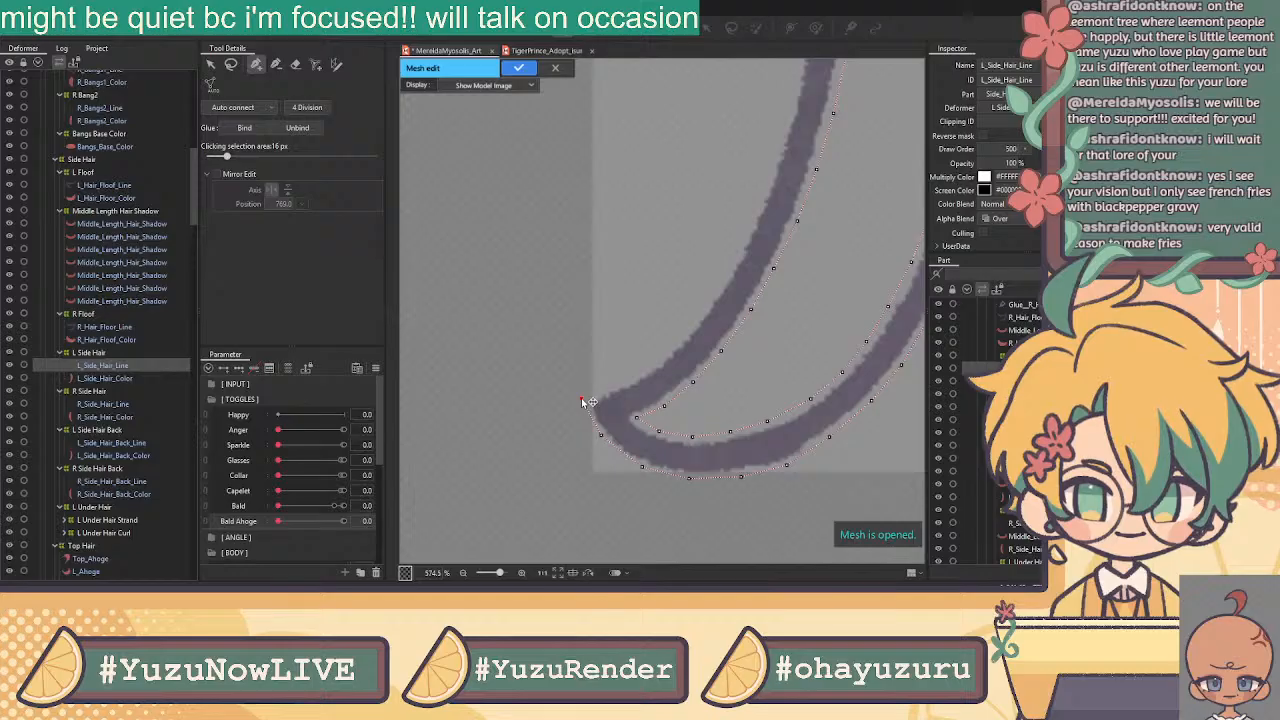
Carry the mesh outline up the long stroke's edge
{"action": "left_click", "coordinate": [638, 373]}
{"action": "left_click", "coordinate": [660, 356]}
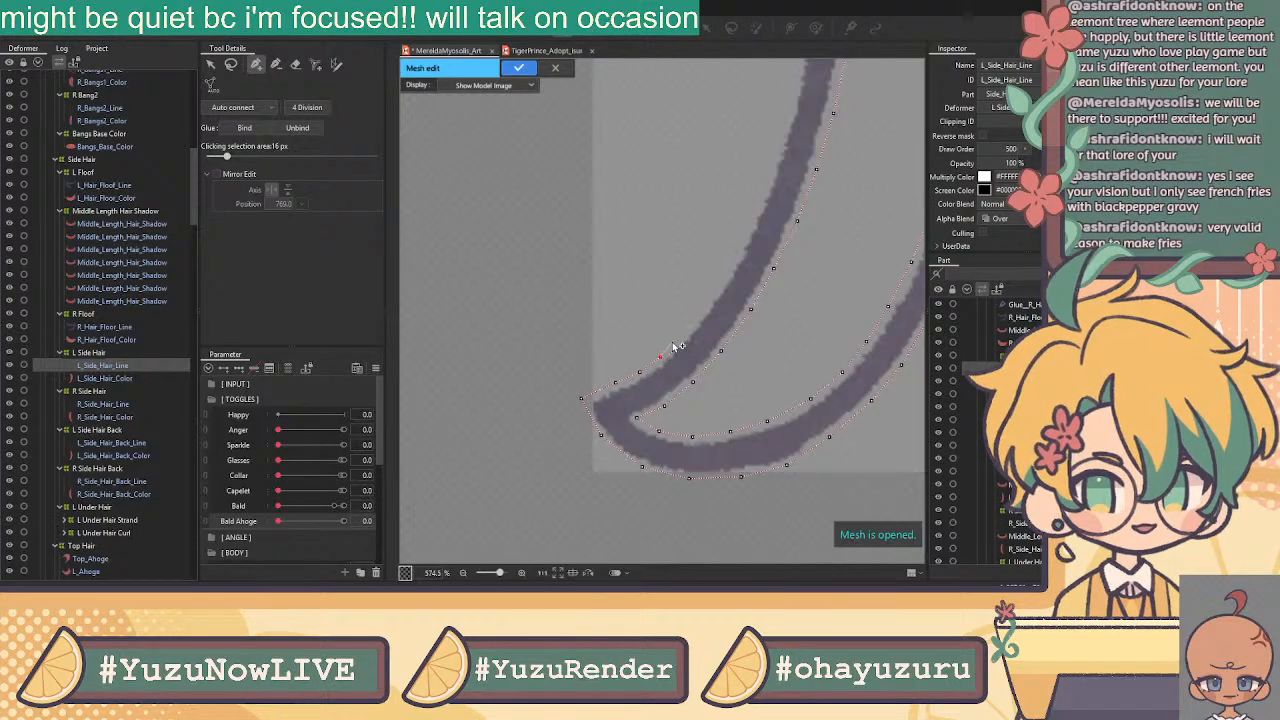
{"action": "left_click", "coordinate": [712, 292]}
{"action": "left_click_drag", "start_coordinate": [709, 218], "coordinate": [636, 350]}
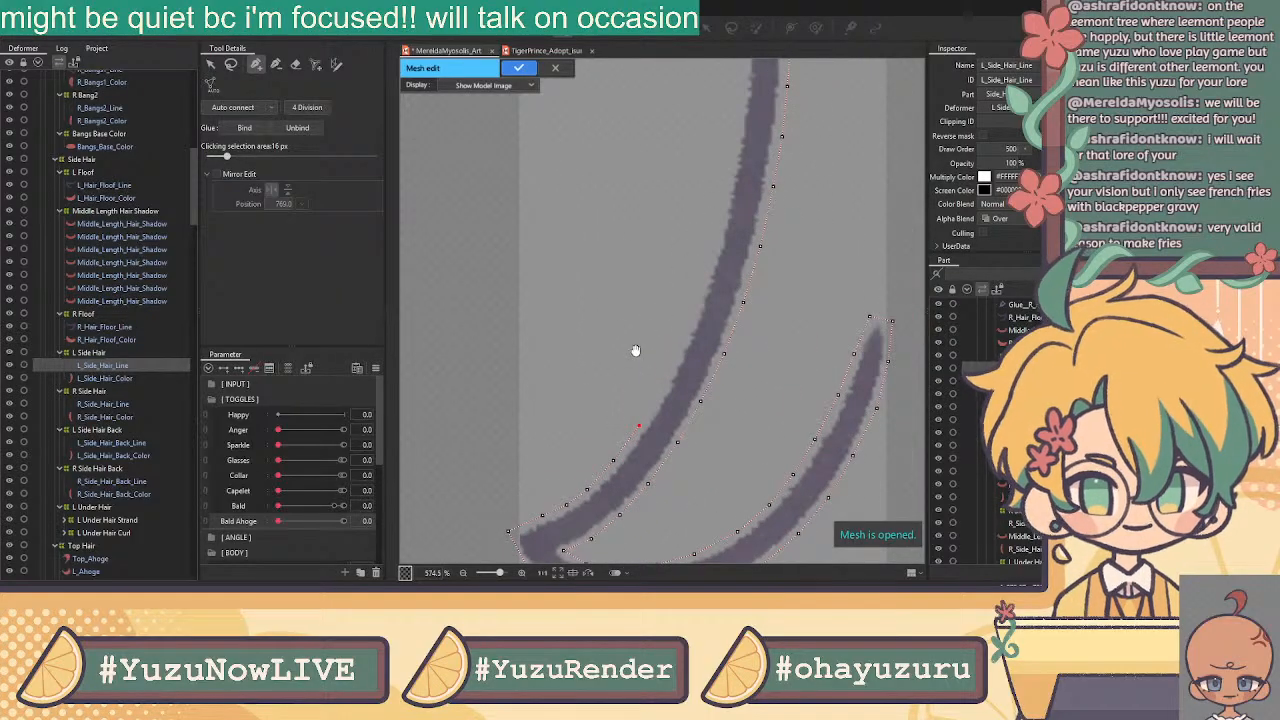
{"action": "left_click", "coordinate": [661, 389]}
{"action": "left_click", "coordinate": [682, 345]}
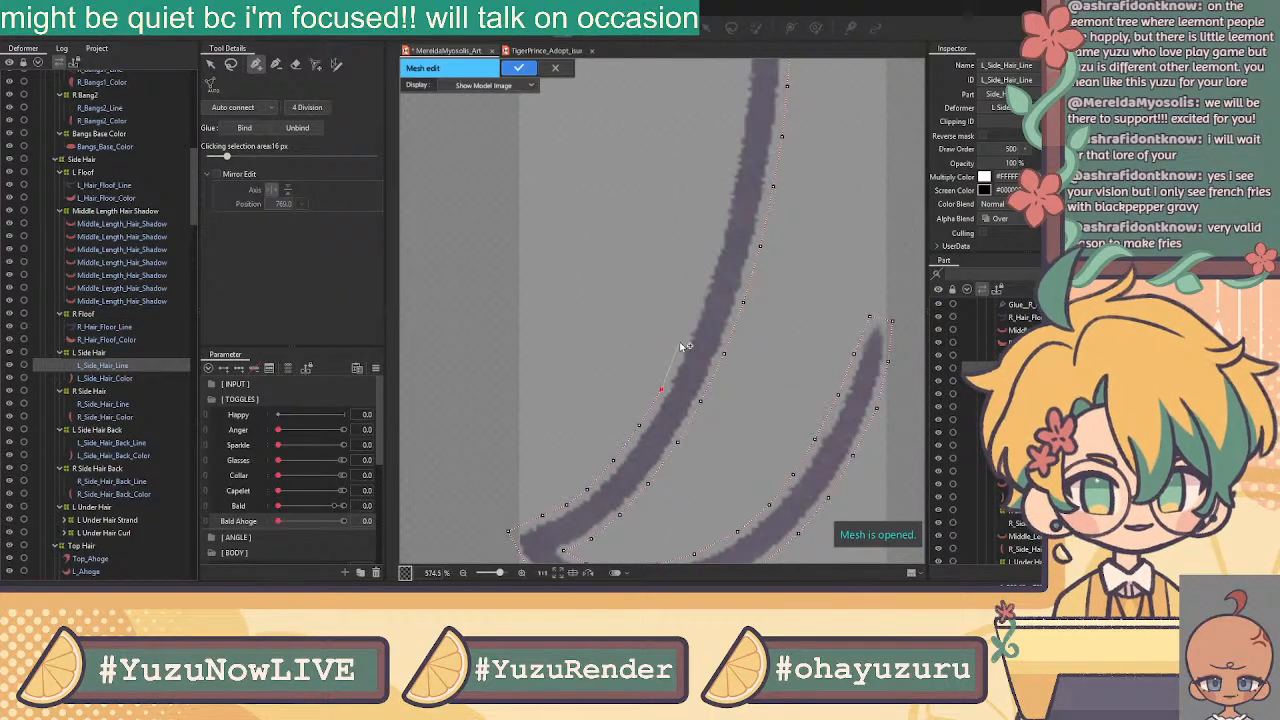
{"action": "scroll", "coordinate": [660, 330], "scroll_direction": "up", "scroll_amount": 3}
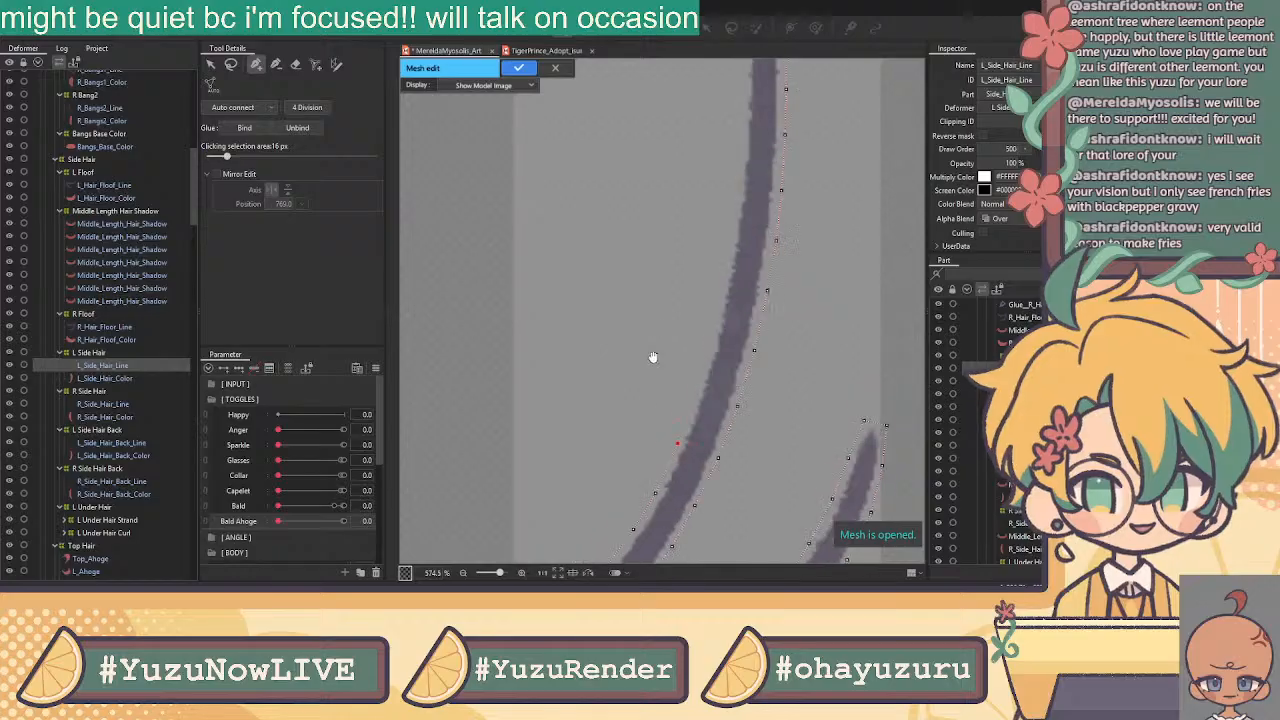
Place mesh points from the strand's top tip down, nudging one onto the strand
{"action": "scroll", "coordinate": [520, 286], "scroll_direction": "up", "scroll_amount": 8}
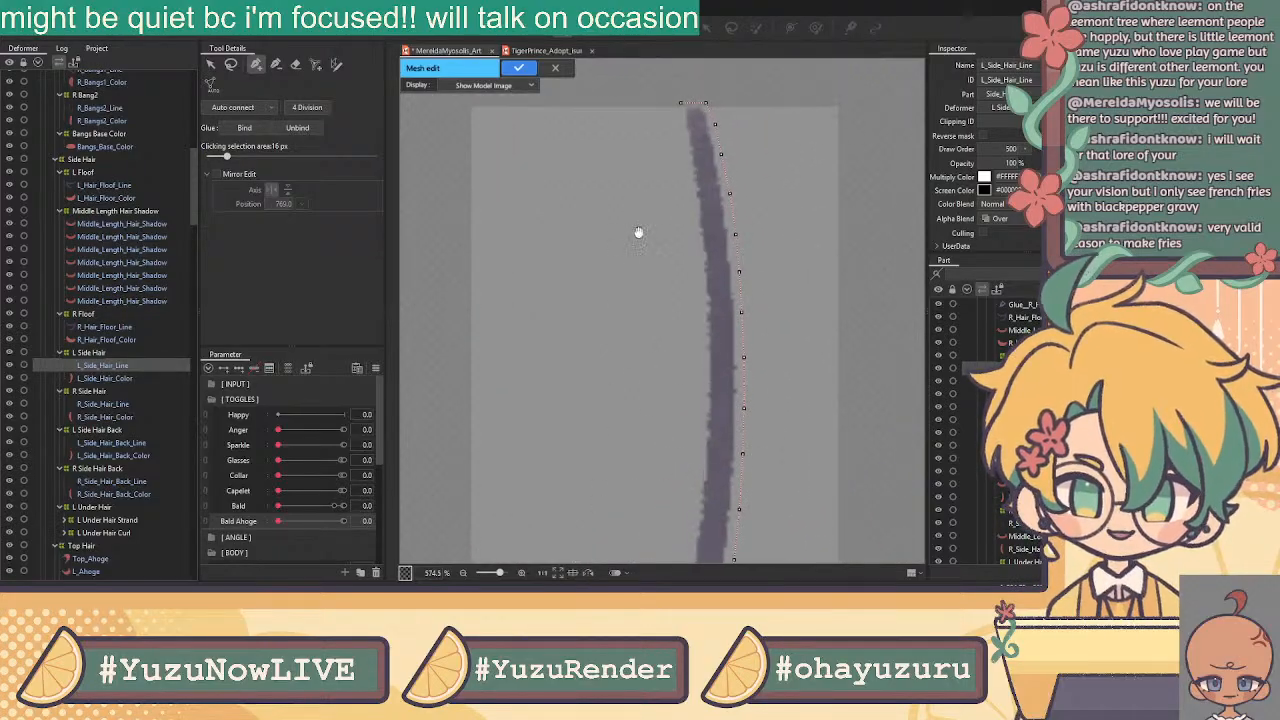
{"action": "left_click", "coordinate": [687, 135]}
{"action": "left_click", "coordinate": [690, 164]}
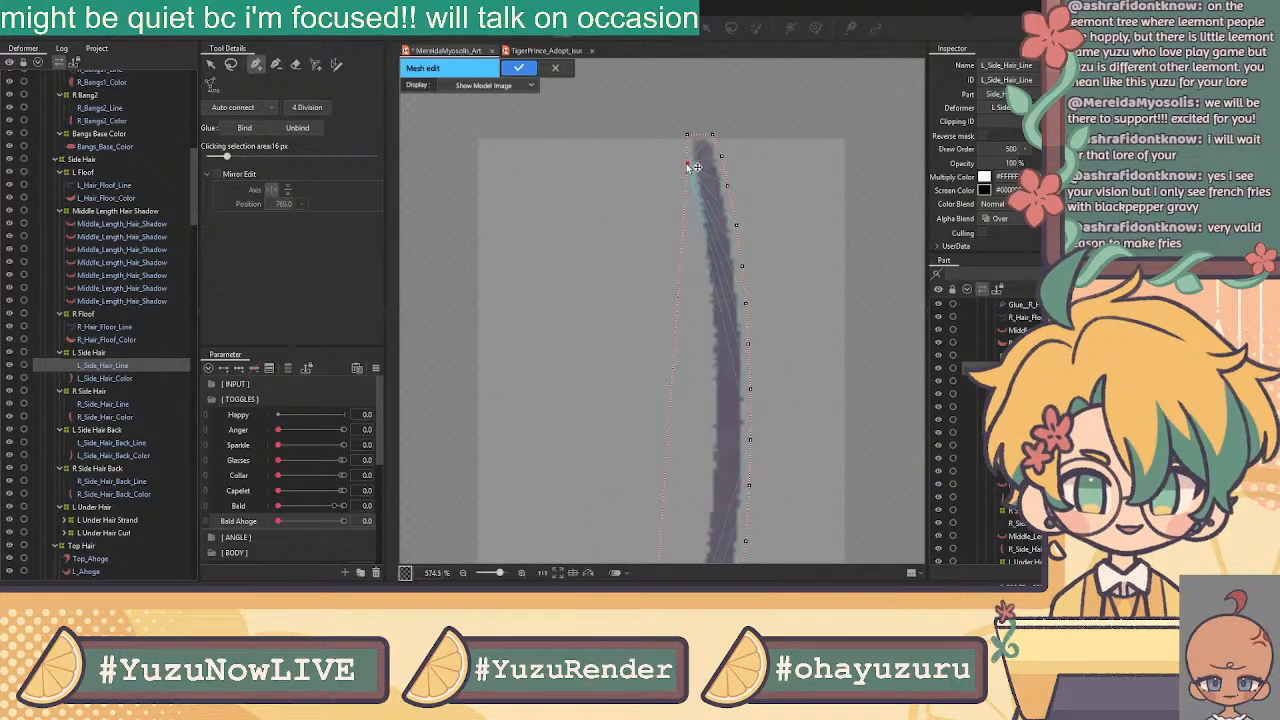
{"action": "left_click", "coordinate": [691, 196]}
{"action": "left_click", "coordinate": [696, 234]}
{"action": "left_click", "coordinate": [698, 268]}
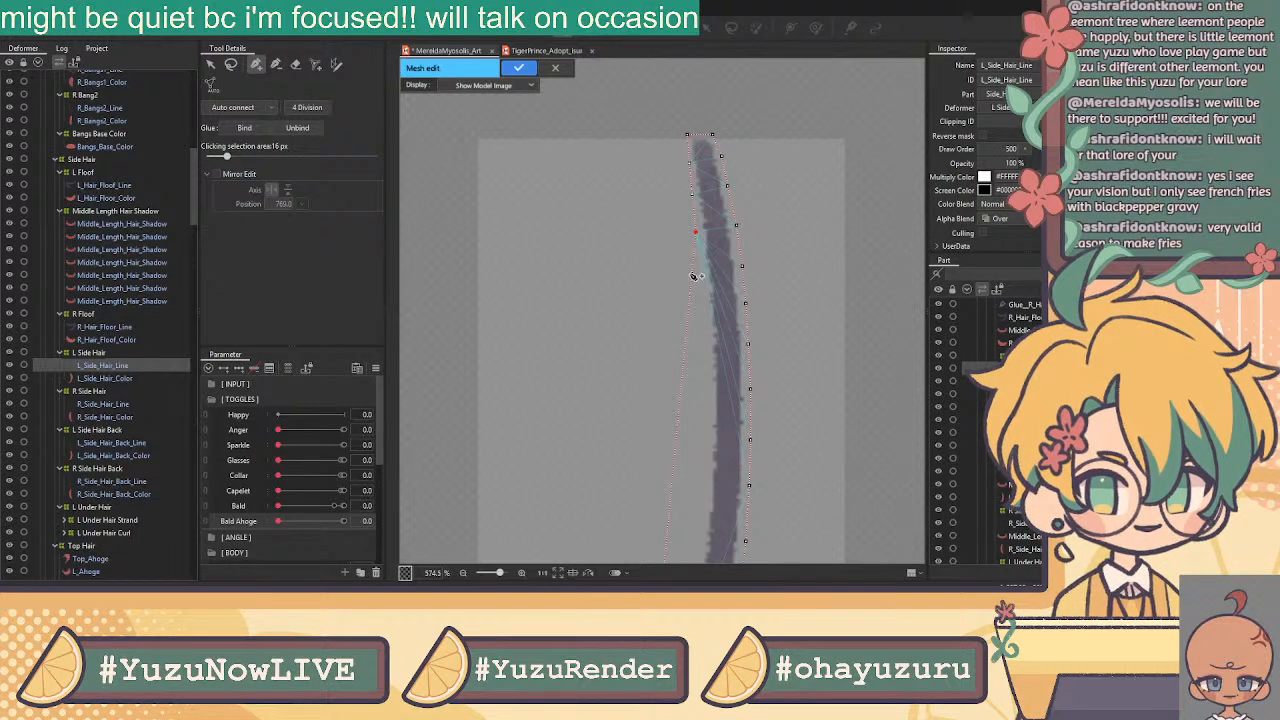
{"action": "left_click", "coordinate": [699, 233]}
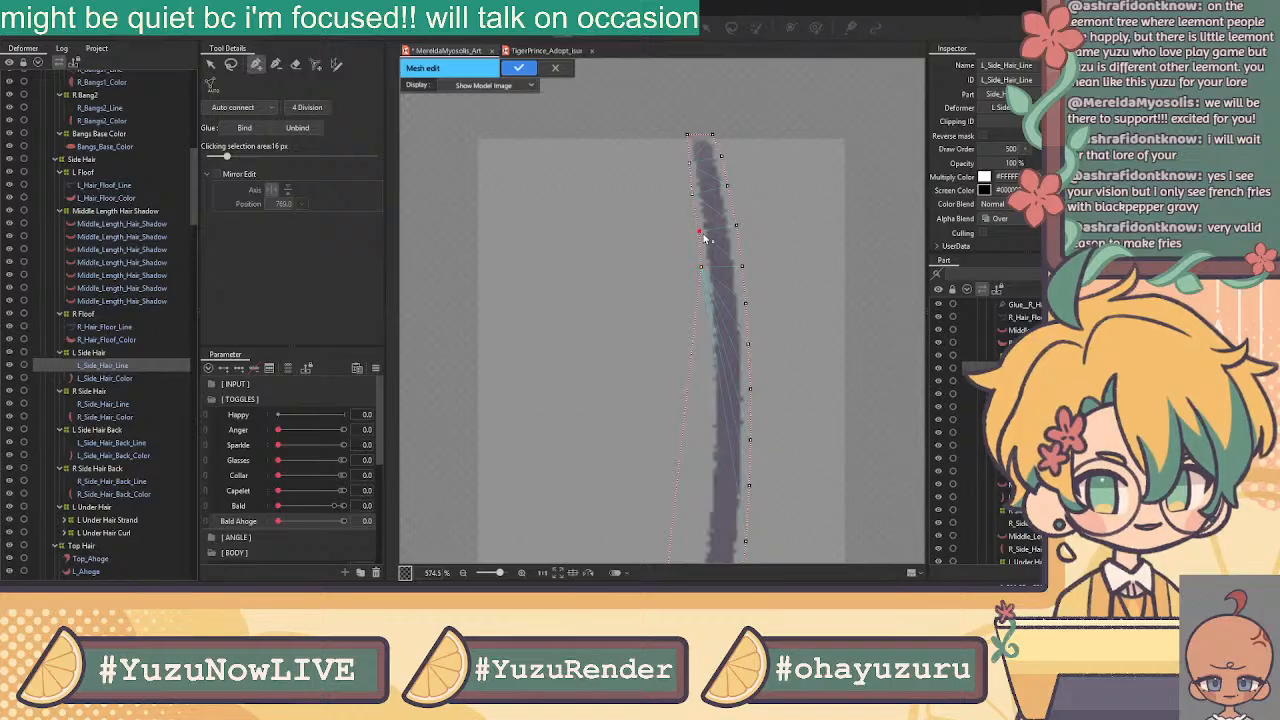
{"action": "left_click", "coordinate": [702, 315]}
{"action": "left_click_drag", "start_coordinate": [702, 316], "coordinate": [704, 310]}
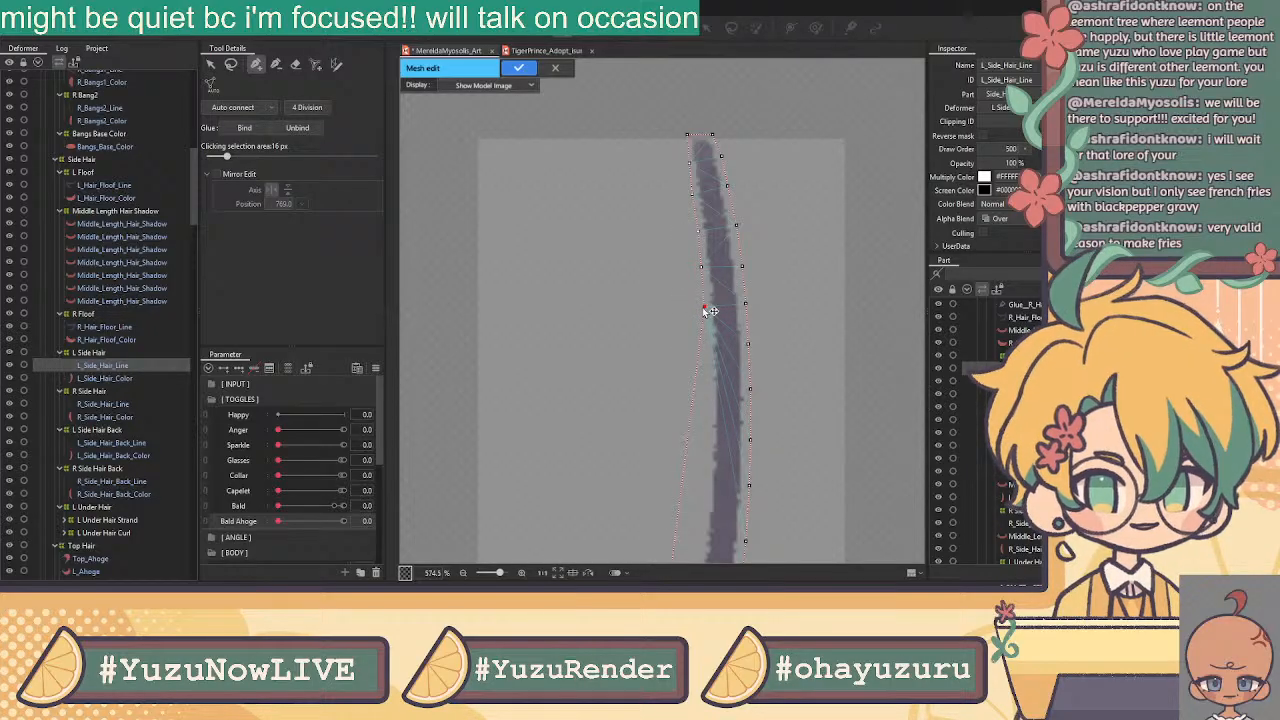
Continue mesh points lower on the strand and down its left edge
{"action": "left_click", "coordinate": [706, 345]}
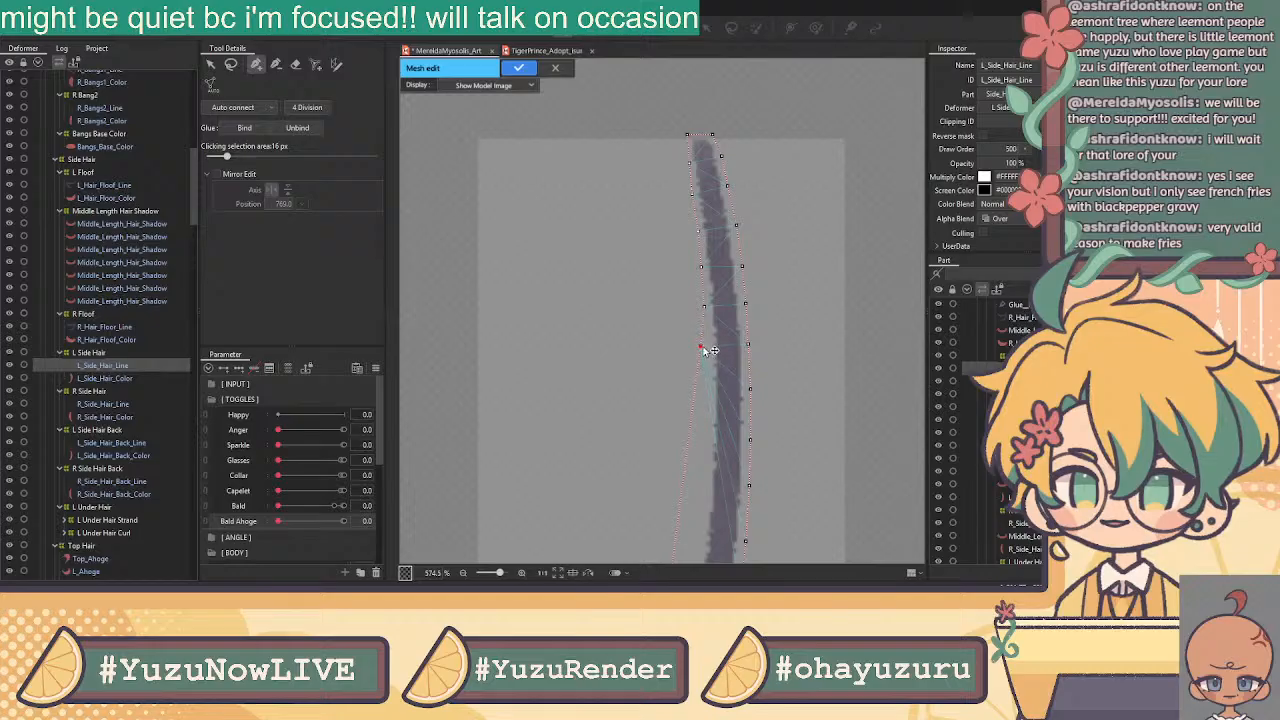
{"action": "left_click", "coordinate": [709, 390]}
{"action": "left_click", "coordinate": [709, 437]}
{"action": "left_click", "coordinate": [709, 484]}
{"action": "scroll", "coordinate": [712, 482], "scroll_direction": "down", "scroll_amount": 3}
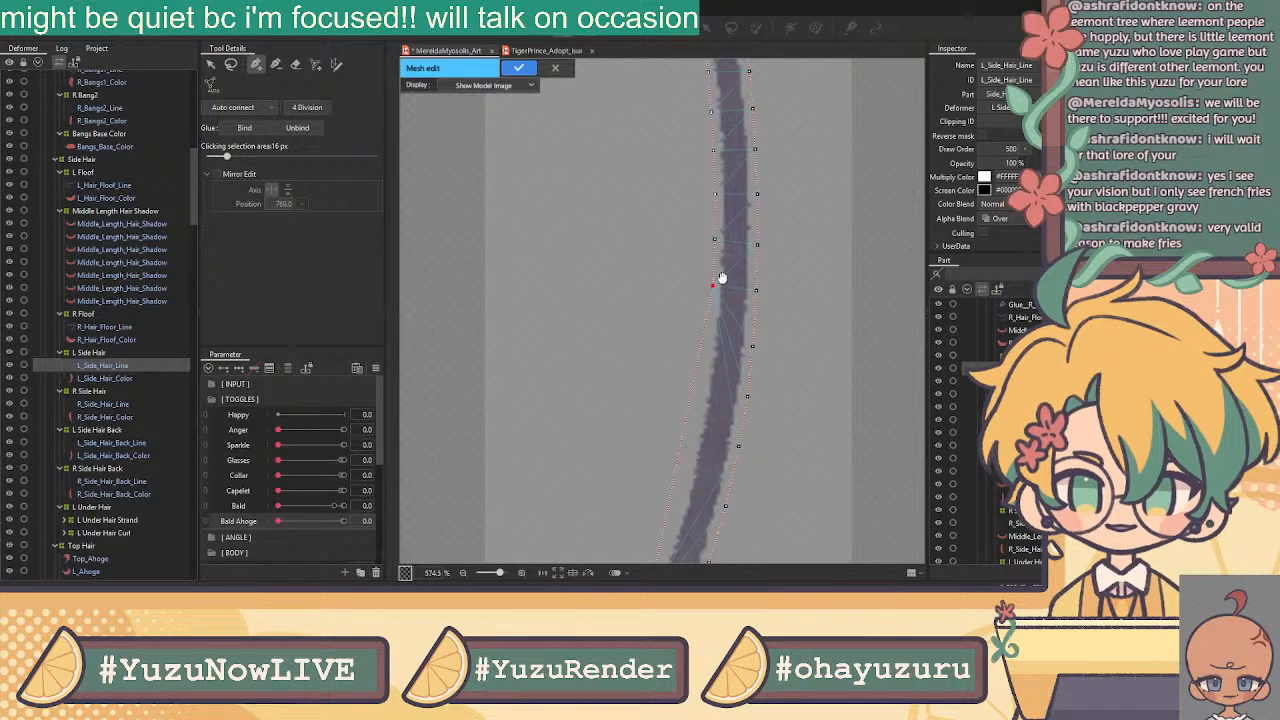
{"action": "left_click", "coordinate": [709, 341]}
{"action": "left_click", "coordinate": [700, 390]}
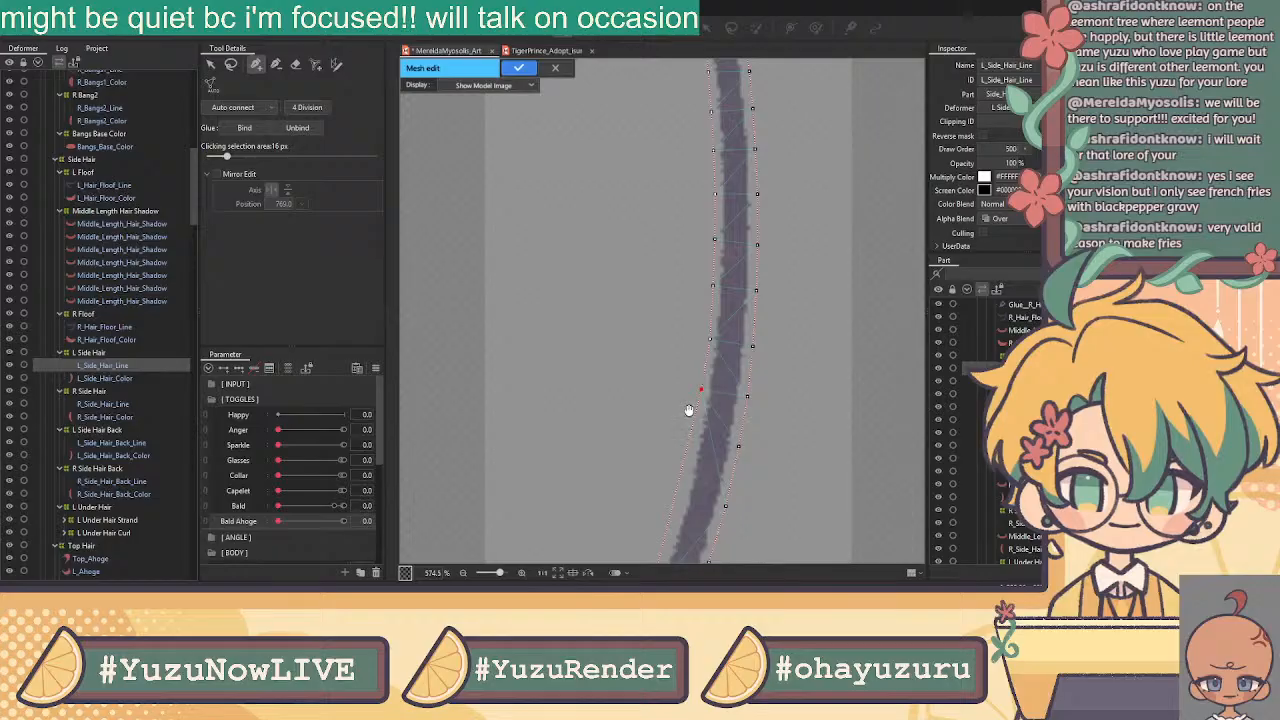
{"action": "scroll", "coordinate": [689, 409], "scroll_direction": "down", "scroll_amount": 3}
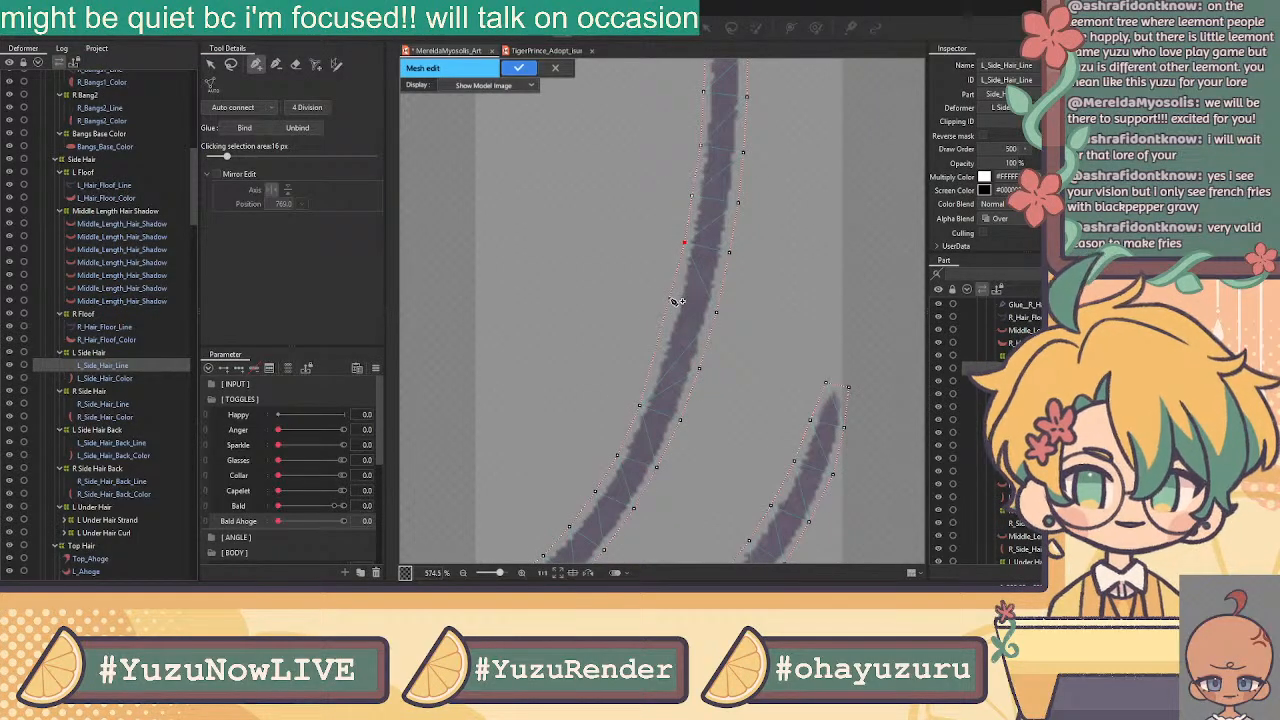
Add edge points and join the outline back to earlier mesh points
{"action": "left_click", "coordinate": [656, 346]}
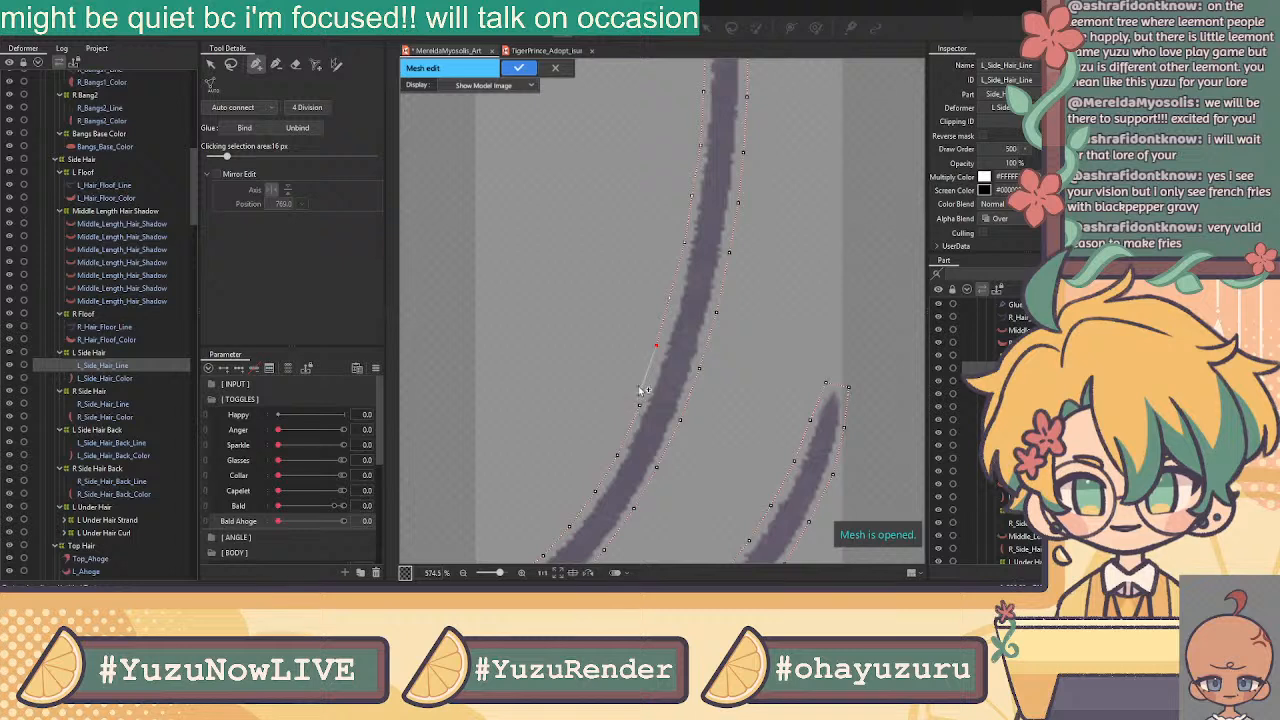
{"action": "left_click", "coordinate": [640, 405]}
{"action": "left_click", "coordinate": [641, 405]}
{"action": "left_click", "coordinate": [661, 348]}
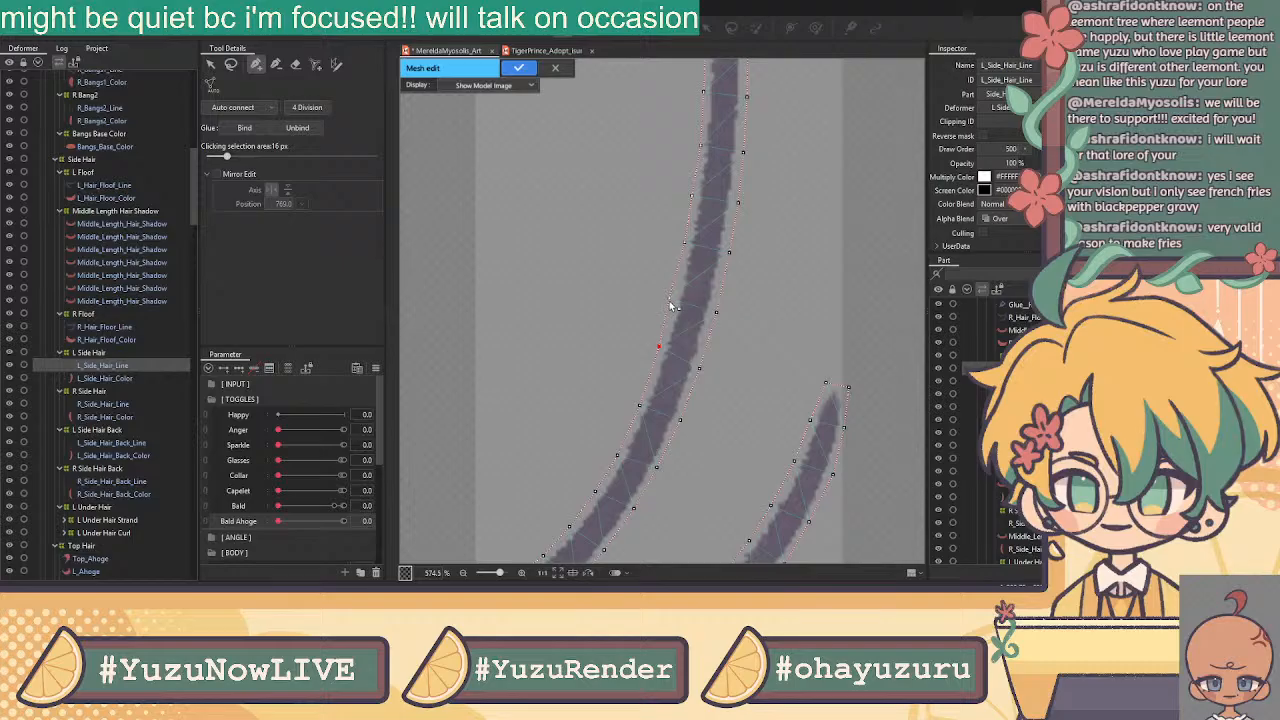
{"action": "scroll", "coordinate": [676, 307], "scroll_direction": "down", "scroll_amount": 3}
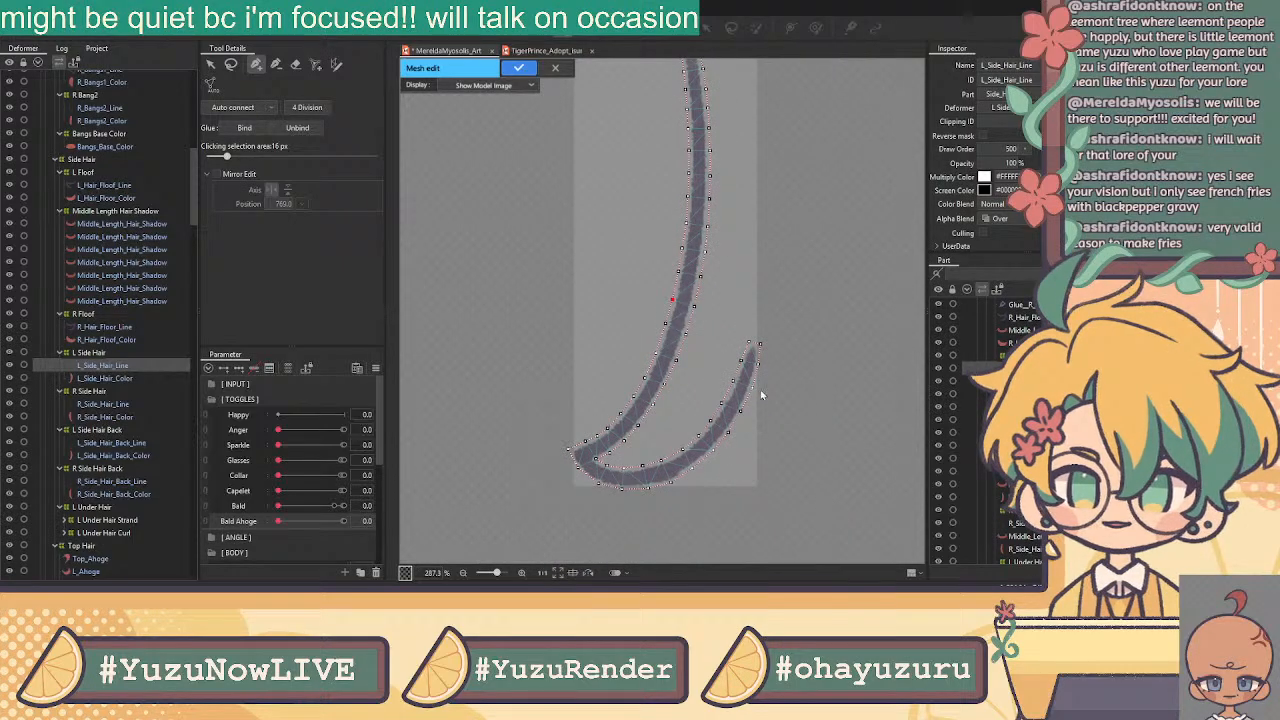
{"action": "scroll", "coordinate": [754, 354], "scroll_direction": "up", "scroll_amount": 5}
Outline the lower strand's tip and follow its curve with new vertices
{"action": "left_click", "coordinate": [735, 298]}
{"action": "left_click", "coordinate": [719, 355]}
{"action": "left_click", "coordinate": [693, 427]}
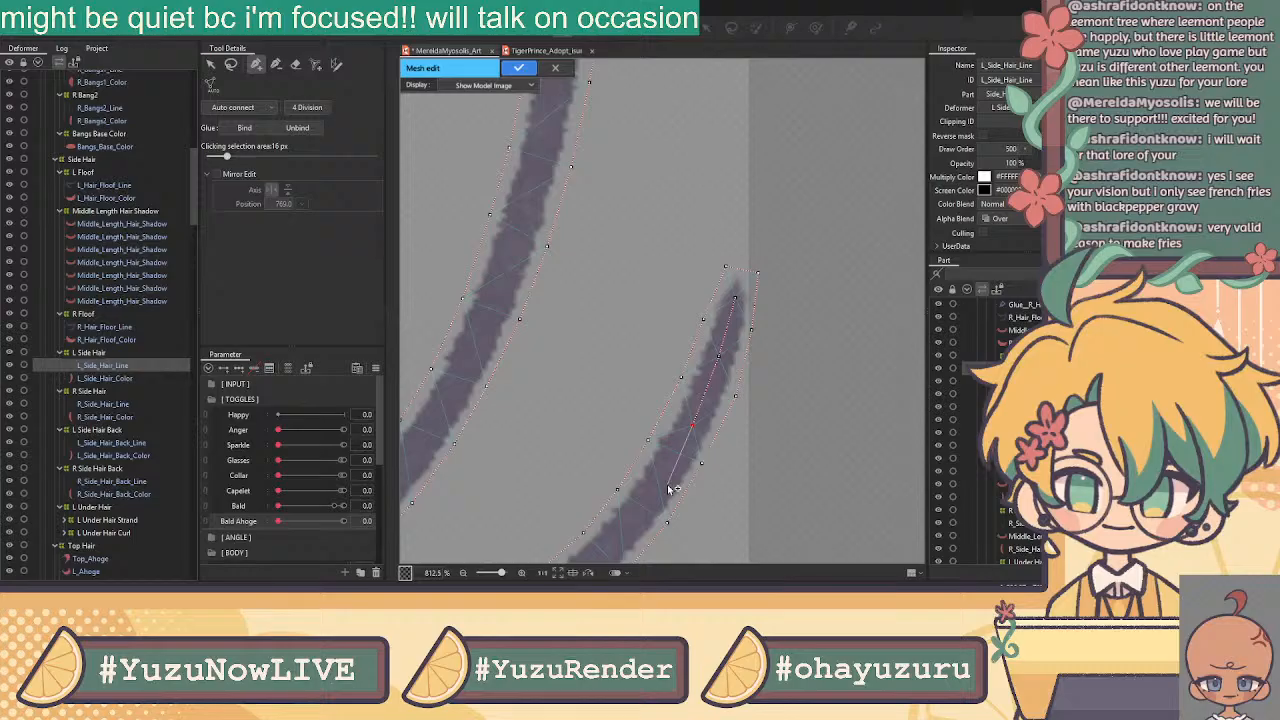
{"action": "left_click", "coordinate": [659, 486]}
{"action": "left_click_drag", "start_coordinate": [649, 492], "coordinate": [771, 260]}
{"action": "left_click", "coordinate": [742, 298]}
{"action": "left_click", "coordinate": [641, 385]}
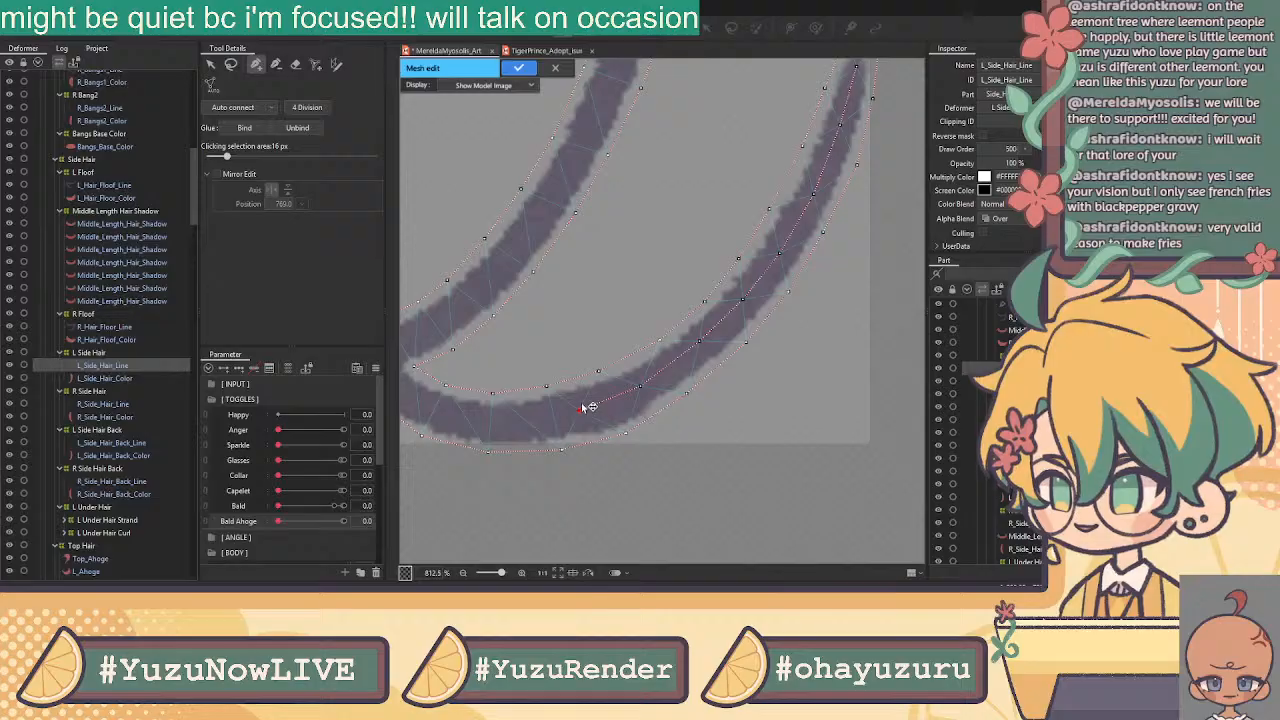
{"action": "left_click", "coordinate": [582, 410]}
{"action": "left_click", "coordinate": [523, 420]}
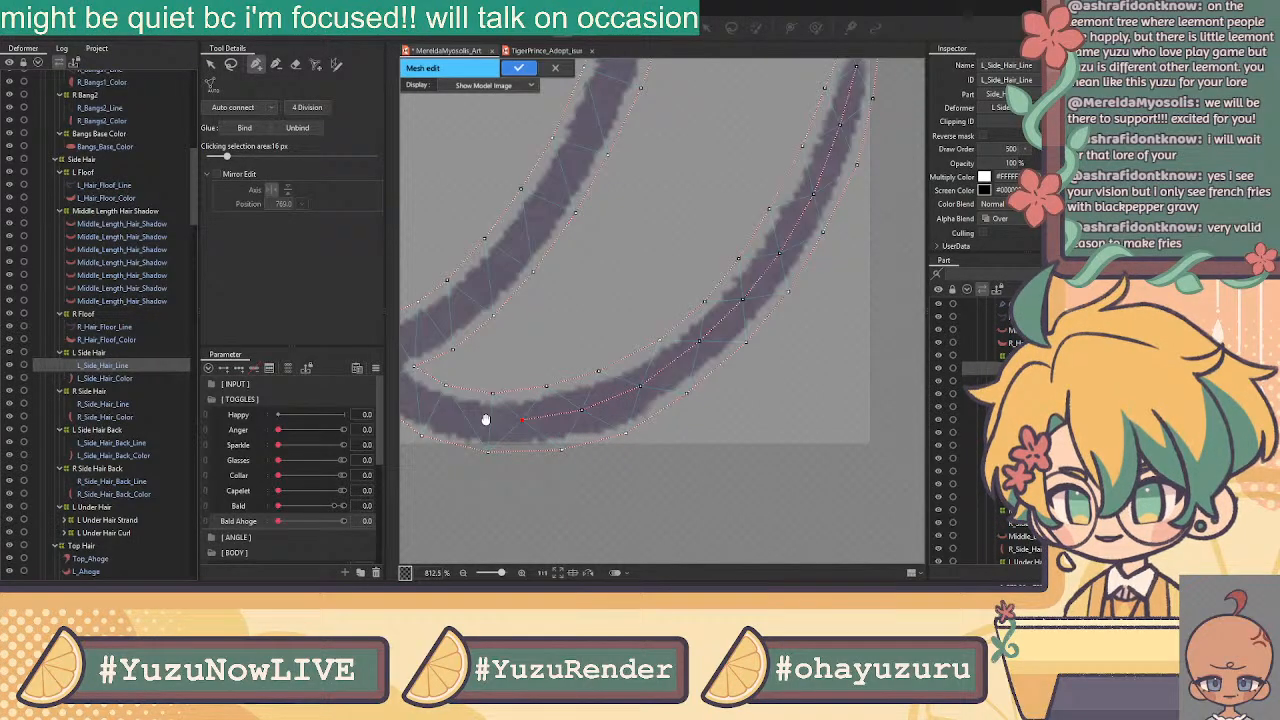
Wrap vertices around the curved tip and up the inner curve
{"action": "left_click_drag", "start_coordinate": [484, 420], "coordinate": [665, 405]}
{"action": "left_click", "coordinate": [647, 401]}
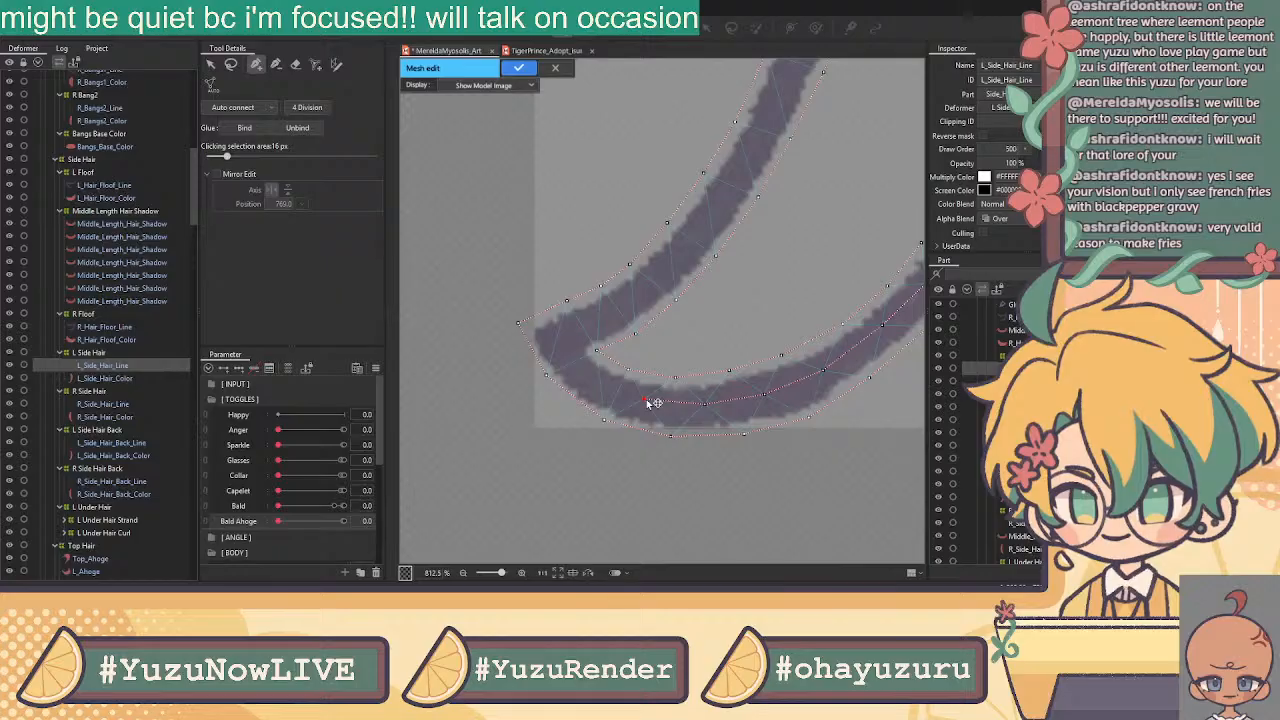
{"action": "left_click", "coordinate": [558, 338]}
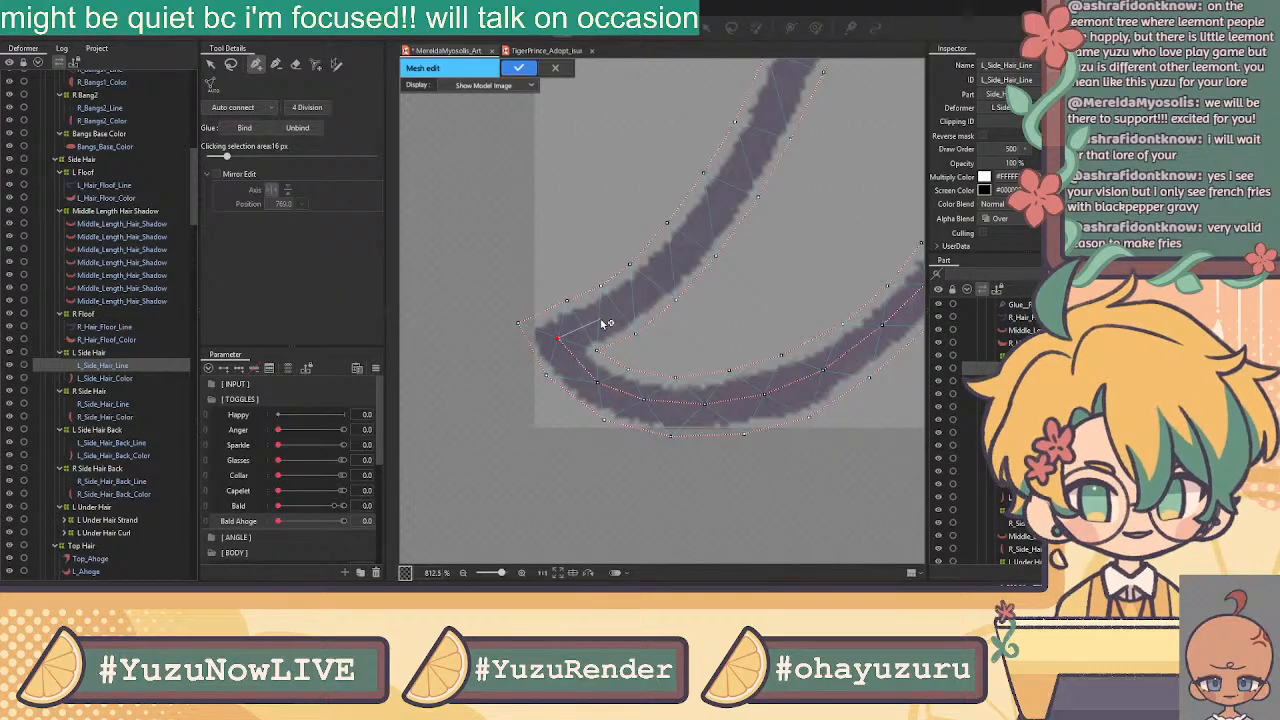
{"action": "left_click", "coordinate": [634, 298]}
{"action": "left_click", "coordinate": [672, 262]}
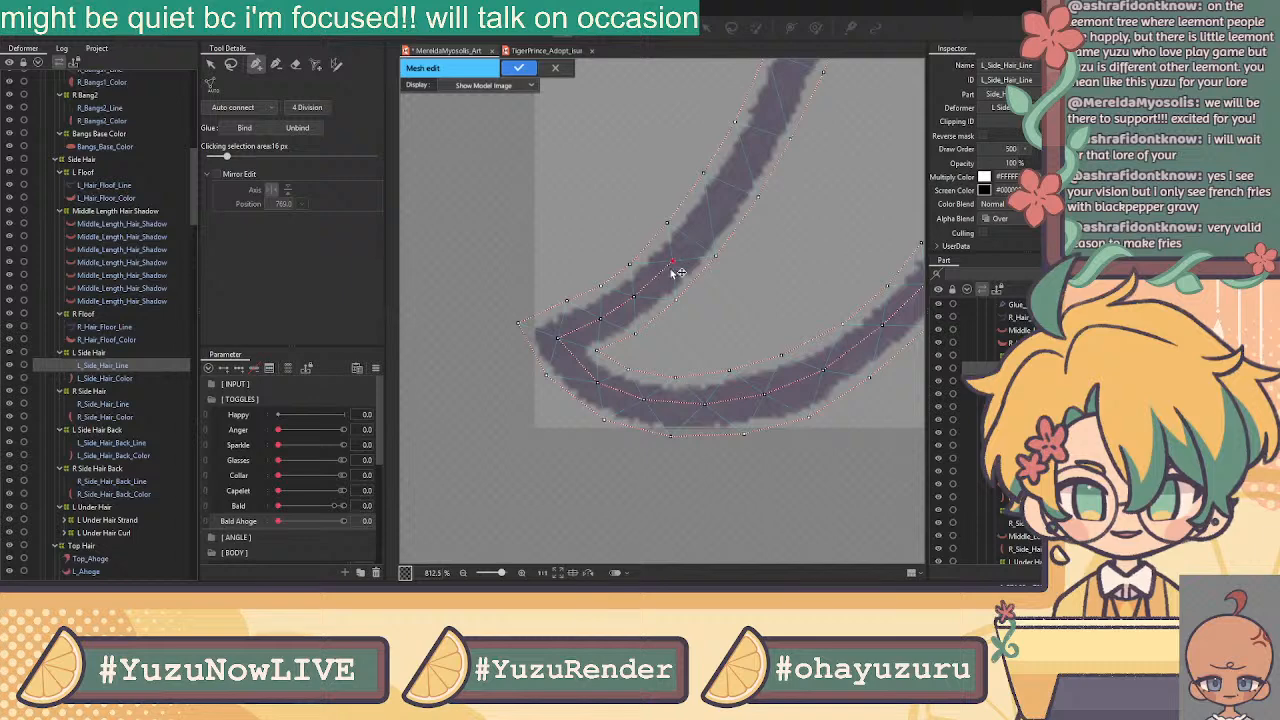
{"action": "left_click", "coordinate": [711, 211]}
{"action": "left_click", "coordinate": [746, 161]}
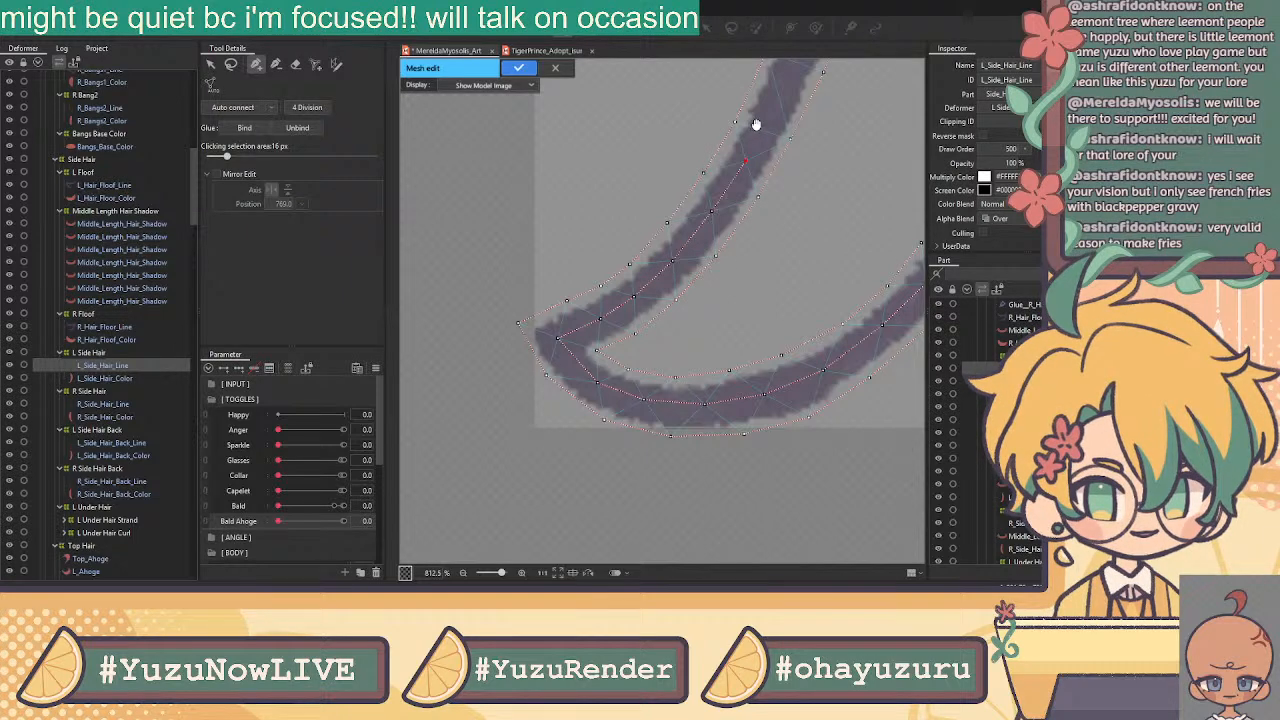
Climb the long hair stroke with a series of mesh vertices
{"action": "left_click_drag", "start_coordinate": [756, 125], "coordinate": [666, 420]}
{"action": "left_click", "coordinate": [689, 388]}
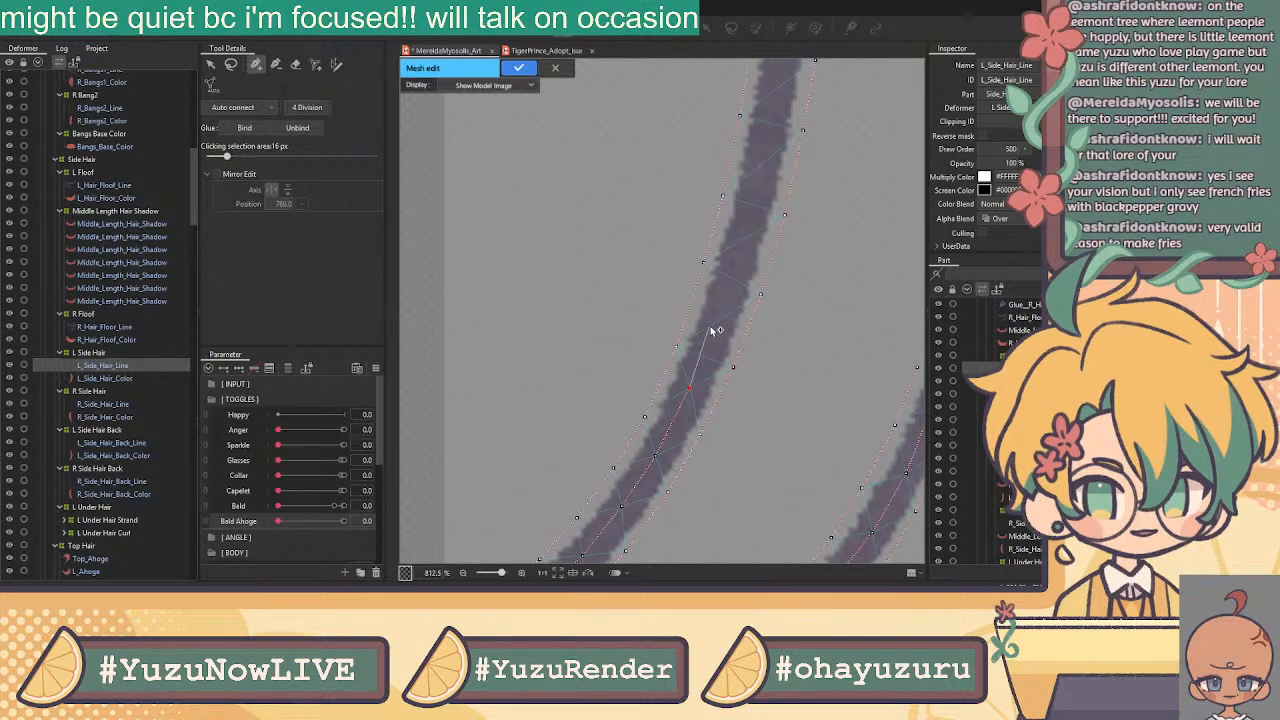
{"action": "left_click", "coordinate": [720, 315]}
{"action": "left_click", "coordinate": [743, 243]}
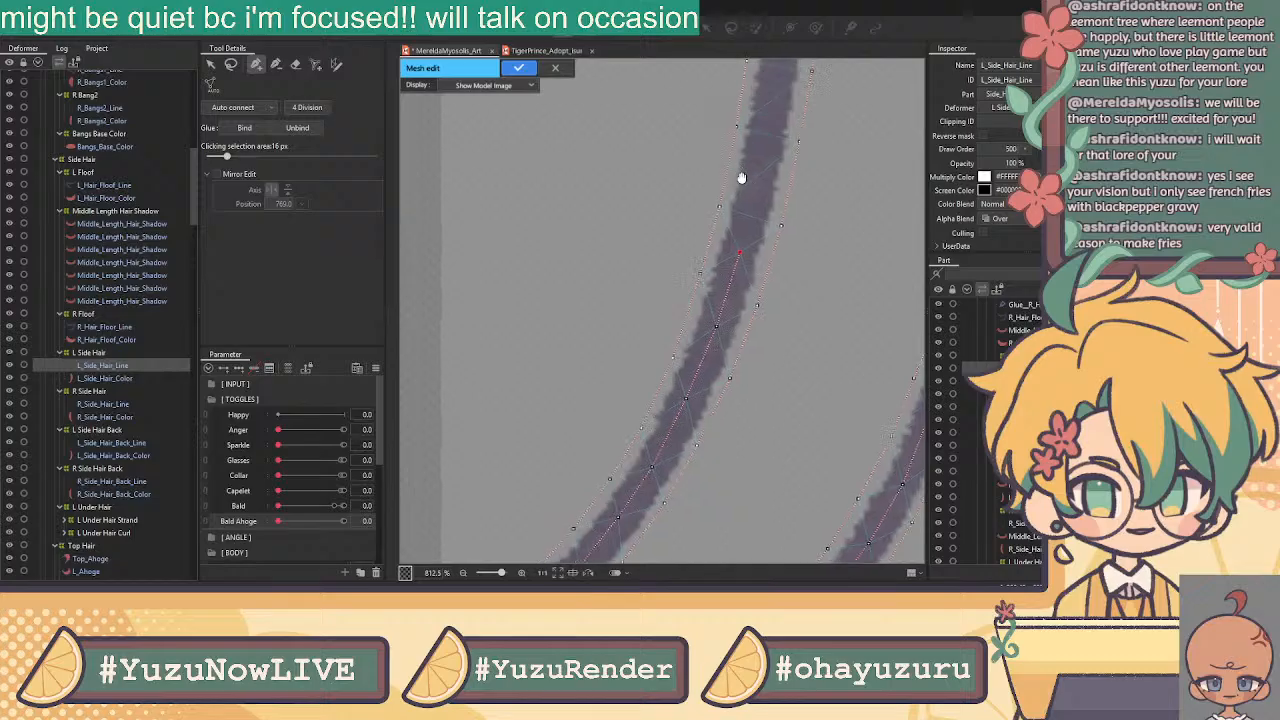
{"action": "left_click_drag", "start_coordinate": [746, 162], "coordinate": [709, 377]}
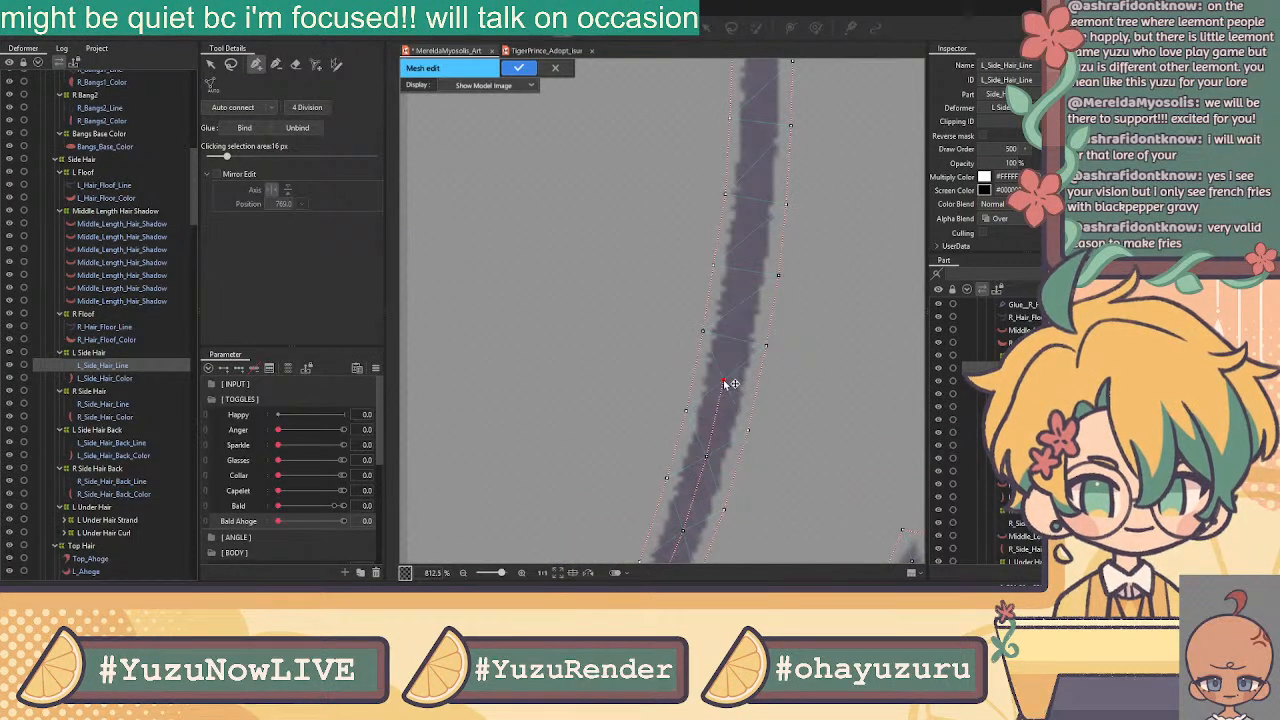
{"action": "left_click", "coordinate": [739, 303]}
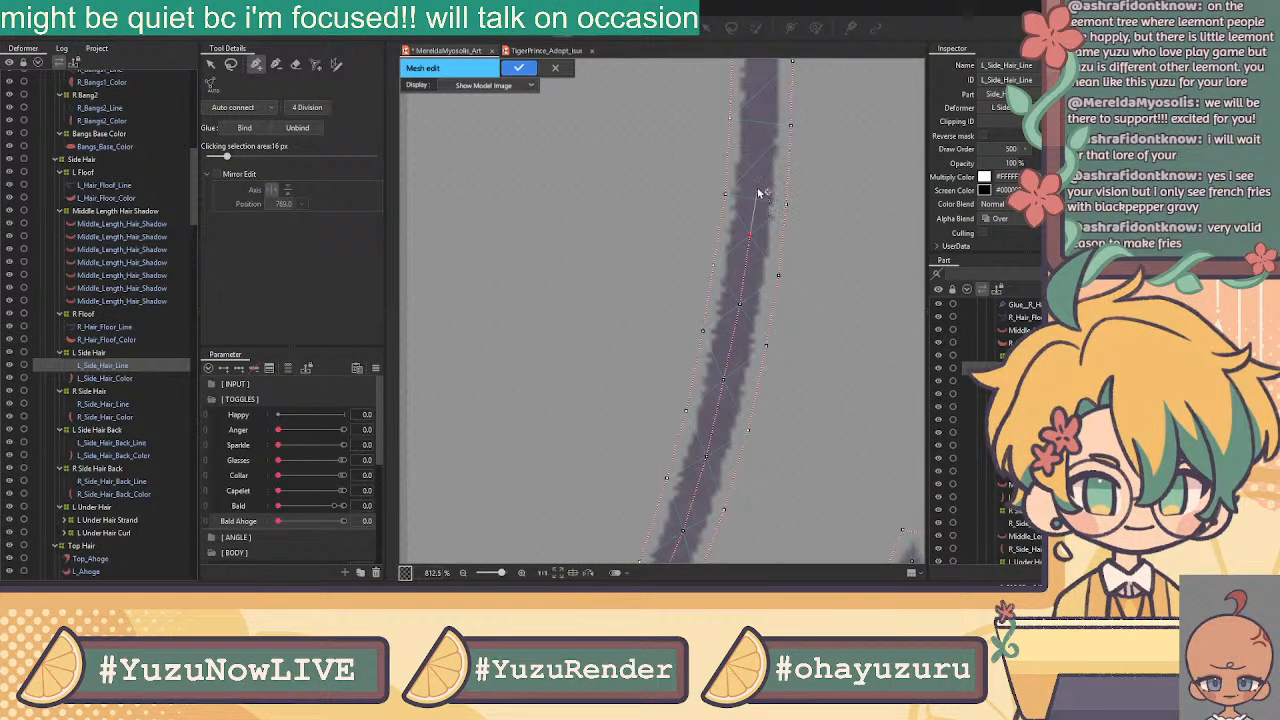
{"action": "left_click_drag", "start_coordinate": [763, 171], "coordinate": [731, 358]}
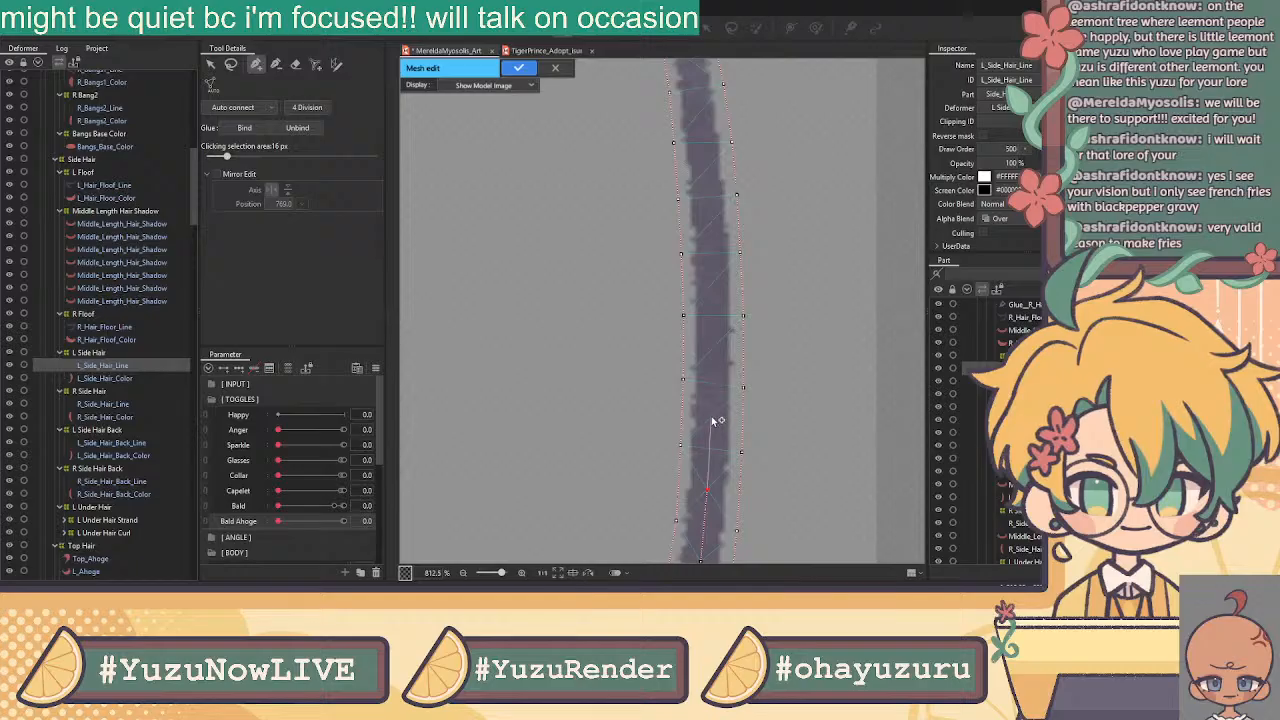
{"action": "left_click", "coordinate": [711, 417]}
{"action": "left_click", "coordinate": [711, 349]}
{"action": "left_click", "coordinate": [712, 283]}
{"action": "left_click", "coordinate": [707, 227]}
Close the L_Side_Hair_Line mesh at the top of the stroke
{"action": "left_click_drag", "start_coordinate": [691, 144], "coordinate": [695, 434]}
{"action": "left_click", "coordinate": [702, 407]}
{"action": "left_click", "coordinate": [695, 356]}
{"action": "left_click", "coordinate": [679, 264]}
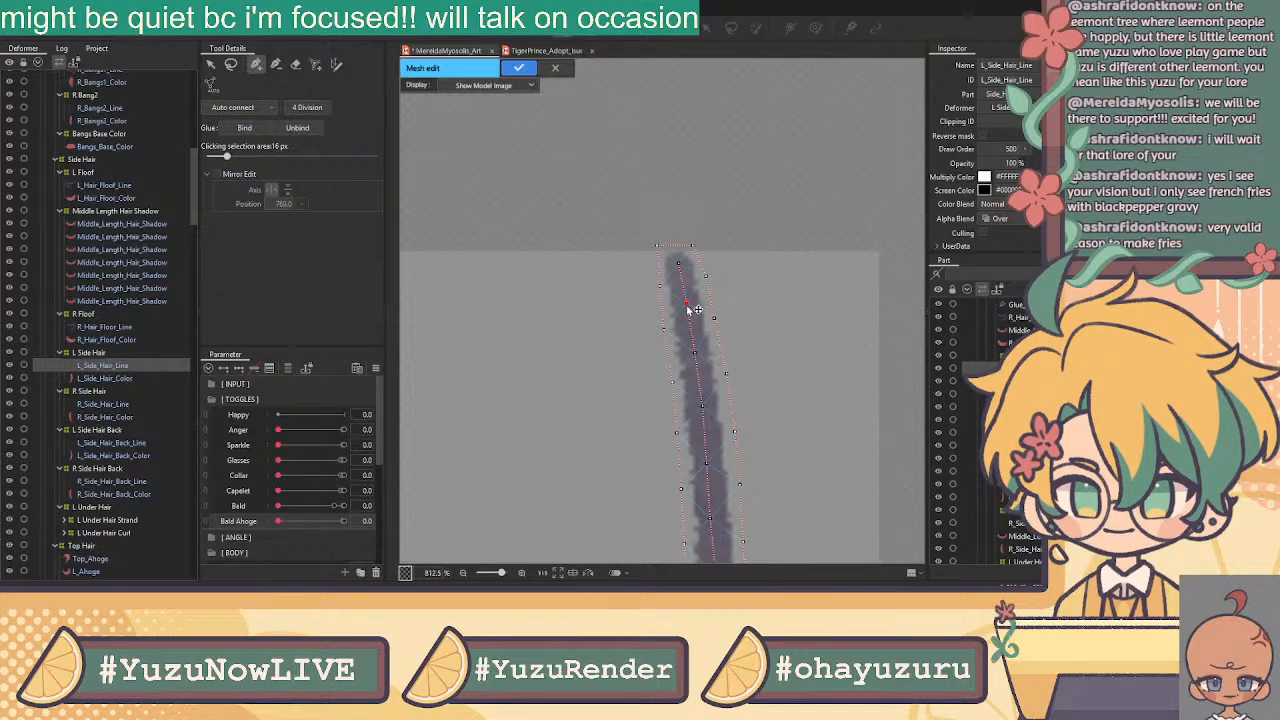
{"action": "scroll", "coordinate": [690, 310], "scroll_direction": "down", "scroll_amount": 5}
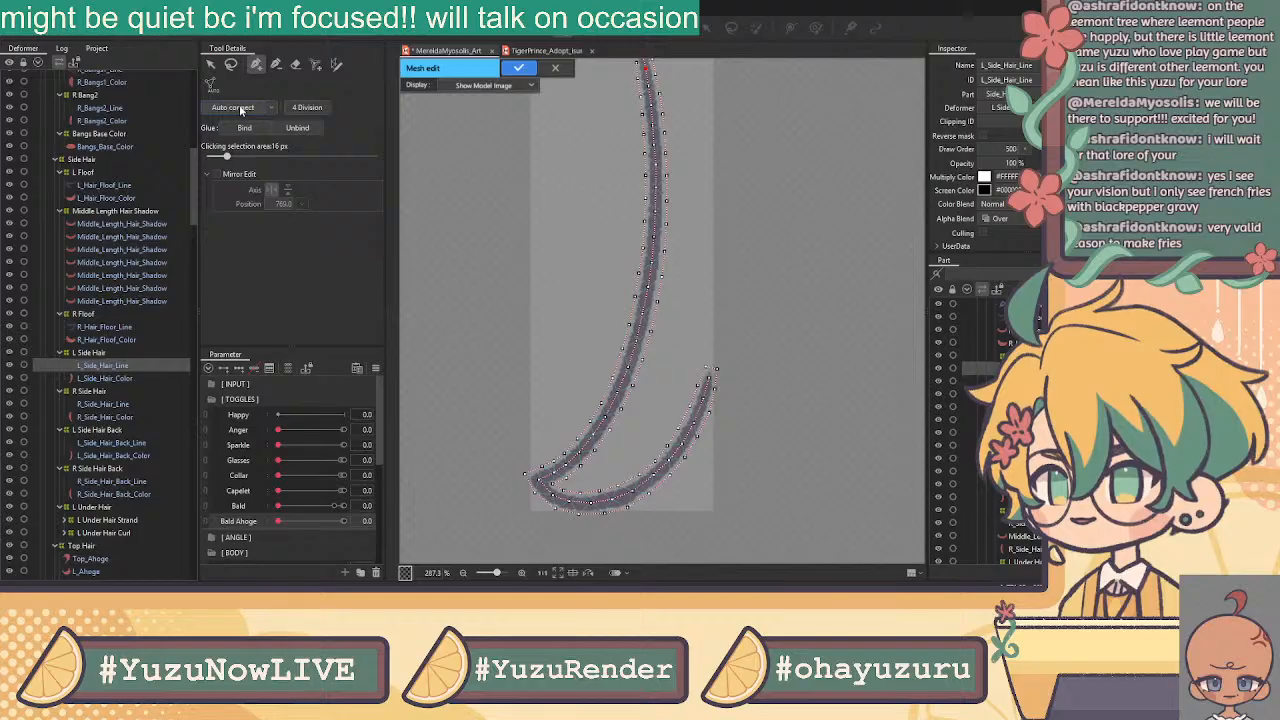
Select all hair line vertices, apply the mesh, and select L_Side_Hair_Color
{"action": "left_click", "coordinate": [210, 64]}
{"action": "scroll", "coordinate": [521, 187], "scroll_direction": "down", "scroll_amount": 2}
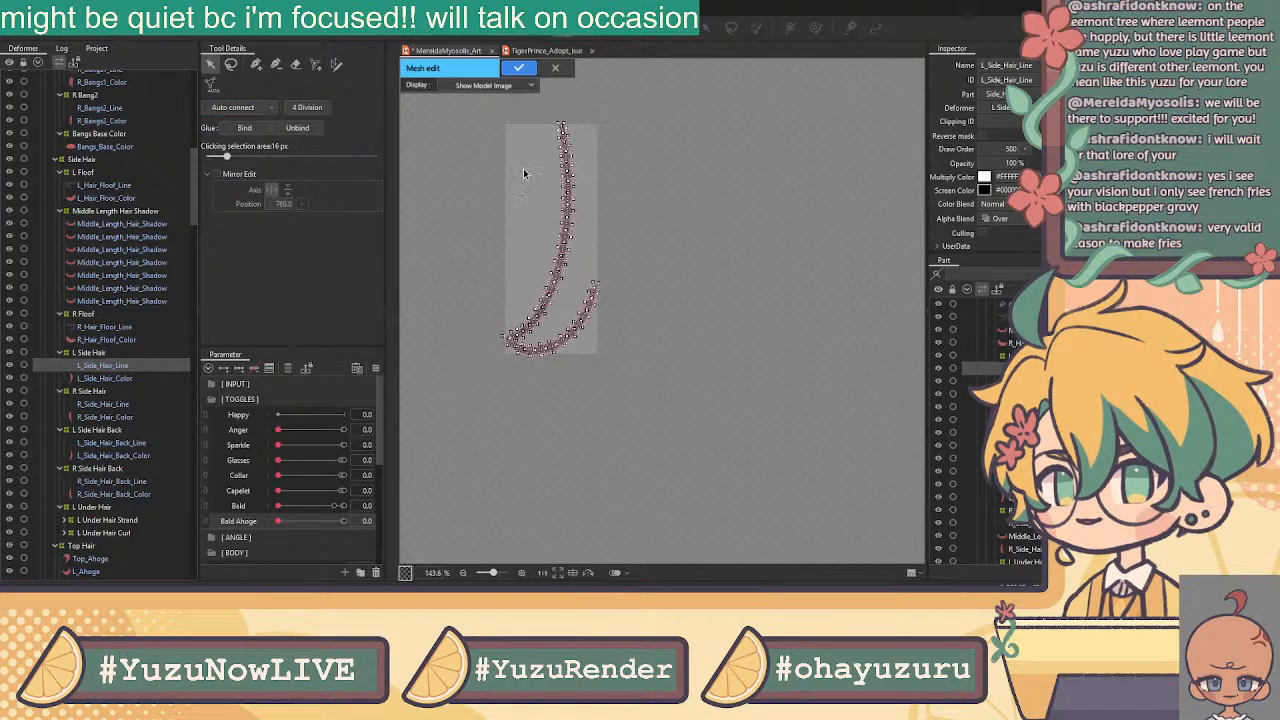
{"action": "left_click_drag", "start_coordinate": [517, 146], "coordinate": [675, 408]}
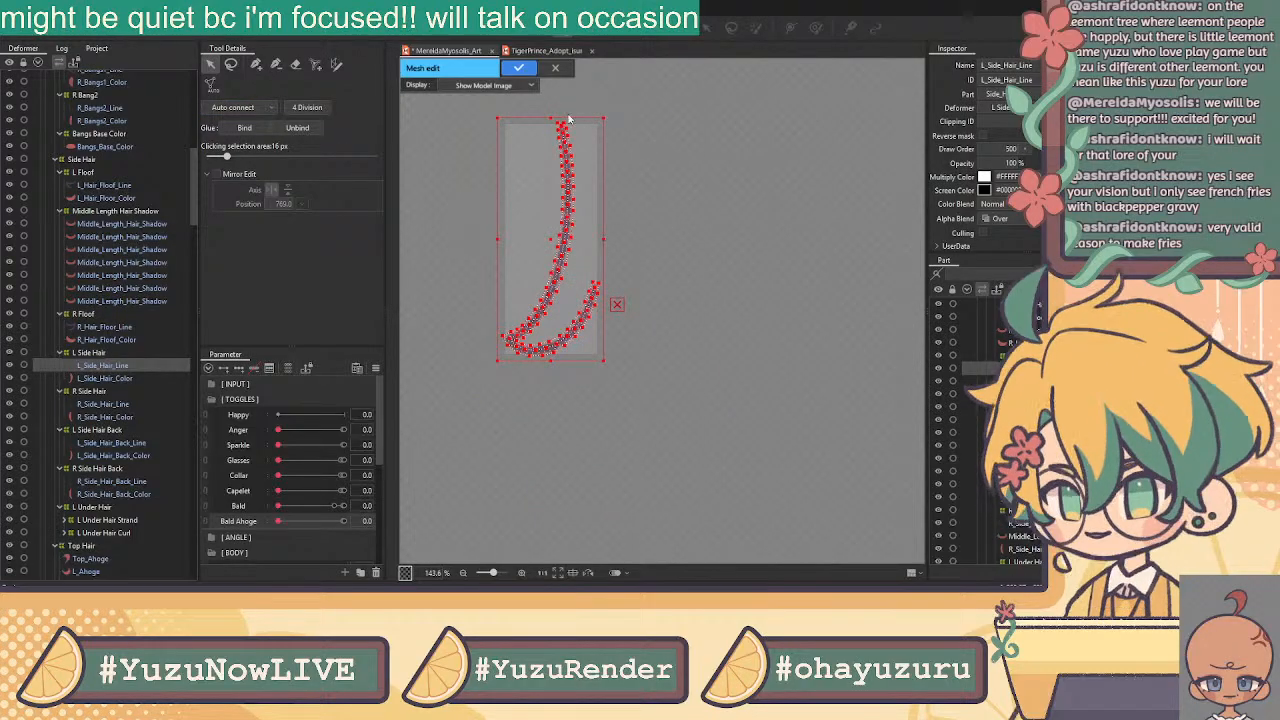
{"action": "left_click", "coordinate": [519, 67]}
{"action": "left_click", "coordinate": [124, 378]}
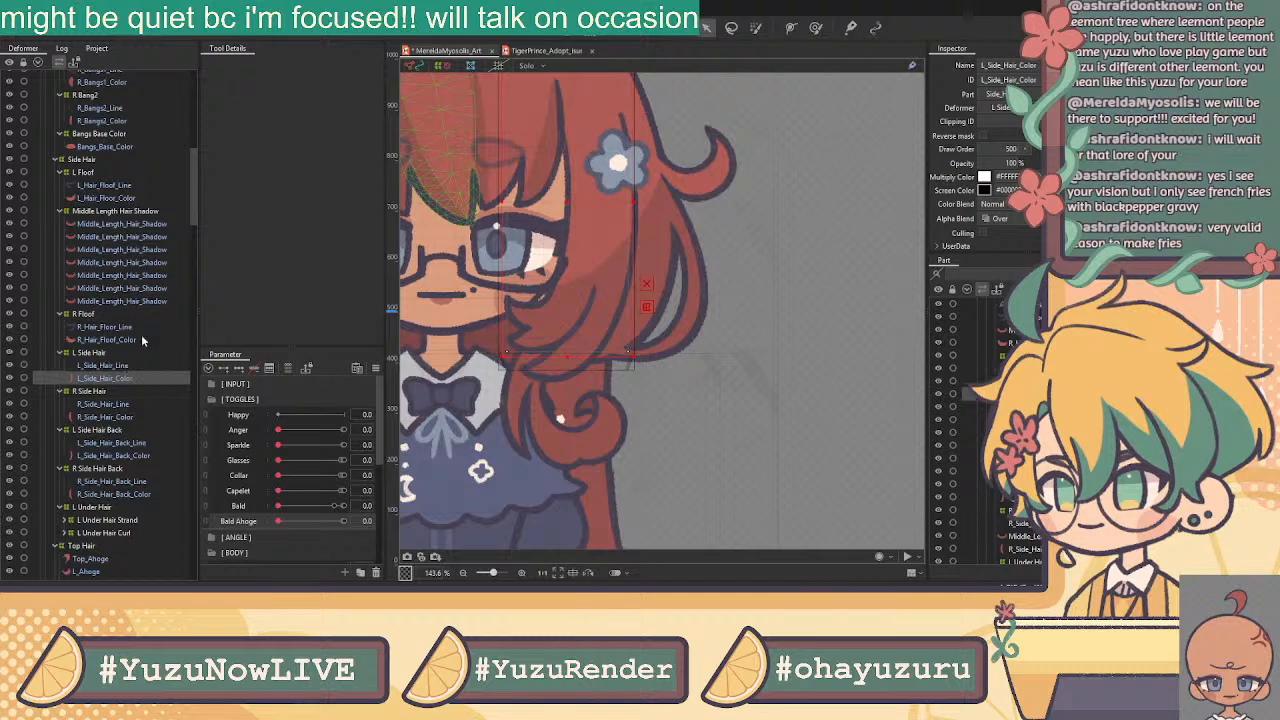
Open L_Side_Hair_Color's mesh editing and paste in the copied hair line vertices
{"action": "left_click", "coordinate": [556, 33]}
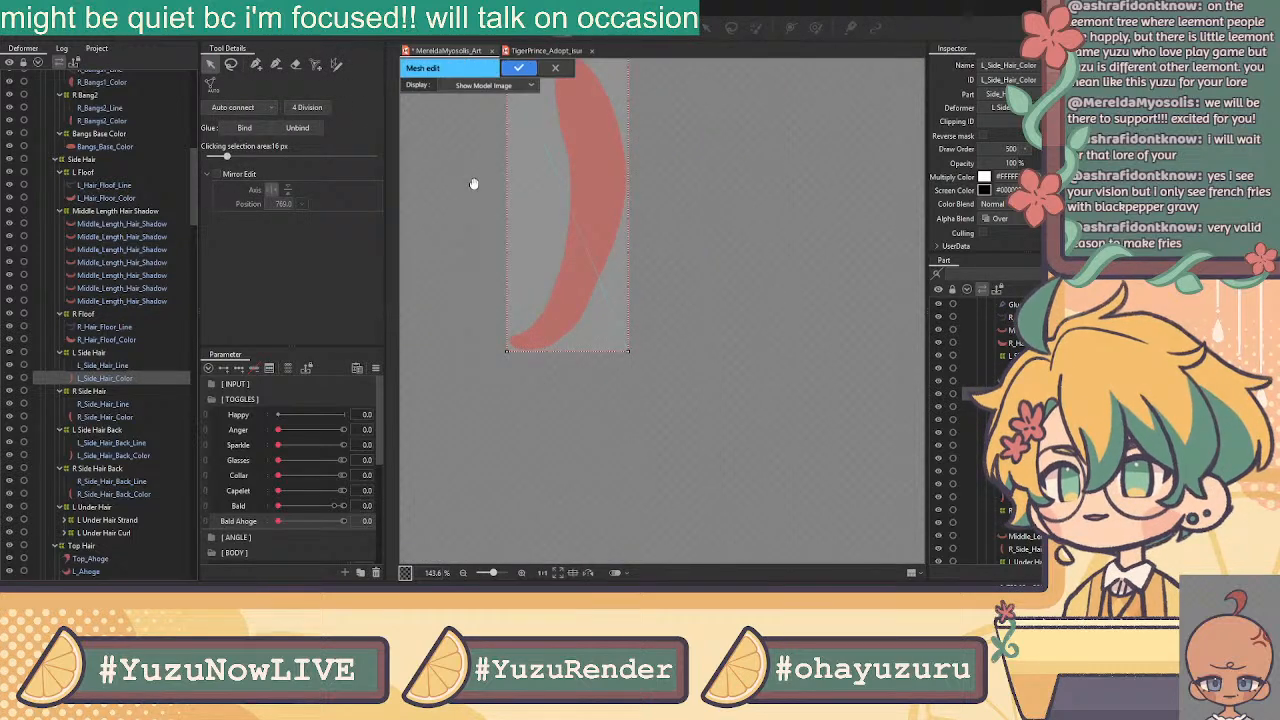
{"action": "left_click_drag", "start_coordinate": [454, 157], "coordinate": [512, 235]}
{"action": "left_click", "coordinate": [295, 64]}
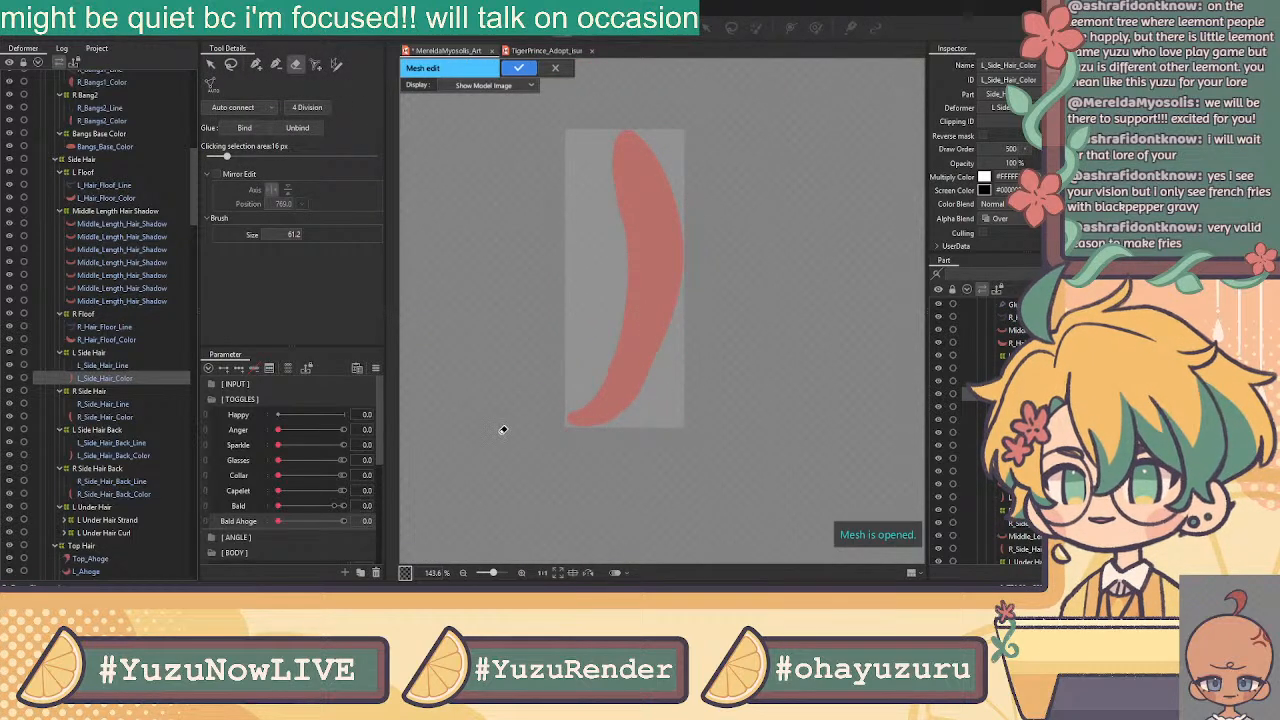
{"action": "key", "text": "ctrl+v"}
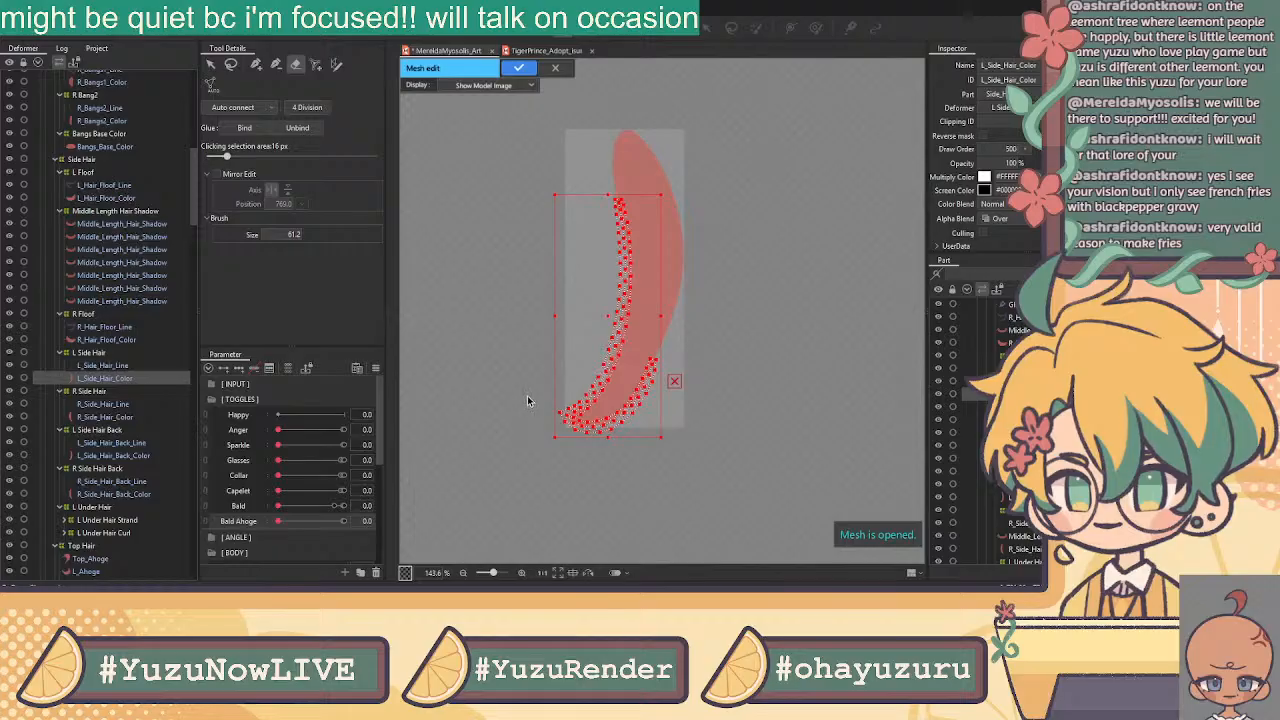
{"action": "left_click", "coordinate": [211, 64]}
{"action": "left_click", "coordinate": [446, 168]}
{"action": "left_click", "coordinate": [256, 64]}
{"action": "scroll", "coordinate": [635, 150], "scroll_direction": "up", "scroll_amount": 4}
Add vertices up the color shape's left outline and across its top tip
{"action": "left_click", "coordinate": [577, 290]}
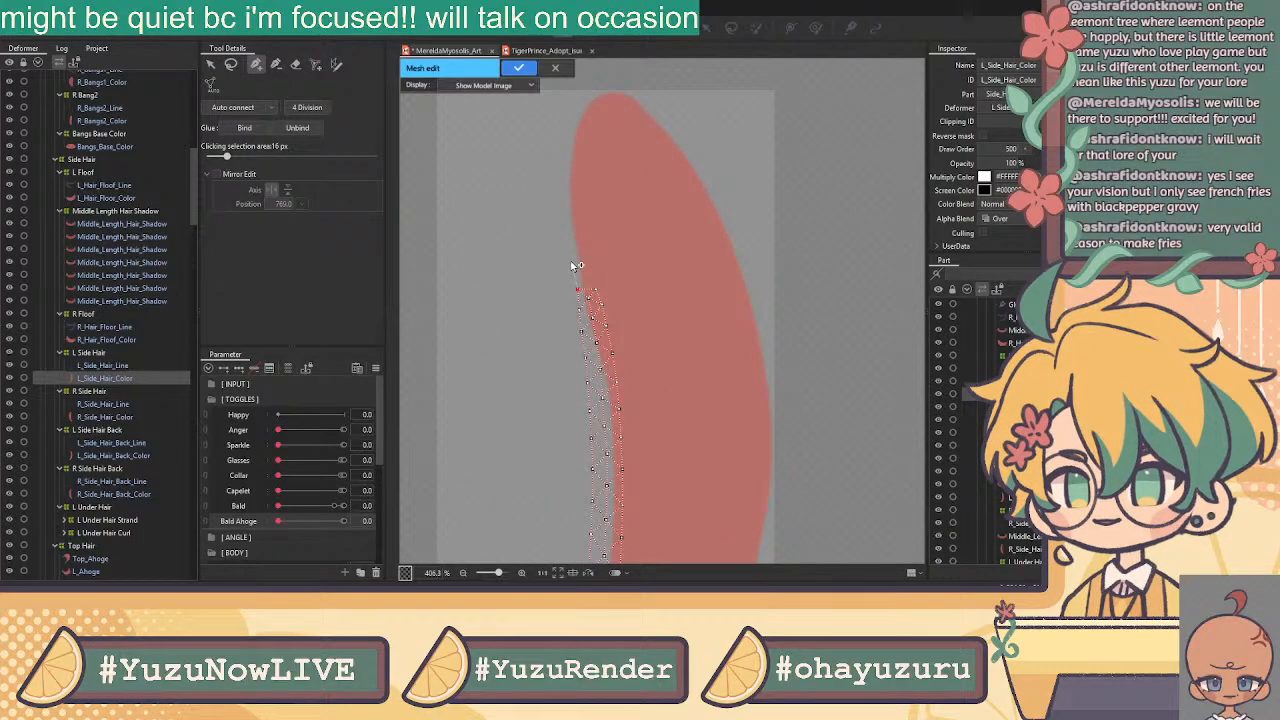
{"action": "left_click", "coordinate": [566, 220]}
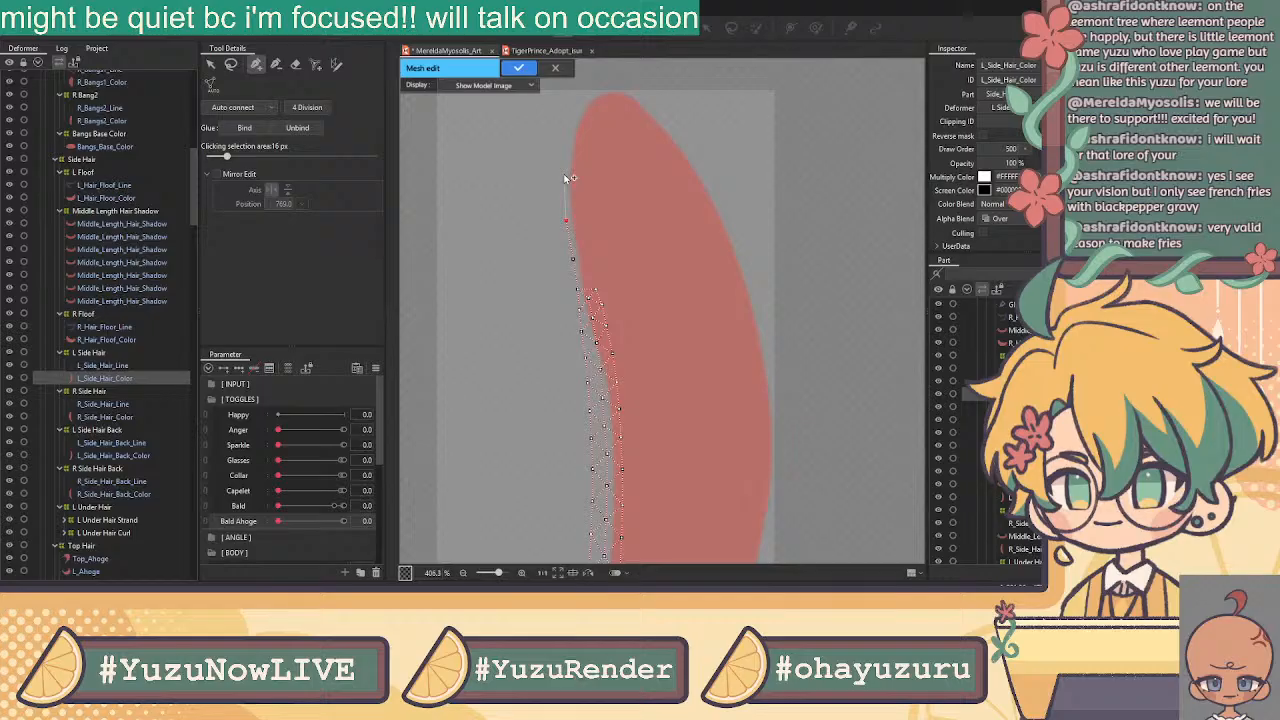
{"action": "left_click", "coordinate": [579, 99]}
{"action": "left_click", "coordinate": [605, 85]}
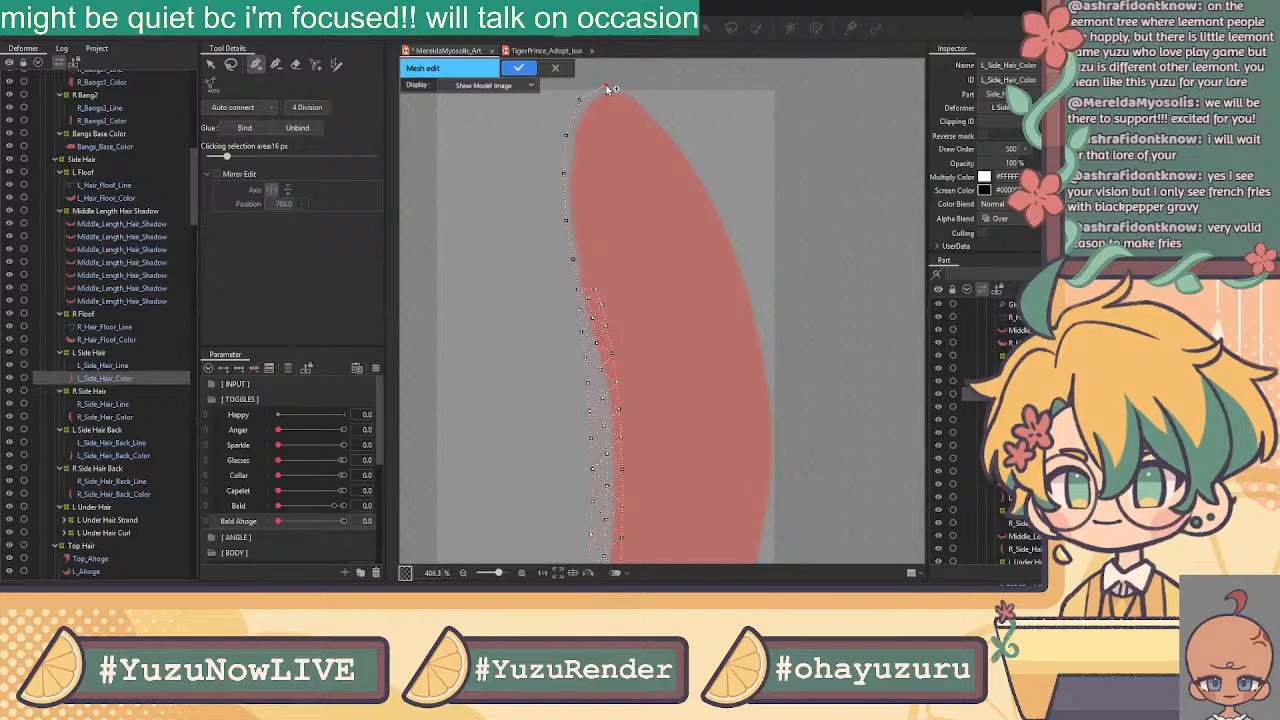
{"action": "left_click", "coordinate": [633, 92]}
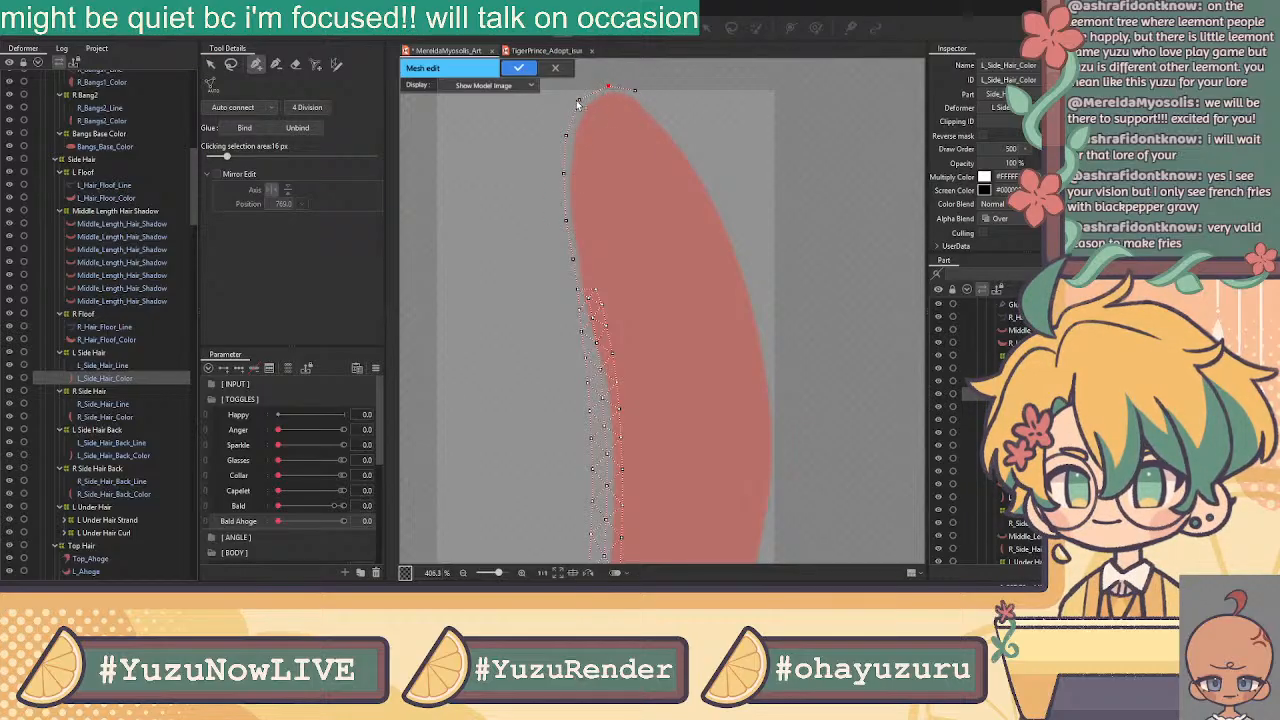
{"action": "left_click", "coordinate": [607, 87]}
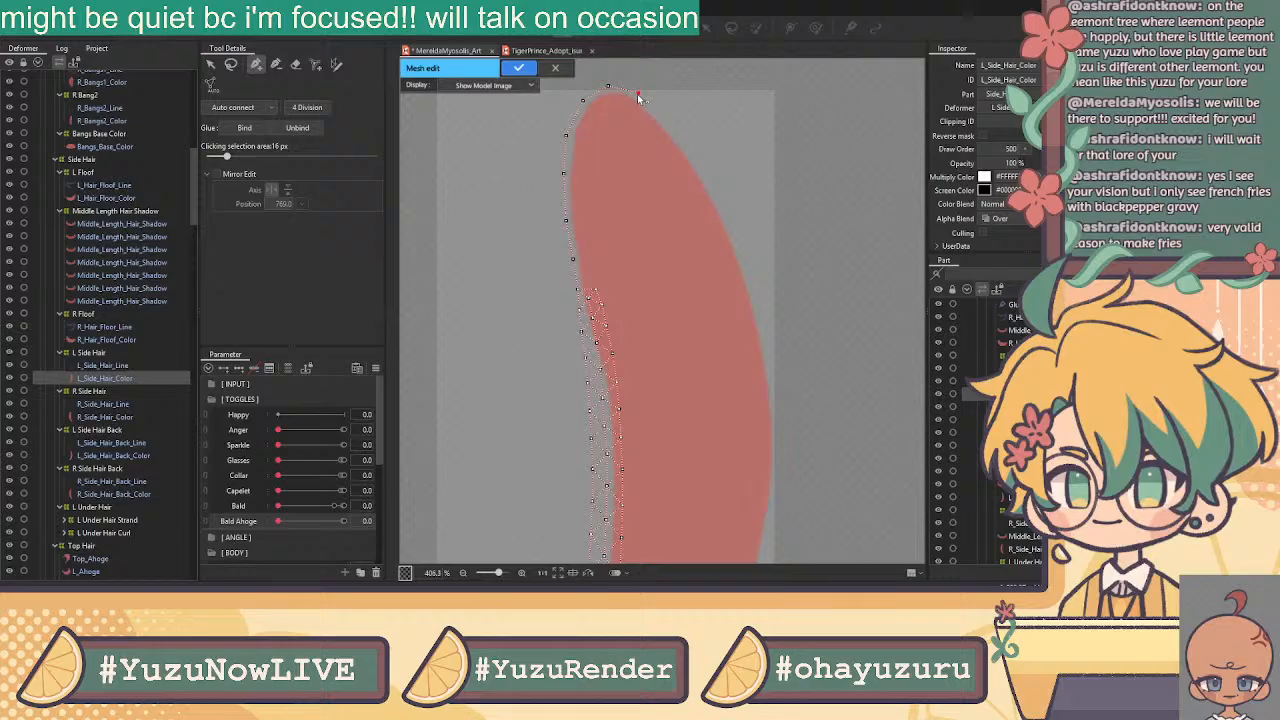
{"action": "left_click", "coordinate": [660, 117]}
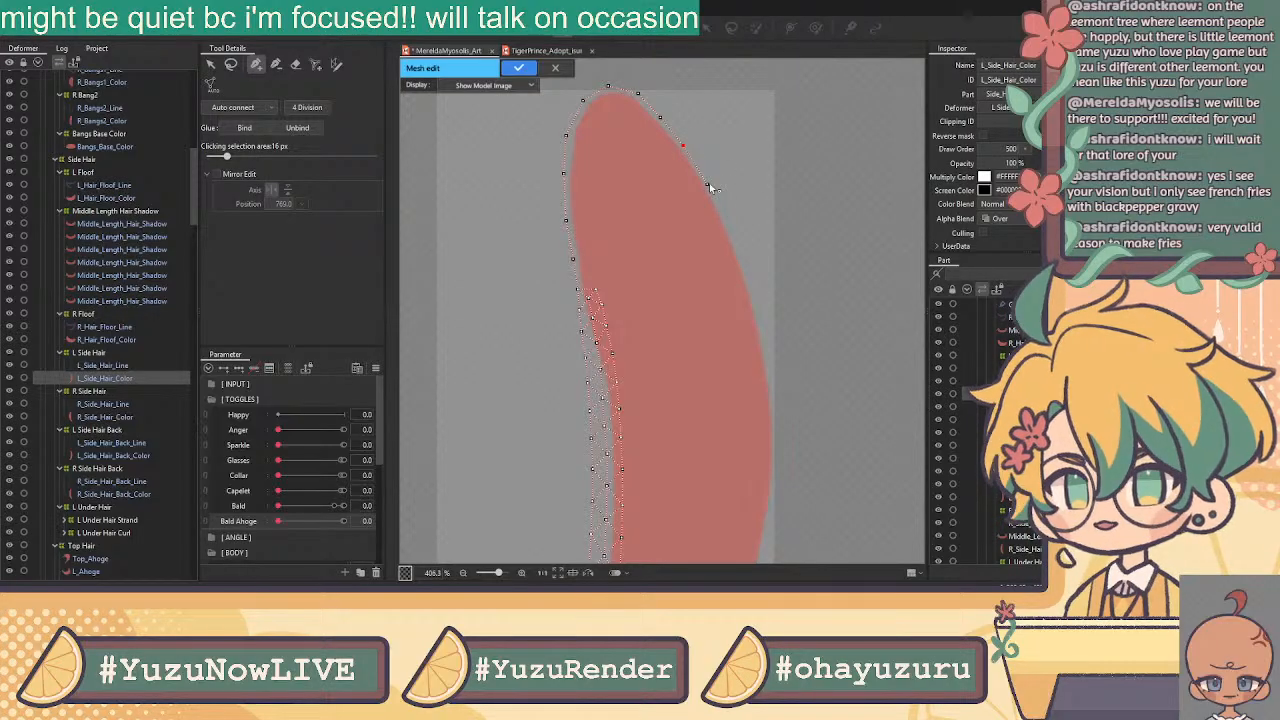
Place vertices down the color shape's right outline
{"action": "left_click", "coordinate": [725, 218]}
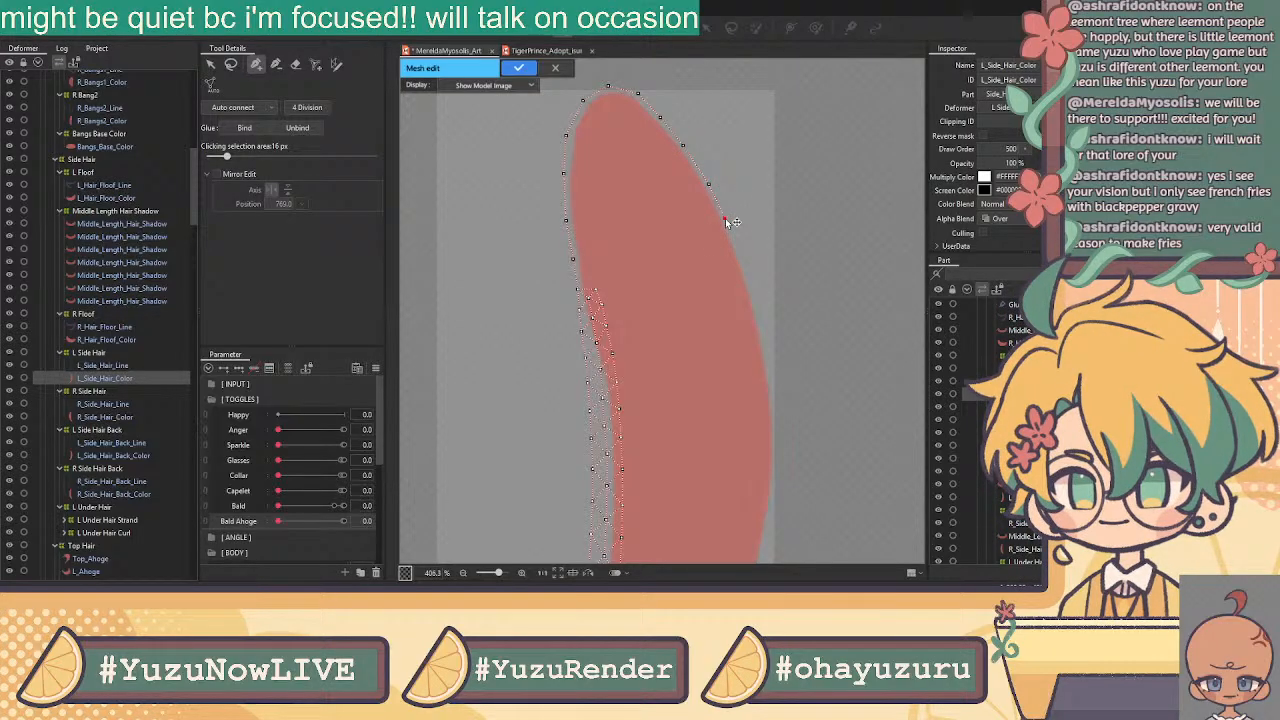
{"action": "left_click", "coordinate": [755, 298]}
{"action": "left_click", "coordinate": [764, 340]}
{"action": "left_click_drag", "start_coordinate": [780, 388], "coordinate": [740, 216]}
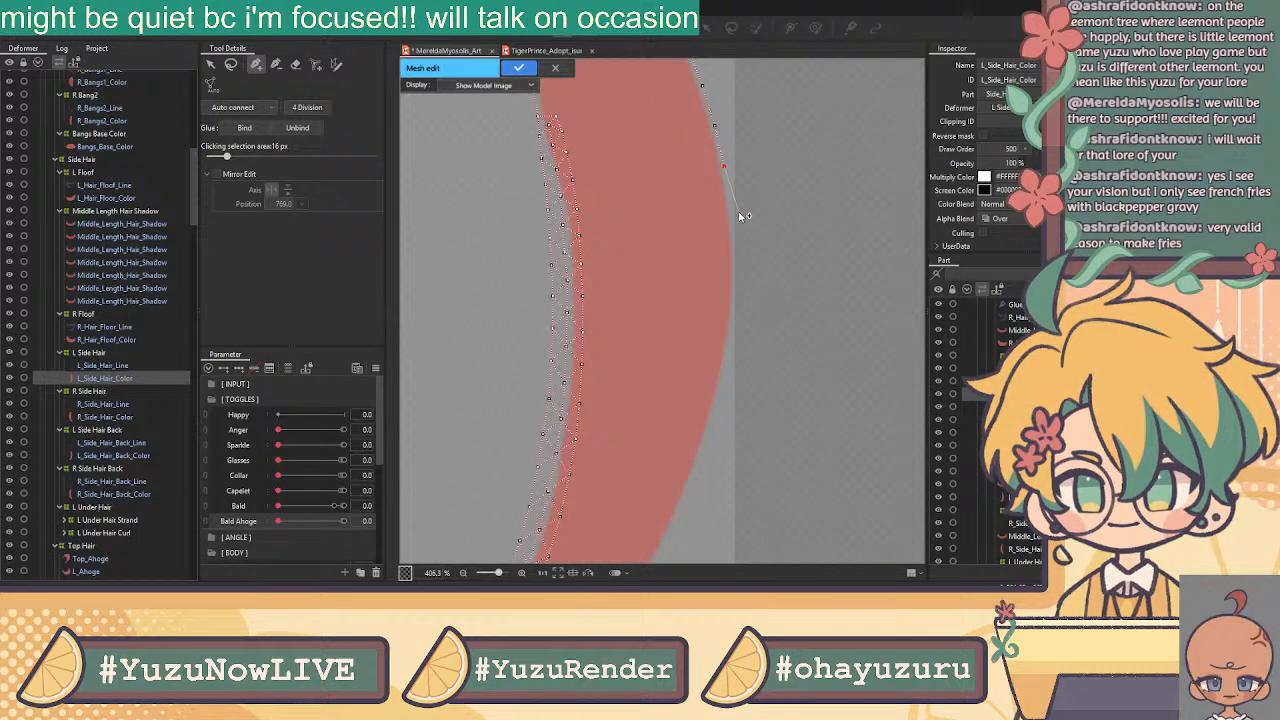
{"action": "left_click", "coordinate": [736, 300]}
{"action": "left_click", "coordinate": [731, 350]}
{"action": "left_click_drag", "start_coordinate": [731, 350], "coordinate": [777, 200]}
{"action": "left_click", "coordinate": [701, 419]}
{"action": "left_click", "coordinate": [716, 388]}
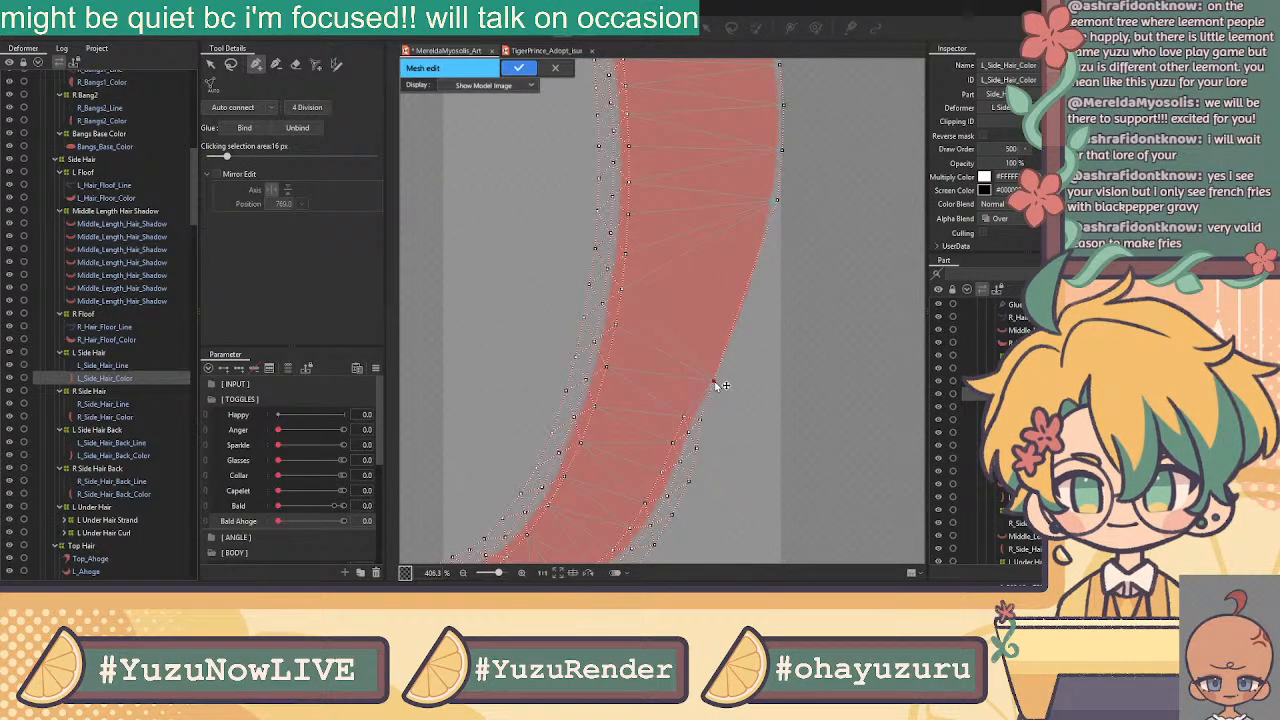
{"action": "left_click", "coordinate": [734, 344]}
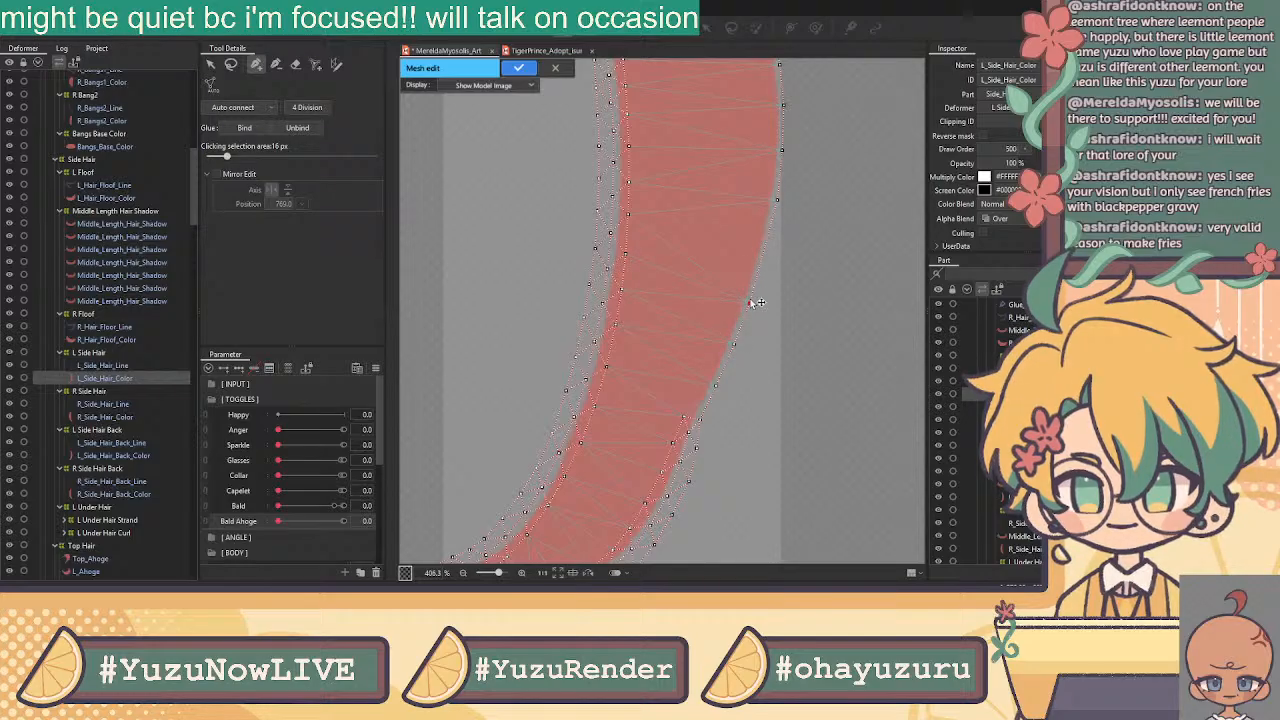
{"action": "left_click", "coordinate": [763, 263]}
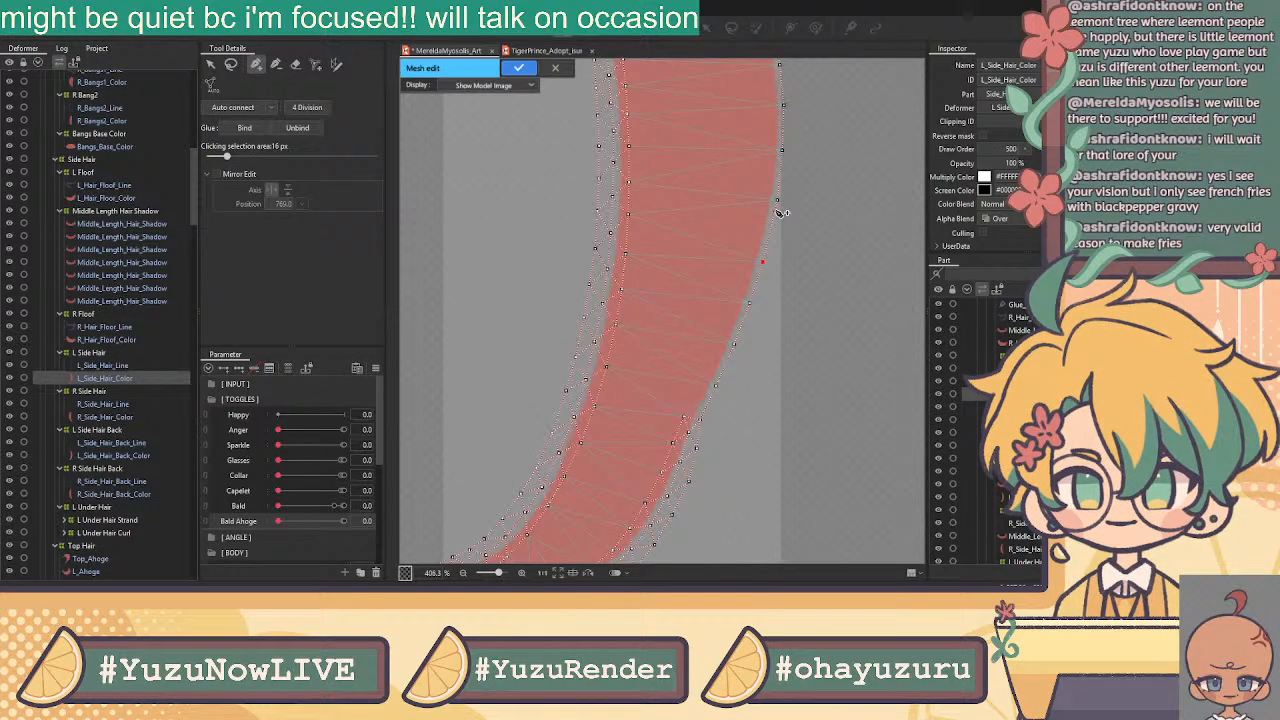
{"action": "scroll", "coordinate": [778, 212], "scroll_direction": "down", "scroll_amount": 6}
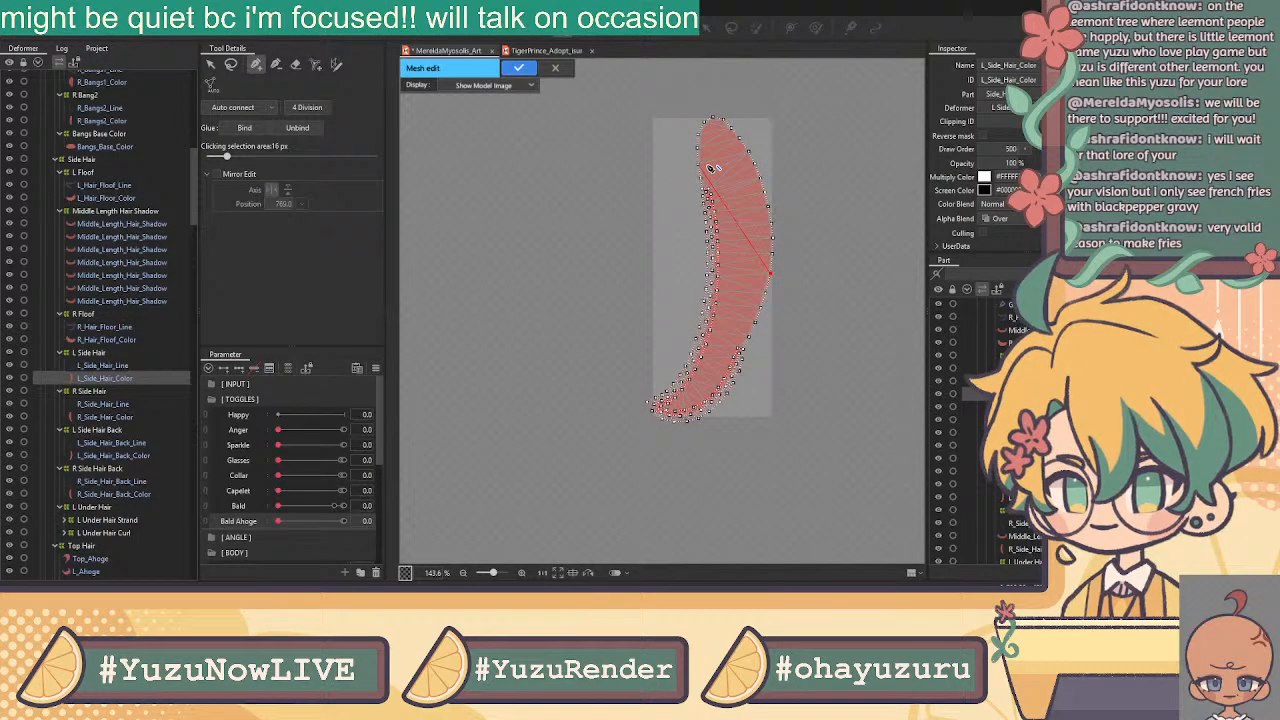
Apply the finished L_Side_Hair_Color mesh and leave mesh editing
{"action": "left_click", "coordinate": [210, 64]}
{"action": "scroll", "coordinate": [750, 109], "scroll_direction": "up", "scroll_amount": 6}
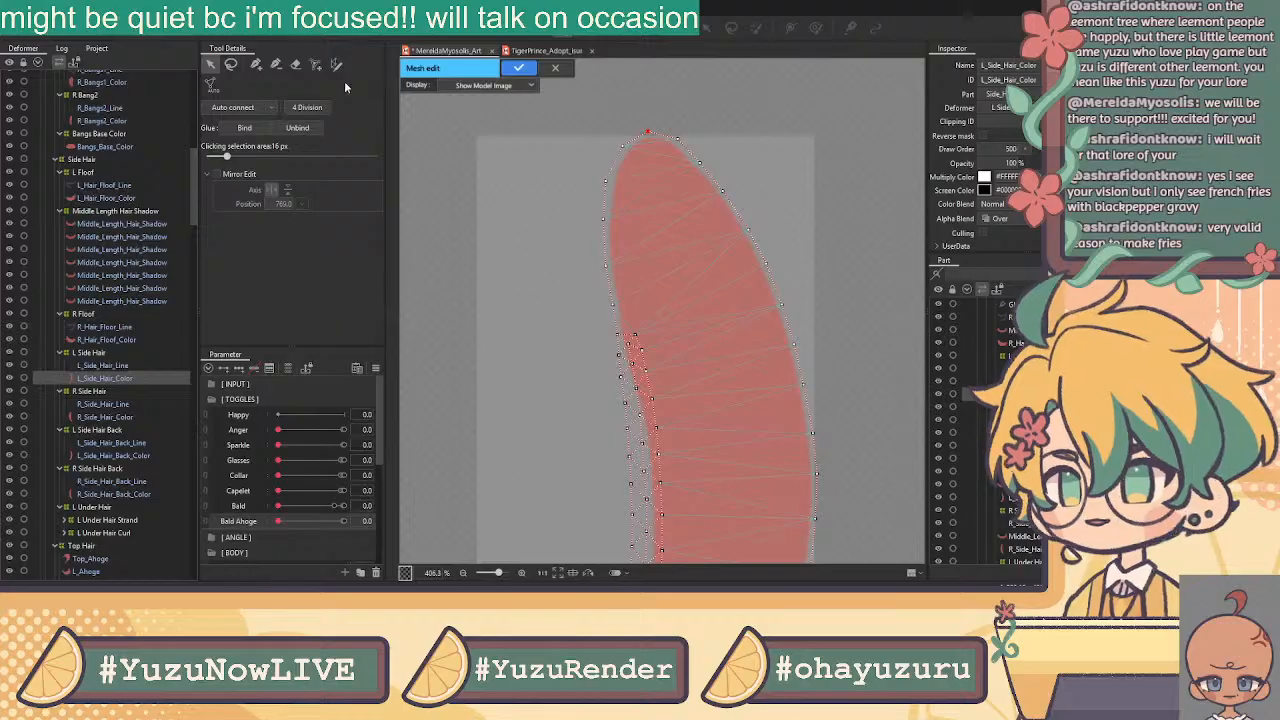
{"action": "left_click", "coordinate": [256, 64]}
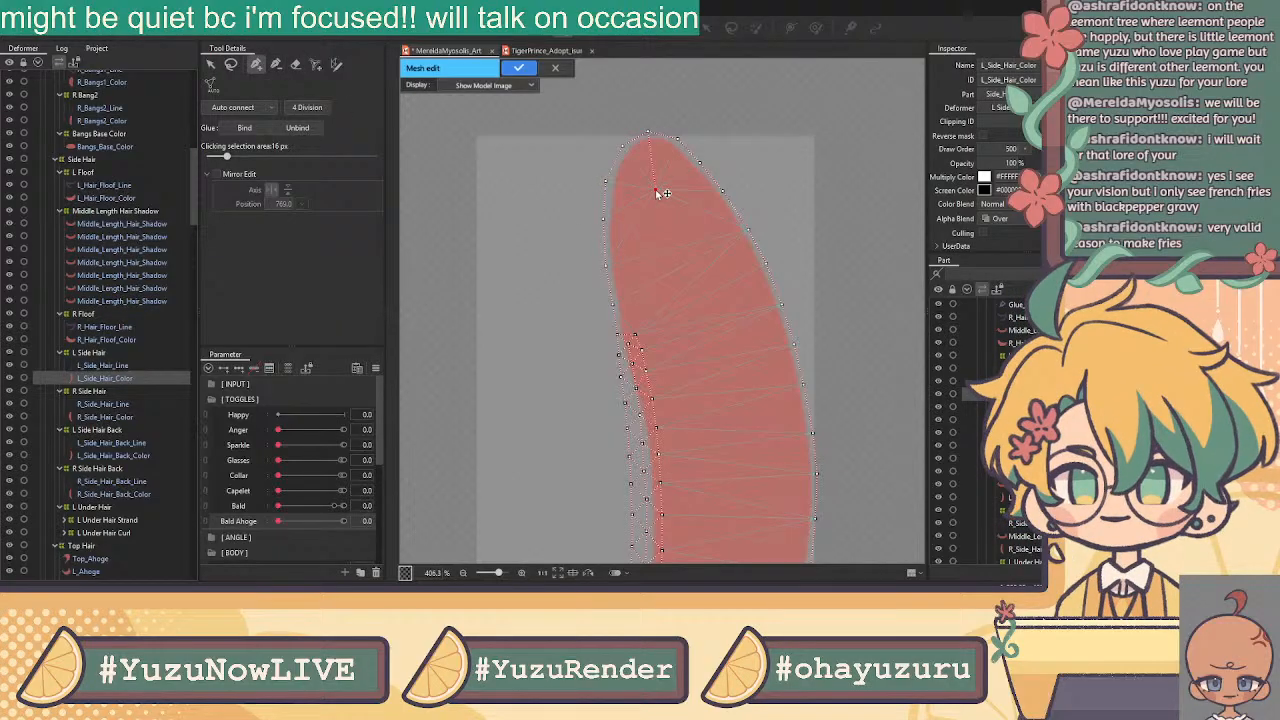
{"action": "scroll", "coordinate": [794, 271], "scroll_direction": "down", "scroll_amount": 8}
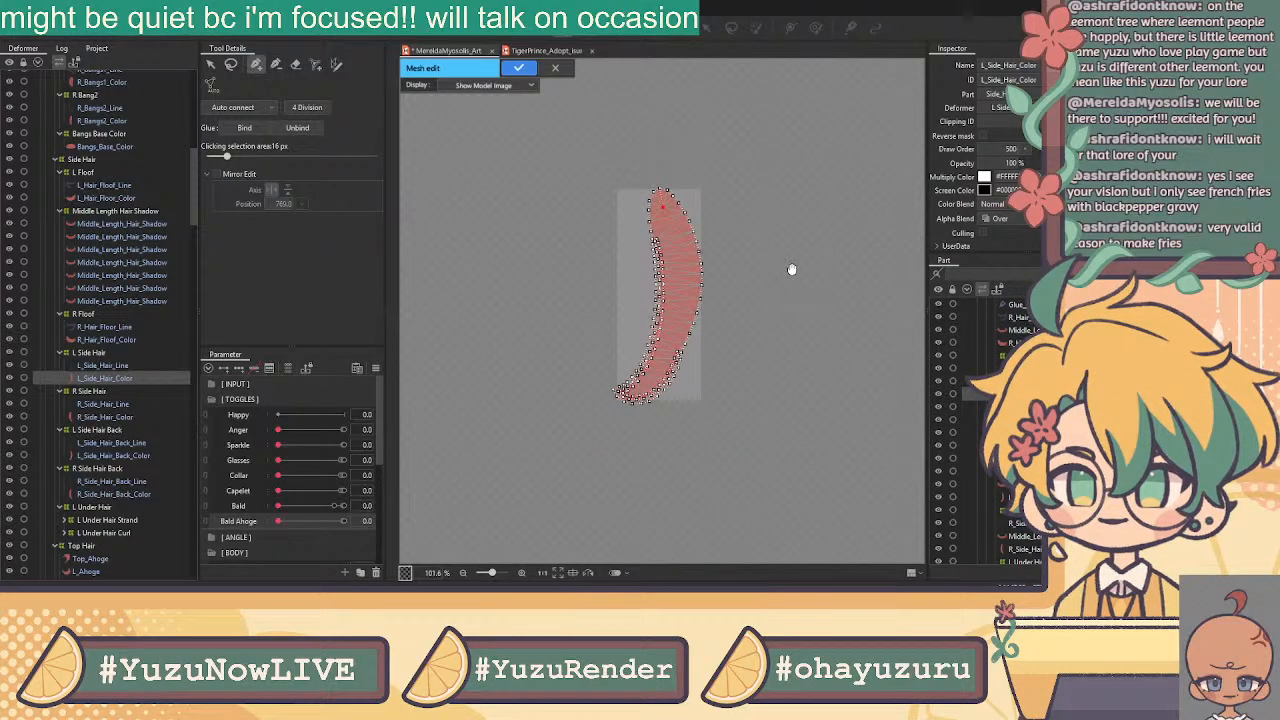
{"action": "left_click", "coordinate": [521, 68]}
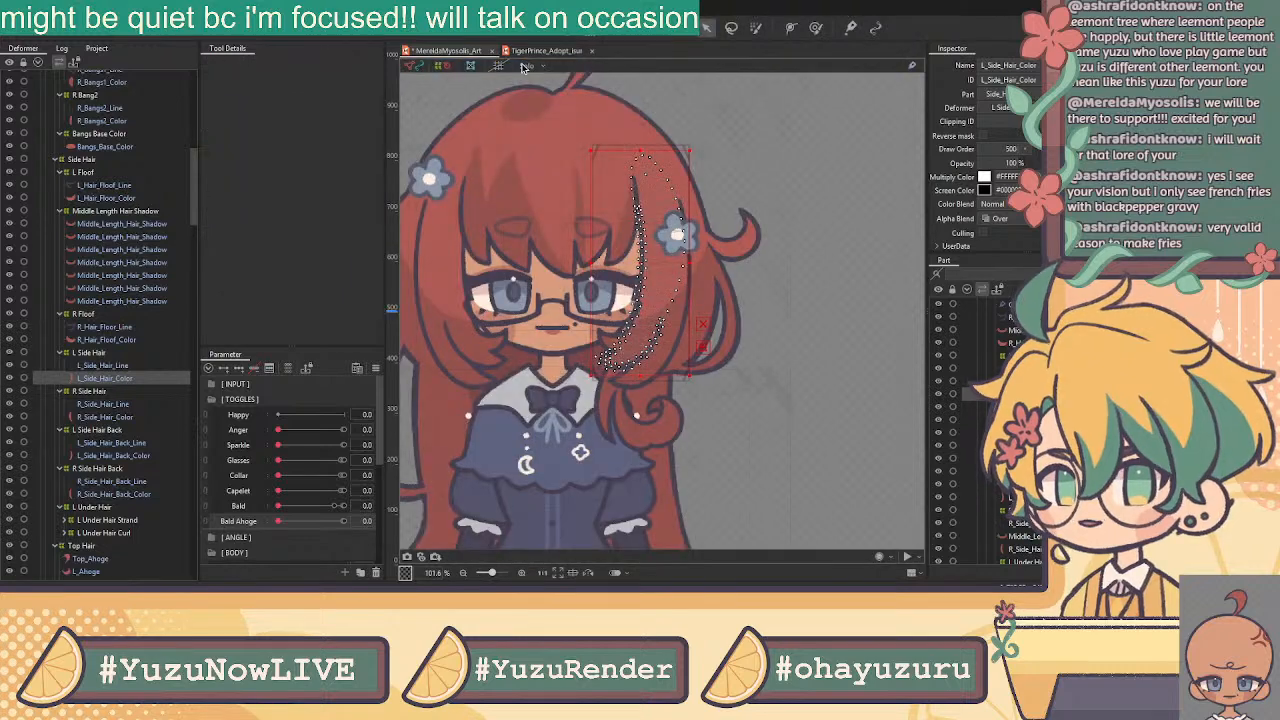
Lasso-select L_Side_Hair_Line's outer-edge vertices in mesh edit and apply
{"action": "left_click", "coordinate": [113, 366]}
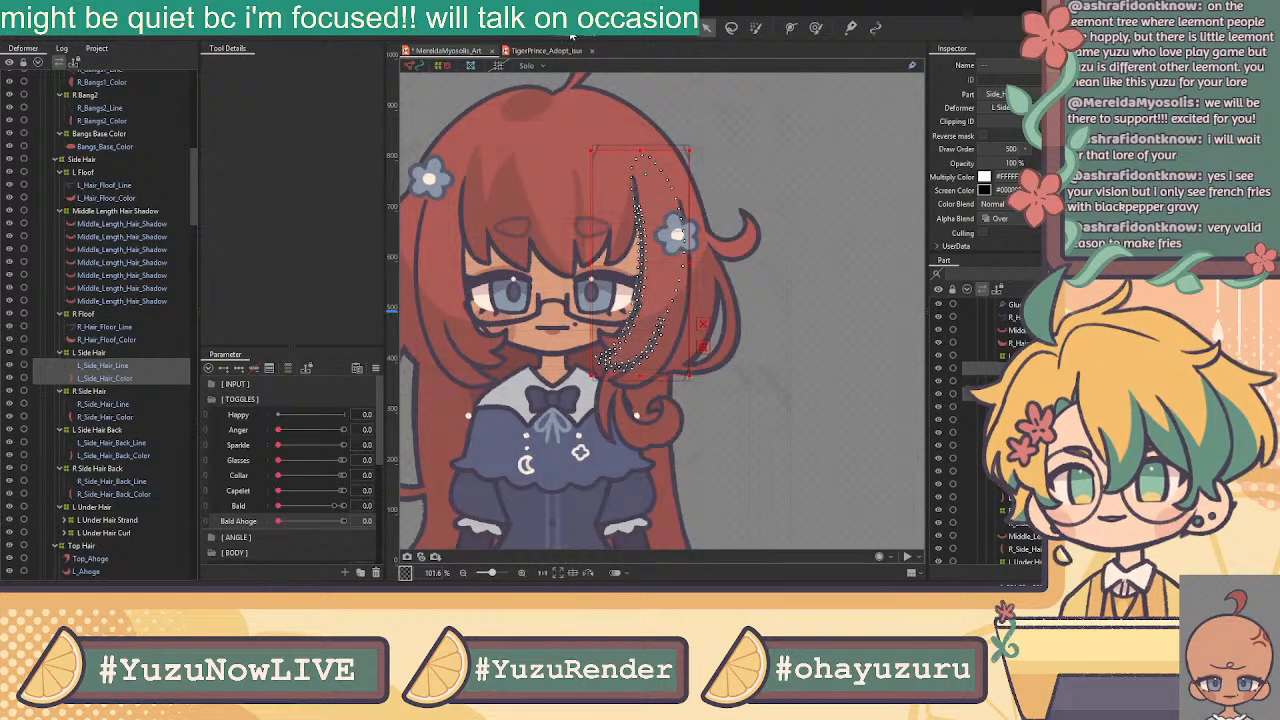
{"action": "left_click", "coordinate": [572, 32]}
{"action": "left_click", "coordinate": [231, 65]}
{"action": "scroll", "coordinate": [648, 329], "scroll_direction": "up", "scroll_amount": 3}
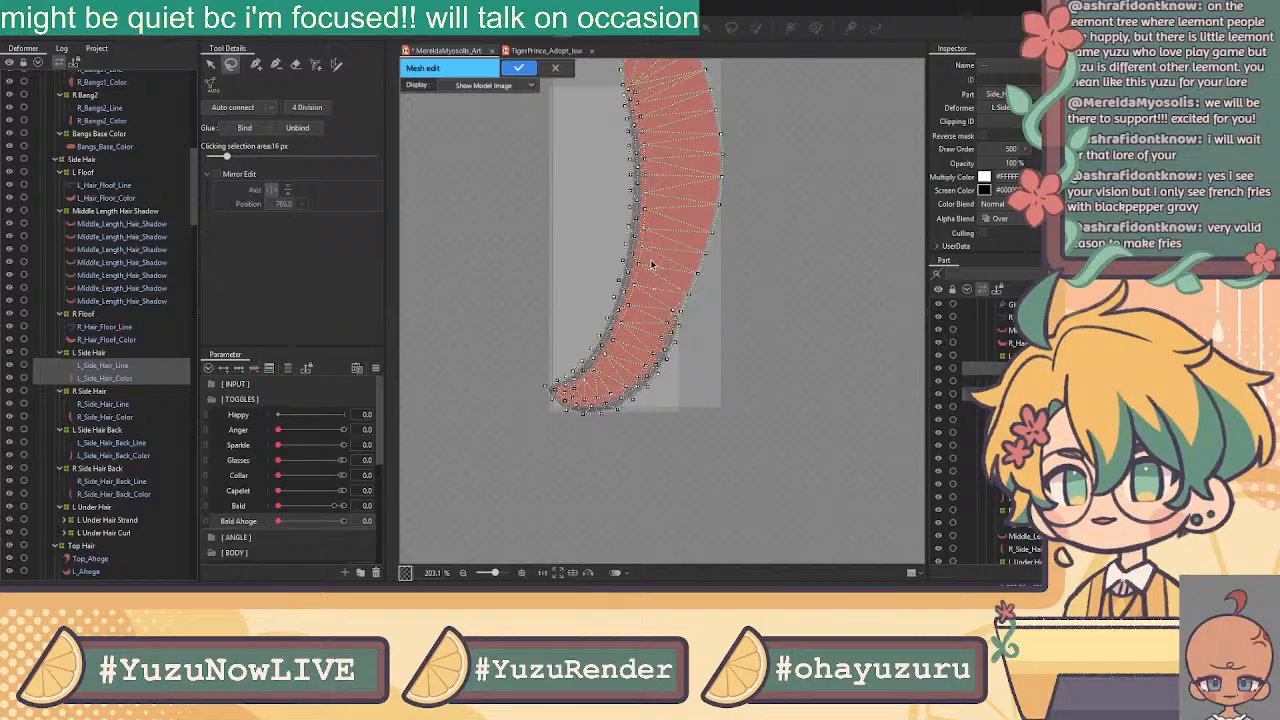
{"action": "mouse_move", "coordinate": [632, 120]}
{"action": "left_mouse_down"}
{"action": "mouse_move", "coordinate": [609, 97]}
{"action": "mouse_move", "coordinate": [615, 79]}
{"action": "mouse_move", "coordinate": [670, 205]}
{"action": "mouse_move", "coordinate": [665, 288]}
{"action": "mouse_move", "coordinate": [680, 306]}
{"action": "mouse_move", "coordinate": [586, 540]}
{"action": "mouse_move", "coordinate": [500, 303]}
{"action": "left_mouse_up"}
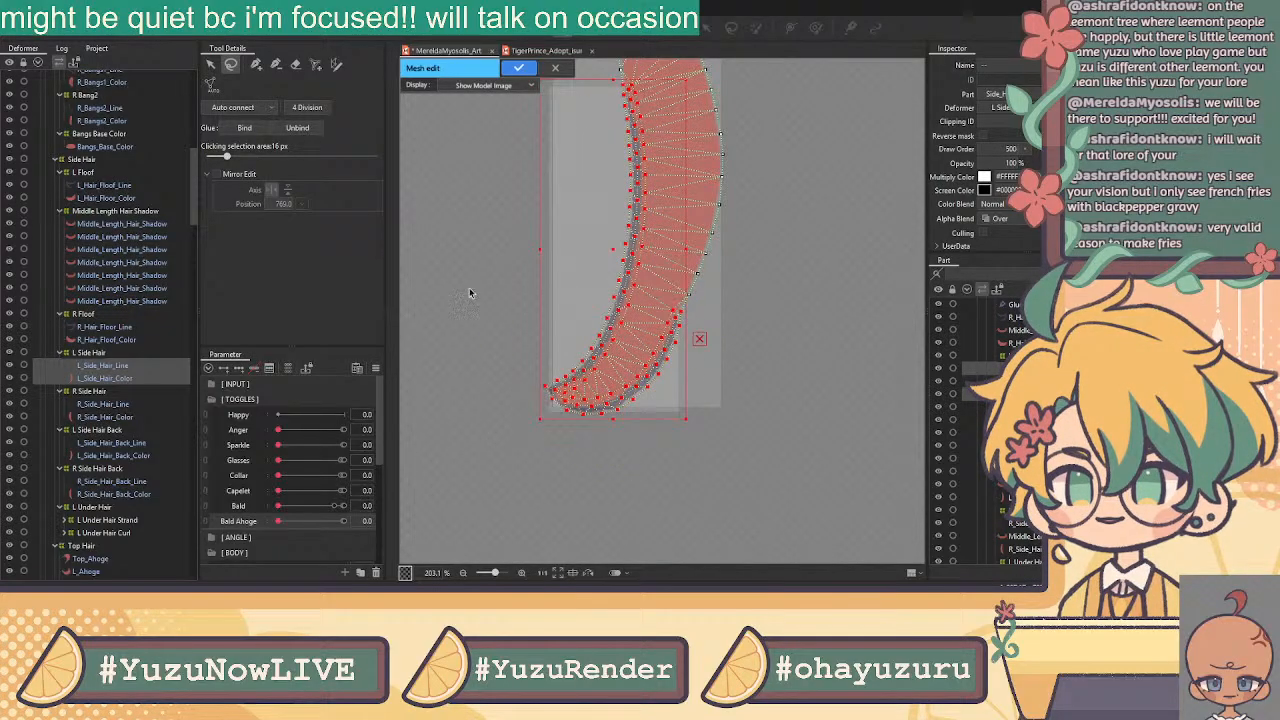
{"action": "left_click", "coordinate": [518, 66]}
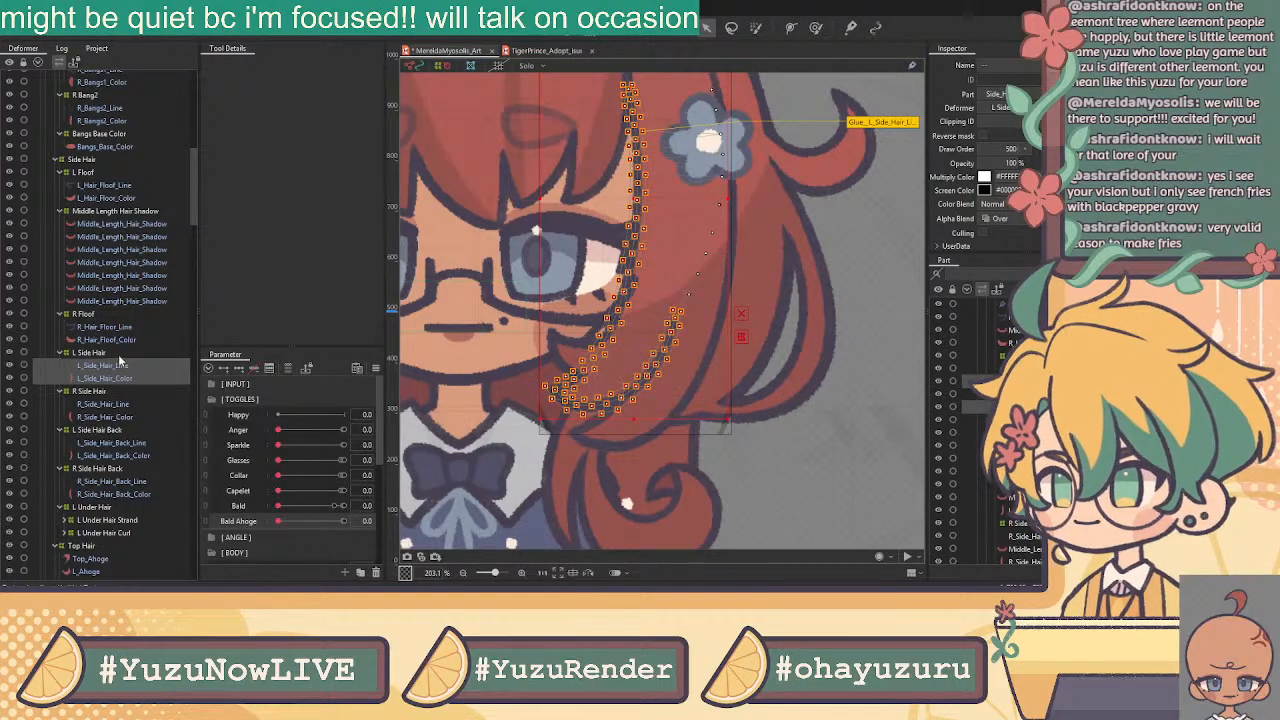
Adjust the glued L_Side_Hair_Line mesh on the canvas, then select R_Side_Hair_Line
{"action": "left_click", "coordinate": [110, 365]}
{"action": "mouse_move", "coordinate": [604, 252]}
{"action": "left_mouse_down"}
{"action": "mouse_move", "coordinate": [456, 457]}
{"action": "mouse_move", "coordinate": [548, 464]}
{"action": "mouse_move", "coordinate": [604, 334]}
{"action": "mouse_move", "coordinate": [144, 350]}
{"action": "mouse_move", "coordinate": [690, 315]}
{"action": "mouse_move", "coordinate": [450, 400]}
{"action": "mouse_move", "coordinate": [316, 430]}
{"action": "mouse_move", "coordinate": [363, 311]}
{"action": "mouse_move", "coordinate": [618, 262]}
{"action": "left_mouse_up"}
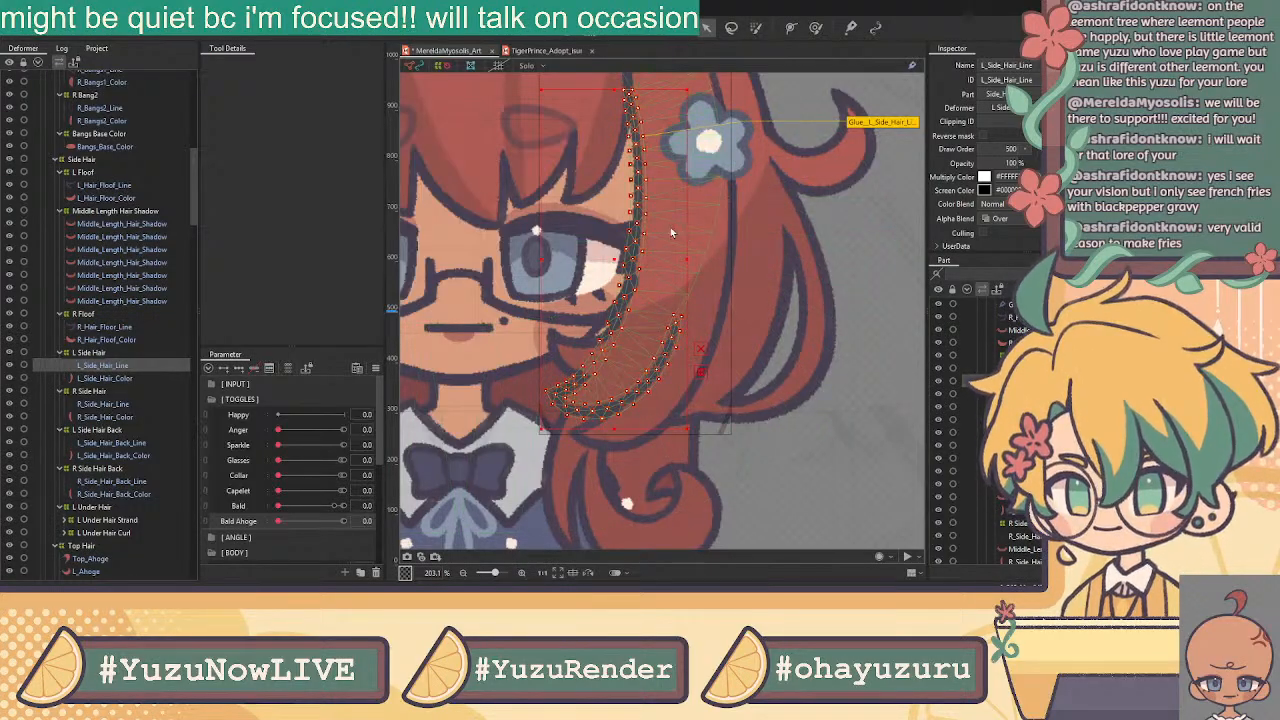
{"action": "scroll", "coordinate": [676, 233], "scroll_direction": "down", "scroll_amount": 3}
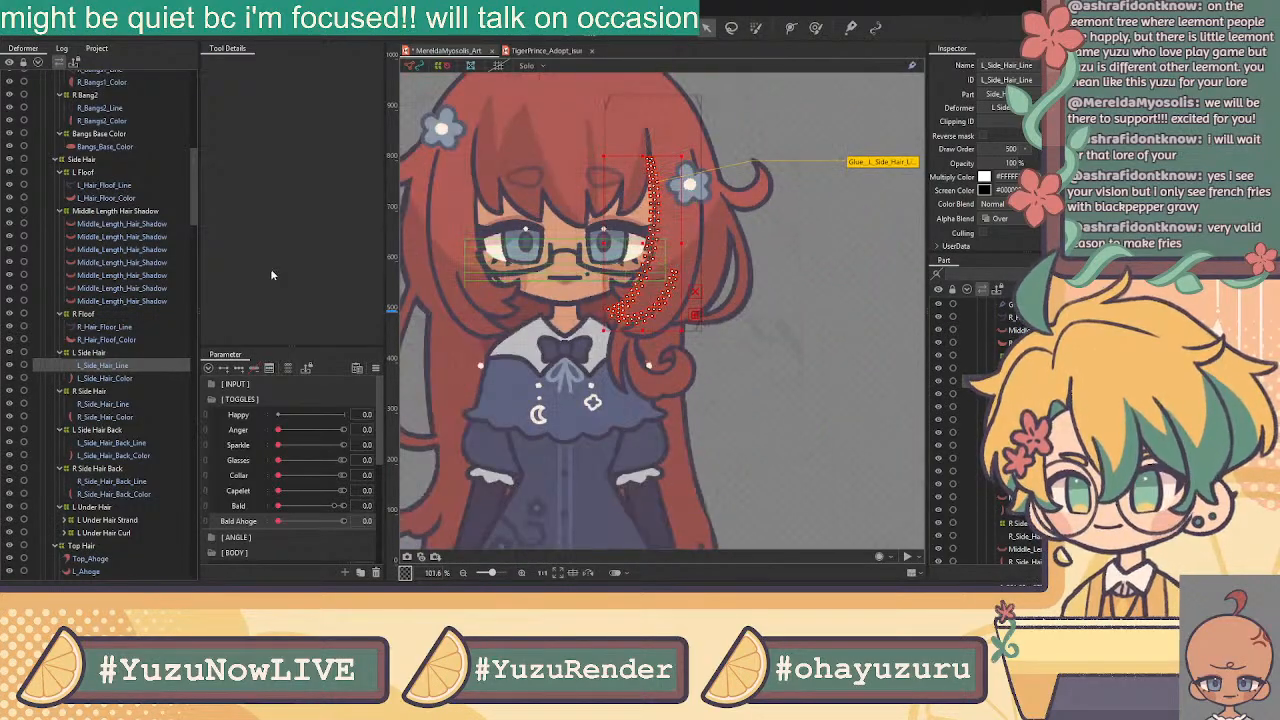
{"action": "left_click", "coordinate": [122, 405]}
Paste the copied hair strand mesh onto R_Side_Hair_Line and flip it horizontally
{"action": "left_click_drag", "start_coordinate": [564, 315], "coordinate": [674, 367]}
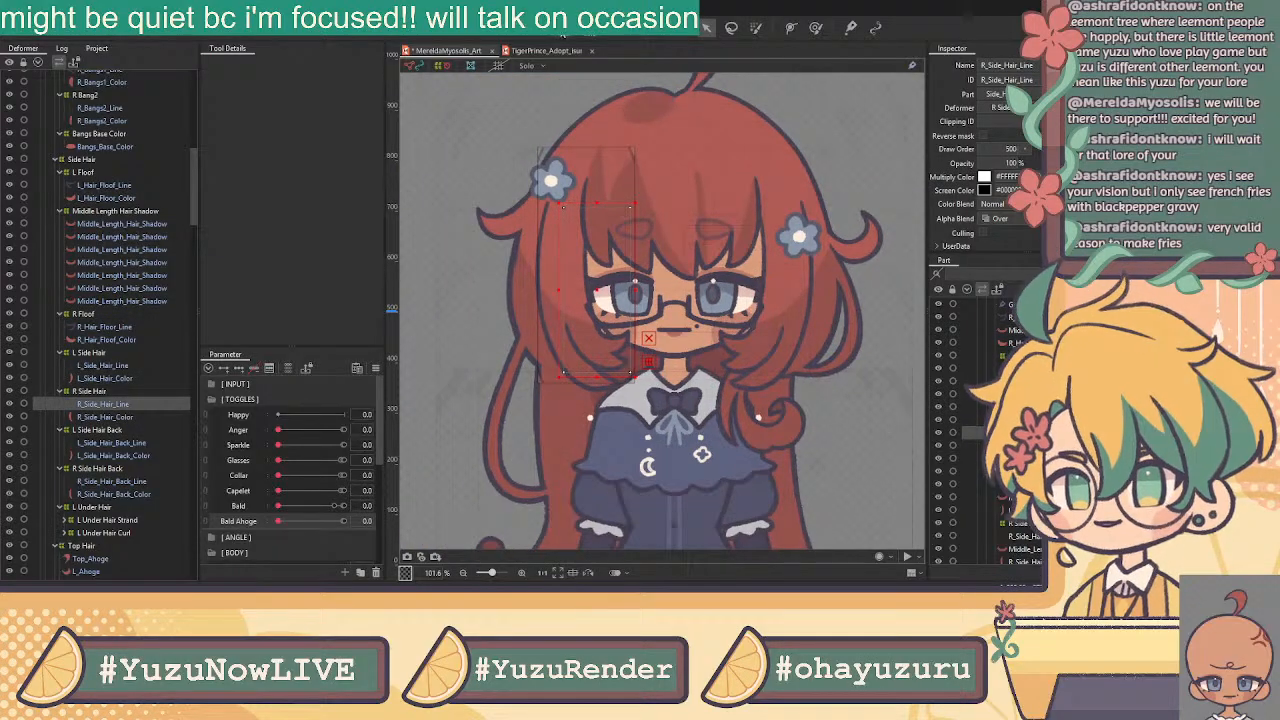
{"action": "left_click", "coordinate": [562, 32]}
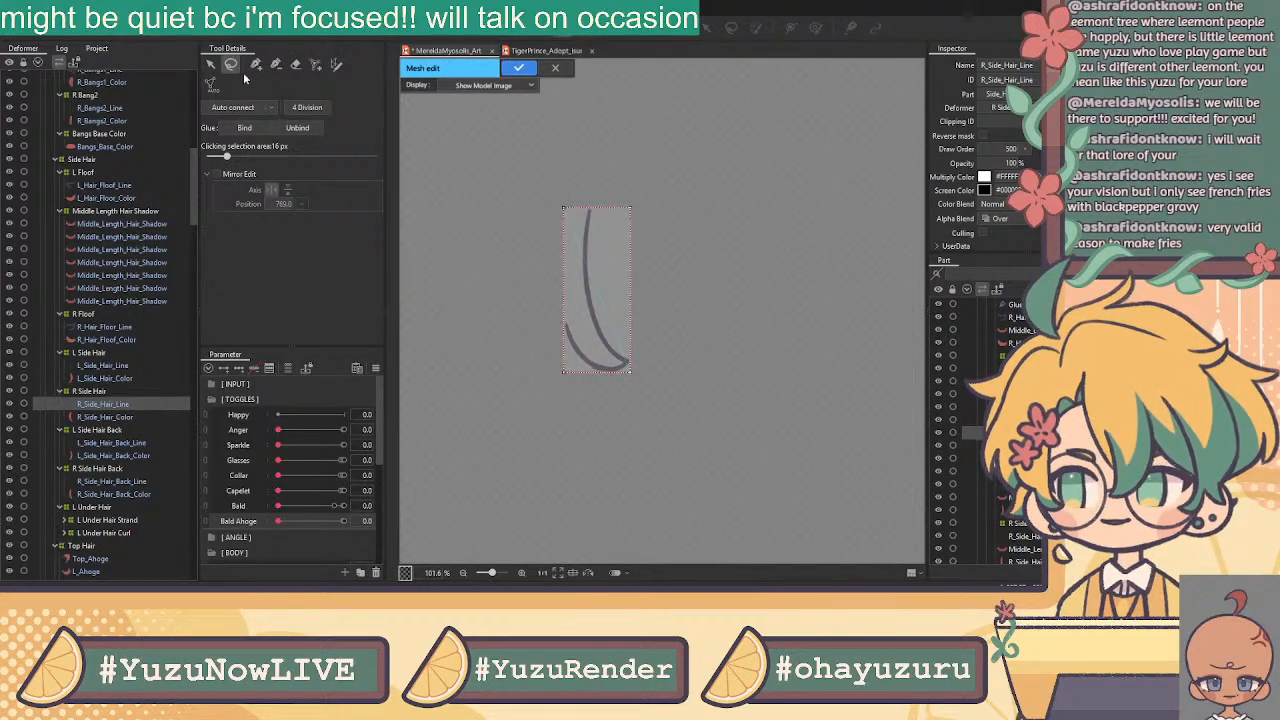
{"action": "left_click", "coordinate": [295, 63]}
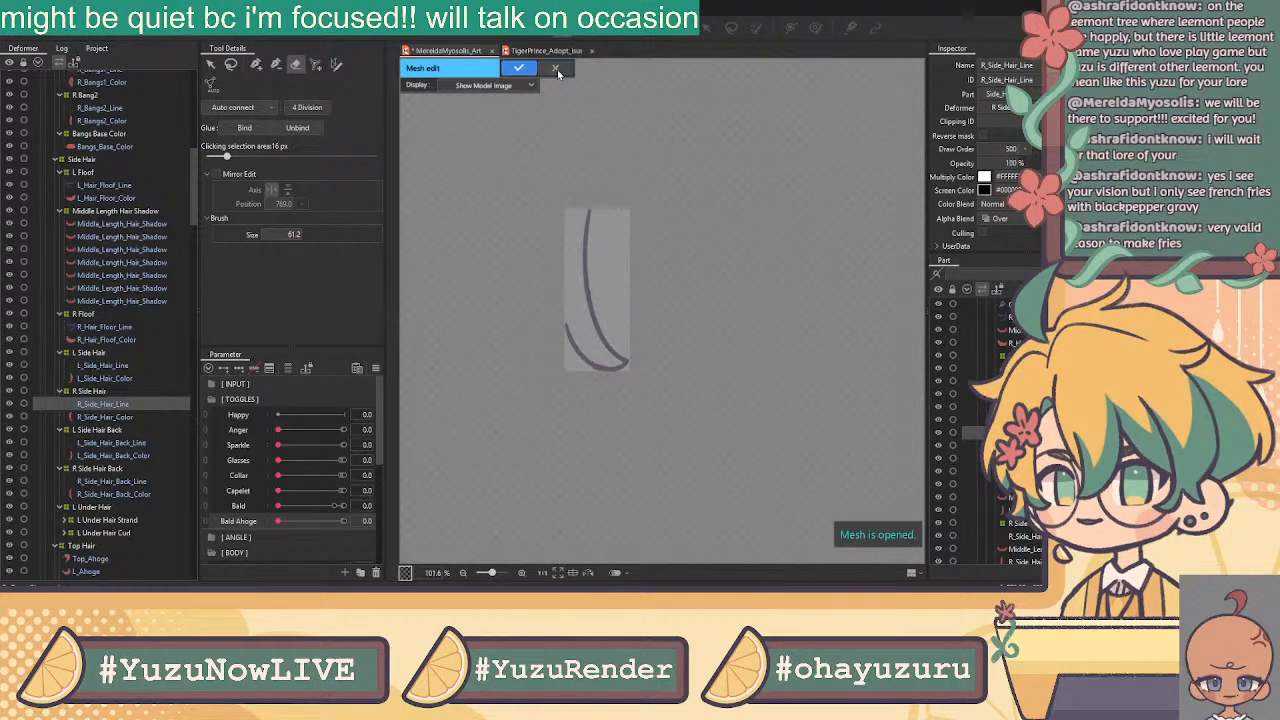
{"action": "key", "text": "ctrl+e"}
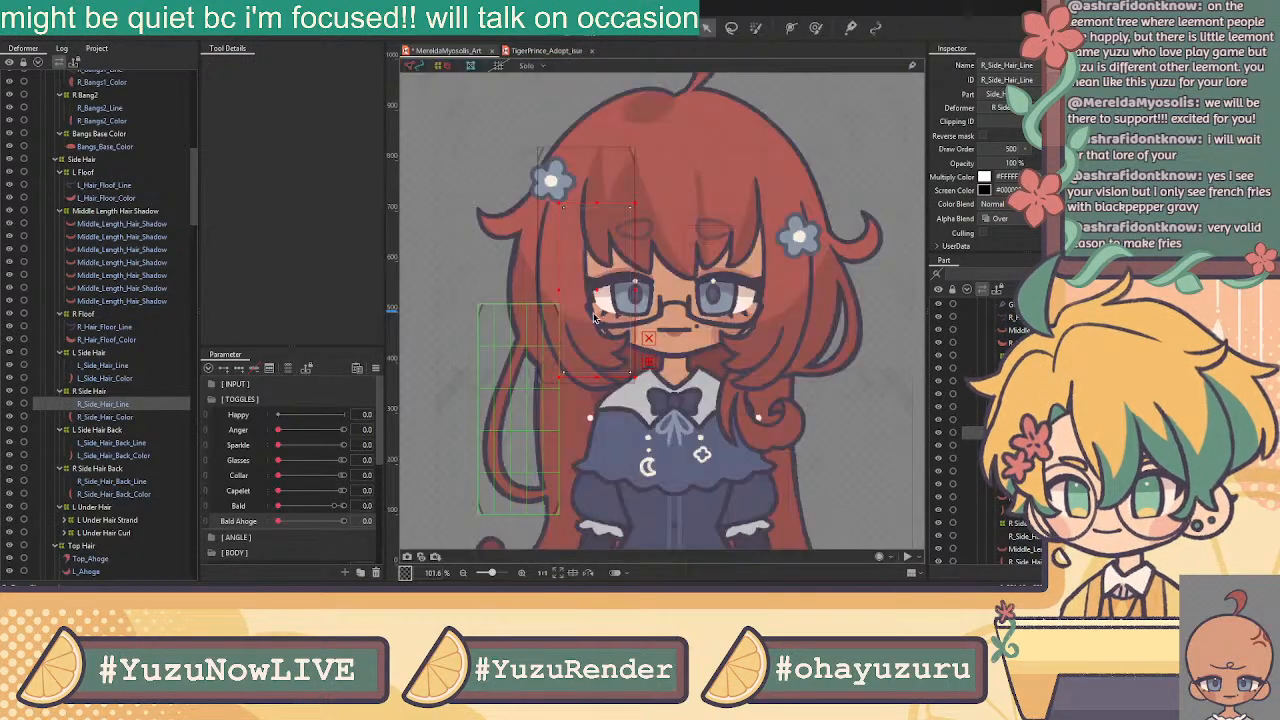
{"action": "left_click_drag", "start_coordinate": [756, 285], "coordinate": [731, 291]}
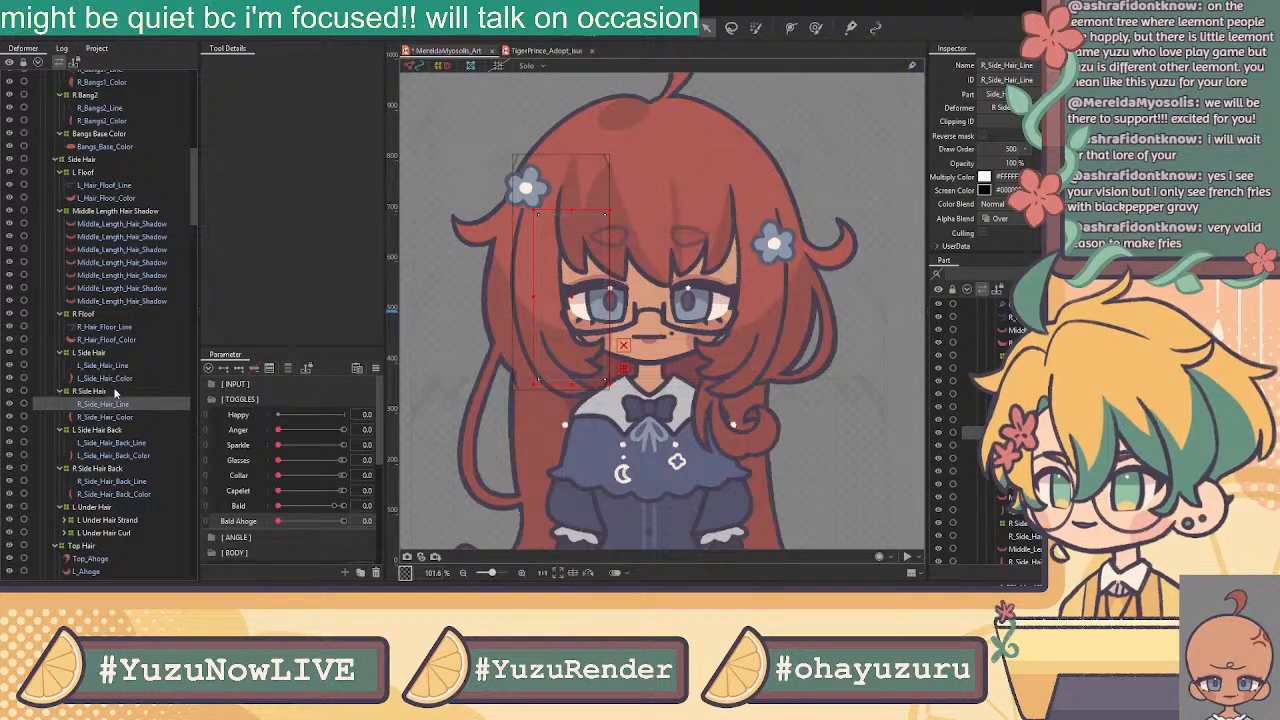
{"action": "left_click", "coordinate": [571, 30]}
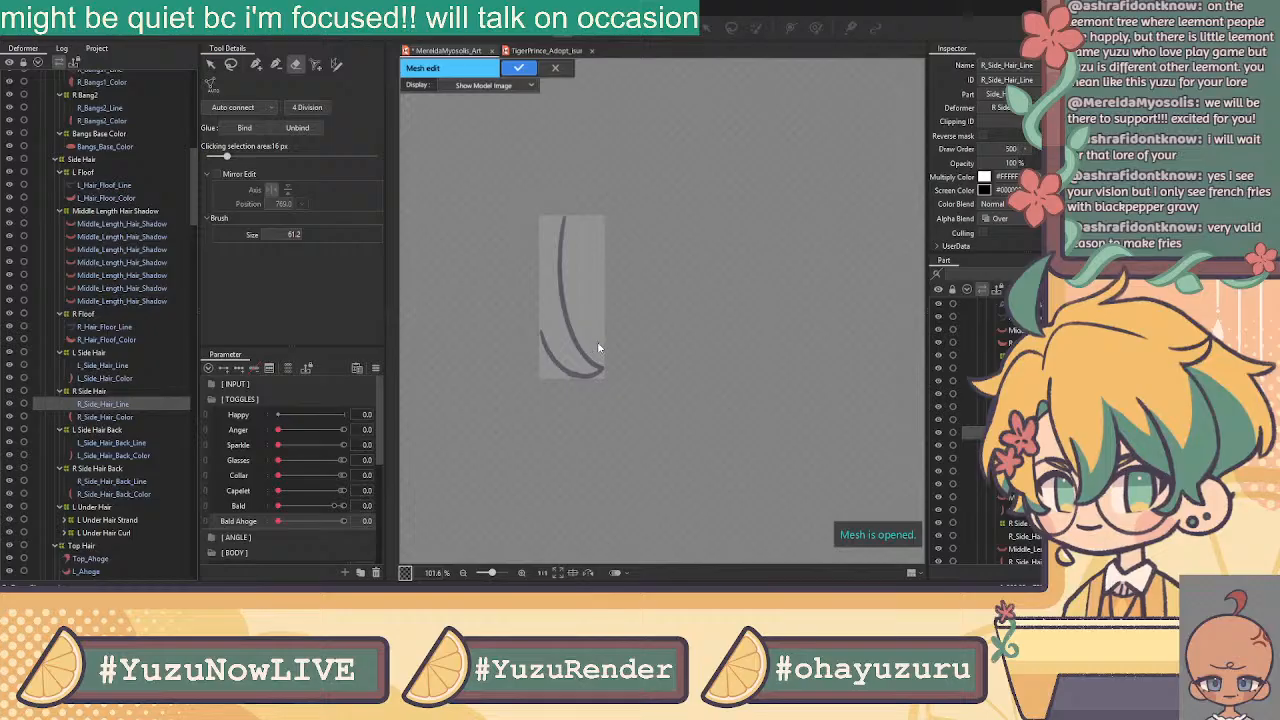
{"action": "key", "text": "ctrl+v"}
{"action": "key", "text": "ctrl+shift+h"}
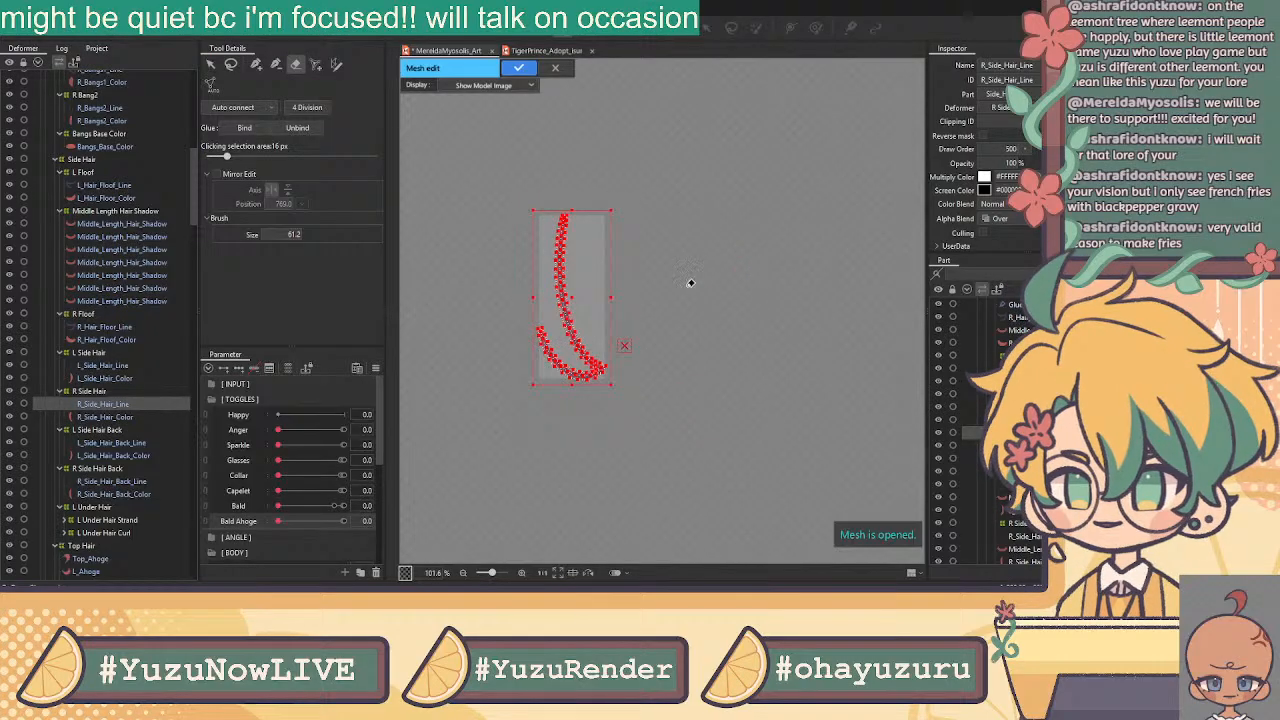
Align the flipped mesh along the curved hair line, add one extra vertex, and apply it
{"action": "left_click", "coordinate": [211, 65]}
{"action": "scroll", "coordinate": [588, 301], "scroll_direction": "up", "scroll_amount": 5}
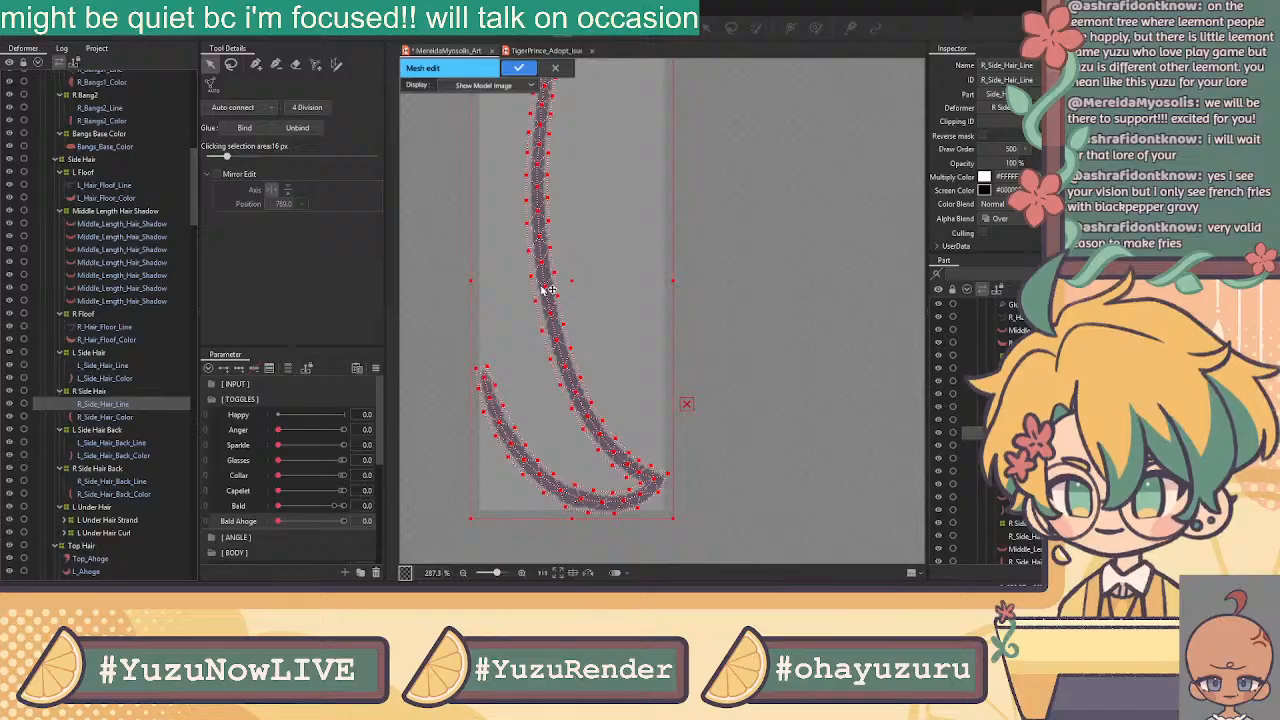
{"action": "left_click_drag", "start_coordinate": [573, 281], "coordinate": [573, 283]}
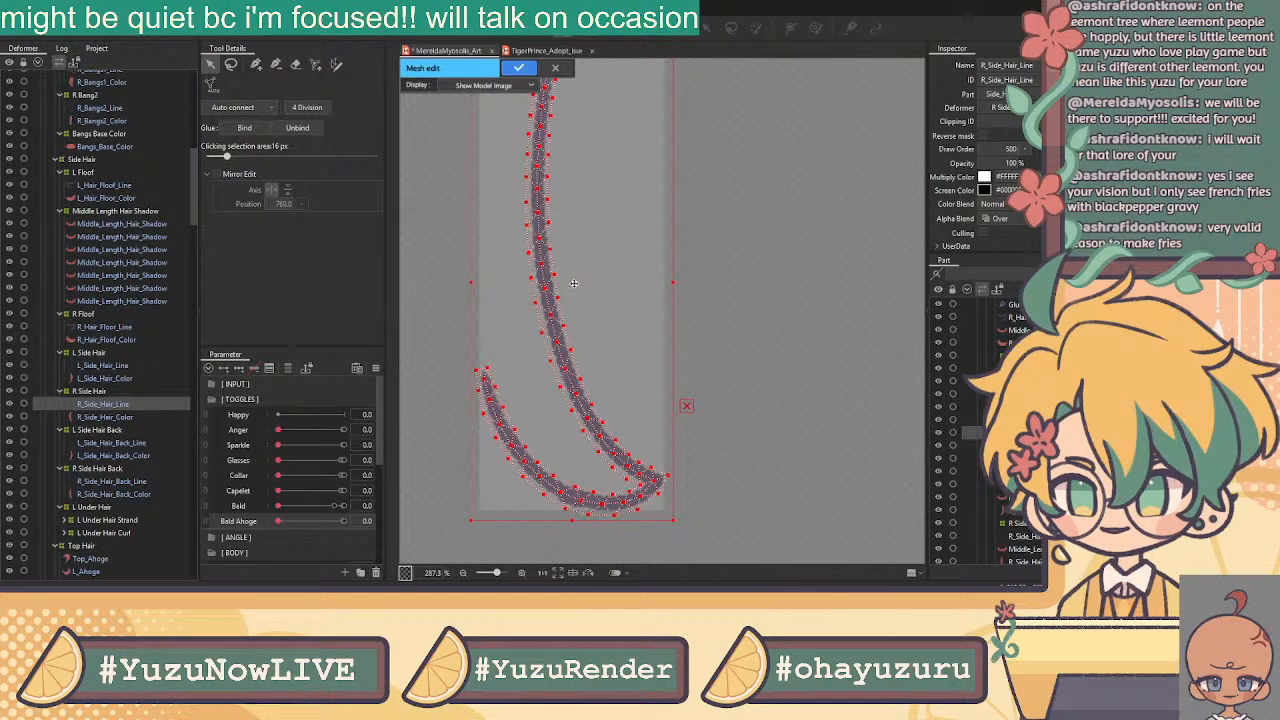
{"action": "left_click_drag", "start_coordinate": [595, 207], "coordinate": [606, 301]}
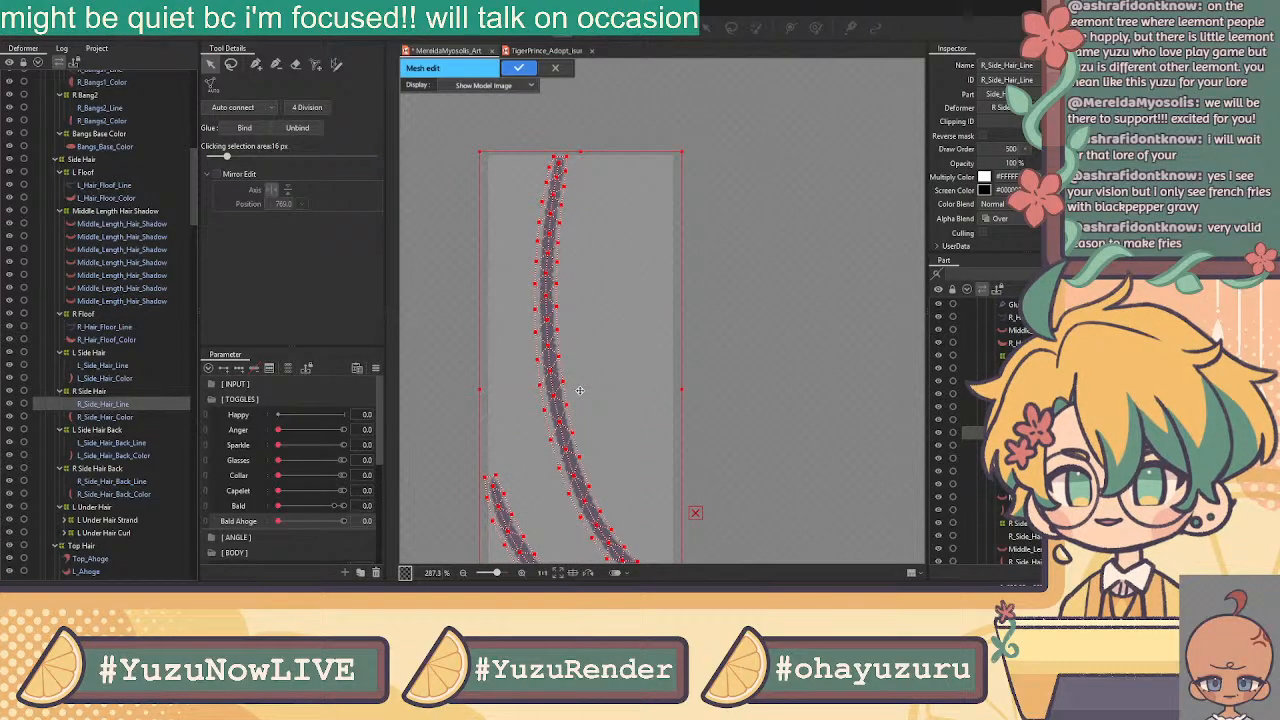
{"action": "scroll", "coordinate": [556, 185], "scroll_direction": "up", "scroll_amount": 5}
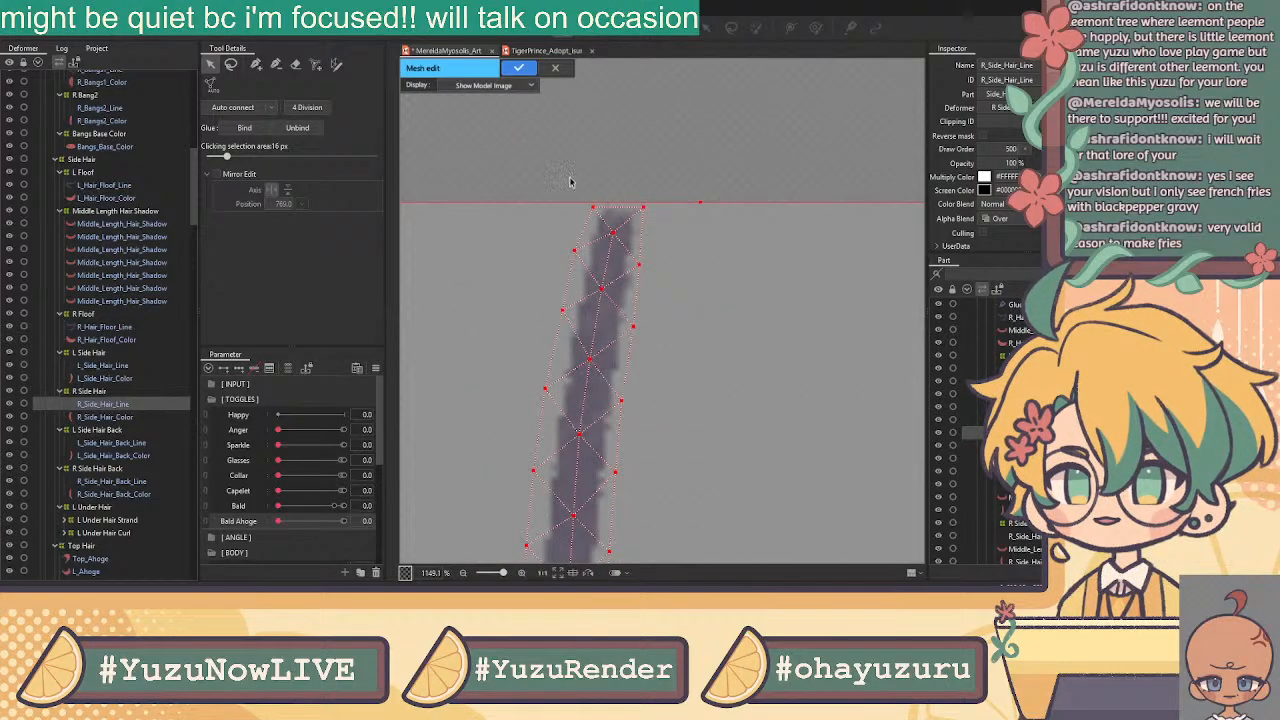
{"action": "scroll", "coordinate": [566, 175], "scroll_direction": "down", "scroll_amount": 4}
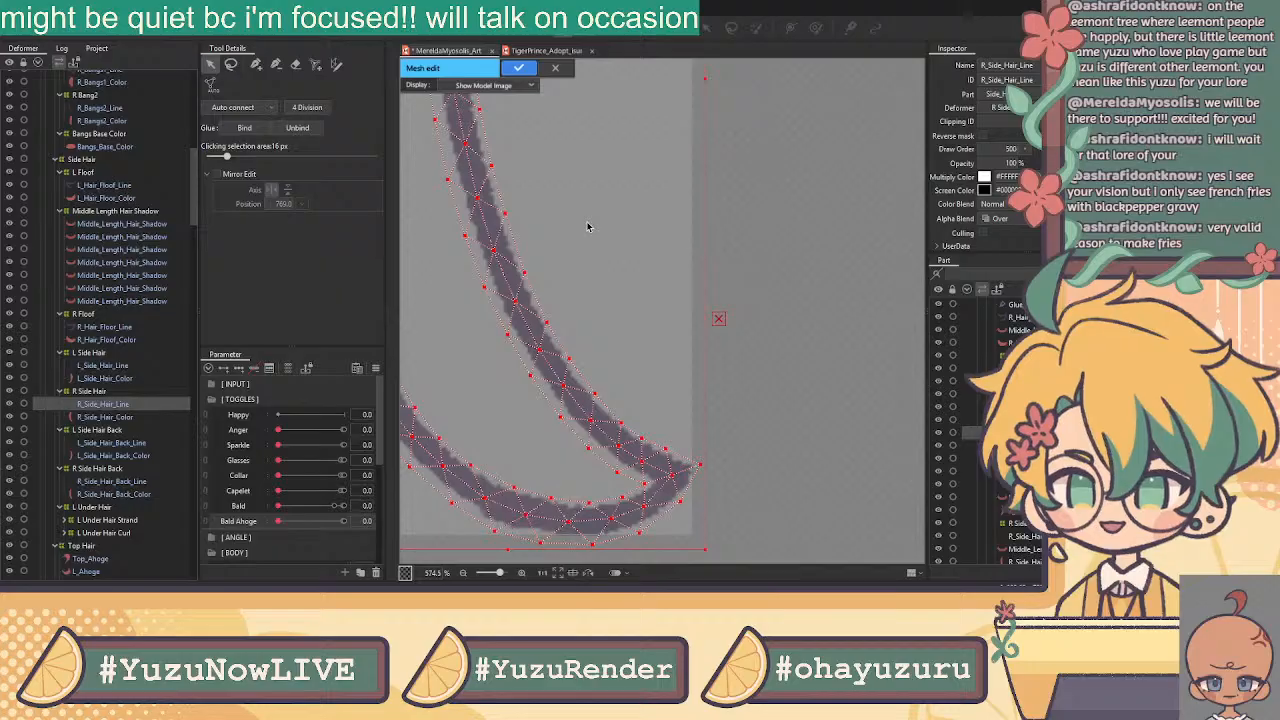
{"action": "left_click_drag", "start_coordinate": [591, 146], "coordinate": [579, 255]}
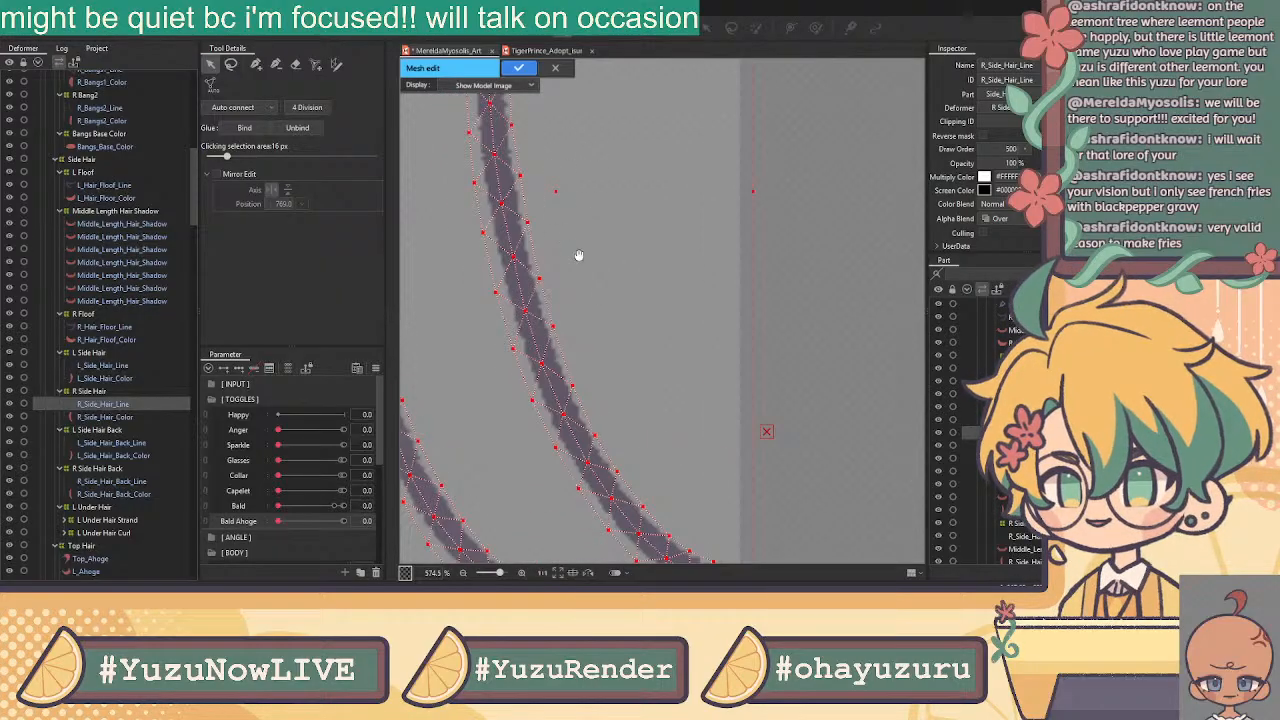
{"action": "left_click", "coordinate": [555, 191]}
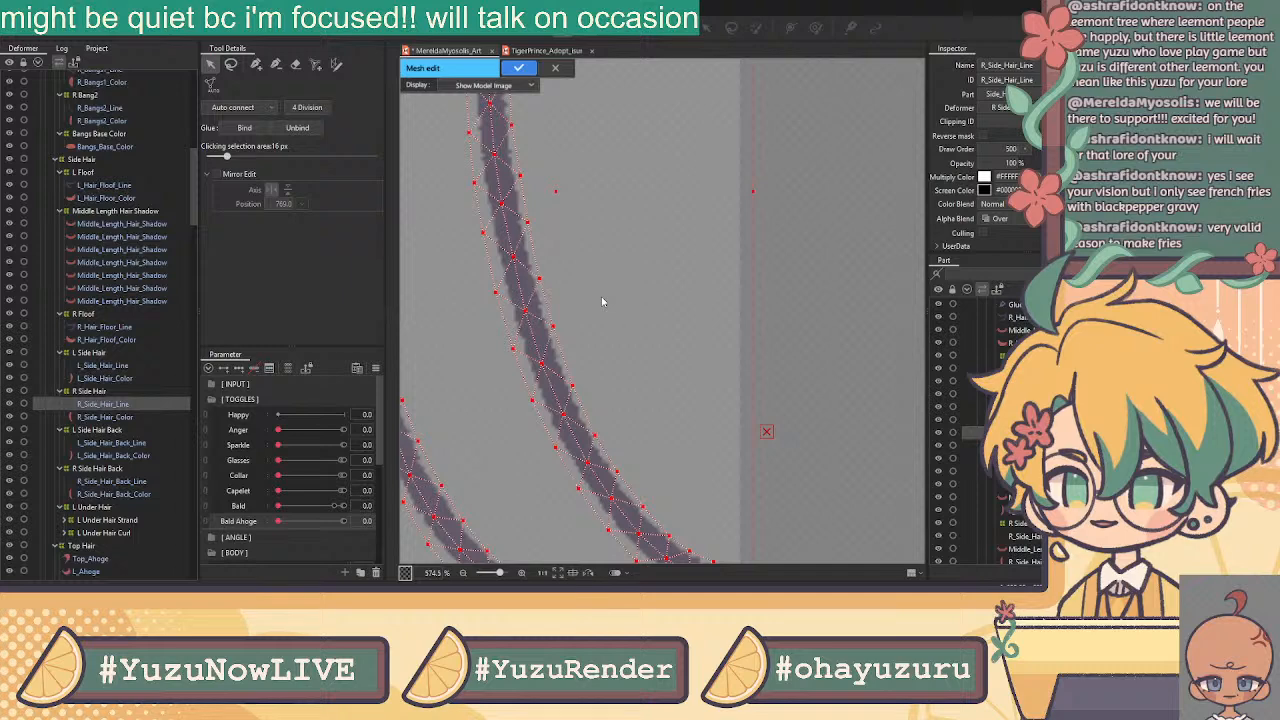
{"action": "scroll", "coordinate": [601, 296], "scroll_direction": "down", "scroll_amount": 5}
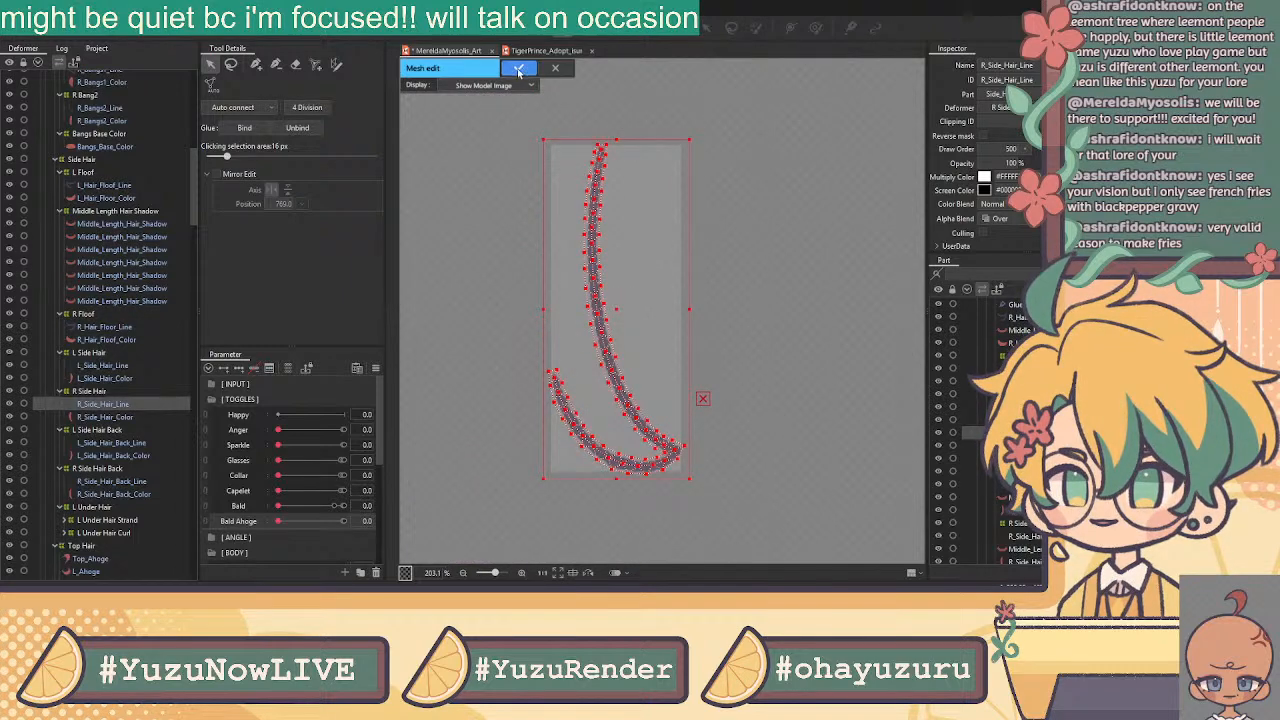
{"action": "left_click", "coordinate": [519, 67]}
Open the side hair colour layer's mesh and select all of its vertices
{"action": "scroll", "coordinate": [673, 400], "scroll_direction": "up", "scroll_amount": 5}
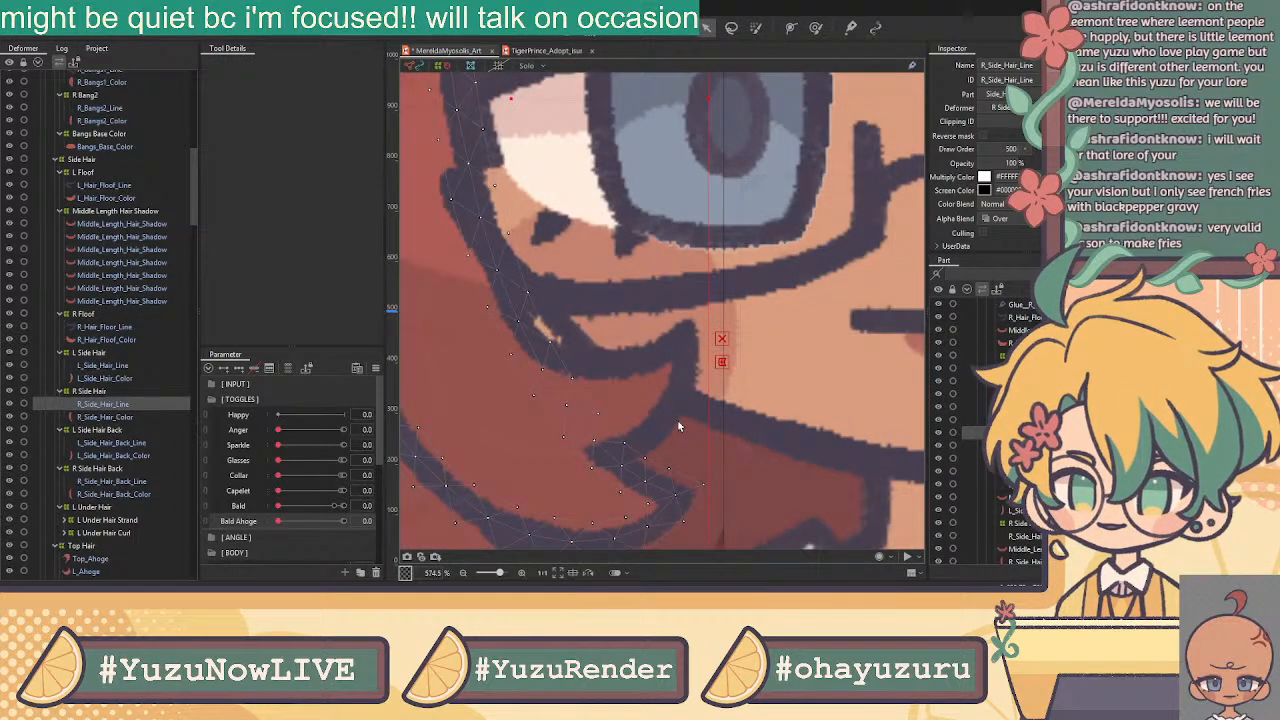
{"action": "scroll", "coordinate": [678, 427], "scroll_direction": "down", "scroll_amount": 4}
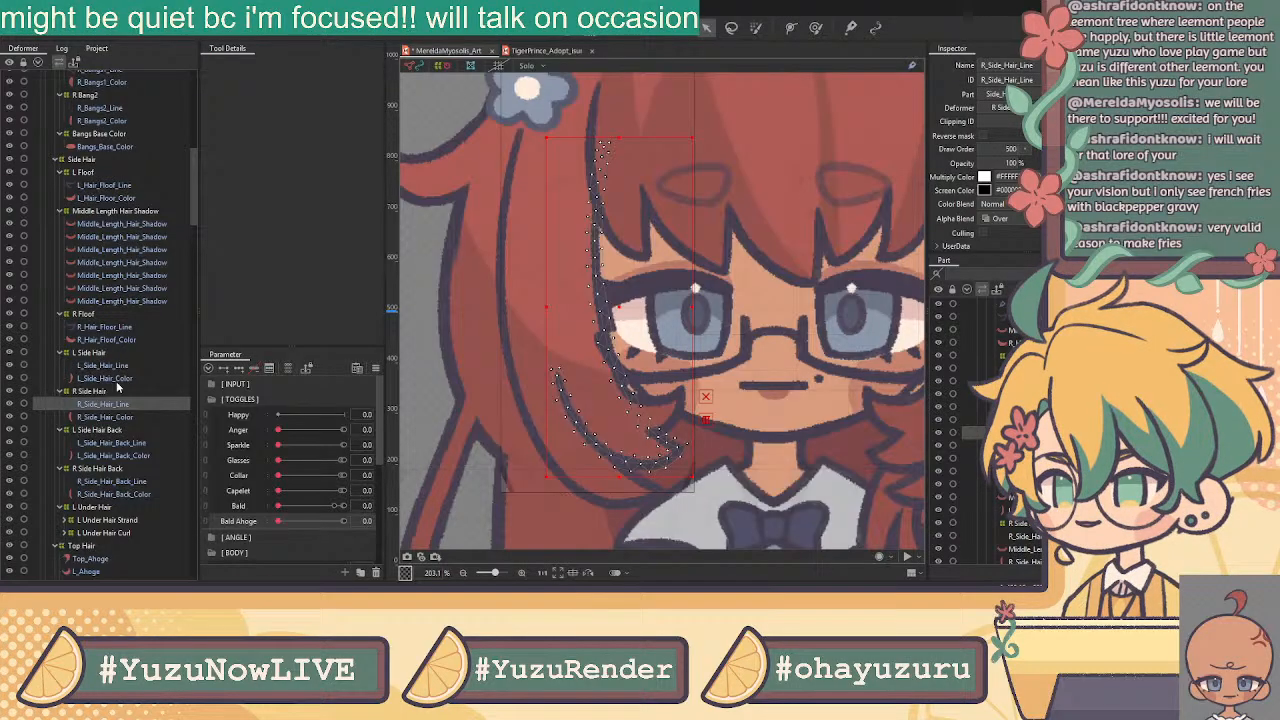
{"action": "left_click", "coordinate": [118, 379]}
{"action": "left_click", "coordinate": [564, 28]}
{"action": "scroll", "coordinate": [802, 201], "scroll_direction": "down", "scroll_amount": 5}
{"action": "left_click_drag", "start_coordinate": [802, 201], "coordinate": [655, 307]}
{"action": "left_click_drag", "start_coordinate": [678, 190], "coordinate": [842, 474]}
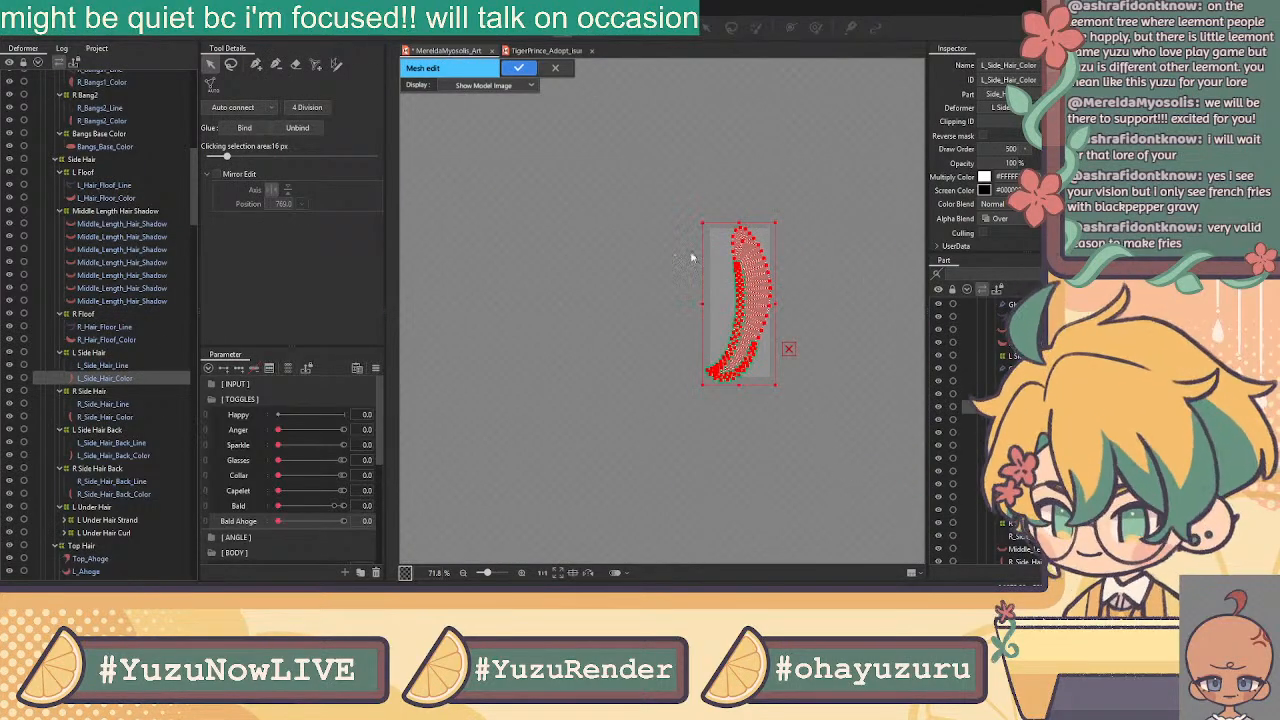
Lasso R_Side_Hair_Color's old points and paste the custom mesh onto the hair strand
{"action": "left_click", "coordinate": [556, 67]}
{"action": "left_click", "coordinate": [110, 417]}
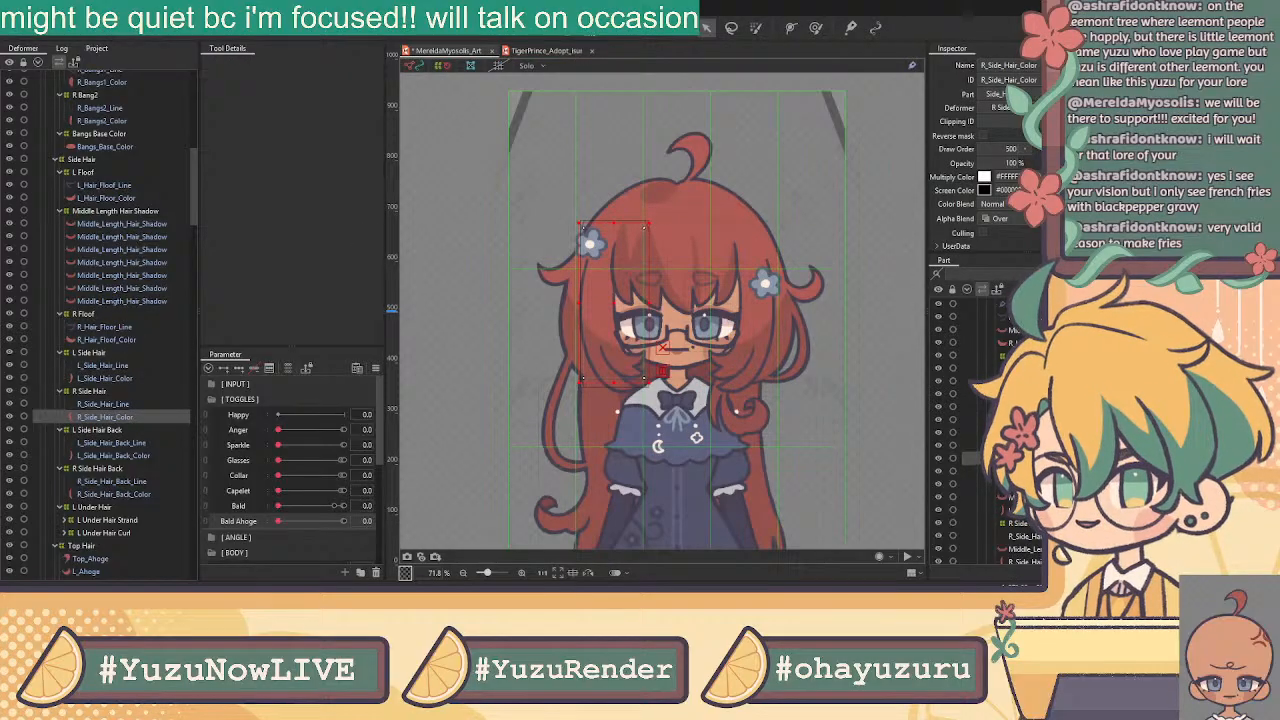
{"action": "left_click", "coordinate": [563, 30]}
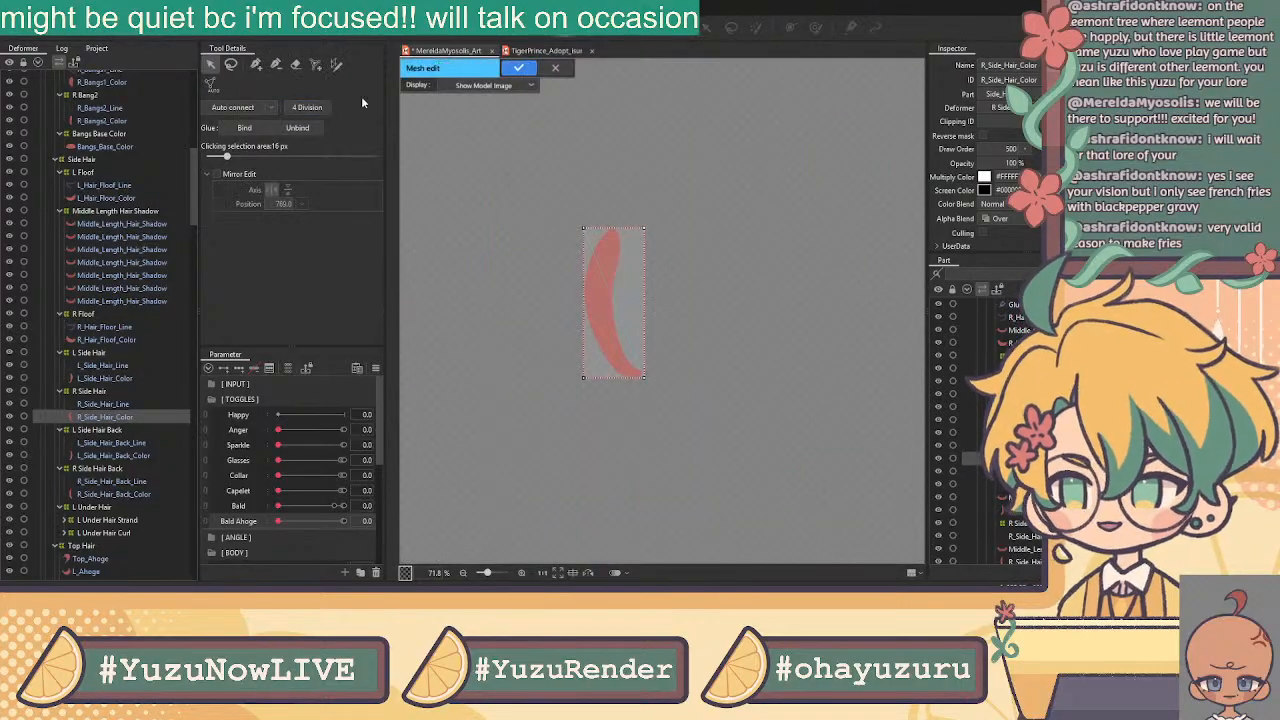
{"action": "left_click", "coordinate": [231, 65]}
{"action": "mouse_move", "coordinate": [688, 192]}
{"action": "left_mouse_down"}
{"action": "mouse_move", "coordinate": [849, 251]}
{"action": "mouse_move", "coordinate": [733, 162]}
{"action": "left_mouse_up"}
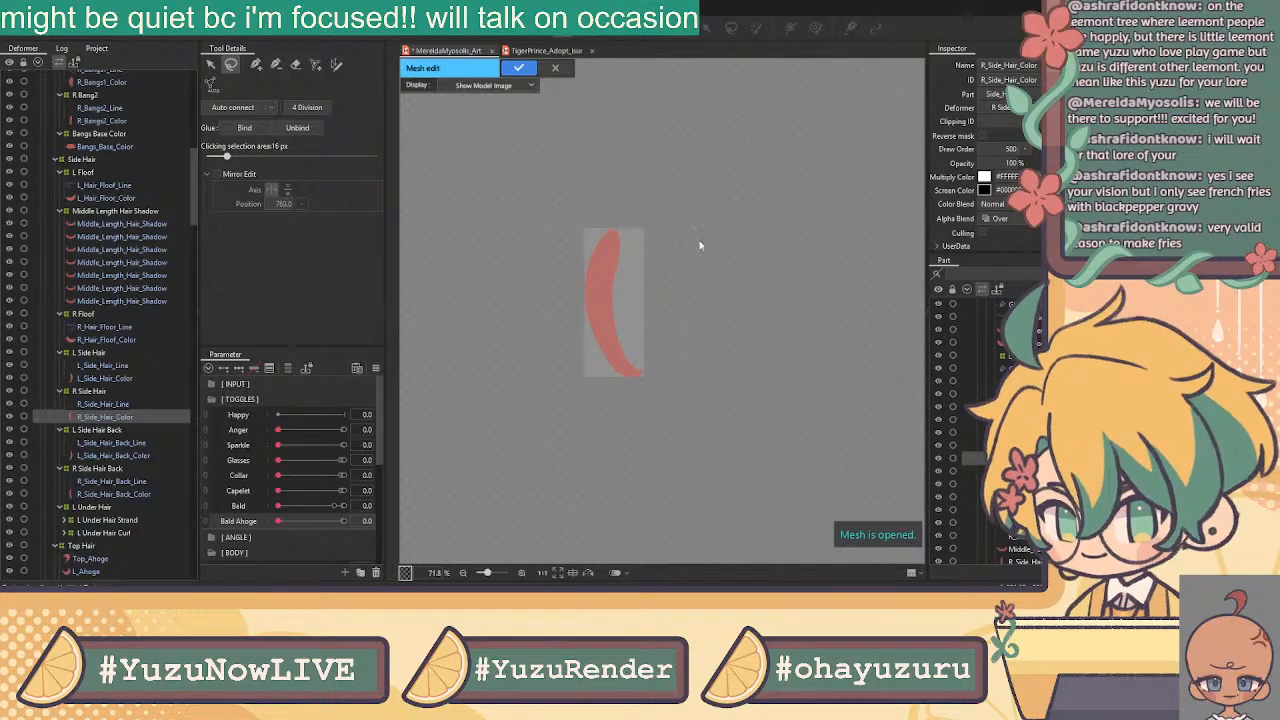
{"action": "key", "text": "ctrl+v"}
{"action": "left_click_drag", "start_coordinate": [783, 309], "coordinate": [624, 285]}
Nudge the mesh's left-edge points onto the strand outline and apply the mesh
{"action": "scroll", "coordinate": [608, 315], "scroll_direction": "up", "scroll_amount": 5}
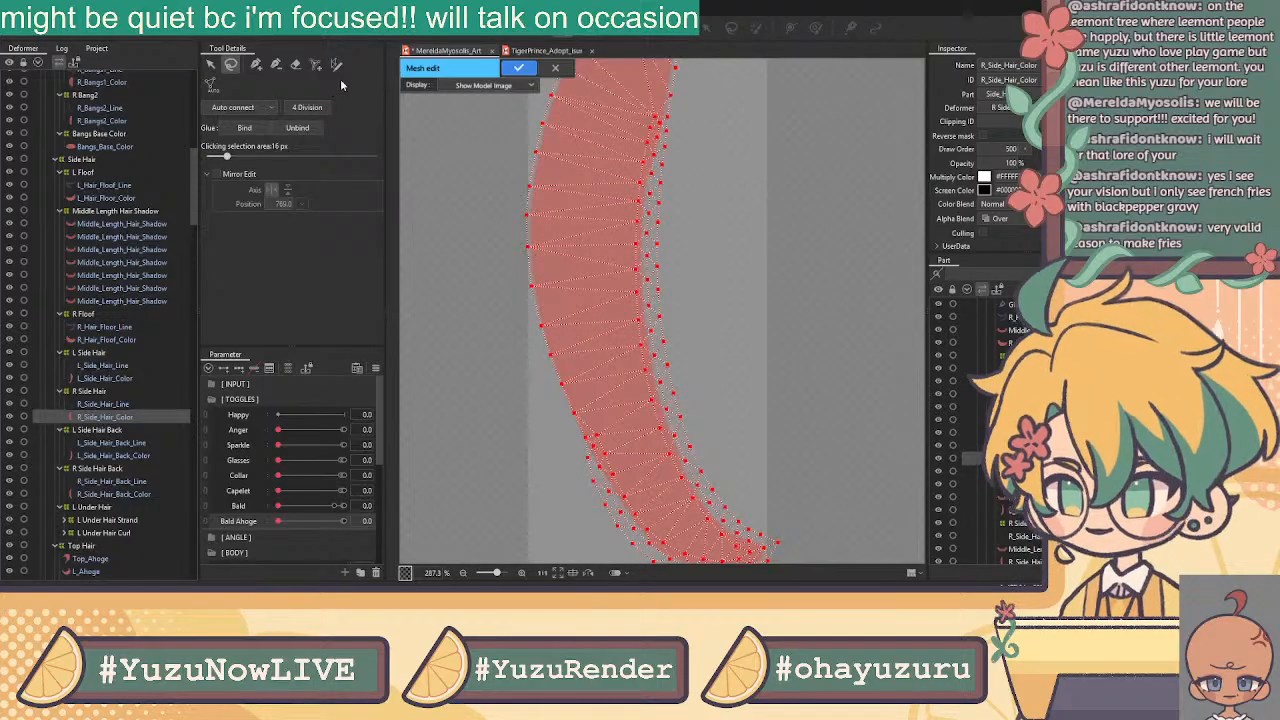
{"action": "left_click", "coordinate": [210, 64]}
{"action": "scroll", "coordinate": [584, 410], "scroll_direction": "up", "scroll_amount": 2}
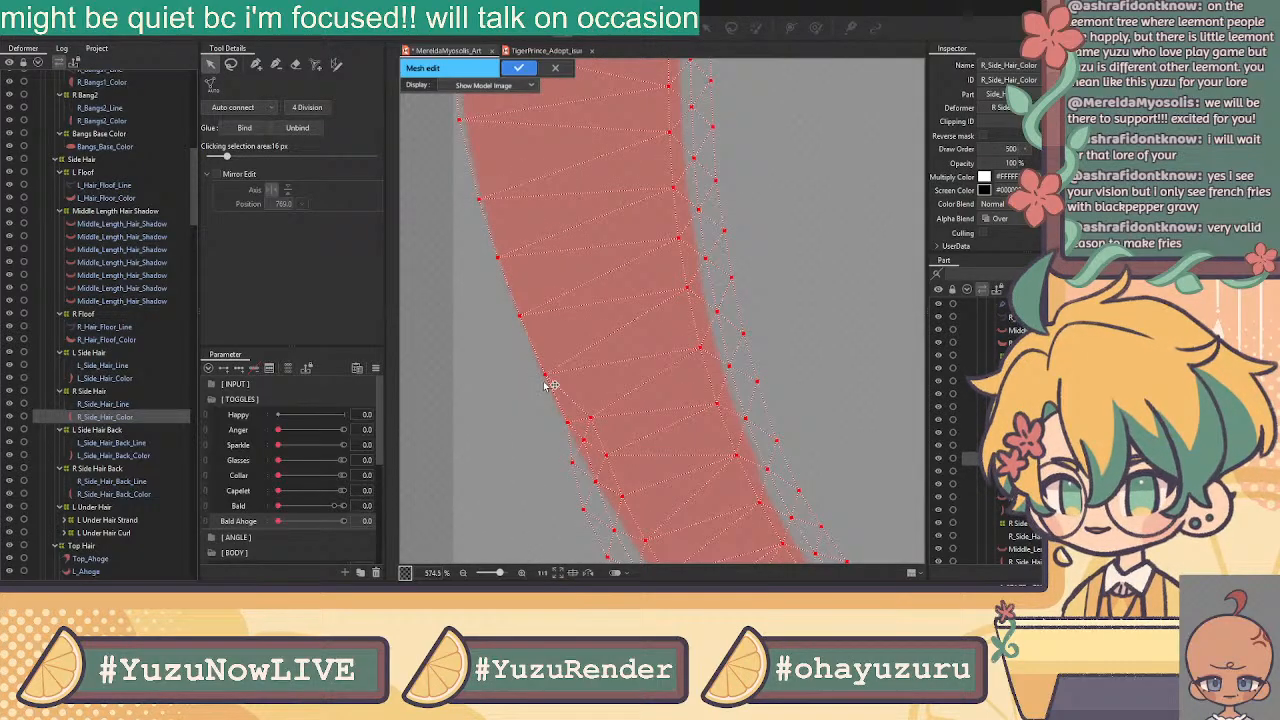
{"action": "left_click", "coordinate": [505, 396]}
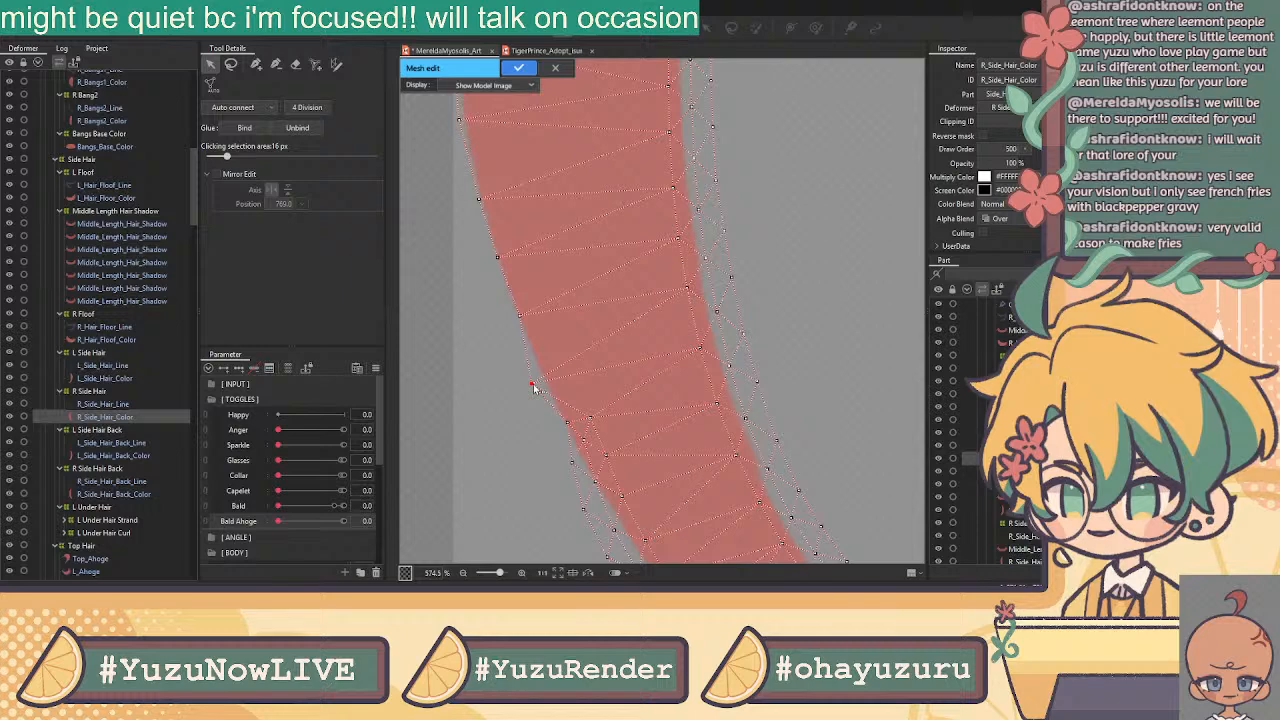
{"action": "left_click", "coordinate": [523, 317]}
{"action": "left_click_drag", "start_coordinate": [525, 317], "coordinate": [516, 318]}
{"action": "left_click_drag", "start_coordinate": [501, 258], "coordinate": [496, 260]}
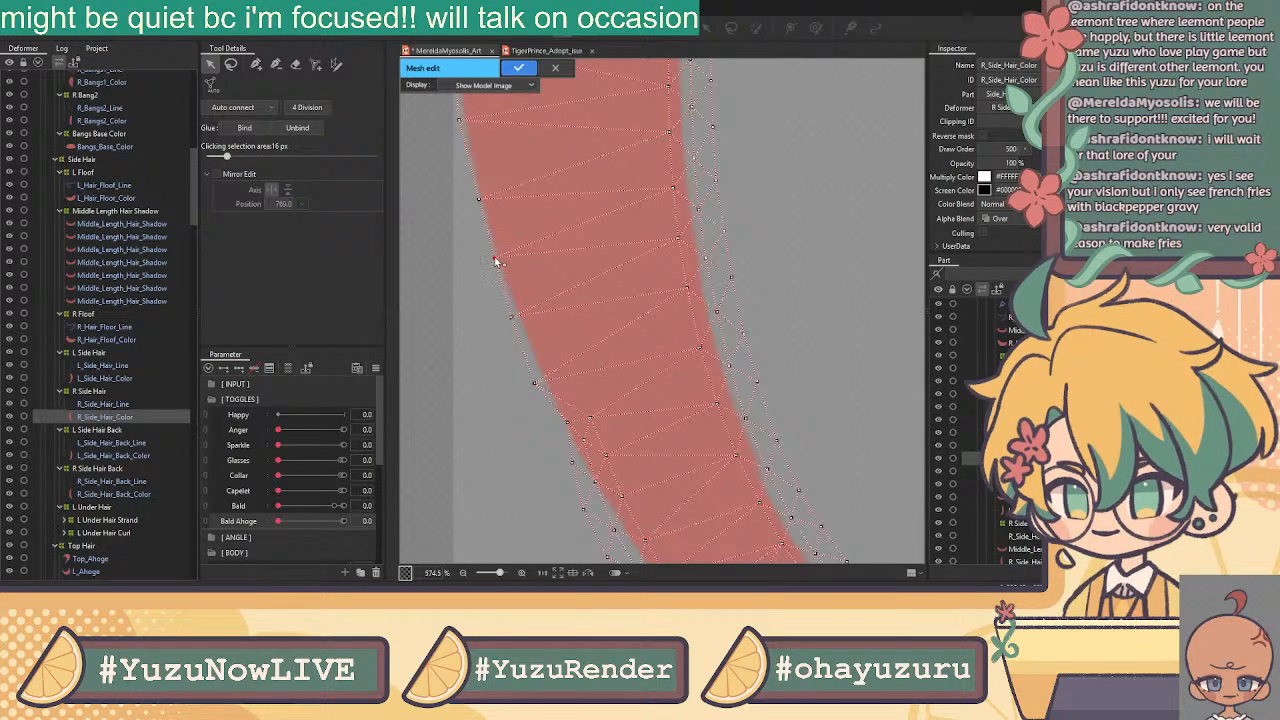
{"action": "left_click_drag", "start_coordinate": [522, 161], "coordinate": [567, 339]}
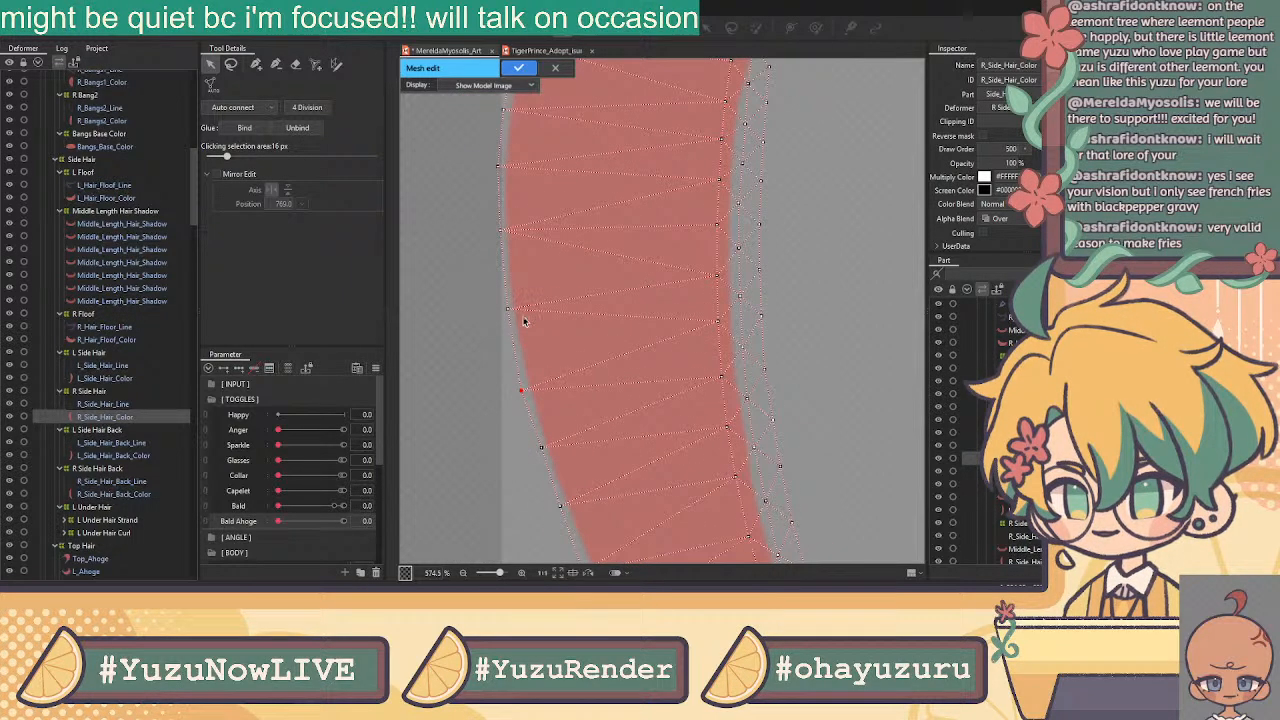
{"action": "scroll", "coordinate": [554, 286], "scroll_direction": "down", "scroll_amount": 5}
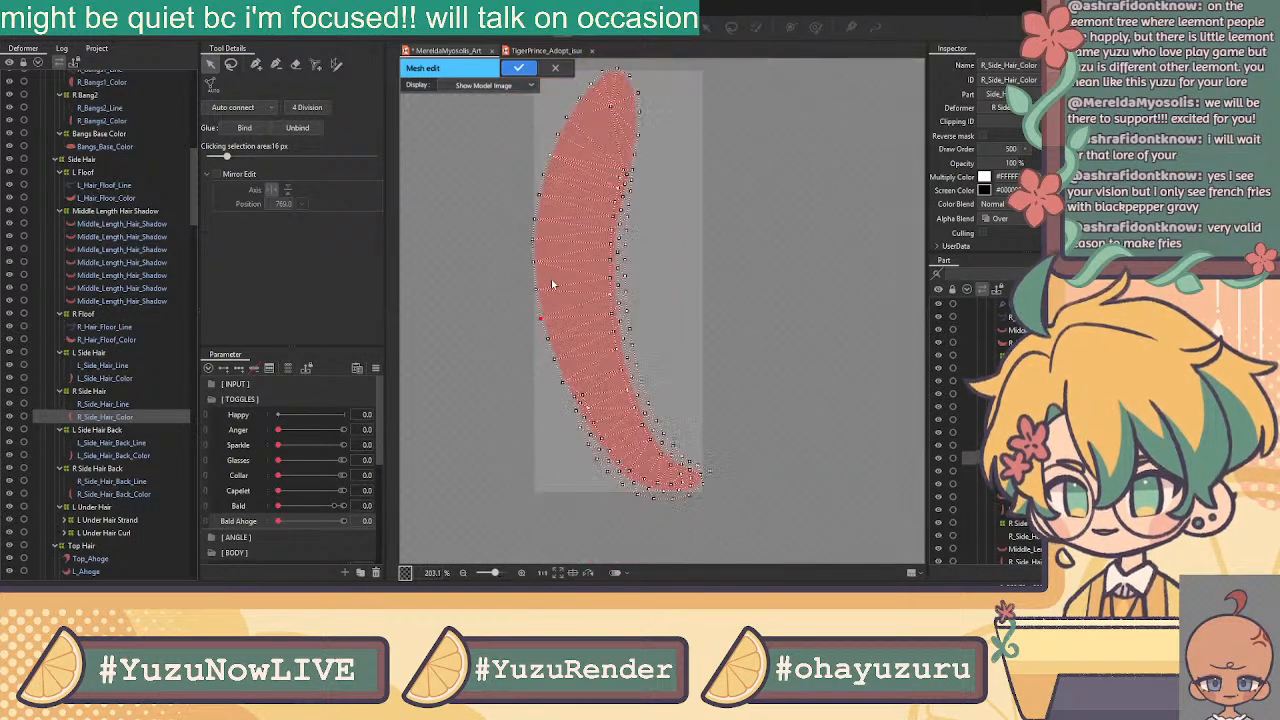
{"action": "left_click", "coordinate": [519, 67]}
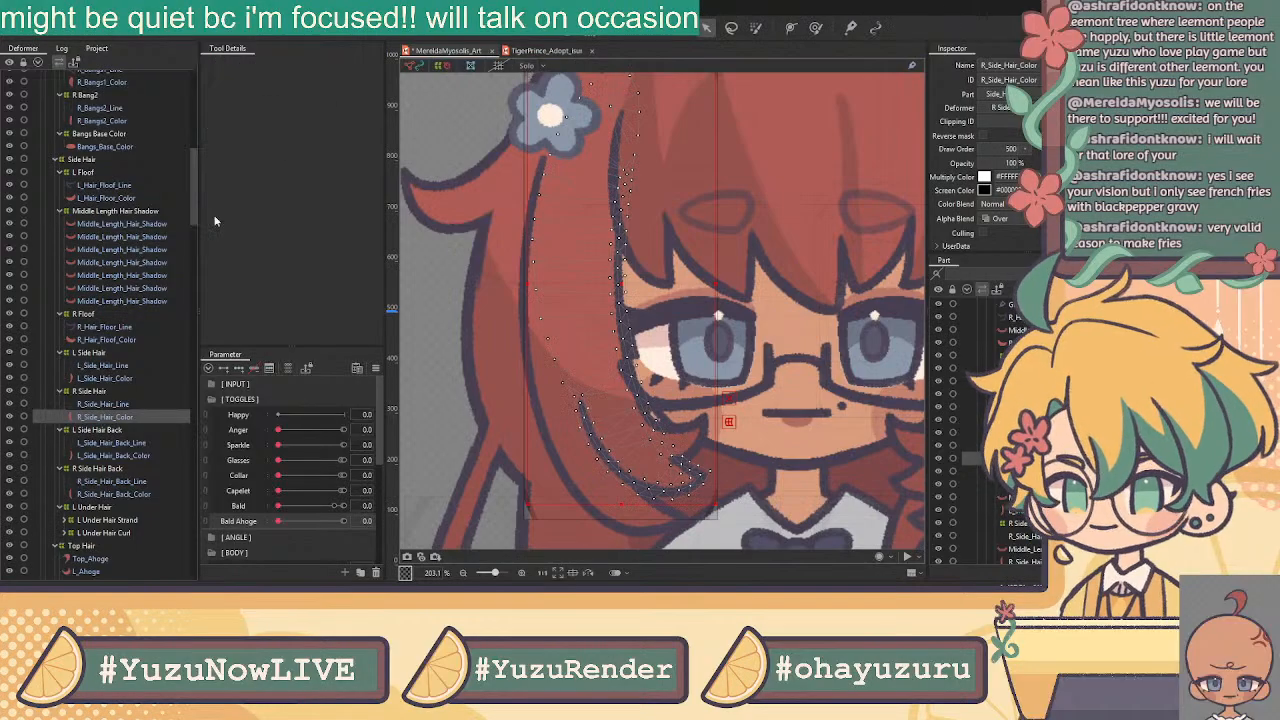
{"action": "left_click", "coordinate": [110, 404], "text": "ctrl"}
Glue R_Side_Hair_Line and R_Side_Hair_Color together along the strand's inner-edge vertices
{"action": "key", "text": "ctrl+e"}
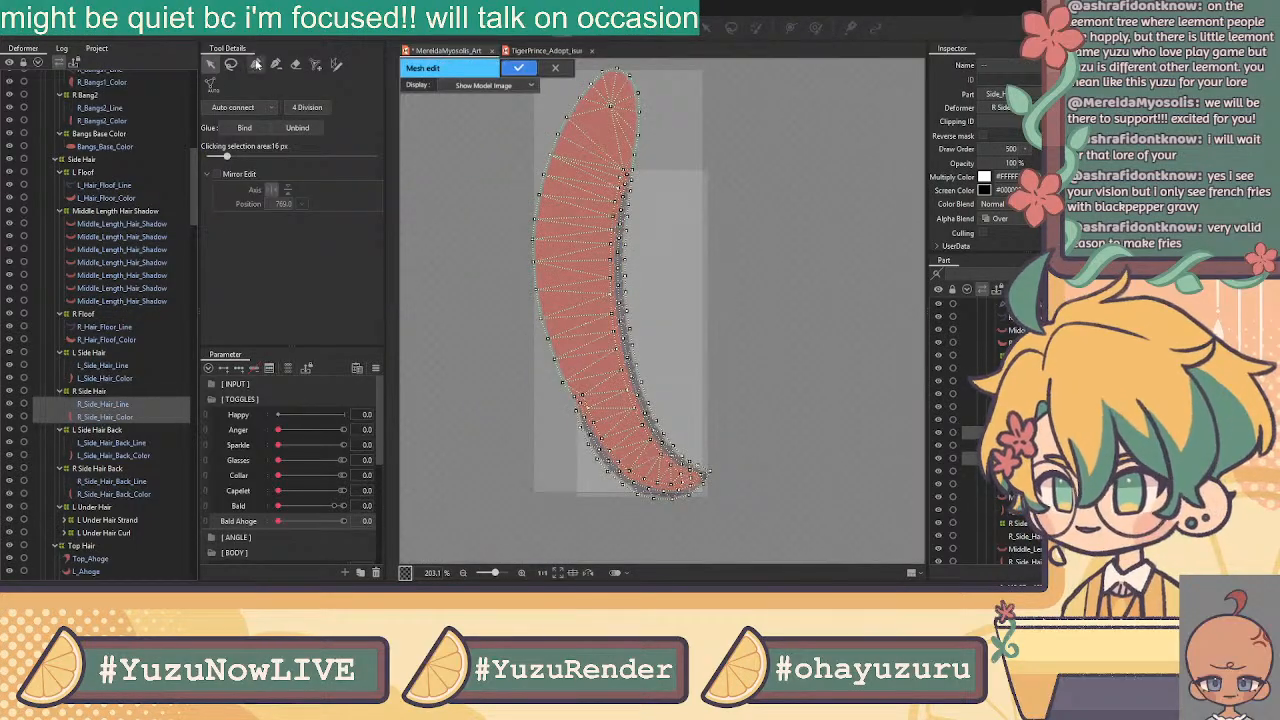
{"action": "mouse_move", "coordinate": [642, 168]}
{"action": "left_mouse_down"}
{"action": "mouse_move", "coordinate": [626, 172]}
{"action": "mouse_move", "coordinate": [598, 278]}
{"action": "mouse_move", "coordinate": [590, 392]}
{"action": "mouse_move", "coordinate": [560, 425]}
{"action": "mouse_move", "coordinate": [720, 223]}
{"action": "mouse_move", "coordinate": [660, 165]}
{"action": "left_mouse_up"}
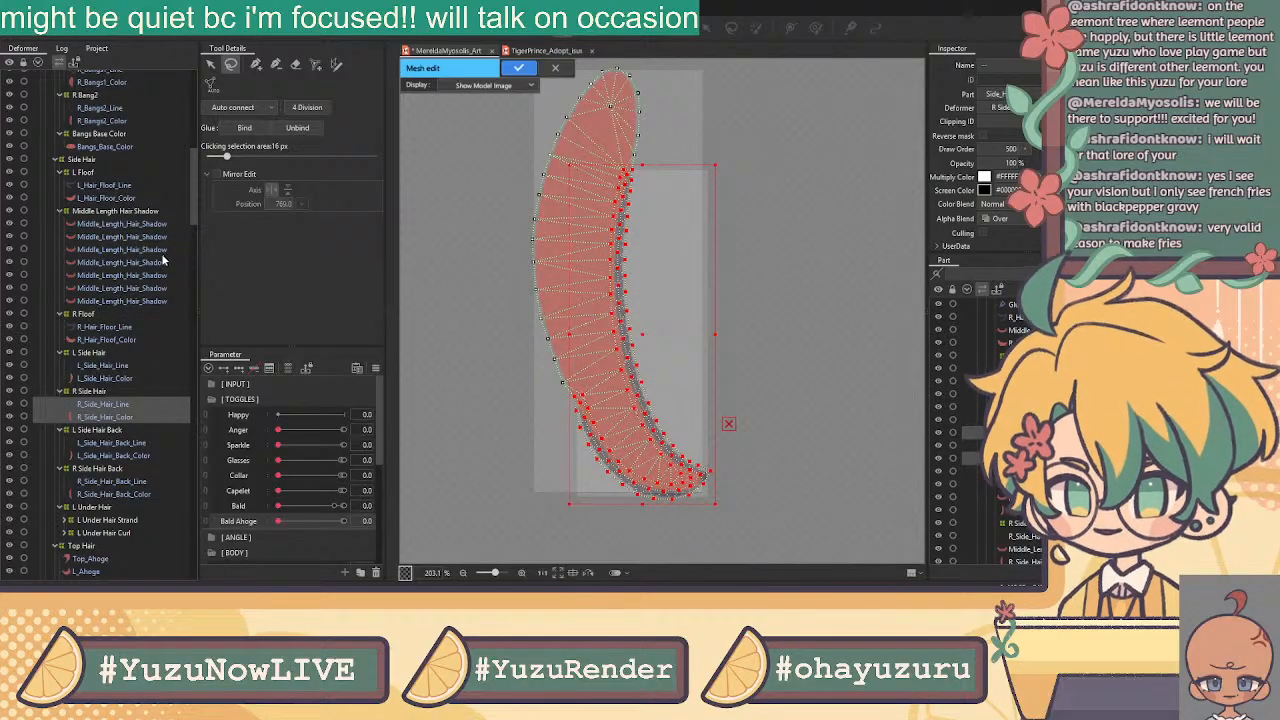
{"action": "left_click", "coordinate": [241, 127]}
{"action": "left_click", "coordinate": [520, 67]}
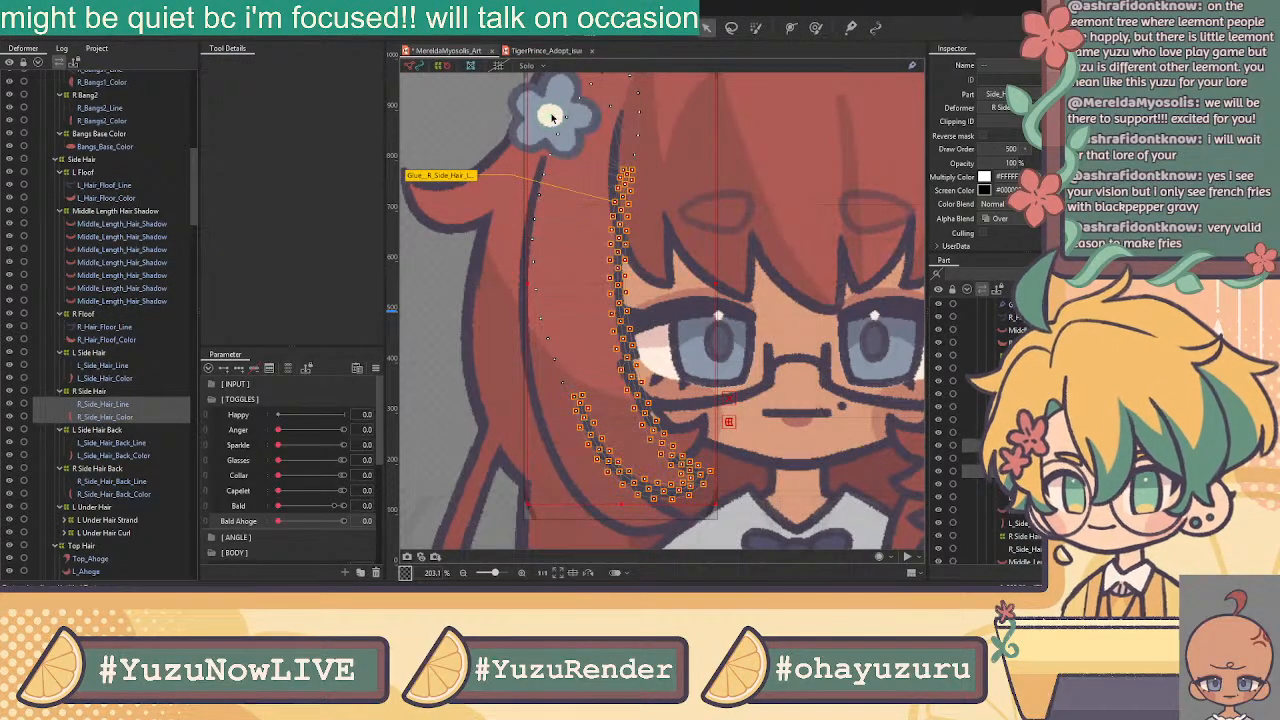
Start editing the L_Side_Hair_Back_Line mesh
{"action": "left_click", "coordinate": [127, 446]}
{"action": "scroll", "coordinate": [523, 323], "scroll_direction": "down", "scroll_amount": 3}
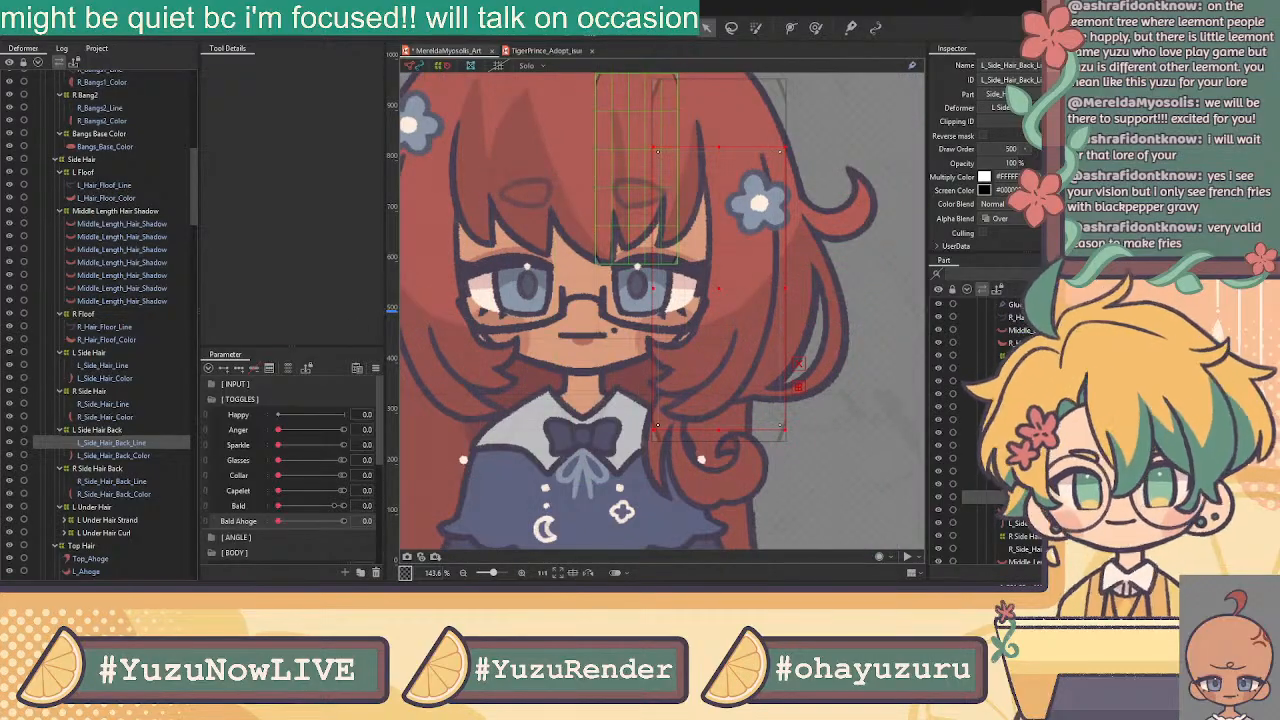
{"action": "key", "text": "ctrl+e"}
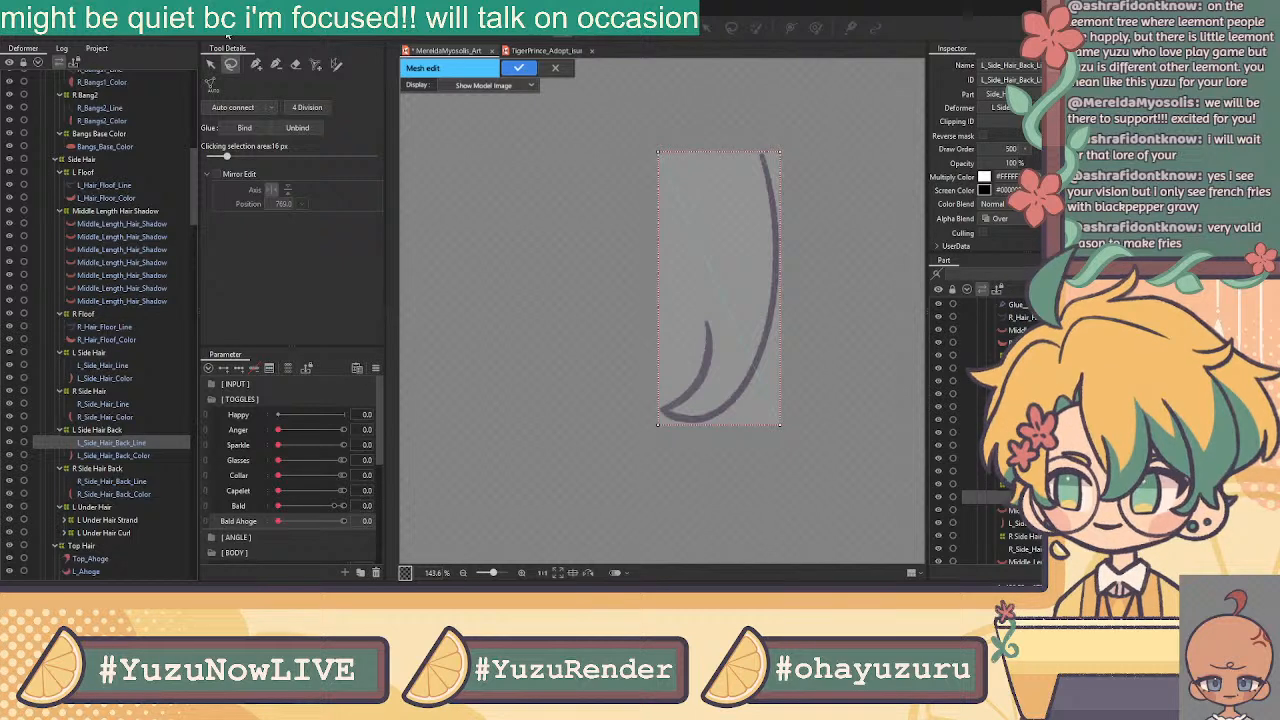
Erase the default corner vertices from L_Side_Hair_Back_Line's mesh
{"action": "left_click", "coordinate": [295, 64]}
{"action": "mouse_move", "coordinate": [665, 150]}
{"action": "left_mouse_down"}
{"action": "mouse_move", "coordinate": [785, 155]}
{"action": "mouse_move", "coordinate": [622, 422]}
{"action": "left_mouse_up"}
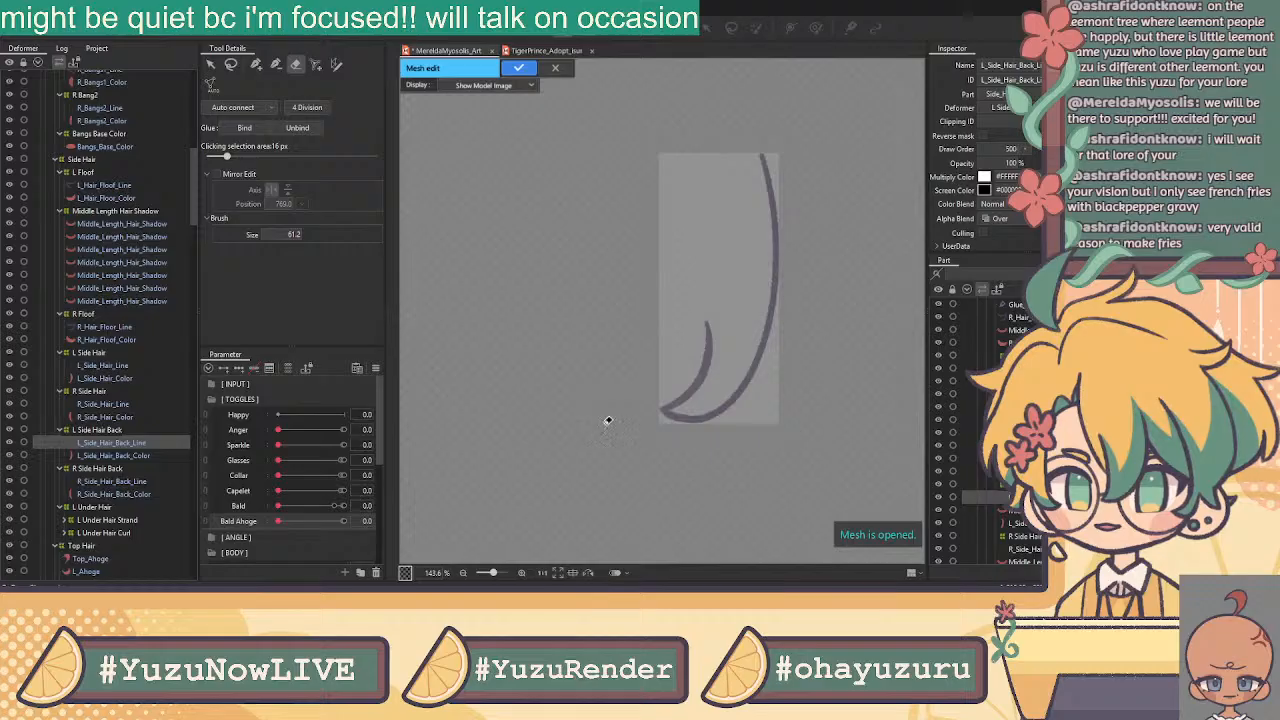
{"action": "left_click", "coordinate": [256, 64]}
{"action": "scroll", "coordinate": [782, 138], "scroll_direction": "up", "scroll_amount": 8}
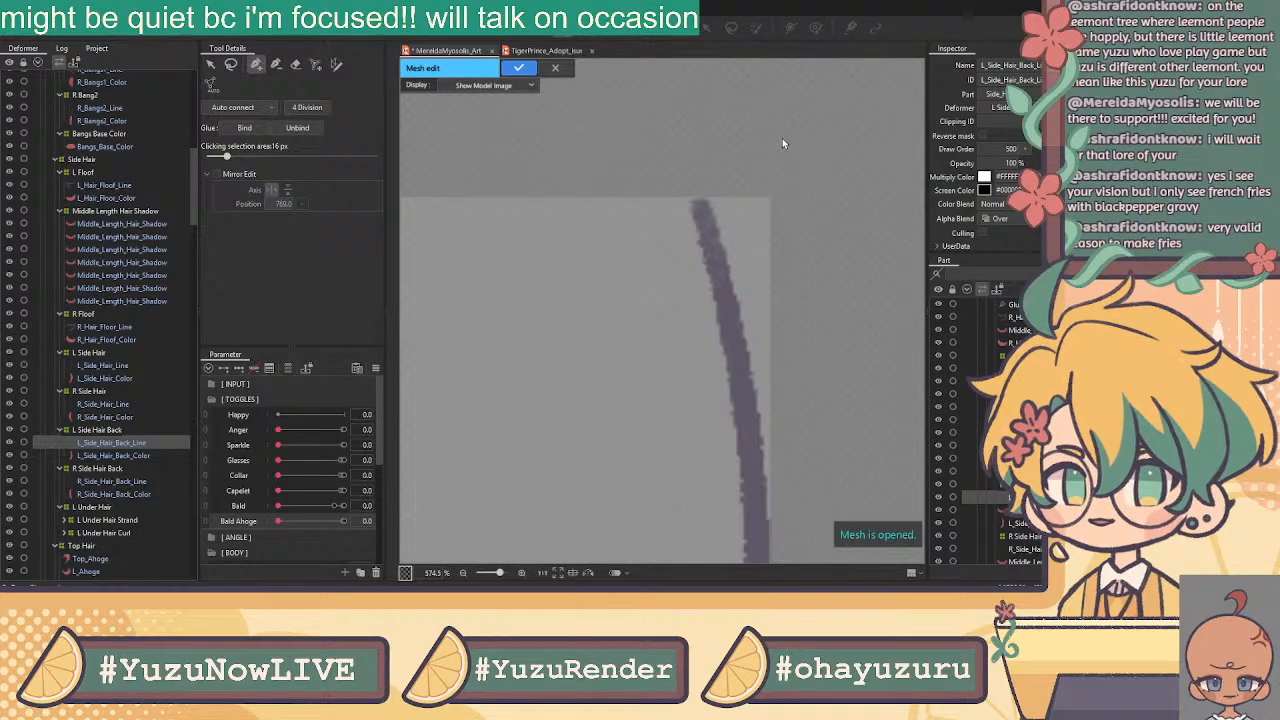
Place new vertices from the line's top down along its upper edge
{"action": "left_click", "coordinate": [612, 224]}
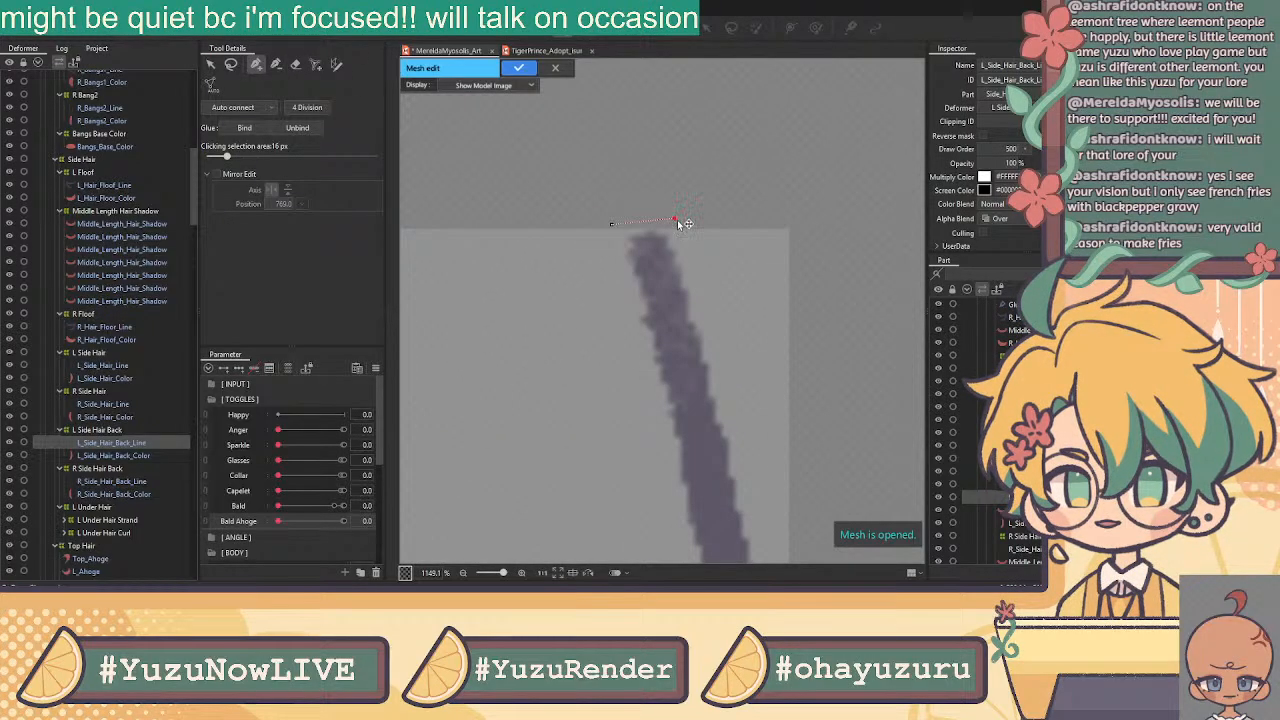
{"action": "left_click", "coordinate": [694, 274]}
{"action": "scroll", "coordinate": [705, 273], "scroll_direction": "down", "scroll_amount": 3}
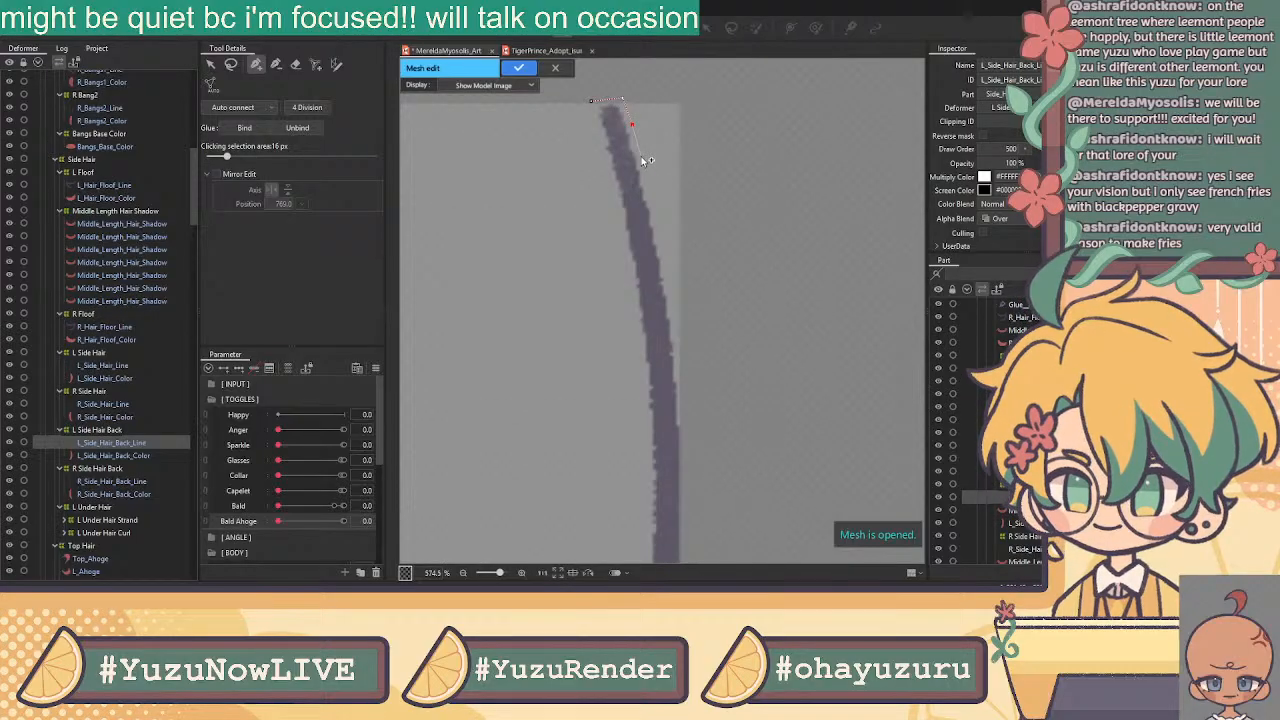
{"action": "left_click", "coordinate": [659, 231]}
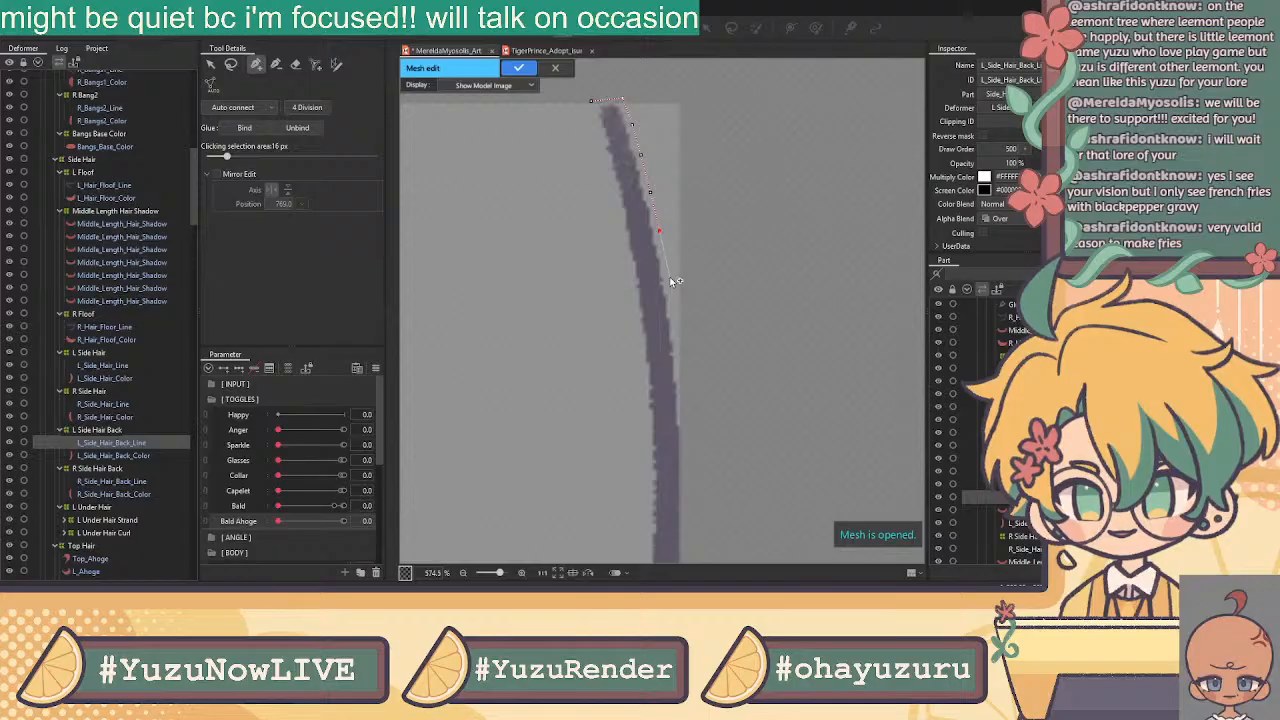
{"action": "left_click", "coordinate": [668, 273]}
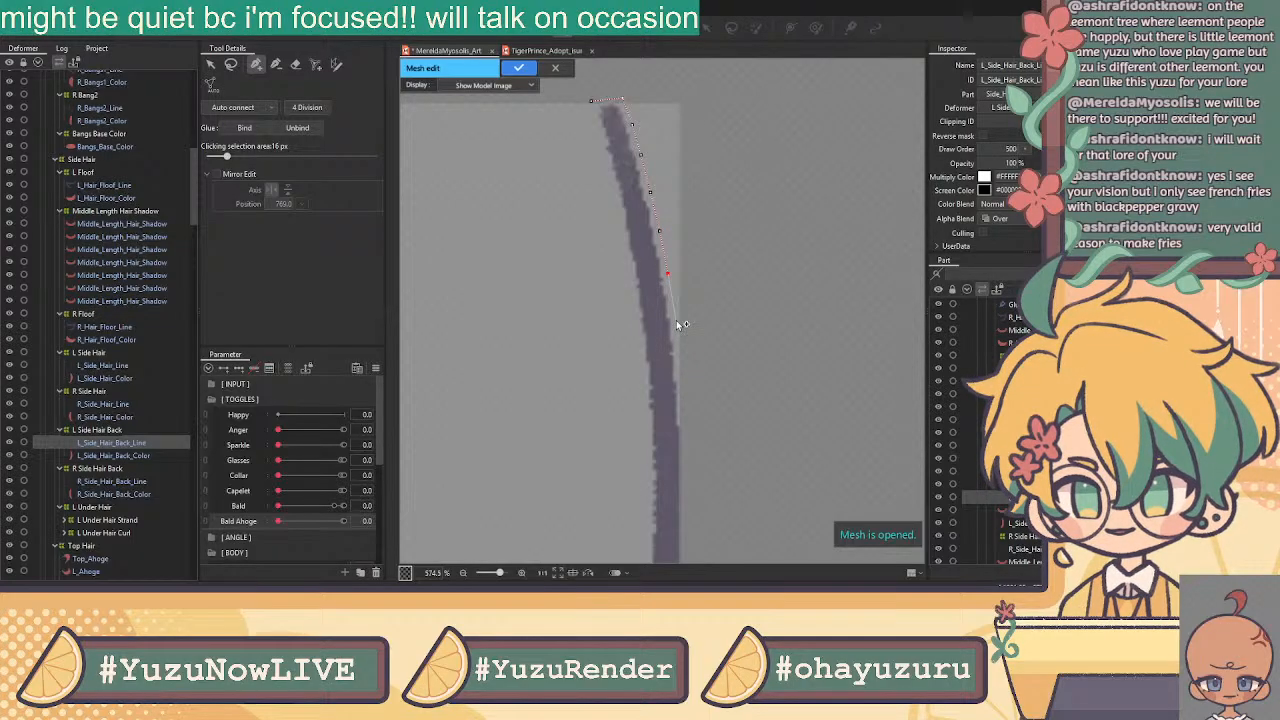
{"action": "left_click", "coordinate": [684, 371]}
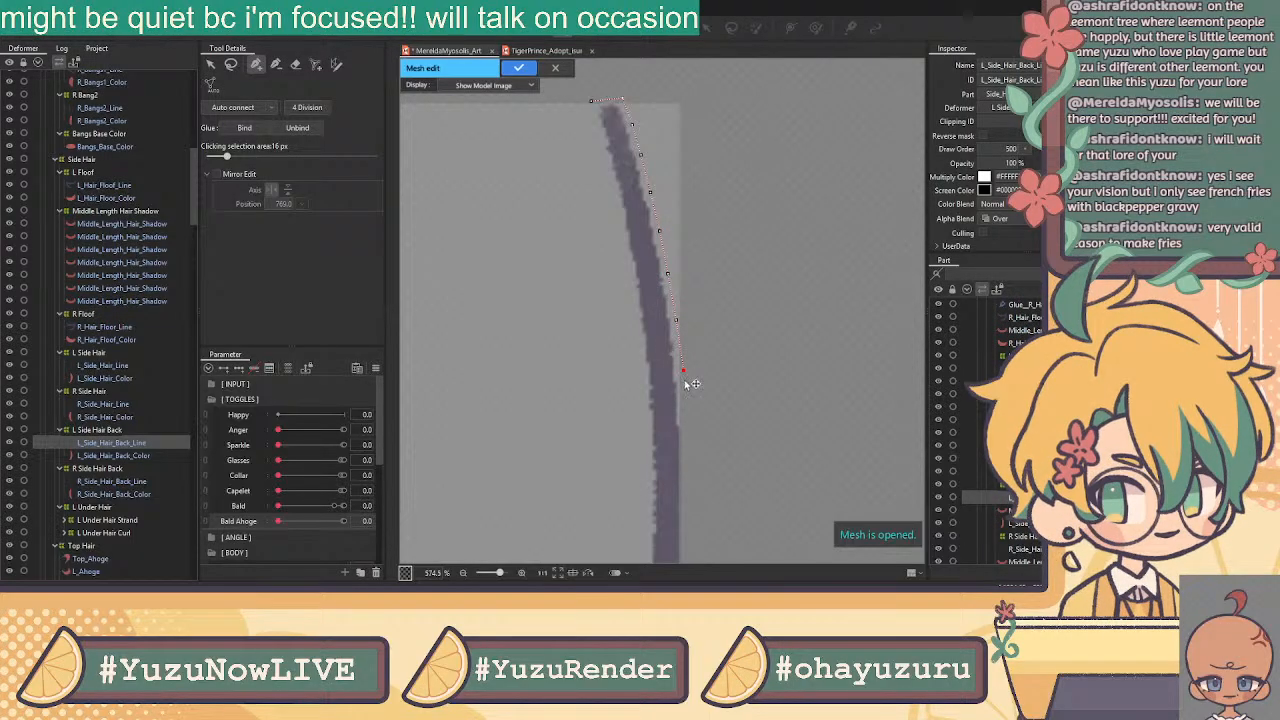
{"action": "left_click", "coordinate": [687, 421]}
{"action": "scroll", "coordinate": [686, 349], "scroll_direction": "down", "scroll_amount": 3}
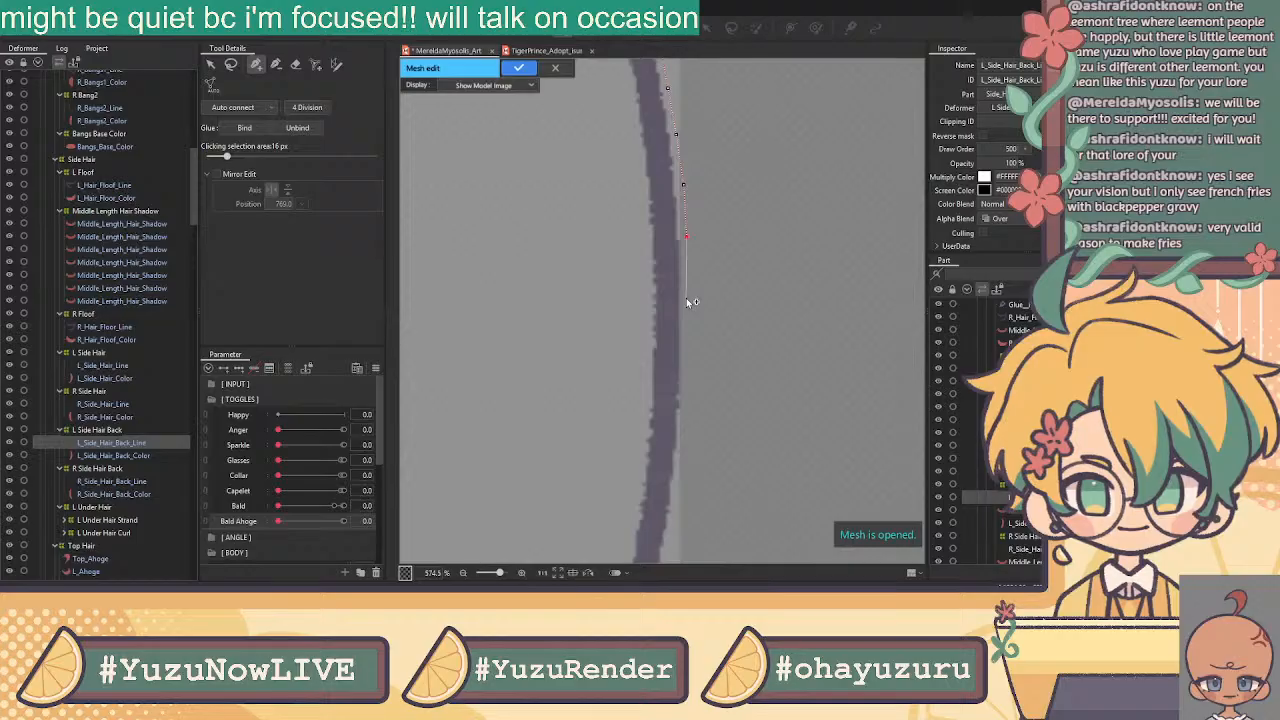
Continue placing vertices down the line to where it curves inward
{"action": "left_click", "coordinate": [687, 297]}
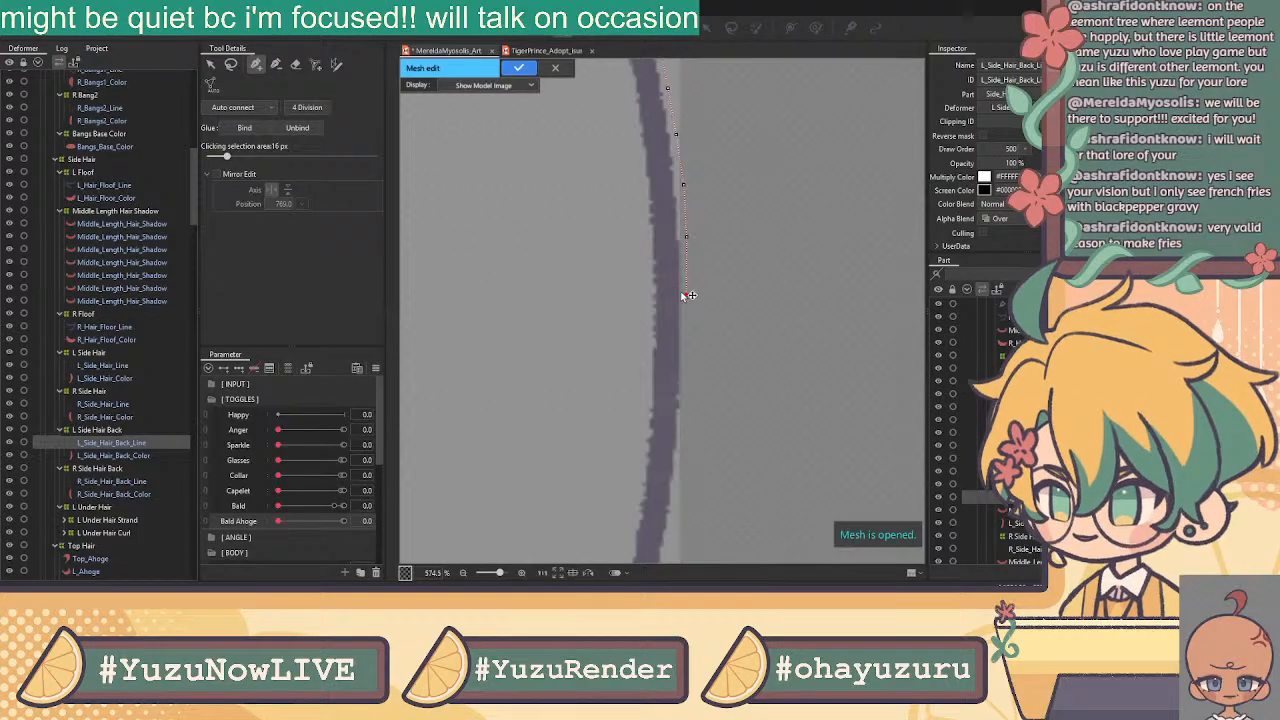
{"action": "left_click", "coordinate": [686, 346]}
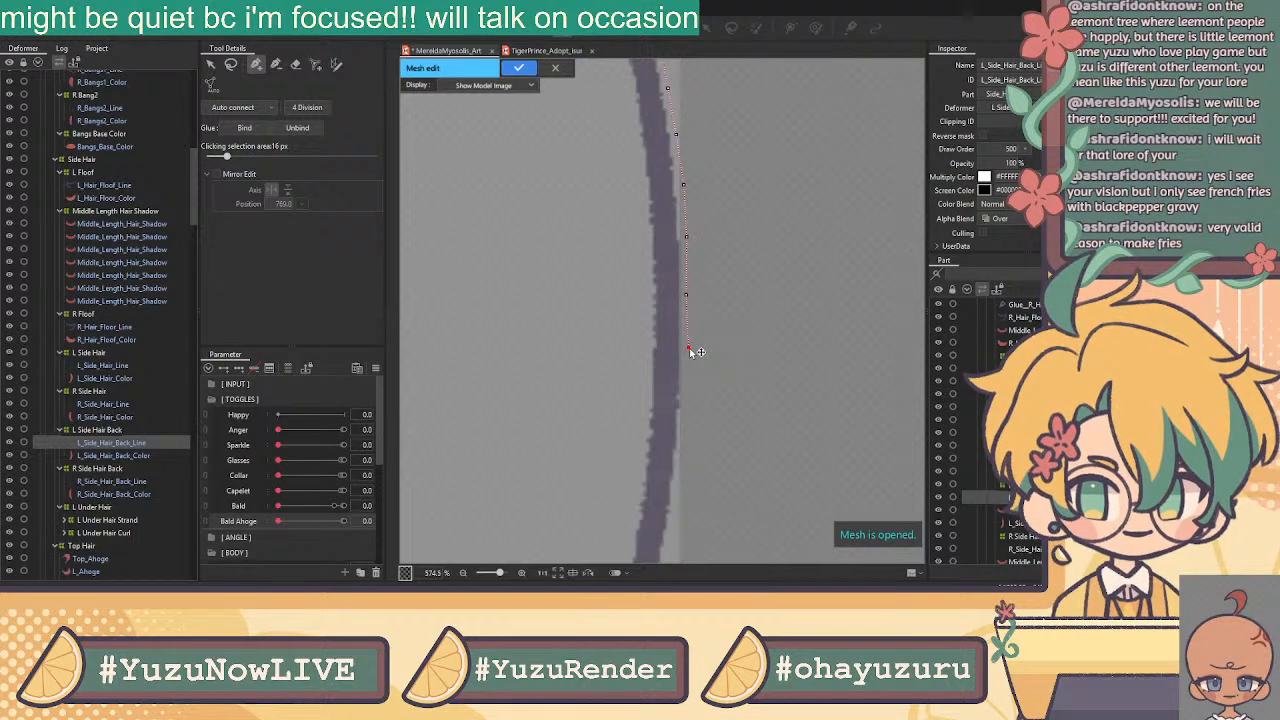
{"action": "left_click", "coordinate": [686, 404]}
{"action": "left_click_drag", "start_coordinate": [694, 428], "coordinate": [830, 176]}
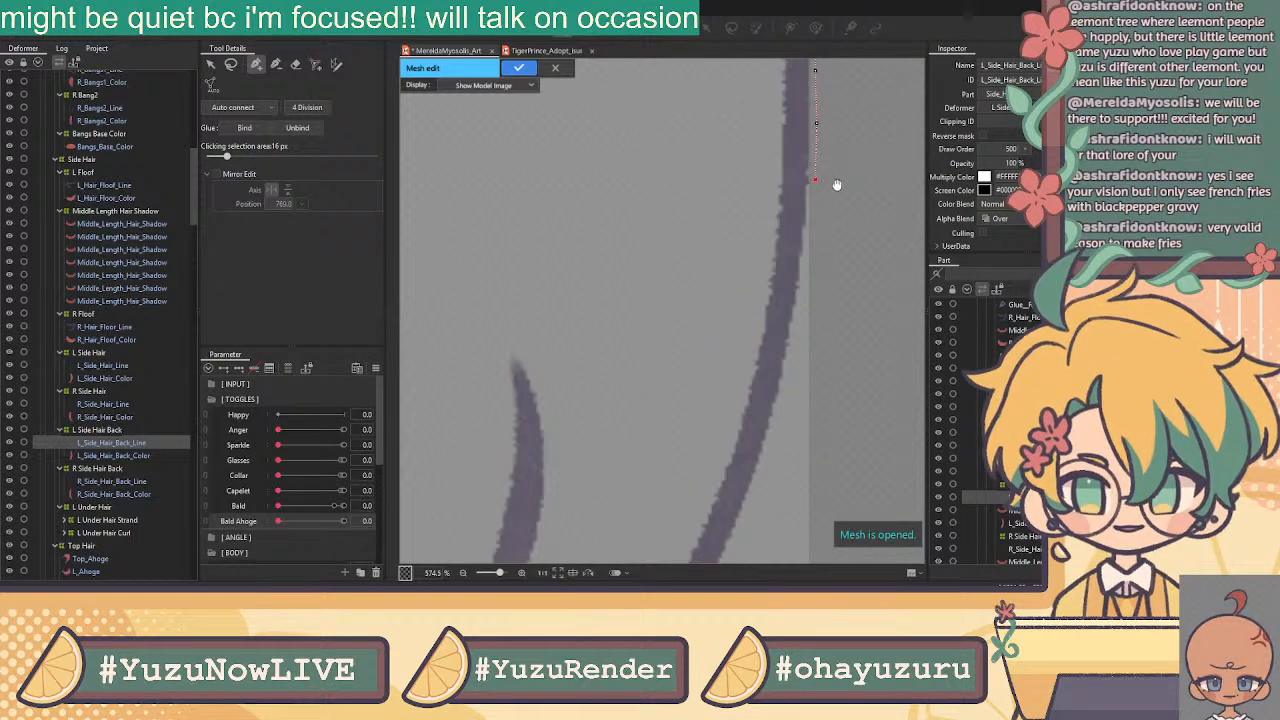
{"action": "left_click", "coordinate": [812, 238]}
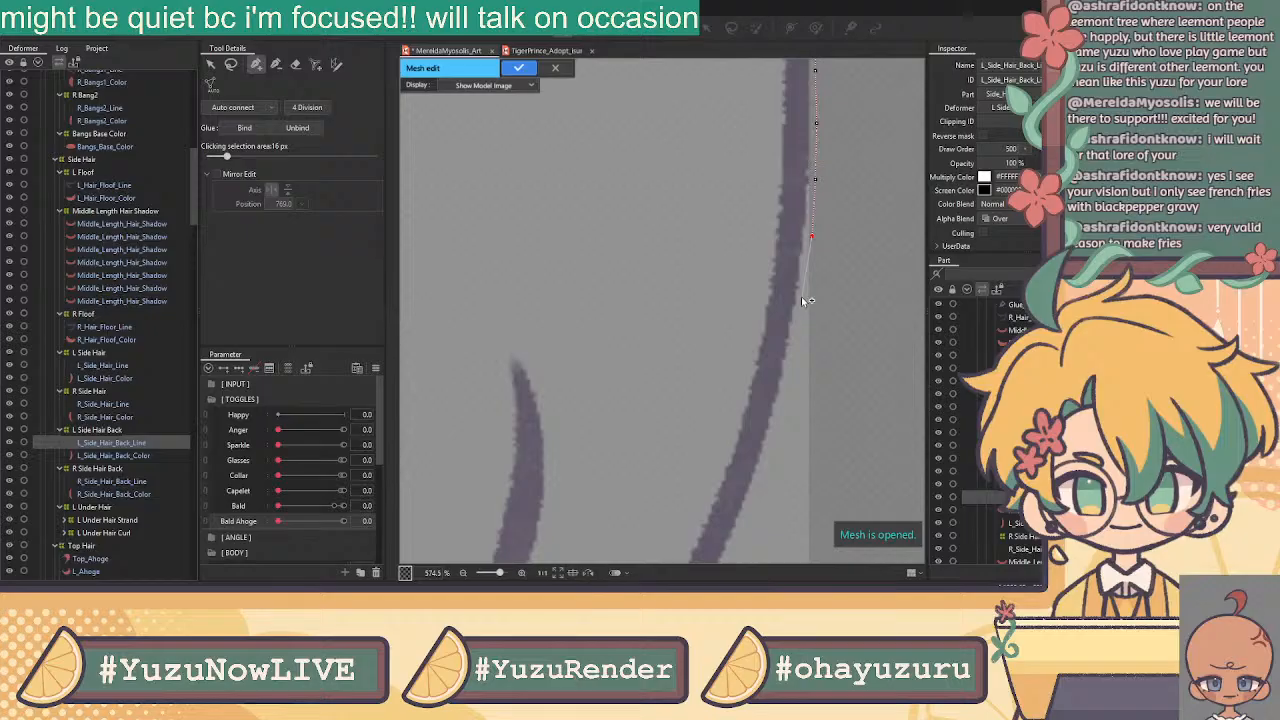
{"action": "left_click", "coordinate": [797, 346]}
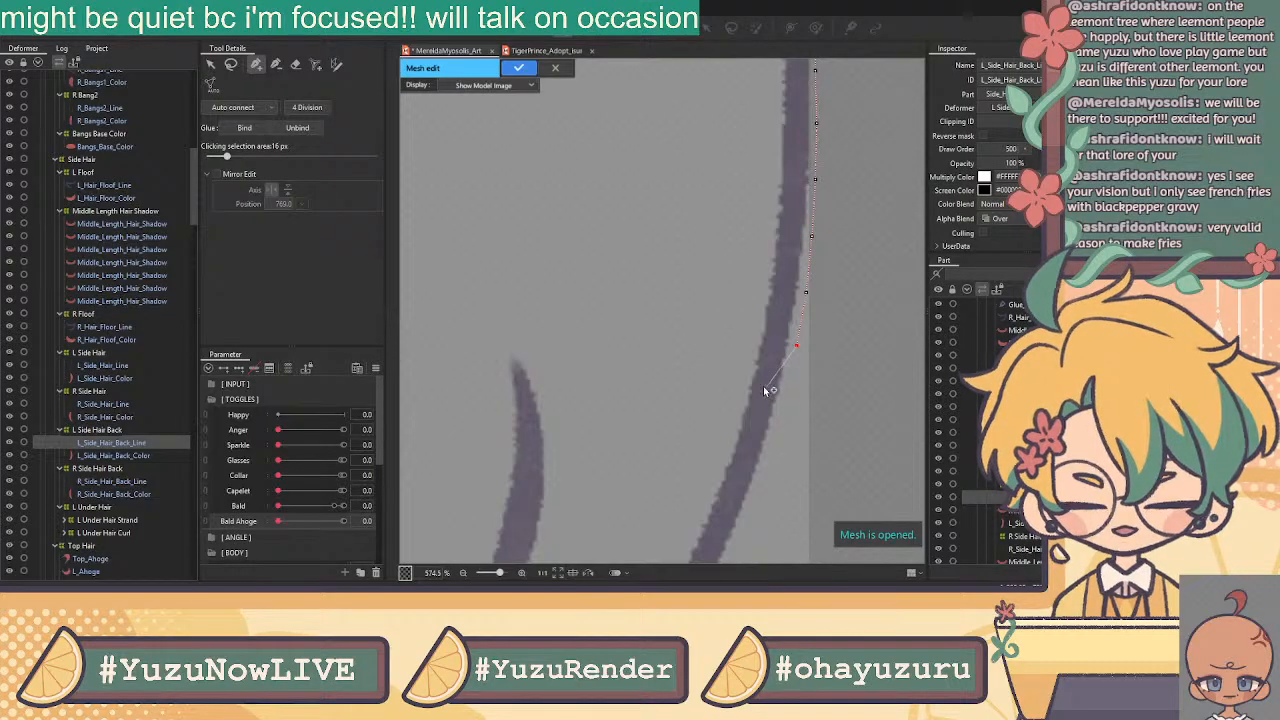
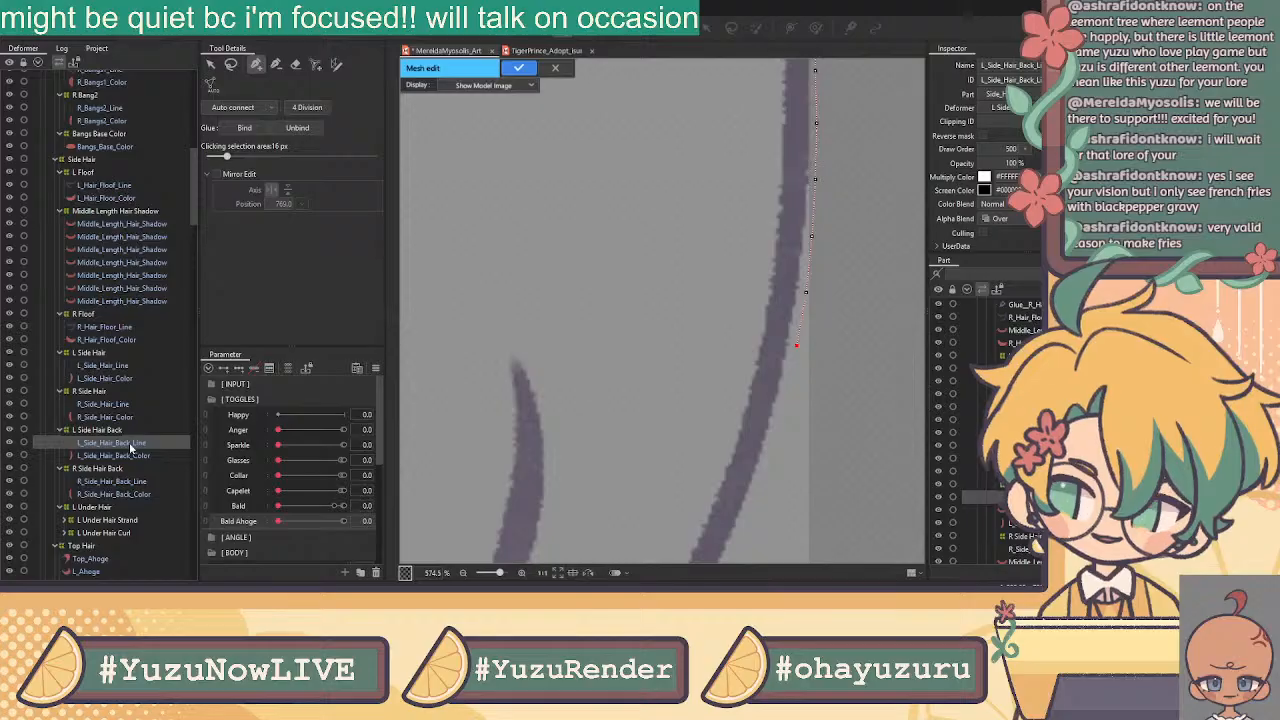
Add and adjust outline vertices hugging the L_Side_Hair_Back_Line stroke down toward its curve
{"action": "left_click", "coordinate": [786, 394]}
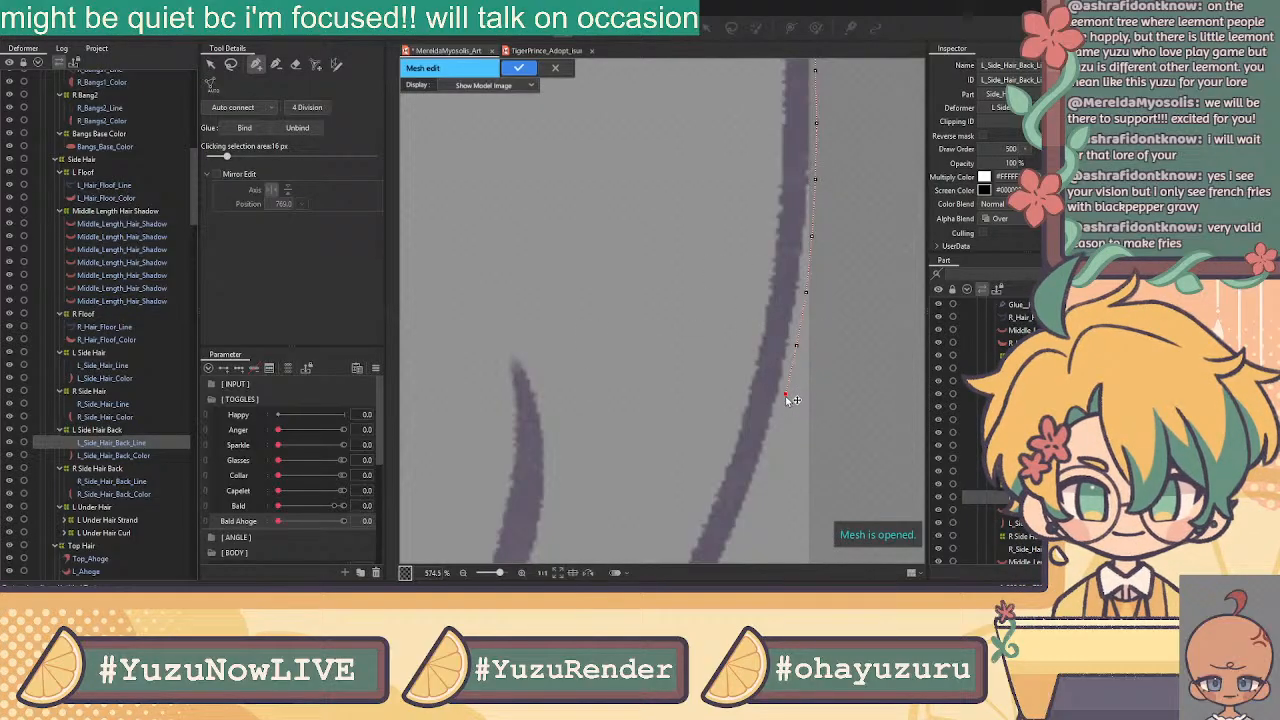
{"action": "left_click_drag", "start_coordinate": [675, 423], "coordinate": [751, 229]}
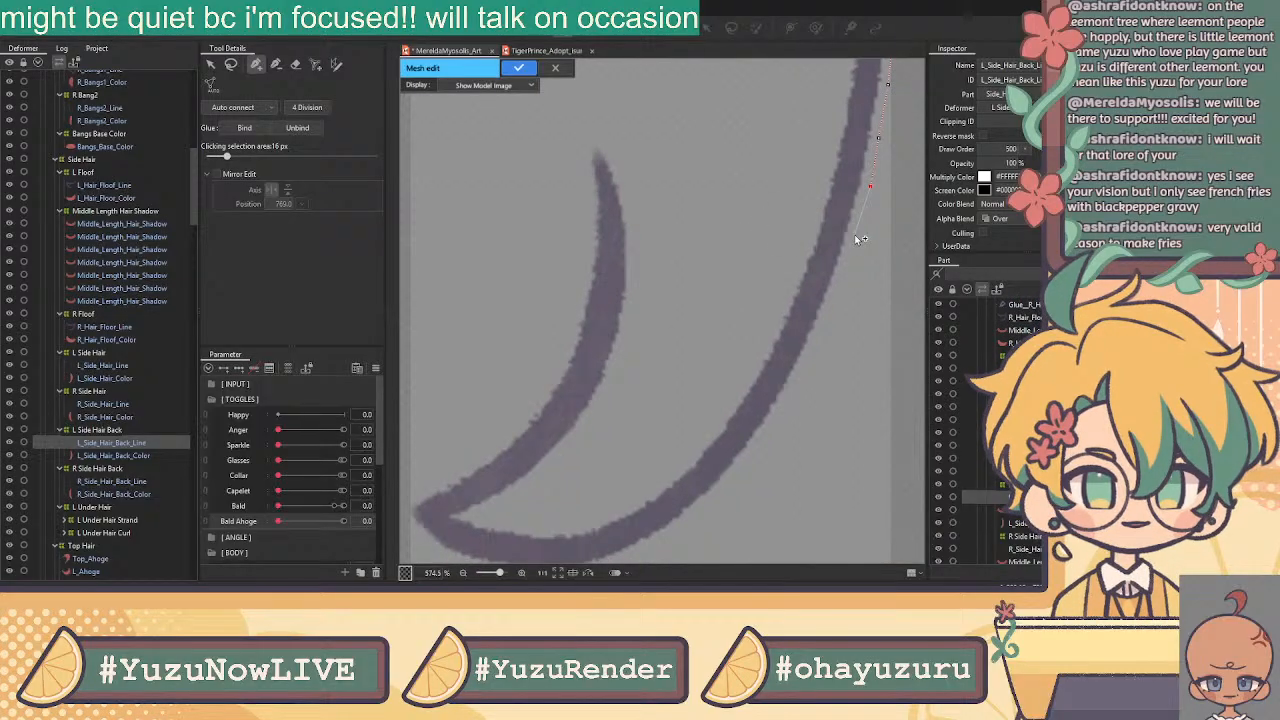
{"action": "left_click", "coordinate": [856, 237]}
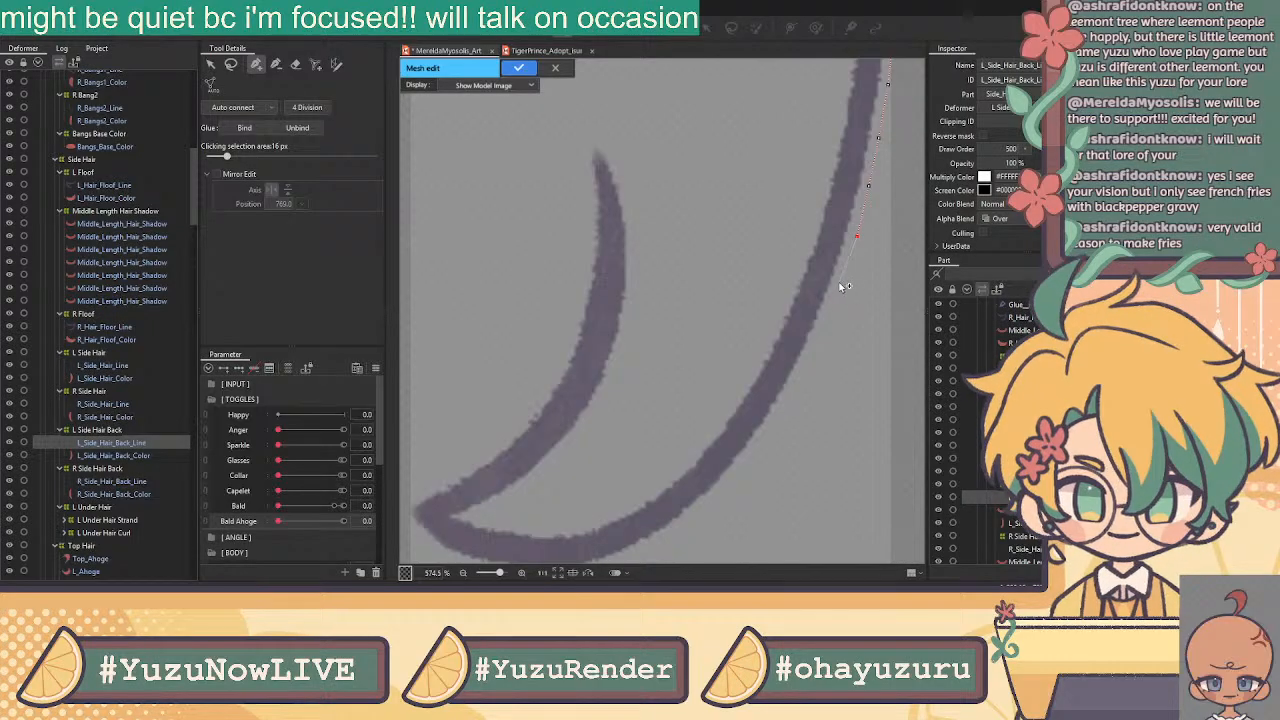
{"action": "left_click", "coordinate": [838, 291]}
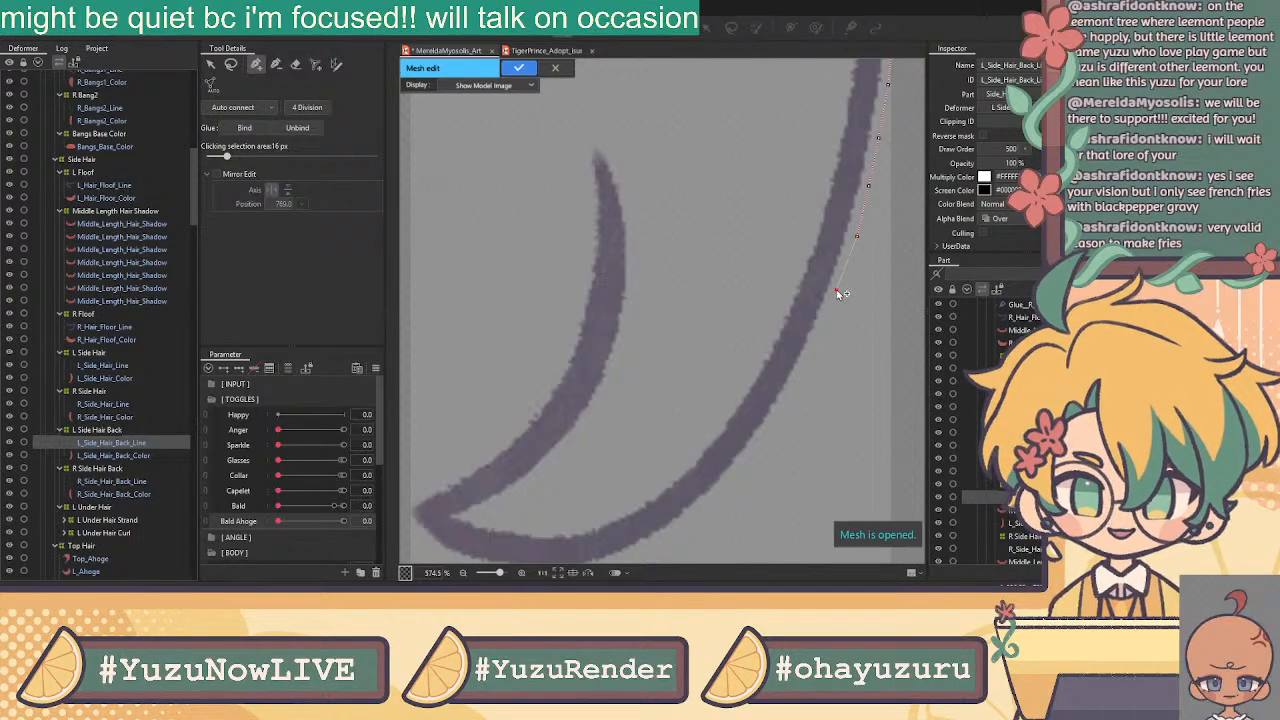
{"action": "left_click", "coordinate": [810, 349]}
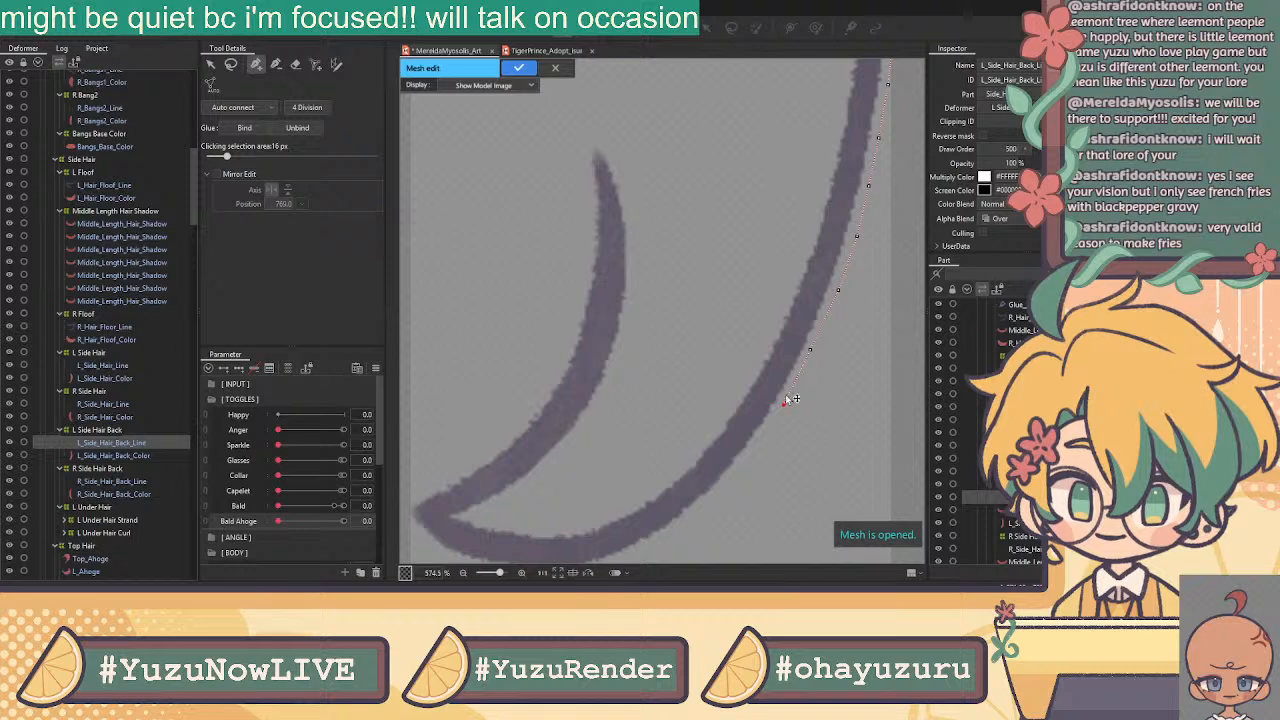
{"action": "left_click_drag", "start_coordinate": [785, 405], "coordinate": [797, 387]}
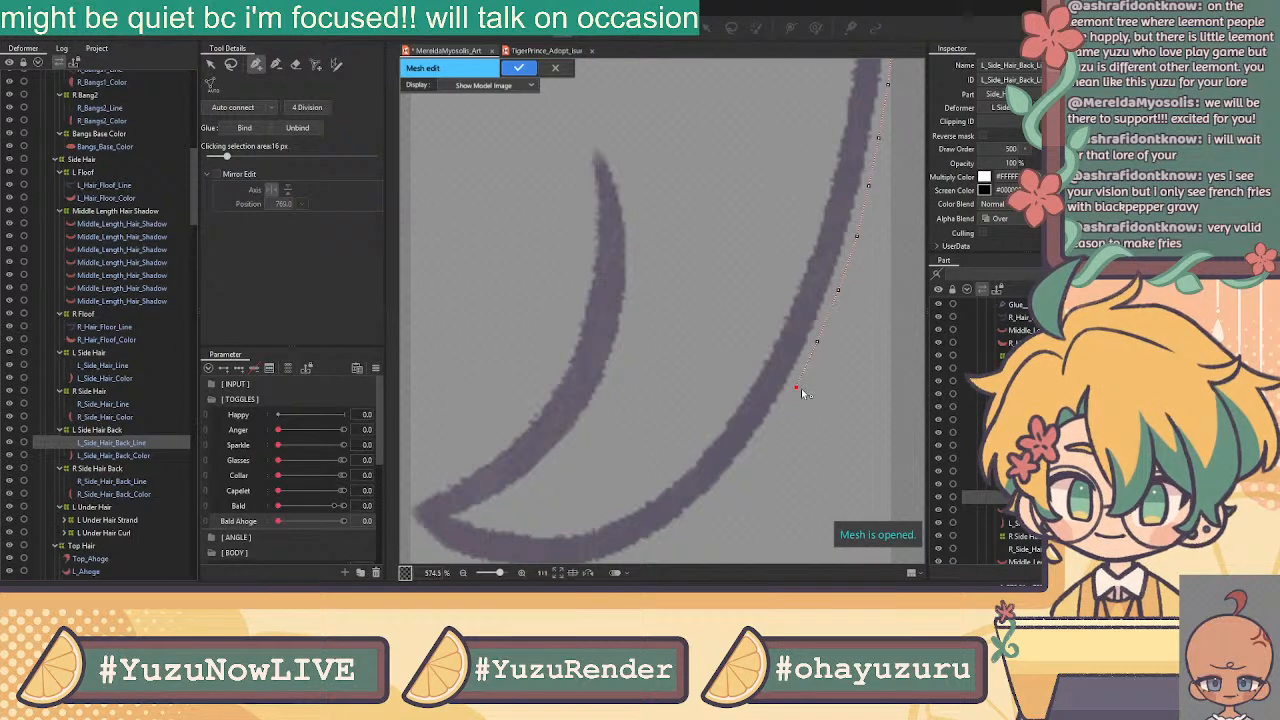
{"action": "left_click_drag", "start_coordinate": [818, 343], "coordinate": [843, 283]}
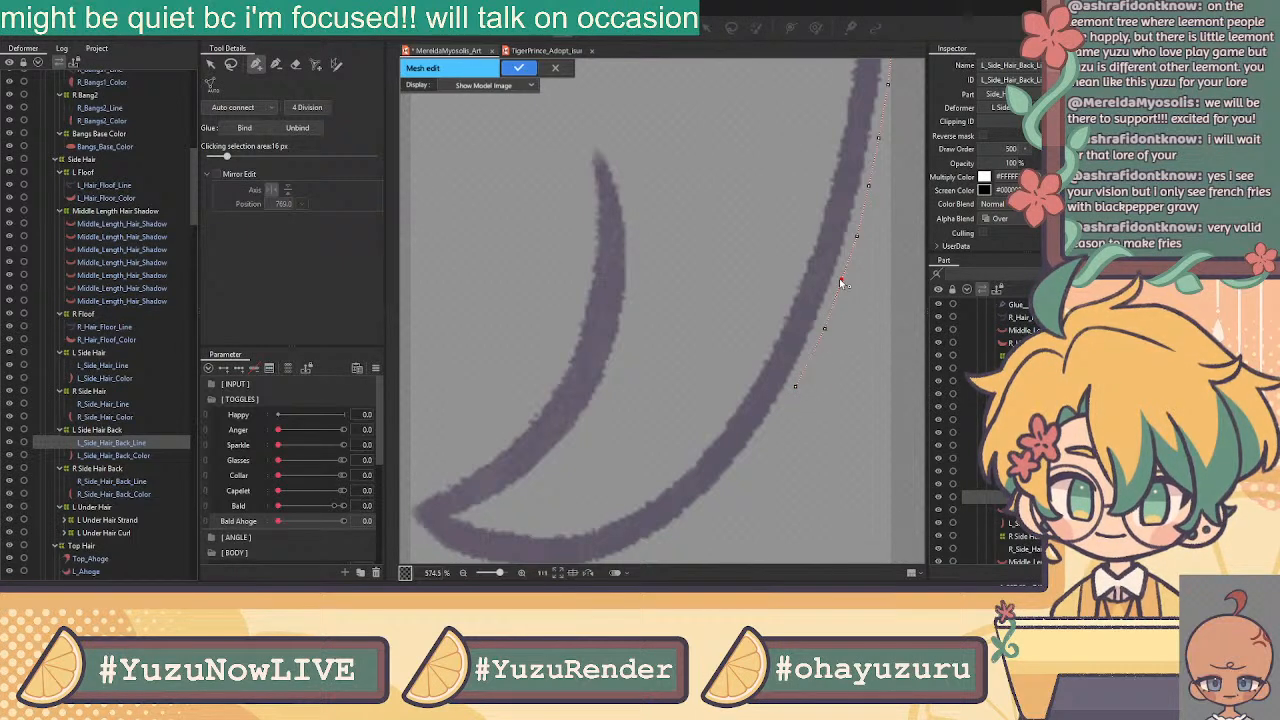
{"action": "left_click", "coordinate": [825, 330]}
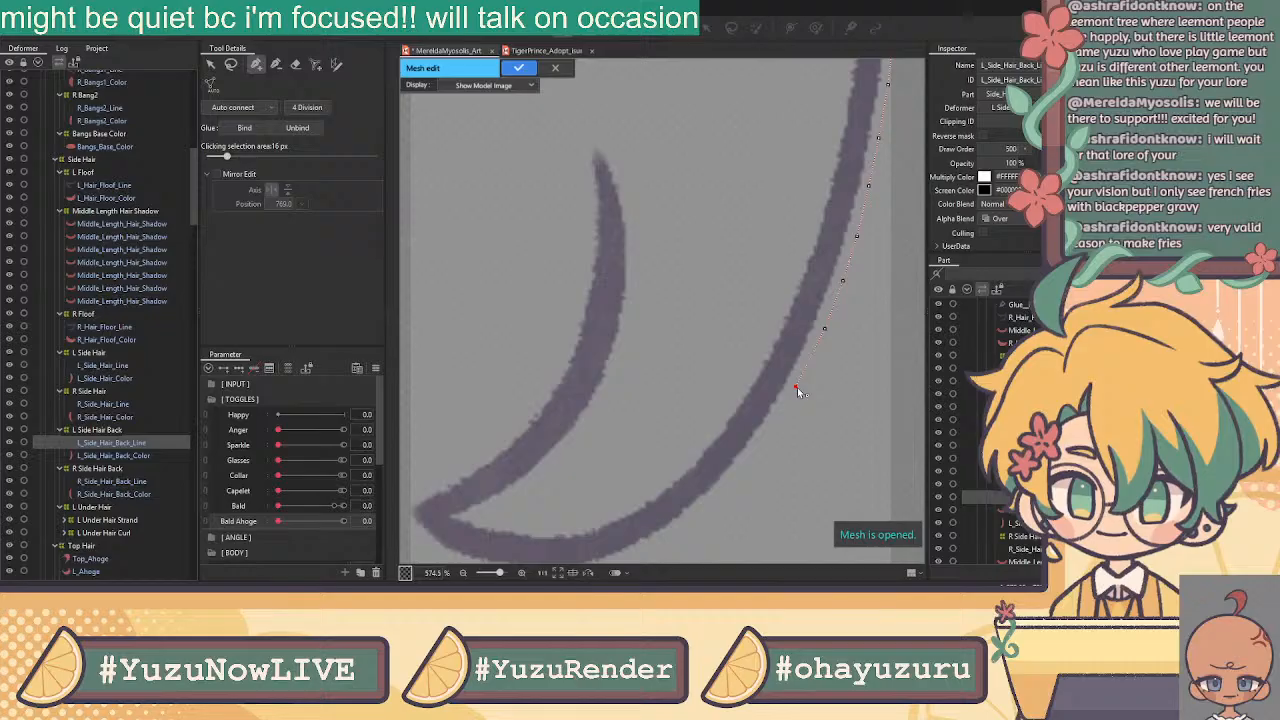
{"action": "left_click_drag", "start_coordinate": [774, 424], "coordinate": [769, 435]}
{"action": "left_click", "coordinate": [734, 479]}
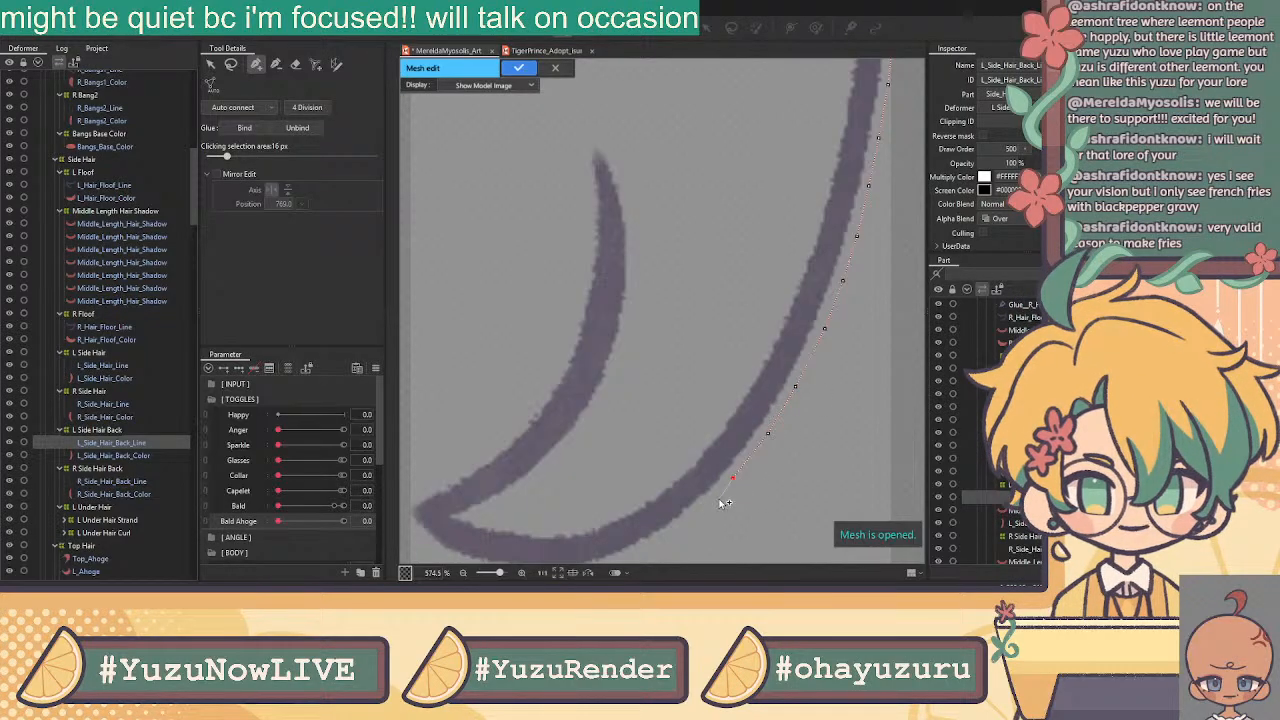
{"action": "left_click", "coordinate": [692, 512]}
Trace the outline under the stroke's lower curve and around its pointed left end
{"action": "left_click_drag", "start_coordinate": [666, 495], "coordinate": [798, 380]}
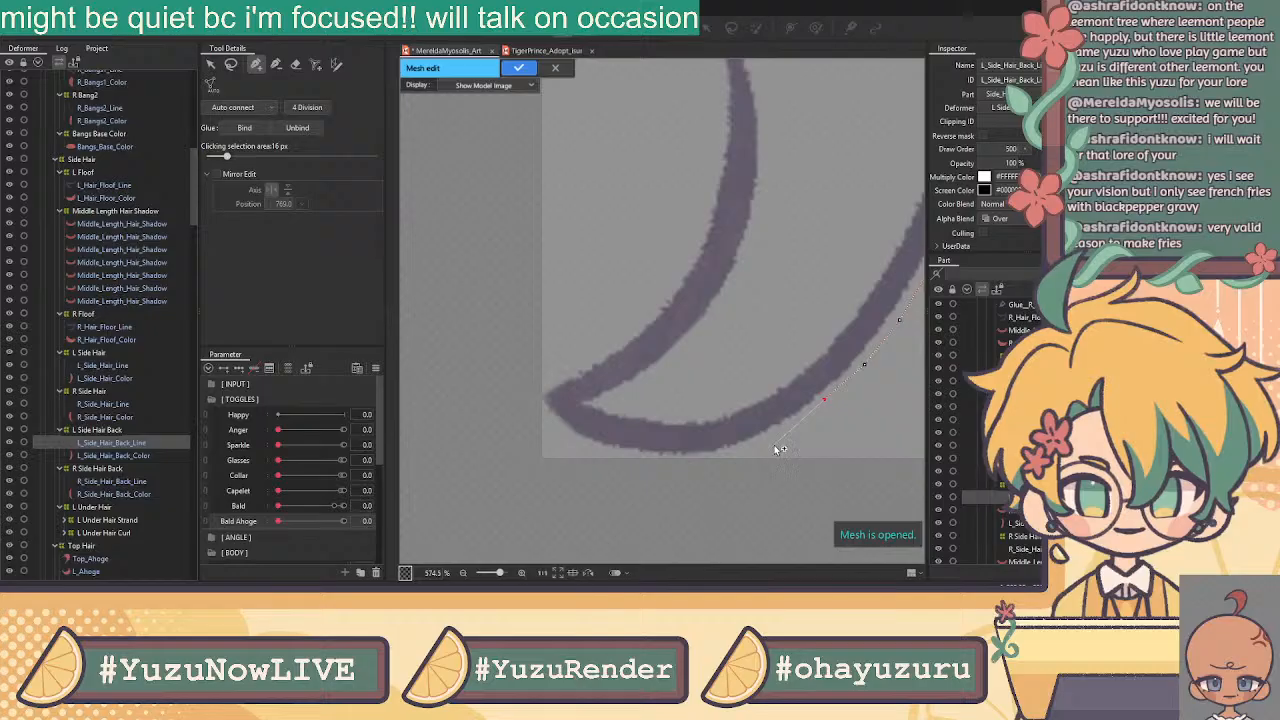
{"action": "left_click", "coordinate": [781, 434]}
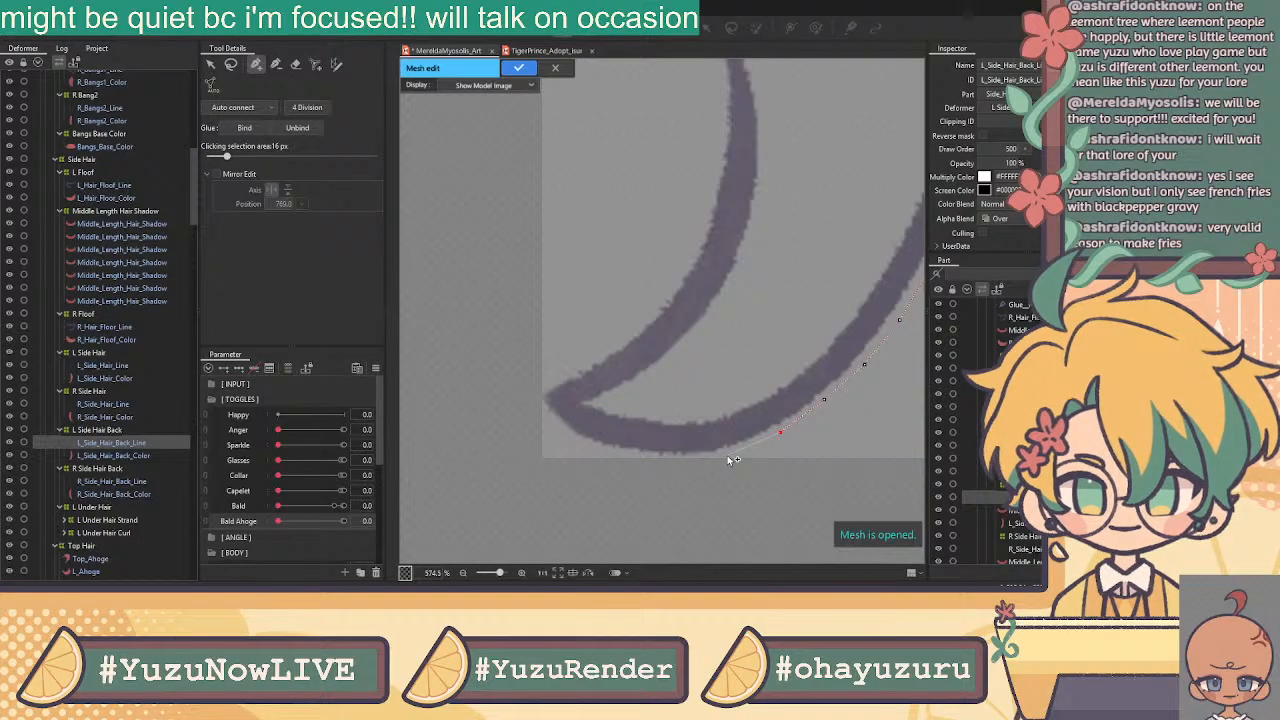
{"action": "left_click", "coordinate": [727, 456]}
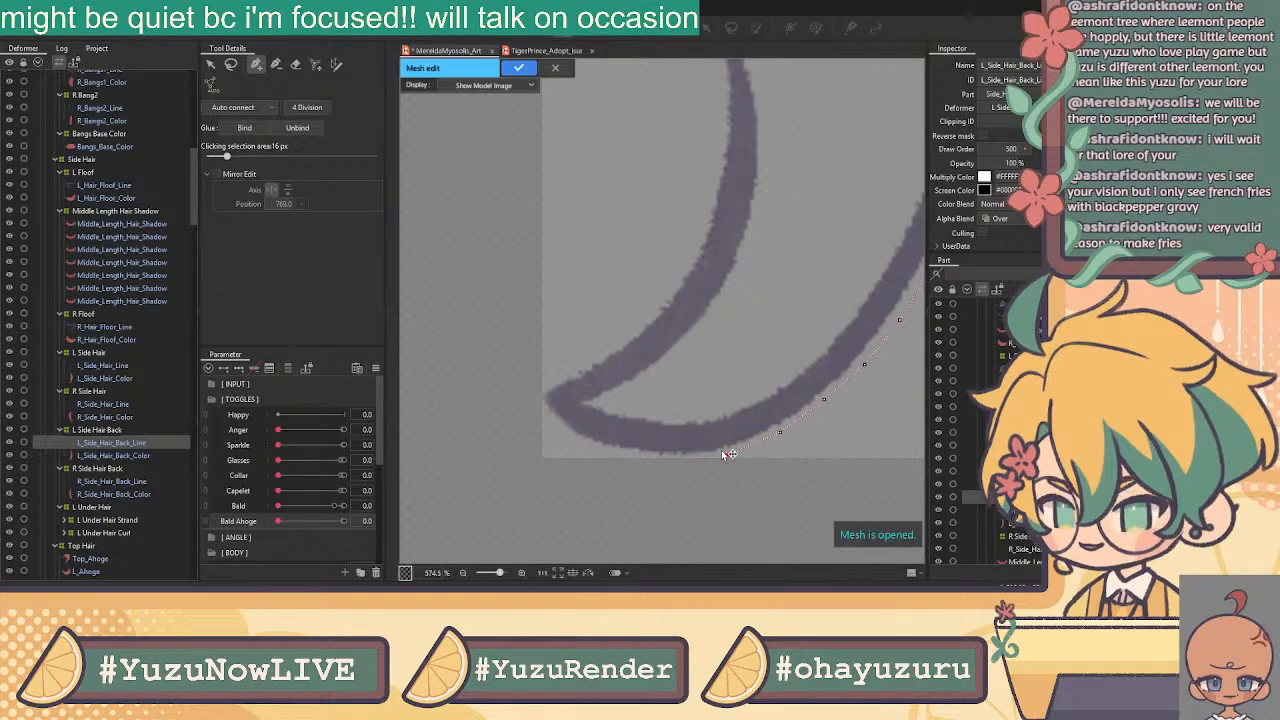
{"action": "left_click", "coordinate": [676, 461]}
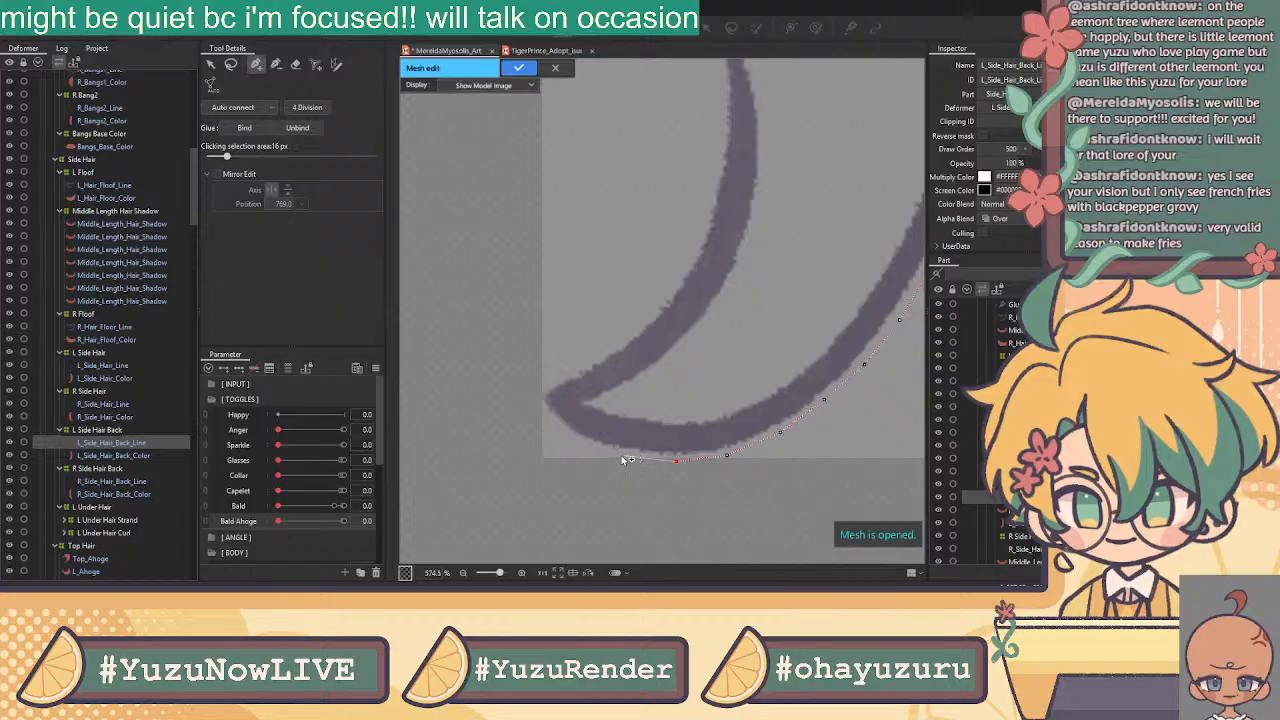
{"action": "left_click", "coordinate": [621, 457]}
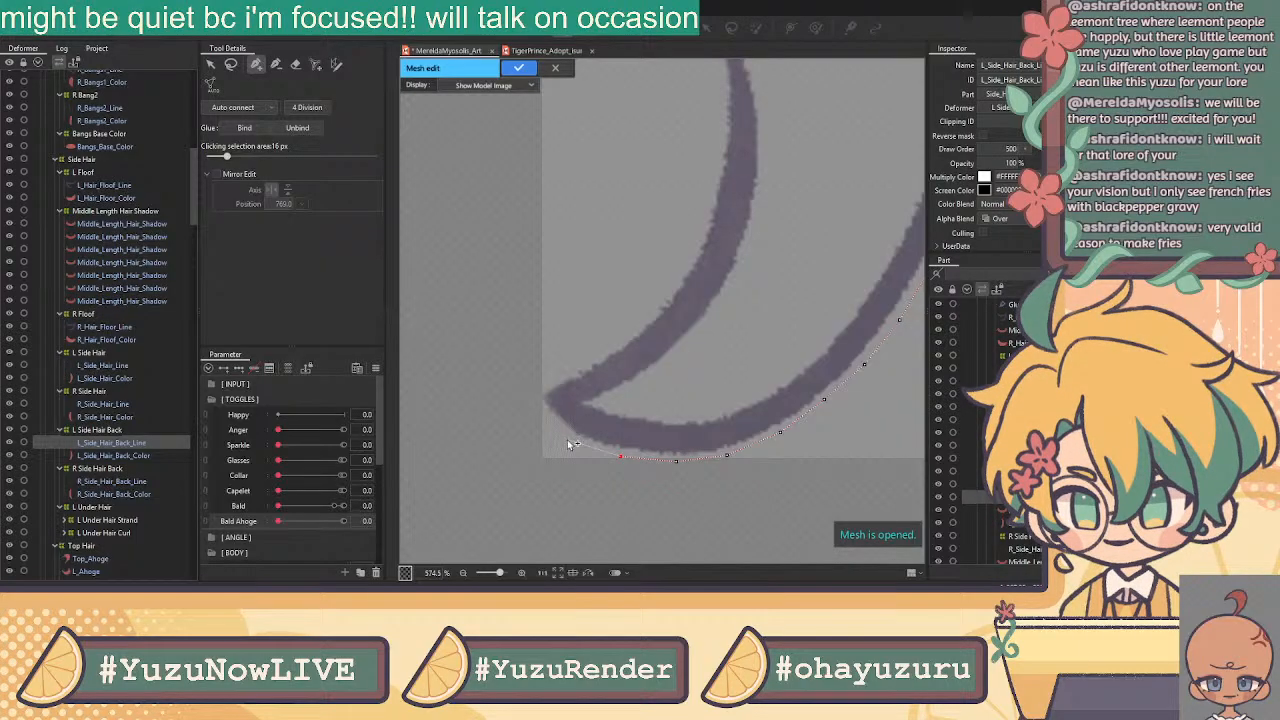
{"action": "left_click", "coordinate": [530, 396]}
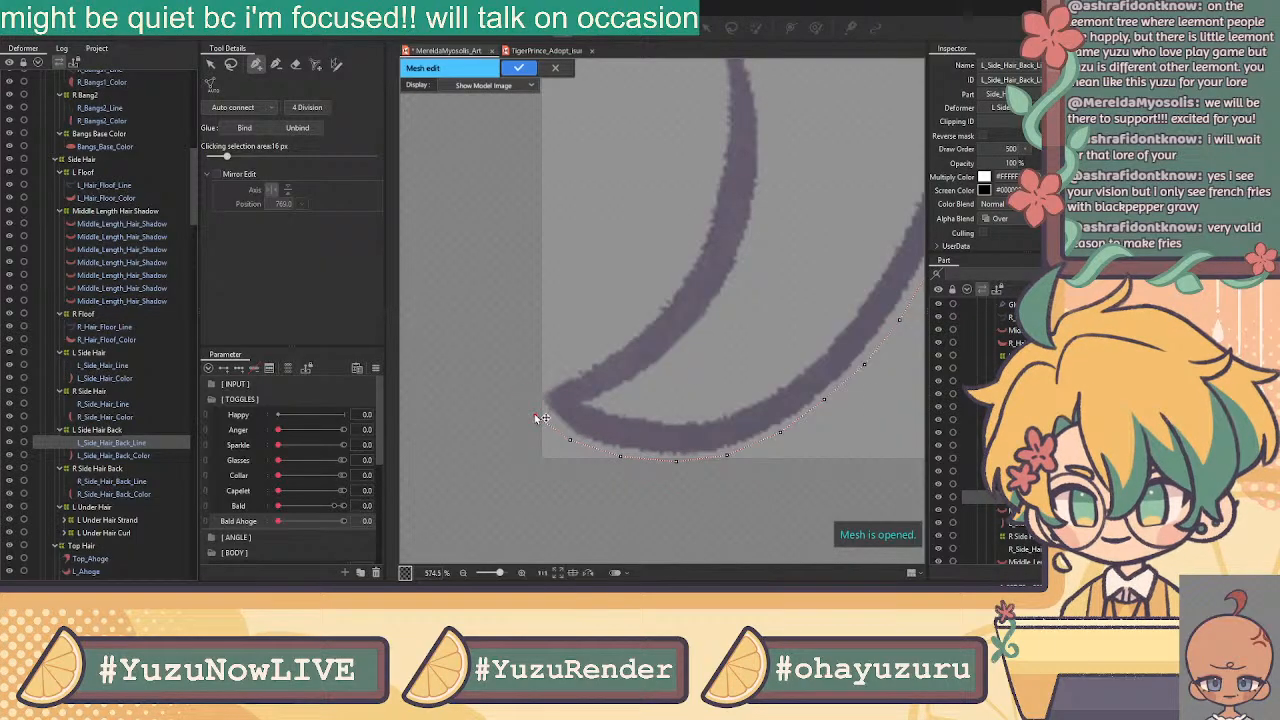
{"action": "left_click", "coordinate": [531, 381]}
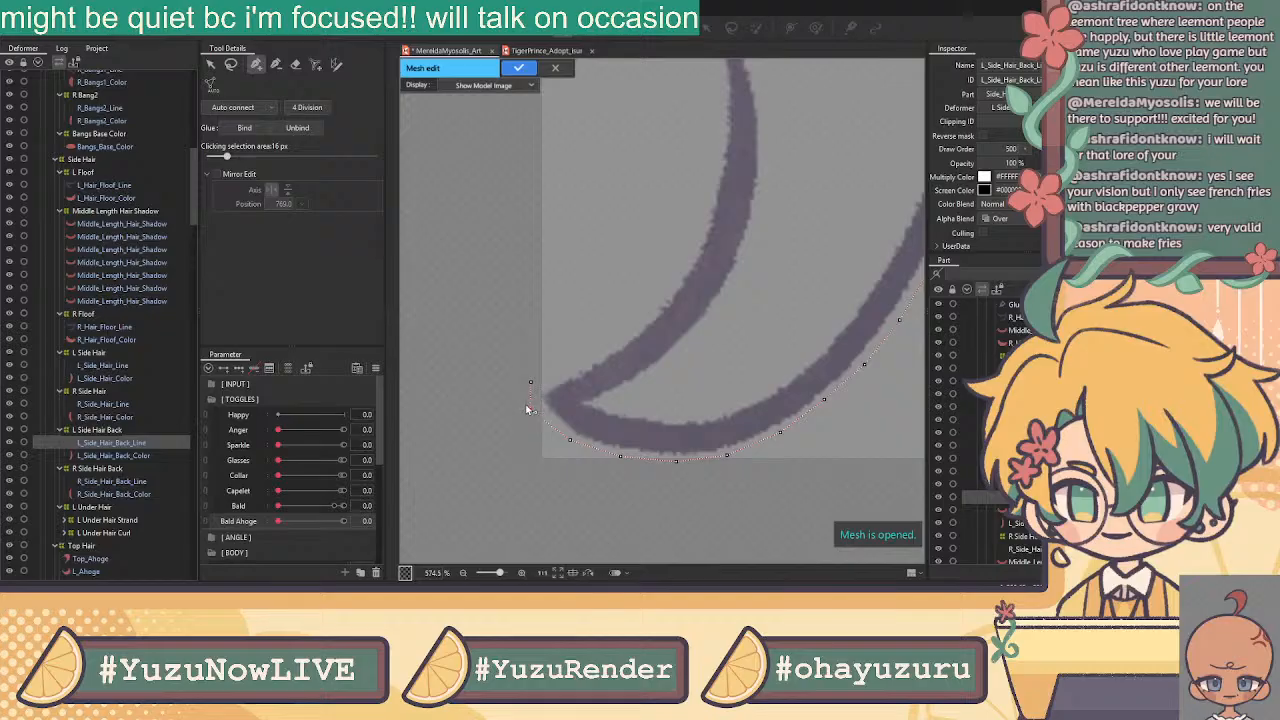
Continue the outline up the stroke's upper edge and wrap it around the tip
{"action": "left_click", "coordinate": [564, 371]}
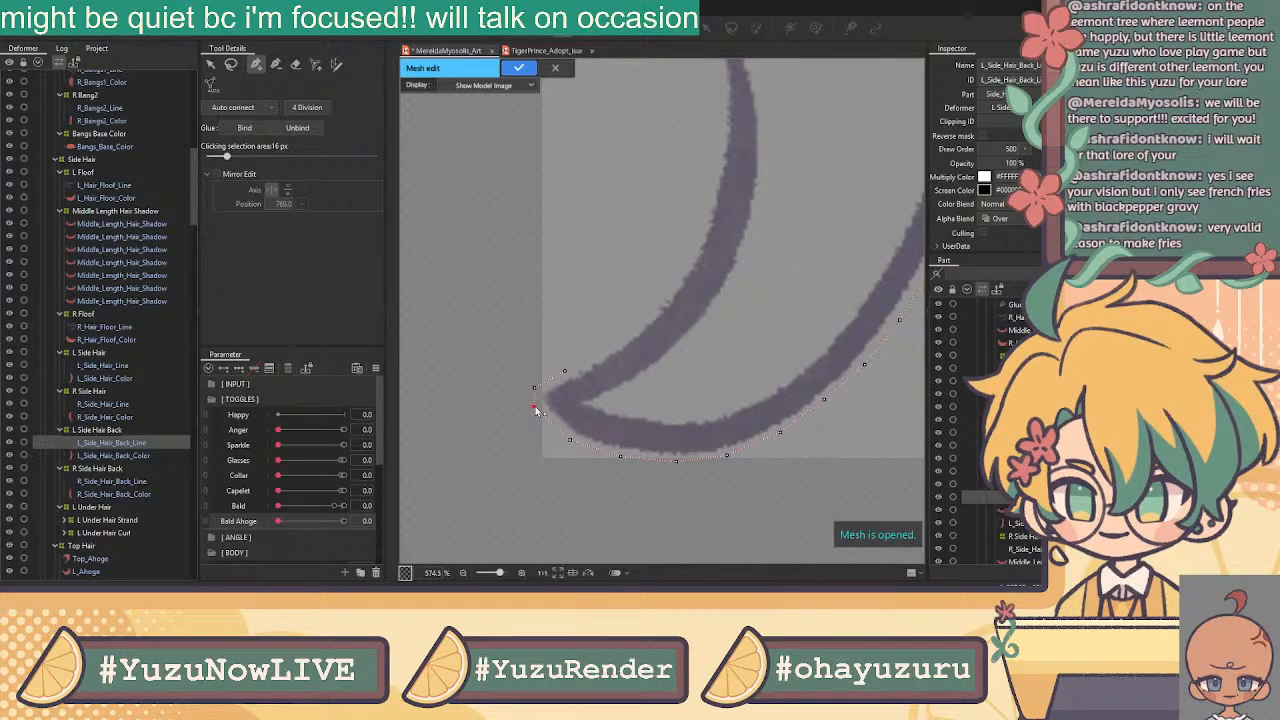
{"action": "left_click", "coordinate": [594, 356]}
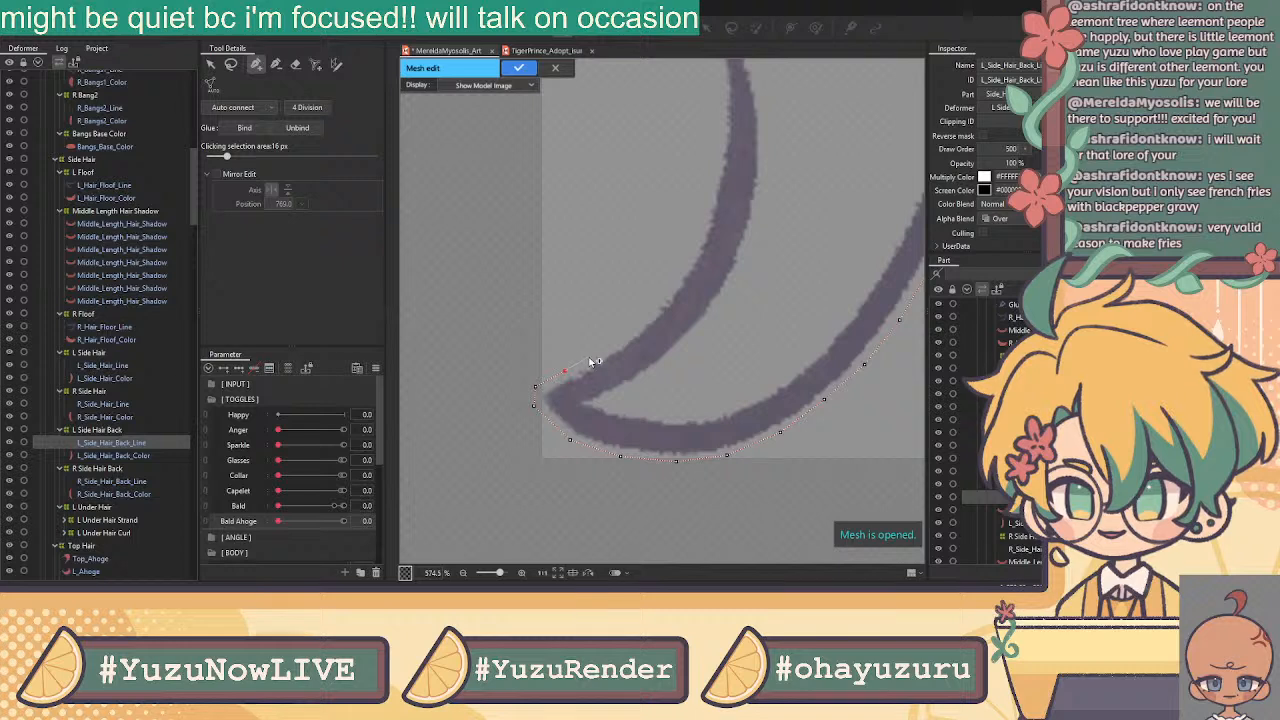
{"action": "left_click", "coordinate": [627, 334]}
{"action": "left_click", "coordinate": [650, 311]}
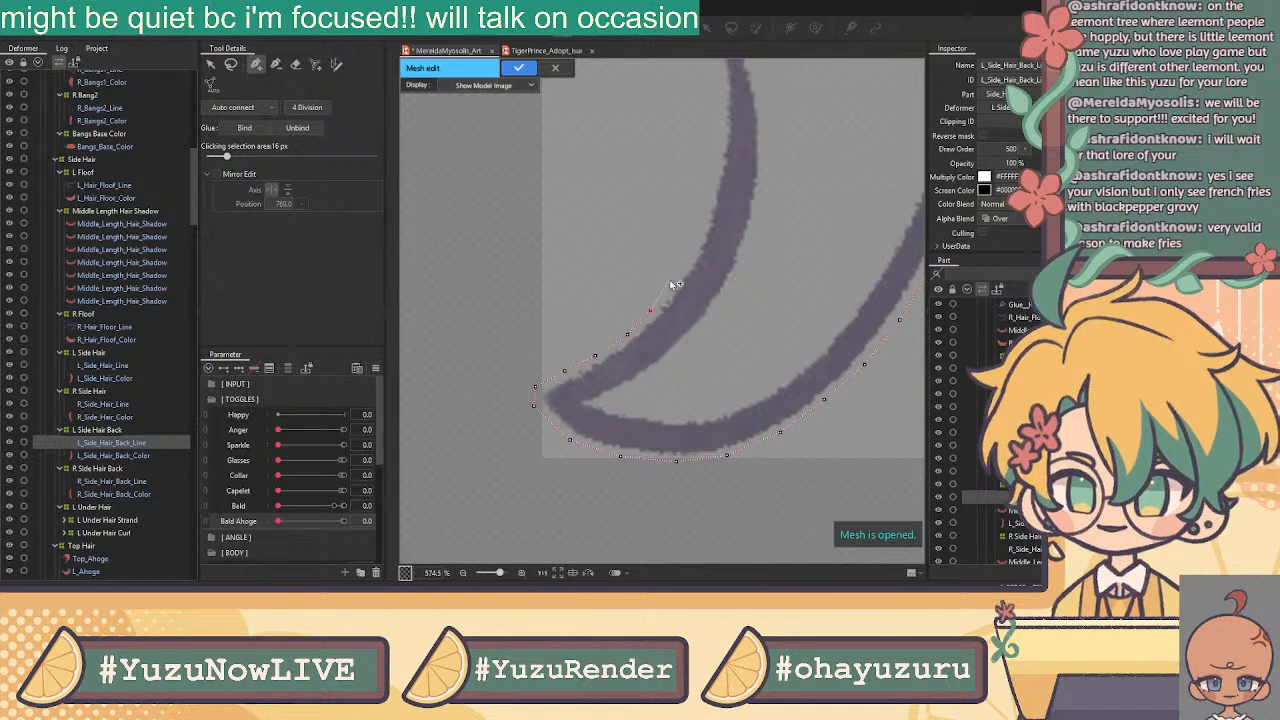
{"action": "left_click", "coordinate": [692, 243]}
{"action": "left_click", "coordinate": [707, 202]}
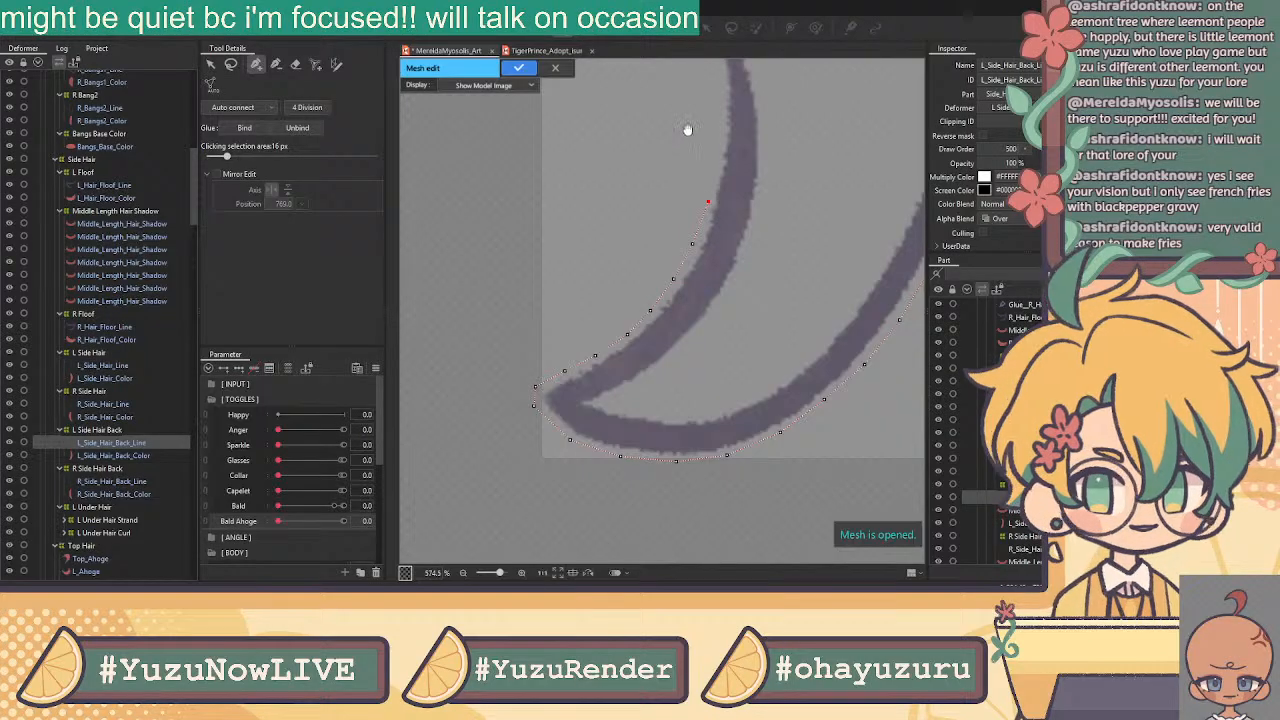
{"action": "left_click_drag", "start_coordinate": [690, 129], "coordinate": [649, 379]}
{"action": "left_click", "coordinate": [676, 397]}
{"action": "left_click", "coordinate": [681, 352]}
{"action": "left_click", "coordinate": [680, 308]}
{"action": "left_click", "coordinate": [672, 266]}
{"action": "left_click", "coordinate": [698, 264]}
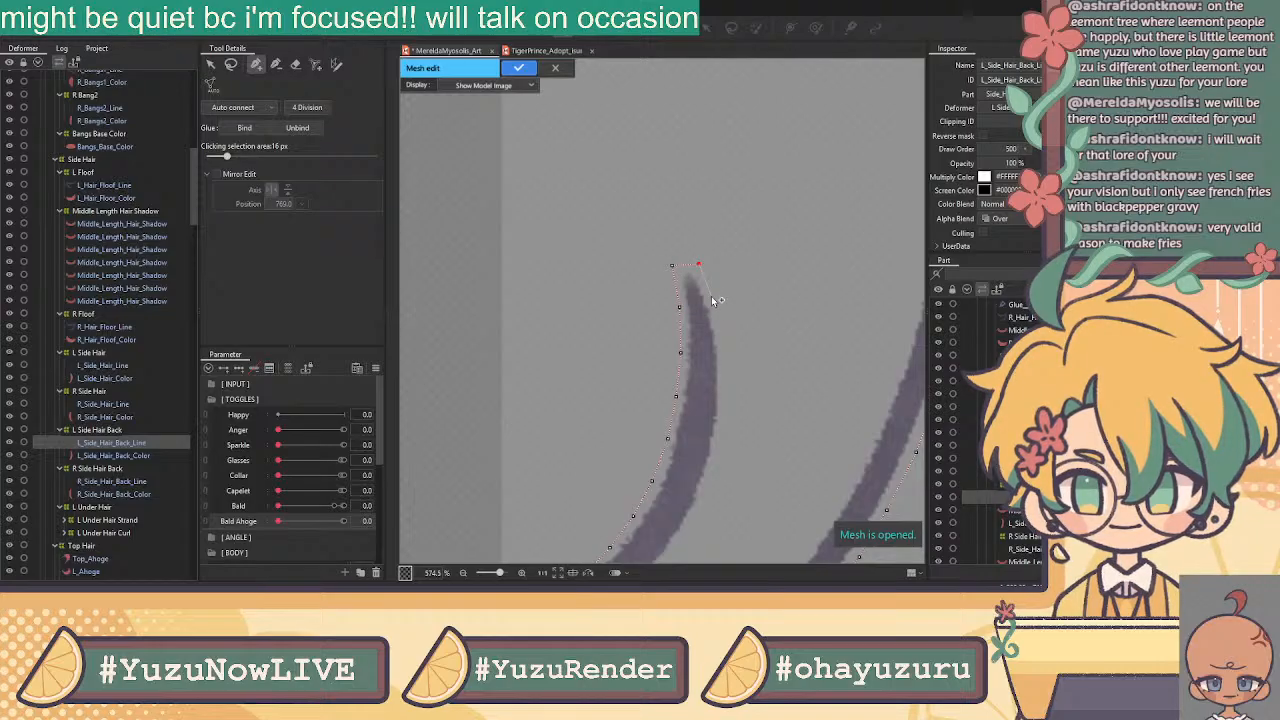
Outline the strand's inner edge down the curve and around the inner corner
{"action": "left_click", "coordinate": [723, 351]}
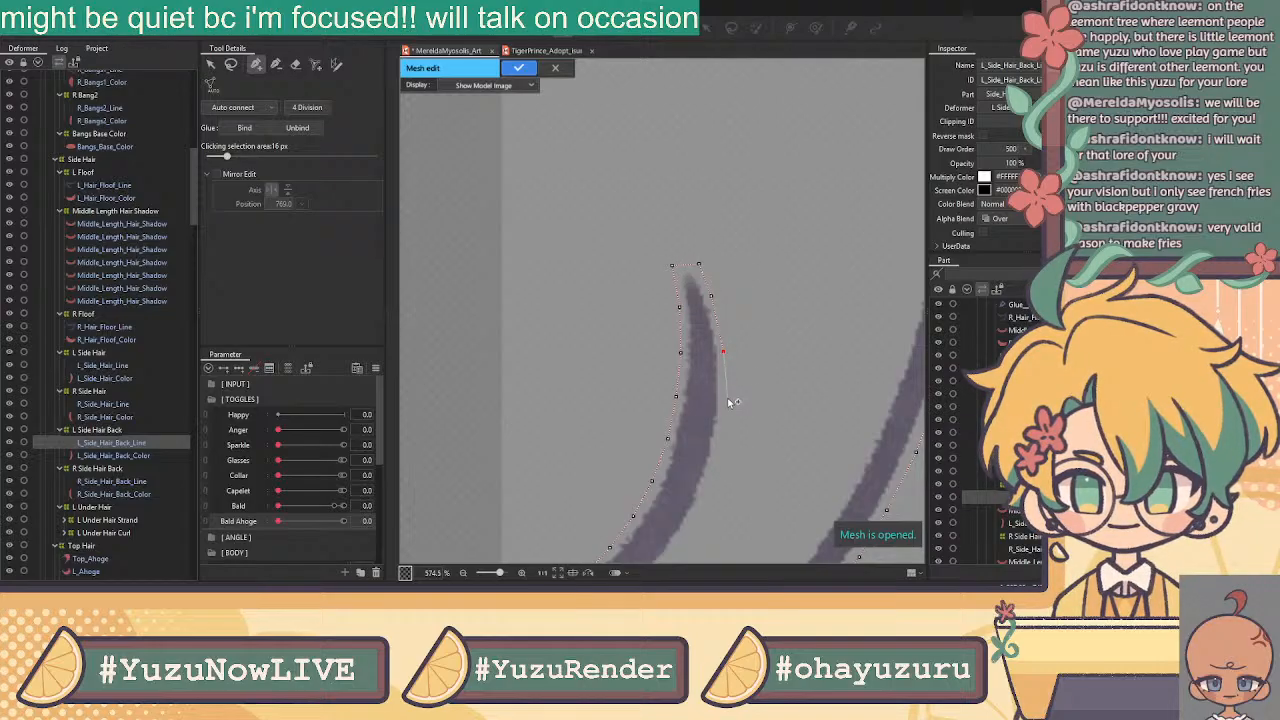
{"action": "left_click", "coordinate": [723, 398]}
{"action": "left_click_drag", "start_coordinate": [738, 445], "coordinate": [722, 301]}
{"action": "left_click", "coordinate": [701, 301]}
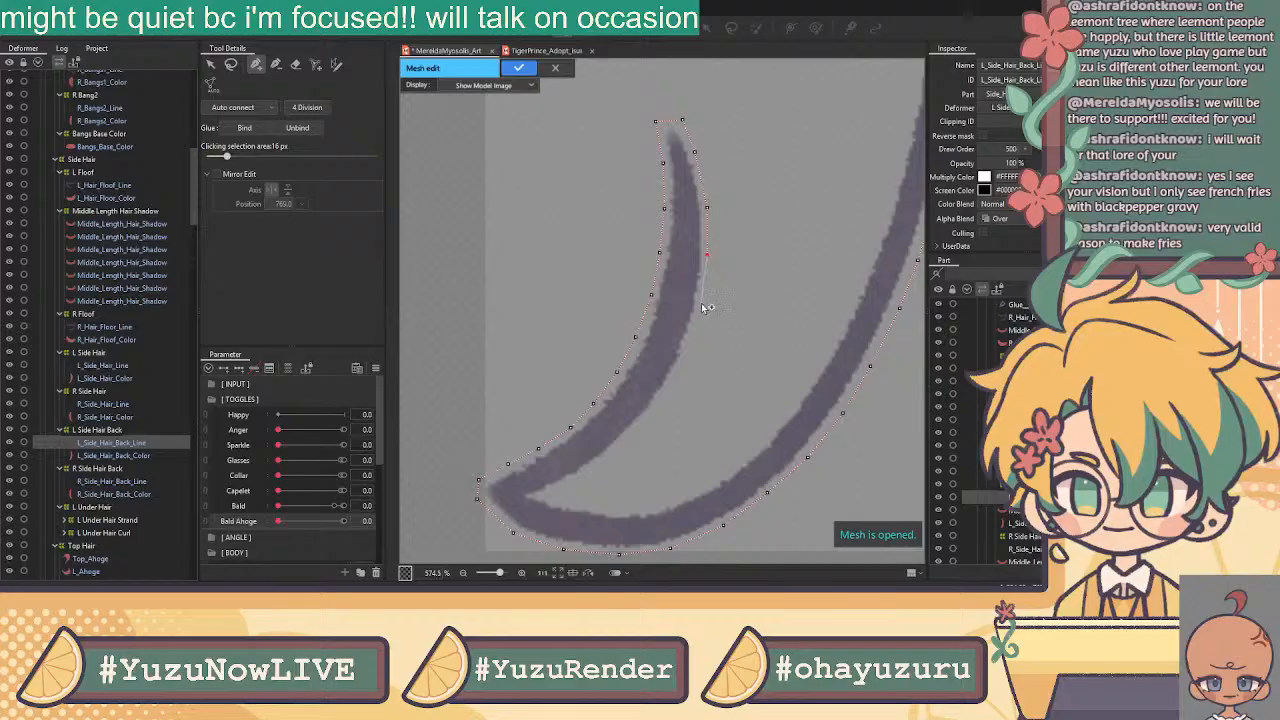
{"action": "left_click", "coordinate": [687, 350]}
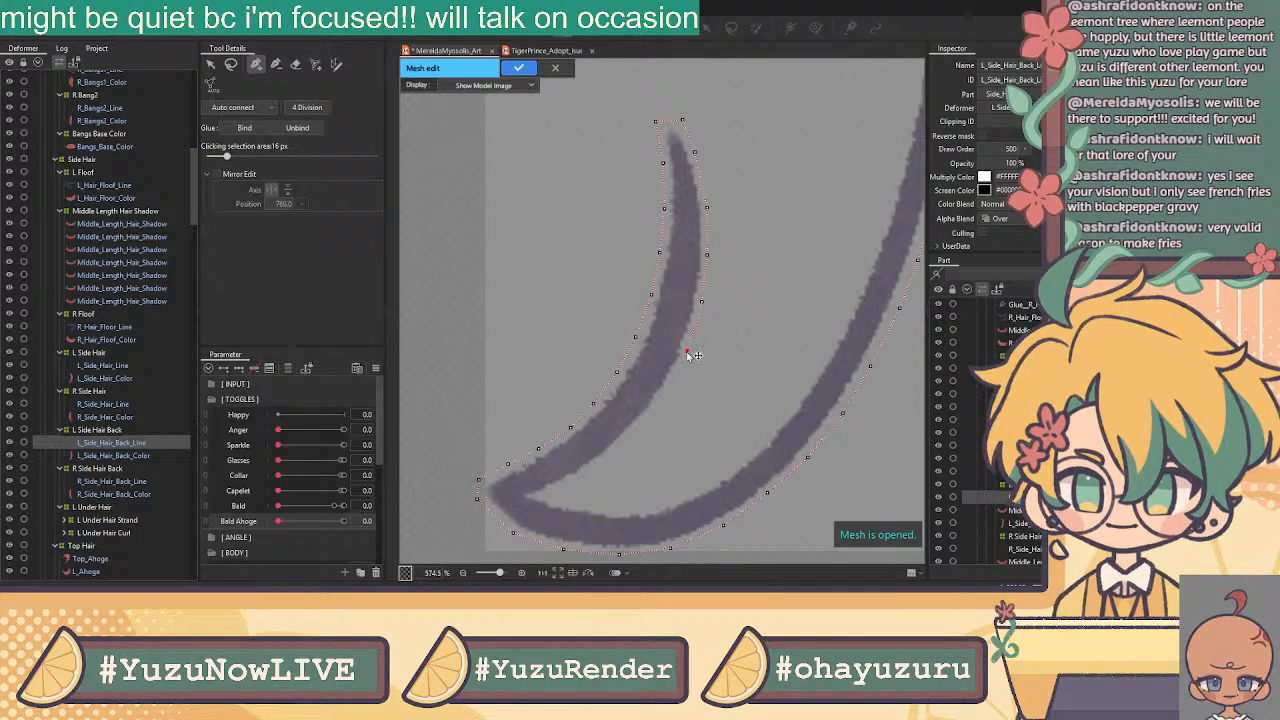
{"action": "left_click", "coordinate": [666, 394]}
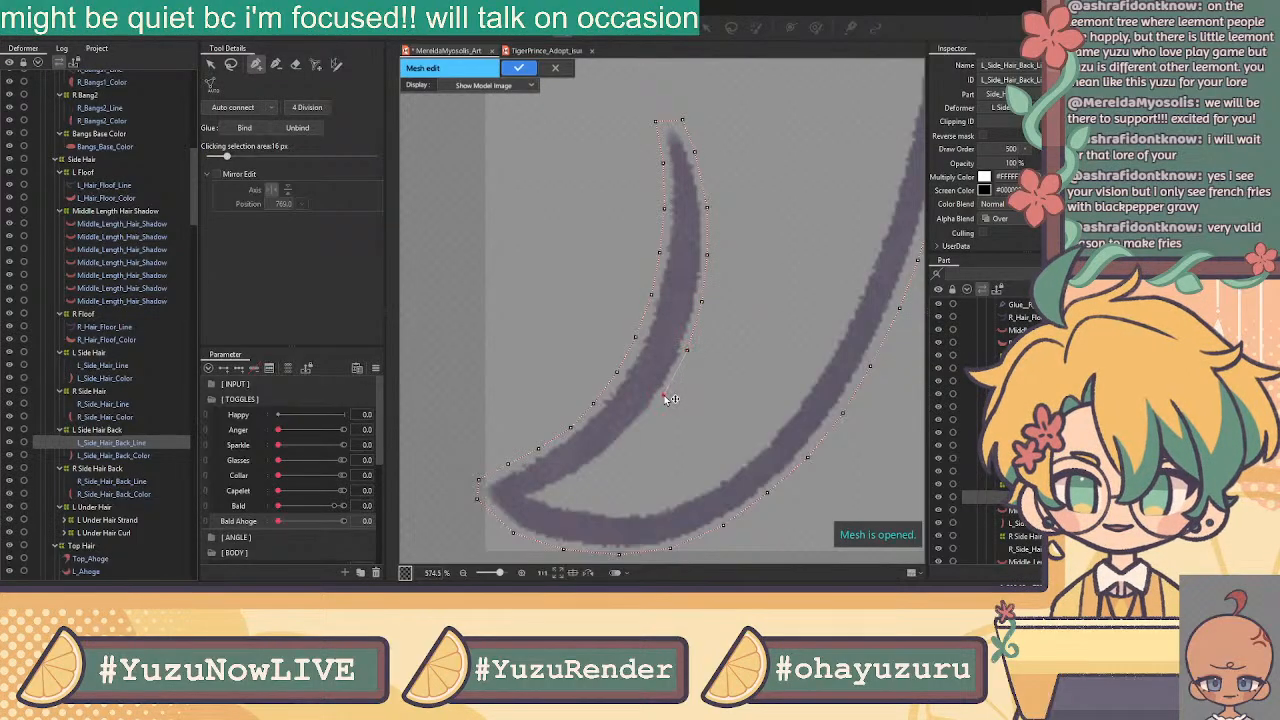
{"action": "left_click", "coordinate": [631, 433]}
{"action": "left_click", "coordinate": [602, 461]}
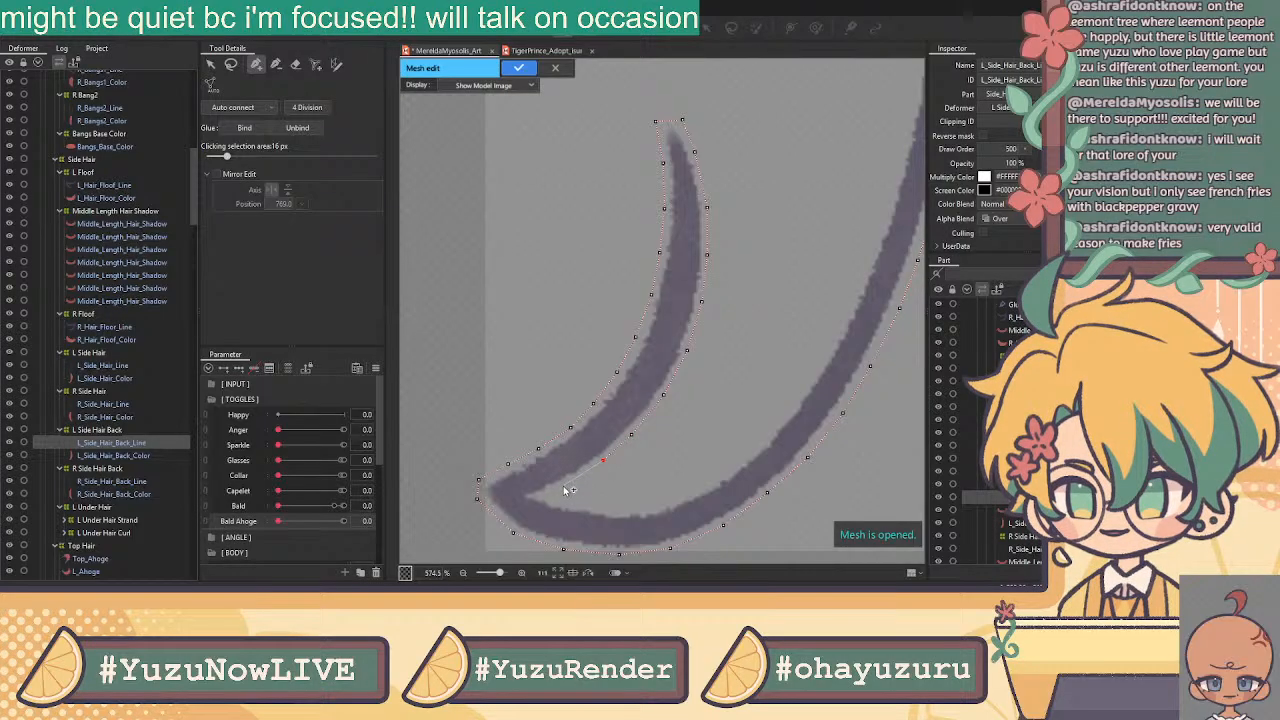
{"action": "left_click", "coordinate": [562, 485]}
{"action": "left_click", "coordinate": [537, 495]}
{"action": "left_click", "coordinate": [566, 502]}
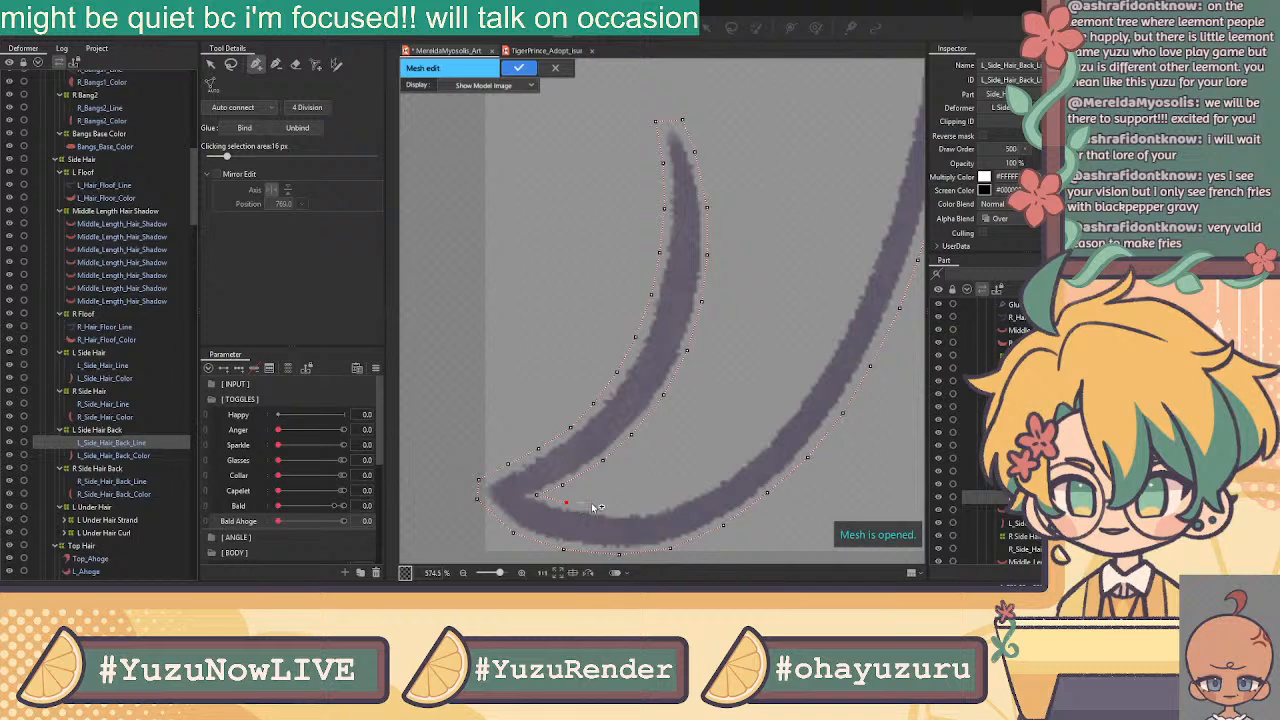
{"action": "left_click", "coordinate": [617, 509]}
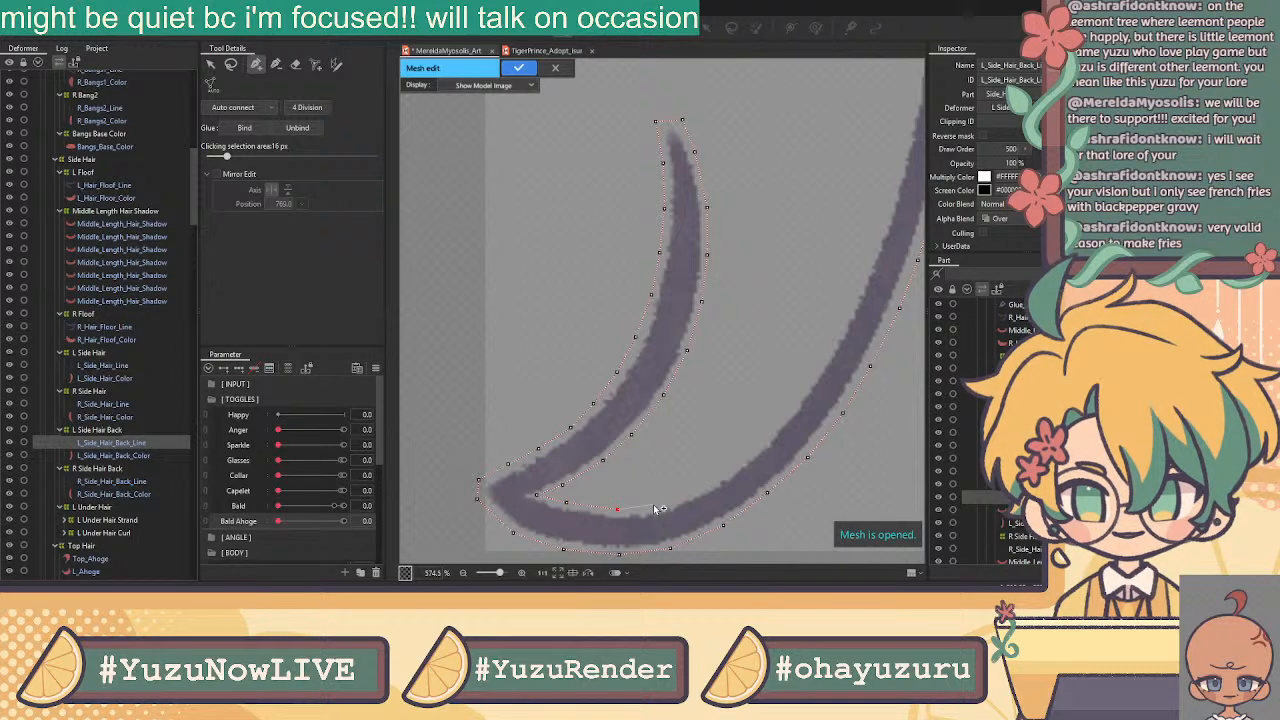
Place outline vertices up the strand's outer edge toward its top
{"action": "left_click", "coordinate": [697, 489]}
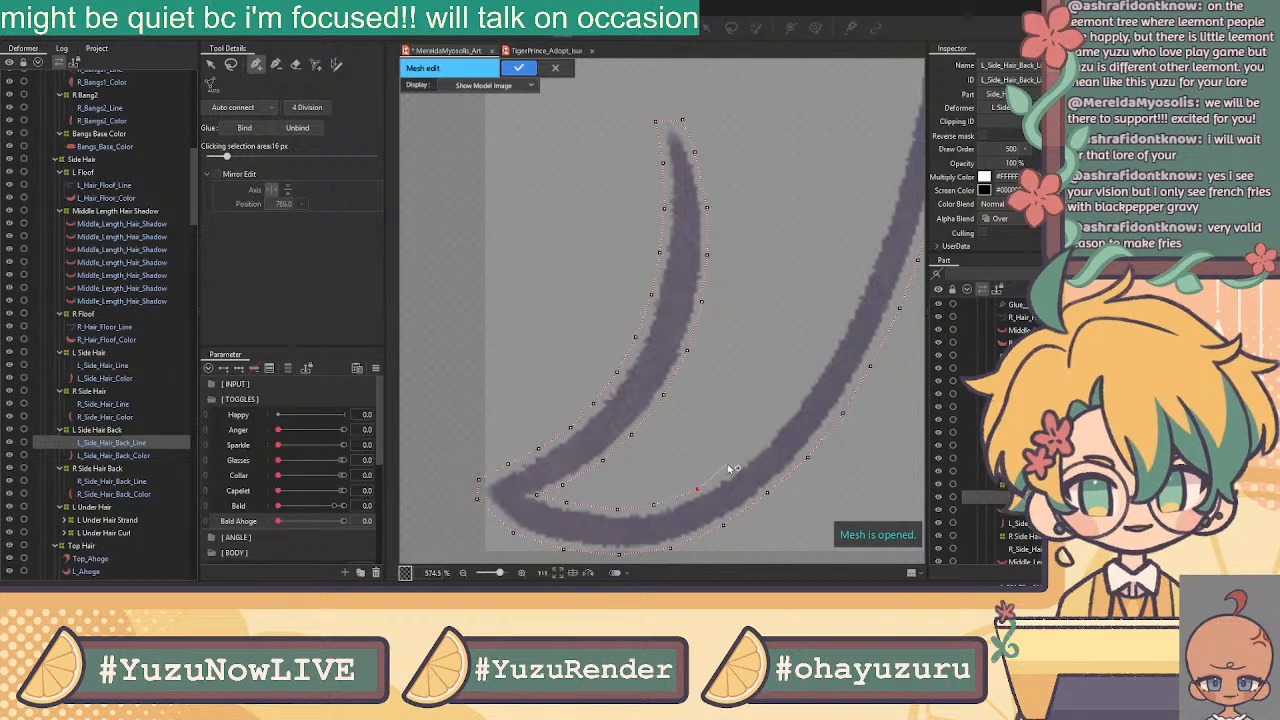
{"action": "left_click", "coordinate": [767, 434]}
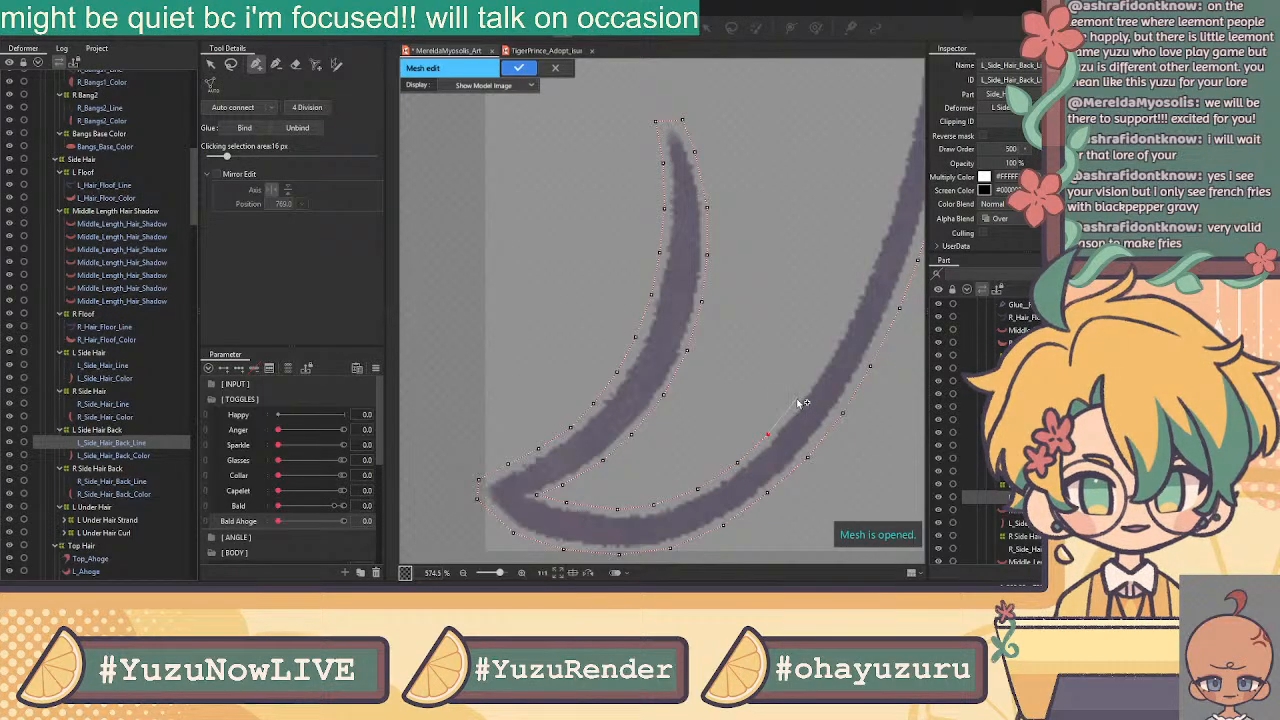
{"action": "left_click", "coordinate": [801, 392]}
{"action": "left_click", "coordinate": [829, 352]}
{"action": "left_click", "coordinate": [853, 295]}
{"action": "left_click_drag", "start_coordinate": [806, 213], "coordinate": [649, 344]}
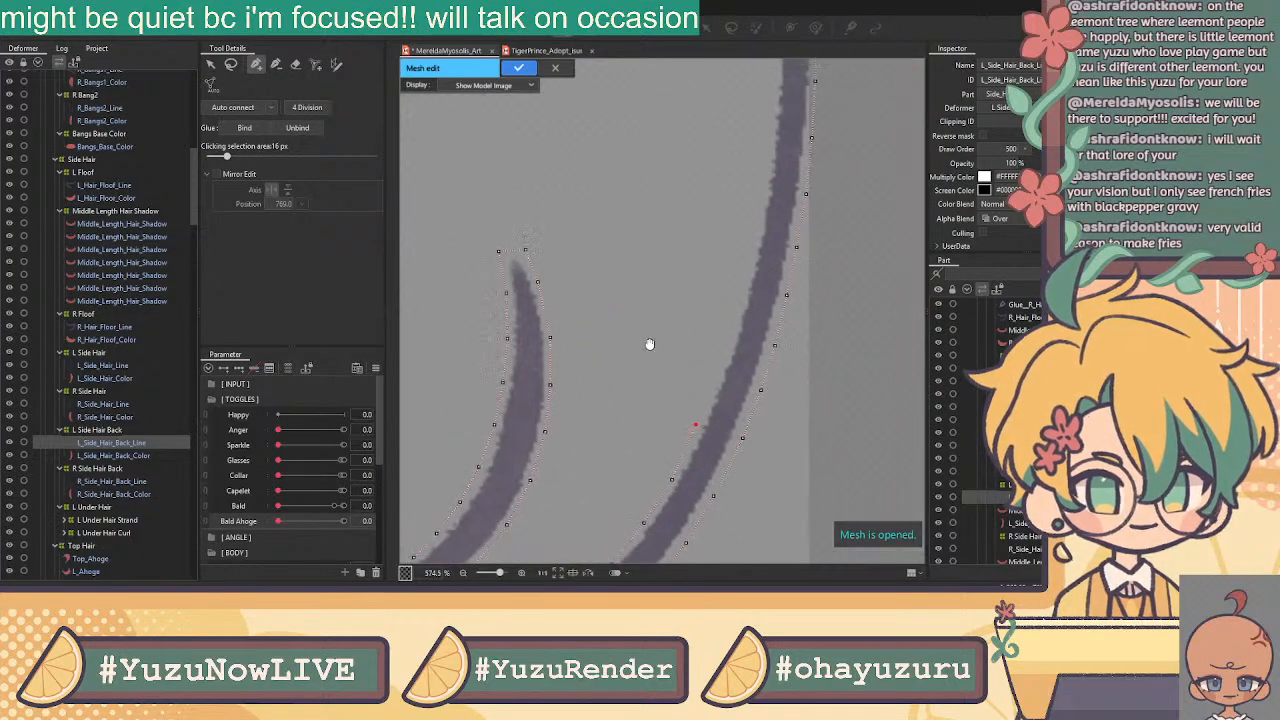
{"action": "left_click", "coordinate": [716, 377]}
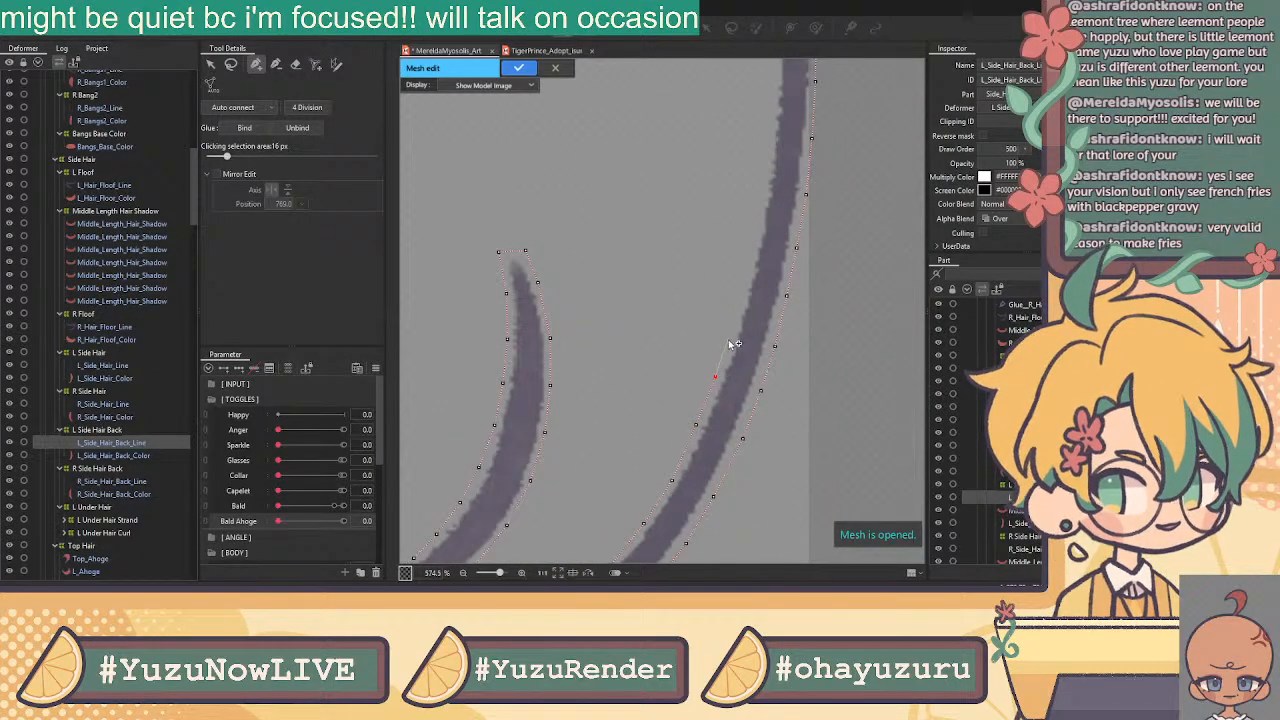
{"action": "left_click", "coordinate": [730, 334]}
{"action": "left_click", "coordinate": [743, 289]}
{"action": "left_click", "coordinate": [753, 244]}
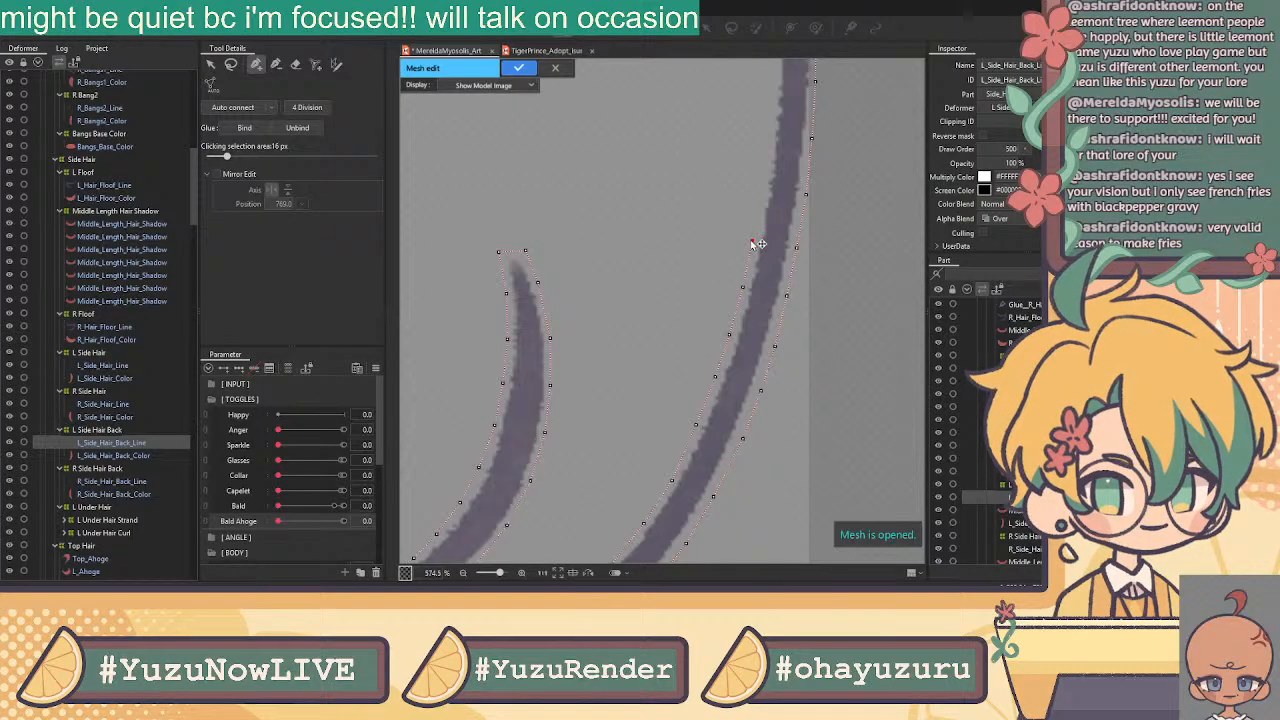
{"action": "left_click_drag", "start_coordinate": [760, 154], "coordinate": [703, 366]}
Close the outline loop at the strand's top and add vertices down its left outline
{"action": "left_click", "coordinate": [711, 356]}
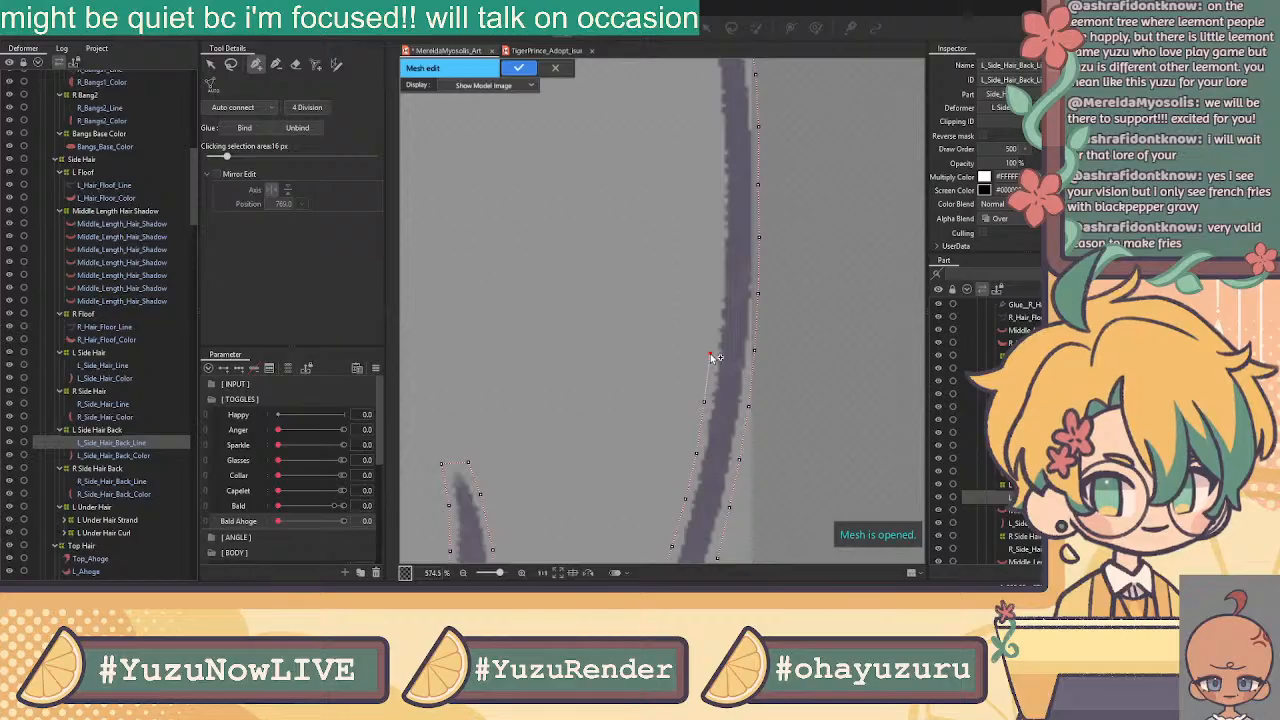
{"action": "left_click", "coordinate": [716, 295]}
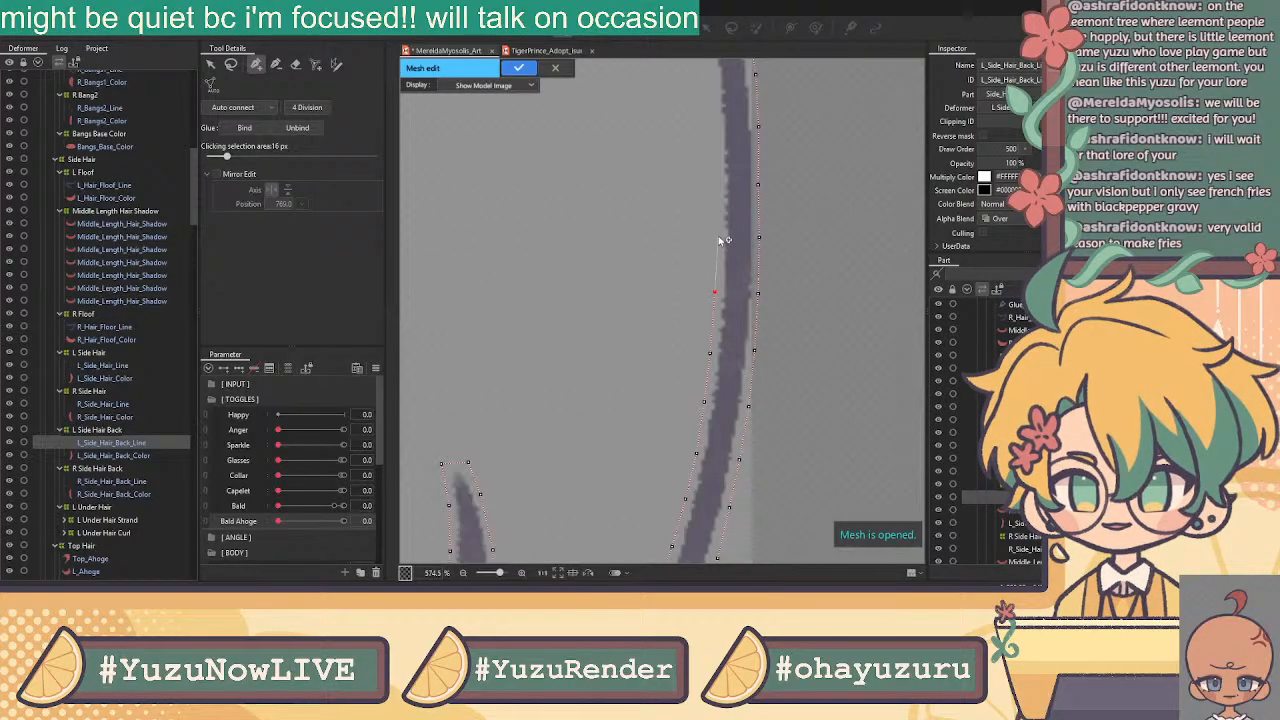
{"action": "left_click", "coordinate": [716, 186]}
{"action": "left_click_drag", "start_coordinate": [695, 175], "coordinate": [694, 402]}
{"action": "left_click", "coordinate": [660, 68]}
{"action": "left_click", "coordinate": [665, 101]}
{"action": "left_click_drag", "start_coordinate": [665, 102], "coordinate": [667, 102]}
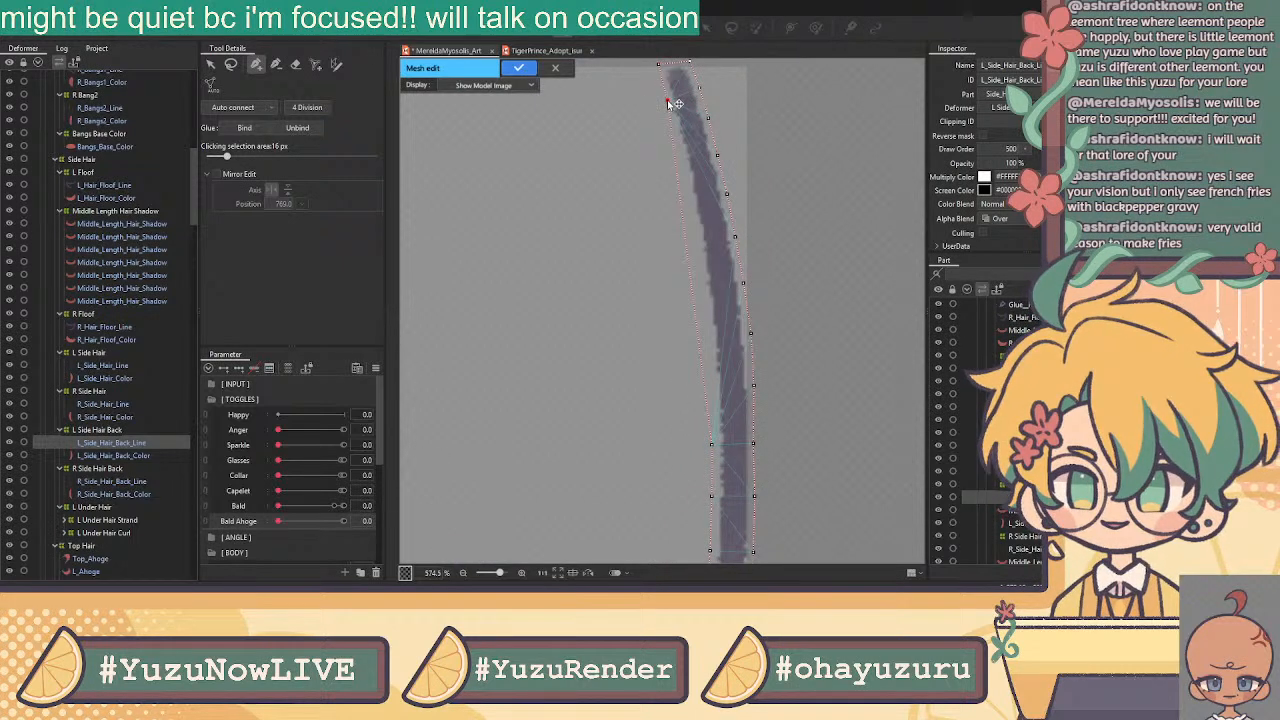
{"action": "left_click", "coordinate": [673, 128]}
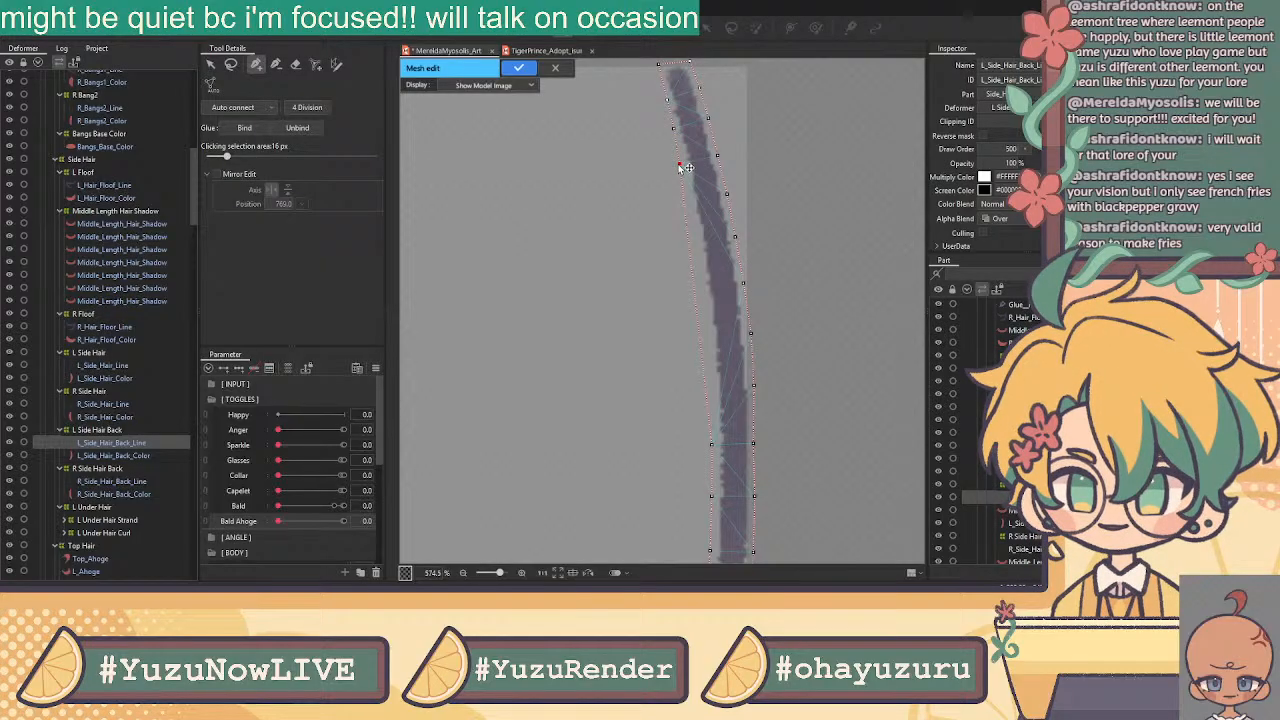
{"action": "left_click", "coordinate": [686, 206]}
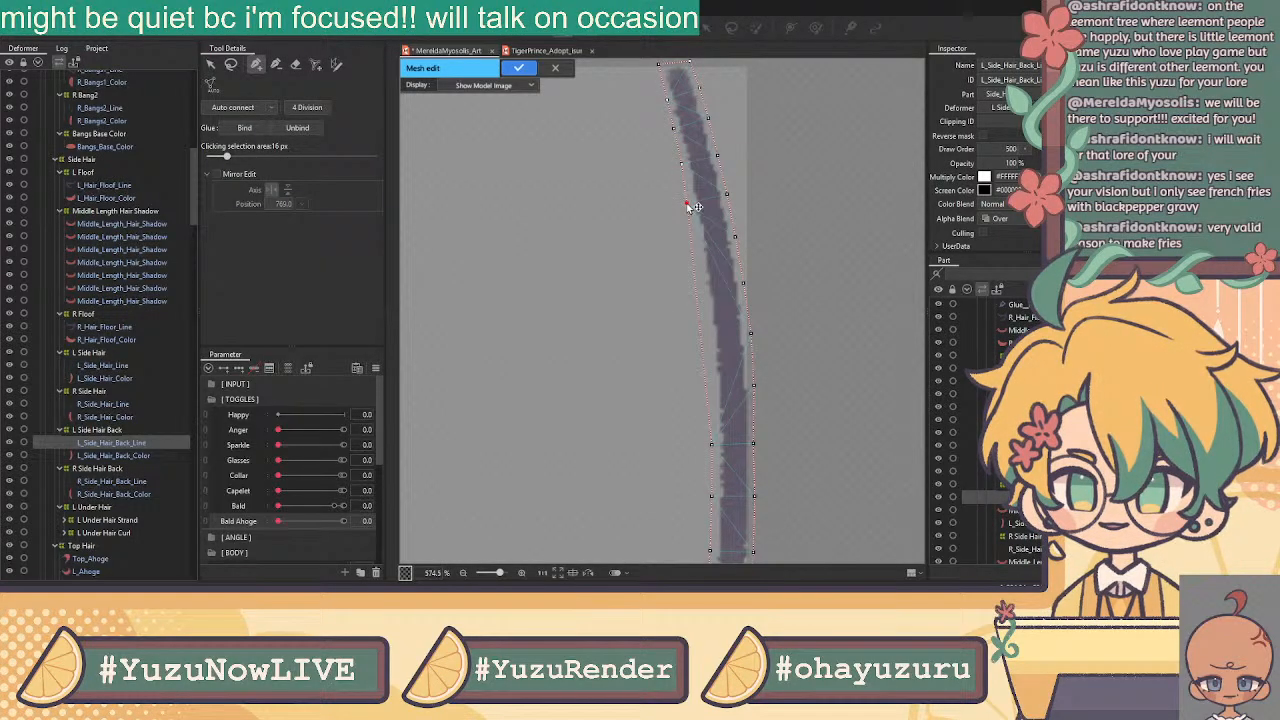
{"action": "left_click", "coordinate": [696, 247]}
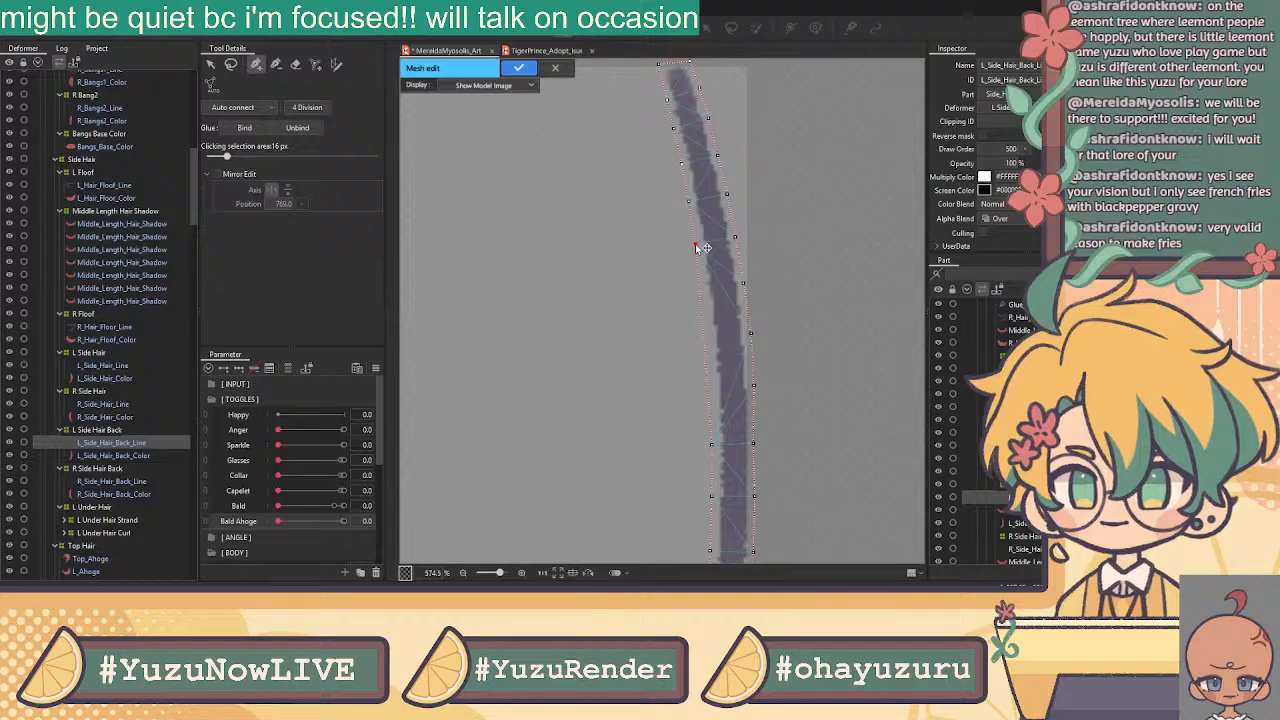
{"action": "left_click", "coordinate": [704, 291]}
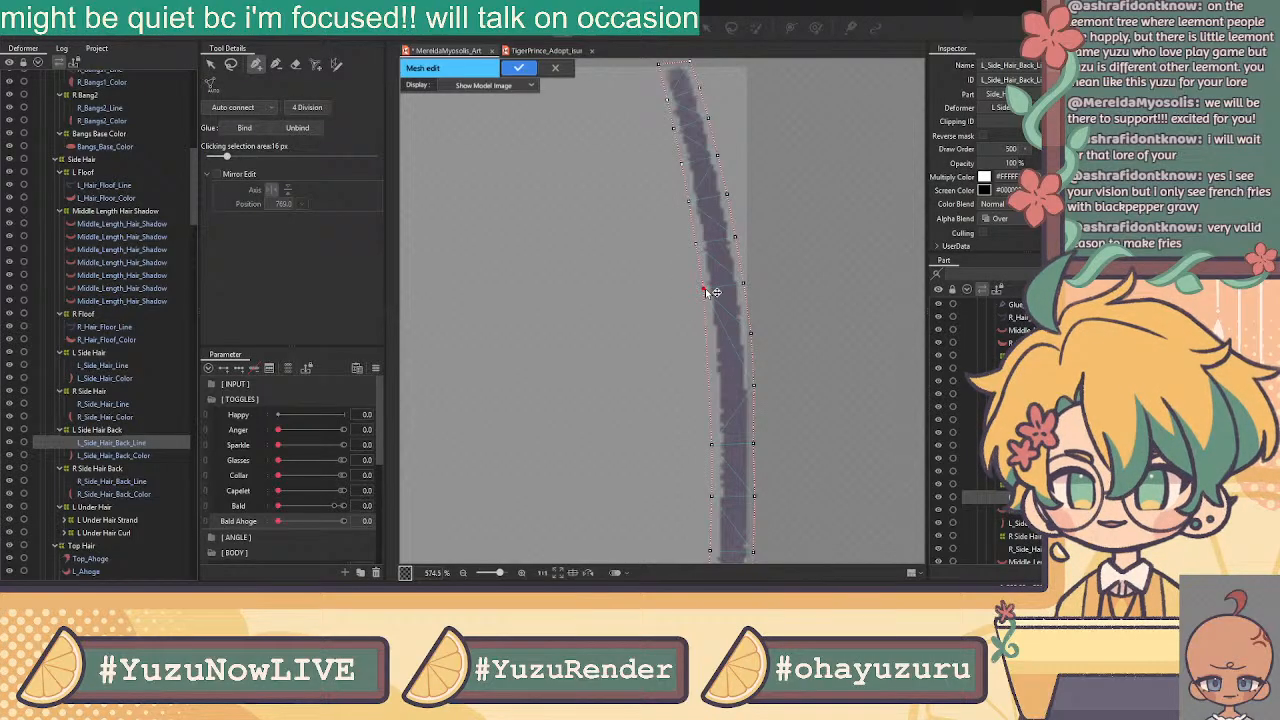
{"action": "left_click", "coordinate": [706, 336]}
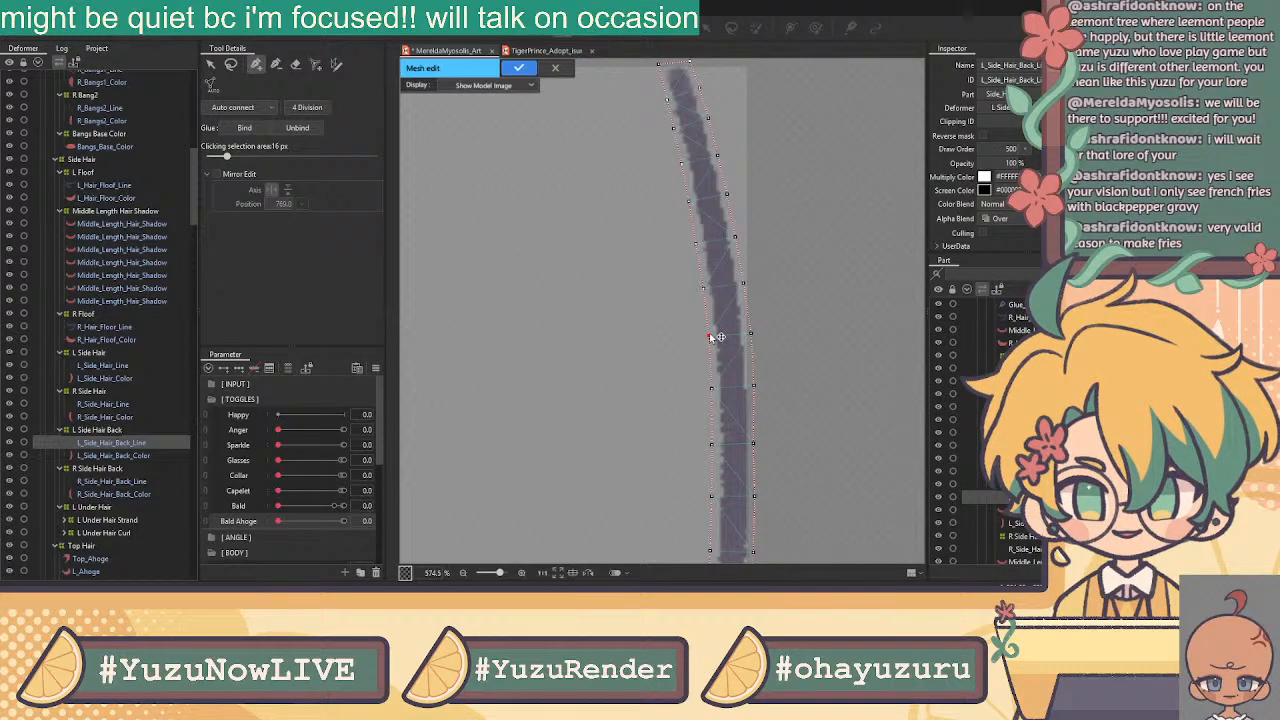
Start a center line of vertices from the strand's tip down to the bend
{"action": "scroll", "coordinate": [713, 337], "scroll_direction": "down", "scroll_amount": 3}
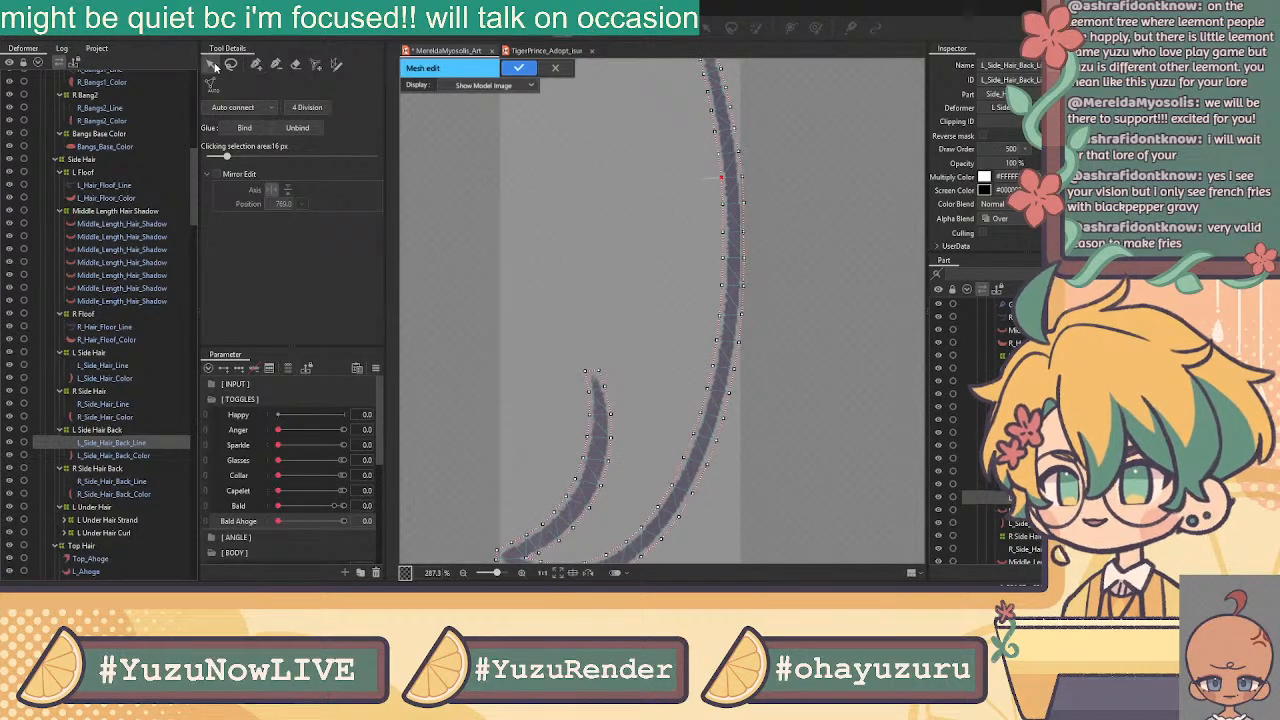
{"action": "scroll", "coordinate": [572, 482], "scroll_direction": "up", "scroll_amount": 3}
{"action": "left_click", "coordinate": [603, 301]}
{"action": "left_click", "coordinate": [611, 345]}
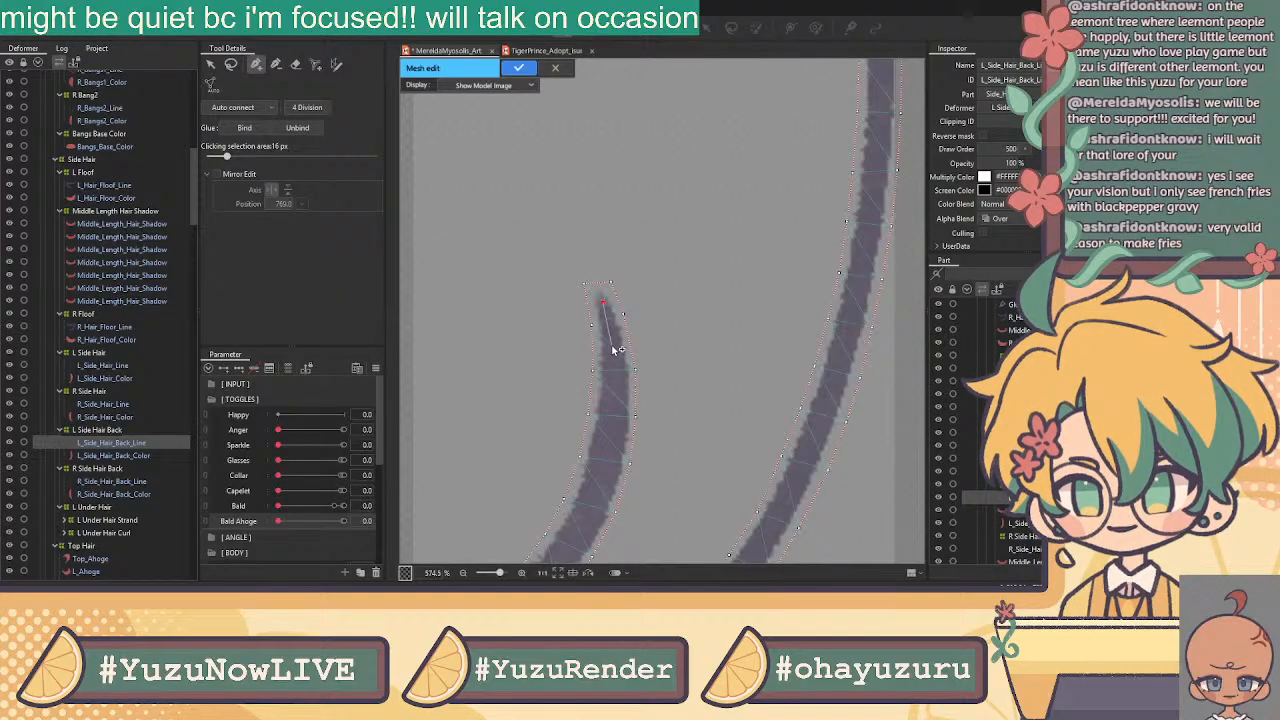
{"action": "left_click", "coordinate": [615, 396]}
{"action": "left_click", "coordinate": [615, 440]}
{"action": "left_click_drag", "start_coordinate": [600, 463], "coordinate": [777, 286]}
{"action": "left_click", "coordinate": [771, 293]}
{"action": "left_click", "coordinate": [755, 339]}
{"action": "left_click", "coordinate": [730, 377]}
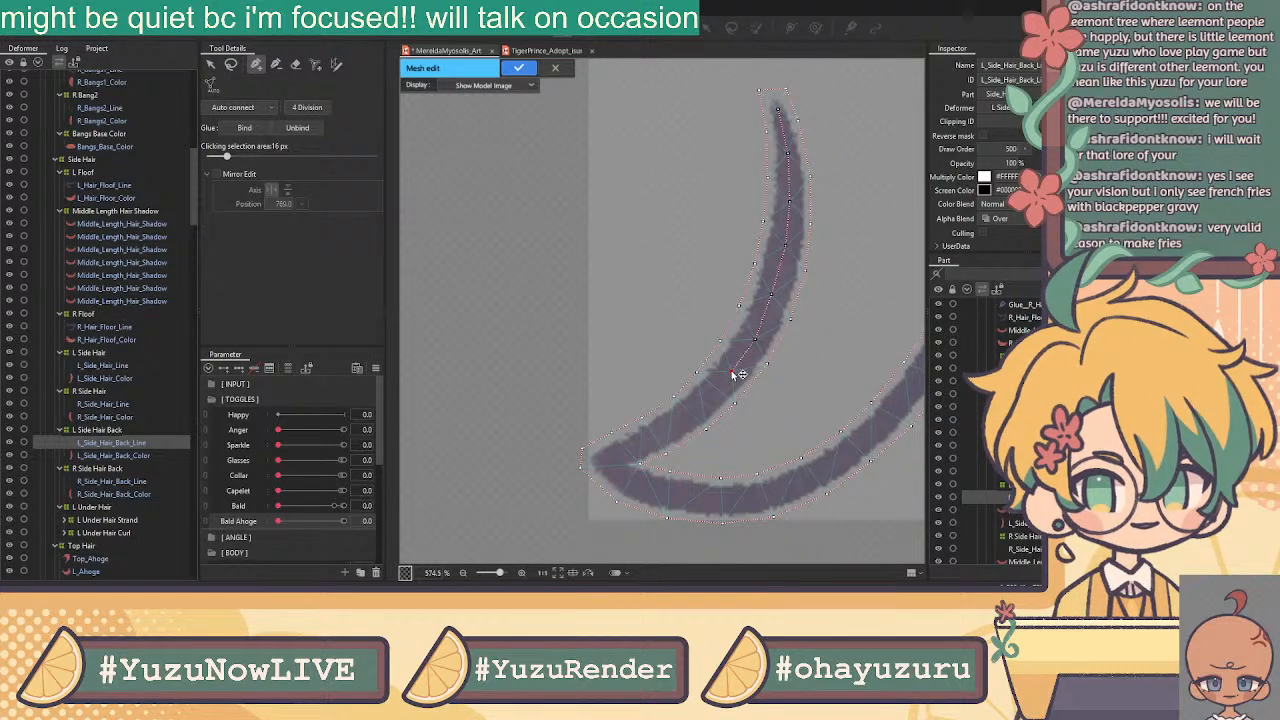
{"action": "left_click", "coordinate": [704, 402]}
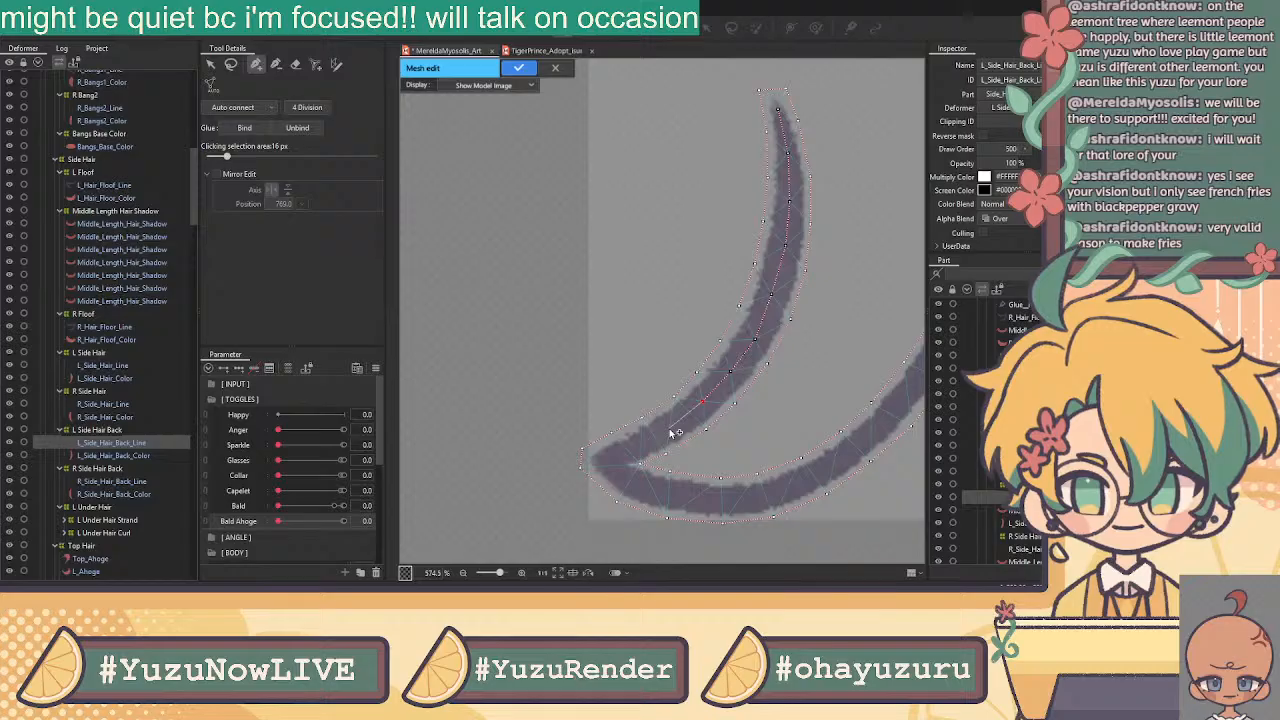
{"action": "left_click", "coordinate": [670, 426]}
{"action": "left_click", "coordinate": [645, 441]}
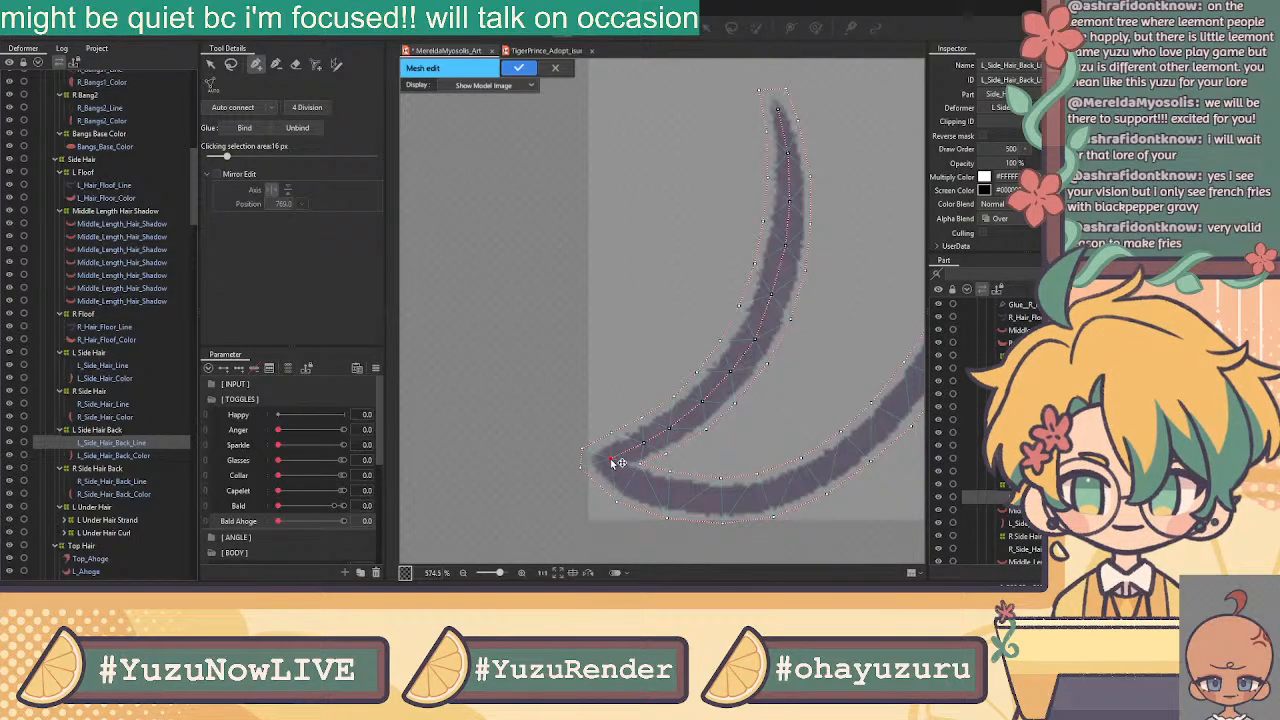
Run the center line along the lower curve and up the long strand
{"action": "left_click", "coordinate": [648, 489]}
{"action": "left_click", "coordinate": [695, 499]}
{"action": "left_click", "coordinate": [741, 499]}
{"action": "left_click", "coordinate": [787, 486]}
{"action": "left_click", "coordinate": [839, 461]}
{"action": "left_click_drag", "start_coordinate": [822, 439], "coordinate": [611, 507]}
{"action": "left_click", "coordinate": [651, 476]}
{"action": "left_click", "coordinate": [687, 437]}
{"action": "left_click", "coordinate": [715, 392]}
{"action": "left_click_drag", "start_coordinate": [736, 305], "coordinate": [703, 432]}
{"action": "left_click", "coordinate": [720, 429]}
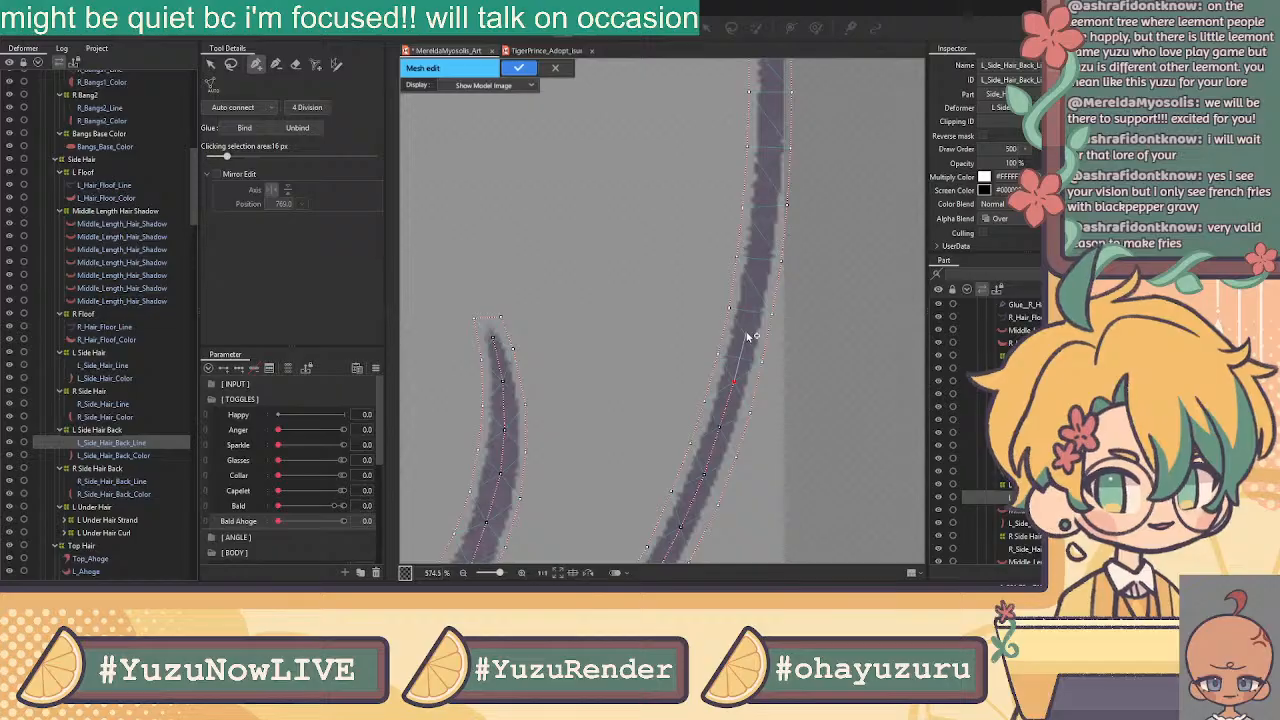
Extend the center line of vertices up to the long strand's upper tip
{"action": "left_click", "coordinate": [745, 337]}
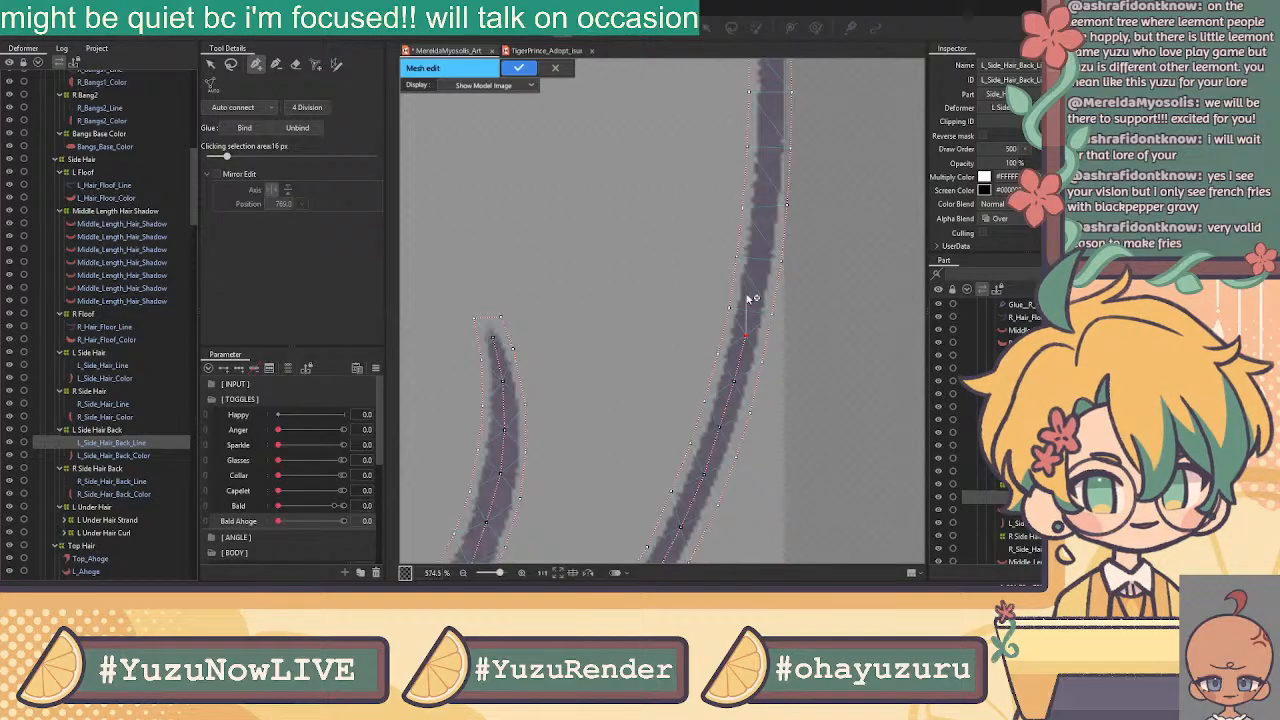
{"action": "scroll", "coordinate": [756, 288], "scroll_direction": "up", "scroll_amount": 4}
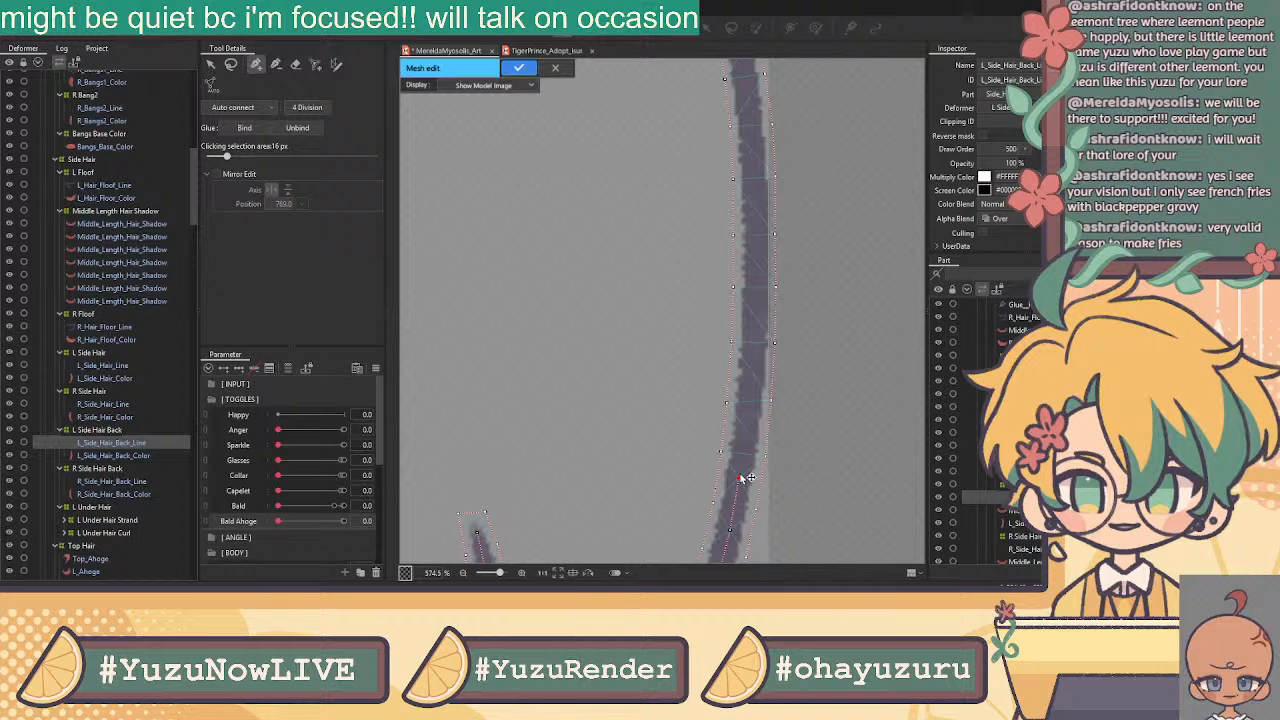
{"action": "left_click", "coordinate": [747, 431]}
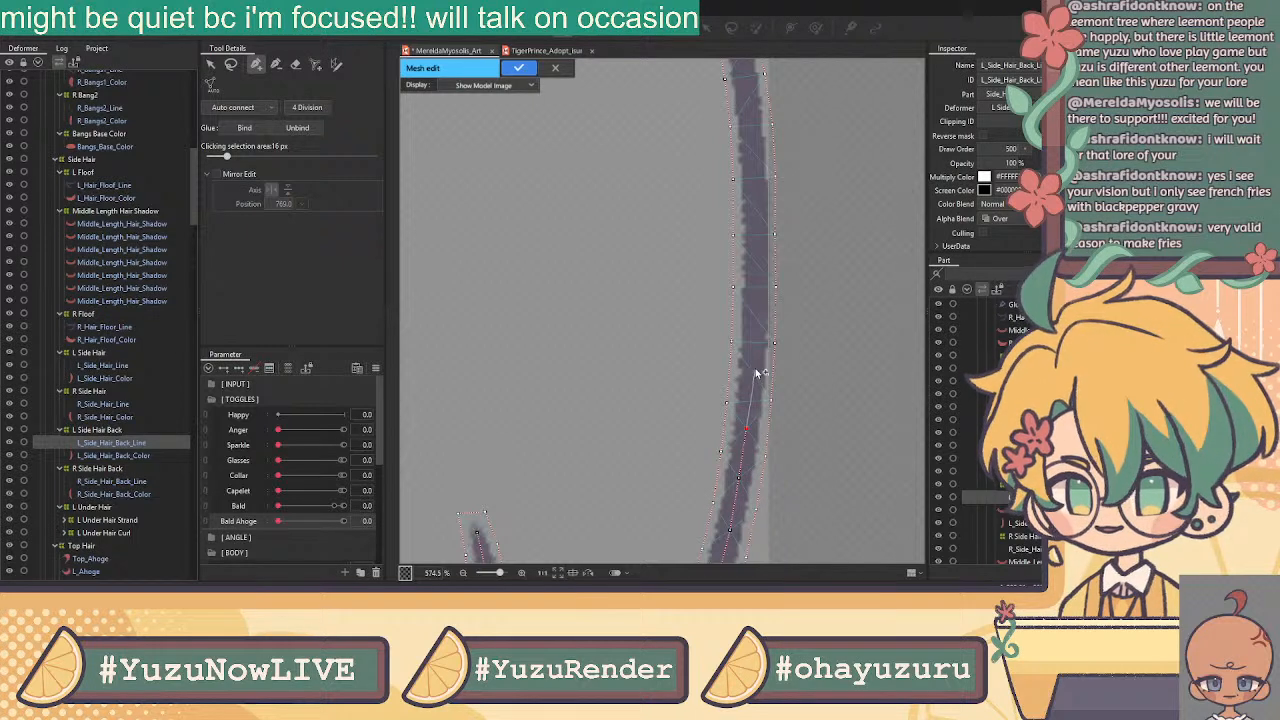
{"action": "left_click", "coordinate": [753, 373]}
{"action": "left_click", "coordinate": [756, 316]}
{"action": "left_click", "coordinate": [758, 264]}
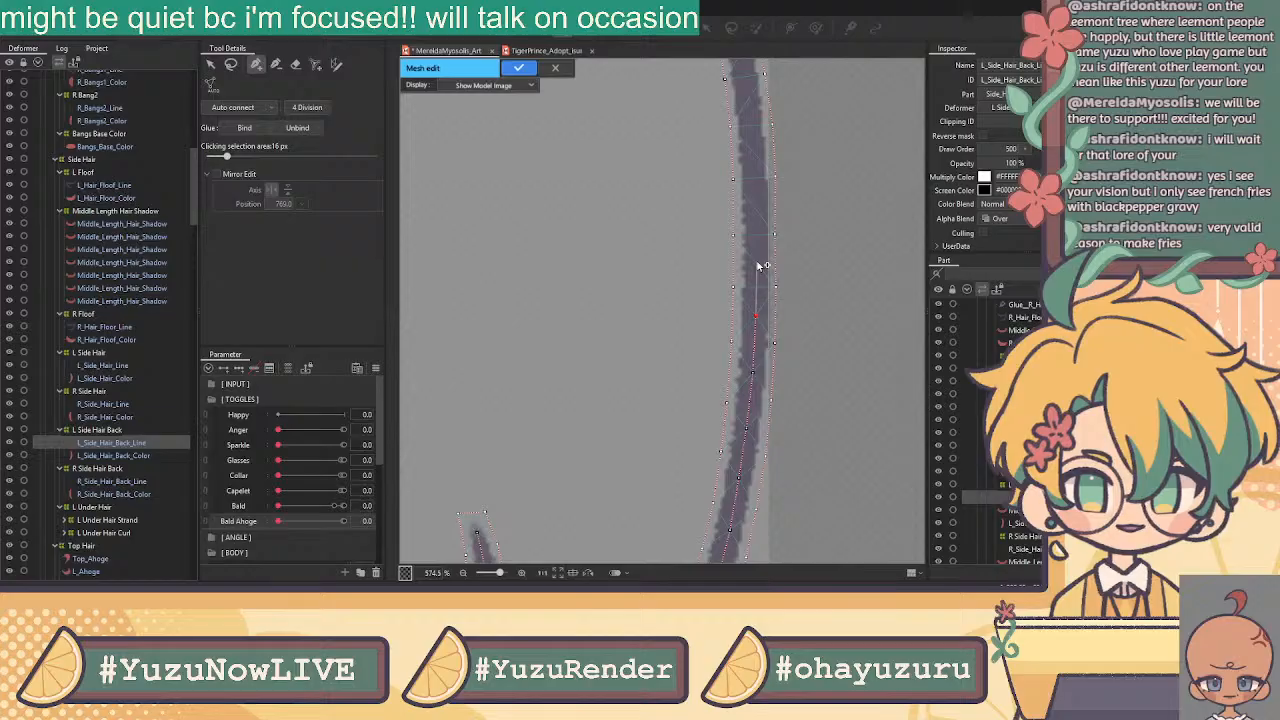
{"action": "left_click", "coordinate": [757, 211]}
{"action": "left_click_drag", "start_coordinate": [746, 154], "coordinate": [734, 346]}
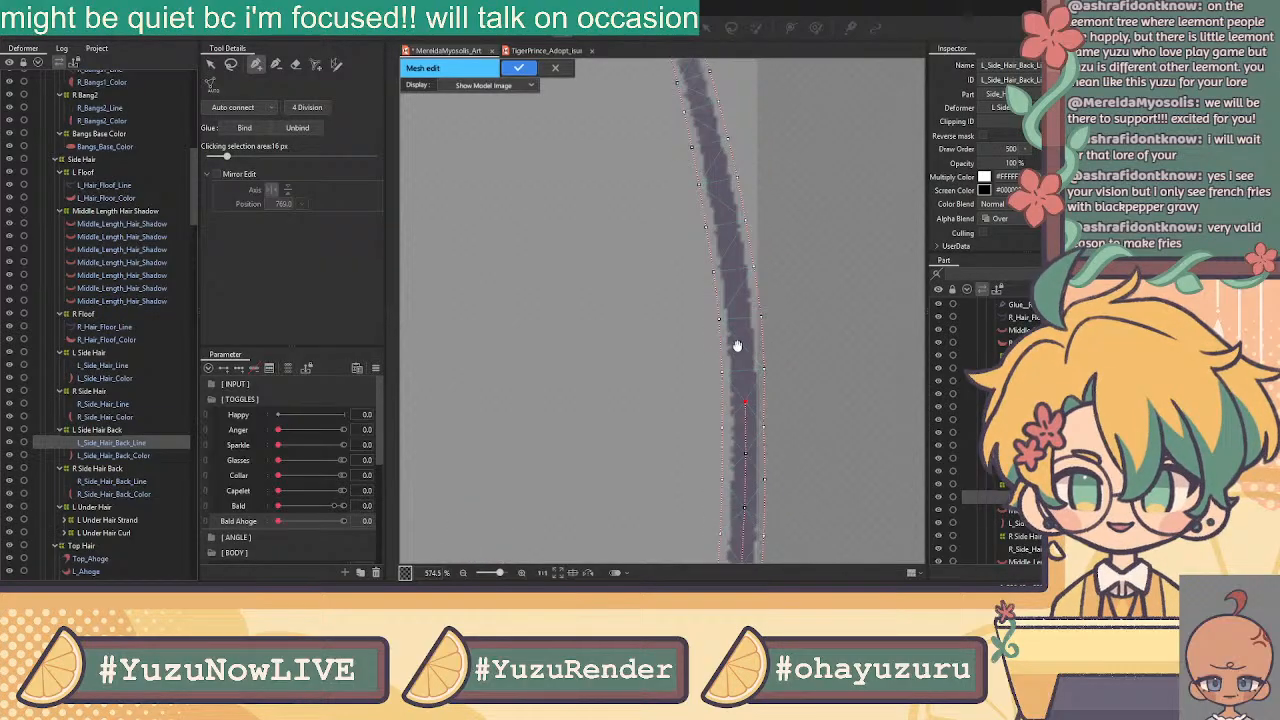
{"action": "left_click", "coordinate": [743, 346]}
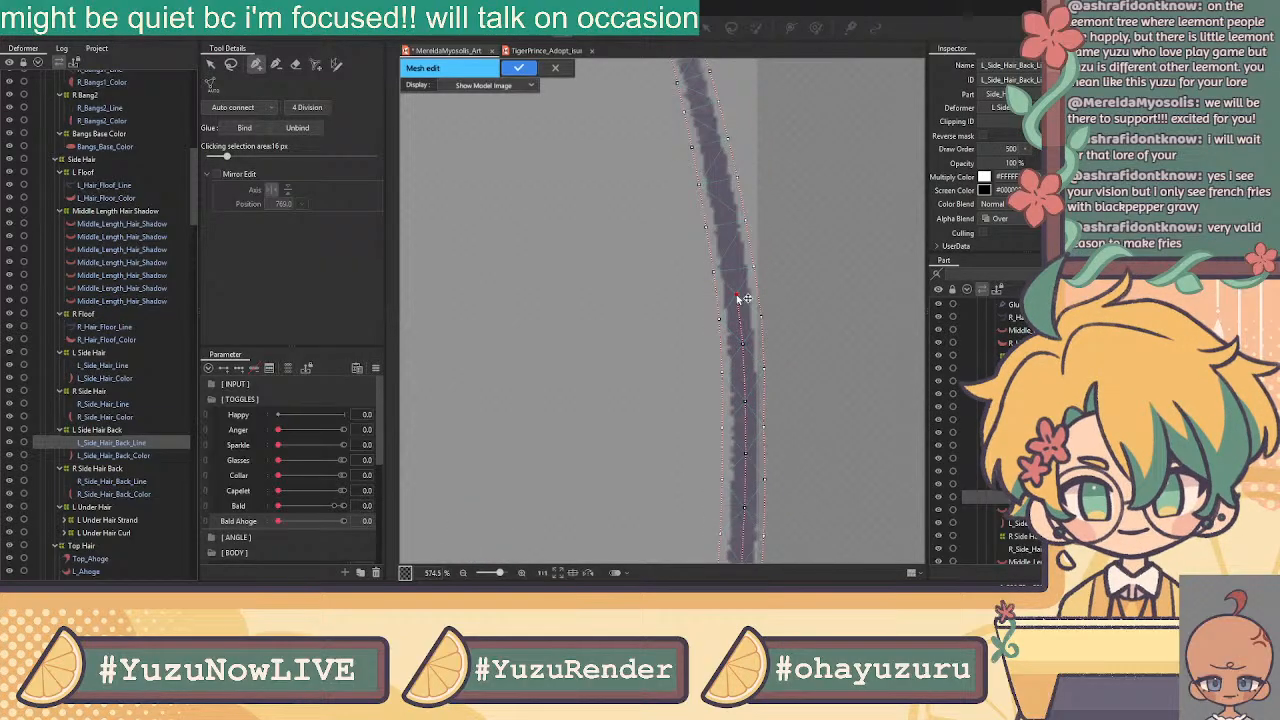
{"action": "left_click", "coordinate": [722, 203]}
{"action": "left_click_drag", "start_coordinate": [682, 157], "coordinate": [735, 424]}
{"action": "left_click", "coordinate": [769, 427]}
{"action": "left_click", "coordinate": [762, 391]}
{"action": "left_click", "coordinate": [755, 361]}
{"action": "left_click_drag", "start_coordinate": [744, 328], "coordinate": [753, 362]}
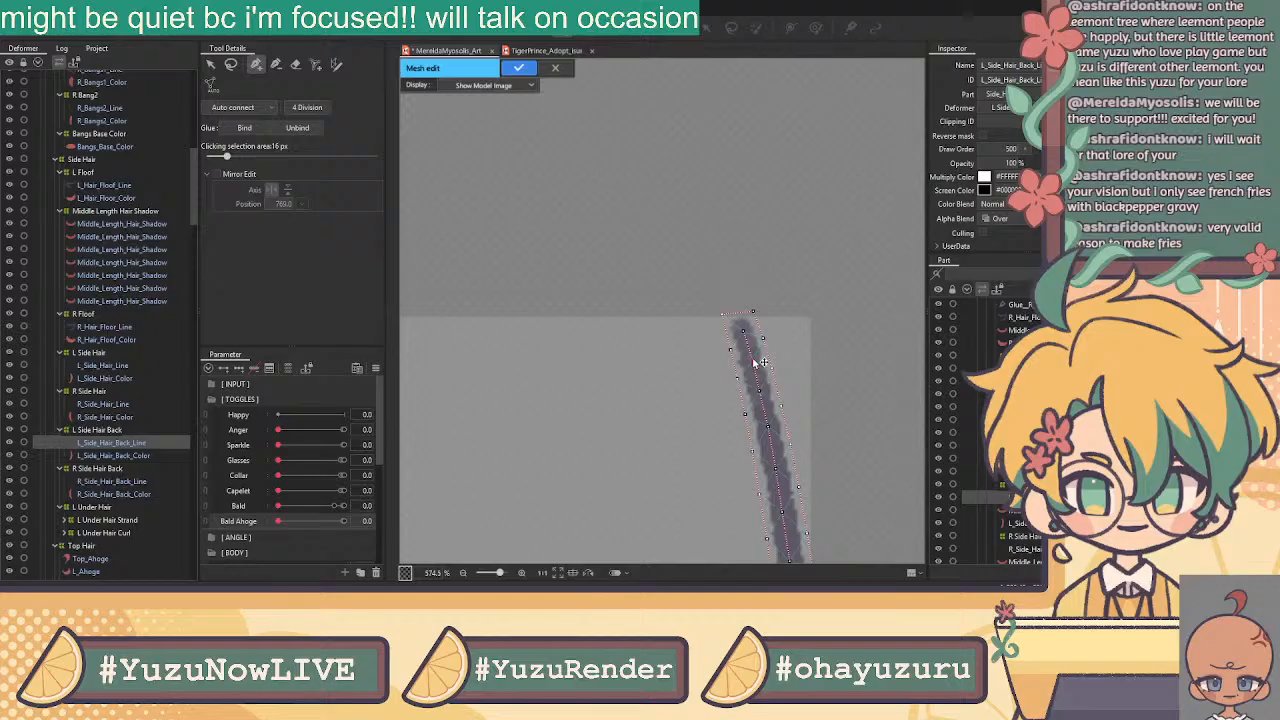
Auto-connect the vertices into a triangulated L_Side_Hair_Back_Line mesh
{"action": "left_click", "coordinate": [210, 65]}
{"action": "scroll", "coordinate": [601, 370], "scroll_direction": "down", "scroll_amount": 5}
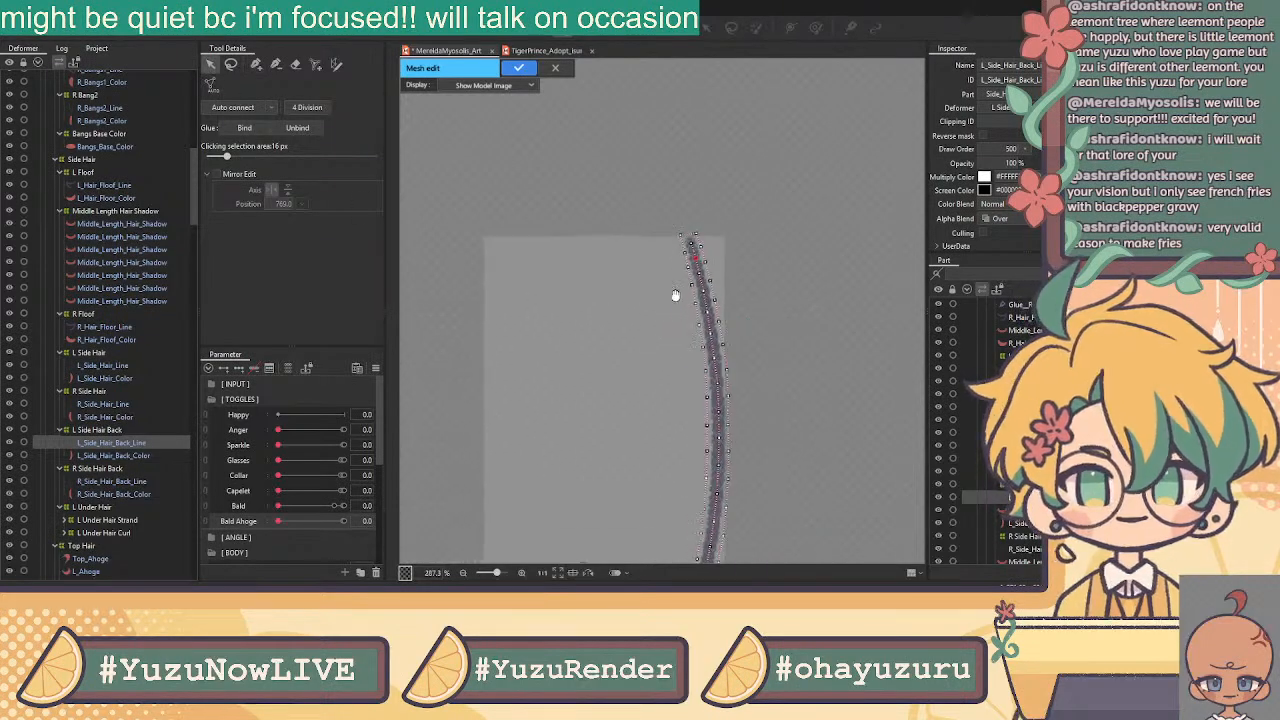
{"action": "left_click", "coordinate": [252, 109]}
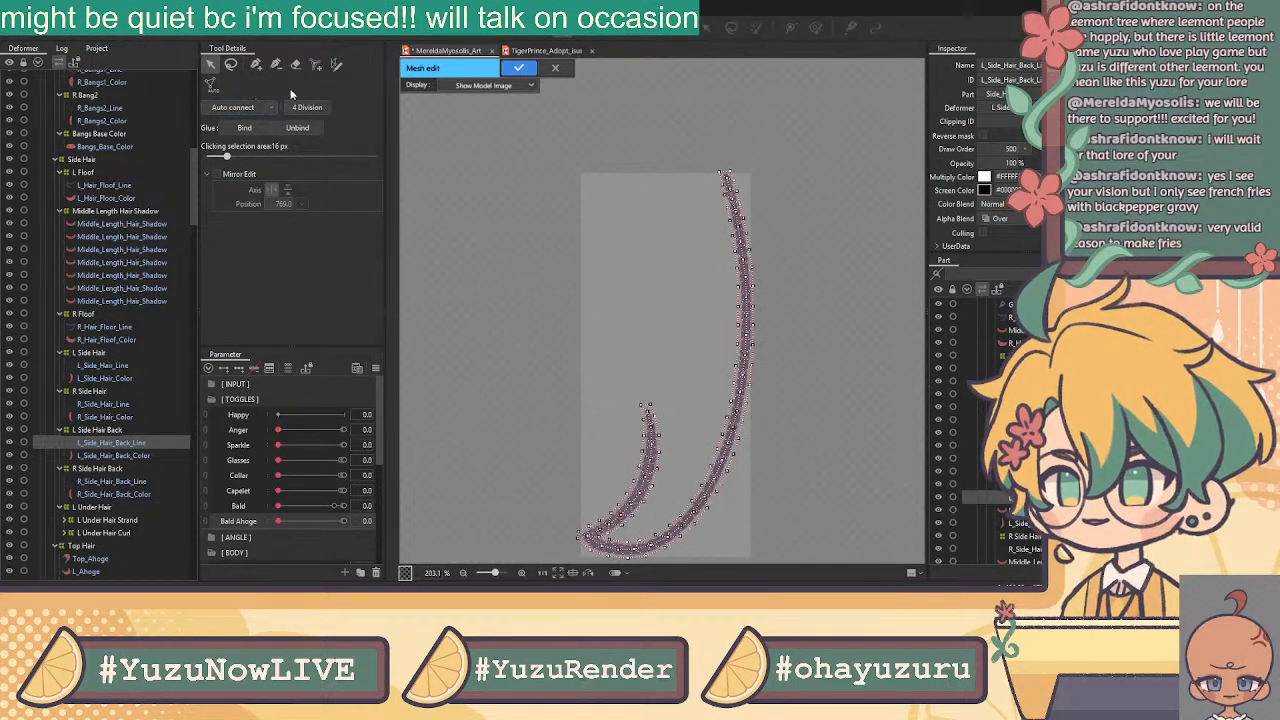
Apply the line mesh, then open L_Side_Hair_Back_Color in Mesh Edit
{"action": "left_click_drag", "start_coordinate": [832, 148], "coordinate": [479, 583]}
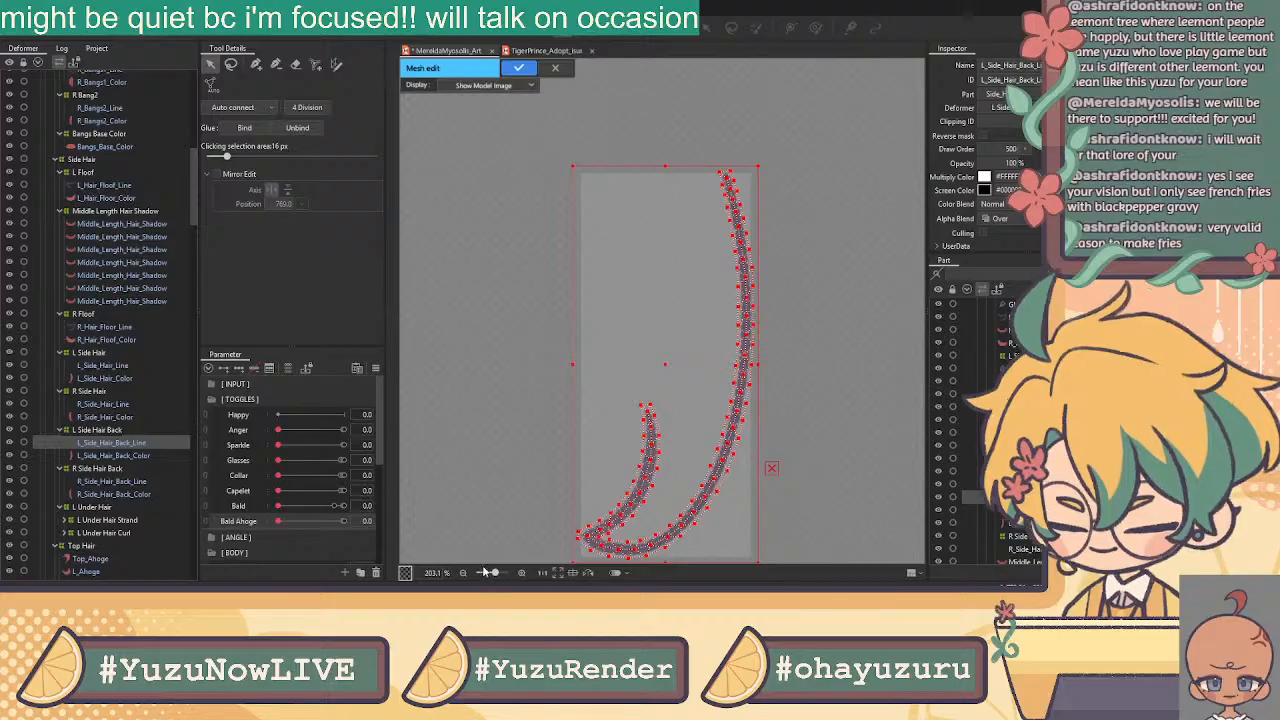
{"action": "left_click", "coordinate": [518, 67]}
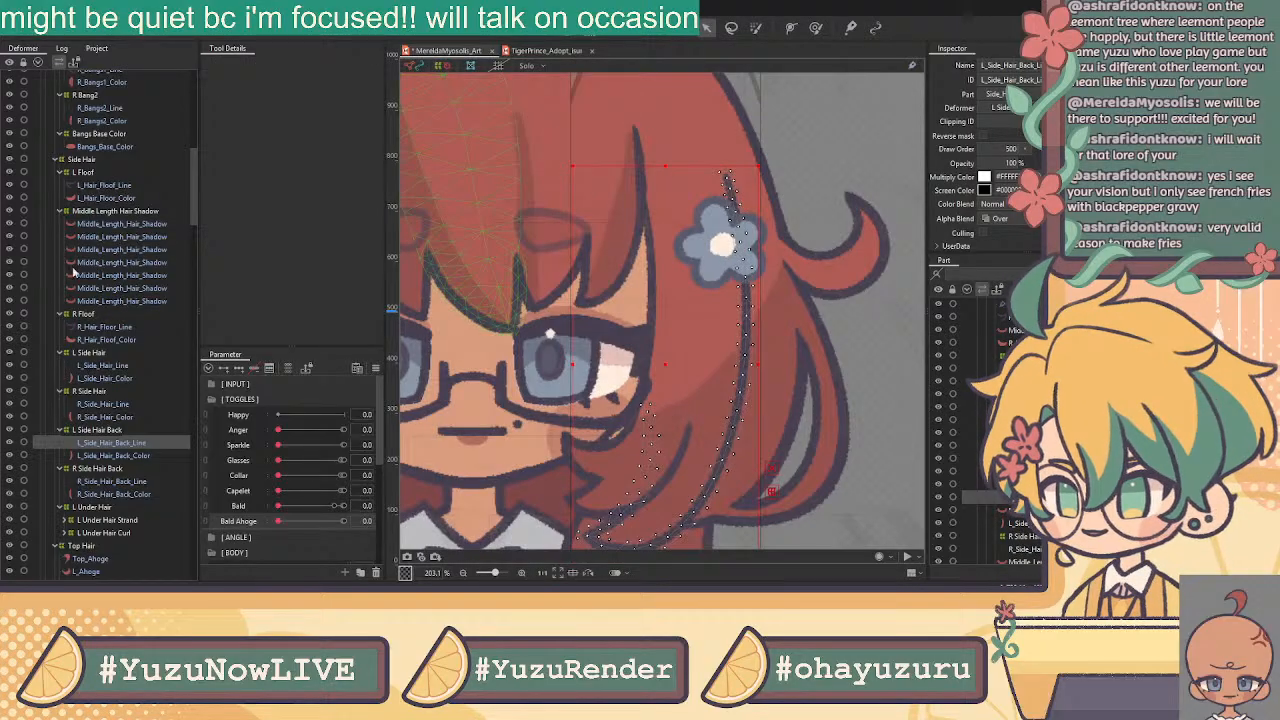
{"action": "left_click", "coordinate": [130, 457]}
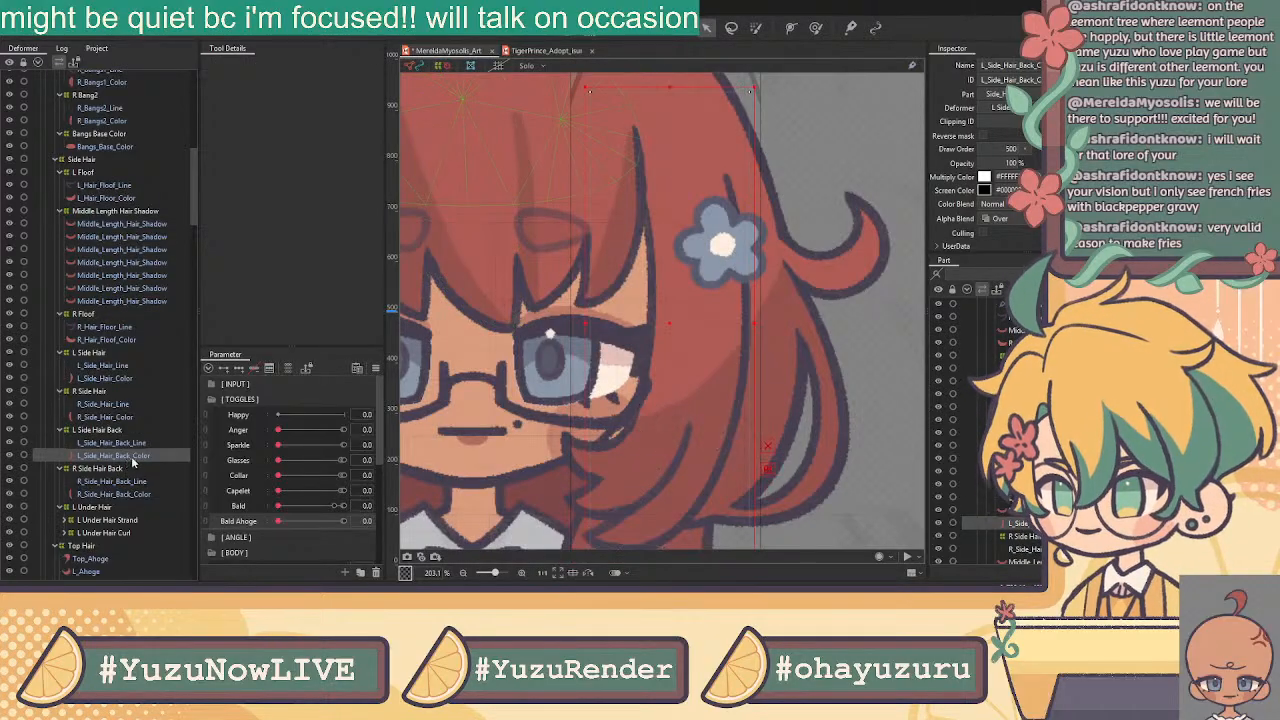
{"action": "left_click", "coordinate": [597, 29]}
Lasso-delete the color strand's mesh points, undo the deletion, and switch to the pen tool
{"action": "left_click", "coordinate": [231, 64]}
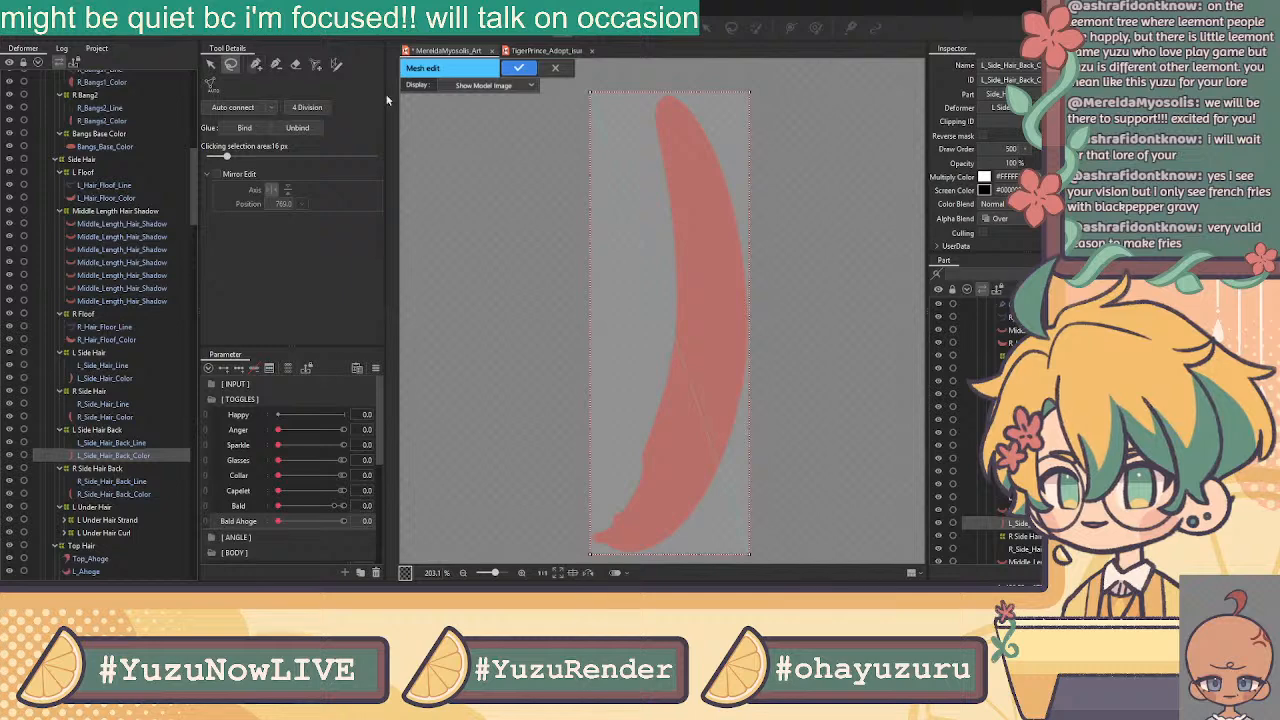
{"action": "mouse_move", "coordinate": [670, 70]}
{"action": "left_mouse_down"}
{"action": "mouse_move", "coordinate": [540, 575]}
{"action": "mouse_move", "coordinate": [941, 407]}
{"action": "left_mouse_up"}
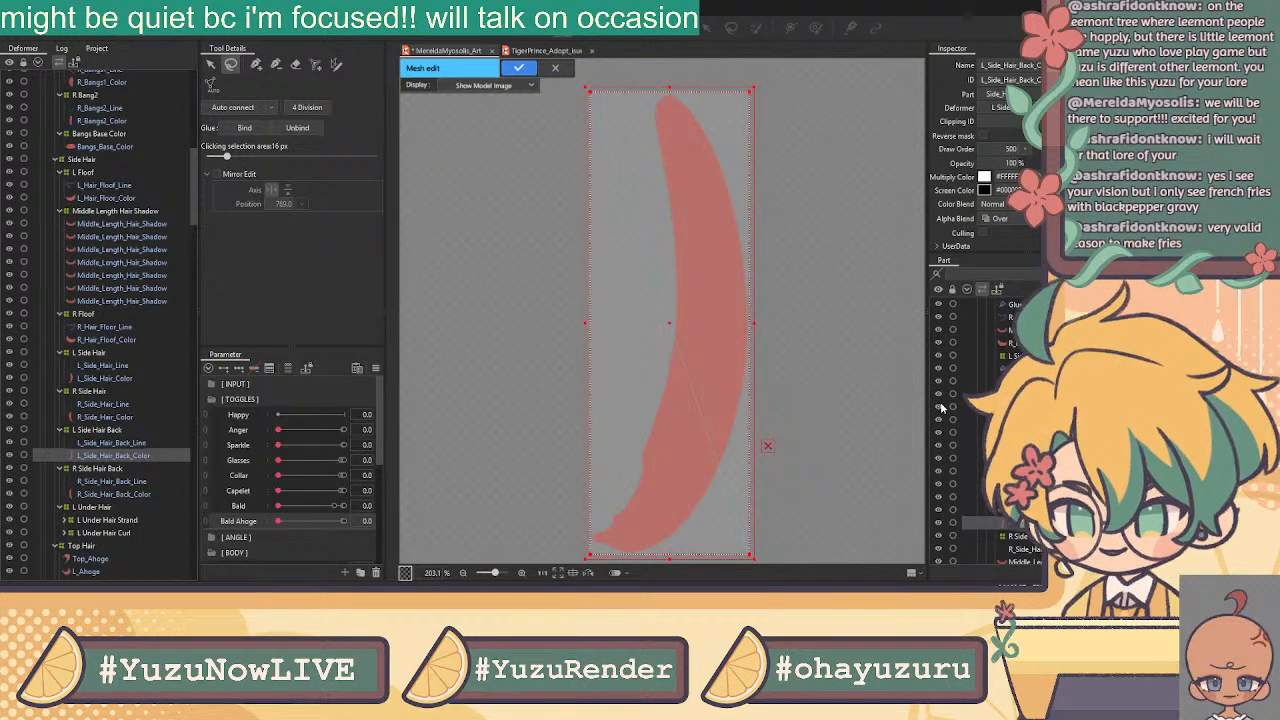
{"action": "key", "text": "Delete"}
{"action": "key", "text": "ctrl+z"}
{"action": "left_click", "coordinate": [501, 205]}
{"action": "left_click", "coordinate": [257, 65]}
Place mesh vertices up the L_Side_Hair_Back_Color strand's edge to its tip
{"action": "scroll", "coordinate": [663, 402], "scroll_direction": "up", "scroll_amount": 3}
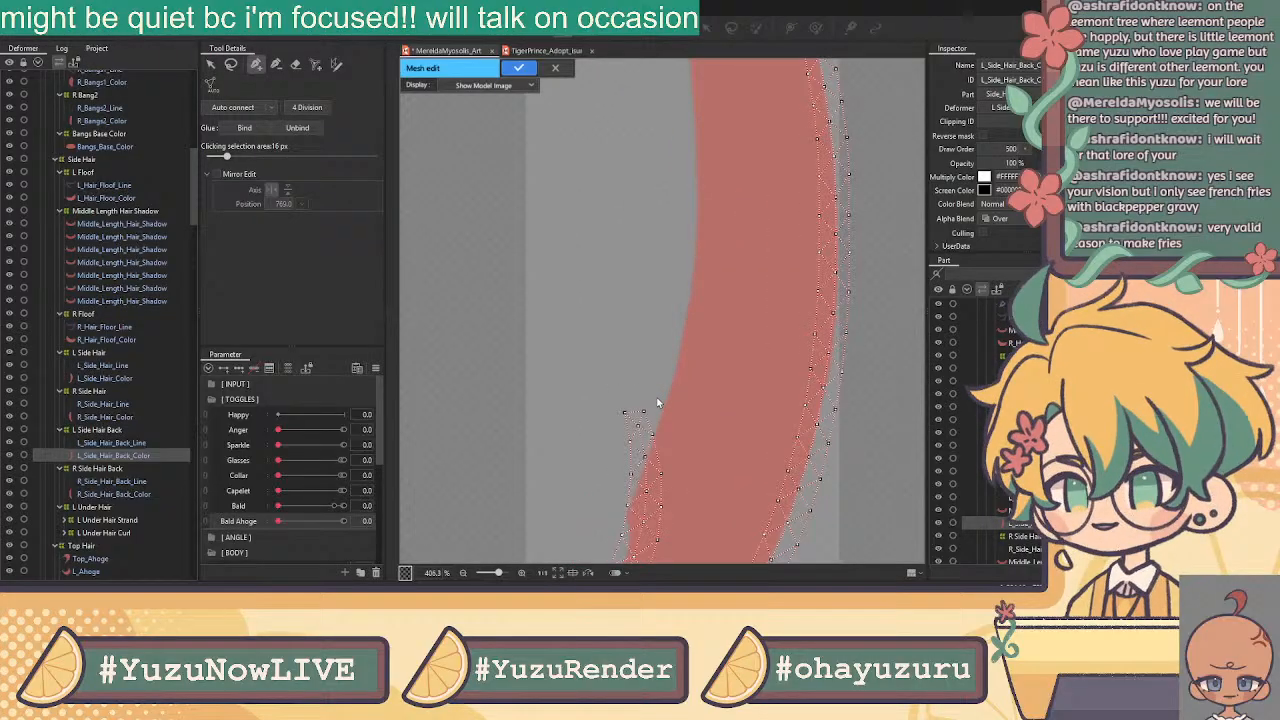
{"action": "left_click", "coordinate": [643, 411]}
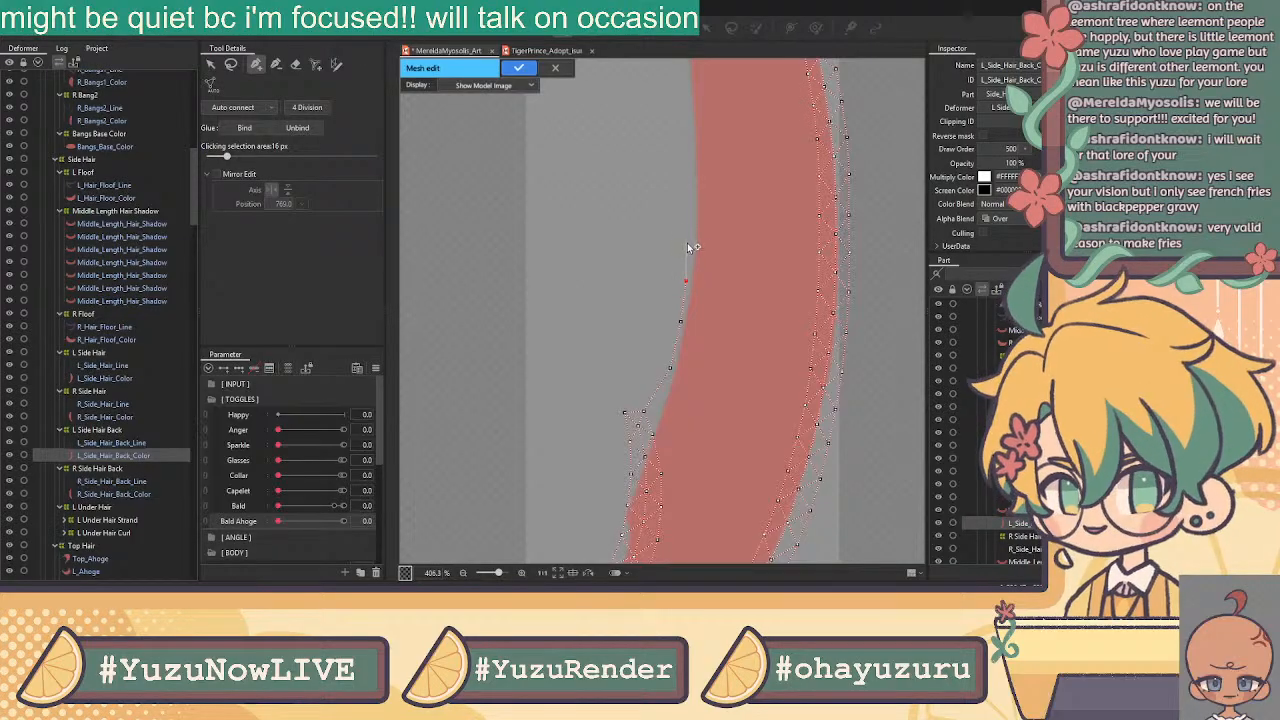
{"action": "left_click", "coordinate": [692, 184]}
{"action": "left_click_drag", "start_coordinate": [658, 114], "coordinate": [646, 371]}
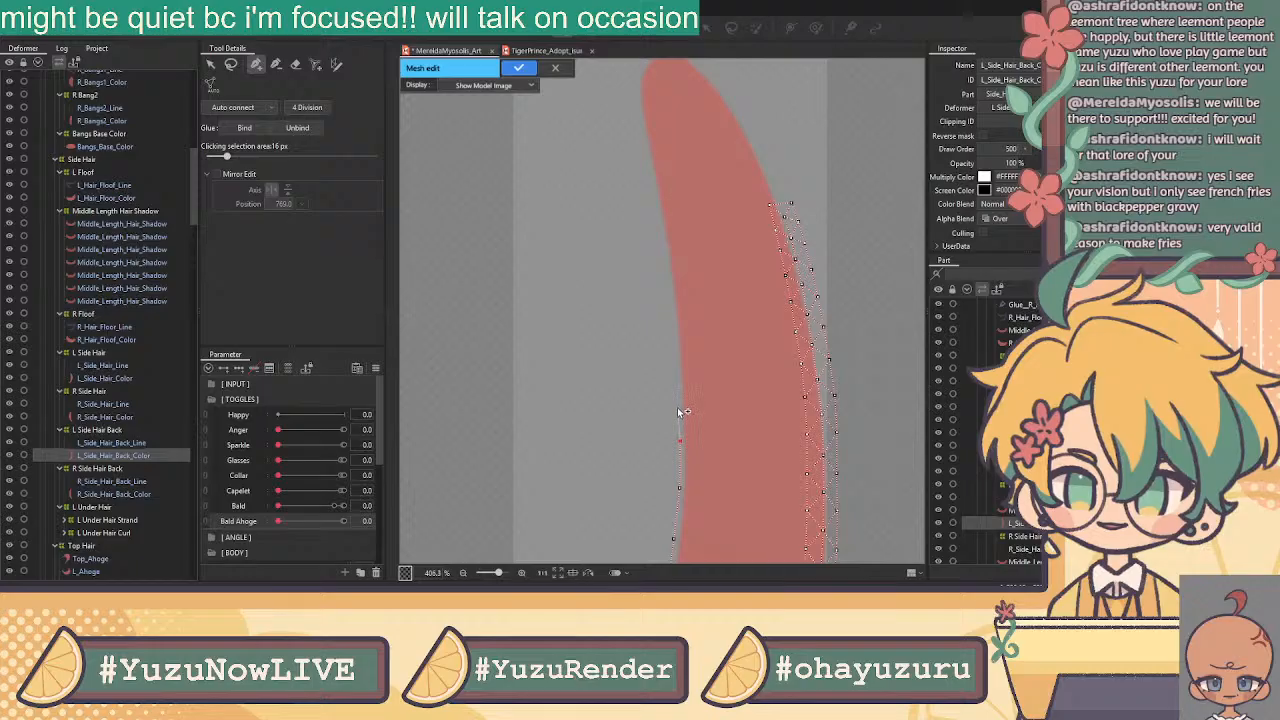
{"action": "left_click", "coordinate": [678, 386]}
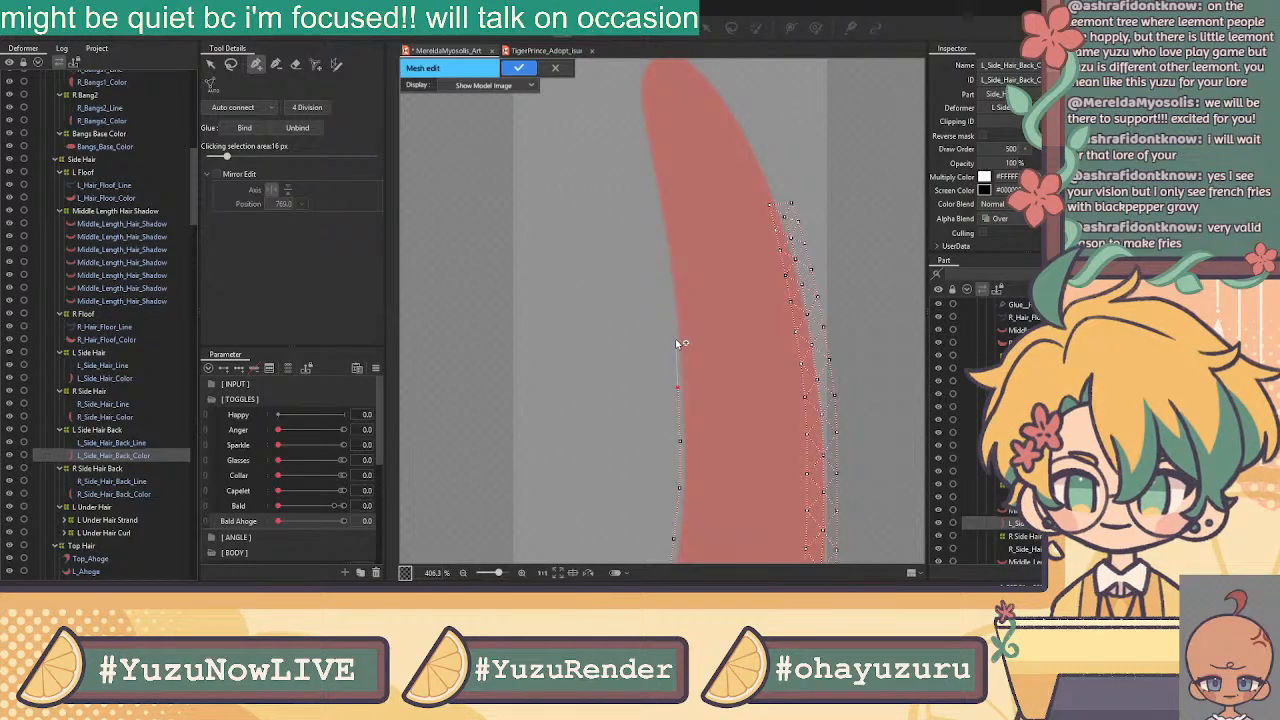
{"action": "left_click", "coordinate": [673, 338]}
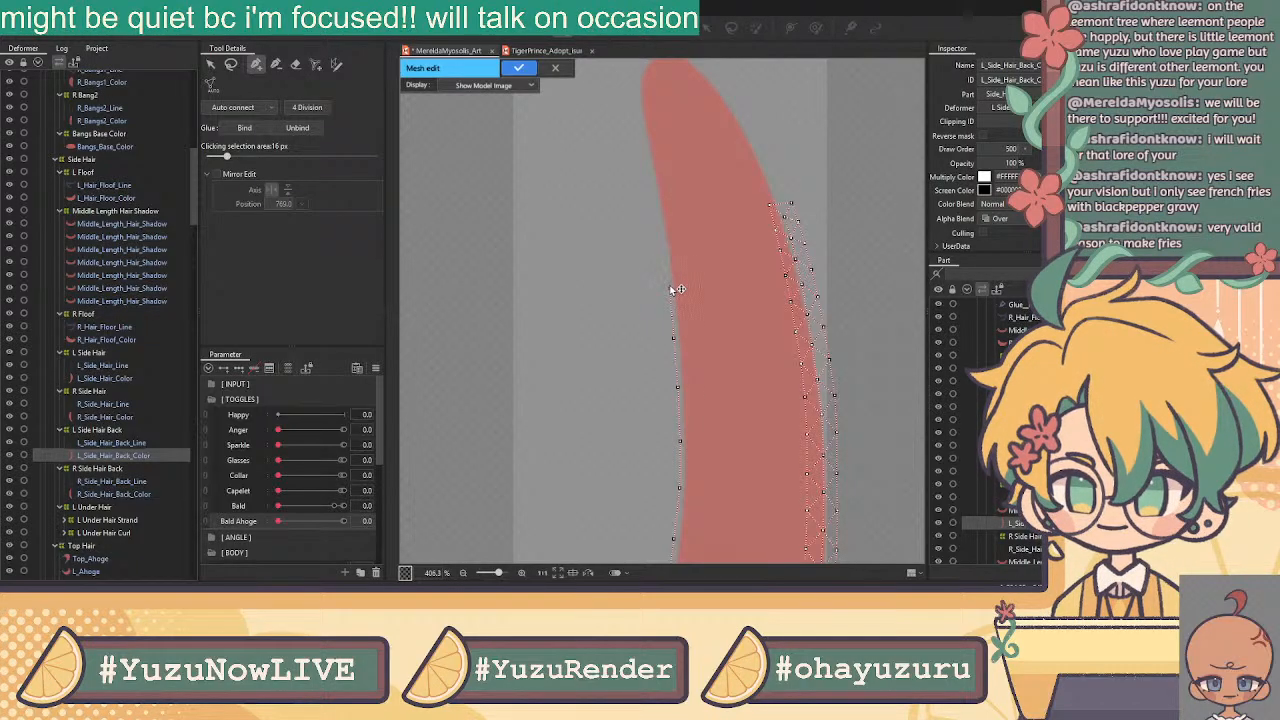
{"action": "left_click", "coordinate": [661, 231]}
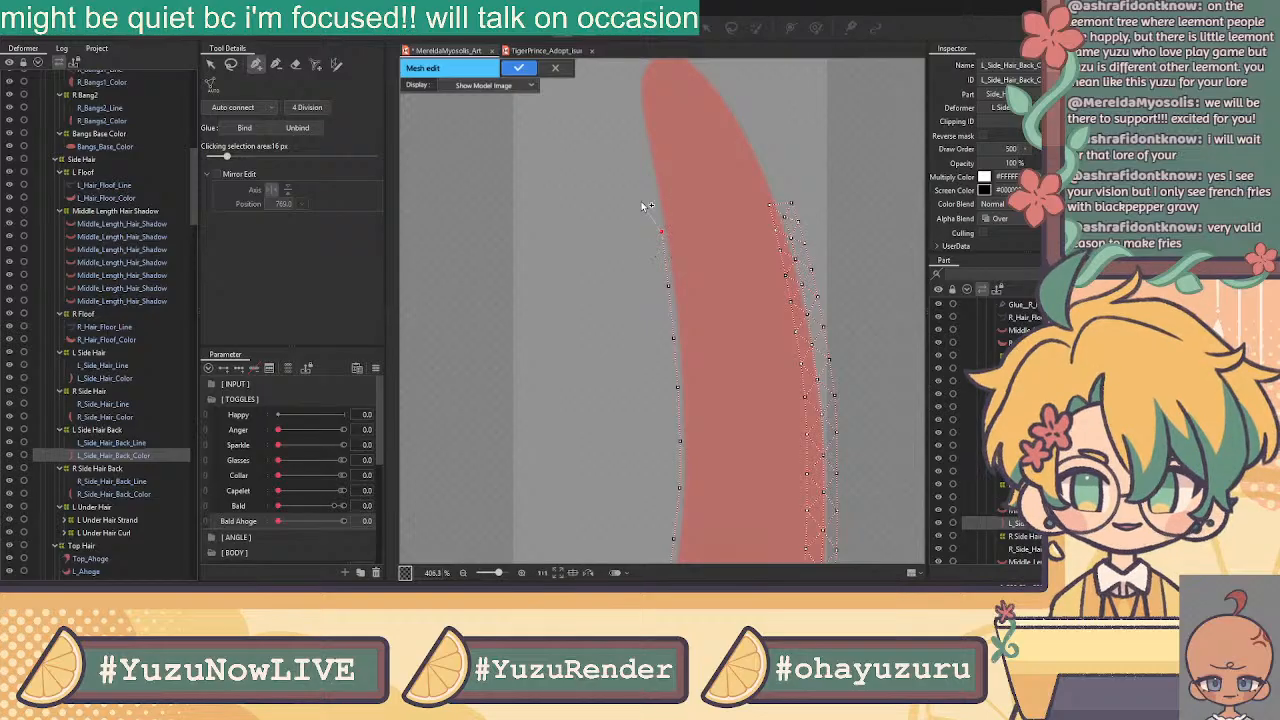
{"action": "left_click", "coordinate": [642, 132]}
{"action": "left_click_drag", "start_coordinate": [616, 92], "coordinate": [546, 247]}
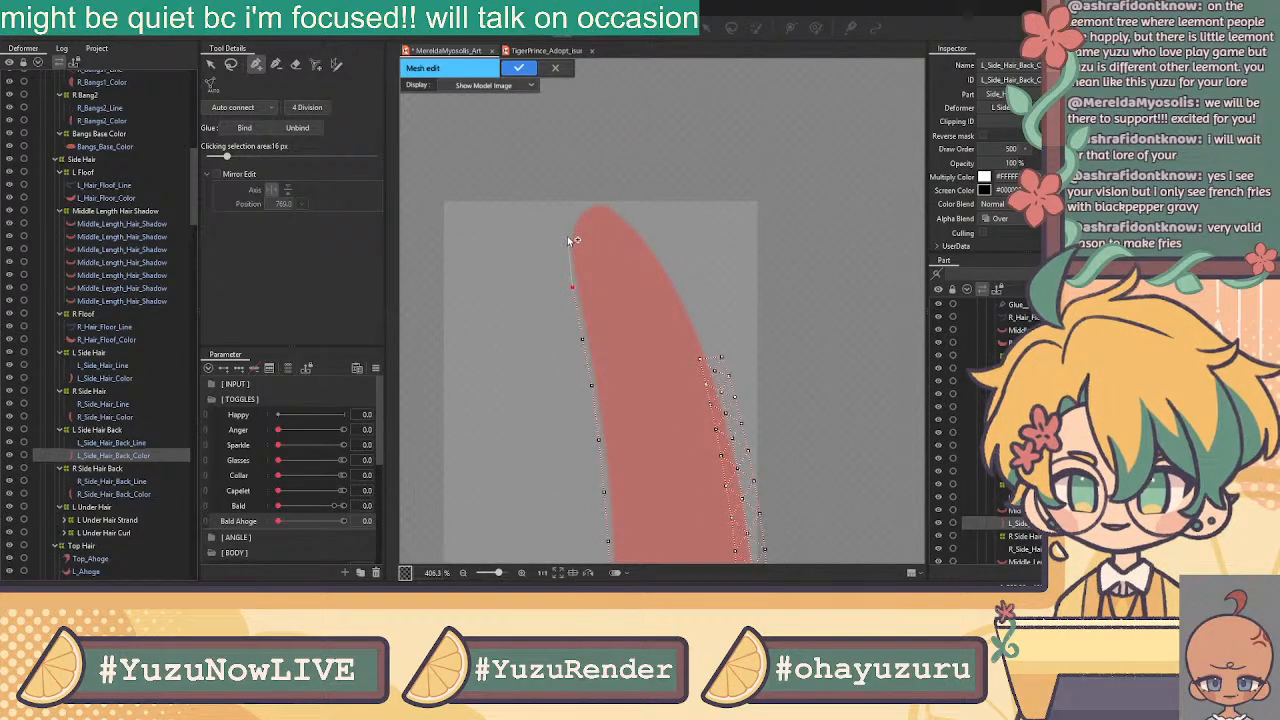
{"action": "left_click", "coordinate": [565, 240]}
{"action": "left_click", "coordinate": [576, 210]}
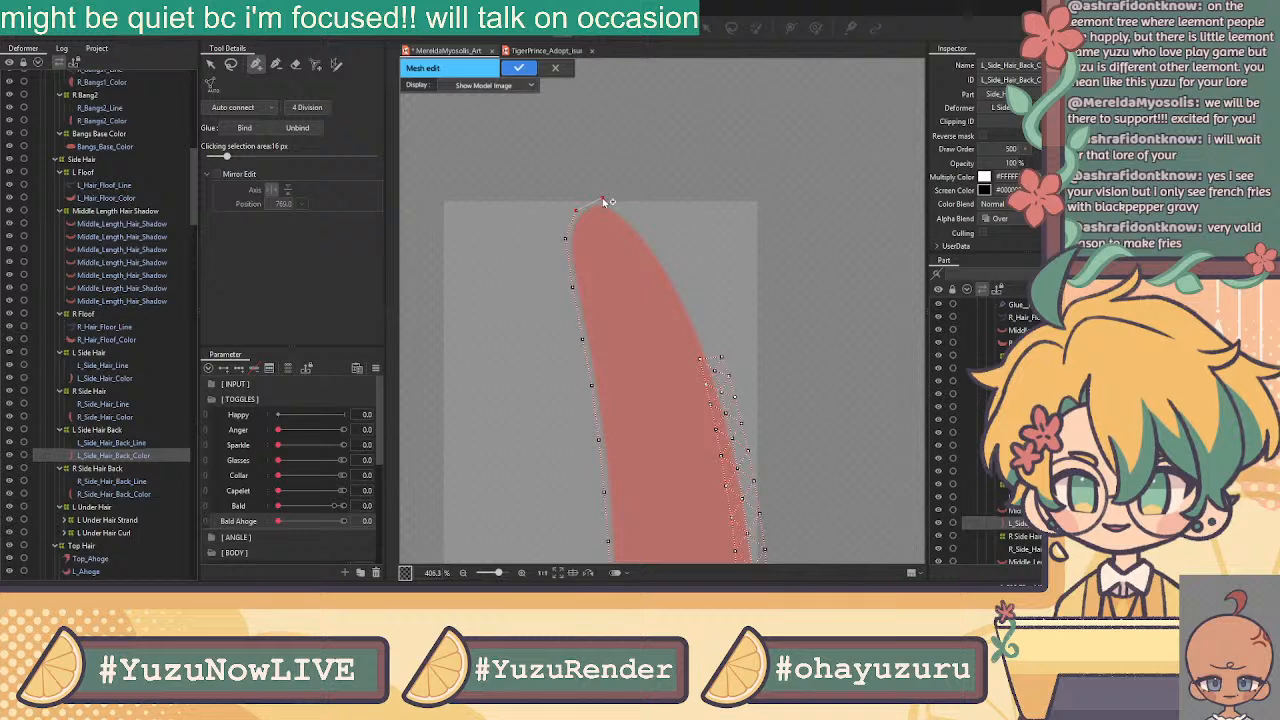
Continue the mesh vertices from the tip down the strand's right edge
{"action": "left_click", "coordinate": [655, 248]}
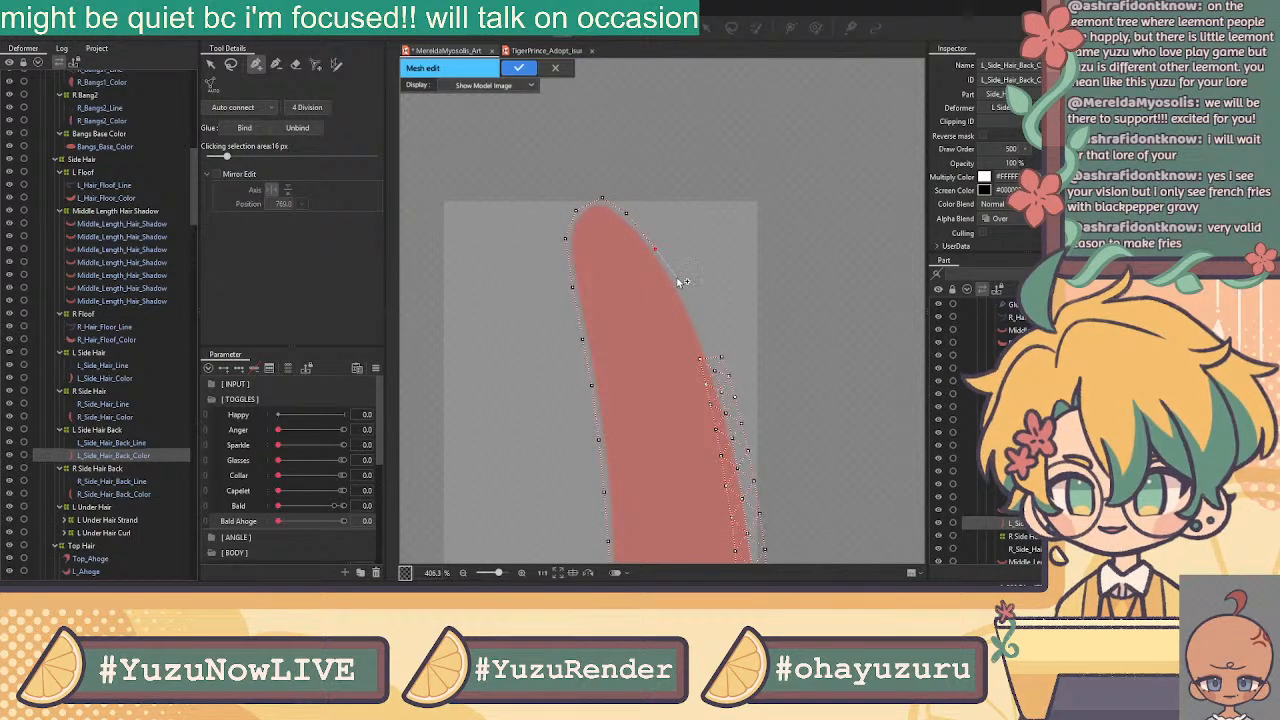
{"action": "left_click", "coordinate": [677, 283]}
{"action": "left_click", "coordinate": [700, 327]}
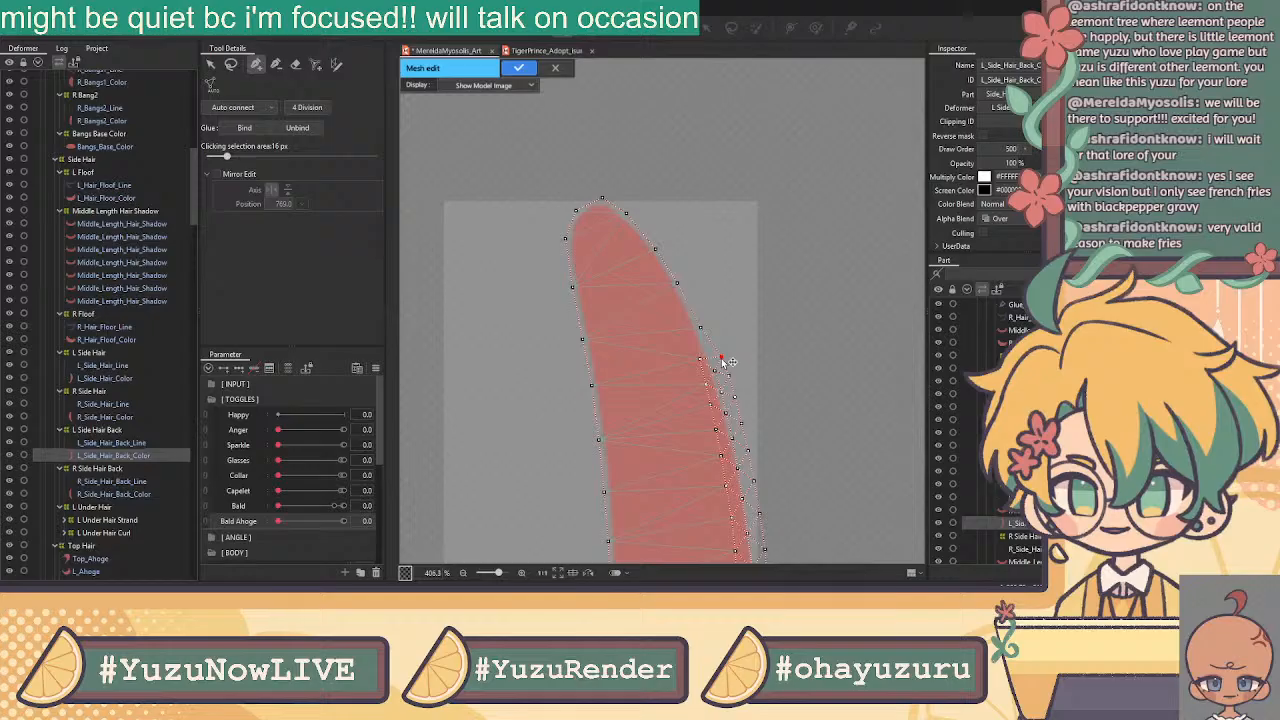
{"action": "left_click", "coordinate": [720, 356]}
Add interior vertices down the strand's middle from the tip to mid-strand
{"action": "left_click", "coordinate": [211, 65]}
{"action": "left_click", "coordinate": [259, 66]}
{"action": "left_click", "coordinate": [603, 247]}
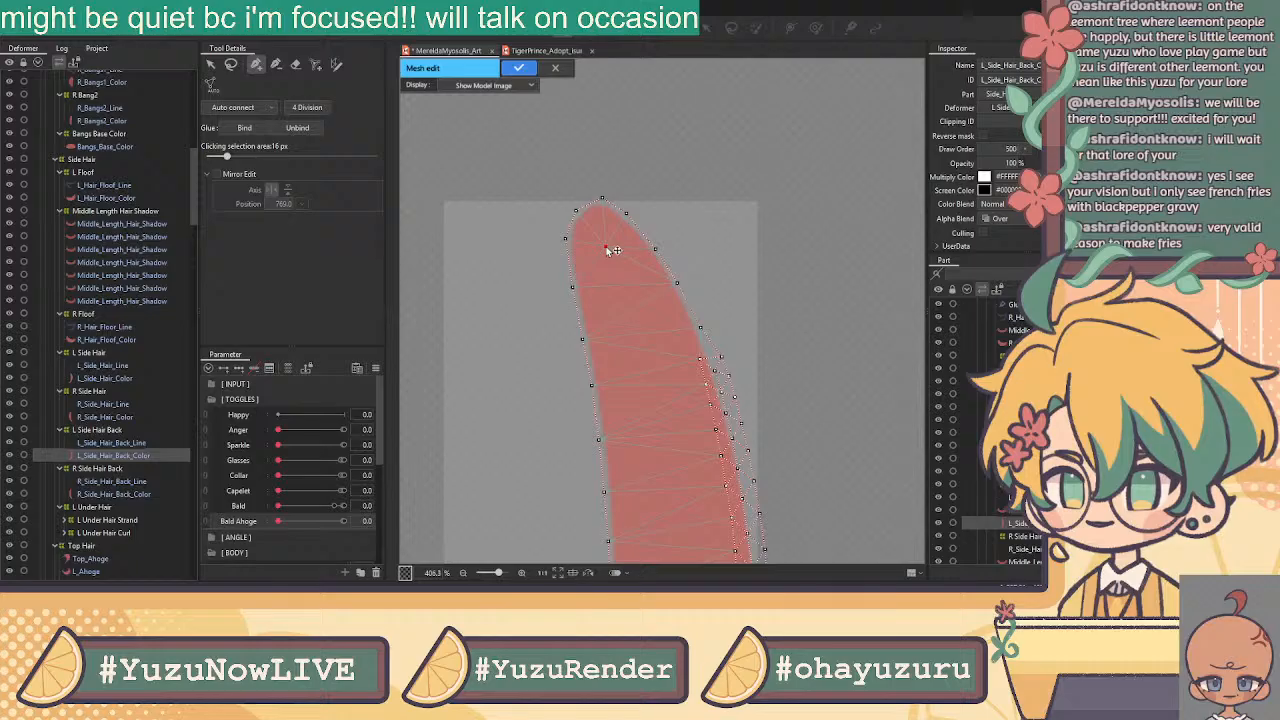
{"action": "left_click", "coordinate": [630, 316]}
{"action": "left_click", "coordinate": [651, 387]}
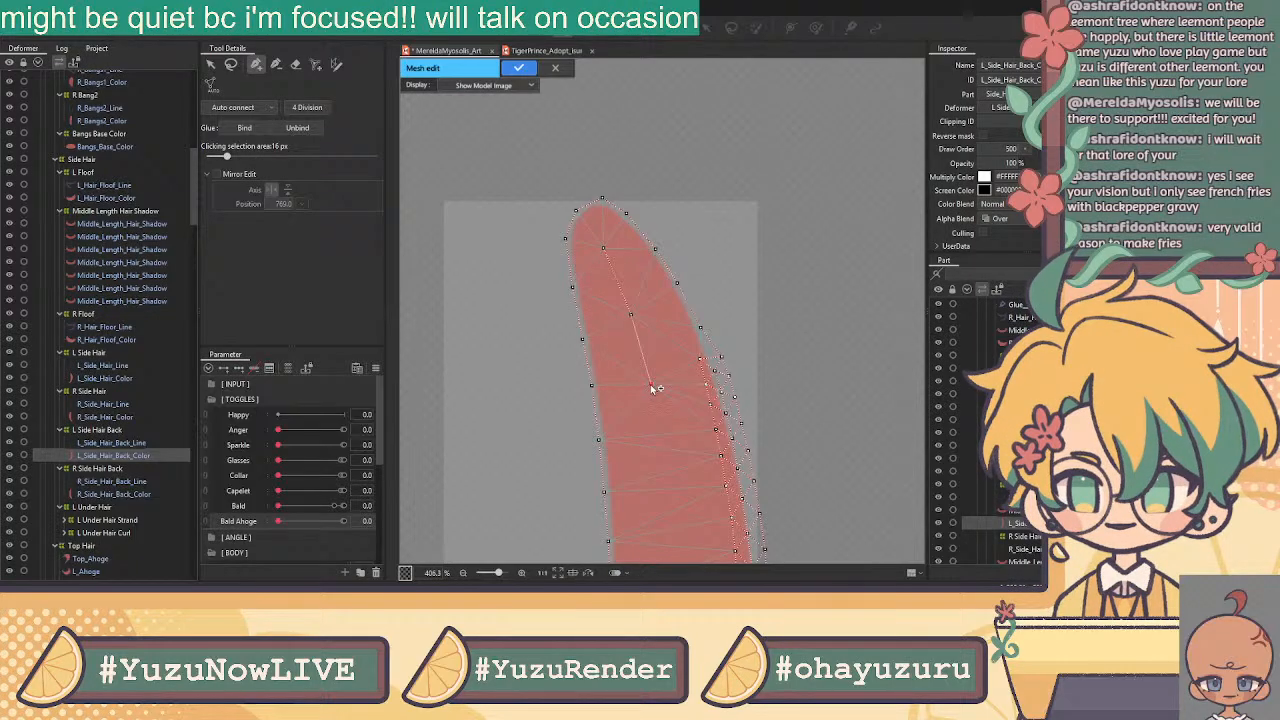
{"action": "scroll", "coordinate": [676, 435], "scroll_direction": "down", "scroll_amount": 2}
{"action": "left_click_drag", "start_coordinate": [657, 457], "coordinate": [641, 216]}
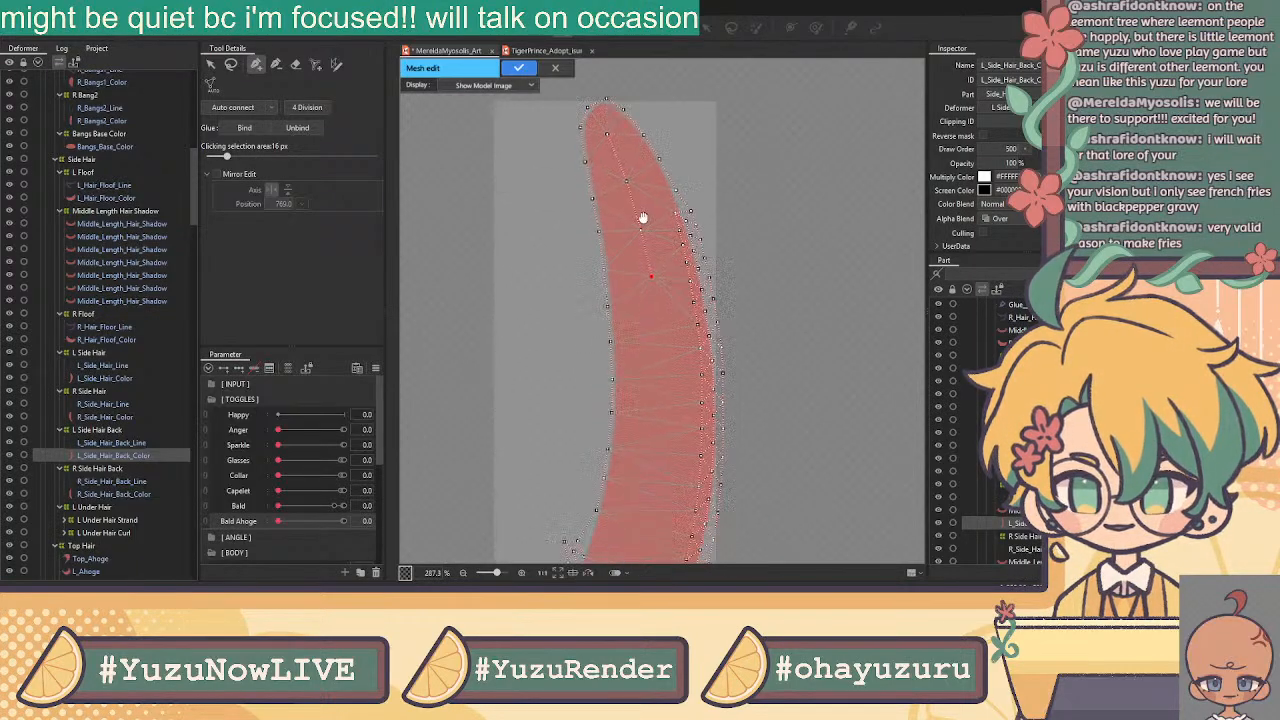
{"action": "left_click", "coordinate": [655, 266]}
{"action": "left_click", "coordinate": [659, 300]}
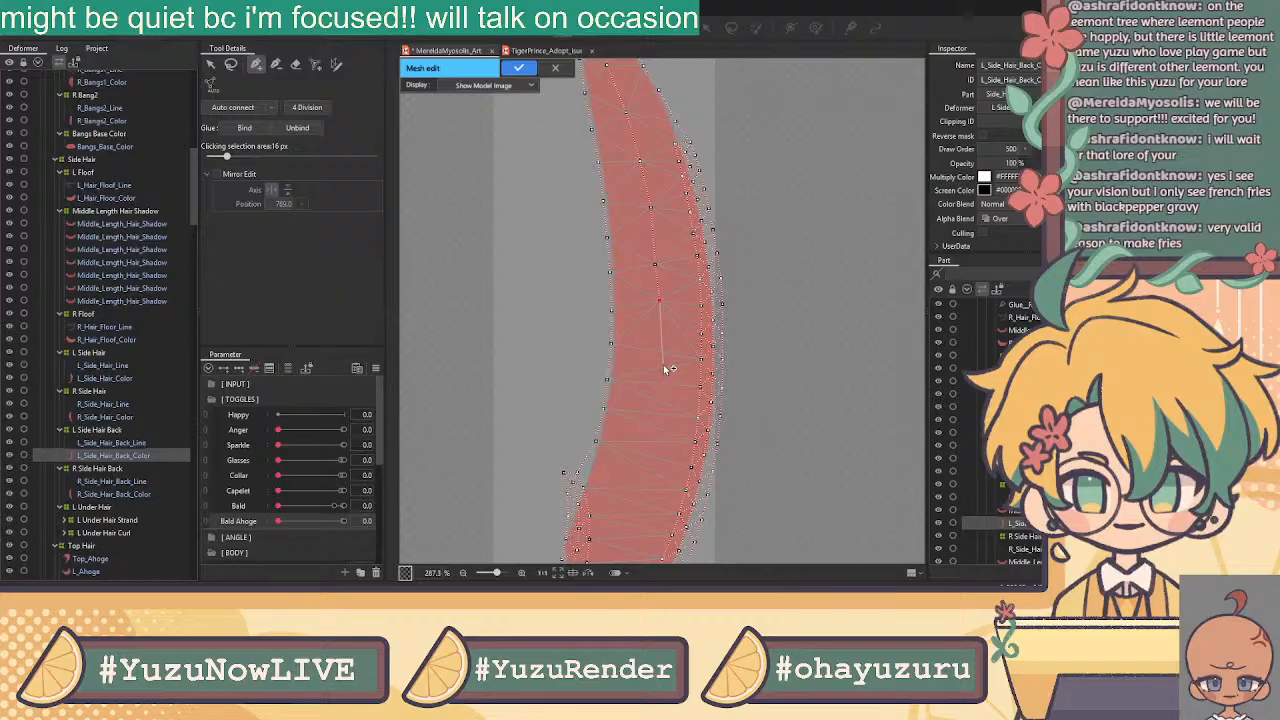
Add interior vertices linked to the edges down toward the strand's tail
{"action": "left_click_drag", "start_coordinate": [663, 463], "coordinate": [677, 277]}
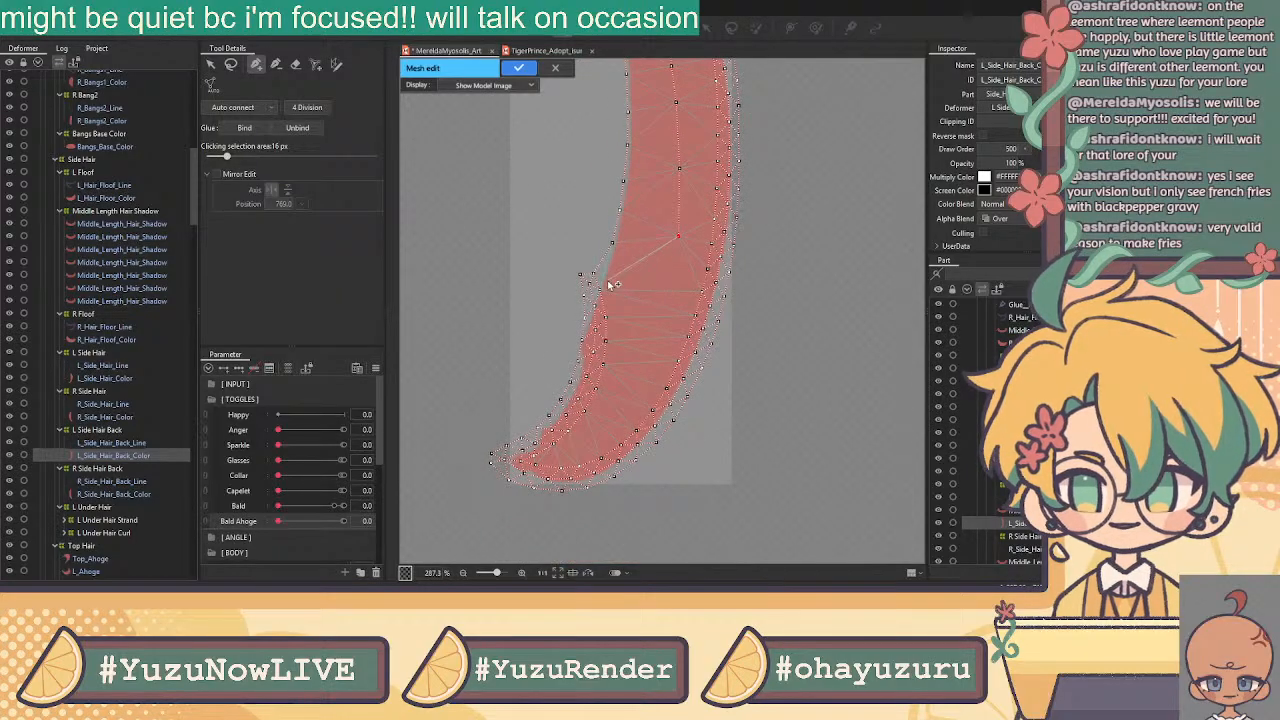
{"action": "left_click", "coordinate": [668, 279]}
{"action": "left_click", "coordinate": [594, 273]}
{"action": "left_click", "coordinate": [668, 279]}
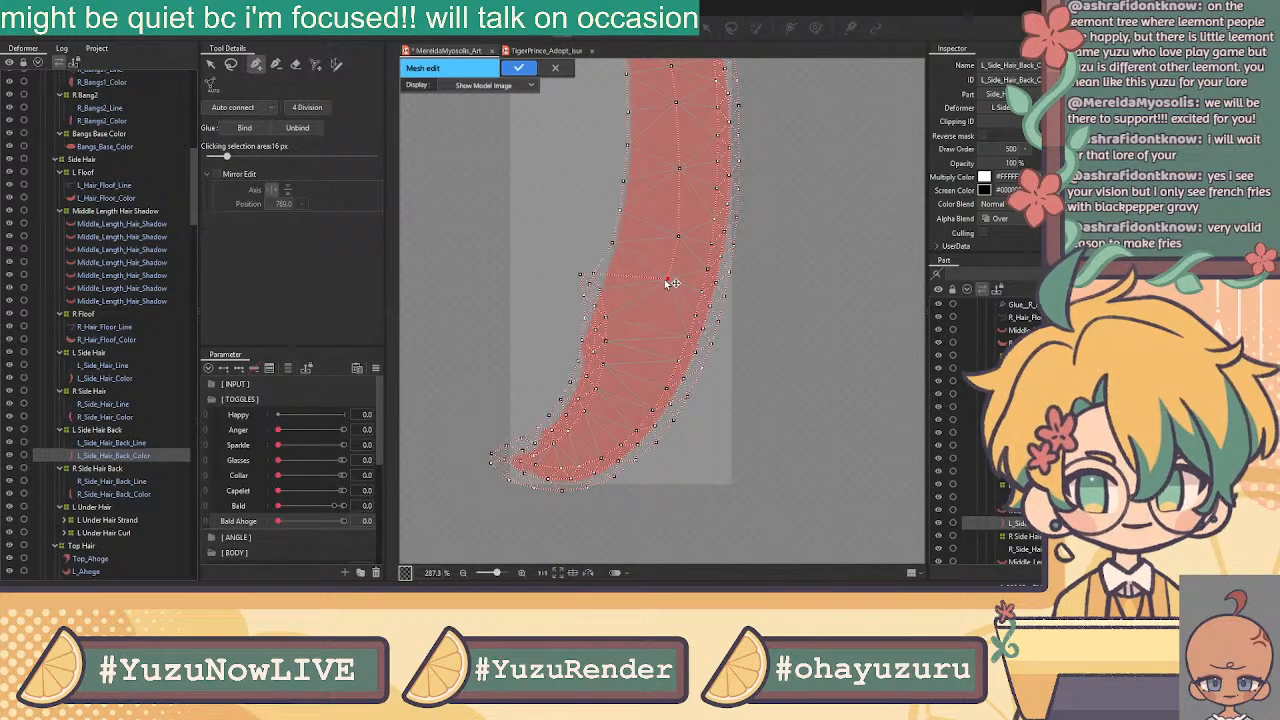
{"action": "left_click", "coordinate": [646, 347]}
{"action": "left_click", "coordinate": [625, 397]}
{"action": "left_click", "coordinate": [586, 436]}
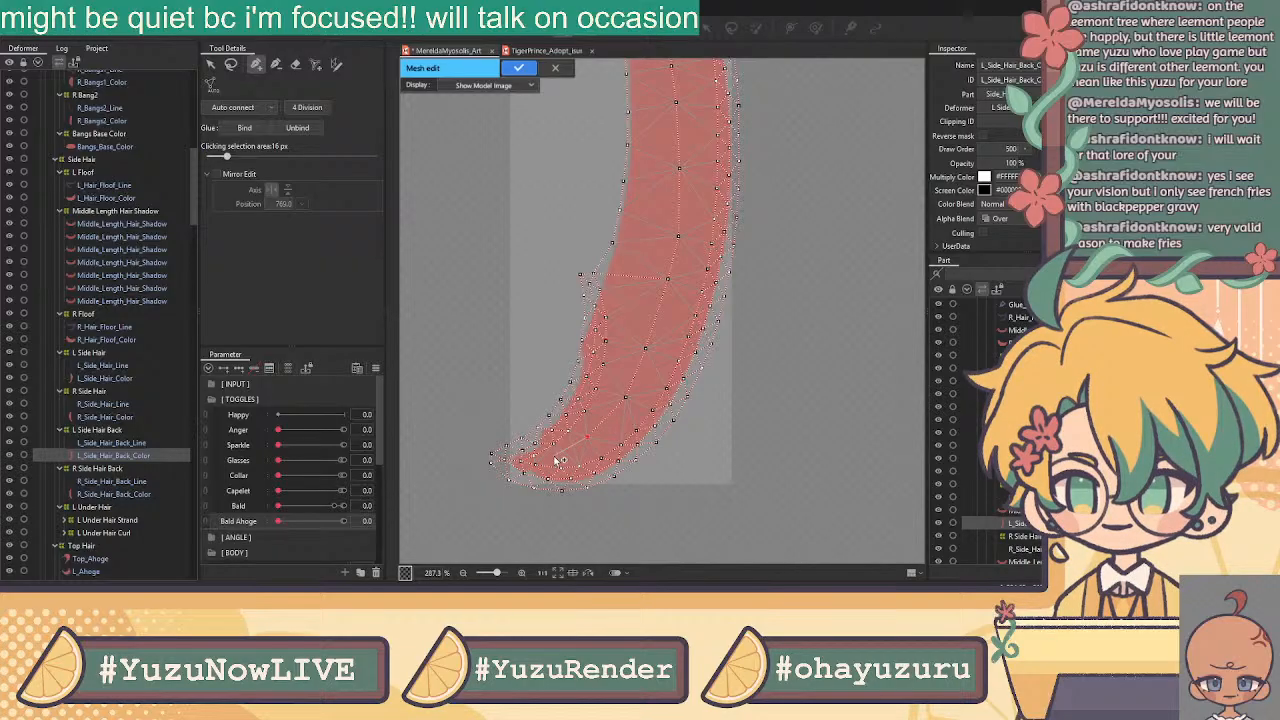
Apply the new hand-built mesh to the strand
{"action": "scroll", "coordinate": [560, 455], "scroll_direction": "up", "scroll_amount": 2}
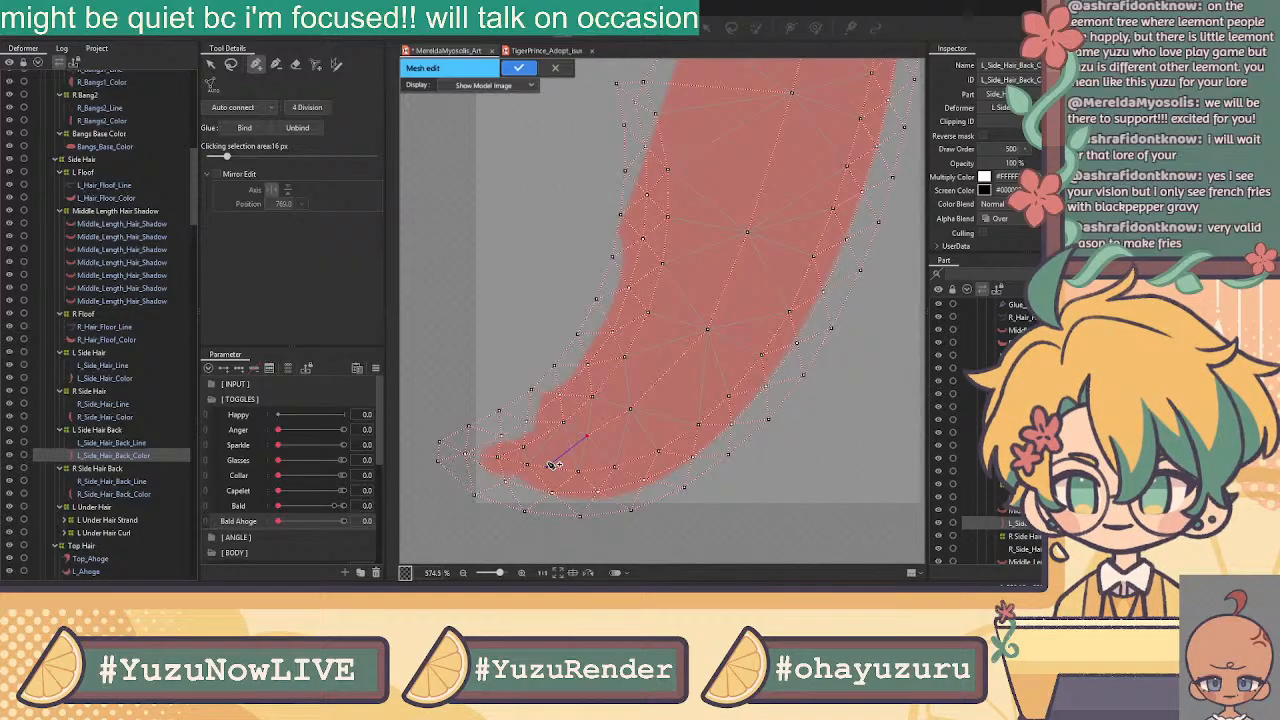
{"action": "scroll", "coordinate": [575, 432], "scroll_direction": "down", "scroll_amount": 7}
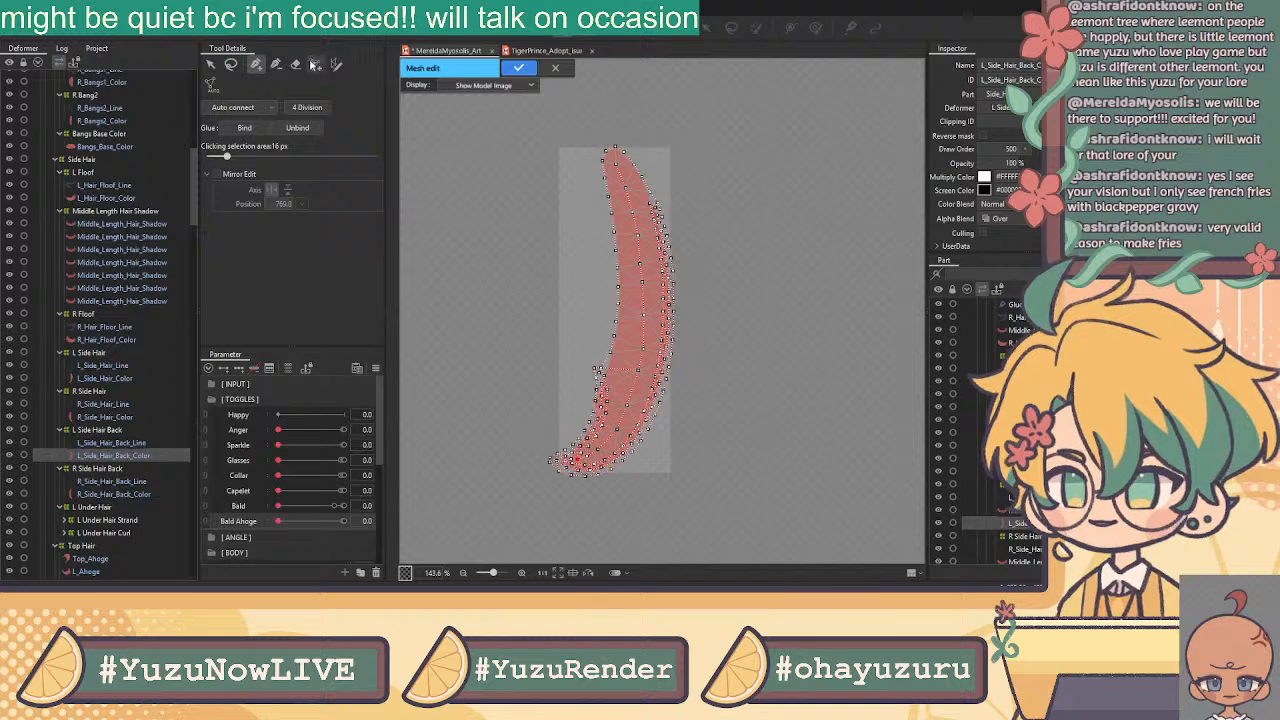
{"action": "left_click", "coordinate": [518, 68]}
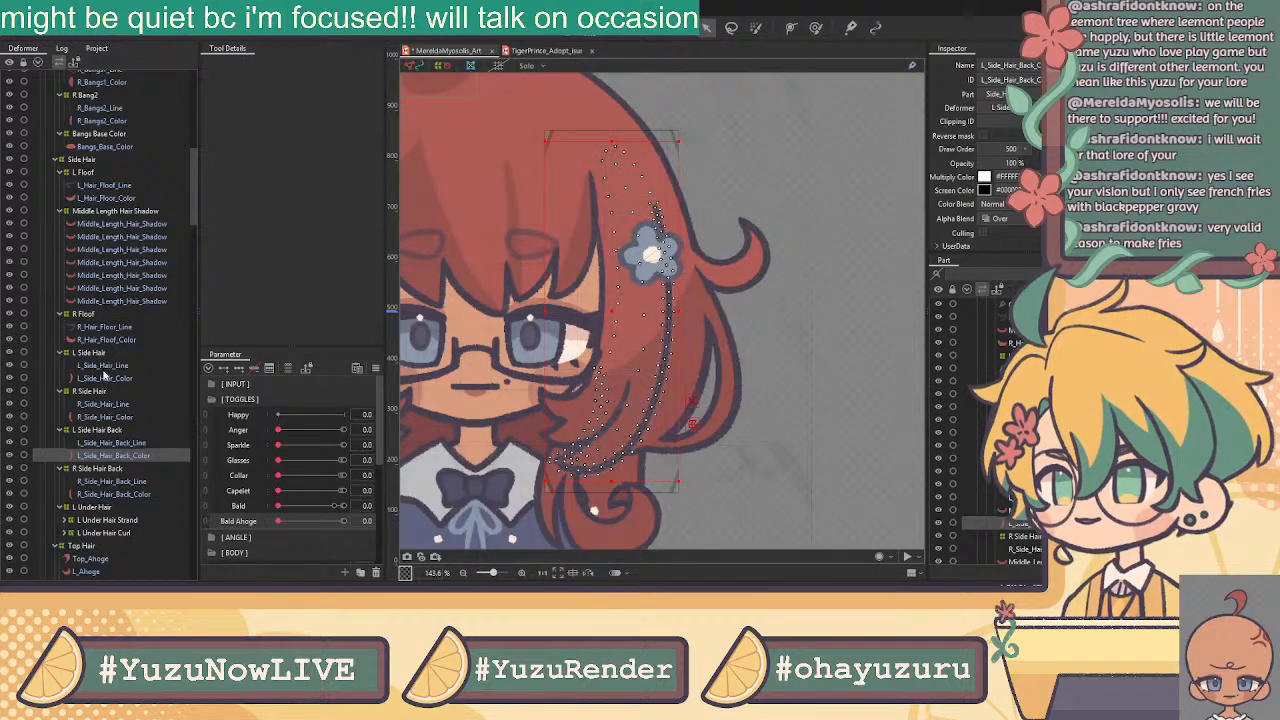
Add L_Side_Hair_Back_Line to the selection, lasso the joining vertices and bind them with Glue
{"action": "left_click", "coordinate": [117, 446], "text": "ctrl"}
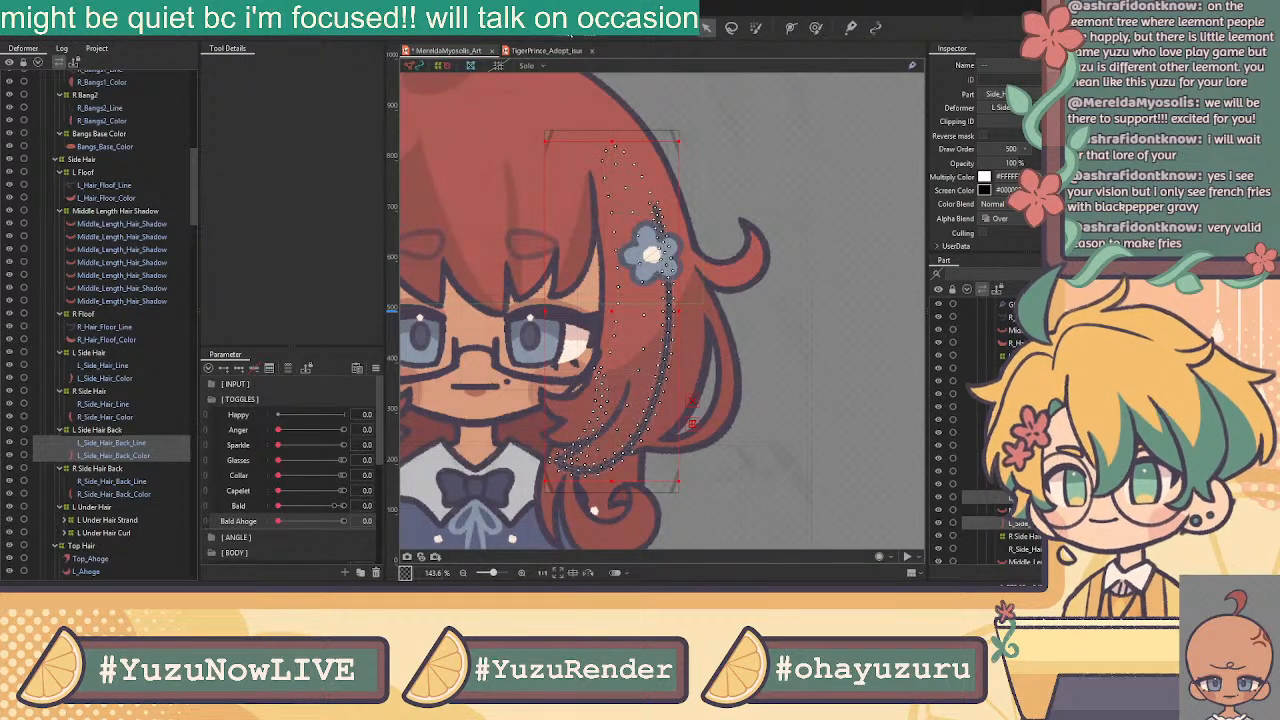
{"action": "left_click", "coordinate": [564, 28]}
{"action": "left_click", "coordinate": [231, 66]}
{"action": "mouse_move", "coordinate": [584, 356]}
{"action": "left_mouse_down"}
{"action": "mouse_move", "coordinate": [622, 395]}
{"action": "mouse_move", "coordinate": [590, 460]}
{"action": "mouse_move", "coordinate": [640, 412]}
{"action": "mouse_move", "coordinate": [656, 362]}
{"action": "mouse_move", "coordinate": [648, 200]}
{"action": "mouse_move", "coordinate": [580, 365]}
{"action": "mouse_move", "coordinate": [480, 505]}
{"action": "mouse_move", "coordinate": [470, 500]}
{"action": "left_mouse_up"}
{"action": "scroll", "coordinate": [600, 455], "scroll_direction": "up", "scroll_amount": 5}
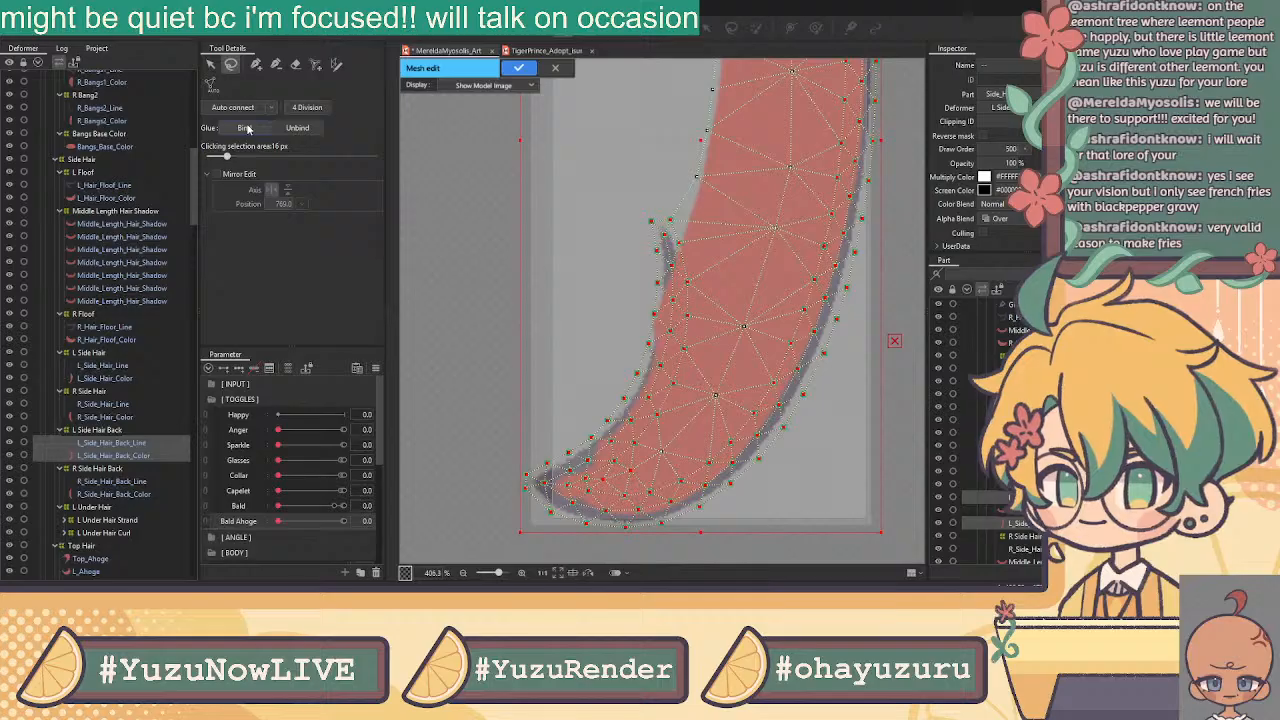
{"action": "left_click", "coordinate": [533, 190]}
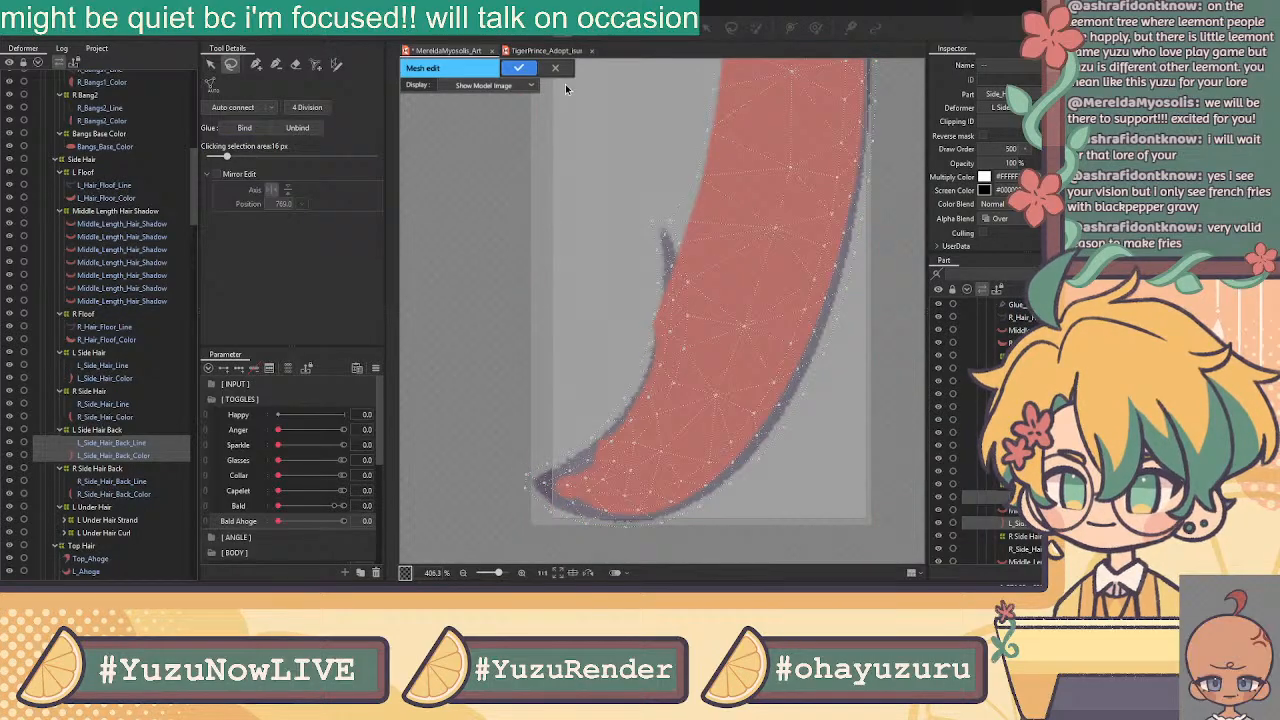
{"action": "left_click", "coordinate": [519, 67]}
{"action": "scroll", "coordinate": [602, 348], "scroll_direction": "down", "scroll_amount": 10}
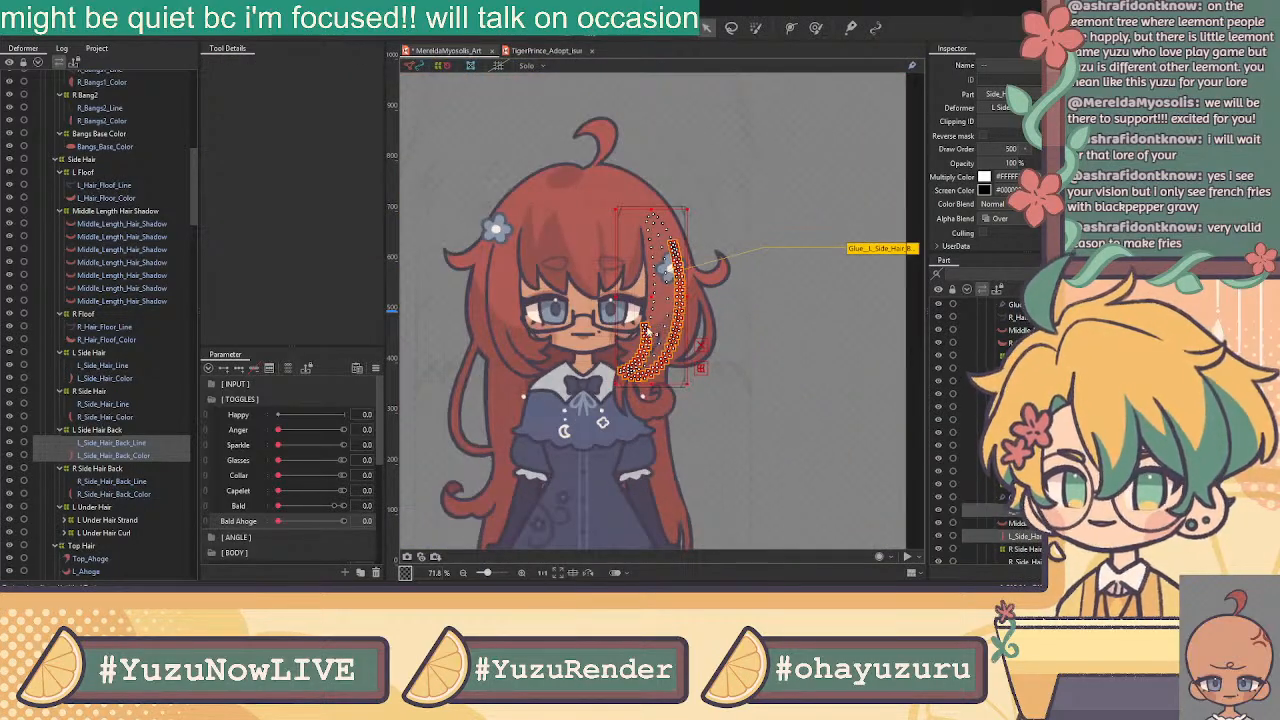
Select R_Side_Hair_Back_Color and expand the L Under Hair Curl, L Iris and L Pupil groups
{"action": "left_click", "coordinate": [118, 494]}
{"action": "scroll", "coordinate": [147, 467], "scroll_direction": "down", "scroll_amount": 4}
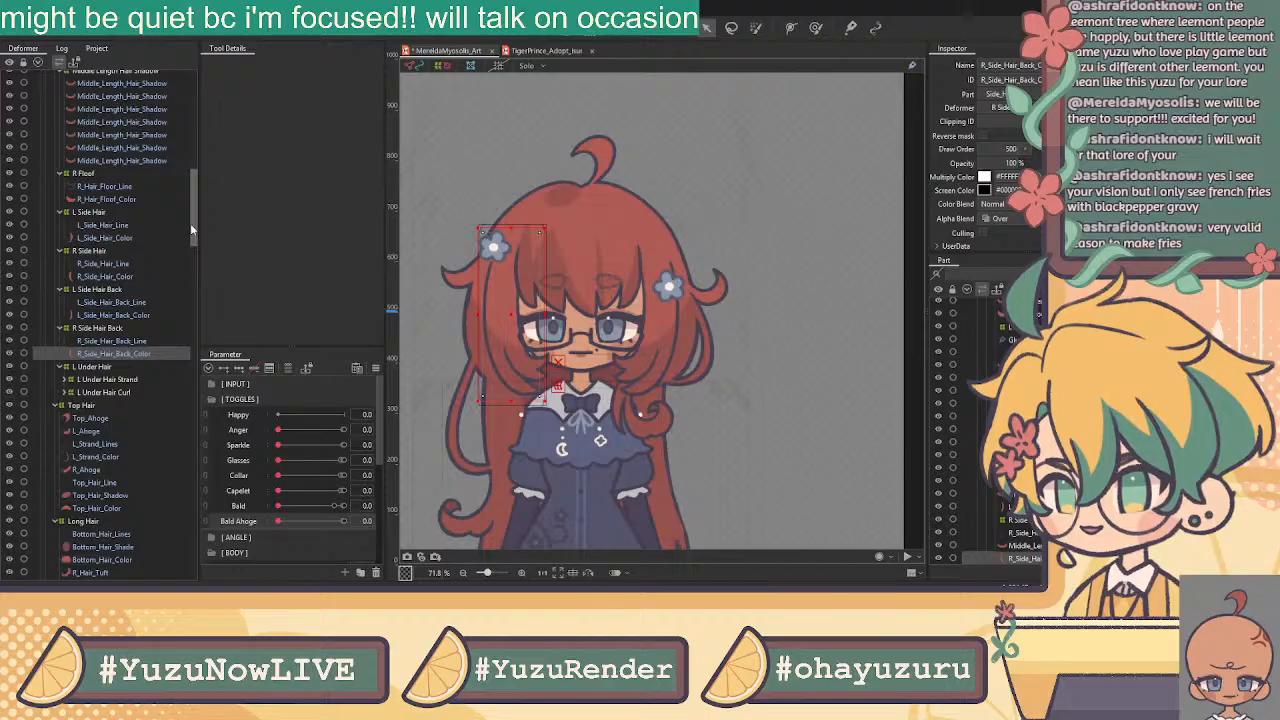
{"action": "mouse_move", "coordinate": [195, 229]}
{"action": "left_mouse_down"}
{"action": "mouse_move", "coordinate": [188, 106]}
{"action": "mouse_move", "coordinate": [216, 240]}
{"action": "left_mouse_up"}
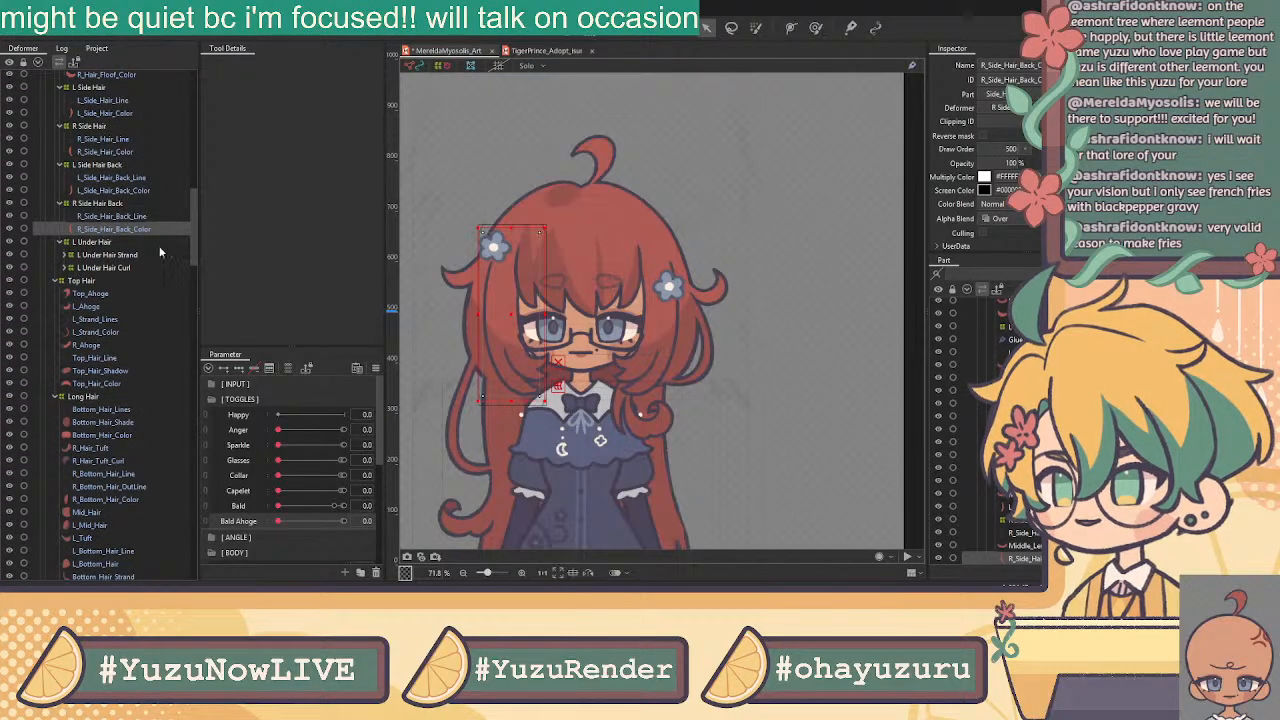
{"action": "left_click", "coordinate": [65, 269]}
{"action": "scroll", "coordinate": [109, 312], "scroll_direction": "down", "scroll_amount": 9}
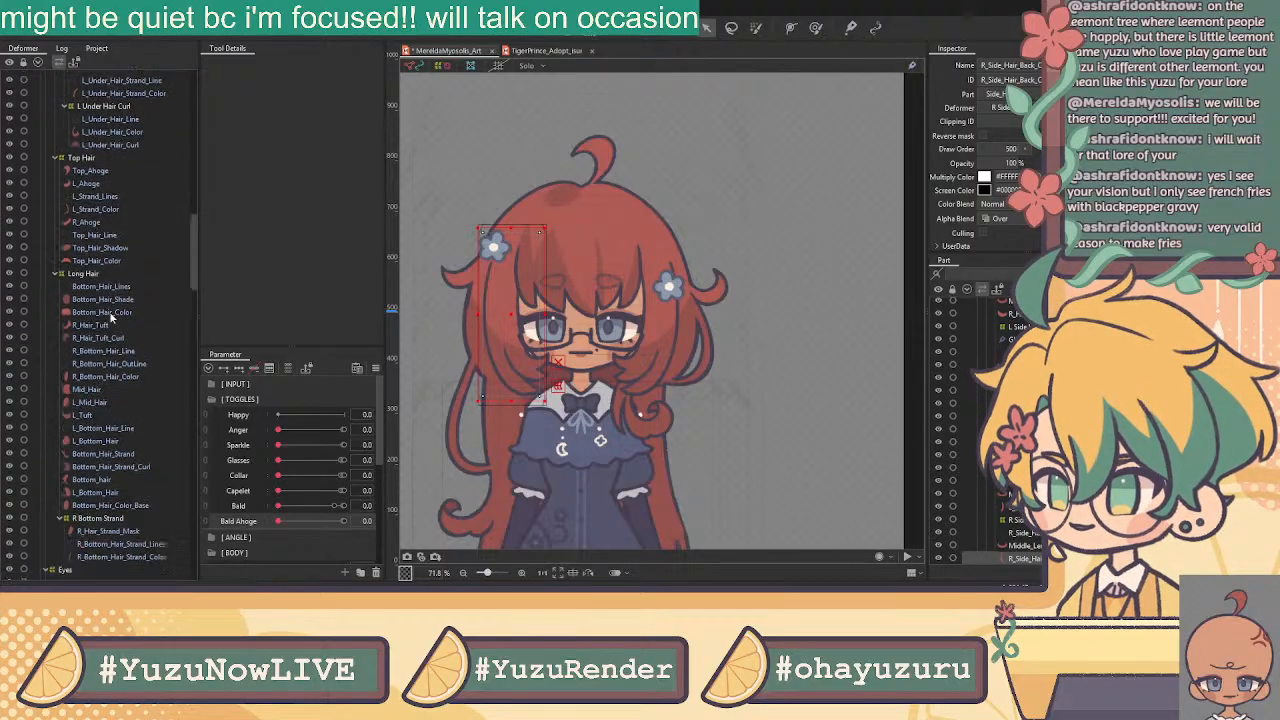
{"action": "scroll", "coordinate": [63, 410], "scroll_direction": "down", "scroll_amount": 5}
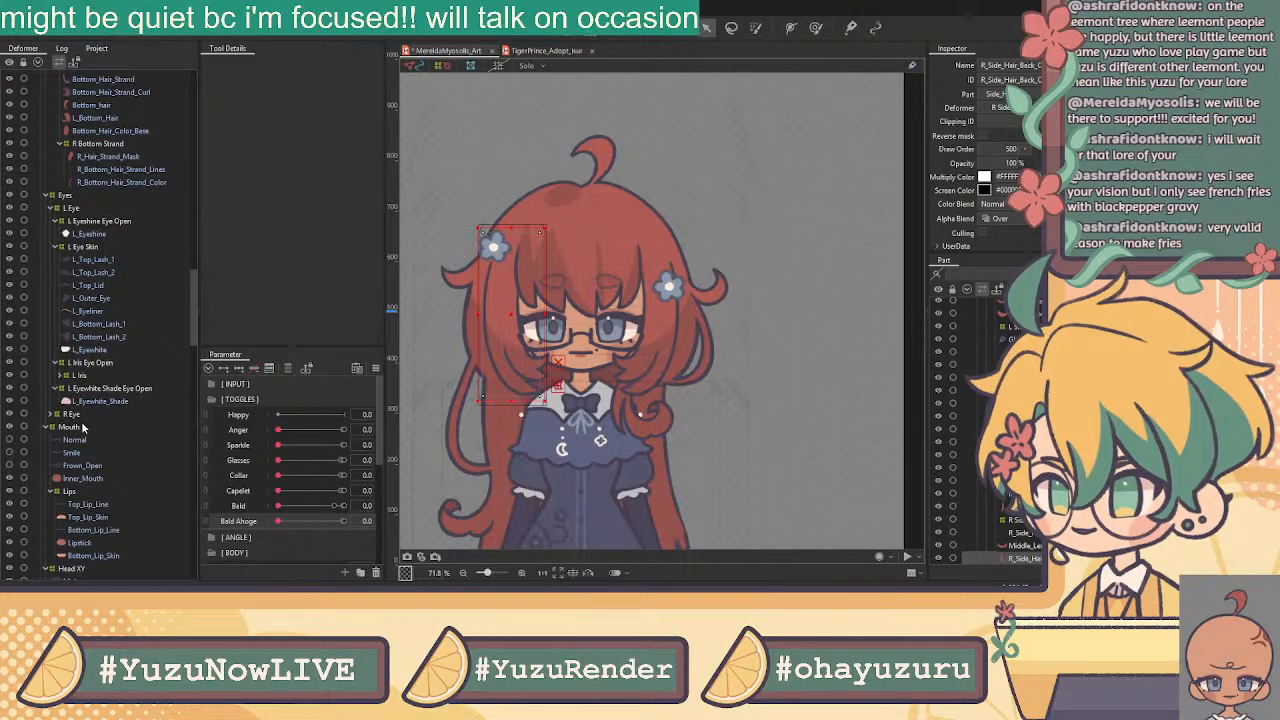
{"action": "left_click", "coordinate": [60, 376]}
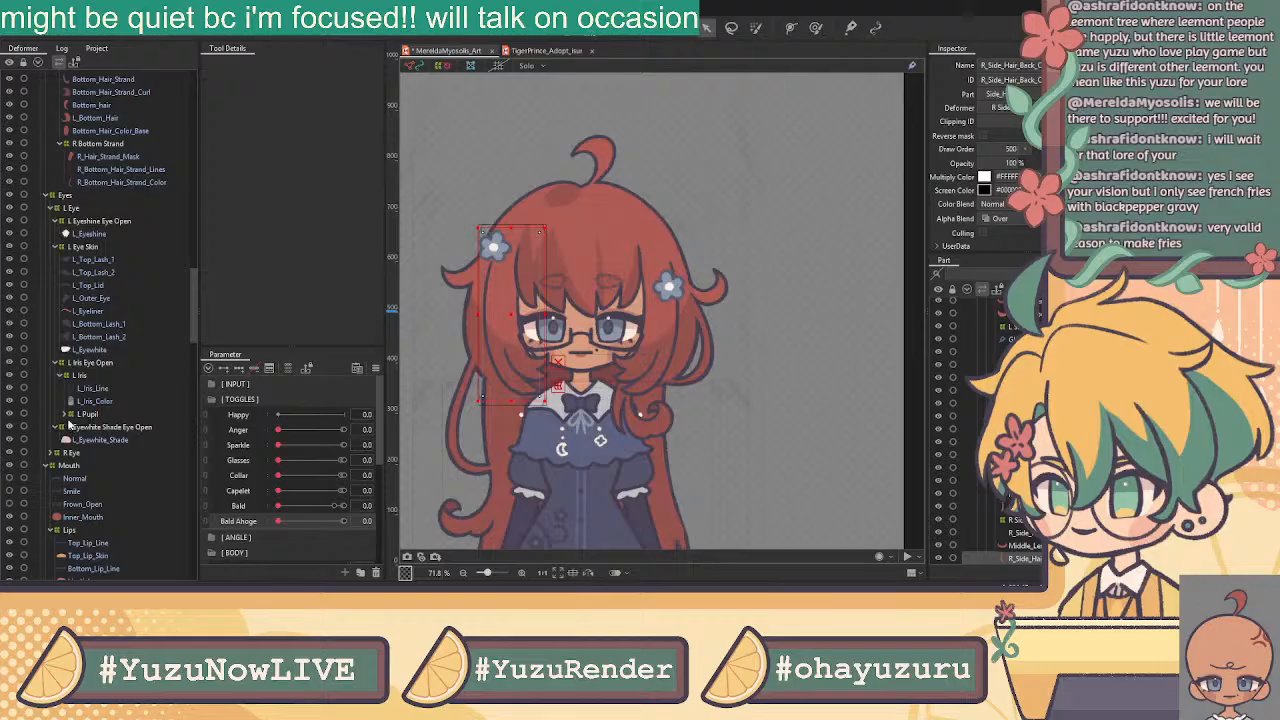
{"action": "left_click", "coordinate": [66, 415]}
Expand the Ears, L Charm Dangle and R Charm Dangle groups and scroll through the tree
{"action": "scroll", "coordinate": [85, 465], "scroll_direction": "down", "scroll_amount": 3}
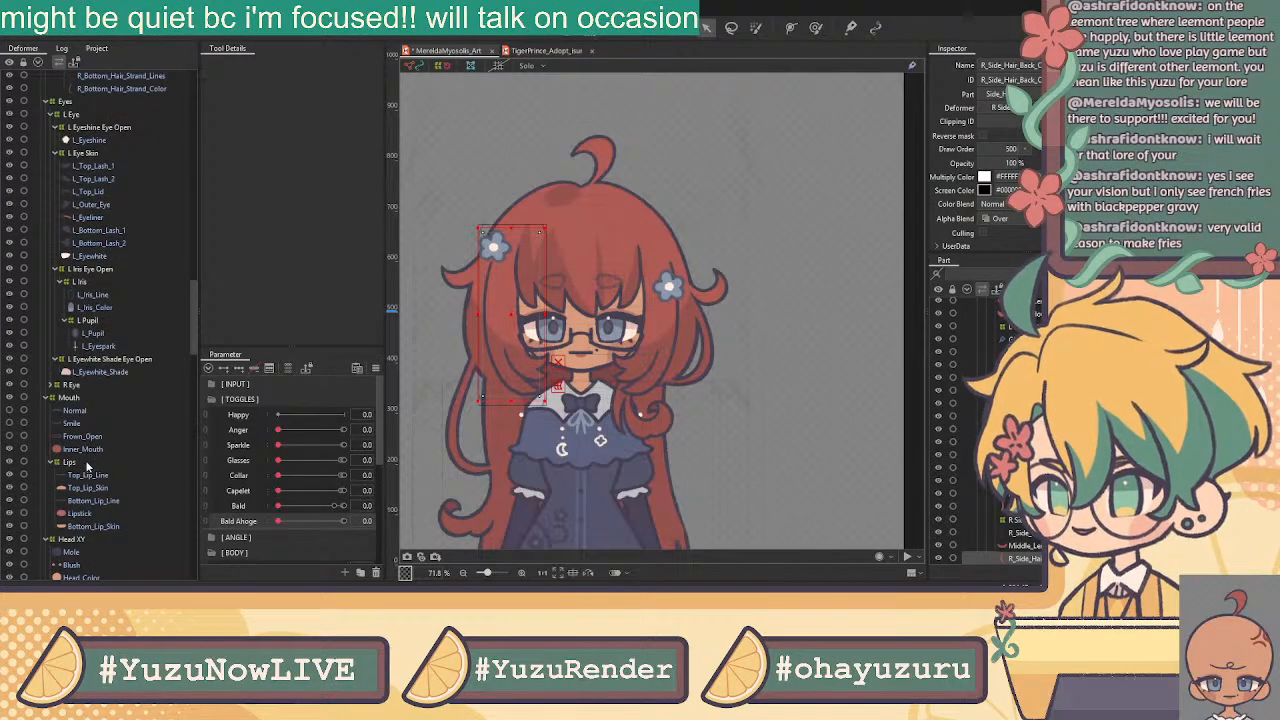
{"action": "scroll", "coordinate": [85, 467], "scroll_direction": "down", "scroll_amount": 2}
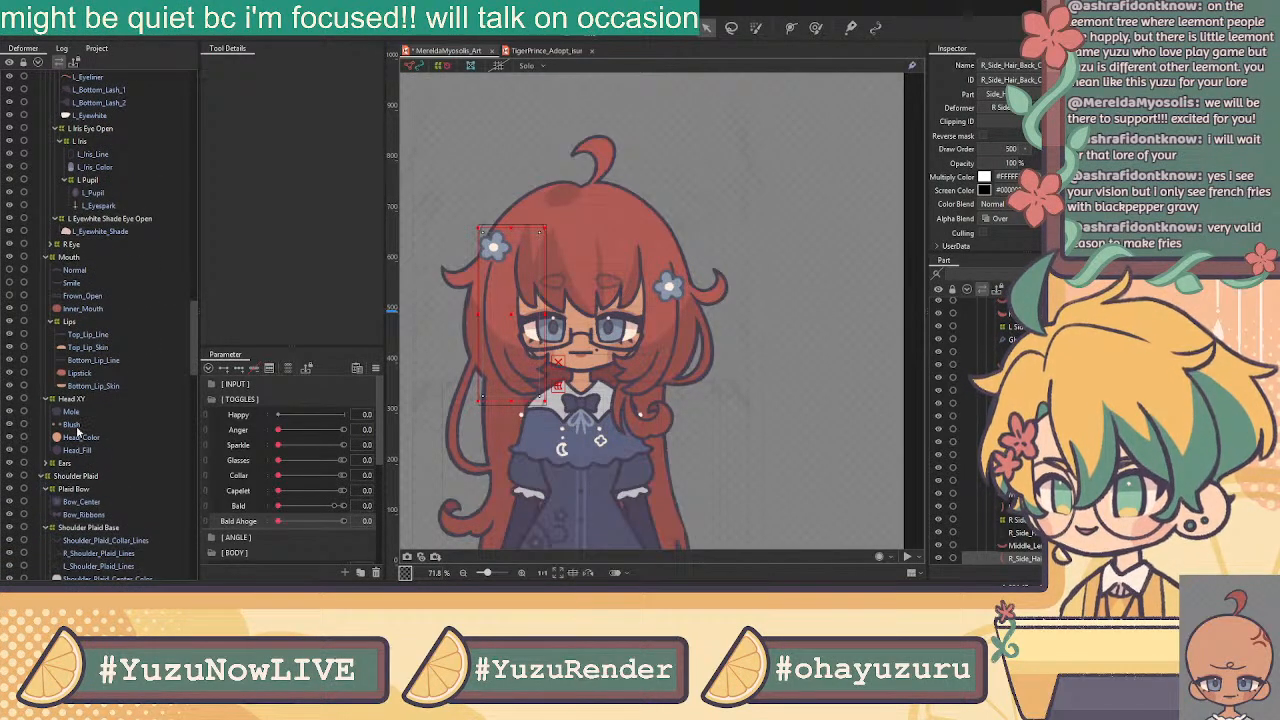
{"action": "left_click", "coordinate": [48, 464]}
{"action": "scroll", "coordinate": [46, 466], "scroll_direction": "down", "scroll_amount": 5}
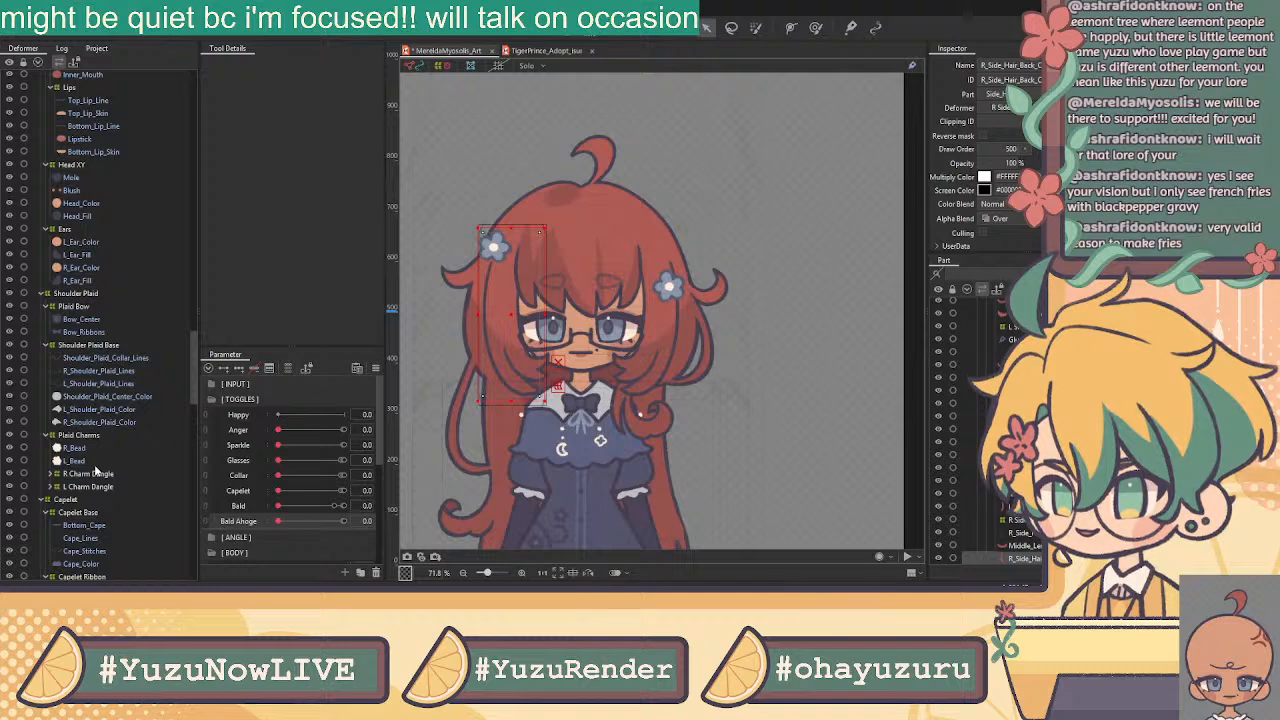
{"action": "left_click", "coordinate": [52, 487]}
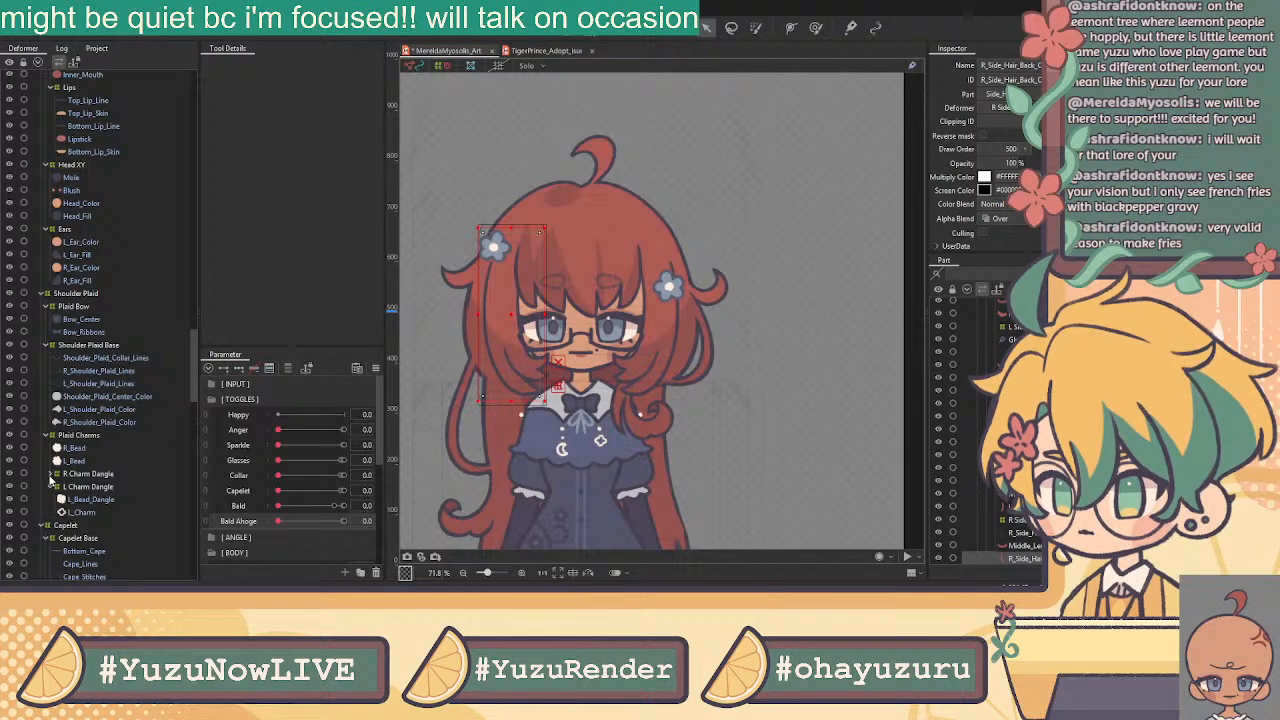
{"action": "left_click", "coordinate": [50, 475]}
{"action": "scroll", "coordinate": [134, 425], "scroll_direction": "down", "scroll_amount": 6}
{"action": "scroll", "coordinate": [134, 433], "scroll_direction": "down", "scroll_amount": 5}
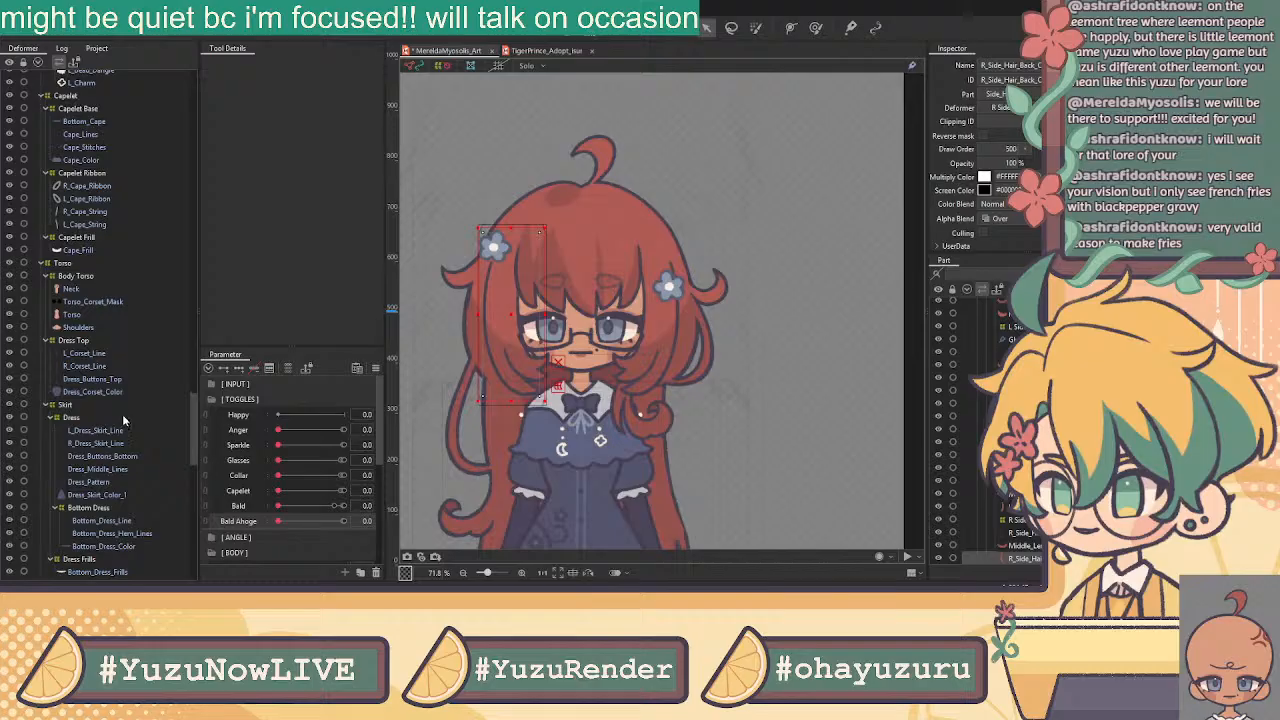
{"action": "scroll", "coordinate": [118, 410], "scroll_direction": "down", "scroll_amount": 10}
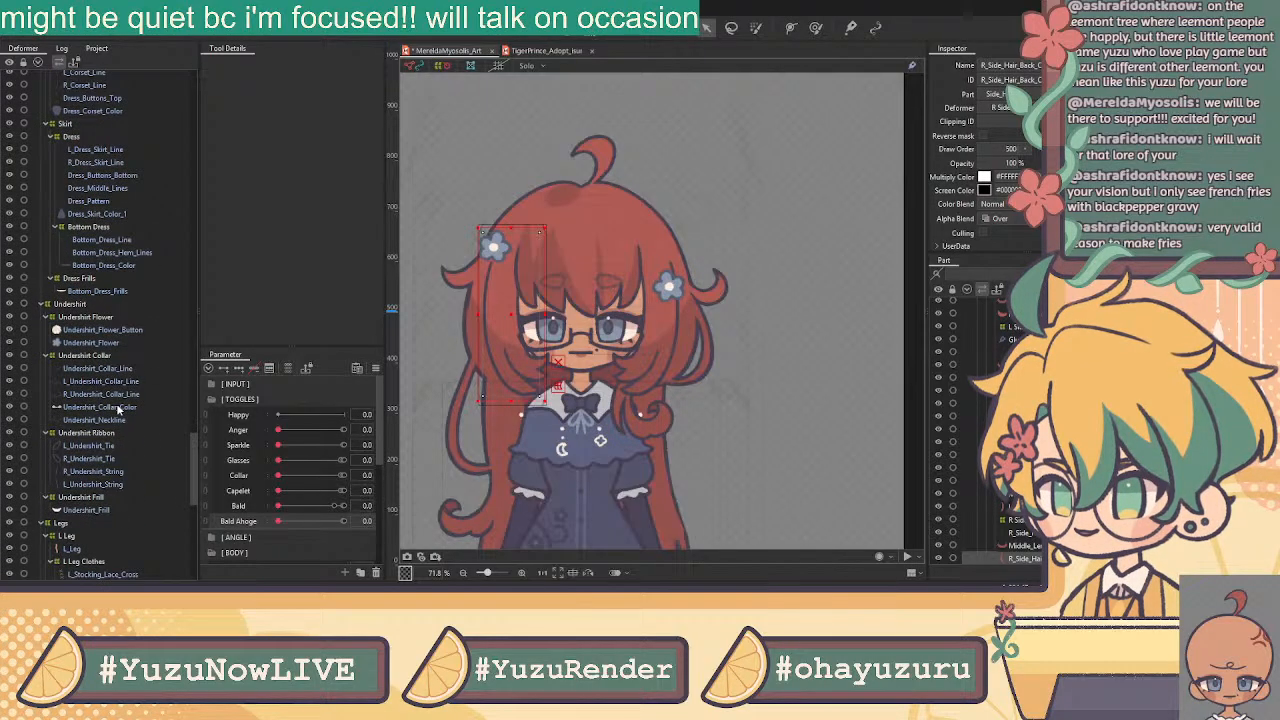
{"action": "scroll", "coordinate": [117, 410], "scroll_direction": "down", "scroll_amount": 7}
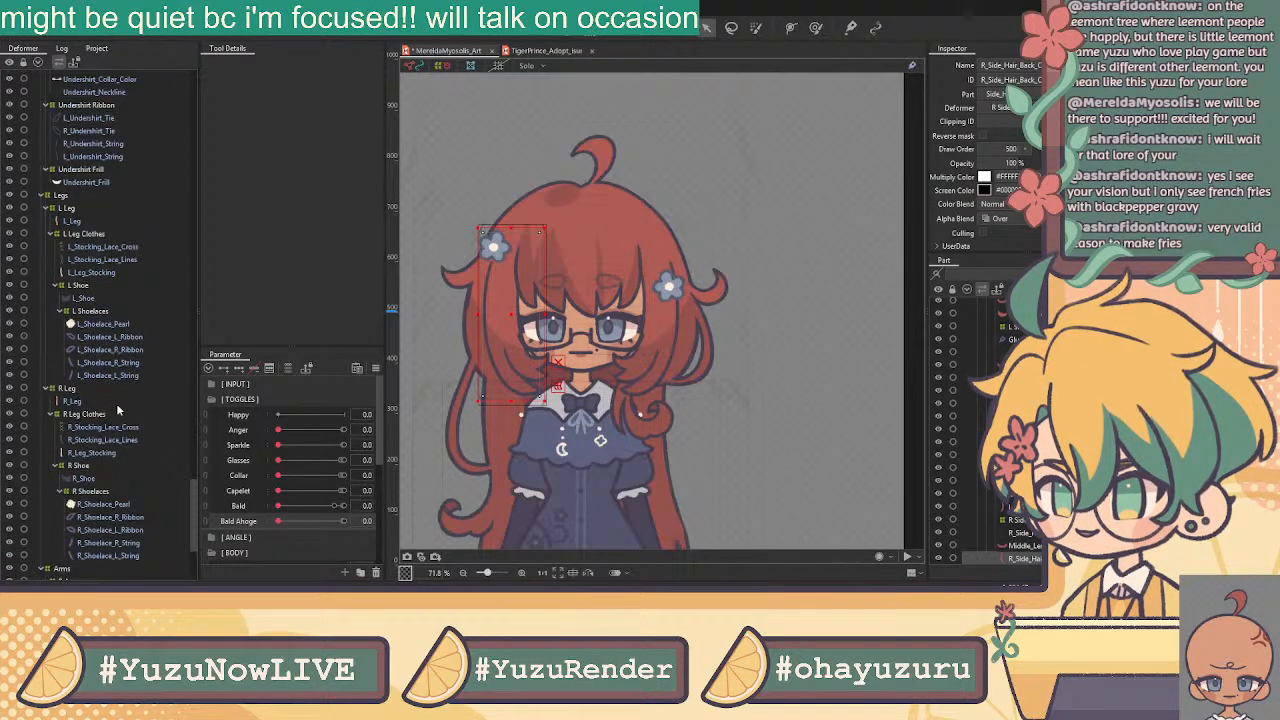
{"action": "scroll", "coordinate": [116, 408], "scroll_direction": "up", "scroll_amount": 5}
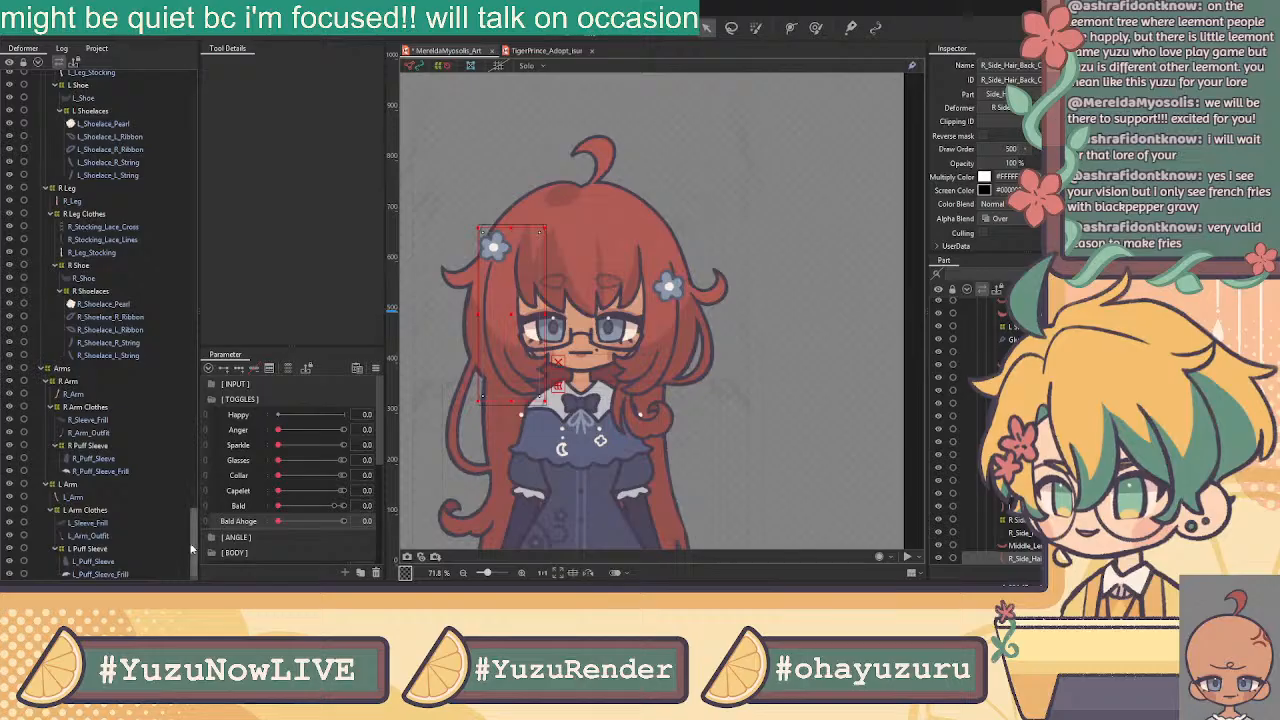
{"action": "mouse_move", "coordinate": [231, 280]}
{"action": "left_mouse_down"}
{"action": "mouse_move", "coordinate": [235, 117]}
{"action": "mouse_move", "coordinate": [258, 158]}
{"action": "mouse_move", "coordinate": [235, 280]}
{"action": "left_mouse_up"}
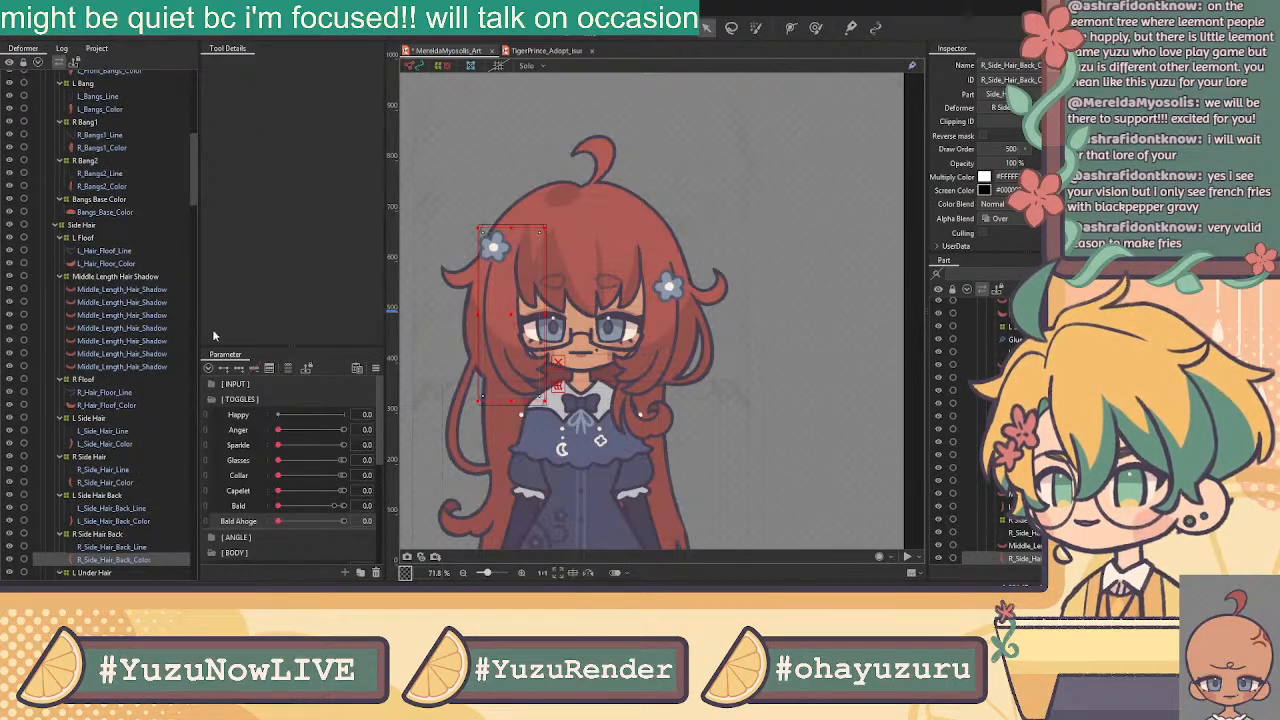
Select L_Side_Hair_Back_Color to show its glue, and color the [ INPUT ] folder red
{"action": "left_click", "coordinate": [120, 521]}
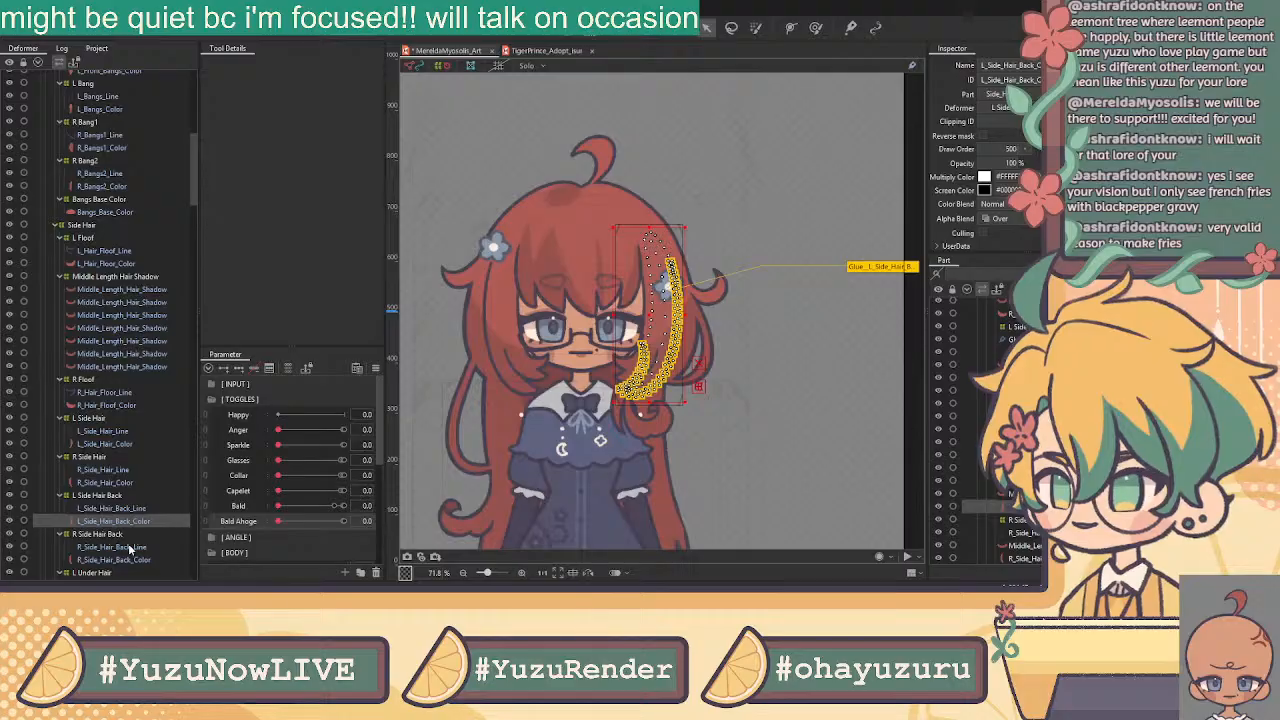
{"action": "left_click_drag", "start_coordinate": [195, 182], "coordinate": [242, 252]}
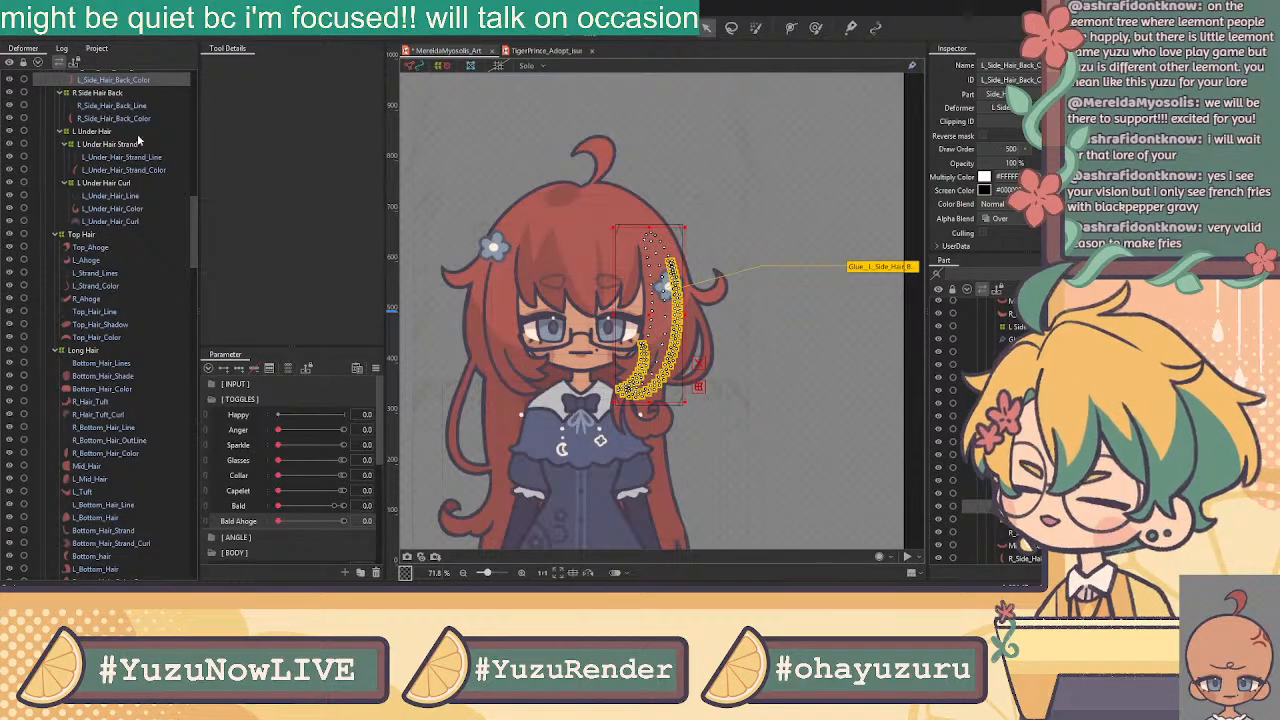
{"action": "left_click_drag", "start_coordinate": [197, 218], "coordinate": [211, 175]}
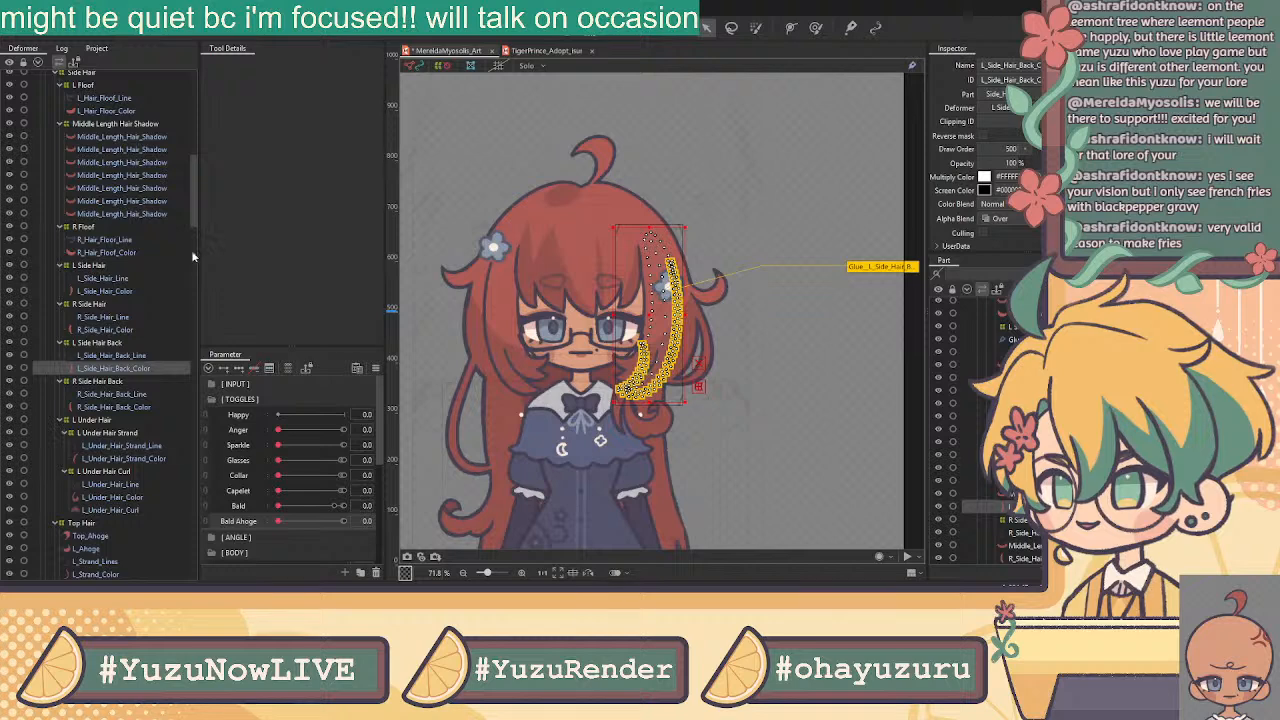
{"action": "scroll", "coordinate": [186, 144], "scroll_direction": "up", "scroll_amount": 3}
{"action": "scroll", "coordinate": [186, 144], "scroll_direction": "down", "scroll_amount": 8}
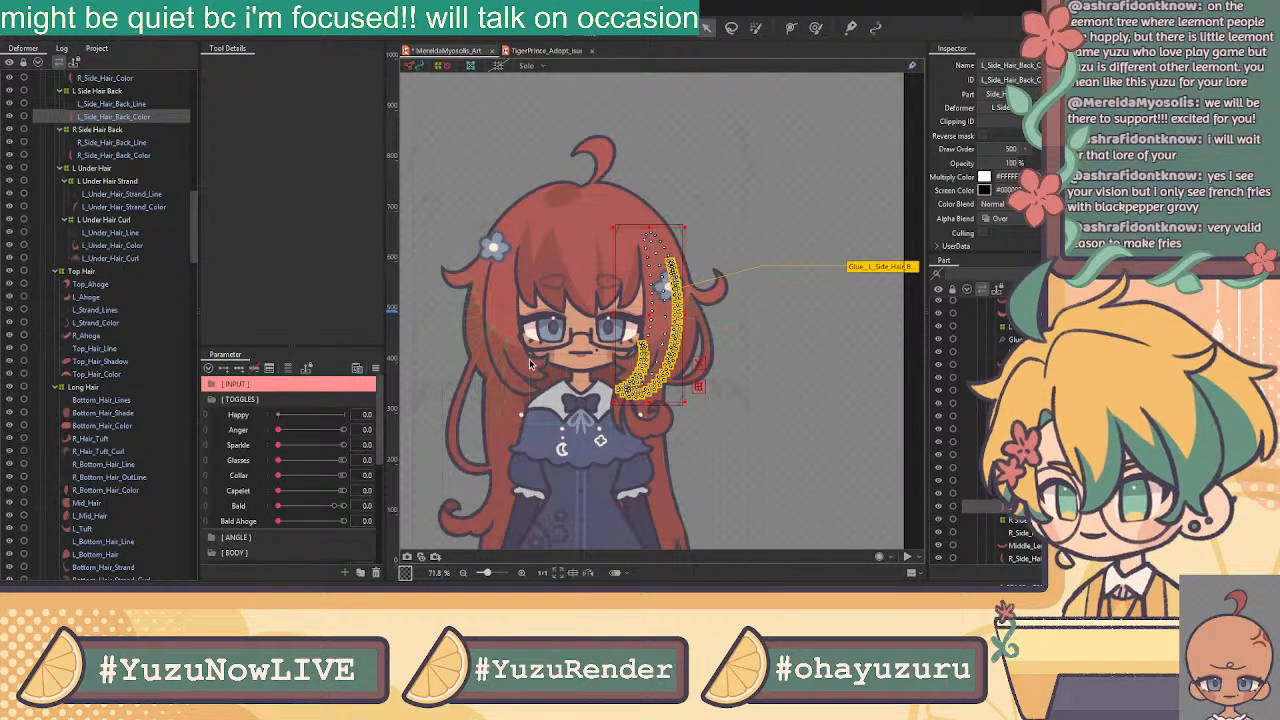
Collapse the TOGGLES, BODY and remaining parameter groups, and color TOGGLES orange
{"action": "left_click", "coordinate": [216, 400]}
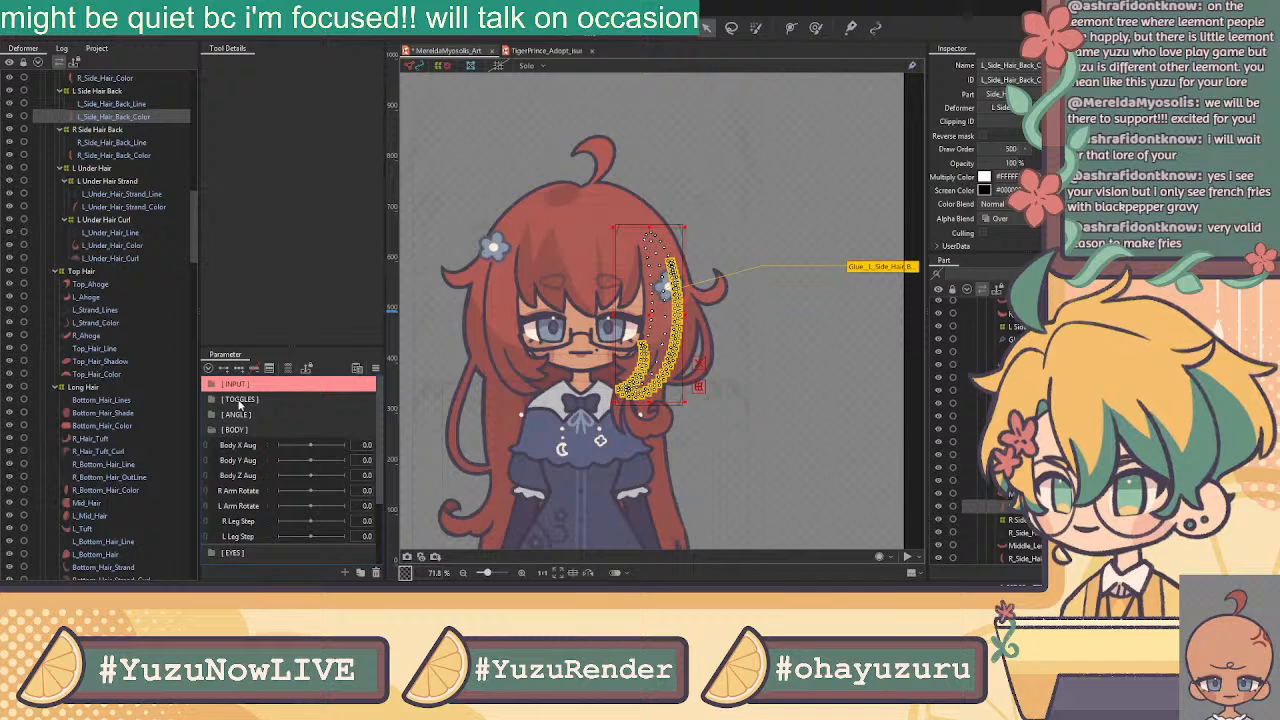
{"action": "left_click", "coordinate": [212, 433]}
{"action": "left_click", "coordinate": [211, 508]}
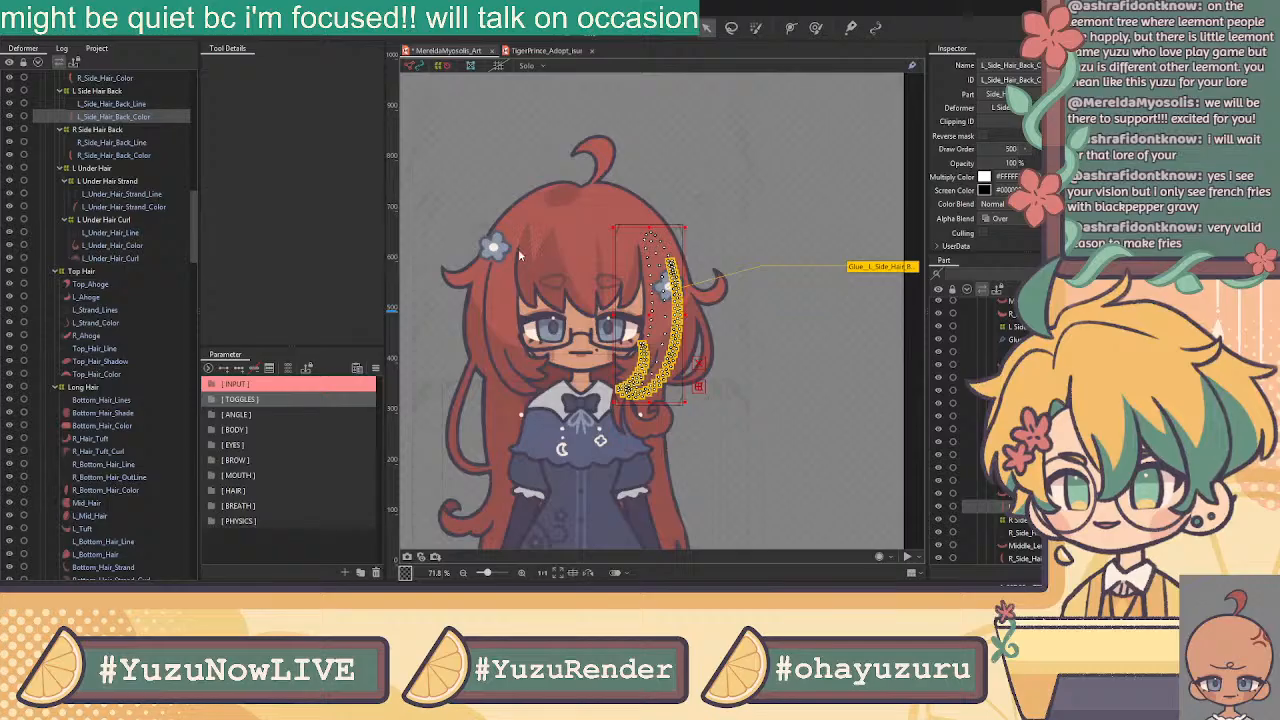
{"action": "left_click", "coordinate": [290, 399]}
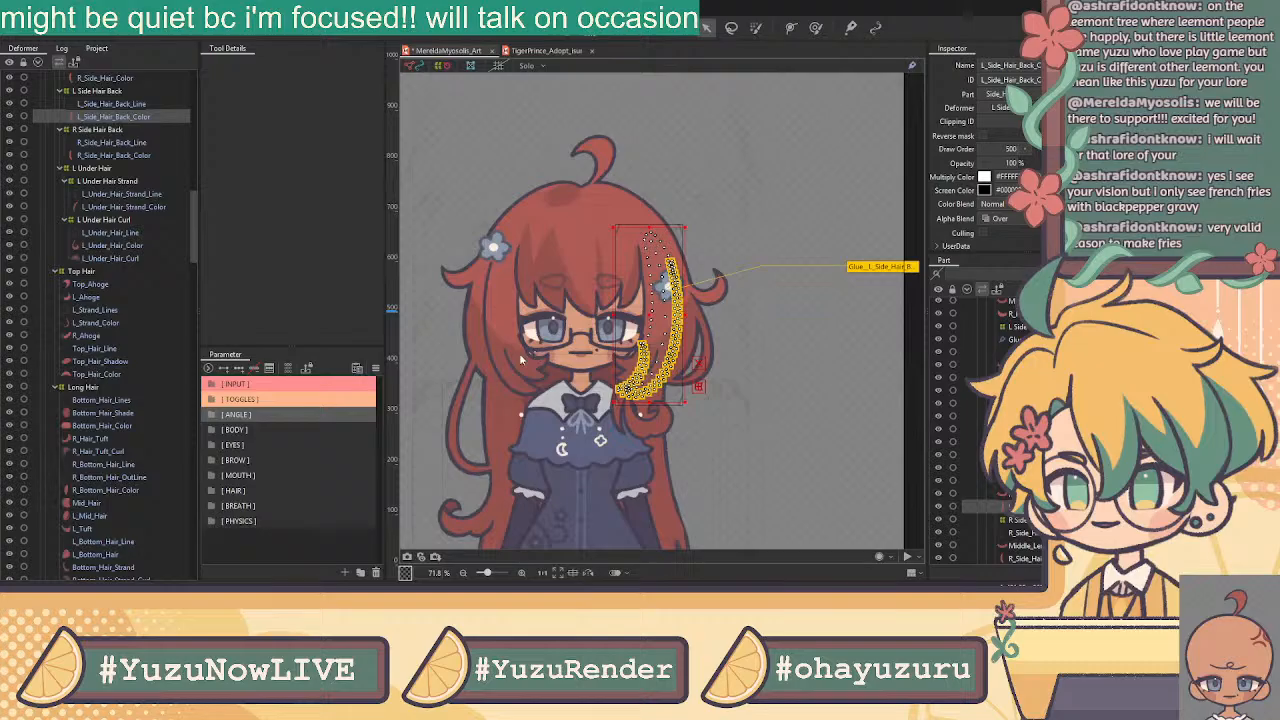
Recolor the ANGLE and BODY folders, giving BODY light green, and select EYES
{"action": "left_click", "coordinate": [299, 414]}
{"action": "left_click", "coordinate": [299, 431]}
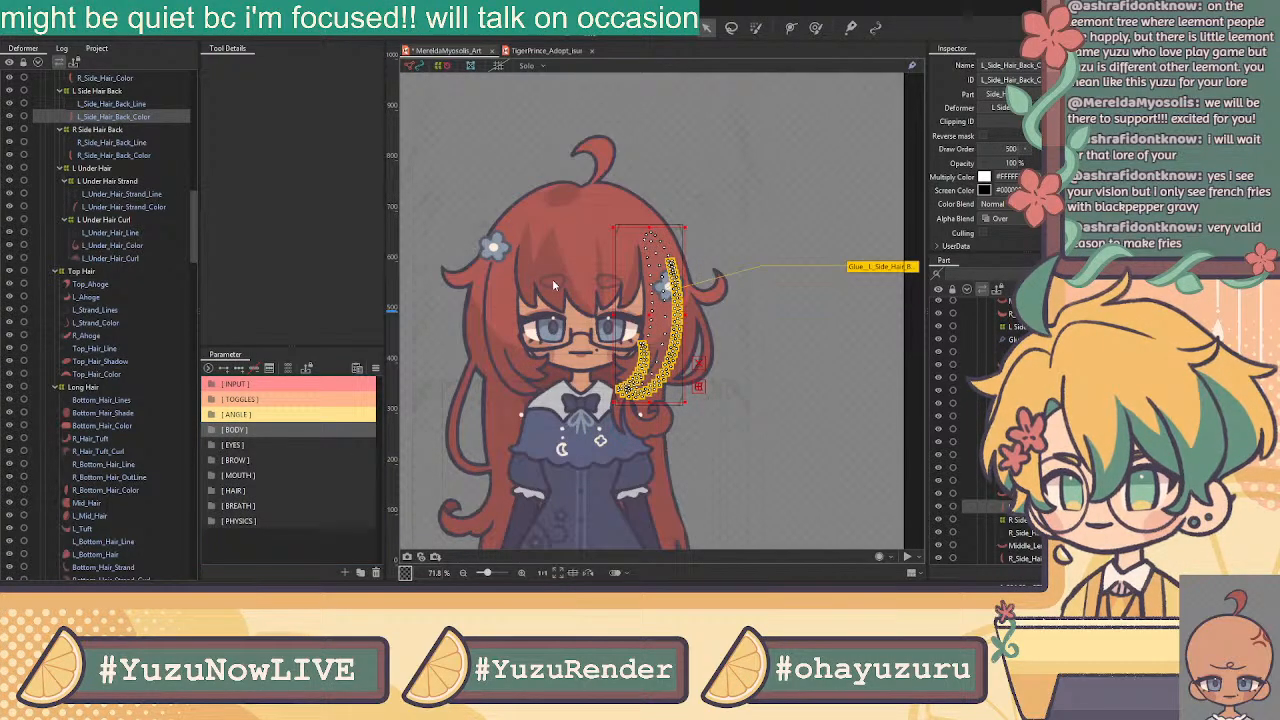
{"action": "left_click", "coordinate": [538, 349]}
{"action": "left_click", "coordinate": [279, 448]}
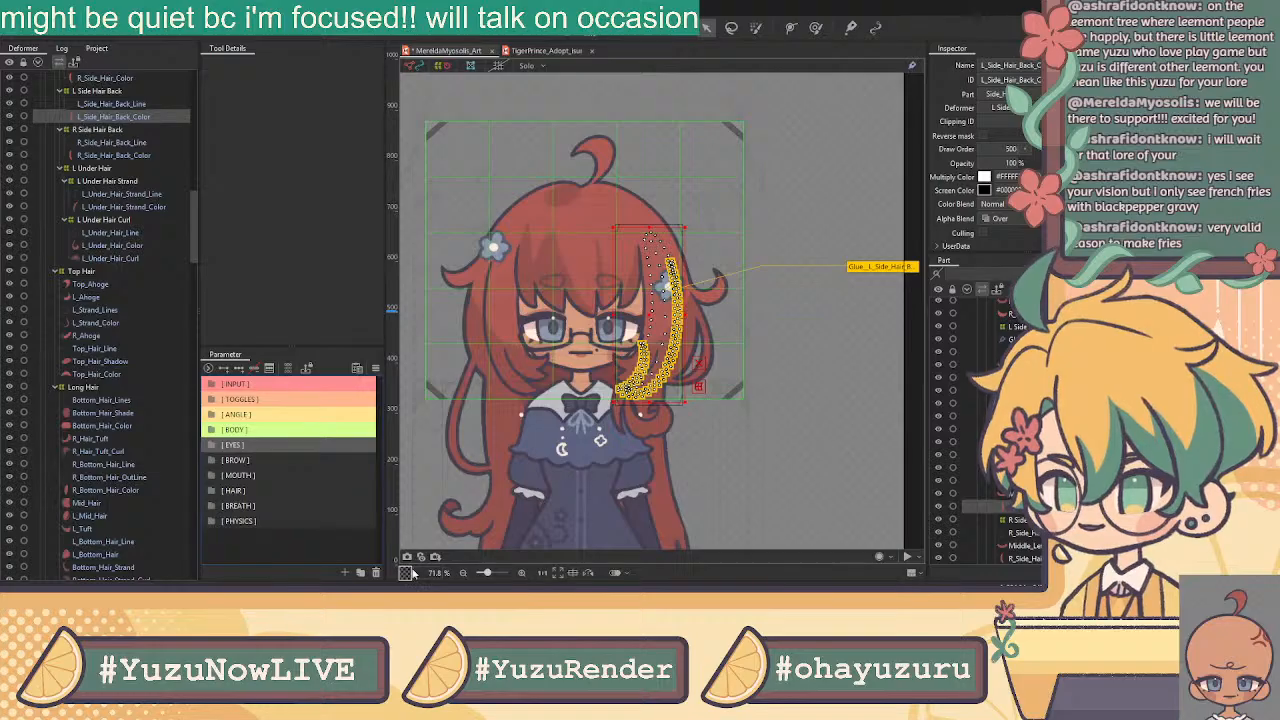
{"action": "left_click", "coordinate": [540, 355]}
Color the BROW folder cyan and the MOUTH folder light blue, then select HAIR
{"action": "left_click", "coordinate": [300, 460]}
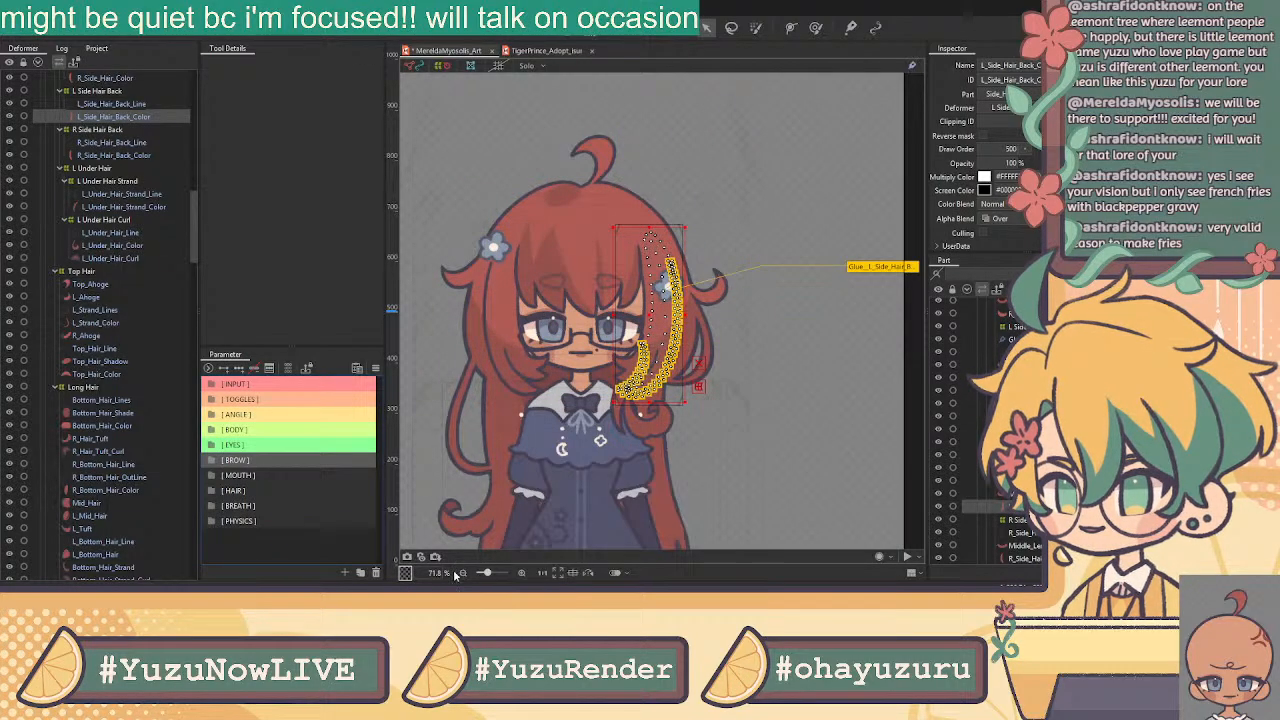
{"action": "left_click", "coordinate": [539, 355]}
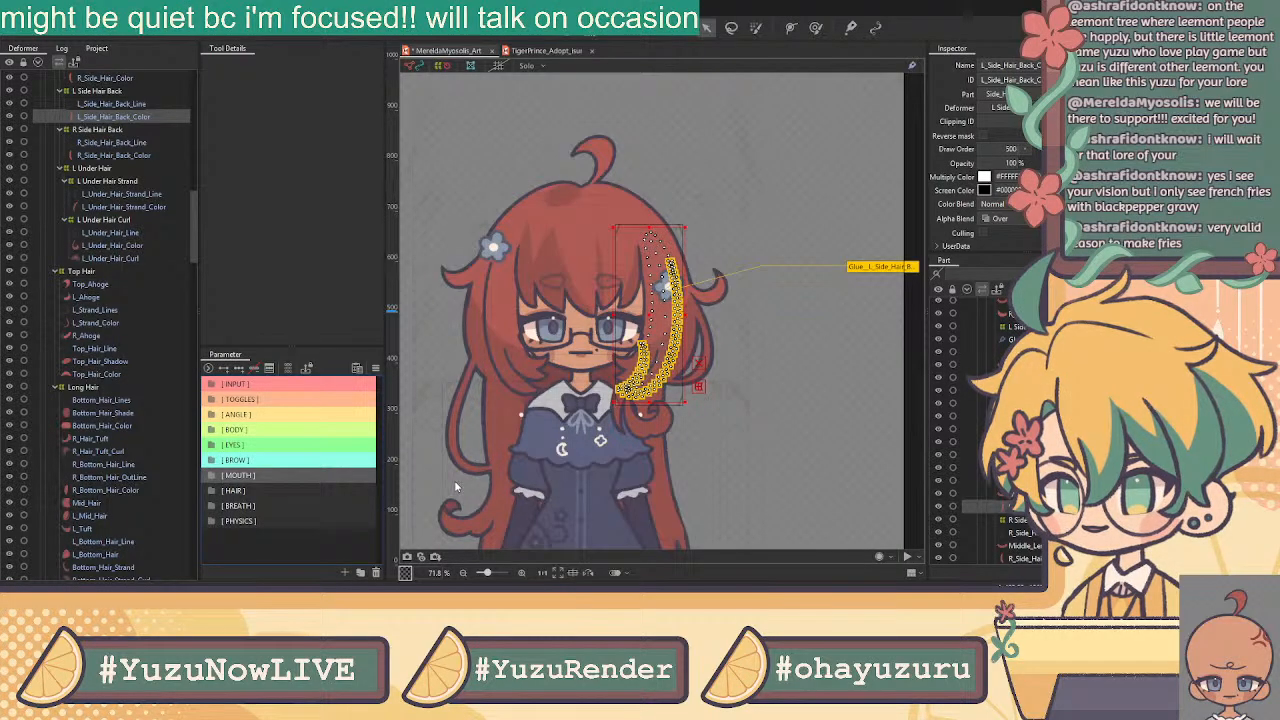
{"action": "left_click", "coordinate": [530, 351]}
{"action": "left_click", "coordinate": [269, 490]}
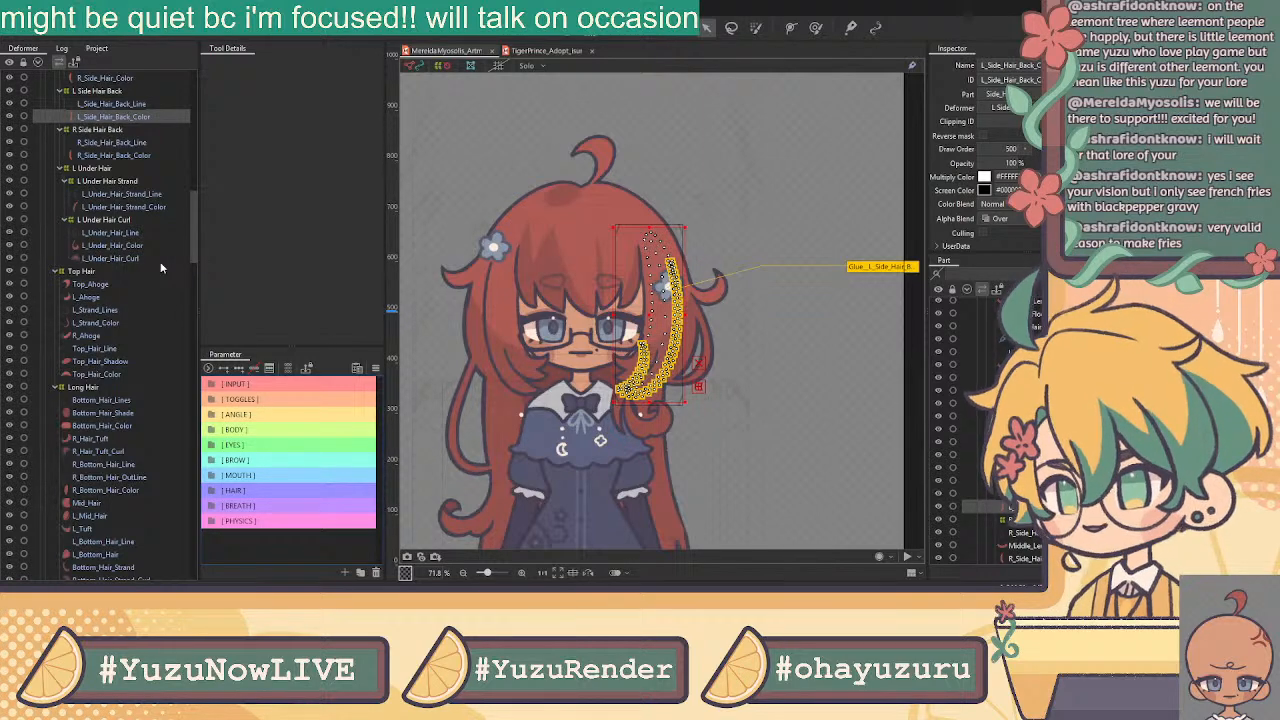
{"action": "left_click_drag", "start_coordinate": [195, 220], "coordinate": [224, 344]}
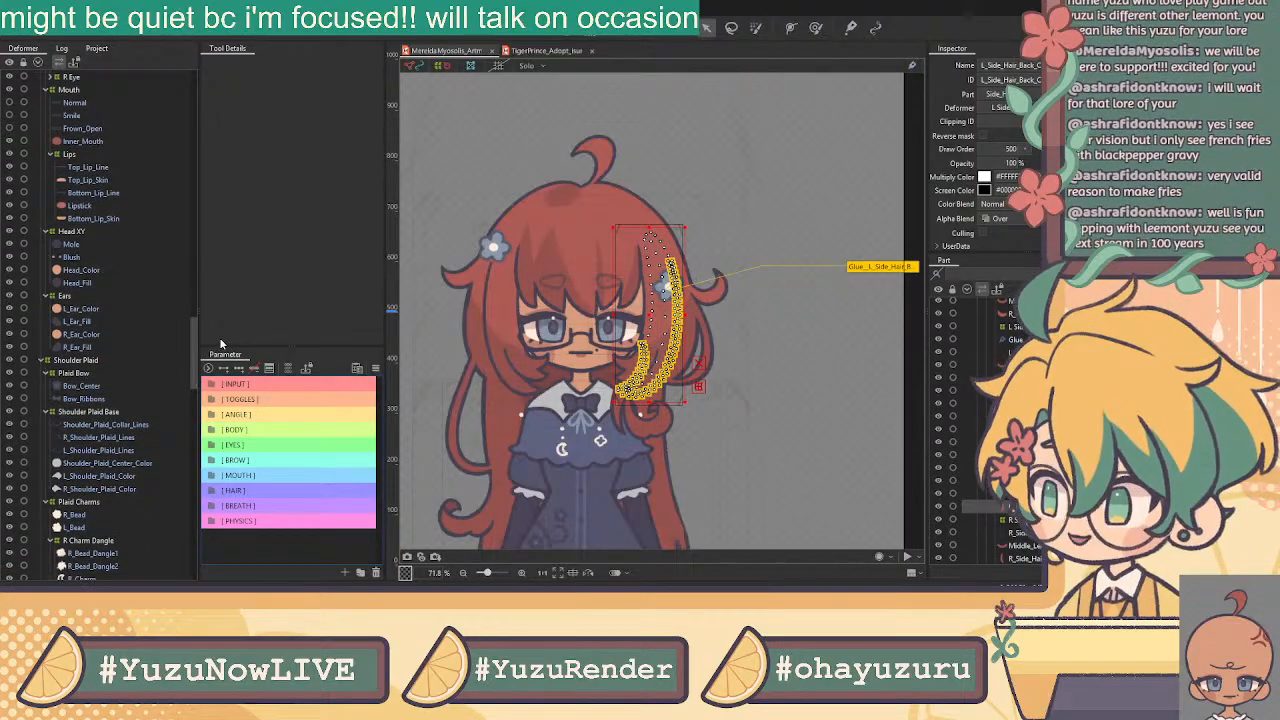